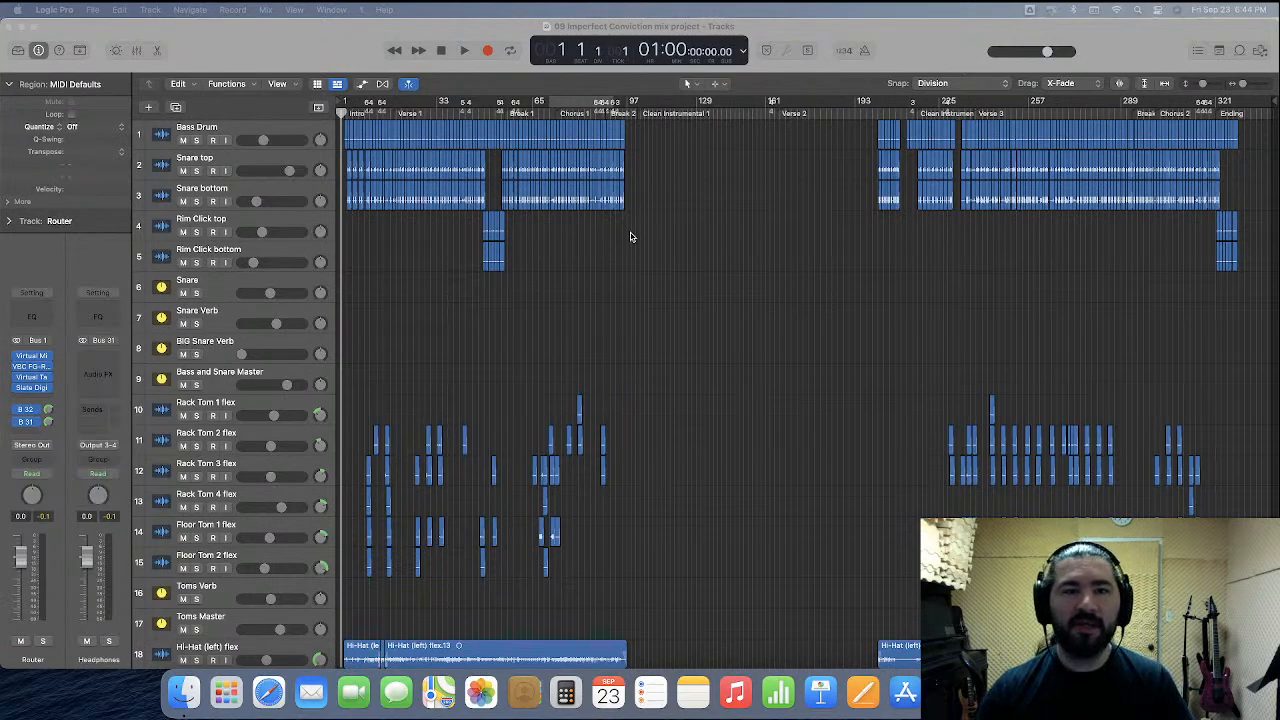
# Go through the track list to the vocals and inspect the channel strips of the two singers' main lead vocal tracks.
pyautogui.click(630, 237)
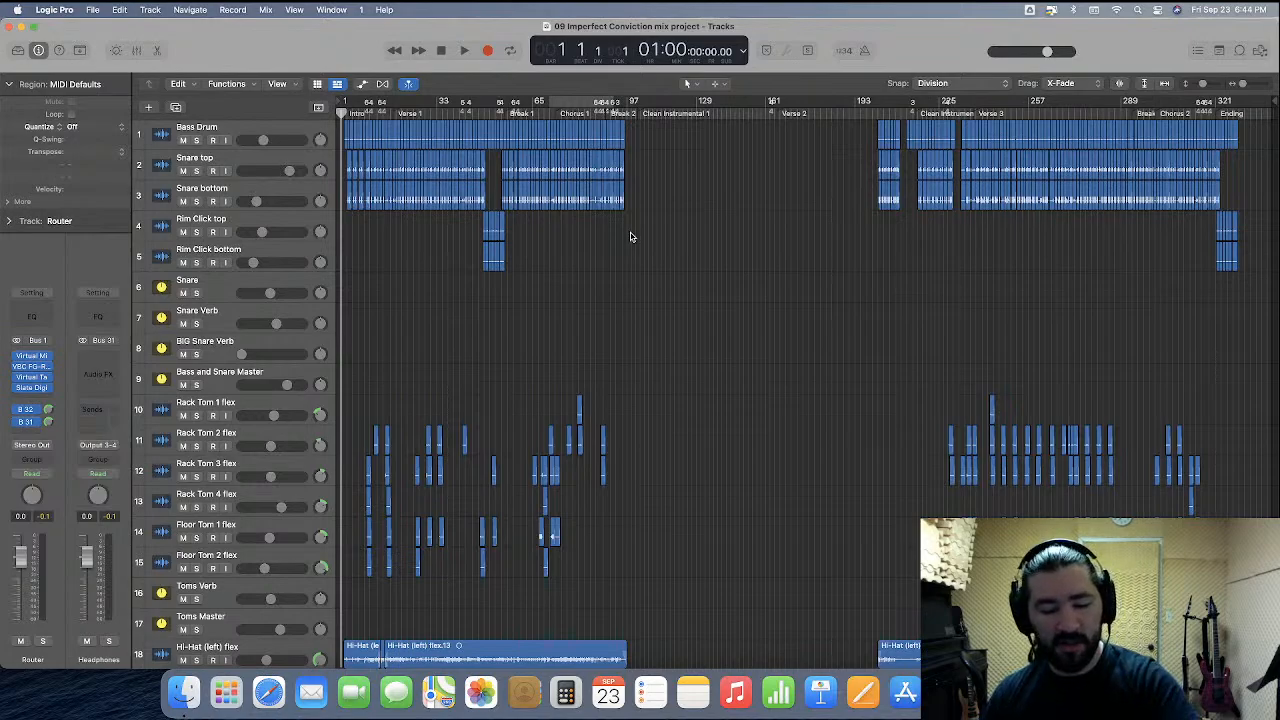
pyautogui.scroll(-20, 630, 237)
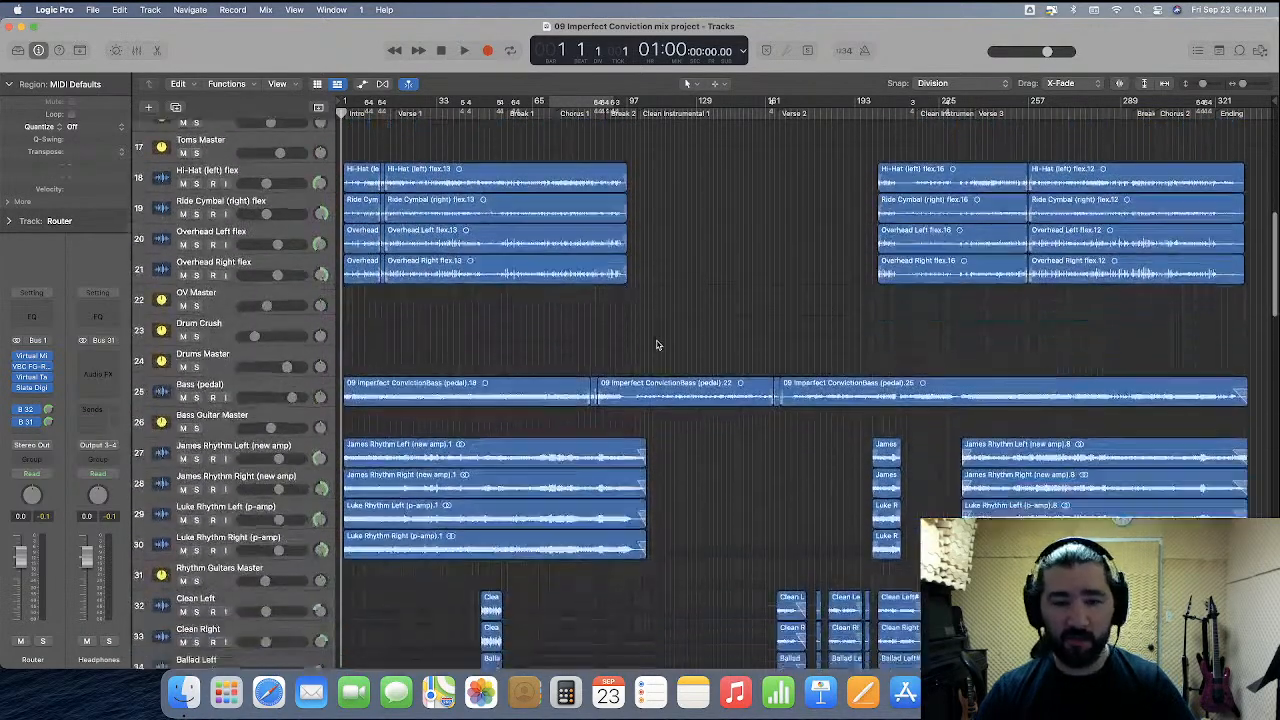
pyautogui.scroll(-15, 655, 348)
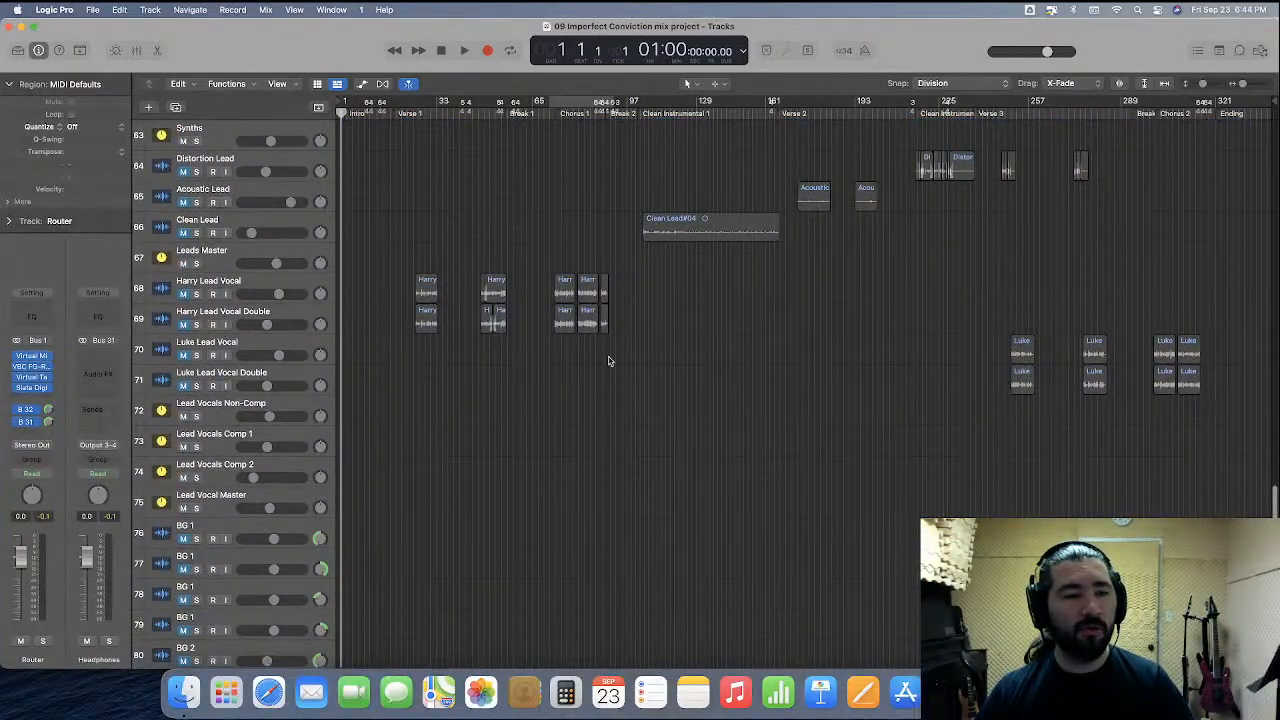
pyautogui.click(265, 284)
pyautogui.click(518, 436)
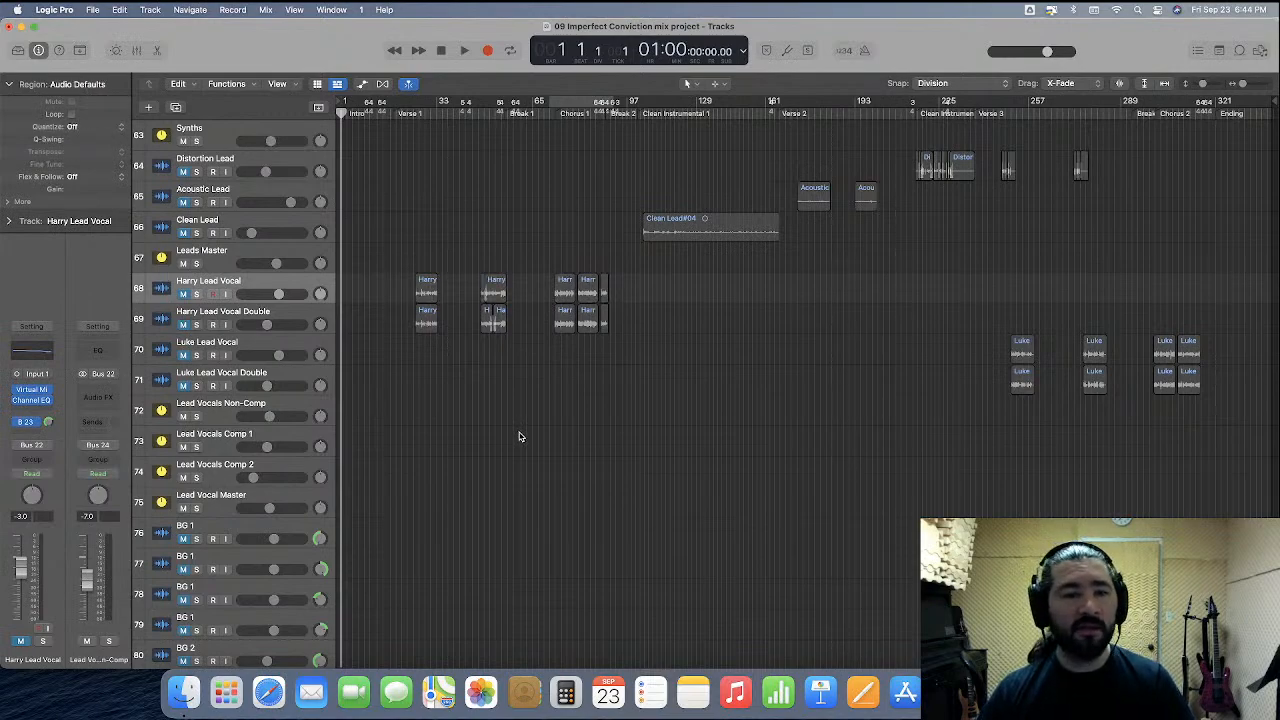
pyautogui.click(260, 344)
pyautogui.click(469, 457)
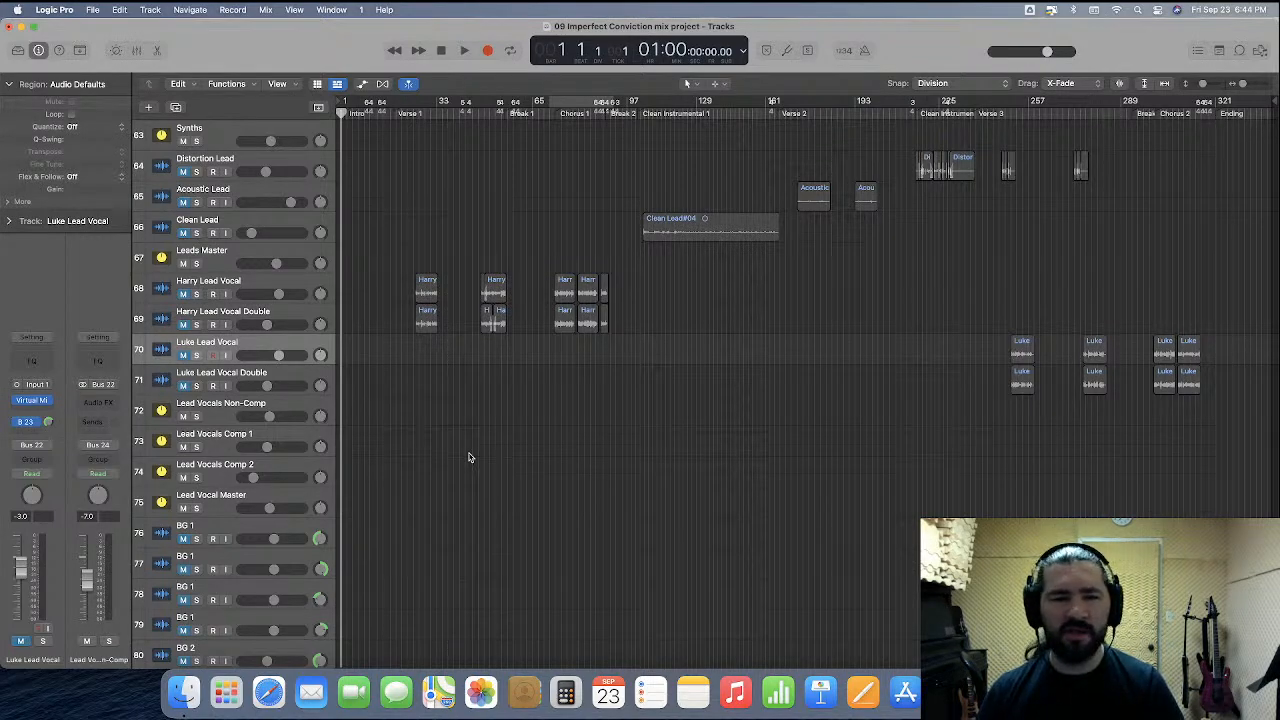
# Examine the piano, clean guitar, rhythm guitar and bass tracks, working back up to the drum tracks.
pyautogui.scroll(1, 469, 457)
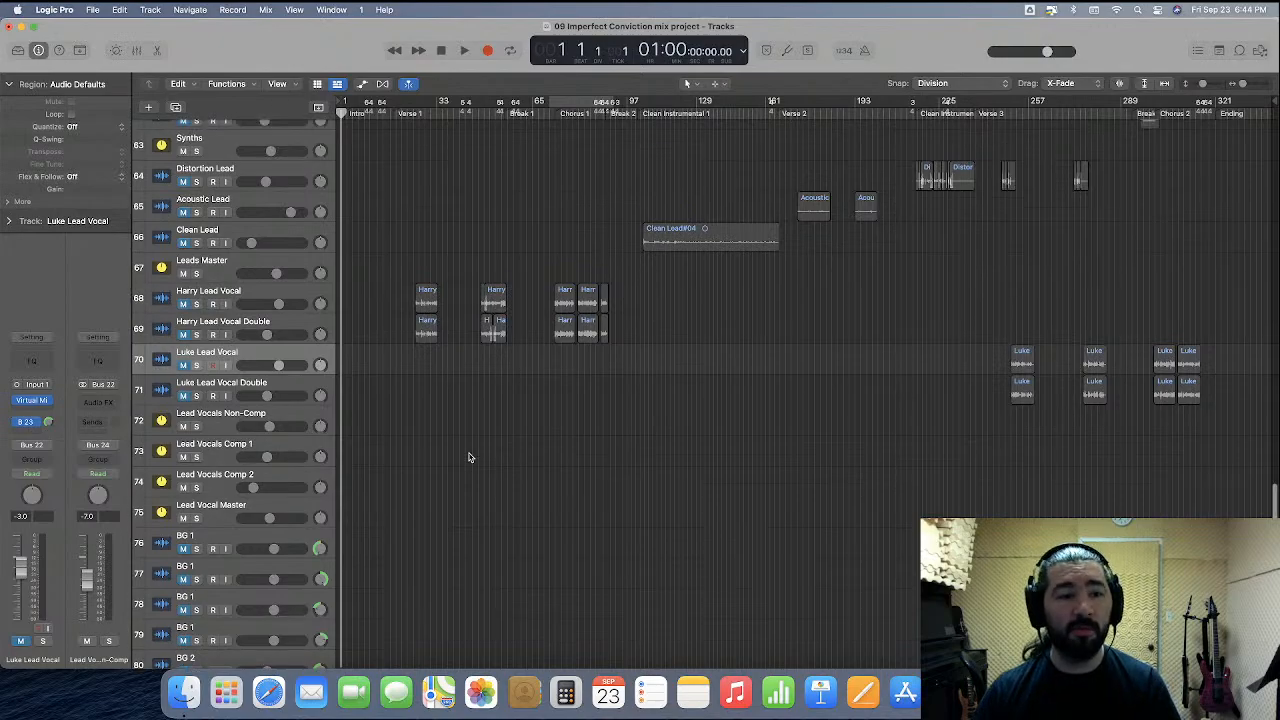
pyautogui.scroll(20, 469, 457)
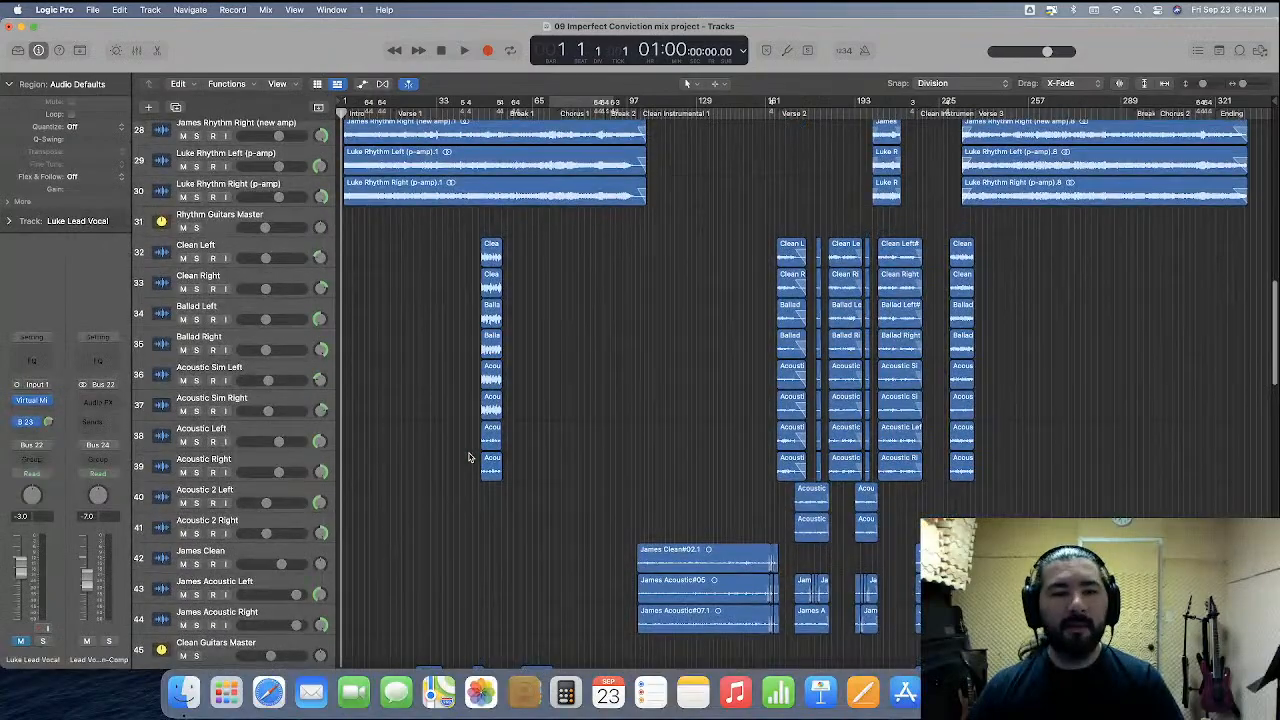
pyautogui.scroll(-5, 469, 457)
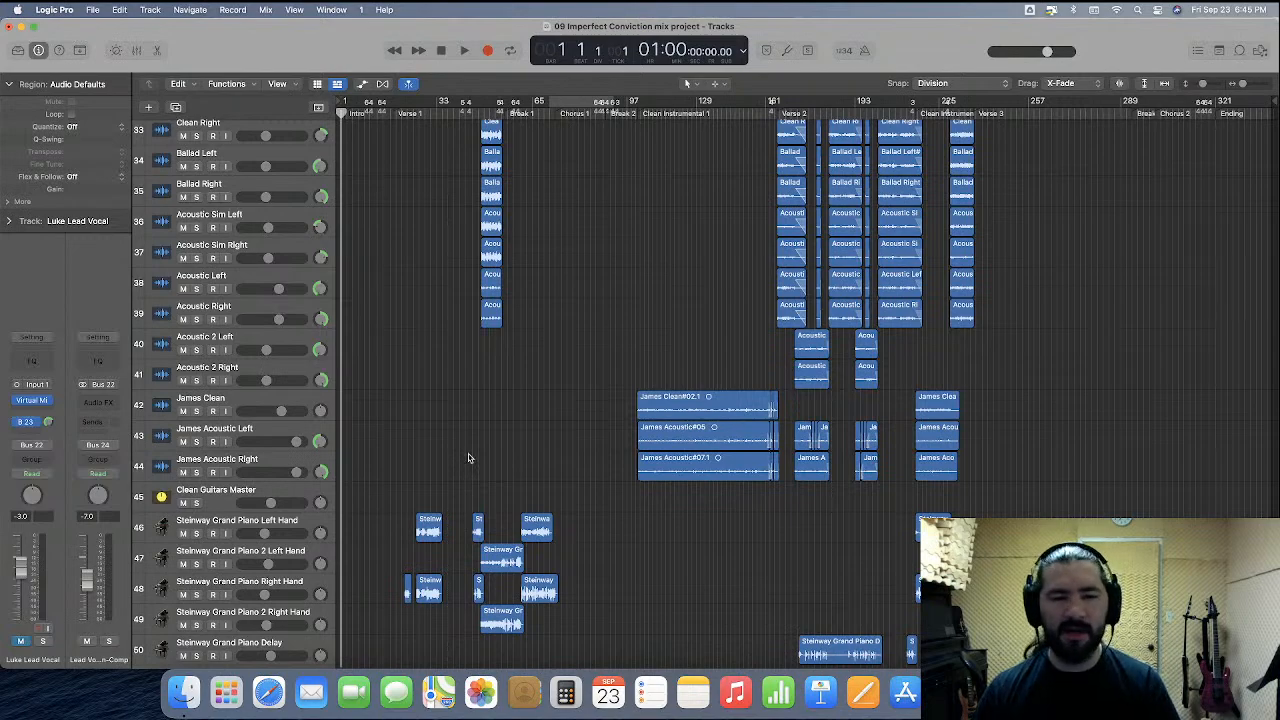
pyautogui.scroll(-1, 469, 457)
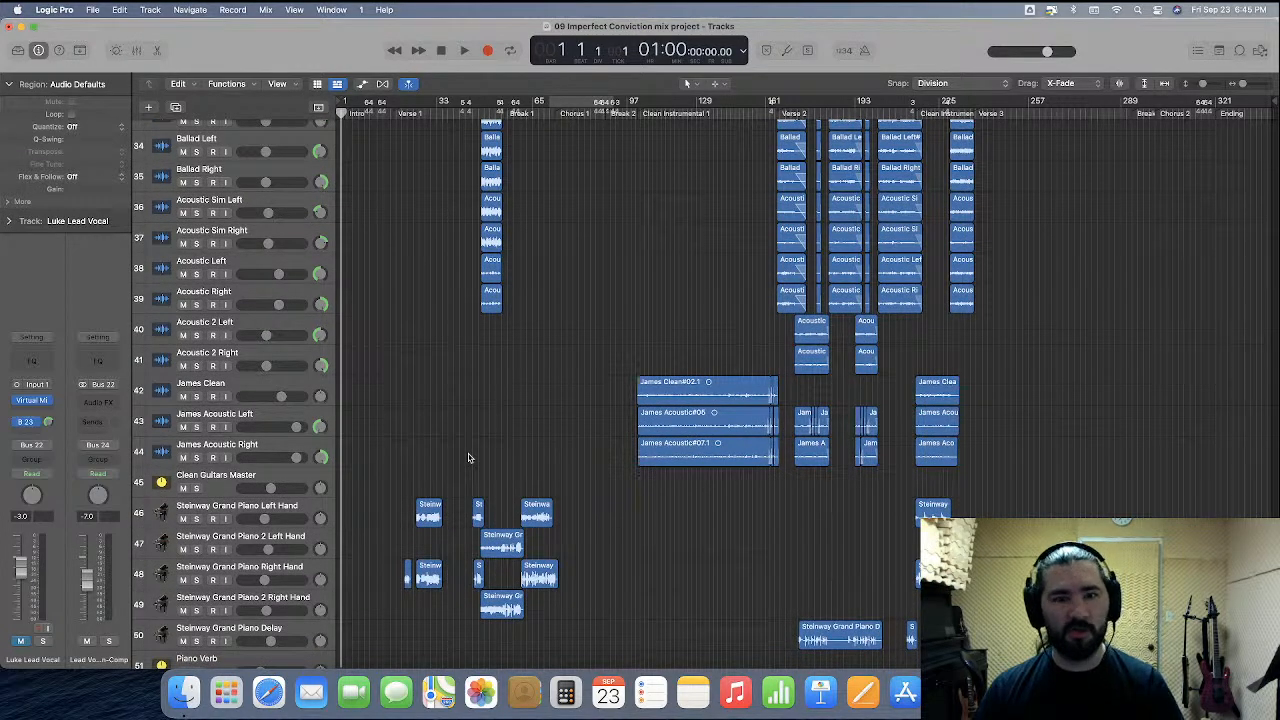
pyautogui.scroll(5, 468, 457)
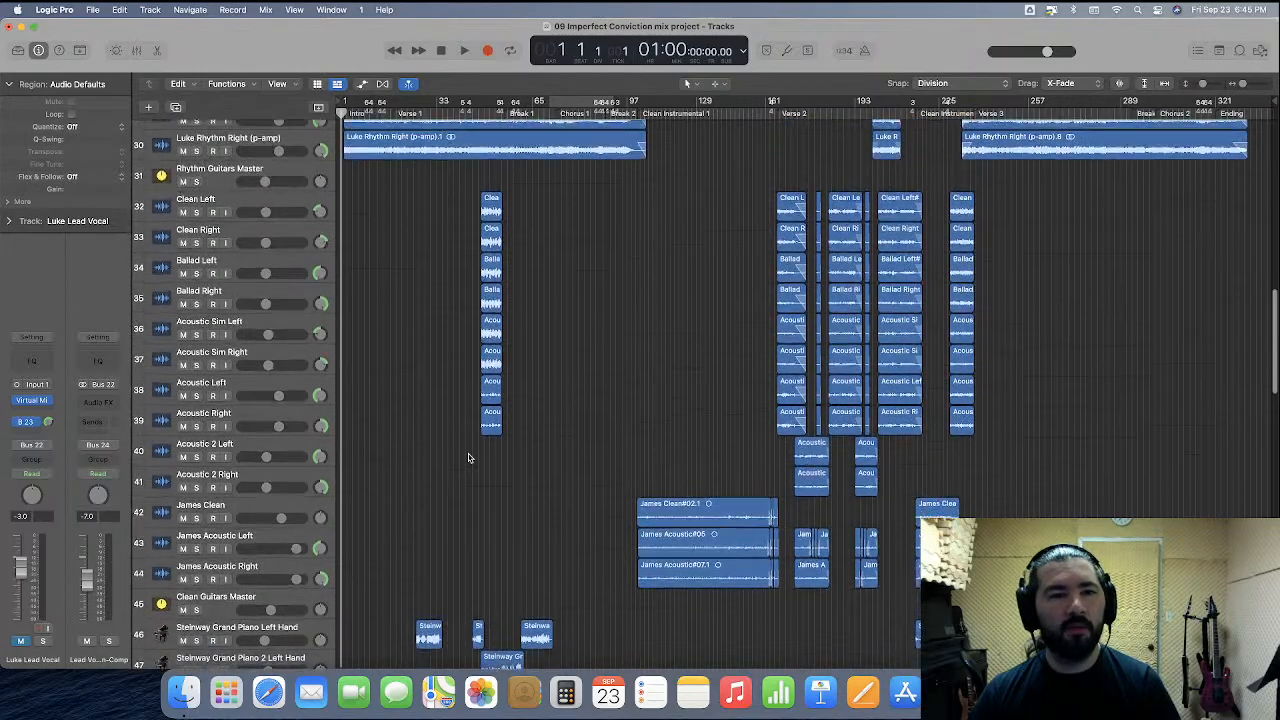
pyautogui.scroll(15, 468, 457)
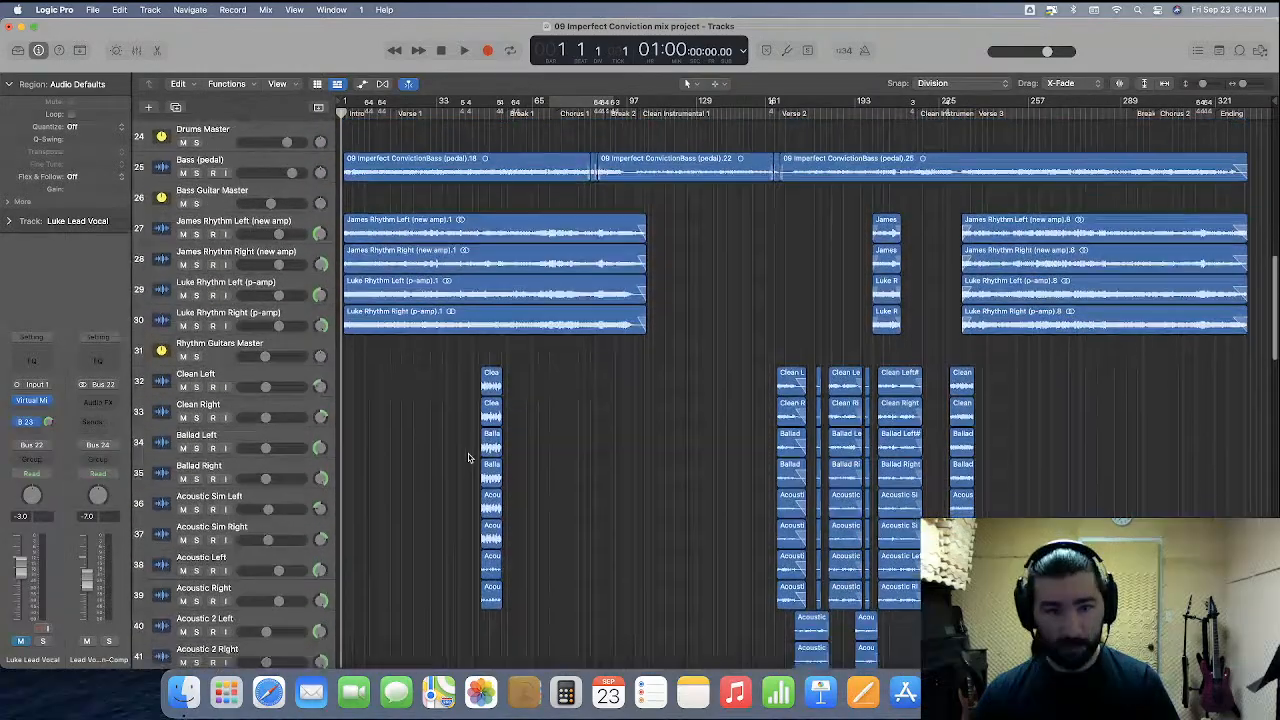
pyautogui.scroll(8, 480, 445)
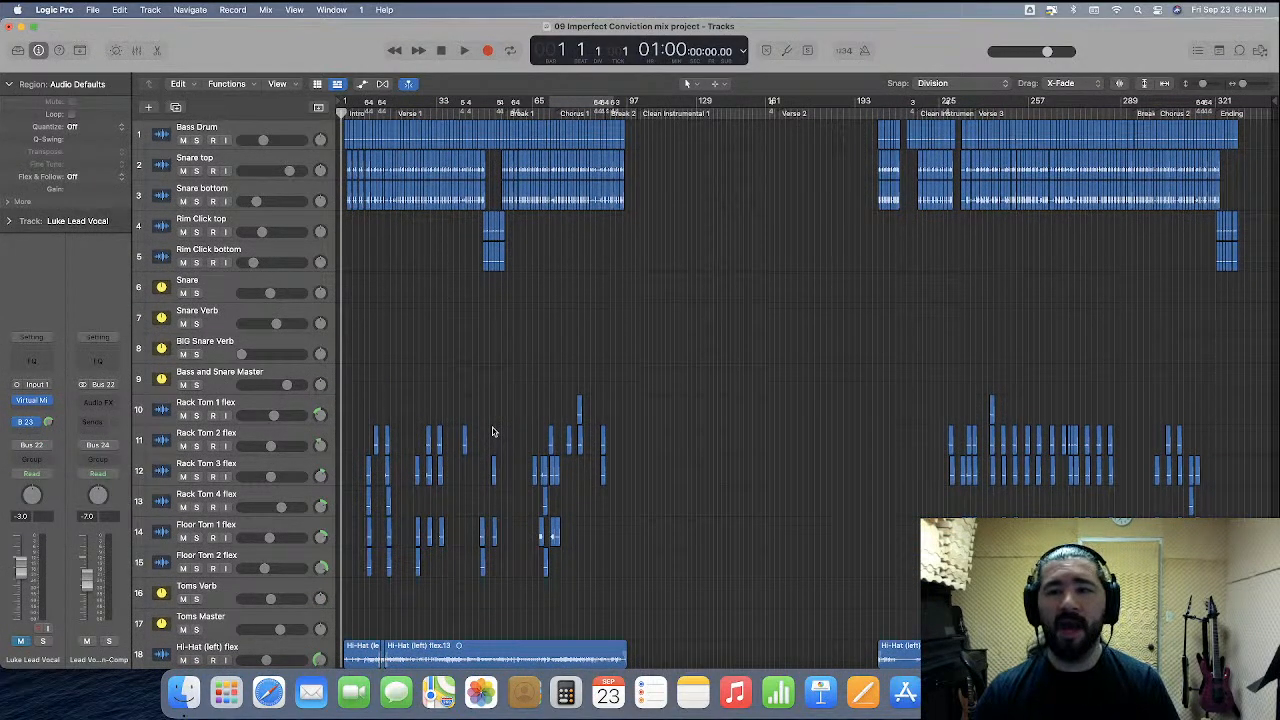
# Place the playhead at the end of the song at bar 330, and return it to the project start.
pyautogui.click(1238, 112)
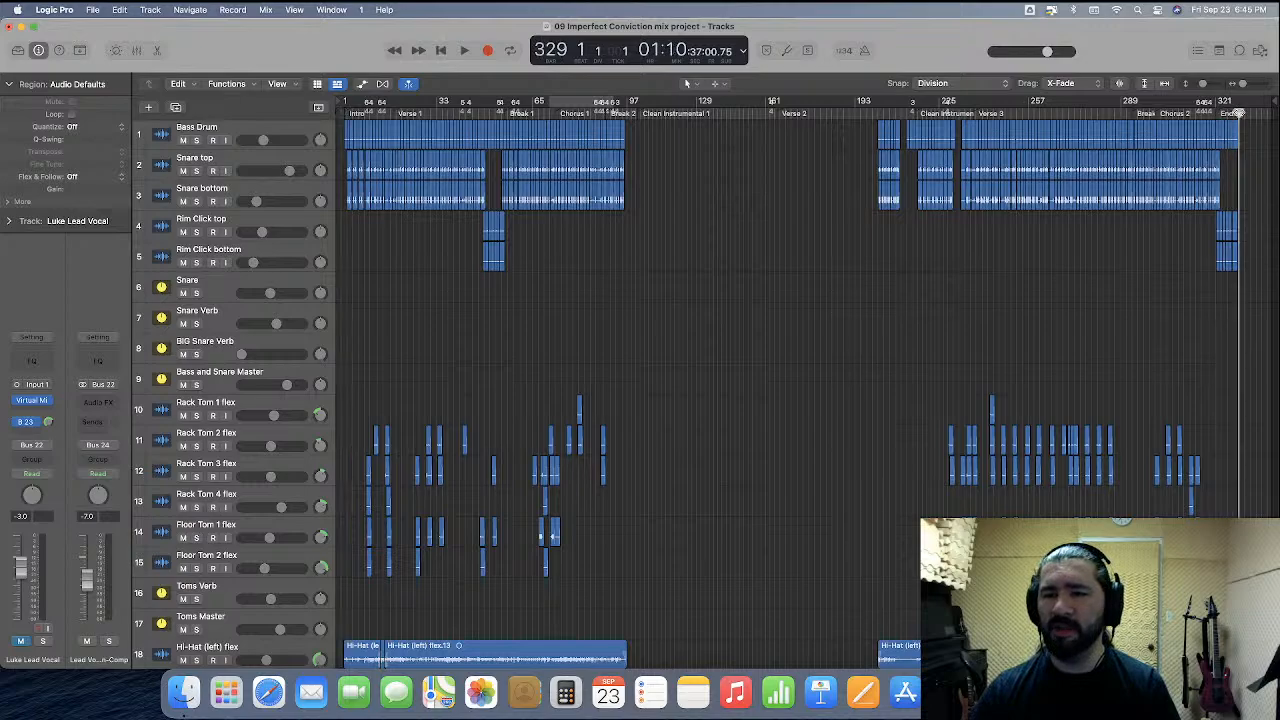
pyautogui.click(1241, 112)
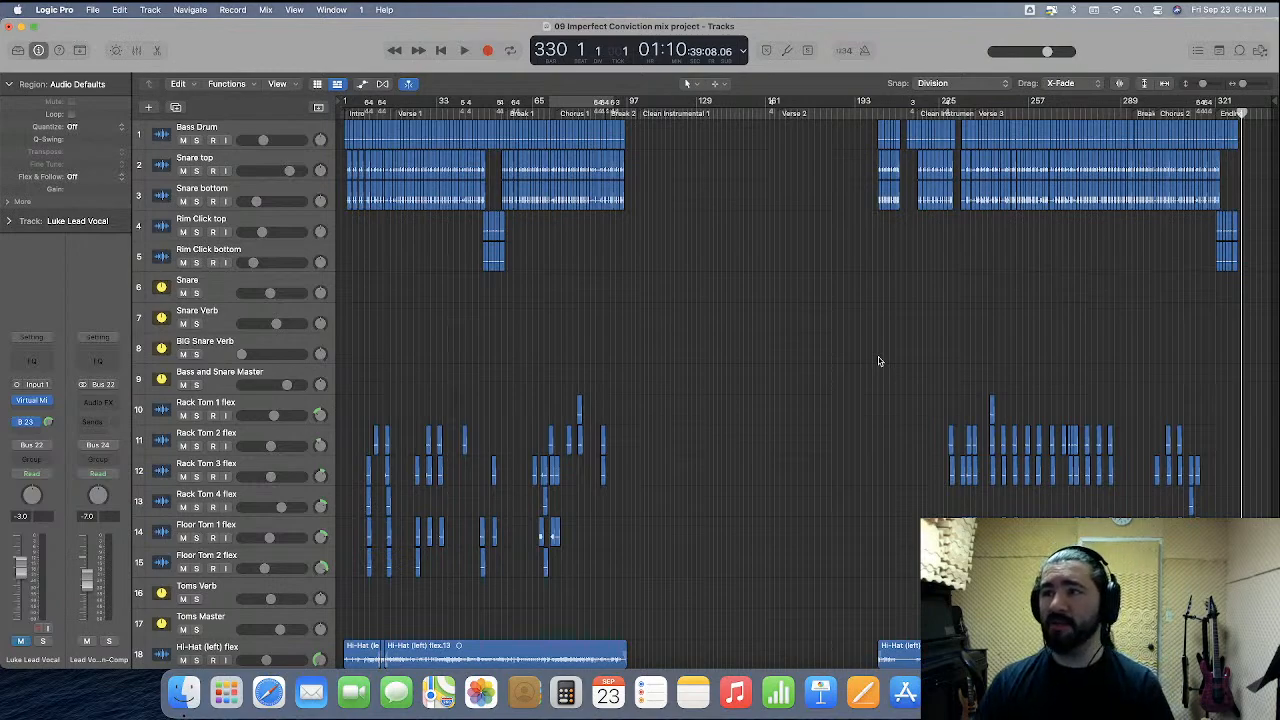
pyautogui.press('Return')
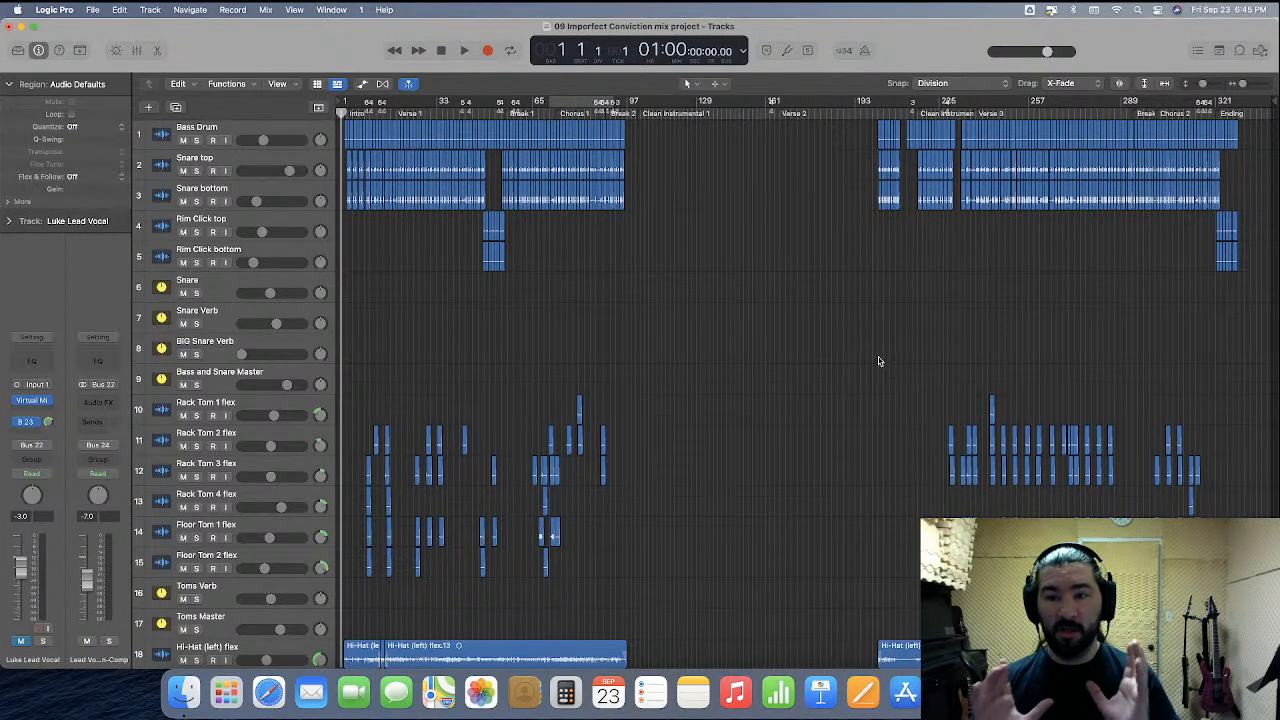
# Examine the whole arrangement's track list, from the drums through guitars, pianos, orchestra, synths and leads to the vocals and master tracks.
pyautogui.scroll(-2, 878, 361)
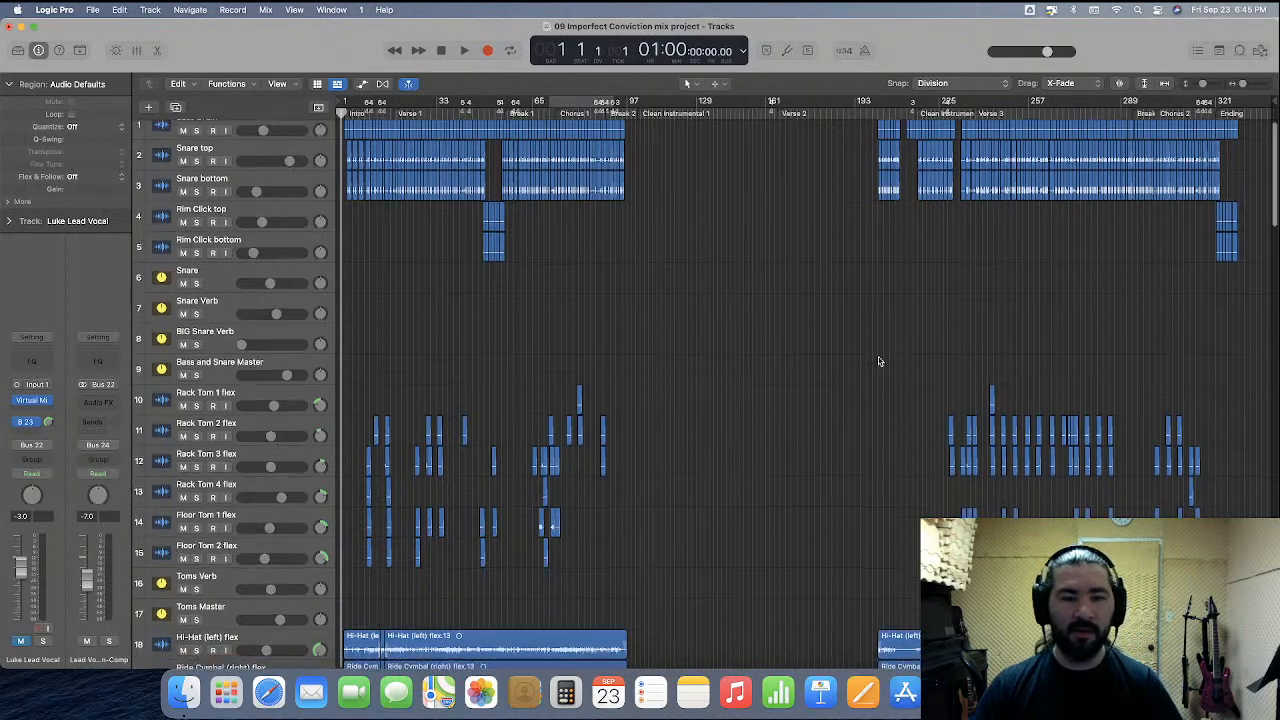
pyautogui.scroll(2, 878, 361)
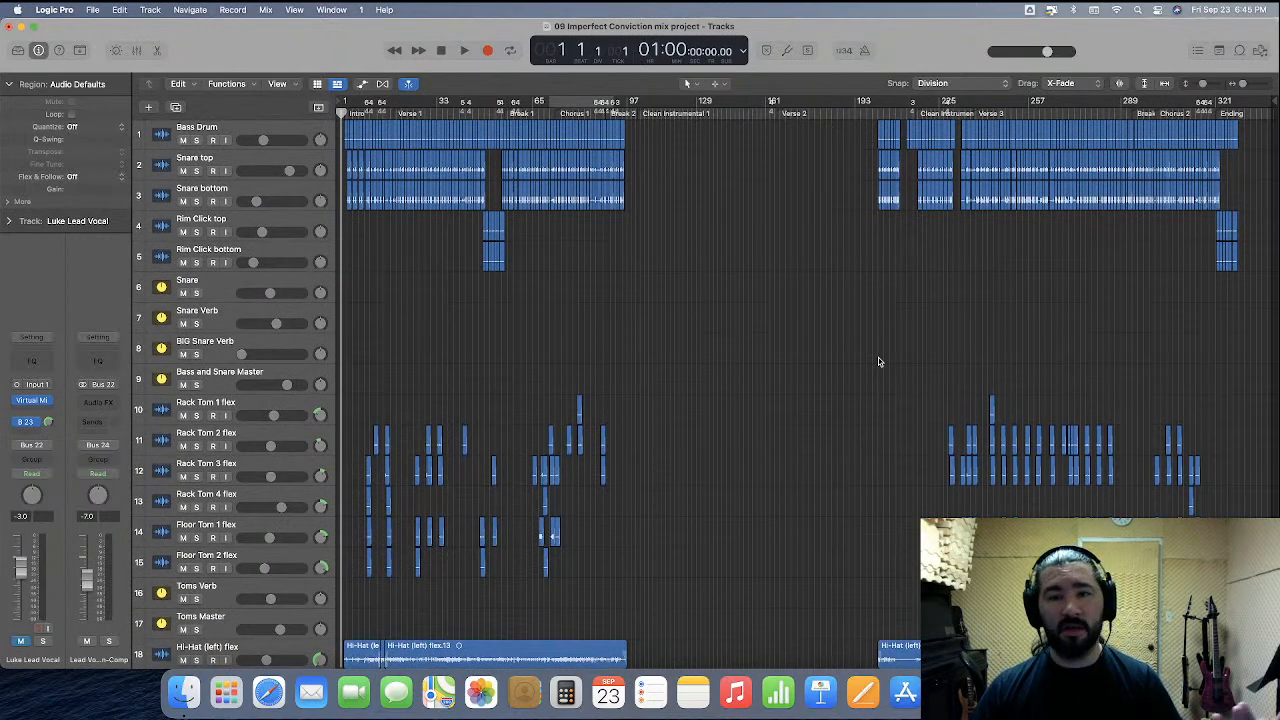
pyautogui.scroll(-1, 878, 361)
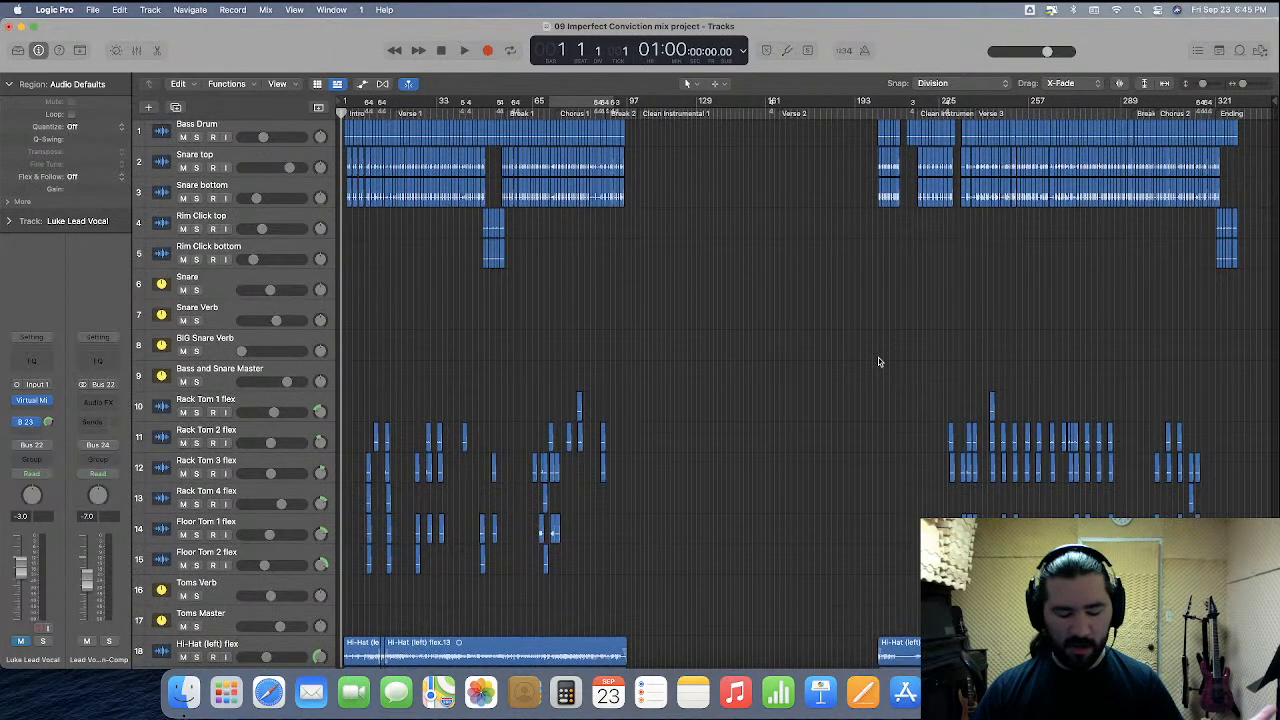
pyautogui.scroll(-5, 878, 361)
pyautogui.scroll(-12, 878, 362)
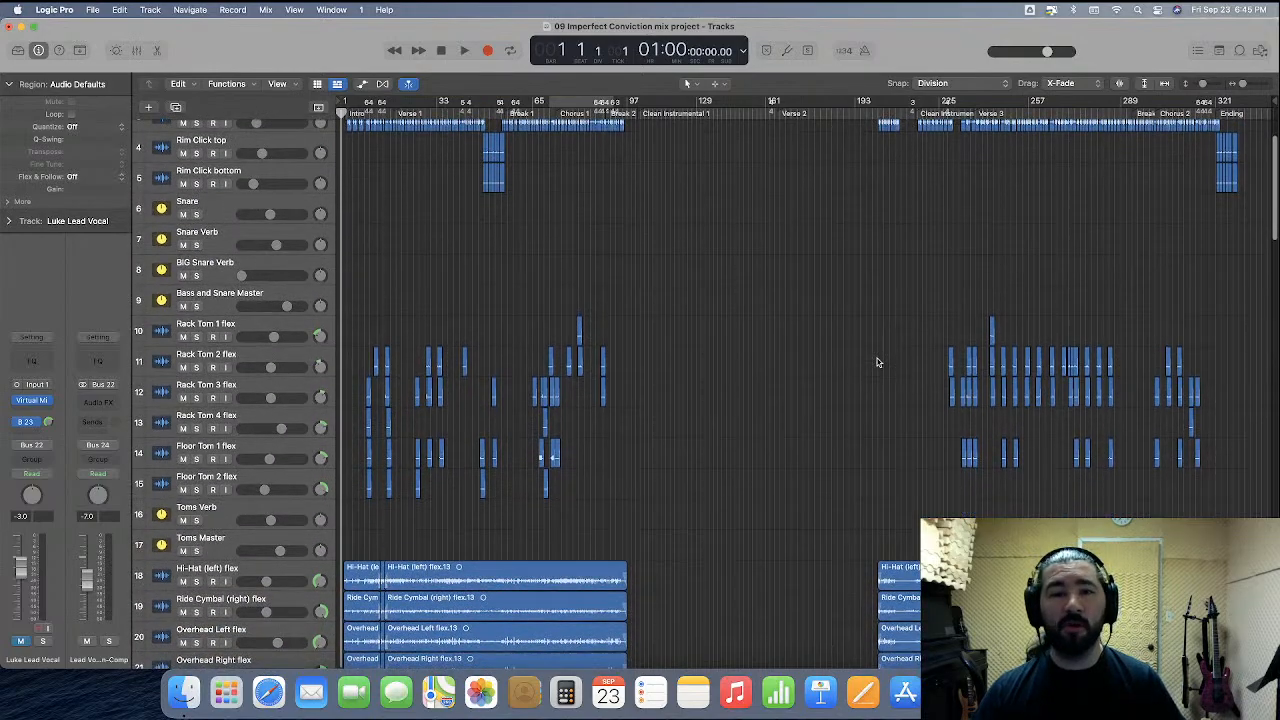
pyautogui.scroll(-8, 850, 366)
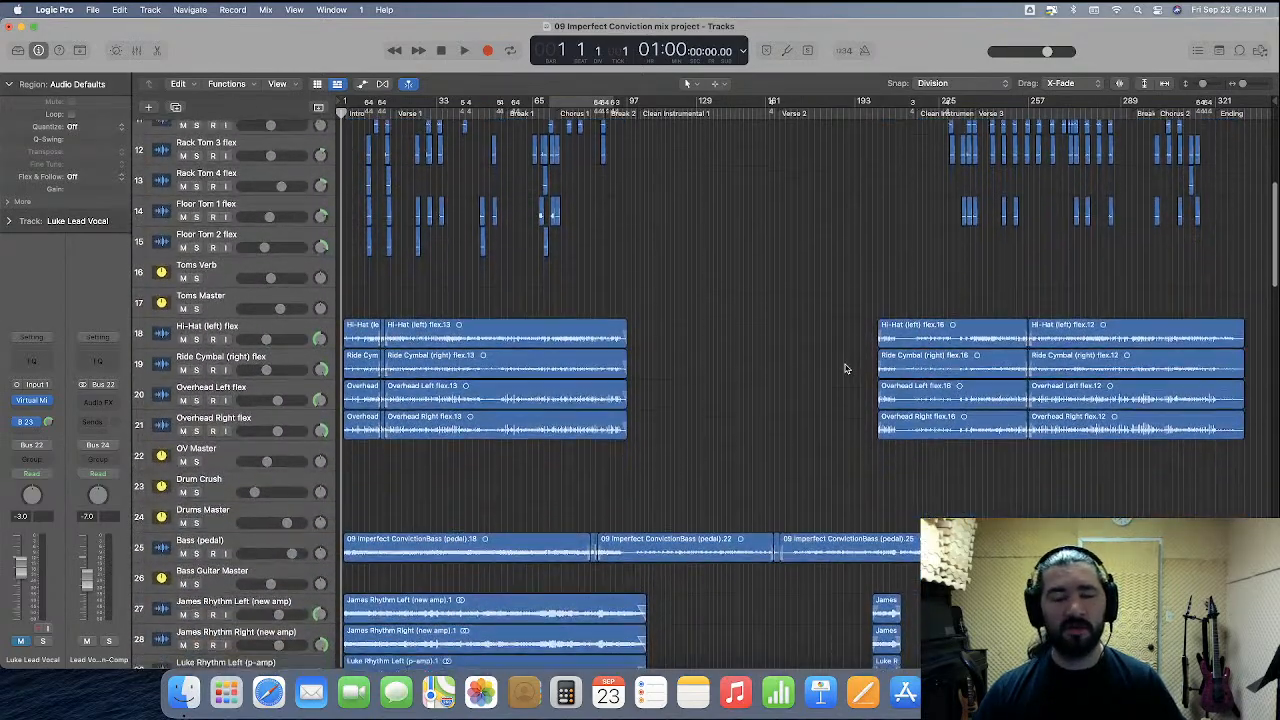
pyautogui.scroll(-3, 845, 368)
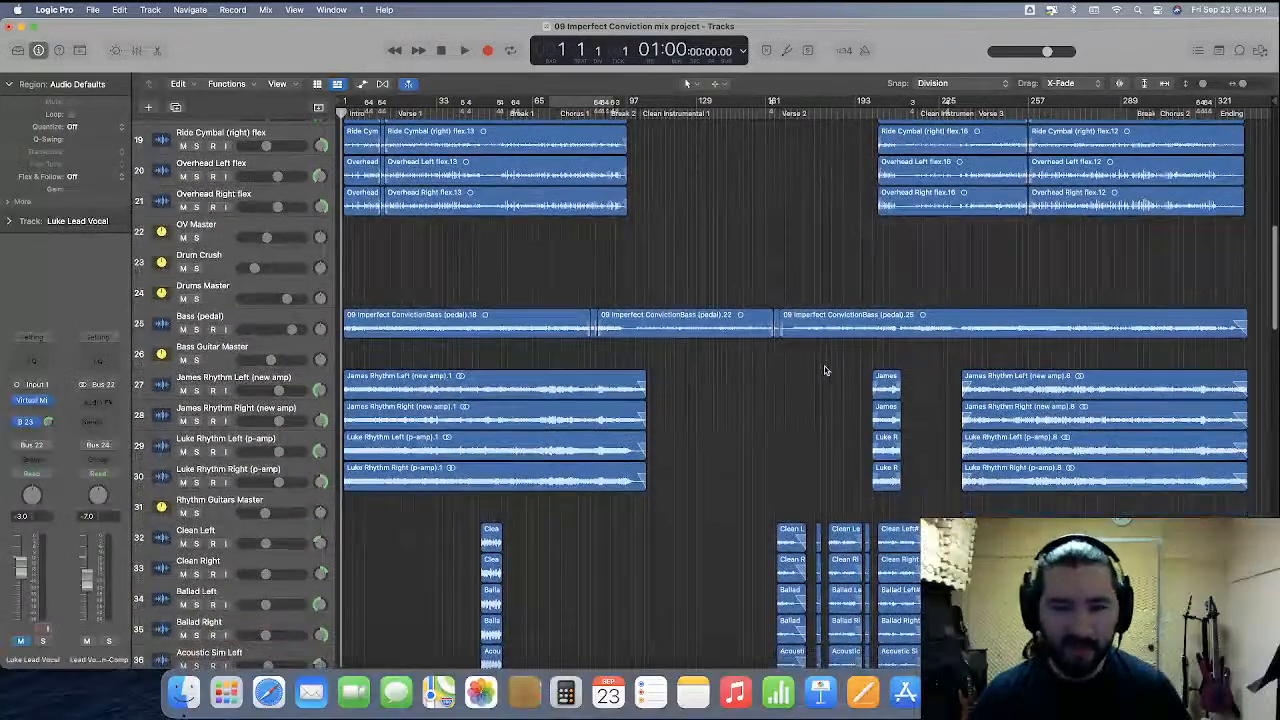
pyautogui.scroll(-20, 825, 370)
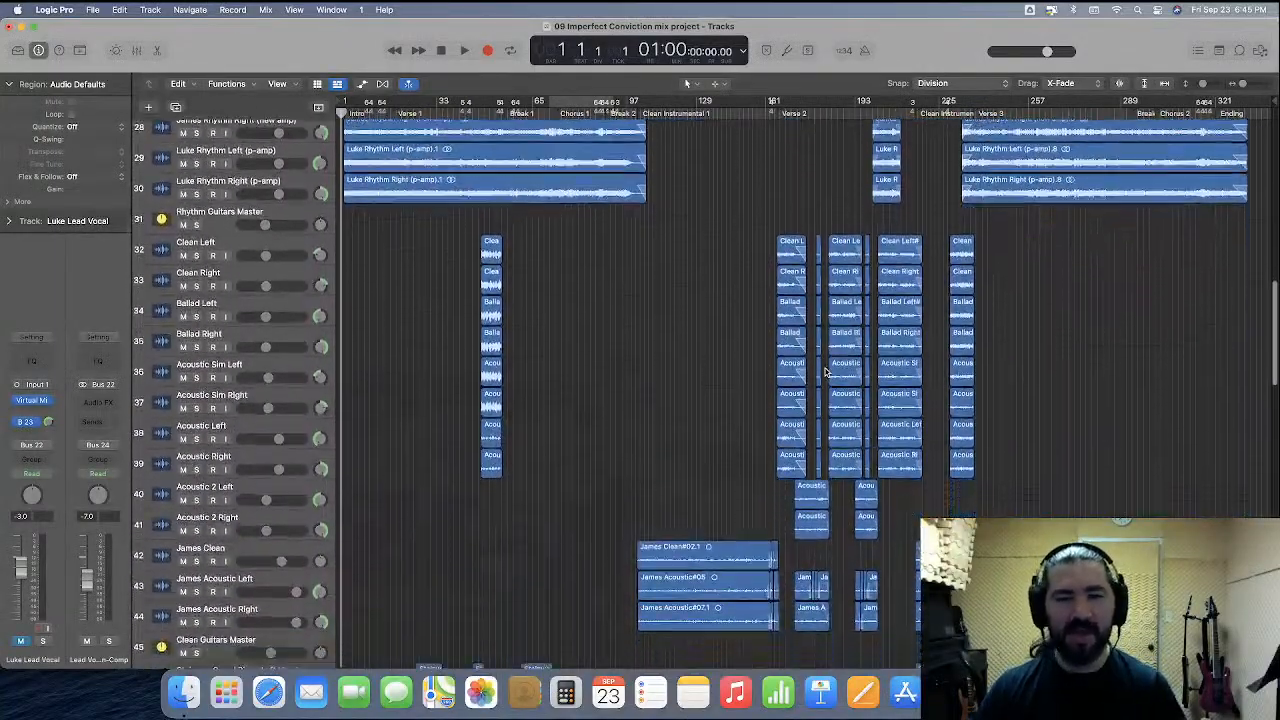
pyautogui.scroll(-6, 826, 372)
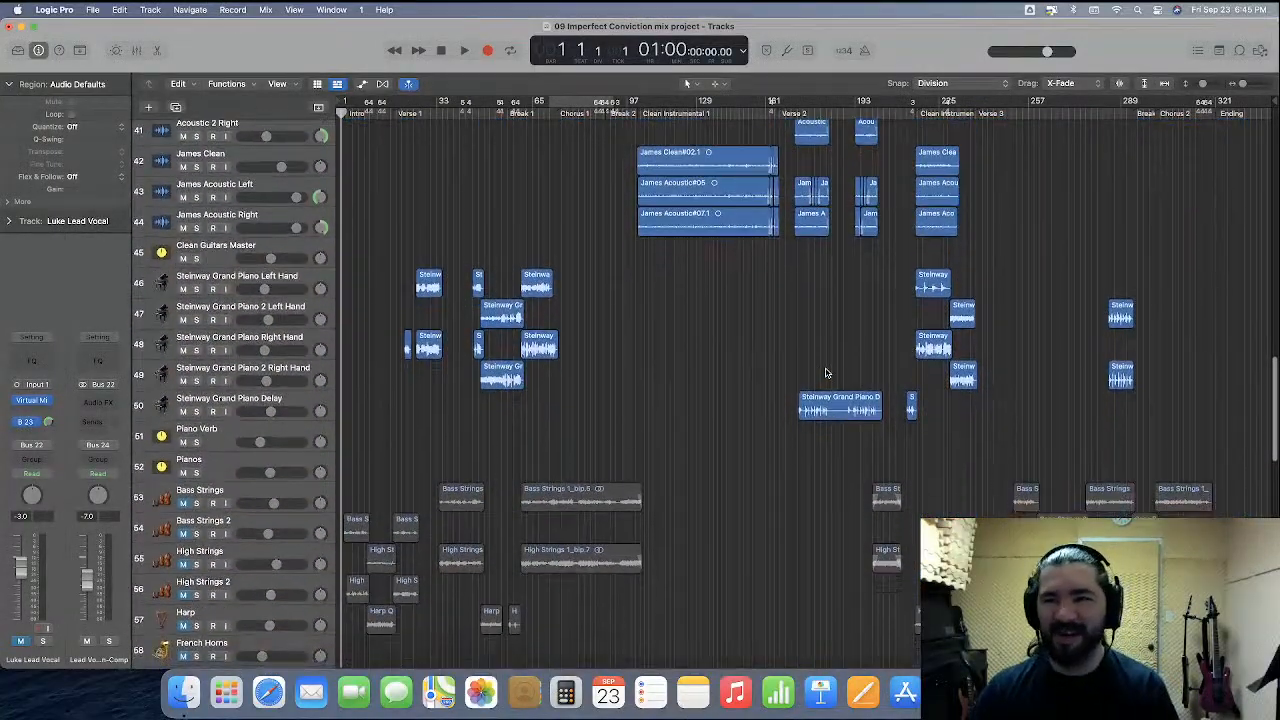
pyautogui.scroll(-20, 826, 372)
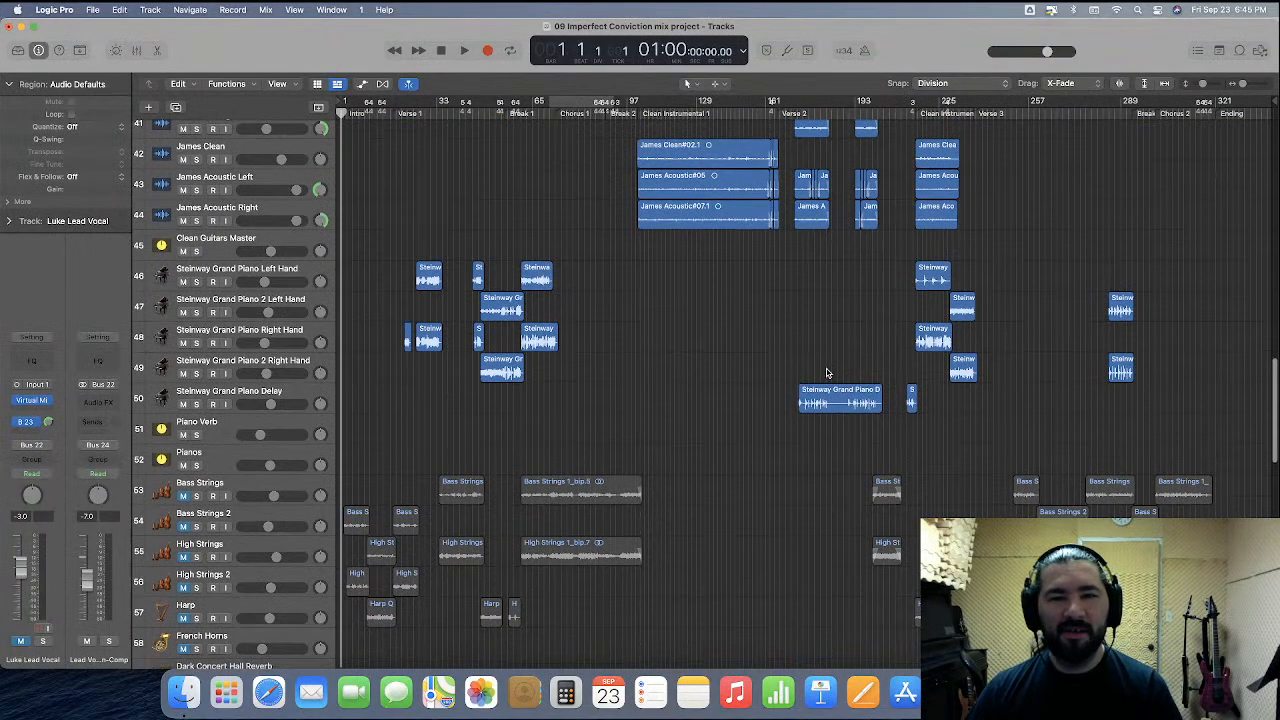
pyautogui.scroll(12, 826, 372)
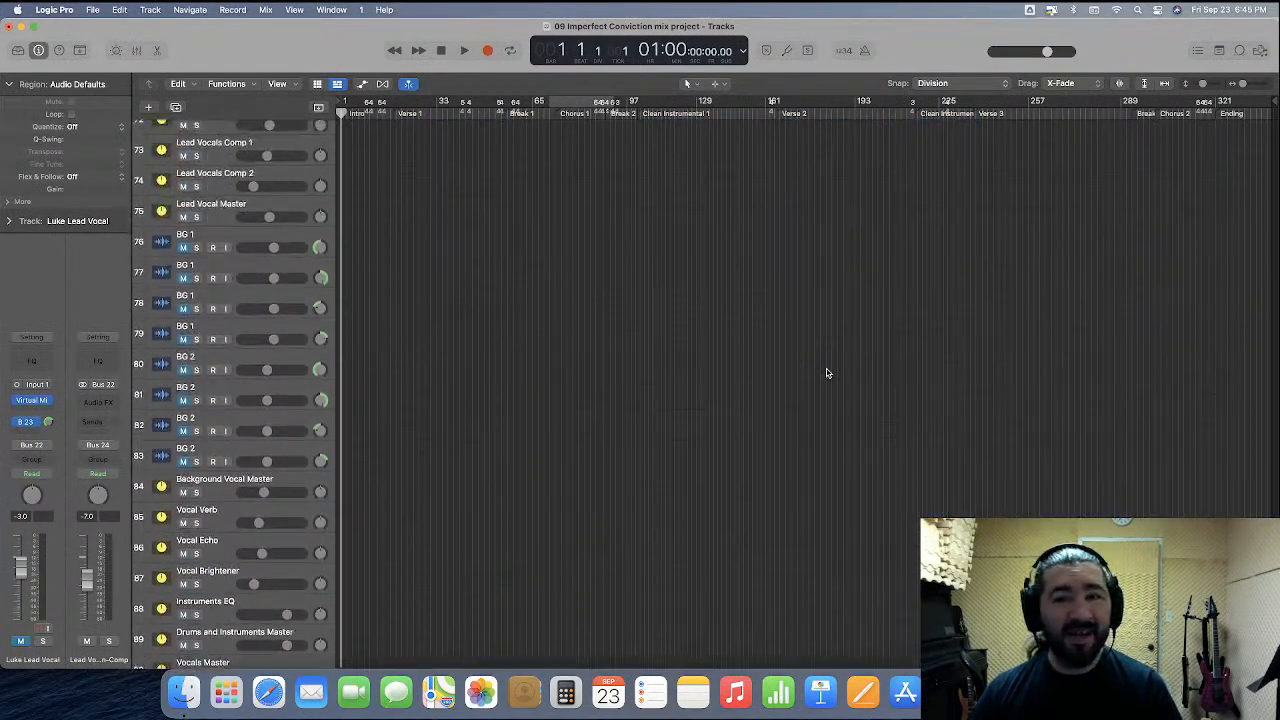
pyautogui.scroll(10, 826, 372)
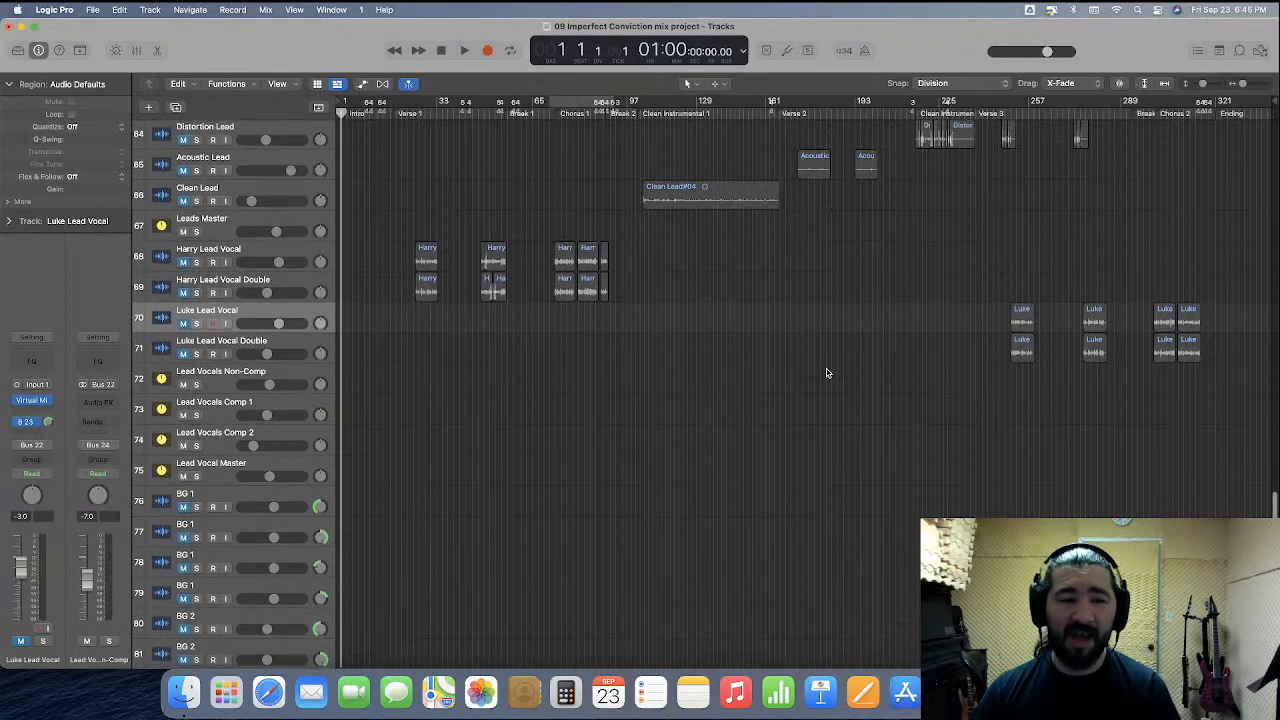
pyautogui.scroll(14, 826, 372)
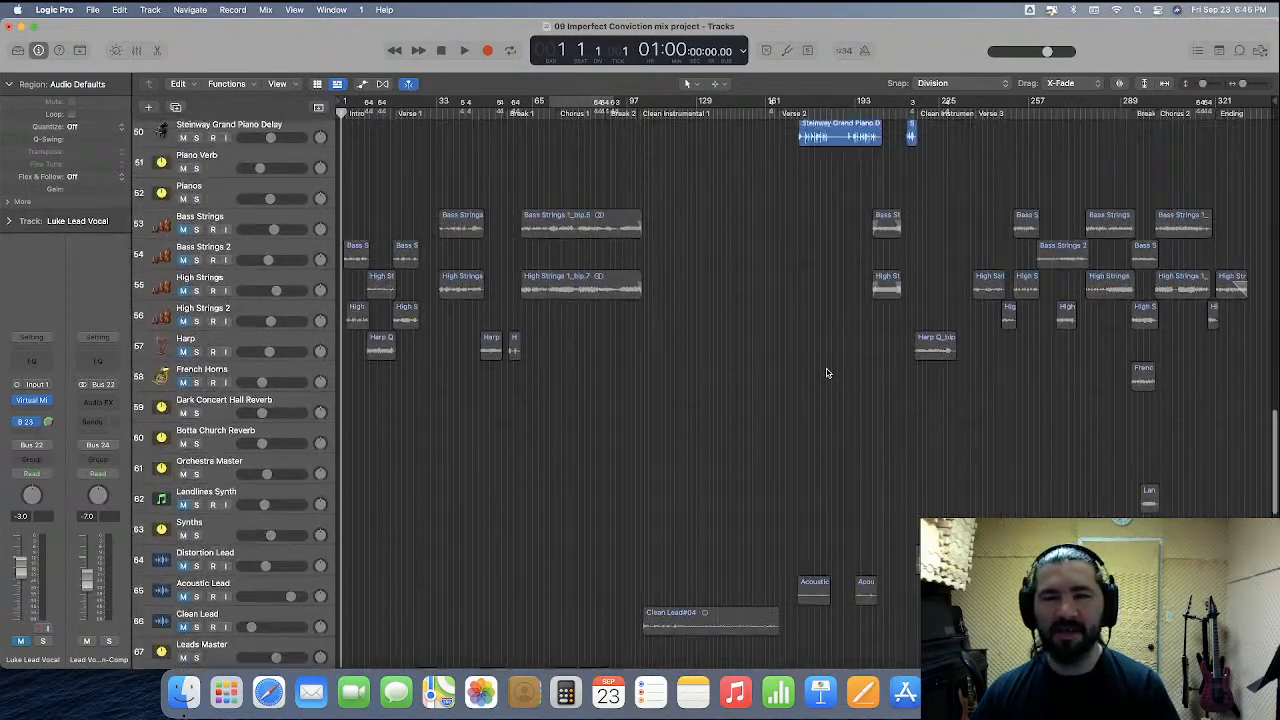
pyautogui.scroll(7, 826, 372)
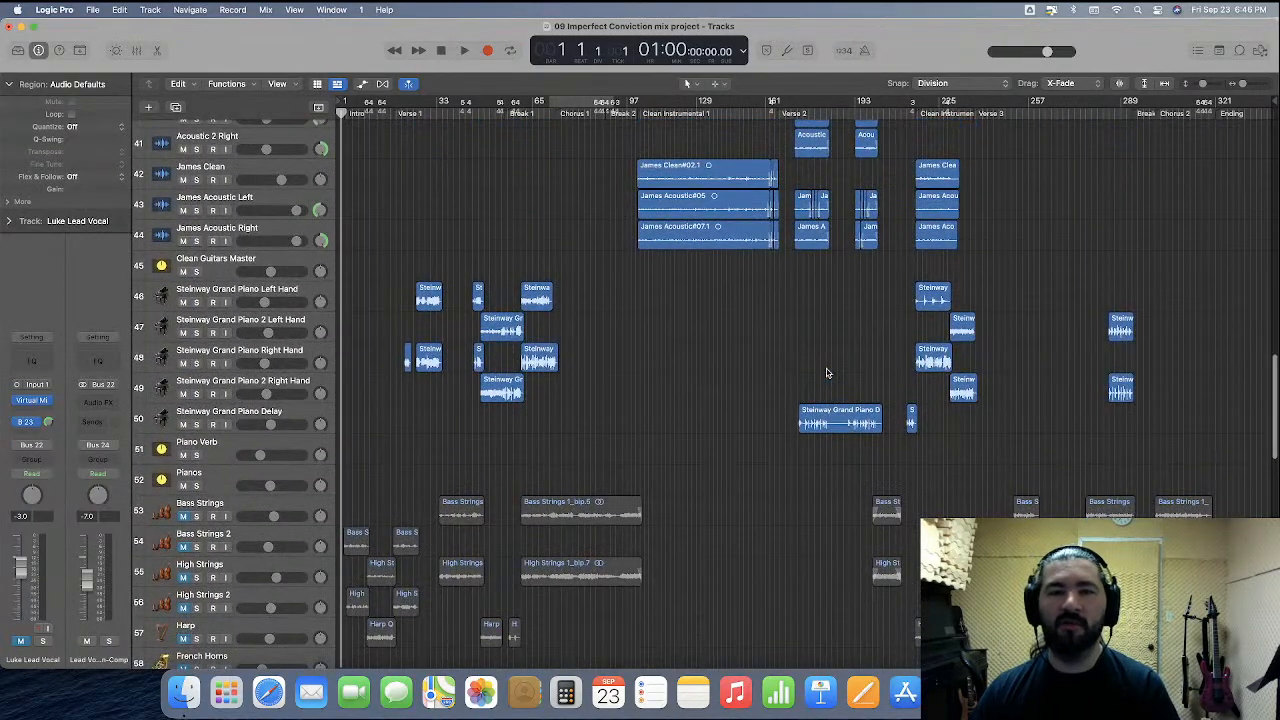
pyautogui.scroll(20, 826, 372)
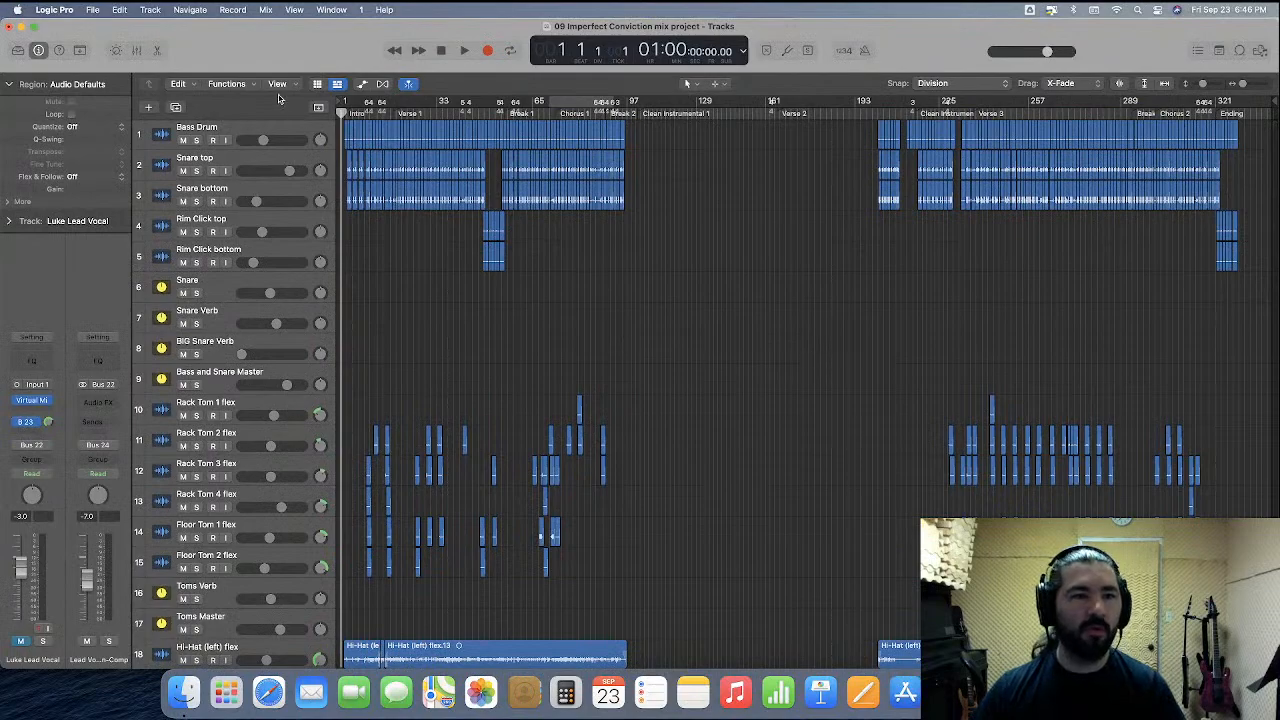
# Select all the drum tracks from Bass Drum through Drums Master and review the selected range.
pyautogui.click(233, 128)
pyautogui.scroll(-5, 242, 600)
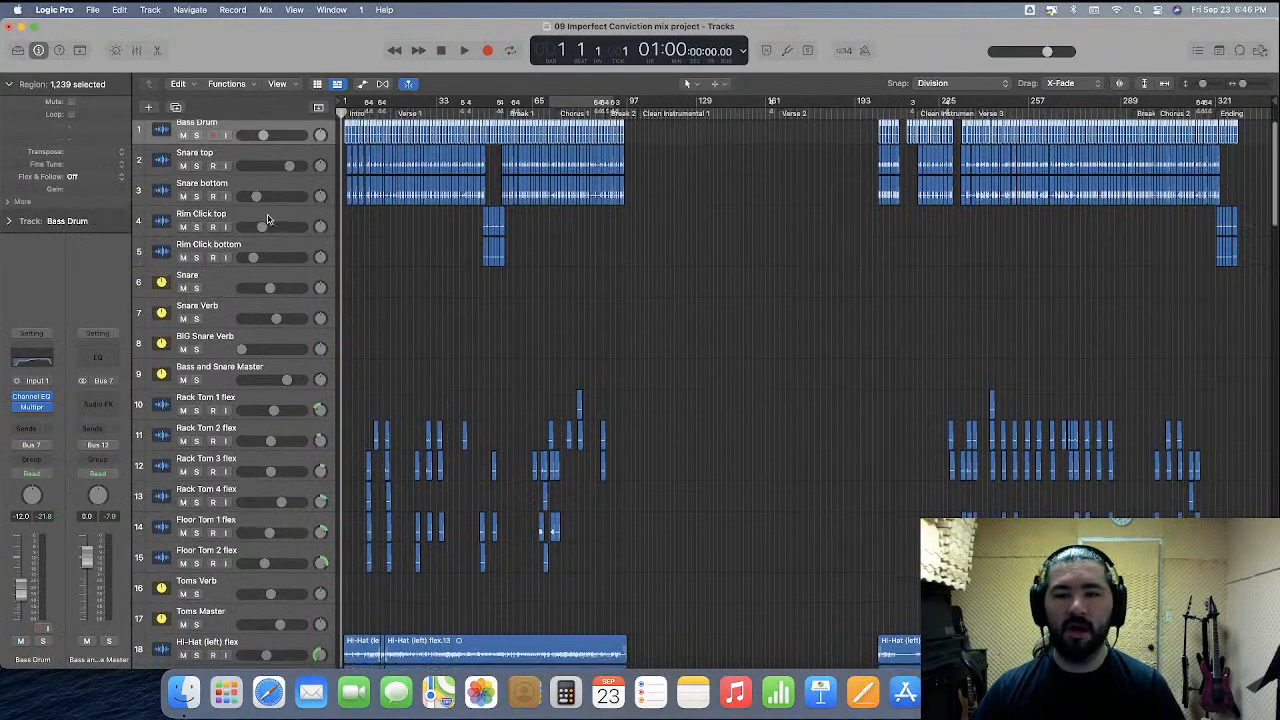
pyautogui.keyDown('shift'); pyautogui.click(242, 600); pyautogui.keyUp('shift')
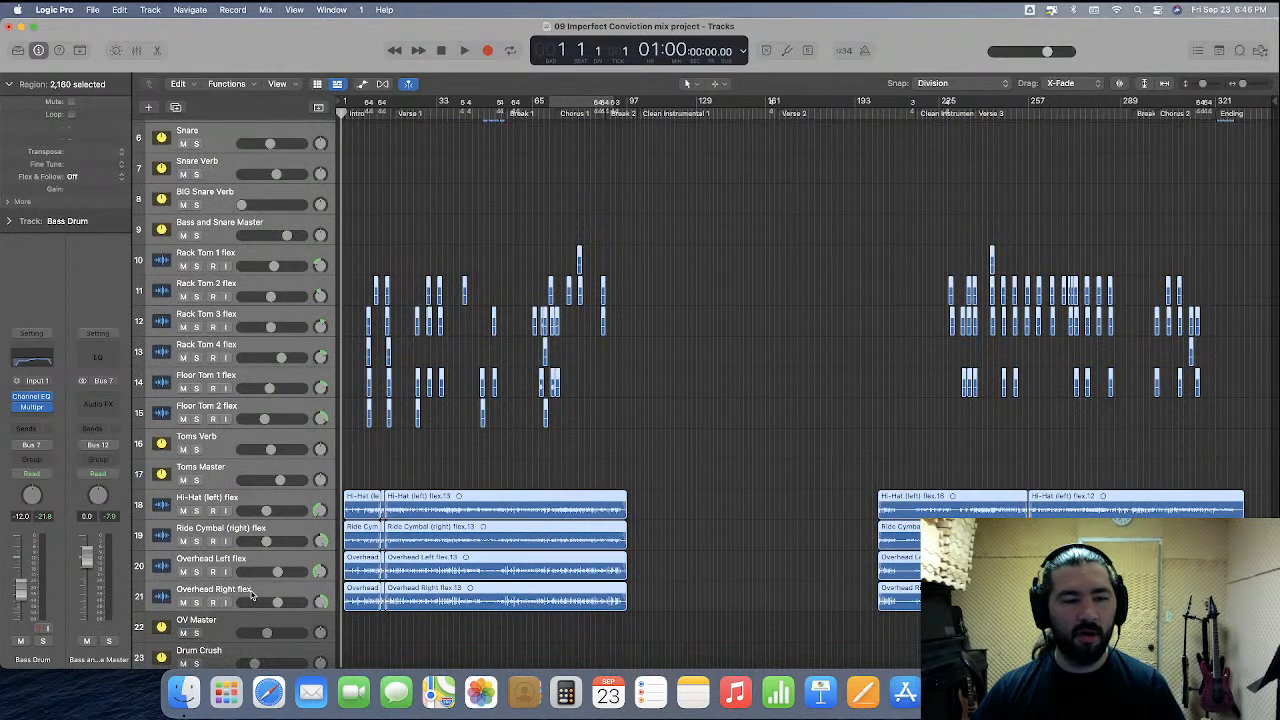
pyautogui.scroll(-2, 245, 620)
pyautogui.keyDown('shift'); pyautogui.click(242, 633); pyautogui.keyUp('shift')
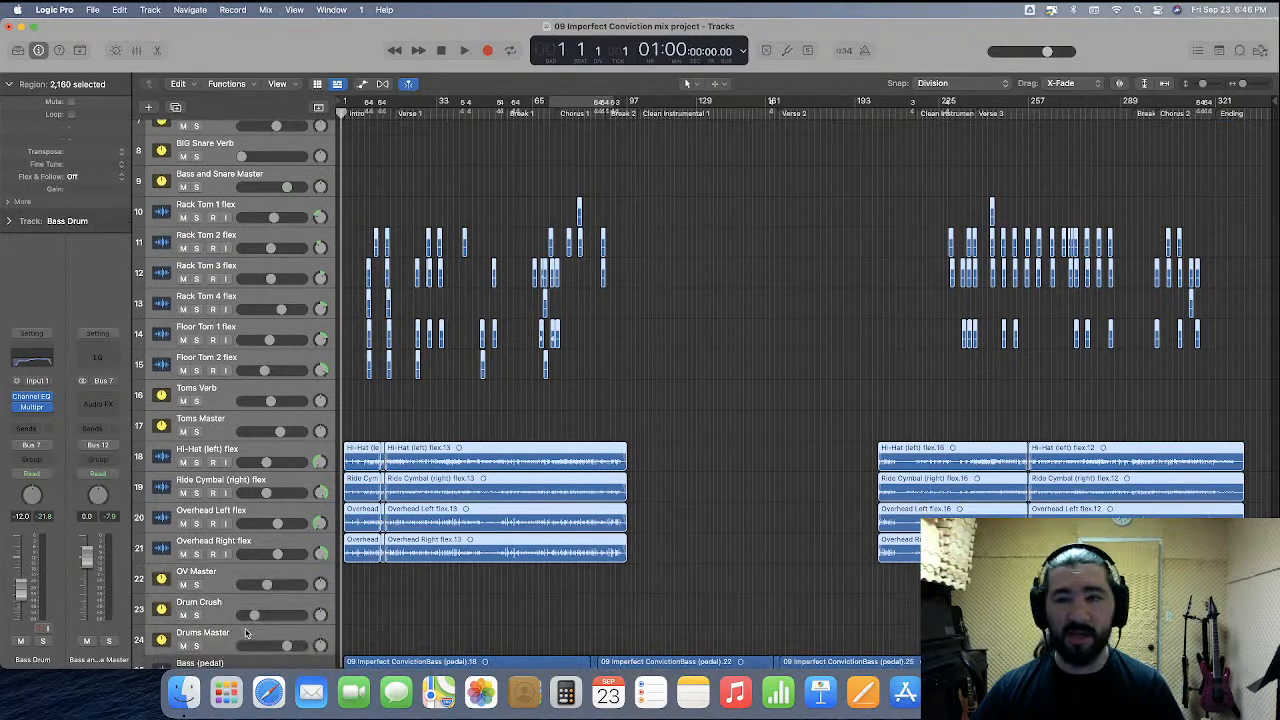
pyautogui.scroll(5, 245, 630)
pyautogui.scroll(2, 245, 630)
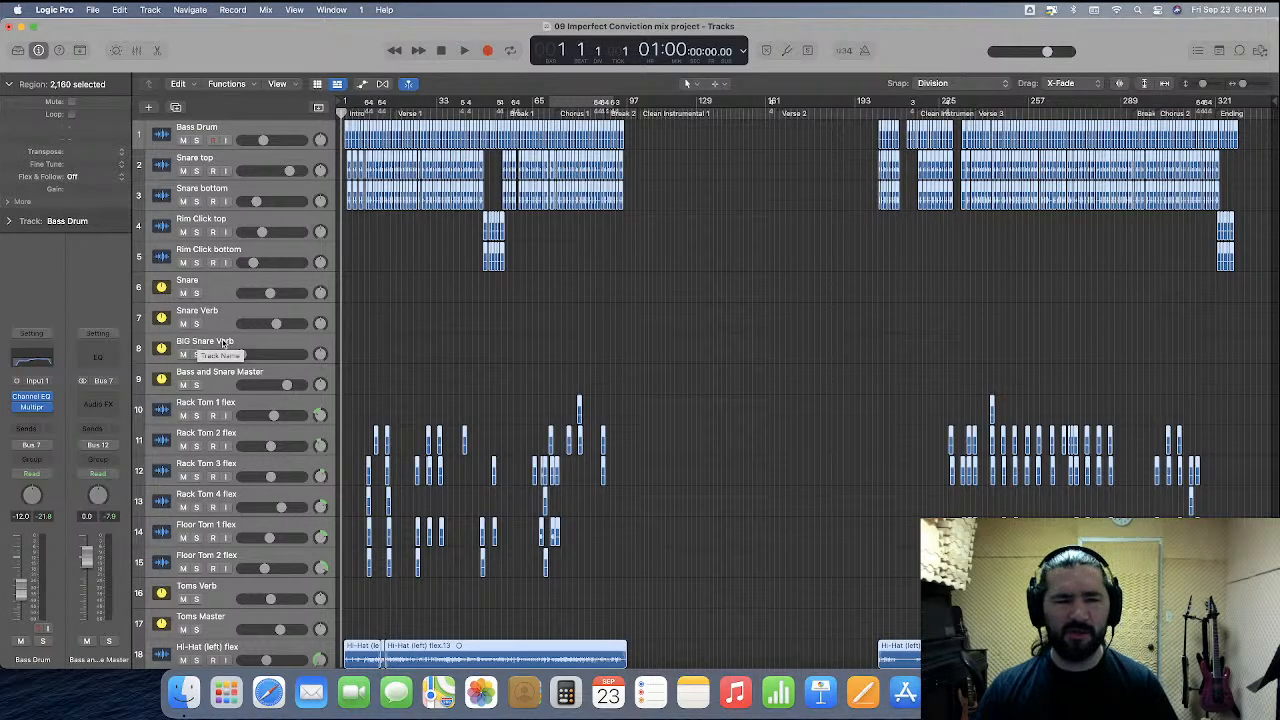
pyautogui.scroll(-2, 222, 342)
pyautogui.scroll(-1, 222, 340)
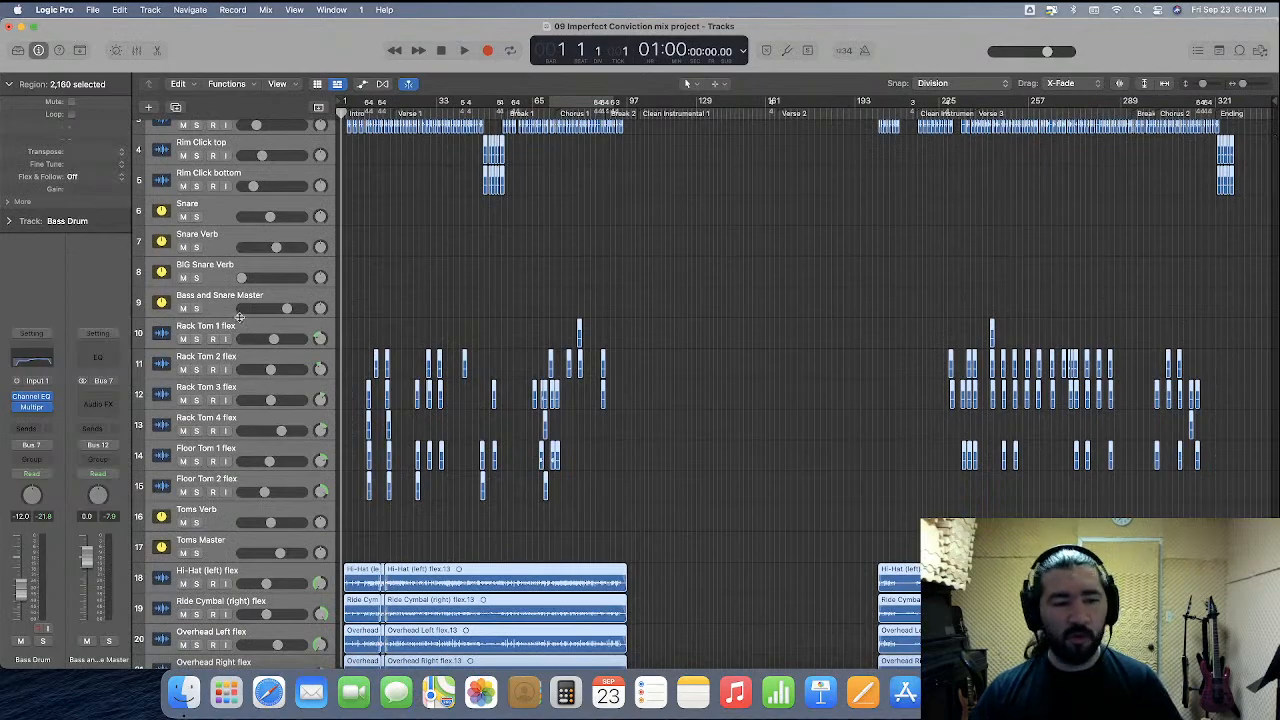
pyautogui.scroll(-5, 240, 318)
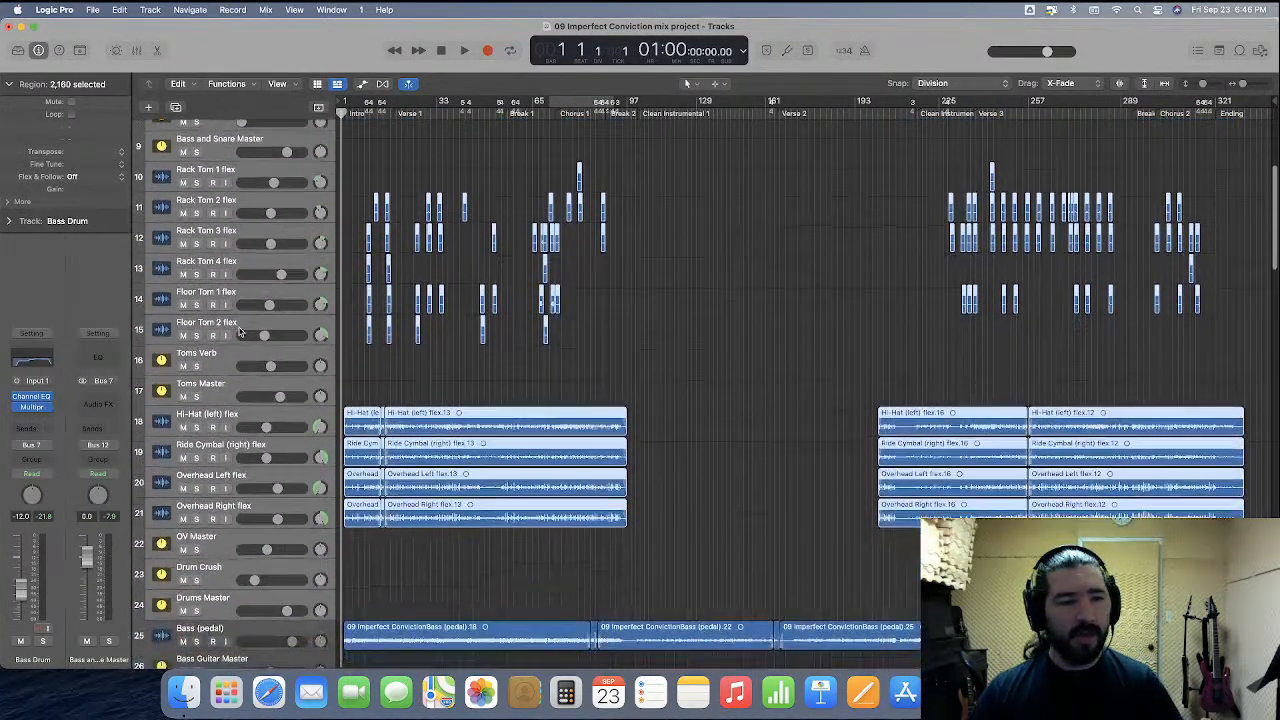
# Review the remaining drum tracks and select the Bass (pedal) track's regions, finishing by clearing the region selection.
pyautogui.scroll(-2, 220, 388)
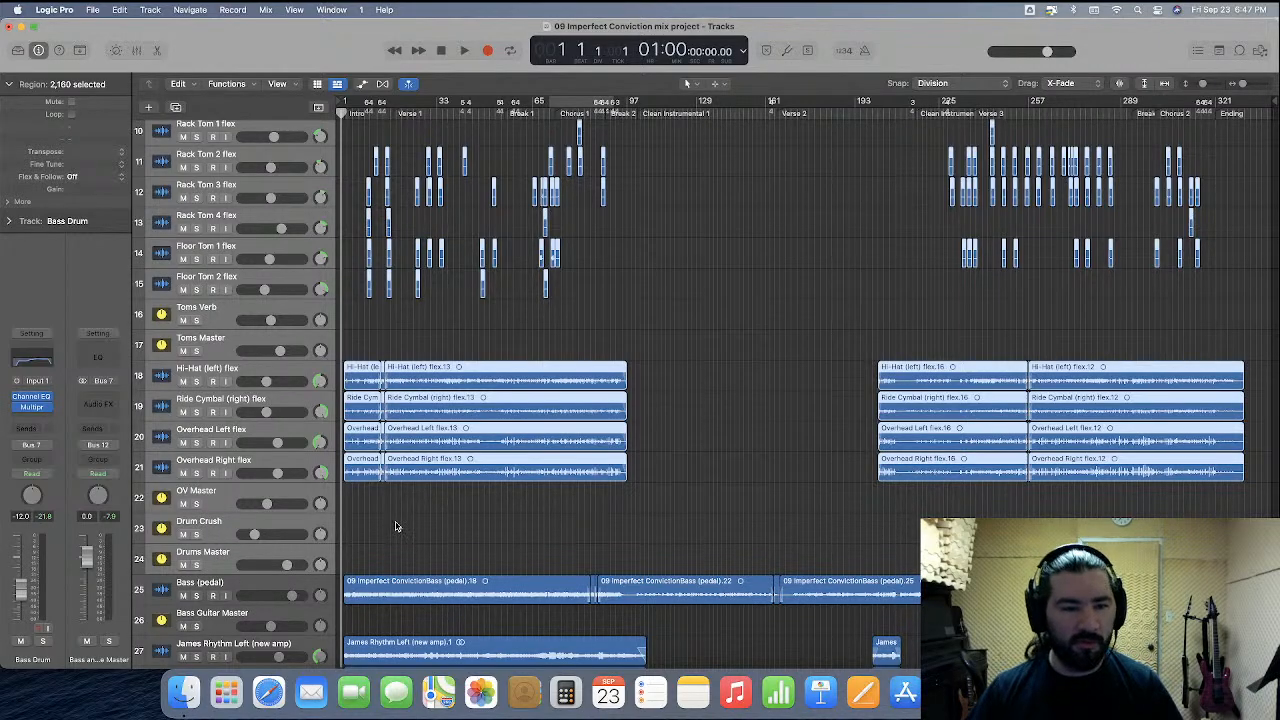
pyautogui.scroll(-4, 394, 526)
pyautogui.click(440, 458)
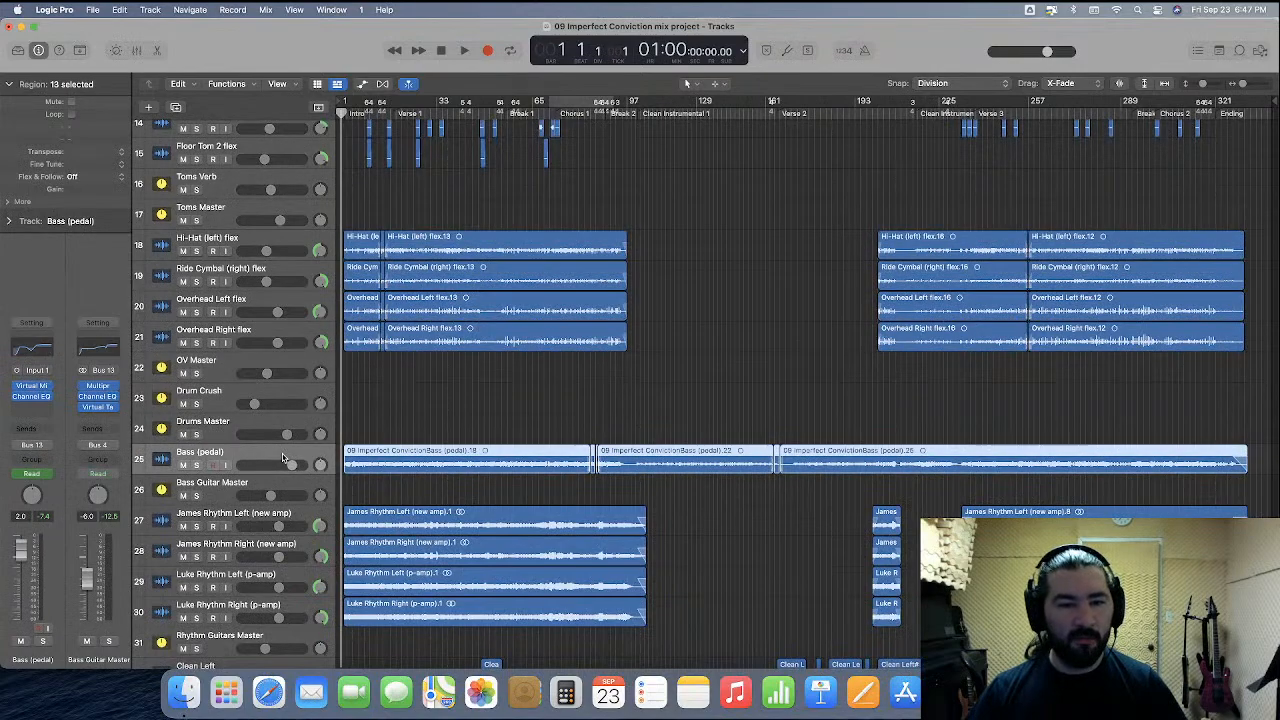
pyautogui.scroll(-1, 440, 455)
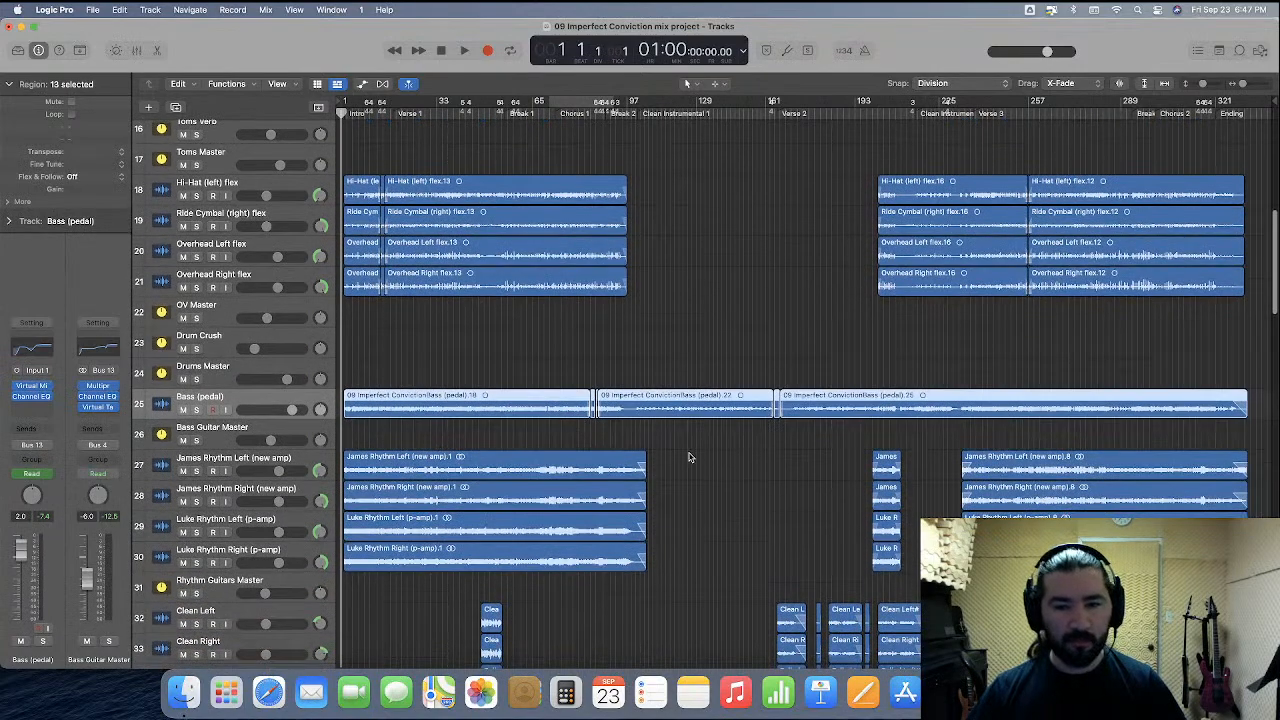
pyautogui.click(702, 454)
pyautogui.scroll(-2, 702, 456)
pyautogui.scroll(-2, 702, 458)
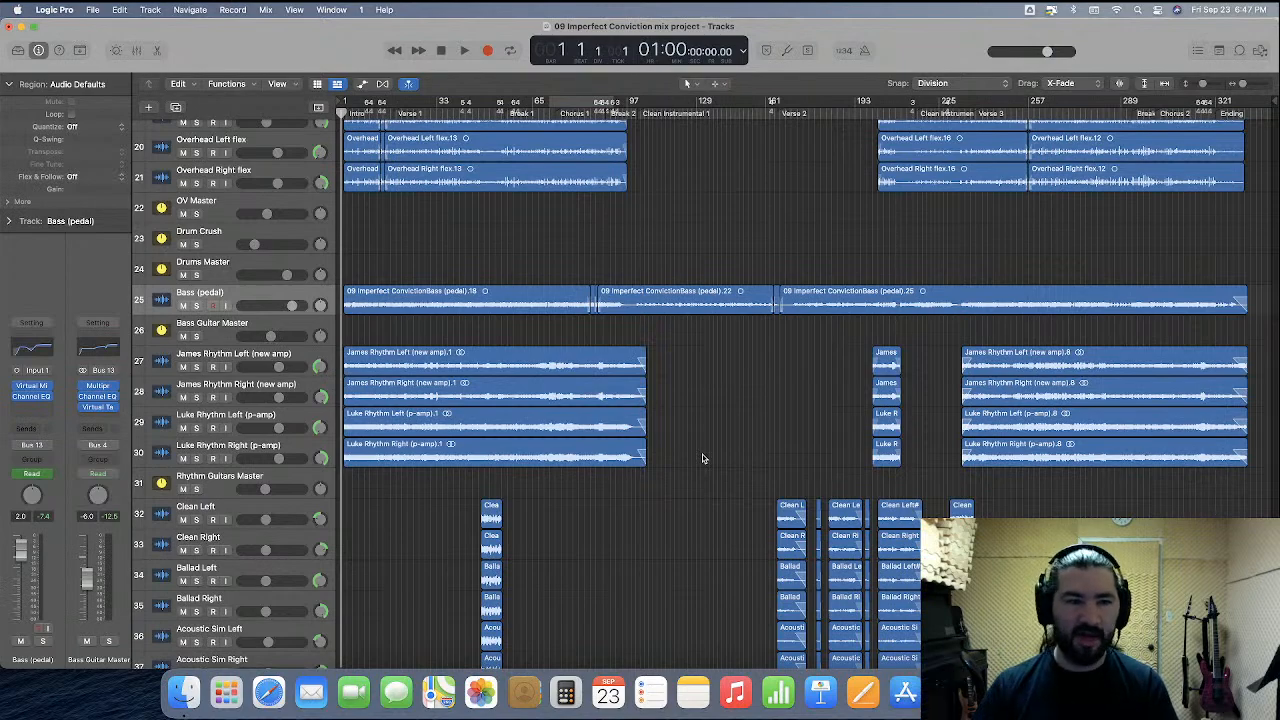
# Select the Bass Guitar Master track and the first and last of rhythm guitar tracks 27 to 30, then deselect the regions.
pyautogui.click(240, 327)
pyautogui.scroll(-1, 245, 330)
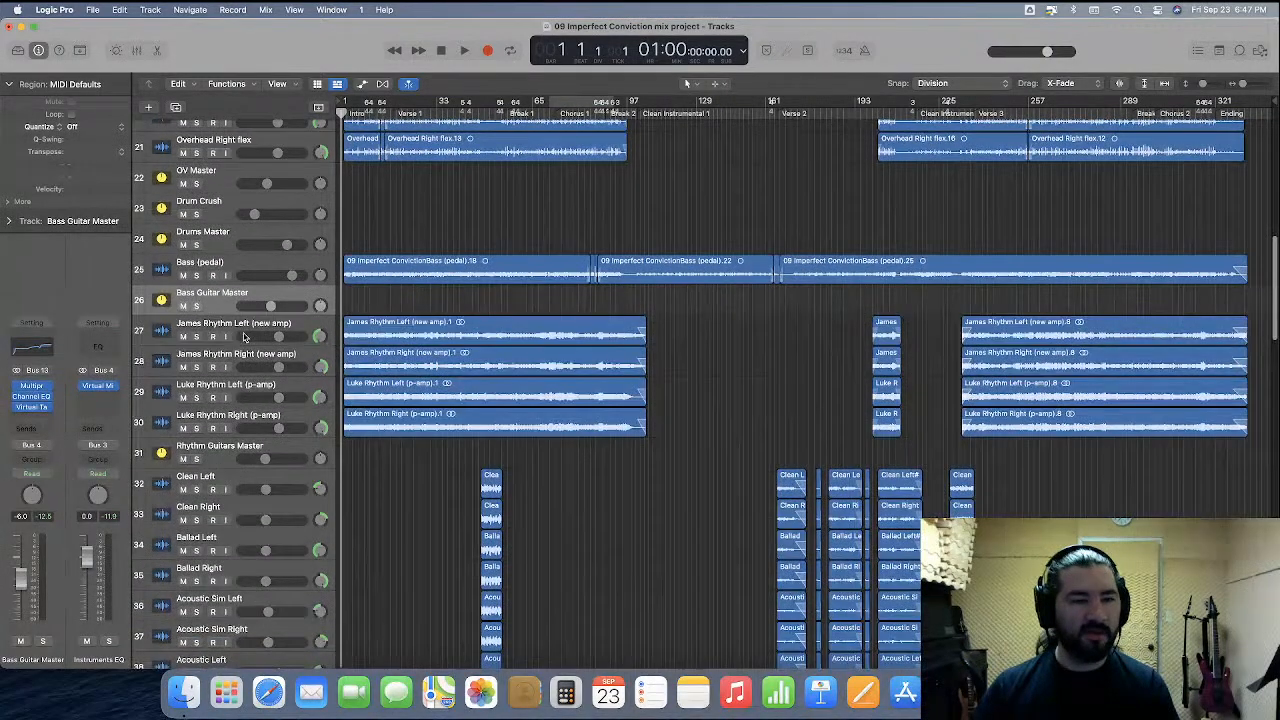
pyautogui.click(245, 330)
pyautogui.click(244, 416)
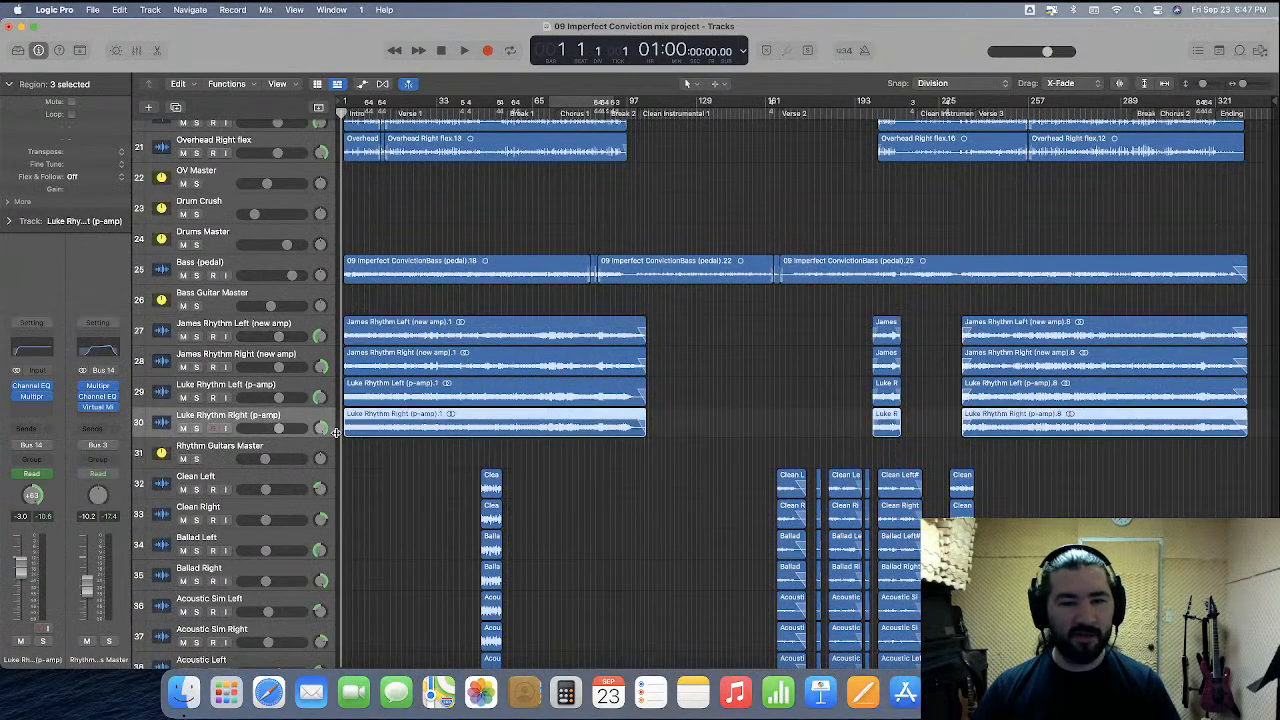
pyautogui.click(621, 495)
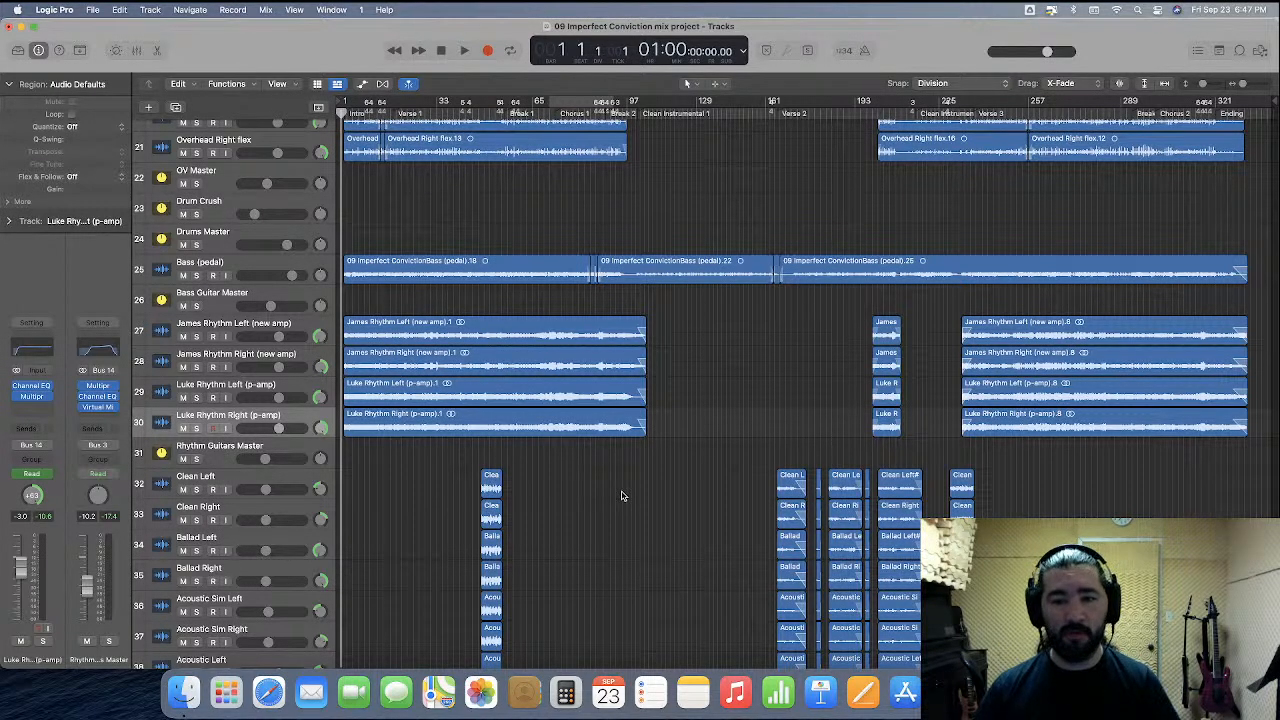
# Select the clean guitar tracks from Clean Left through Acoustic Right and solo them.
pyautogui.scroll(-1, 621, 495)
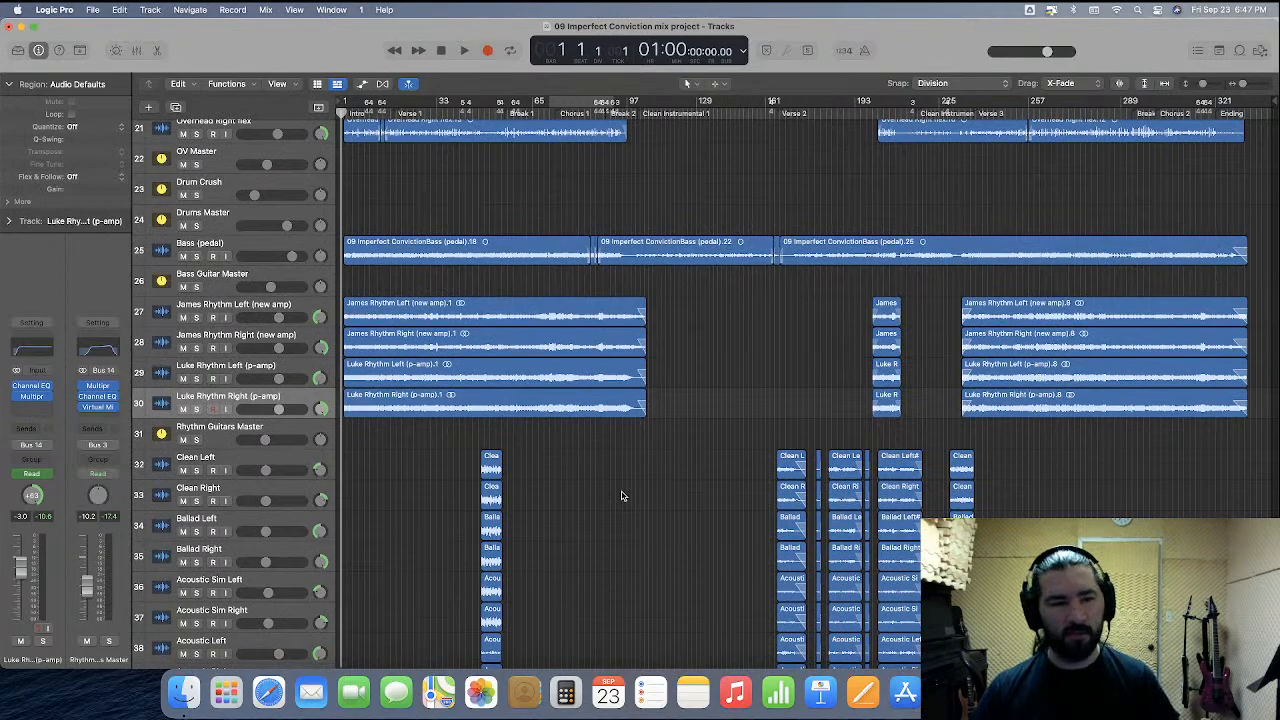
pyautogui.scroll(-5, 622, 494)
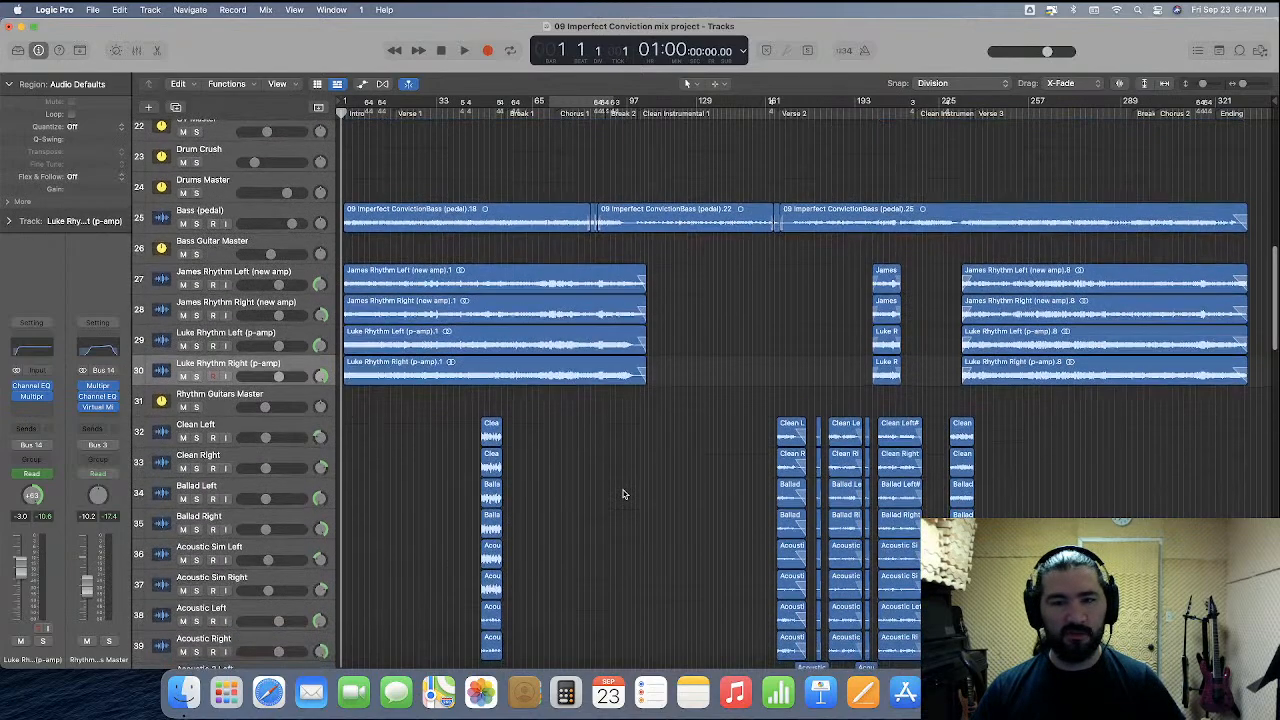
pyautogui.scroll(-3, 622, 494)
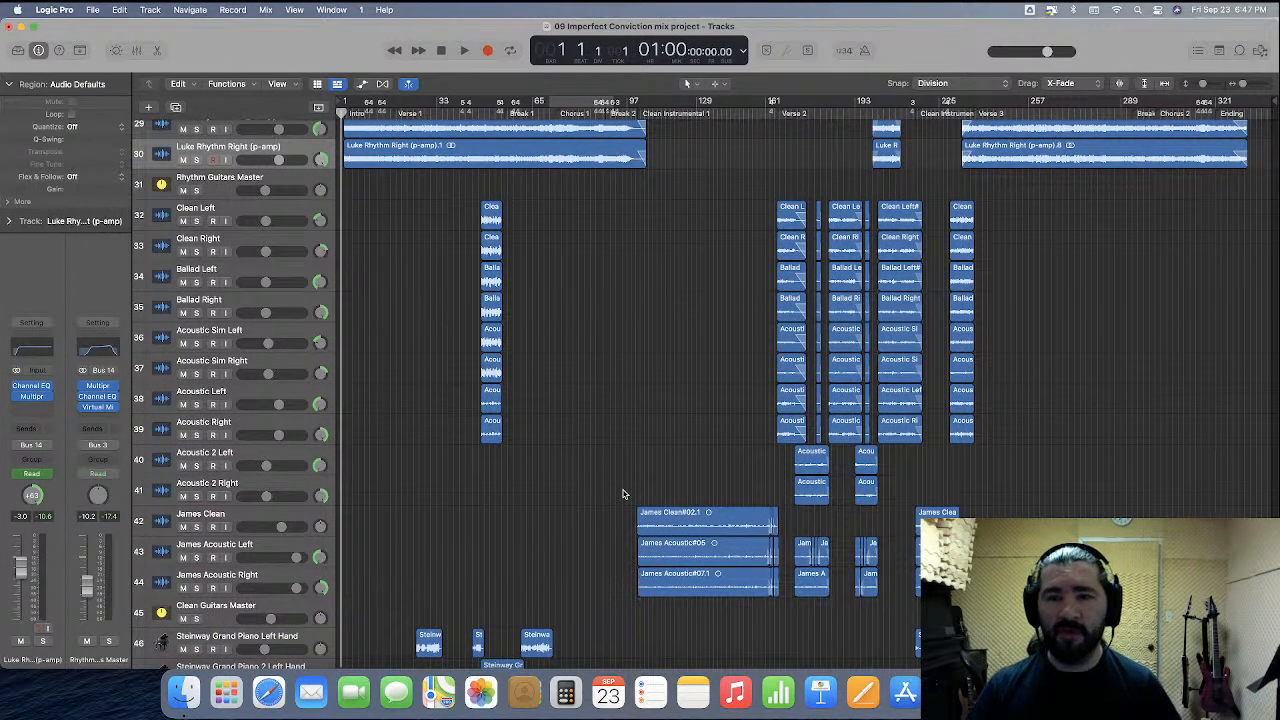
pyautogui.click(254, 212)
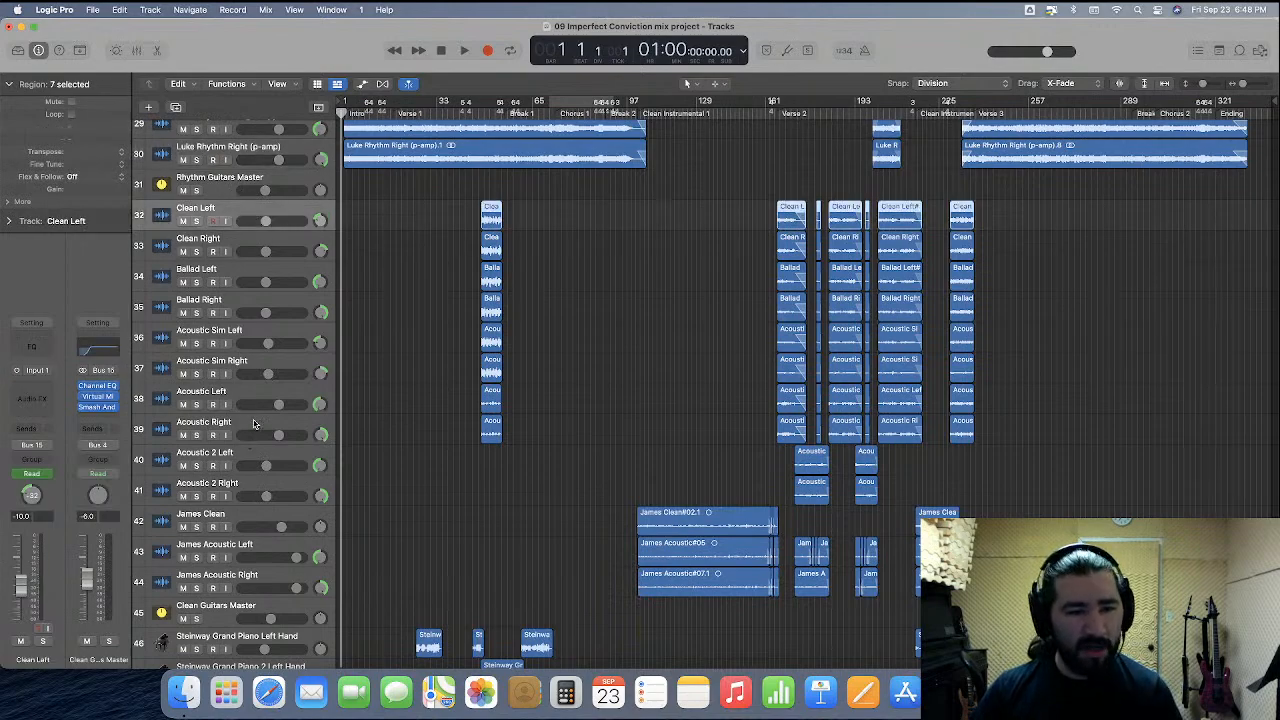
pyautogui.keyDown('shift'); pyautogui.click(254, 424); pyautogui.keyUp('shift')
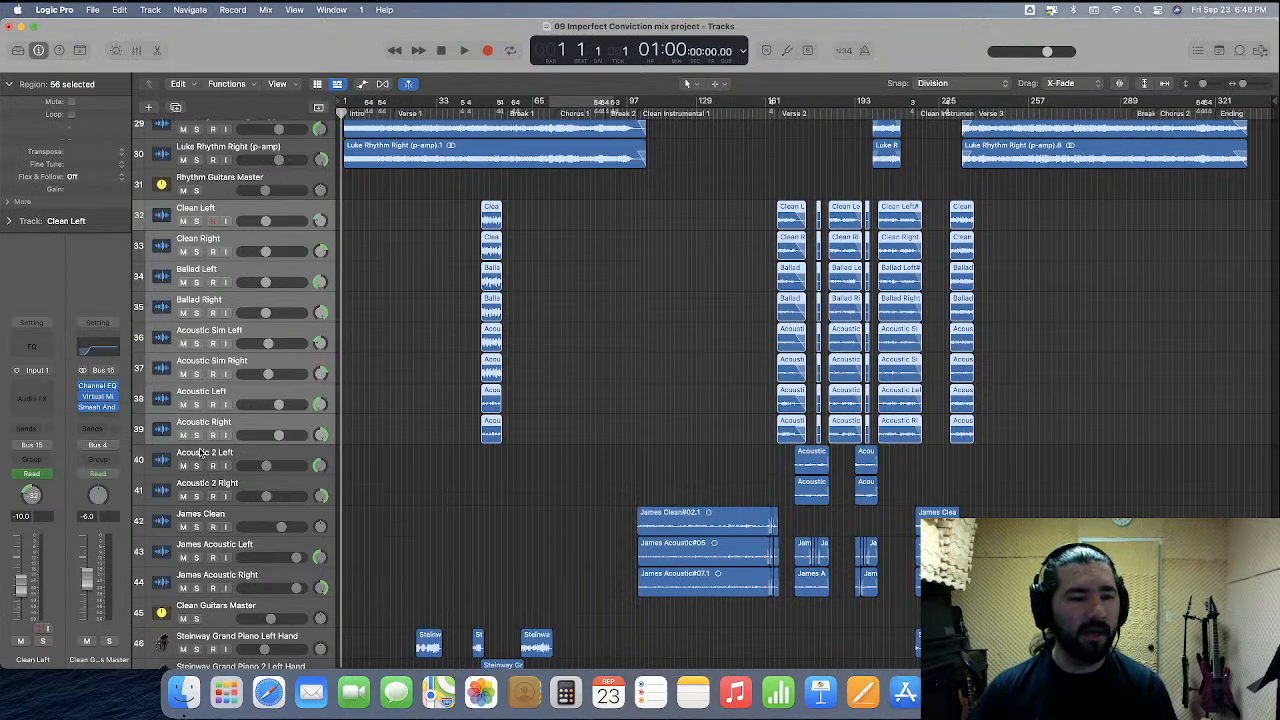
pyautogui.hotkey('ctrl', 's')
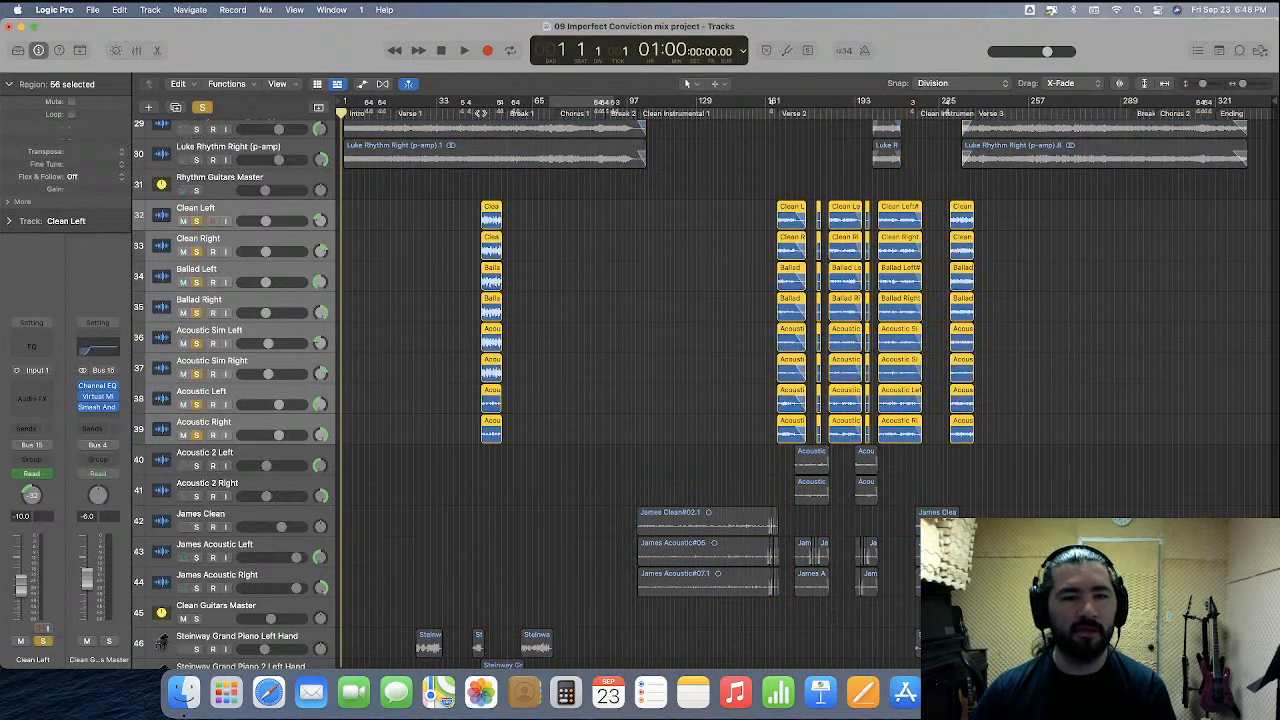
# Place the playhead at bar 47, just before the soloed clean guitar regions, and play them until about bar 52.
pyautogui.hotkey('shift', 'Home')
pyautogui.press('super+Right')
pyautogui.press('super+Right')
pyautogui.press('super+Right')
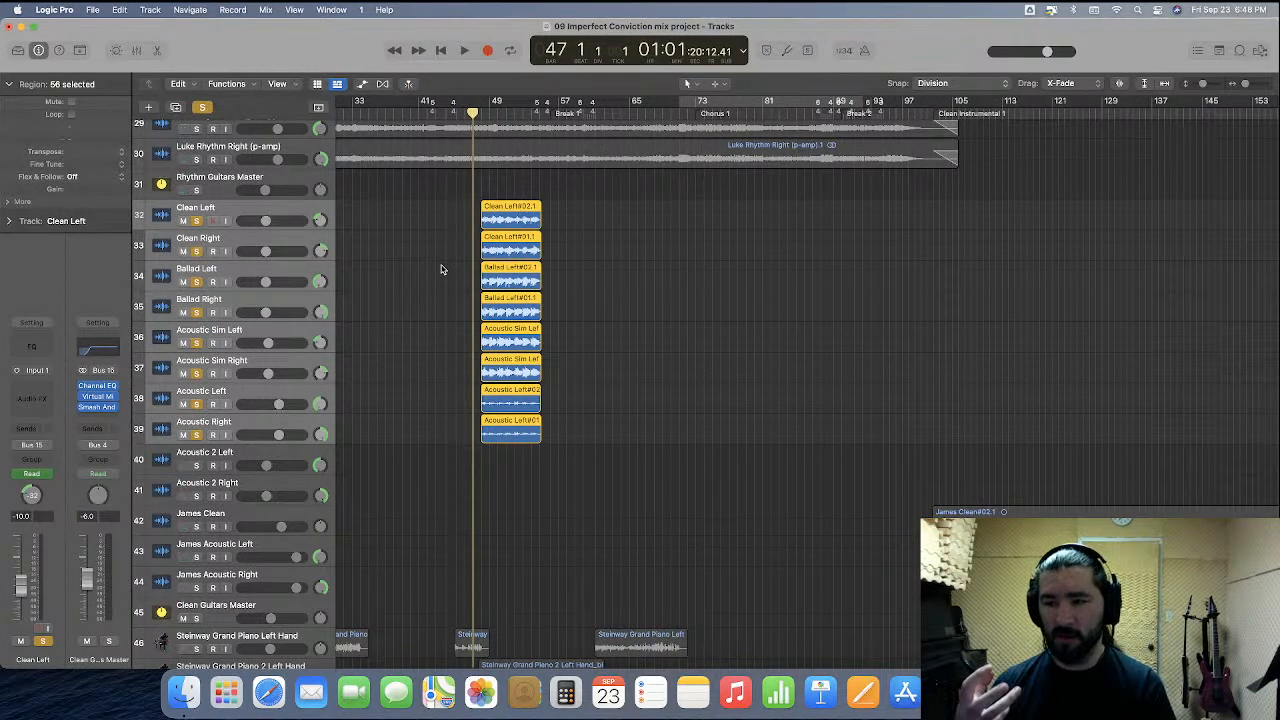
pyautogui.press('space')
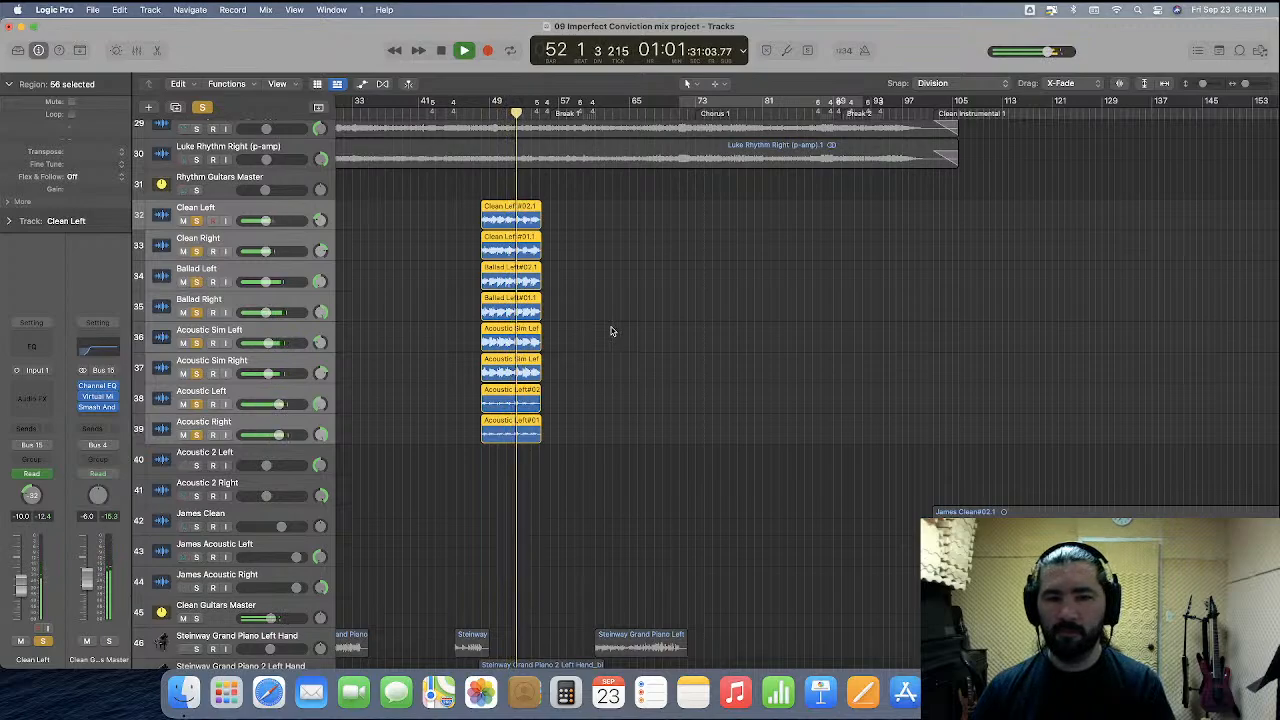
pyautogui.press('space')
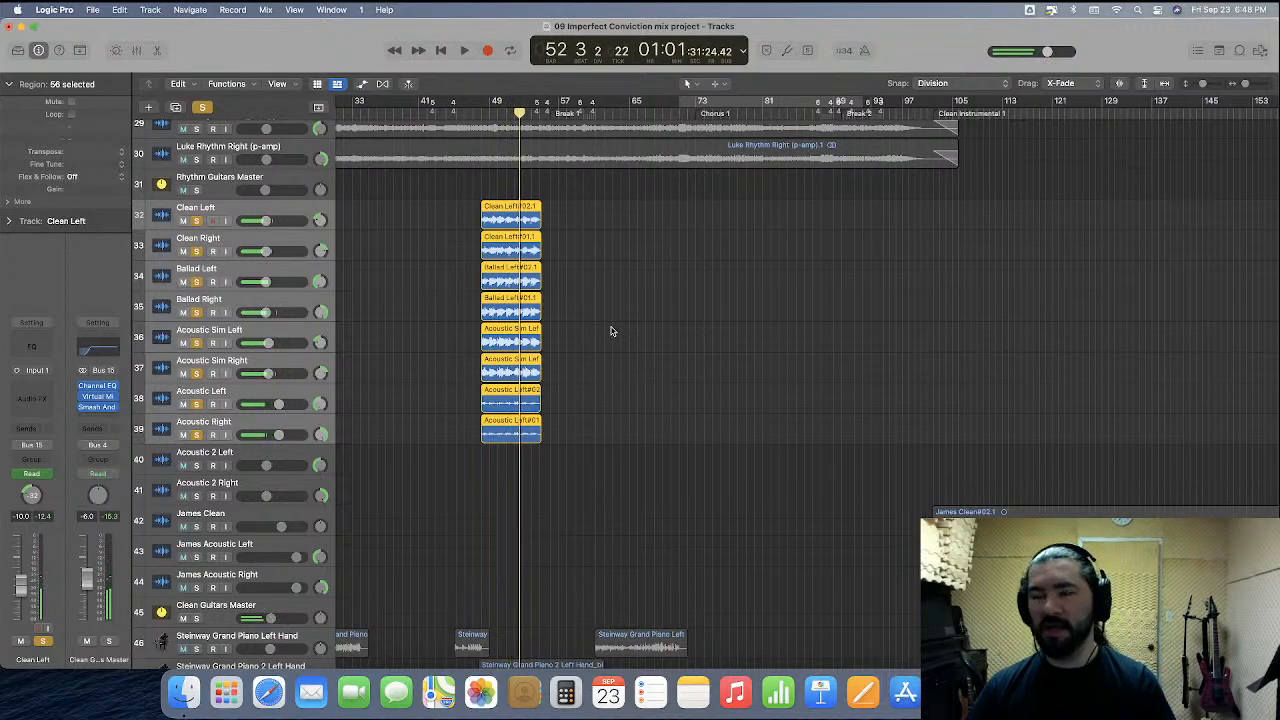
# Turn off the solo on the clean guitars and select the Acoustic 2 Left and Acoustic 2 Right tracks.
pyautogui.click(751, 471)
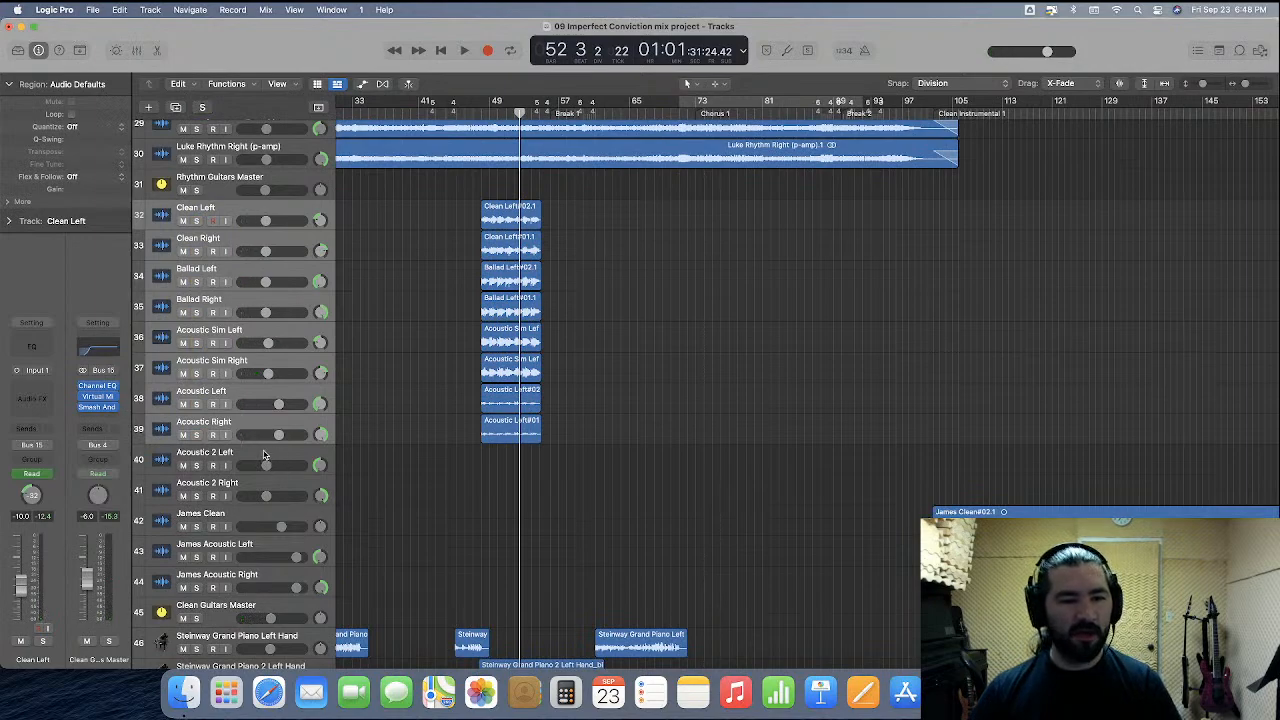
pyautogui.click(264, 455)
pyautogui.keyDown('shift'); pyautogui.click(255, 488); pyautogui.keyUp('shift')
pyautogui.press('super+Left')
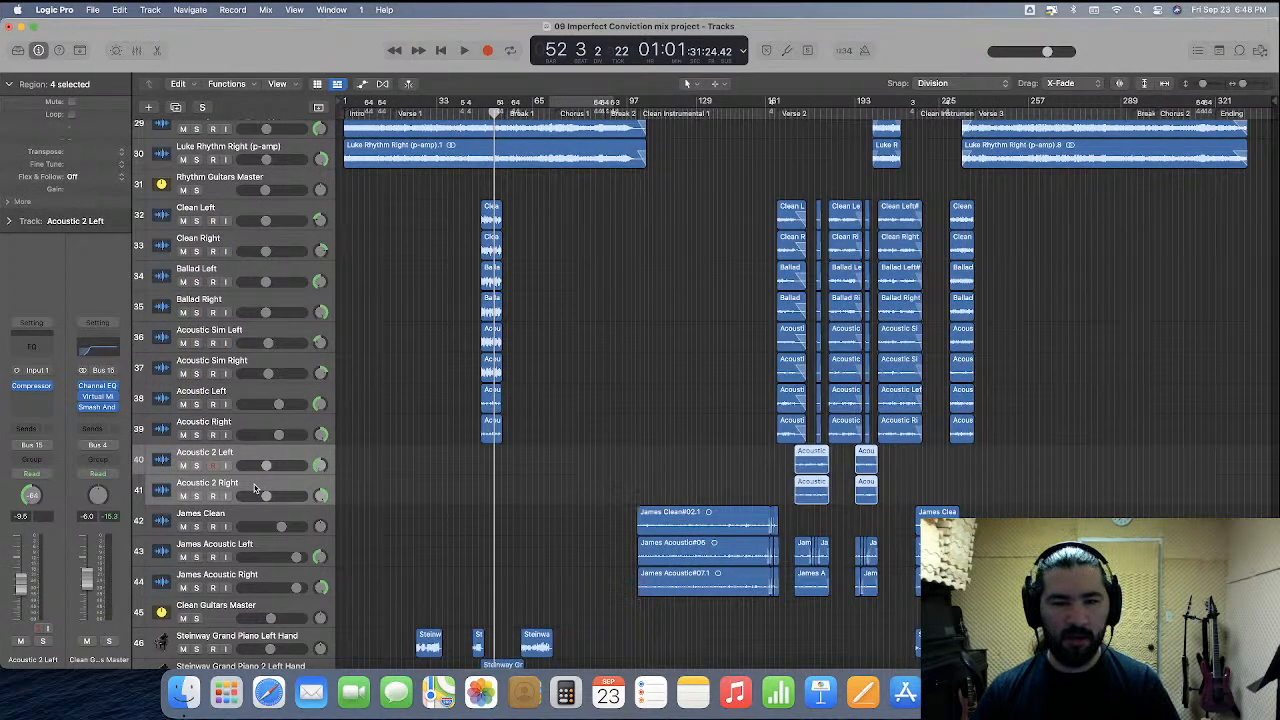
# Select the clean and acoustic guitar tracks 42 to 44 and clear the selection of their regions.
pyautogui.click(252, 524)
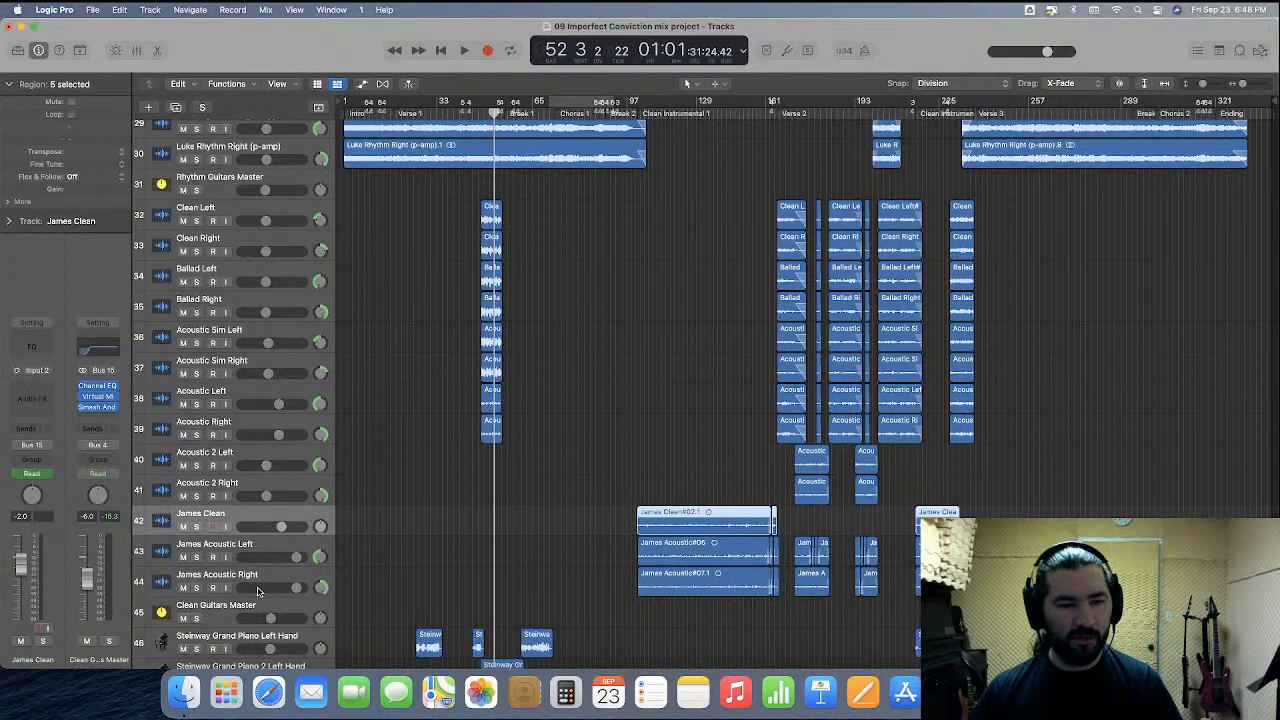
pyautogui.keyDown('shift'); pyautogui.click(265, 582); pyautogui.keyUp('shift')
pyautogui.scroll(-2, 406, 547)
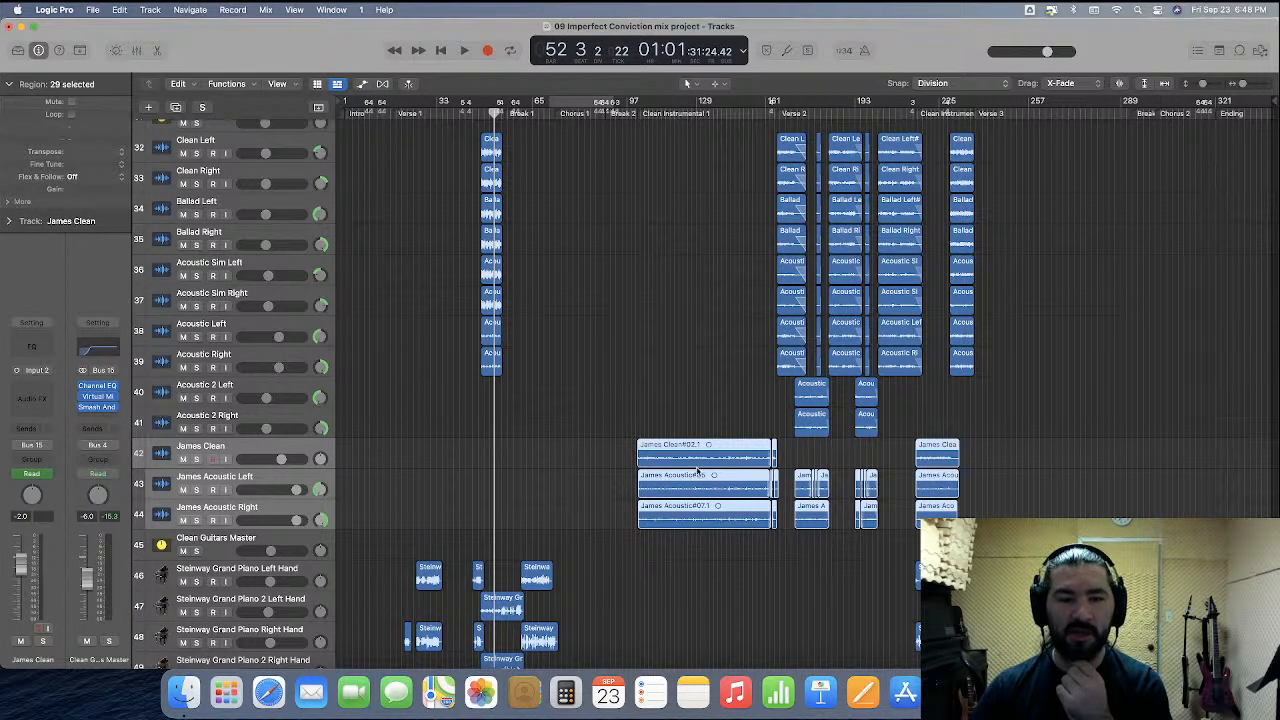
pyautogui.click(676, 311)
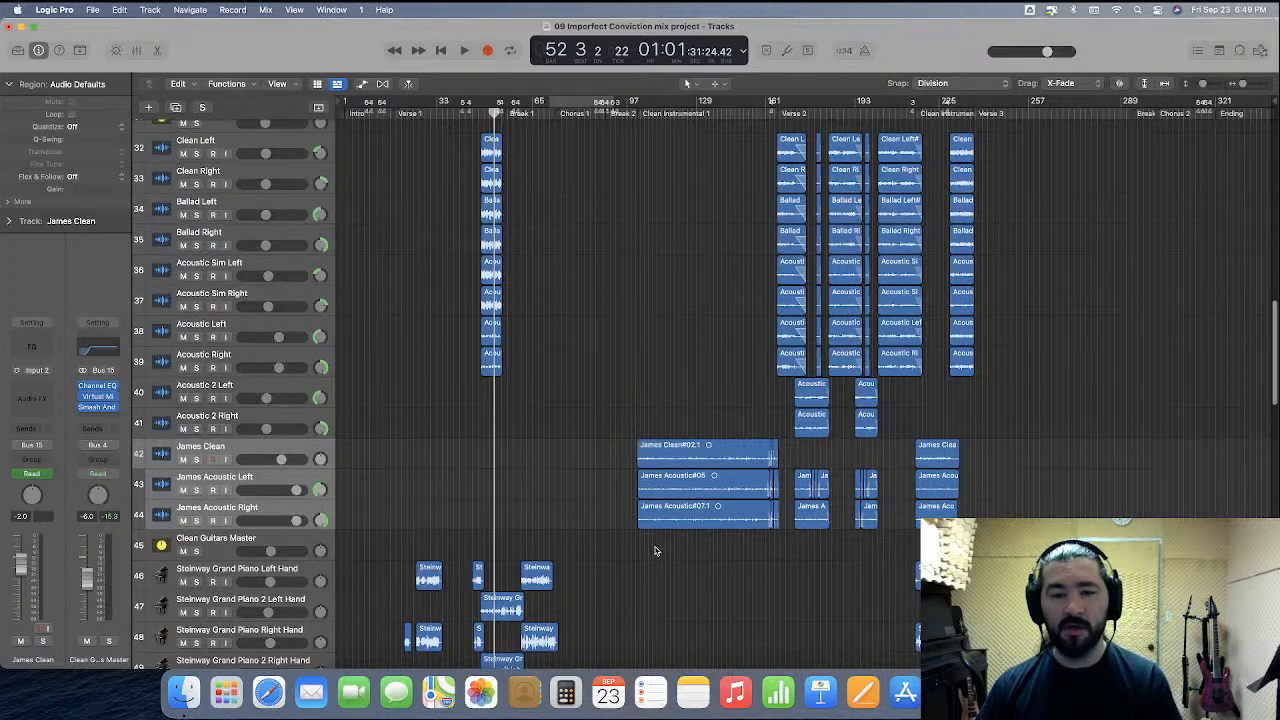
# Return the playhead to the project start and examine the piano, orchestra, synth, lead guitar and lead vocal tracks.
pyautogui.scroll(-4, 655, 551)
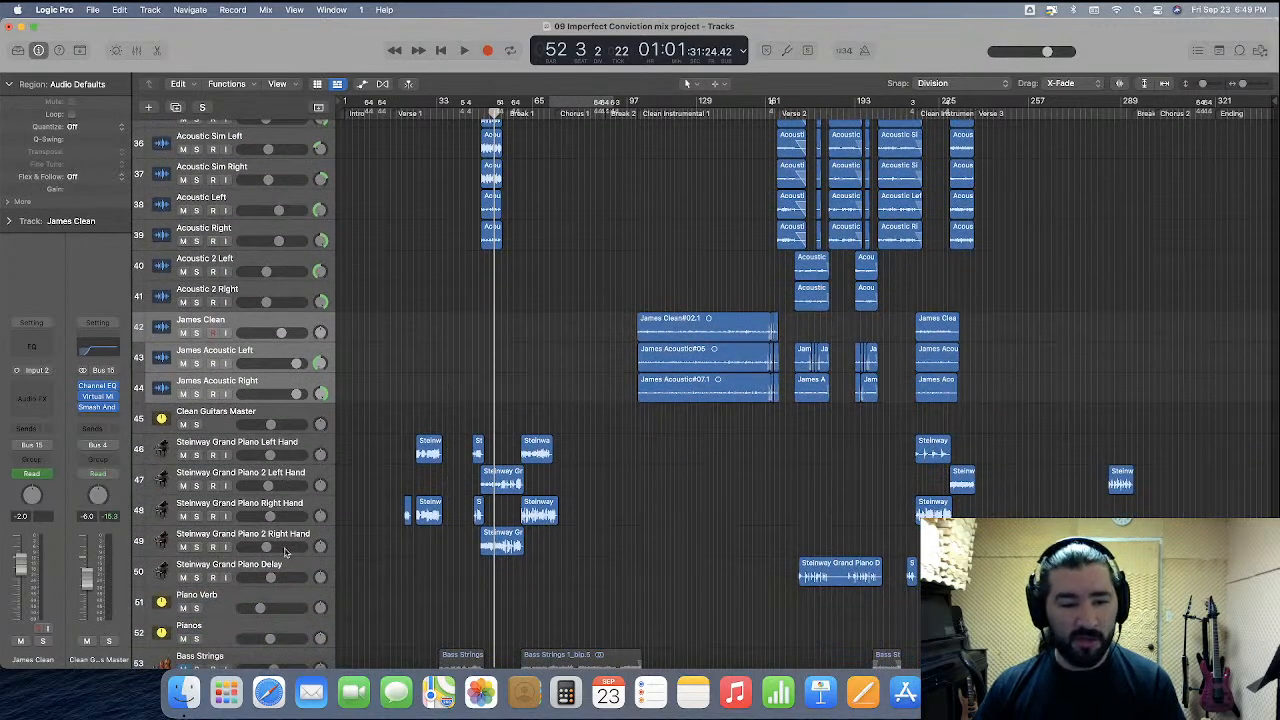
pyautogui.scroll(-1, 368, 510)
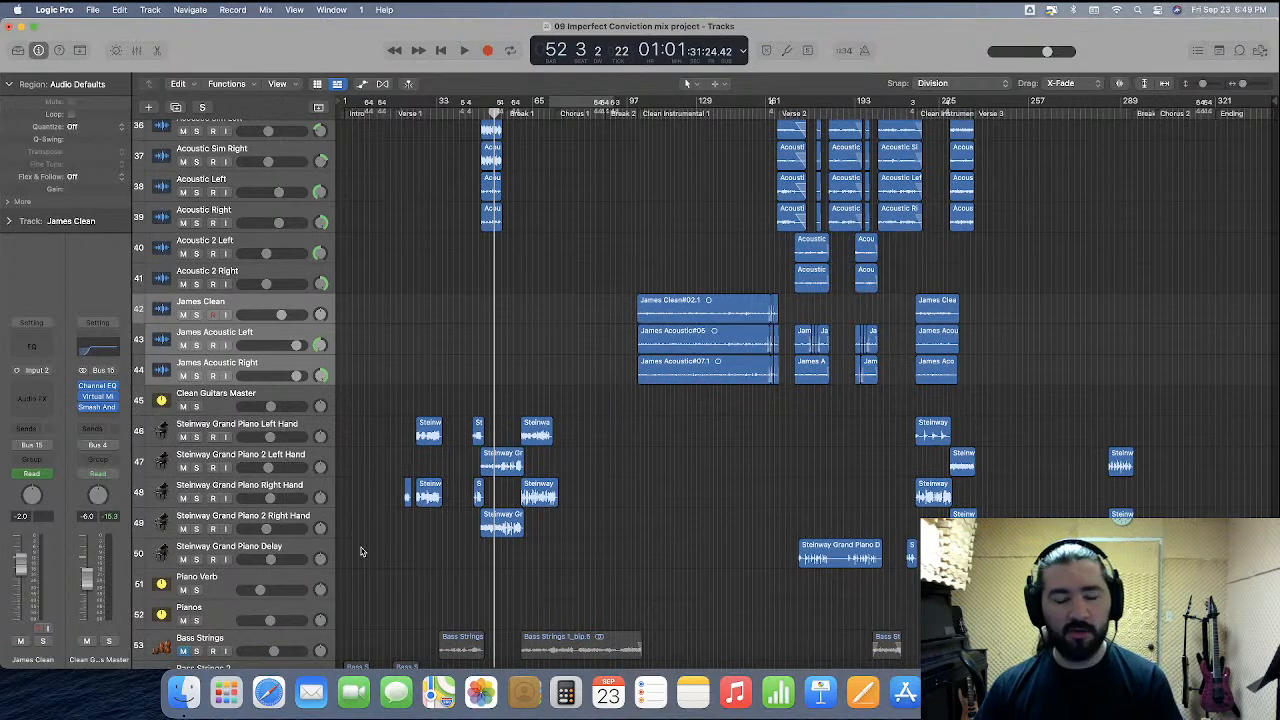
pyautogui.press('Return')
pyautogui.scroll(-10, 375, 551)
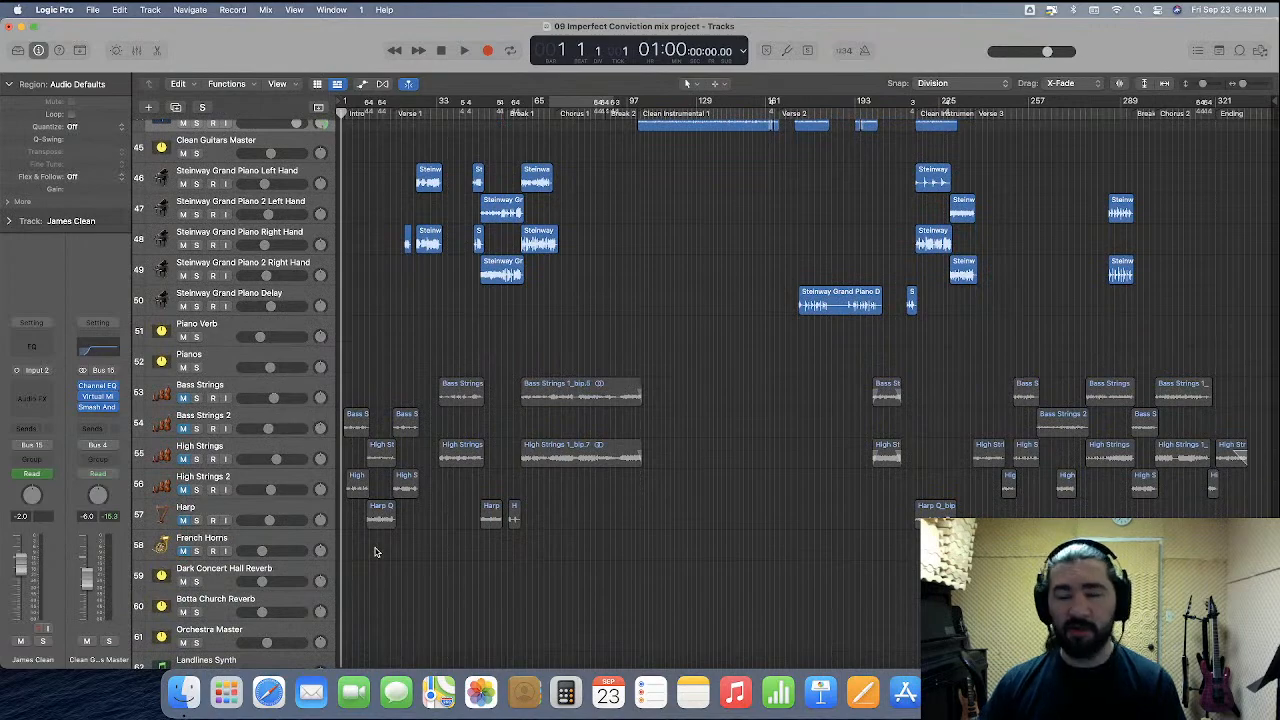
pyautogui.scroll(-2, 375, 551)
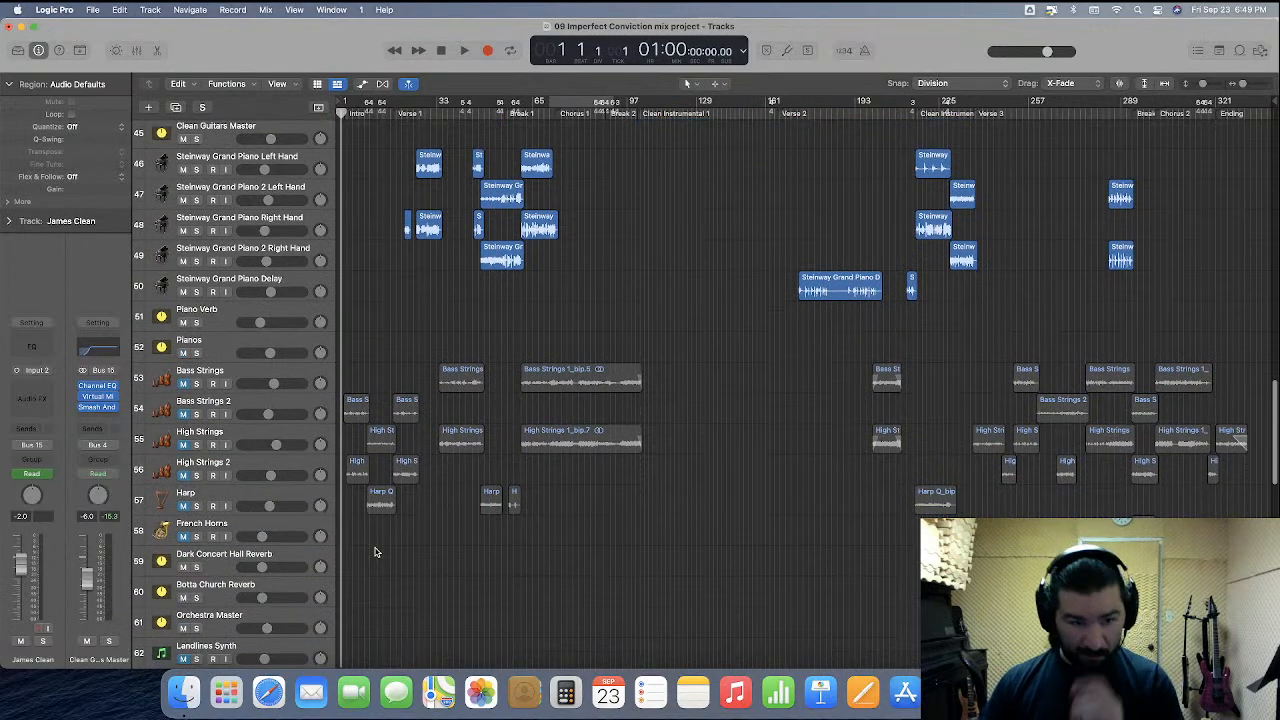
pyautogui.scroll(-2, 375, 551)
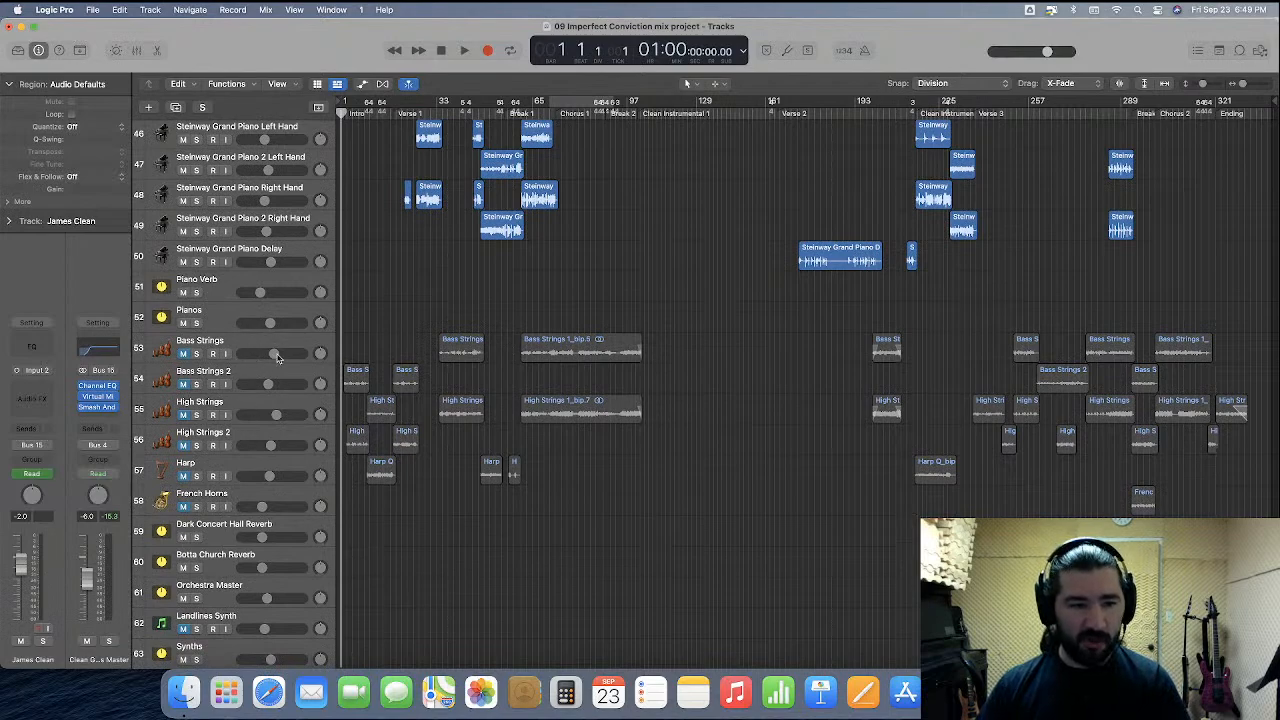
pyautogui.scroll(-6, 326, 484)
pyautogui.scroll(-6, 258, 521)
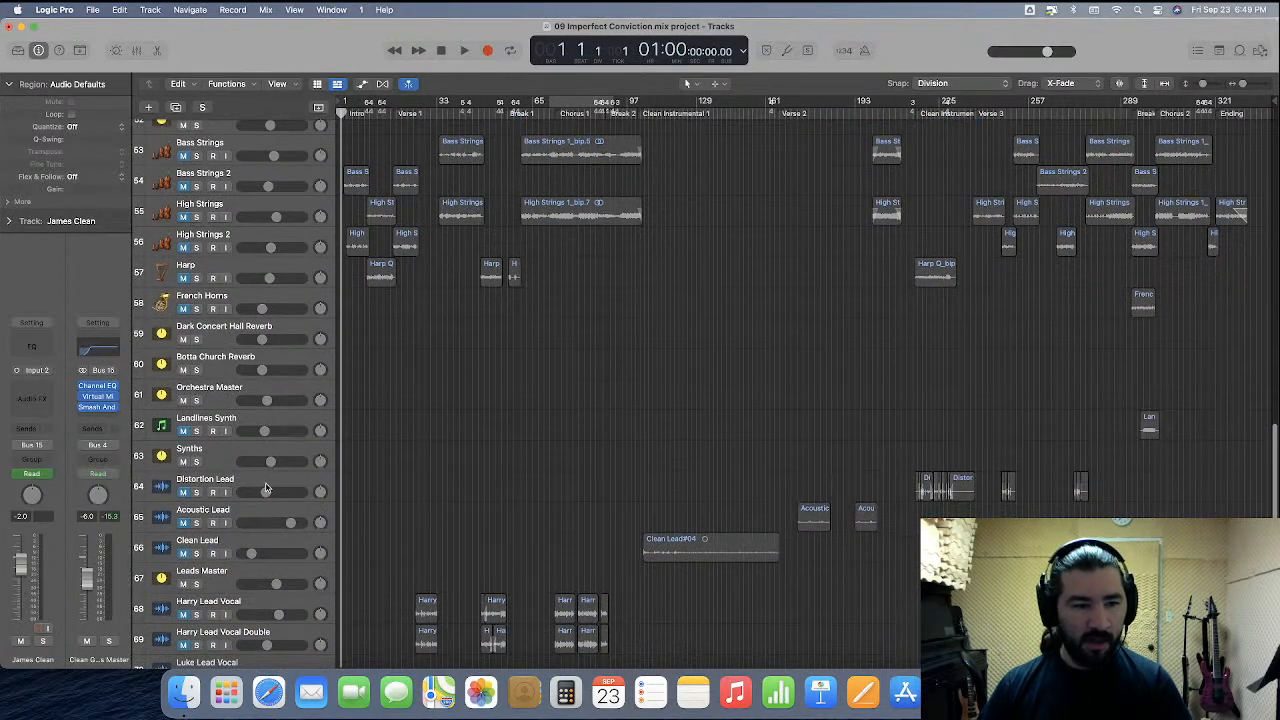
pyautogui.scroll(-9, 466, 490)
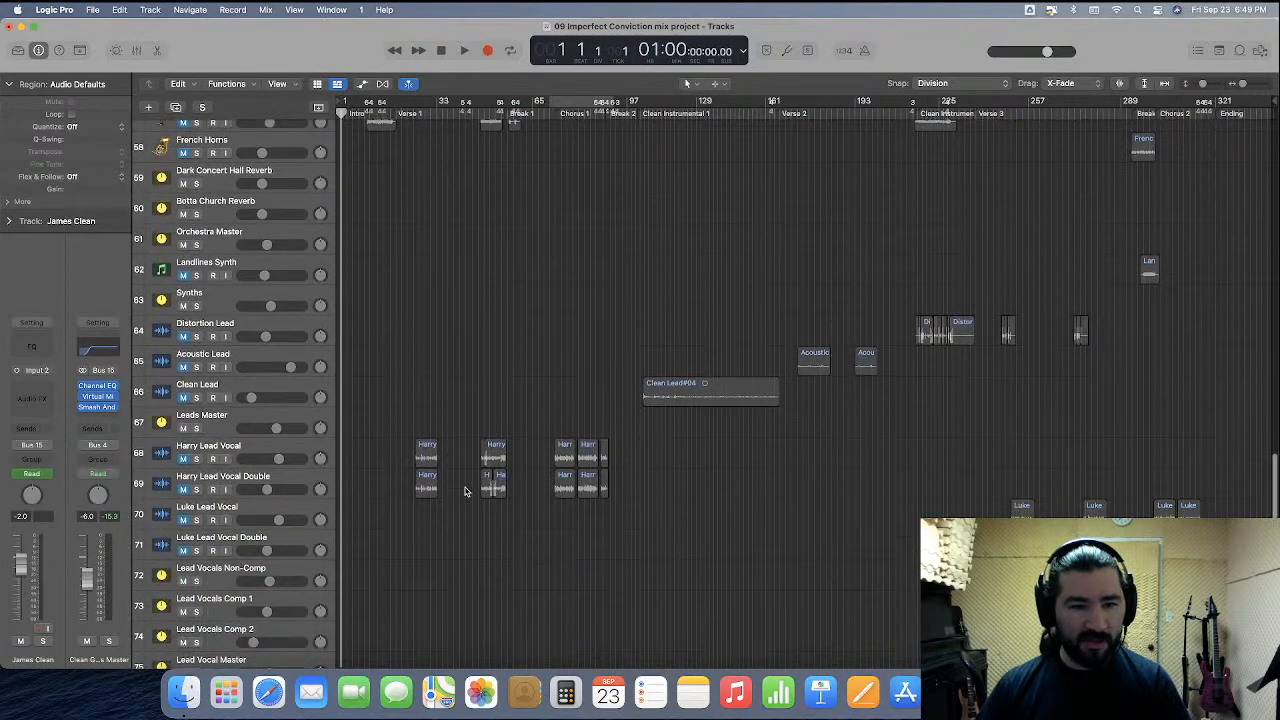
pyautogui.scroll(7, 505, 511)
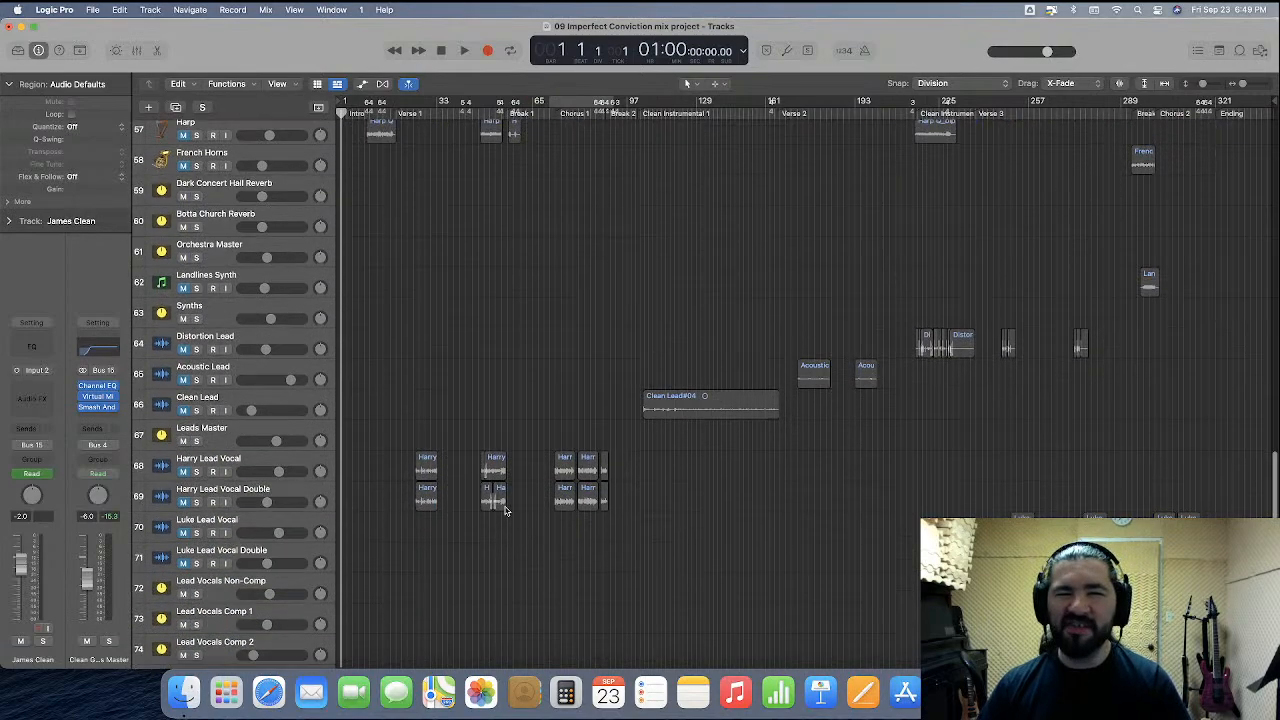
pyautogui.scroll(1, 505, 511)
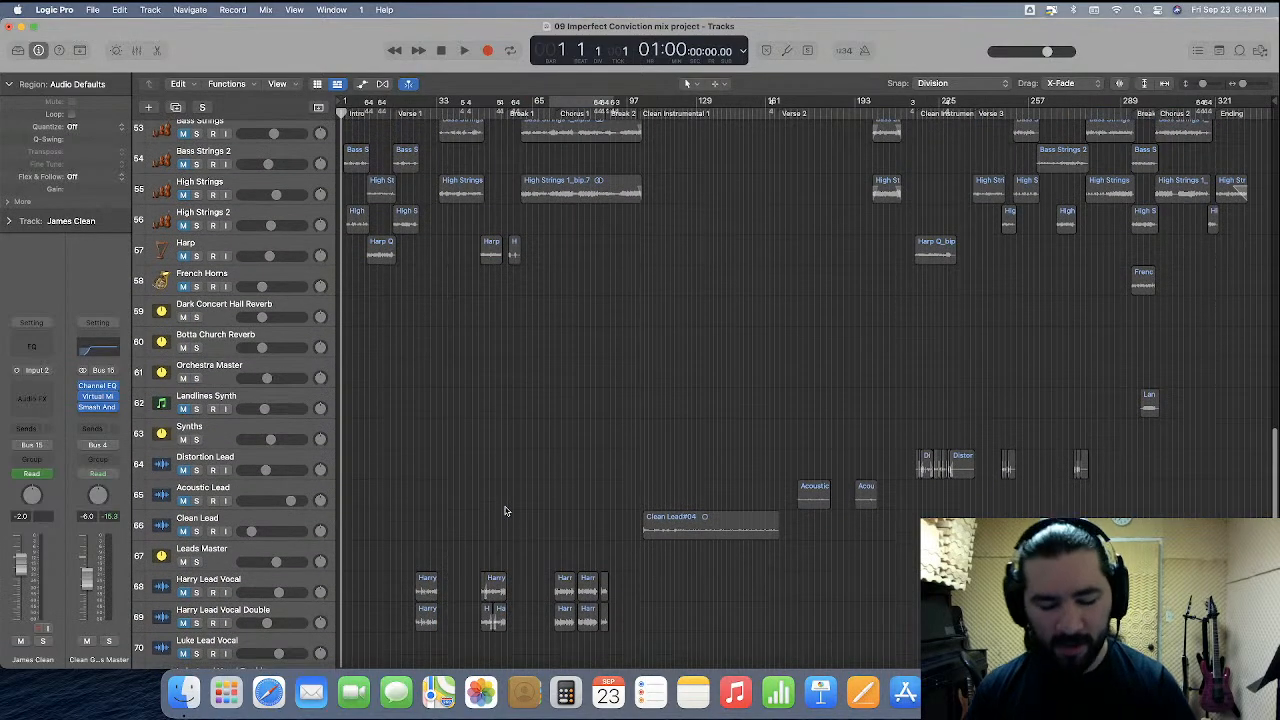
# Save the project and look back over the arrangement from the orchestra tracks up to the drums and guitars.
pyautogui.press('super+s')
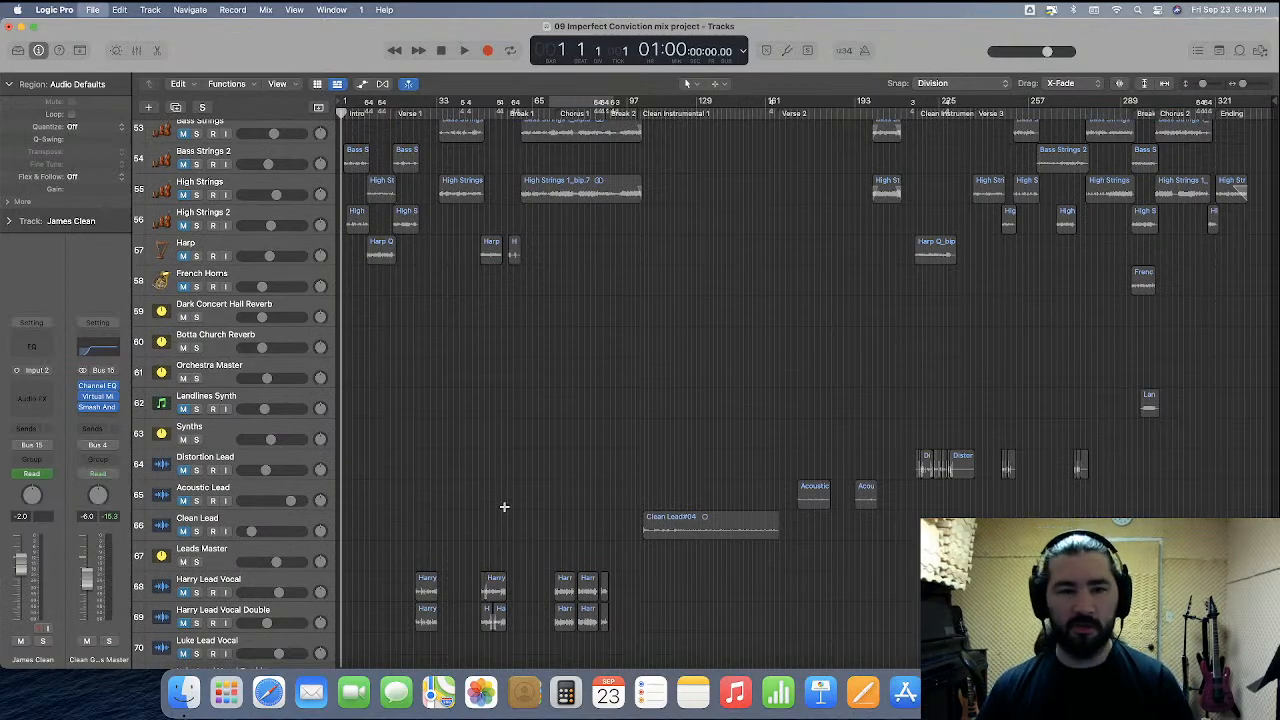
pyautogui.scroll(8, 505, 510)
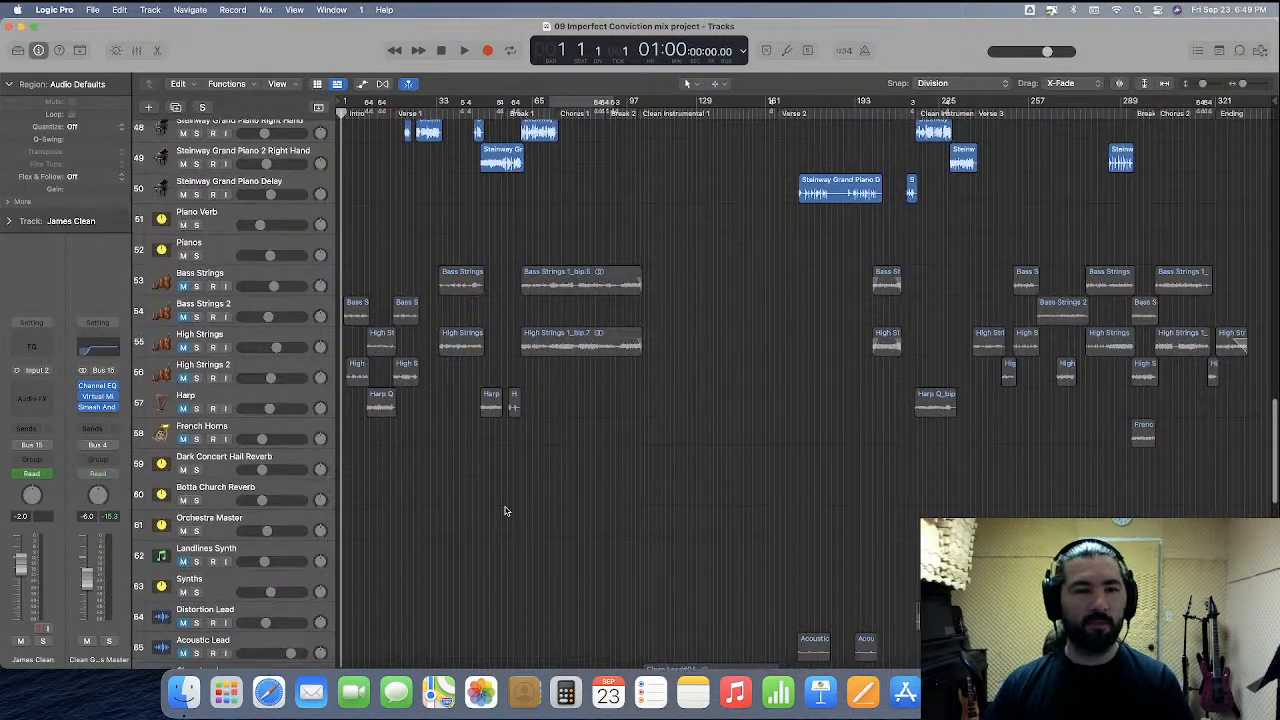
pyautogui.scroll(10, 505, 511)
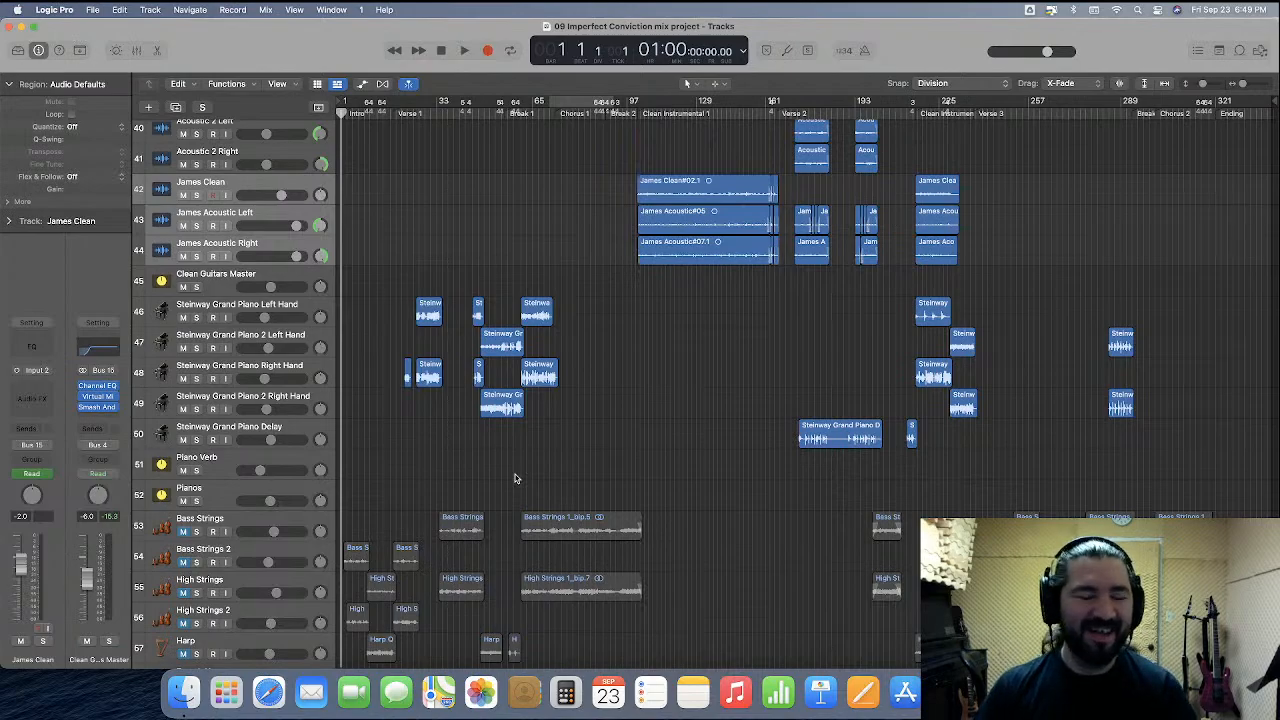
pyautogui.scroll(20, 515, 478)
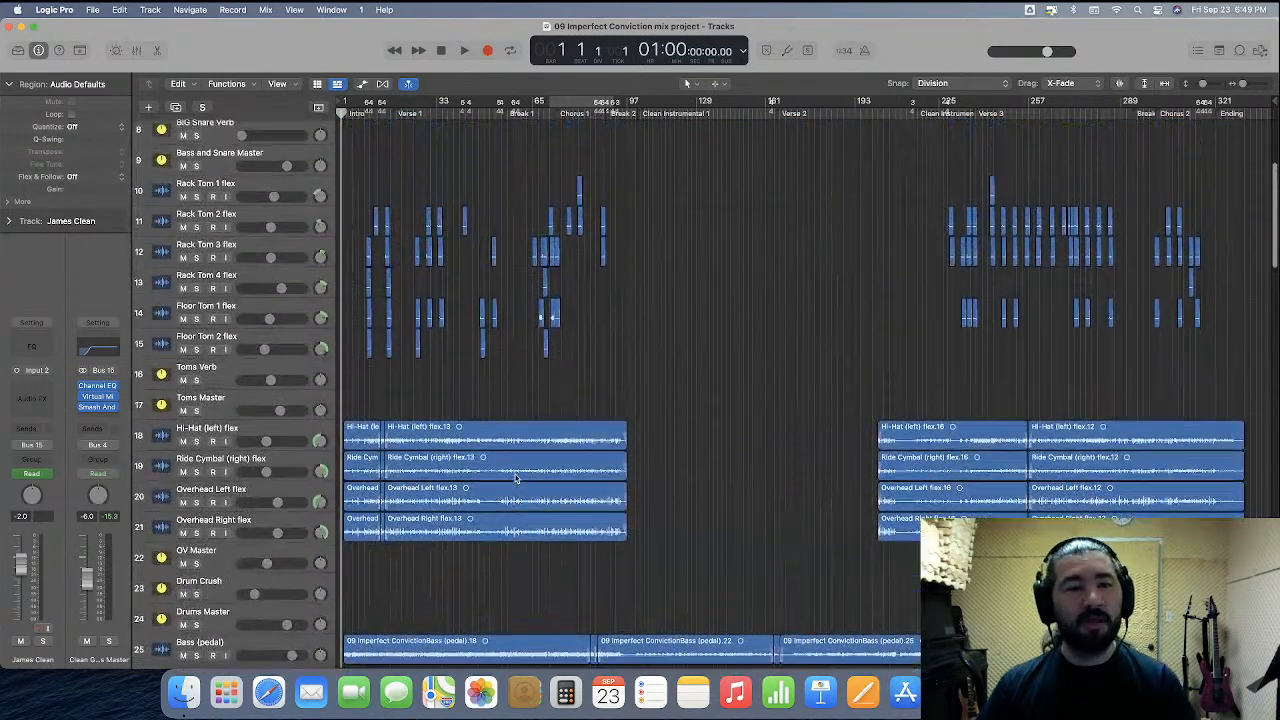
pyautogui.scroll(-20, 515, 478)
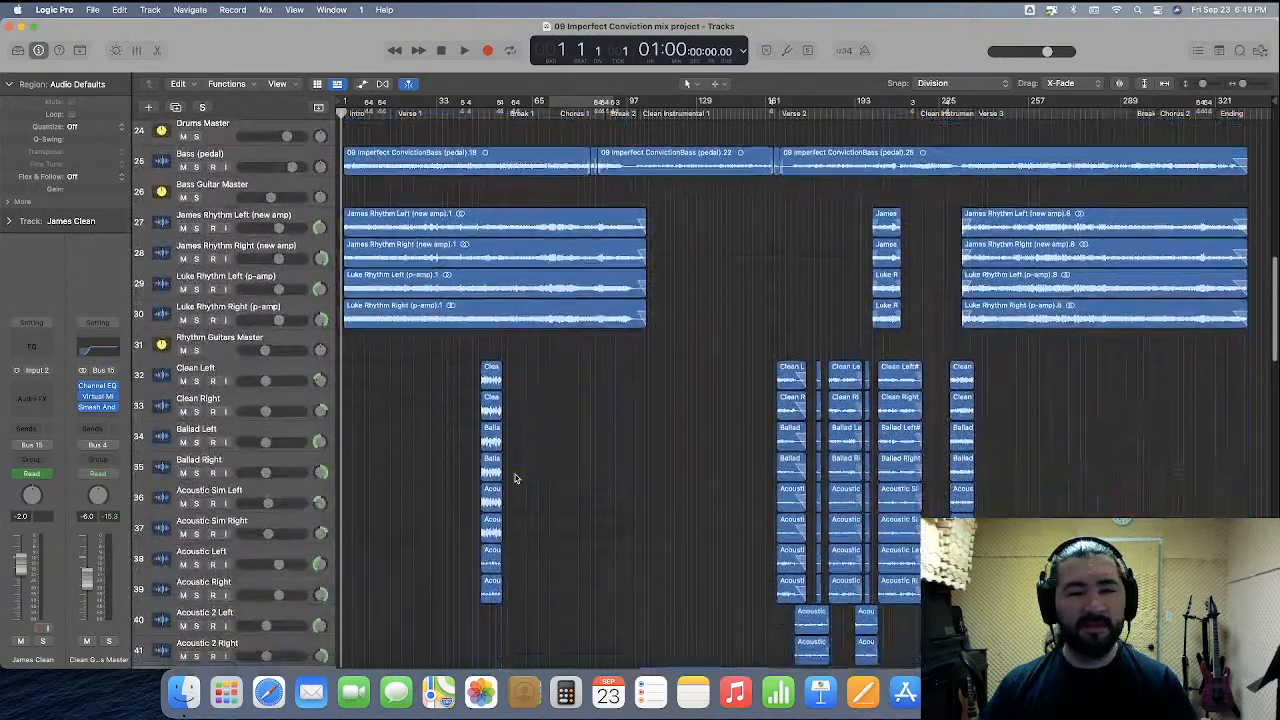
# Play the song from the start and check the drum, bass and rhythm guitar channel levels in the mixer.
pyautogui.scroll(-1, 515, 478)
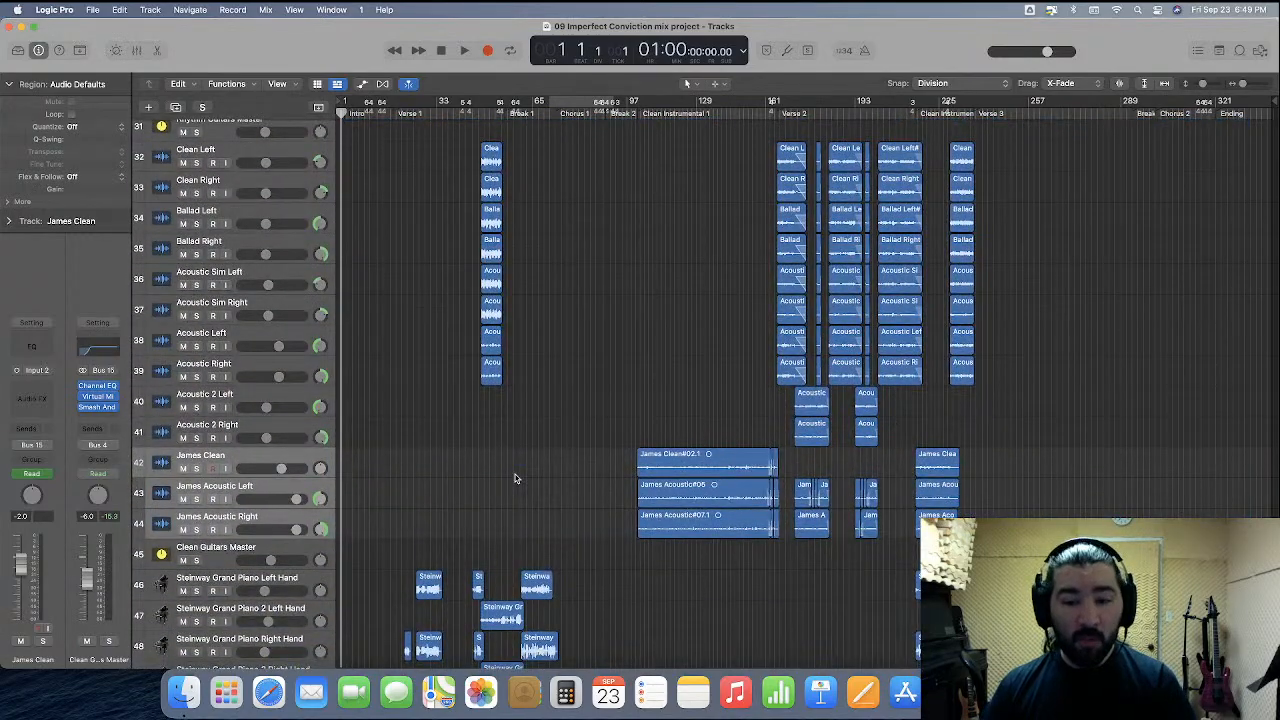
pyautogui.scroll(-7, 515, 478)
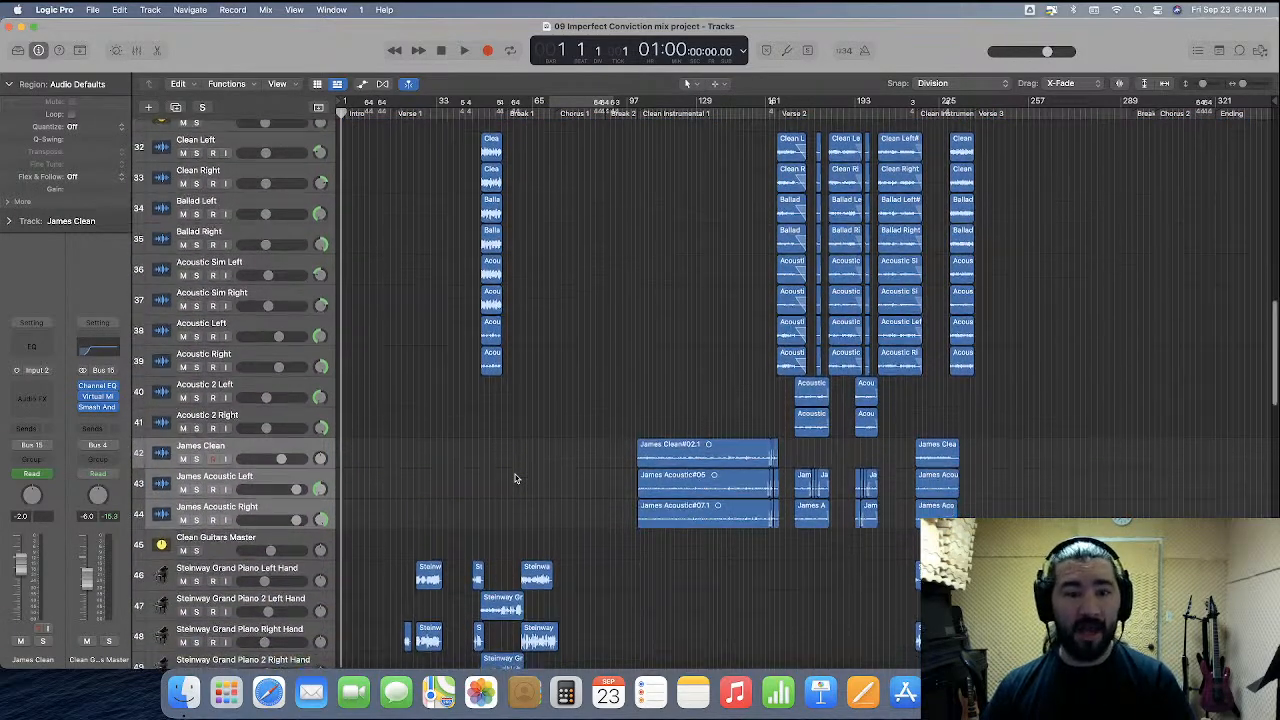
pyautogui.scroll(-2, 618, 484)
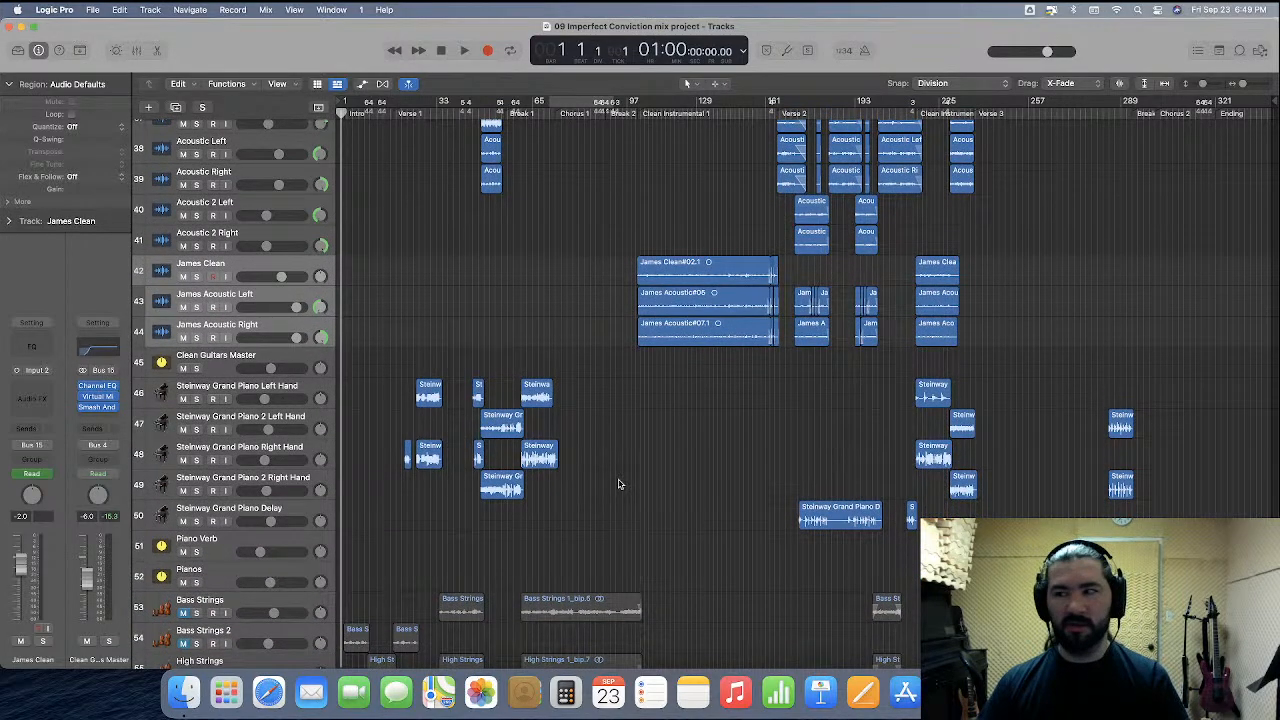
pyautogui.press('space')
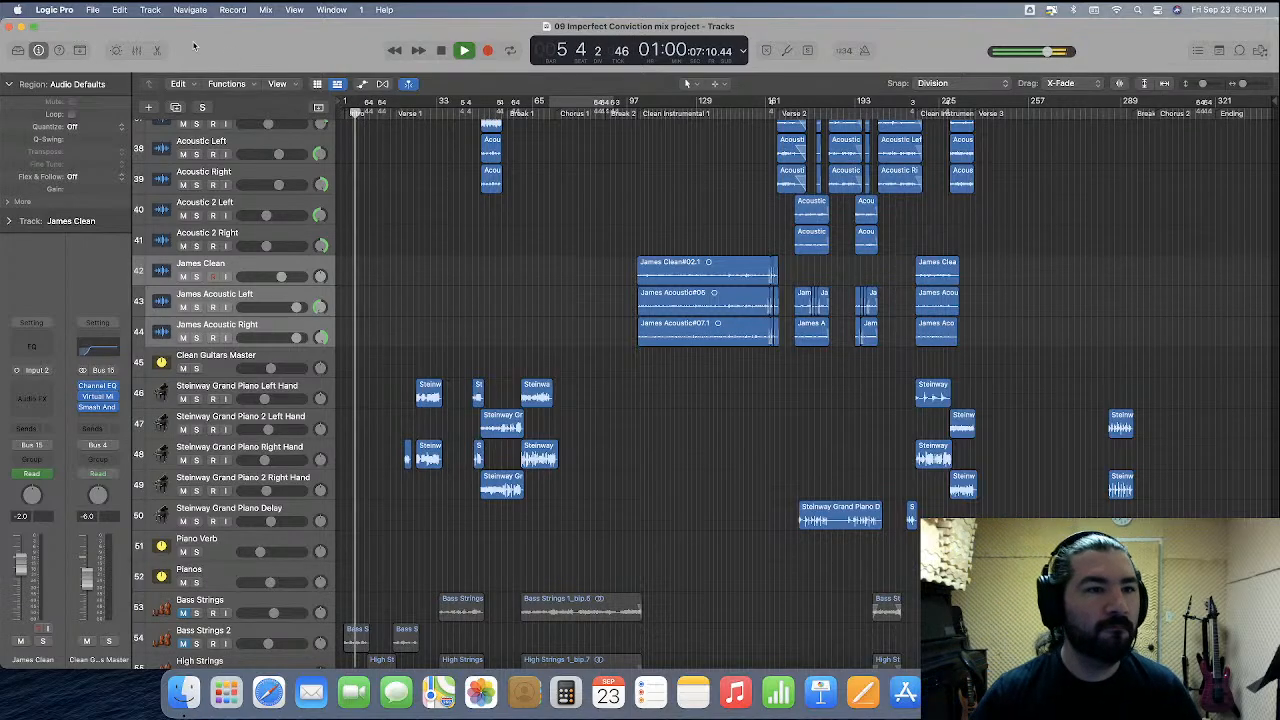
pyautogui.click(137, 50)
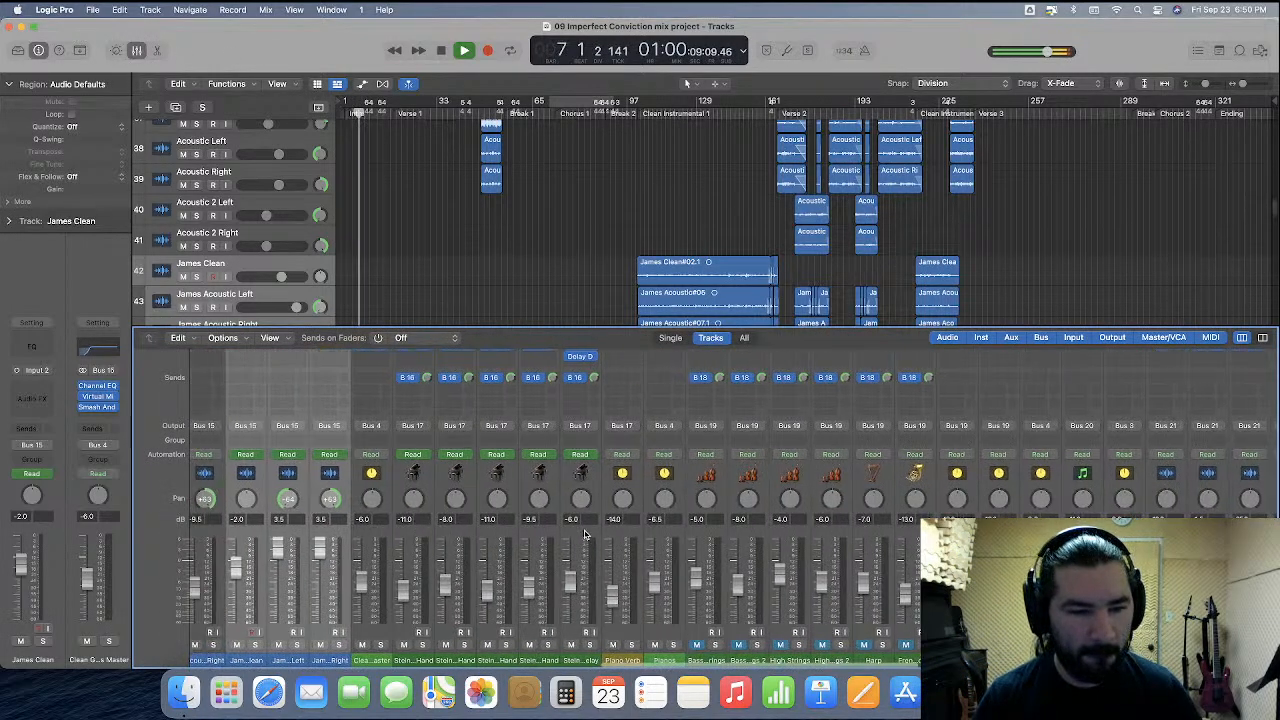
pyautogui.hscroll(-10, 585, 535)
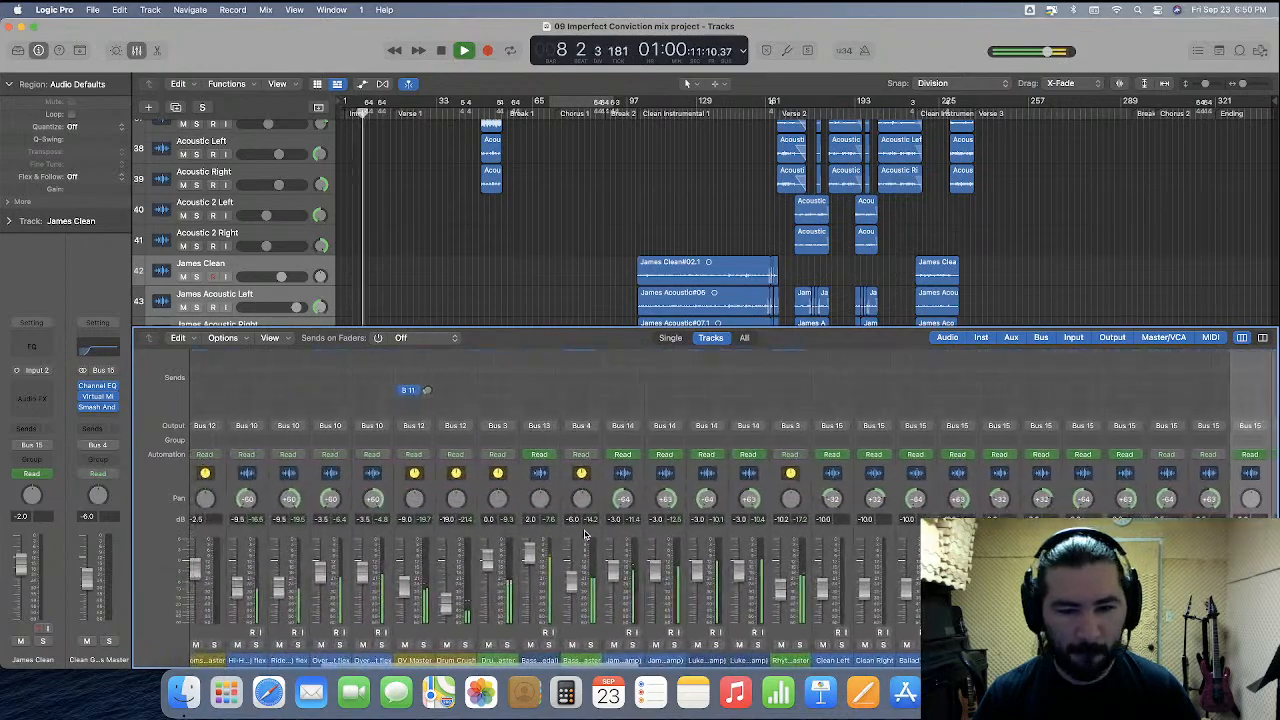
pyautogui.hscroll(-1, 585, 535)
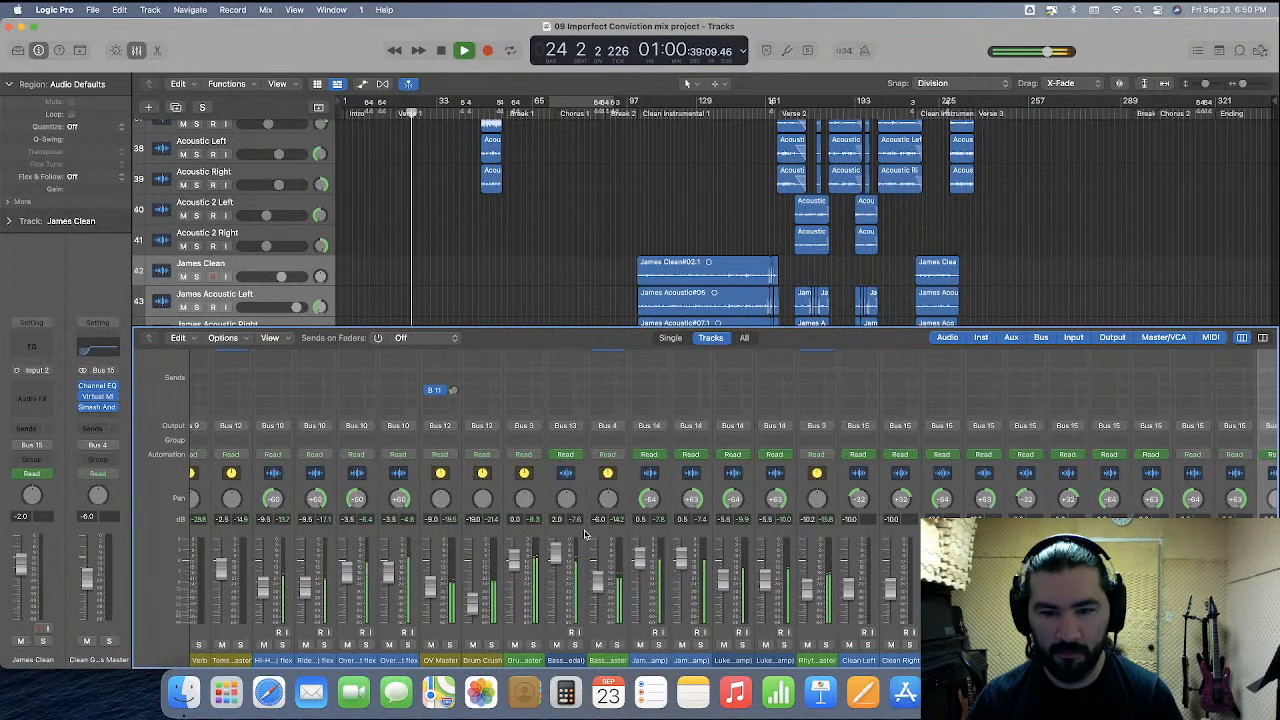
# Follow the clean guitar and piano channels and their tracks while the song plays through to Verse 2.
pyautogui.hscroll(3, 604, 520)
pyautogui.hscroll(1, 604, 520)
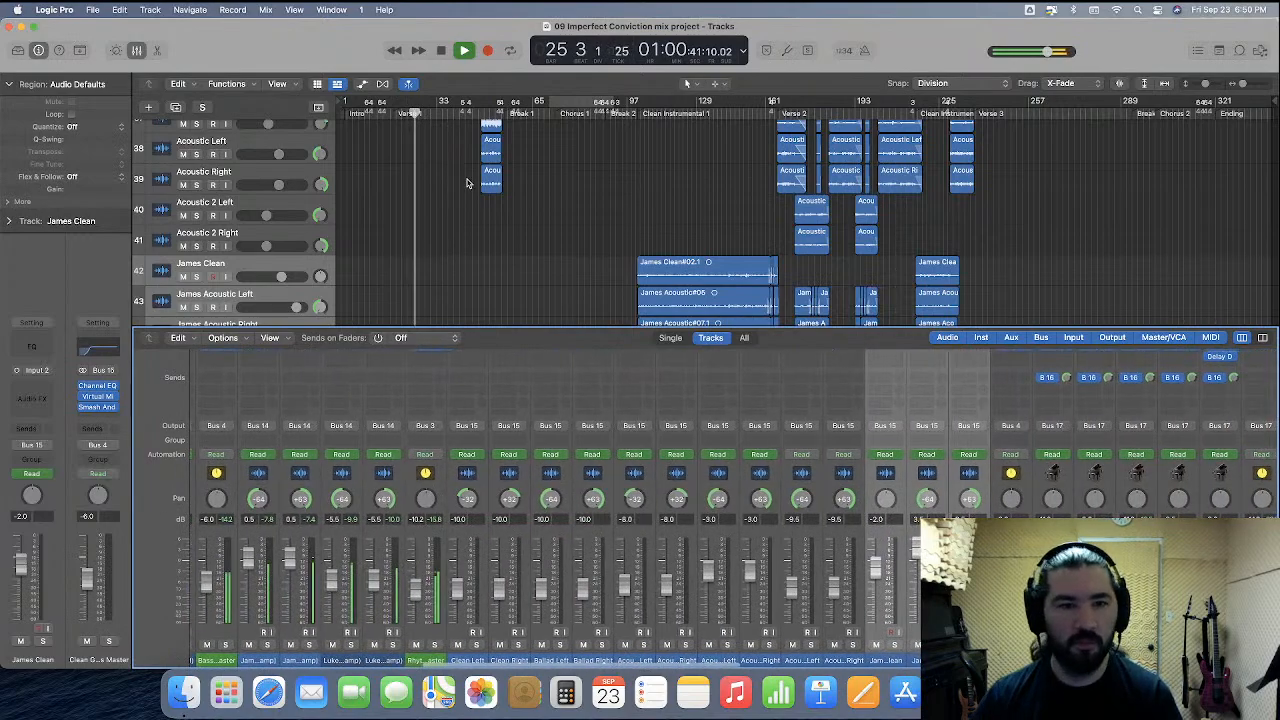
pyautogui.scroll(-5, 466, 180)
pyautogui.scroll(1, 469, 188)
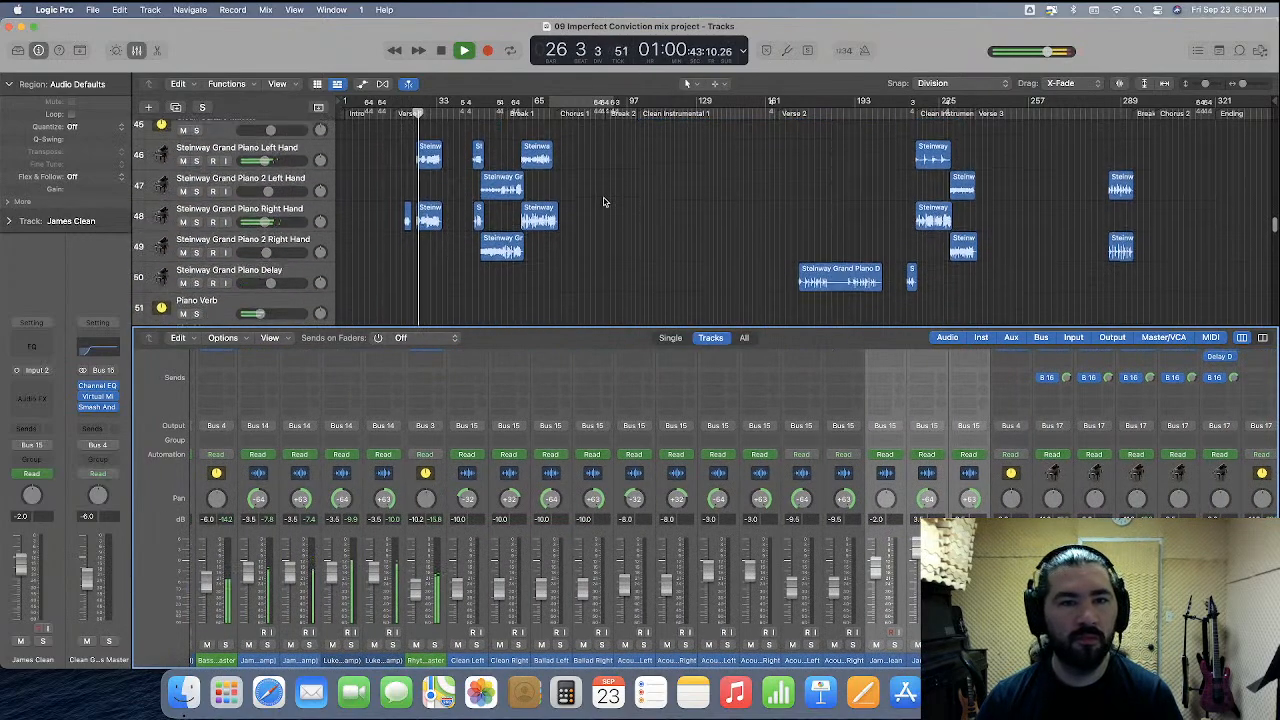
pyautogui.hscroll(2, 604, 520)
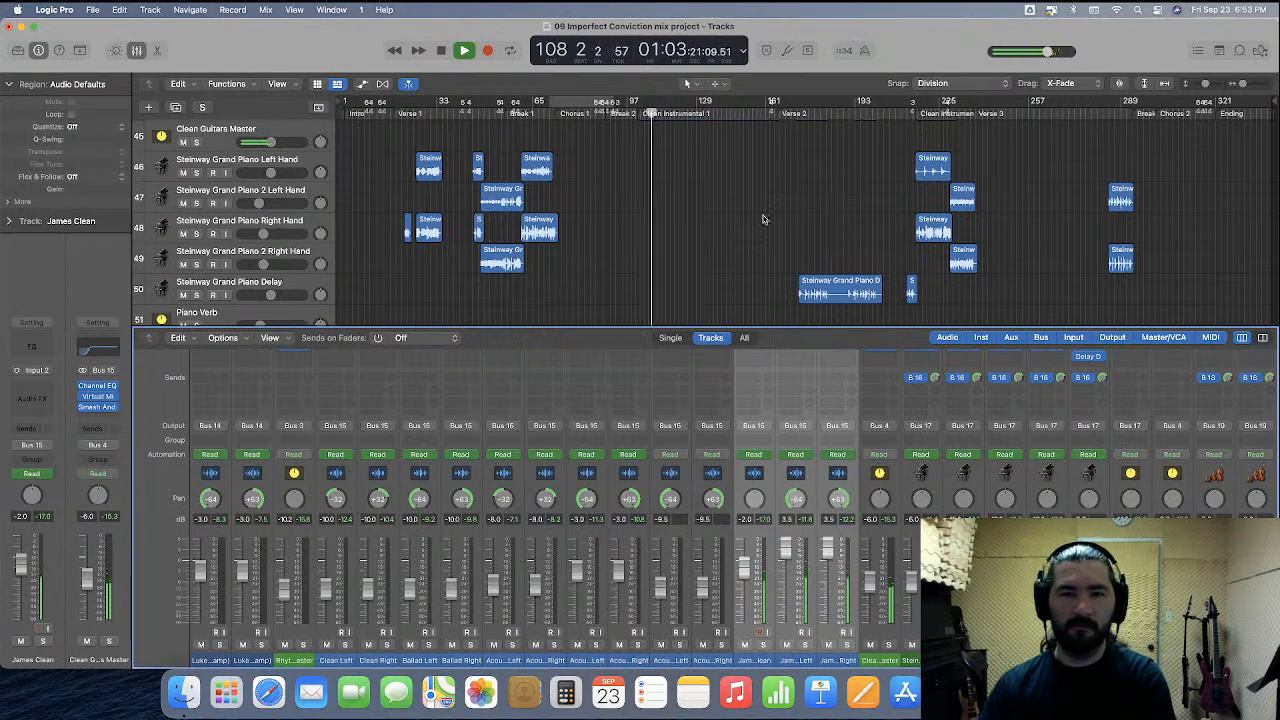
pyautogui.scroll(4, 763, 219)
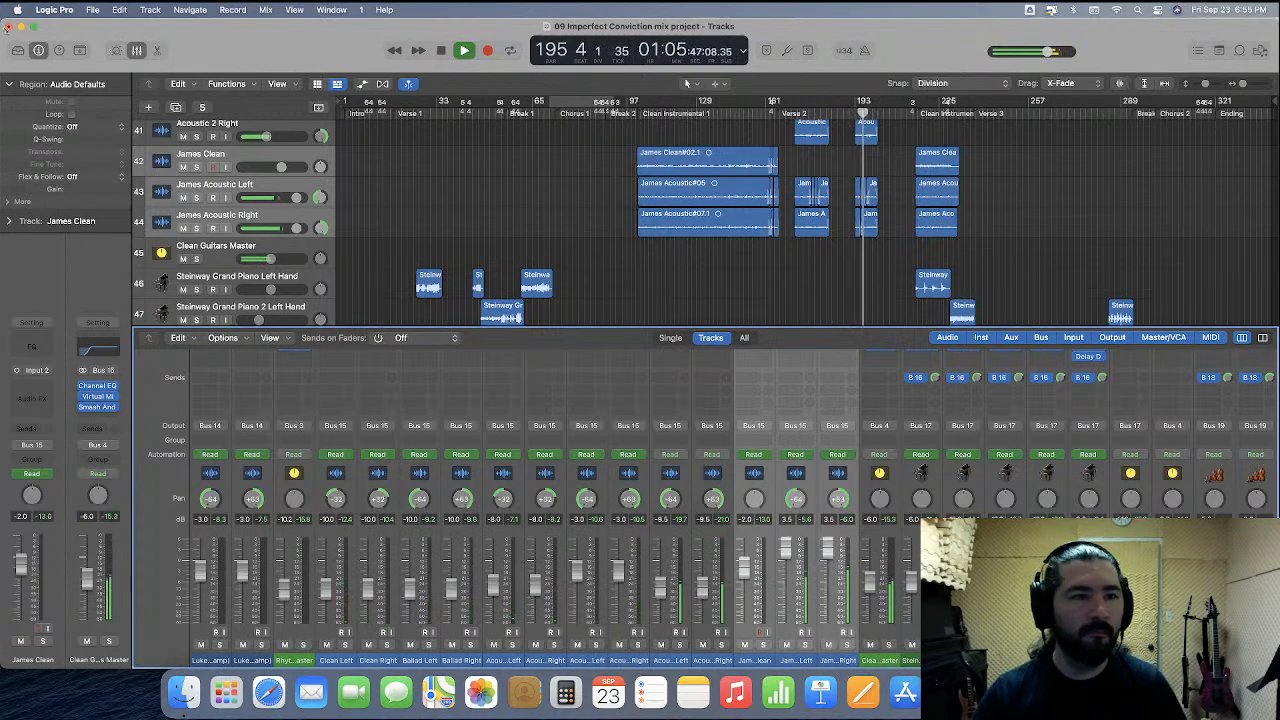
# Show the track automation in place of the mixer and lower the Steinway Grand Piano Delay volume curve by 0.5 dB, starting at -6.5 dB.
pyautogui.click(137, 50)
pyautogui.click(361, 84)
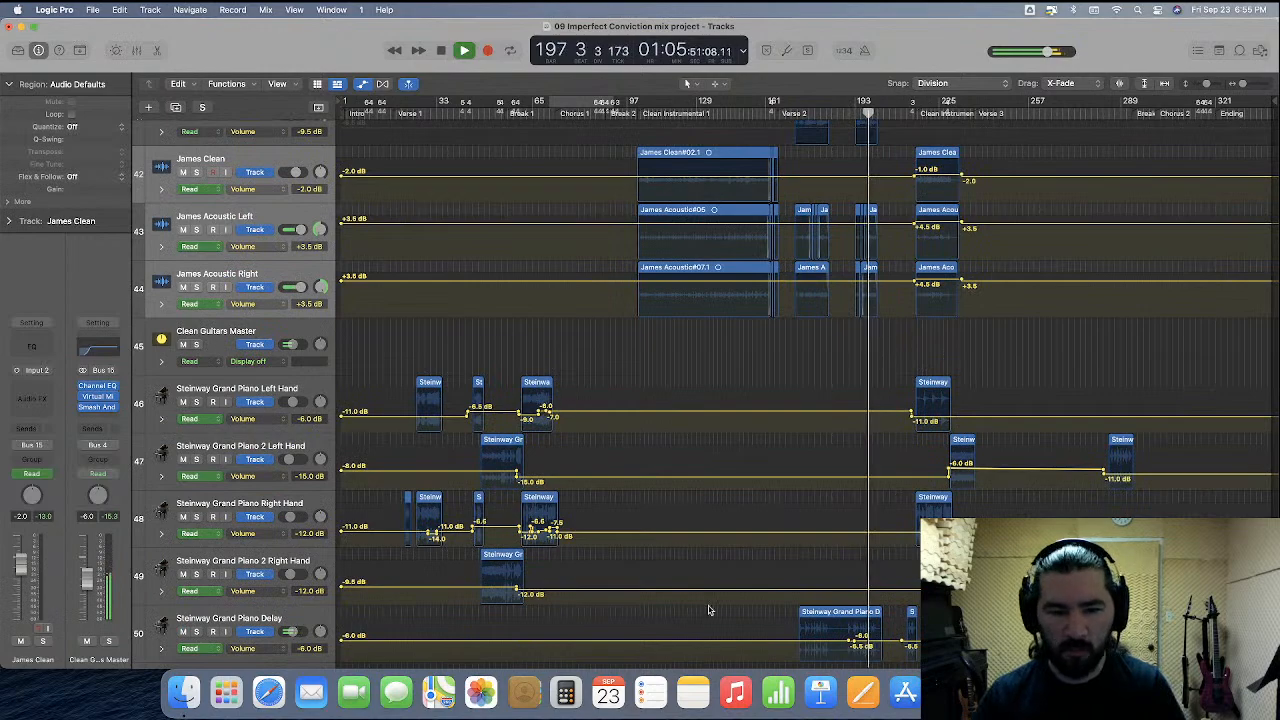
pyautogui.scroll(-6, 566, 396)
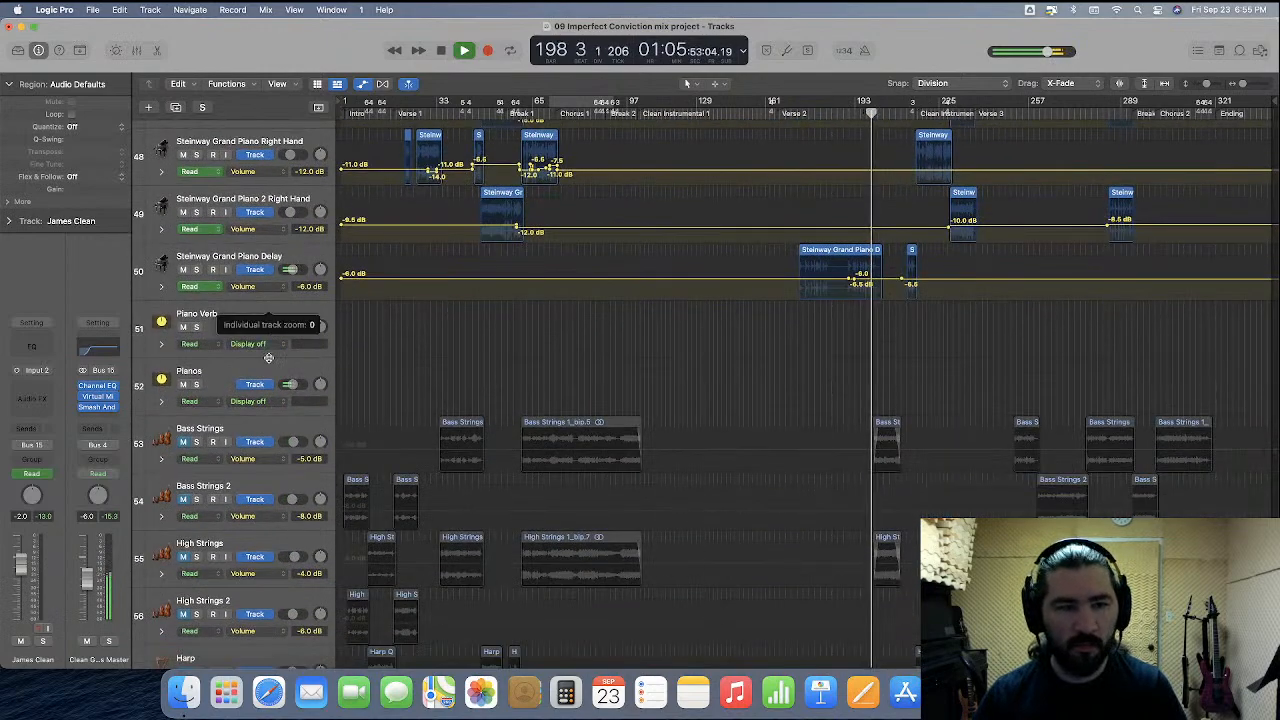
pyautogui.moveTo(268, 303); pyautogui.dragTo(268, 394)
pyautogui.moveTo(1017, 301); pyautogui.dragTo(300, 332)
pyautogui.moveTo(381, 323); pyautogui.dragTo(381, 331)
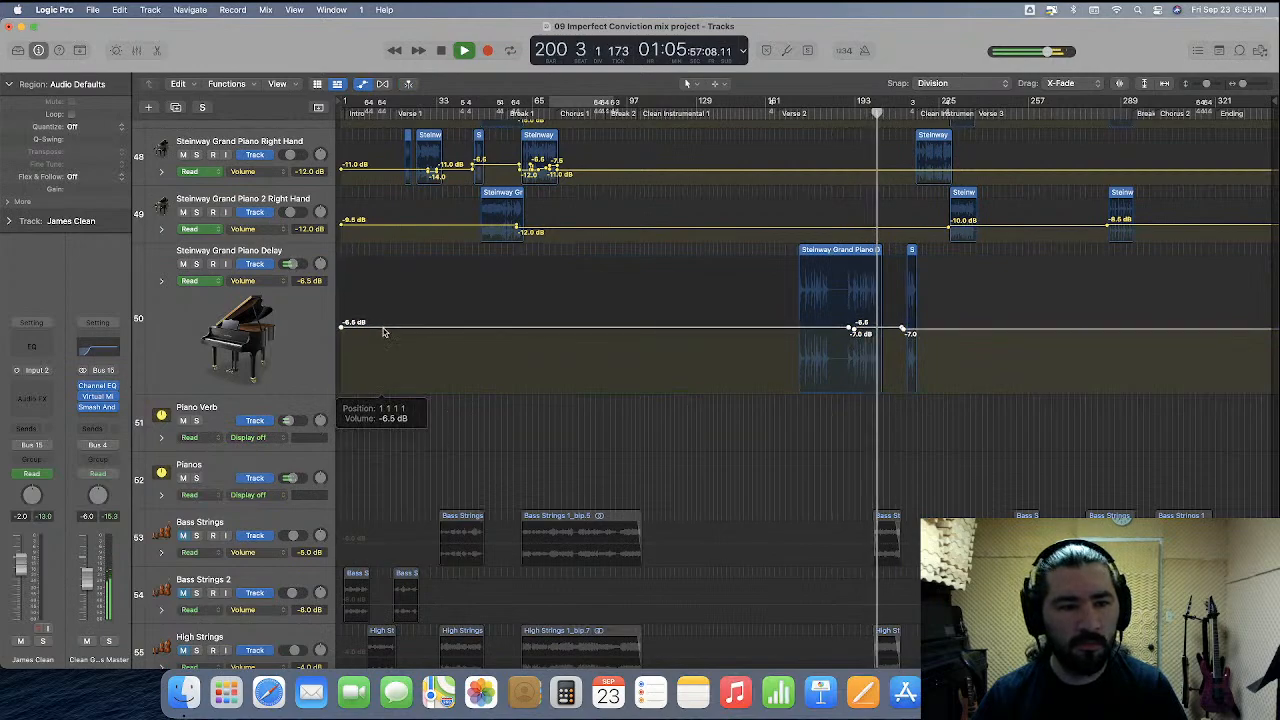
pyautogui.click(436, 354)
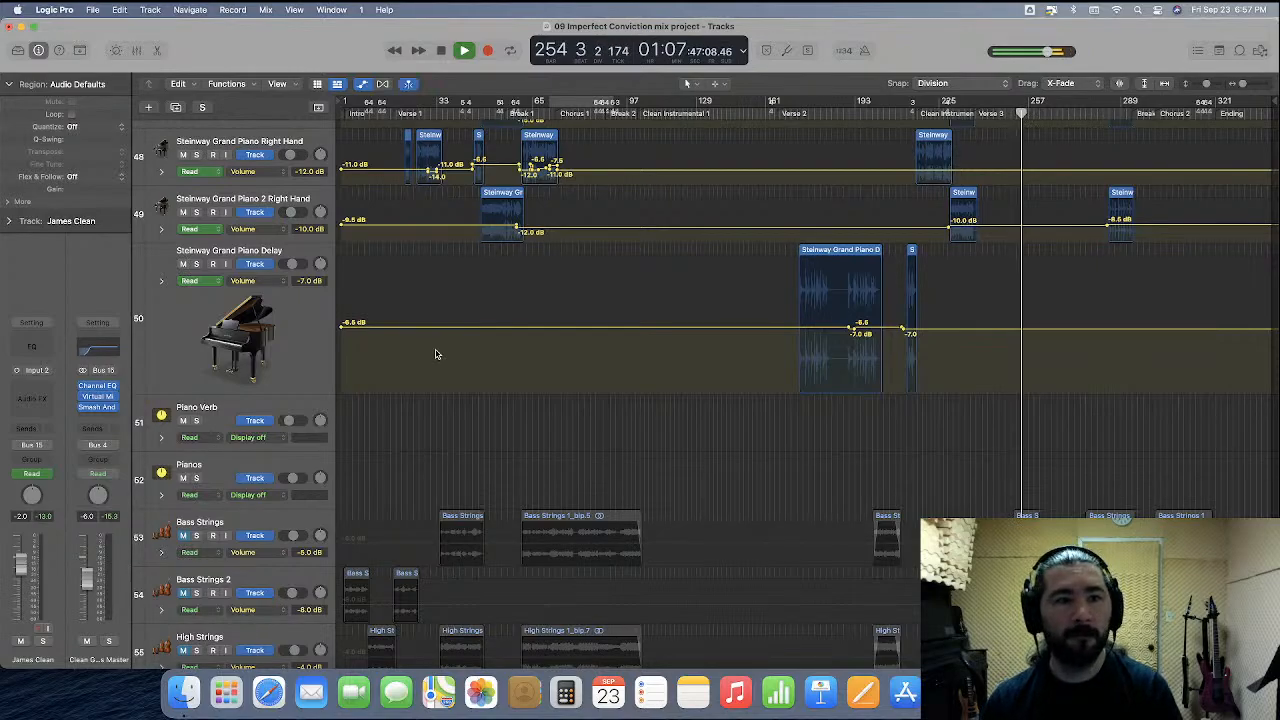
# Examine the volume automation of the four rhythm guitar tracks up close from Verse 3 onward during playback.
pyautogui.press('super+Right')
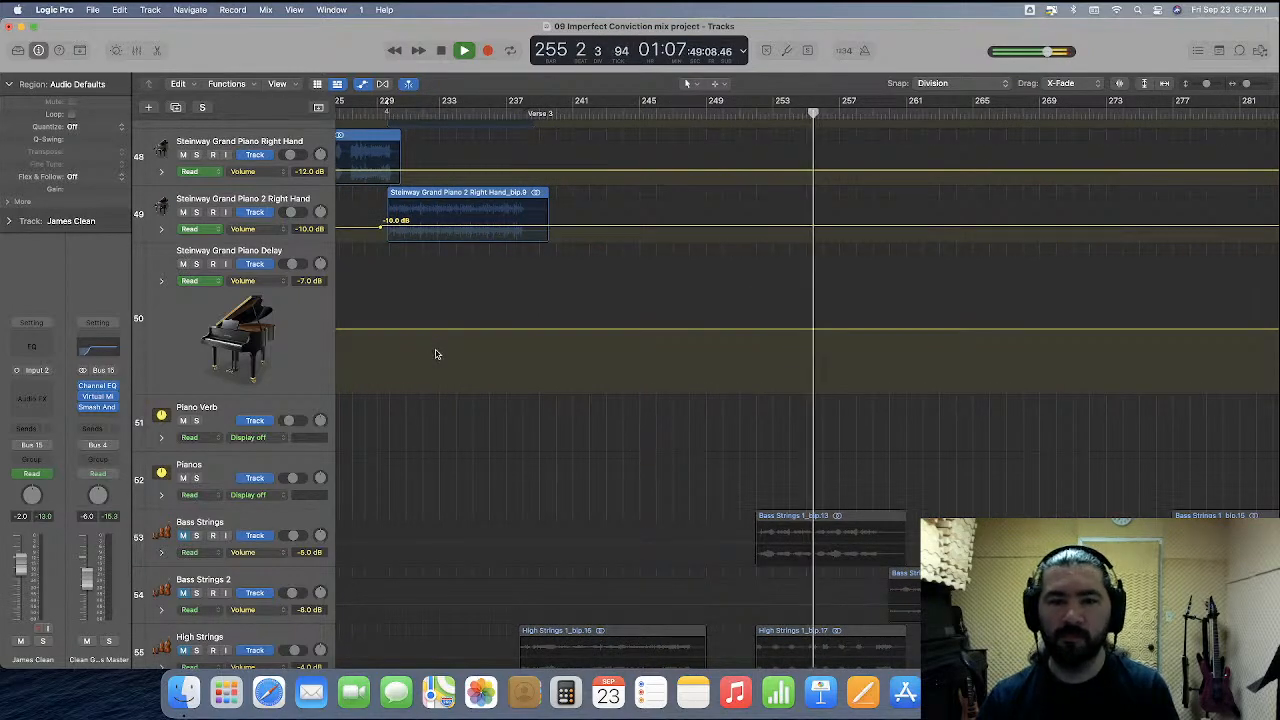
pyautogui.scroll(5, 435, 350)
pyautogui.scroll(8, 435, 353)
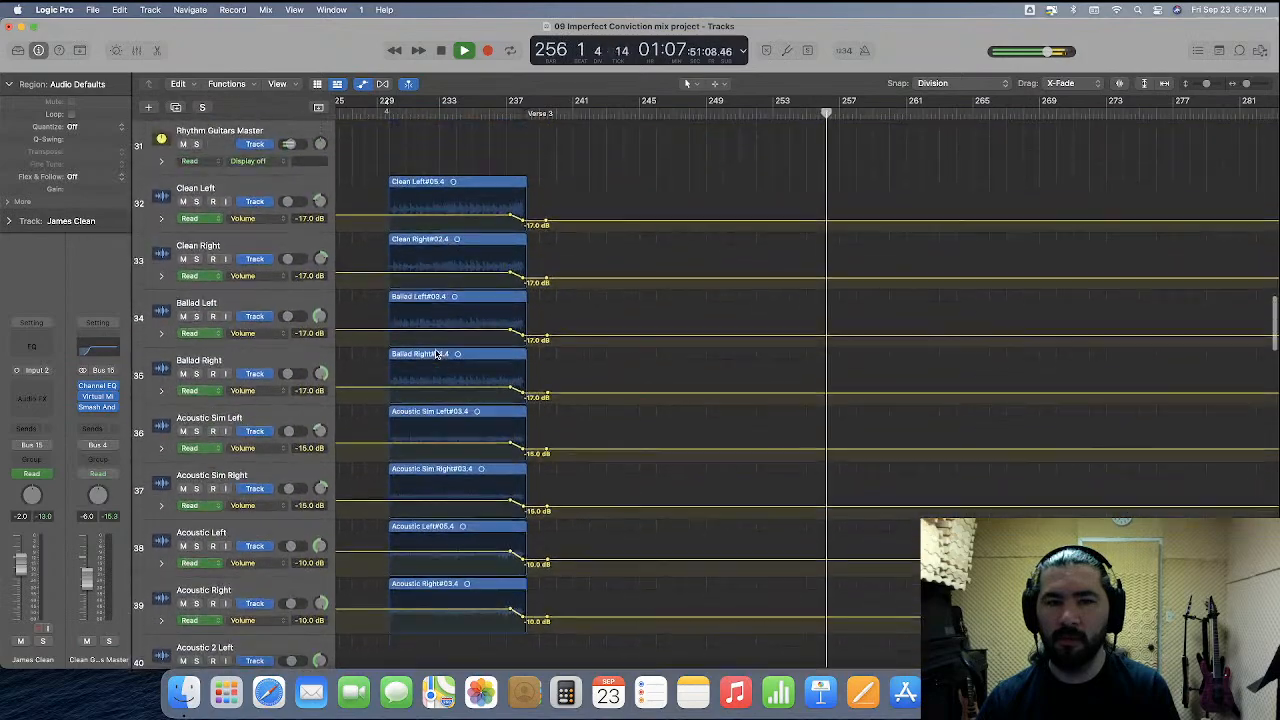
pyautogui.scroll(3, 435, 353)
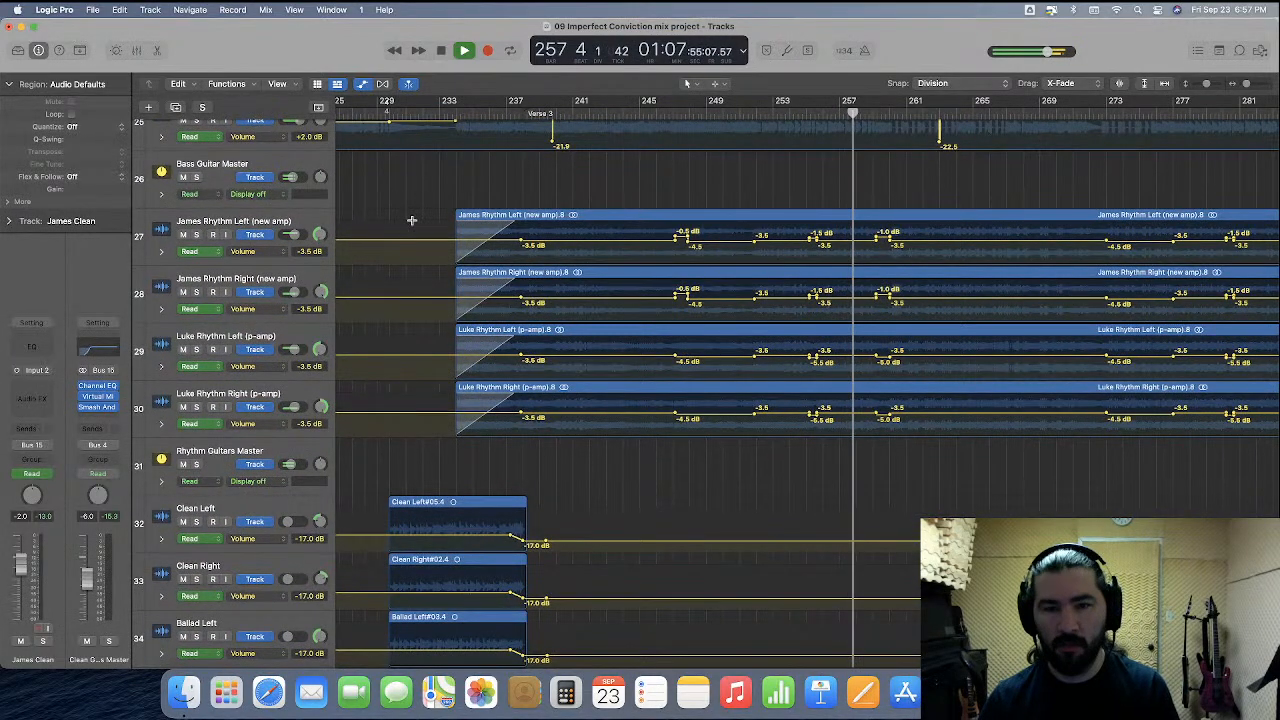
pyautogui.press('super+Up')
pyautogui.press('super+Down')
pyautogui.press('super+Down')
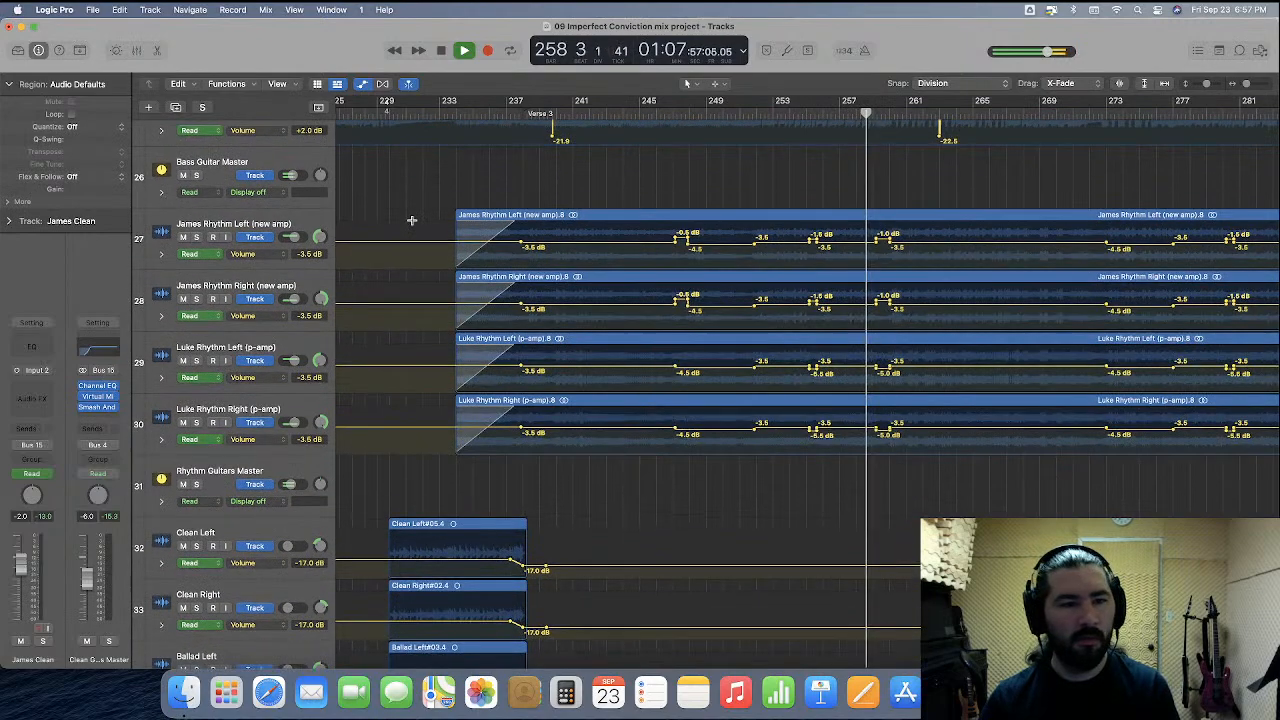
pyautogui.press('super+Down')
pyautogui.press('super+Down')
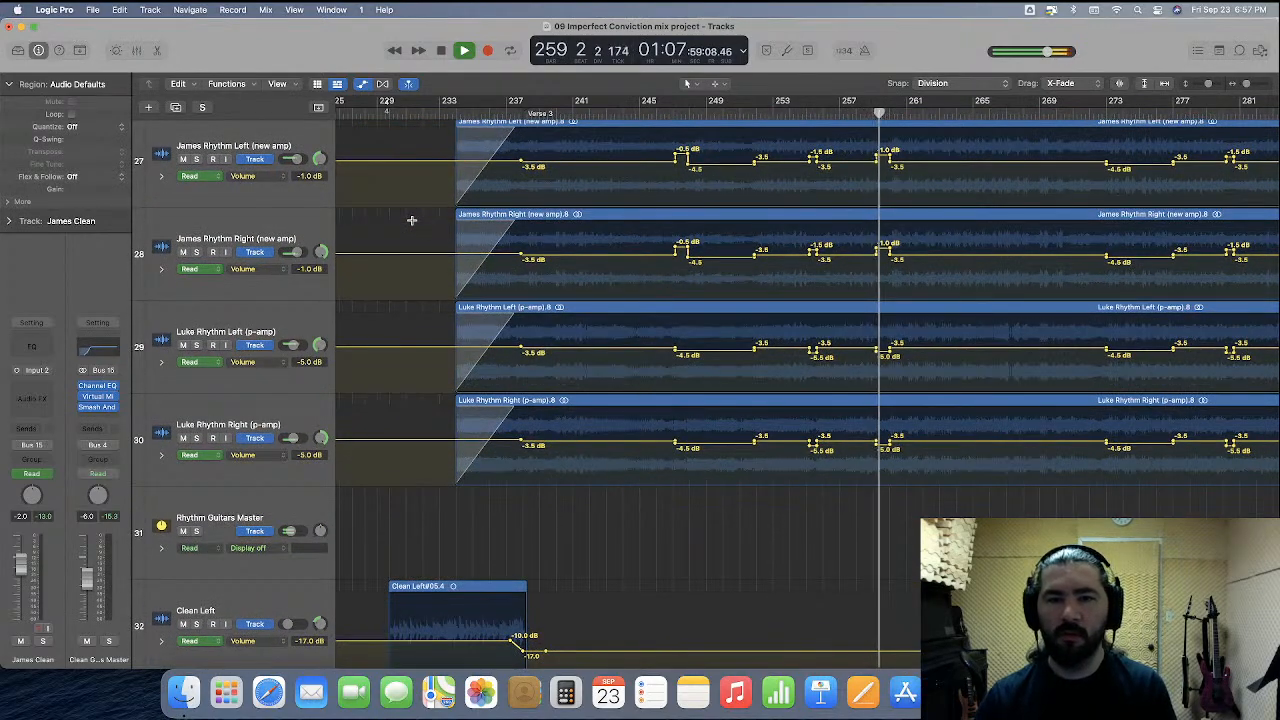
pyautogui.scroll(2, 412, 224)
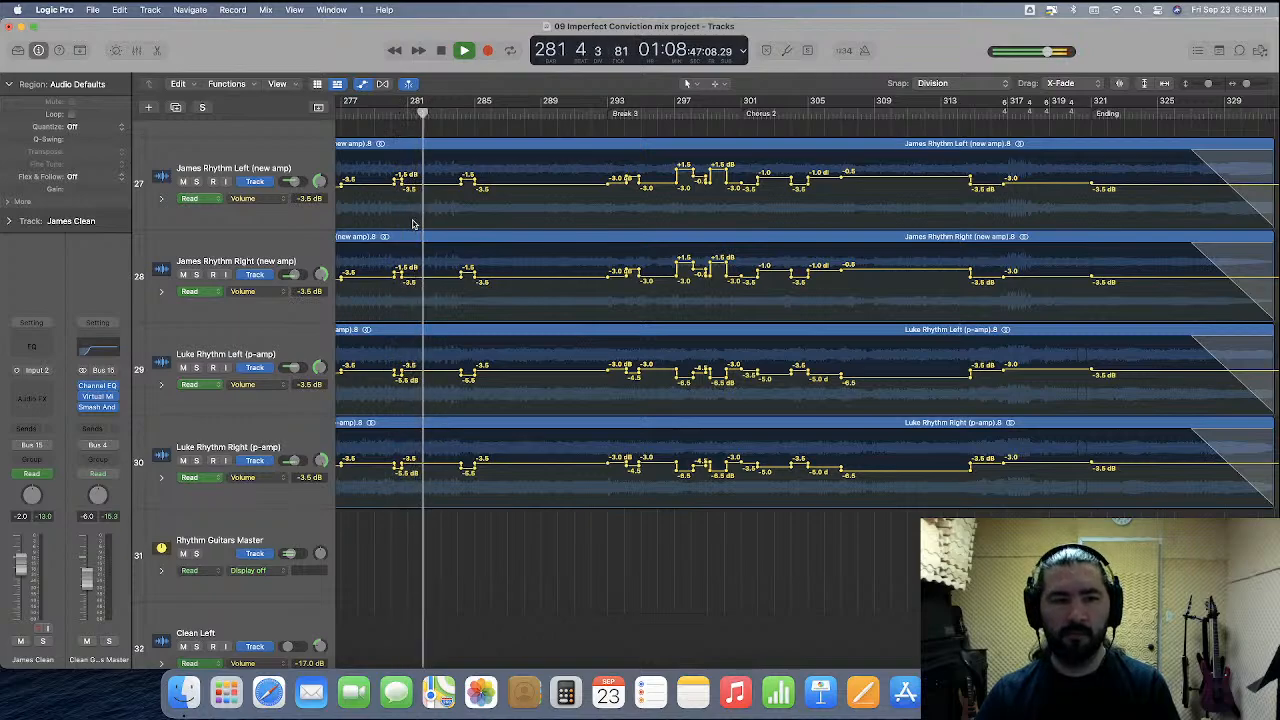
# Bring up the mixer and follow the drum, bass and rhythm guitar levels through to the end of the song.
pyautogui.click(137, 50)
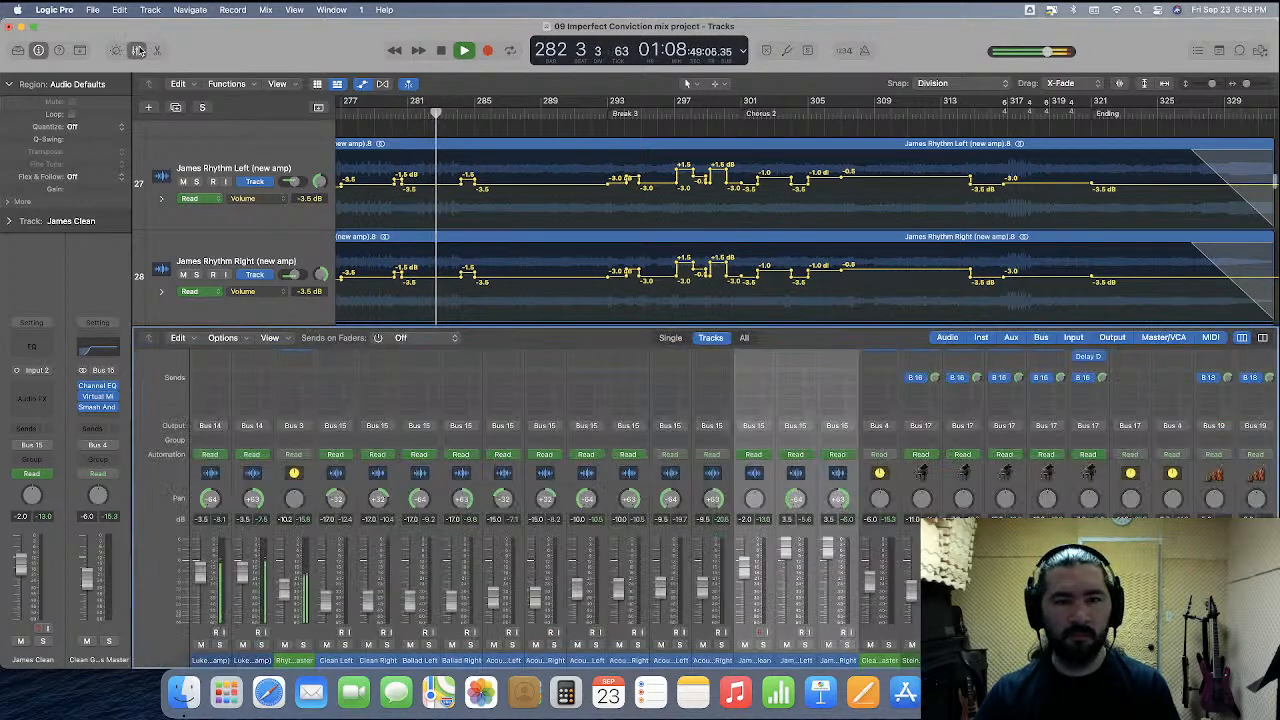
pyautogui.scroll(-2, 548, 186)
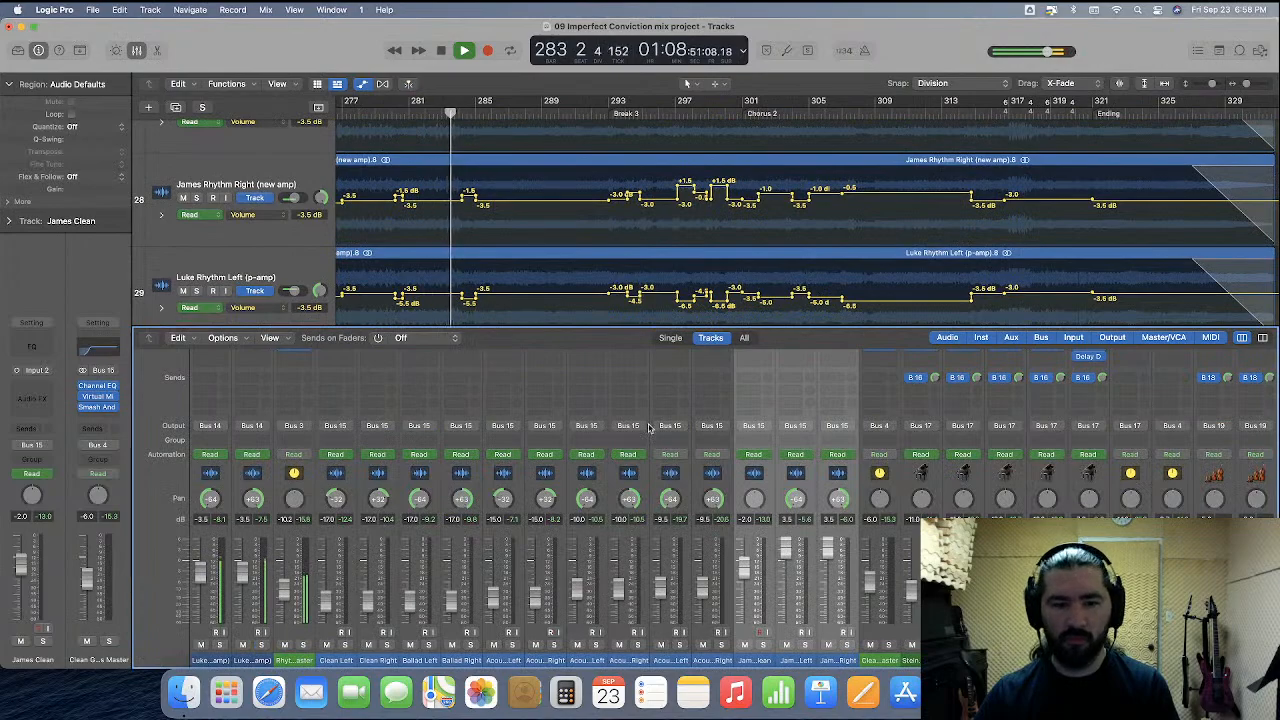
pyautogui.hscroll(-5, 648, 428)
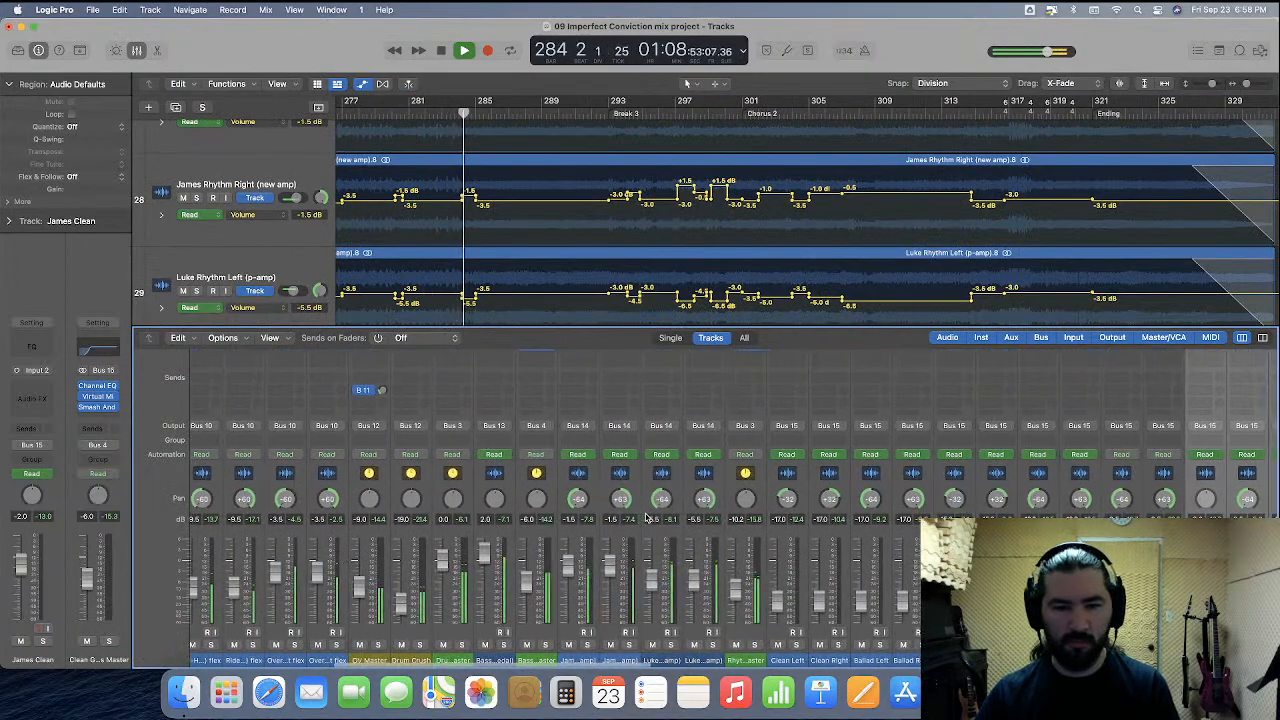
pyautogui.hscroll(1, 648, 518)
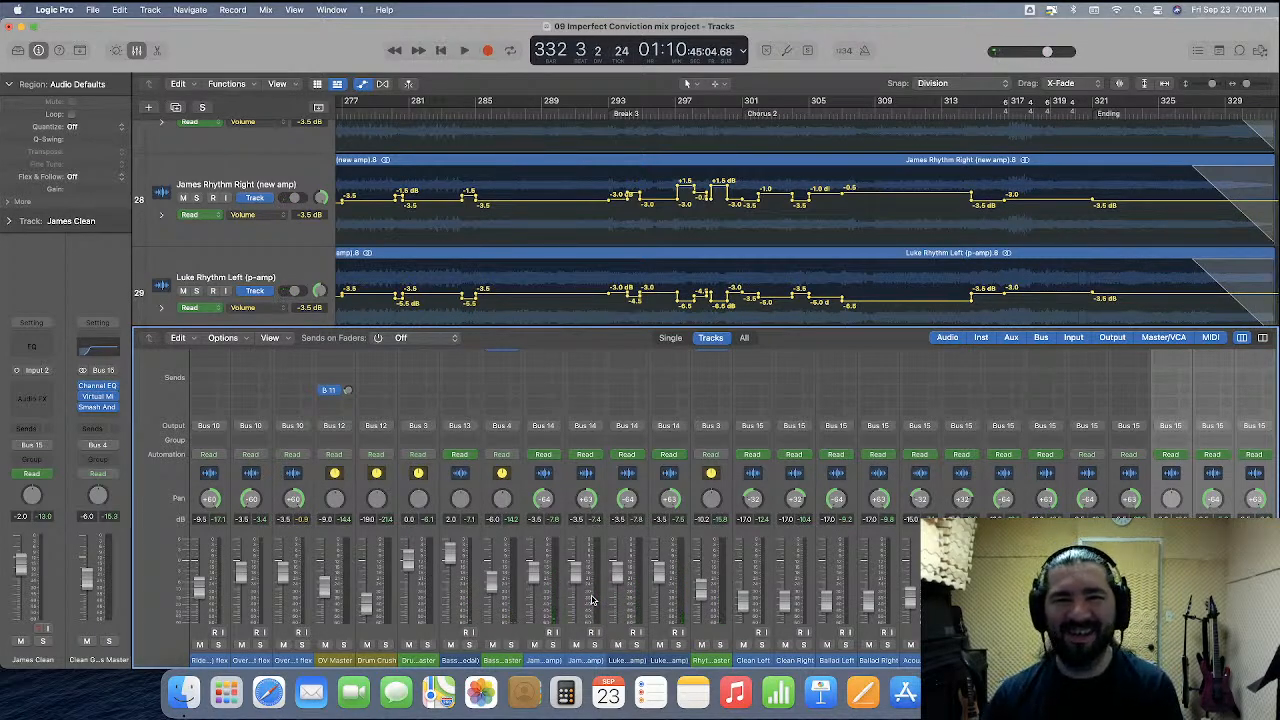
# Return the playhead to the project start with the whole song in view, and hide the mixer and track automation.
pyautogui.press('Return')
pyautogui.press('super+Left')
pyautogui.press('super+Left')
pyautogui.press('super+Left')
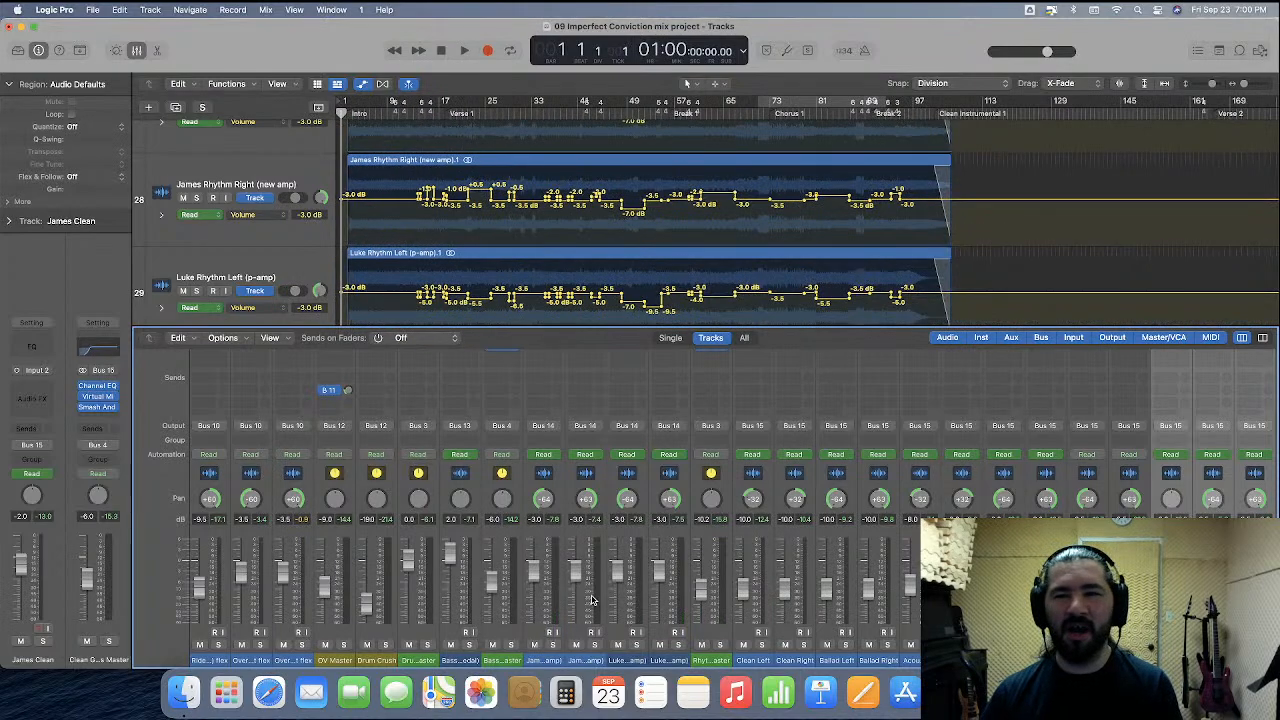
pyautogui.press('super+Left')
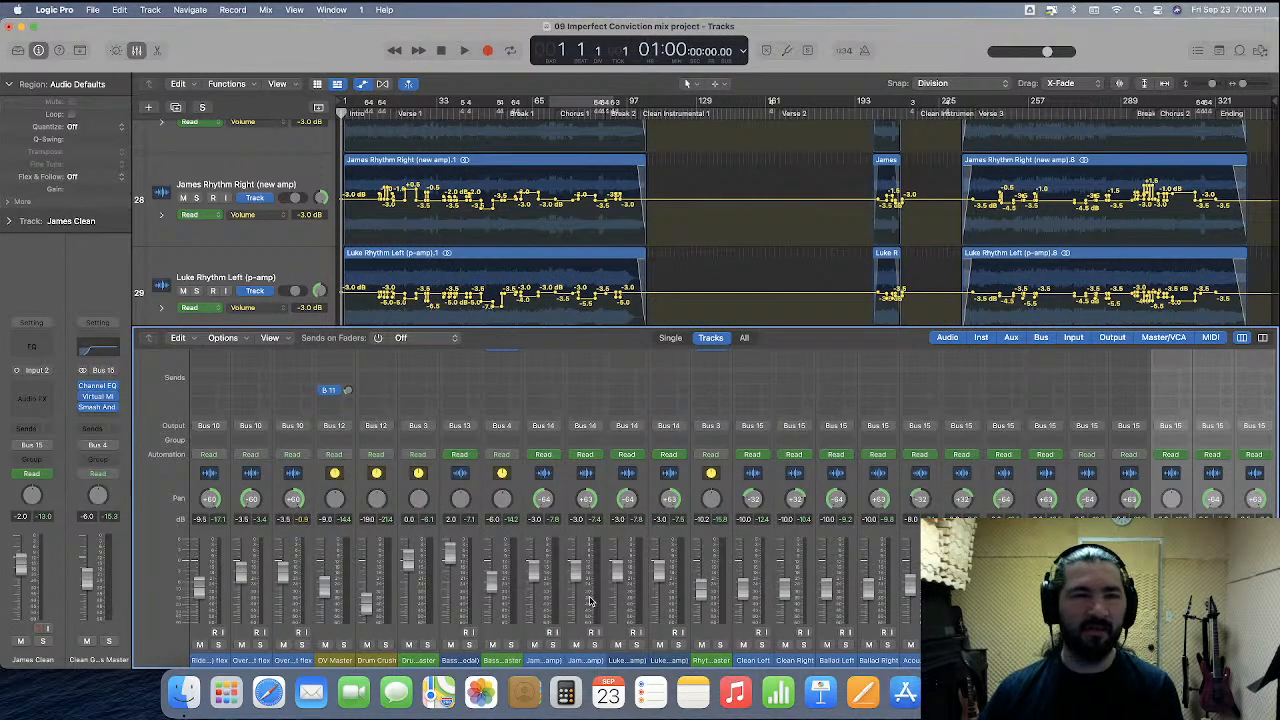
pyautogui.click(138, 51)
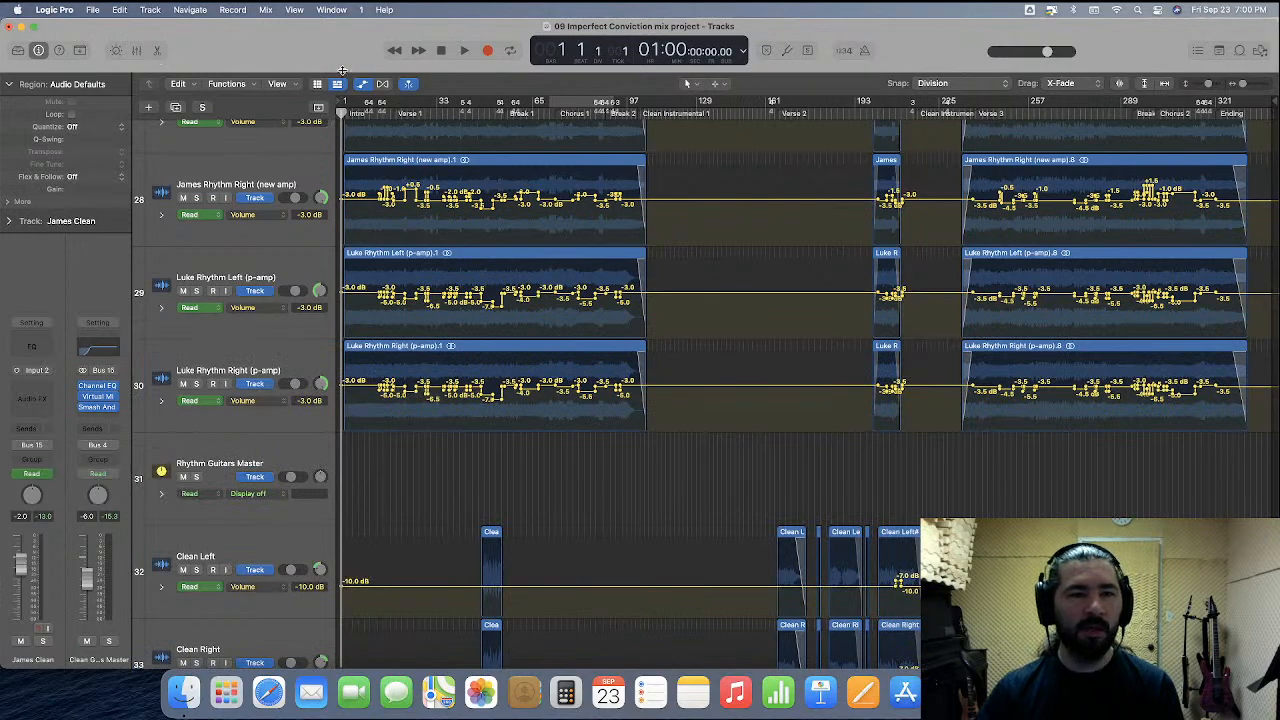
pyautogui.click(364, 85)
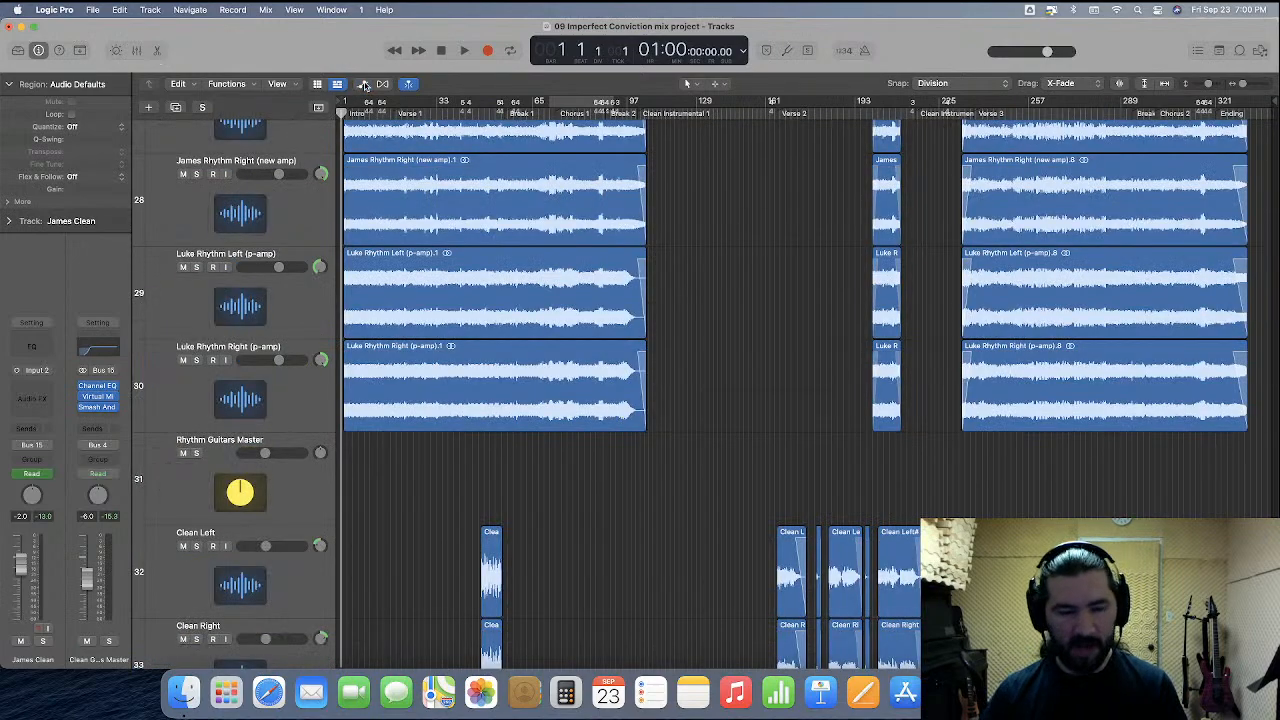
# Shrink all tracks to a compact height and reduce the enlarged Steinway Grand Piano Delay track to match them.
pyautogui.press('super+Up')
pyautogui.press('super+Up')
pyautogui.press('super+Up')
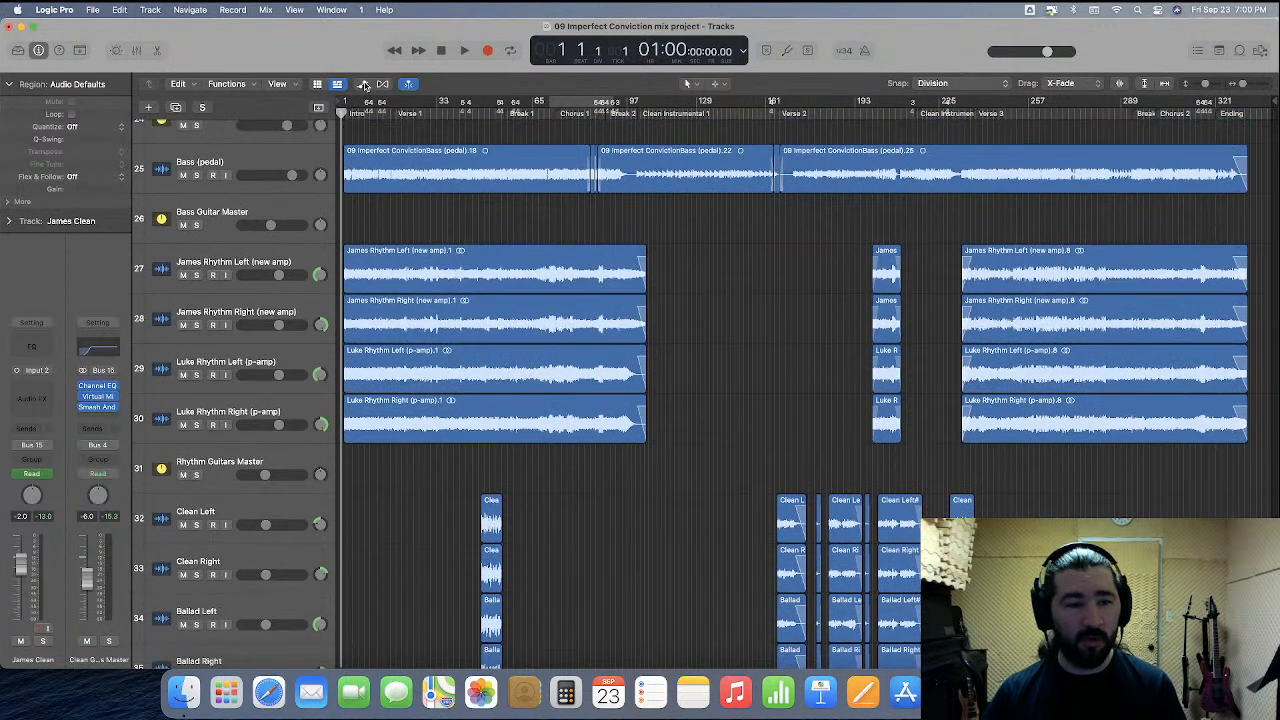
pyautogui.press('super+Up')
pyautogui.press('super+Up')
pyautogui.press('super+Up')
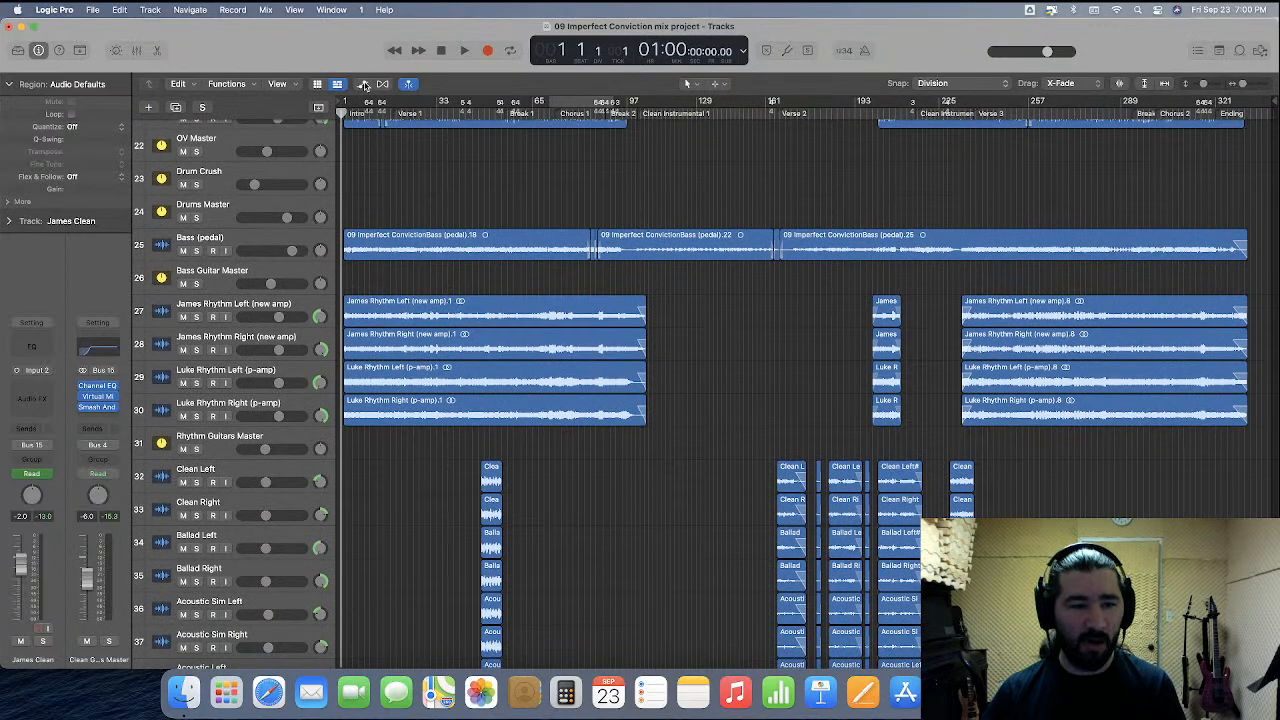
pyautogui.press('super+Up')
pyautogui.press('super+Up')
pyautogui.press('super+Up')
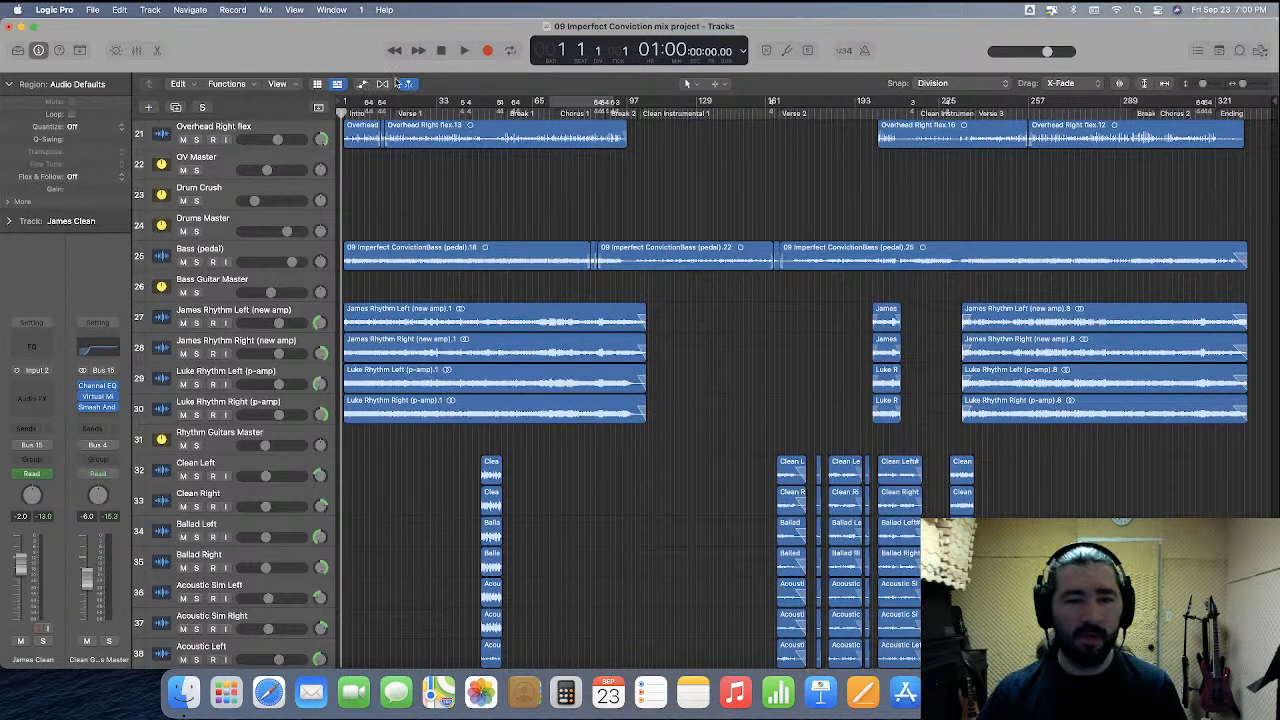
pyautogui.scroll(-15, 548, 313)
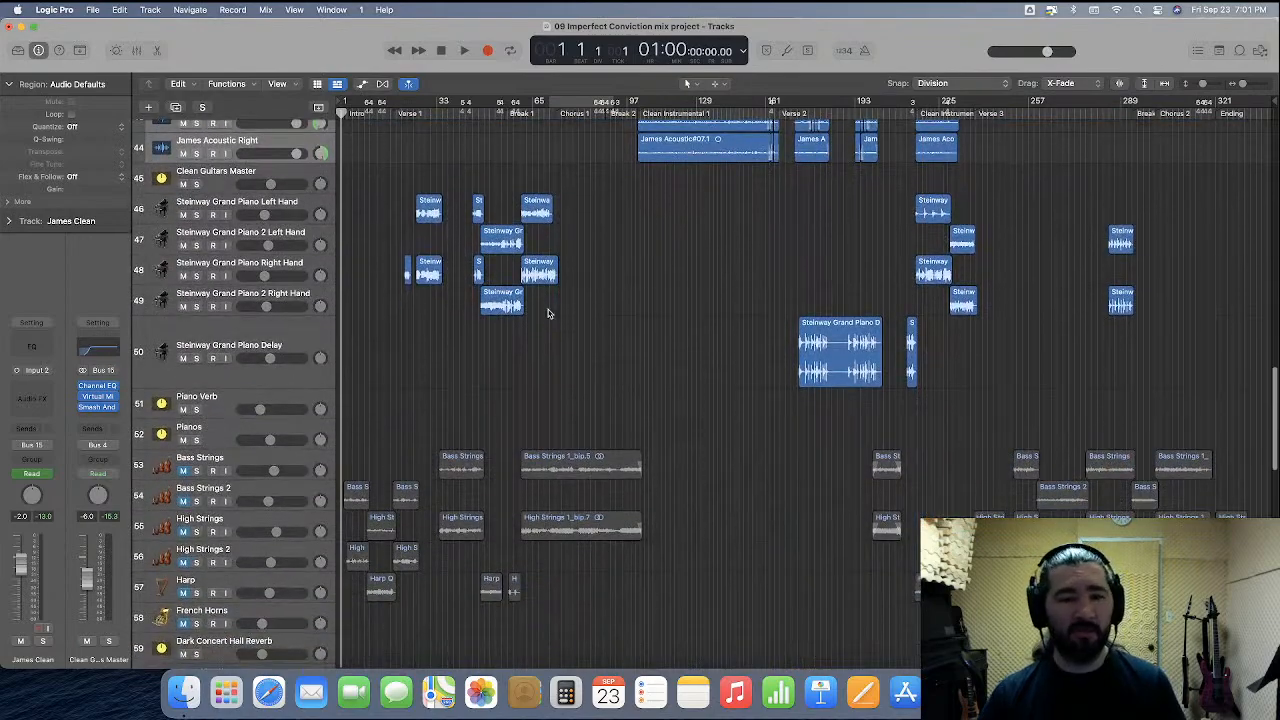
pyautogui.moveTo(228, 388); pyautogui.dragTo(233, 343)
pyautogui.scroll(-3, 614, 377)
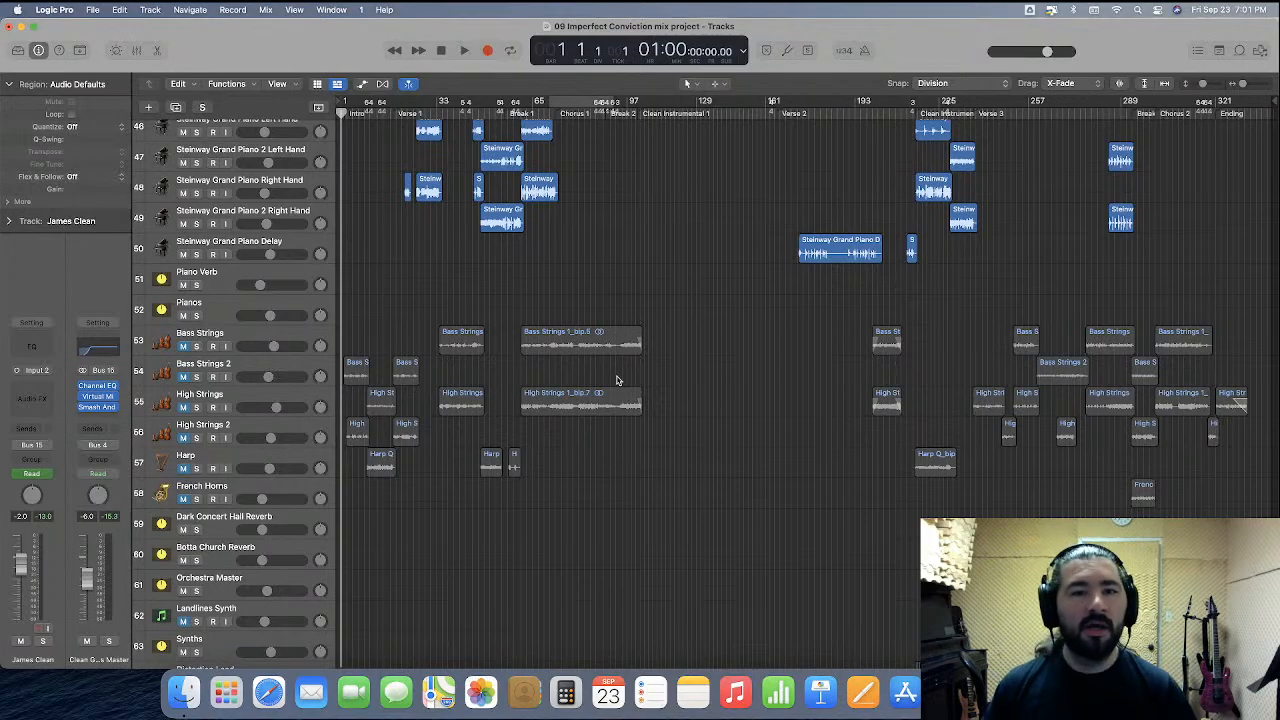
pyautogui.scroll(2, 617, 380)
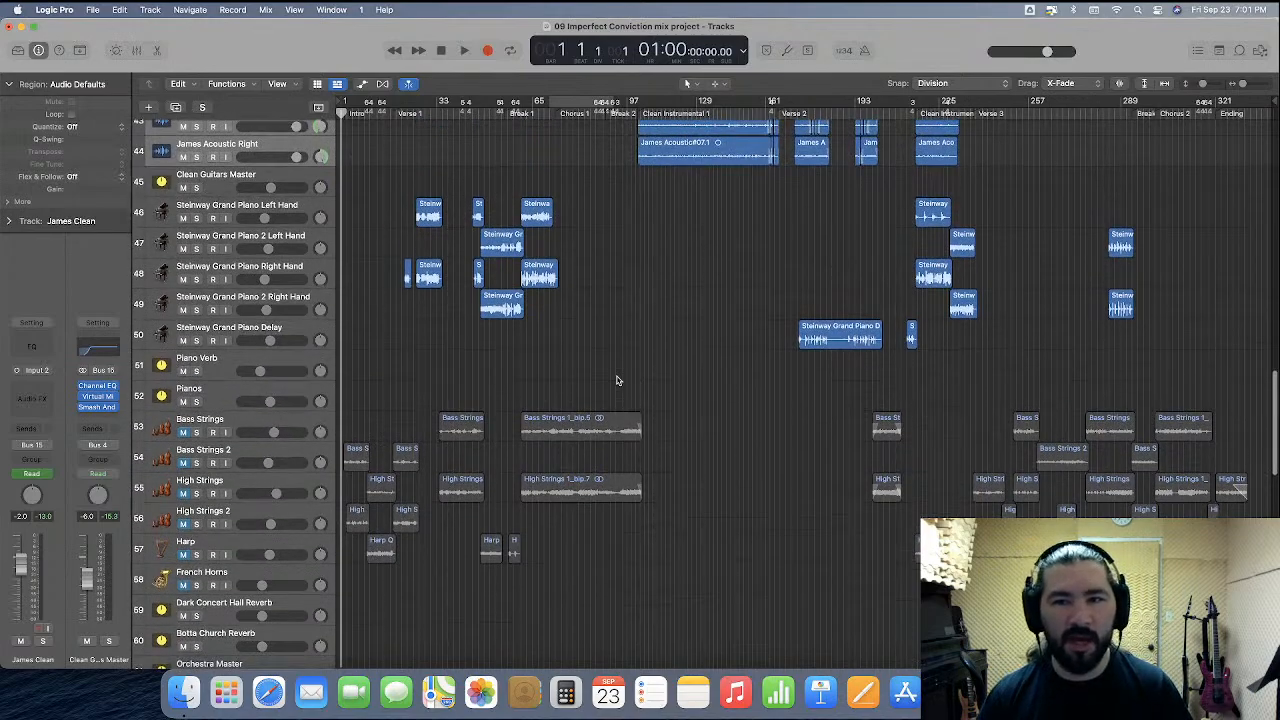
# Select the Bass Strings track among the orchestra tracks and unmute it.
pyautogui.scroll(-3, 617, 380)
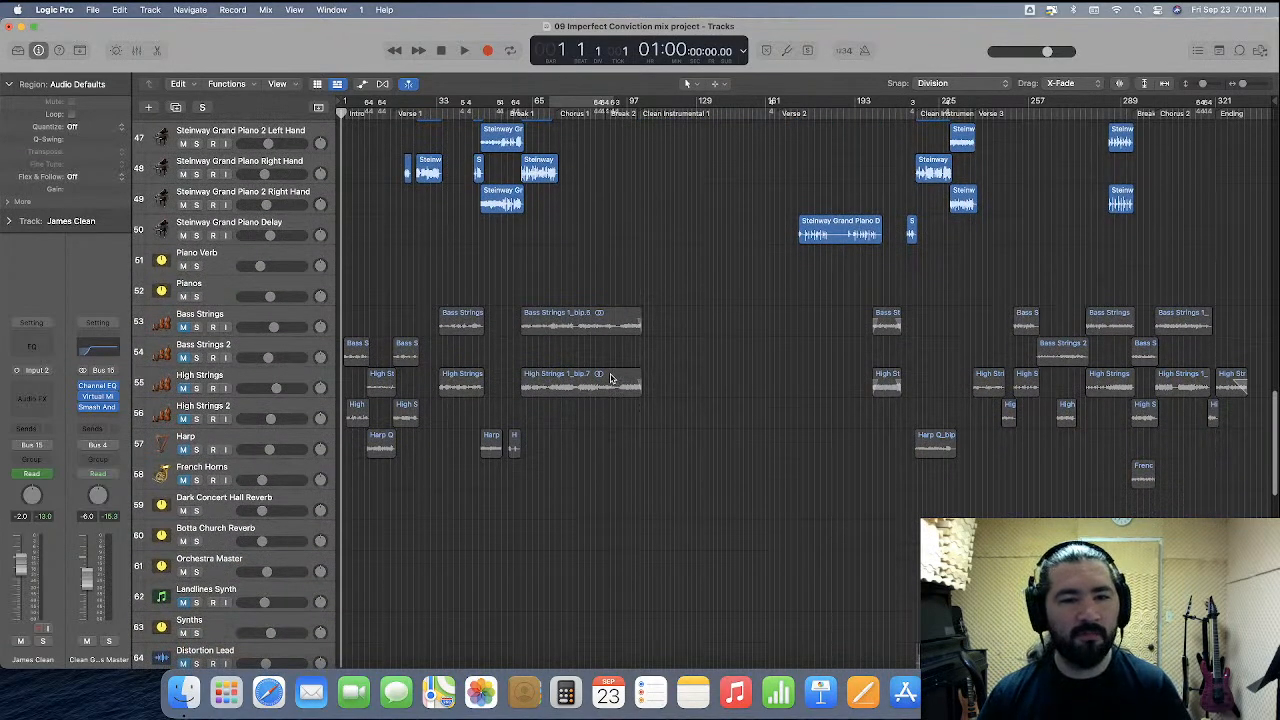
pyautogui.click(237, 318)
pyautogui.click(443, 550)
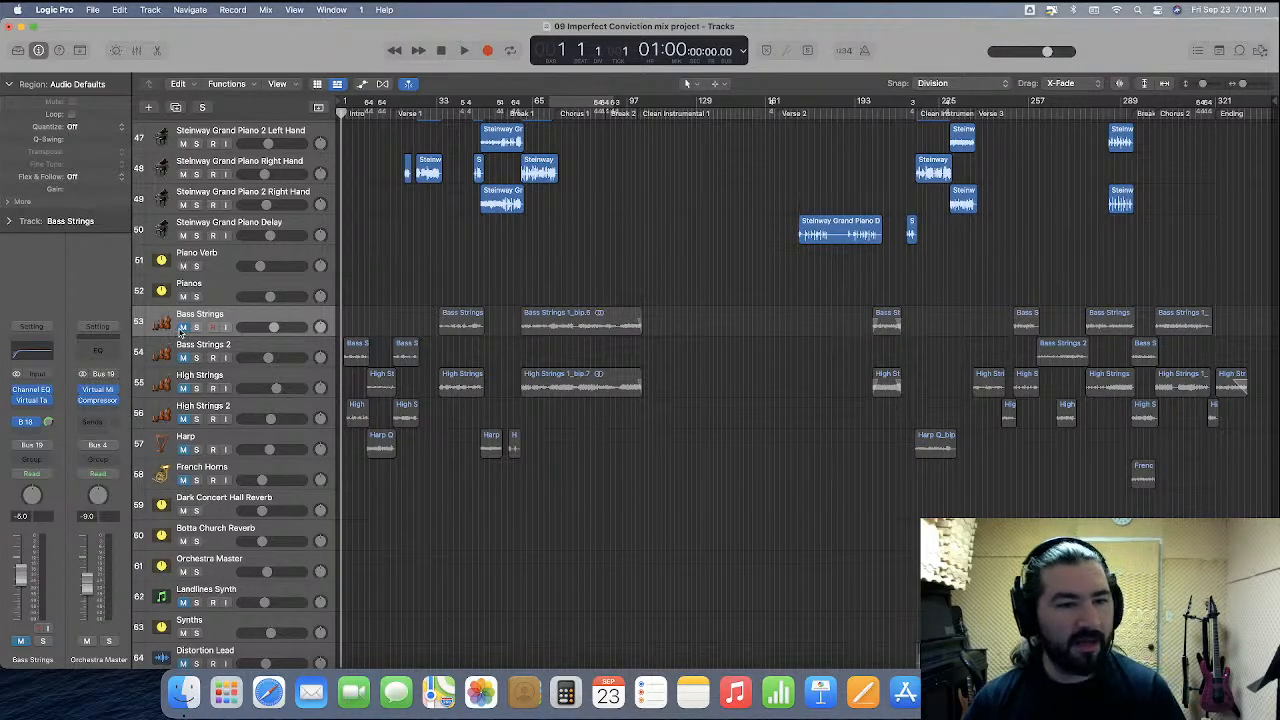
pyautogui.click(255, 316)
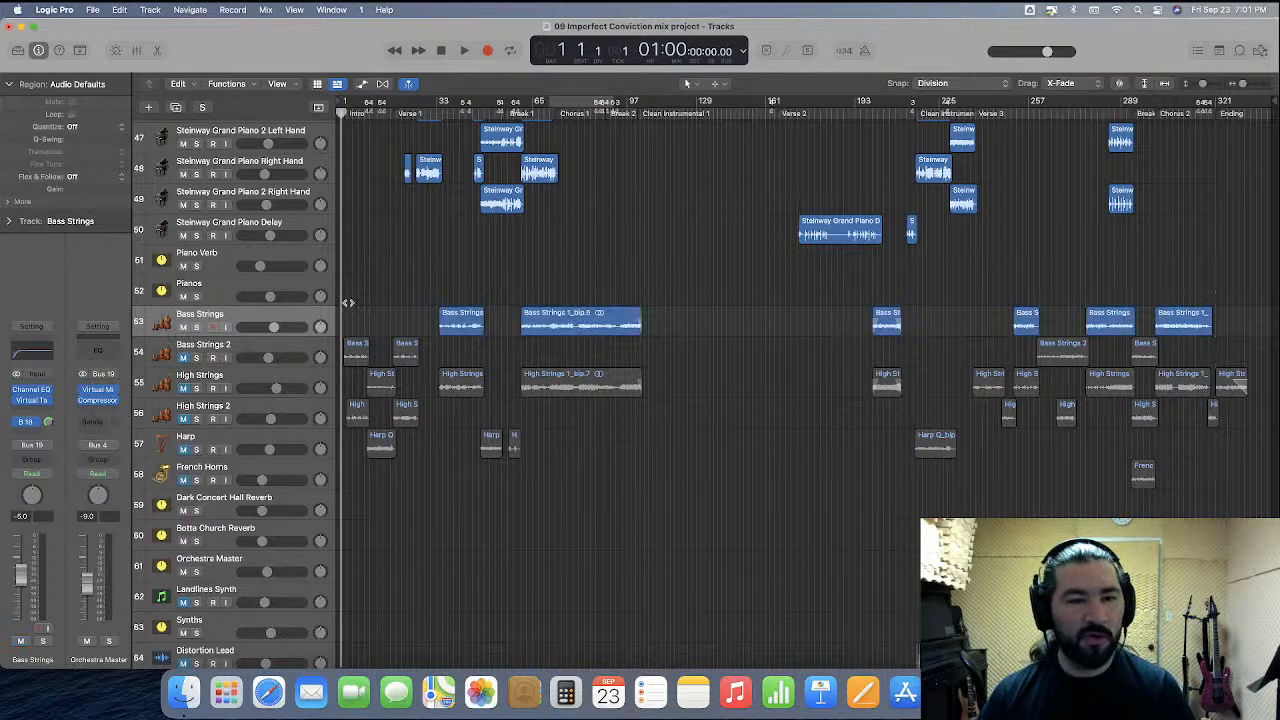
# Enlarge the Bass Strings track to an individual zoom of 20 and show the track automation.
pyautogui.press('super+Right')
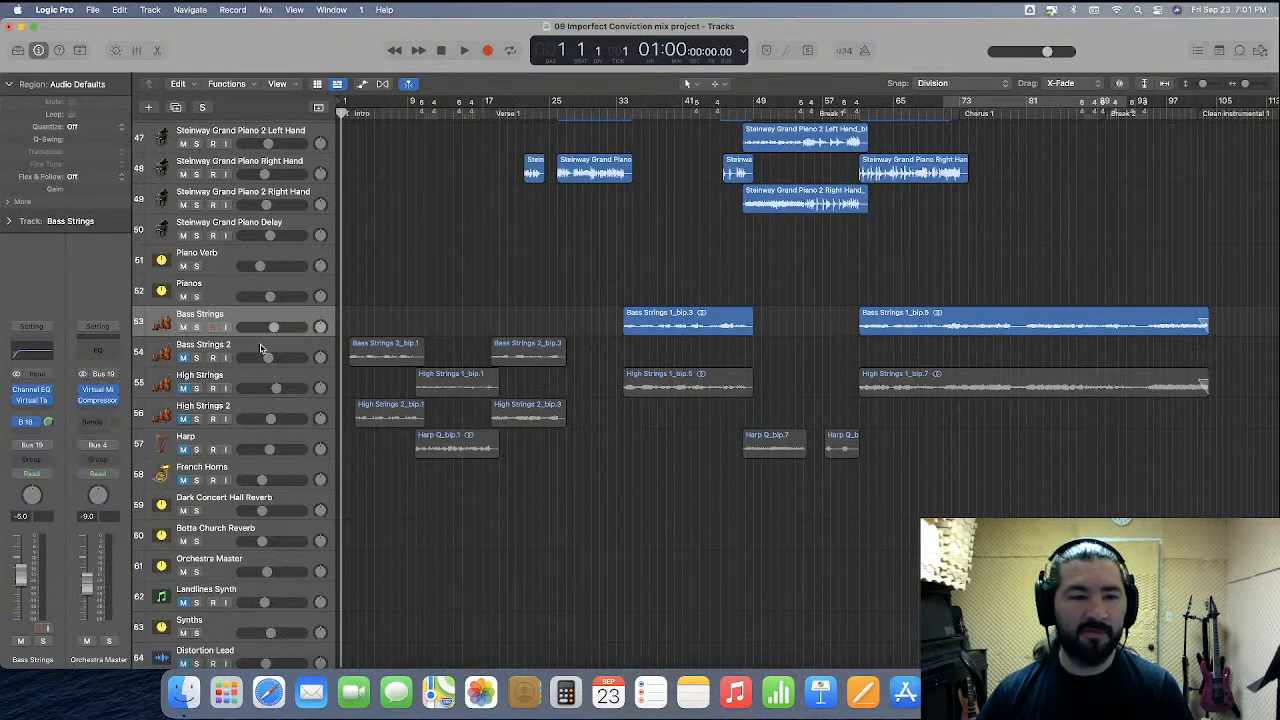
pyautogui.moveTo(235, 335); pyautogui.dragTo(235, 446)
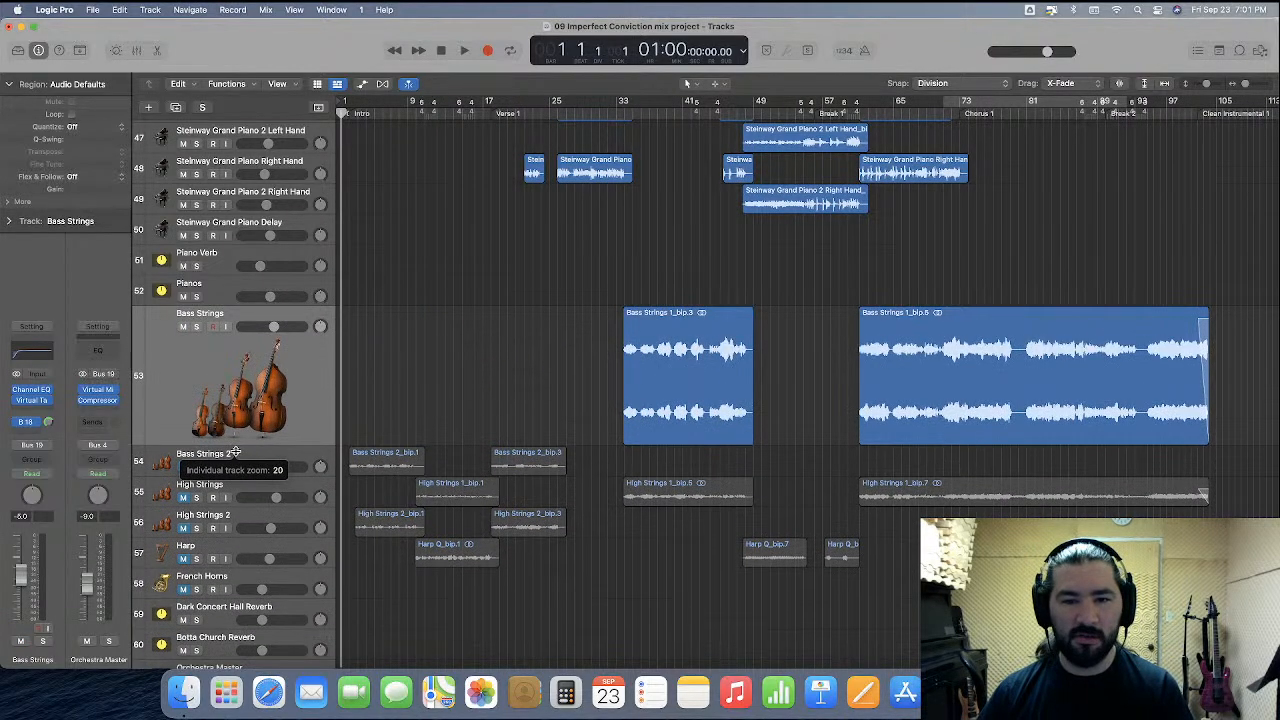
pyautogui.press('super+Right')
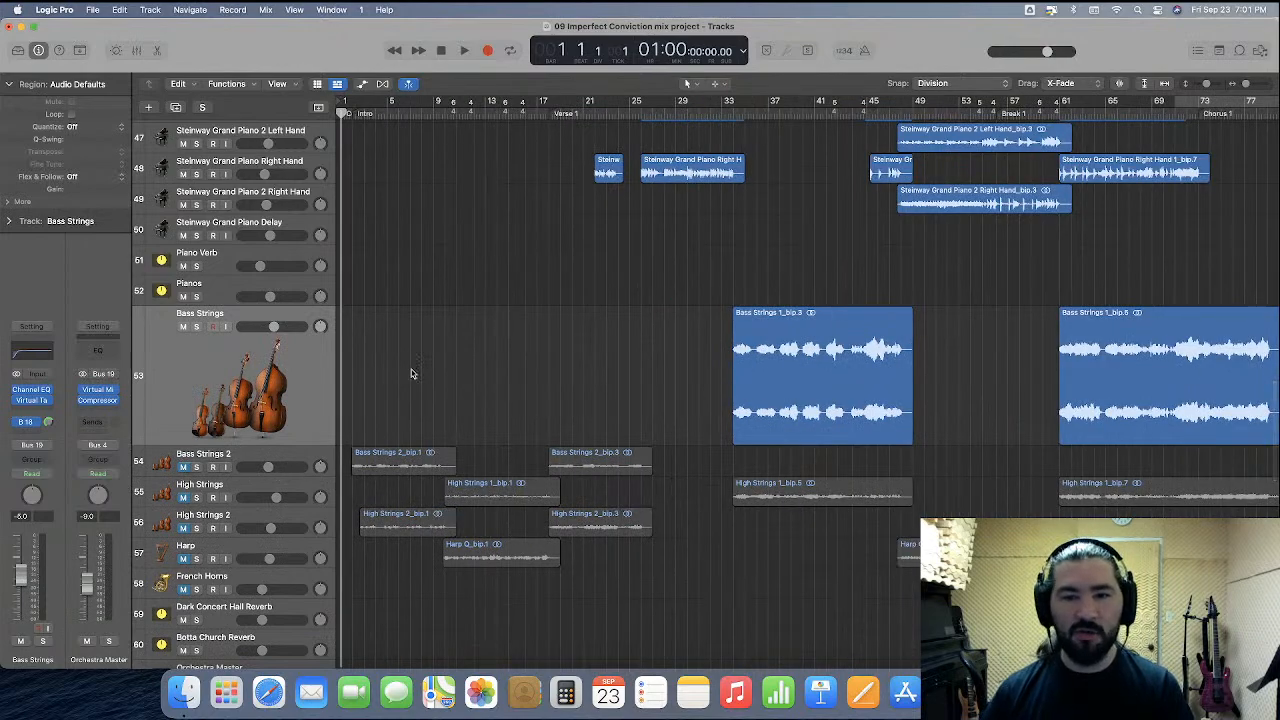
pyautogui.click(362, 84)
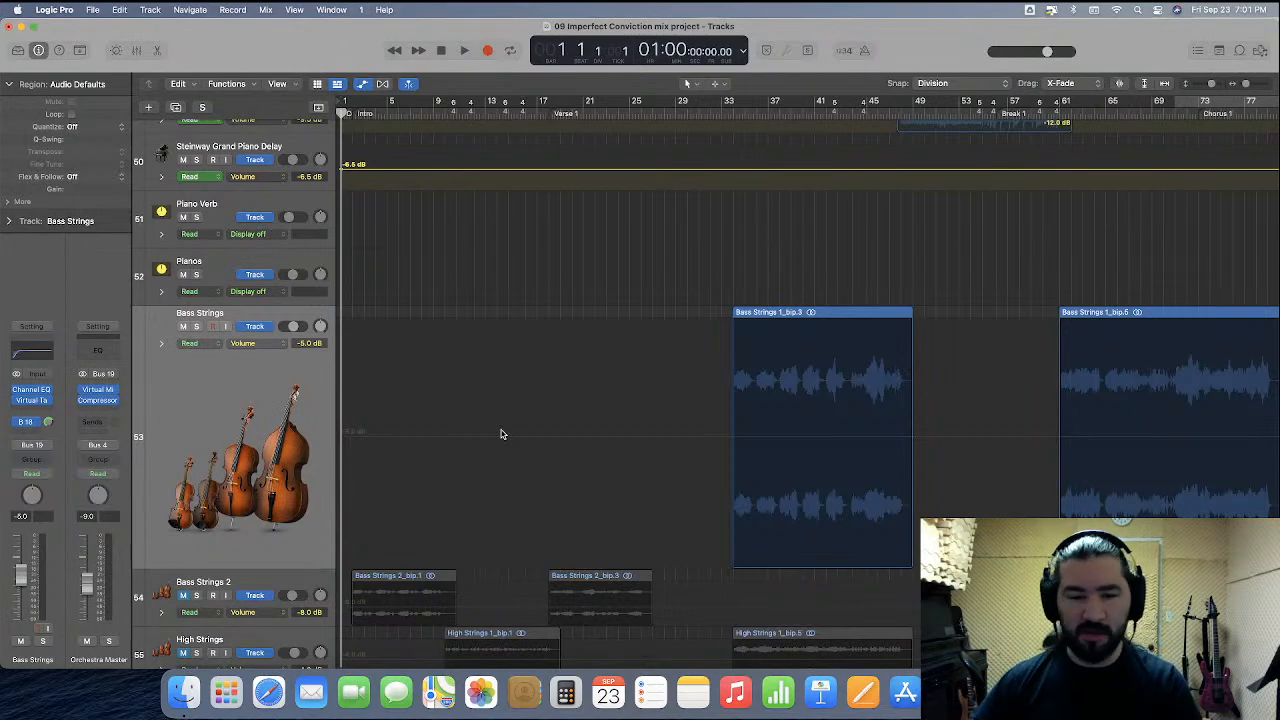
# Play the first Bass Strings region up close, starting from bar 32.
pyautogui.click(710, 112)
pyautogui.press('super+Right')
pyautogui.press('super+Right')
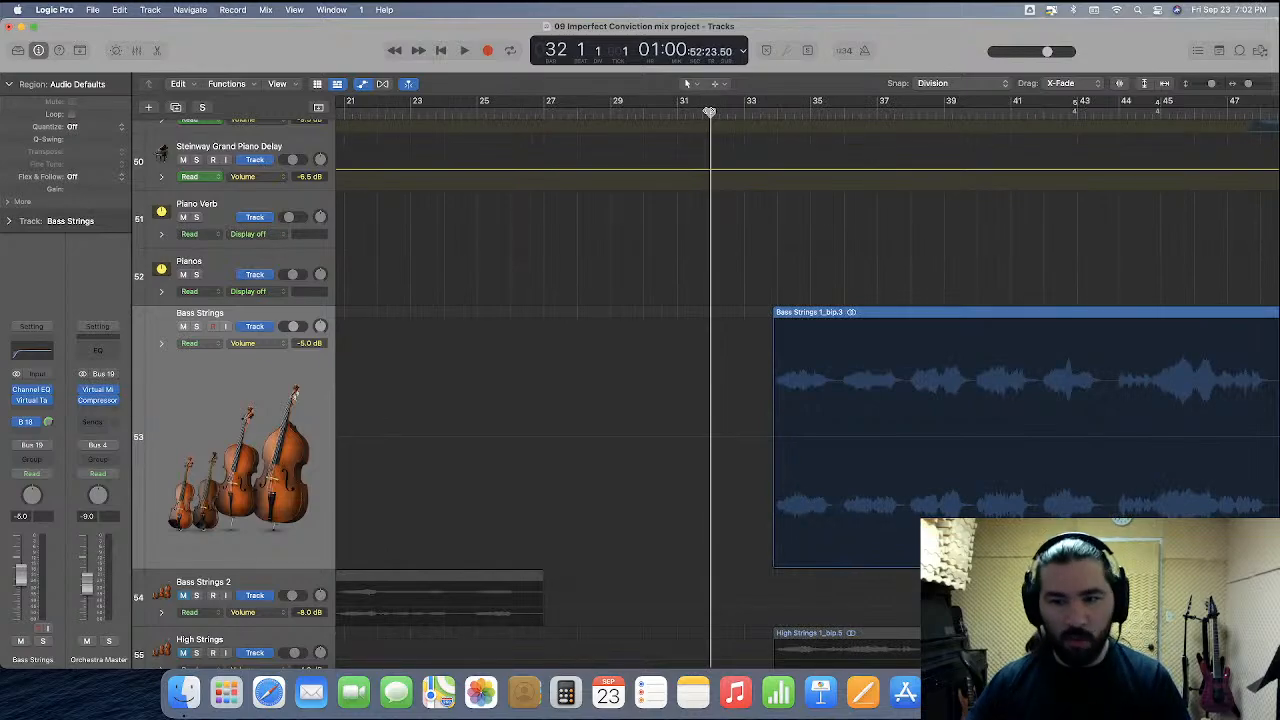
pyautogui.hscroll(3, 823, 480)
pyautogui.hscroll(2, 789, 409)
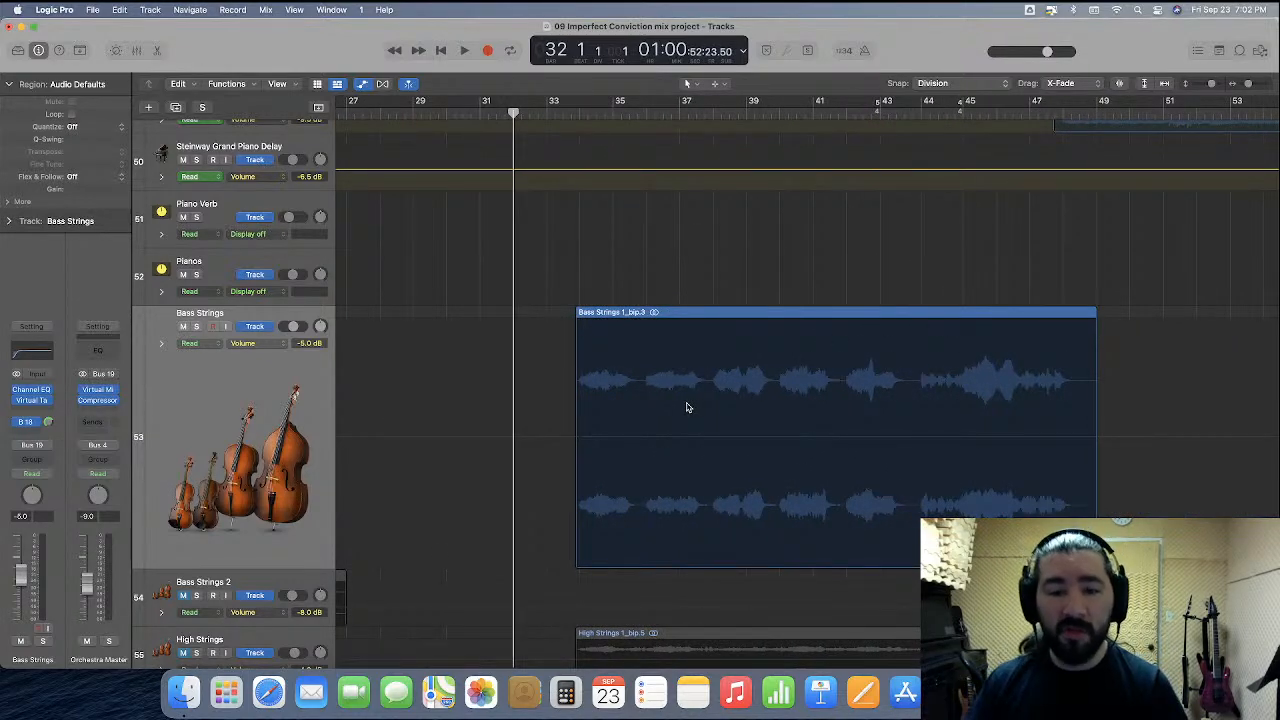
pyautogui.hscroll(1, 686, 407)
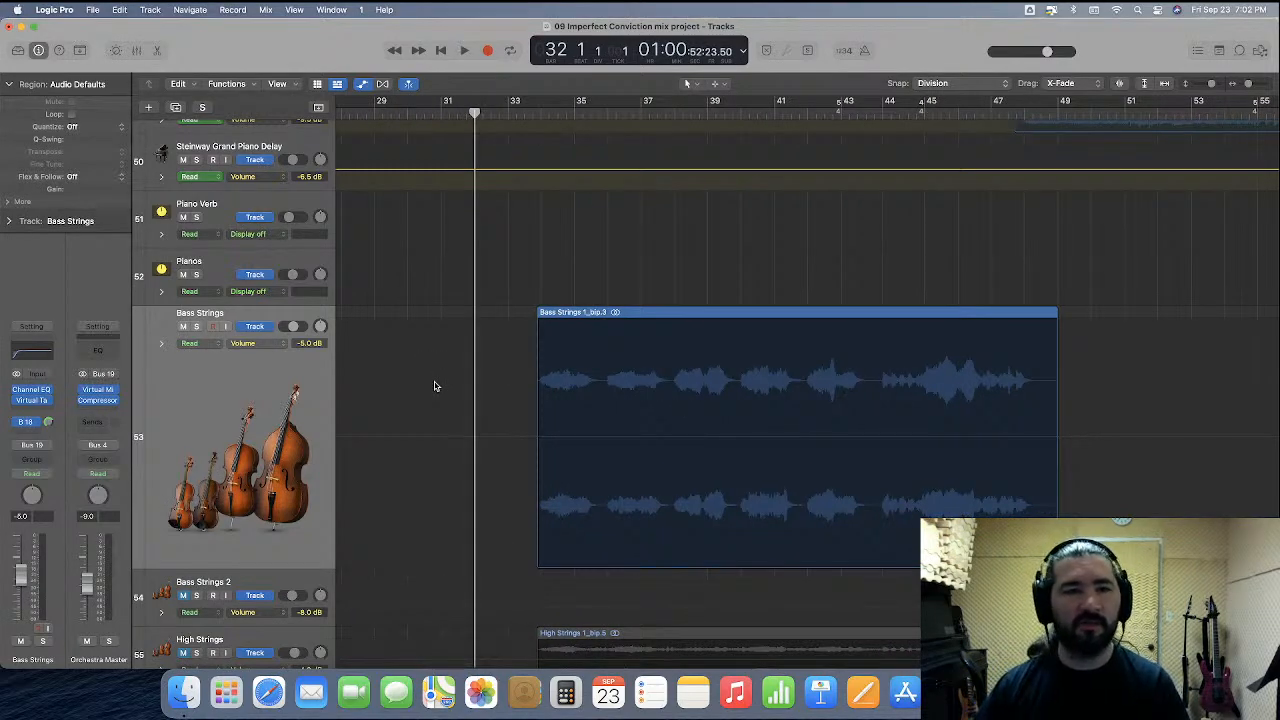
pyautogui.press('space')
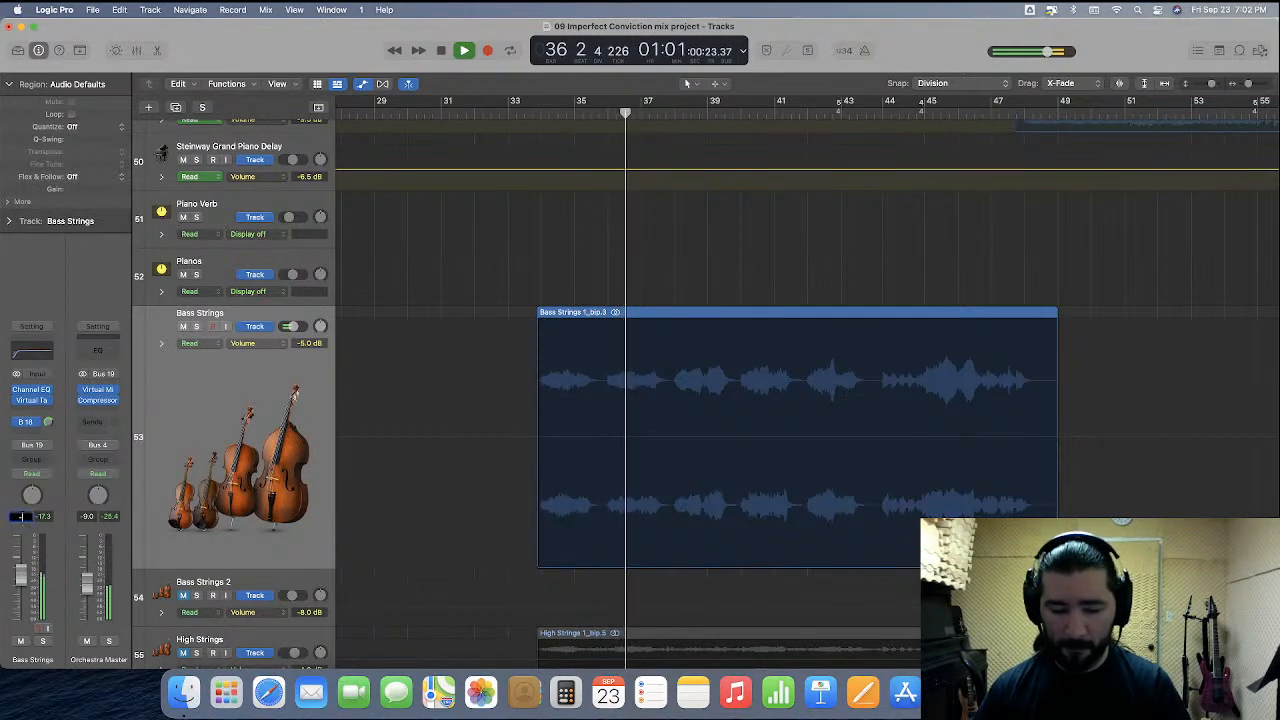
# Try the Bass Strings volume at -3 and -4 dB during playback, return it to -5 dB and stop.
pyautogui.moveTo(21, 516); pyautogui.dragTo(36, 512)
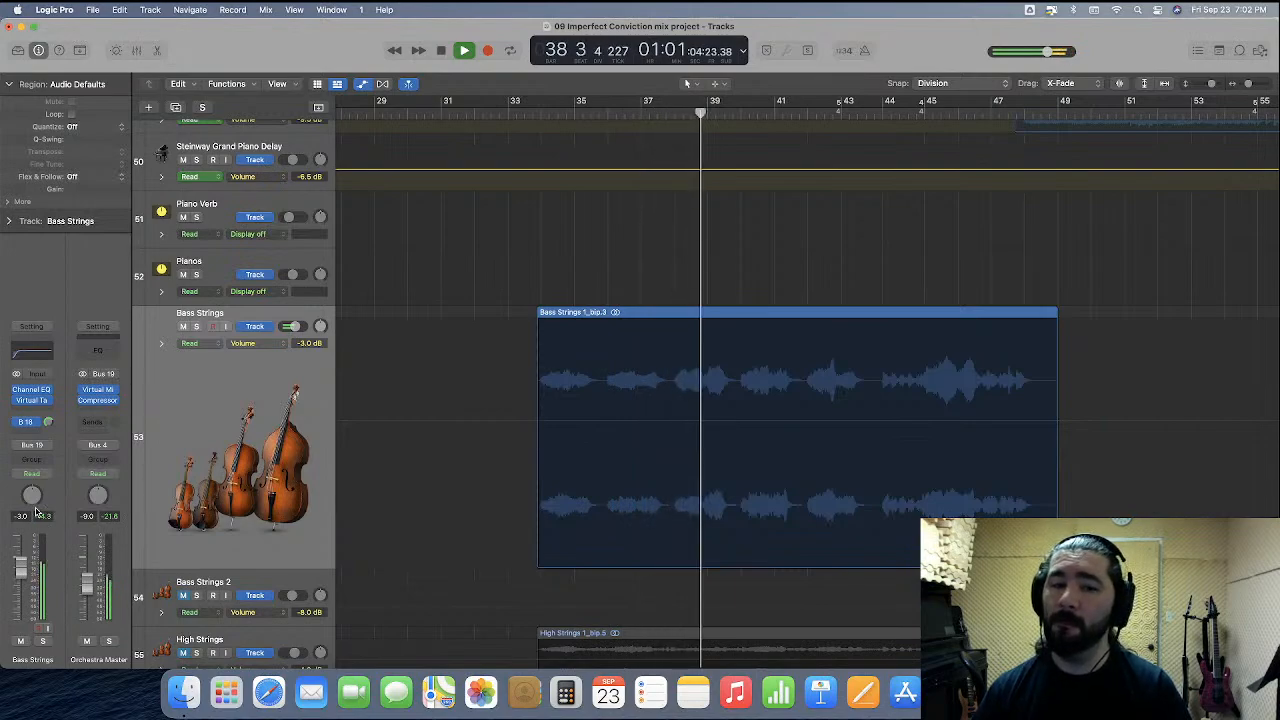
pyautogui.doubleClick(20, 516)
pyautogui.write('-4')
pyautogui.press('Return')
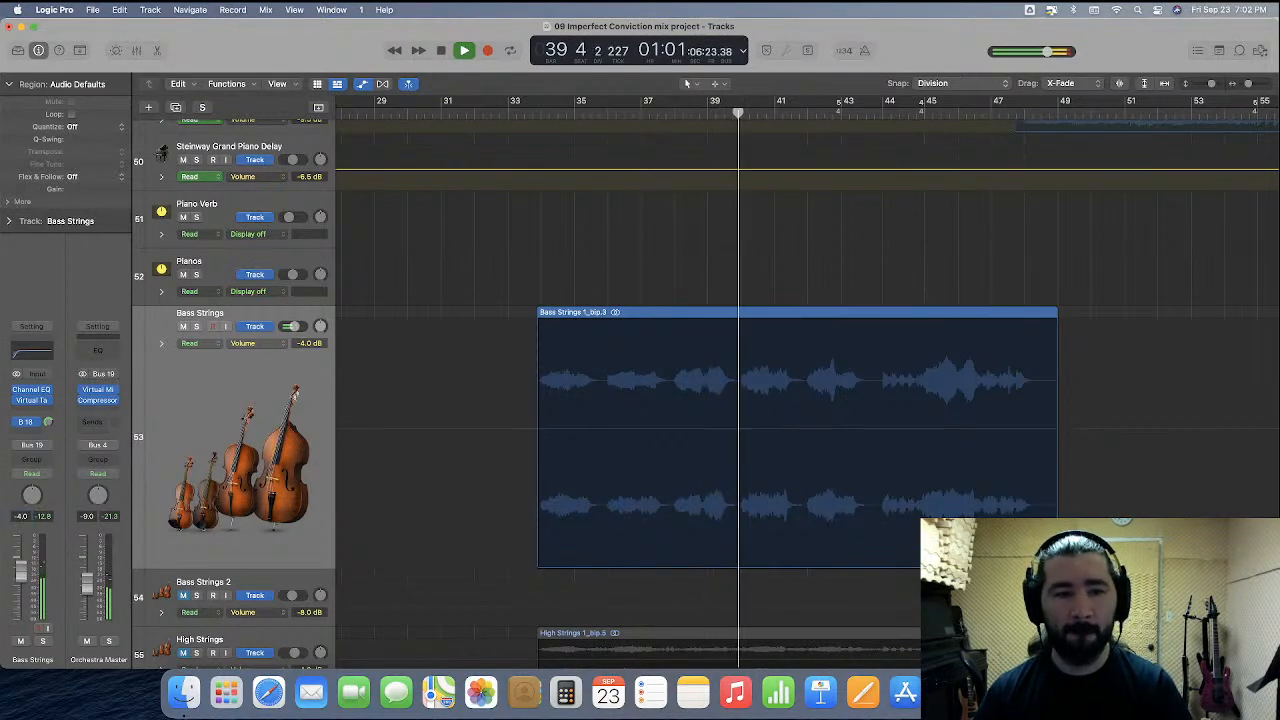
pyautogui.doubleClick(20, 516)
pyautogui.write('-6')
pyautogui.press('Return')
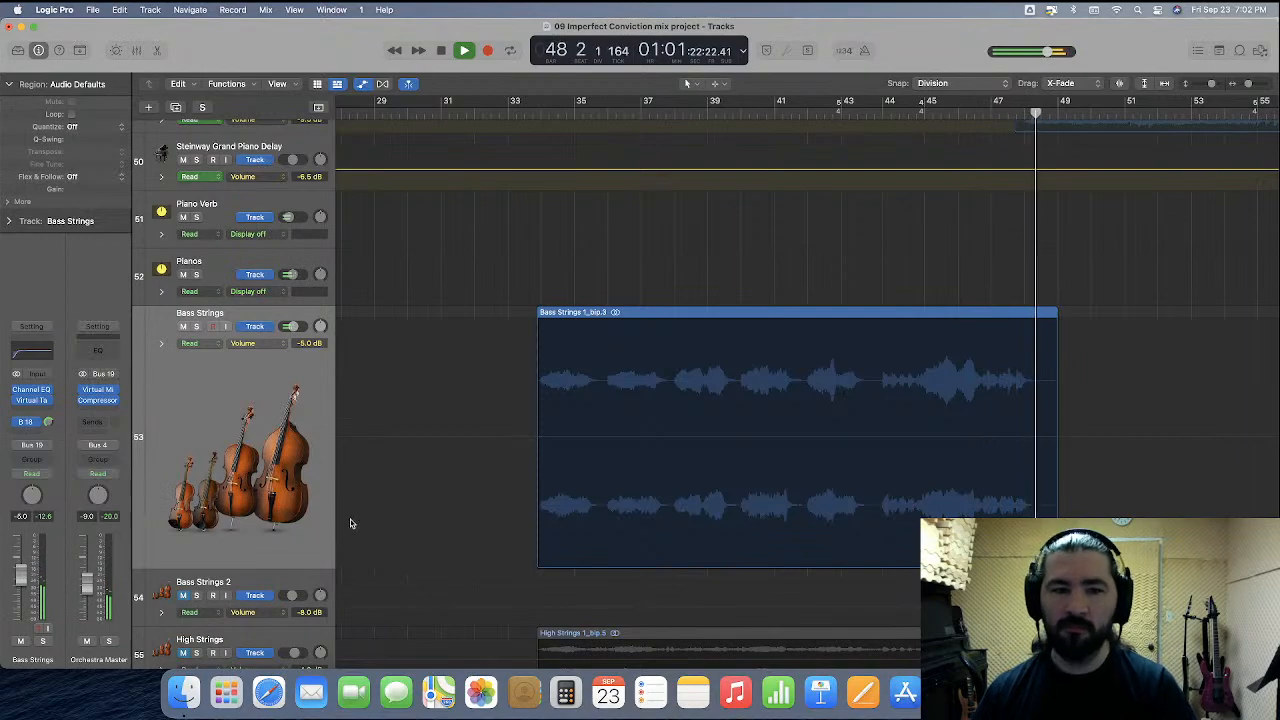
pyautogui.press('space')
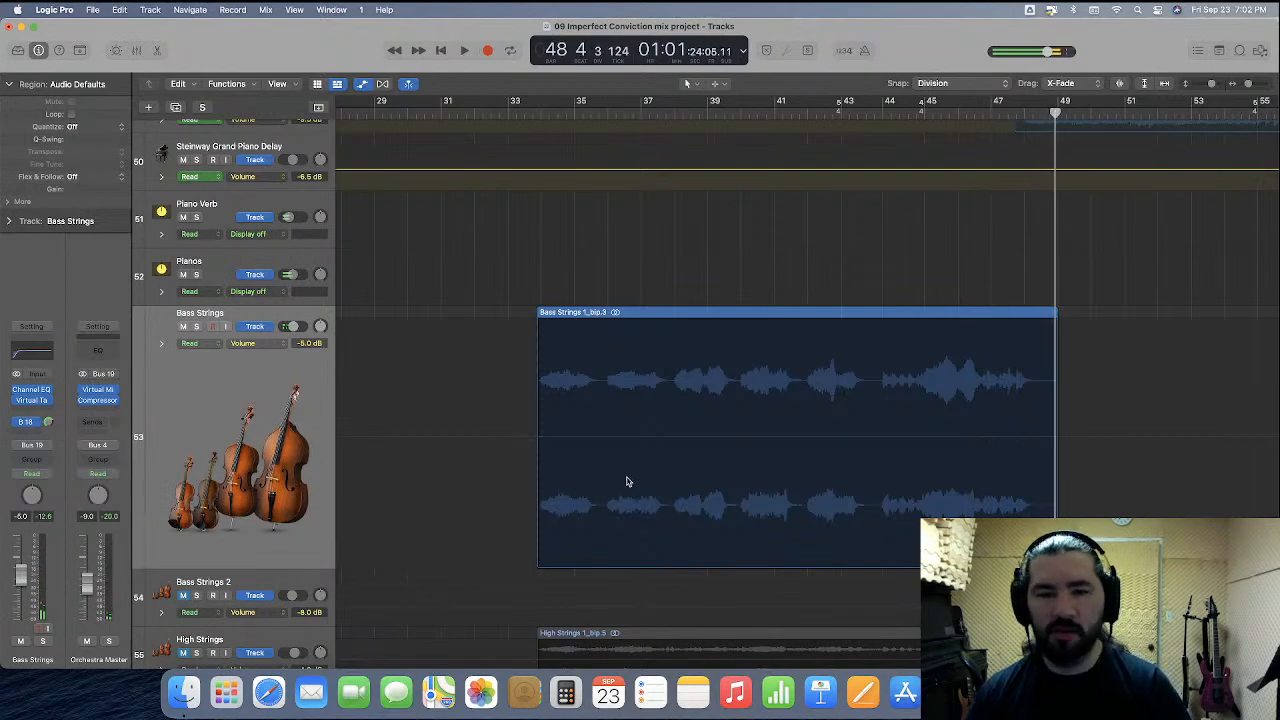
# Dip the Bass Strings volume automation to -8 dB over the loud passage starting at bar 45.
pyautogui.click(628, 481)
pyautogui.press('super+Right')
pyautogui.hscroll(3, 629, 483)
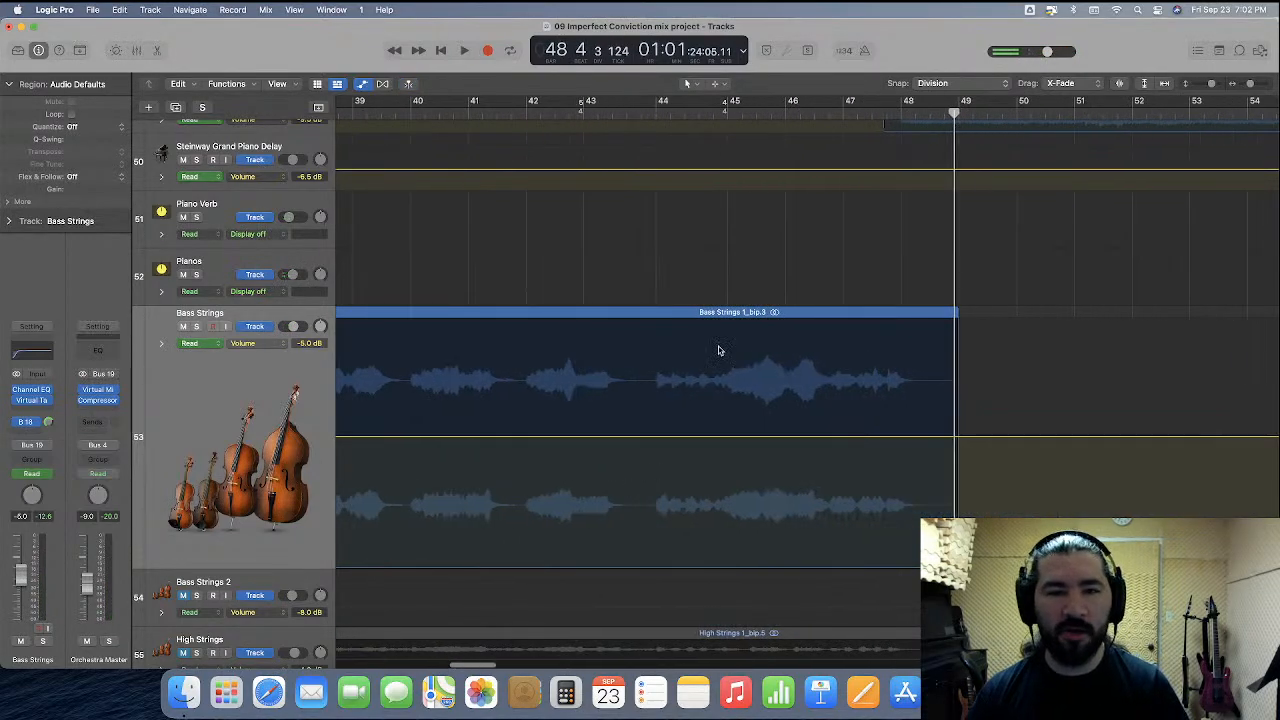
pyautogui.click(730, 114)
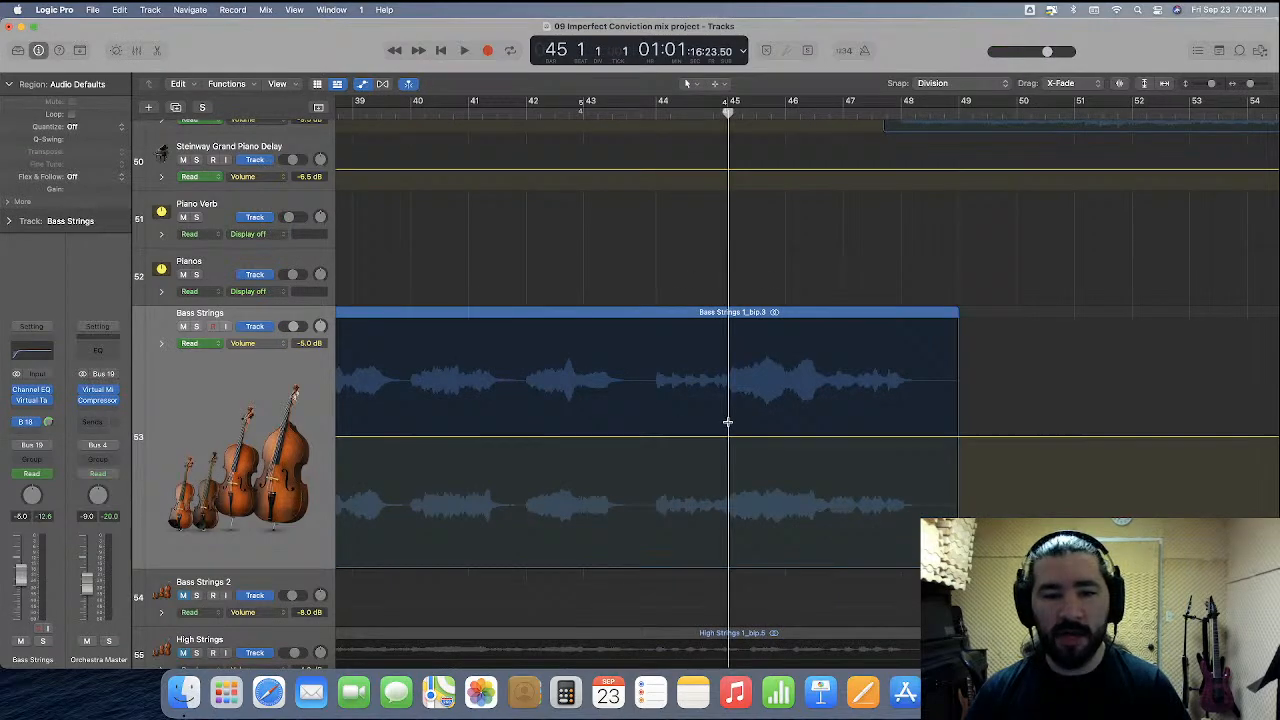
pyautogui.moveTo(728, 422); pyautogui.dragTo(769, 461)
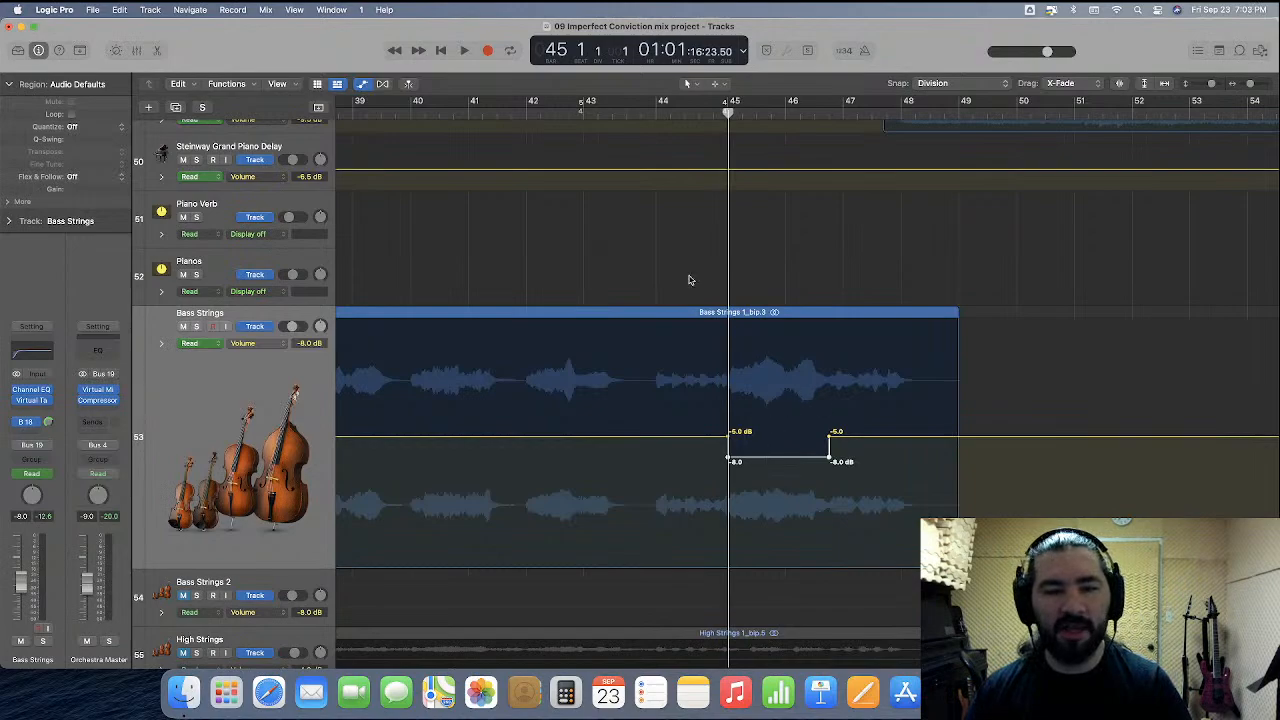
# Play through the Bass Strings volume dip and move its end back to bar 46, beat 3.
pyautogui.click(624, 110)
pyautogui.press('space')
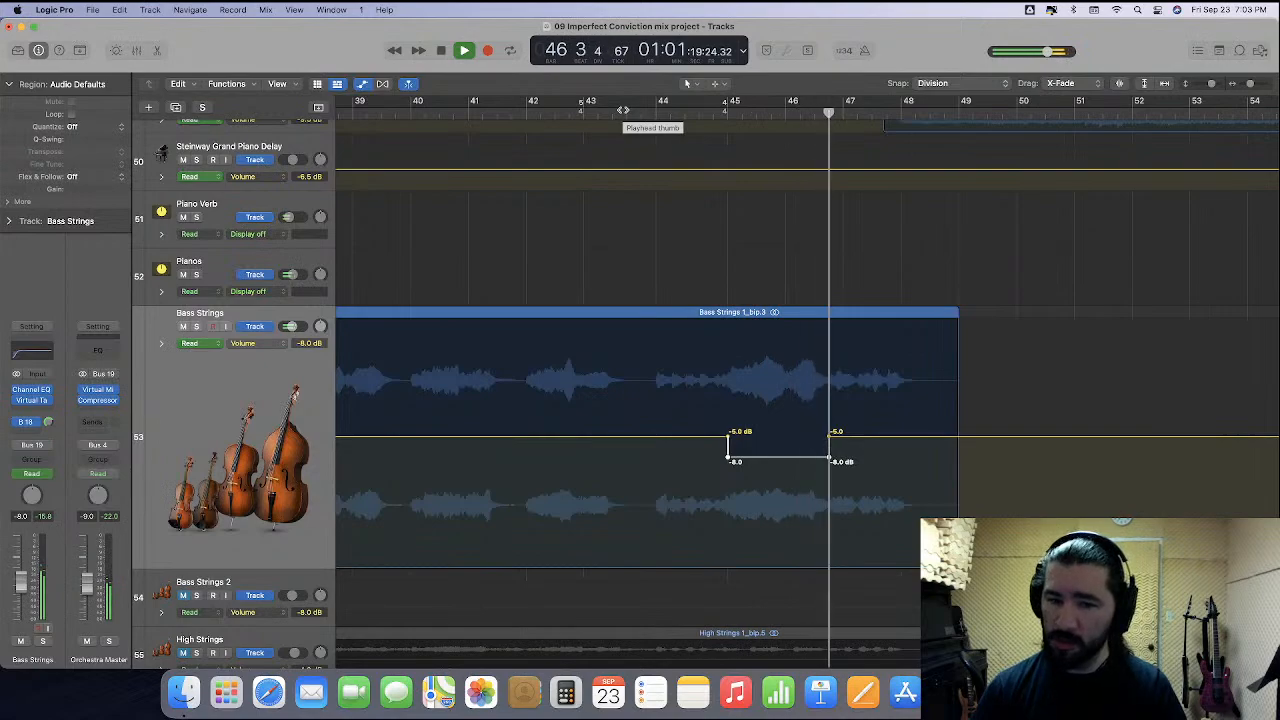
pyautogui.press('space')
pyautogui.click(815, 112)
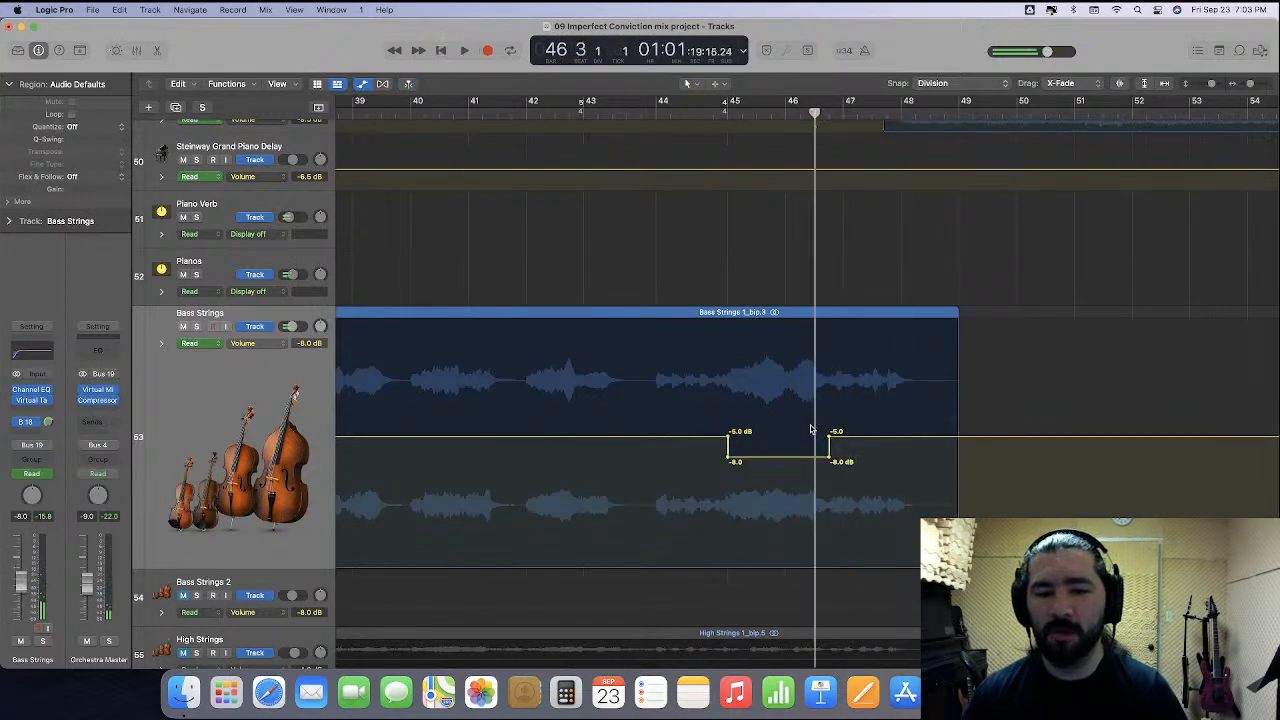
pyautogui.moveTo(829, 461); pyautogui.dragTo(816, 461)
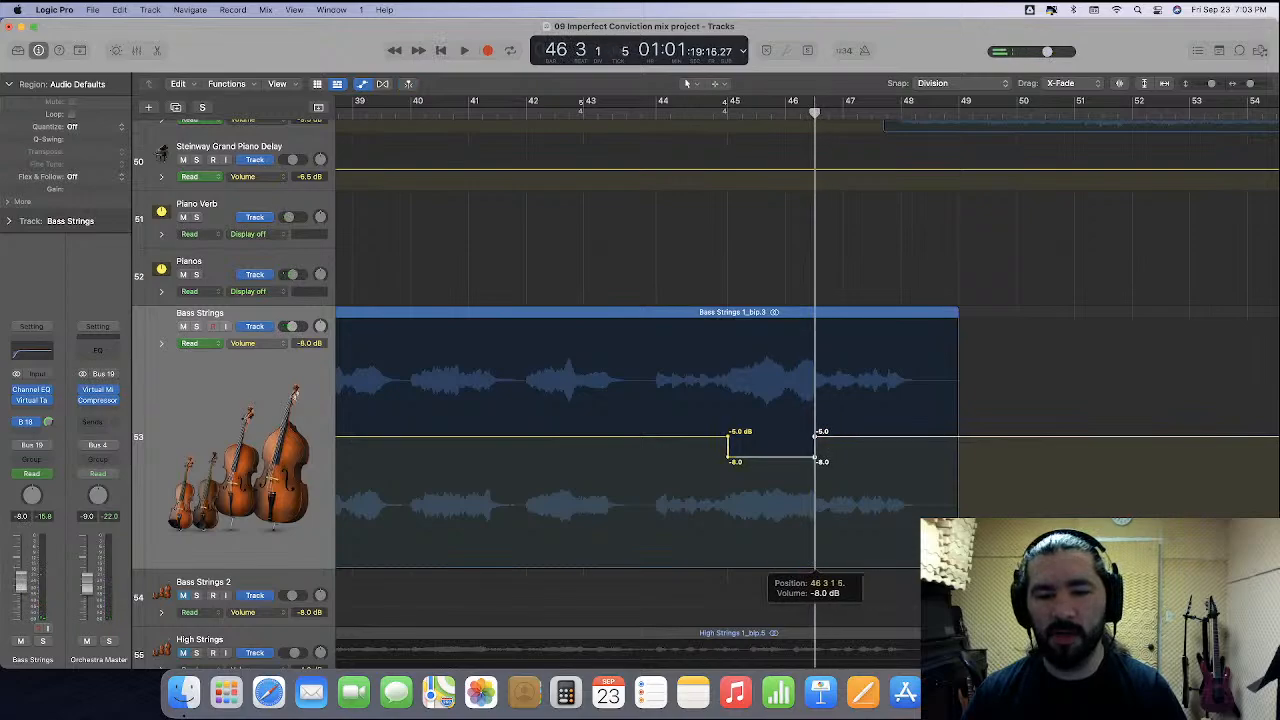
# Add a volume drop just before the Bass Strings region at bar 61 and lower the following level to -9 dB during playback.
pyautogui.hscroll(10, 784, 447)
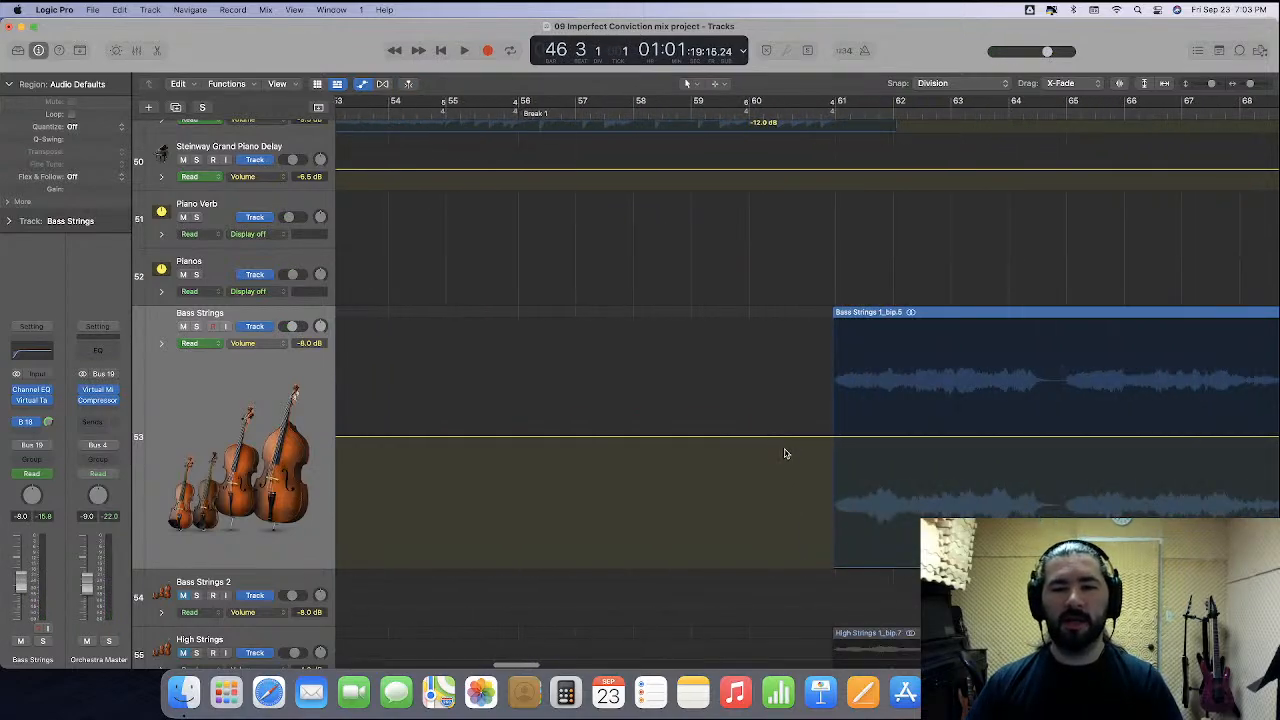
pyautogui.click(609, 111)
pyautogui.press('space')
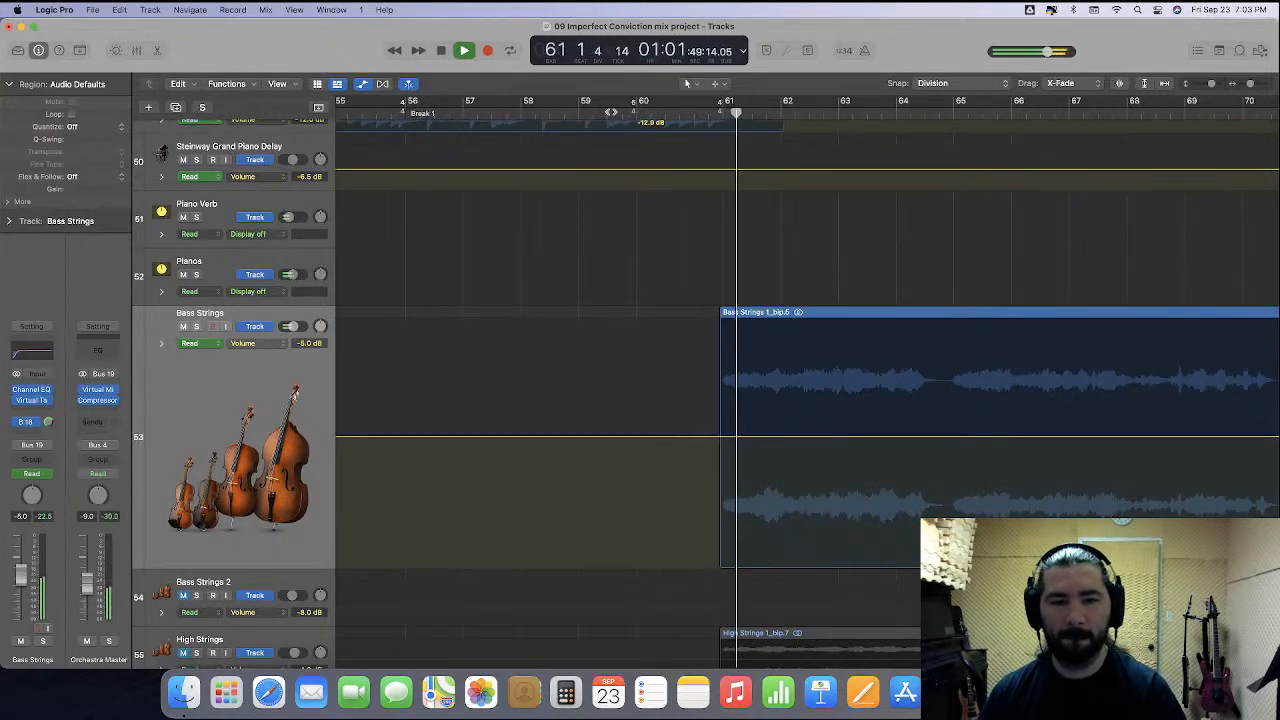
pyautogui.click(689, 437)
pyautogui.moveTo(694, 437); pyautogui.dragTo(719, 455)
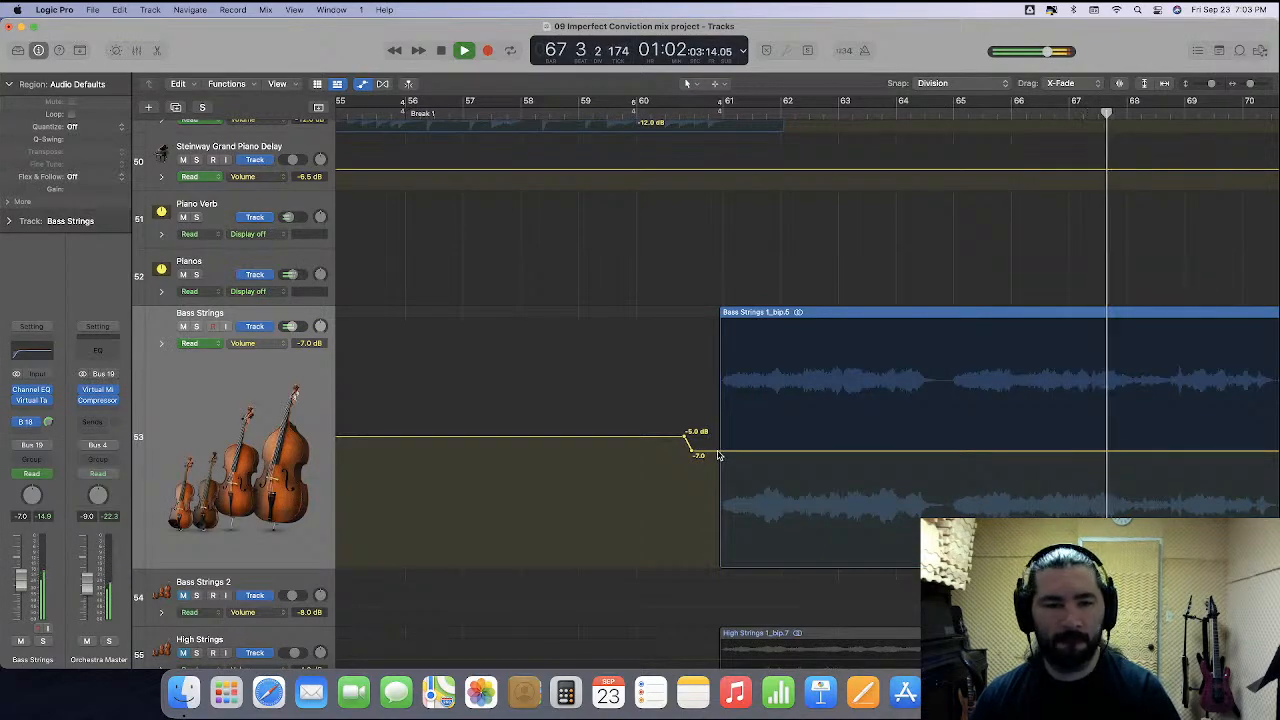
pyautogui.moveTo(717, 455); pyautogui.dragTo(720, 462)
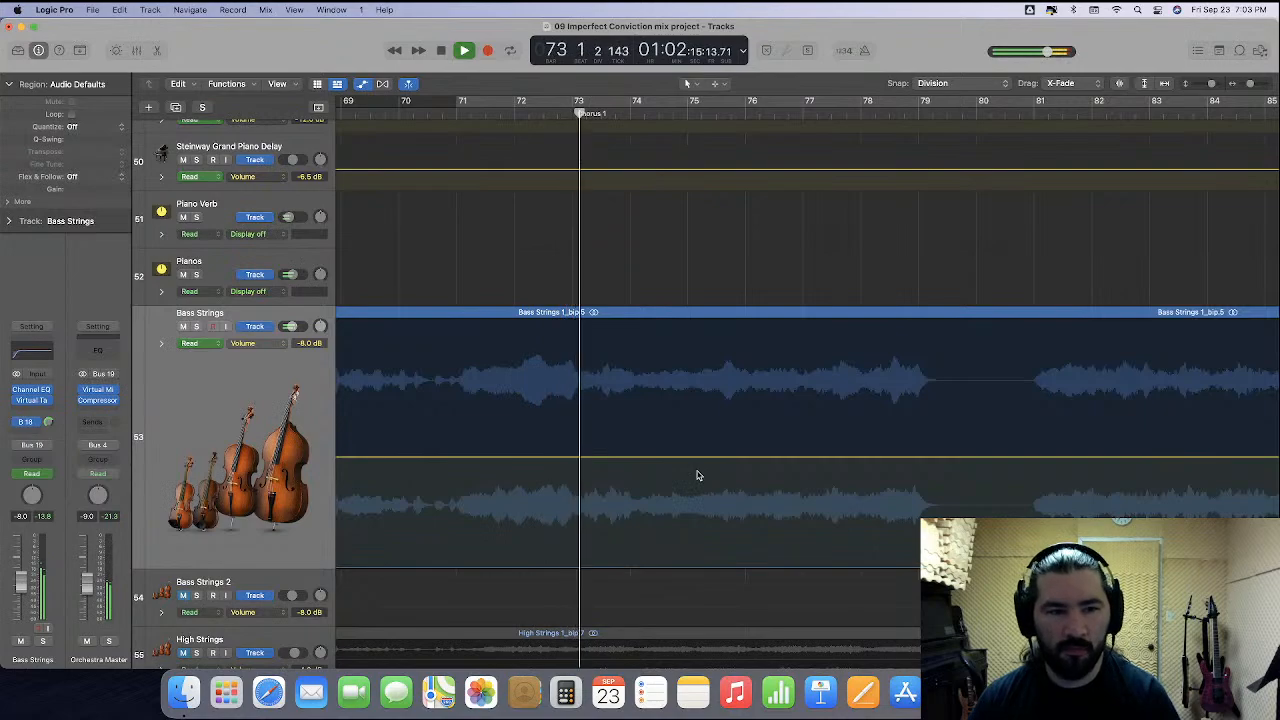
pyautogui.hscroll(-5, 698, 476)
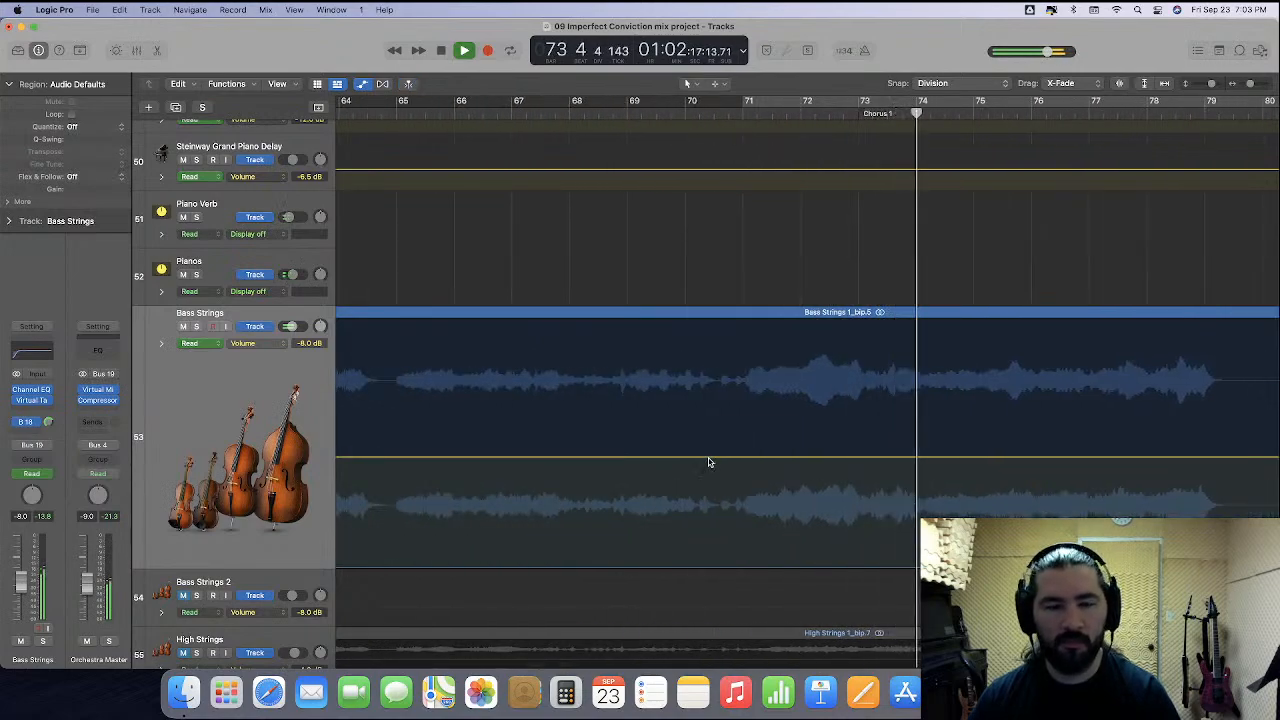
pyautogui.moveTo(708, 462); pyautogui.dragTo(707, 468)
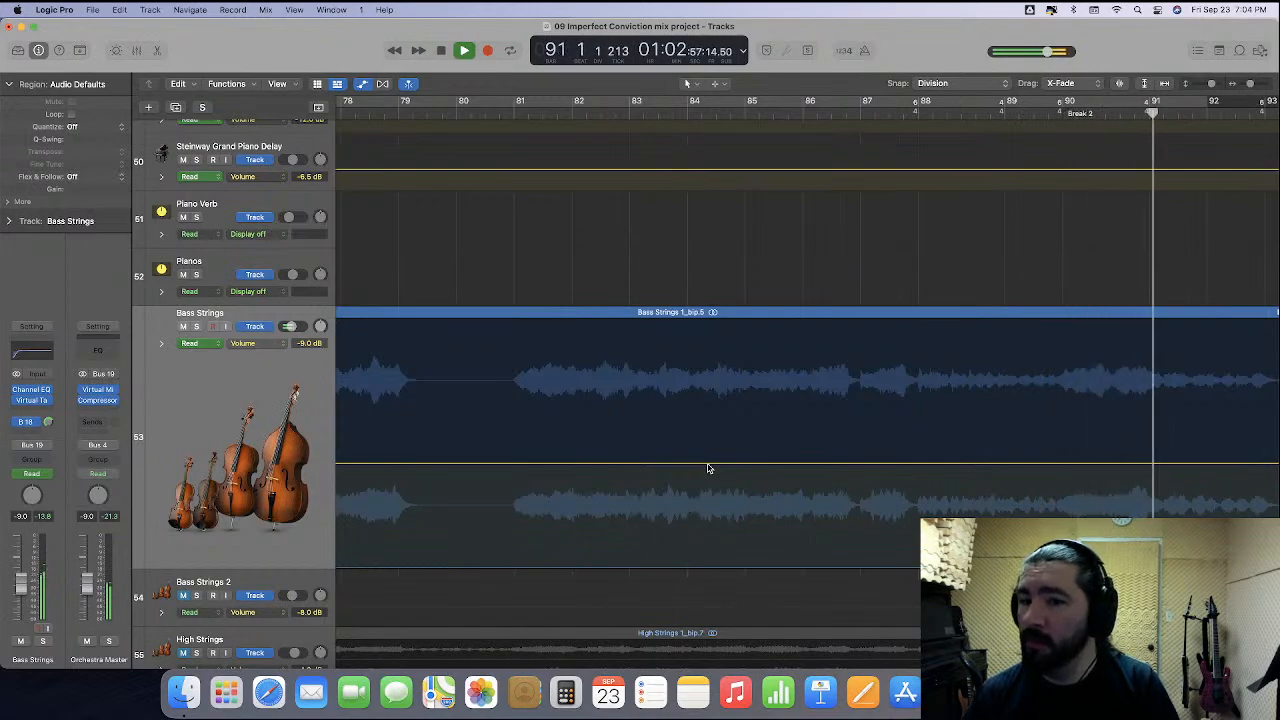
# Set the secondary tool to the Fade Tool with the end of the second Bass Strings region in view.
pyautogui.press('super+Left')
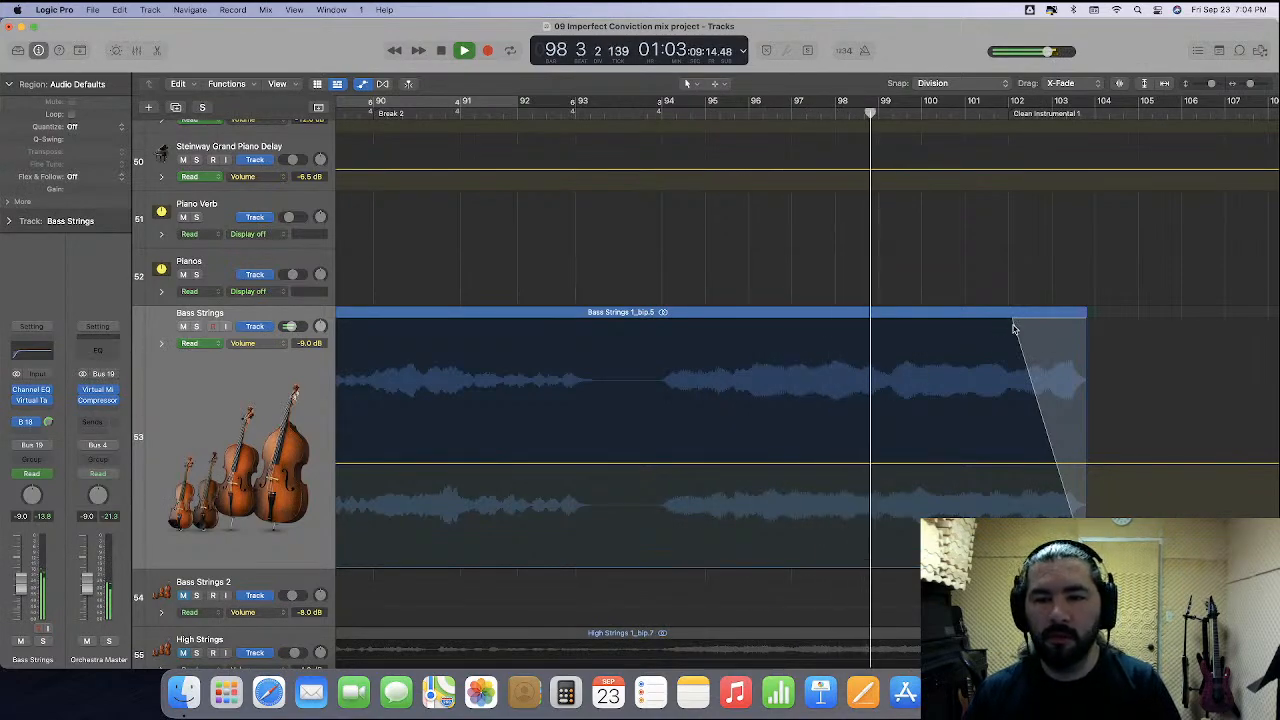
pyautogui.click(715, 83)
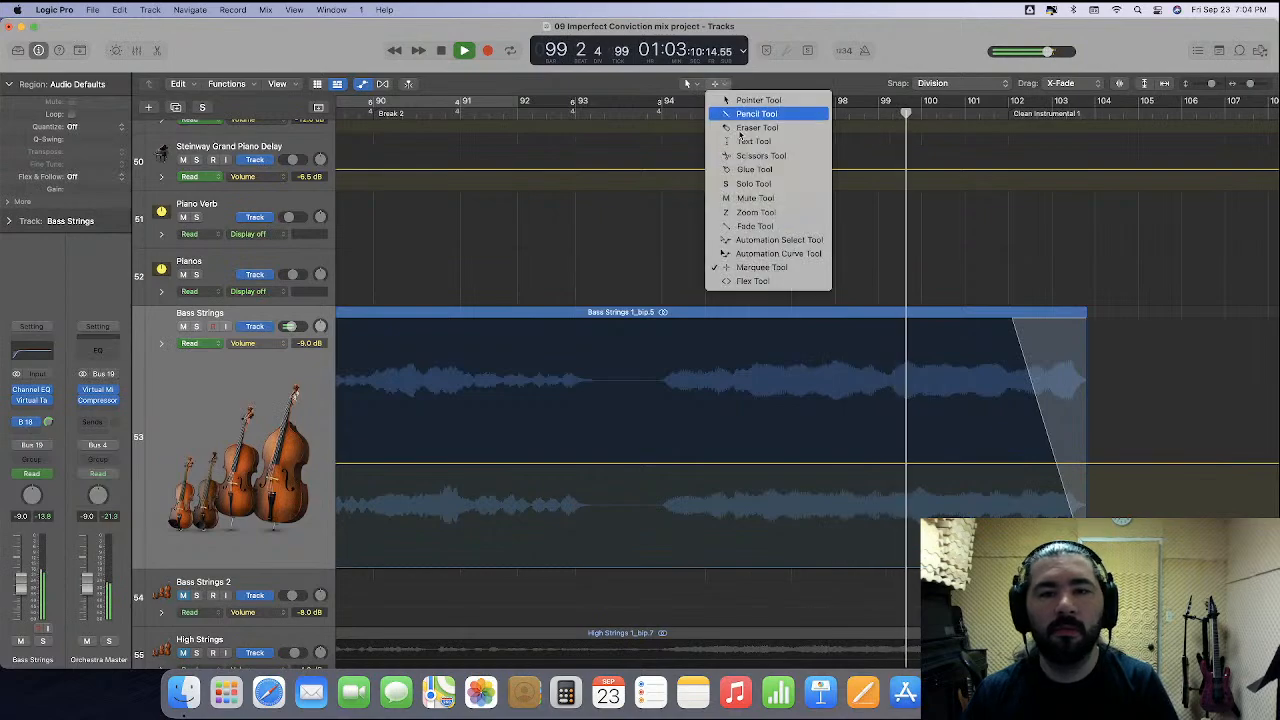
pyautogui.click(779, 240)
pyautogui.click(715, 83)
pyautogui.click(755, 226)
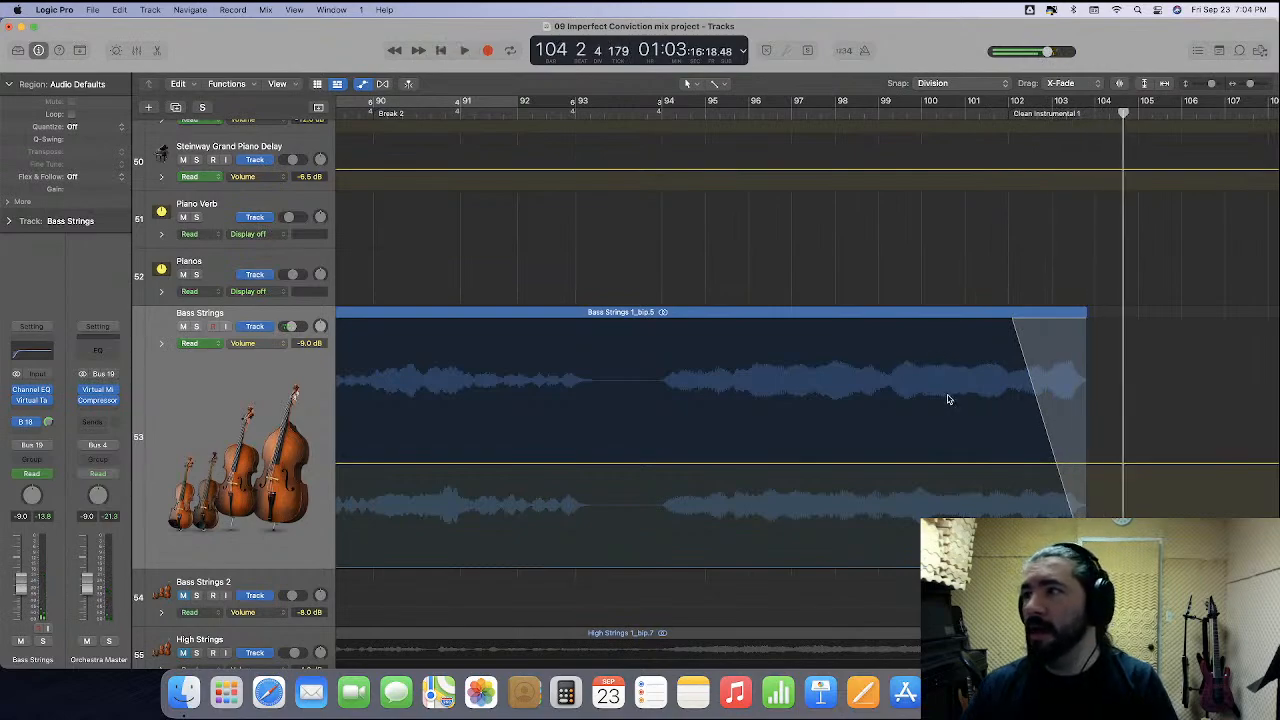
# Extend the second Bass Strings region's fade-out so that it starts at bar 94.
pyautogui.click(661, 110)
pyautogui.moveTo(1013, 324); pyautogui.dragTo(691, 383)
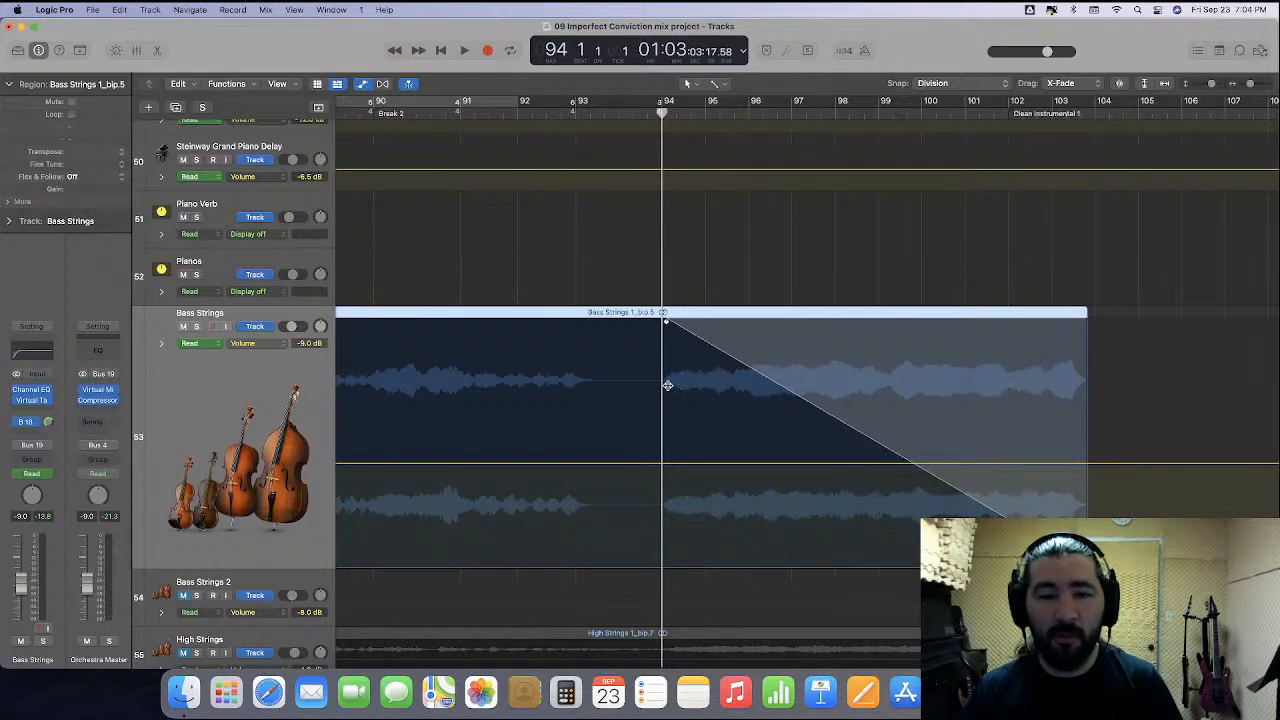
pyautogui.hotkey('shift', 'd')
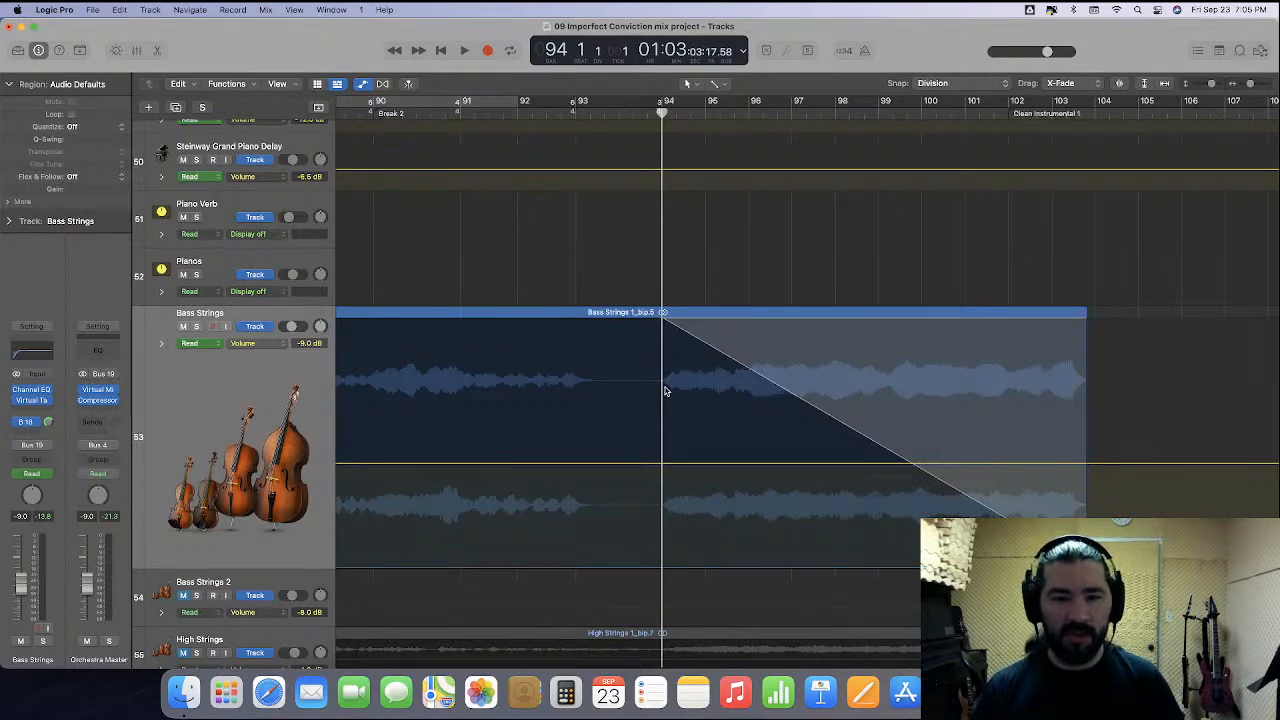
# Play the second Bass Strings region's extended fade-out from bar 93 through its end.
pyautogui.hscroll(1, 664, 392)
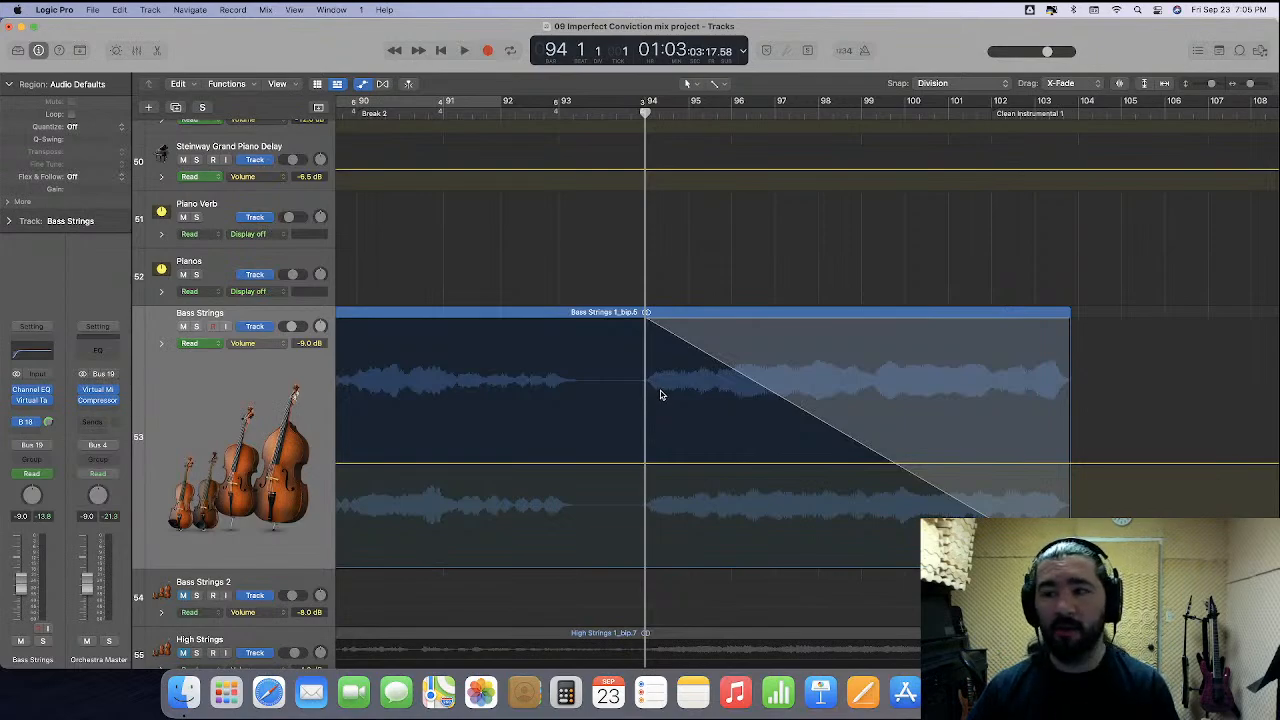
pyautogui.hscroll(5, 660, 394)
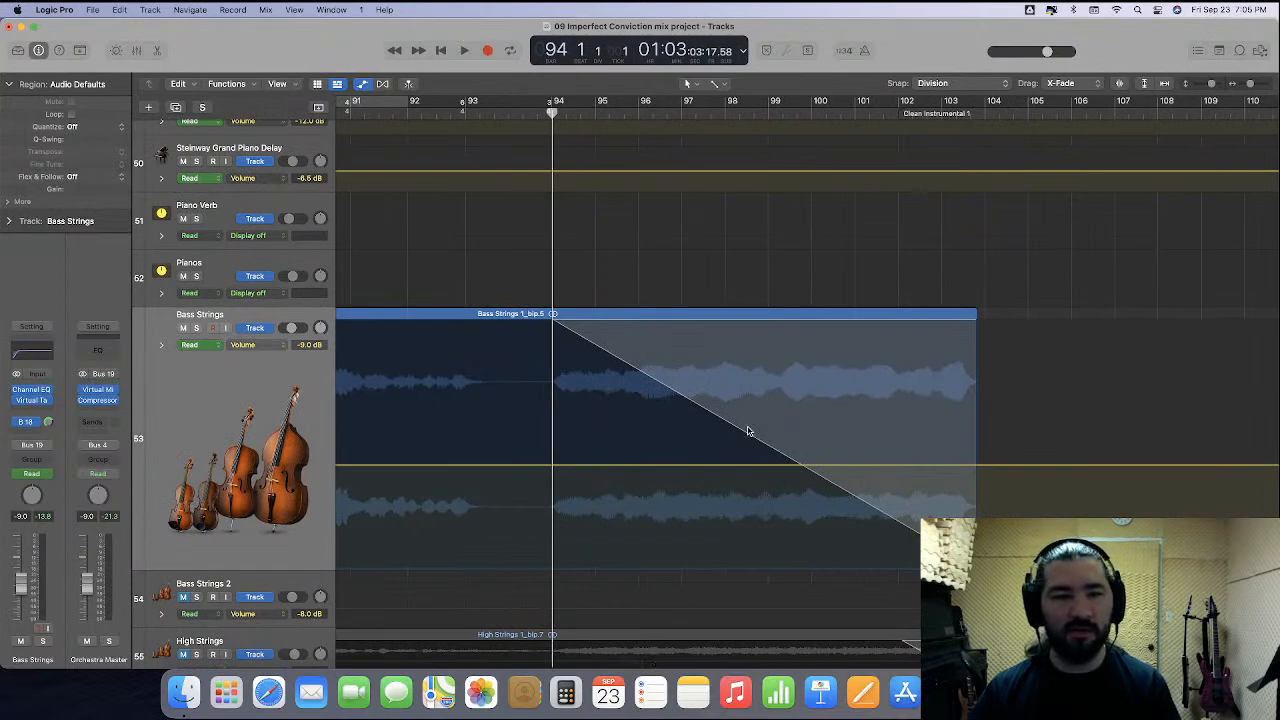
pyautogui.click(463, 113)
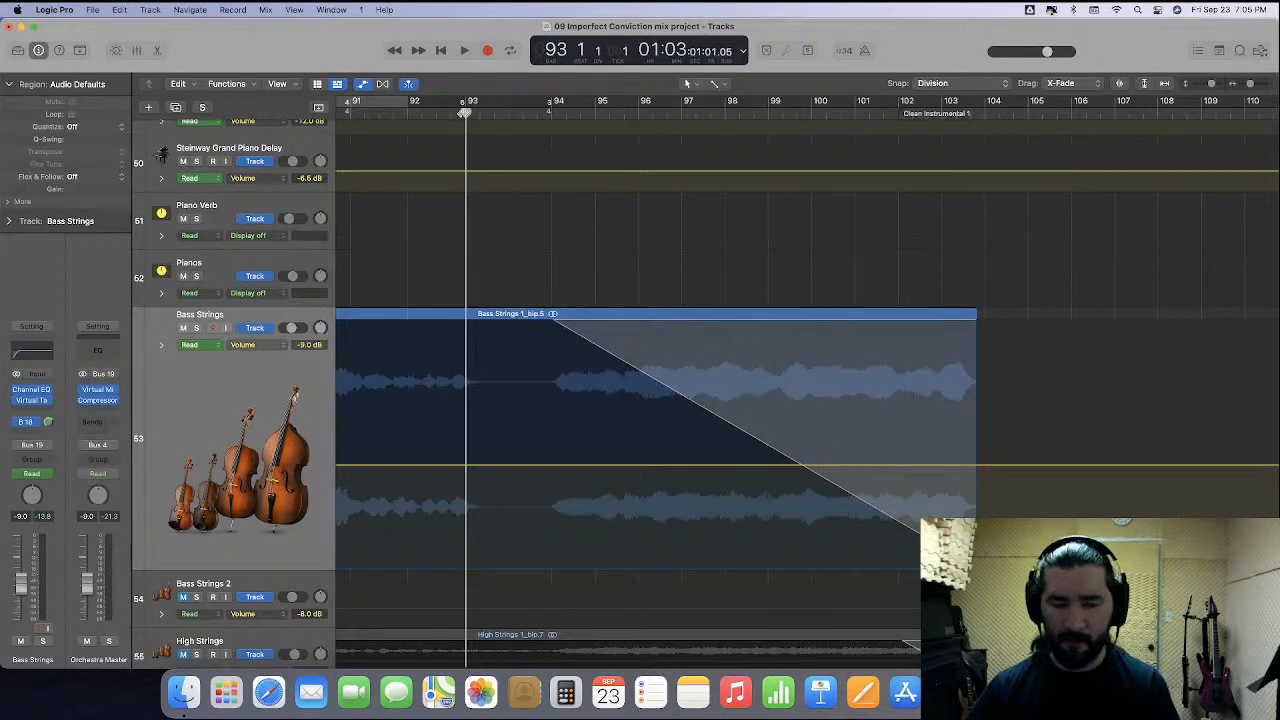
pyautogui.press('space')
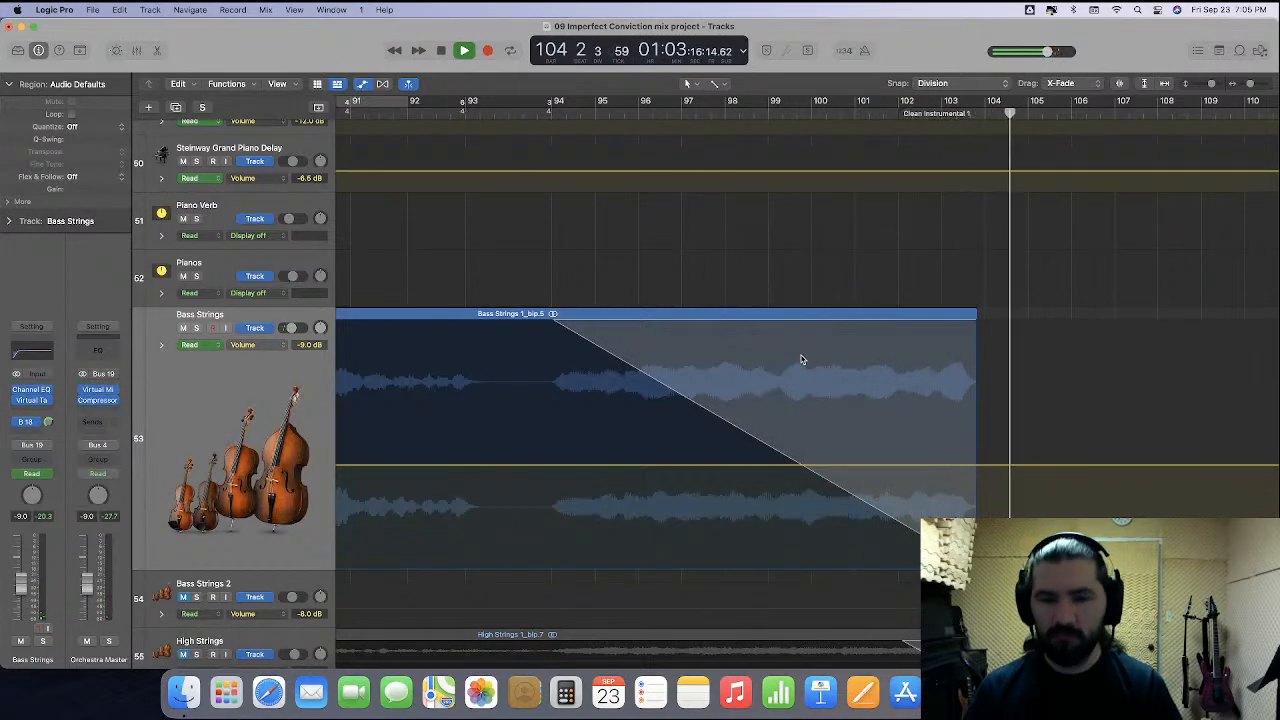
# Play the Bass Strings region at bar 199 from bar 197, briefly muting the track to compare the mix without it.
pyautogui.hscroll(15, 806, 372)
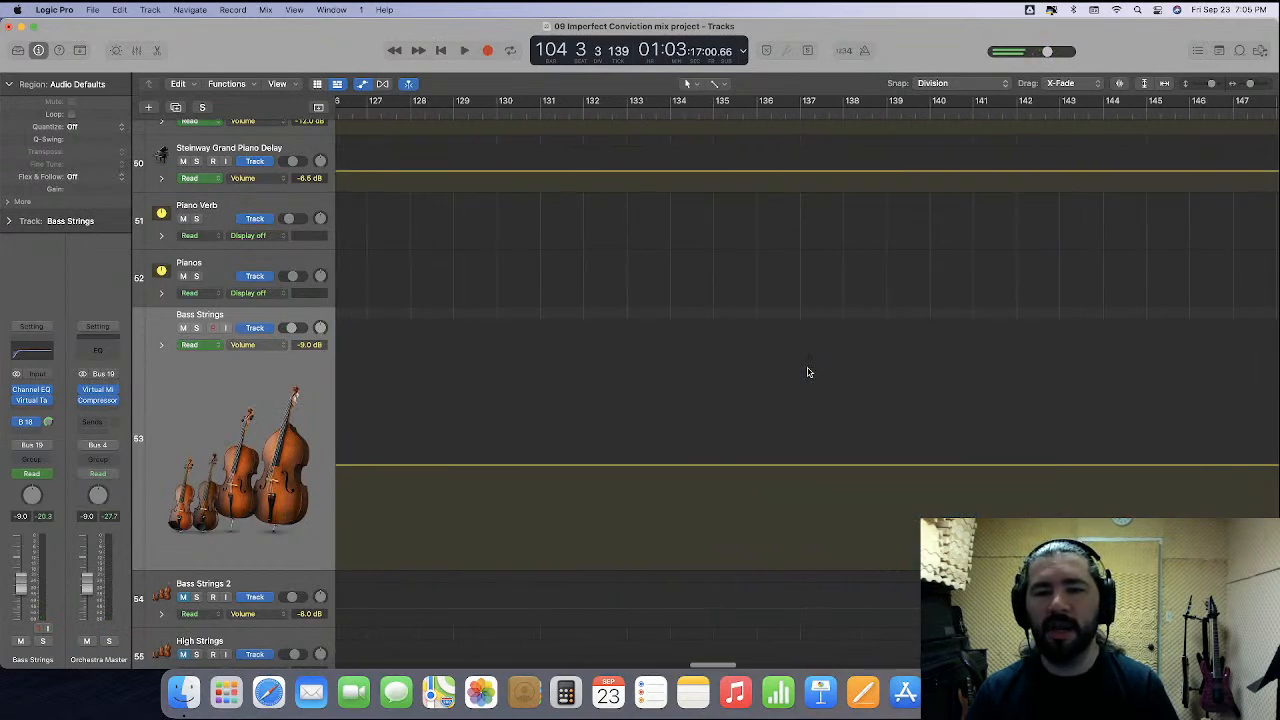
pyautogui.hscroll(13, 808, 372)
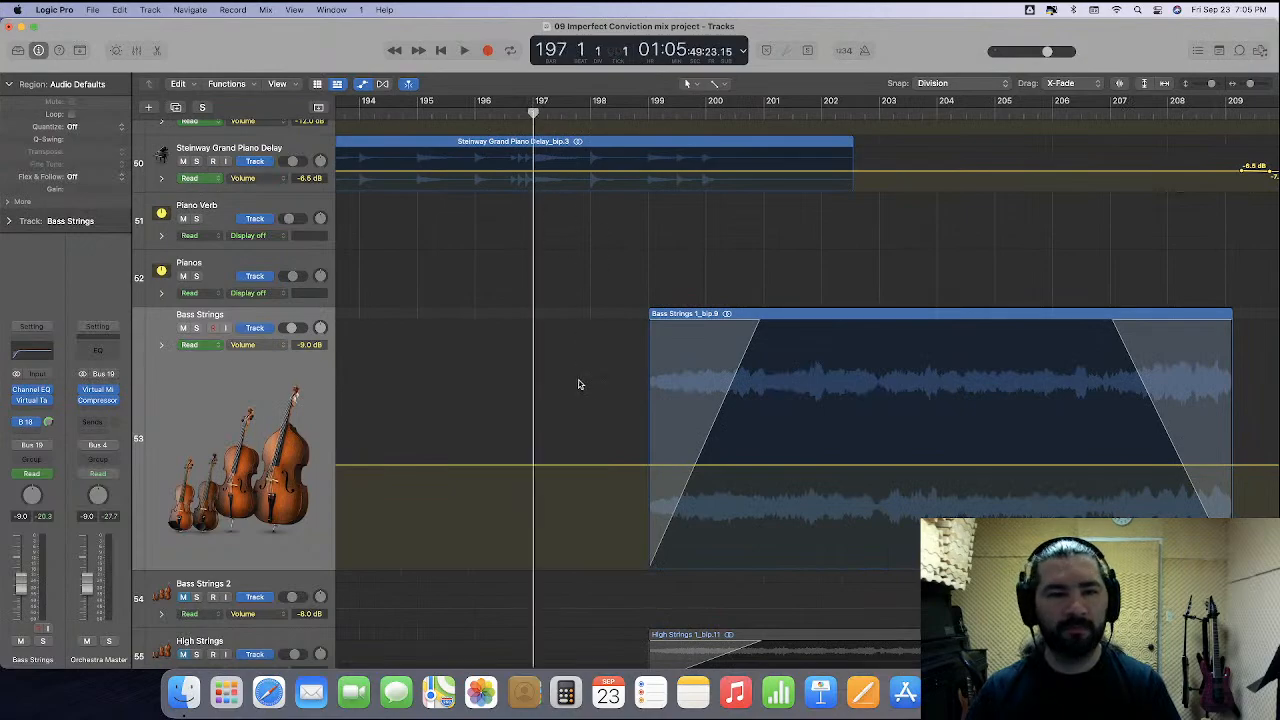
pyautogui.press('space')
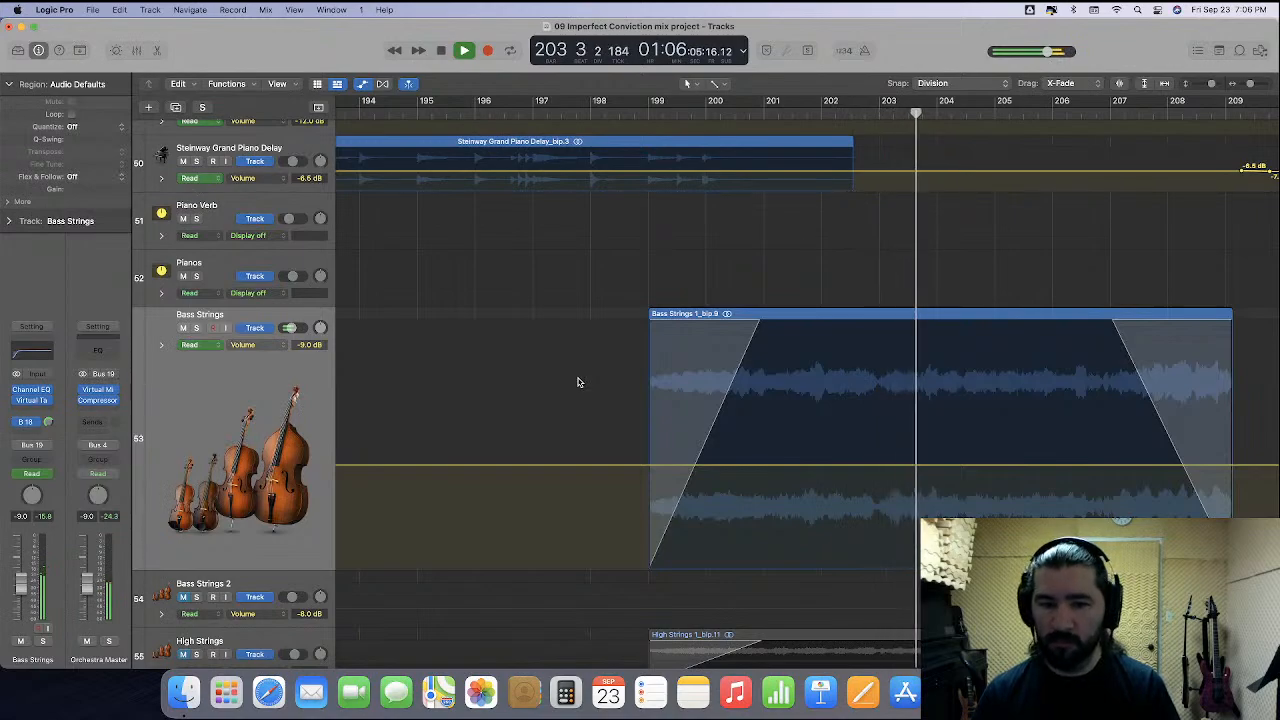
pyautogui.click(184, 330)
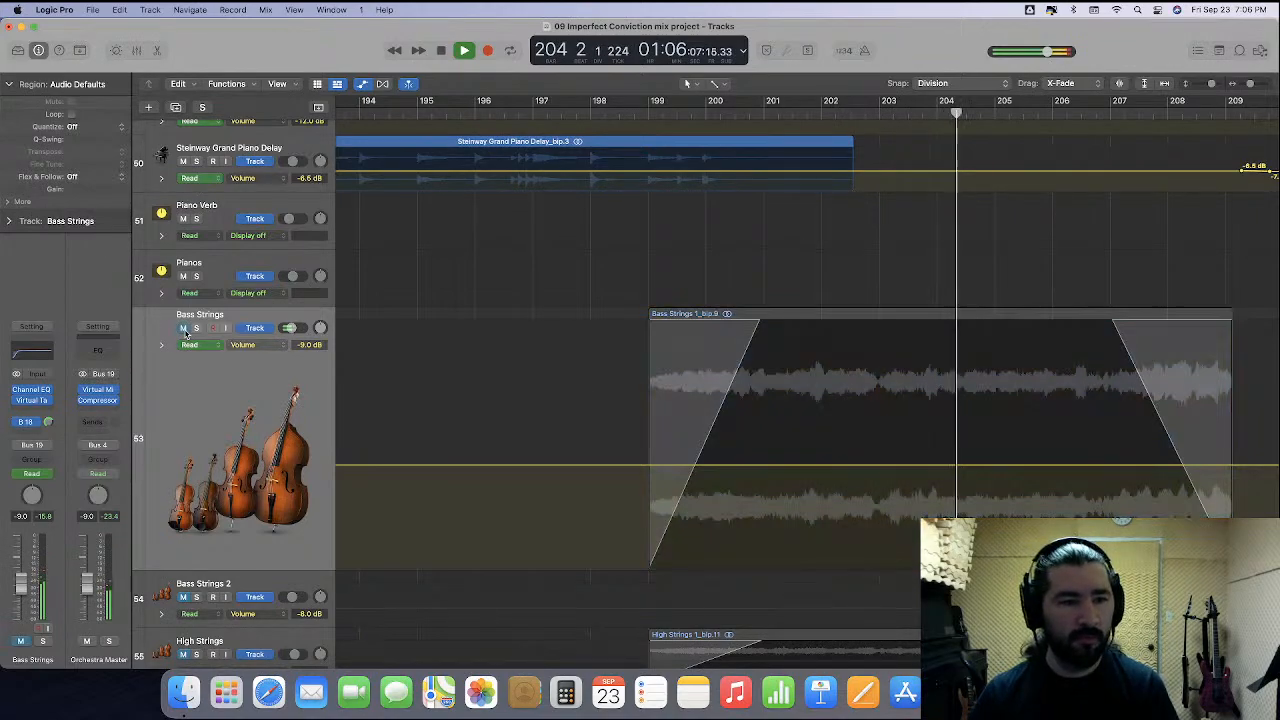
pyautogui.click(184, 331)
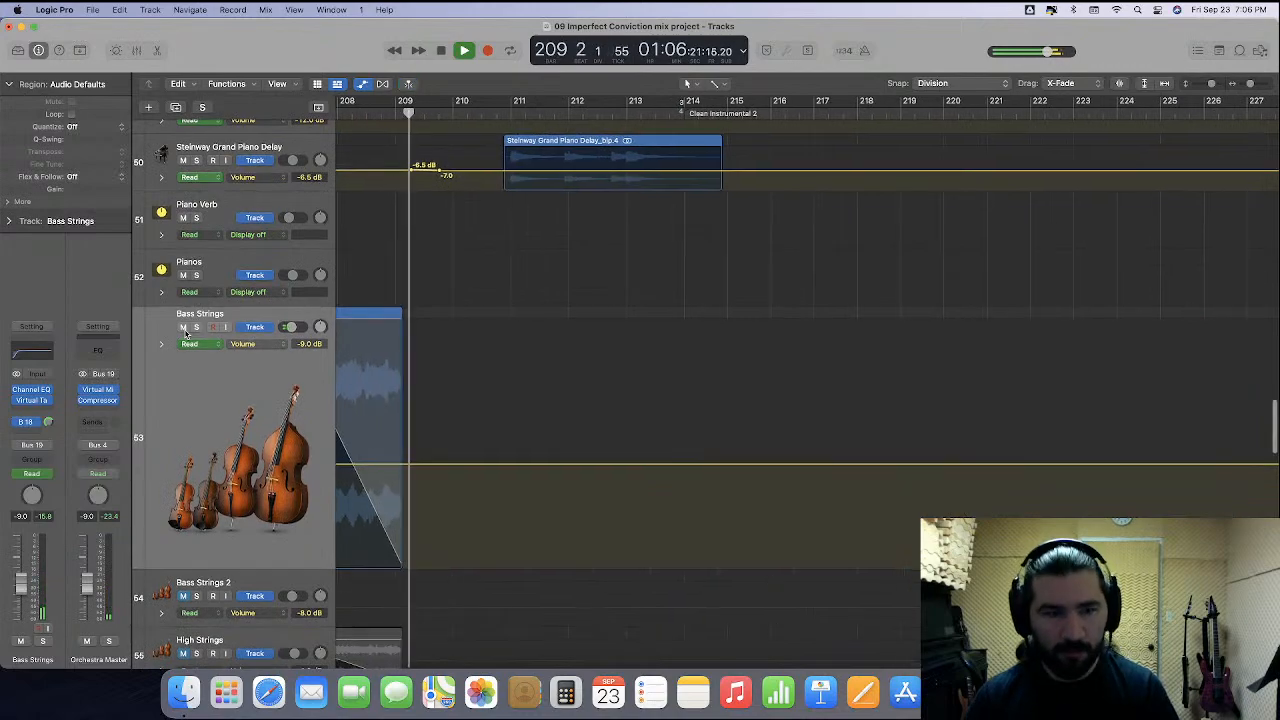
pyautogui.press('space')
# Play the clean guitar tracks from bar 205 towards their volume automation changes at bar 207.
pyautogui.hscroll(-10, 526, 262)
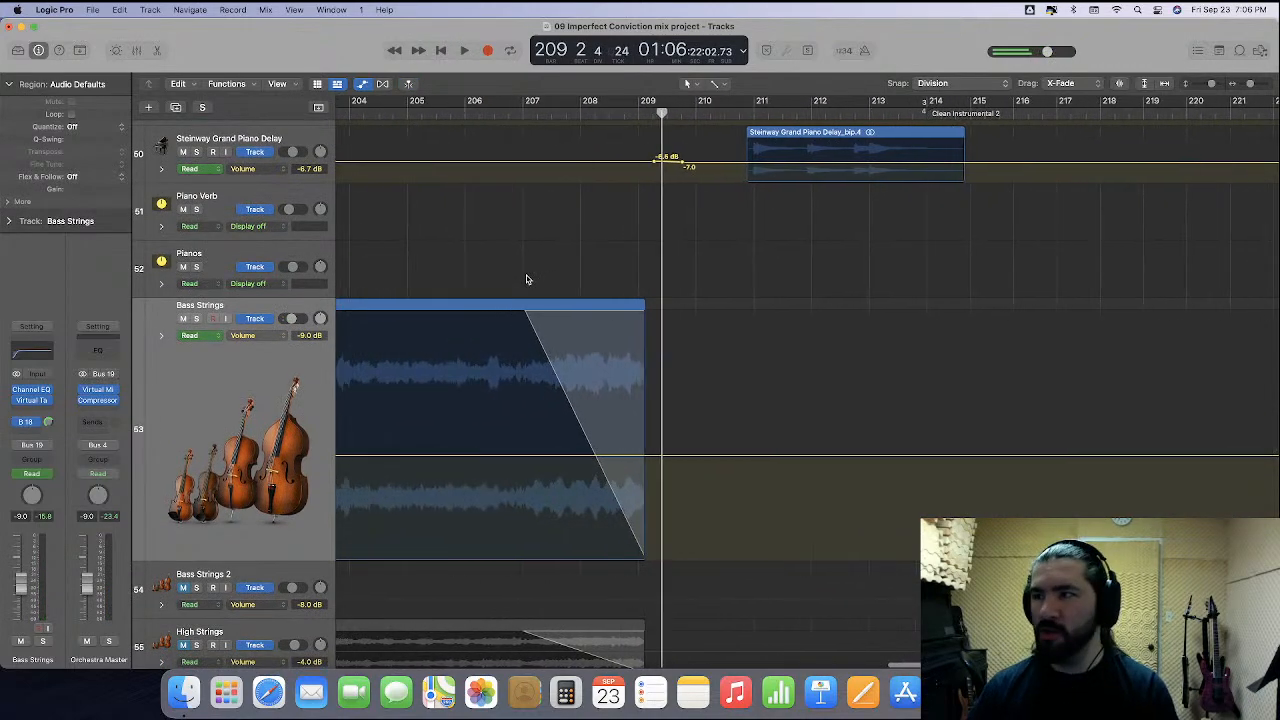
pyautogui.hscroll(-2, 527, 279)
pyautogui.scroll(15, 527, 279)
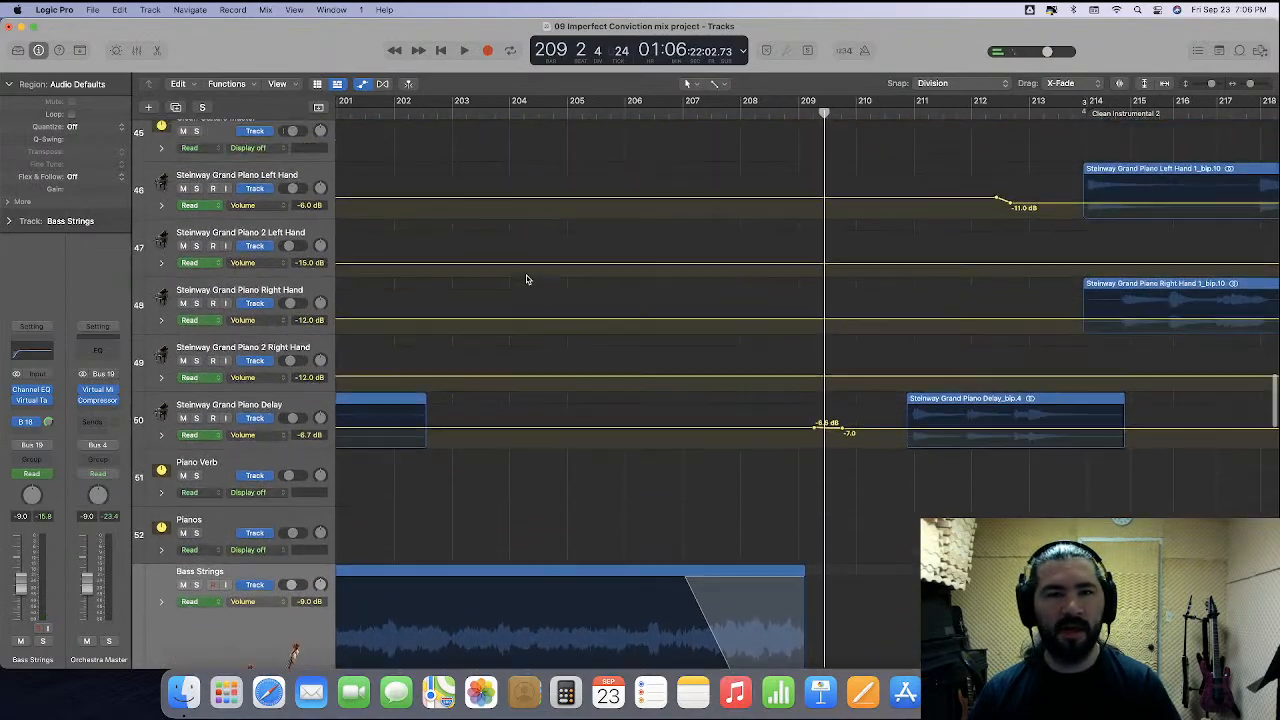
pyautogui.scroll(5, 527, 279)
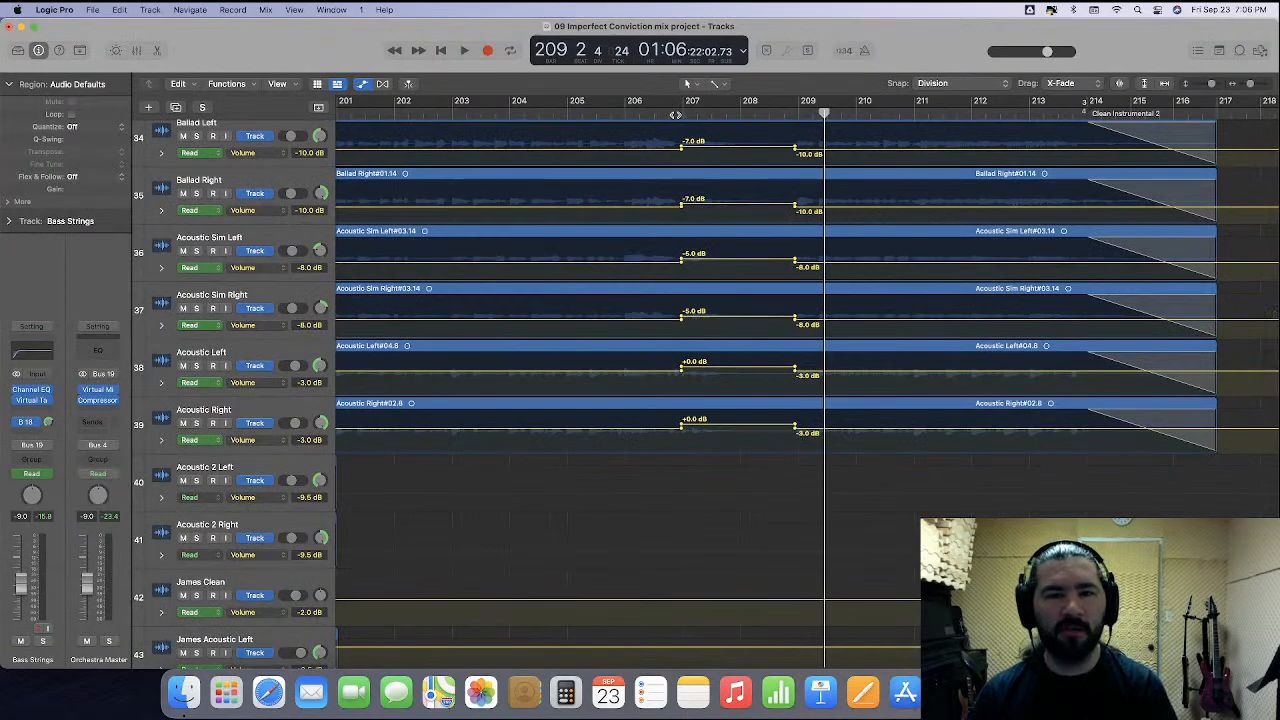
pyautogui.hscroll(-3, 675, 114)
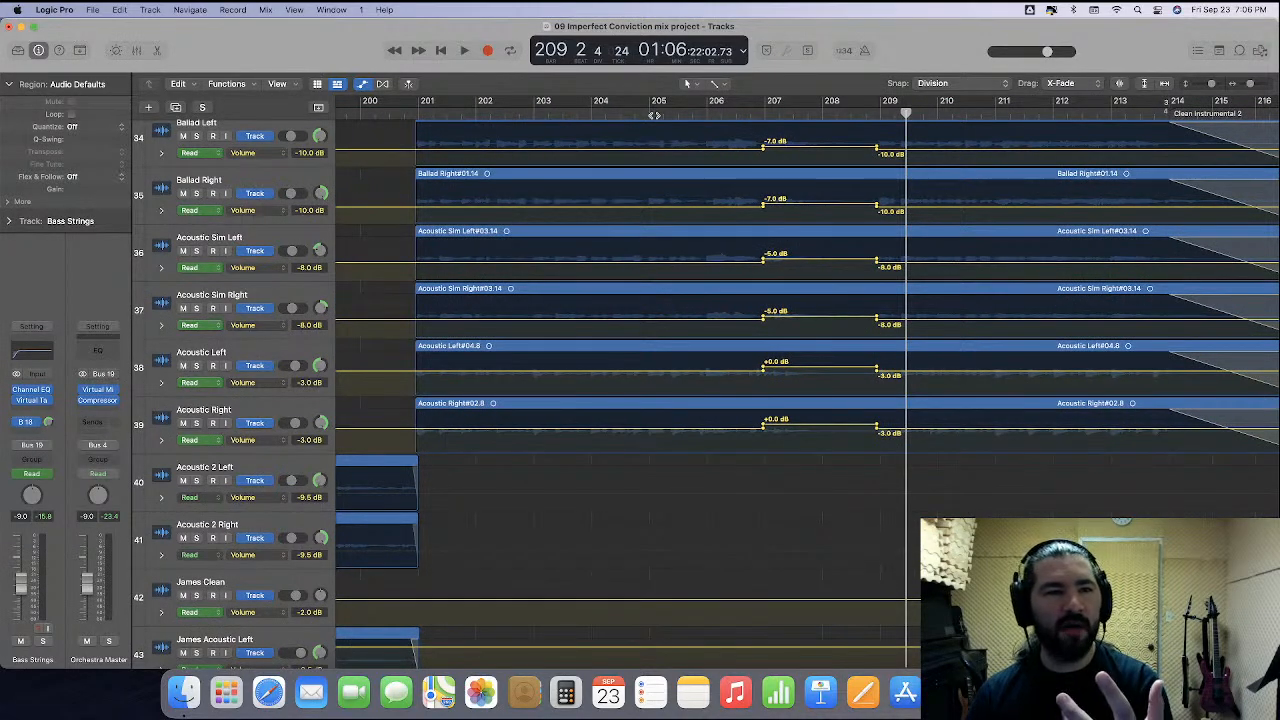
pyautogui.scroll(2, 654, 115)
pyautogui.click(647, 112)
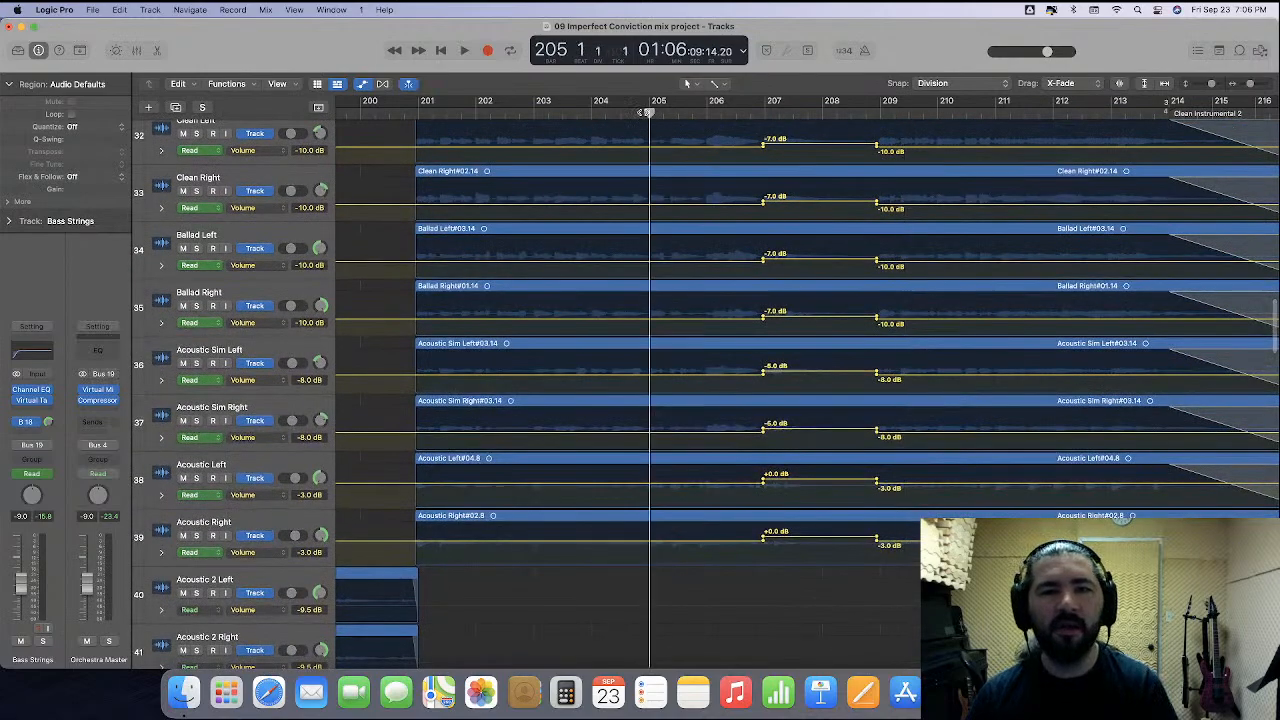
pyautogui.press('space')
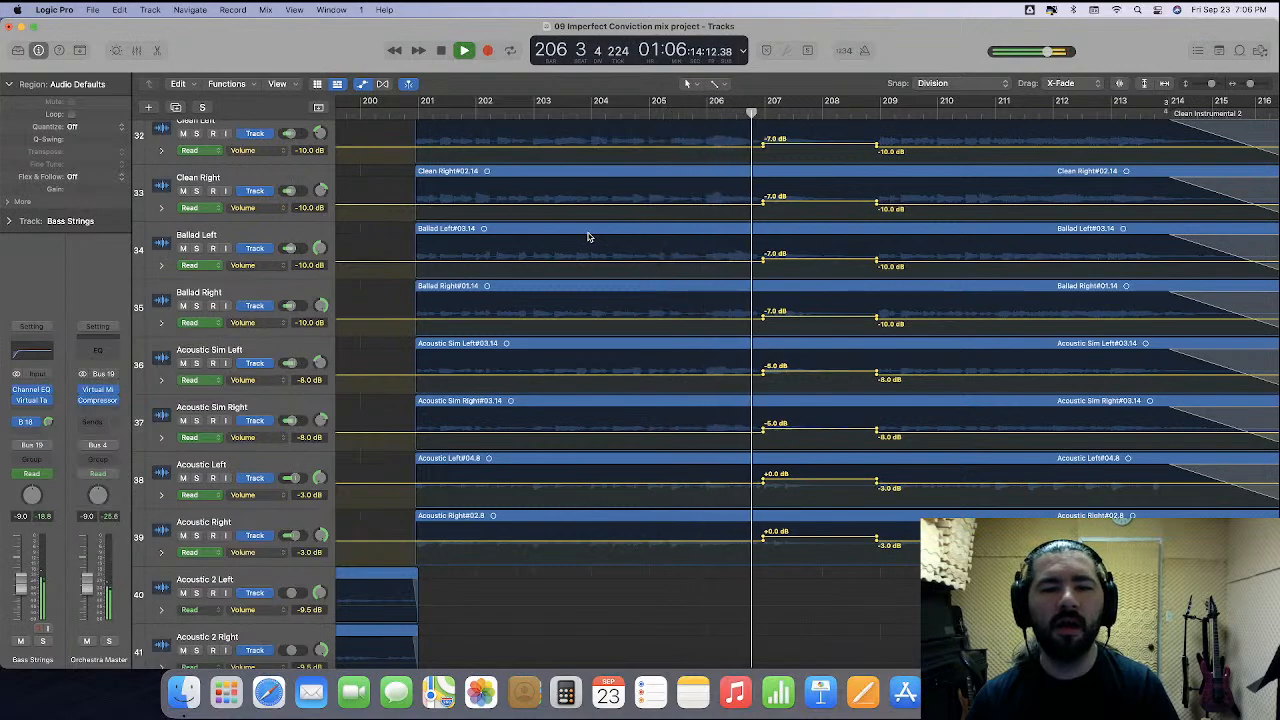
# Mute the Clean Guitars Master and play the lead-in to bar 207 without the clean guitars.
pyautogui.click(707, 113)
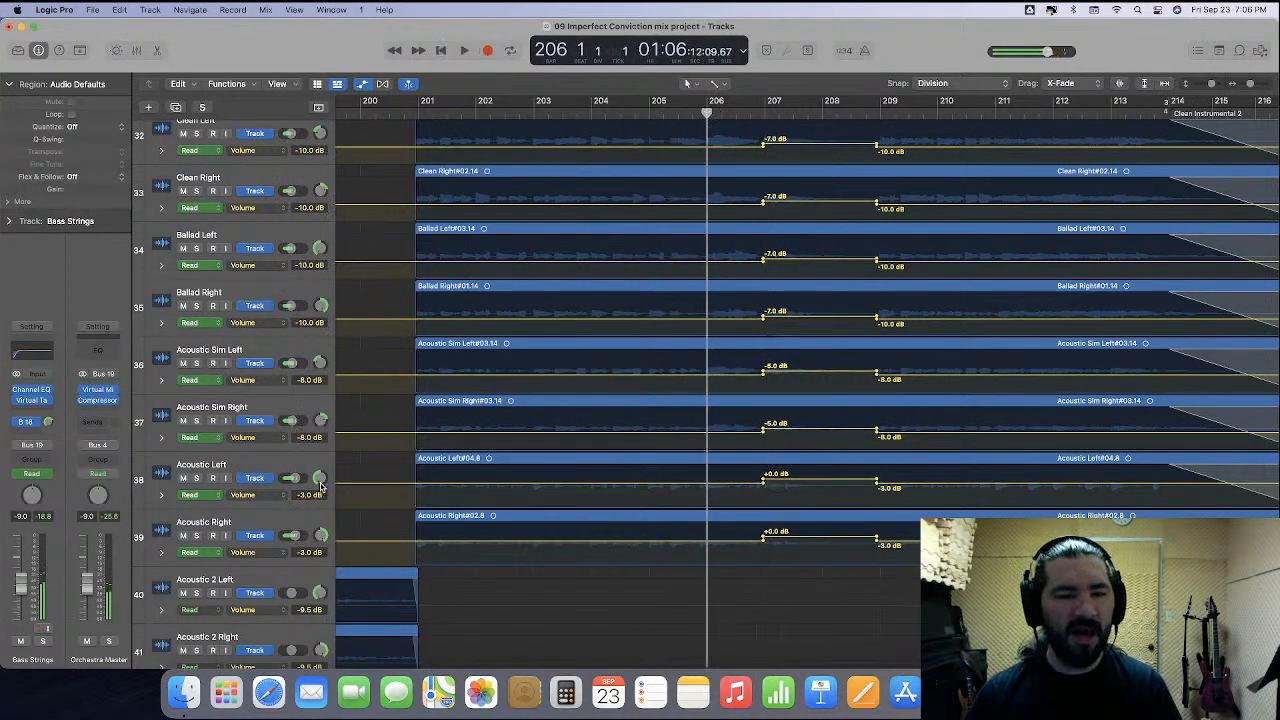
pyautogui.scroll(-8, 197, 582)
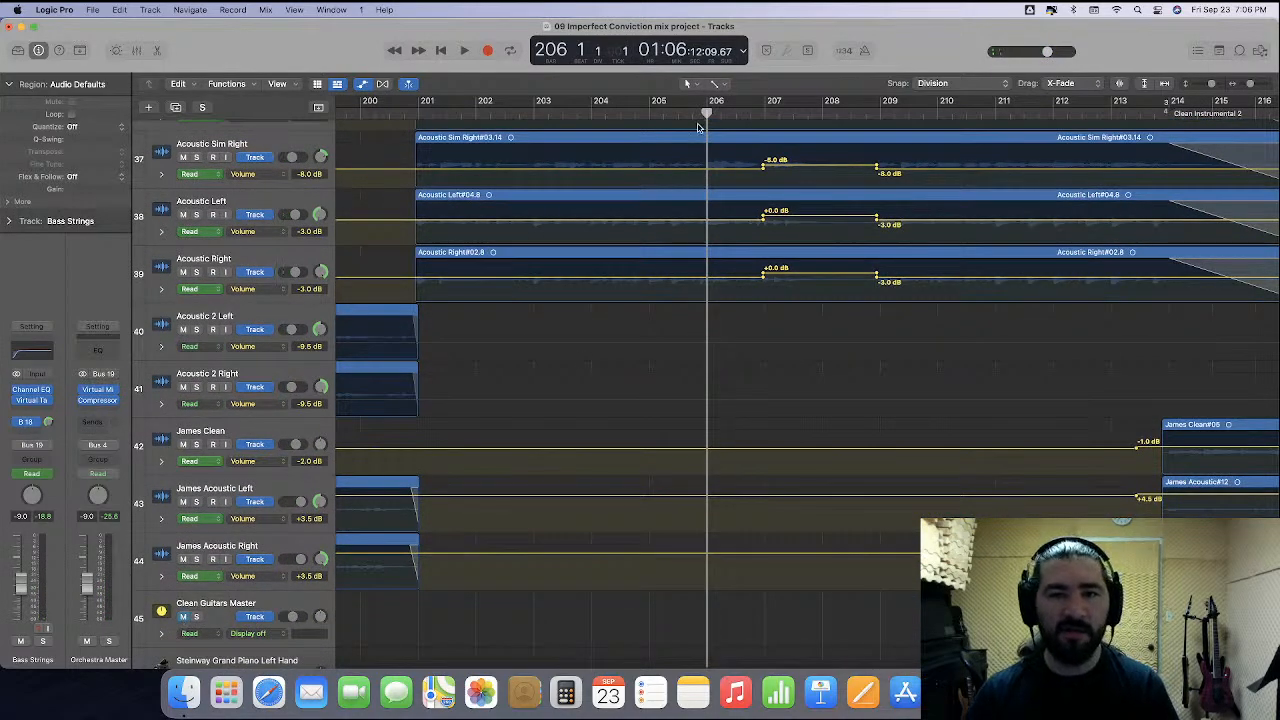
pyautogui.doubleClick(678, 112)
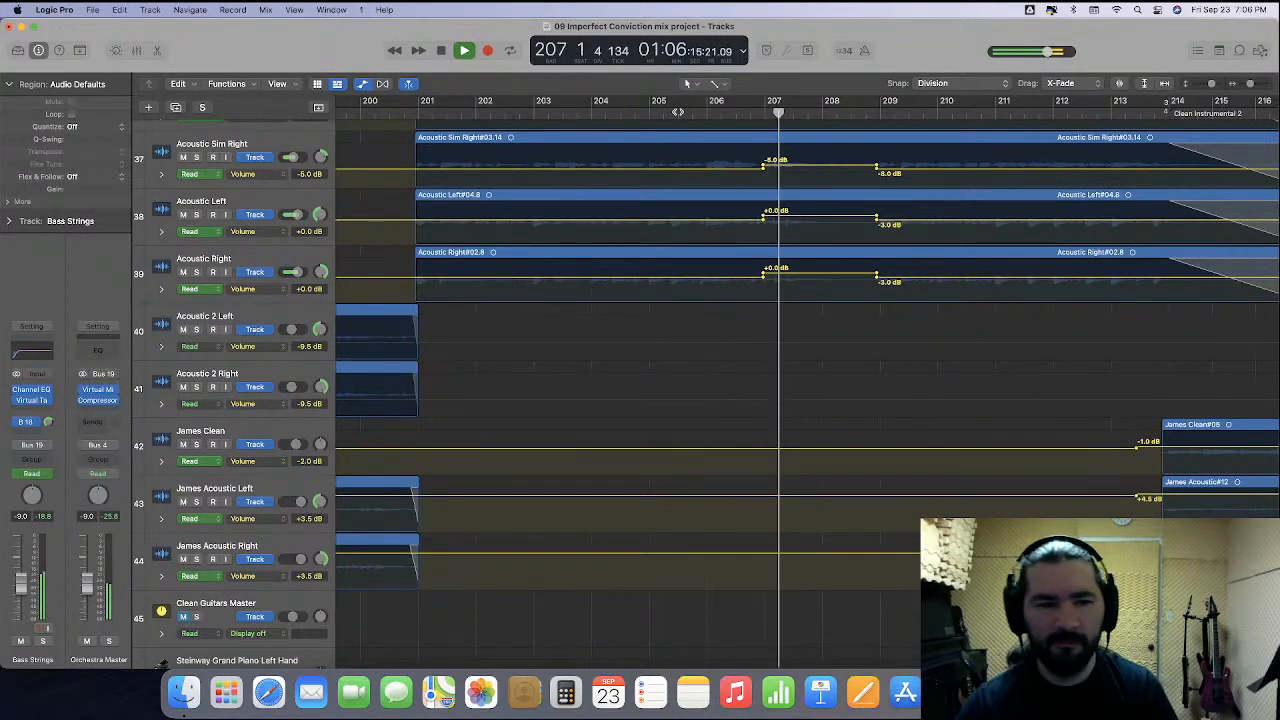
pyautogui.press('space')
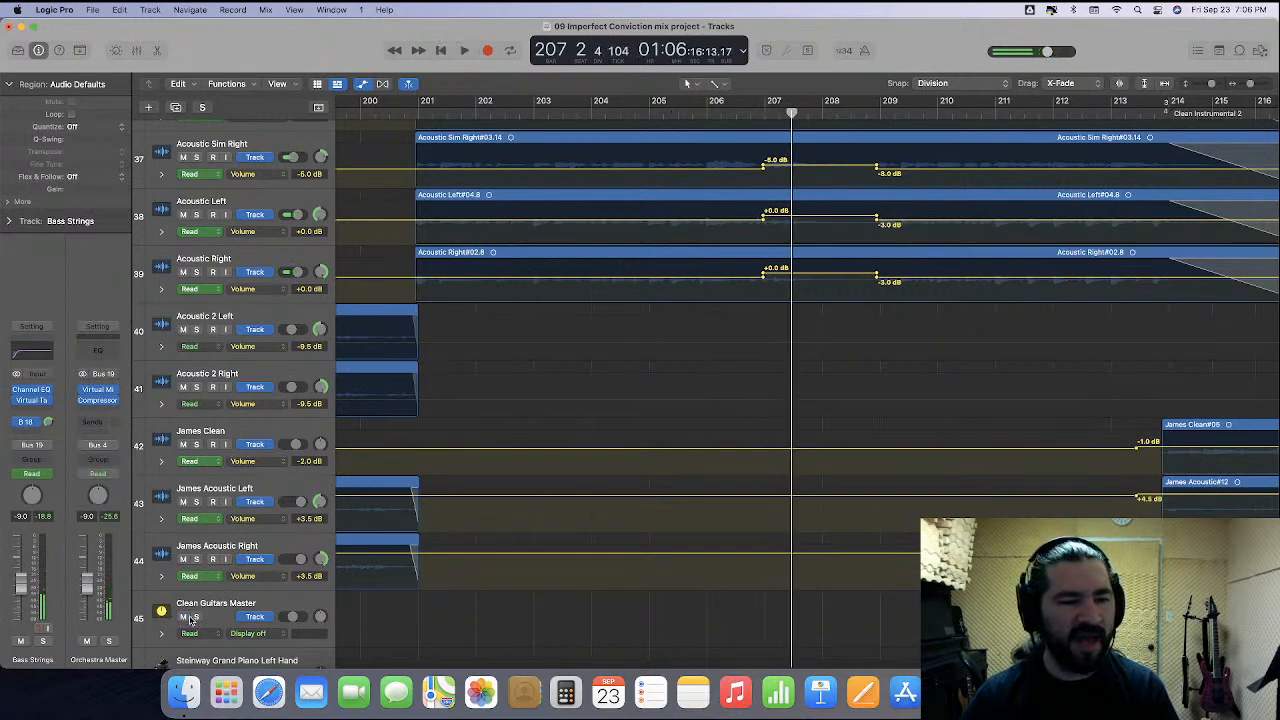
# Unmute and solo the Clean Guitars Master, and play the clean guitars alone from around bar 206 into bar 207.
pyautogui.doubleClick(676, 114)
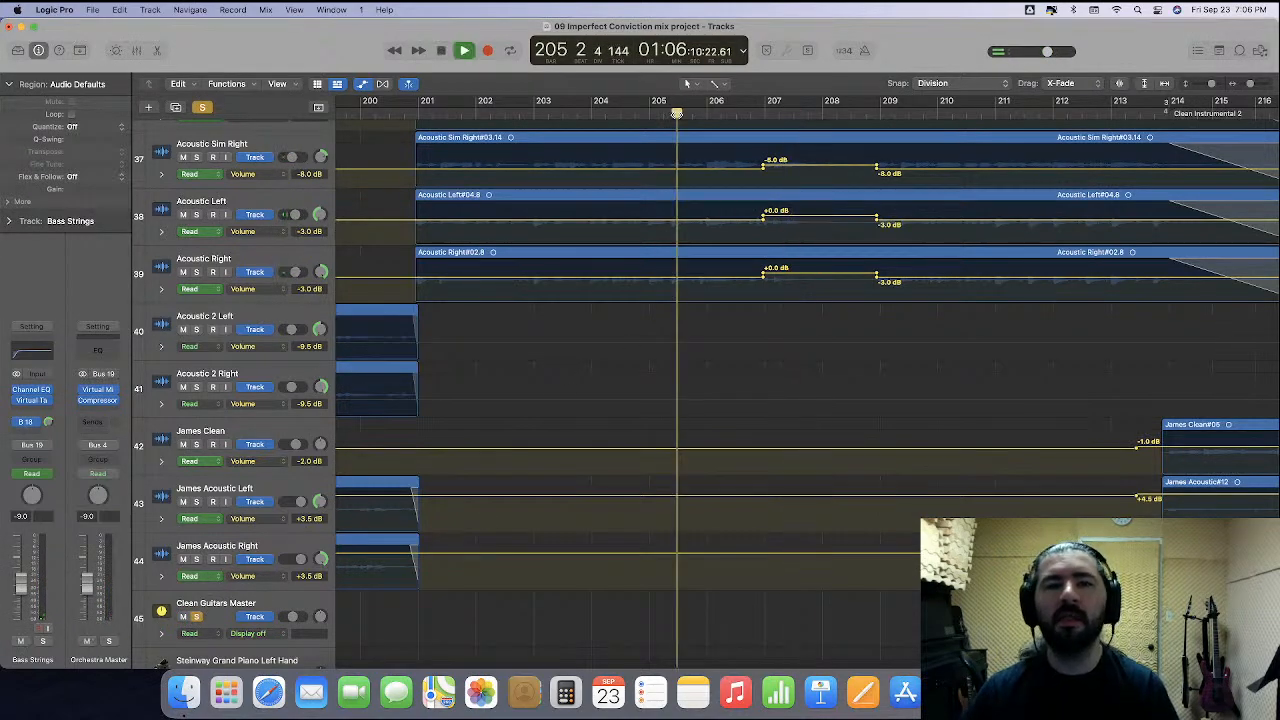
pyautogui.doubleClick(706, 114)
pyautogui.scroll(3, 687, 139)
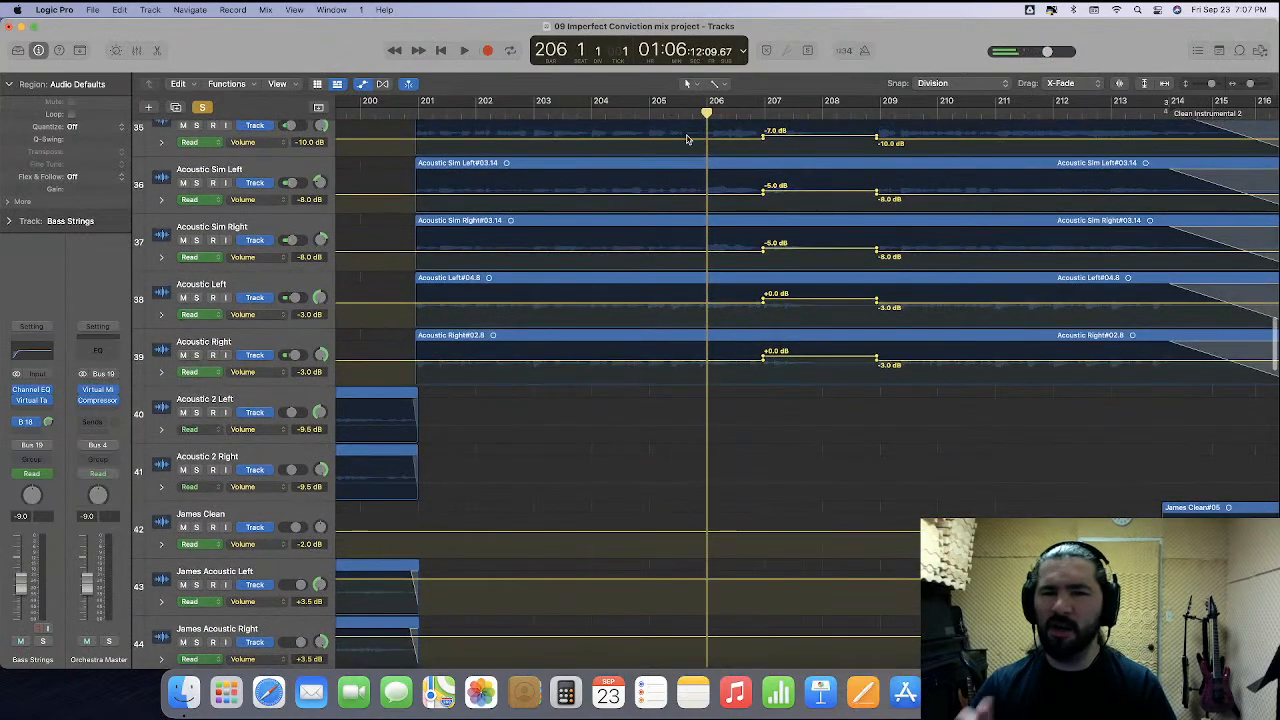
pyautogui.press('space')
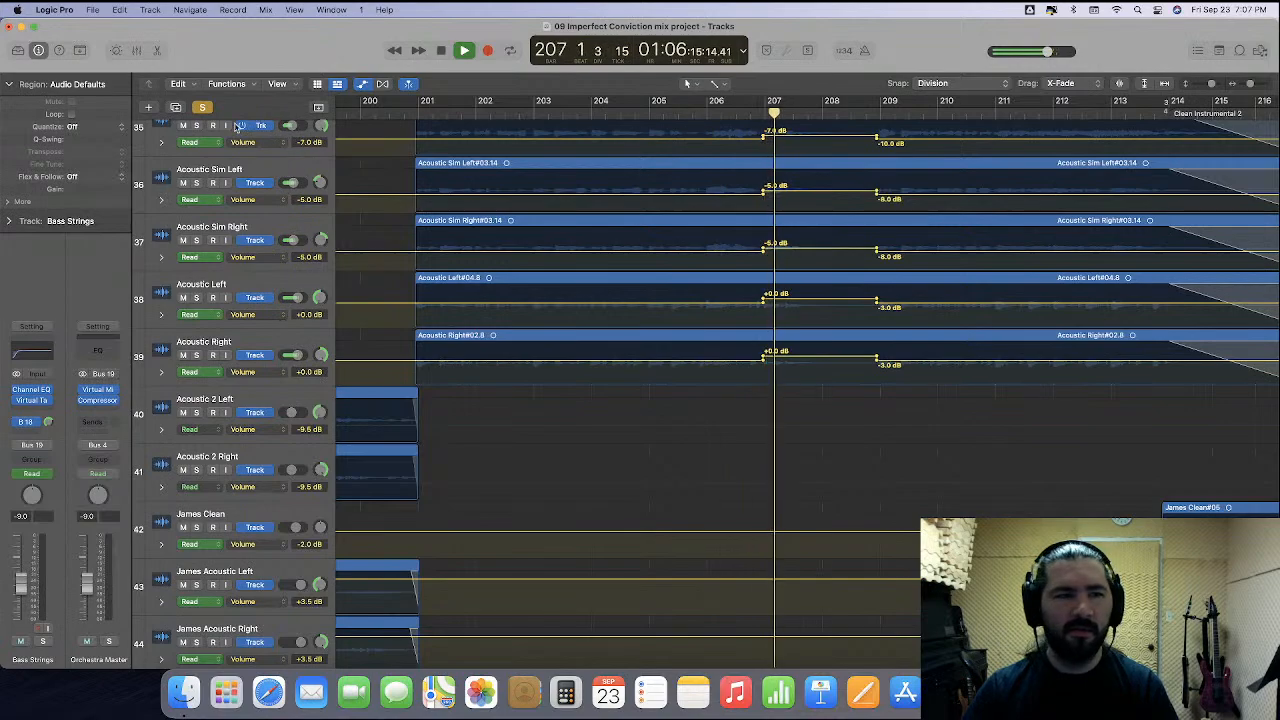
pyautogui.press('space')
# Turn off the Clean Guitars Master solo and play the transition into bar 207 in the full mix.
pyautogui.scroll(-5, 185, 535)
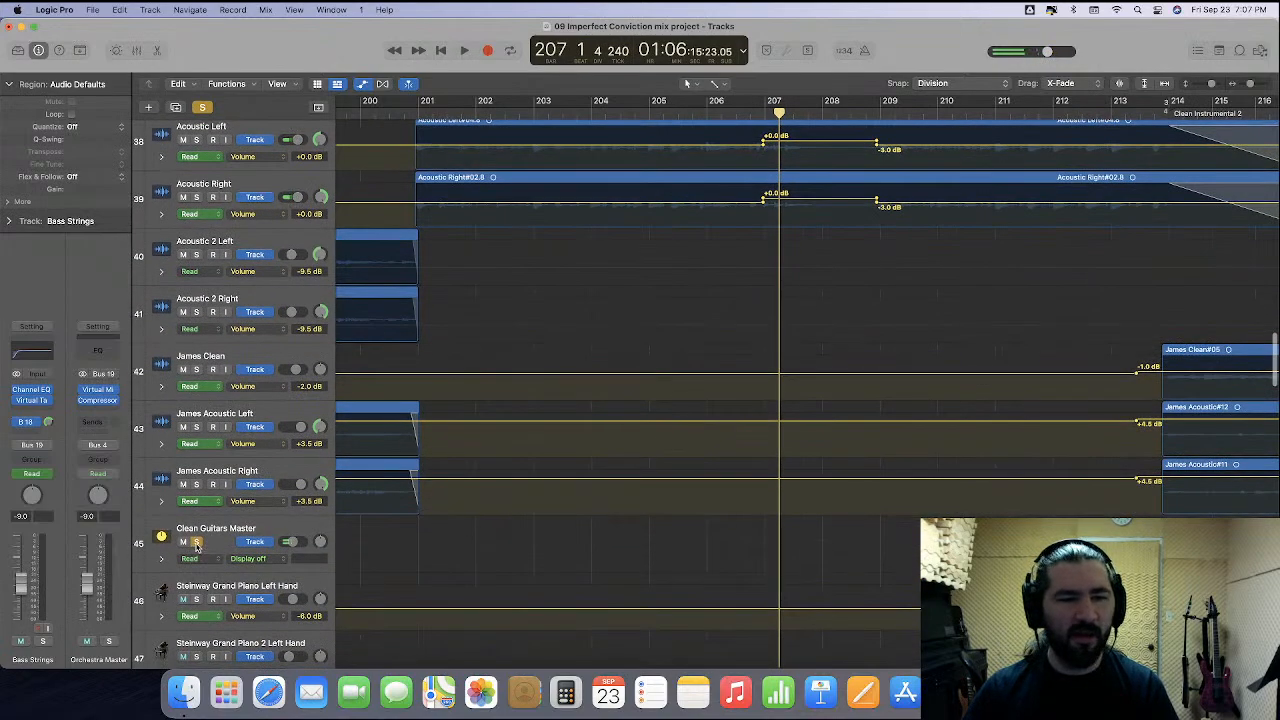
pyautogui.doubleClick(688, 107)
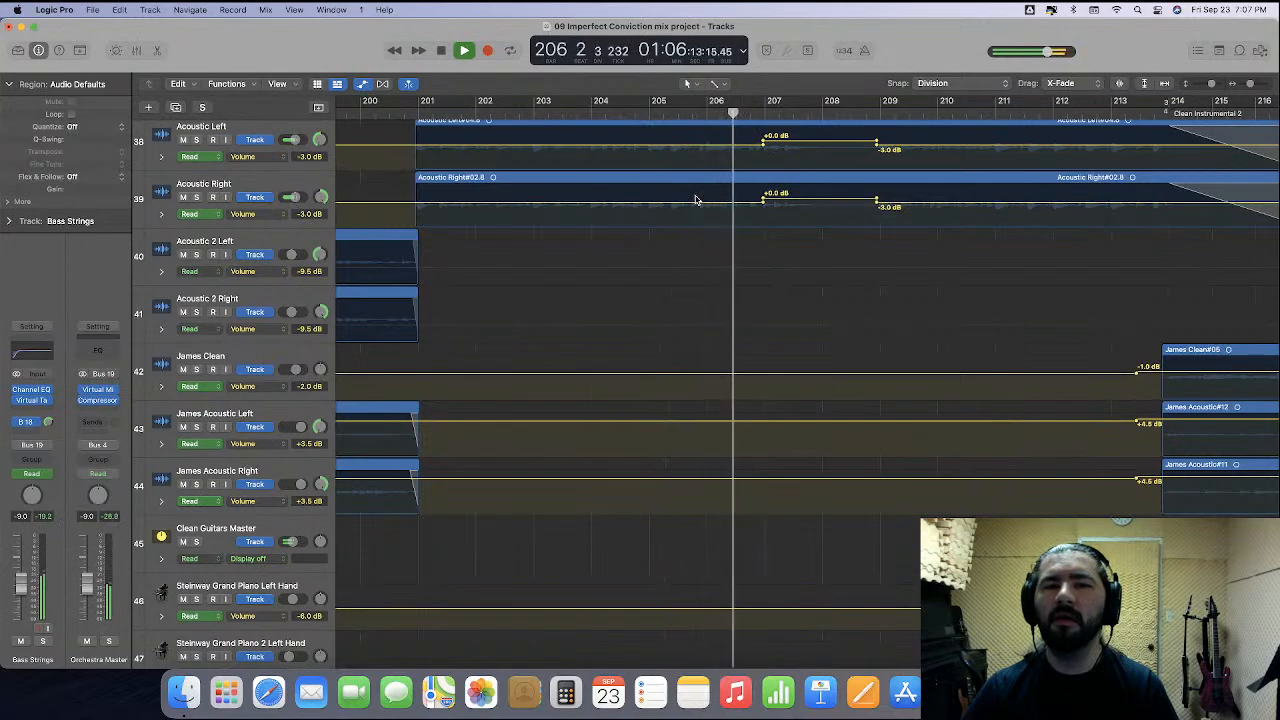
pyautogui.press('space')
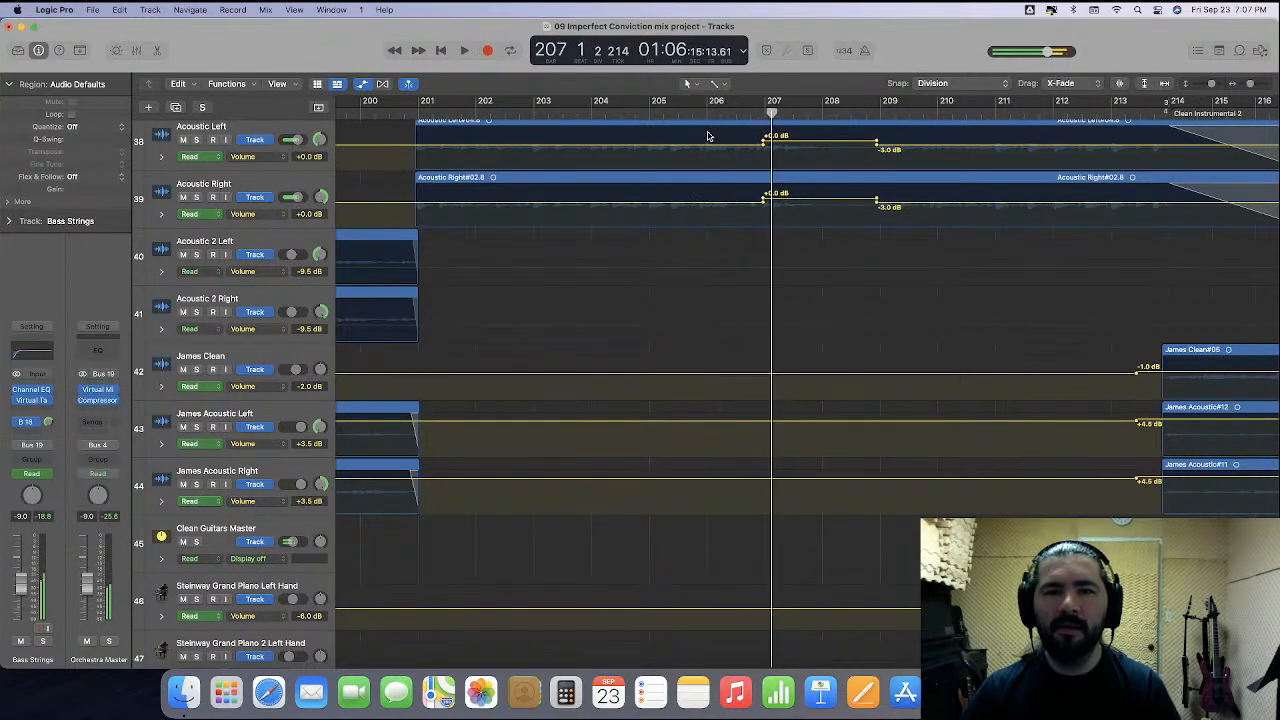
# Place the playhead at bar 206, enlarge the Clean Left track and set the secondary tool to the Marquee Tool.
pyautogui.click(705, 113)
pyautogui.scroll(10, 719, 157)
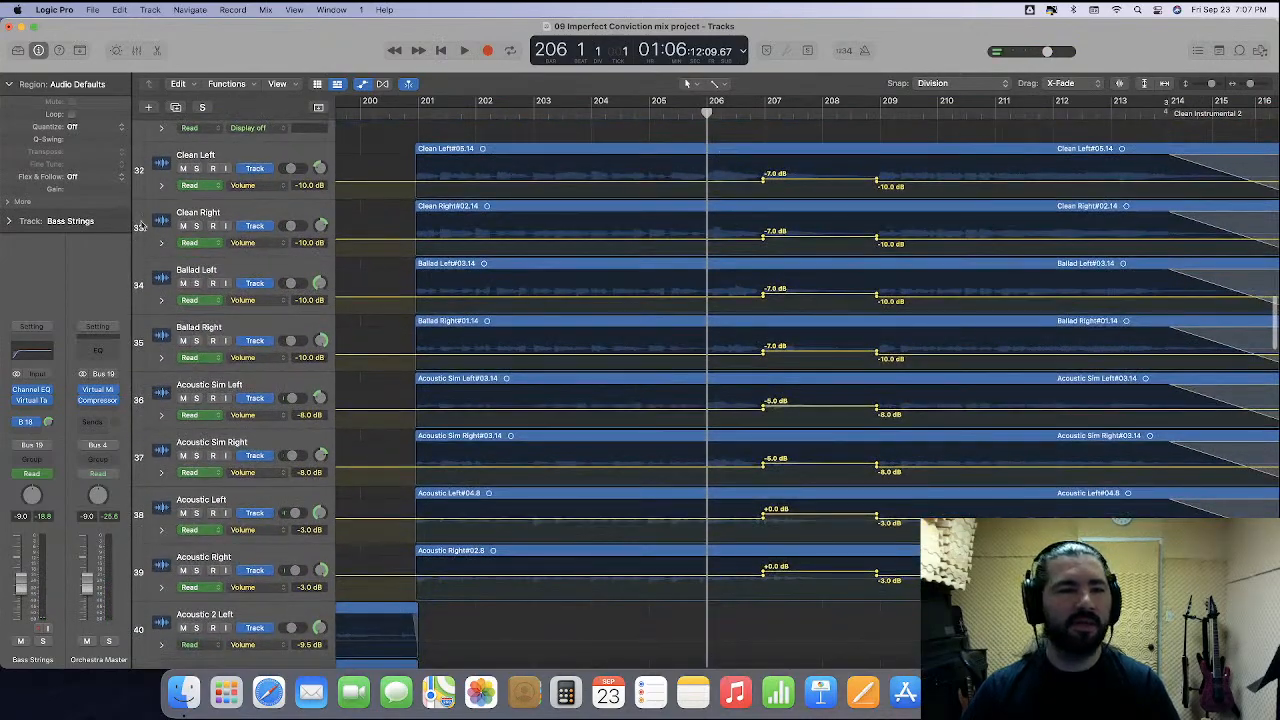
pyautogui.moveTo(248, 196); pyautogui.dragTo(250, 292)
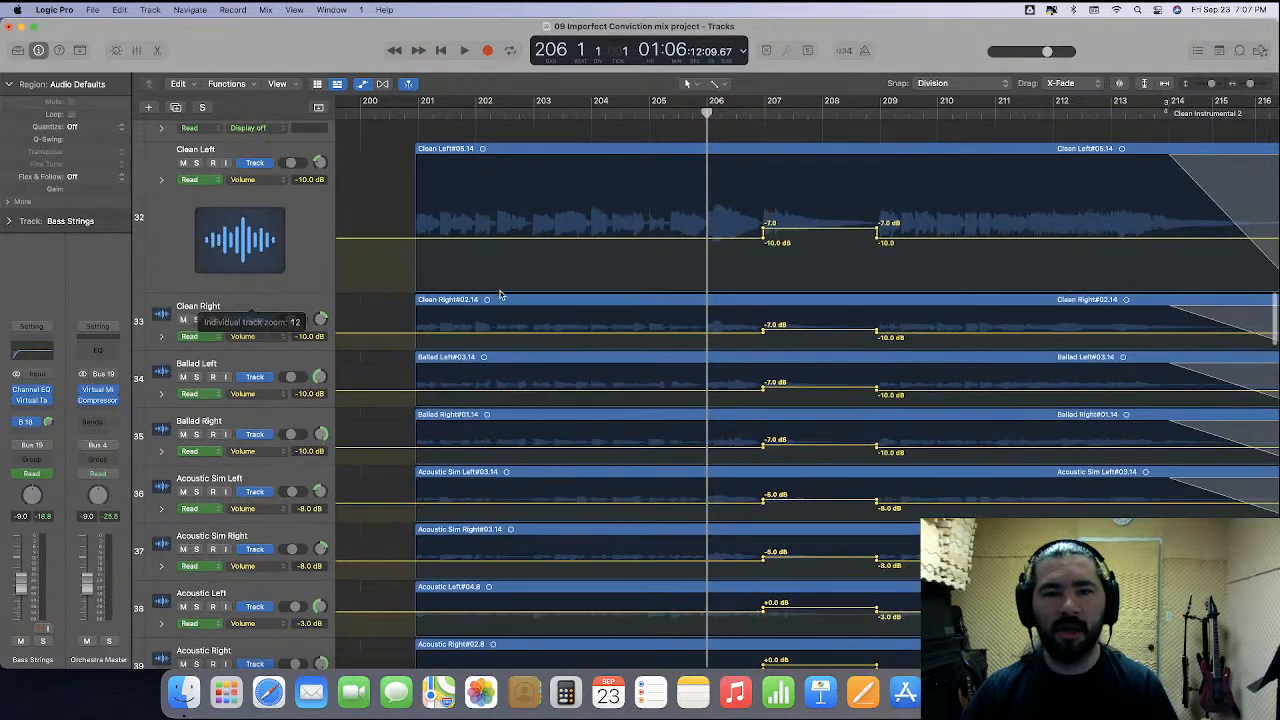
pyautogui.click(716, 84)
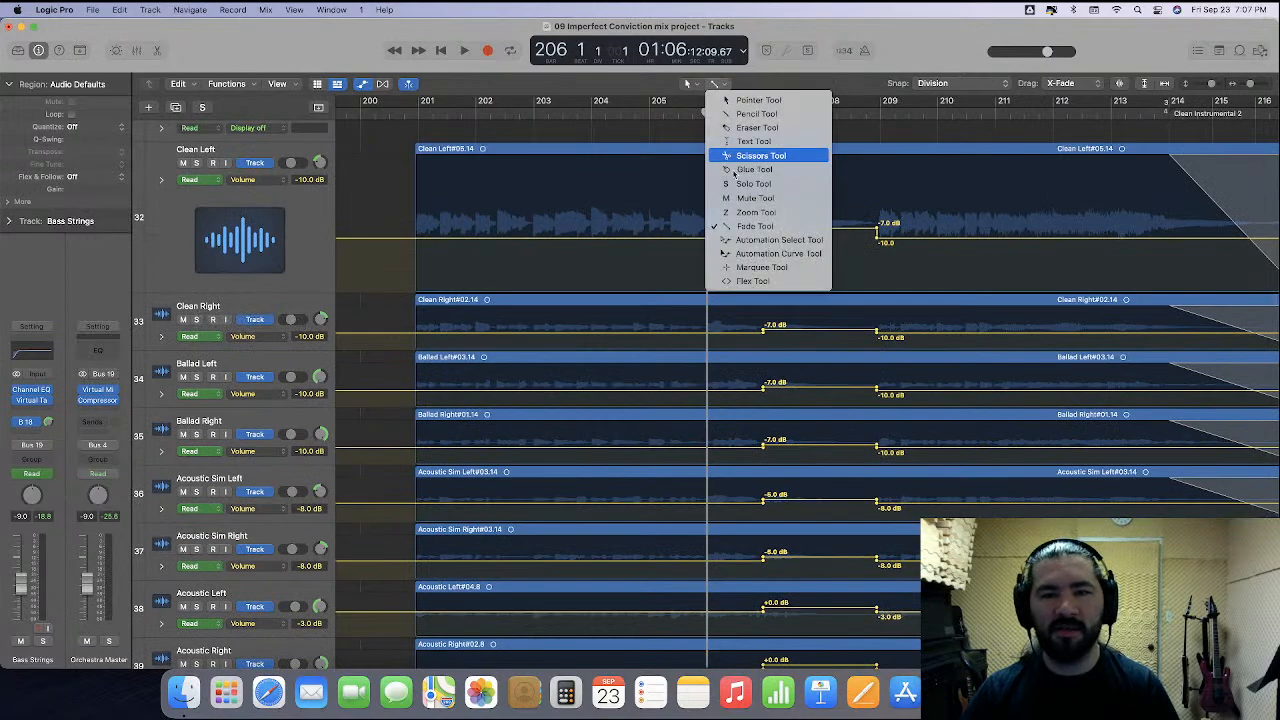
pyautogui.click(783, 272)
pyautogui.moveTo(706, 252); pyautogui.dragTo(766, 560)
pyautogui.scroll(5, 710, 349)
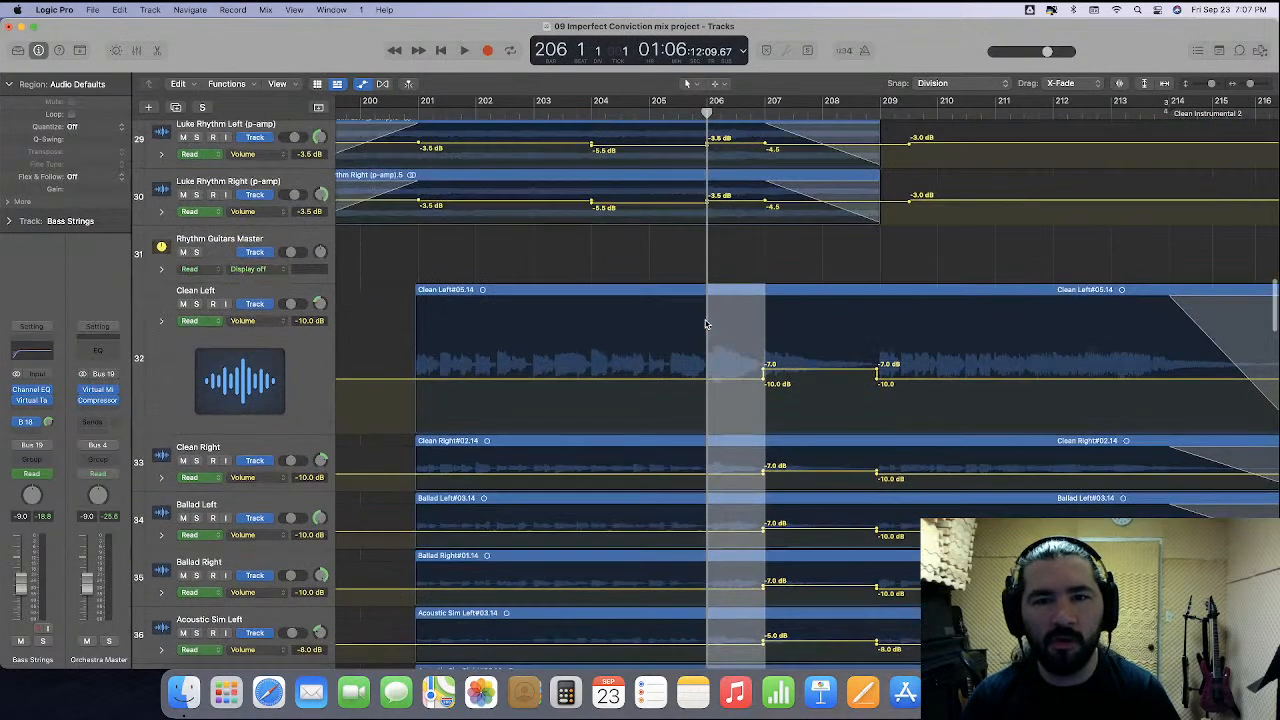
pyautogui.click(708, 352)
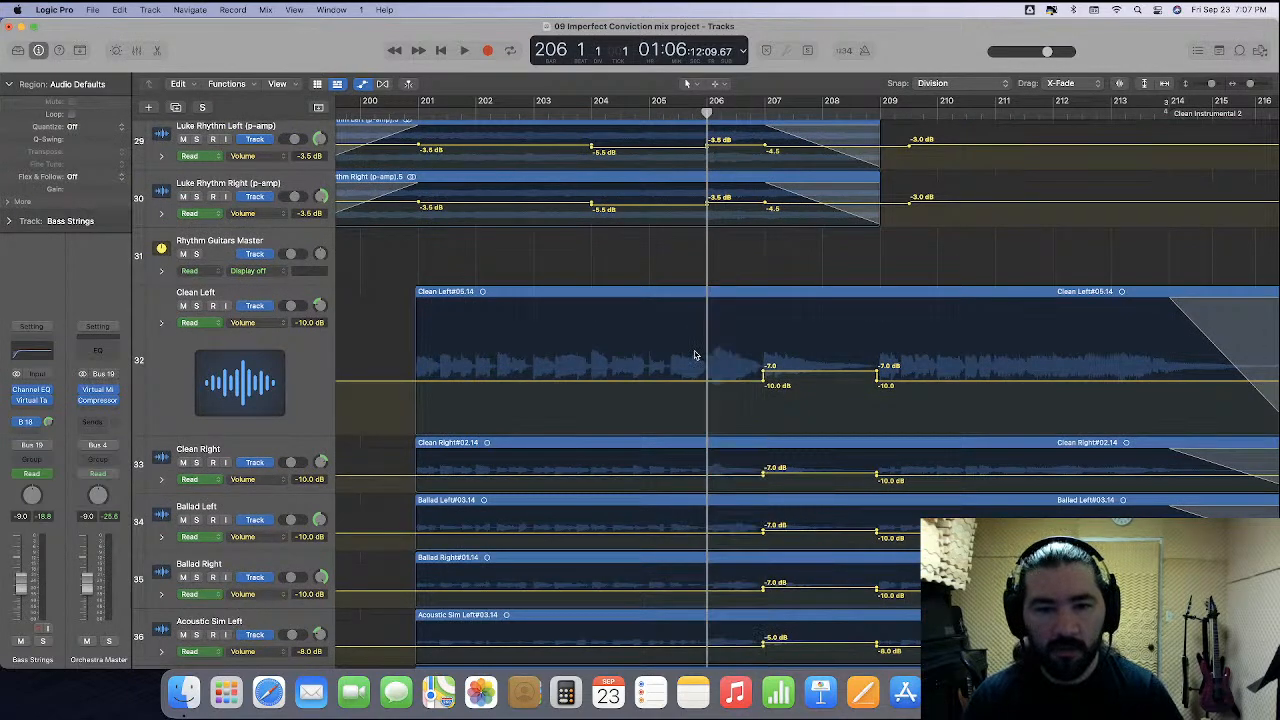
# Add a volume automation point at bar 206 on each clean guitar track, from Clean Left through Acoustic Right.
pyautogui.scroll(5, 694, 350)
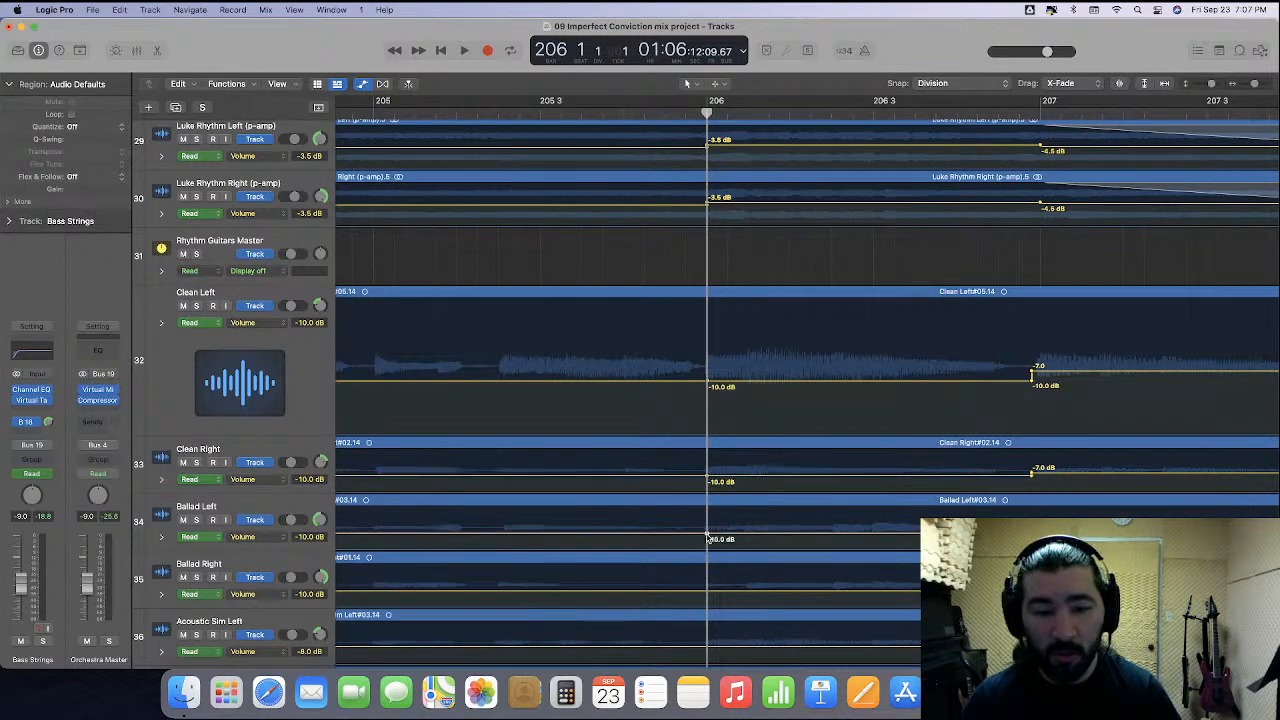
pyautogui.scroll(-3, 707, 538)
pyautogui.scroll(-2, 707, 524)
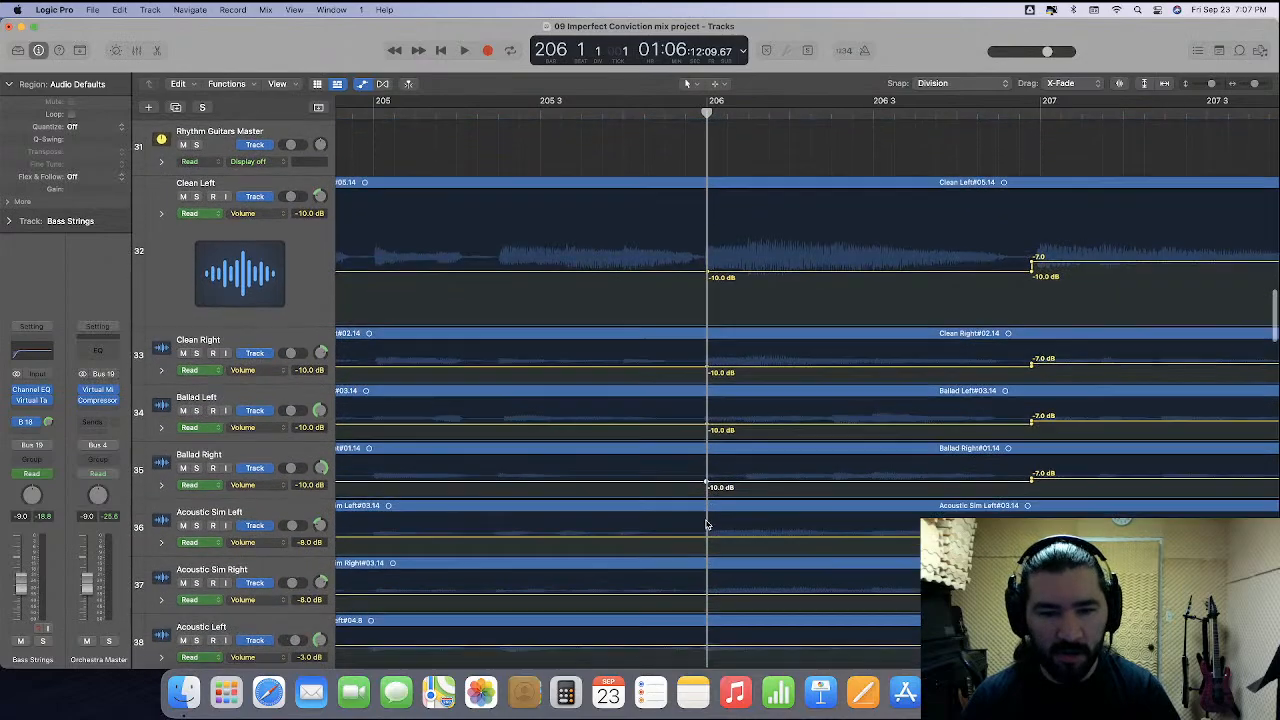
pyautogui.scroll(-2, 707, 528)
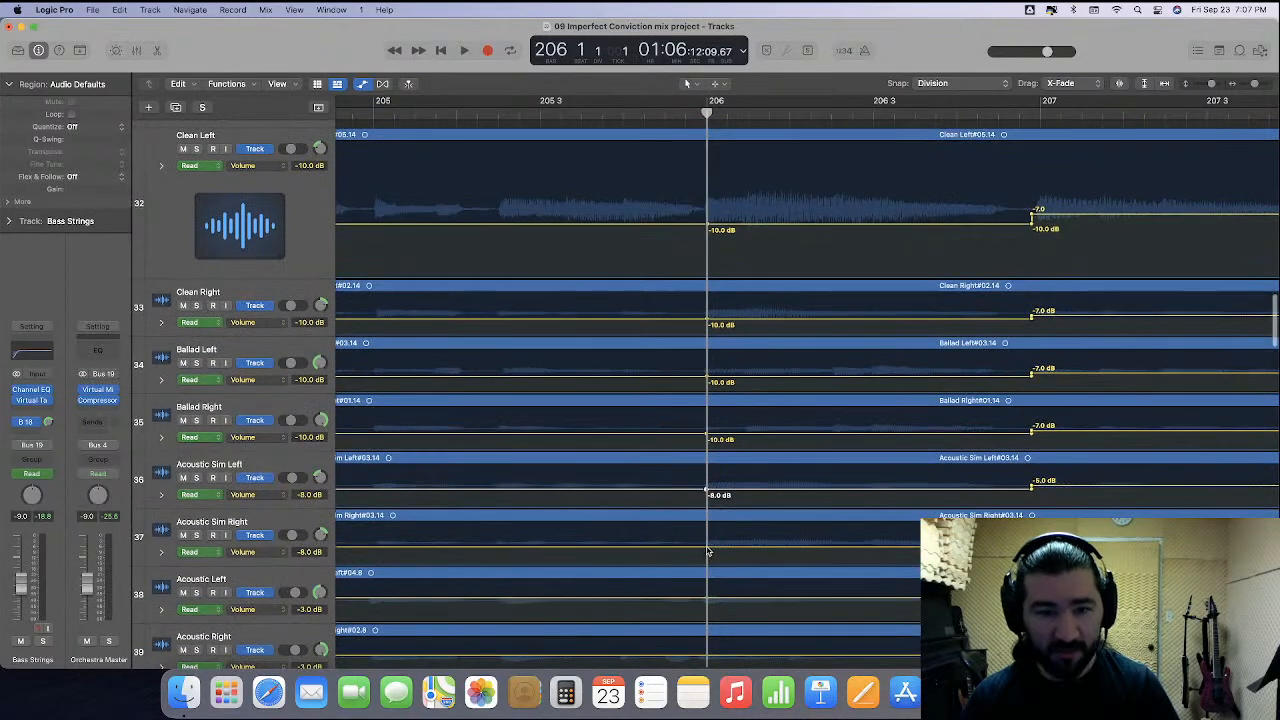
pyautogui.scroll(-3, 707, 545)
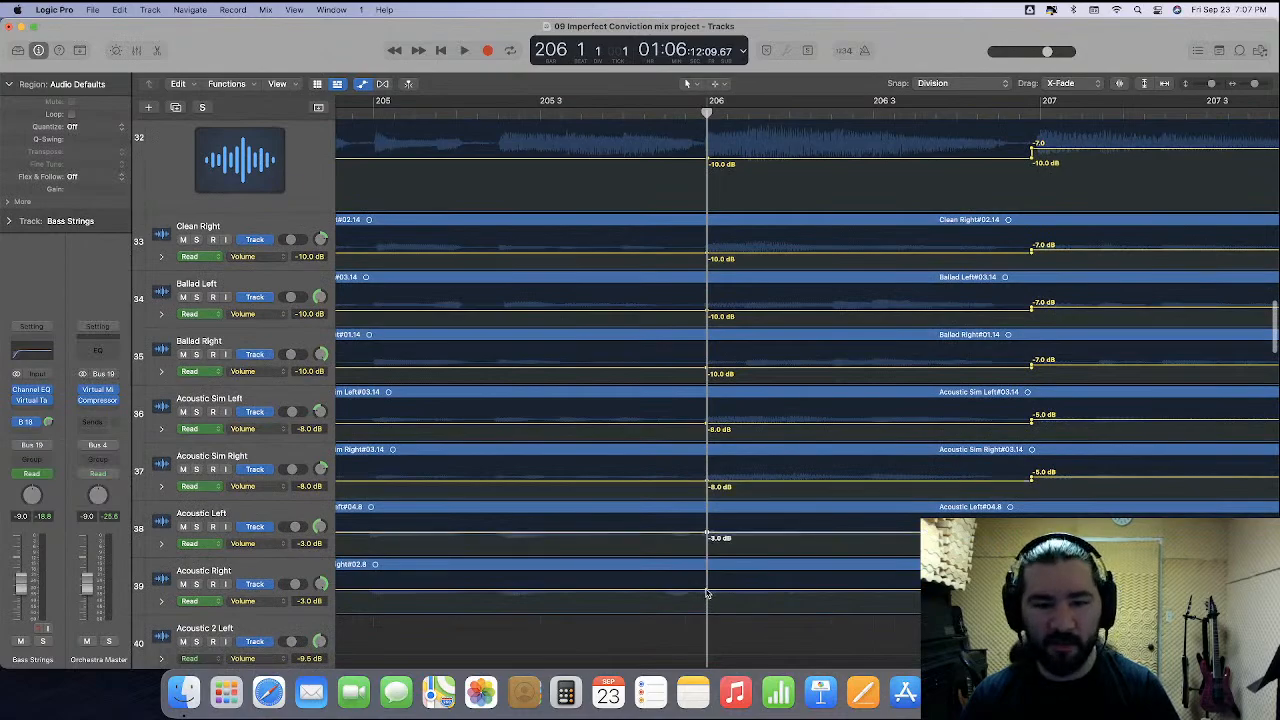
pyautogui.scroll(2, 711, 581)
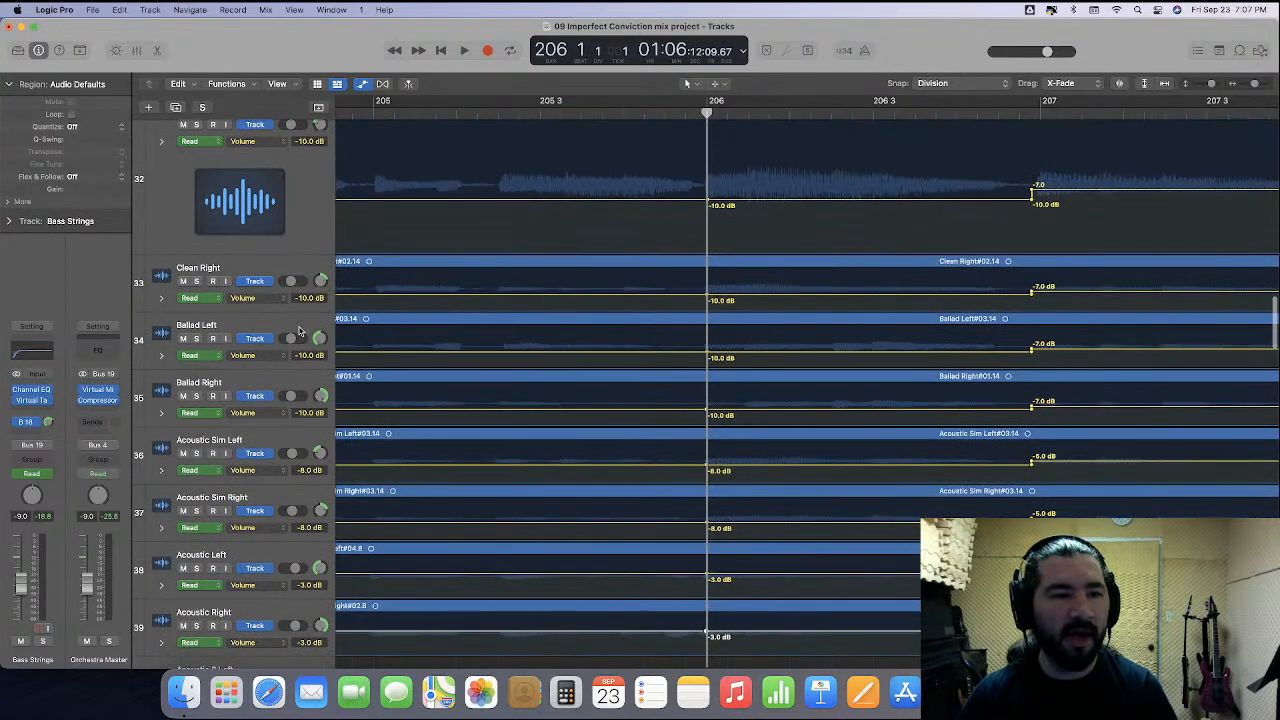
# Shrink the Clean Left track and select the volume points just before bar 207 on every clean guitar track, Clean Left through Acoustic Right.
pyautogui.scroll(-1, 298, 331)
pyautogui.scroll(4, 282, 293)
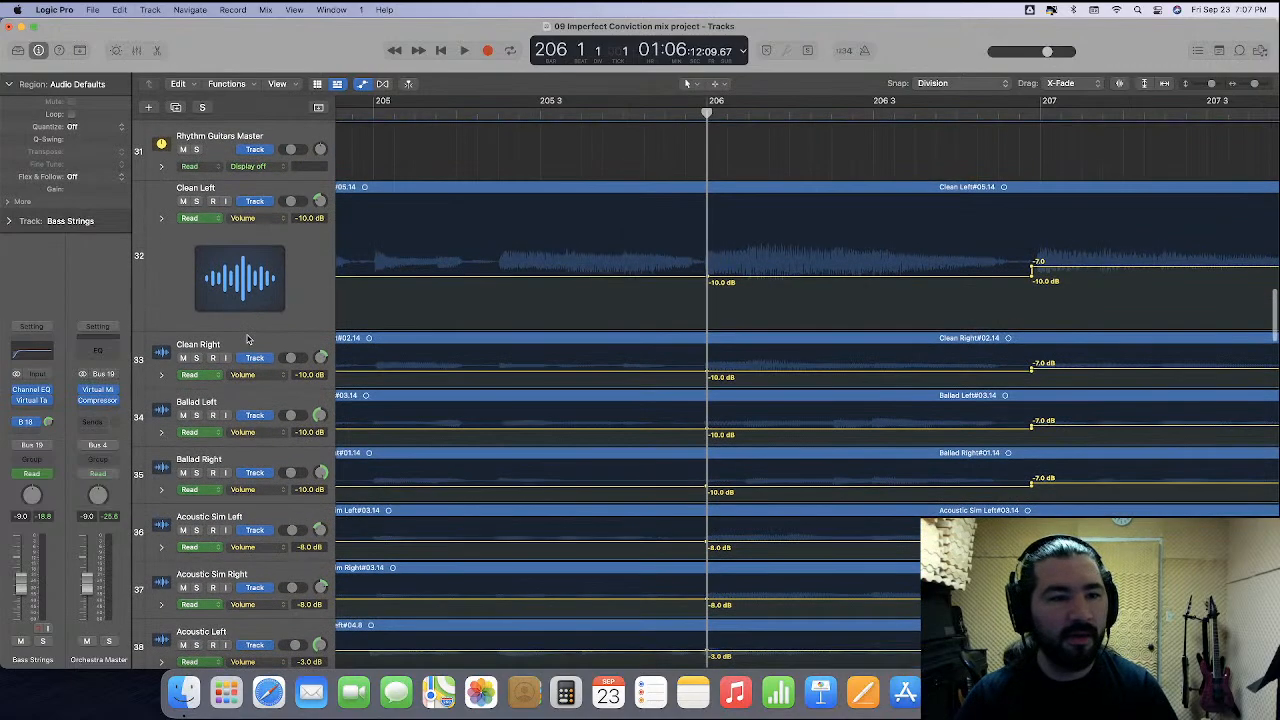
pyautogui.moveTo(251, 328); pyautogui.dragTo(256, 233)
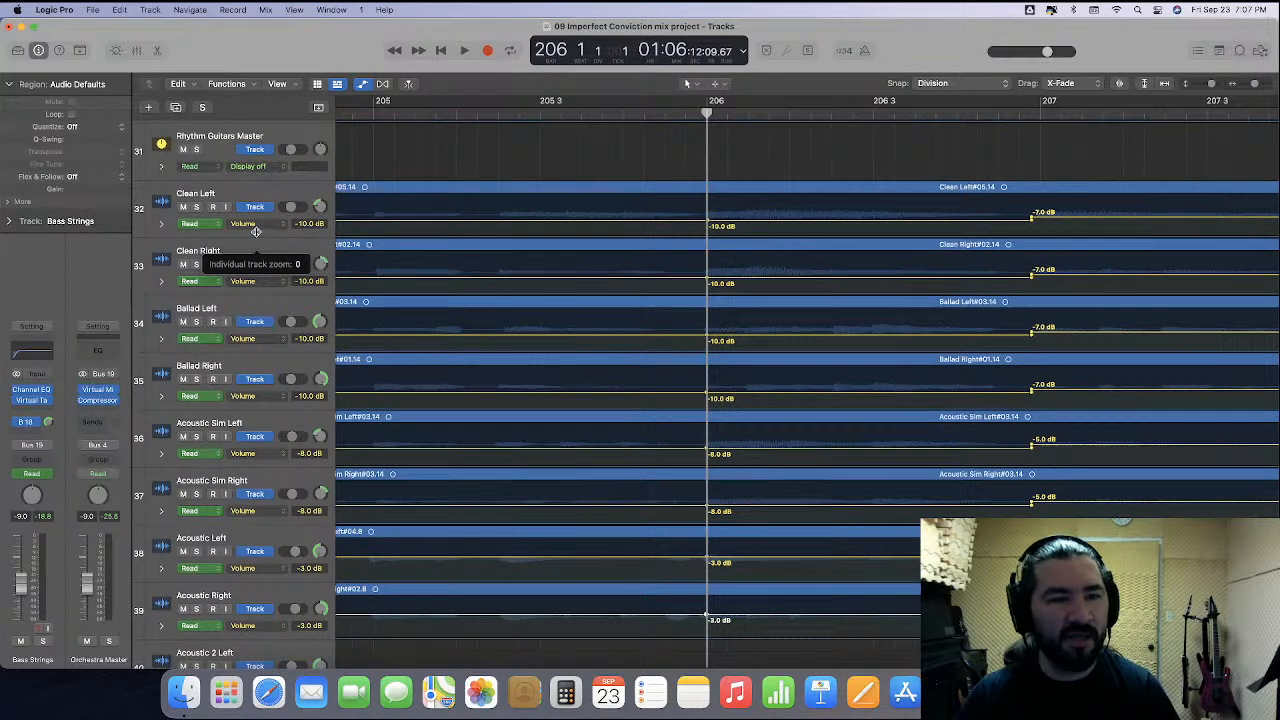
pyautogui.press('super+Down')
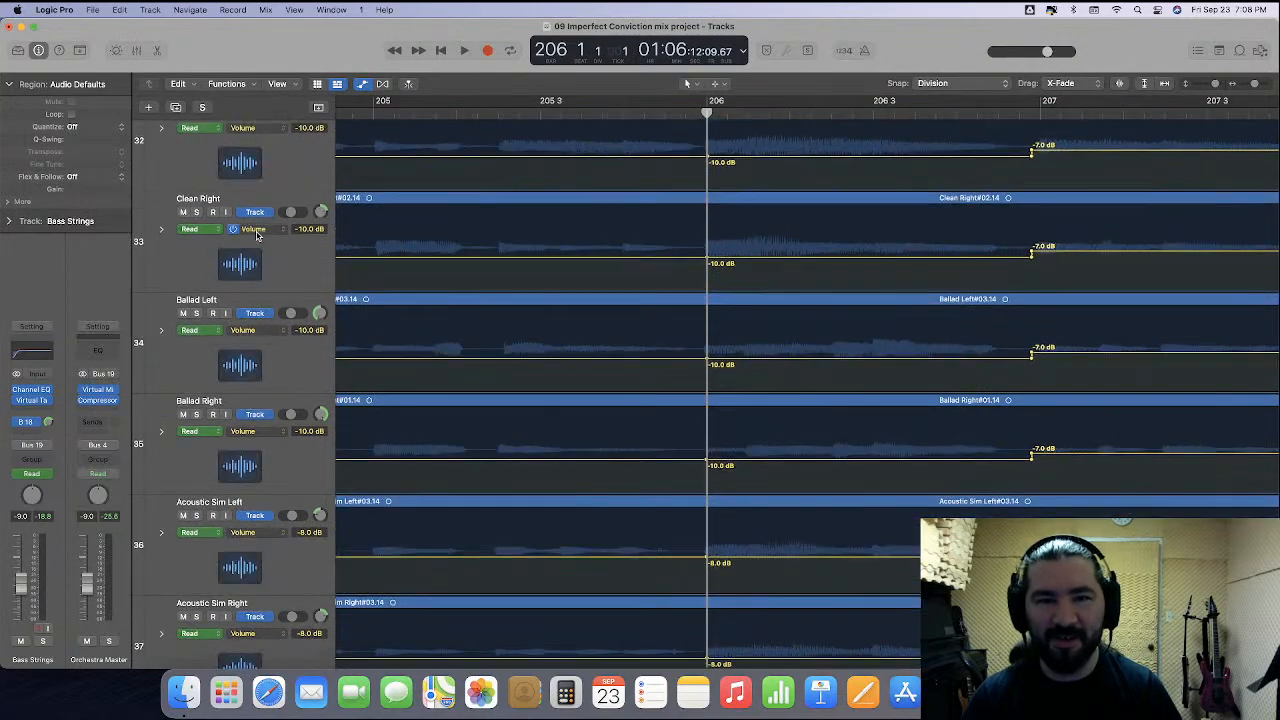
pyautogui.scroll(2, 522, 304)
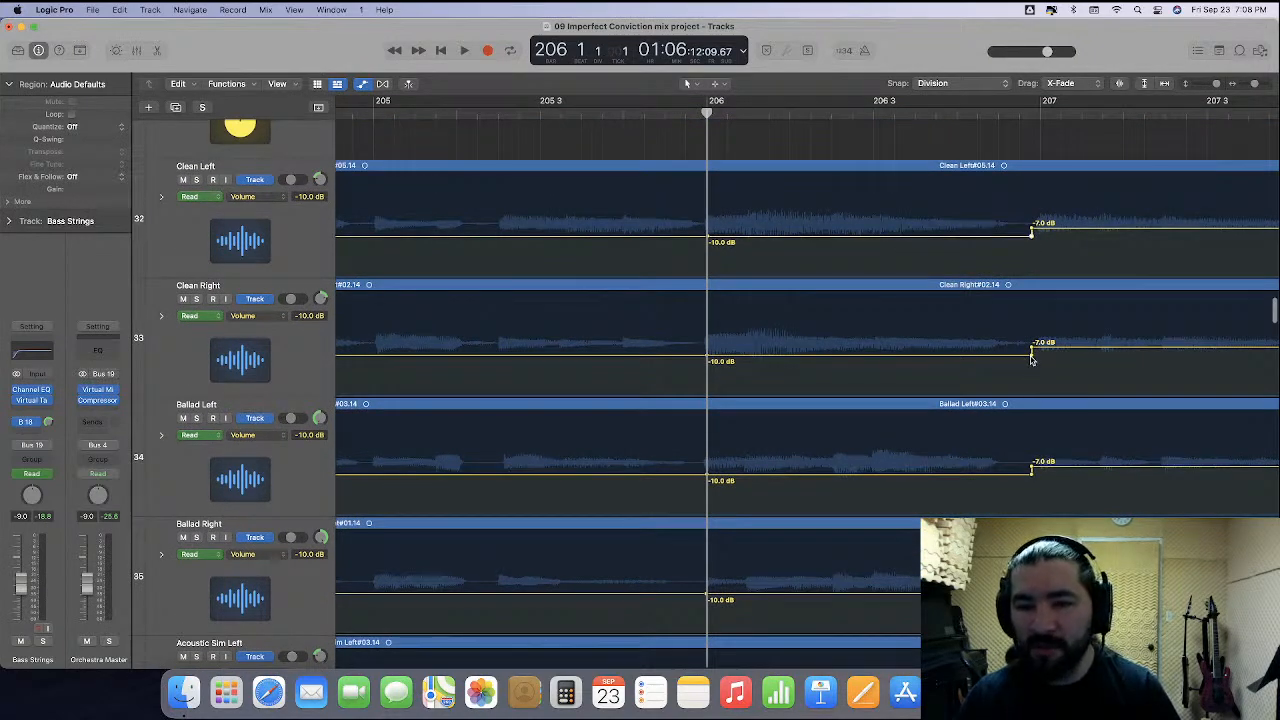
pyautogui.scroll(-1, 1027, 491)
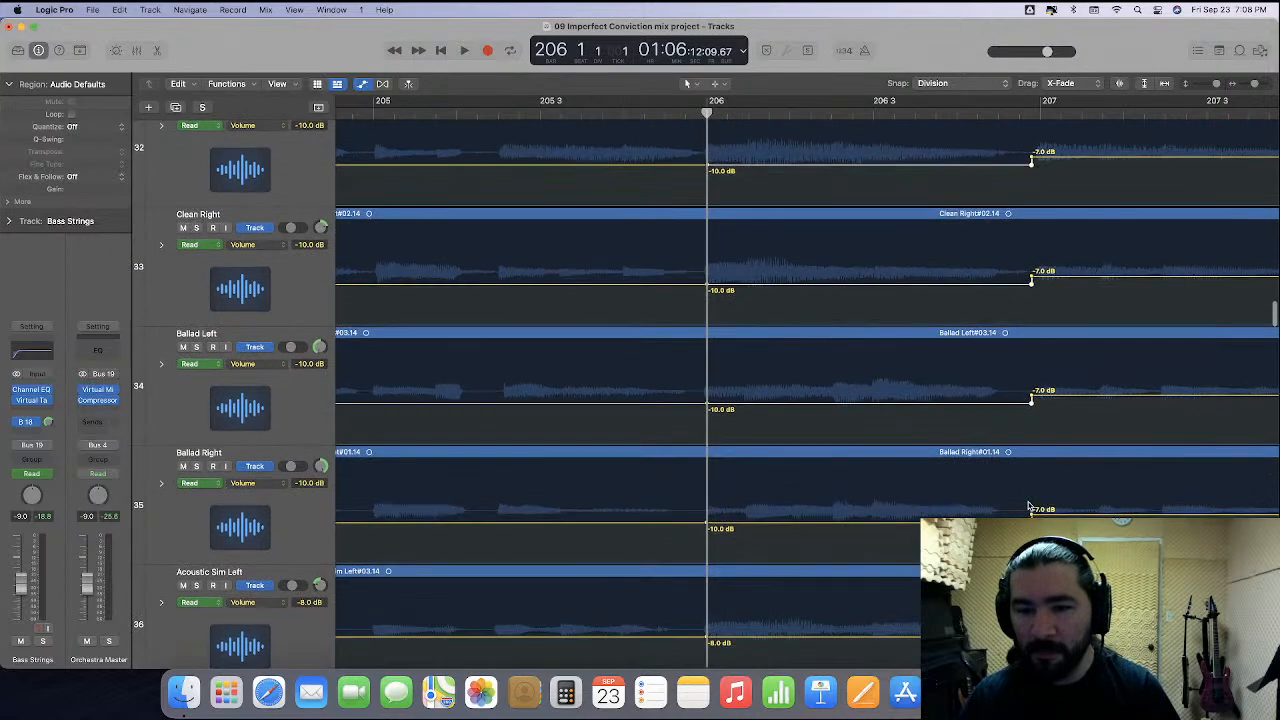
pyautogui.scroll(-2, 806, 395)
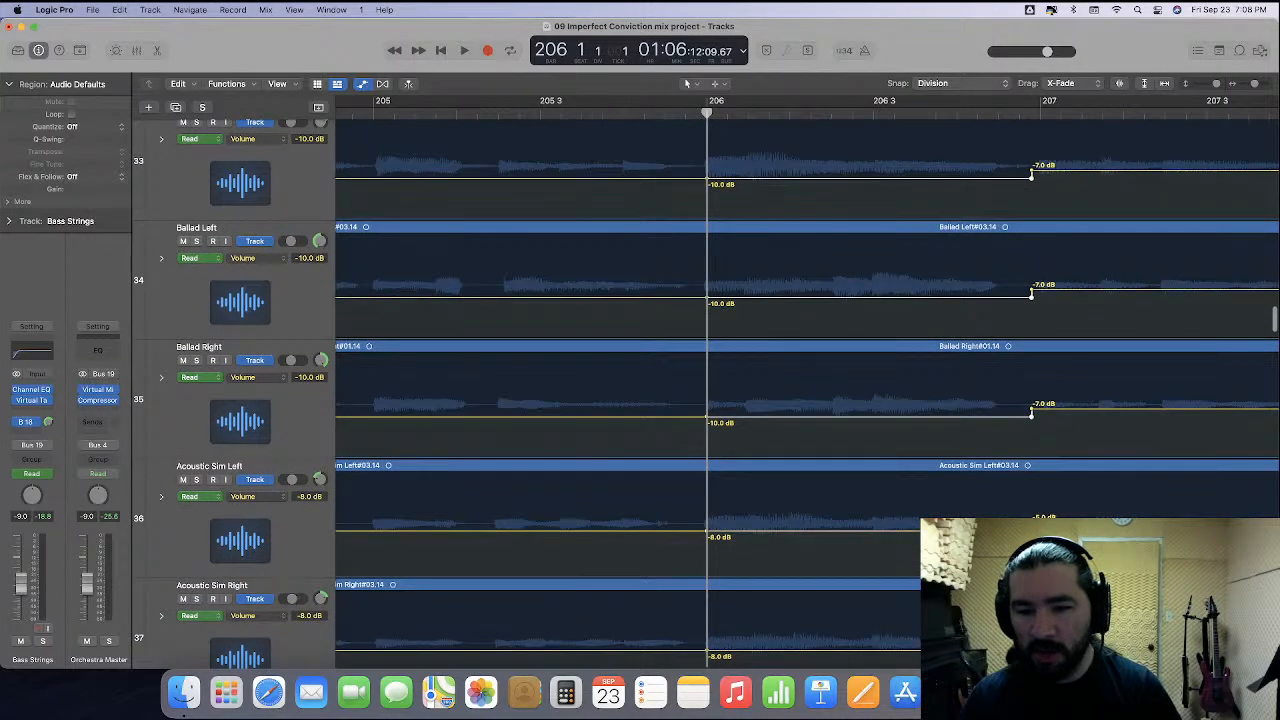
pyautogui.scroll(-2, 805, 392)
pyautogui.scroll(-2, 806, 394)
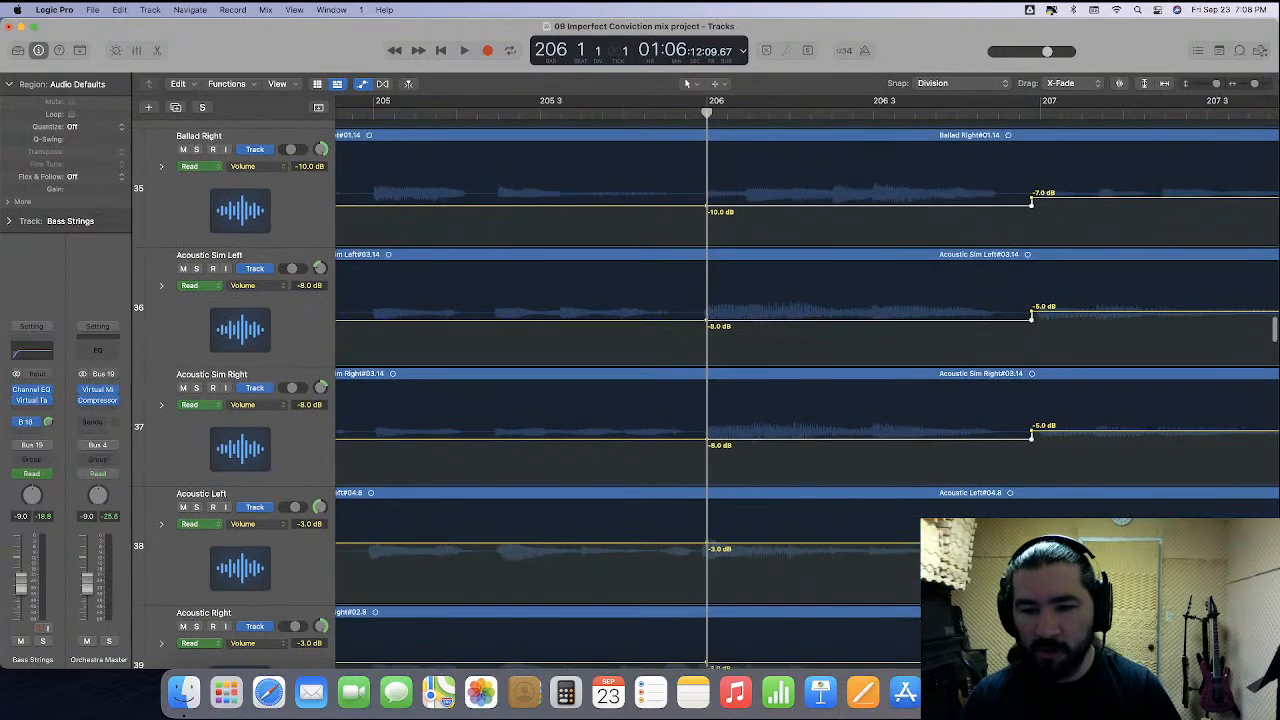
pyautogui.scroll(-2, 806, 394)
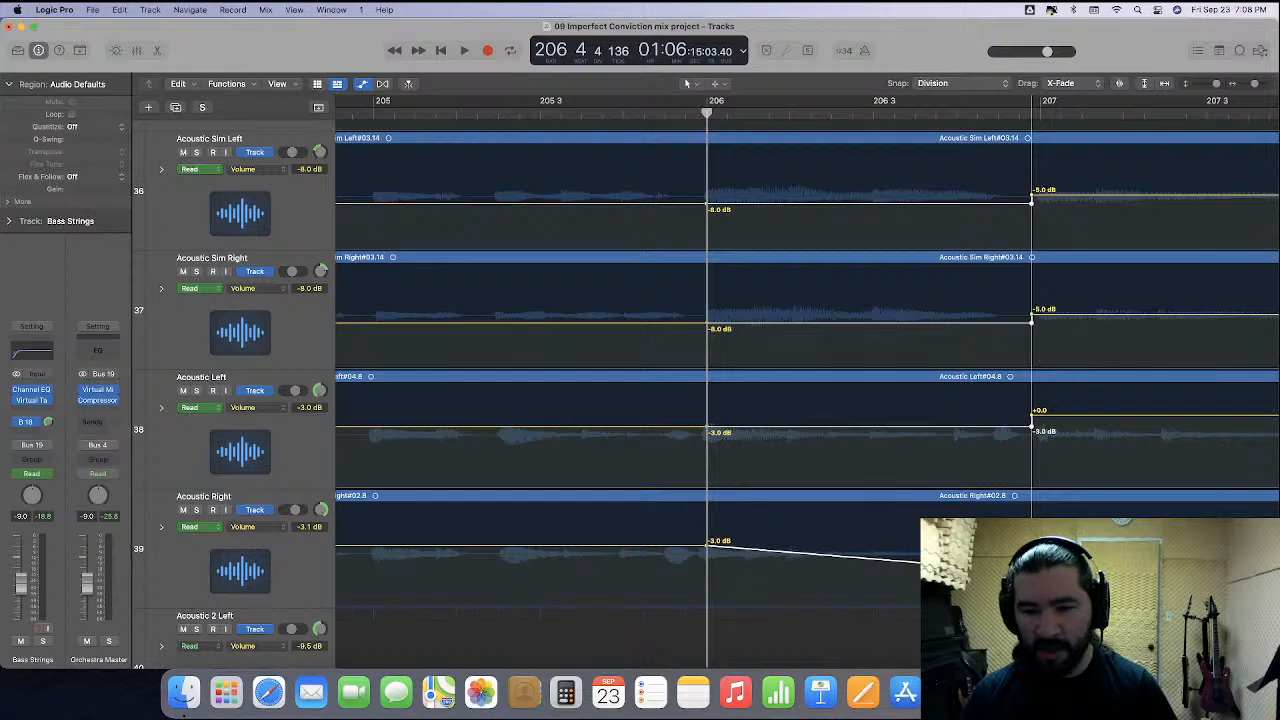
# Lower the selected volume points together, bringing Acoustic Left to -12.0 dB and the Acoustic Sim tracks to -17.0 dB, and enlarge Acoustic Right.
pyautogui.moveTo(1031, 571); pyautogui.dragTo(1031, 572)
pyautogui.moveTo(245, 606); pyautogui.dragTo(245, 664)
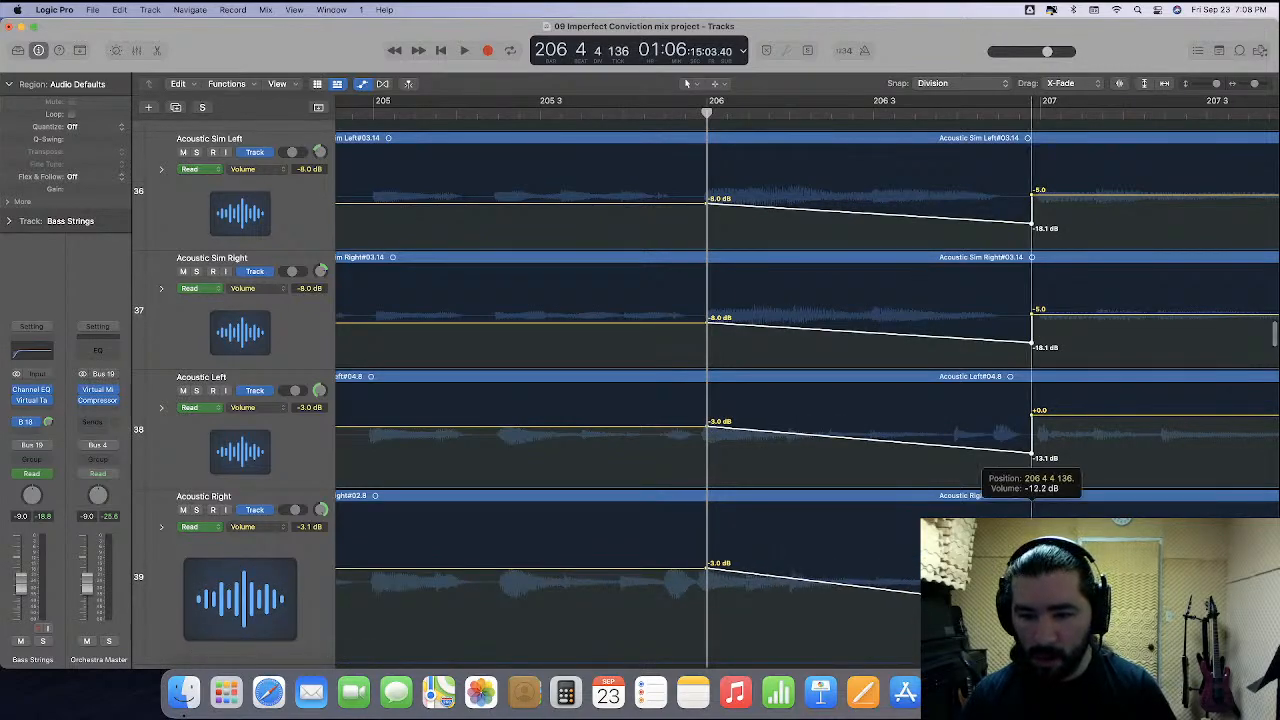
pyautogui.moveTo(1031, 458); pyautogui.dragTo(1031, 456)
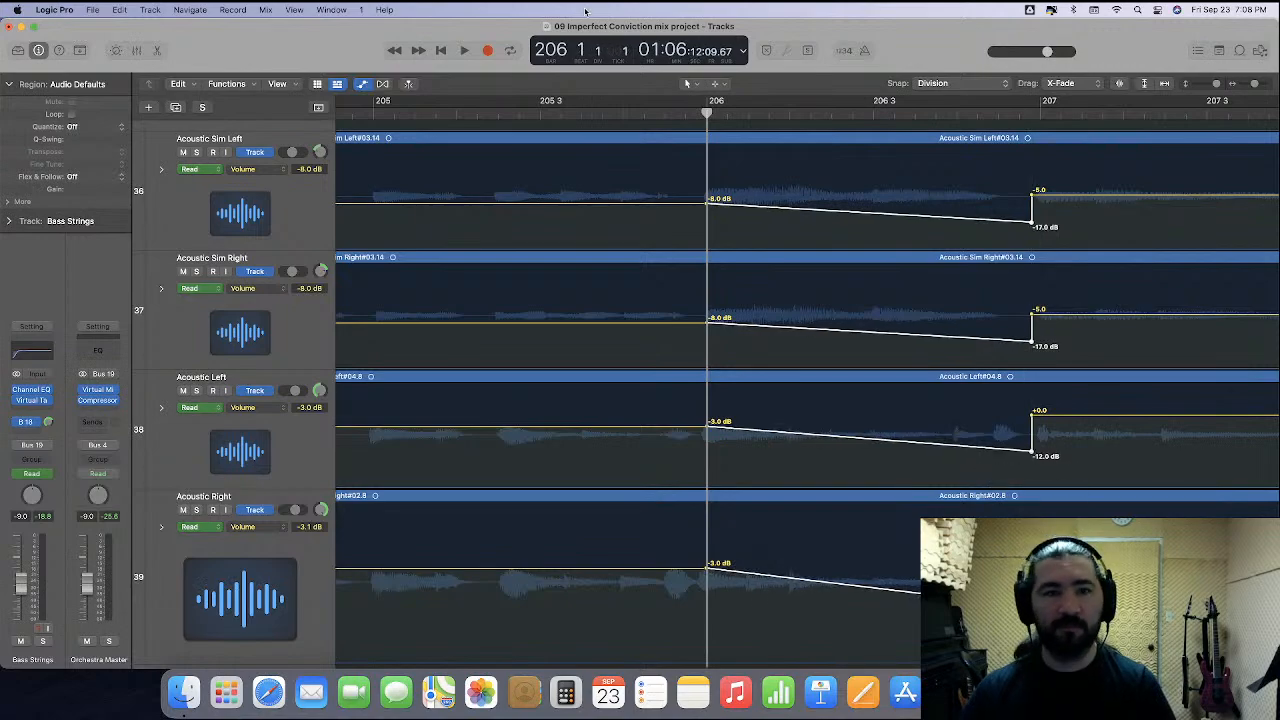
# Play the clean guitar fade in the full mix from bar 205 into bar 207.
pyautogui.click(374, 113)
pyautogui.press('space')
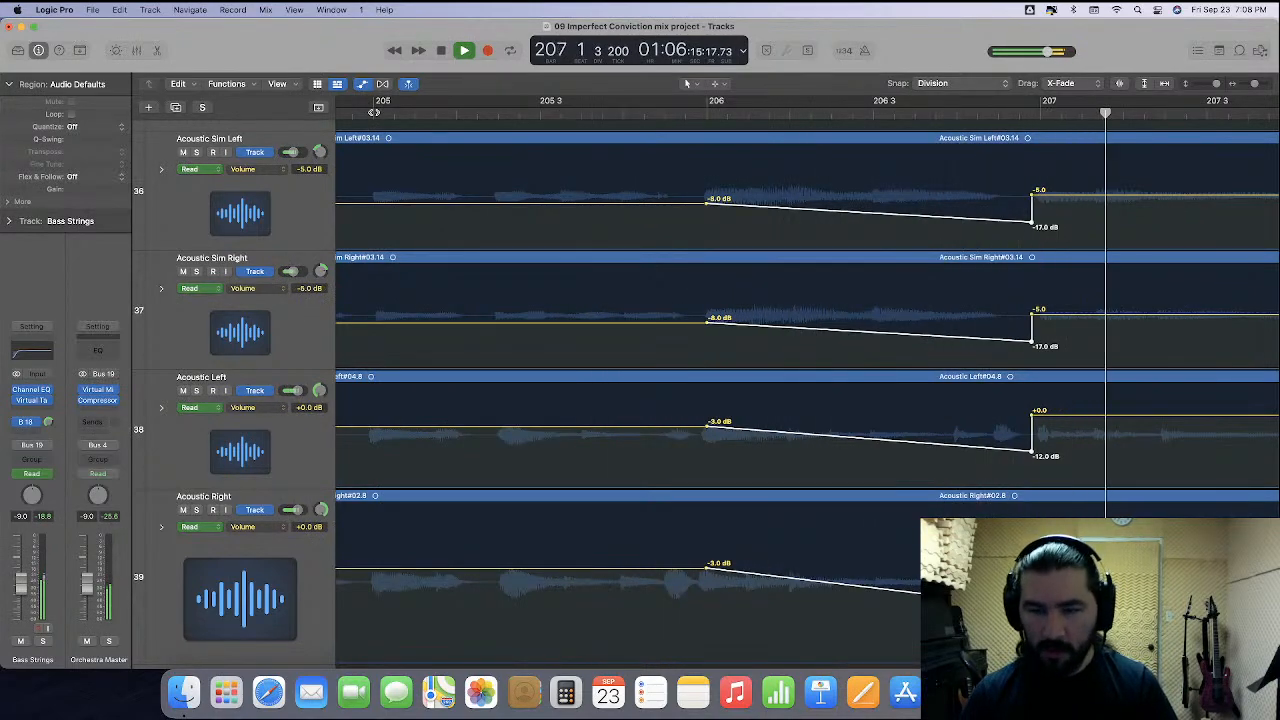
pyautogui.press('space')
pyautogui.hscroll(-10, 685, 287)
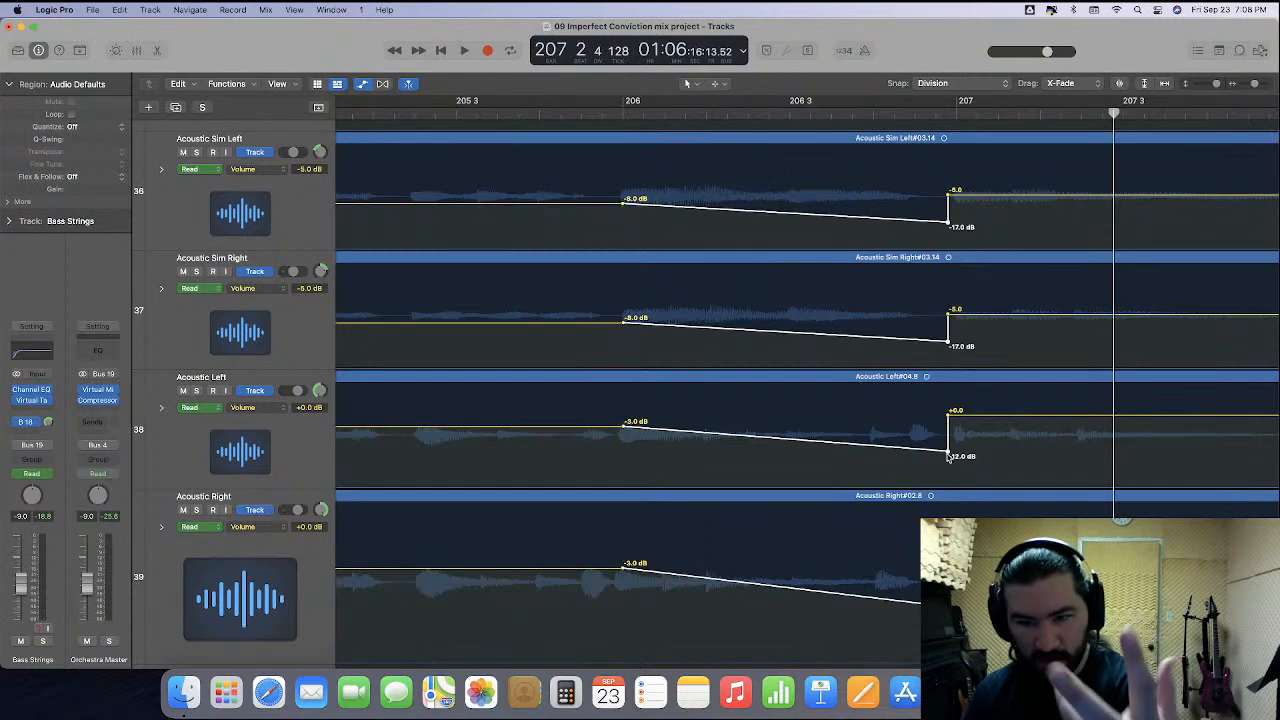
# Lower the points before bar 207 further, to -14.0 dB on the acoustic tracks and -19.0 dB on the Acoustic Sim tracks, and enlarge Acoustic Right.
pyautogui.click(948, 452)
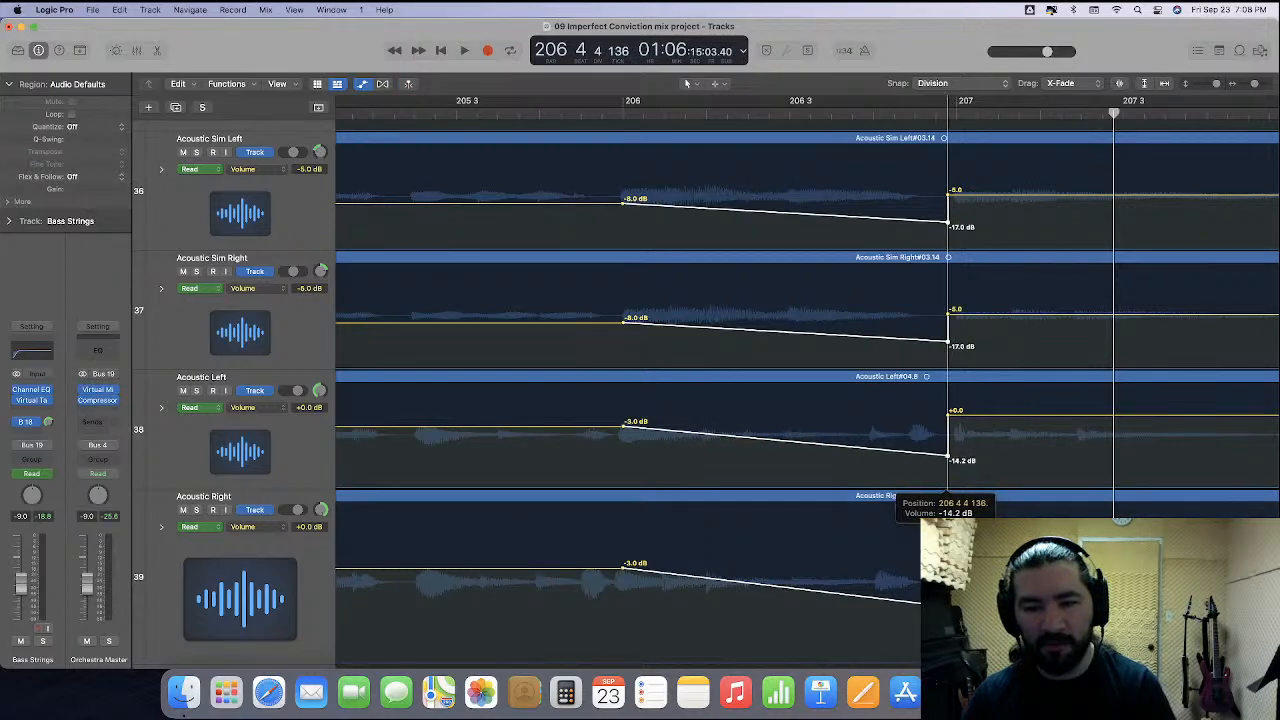
pyautogui.scroll(-5, 245, 530)
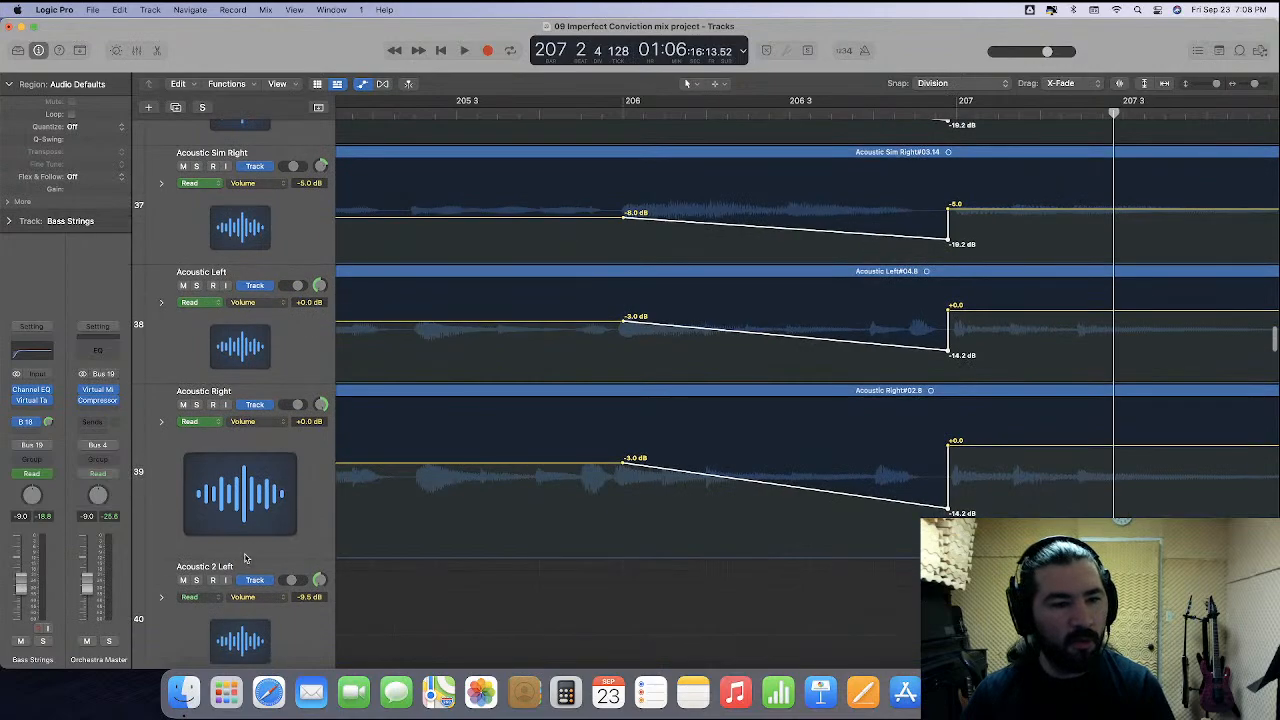
pyautogui.moveTo(241, 556); pyautogui.dragTo(257, 632)
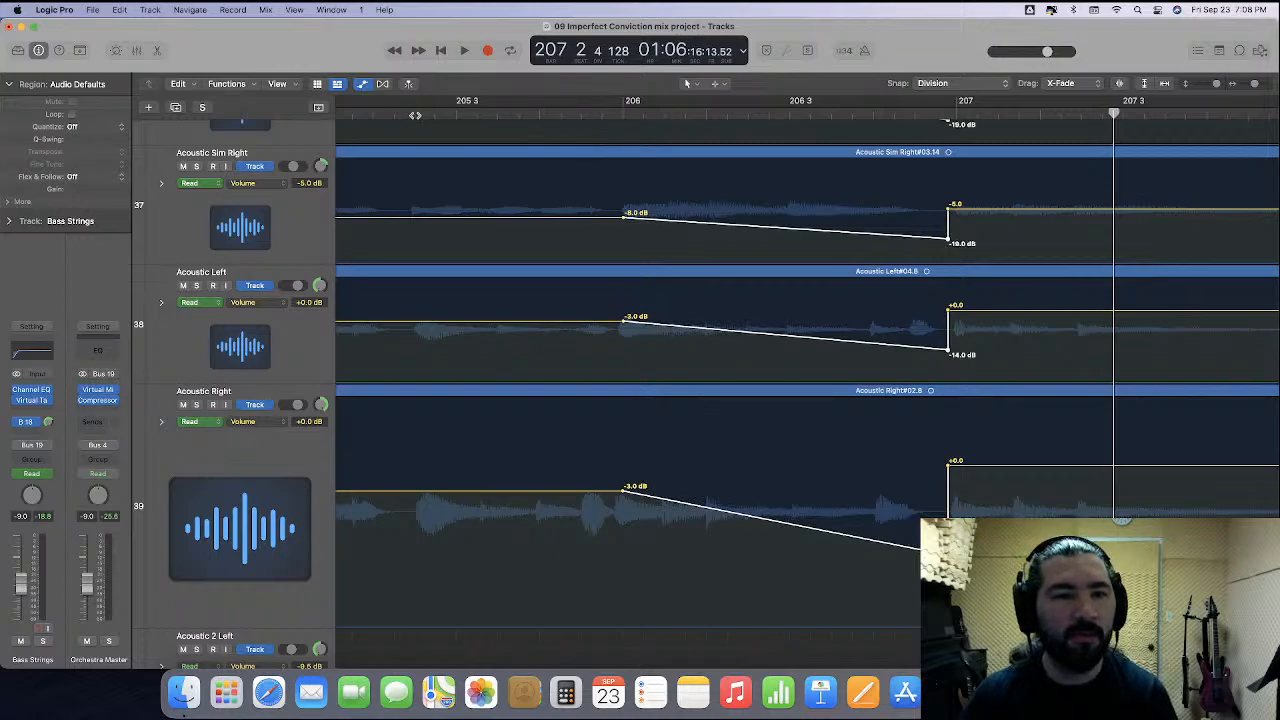
# Play the adjusted fade from bar 205 into bar 208.
pyautogui.hscroll(-3, 415, 115)
pyautogui.click(356, 112)
pyautogui.press('space')
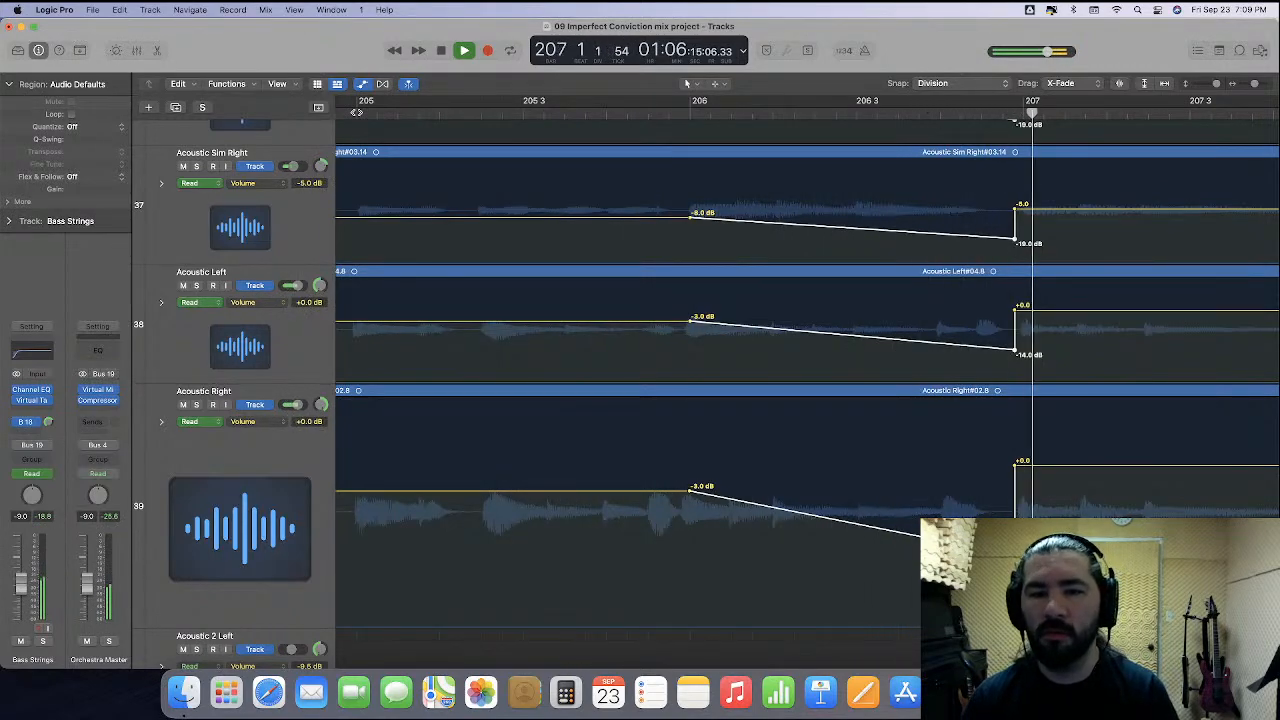
pyautogui.press('super+Left')
pyautogui.press('super+Left')
pyautogui.press('super+Left')
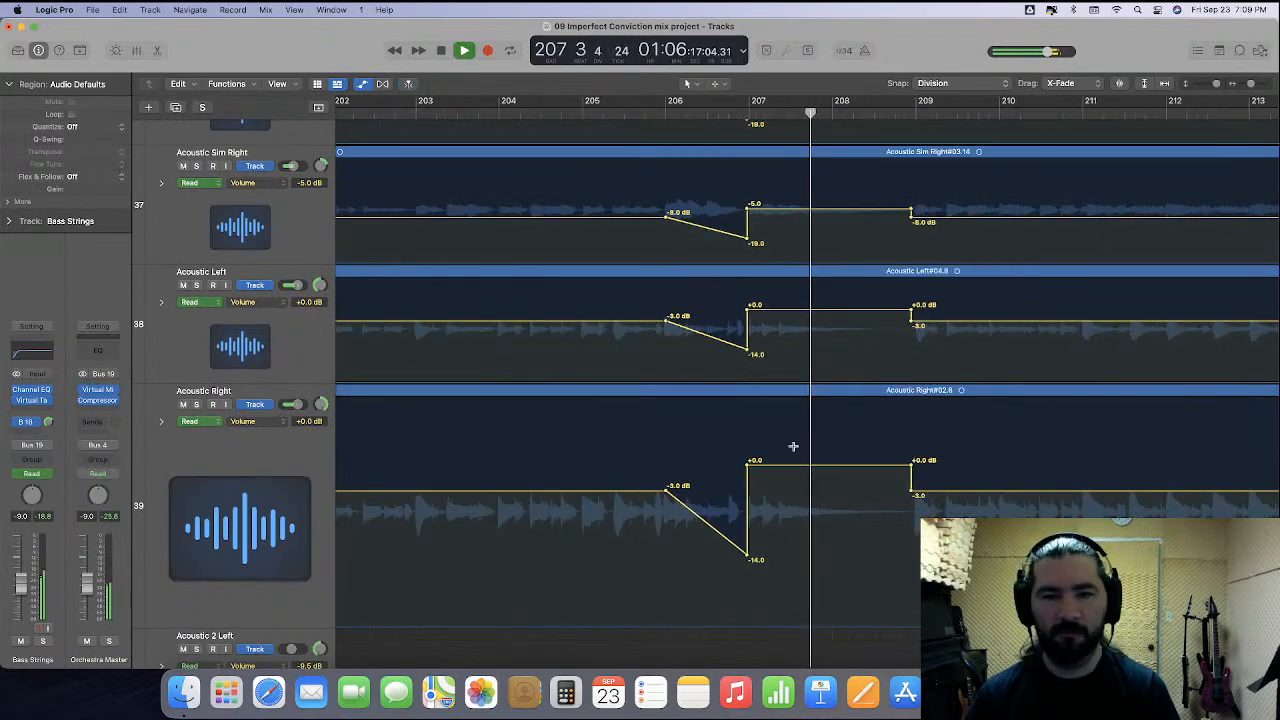
pyautogui.press('space')
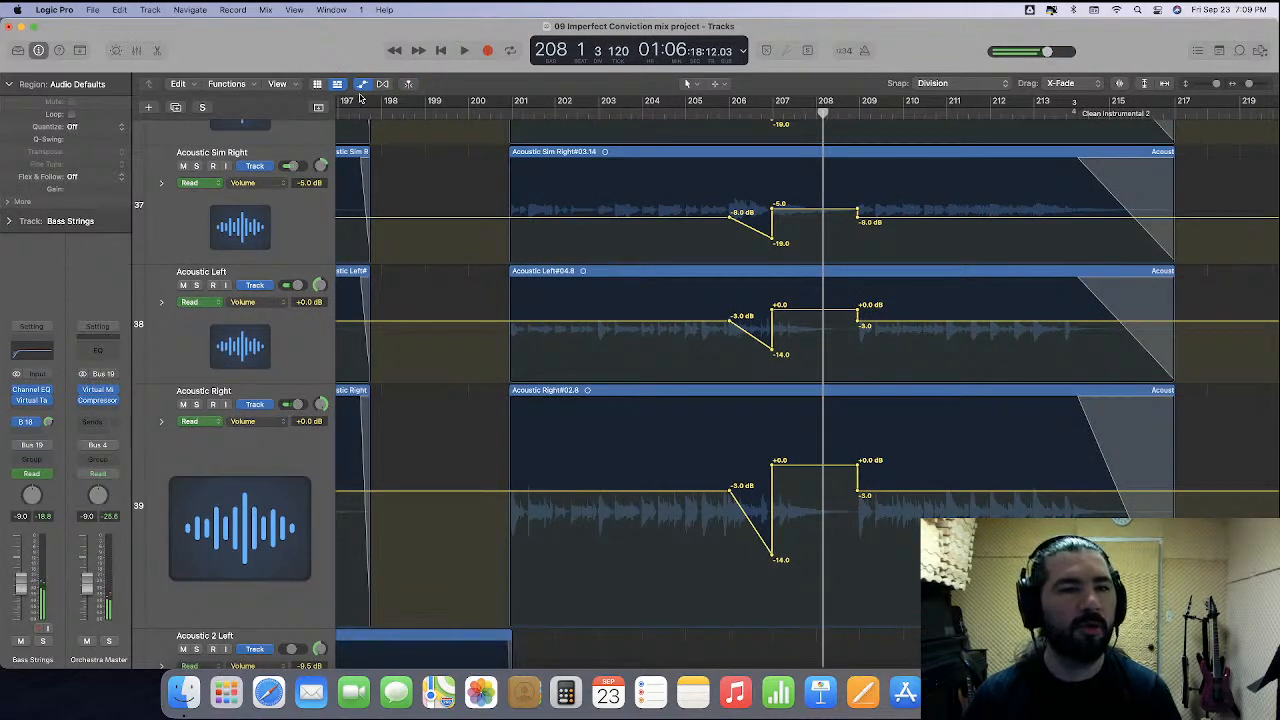
# Reduce the height of all tracks and return Acoustic Right to the same height as its neighbours, with automation showing.
pyautogui.press('super+Up')
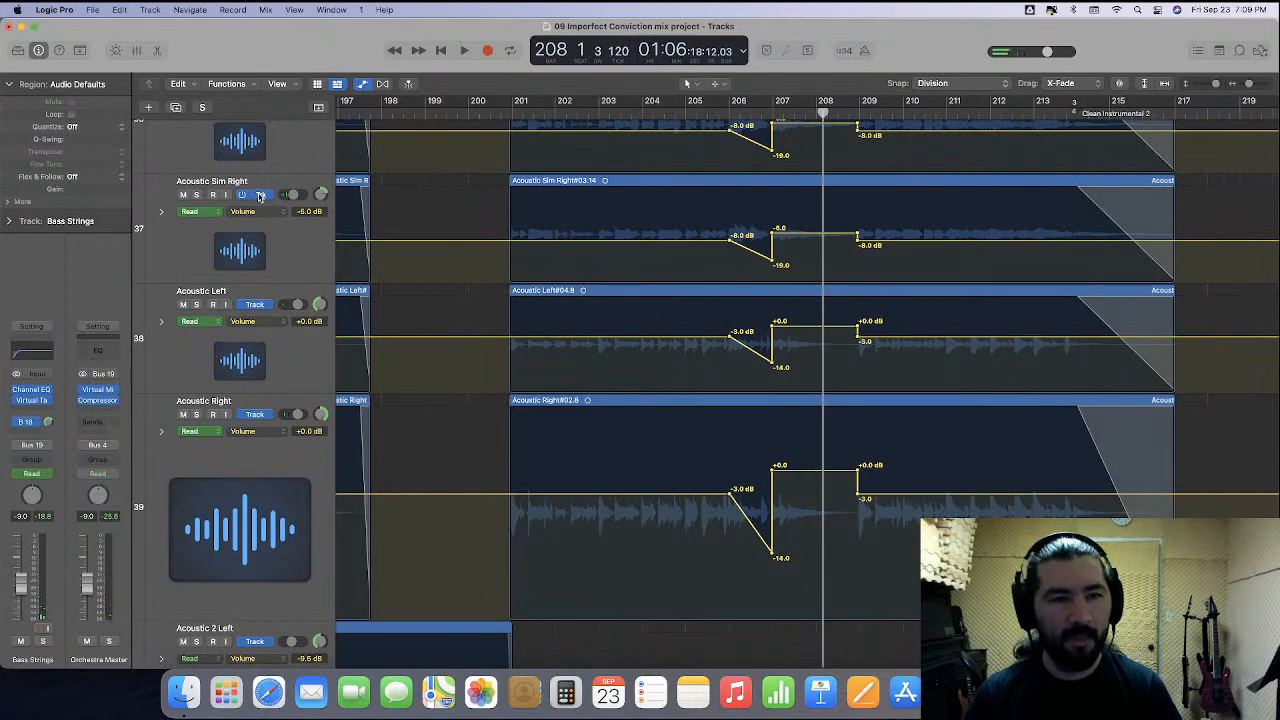
pyautogui.click(362, 86)
pyautogui.press('super+Up')
pyautogui.press('super+Up')
pyautogui.press('super+Up')
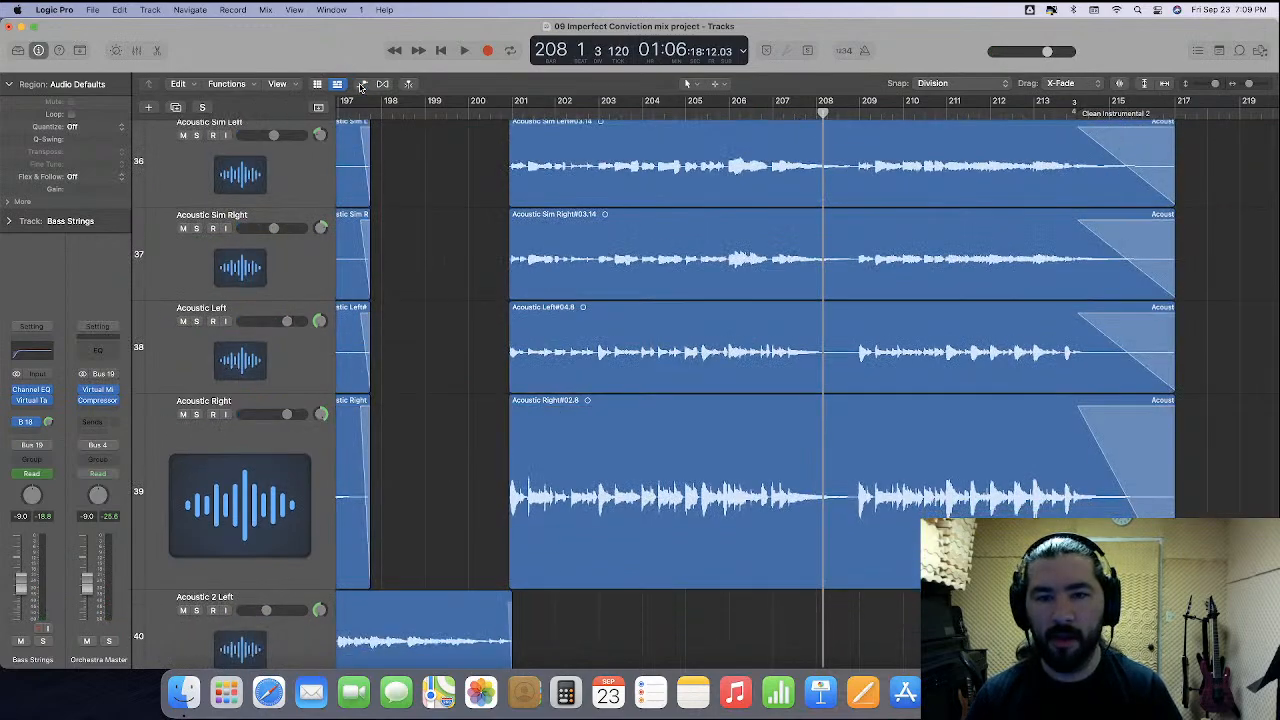
pyautogui.press('super+Up')
pyautogui.press('super+Up')
pyautogui.press('super+Up')
pyautogui.press('super+Up')
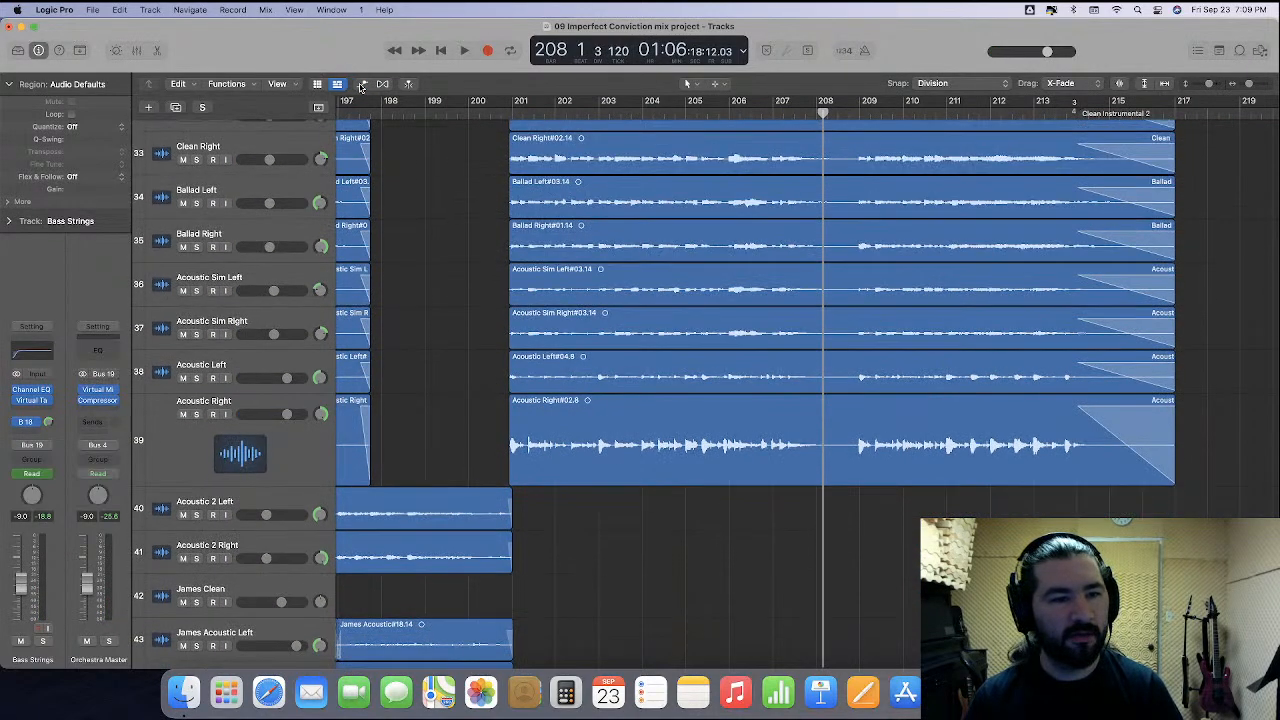
pyautogui.press('super+Up')
pyautogui.press('super+Up')
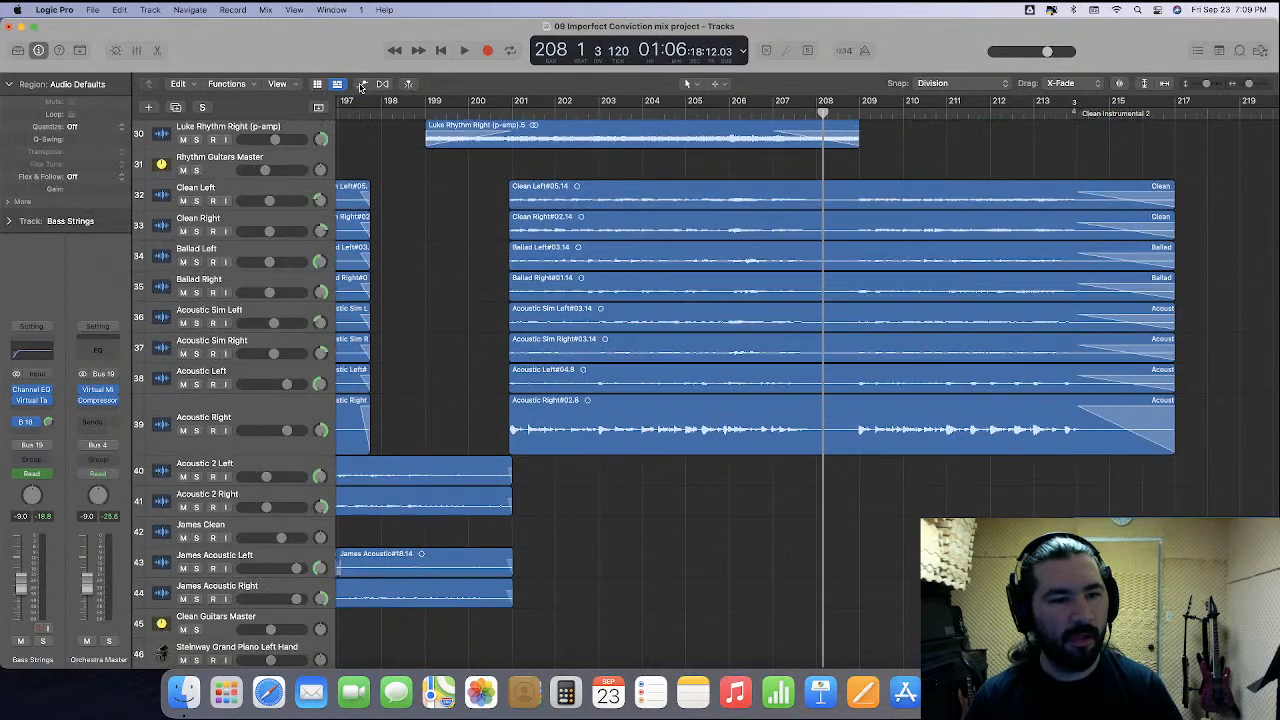
pyautogui.moveTo(241, 451); pyautogui.dragTo(246, 420)
pyautogui.press('a')
# Play the Bass Strings part in the mix from around bar 251.
pyautogui.scroll(-15, 808, 345)
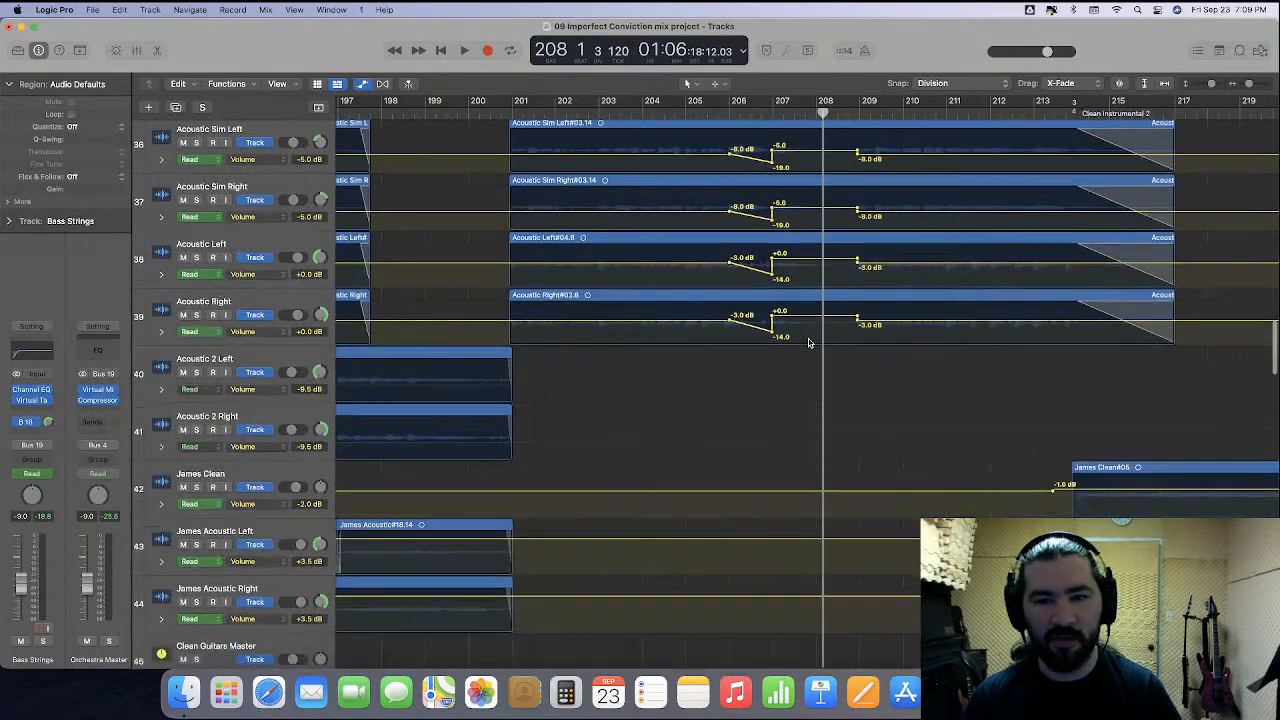
pyautogui.scroll(-5, 808, 348)
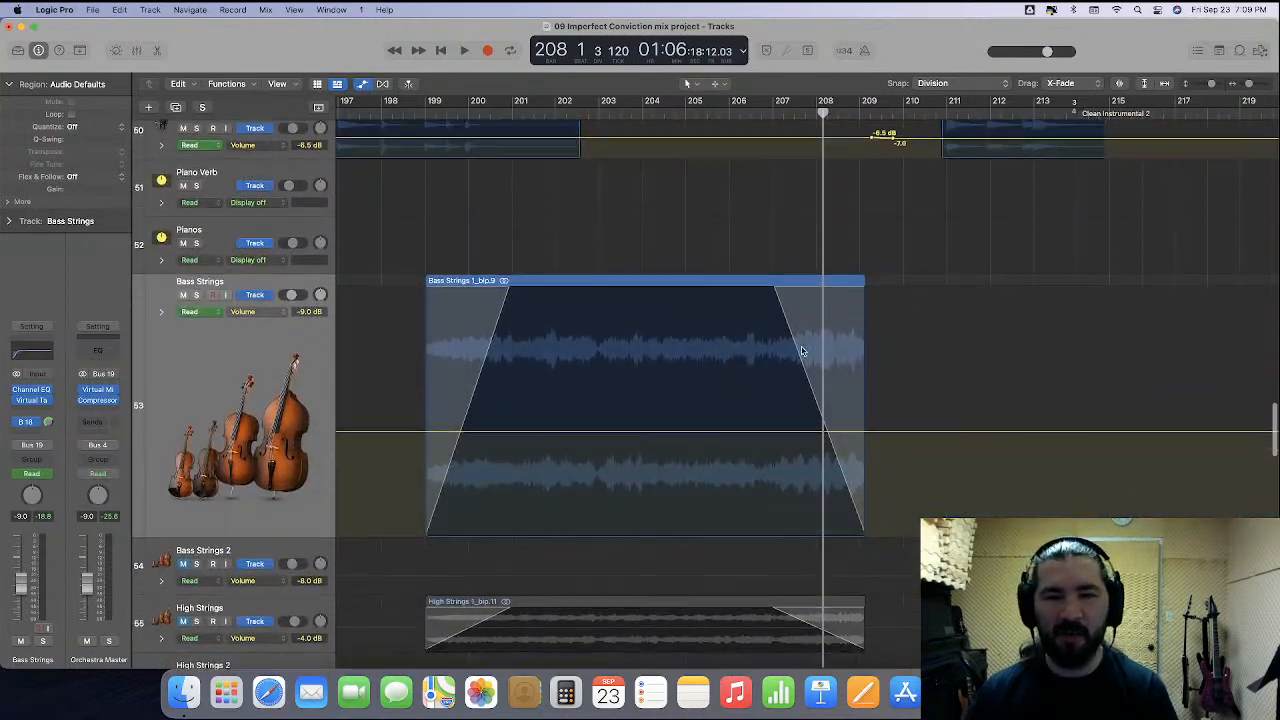
pyautogui.hscroll(5, 801, 351)
pyautogui.hscroll(20, 801, 351)
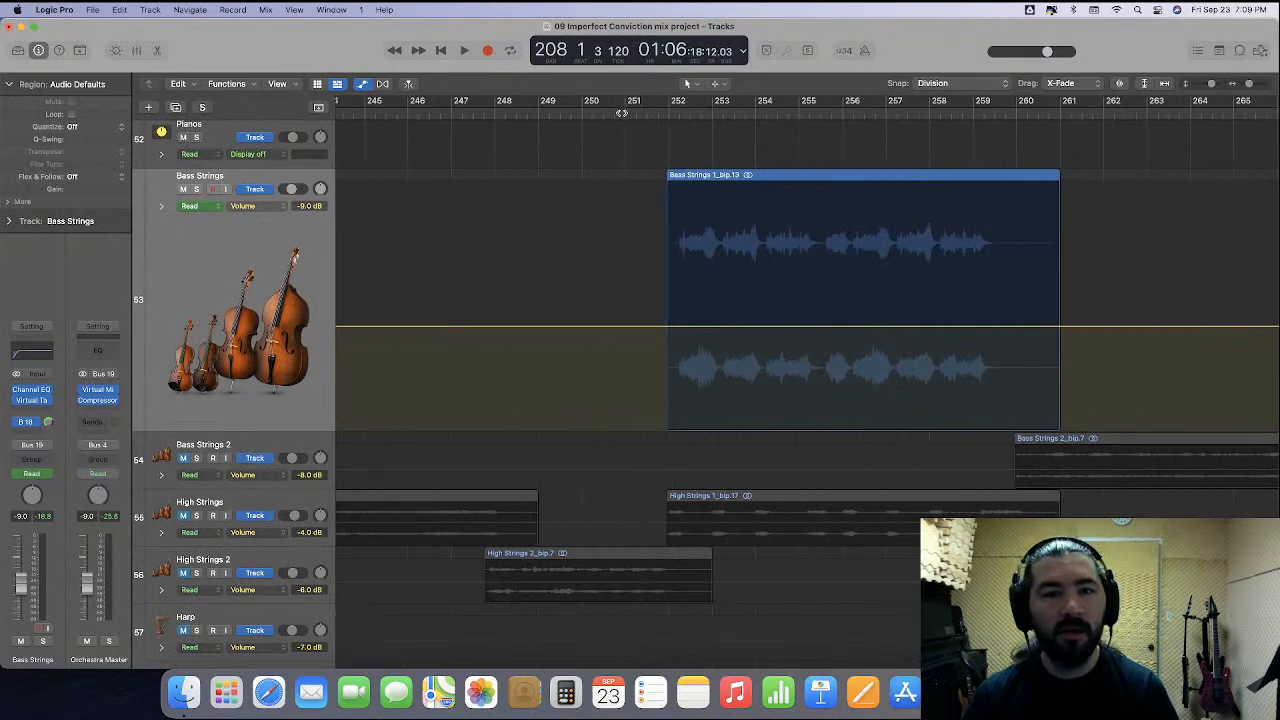
pyautogui.press('space')
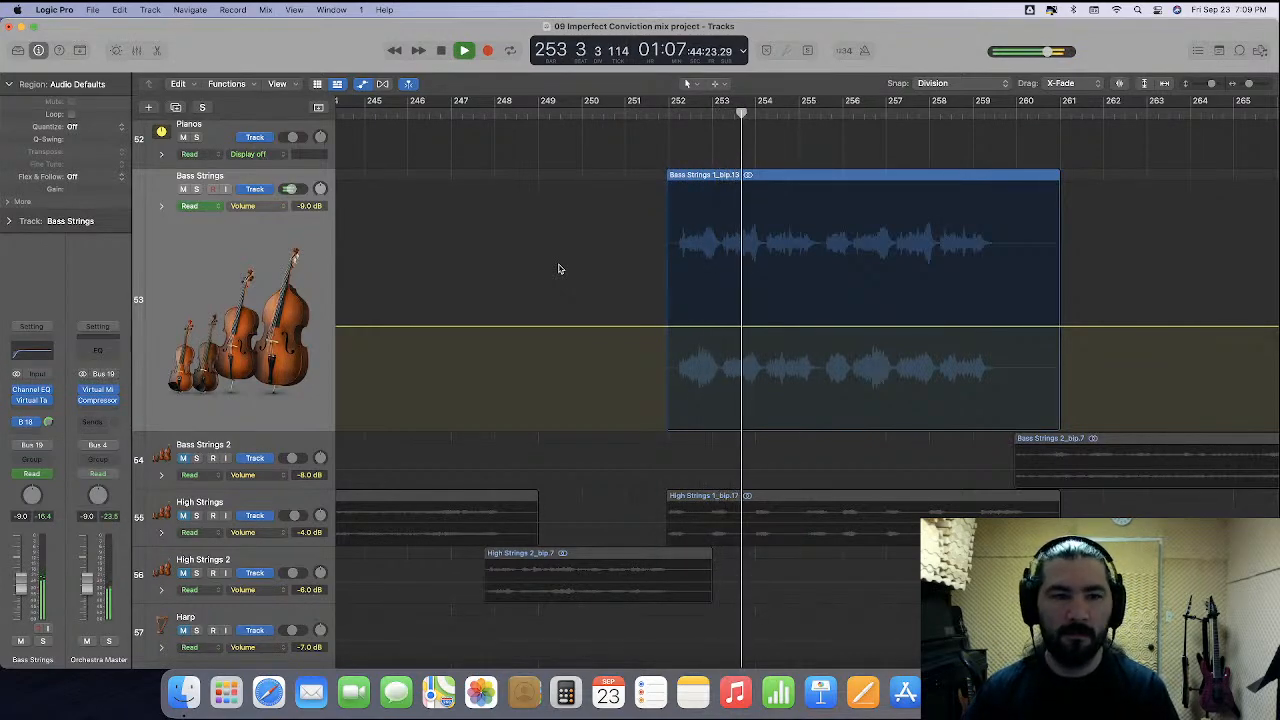
# Add a volume automation change on Bass Strings just after bar 250, raising the level from there to -8.0 dB.
pyautogui.click(597, 328)
pyautogui.moveTo(631, 329); pyautogui.dragTo(634, 318)
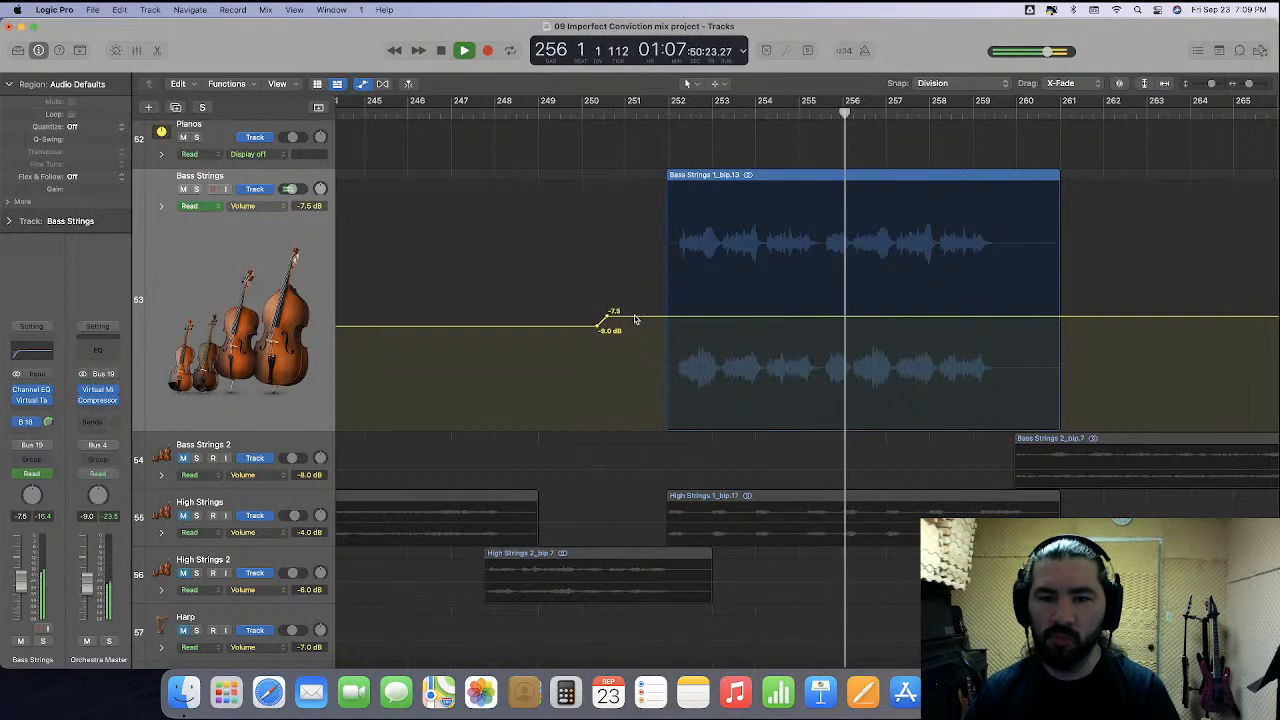
pyautogui.moveTo(632, 320); pyautogui.dragTo(632, 323)
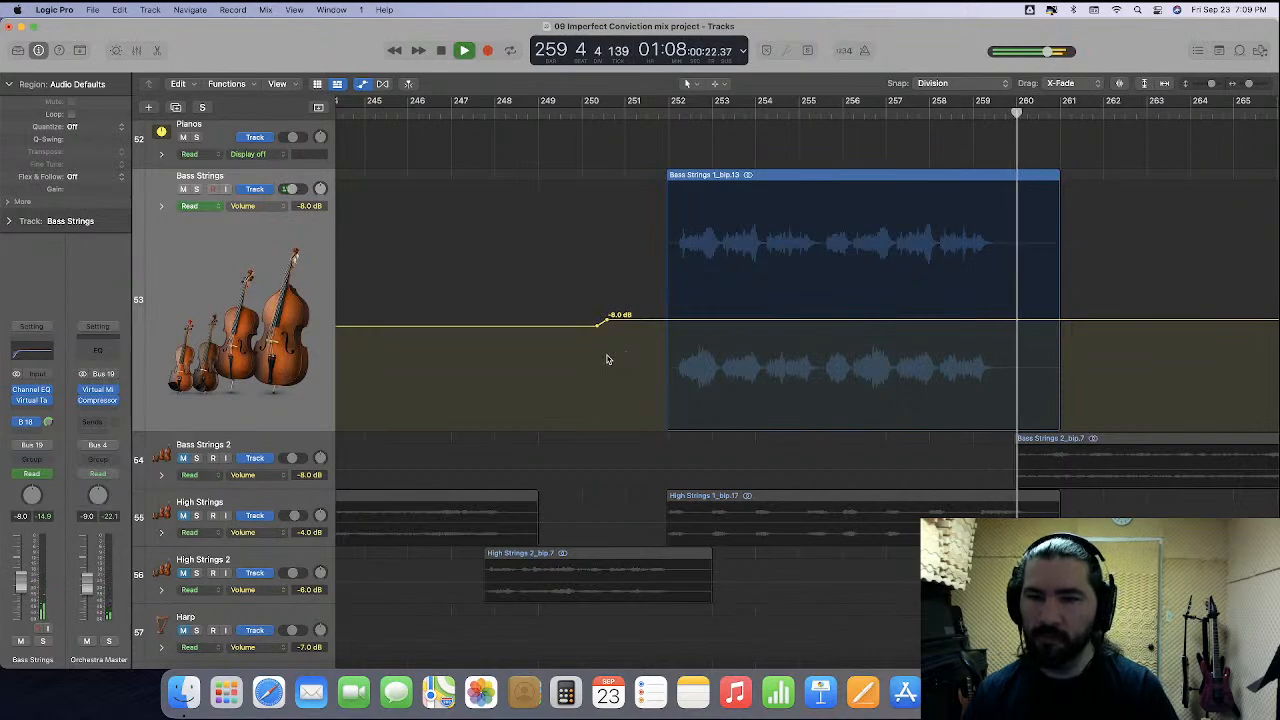
# Play the next Bass Strings section from bar 276.
pyautogui.hscroll(10, 607, 359)
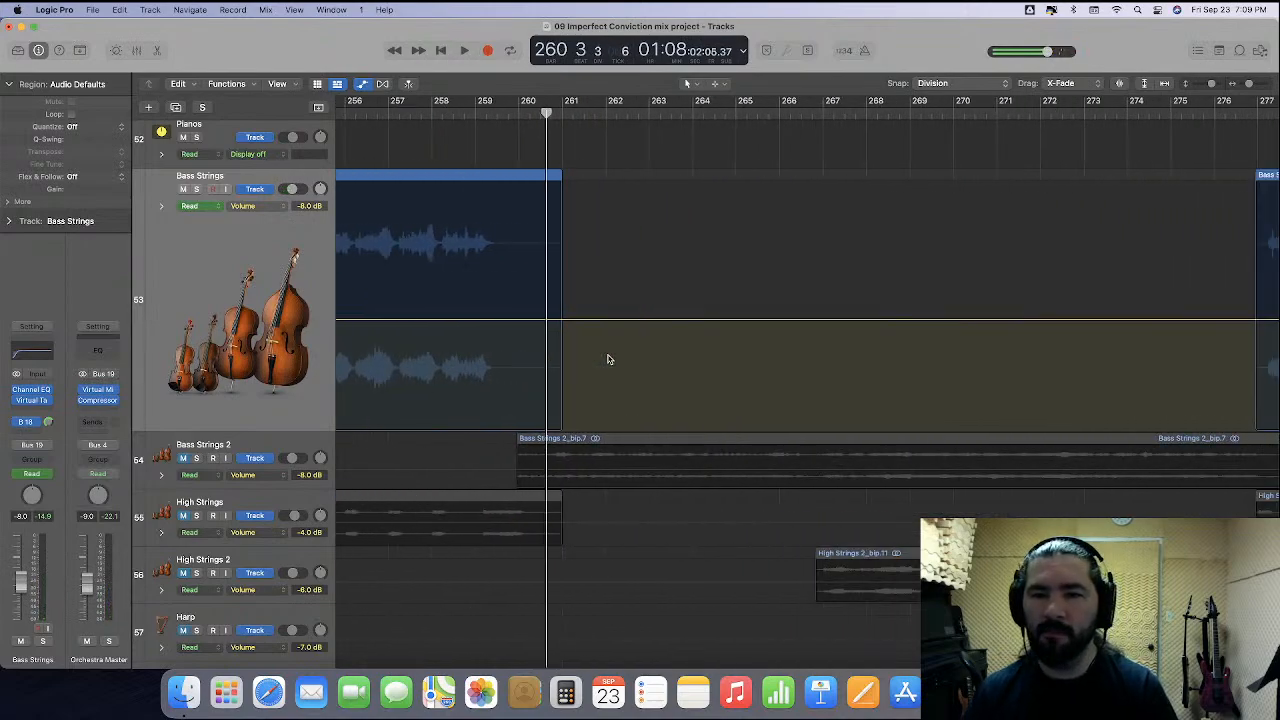
pyautogui.hscroll(3, 650, 321)
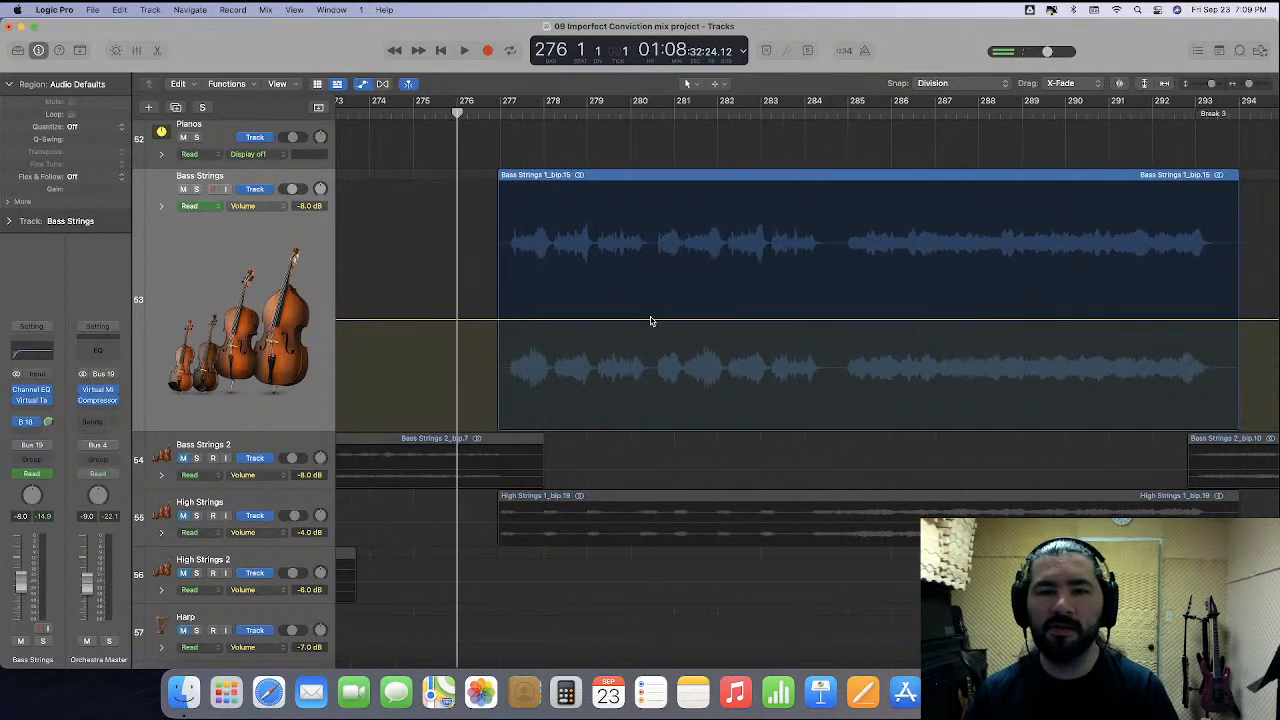
pyautogui.press('space')
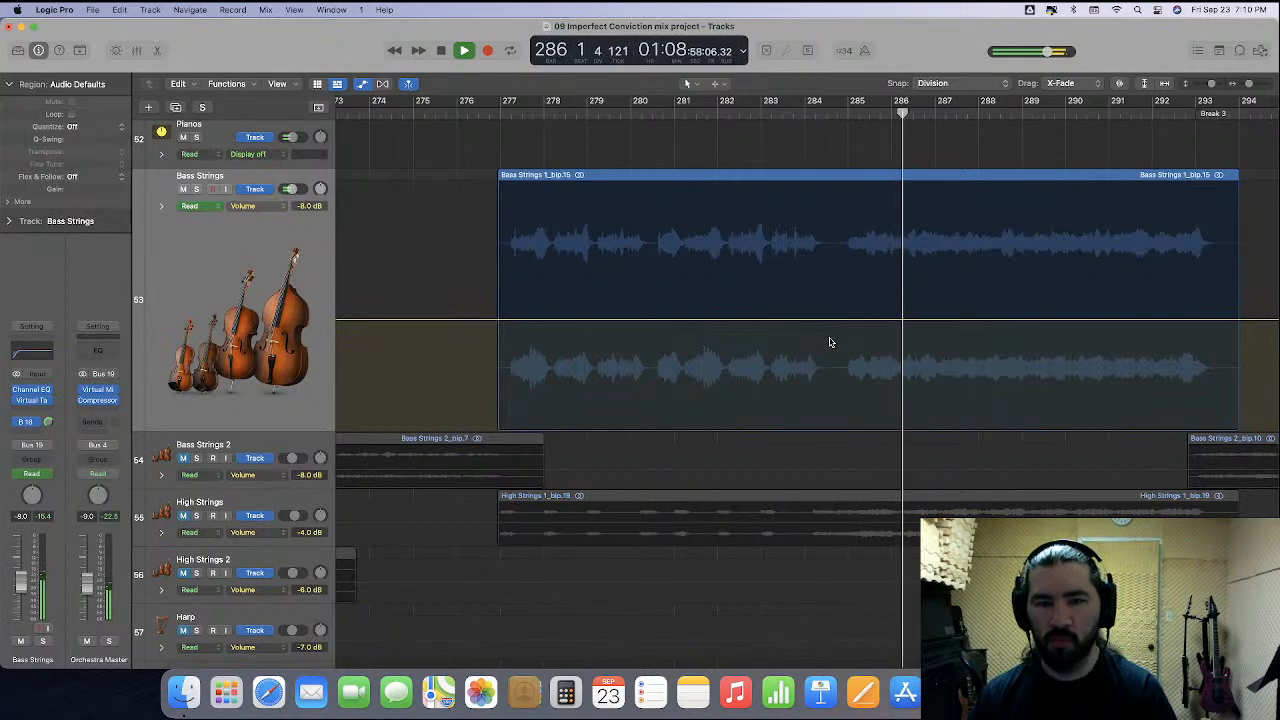
# Enlarge Steinway Grand Piano 2 Right Hand and lower its volume automation to -10.5 dB from just after bar 284.
pyautogui.scroll(10, 829, 342)
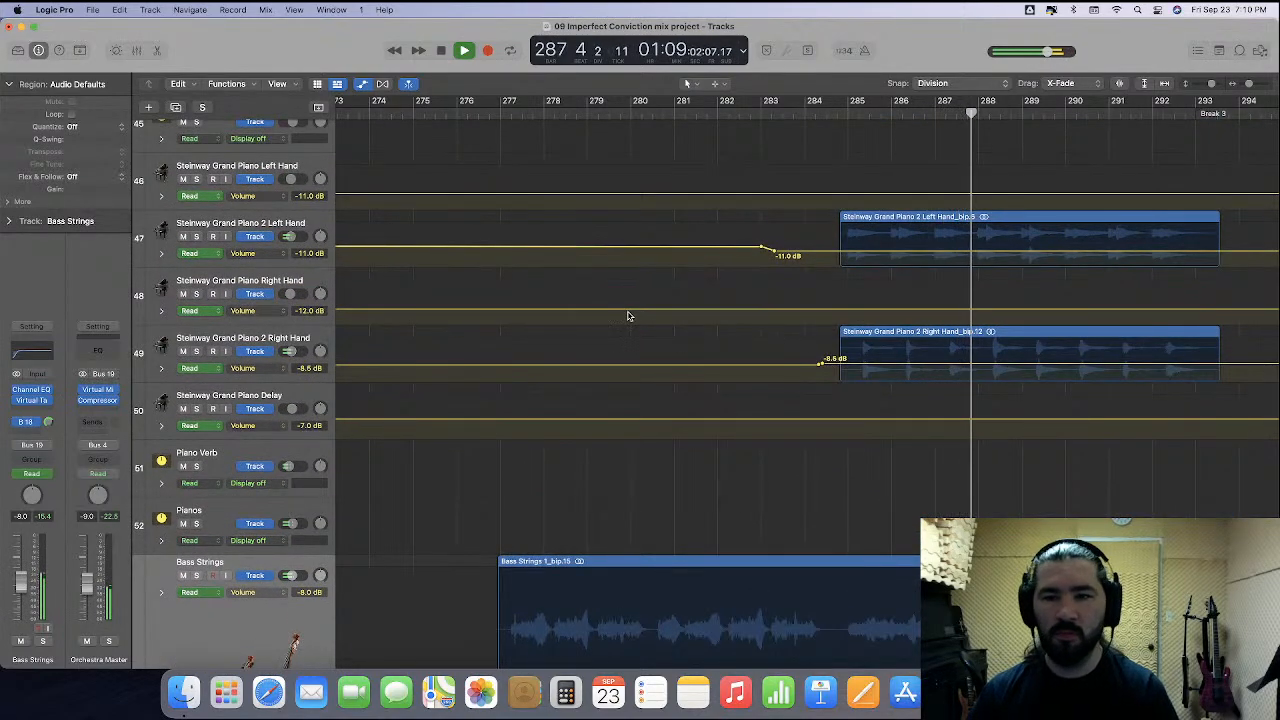
pyautogui.moveTo(253, 380); pyautogui.dragTo(250, 532)
pyautogui.moveTo(894, 452); pyautogui.dragTo(895, 463)
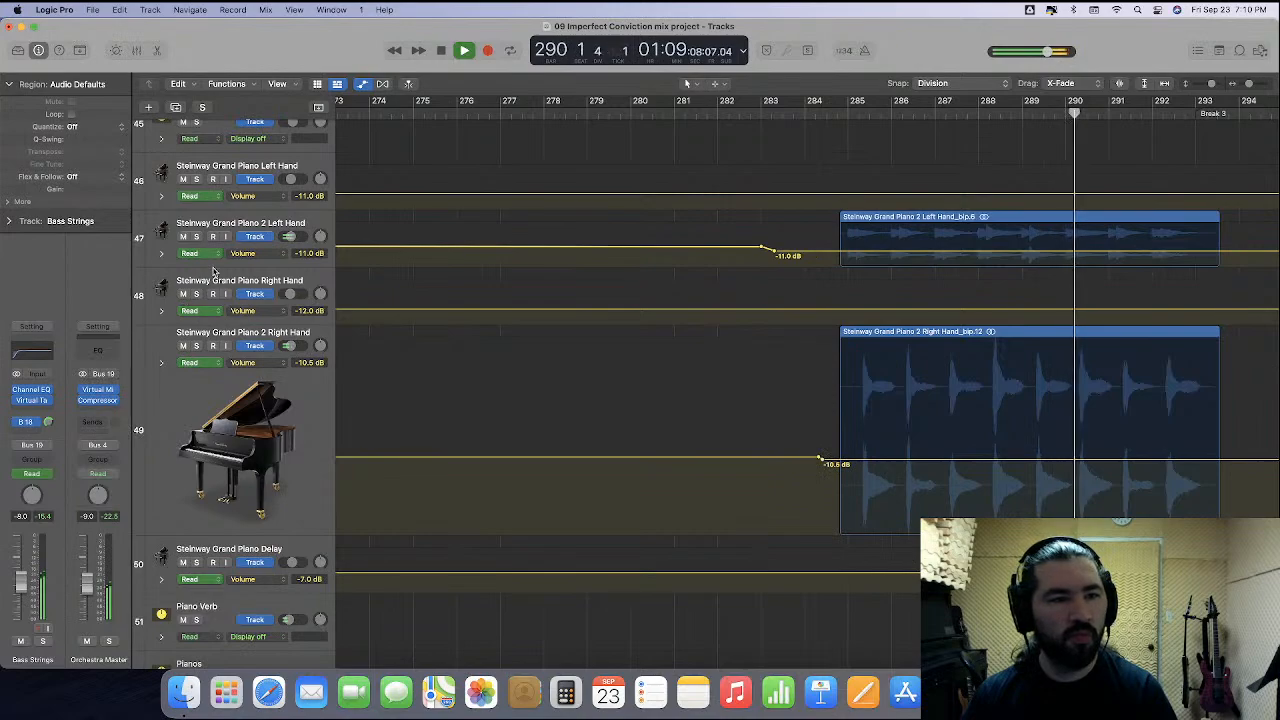
# Enlarge Steinway Grand Piano 2 Left Hand, lower its volume automation to -12.5 dB from just after bar 283, and return to Bass Strings.
pyautogui.moveTo(215, 270); pyautogui.dragTo(215, 408)
pyautogui.moveTo(812, 341); pyautogui.dragTo(812, 345)
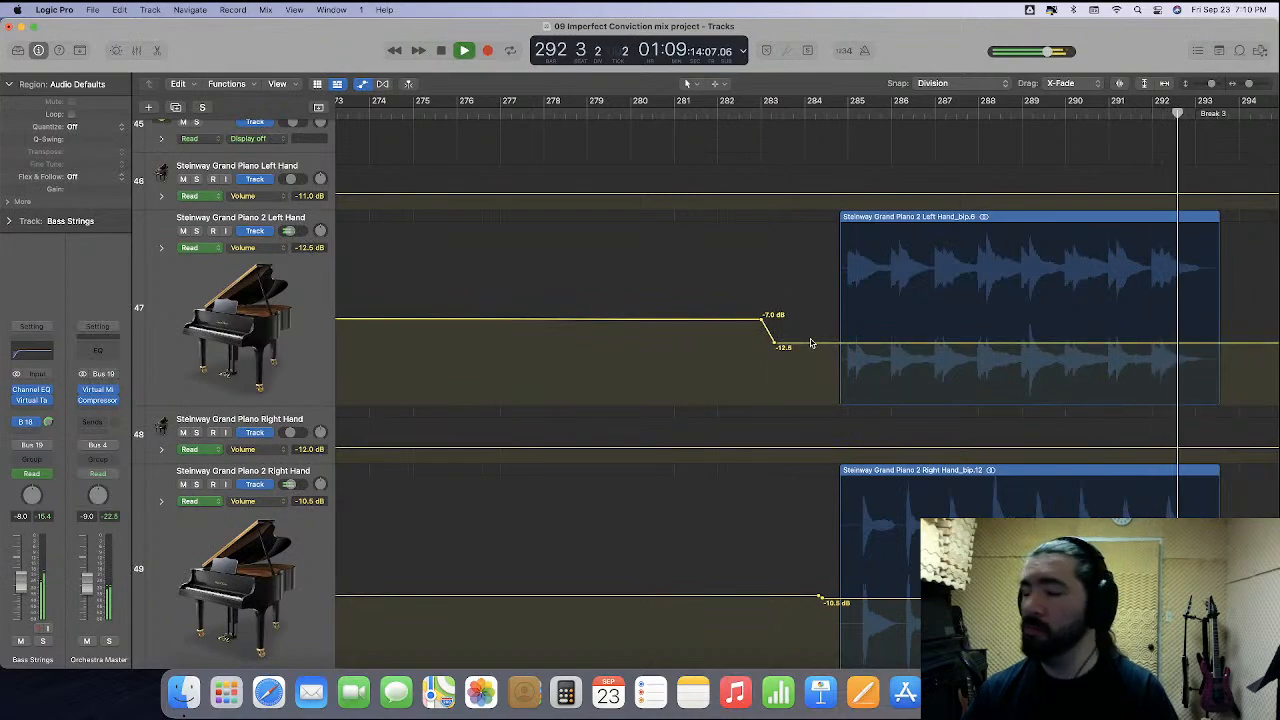
pyautogui.scroll(-10, 811, 343)
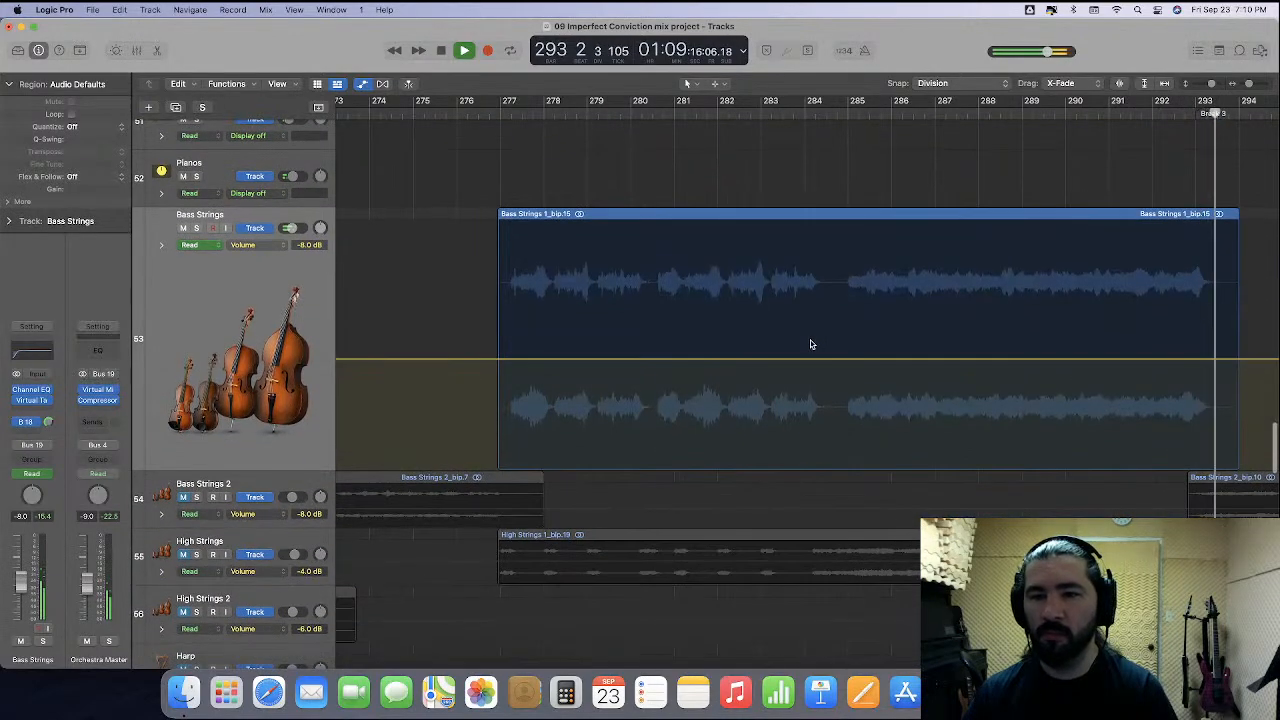
# Add a volume automation change on Bass Strings just before bar 285, lowering the level from there to -10.0 dB.
pyautogui.click(841, 361)
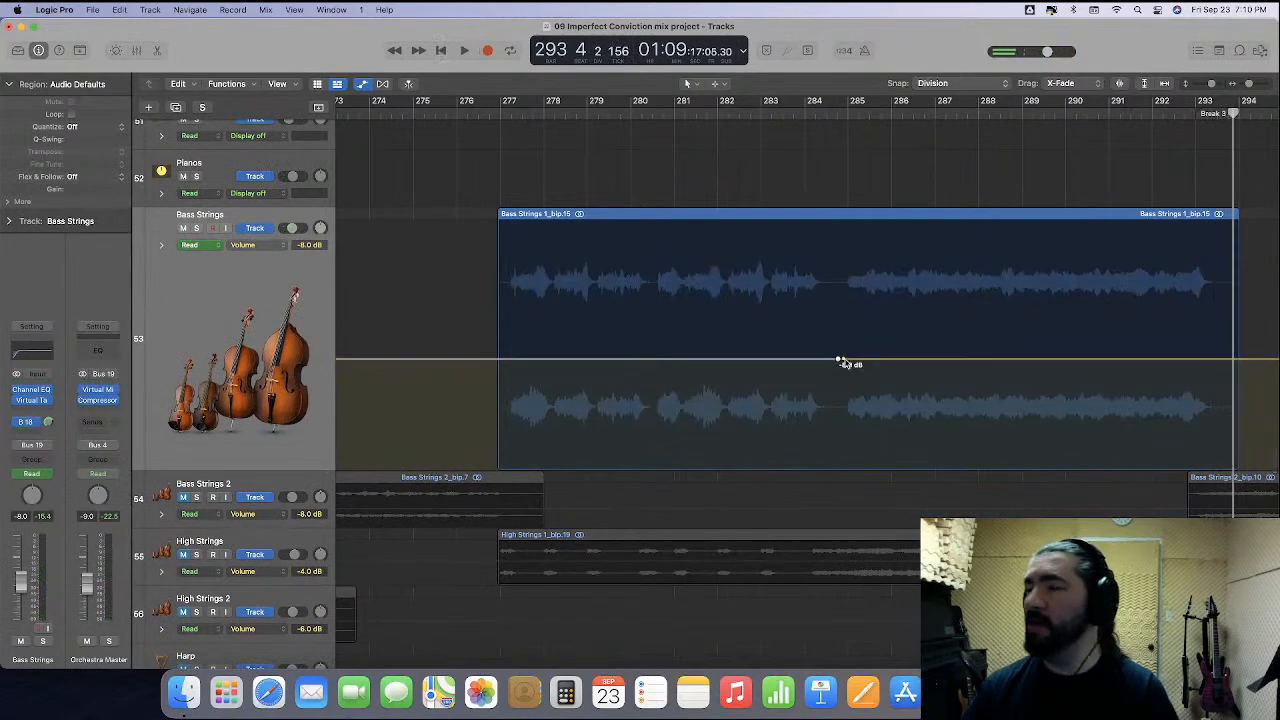
pyautogui.moveTo(865, 362); pyautogui.dragTo(862, 366)
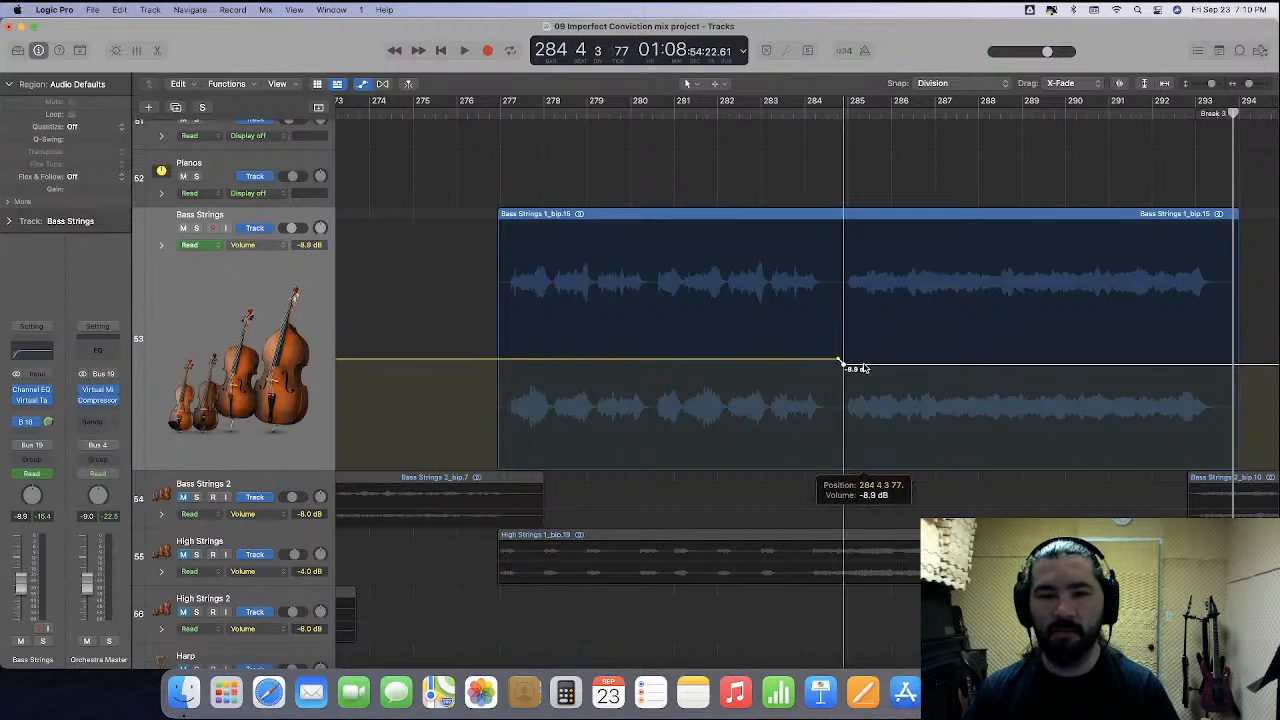
pyautogui.moveTo(862, 368); pyautogui.dragTo(866, 374)
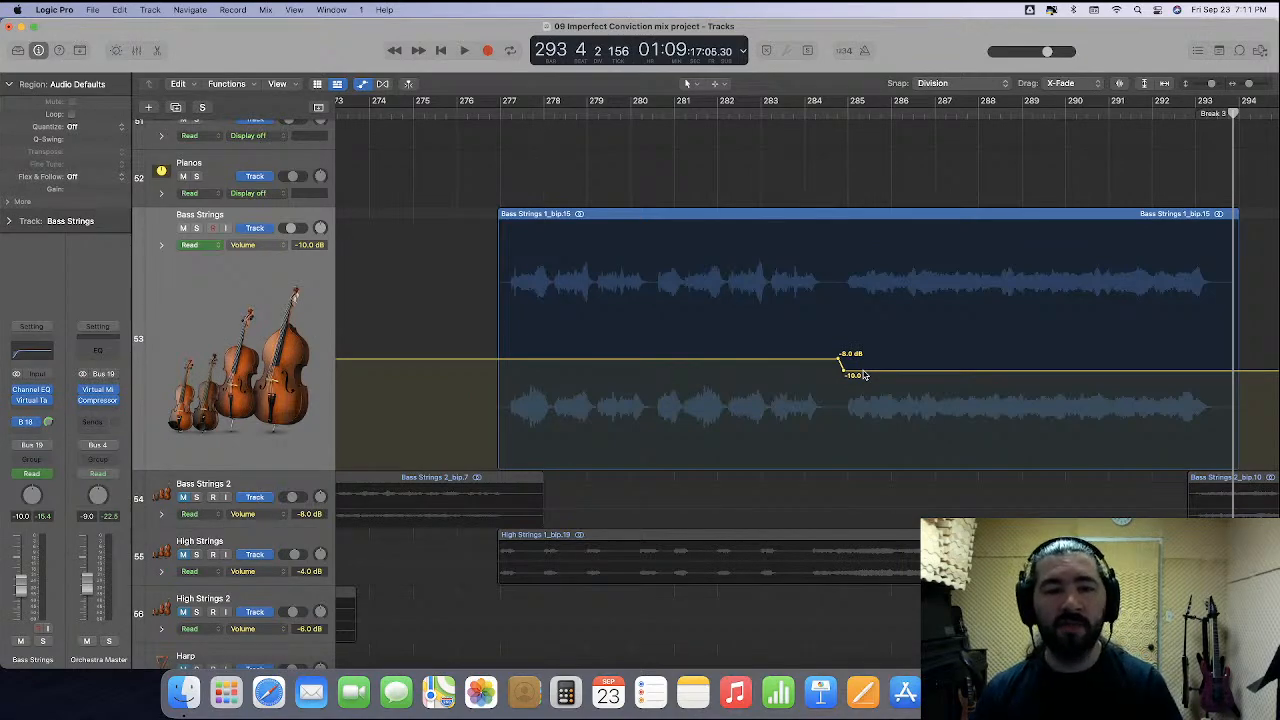
# Play the Bass Strings section from bar 284 into Break 3 to check the lowered level.
pyautogui.hscroll(2, 864, 375)
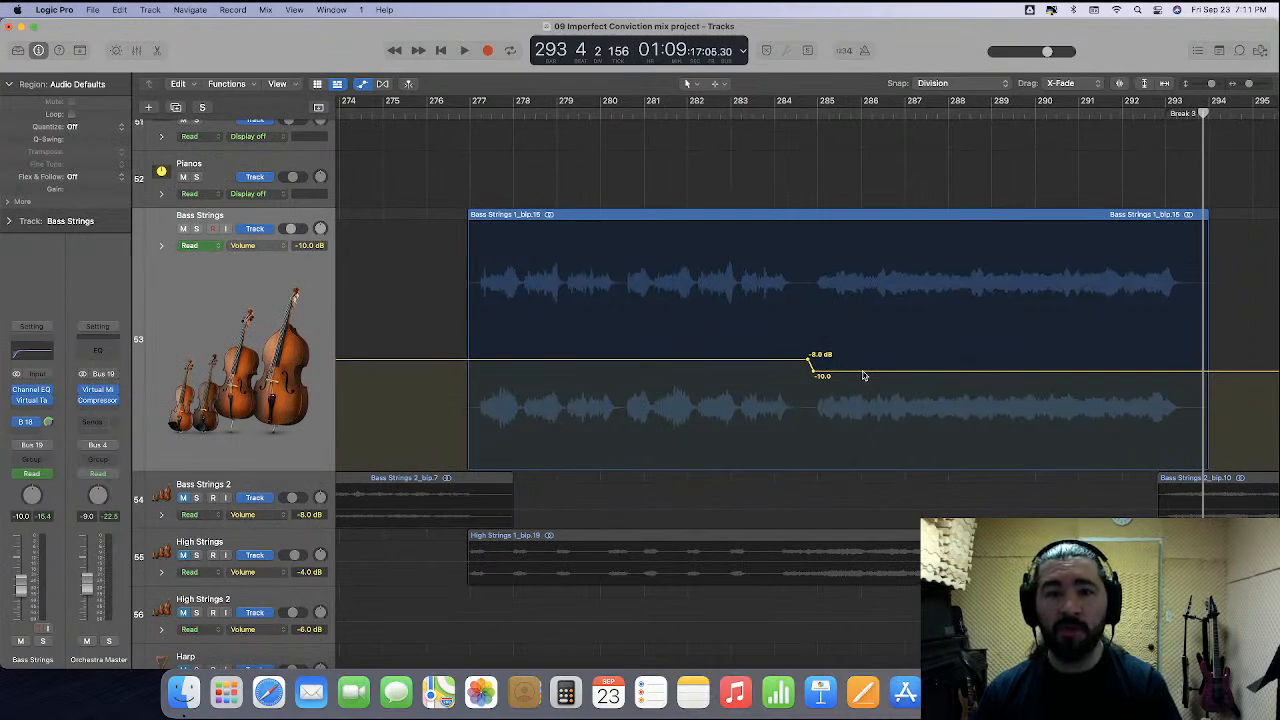
pyautogui.hscroll(5, 864, 375)
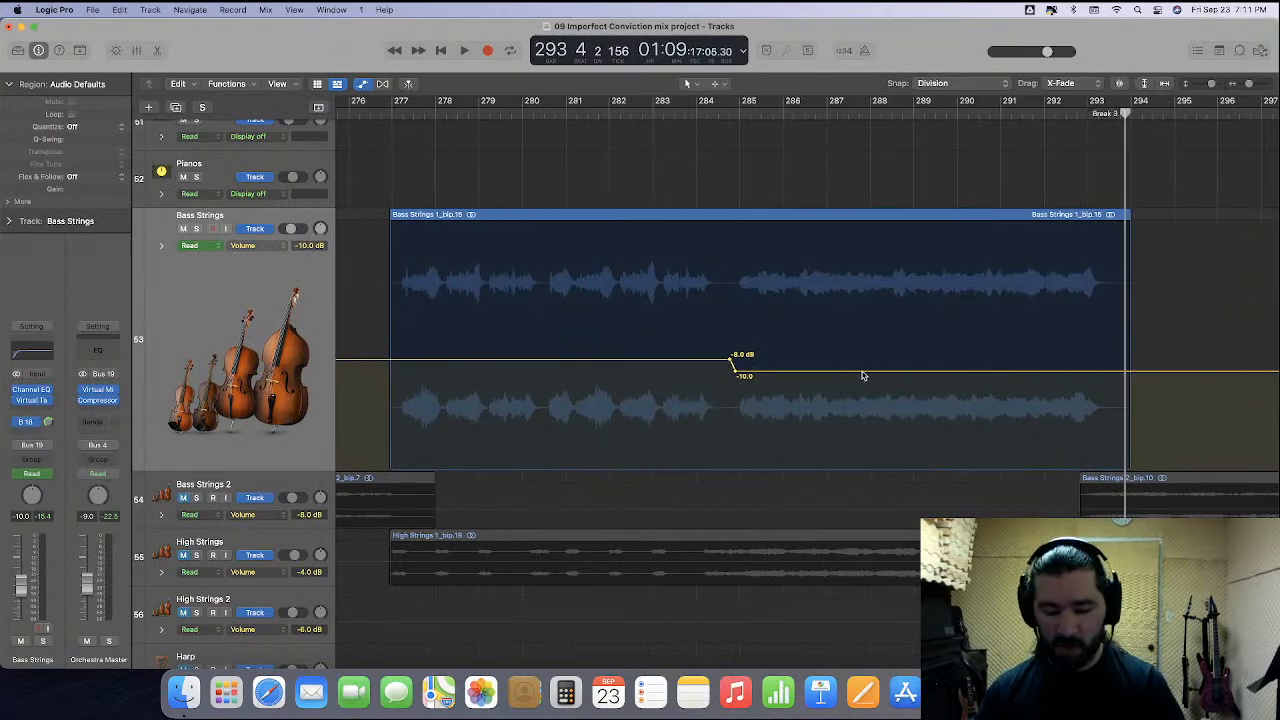
pyautogui.press('cmd+Left')
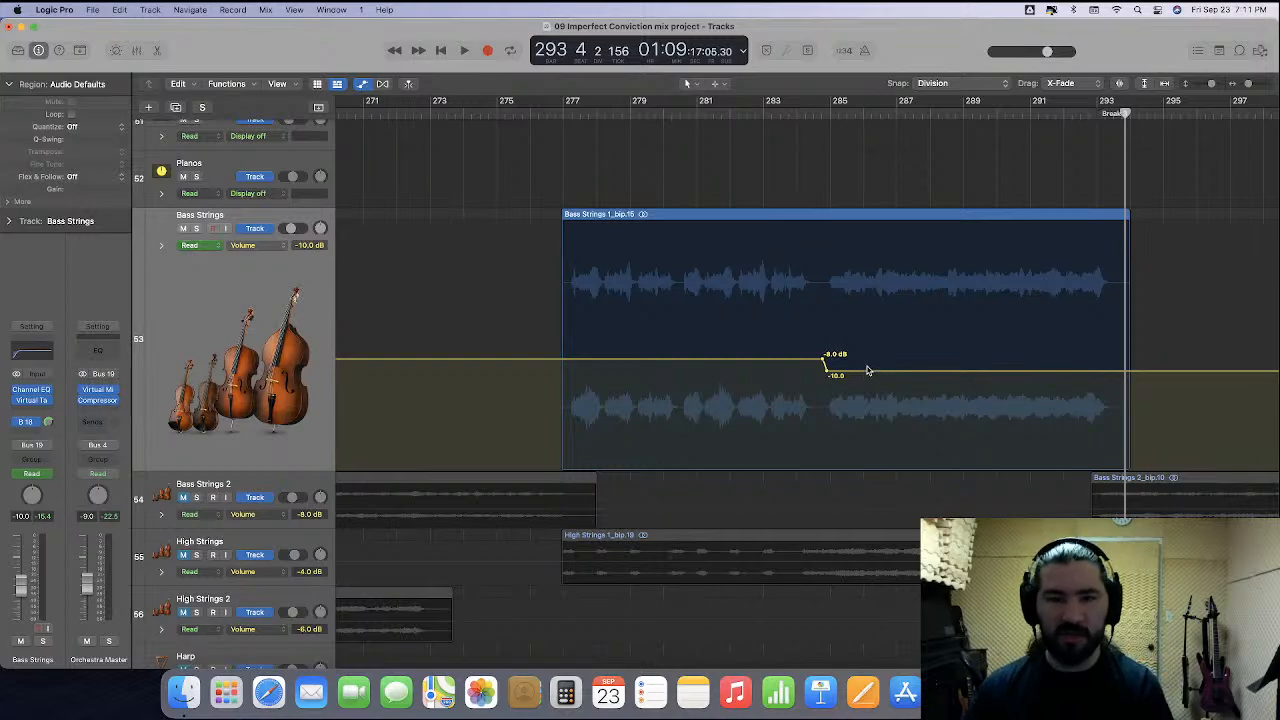
pyautogui.hscroll(14, 867, 371)
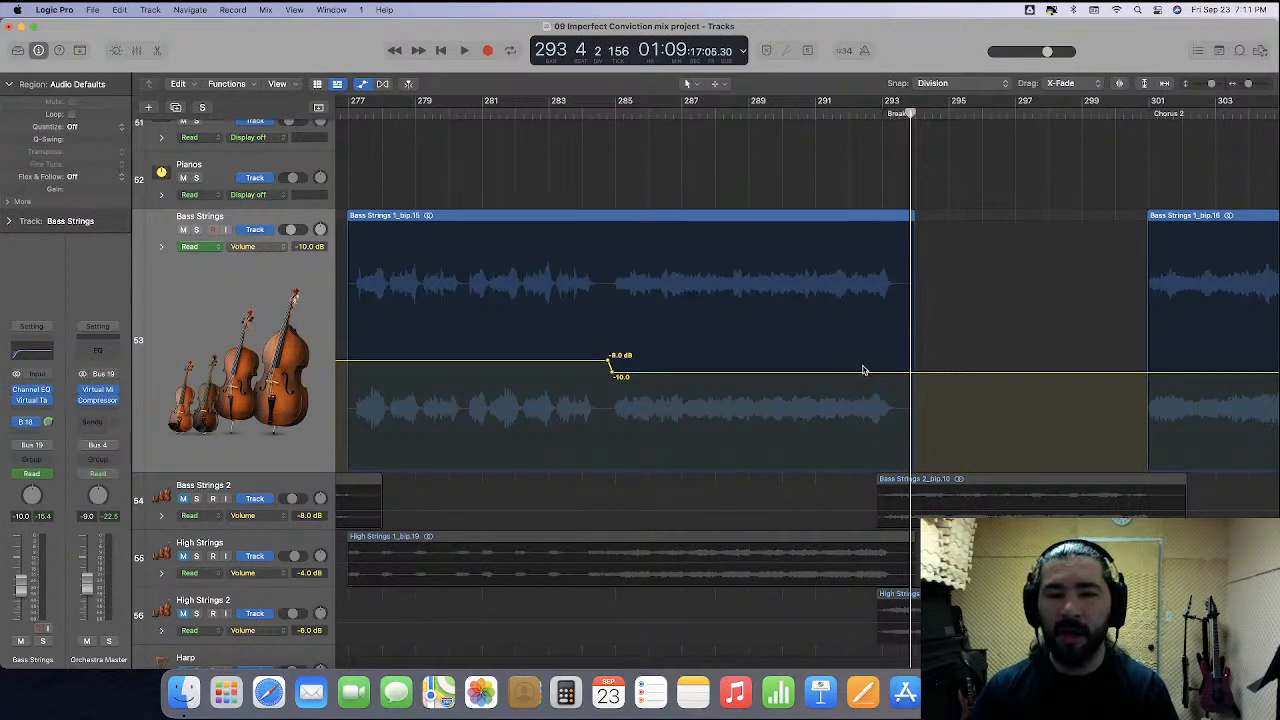
pyautogui.hscroll(3, 864, 371)
pyautogui.hscroll(-4, 864, 371)
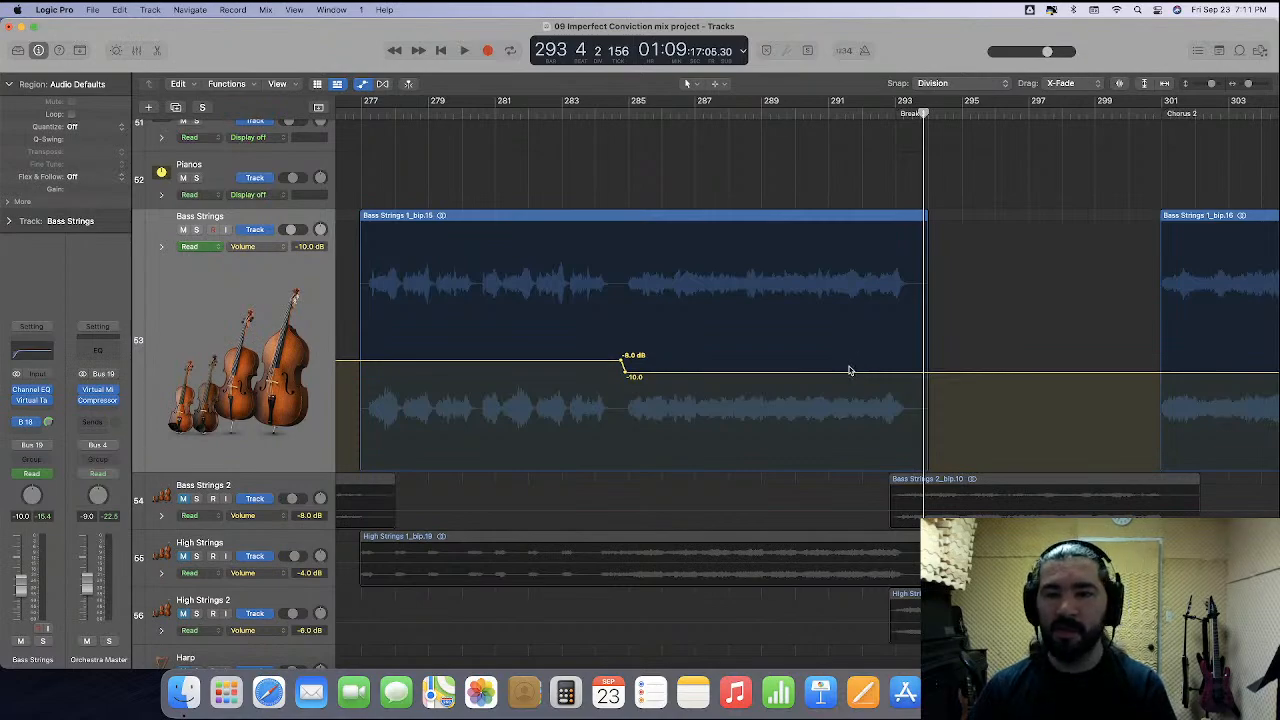
pyautogui.hscroll(2, 849, 371)
pyautogui.hscroll(2, 849, 371)
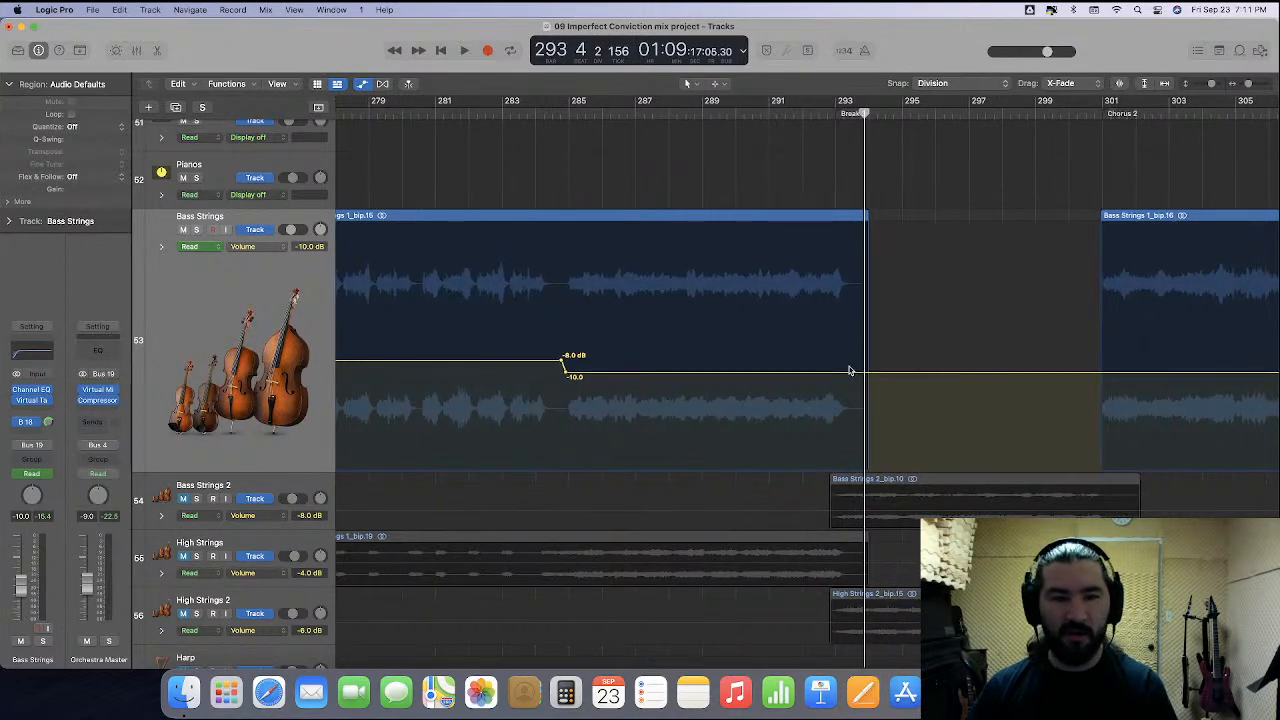
pyautogui.hscroll(4, 849, 371)
pyautogui.hscroll(-10, 849, 371)
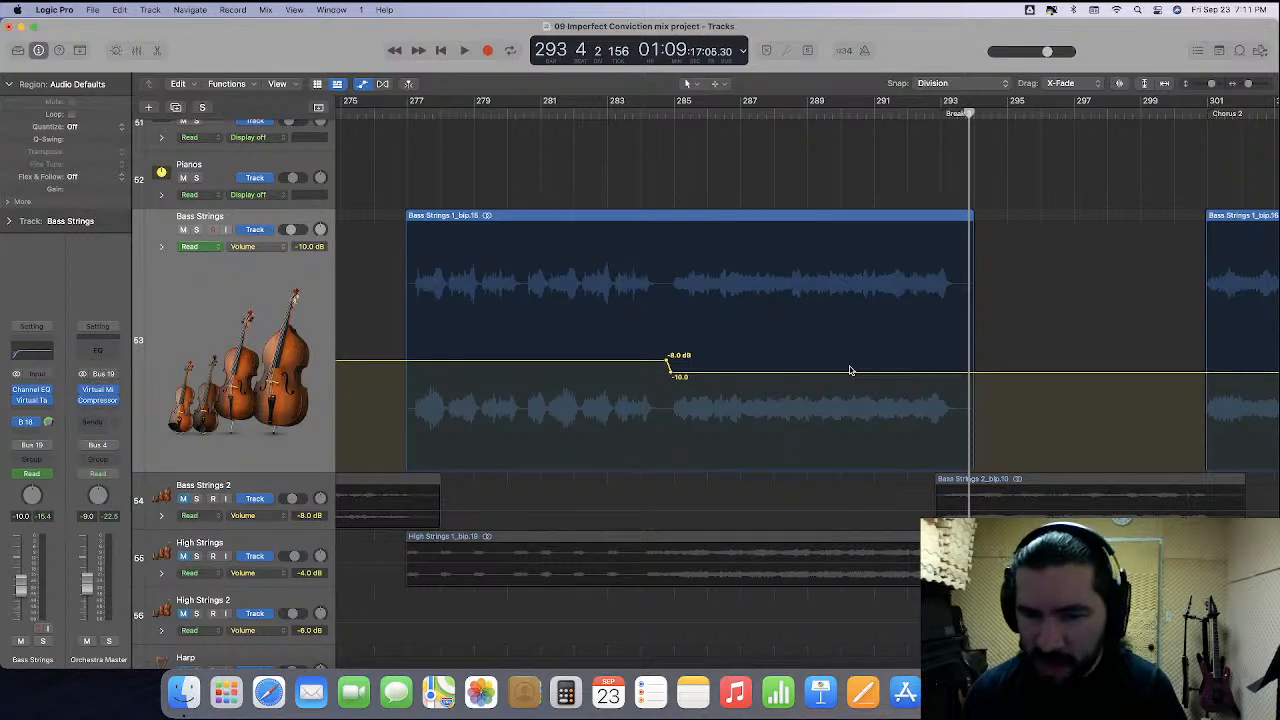
pyautogui.click(660, 115)
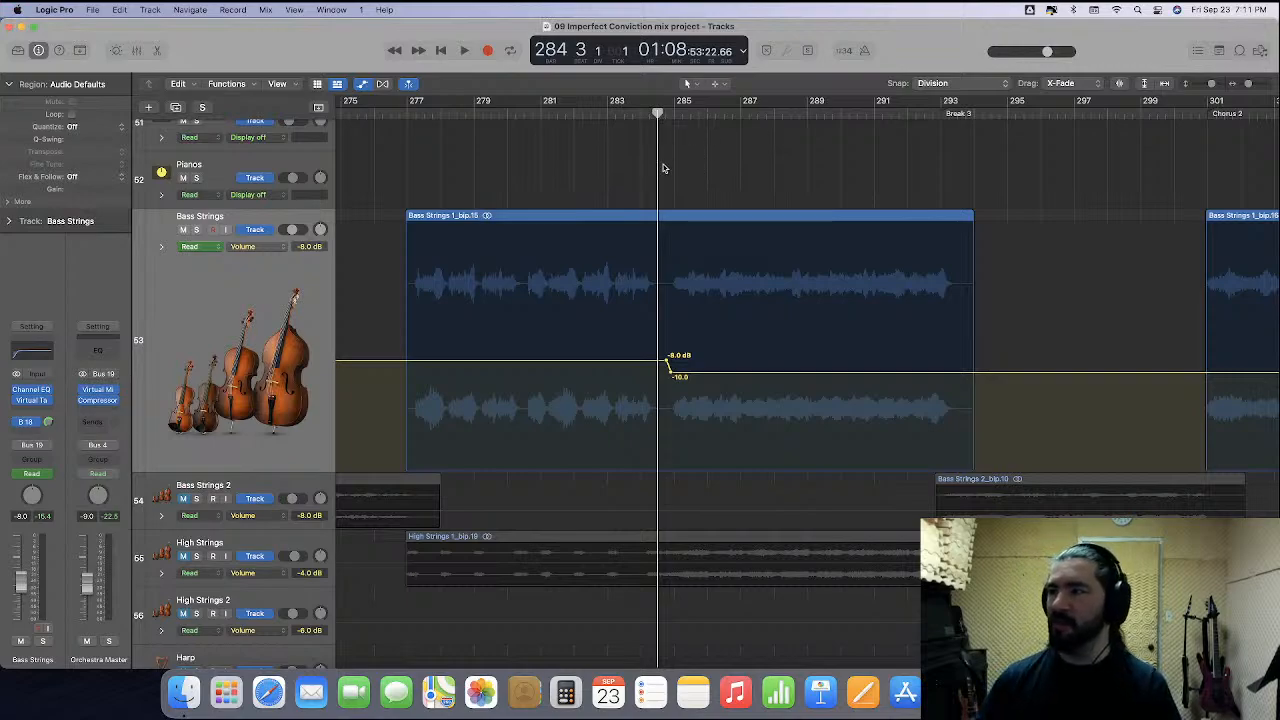
pyautogui.press('space')
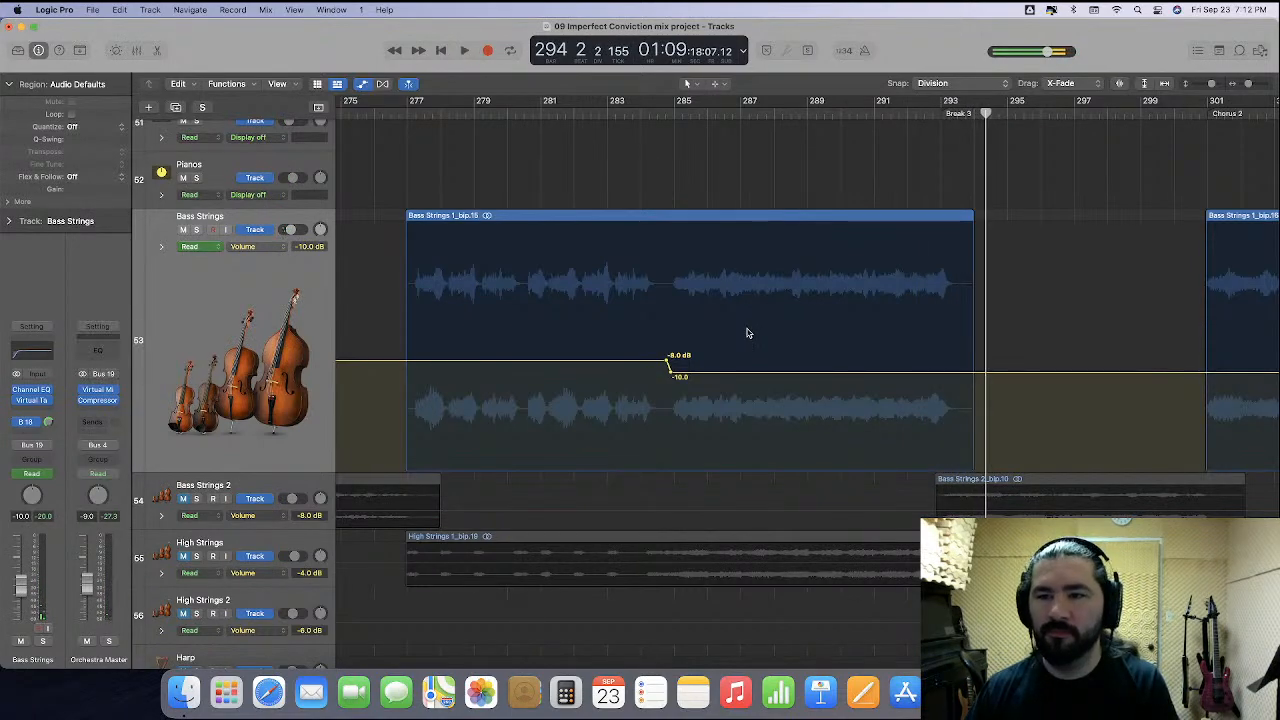
pyautogui.press('space')
# Check the Bass Strings volume automation level at Chorus 1, bar 74, as a reference for Chorus 2.
pyautogui.hscroll(5, 746, 333)
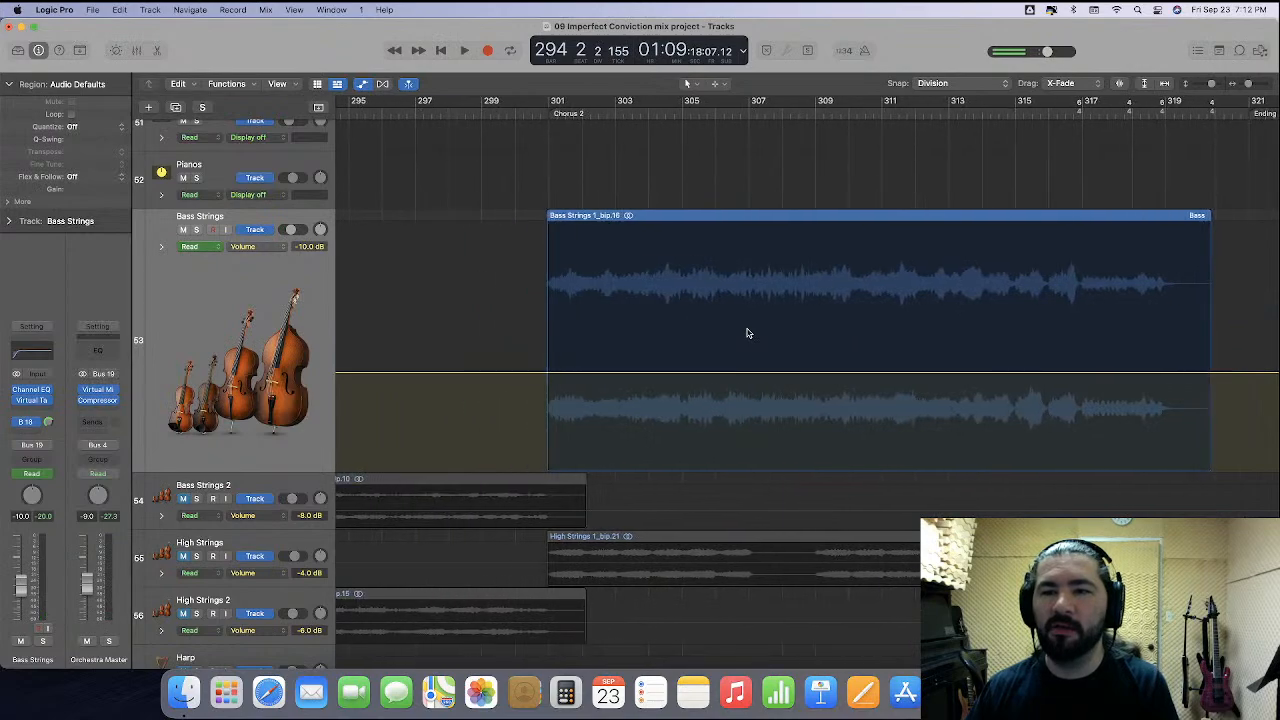
pyautogui.click(516, 114)
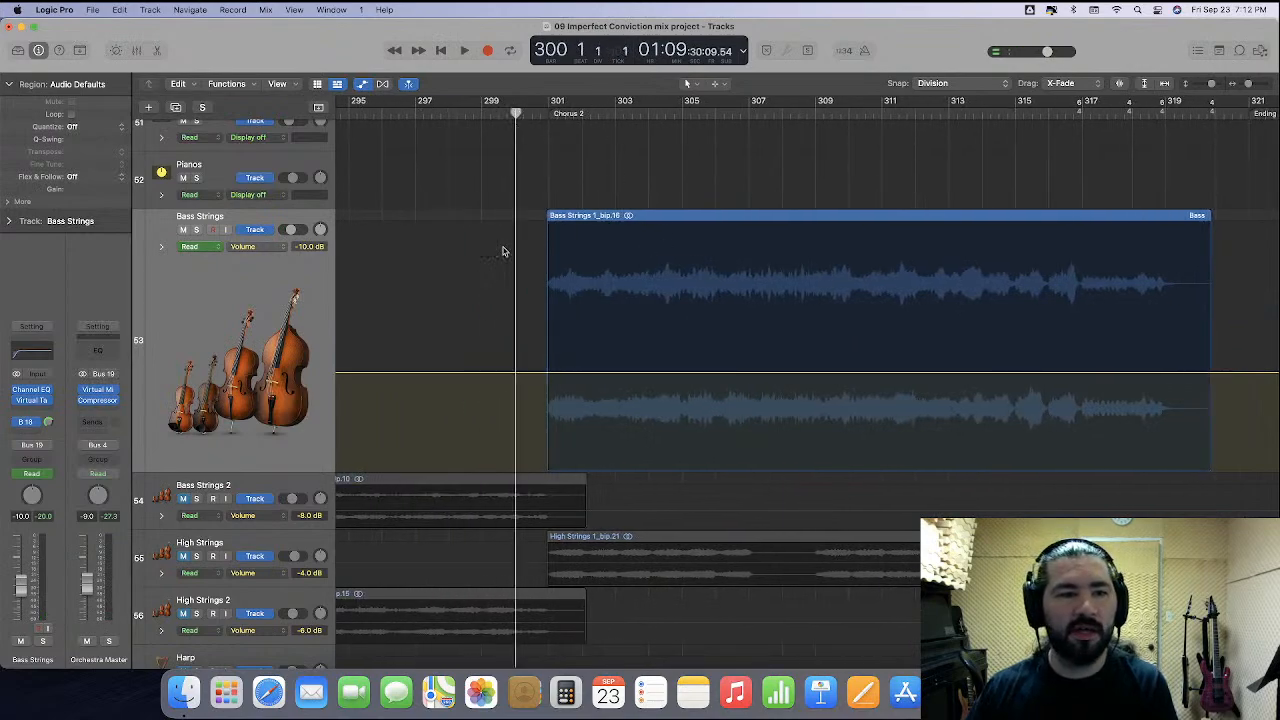
pyautogui.hscroll(-2, 524, 357)
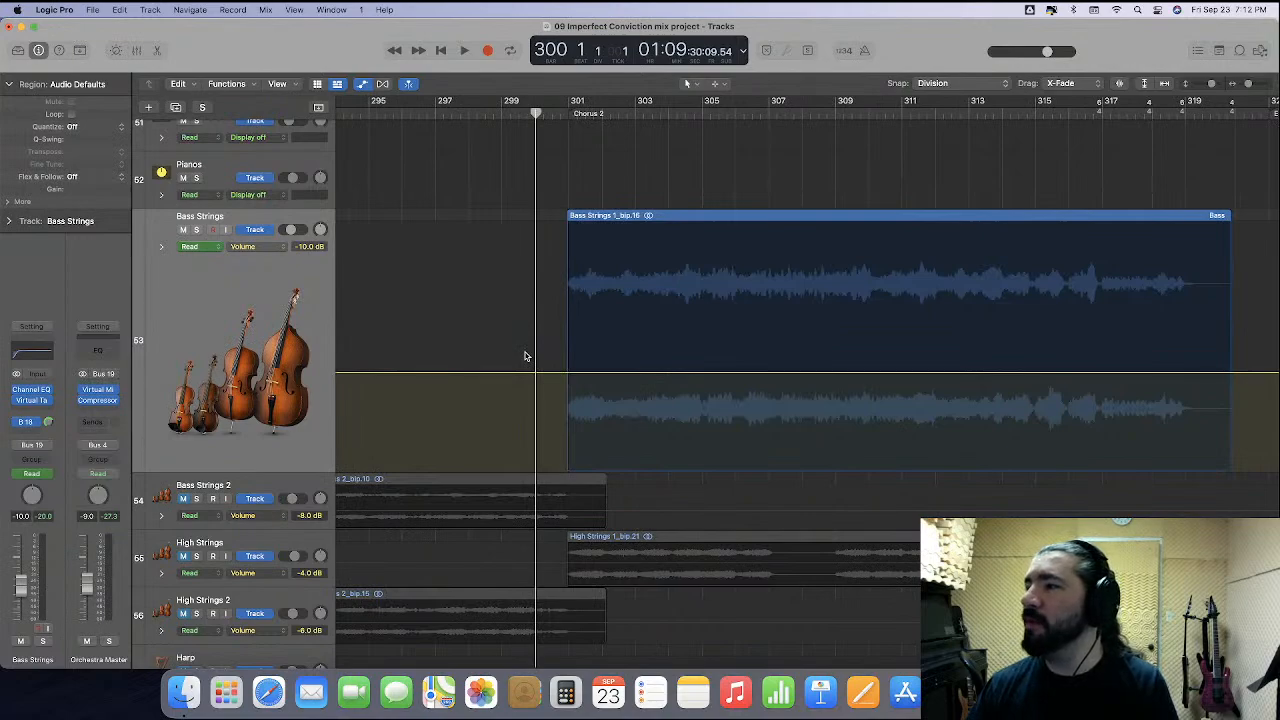
pyautogui.hscroll(-20, 524, 357)
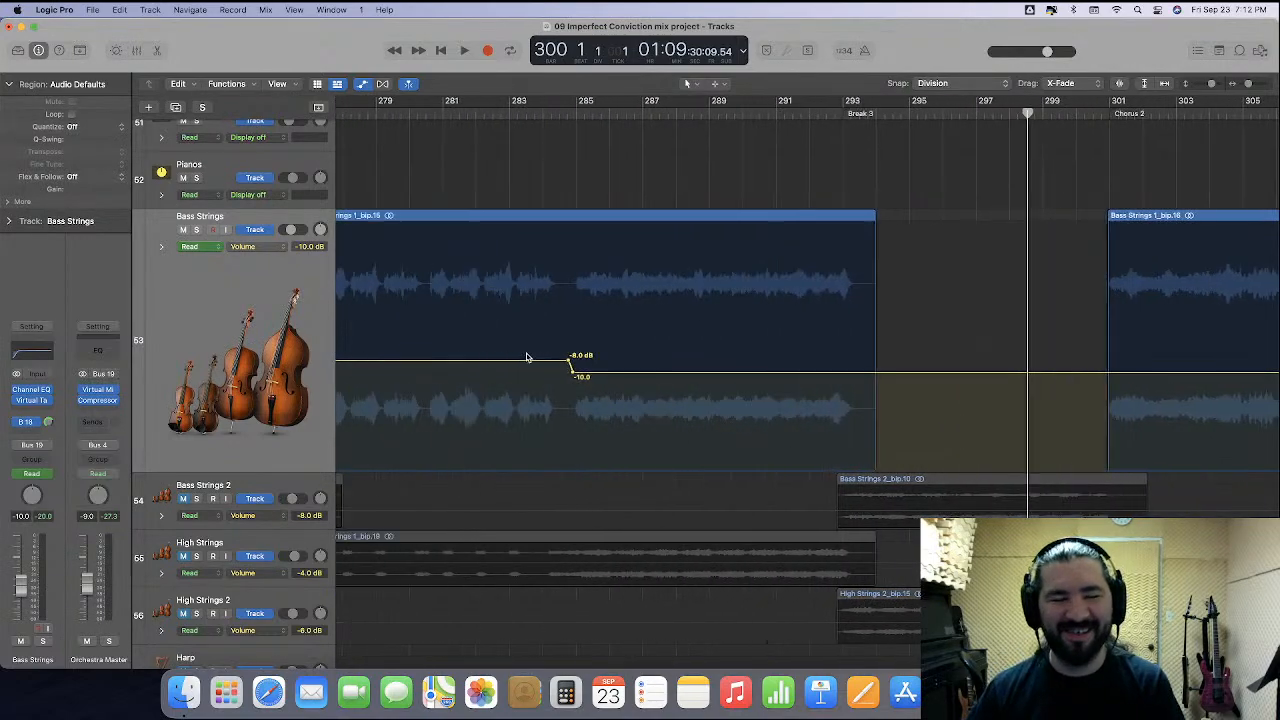
pyautogui.hscroll(-20, 528, 357)
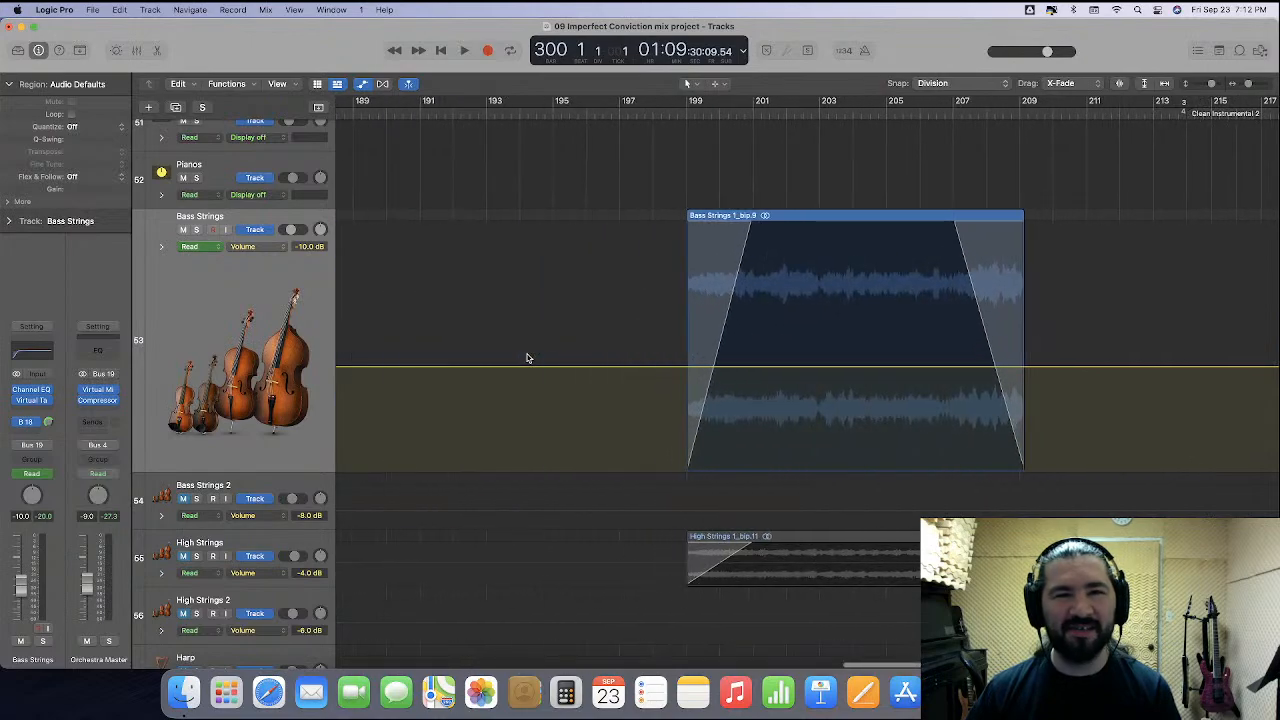
pyautogui.hscroll(-20, 528, 357)
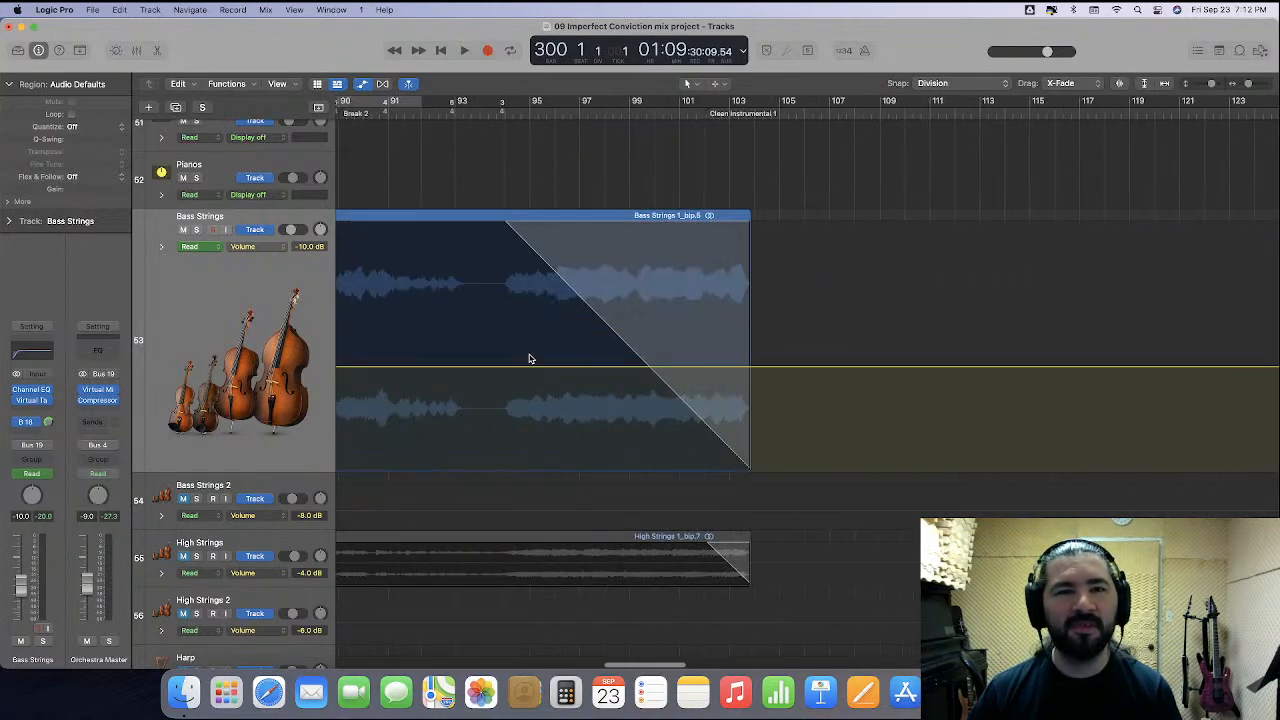
pyautogui.hscroll(1, 530, 358)
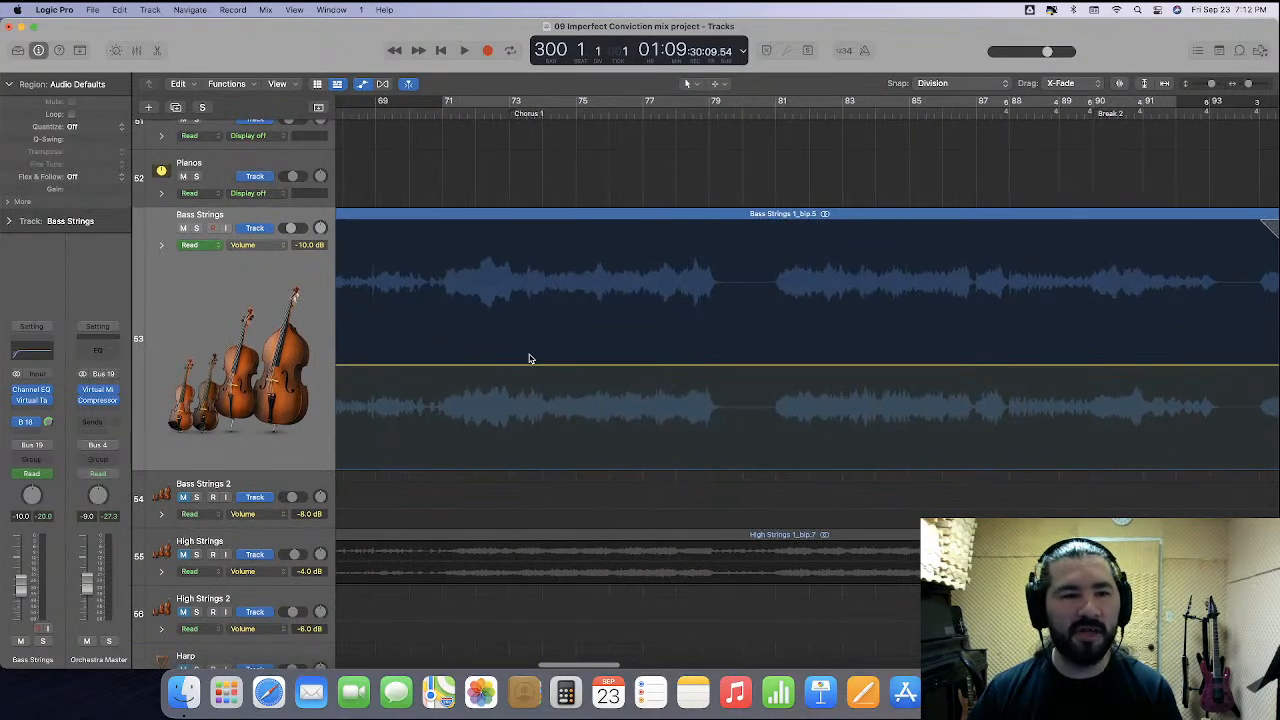
pyautogui.click(536, 115)
pyautogui.hscroll(20, 606, 309)
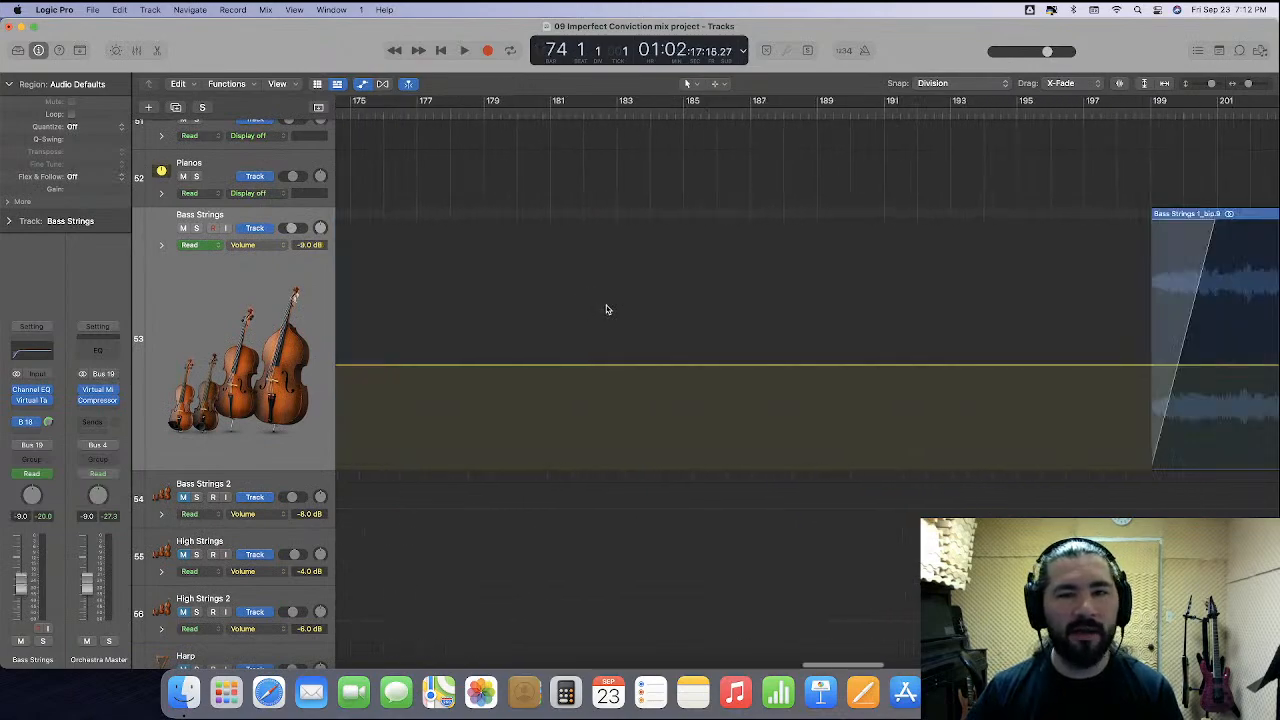
# Add a volume automation change on Bass Strings at bar 300, raising the level from there to -9.0 dB.
pyautogui.hscroll(-10, 611, 327)
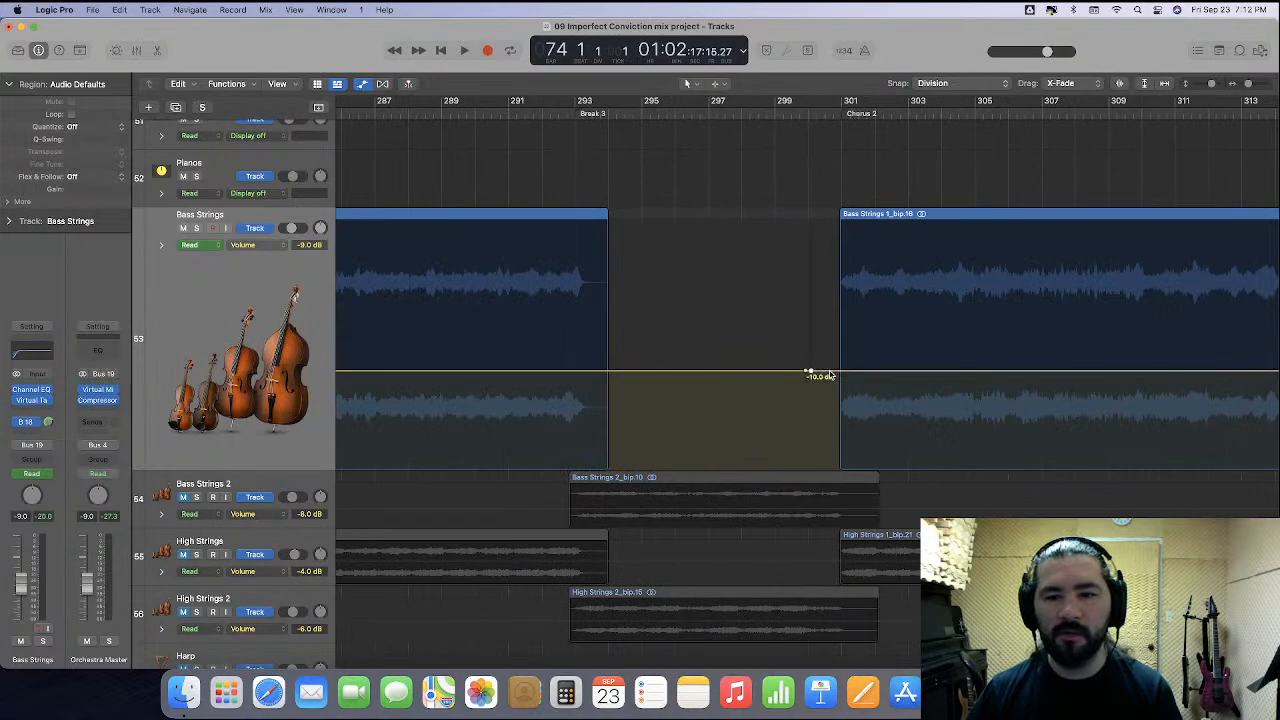
pyautogui.moveTo(829, 375); pyautogui.dragTo(832, 370)
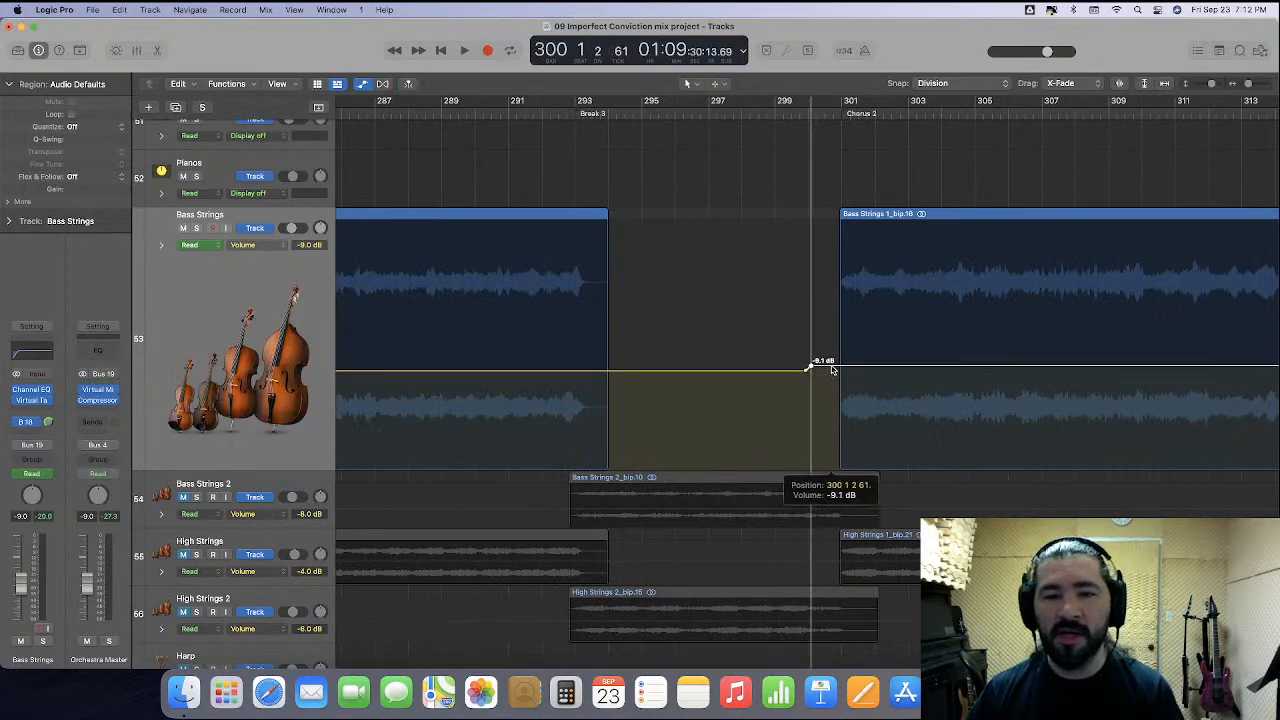
pyautogui.hscroll(10, 781, 404)
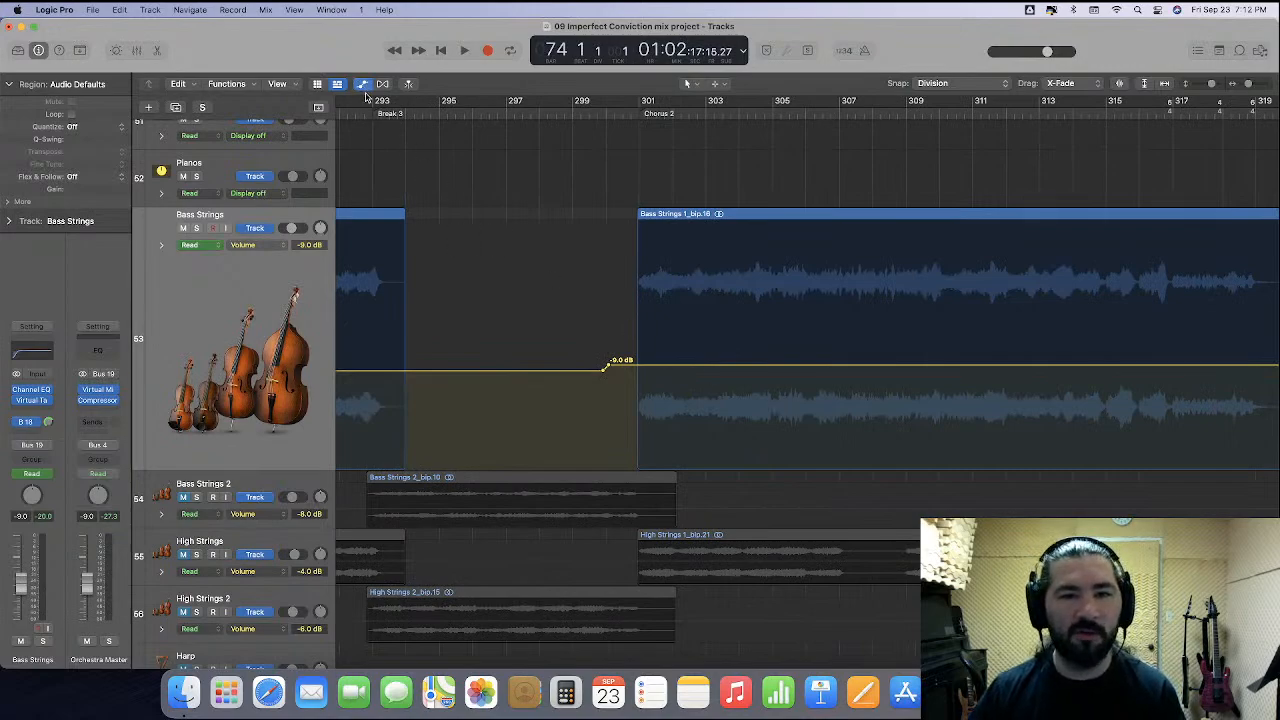
# Hide automation, extend the start of the Chorus 2 Bass Strings region slightly earlier, and show automation again.
pyautogui.press('a')
pyautogui.moveTo(643, 324); pyautogui.dragTo(640, 324)
pyautogui.click(609, 110)
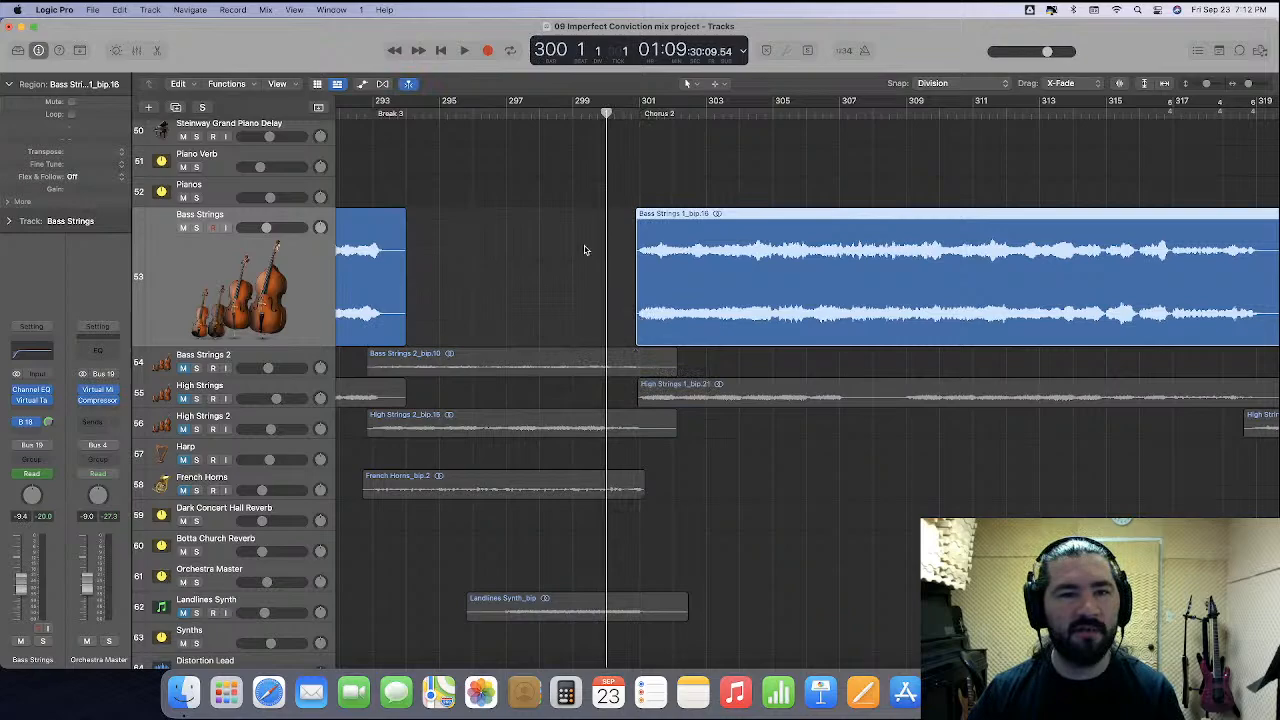
pyautogui.click(364, 84)
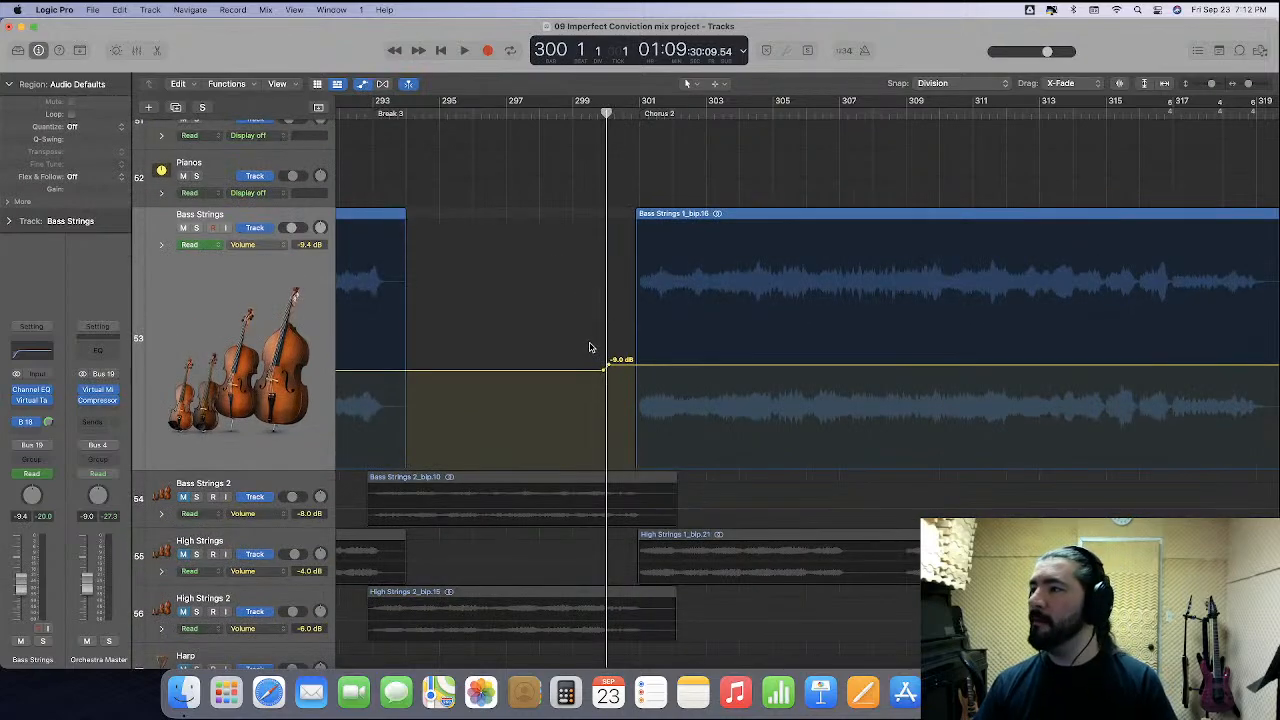
# Play Bass Strings from bar 300 through the end of Chorus 2 and view its whole volume automation.
pyautogui.press('space')
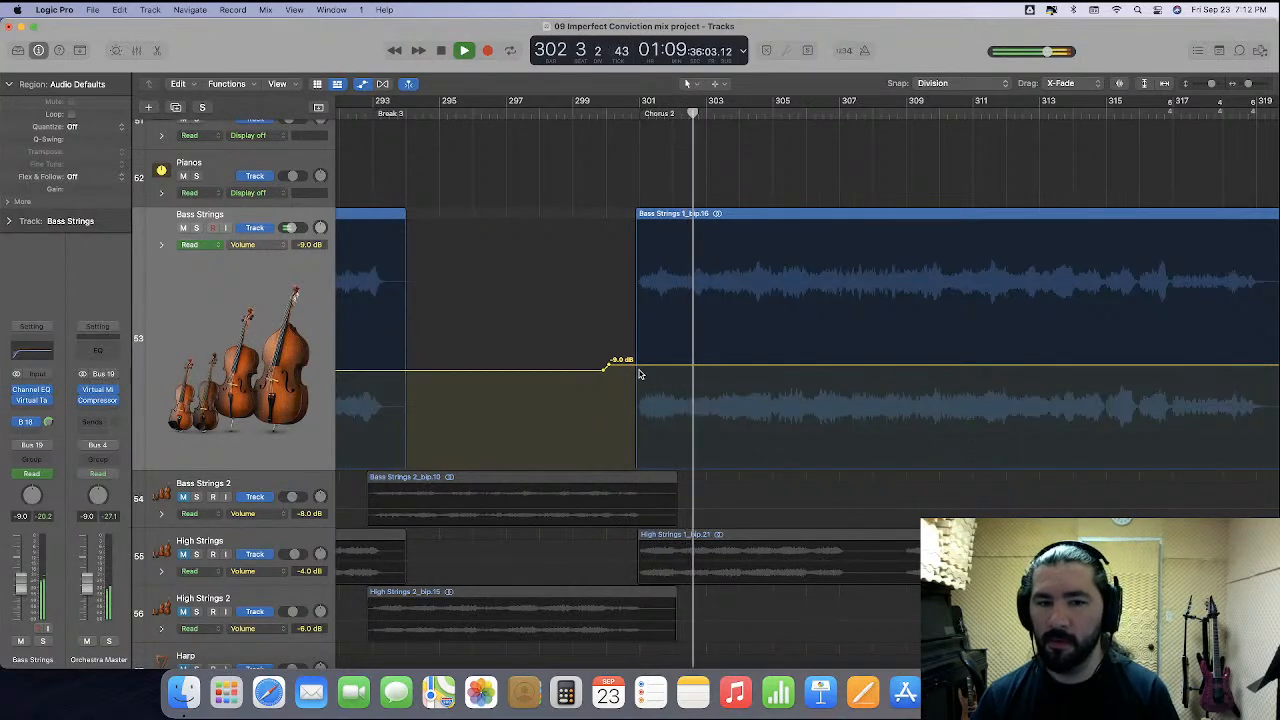
pyautogui.moveTo(640, 374); pyautogui.dragTo(641, 366)
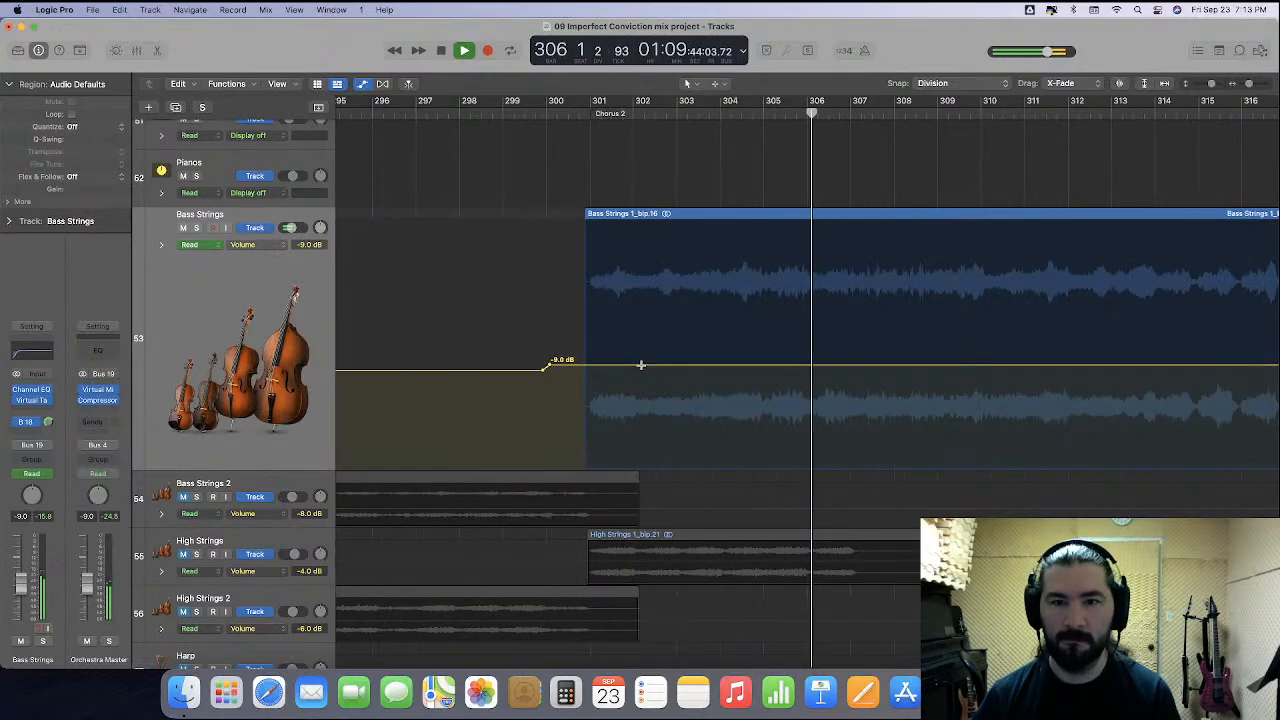
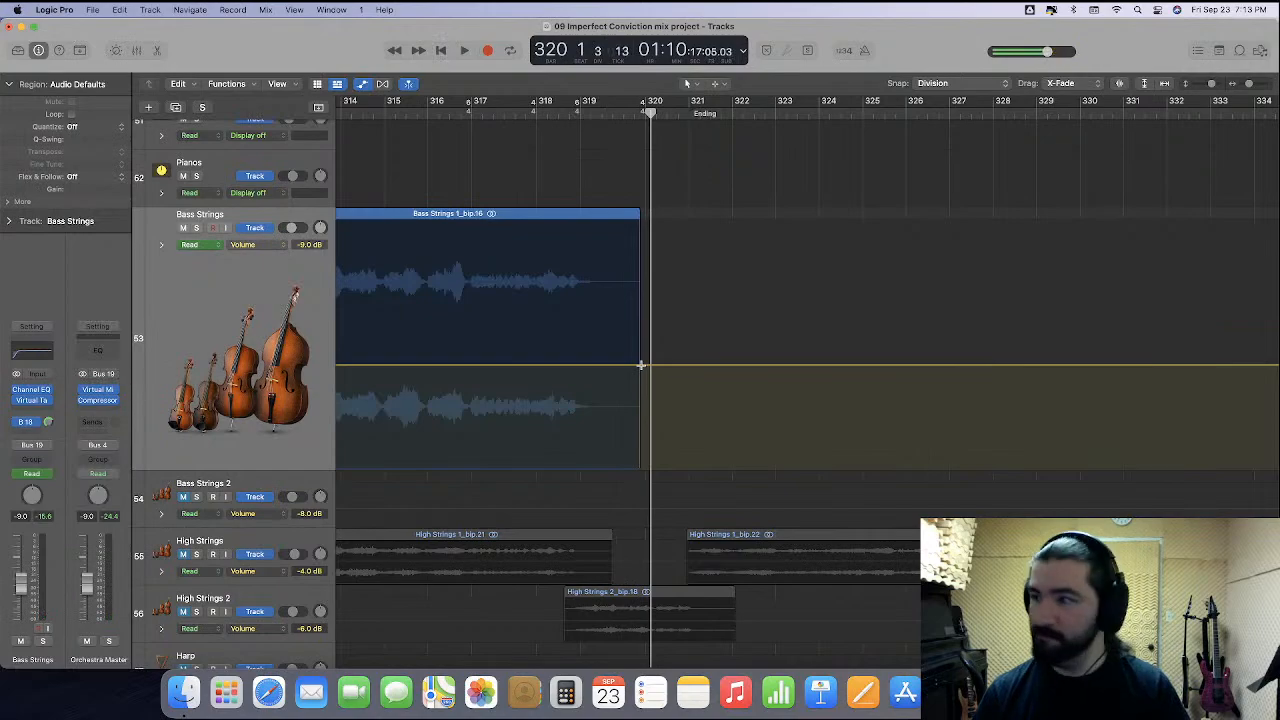
pyautogui.scroll(-10, 641, 365)
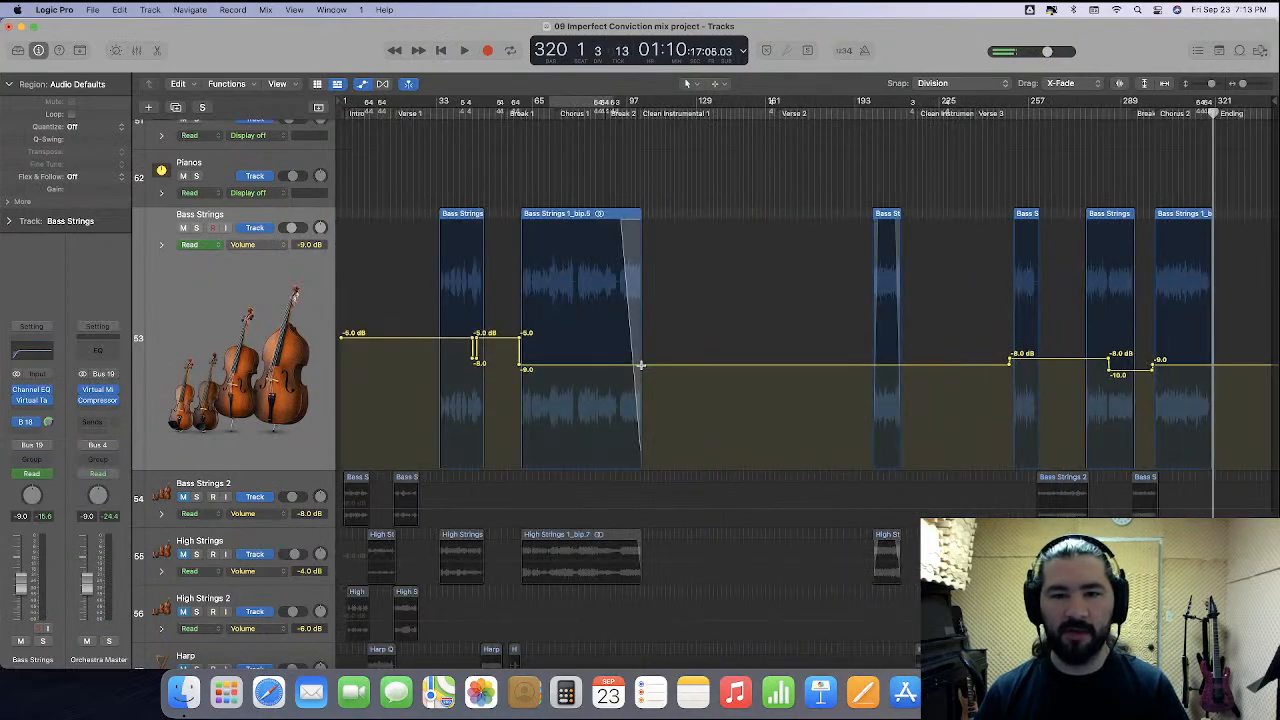
pyautogui.press('space')
# Return to the project start, shrink the Bass Strings track, and unmute, enlarge and select Bass Strings 2.
pyautogui.press('Return')
pyautogui.moveTo(240, 466); pyautogui.dragTo(267, 262)
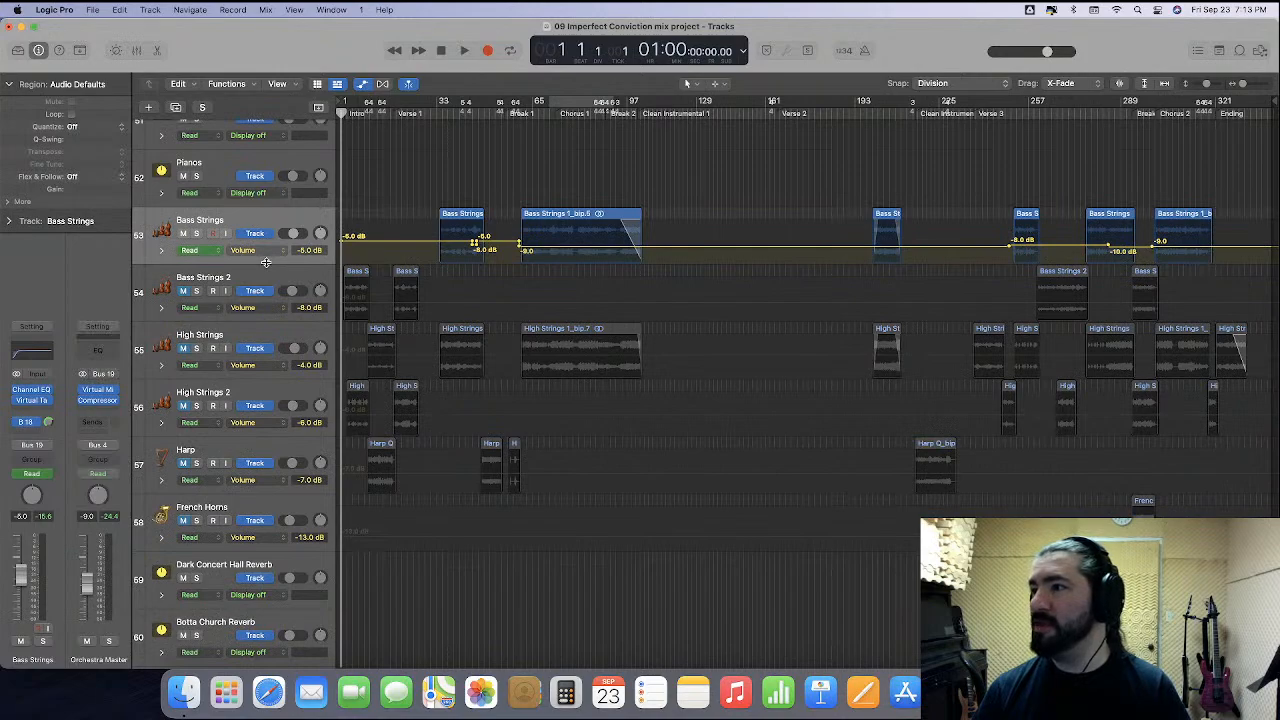
pyautogui.keyDown('shift'); pyautogui.click(186, 298); pyautogui.keyUp('shift')
pyautogui.moveTo(230, 325); pyautogui.dragTo(237, 438)
pyautogui.press('super+Right')
pyautogui.press('super+Right')
pyautogui.press('super+Right')
pyautogui.press('super+Right')
pyautogui.press('super+Right')
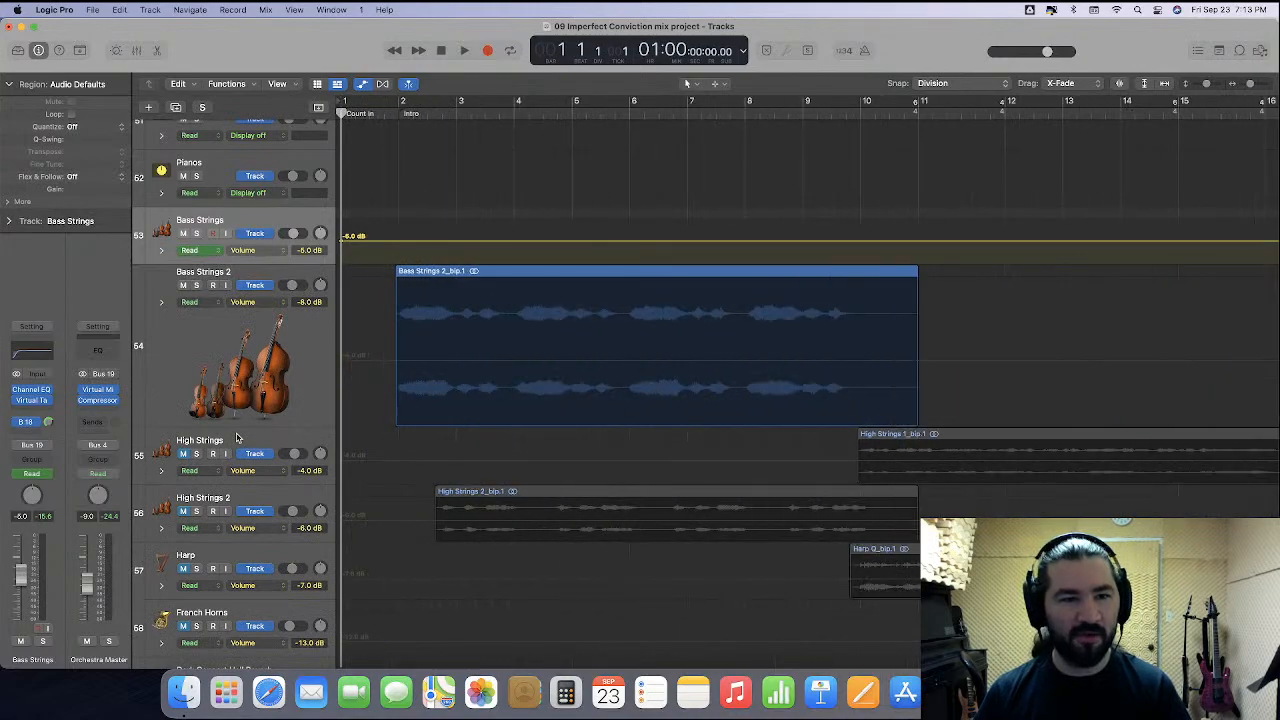
pyautogui.click(308, 345)
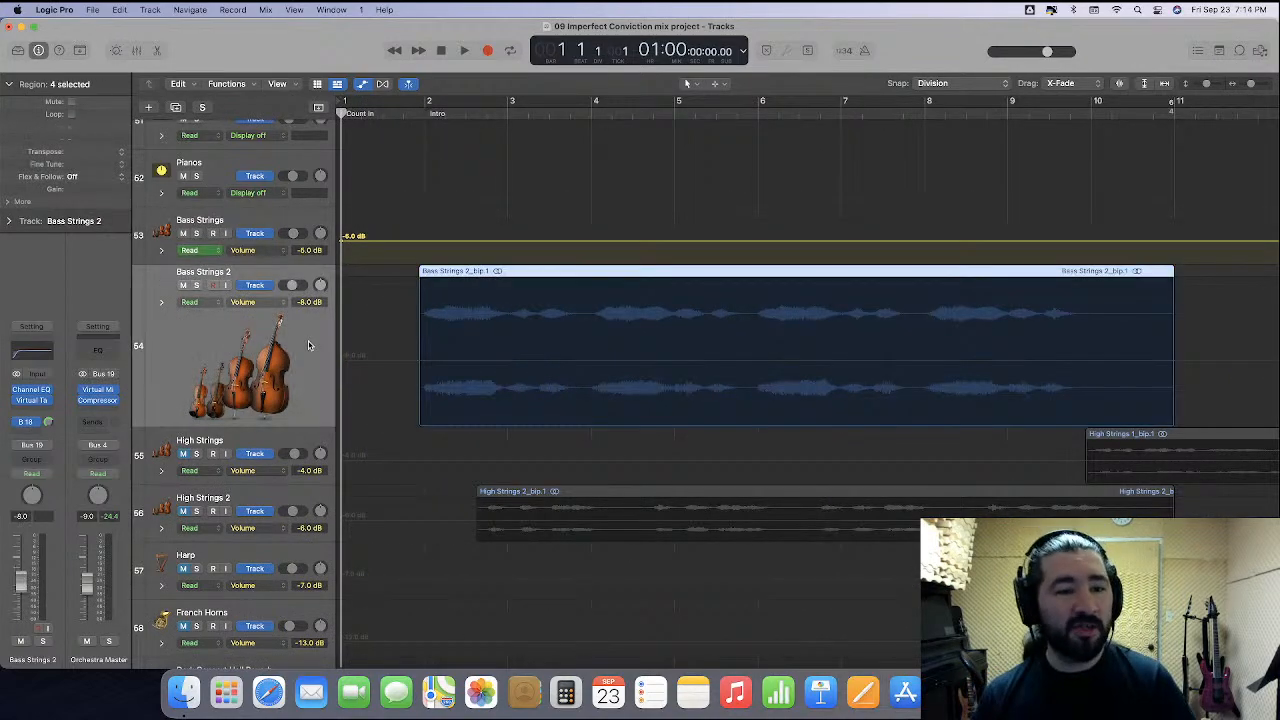
pyautogui.click(364, 329)
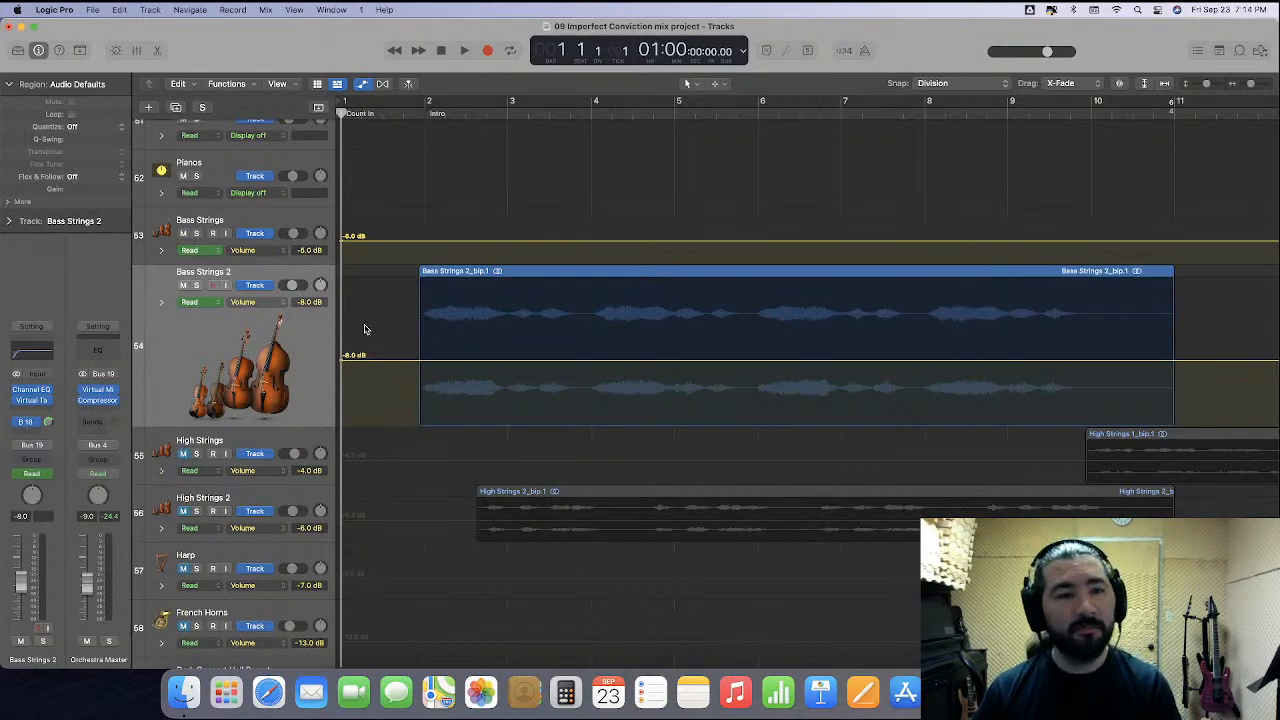
# Play the intro and lower the Bass Strings 2 volume automation to -9.0 dB.
pyautogui.press('space')
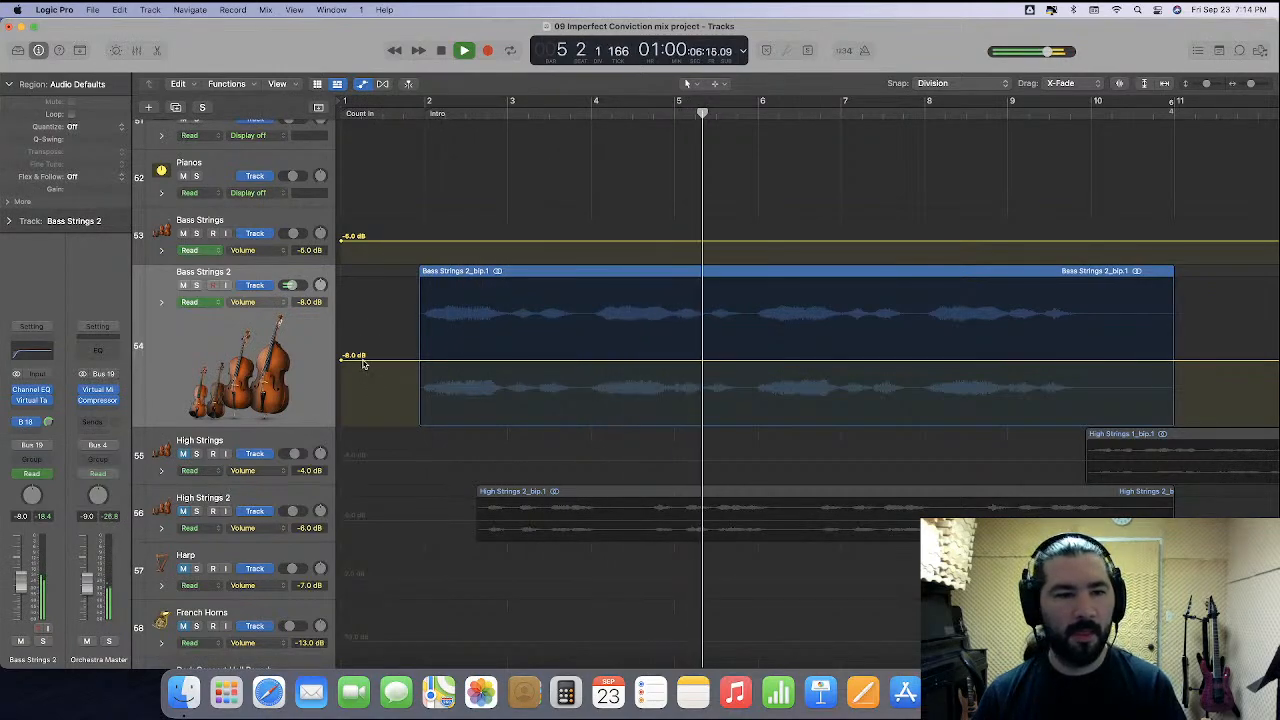
pyautogui.moveTo(362, 358); pyautogui.dragTo(362, 368)
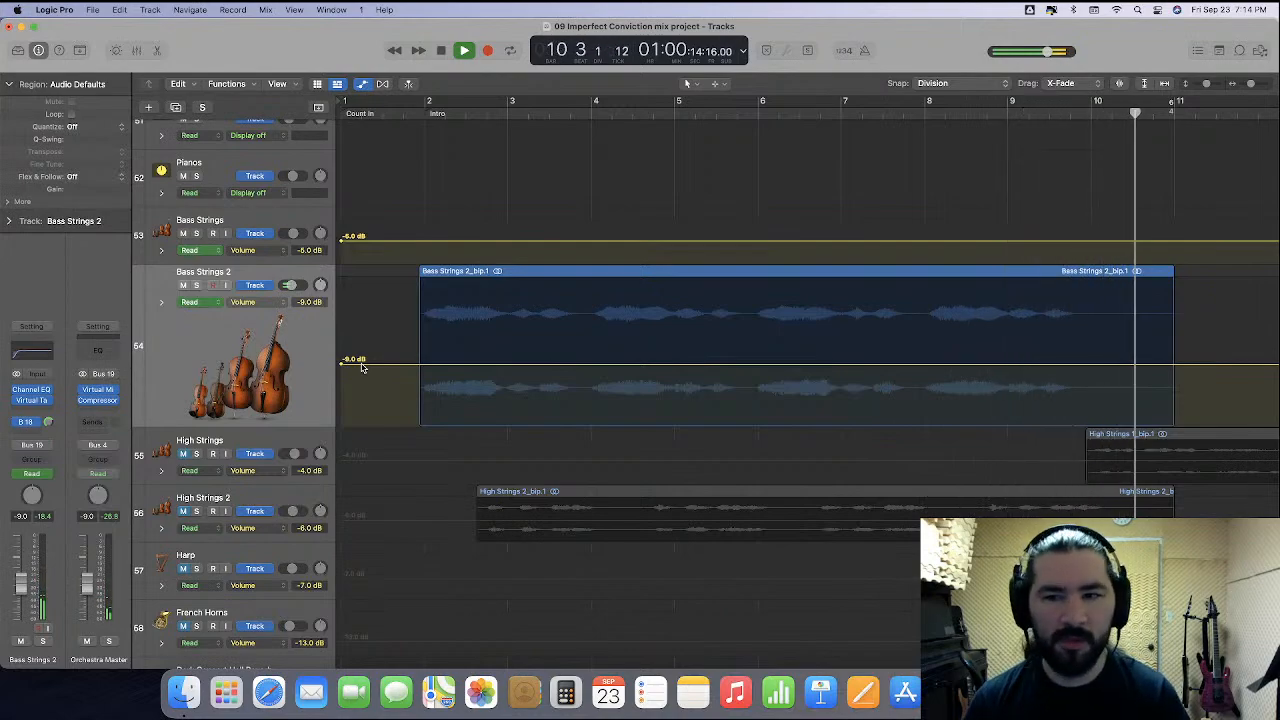
# Stop the intro playback and play the Bass Strings 2 region through Verse 1 at its current volume.
pyautogui.press('space')
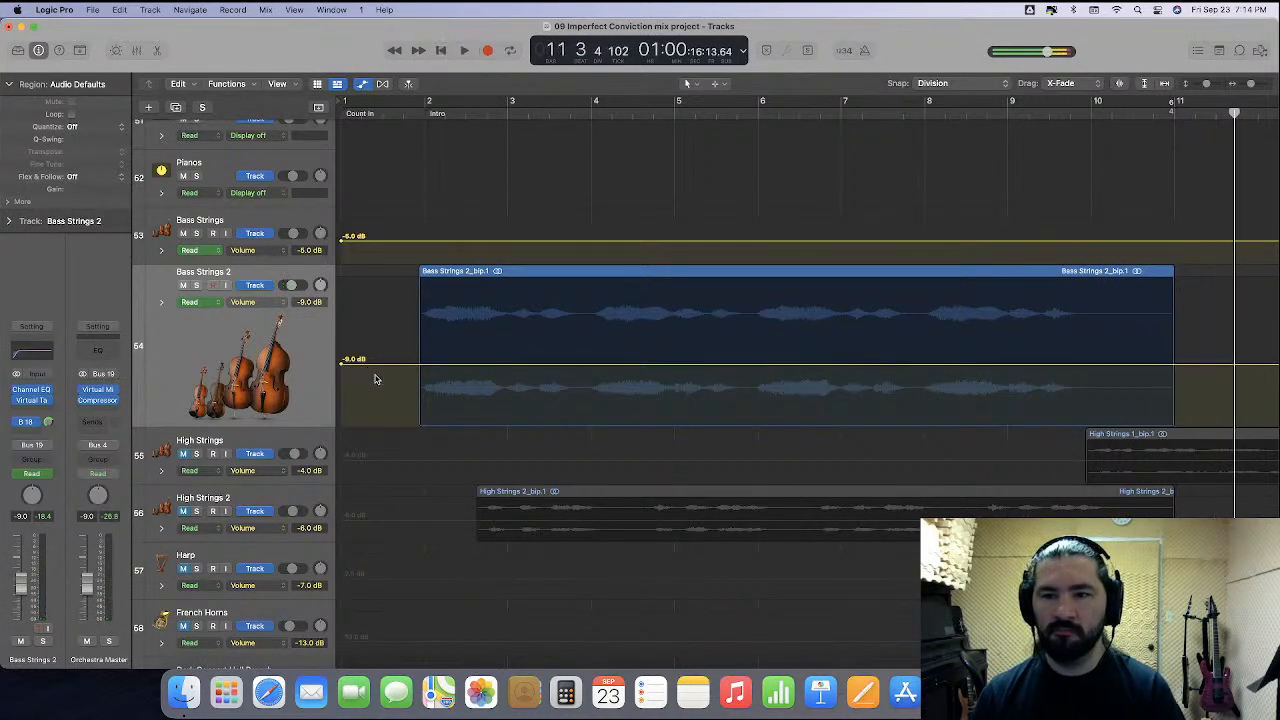
pyautogui.hscroll(10, 370, 375)
pyautogui.hscroll(4, 377, 379)
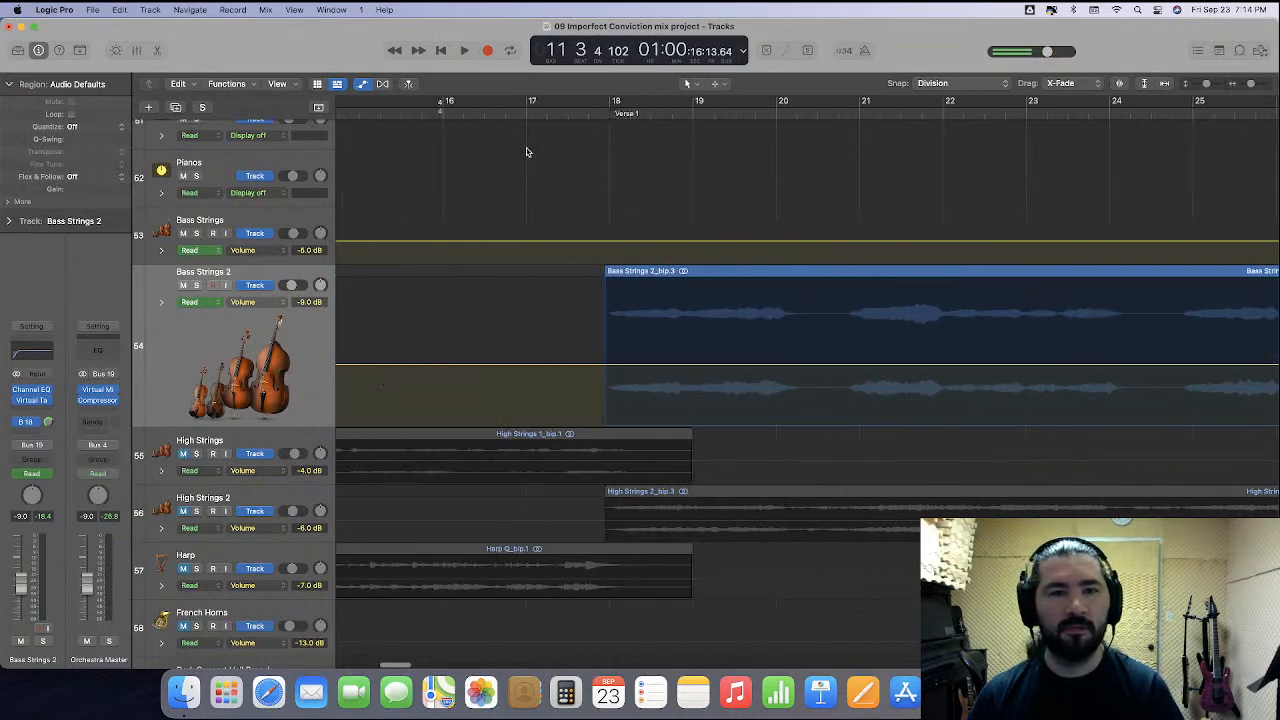
pyautogui.press('space')
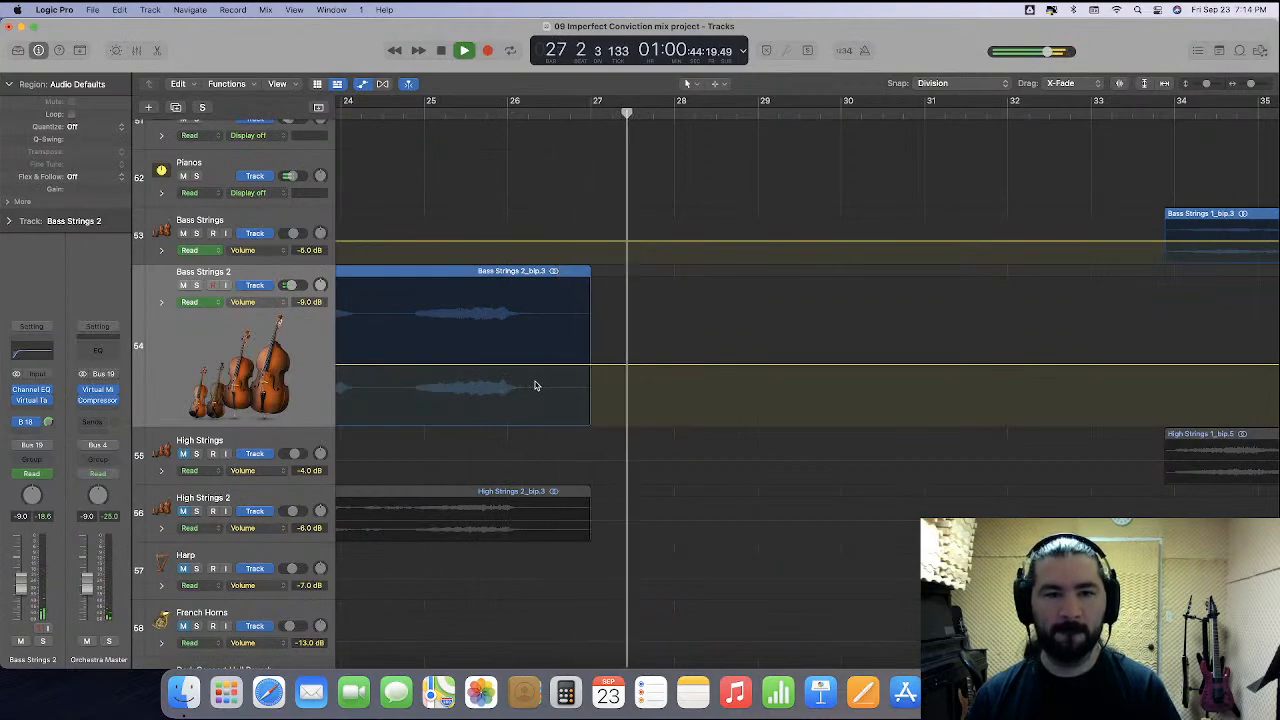
# Play Bass Strings 2 from bar 258 and raise its volume automation to -8.0 dB just before the region starting at bar 260.
pyautogui.hscroll(15, 536, 386)
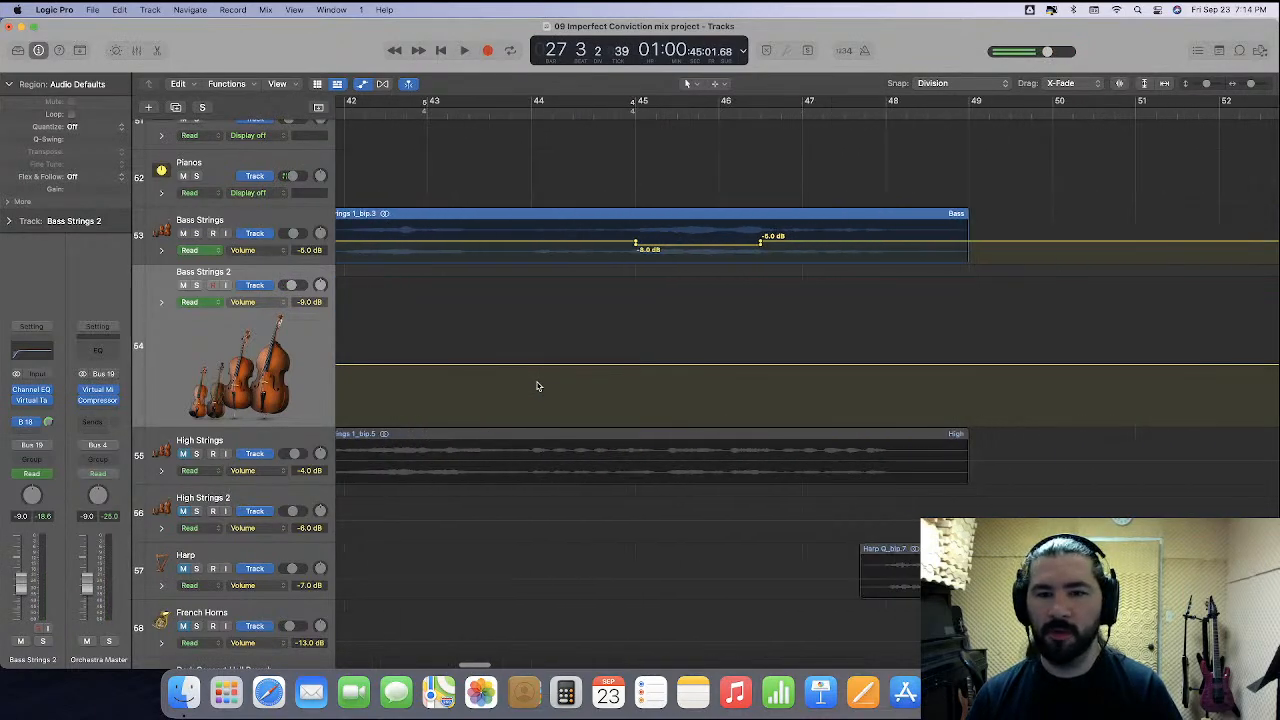
pyautogui.hscroll(20, 536, 386)
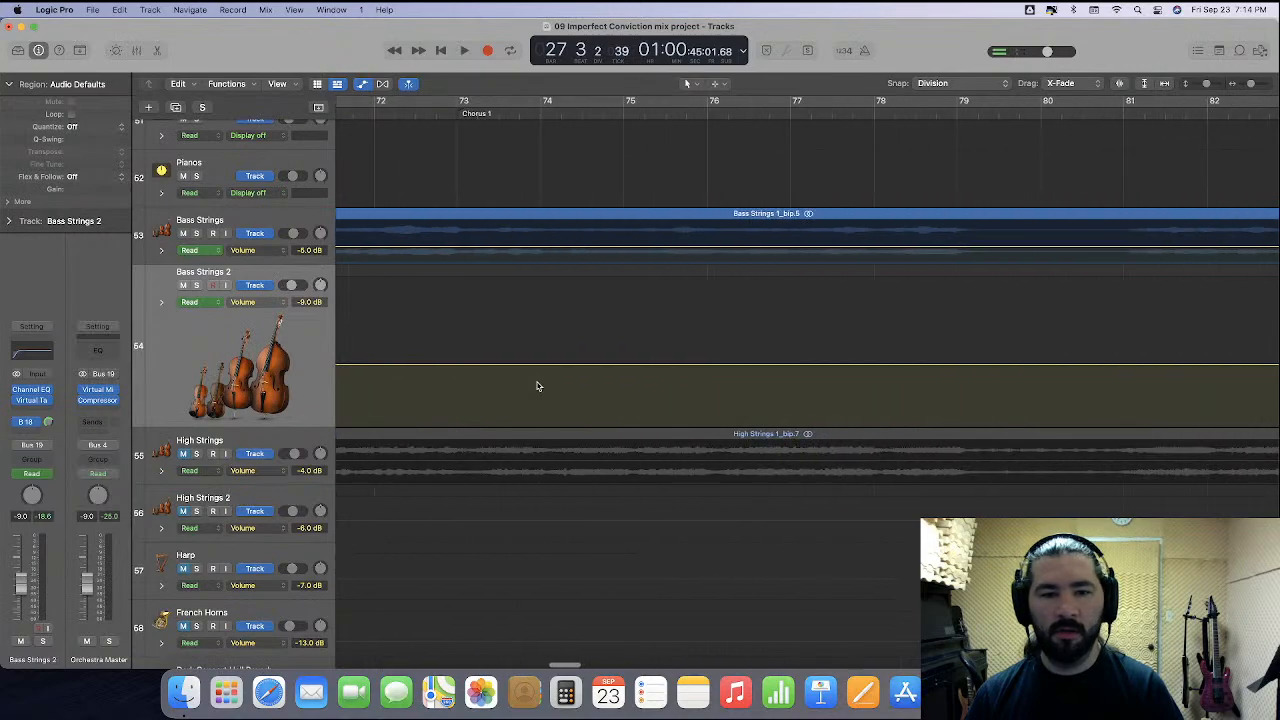
pyautogui.hscroll(20, 537, 386)
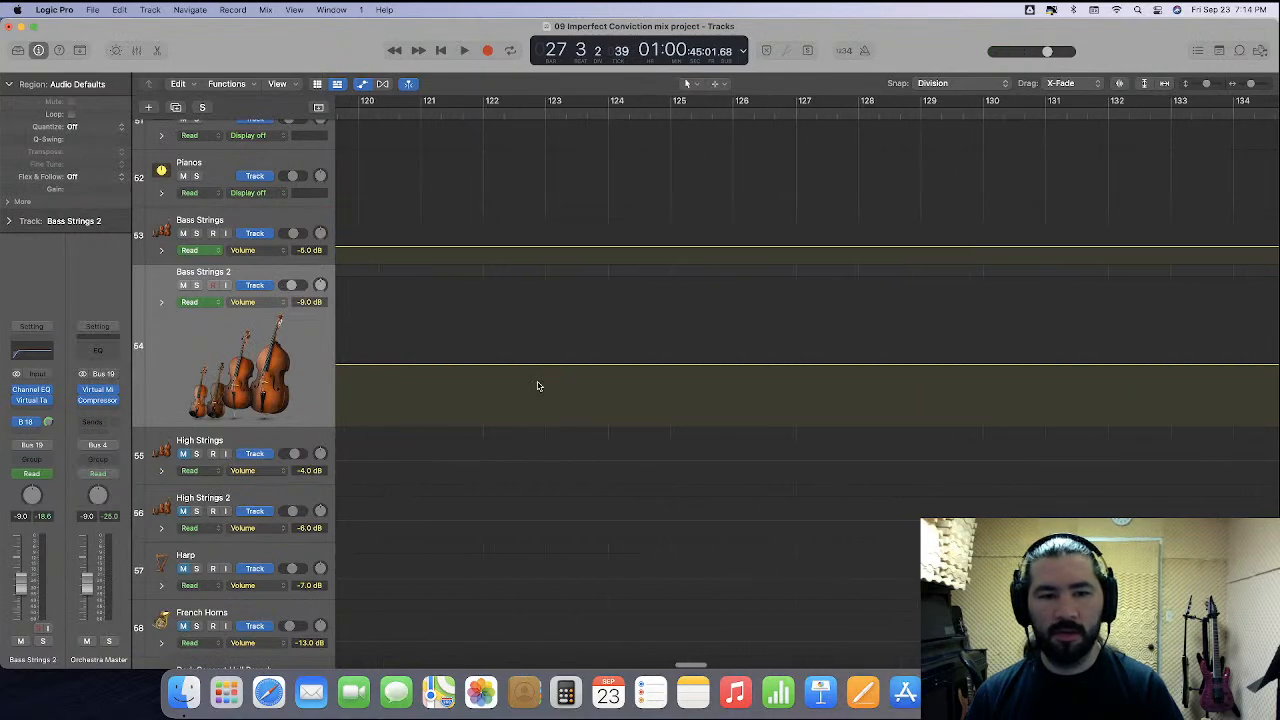
pyautogui.hscroll(20, 537, 386)
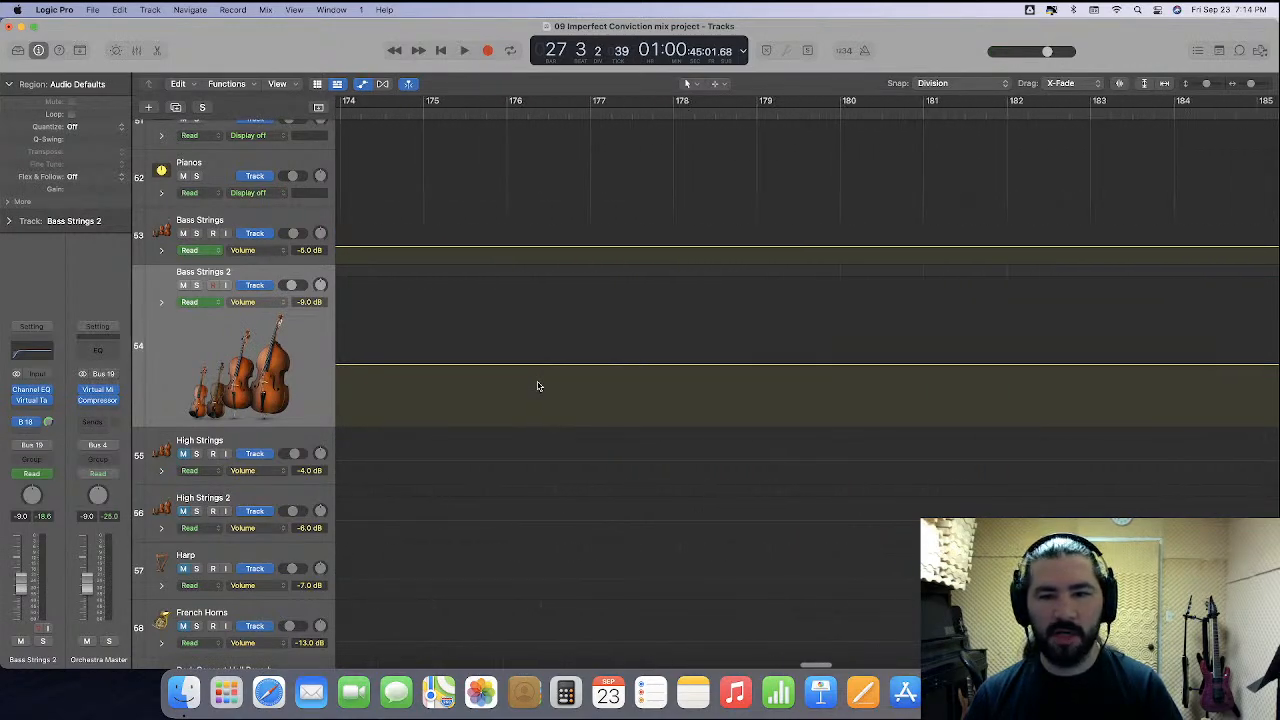
pyautogui.hscroll(20, 537, 386)
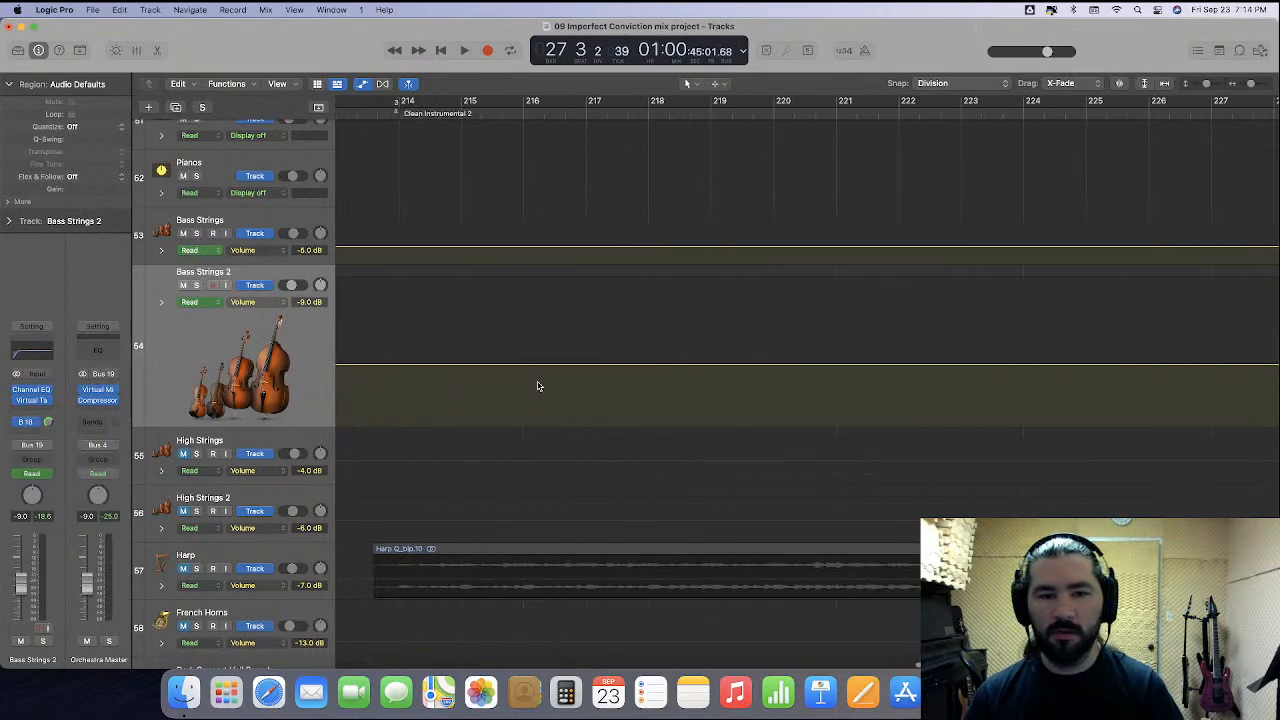
pyautogui.hscroll(15, 537, 386)
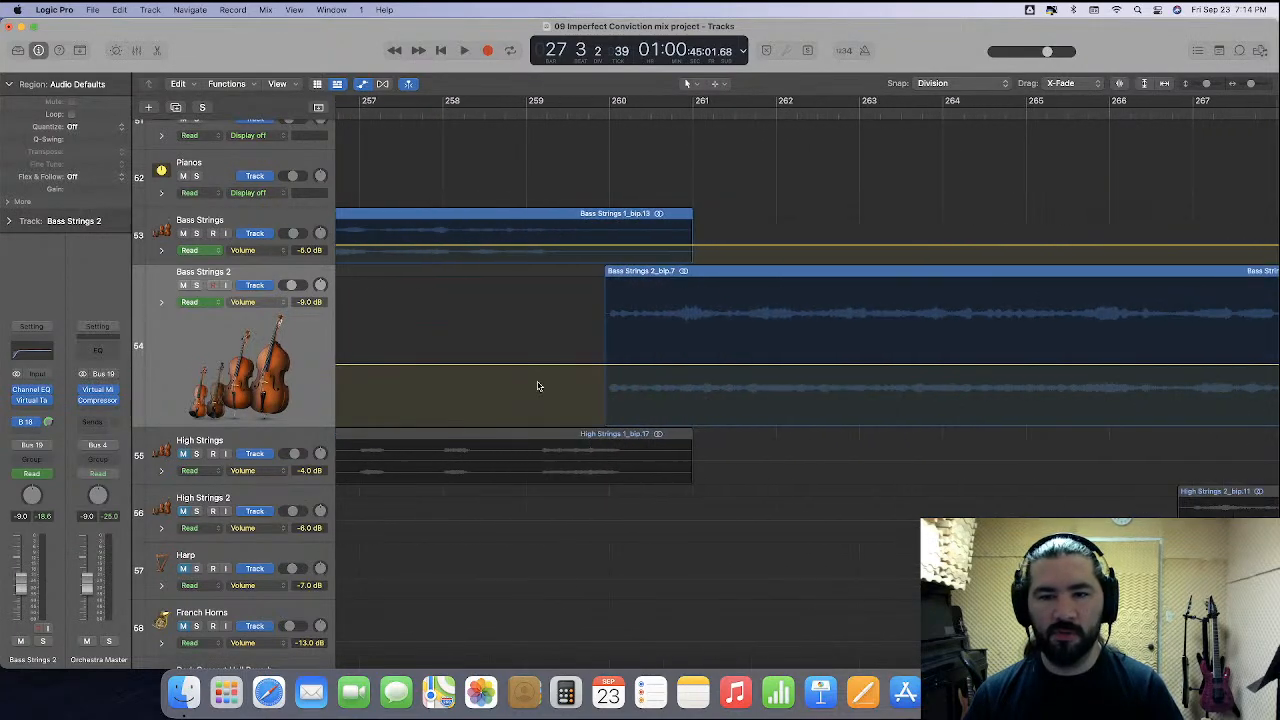
pyautogui.click(380, 114)
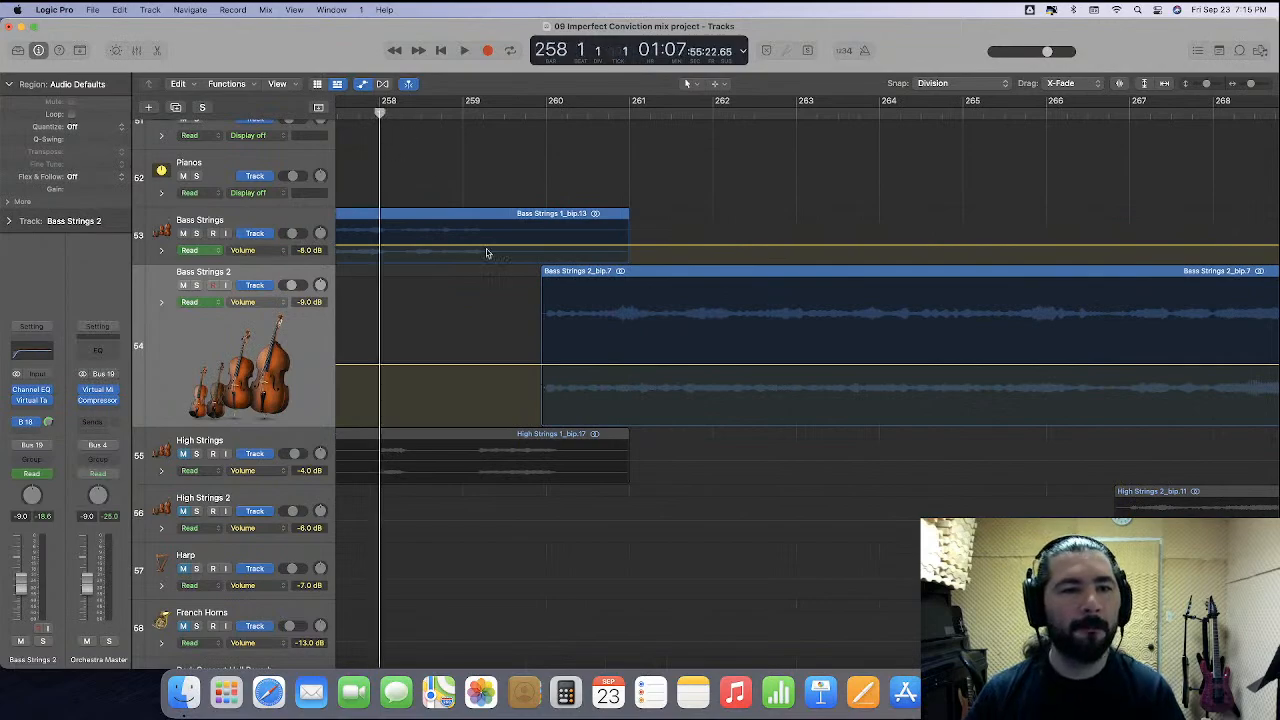
pyautogui.press('space')
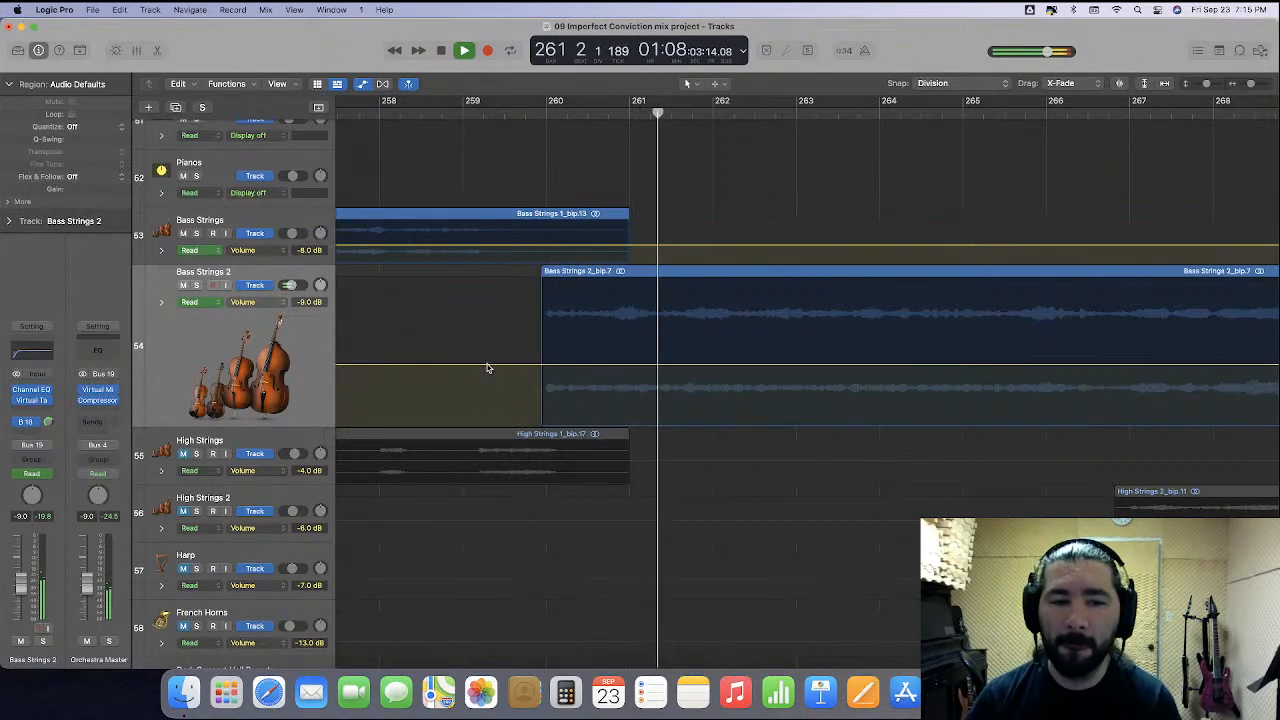
pyautogui.moveTo(491, 365); pyautogui.dragTo(517, 381)
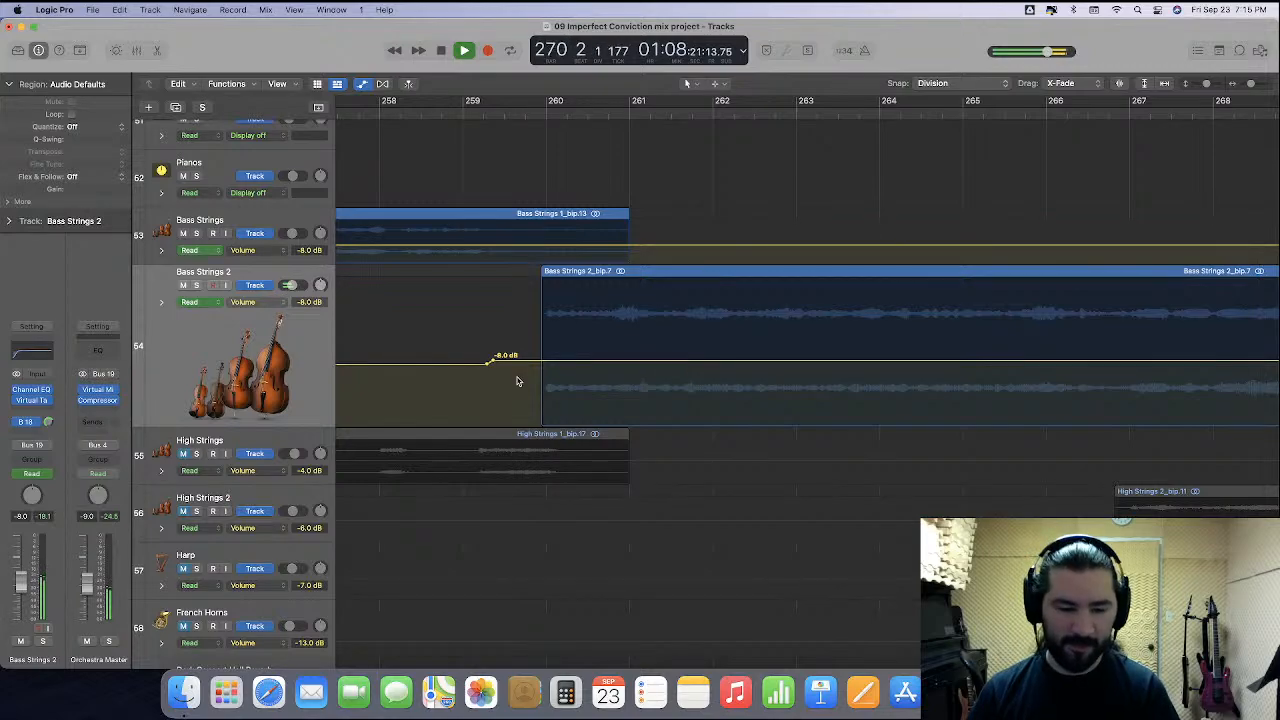
pyautogui.press('`')
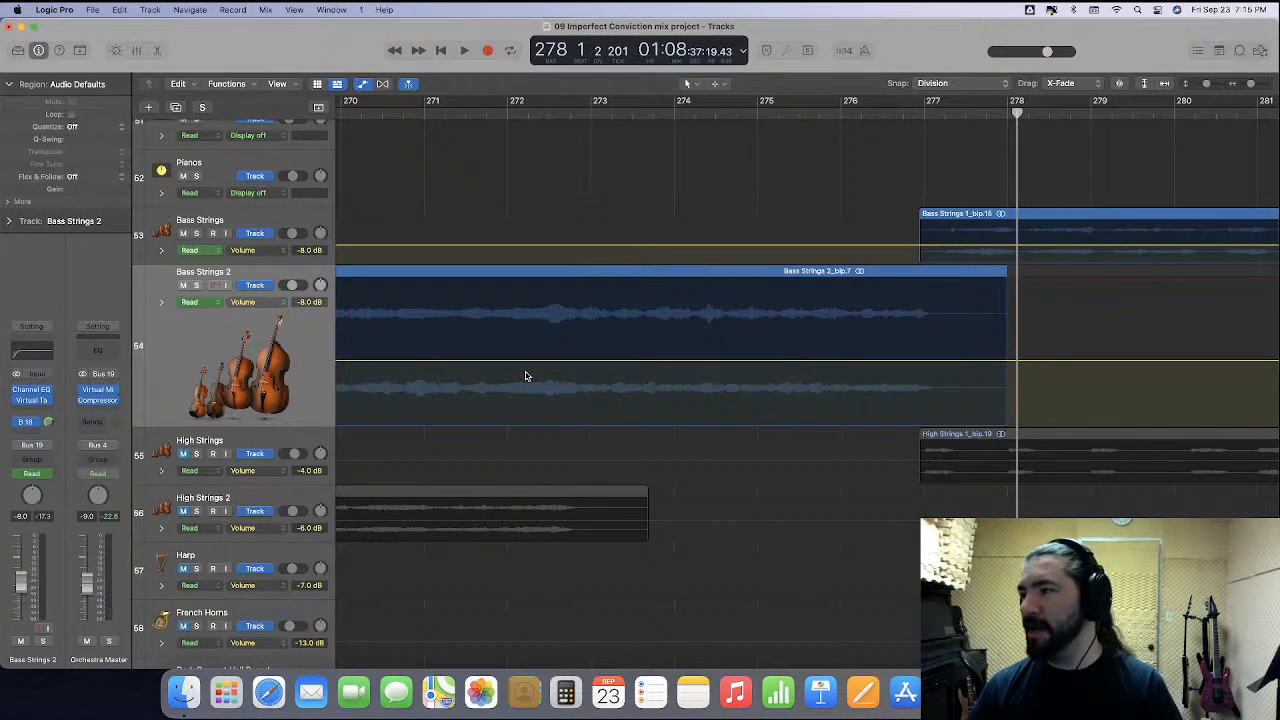
# Play from bar 291 and lower the Bass Strings 2 volume automation to -10.5 dB just before the Break 3 region.
pyautogui.hscroll(1, 525, 376)
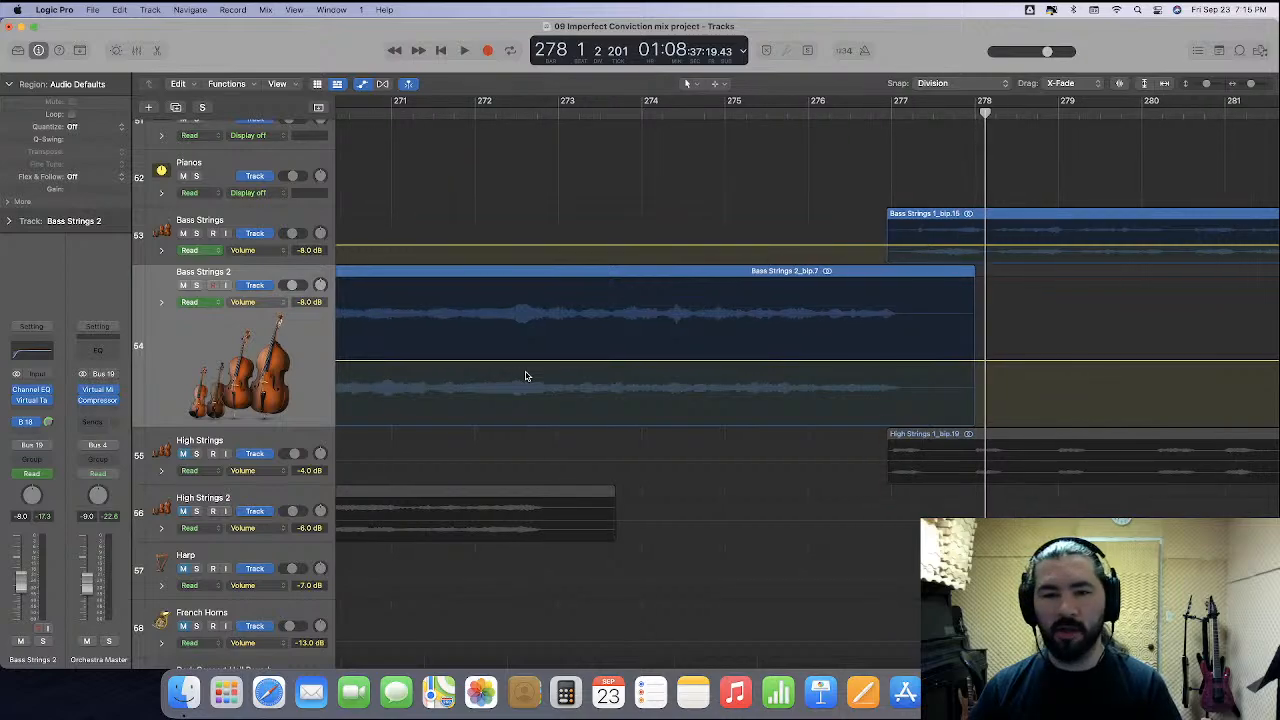
pyautogui.hscroll(1, 525, 376)
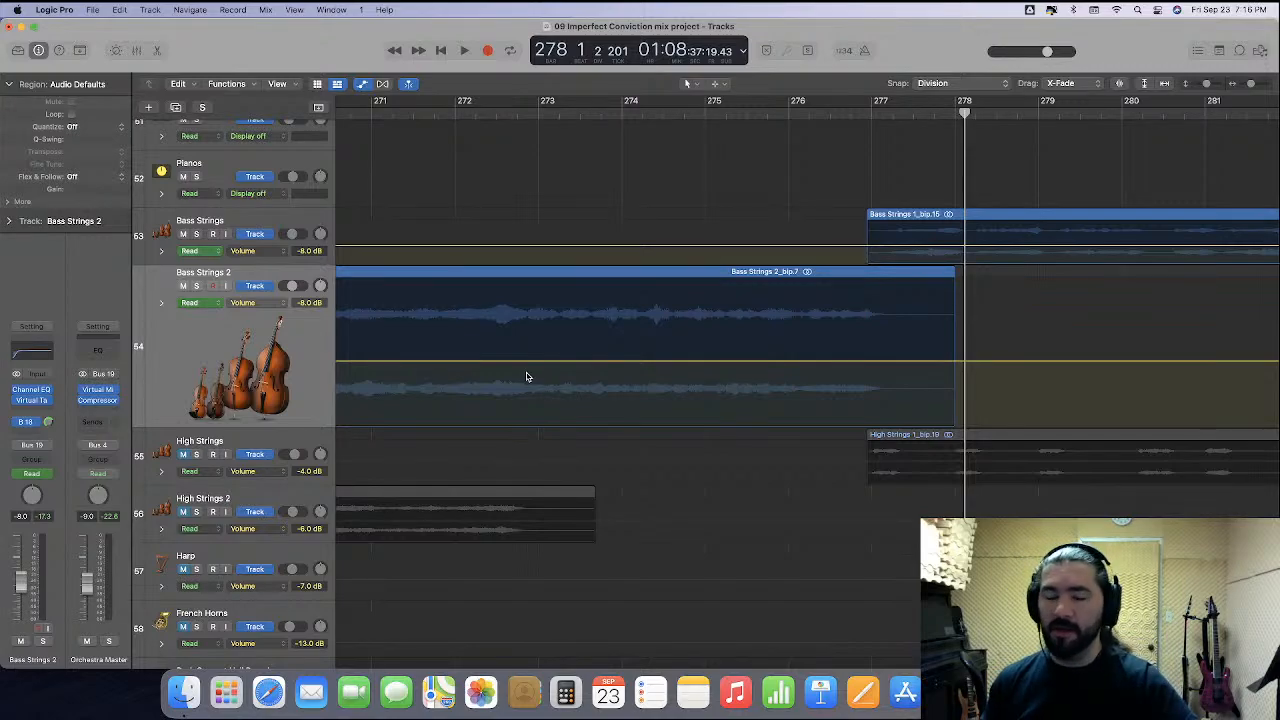
pyautogui.hscroll(5, 527, 376)
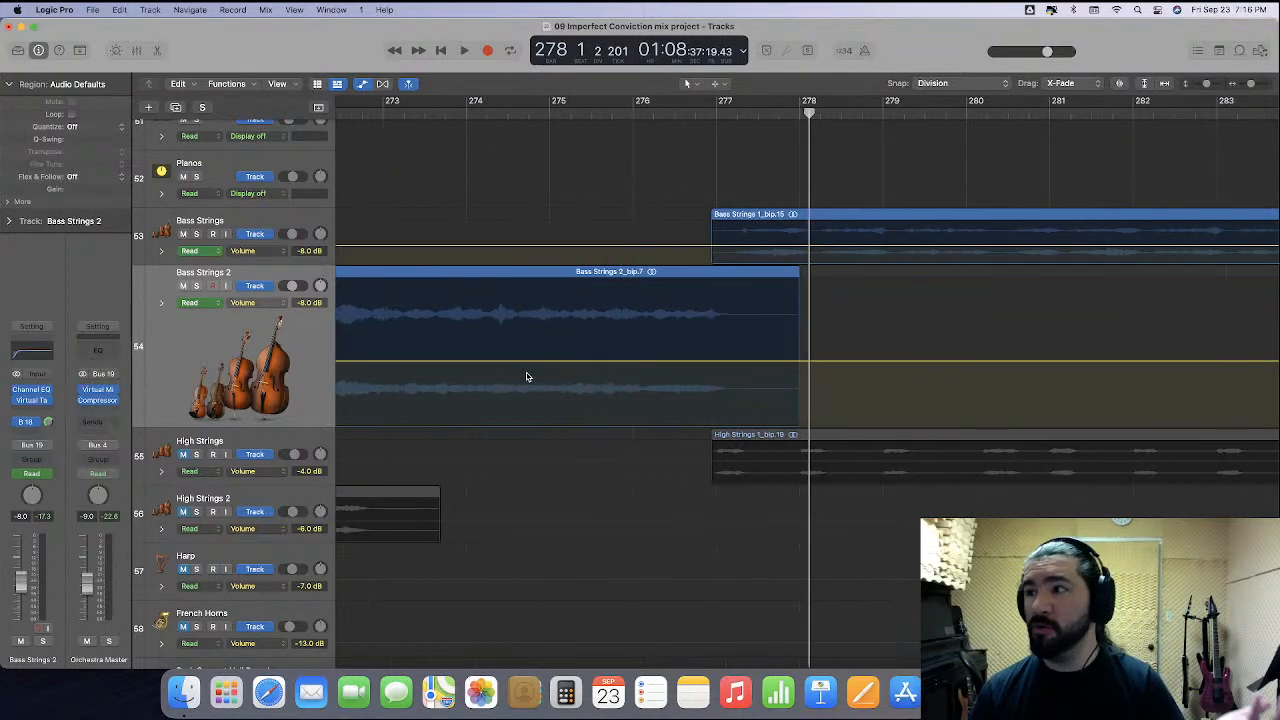
pyautogui.hscroll(3, 528, 376)
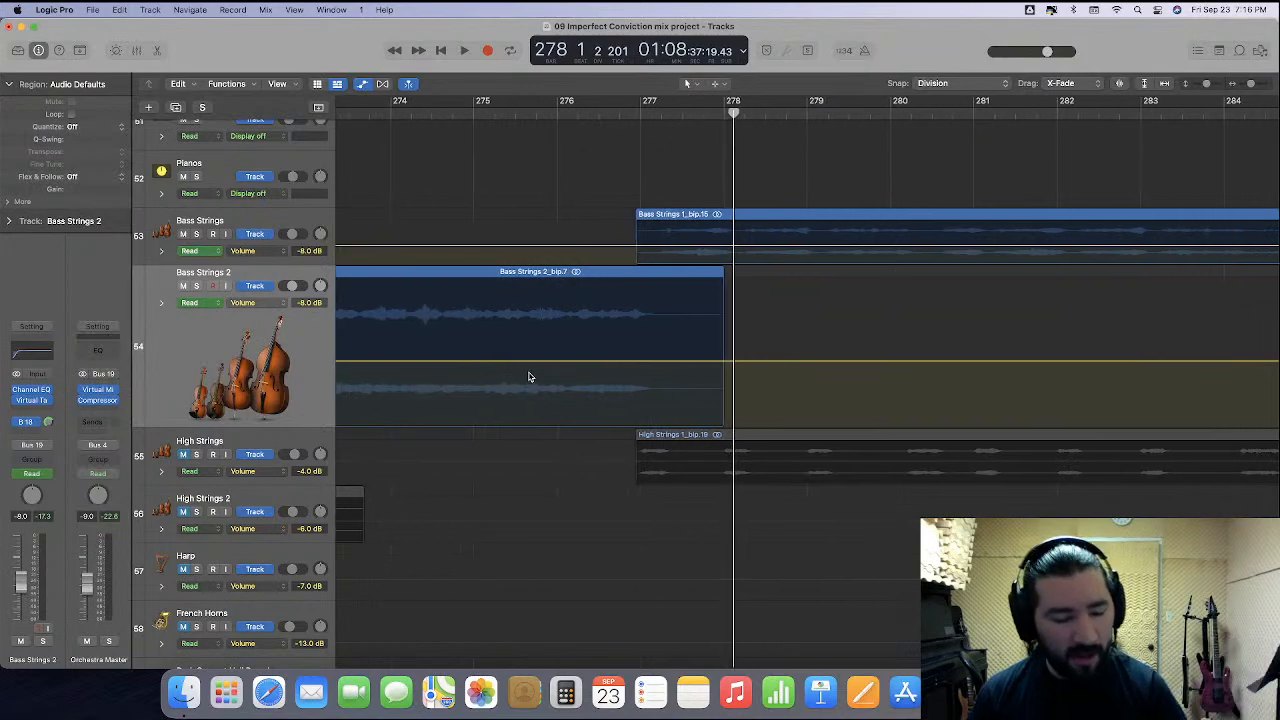
pyautogui.hscroll(10, 530, 377)
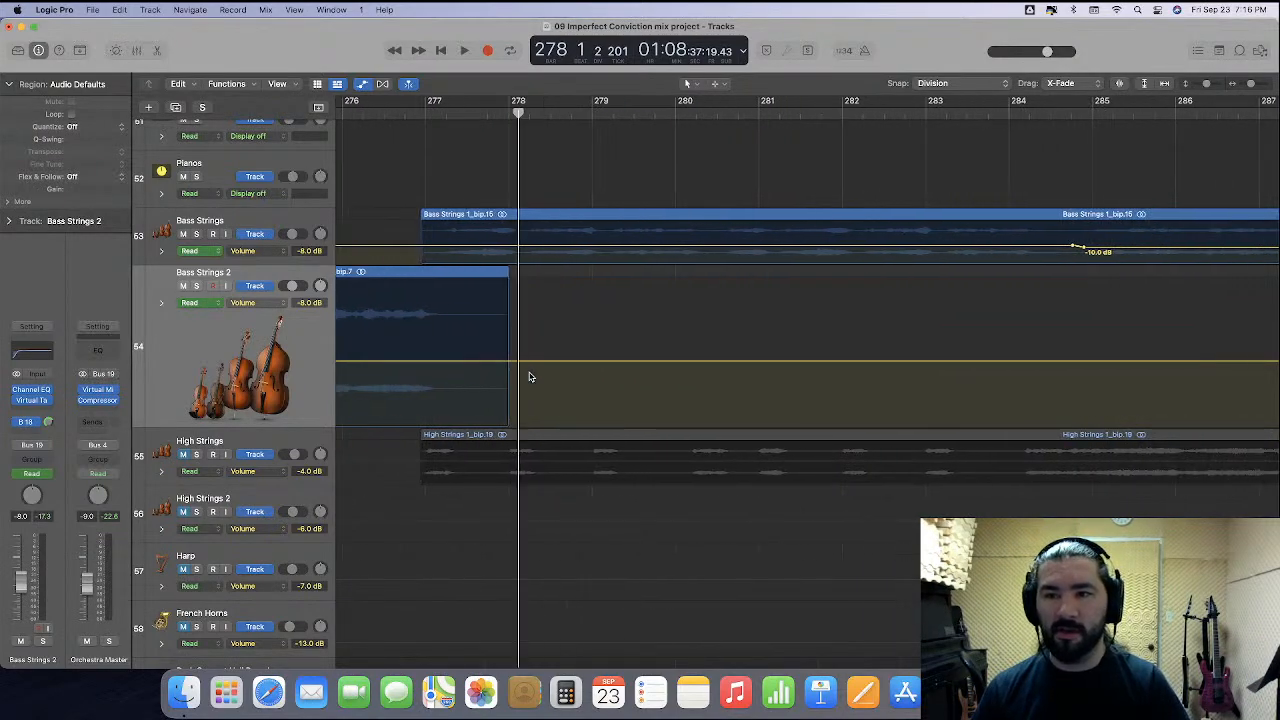
pyautogui.hscroll(10, 530, 377)
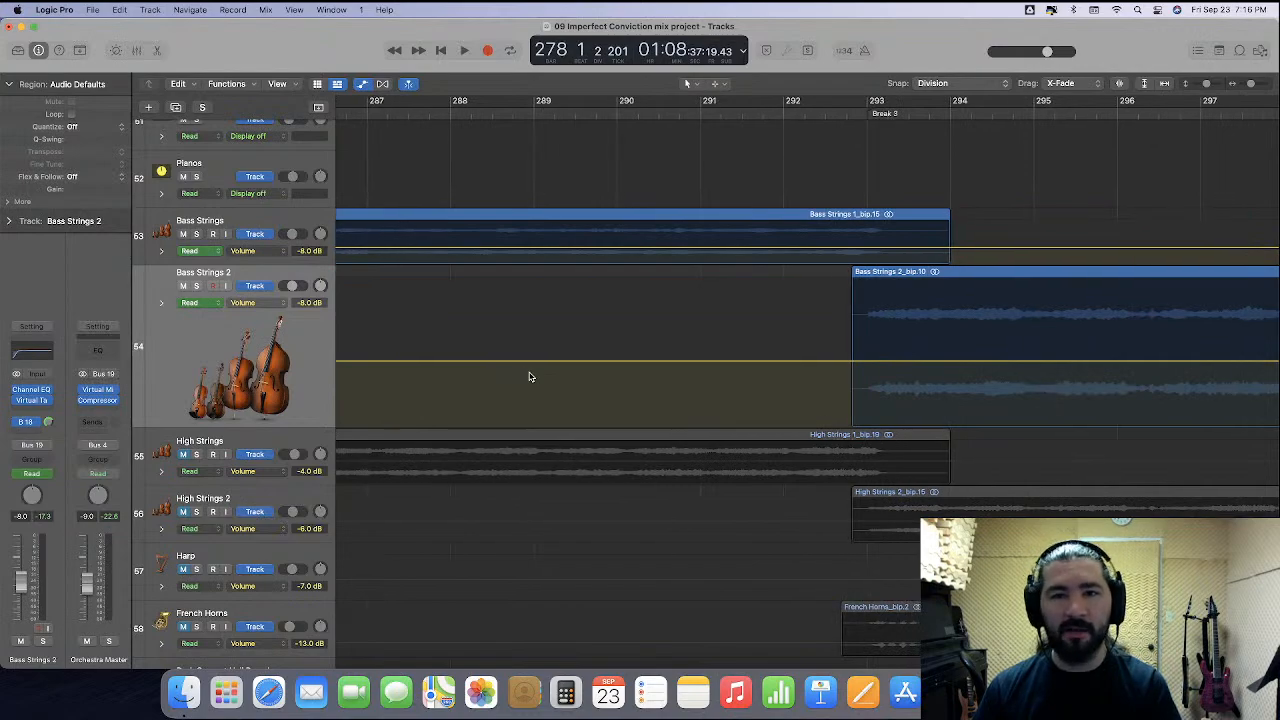
pyautogui.hscroll(1, 530, 377)
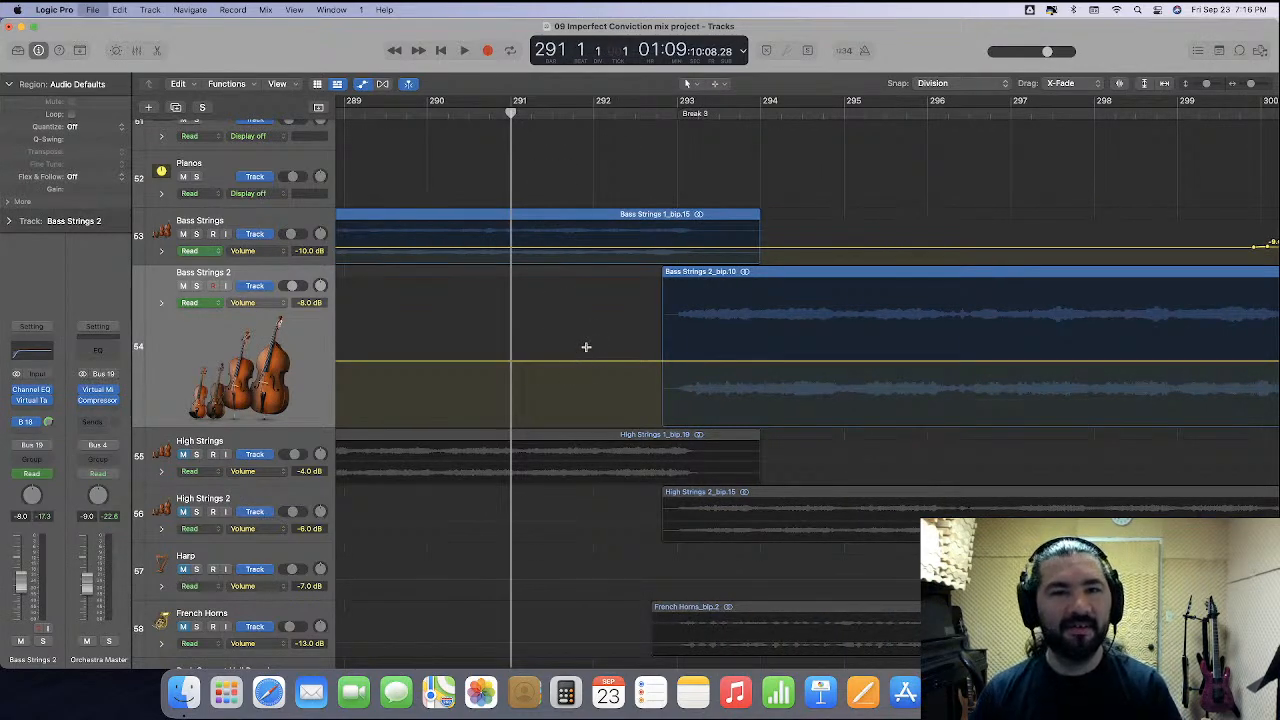
pyautogui.hscroll(3, 590, 351)
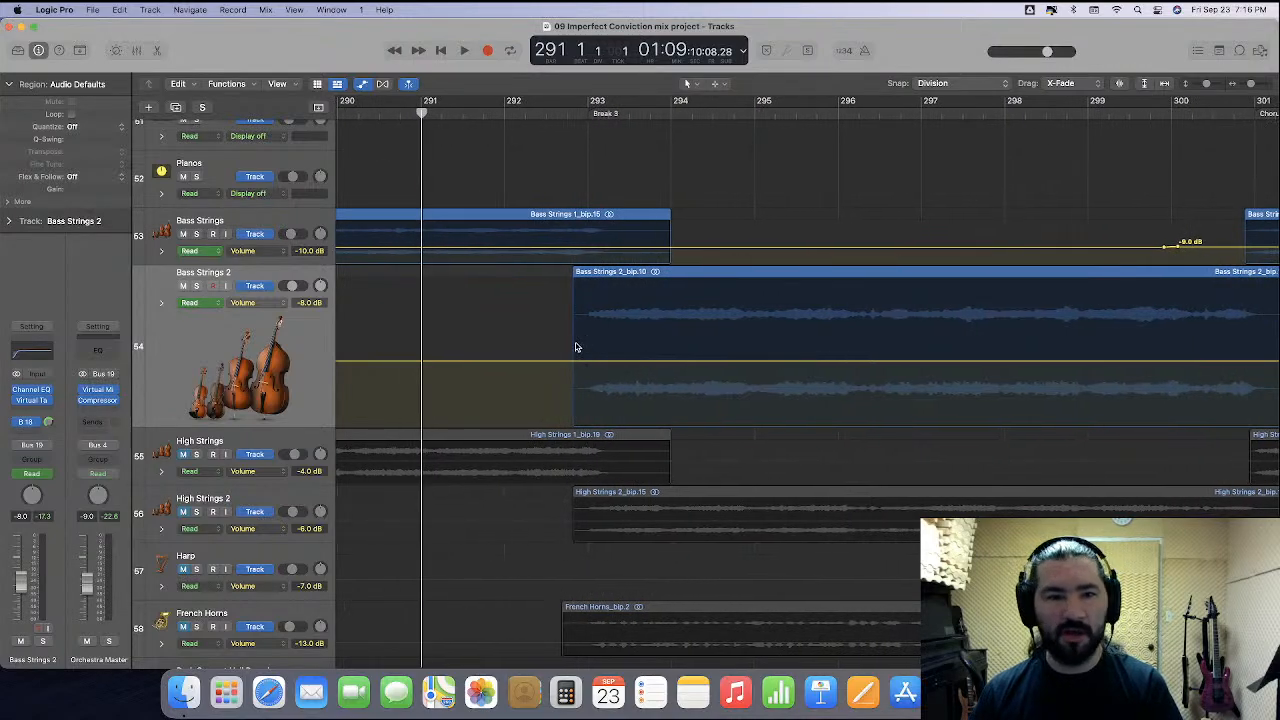
pyautogui.press('space')
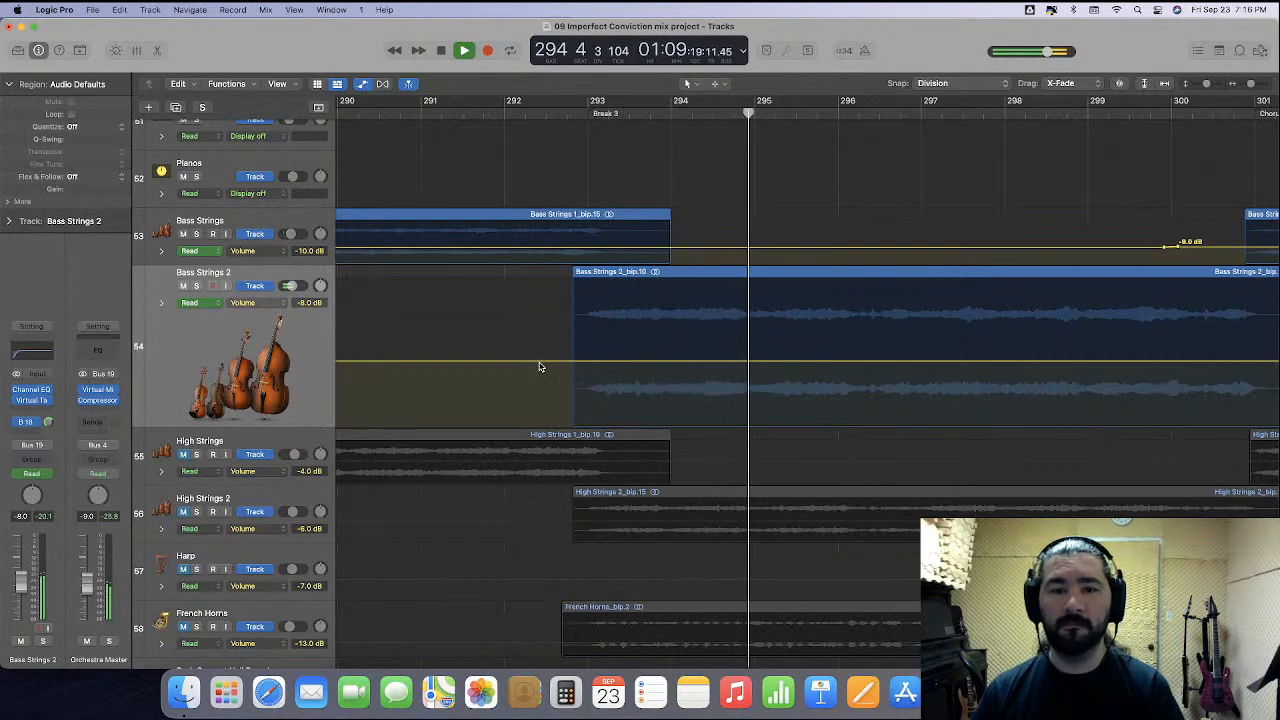
pyautogui.moveTo(543, 363); pyautogui.dragTo(563, 374)
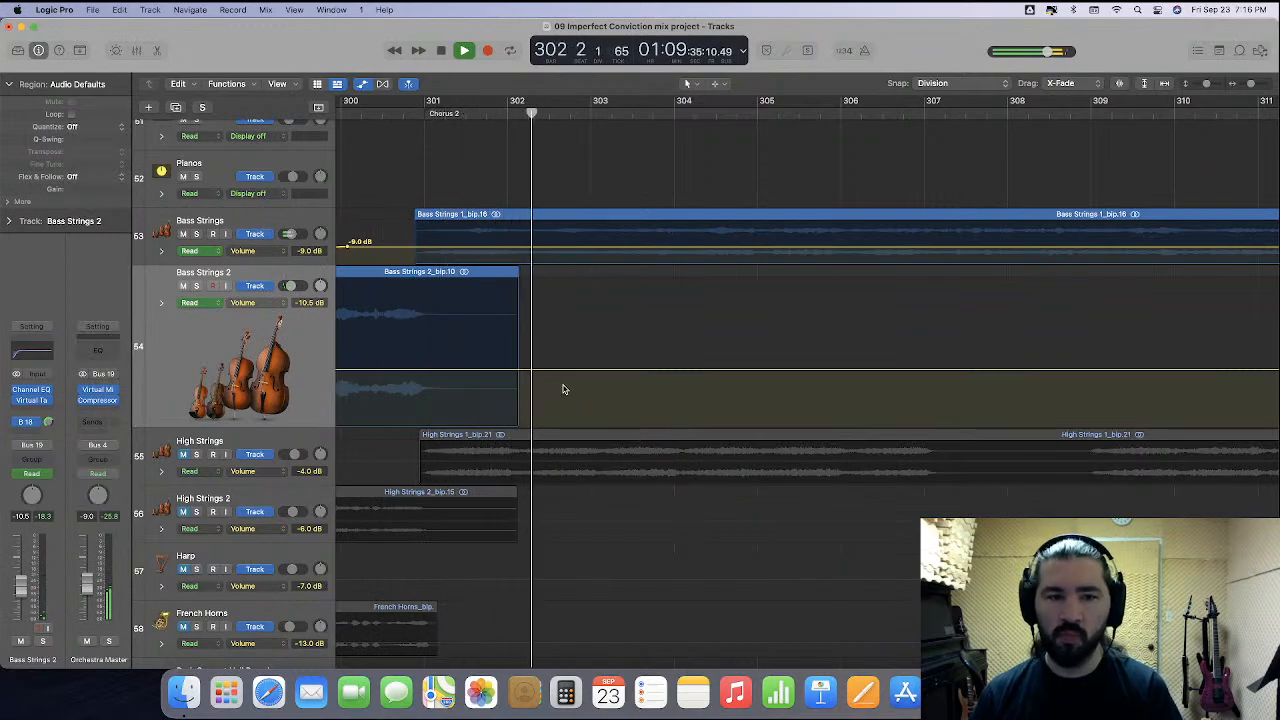
pyautogui.press('space')
pyautogui.hscroll(15, 580, 390)
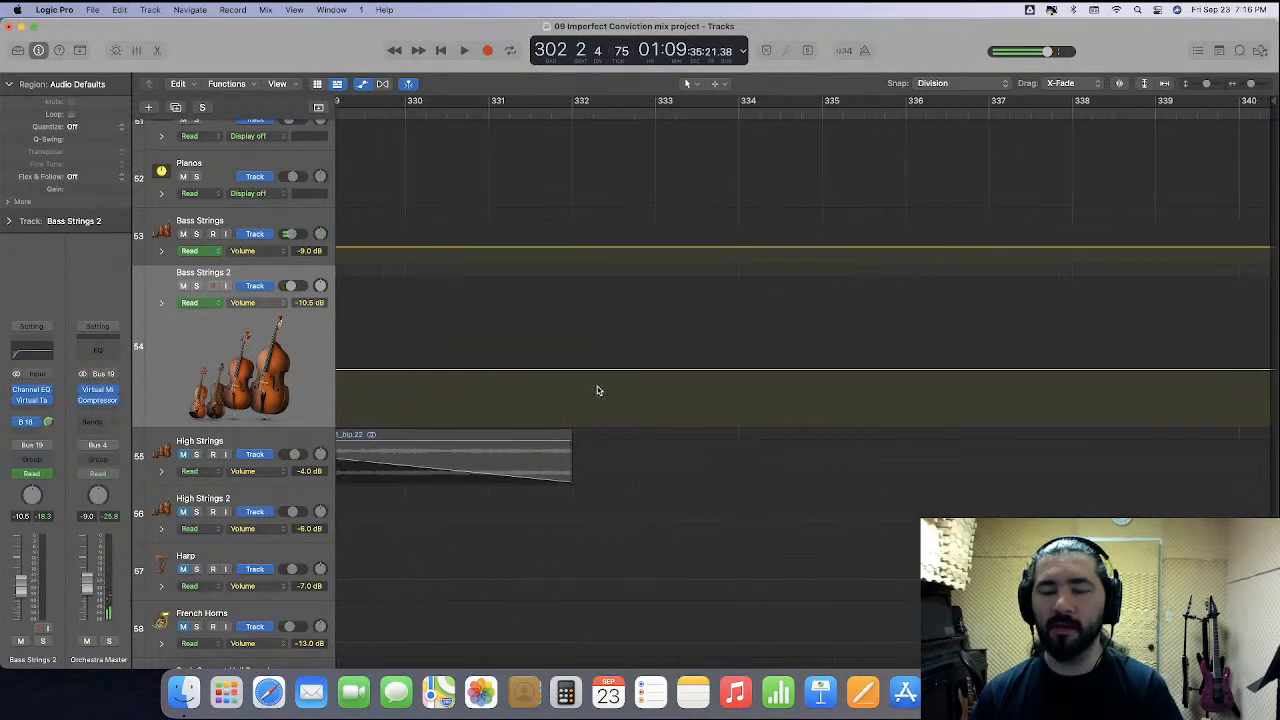
# Return to the project start, shrink the Bass Strings 2 track, and unmute and enlarge the High Strings track.
pyautogui.press('Return')
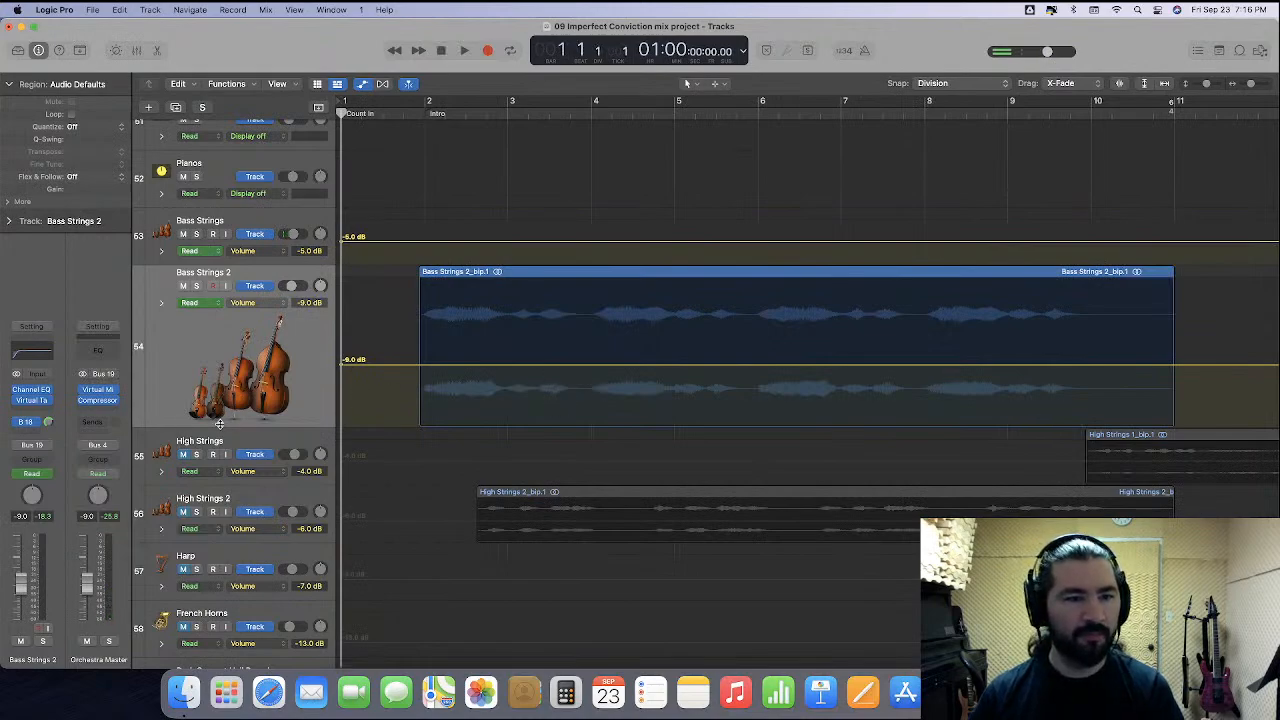
pyautogui.moveTo(219, 423); pyautogui.dragTo(241, 321)
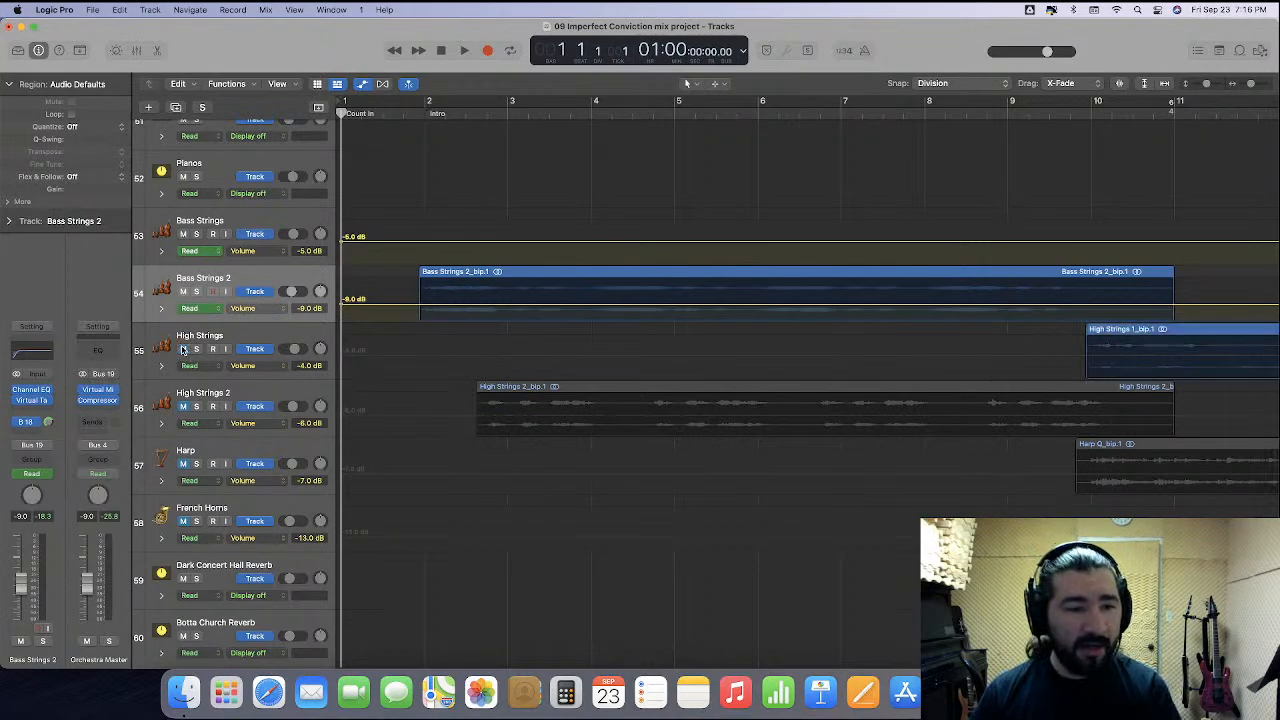
pyautogui.moveTo(215, 376); pyautogui.dragTo(217, 497)
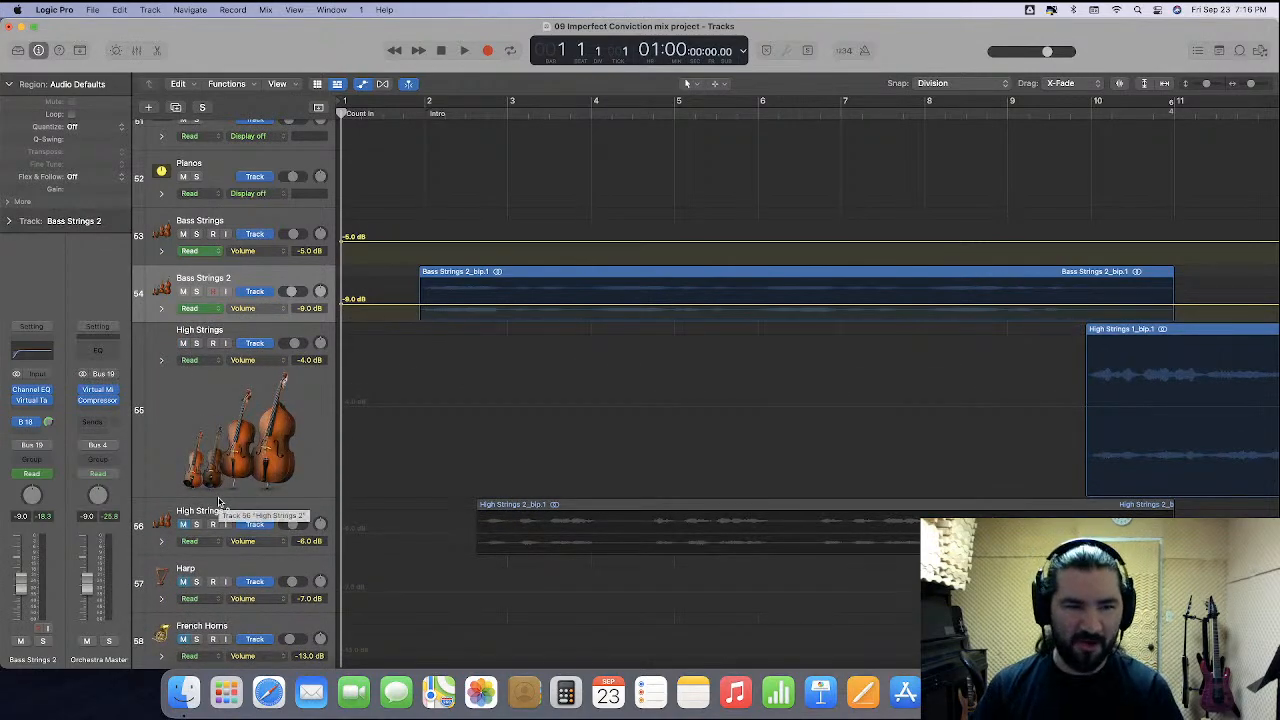
# Zoom the timeline out slightly, activate volume automation reading on High Strings, and place the playhead at bar 8.
pyautogui.press('super+Left')
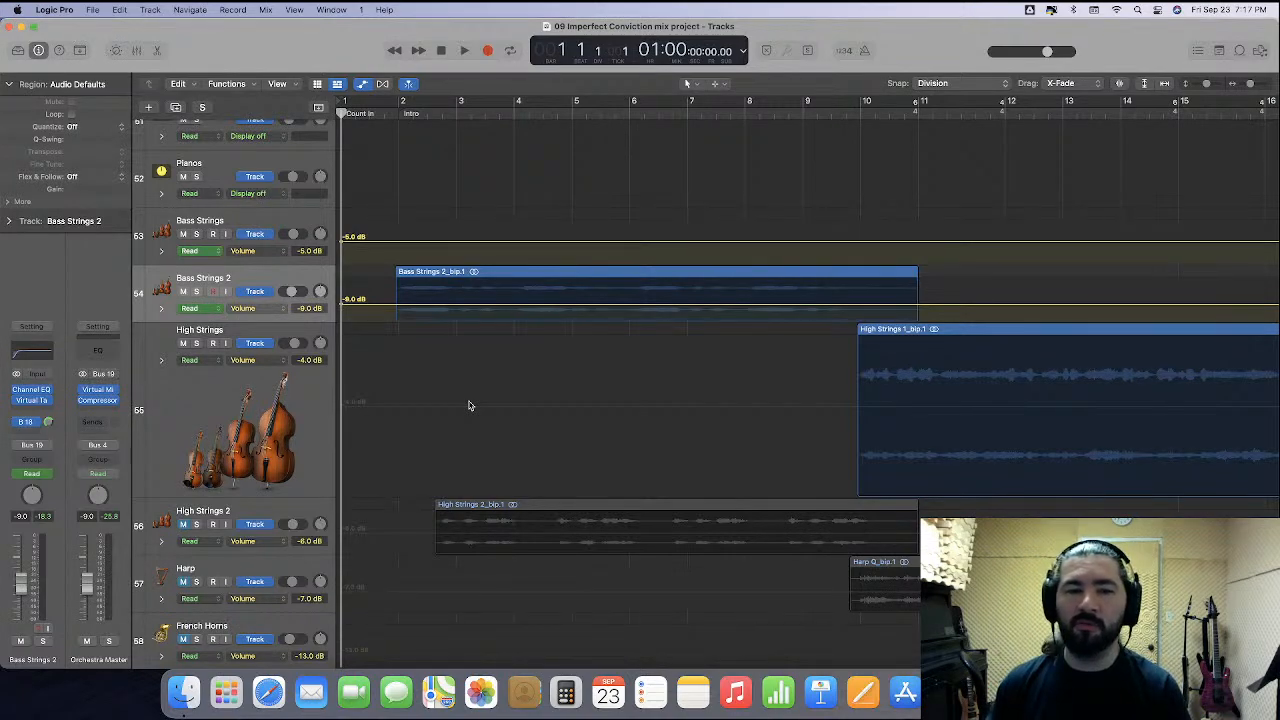
pyautogui.hscroll(2, 469, 405)
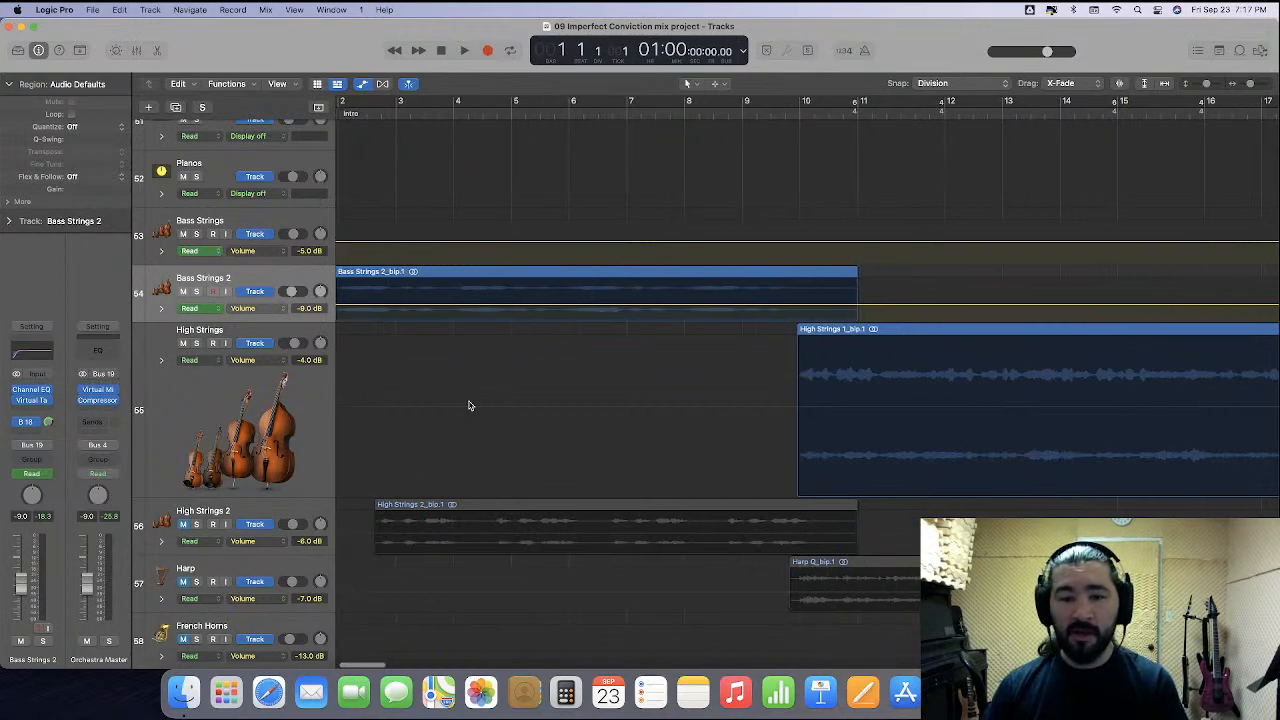
pyautogui.hscroll(3, 469, 405)
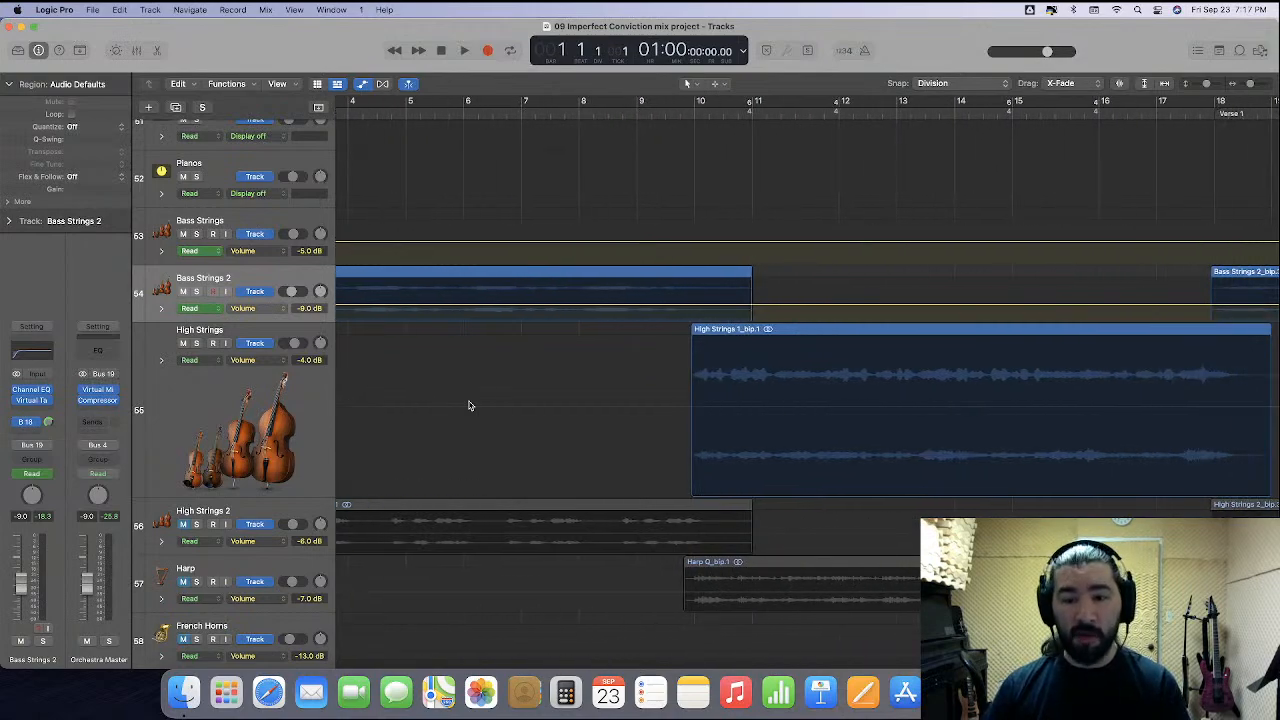
pyautogui.hscroll(2, 469, 405)
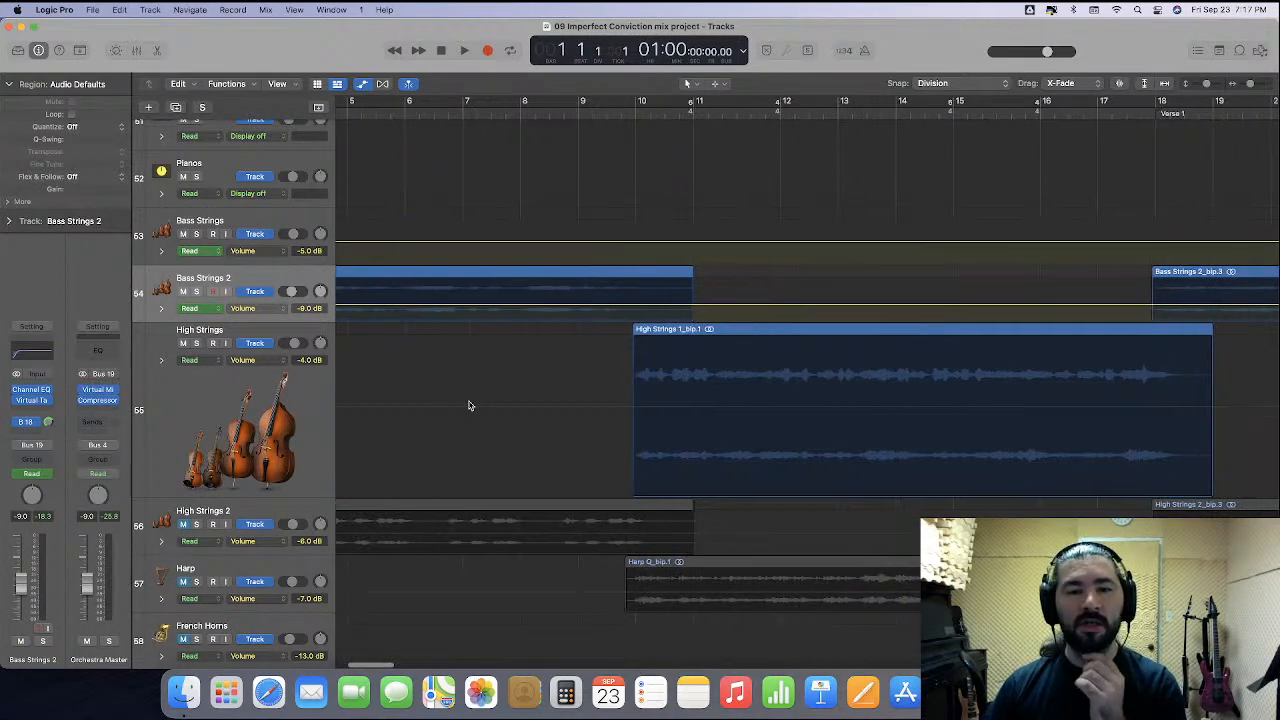
pyautogui.click(504, 410)
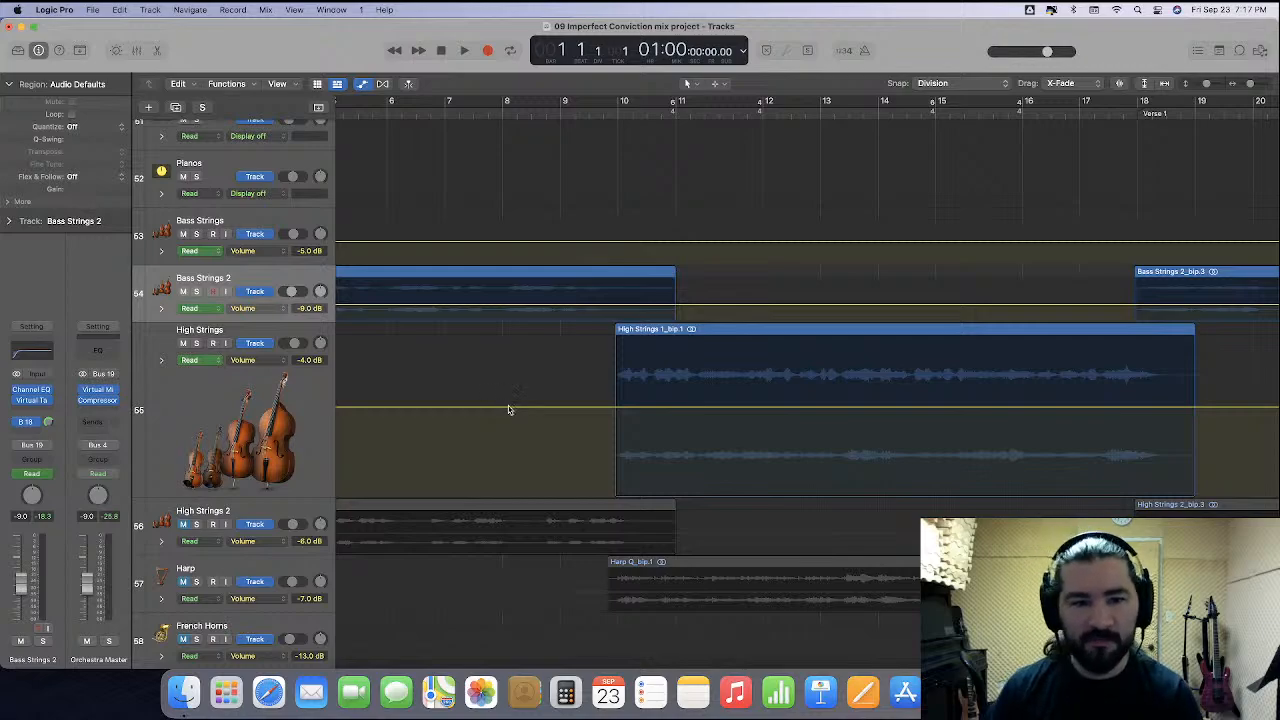
pyautogui.hscroll(2, 507, 409)
pyautogui.hscroll(-5, 507, 411)
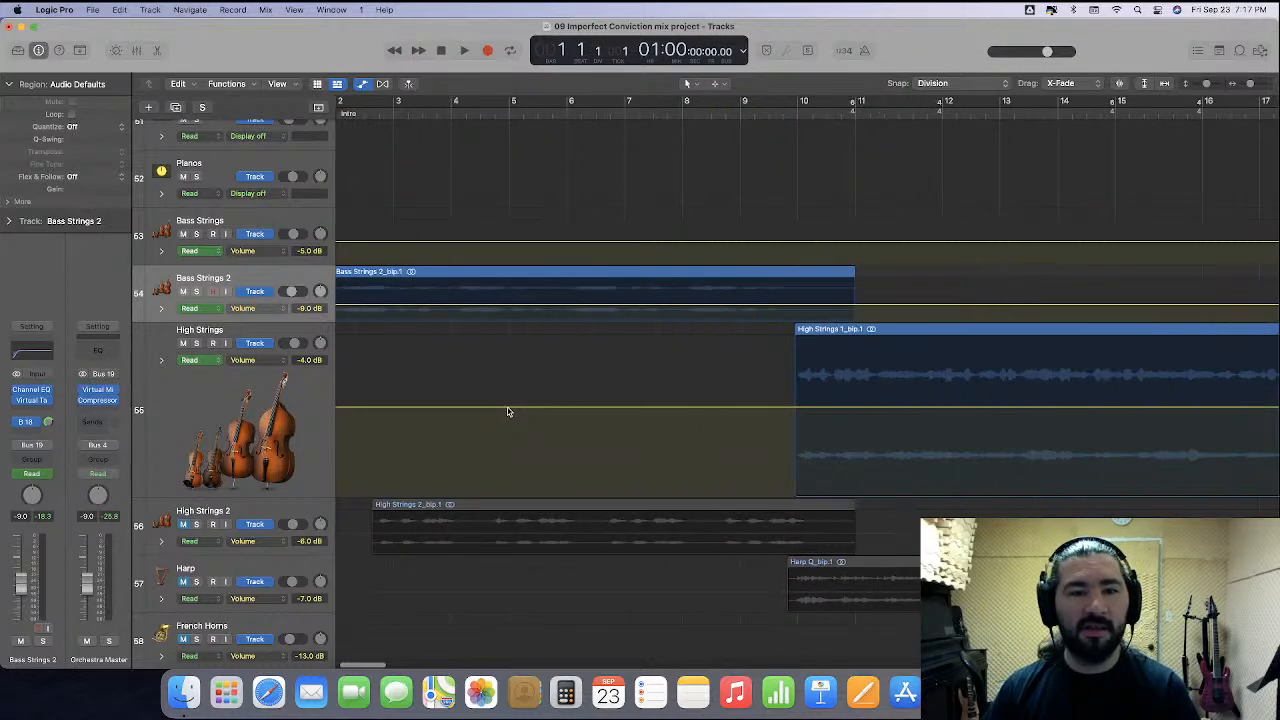
pyautogui.hscroll(6, 507, 411)
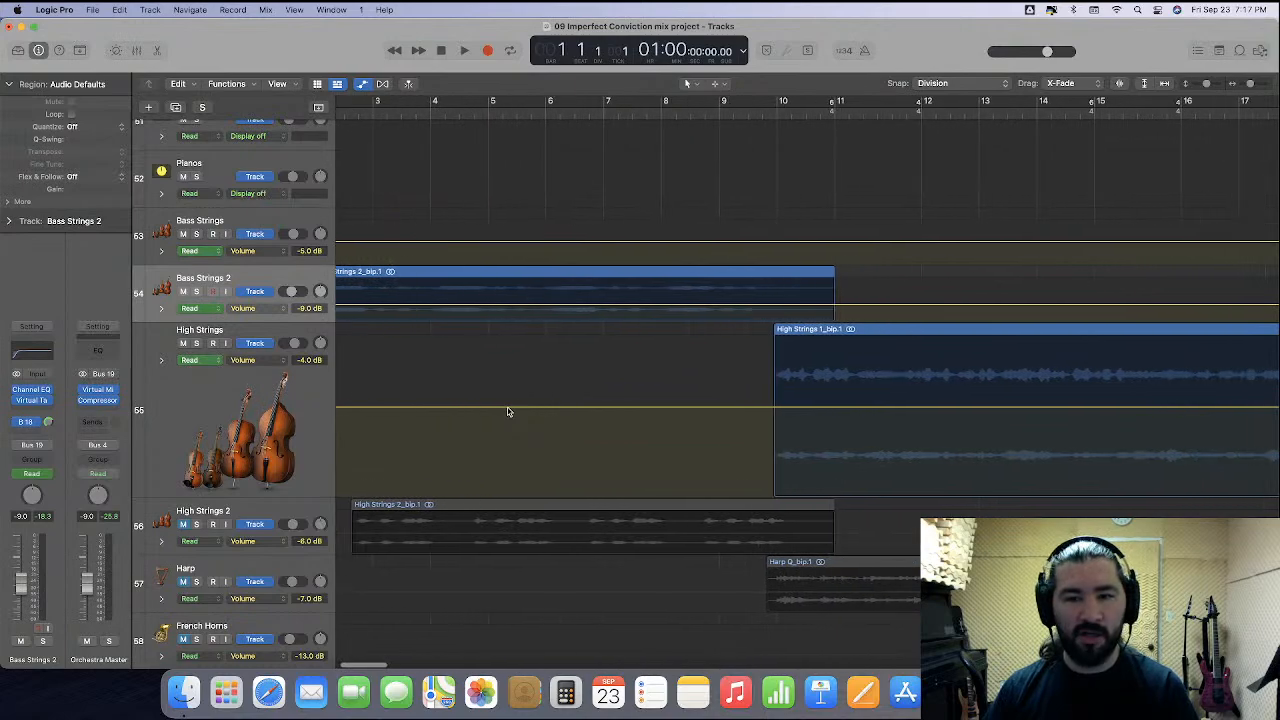
pyautogui.click(646, 114)
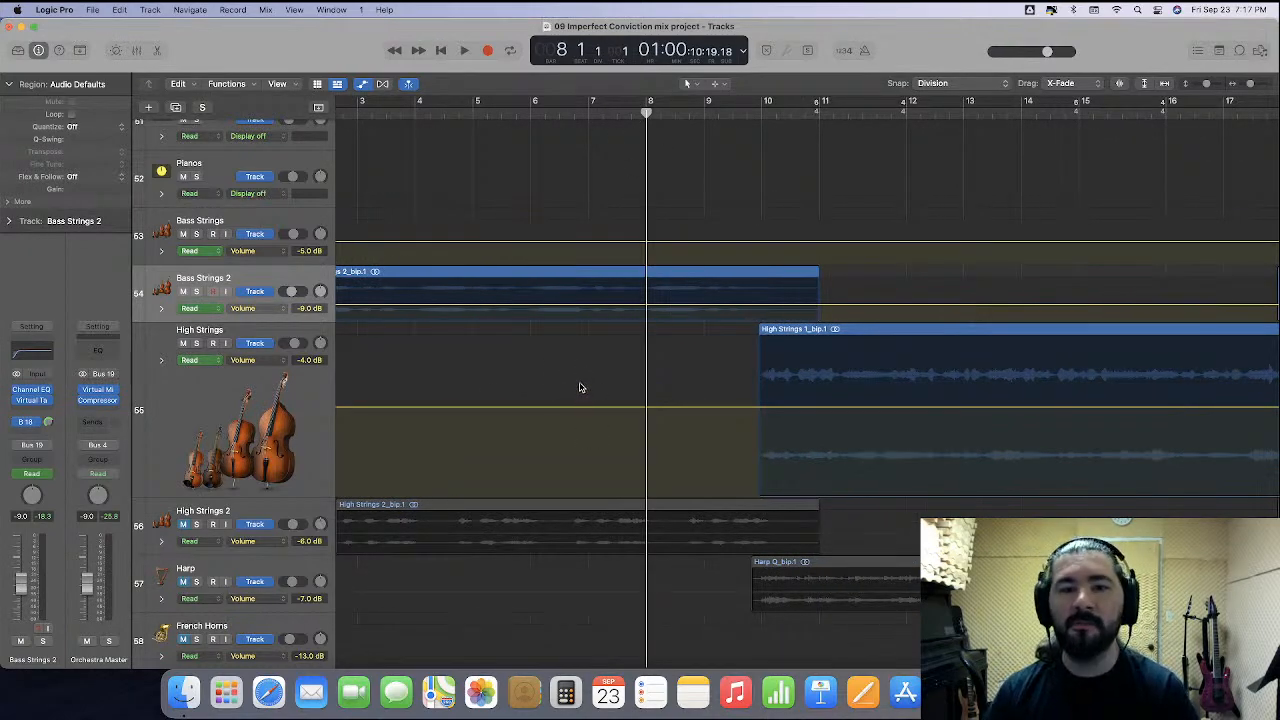
# Play from bar 8 and raise the High Strings volume automation to +0.0 dB.
pyautogui.press('space')
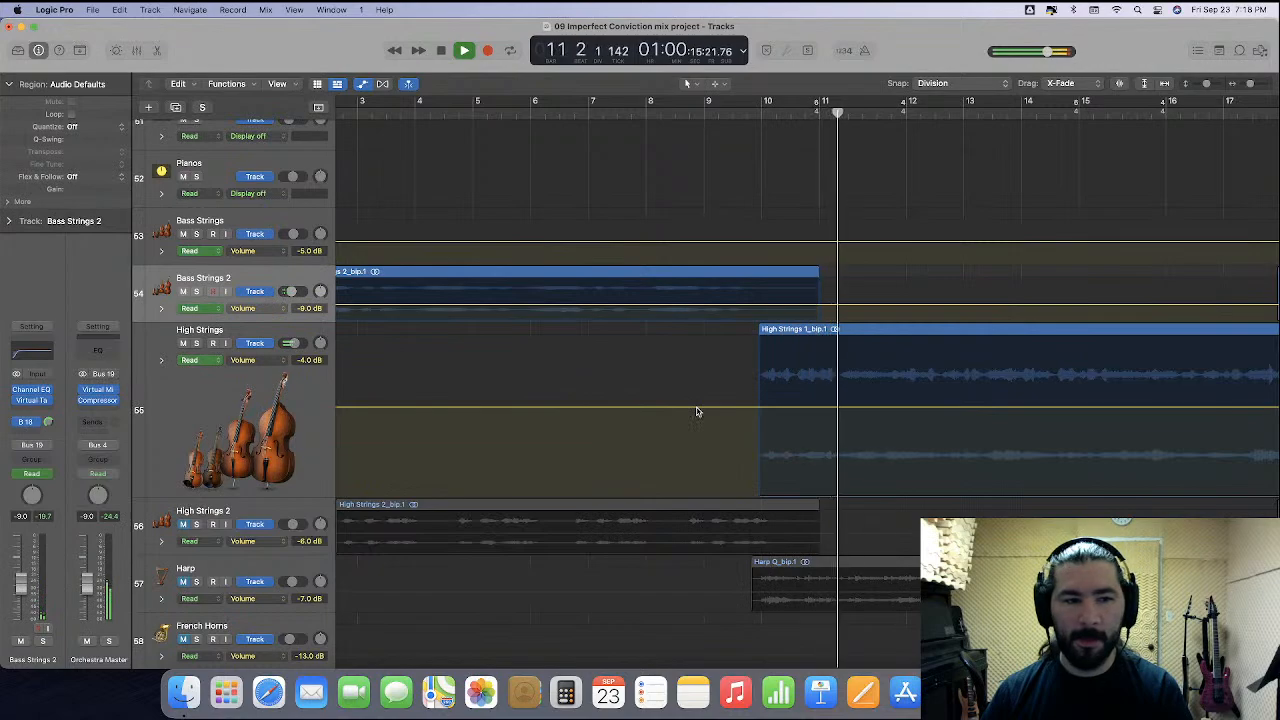
pyautogui.moveTo(697, 411); pyautogui.dragTo(702, 385)
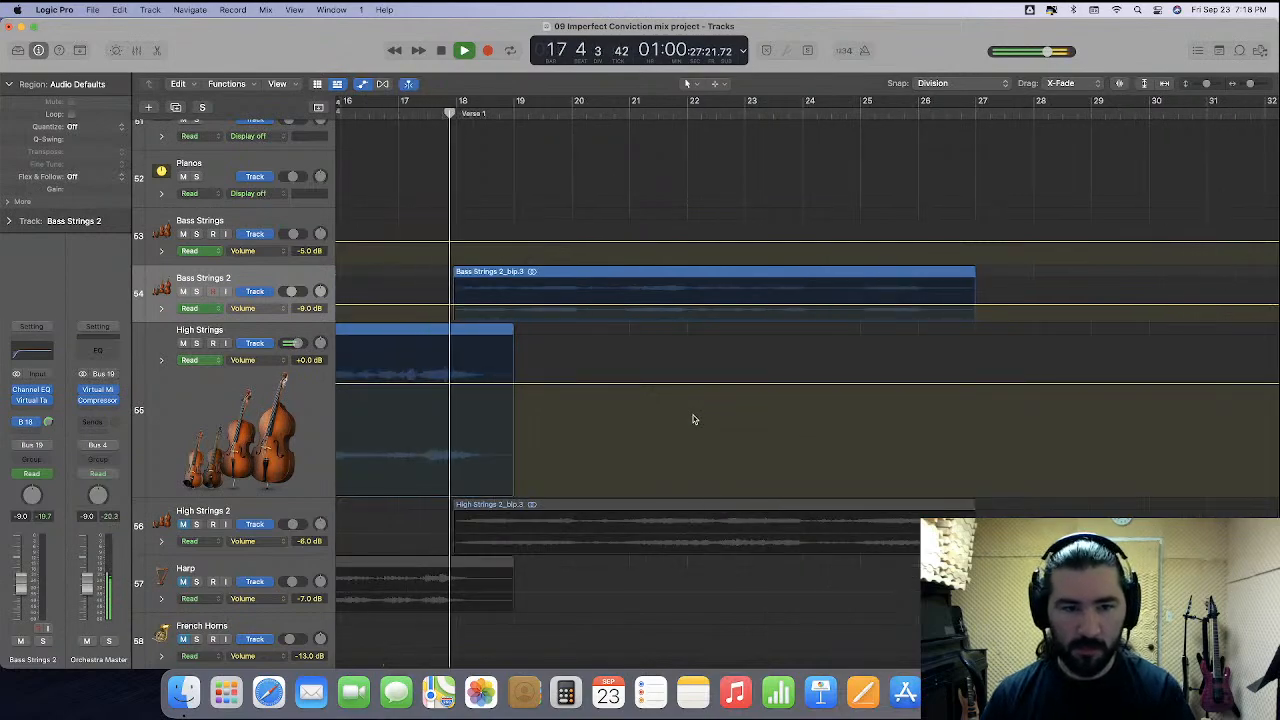
pyautogui.press('space')
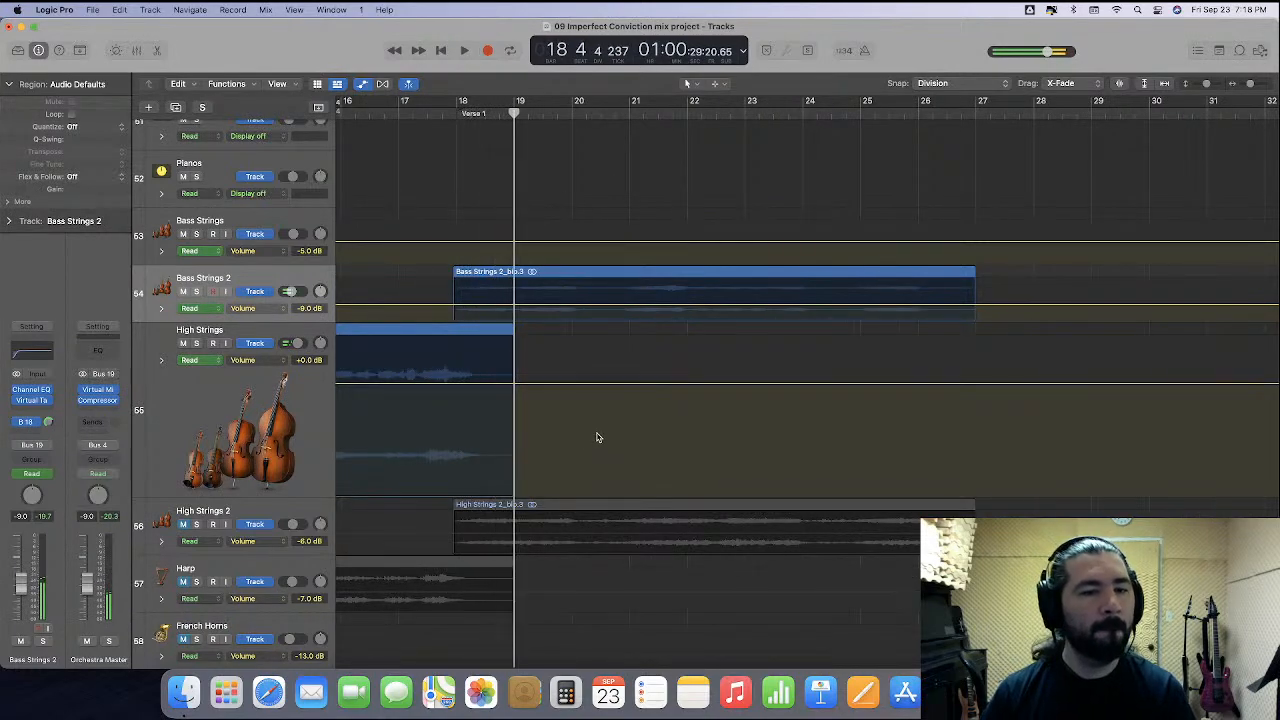
# Try the High Strings volume automation at +2.0 dB, replay from bar 9, and bring it back to +0.0 dB.
pyautogui.hscroll(-5, 597, 437)
pyautogui.hscroll(-5, 597, 437)
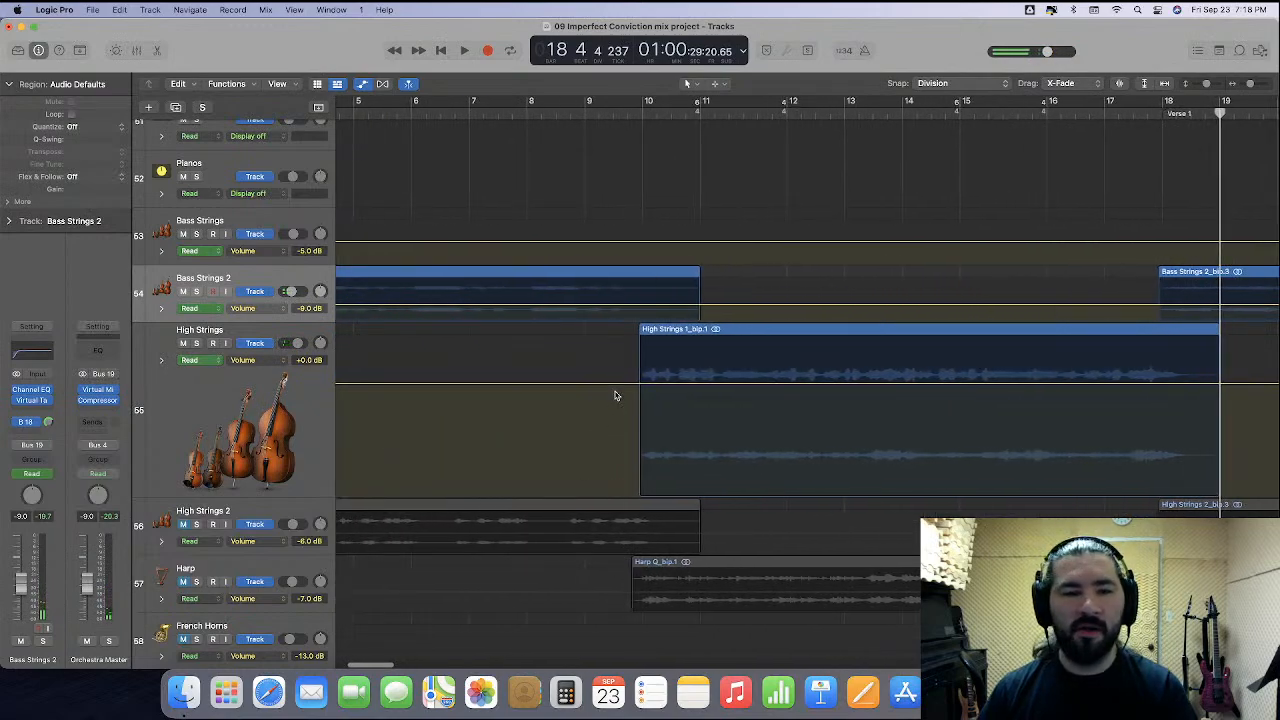
pyautogui.moveTo(615, 387); pyautogui.dragTo(615, 372)
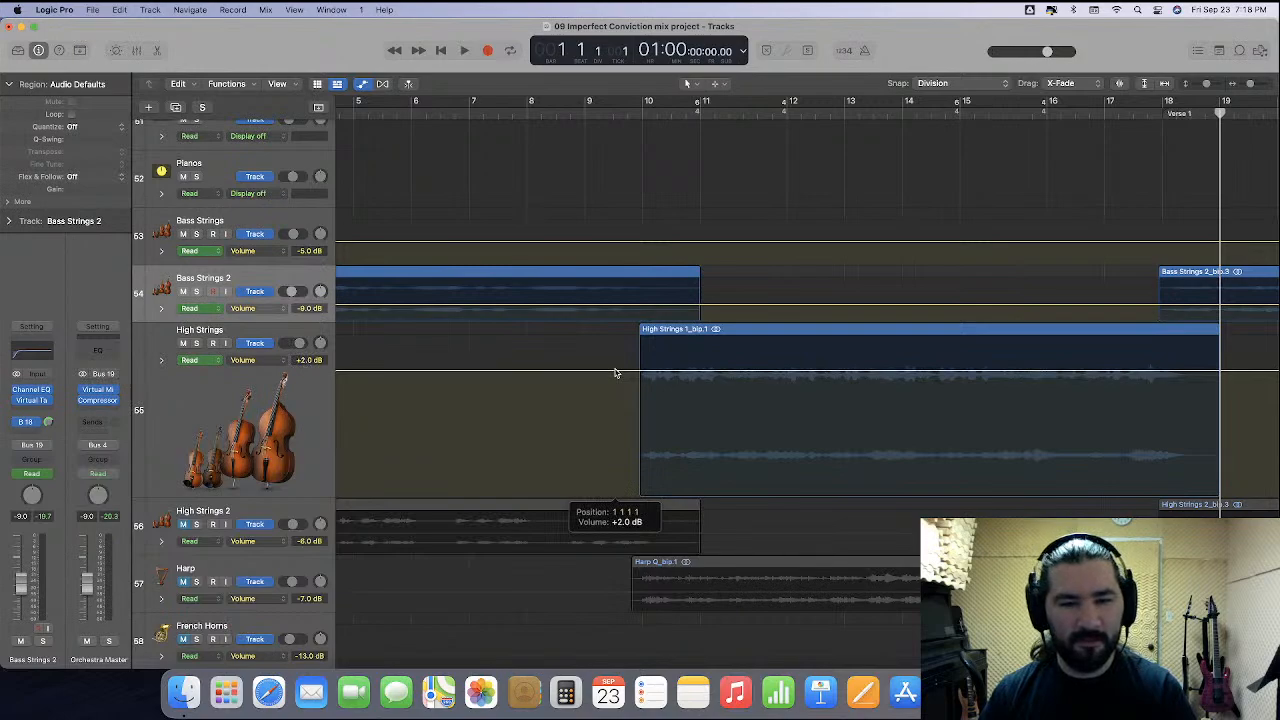
pyautogui.click(585, 116)
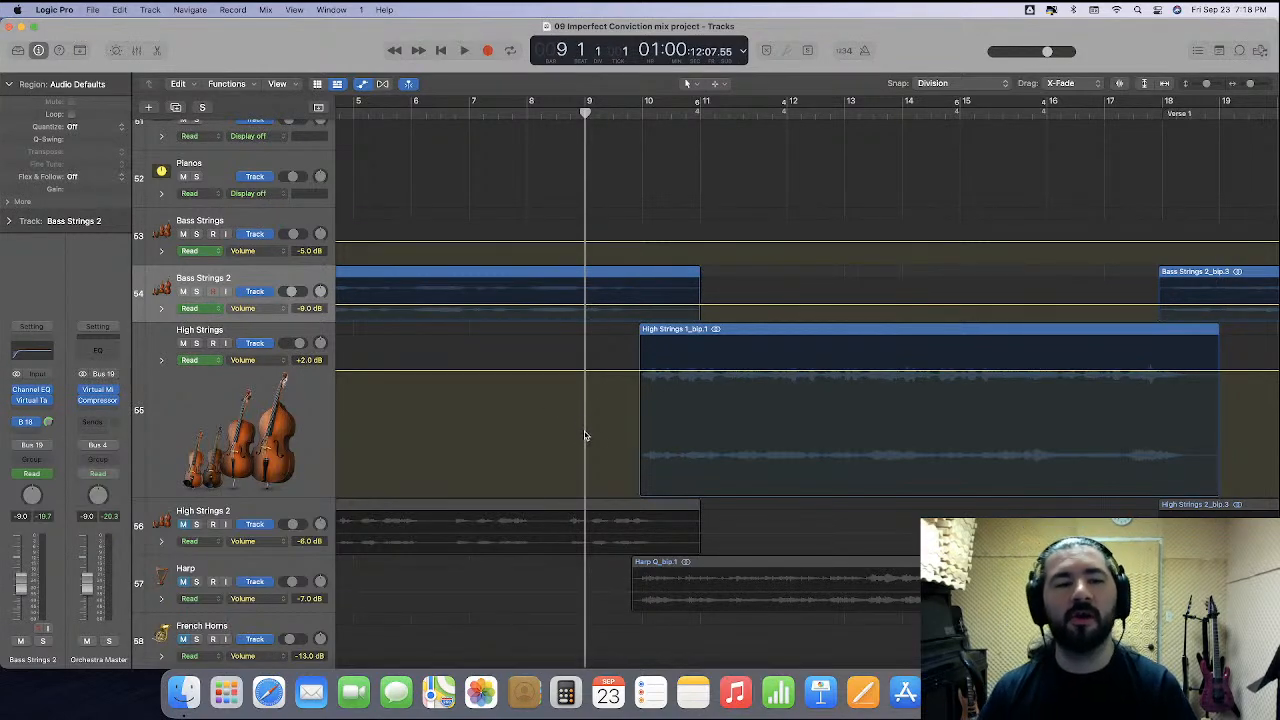
pyautogui.press('space')
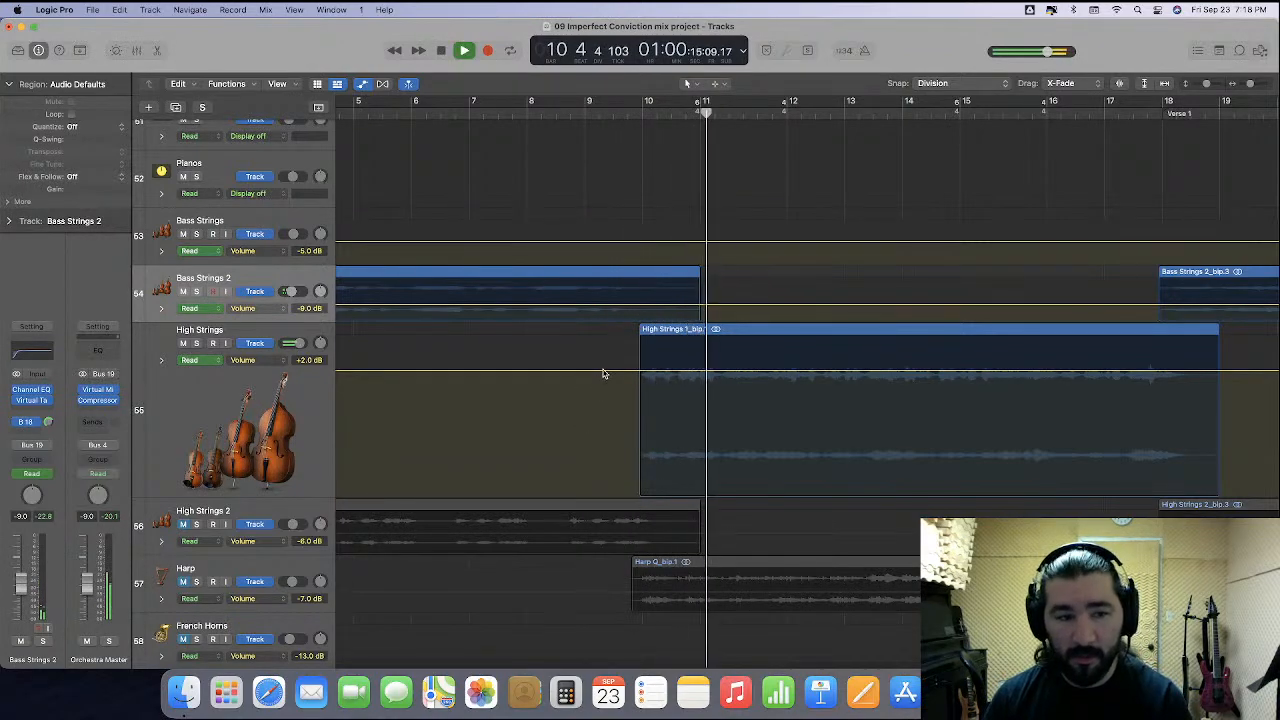
pyautogui.moveTo(603, 373); pyautogui.dragTo(603, 387)
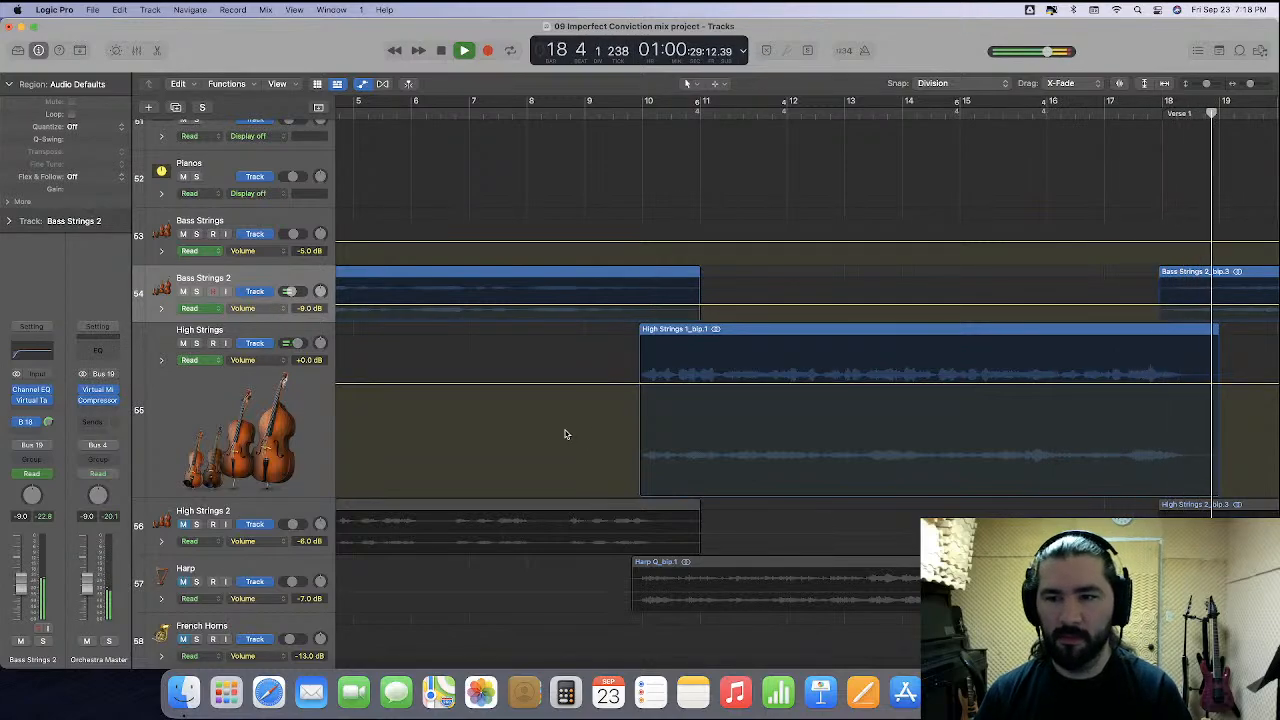
# Play the next High Strings passage and lower its volume automation to -1.0 dB just before the region starting near bar 34.
pyautogui.hscroll(15, 522, 427)
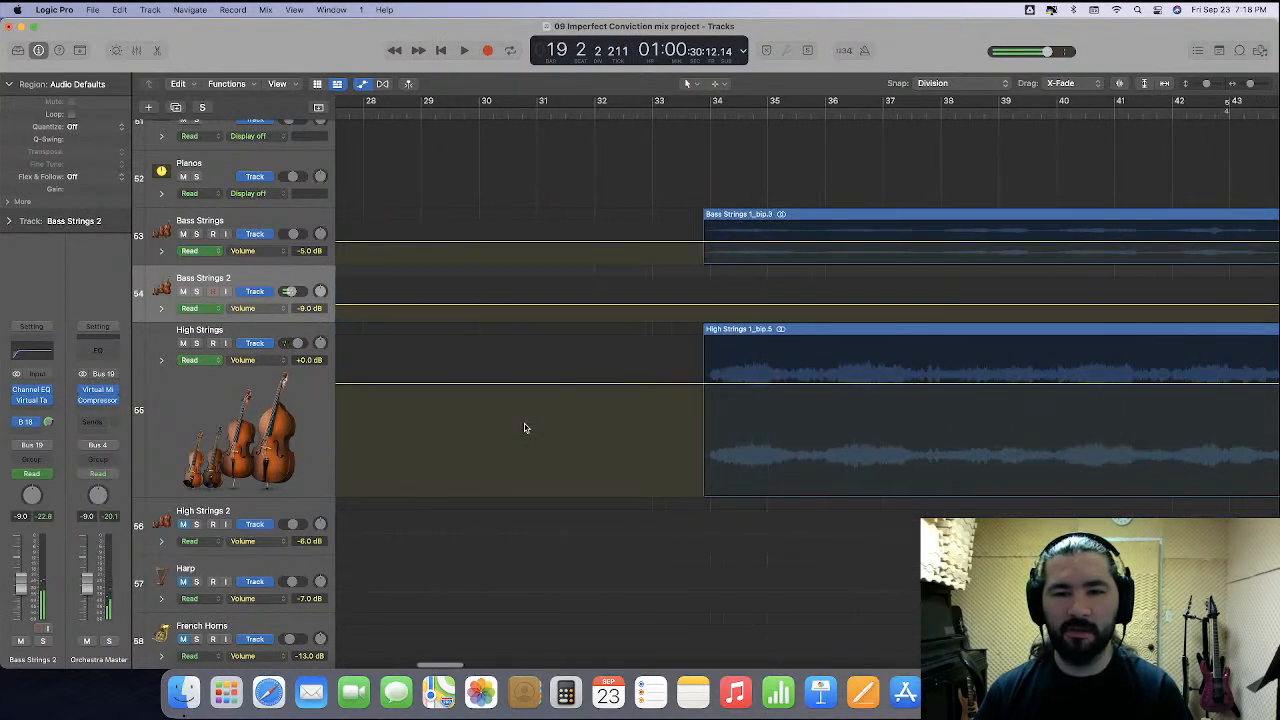
pyautogui.press('space')
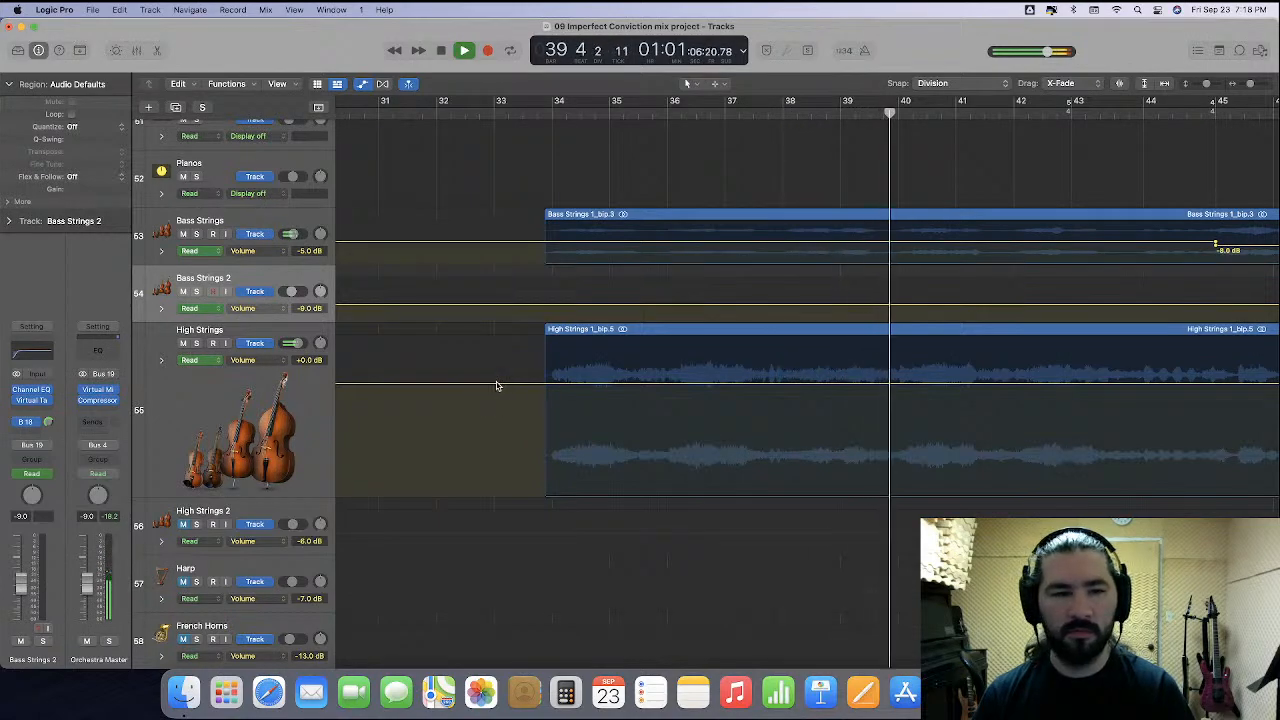
pyautogui.moveTo(496, 385); pyautogui.dragTo(520, 397)
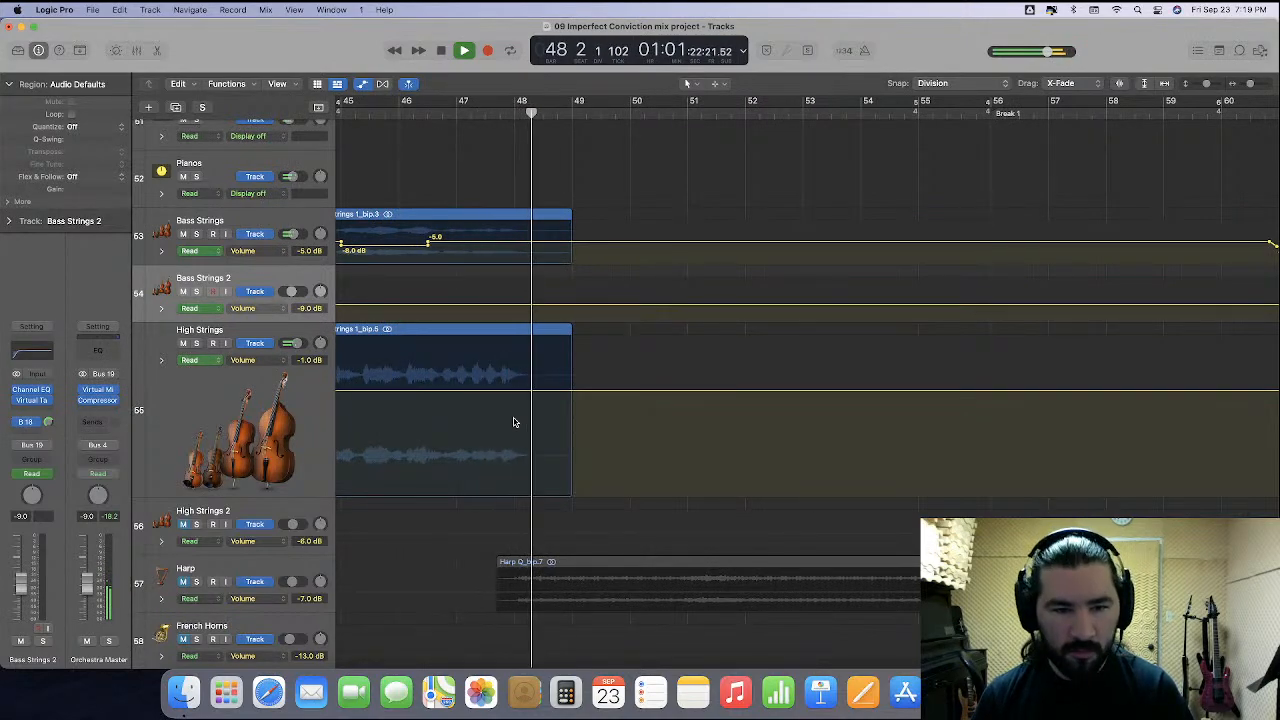
pyautogui.press('space')
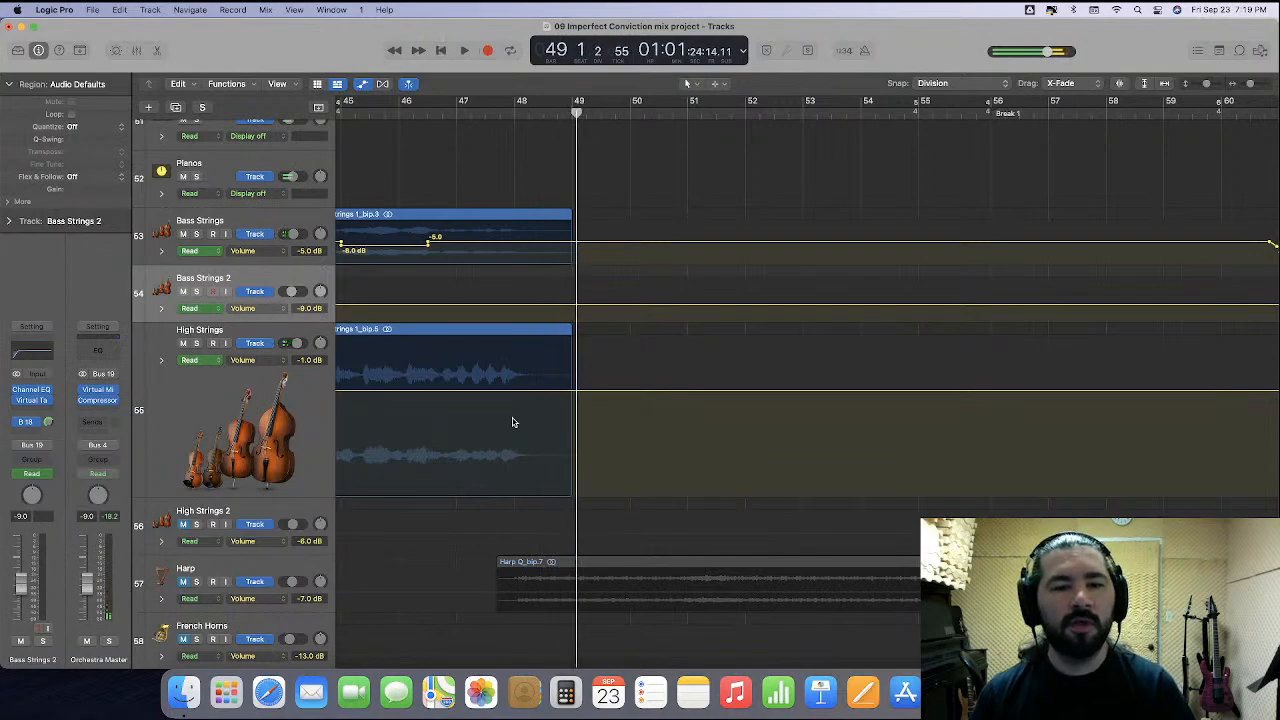
# Enlarge the High Strings track slightly and create a short -4.0 dB volume automation dip with snapping off, just before bar 38.
pyautogui.hscroll(-10, 512, 422)
pyautogui.hscroll(2, 512, 422)
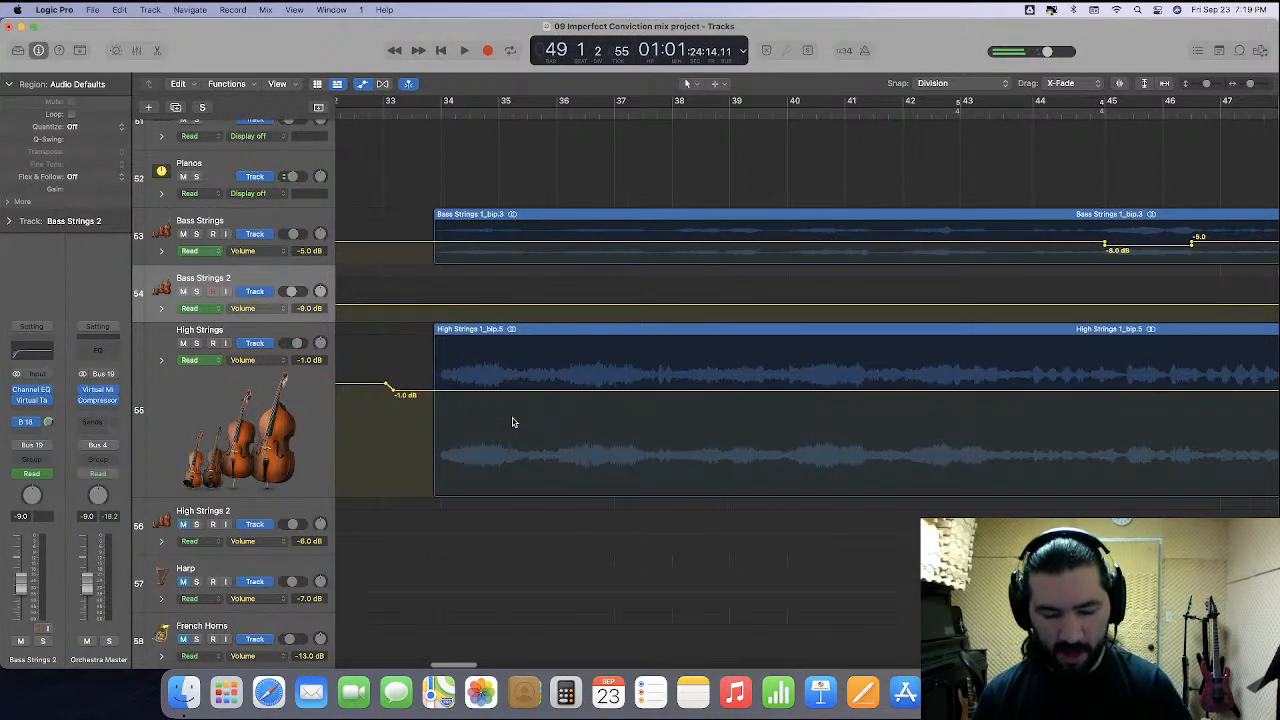
pyautogui.scroll(3, 511, 418)
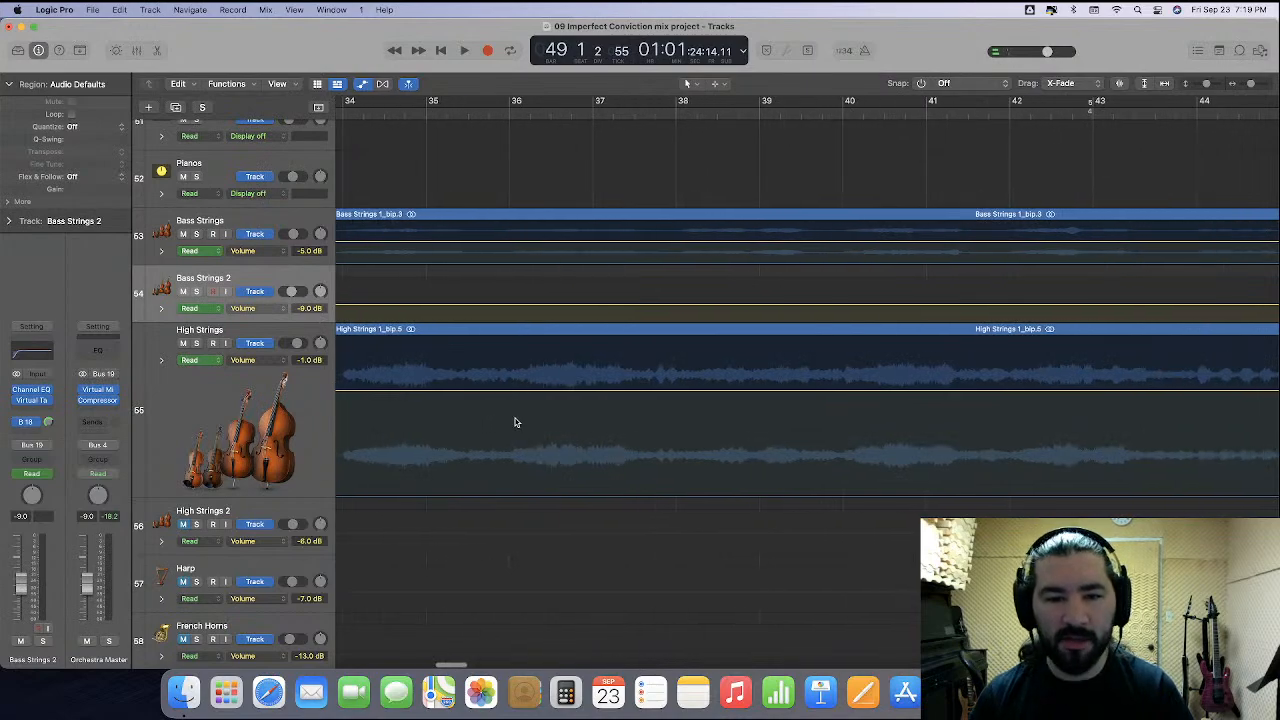
pyautogui.moveTo(653, 384); pyautogui.dragTo(668, 400)
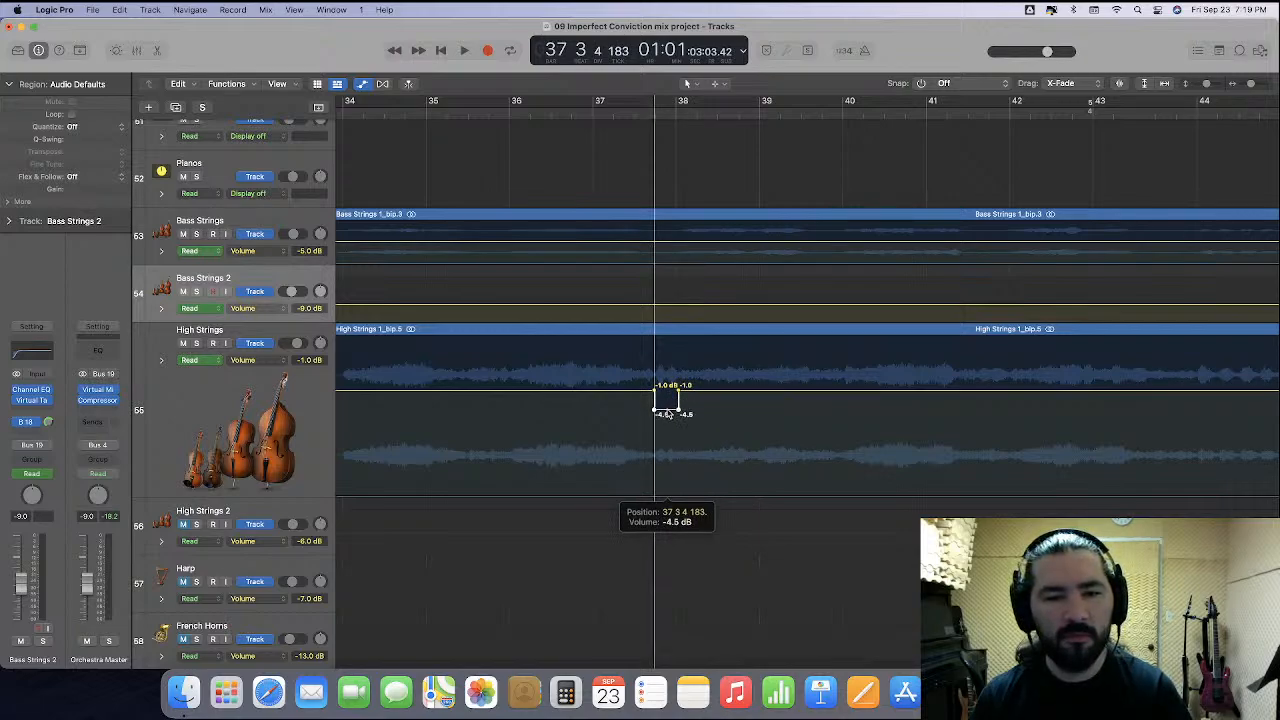
pyautogui.moveTo(665, 413); pyautogui.dragTo(665, 413)
pyautogui.moveTo(260, 496); pyautogui.dragTo(260, 513)
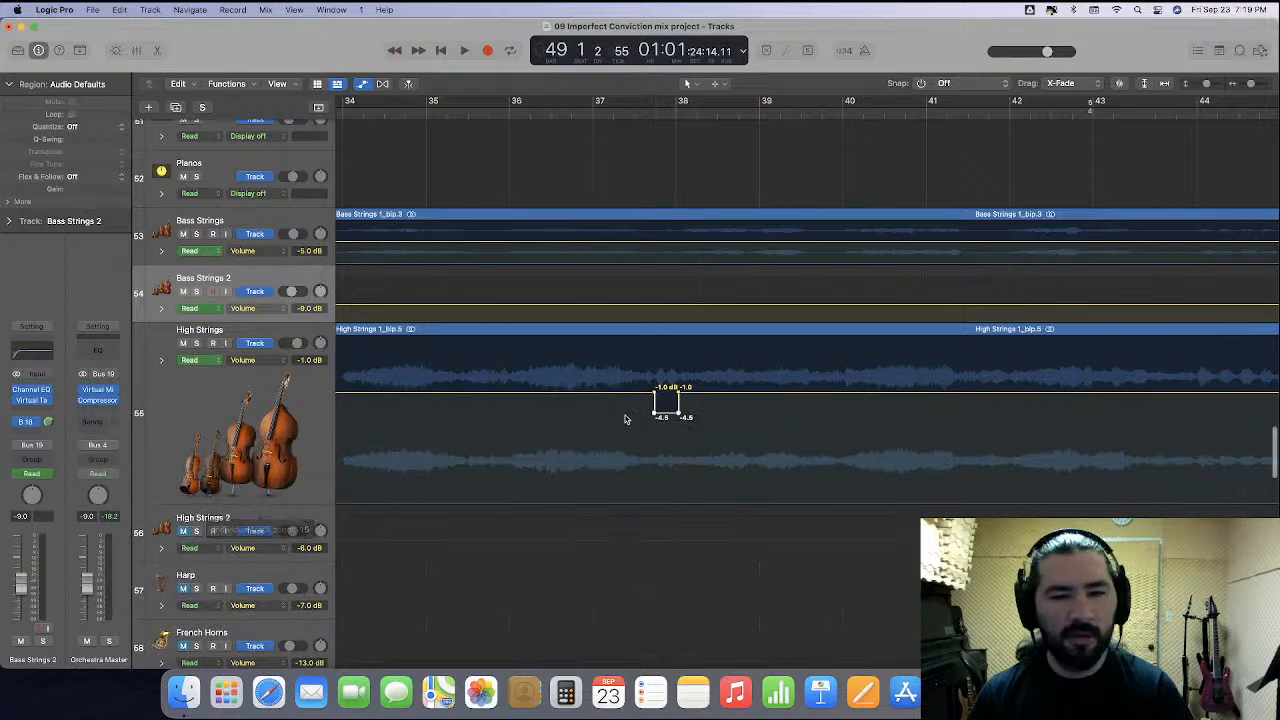
pyautogui.moveTo(667, 416); pyautogui.dragTo(665, 413)
pyautogui.press('super+Left')
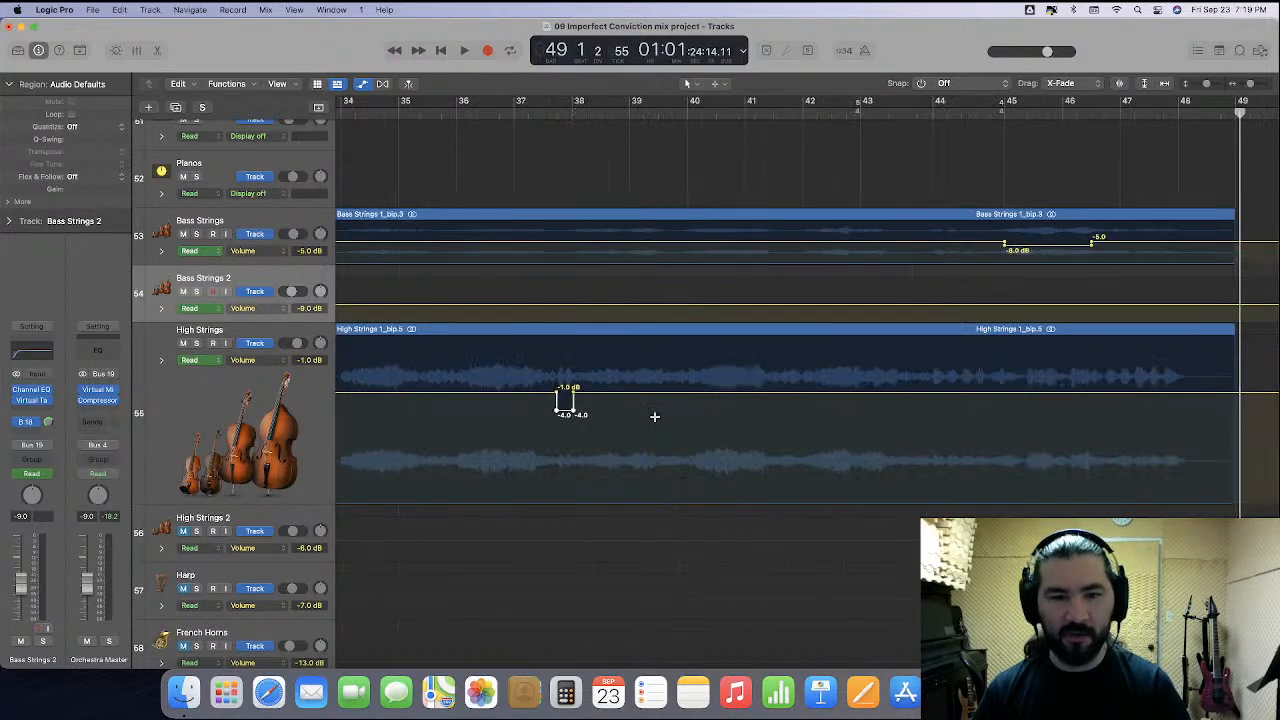
# Play High Strings from bar 33 and deepen the short volume dip before bar 38 to -5.5 dB.
pyautogui.hscroll(-3, 654, 423)
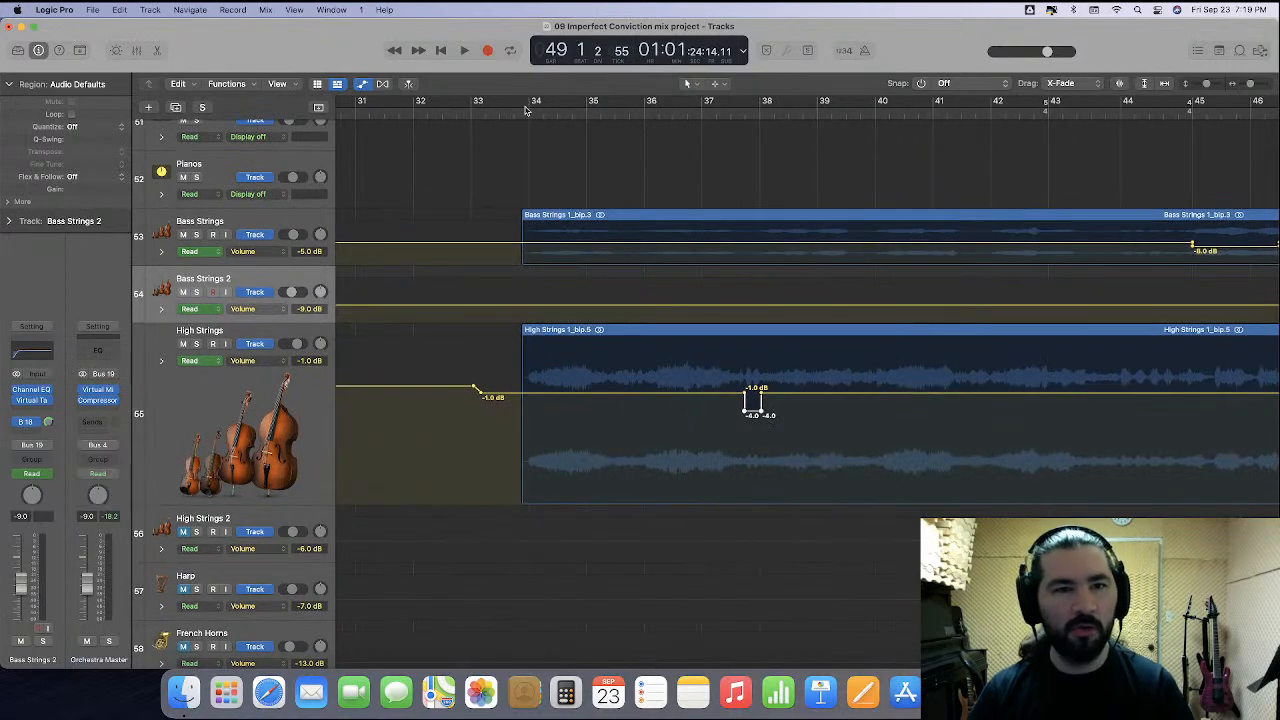
pyautogui.click(486, 116)
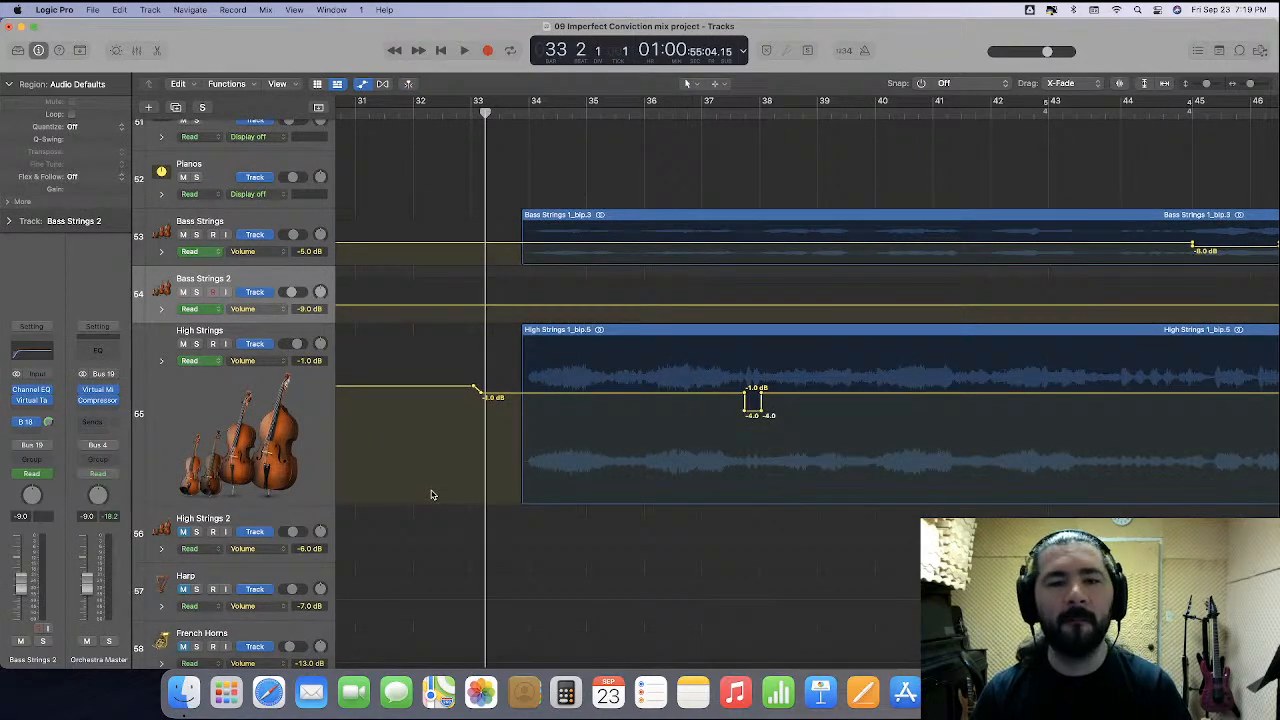
pyautogui.press('space')
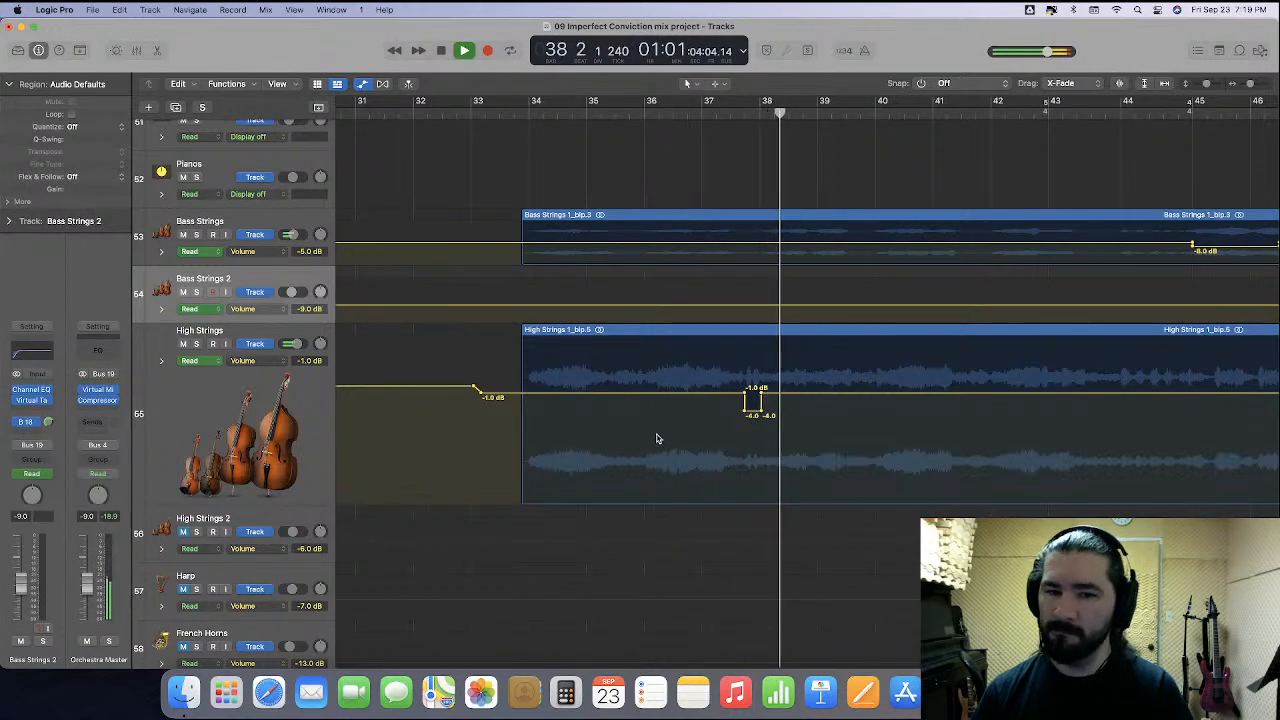
pyautogui.moveTo(757, 415); pyautogui.dragTo(757, 422)
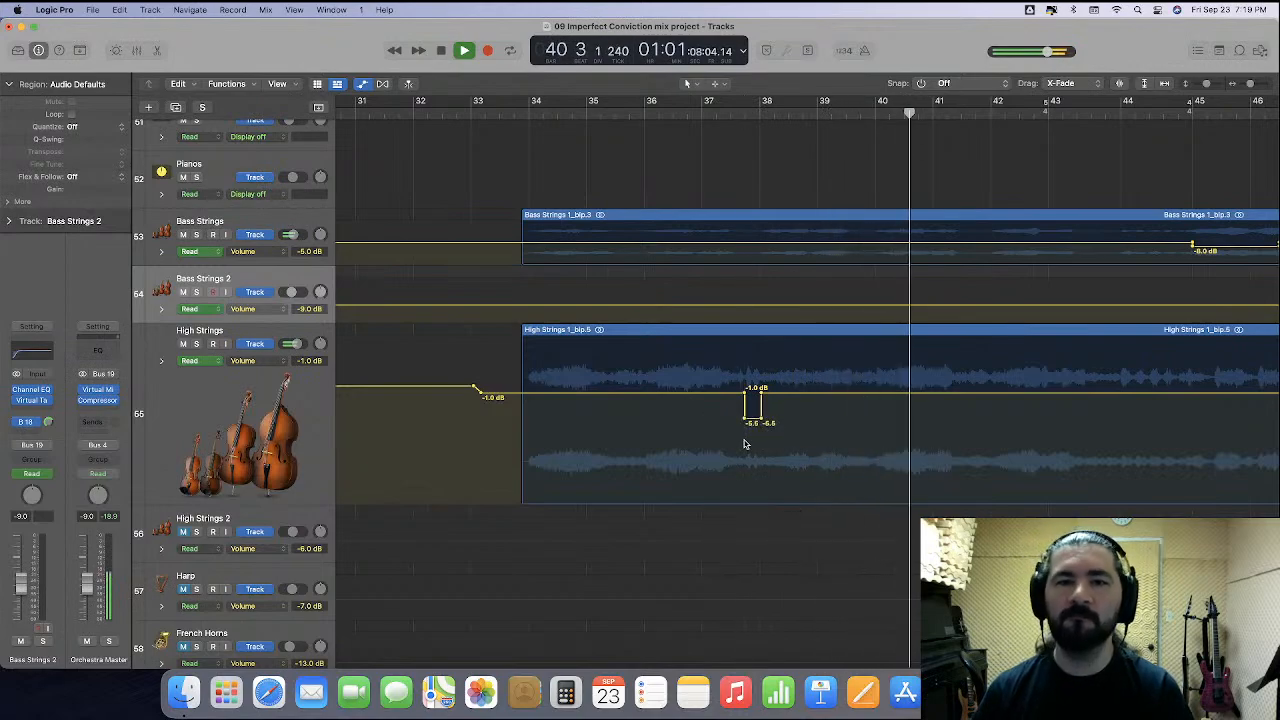
# Replay from bar 36 and lower the High Strings volume automation on both sides of the short dip to -1.5 dB.
pyautogui.click(648, 112)
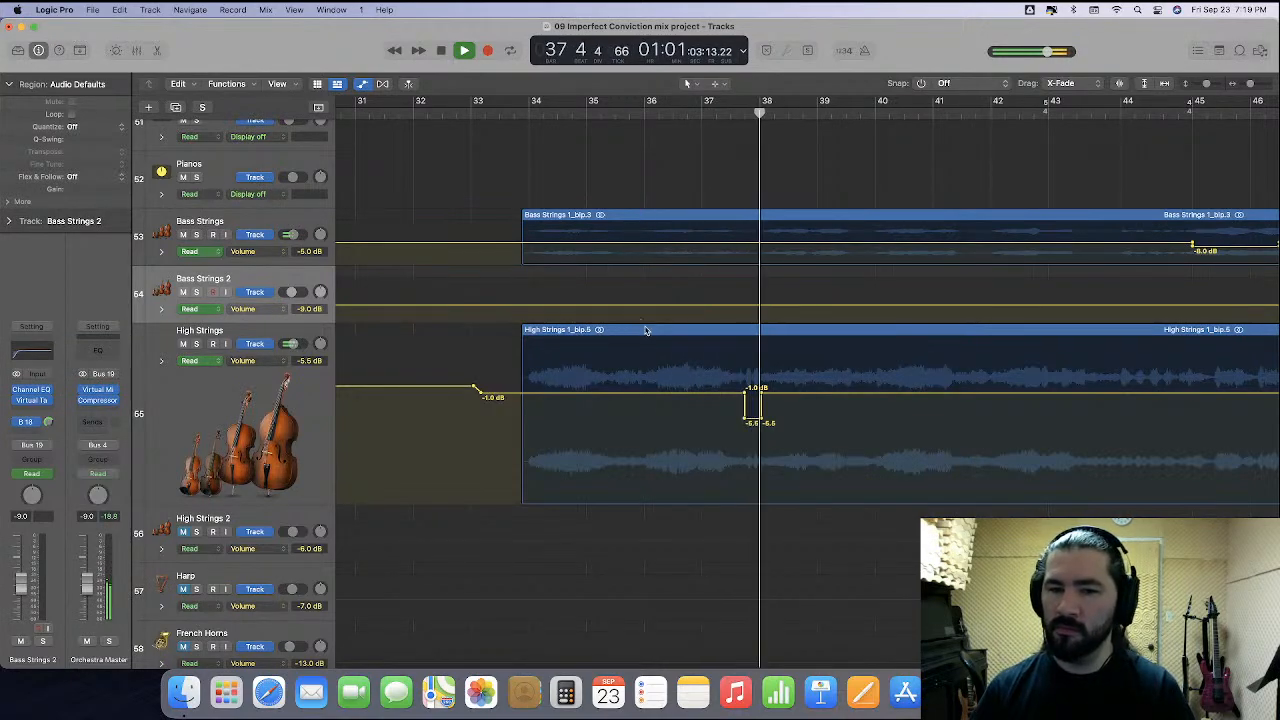
pyautogui.moveTo(660, 398); pyautogui.dragTo(661, 402)
pyautogui.moveTo(786, 400); pyautogui.dragTo(788, 400)
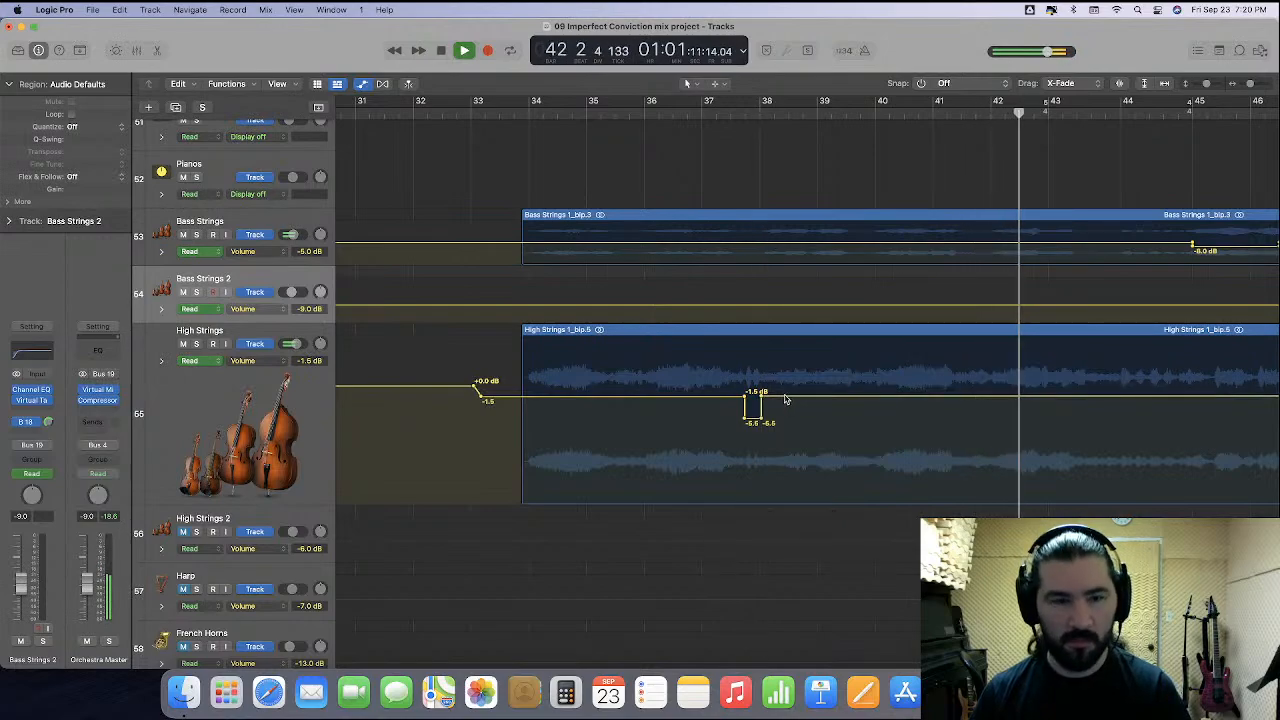
# Zoom in around bar 45 and listen to the closing passage of the High Strings region.
pyautogui.hscroll(5, 782, 399)
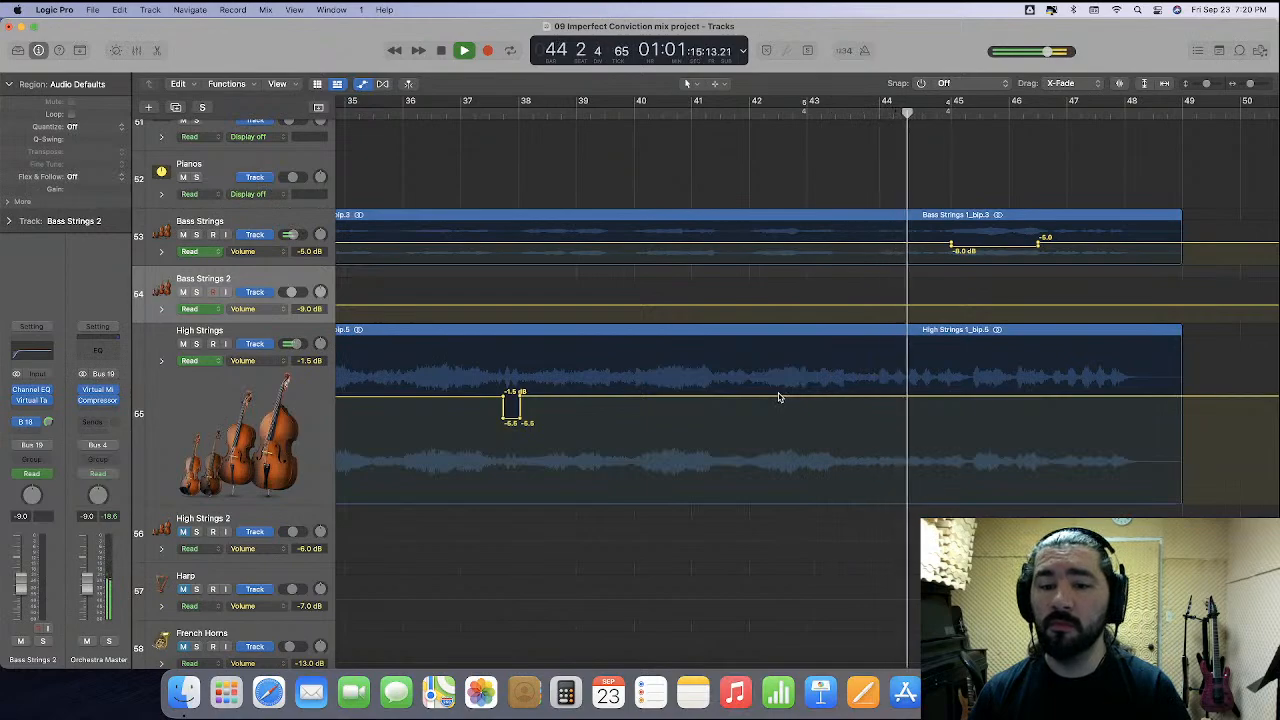
pyautogui.hscroll(3, 776, 392)
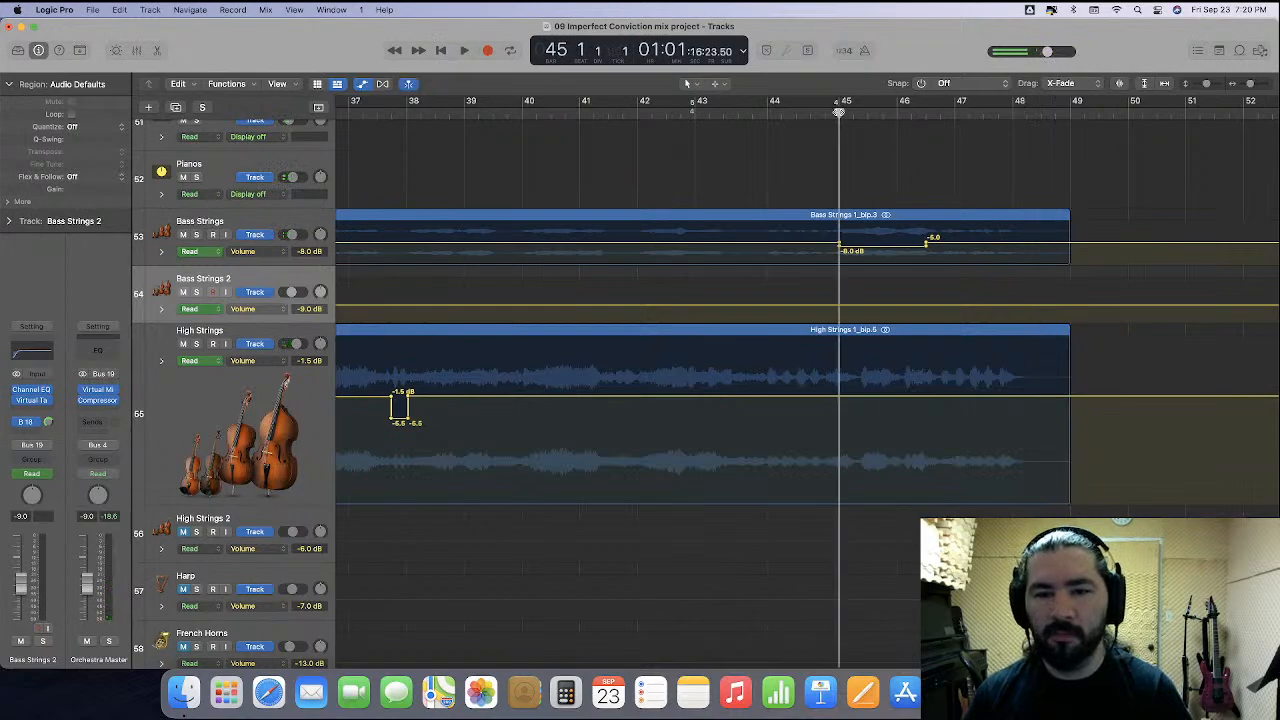
pyautogui.press('super+Right')
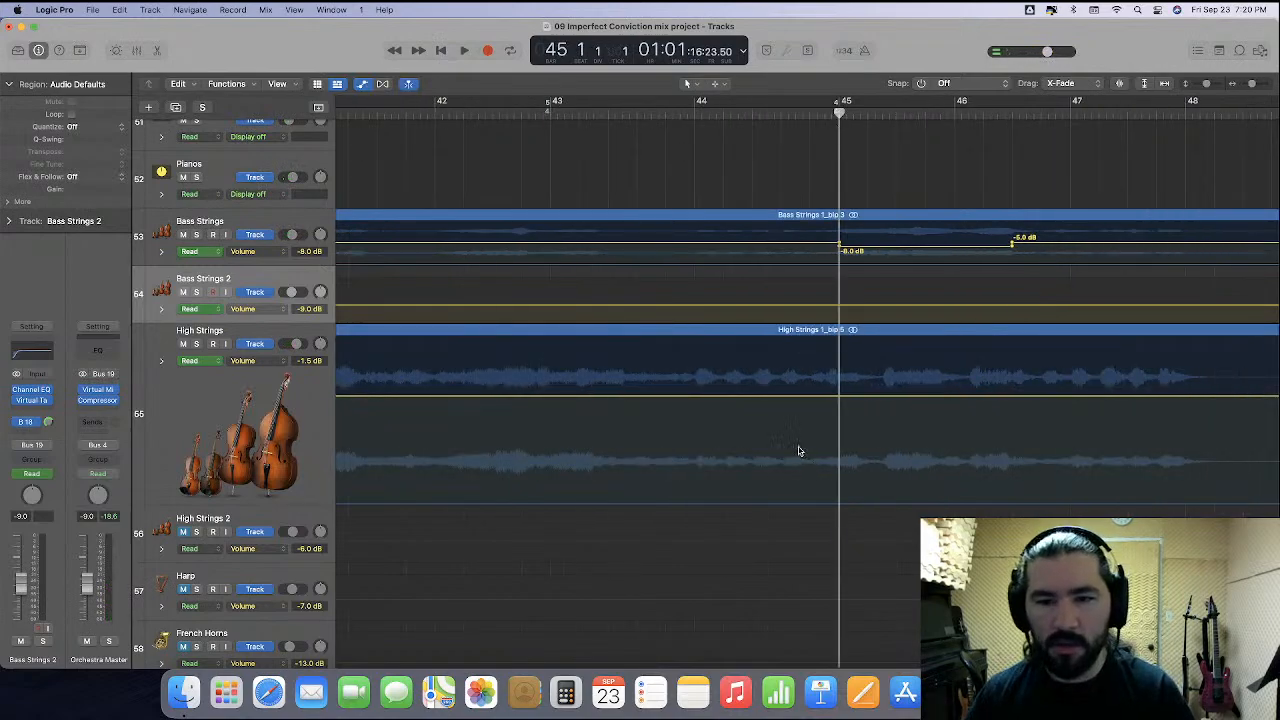
pyautogui.hscroll(2, 800, 452)
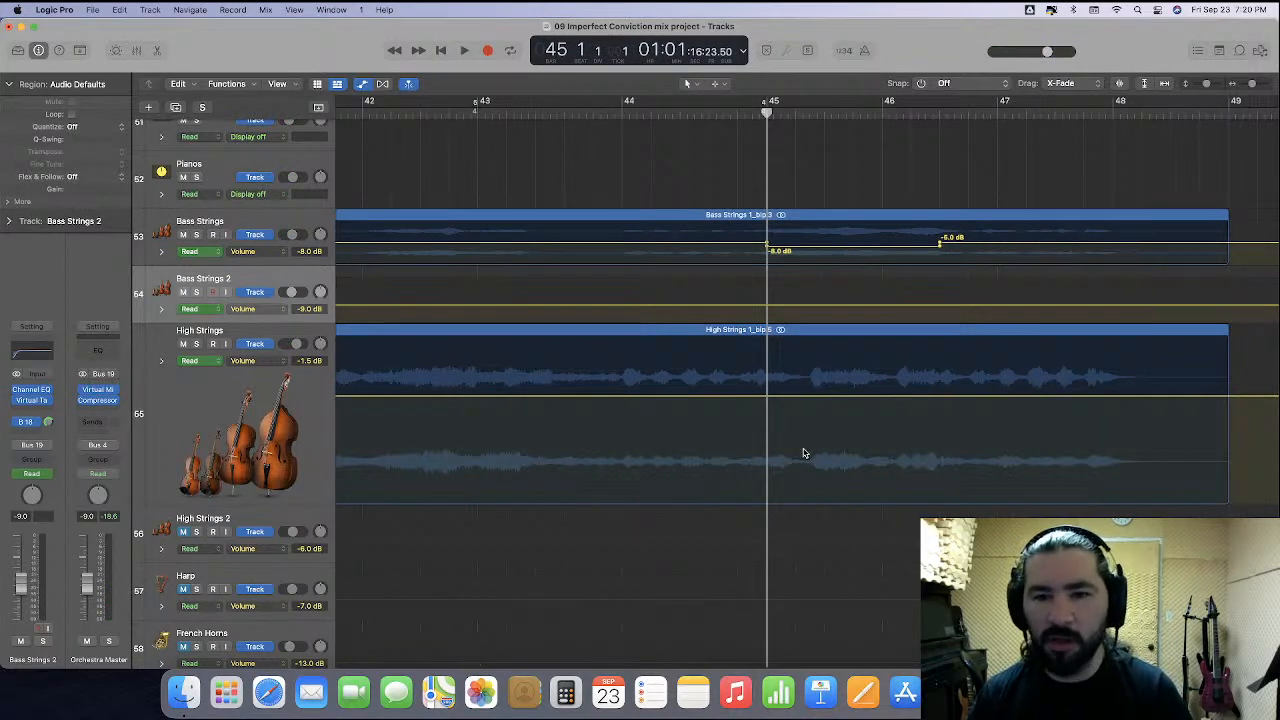
pyautogui.press('space')
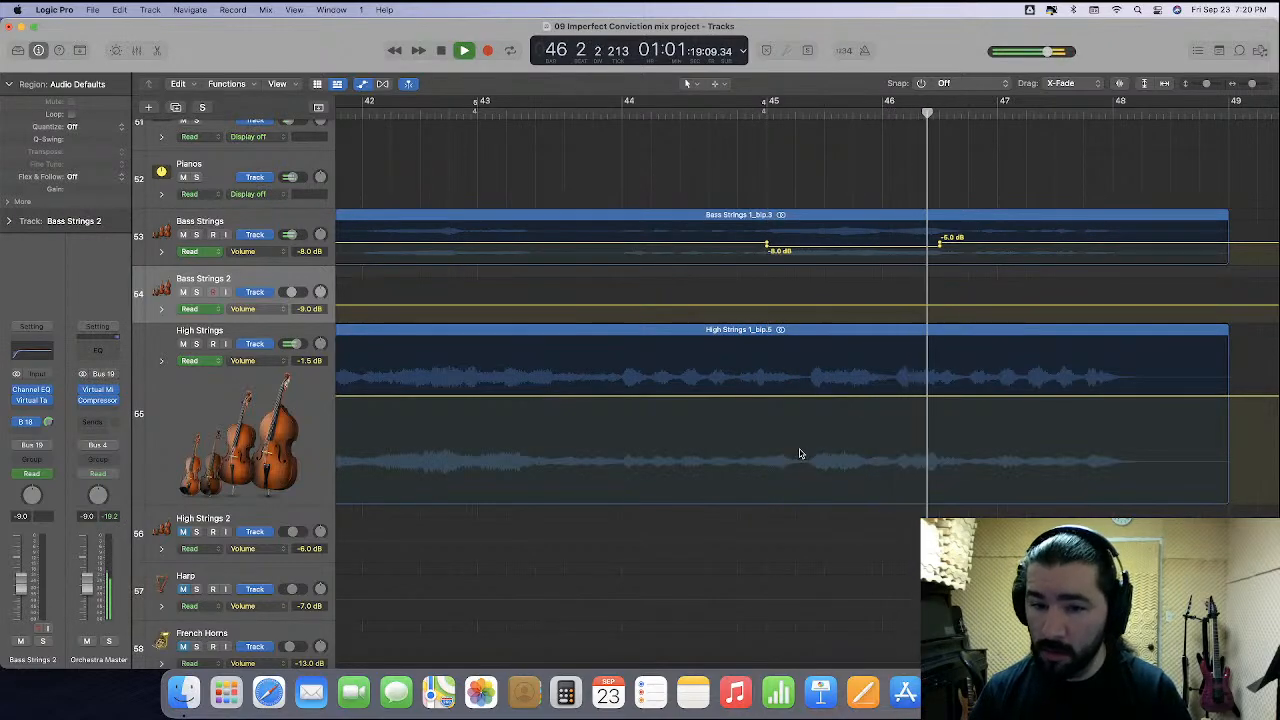
pyautogui.press('space')
# Solo the High Strings track and replay its passage from bar 45.
pyautogui.click(768, 115)
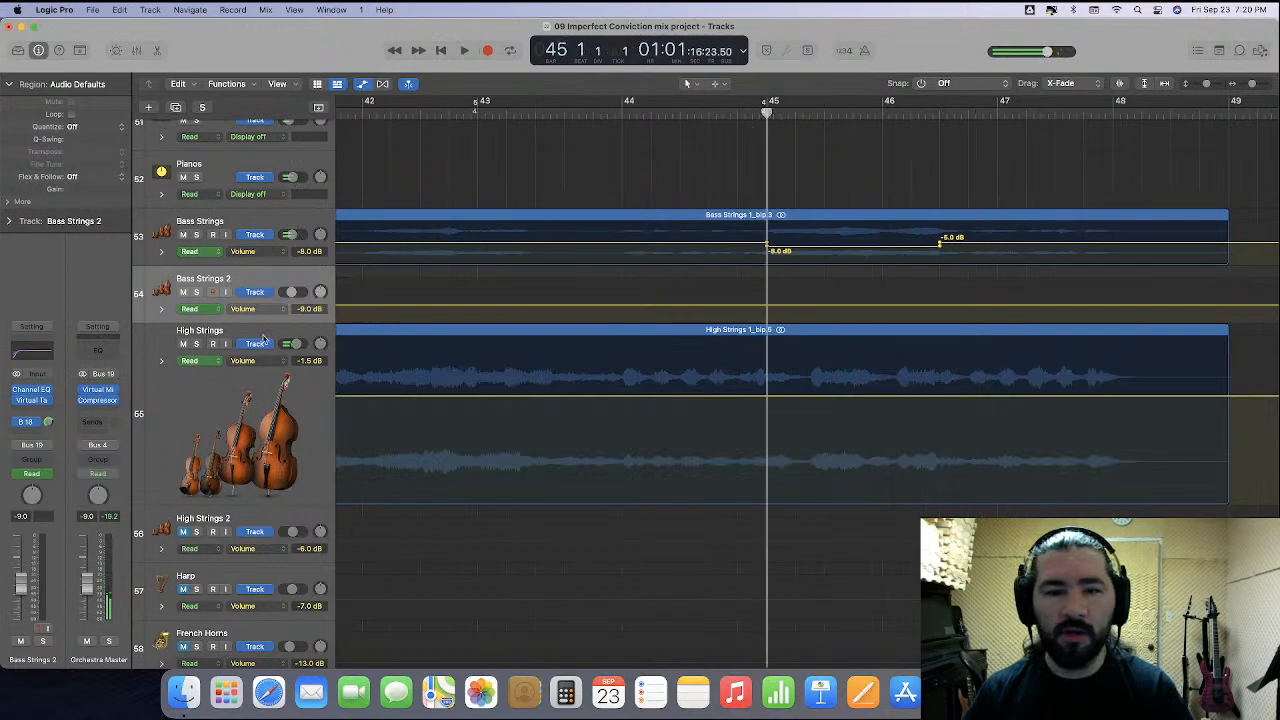
pyautogui.click(196, 344)
pyautogui.press('space')
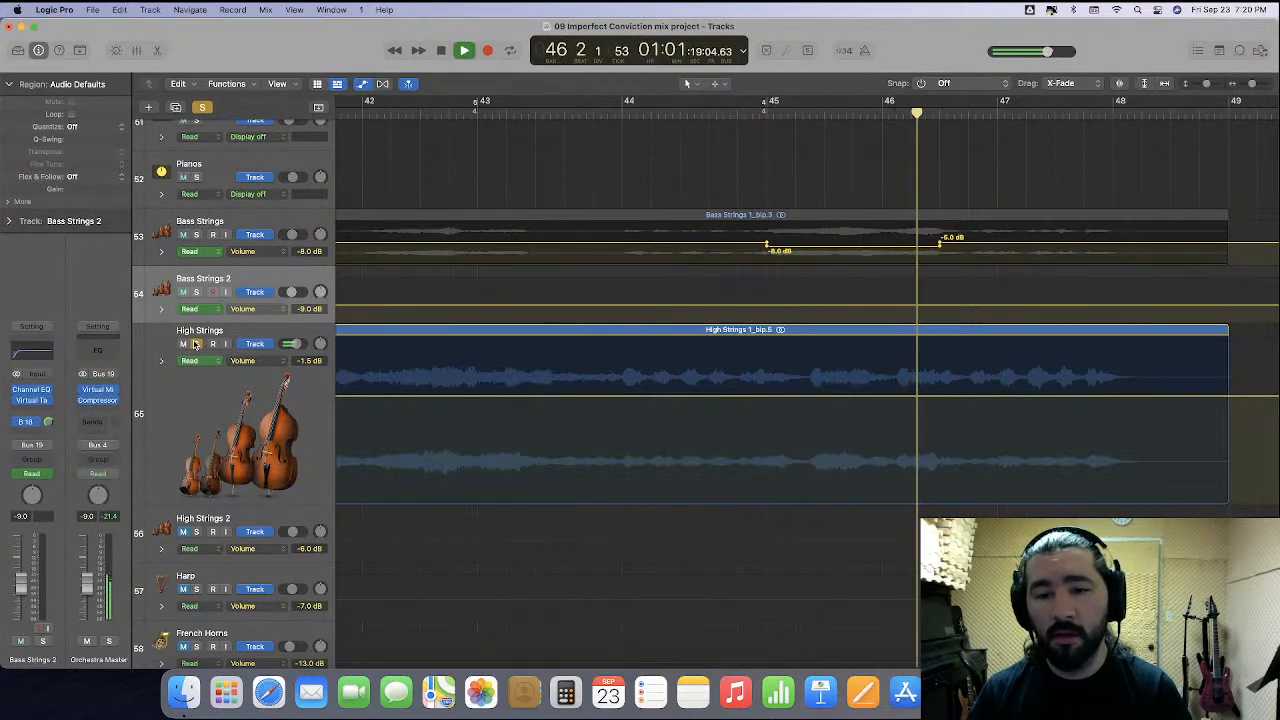
pyautogui.press('space')
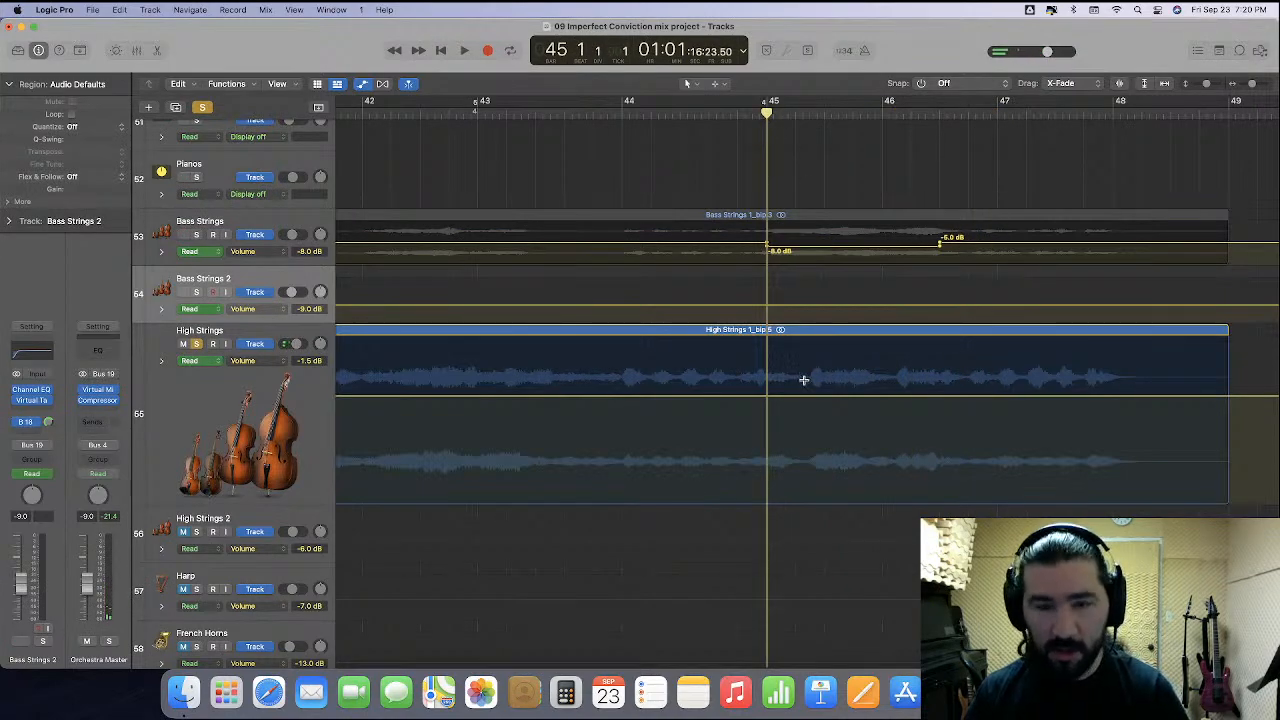
pyautogui.press('space')
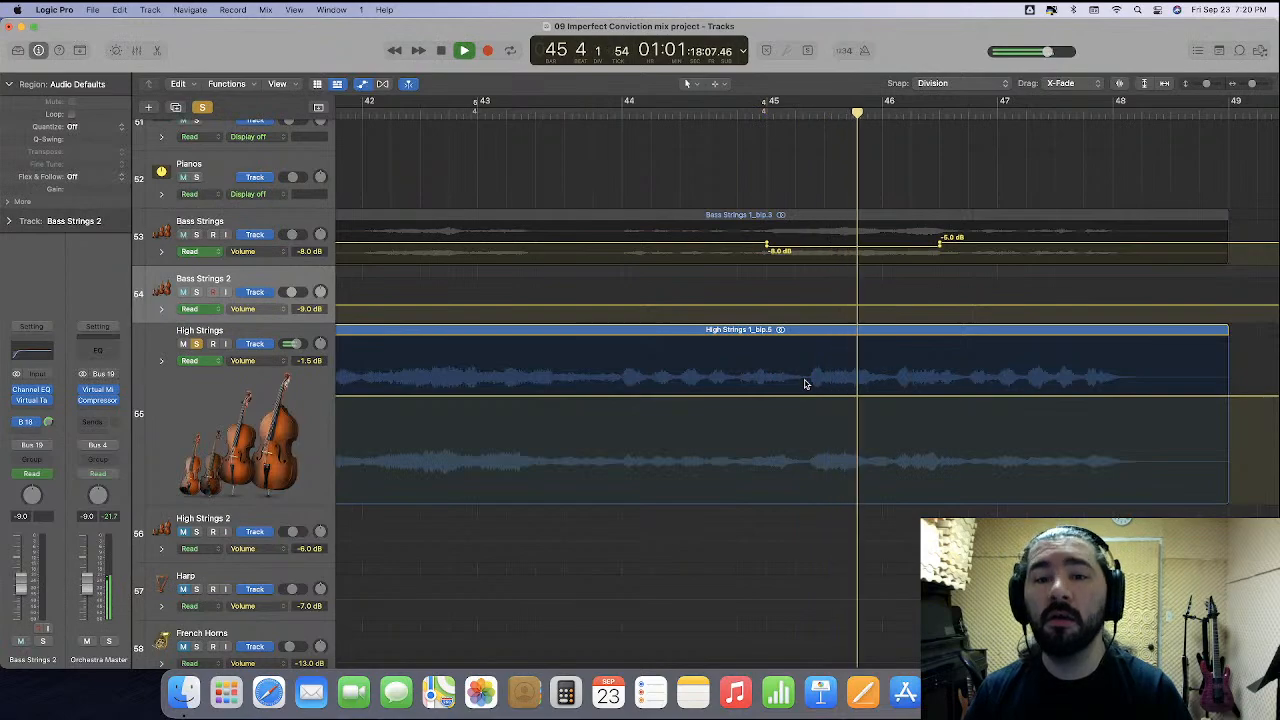
# Create two -3.0 dB volume automation dips on High Strings, from bar 45 beat 2 to just before bar 46 and shortly after bar 46.
pyautogui.click(809, 112)
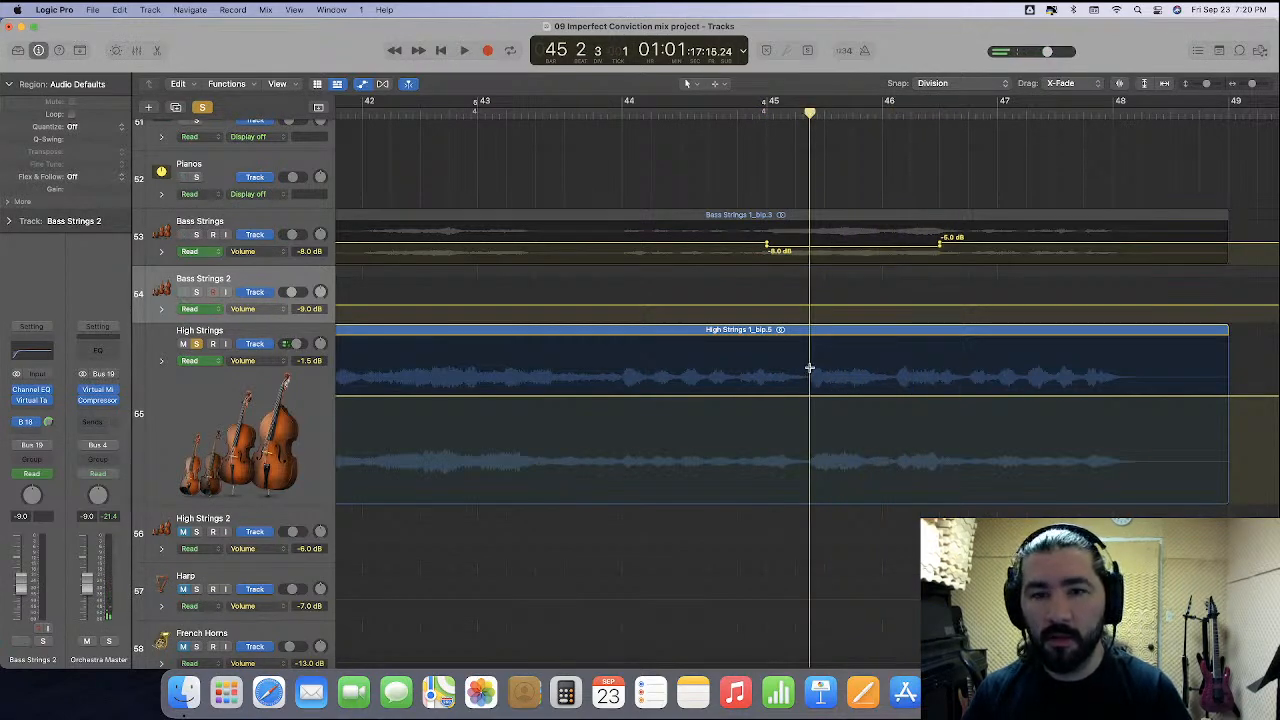
pyautogui.moveTo(809, 368); pyautogui.dragTo(838, 409)
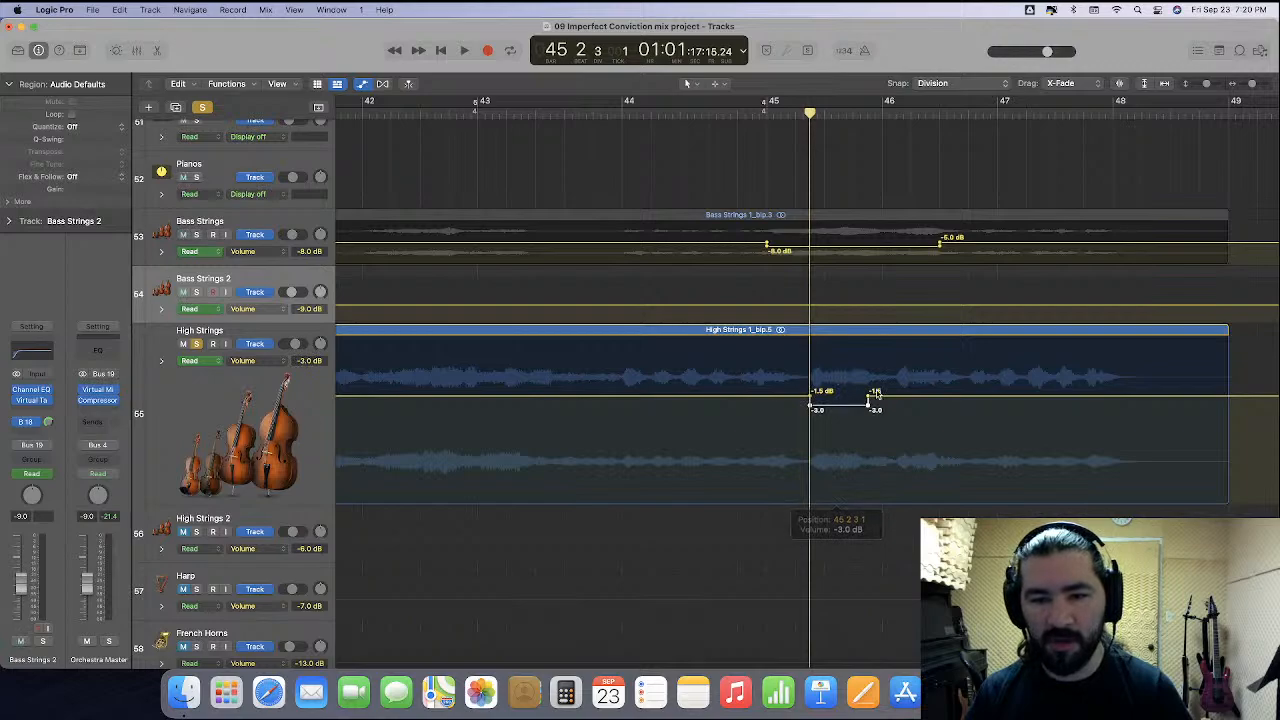
pyautogui.moveTo(896, 381); pyautogui.dragTo(922, 406)
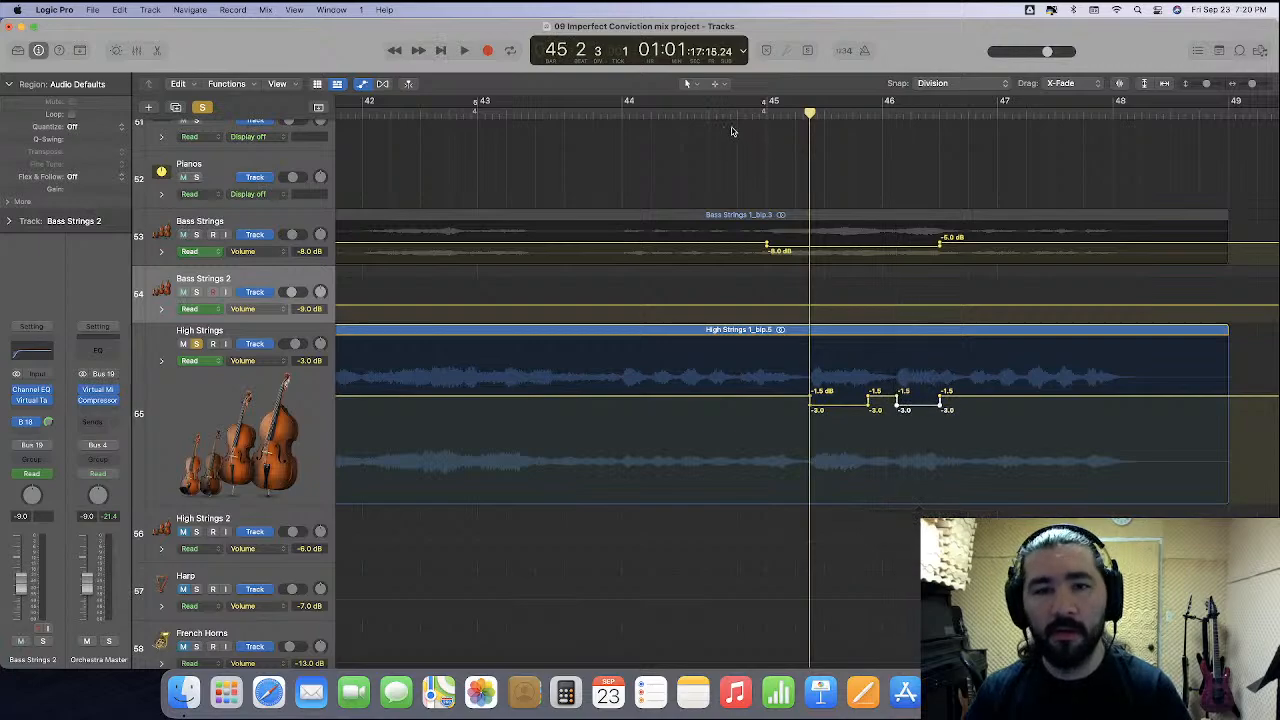
# Unsolo the High Strings track and replay the passage leading through bar 45 in the full mix.
pyautogui.click(710, 101)
pyautogui.press('space')
pyautogui.press('space')
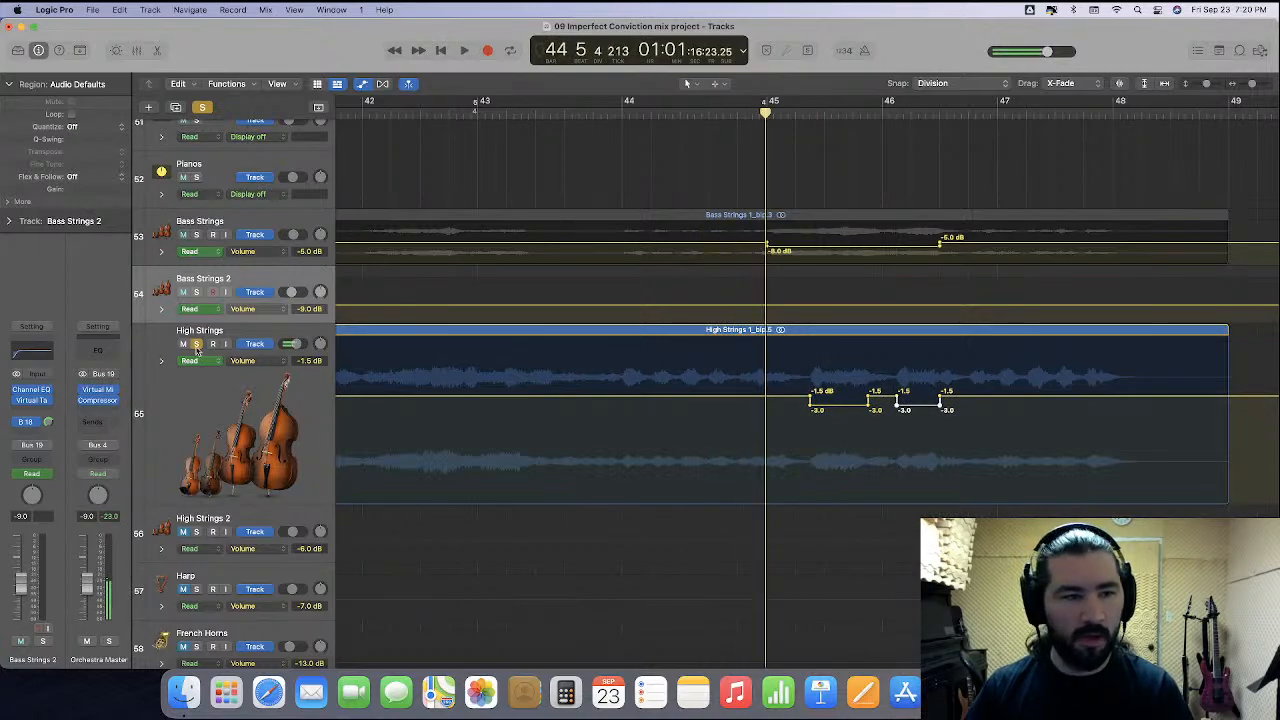
pyautogui.click(197, 344)
pyautogui.click(705, 113)
pyautogui.press('space')
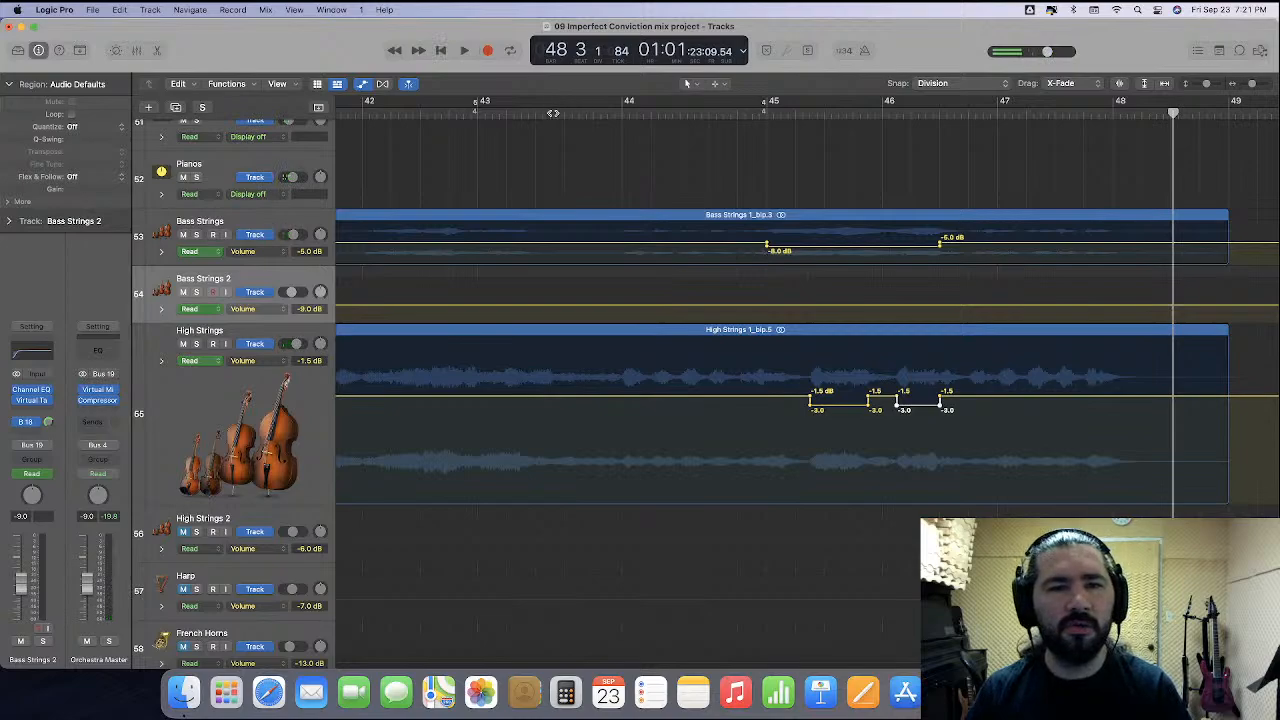
pyautogui.press('space')
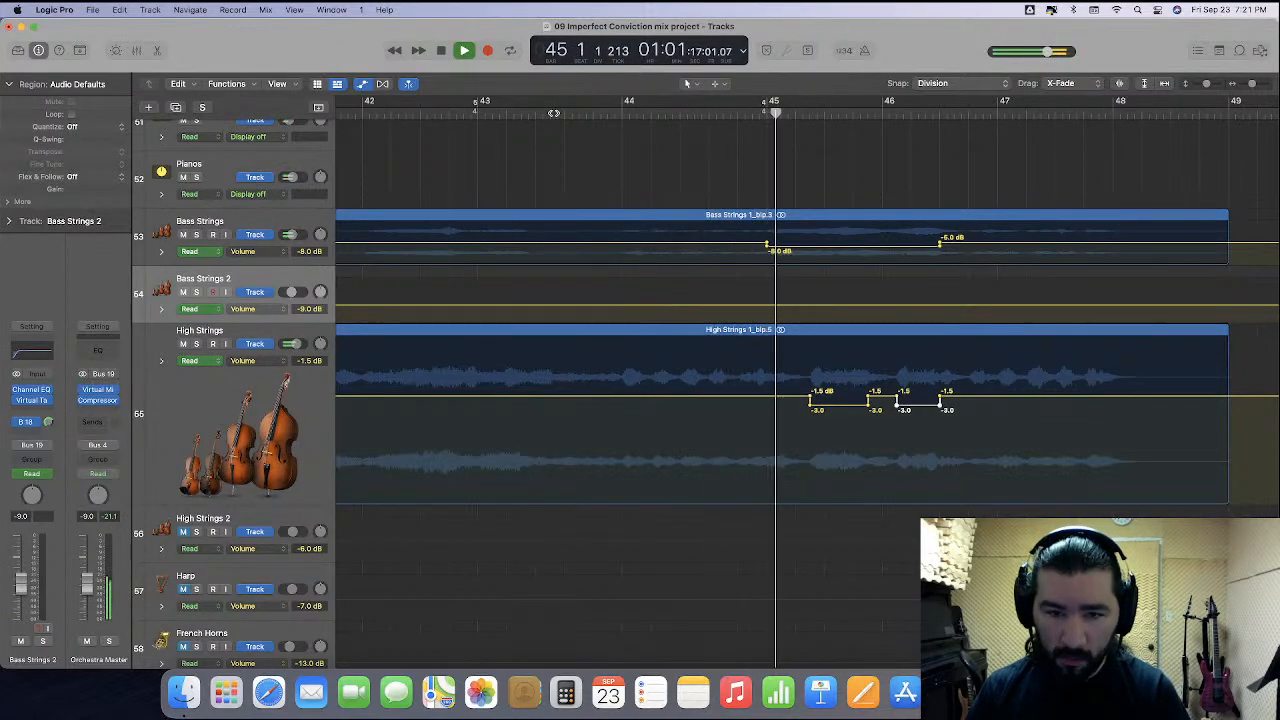
pyautogui.press('space')
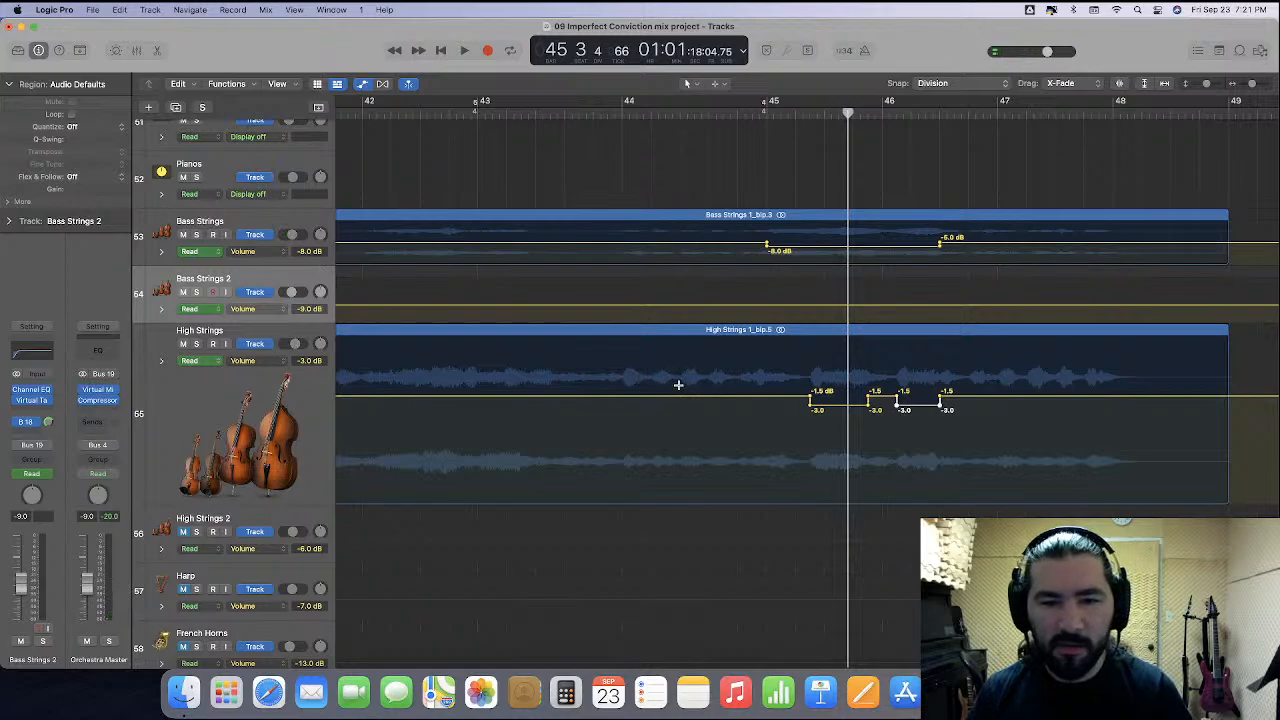
# Raise the High Strings volume automation from bar 44 beat 3 to the first dip to +1.0 dB and replay the passage.
pyautogui.moveTo(678, 385); pyautogui.dragTo(743, 390)
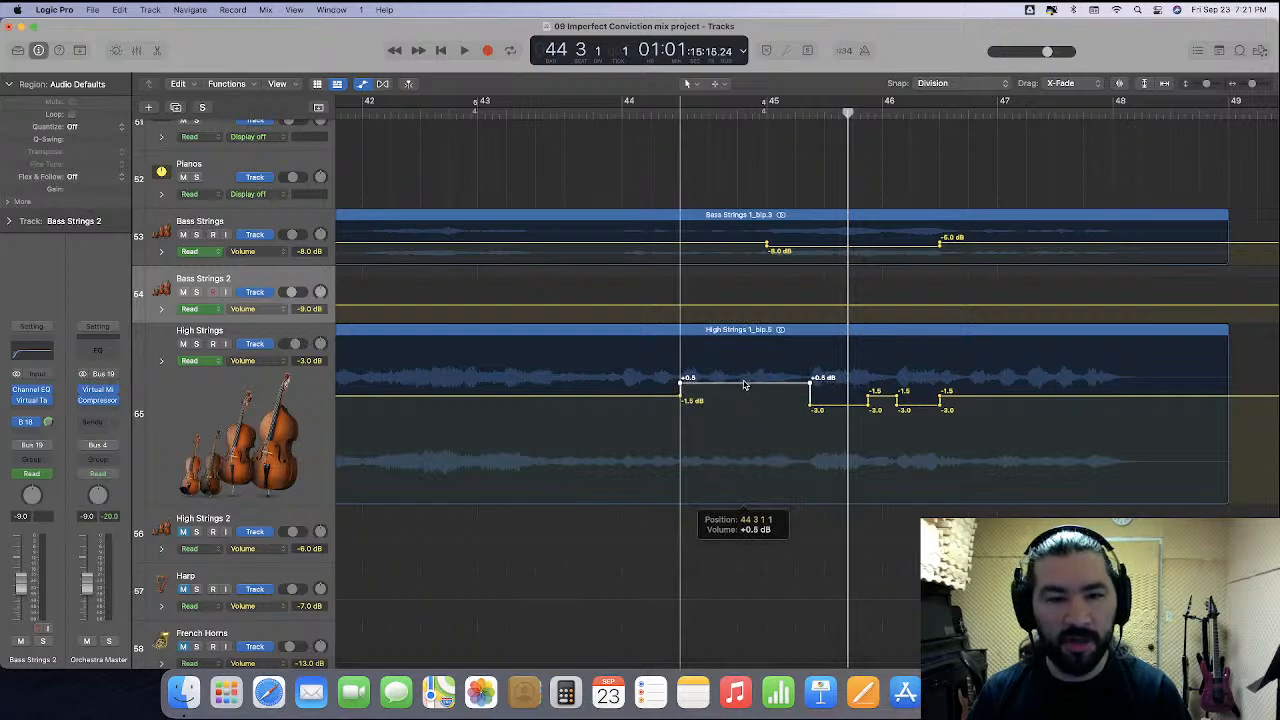
pyautogui.doubleClick(537, 113)
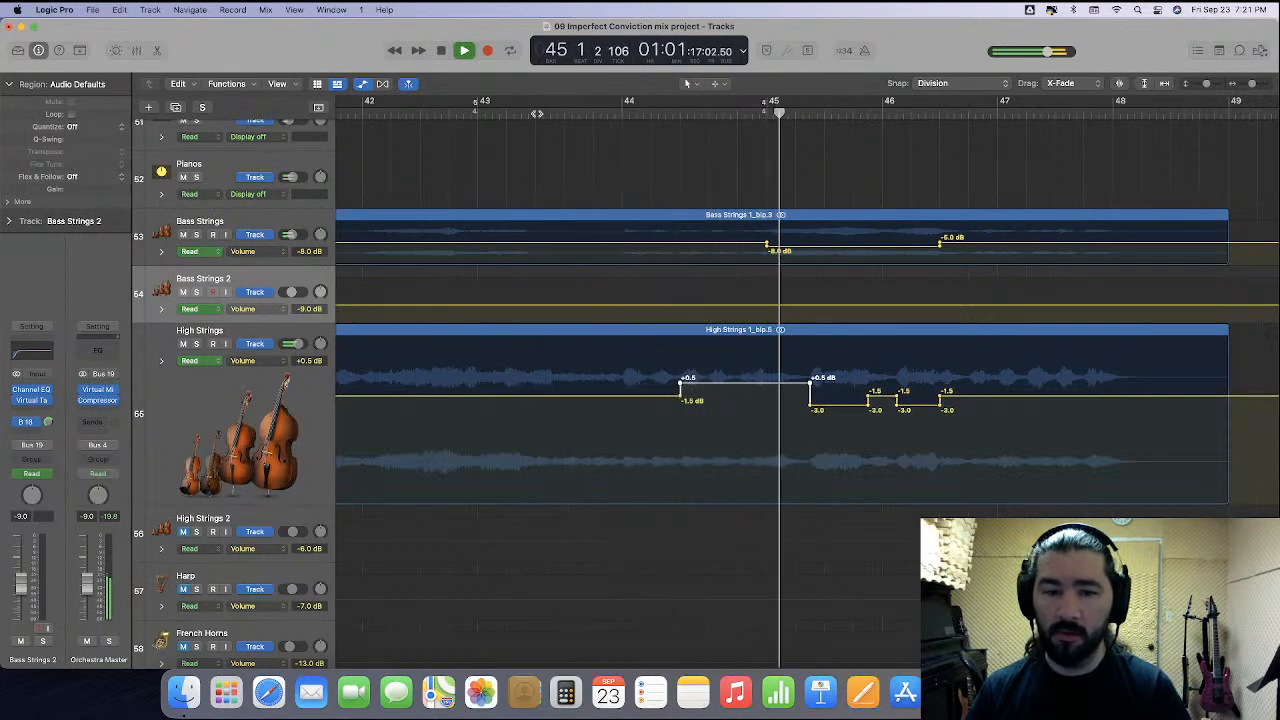
pyautogui.press('space')
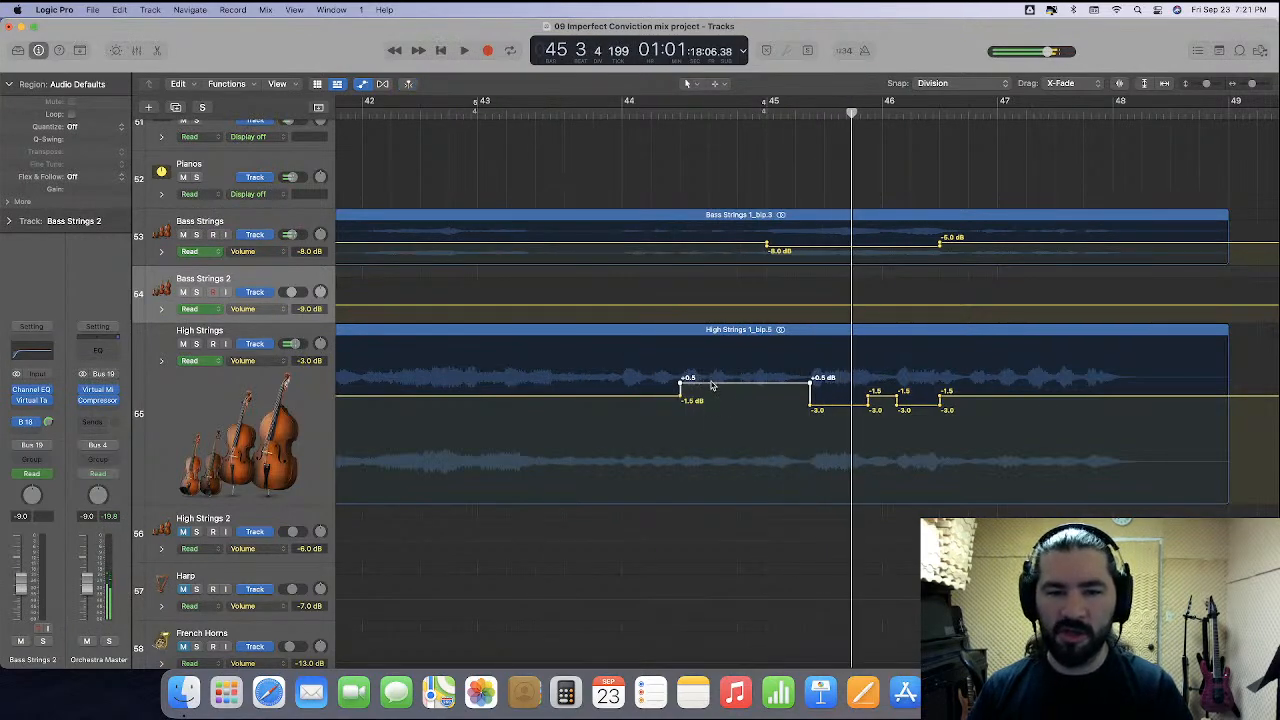
pyautogui.moveTo(712, 385); pyautogui.dragTo(714, 383)
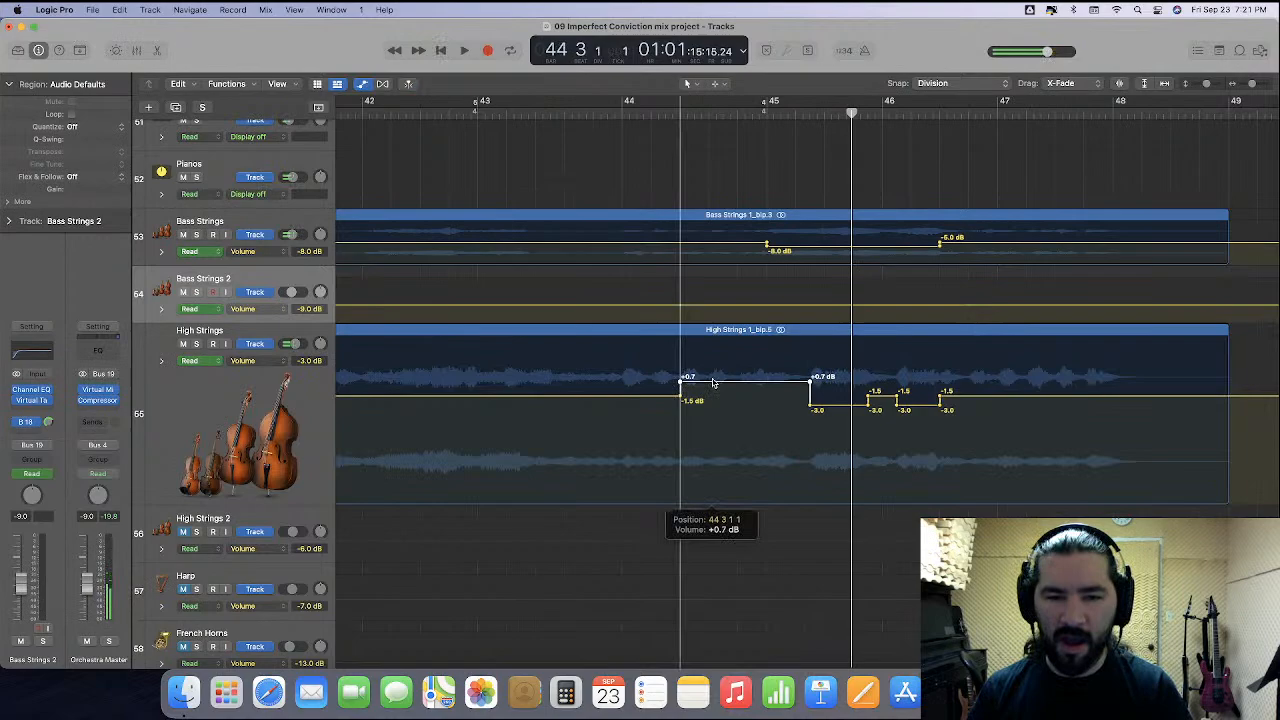
pyautogui.click(557, 113)
pyautogui.press('space')
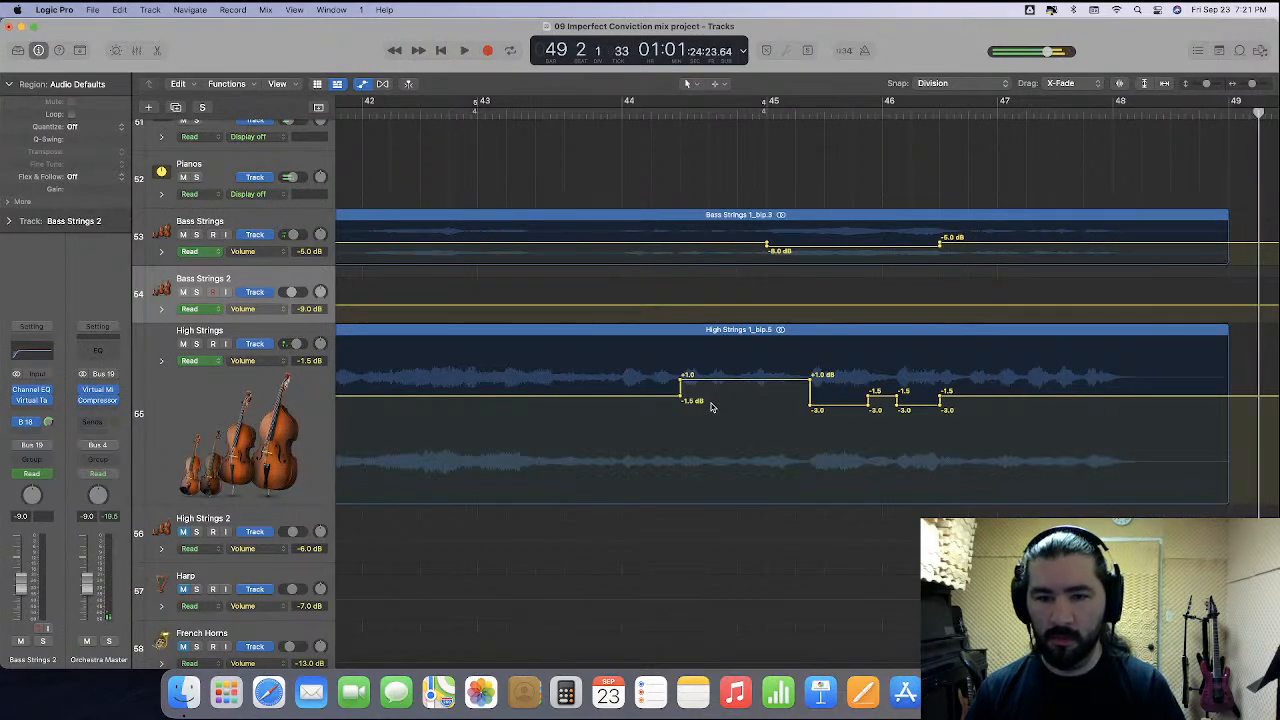
# Play from before bar 61 into bar 73 and lower the High Strings volume automation to -3.0 dB just before the bar 61 region.
pyautogui.hscroll(20, 711, 407)
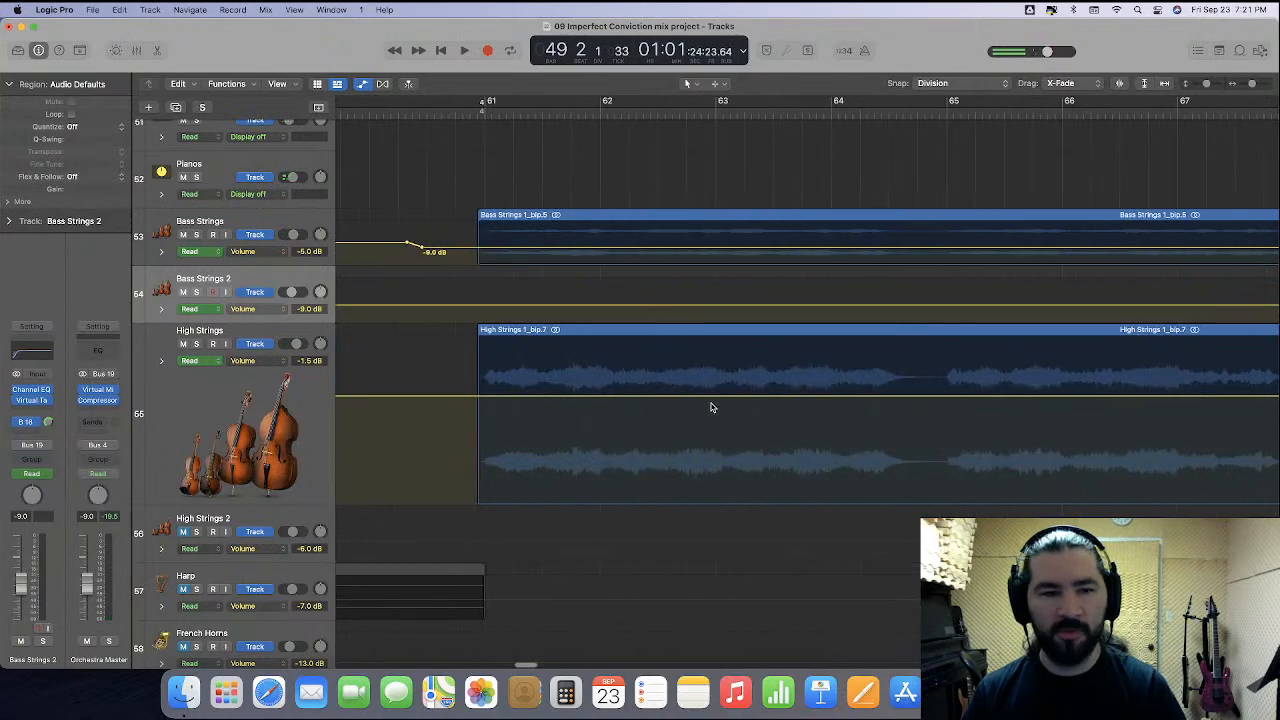
pyautogui.hscroll(-3, 711, 407)
pyautogui.press('space')
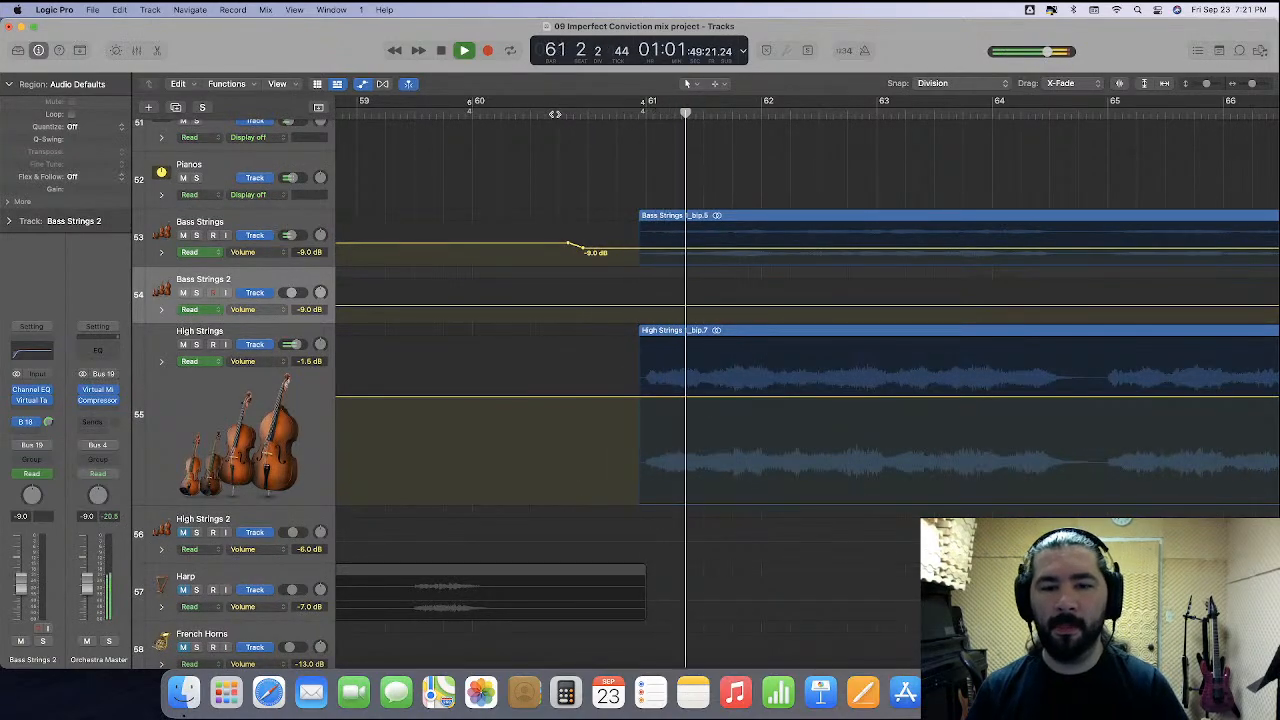
pyautogui.moveTo(608, 399); pyautogui.dragTo(643, 410)
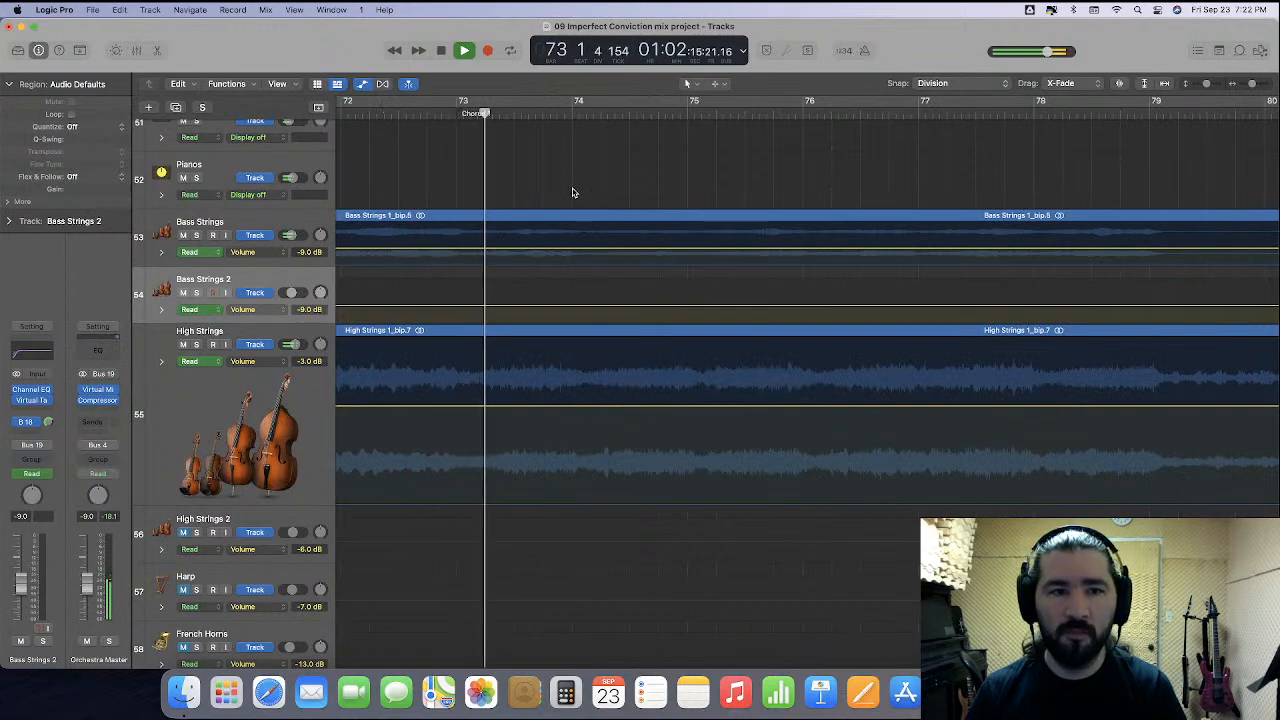
pyautogui.press('space')
# Go back and replay the passage around bar 64 and place the playhead at bar 64 beat 2.
pyautogui.hscroll(-10, 580, 234)
pyautogui.hscroll(-6, 565, 326)
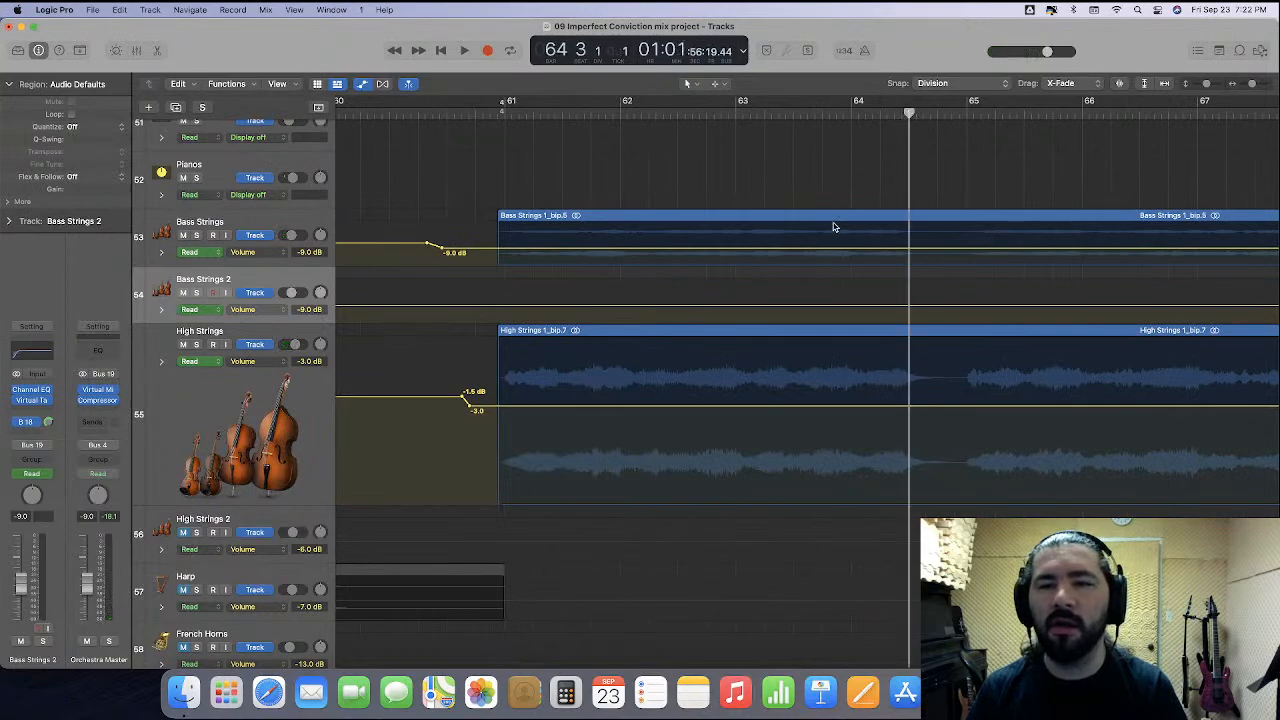
pyautogui.press('space')
pyautogui.press('space')
pyautogui.click(852, 113)
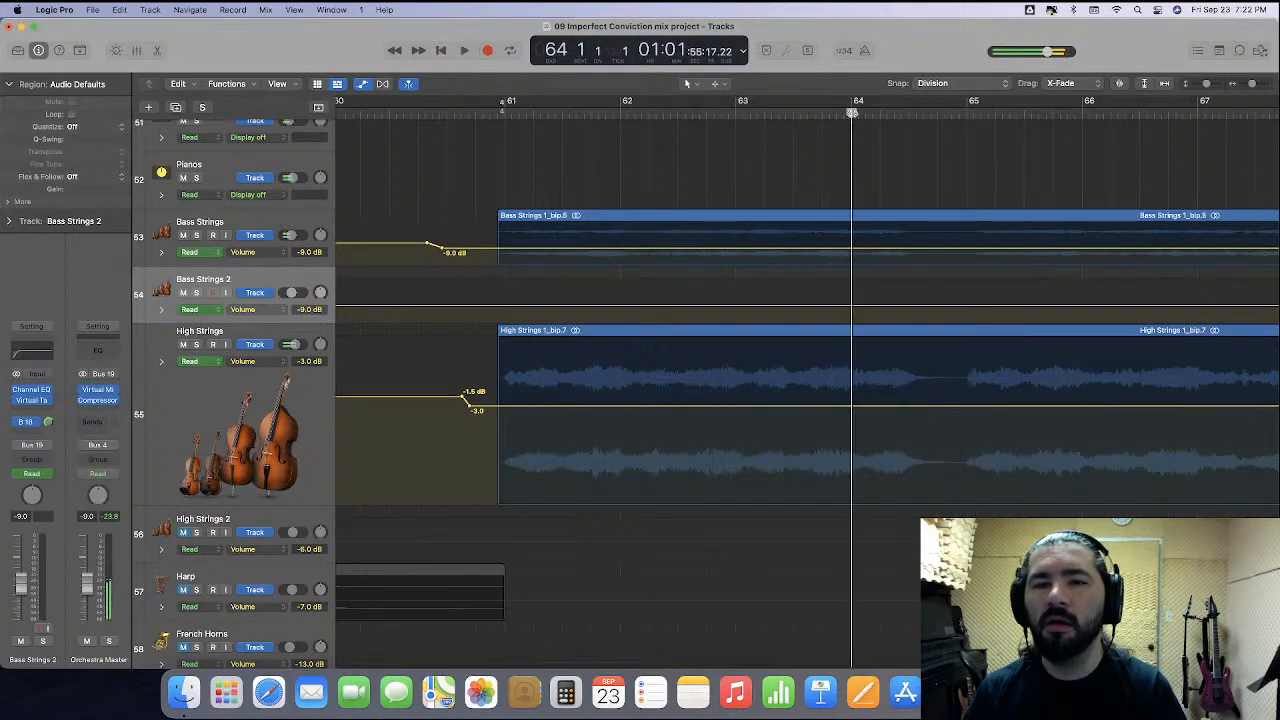
pyautogui.press('space')
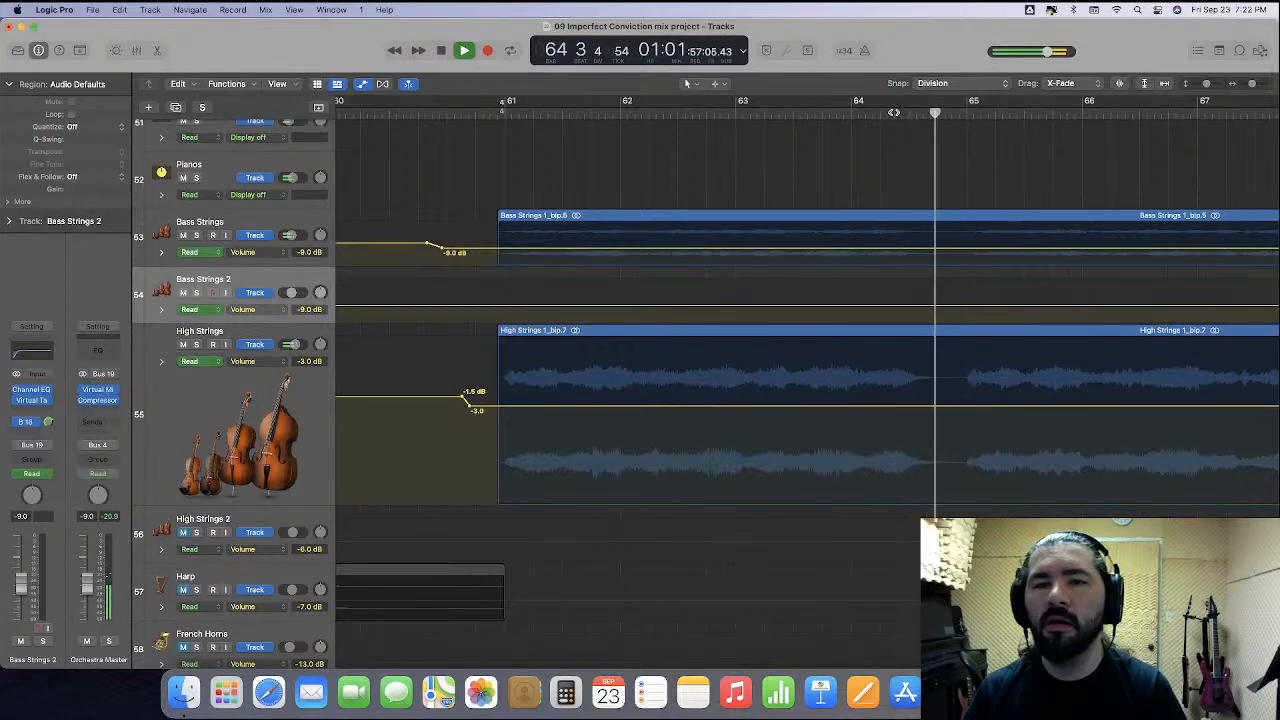
pyautogui.press('space')
pyautogui.click(893, 113)
# Shrink the Steinway Grand Piano 2 Left Hand and Right Hand tracks to minimum height.
pyautogui.scroll(10, 901, 202)
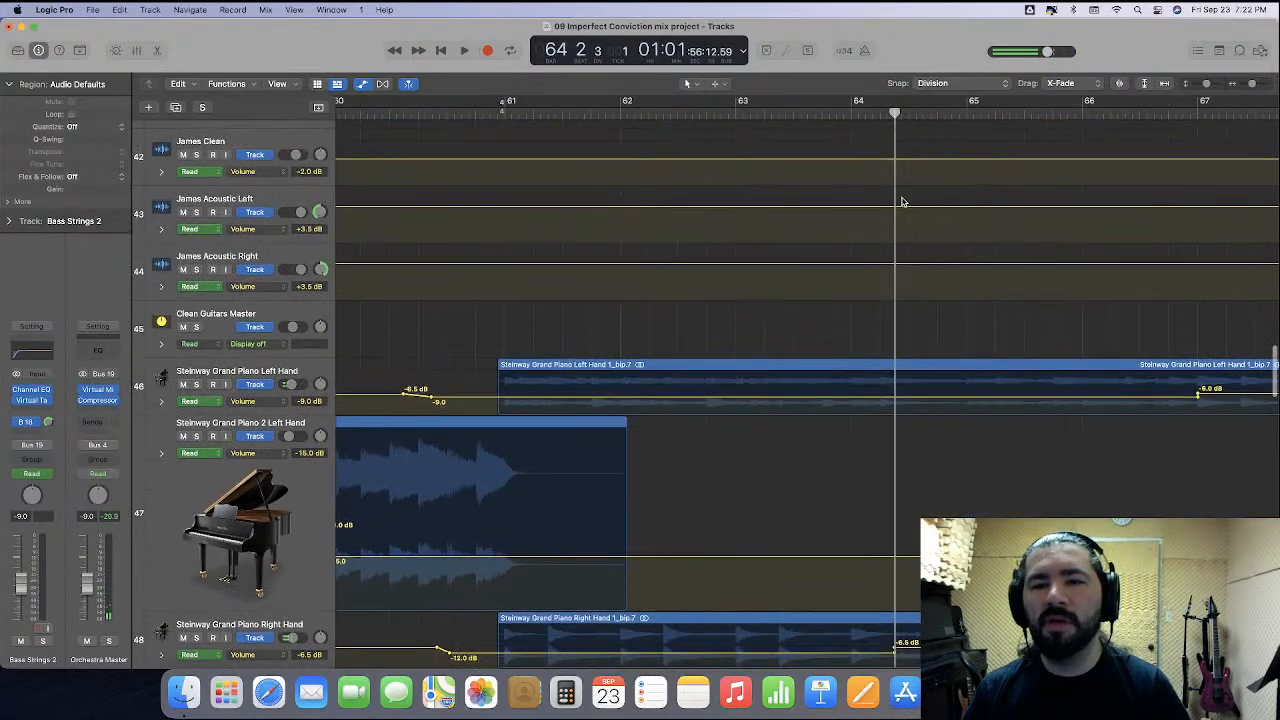
pyautogui.scroll(-5, 901, 202)
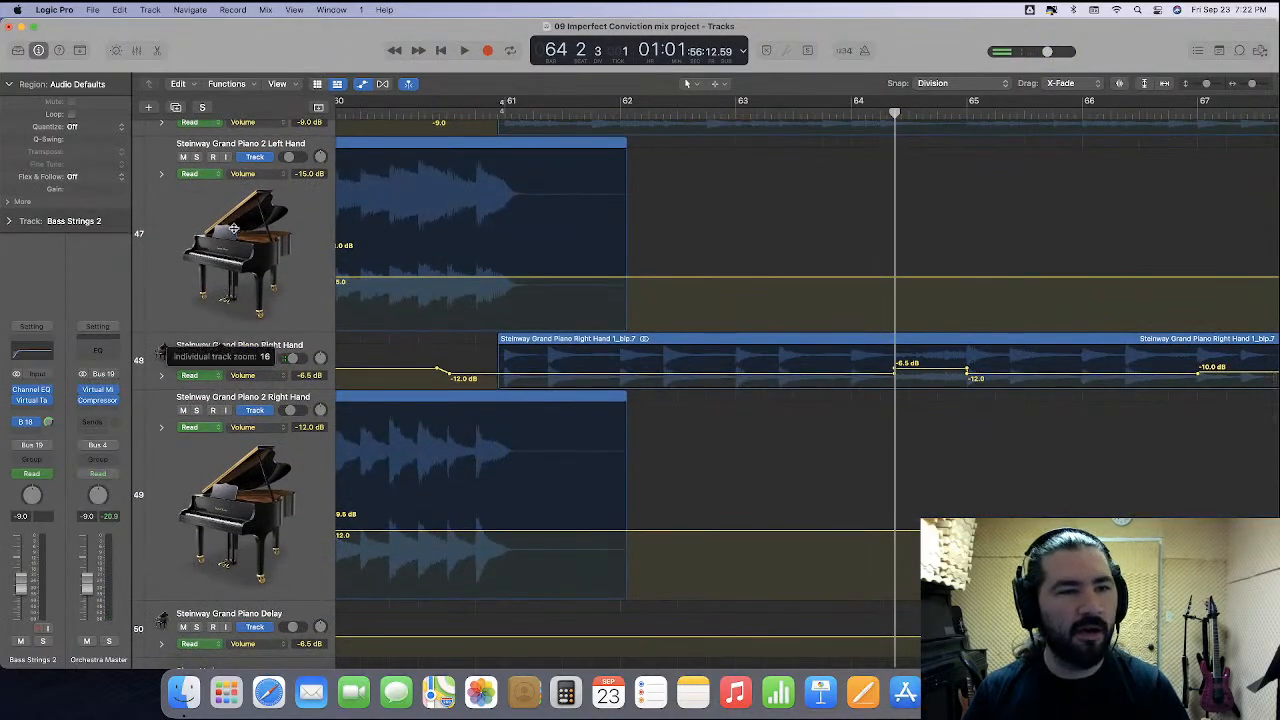
pyautogui.moveTo(233, 228); pyautogui.dragTo(238, 195)
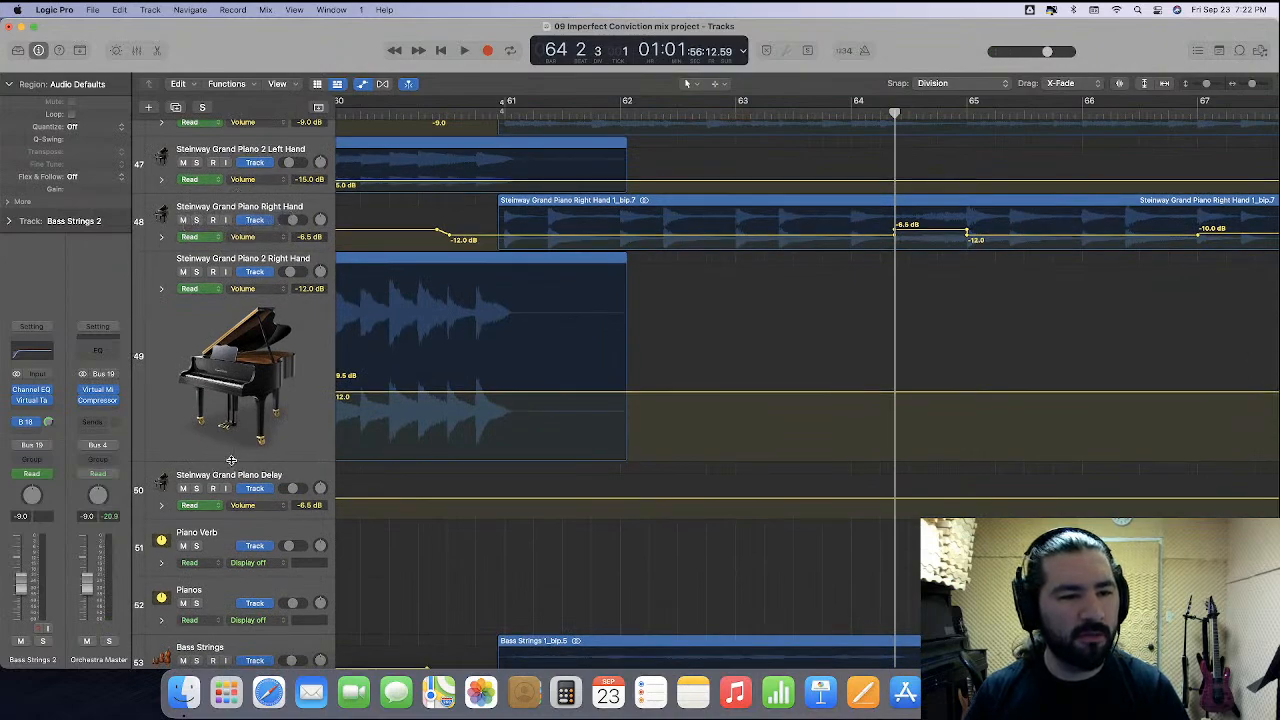
pyautogui.moveTo(231, 460); pyautogui.dragTo(234, 309)
# Enlarge the Bass (pedal) track and zoom in on its waveform around bar 64.
pyautogui.scroll(15, 811, 262)
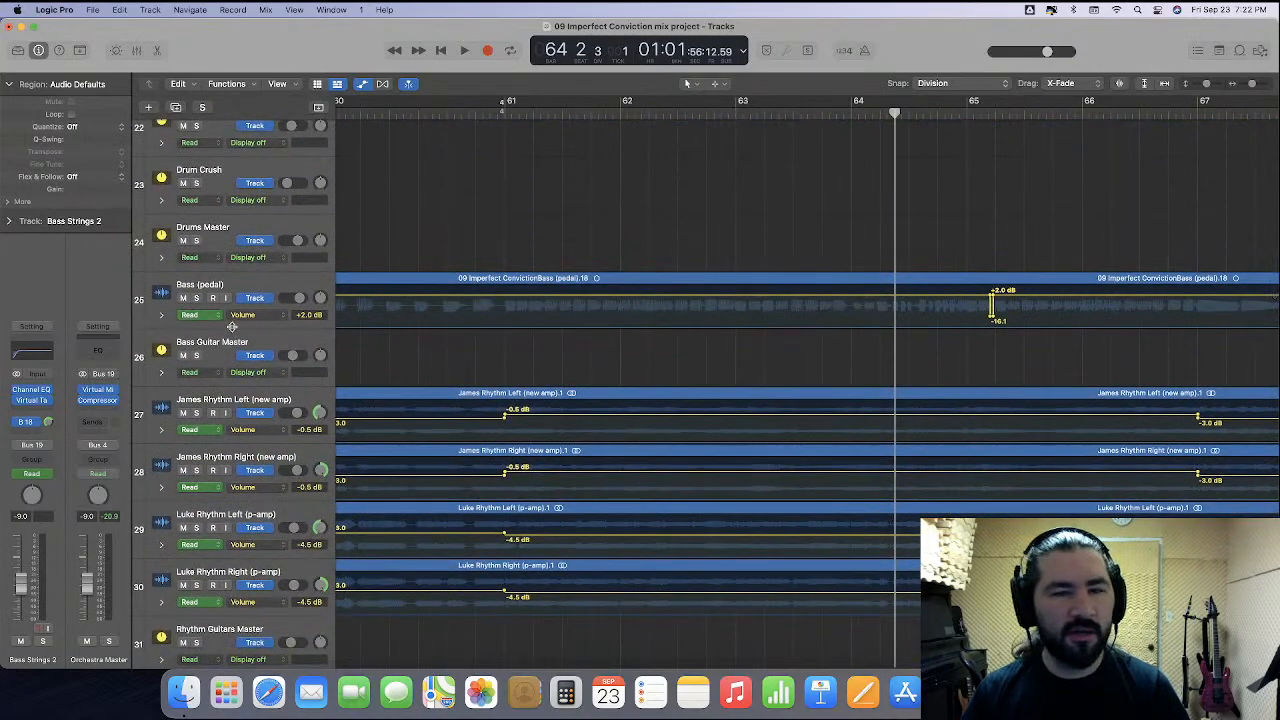
pyautogui.moveTo(231, 326); pyautogui.dragTo(251, 460)
pyautogui.press('super+Right')
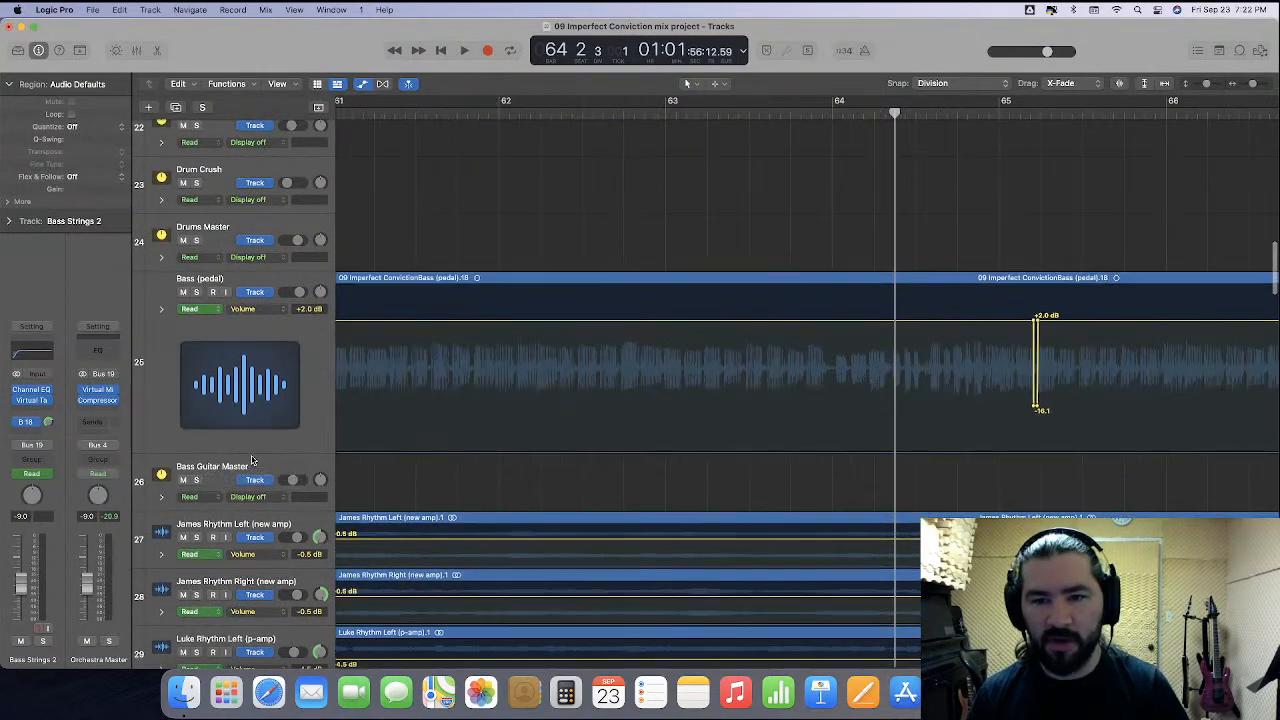
pyautogui.press('super+Right')
pyautogui.hscroll(3, 817, 343)
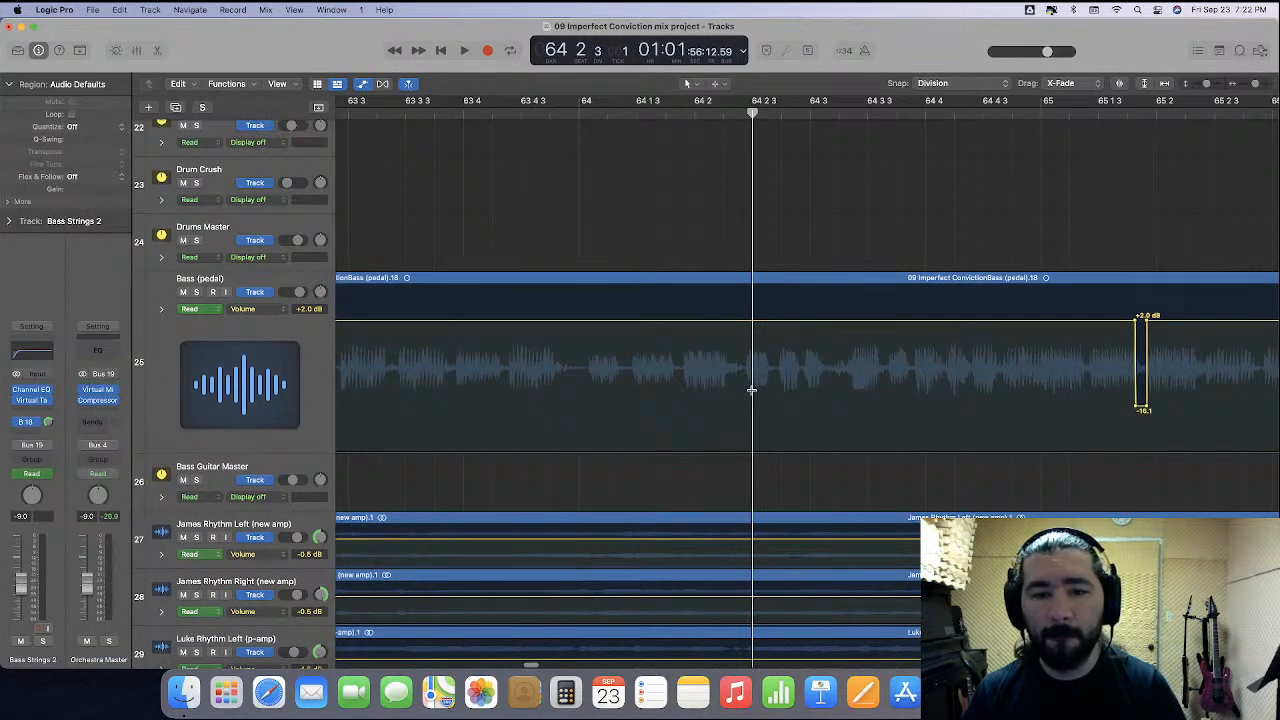
# Lower the Bass (pedal) volume automation to +0.0 dB from just before 64 2 3 to bar 65 and replay from bar 64.
pyautogui.moveTo(752, 390); pyautogui.dragTo(1040, 405)
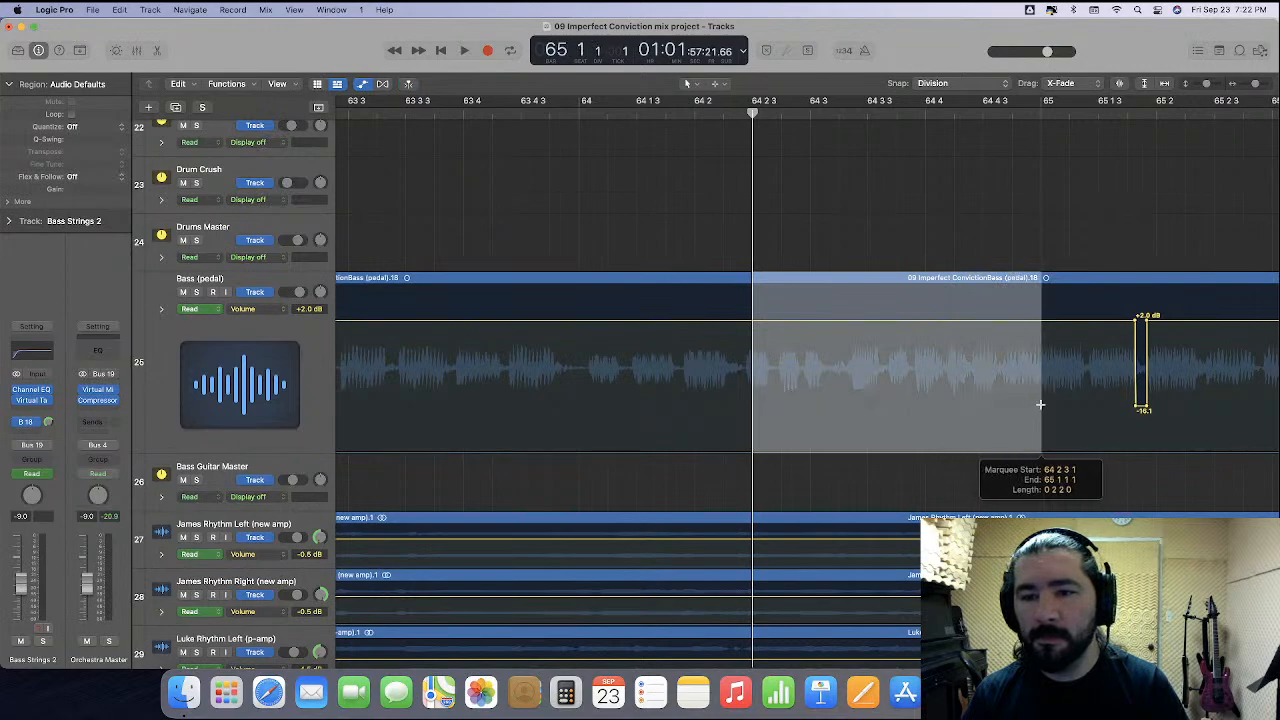
pyautogui.moveTo(813, 323); pyautogui.dragTo(815, 339)
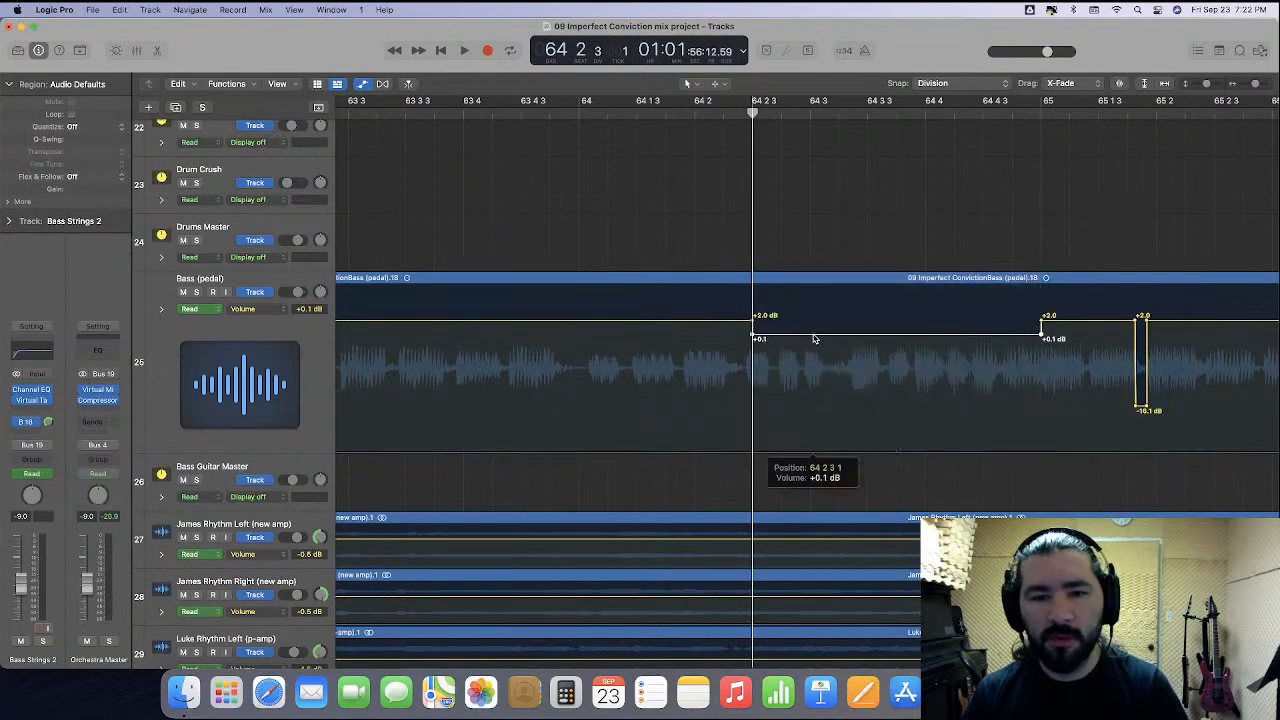
pyautogui.click(752, 336)
pyautogui.moveTo(752, 336); pyautogui.dragTo(745, 336)
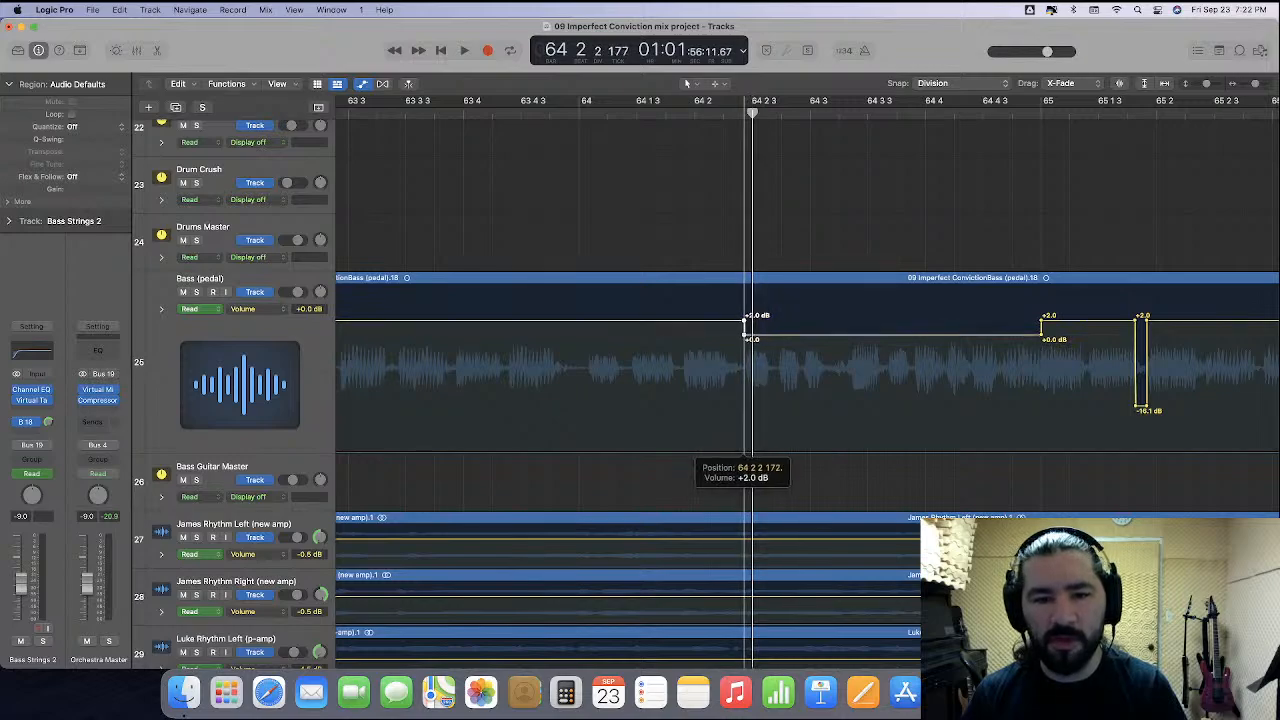
pyautogui.click(571, 111)
pyautogui.press('space')
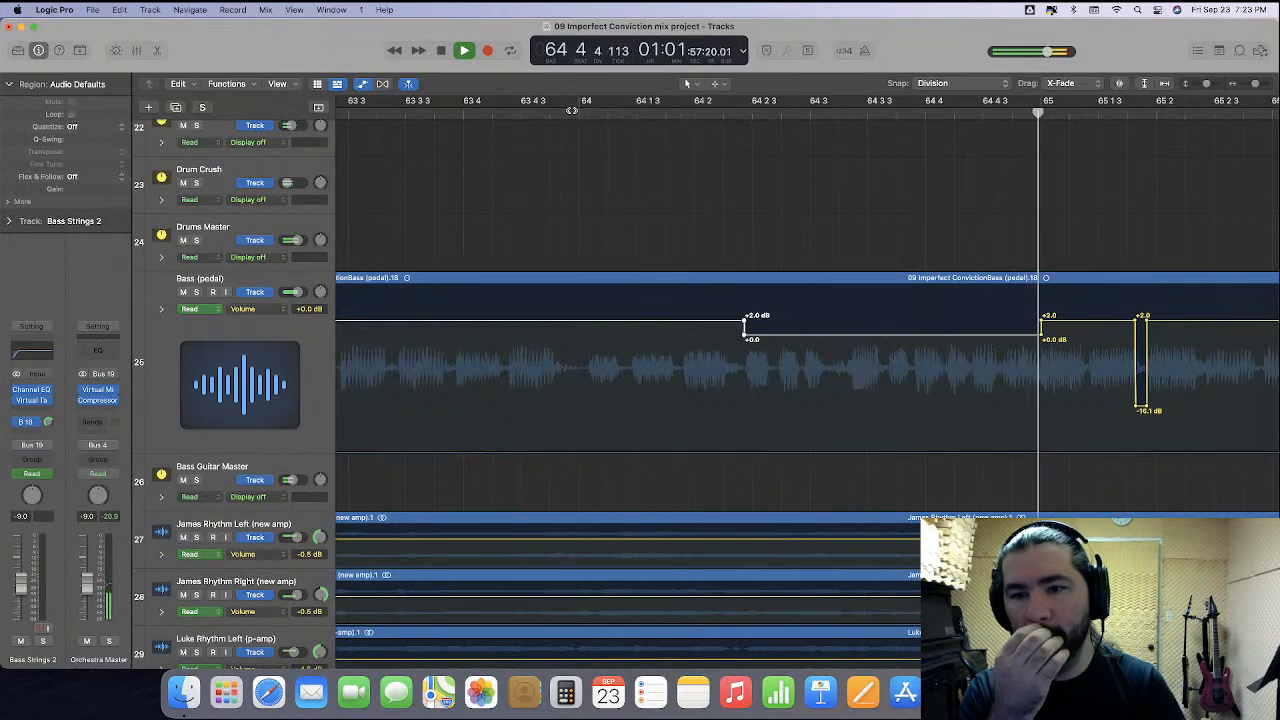
# Set the Bass (pedal) volume automation dip before bar 65 to +0.5 dB and replay from bar 64.
pyautogui.press('space')
pyautogui.hscroll(-10, 679, 374)
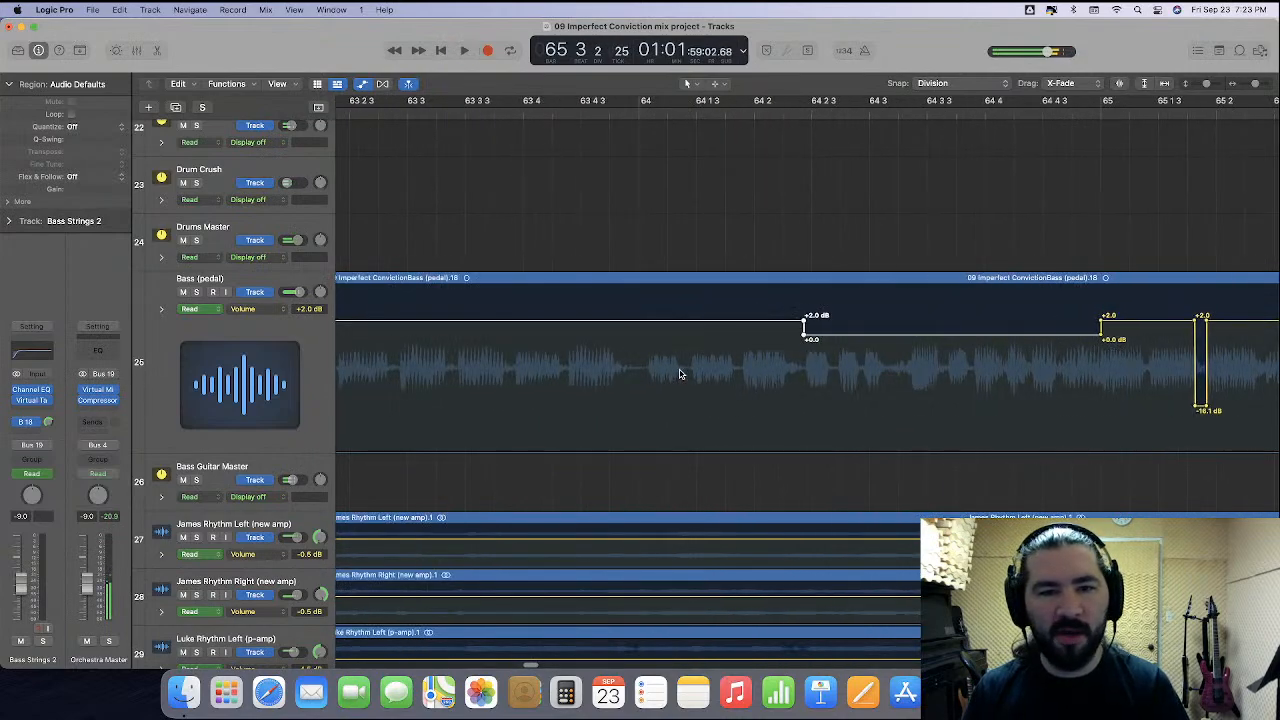
pyautogui.moveTo(921, 336); pyautogui.dragTo(921, 333)
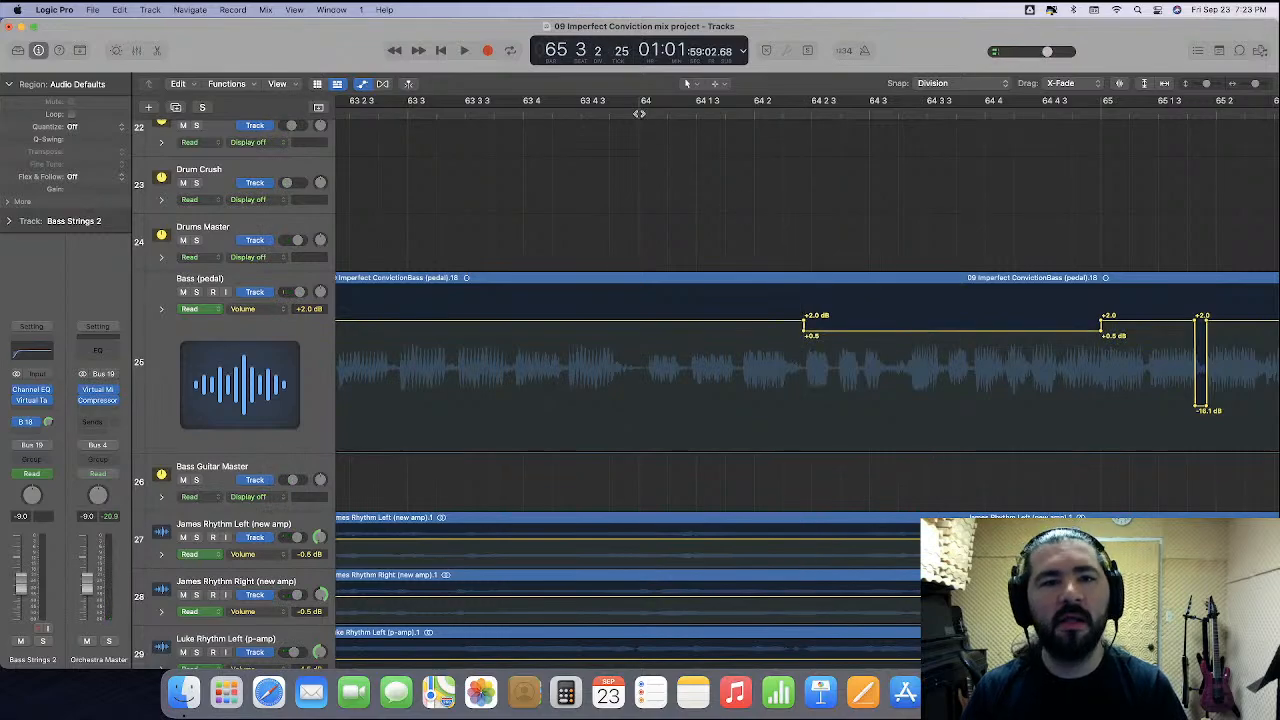
pyautogui.click(639, 113)
pyautogui.press('space')
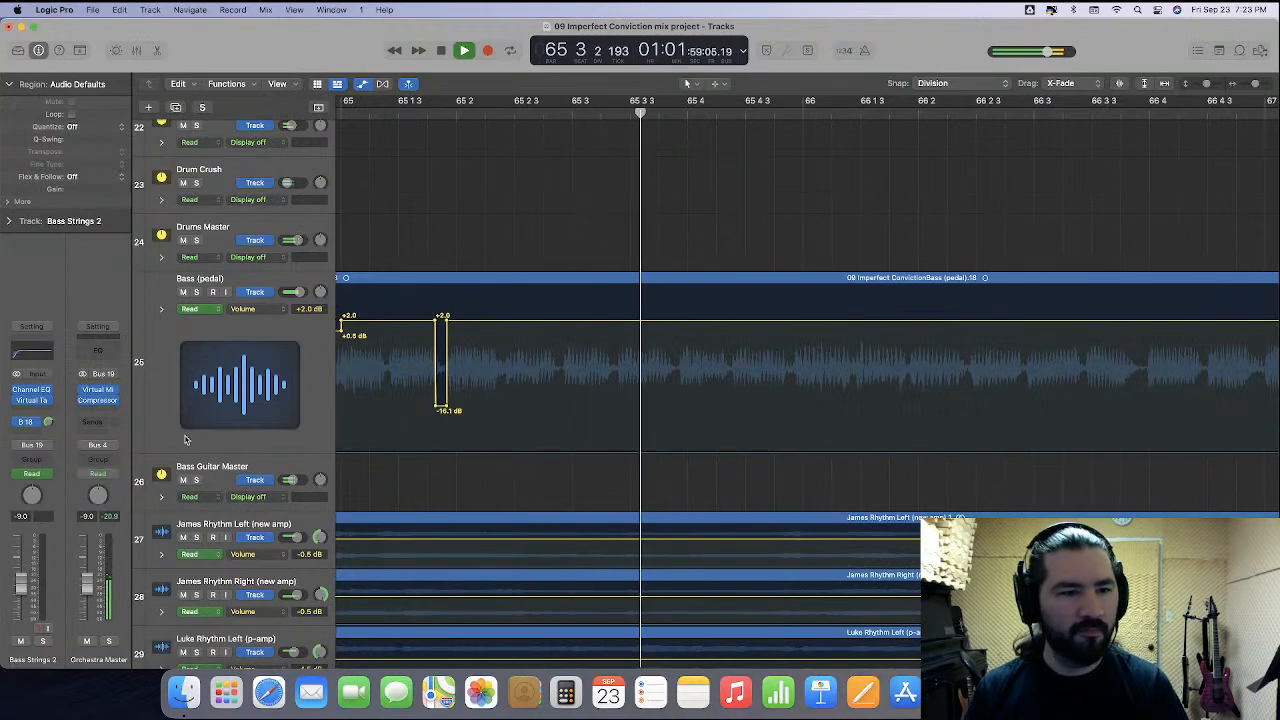
pyautogui.press('space')
# Shrink the Bass (pedal) track to minimum height and return to the string tracks.
pyautogui.moveTo(238, 450); pyautogui.dragTo(244, 332)
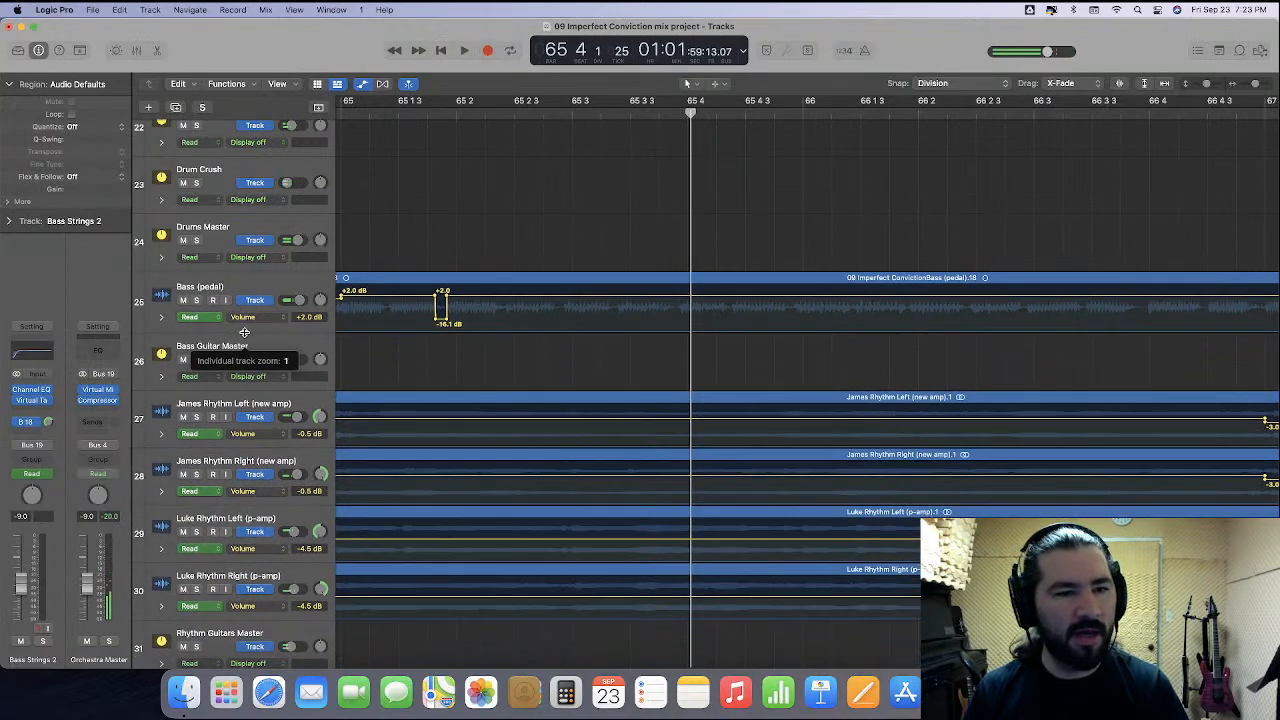
pyautogui.scroll(-15, 443, 451)
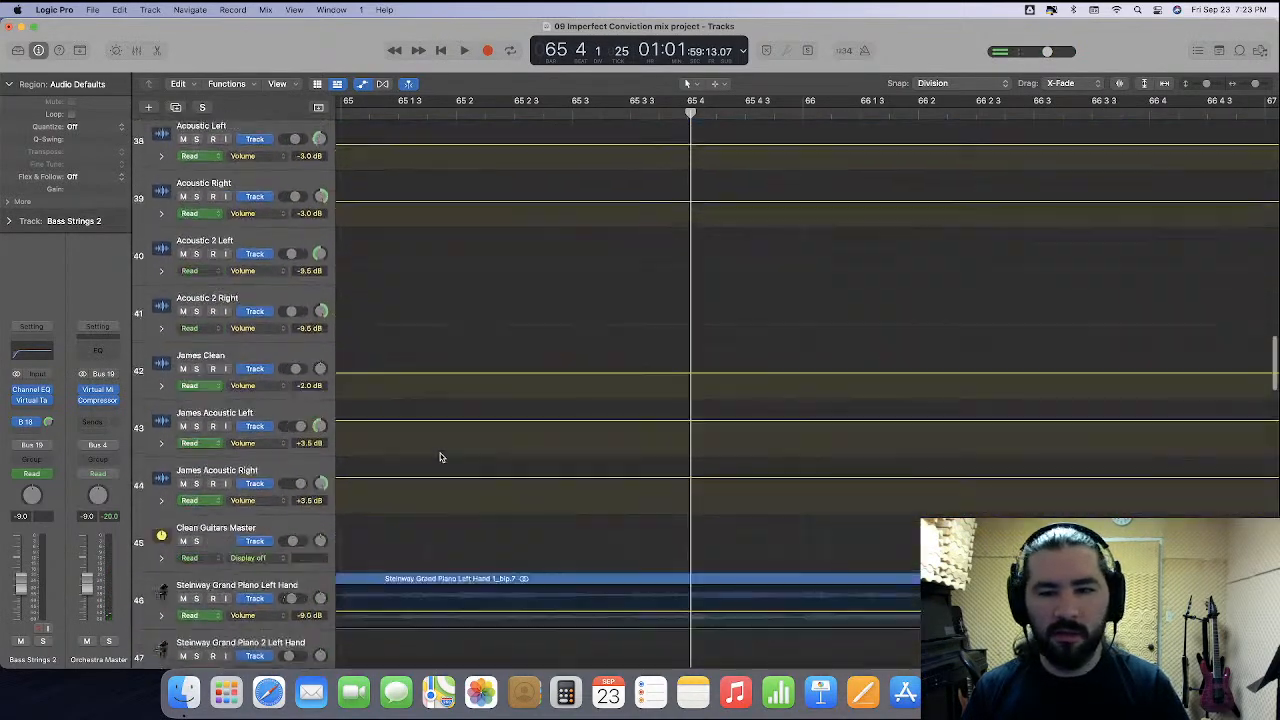
pyautogui.scroll(-15, 440, 457)
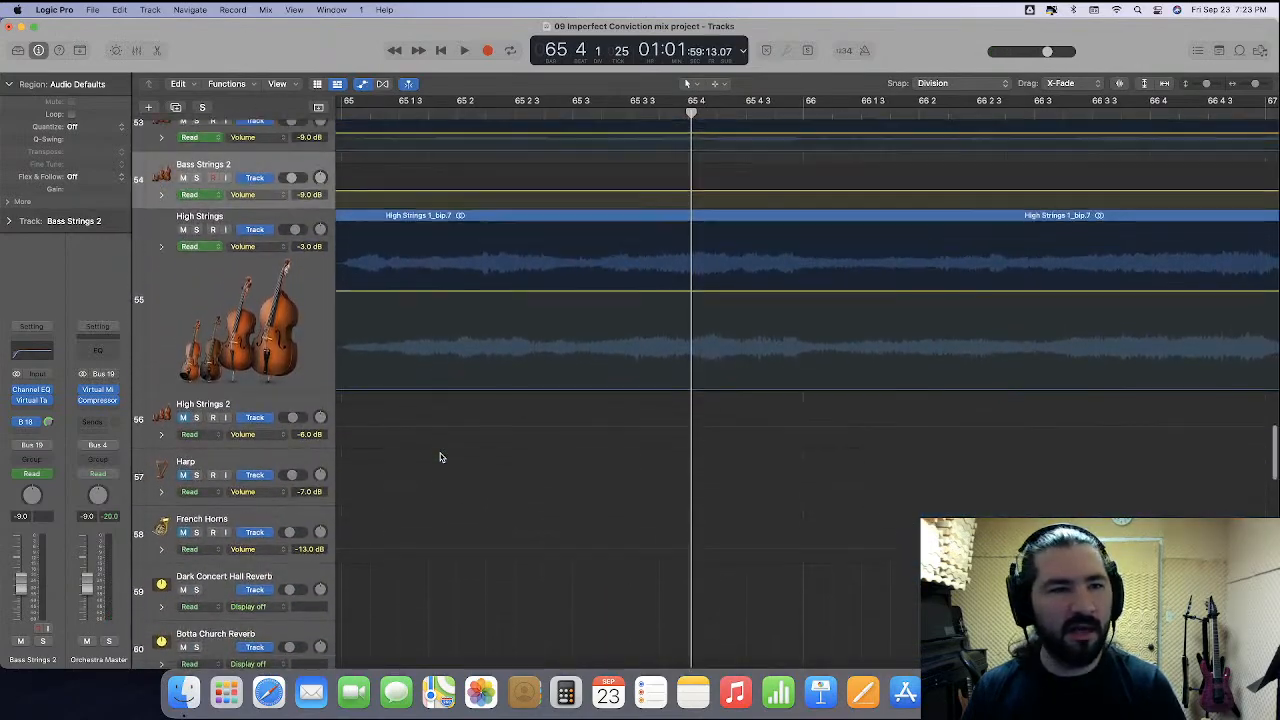
# Listen to the strings from bar 65 into Chorus 1, and reposition the playhead at bar 71 with a wider view.
pyautogui.scroll(5, 440, 457)
pyautogui.press('space')
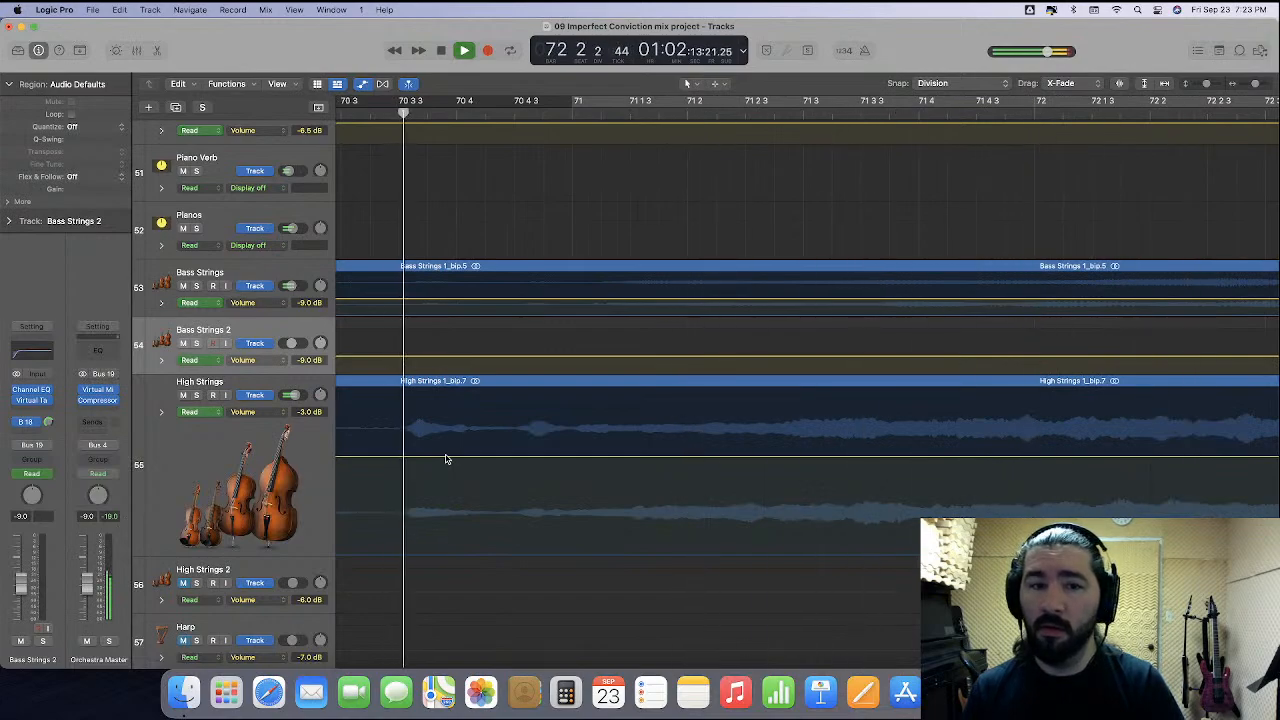
pyautogui.press('space')
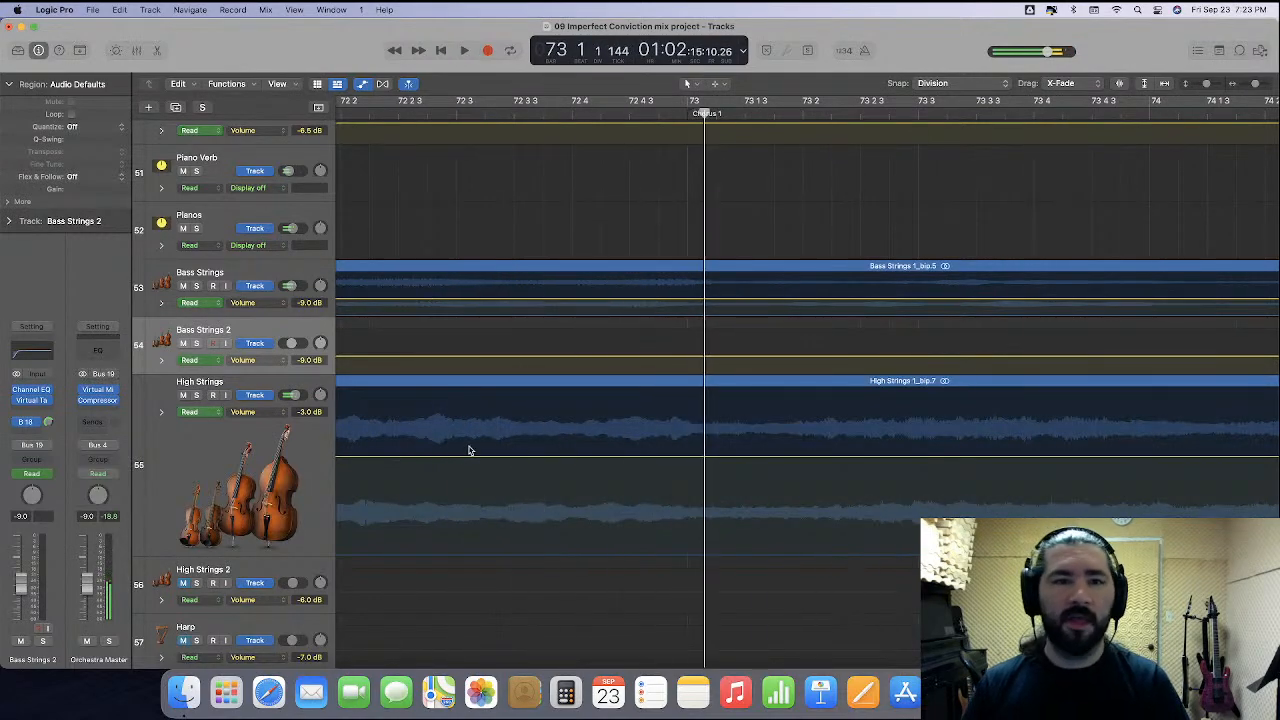
pyautogui.hscroll(-10, 468, 450)
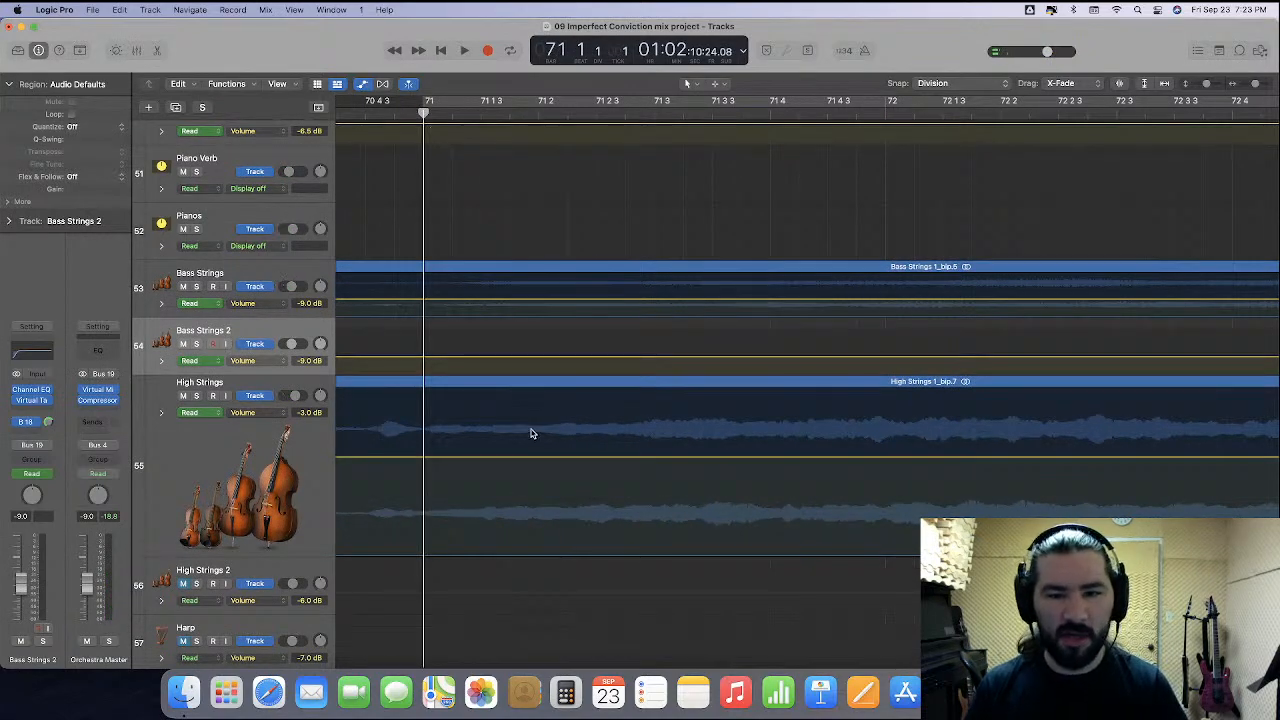
pyautogui.press('super+Left')
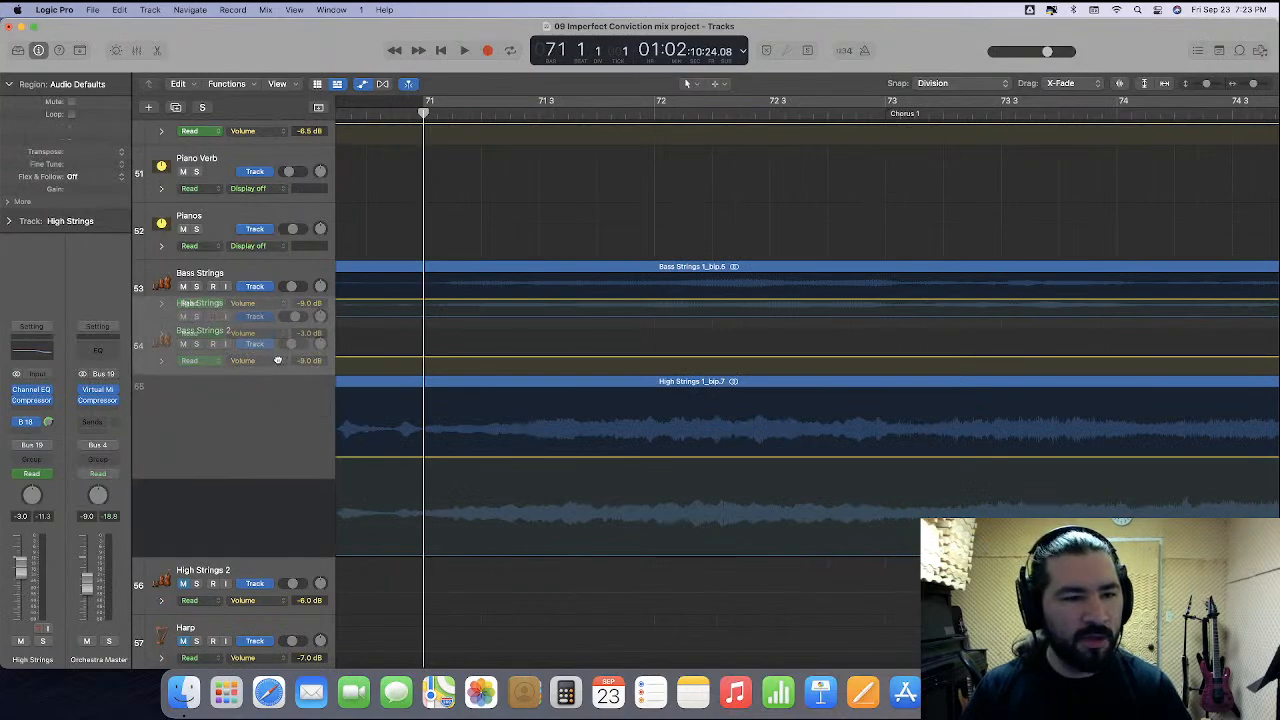
# Move High Strings directly below Bass Strings and lower their volume automation from bar 71 to 73 to -5.0 dB and -11.0 dB respectively.
pyautogui.click(270, 442)
pyautogui.moveTo(262, 321); pyautogui.dragTo(383, 498)
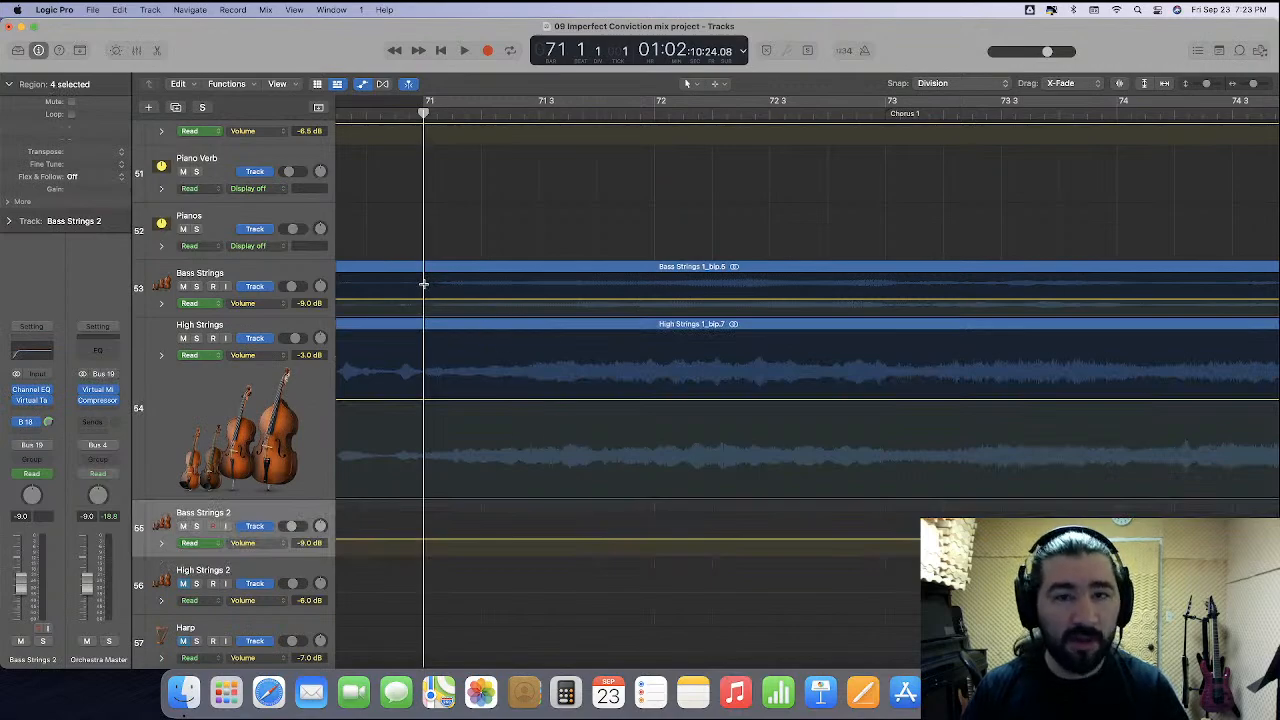
pyautogui.moveTo(424, 284); pyautogui.dragTo(886, 451)
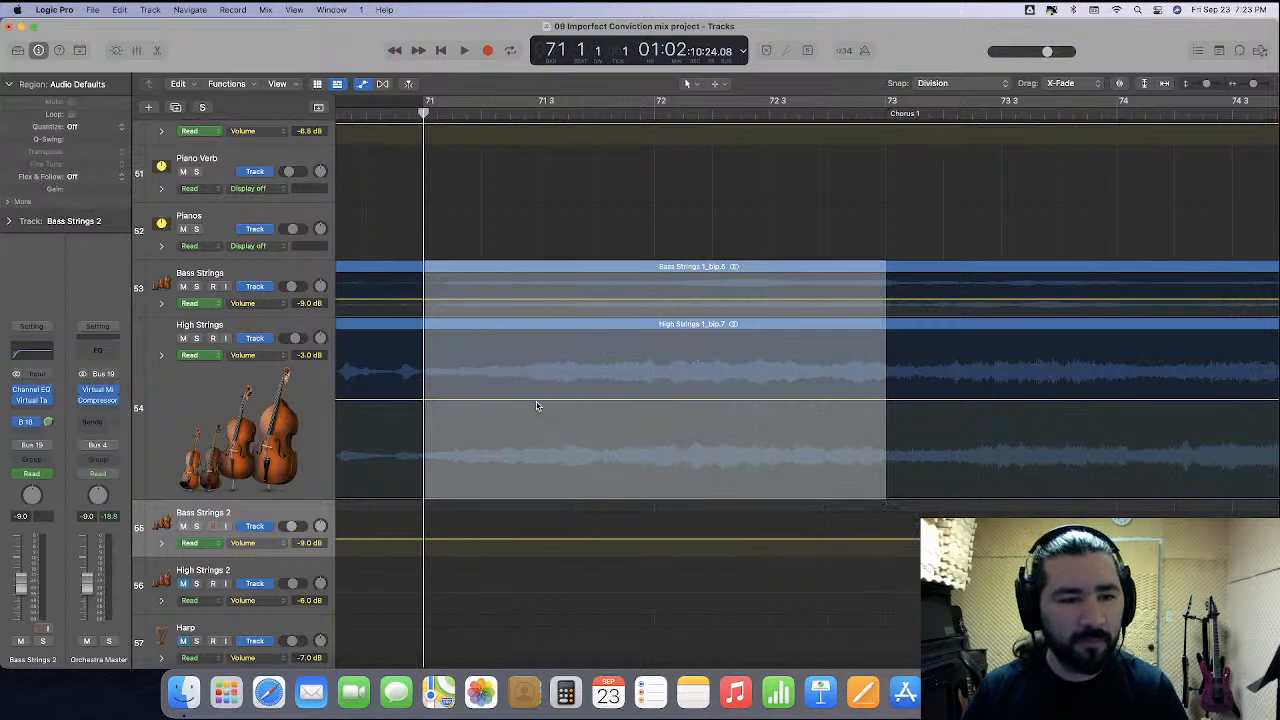
pyautogui.moveTo(536, 405); pyautogui.dragTo(538, 412)
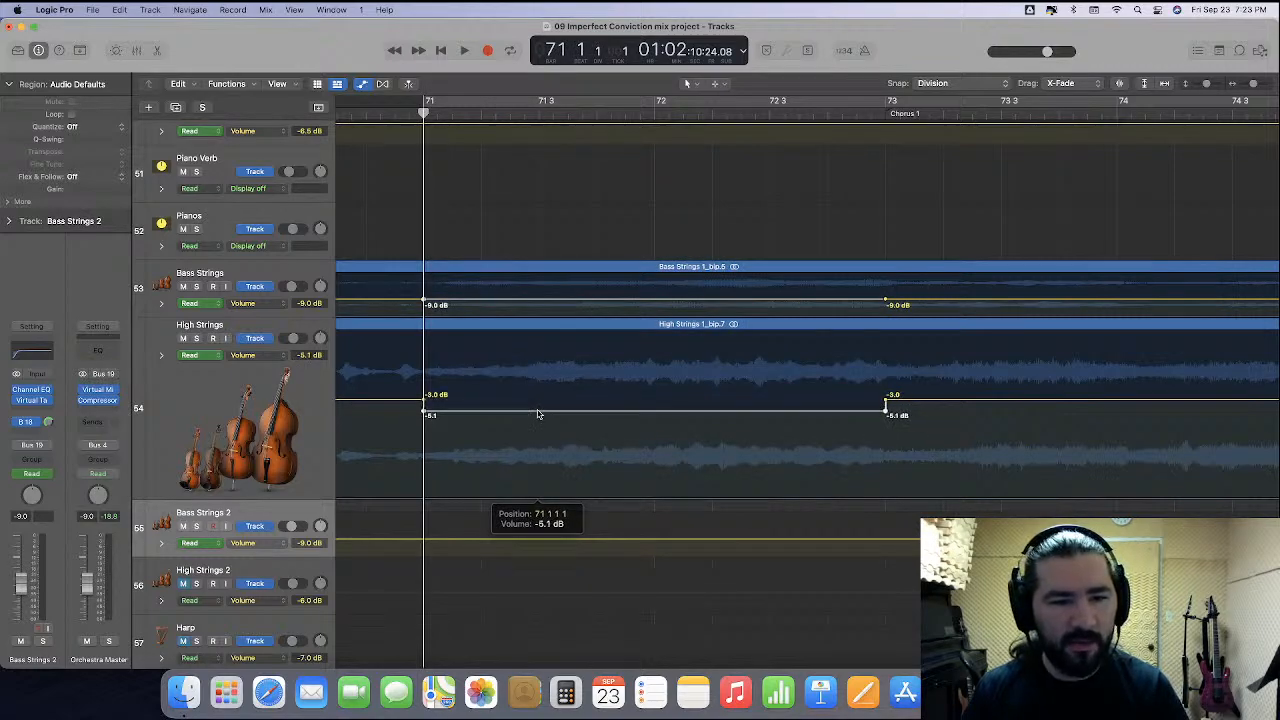
pyautogui.moveTo(538, 414); pyautogui.dragTo(544, 423)
# Listen to the passage from bar 66 and place the playhead at bar 67.
pyautogui.hscroll(-10, 542, 423)
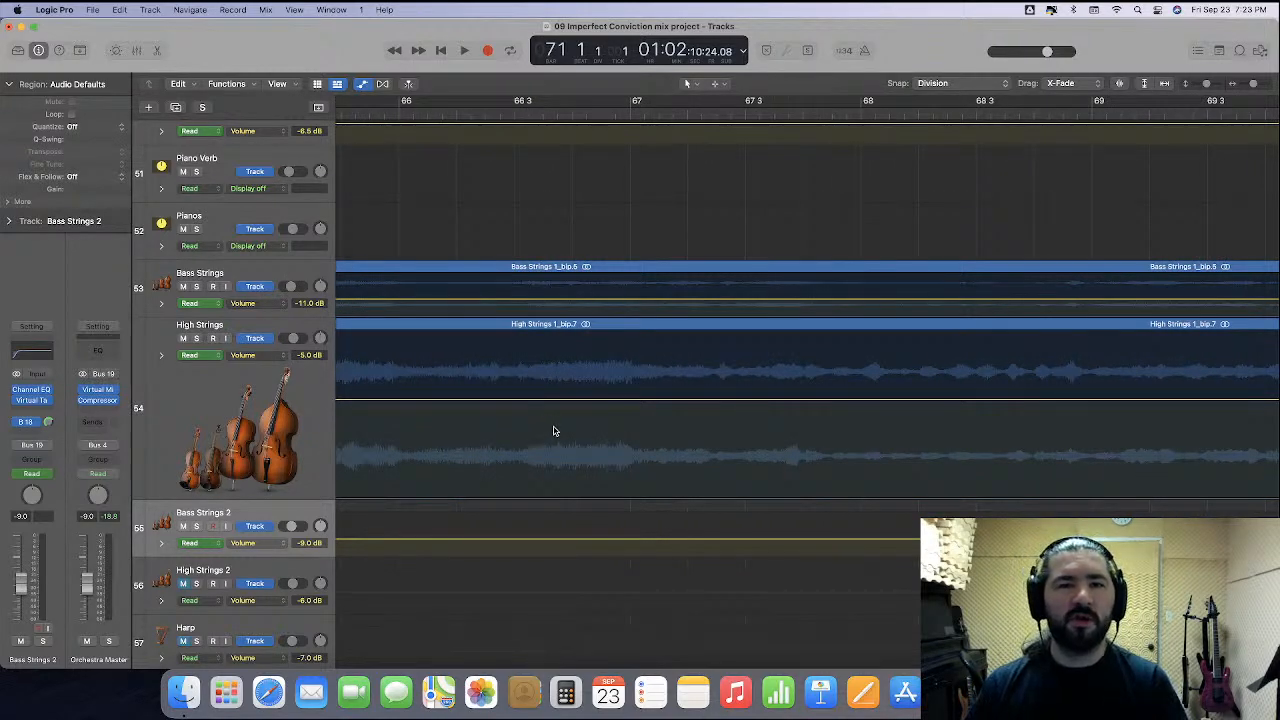
pyautogui.hscroll(-2, 554, 431)
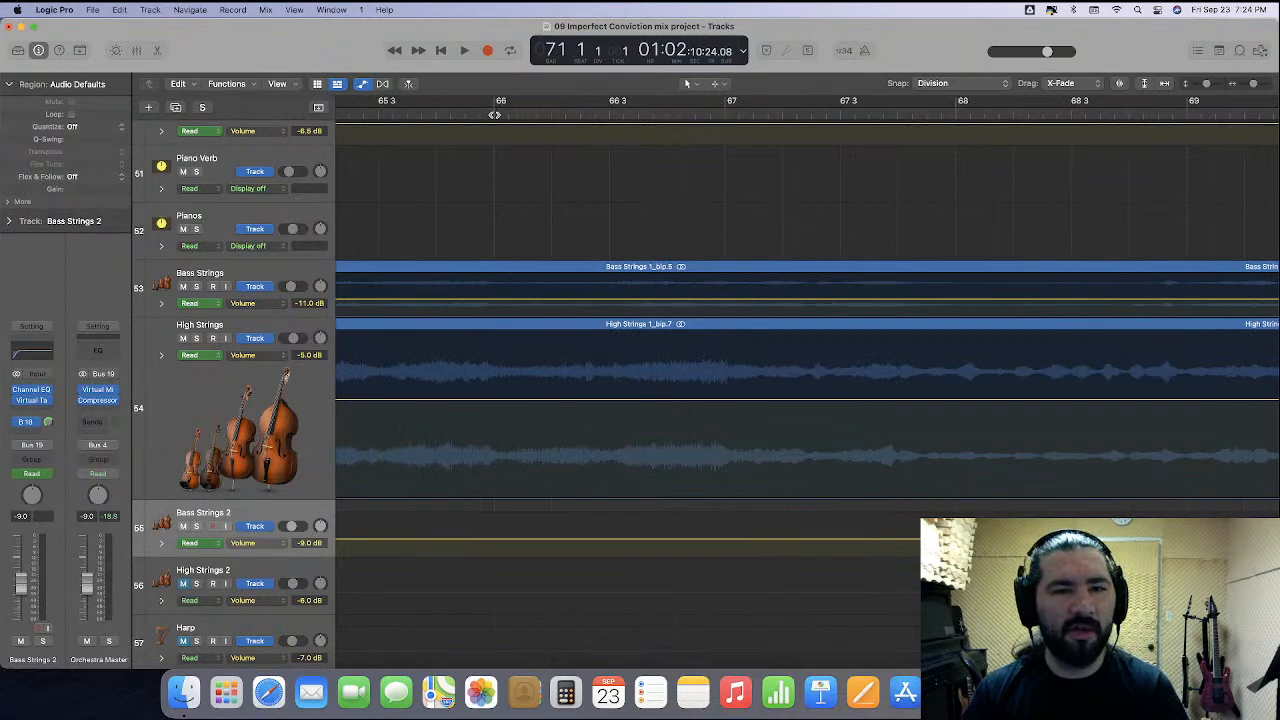
pyautogui.press('space')
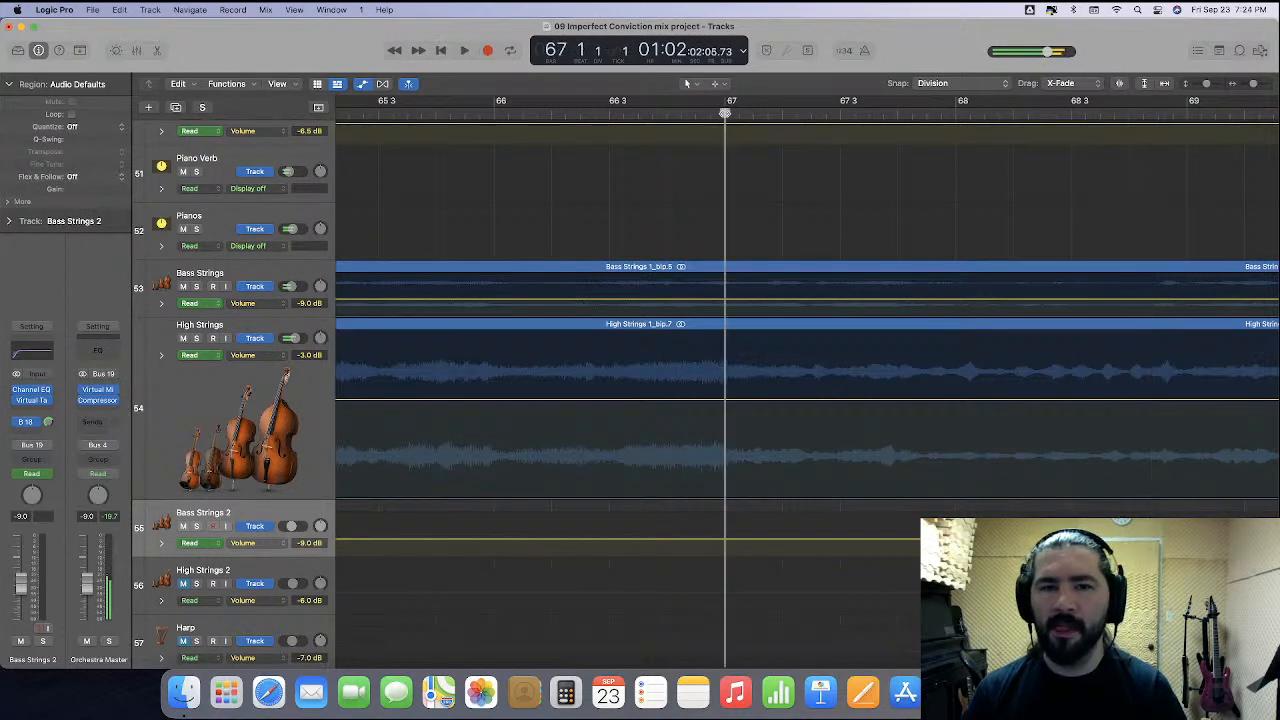
# Place Steinway Grand Piano Right Hand directly below Steinway Grand Piano Left Hand and enlarge both tracks.
pyautogui.scroll(10, 731, 337)
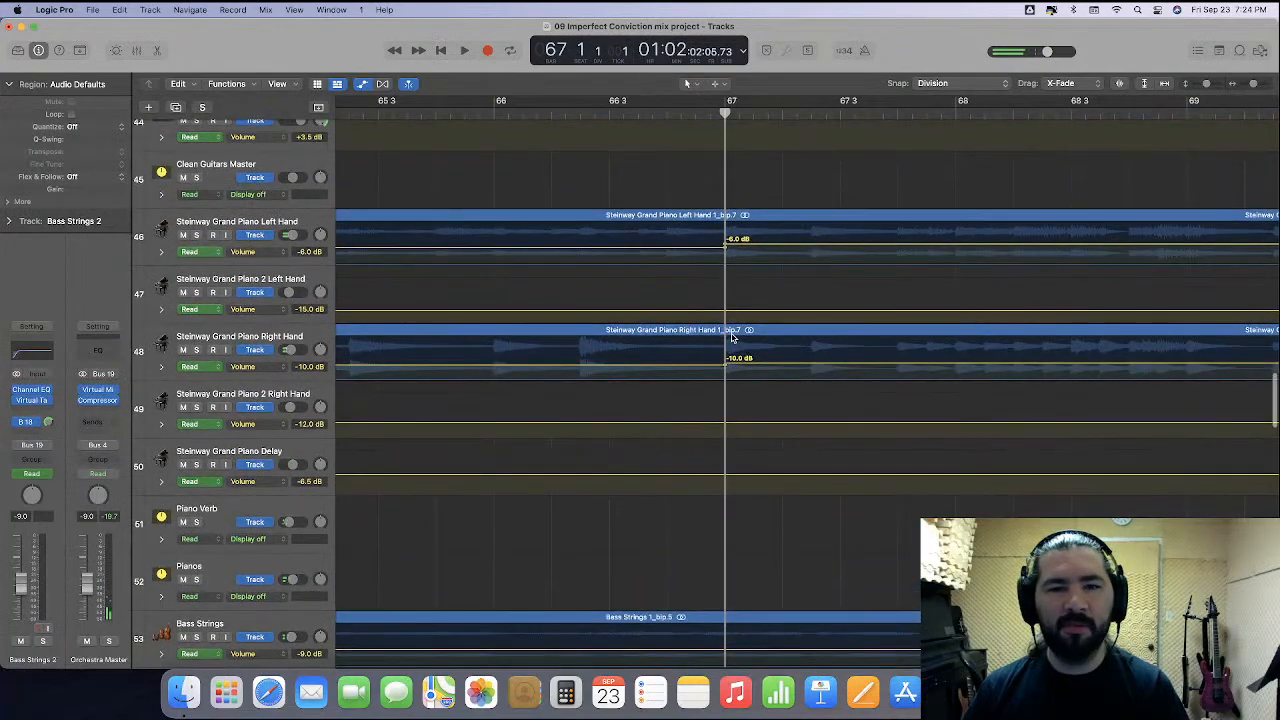
pyautogui.hscroll(4, 731, 337)
pyautogui.hscroll(2, 731, 337)
pyautogui.scroll(3, 731, 333)
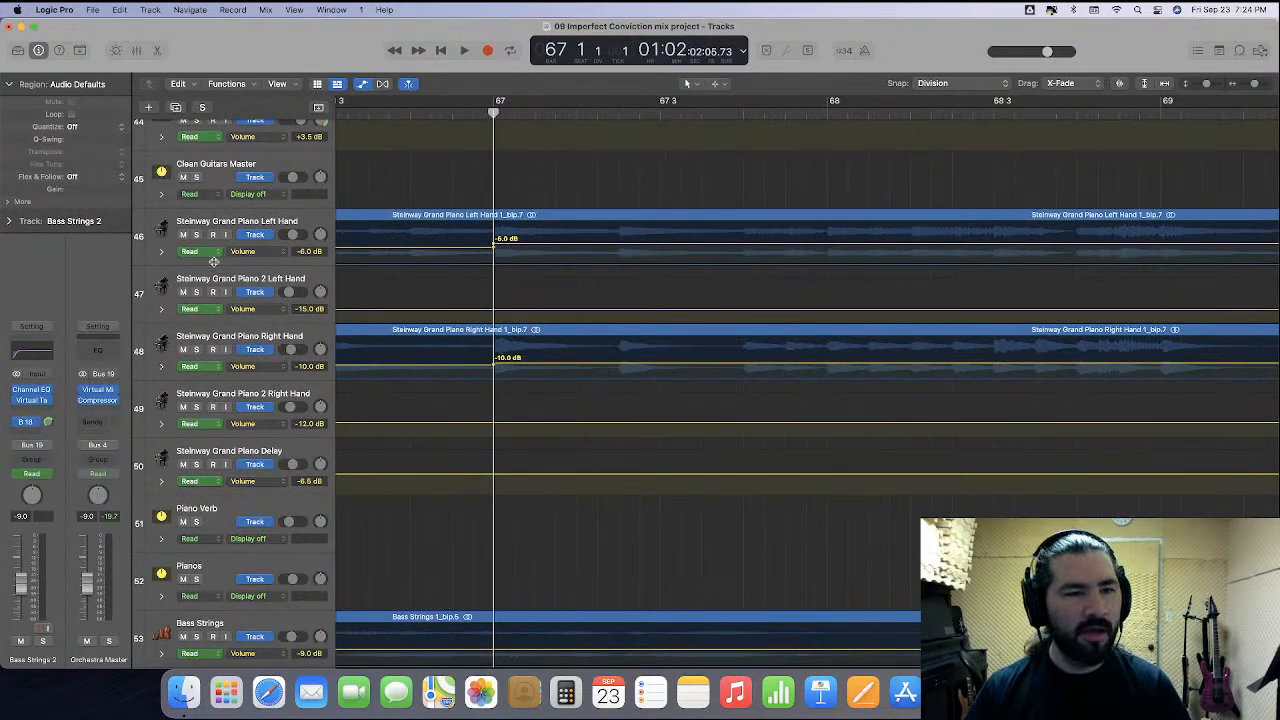
pyautogui.moveTo(226, 262); pyautogui.dragTo(225, 346)
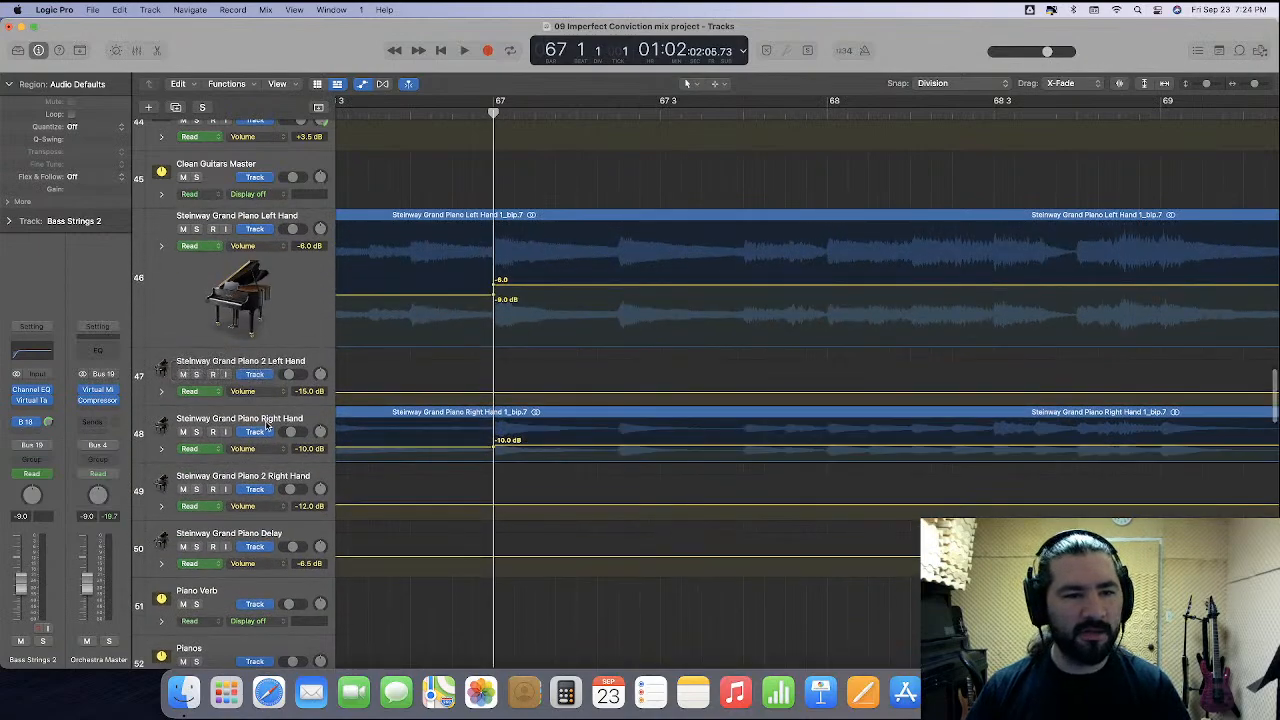
pyautogui.moveTo(272, 418); pyautogui.dragTo(277, 352)
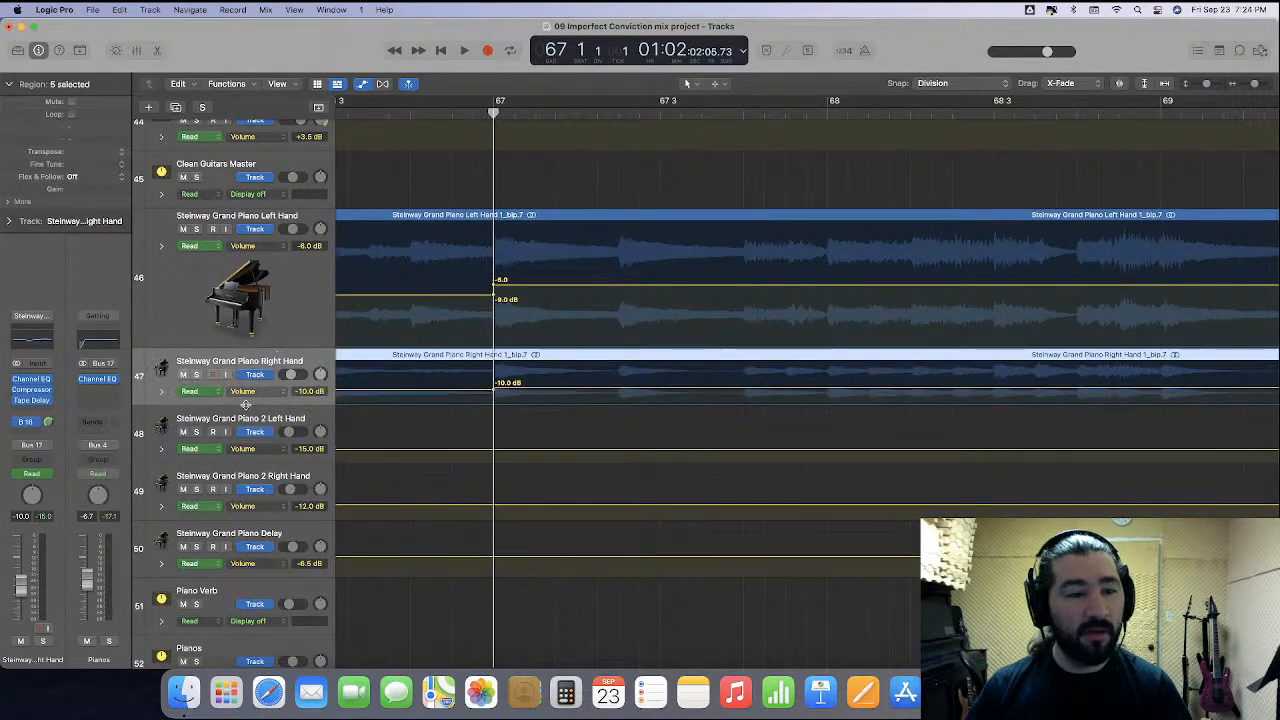
pyautogui.moveTo(245, 403); pyautogui.dragTo(245, 497)
# Set the piano volume automation from bar 67 to -7.0 dB on Left Hand and -11.0 dB on Right Hand, and shrink both tracks.
pyautogui.hscroll(5, 517, 433)
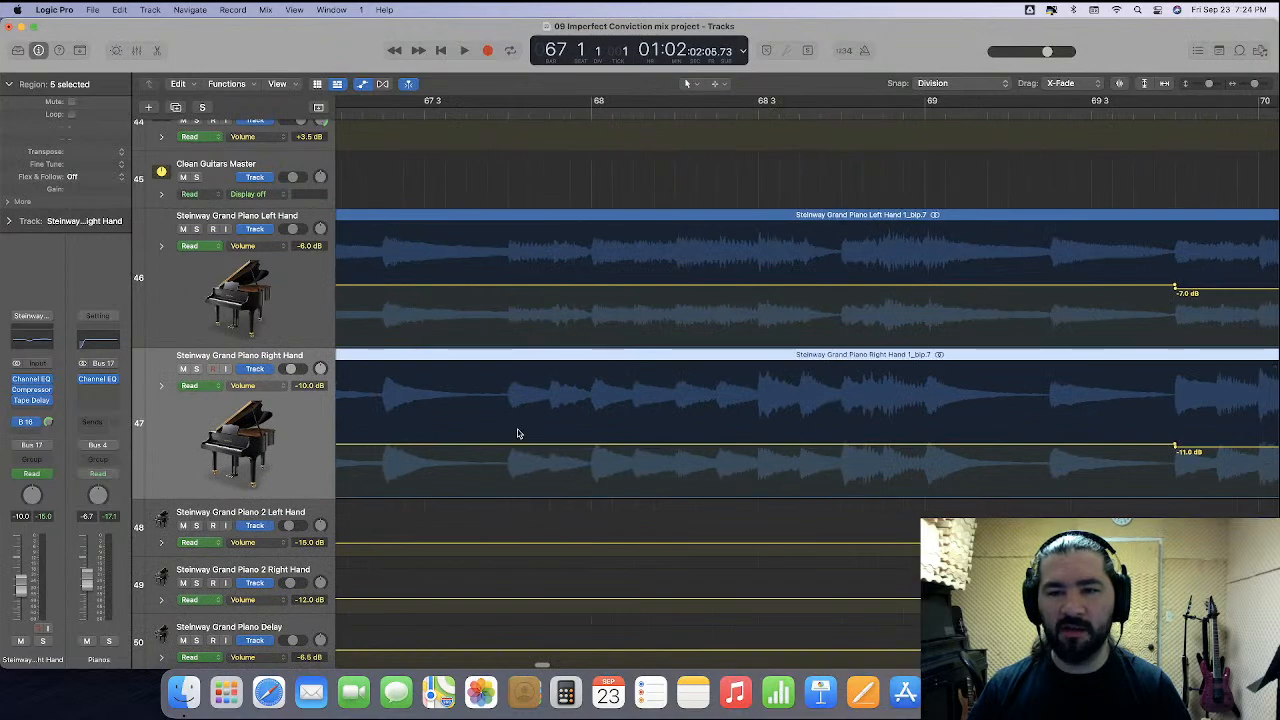
pyautogui.hscroll(-4, 546, 427)
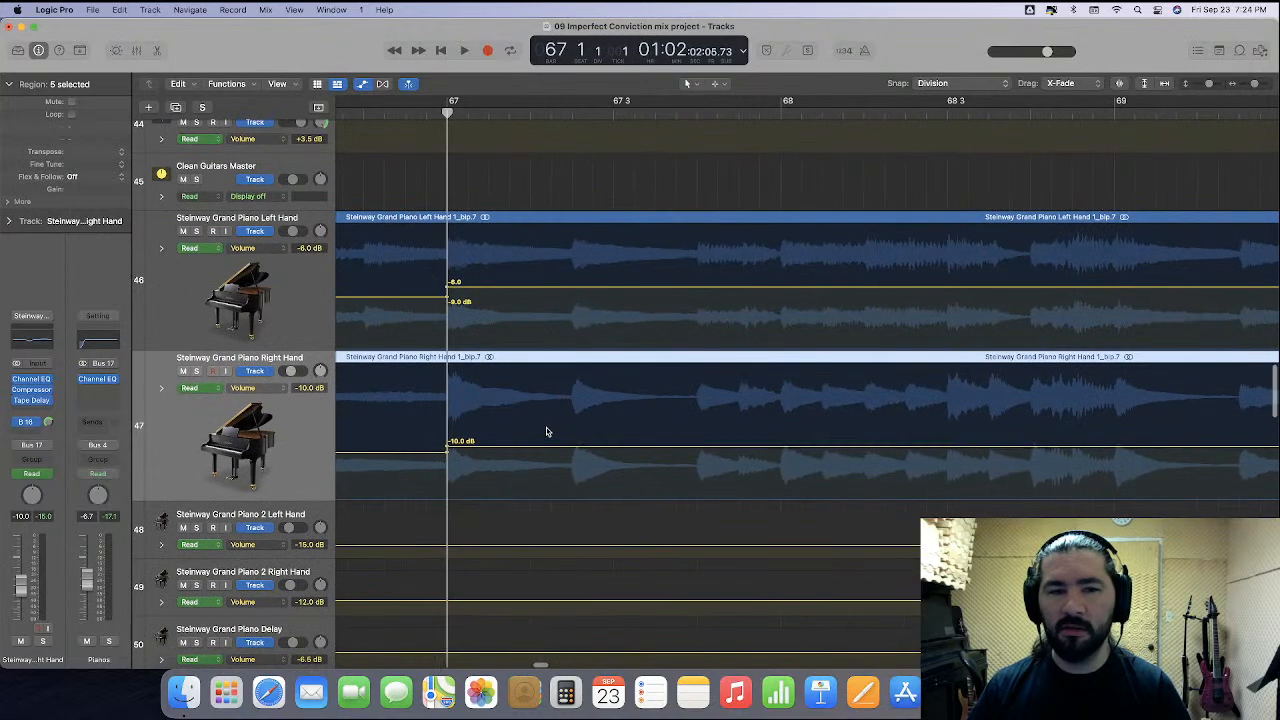
pyautogui.click(567, 288)
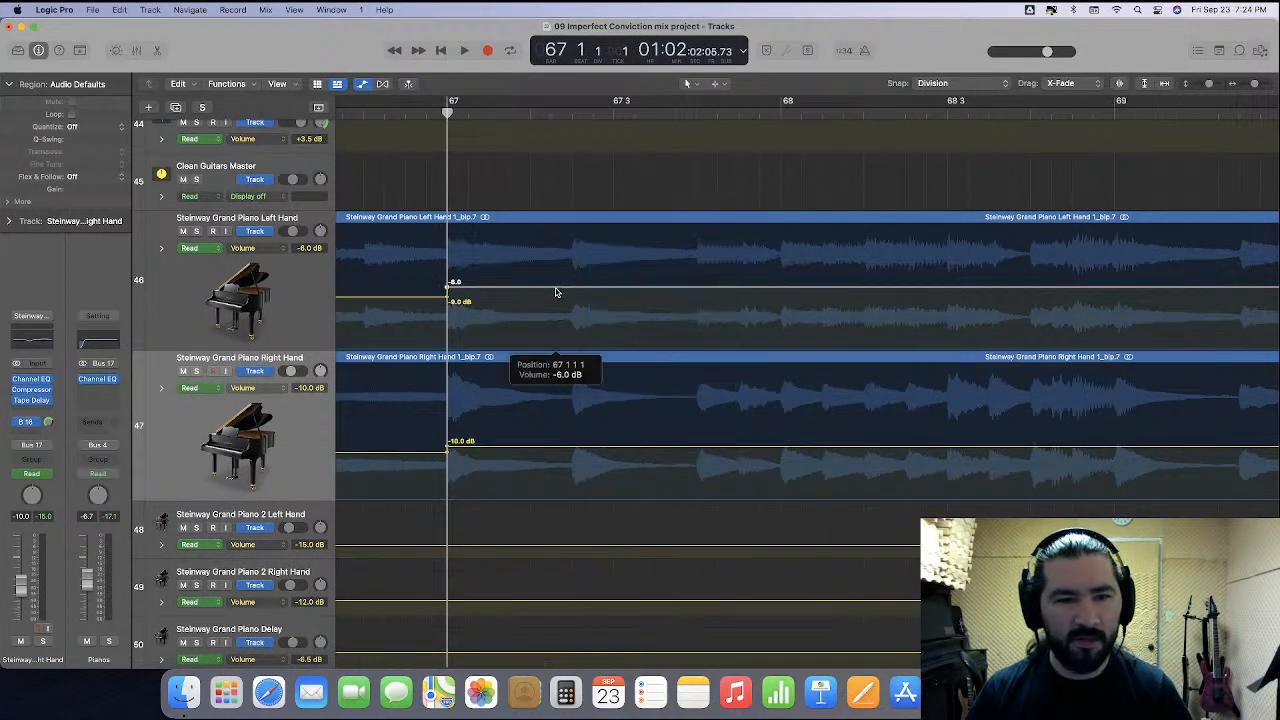
pyautogui.moveTo(557, 292); pyautogui.dragTo(558, 296)
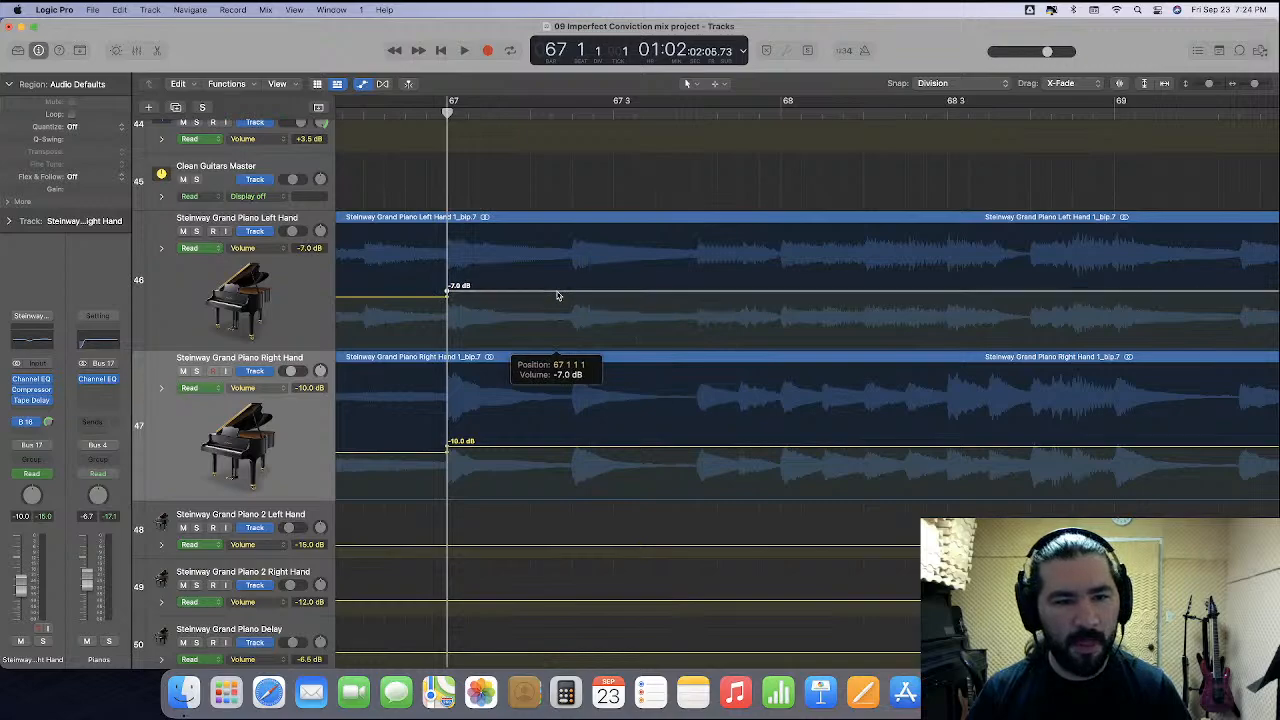
pyautogui.moveTo(600, 449); pyautogui.dragTo(600, 452)
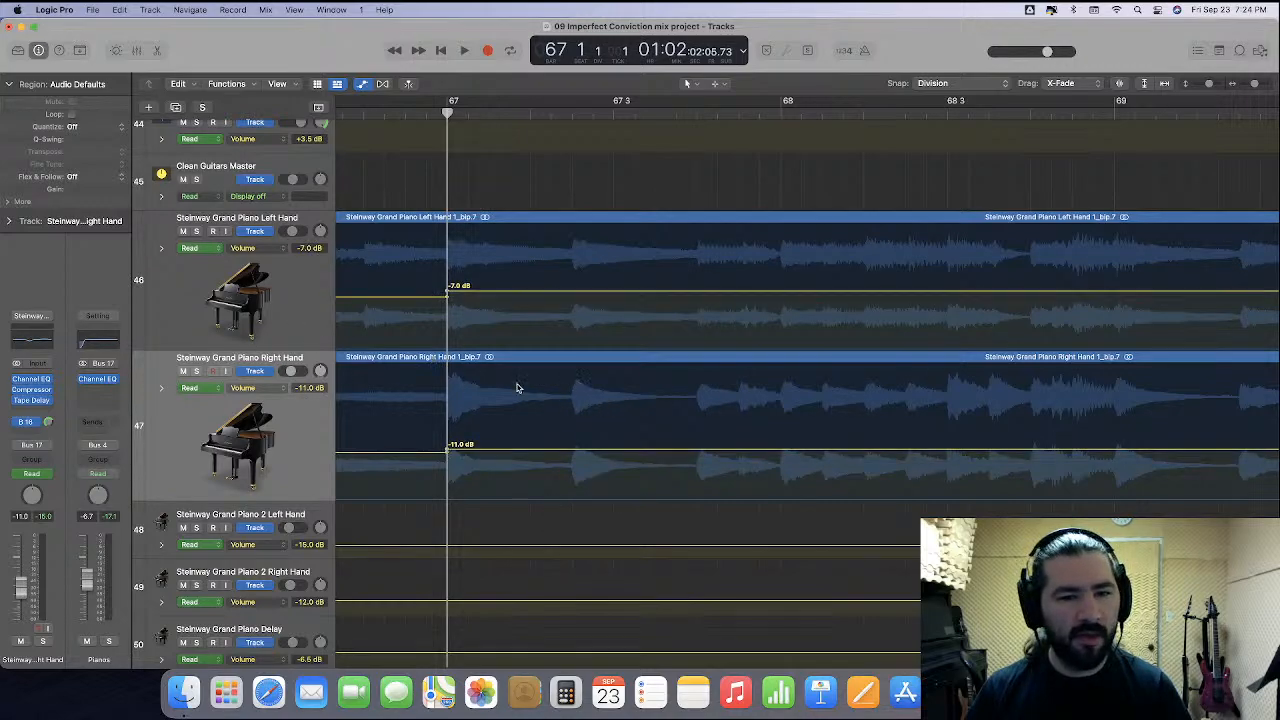
pyautogui.moveTo(247, 347); pyautogui.dragTo(253, 265)
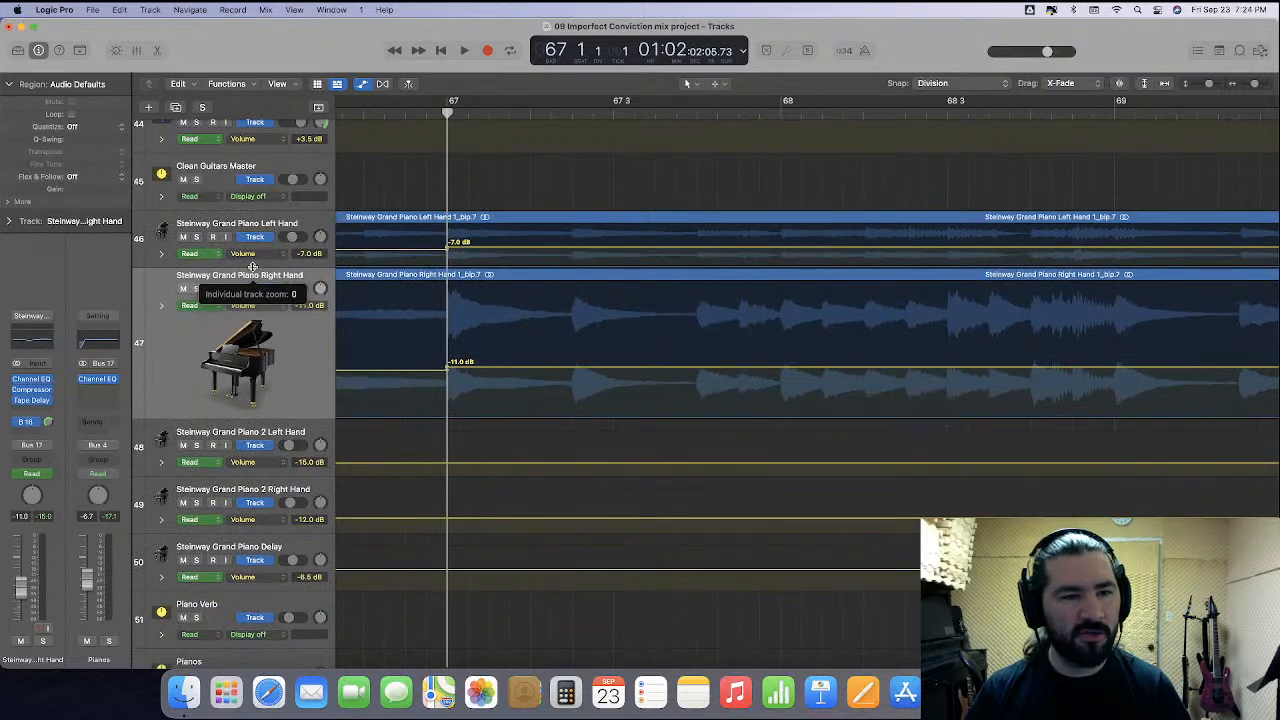
pyautogui.moveTo(251, 414); pyautogui.dragTo(260, 322)
# Move Bass Strings 2 directly below the enlarged Bass Strings track and set the Bass Strings volume automation from bar 67 to 71 to -10.5 dB.
pyautogui.scroll(-5, 255, 400)
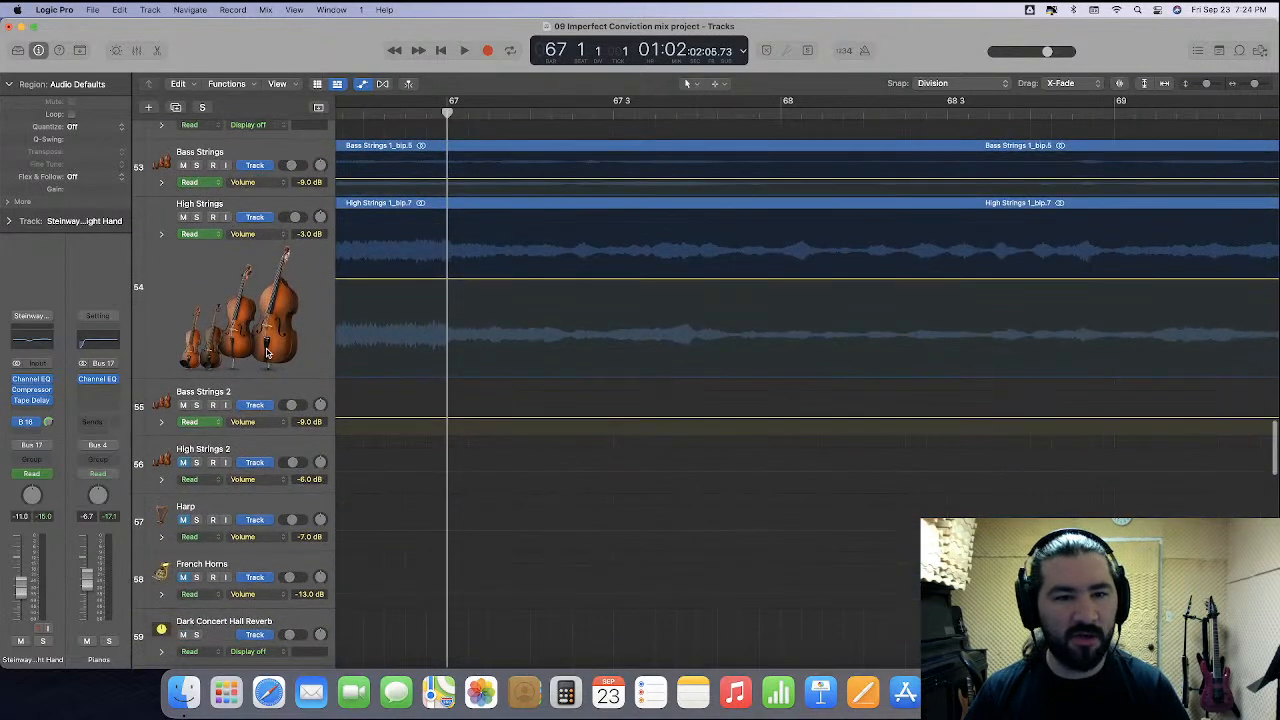
pyautogui.moveTo(240, 494); pyautogui.dragTo(240, 442)
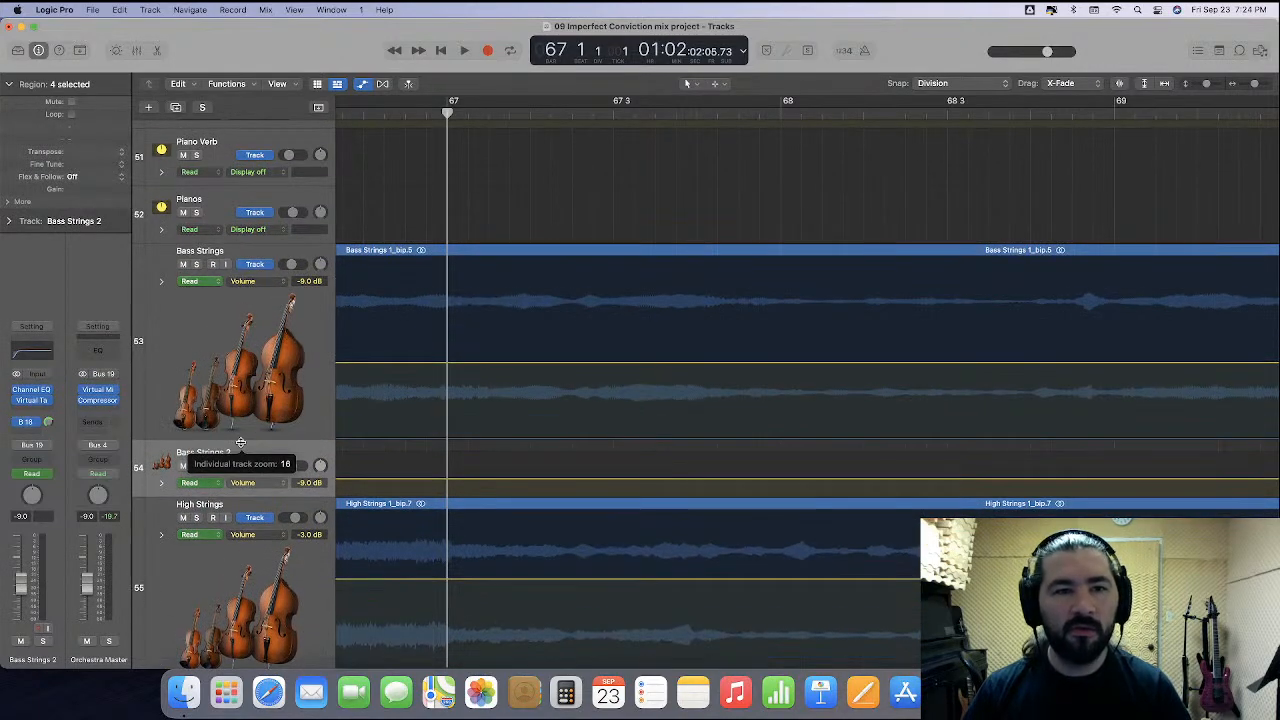
pyautogui.press('super+Left')
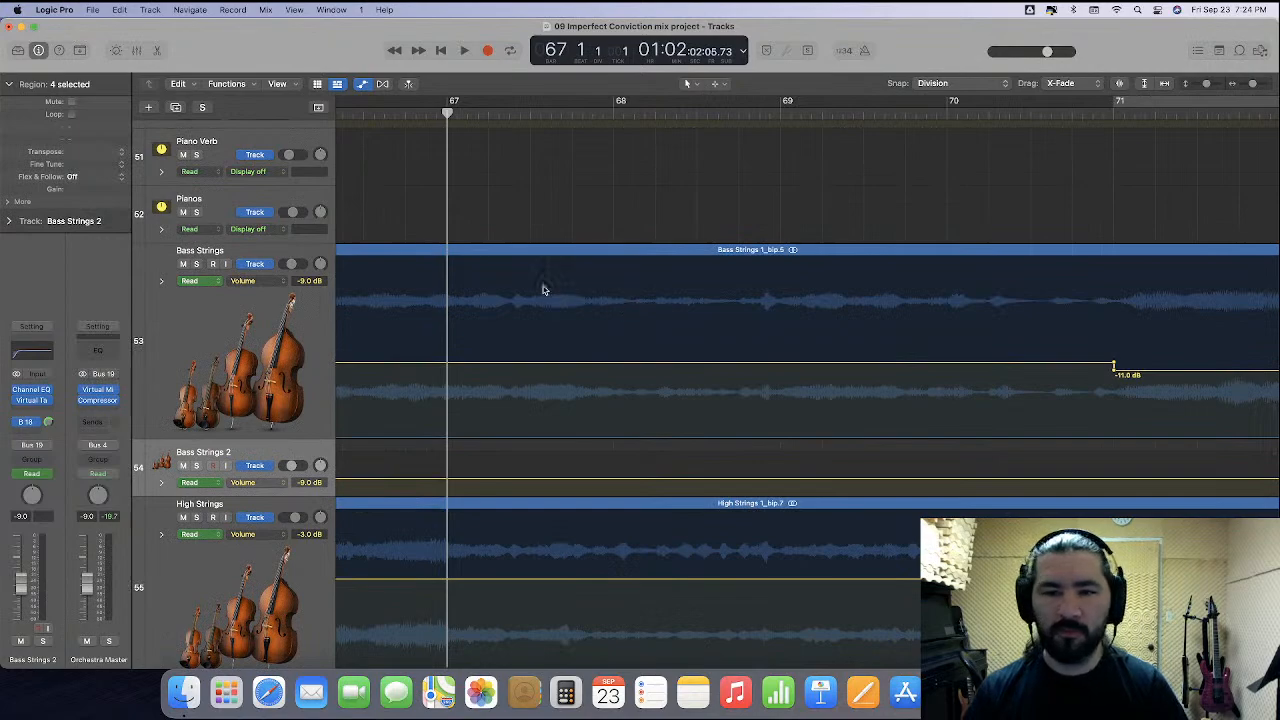
pyautogui.moveTo(447, 318); pyautogui.dragTo(1110, 352)
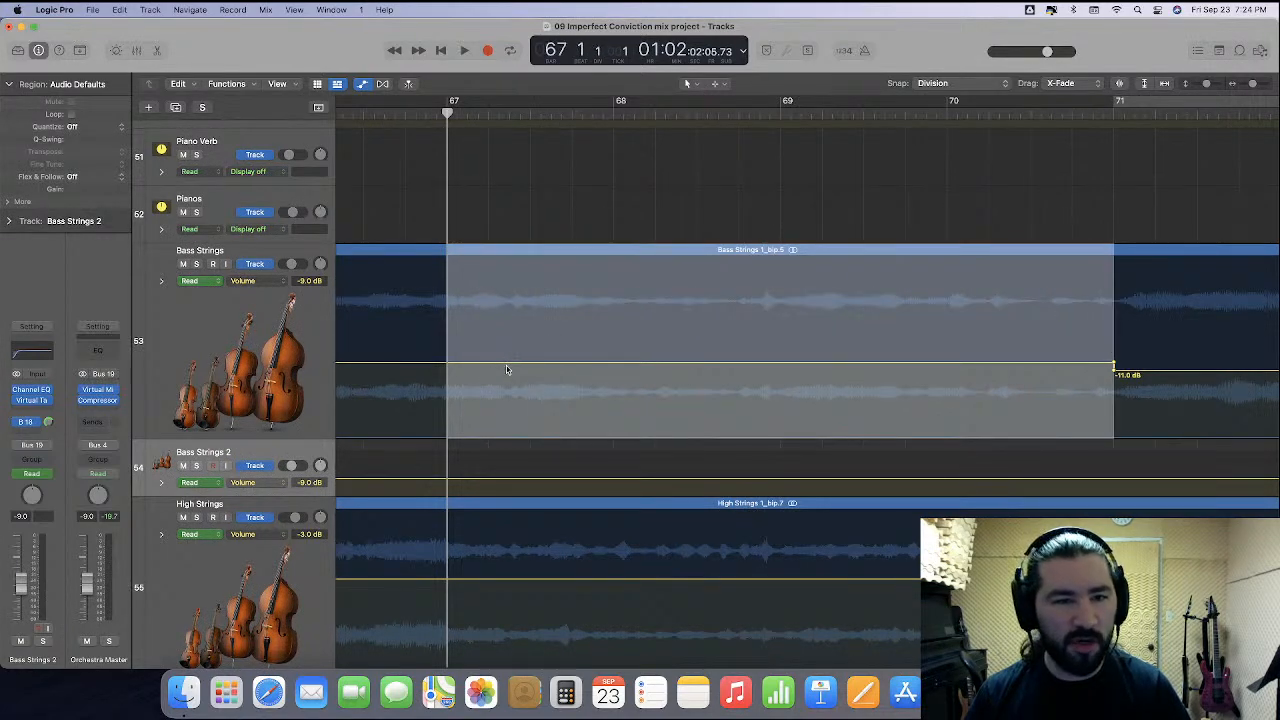
pyautogui.moveTo(513, 367); pyautogui.dragTo(513, 373)
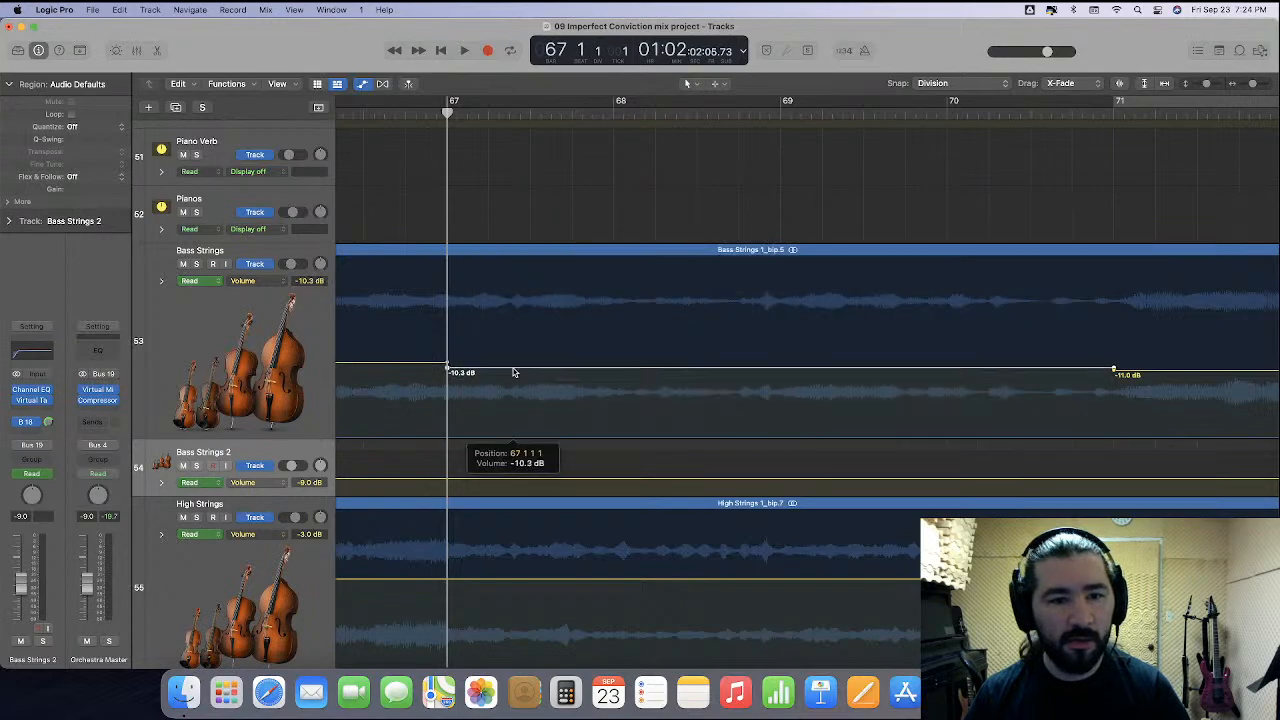
# Listen to the mix from just before bar 67 into Chorus 1, stopping at bar 75.
pyautogui.hscroll(-3, 491, 291)
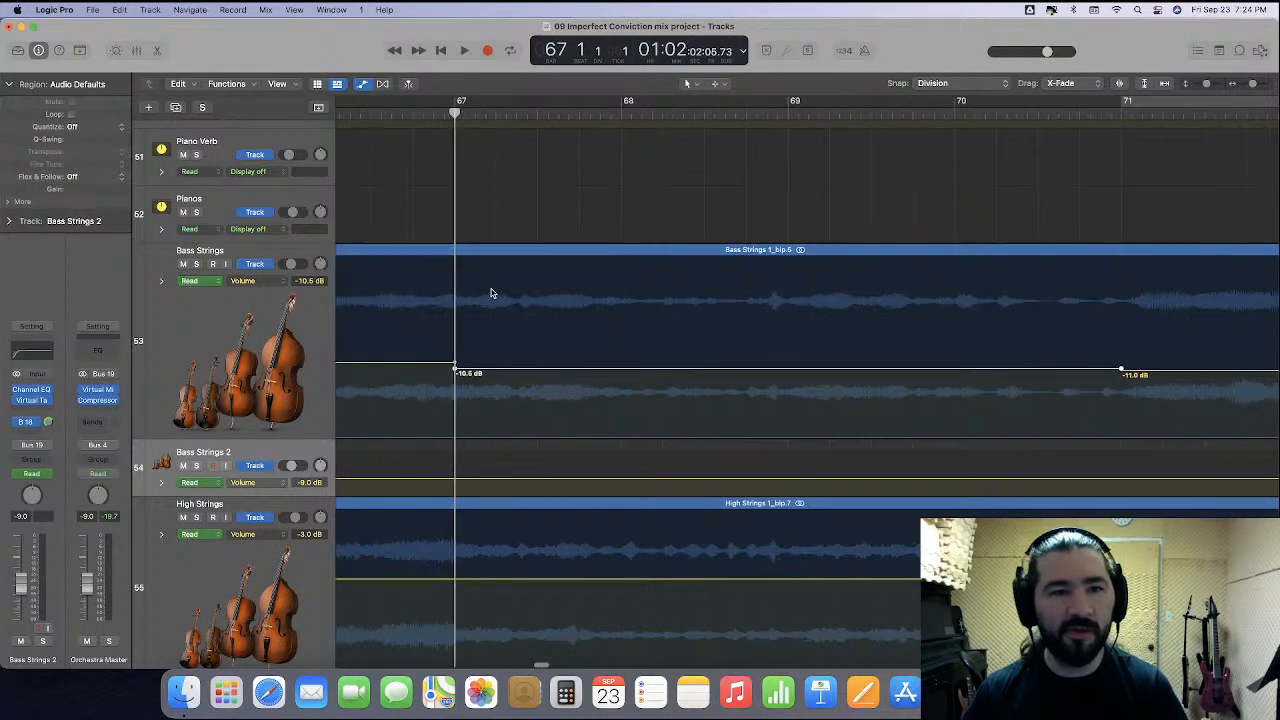
pyautogui.click(402, 112)
pyautogui.press('space')
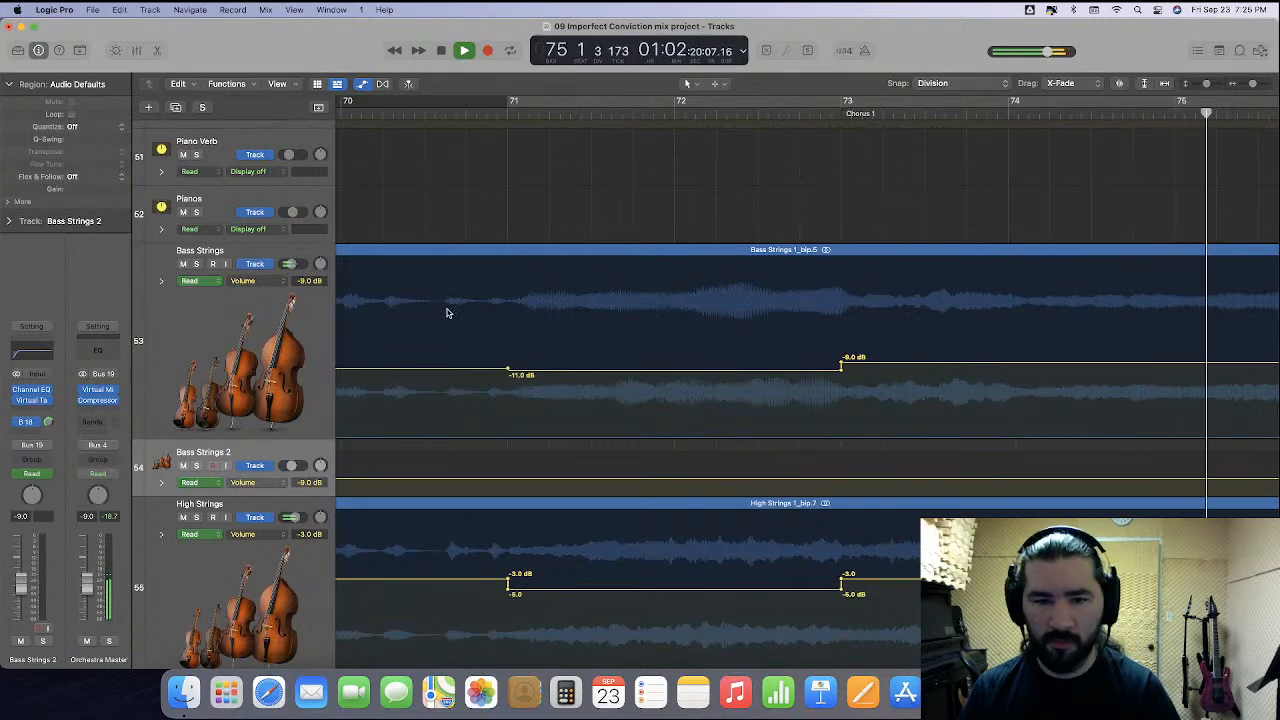
pyautogui.press('space')
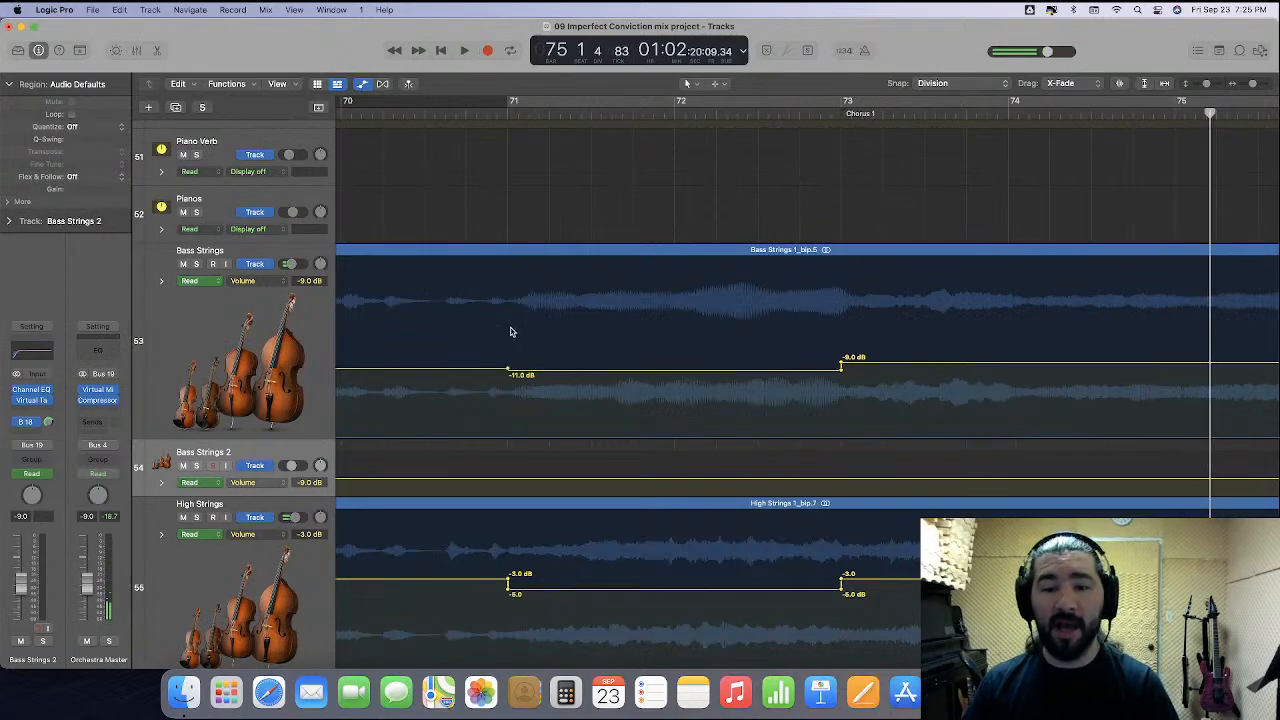
# Enlarge Steinway Grand Piano Right Hand and set its raised volume automation section starting at bar 71 to -8.0 dB.
pyautogui.scroll(8, 510, 332)
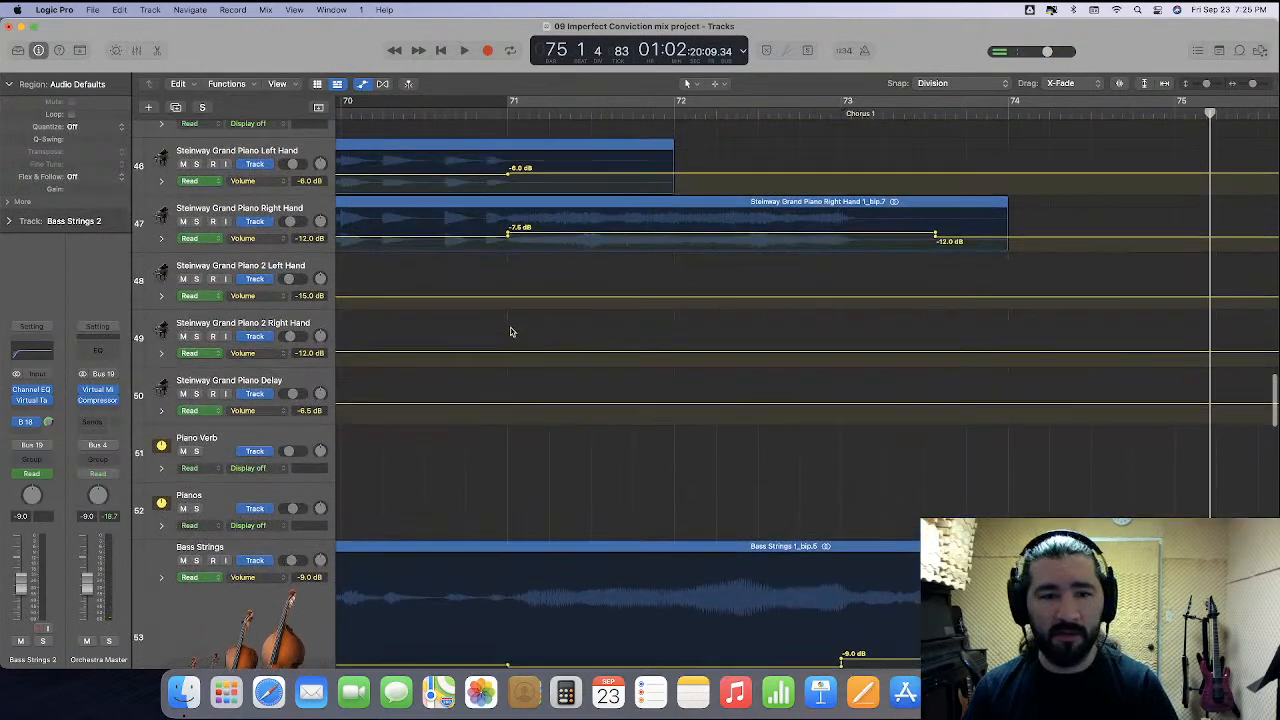
pyautogui.scroll(-2, 510, 332)
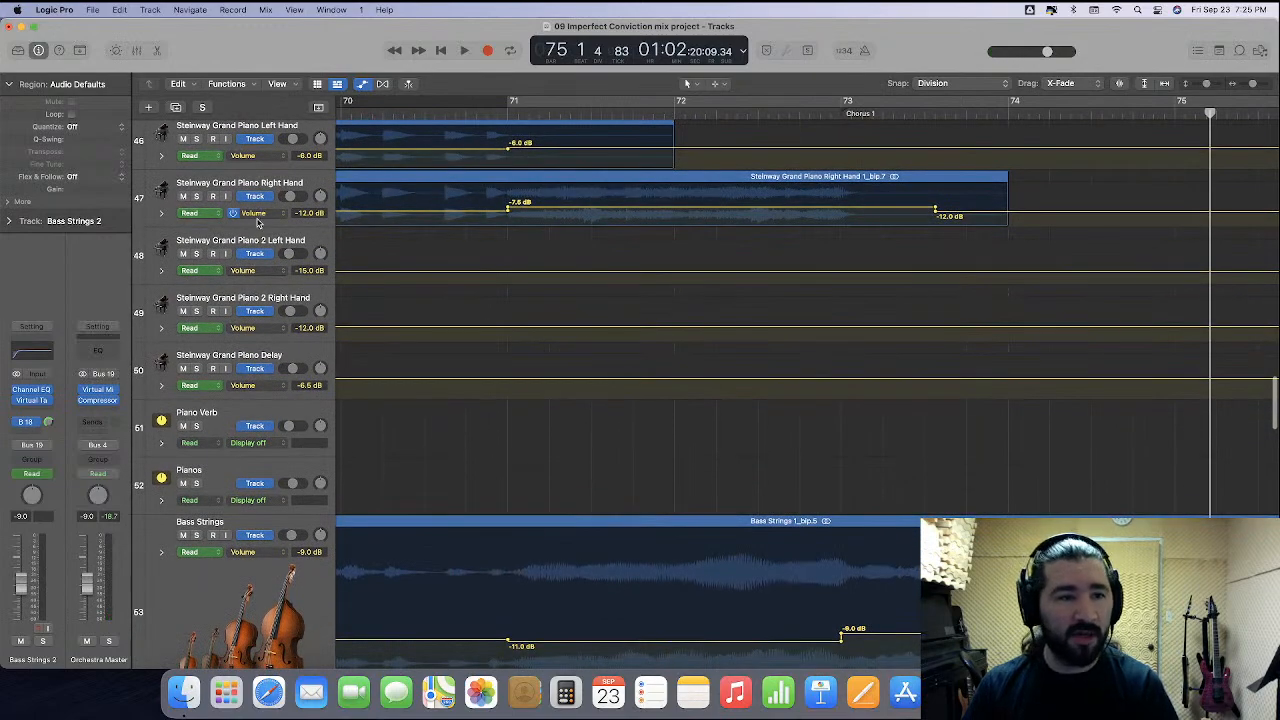
pyautogui.moveTo(253, 231); pyautogui.dragTo(253, 385)
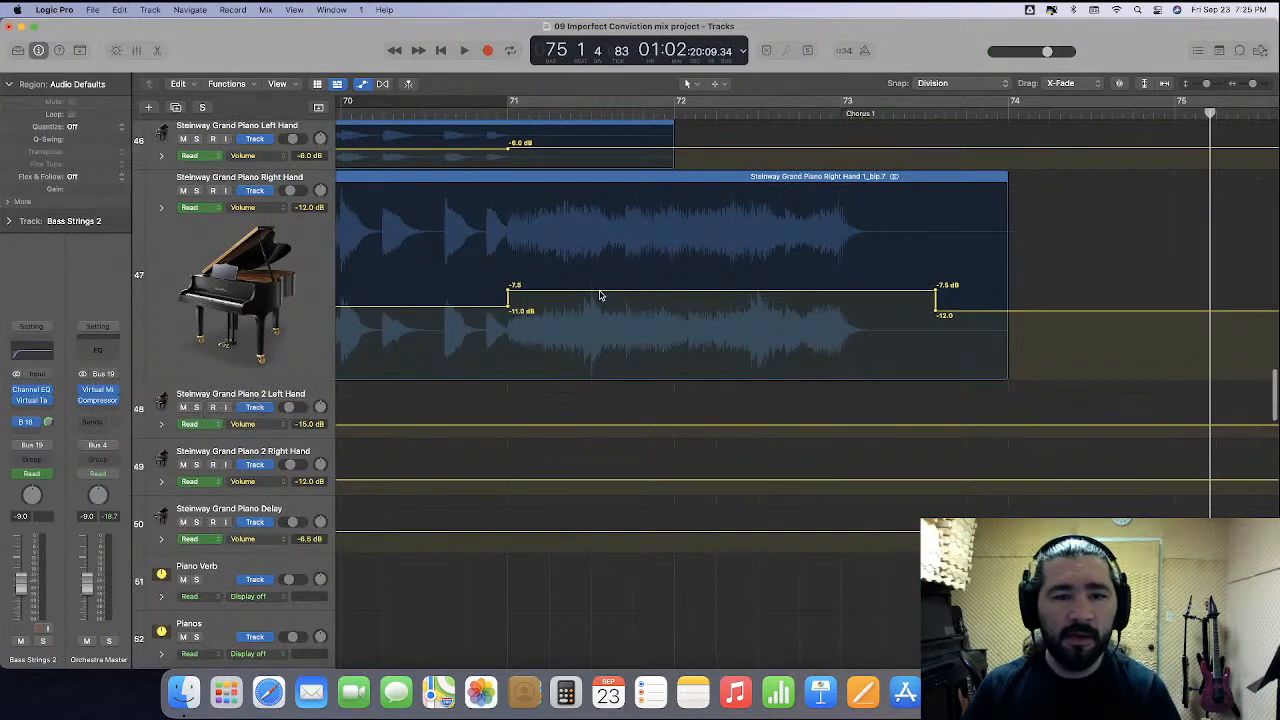
pyautogui.moveTo(602, 294); pyautogui.dragTo(602, 296)
# Replay the mix from 69 4 and shrink the Steinway Grand Piano Right Hand track to minimum height.
pyautogui.hscroll(-2, 440, 113)
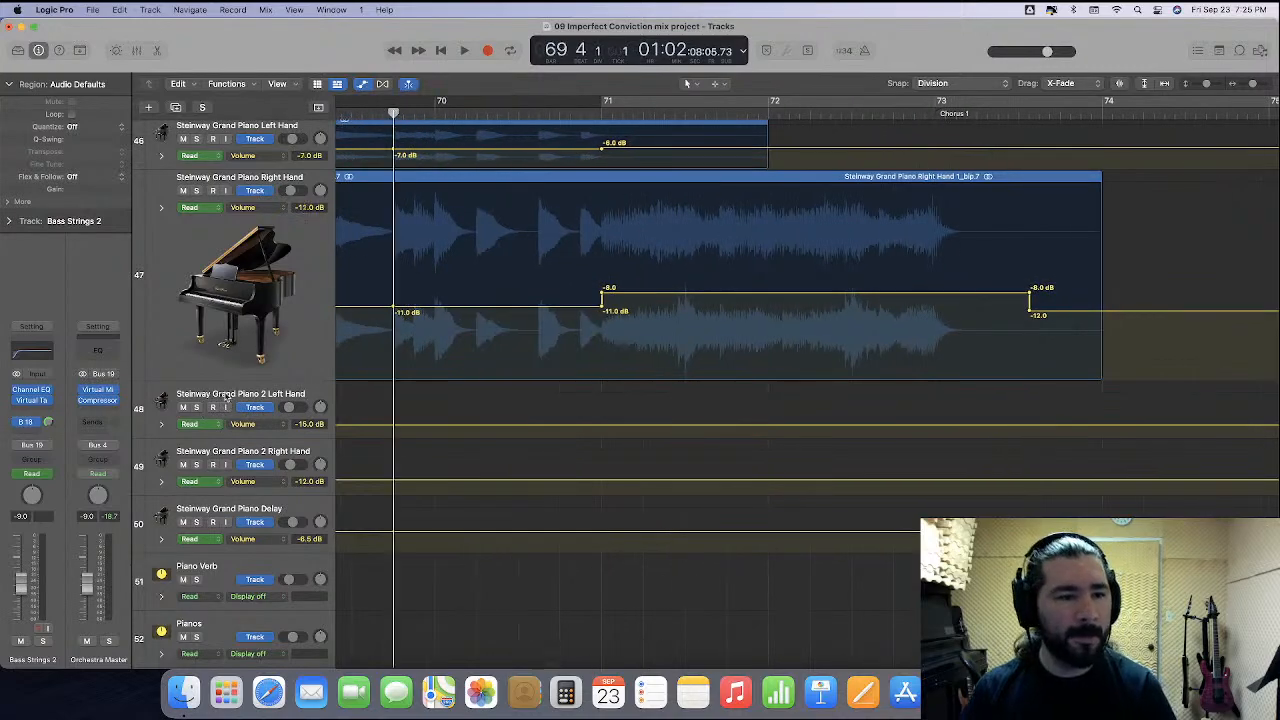
pyautogui.press('space')
pyautogui.moveTo(228, 385); pyautogui.dragTo(233, 227)
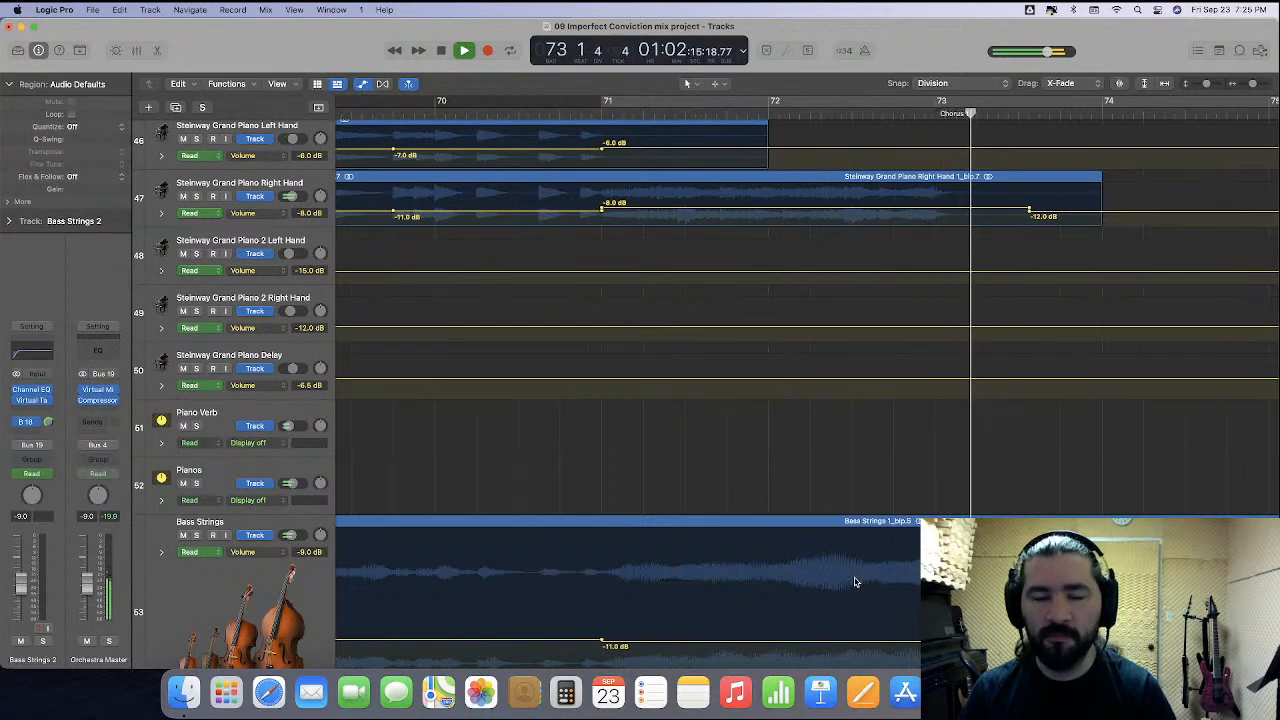
# Lower the volume automation from bar 73 to -4.0 dB on High Strings and to about -9.6 dB on Bass Strings.
pyautogui.scroll(-5, 856, 578)
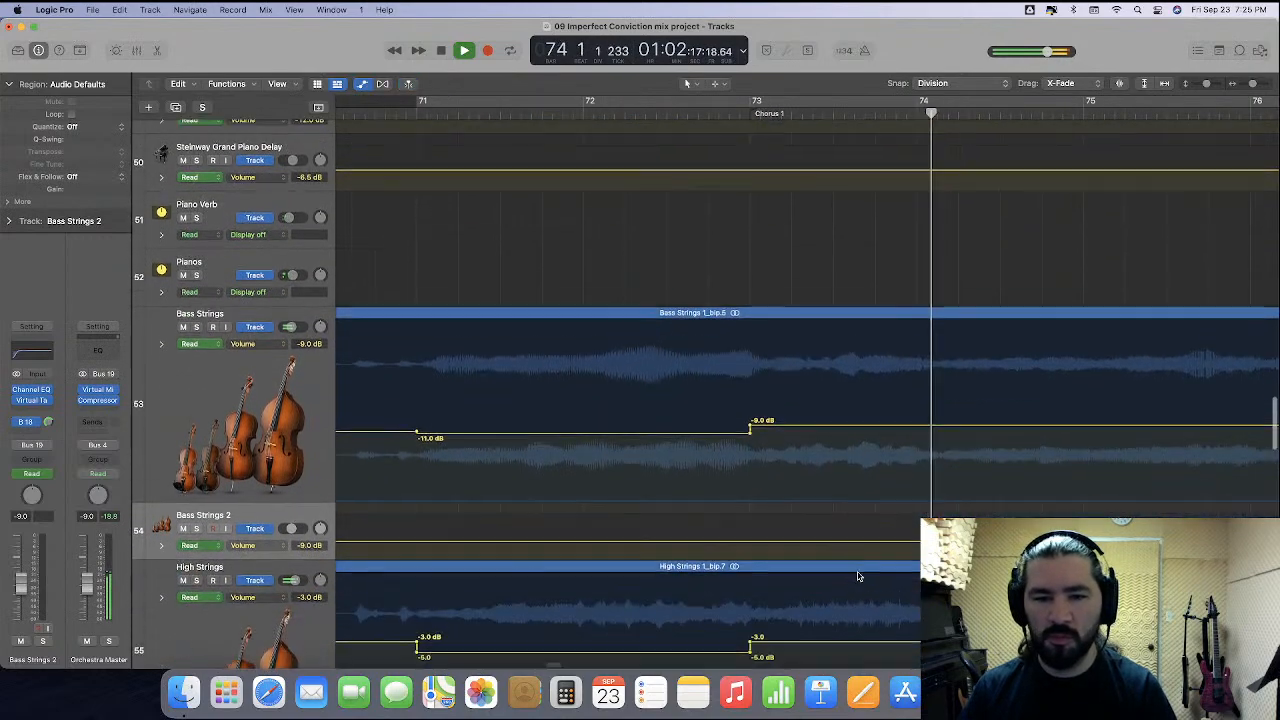
pyautogui.scroll(-4, 857, 576)
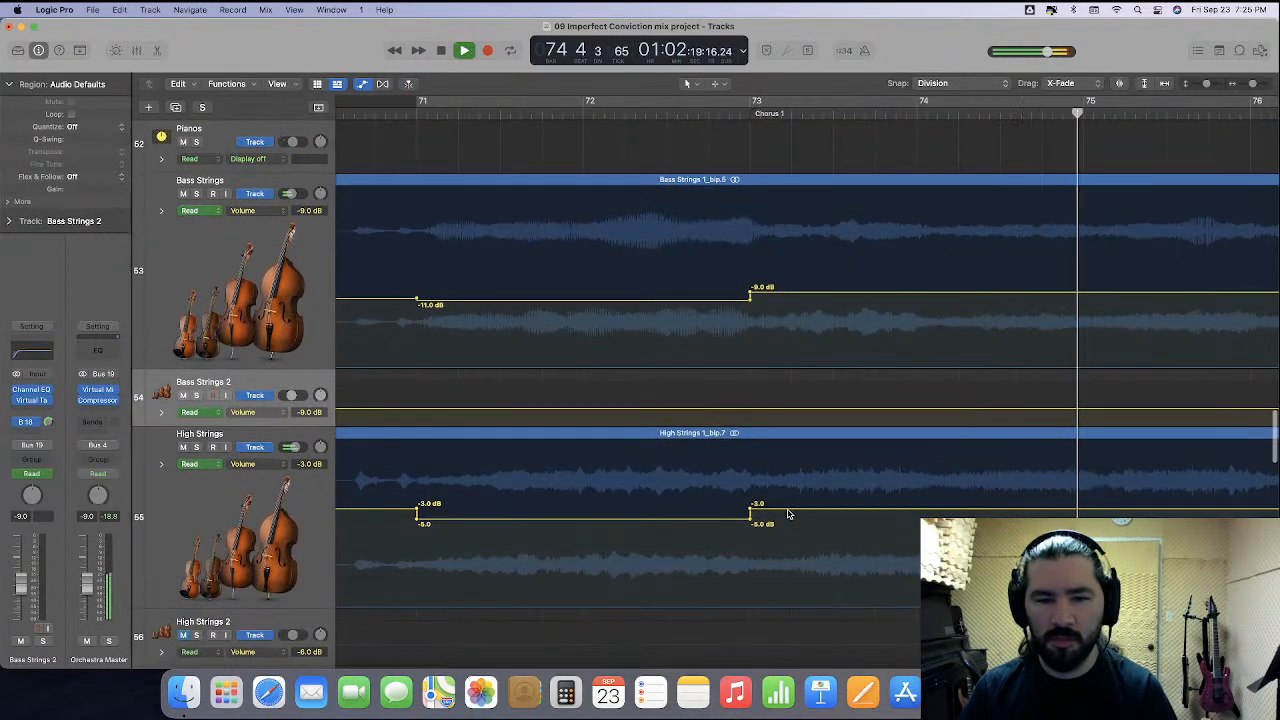
pyautogui.moveTo(787, 514); pyautogui.dragTo(788, 519)
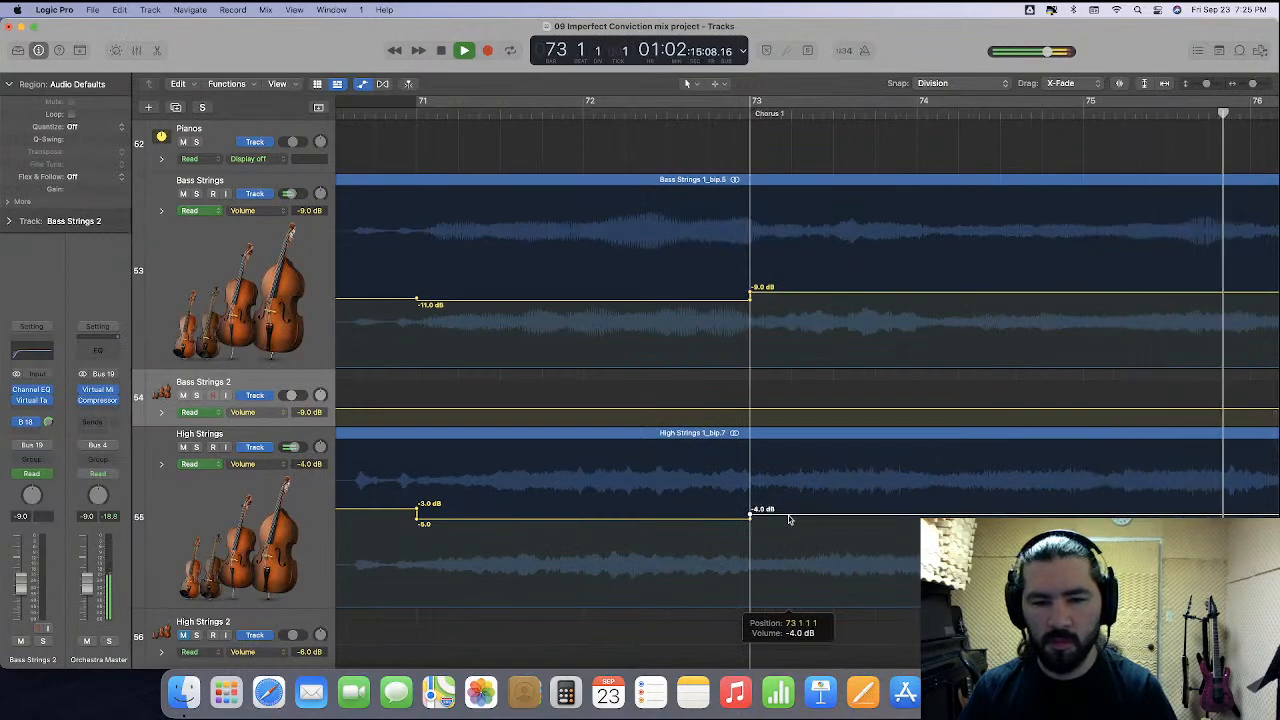
pyautogui.click(790, 297)
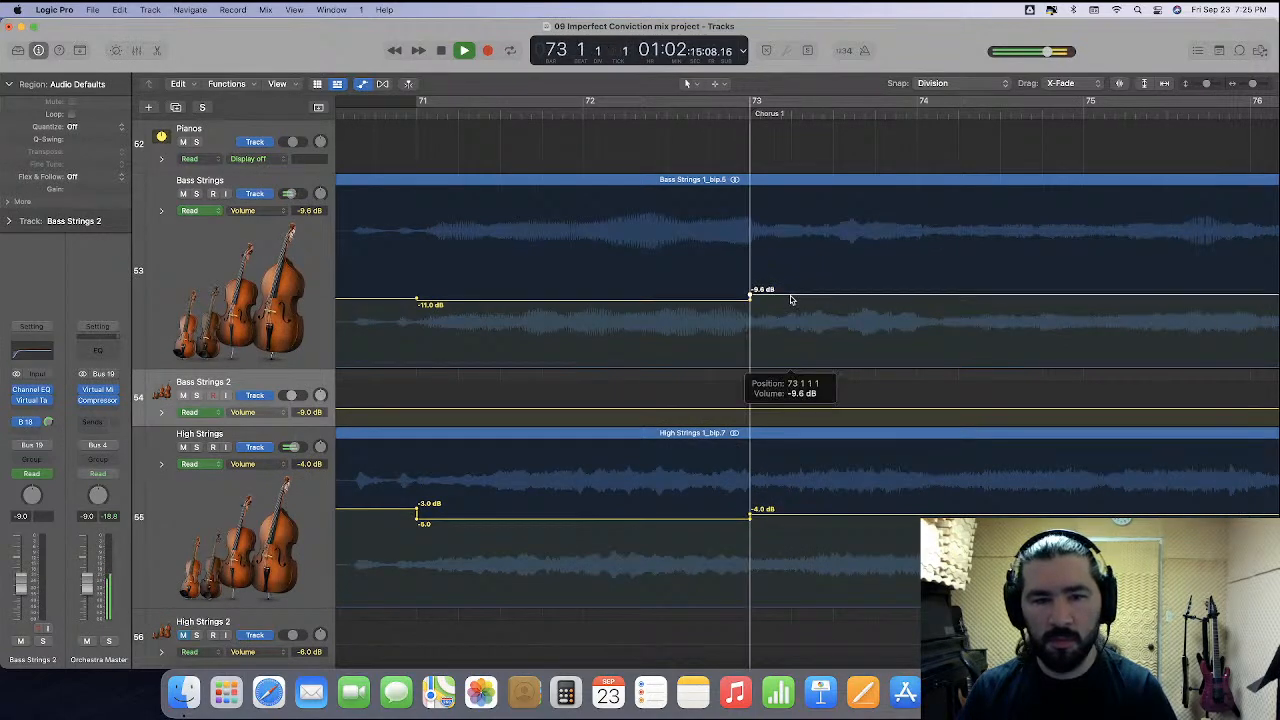
# Set the Bass Strings volume automation from bar 73 to -10.0 dB, and the High Strings automation between bars 79 and 81 to -2.0 dB.
pyautogui.moveTo(790, 297); pyautogui.dragTo(790, 300)
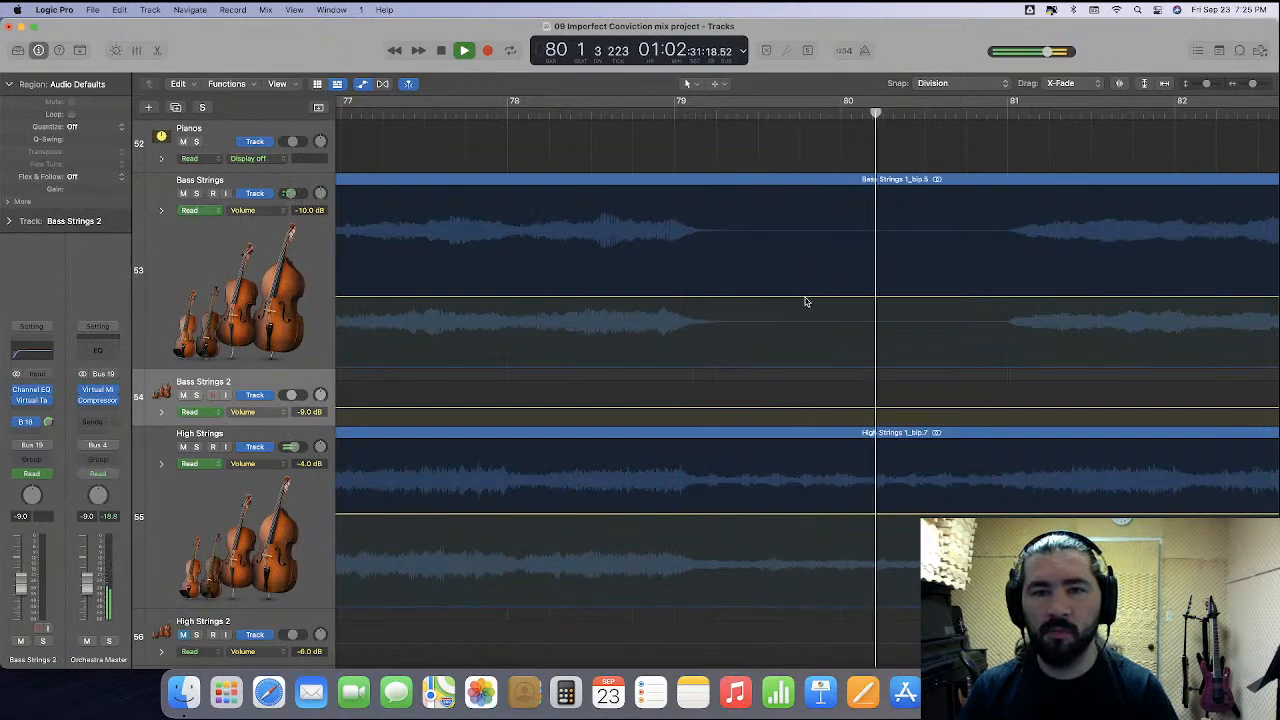
pyautogui.click(675, 115)
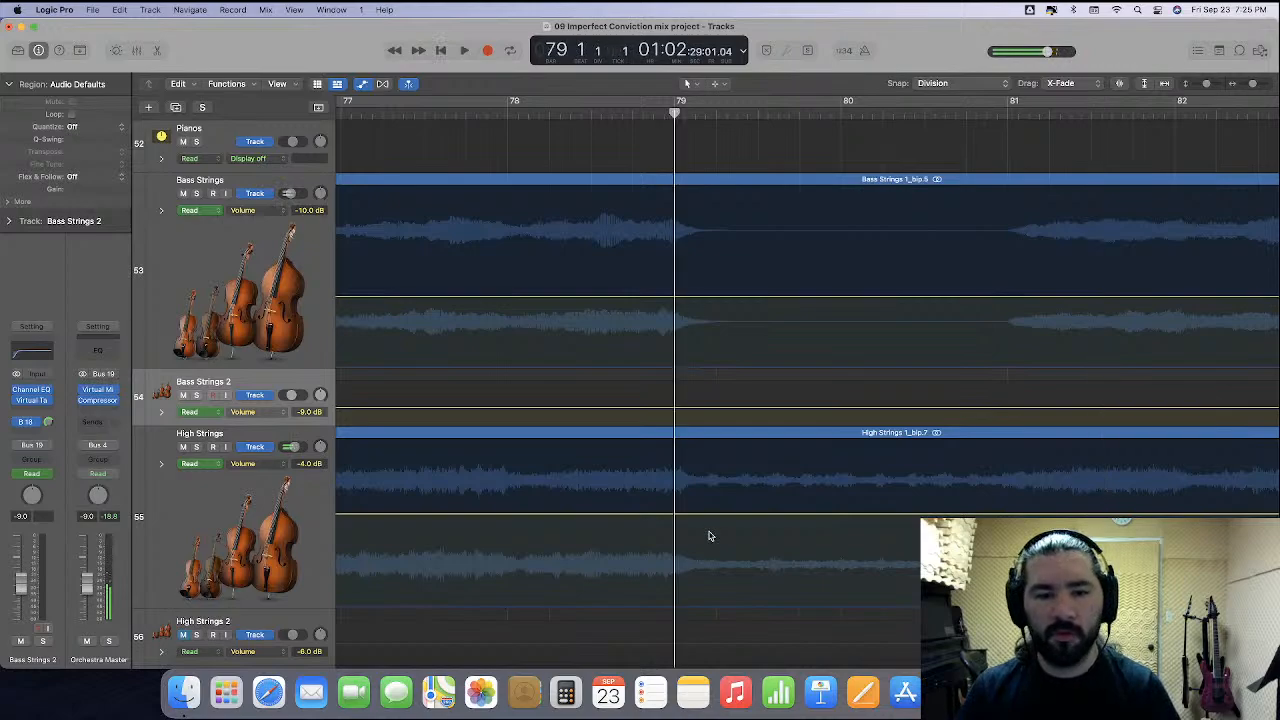
pyautogui.moveTo(675, 490); pyautogui.dragTo(984, 511)
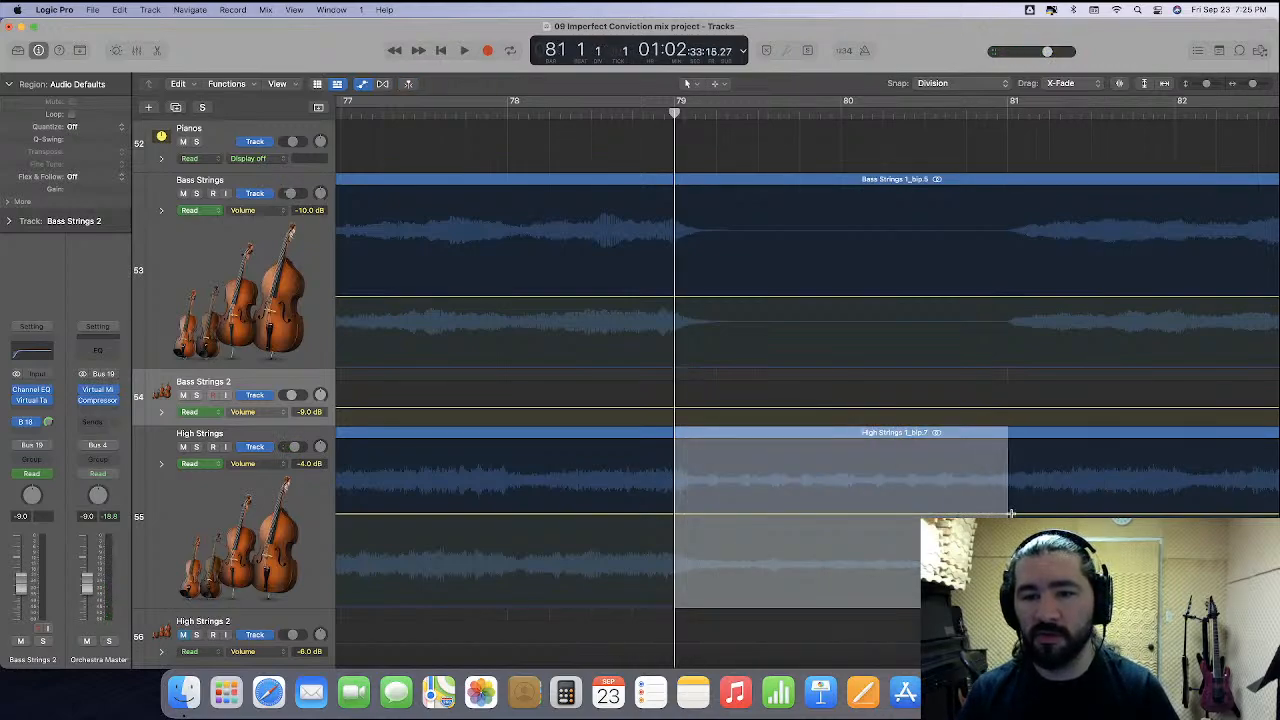
pyautogui.moveTo(866, 518); pyautogui.dragTo(866, 514)
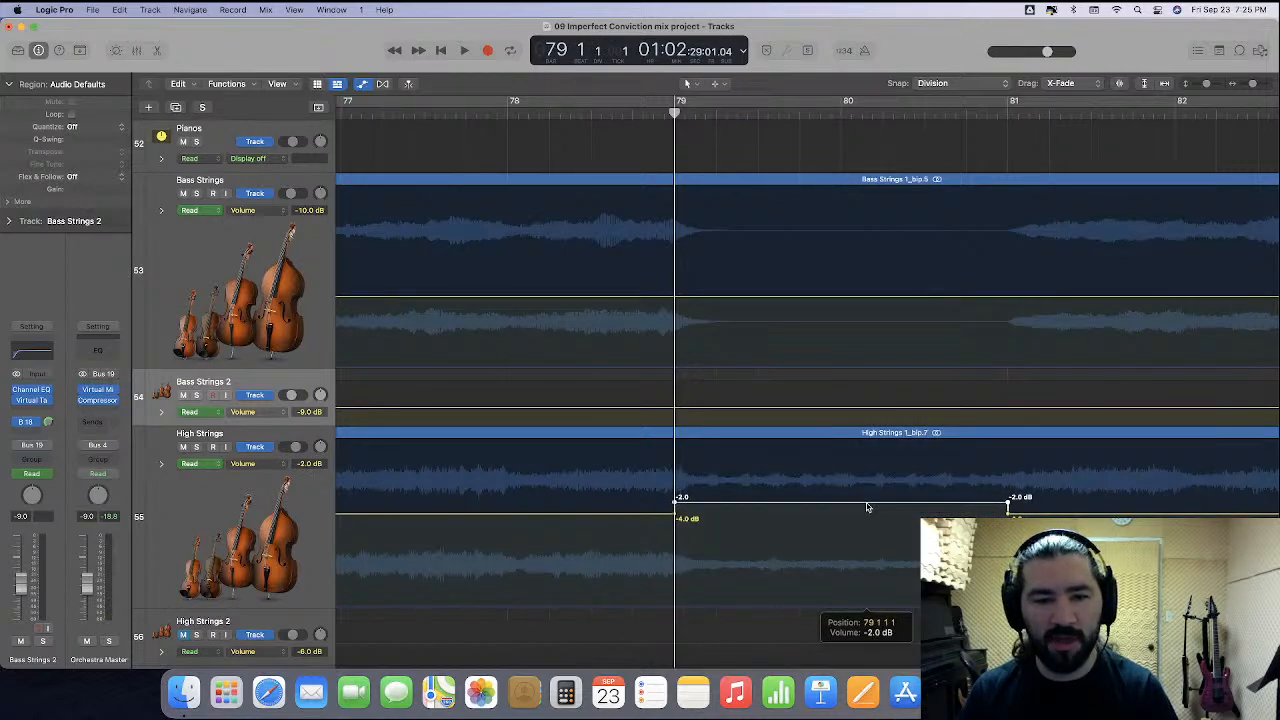
# Audition the passage from bar 78 and raise the High Strings volume automation between bars 79 and 81 to -1.5 dB.
pyautogui.click(509, 110)
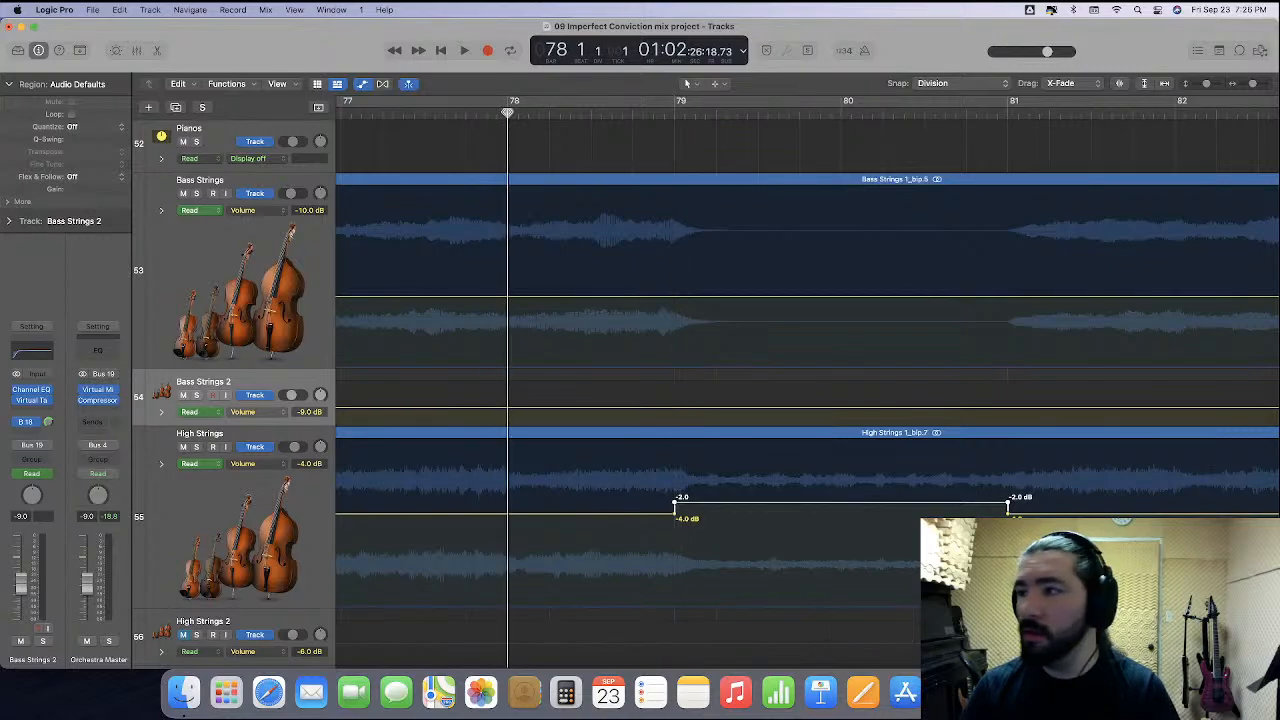
pyautogui.press('space')
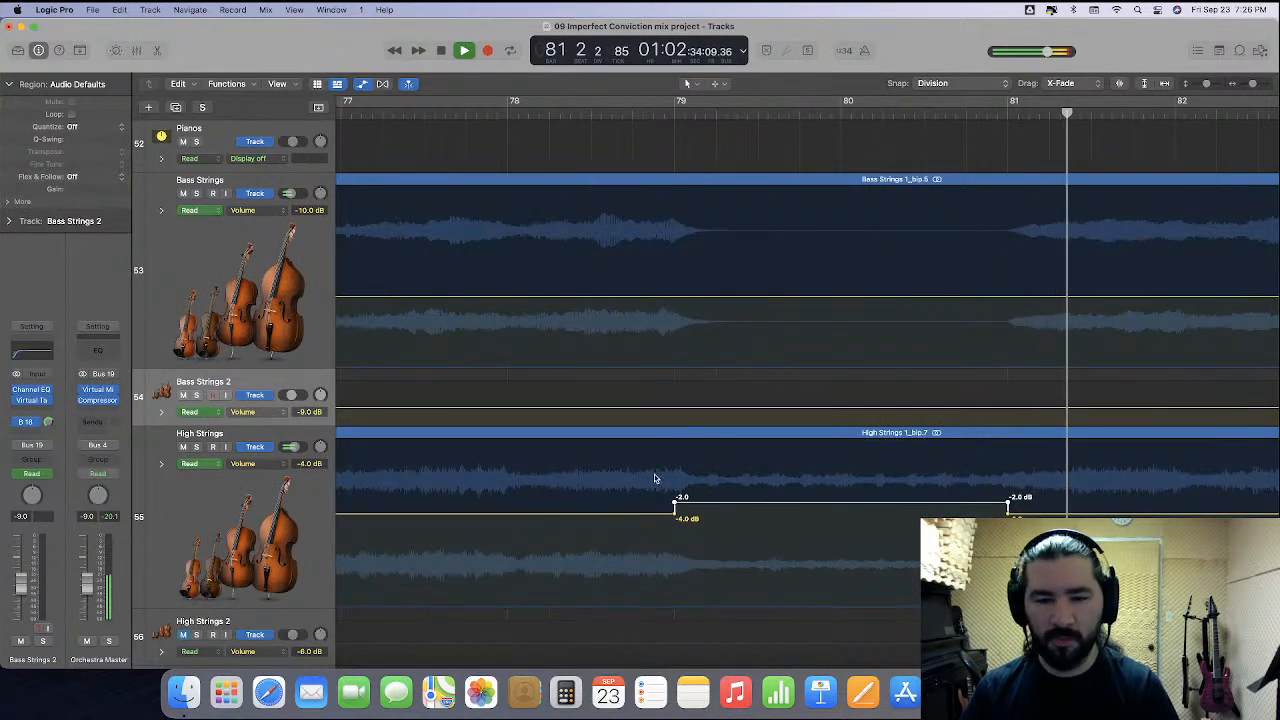
pyautogui.press('space')
pyautogui.moveTo(725, 507); pyautogui.dragTo(725, 504)
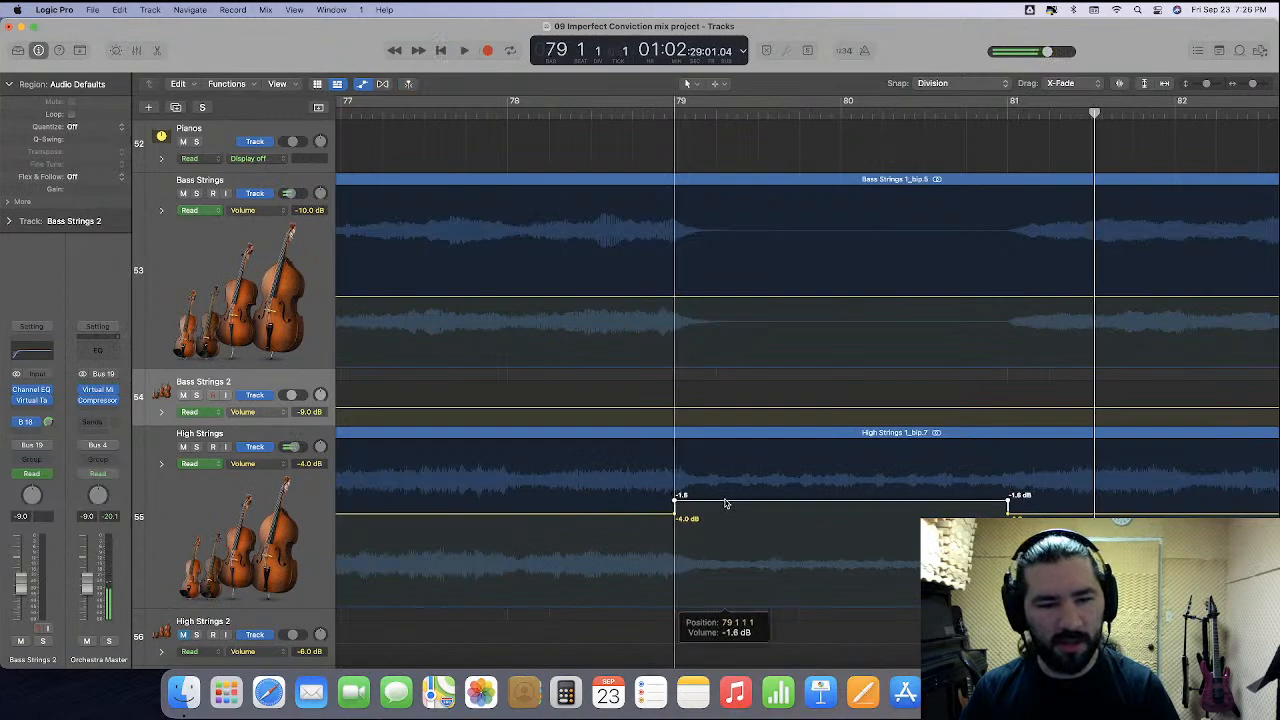
# Play the chorus and lower the volume automation set from bar 73 to -4.5 dB on High Strings and -11.0 dB on Bass Strings.
pyautogui.press('space')
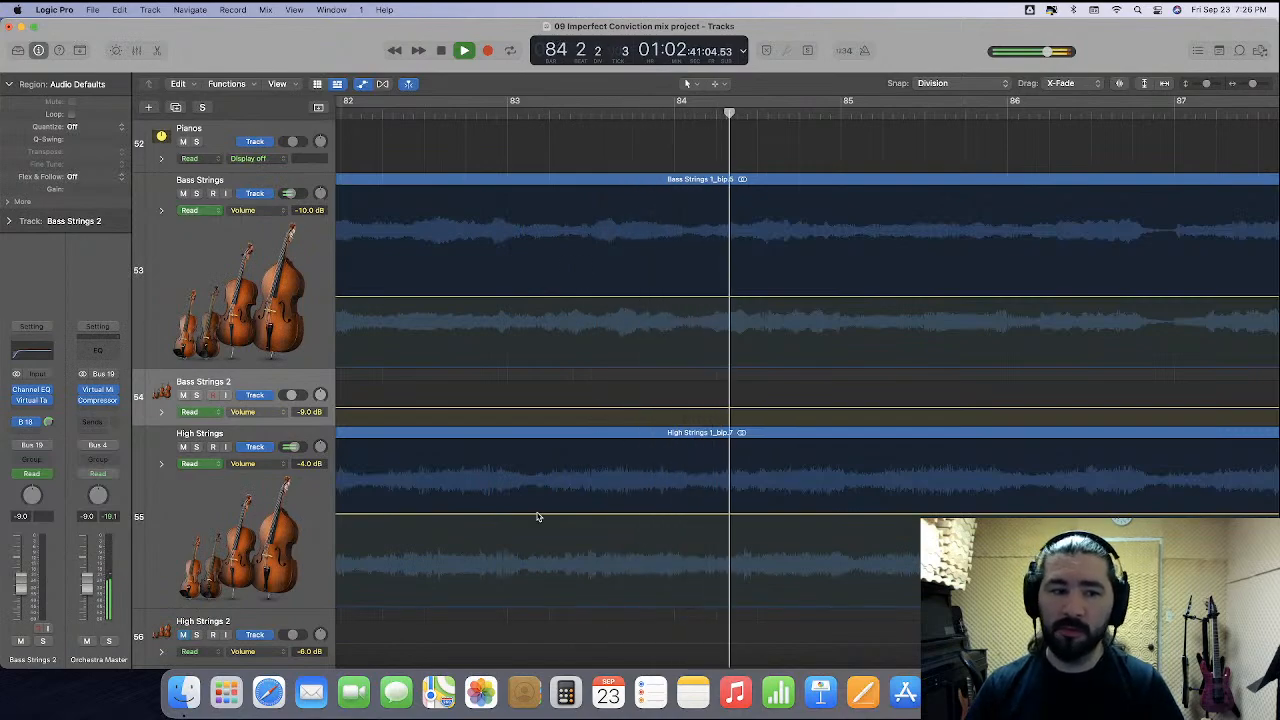
pyautogui.hscroll(-3, 551, 517)
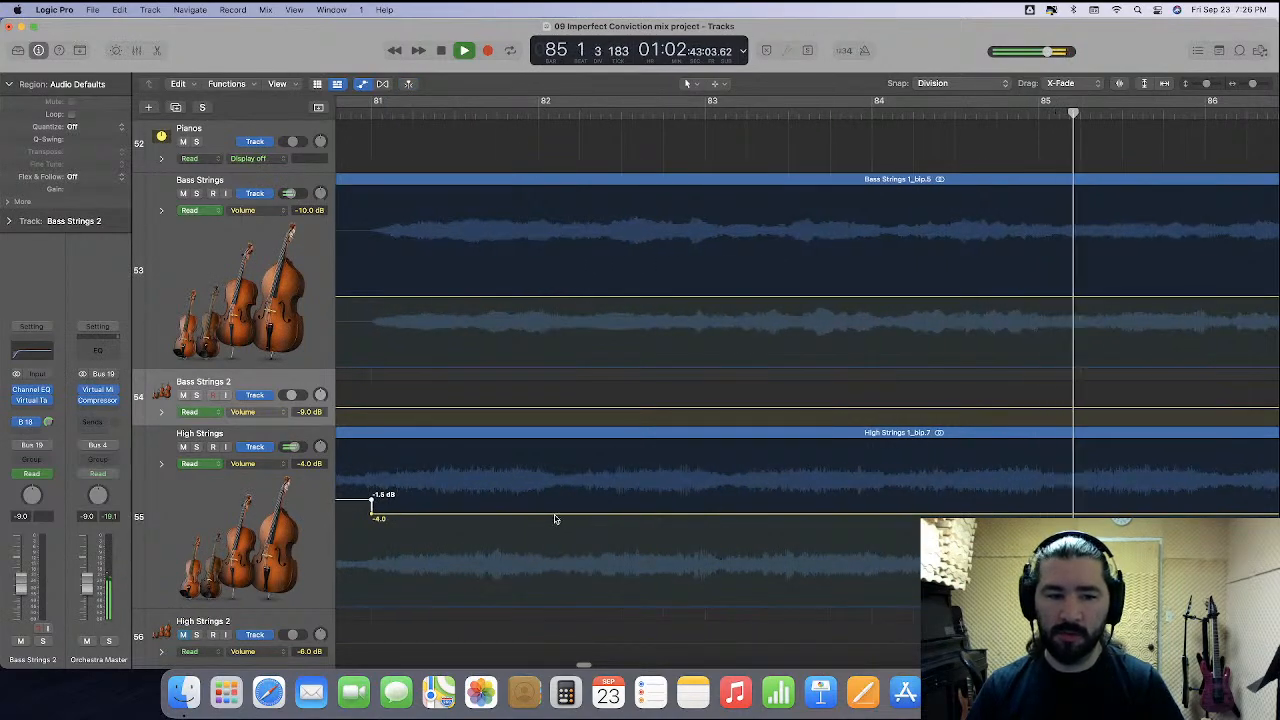
pyautogui.moveTo(557, 520); pyautogui.dragTo(548, 514)
pyautogui.hscroll(-5, 545, 509)
pyautogui.hscroll(-3, 545, 509)
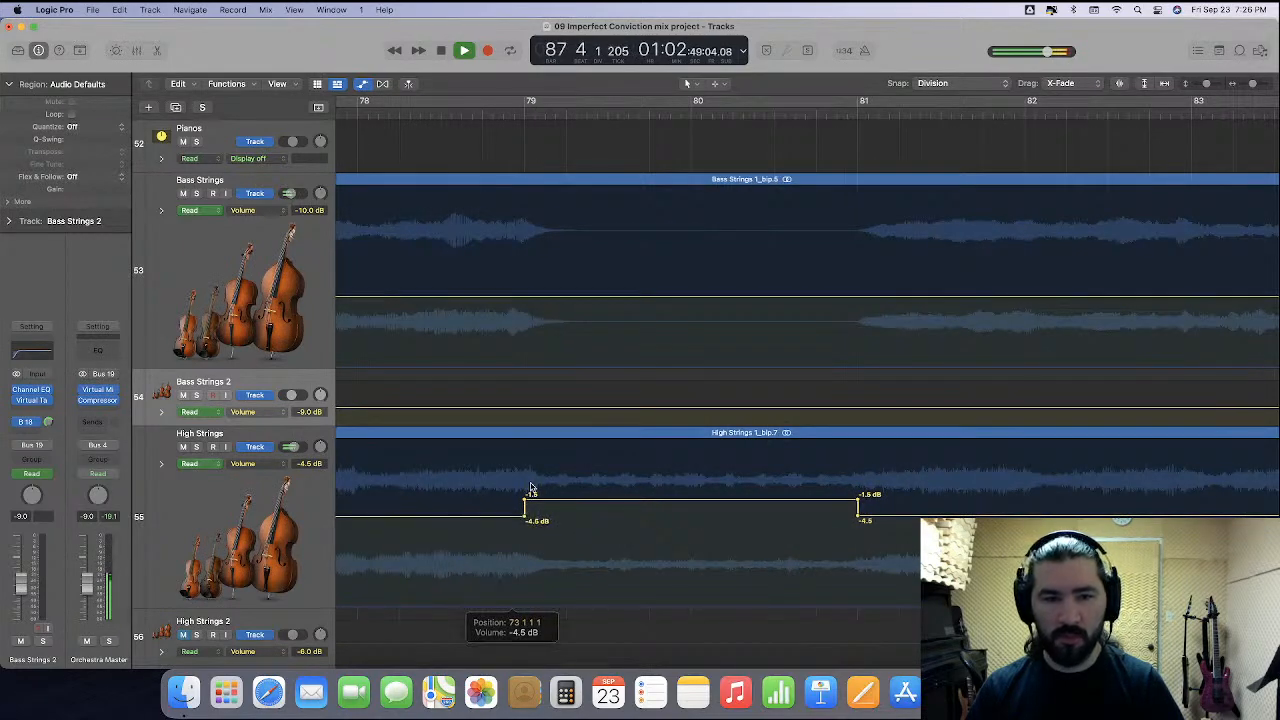
pyautogui.moveTo(585, 299); pyautogui.dragTo(585, 303)
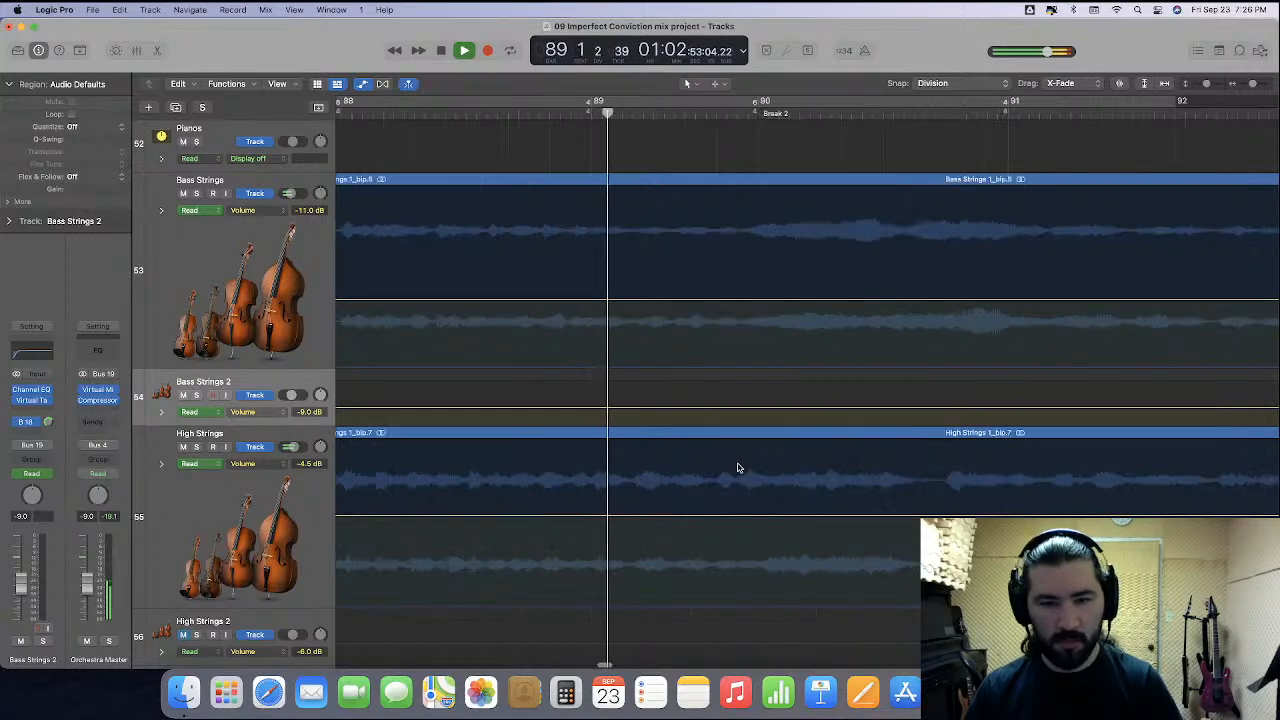
# With the Fade Tool, extend the fade-out at the end of the High Strings region so it starts at bar 94.
pyautogui.hotkey('ctrl', '.')
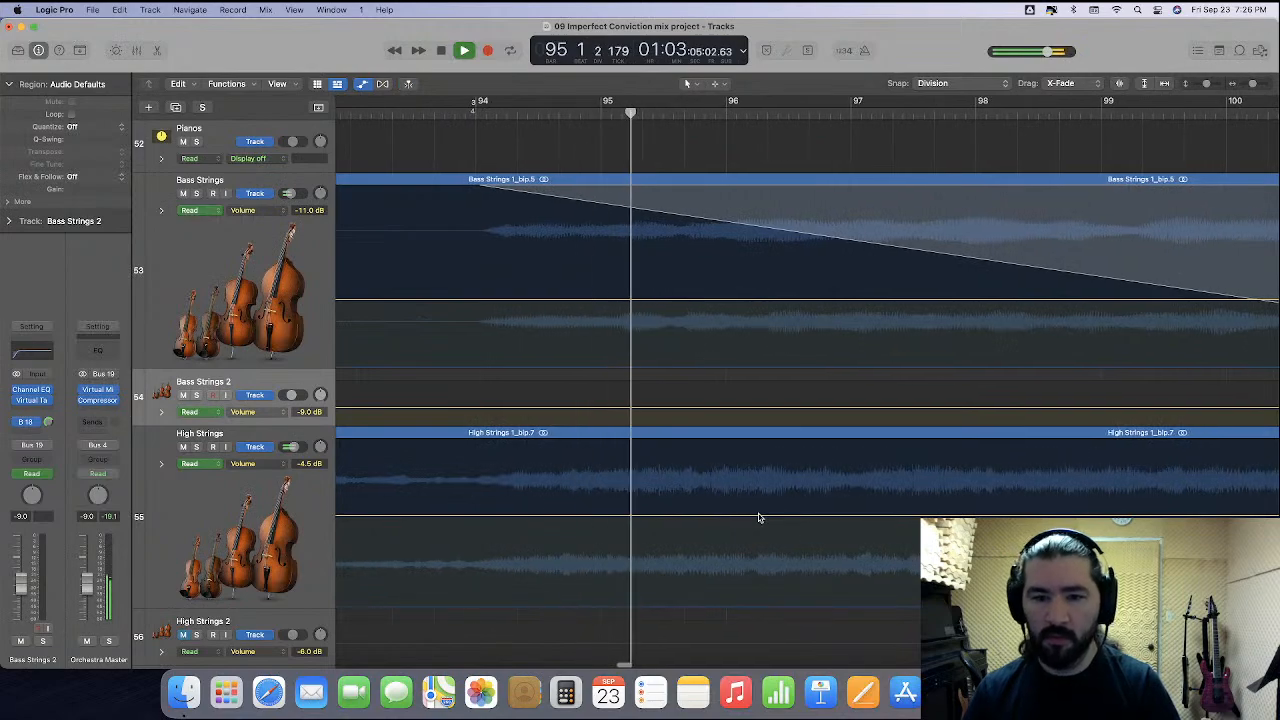
pyautogui.press('super+Left')
pyautogui.press('super+Left')
pyautogui.press('super+Left')
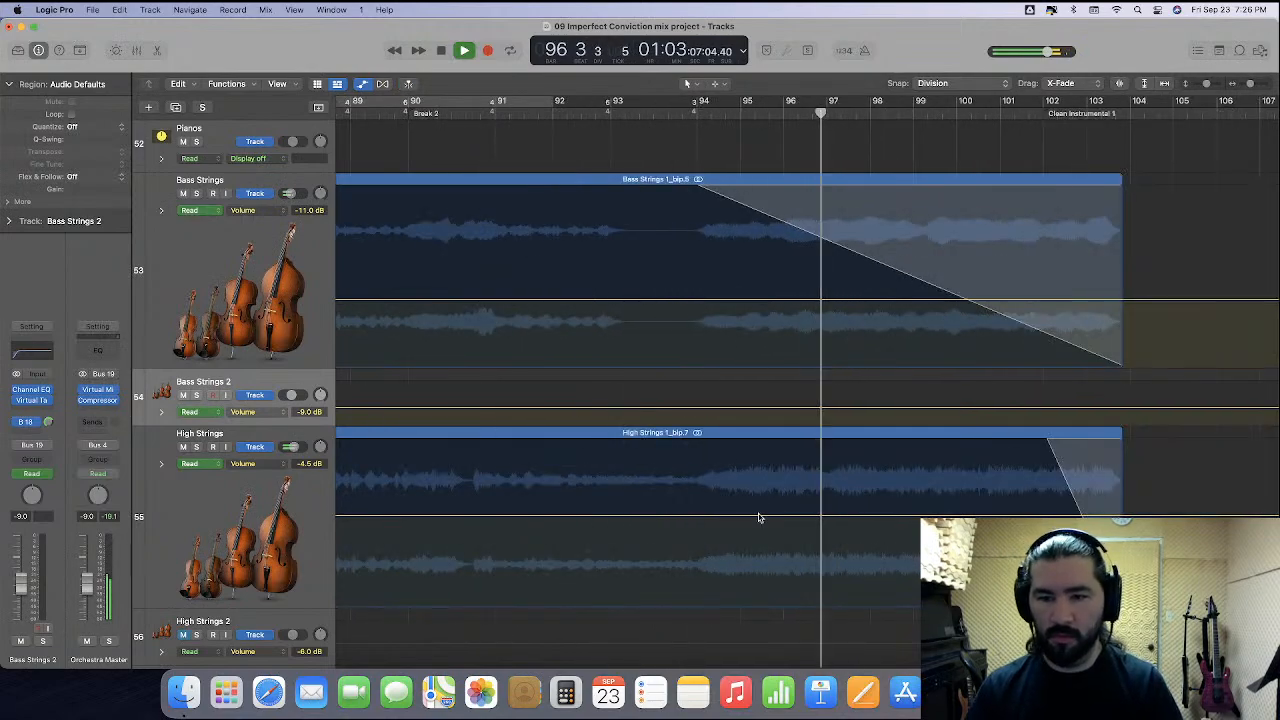
pyautogui.click(714, 83)
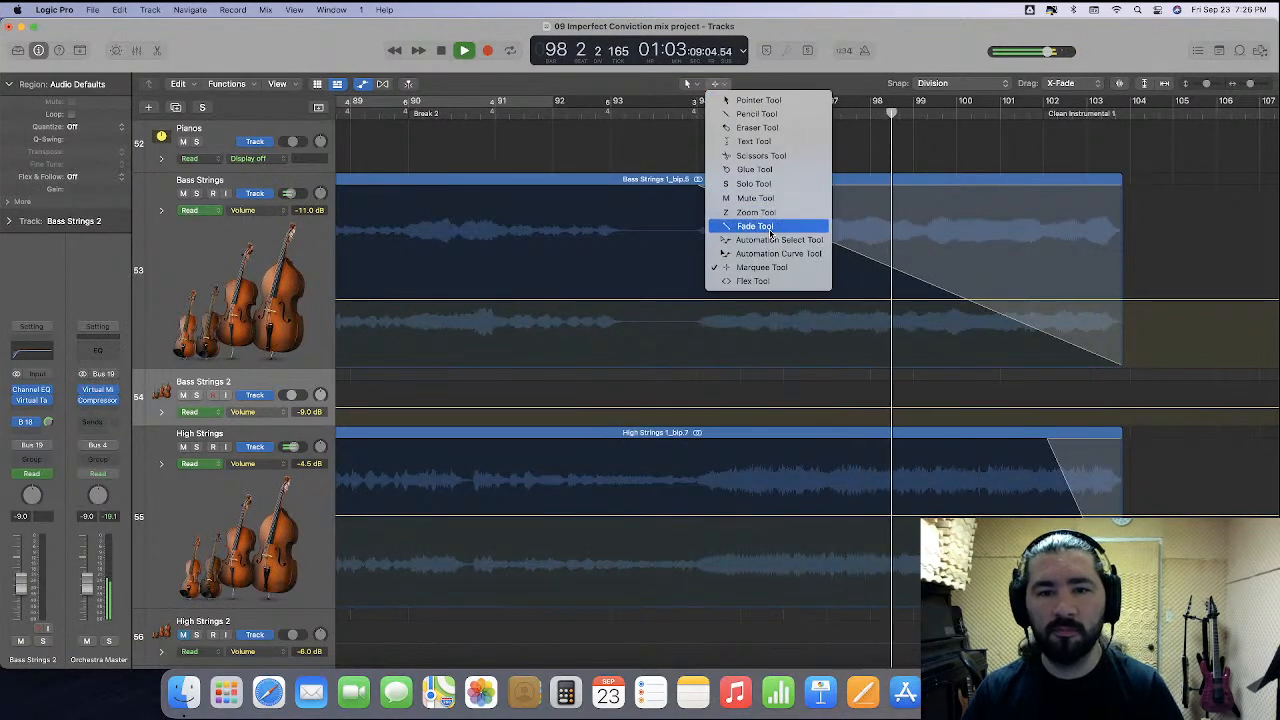
pyautogui.click(755, 226)
pyautogui.moveTo(1047, 447); pyautogui.dragTo(704, 466)
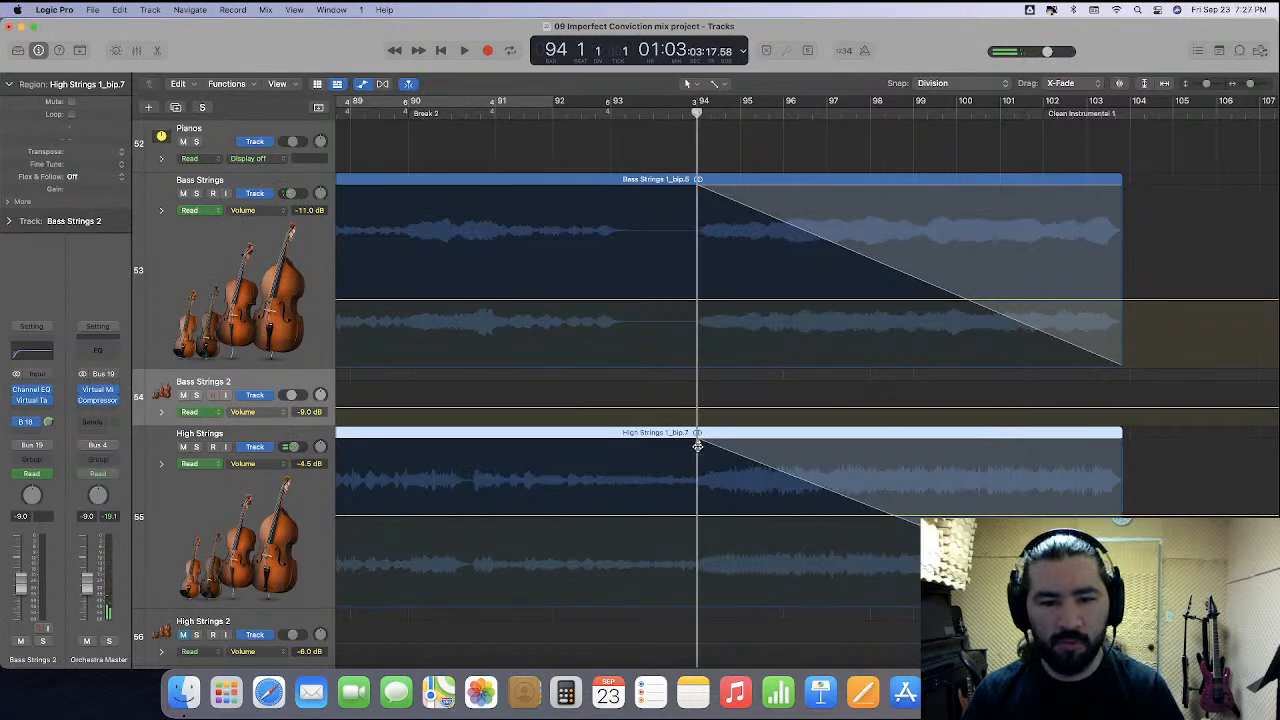
# Review the strings automation in the chorus and play the arrangement through into the fade-outs after bar 94.
pyautogui.hscroll(-5, 749, 377)
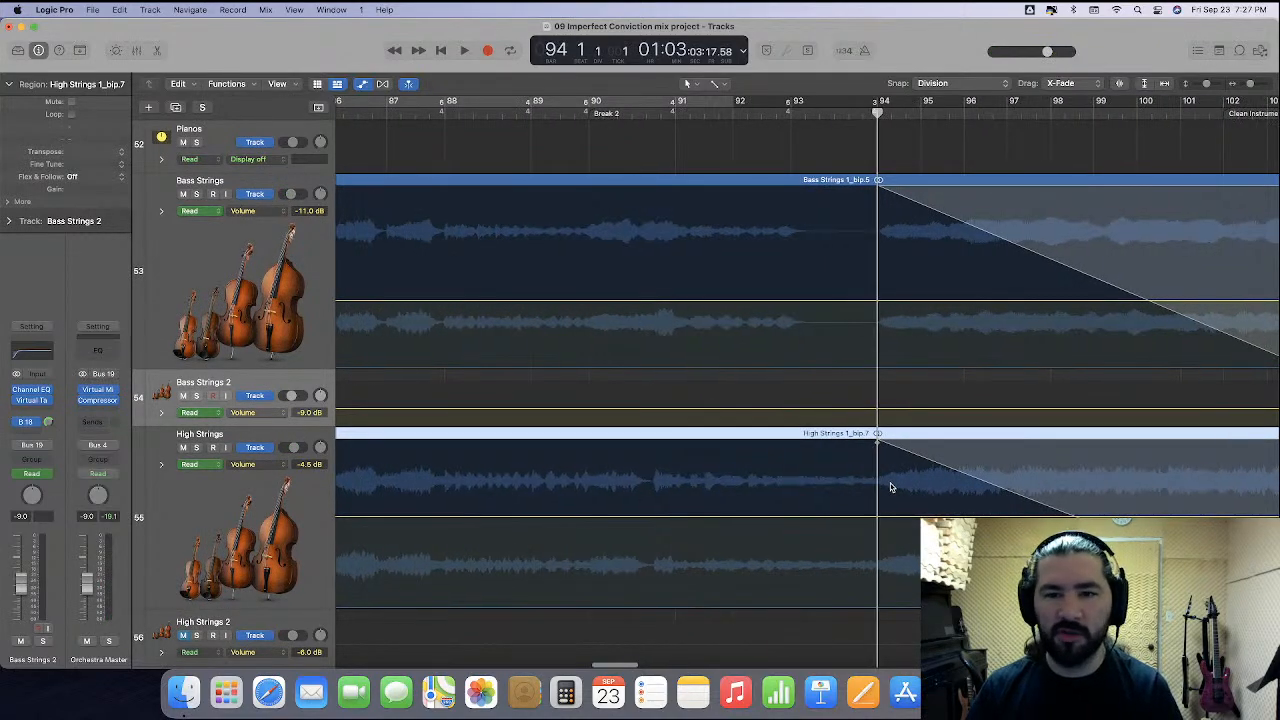
pyautogui.hscroll(-4, 889, 486)
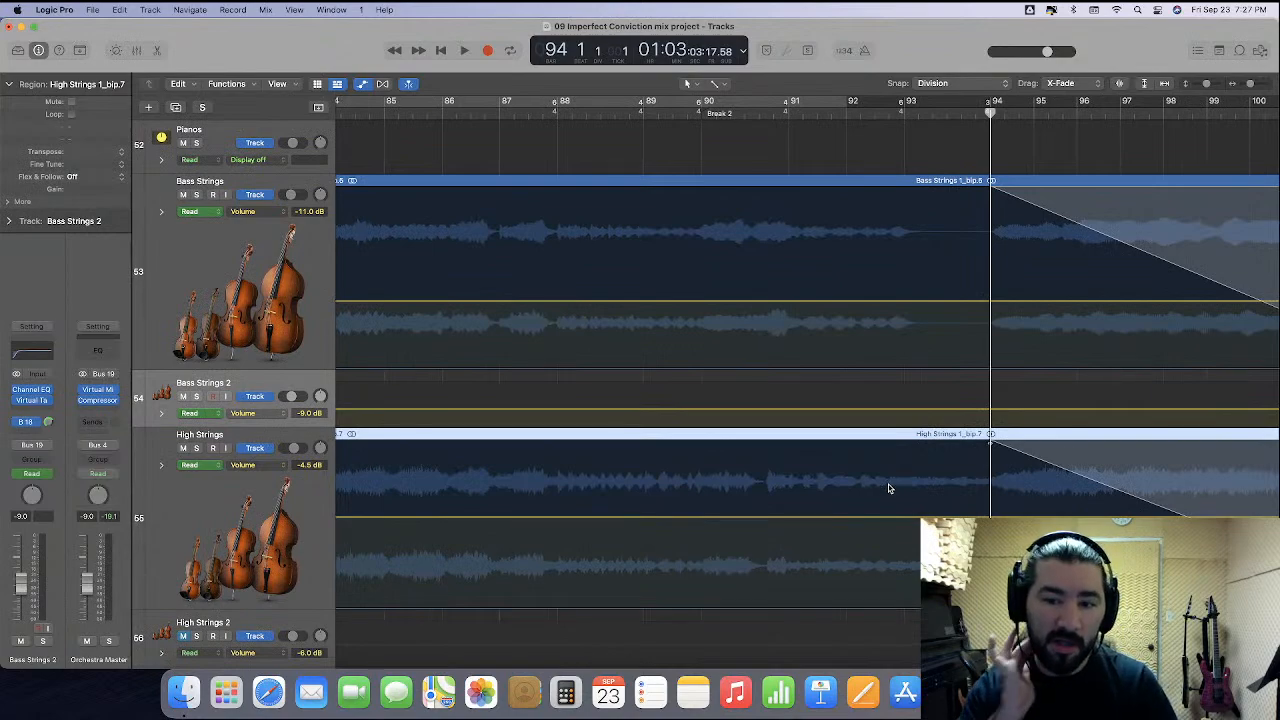
pyautogui.hscroll(-4, 871, 443)
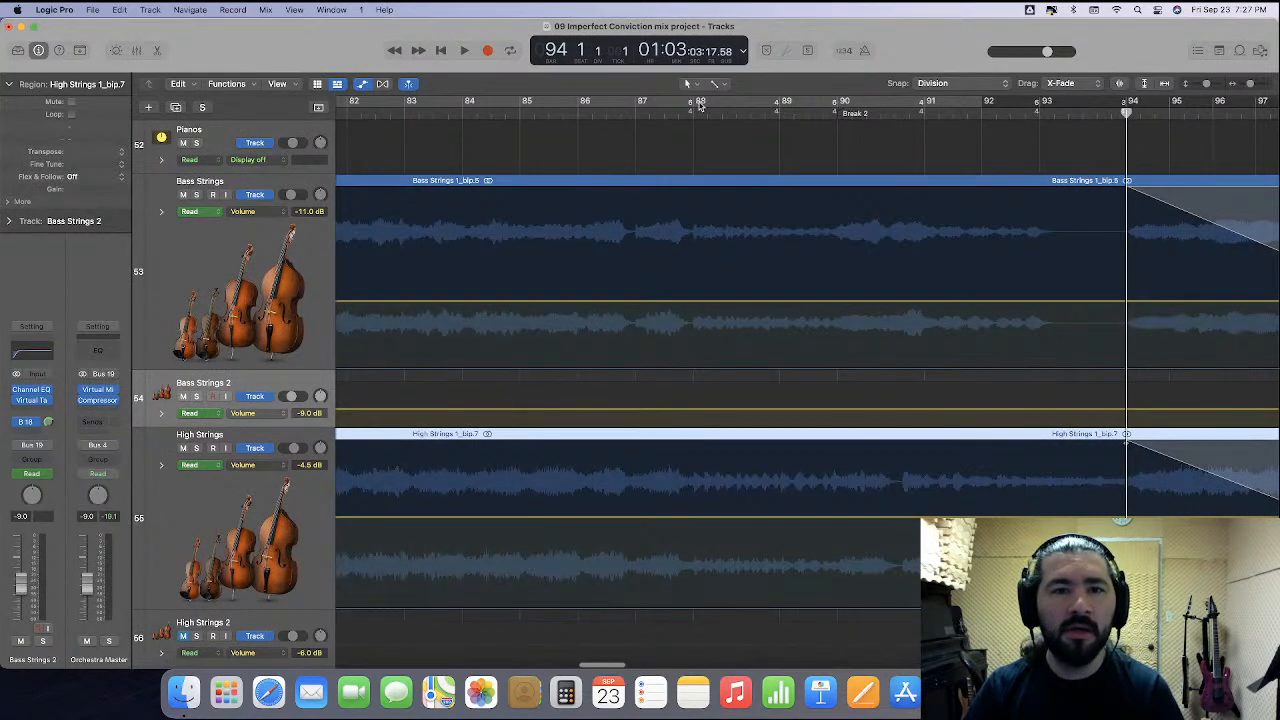
pyautogui.hscroll(-15, 700, 106)
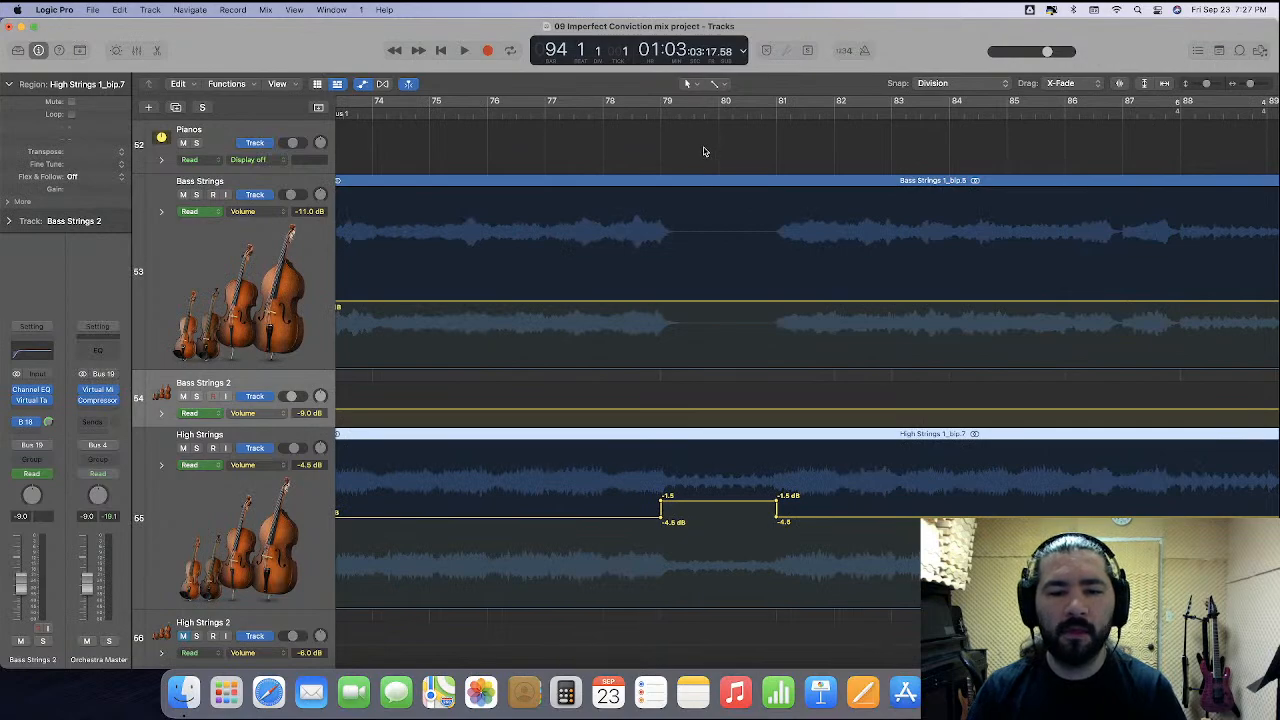
pyautogui.hscroll(6, 703, 151)
pyautogui.press('space')
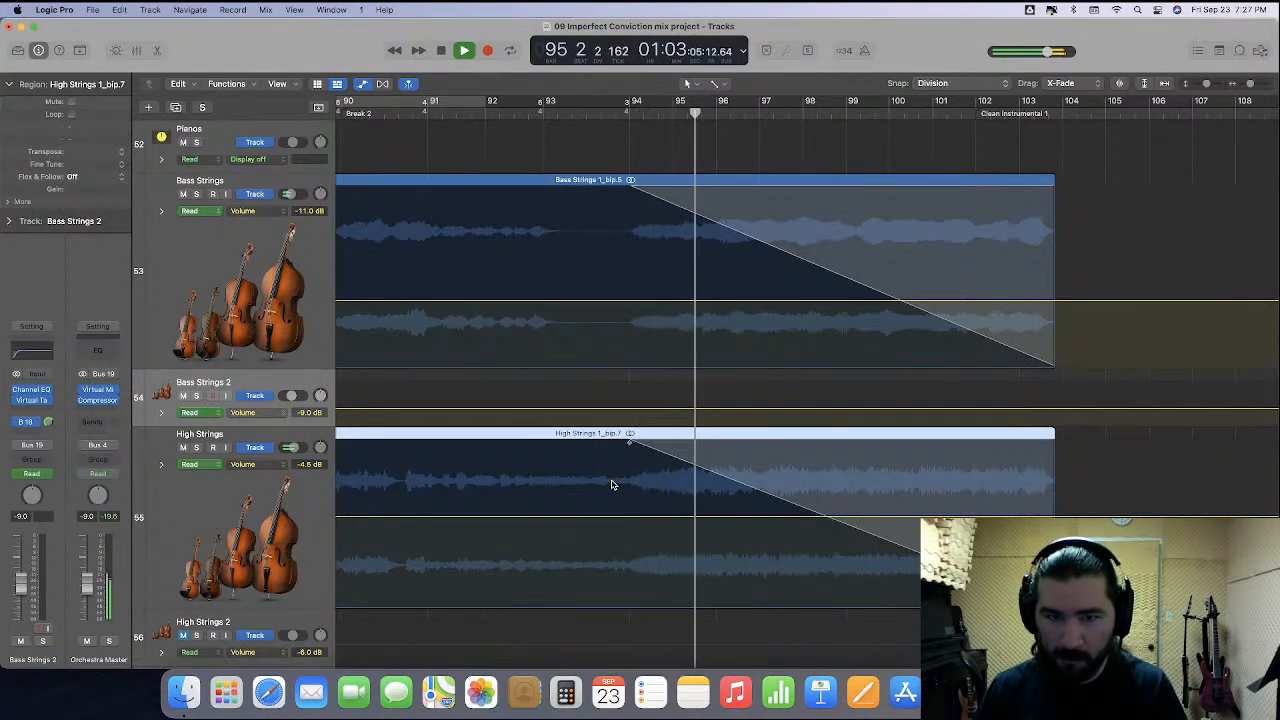
pyautogui.press('space')
# Switch back to the Marquee Tool and raise the High Strings volume automation between bars 93 and 94 to +0.0 dB.
pyautogui.click(541, 113)
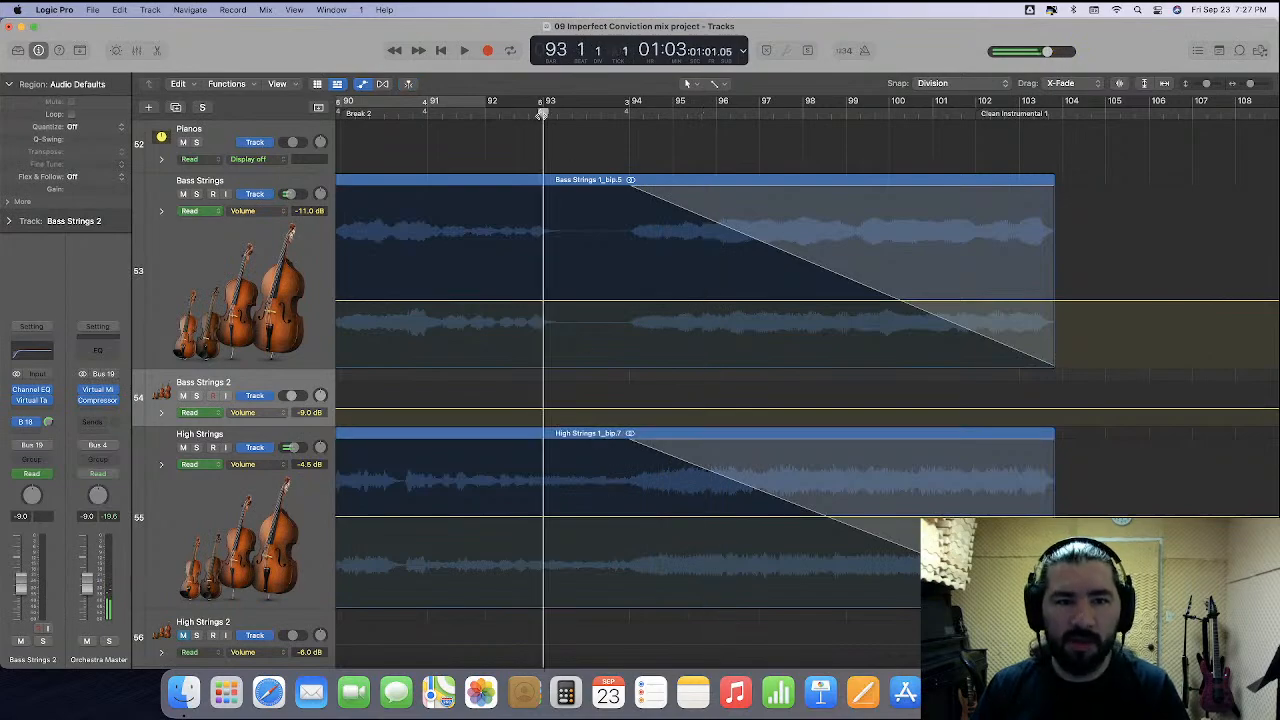
pyautogui.click(716, 83)
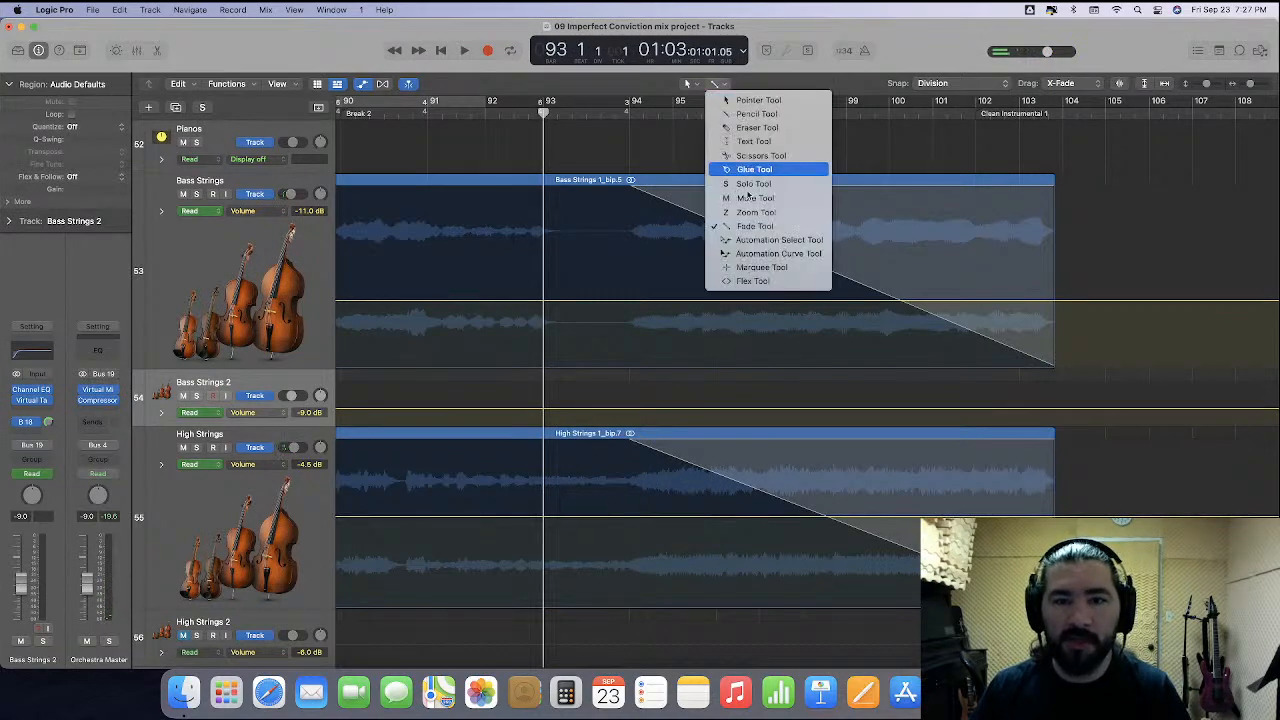
pyautogui.press('Return')
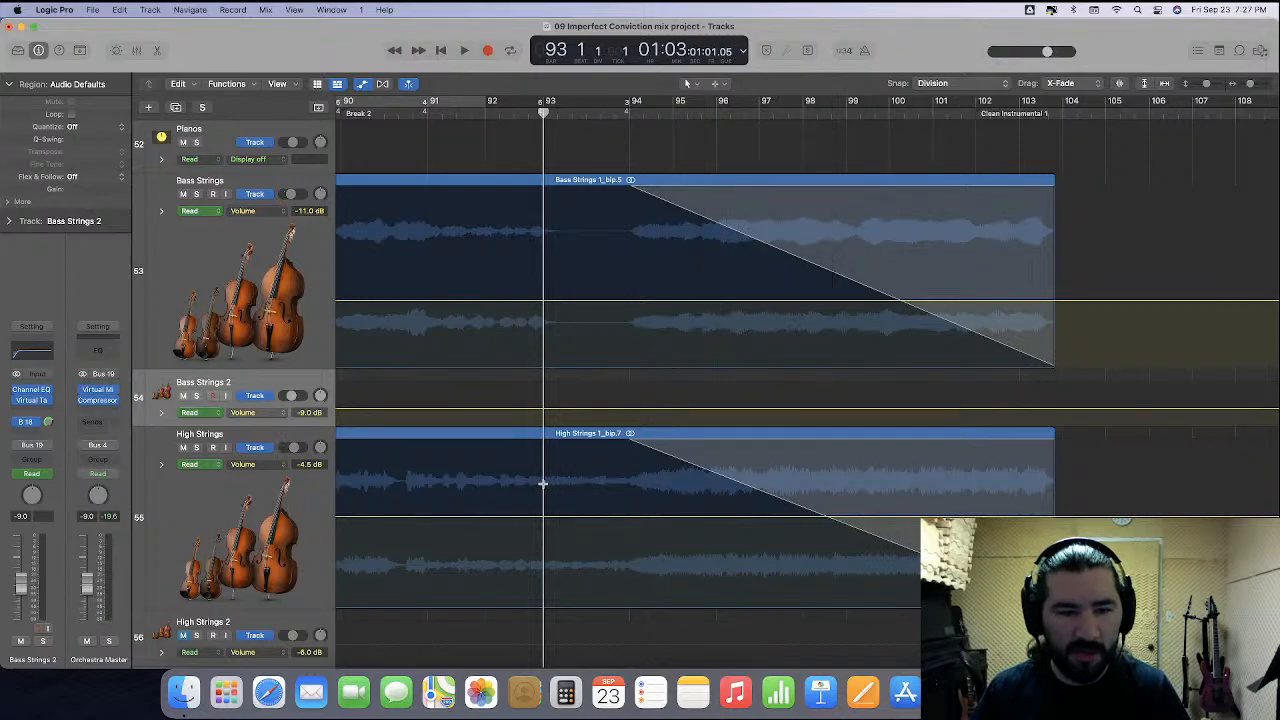
pyautogui.moveTo(543, 483); pyautogui.dragTo(578, 514)
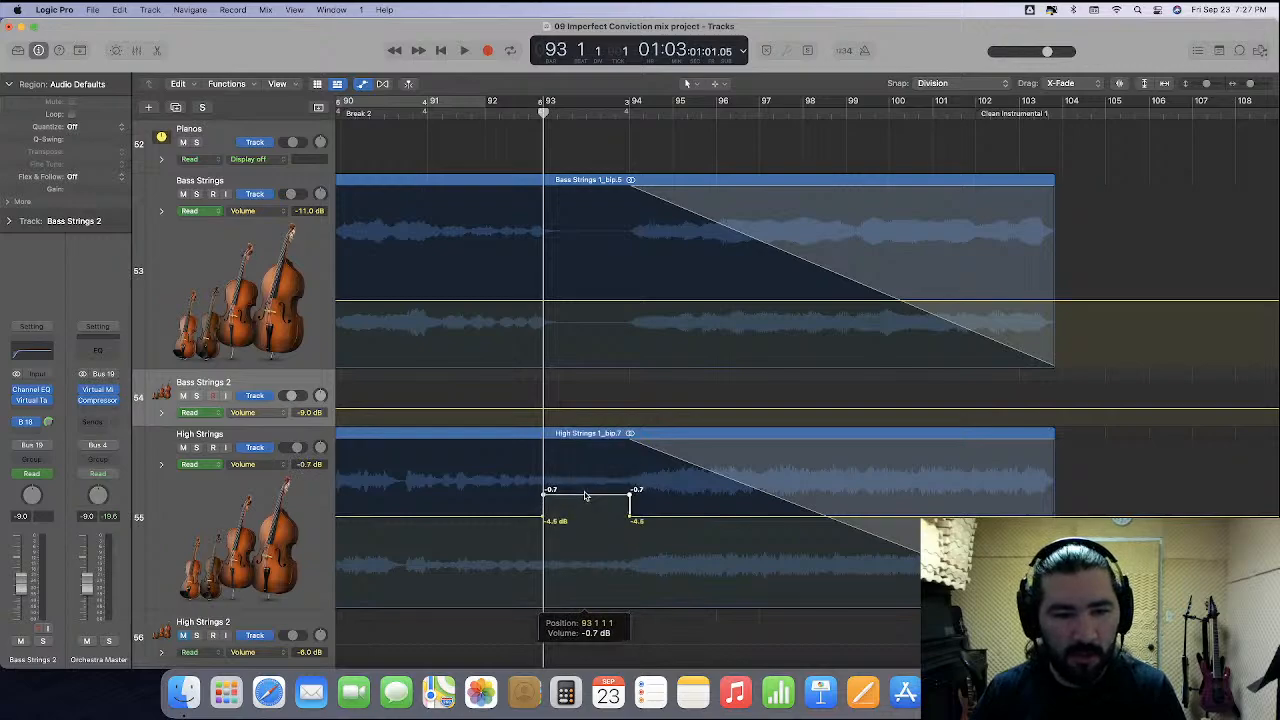
# Play the mix from bar 86 to check the strings leading into bar 87.
pyautogui.hscroll(-10, 587, 493)
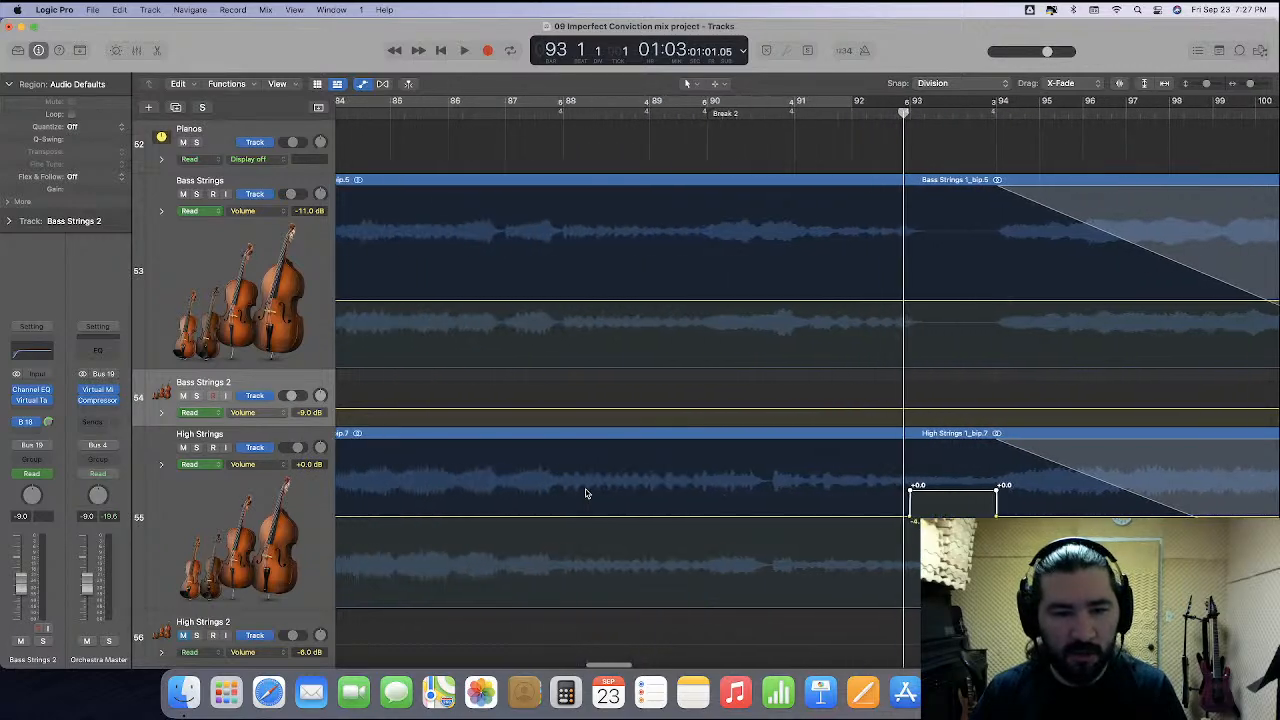
pyautogui.hscroll(-3, 523, 126)
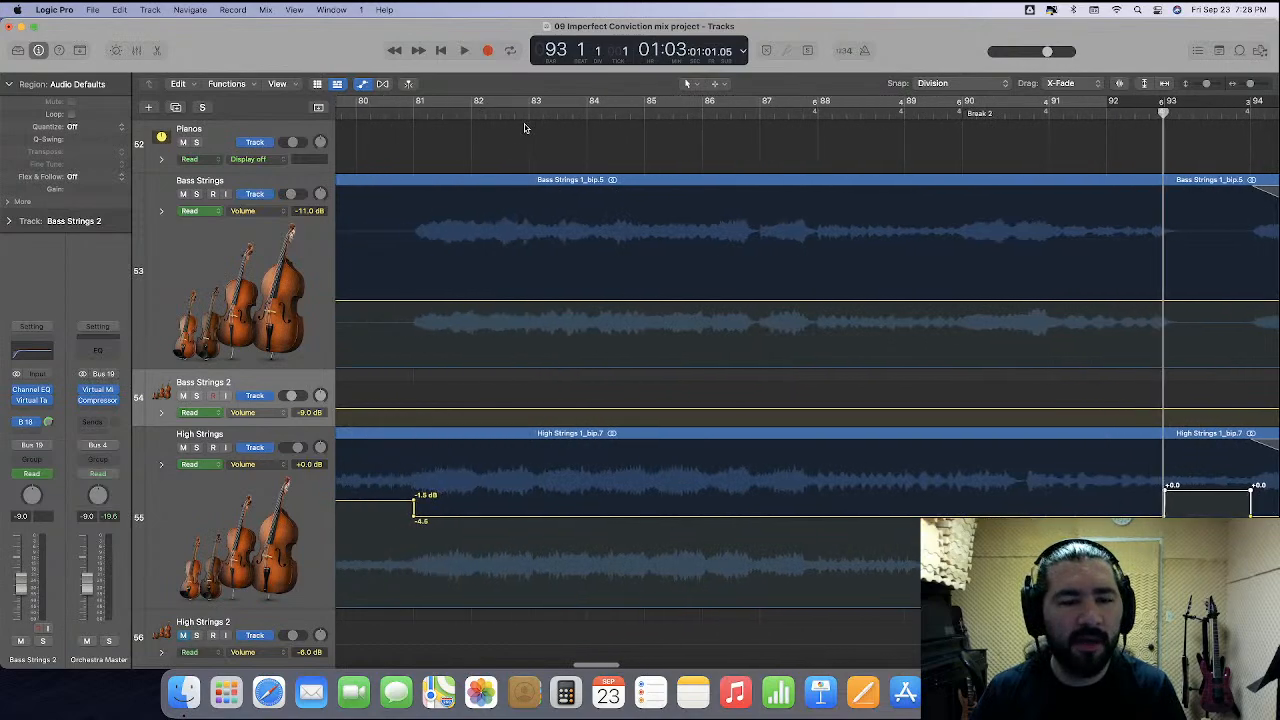
pyautogui.click(649, 114)
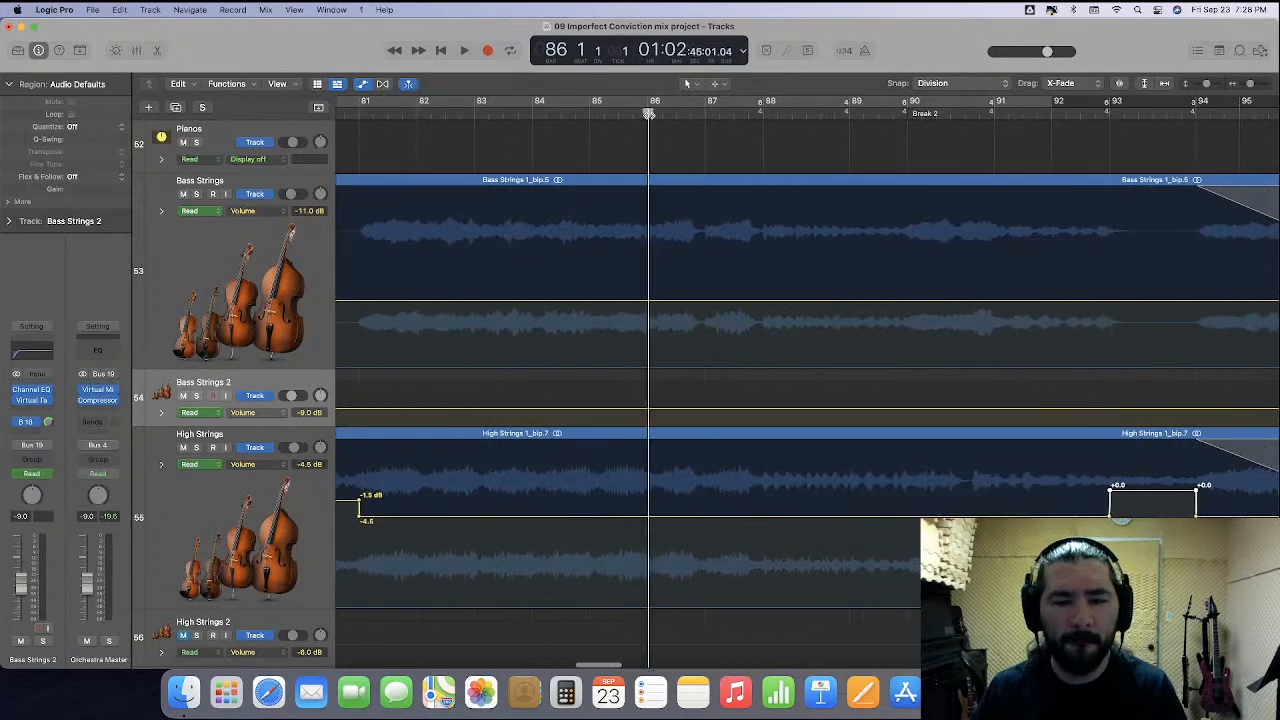
pyautogui.press('space')
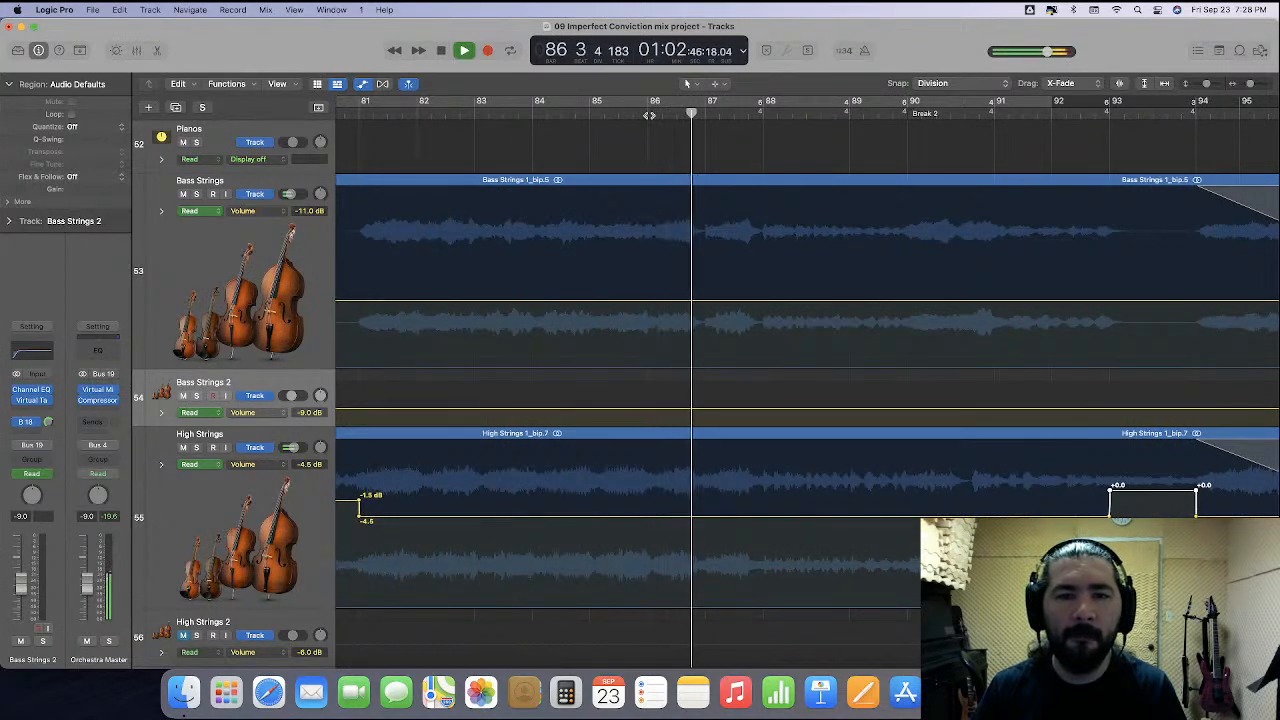
pyautogui.press('space')
# Marquee-select the High Strings region from bar 87 to bar 88 and place the playhead at beat 4 of bar 87.
pyautogui.click(705, 113)
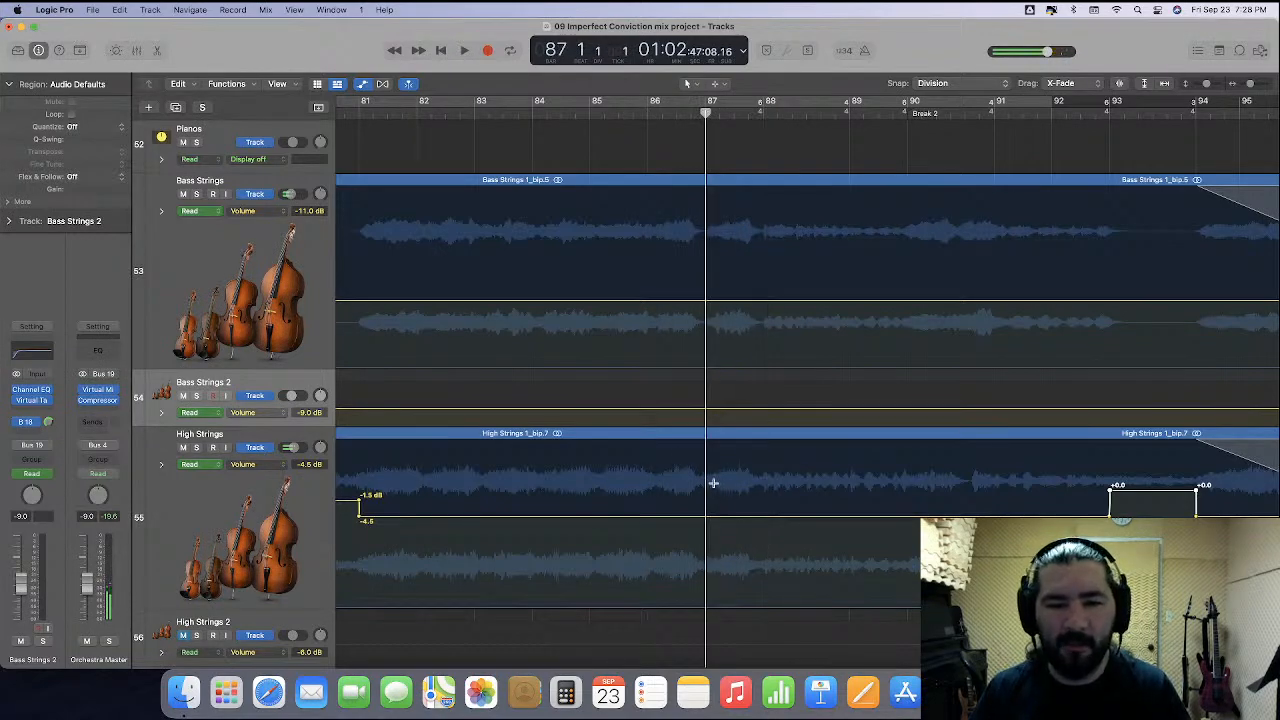
pyautogui.moveTo(705, 480); pyautogui.dragTo(758, 494)
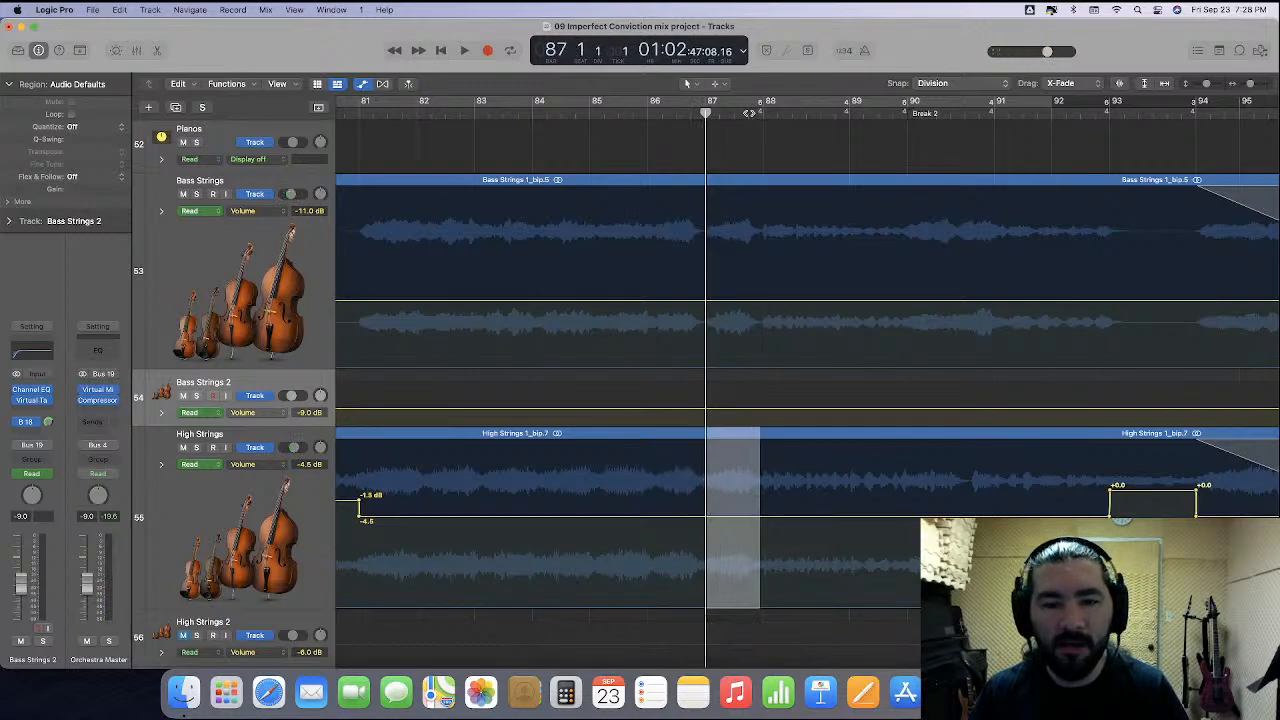
pyautogui.click(749, 113)
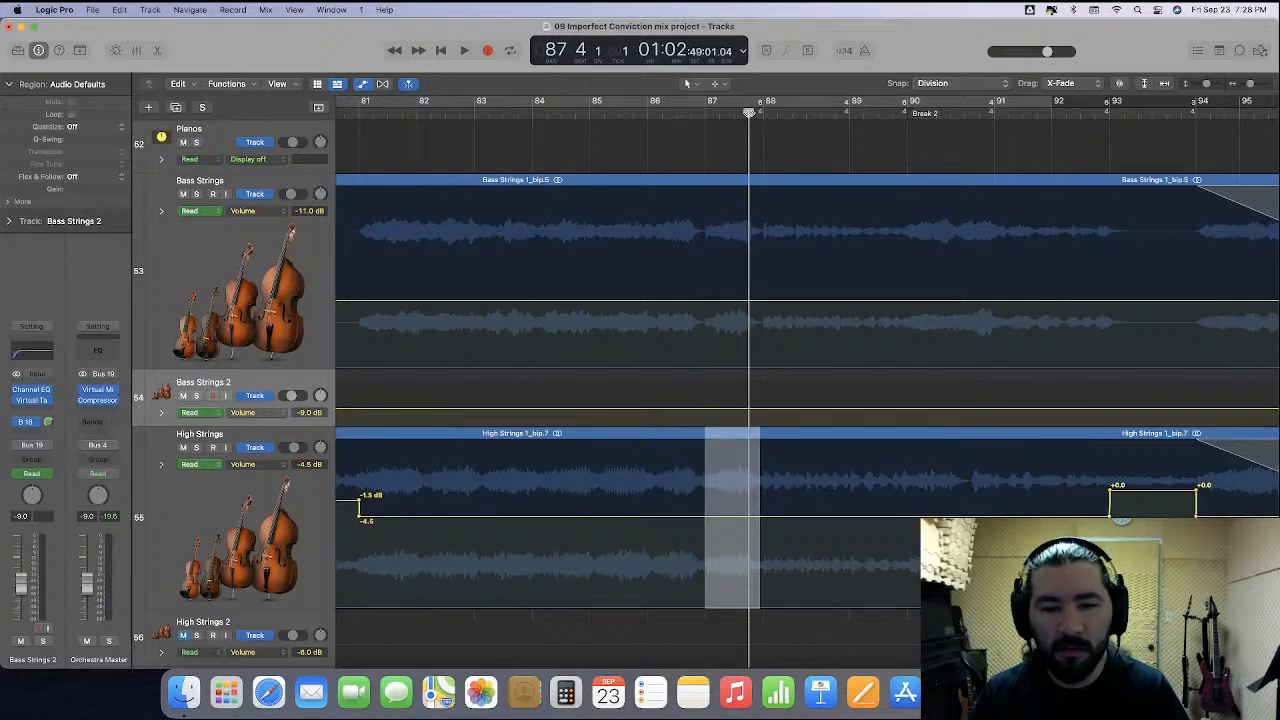
# Solo the High Strings track, listen to it from beat 4 of bar 87, and clear the marquee selection.
pyautogui.click(197, 447)
pyautogui.press('space')
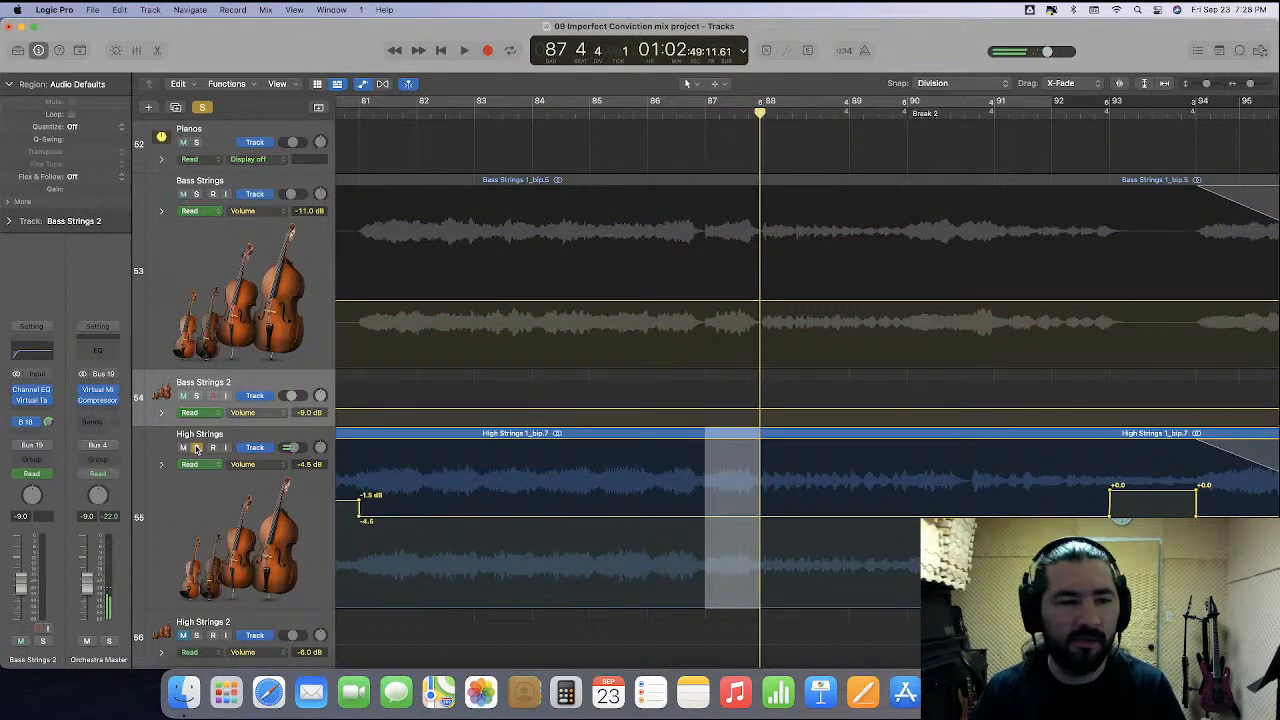
pyautogui.click(675, 489)
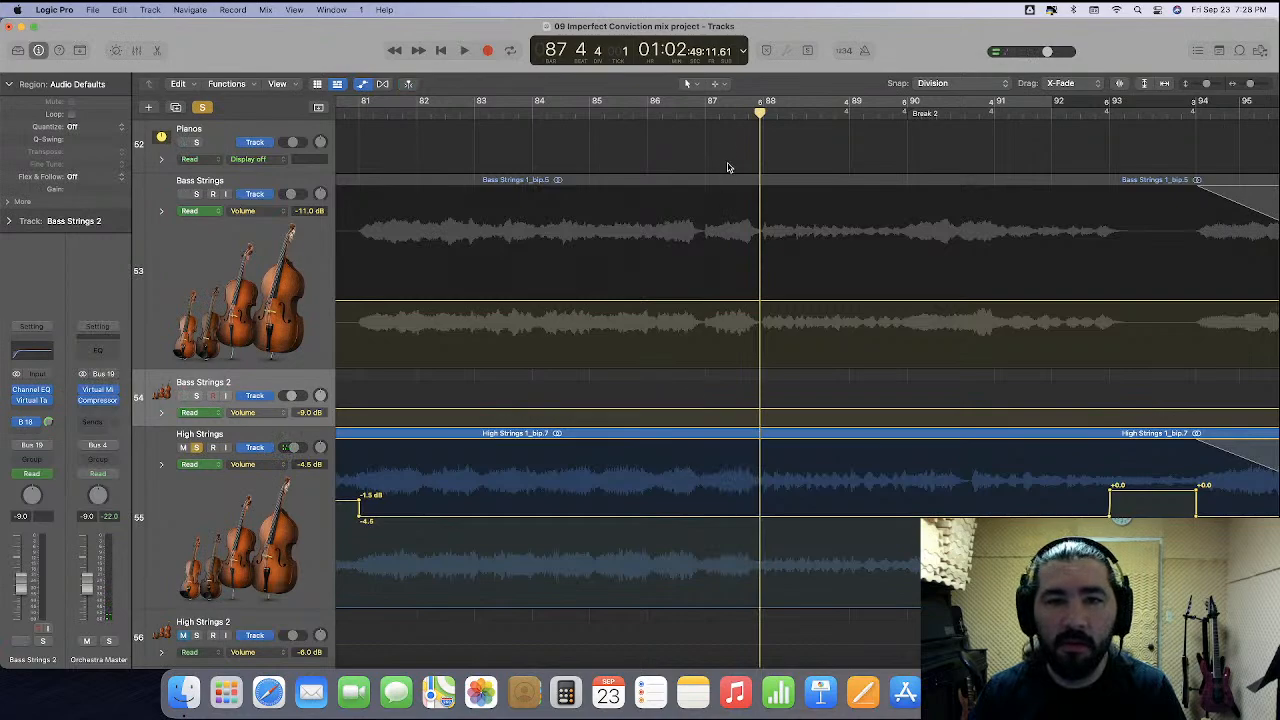
# Place the playhead at beat 4 of bar 87 and marquee-select the High Strings region from bar 87 up to it.
pyautogui.click(747, 113)
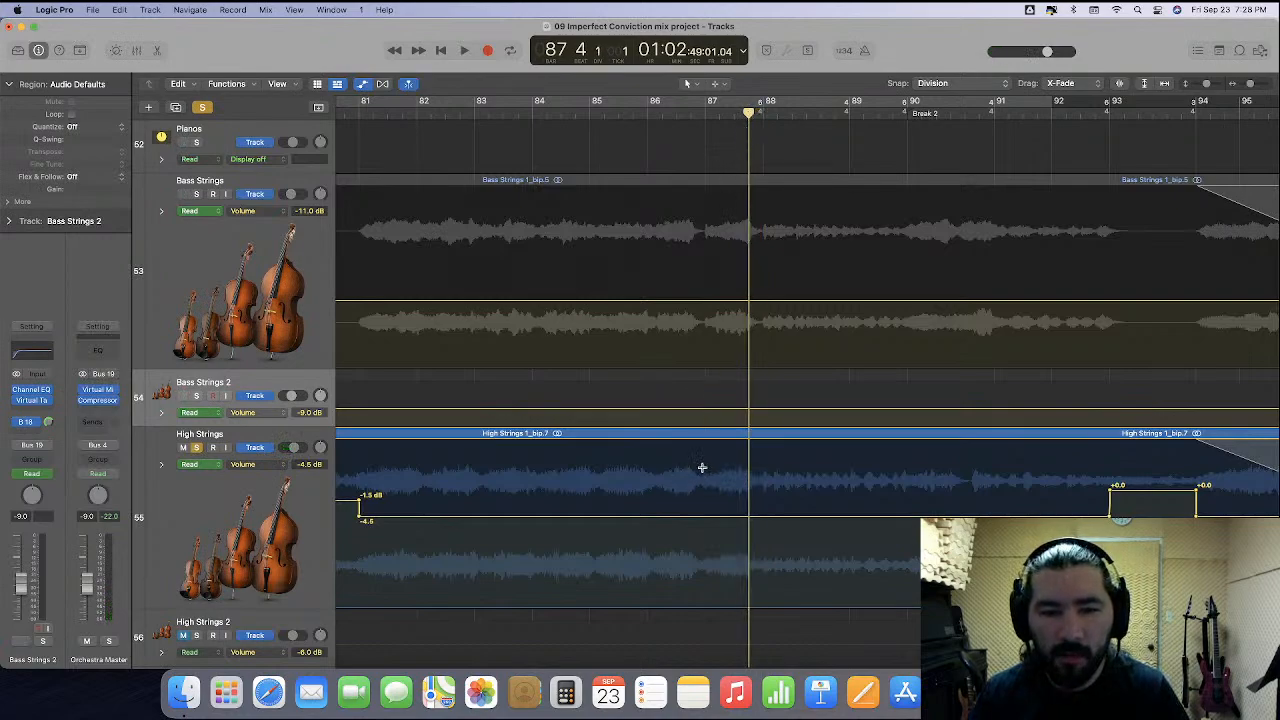
pyautogui.moveTo(702, 467); pyautogui.dragTo(719, 470)
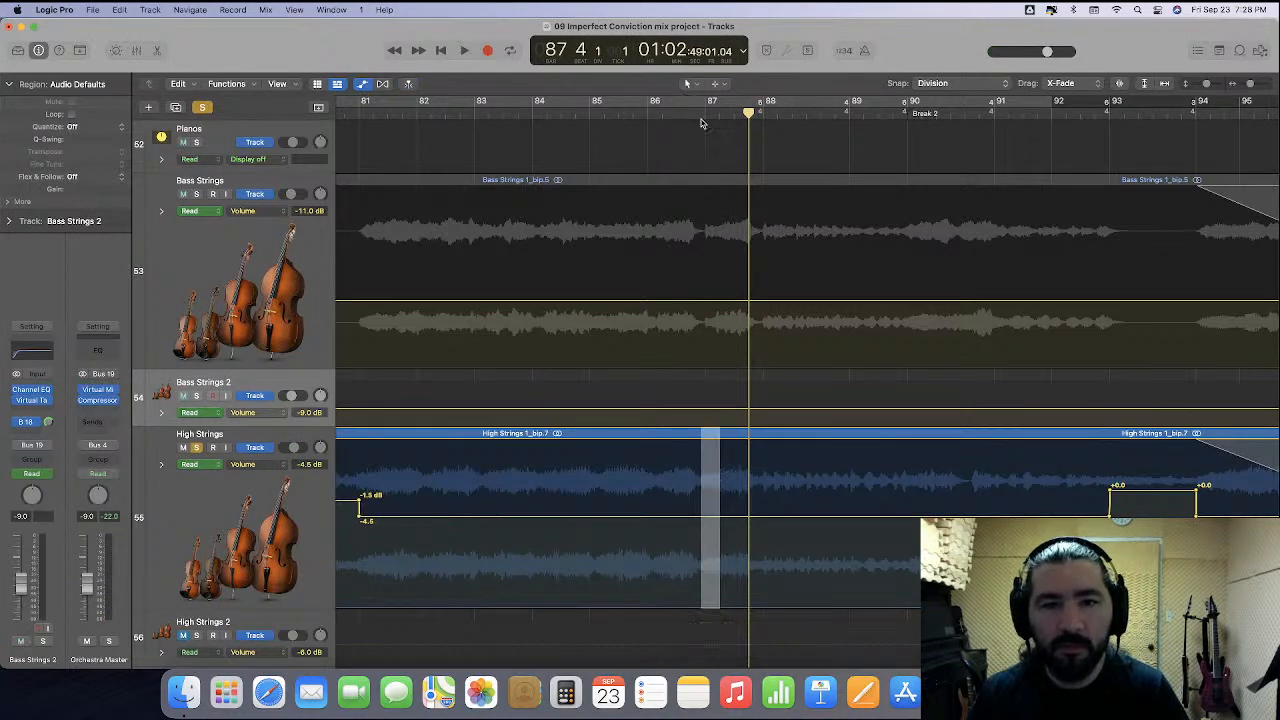
pyautogui.hscroll(2, 685, 374)
pyautogui.press('super+Right')
pyautogui.press('super+Right')
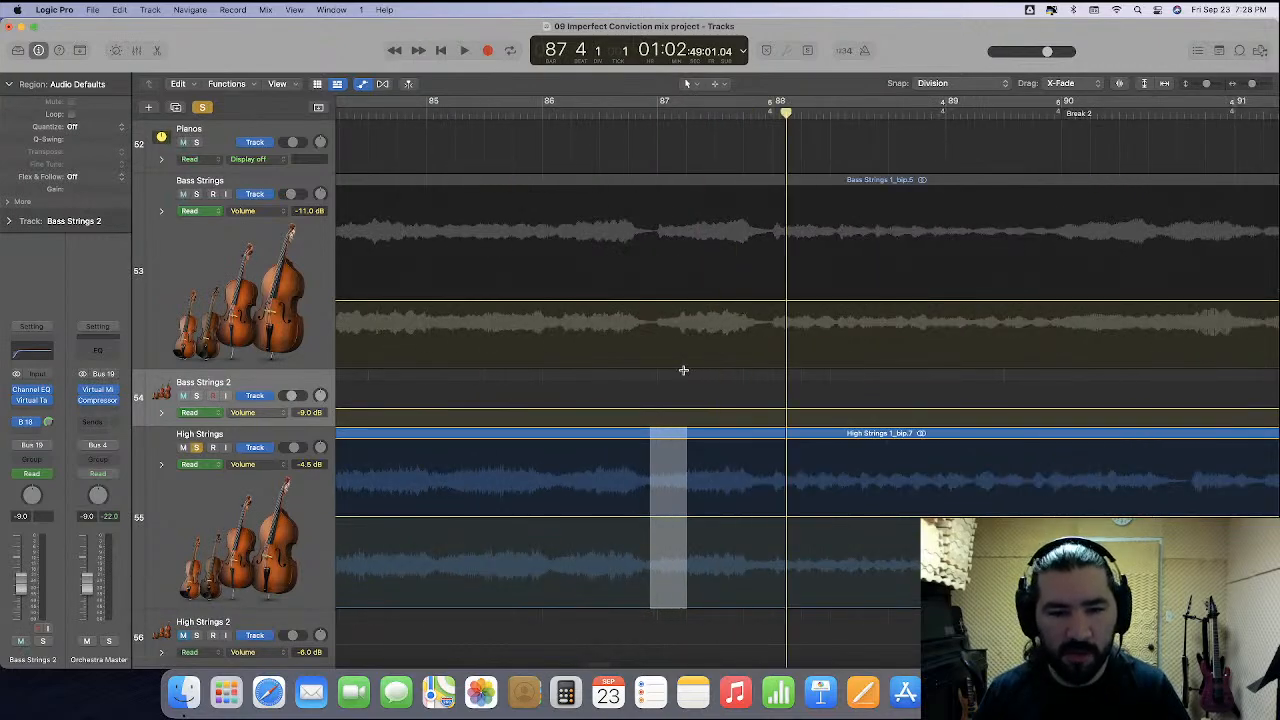
pyautogui.click(649, 469)
pyautogui.moveTo(660, 463); pyautogui.dragTo(786, 476)
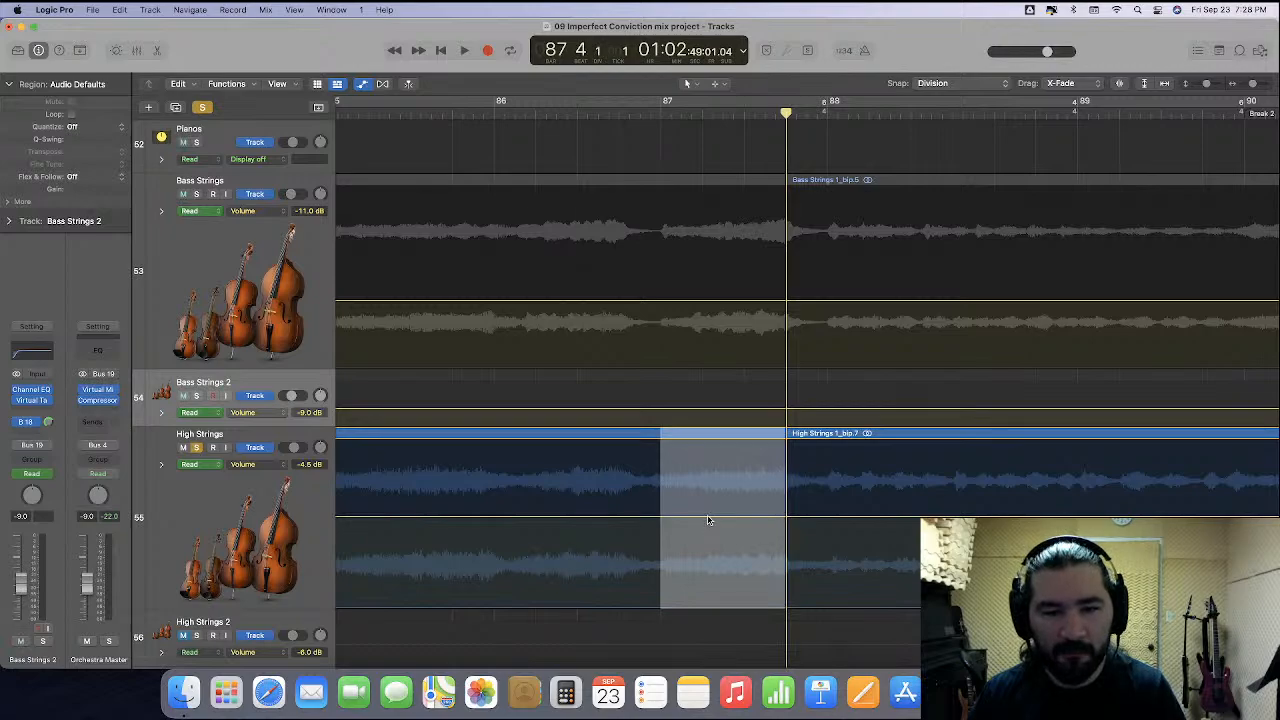
# Lower the High Strings volume automation within the marquee selection to -6.5 dB, enlarging the track height for finer control.
pyautogui.moveTo(708, 520); pyautogui.dragTo(710, 526)
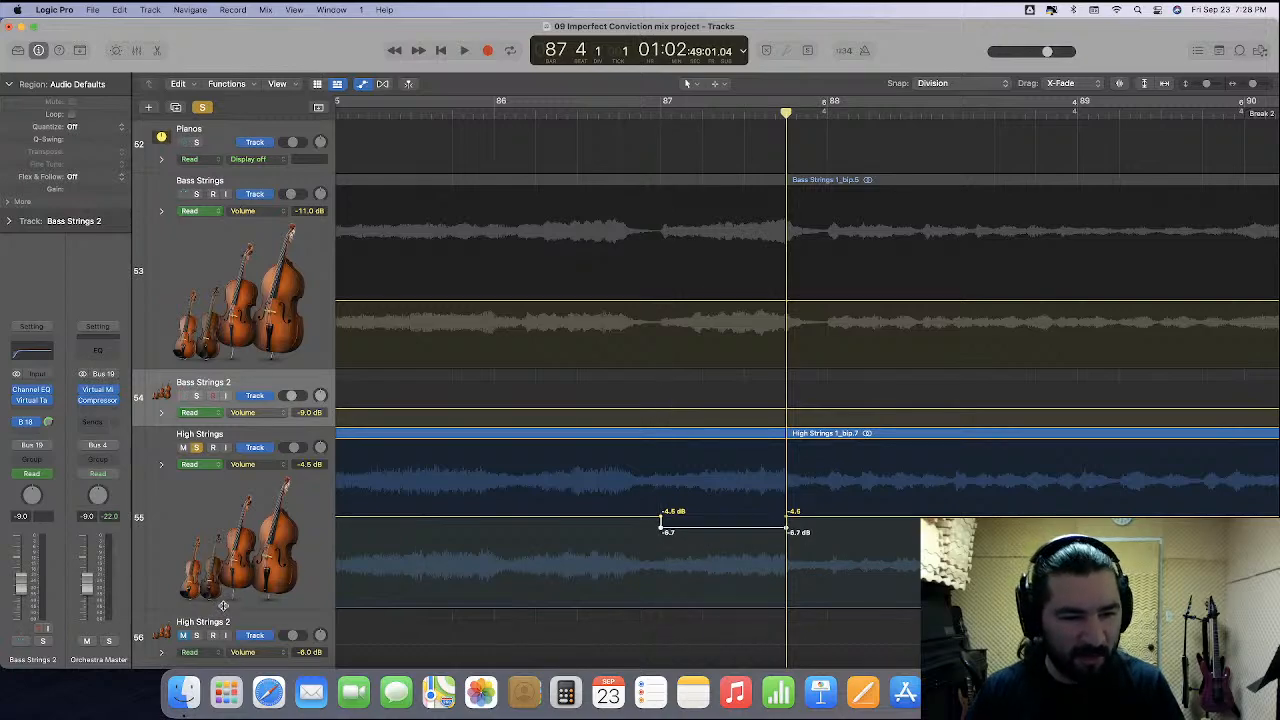
pyautogui.moveTo(223, 605); pyautogui.dragTo(222, 633)
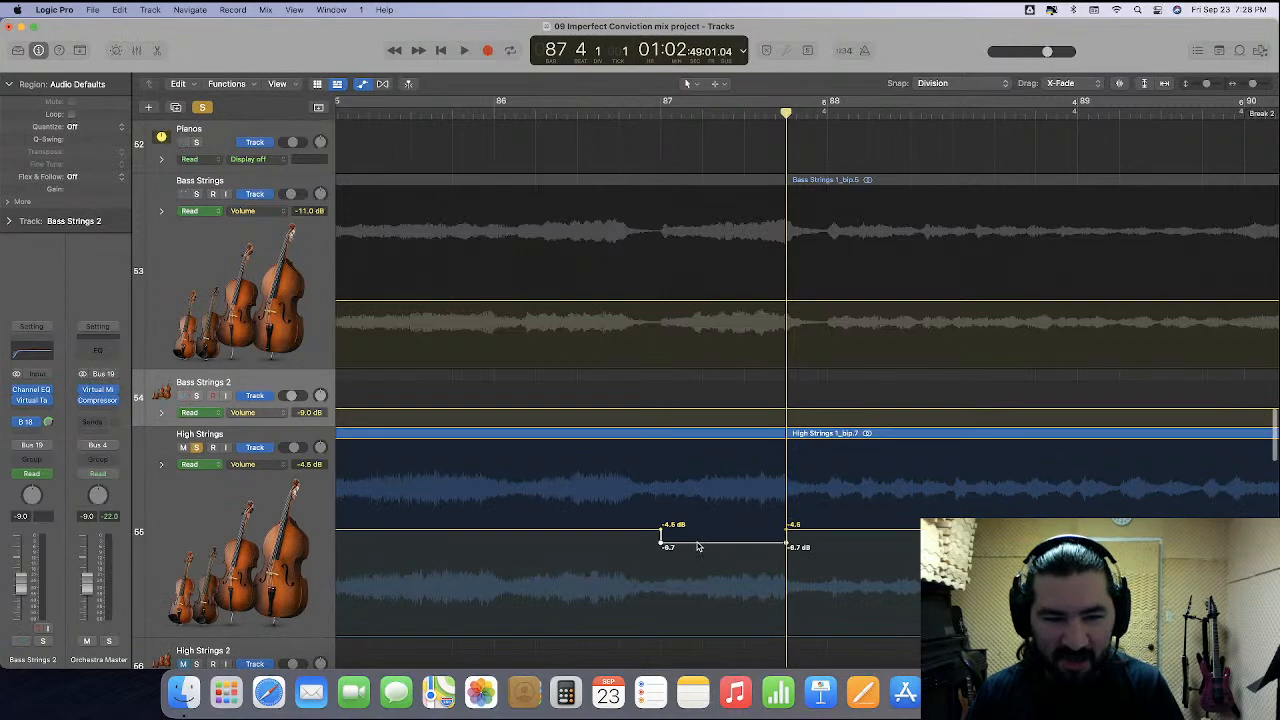
pyautogui.moveTo(698, 547); pyautogui.dragTo(698, 545)
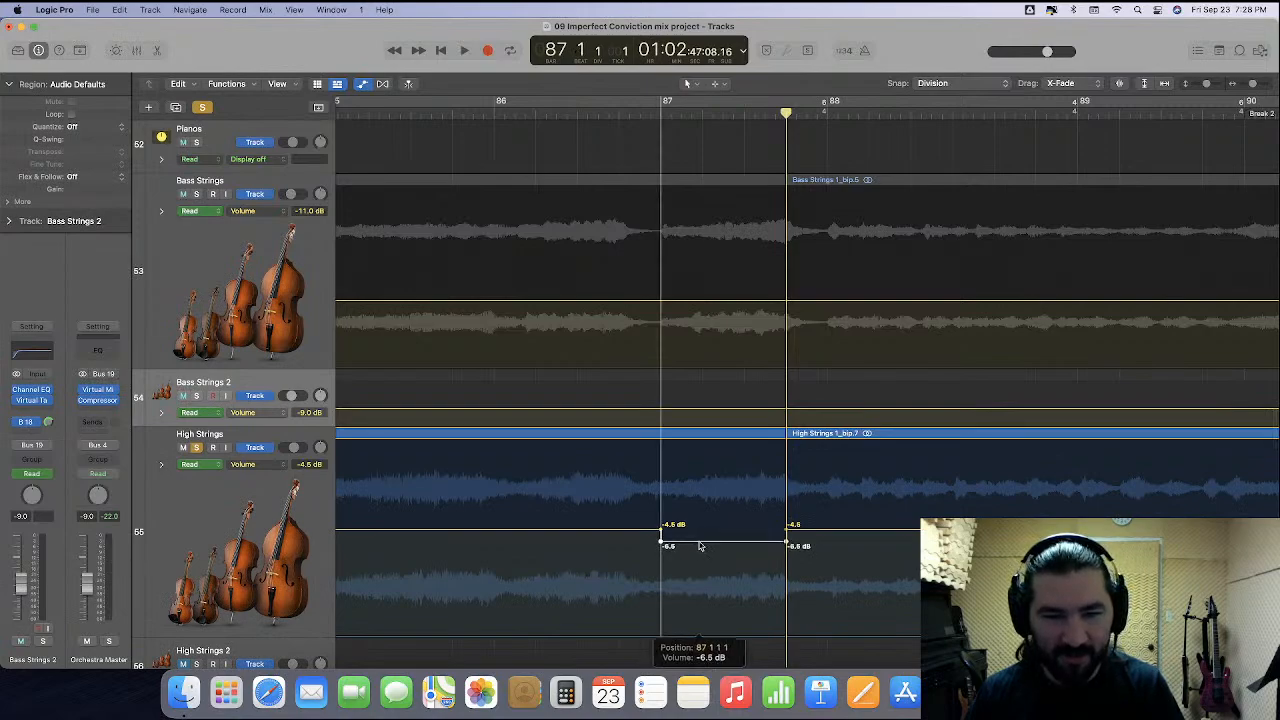
pyautogui.press('super+Left')
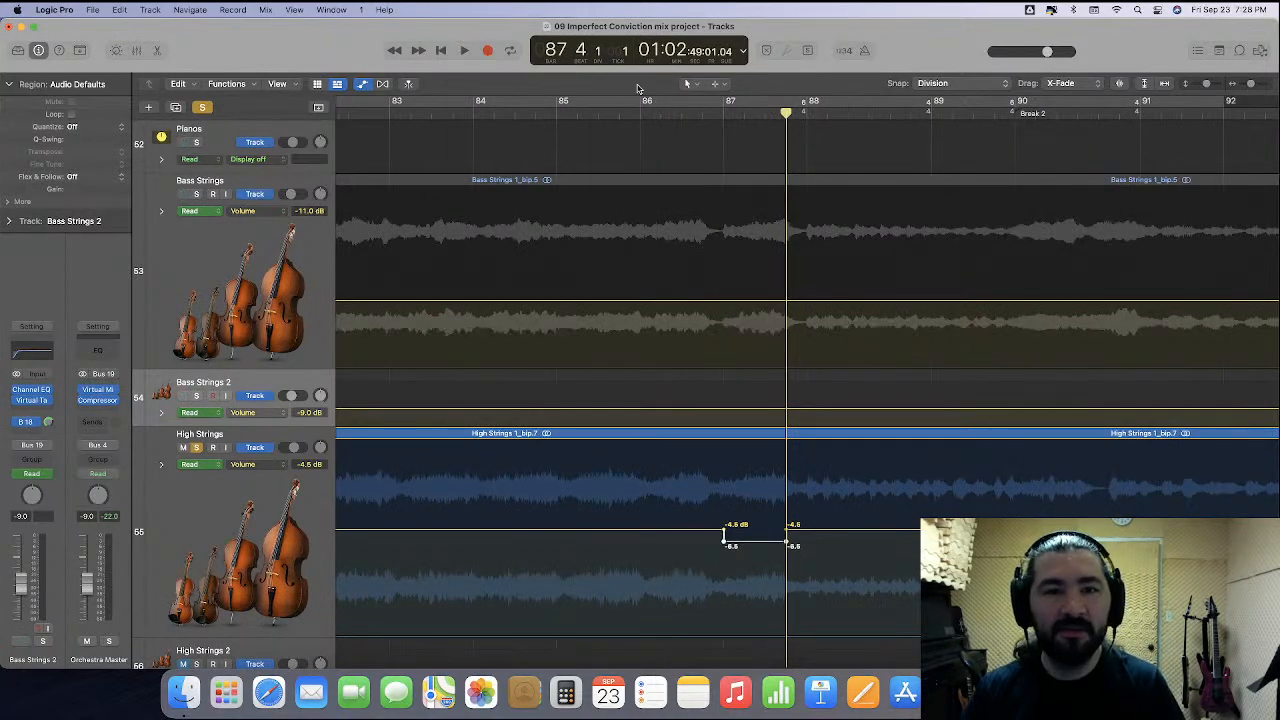
# Listen to the soloed High Strings past bar 87, and turn the solo off to hear the full mix from bar 85.
pyautogui.press('space')
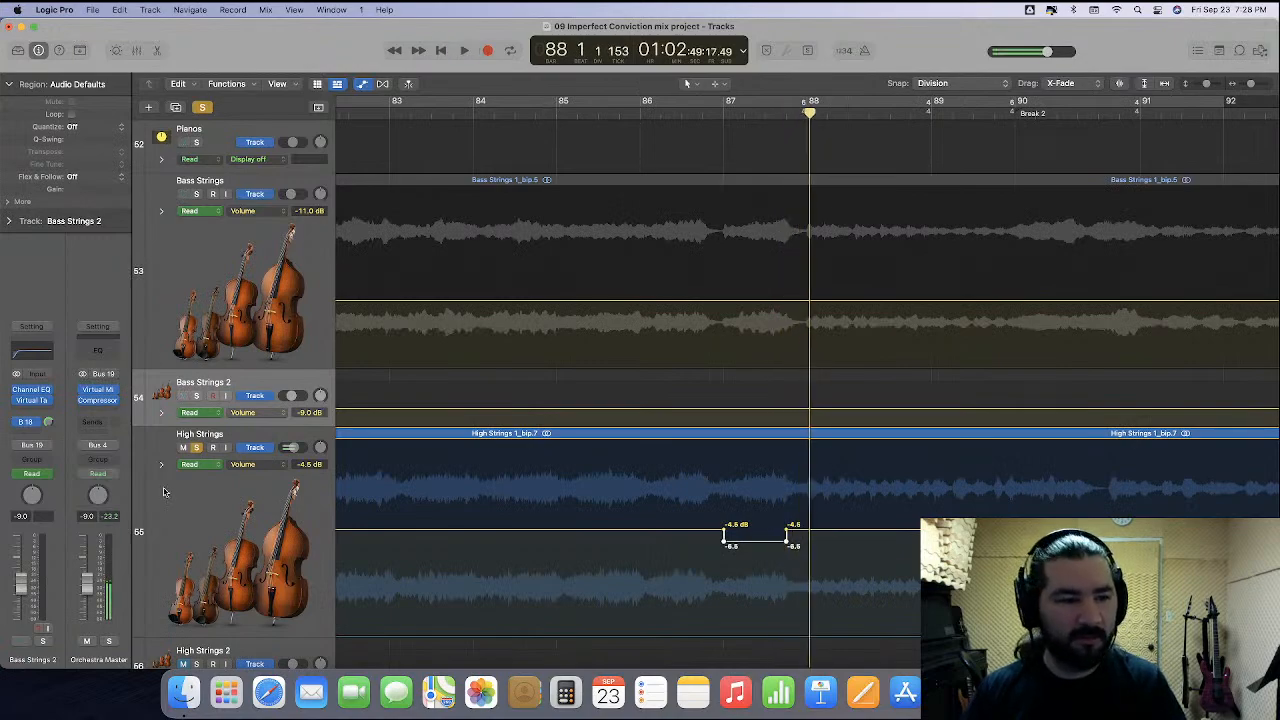
pyautogui.click(197, 447)
pyautogui.click(567, 112)
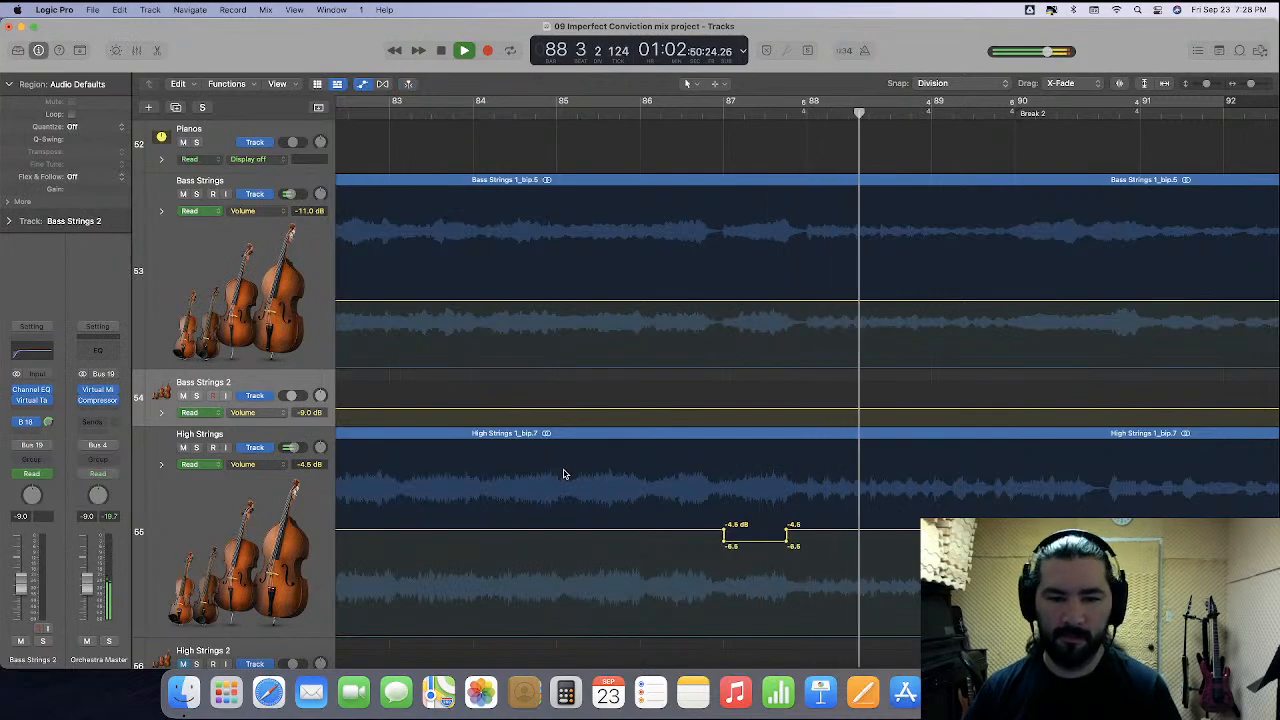
# Raise the High Strings volume automation between bars 93 and 94 to +1.5 dB.
pyautogui.press('super+Left')
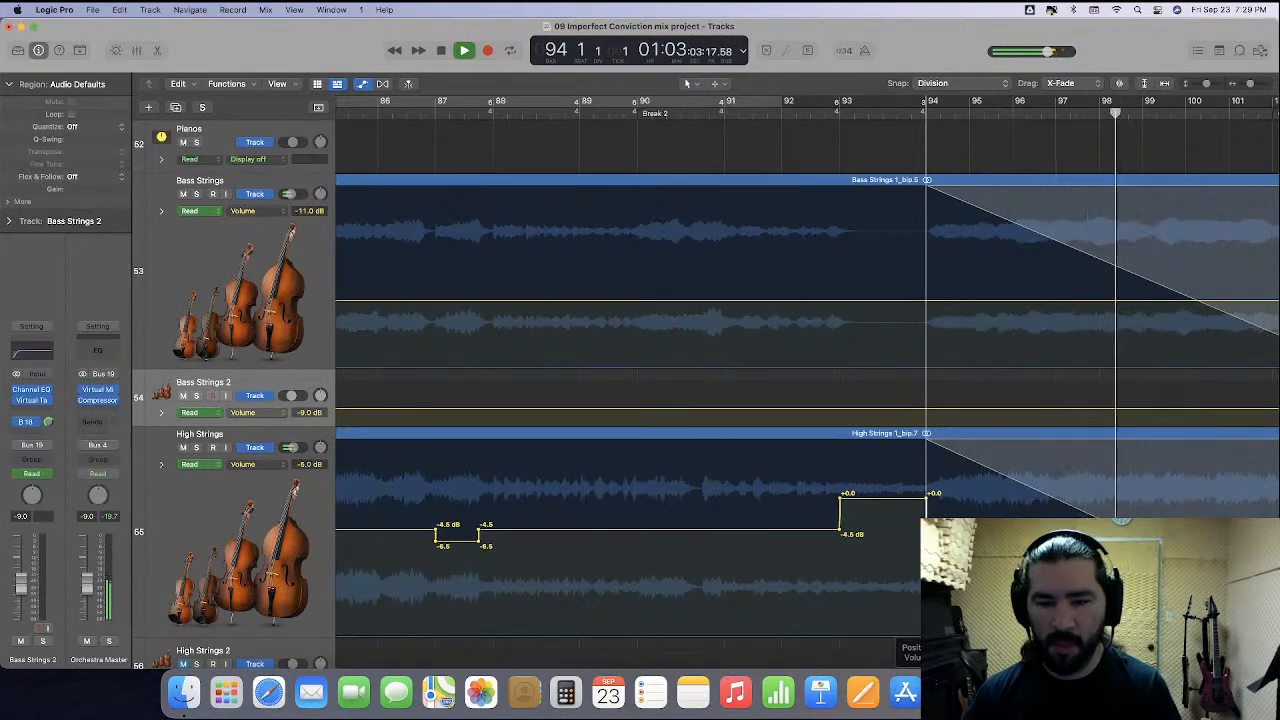
pyautogui.moveTo(882, 497); pyautogui.dragTo(883, 489)
pyautogui.moveTo(883, 489); pyautogui.dragTo(883, 489)
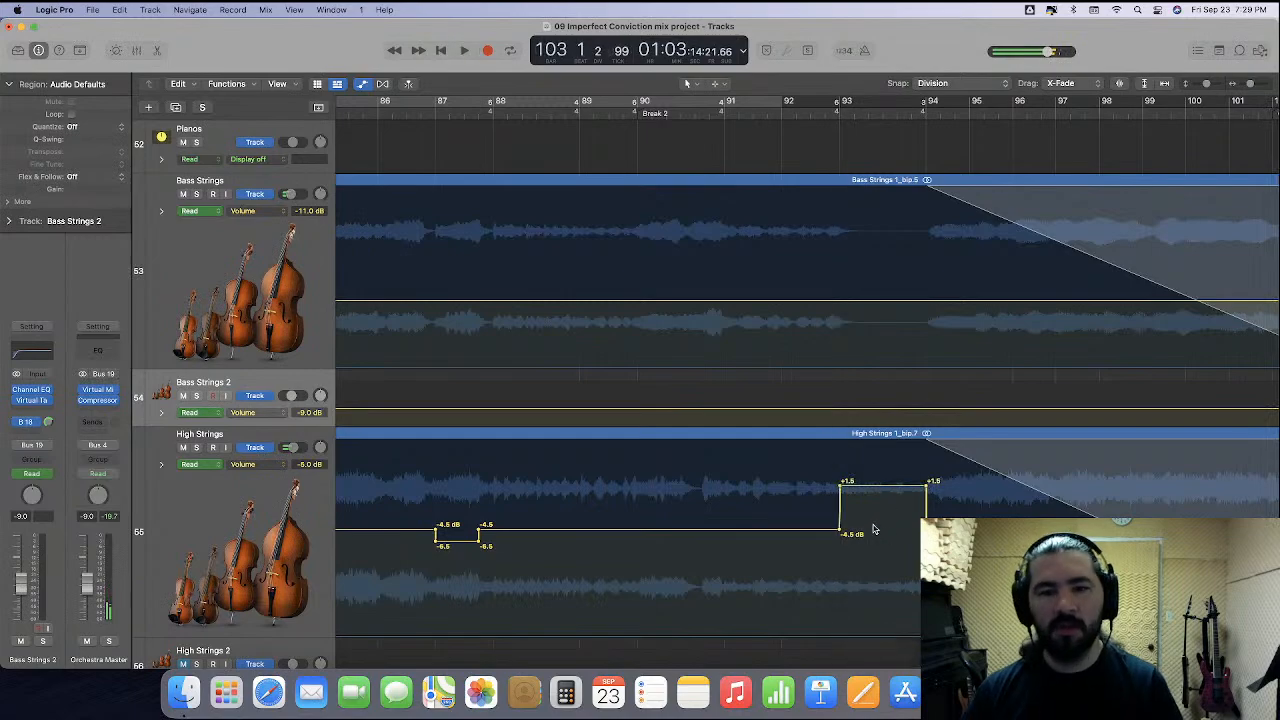
# Play the mix from bar 91 to check the strings' fade-out into the Clean Instrumental 1 section.
pyautogui.click(723, 112)
pyautogui.hscroll(5, 760, 440)
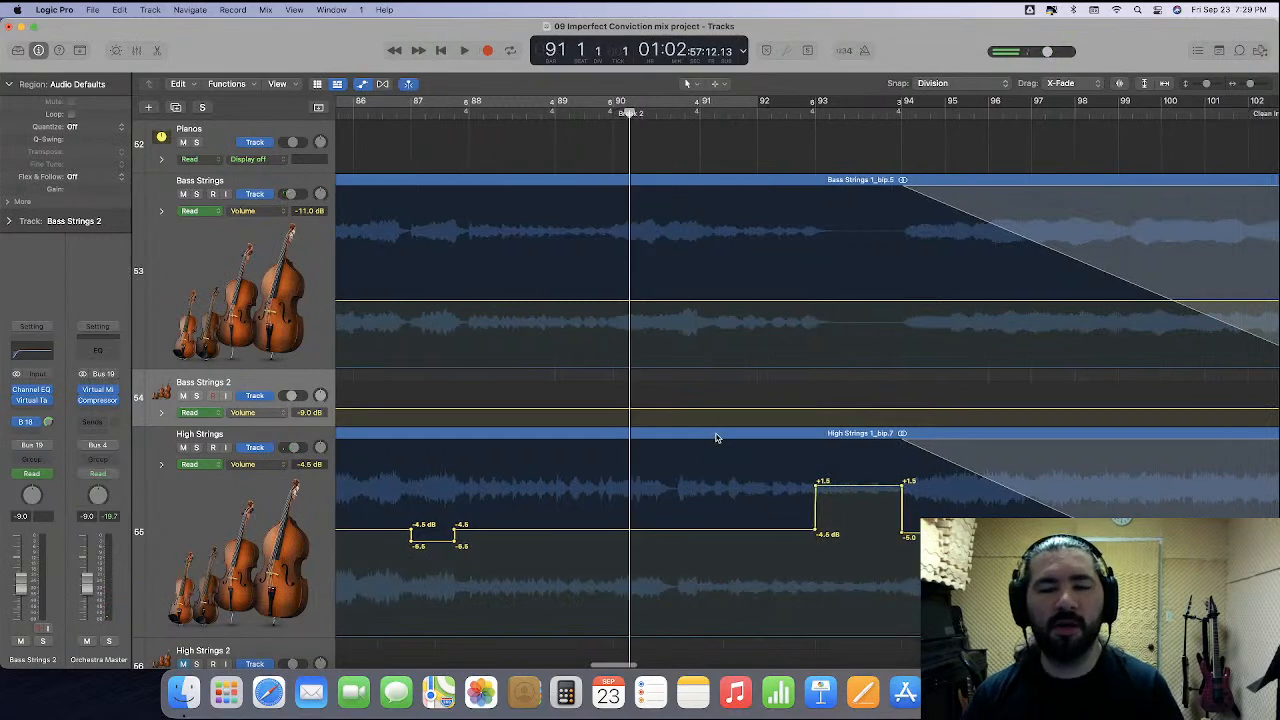
pyautogui.press('space')
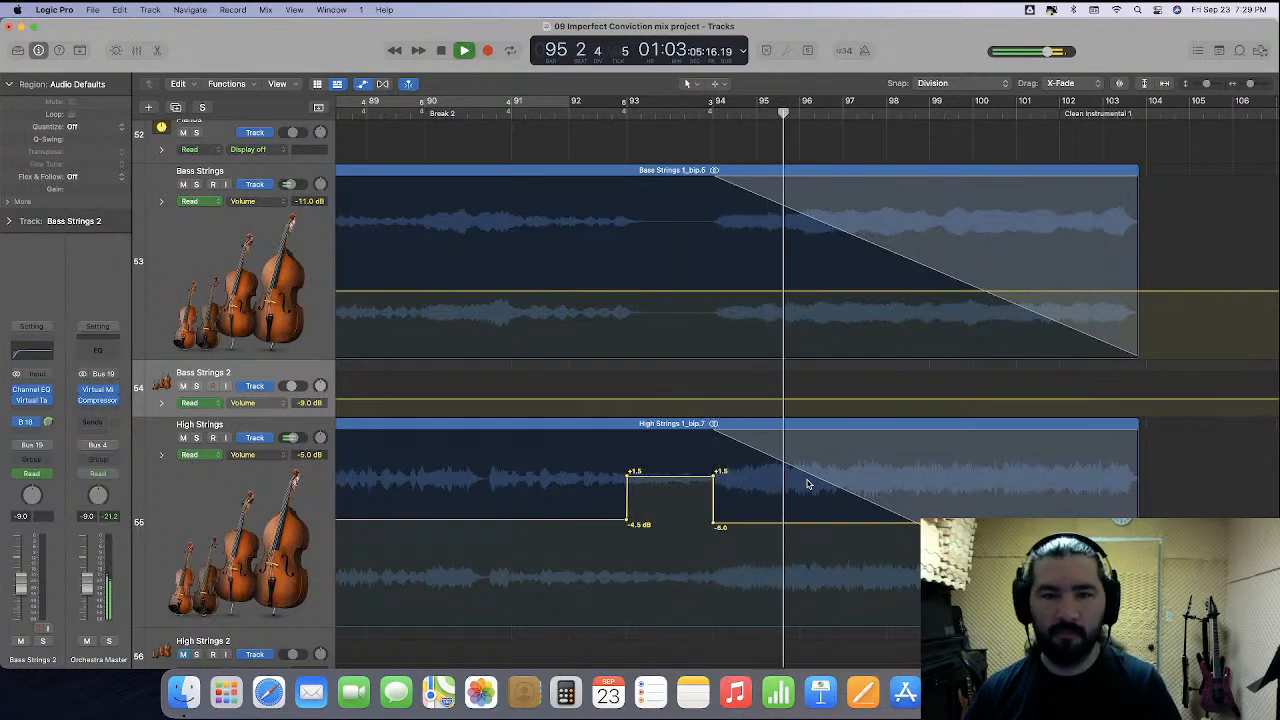
pyautogui.press('super+Left')
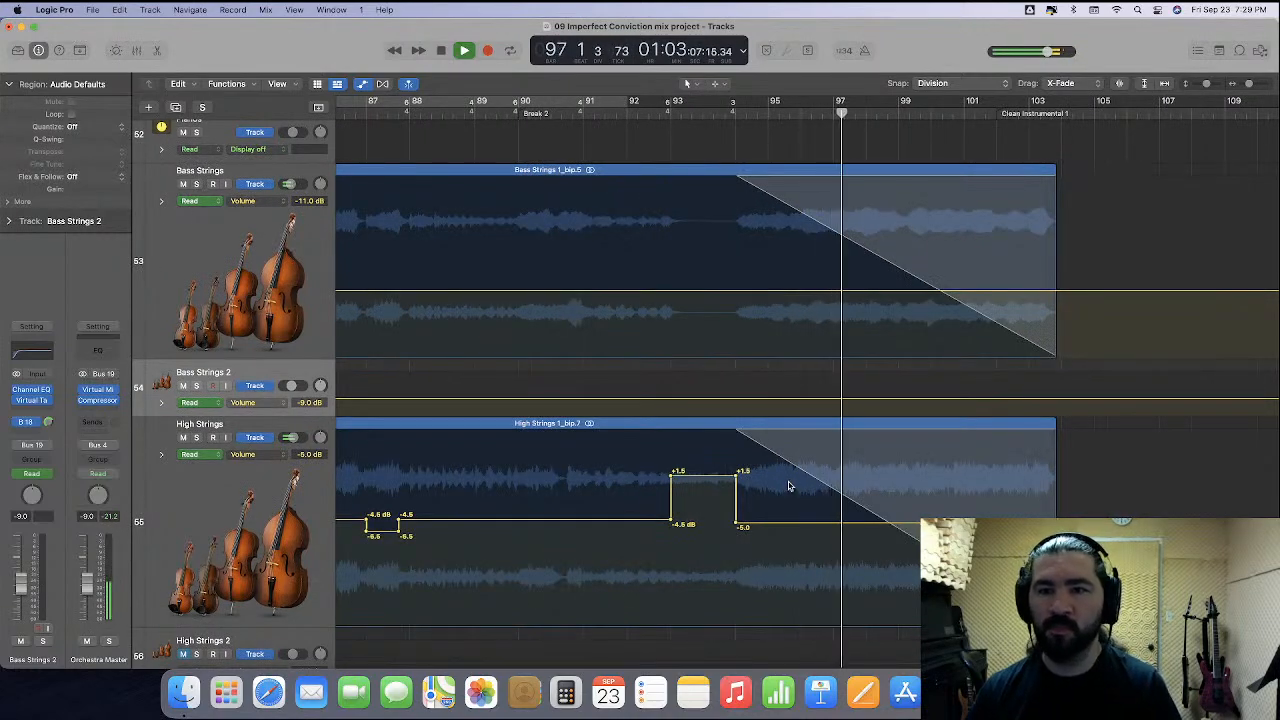
pyautogui.scroll(5, 789, 484)
pyautogui.scroll(6, 790, 486)
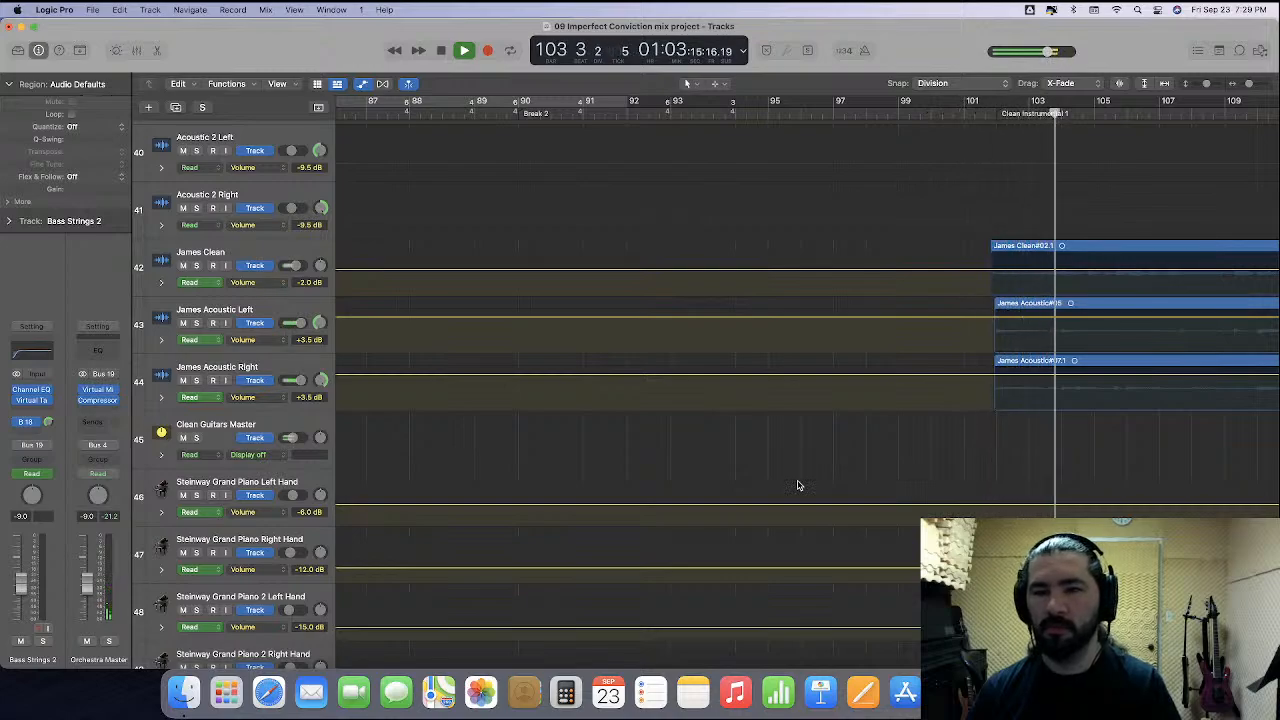
pyautogui.press('space')
pyautogui.scroll(-15, 798, 486)
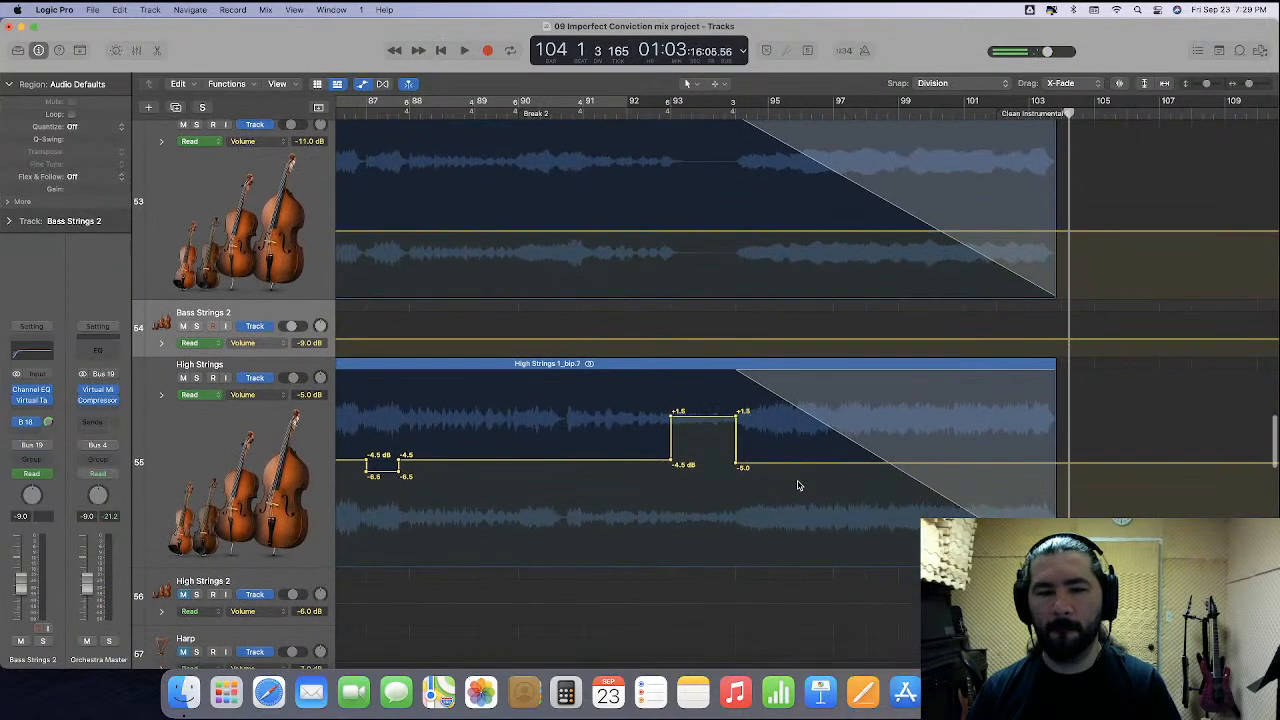
# Look along the Bass Strings and High Strings tracks from bar 104 to their faded regions between bars 199 and 209.
pyautogui.hscroll(8, 800, 490)
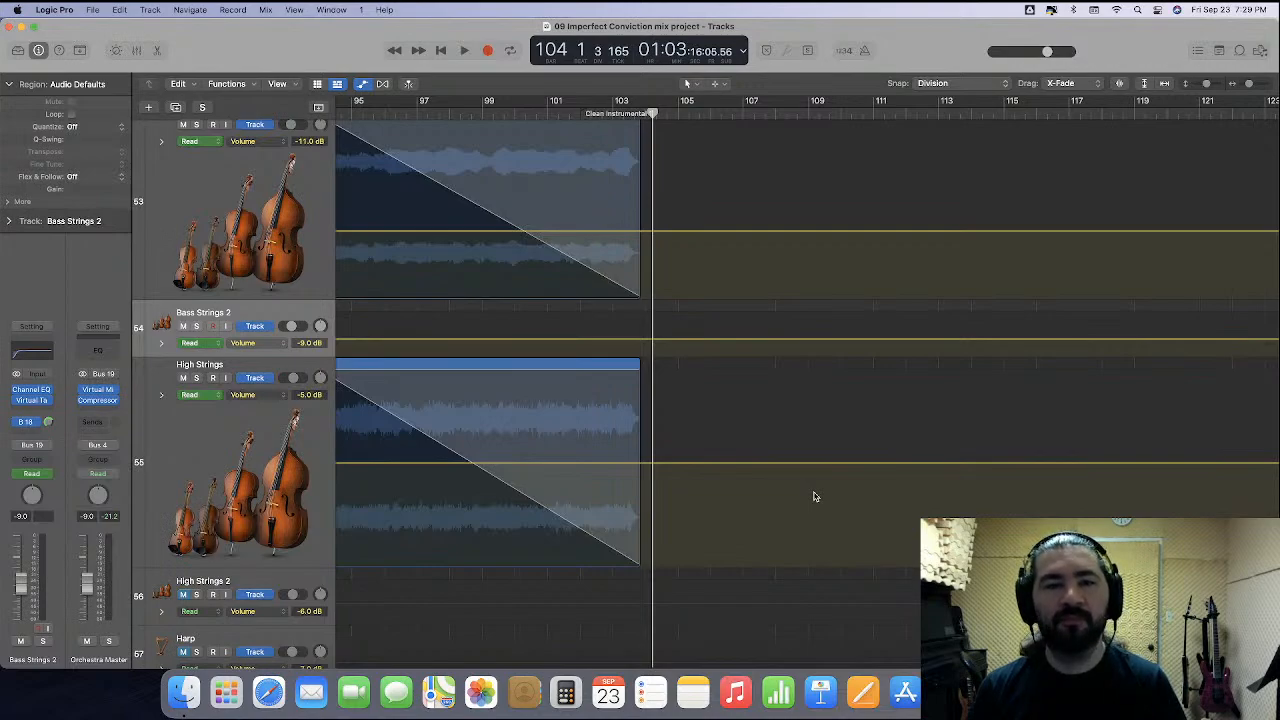
pyautogui.hscroll(15, 895, 493)
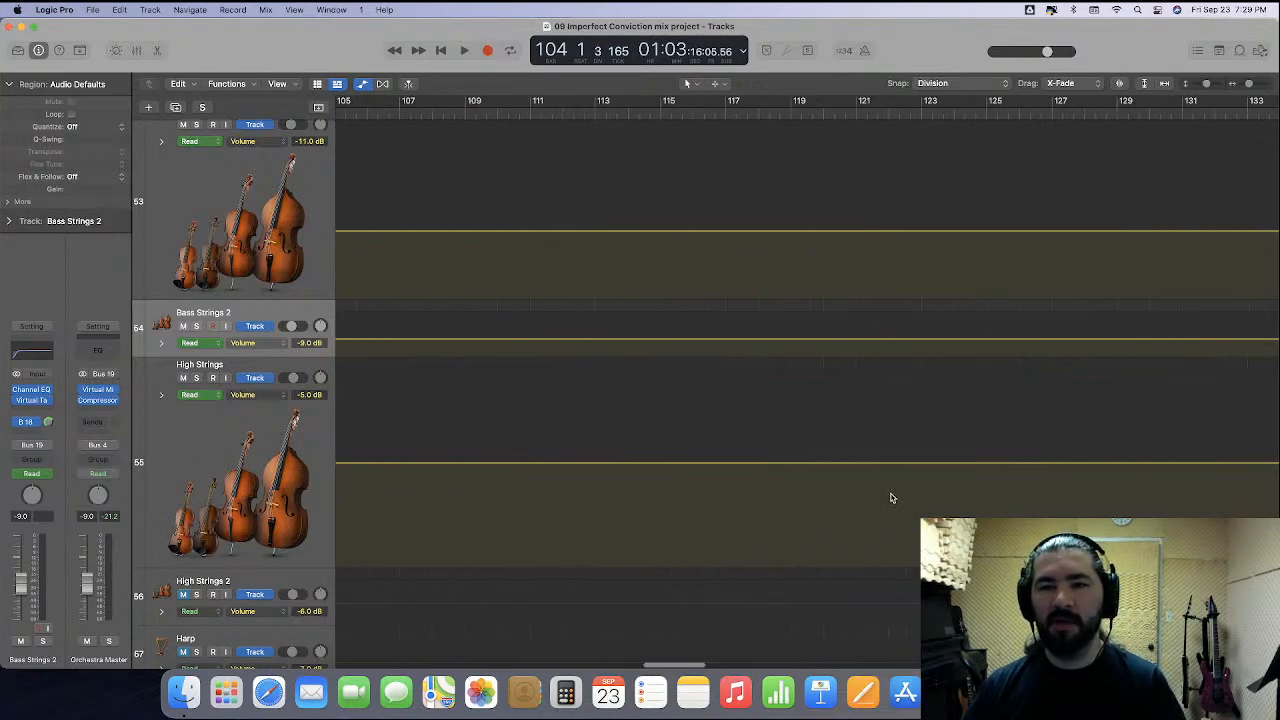
pyautogui.hscroll(10, 892, 498)
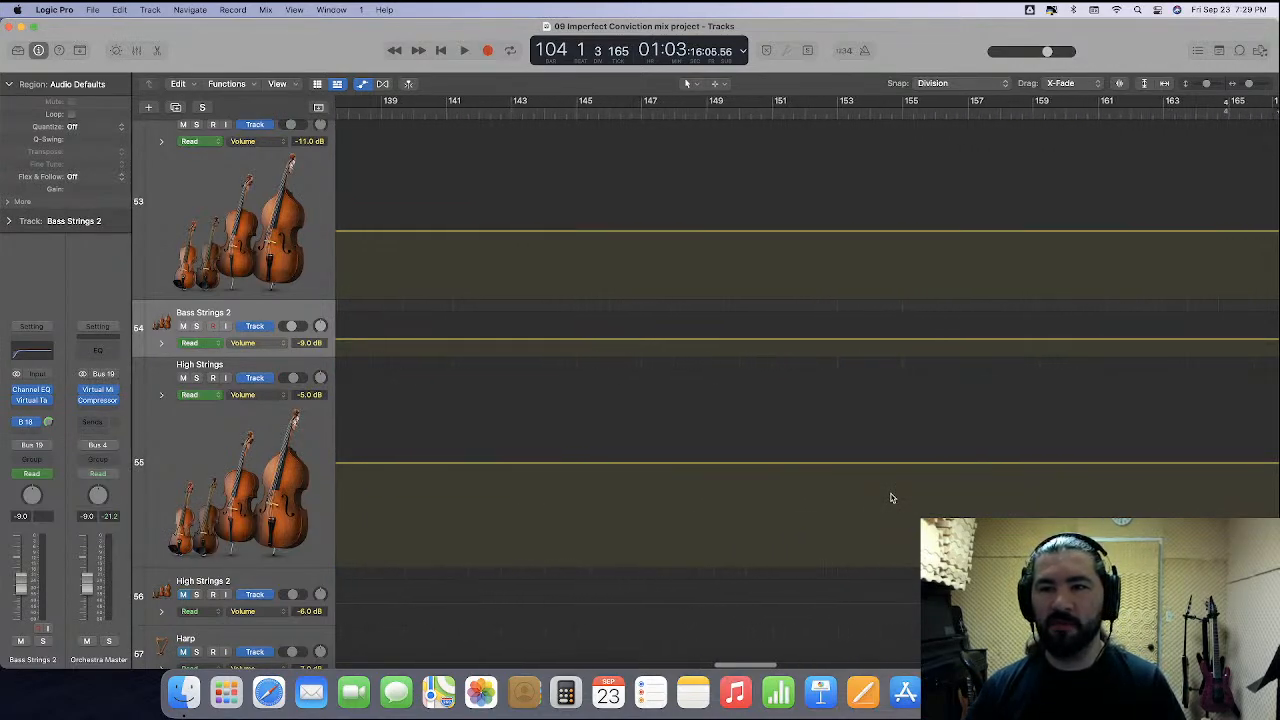
pyautogui.hscroll(8, 892, 498)
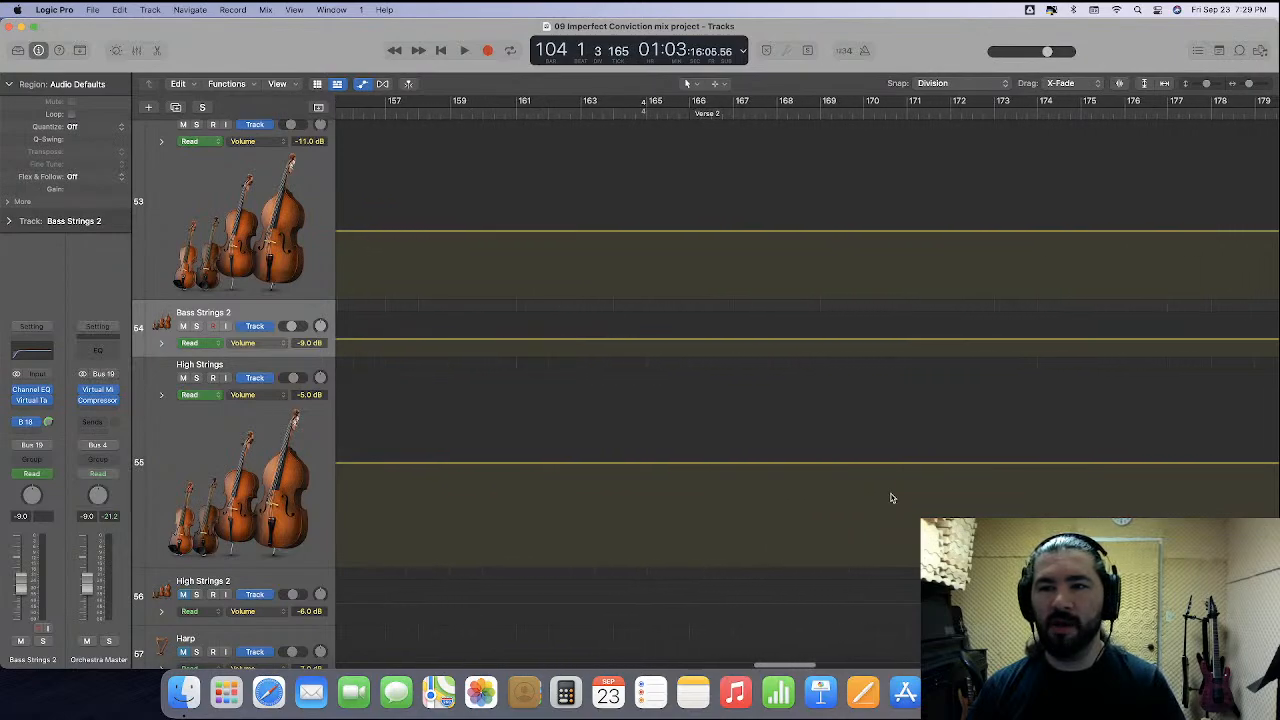
pyautogui.hscroll(8, 892, 498)
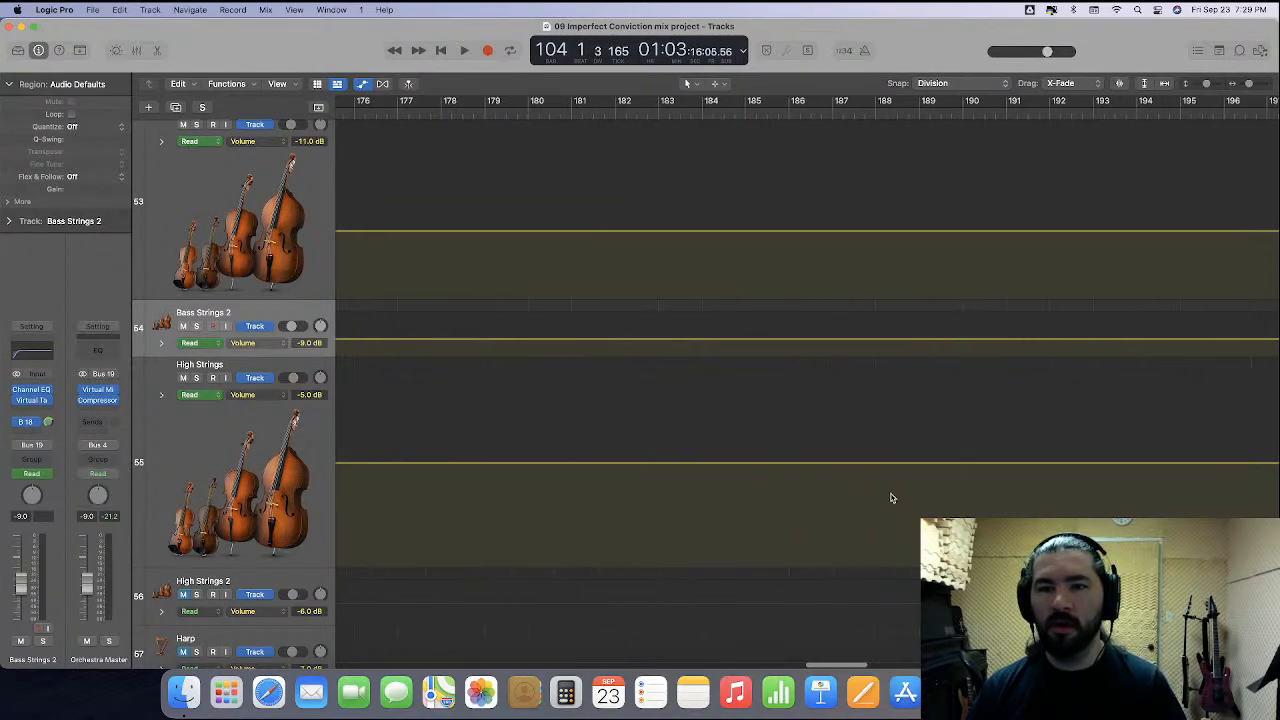
pyautogui.hscroll(1, 892, 498)
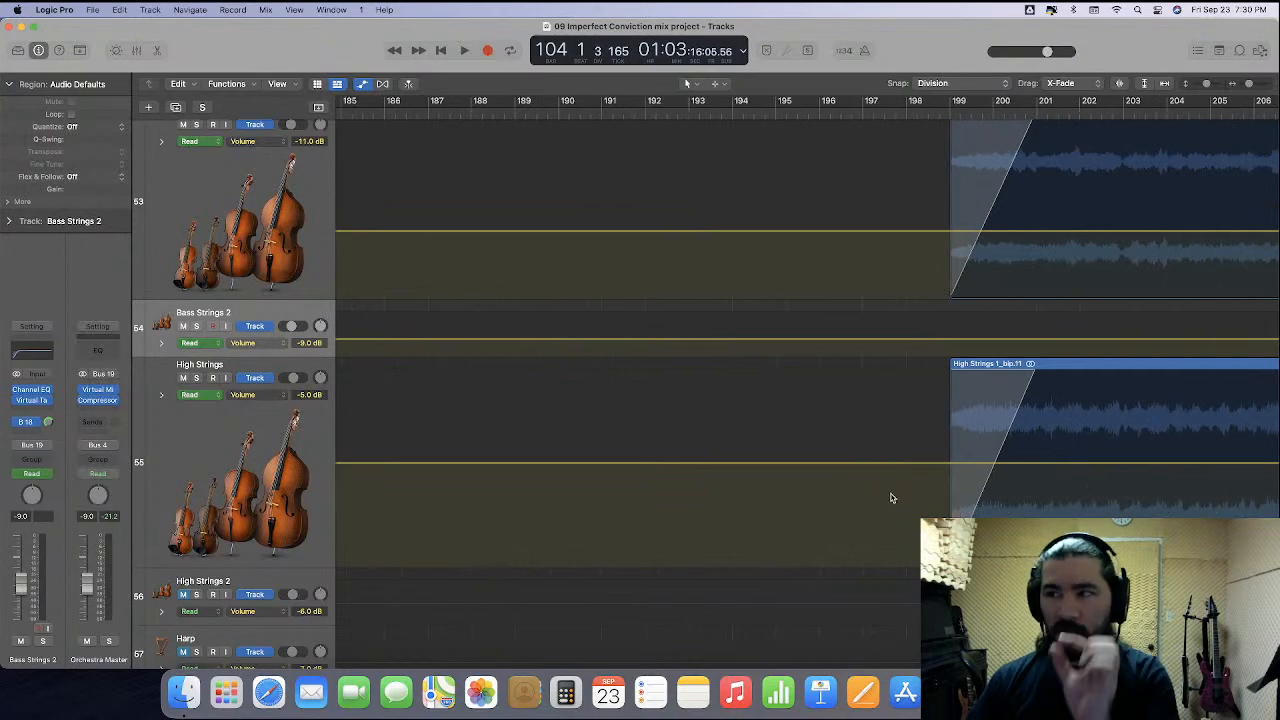
pyautogui.hscroll(1, 892, 498)
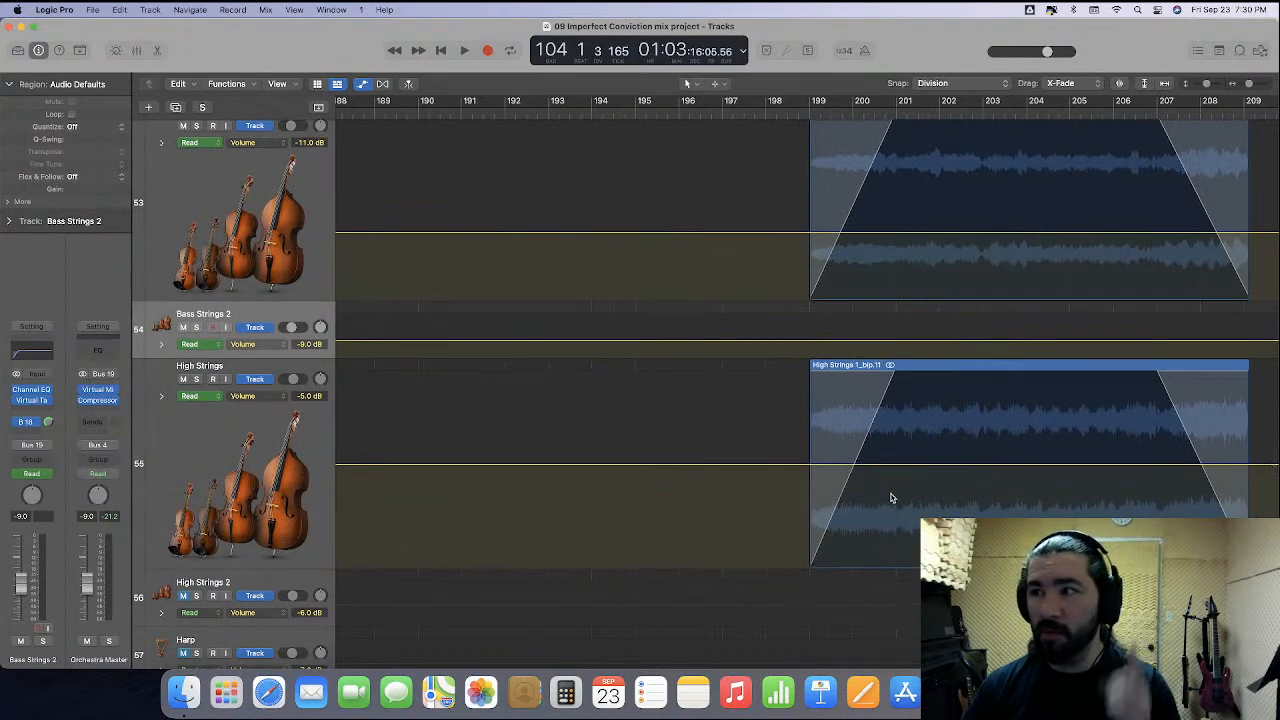
# Solo the Bass (pedal) track, listen to it leading into Clean Instrumental 1, and clear the solo.
pyautogui.hscroll(-20, 892, 498)
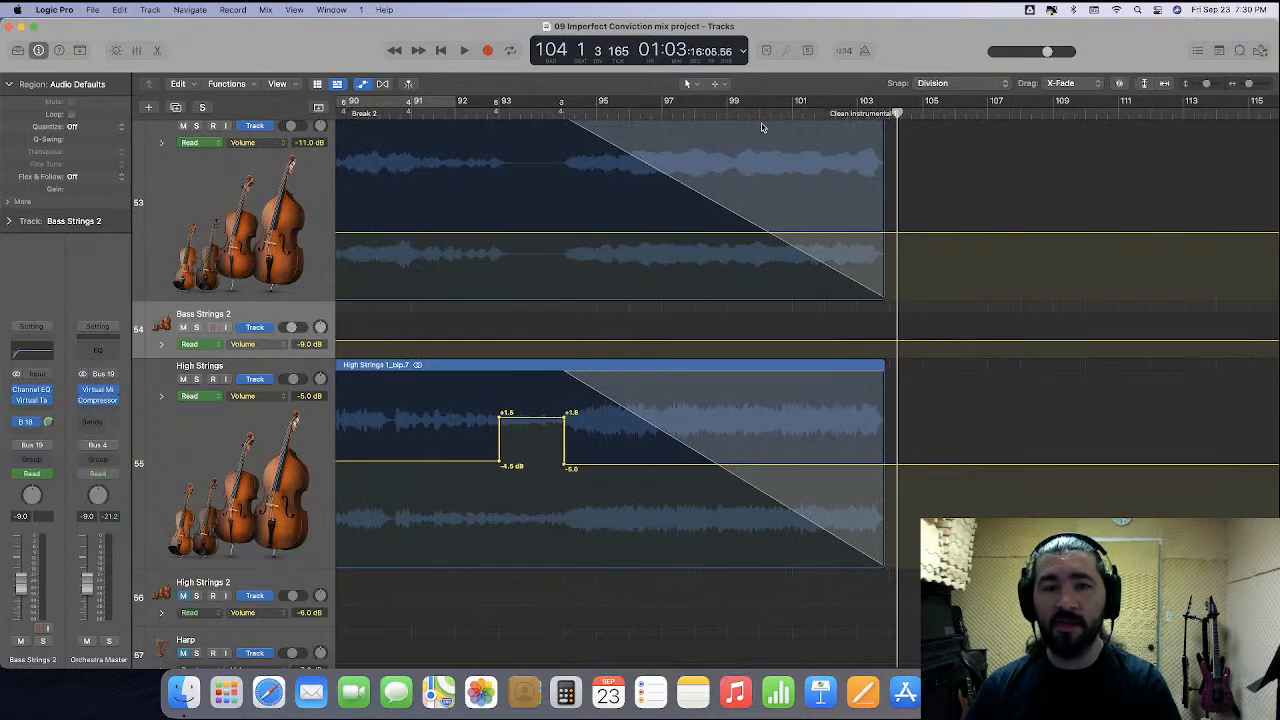
pyautogui.click(784, 113)
pyautogui.scroll(10, 852, 232)
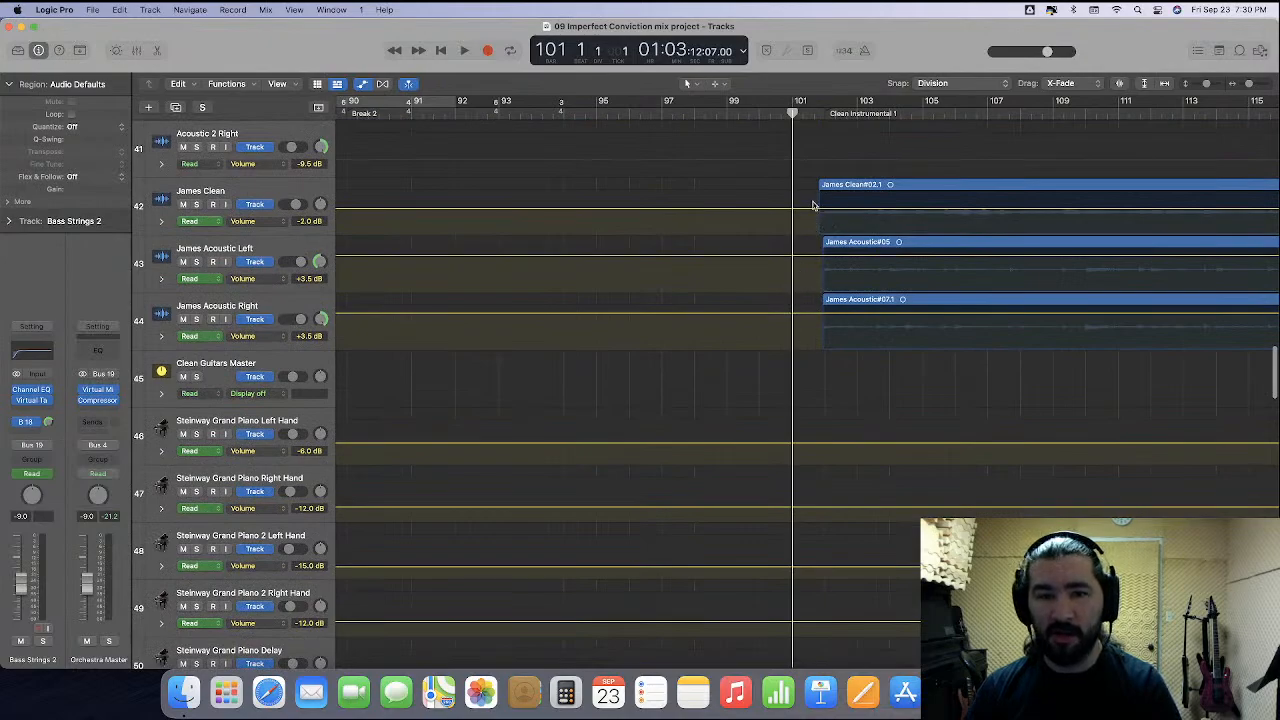
pyautogui.scroll(10, 812, 205)
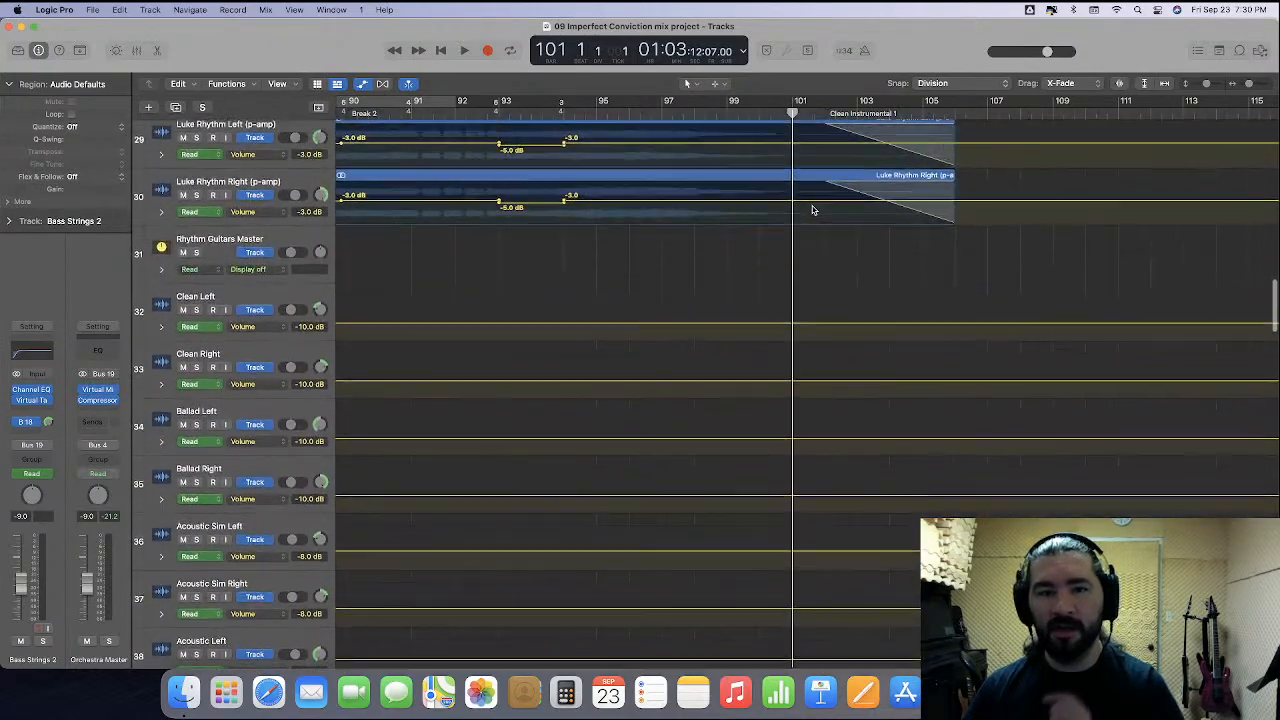
pyautogui.scroll(5, 812, 210)
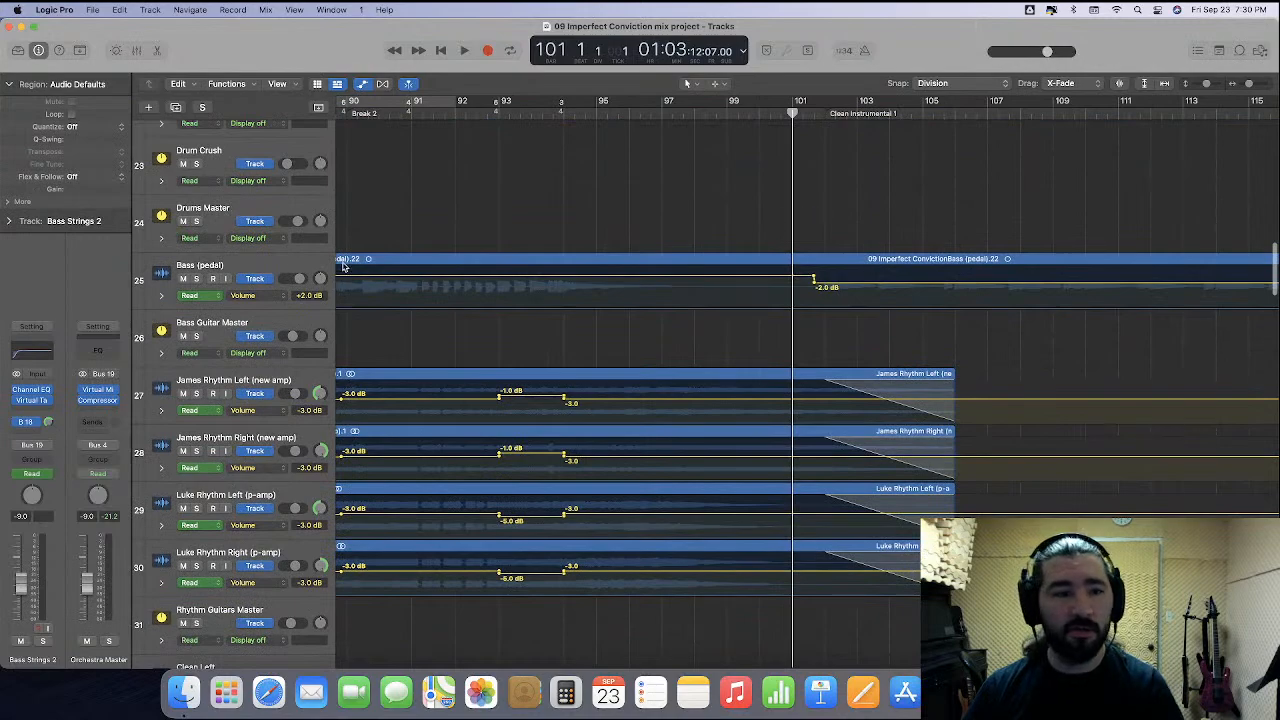
pyautogui.click(196, 279)
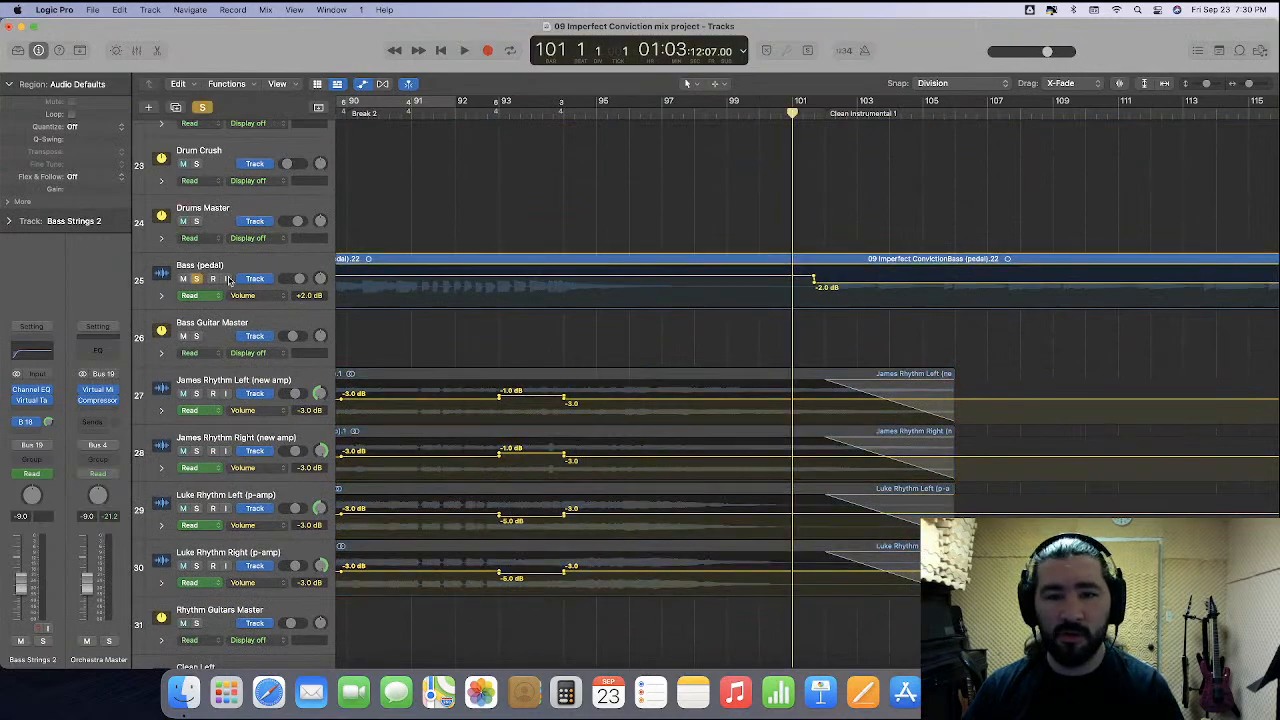
pyautogui.click(732, 112)
pyautogui.press('space')
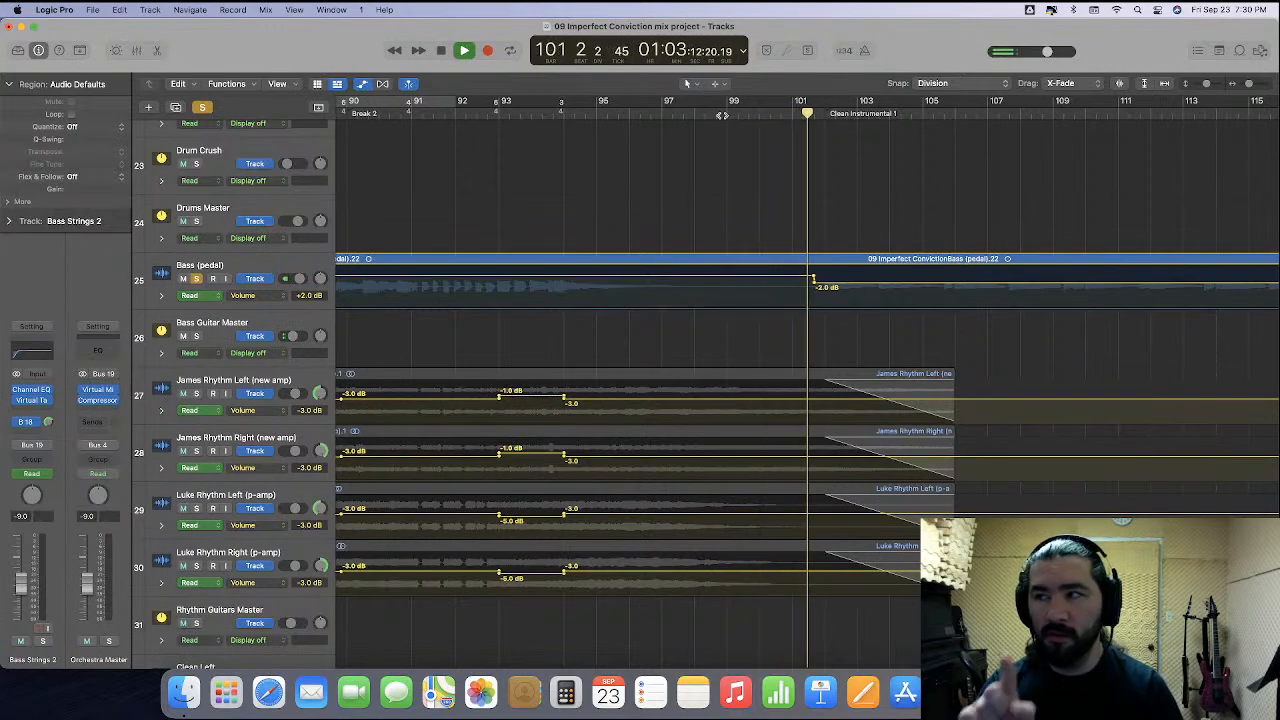
pyautogui.click(197, 279)
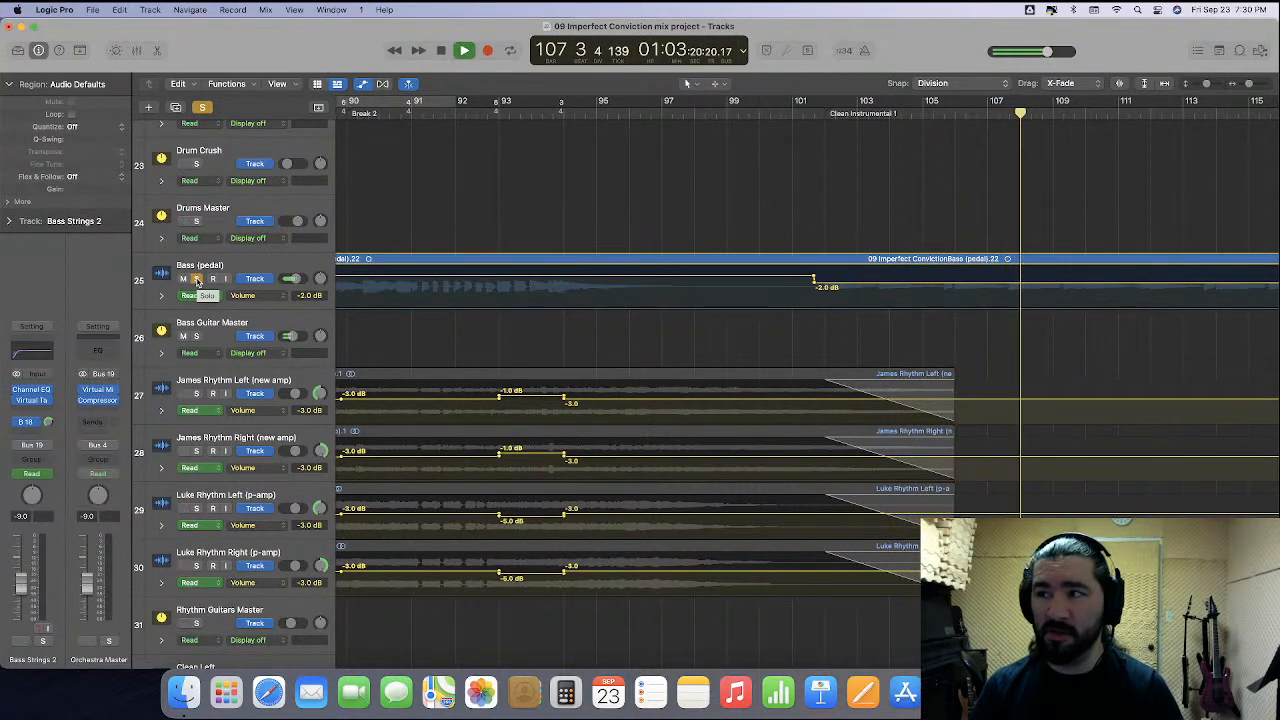
pyautogui.click(197, 279)
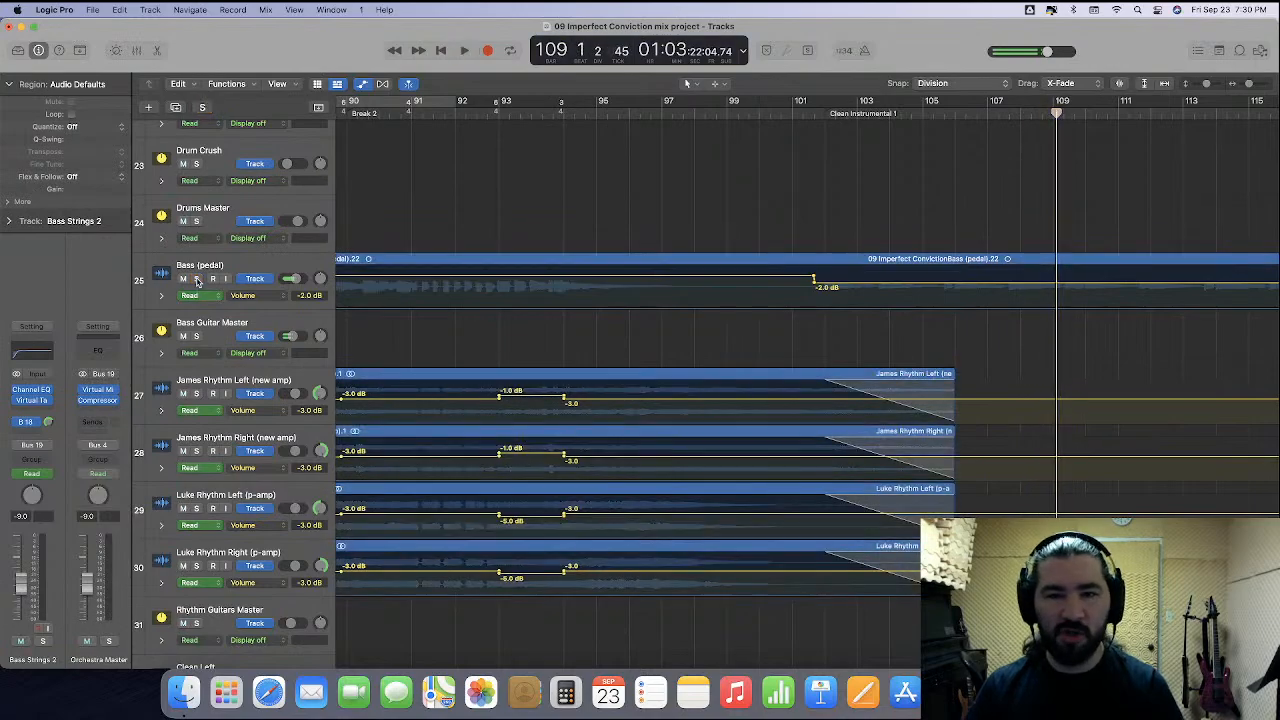
# Play the mix from bar 197 and lower the High Strings volume automation to -6.5 dB from just after bar 198.
pyautogui.scroll(-20, 400, 343)
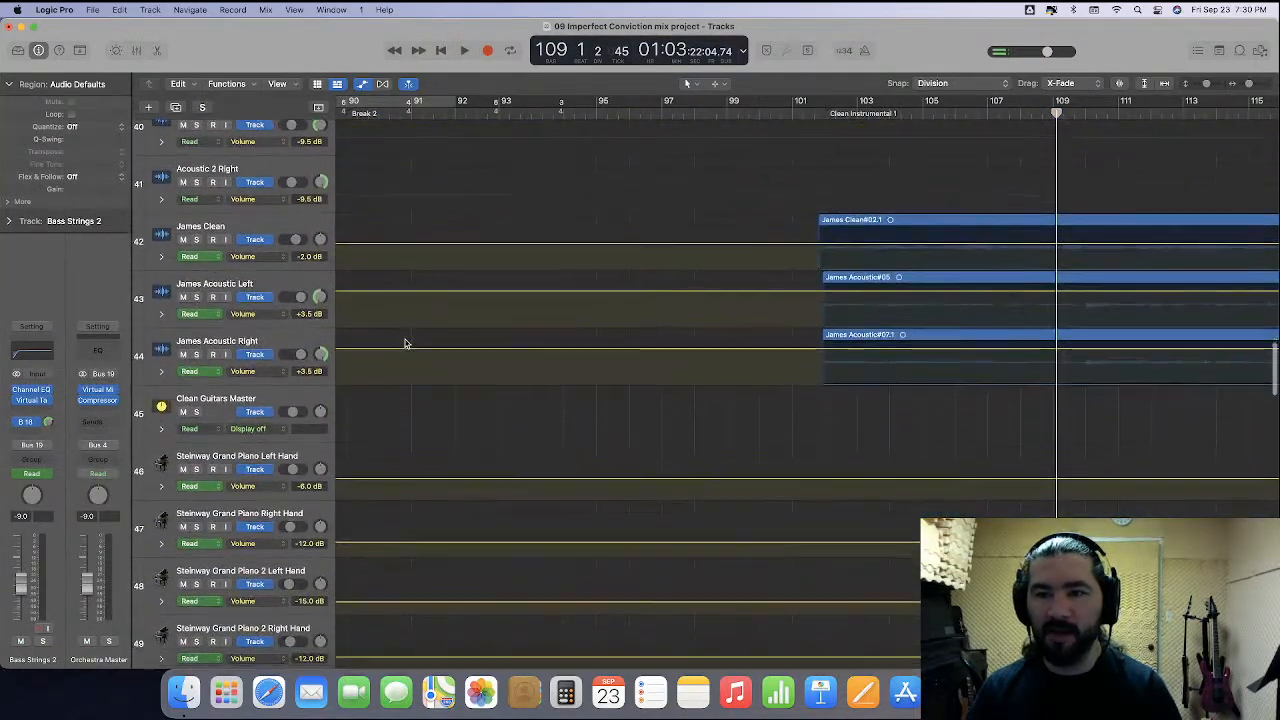
pyautogui.scroll(-5, 471, 369)
pyautogui.scroll(-5, 473, 371)
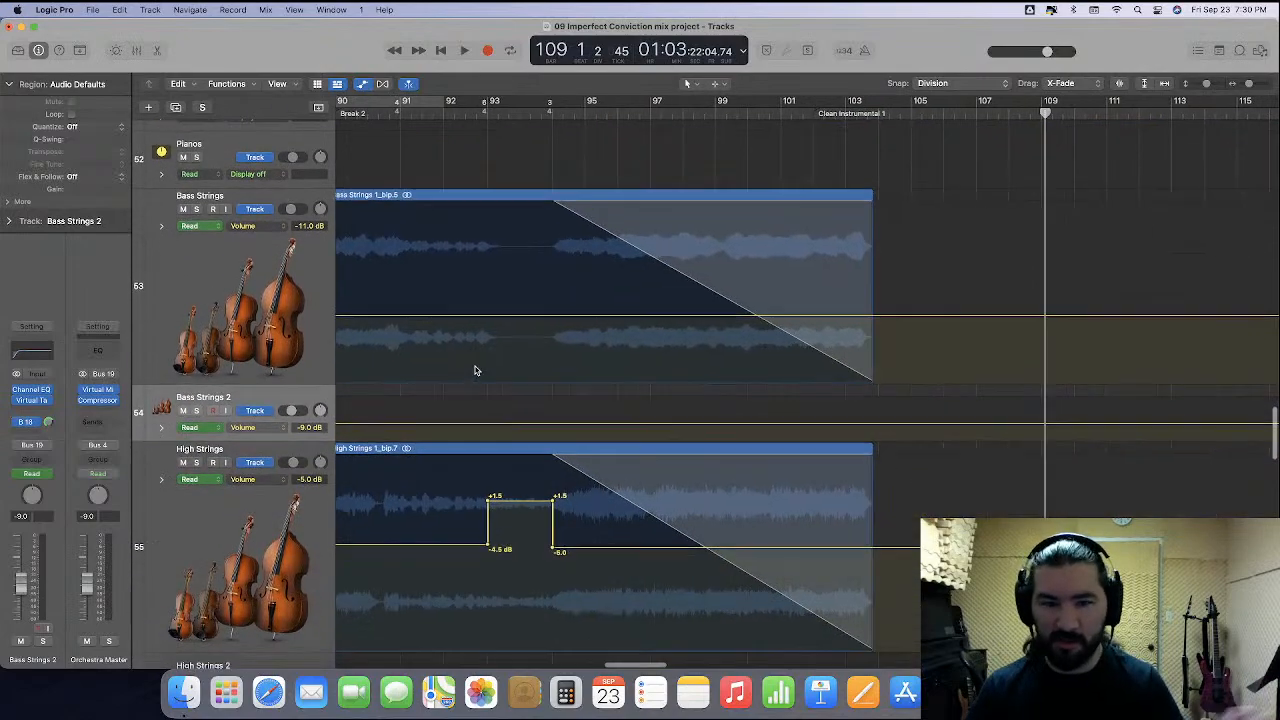
pyautogui.hscroll(15, 475, 371)
pyautogui.hscroll(10, 476, 371)
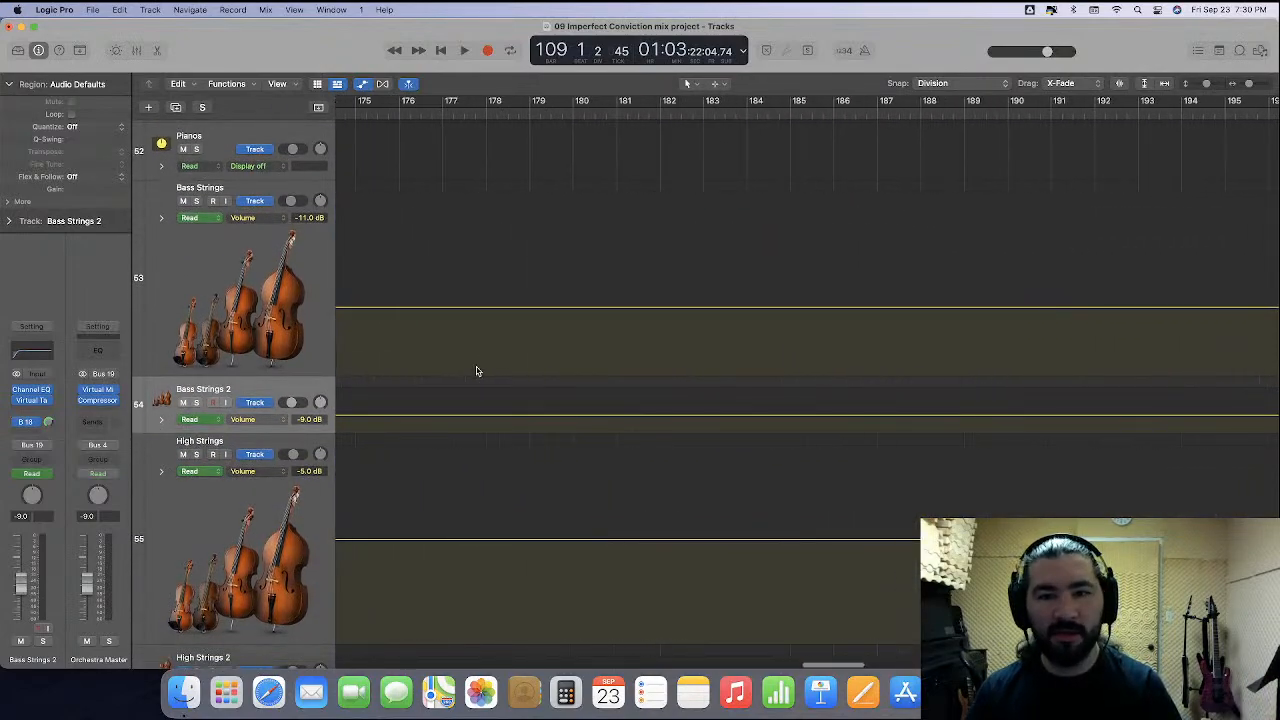
pyautogui.scroll(-1, 476, 371)
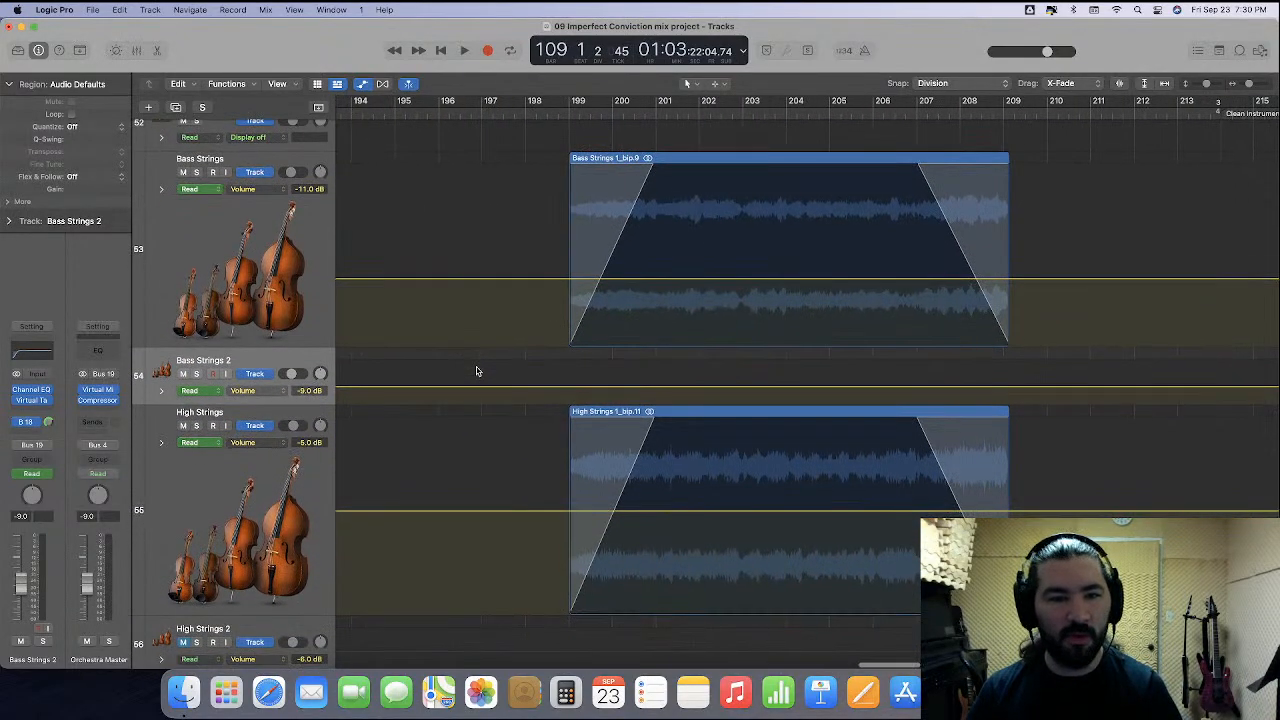
pyautogui.scroll(-2, 476, 371)
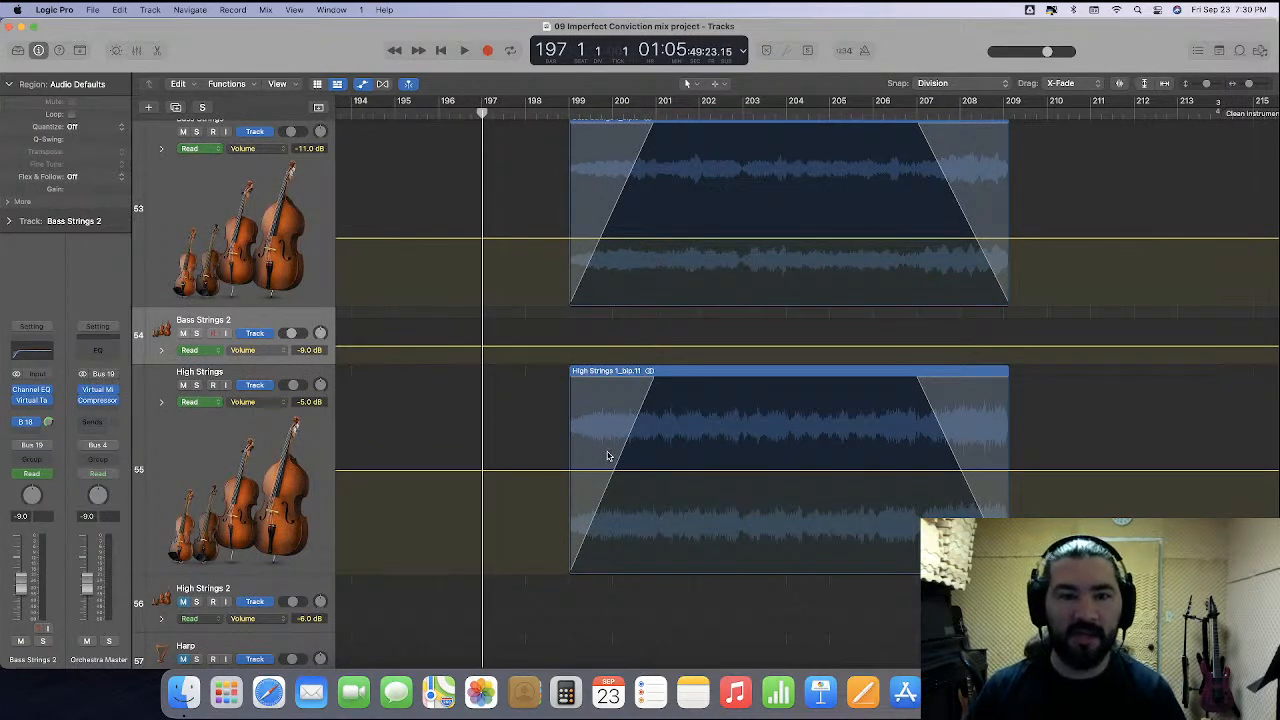
pyautogui.press('space')
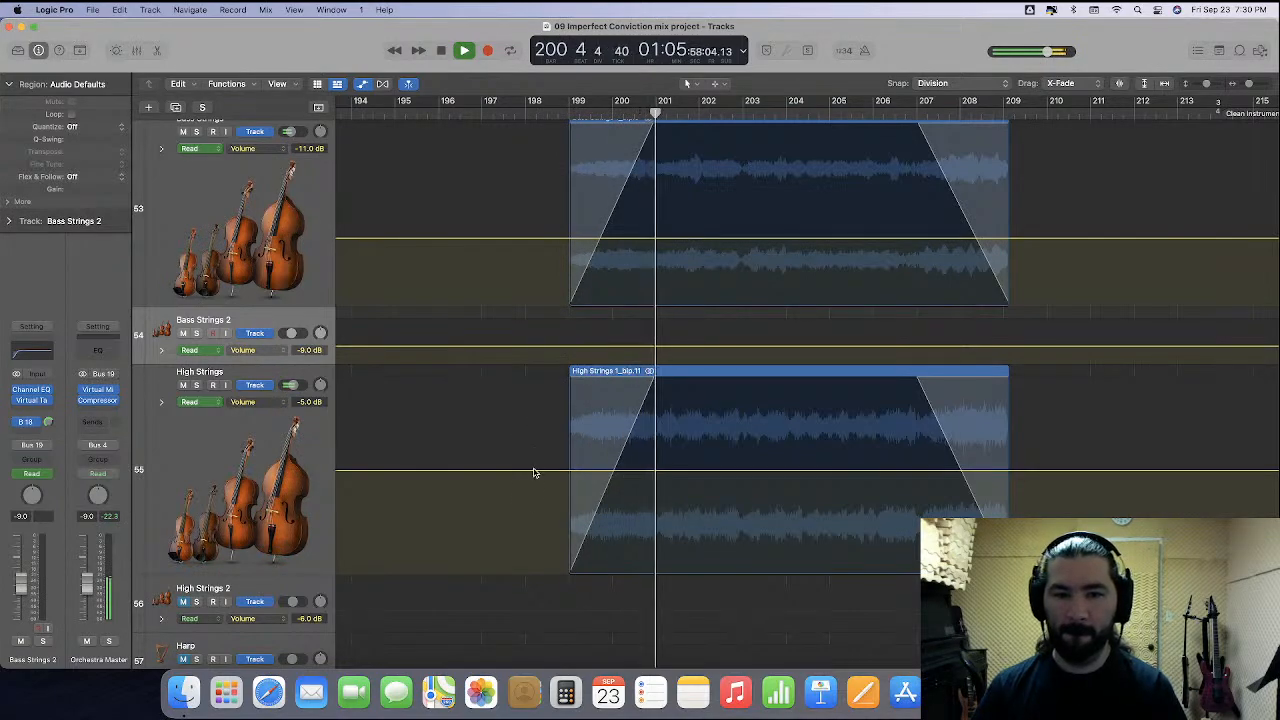
pyautogui.click(540, 472)
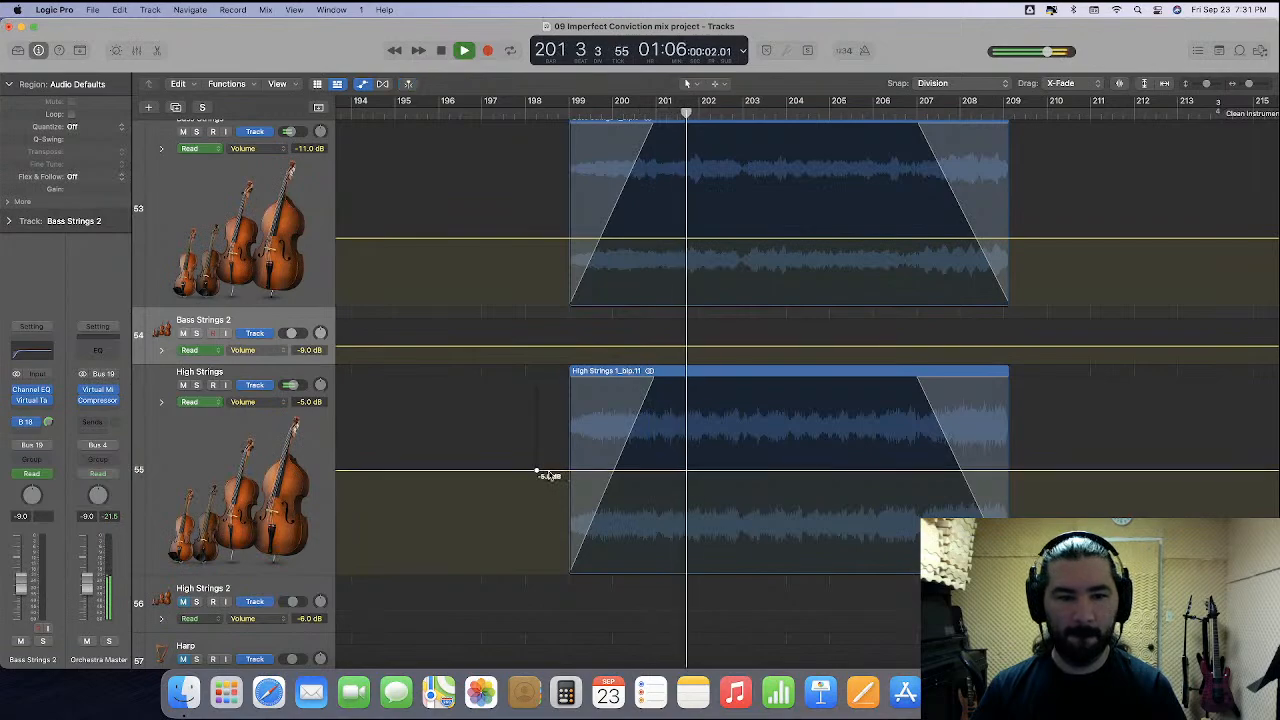
pyautogui.moveTo(582, 471); pyautogui.dragTo(582, 483)
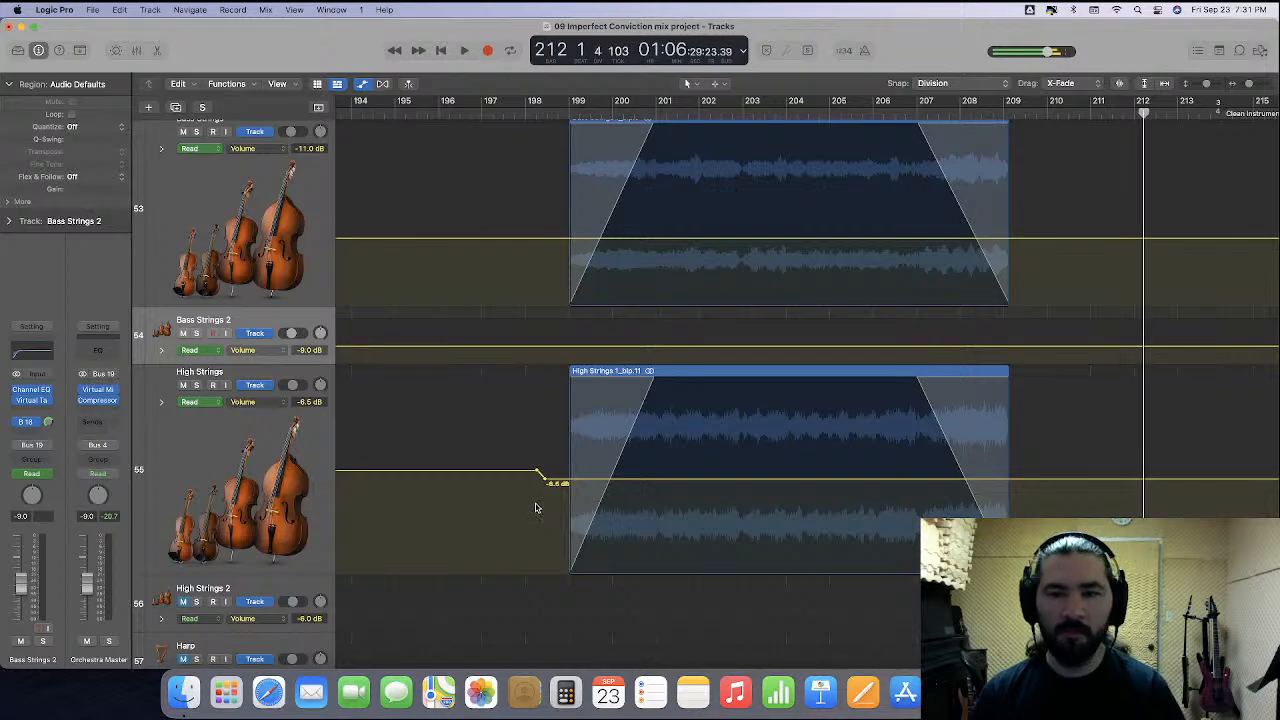
# Shrink the Bass Strings track height and raise the High Strings volume automation to -3.0 dB from bar 236, ahead of Verse 3.
pyautogui.hscroll(10, 535, 508)
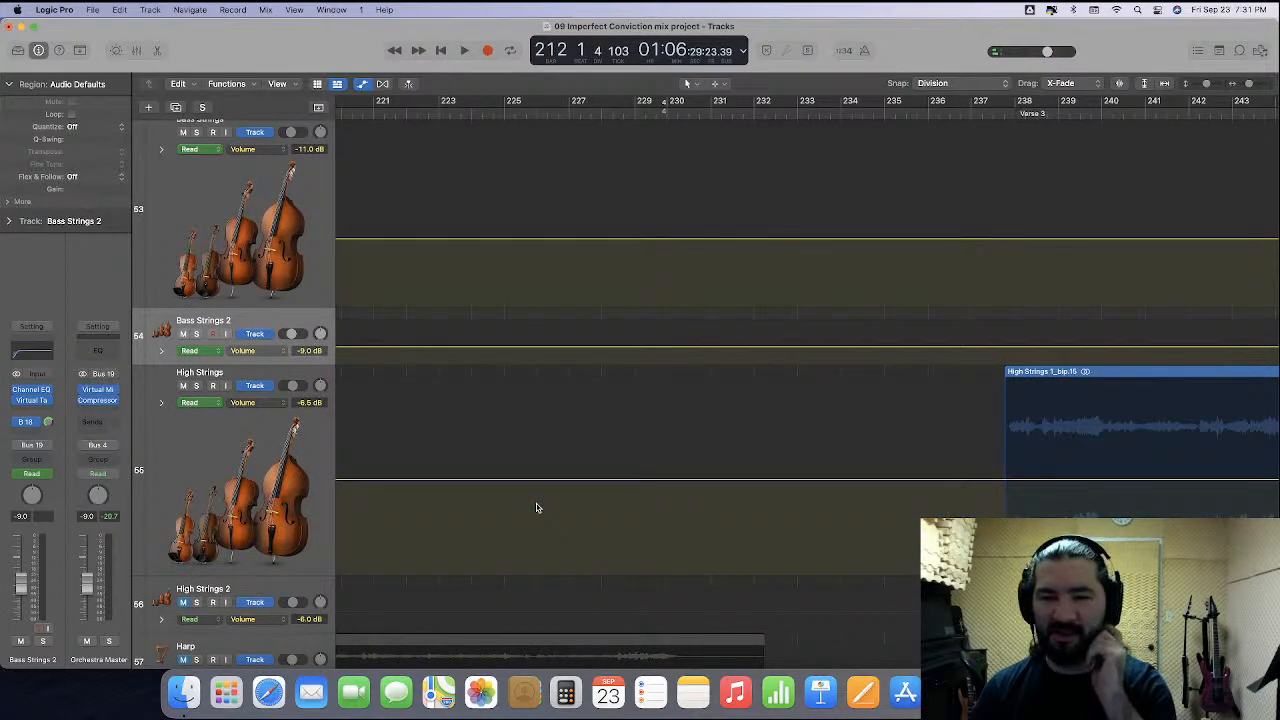
pyautogui.hscroll(4, 535, 508)
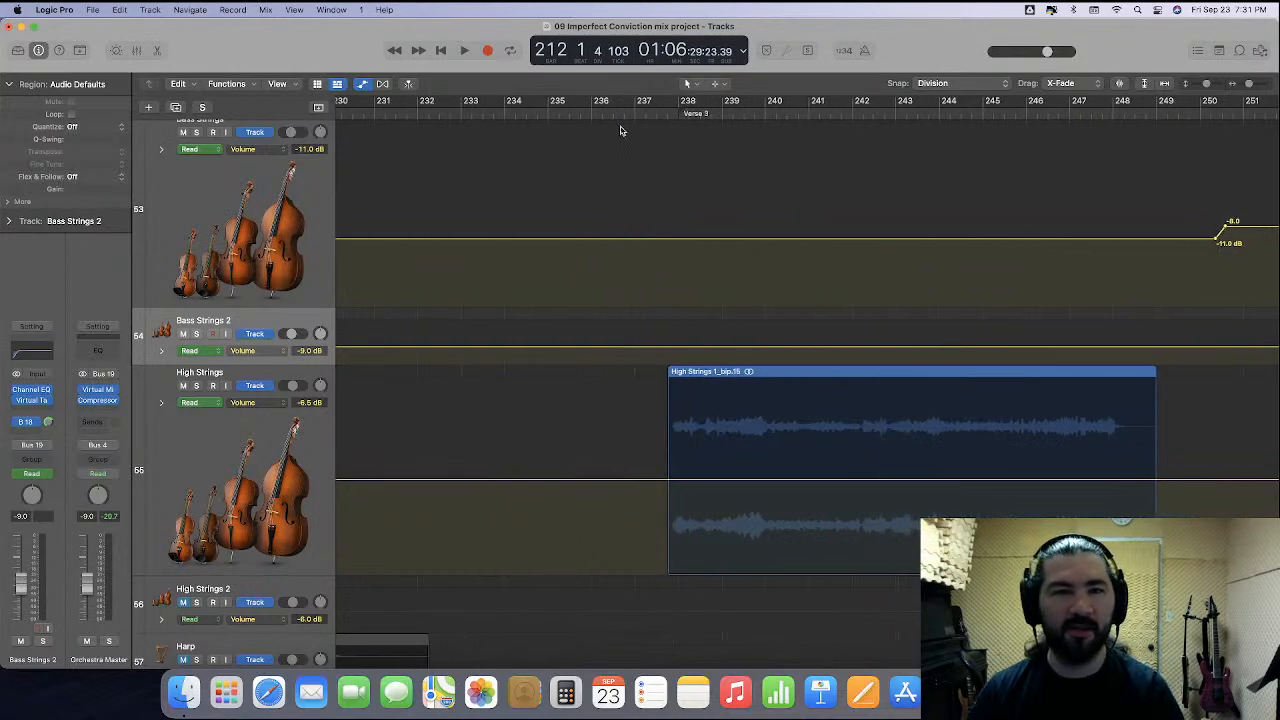
pyautogui.press('space')
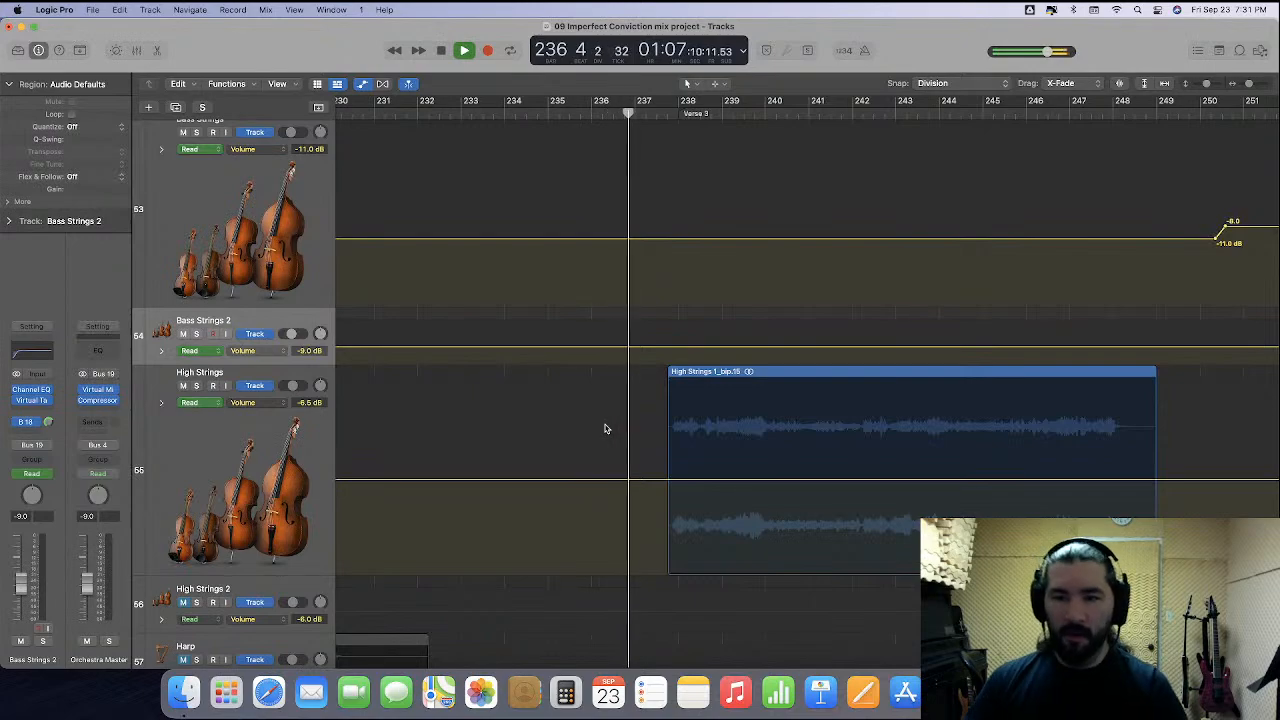
pyautogui.moveTo(255, 306); pyautogui.dragTo(274, 168)
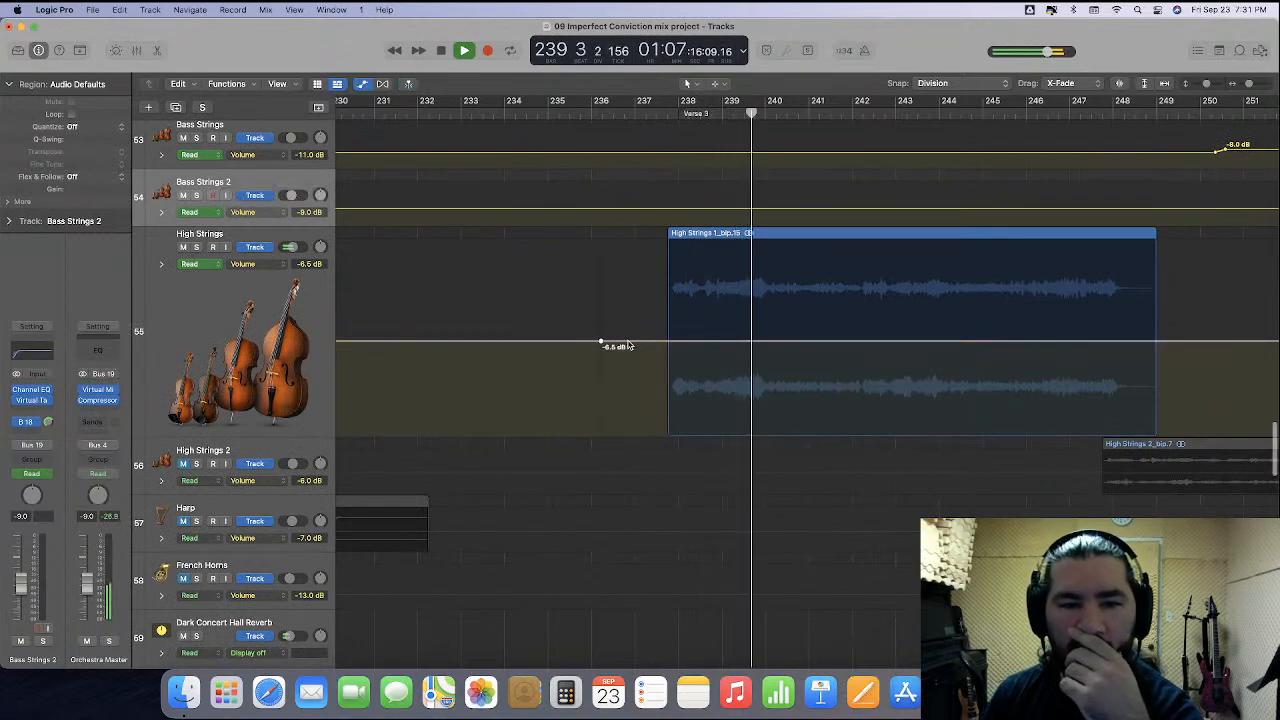
pyautogui.moveTo(602, 343); pyautogui.dragTo(635, 327)
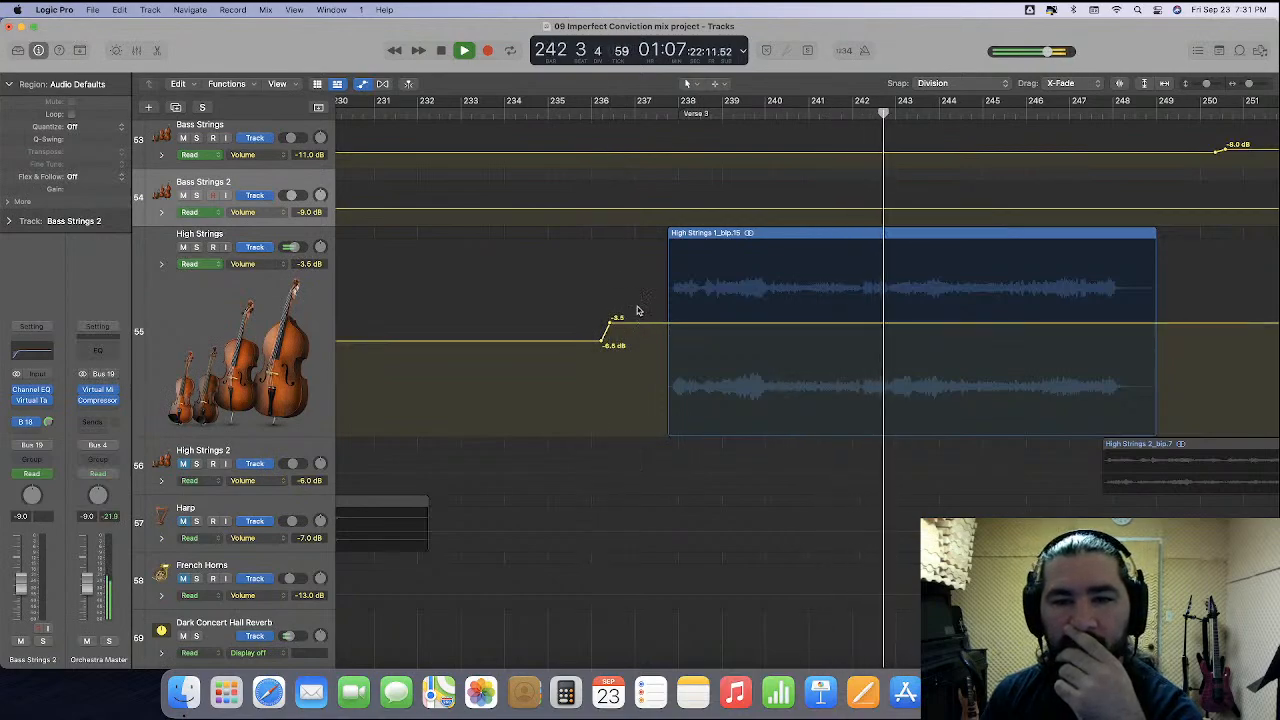
pyautogui.click(637, 112)
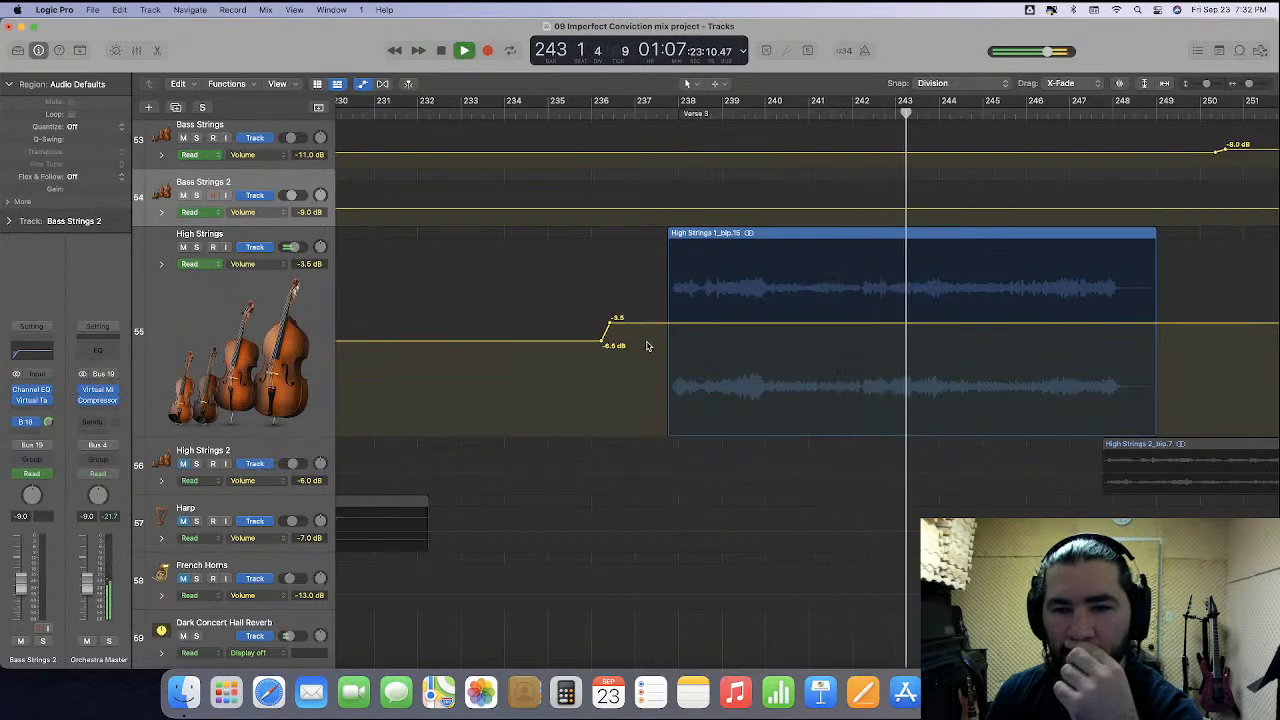
pyautogui.moveTo(646, 325); pyautogui.dragTo(646, 327)
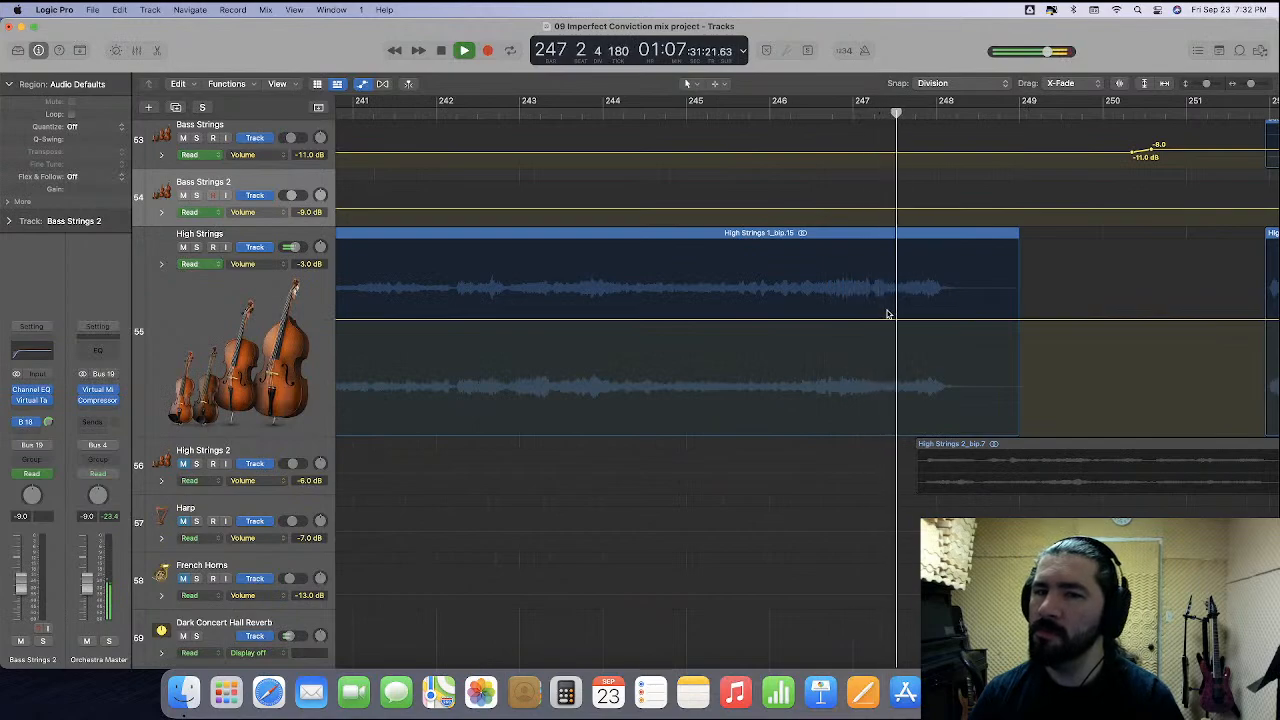
# Lower the High Strings volume automation between bars 247 and 249 to -5.5 dB and play it back from about bar 246.
pyautogui.press('space')
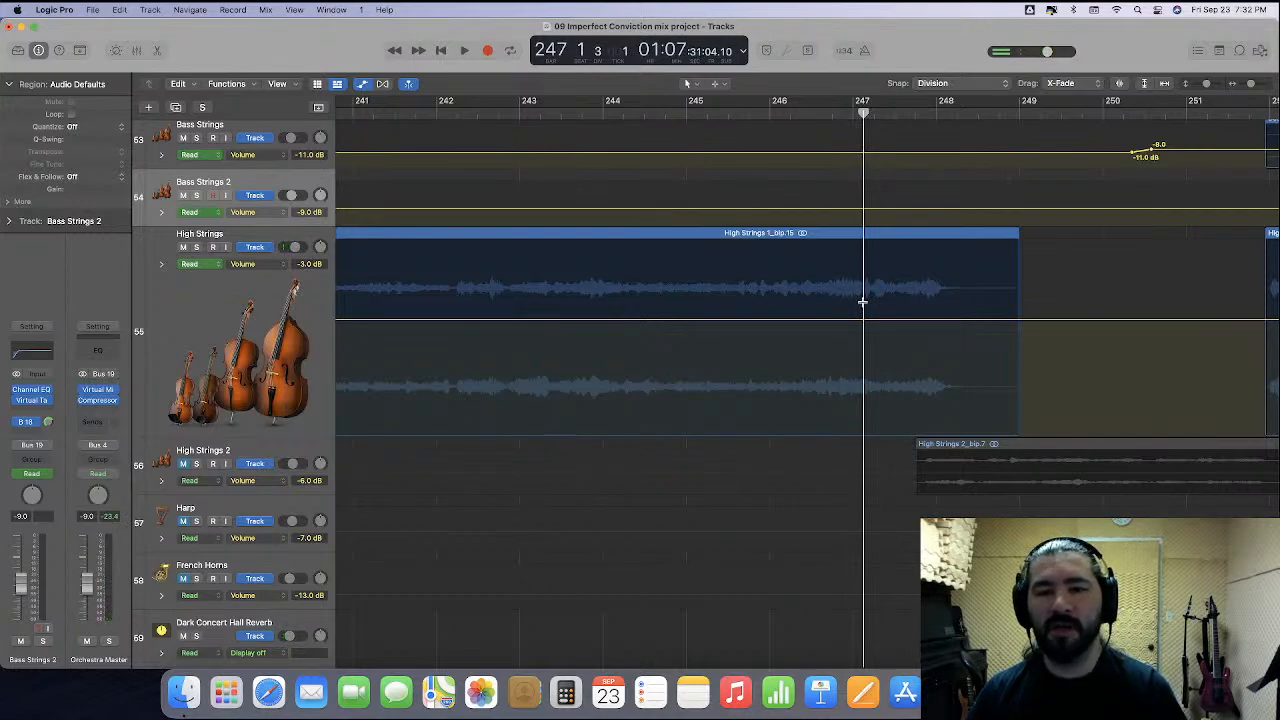
pyautogui.moveTo(862, 302); pyautogui.dragTo(1051, 342)
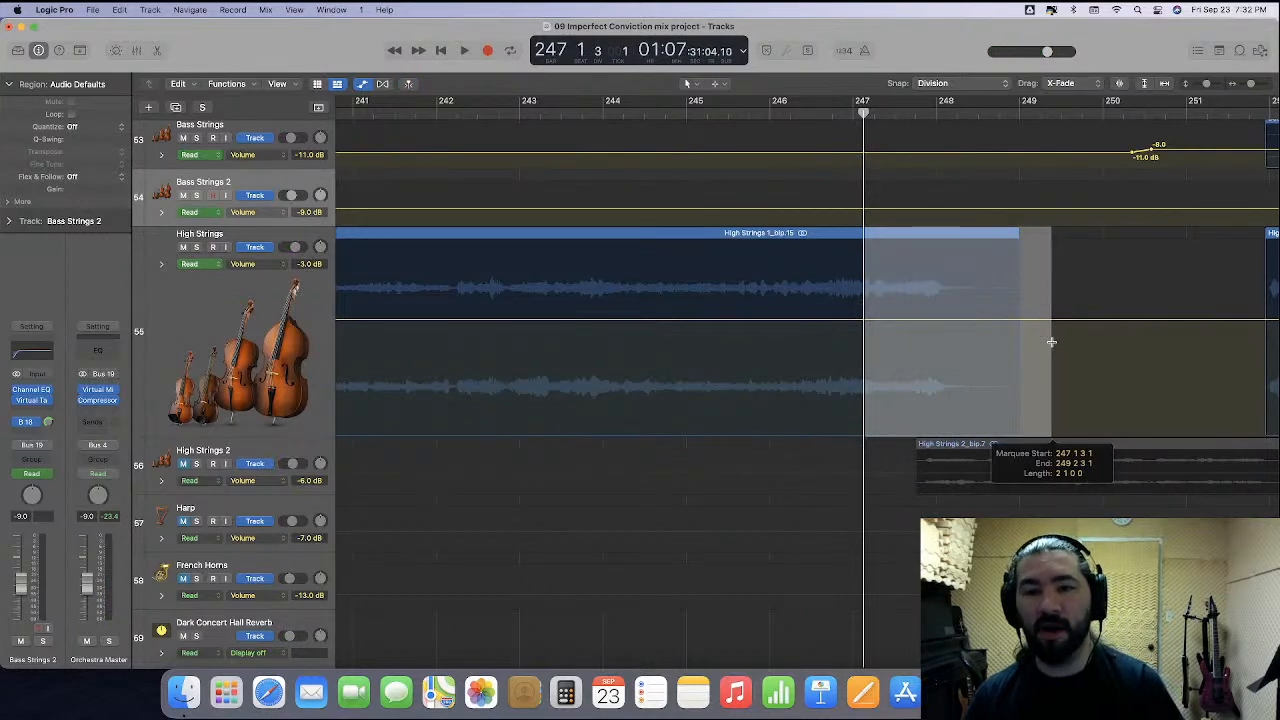
pyautogui.moveTo(916, 323); pyautogui.dragTo(918, 338)
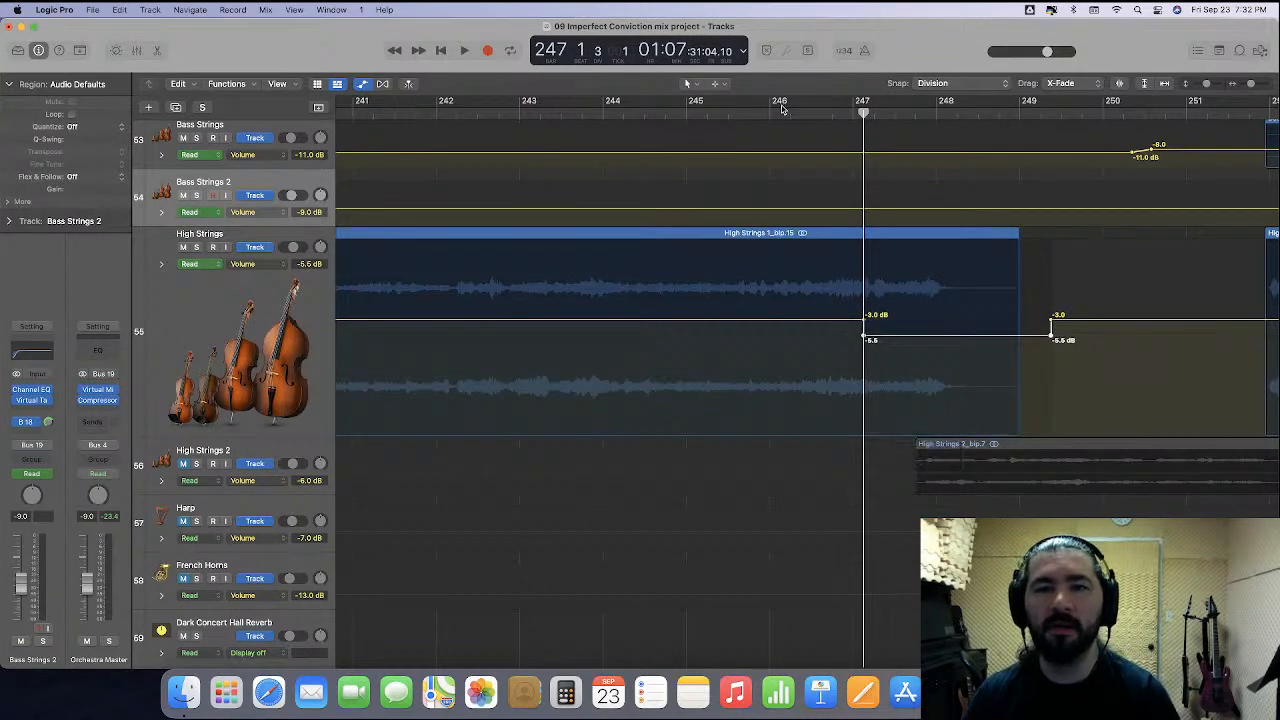
pyautogui.click(771, 111)
pyautogui.press('space')
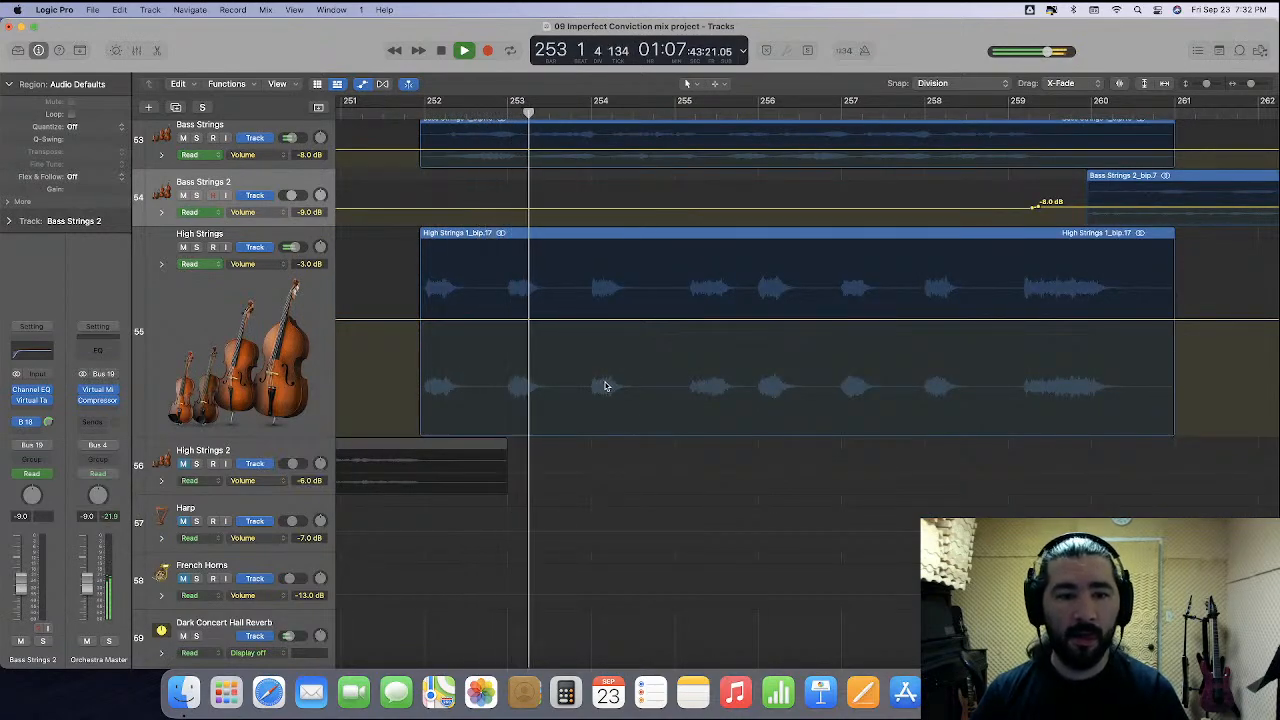
# Lower the High Strings volume automation to -5.5 dB from just before the region at bar 252, replaying the passage to judge it.
pyautogui.moveTo(384, 319); pyautogui.dragTo(400, 321)
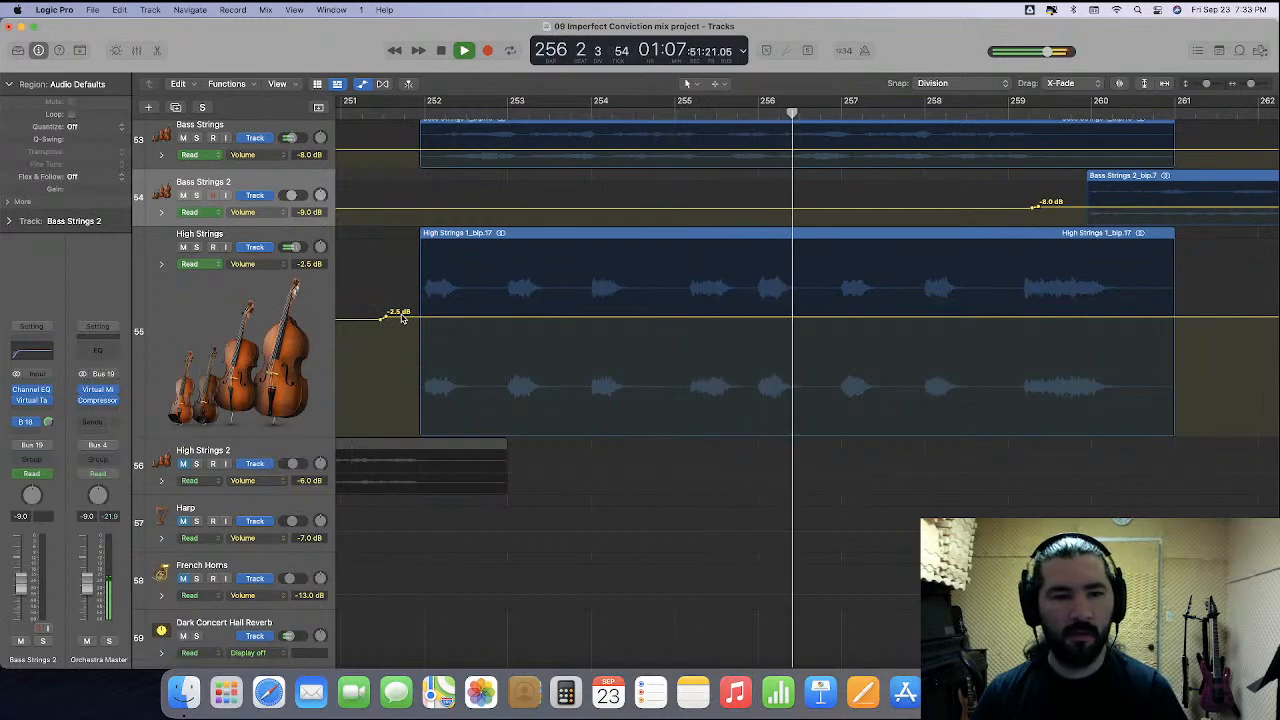
pyautogui.moveTo(401, 319); pyautogui.dragTo(402, 331)
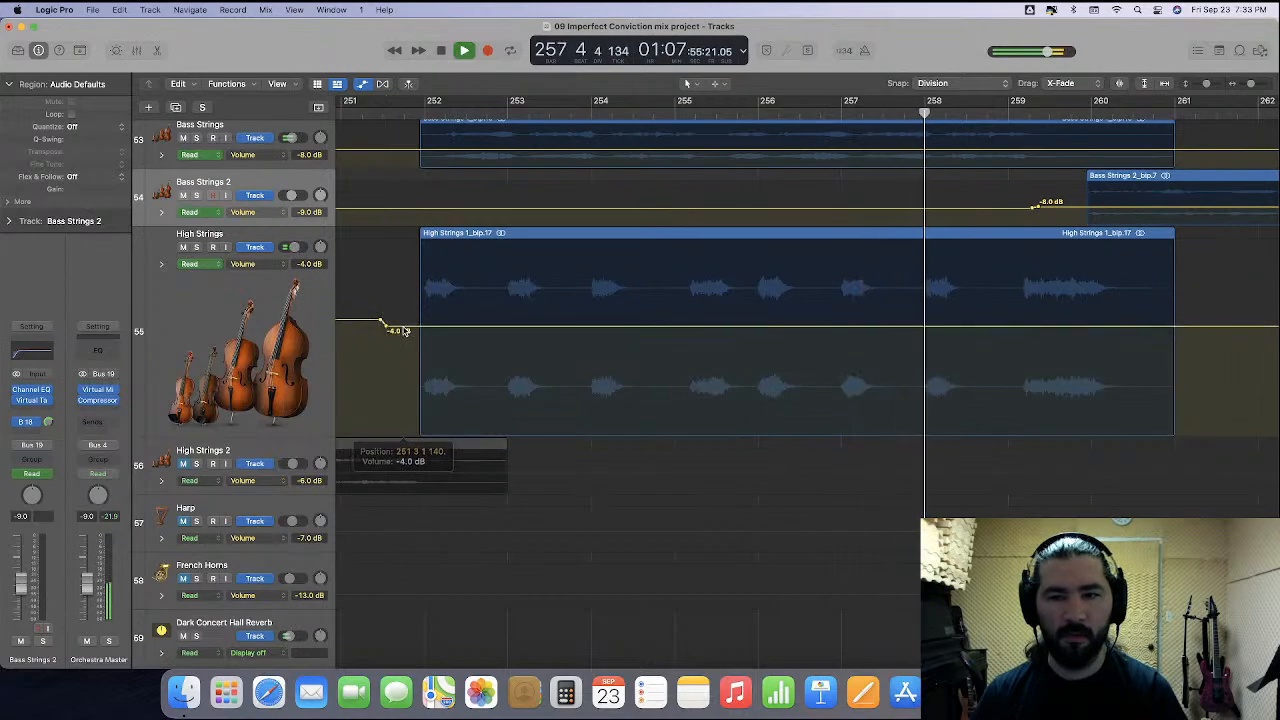
pyautogui.click(400, 118)
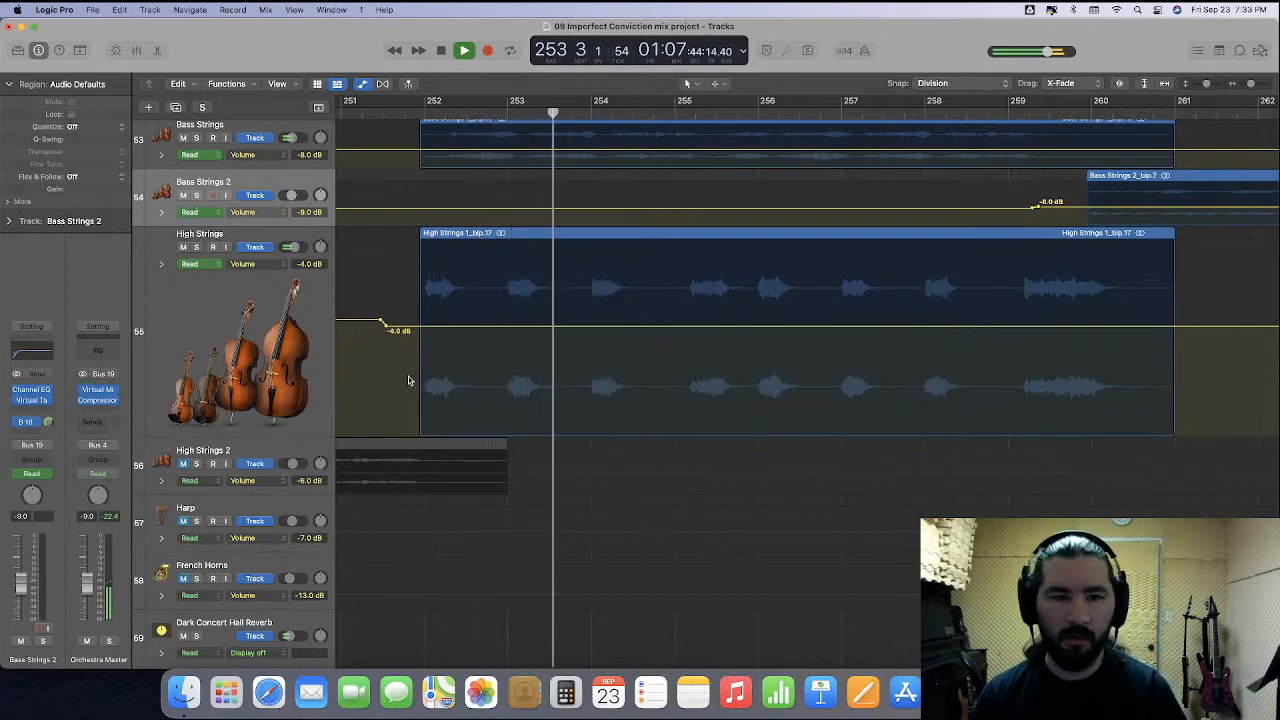
pyautogui.moveTo(407, 328); pyautogui.dragTo(405, 342)
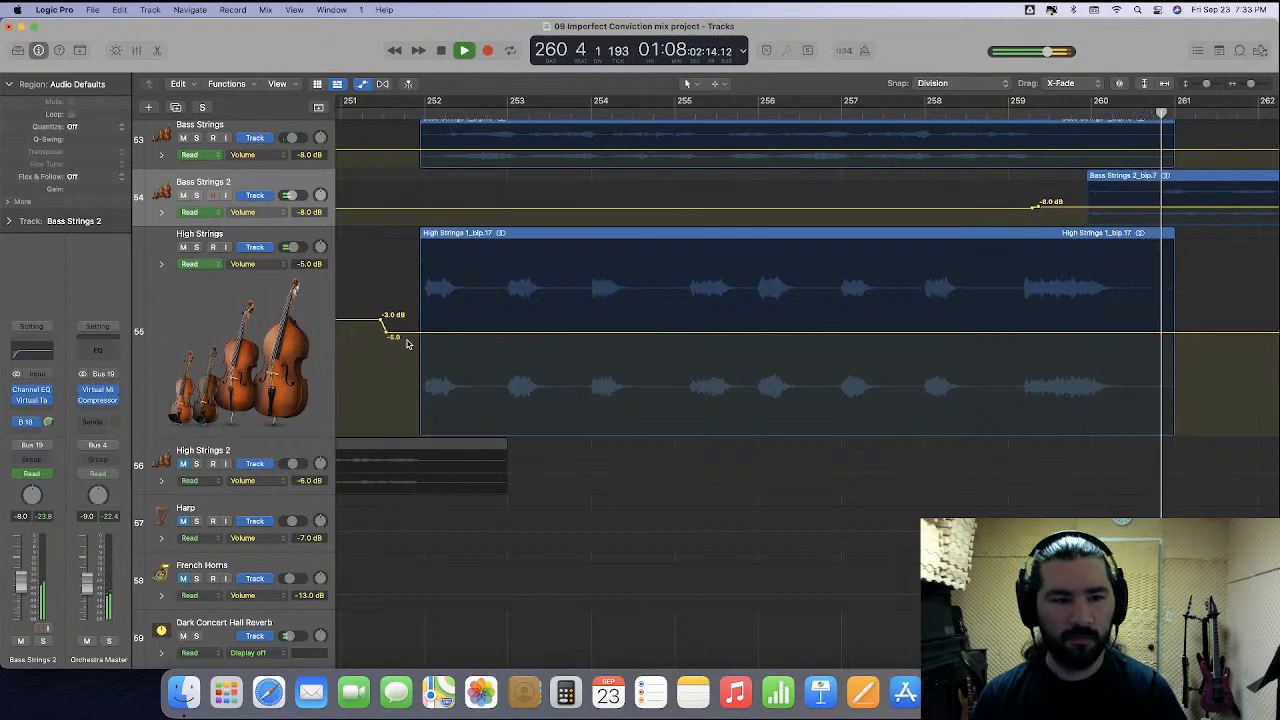
pyautogui.moveTo(405, 336); pyautogui.dragTo(406, 342)
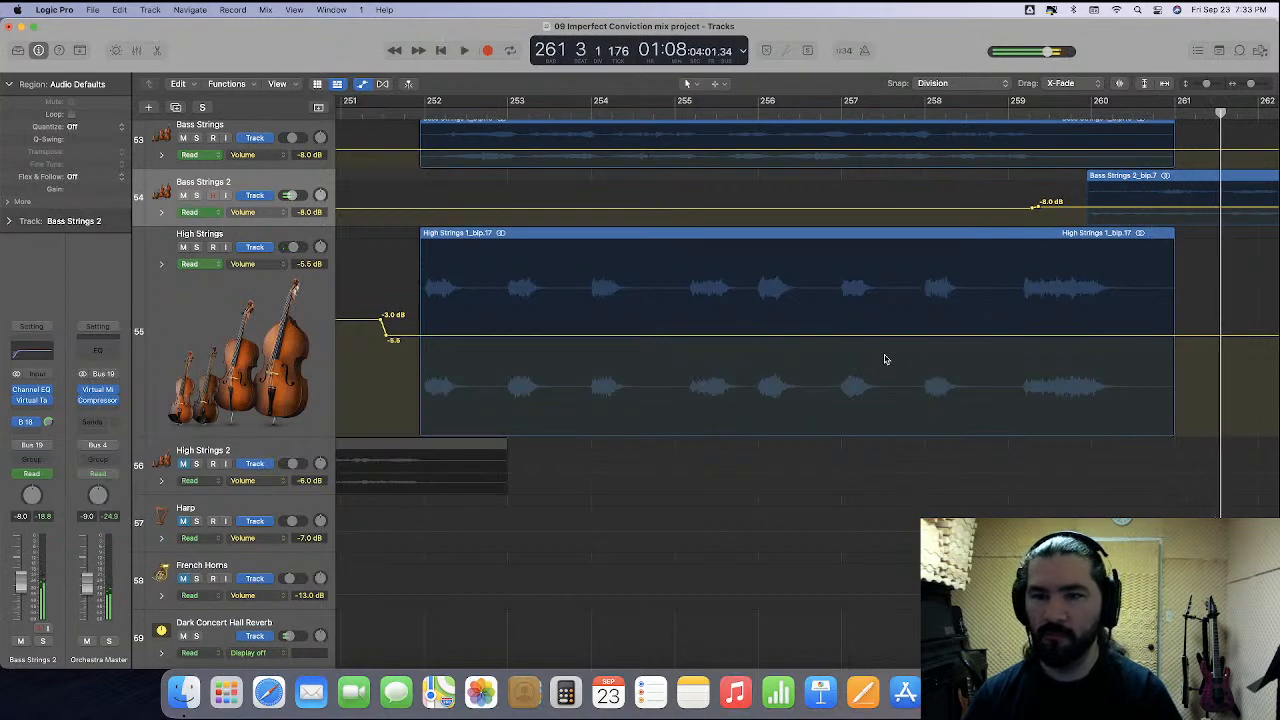
# Play the mix from bar 276 towards Break 3, briefly soloing the High Strings track to check its level.
pyautogui.hscroll(15, 884, 359)
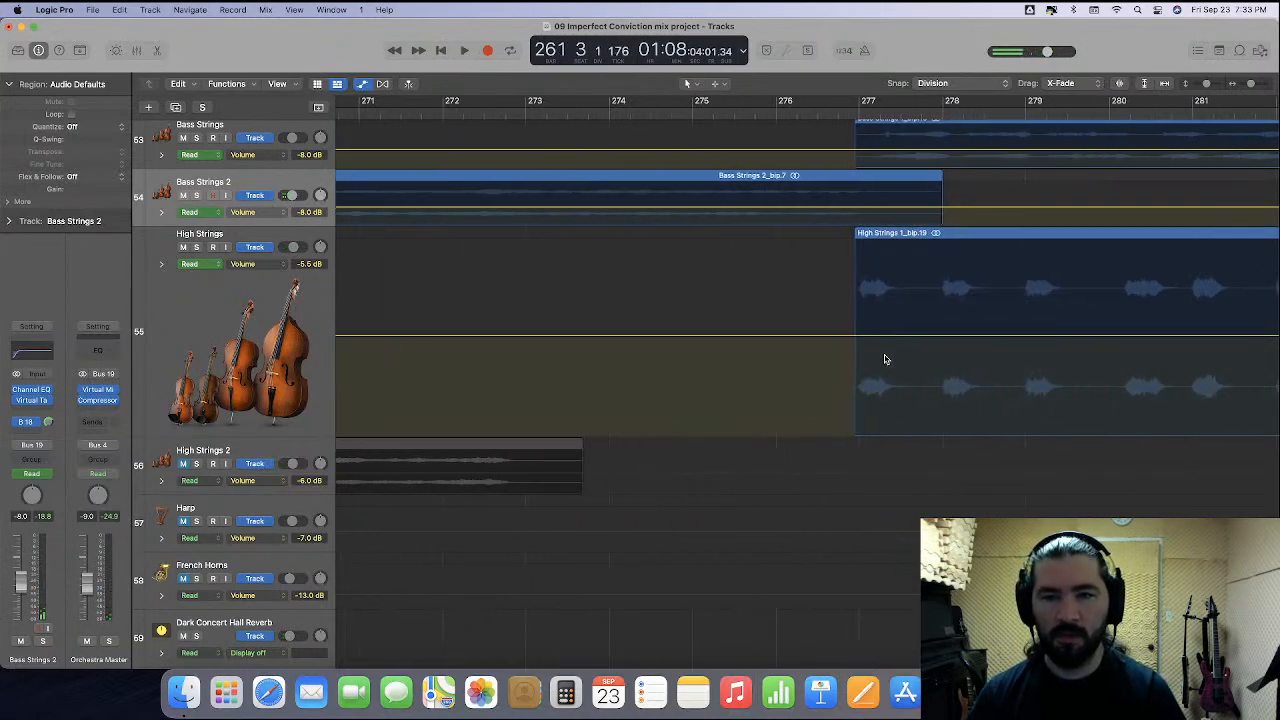
pyautogui.hscroll(3, 797, 318)
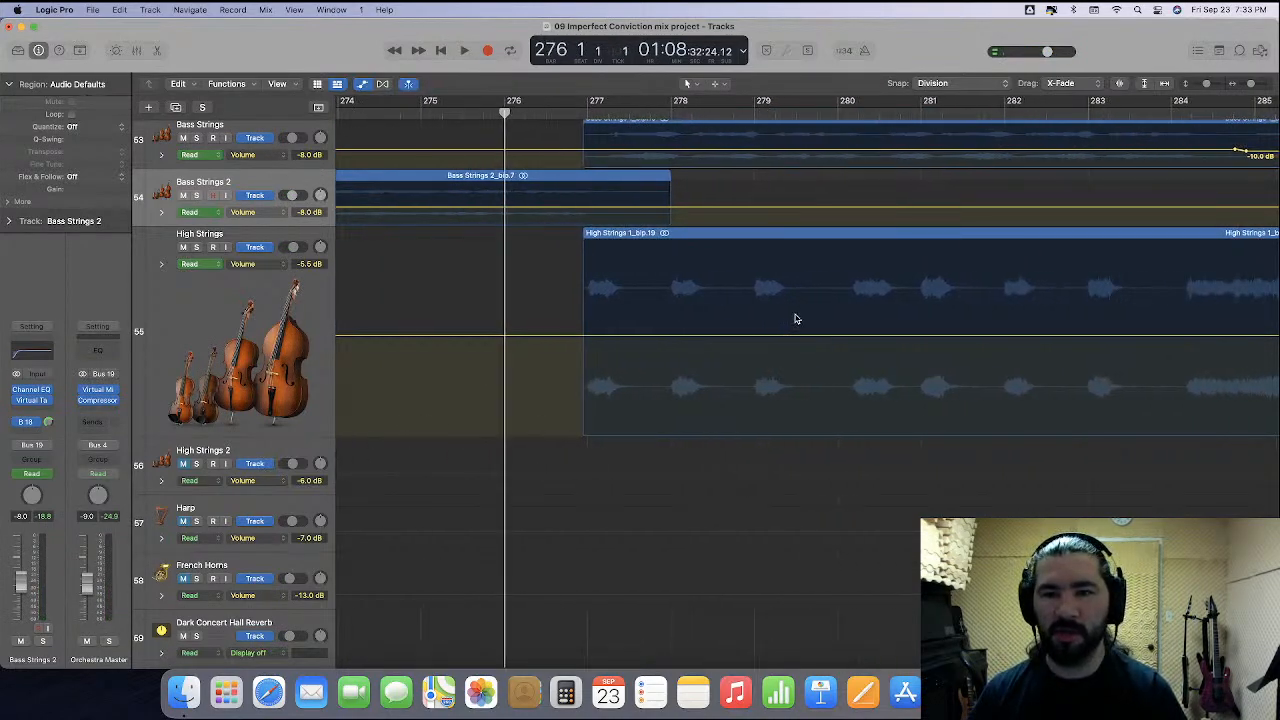
pyautogui.press('space')
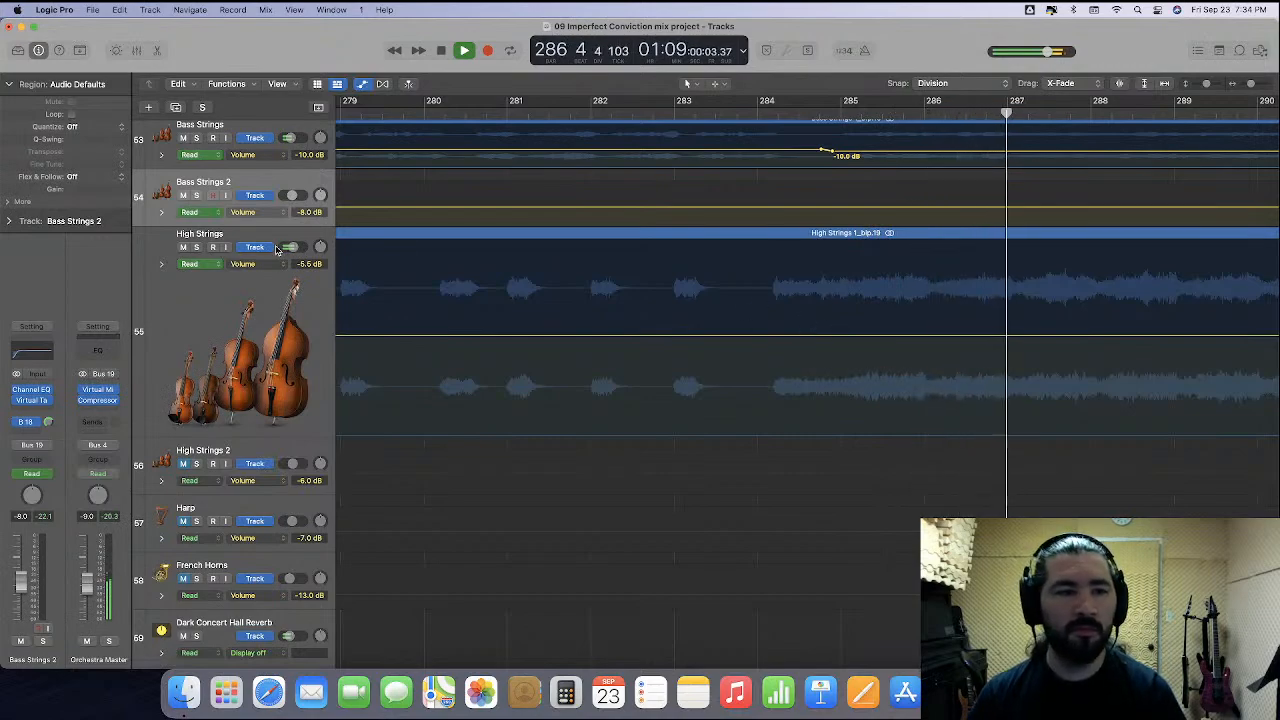
pyautogui.click(199, 249)
pyautogui.click(198, 249)
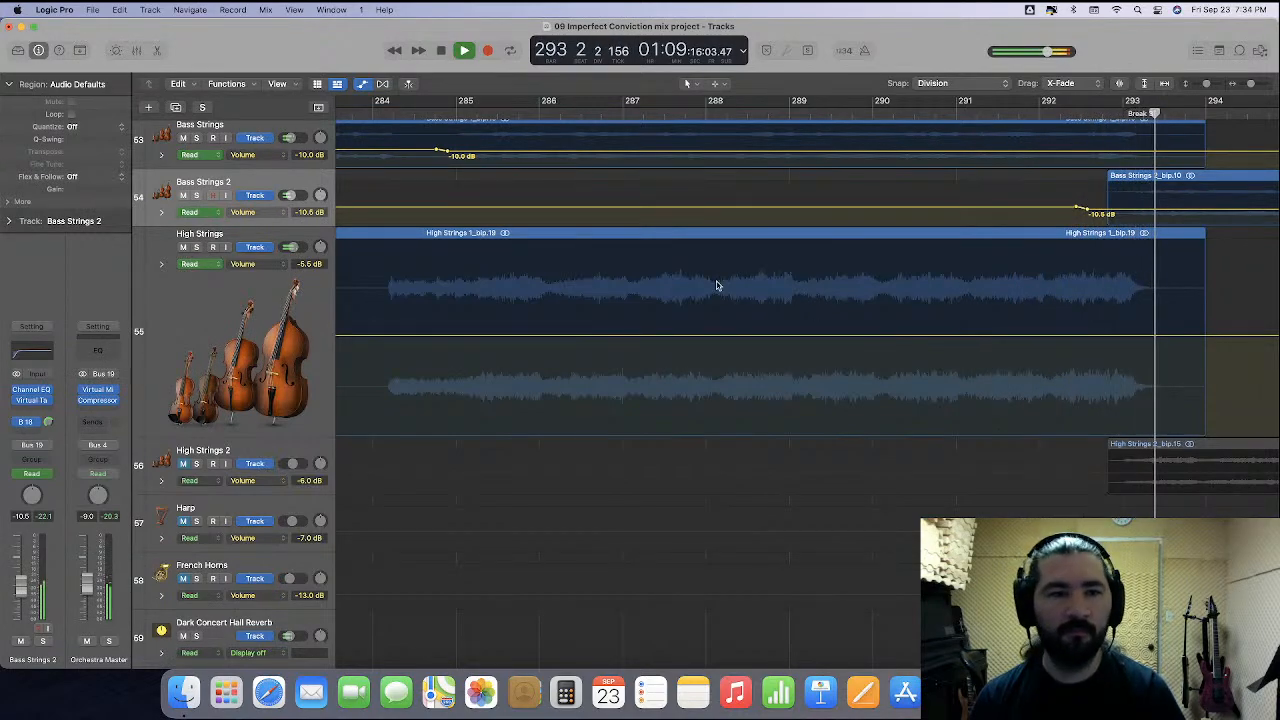
# Raise the High Strings volume automation from bar 285 to just past bar 294 to -3.5 dB.
pyautogui.press('space')
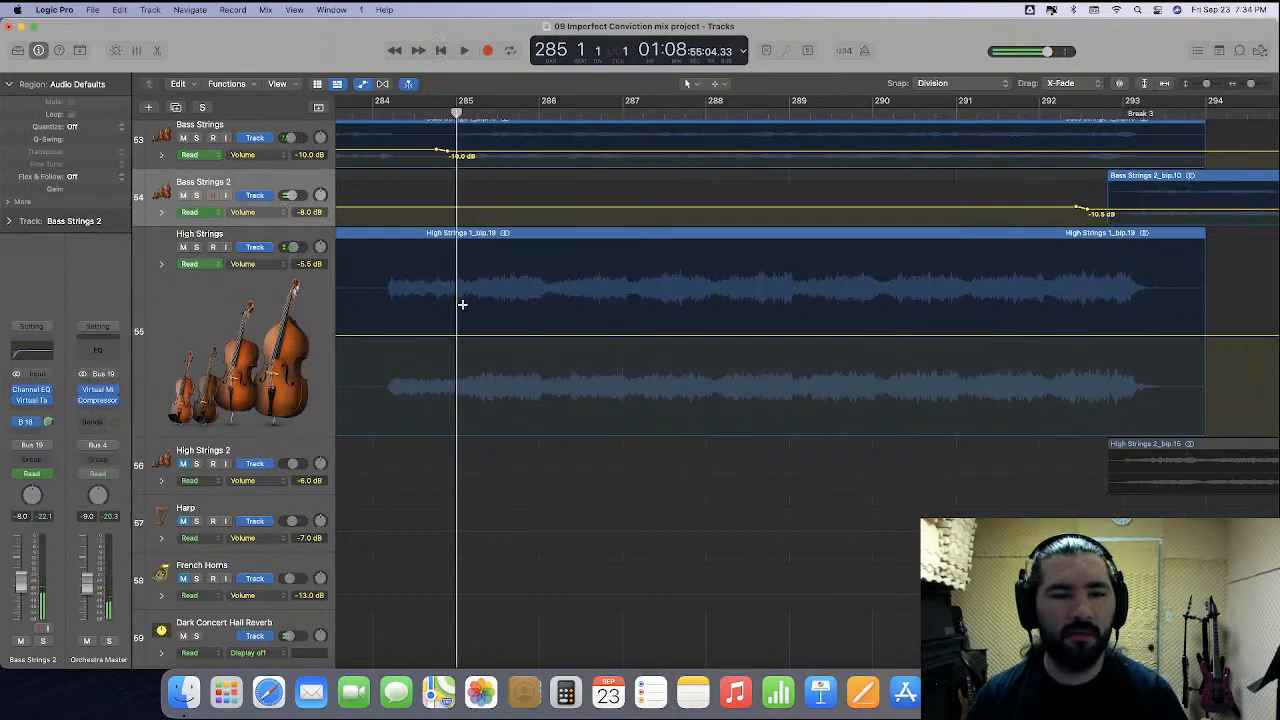
pyautogui.moveTo(456, 308); pyautogui.dragTo(1233, 420)
pyautogui.click(602, 338)
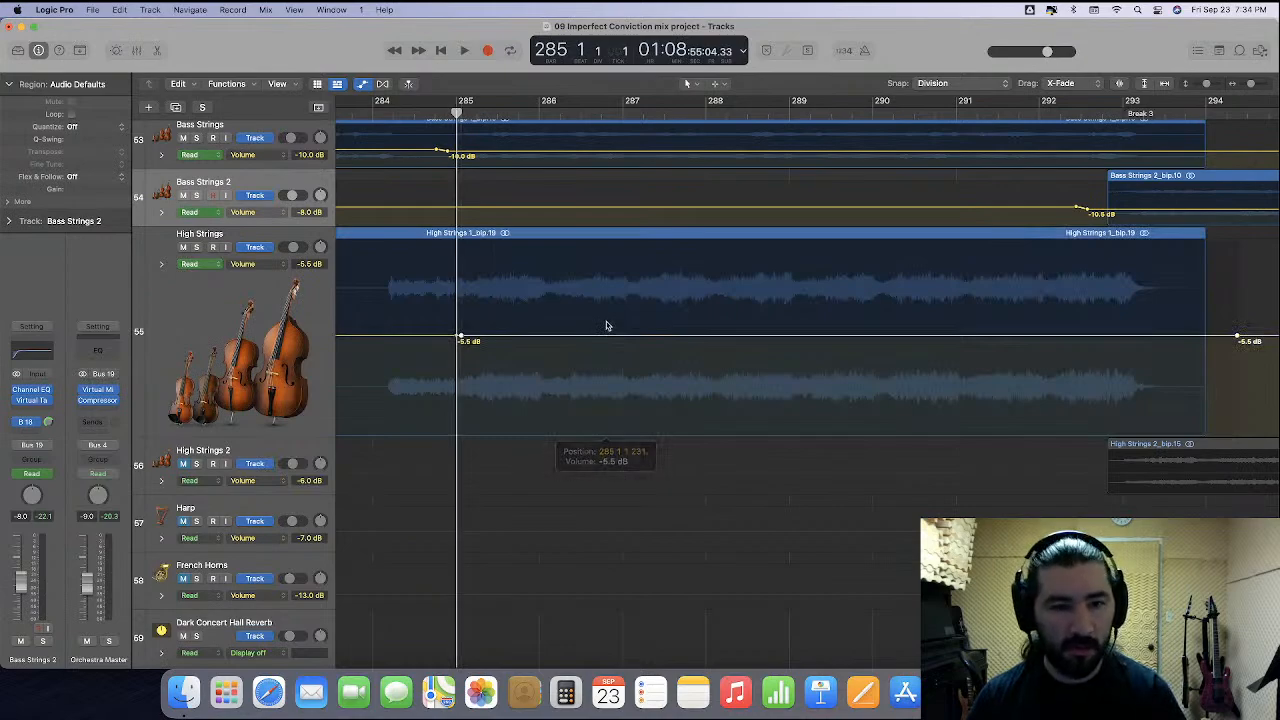
pyautogui.press('super+z')
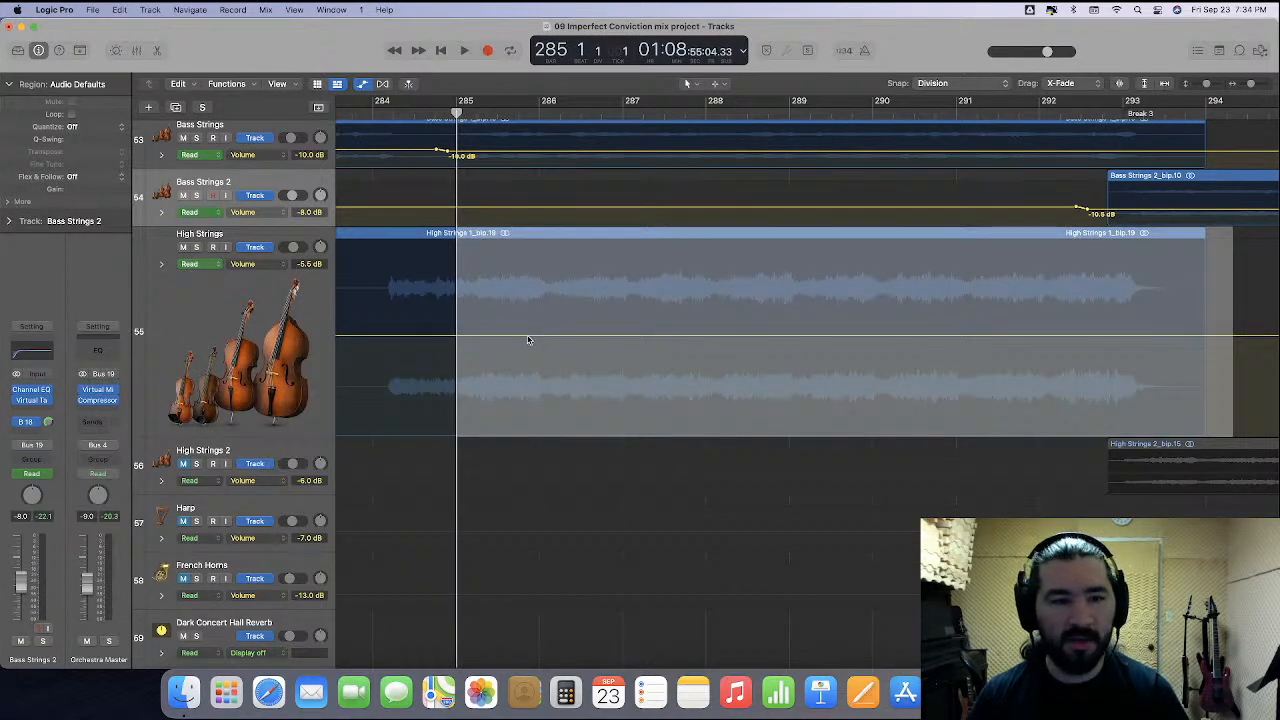
pyautogui.moveTo(528, 340); pyautogui.dragTo(530, 327)
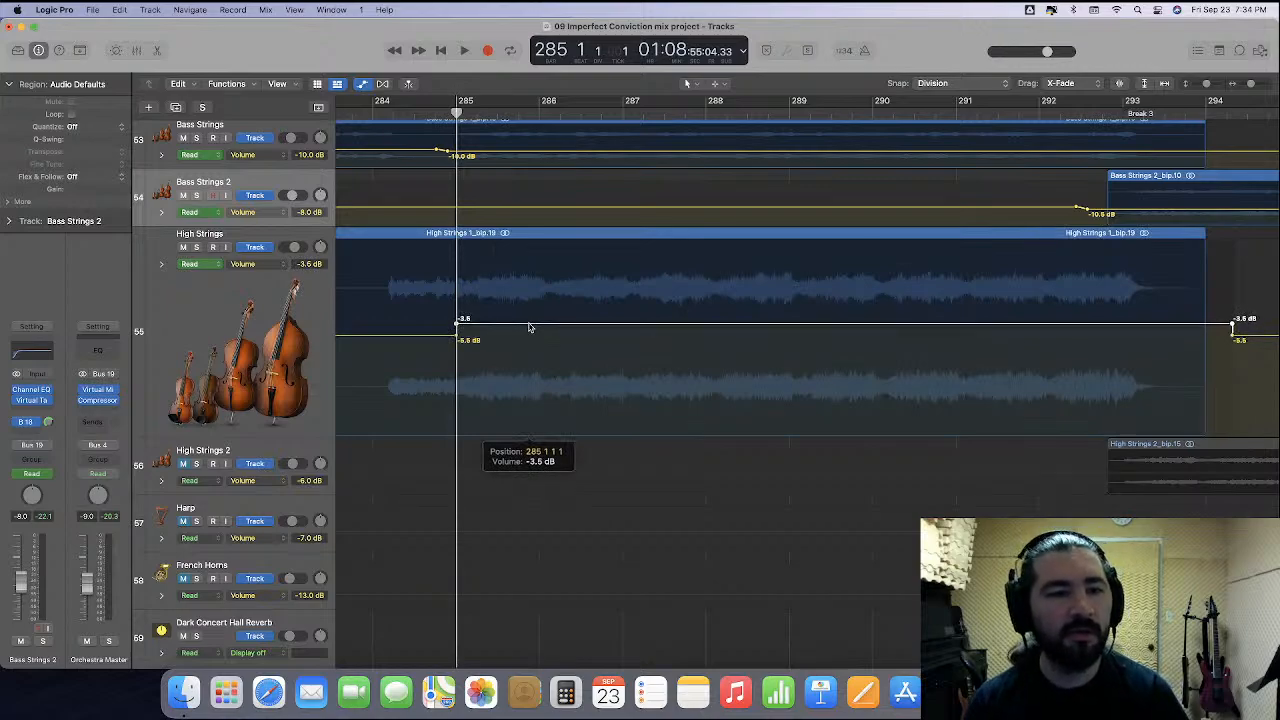
# Lower the volume automation for the bar 285 regions of Steinway Grand Piano 2 Right Hand to -14.5 dB and Left Hand to -16.6 dB.
pyautogui.scroll(5, 585, 352)
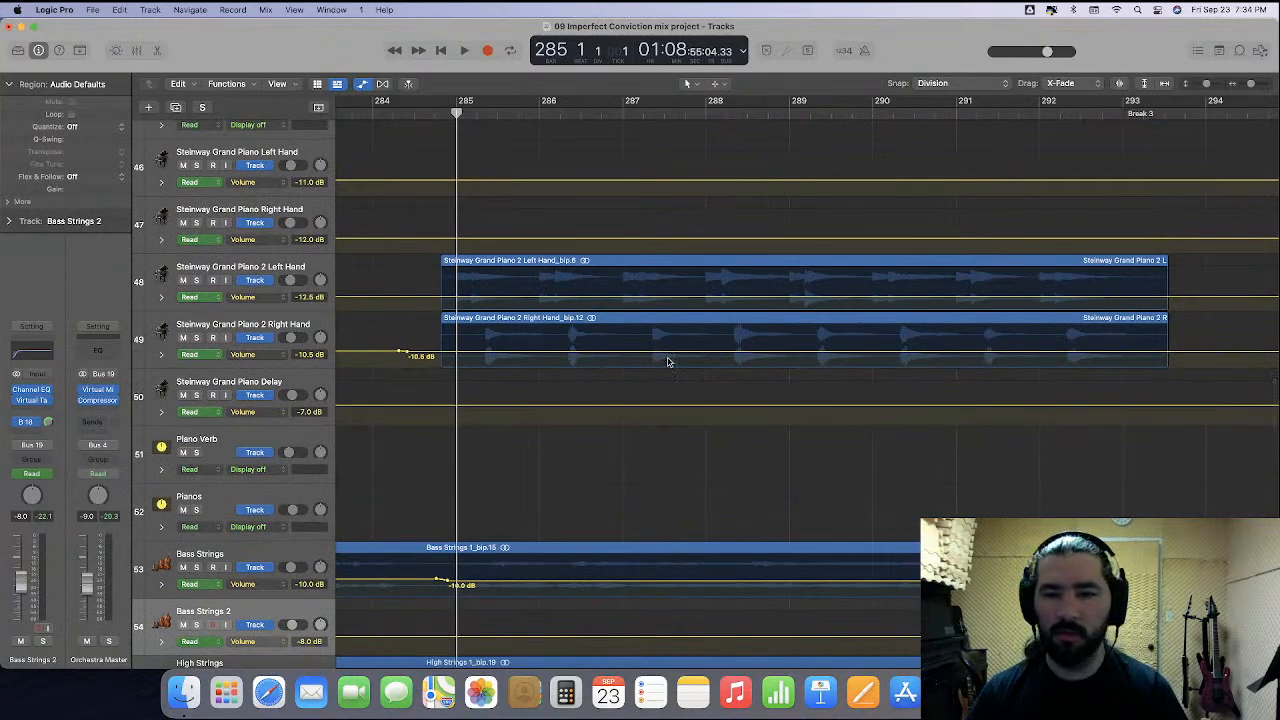
pyautogui.hscroll(15, 668, 362)
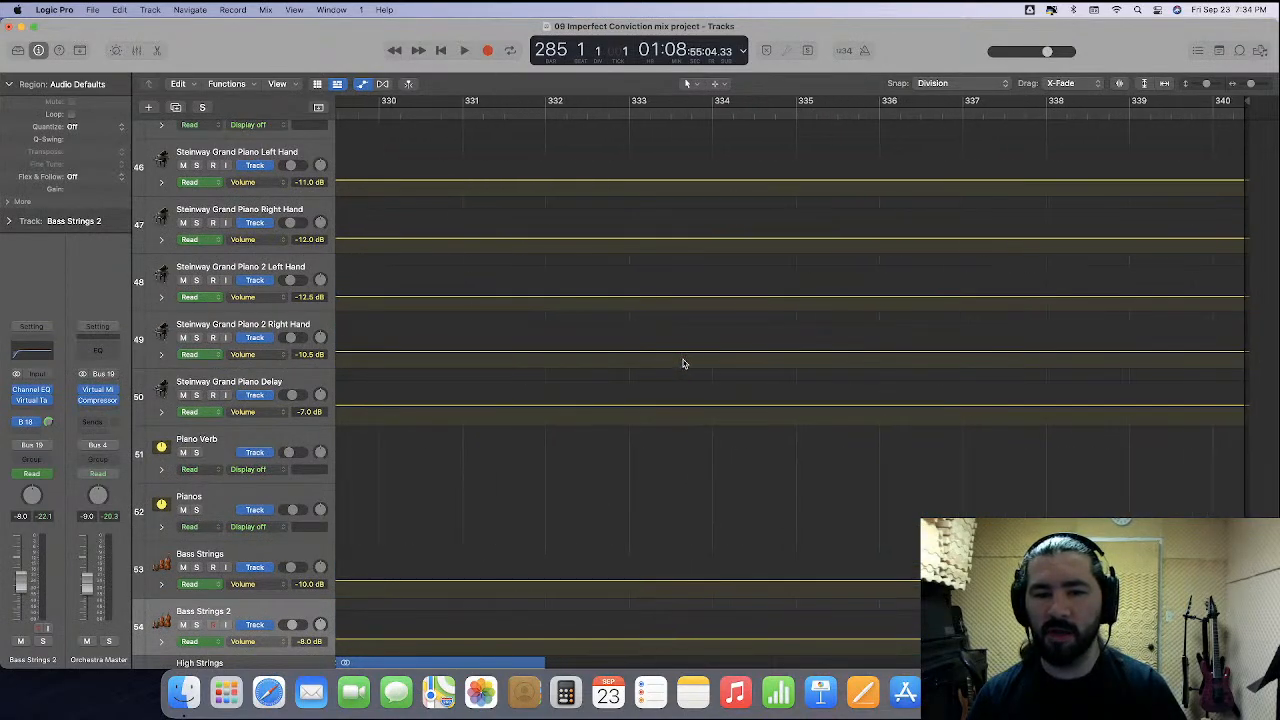
pyautogui.hscroll(-15, 680, 364)
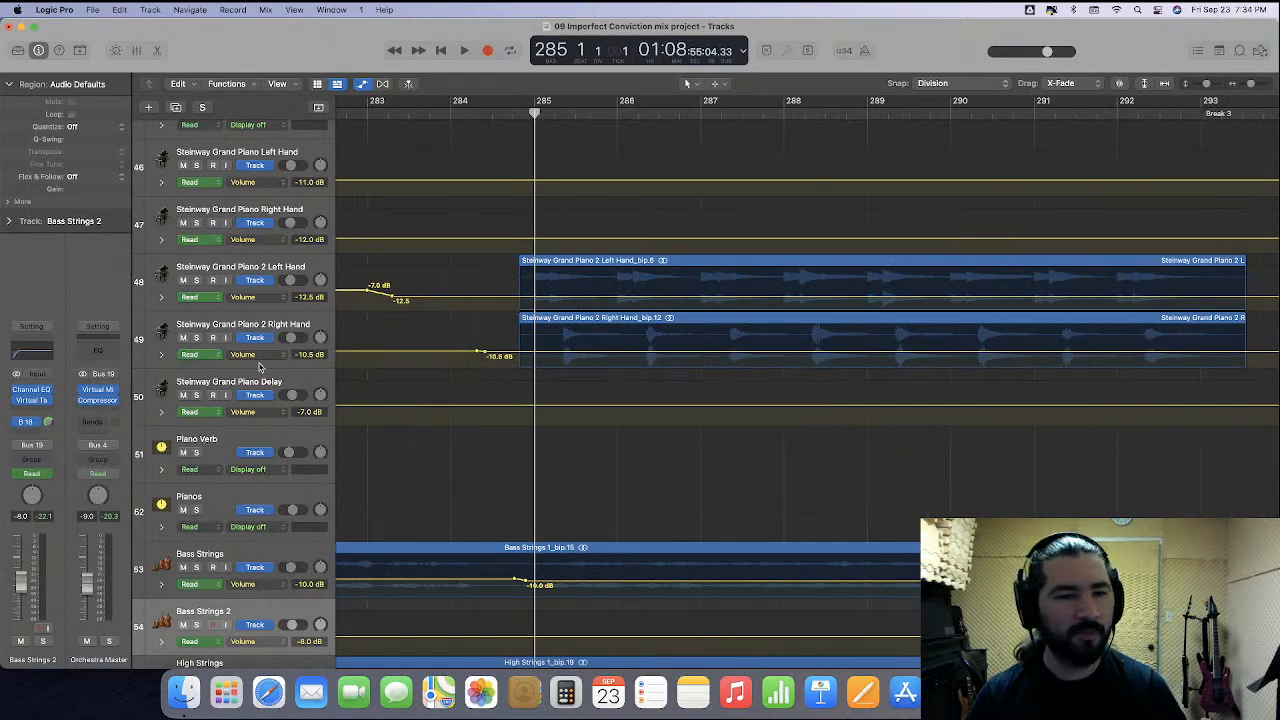
pyautogui.moveTo(254, 367); pyautogui.dragTo(286, 488)
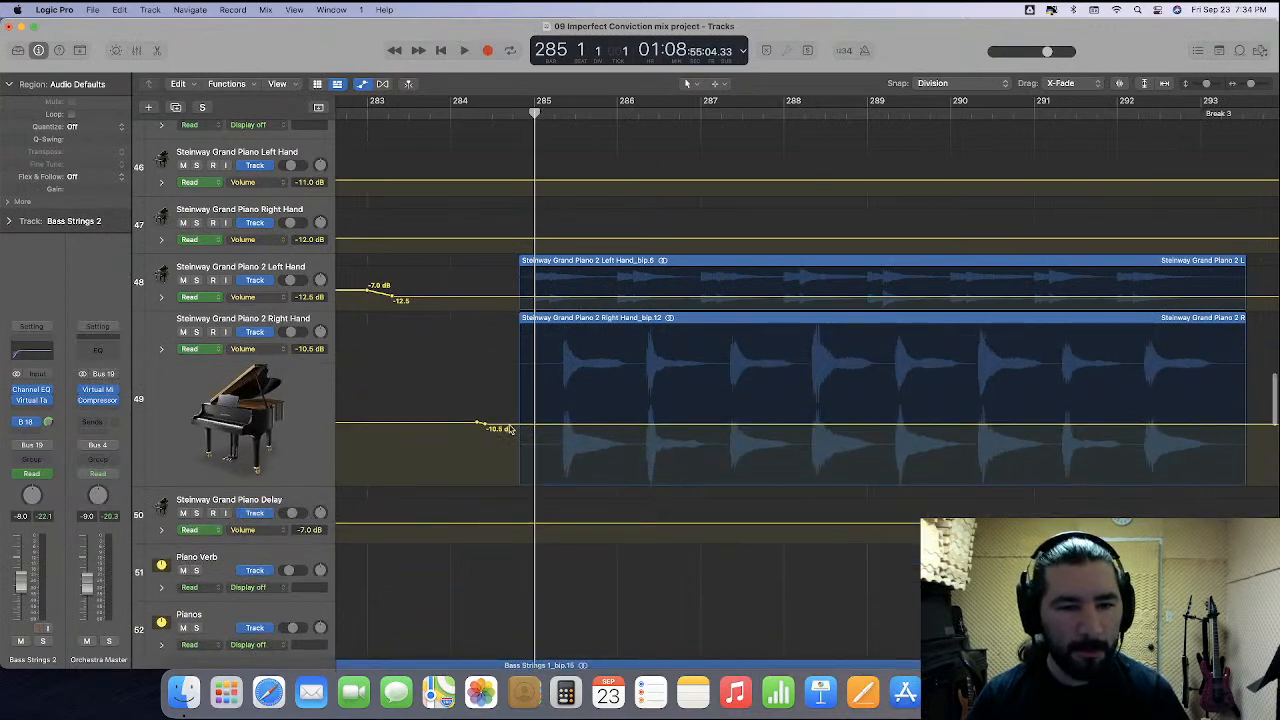
pyautogui.moveTo(510, 428); pyautogui.dragTo(512, 442)
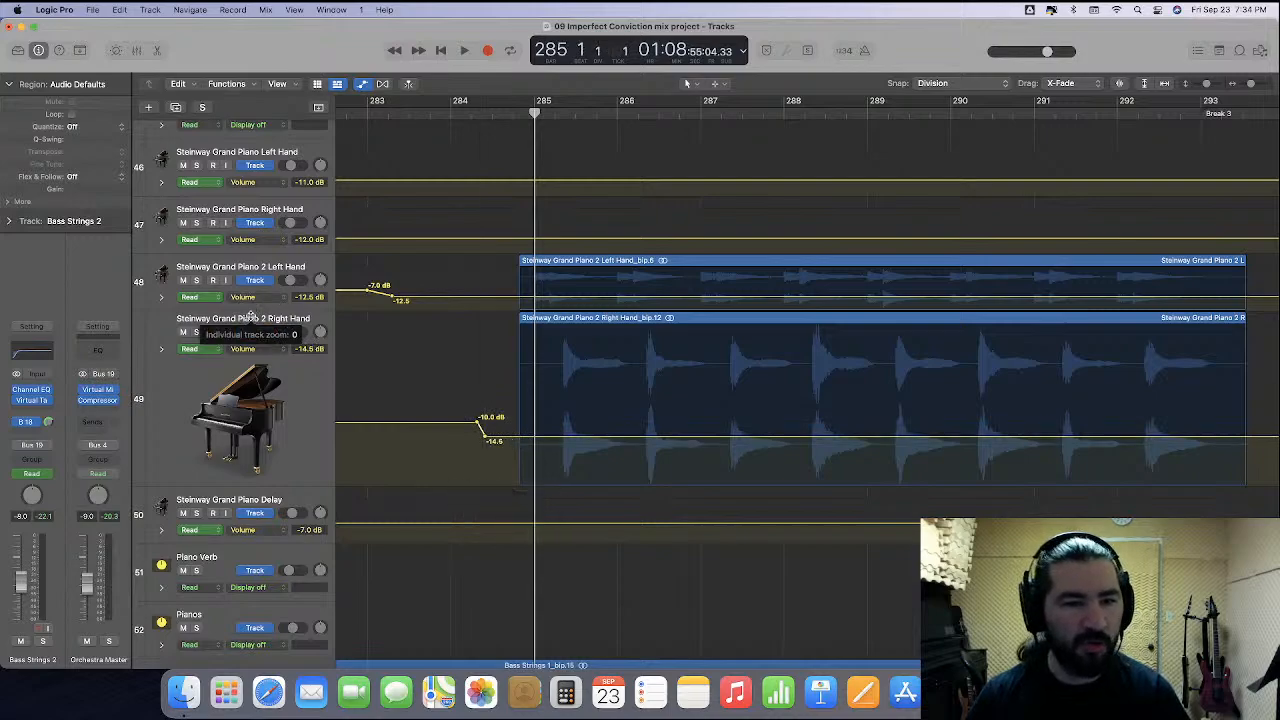
pyautogui.moveTo(250, 315); pyautogui.dragTo(274, 427)
pyautogui.moveTo(450, 381); pyautogui.dragTo(451, 393)
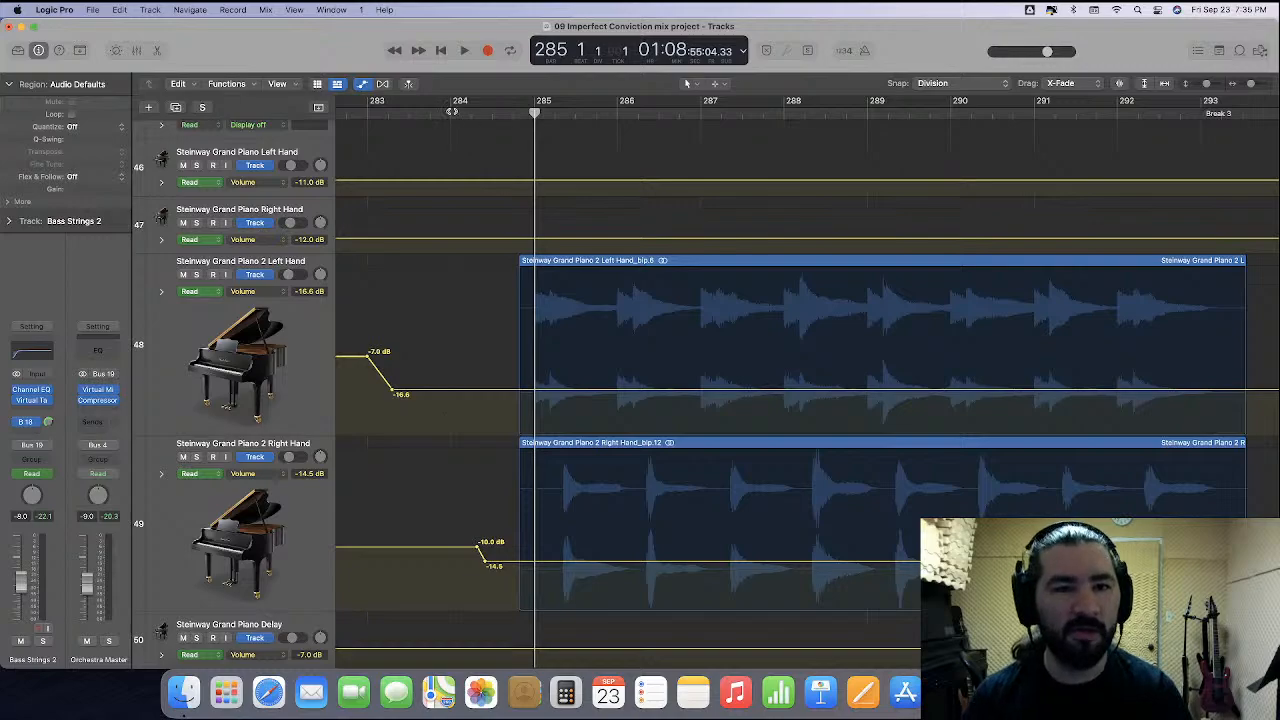
# Play the mix from bar 283 to check the Steinway Grand Piano 2 tracks against the string tracks.
pyautogui.click(451, 111)
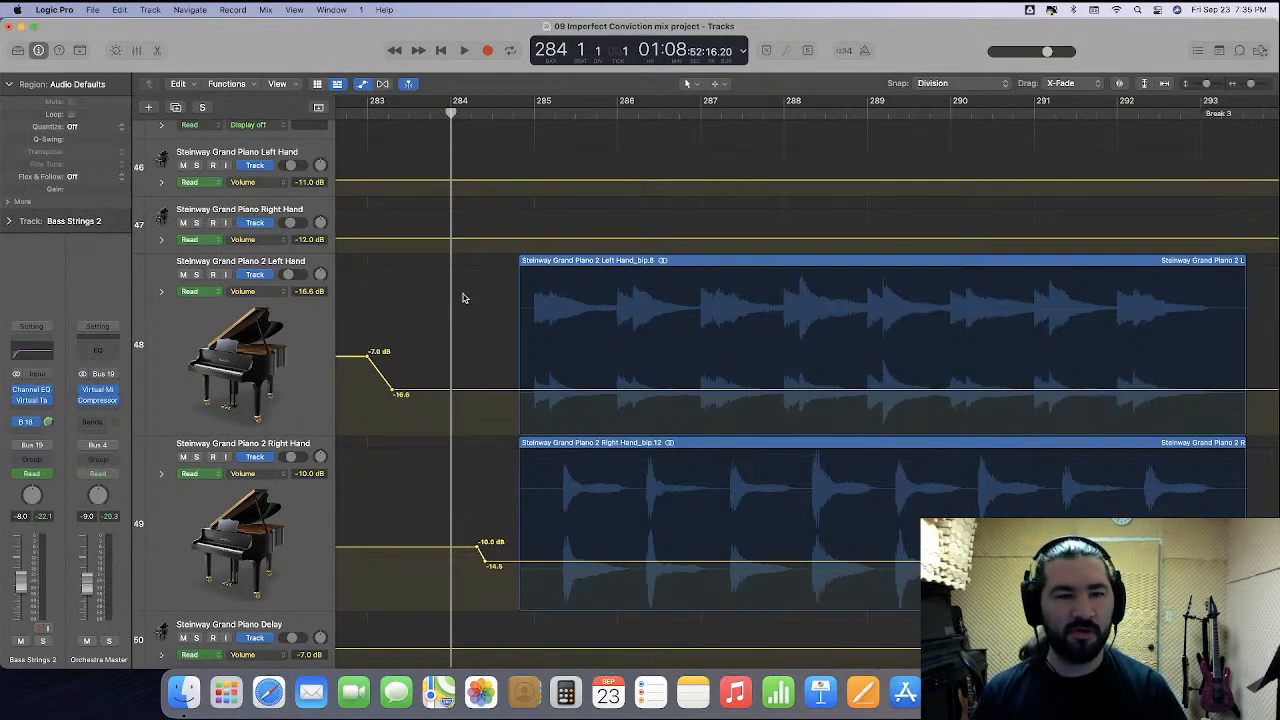
pyautogui.scroll(-1, 463, 298)
pyautogui.click(367, 110)
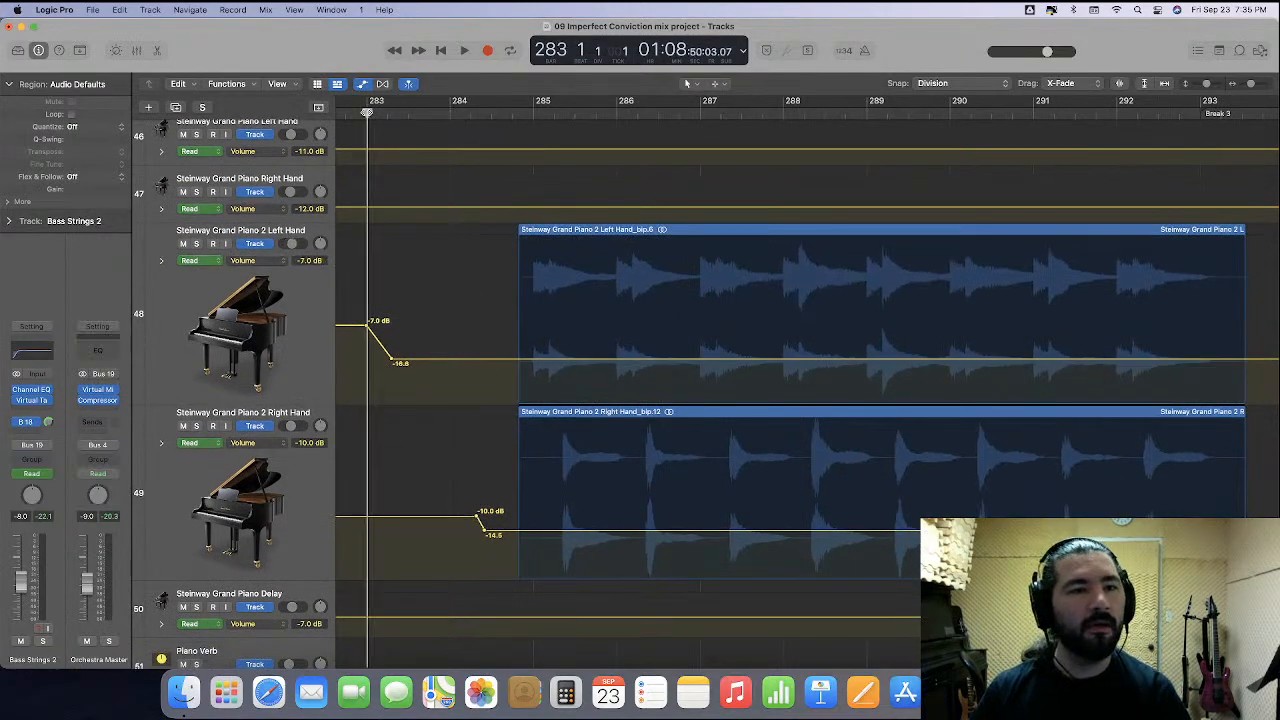
pyautogui.press('space')
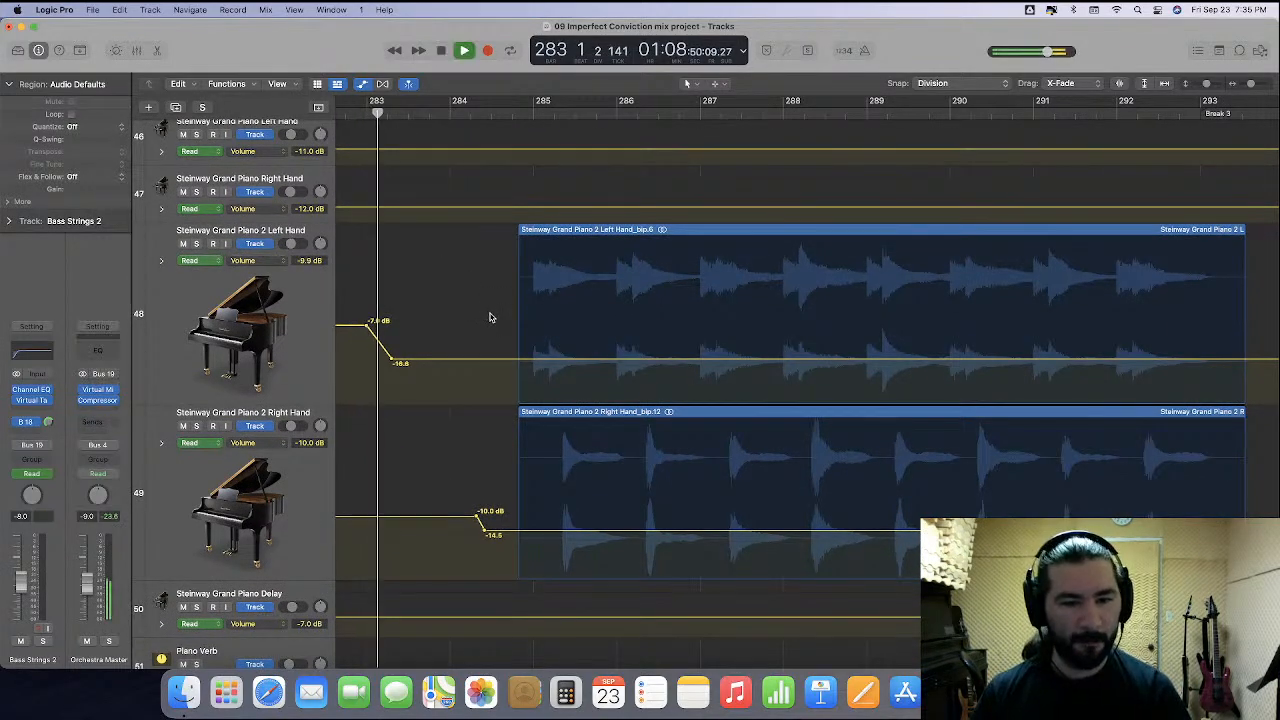
pyautogui.scroll(-10, 489, 317)
pyautogui.scroll(-6, 489, 317)
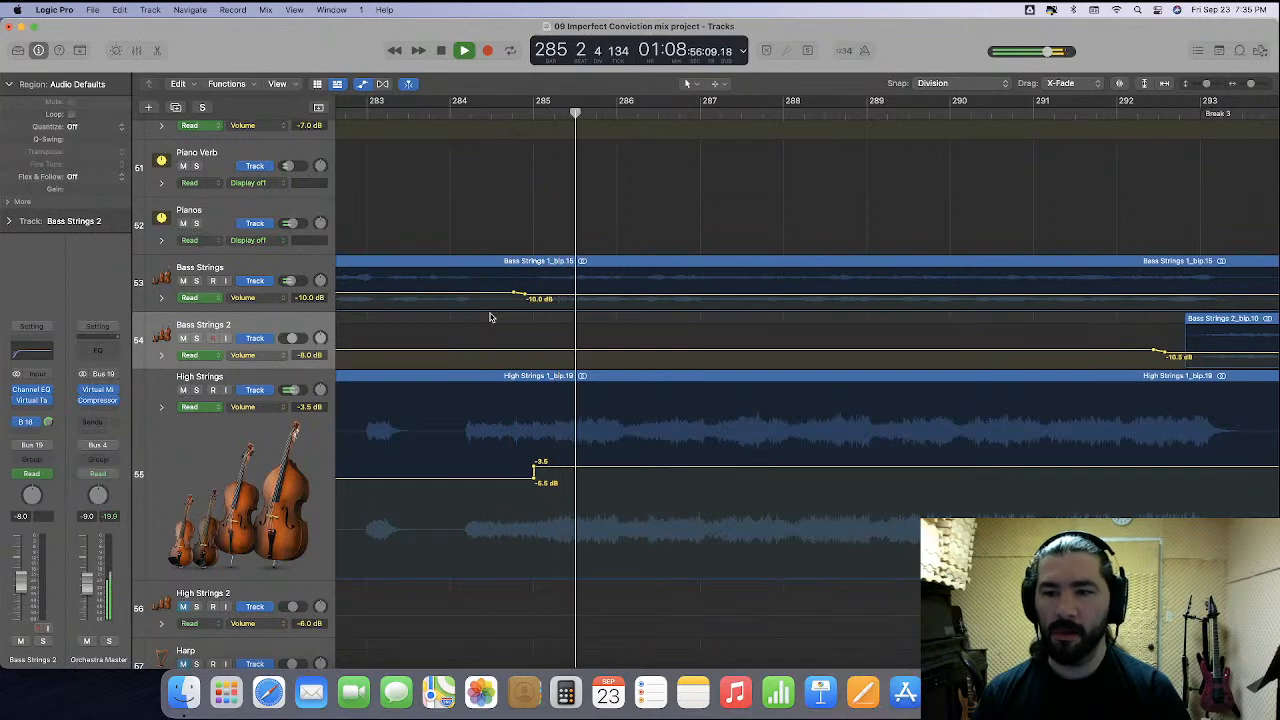
pyautogui.scroll(8, 489, 317)
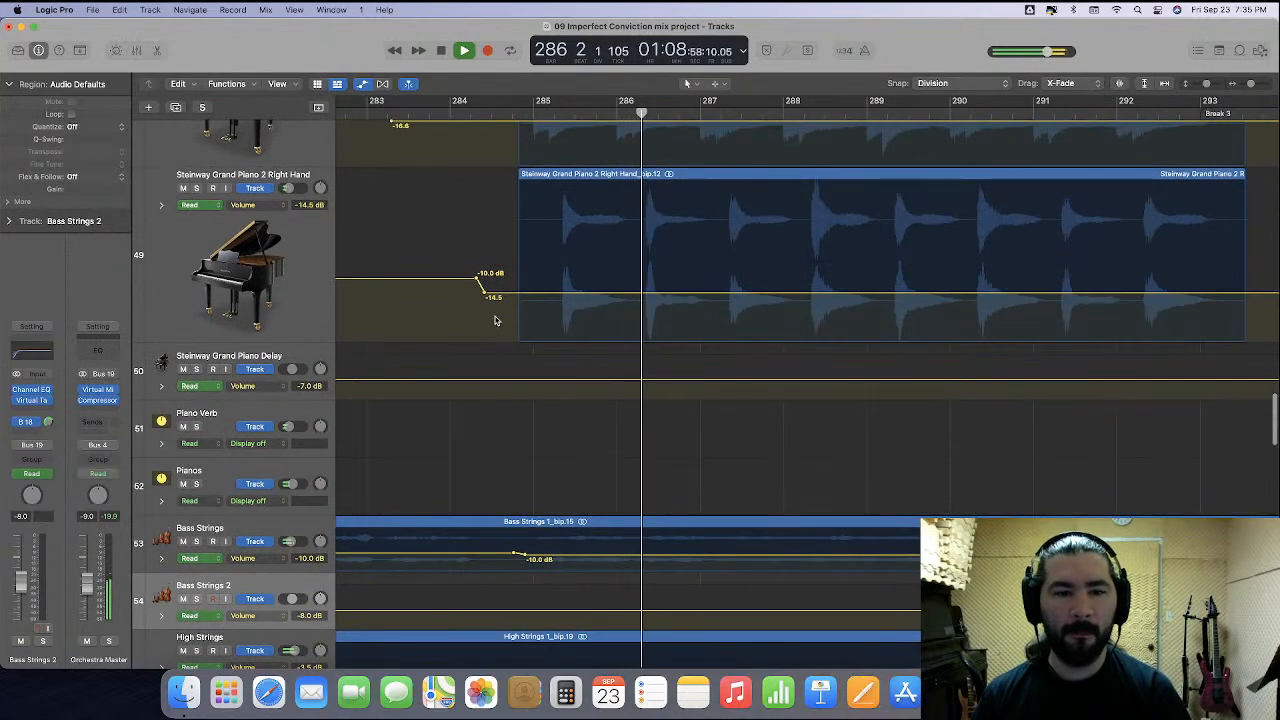
pyautogui.scroll(-7, 489, 326)
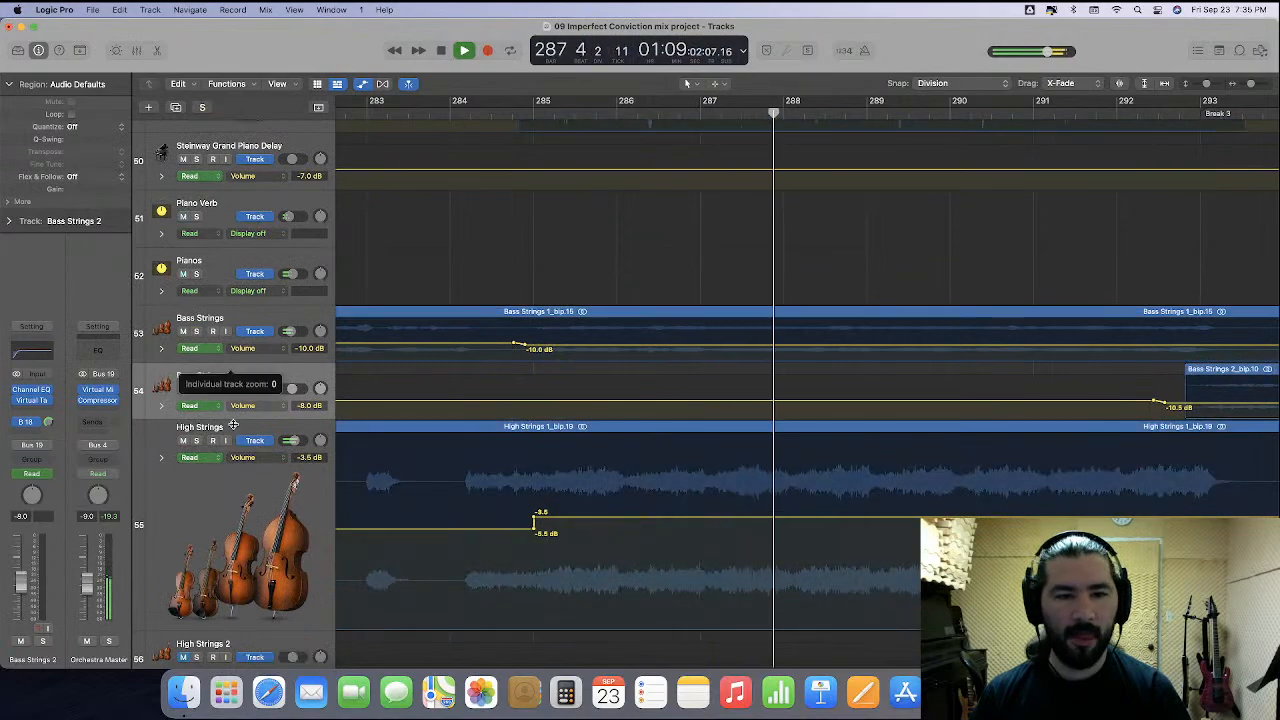
# Lower the Bass Strings volume automation before Break 3 and the Bass Strings 2 automation from just before bar 293 to -12 dB each.
pyautogui.moveTo(229, 366); pyautogui.dragTo(229, 490)
pyautogui.moveTo(650, 424); pyautogui.dragTo(606, 456)
pyautogui.scroll(-5, 650, 428)
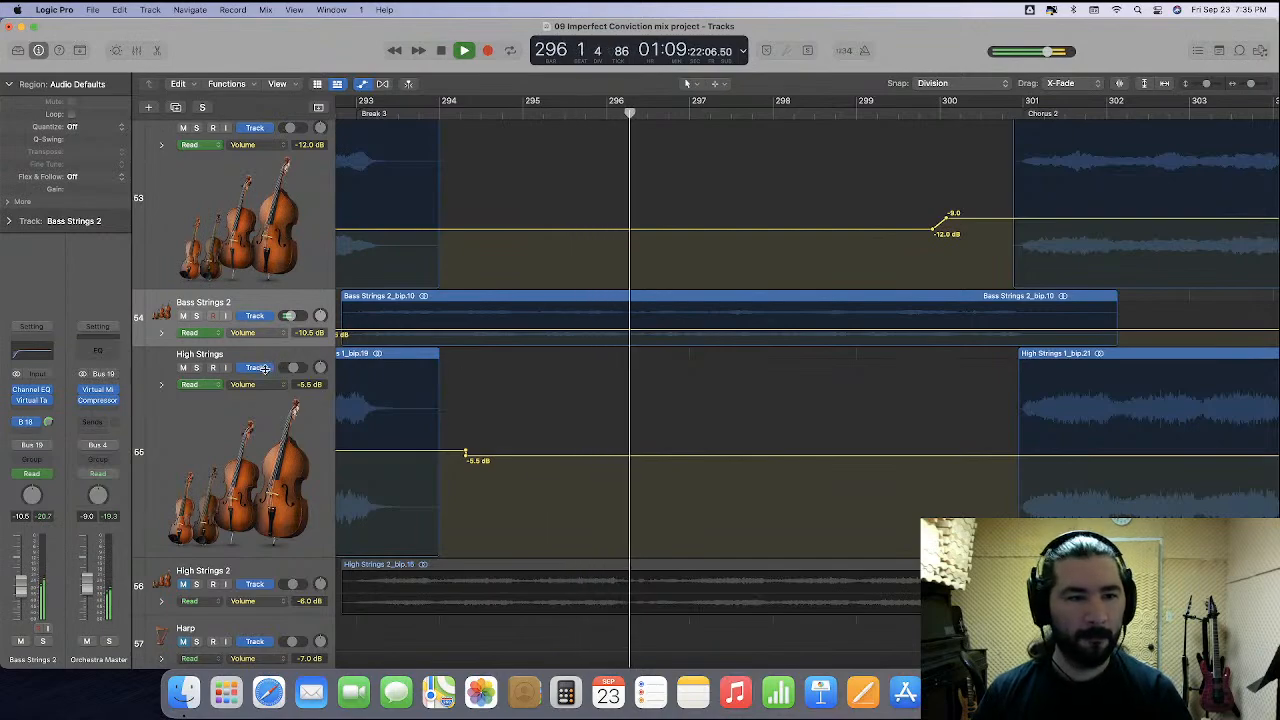
pyautogui.moveTo(266, 346); pyautogui.dragTo(260, 452)
pyautogui.hscroll(-4, 606, 380)
pyautogui.moveTo(541, 398); pyautogui.dragTo(541, 404)
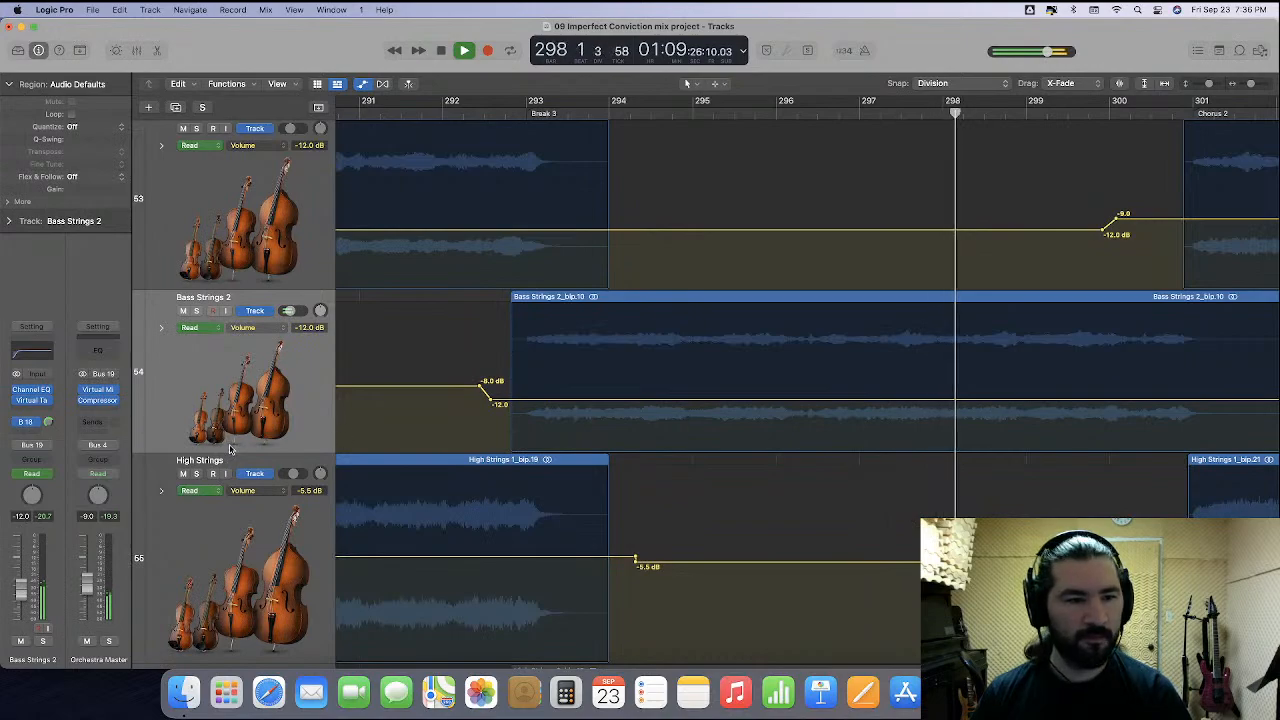
pyautogui.moveTo(236, 411); pyautogui.dragTo(242, 346)
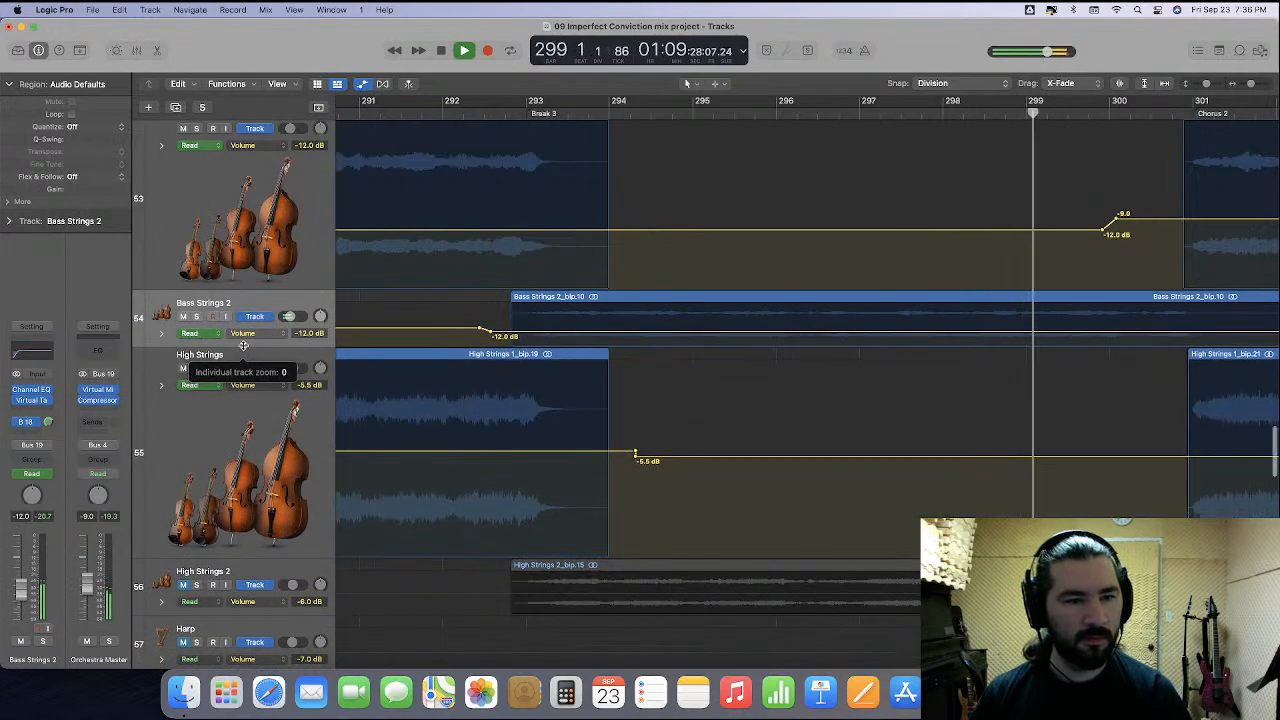
pyautogui.moveTo(226, 289); pyautogui.dragTo(268, 159)
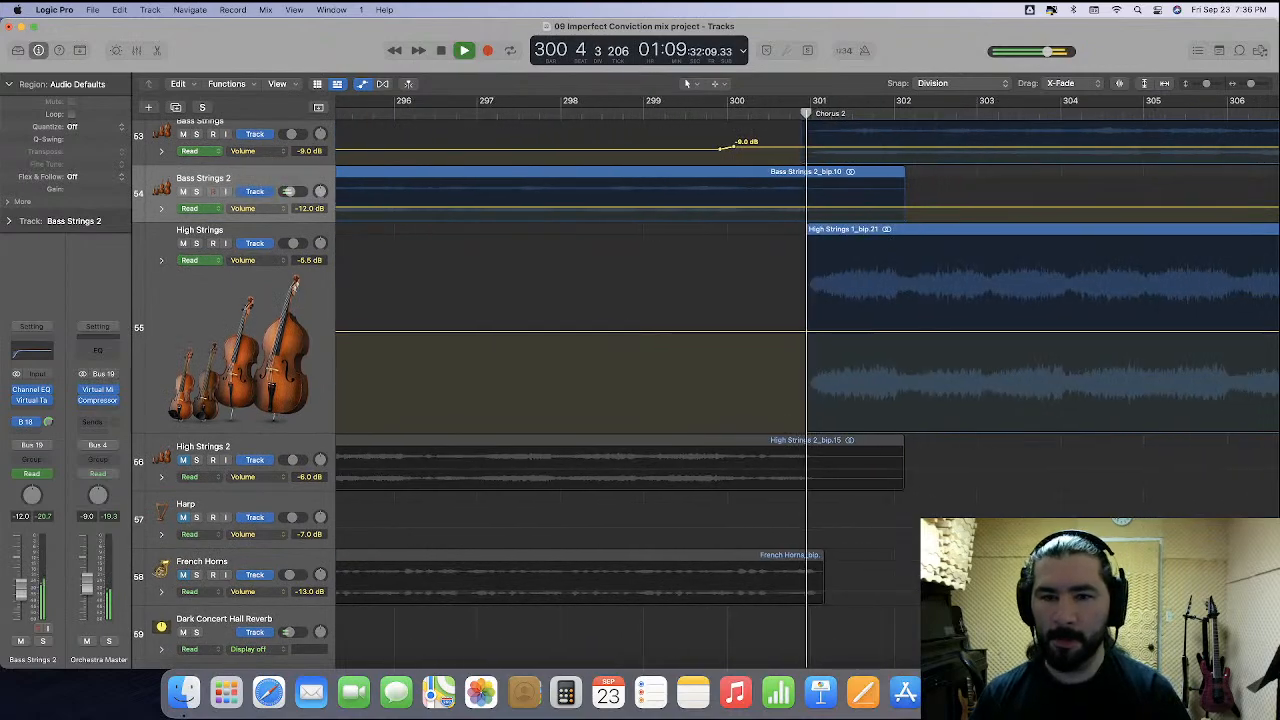
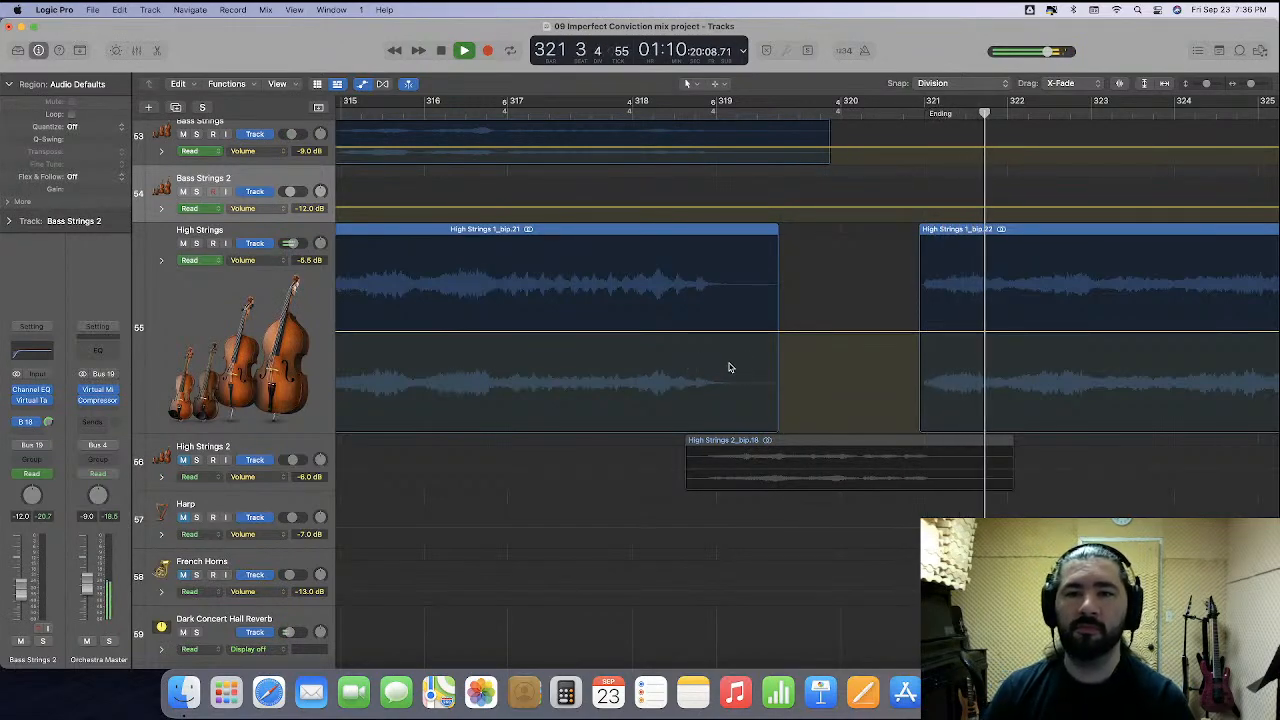
# Lower the High Strings volume automation to -7.0 dB from just before the Ending region at bar 321.
pyautogui.hscroll(5, 854, 351)
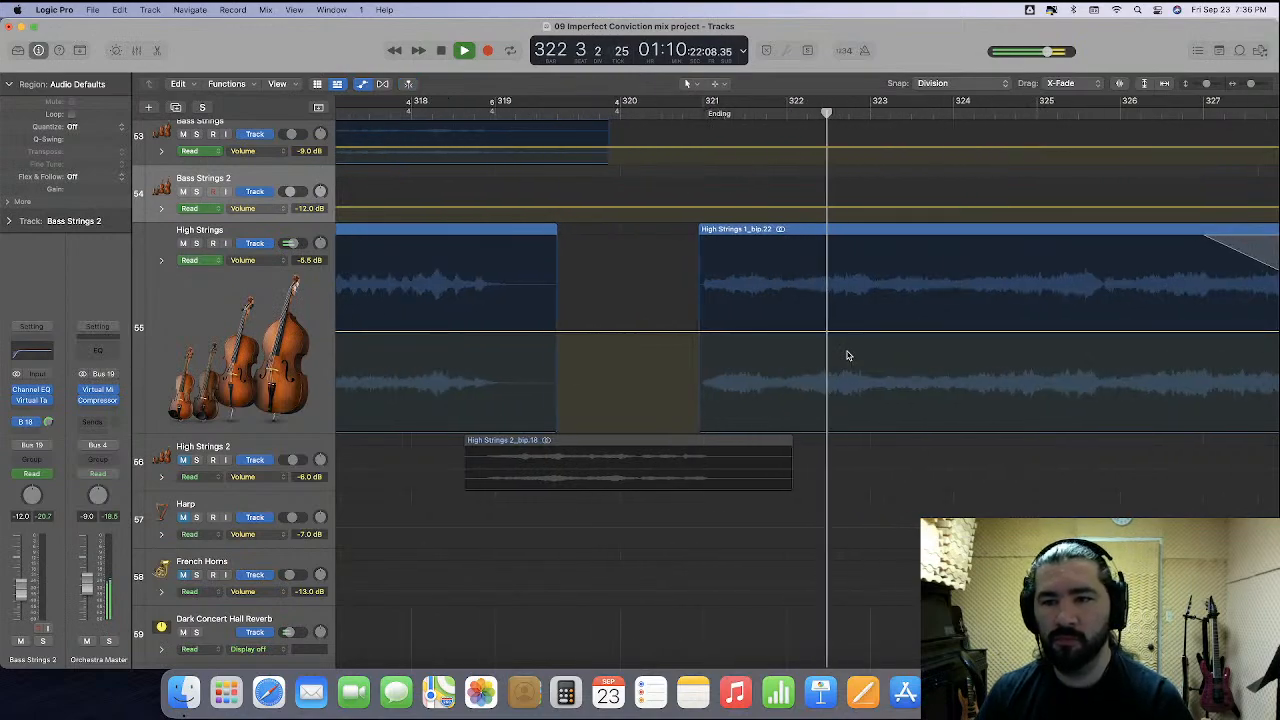
pyautogui.moveTo(648, 333)
pyautogui.mouseDown()
pyautogui.moveTo(680, 344)
pyautogui.moveTo(663, 344)
pyautogui.mouseUp()
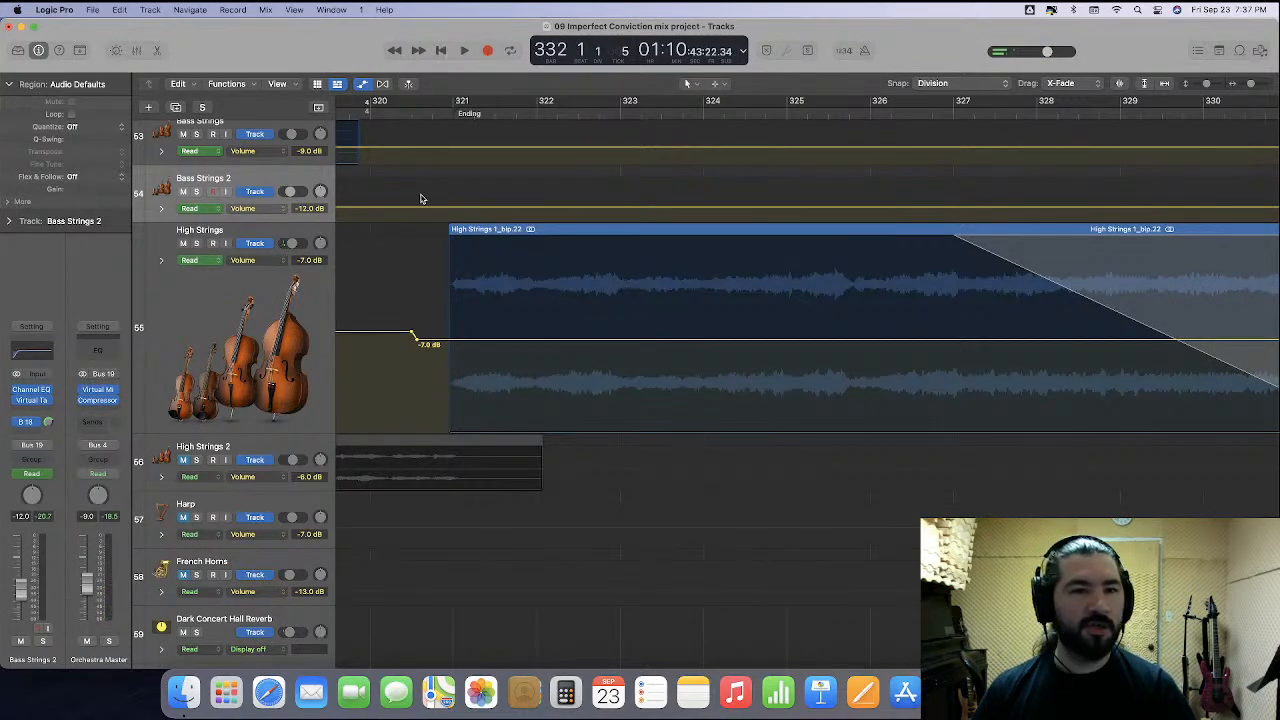
# Shrink the two enlarged Steinway Grand Piano 2 tracks back to the default track height.
pyautogui.scroll(10, 502, 297)
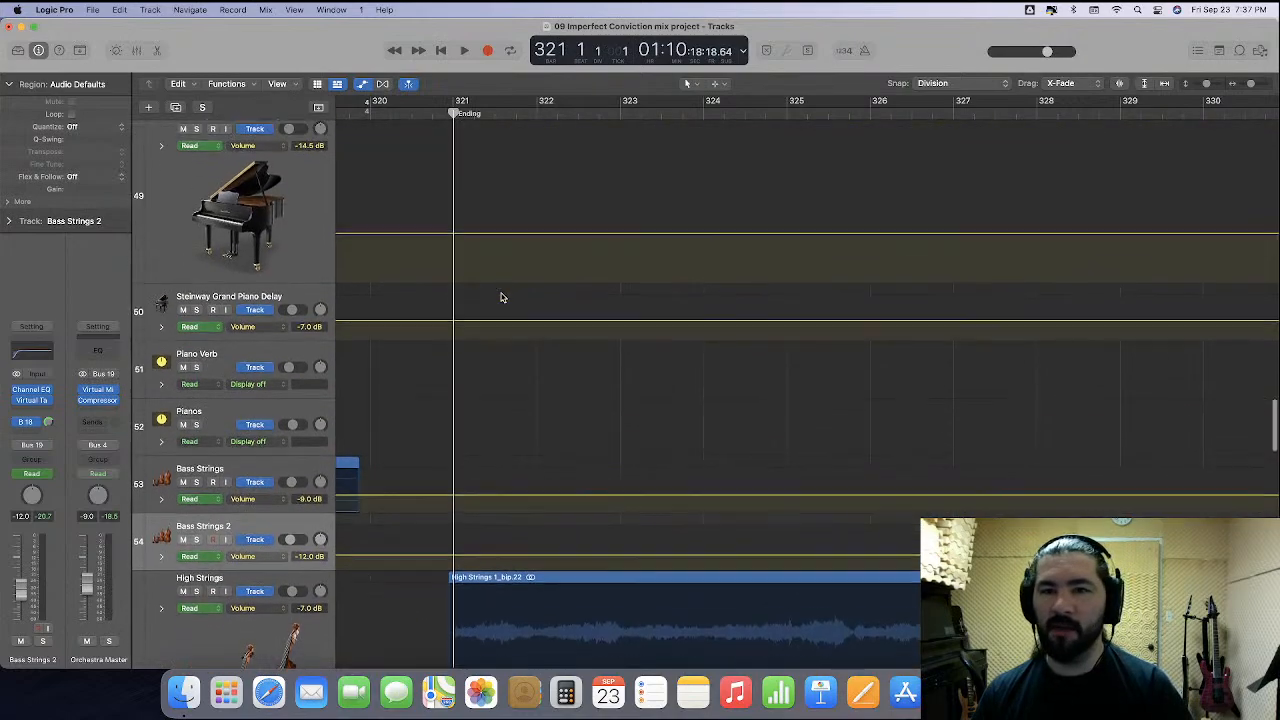
pyautogui.moveTo(224, 346); pyautogui.dragTo(229, 225)
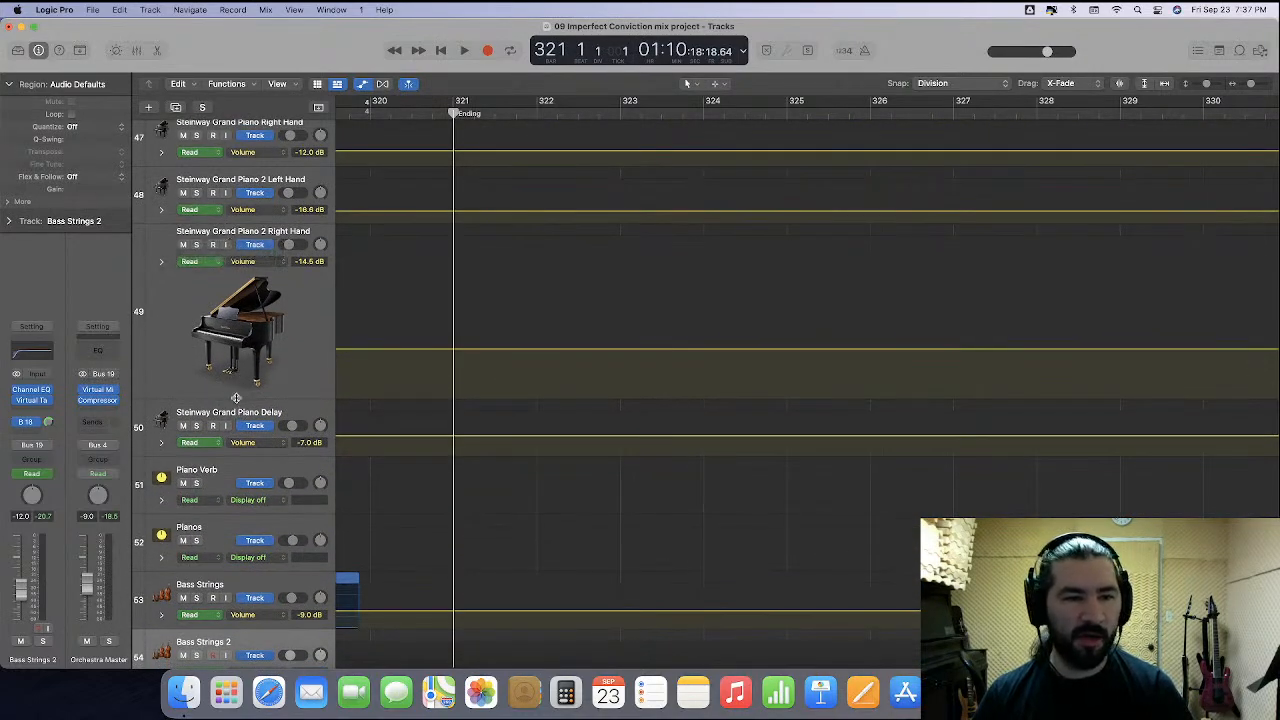
pyautogui.moveTo(236, 398); pyautogui.dragTo(253, 282)
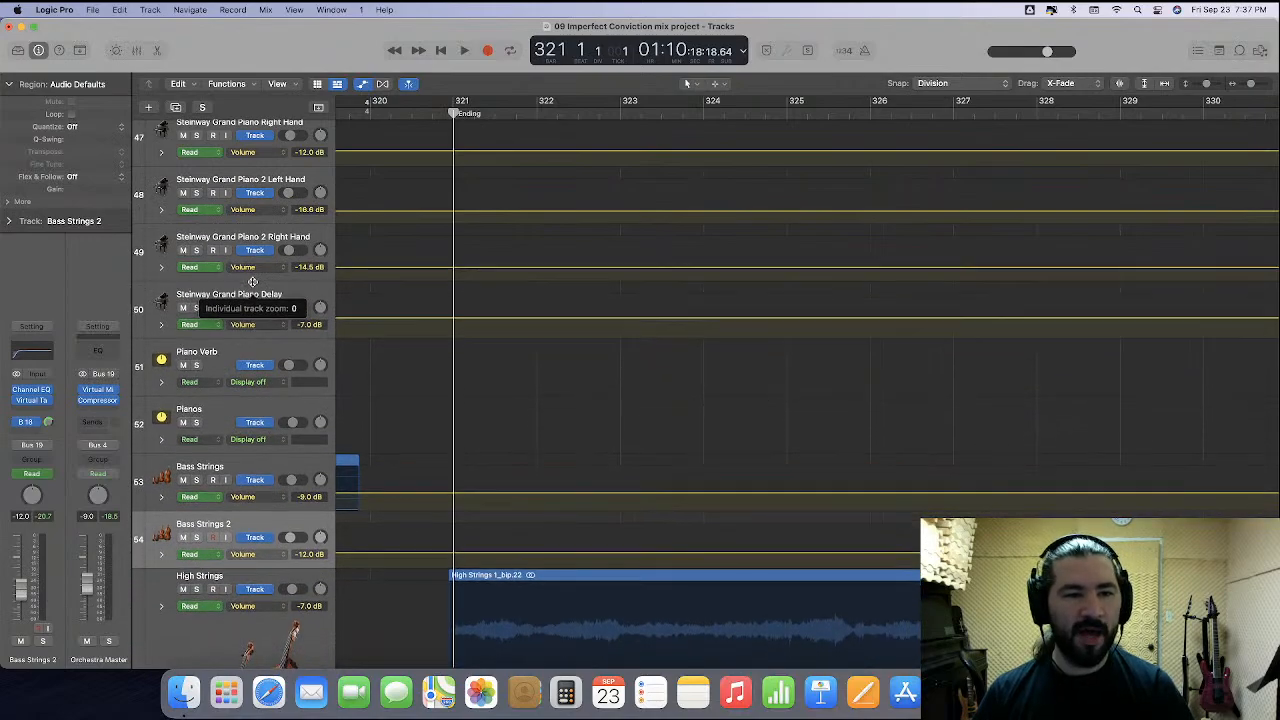
# Lower the volume automation of all four rhythm guitar tracks from bar 321, the start of the Ending, to -5.5 dB.
pyautogui.scroll(15, 258, 289)
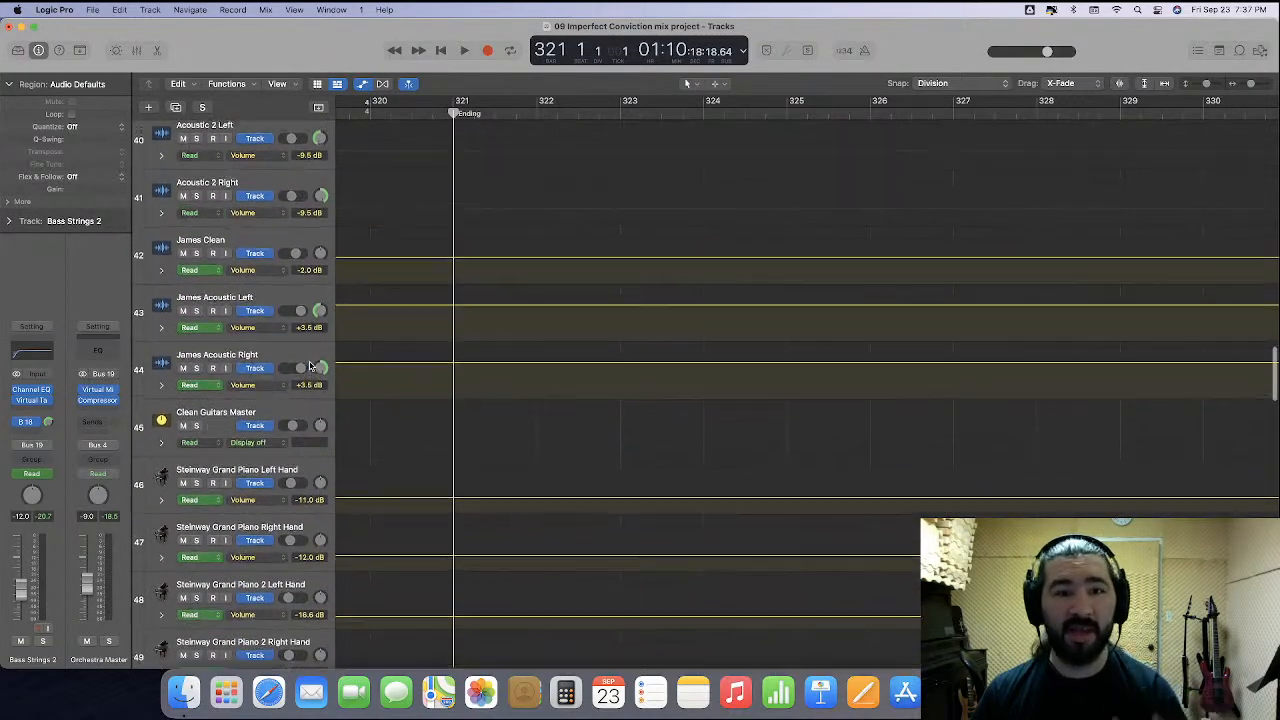
pyautogui.scroll(12, 311, 368)
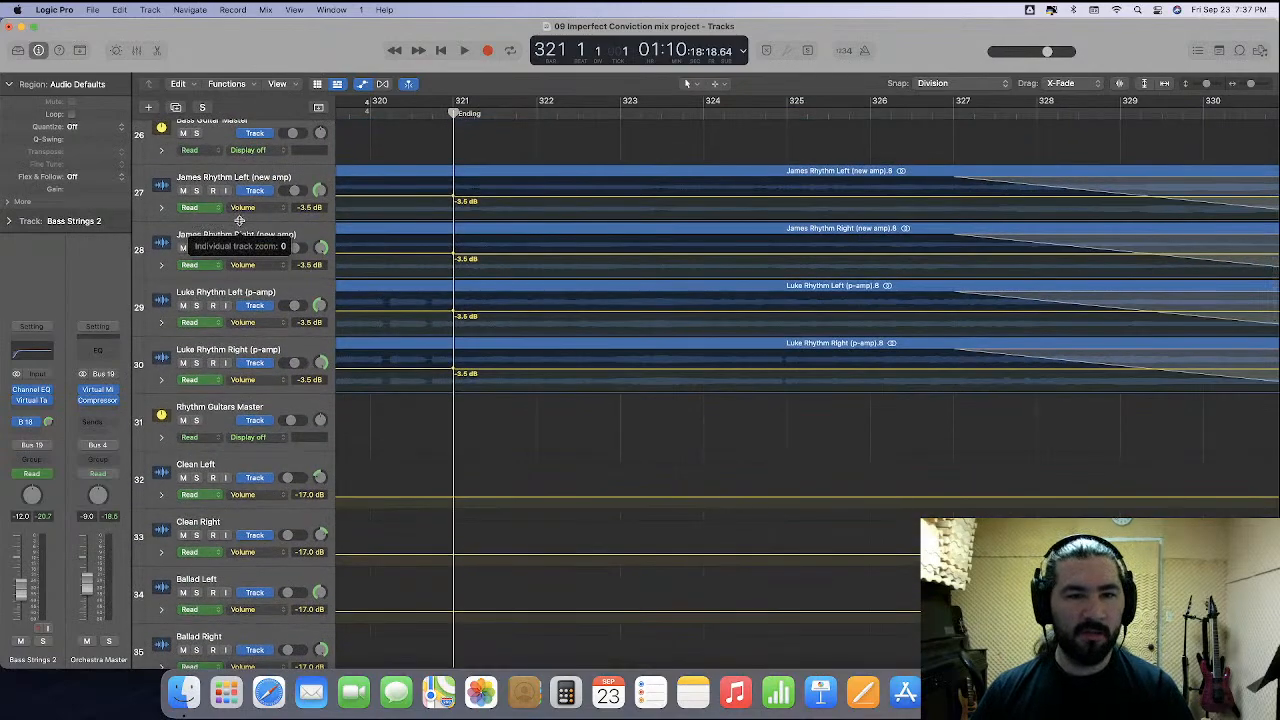
pyautogui.moveTo(239, 220); pyautogui.dragTo(246, 340)
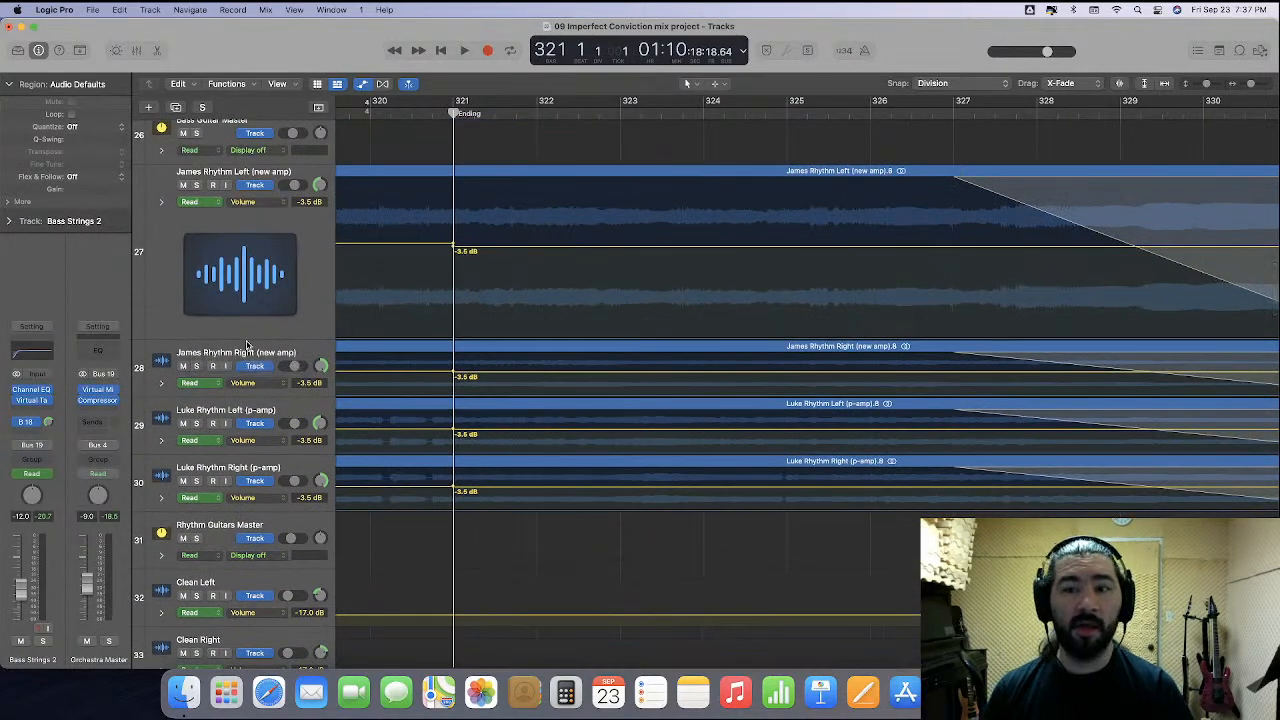
pyautogui.press('super+Left')
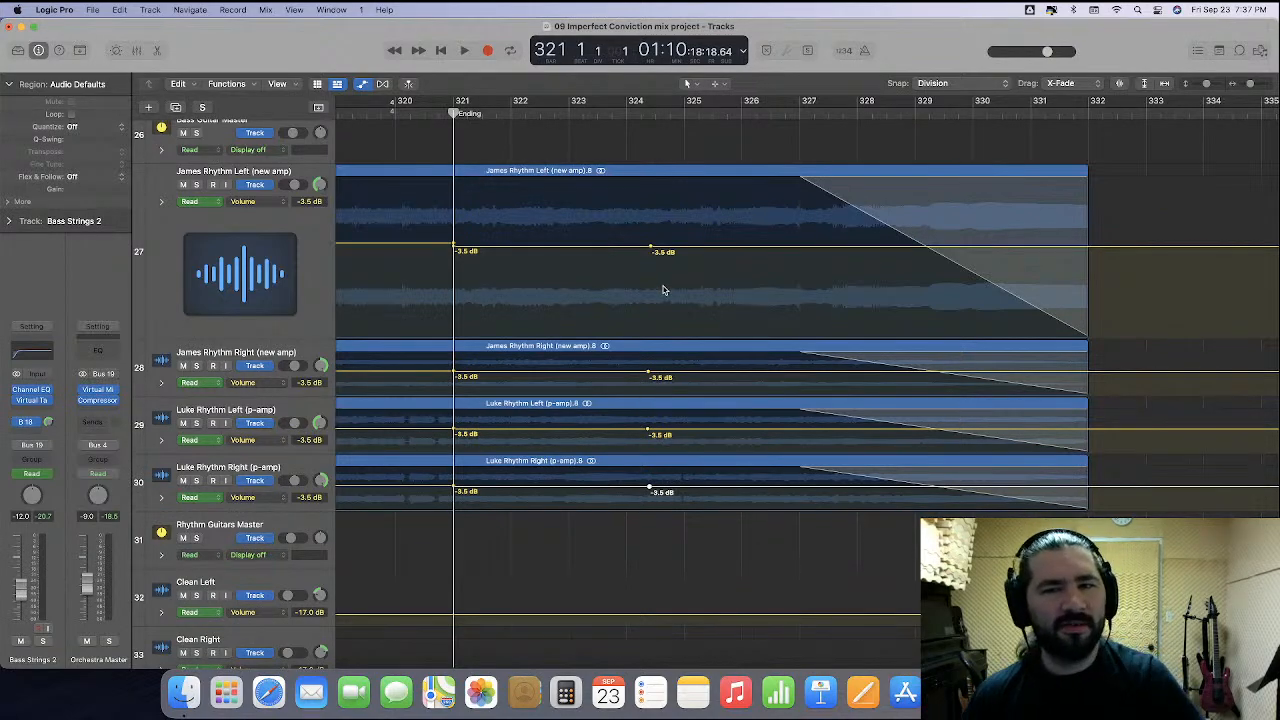
pyautogui.moveTo(537, 232); pyautogui.dragTo(502, 235)
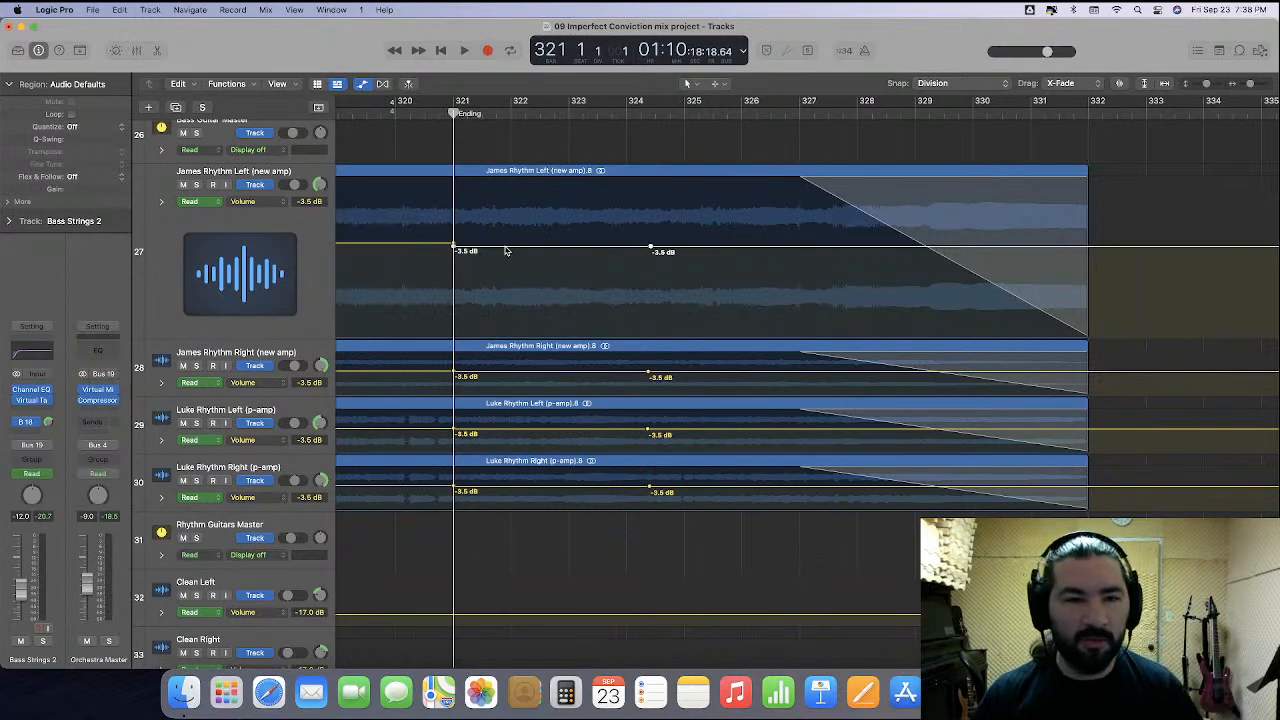
pyautogui.moveTo(505, 251); pyautogui.dragTo(505, 261)
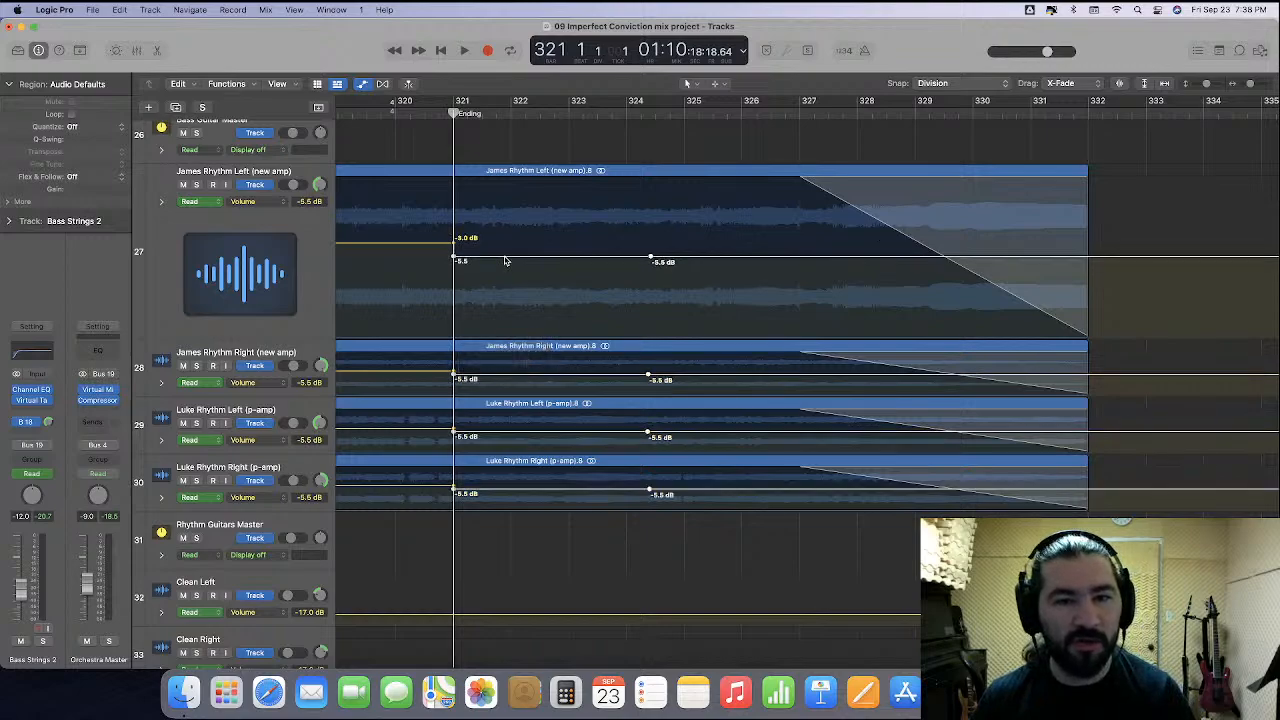
# Play the Ending from bar 319 and set the High Strings volume automation before bar 321 to -6.5 dB.
pyautogui.hscroll(-2, 500, 240)
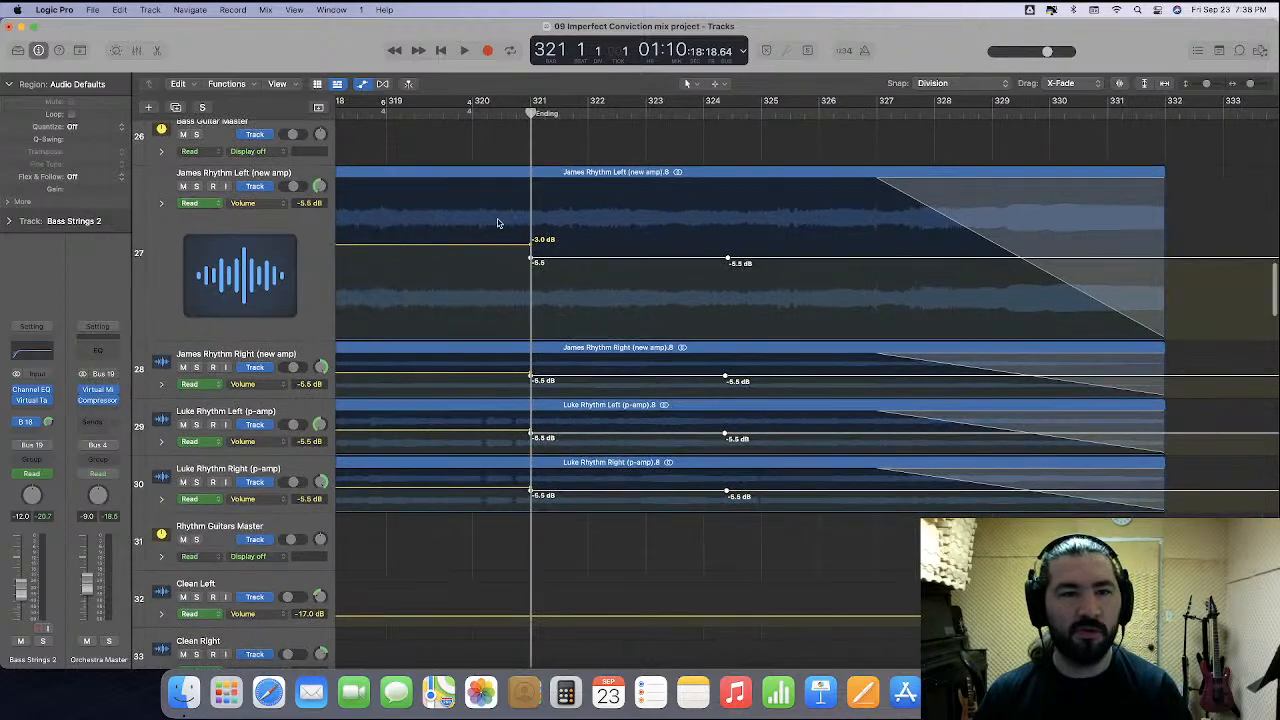
pyautogui.click(384, 113)
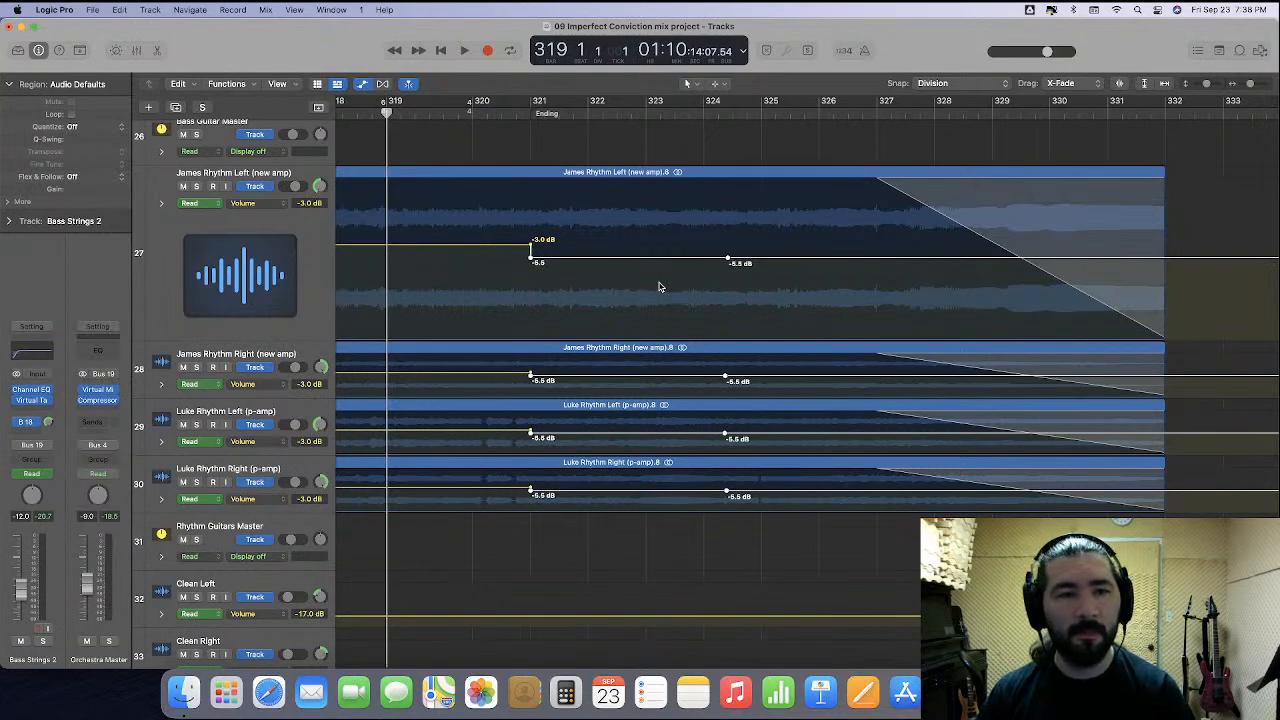
pyautogui.press('space')
pyautogui.scroll(-3, 659, 287)
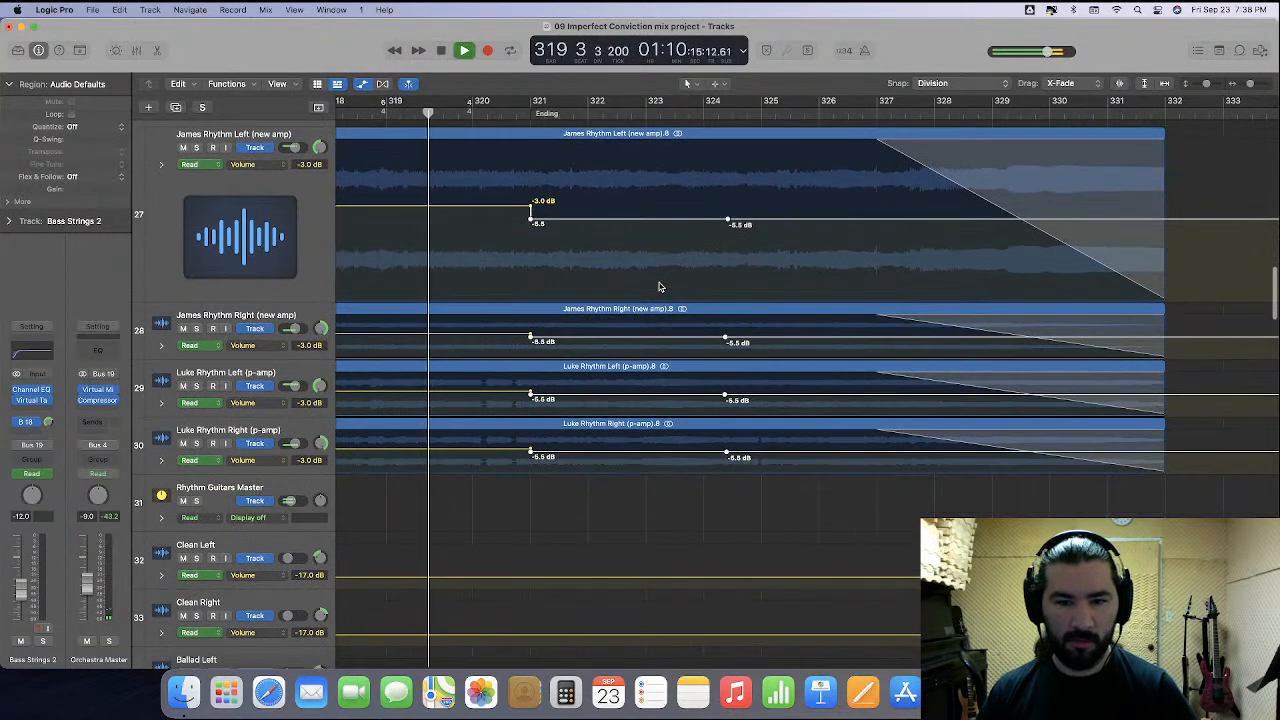
pyautogui.scroll(-20, 659, 287)
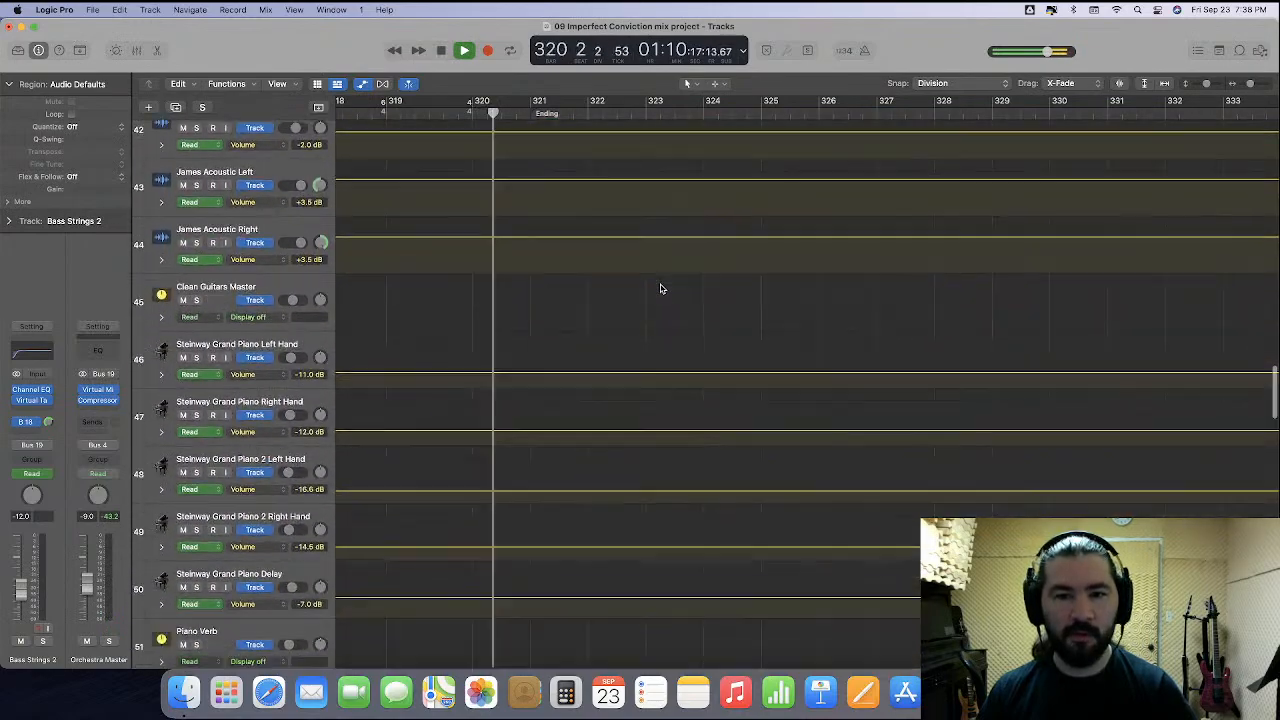
pyautogui.scroll(-5, 660, 289)
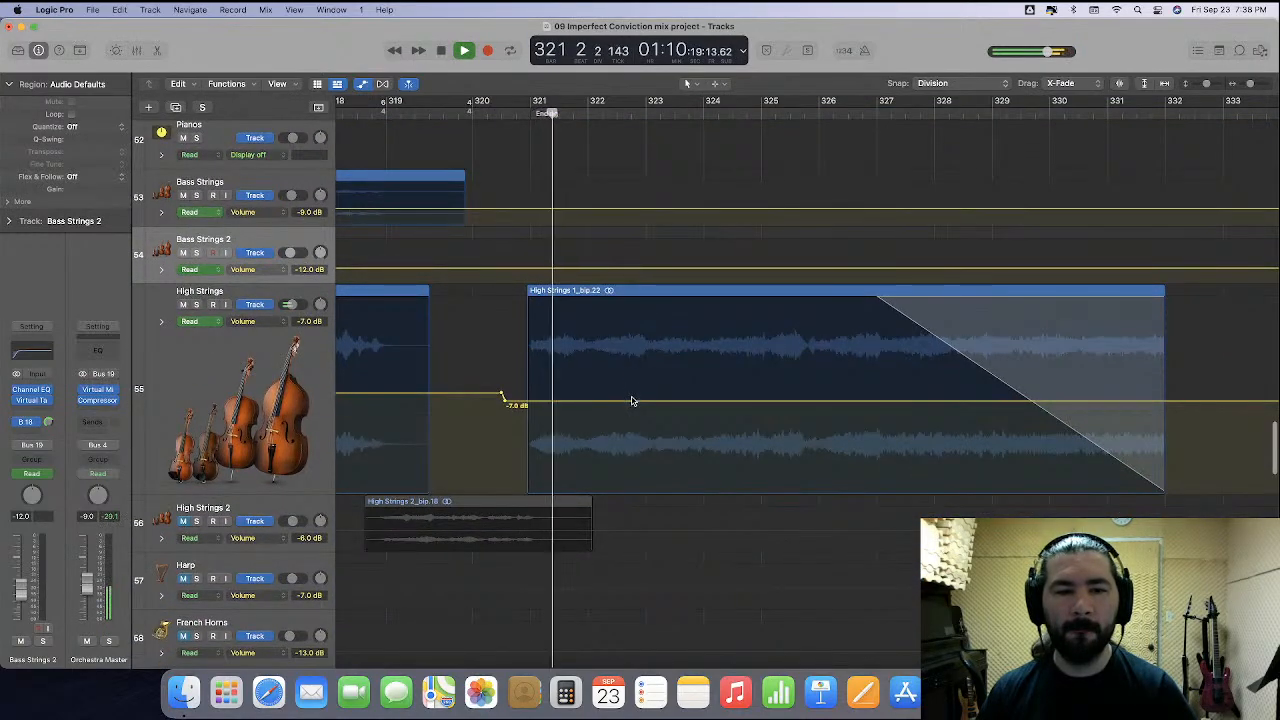
pyautogui.moveTo(632, 403); pyautogui.dragTo(634, 401)
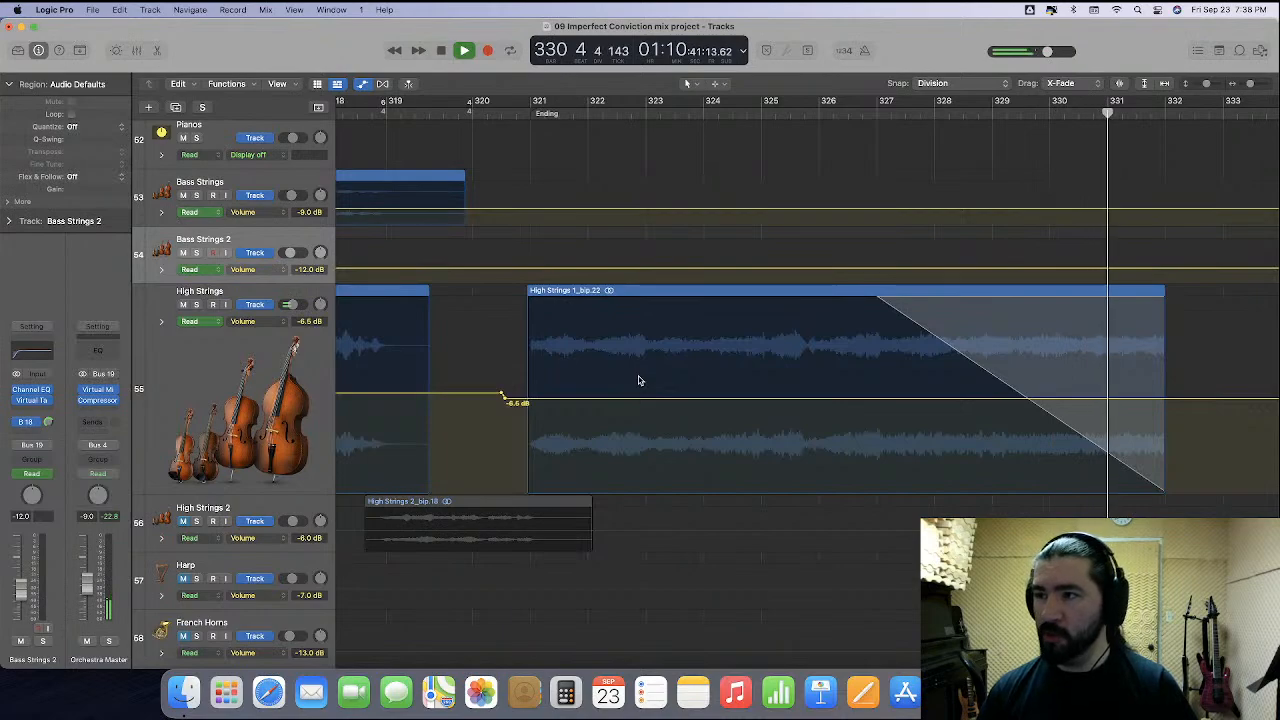
pyautogui.press('super+Left')
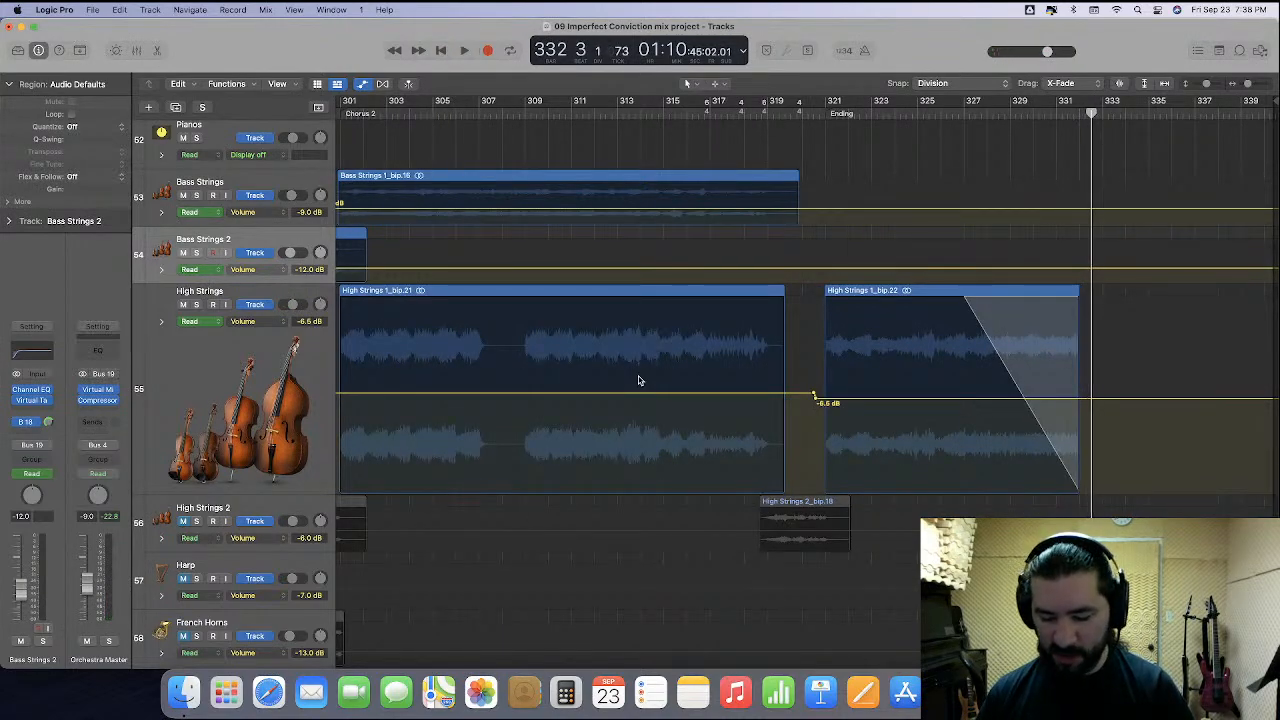
# Return to the song's start, shrink the High Strings track, then unmute and enlarge High Strings 2.
pyautogui.press('space')
pyautogui.press('Return')
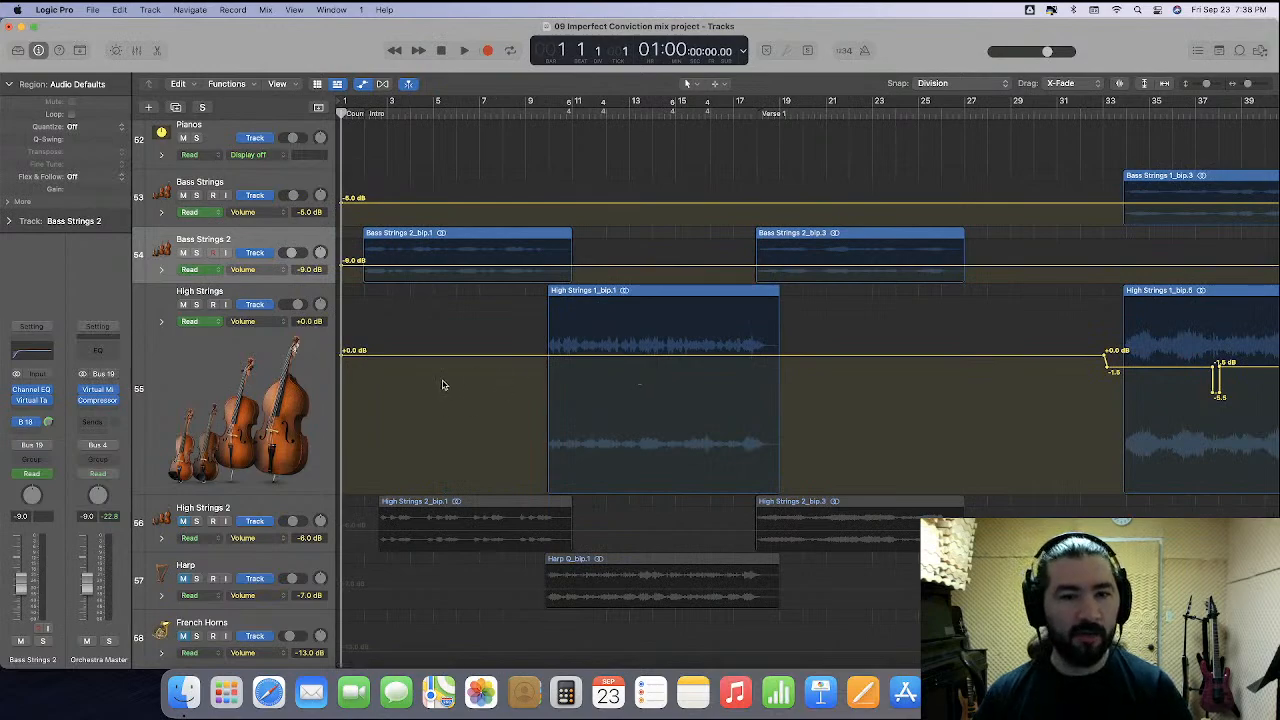
pyautogui.moveTo(227, 494); pyautogui.dragTo(231, 339)
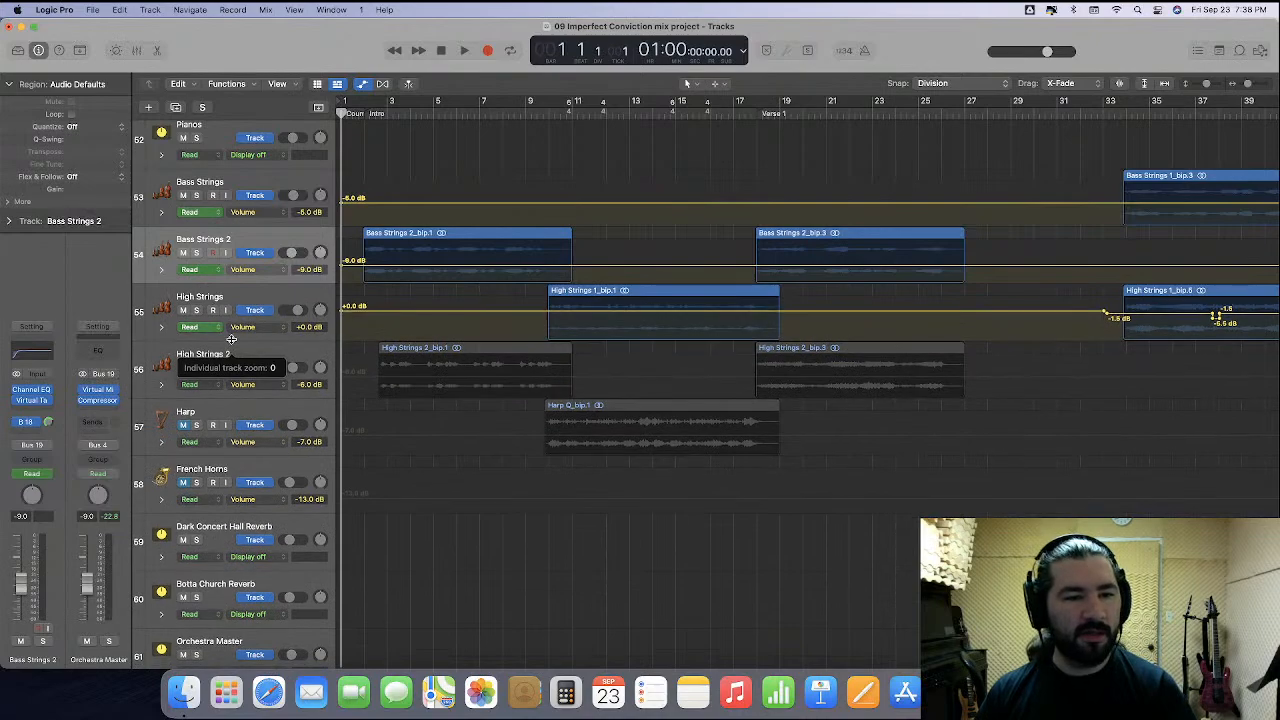
pyautogui.click(183, 368)
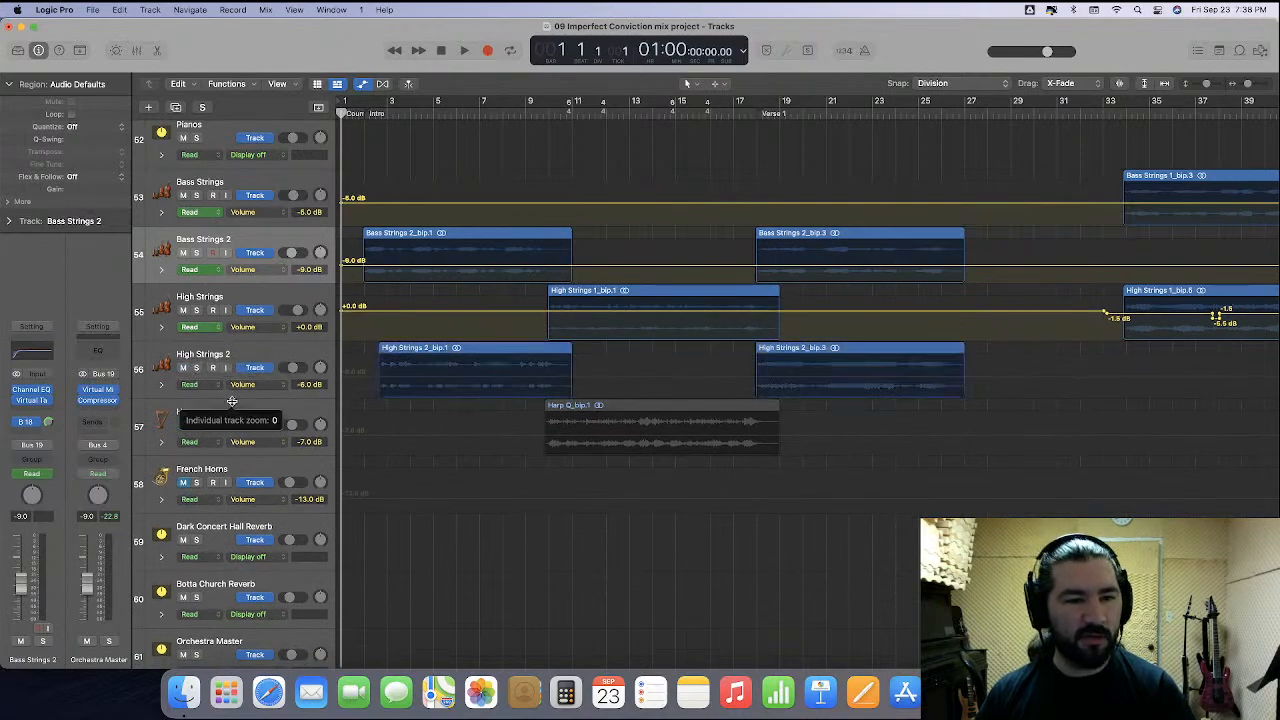
pyautogui.moveTo(231, 402); pyautogui.dragTo(240, 515)
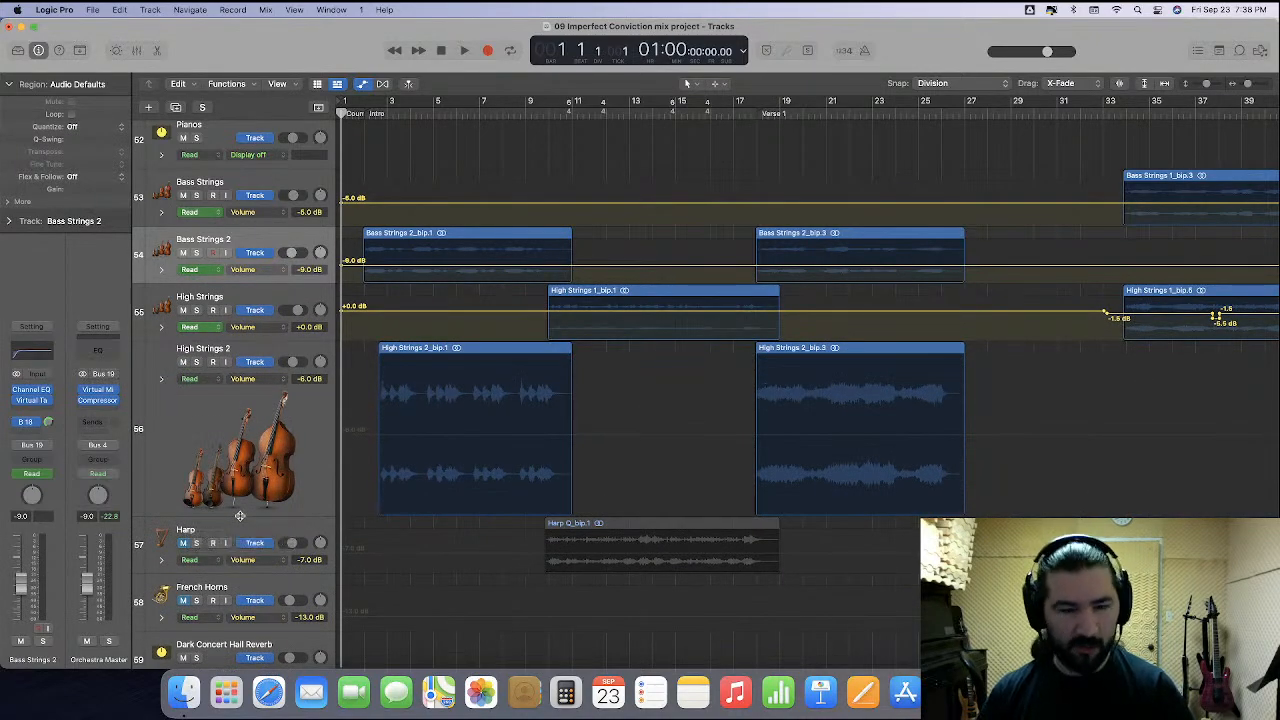
# Play the Intro from the start and set the High Strings 2 volume automation to -5.0 dB.
pyautogui.press('super+Right')
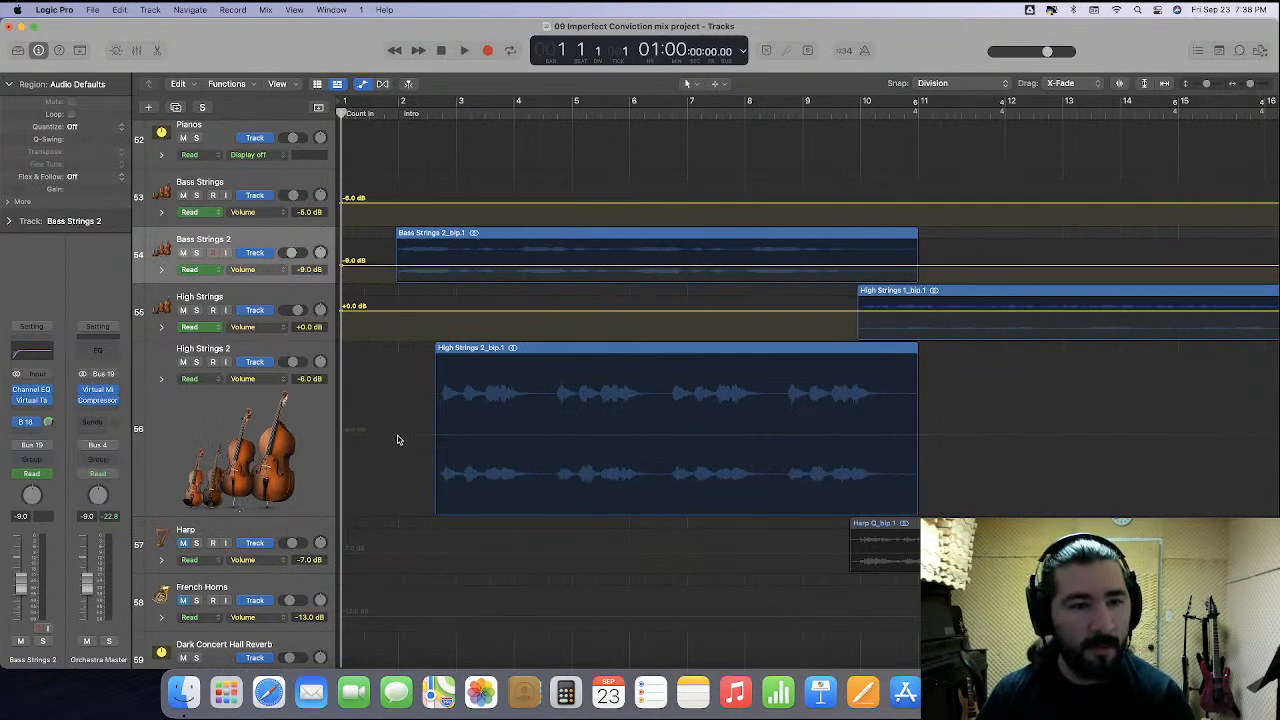
pyautogui.press('space')
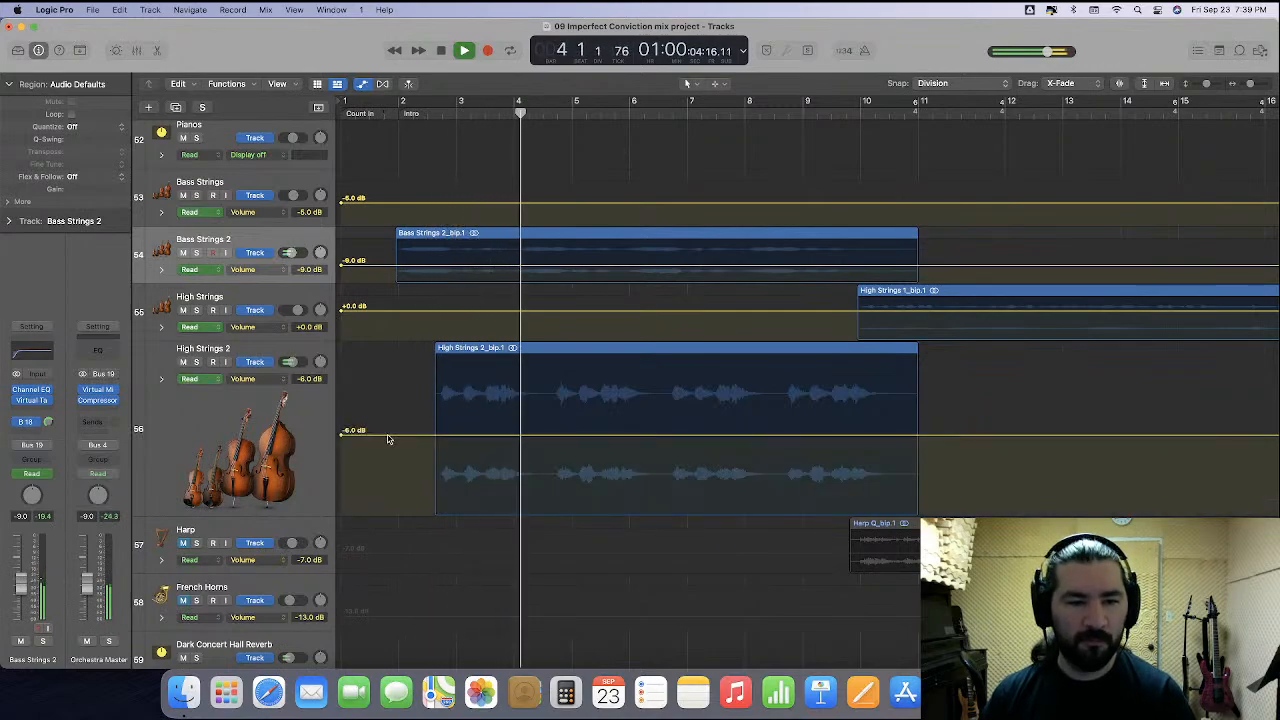
pyautogui.moveTo(389, 440); pyautogui.dragTo(389, 432)
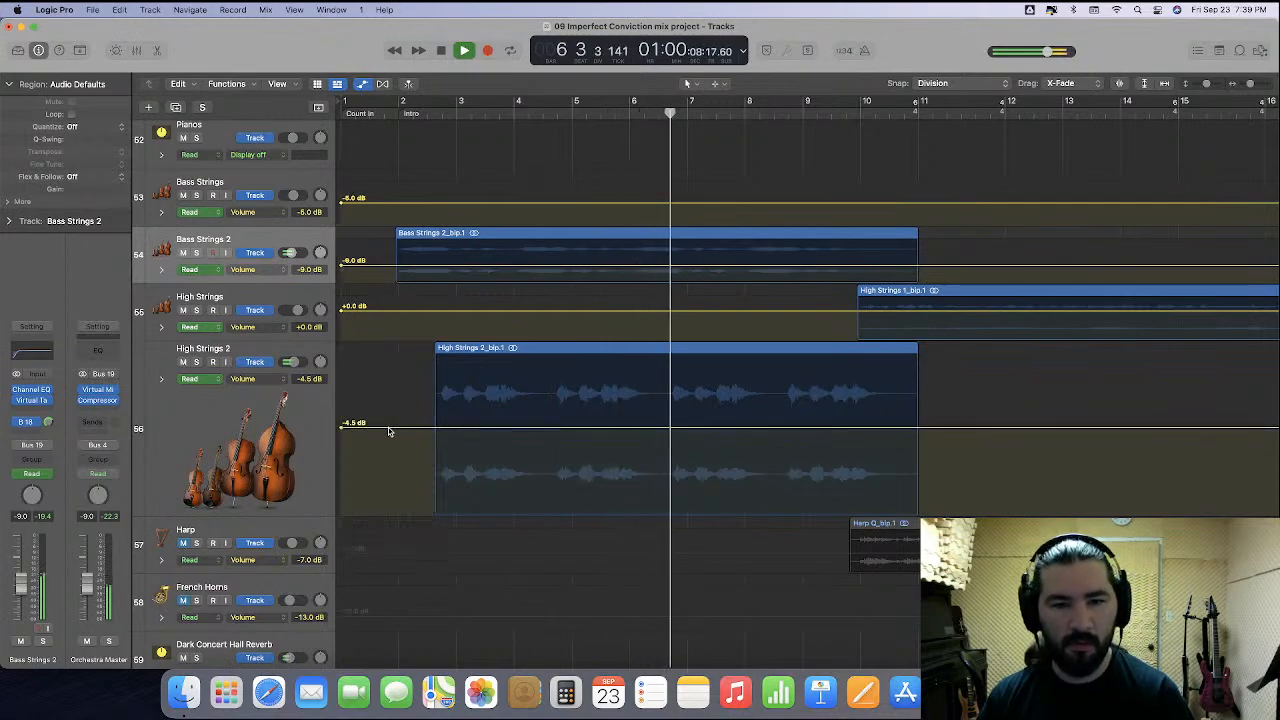
pyautogui.moveTo(389, 432); pyautogui.dragTo(388, 434)
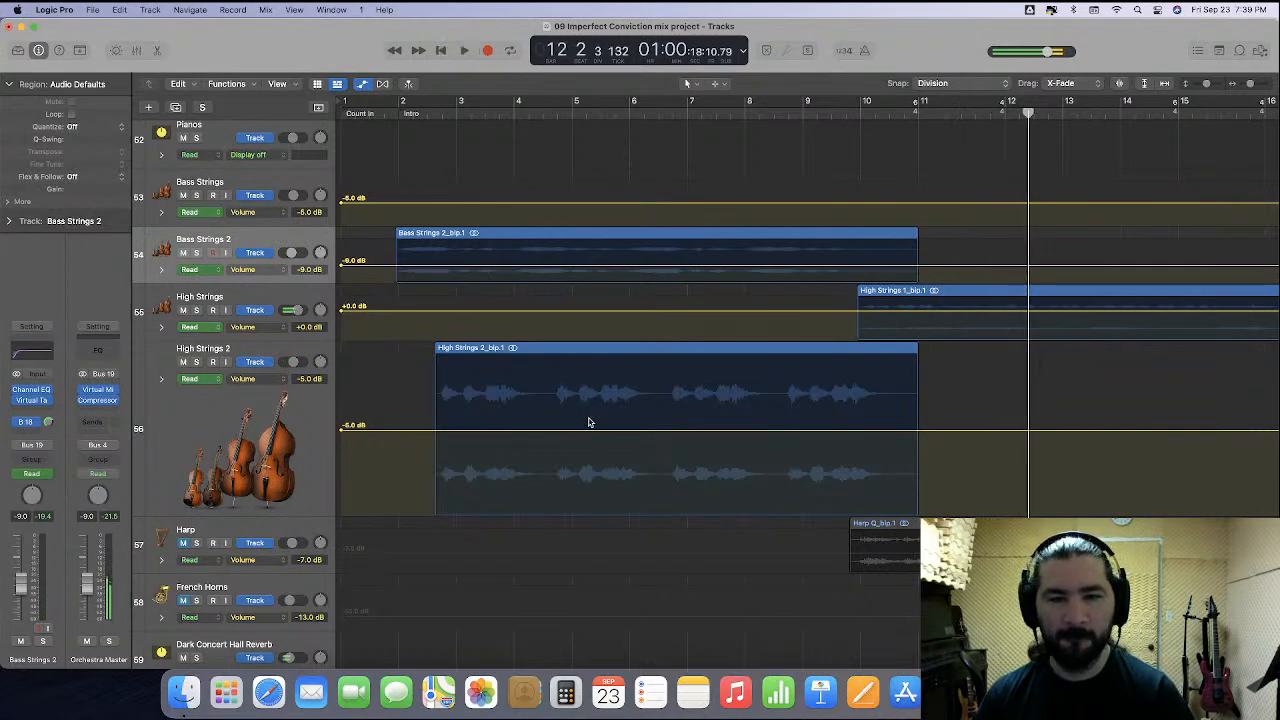
# Play into Verse 1 and lower the High Strings 2 volume automation to -6.0 dB from just before bar 18.
pyautogui.hscroll(10, 588, 422)
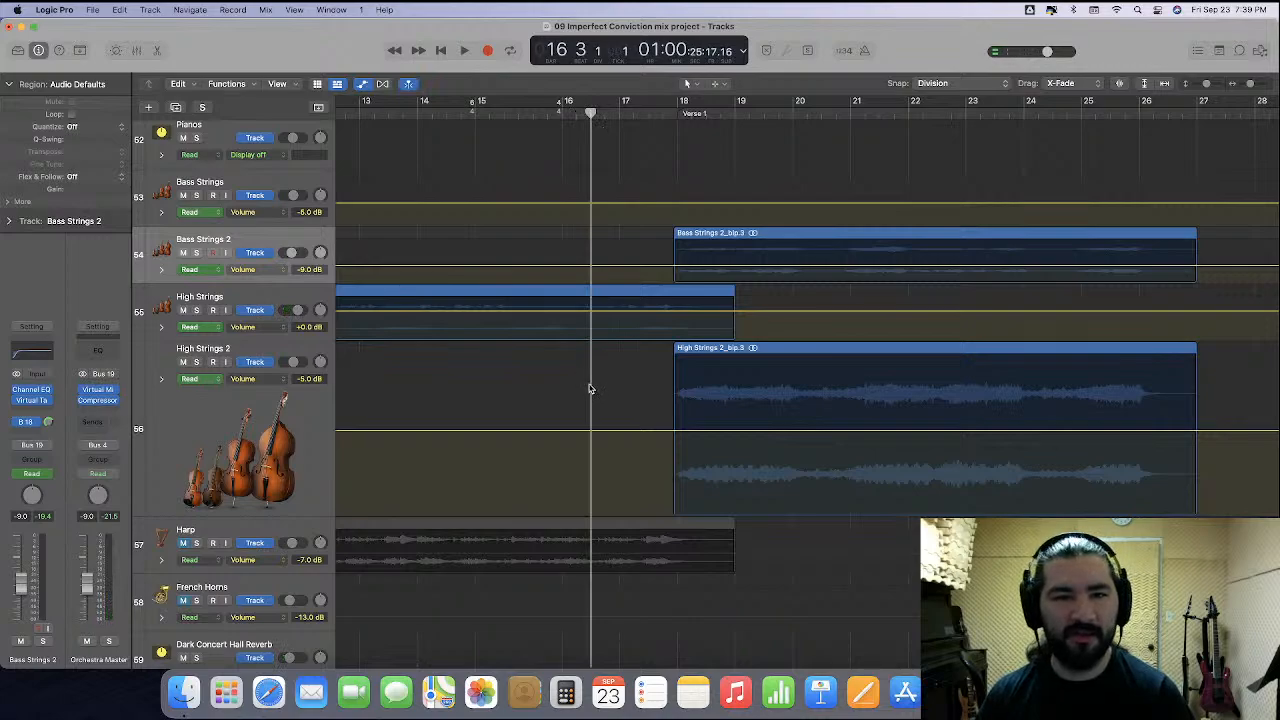
pyautogui.press('space')
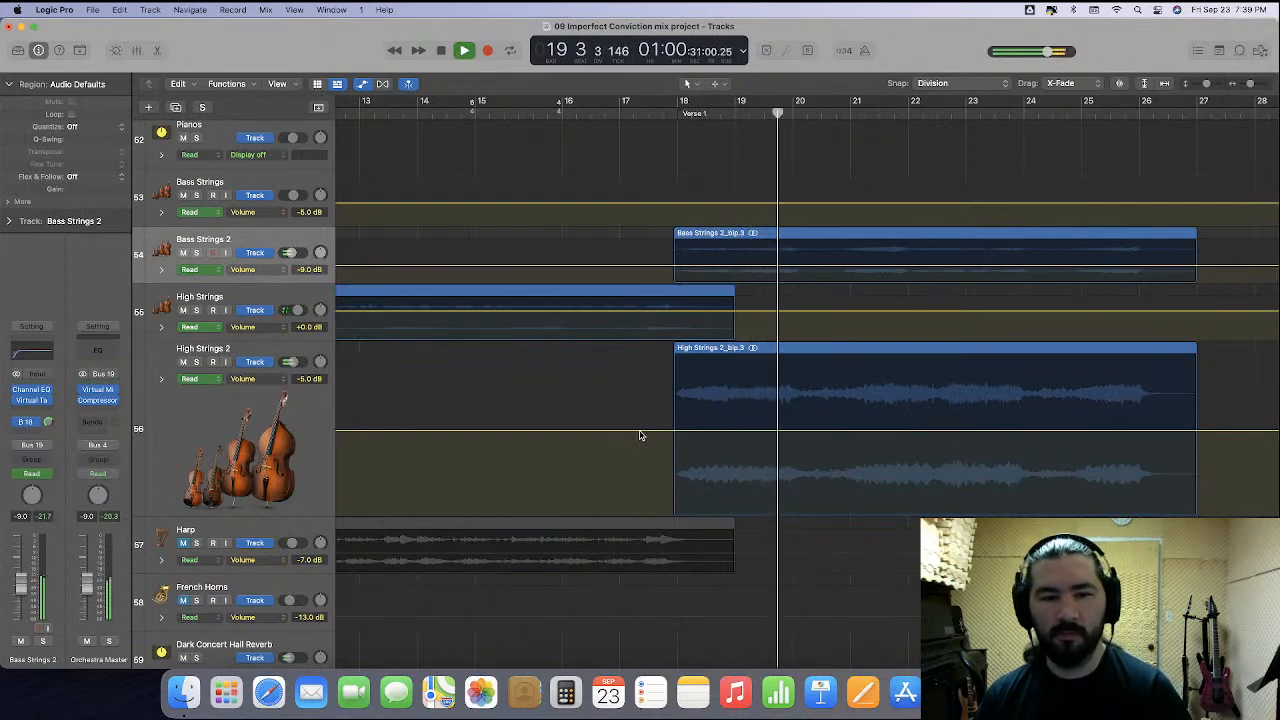
pyautogui.moveTo(640, 433); pyautogui.dragTo(657, 442)
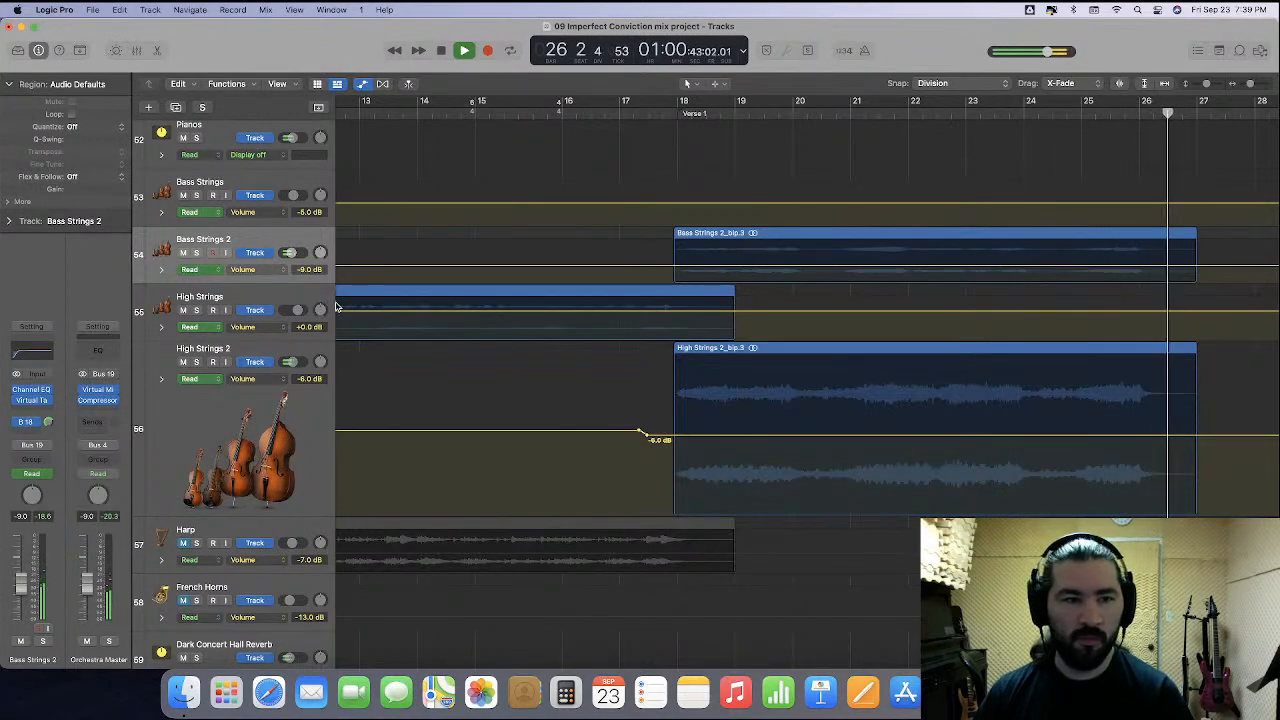
# Lower the Bass Strings 2 volume automation to -10.0 dB, replay from bar 17, and return the track to its default height.
pyautogui.moveTo(243, 287); pyautogui.dragTo(250, 378)
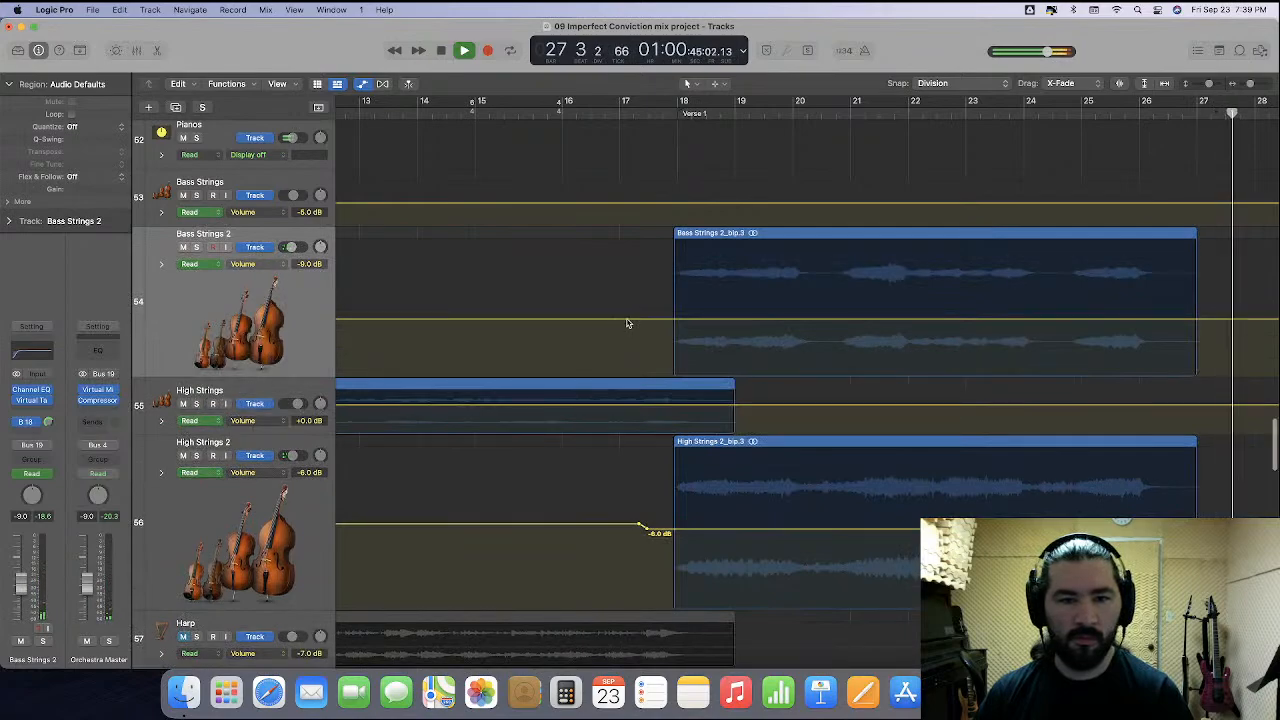
pyautogui.click(628, 323)
pyautogui.moveTo(628, 325); pyautogui.dragTo(628, 326)
pyautogui.hscroll(-10, 757, 468)
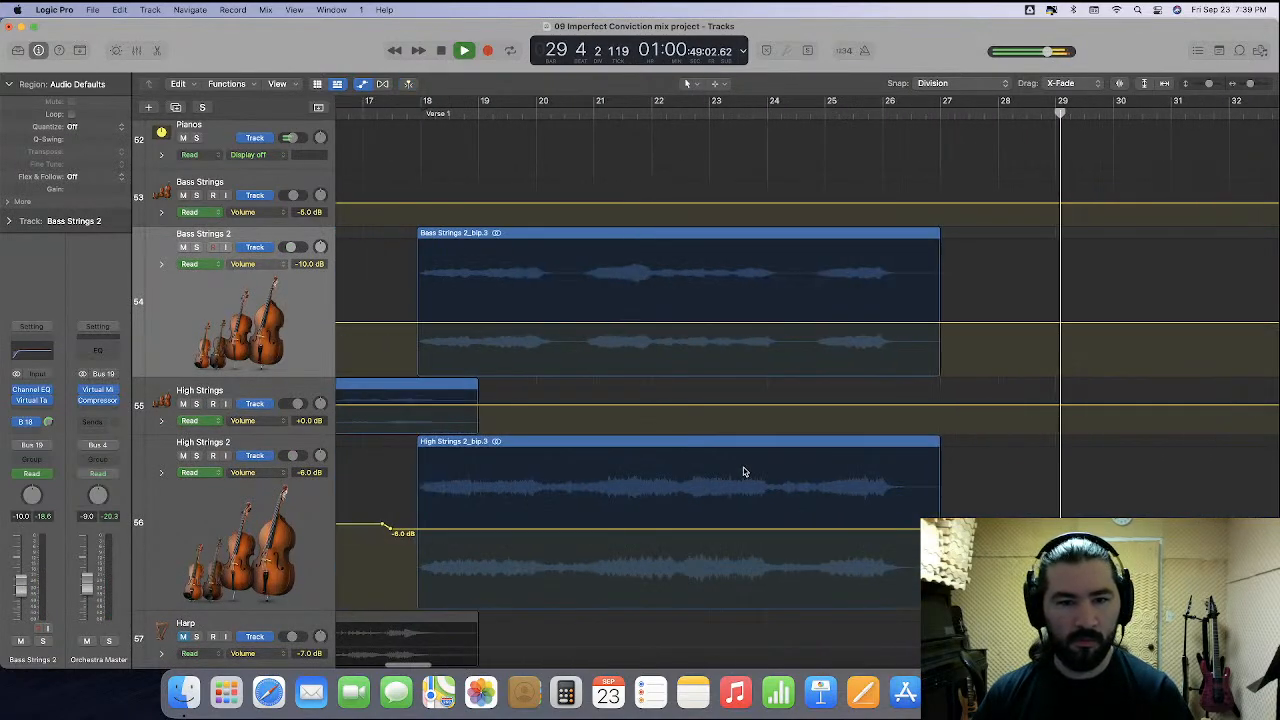
pyautogui.click(583, 113)
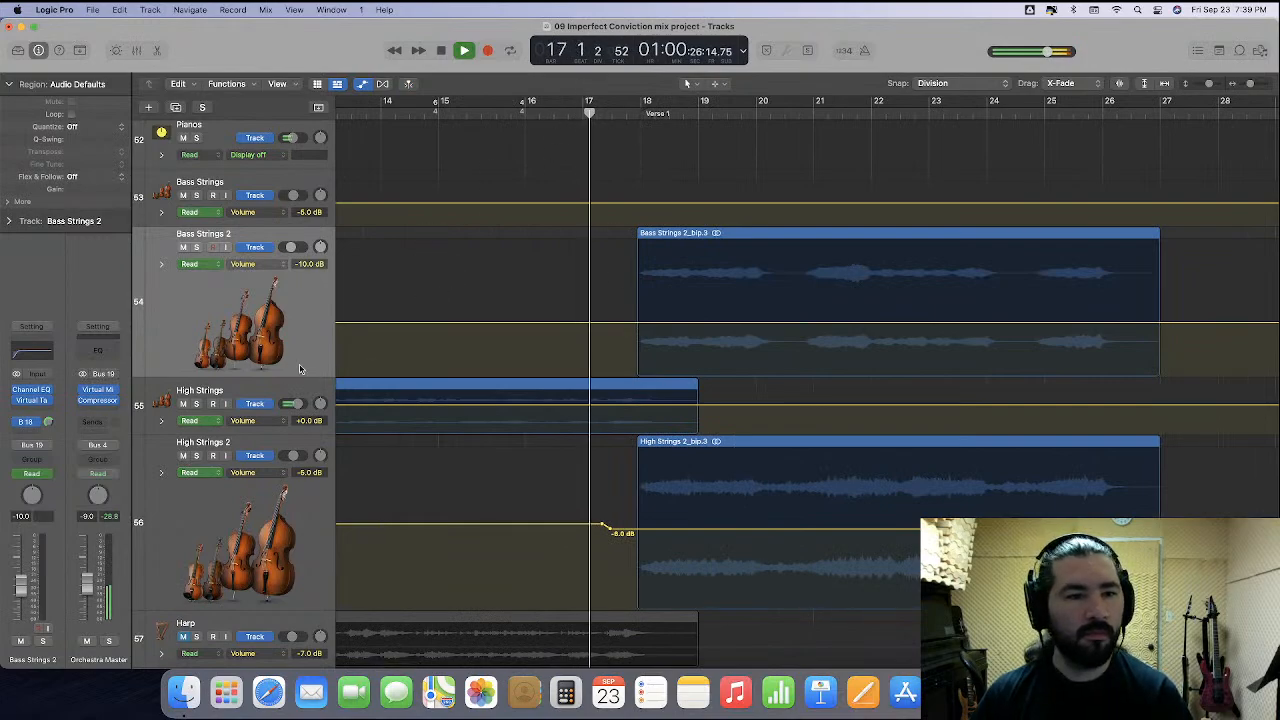
pyautogui.moveTo(256, 377); pyautogui.dragTo(268, 281)
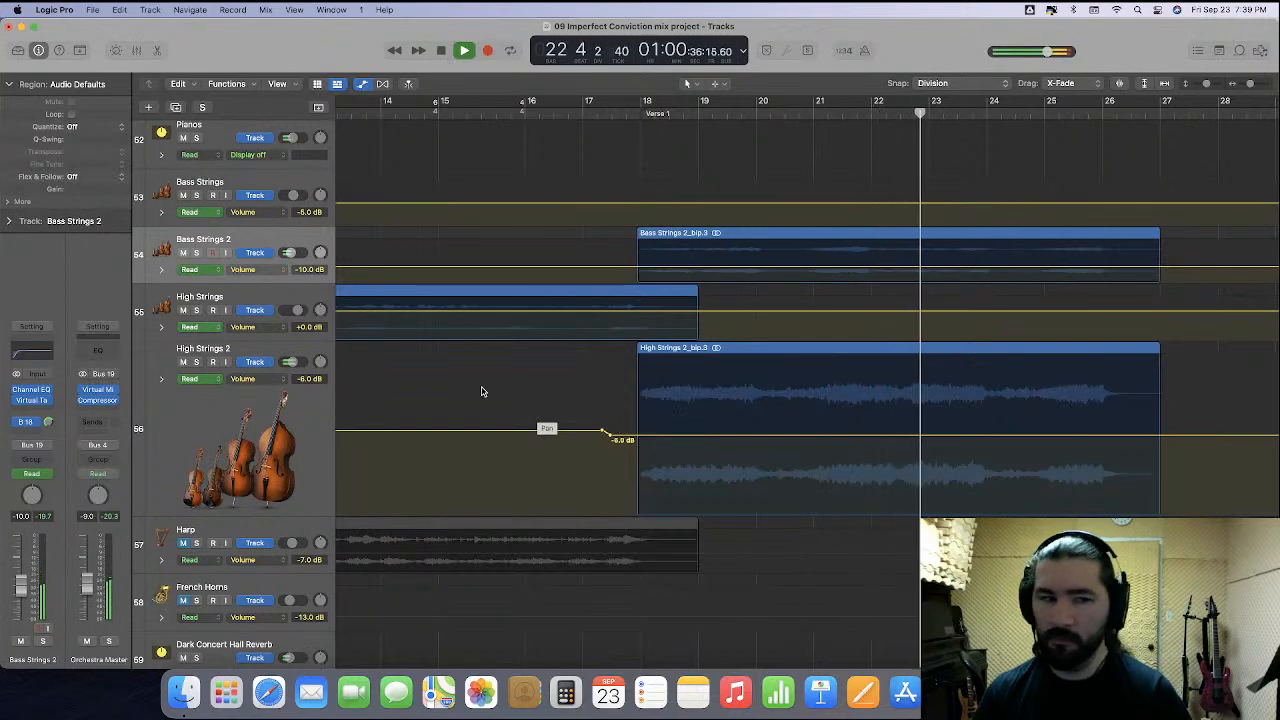
# Listen to High Strings 2 soloed in Verse 1, then unsolo it and replay from bar 22 with the other tracks.
pyautogui.click(196, 361)
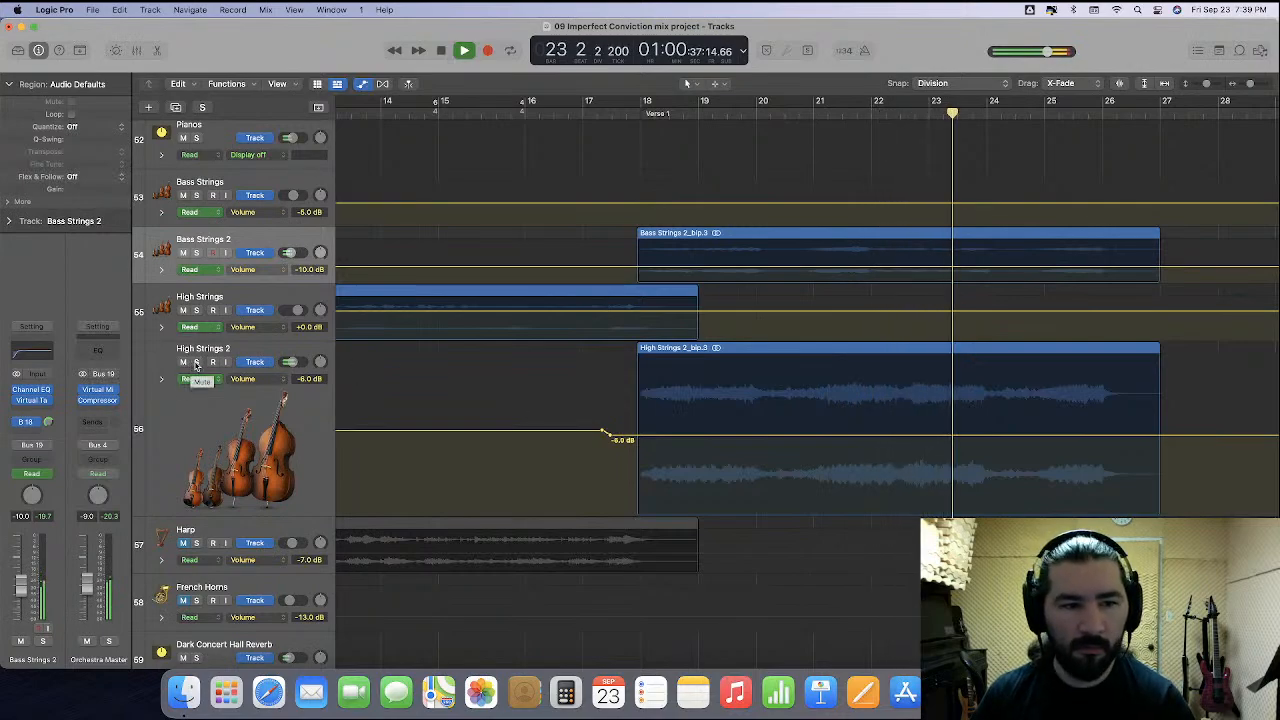
pyautogui.click(799, 110)
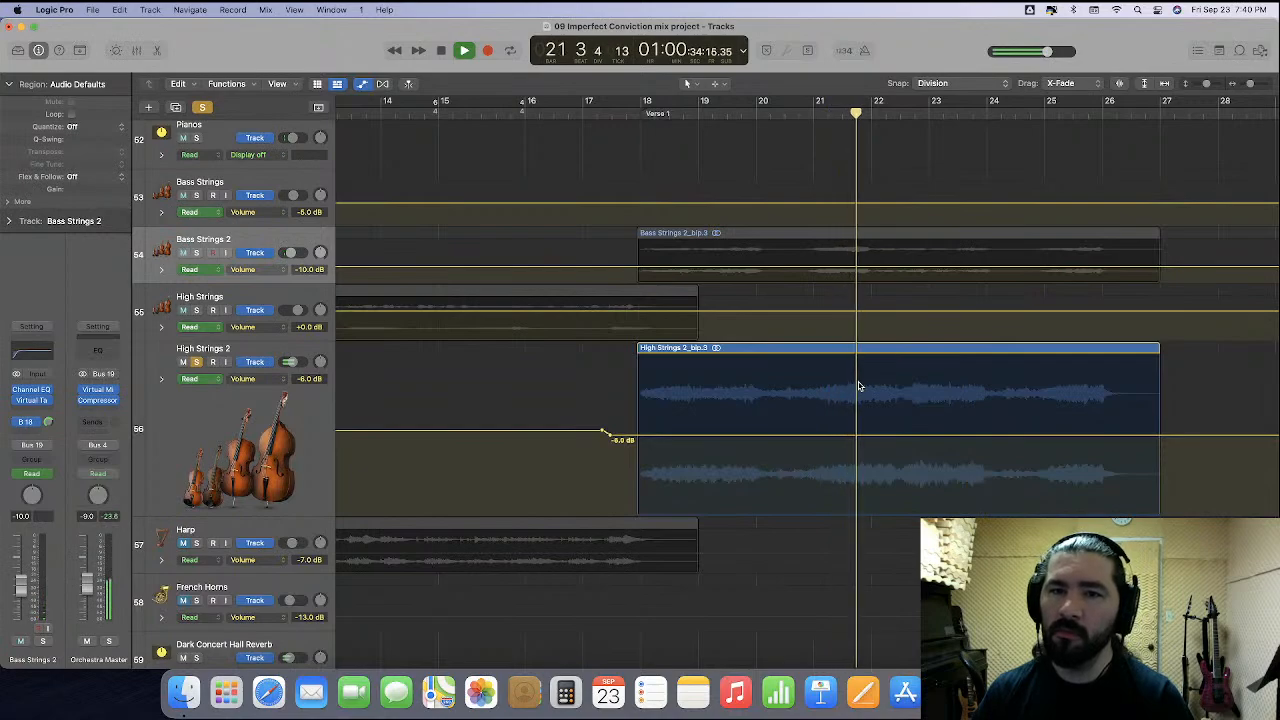
pyautogui.hscroll(4, 846, 394)
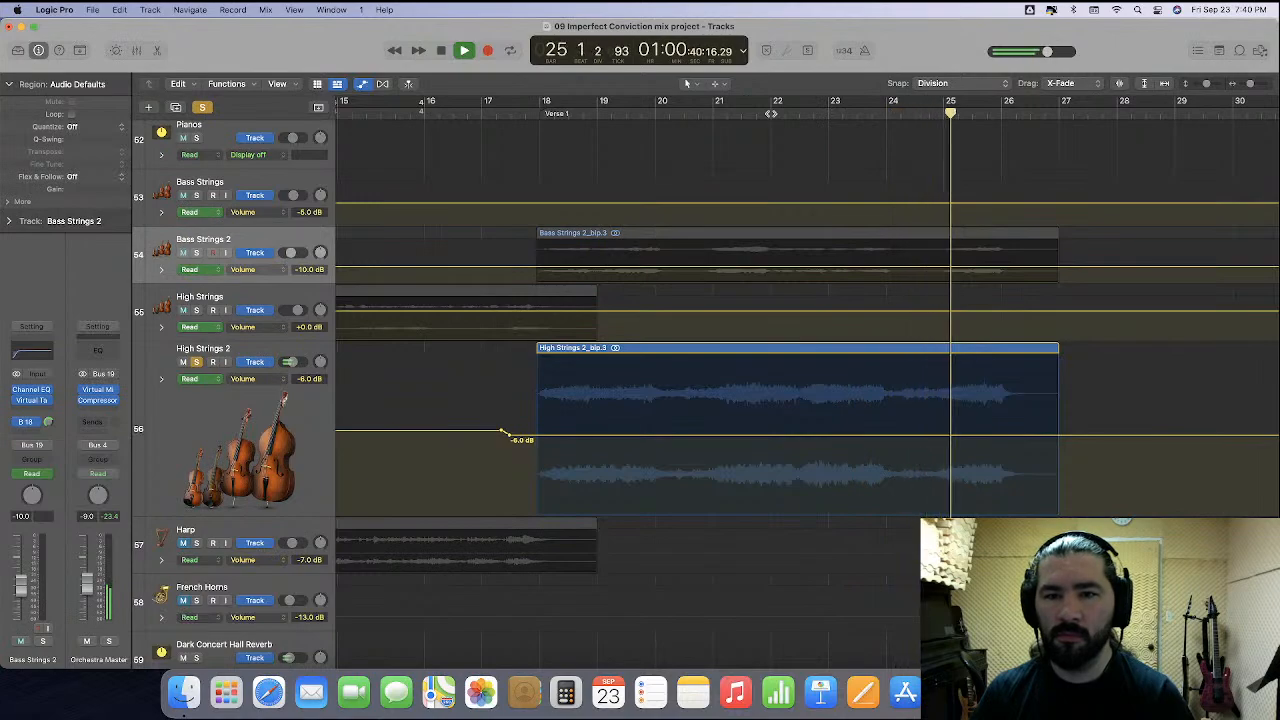
pyautogui.press('space')
pyautogui.click(197, 362)
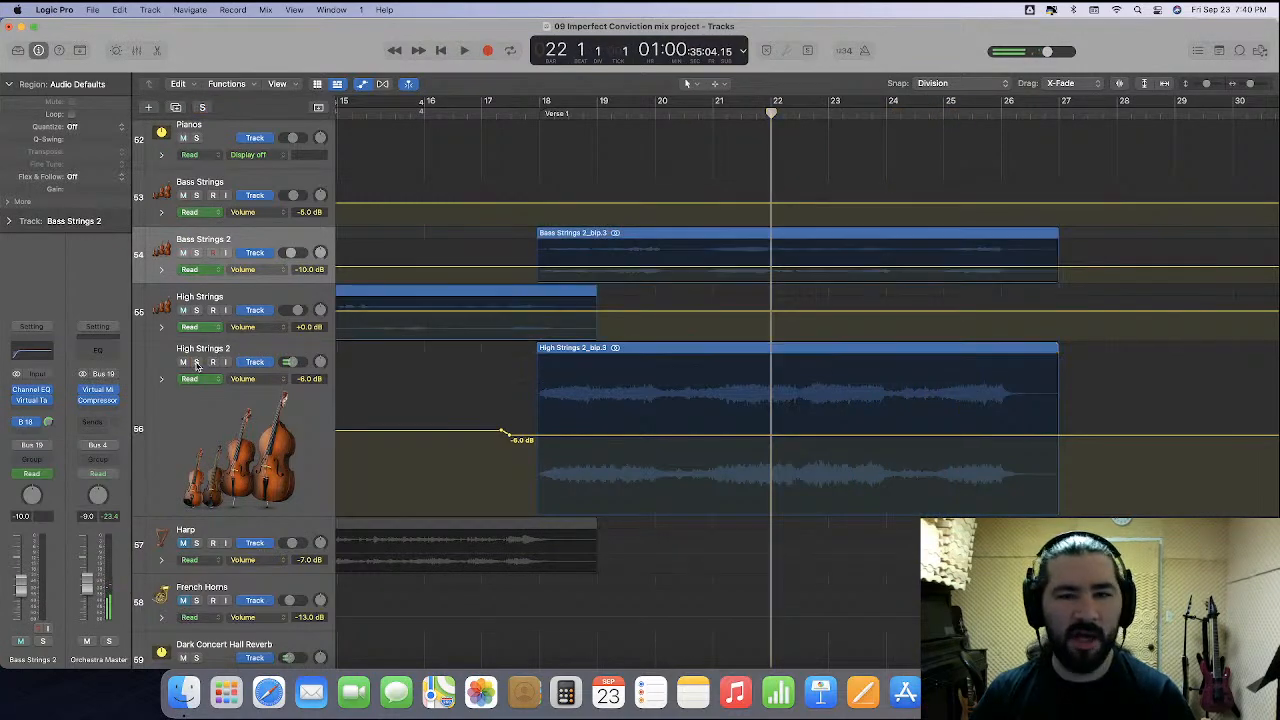
pyautogui.hscroll(2, 604, 394)
pyautogui.press('space')
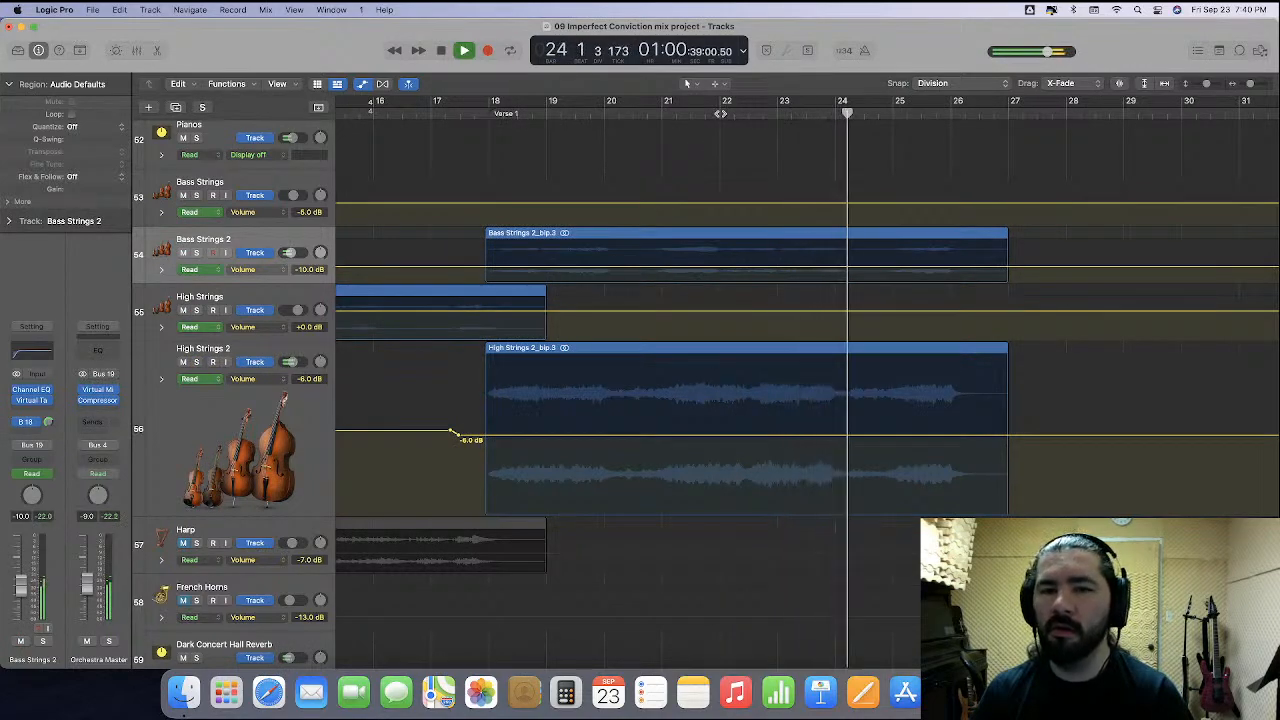
pyautogui.press('space')
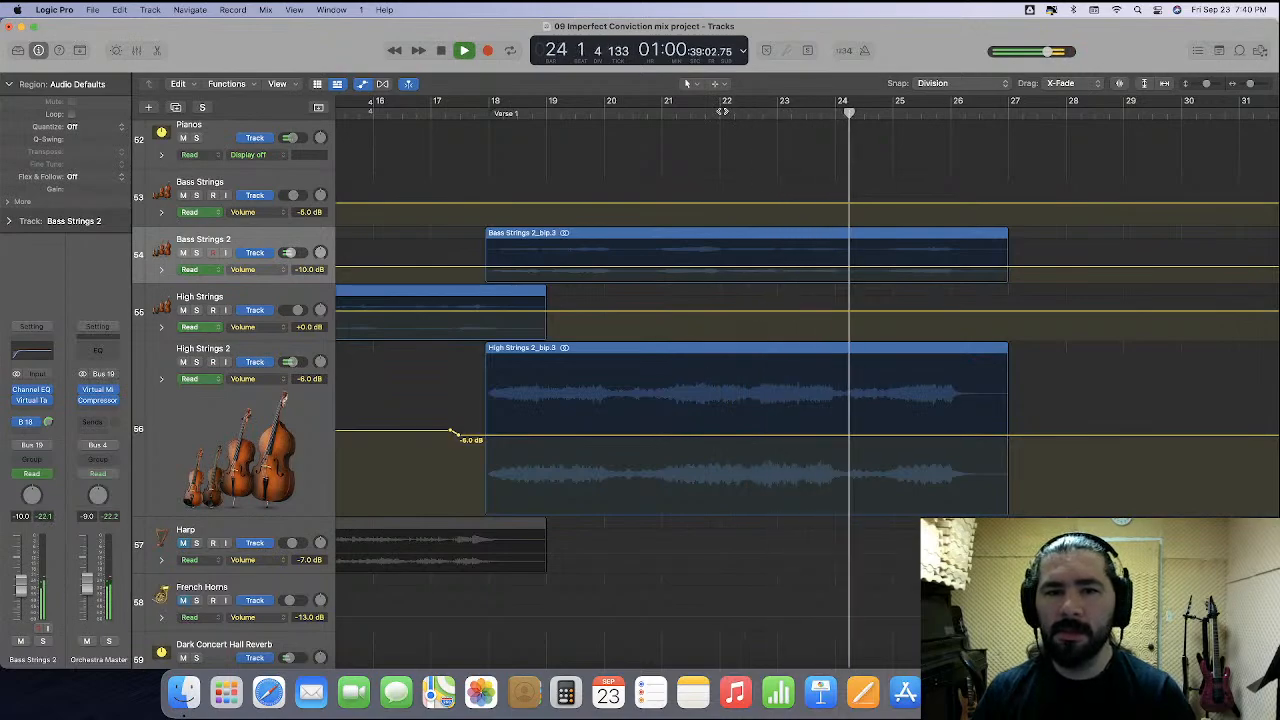
pyautogui.press('space')
# Lower the volume automation between bars 22 and 24 to -9.0 dB on High Strings 2 and -13.0 dB on Bass Strings 2.
pyautogui.moveTo(720, 405); pyautogui.dragTo(836, 410)
pyautogui.moveTo(774, 440); pyautogui.dragTo(776, 444)
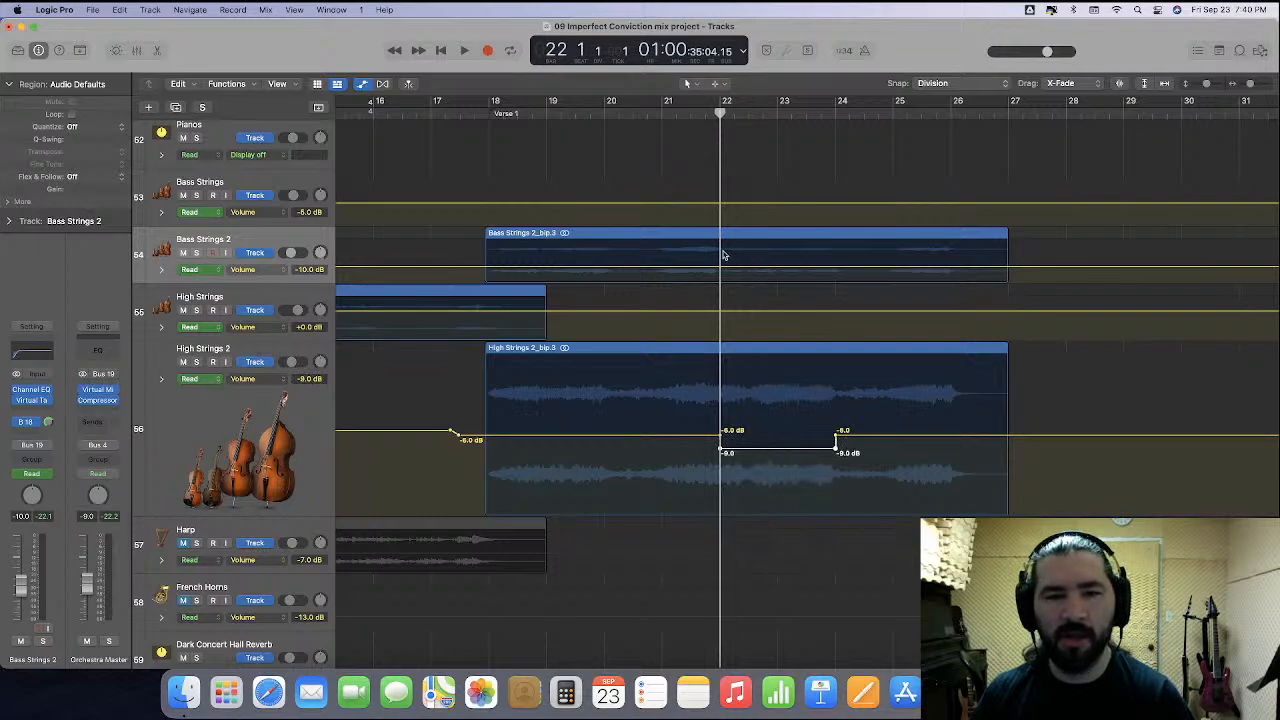
pyautogui.moveTo(245, 281); pyautogui.dragTo(245, 387)
pyautogui.moveTo(720, 302); pyautogui.dragTo(780, 340)
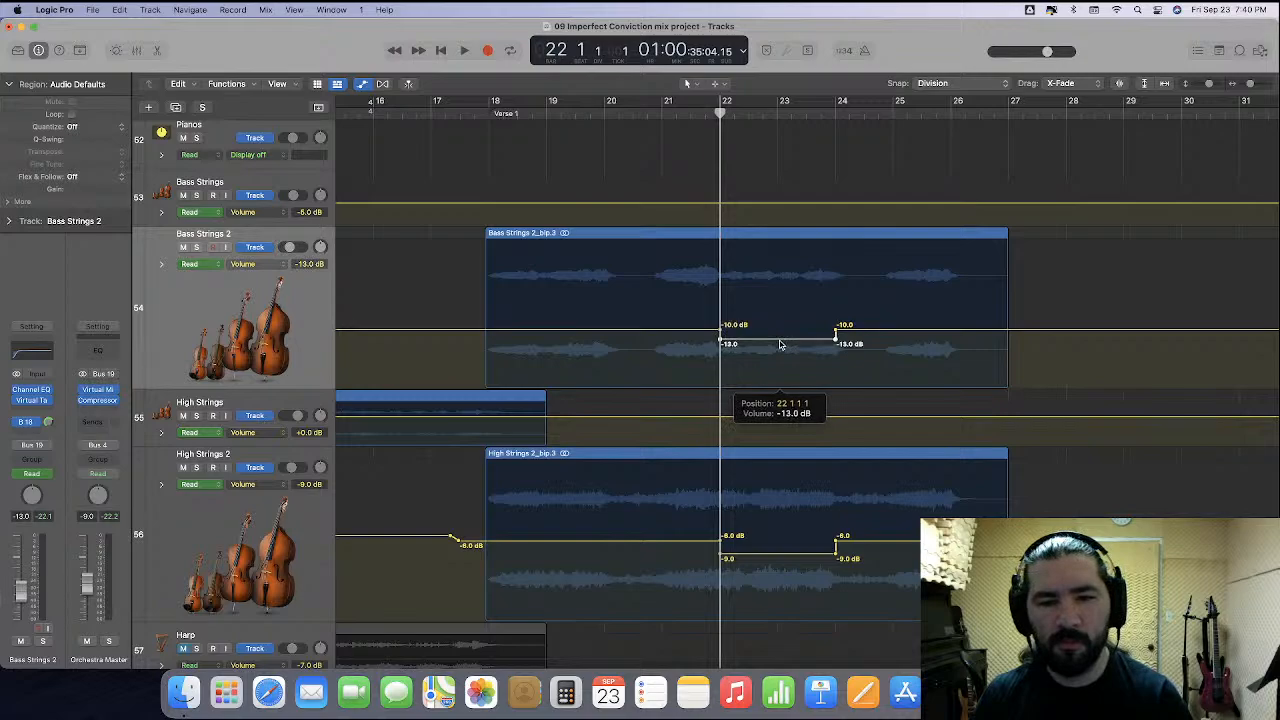
pyautogui.click(482, 113)
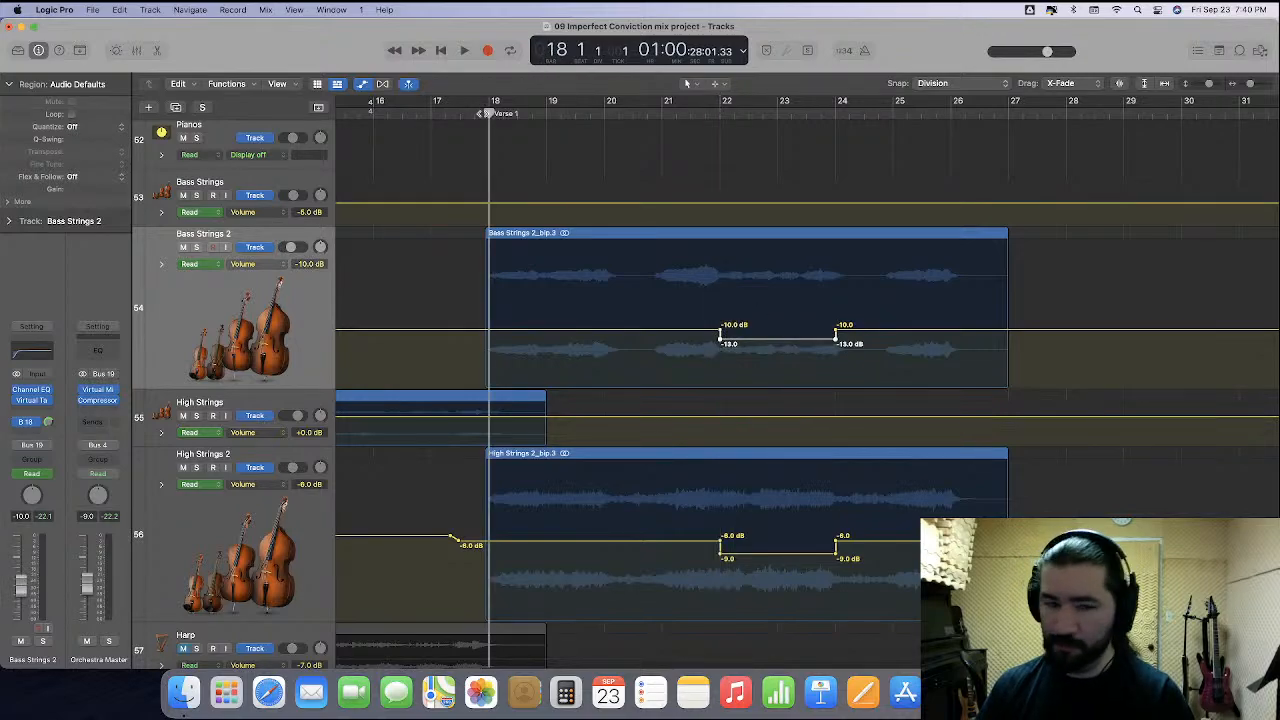
pyautogui.press('space')
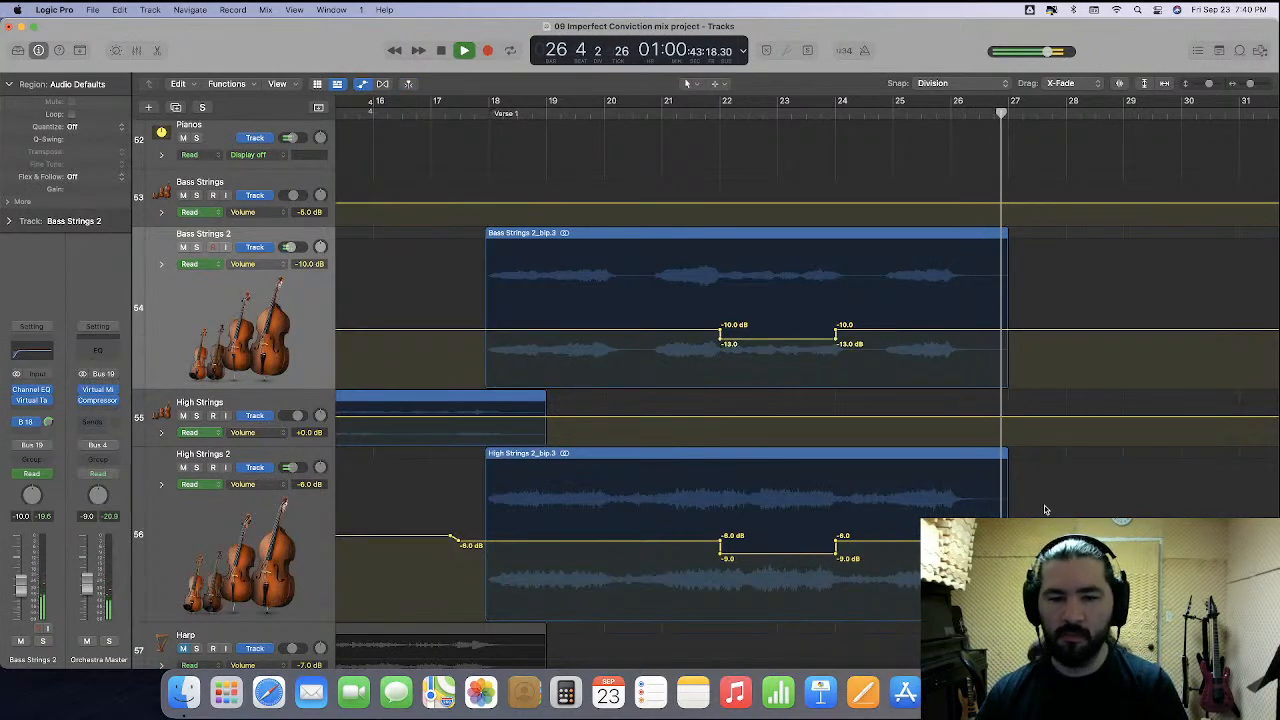
# Play Verse 3 from bar 246 and raise the High Strings 2 volume automation to -4.0 dB just before its region near bar 248.
pyautogui.hscroll(15, 966, 504)
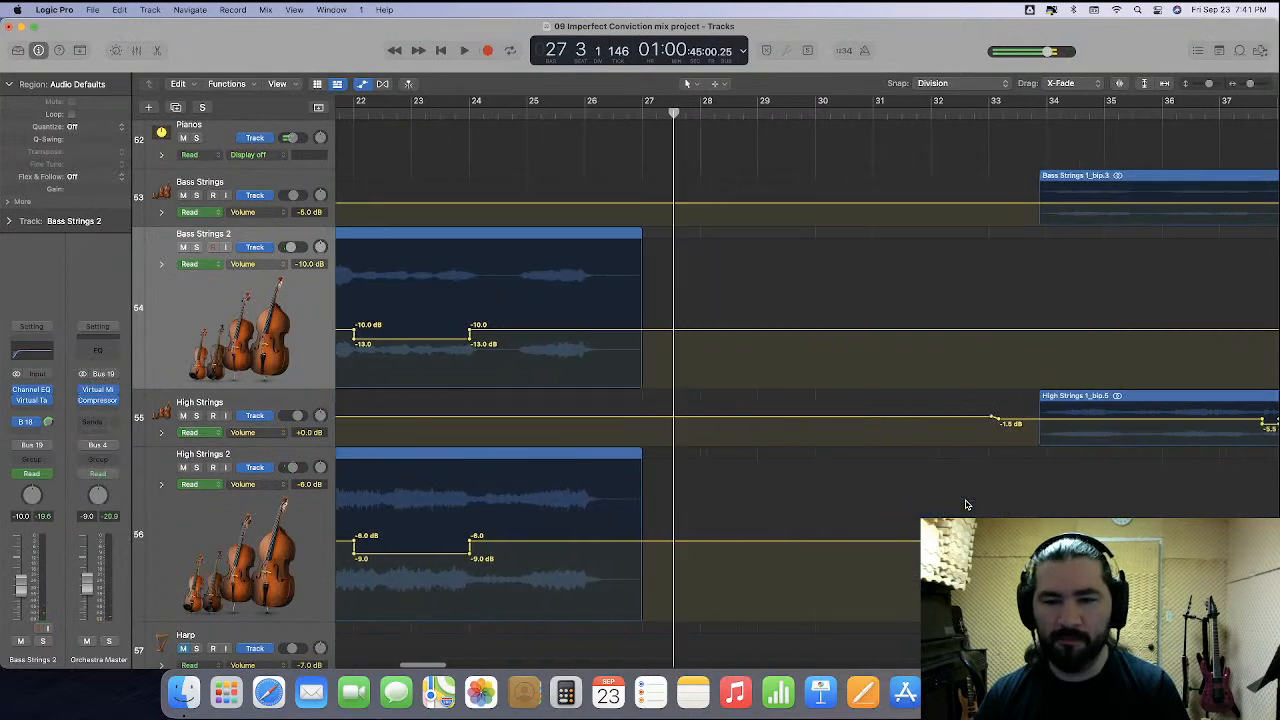
pyautogui.hscroll(20, 966, 504)
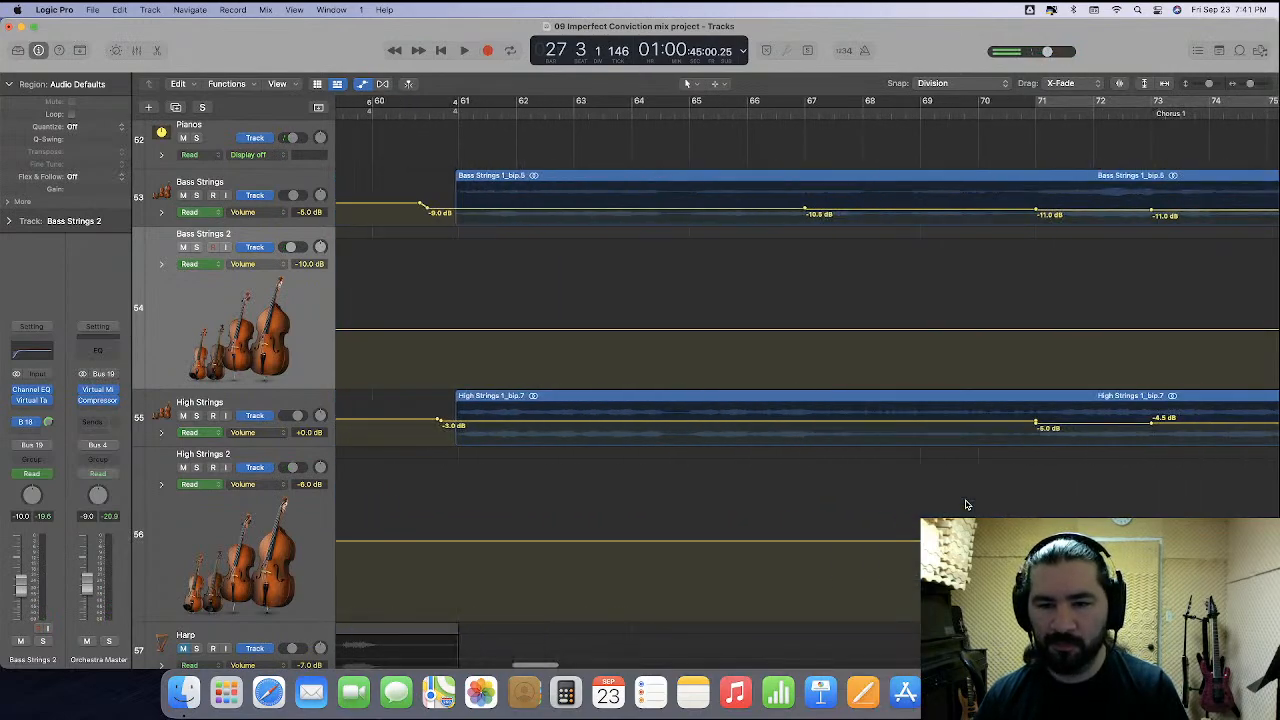
pyautogui.hscroll(20, 966, 504)
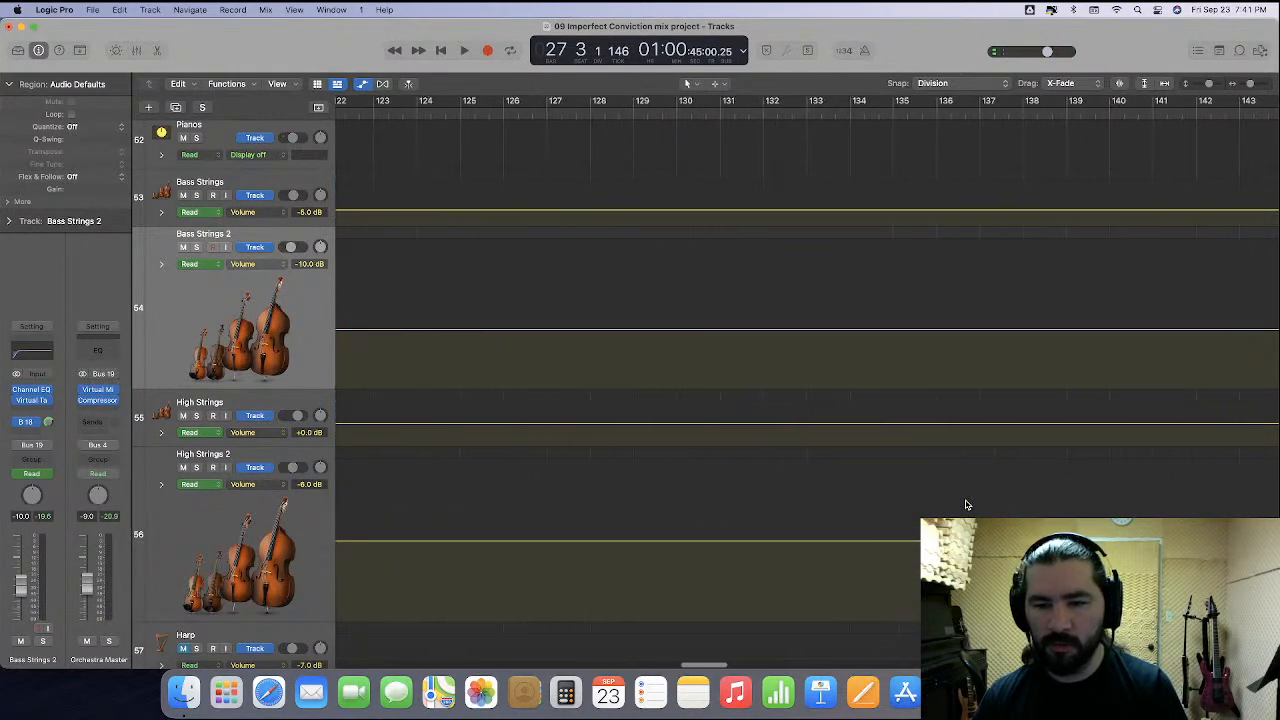
pyautogui.hscroll(18, 966, 504)
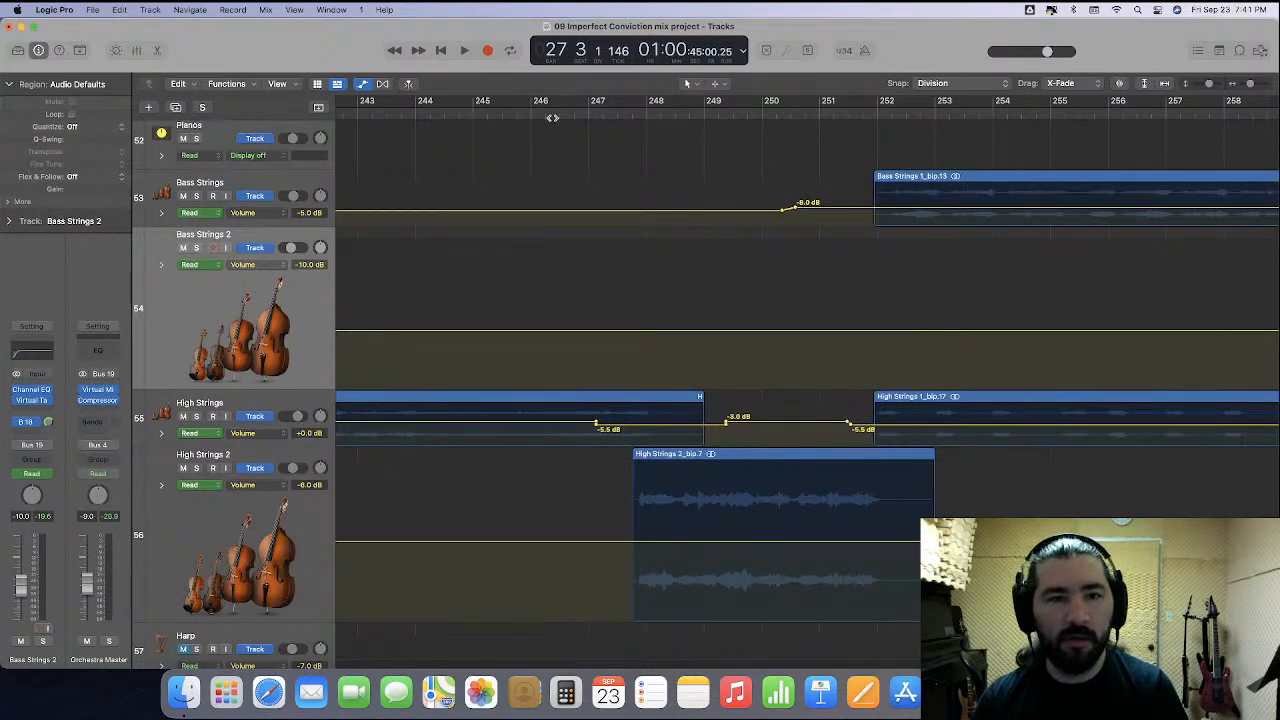
pyautogui.click(531, 112)
pyautogui.press('space')
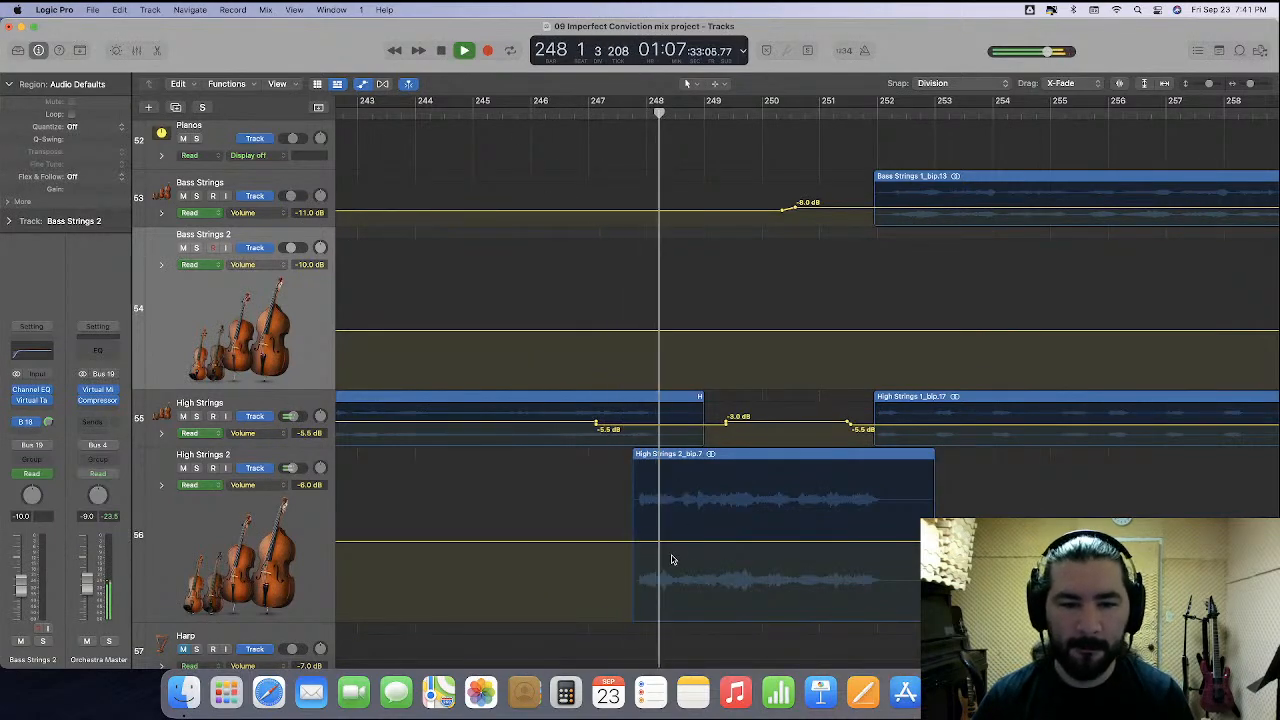
pyautogui.hscroll(-8, 622, 500)
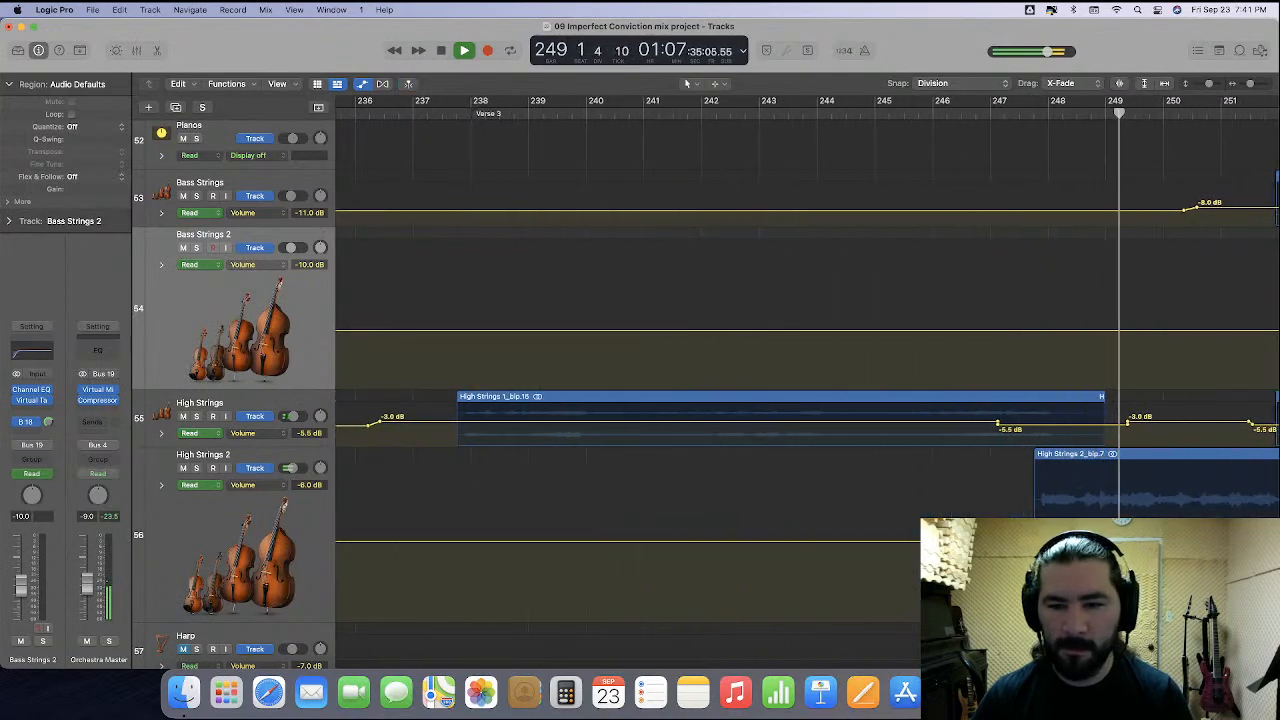
pyautogui.press(',')
pyautogui.press(',')
pyautogui.press(',')
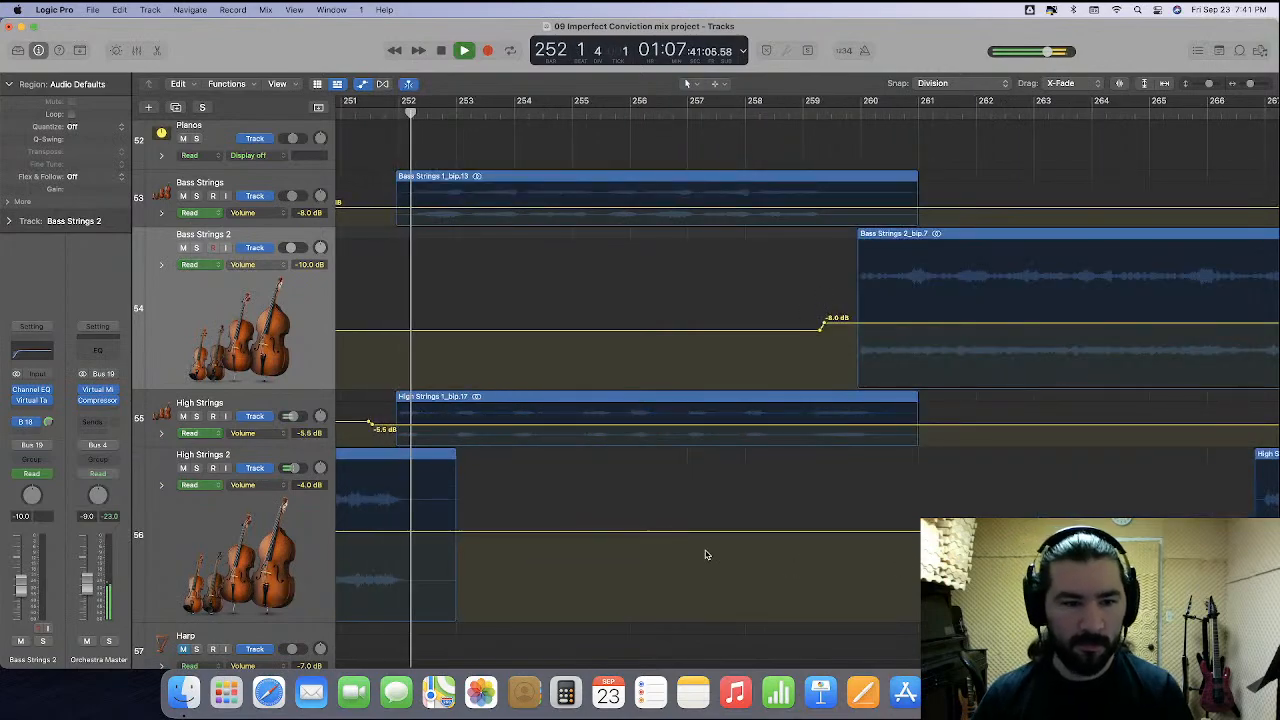
pyautogui.press('space')
# Replay Verse 3 from bar 247 to check the High Strings 2 level against the other tracks.
pyautogui.hscroll(-8, 700, 555)
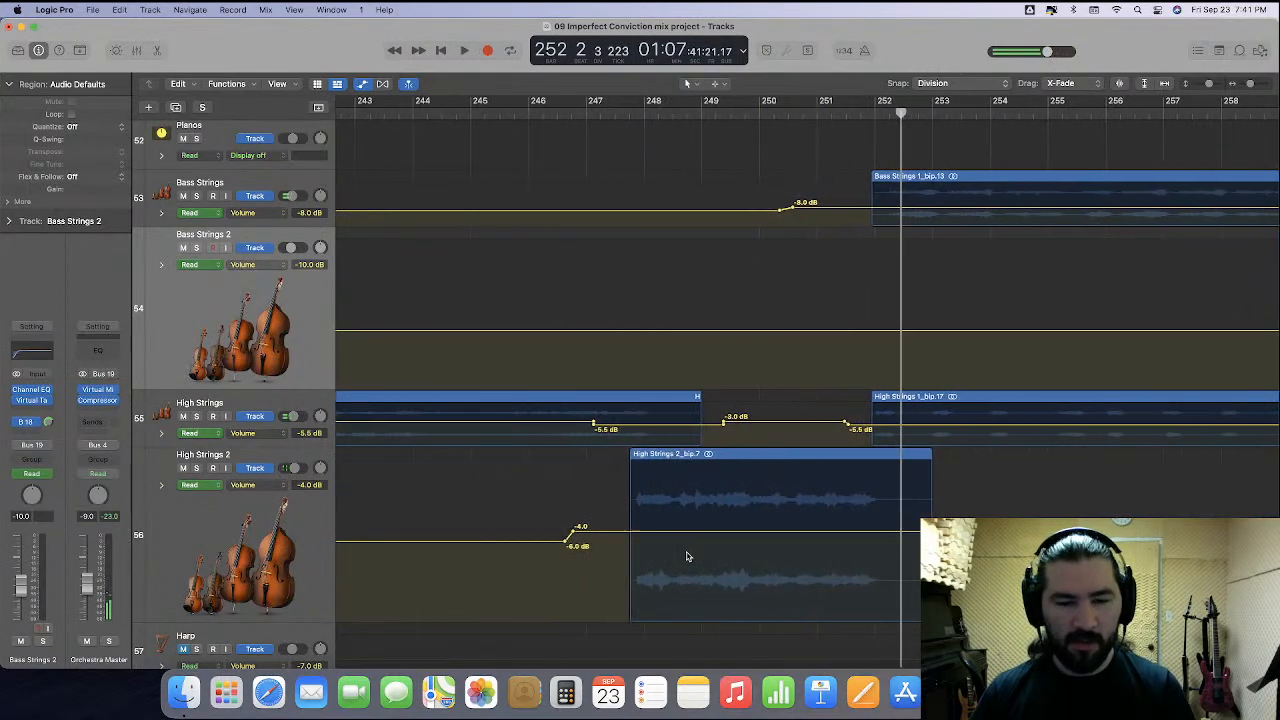
pyautogui.scroll(-3, 645, 541)
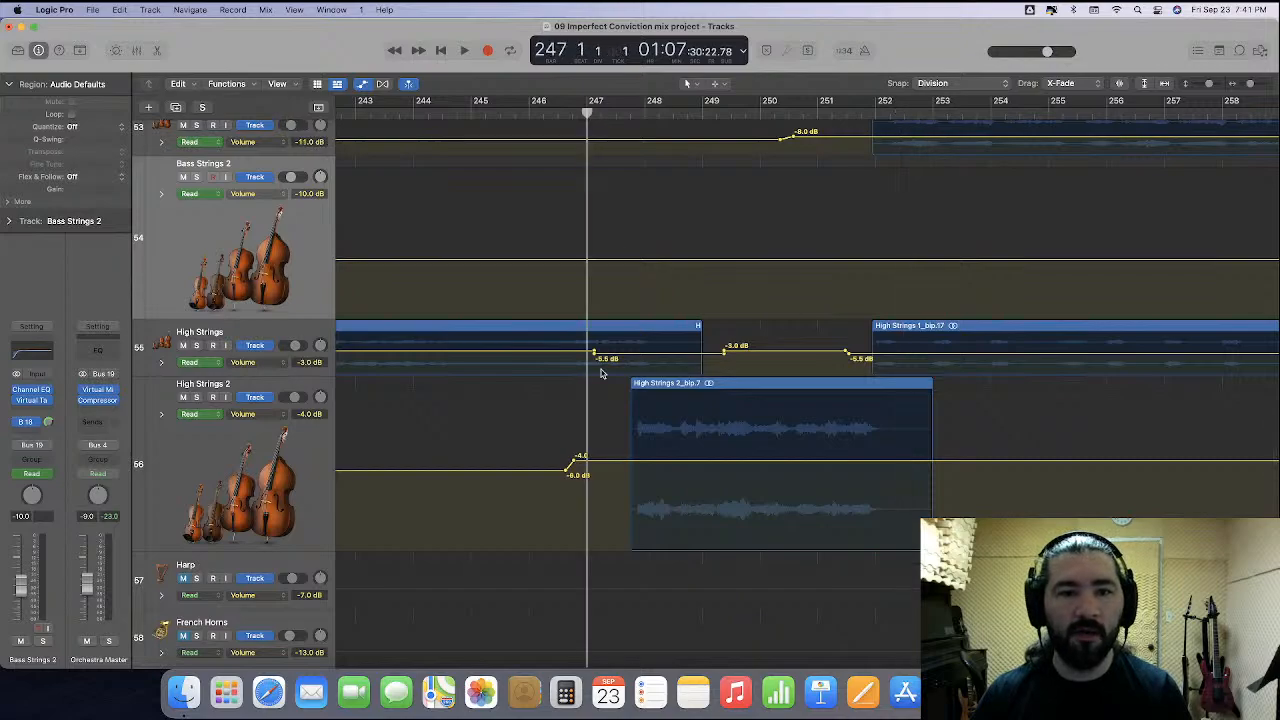
pyautogui.press('space')
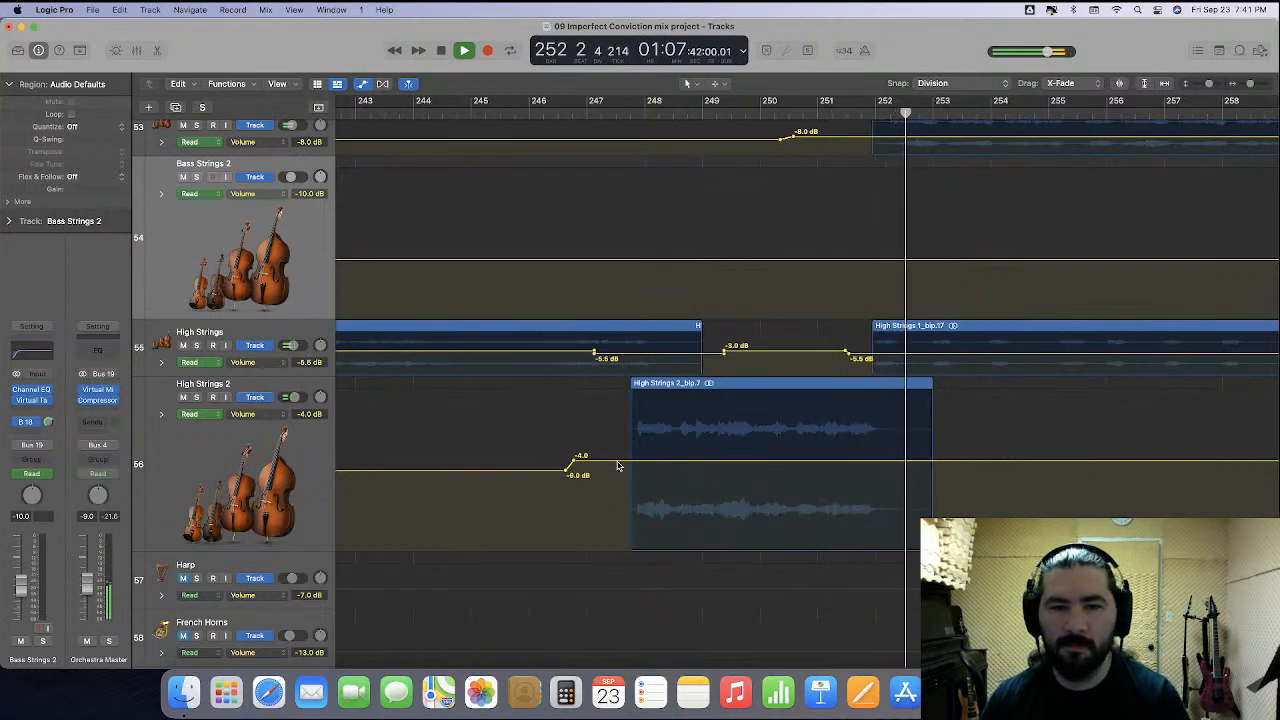
# Replay the end of the High Strings 2 region in Verse 3 from bar 251.
pyautogui.click(836, 112)
pyautogui.press('super+Right')
pyautogui.press('super+Right')
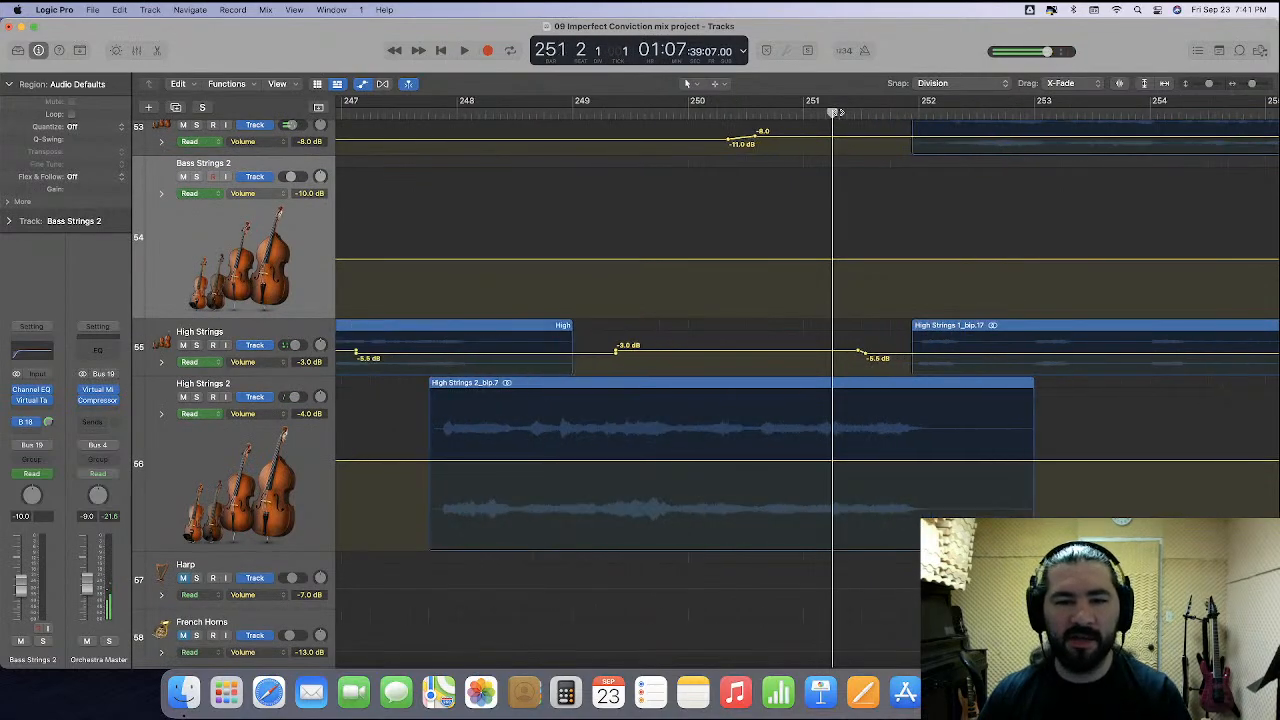
pyautogui.hscroll(2, 760, 338)
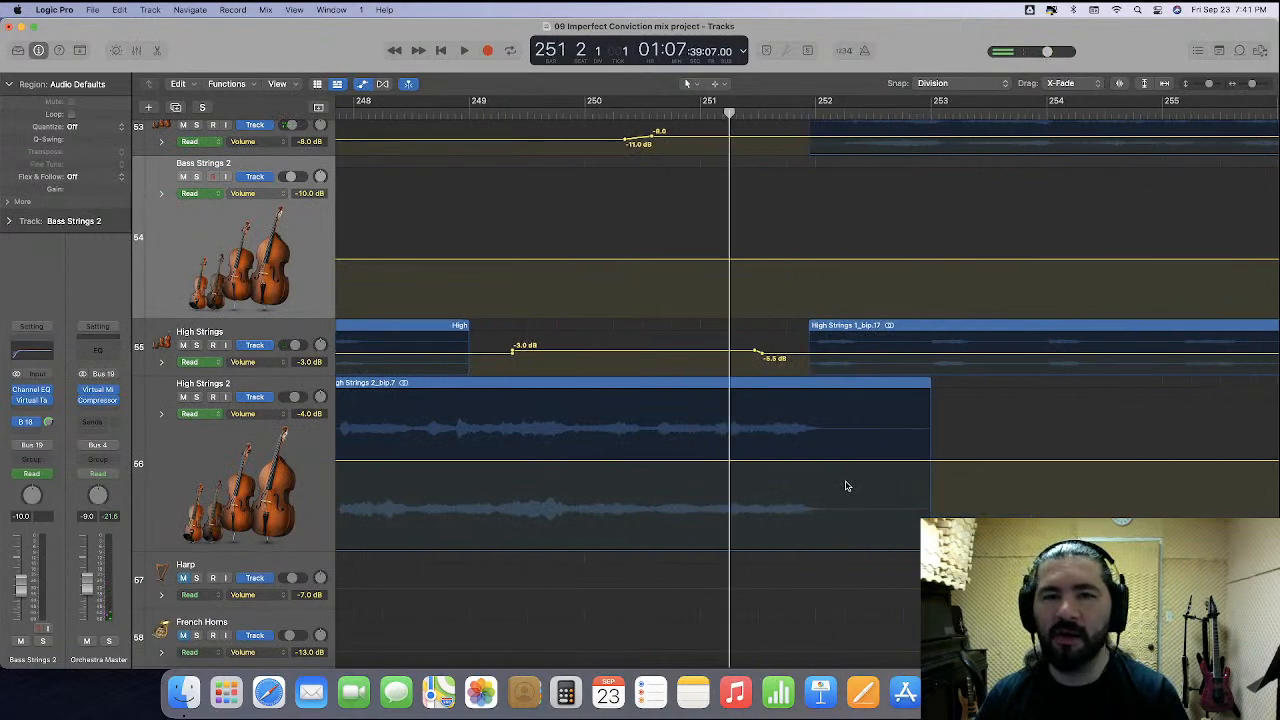
pyautogui.press('space')
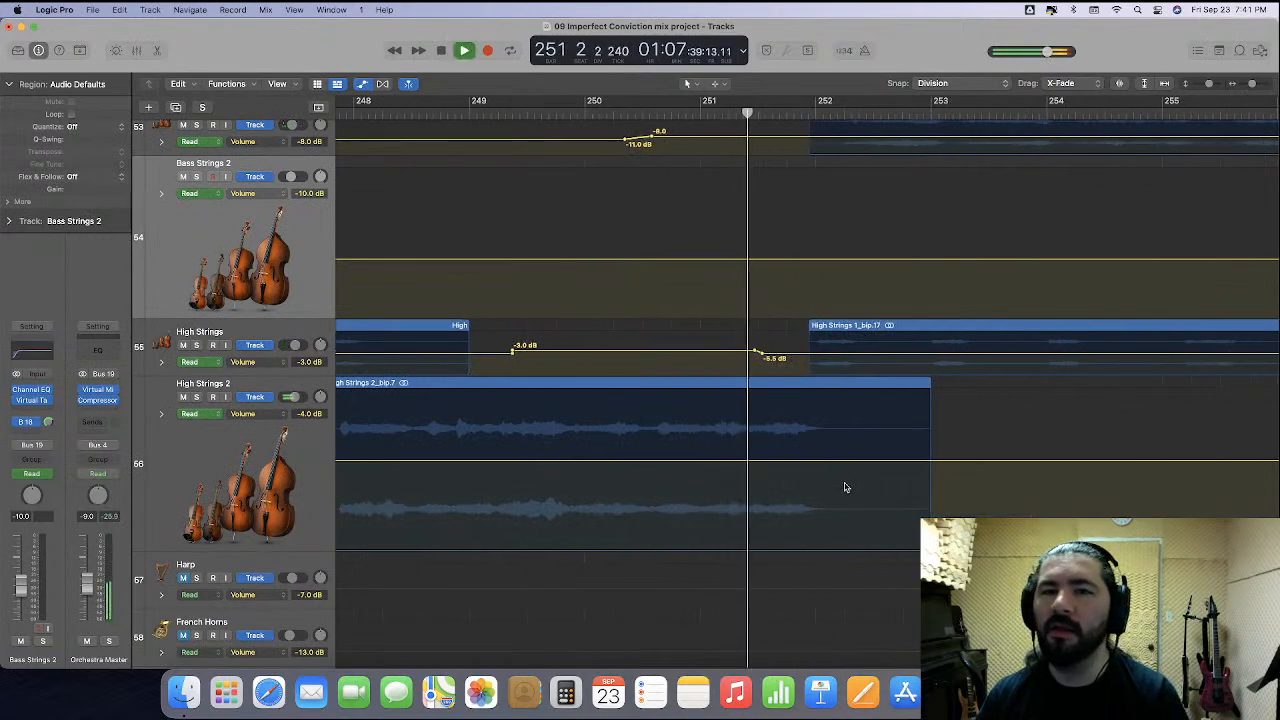
# Dip the High Strings 2 volume automation to -19.5 dB between bar 252 and bar 252 beat 3, ramping down from bar 251 beat 4.
pyautogui.click(788, 113)
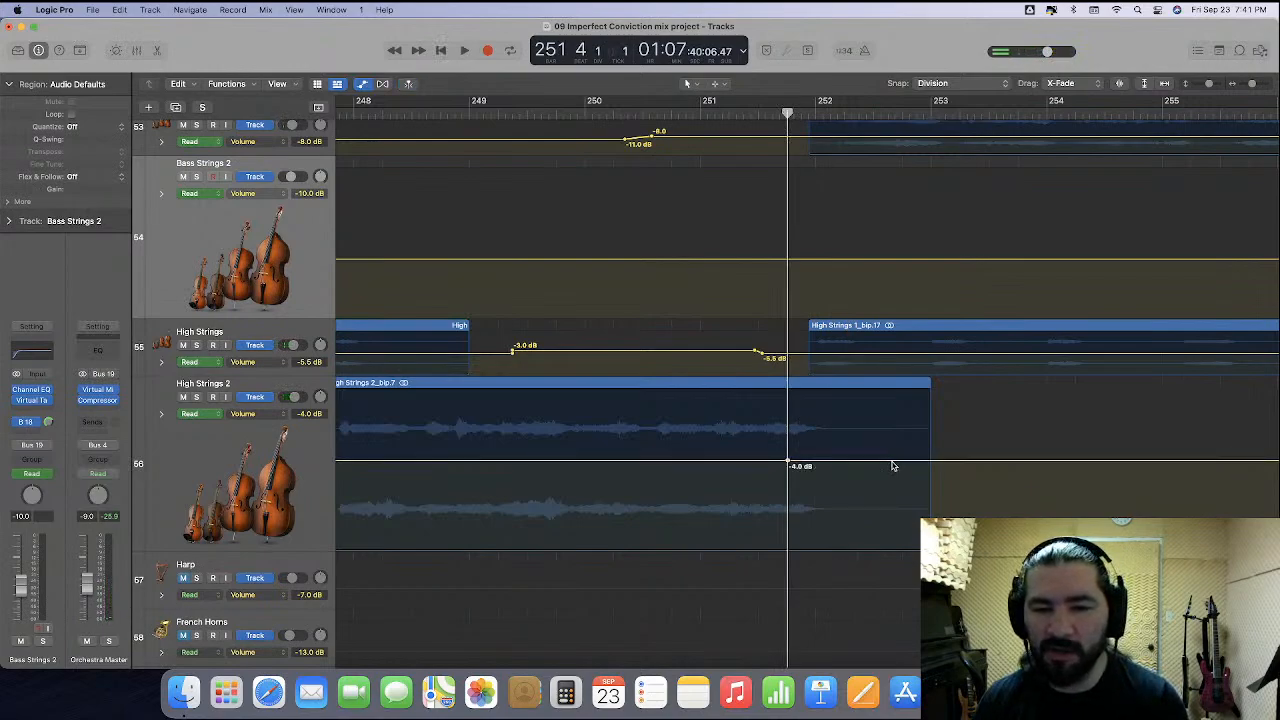
pyautogui.moveTo(832, 461); pyautogui.dragTo(832, 515)
pyautogui.doubleClick(700, 114)
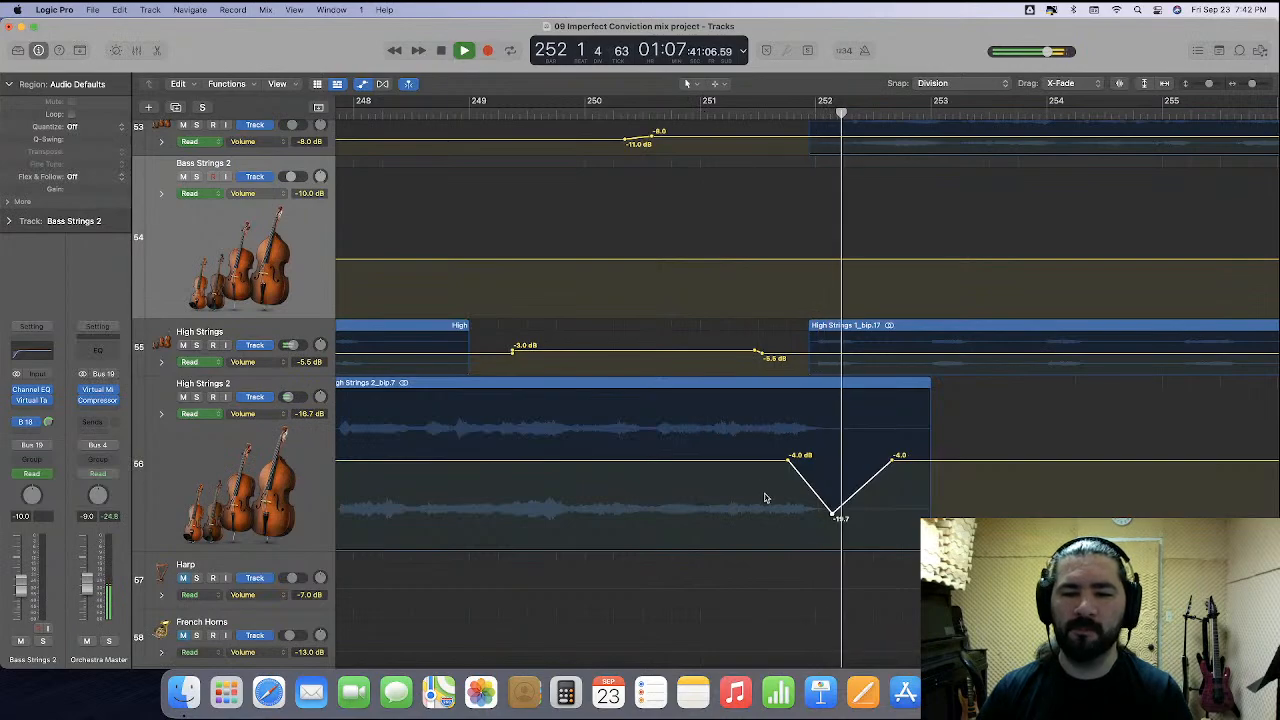
pyautogui.press('space')
pyautogui.moveTo(832, 515); pyautogui.dragTo(819, 516)
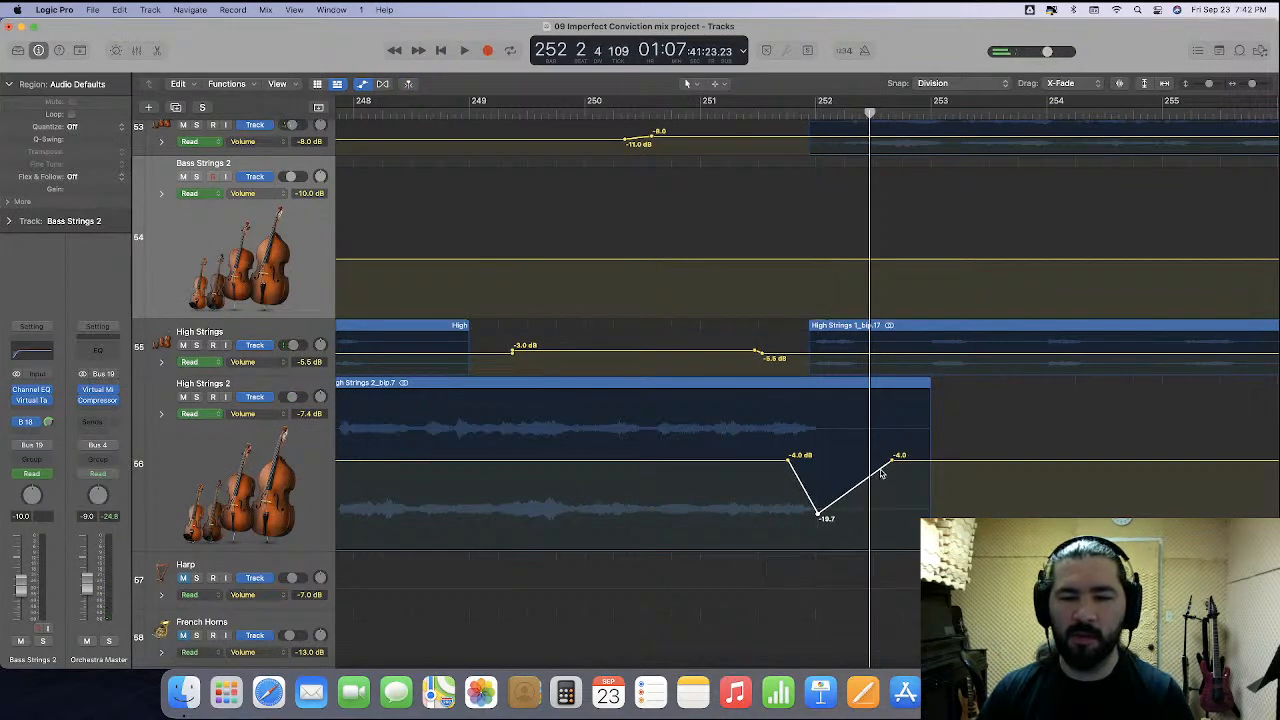
pyautogui.moveTo(881, 472); pyautogui.dragTo(881, 495)
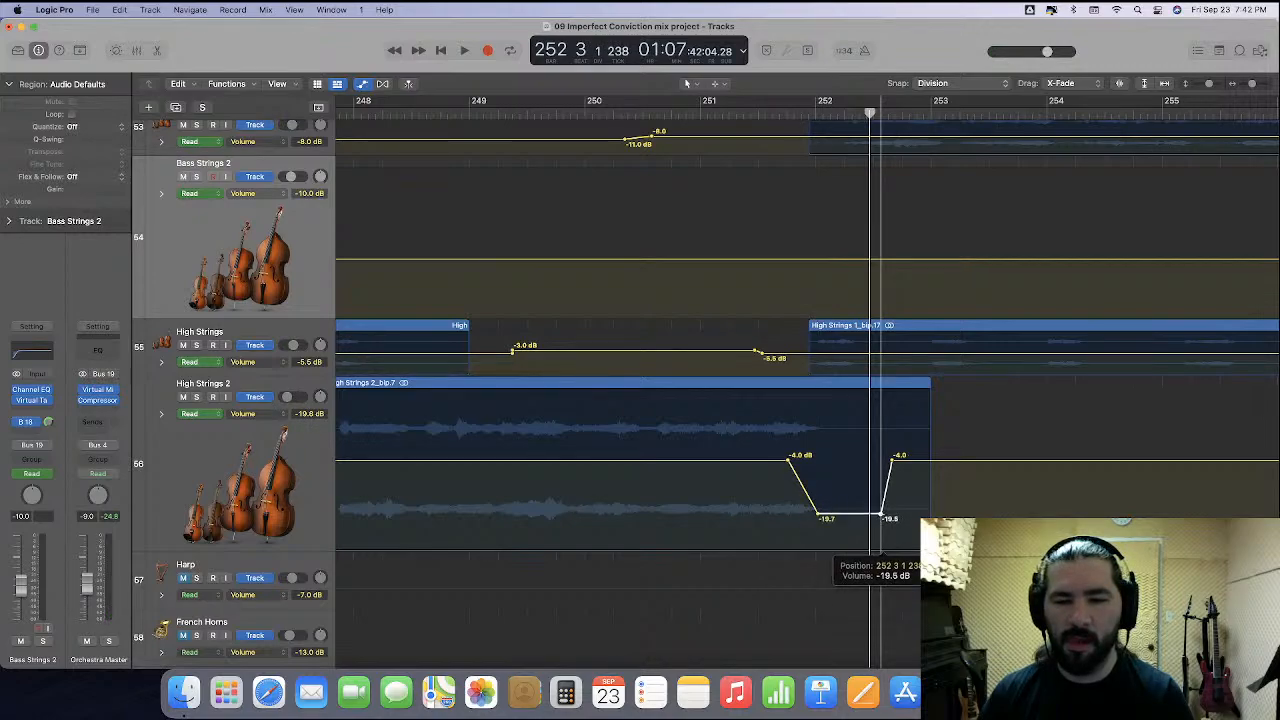
pyautogui.moveTo(822, 518); pyautogui.dragTo(818, 517)
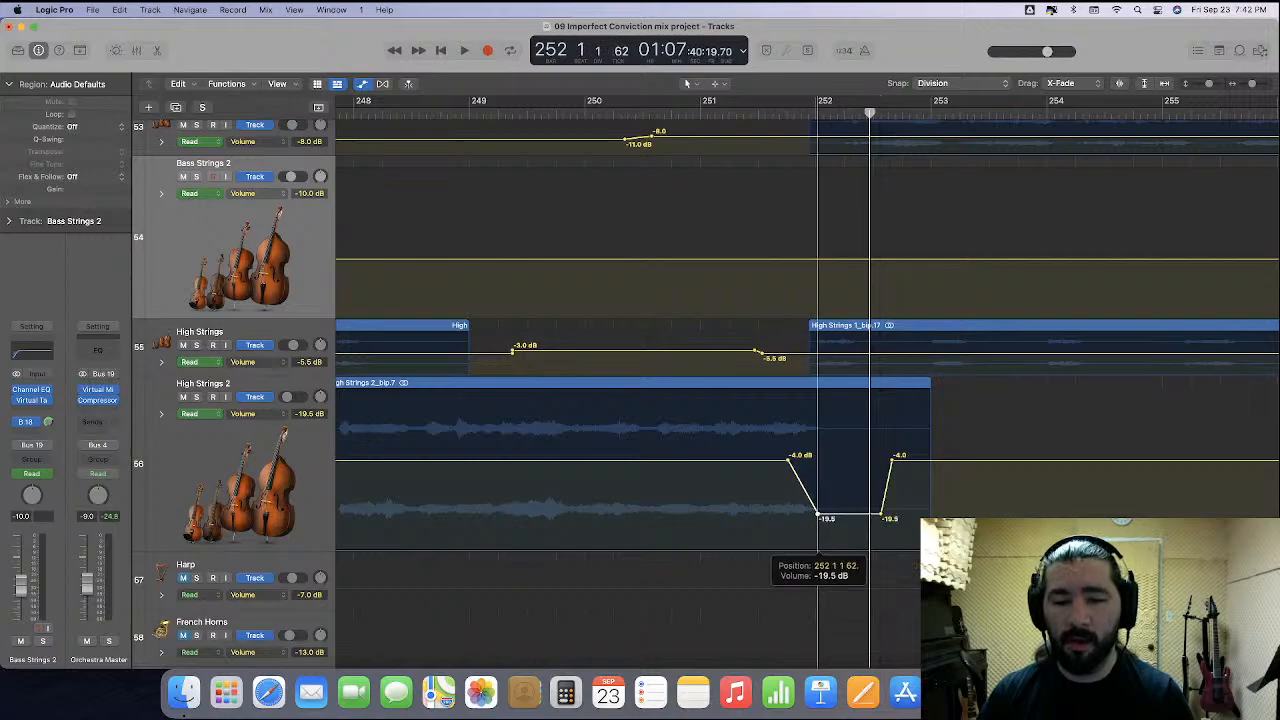
# Move the start of the -19.5 dB dip on High Strings 2 to just before bar 252, playing the passage from bar 251 to check it.
pyautogui.click(690, 114)
pyautogui.press('space')
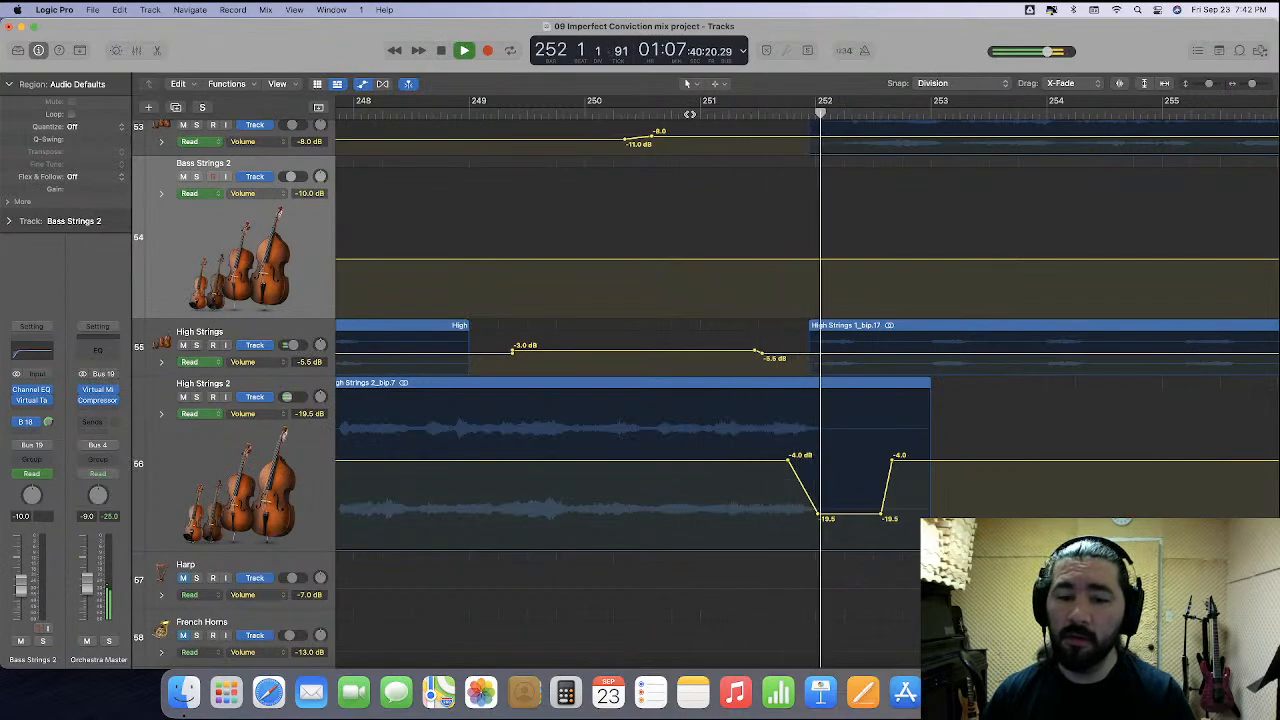
pyautogui.press('space')
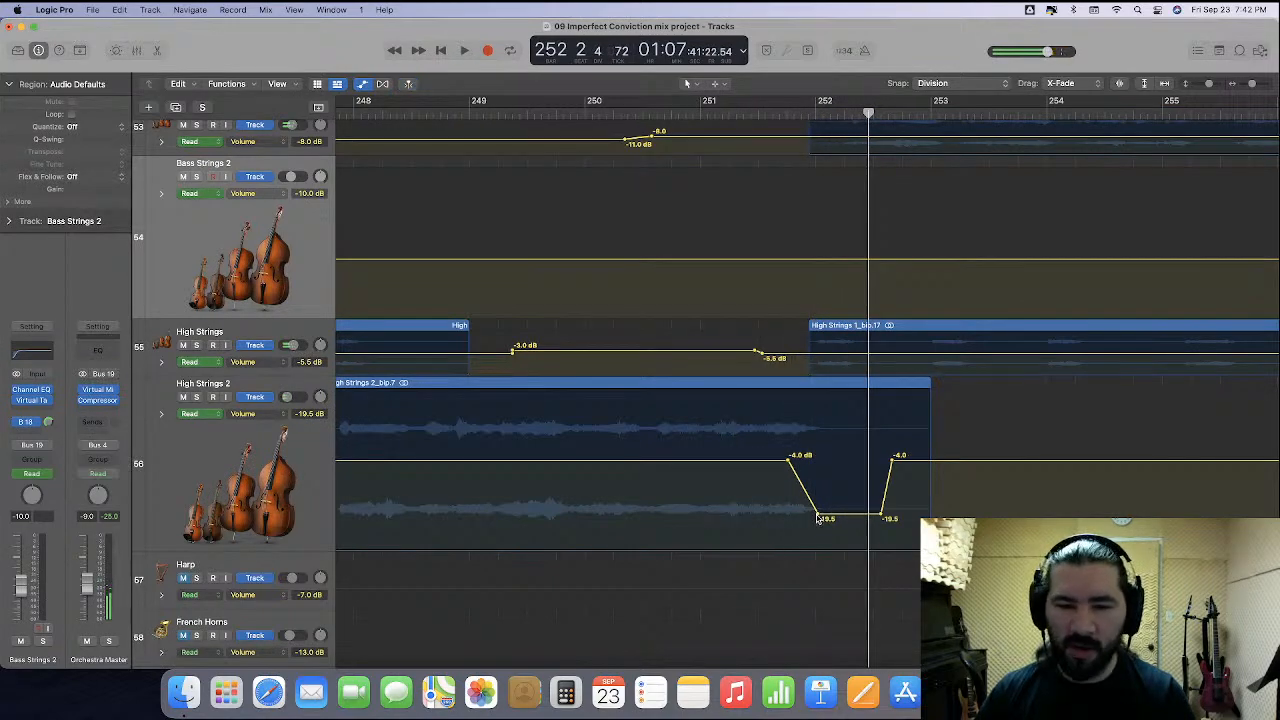
pyautogui.moveTo(818, 518); pyautogui.dragTo(805, 516)
pyautogui.click(730, 116)
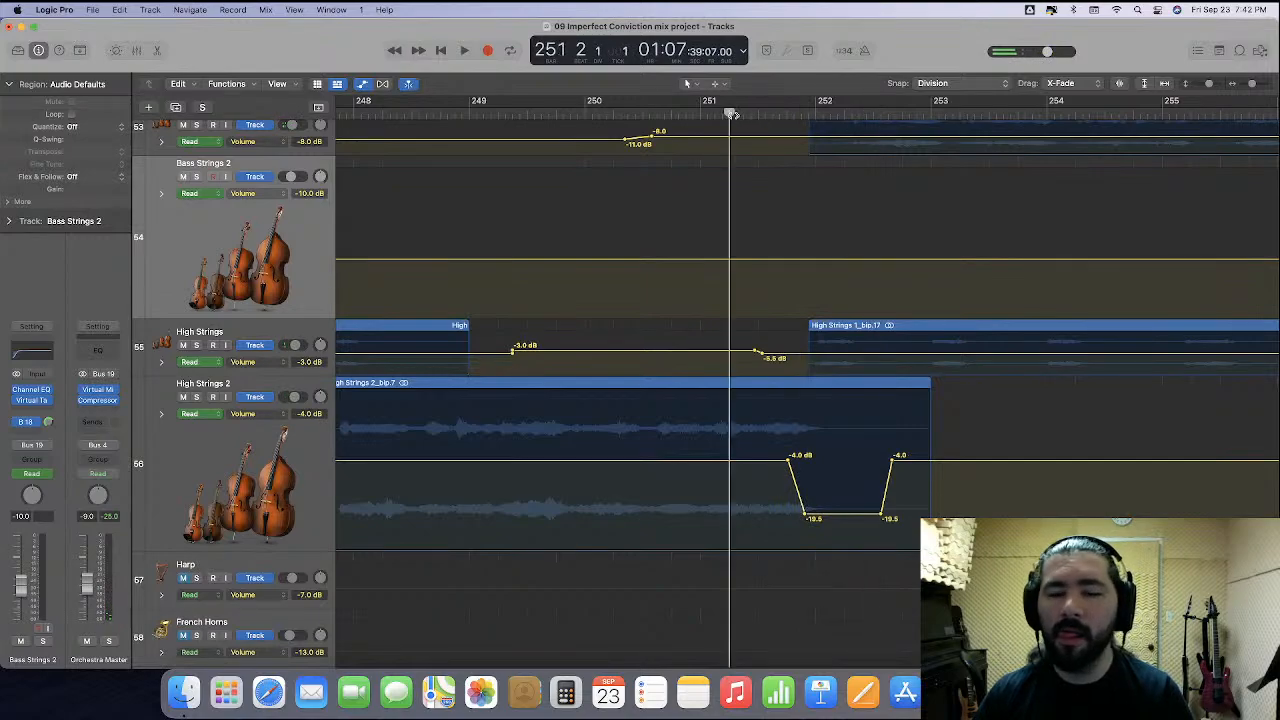
pyautogui.press('space')
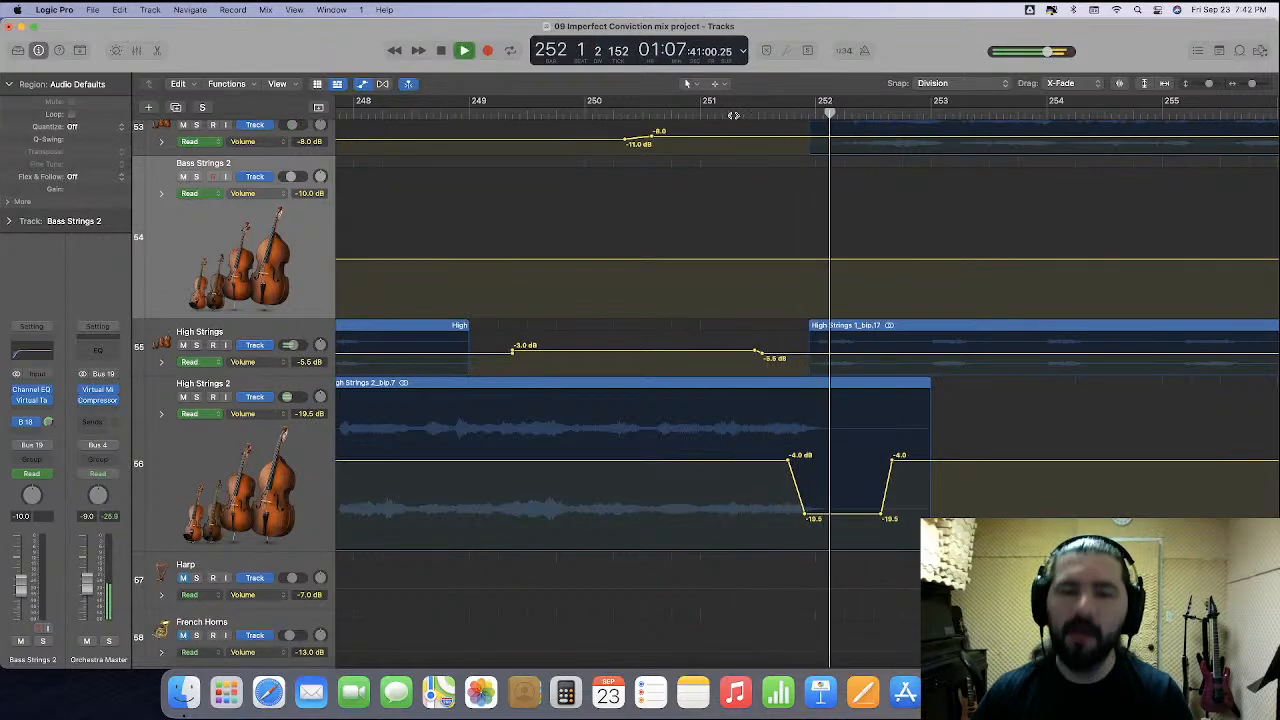
pyautogui.press('space')
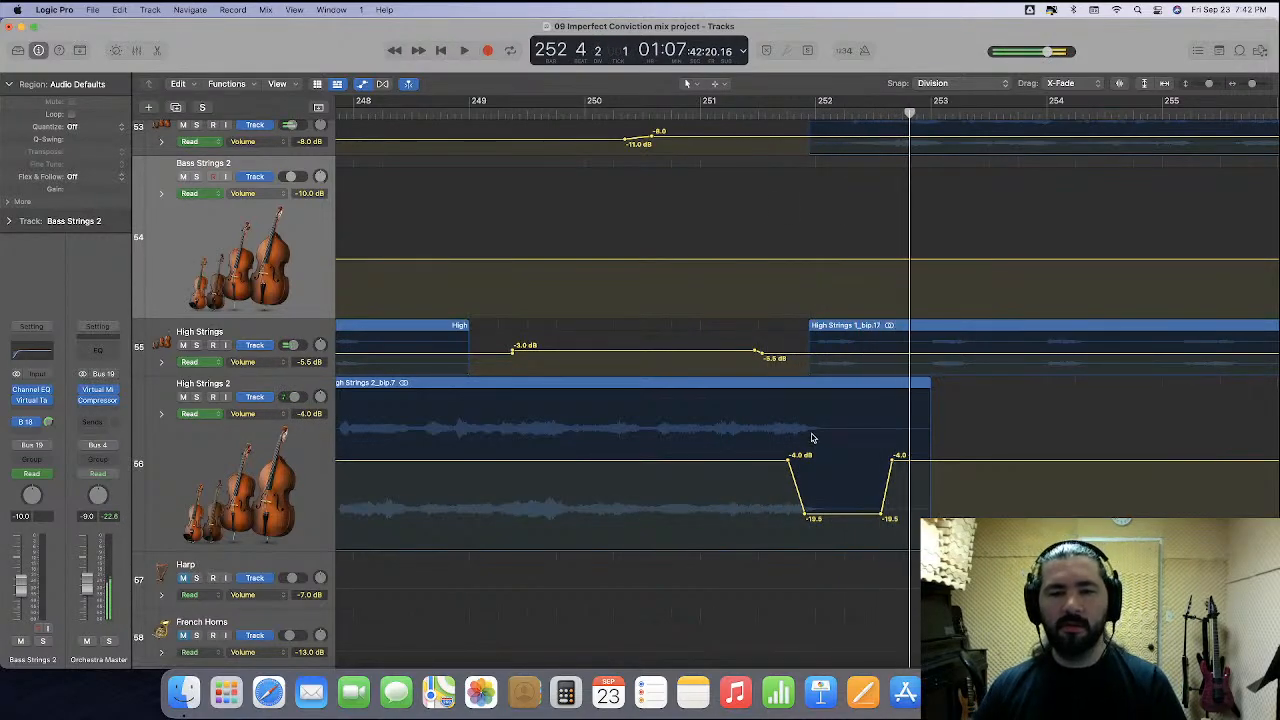
# Play High Strings 2 around bar 267, briefly soloed, and lower its volume automation to -6.5 dB just before the region starts.
pyautogui.hscroll(10, 811, 437)
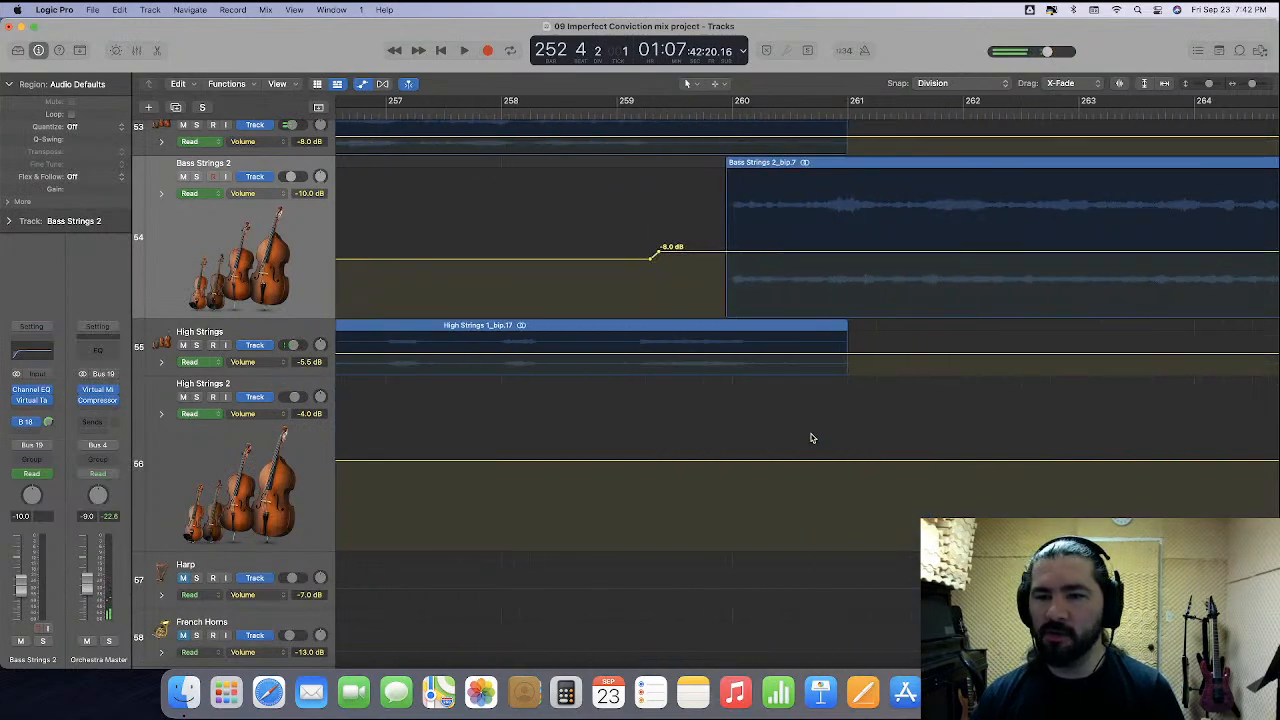
pyautogui.hscroll(4, 811, 437)
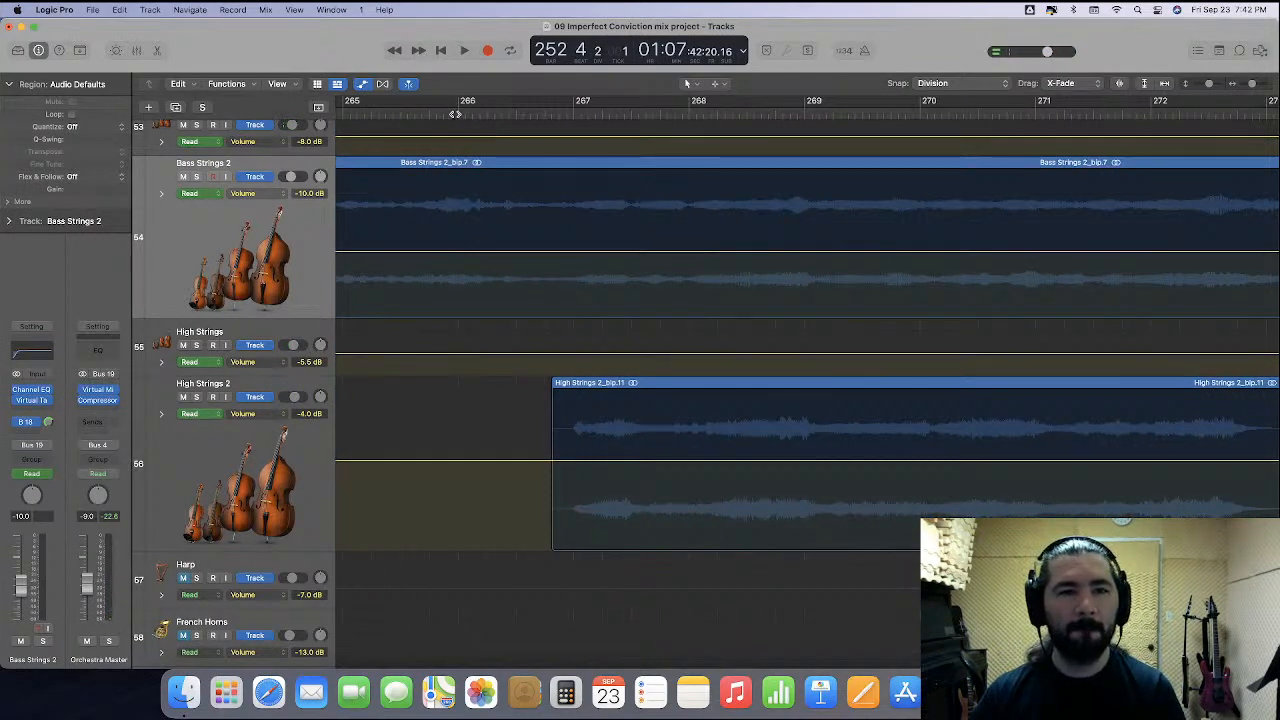
pyautogui.press('space')
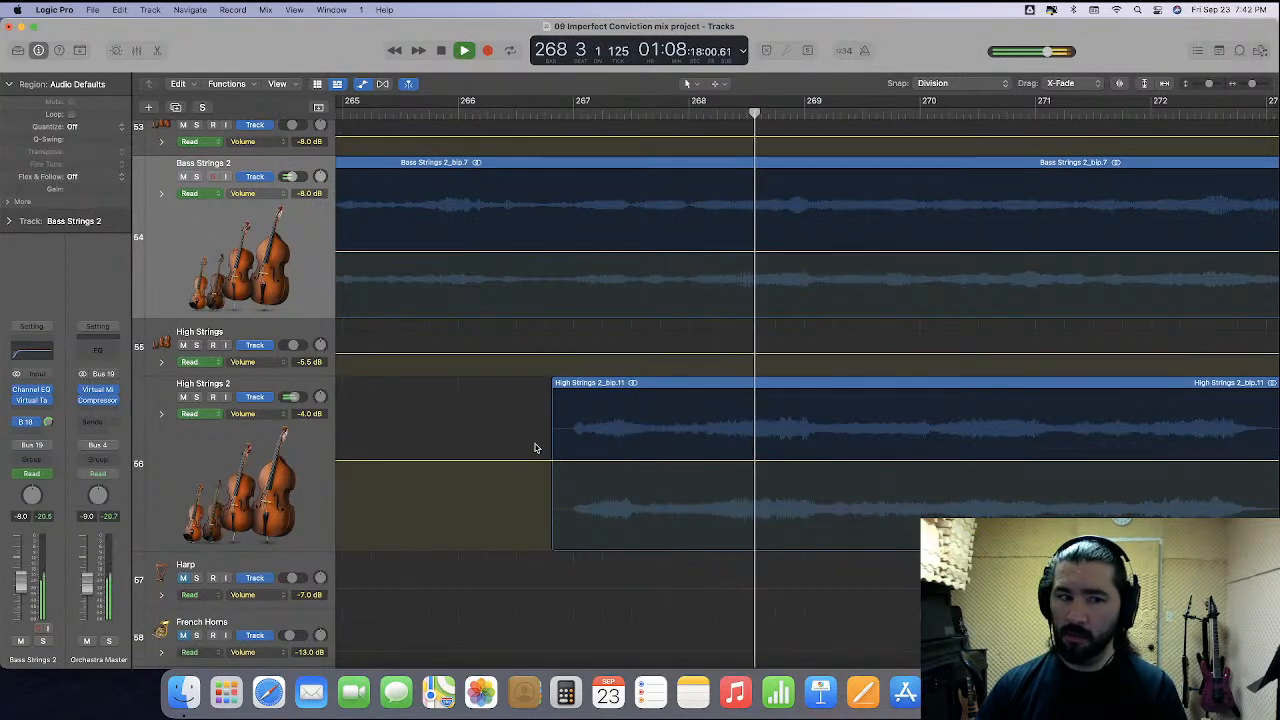
pyautogui.click(197, 397)
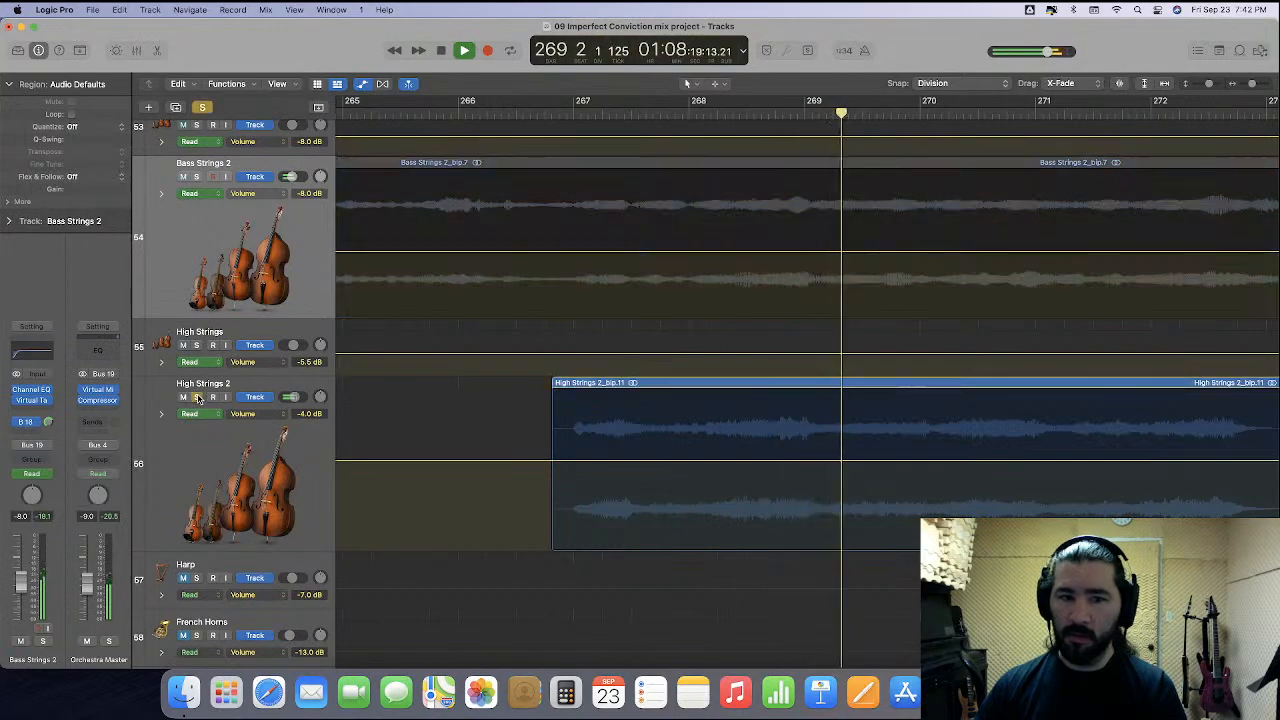
pyautogui.click(197, 397)
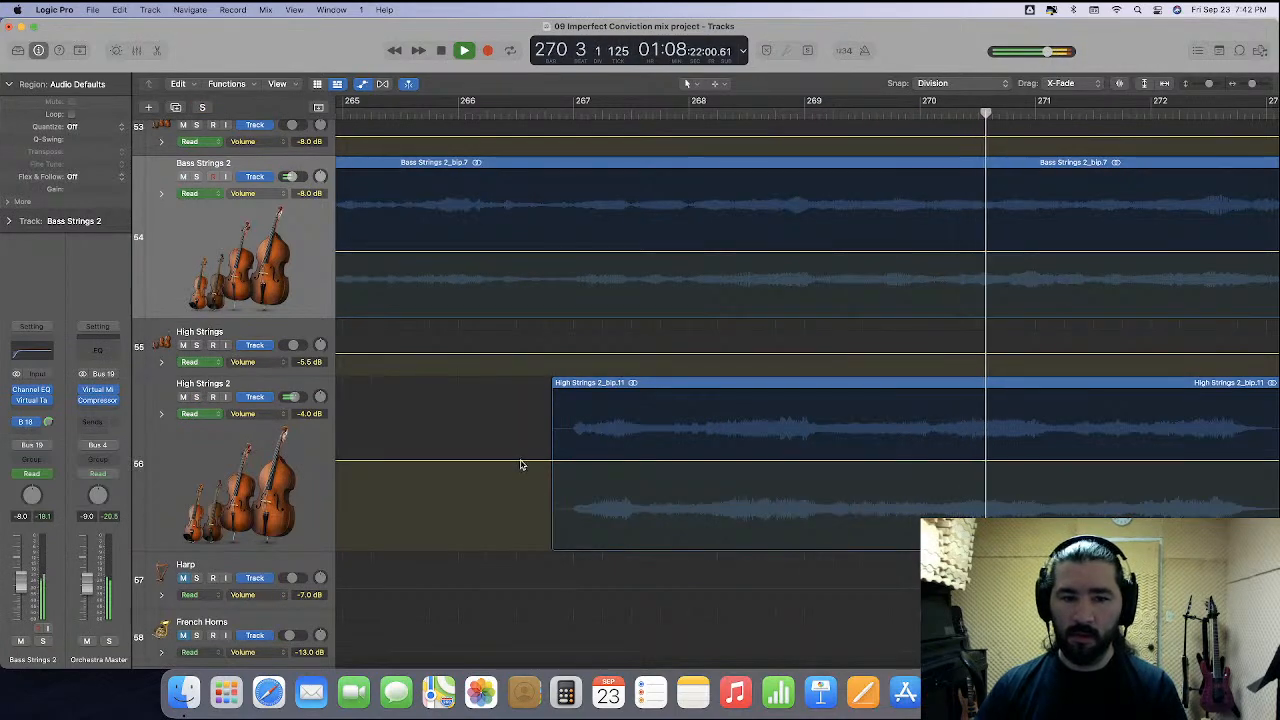
pyautogui.moveTo(521, 462); pyautogui.dragTo(558, 476)
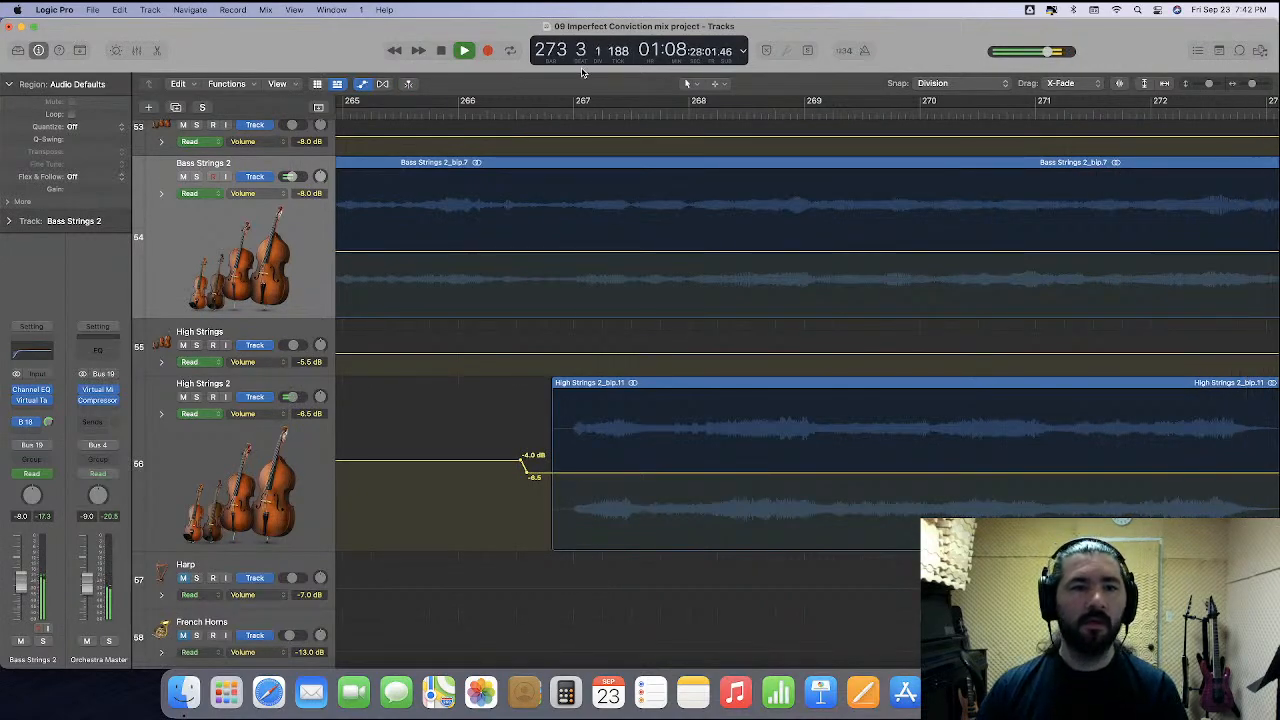
pyautogui.hscroll(-5, 657, 463)
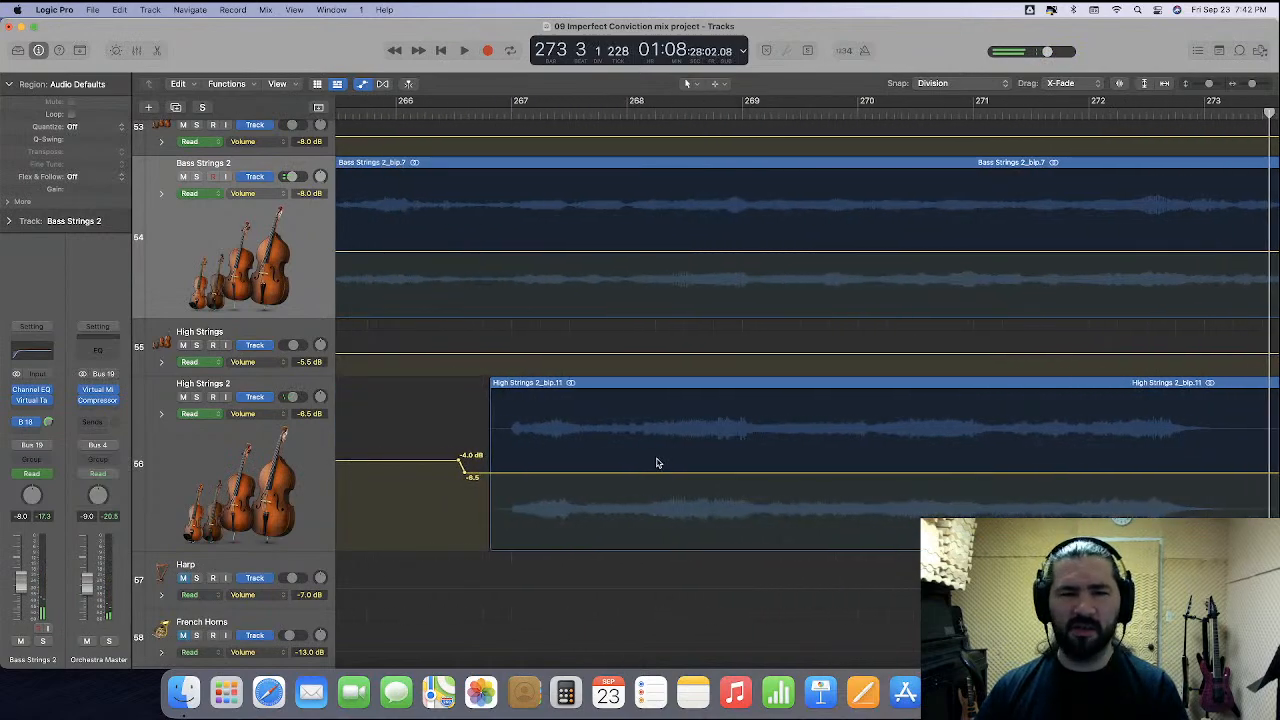
pyautogui.hscroll(-4, 657, 463)
pyautogui.hscroll(10, 657, 463)
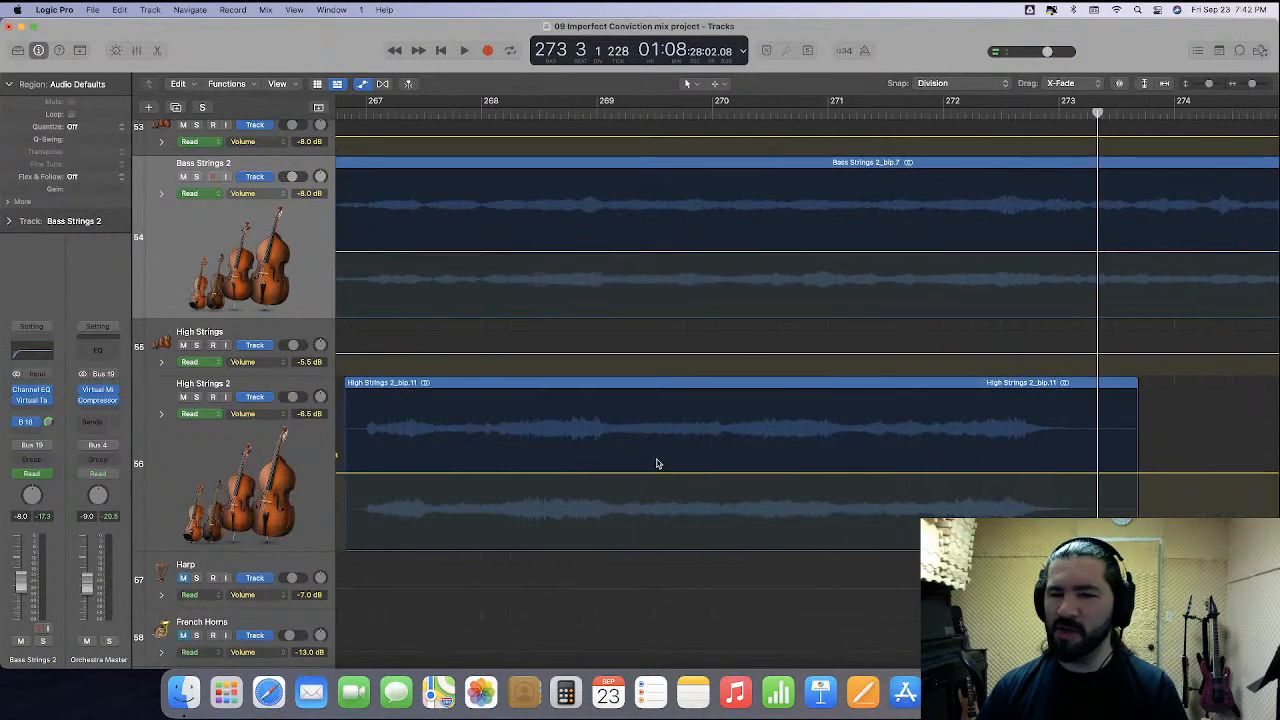
pyautogui.hscroll(-4, 657, 463)
pyautogui.hscroll(-1, 658, 462)
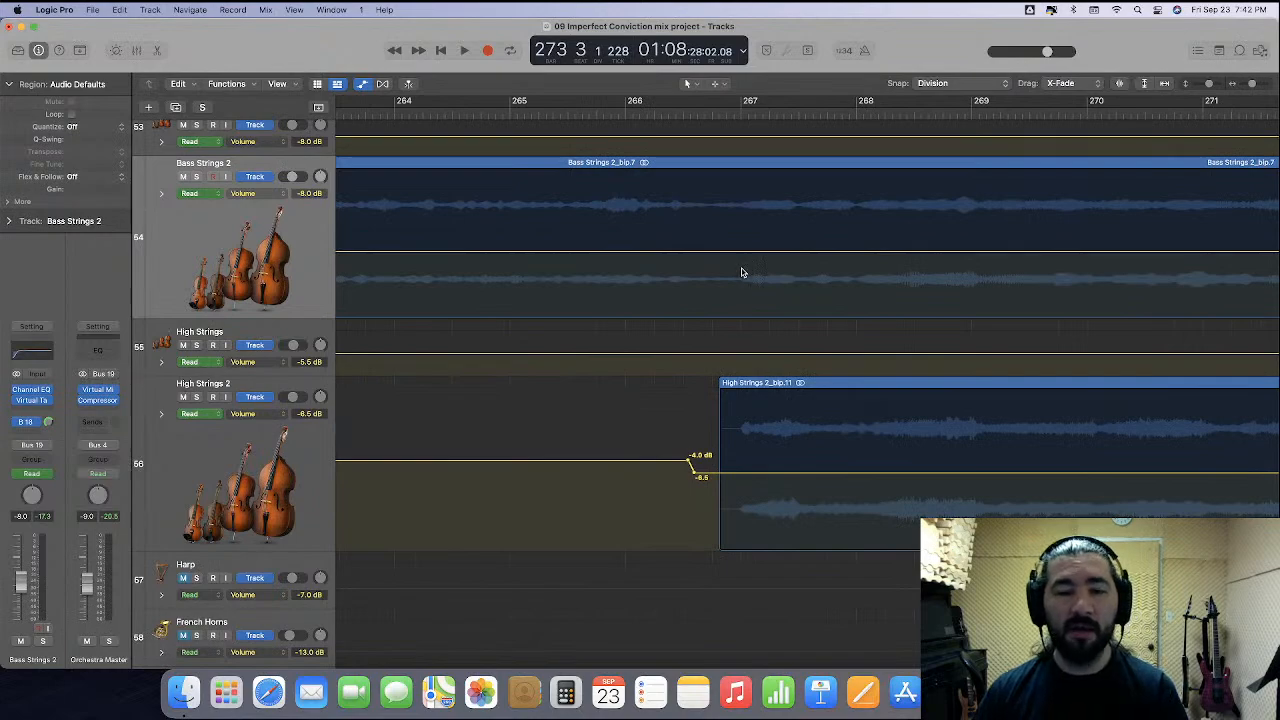
pyautogui.hscroll(10, 730, 276)
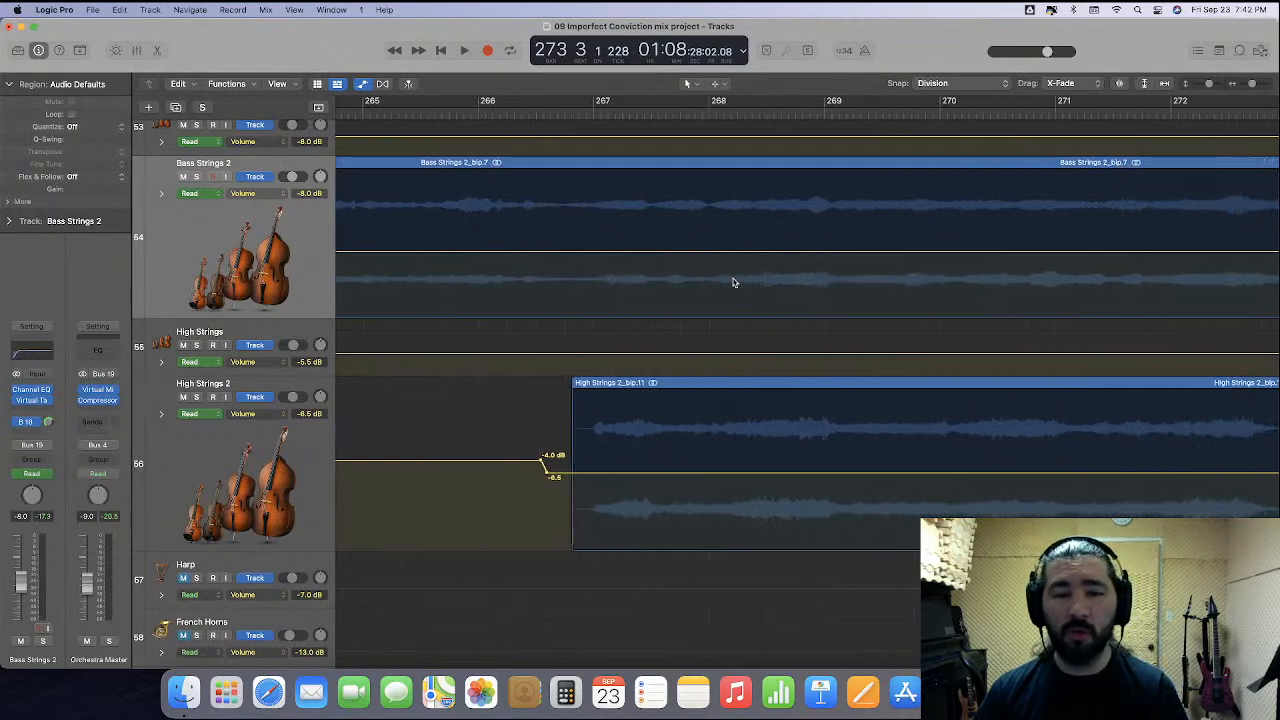
pyautogui.click(591, 115)
pyautogui.hscroll(10, 531, 274)
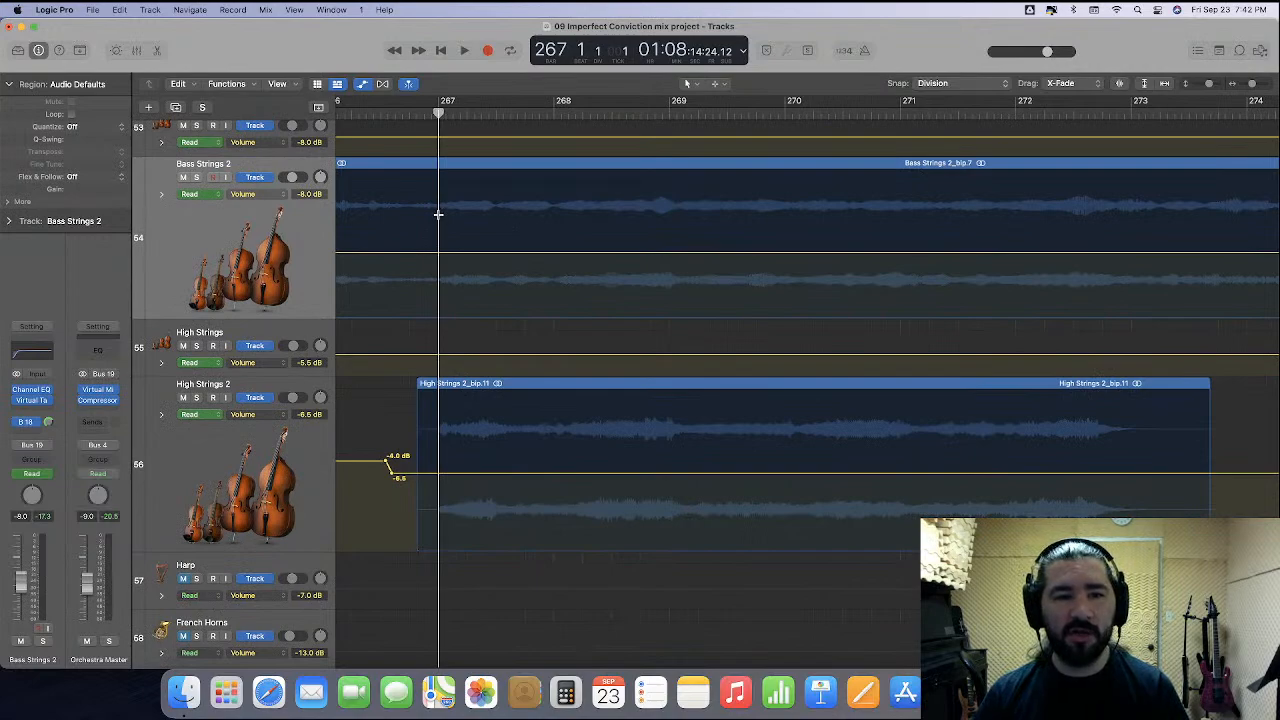
pyautogui.moveTo(438, 214); pyautogui.dragTo(1121, 232)
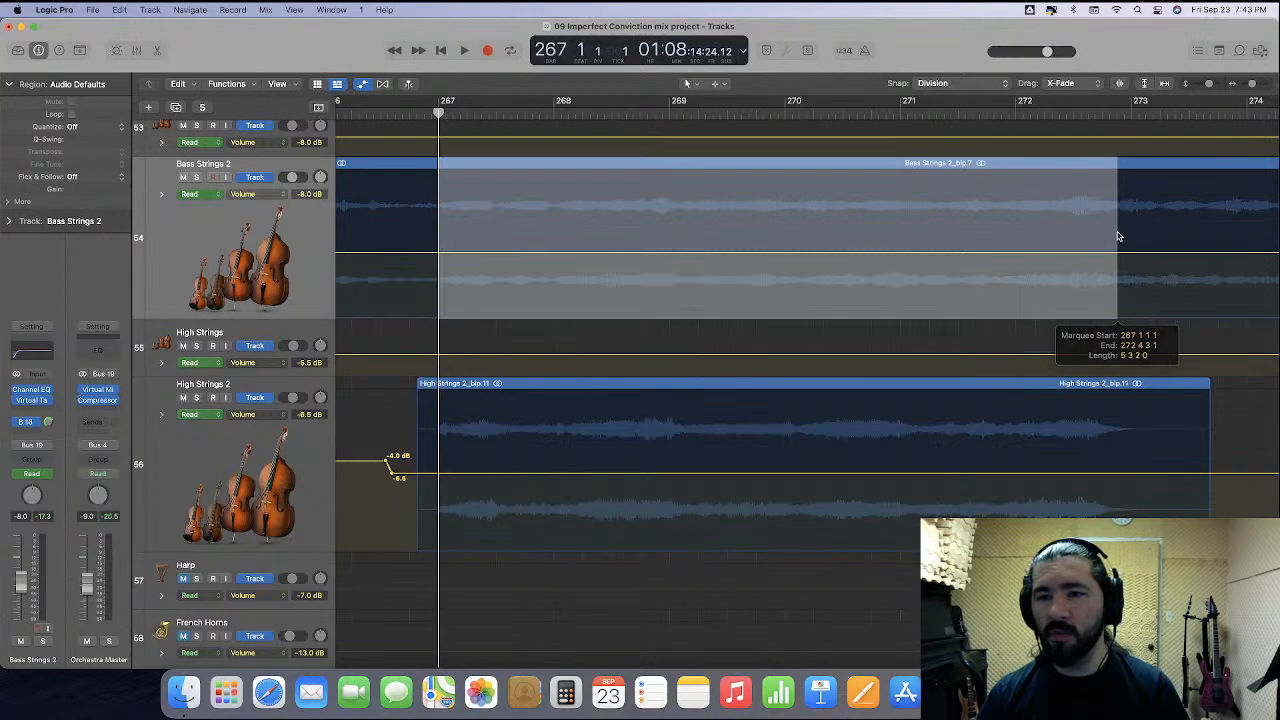
pyautogui.click(1155, 237)
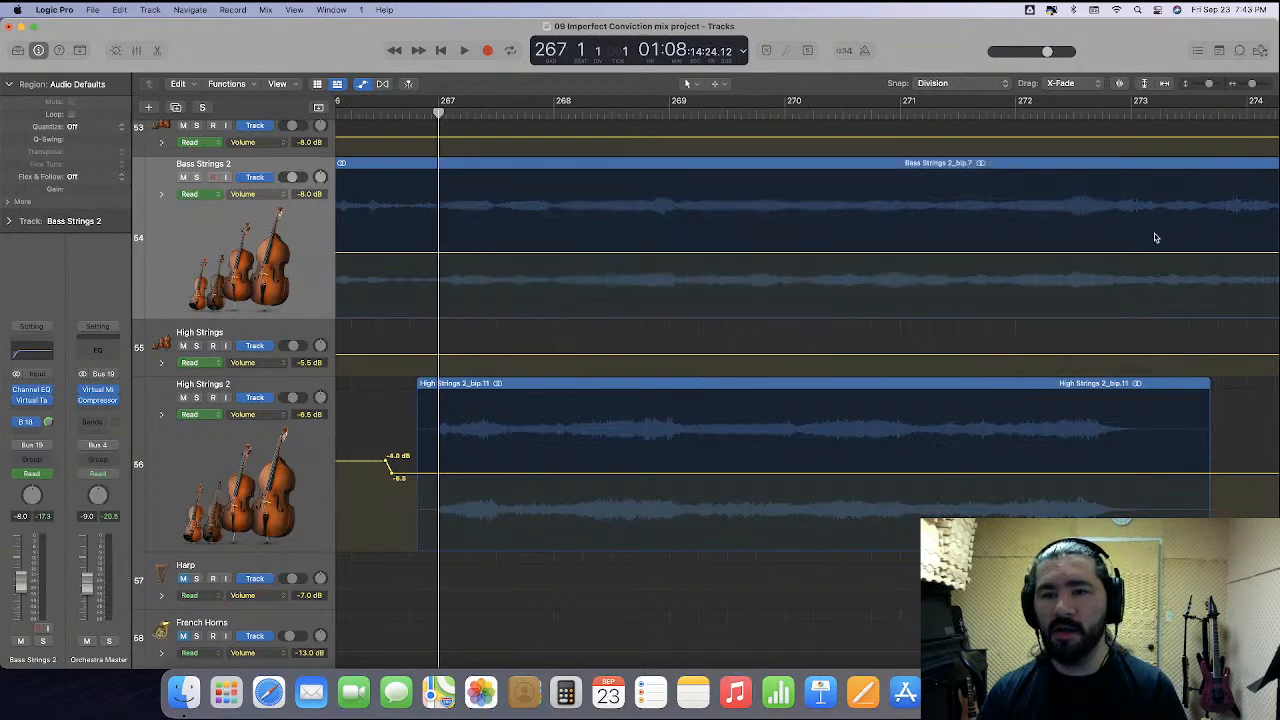
# Play the end of the High Strings 2 phrase and lower the Bass Strings 2 volume automation to -11.0 dB from bar 267 to bar 272 beat 4.
pyautogui.click(1078, 113)
pyautogui.press('space')
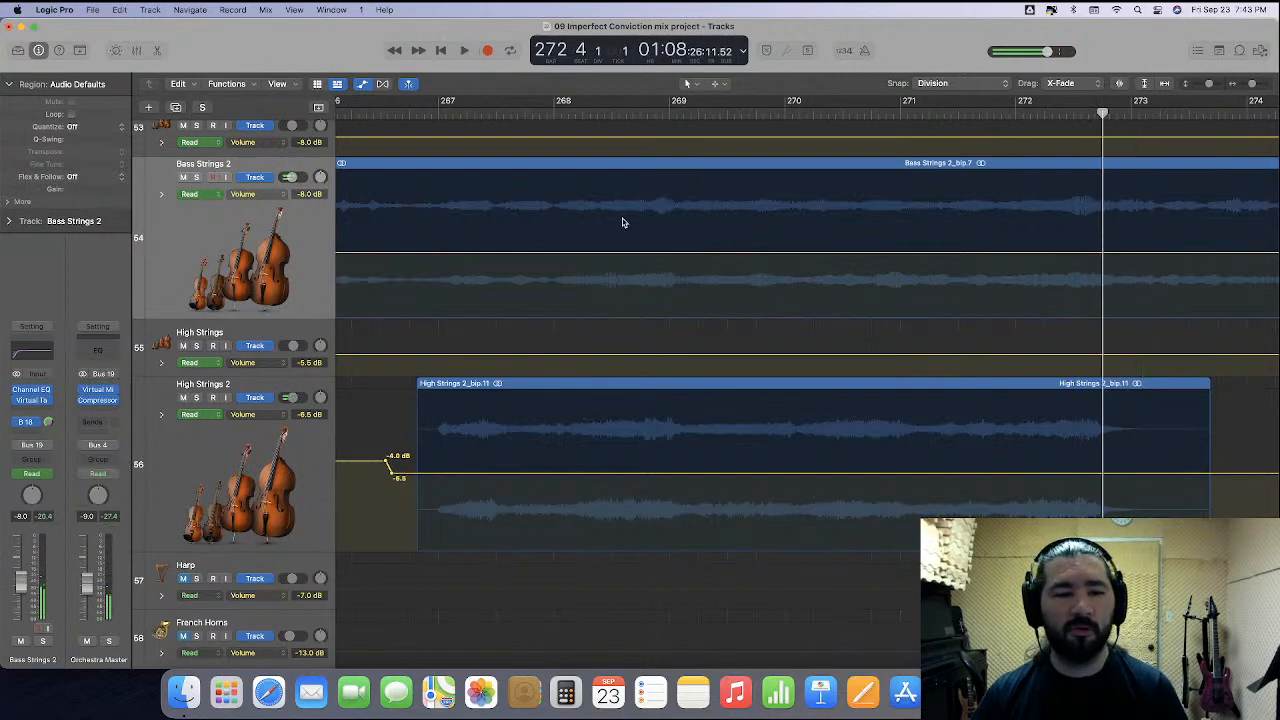
pyautogui.moveTo(437, 203); pyautogui.dragTo(1102, 219)
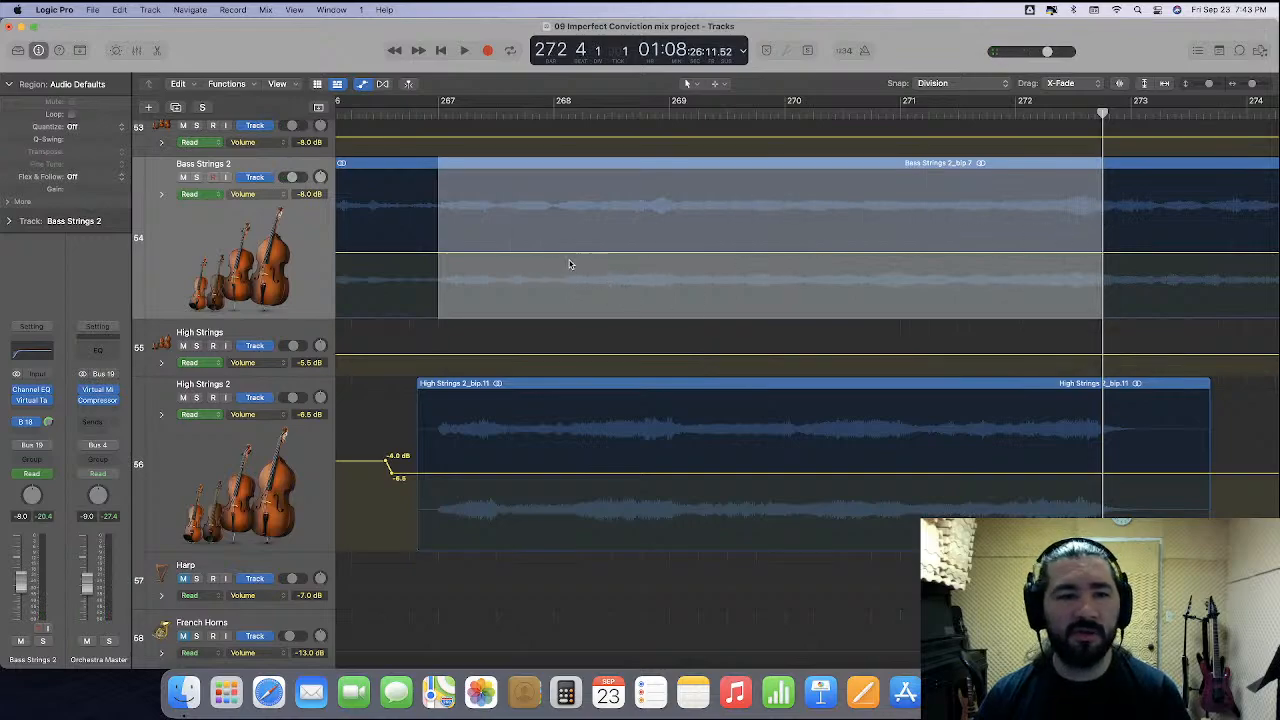
pyautogui.moveTo(568, 256); pyautogui.dragTo(570, 265)
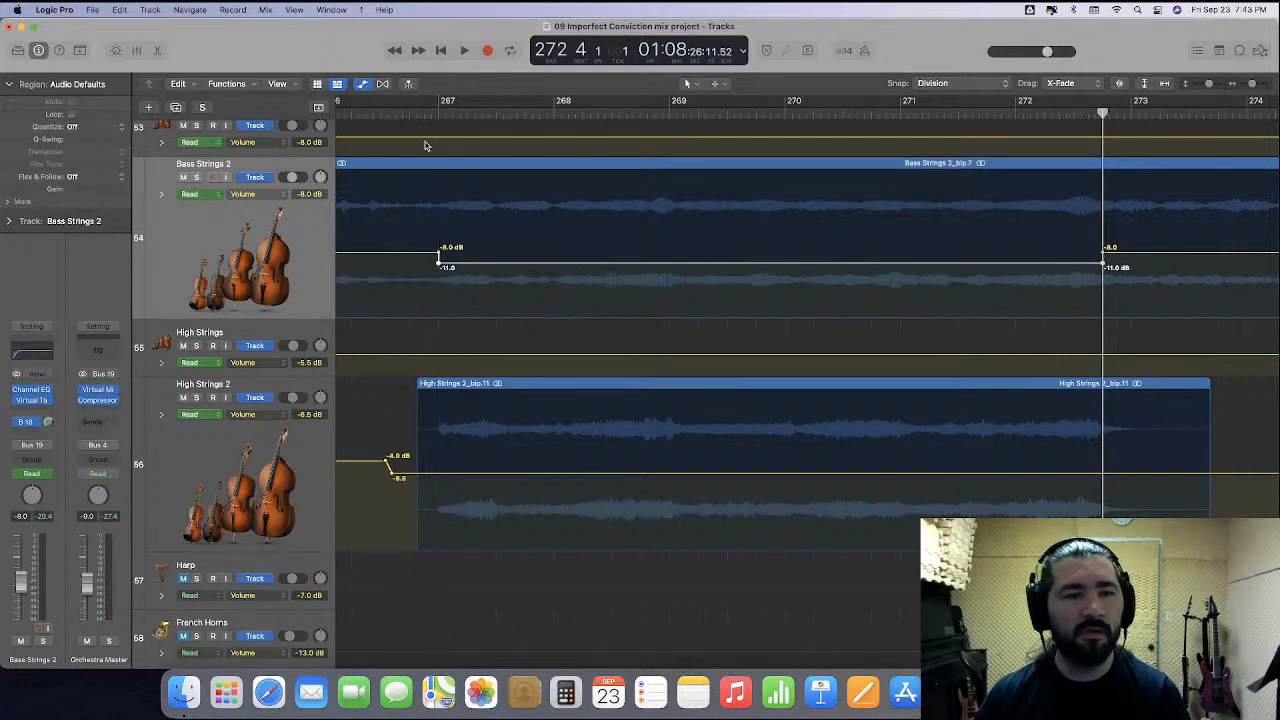
# Play from bar 266 and raise the High Strings 2 volume automation across its region near bar 267 to -4.5 dB.
pyautogui.hscroll(-2, 424, 145)
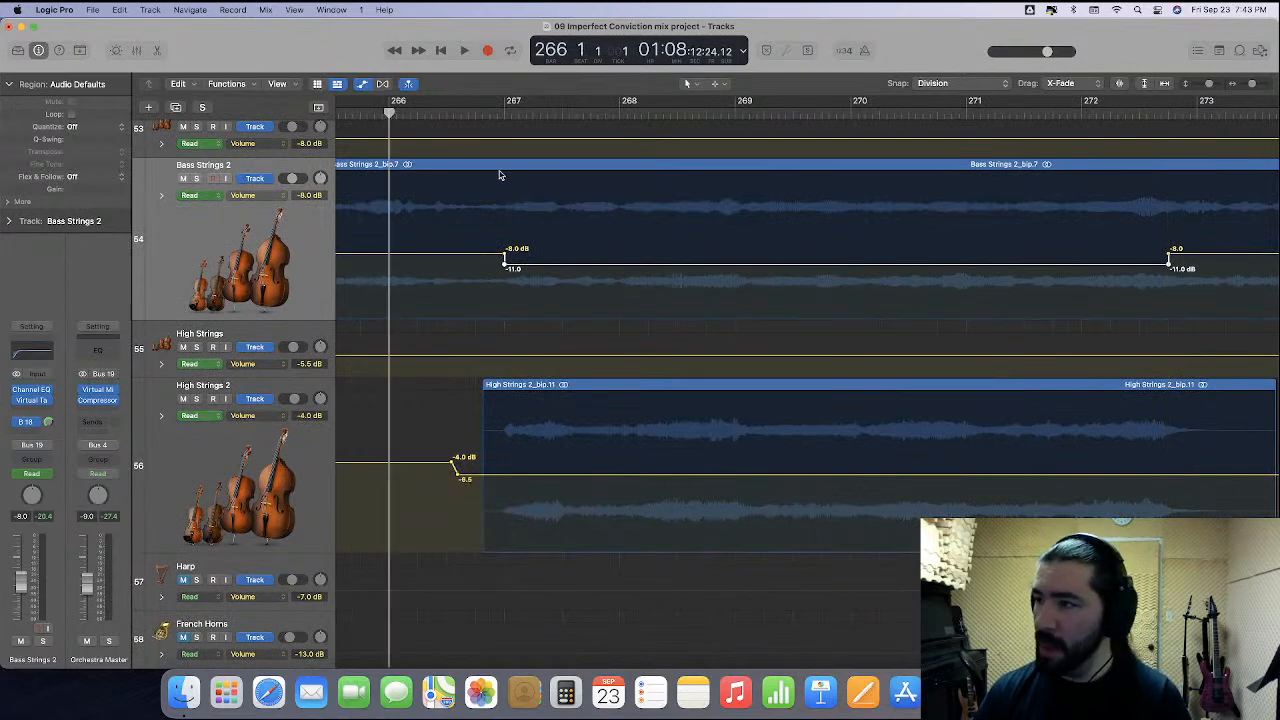
pyautogui.press('space')
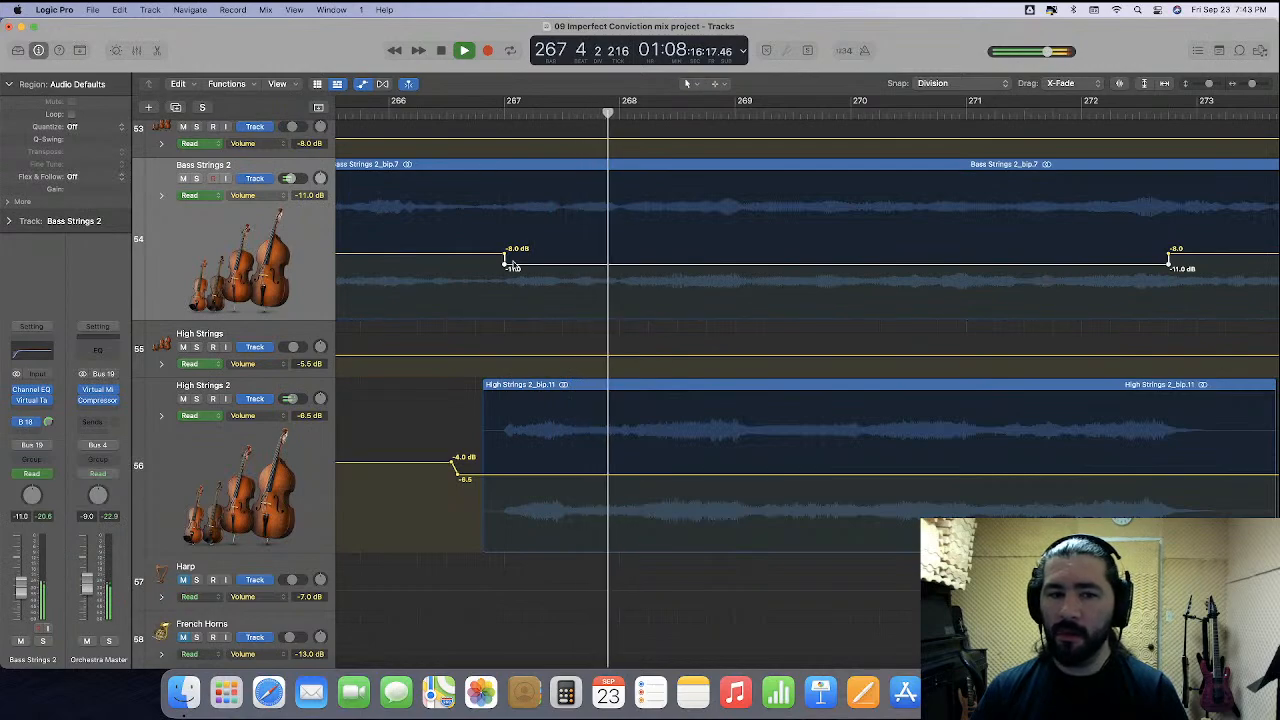
pyautogui.moveTo(571, 477); pyautogui.dragTo(572, 468)
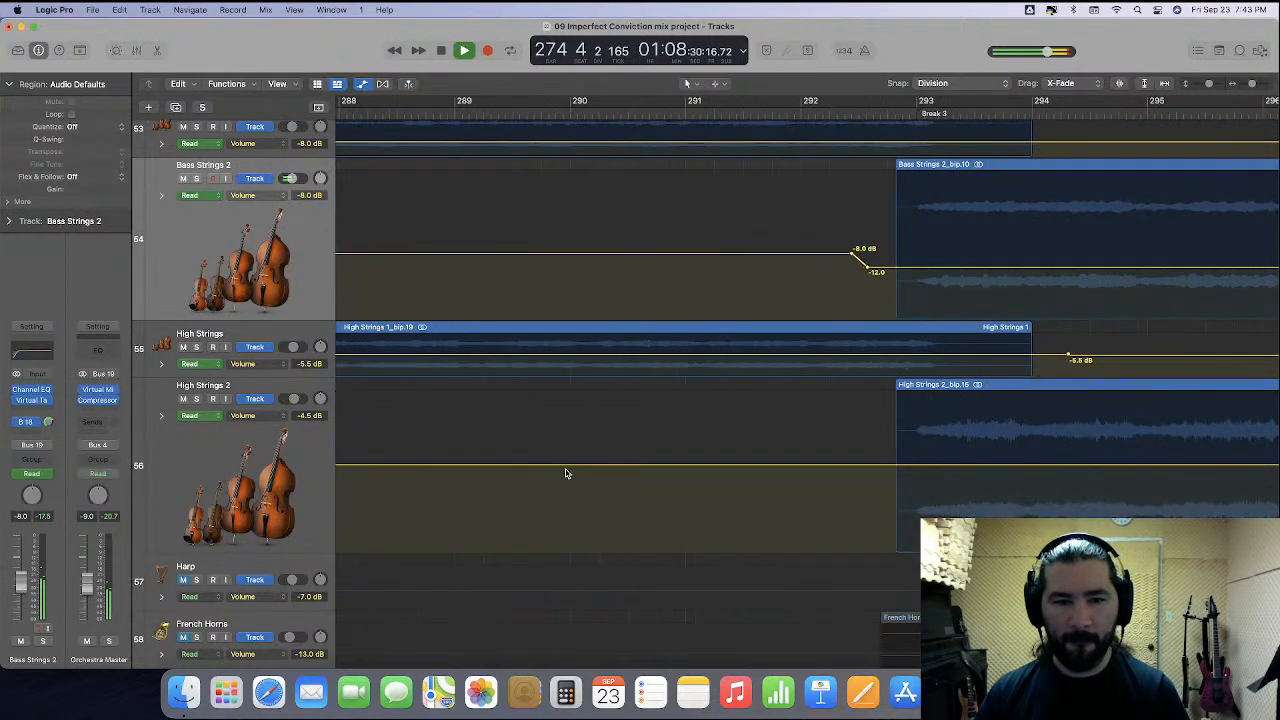
# Play into Break 3 and drop the High Strings 2 volume automation to -11.0 dB just before its region near bar 293.
pyautogui.click(410, 115)
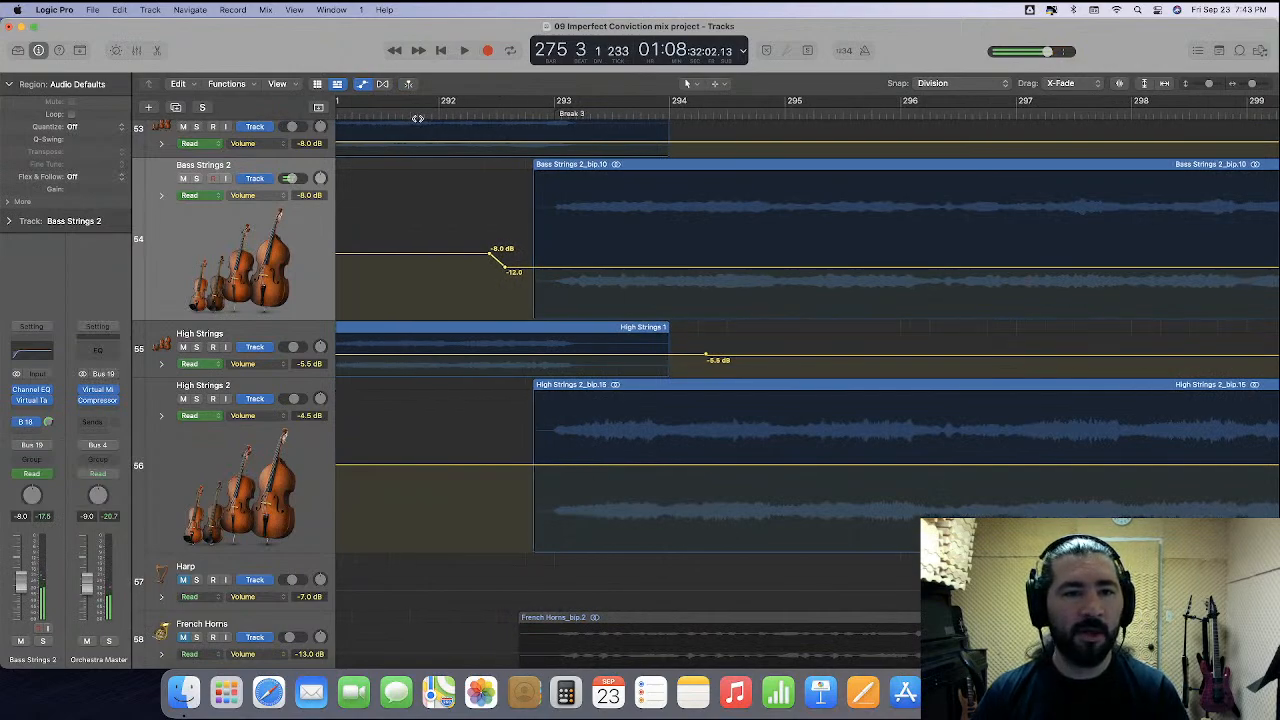
pyautogui.press('space')
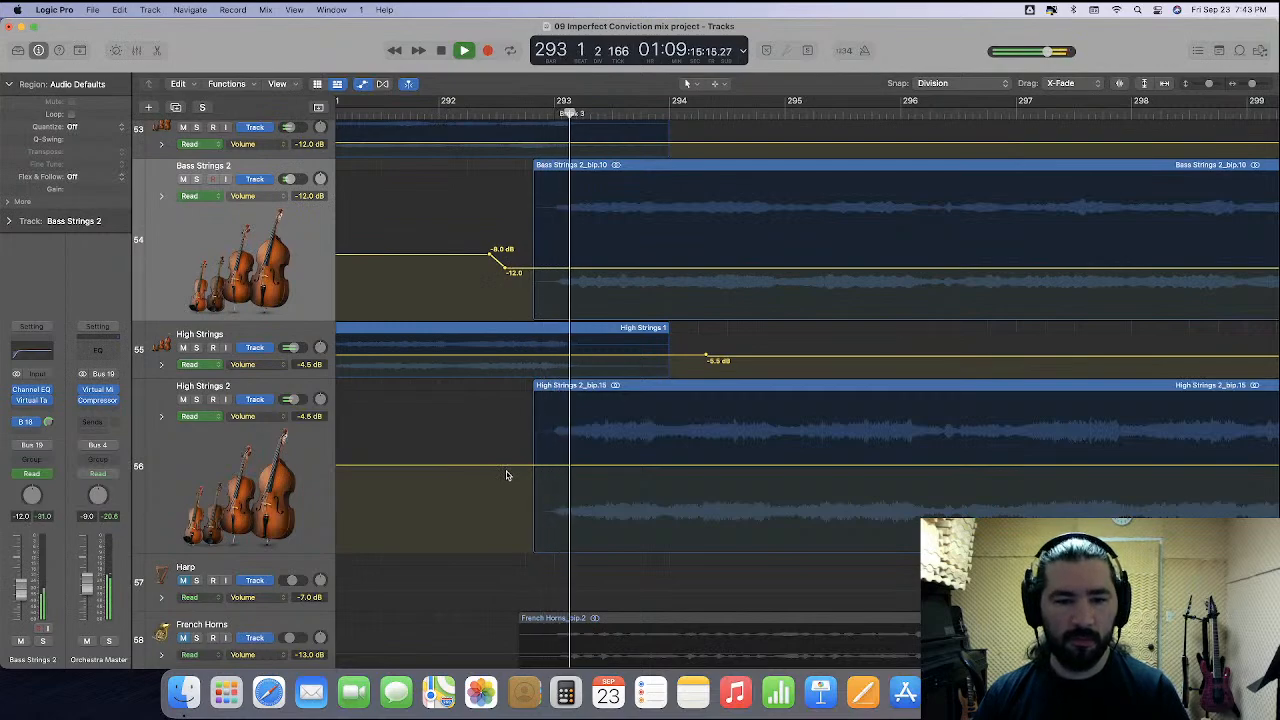
pyautogui.click(500, 465)
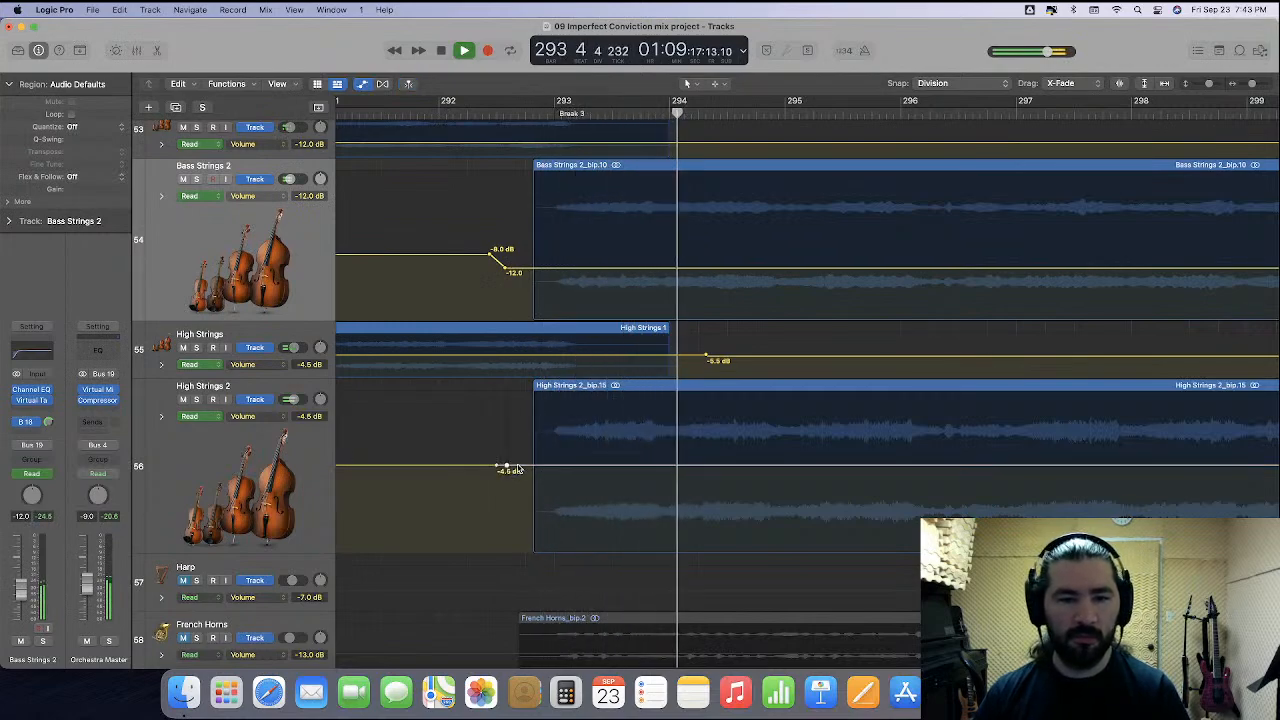
pyautogui.moveTo(512, 467); pyautogui.dragTo(528, 488)
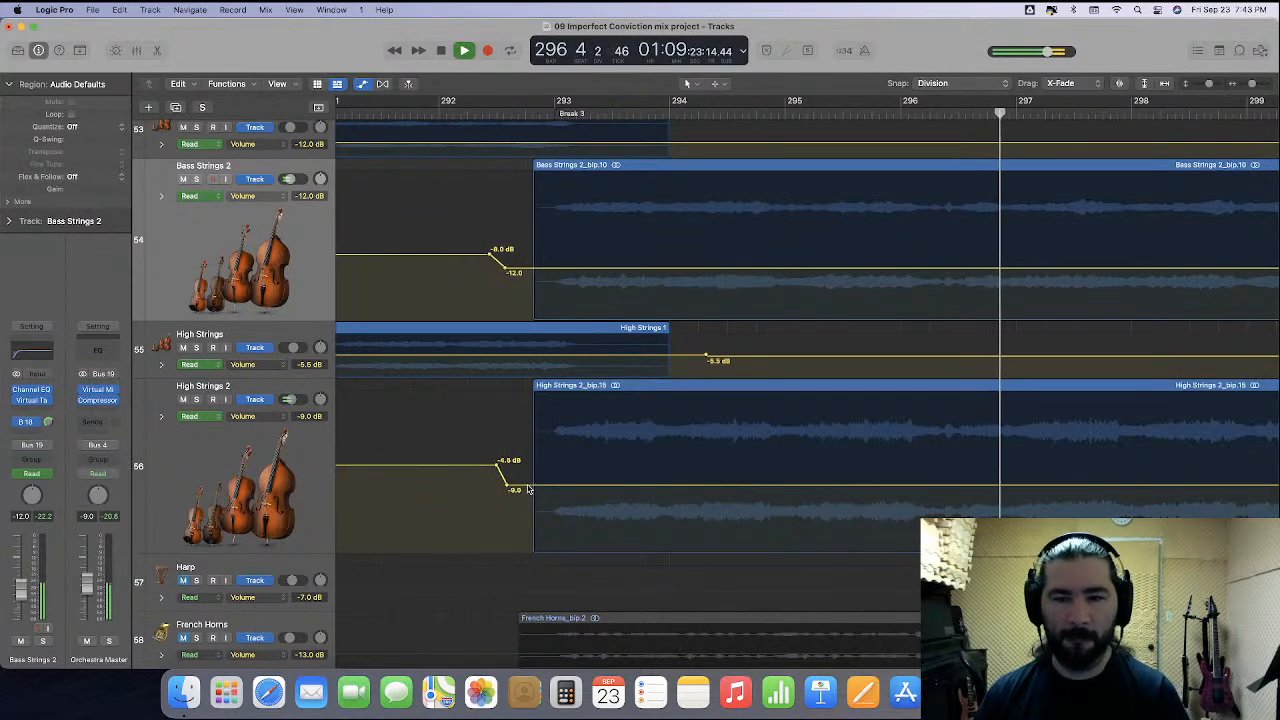
pyautogui.moveTo(528, 488); pyautogui.dragTo(528, 497)
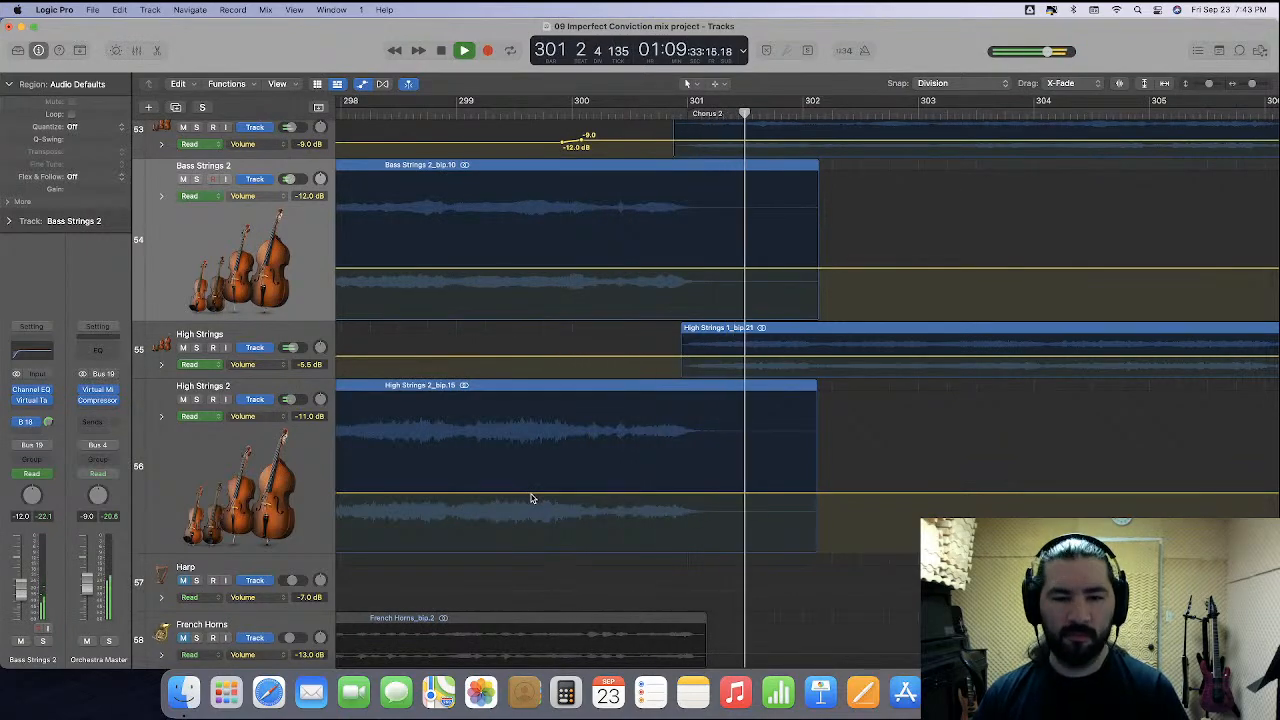
# Lower the High Strings 2 volume automation across Break 3 to -15.5 dB and play from bar 292 past the region's end to check it.
pyautogui.press('space')
pyautogui.hscroll(-5, 531, 498)
pyautogui.hscroll(-3, 531, 498)
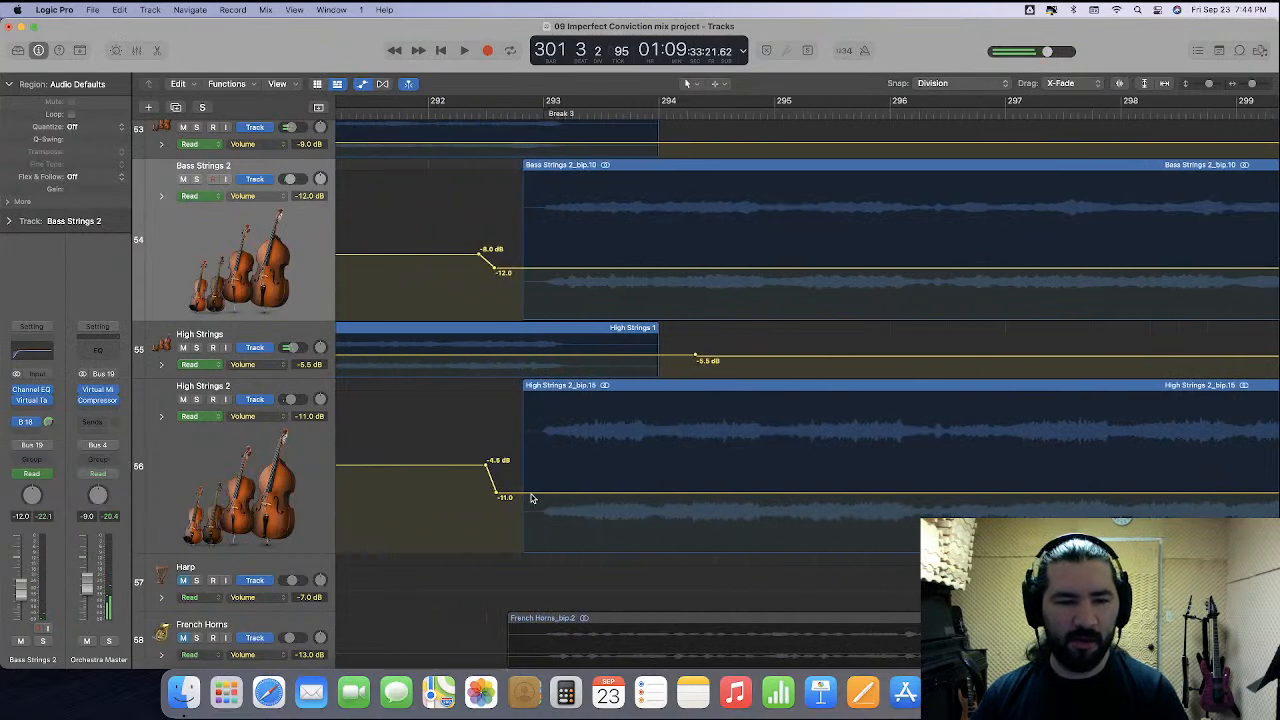
pyautogui.moveTo(550, 498); pyautogui.dragTo(551, 510)
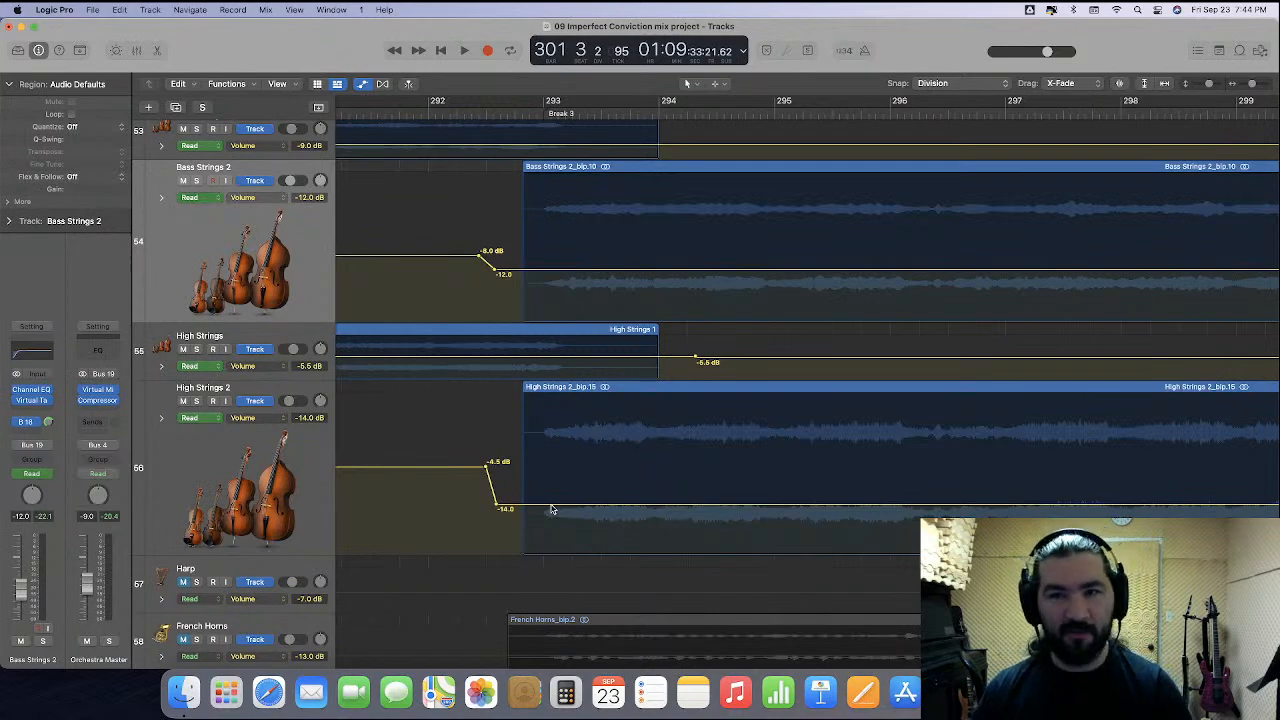
pyautogui.moveTo(551, 510); pyautogui.dragTo(551, 513)
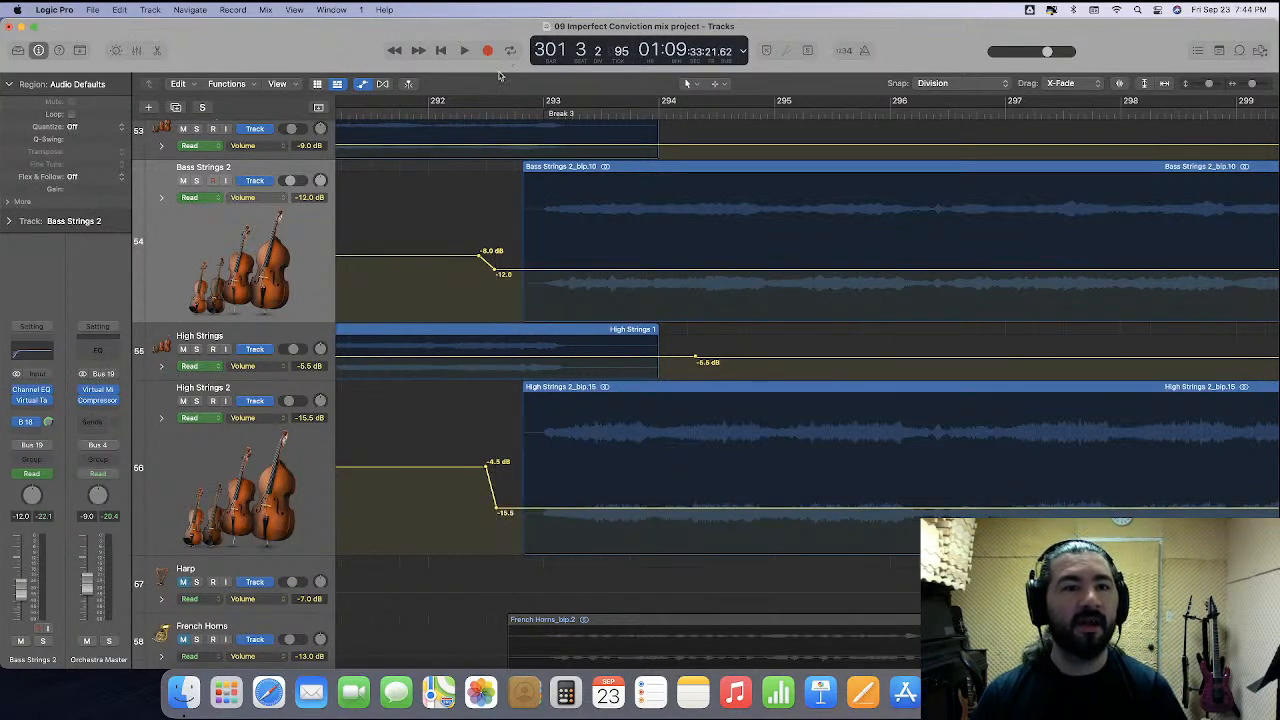
pyautogui.click(426, 112)
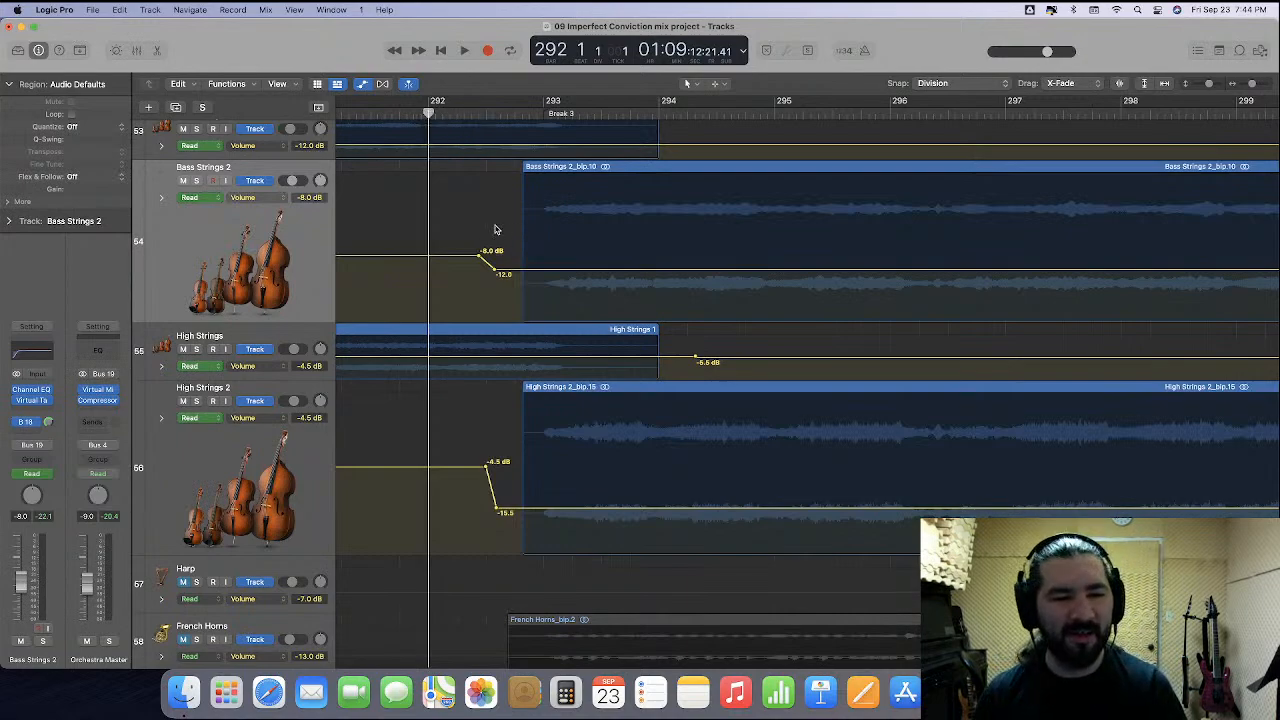
pyautogui.press('space')
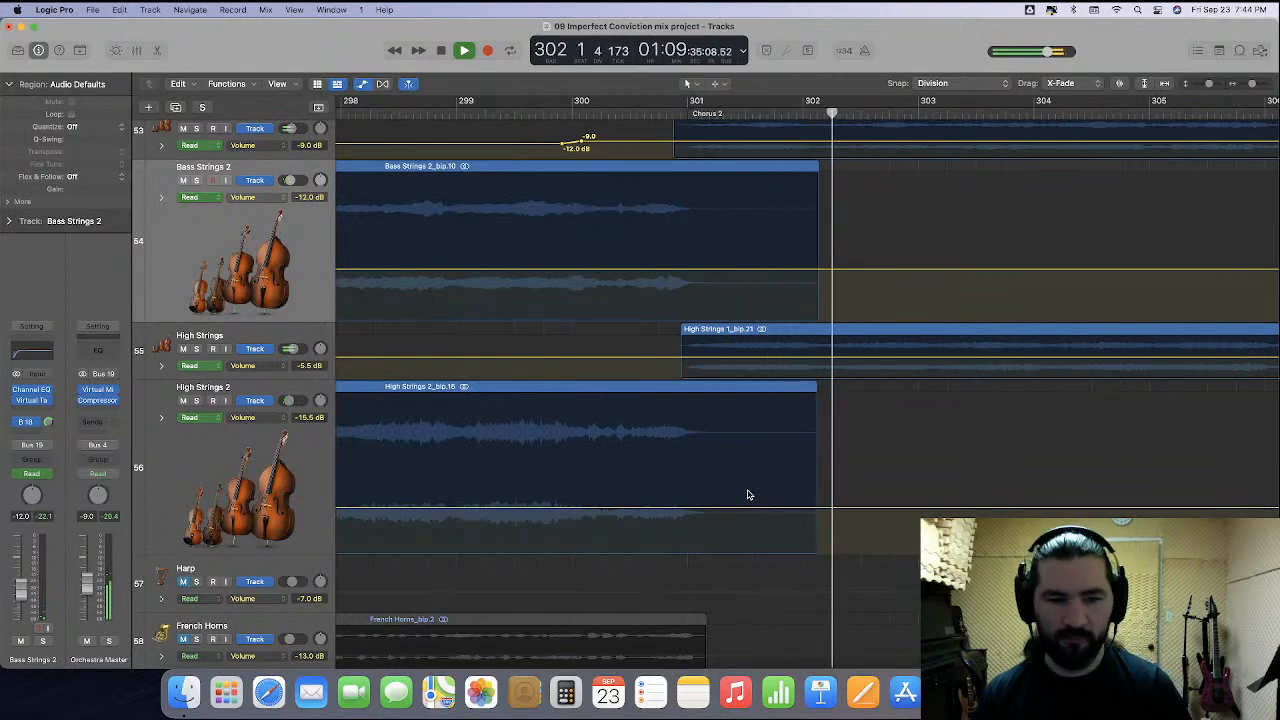
pyautogui.press('space')
# Play from bar 317 and raise the High Strings 2 volume automation to -4.0 dB just before its last region ahead of the Ending.
pyautogui.hscroll(-10, 731, 491)
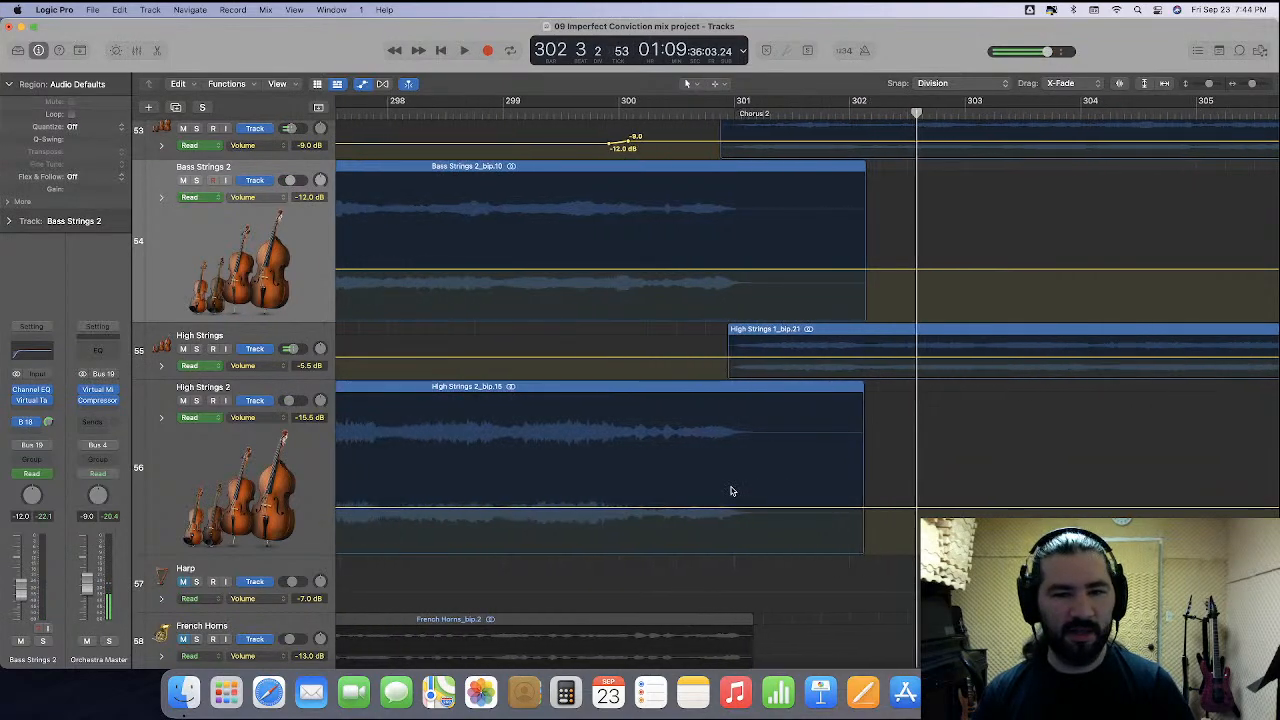
pyautogui.scroll(-3, 731, 491)
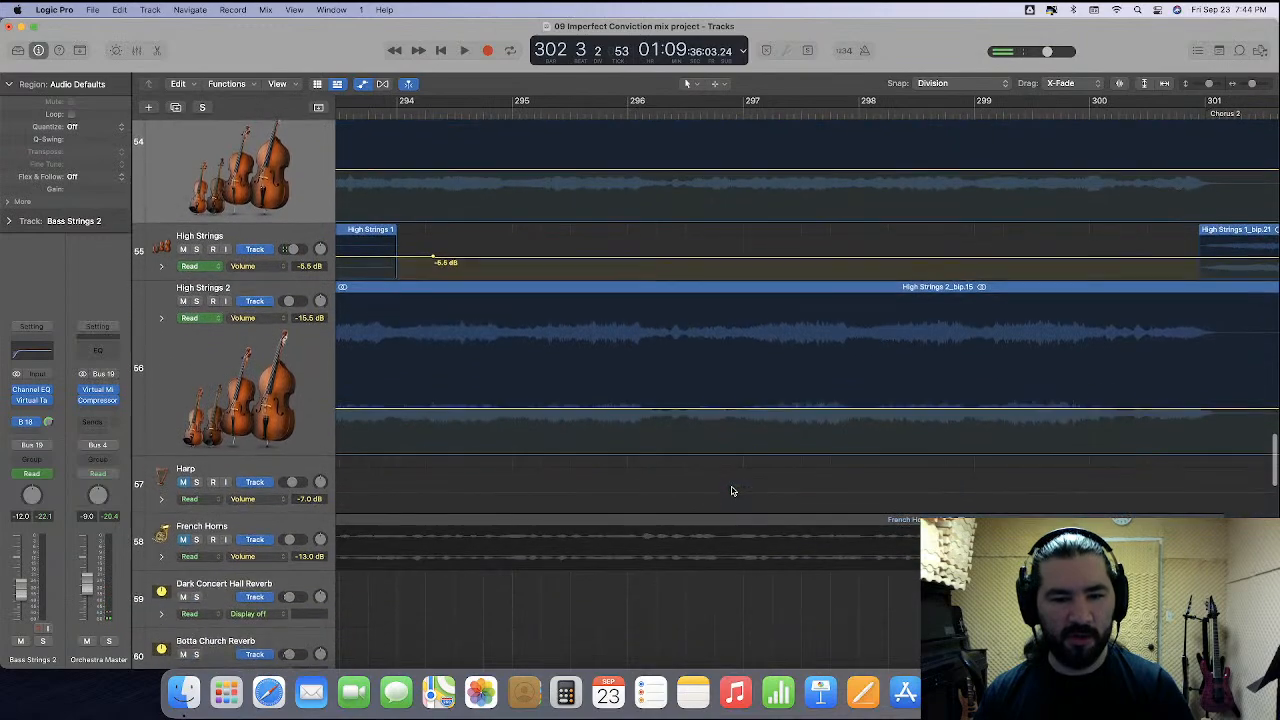
pyautogui.hscroll(-5, 772, 368)
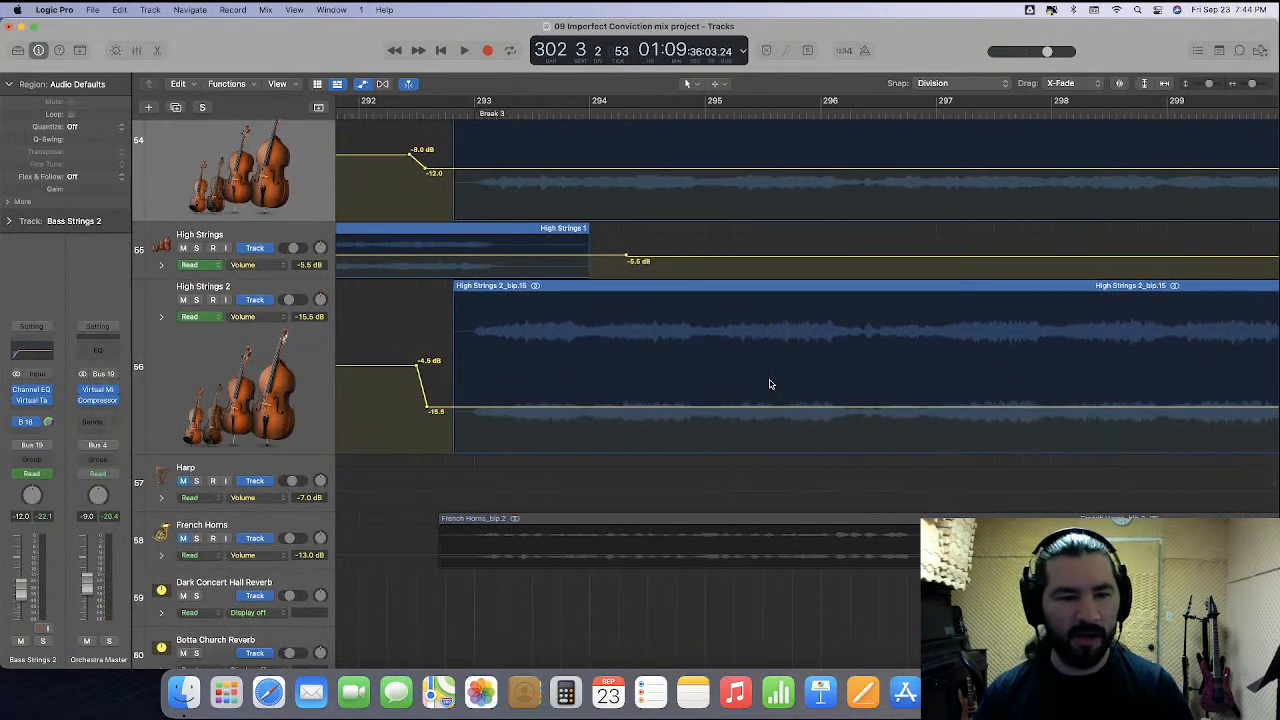
pyautogui.hscroll(15, 770, 384)
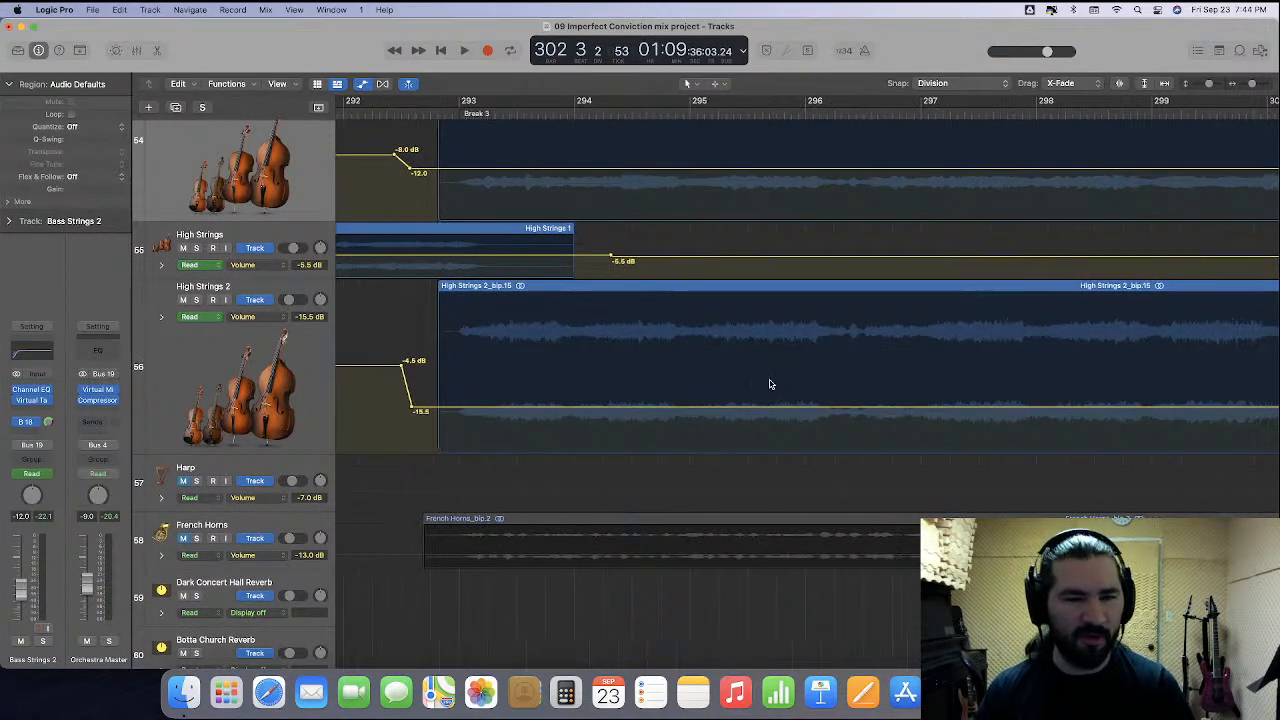
pyautogui.hscroll(3, 770, 384)
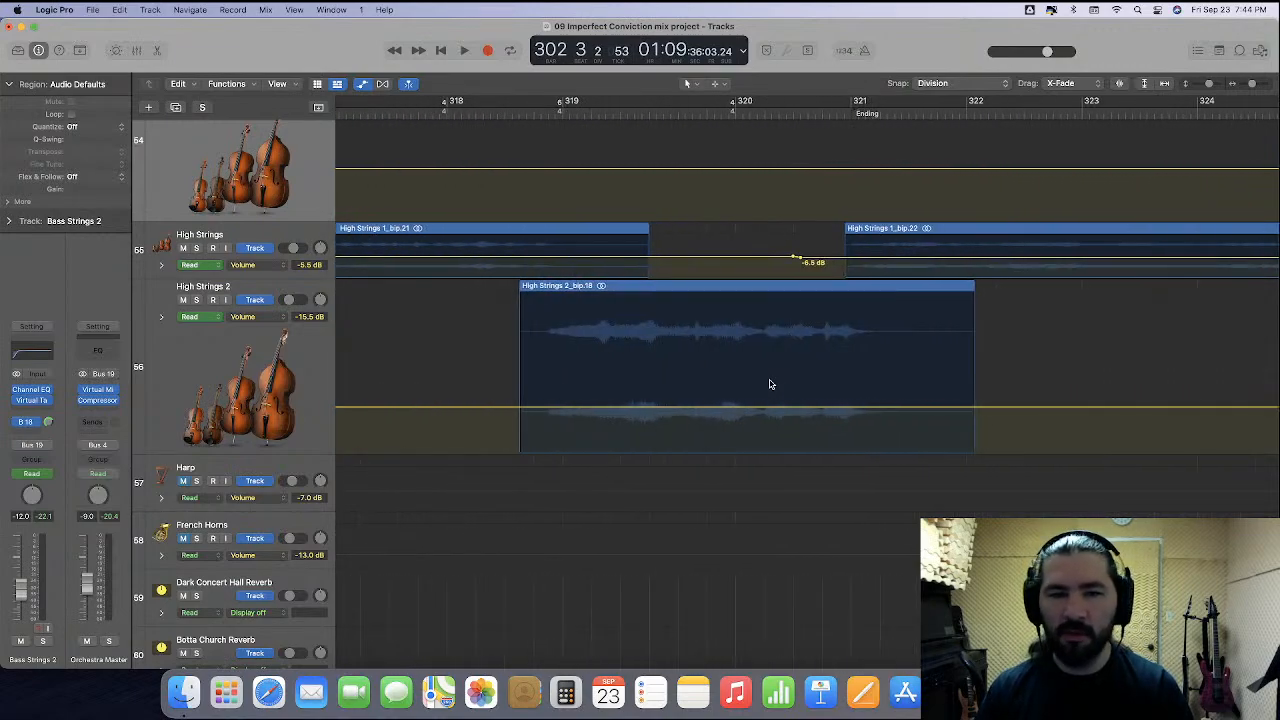
pyautogui.hscroll(-3, 768, 380)
pyautogui.hscroll(3, 768, 380)
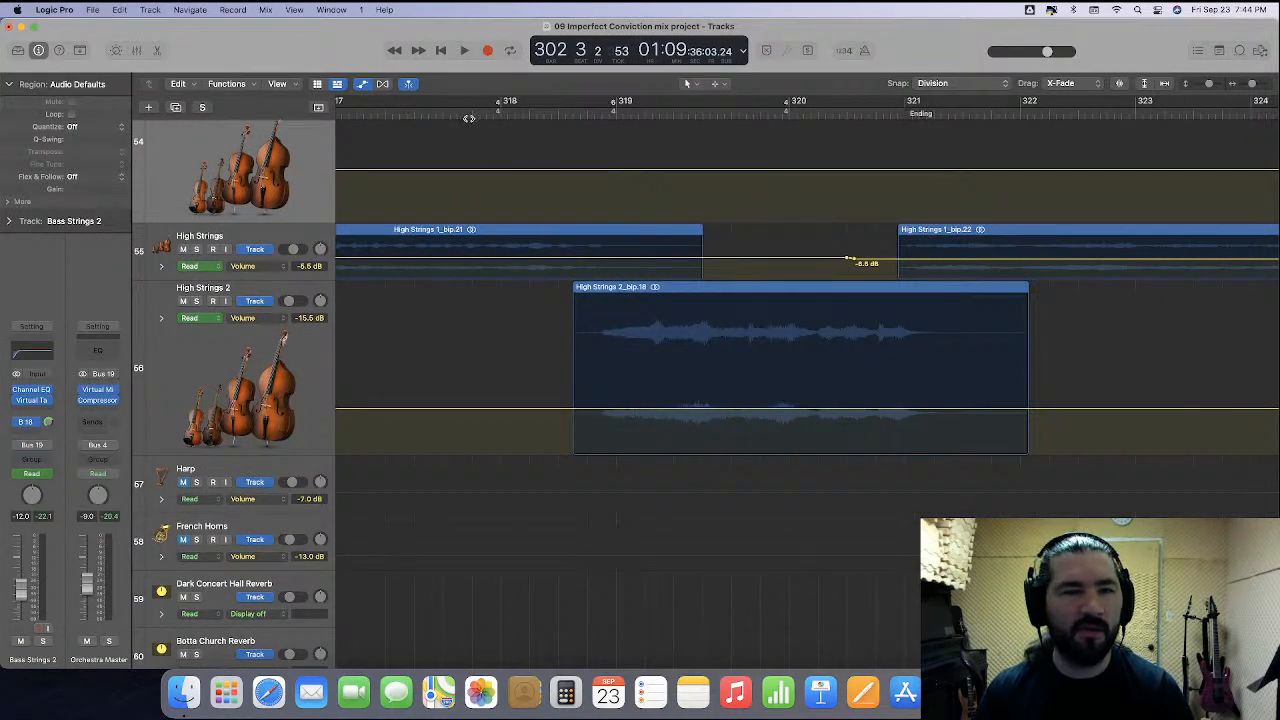
pyautogui.press('space')
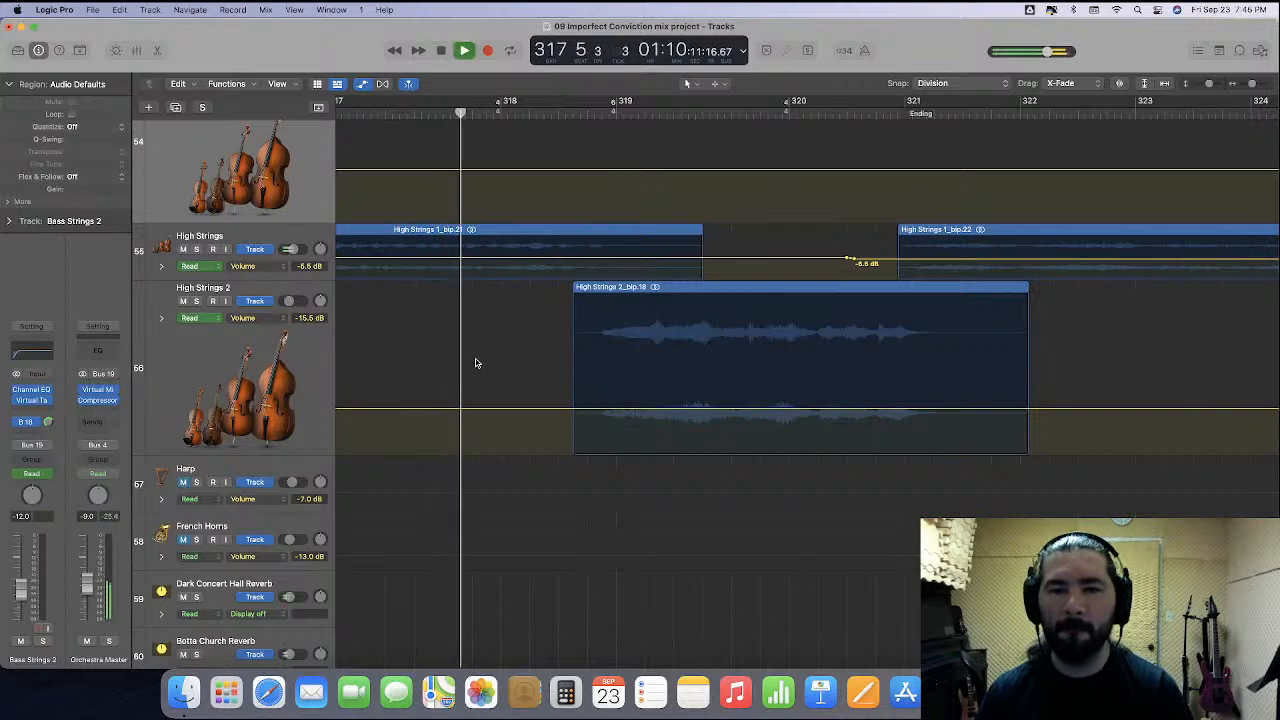
pyautogui.click(511, 408)
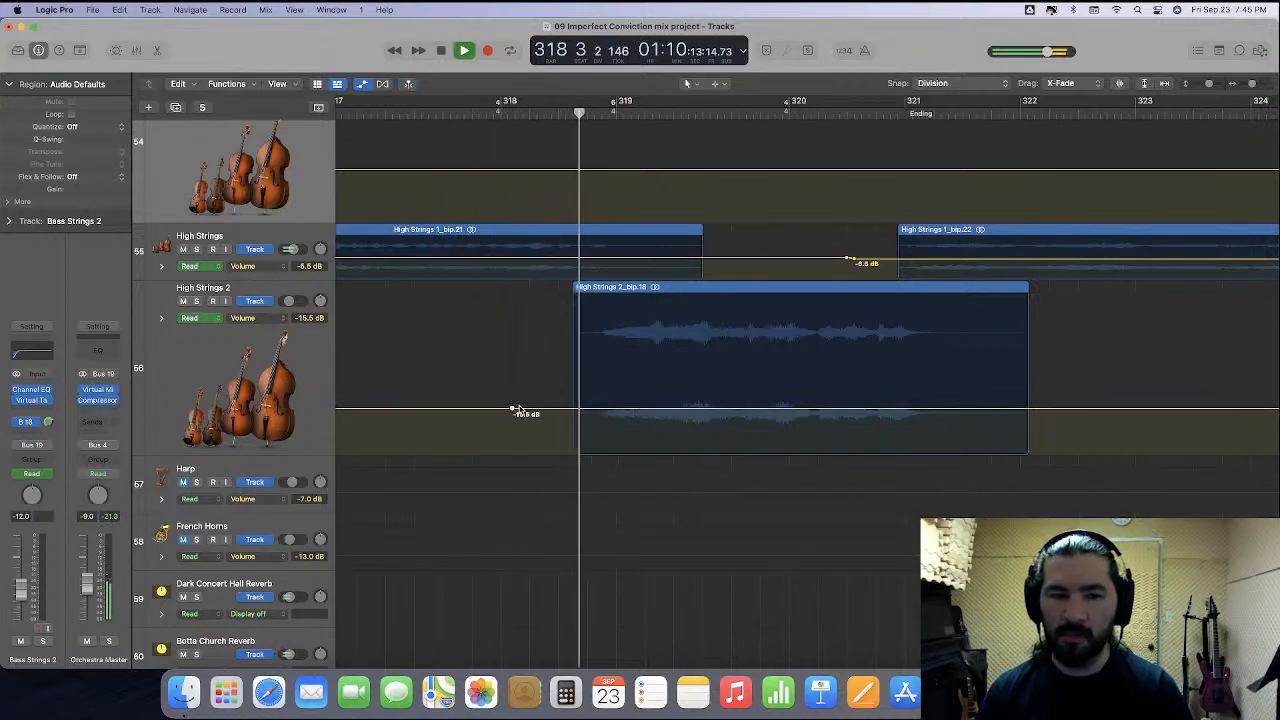
pyautogui.moveTo(514, 409); pyautogui.dragTo(537, 364)
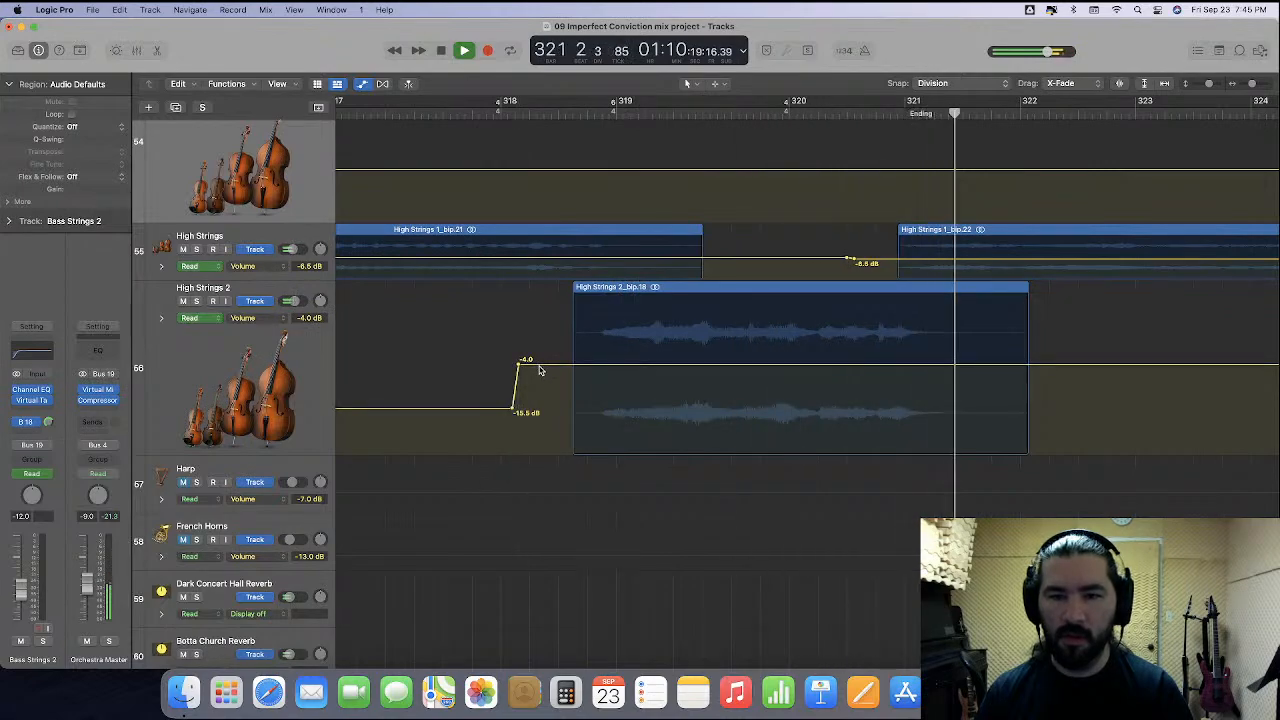
# Stop playback, return to the project start and shrink the Bass Strings 2 and High Strings 2 tracks to the height of their neighbours.
pyautogui.press('super+Left')
pyautogui.press('super+Left')
pyautogui.press('super+Left')
pyautogui.press('super+Left')
pyautogui.press('super+Left')
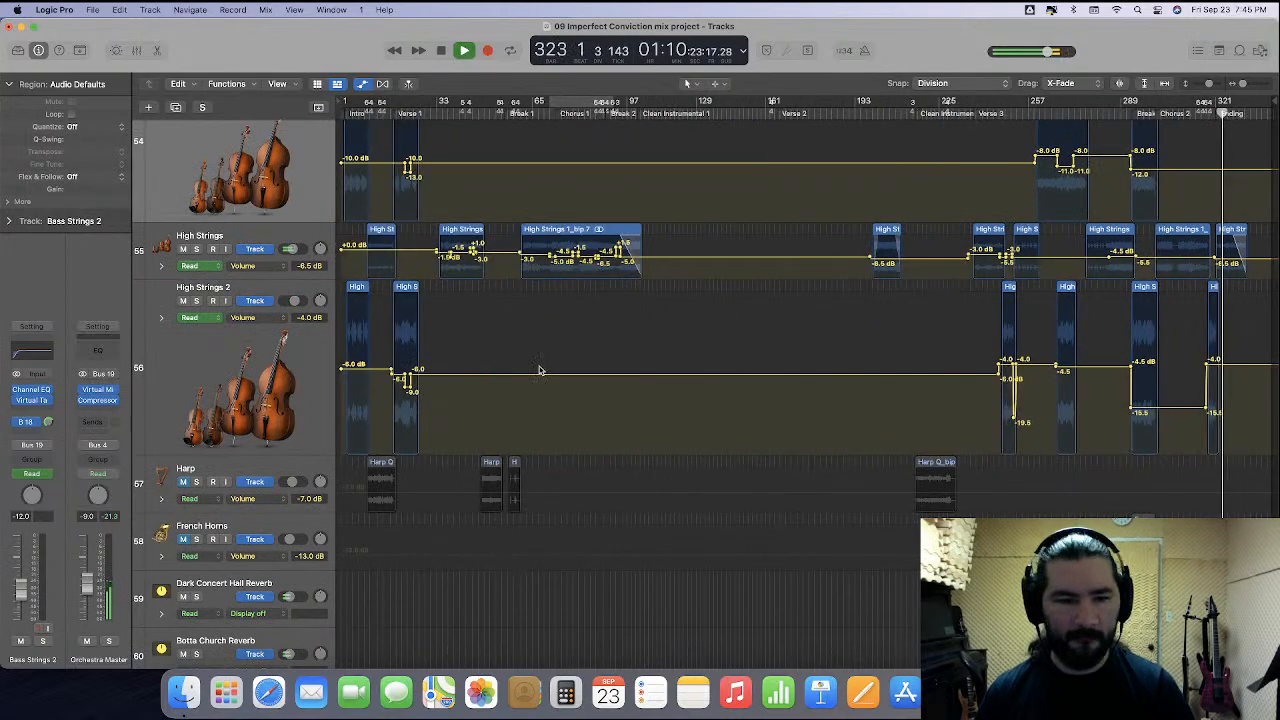
pyautogui.press('space')
pyautogui.scroll(3, 378, 245)
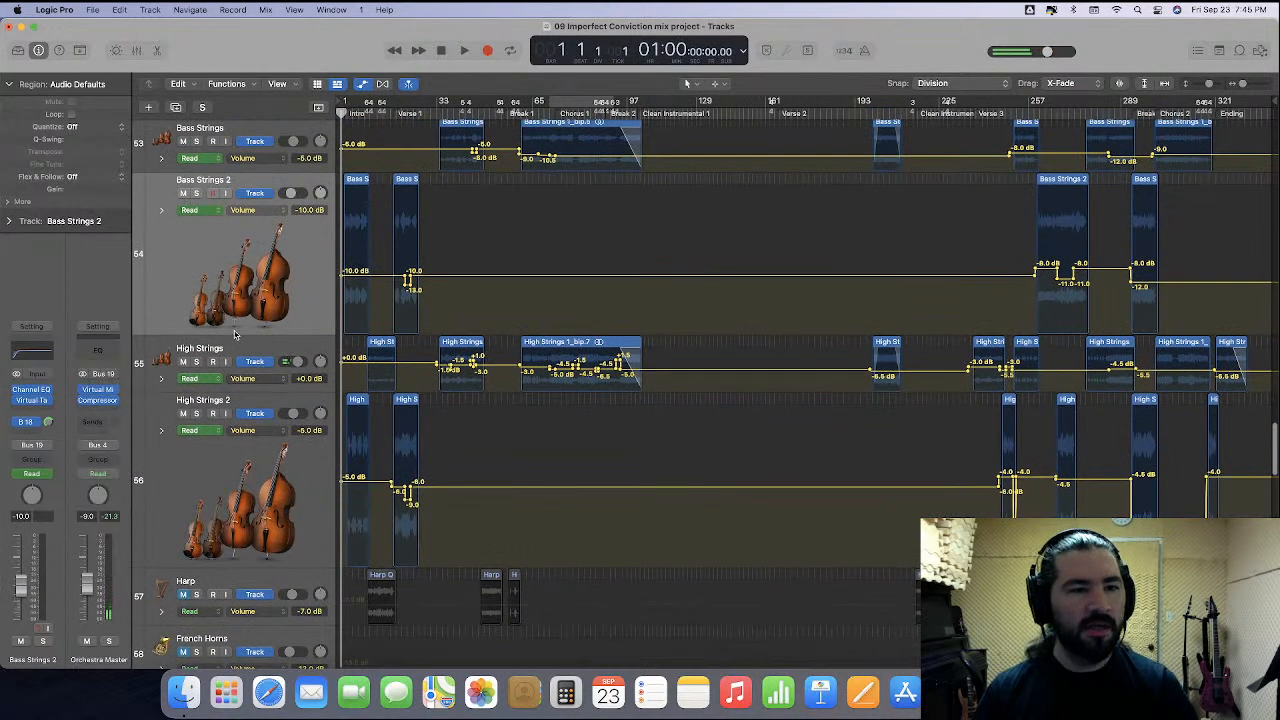
pyautogui.moveTo(235, 335); pyautogui.dragTo(249, 223)
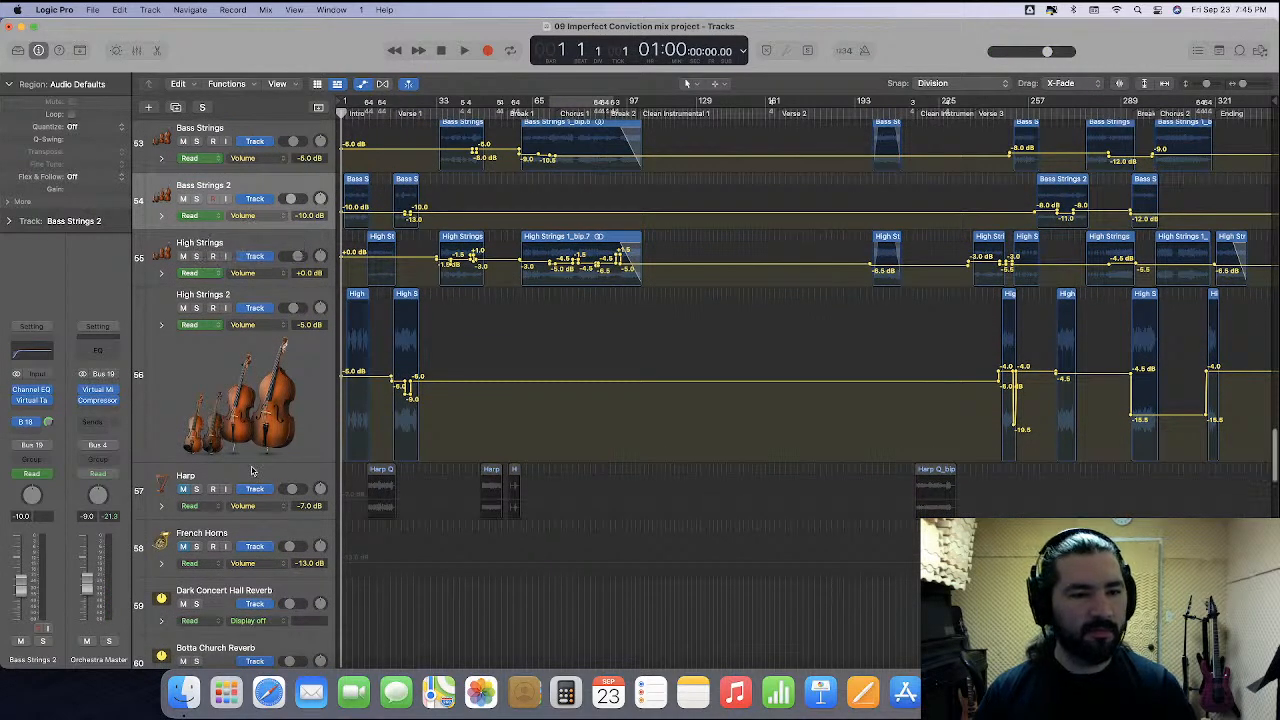
pyautogui.moveTo(252, 457); pyautogui.dragTo(253, 344)
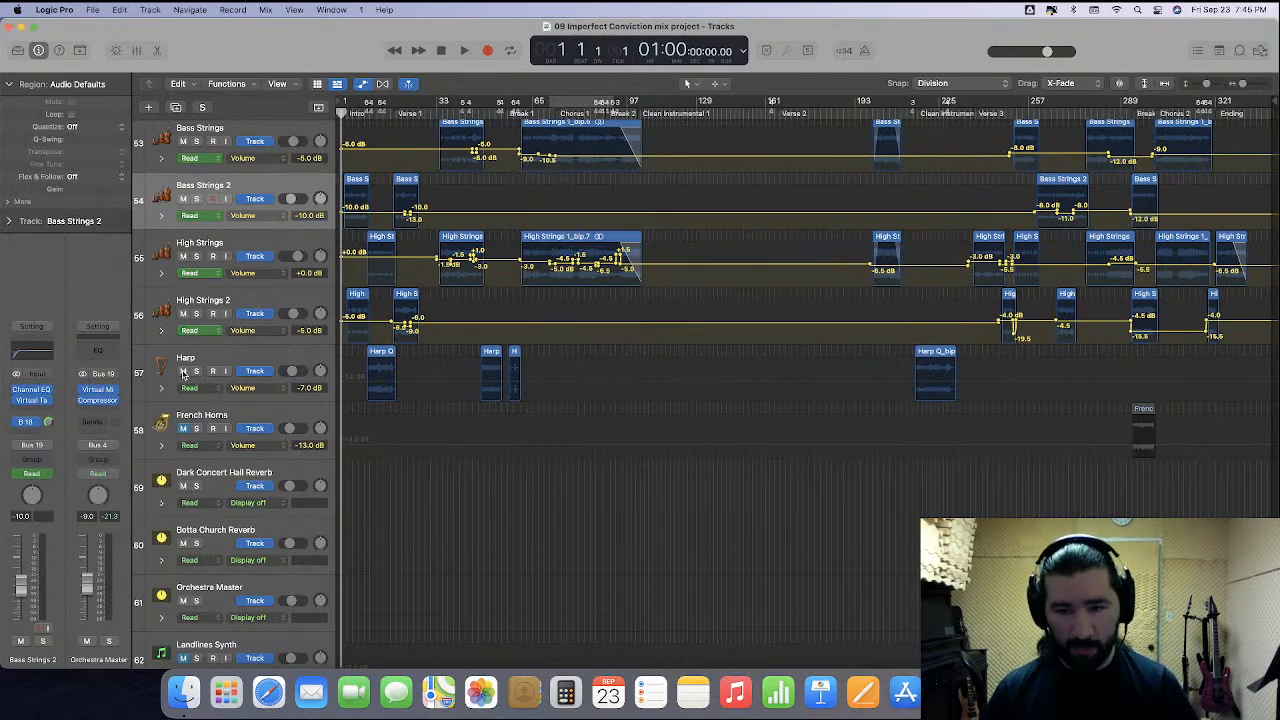
# Unmute and enlarge the Harp track, and lower its volume automation to -12.5 dB while playing the Intro from bar 1.
pyautogui.press('super+Right')
pyautogui.press('super+Right')
pyautogui.press('super+Right')
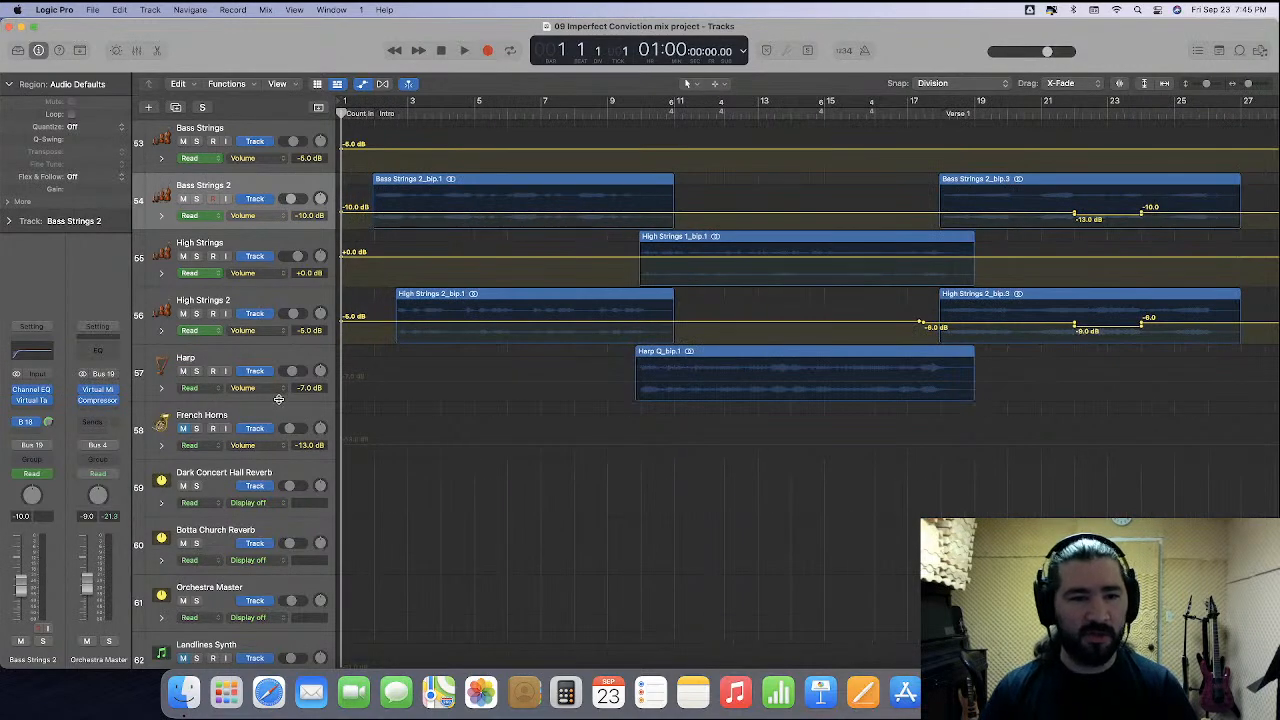
pyautogui.moveTo(247, 399); pyautogui.dragTo(285, 516)
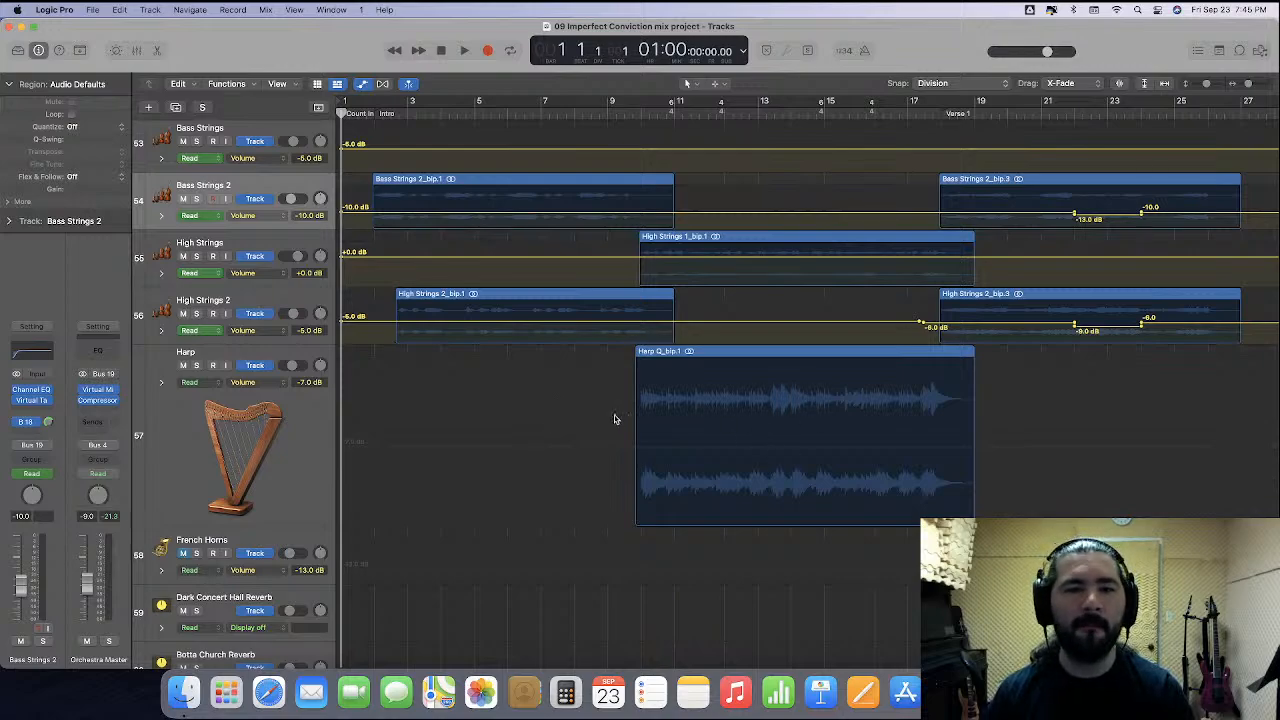
pyautogui.press('space')
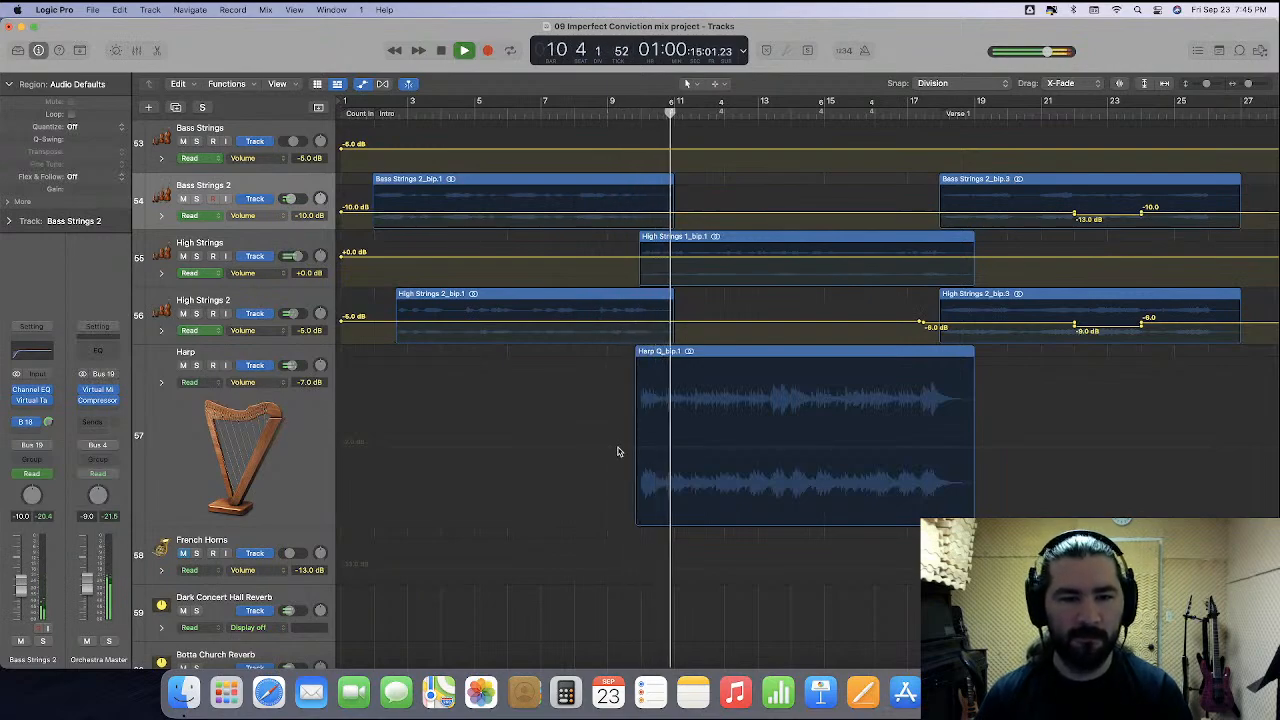
pyautogui.moveTo(613, 450); pyautogui.dragTo(611, 473)
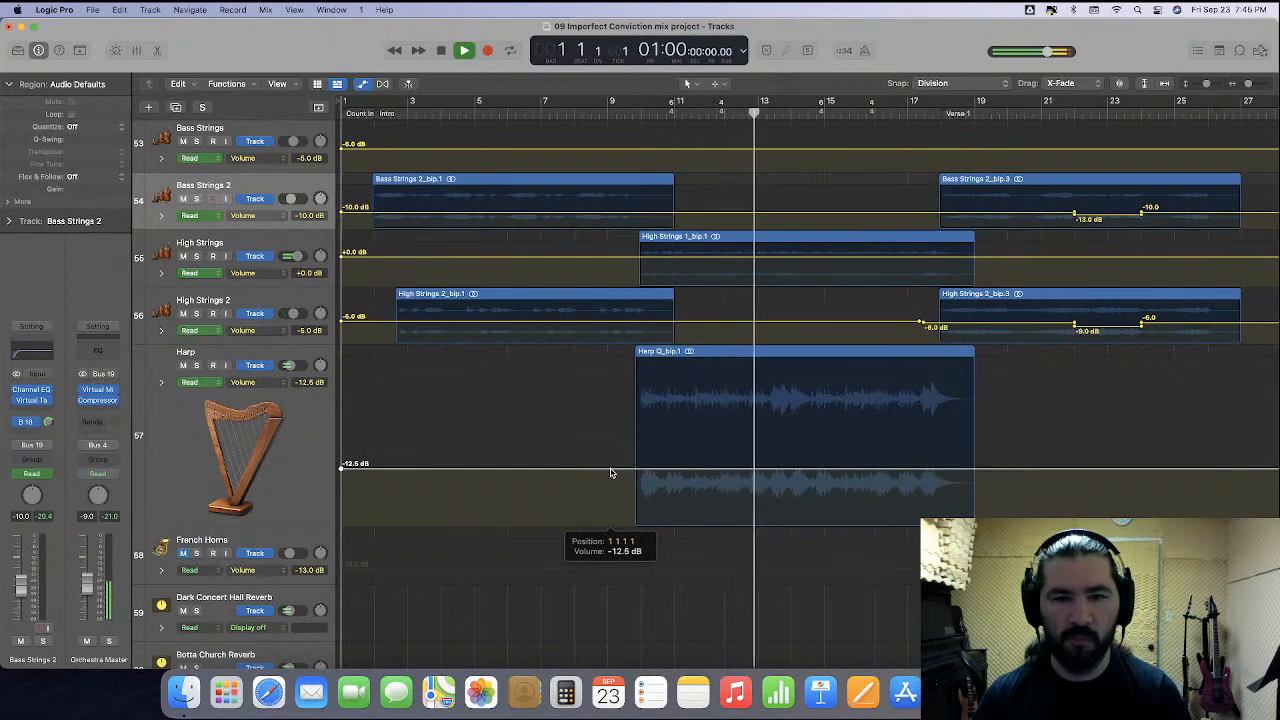
# Open the Channel EQ of the Harp track and play from bar 10 to examine its curve against the signal.
pyautogui.click(301, 443)
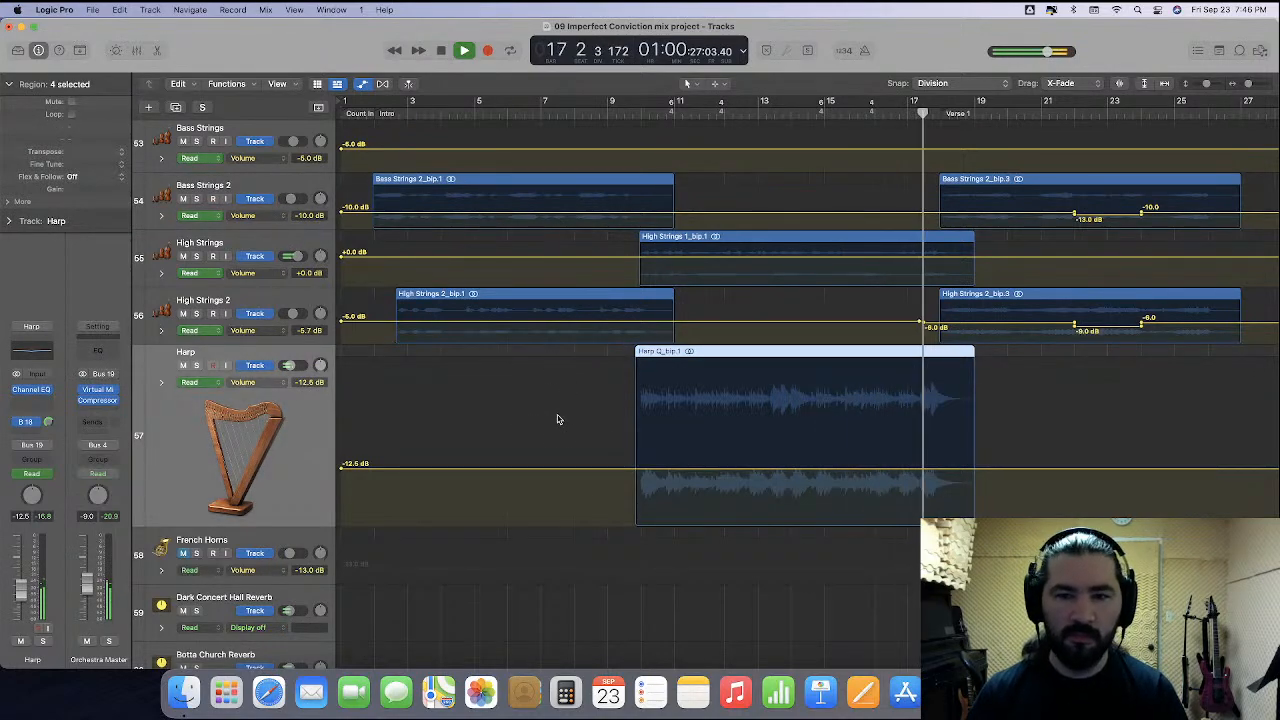
pyautogui.click(641, 112)
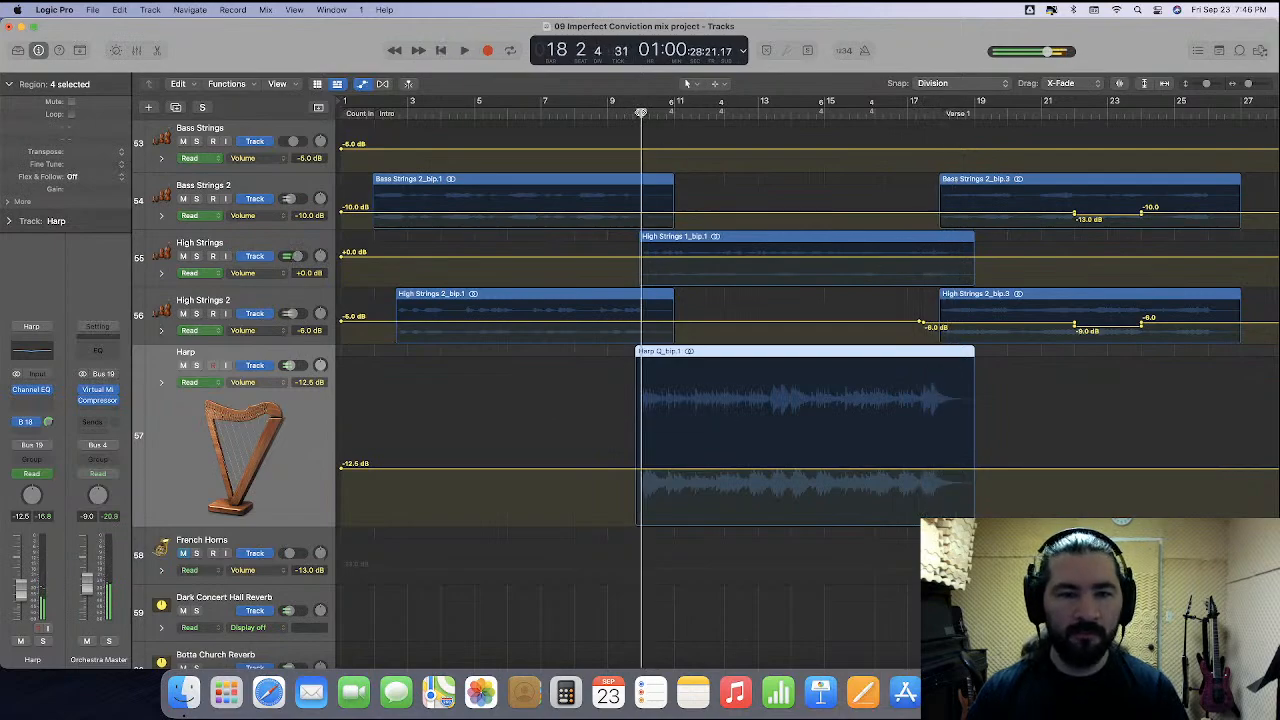
pyautogui.click(28, 358)
pyautogui.moveTo(780, 190); pyautogui.dragTo(692, 219)
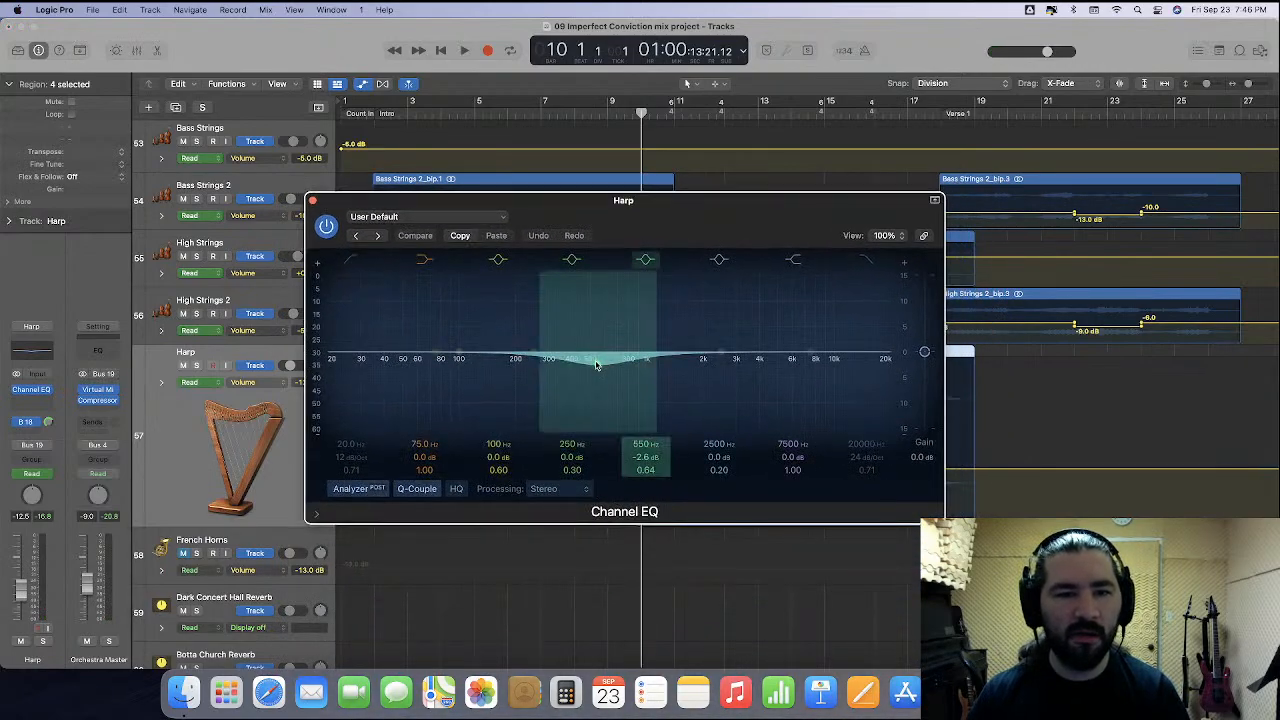
pyautogui.press('space')
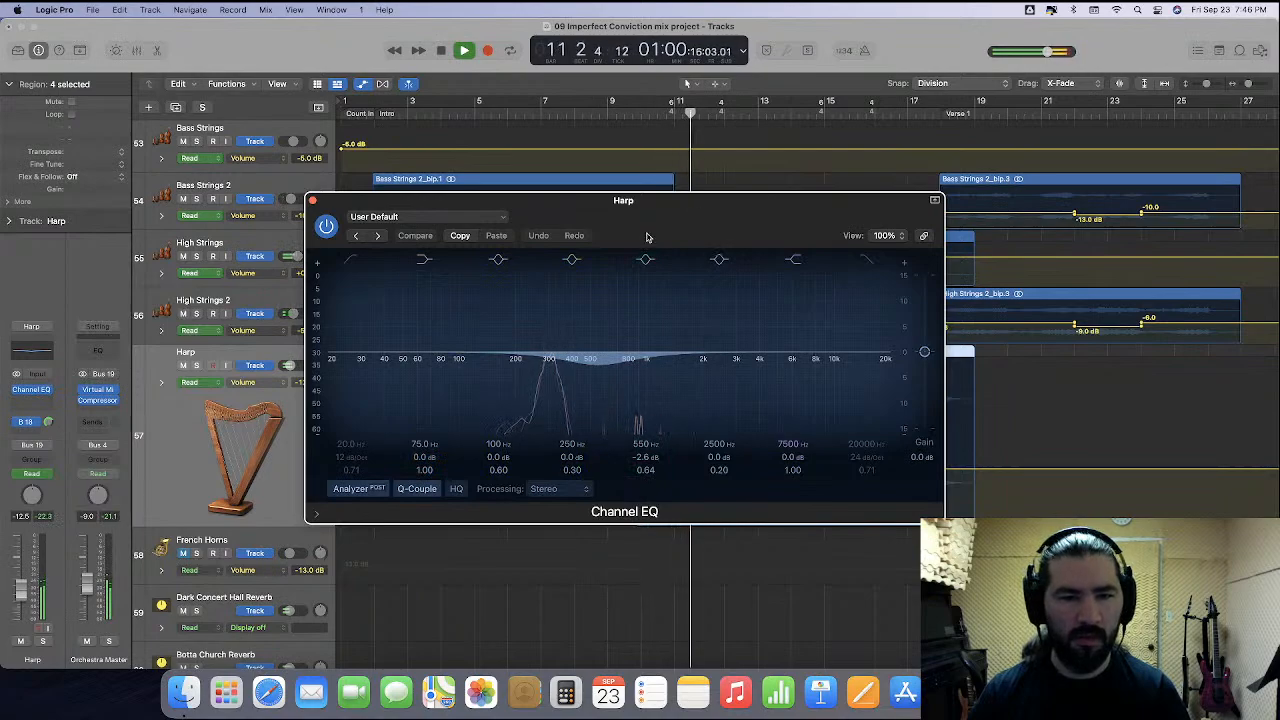
# Solo the Harp, listen to the end of its Intro phrase, close its Channel EQ and deselect the Harp regions.
pyautogui.click(197, 366)
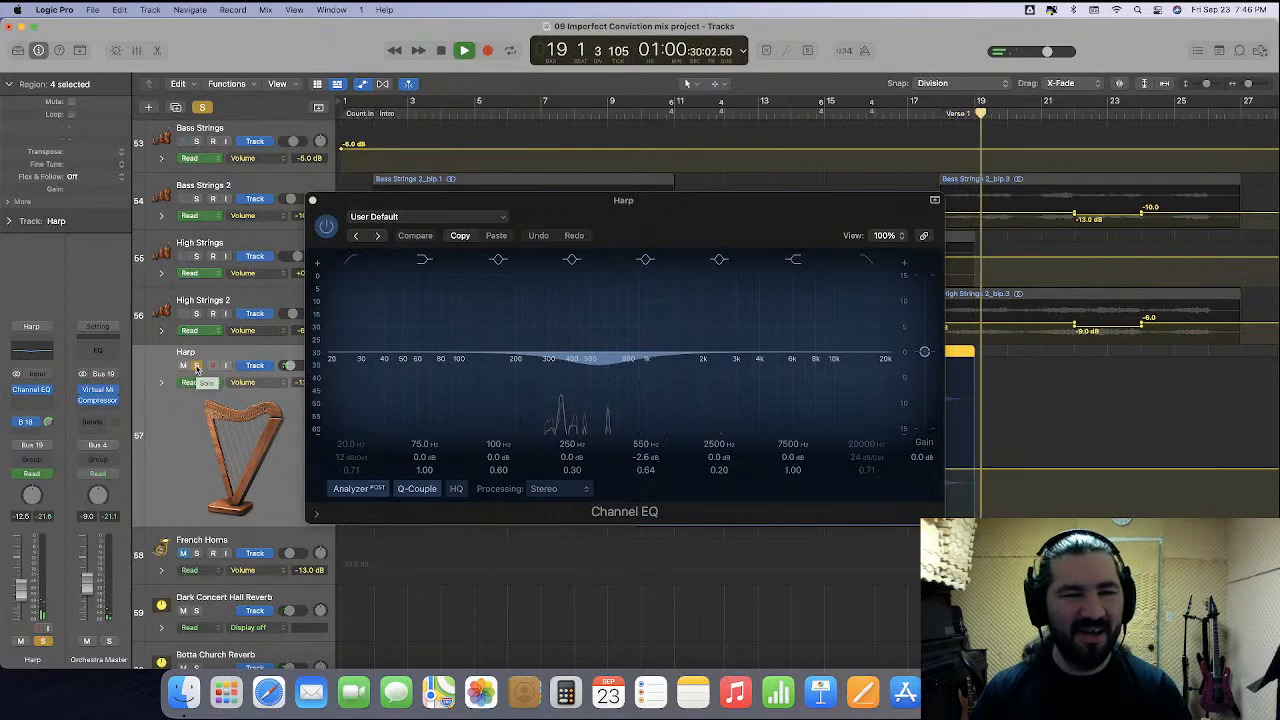
pyautogui.click(196, 366)
pyautogui.press('space')
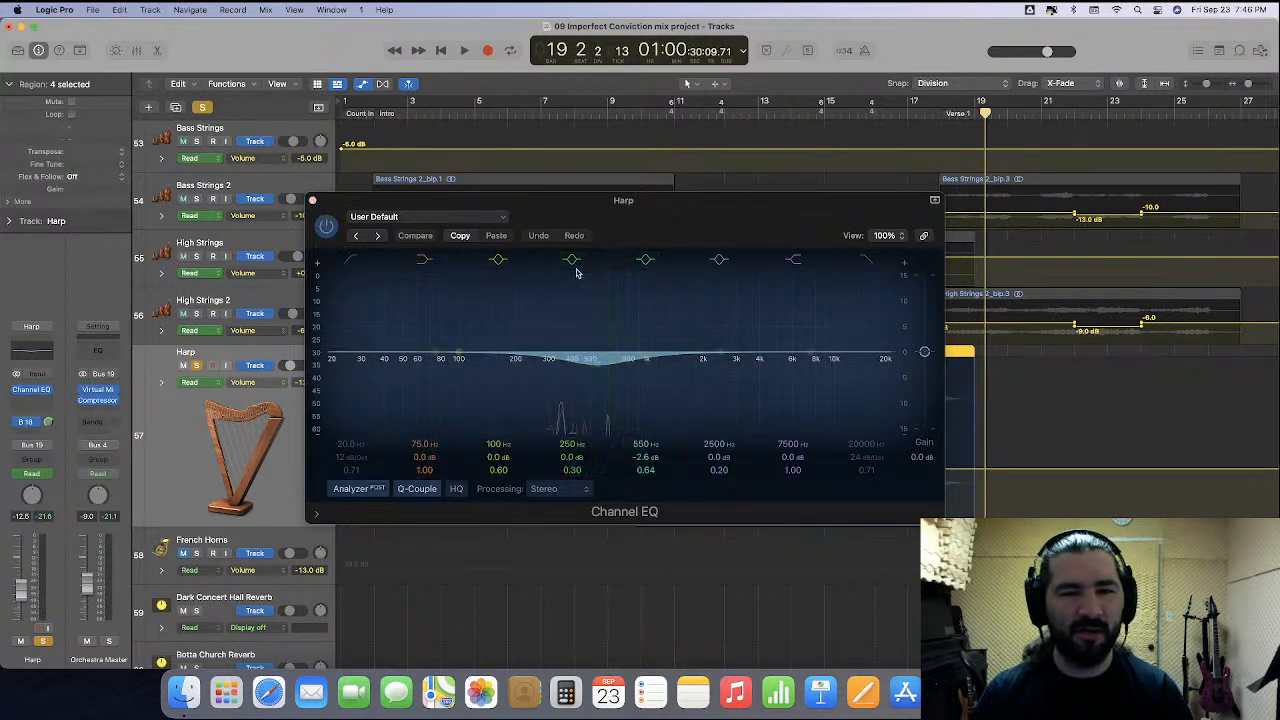
pyautogui.click(312, 200)
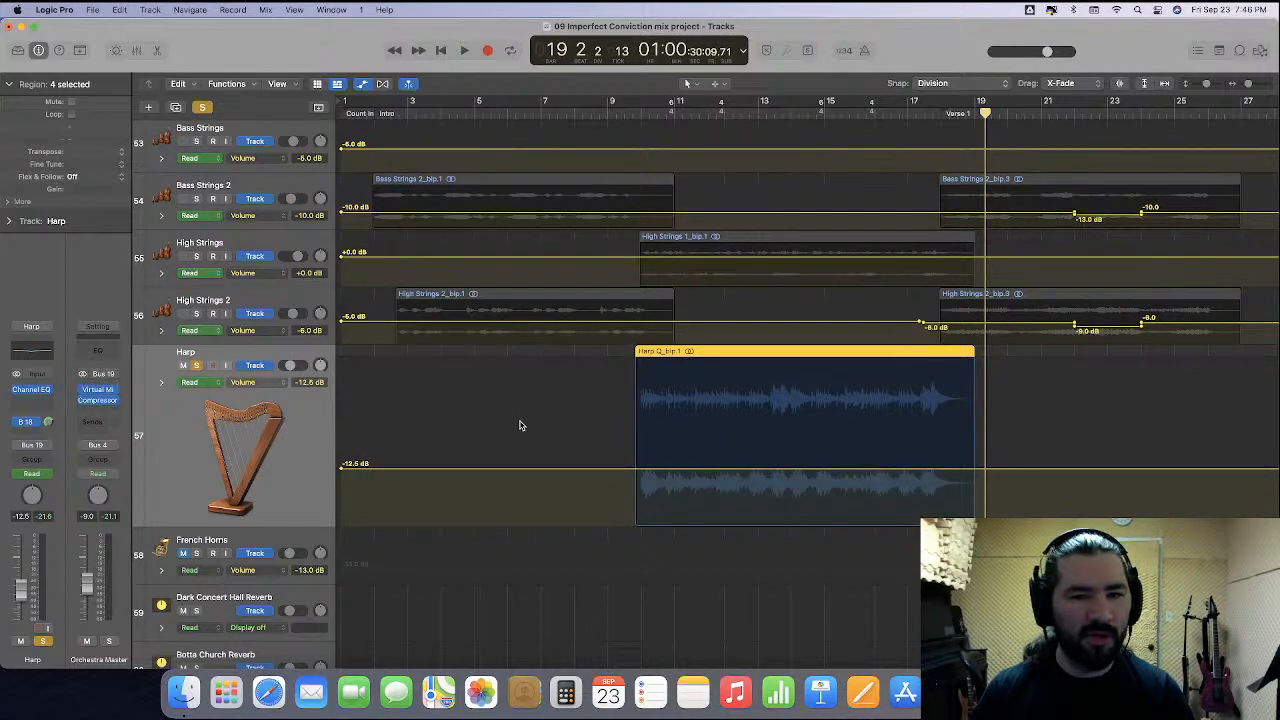
pyautogui.click(519, 425)
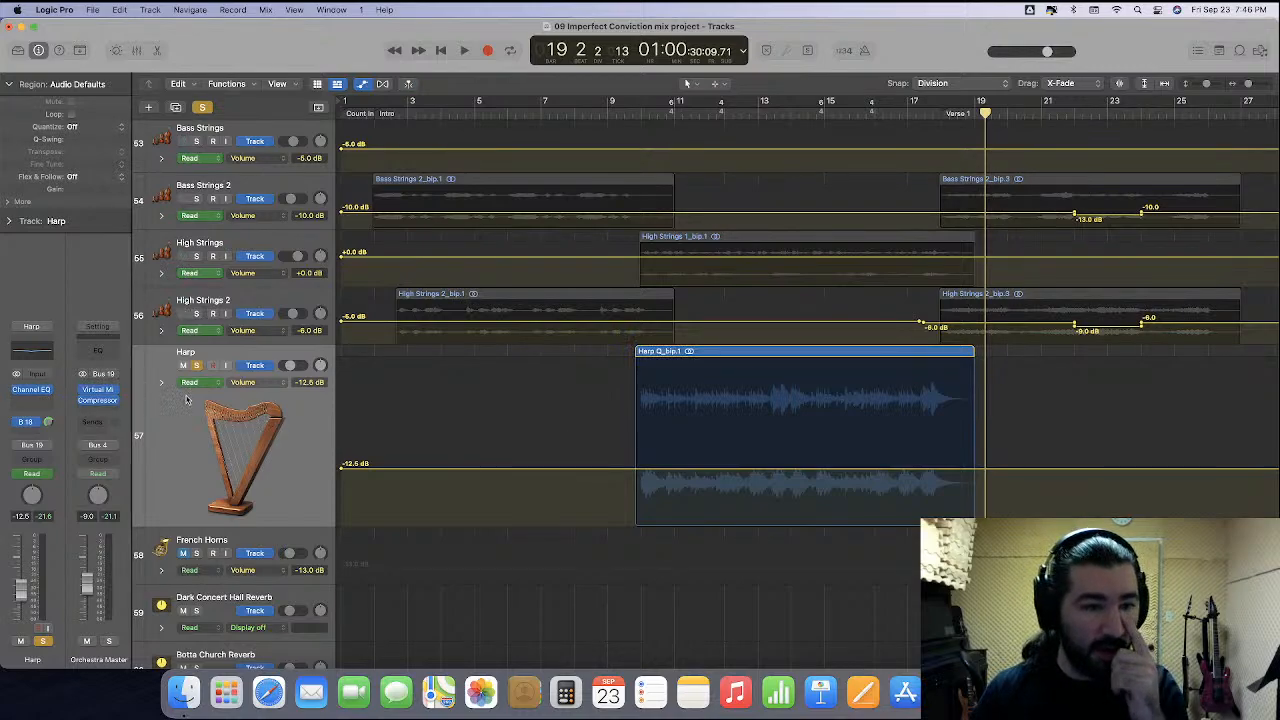
# Show the Harp's Channel EQ Peak 3 Gain automation, lower it to -11.2 dB up to about bar 21, and play from bar 9.
pyautogui.click(278, 389)
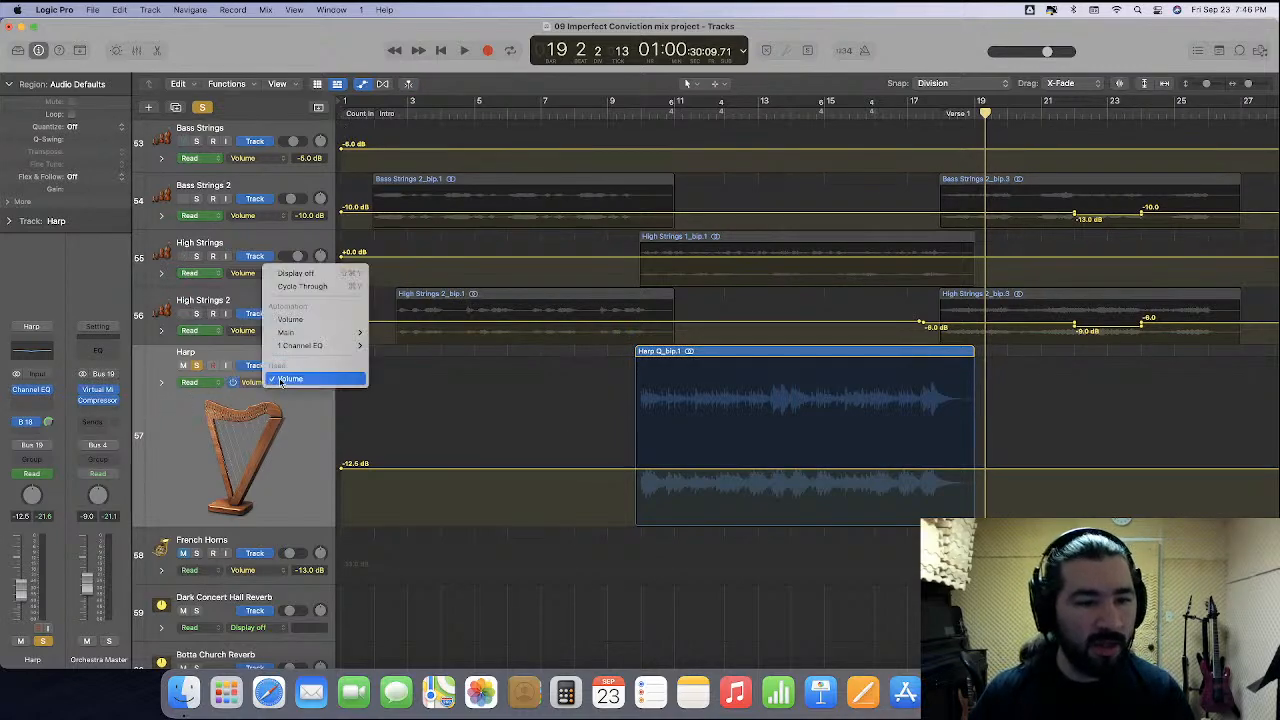
pyautogui.moveTo(297, 347)
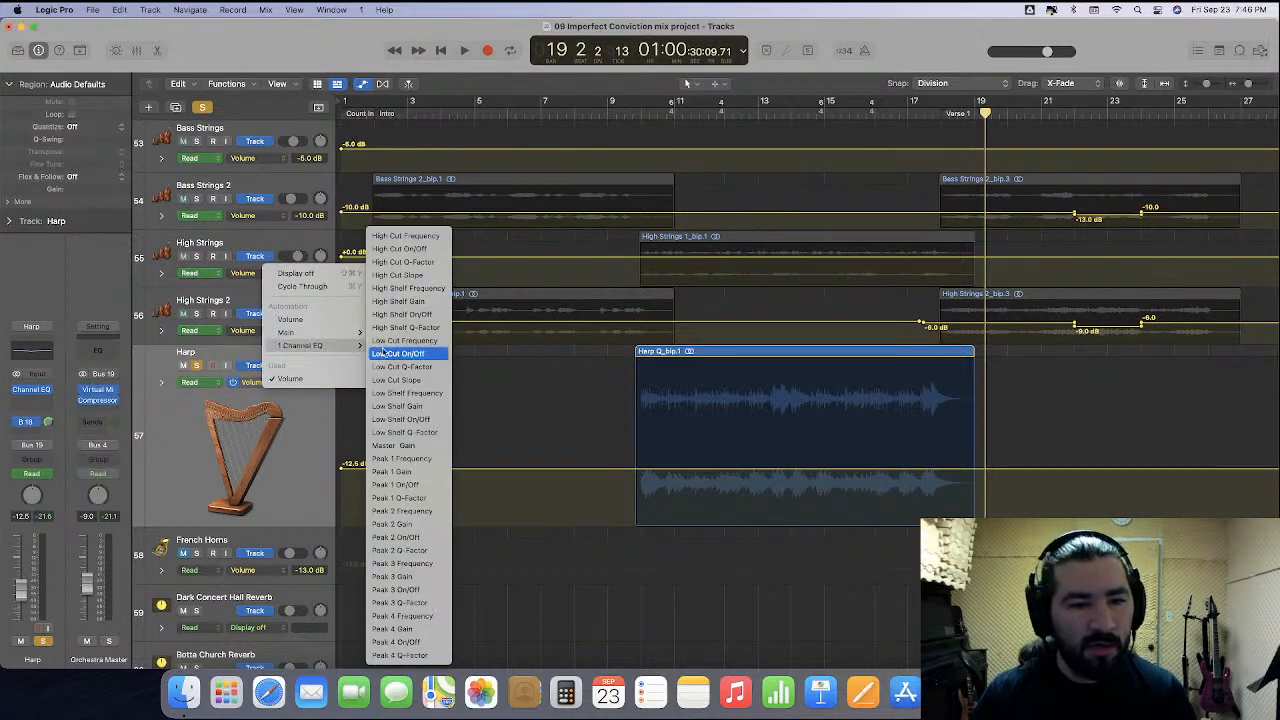
pyautogui.click(418, 578)
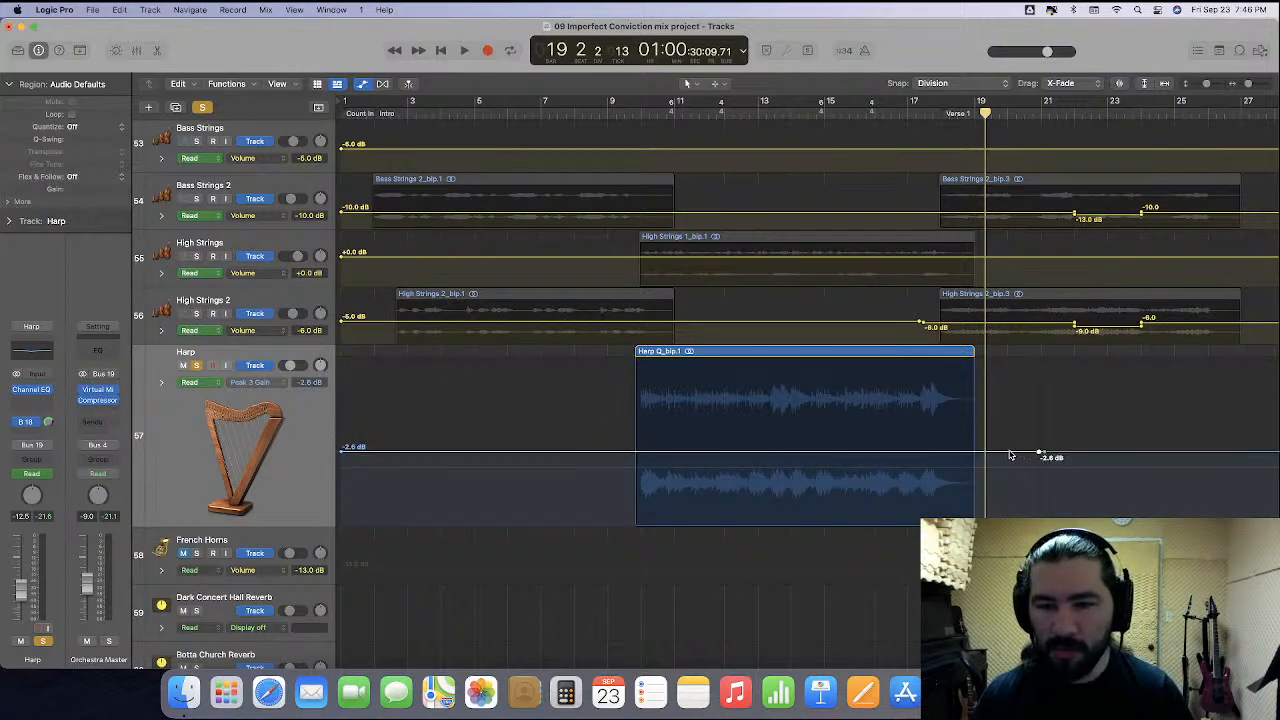
pyautogui.moveTo(1010, 455); pyautogui.dragTo(1010, 485)
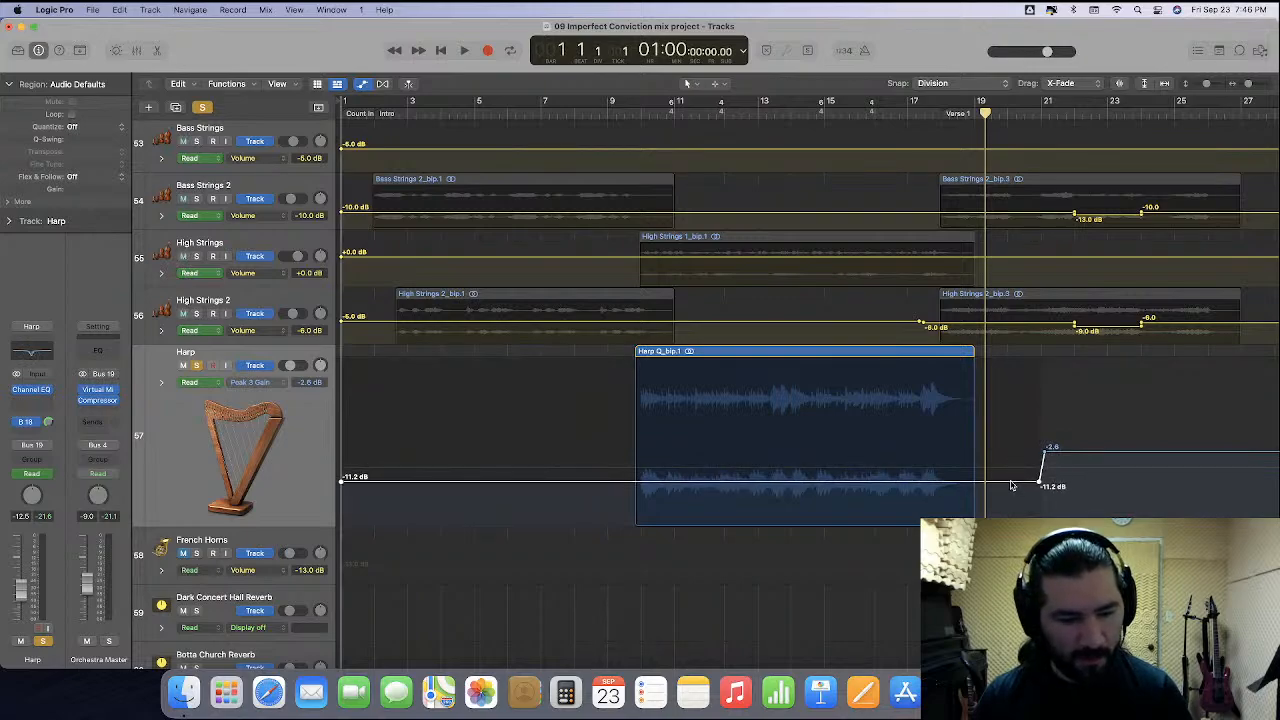
pyautogui.click(617, 113)
pyautogui.press('space')
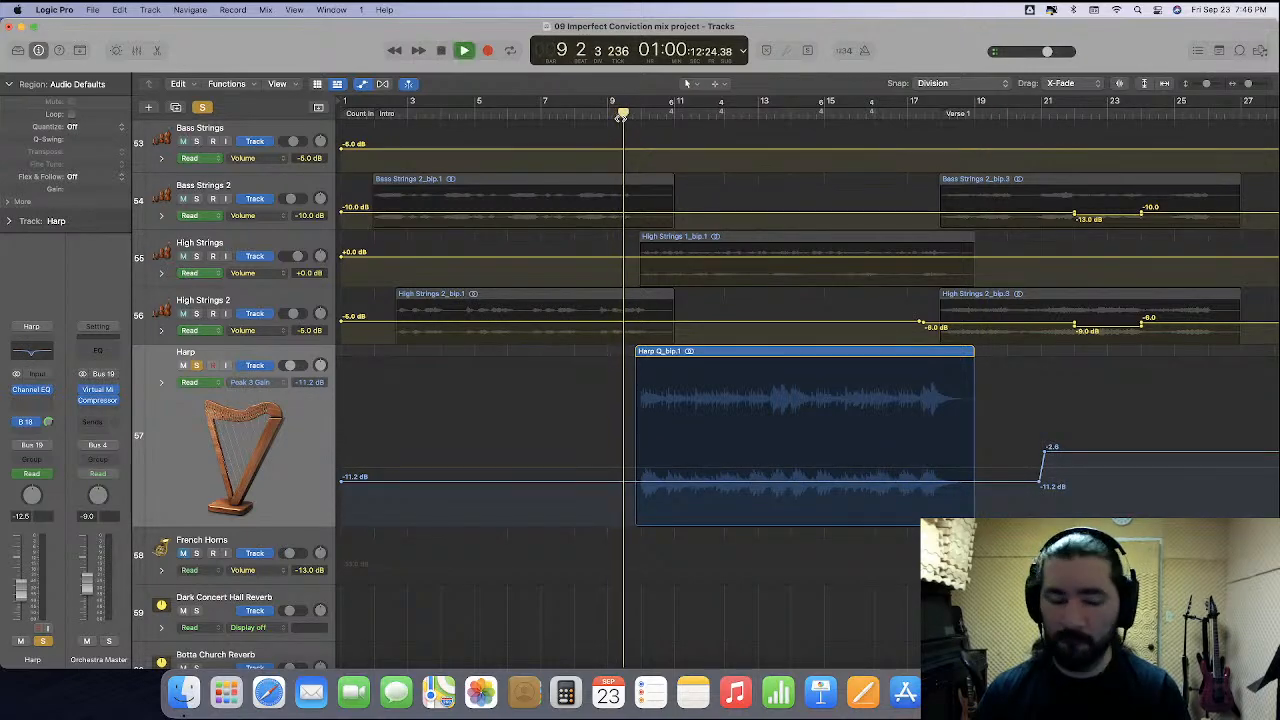
# Check the Peak 3 band in the Harp's Channel EQ, close the plug-in and delete the Peak 3 Gain automation.
pyautogui.click(43, 353)
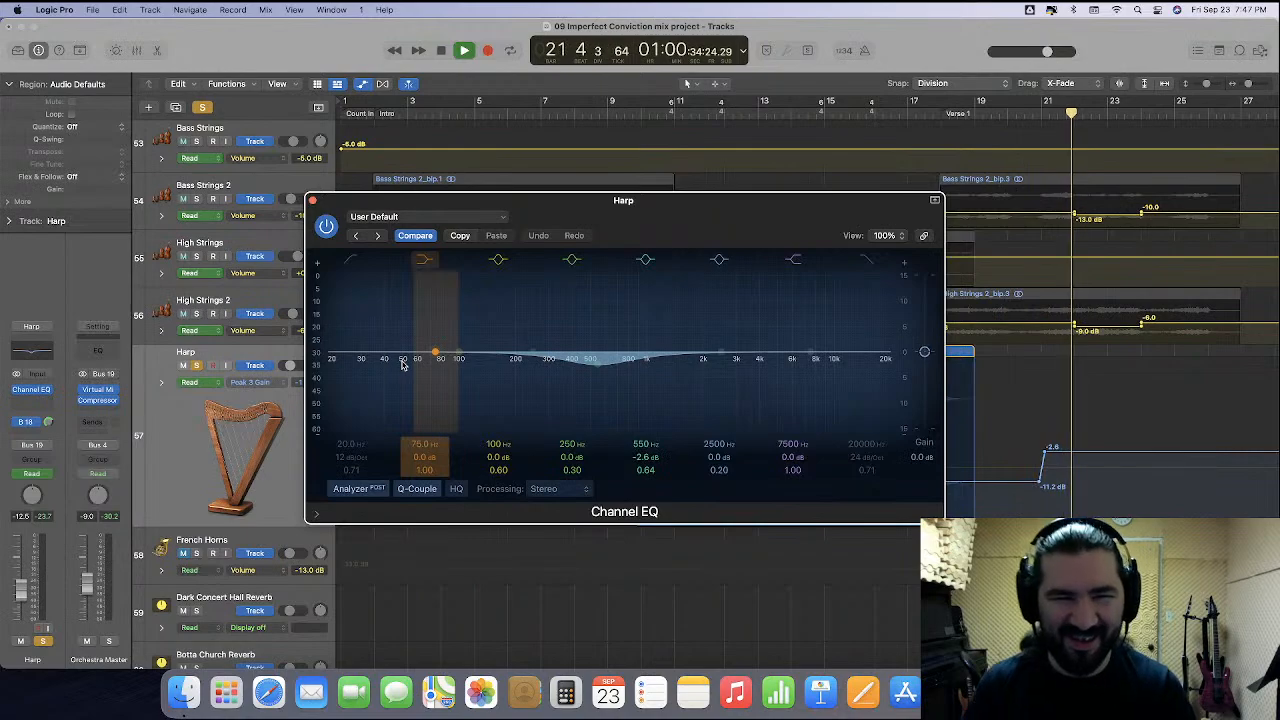
pyautogui.click(312, 201)
pyautogui.moveTo(1056, 408); pyautogui.dragTo(332, 429)
pyautogui.press('Delete')
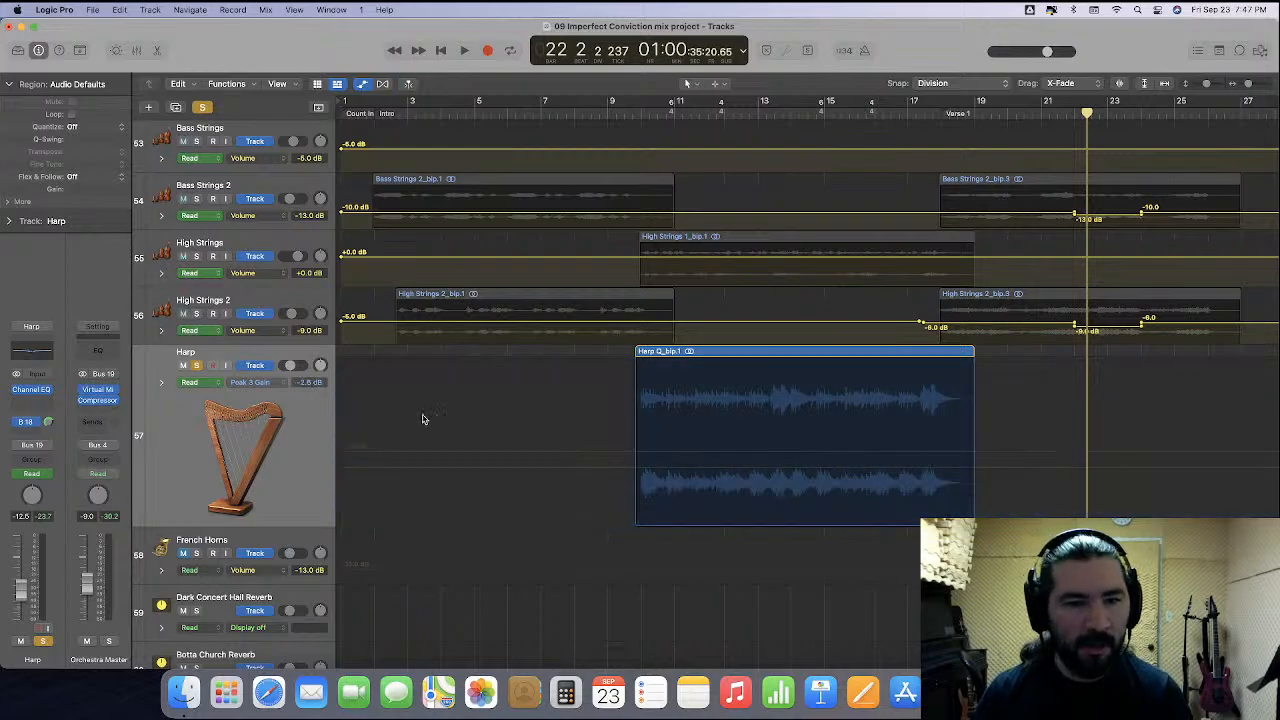
# Show the Harp's Channel EQ Peak 3 Frequency automation and lower it to 306 Hz up to about bar 20.
pyautogui.click(266, 383)
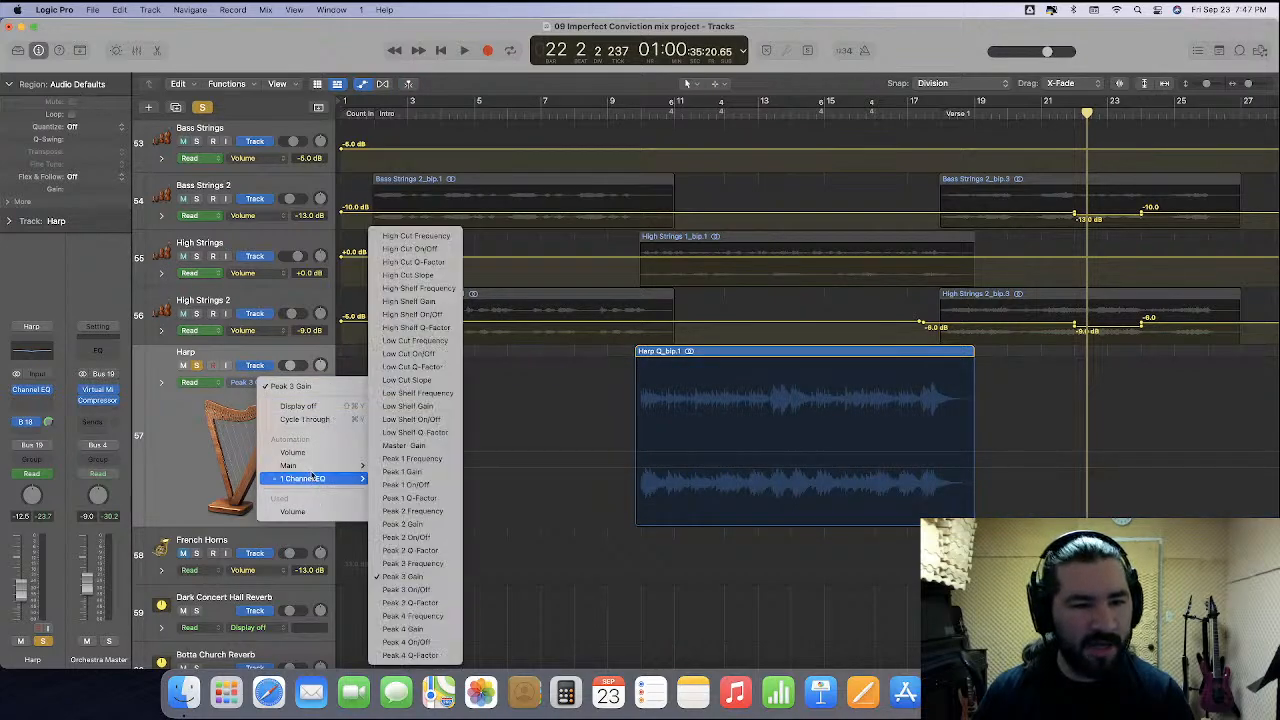
pyautogui.moveTo(323, 483)
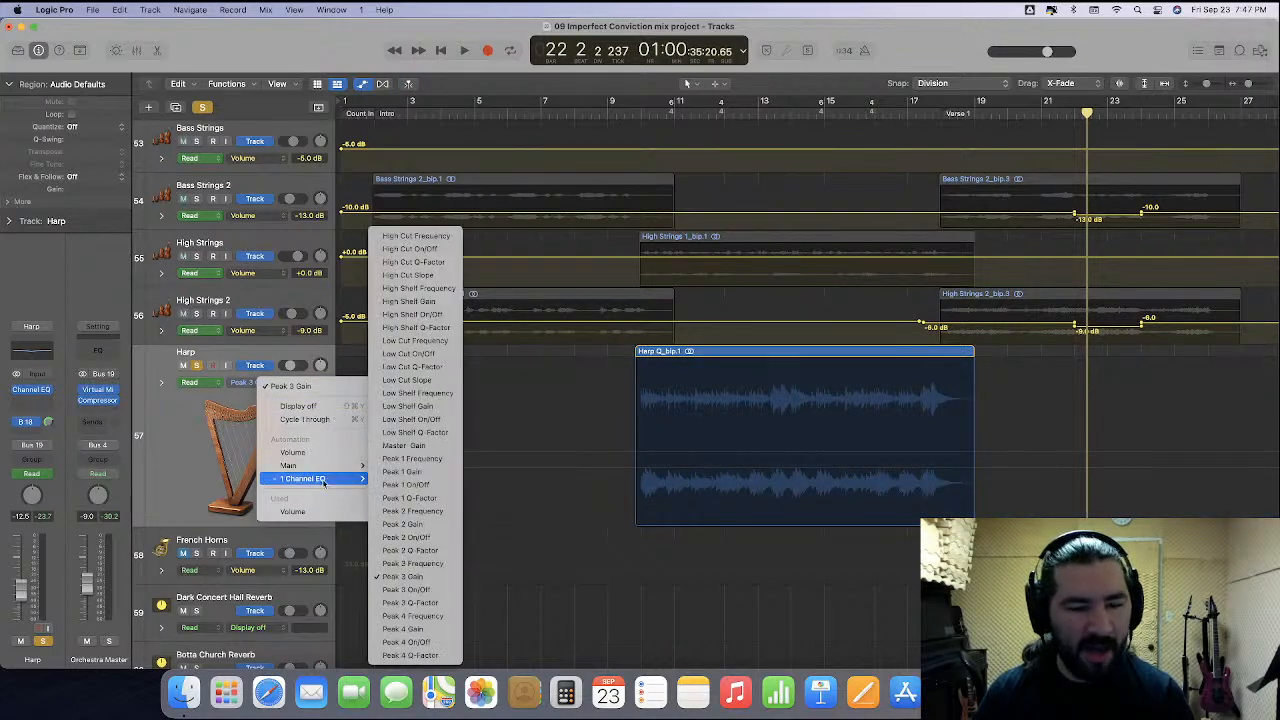
pyautogui.click(443, 564)
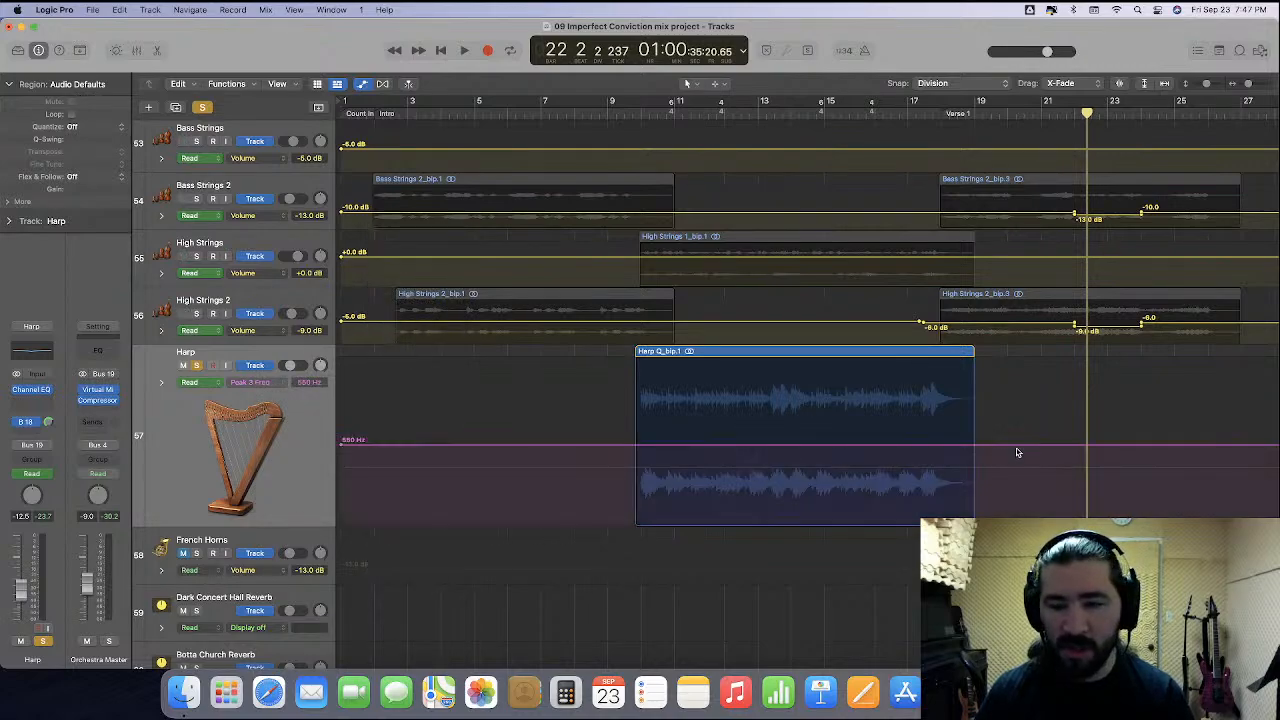
pyautogui.moveTo(938, 455); pyautogui.dragTo(939, 470)
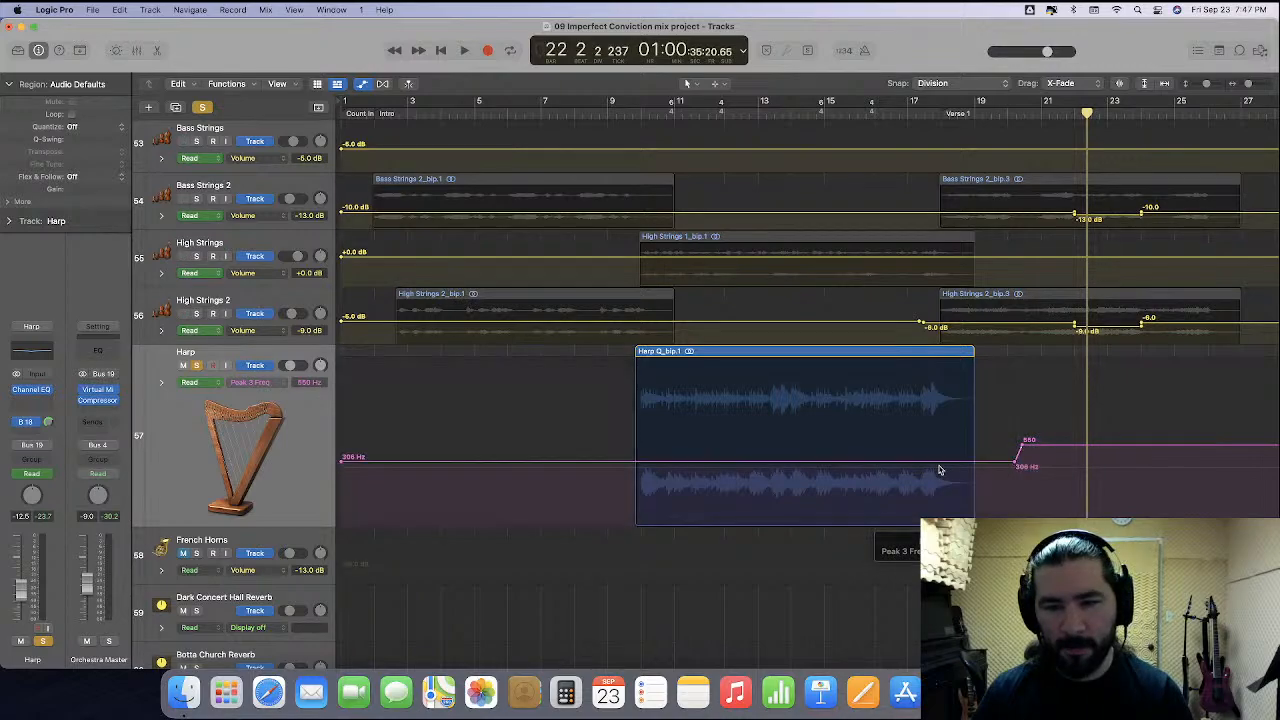
# Open the Harp's Channel EQ, play its Intro phrase to examine the Peak 3 band's position, and close the plug-in.
pyautogui.click(612, 113)
pyautogui.click(36, 357)
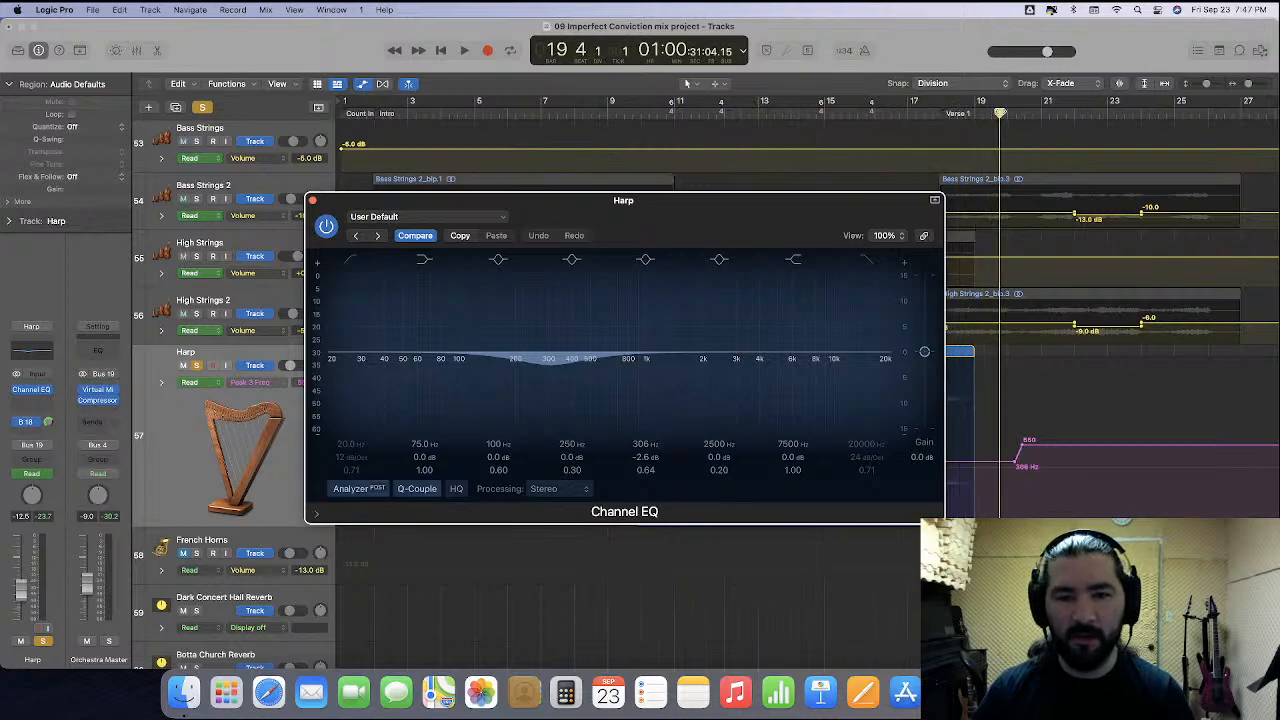
pyautogui.moveTo(1040, 112); pyautogui.dragTo(955, 113)
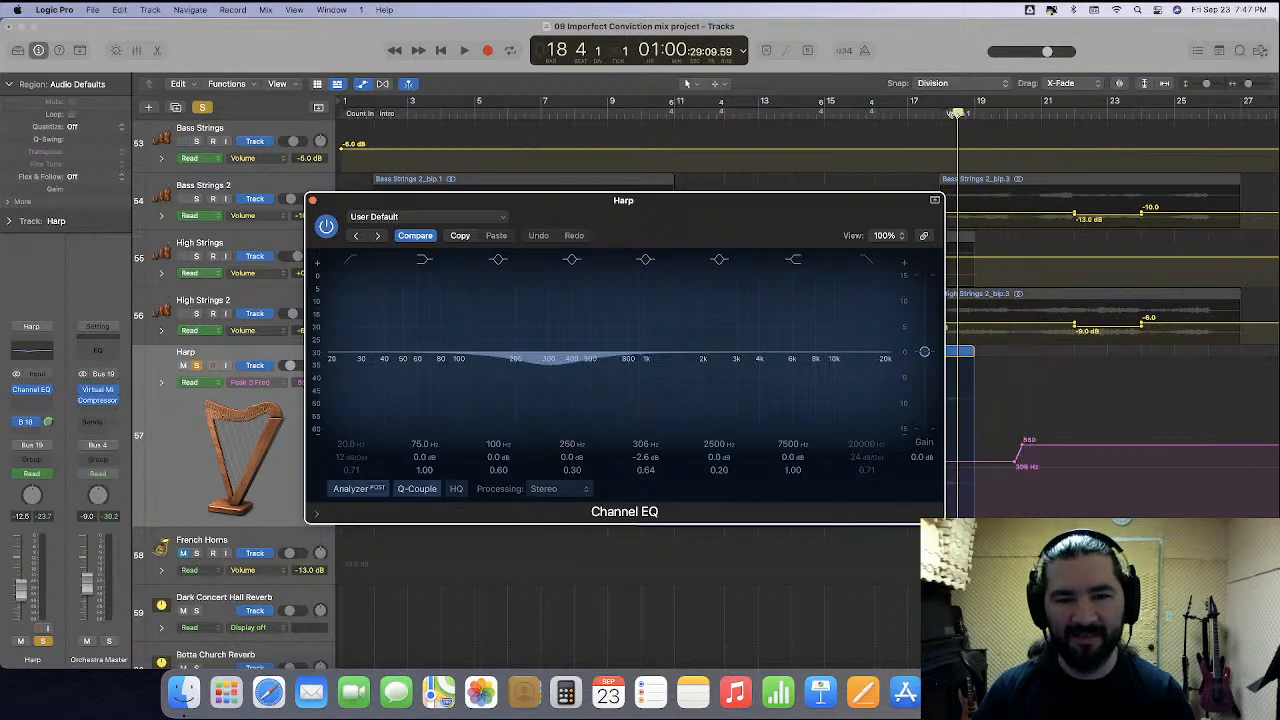
pyautogui.moveTo(762, 115); pyautogui.dragTo(697, 113)
pyautogui.press('space')
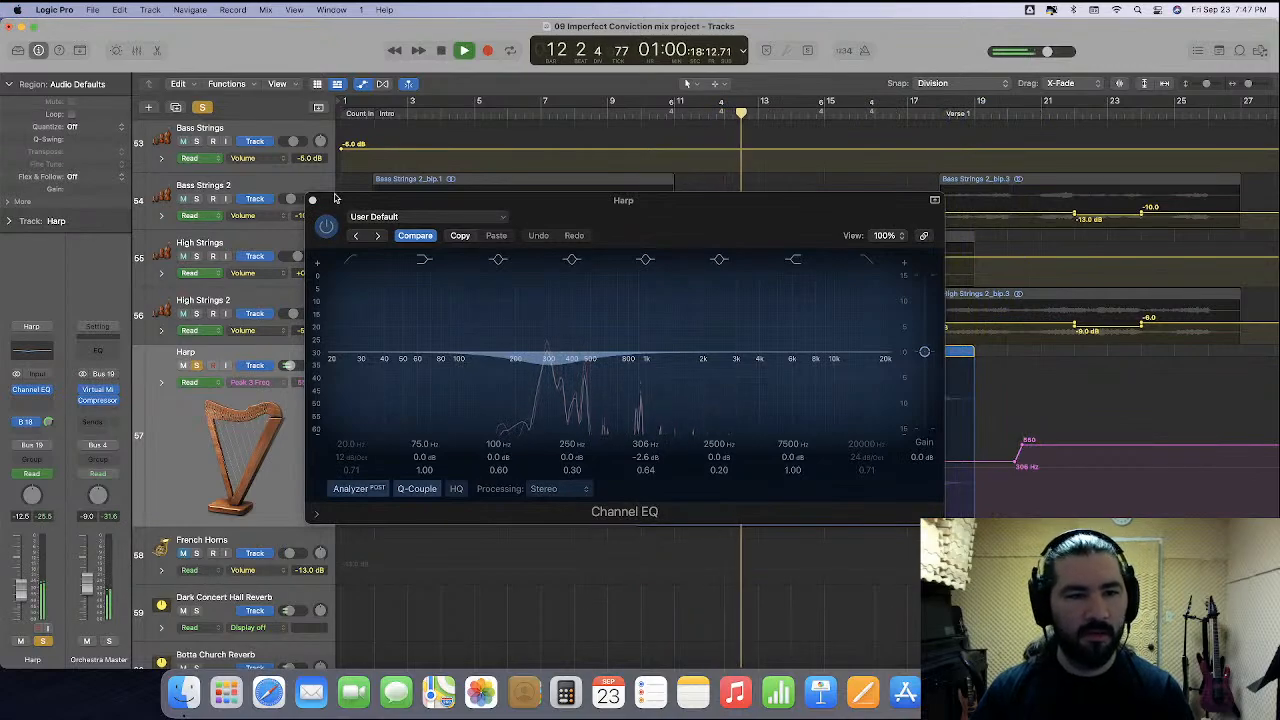
pyautogui.click(312, 201)
# Return the Harp to Volume automation, unsolo it and set its volume to -12.0 dB while playing the Intro from bar 9.
pyautogui.click(252, 381)
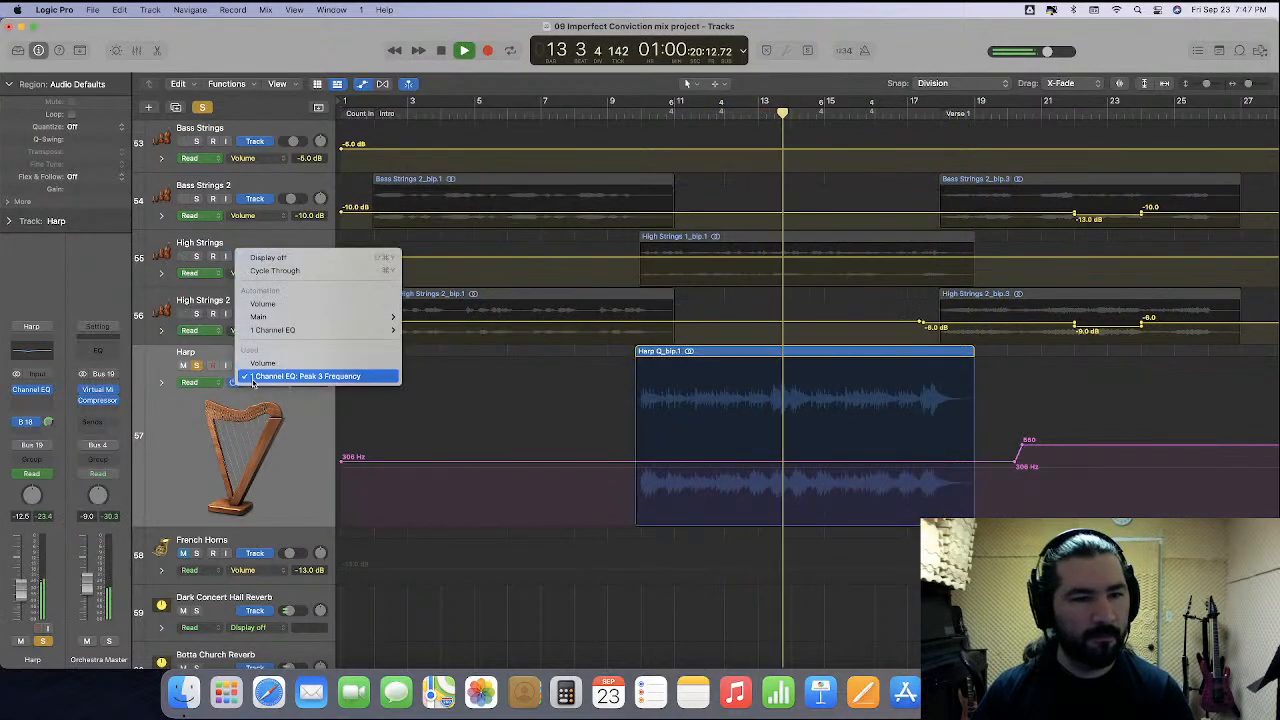
pyautogui.click(263, 365)
pyautogui.click(196, 365)
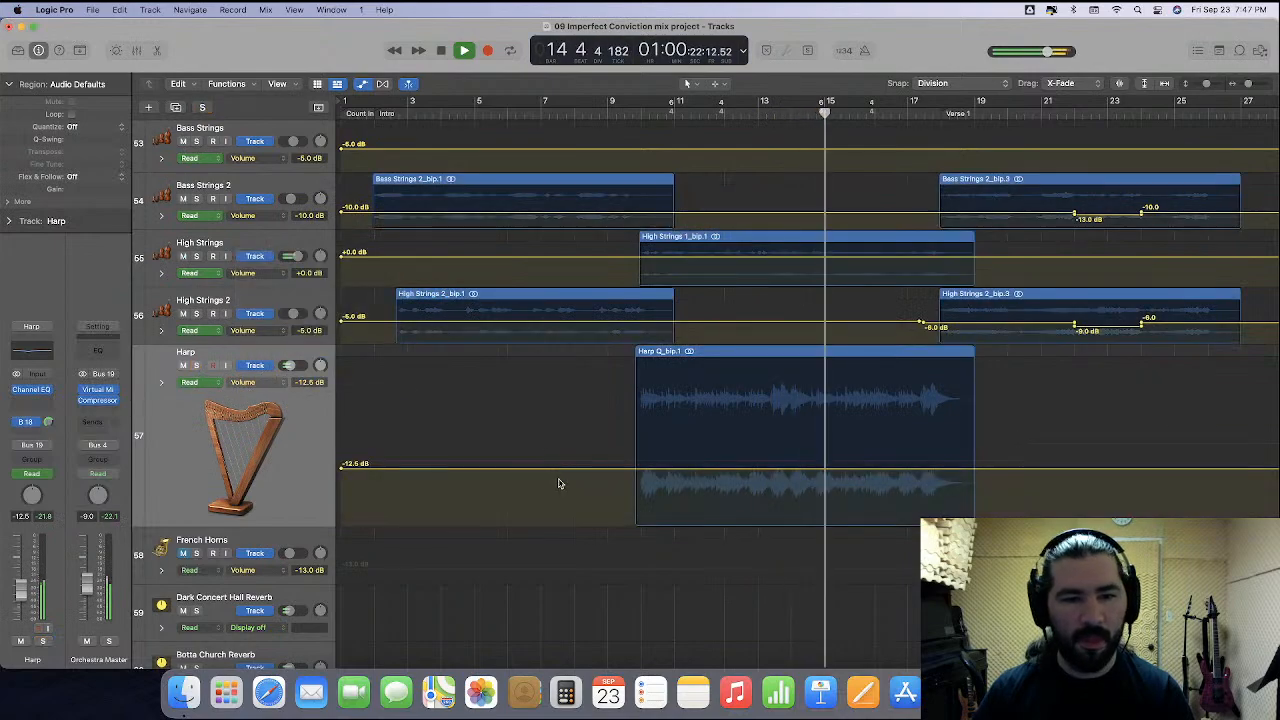
pyautogui.click(611, 106)
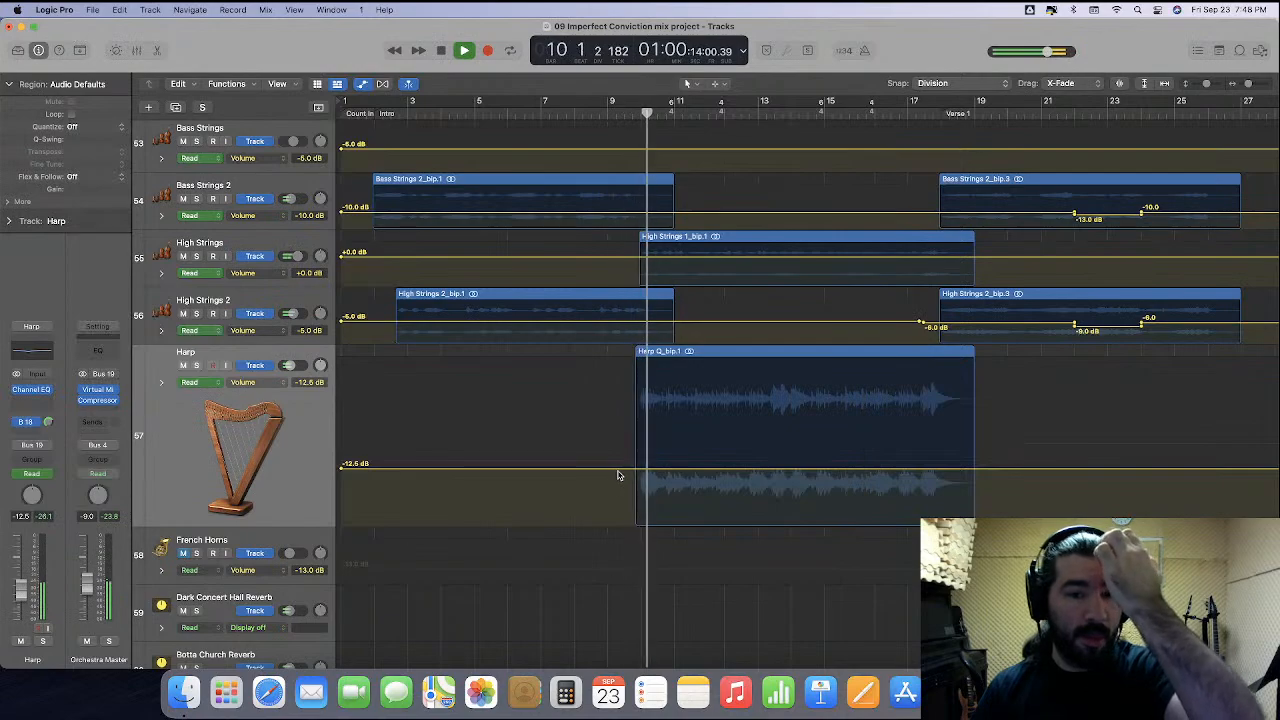
pyautogui.moveTo(618, 473); pyautogui.dragTo(618, 467)
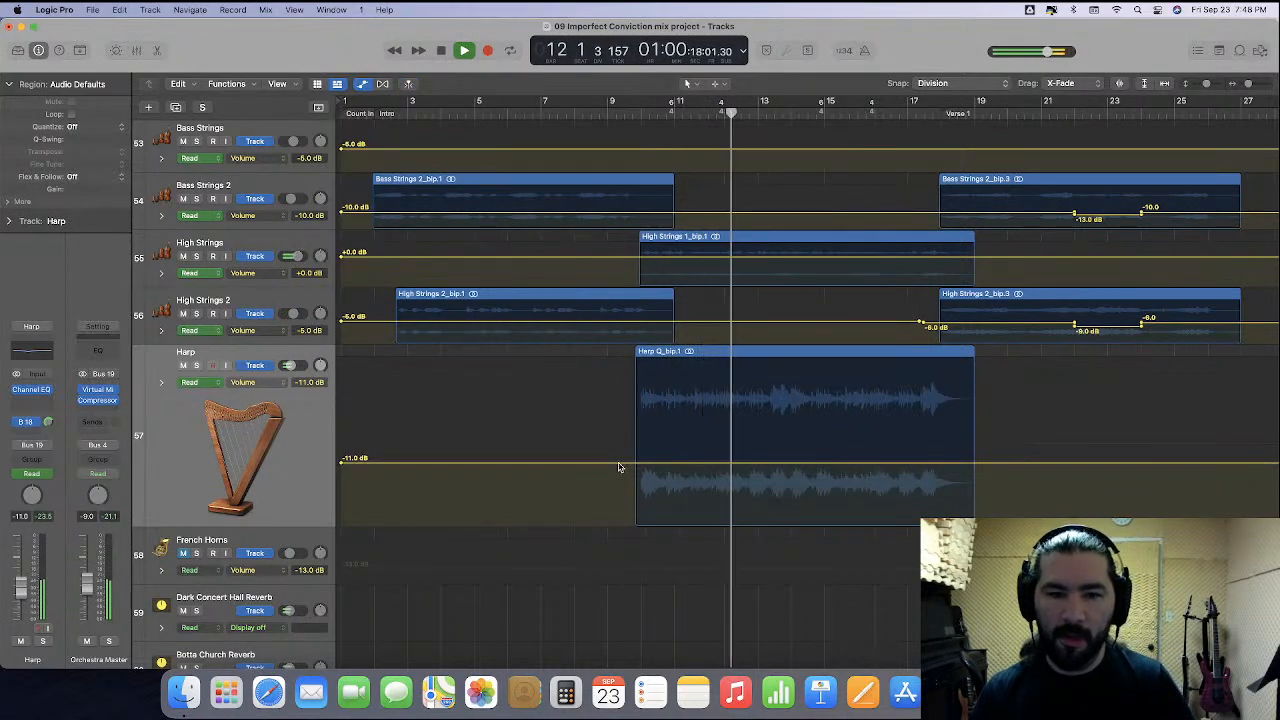
pyautogui.moveTo(618, 467); pyautogui.dragTo(618, 472)
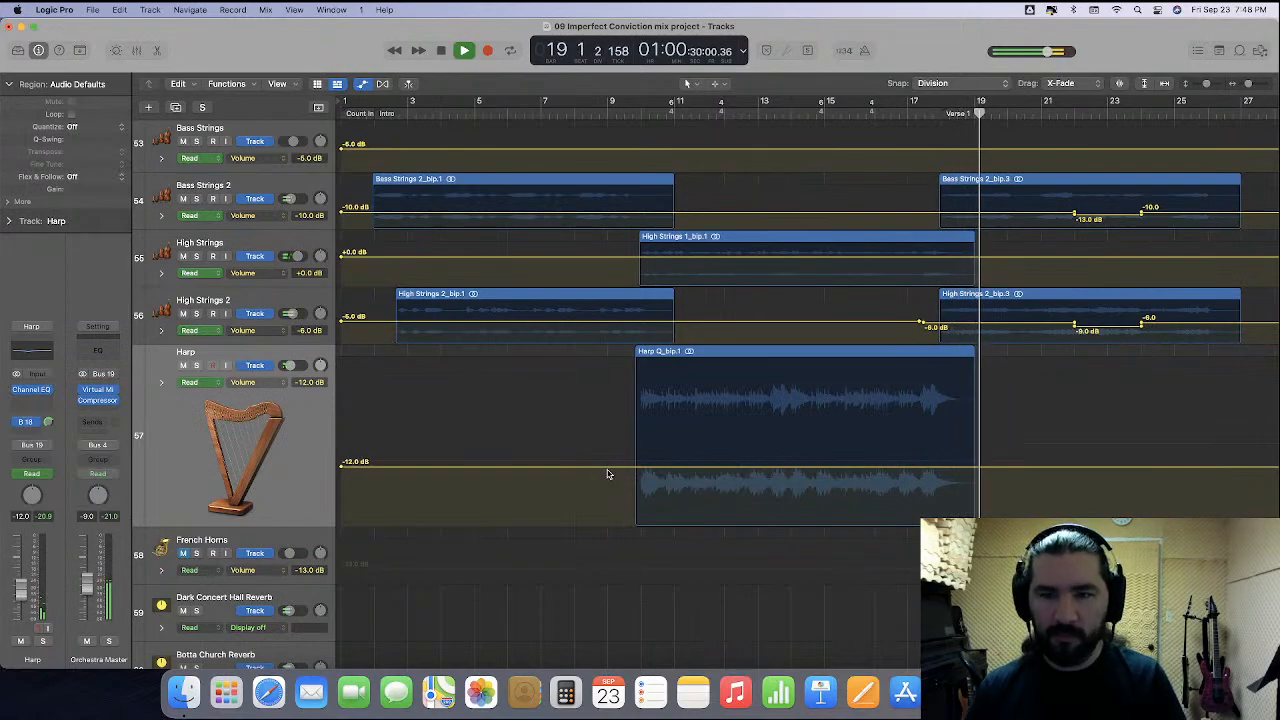
pyautogui.press('space')
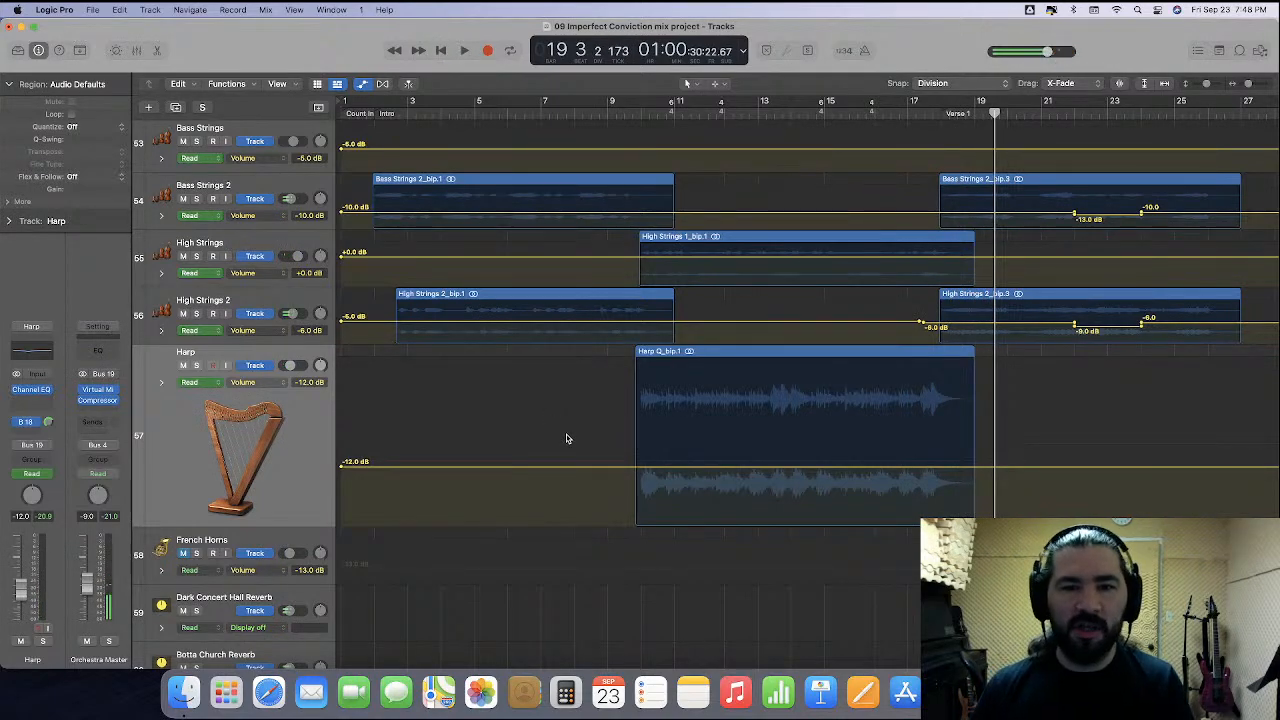
# Play from bar 46, briefly solo the Harp, and raise its volume automation to -11.0 dB from just before bar 47.
pyautogui.hscroll(2, 566, 440)
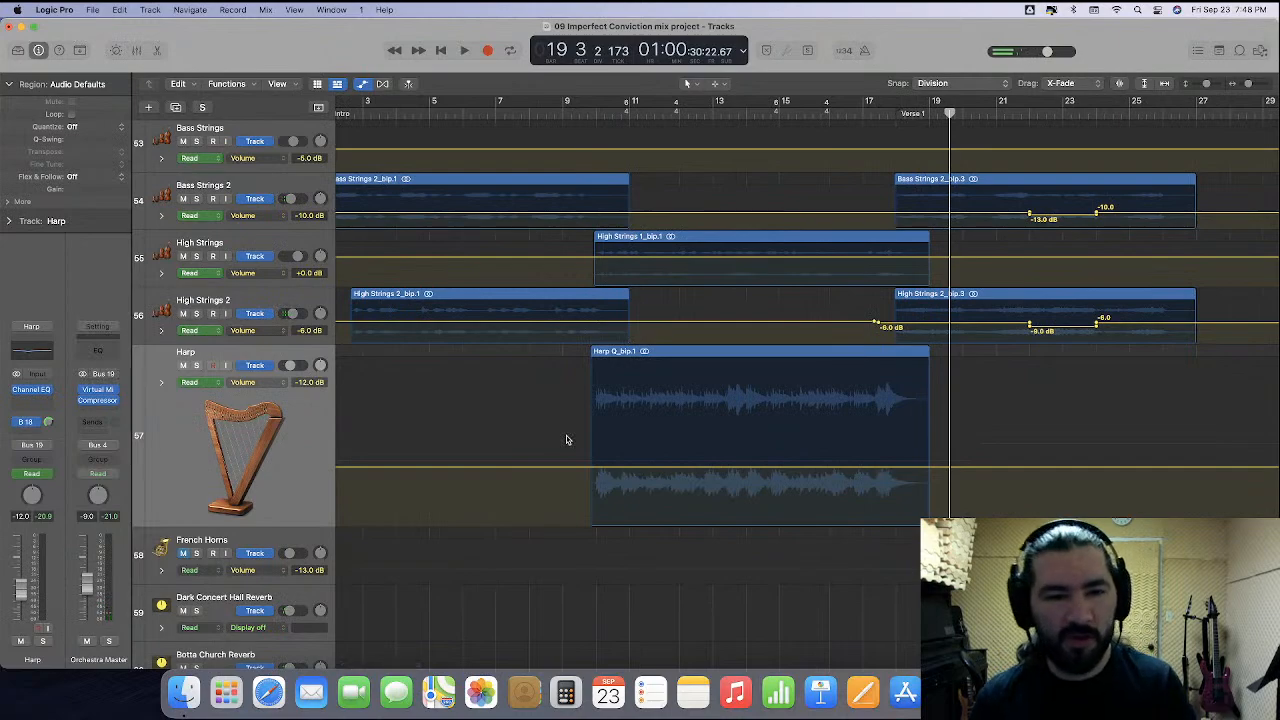
pyautogui.hscroll(20, 566, 440)
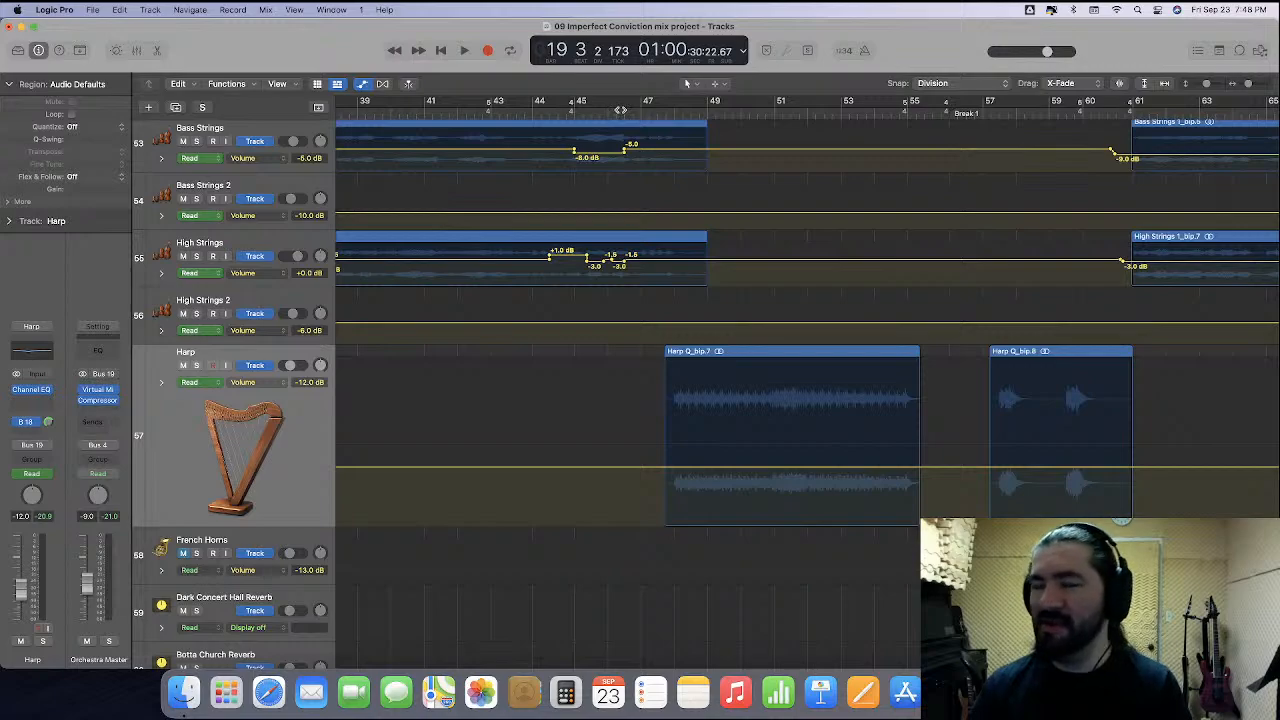
pyautogui.click(608, 113)
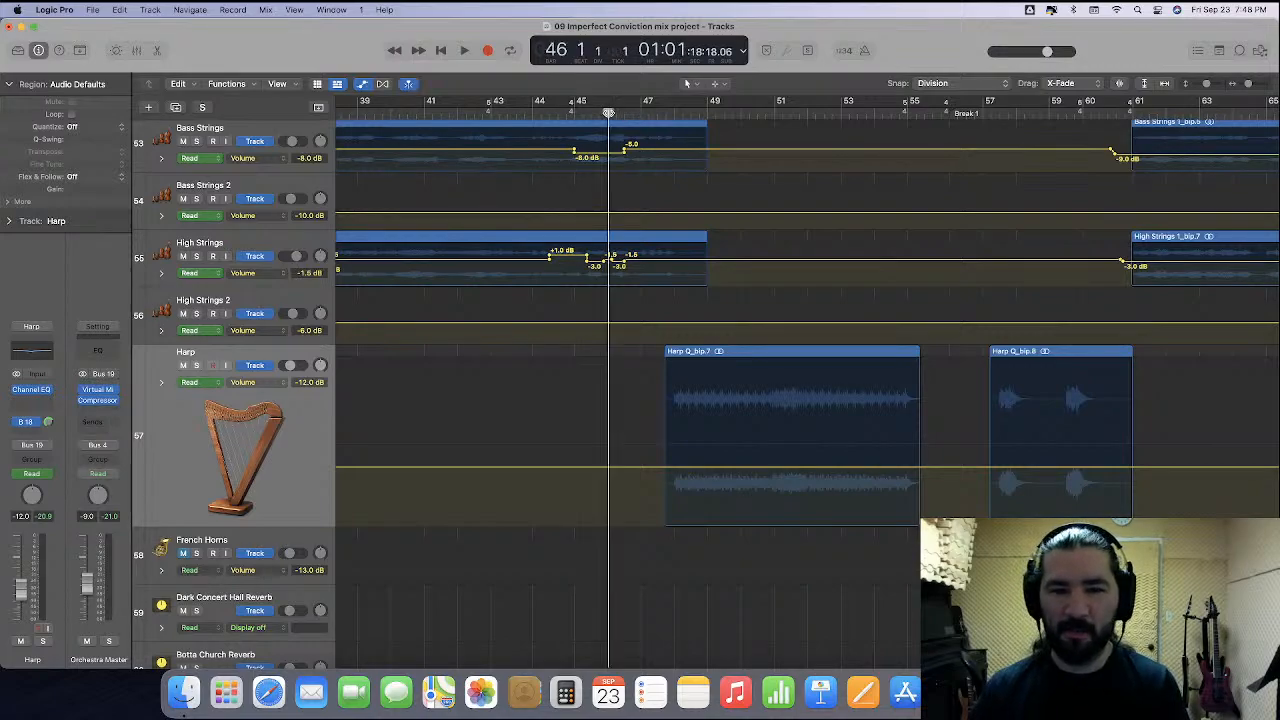
pyautogui.hscroll(1, 595, 439)
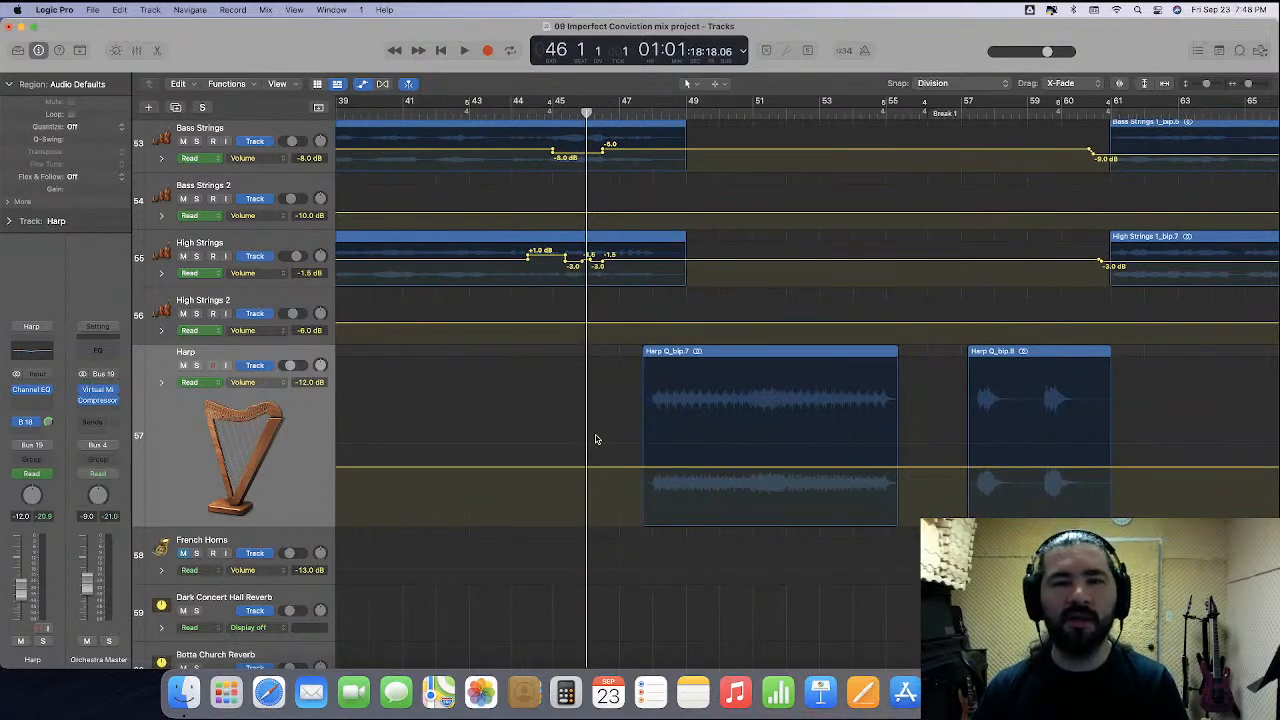
pyautogui.press('space')
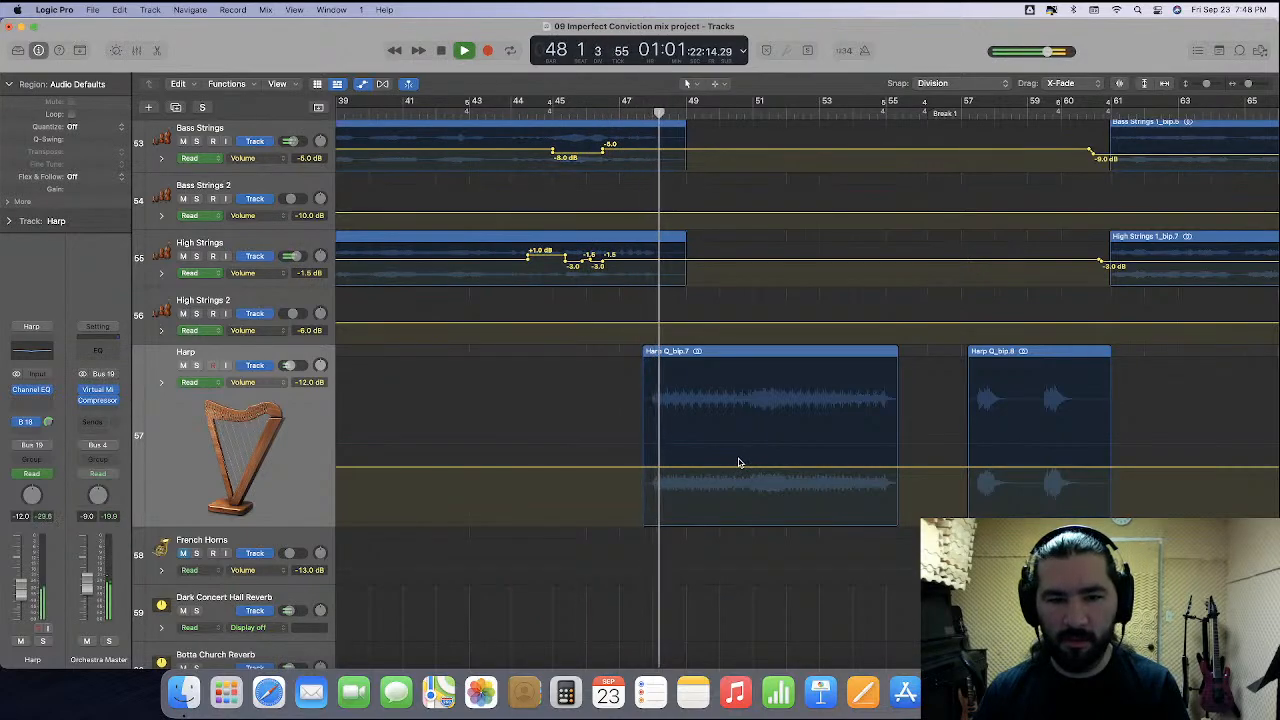
pyautogui.click(197, 366)
pyautogui.click(197, 366)
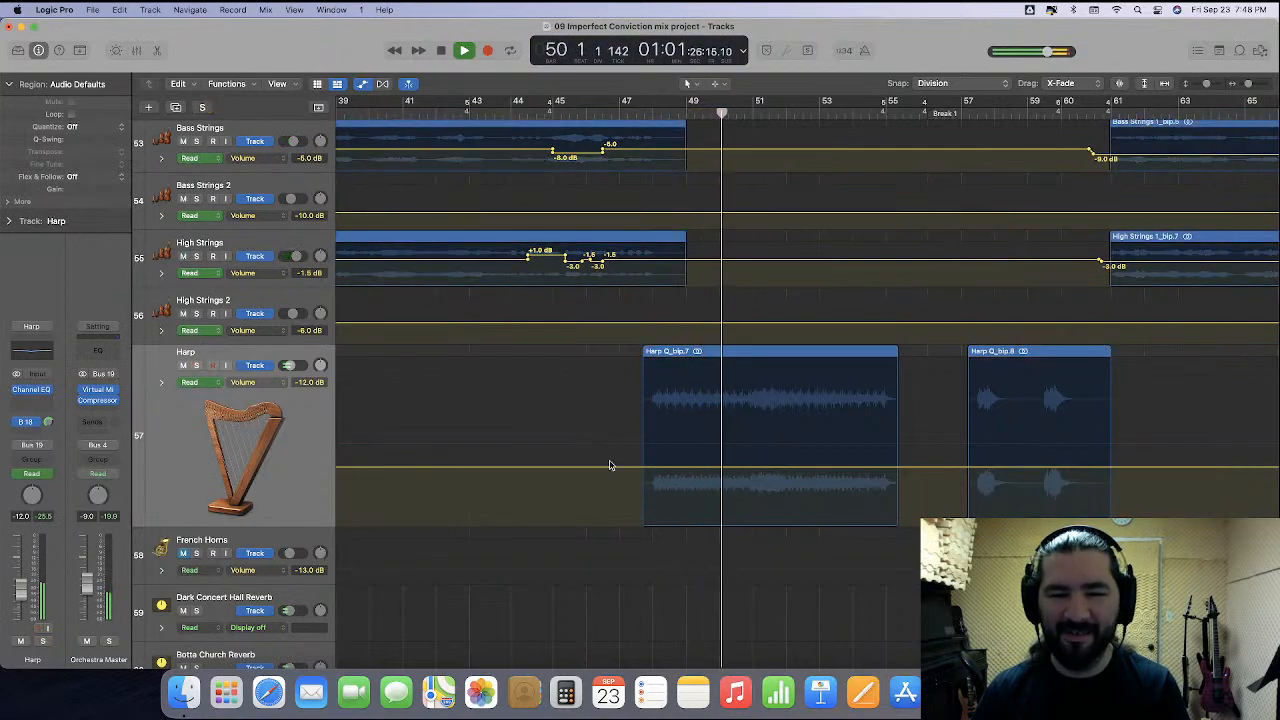
pyautogui.moveTo(613, 471); pyautogui.dragTo(637, 467)
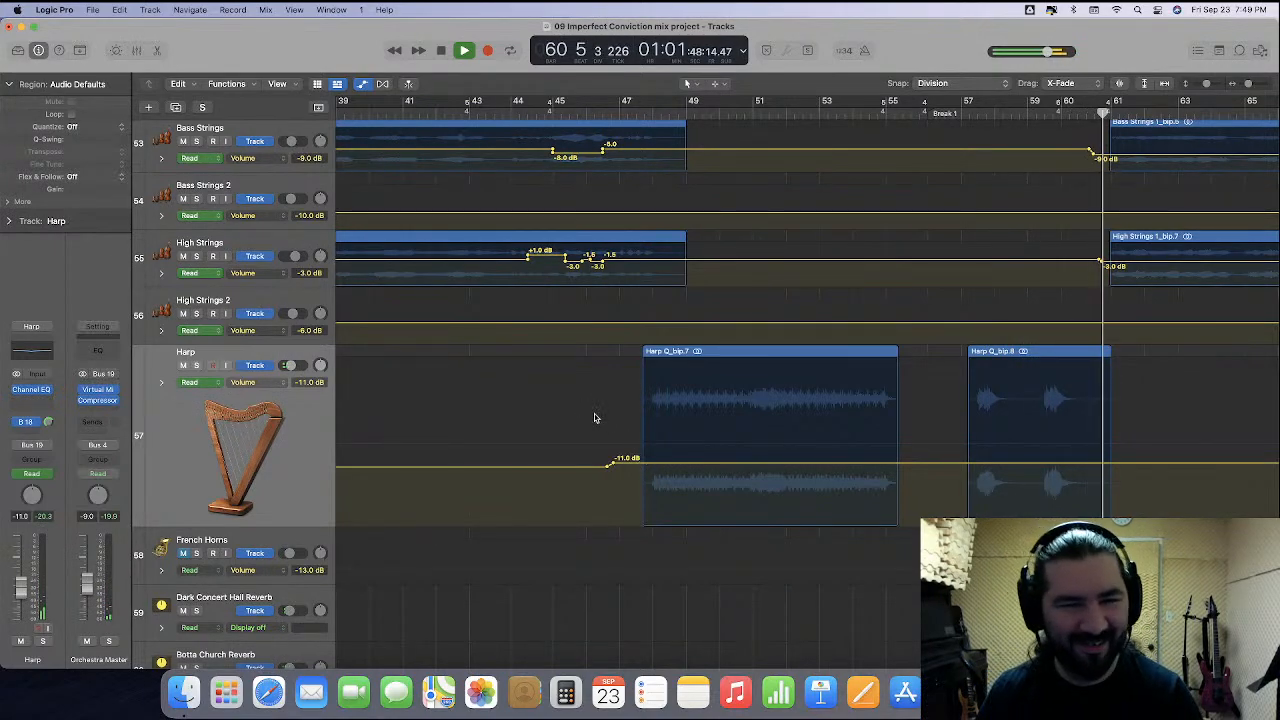
# Play the Harp phrase at Clean Instrumental 2, briefly soloing it, and raise its volume automation to -8.0 dB from about bar 213.
pyautogui.hscroll(10, 594, 416)
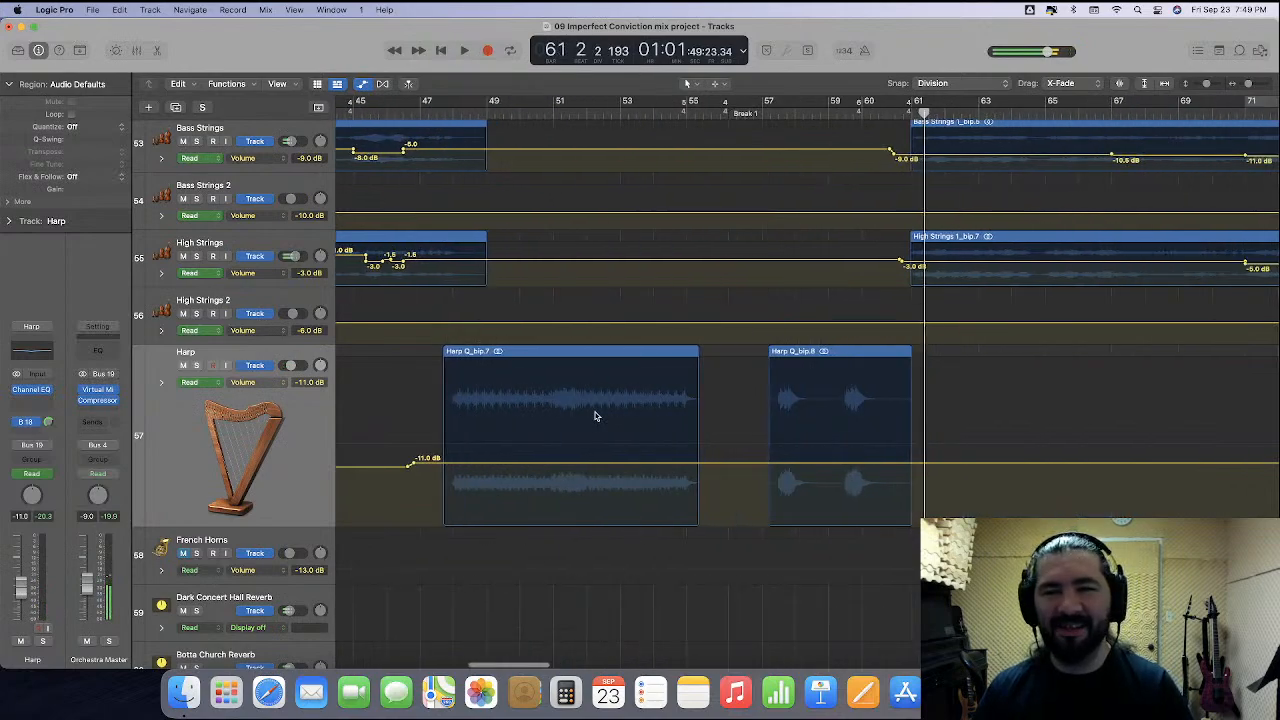
pyautogui.hscroll(15, 594, 416)
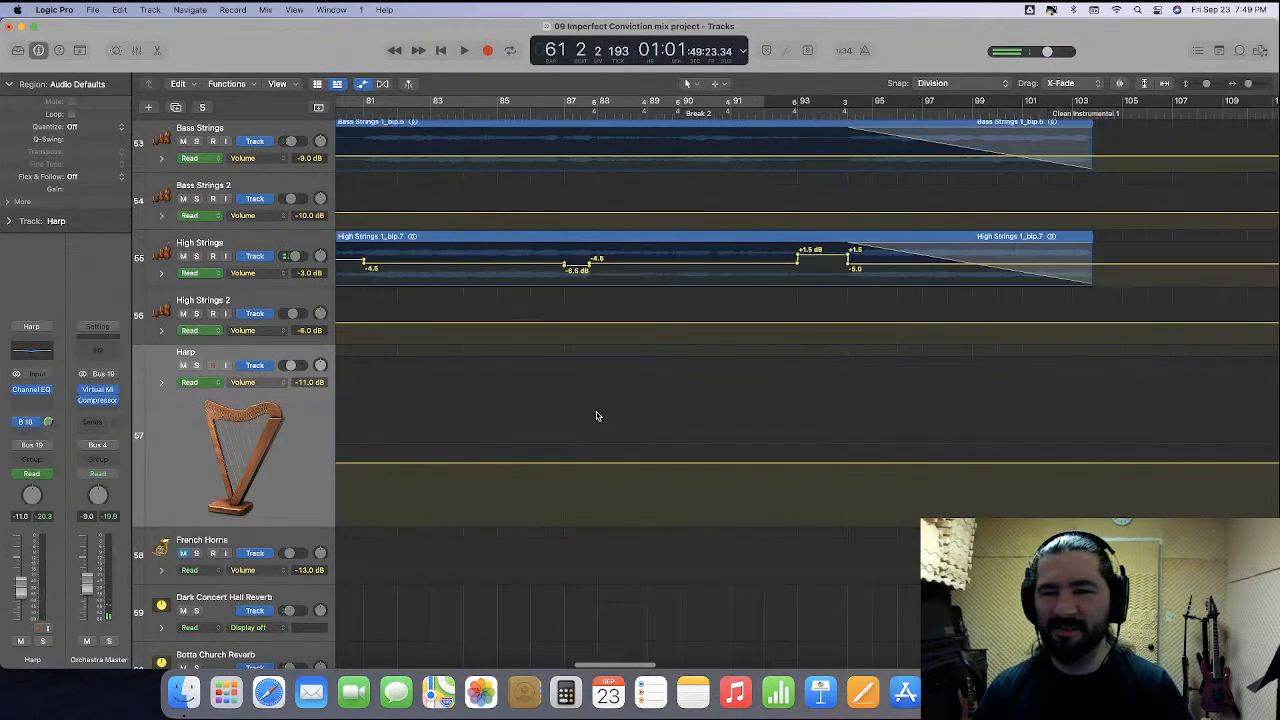
pyautogui.hscroll(5, 596, 416)
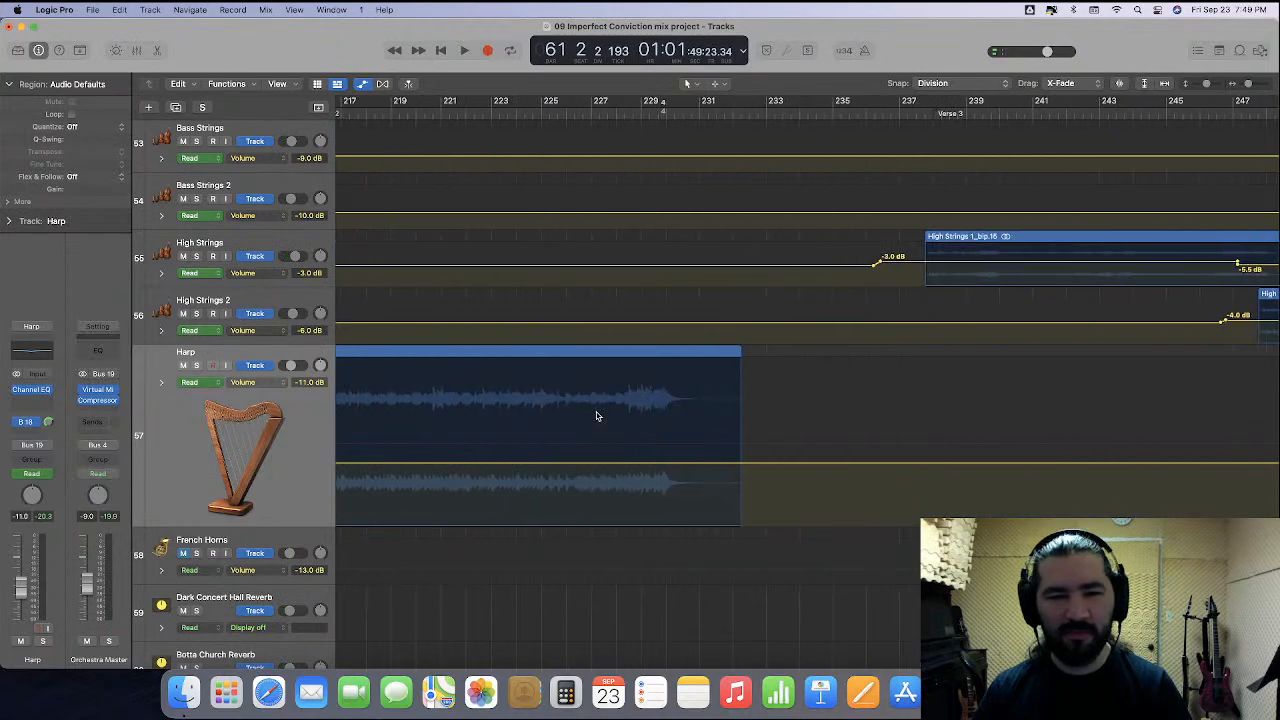
pyautogui.hscroll(-5, 596, 416)
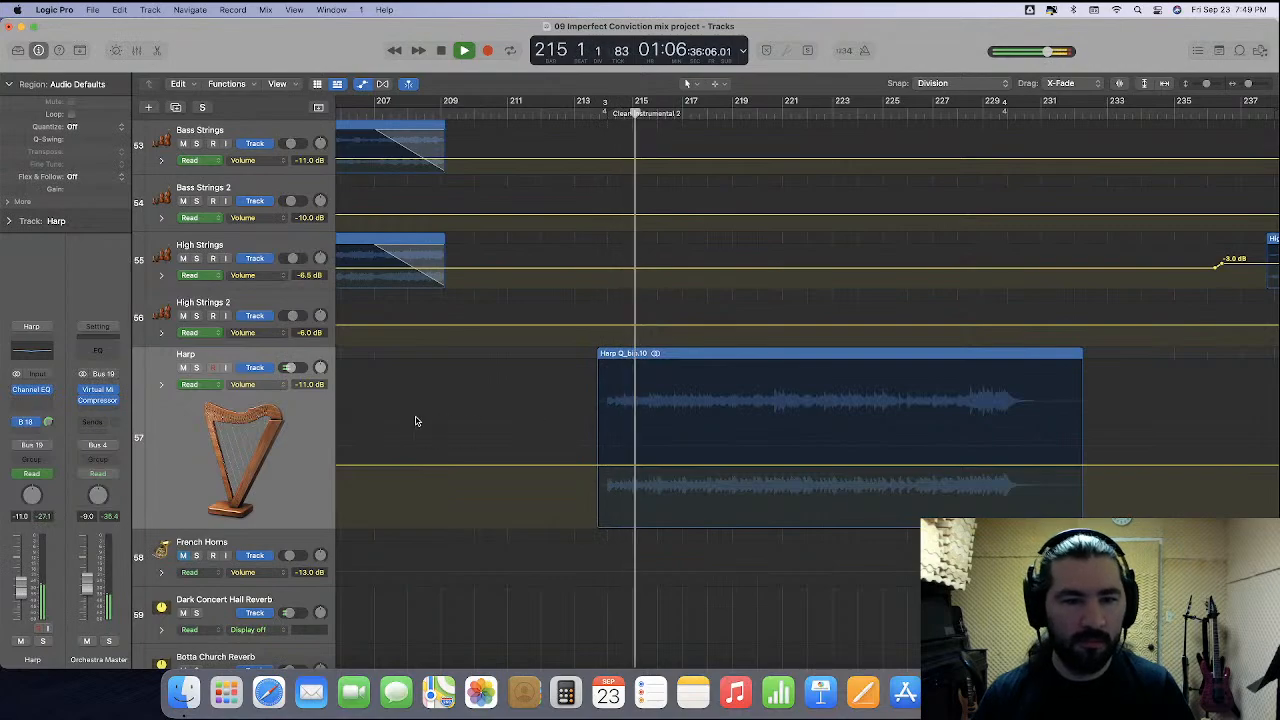
pyautogui.click(196, 368)
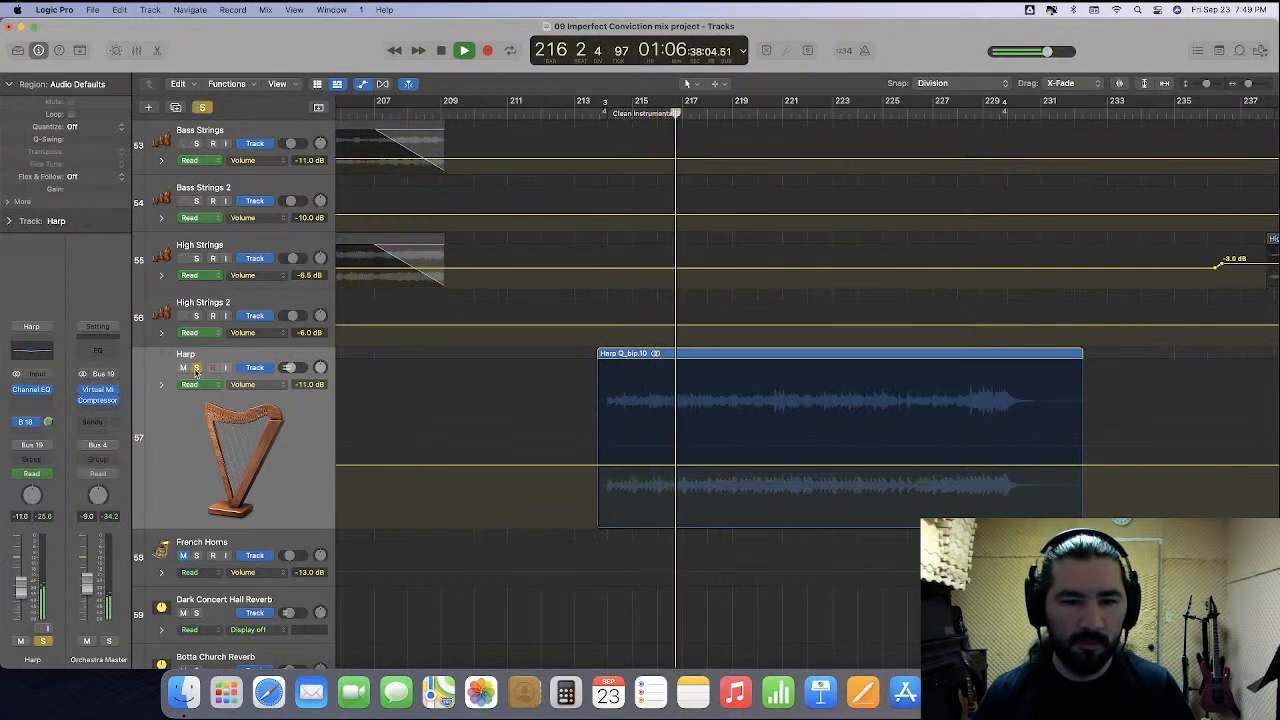
pyautogui.click(196, 368)
pyautogui.moveTo(570, 465); pyautogui.dragTo(592, 458)
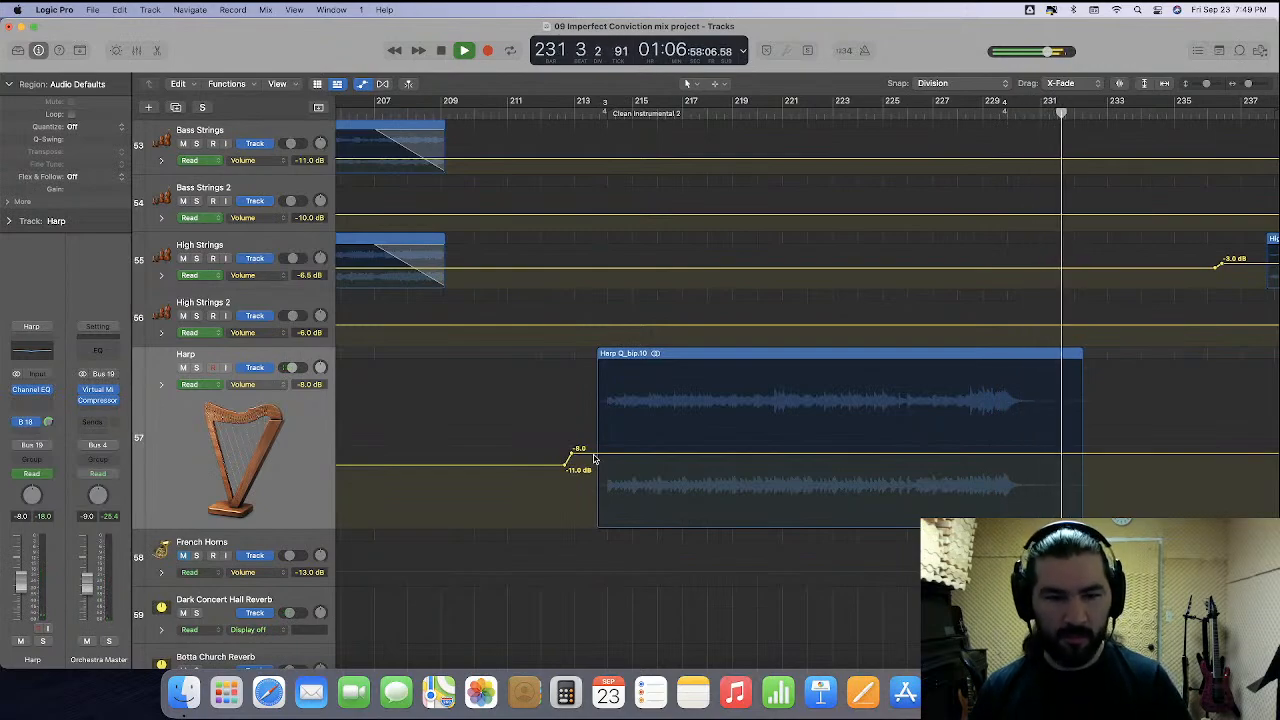
pyautogui.hscroll(10, 592, 455)
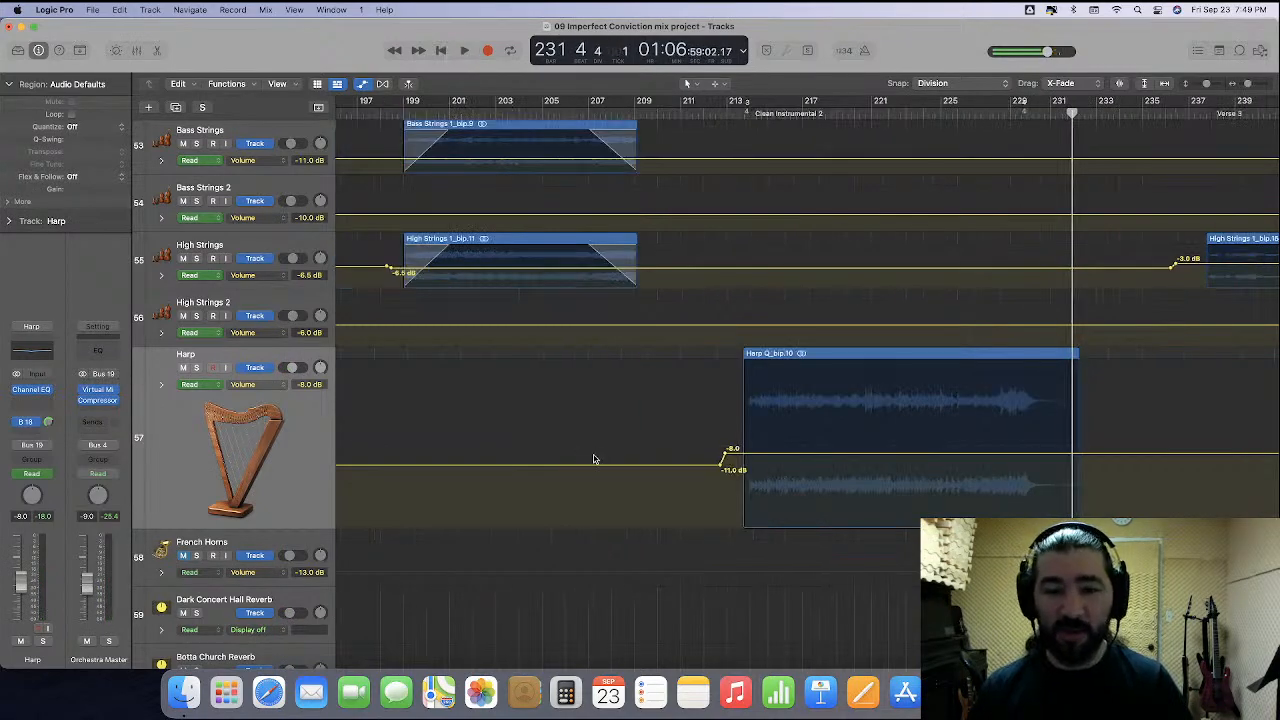
pyautogui.hscroll(15, 586, 461)
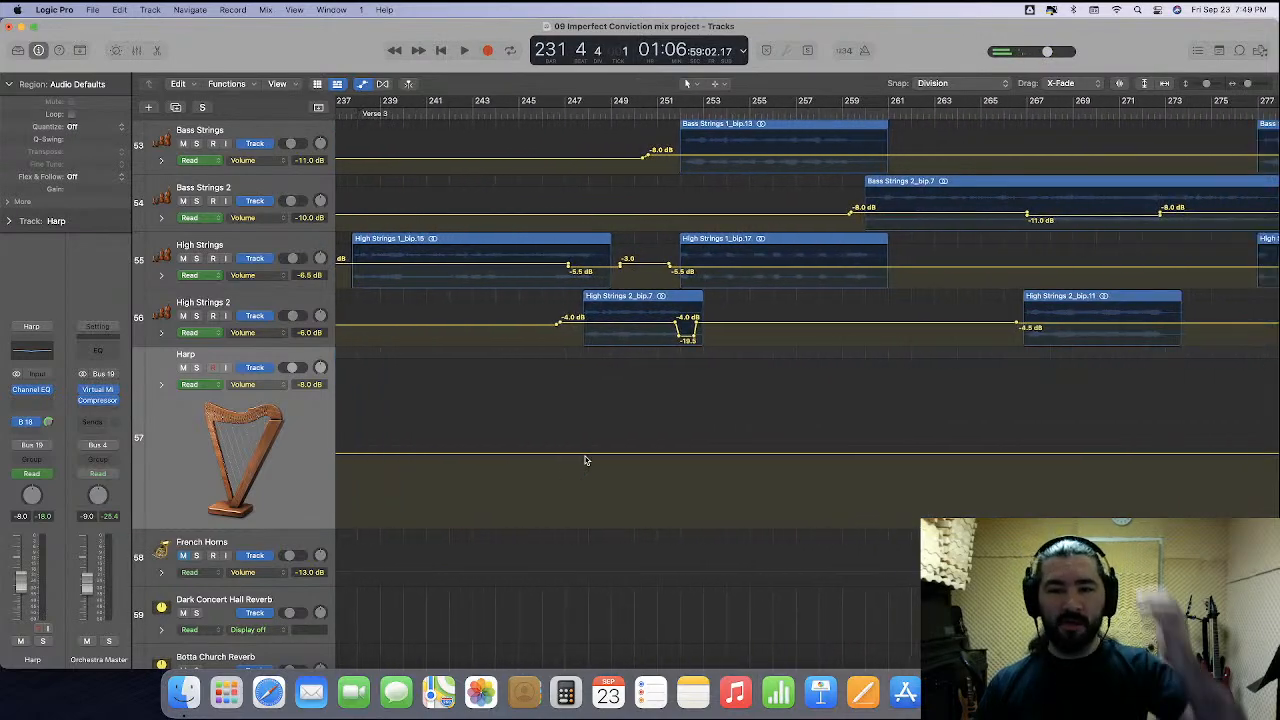
# Solo the Harp together with James Clean and both James Acoustic tracks, and play them from just before Clean Instrumental 2.
pyautogui.hscroll(-20, 586, 461)
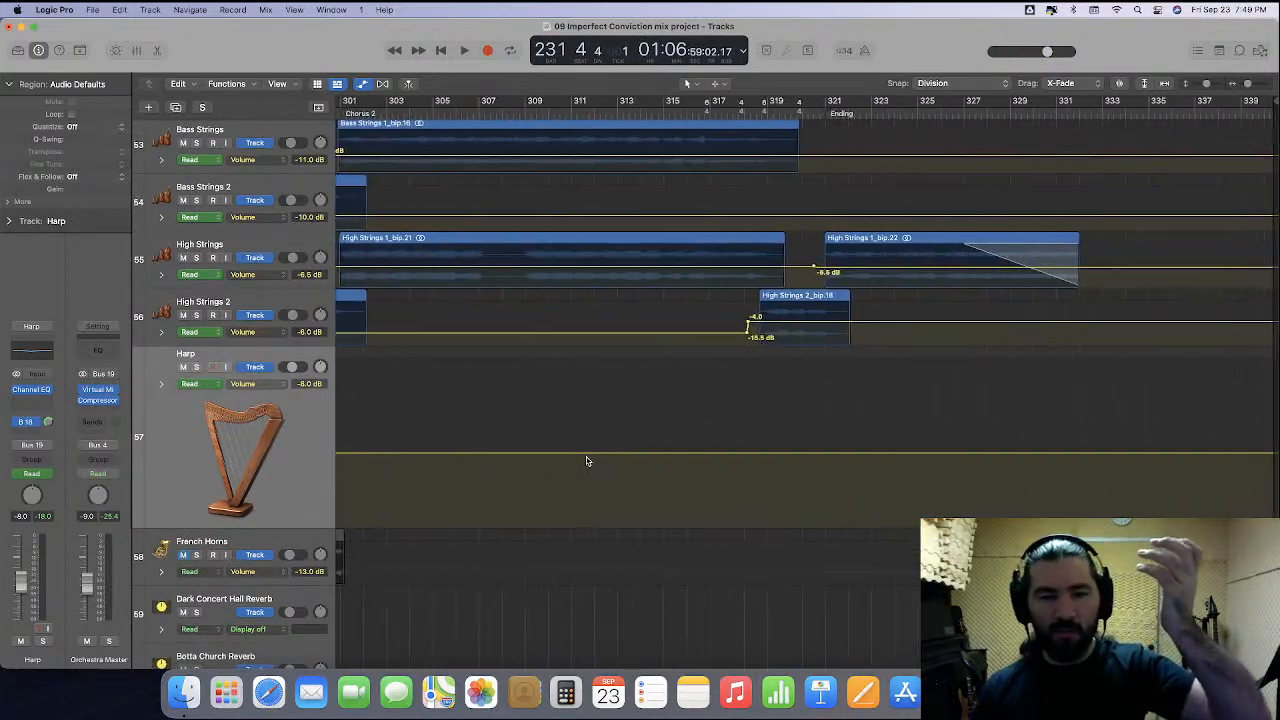
pyautogui.hscroll(-3, 578, 465)
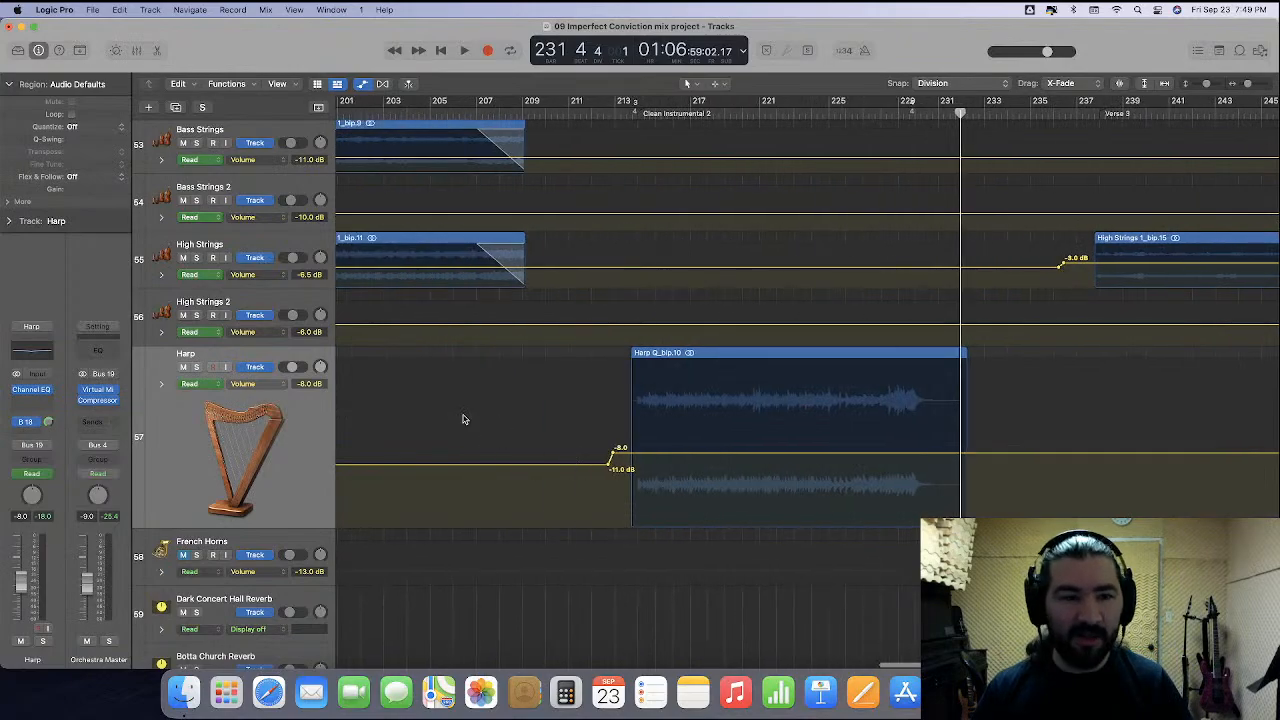
pyautogui.click(196, 367)
pyautogui.scroll(10, 227, 255)
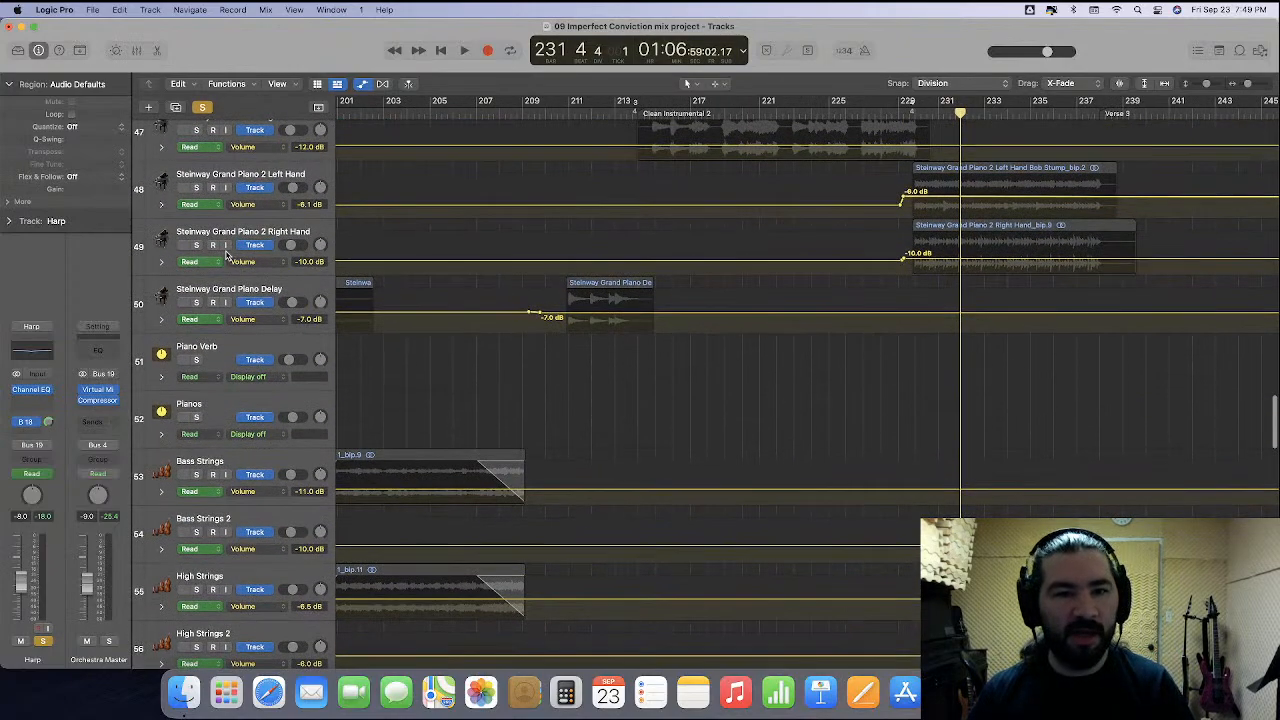
pyautogui.scroll(6, 227, 255)
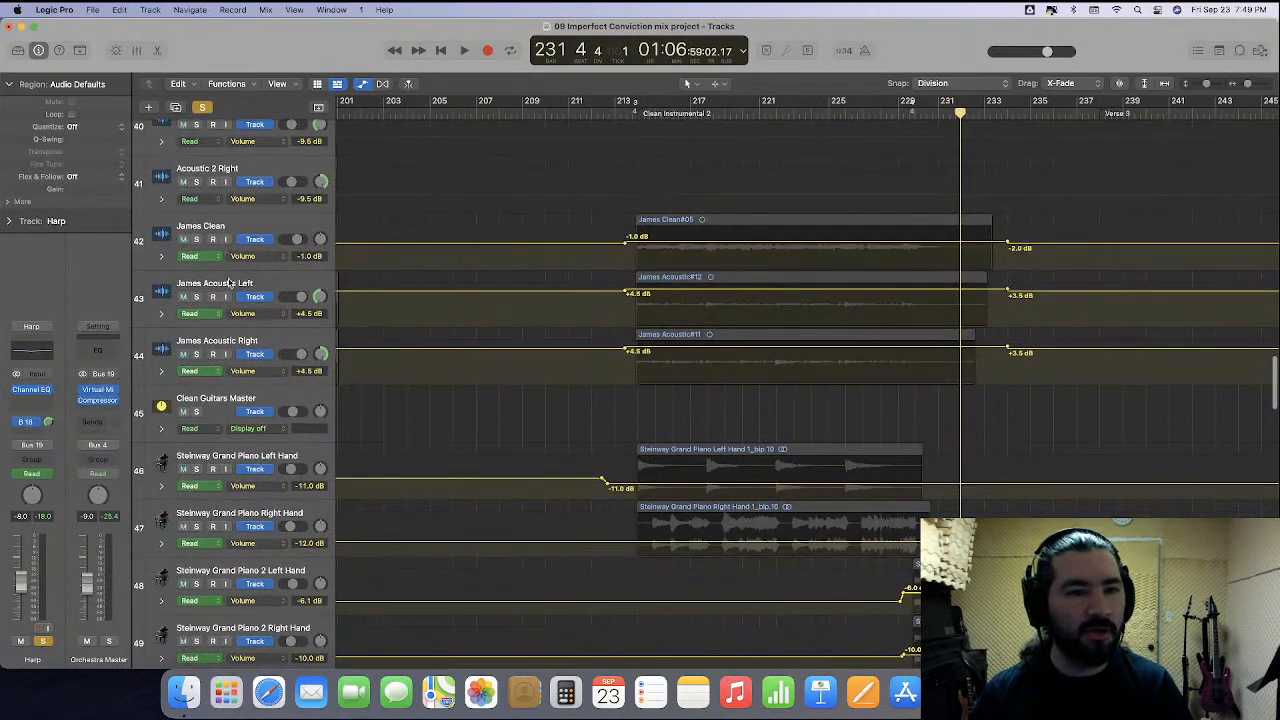
pyautogui.click(196, 240)
pyautogui.click(196, 297)
pyautogui.click(197, 354)
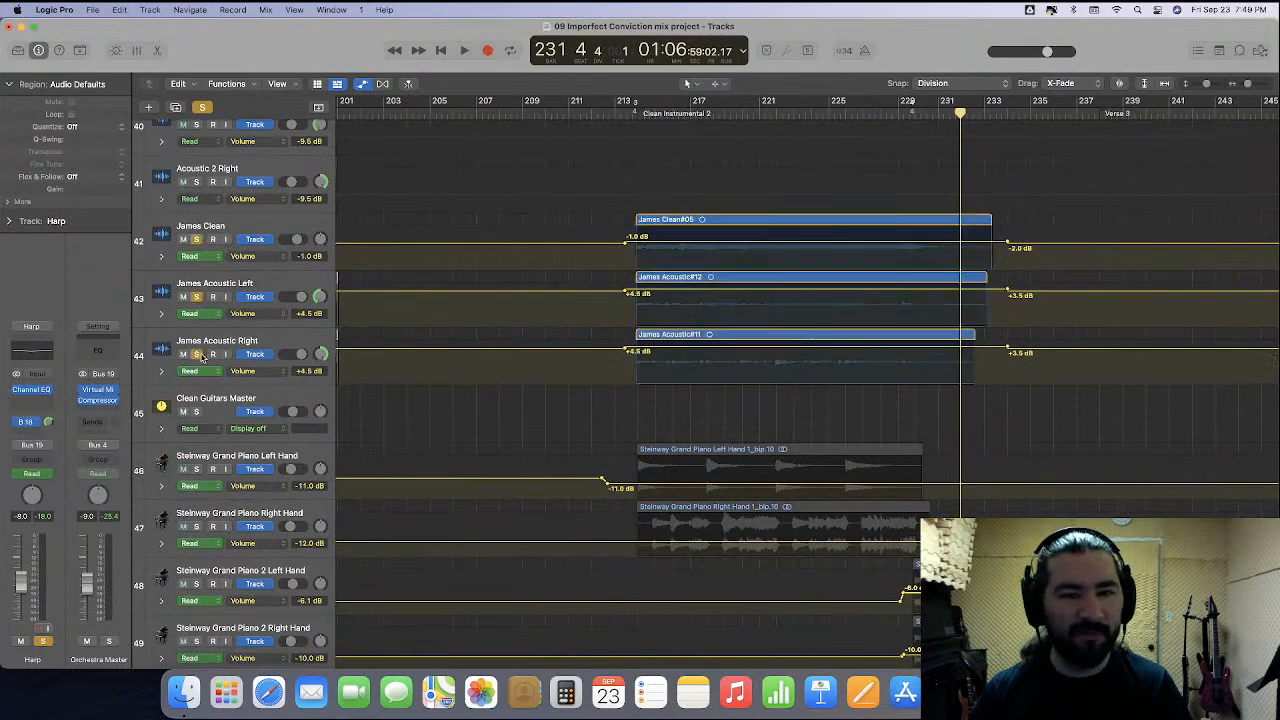
pyautogui.click(615, 113)
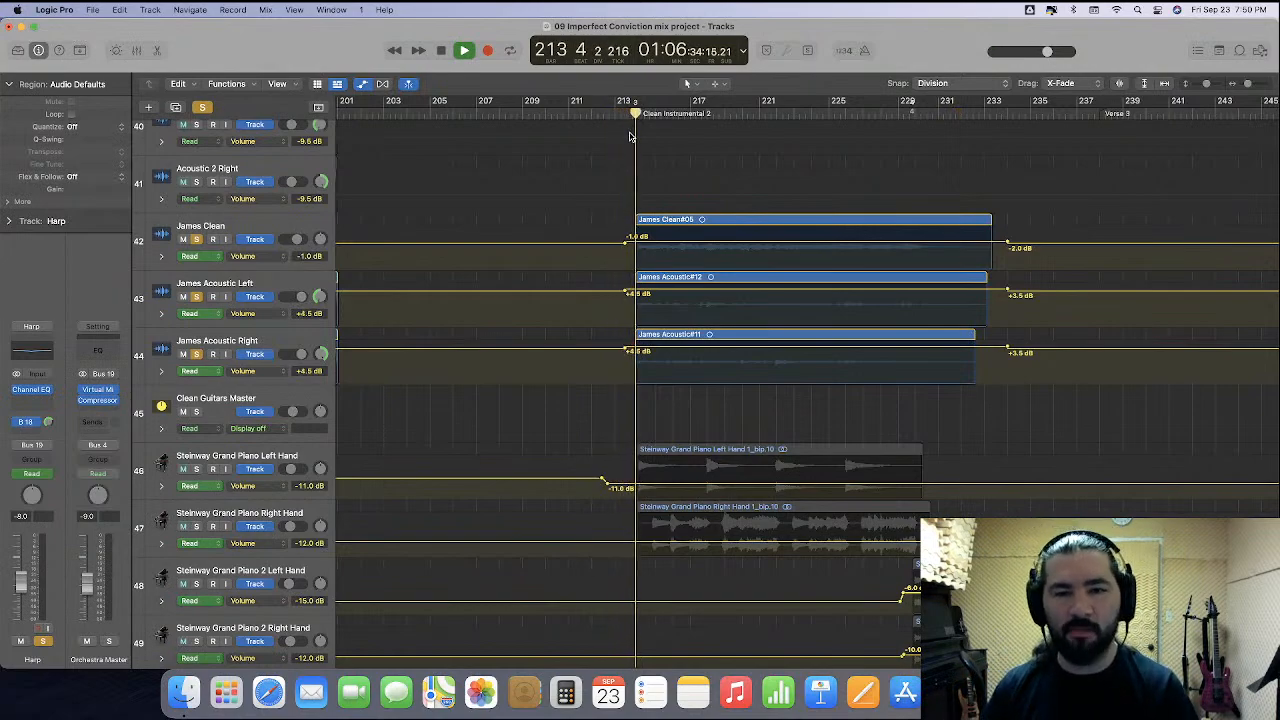
# Raise the Harp's volume automation at Clean Instrumental 2 to -6.5 dB during playback, and clear all solos.
pyautogui.scroll(-10, 632, 257)
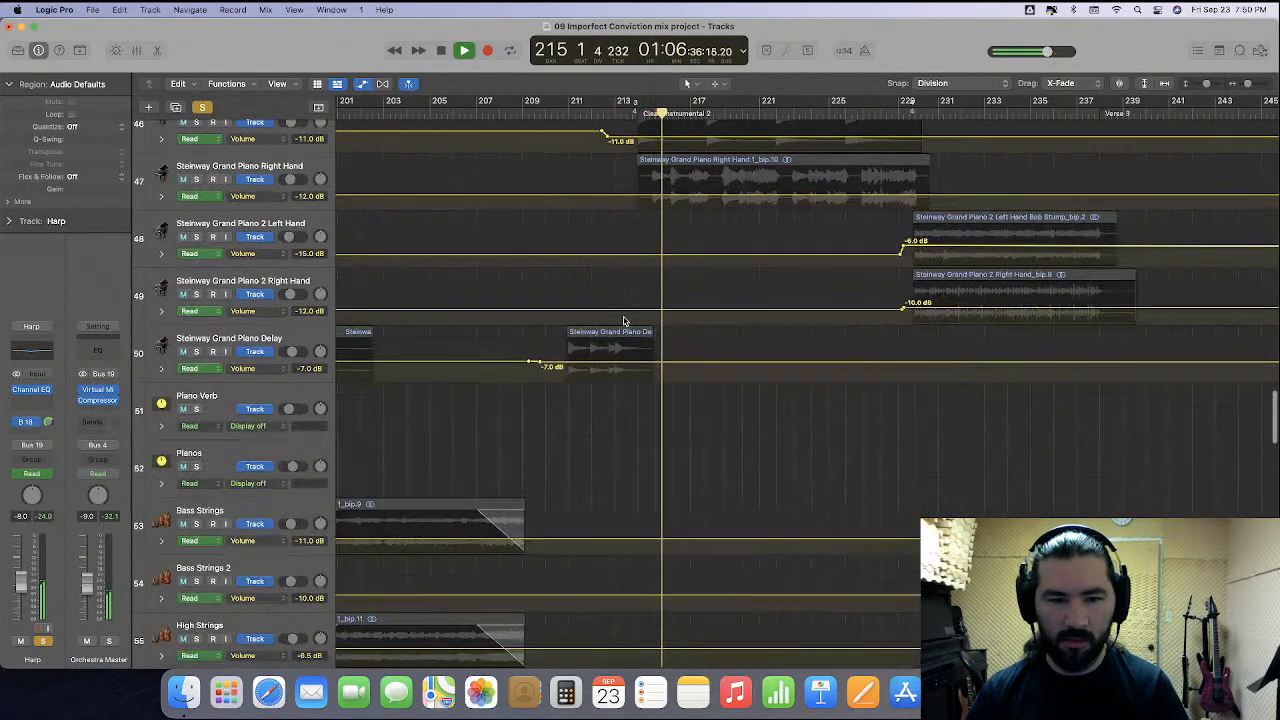
pyautogui.moveTo(648, 452); pyautogui.dragTo(650, 440)
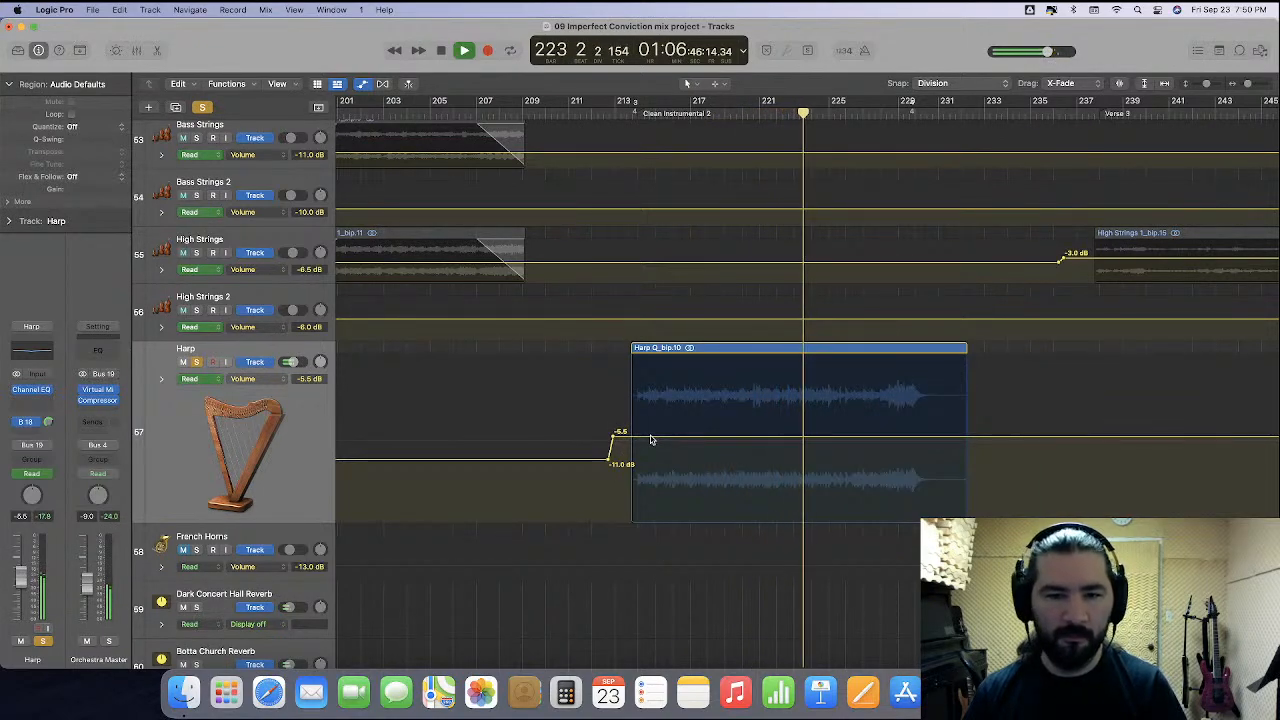
pyautogui.moveTo(620, 440)
pyautogui.mouseDown()
pyautogui.moveTo(633, 444)
pyautogui.moveTo(612, 447)
pyautogui.mouseUp()
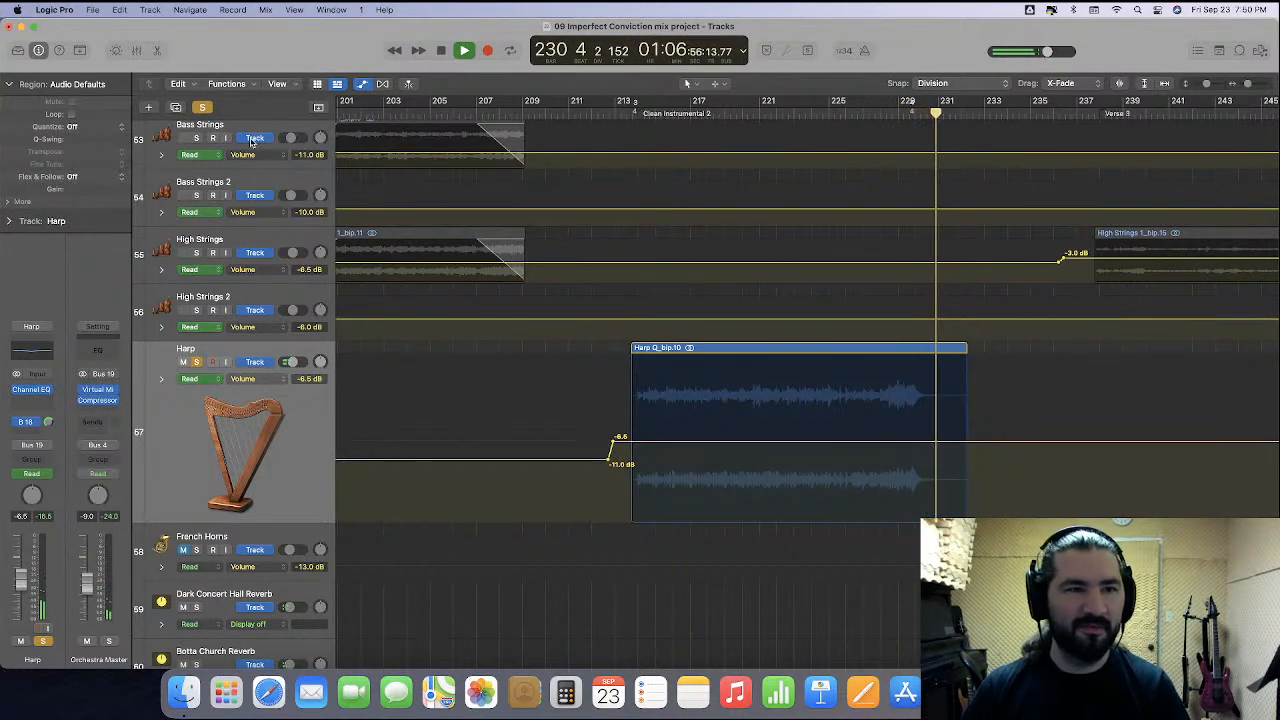
pyautogui.click(202, 108)
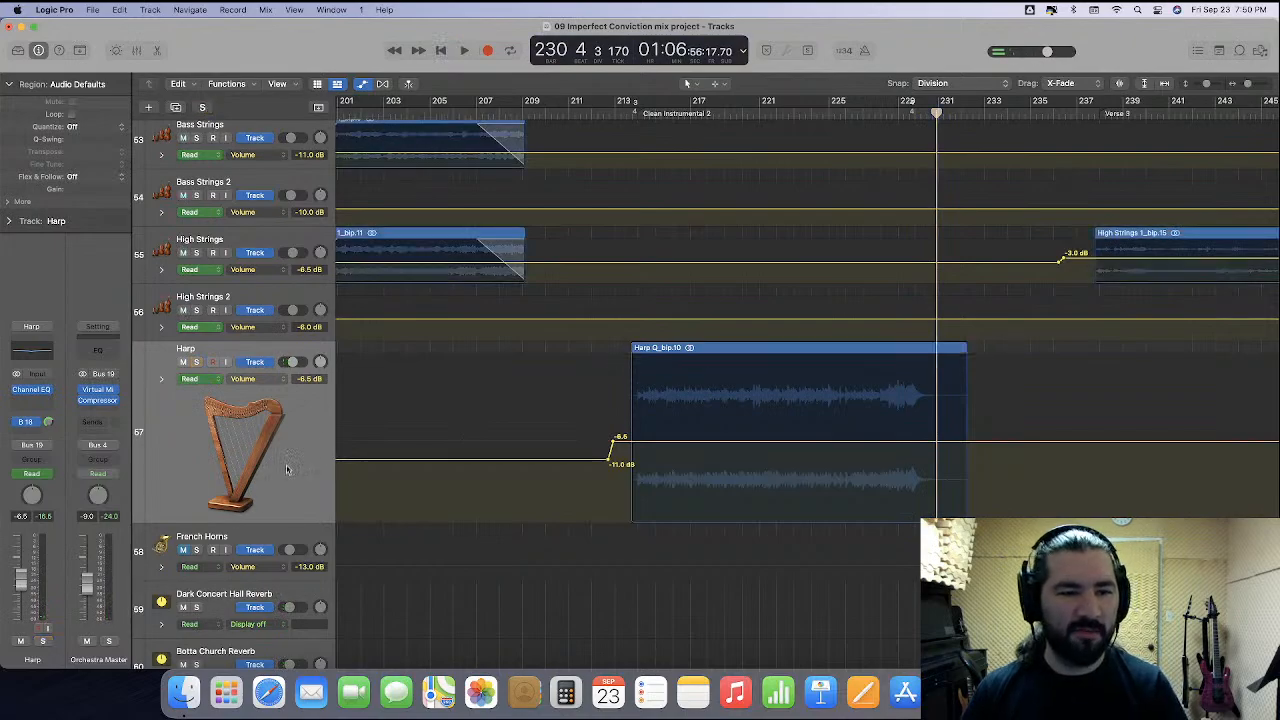
# Play the Steinway Grand Piano Left Hand and Right Hand soloed through Clean Instrumental 2 from bar 213, and clear the solos.
pyautogui.scroll(10, 286, 469)
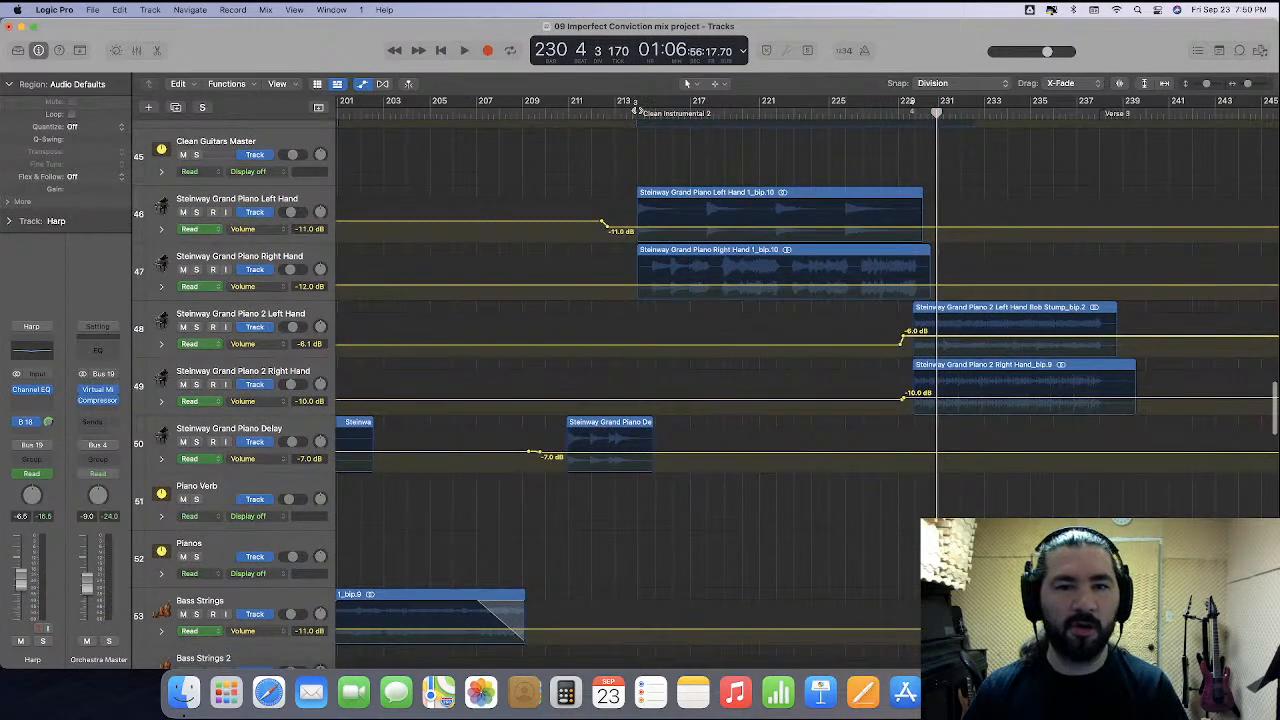
pyautogui.click(632, 110)
pyautogui.click(196, 269)
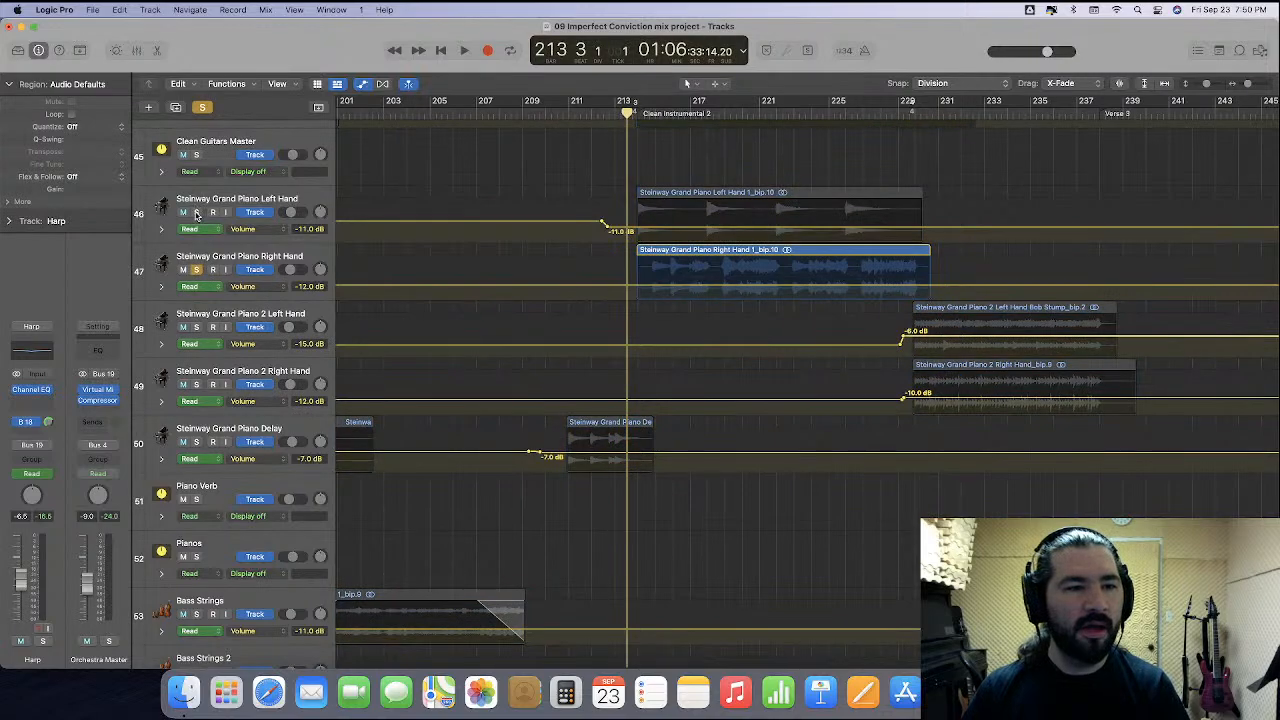
pyautogui.click(197, 212)
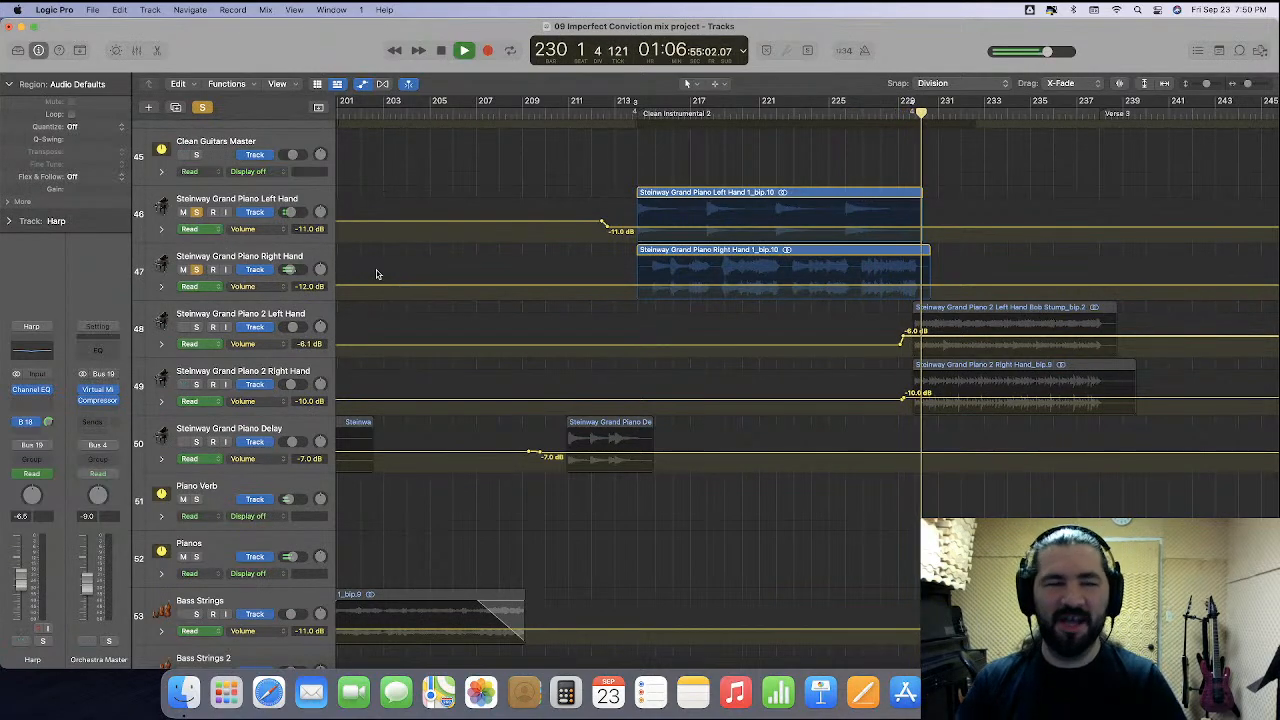
pyautogui.scroll(-10, 489, 286)
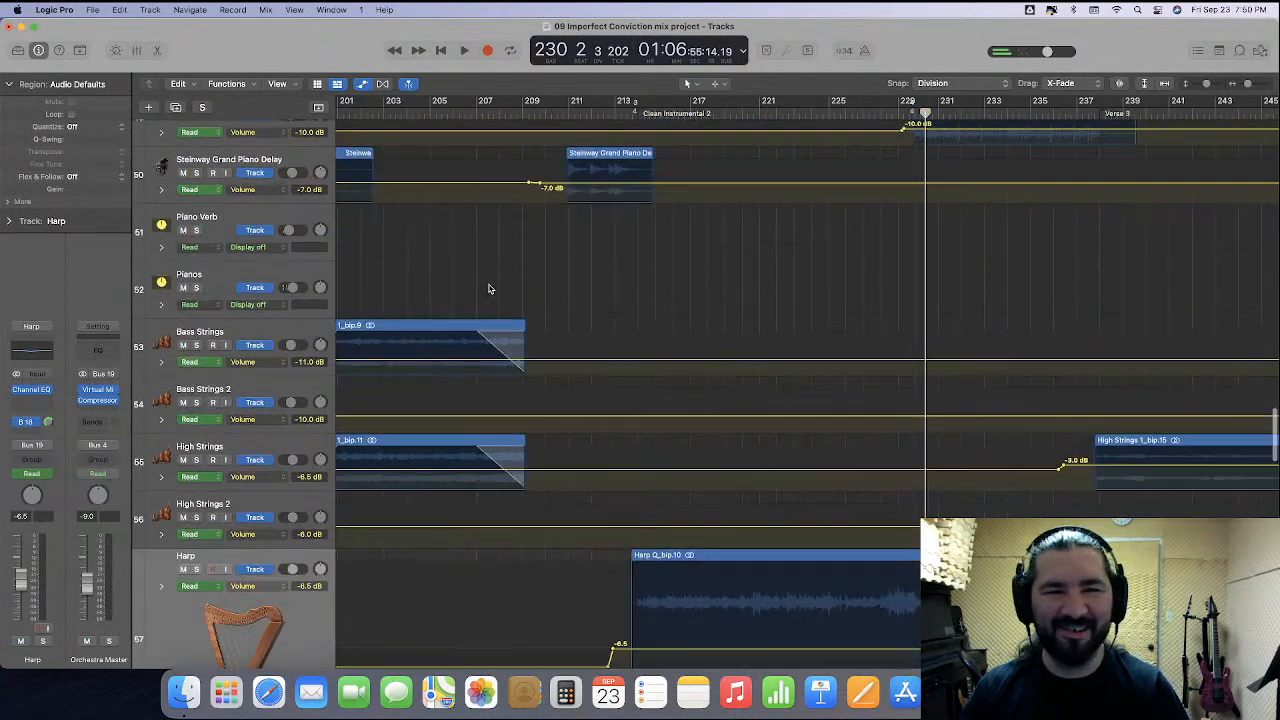
# Return the playhead to the song's start, shrink the Harp track to normal height and enlarge the French Horns track.
pyautogui.scroll(-10, 538, 380)
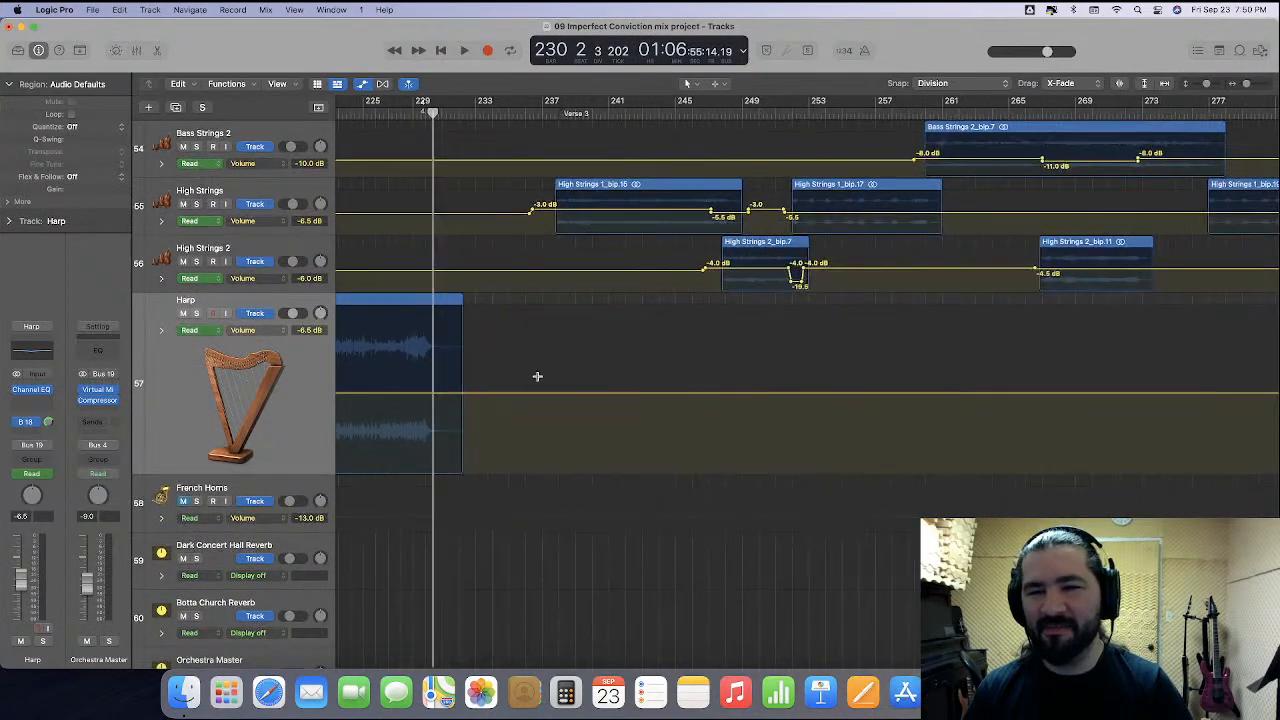
pyautogui.press('Return')
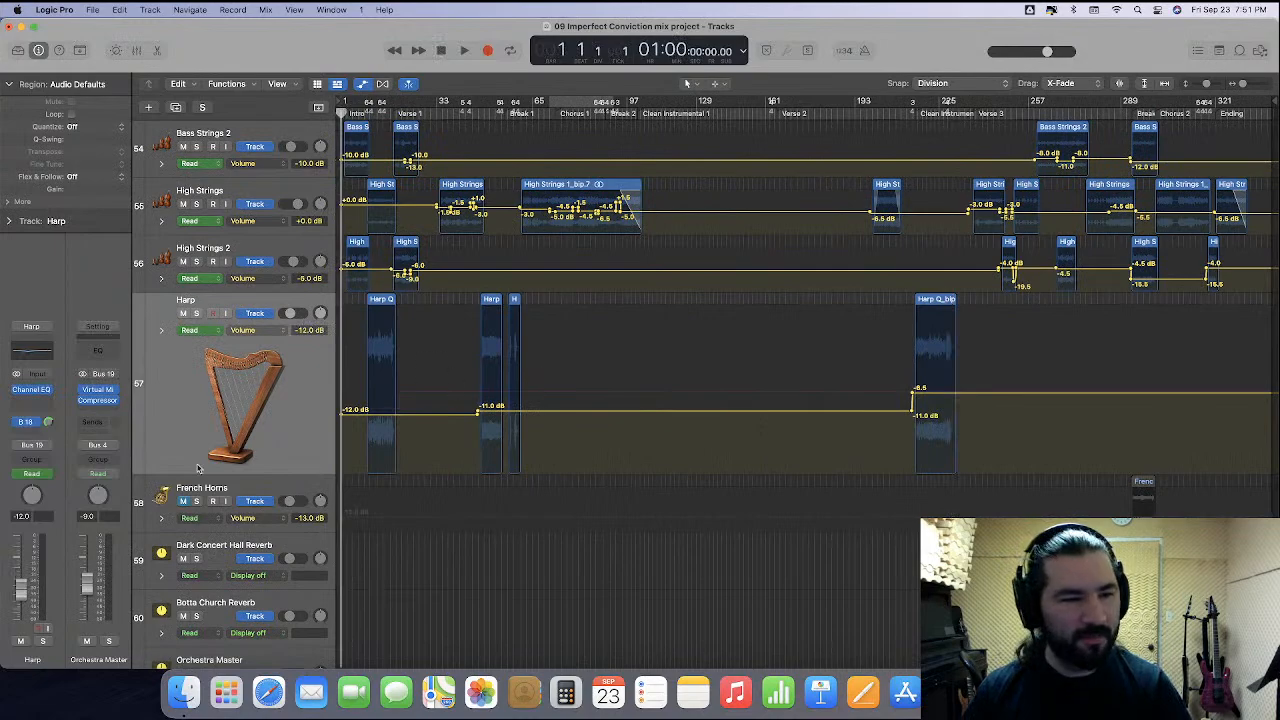
pyautogui.moveTo(218, 472); pyautogui.dragTo(232, 348)
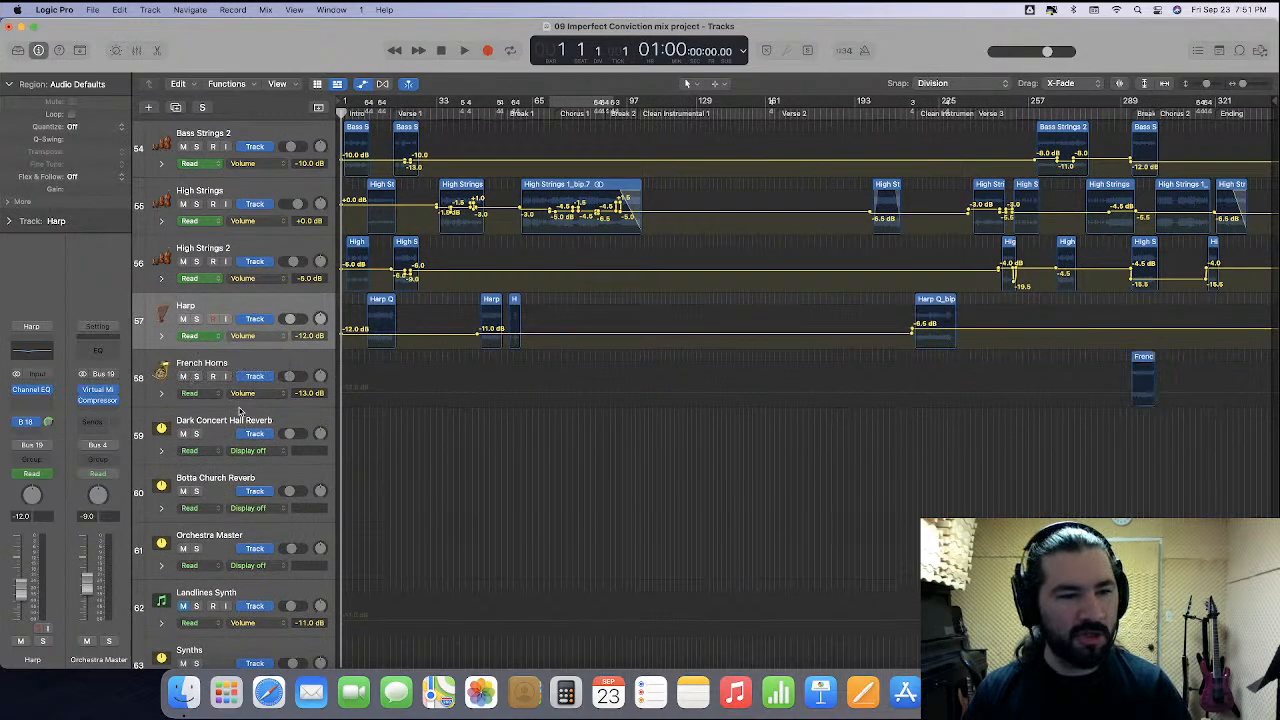
pyautogui.moveTo(238, 410); pyautogui.dragTo(256, 512)
pyautogui.press('super+Right')
pyautogui.press('super+Right')
pyautogui.press('super+Right')
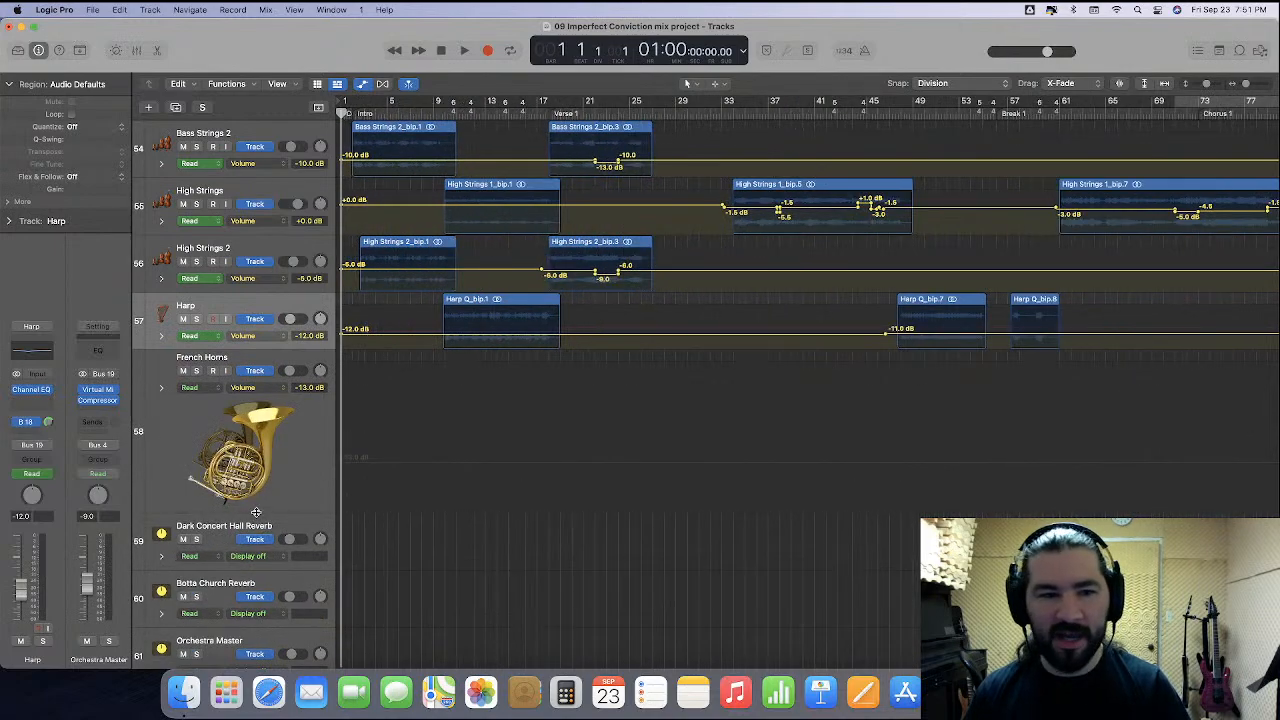
# Unmute the French Horns, play their Break 3 phrase soloed from bar 292, and unsolo them.
pyautogui.hscroll(20, 650, 378)
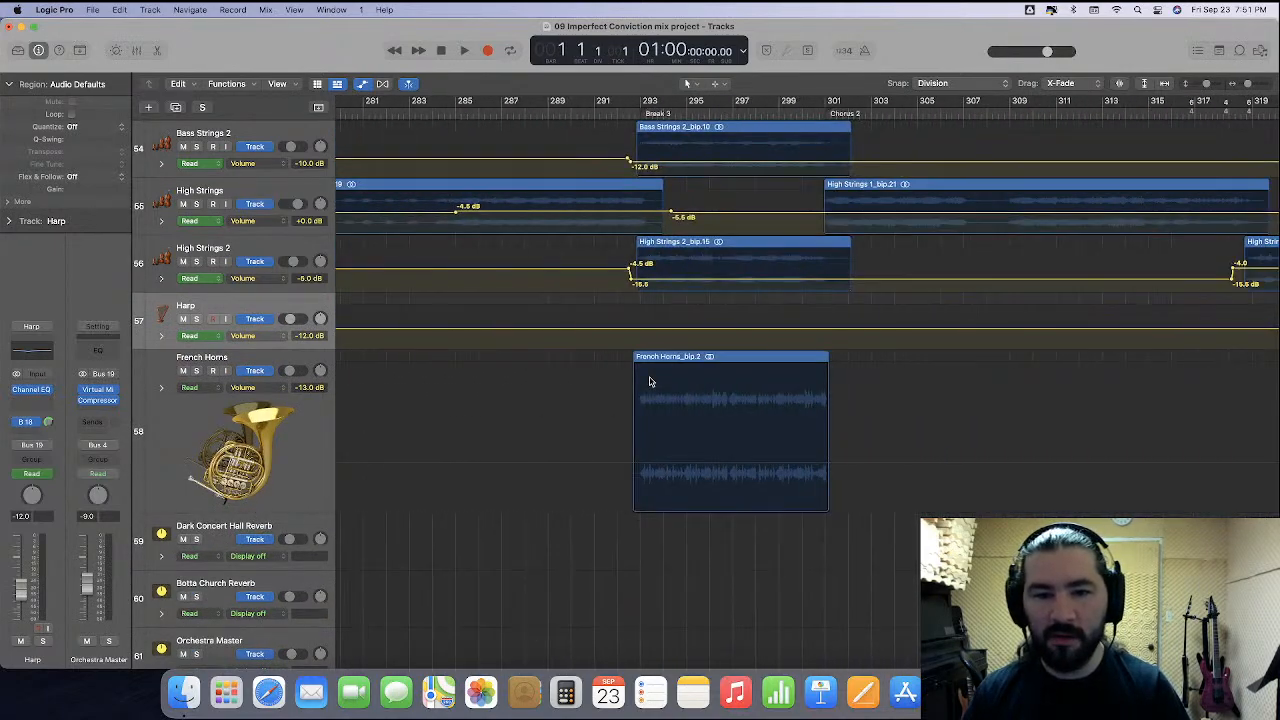
pyautogui.click(624, 116)
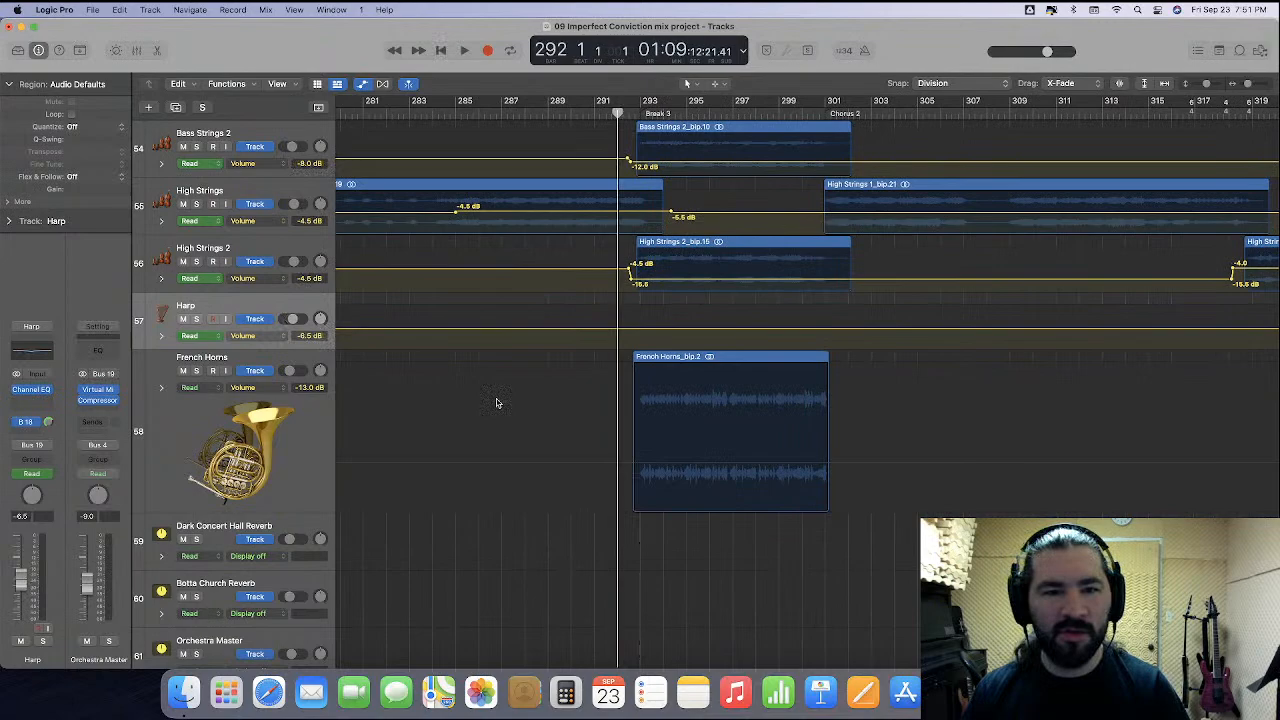
pyautogui.click(197, 371)
pyautogui.press('space')
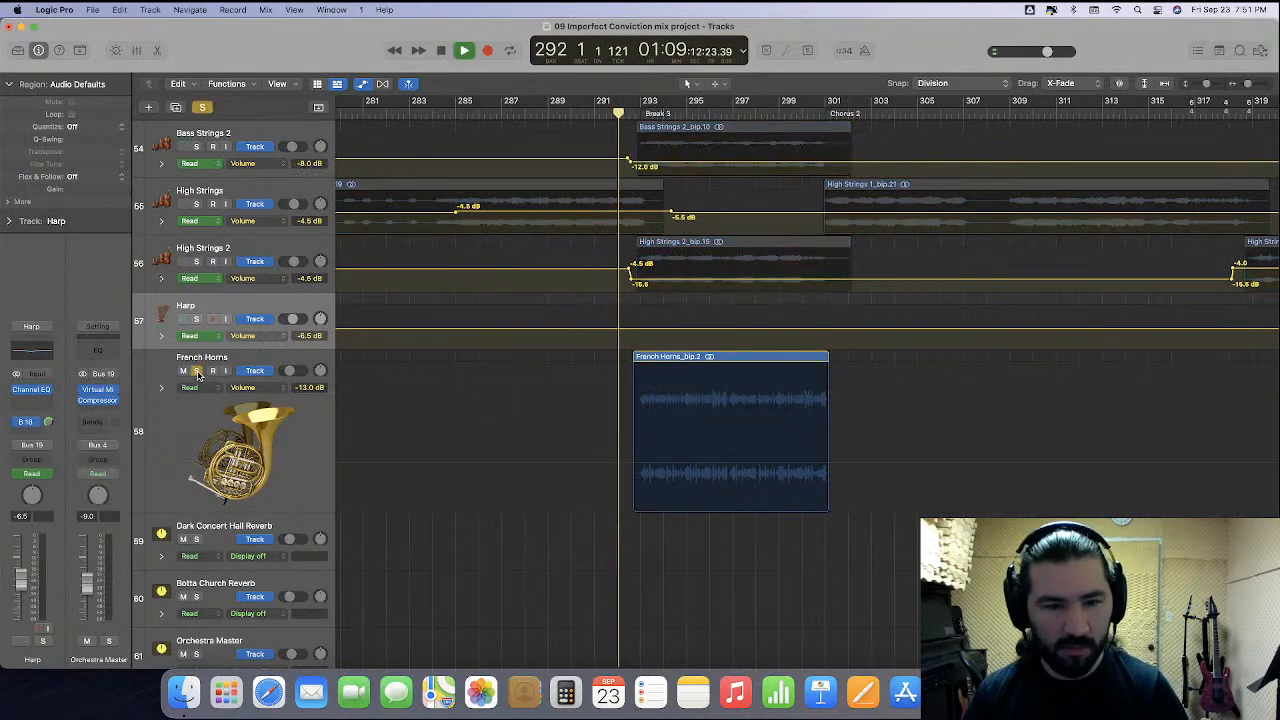
pyautogui.press('super+Right')
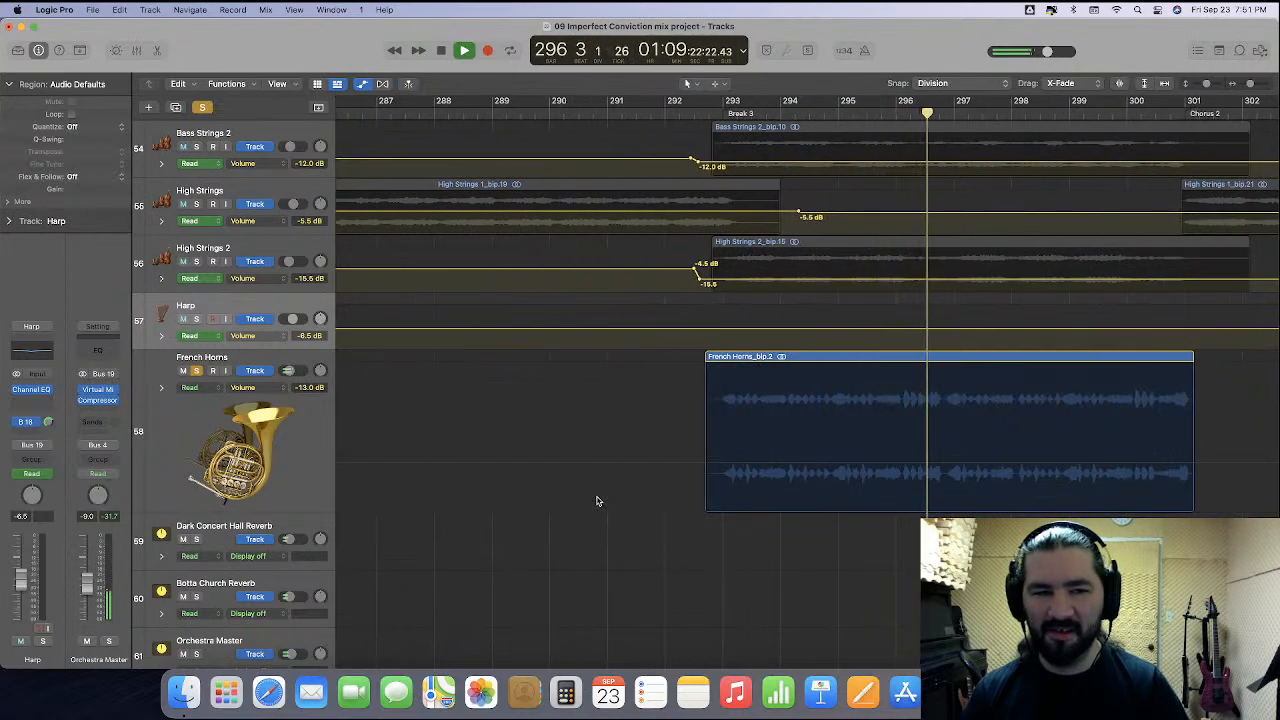
pyautogui.press('space')
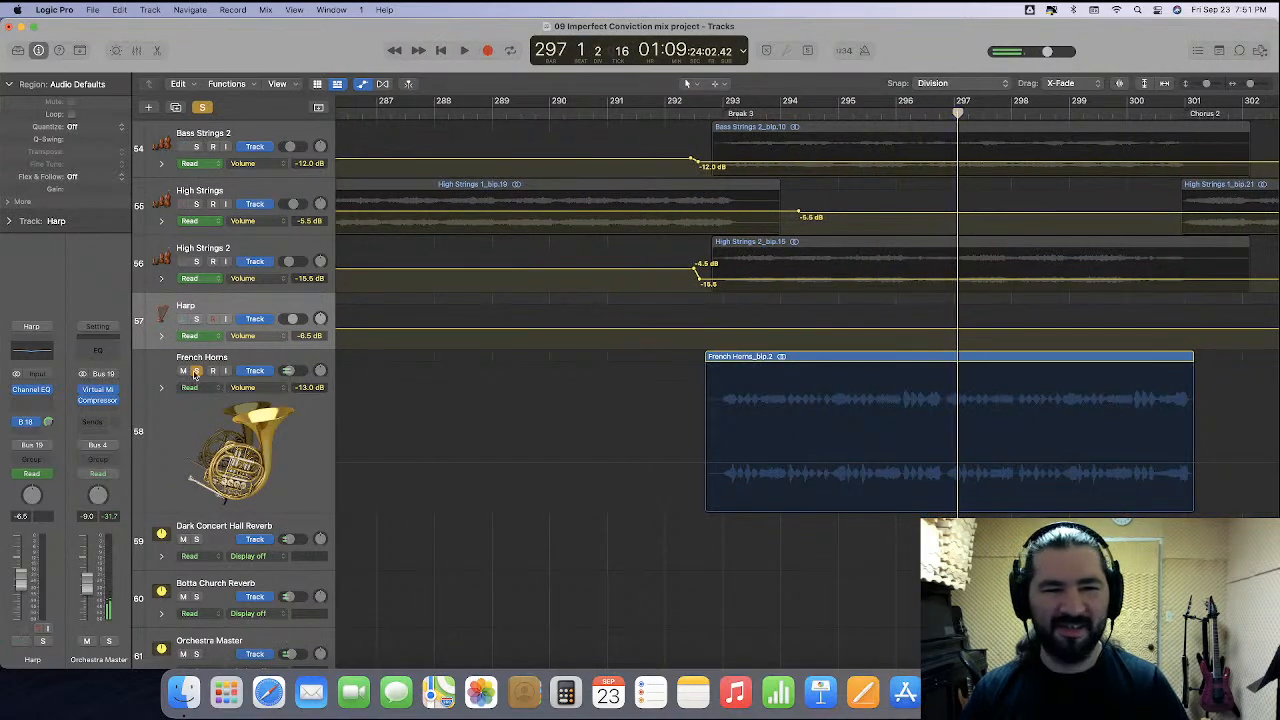
pyautogui.click(196, 372)
# Play Break 3 in the full mix from bar 292 and set the French Horns' volume to -2.5 dB.
pyautogui.click(664, 116)
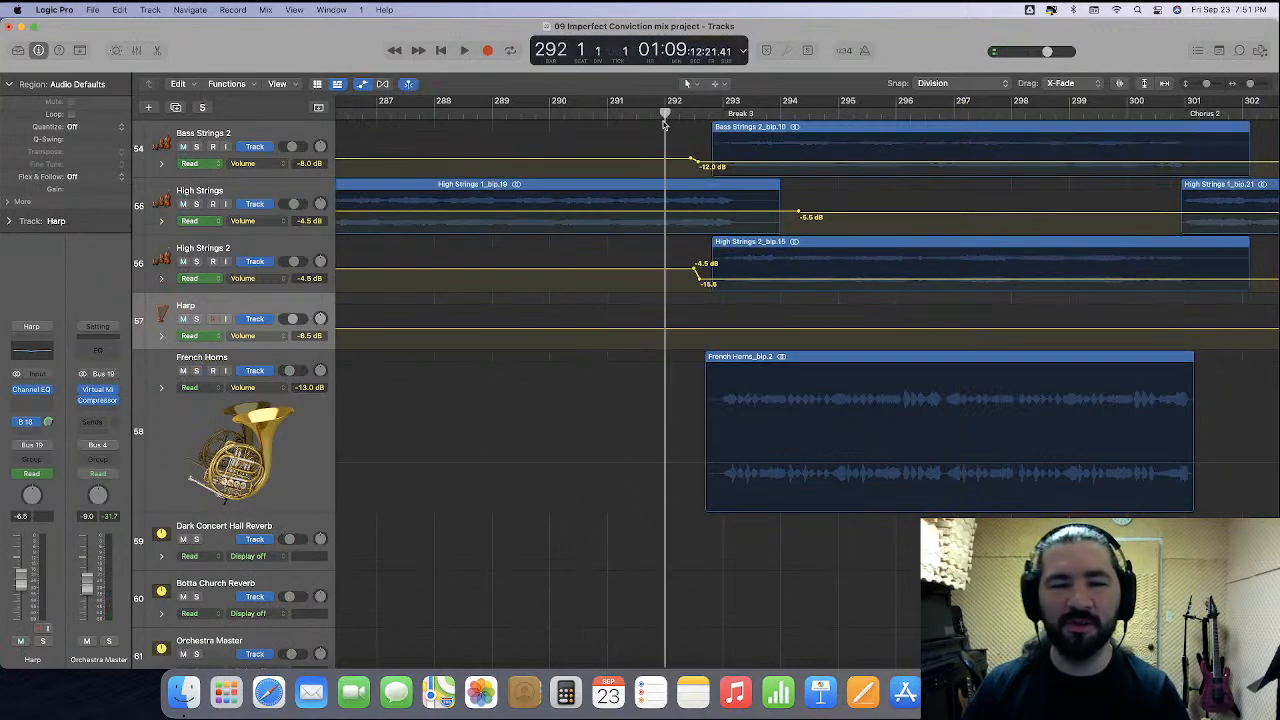
pyautogui.press('space')
pyautogui.click(315, 439)
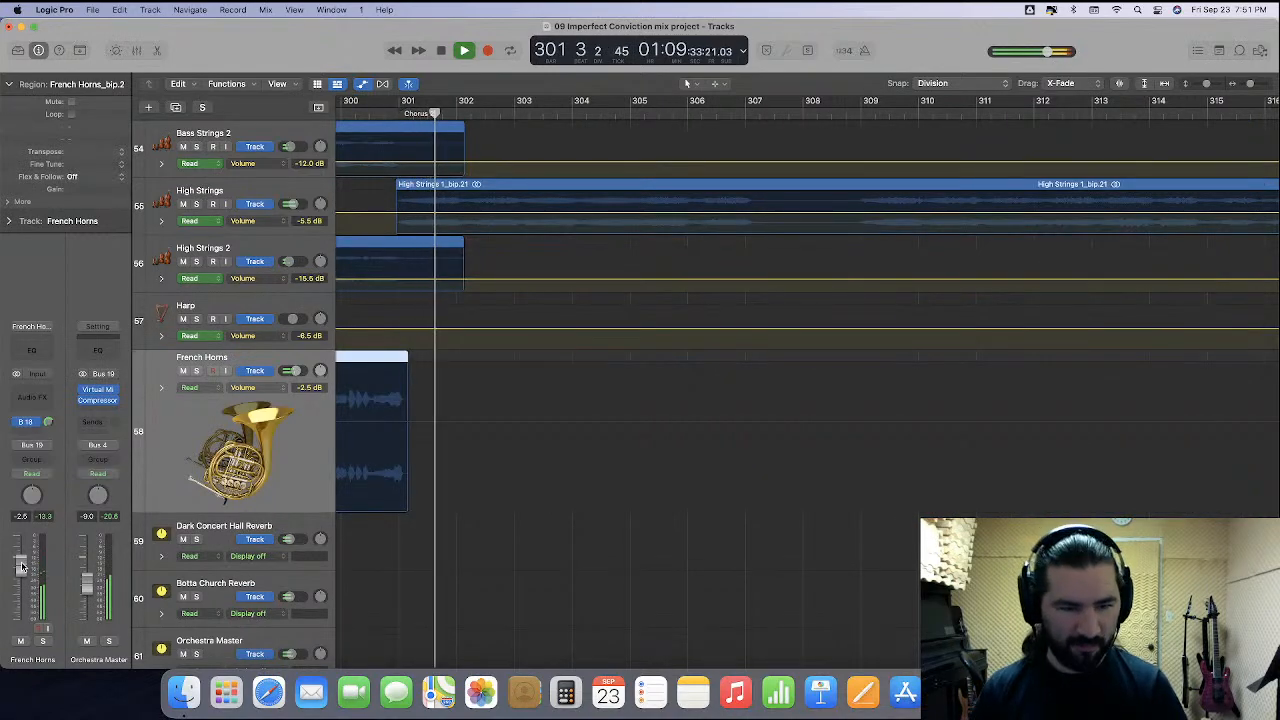
pyautogui.press('super+Left')
pyautogui.press('super+Left')
pyautogui.press('super+Left')
pyautogui.hscroll(-5, 369, 495)
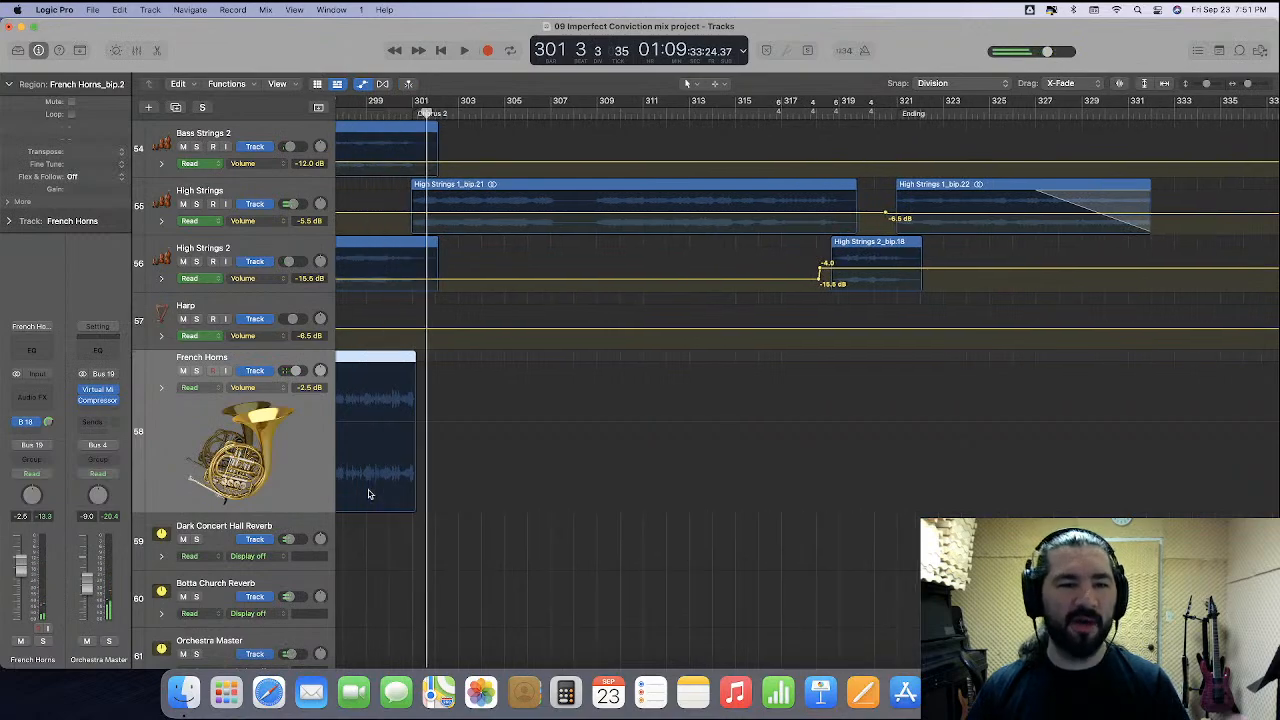
pyautogui.hscroll(-1, 374, 497)
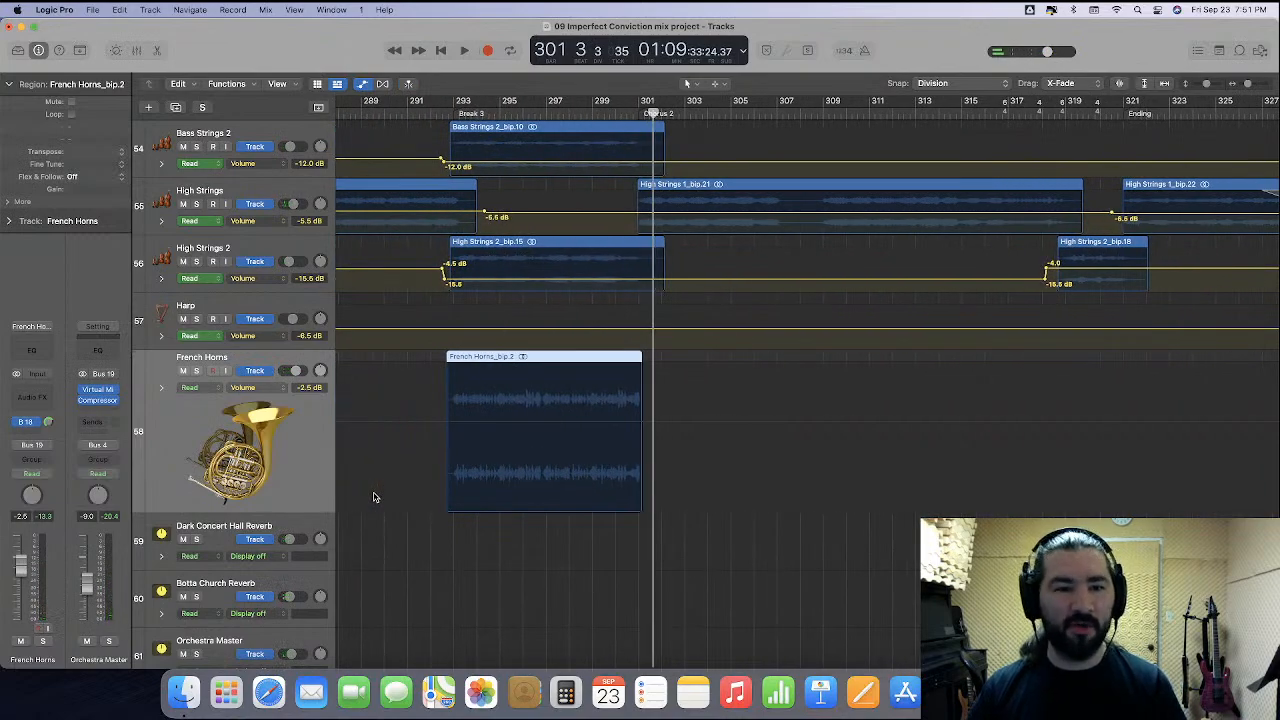
# Play Break 3 with the French Horns, Bass Strings 2 and High Strings 2 soloed, and clear the solos during playback.
pyautogui.click(196, 371)
pyautogui.click(196, 147)
pyautogui.hotkey('shift', 'Return')
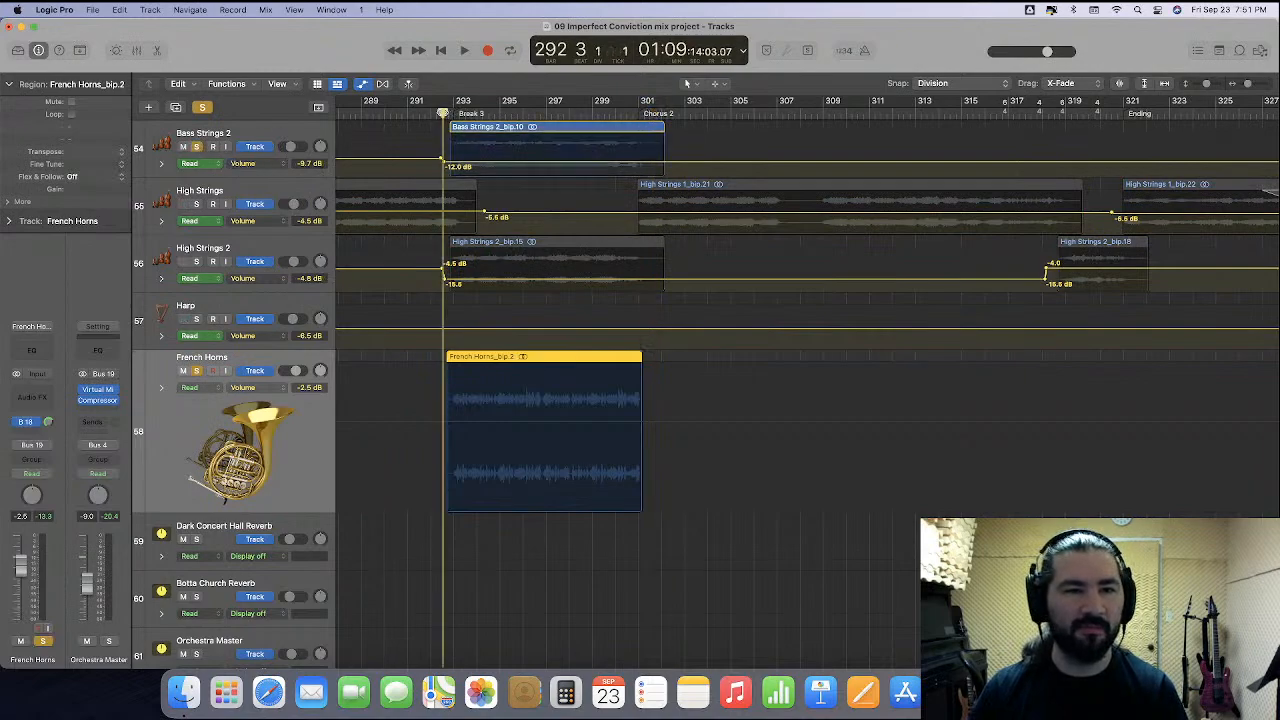
pyautogui.press('space')
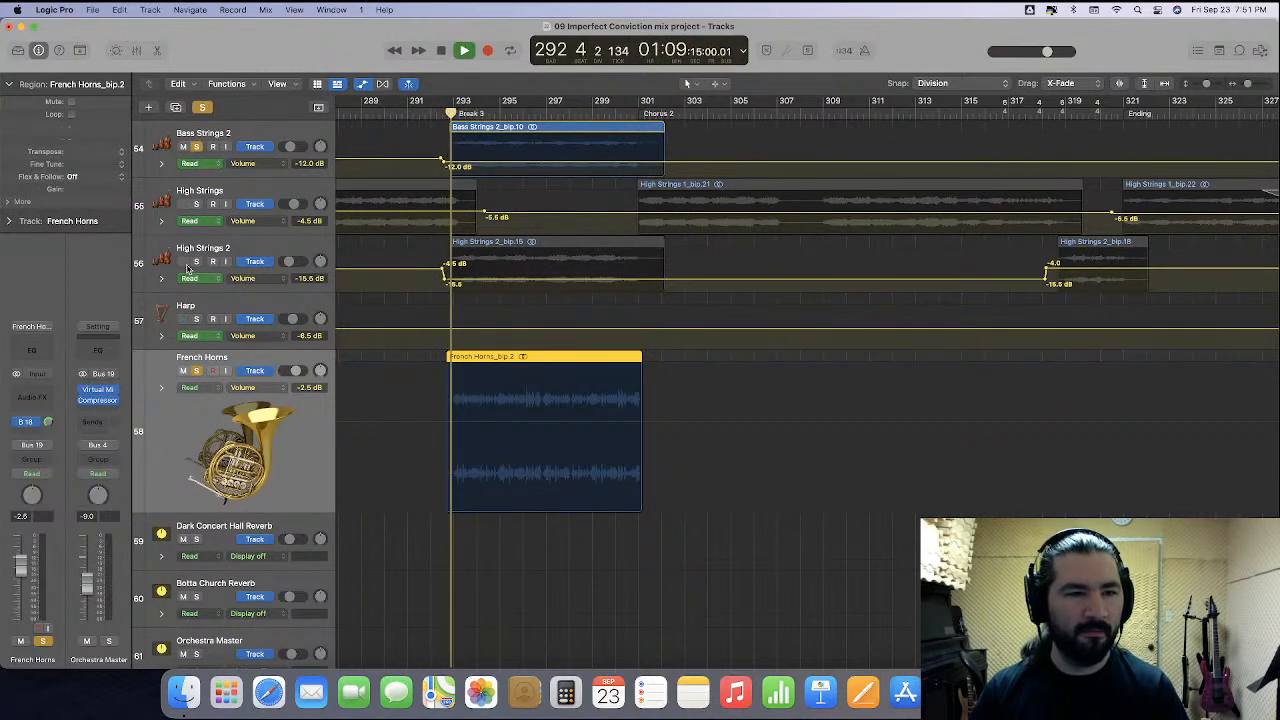
pyautogui.click(197, 262)
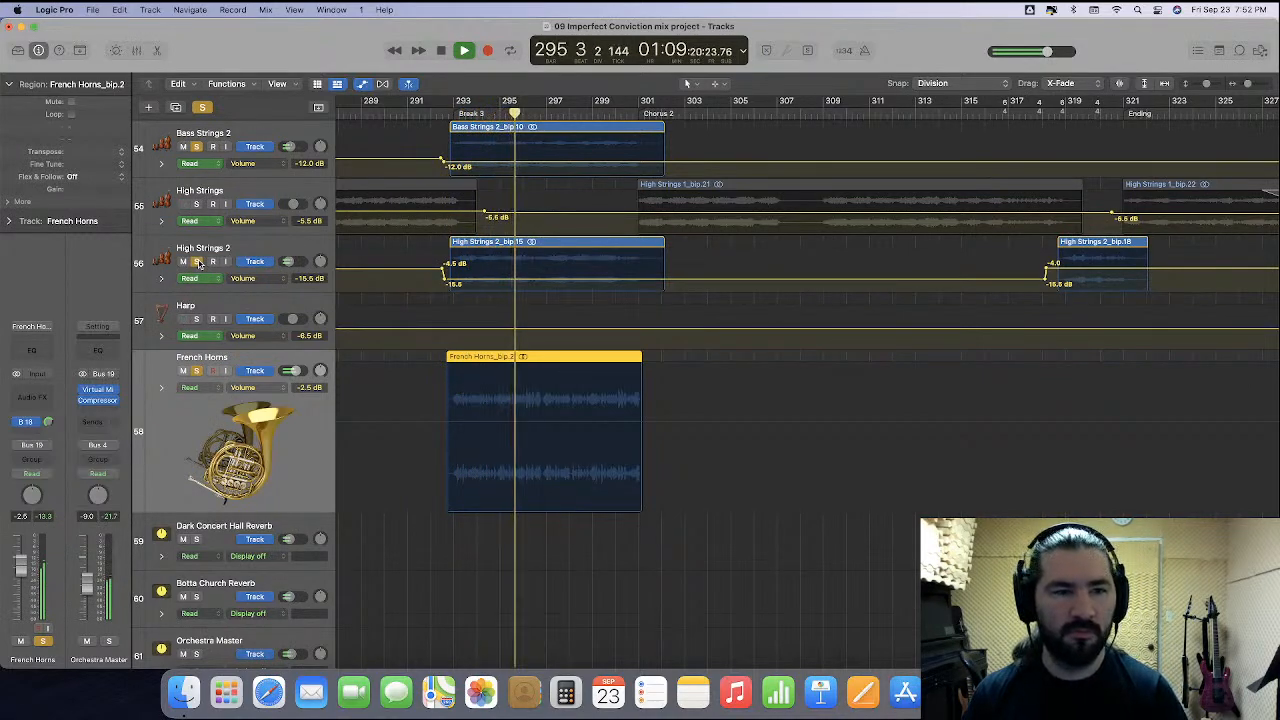
pyautogui.click(203, 108)
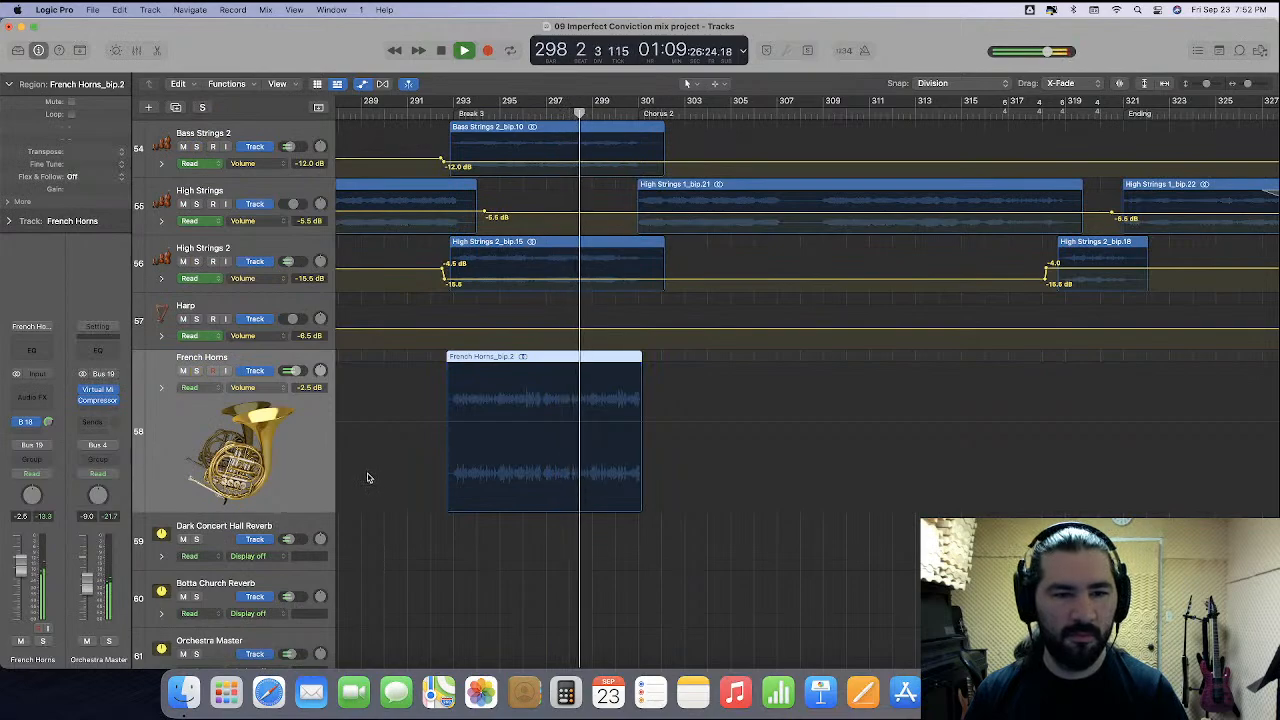
# Zoom out to the whole song, shrink the French Horns track to normal height and stop playback.
pyautogui.press('super+Left')
pyautogui.press('super+Left')
pyautogui.press('super+Left')
pyautogui.press('super+Left')
pyautogui.press('super+Left')
pyautogui.press('super+Left')
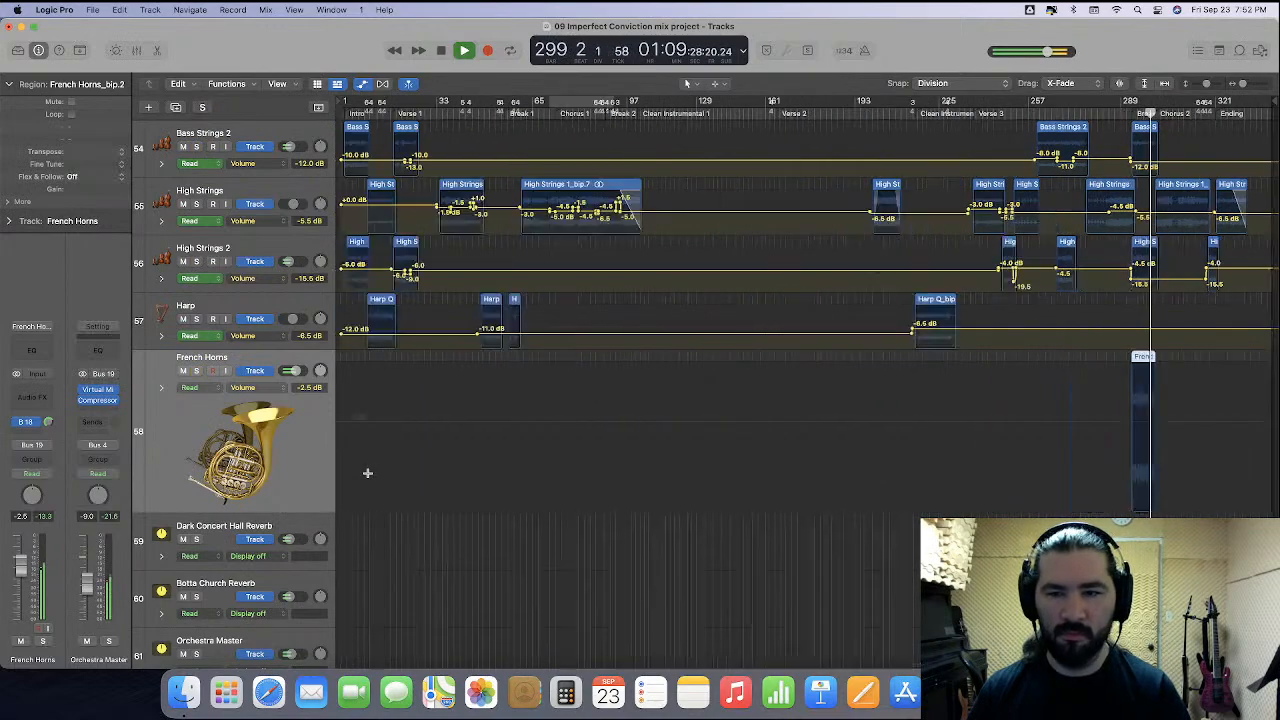
pyautogui.moveTo(222, 508); pyautogui.dragTo(225, 404)
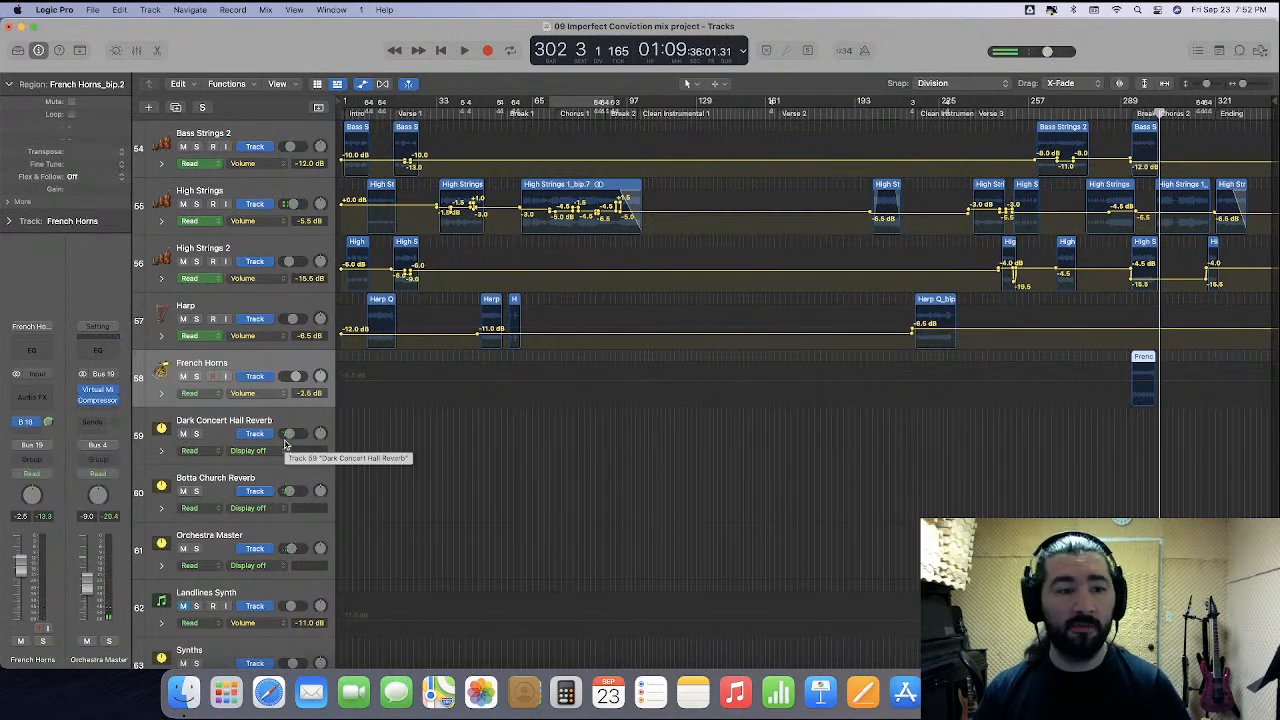
# Unmute the Landlines Synth track, then hide track automation and make that track taller.
pyautogui.scroll(-5, 285, 445)
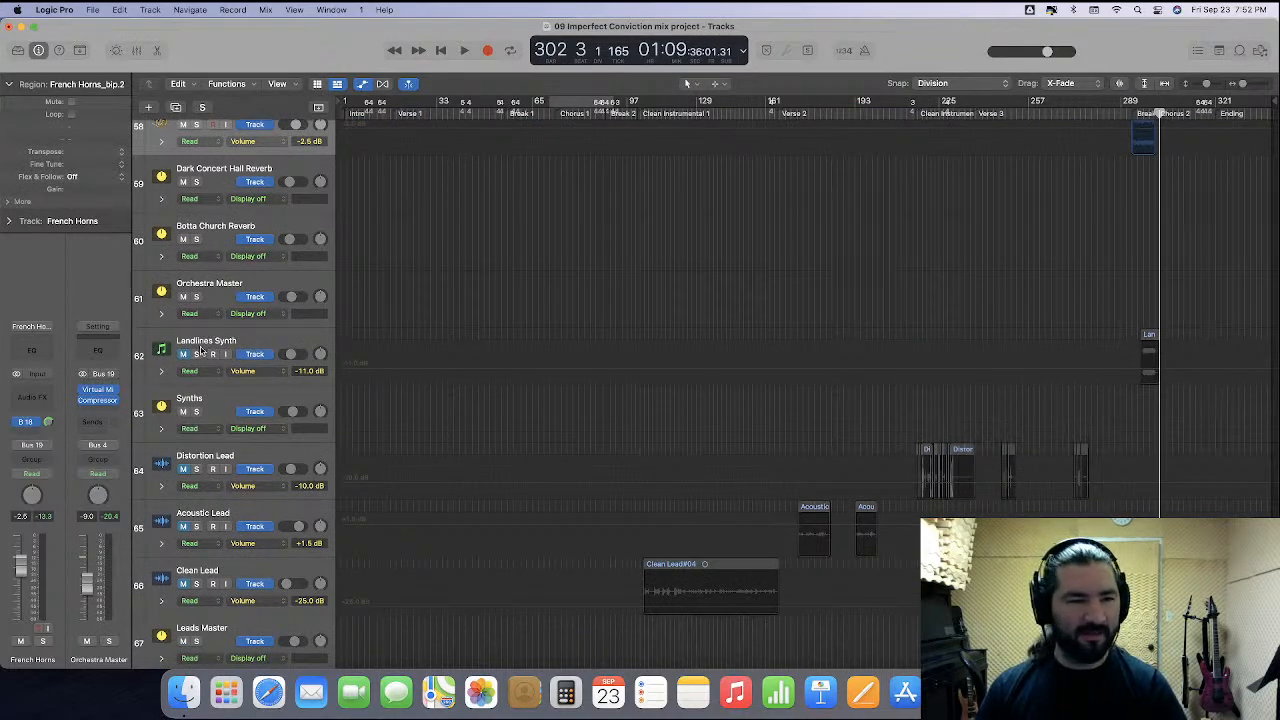
pyautogui.press('super+Right')
pyautogui.press('super+Right')
pyautogui.press('super+Right')
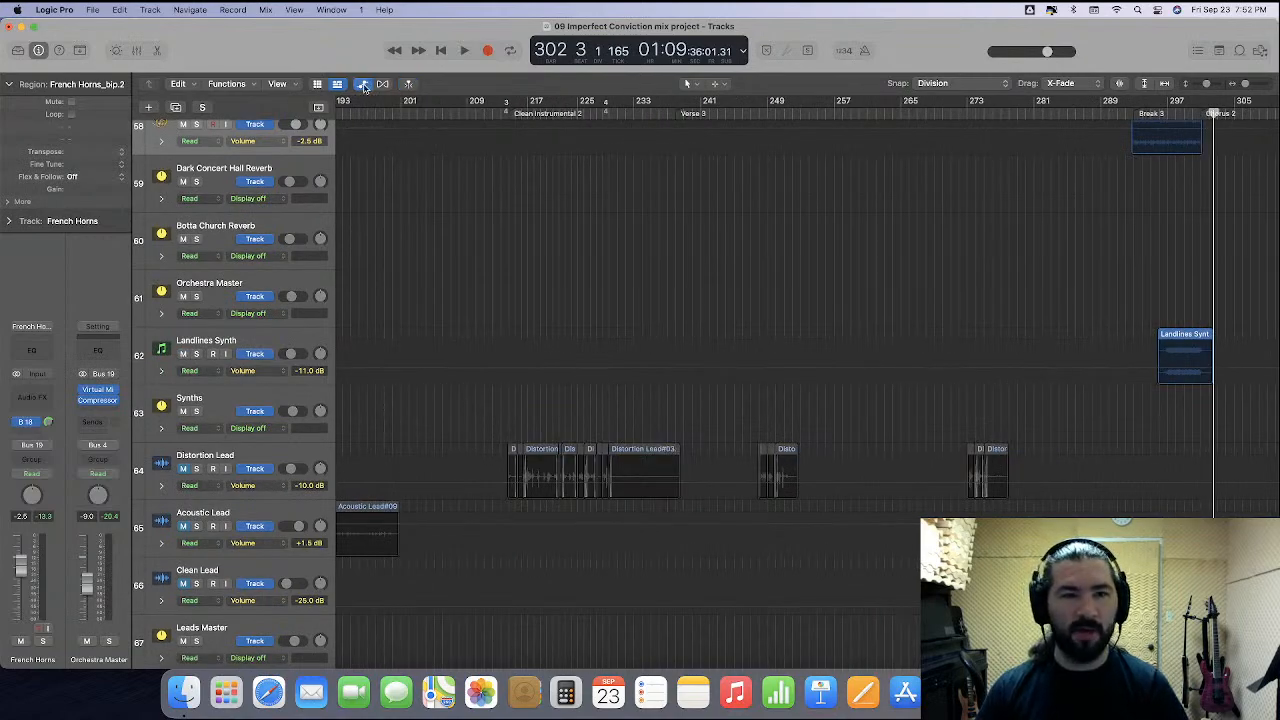
pyautogui.click(363, 84)
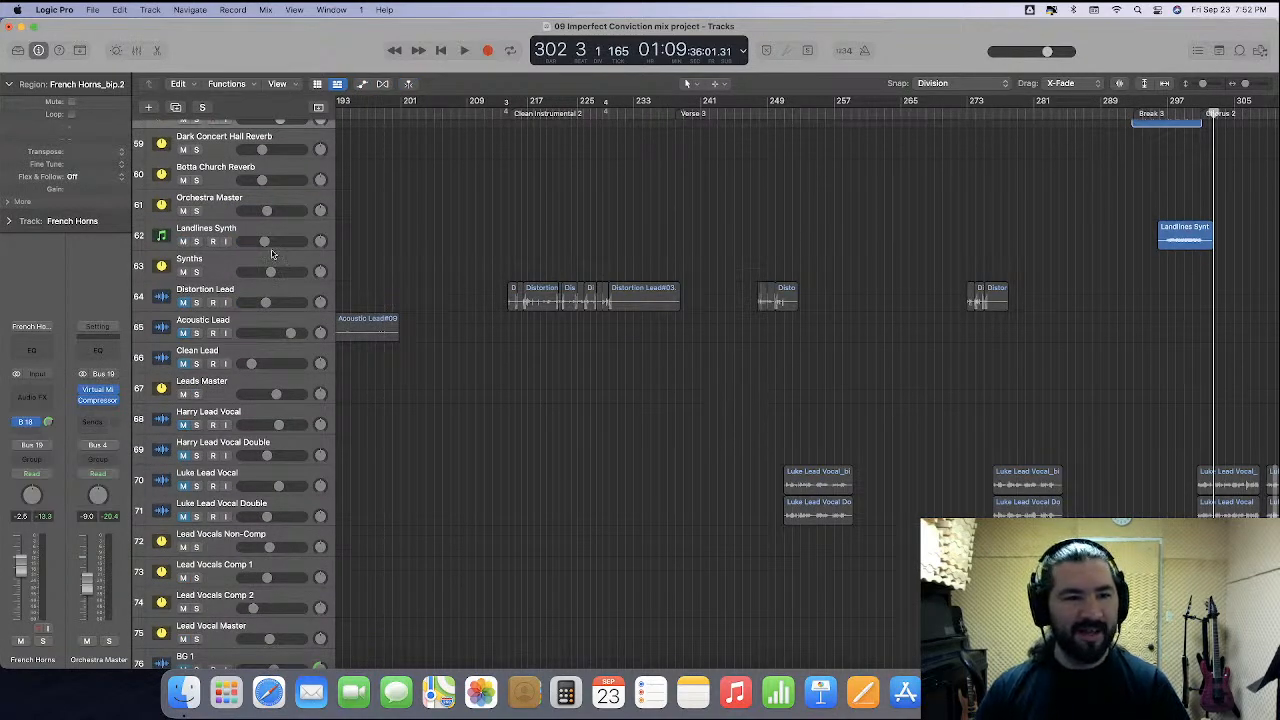
pyautogui.moveTo(271, 254); pyautogui.dragTo(271, 334)
# Trim the start of the Landlines Synth region to just before its waveform begins, near bar 297.
pyautogui.press('super+Right')
pyautogui.press('super+Right')
pyautogui.press('super+Right')
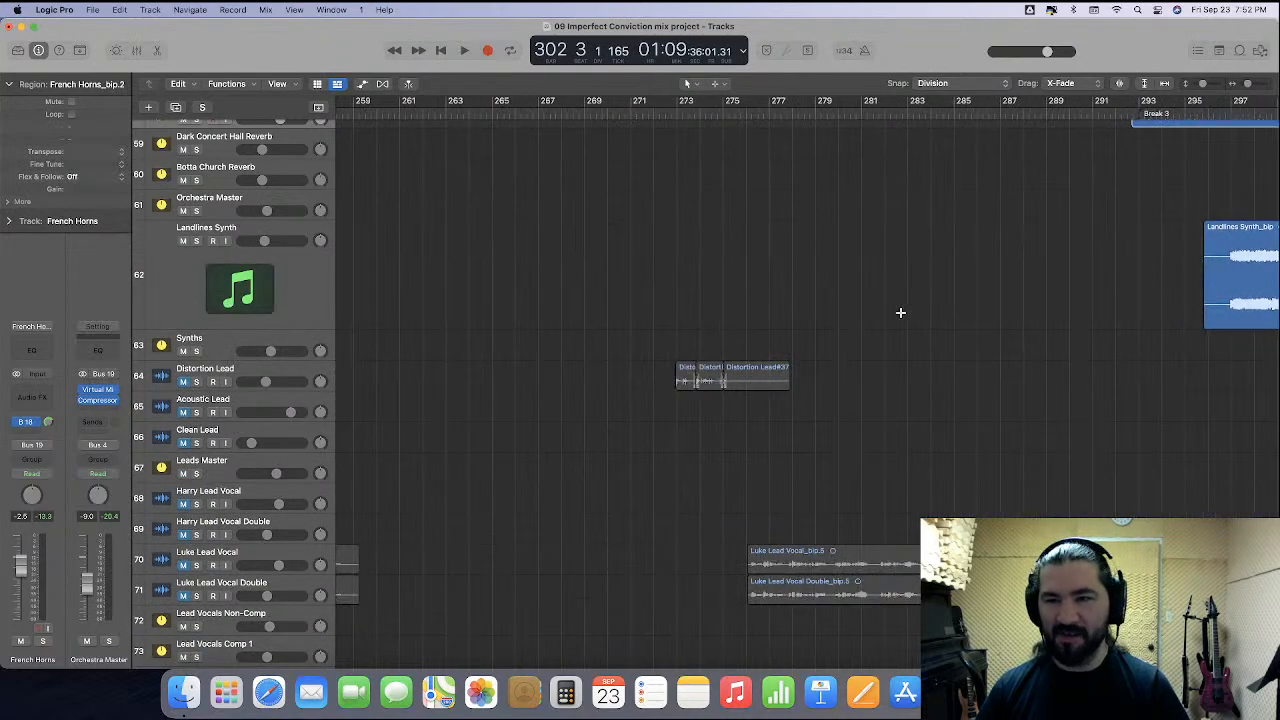
pyautogui.press('super+Right')
pyautogui.press('super+Right')
pyautogui.hscroll(10, 902, 317)
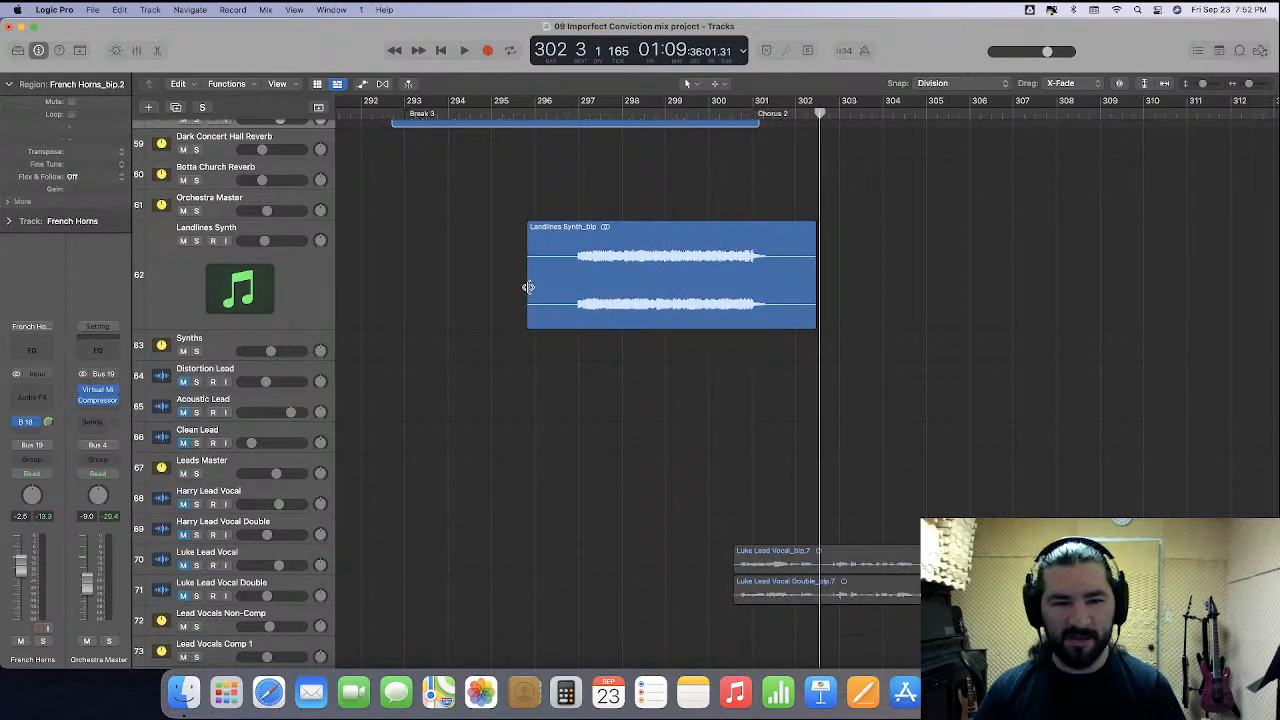
pyautogui.moveTo(528, 287); pyautogui.dragTo(574, 287)
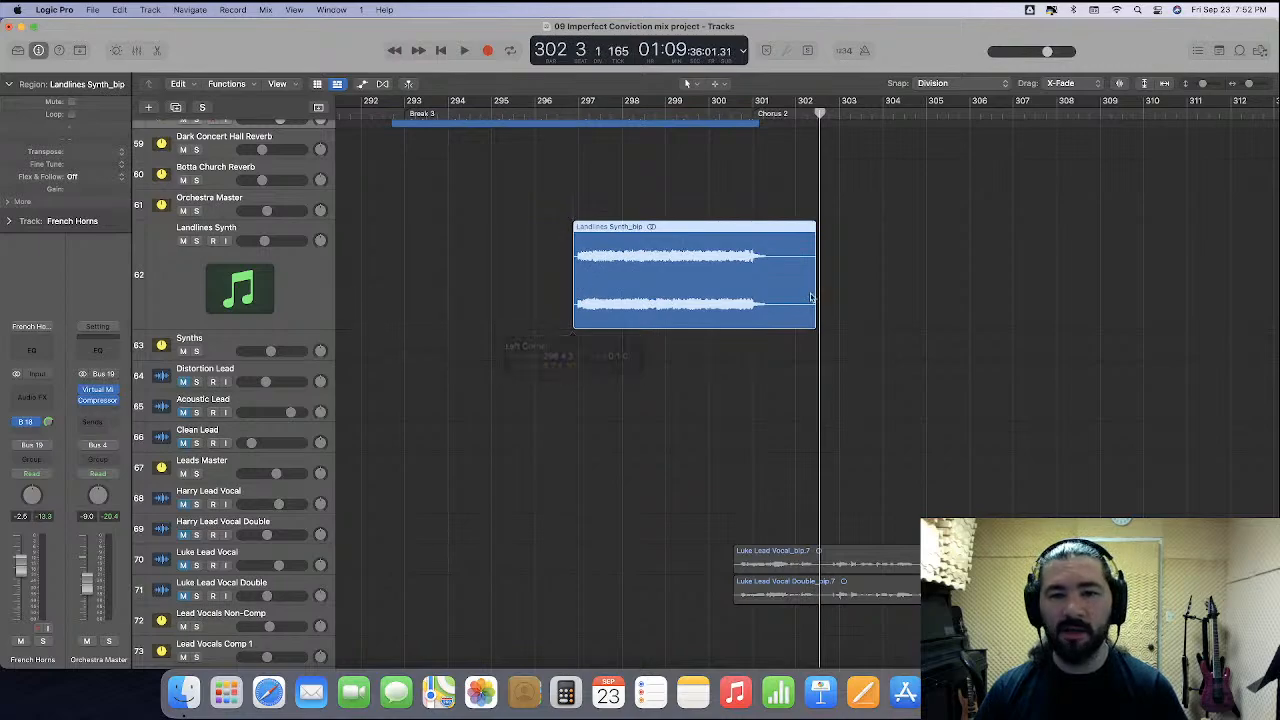
pyautogui.click(775, 384)
# Play Break 3 from bar 293 and set the Landlines Synth's volume to -9.5 dB.
pyautogui.hscroll(-3, 737, 249)
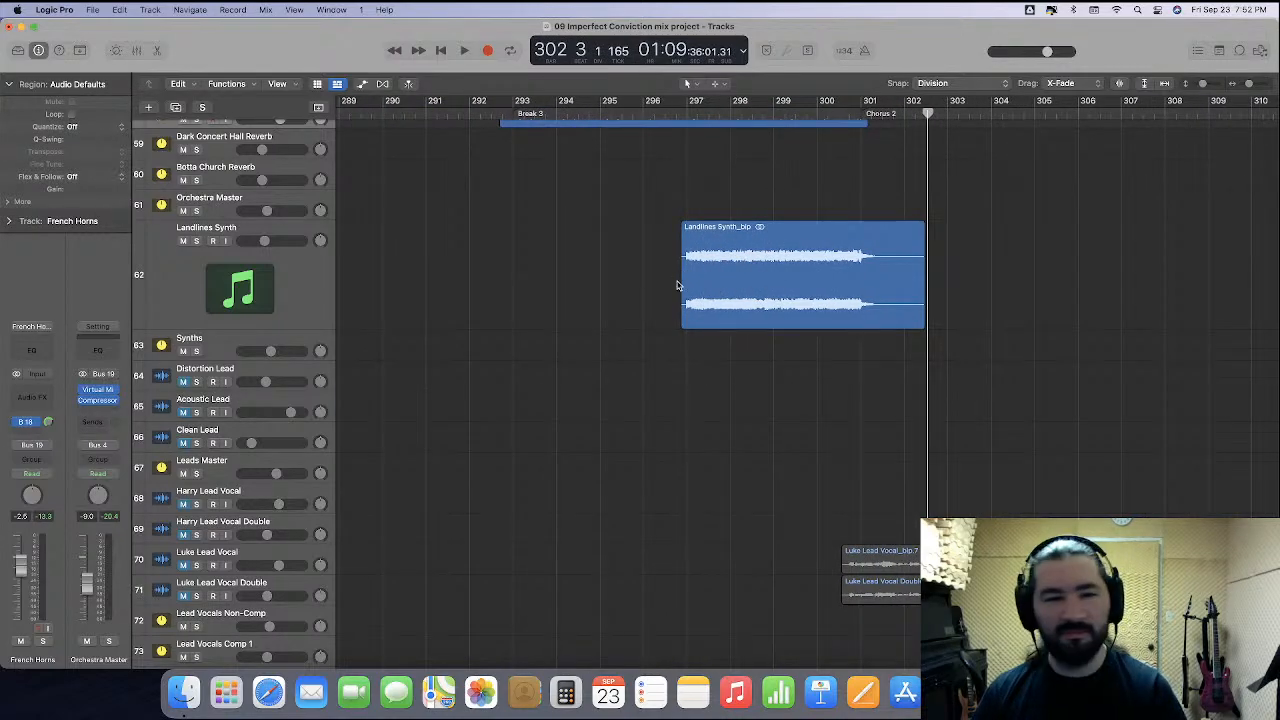
pyautogui.click(516, 113)
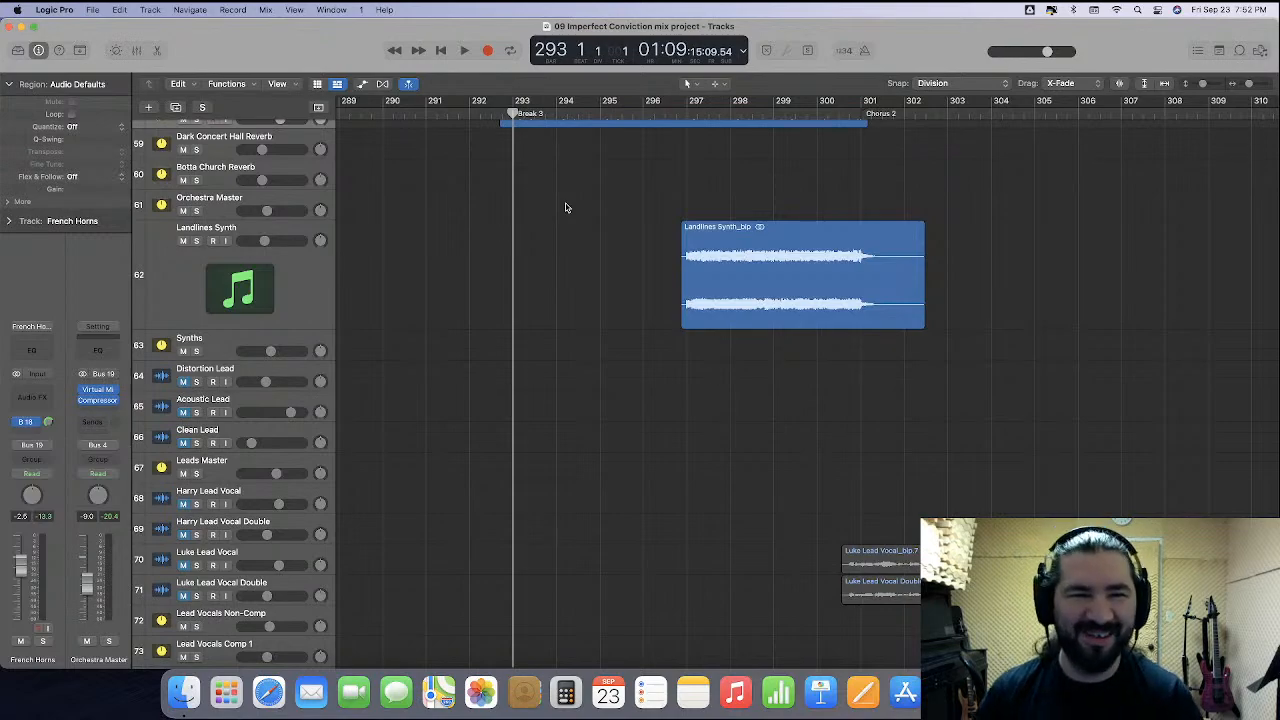
pyautogui.press('super+Left')
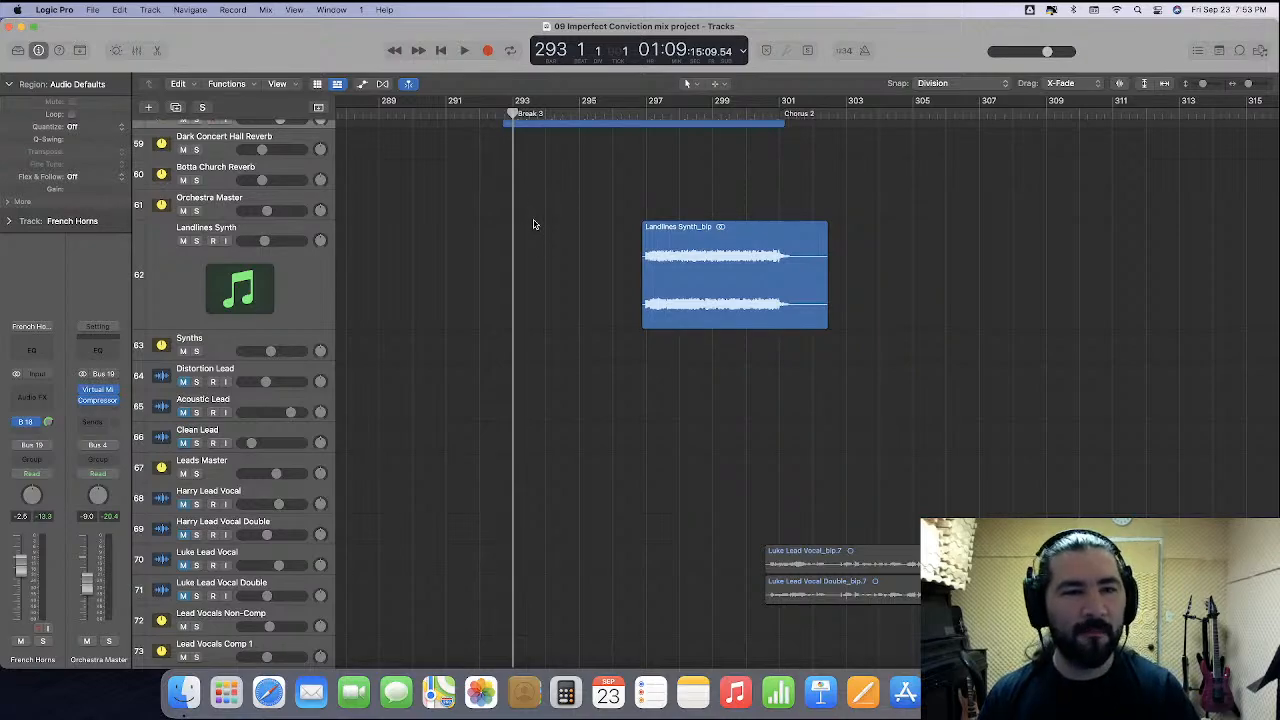
pyautogui.press('space')
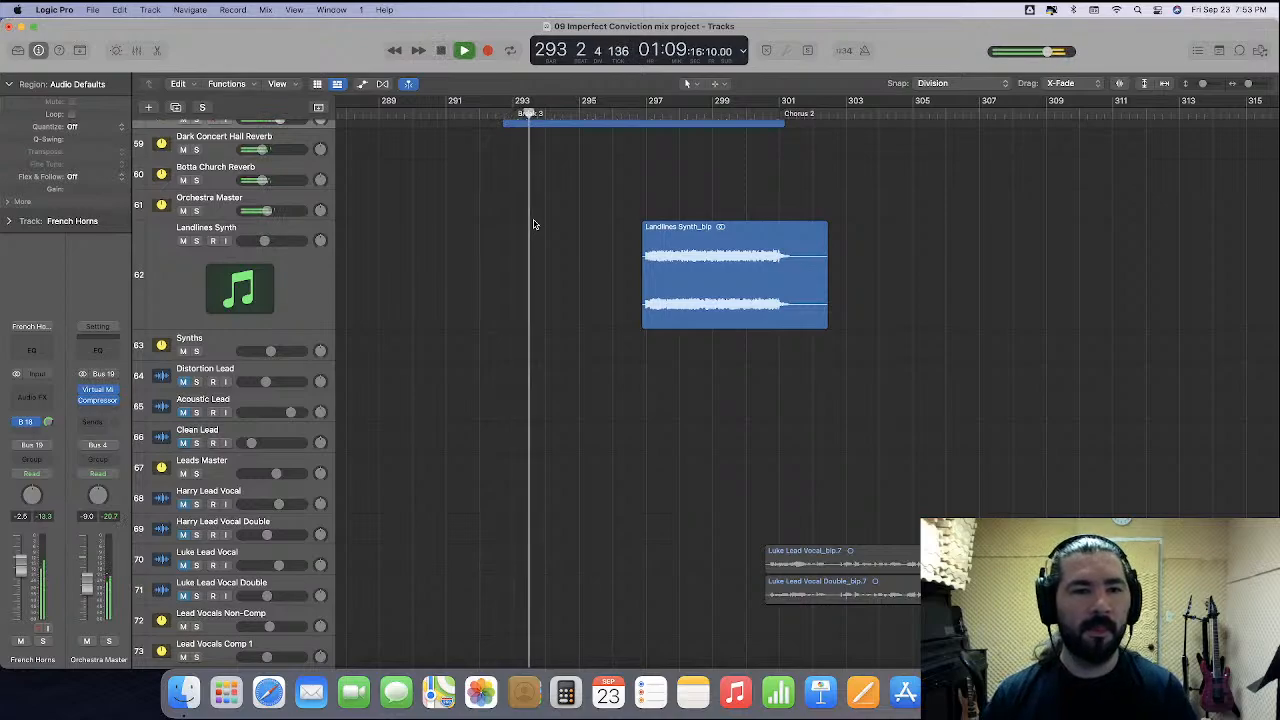
pyautogui.click(284, 284)
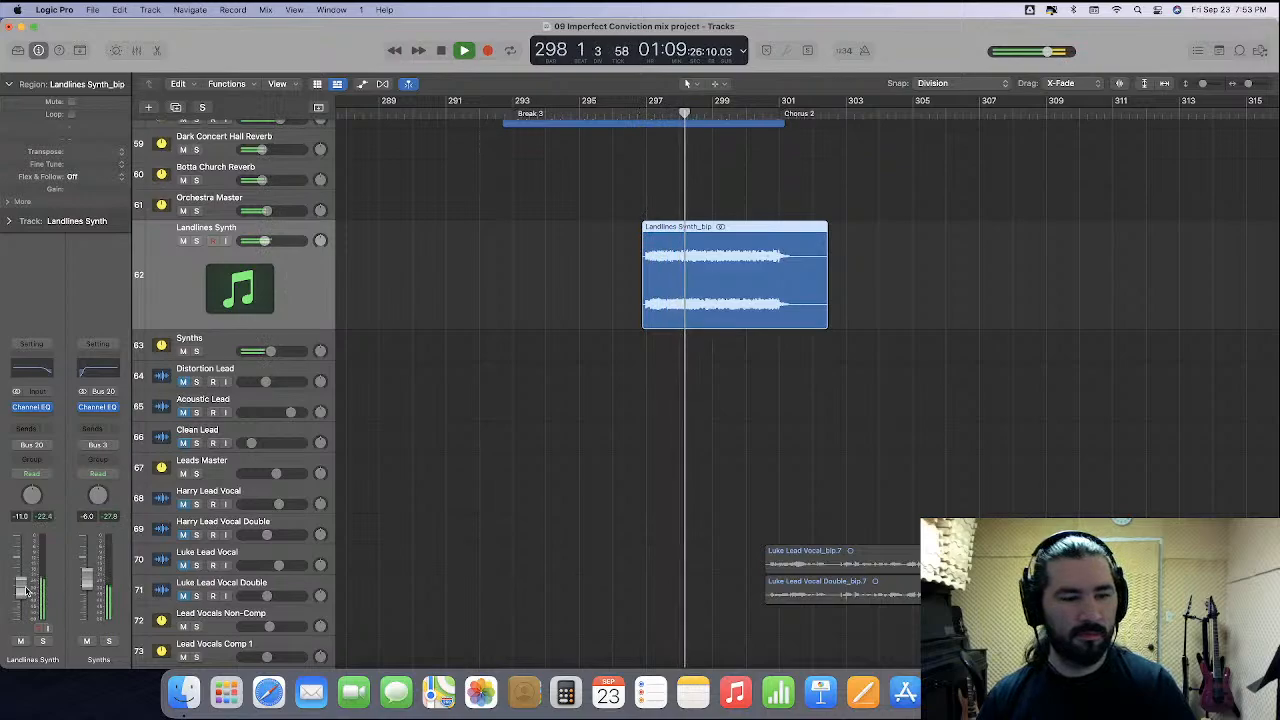
pyautogui.moveTo(27, 590); pyautogui.dragTo(22, 581)
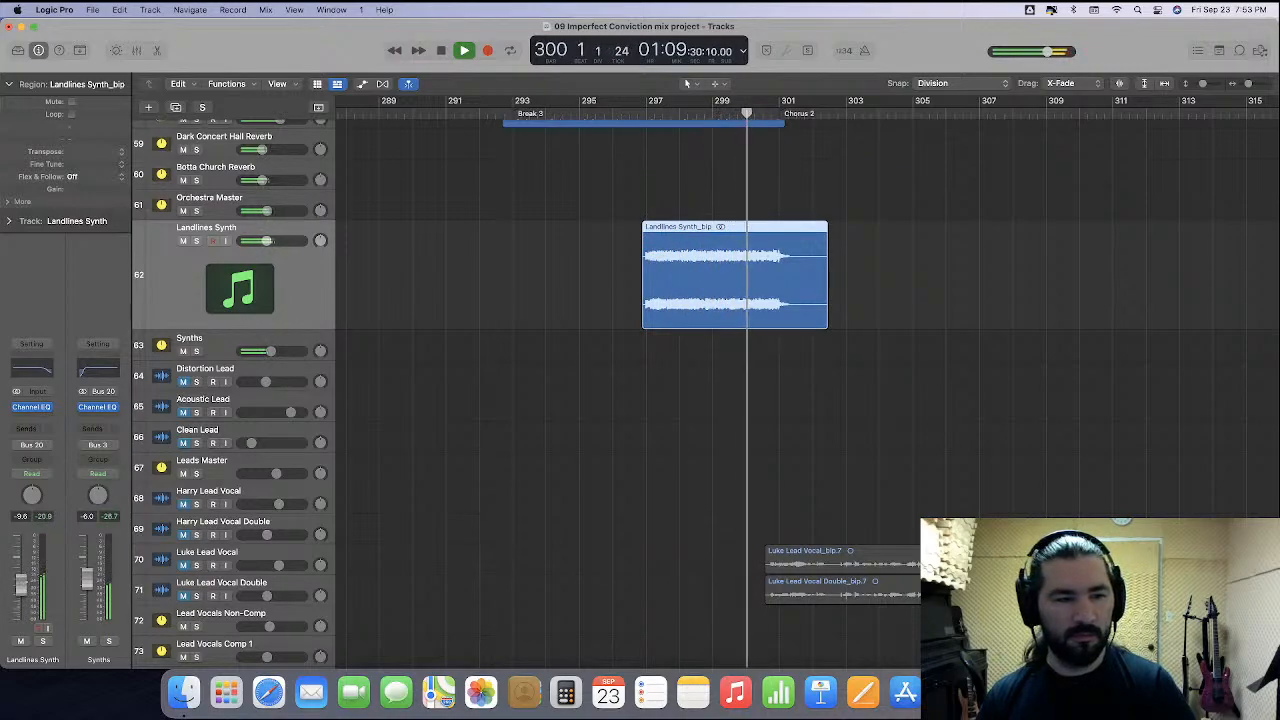
pyautogui.moveTo(22, 581); pyautogui.dragTo(29, 586)
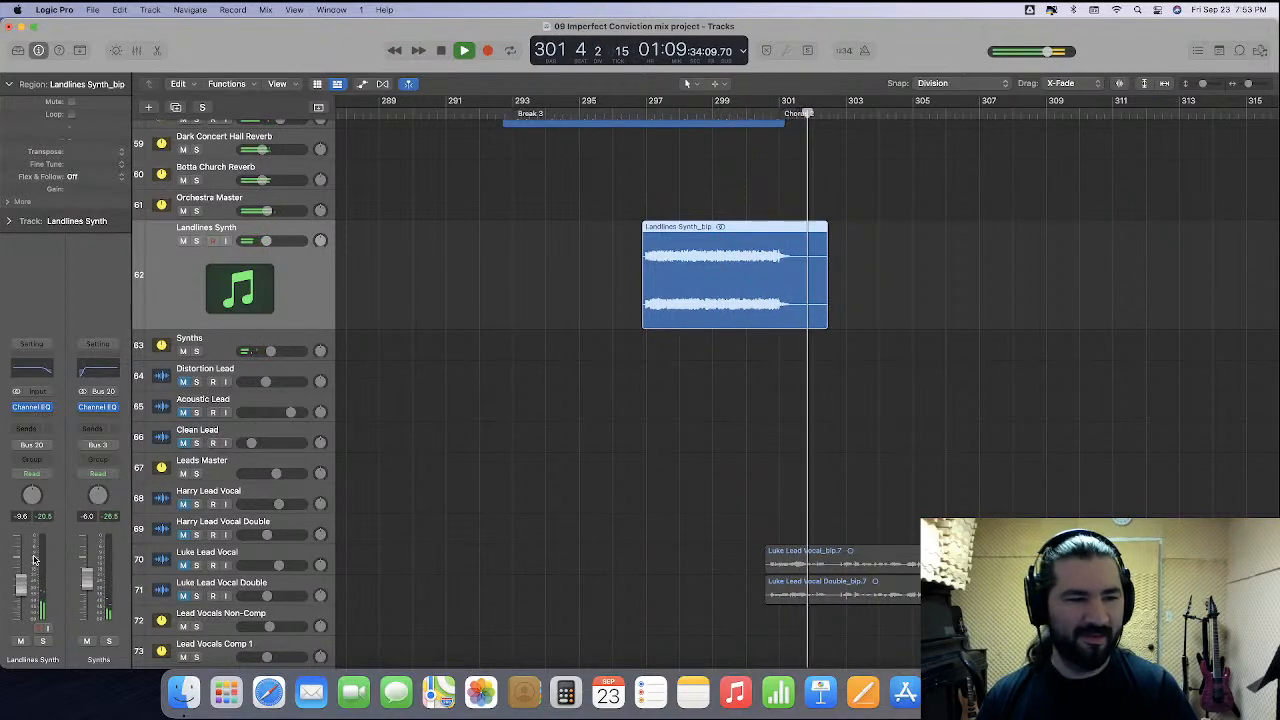
pyautogui.press('space')
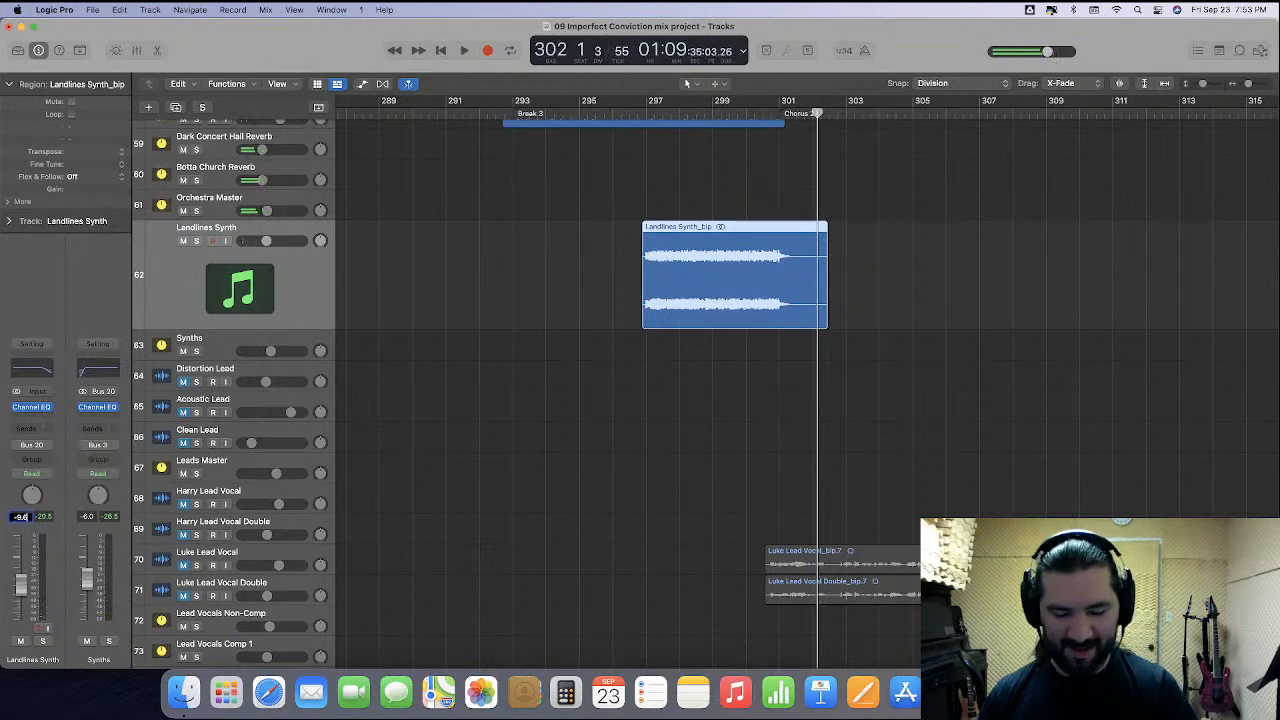
pyautogui.click(563, 254)
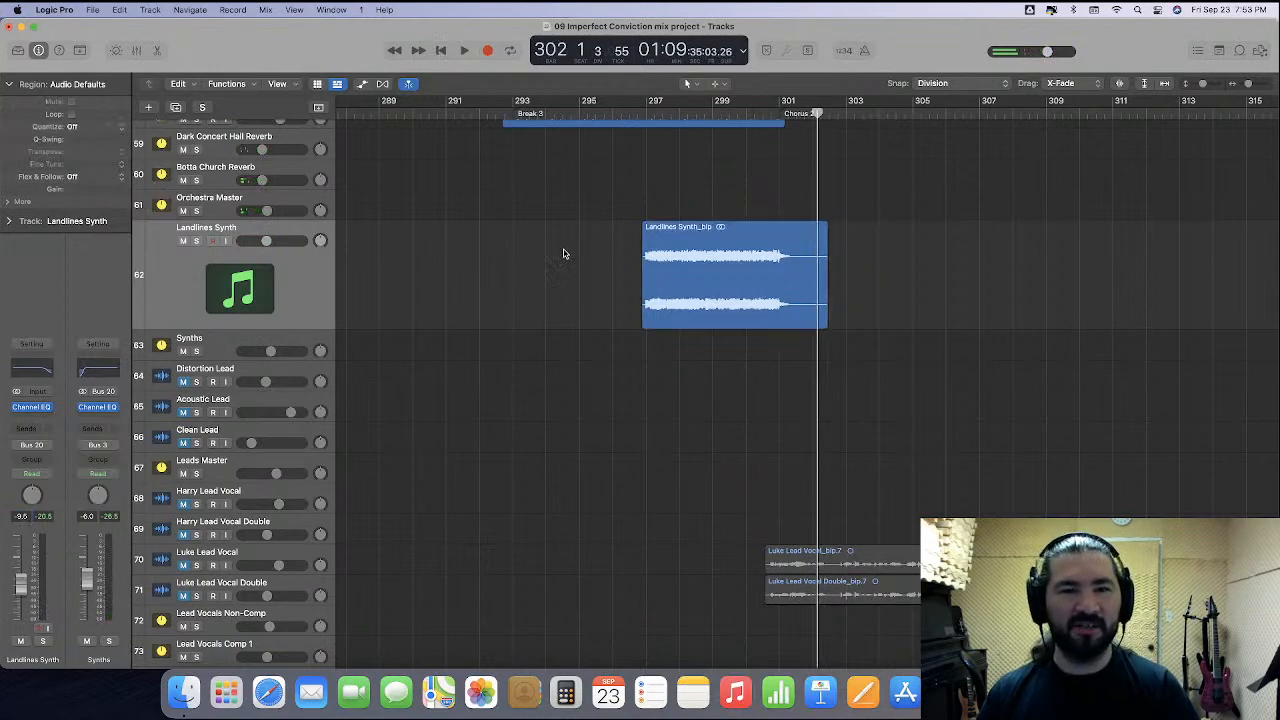
# Show automation and fade the Landlines Synth's volume from -9.5 dB at bar 299 to -15.5 dB at bar 301.
pyautogui.click(360, 84)
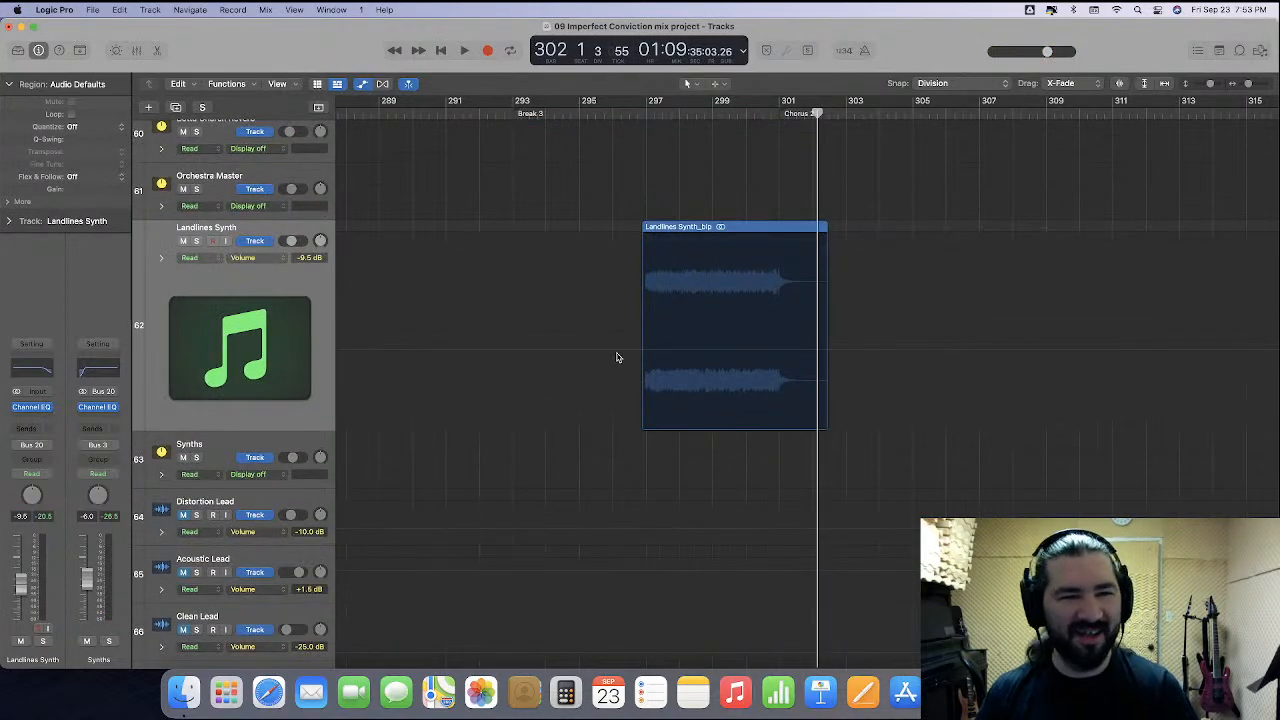
pyautogui.press('super+Right')
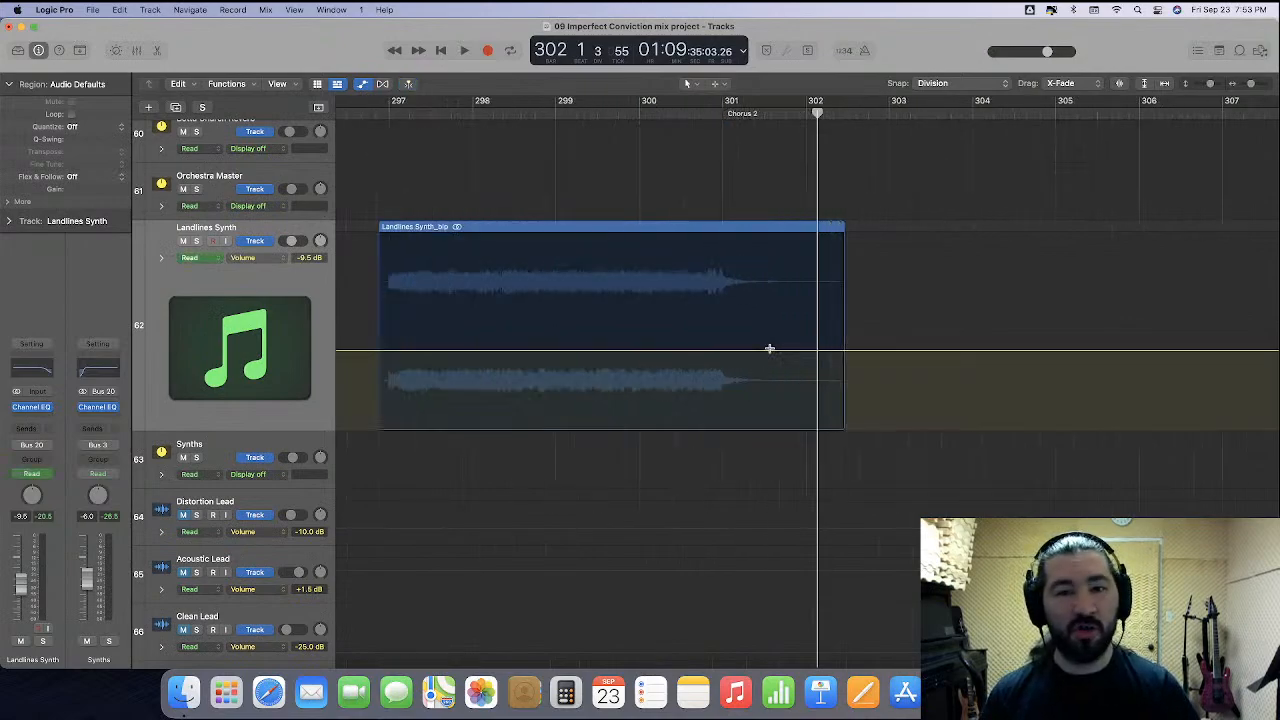
pyautogui.click(558, 114)
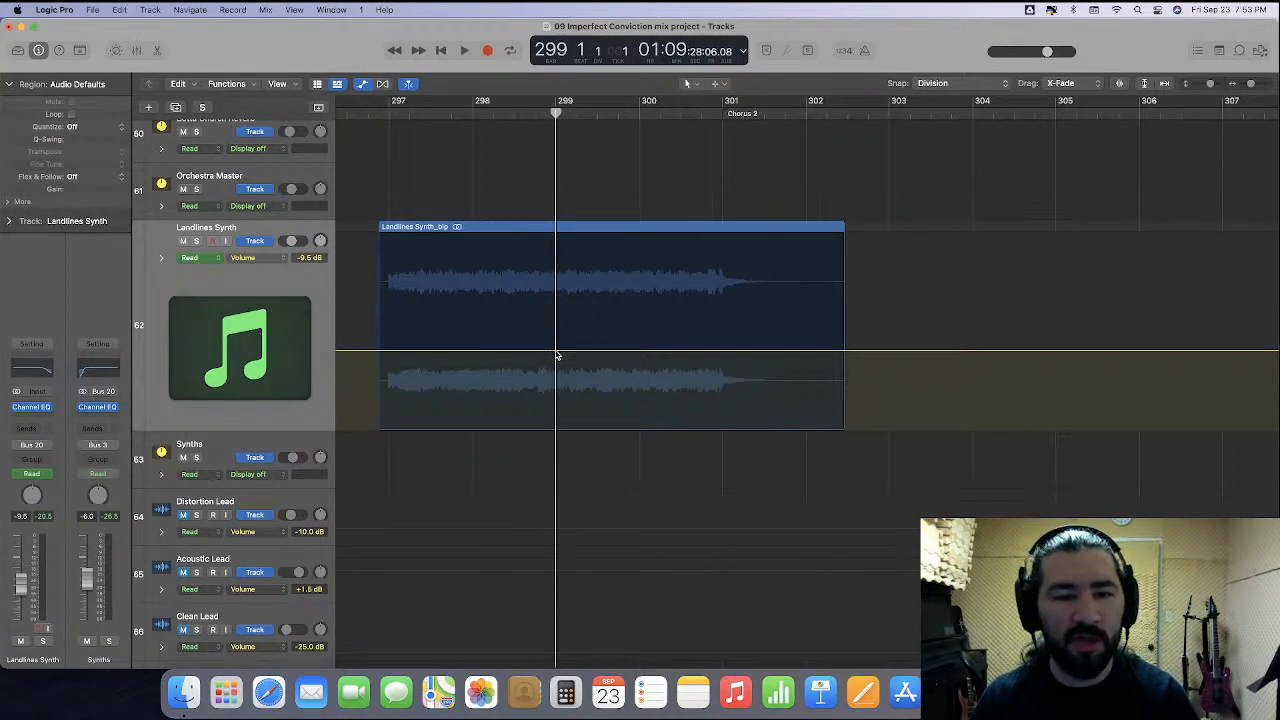
pyautogui.click(720, 116)
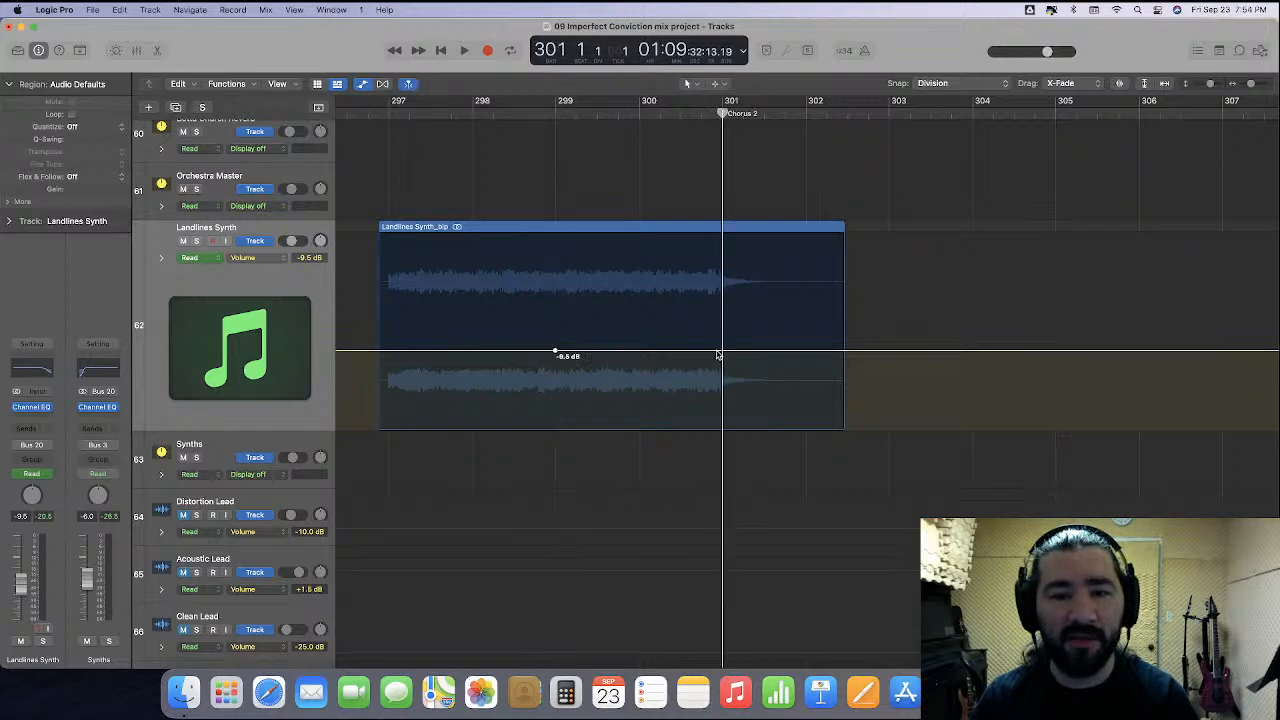
pyautogui.moveTo(745, 354); pyautogui.dragTo(753, 378)
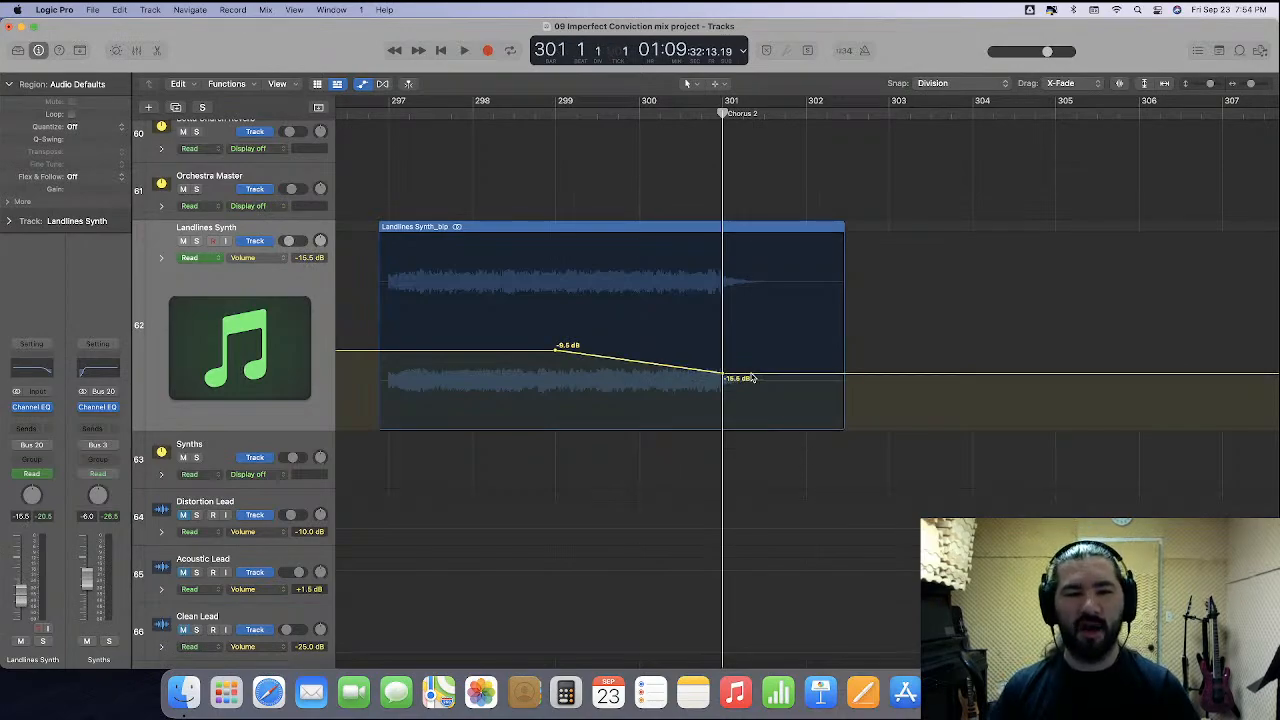
# Play the Landlines Synth fade from bar 296 and set the level before the fade to -10.0 dB.
pyautogui.hscroll(-2, 700, 324)
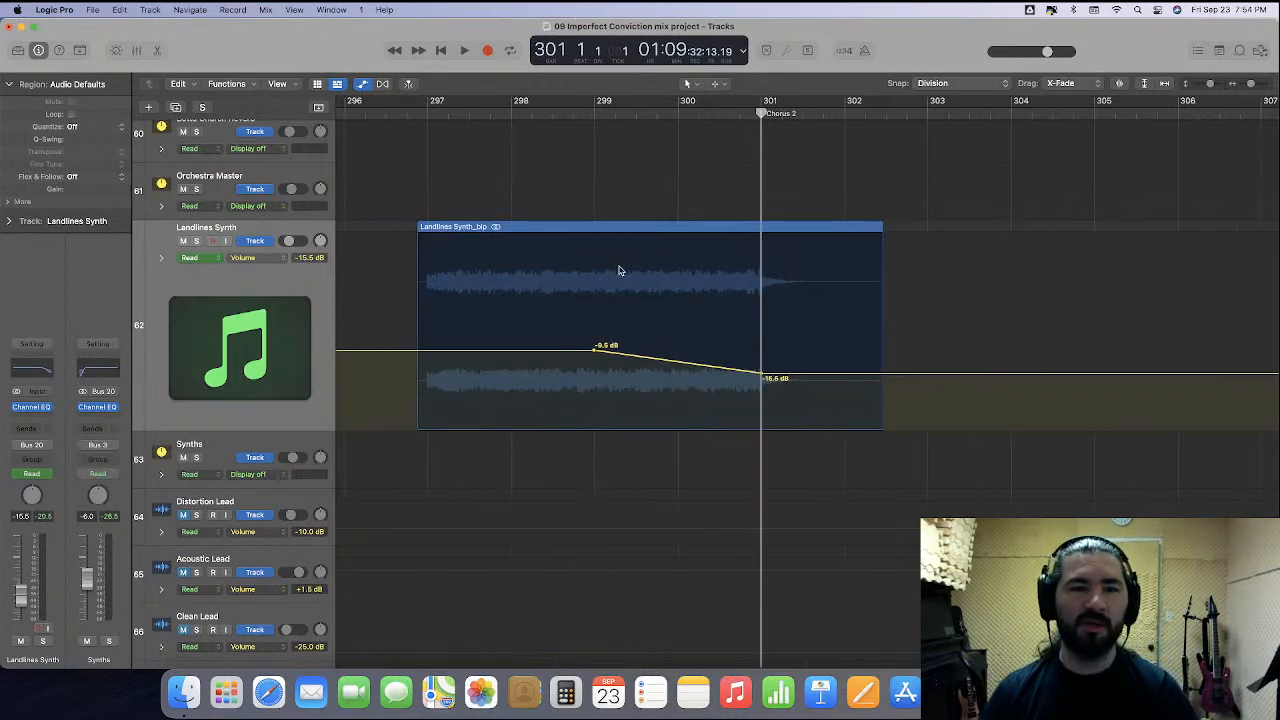
pyautogui.click(349, 115)
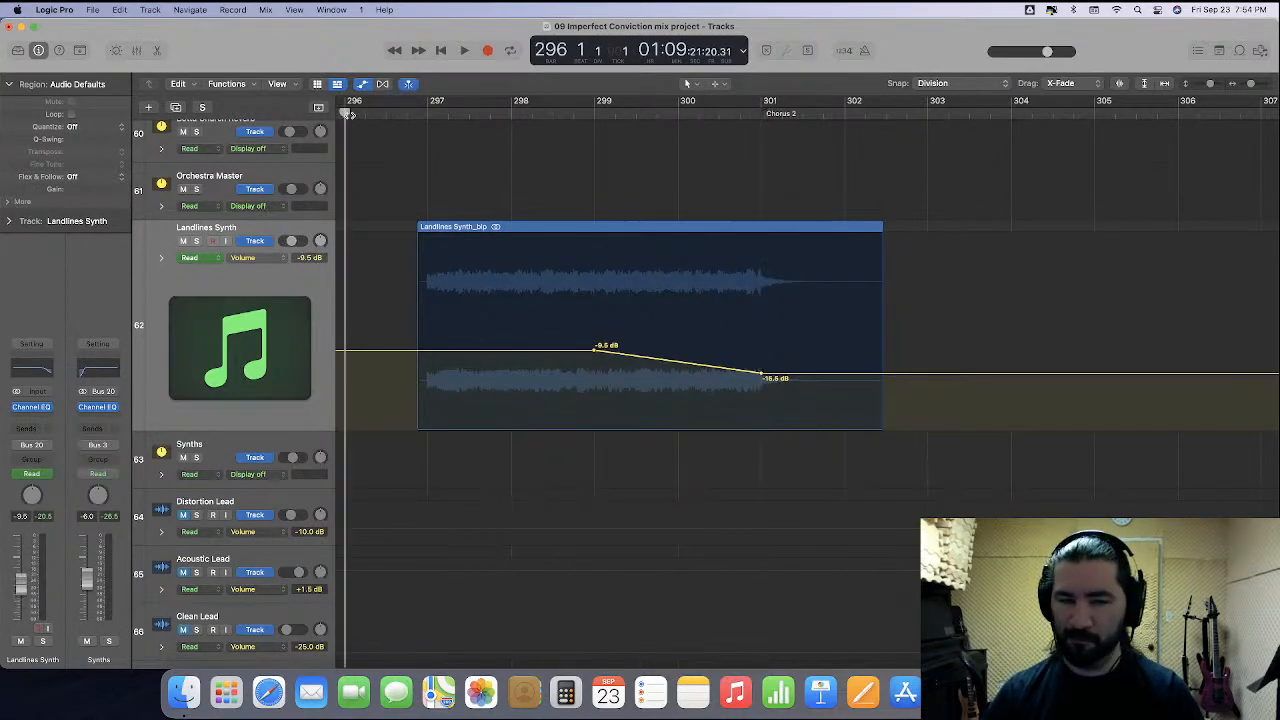
pyautogui.press('space')
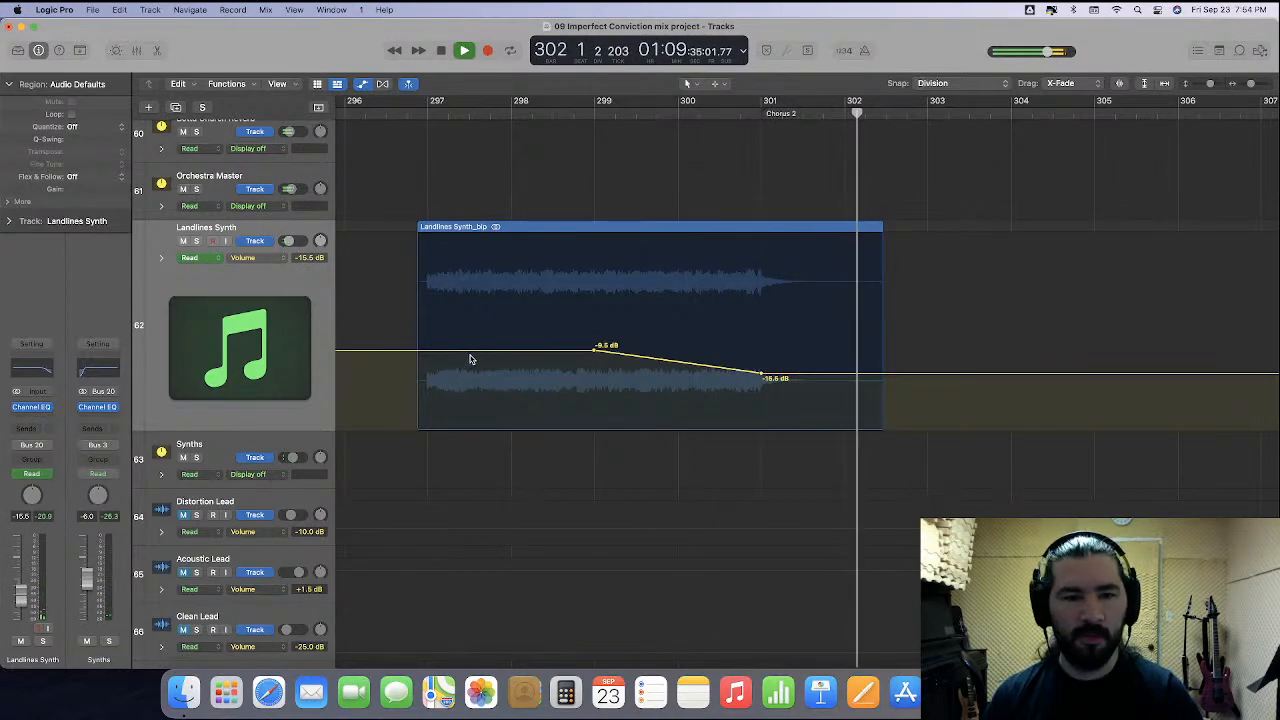
pyautogui.moveTo(472, 355); pyautogui.dragTo(472, 357)
pyautogui.press('space')
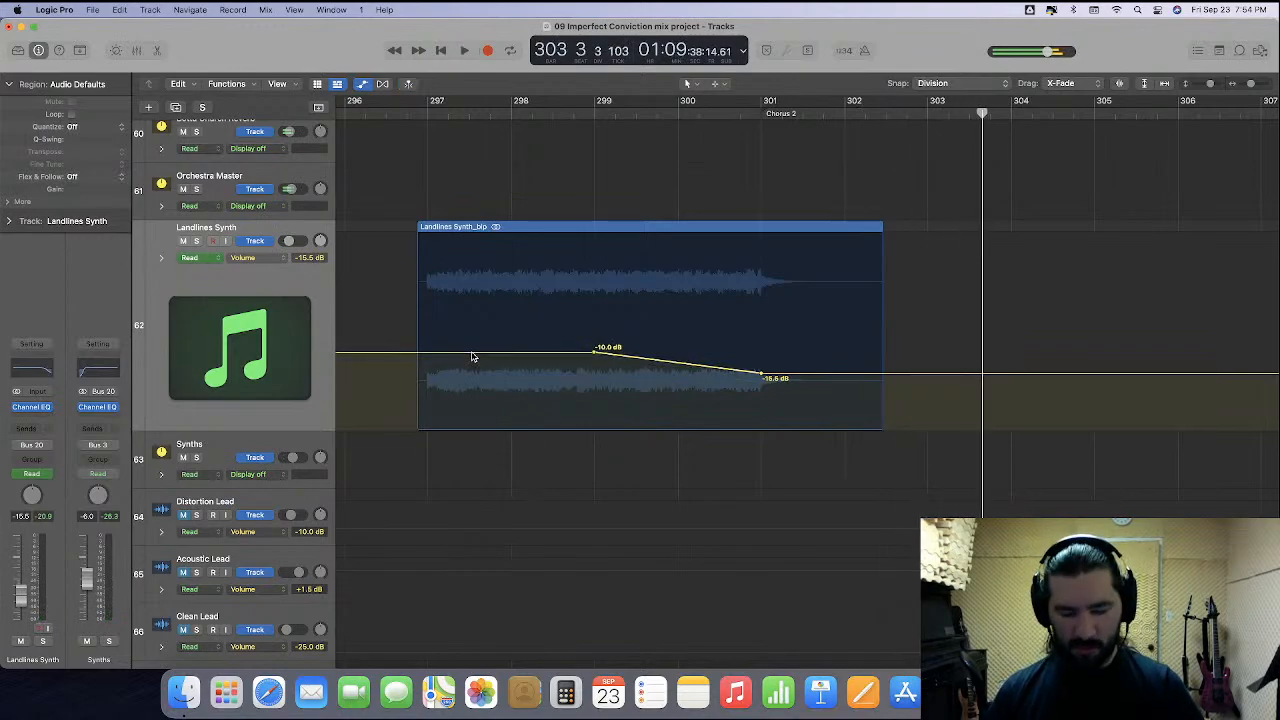
# Zoom out to the whole song, return the playhead to the start and shrink the Landlines Synth track to normal height.
pyautogui.press('super+Left')
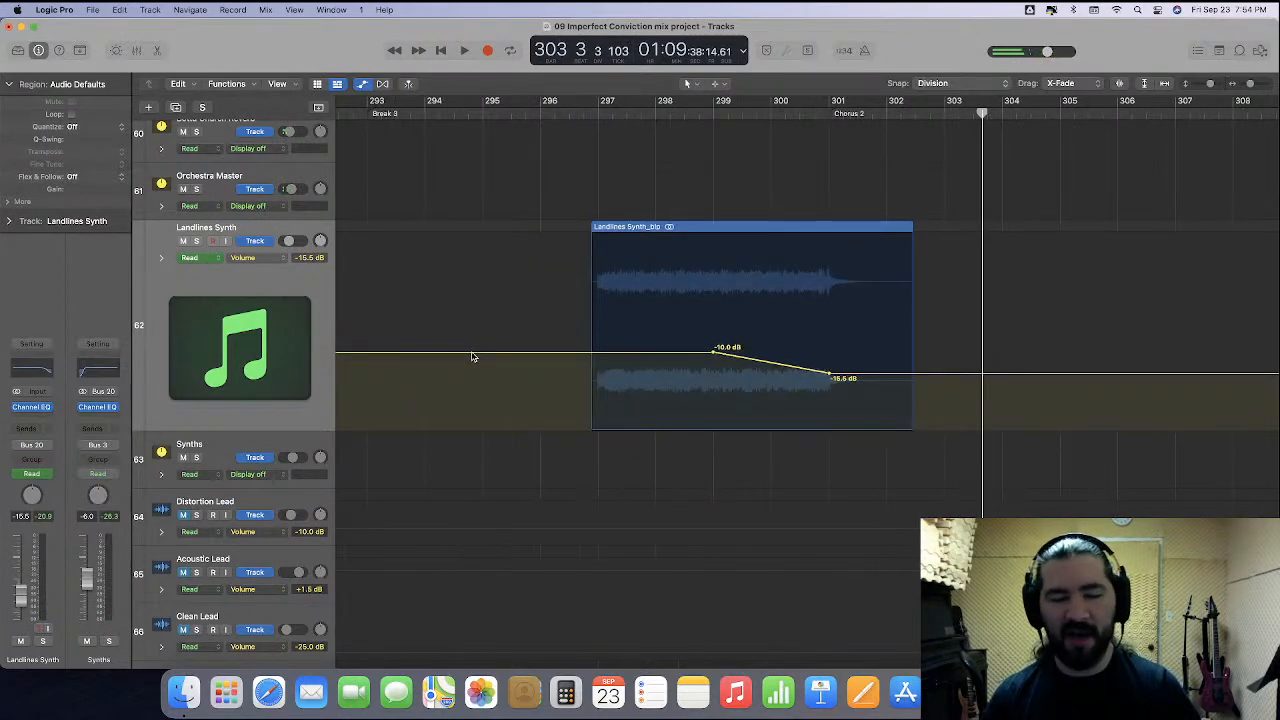
pyautogui.press('super+Left')
pyautogui.press('super+Left')
pyautogui.press('super+Left')
pyautogui.press('super+Left')
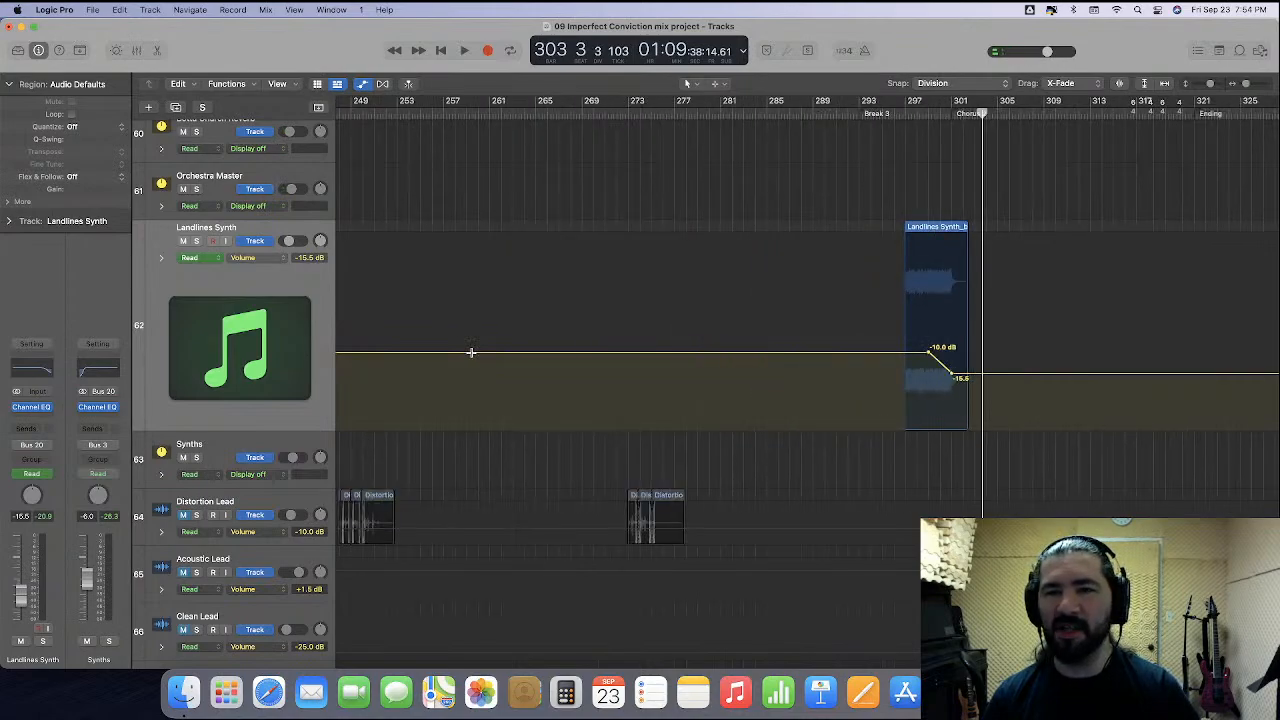
pyautogui.press('super+Left')
pyautogui.press('super+Left')
pyautogui.press('super+Left')
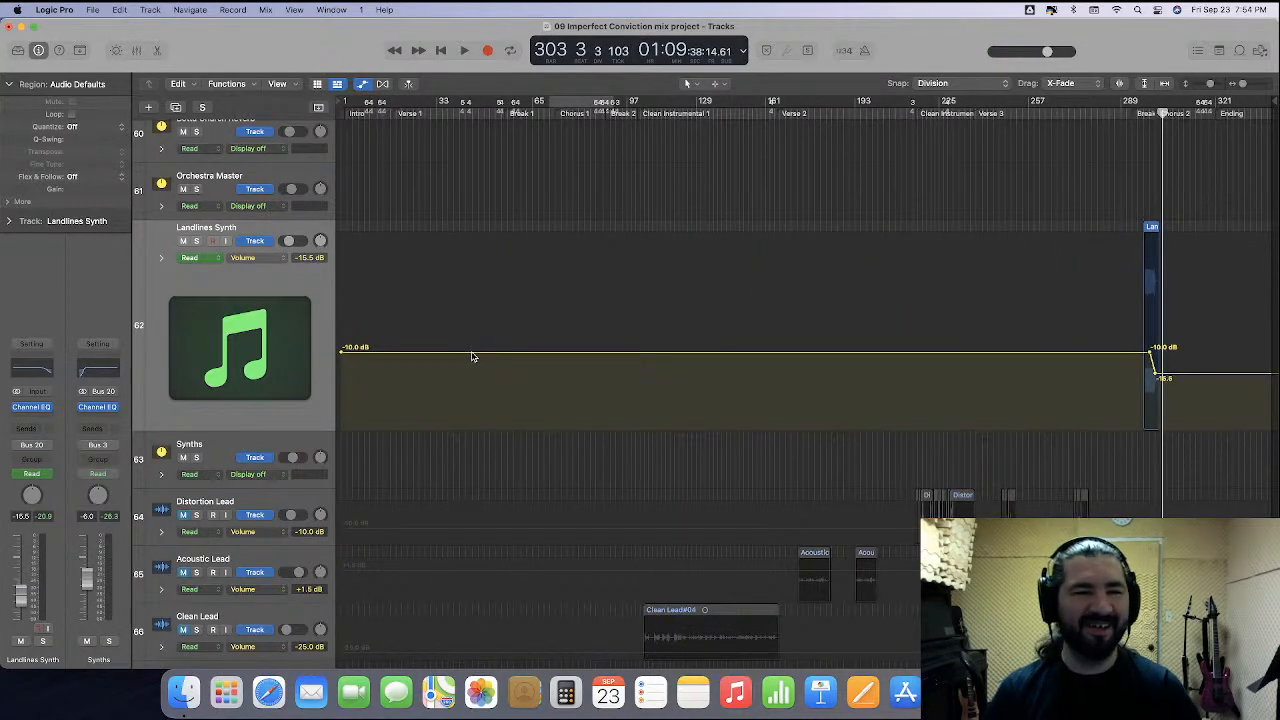
pyautogui.press('Return')
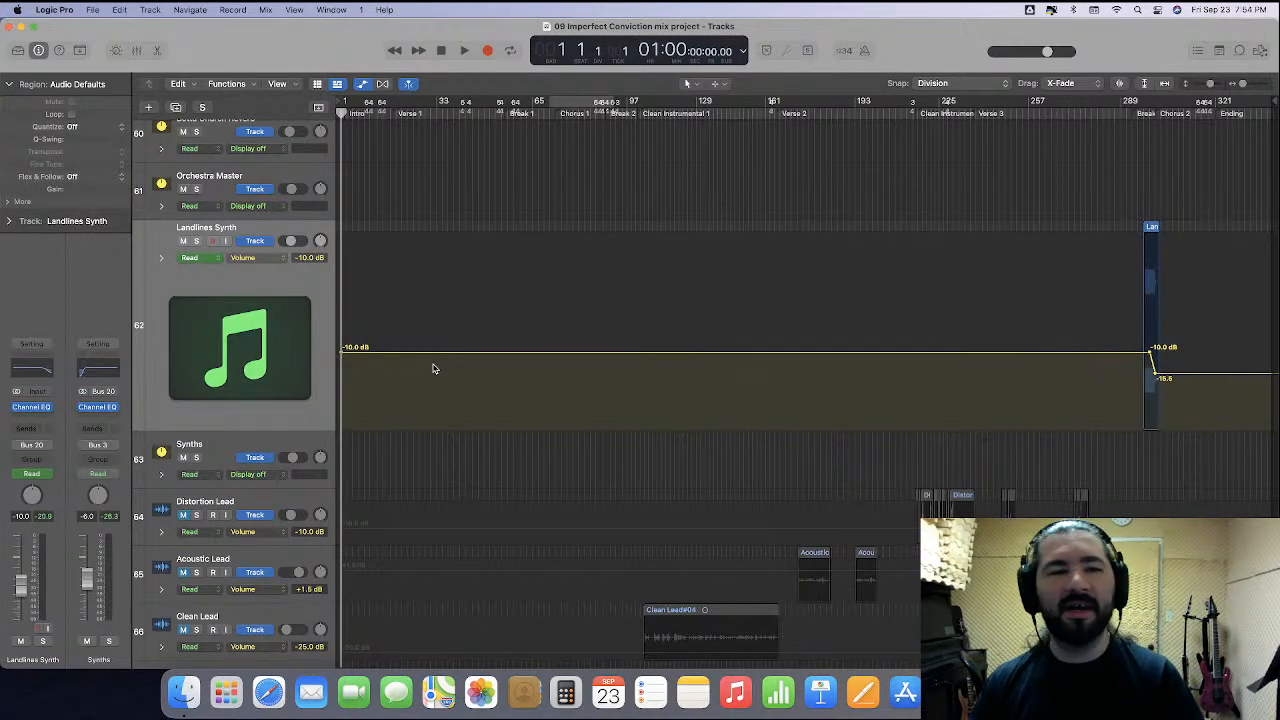
pyautogui.moveTo(244, 427); pyautogui.dragTo(254, 276)
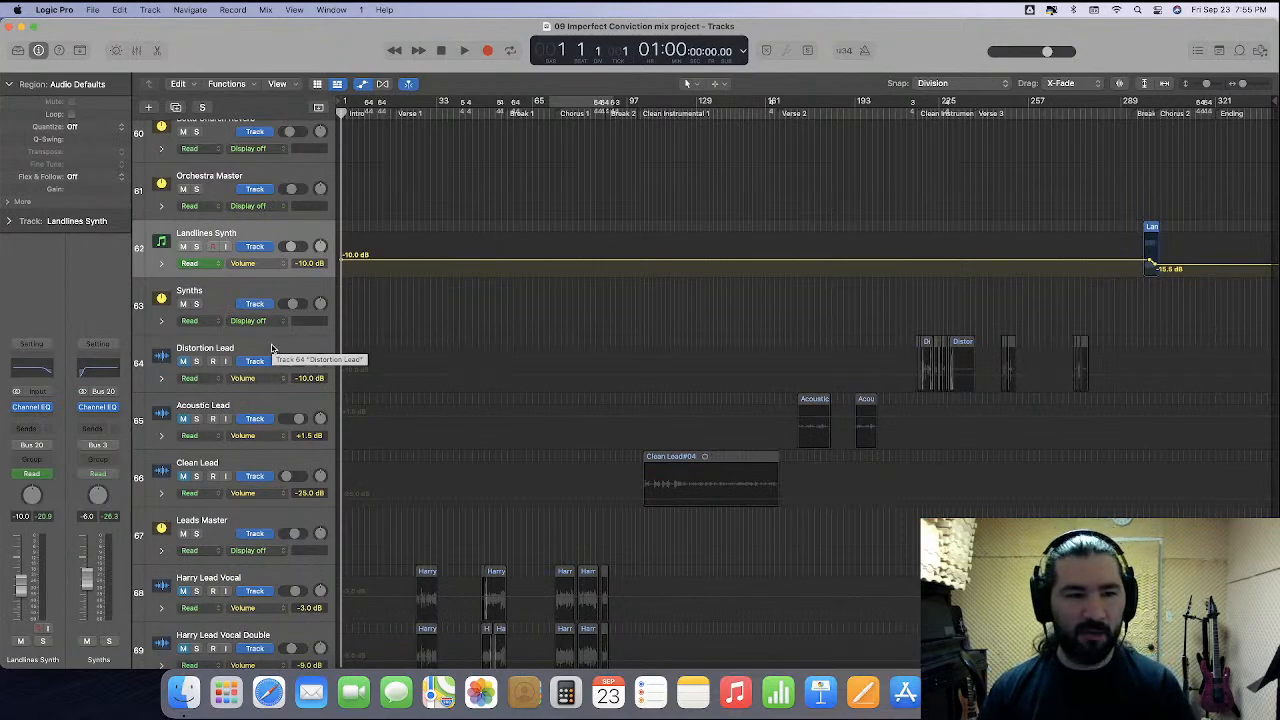
# Place the playhead at bar 95, unmute the Clean Lead, and enlarge and select its track for Clean Instrumental 1.
pyautogui.click(621, 112)
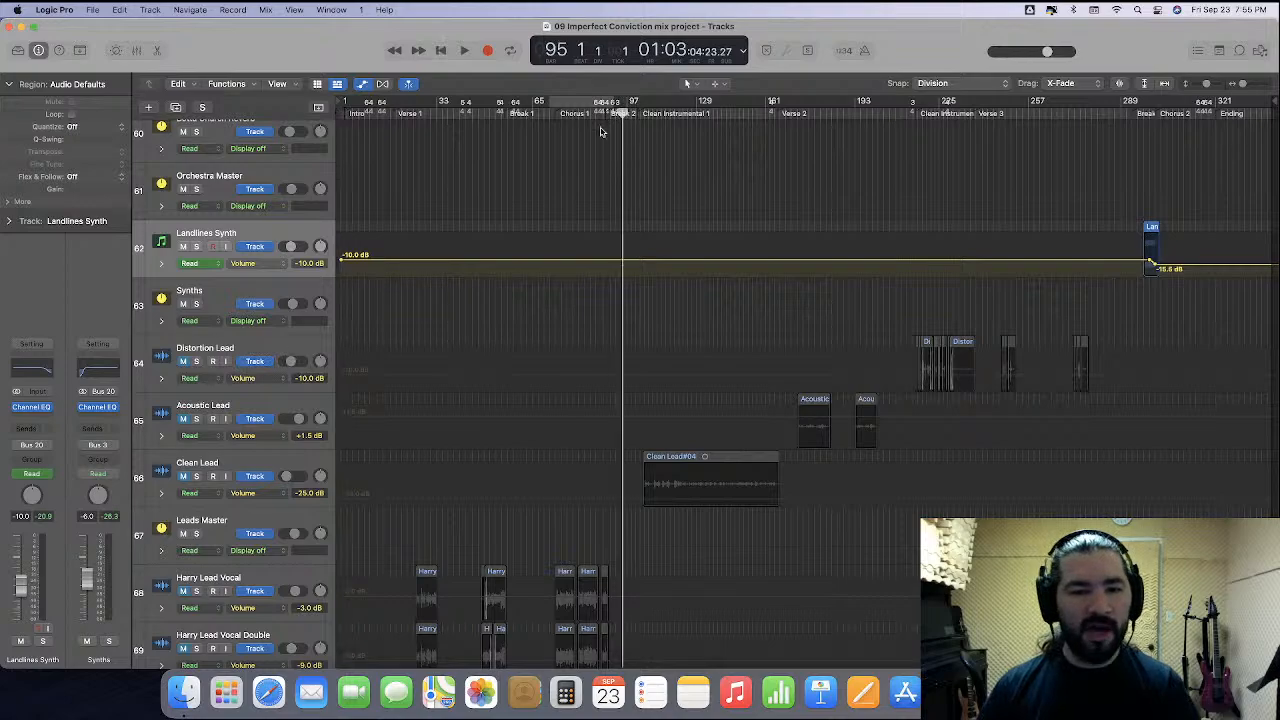
pyautogui.click(184, 478)
pyautogui.press('super+Right')
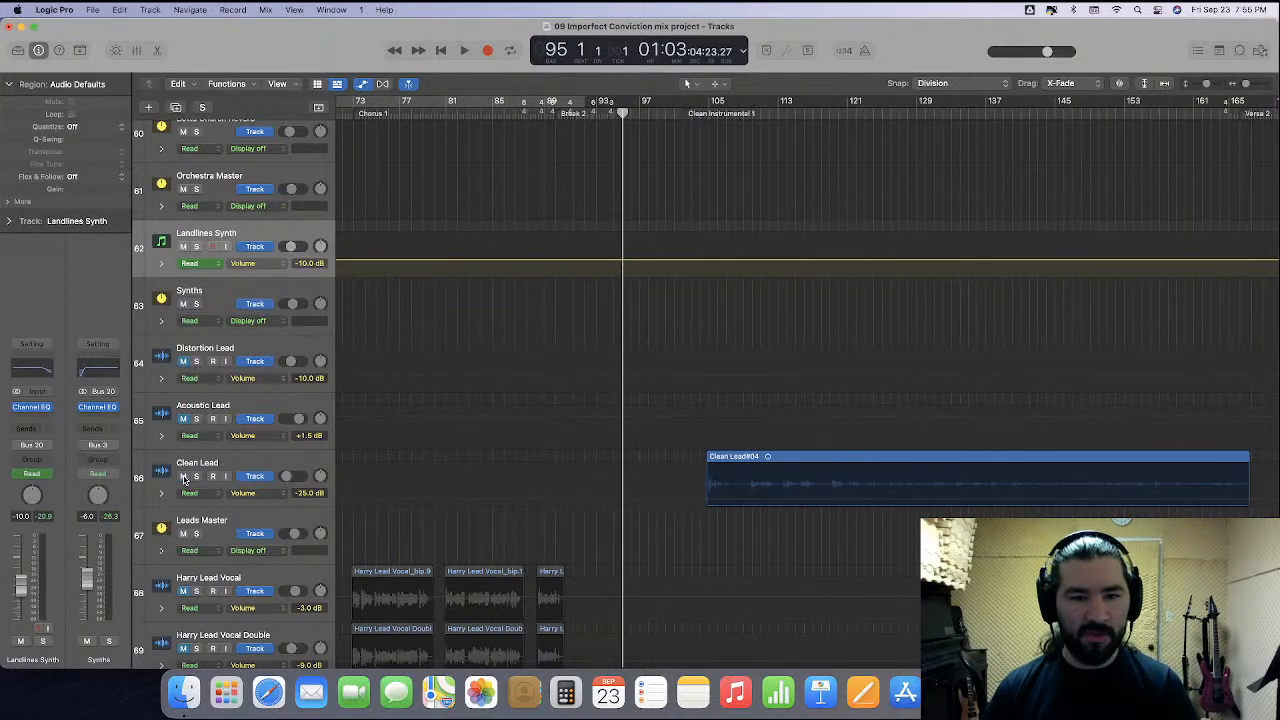
pyautogui.hscroll(2, 184, 478)
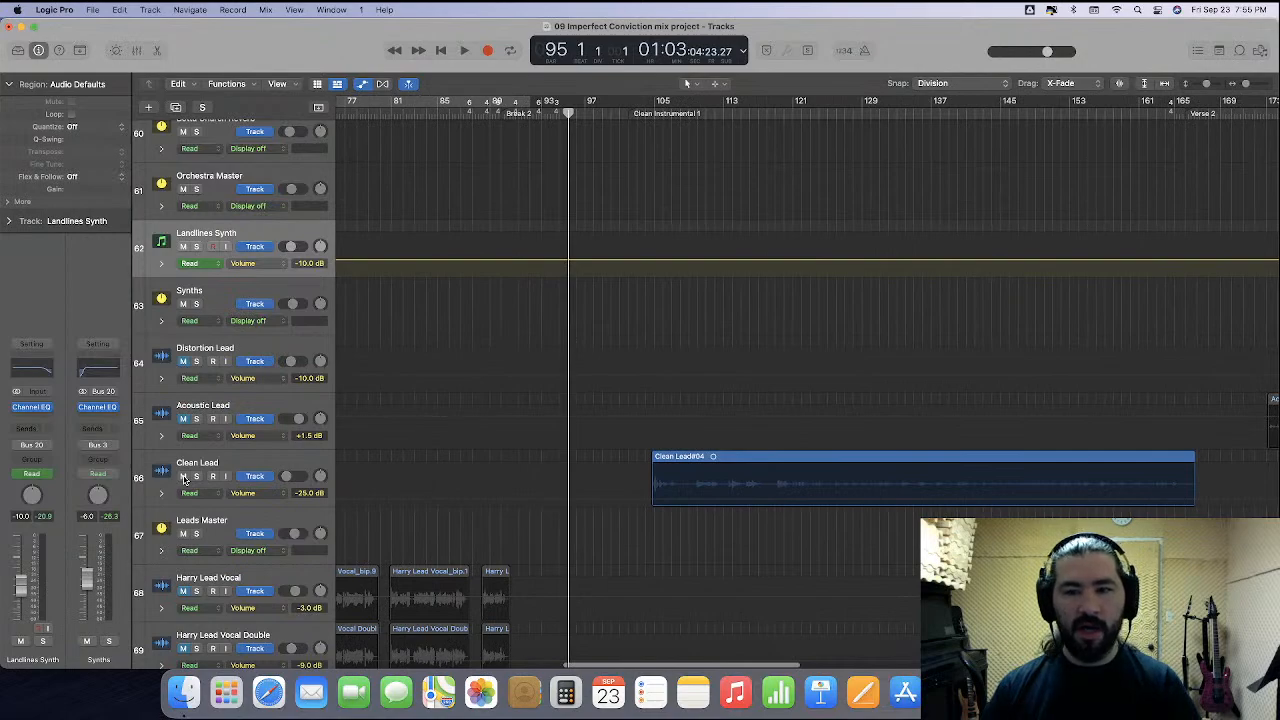
pyautogui.hscroll(2, 184, 478)
pyautogui.moveTo(243, 507); pyautogui.dragTo(249, 631)
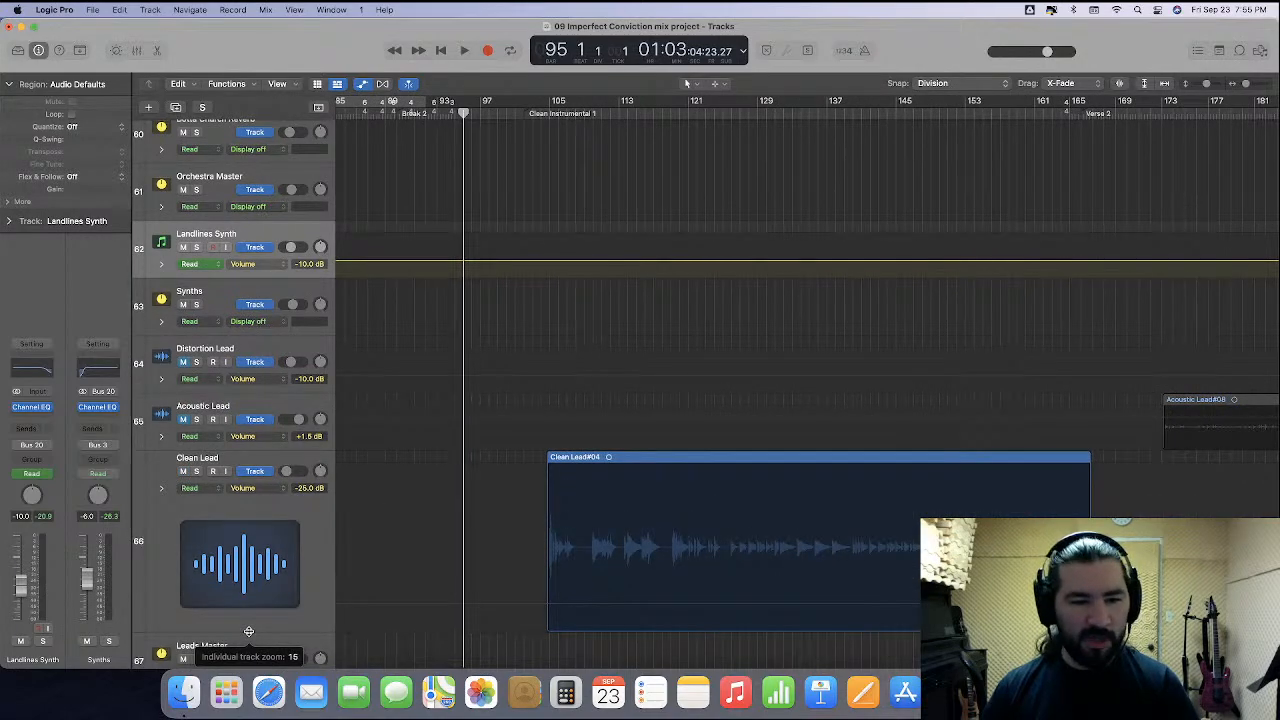
pyautogui.click(316, 557)
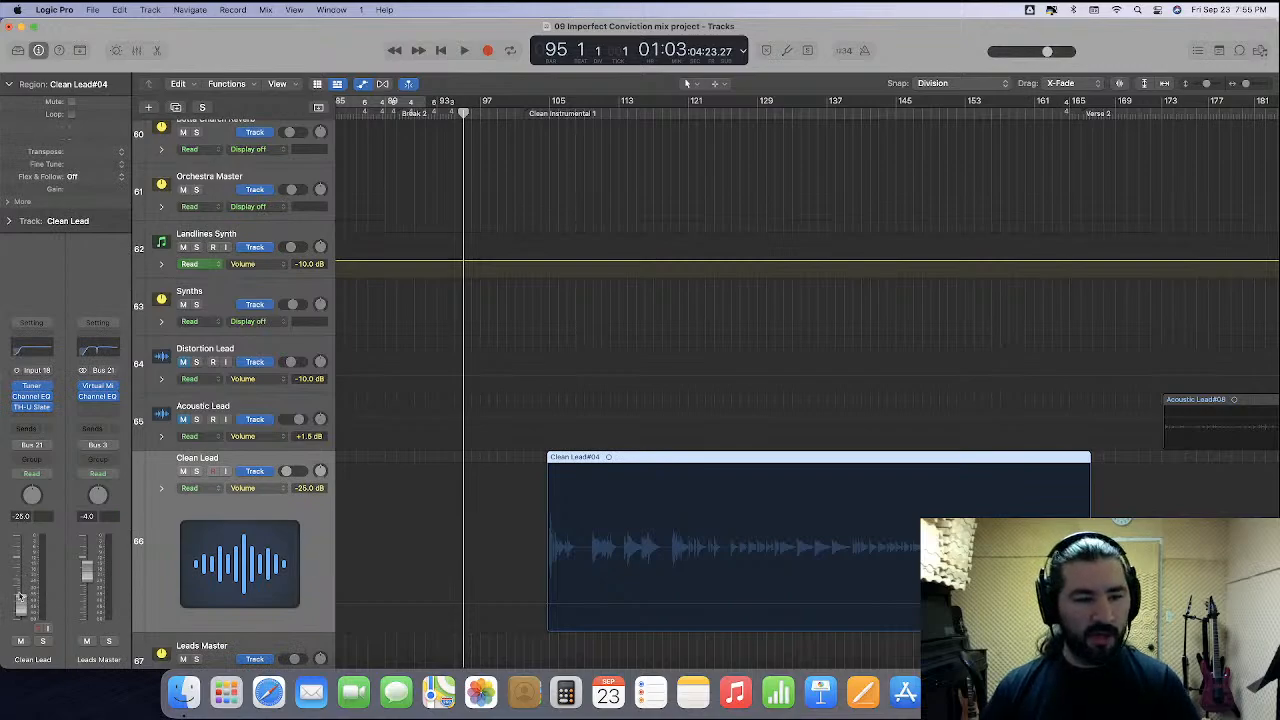
pyautogui.scroll(-2, 373, 524)
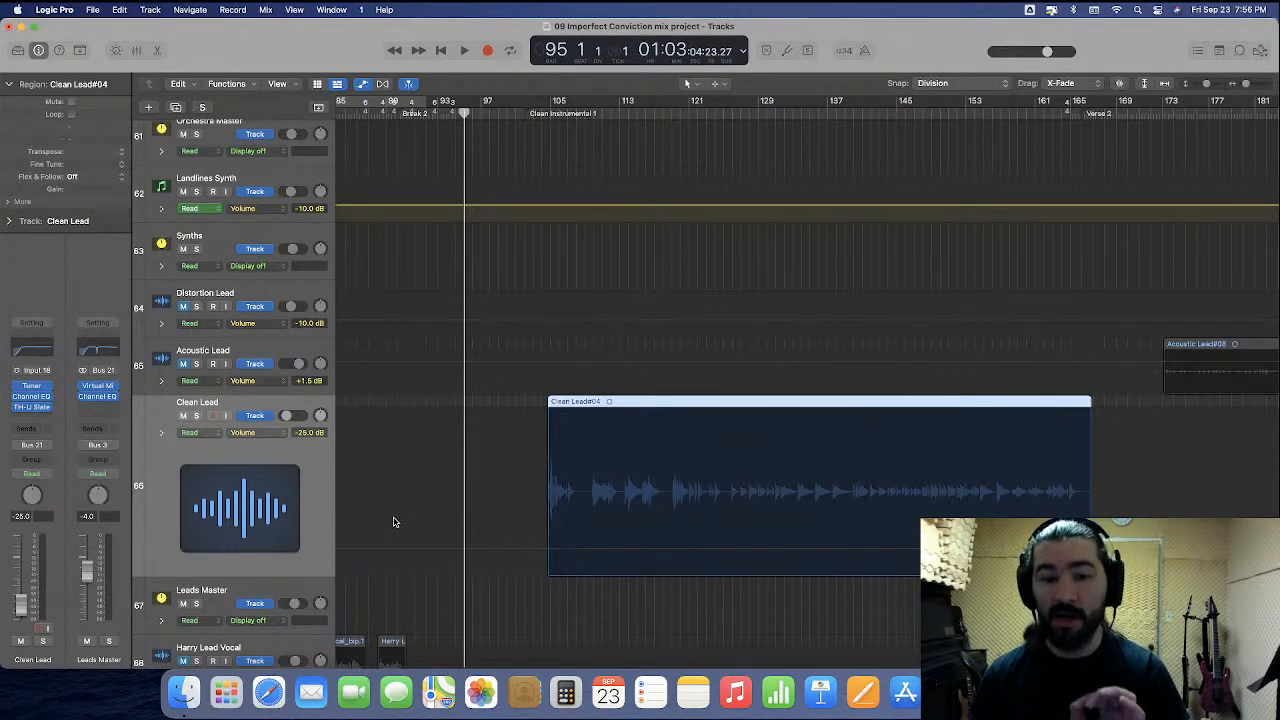
# Play the Clean Instrumental 1 section, try the Clean Lead volume at -21.0 dB, and set it back to -25.0 dB.
pyautogui.click(491, 113)
pyautogui.press('space')
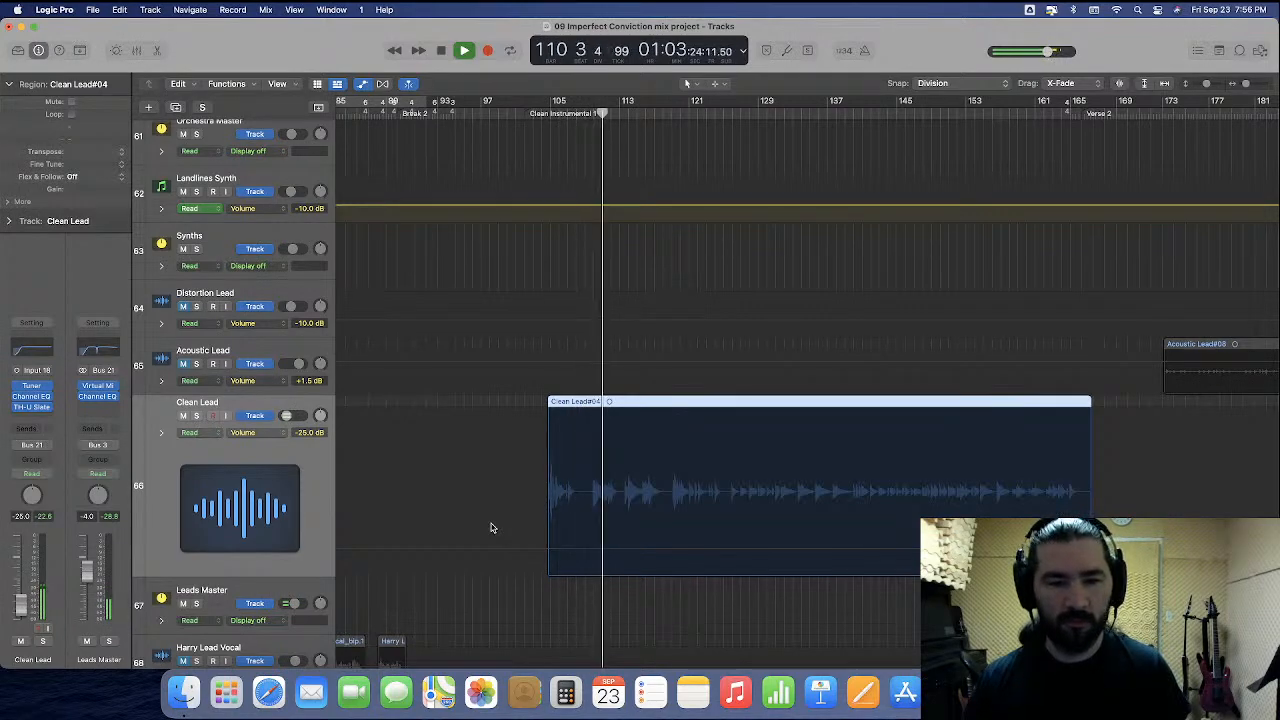
pyautogui.scroll(5, 510, 550)
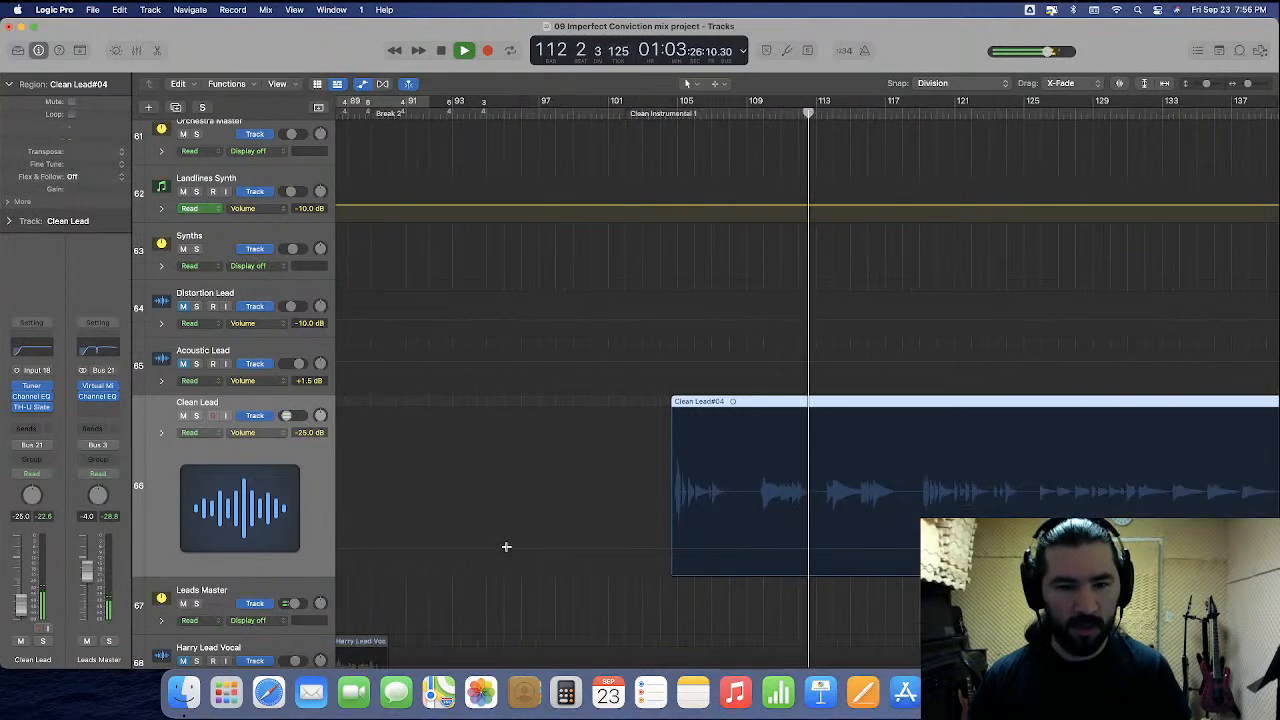
pyautogui.click(530, 550)
pyautogui.moveTo(540, 550); pyautogui.dragTo(540, 545)
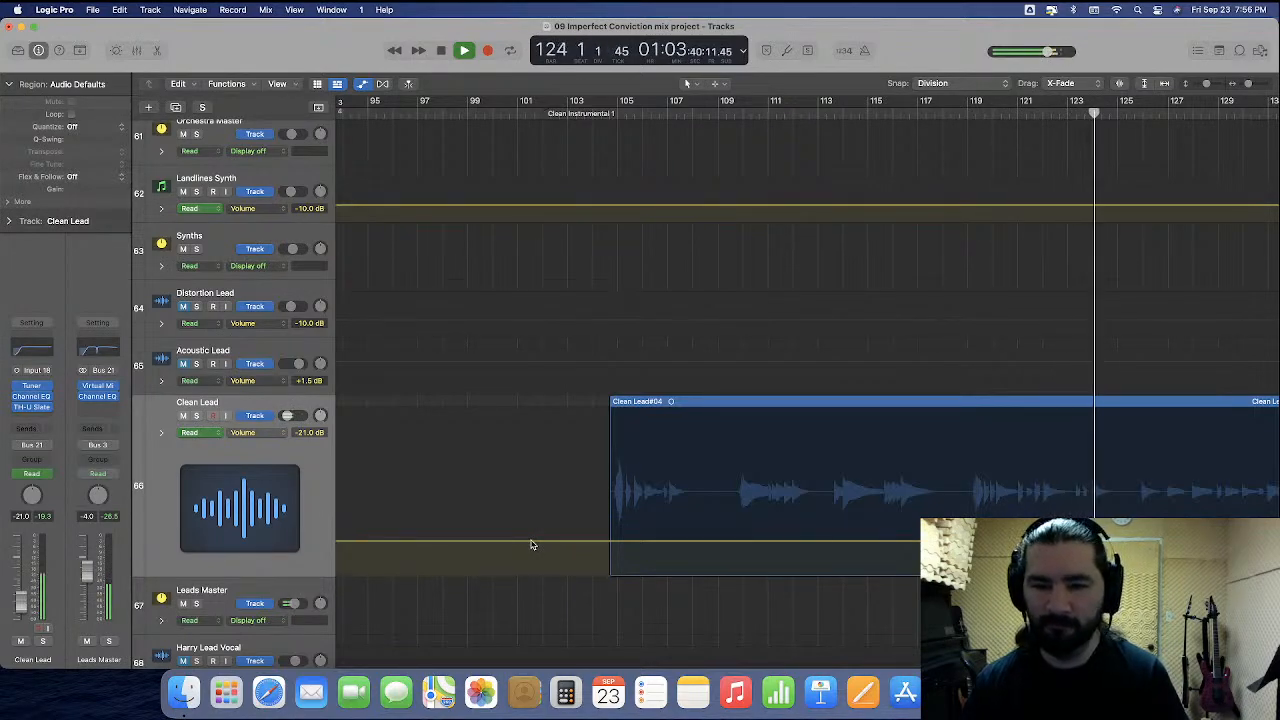
pyautogui.moveTo(530, 540); pyautogui.dragTo(531, 544)
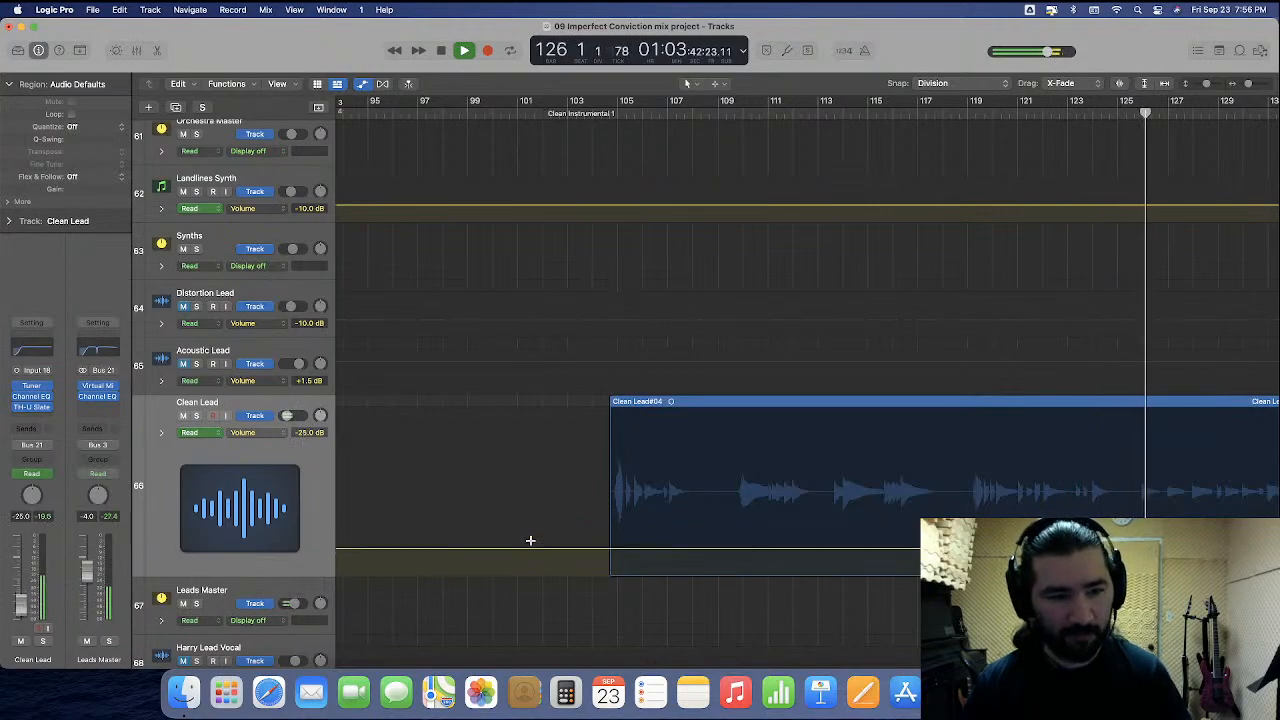
# Replay the section, turn snapping off, and raise the Clean Lead phrase between about bars 109 and 113 to -21.9 dB.
pyautogui.click(572, 113)
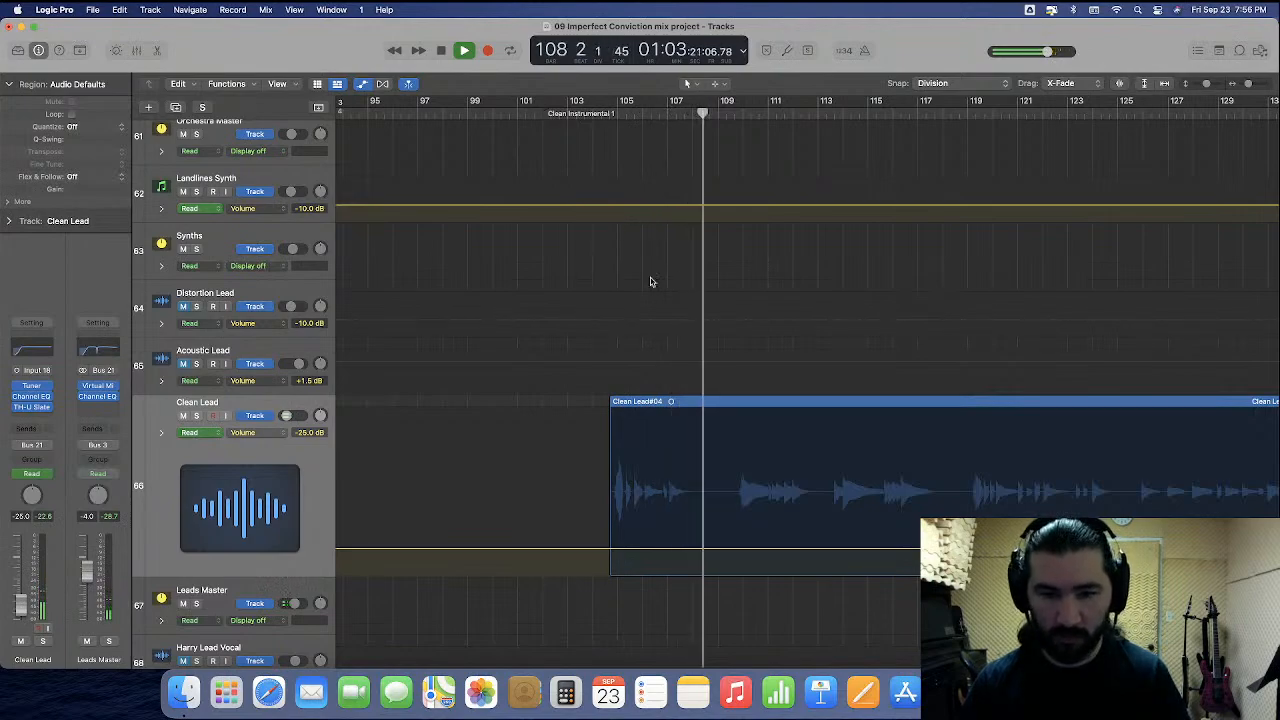
pyautogui.press('super+g')
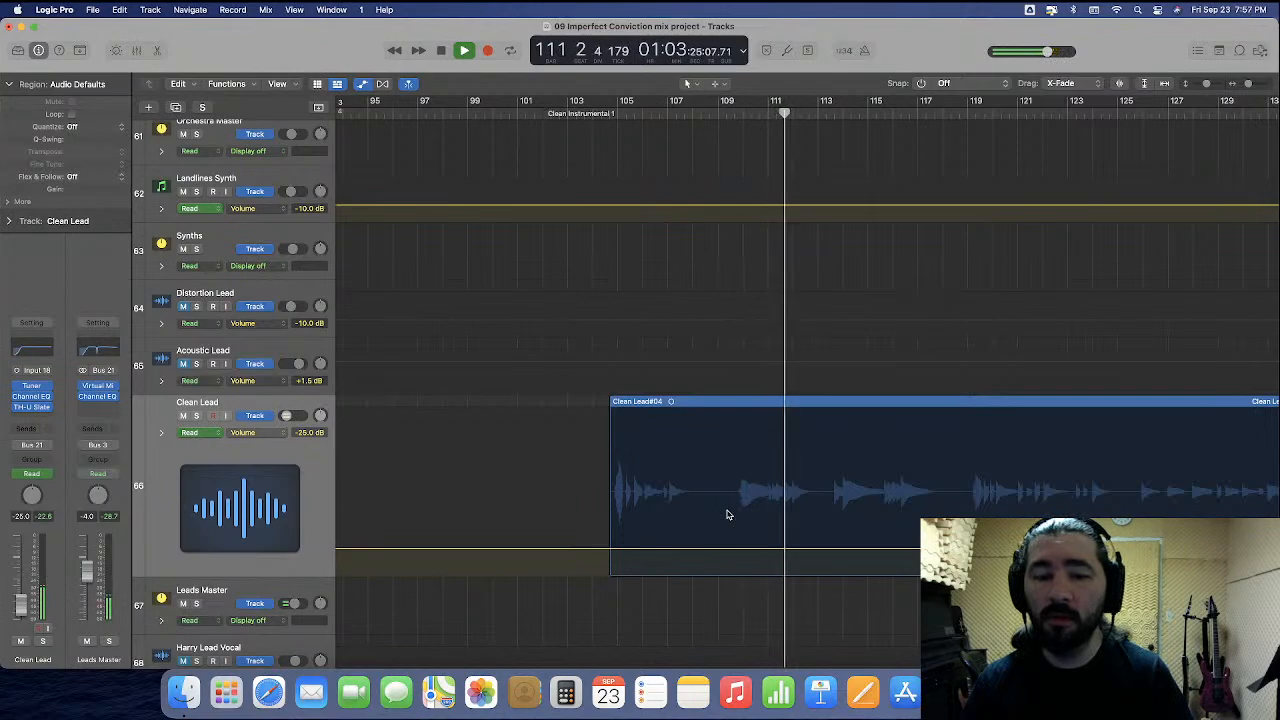
pyautogui.press('space')
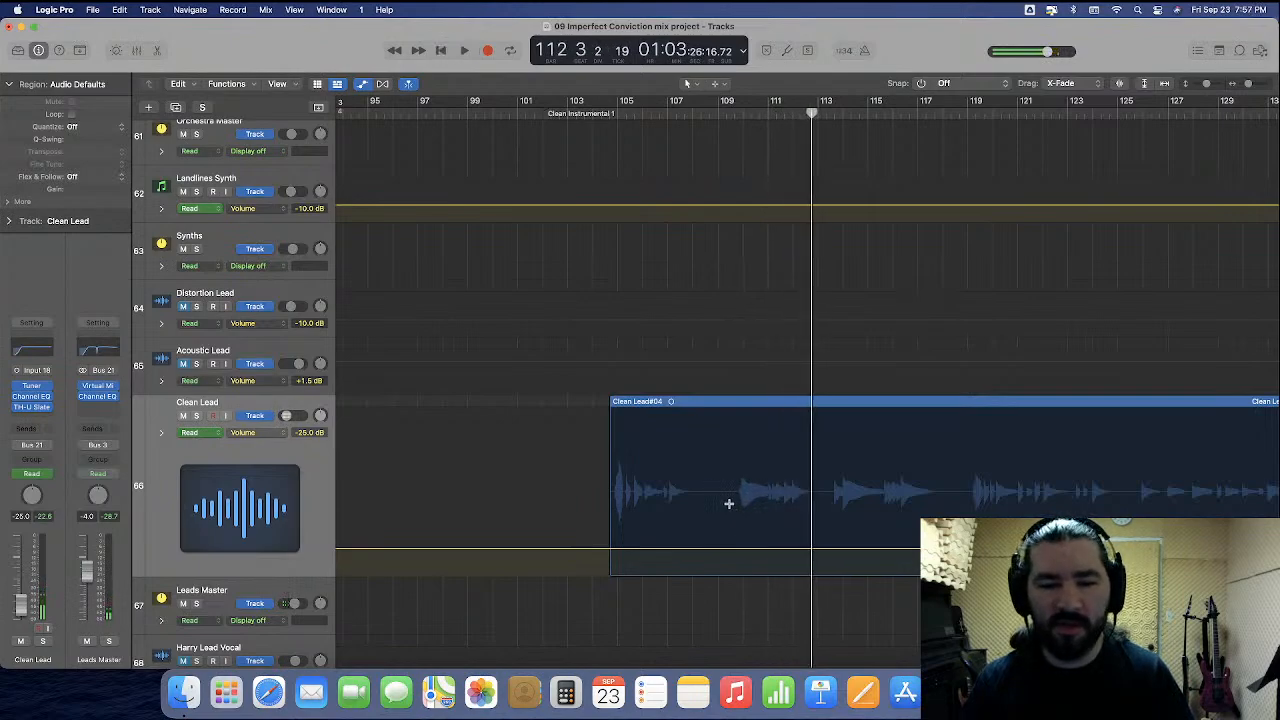
pyautogui.moveTo(729, 503); pyautogui.dragTo(827, 514)
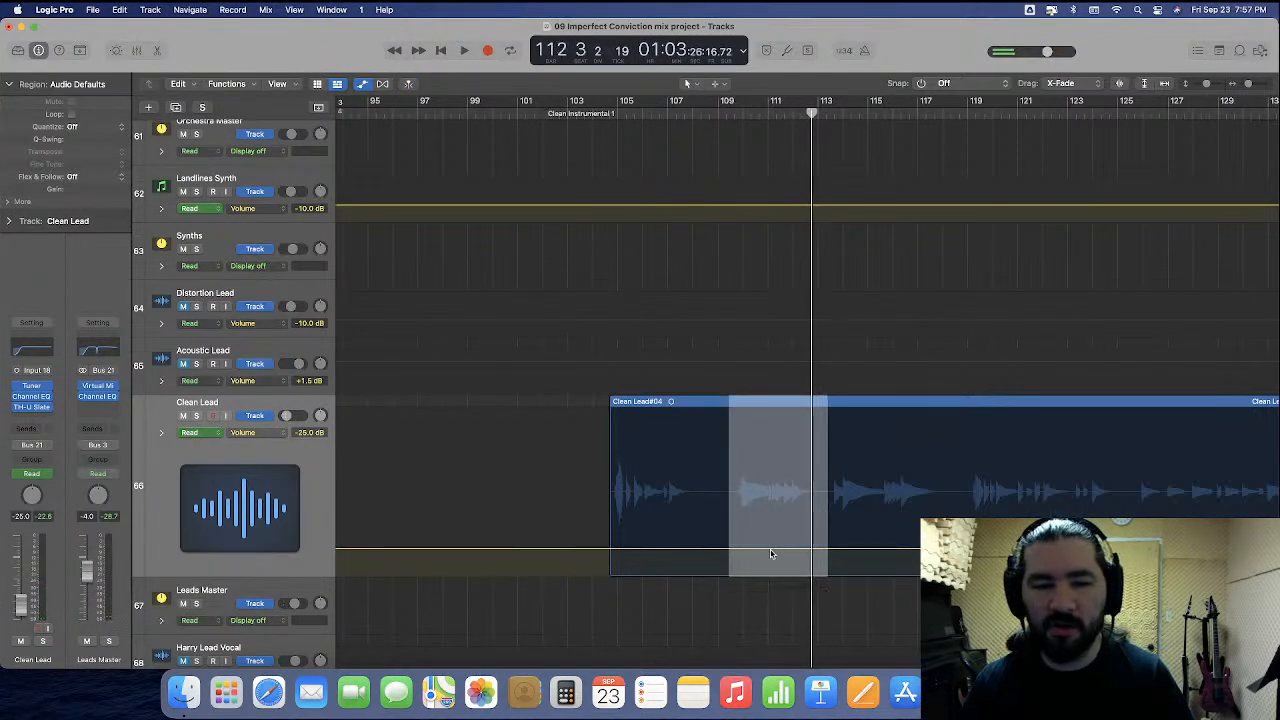
pyautogui.moveTo(772, 553); pyautogui.dragTo(773, 547)
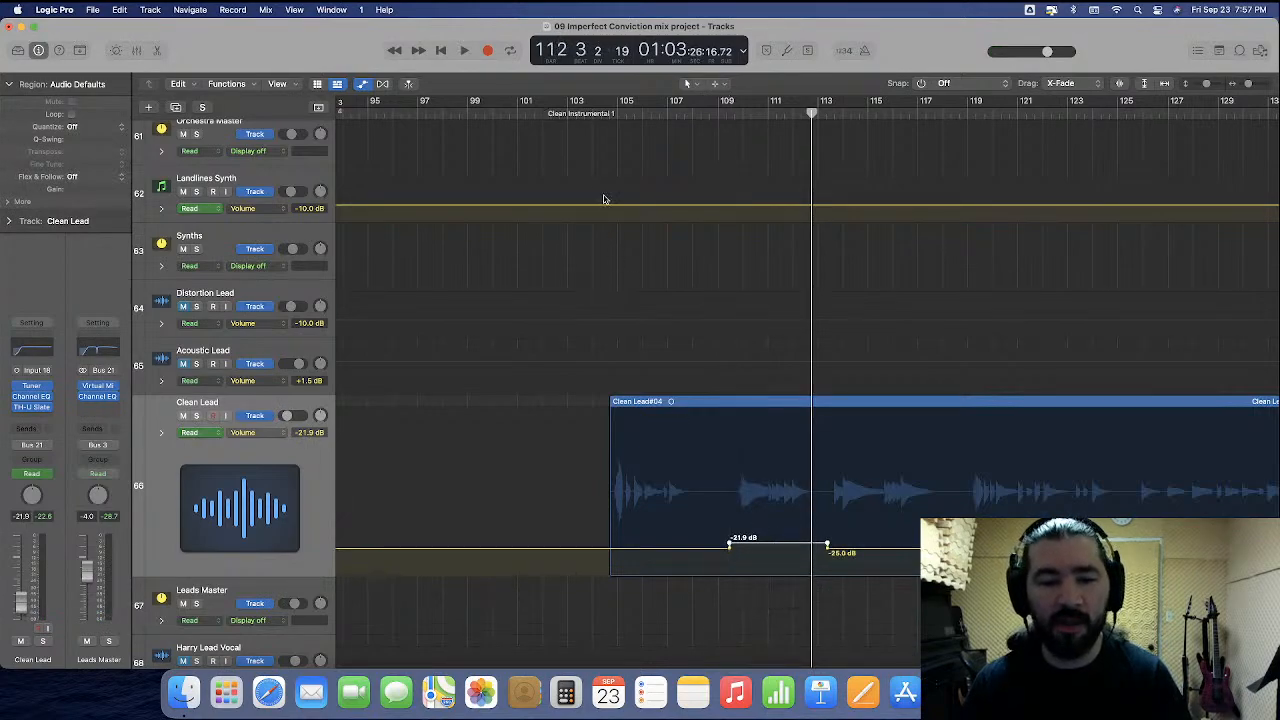
# Replay the section, enlarge the Clean Lead track, and lower its volume from bar 113 to about bar 125 to -26.5 dB.
pyautogui.click(580, 113)
pyautogui.press('space')
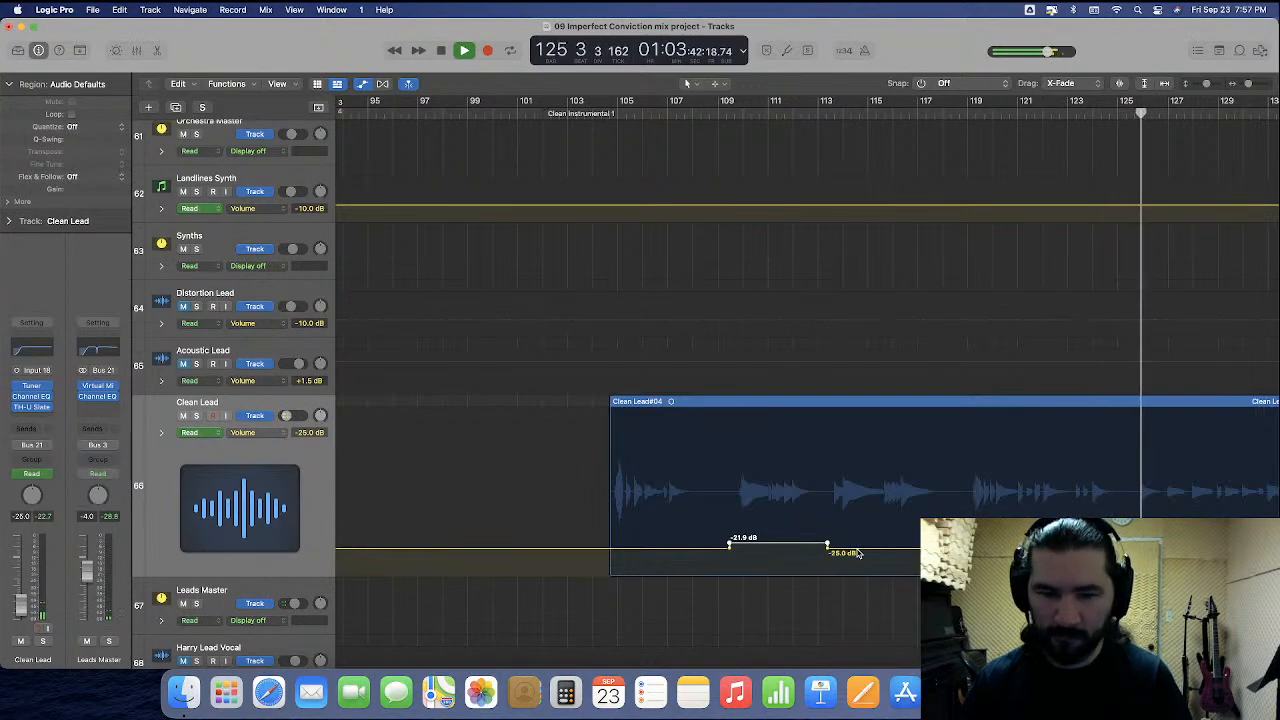
pyautogui.scroll(-5, 363, 423)
pyautogui.moveTo(275, 397); pyautogui.dragTo(275, 498)
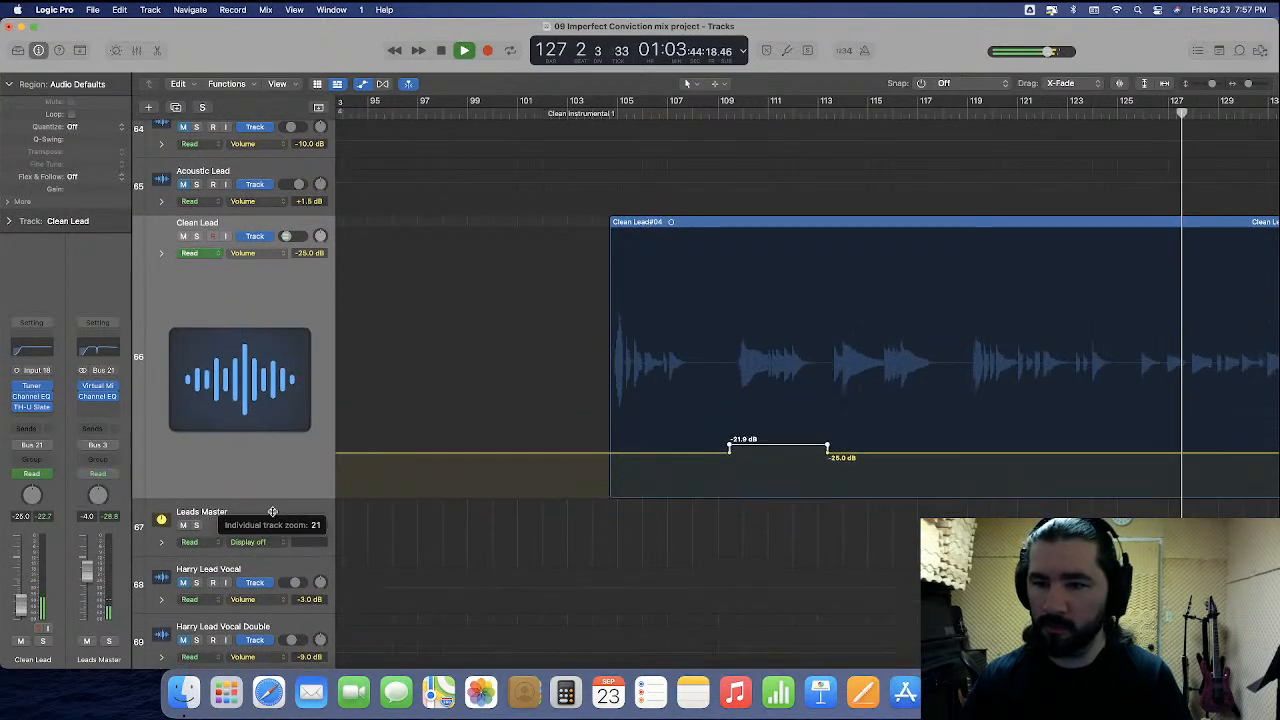
pyautogui.hscroll(-6, 817, 470)
pyautogui.click(721, 455)
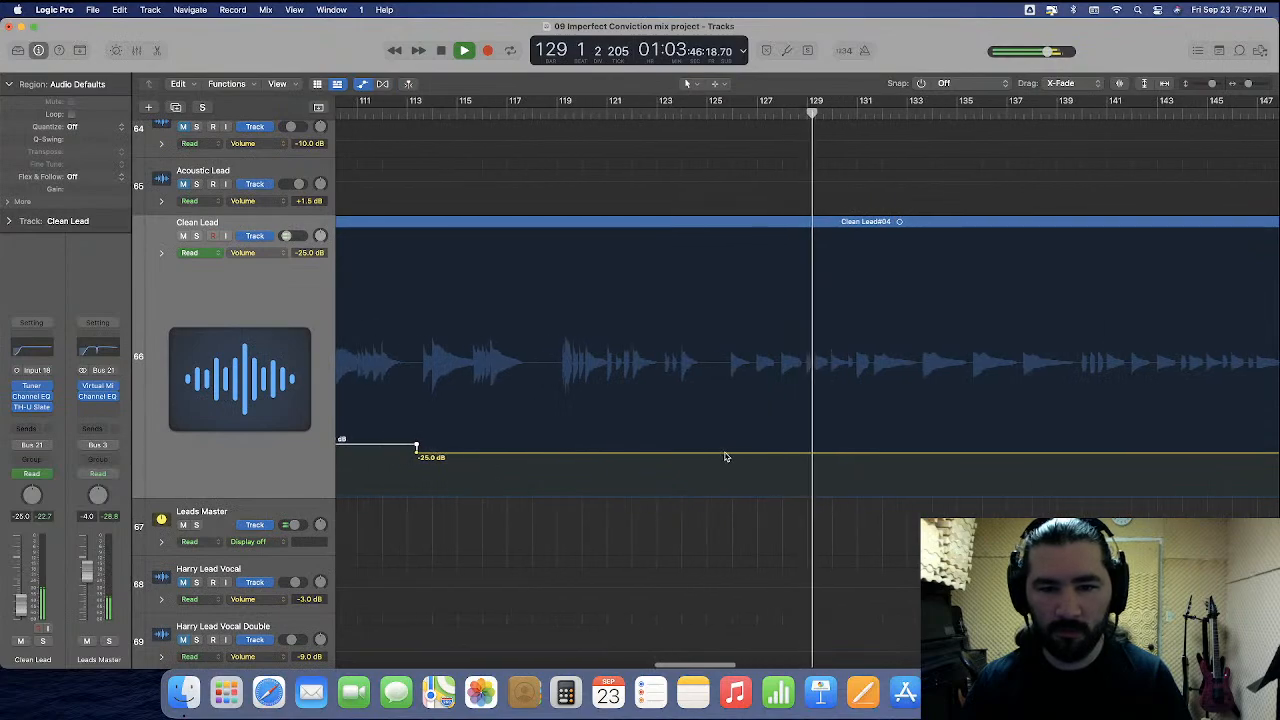
pyautogui.moveTo(632, 454); pyautogui.dragTo(632, 460)
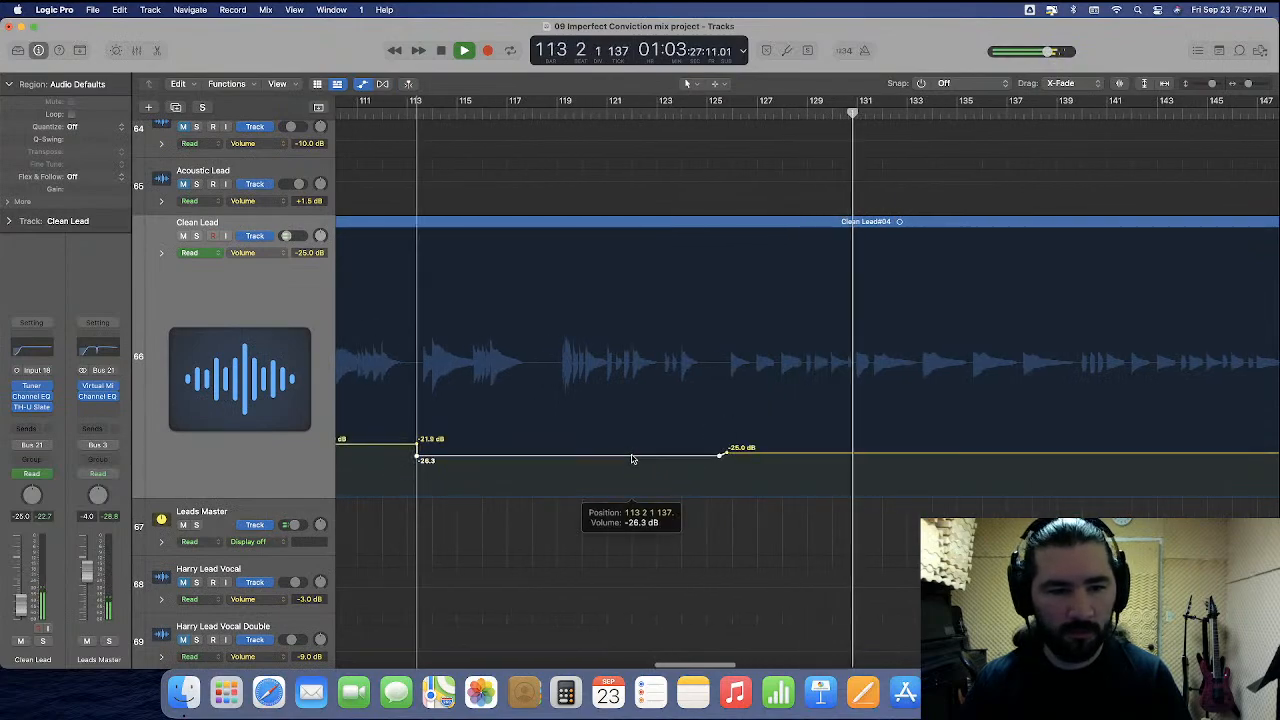
pyautogui.hscroll(-4, 672, 402)
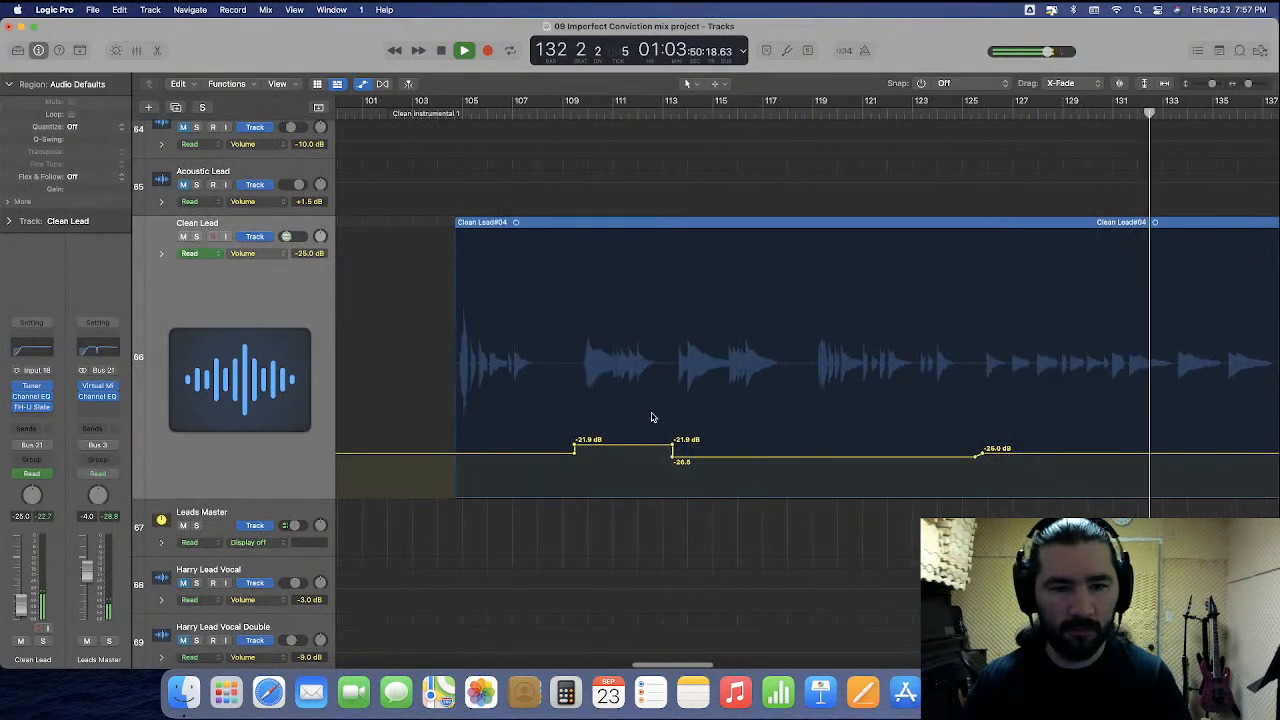
# Lower the Clean Lead volume before bar 109 to -26.5 dB and place the playhead at bar 104.
pyautogui.press('space')
pyautogui.moveTo(536, 456); pyautogui.dragTo(538, 460)
pyautogui.click(440, 113)
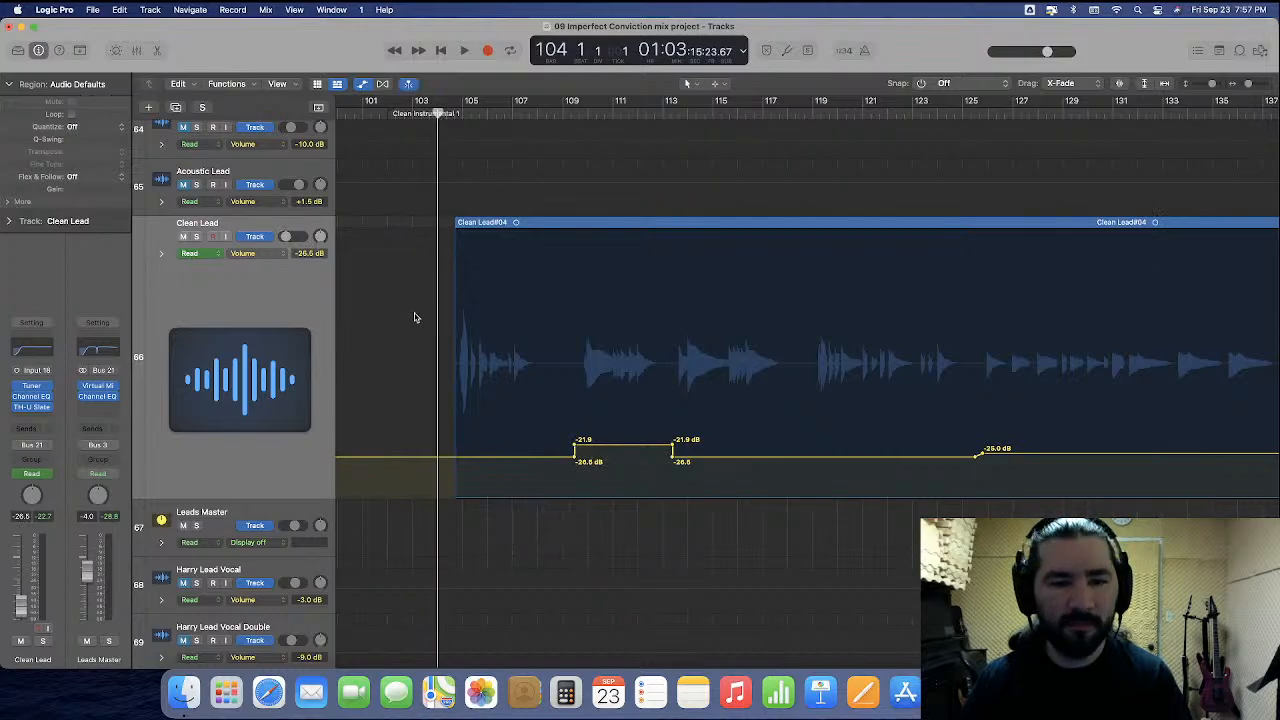
# Play the Clean Lead from bar 104 and inspect the pedals in its TH-U Slate rig.
pyautogui.press('space')
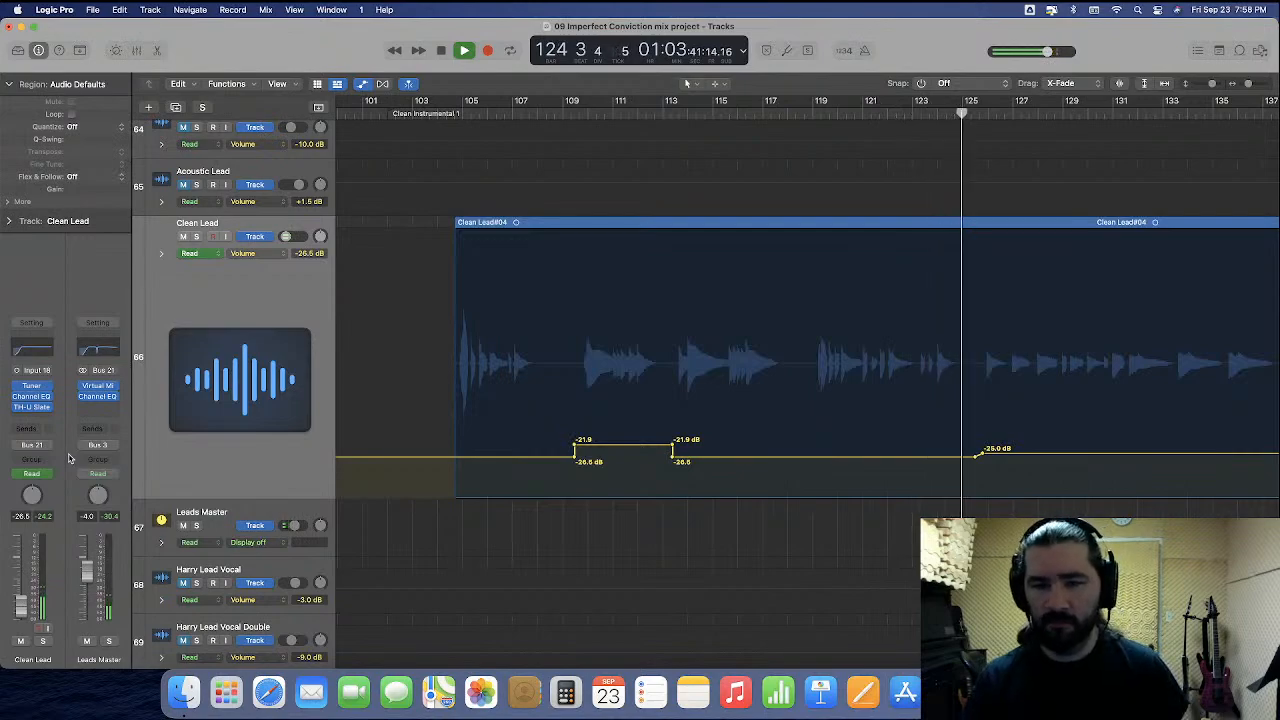
pyautogui.click(32, 407)
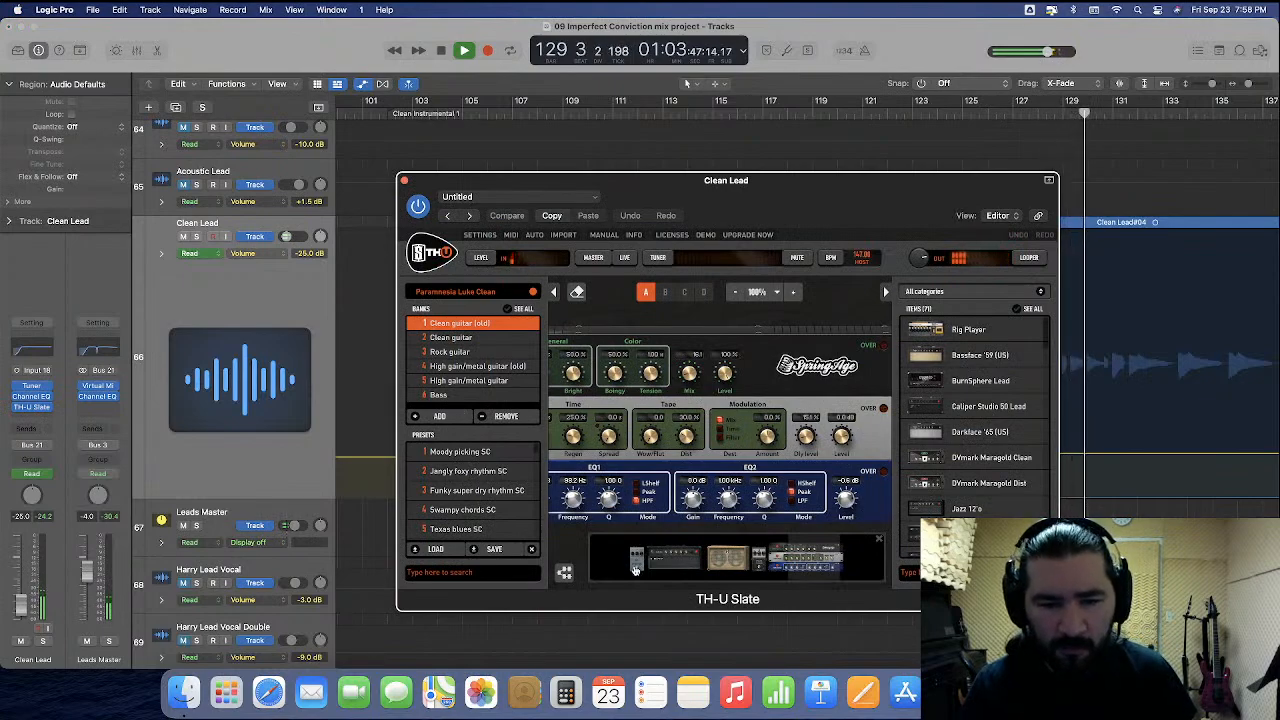
pyautogui.click(635, 566)
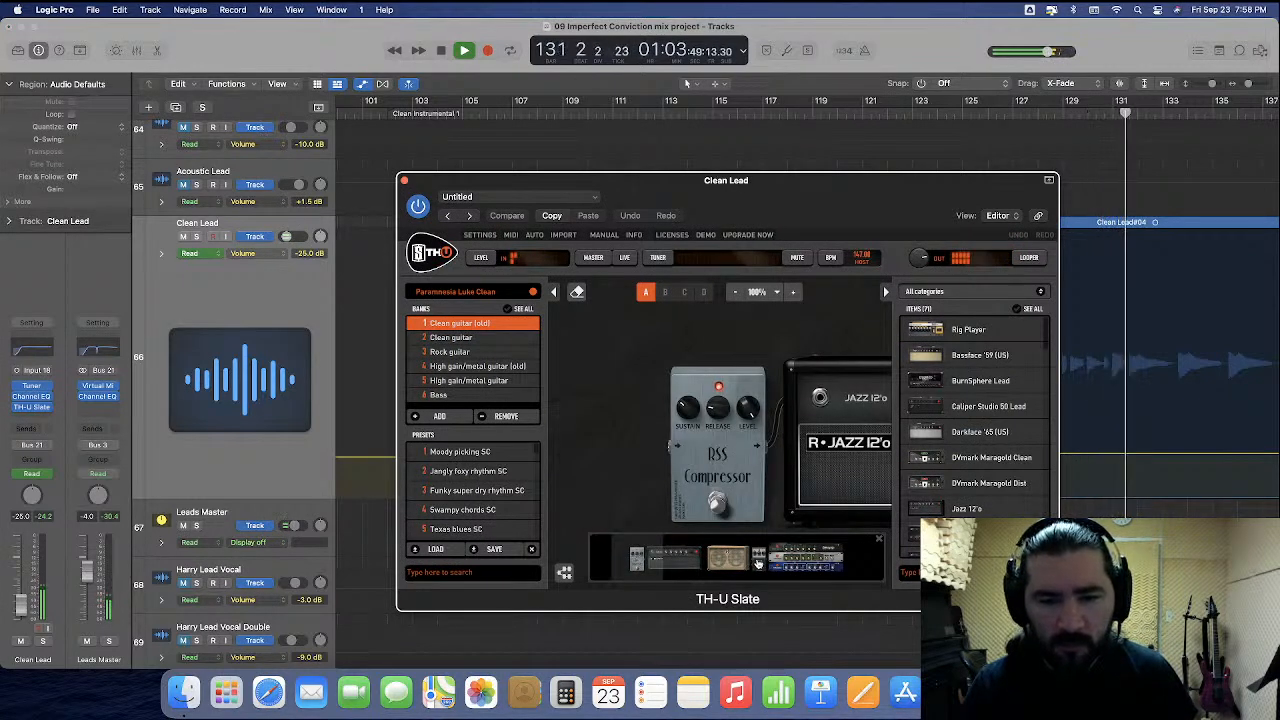
pyautogui.click(757, 563)
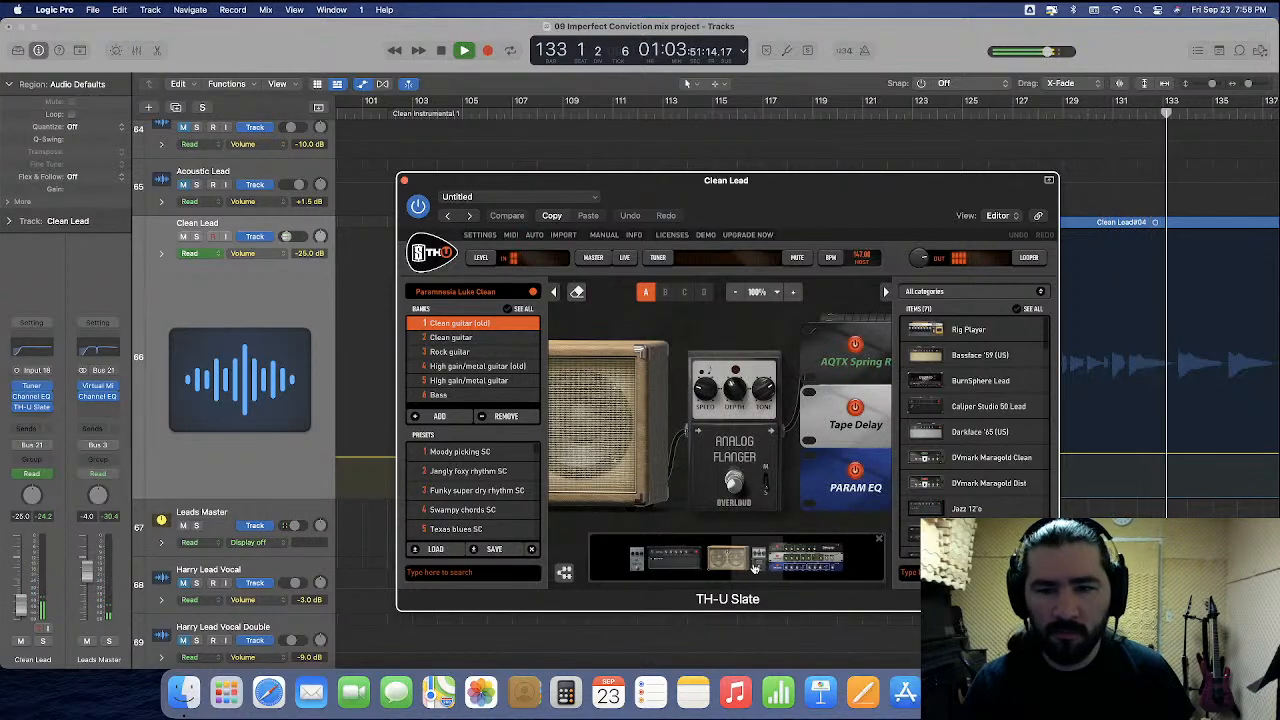
pyautogui.click(403, 180)
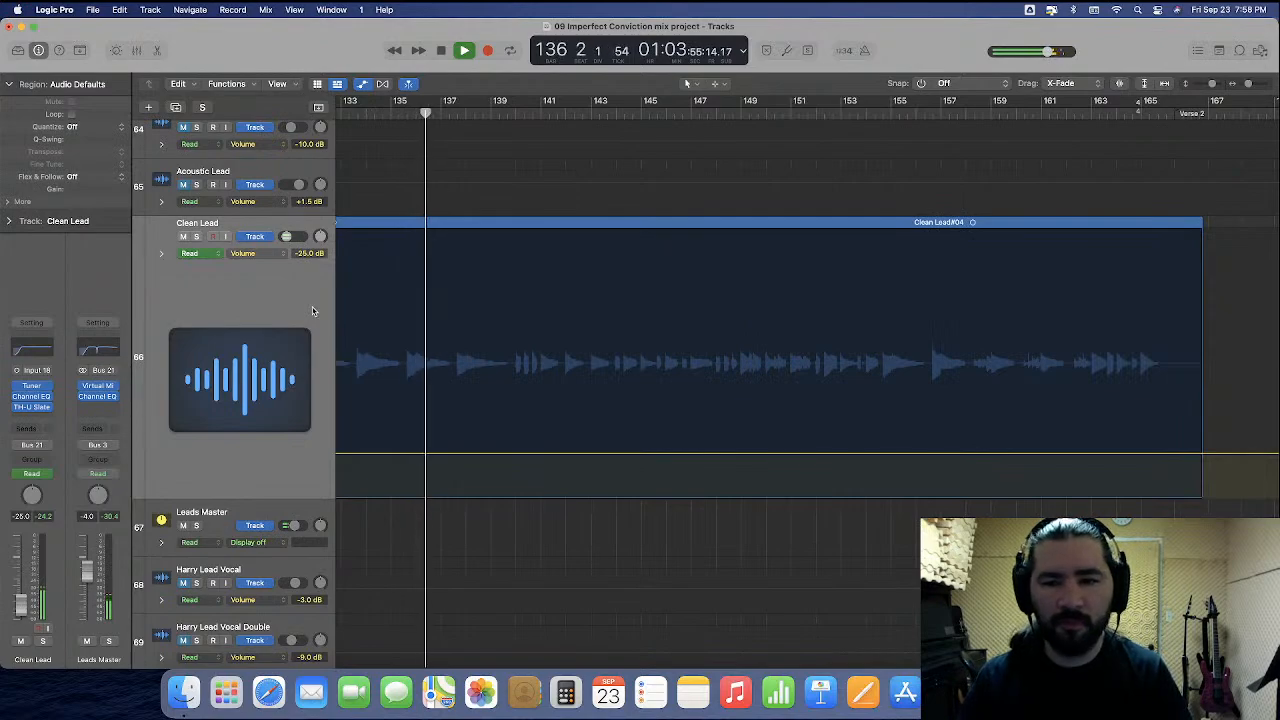
# Stop playback, return to bar 104, and add a stereo Space Designer reverb after TH-U Slate on the Clean Lead.
pyautogui.press('space')
pyautogui.hscroll(-10, 497, 317)
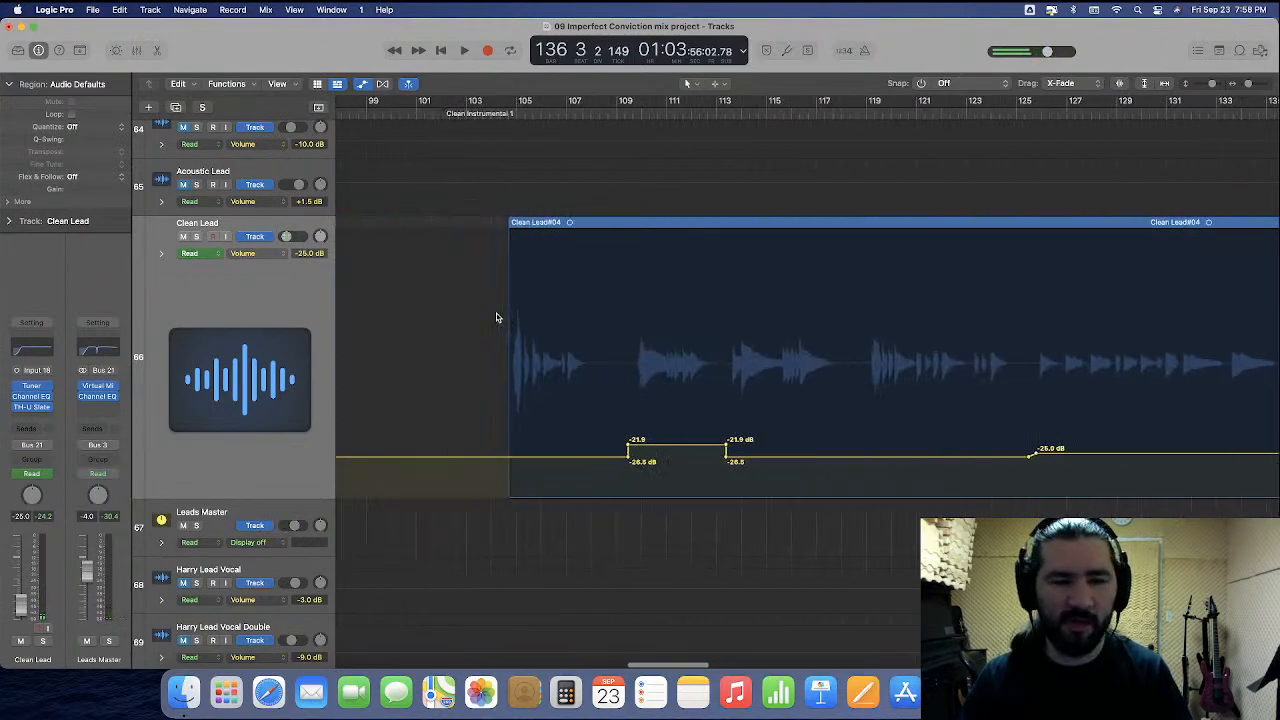
pyautogui.hscroll(-2, 496, 317)
pyautogui.click(546, 113)
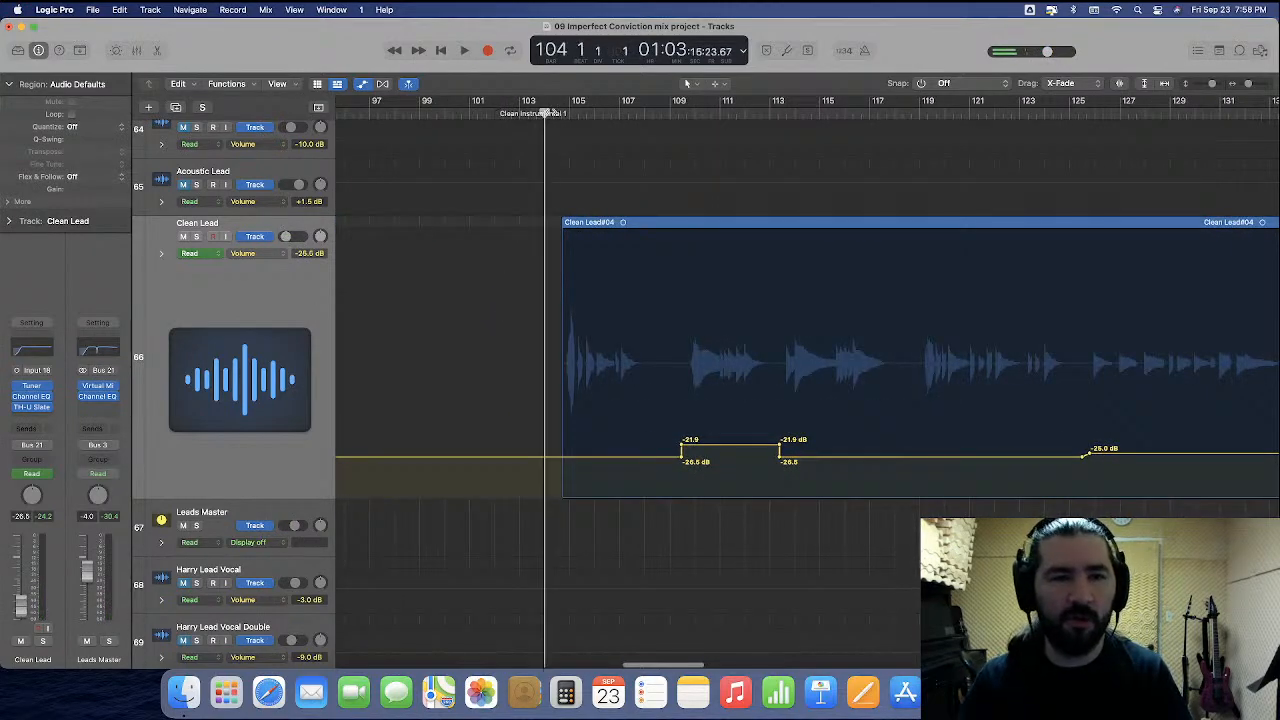
pyautogui.click(31, 419)
pyautogui.moveTo(63, 474)
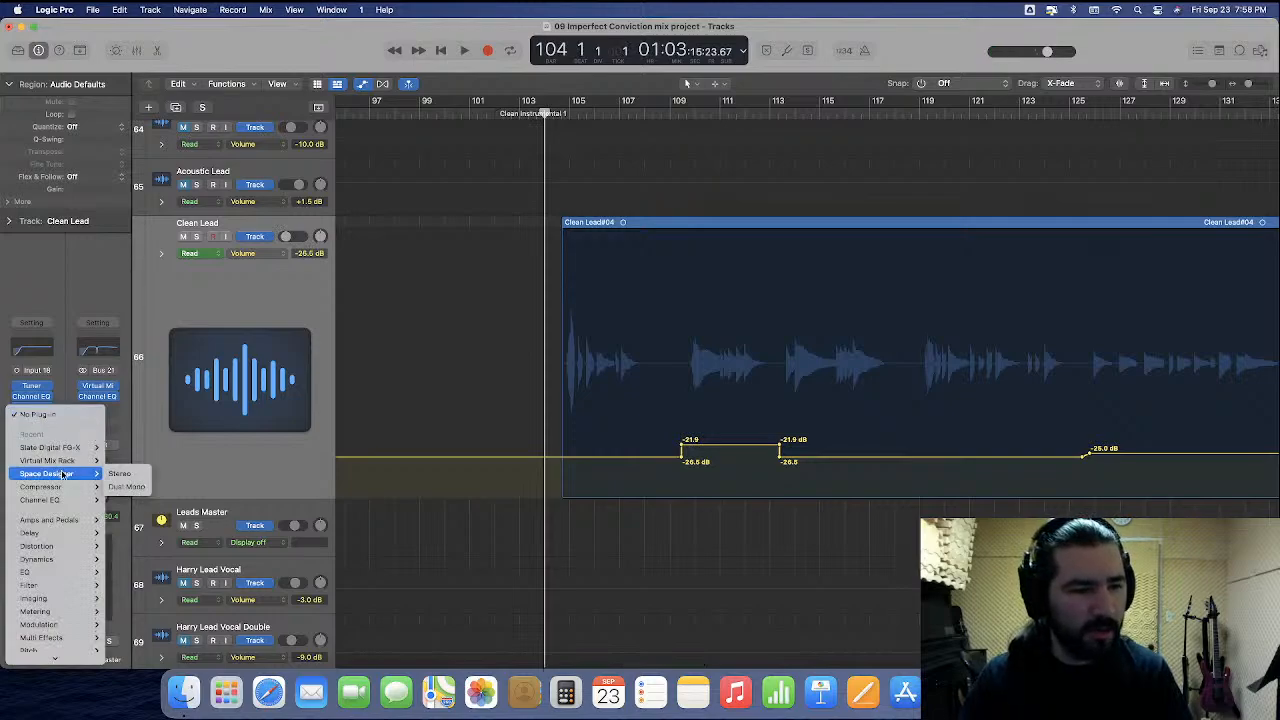
pyautogui.click(119, 474)
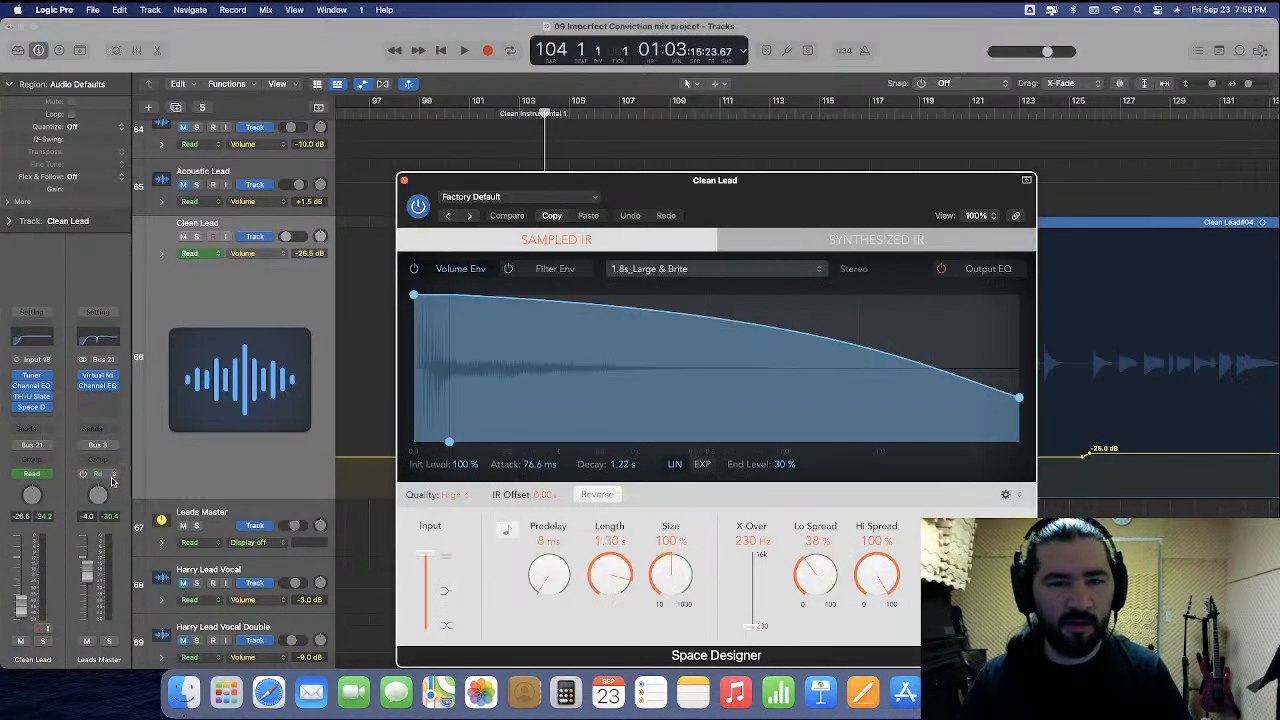
pyautogui.moveTo(720, 180); pyautogui.dragTo(689, 110)
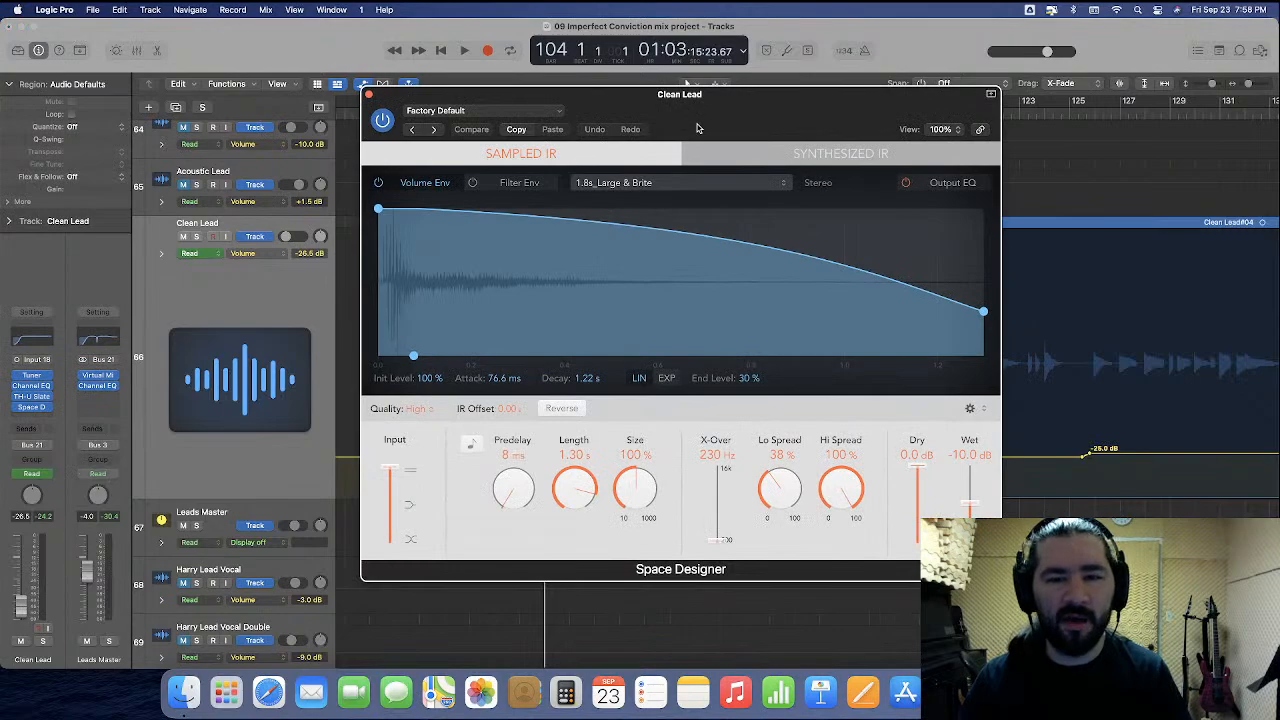
# Load the 1.3s Medium Hall reverb preset, solo the Clean Lead, and audition it with the wet level raised to -7.2 dB.
pyautogui.click(544, 112)
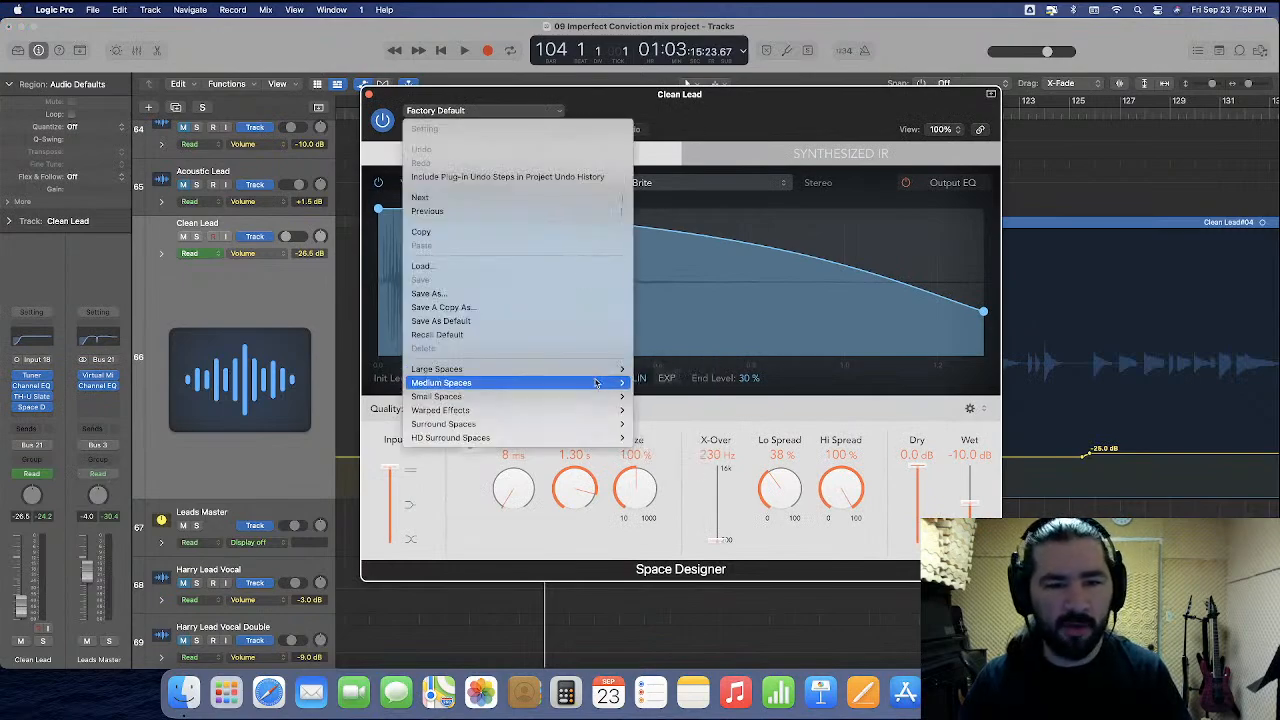
pyautogui.moveTo(595, 386)
pyautogui.moveTo(663, 397)
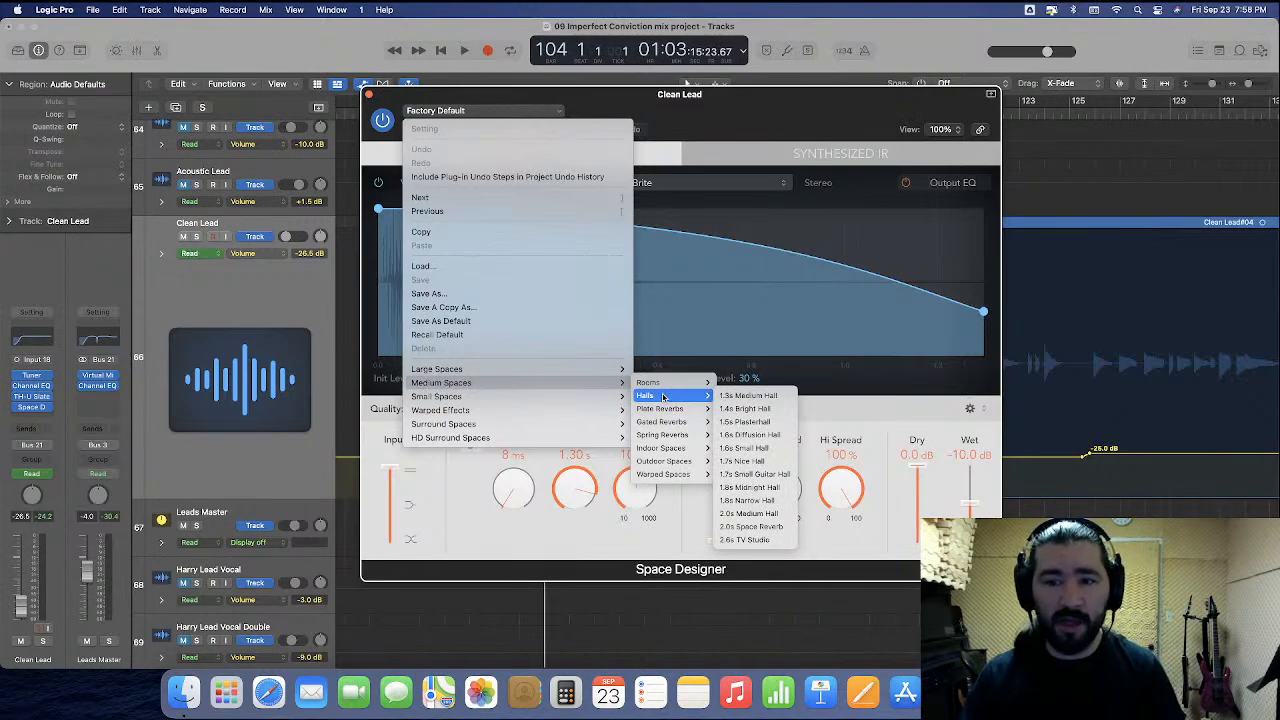
pyautogui.click(740, 396)
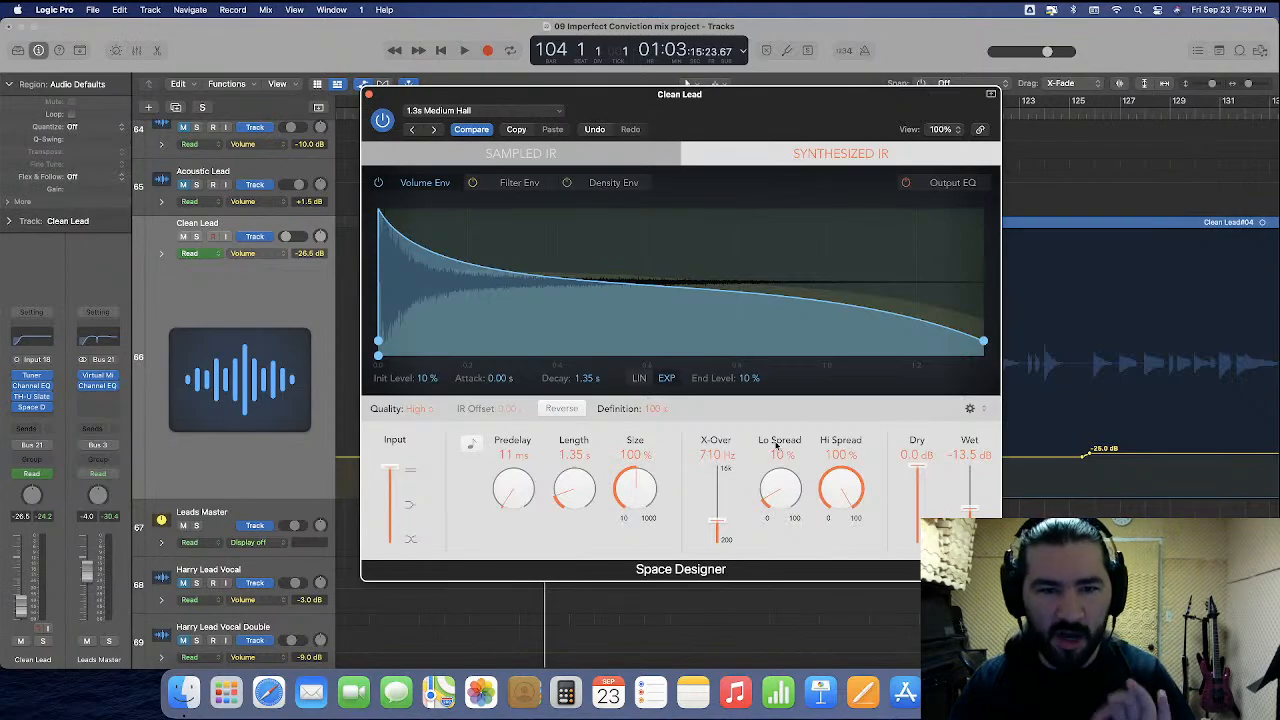
pyautogui.click(198, 238)
pyautogui.moveTo(697, 115); pyautogui.dragTo(685, 146)
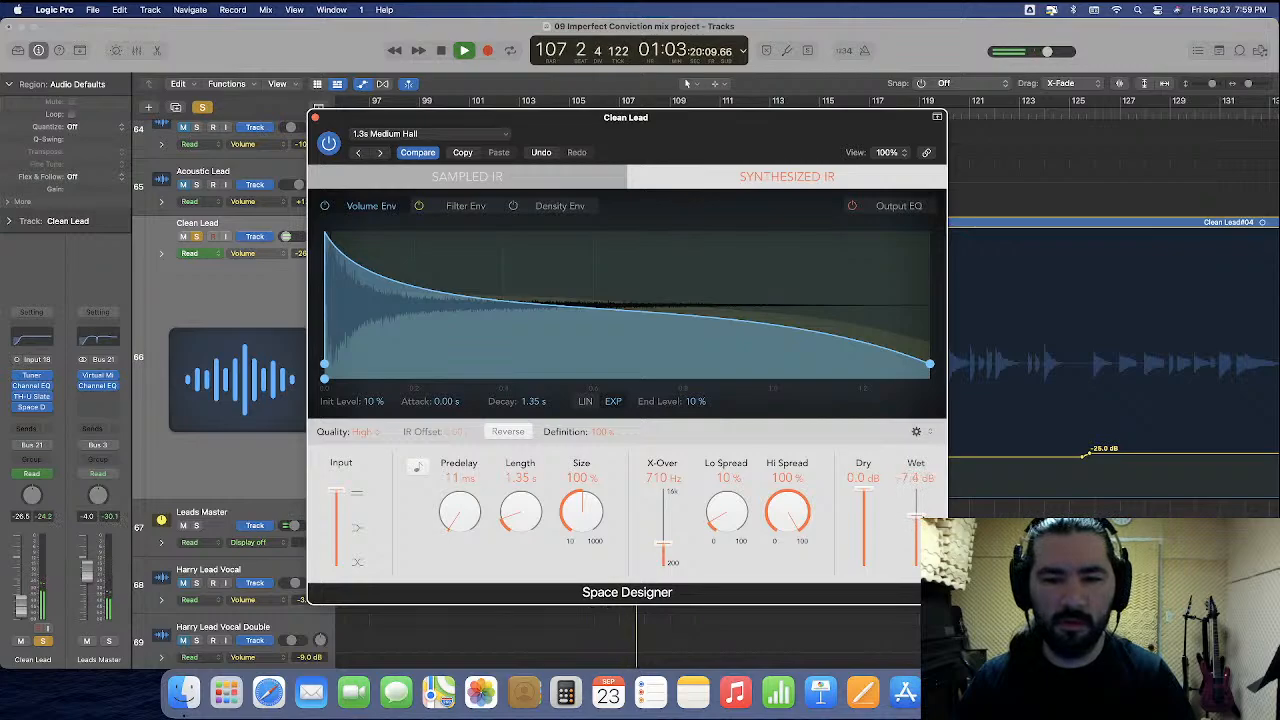
# Load the 04.9s Church Tower preset from the large halls in Space Designer and take the Clean Lead out of solo.
pyautogui.click(459, 136)
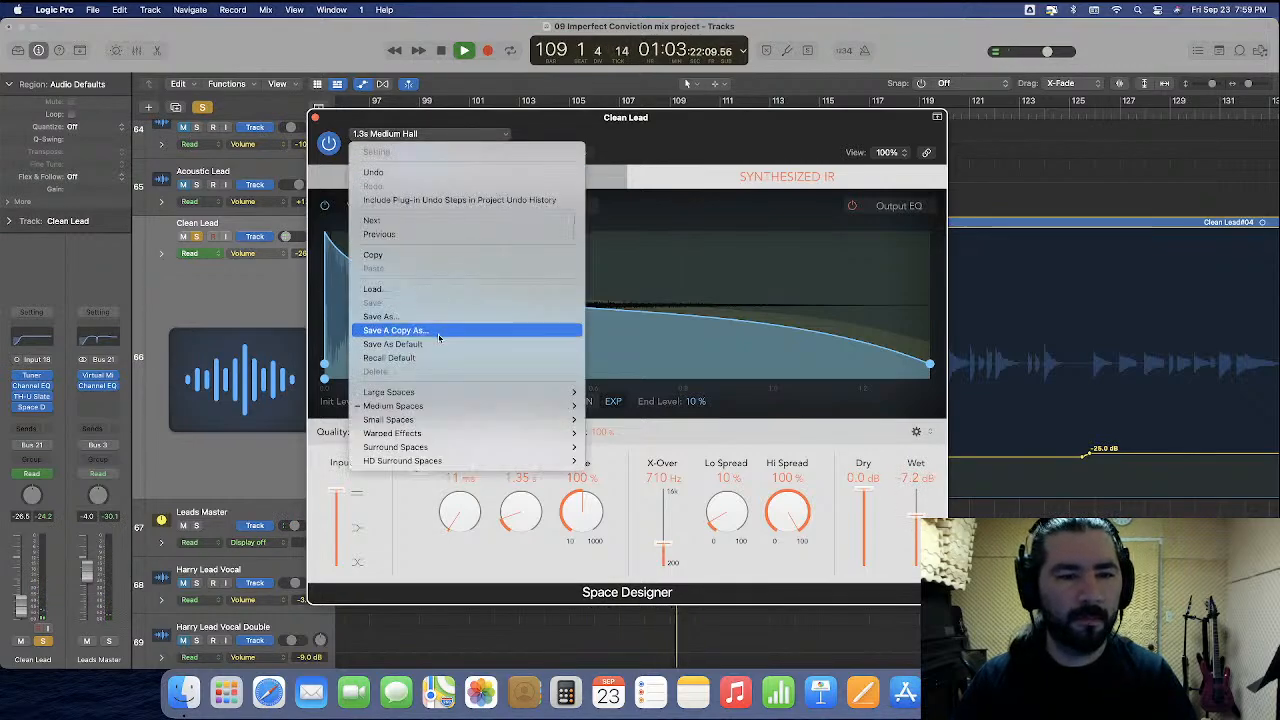
pyautogui.moveTo(470, 392)
pyautogui.moveTo(616, 405)
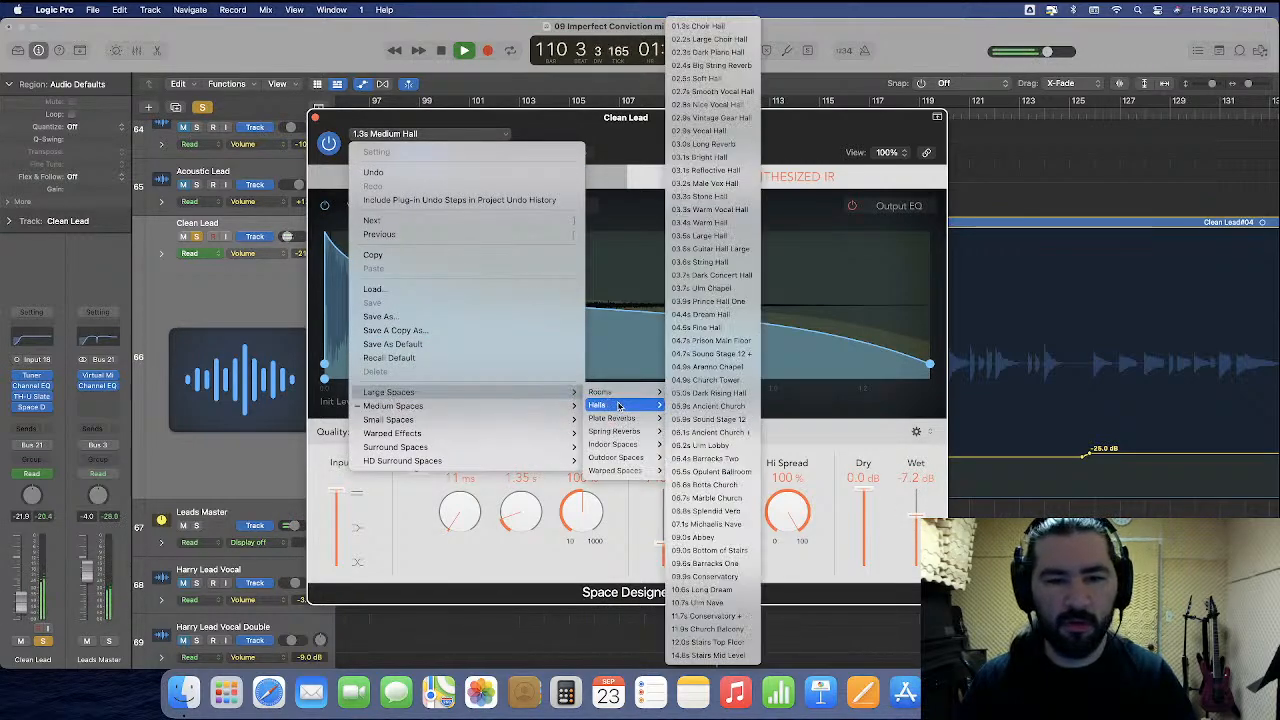
pyautogui.click(705, 379)
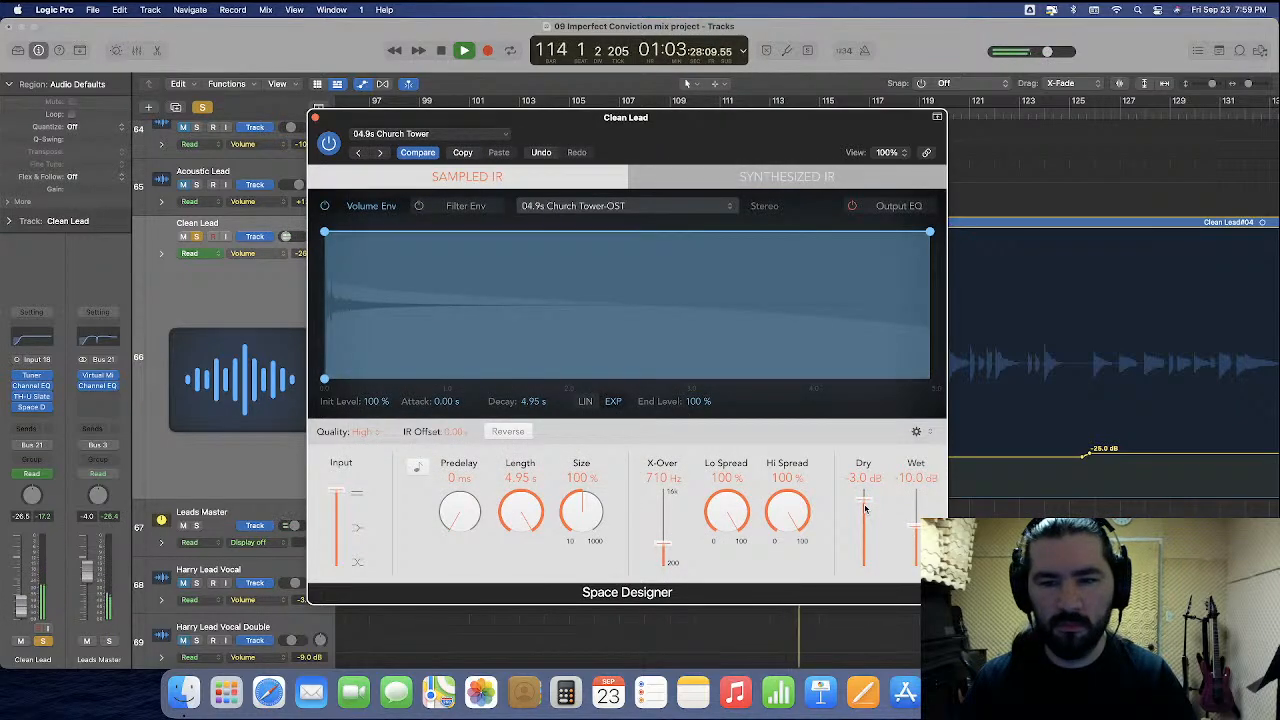
pyautogui.click(196, 238)
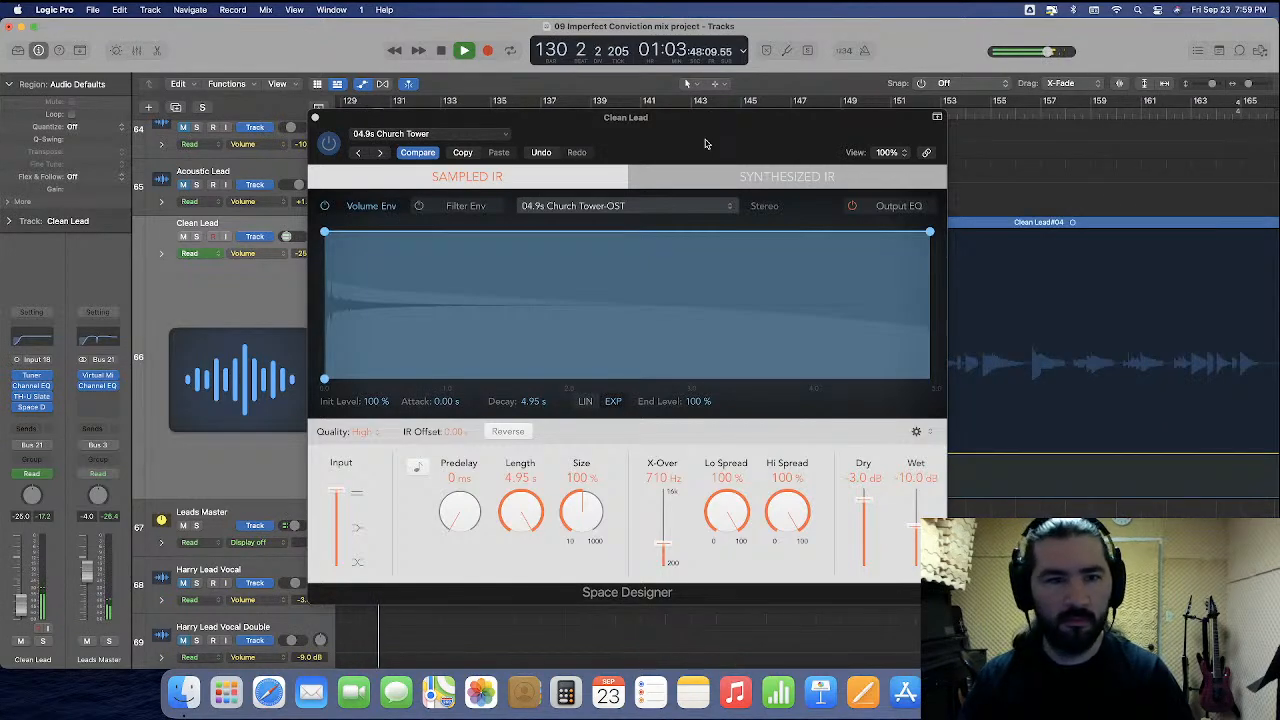
pyautogui.click(462, 135)
pyautogui.moveTo(485, 392)
pyautogui.moveTo(604, 407)
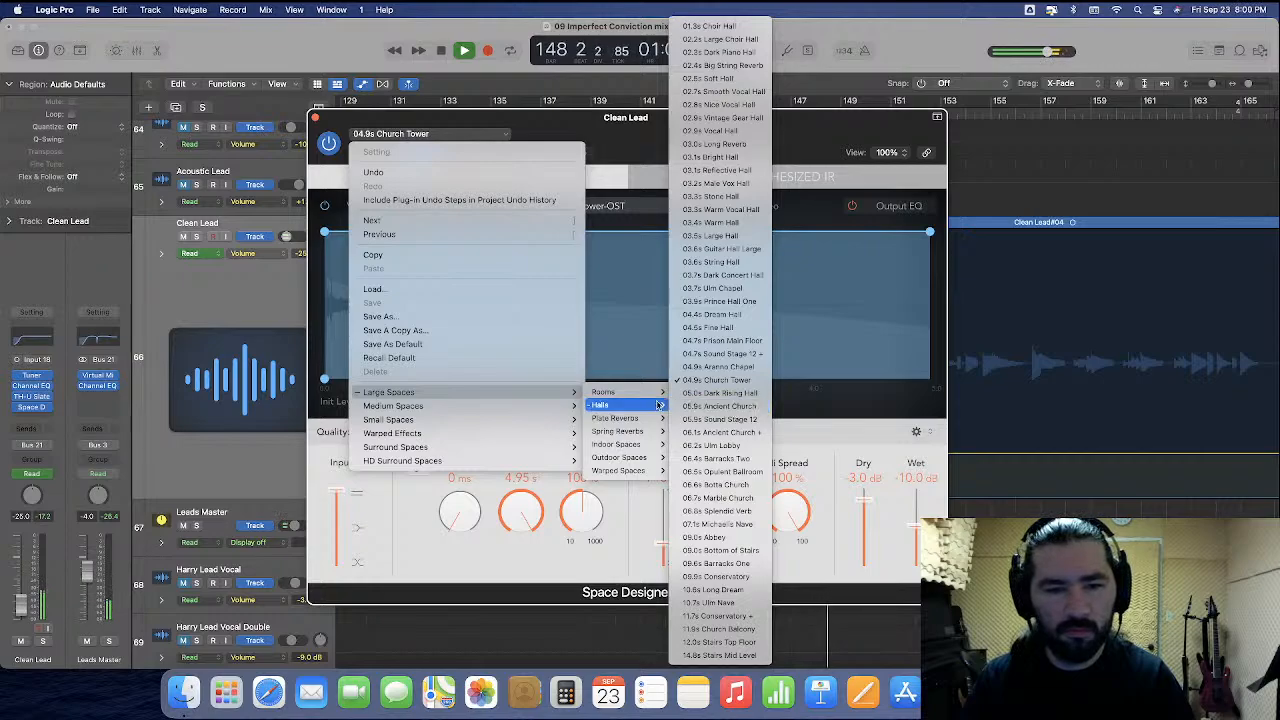
pyautogui.moveTo(642, 397)
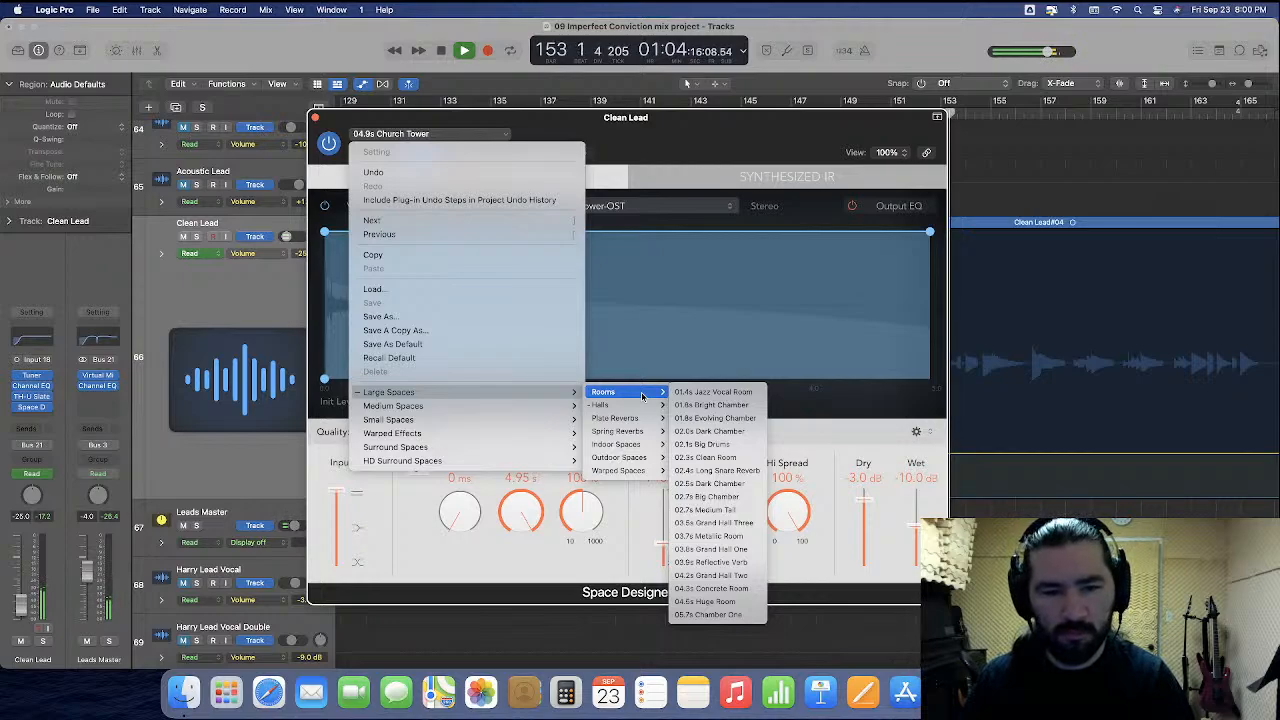
pyautogui.moveTo(644, 448)
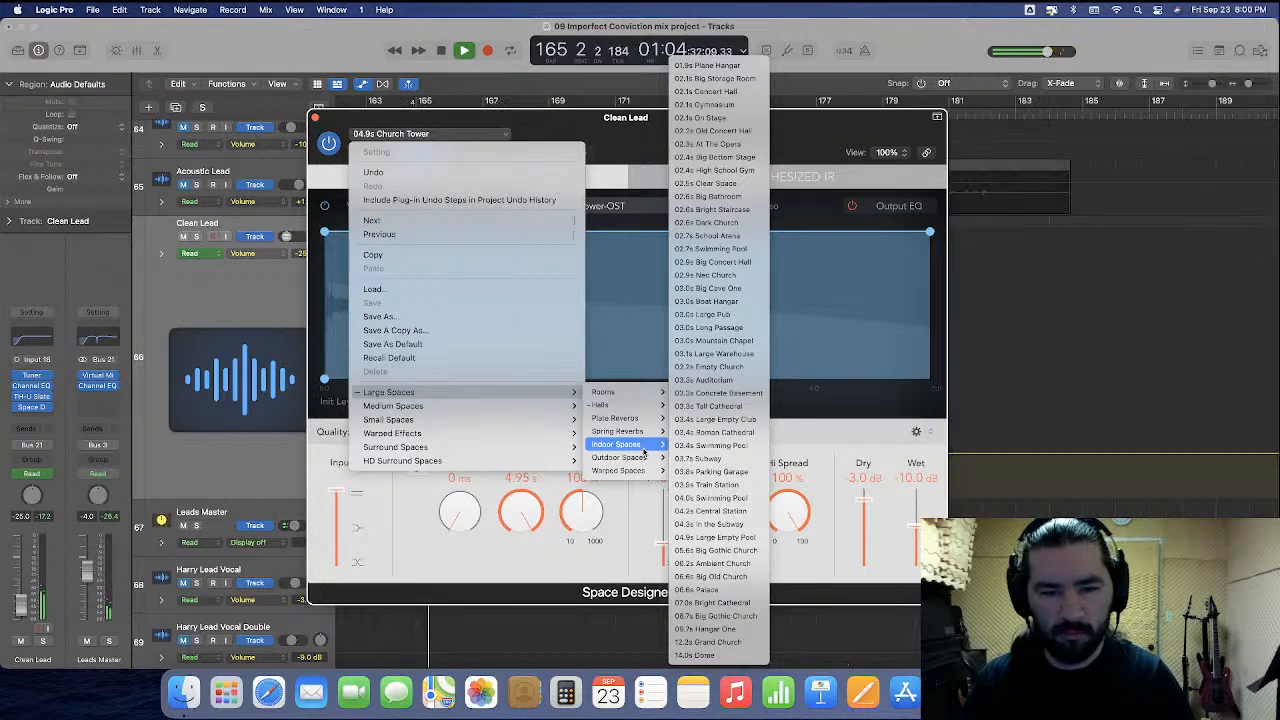
pyautogui.click(814, 405)
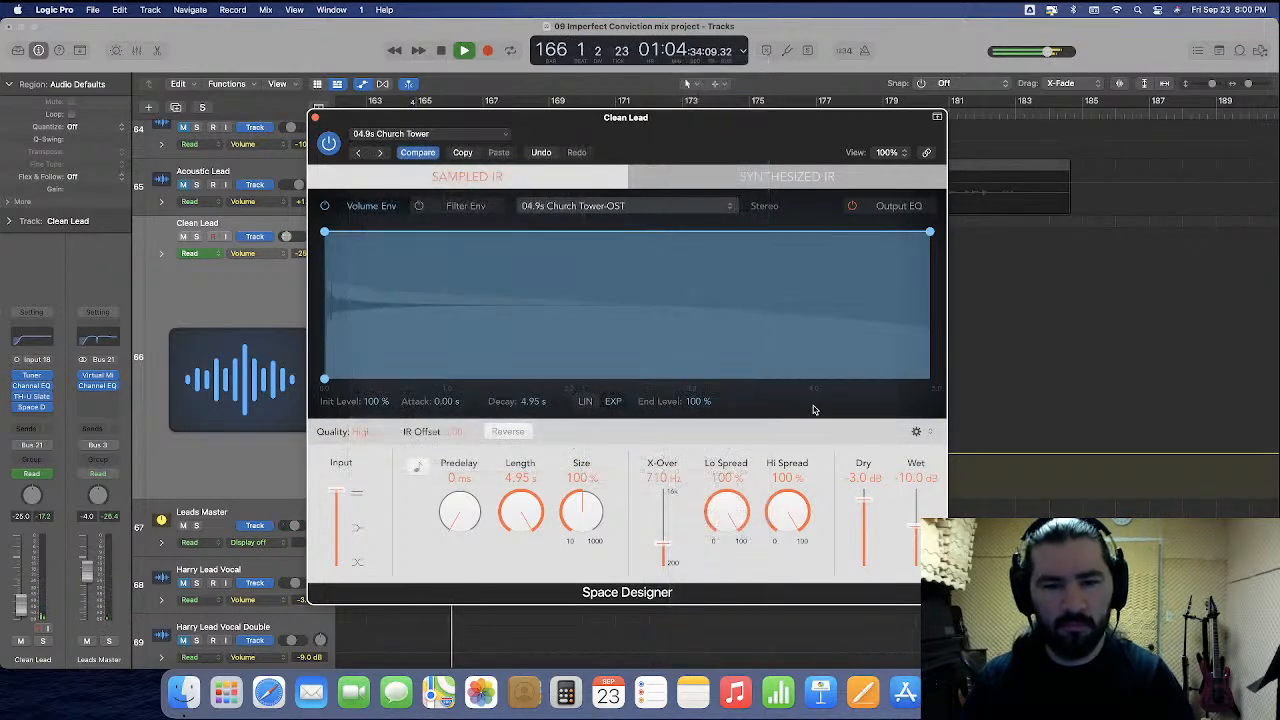
# Close Space Designer, stop playback, and shrink the Clean Lead track back to the compact height of its neighbouring tracks.
pyautogui.click(315, 120)
pyautogui.press('space')
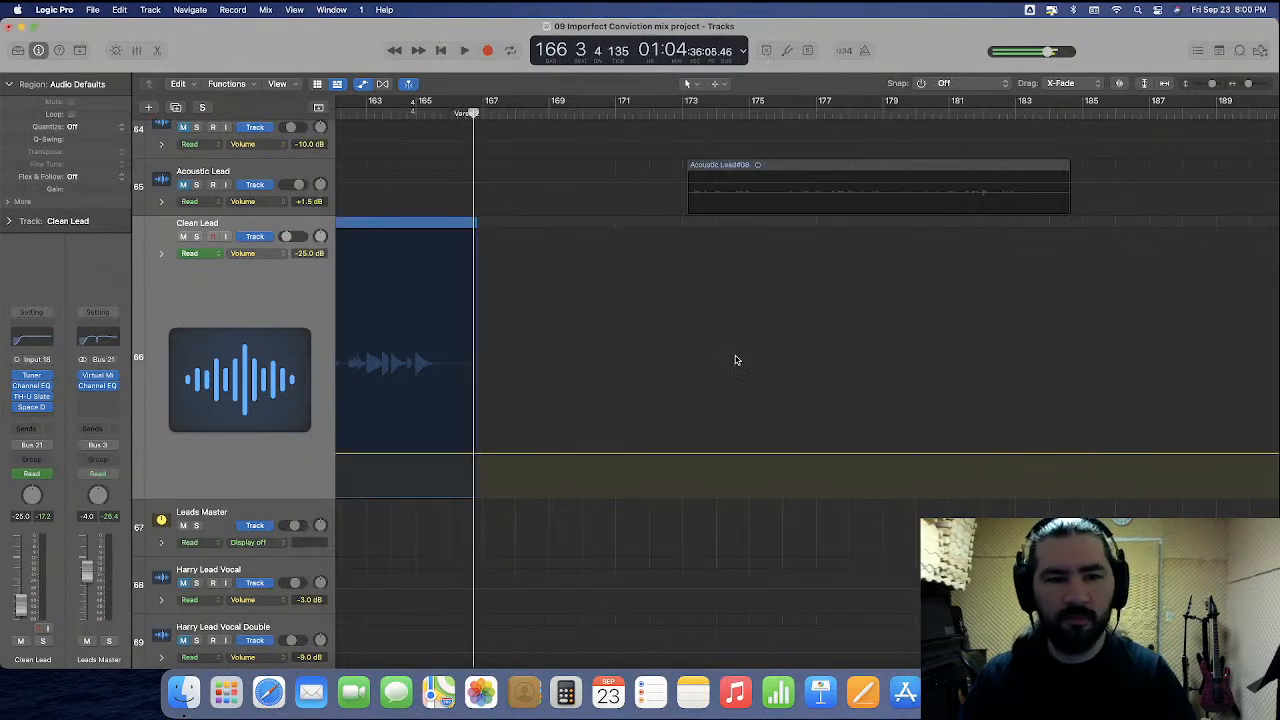
pyautogui.scroll(-10, 730, 365)
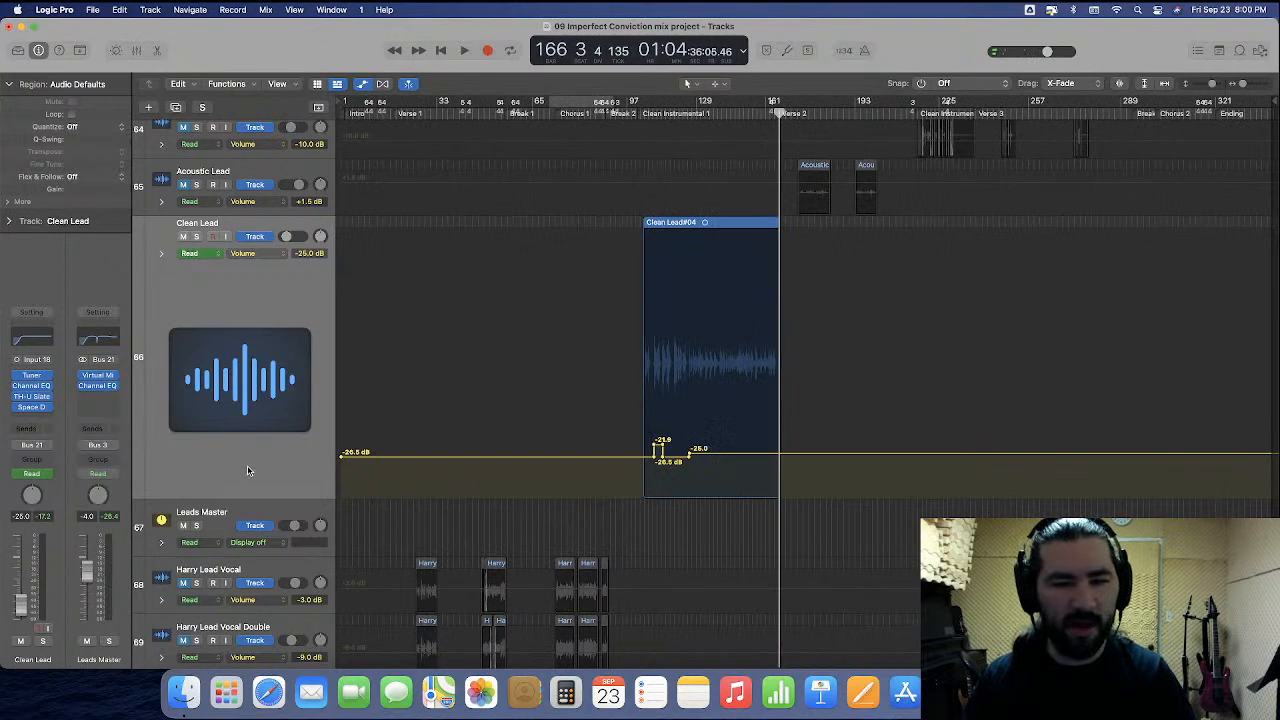
pyautogui.moveTo(234, 496); pyautogui.dragTo(251, 274)
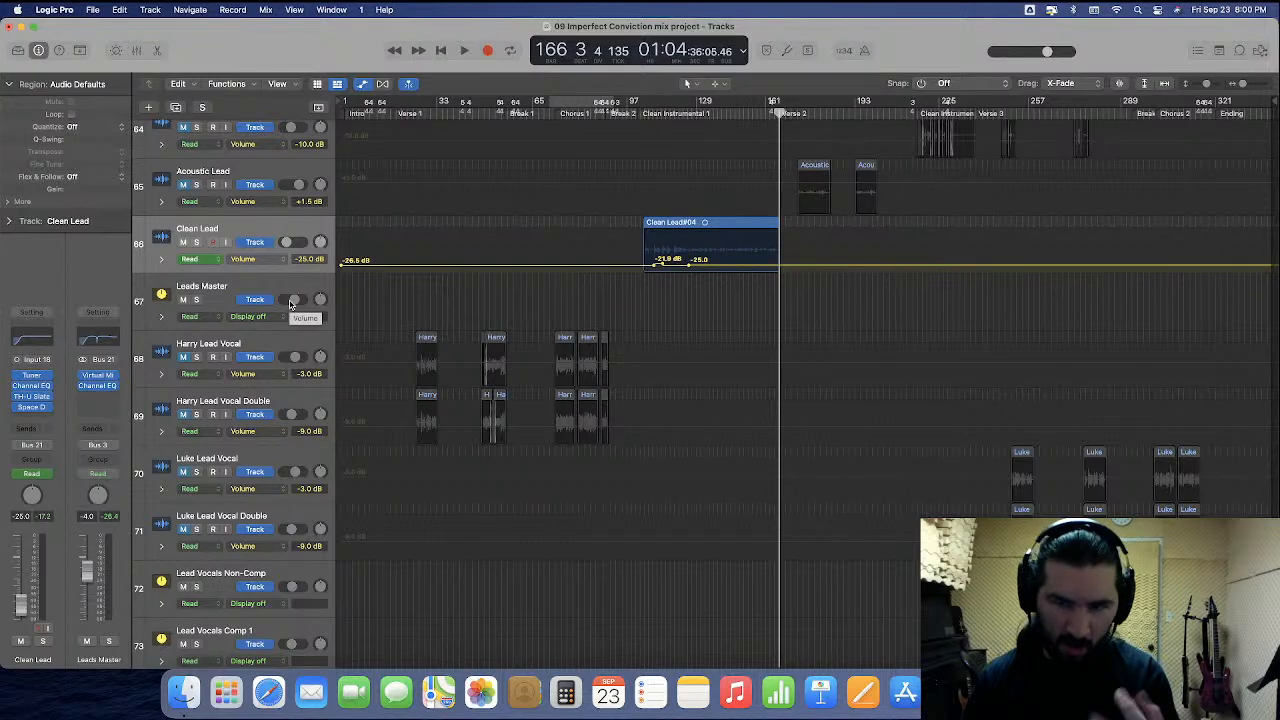
# Enlarge the Acoustic Lead track's height and move the playhead to bar 165, just ahead of its first region.
pyautogui.scroll(1, 325, 347)
pyautogui.scroll(1, 325, 347)
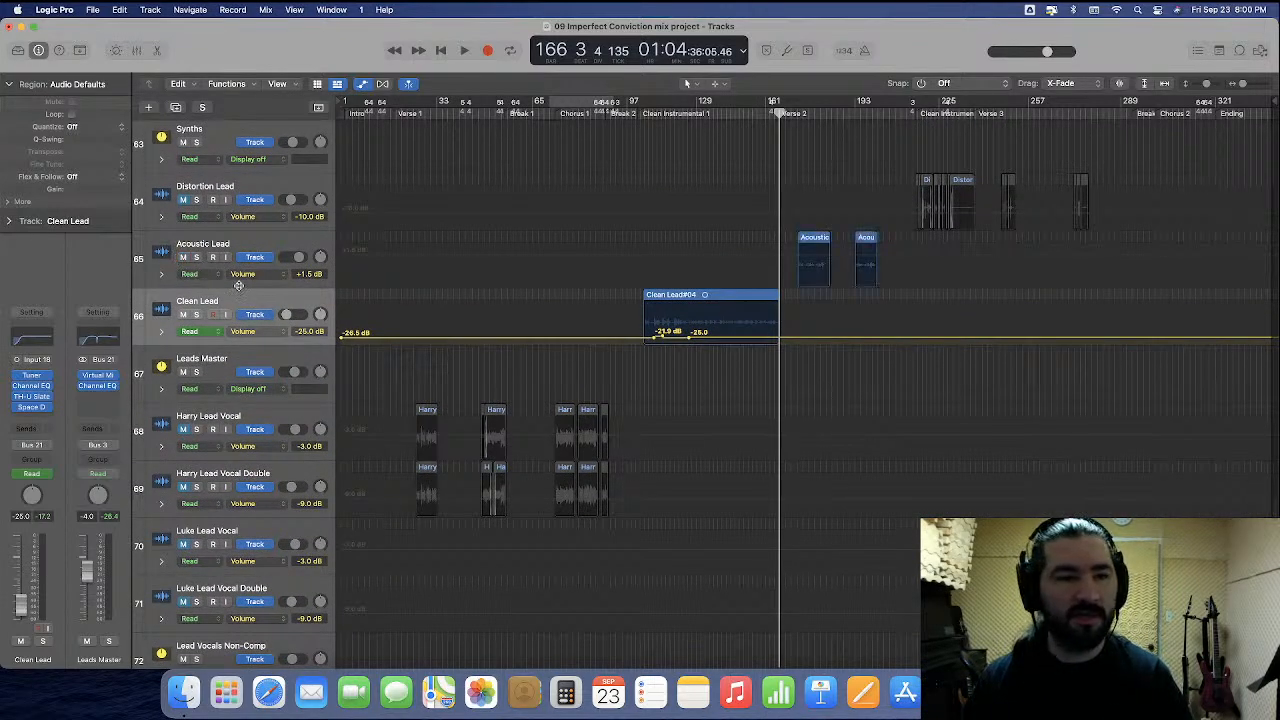
pyautogui.moveTo(238, 289); pyautogui.dragTo(250, 369)
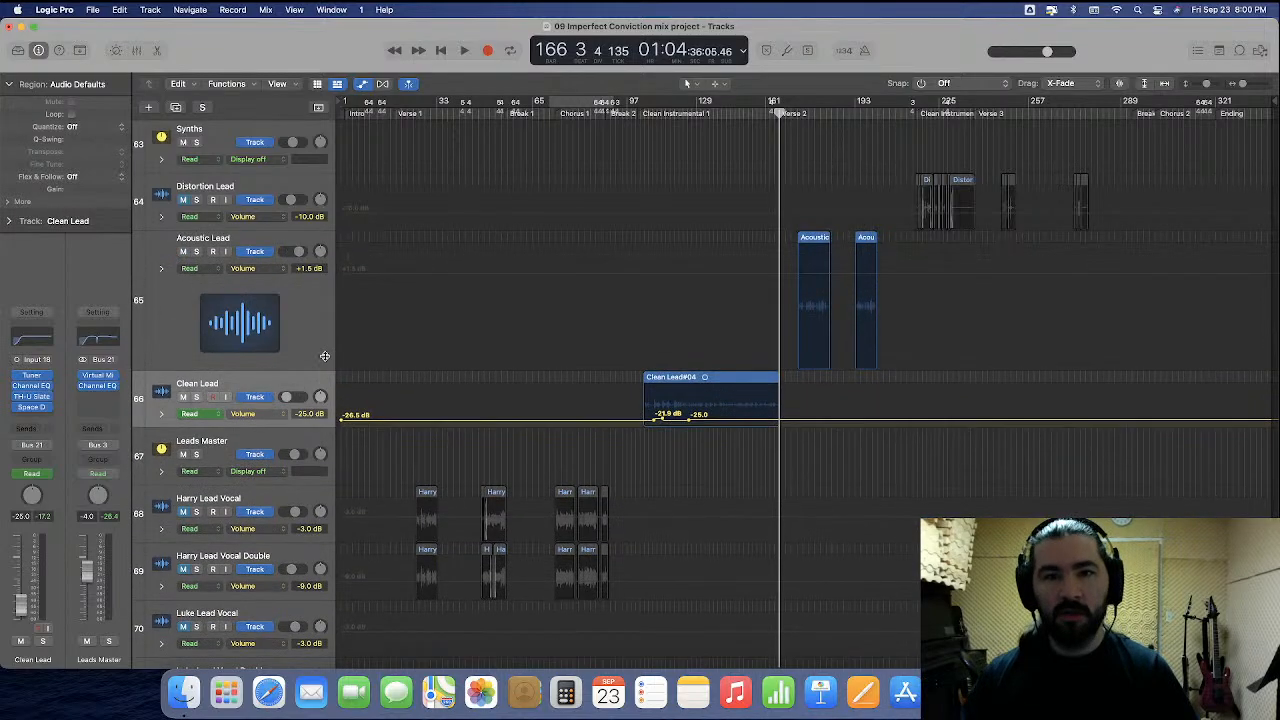
pyautogui.click(773, 113)
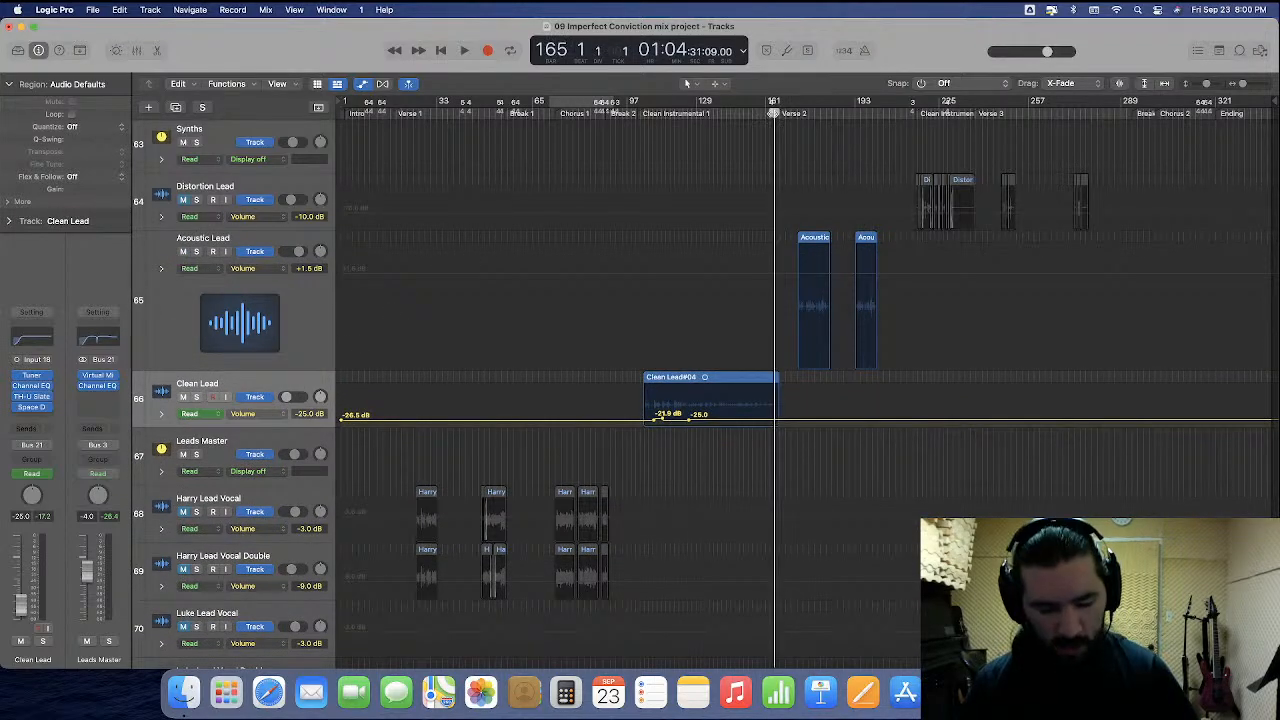
# Save the project and place the playhead at bar 166, near the start of Verse 2.
pyautogui.press('super+s')
pyautogui.scroll(5, 773, 113)
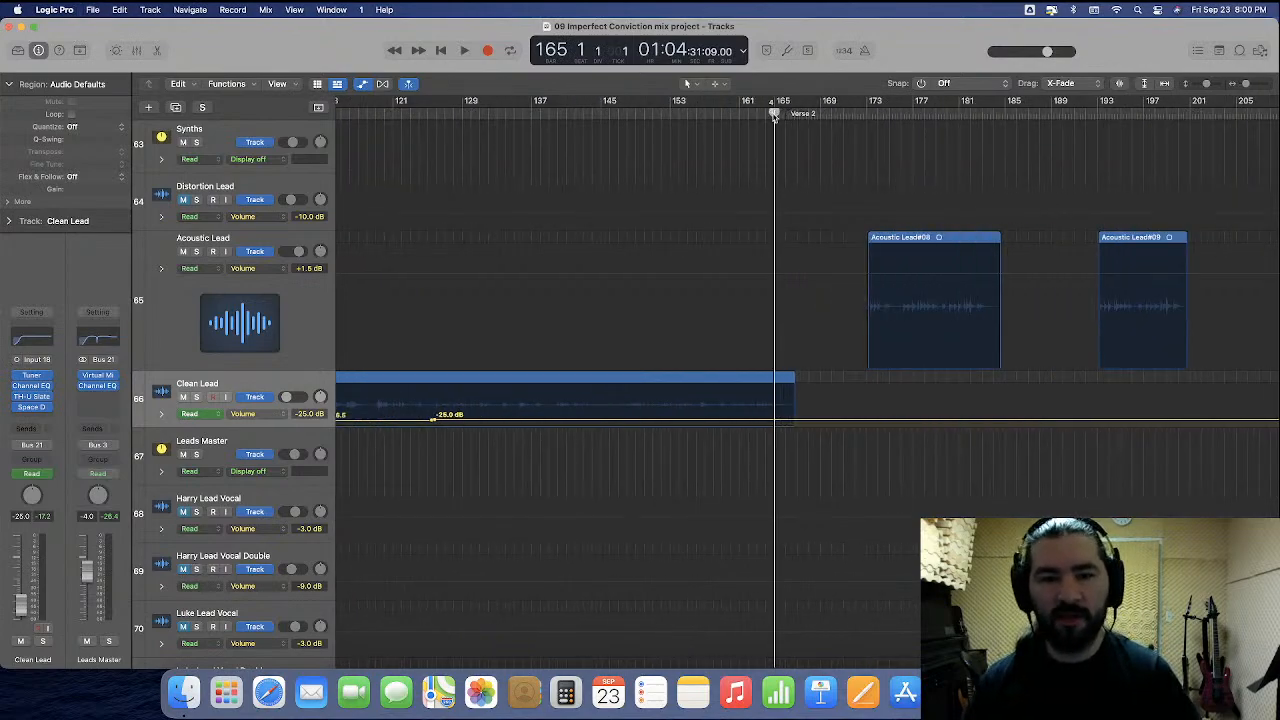
pyautogui.scroll(2, 773, 113)
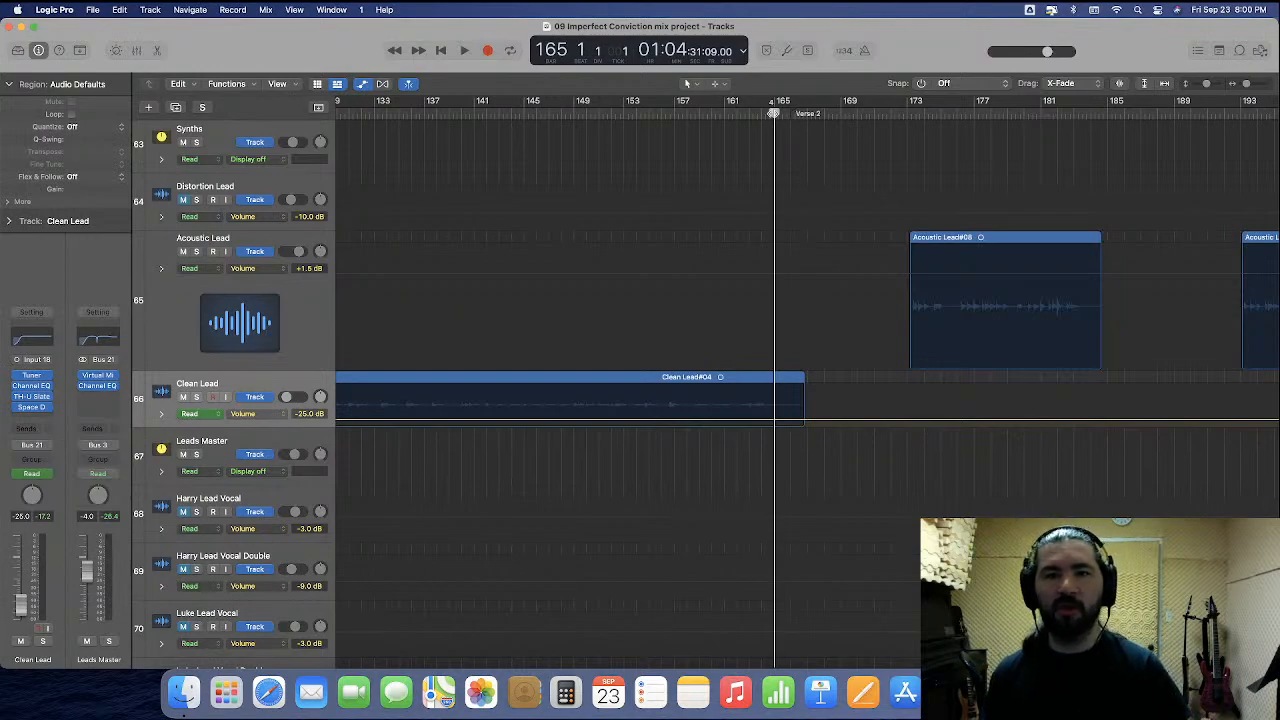
pyautogui.click(790, 113)
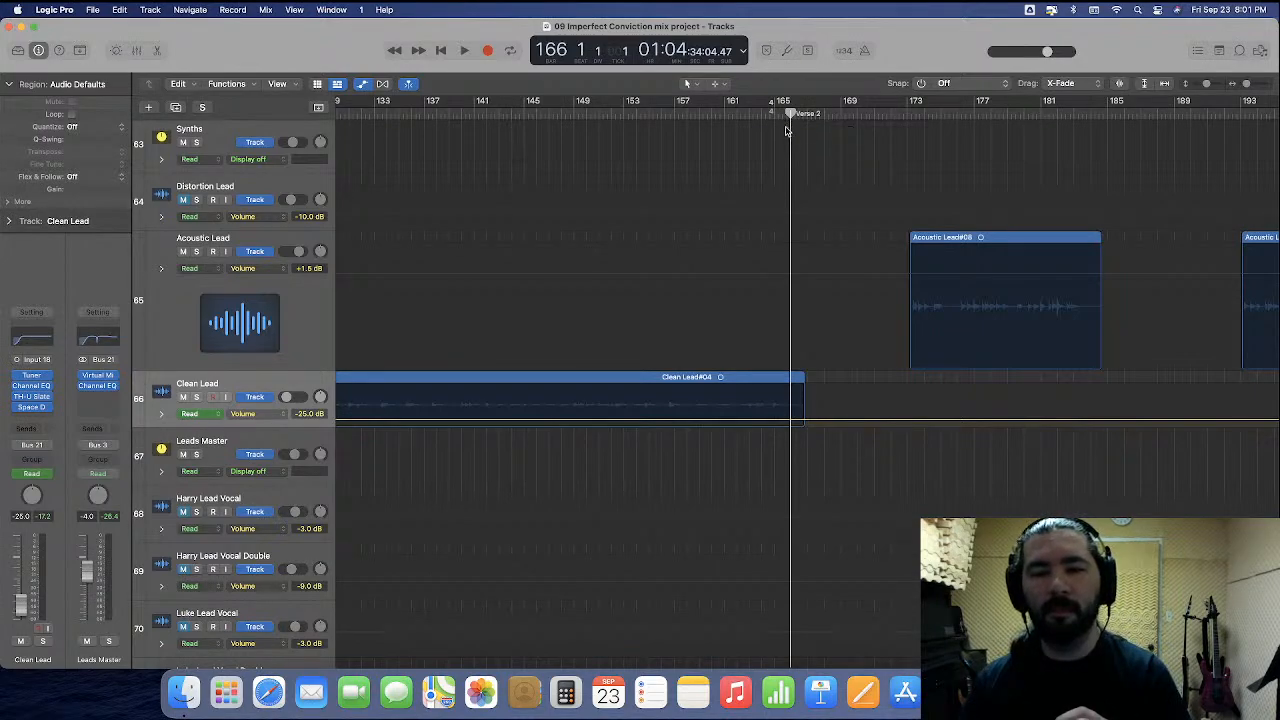
pyautogui.hscroll(3, 768, 324)
pyautogui.hscroll(2, 770, 324)
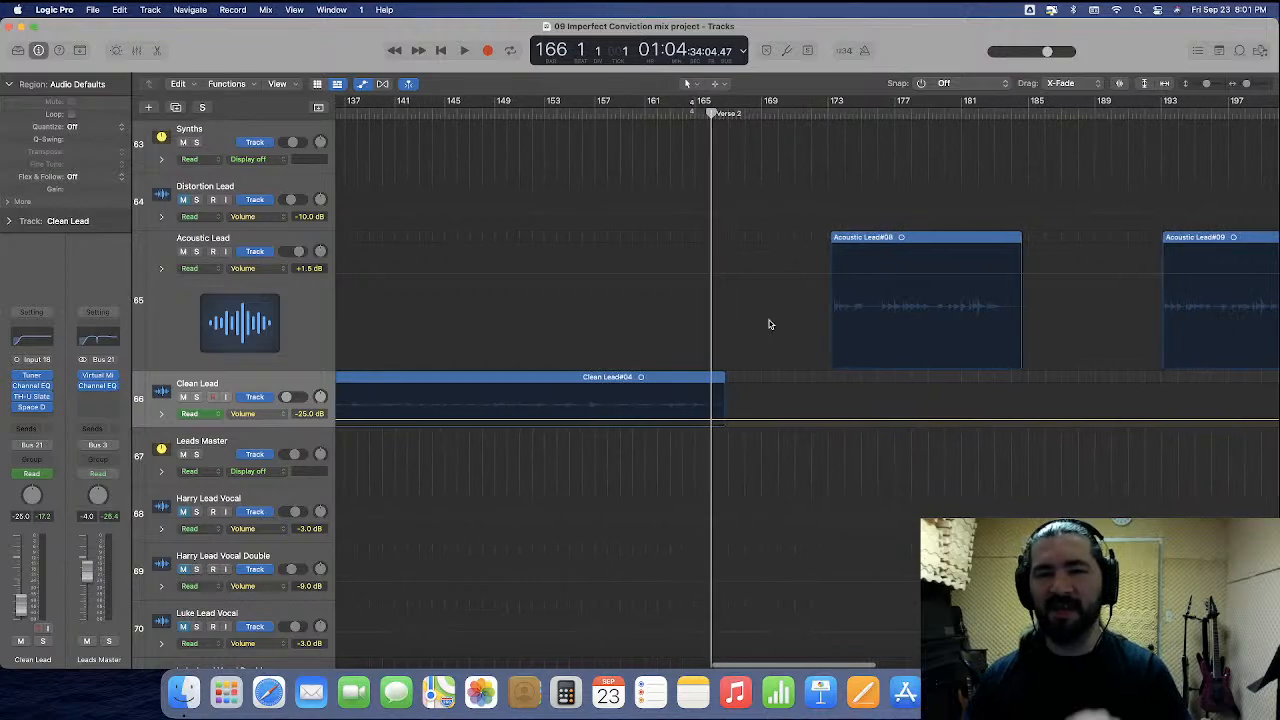
pyautogui.hscroll(1, 770, 324)
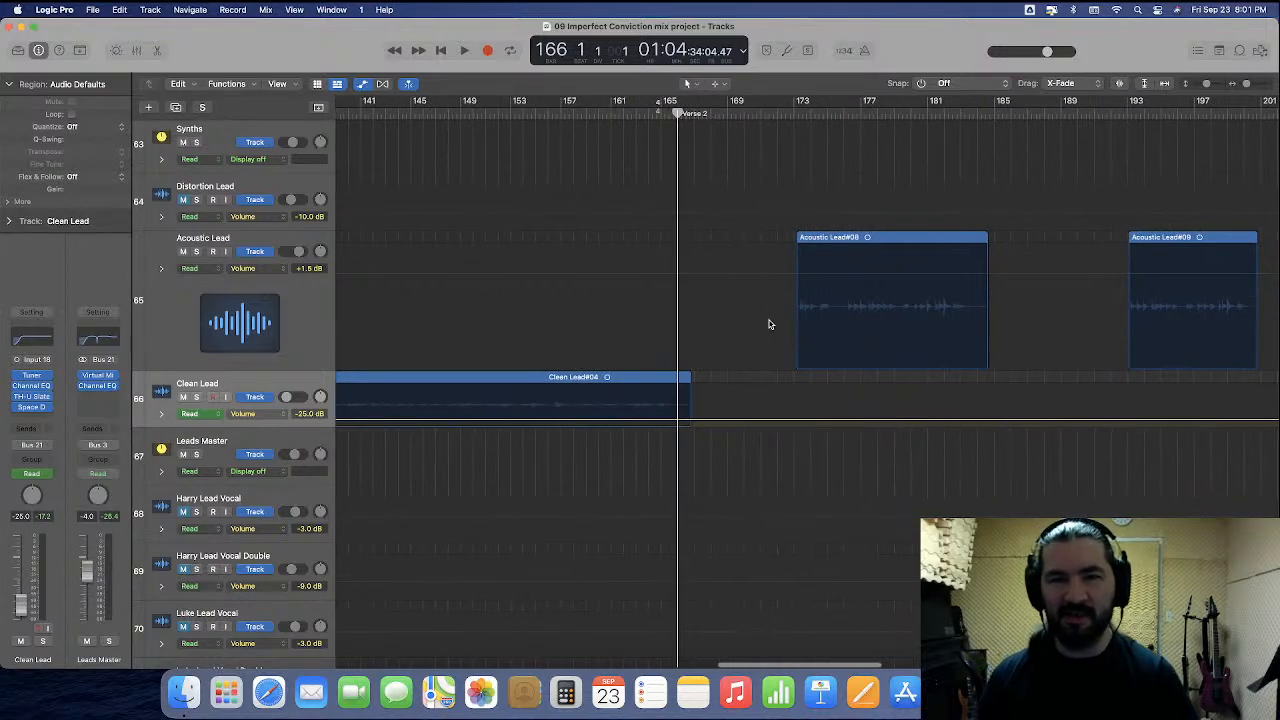
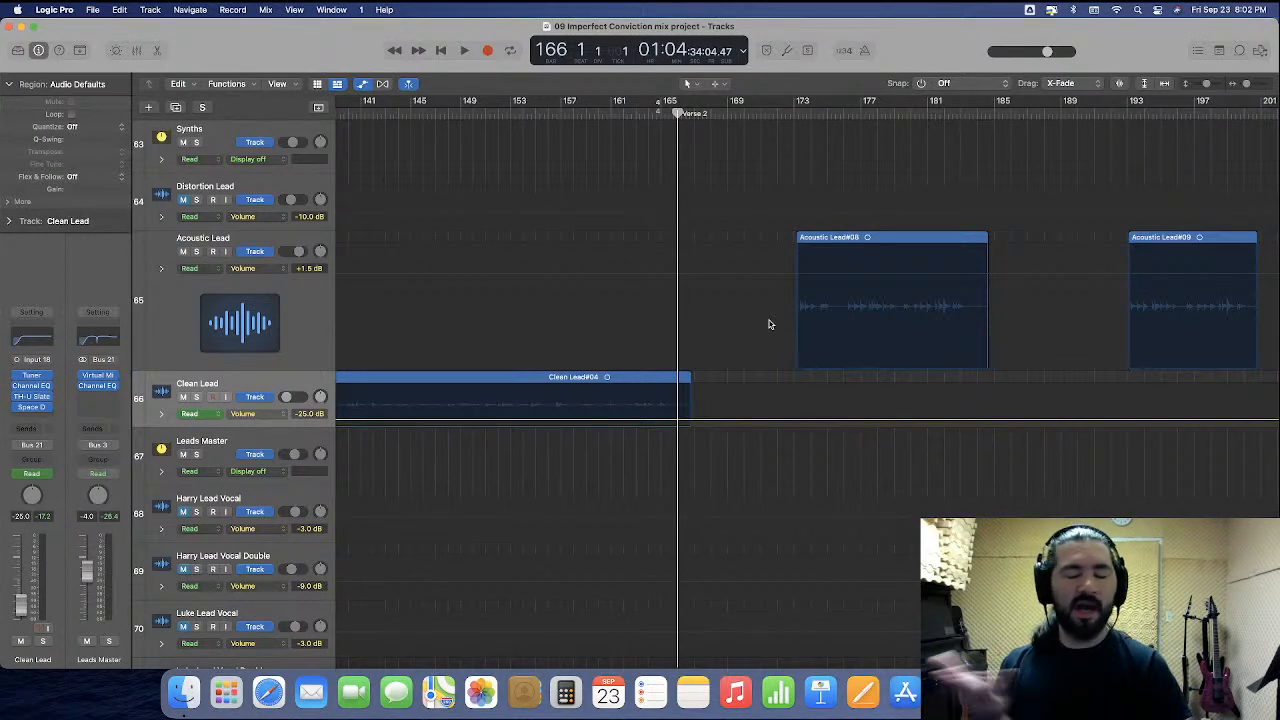
pyautogui.hscroll(5, 769, 324)
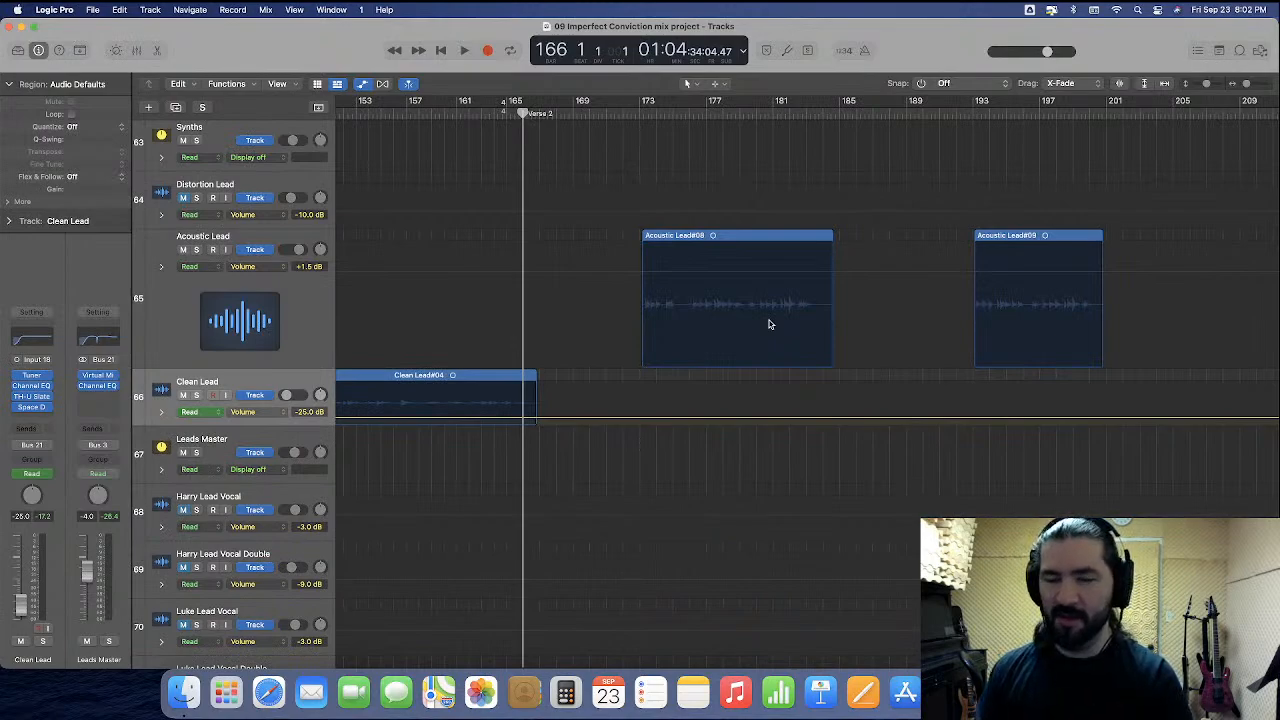
# Play back from bar 170 and raise the Acoustic Lead track's volume automation to +2.0 dB.
pyautogui.click(588, 114)
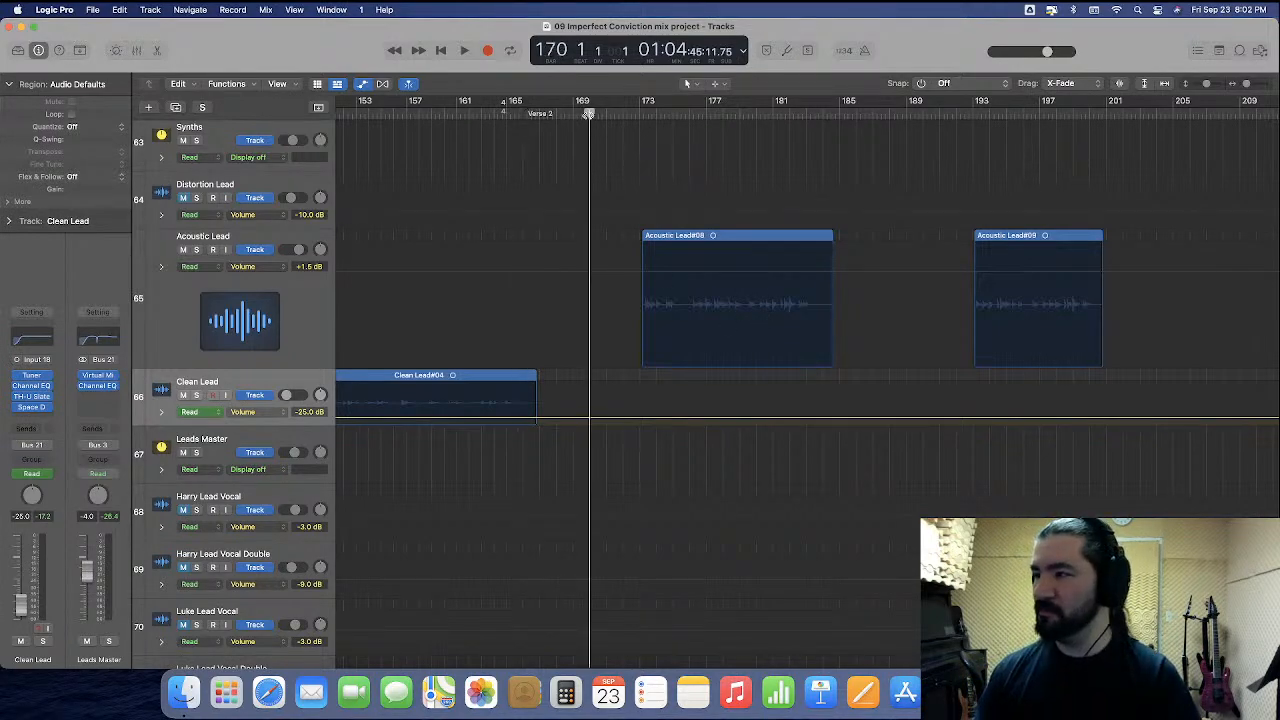
pyautogui.press('space')
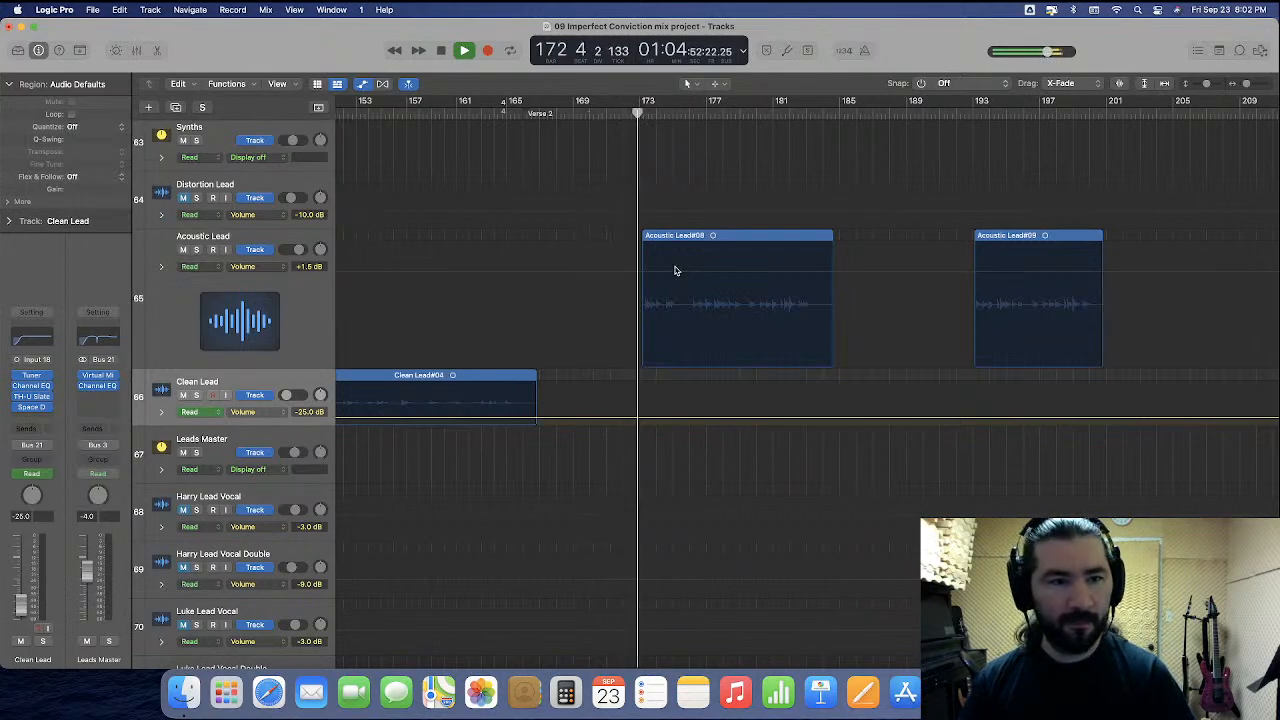
pyautogui.click(621, 308)
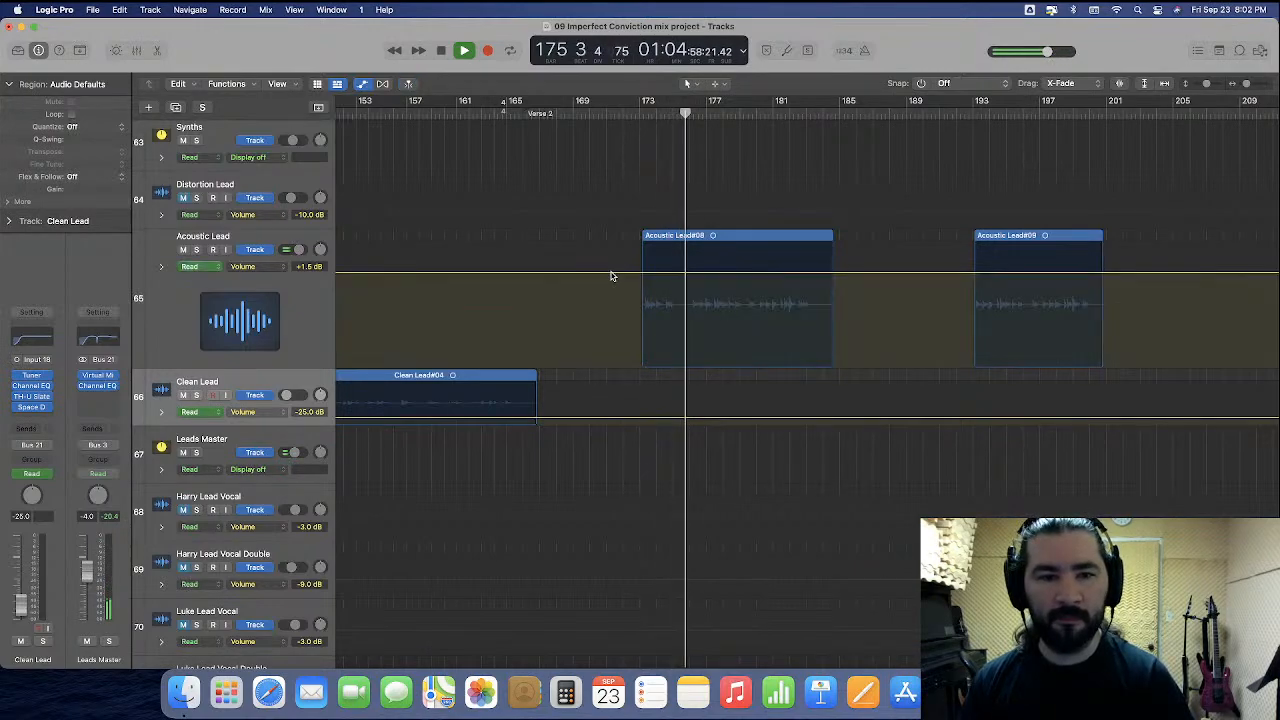
pyautogui.moveTo(611, 275); pyautogui.dragTo(611, 272)
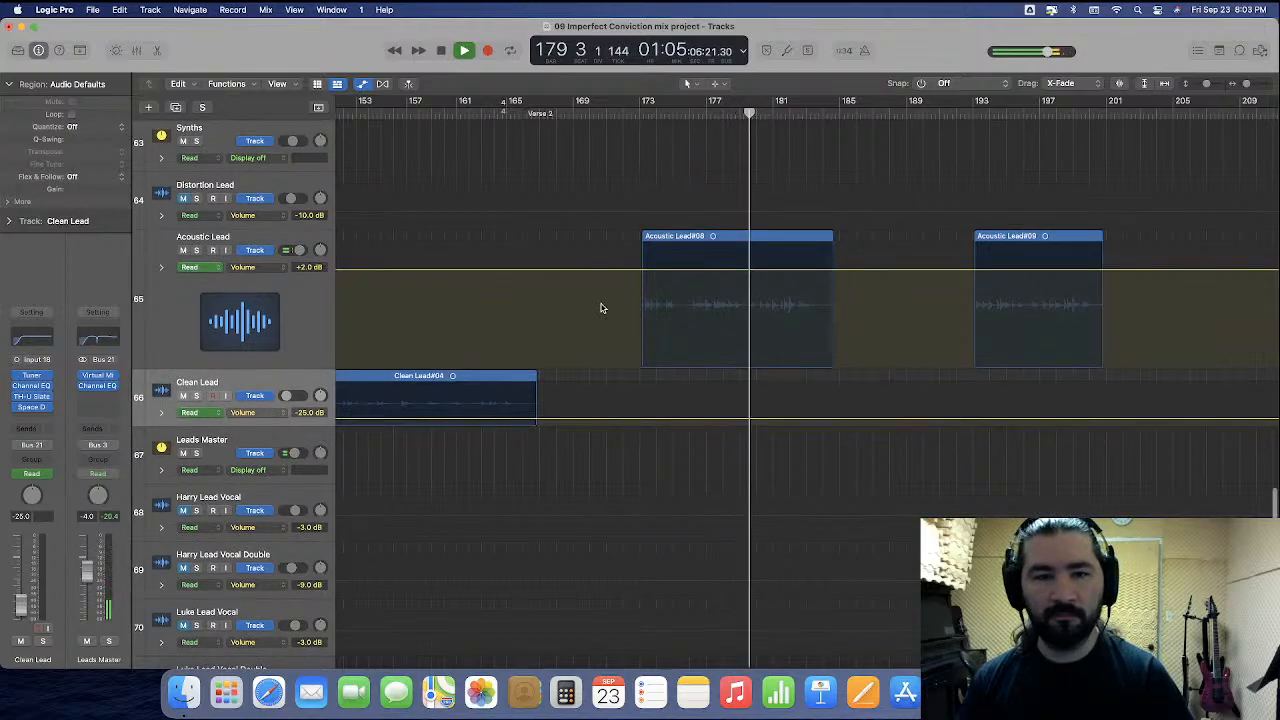
# Enlarge the Steinway Grand Piano Delay track and shift its whole volume automation curve so it starts at -7.0 dB.
pyautogui.scroll(15, 600, 308)
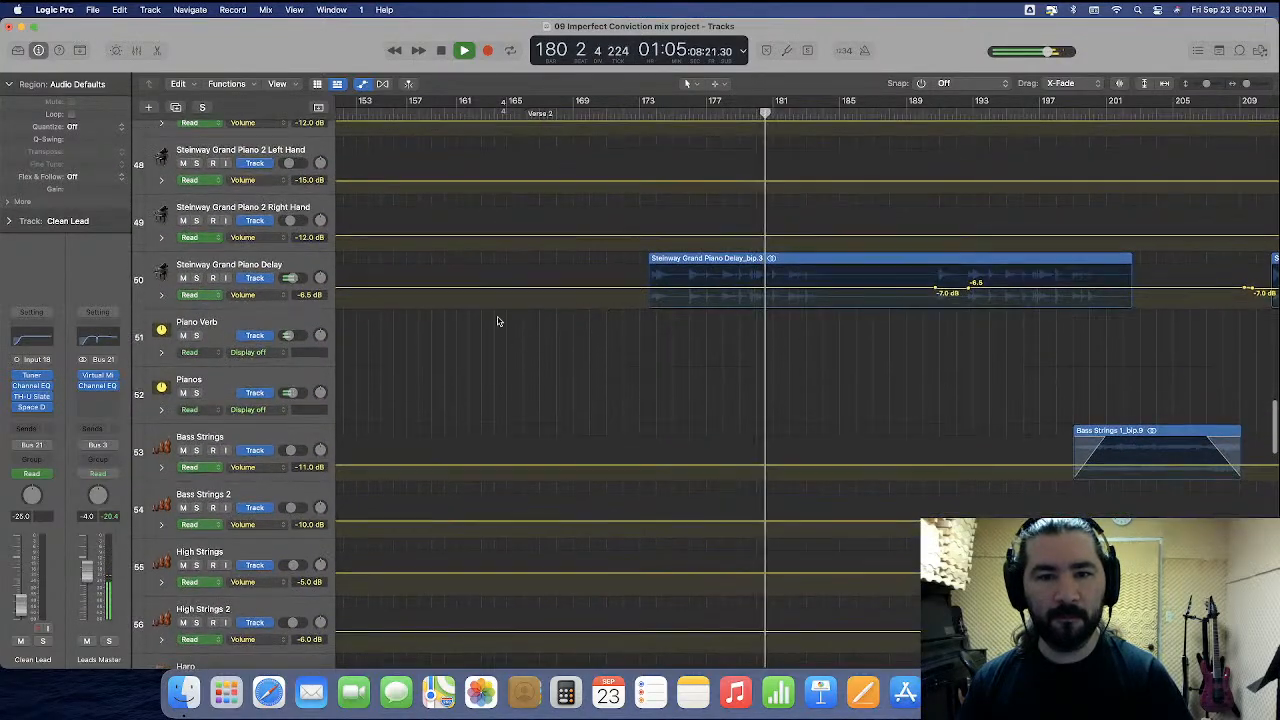
pyautogui.moveTo(271, 311); pyautogui.dragTo(271, 383)
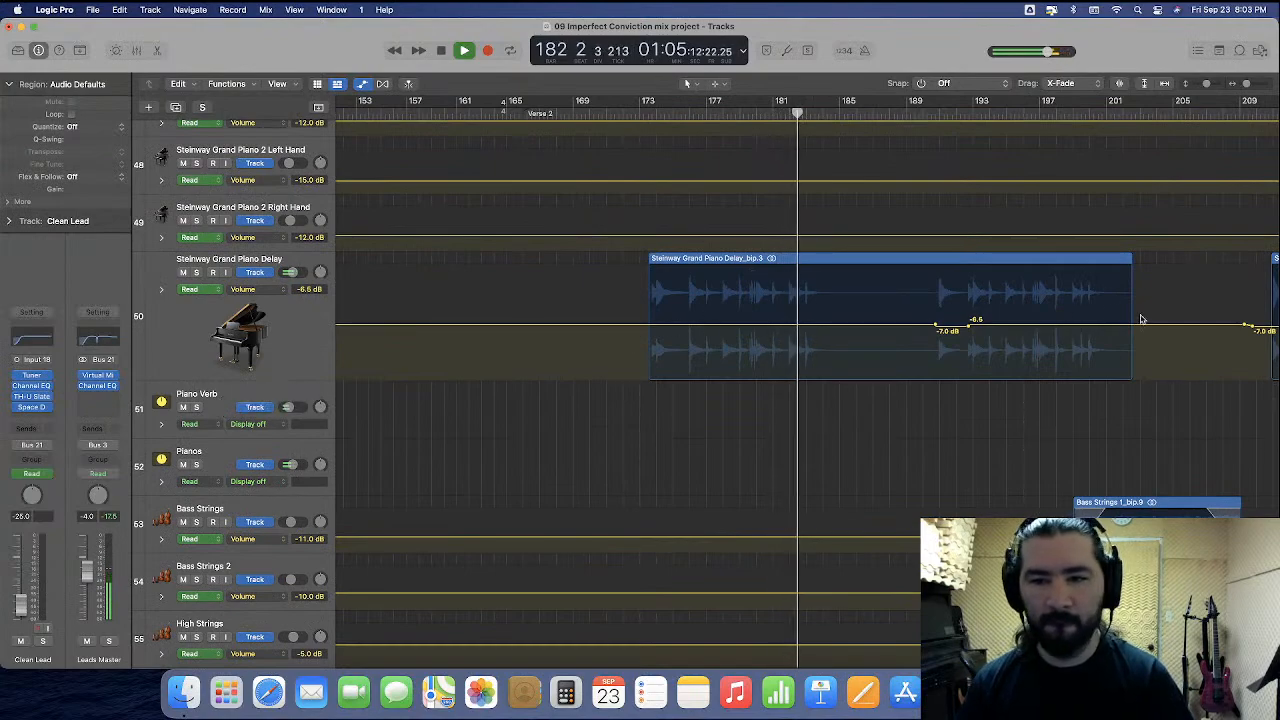
pyautogui.hscroll(4, 1187, 317)
pyautogui.press('super+Left')
pyautogui.press('super+Left')
pyautogui.press('super+Left')
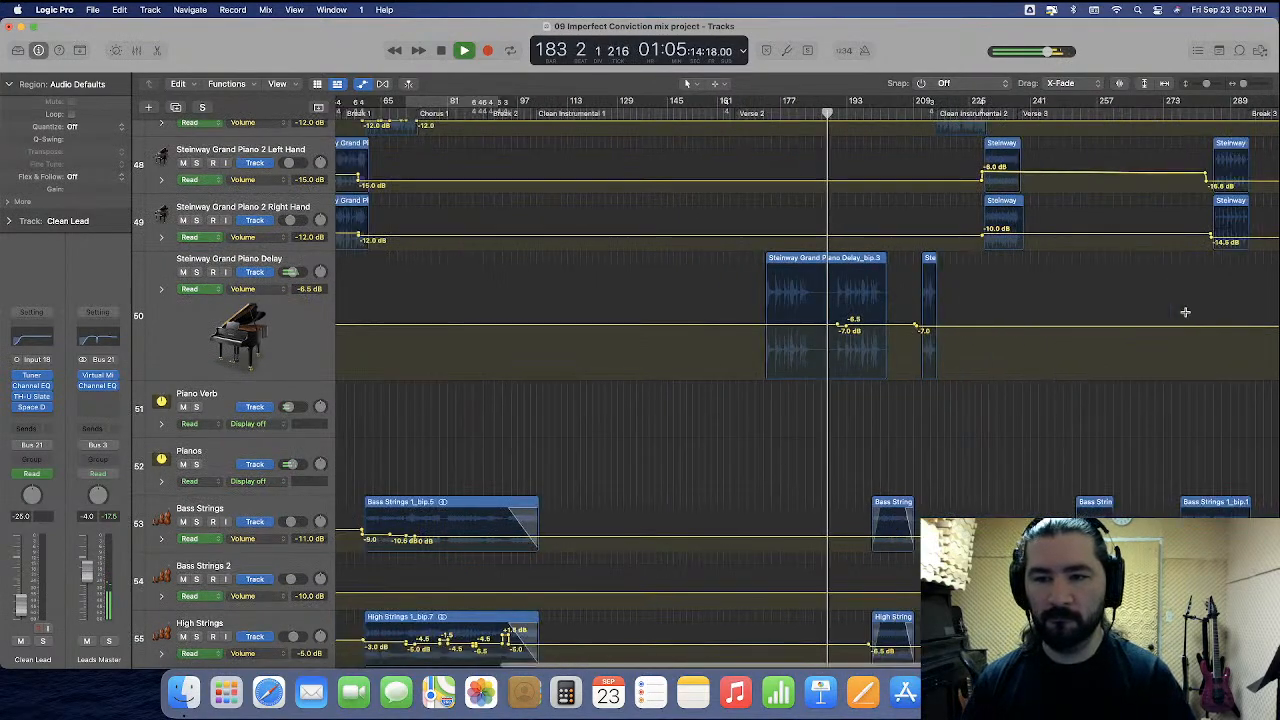
pyautogui.press('super+Left')
pyautogui.moveTo(953, 300); pyautogui.dragTo(378, 332)
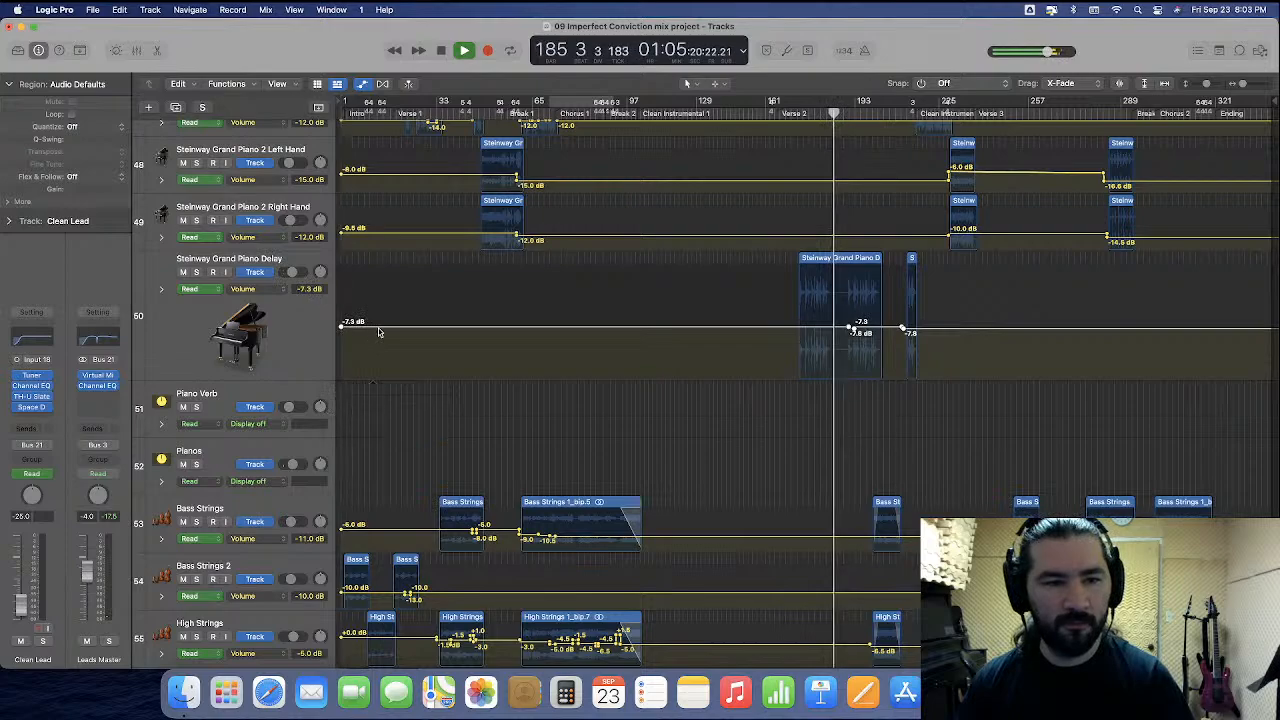
pyautogui.click(378, 332)
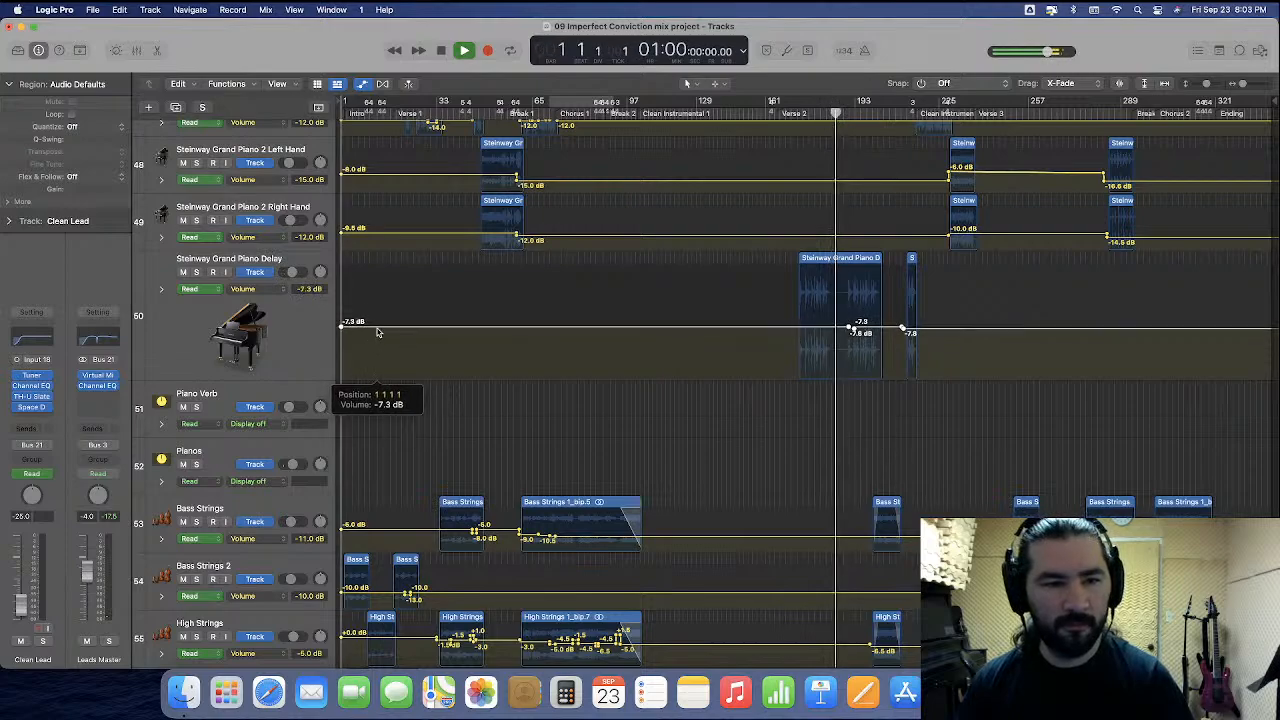
pyautogui.moveTo(256, 379); pyautogui.dragTo(258, 461)
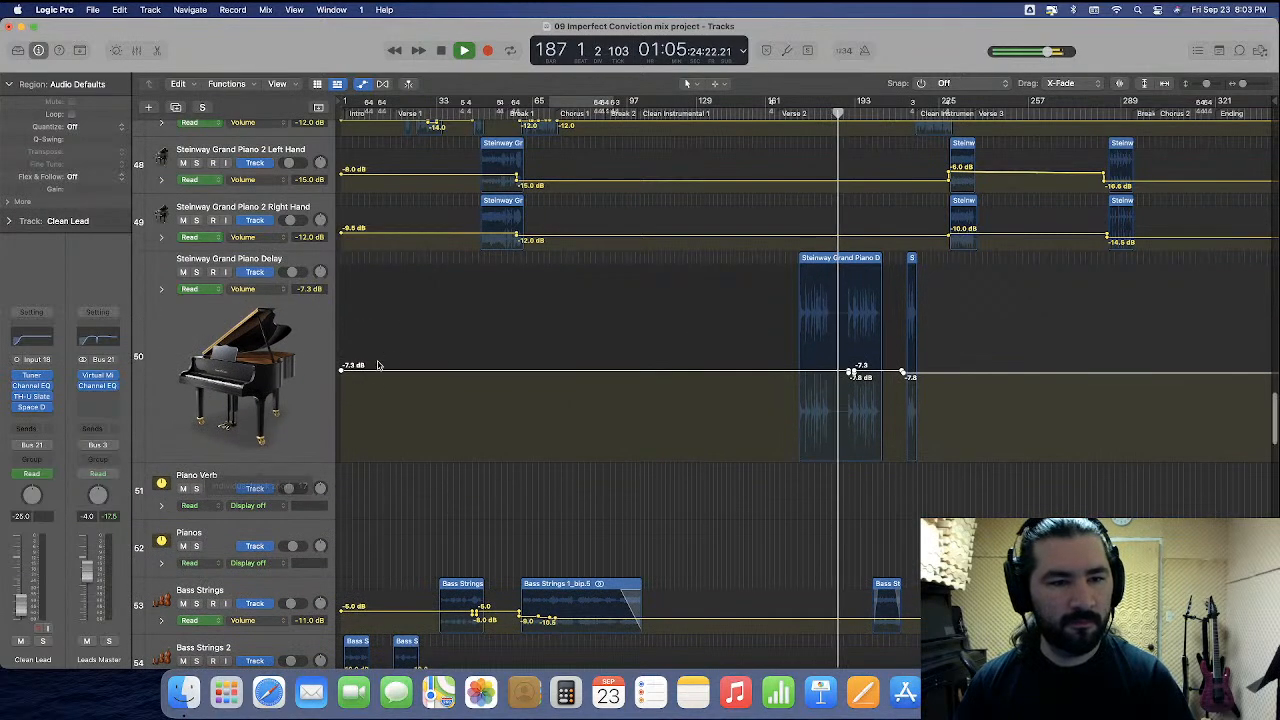
pyautogui.moveTo(372, 366); pyautogui.dragTo(371, 373)
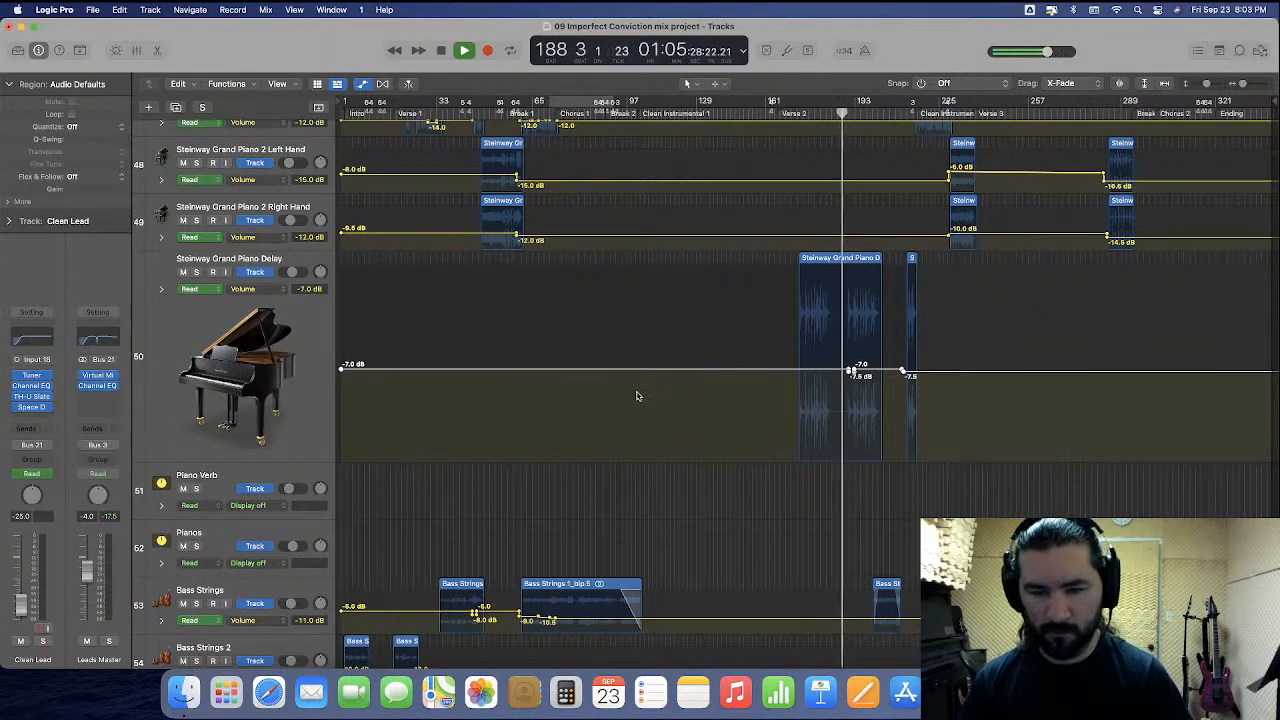
# Set the Acoustic Lead track's volume automation to +2.5 dB and select that track, leaving its regions deselected.
pyautogui.scroll(-10, 636, 396)
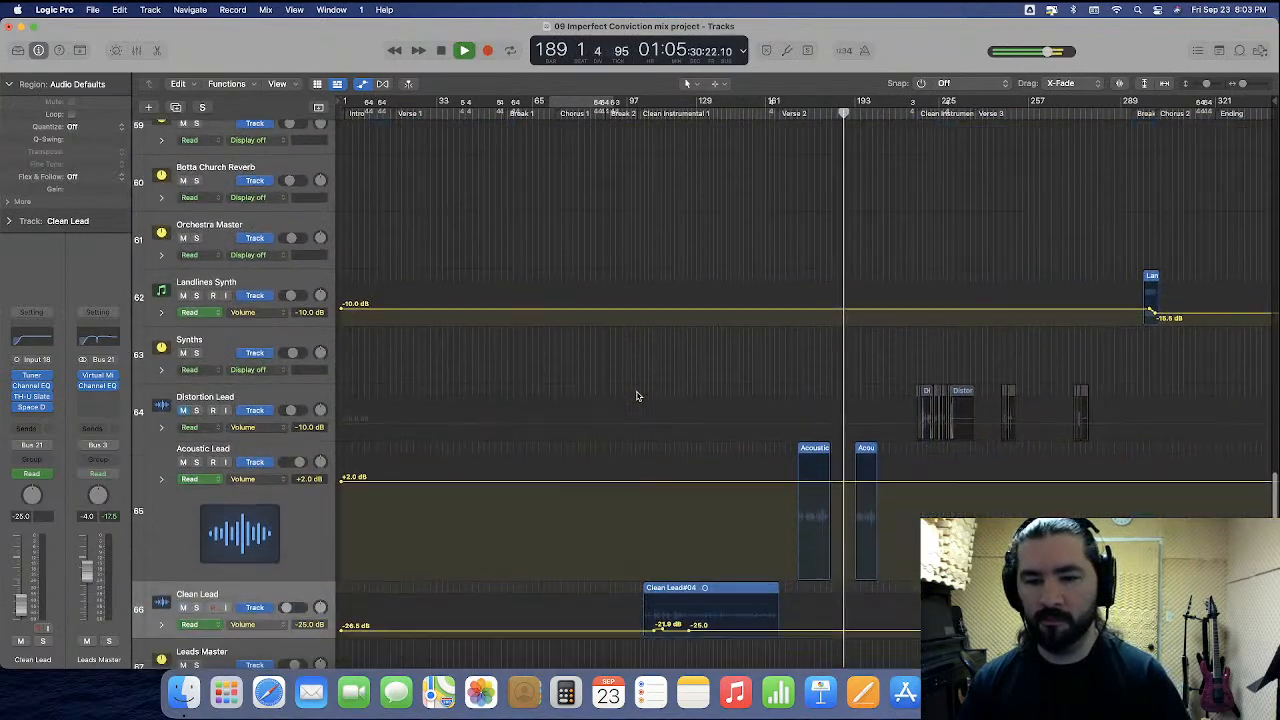
pyautogui.scroll(-3, 636, 396)
pyautogui.scroll(5, 636, 394)
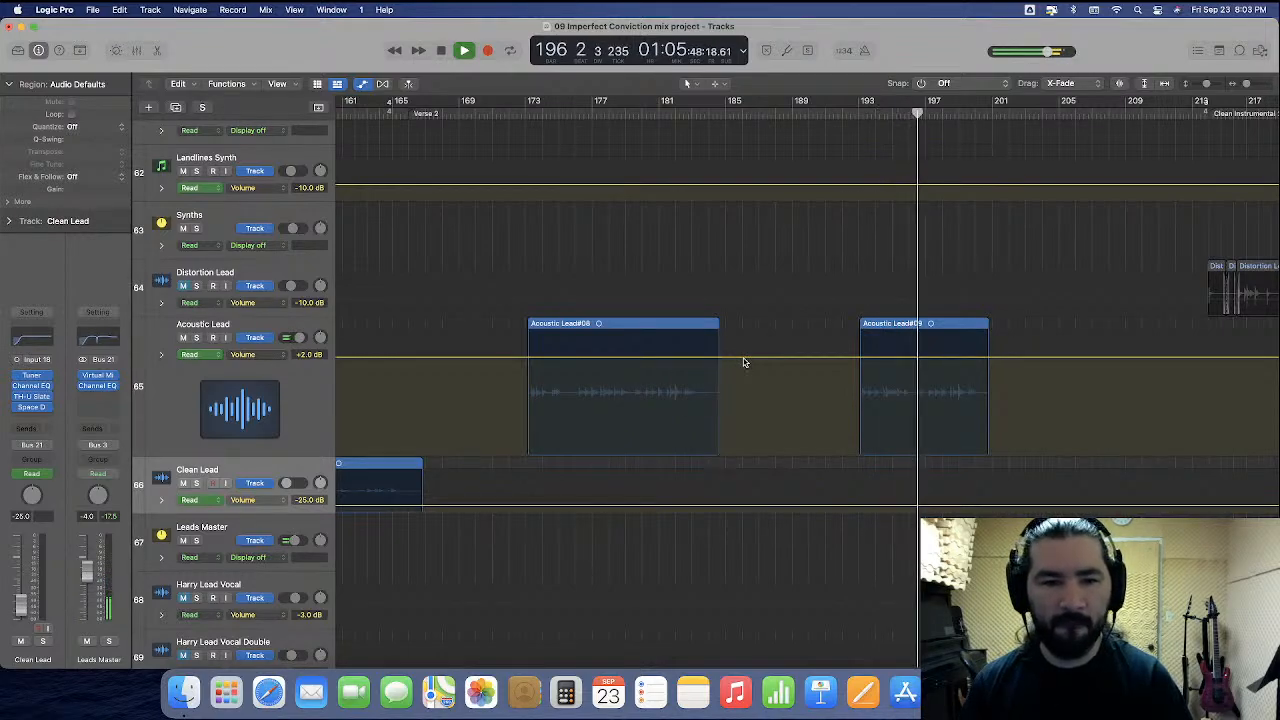
pyautogui.moveTo(744, 362); pyautogui.dragTo(746, 359)
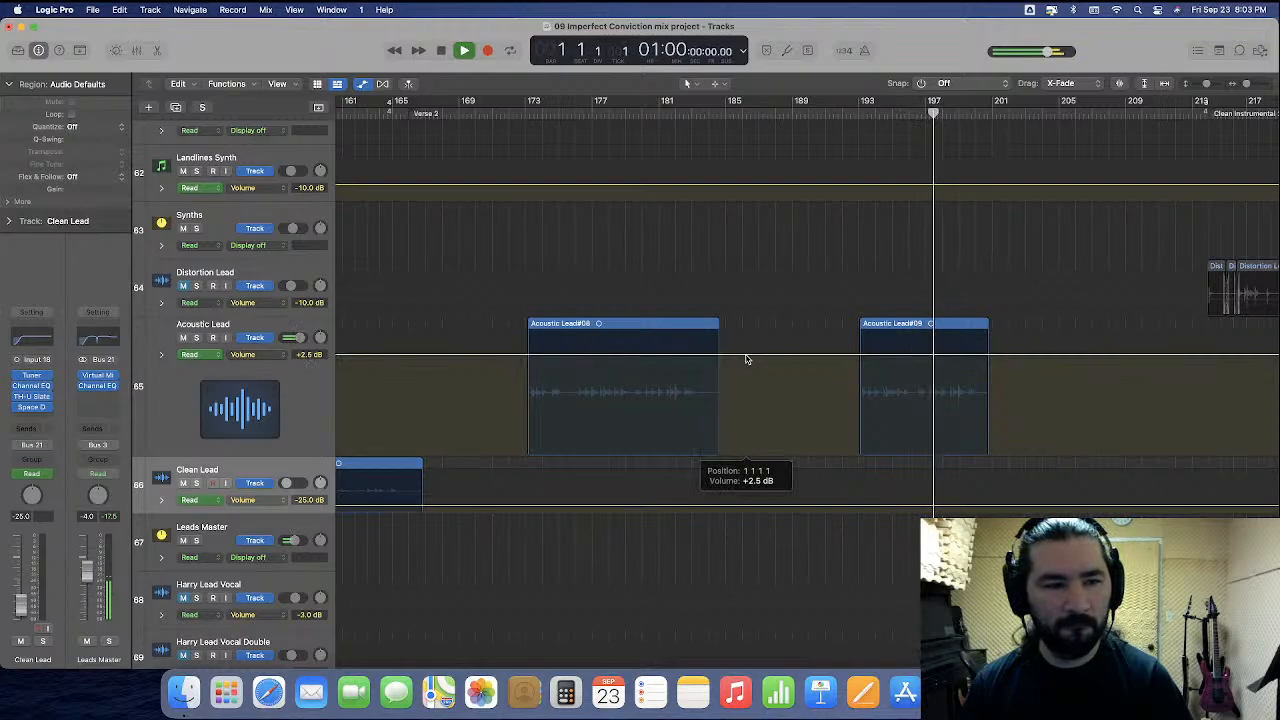
pyautogui.click(352, 409)
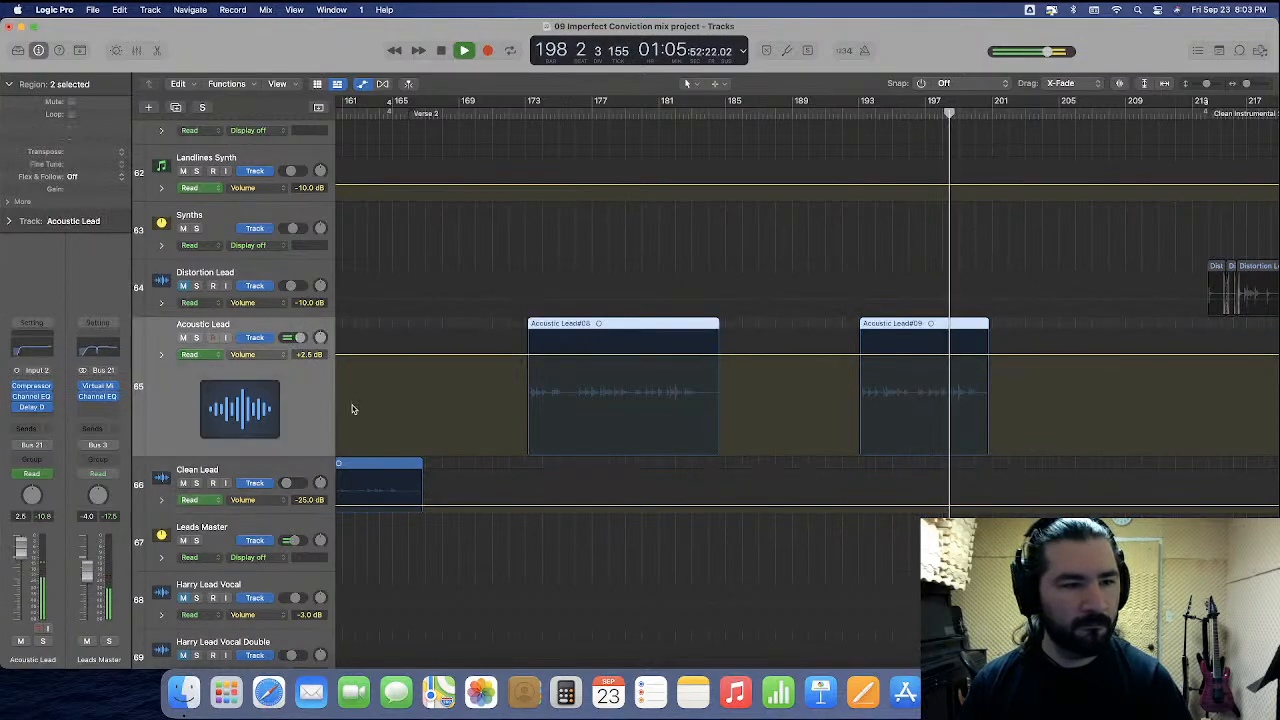
pyautogui.click(373, 408)
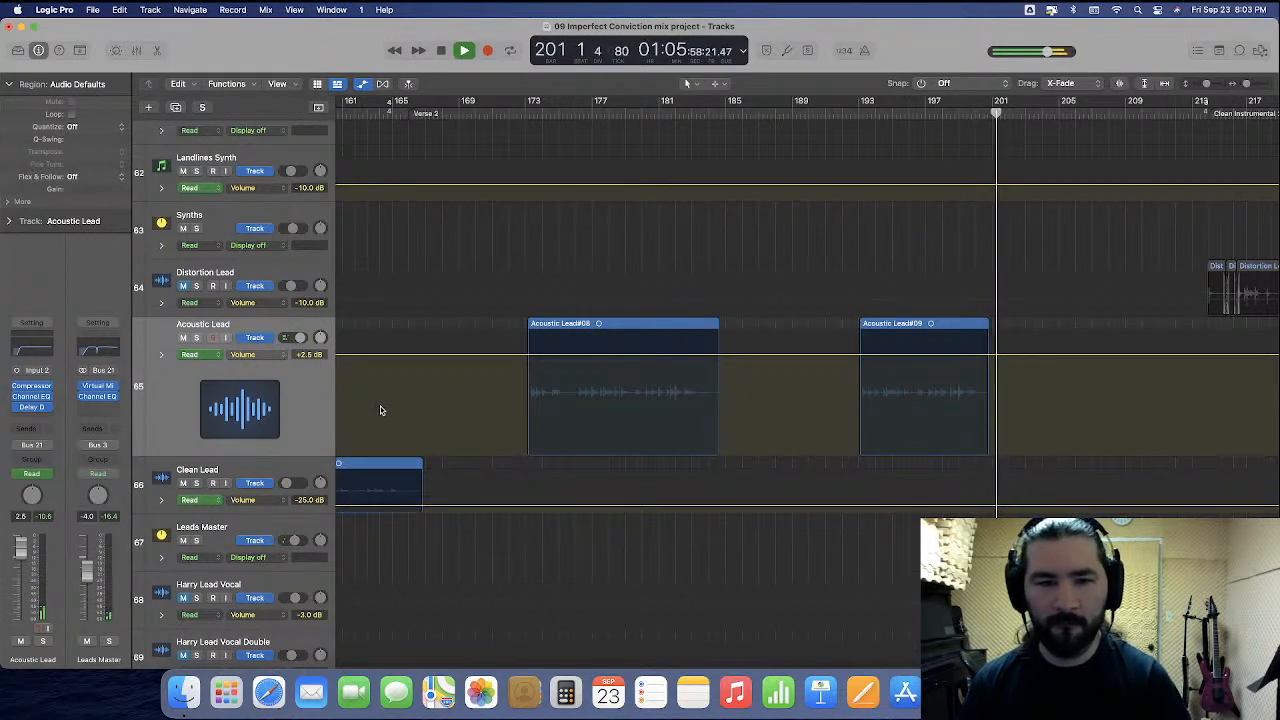
# Solo the Acoustic Lead track, open its Channel EQ and play from bar 173.
pyautogui.click(520, 113)
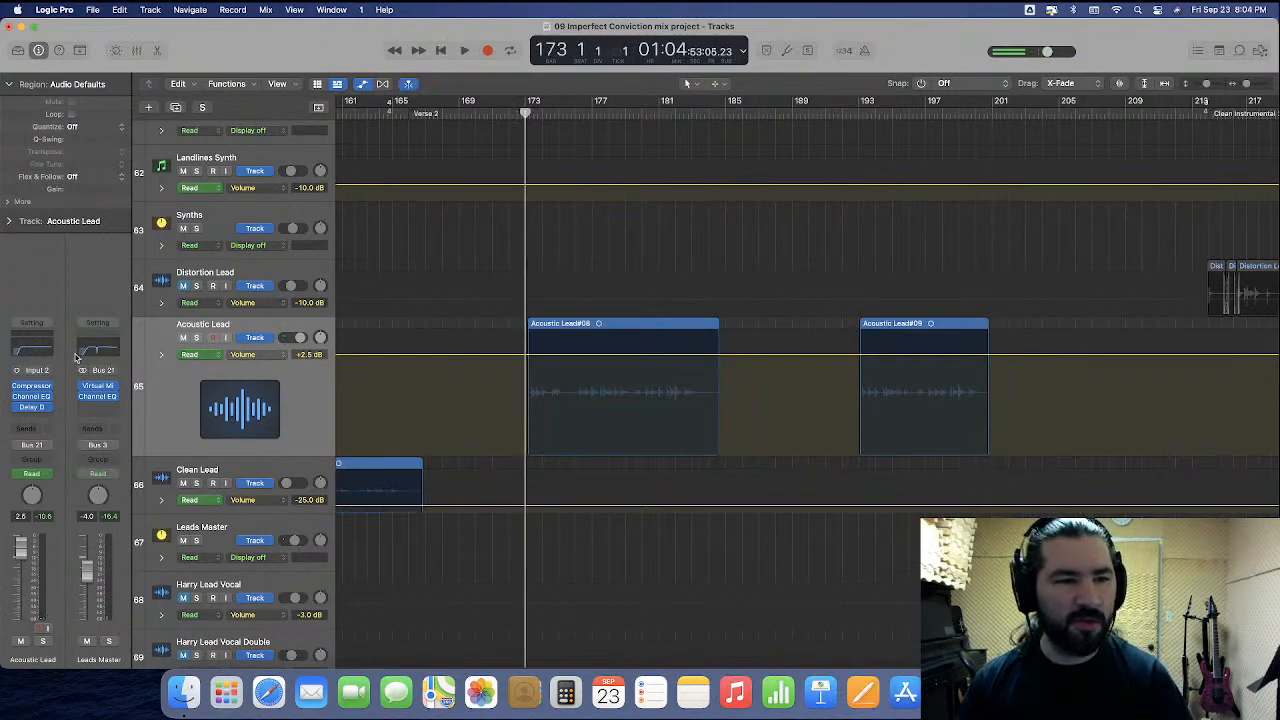
pyautogui.click(196, 338)
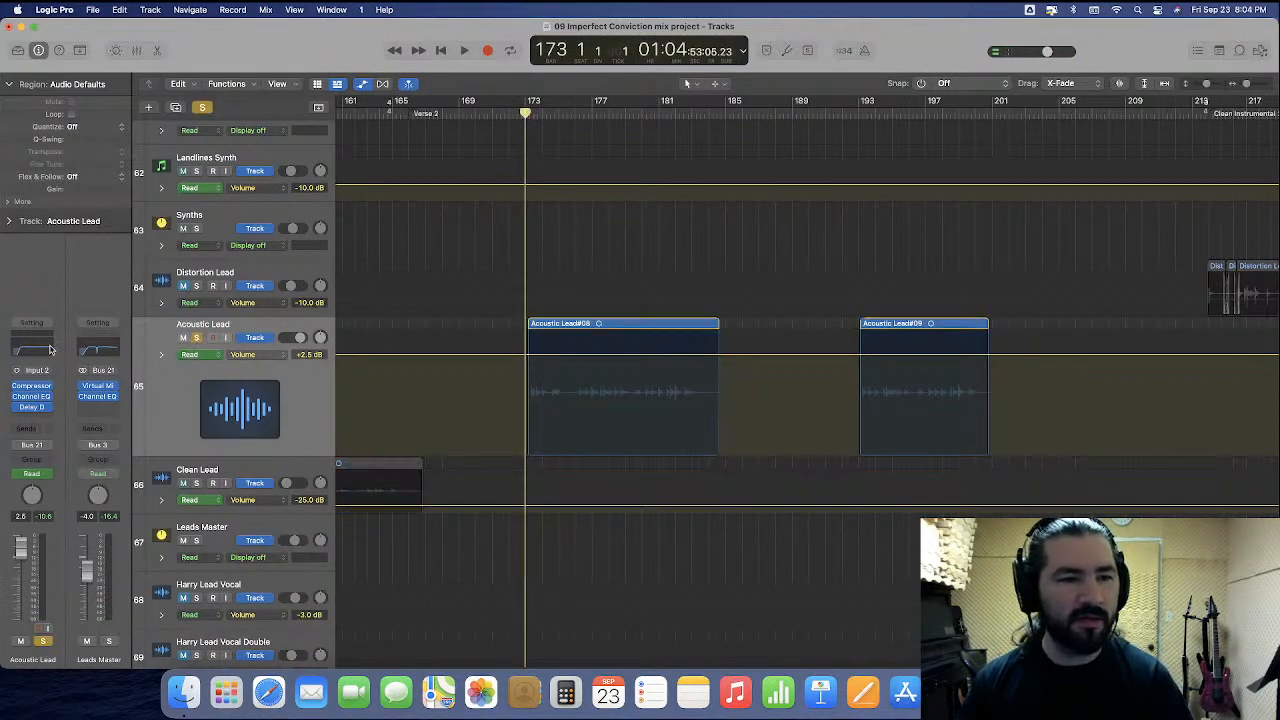
pyautogui.click(28, 347)
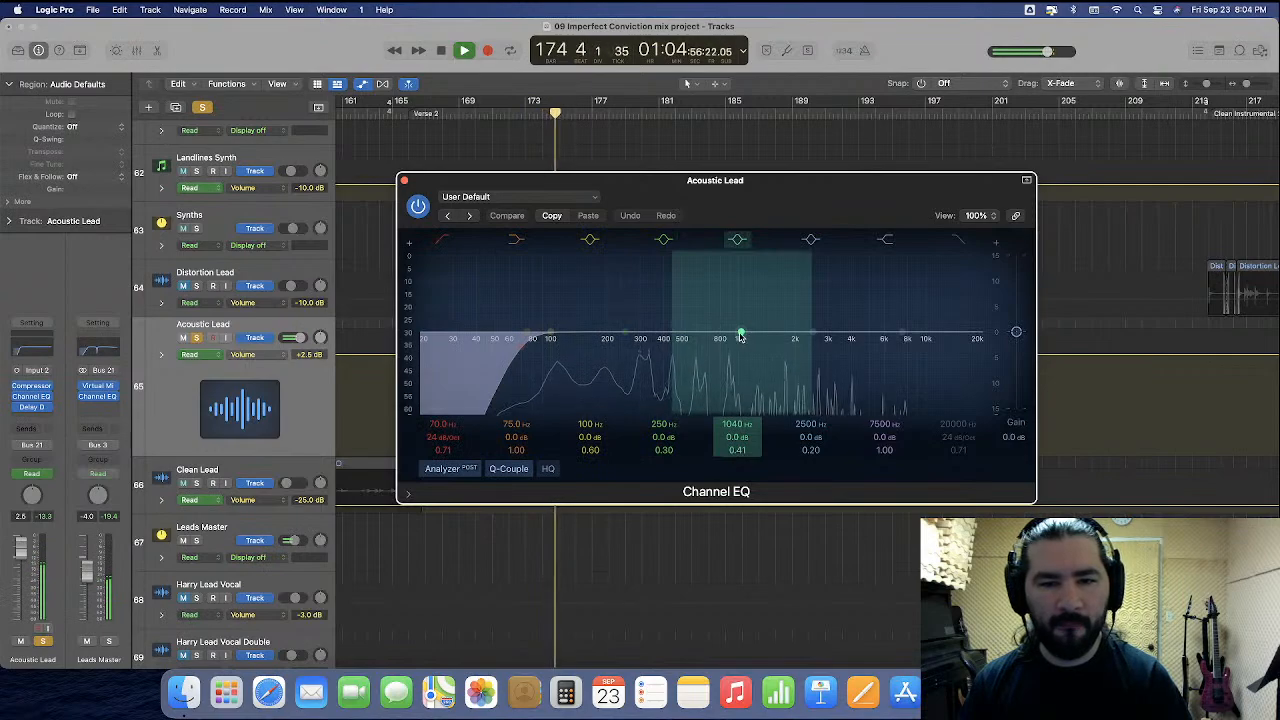
# Cut the fifth Channel EQ band by 4.0 dB at 1510 Hz, unsolo the Acoustic Lead track and close the EQ.
pyautogui.moveTo(740, 334); pyautogui.dragTo(710, 350)
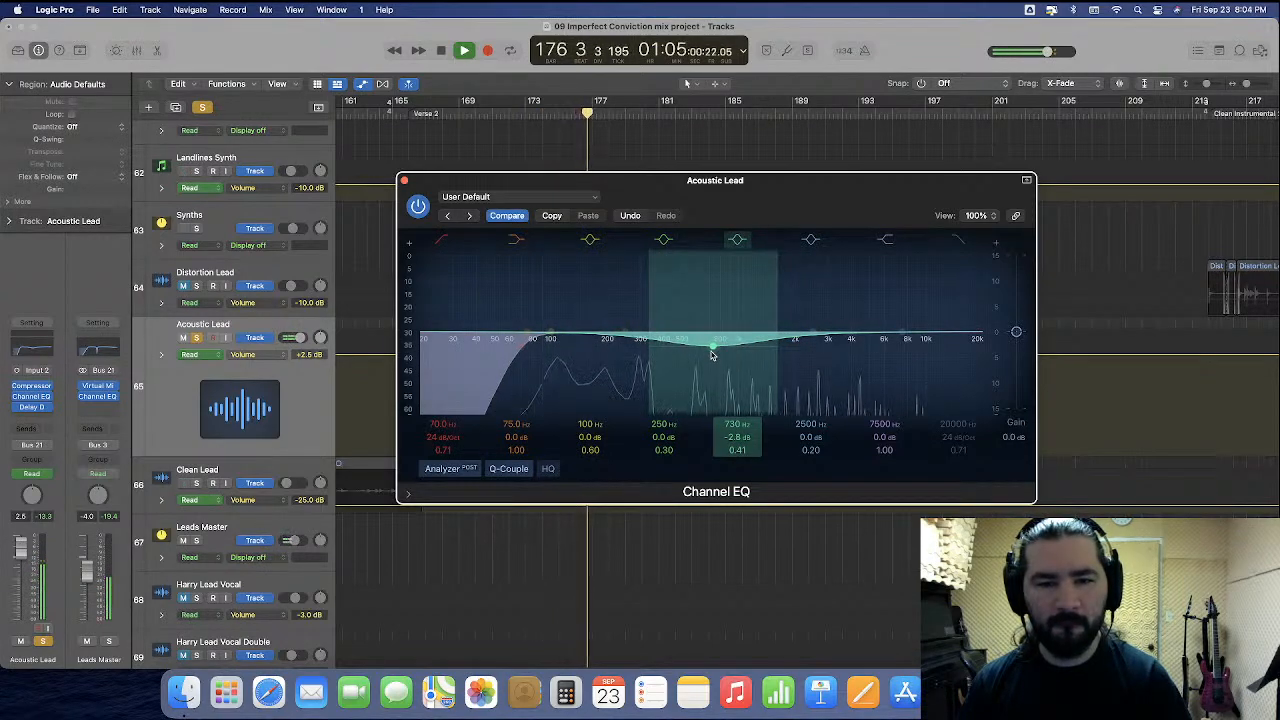
pyautogui.moveTo(714, 349); pyautogui.dragTo(770, 361)
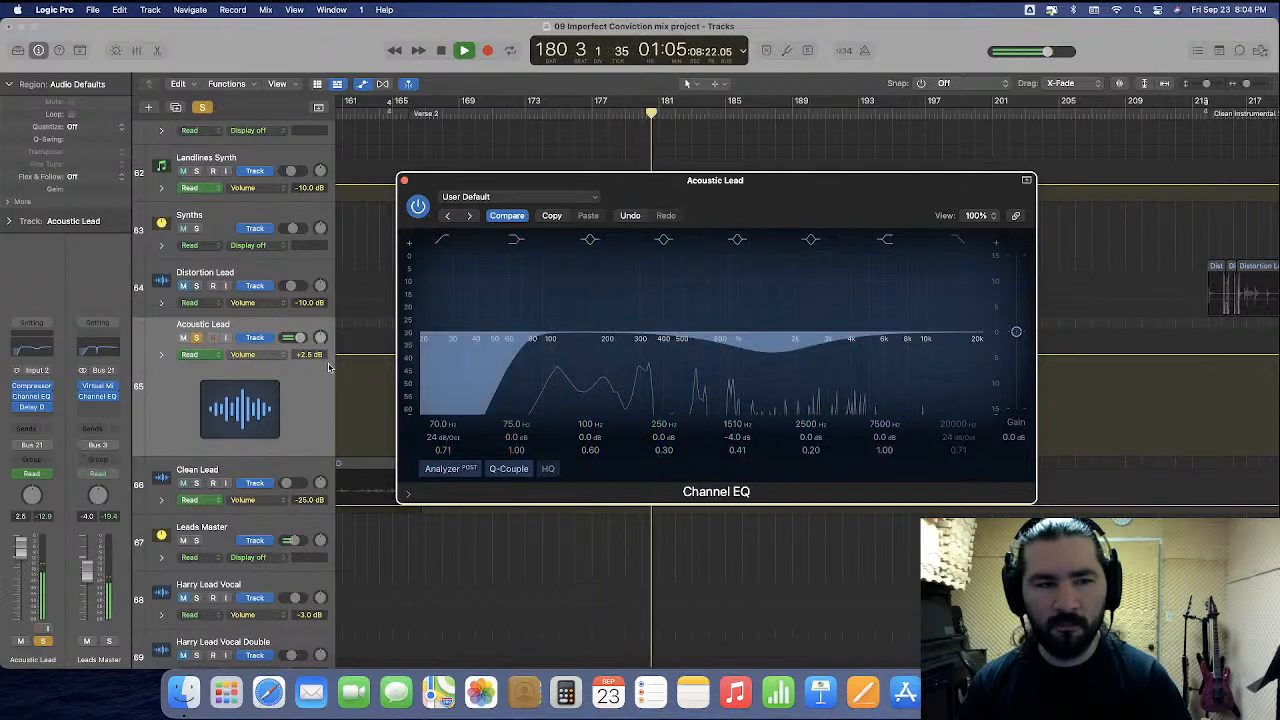
pyautogui.click(196, 338)
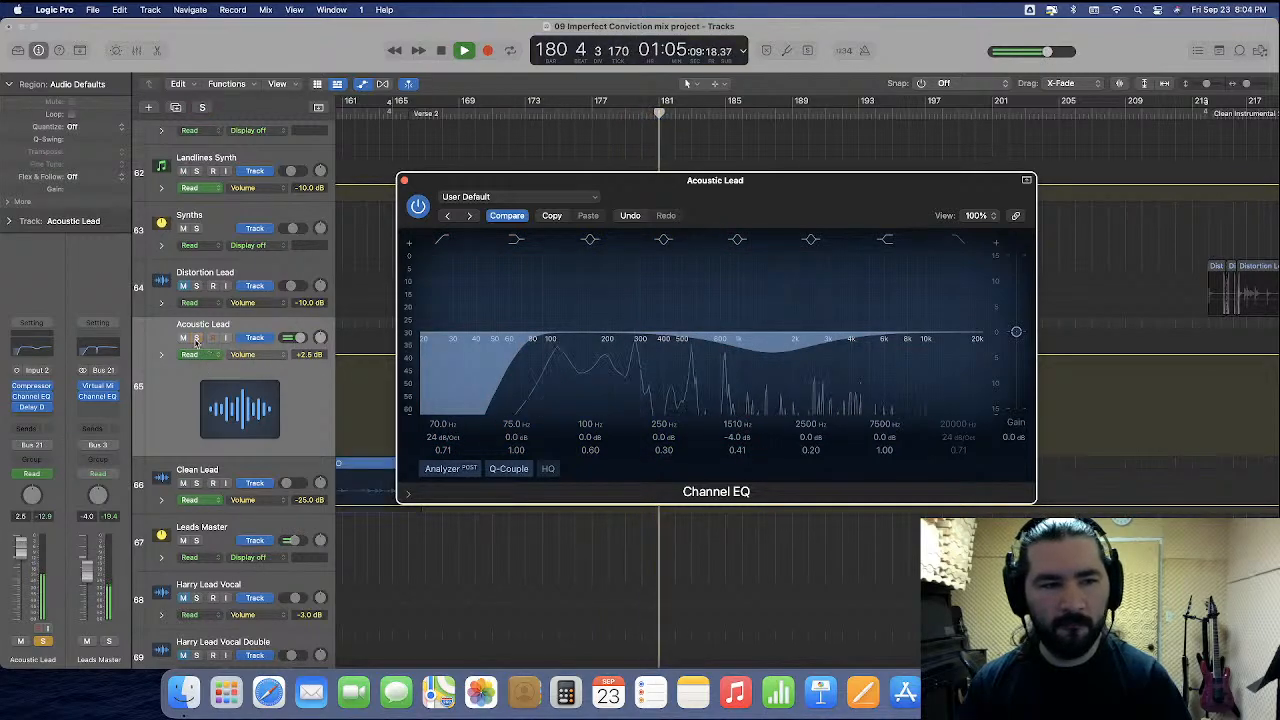
pyautogui.click(405, 179)
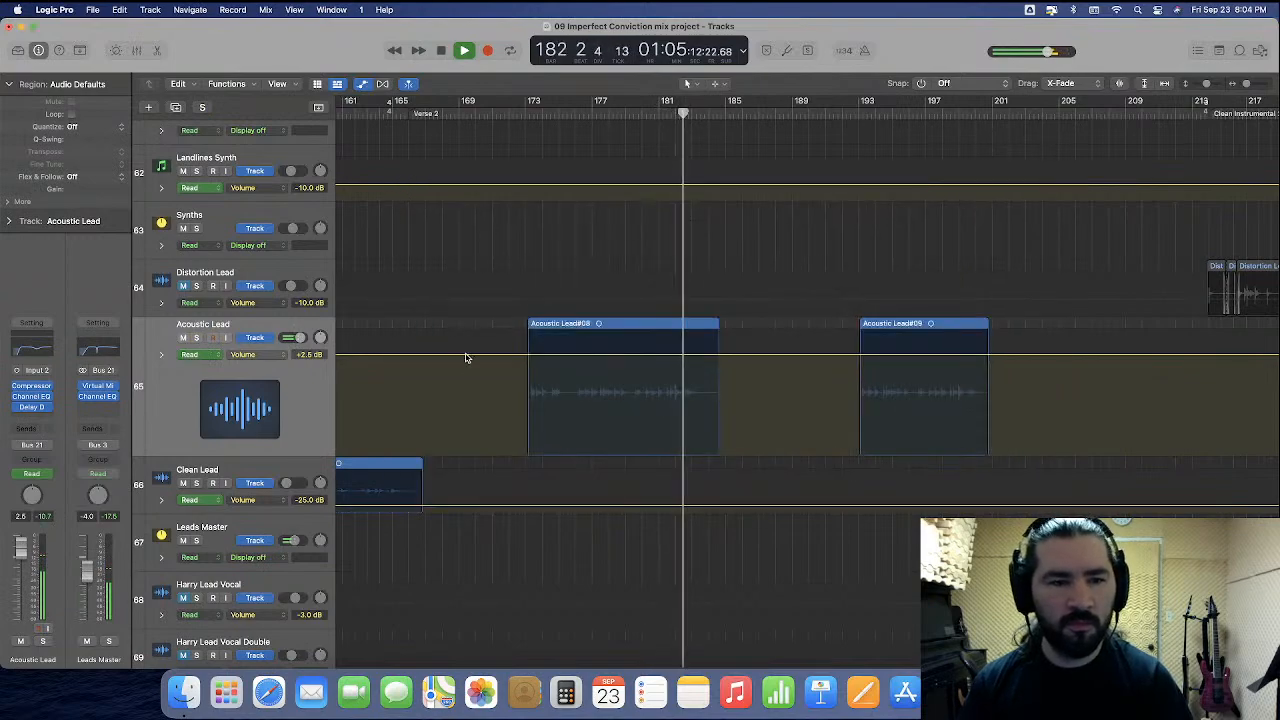
# Raise the Acoustic Lead volume automation to +3.0 dB and replay from shortly before its first Verse 2 region.
pyautogui.moveTo(466, 357); pyautogui.dragTo(469, 355)
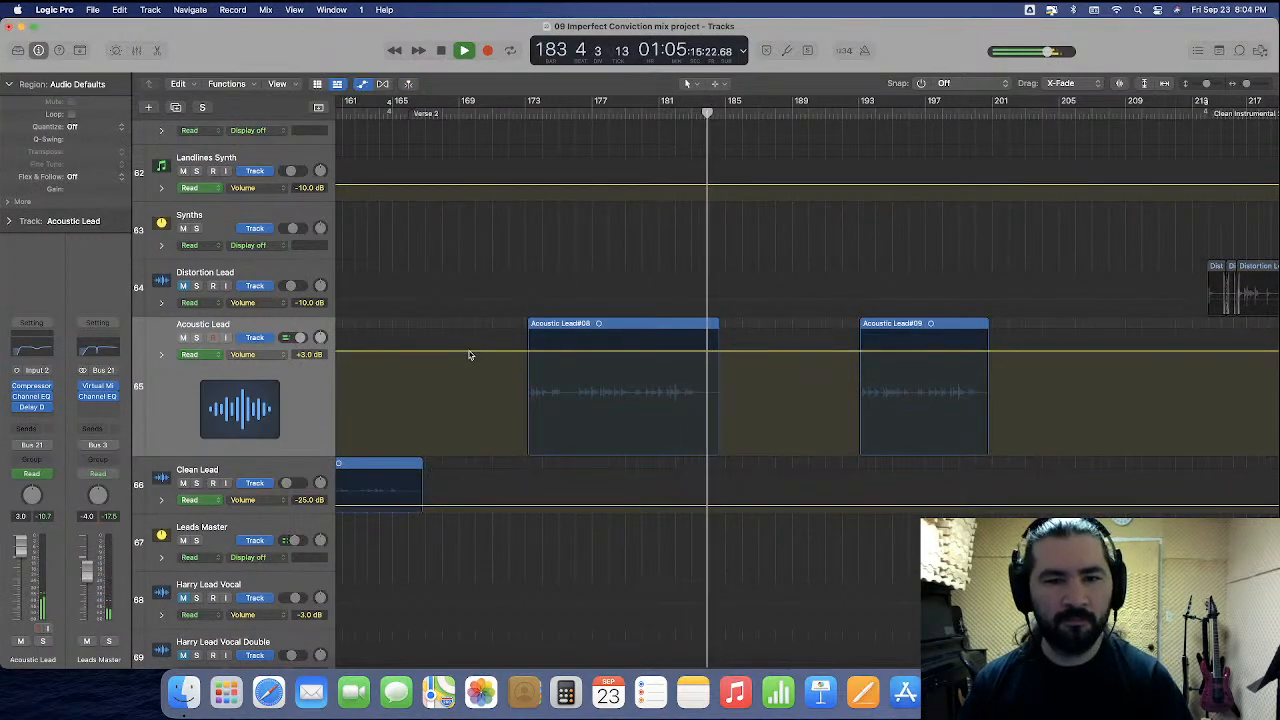
pyautogui.click(509, 113)
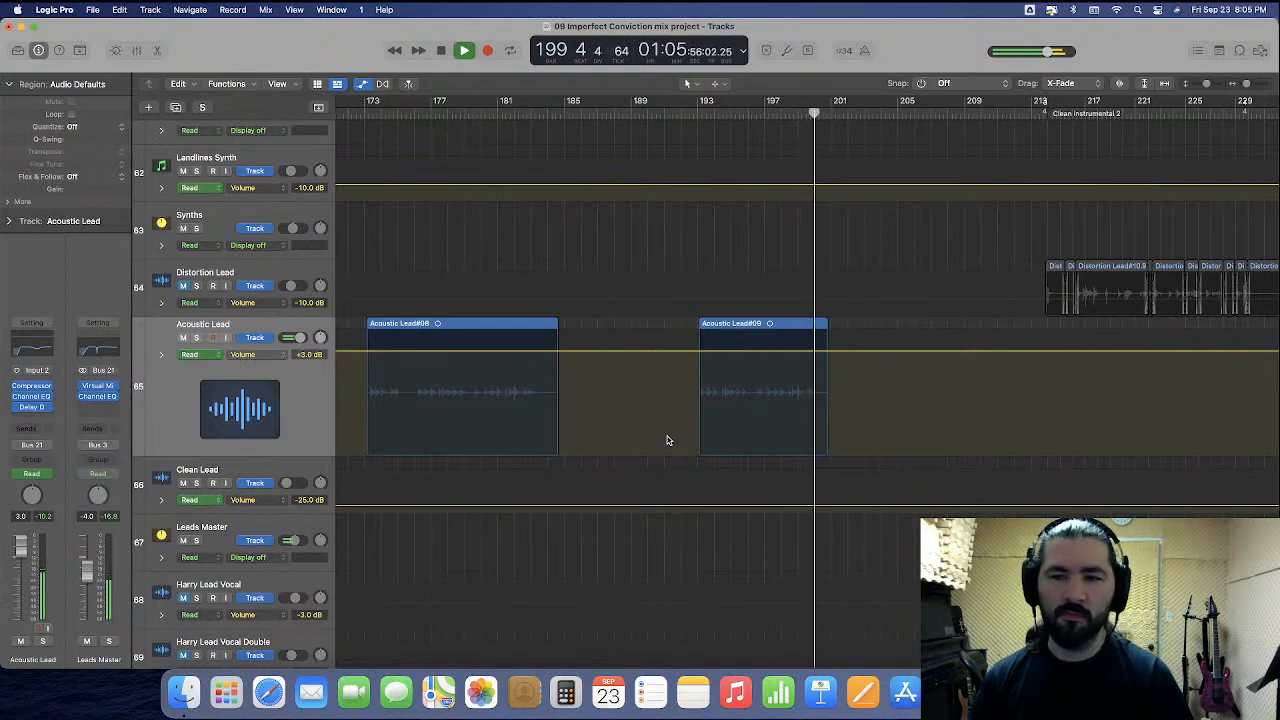
# Reduce the Acoustic Lead track's height to match the neighbouring tracks and stop playback.
pyautogui.scroll(-6, 668, 440)
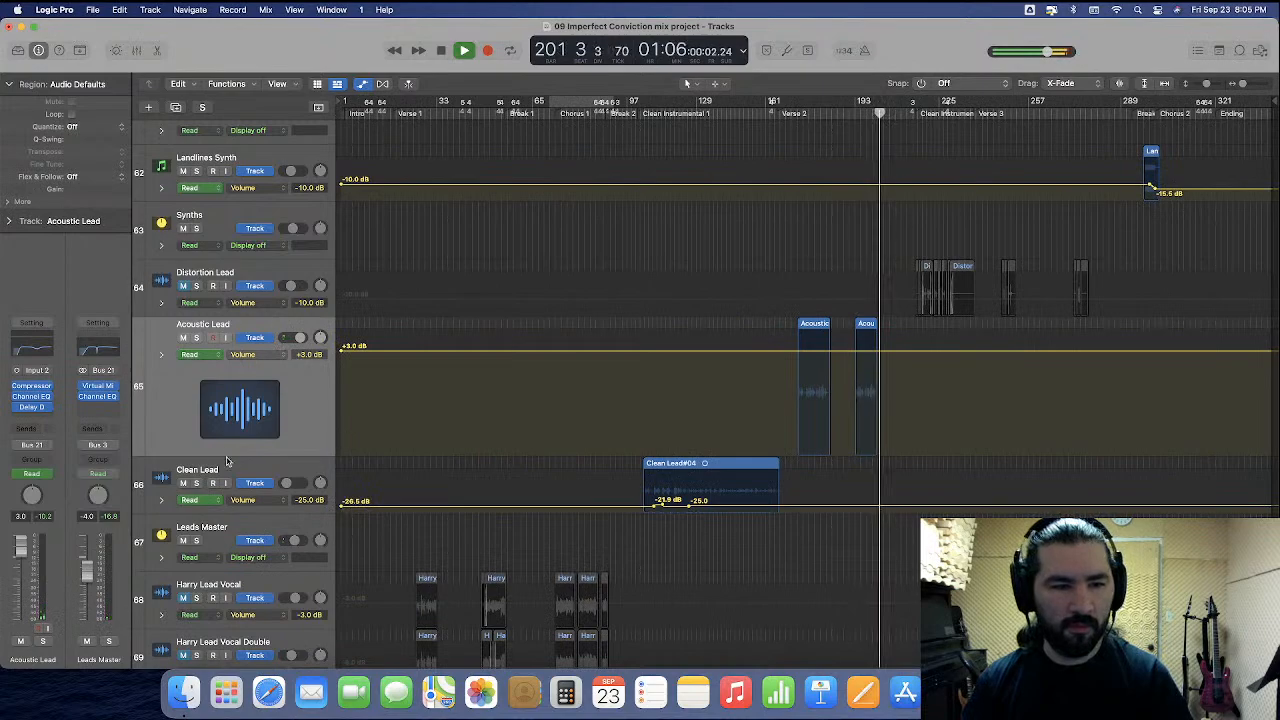
pyautogui.moveTo(228, 461); pyautogui.dragTo(229, 377)
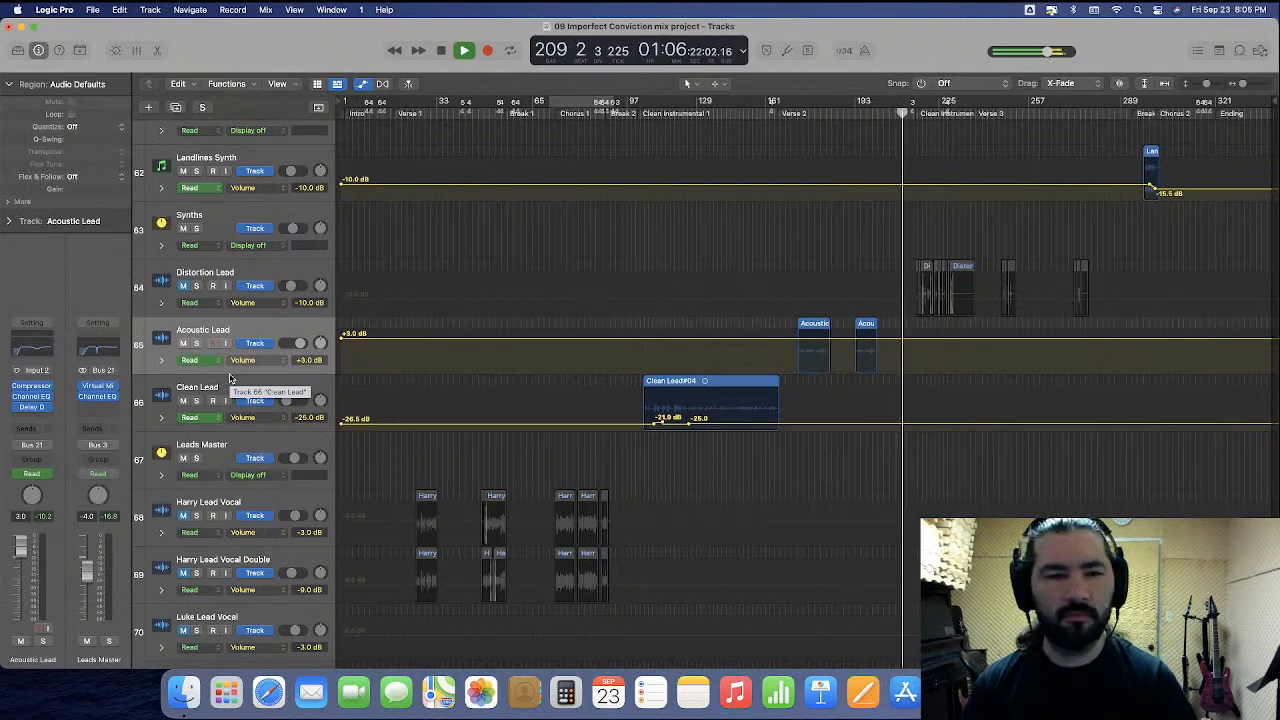
pyautogui.press('super+Right')
pyautogui.press('super+Right')
pyautogui.press('super+Right')
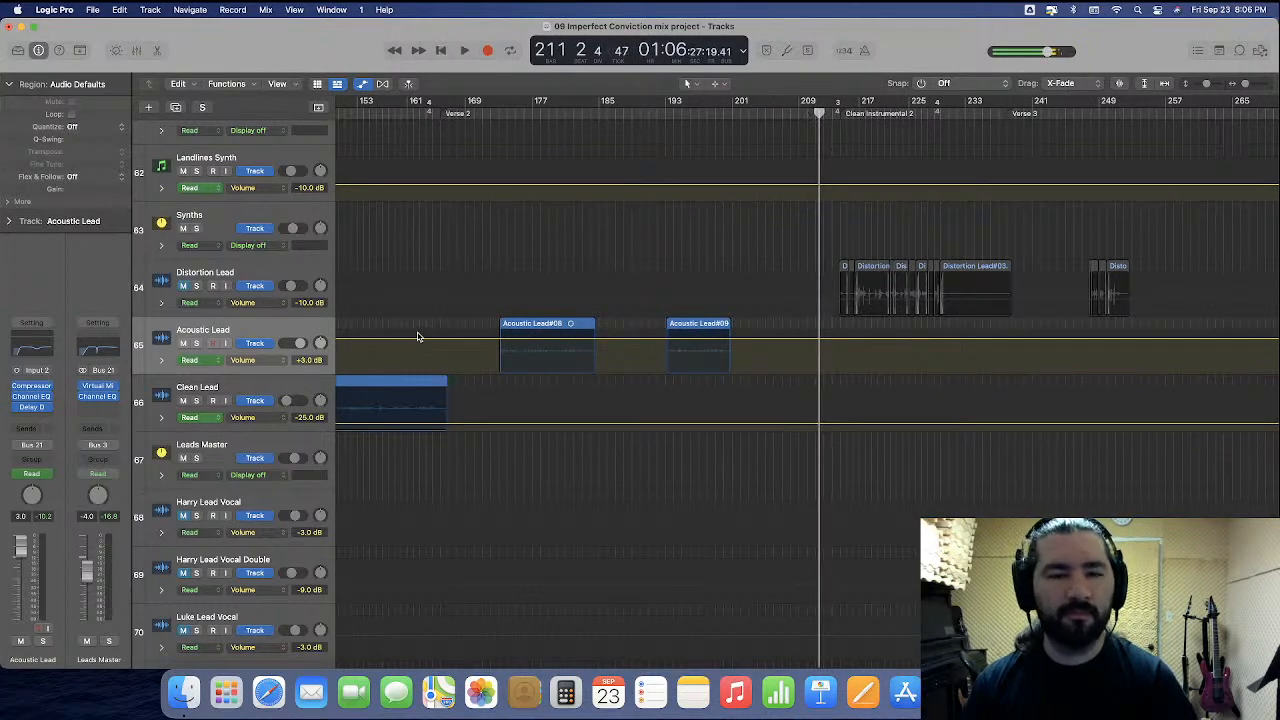
# Unmute the Distortion Lead track and select it to show its channel strip.
pyautogui.hscroll(8, 418, 337)
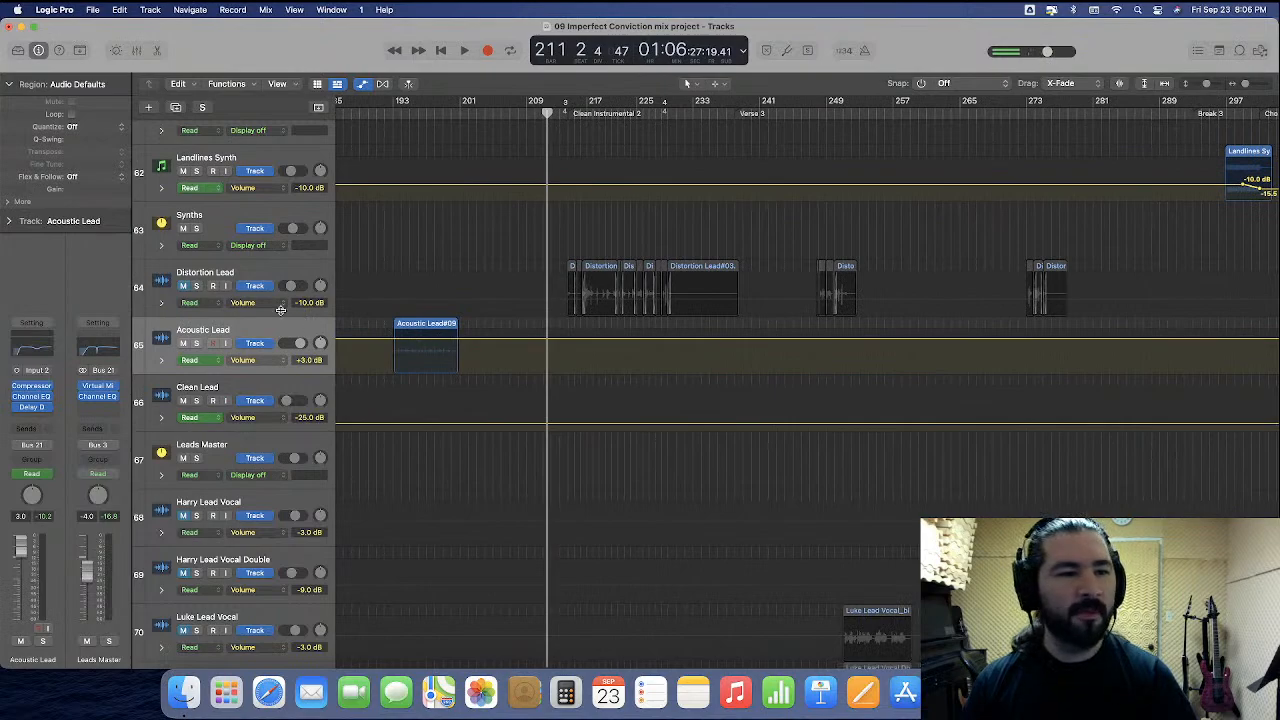
pyautogui.click(182, 287)
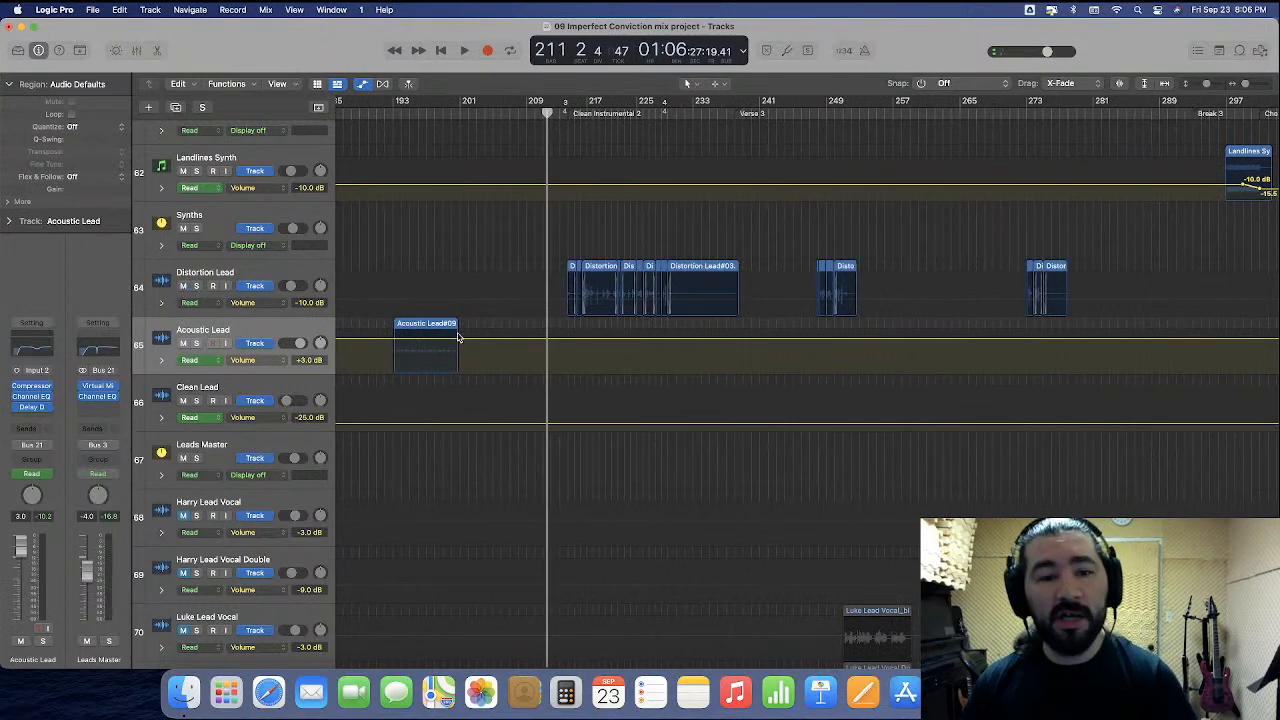
pyautogui.press('super+Right')
pyautogui.press('super+Left')
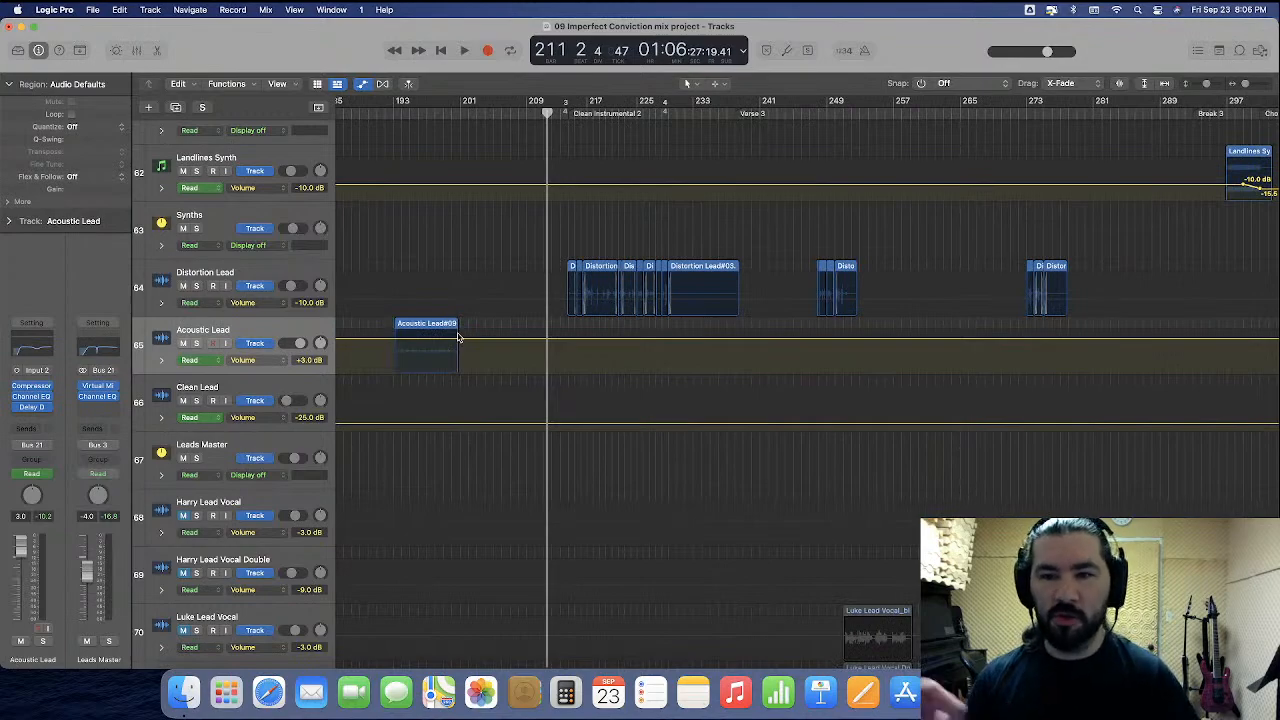
pyautogui.click(250, 275)
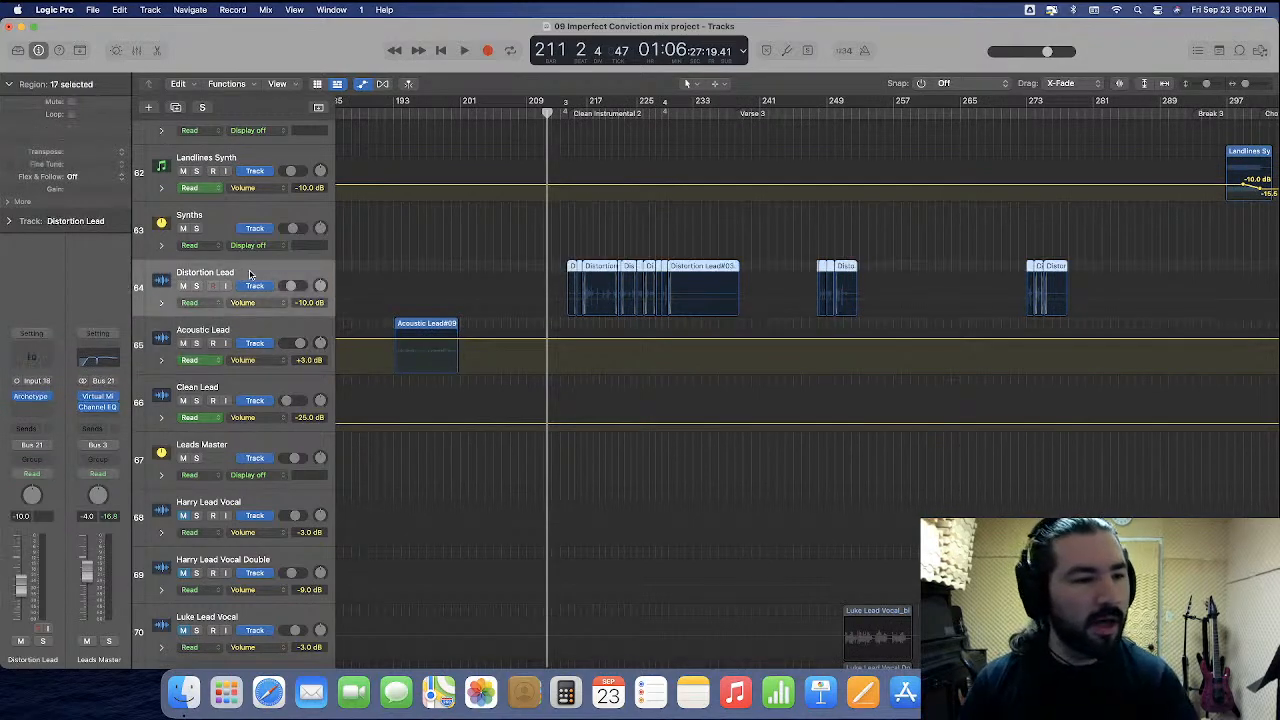
# Inspect the Channel EQ on the Leads Master track and close it again.
pyautogui.click(257, 453)
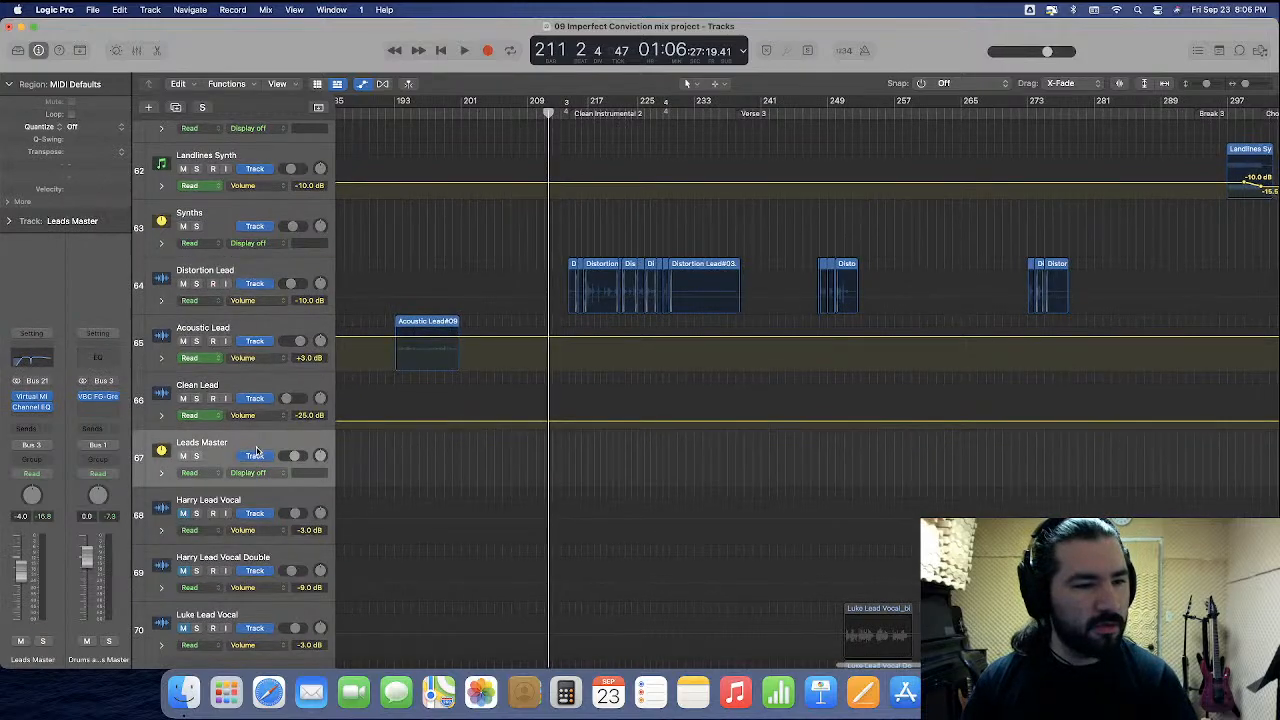
pyautogui.click(46, 363)
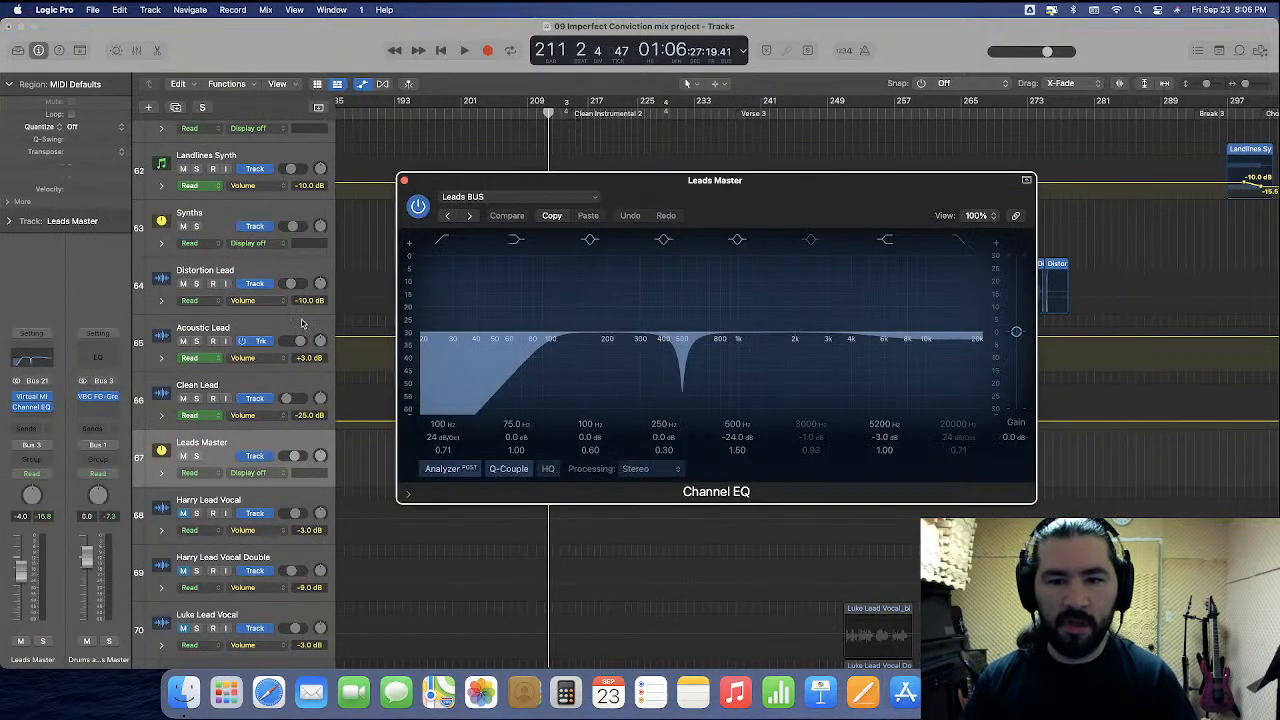
pyautogui.click(404, 181)
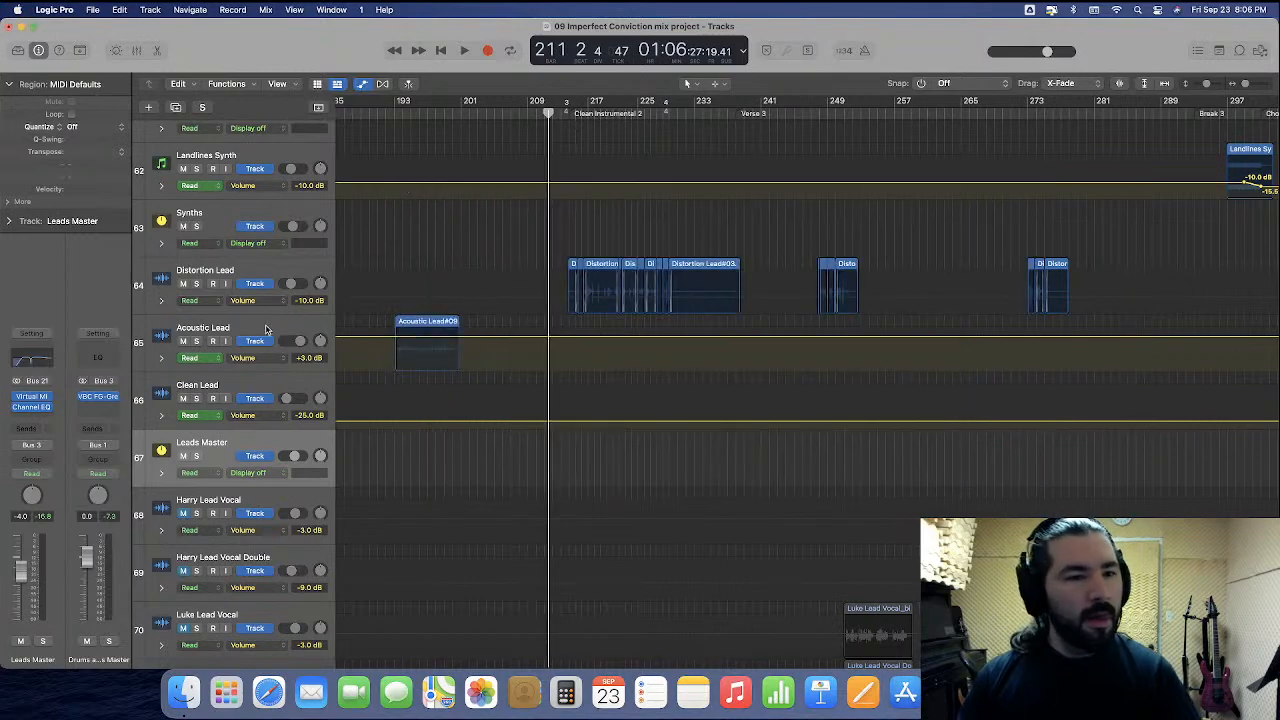
# Enlarge the Distortion Lead track's height and zoom in on its Clean Instrumental 2 regions.
pyautogui.moveTo(260, 313); pyautogui.dragTo(256, 417)
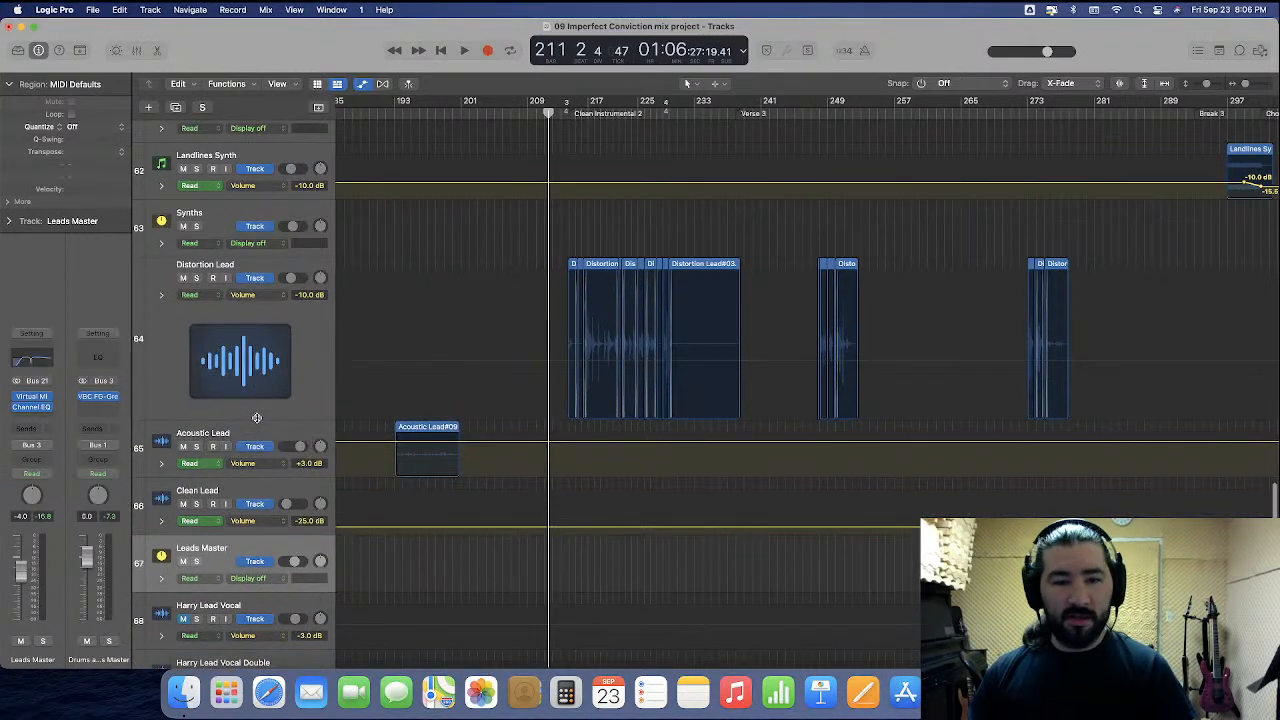
pyautogui.press('super+Right')
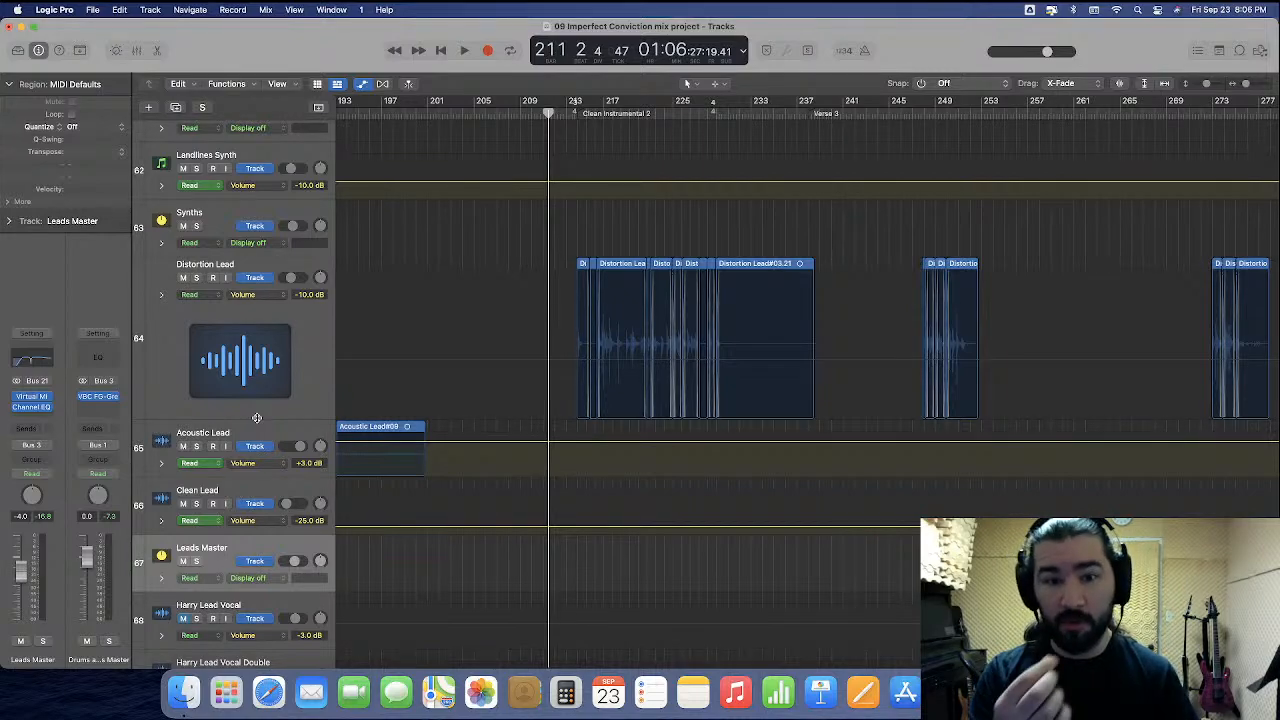
pyautogui.scroll(-6, 550, 390)
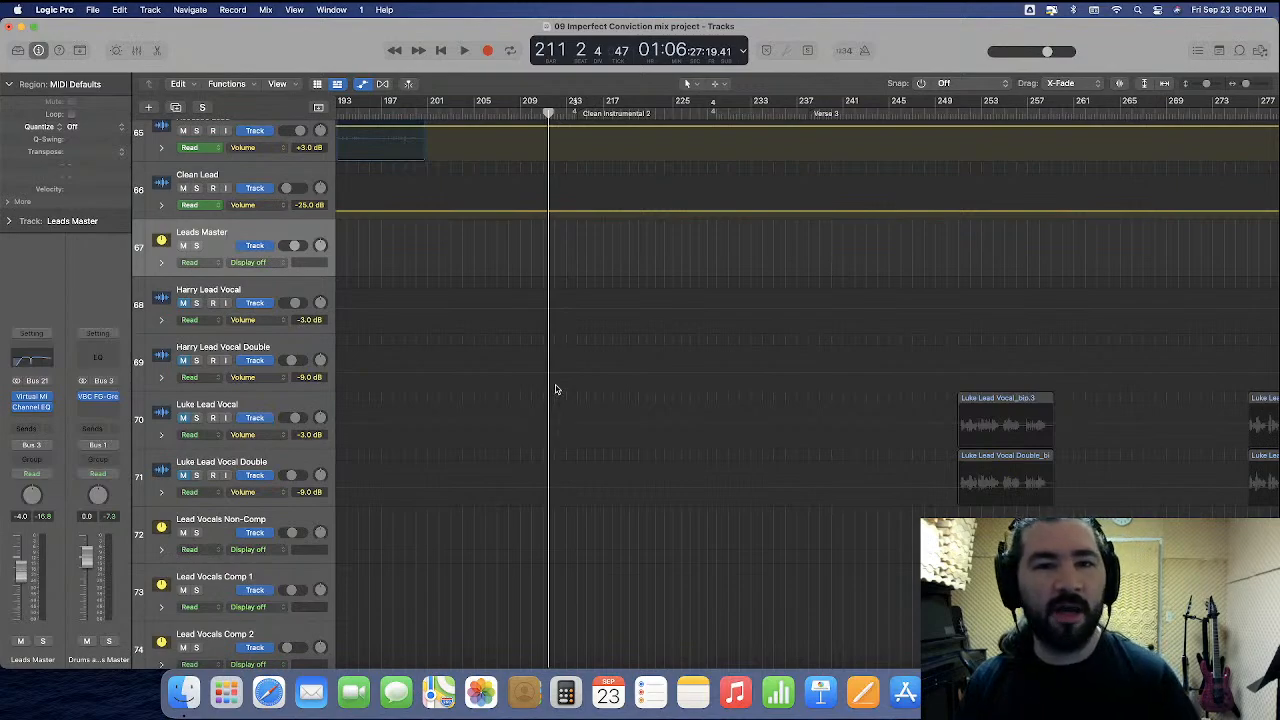
pyautogui.scroll(4, 557, 388)
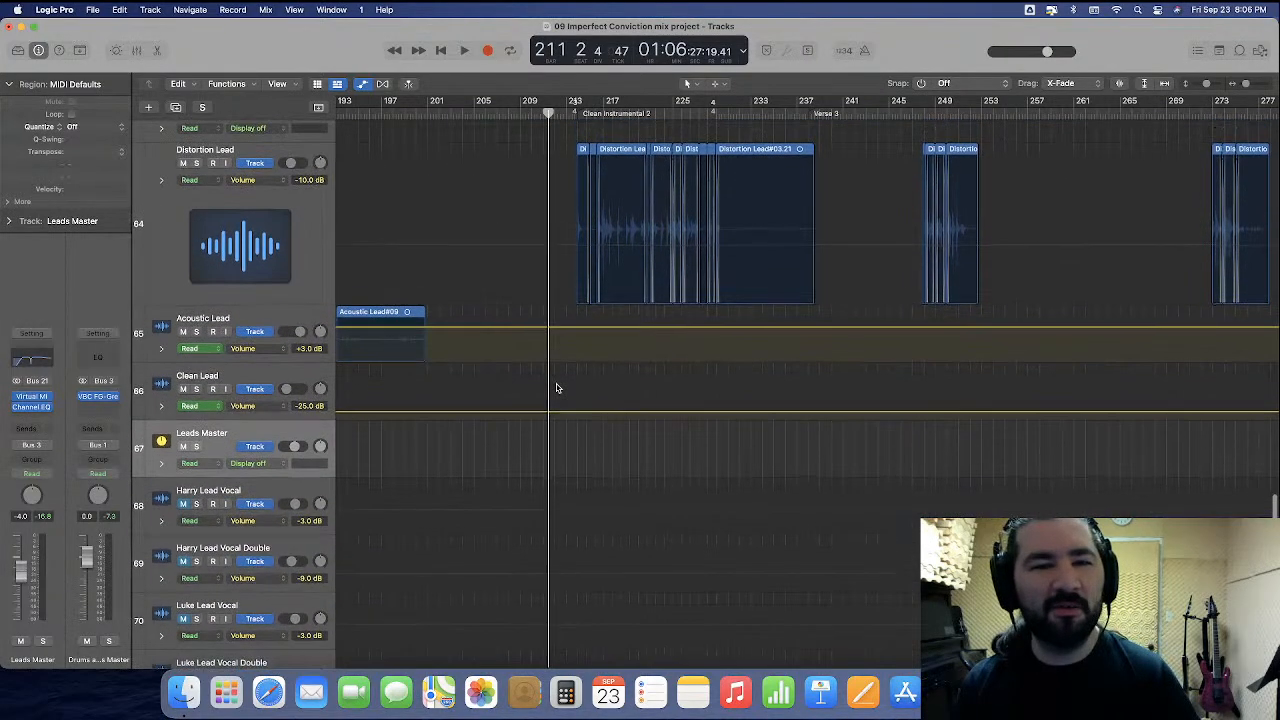
# Play into Clean Instrumental 2 and raise the Distortion Lead volume automation to -8.0 dB.
pyautogui.press('space')
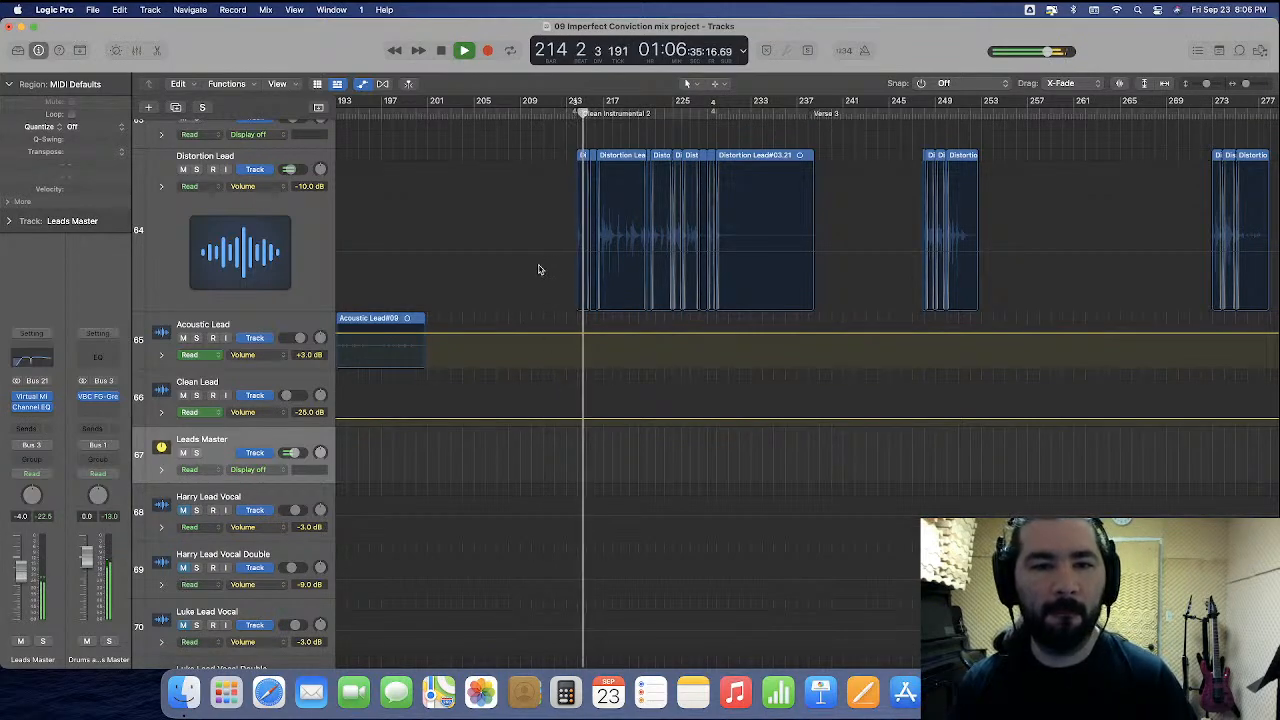
pyautogui.moveTo(537, 257); pyautogui.dragTo(540, 249)
pyautogui.press('space')
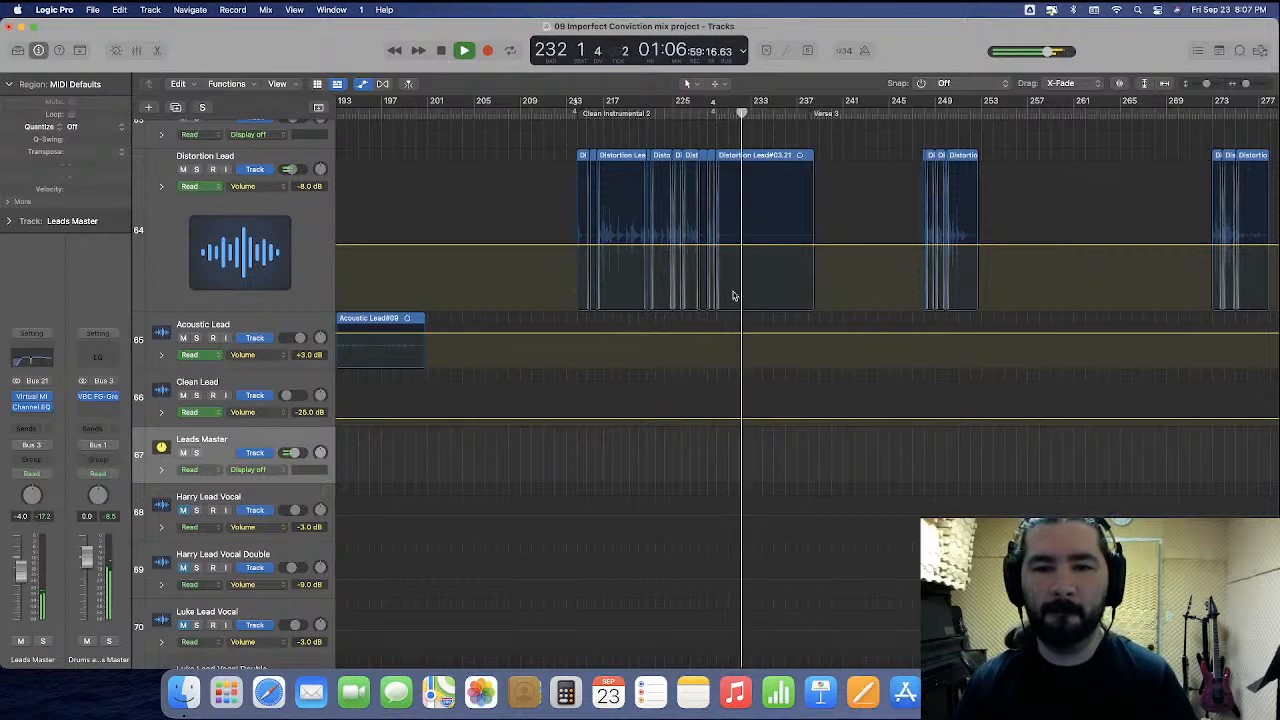
# Add Distortion Lead volume points that fade its long last Clean Instrumental 2 region to silence and recover to -8.0 dB, and stop playback.
pyautogui.click(737, 246)
pyautogui.click(810, 246)
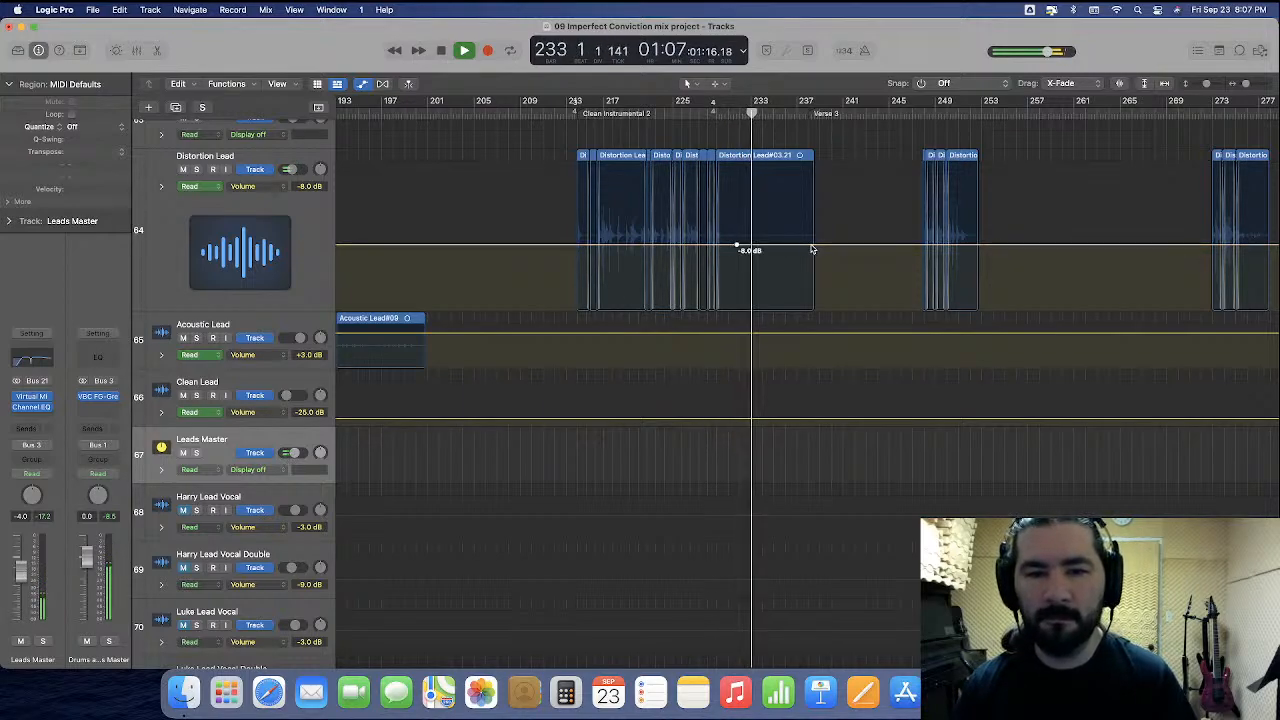
pyautogui.click(848, 245)
pyautogui.moveTo(812, 249); pyautogui.dragTo(812, 308)
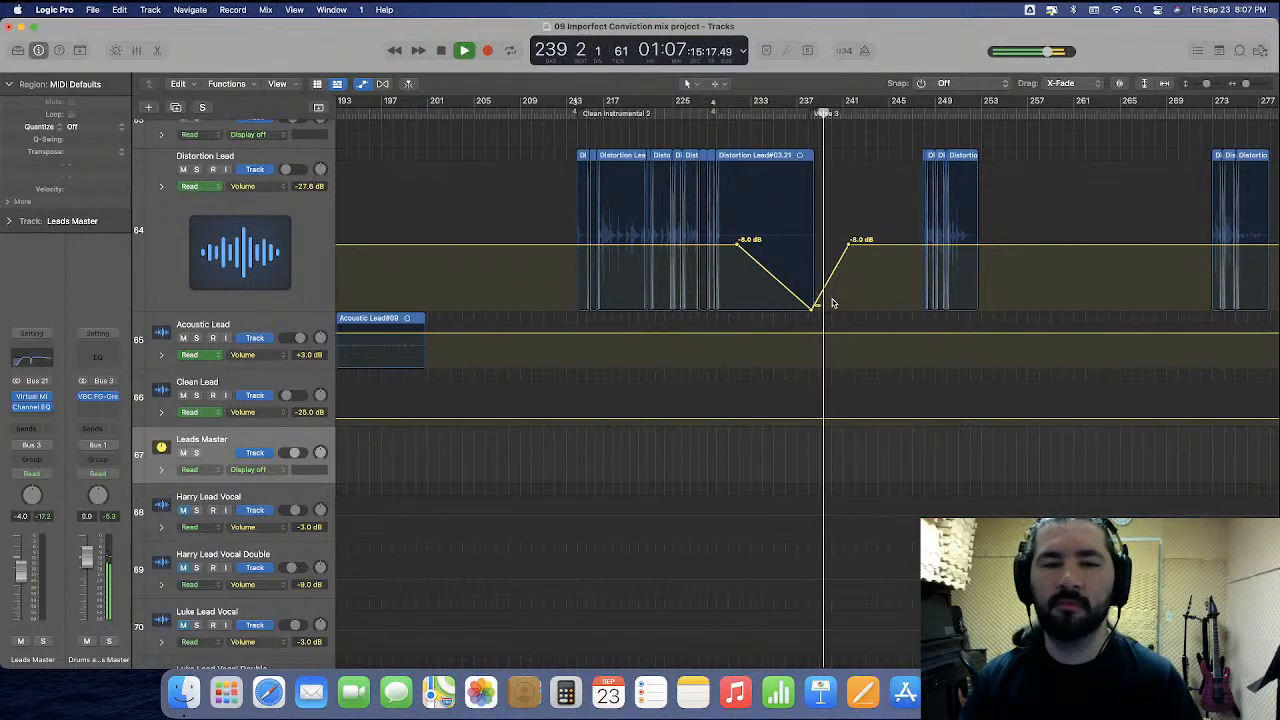
pyautogui.press('space')
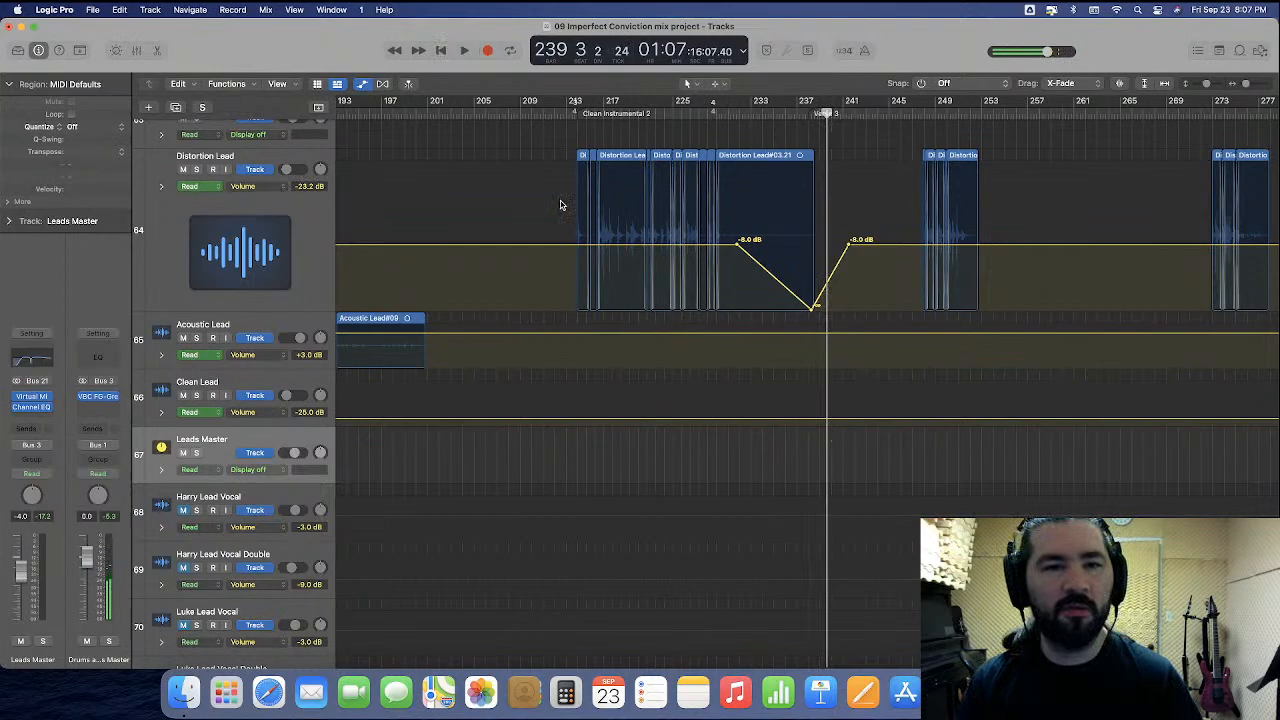
# Return the playhead to bar 211 and align the Distortion Lead fade's lowest volume point with the end of the region.
pyautogui.click(543, 113)
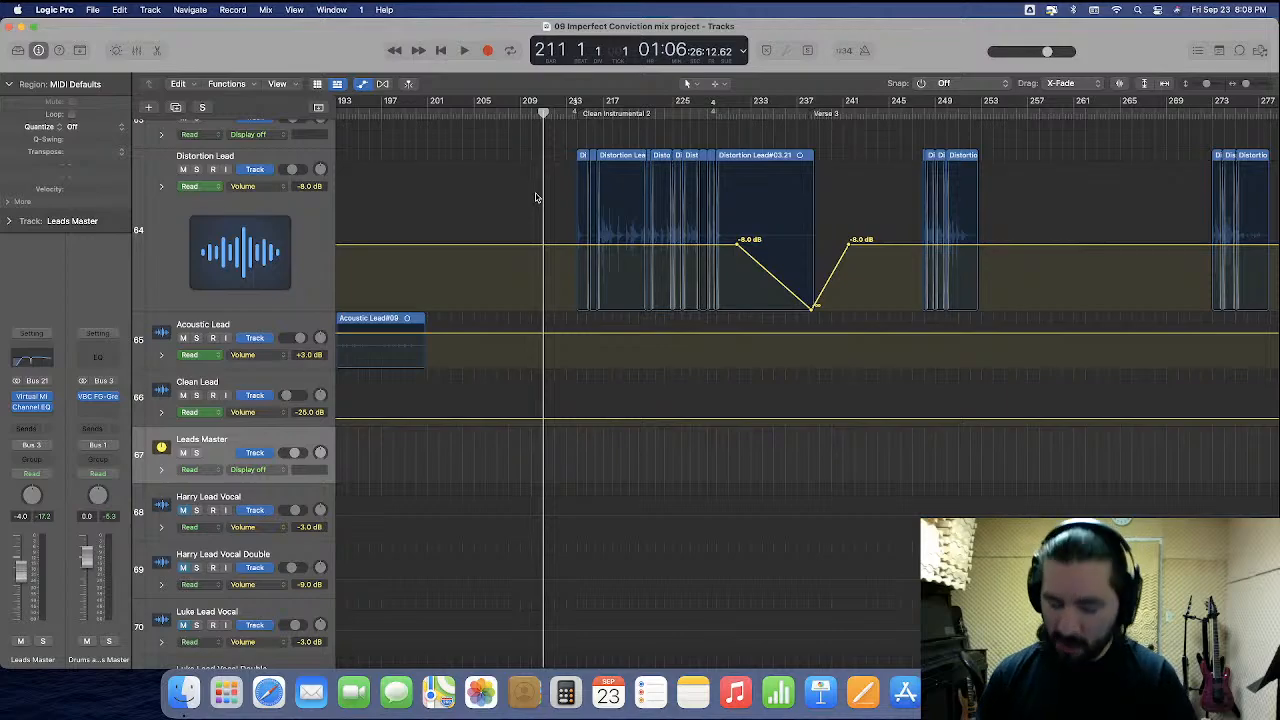
pyautogui.click(812, 307)
pyautogui.moveTo(812, 307); pyautogui.dragTo(816, 307)
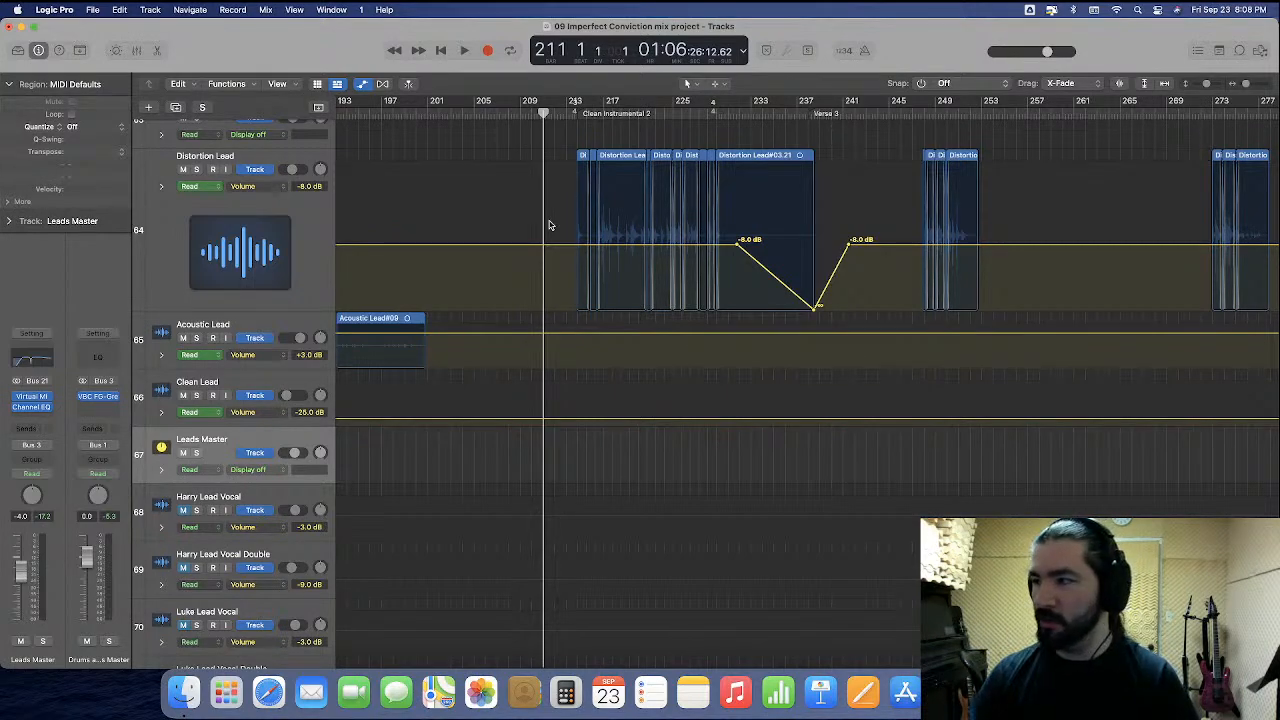
# Replay Clean Instrumental 2, lower the Distortion Lead volume automation before the fade to -8.5 dB and stop playback.
pyautogui.press('space')
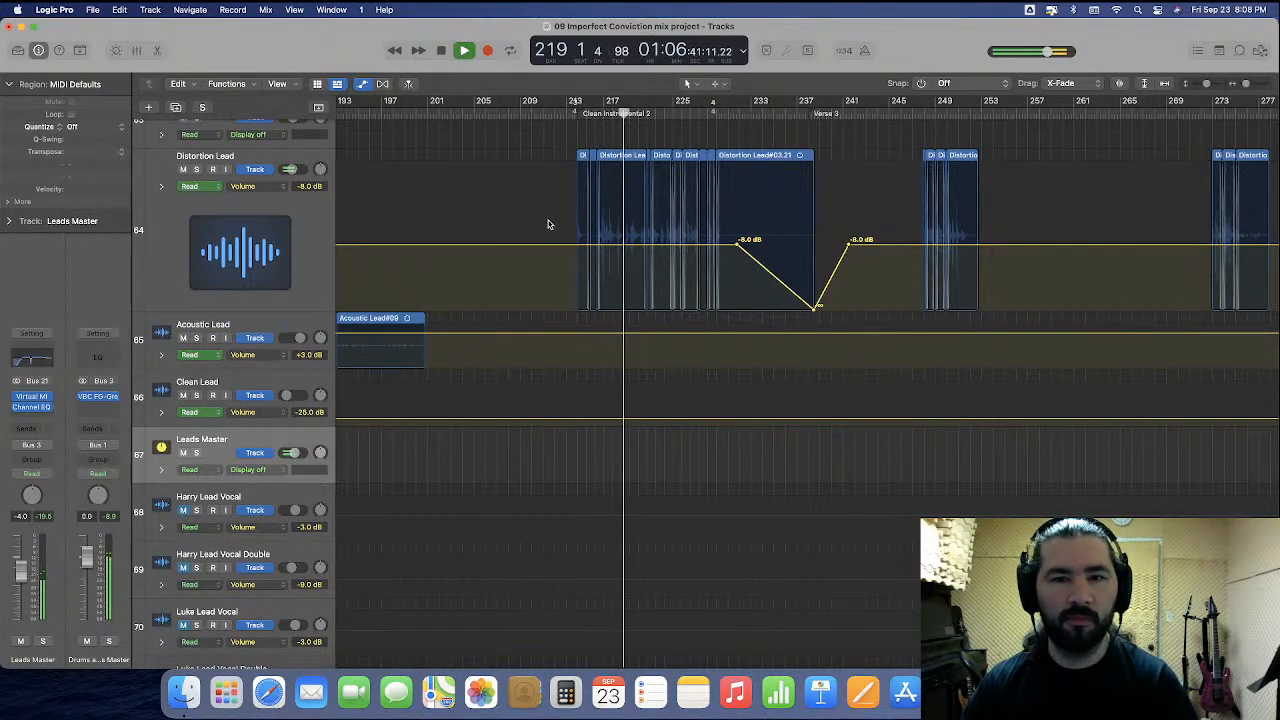
pyautogui.moveTo(544, 247); pyautogui.dragTo(546, 248)
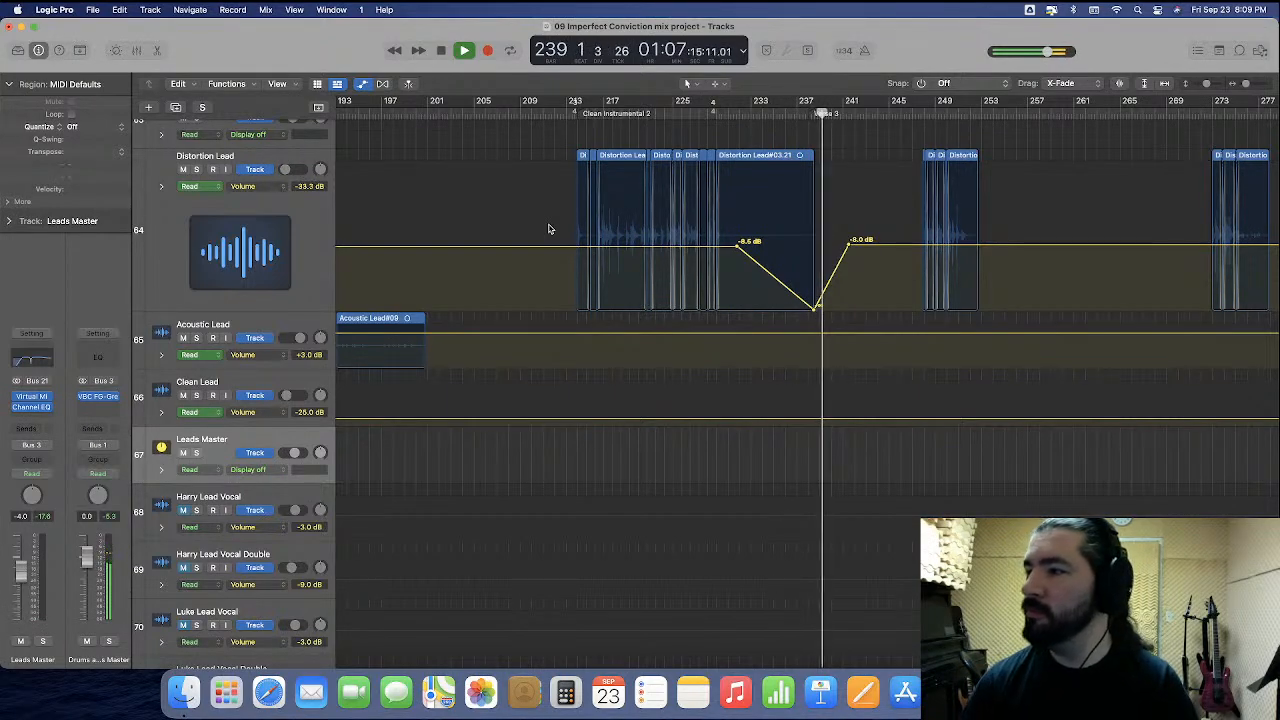
pyautogui.press('space')
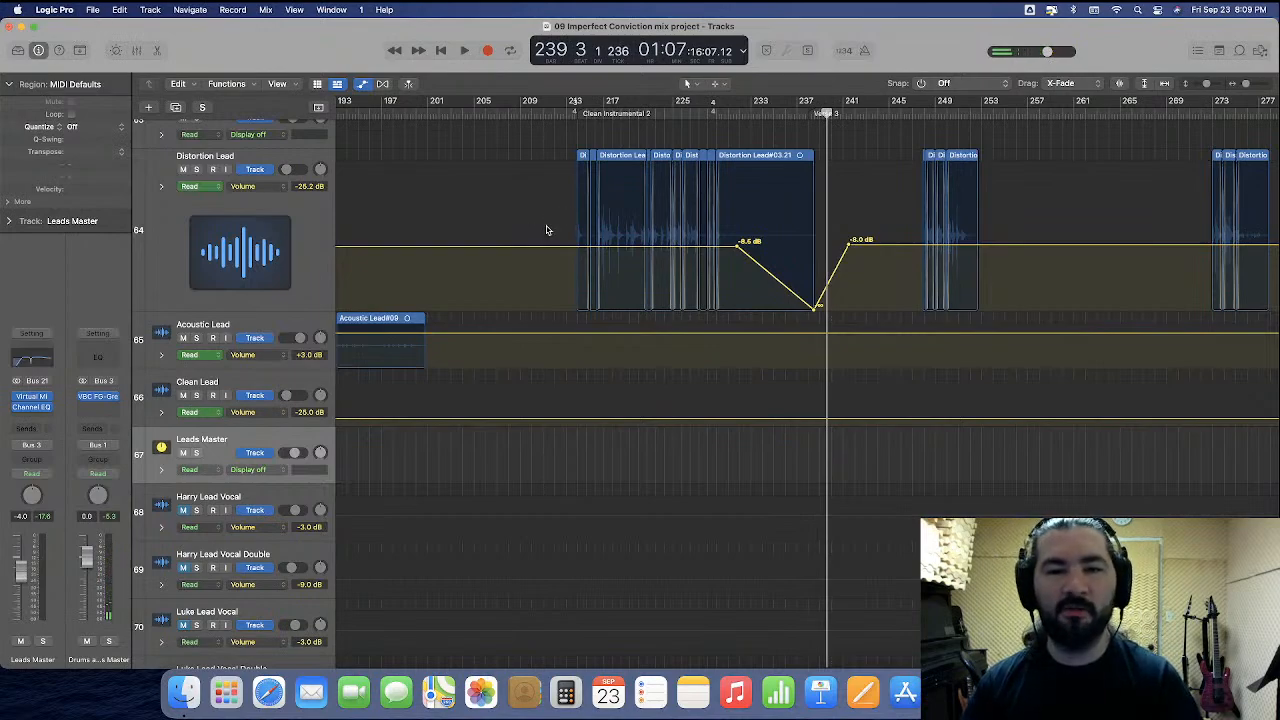
# Raise the Distortion Lead volume automation after the fade, across the Verse 3 regions, to -7.5 dB.
pyautogui.hscroll(2, 546, 230)
pyautogui.hscroll(1, 546, 230)
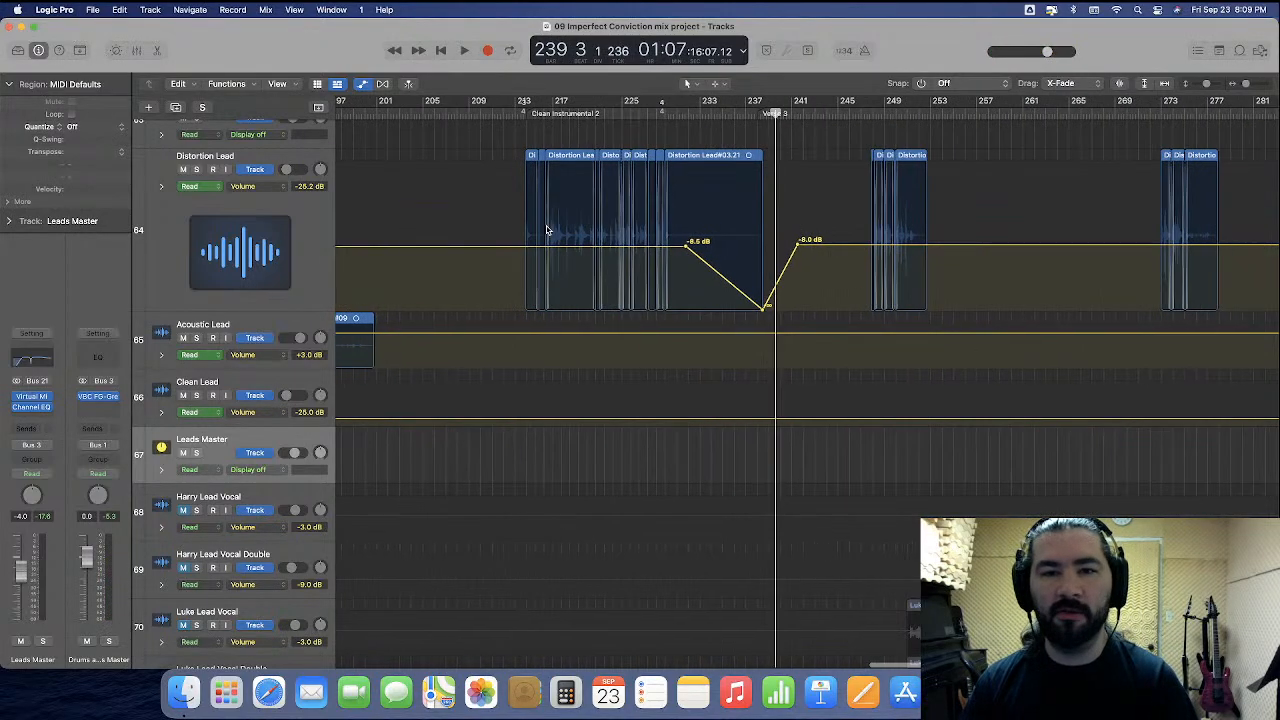
pyautogui.hscroll(1, 546, 230)
pyautogui.hscroll(3, 546, 230)
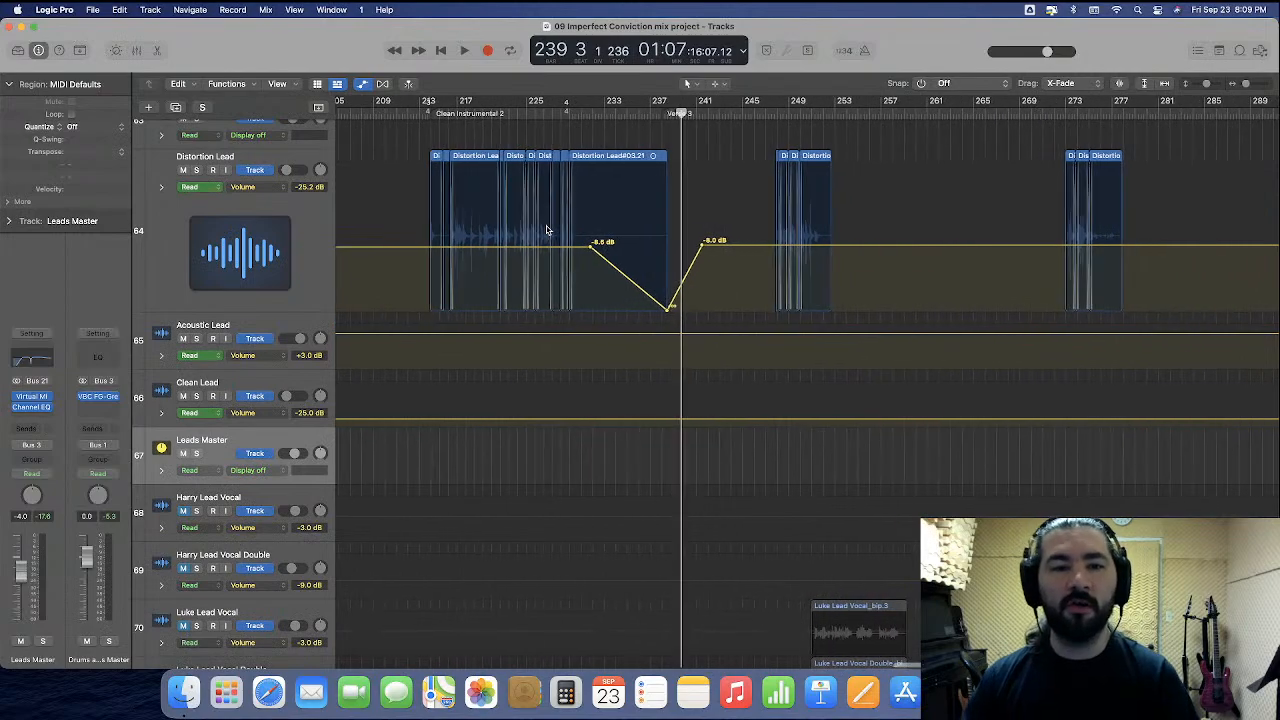
pyautogui.hscroll(3, 546, 230)
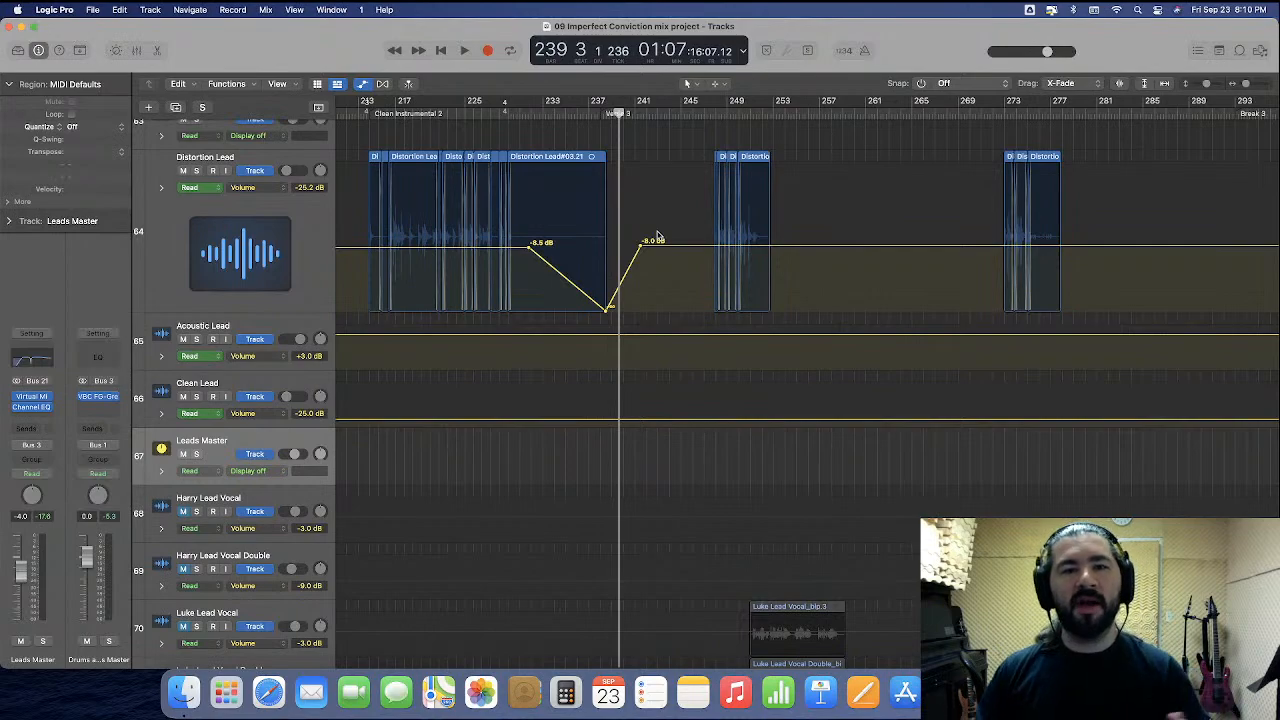
pyautogui.scroll(-2, 657, 236)
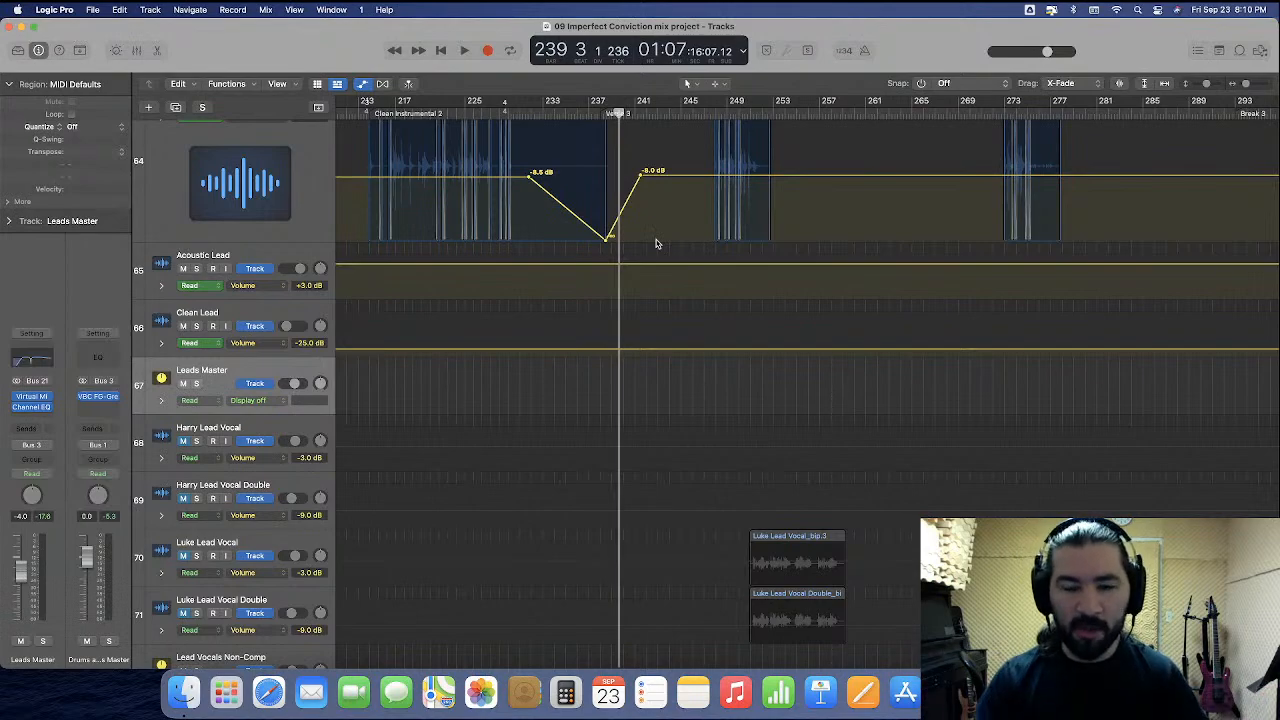
pyautogui.scroll(1, 657, 243)
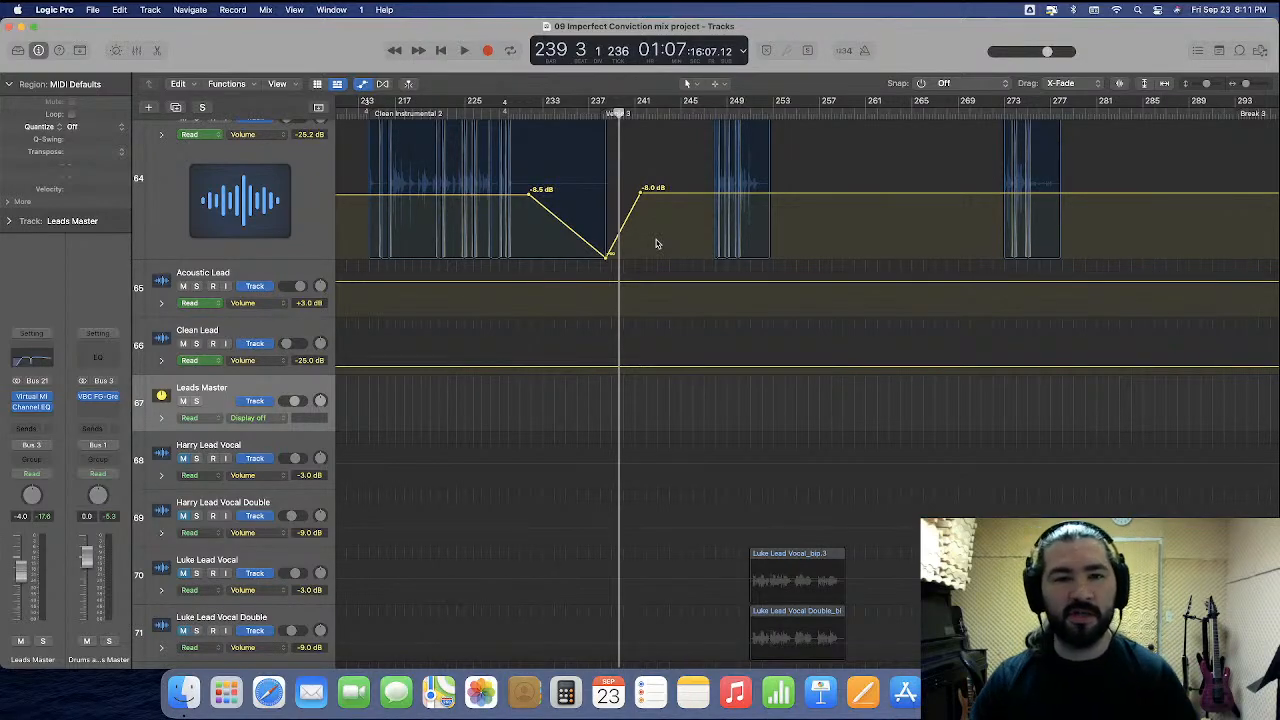
pyautogui.scroll(1, 657, 243)
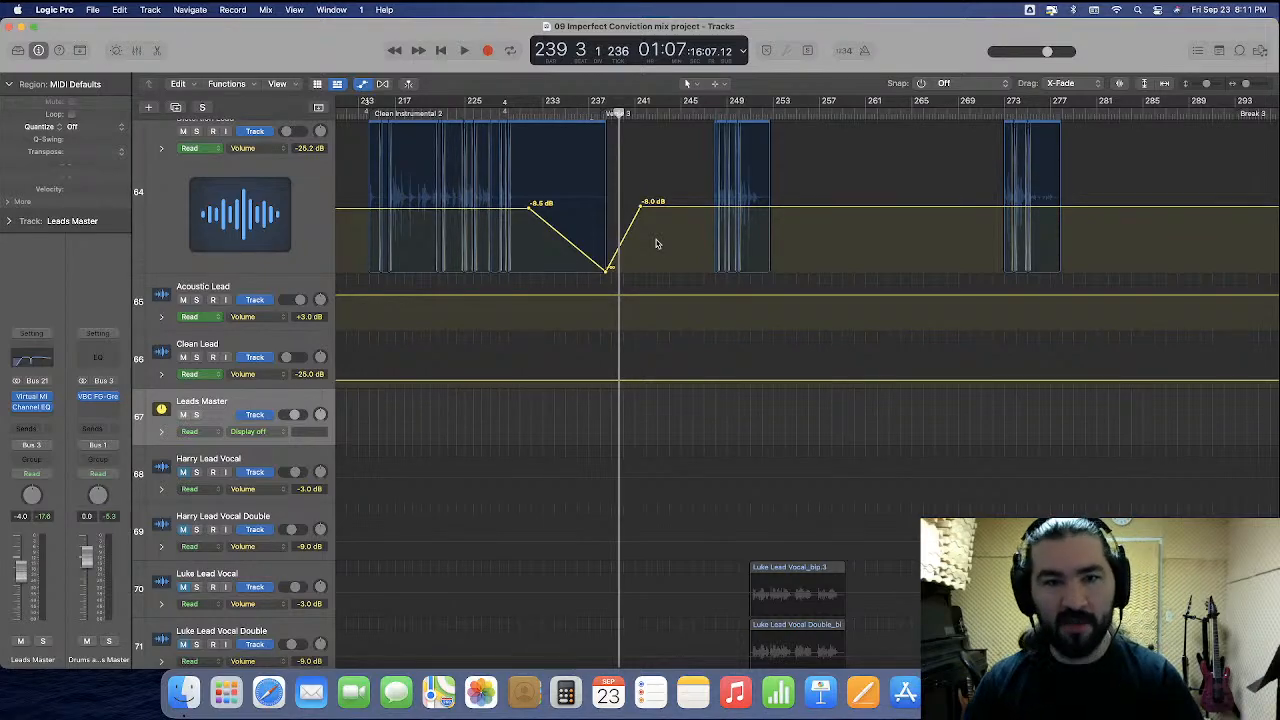
pyautogui.scroll(2, 655, 247)
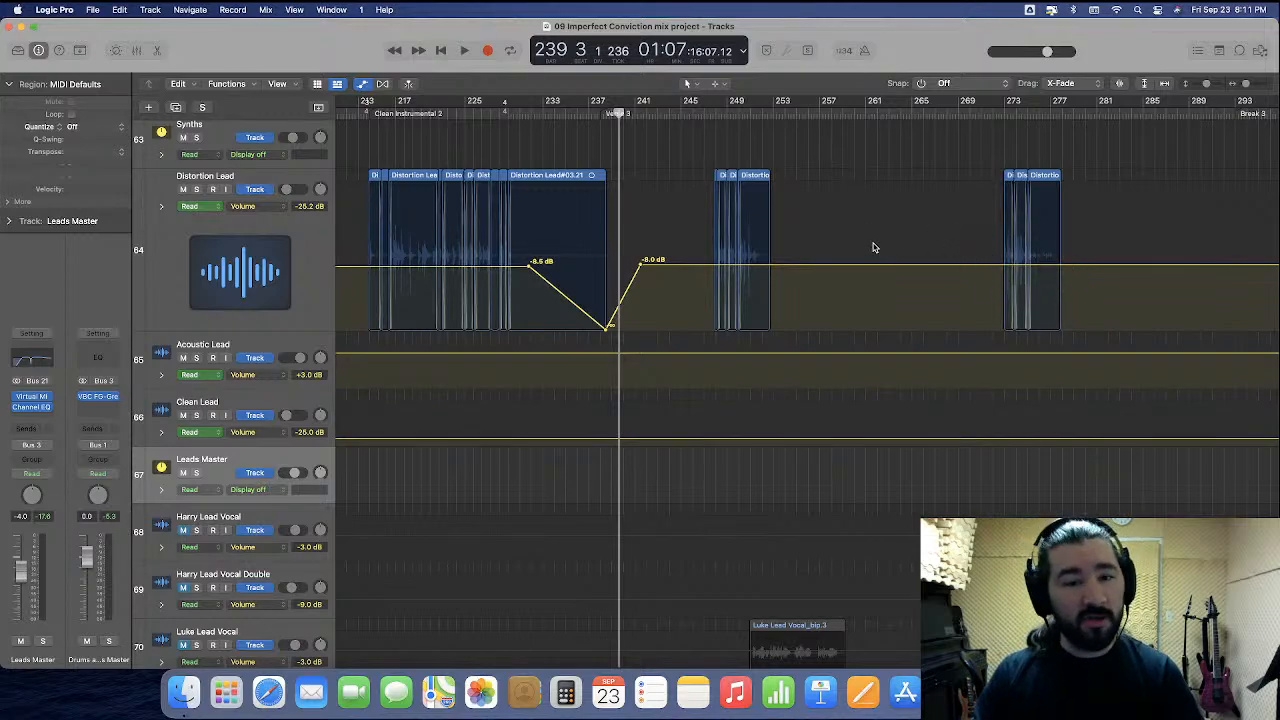
pyautogui.click(692, 110)
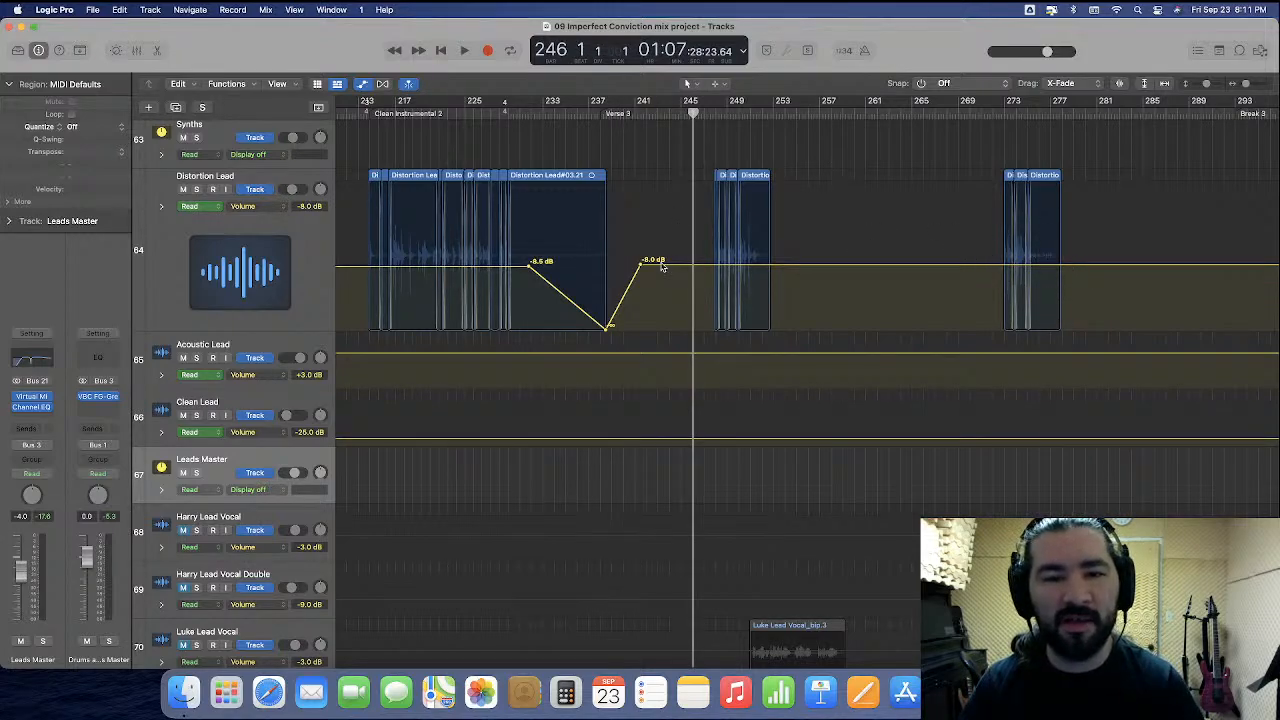
pyautogui.moveTo(660, 268); pyautogui.dragTo(660, 266)
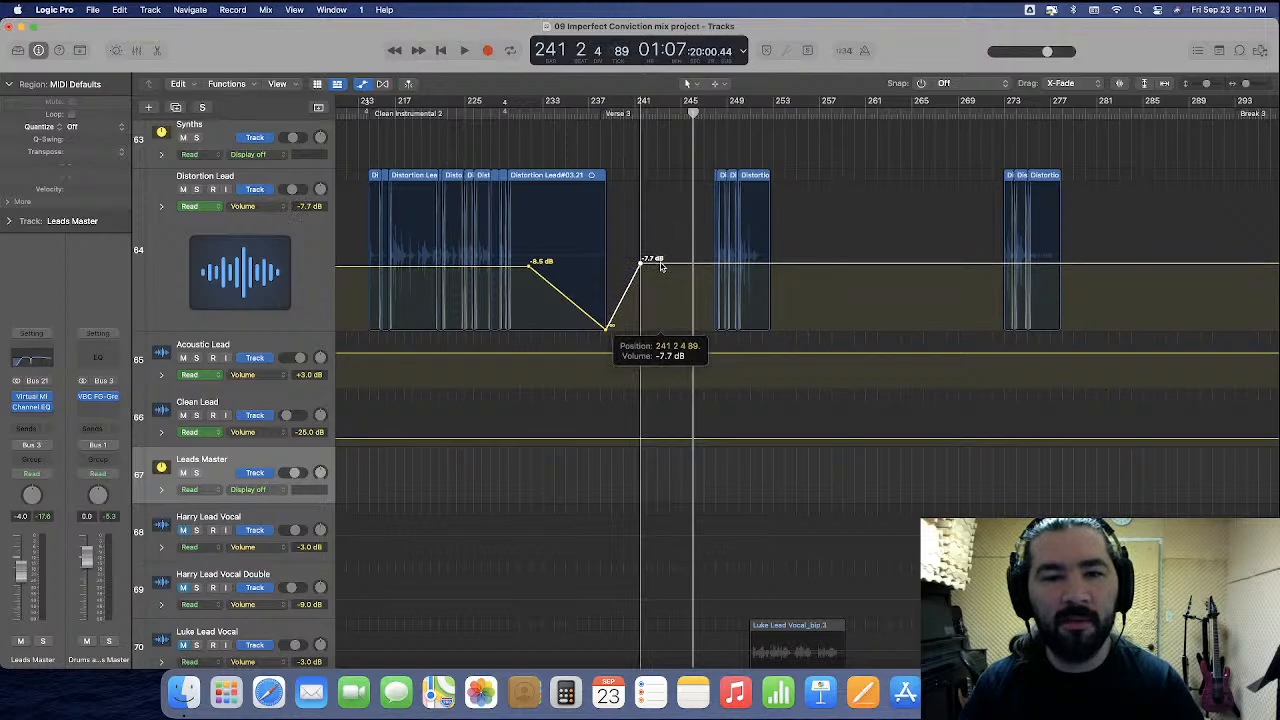
pyautogui.moveTo(660, 266); pyautogui.dragTo(659, 262)
pyautogui.press('super+Right')
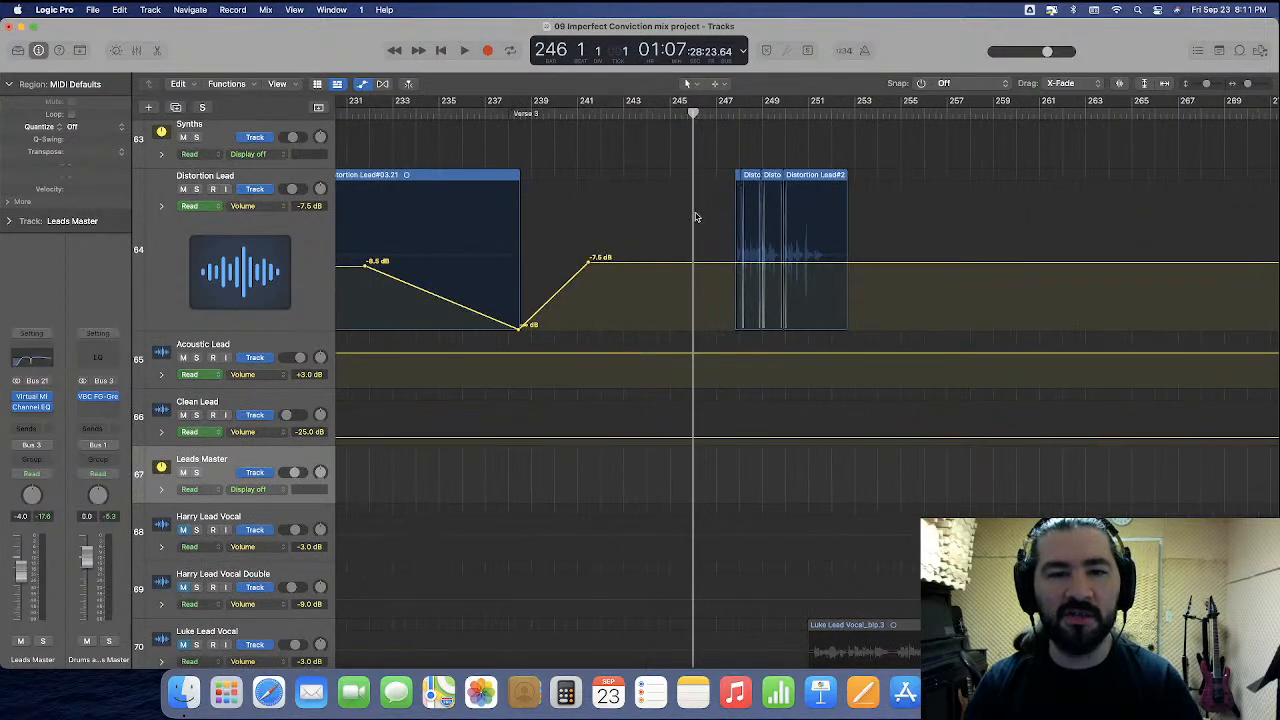
# Play Verse 3 from bar 245, trying the Distortion Lead volume automation after the fade at -6.5 dB and settling on -7.1 dB.
pyautogui.click(672, 119)
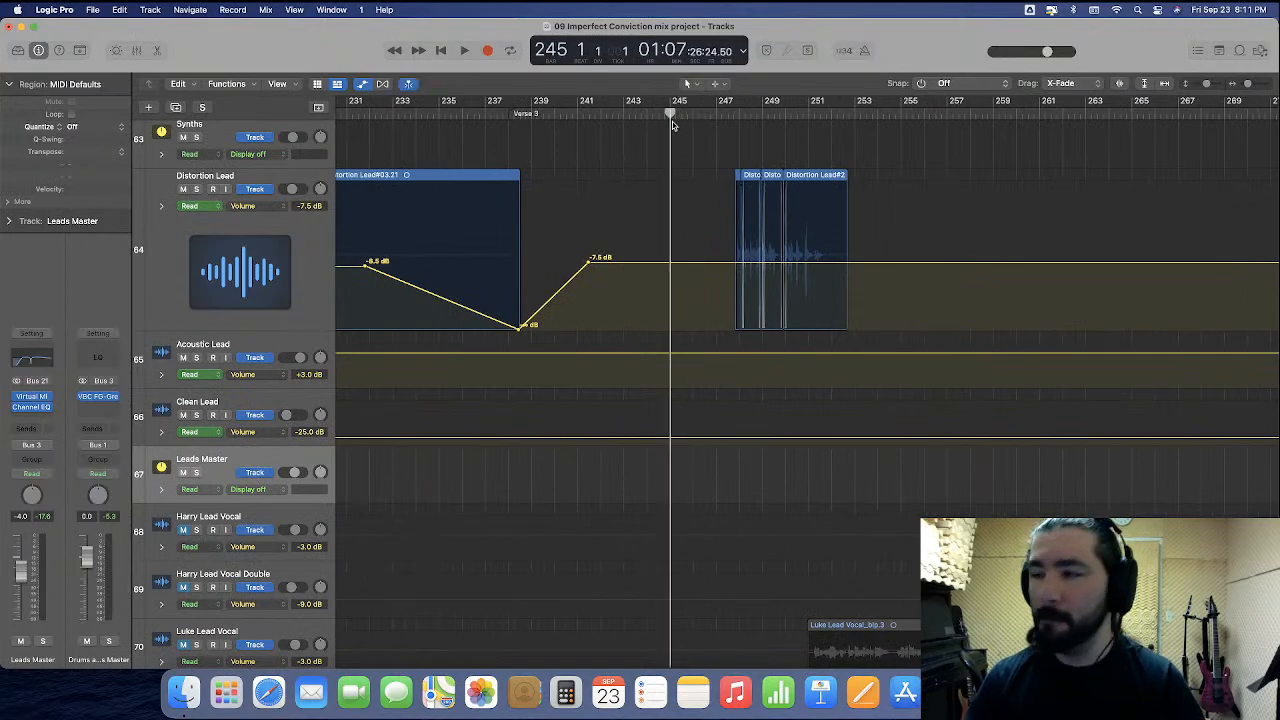
pyautogui.press('space')
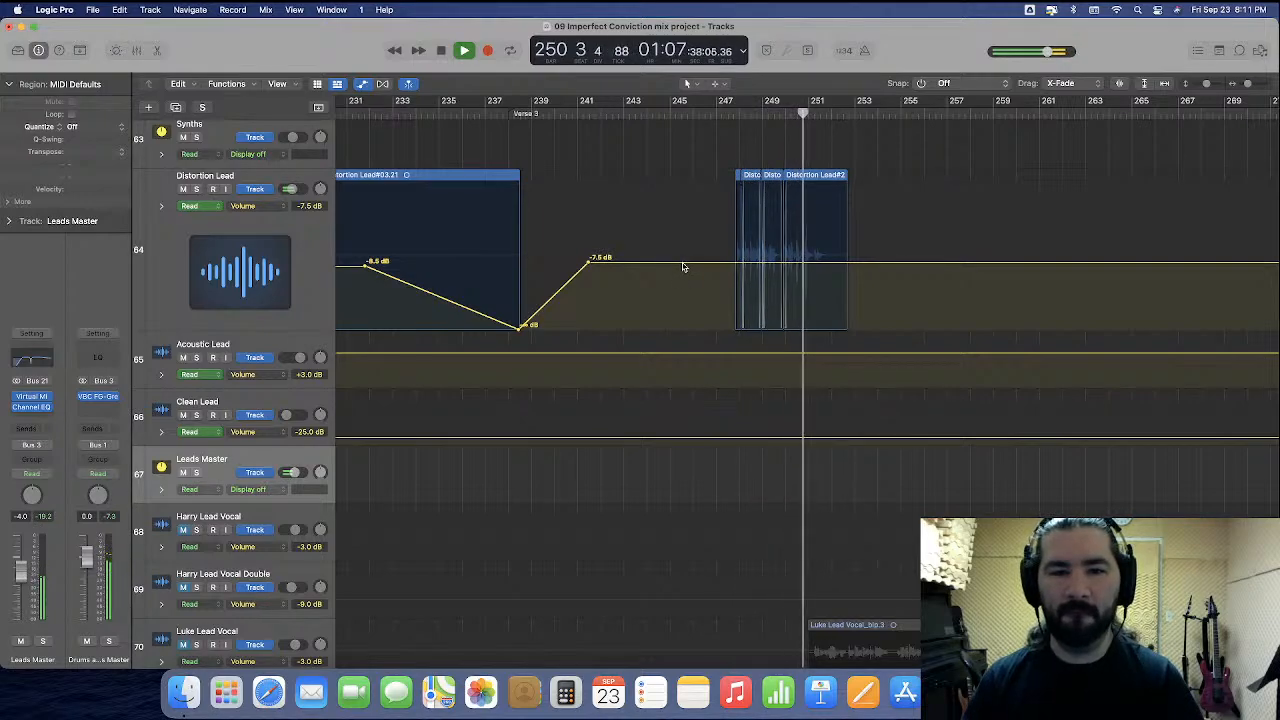
pyautogui.moveTo(683, 267); pyautogui.dragTo(681, 261)
pyautogui.click(716, 316)
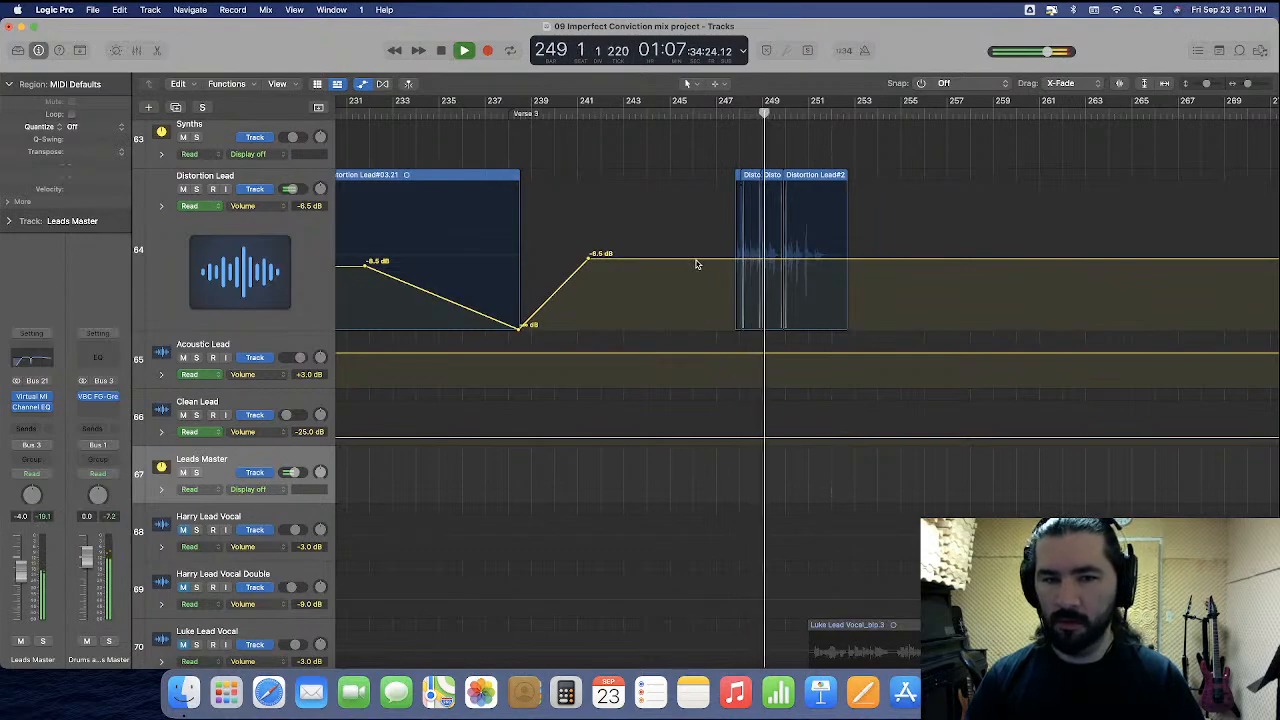
pyautogui.moveTo(697, 263); pyautogui.dragTo(666, 274)
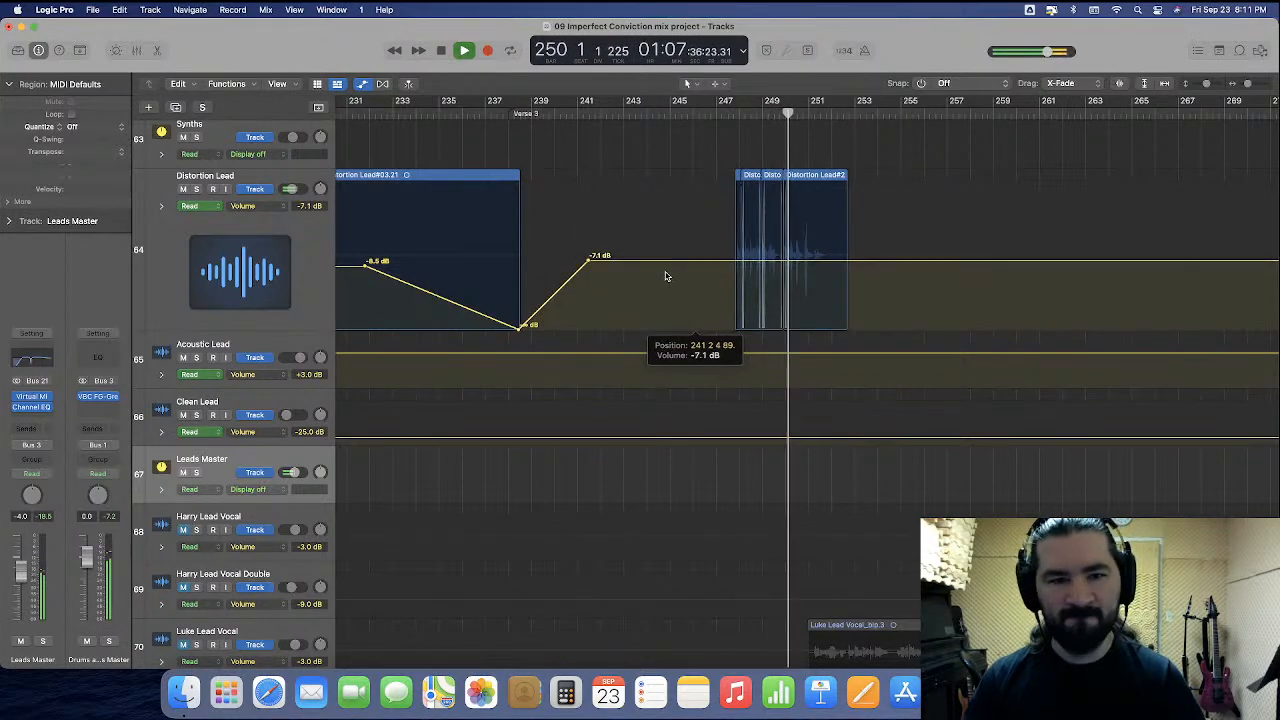
# Raise the Distortion Lead volume automation after the fade to -7.0 dB and stop playback.
pyautogui.moveTo(231, 330); pyautogui.dragTo(231, 342)
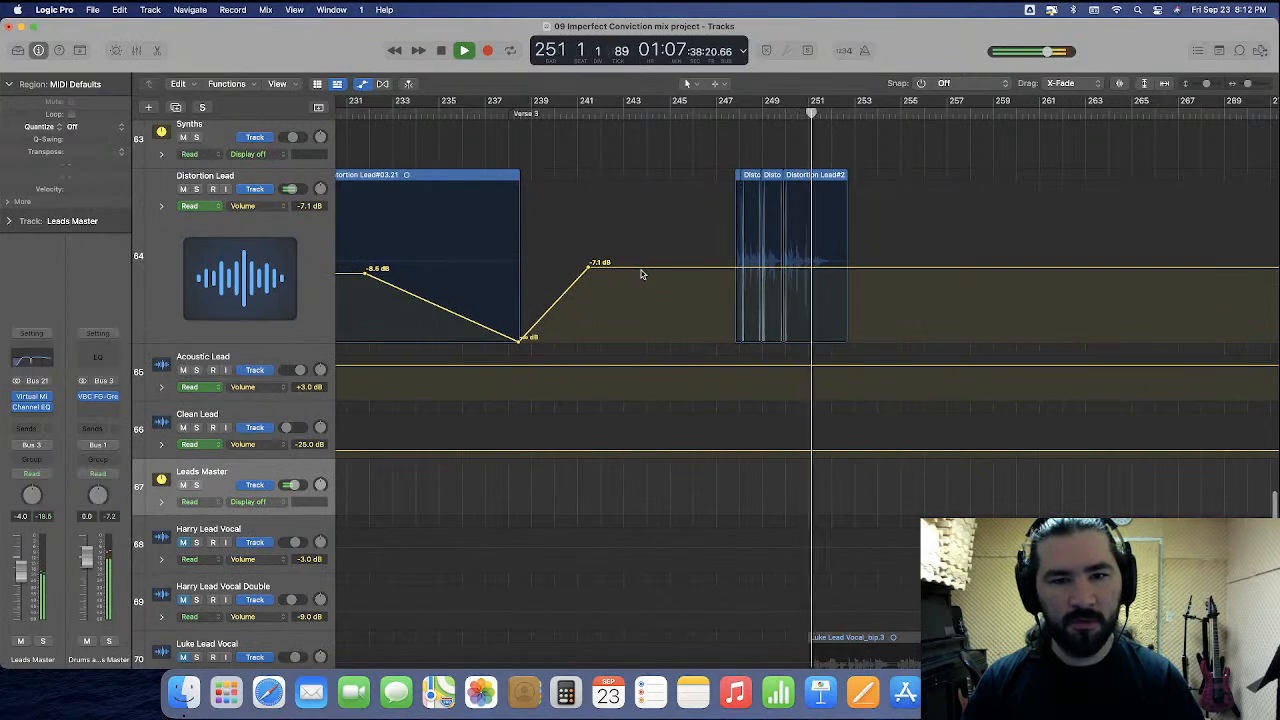
pyautogui.moveTo(640, 272); pyautogui.dragTo(642, 266)
pyautogui.press('space')
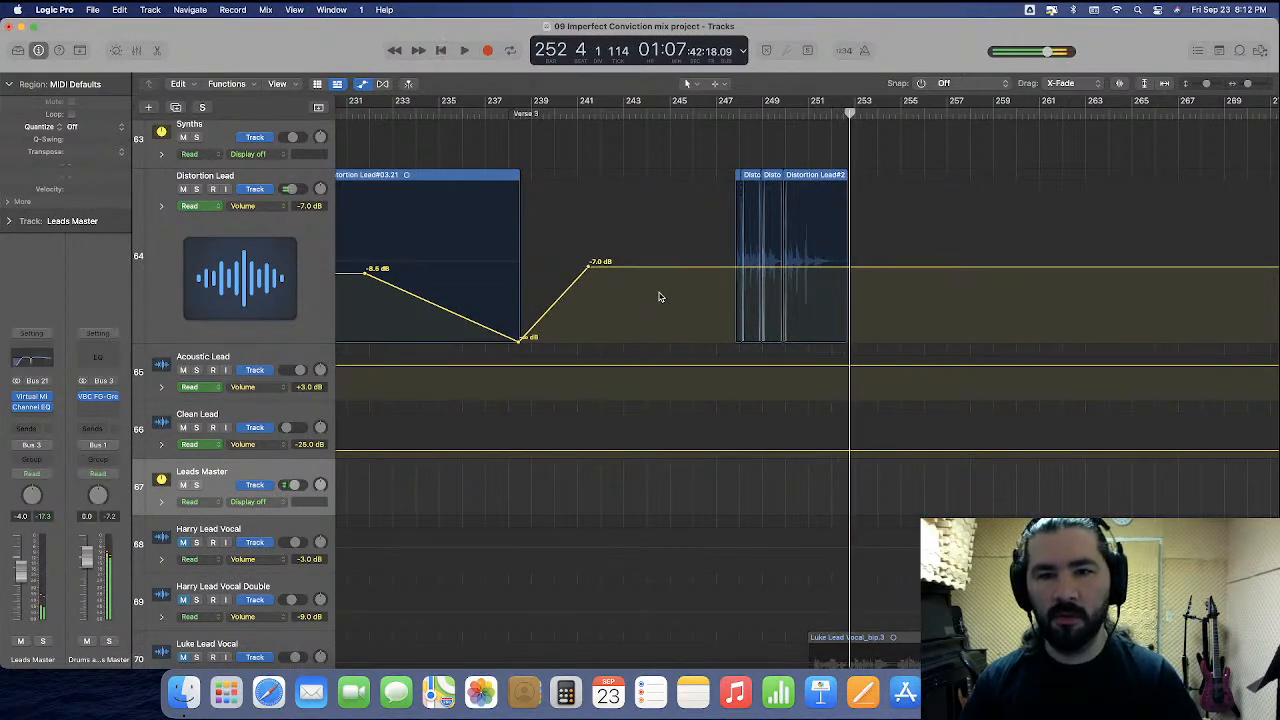
# Play the last group of Distortion Lead regions in Verse 3 from bar 271 and stop once they end.
pyautogui.hscroll(10, 659, 297)
pyautogui.click(686, 112)
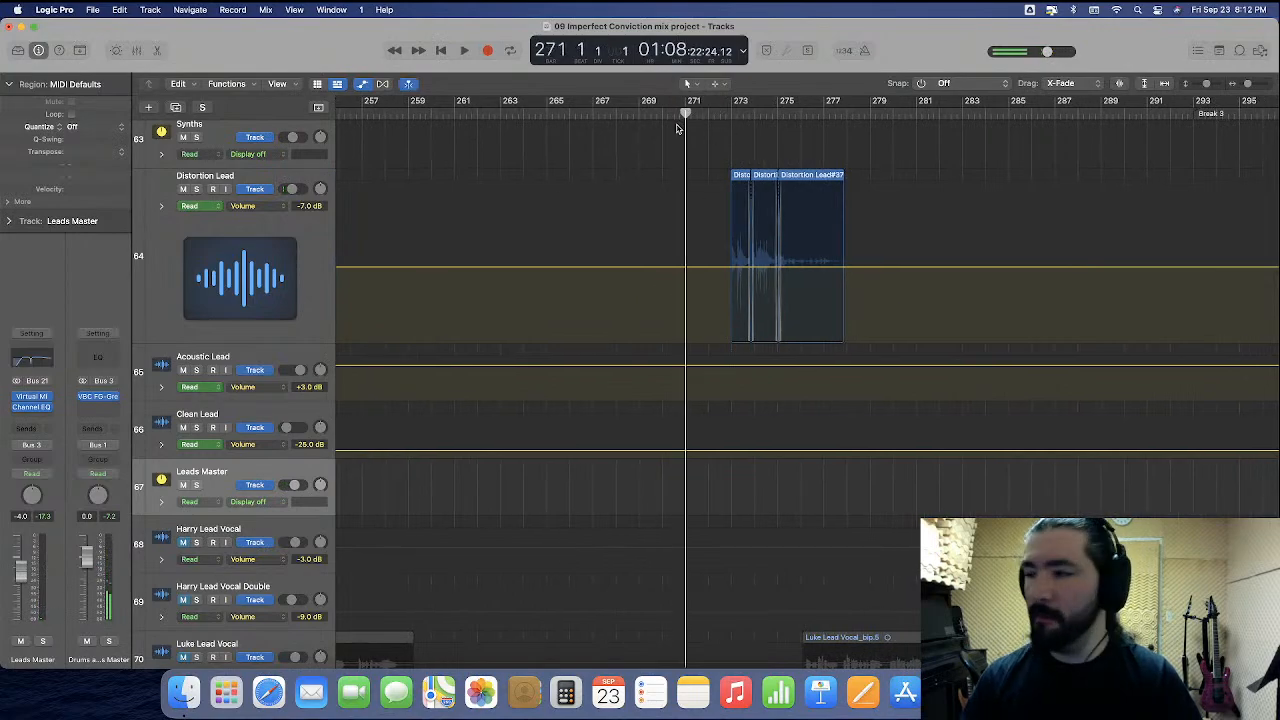
pyautogui.press('space')
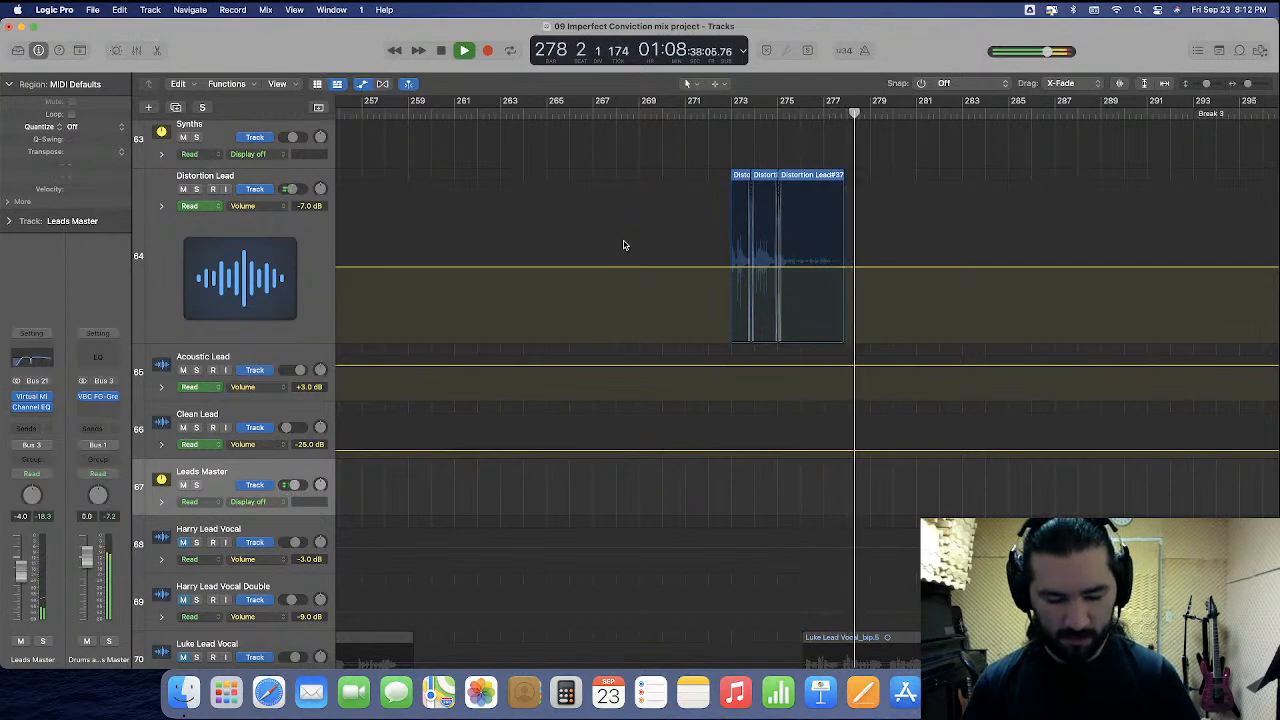
pyautogui.press('space')
# Fit the whole song in view, hide the track automation and shrink the Distortion Lead track to the height of its neighbours.
pyautogui.press('z')
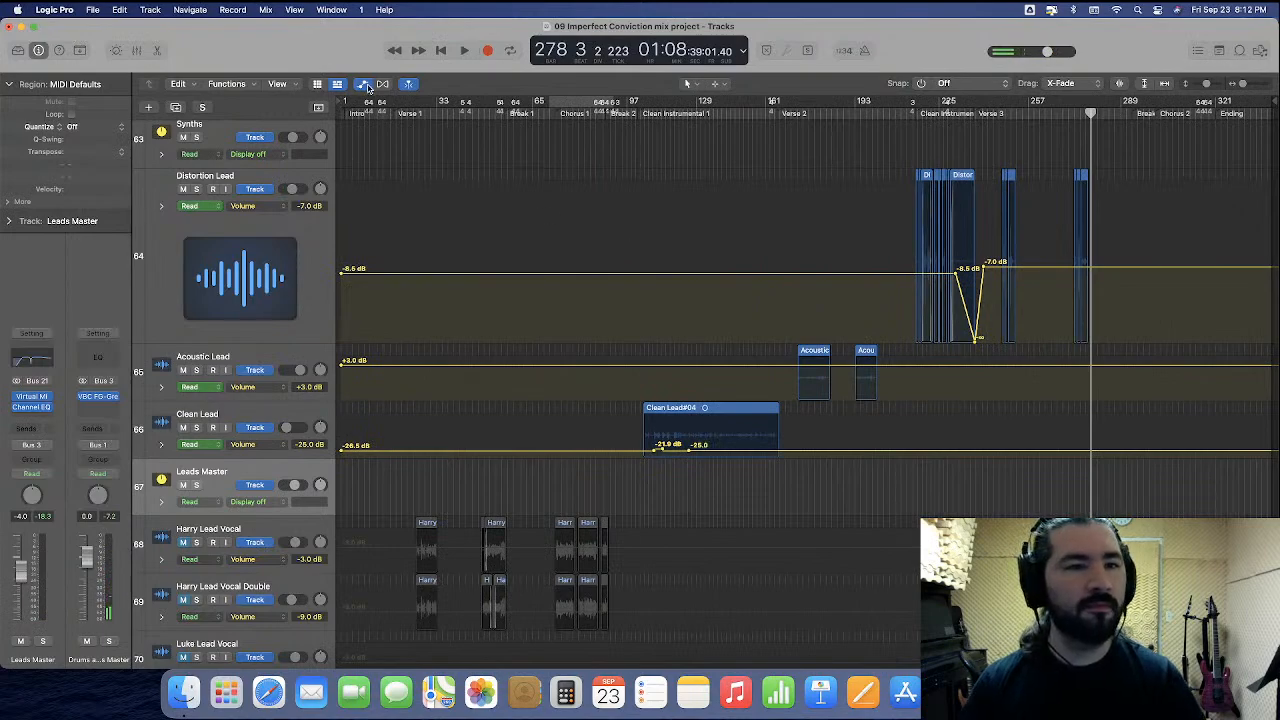
pyautogui.press('a')
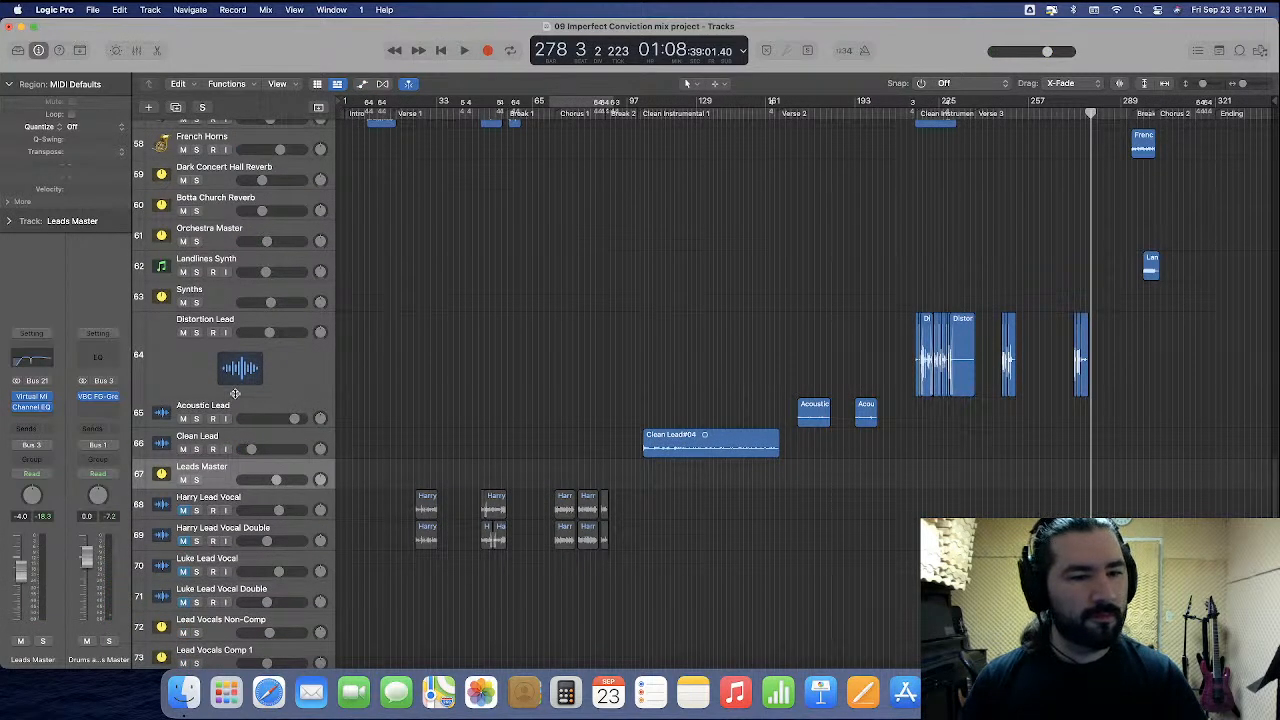
pyautogui.moveTo(235, 396); pyautogui.dragTo(242, 339)
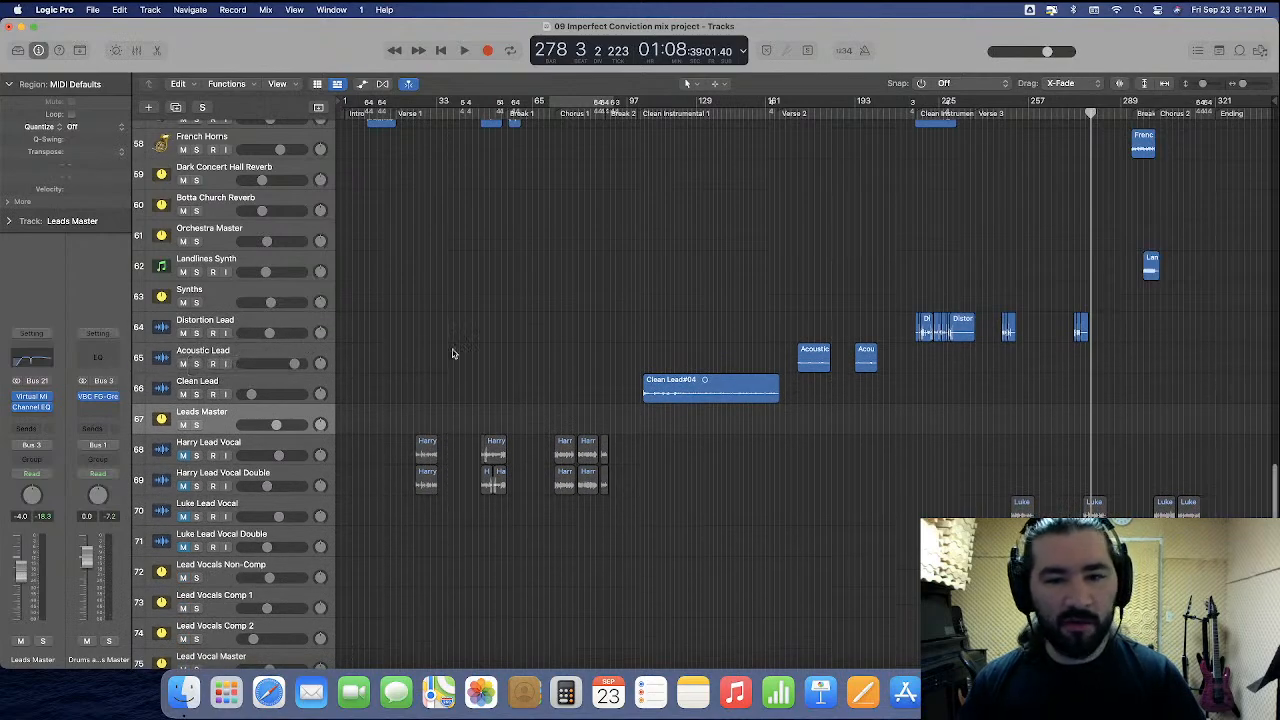
# Return the playhead to the start of the song and look through the muted lead vocal and lead vocal double tracks.
pyautogui.press('Return')
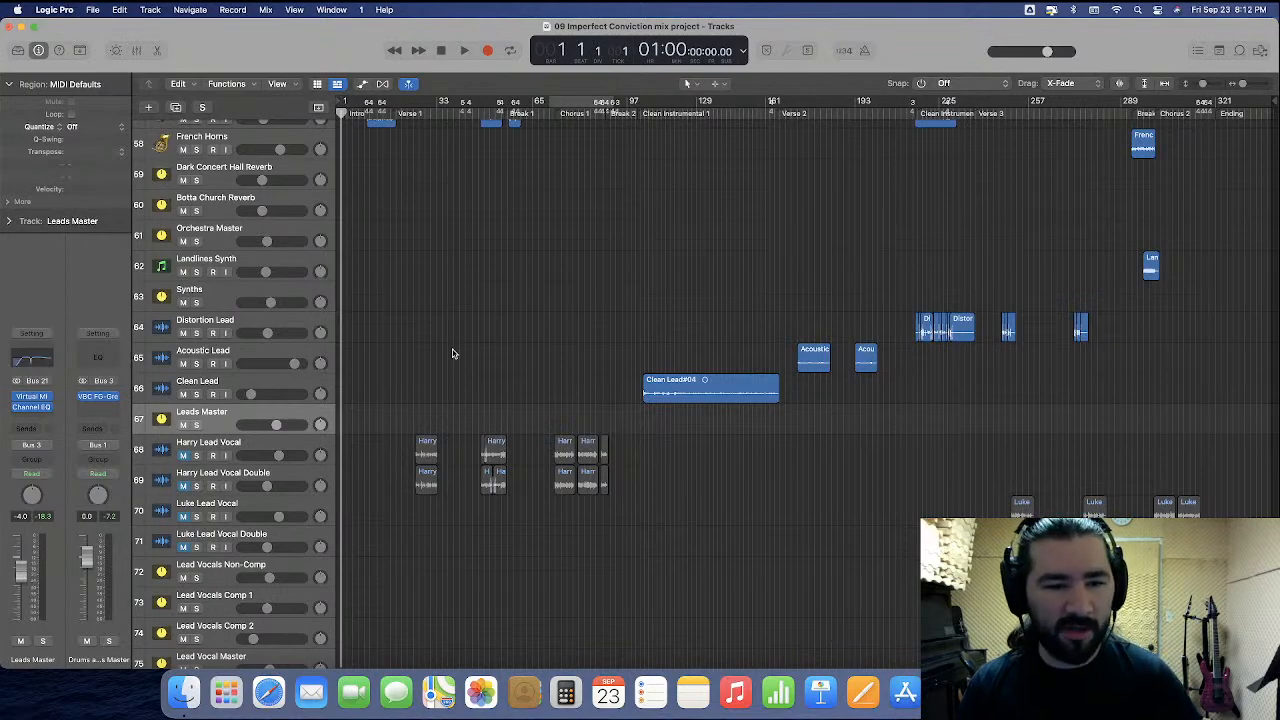
pyautogui.scroll(-1, 452, 353)
pyautogui.scroll(-3, 452, 353)
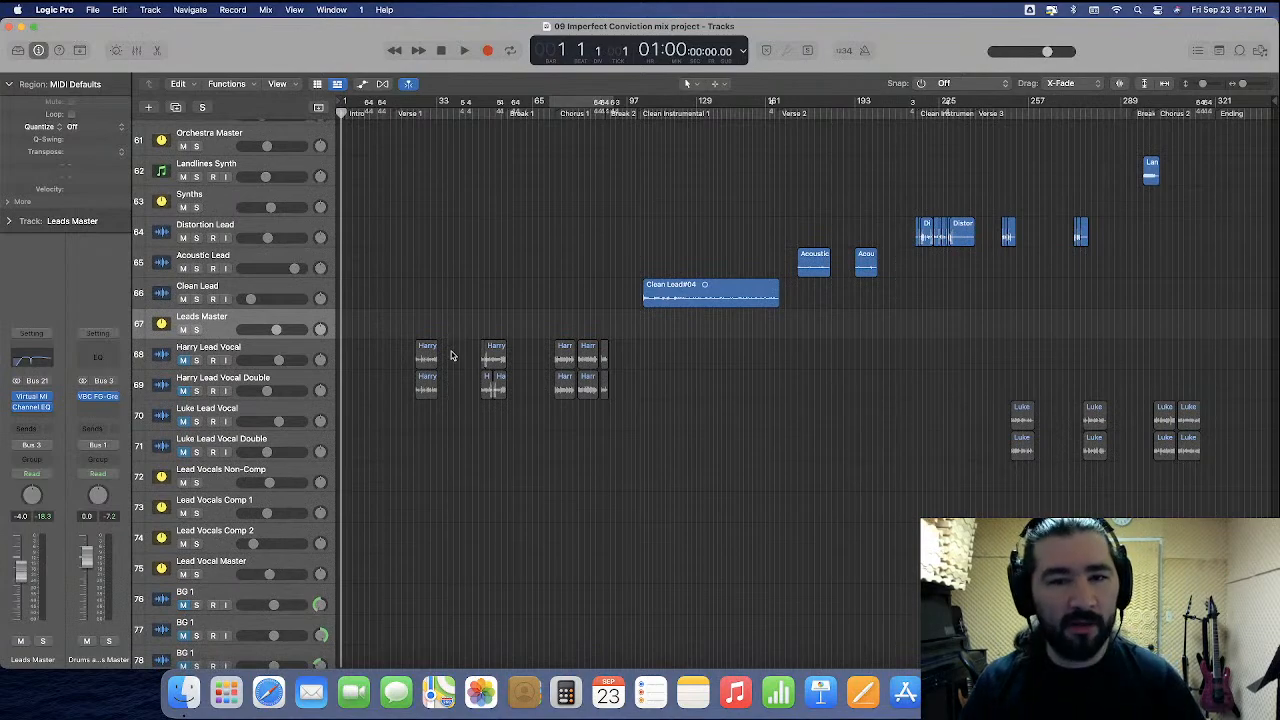
pyautogui.scroll(-1, 451, 355)
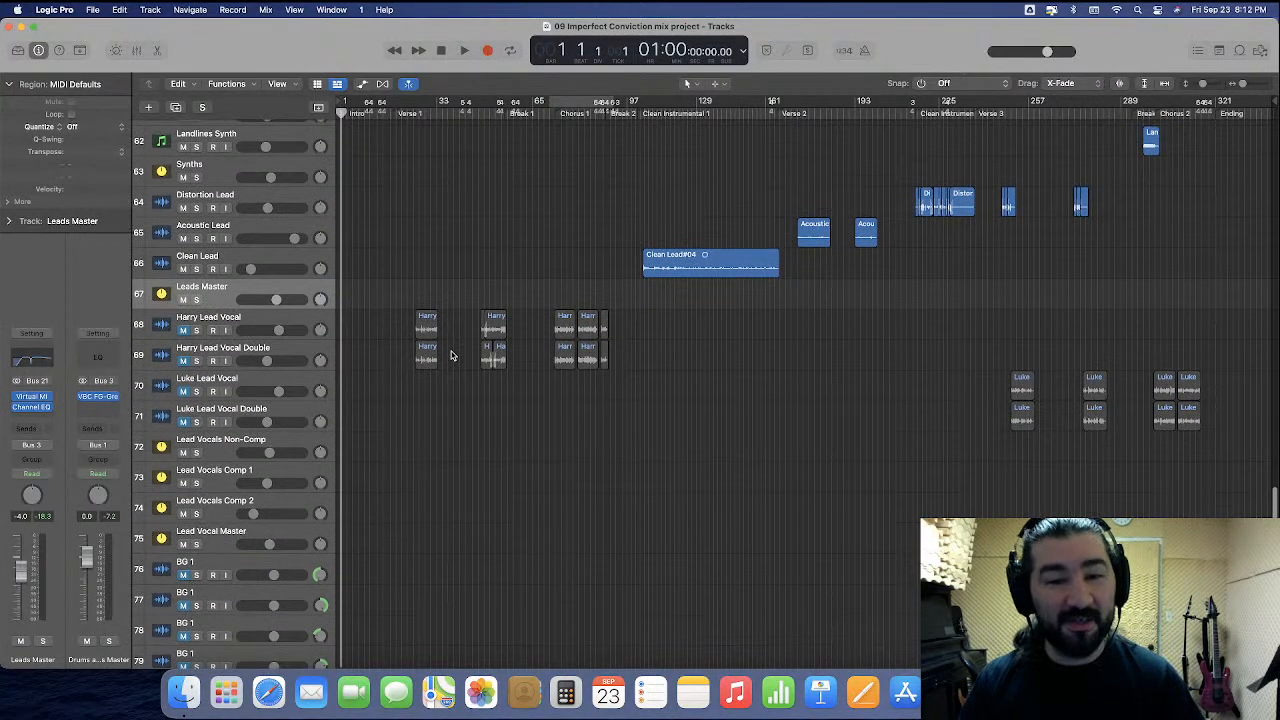
pyautogui.scroll(-1, 451, 355)
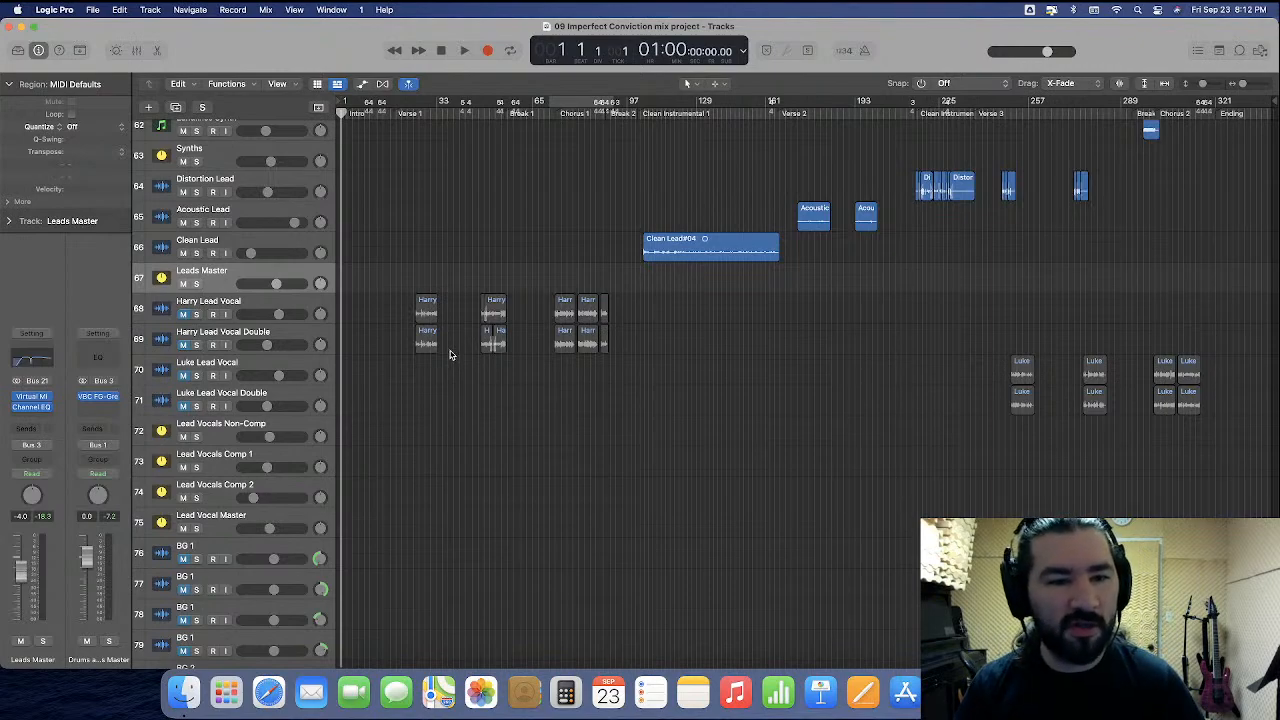
pyautogui.scroll(-1, 451, 355)
pyautogui.click(262, 297)
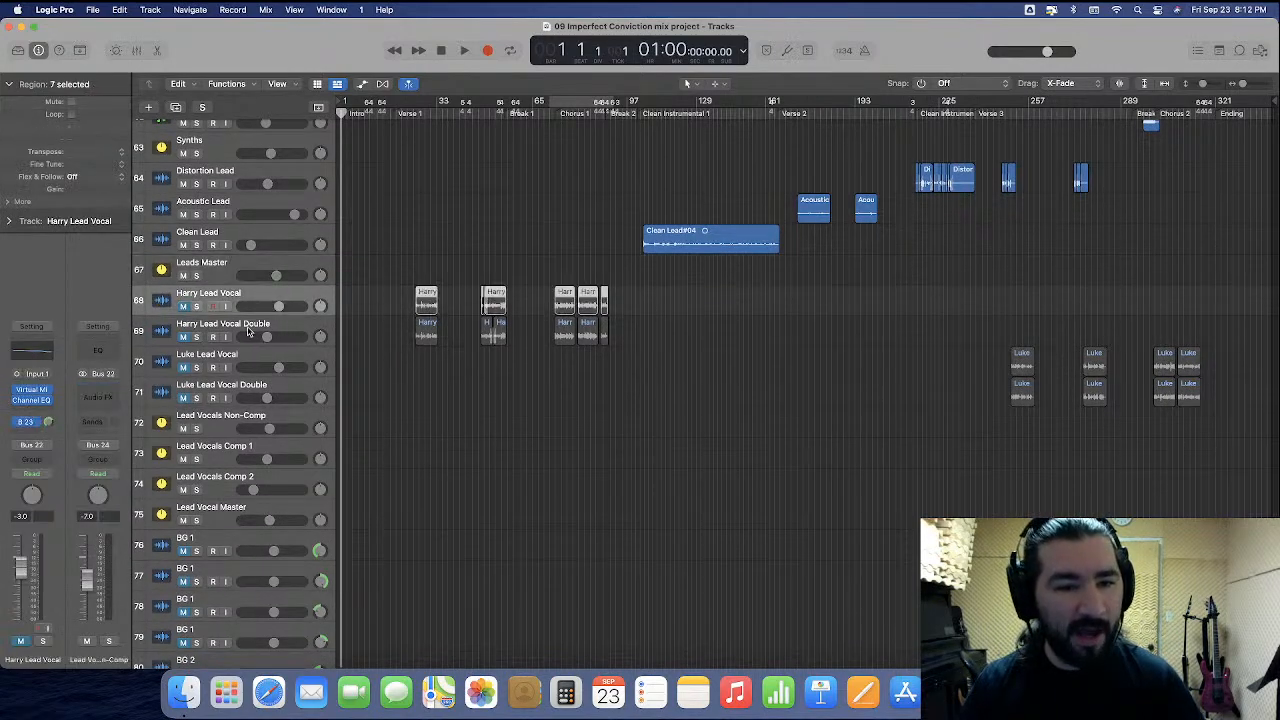
pyautogui.click(250, 370)
pyautogui.click(250, 392)
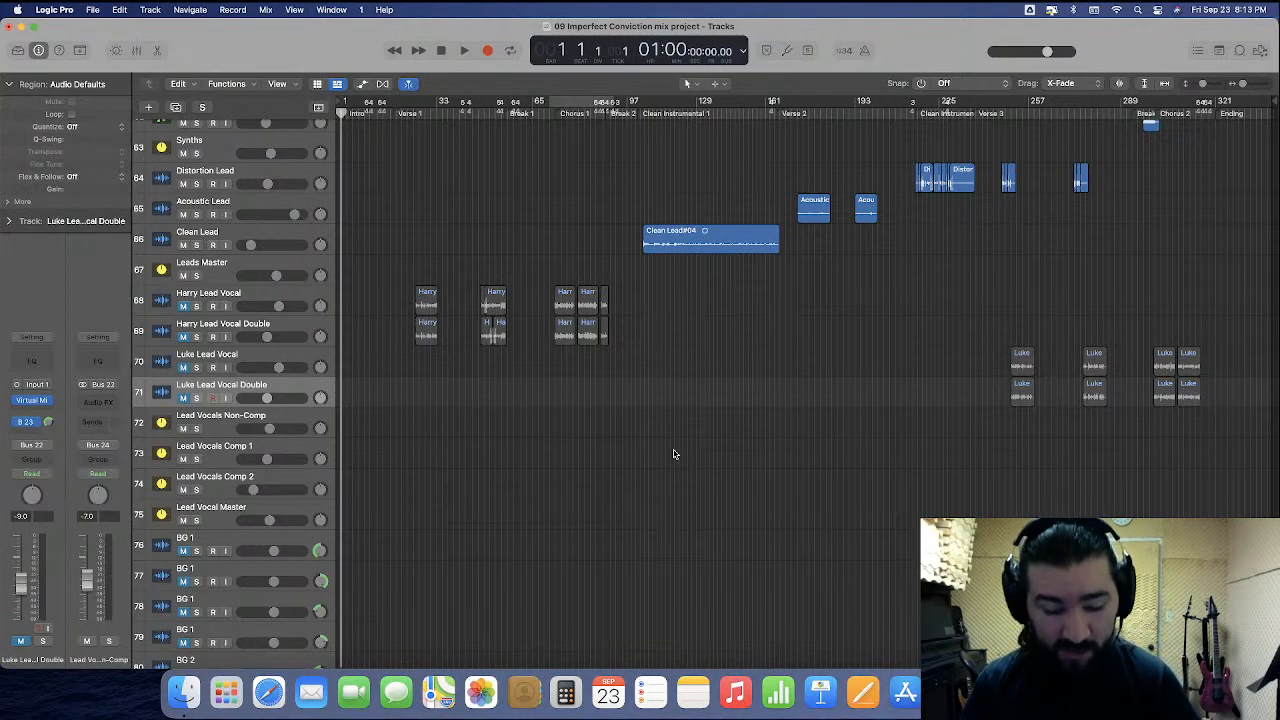
# Save the project with the finished lead guitar levels.
pyautogui.press('super+s')
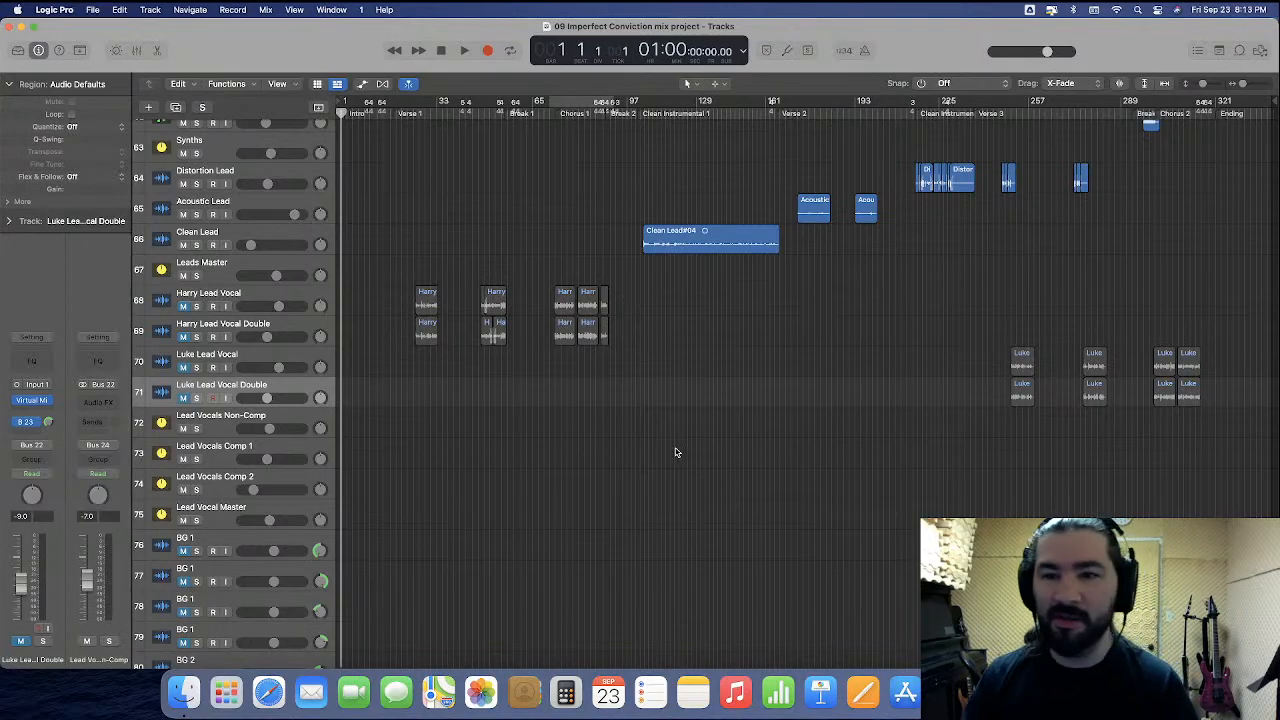
pyautogui.scroll(10, 675, 453)
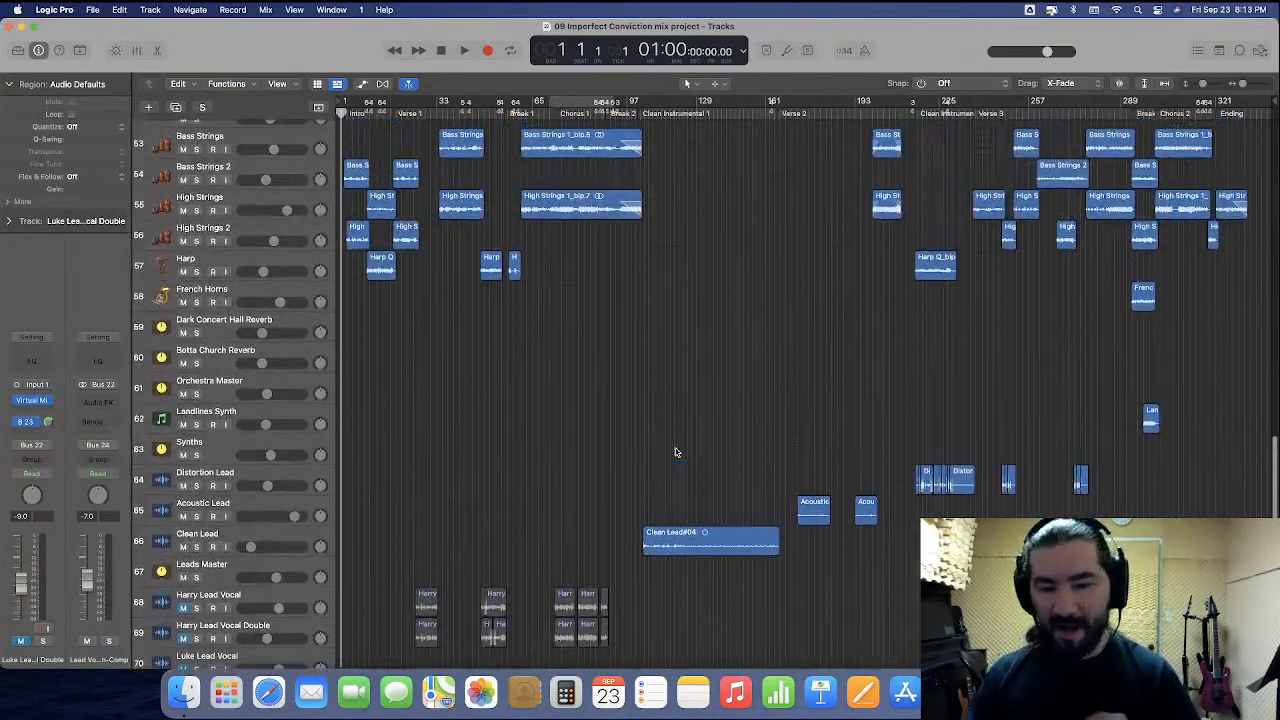
pyautogui.scroll(2, 675, 453)
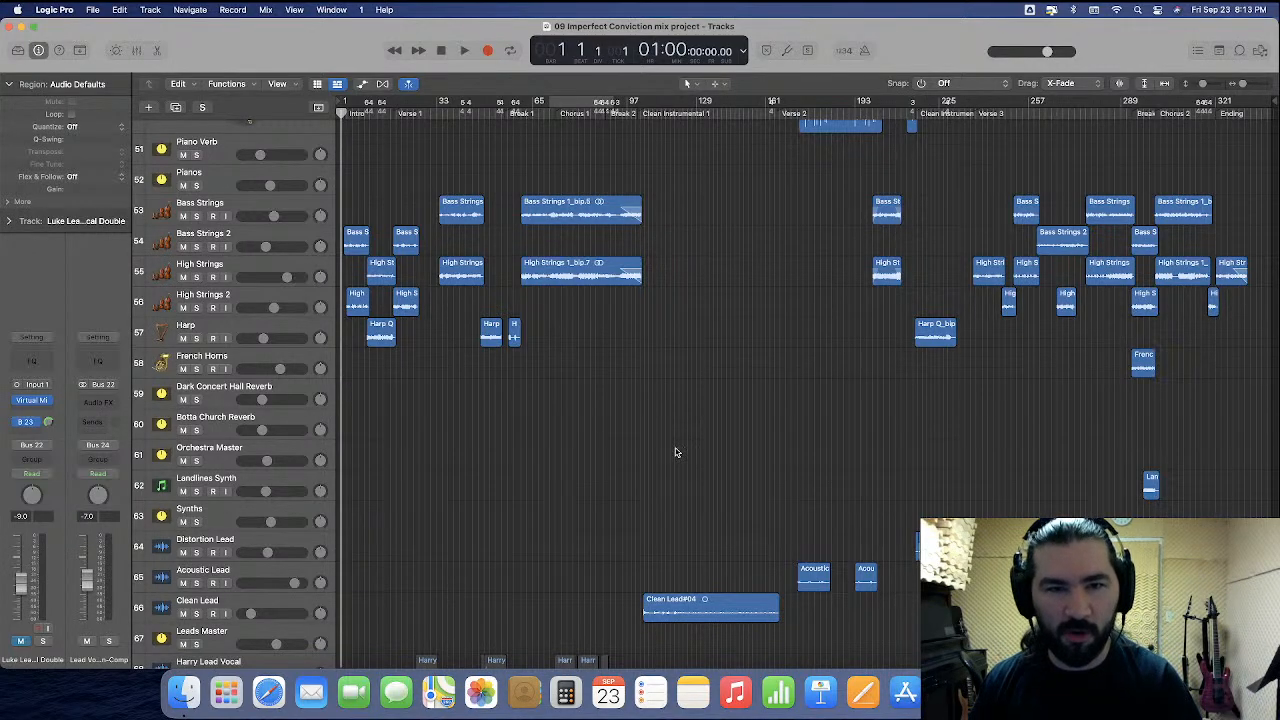
pyautogui.press('super+s')
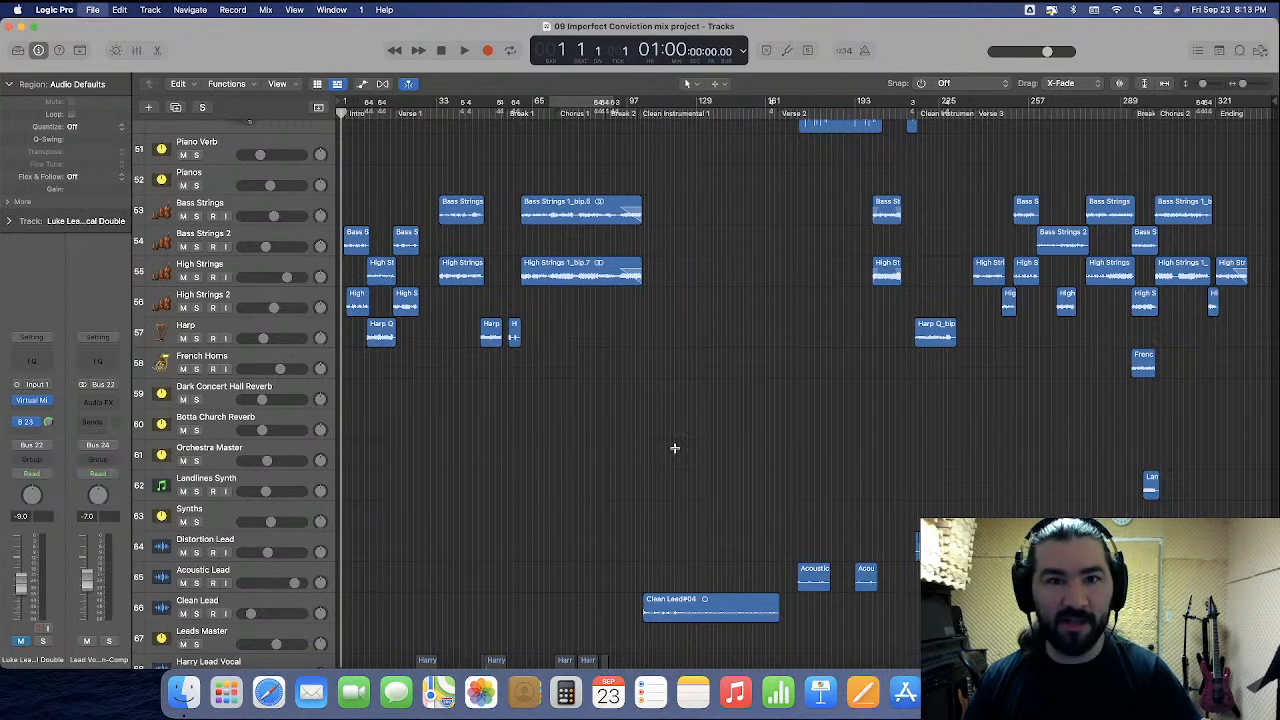
# Play the full mix from the beginning and shrink the Steinway Grand Piano Delay track to the height of its neighbours.
pyautogui.press('space')
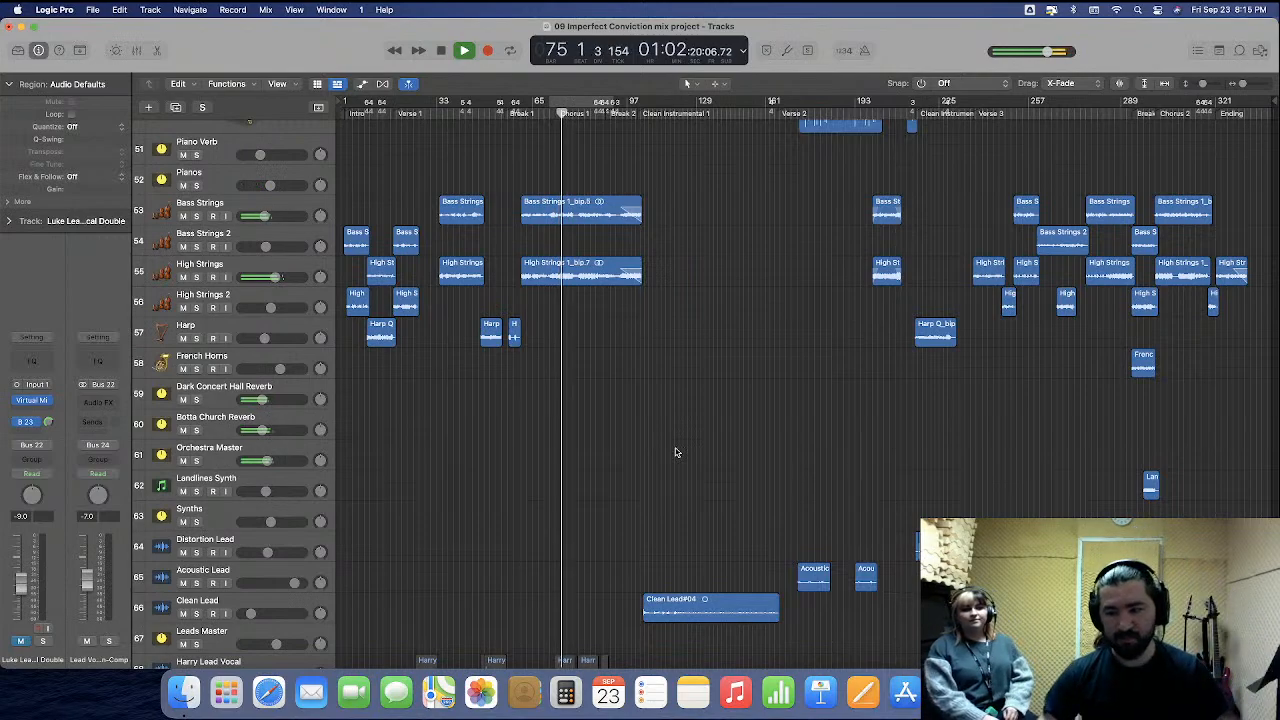
pyautogui.scroll(3, 670, 480)
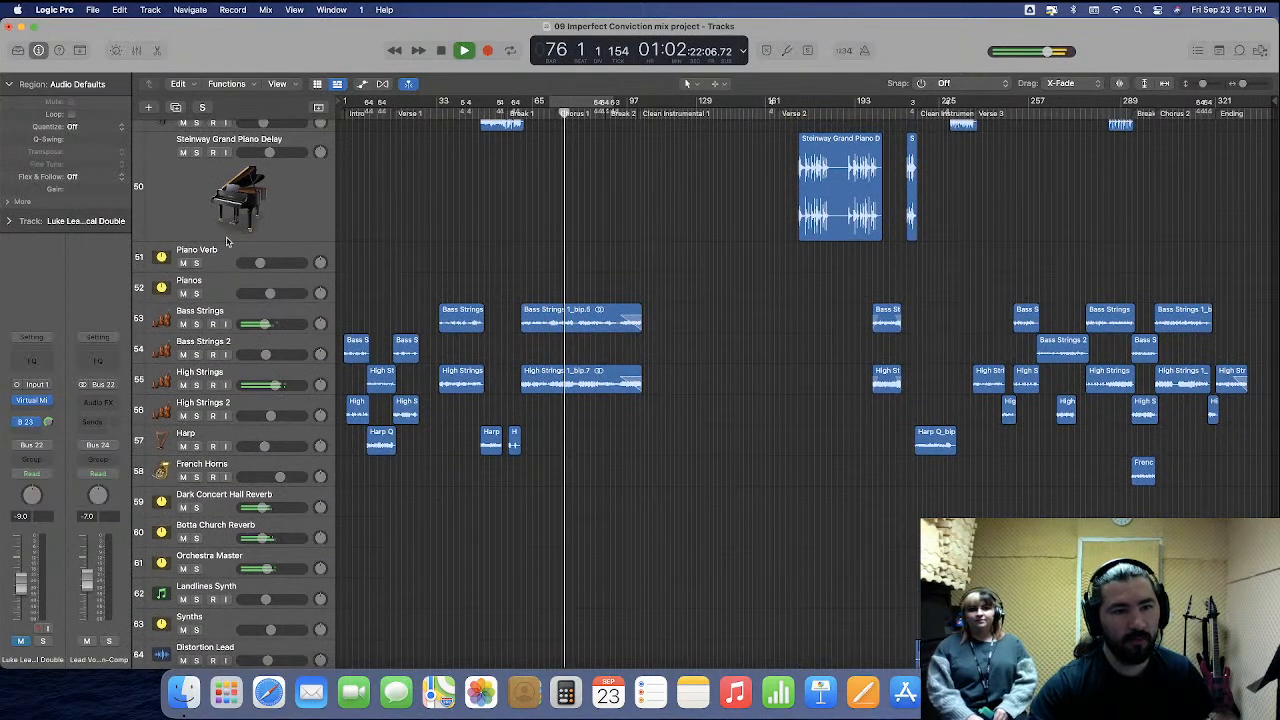
pyautogui.moveTo(229, 240); pyautogui.dragTo(228, 158)
pyautogui.scroll(4, 436, 216)
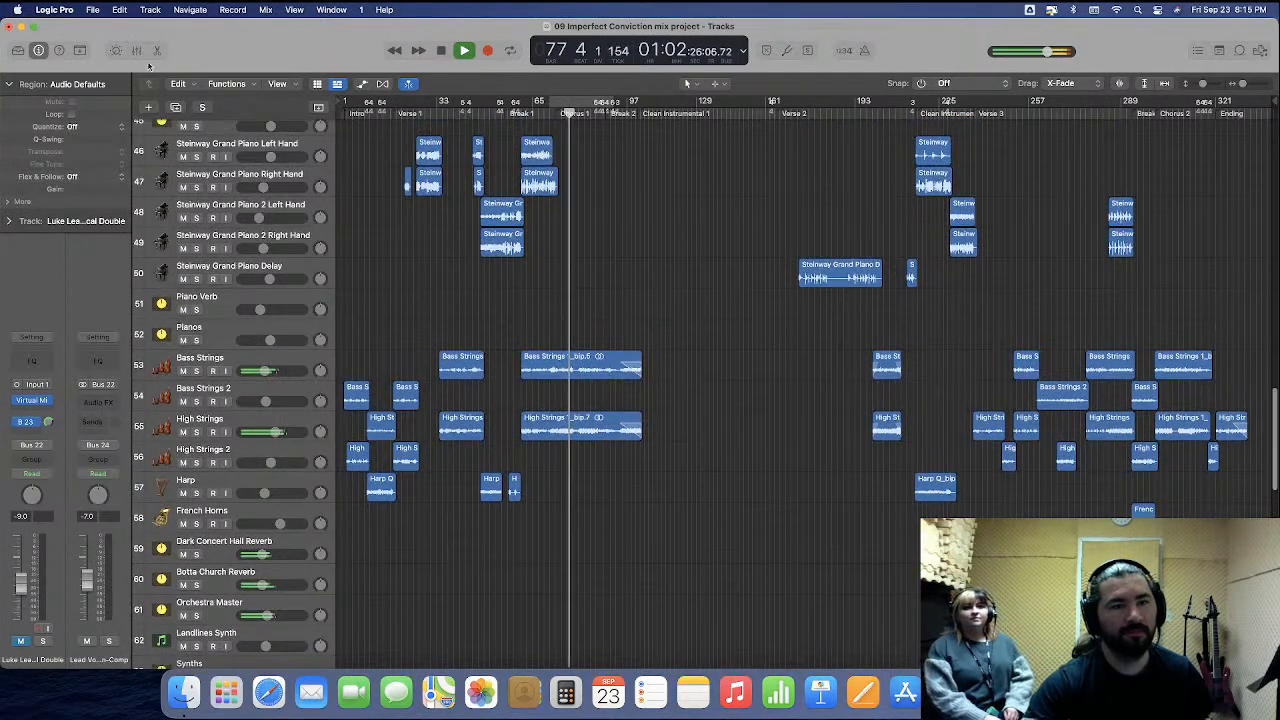
# Open the mixer and examine the channel levels from the orchestra back to the guitars, bass and drums while the song plays to its ending.
pyautogui.click(137, 50)
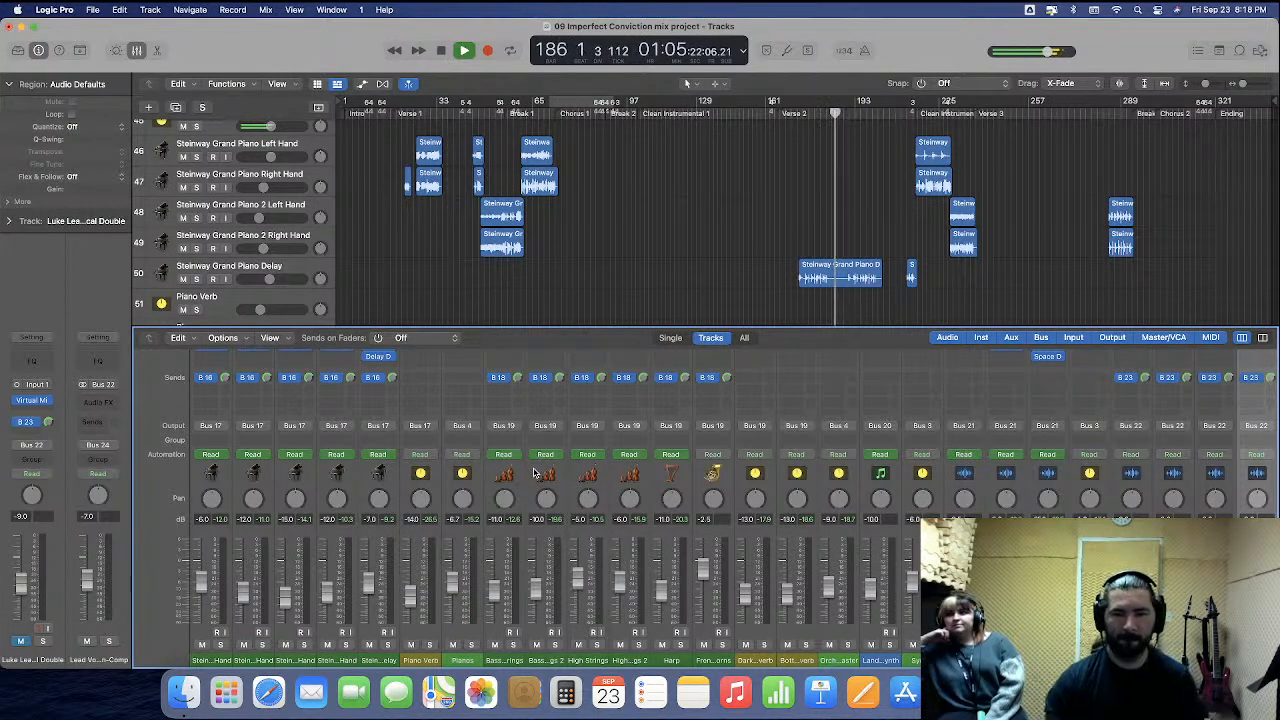
pyautogui.hscroll(-10, 576, 581)
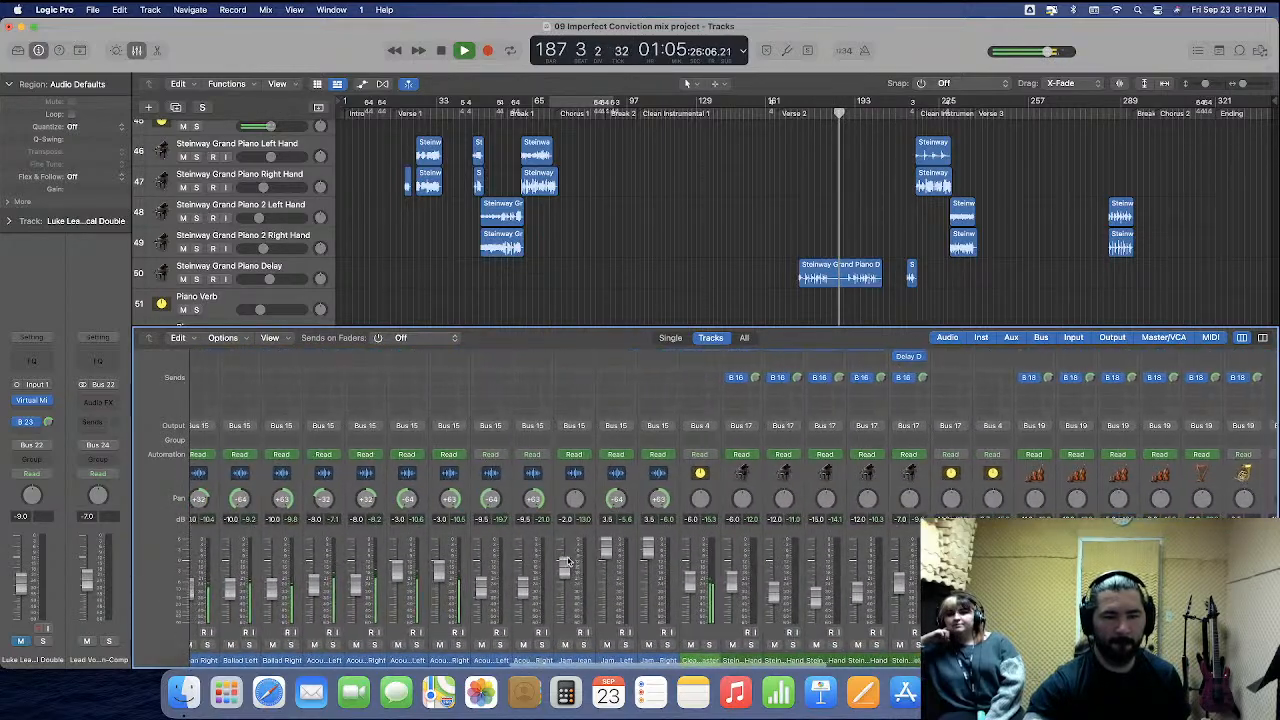
pyautogui.hscroll(-8, 565, 560)
pyautogui.hscroll(-4, 560, 556)
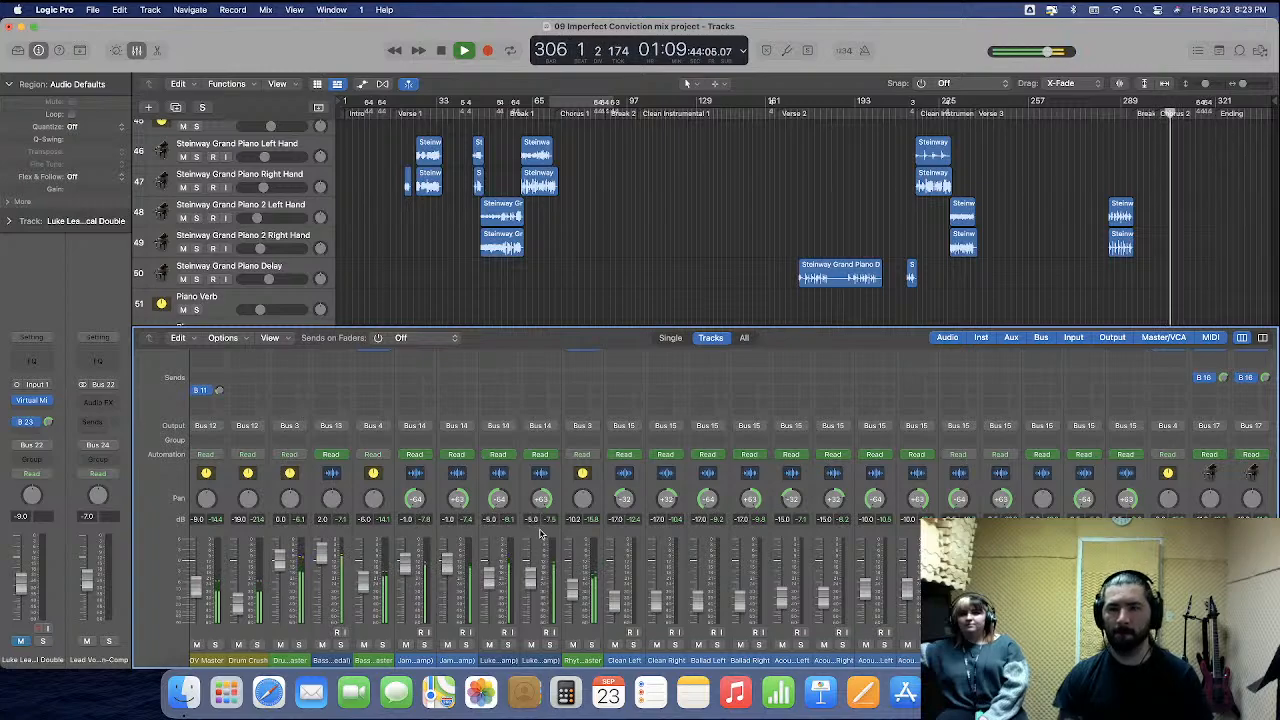
pyautogui.scroll(3, 540, 530)
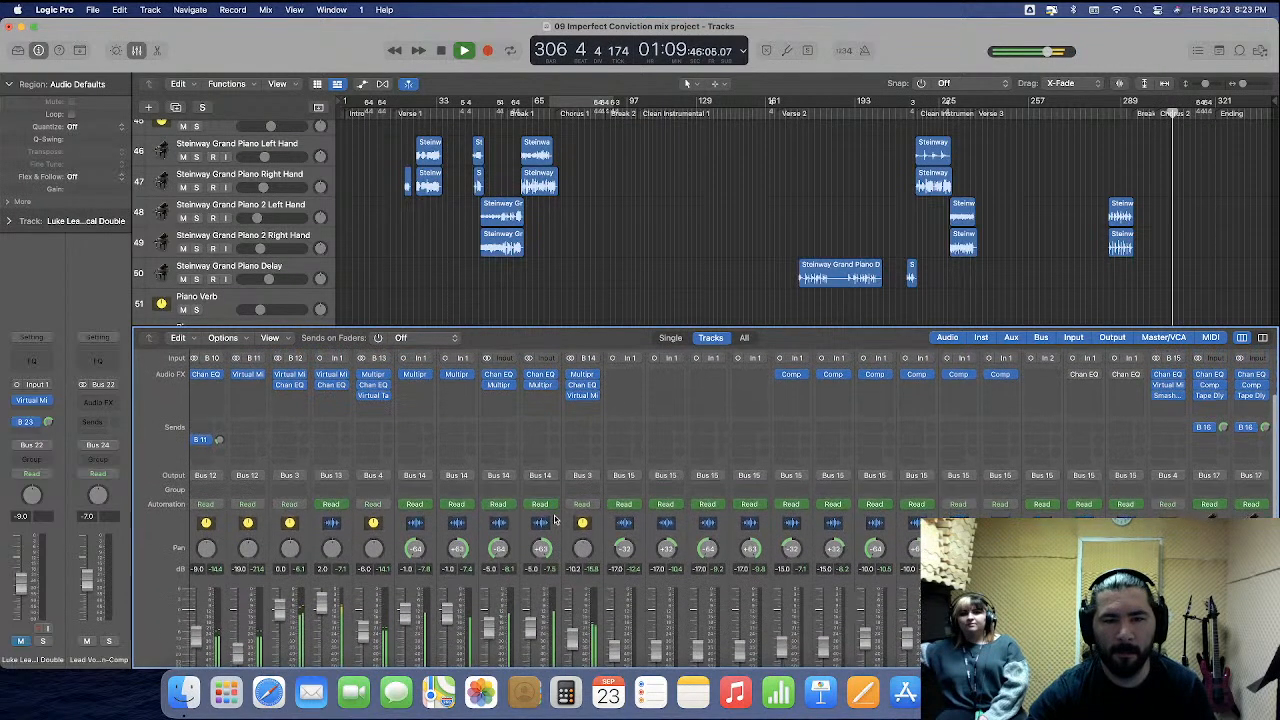
pyautogui.scroll(-3, 553, 518)
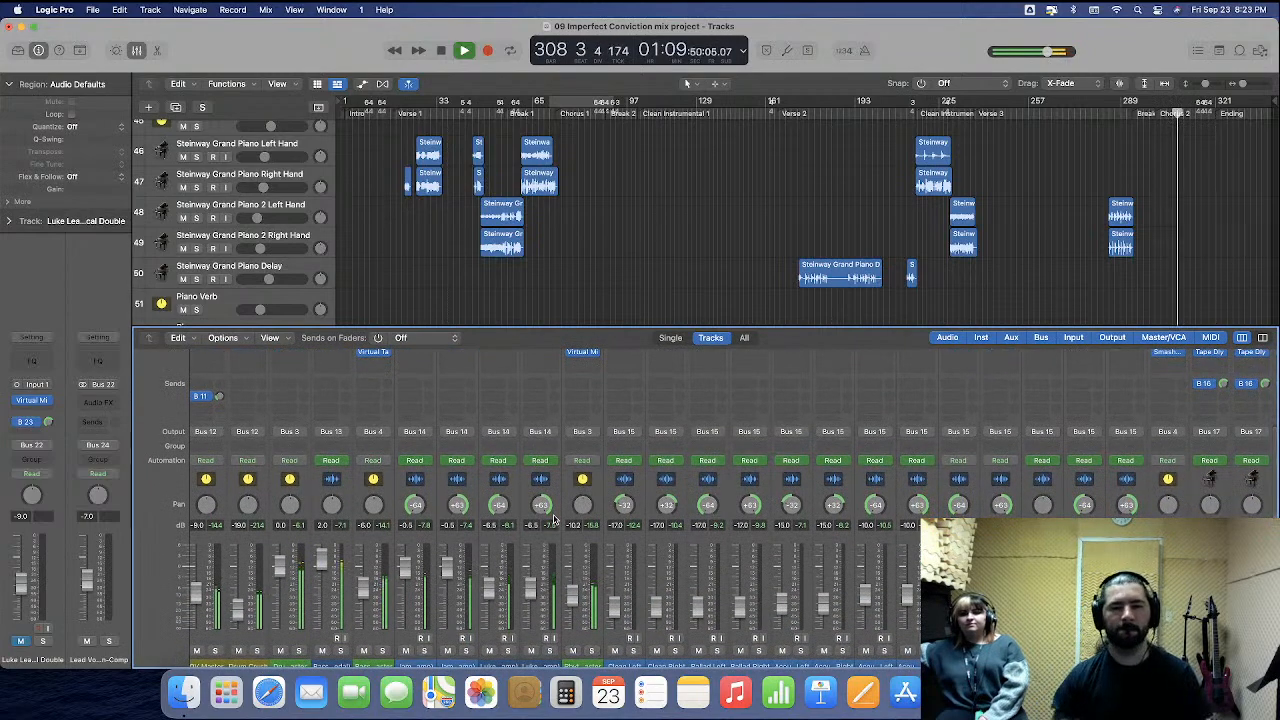
pyautogui.scroll(-1, 553, 518)
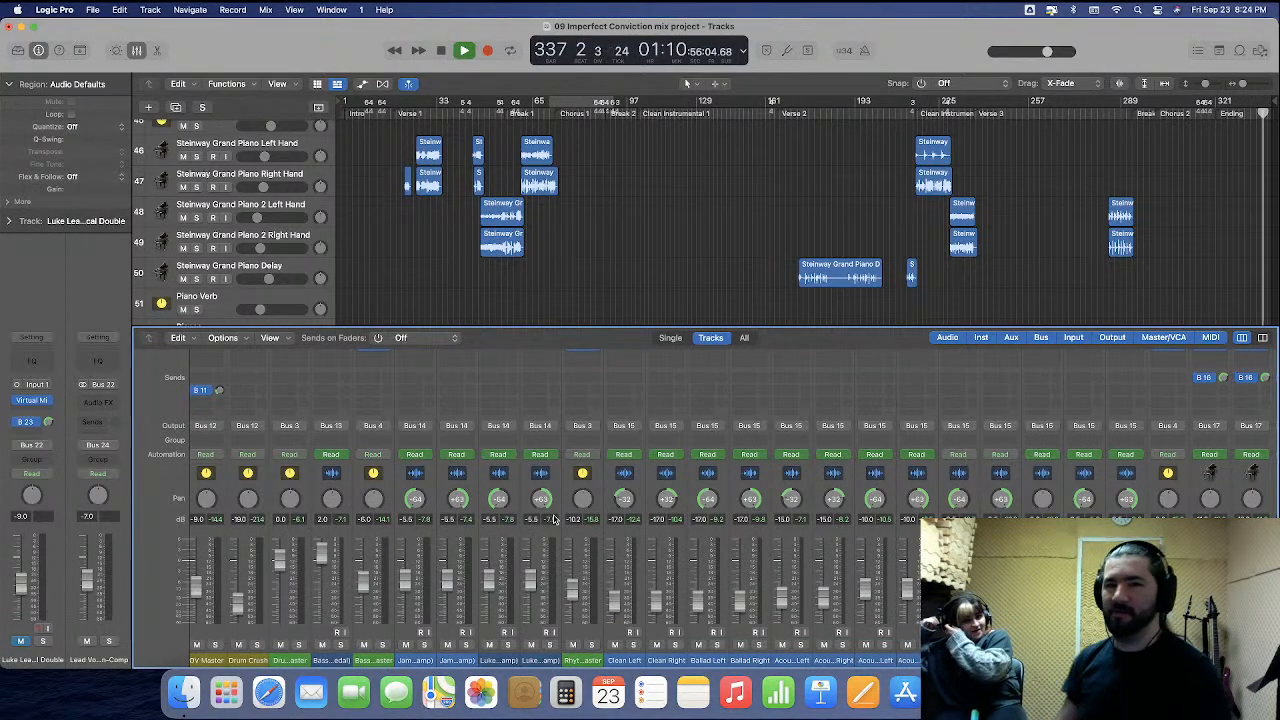
# Stop playback, return the playhead to the start of the song and save the project.
pyautogui.press('space')
pyautogui.press('Return')
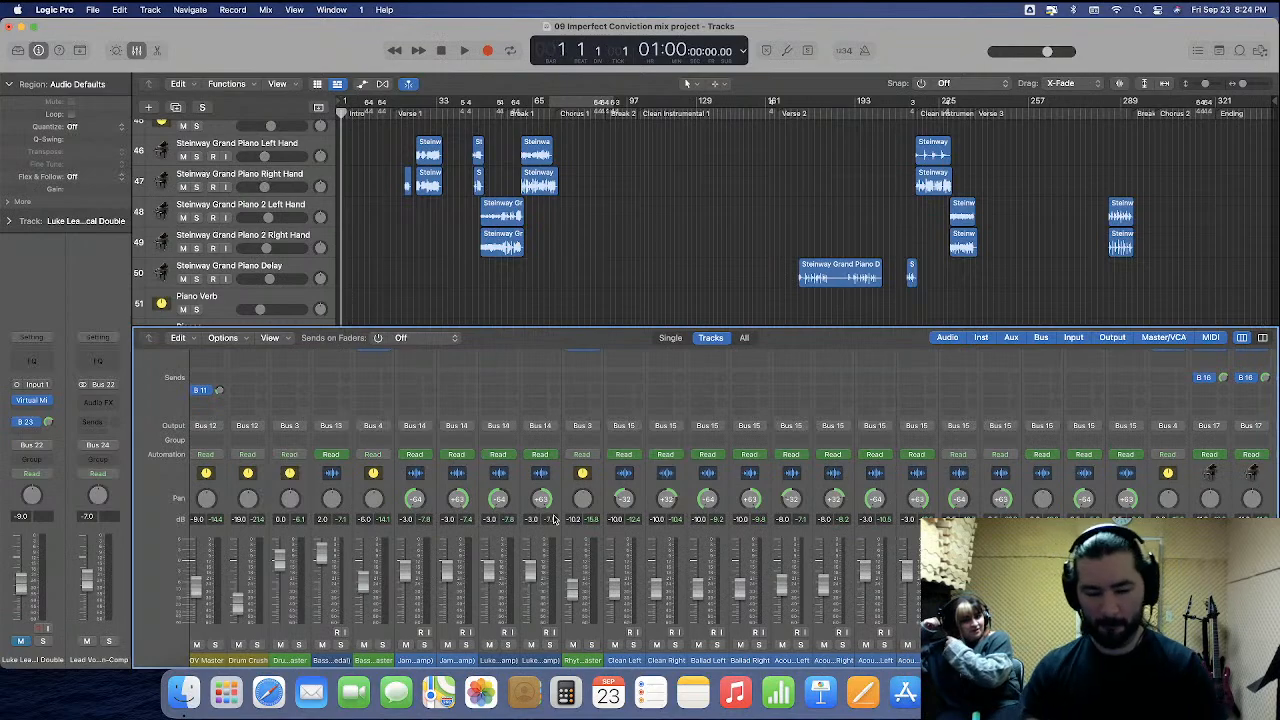
pyautogui.press('super+s')
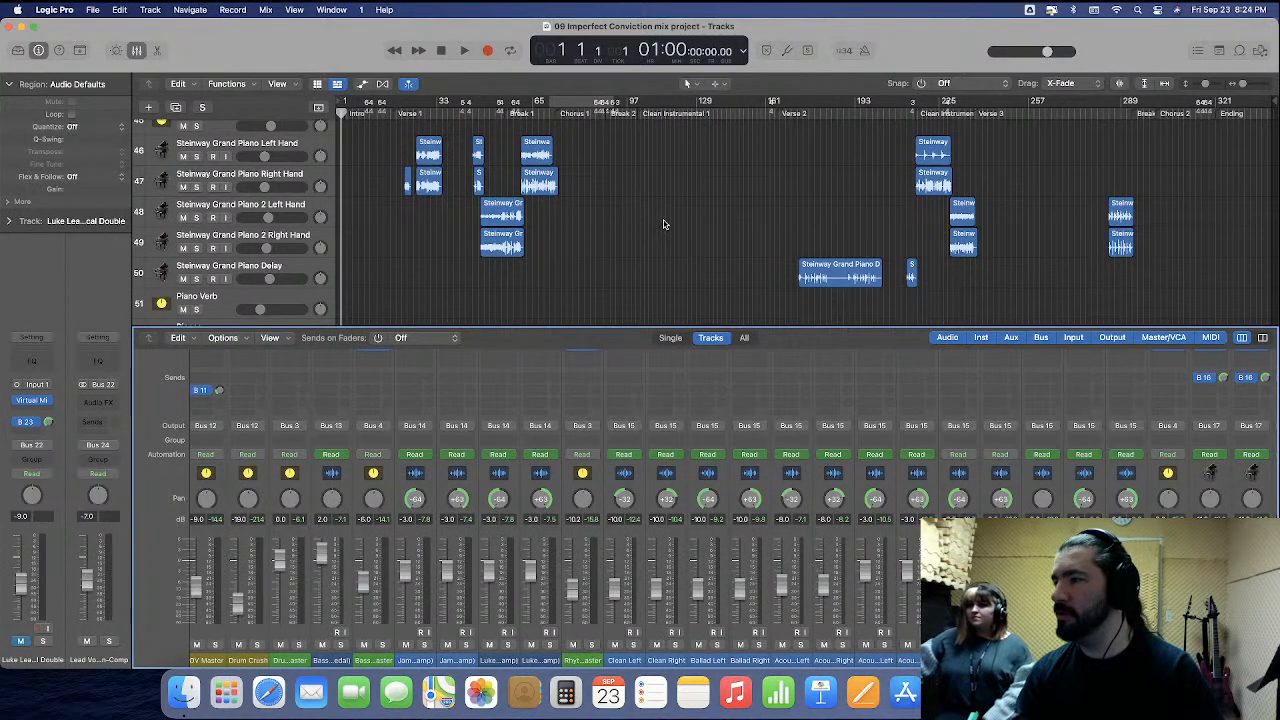
# Zoom in on the timeline around Clean Instrumental 2 and place the playhead at bar 230.
pyautogui.press('super+Right')
pyautogui.press('super+Right')
pyautogui.press('super+Right')
pyautogui.press('super+Right')
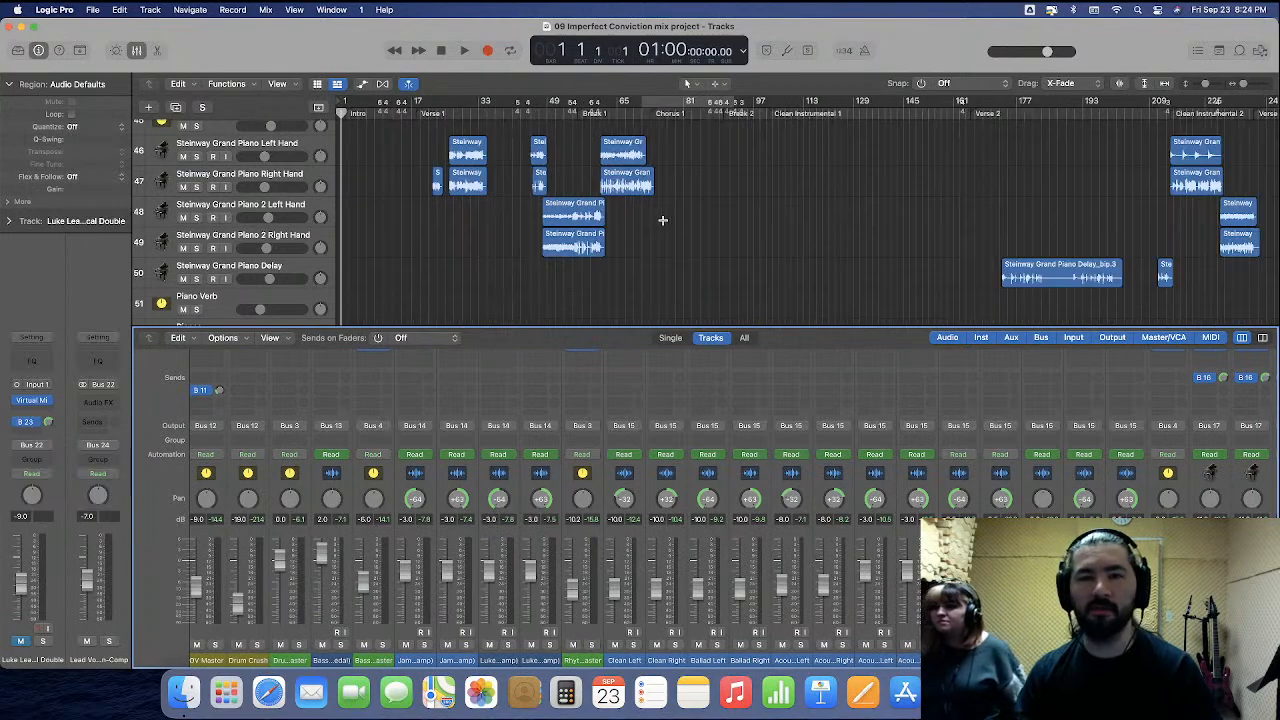
pyautogui.hscroll(10, 664, 224)
pyautogui.hscroll(15, 664, 224)
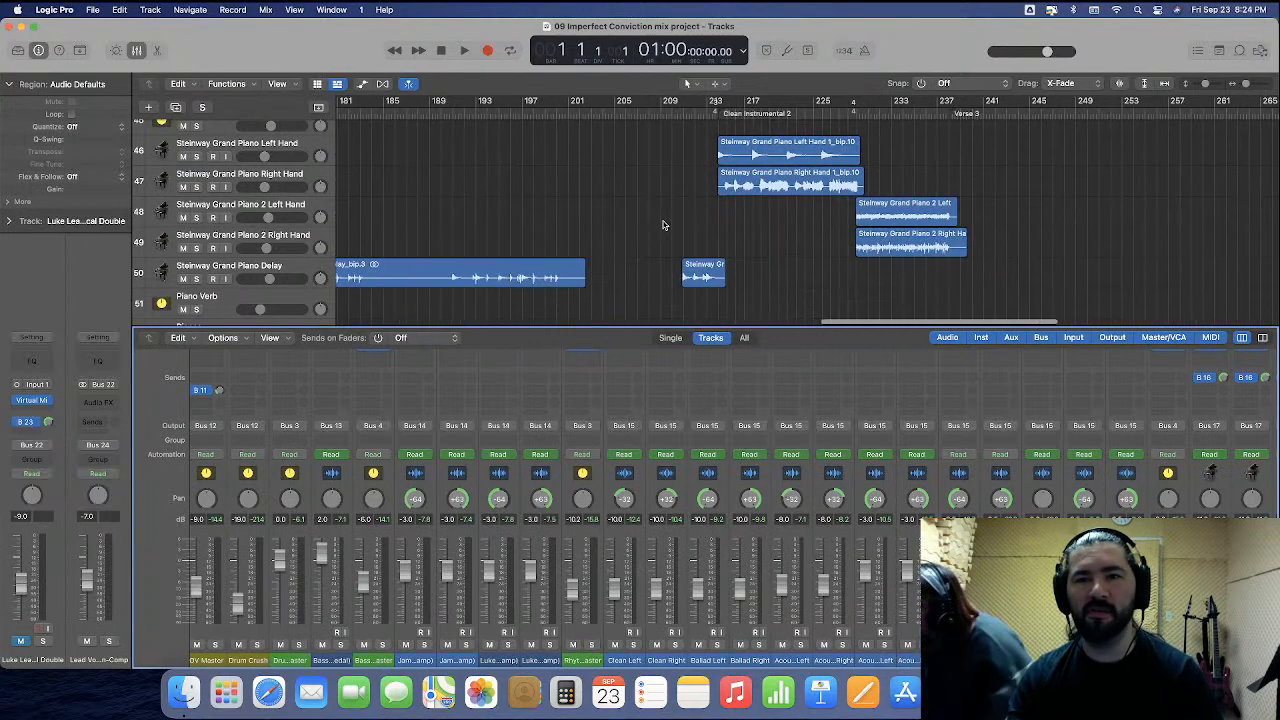
pyautogui.hscroll(-8, 664, 224)
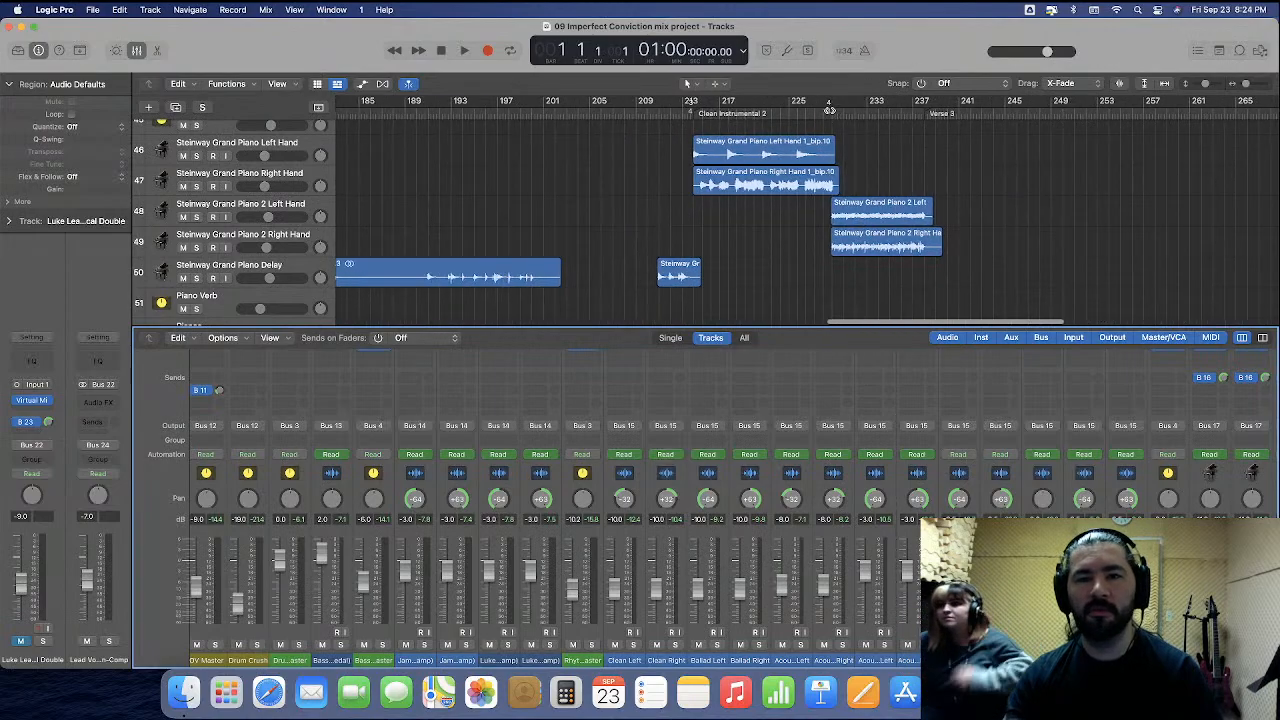
pyautogui.click(829, 110)
pyautogui.press('super+Right')
pyautogui.press('super+Right')
# Close the mixer and bring the rhythm guitar fade-ins leading into Verse 3 into view.
pyautogui.scroll(12, 824, 128)
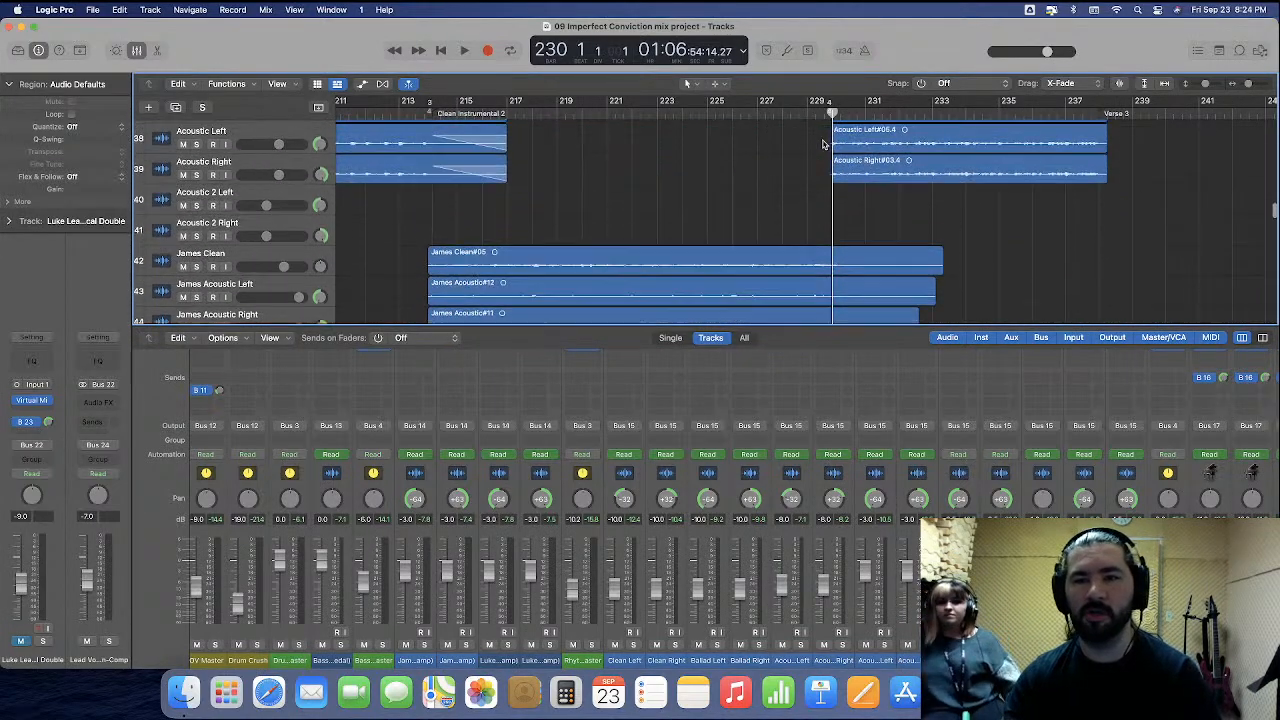
pyautogui.scroll(-1, 821, 146)
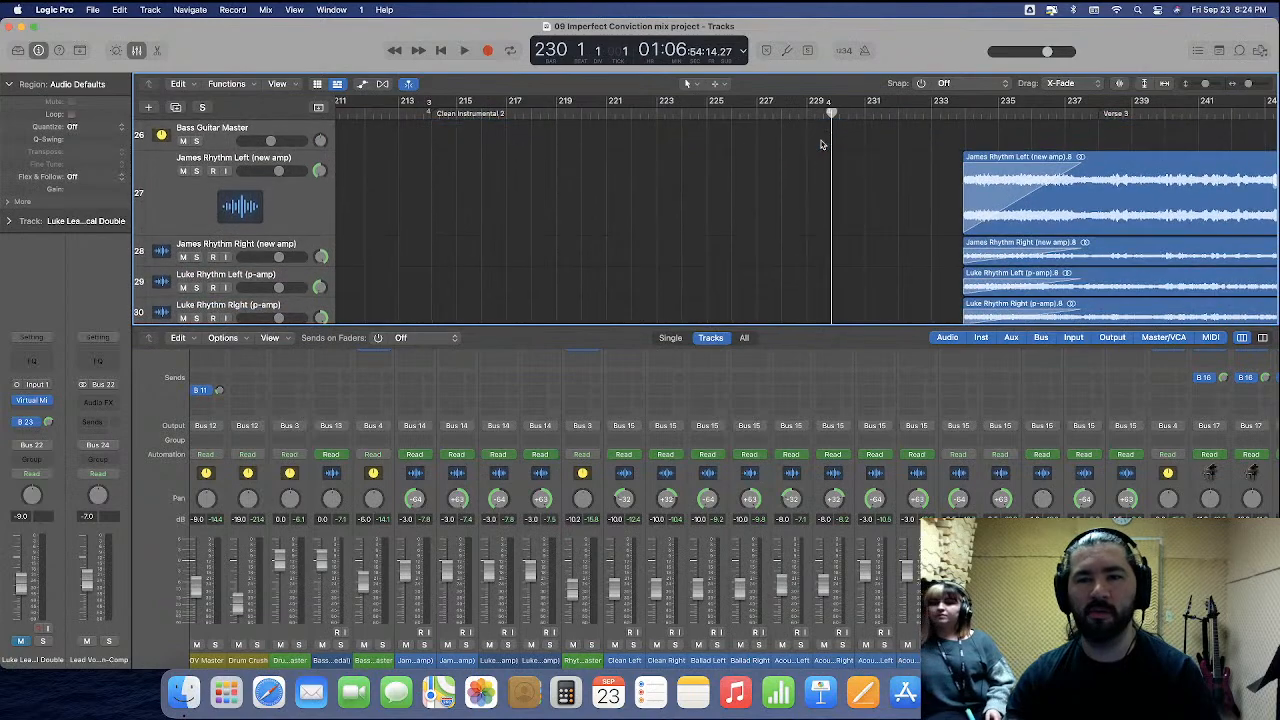
pyautogui.scroll(3, 821, 145)
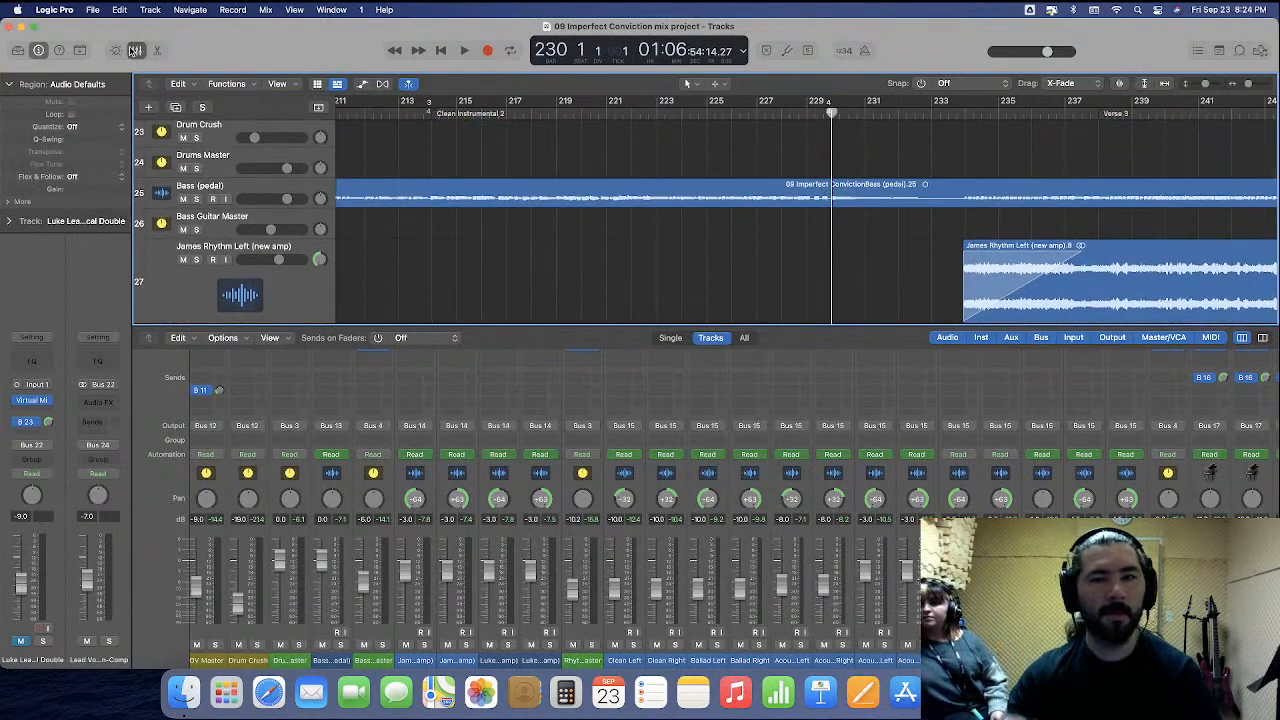
pyautogui.click(137, 50)
pyautogui.hscroll(5, 700, 308)
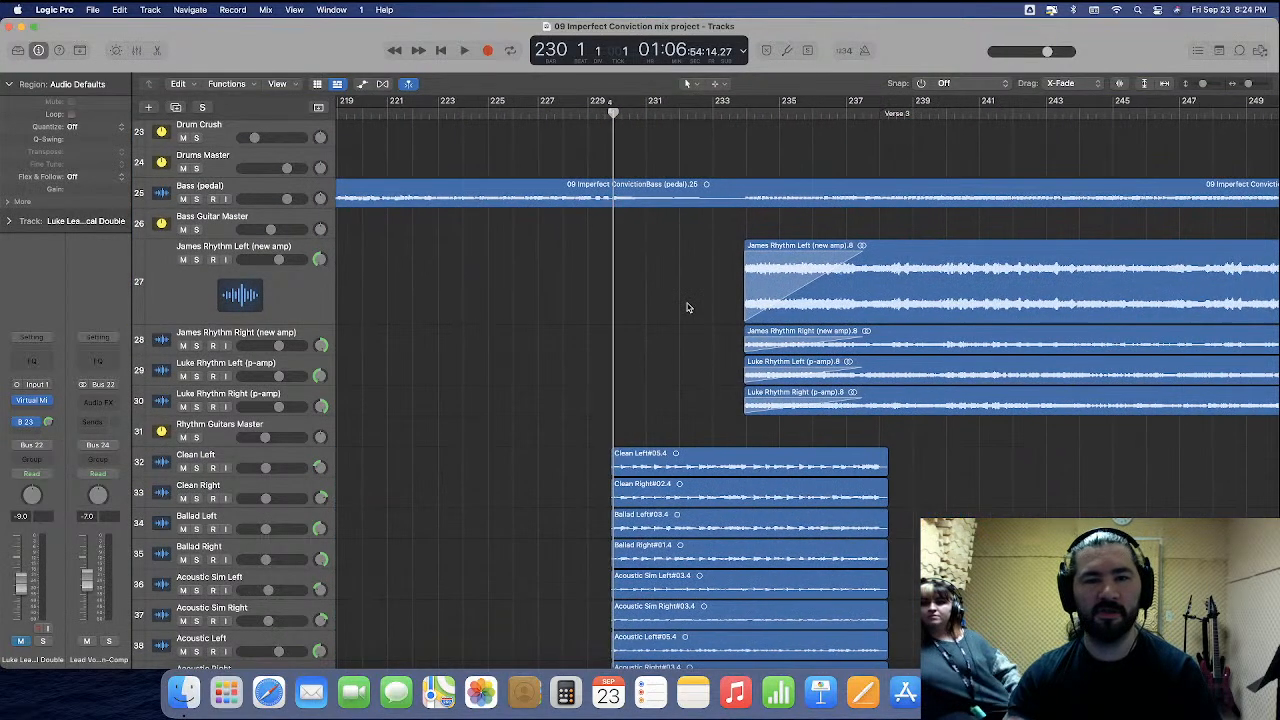
# Play from bar 230 into Verse 3, restore the James Rhythm Left track's normal height and enlarge the Bass (pedal) track.
pyautogui.press('space')
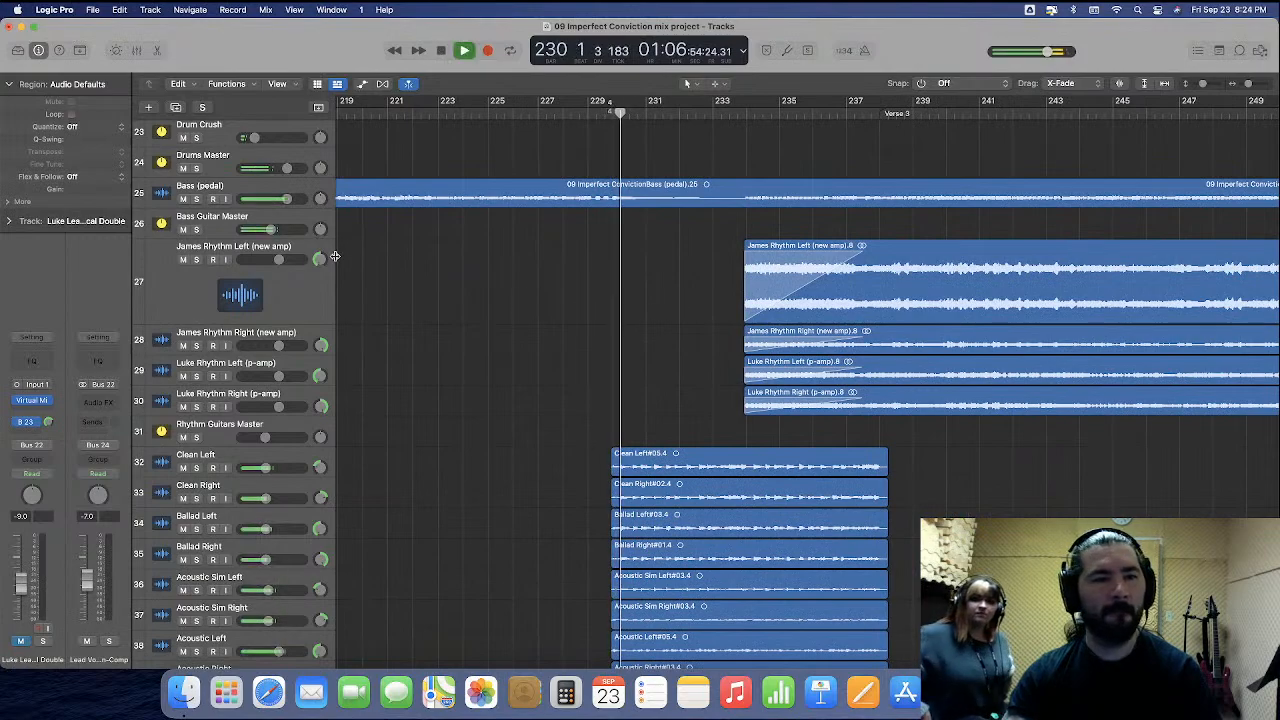
pyautogui.moveTo(225, 323); pyautogui.dragTo(234, 271)
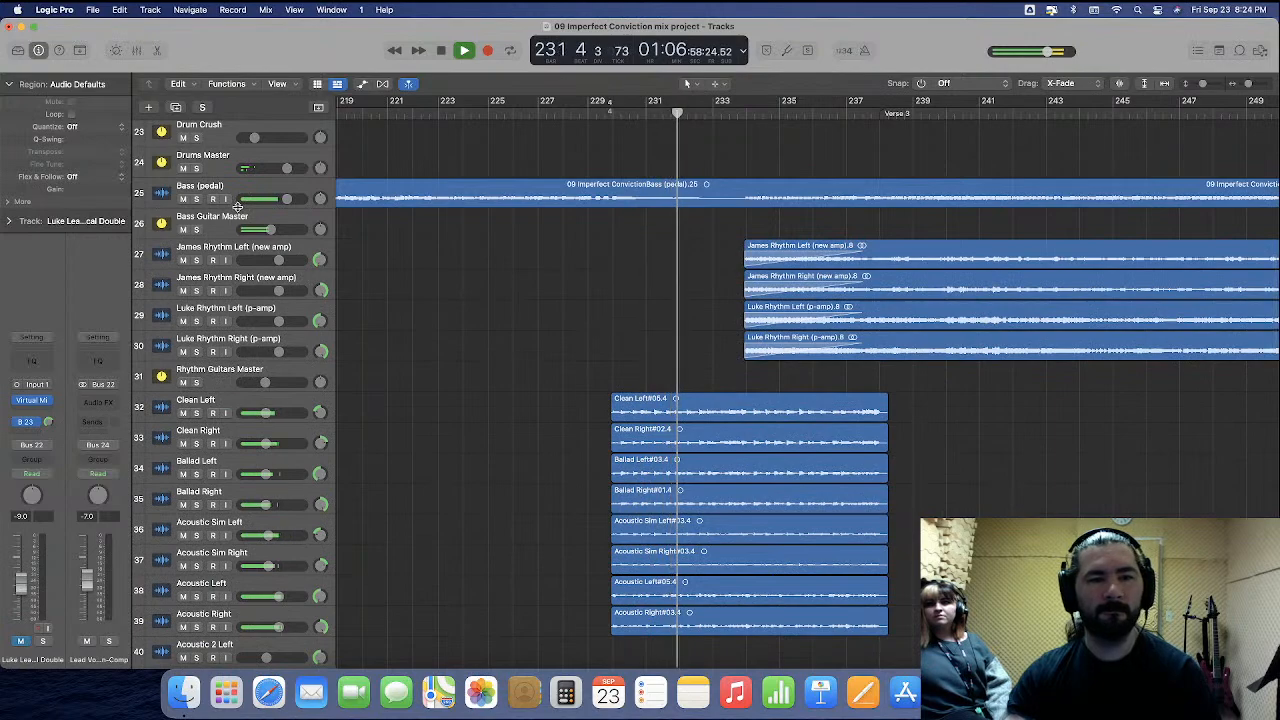
pyautogui.moveTo(241, 208); pyautogui.dragTo(248, 343)
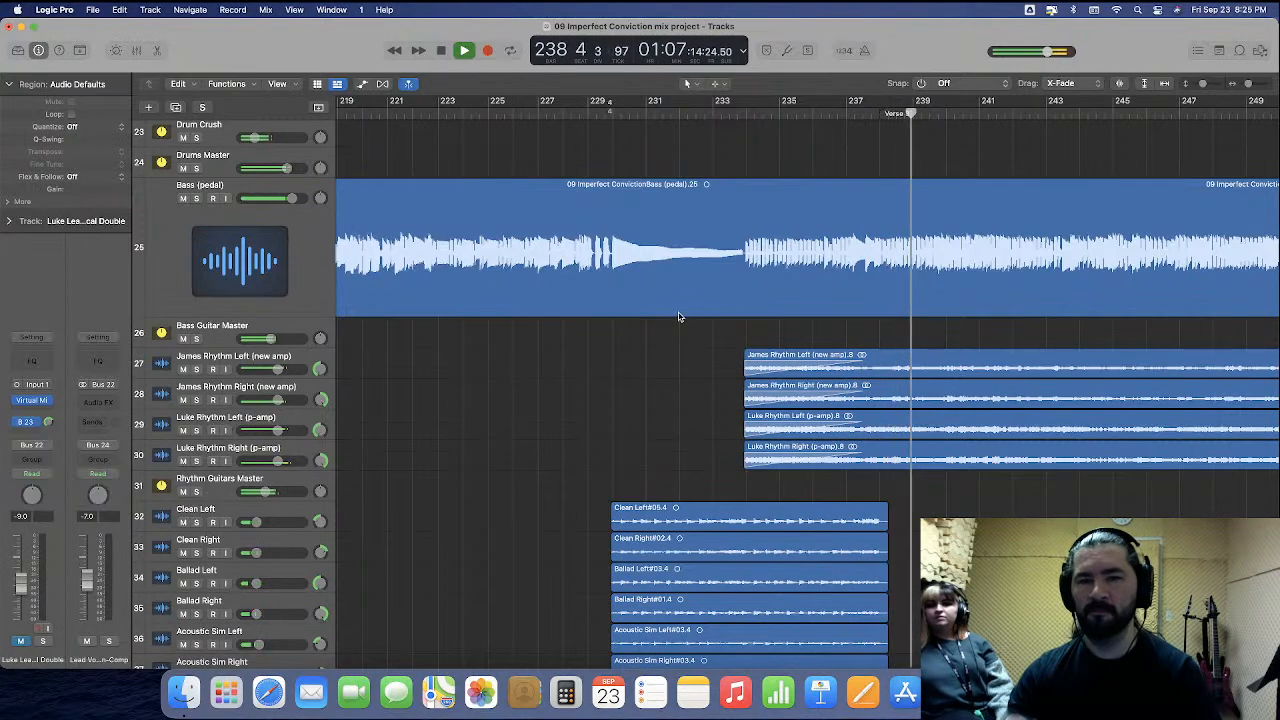
# Stop playback, place the playhead at bar 234 and show the volume automation on the Bass (pedal) track.
pyautogui.press('space')
pyautogui.click(744, 112)
pyautogui.press('super+Right')
pyautogui.press('super+Right')
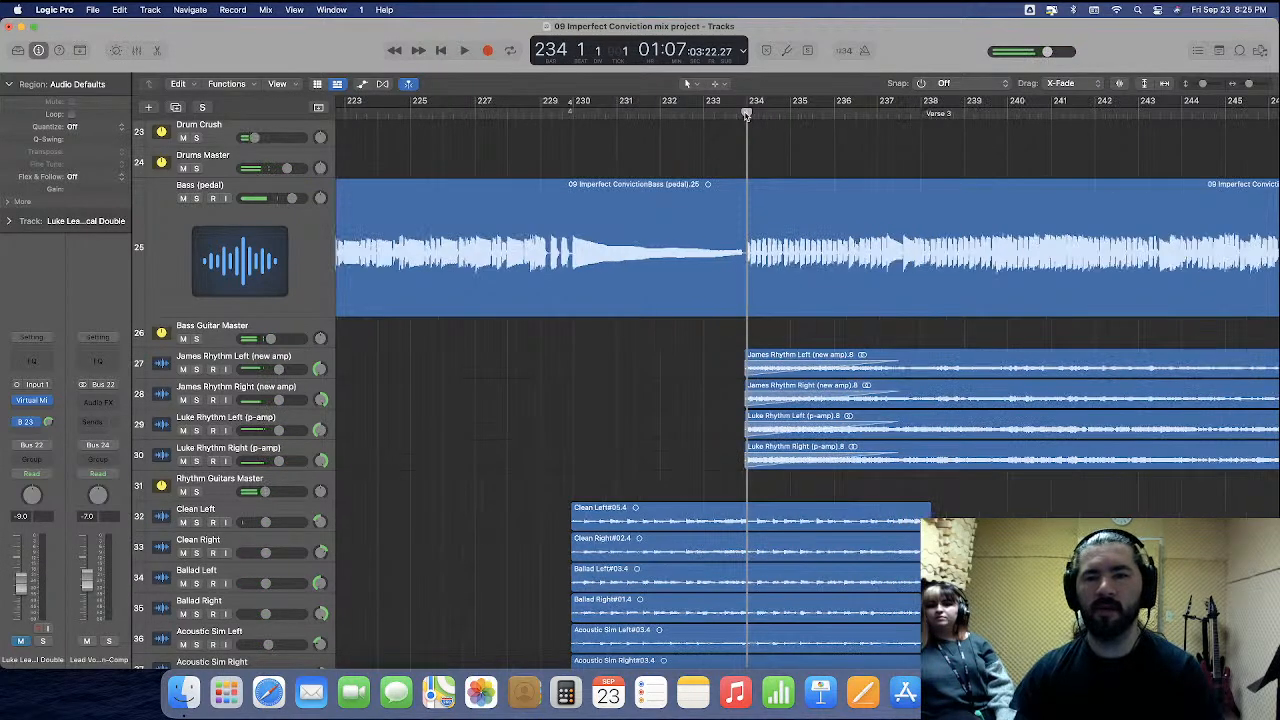
pyautogui.press('a')
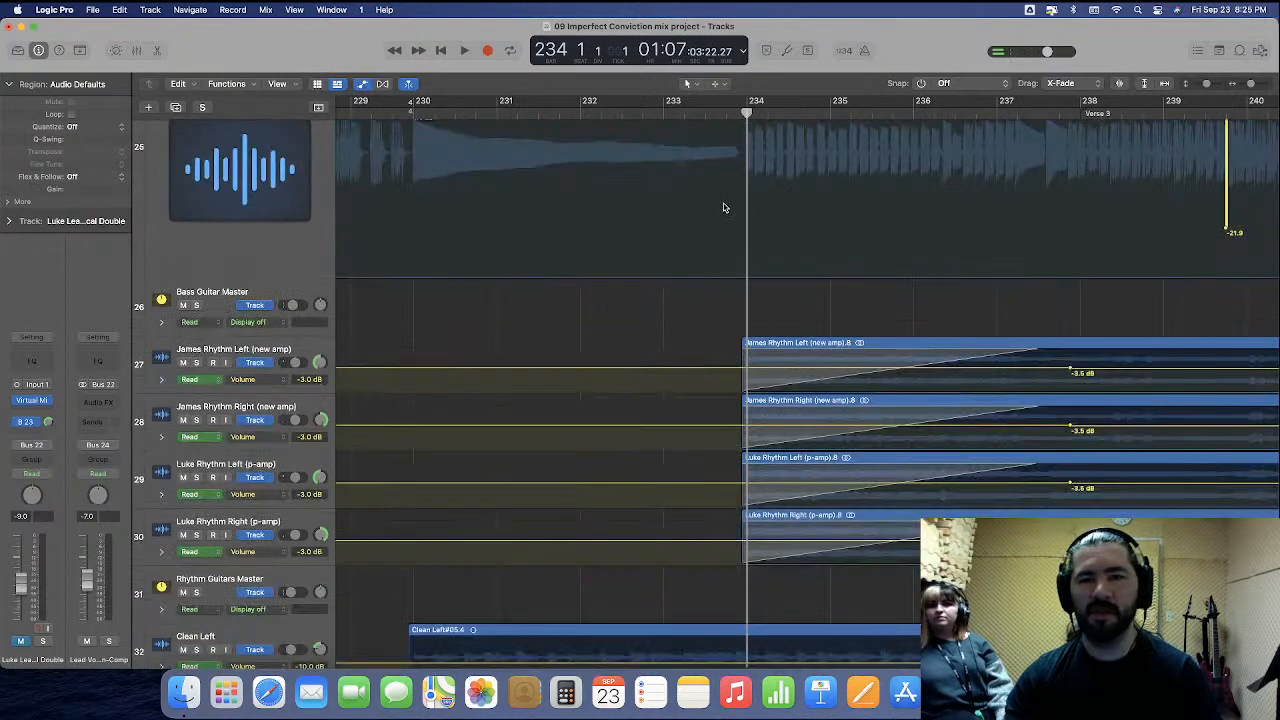
pyautogui.hotkey('ctrl', 'z')
pyautogui.hscroll(3, 720, 249)
pyautogui.hscroll(-1, 712, 255)
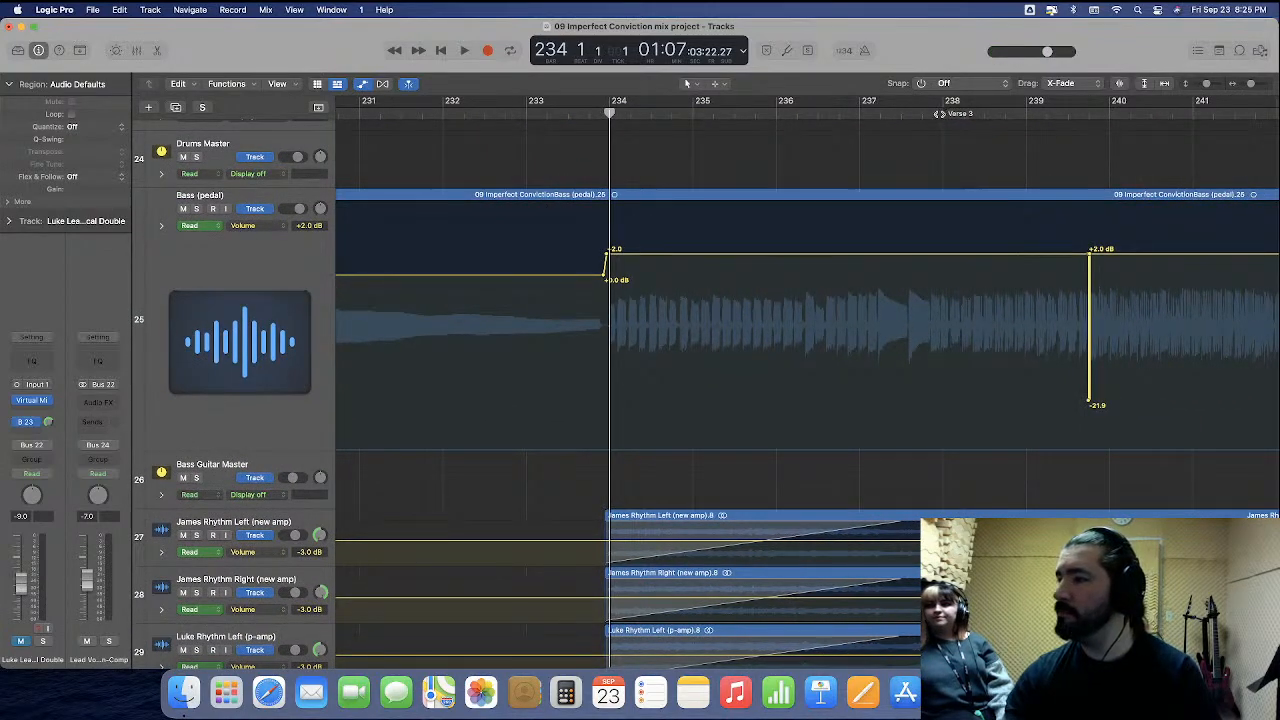
# Try a bass volume ramp leading into Verse 3, from -15.0 dB at bar 234 up to +2.0 dB near bar 237 3.
pyautogui.click(939, 113)
pyautogui.press('super+Right')
pyautogui.press('super+Right')
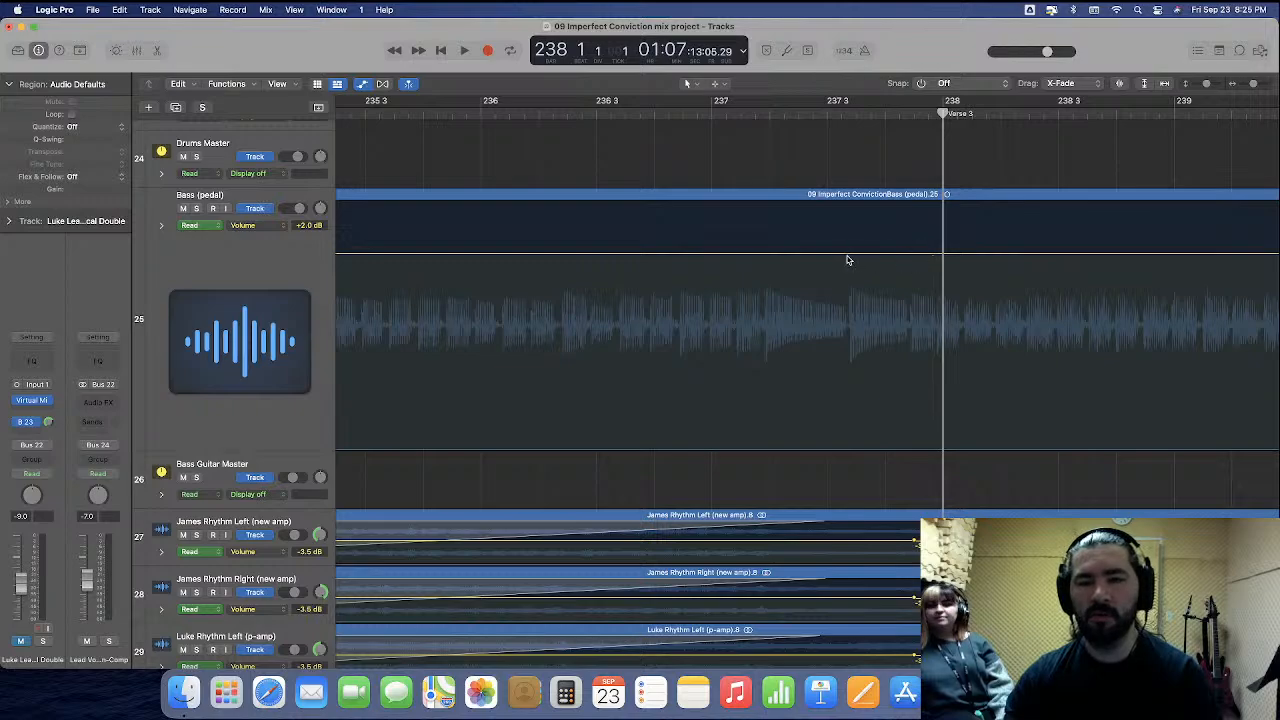
pyautogui.hscroll(-6, 860, 270)
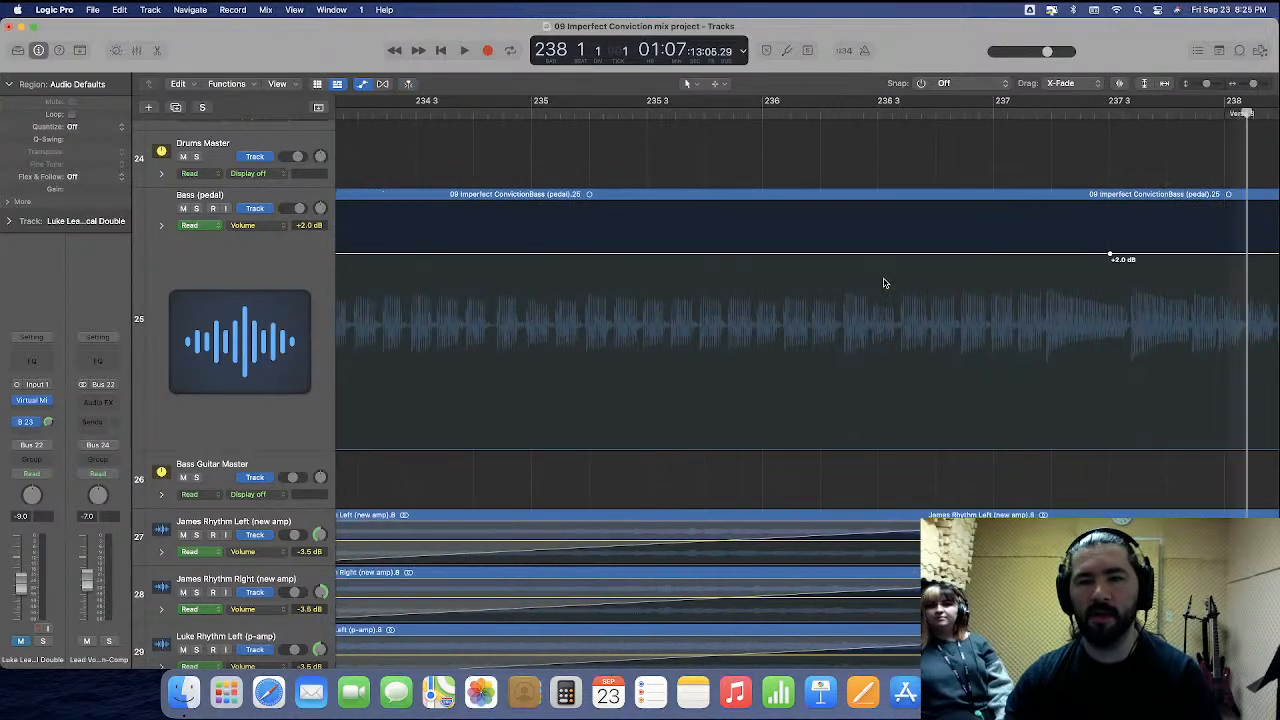
pyautogui.moveTo(614, 258); pyautogui.dragTo(614, 379)
pyautogui.hscroll(-3, 413, 113)
# Listen to the bass ramp from bar 232 3 into Verse 3, stop playback and undo the ramp.
pyautogui.click(398, 113)
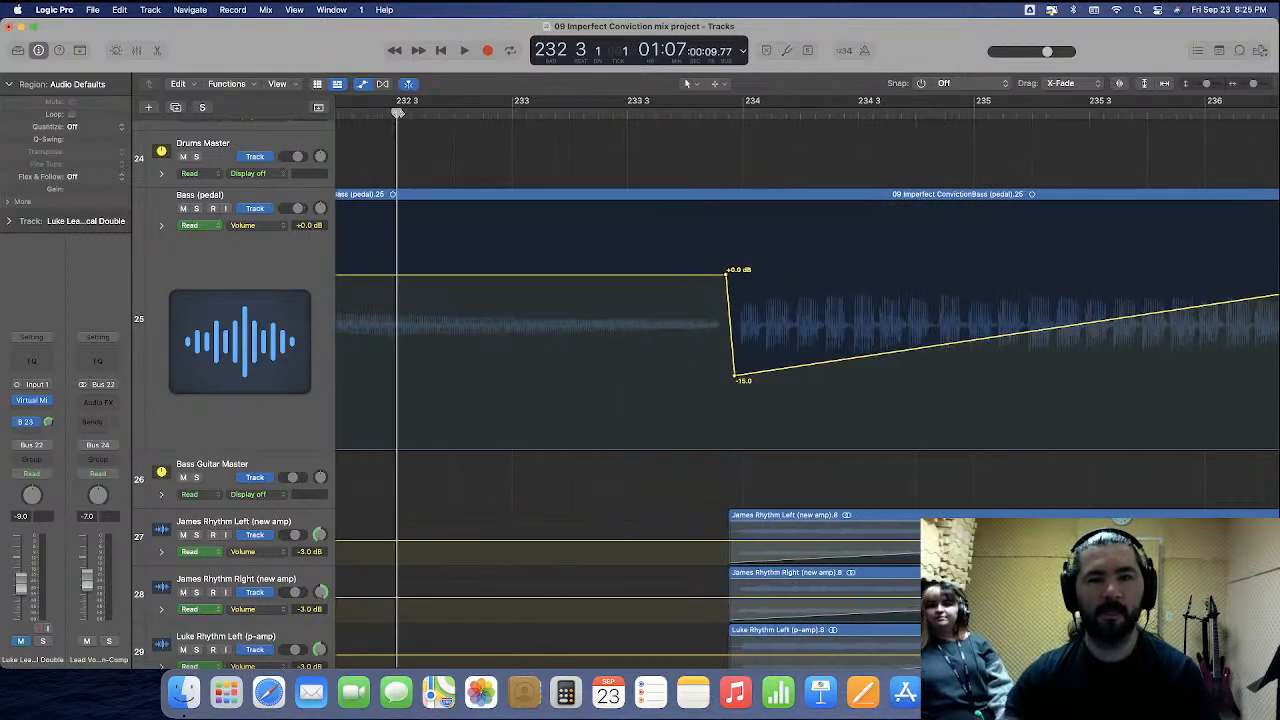
pyautogui.press('space')
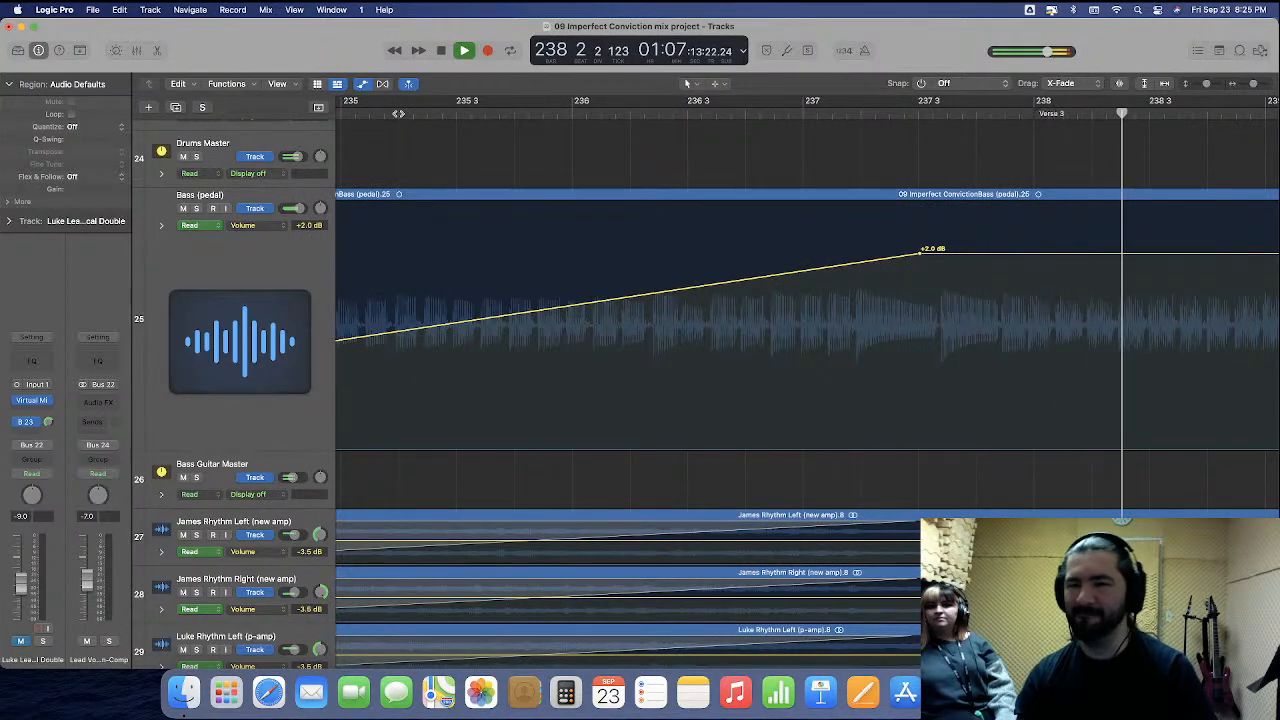
pyautogui.press('space')
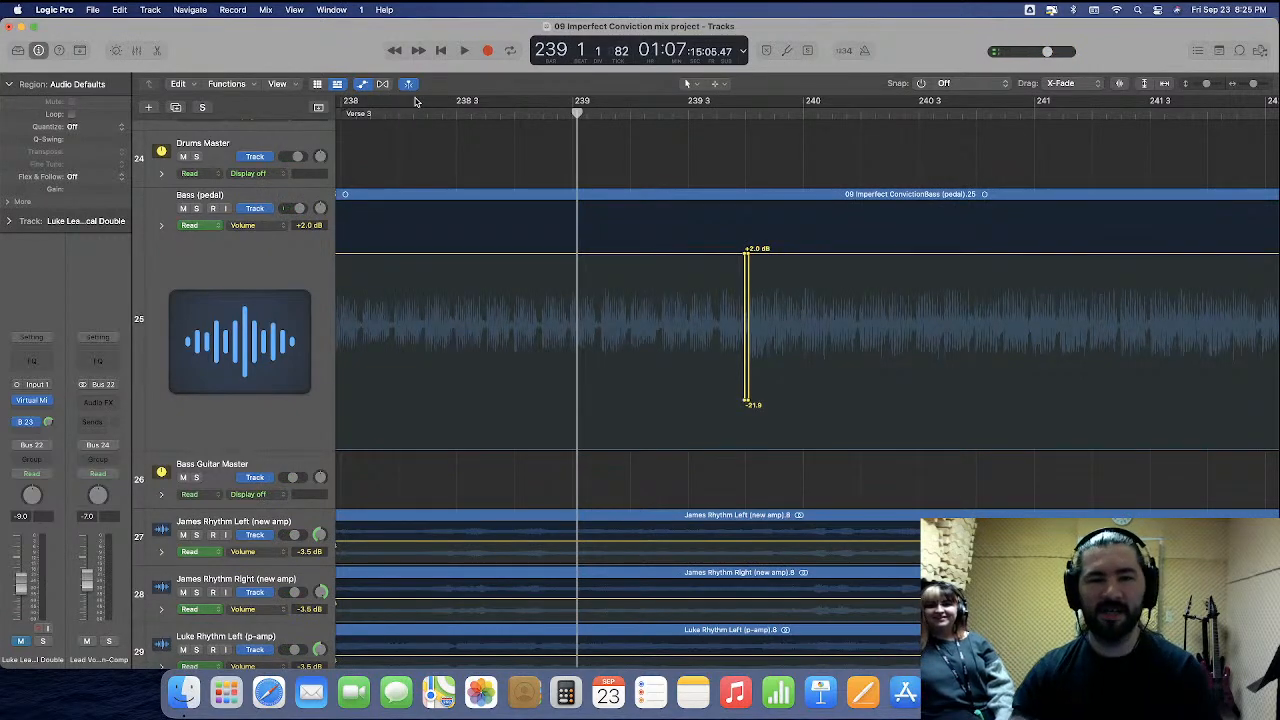
pyautogui.hscroll(-3, 590, 232)
pyautogui.hscroll(-10, 590, 232)
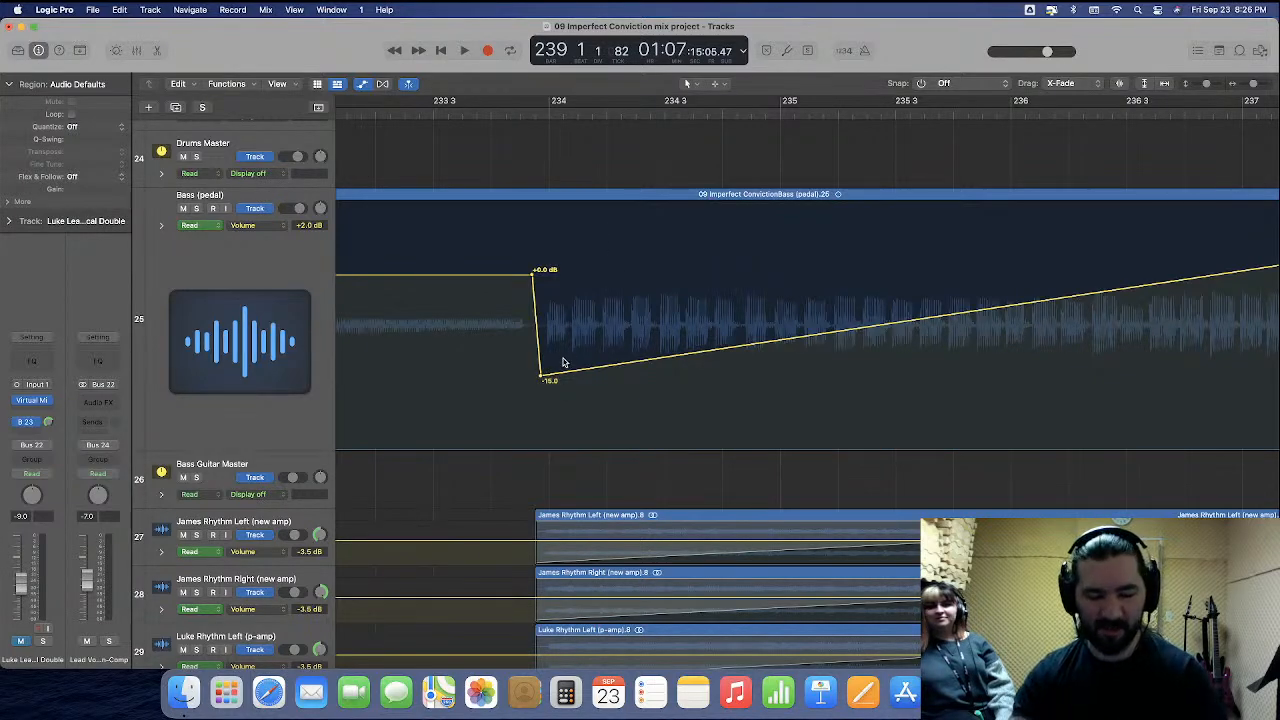
pyautogui.press('super+z')
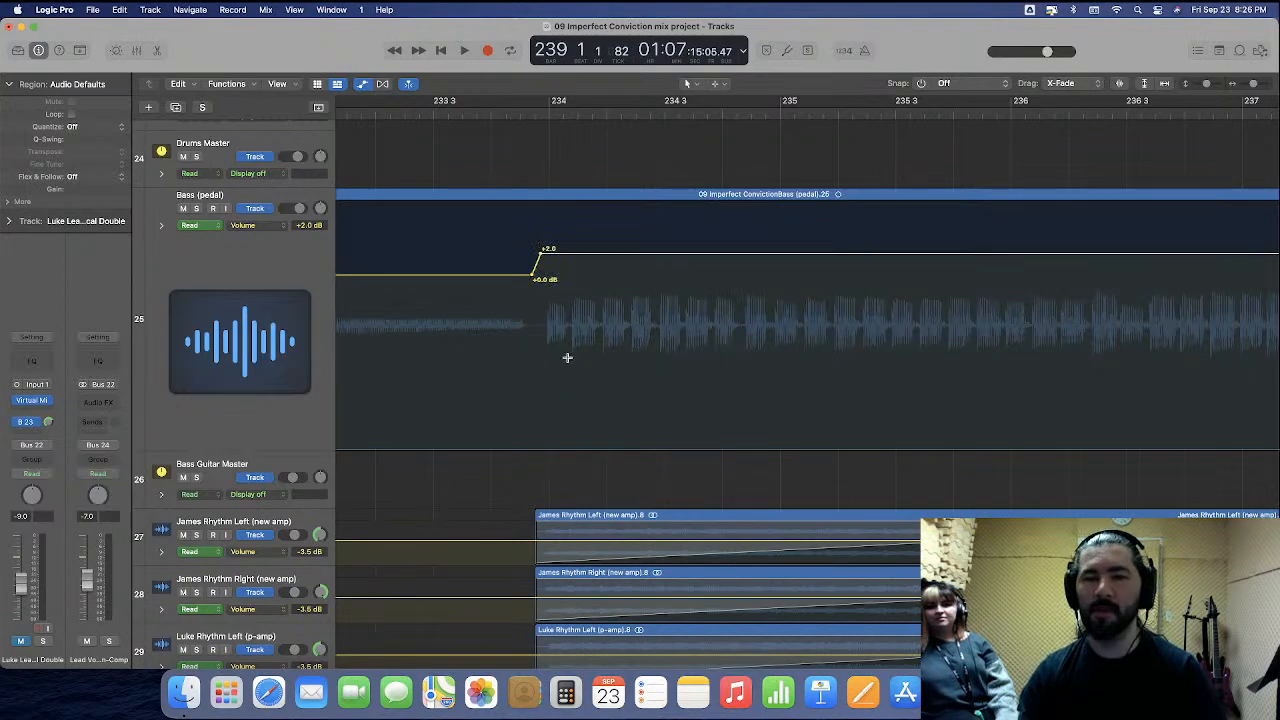
# Fit the whole song in the timeline, hide the automation and return the Bass (pedal) track to its normal height.
pyautogui.press('super+Left')
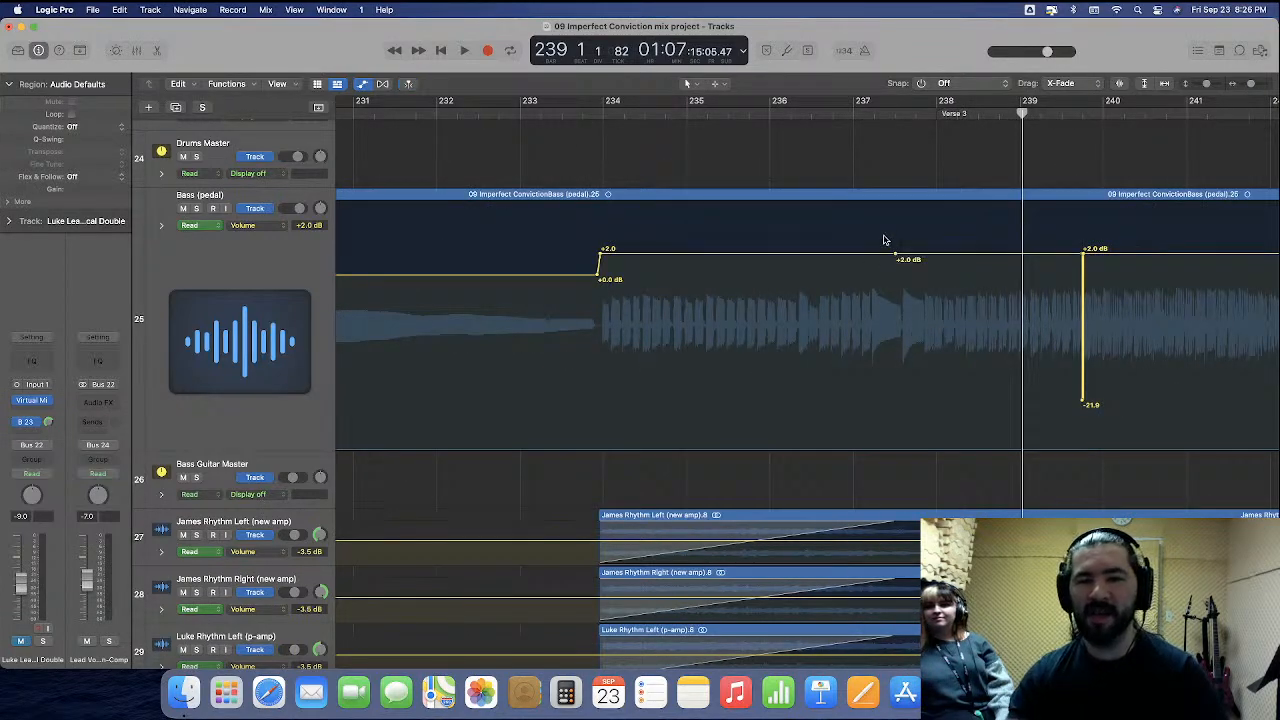
pyautogui.press('super+Left')
pyautogui.press('super+Left')
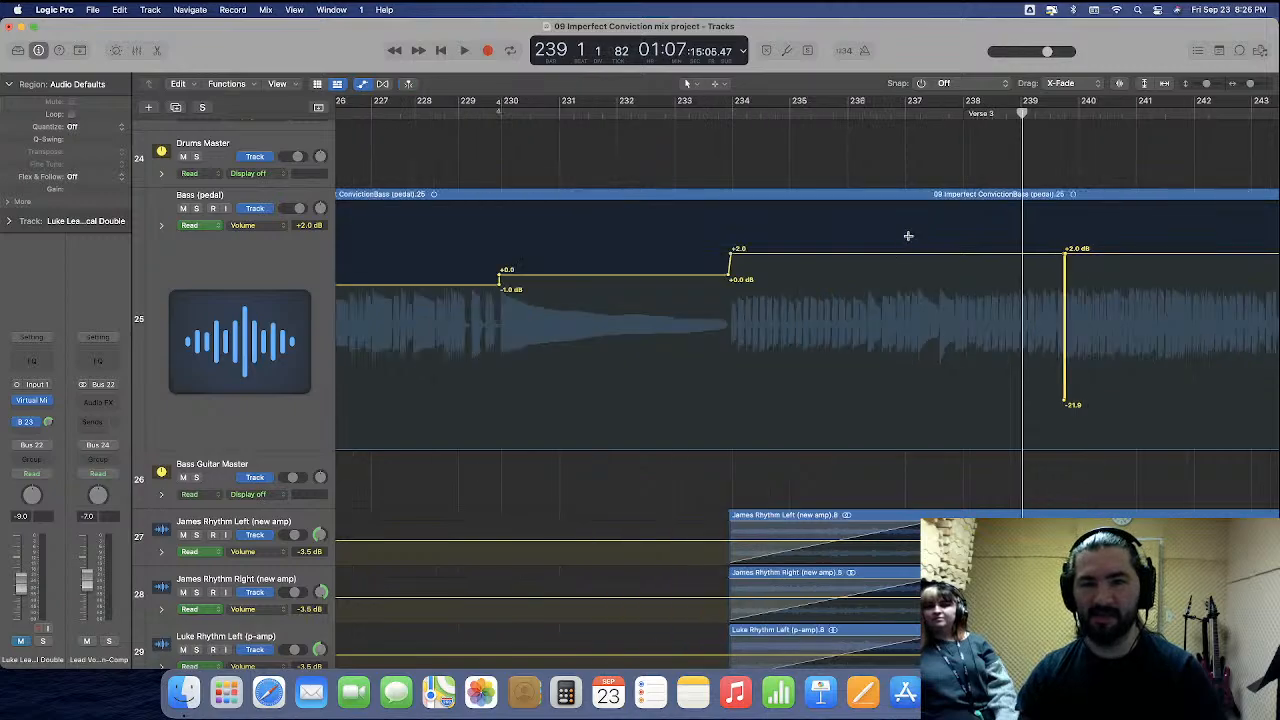
pyautogui.press('super+Left')
pyautogui.press('super+Left')
pyautogui.press('super+Left')
pyautogui.press('super+Left')
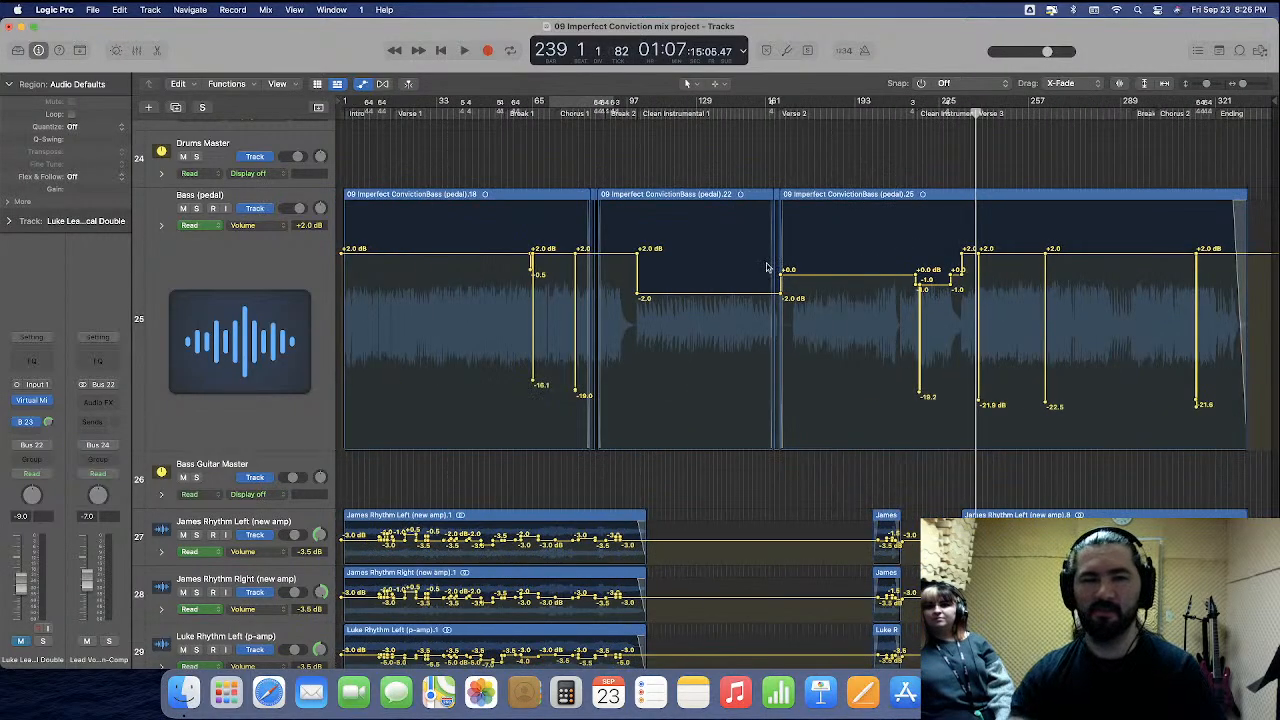
pyautogui.click(363, 85)
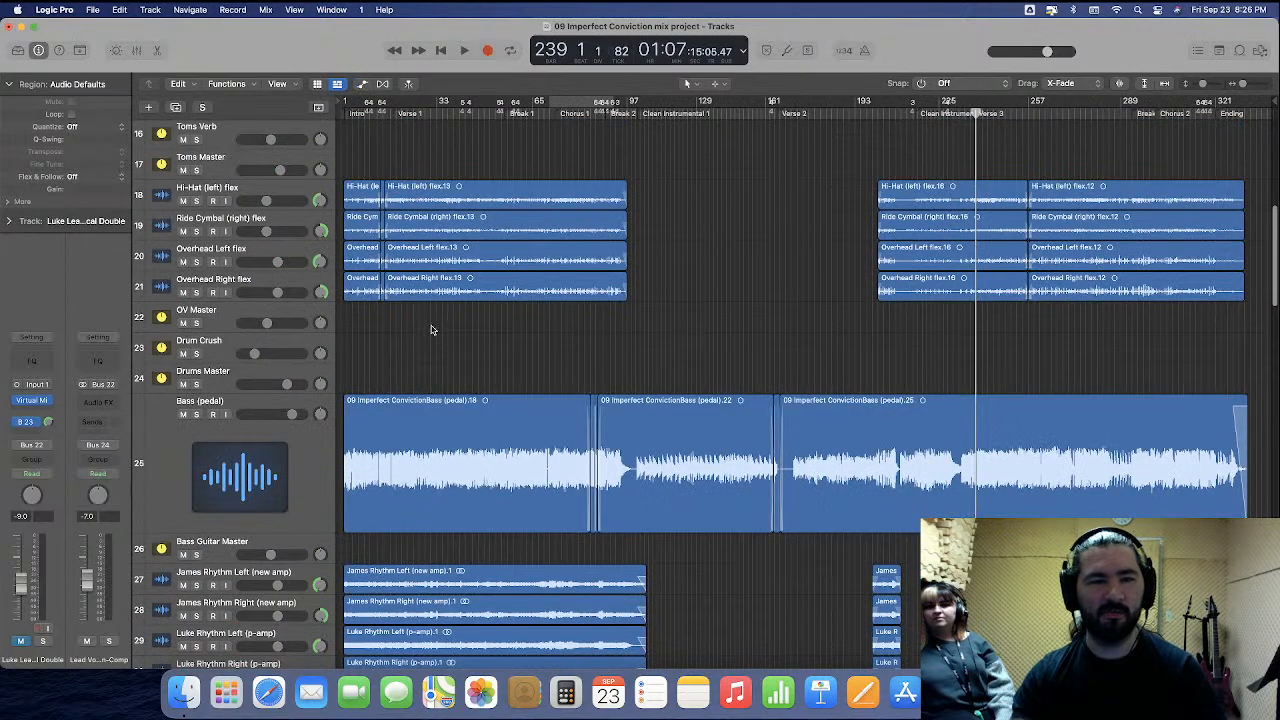
pyautogui.moveTo(255, 528); pyautogui.dragTo(263, 420)
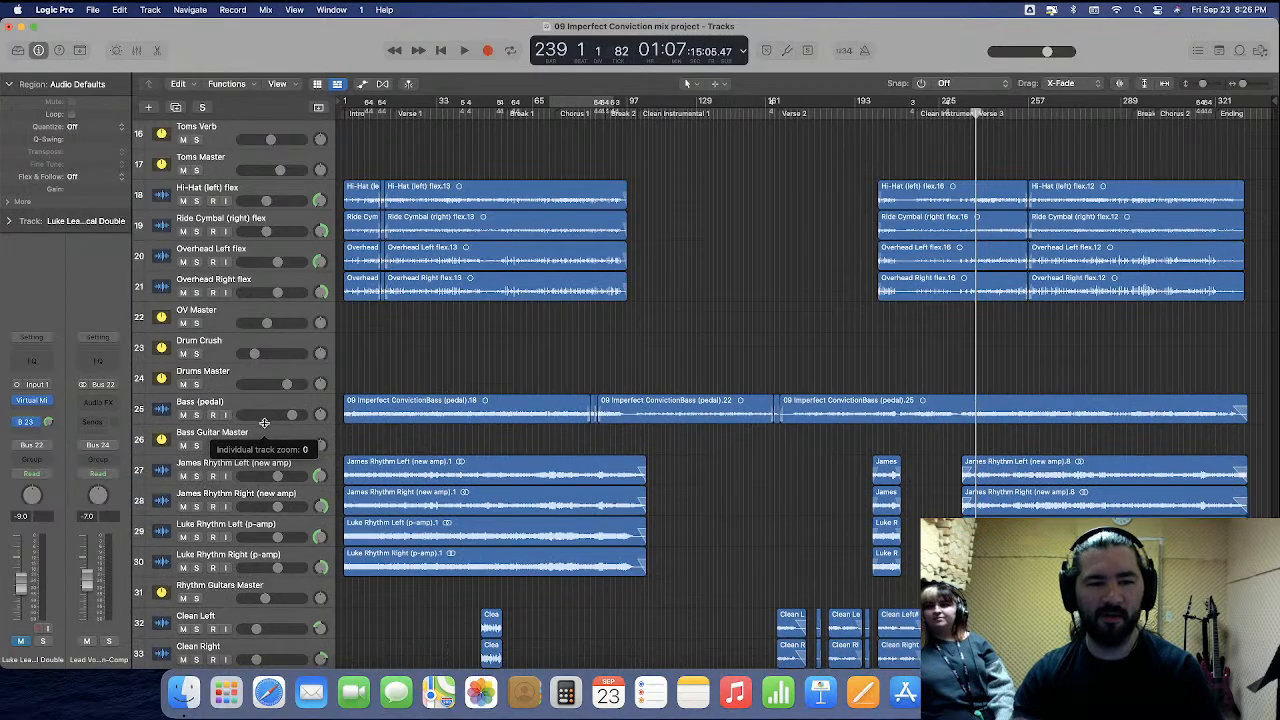
# Return the playhead to the start of the song and review the tracks down to the Router bus.
pyautogui.scroll(-15, 718, 463)
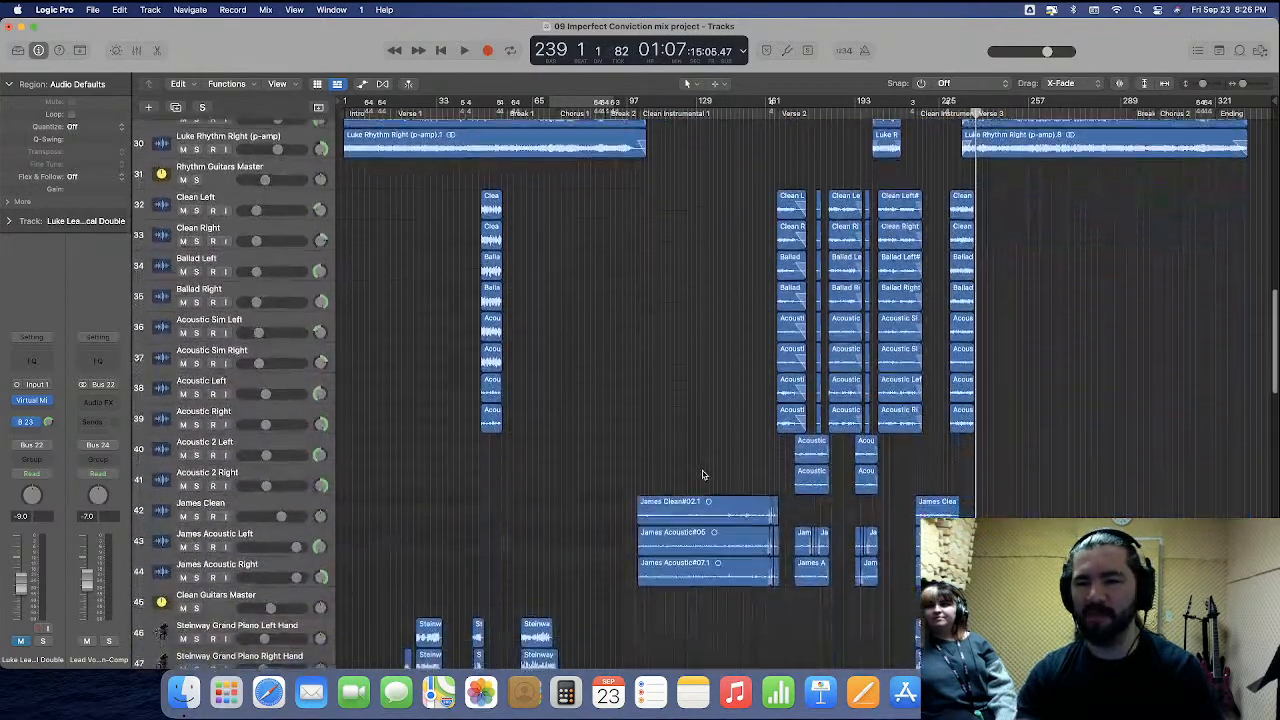
pyautogui.scroll(-12, 703, 474)
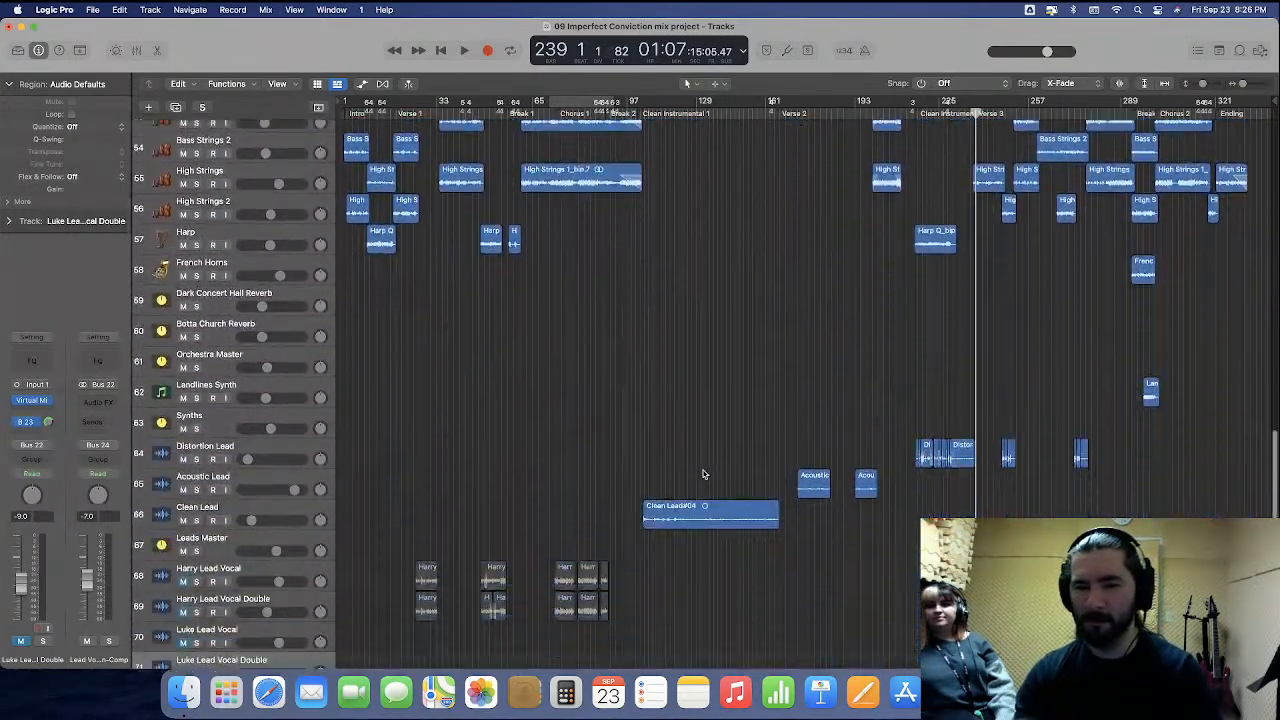
pyautogui.press('Return')
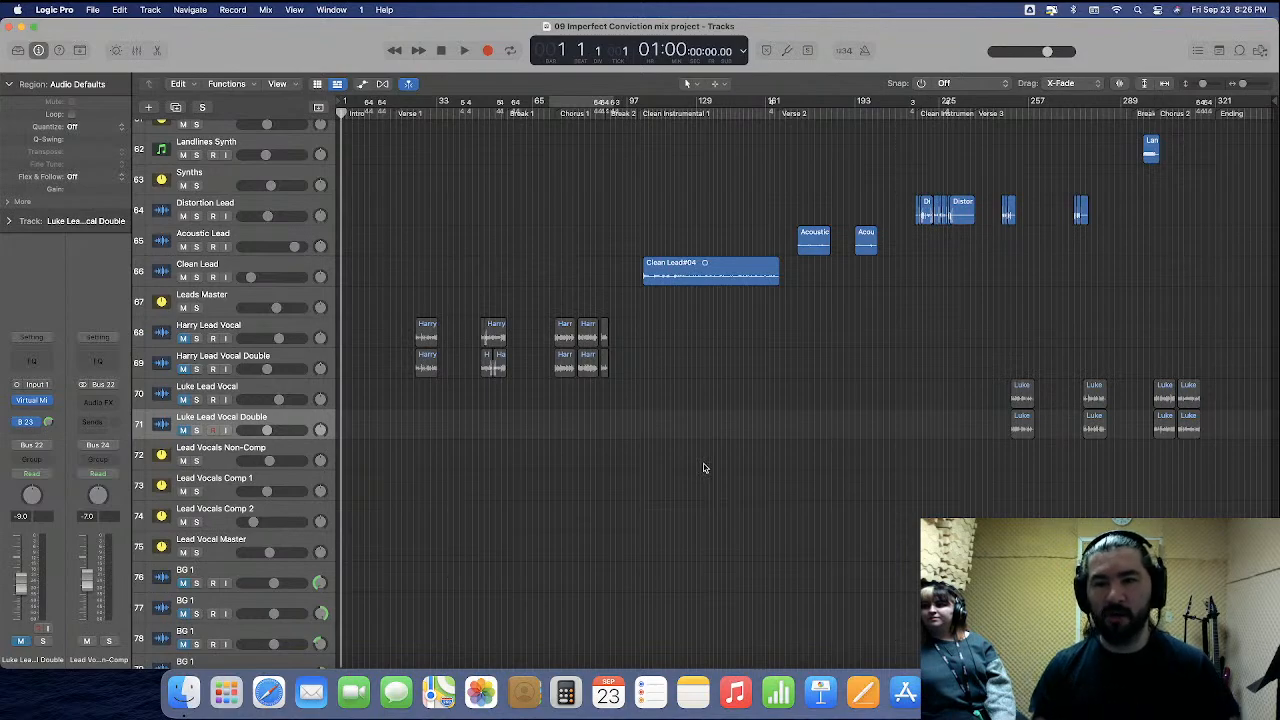
pyautogui.scroll(10, 703, 468)
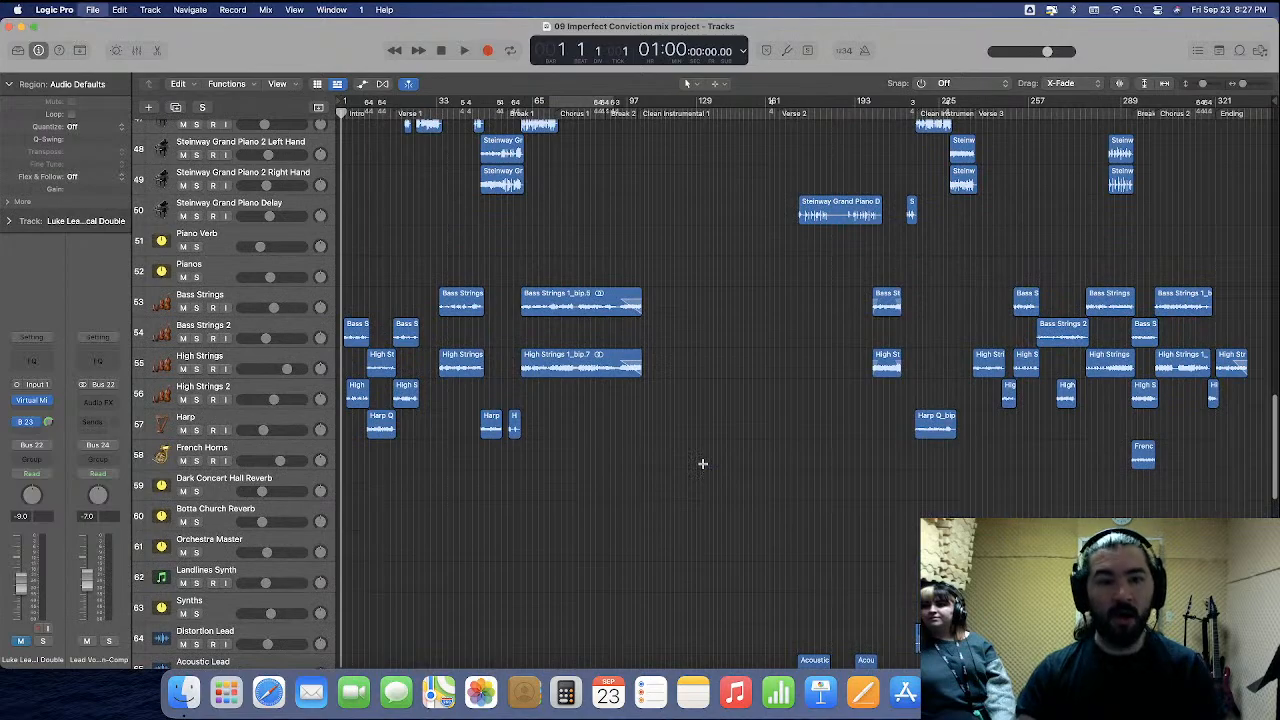
pyautogui.scroll(2, 703, 466)
pyautogui.scroll(-20, 703, 467)
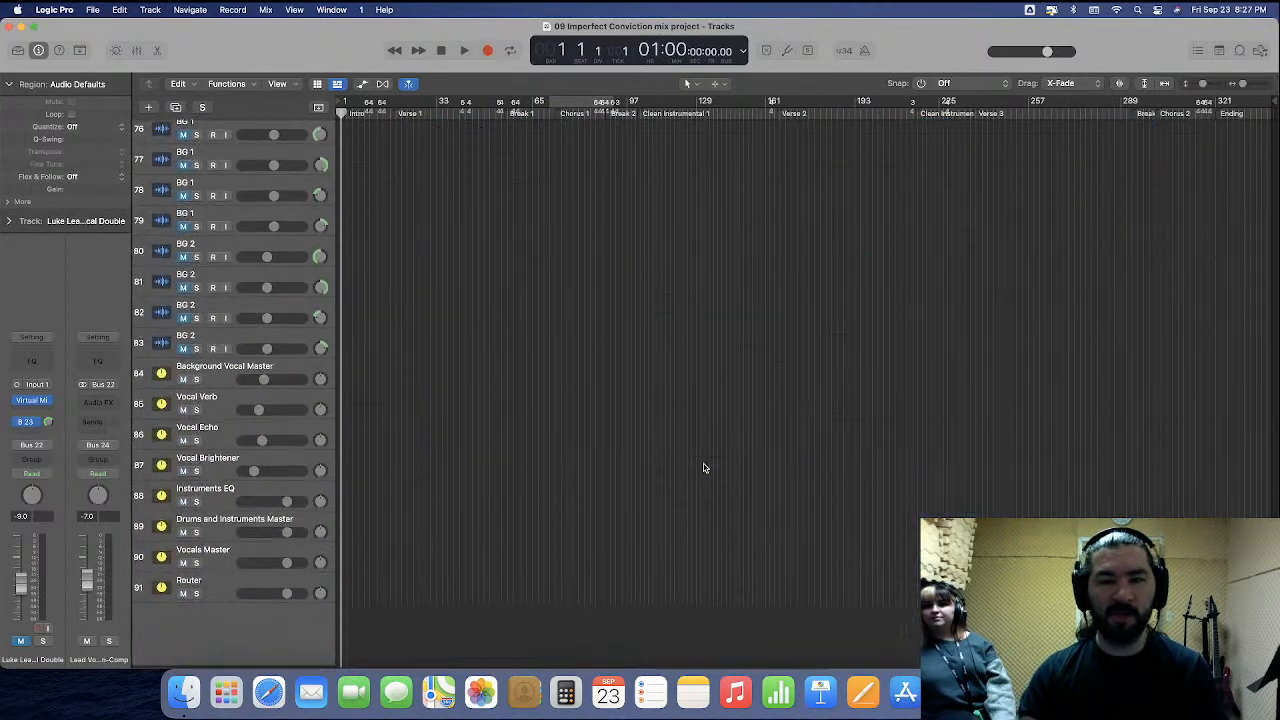
pyautogui.click(213, 588)
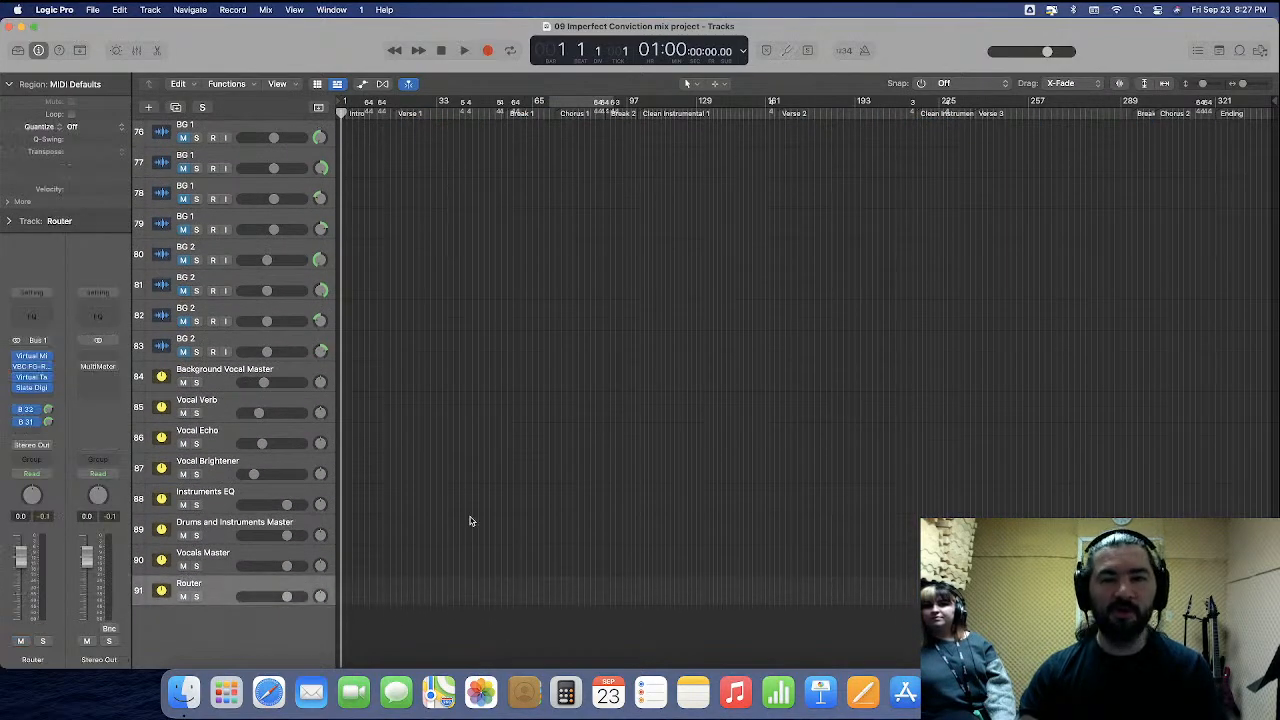
pyautogui.scroll(8, 470, 520)
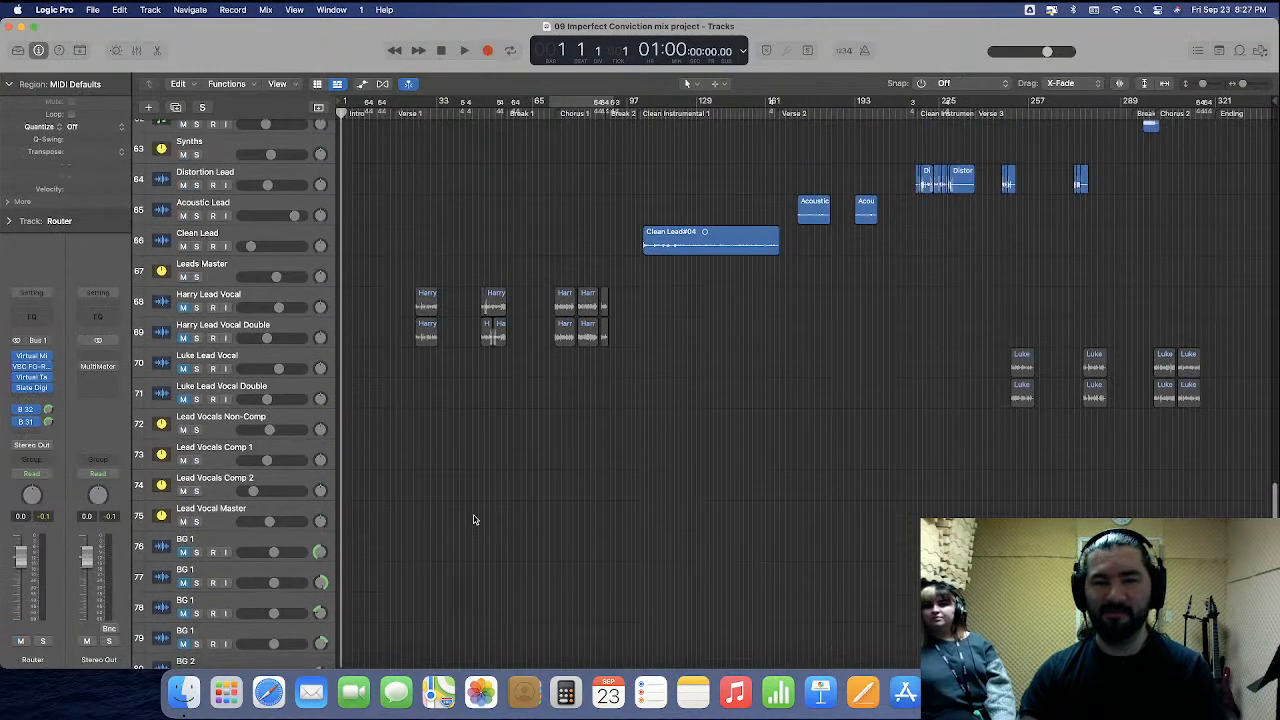
# Open the 10 Unveiled mix project from the MIXING folder, closing the current project.
pyautogui.click(92, 10)
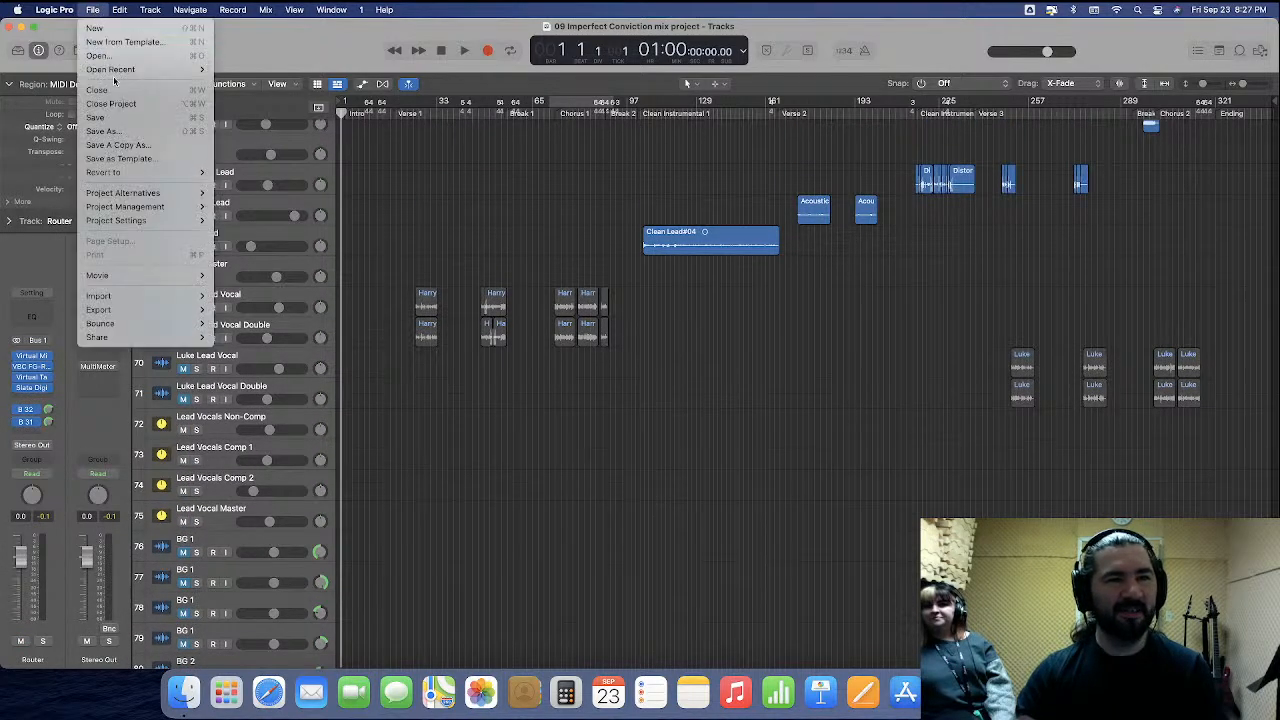
pyautogui.click(117, 58)
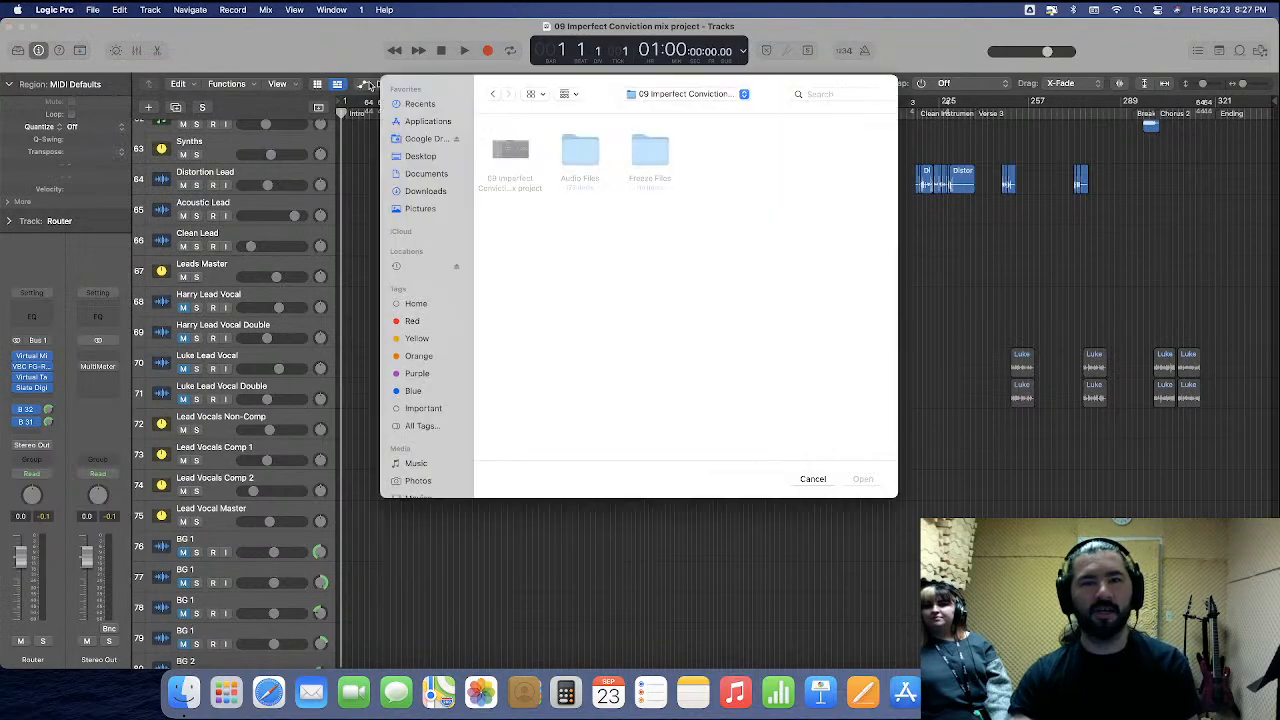
pyautogui.click(727, 95)
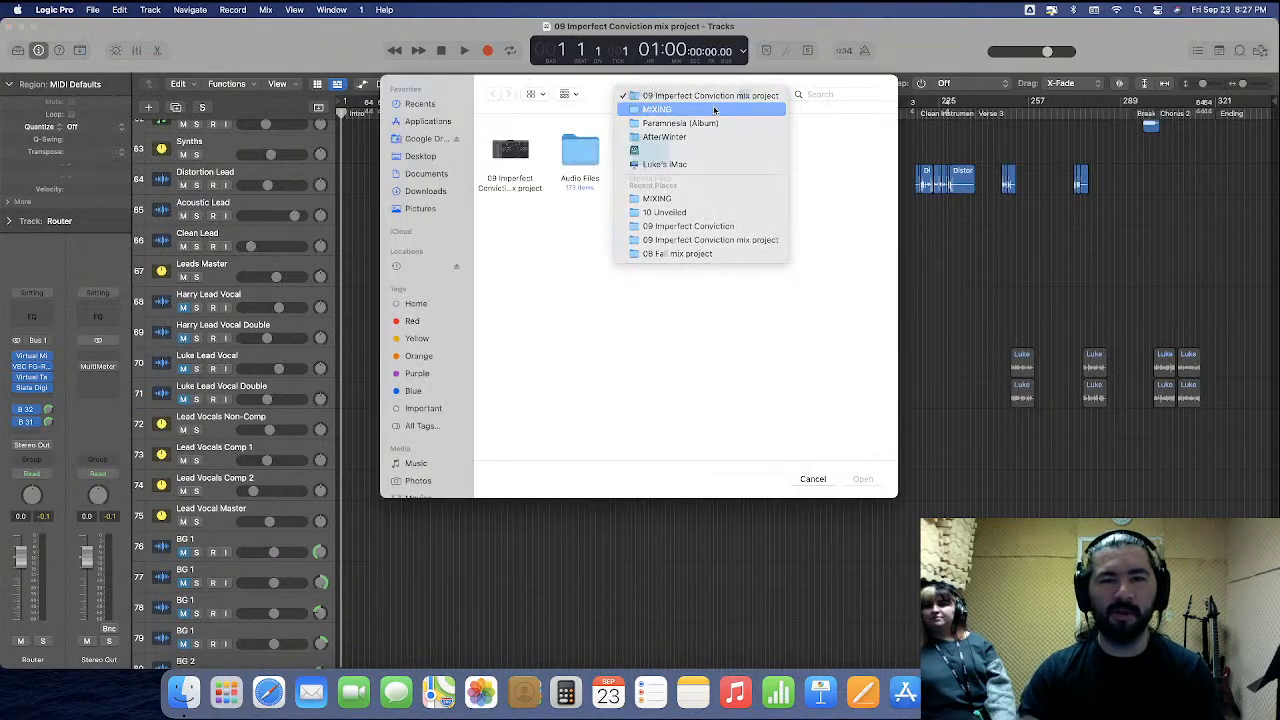
pyautogui.click(717, 109)
pyautogui.doubleClick(727, 229)
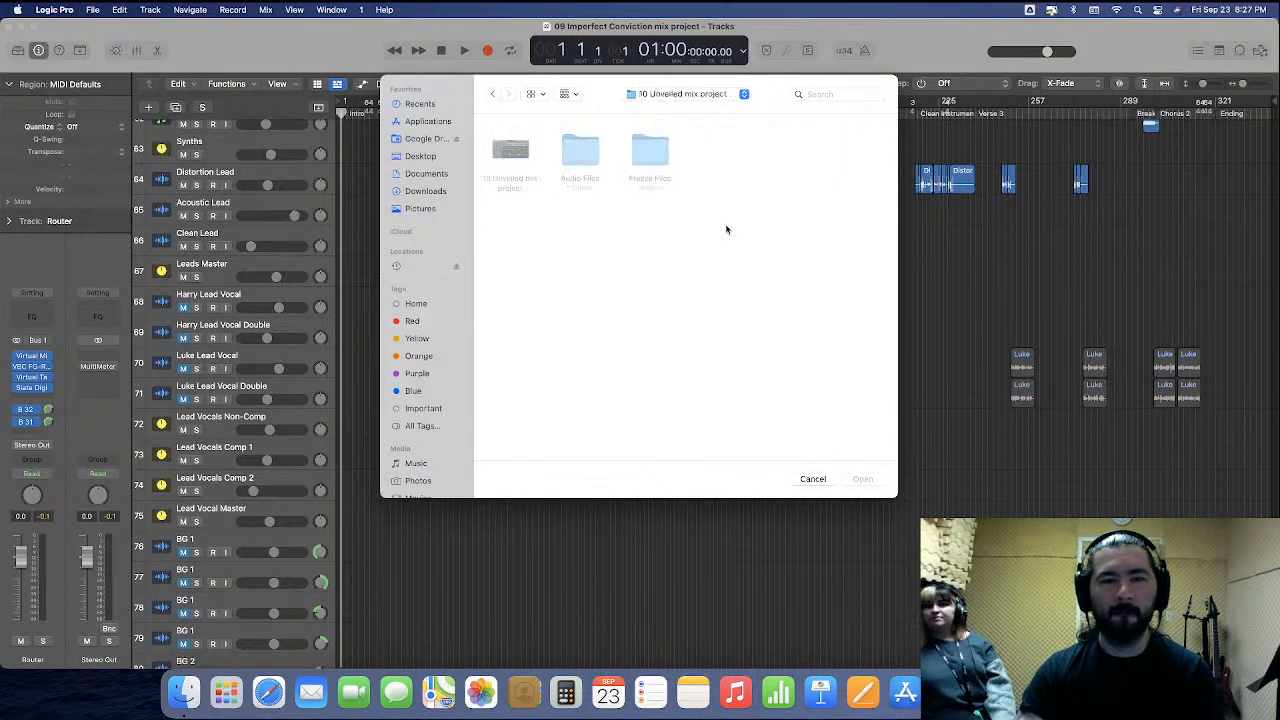
pyautogui.doubleClick(526, 151)
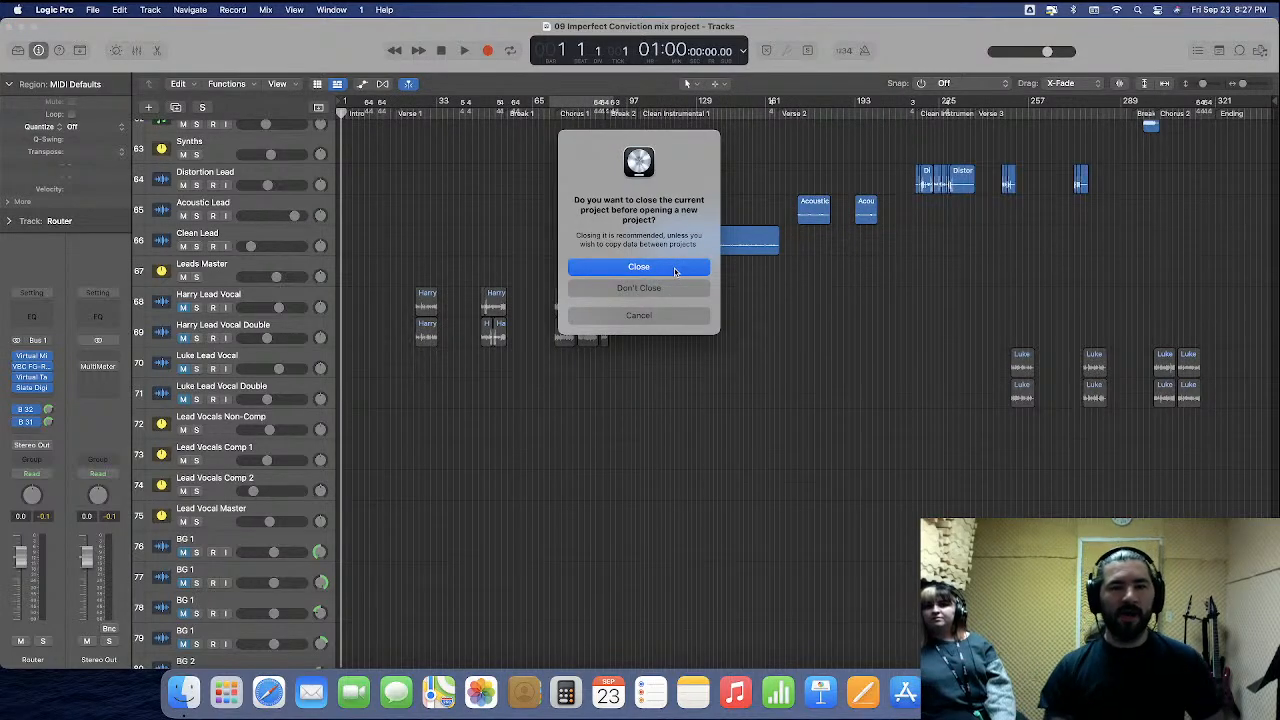
pyautogui.click(638, 267)
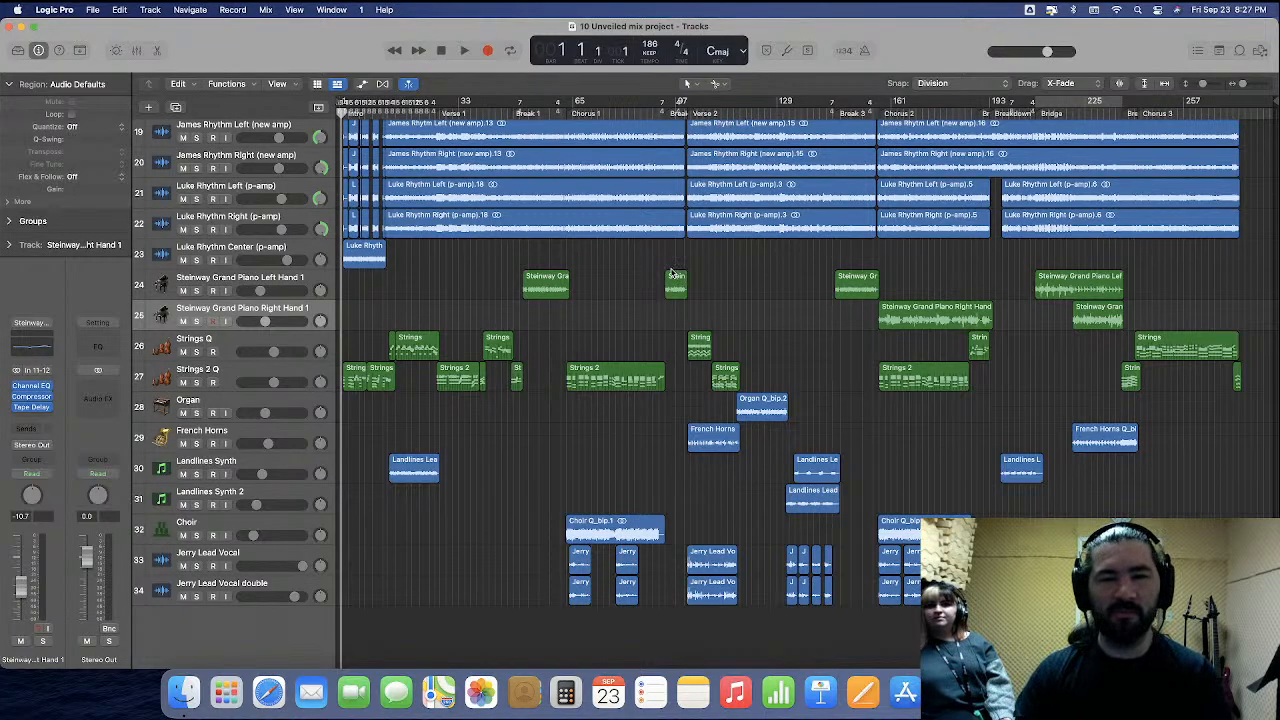
# Add a send to Bus 32 on the Strings Q and Strings 2 Q channels and set its level to 0.0 dB.
pyautogui.scroll(5, 671, 273)
pyautogui.scroll(-4, 671, 273)
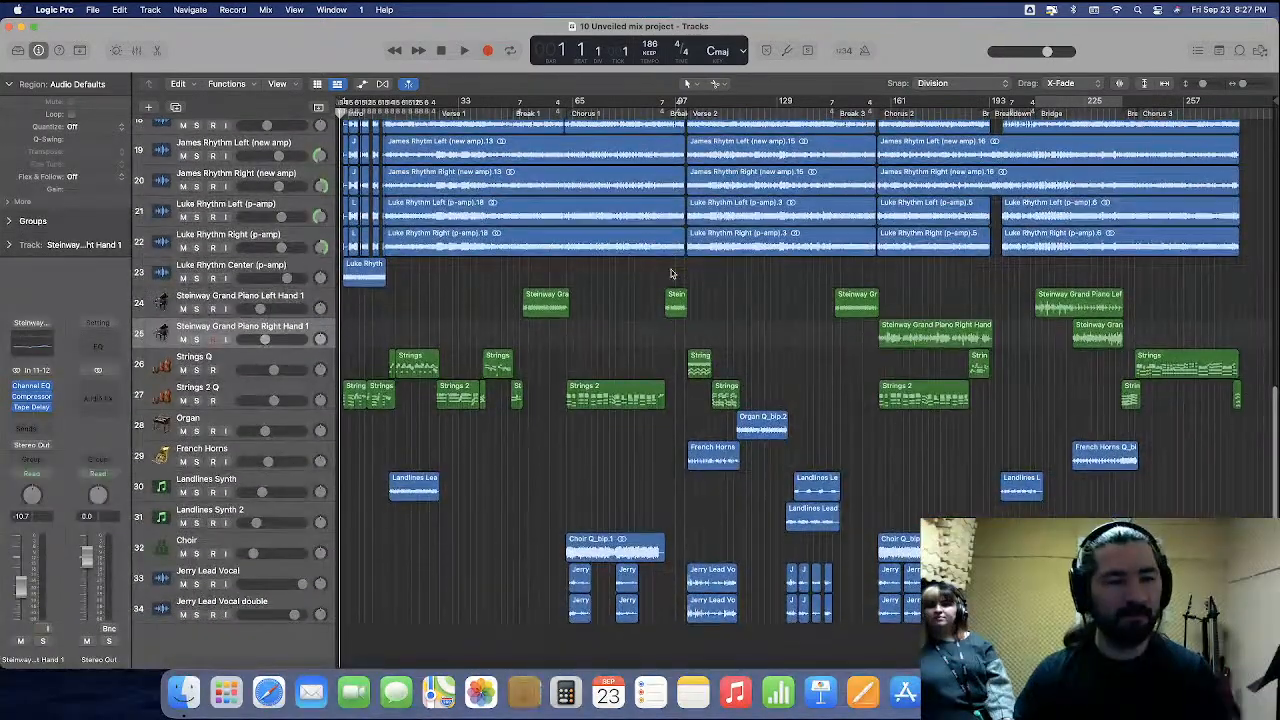
pyautogui.scroll(-2, 671, 273)
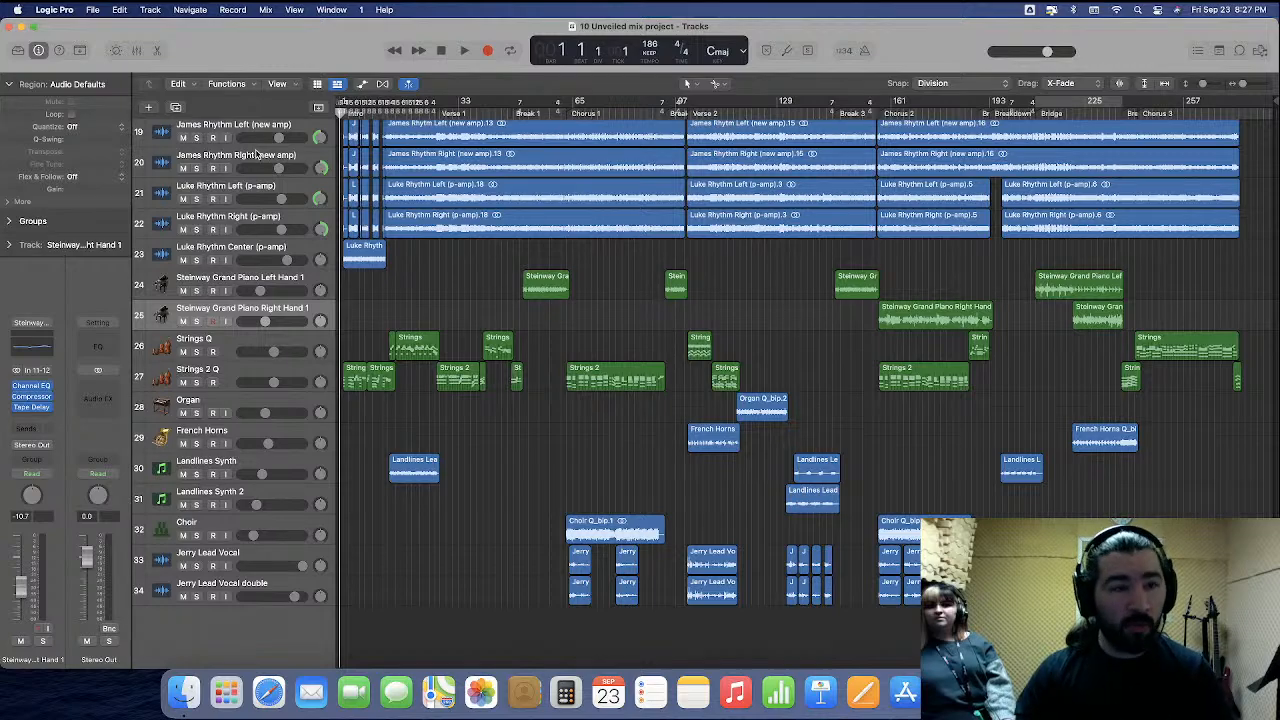
pyautogui.click(137, 50)
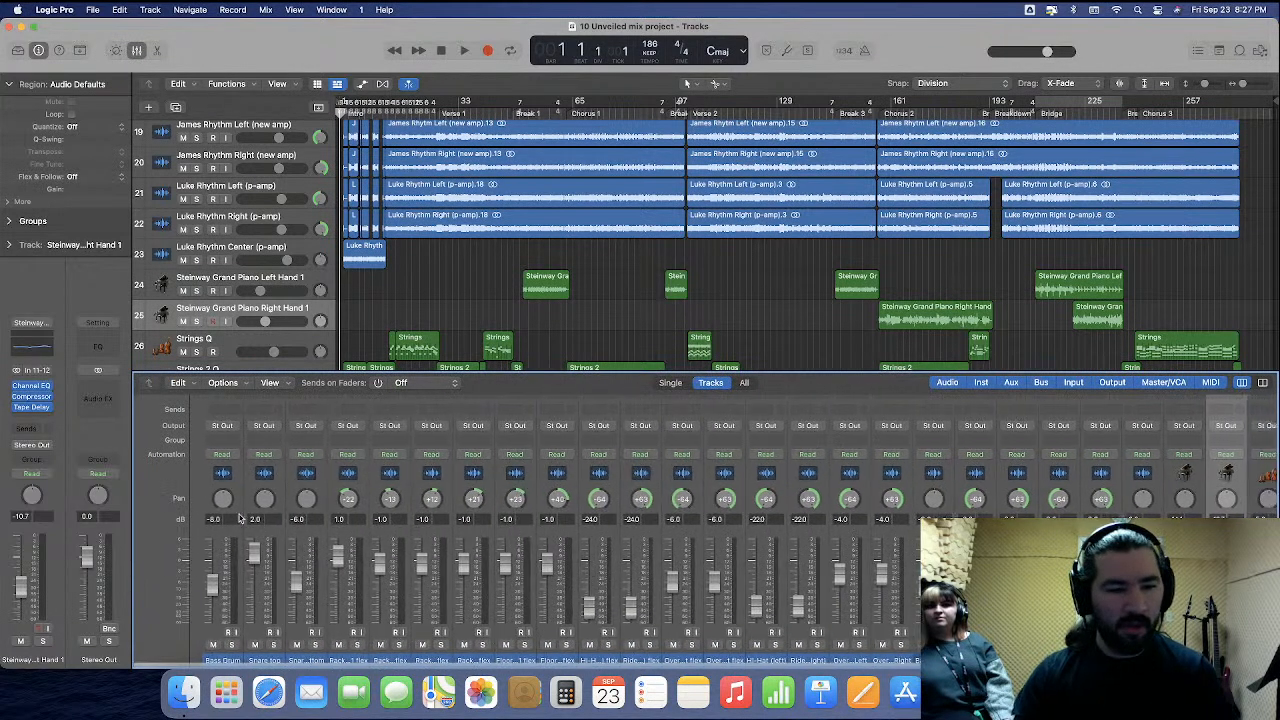
pyautogui.press('super+a')
pyautogui.hscroll(5, 700, 490)
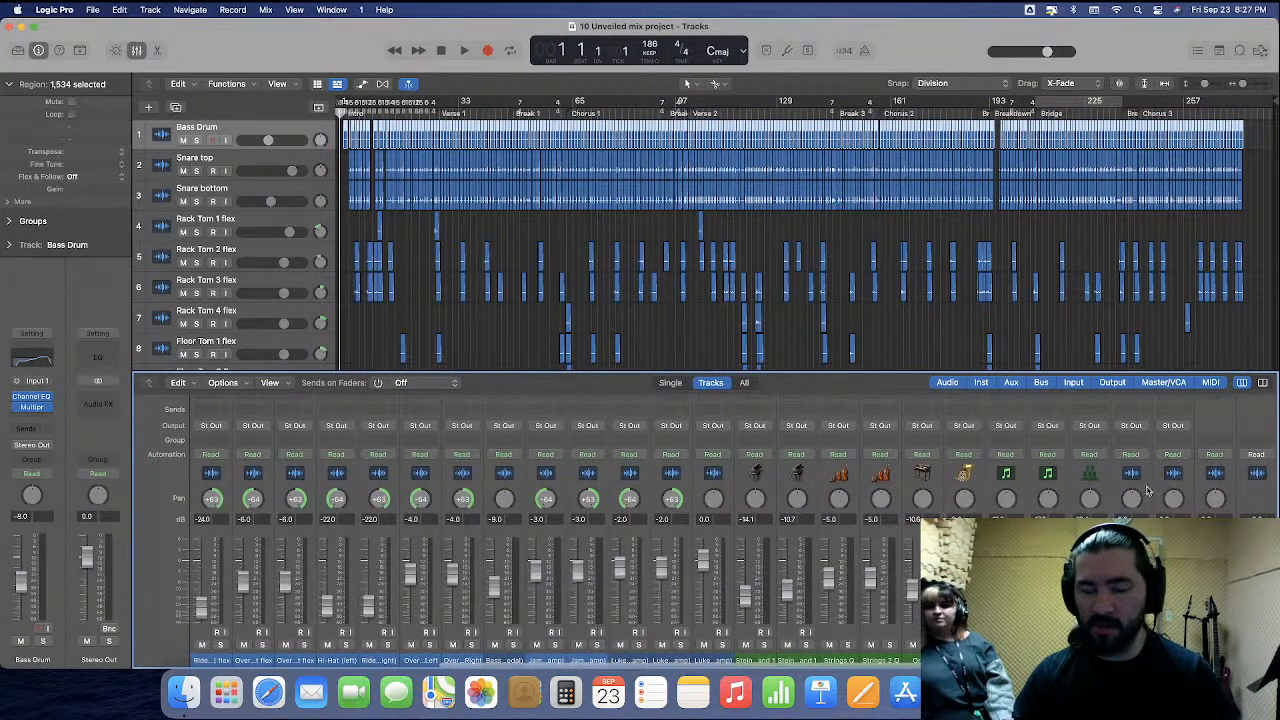
pyautogui.click(853, 487)
pyautogui.scroll(1, 850, 470)
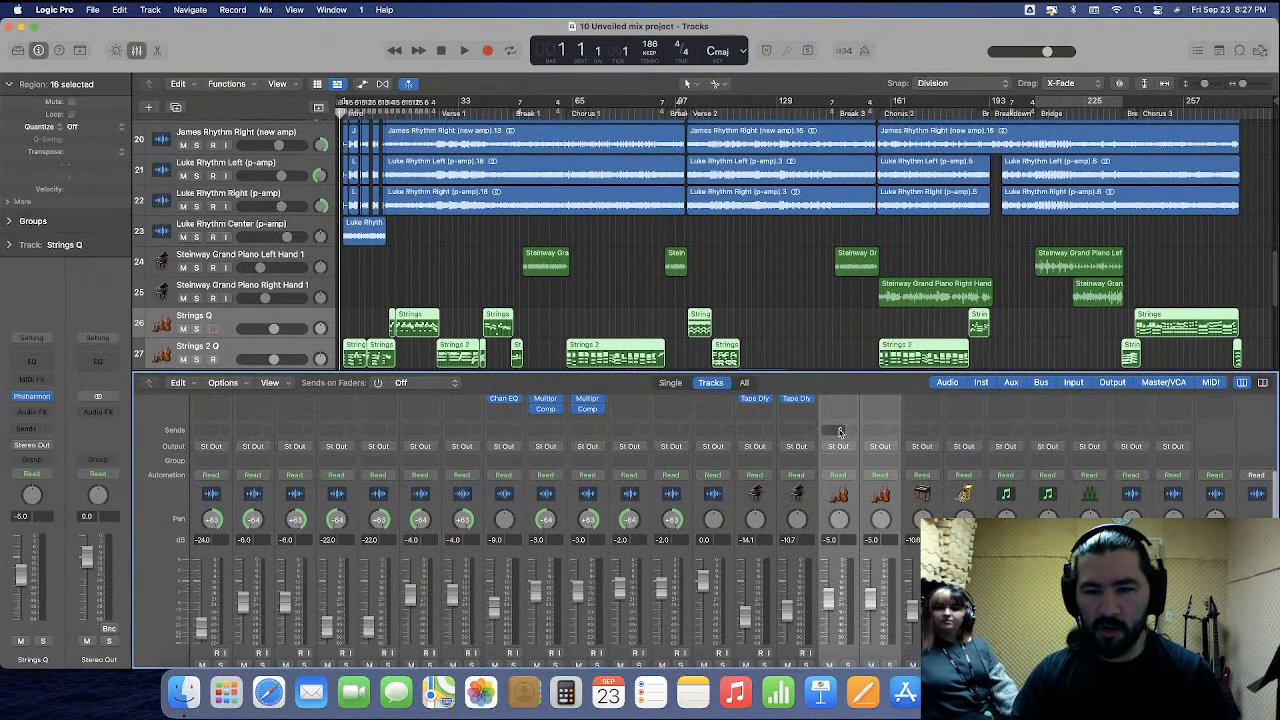
pyautogui.click(840, 430)
pyautogui.moveTo(845, 450)
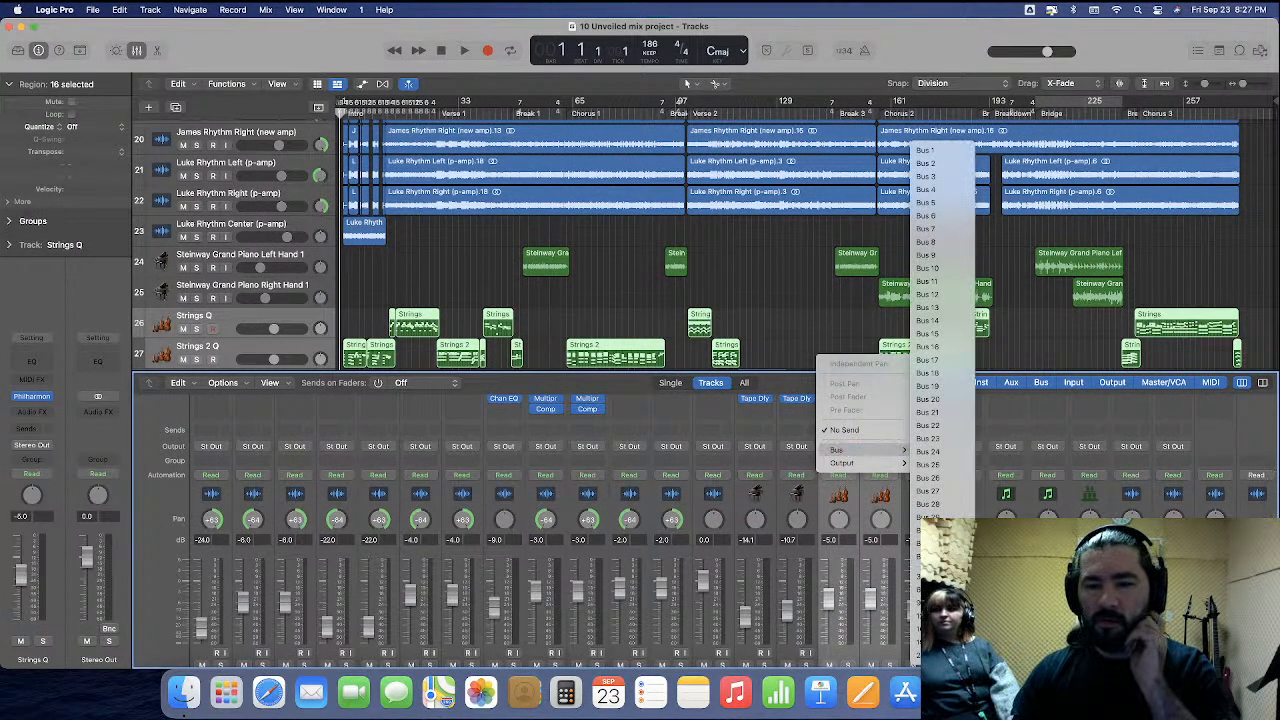
pyautogui.click(927, 557)
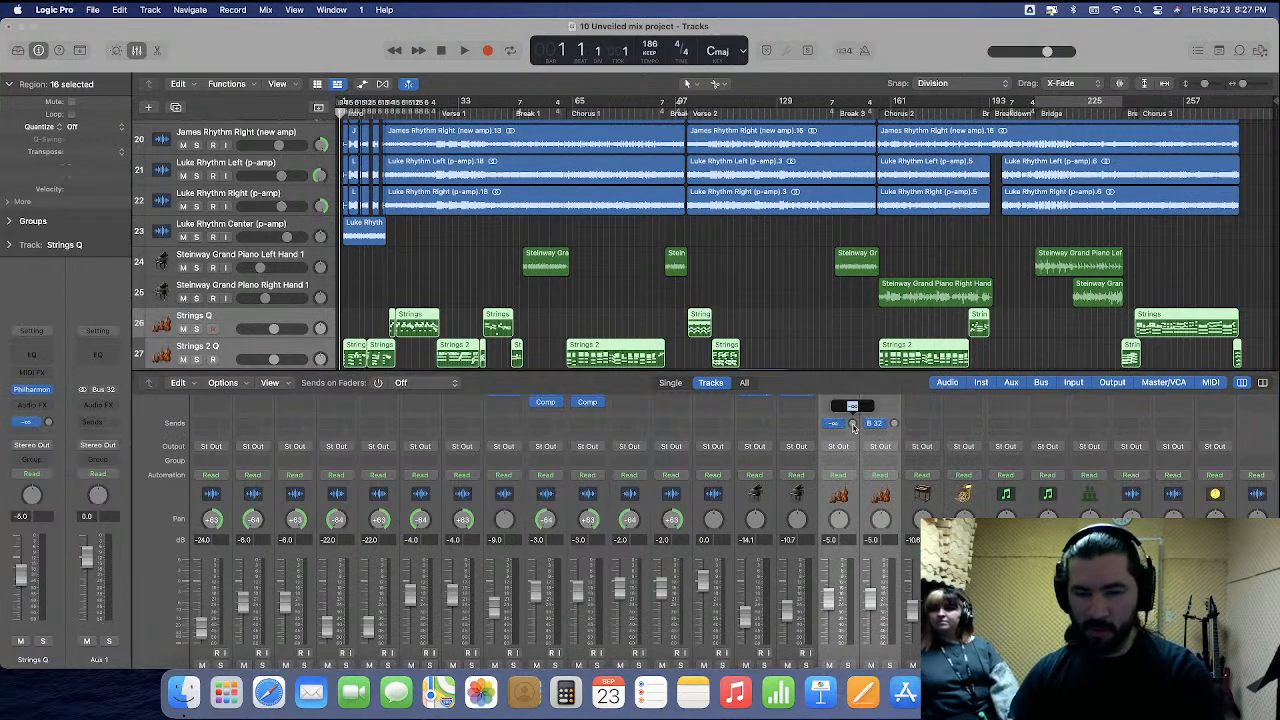
pyautogui.keyDown('alt'); pyautogui.click(852, 423); pyautogui.keyUp('alt')
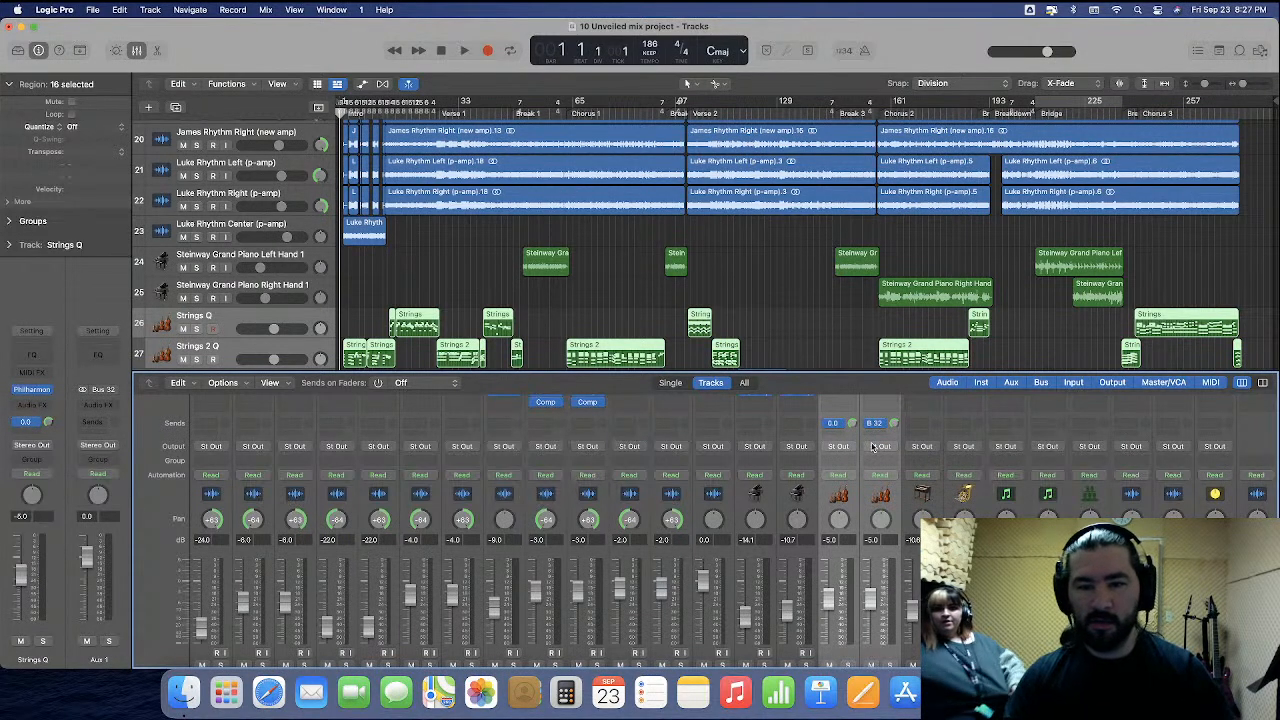
# Add a second send to Bus 31 on both strings channels and set its level to 0.0 dB.
pyautogui.hscroll(1, 900, 459)
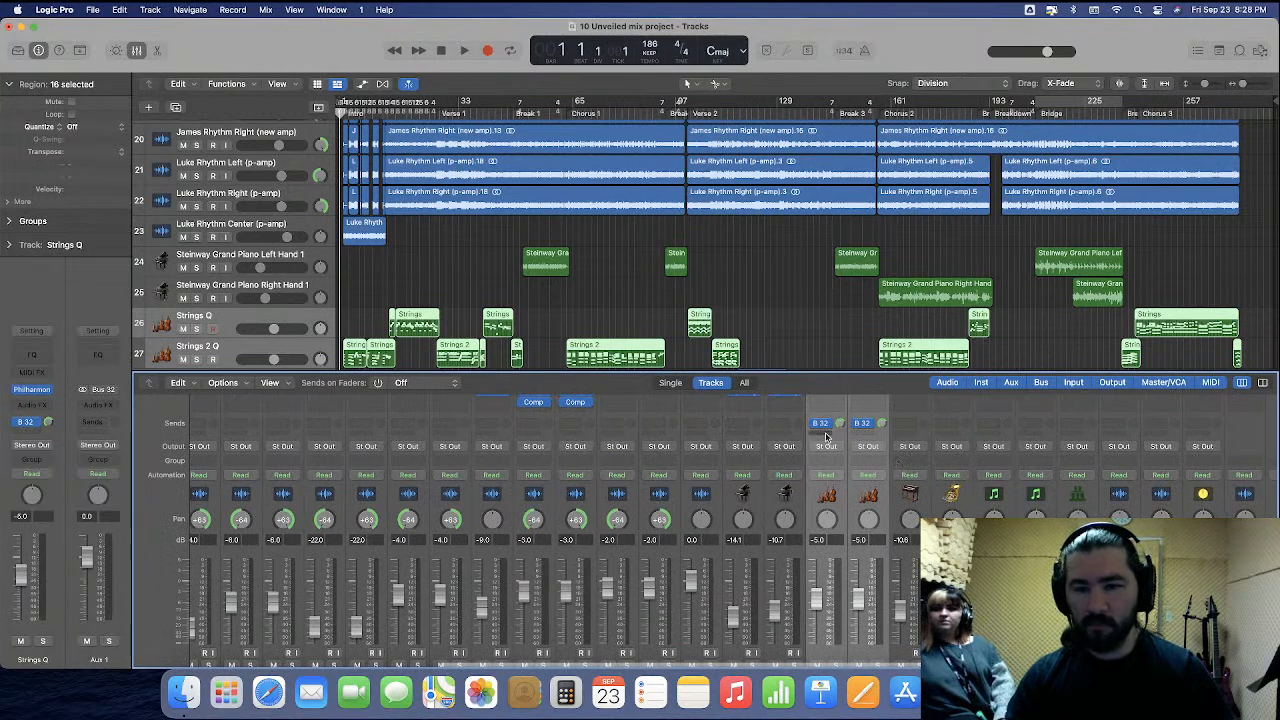
pyautogui.click(826, 436)
pyautogui.moveTo(840, 452)
pyautogui.click(912, 543)
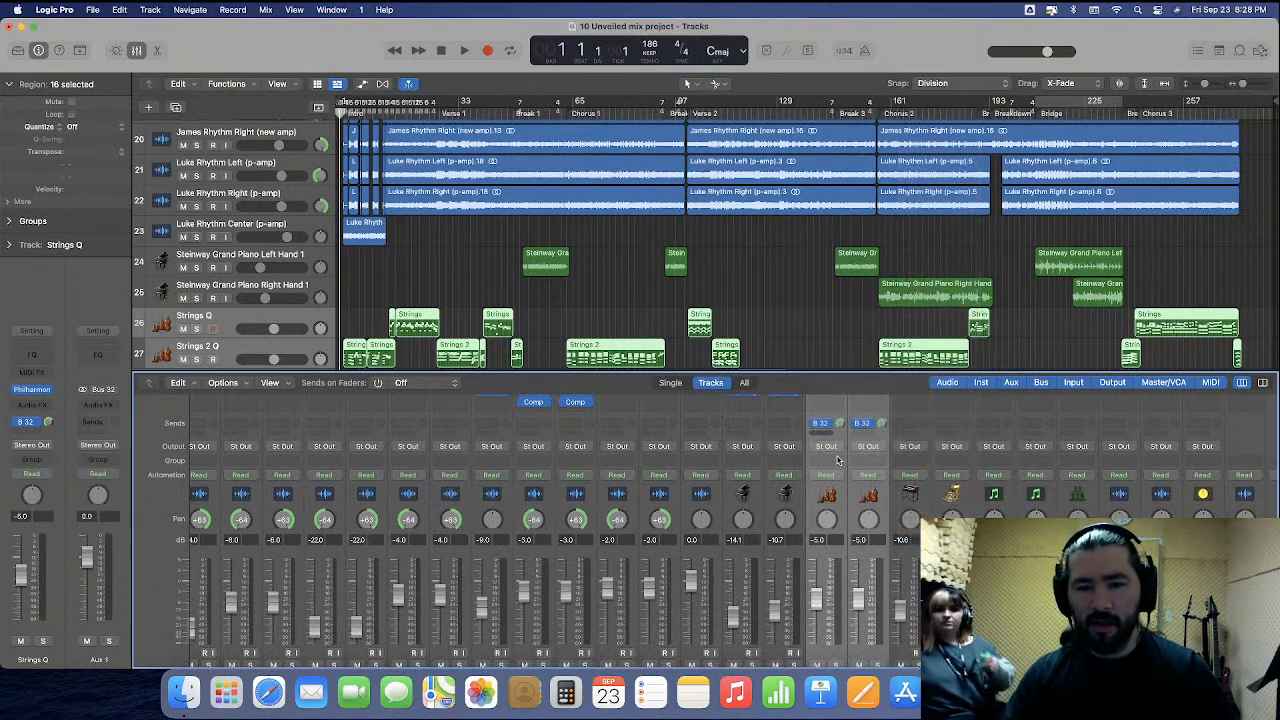
pyautogui.keyDown('alt'); pyautogui.click(840, 424); pyautogui.keyUp('alt')
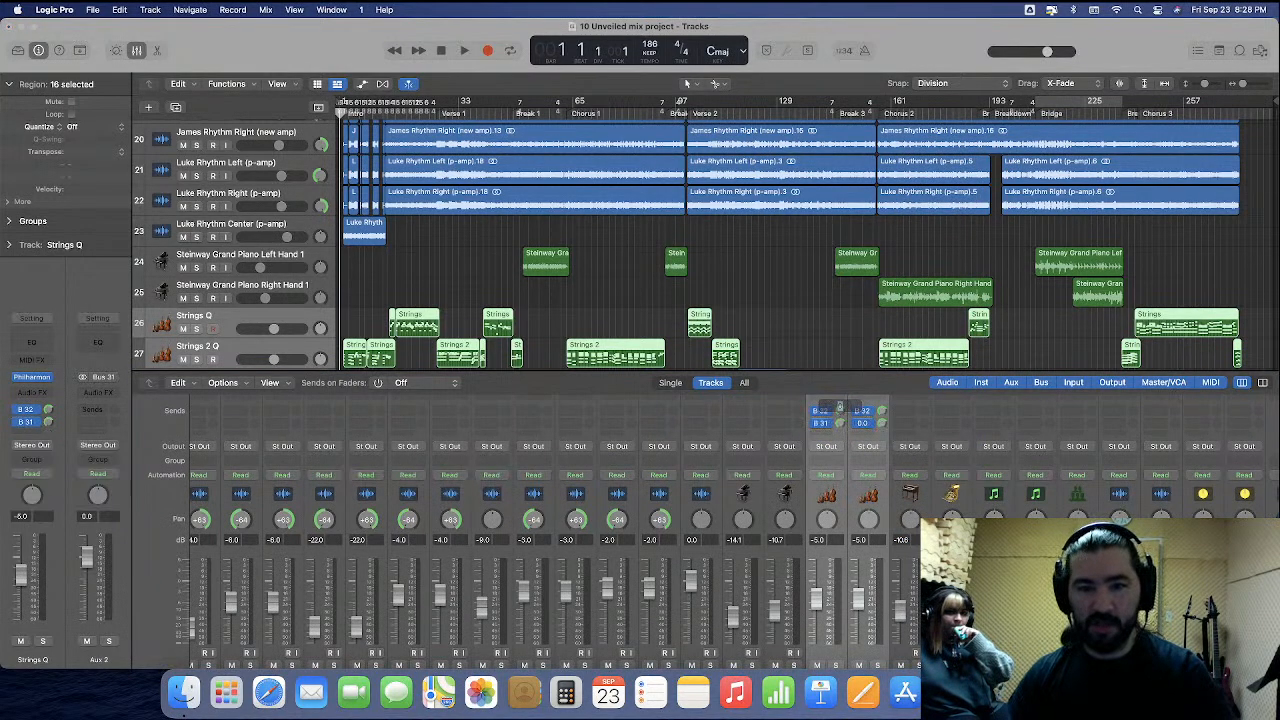
# Examine the notes of the Strings 2 region at Chorus 1 in the Piano Roll, then close the editor.
pyautogui.click(622, 358)
pyautogui.doubleClick(622, 358)
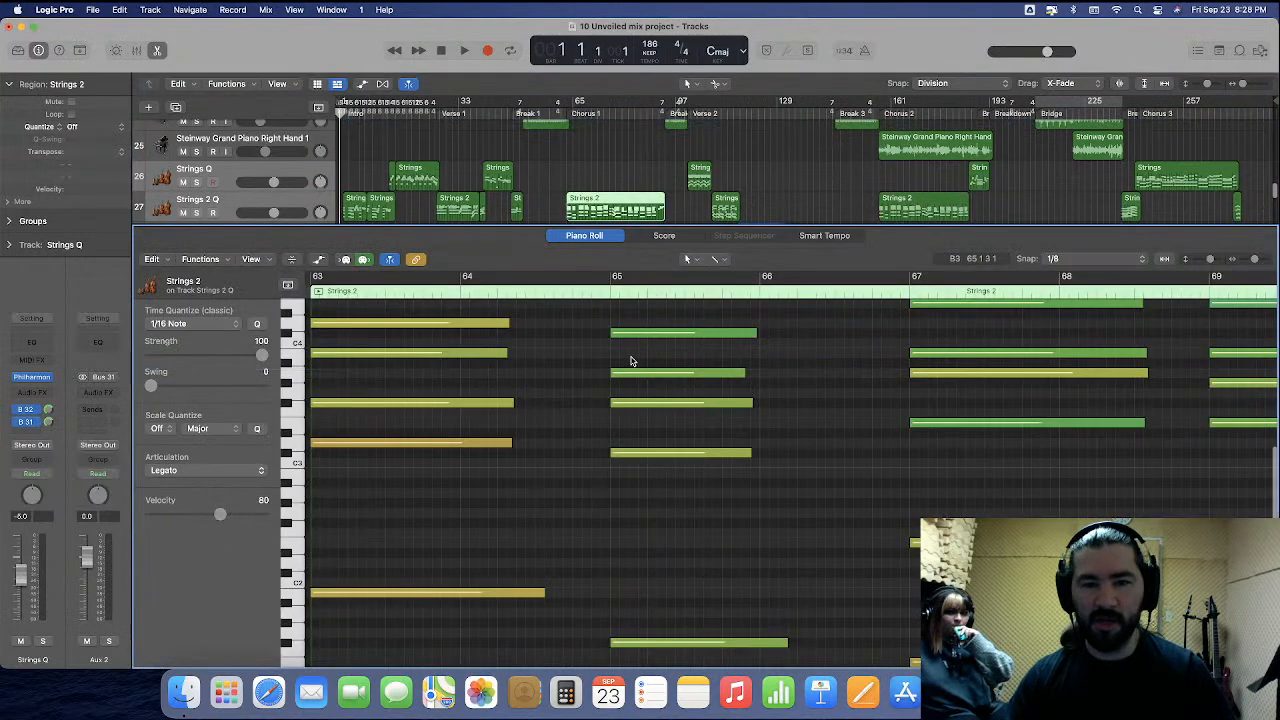
pyautogui.click(157, 51)
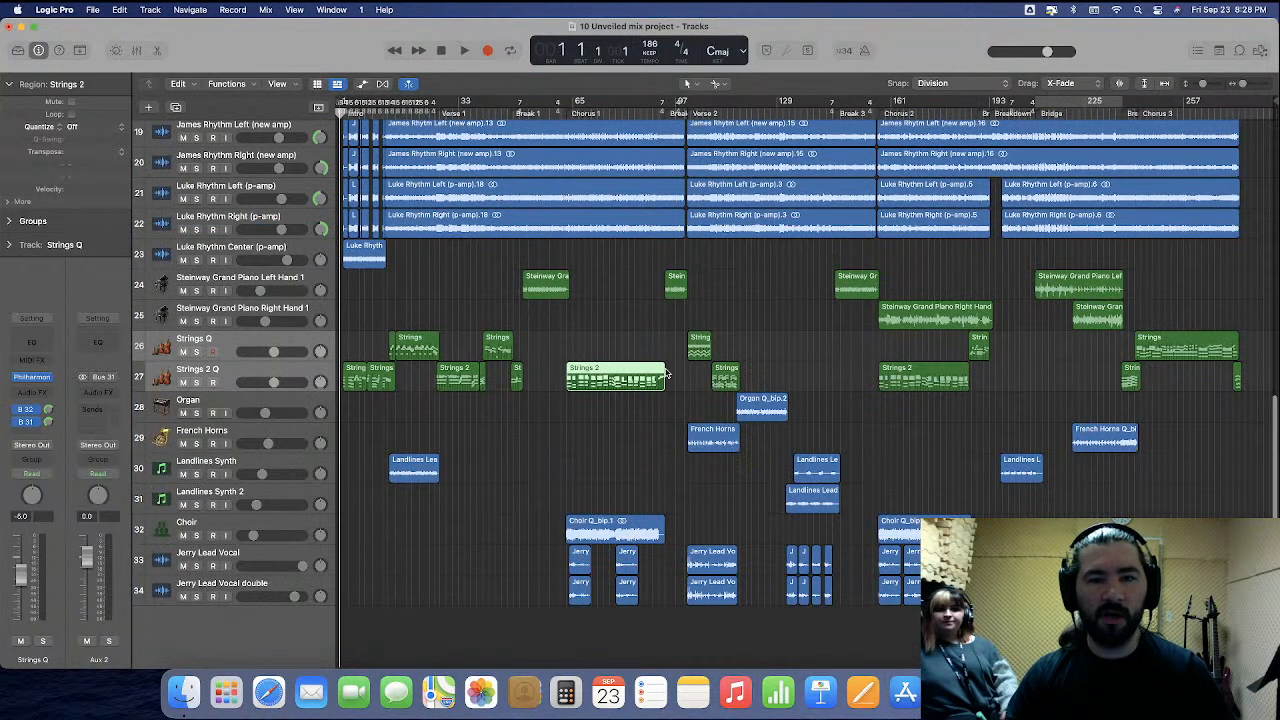
pyautogui.click(647, 427)
pyautogui.press('e')
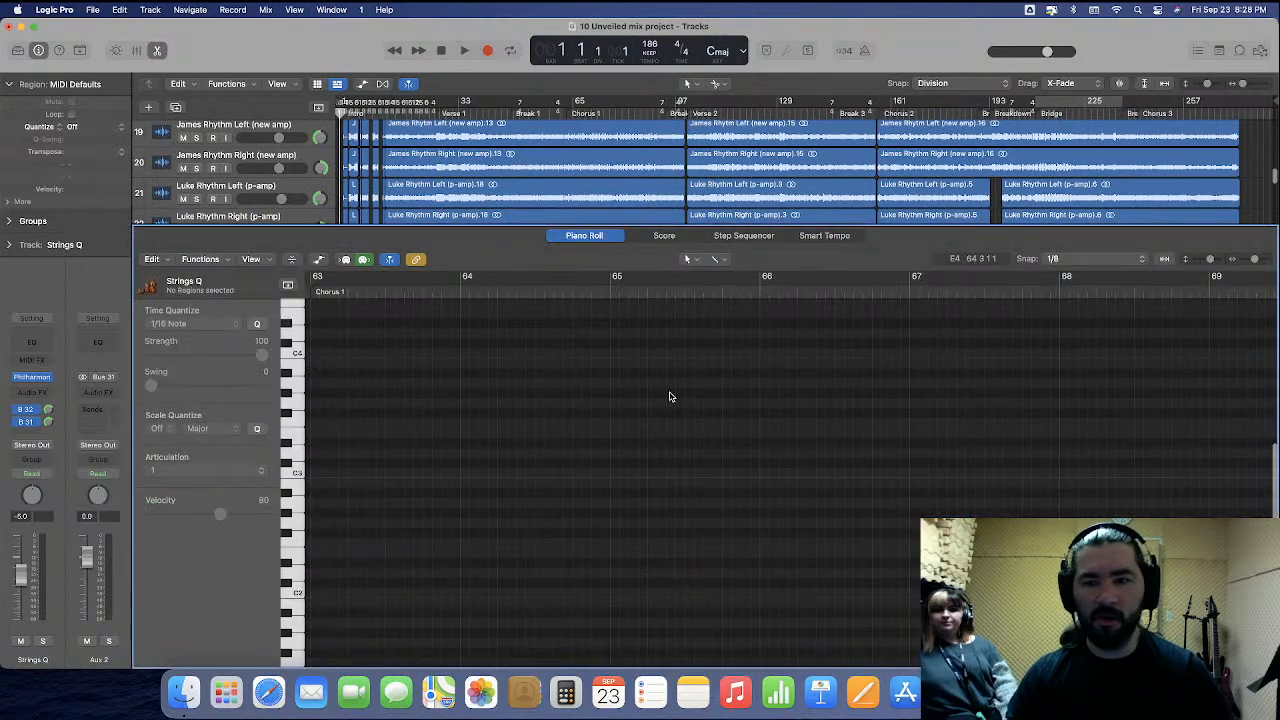
pyautogui.click(157, 51)
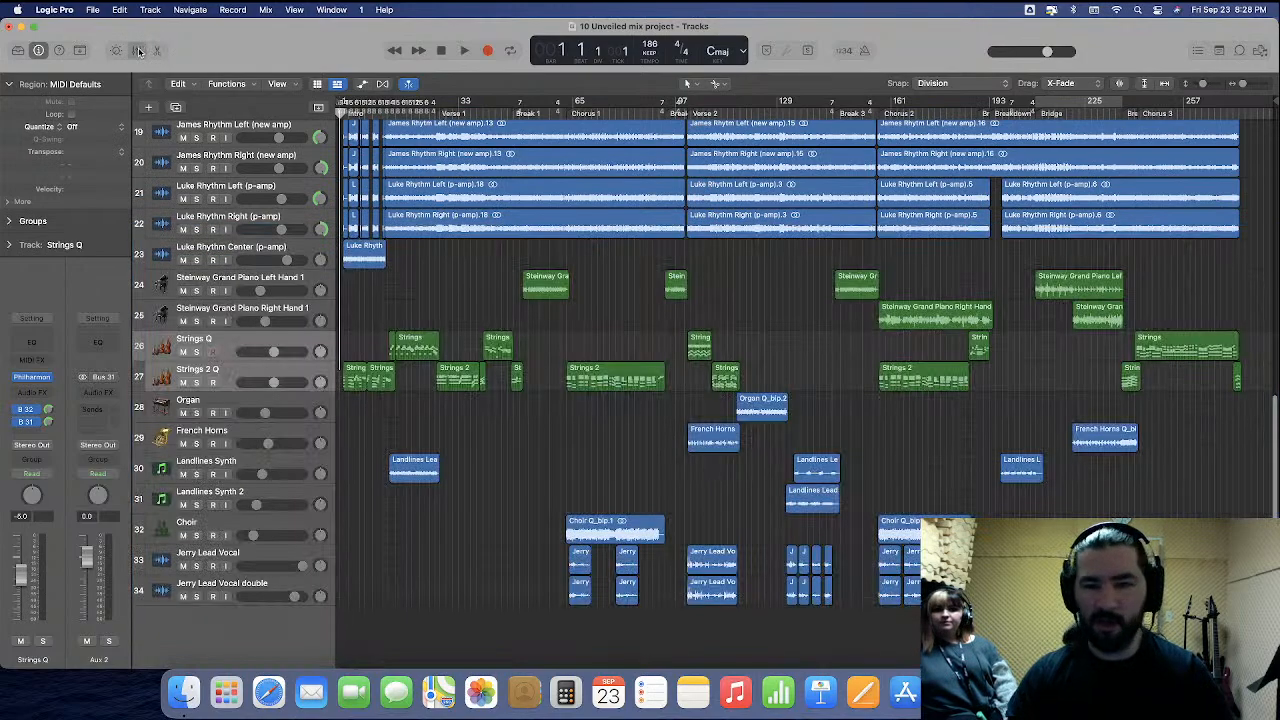
# Route the first new aux channel to Output 19-20 and the second one to Output 3-4.
pyautogui.click(136, 50)
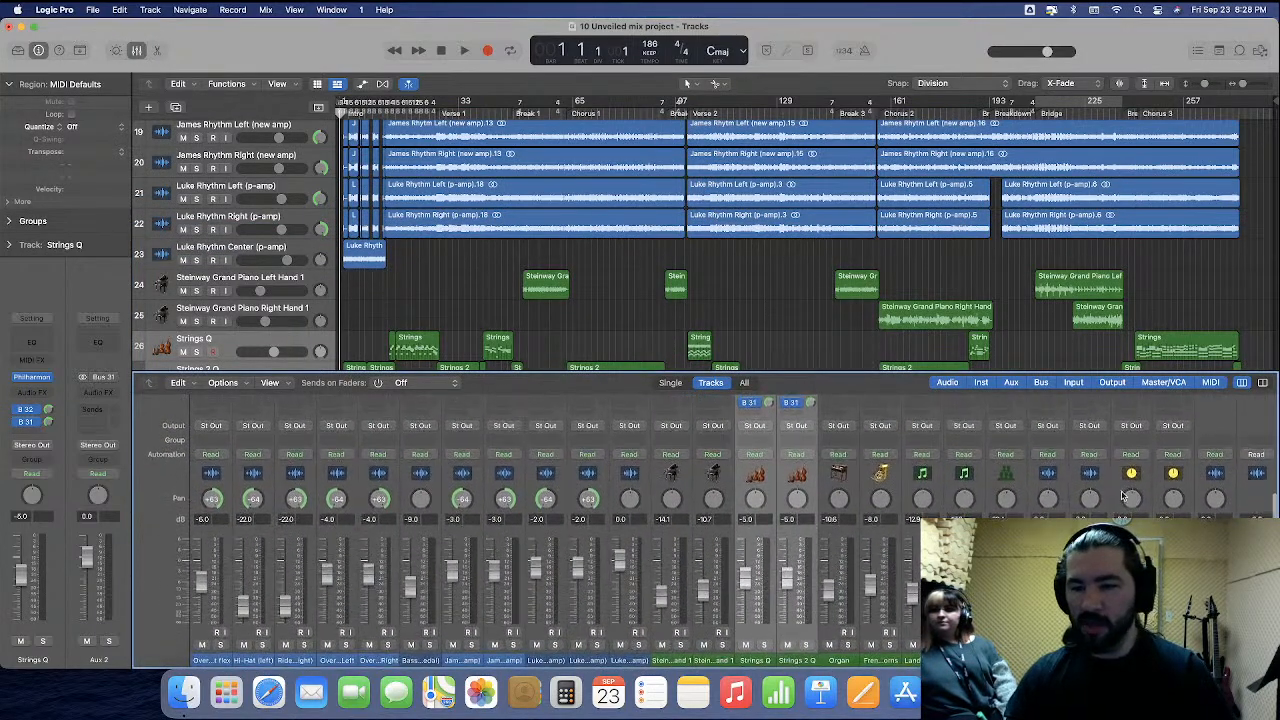
pyautogui.click(1150, 480)
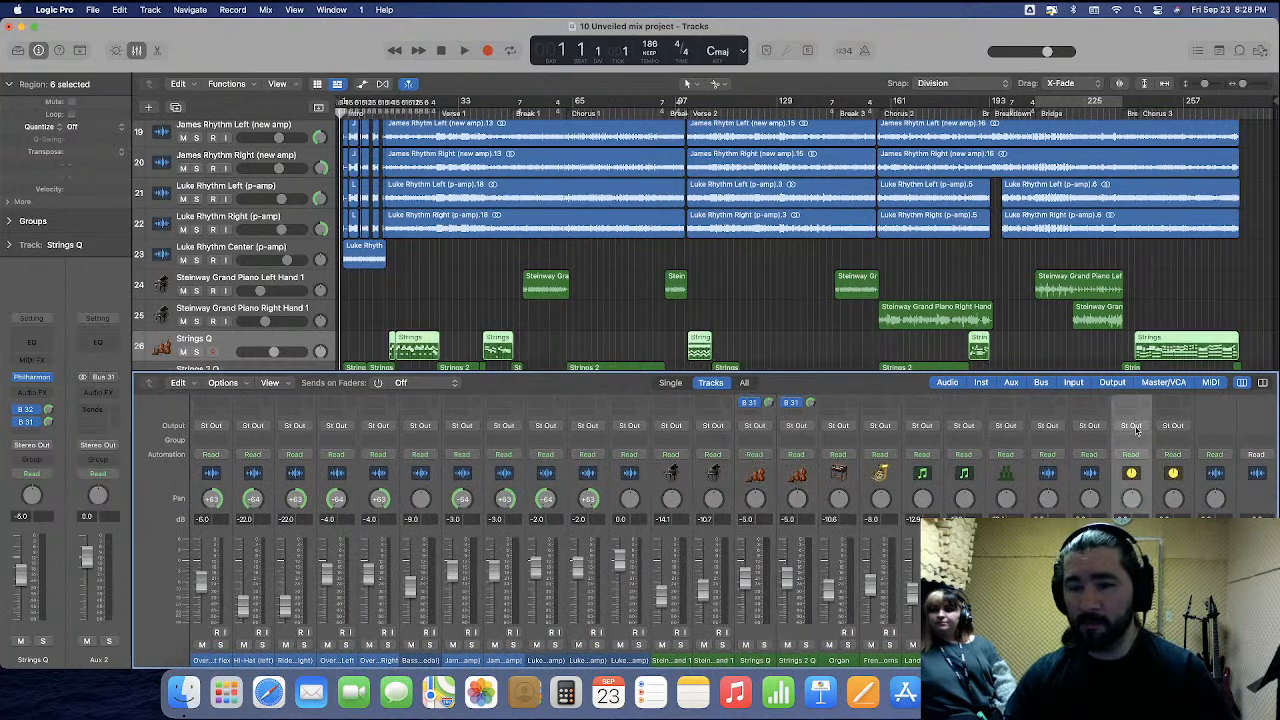
pyautogui.click(1133, 426)
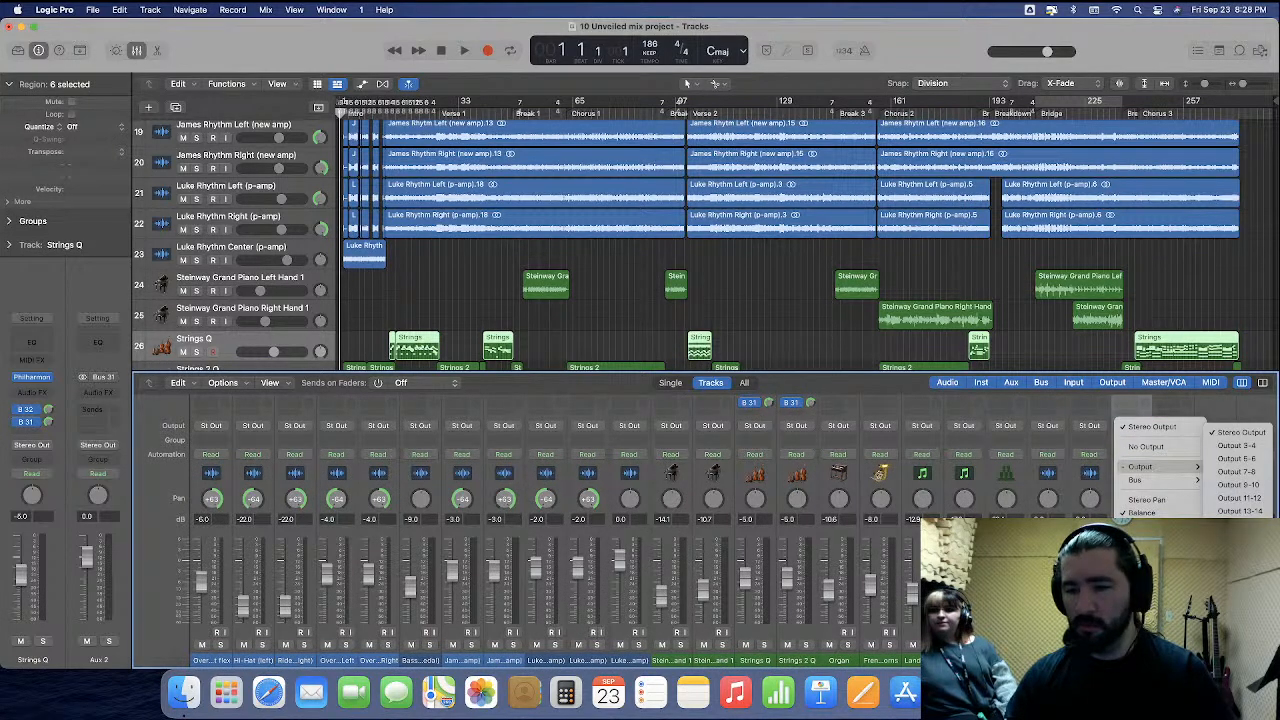
pyautogui.click(1173, 426)
pyautogui.click(1173, 426)
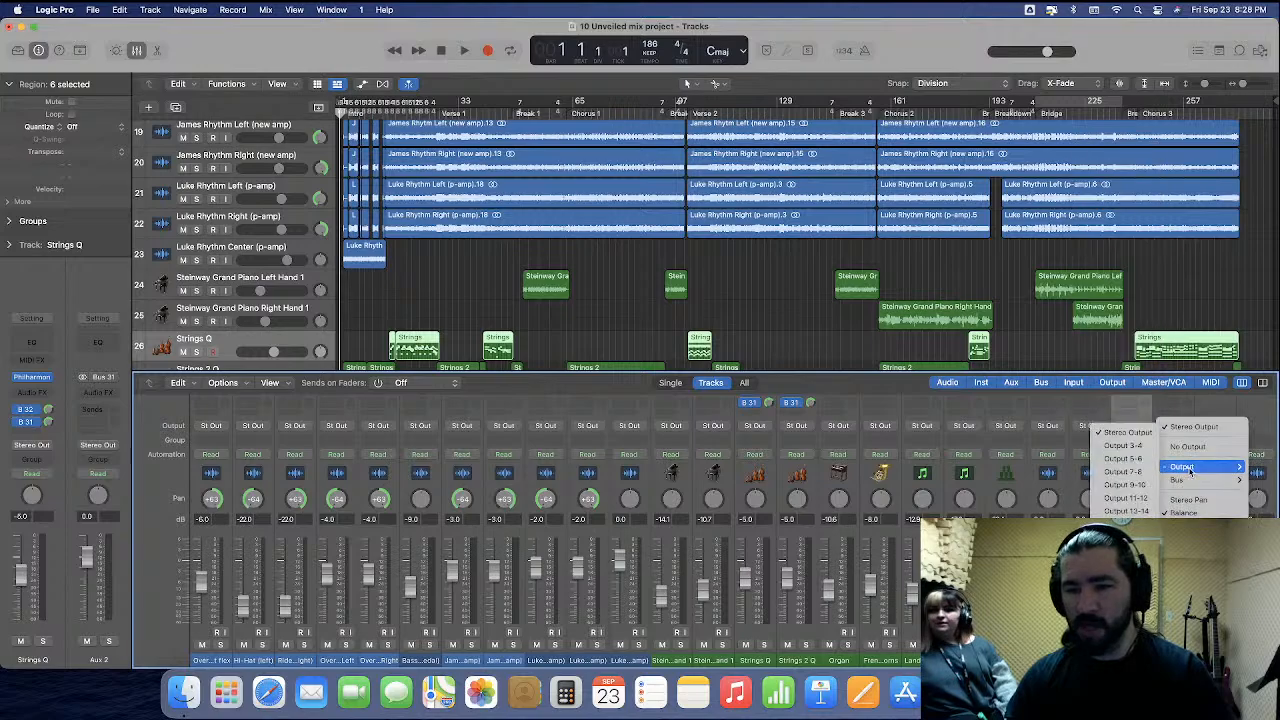
pyautogui.click(1123, 445)
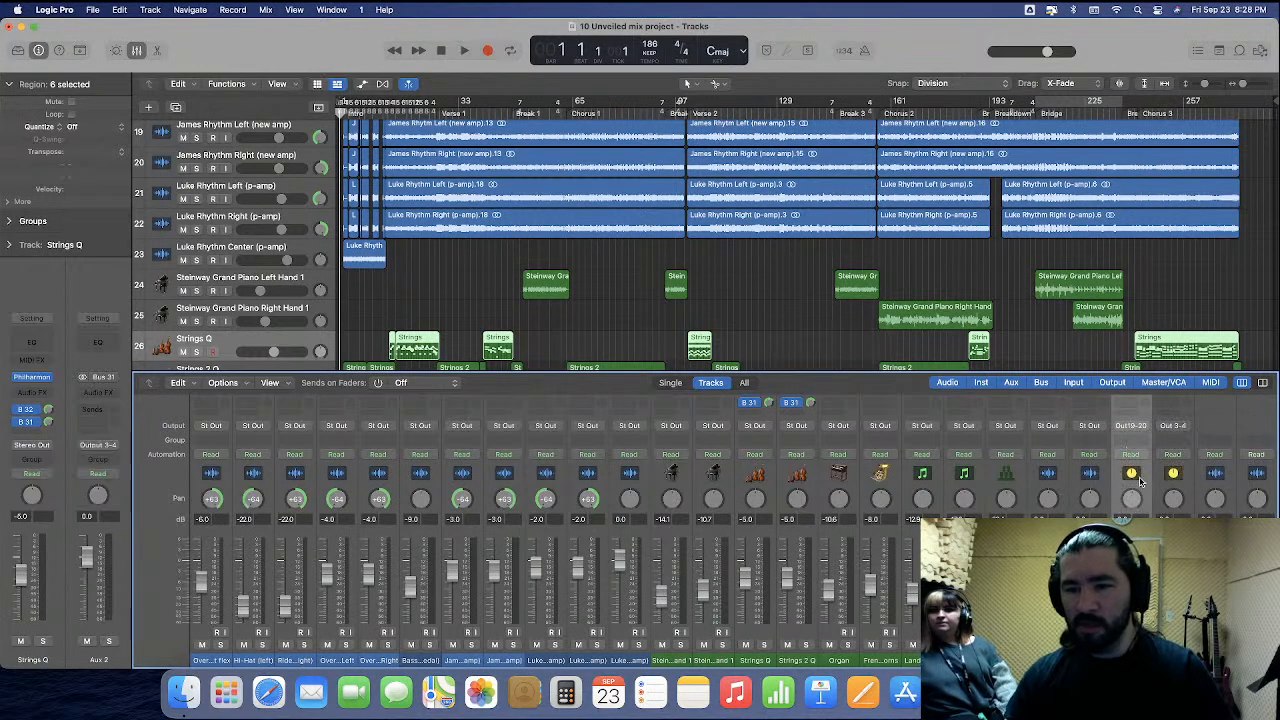
# Name the aux routed to Output 3-4 Headphones, assign a blue colour to both aux channel strips and close the mixer.
pyautogui.scroll(-3, 797, 320)
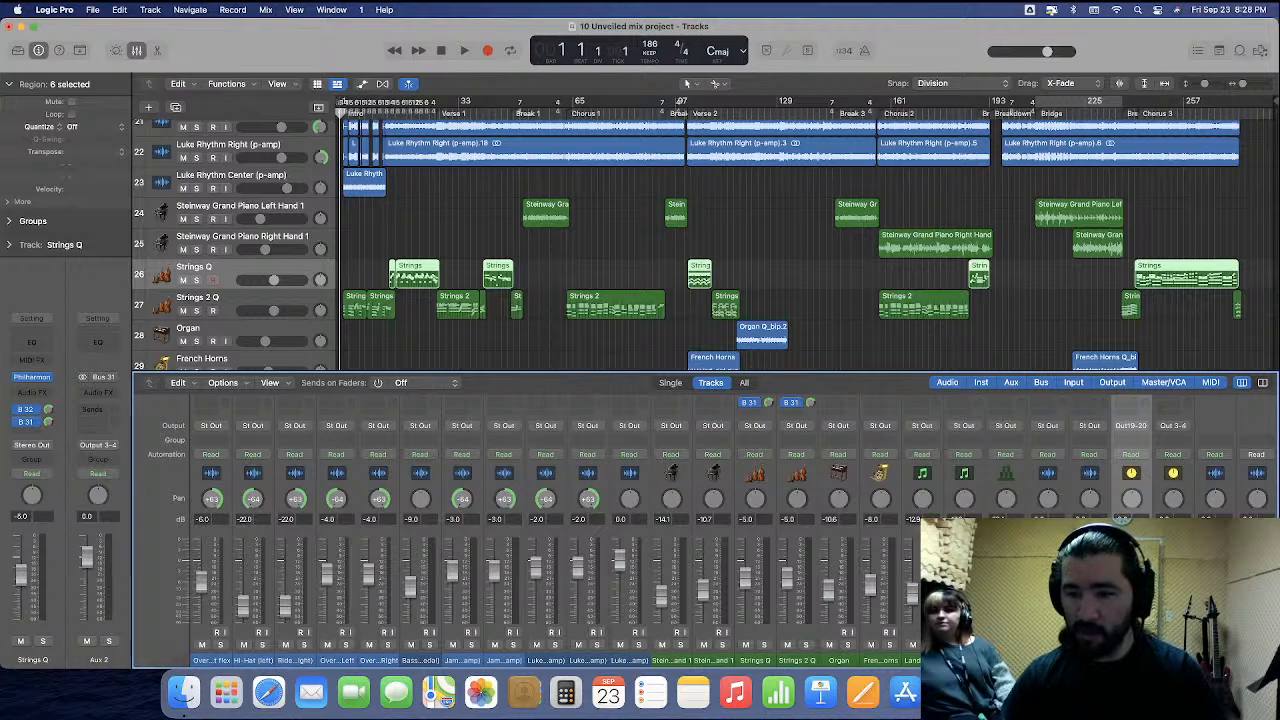
pyautogui.press('Right')
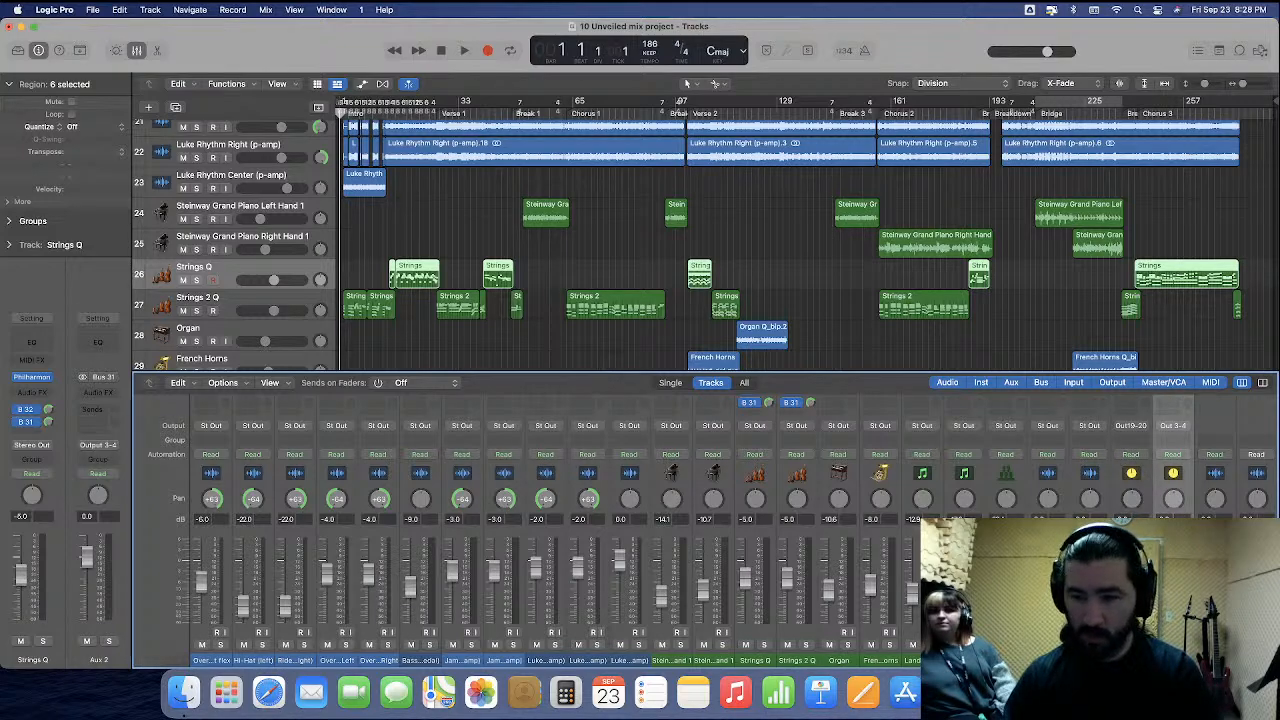
pyautogui.click(1150, 492)
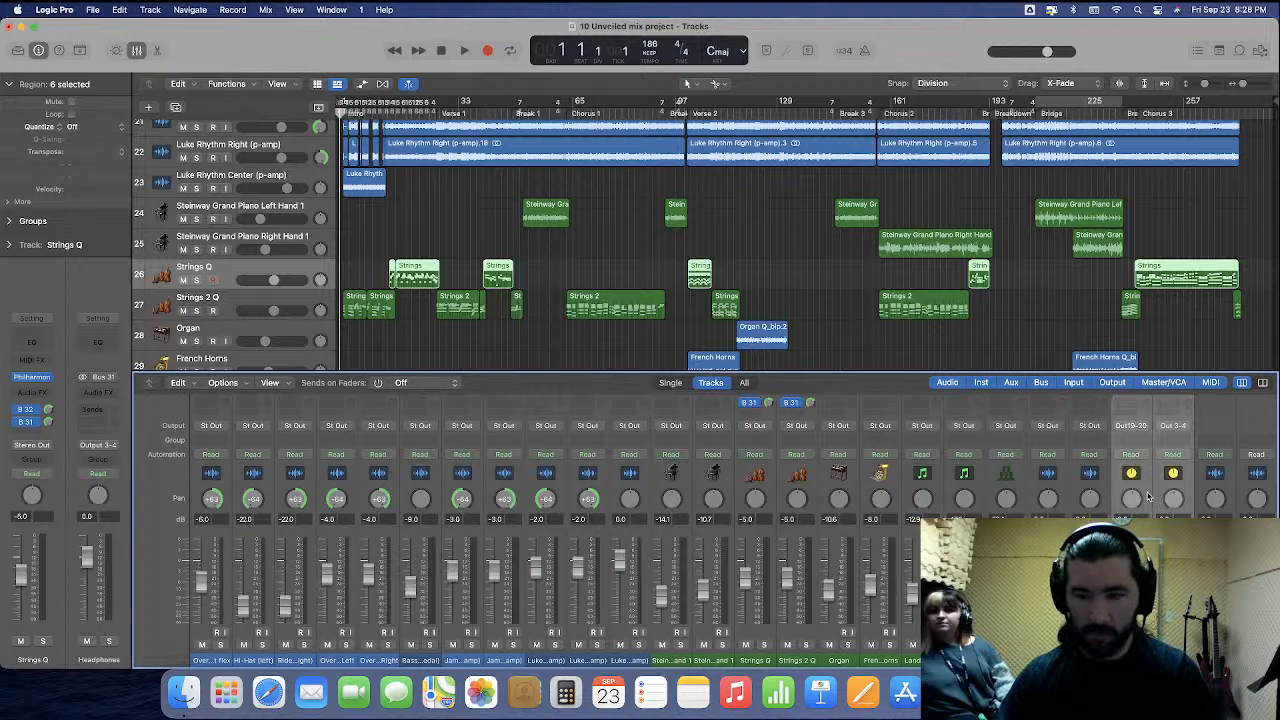
pyautogui.rightClick(1148, 497)
pyautogui.click(1160, 510)
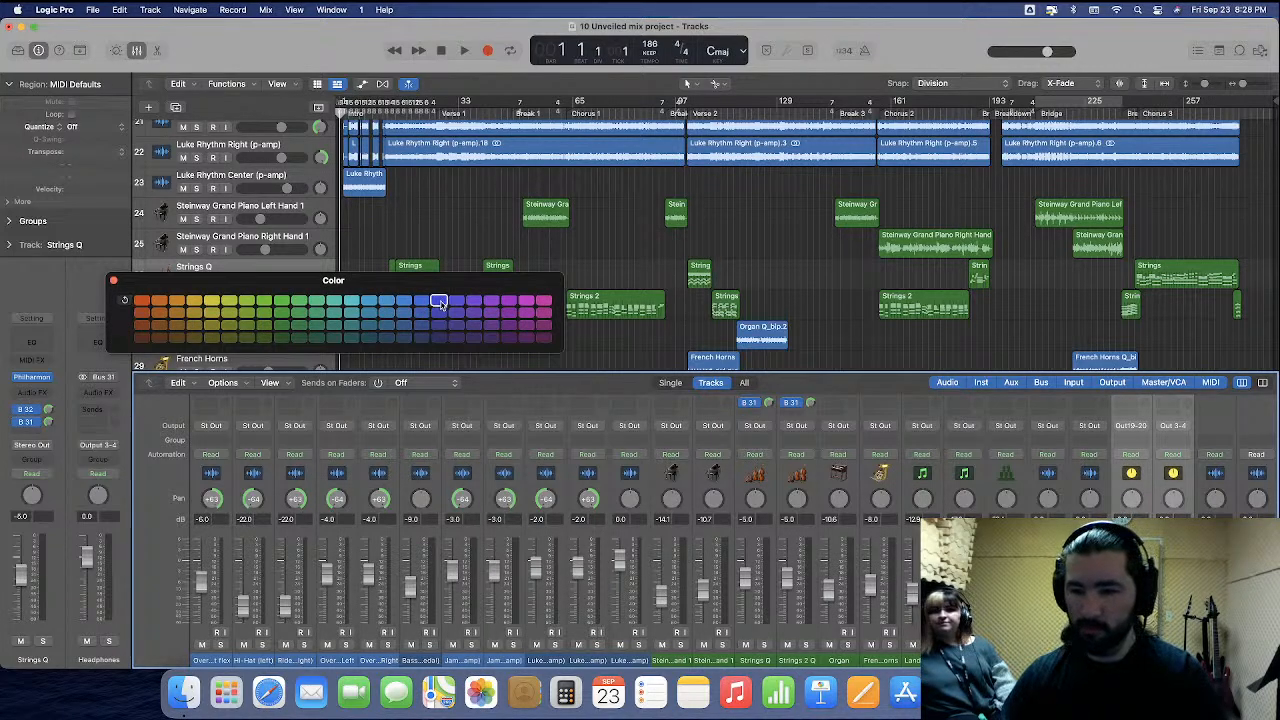
pyautogui.click(113, 281)
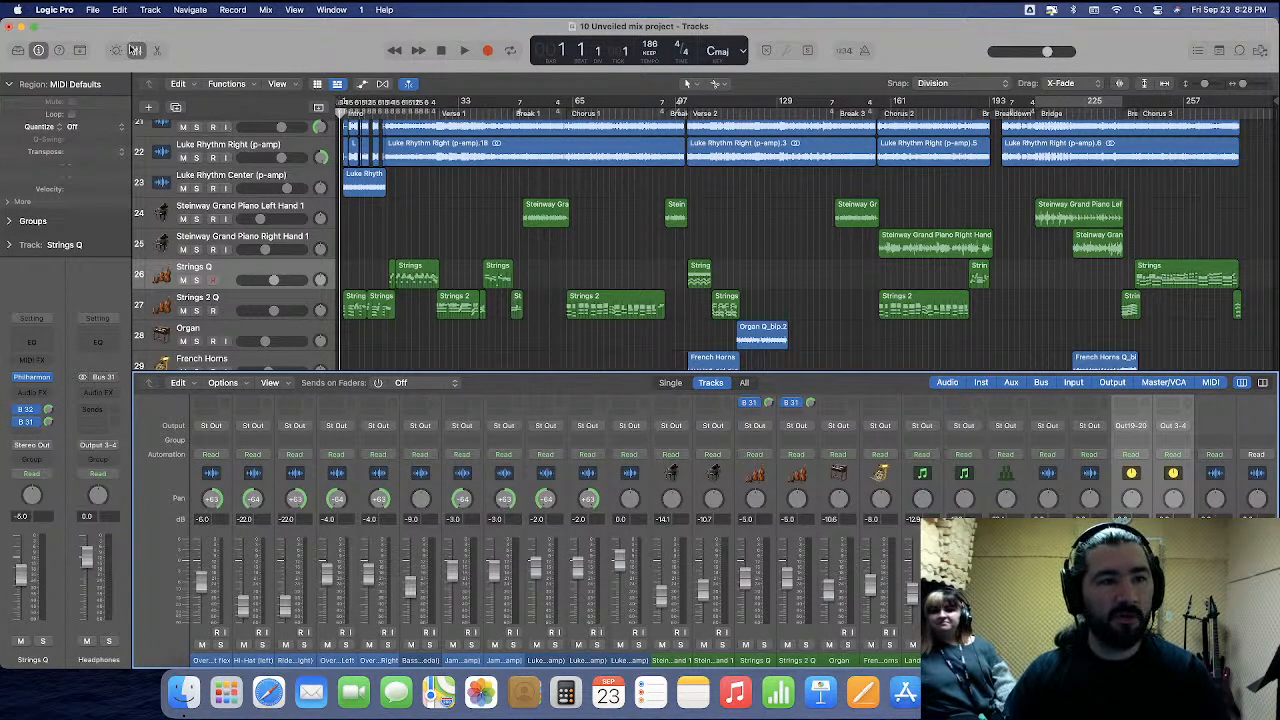
pyautogui.click(135, 50)
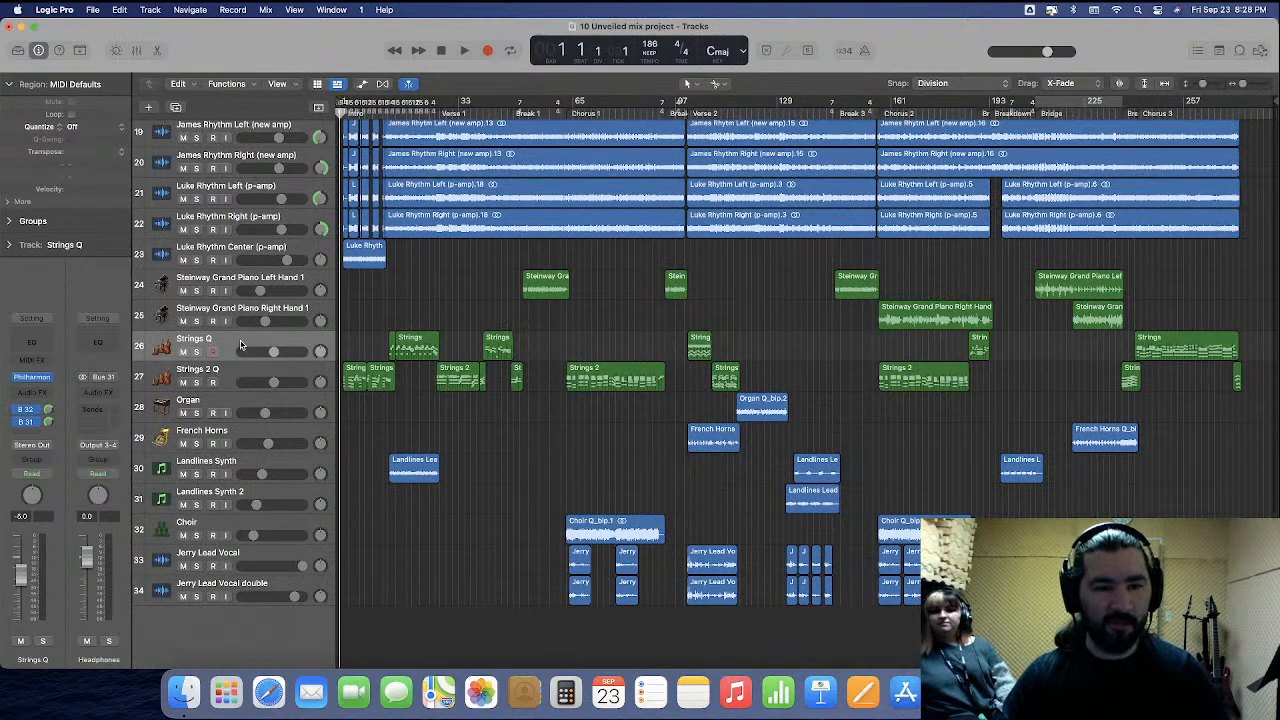
# Duplicate the Strings Q track with its regions and rename the two tracks Bass Strings 1 and High Strings 1.
pyautogui.moveTo(240, 345); pyautogui.dragTo(239, 362)
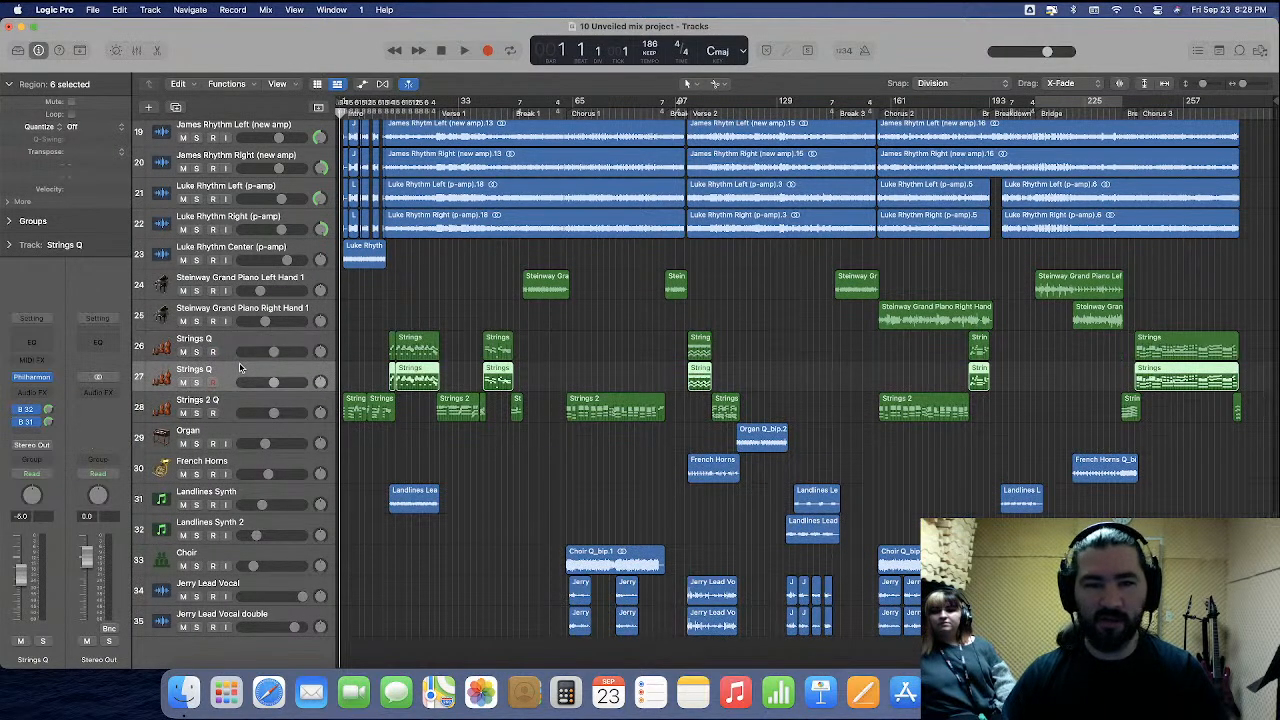
pyautogui.click(230, 339)
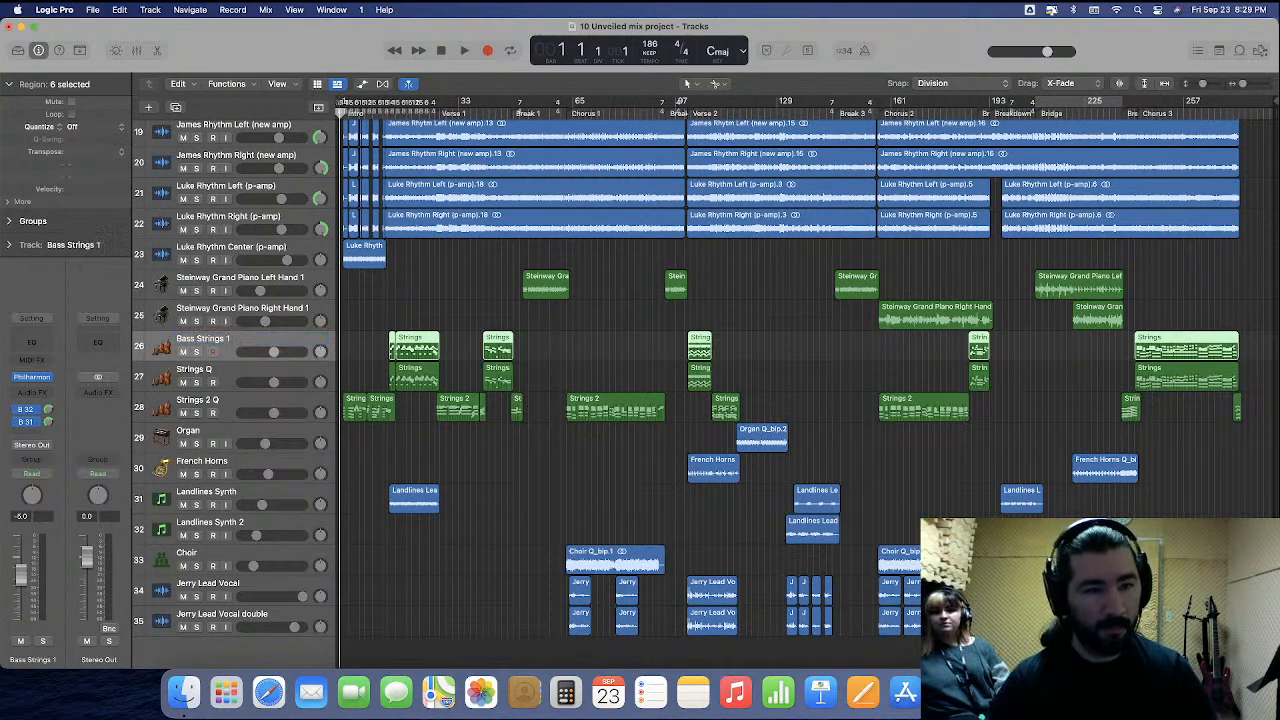
pyautogui.doubleClick(212, 369)
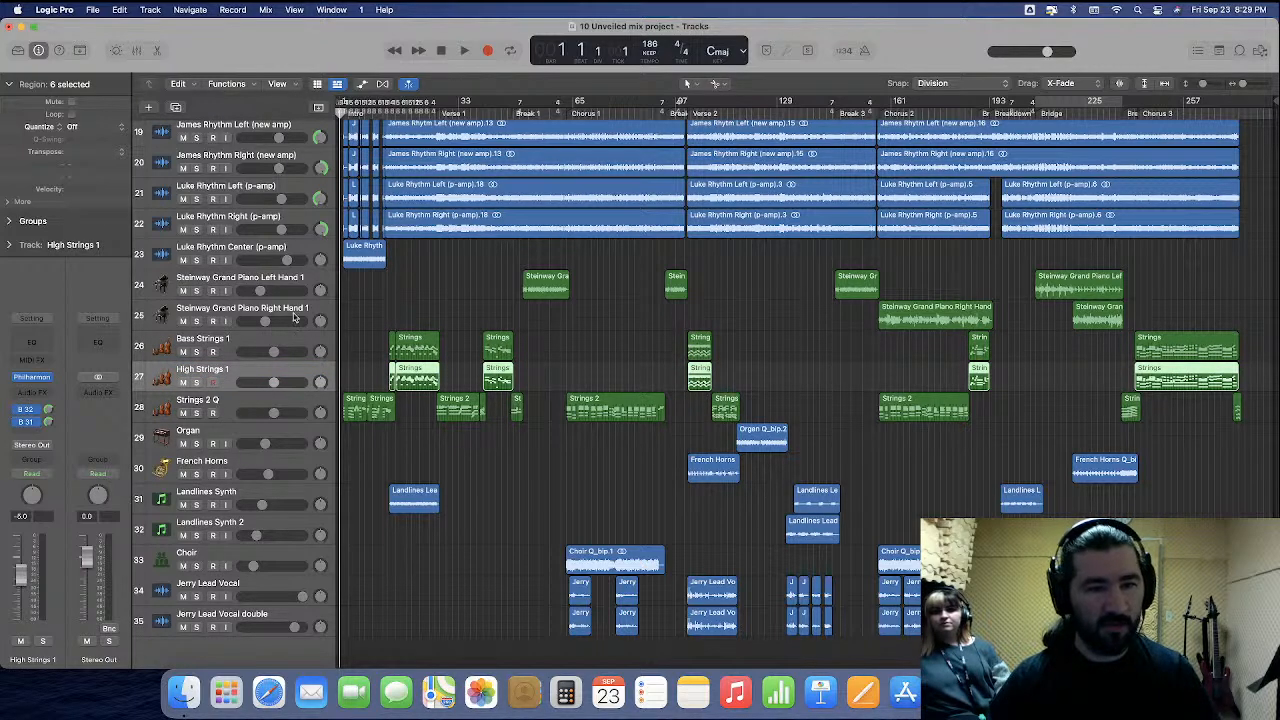
# Solo the Bass Strings 1 track and play it from bar 13 towards Verse 1.
pyautogui.click(197, 352)
pyautogui.click(379, 108)
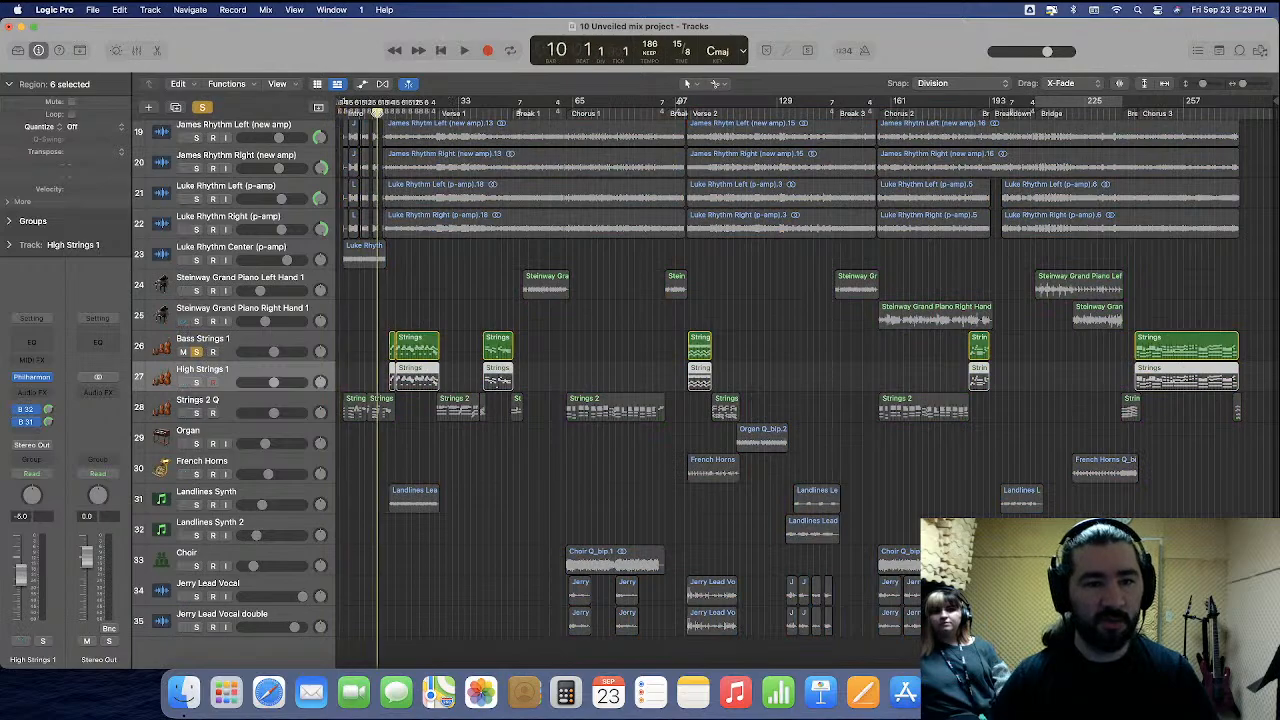
pyautogui.scroll(5, 378, 117)
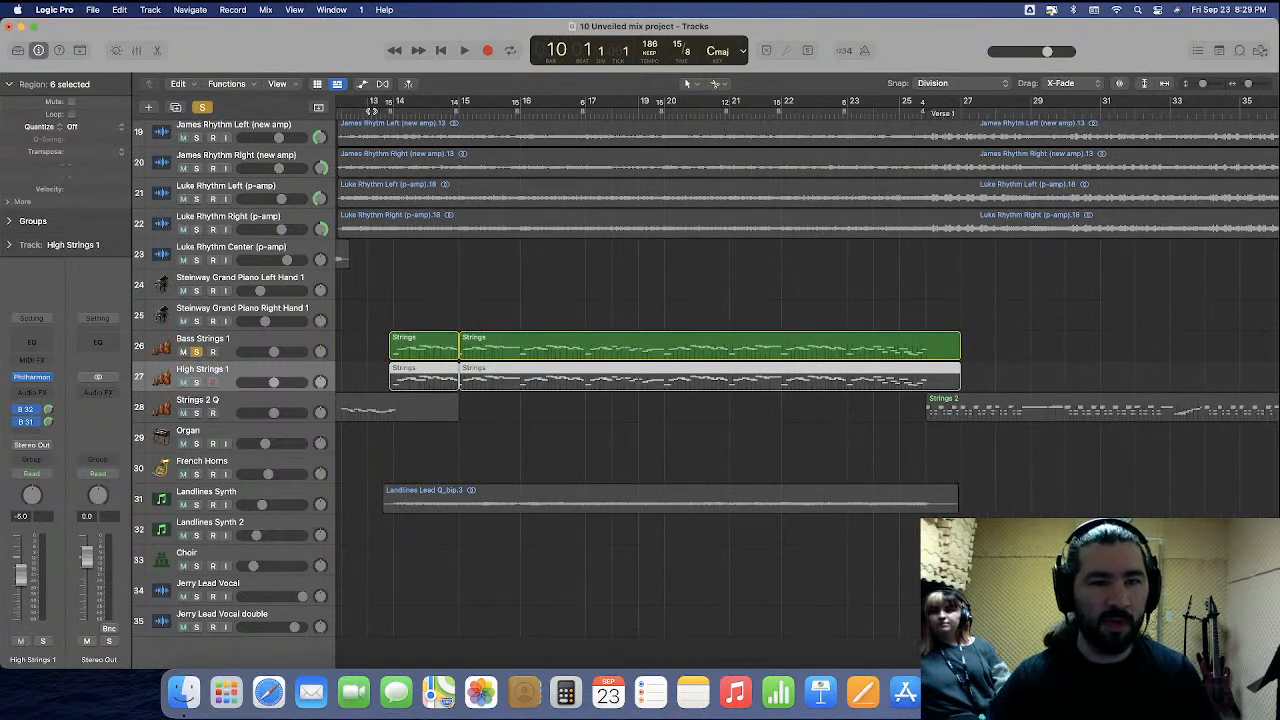
pyautogui.click(408, 83)
pyautogui.scroll(-1, 514, 314)
pyautogui.hscroll(-2, 514, 314)
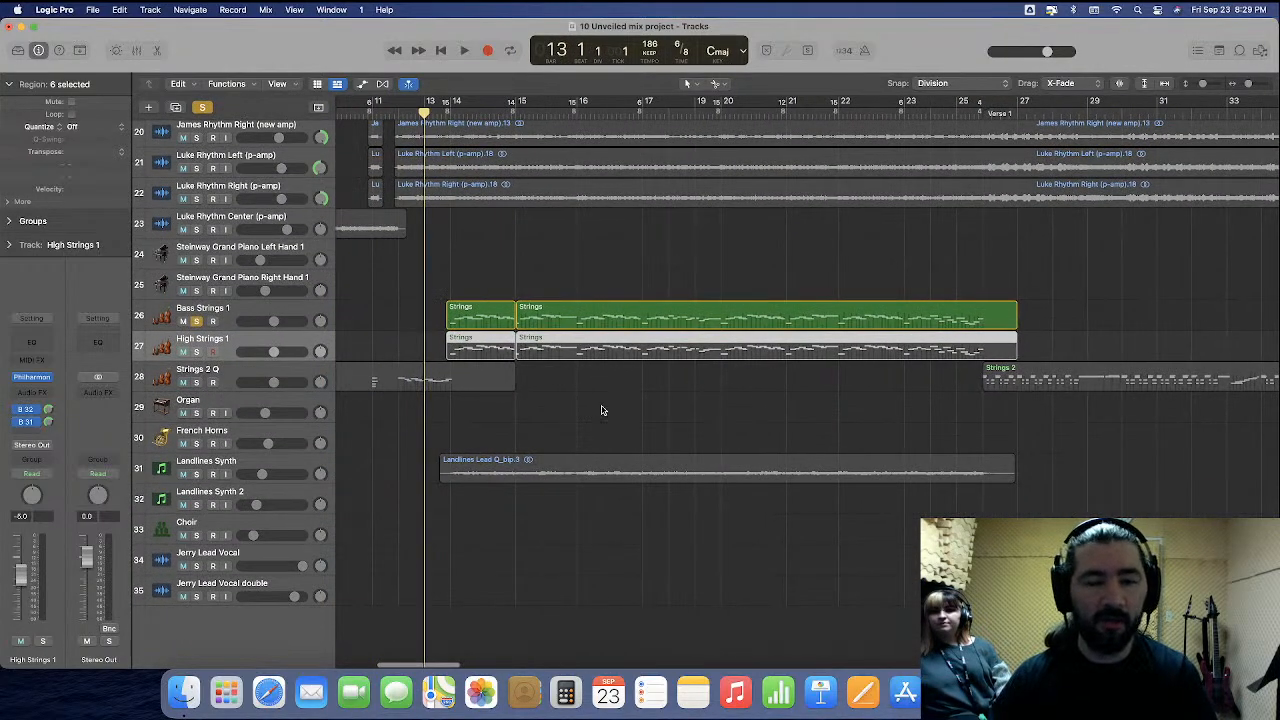
pyautogui.press('space')
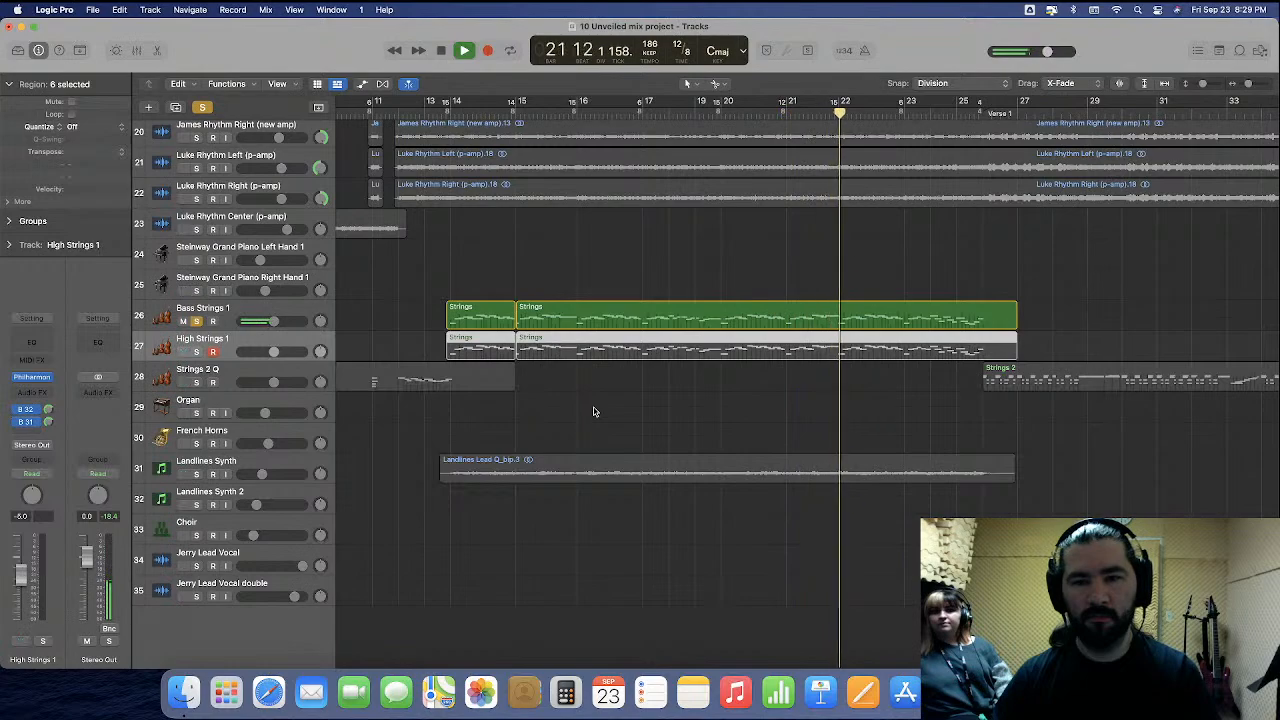
# Stop playback and delete the two Bass Strings 1 regions that lead into Verse 1.
pyautogui.click(593, 411)
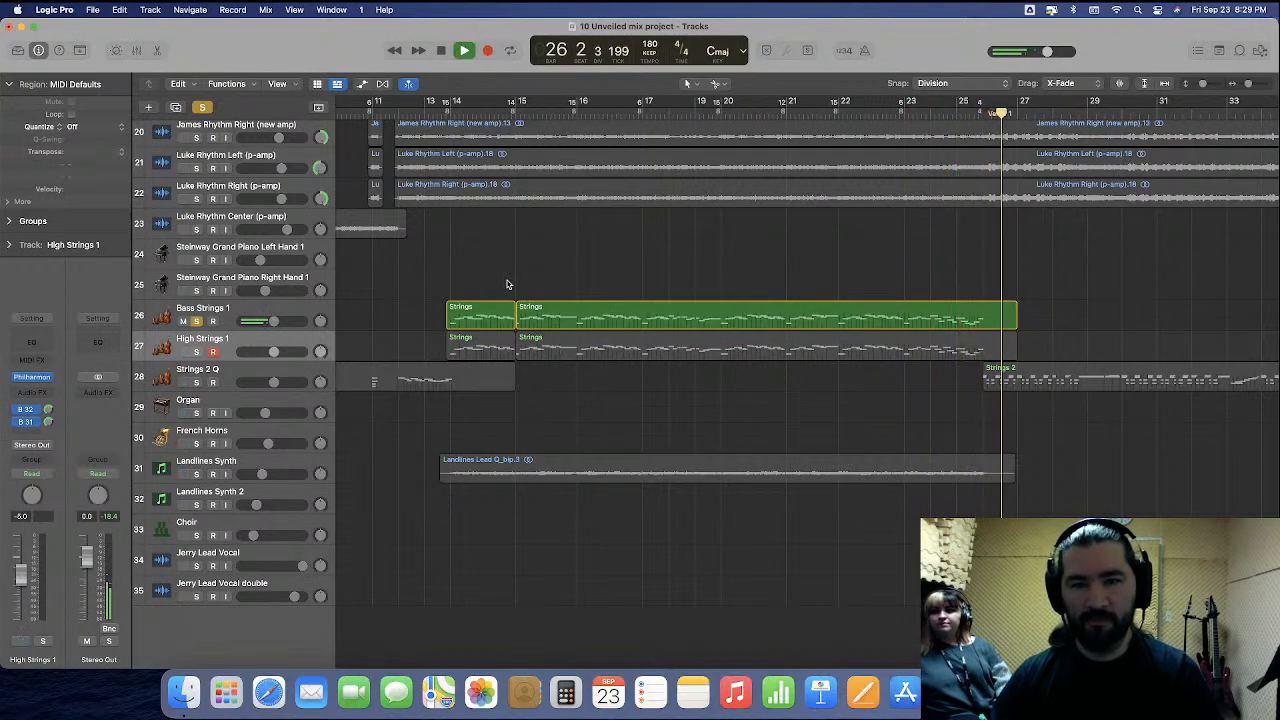
pyautogui.press('space')
pyautogui.moveTo(493, 287); pyautogui.dragTo(505, 312)
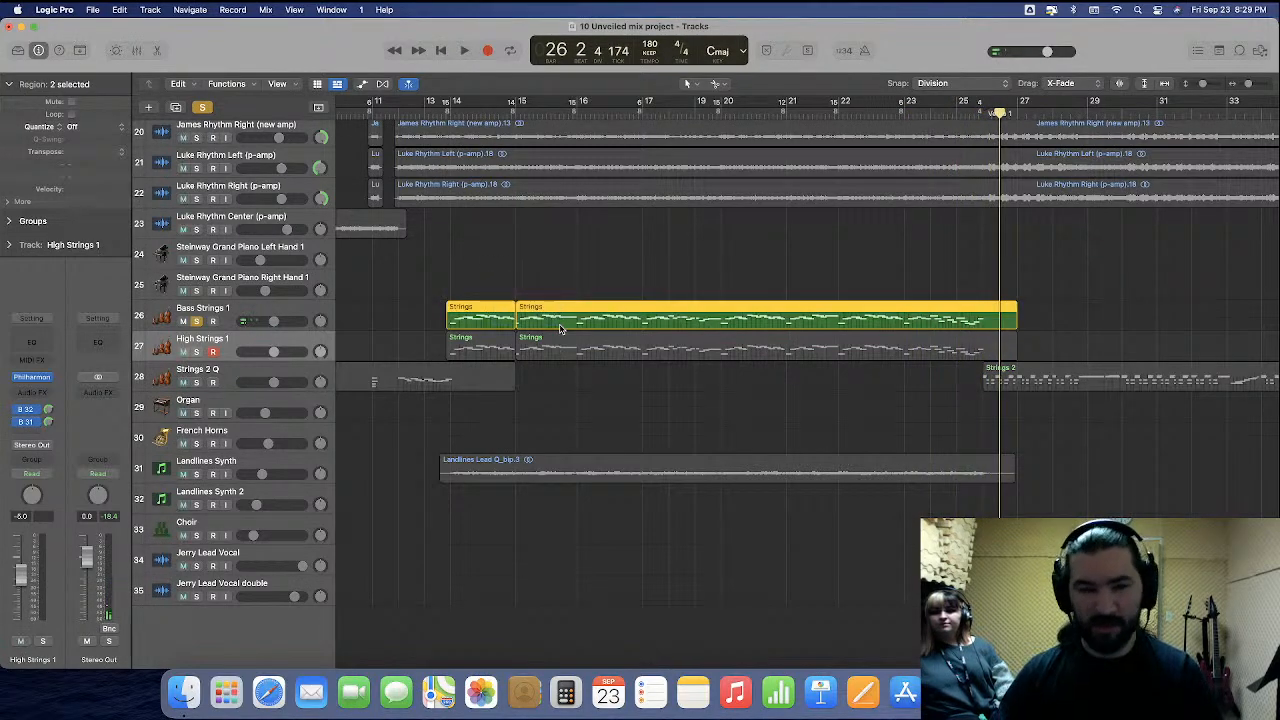
pyautogui.press('Delete')
# Audition the bass strings from bar 40 and delete the High Strings 1 region that starts at bar 41.
pyautogui.hscroll(10, 440, 319)
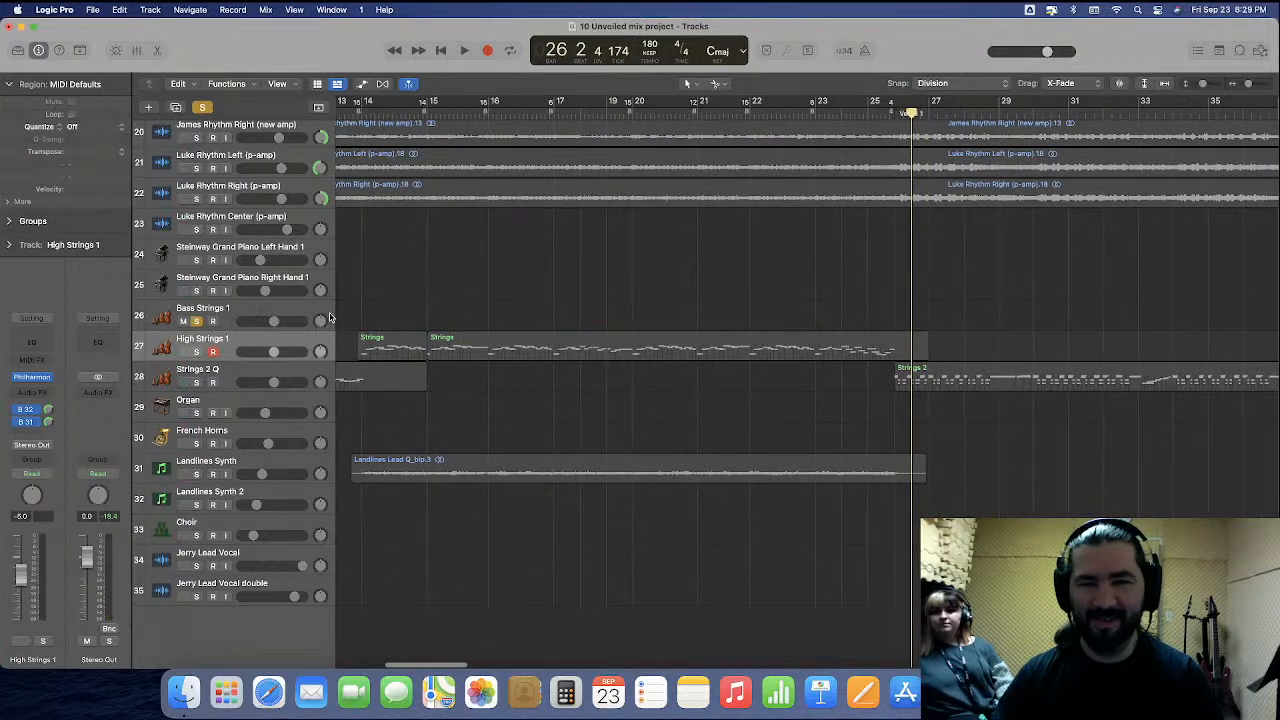
pyautogui.hscroll(3, 328, 318)
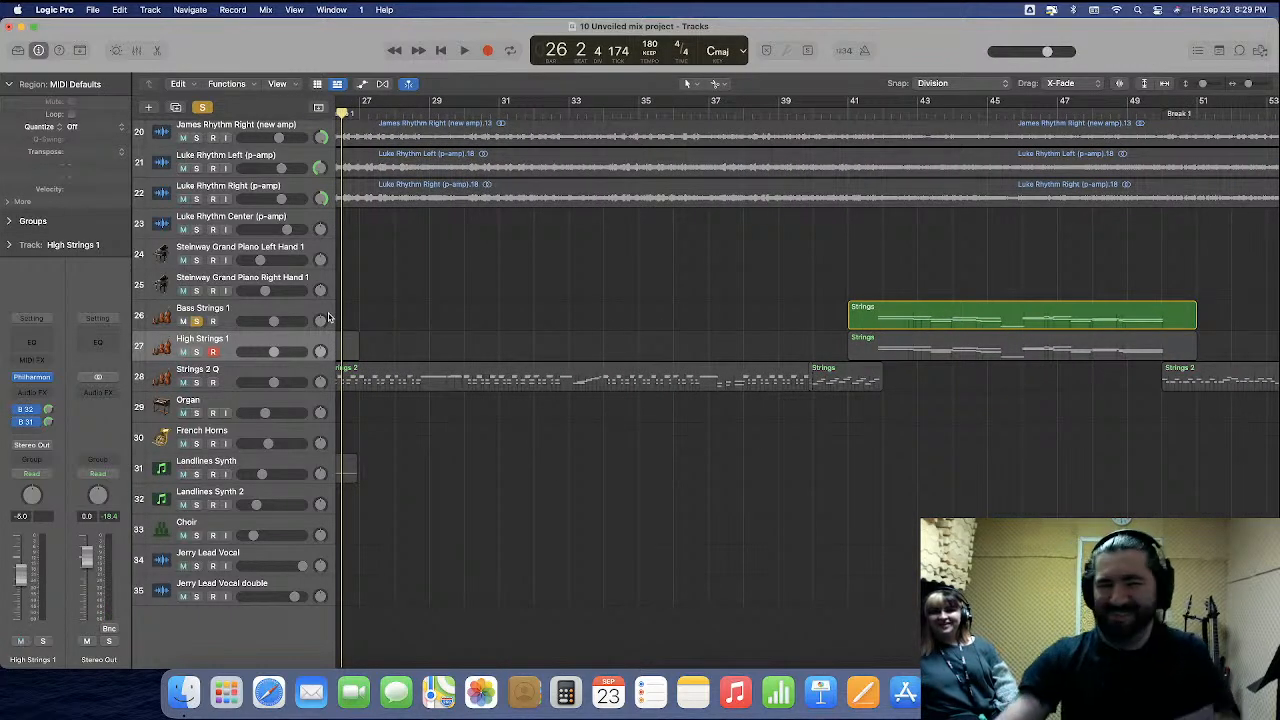
pyautogui.click(820, 107)
pyautogui.hscroll(4, 685, 330)
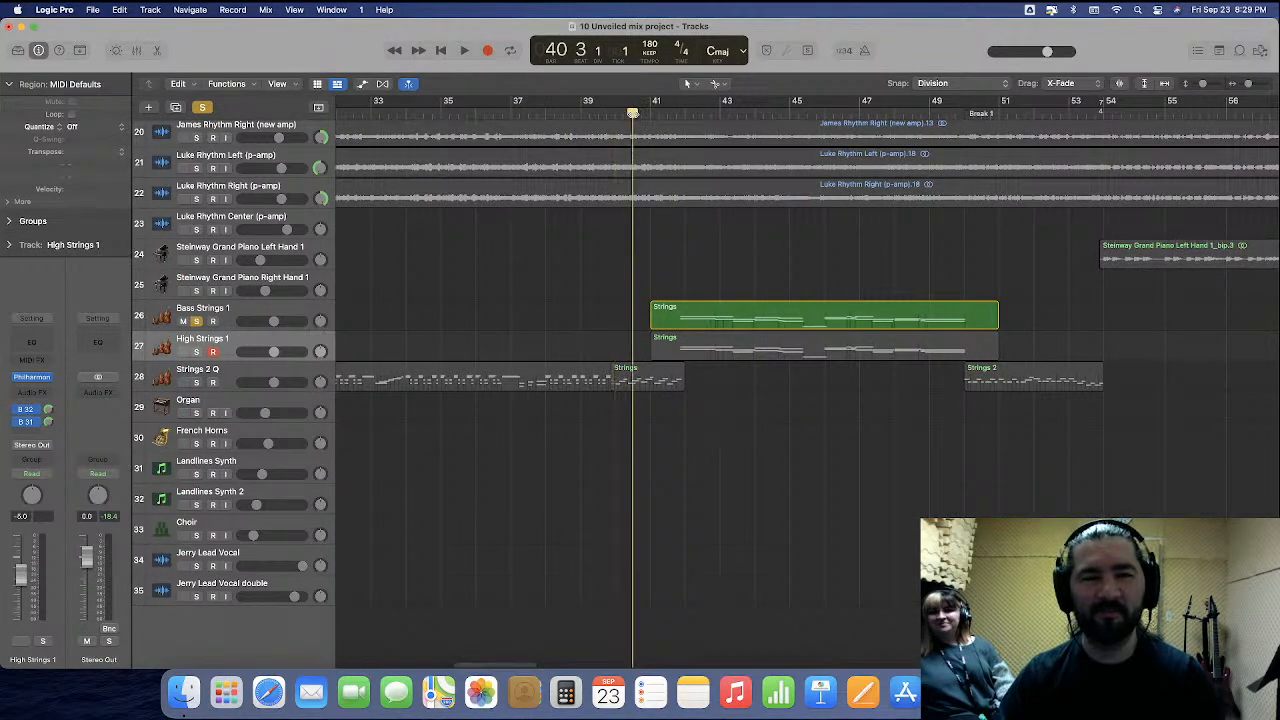
pyautogui.hscroll(2, 555, 300)
pyautogui.press('space')
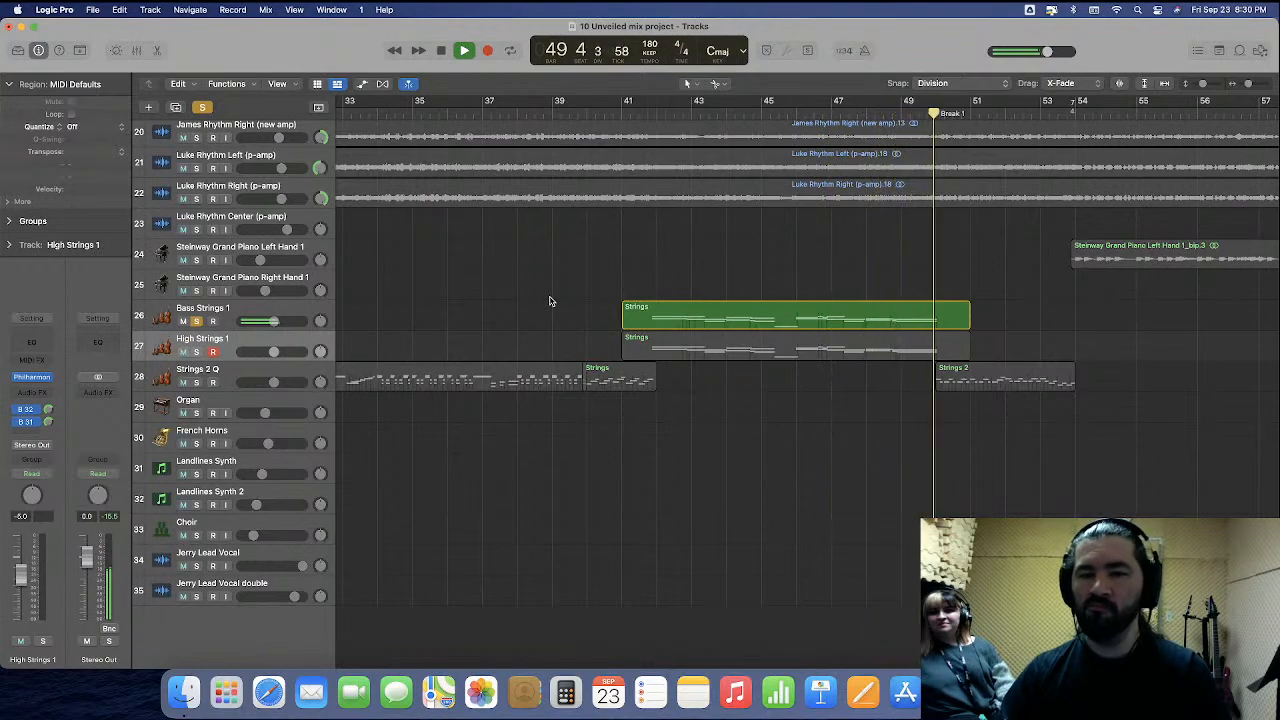
pyautogui.press('space')
pyautogui.click(686, 353)
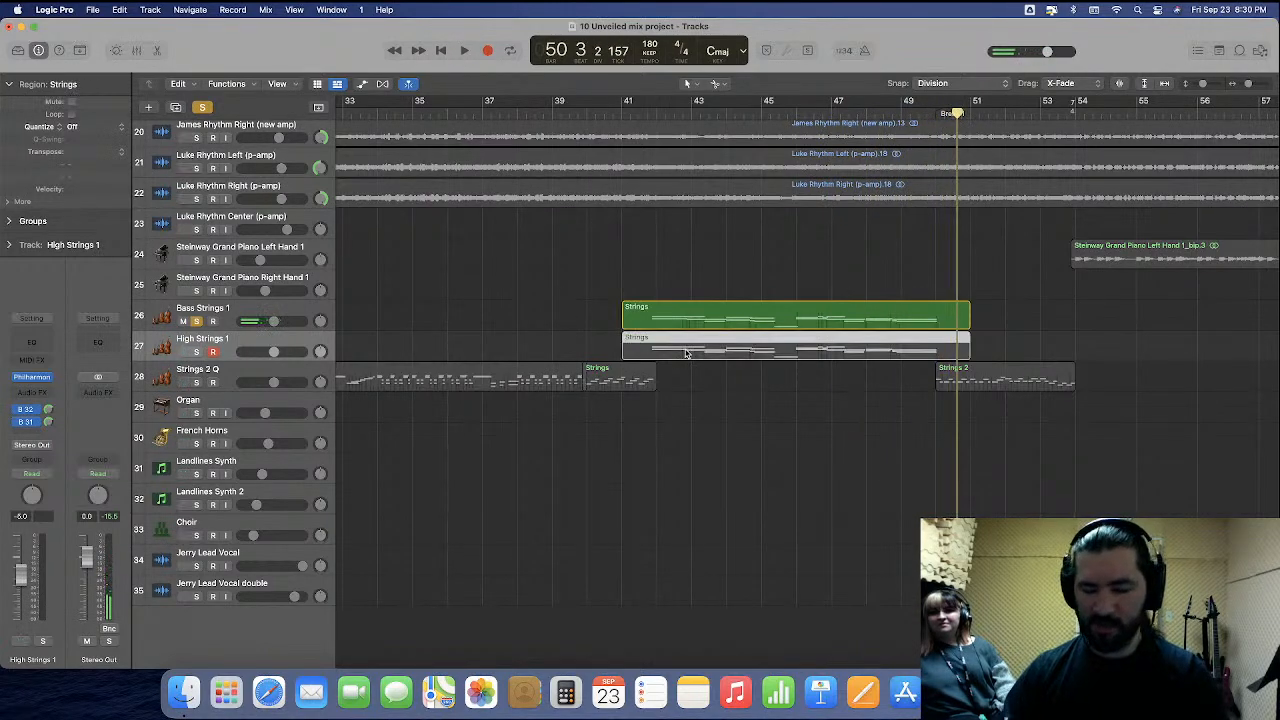
pyautogui.press('Delete')
# Play Bass Strings 1 from just before Verse 2 to the end of its strings region.
pyautogui.hscroll(15, 686, 353)
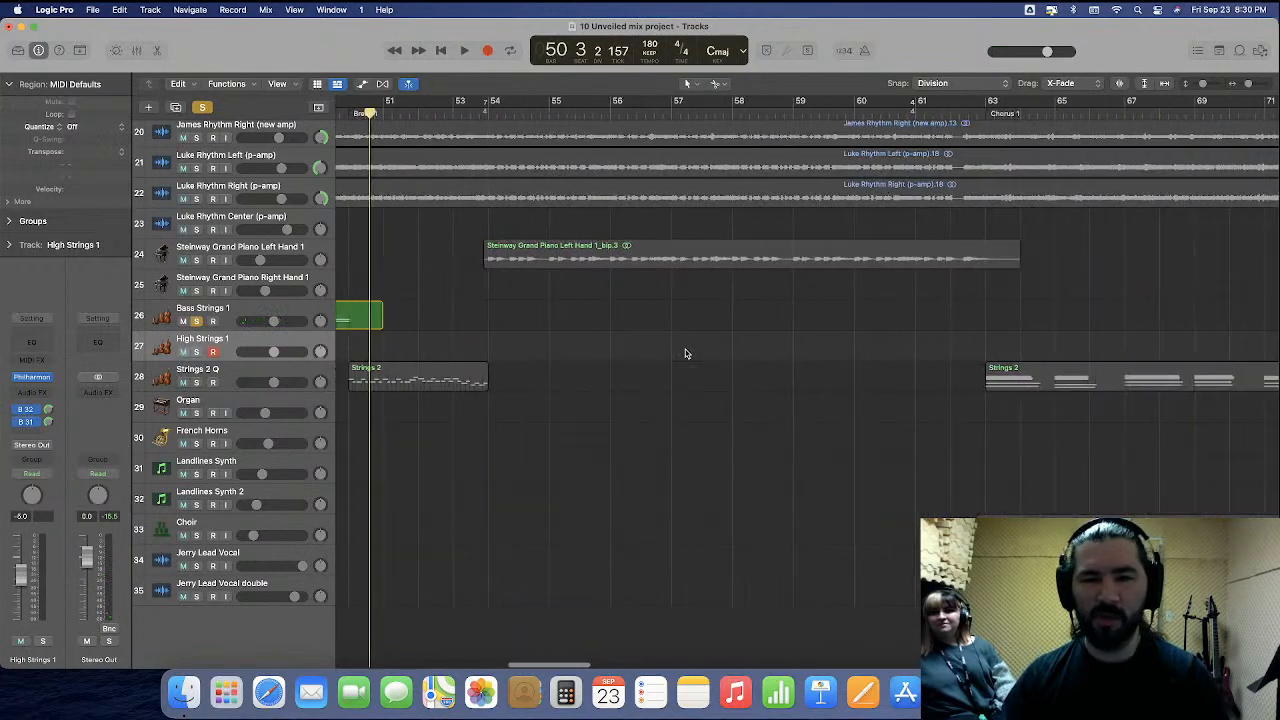
pyautogui.hscroll(15, 686, 353)
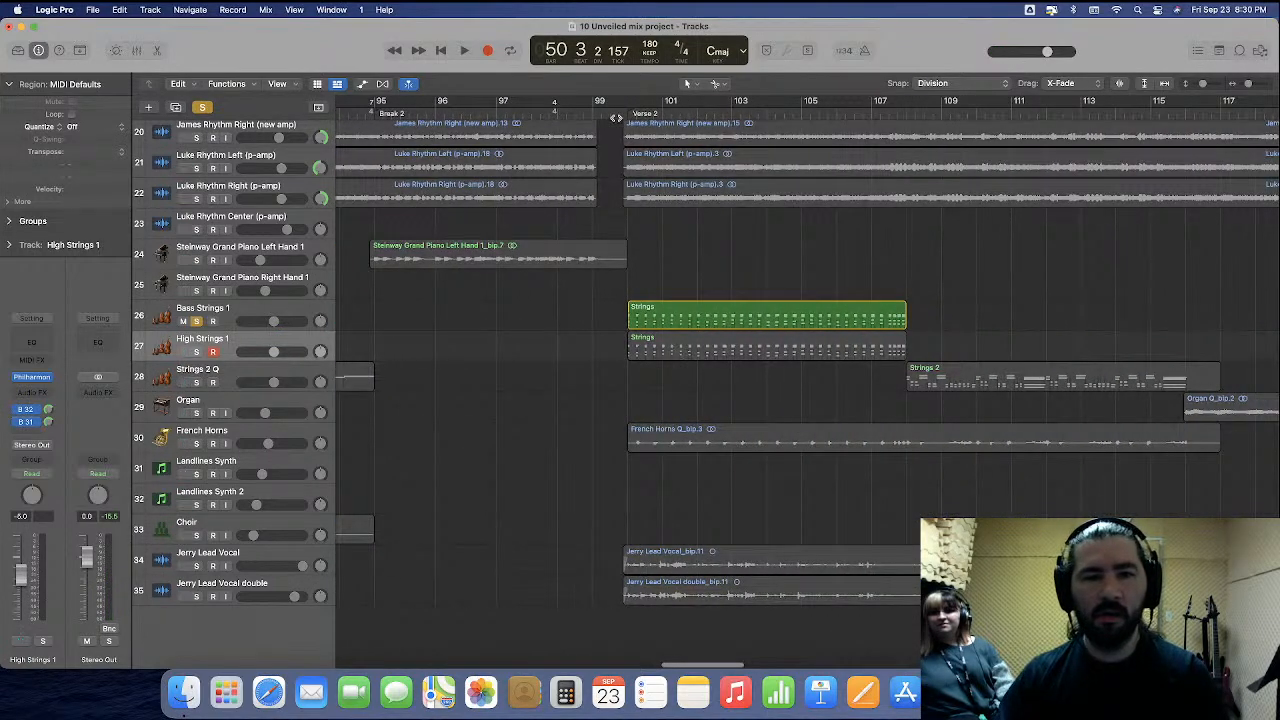
pyautogui.click(616, 118)
pyautogui.press('space')
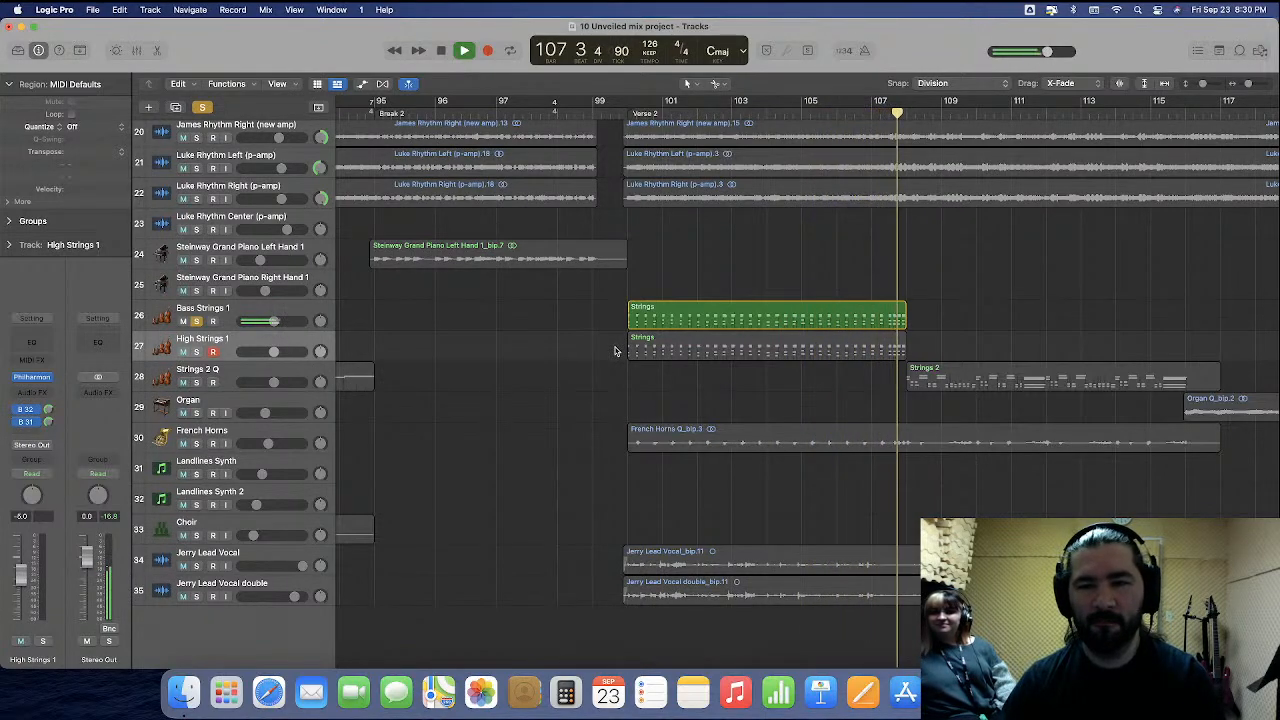
pyautogui.press('space')
# Delete all the upper notes from the Verse 2 region on Bass Strings 1, keeping only the low notes.
pyautogui.doubleClick(660, 318)
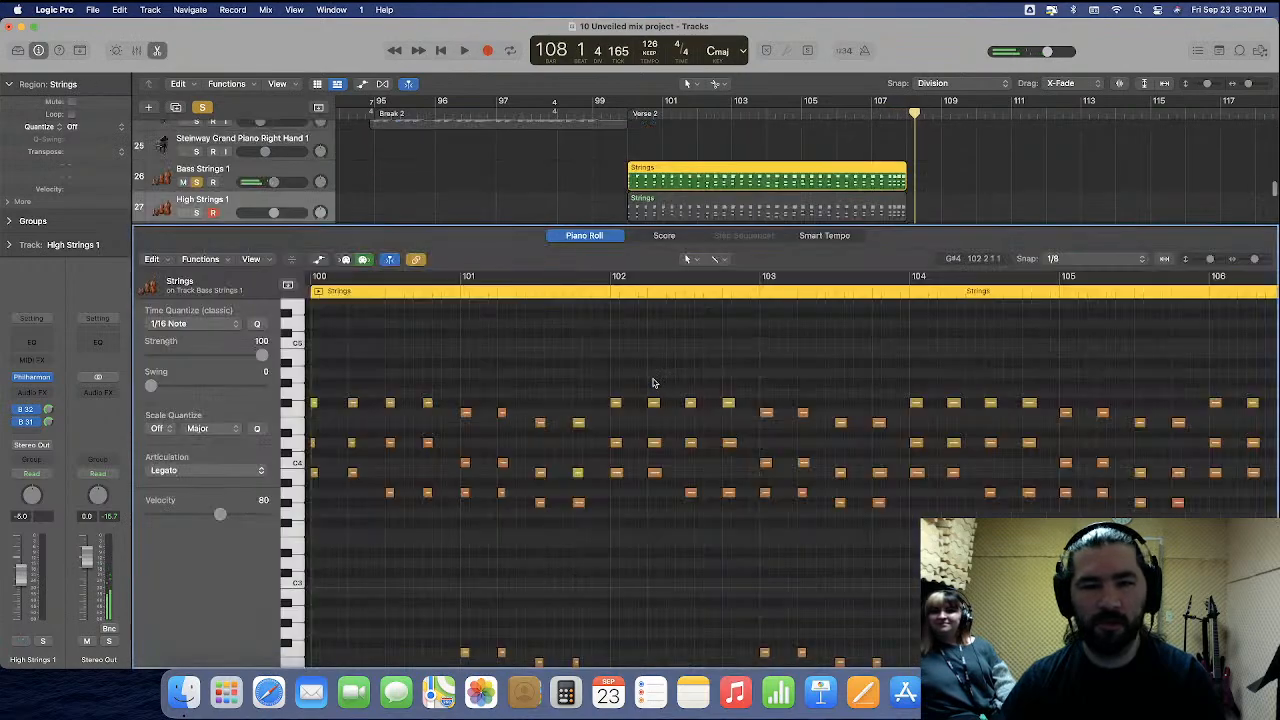
pyautogui.hscroll(10, 700, 360)
pyautogui.scroll(-2, 746, 339)
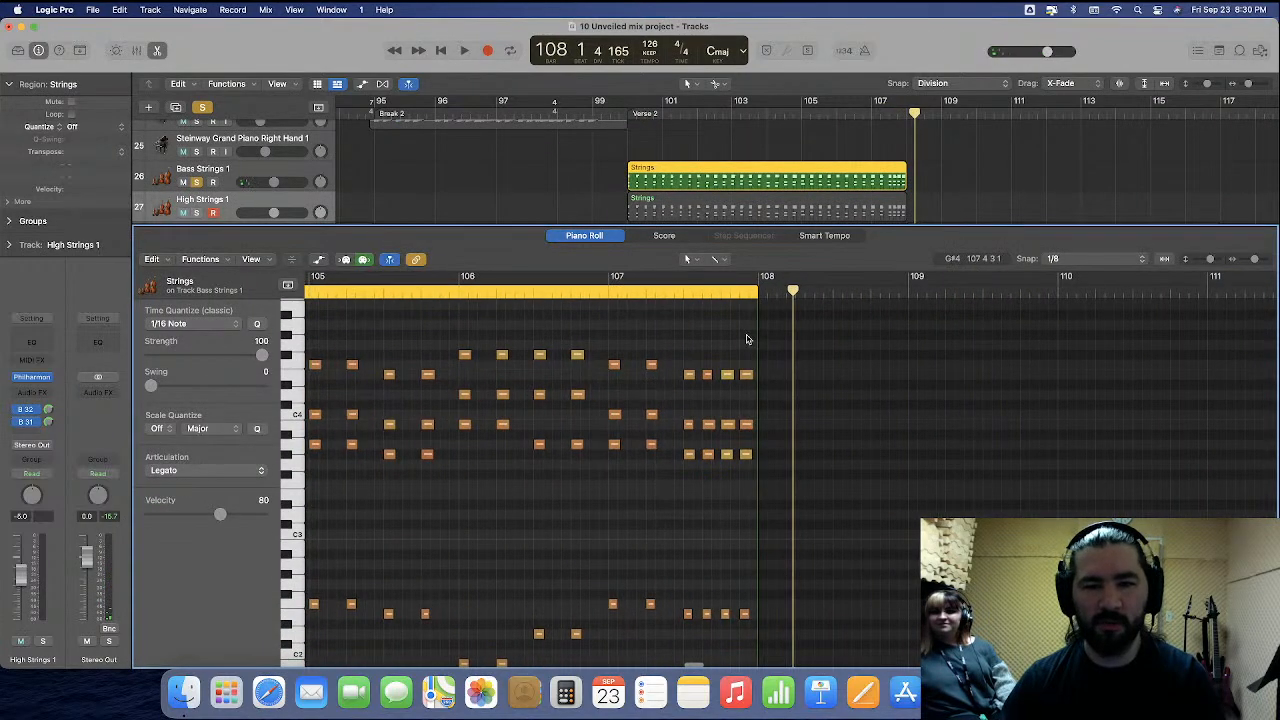
pyautogui.moveTo(746, 339); pyautogui.dragTo(1021, 490)
pyautogui.hscroll(10, 1023, 489)
pyautogui.press('Delete')
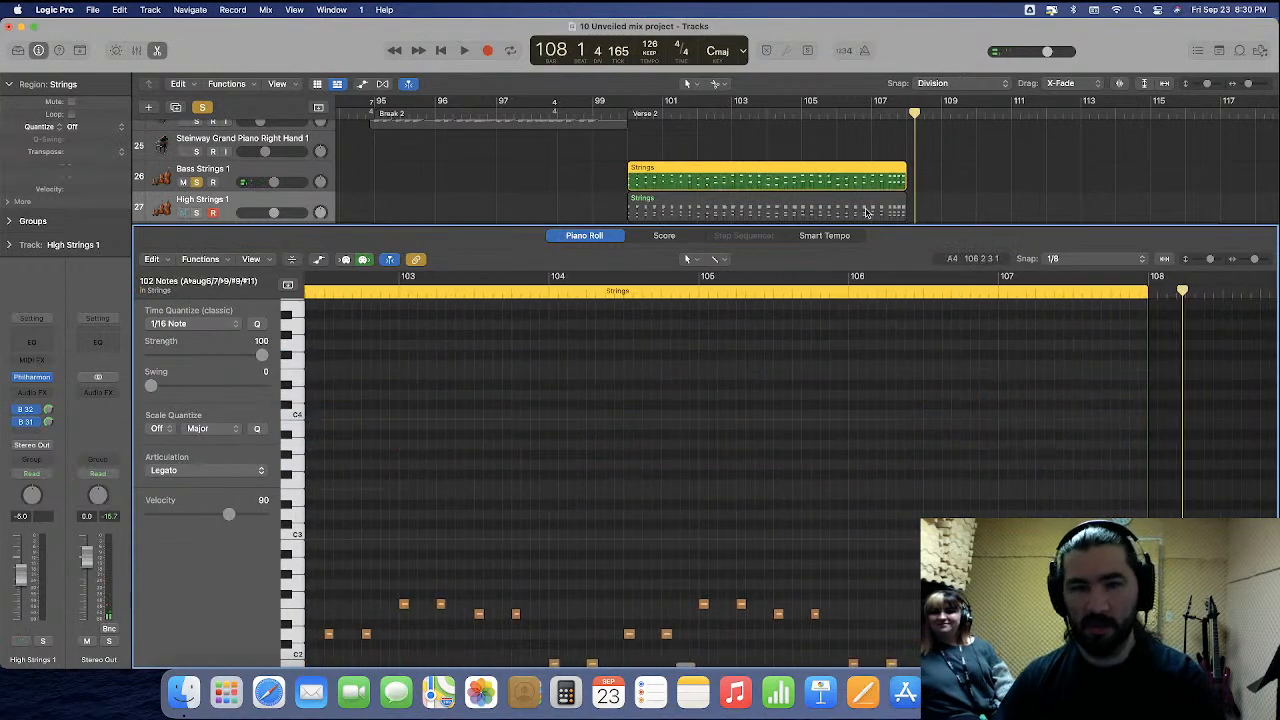
# Delete the low notes from the Verse 2 region on High Strings 1 and close the Piano Roll.
pyautogui.press('super+z')
pyautogui.scroll(-2, 886, 427)
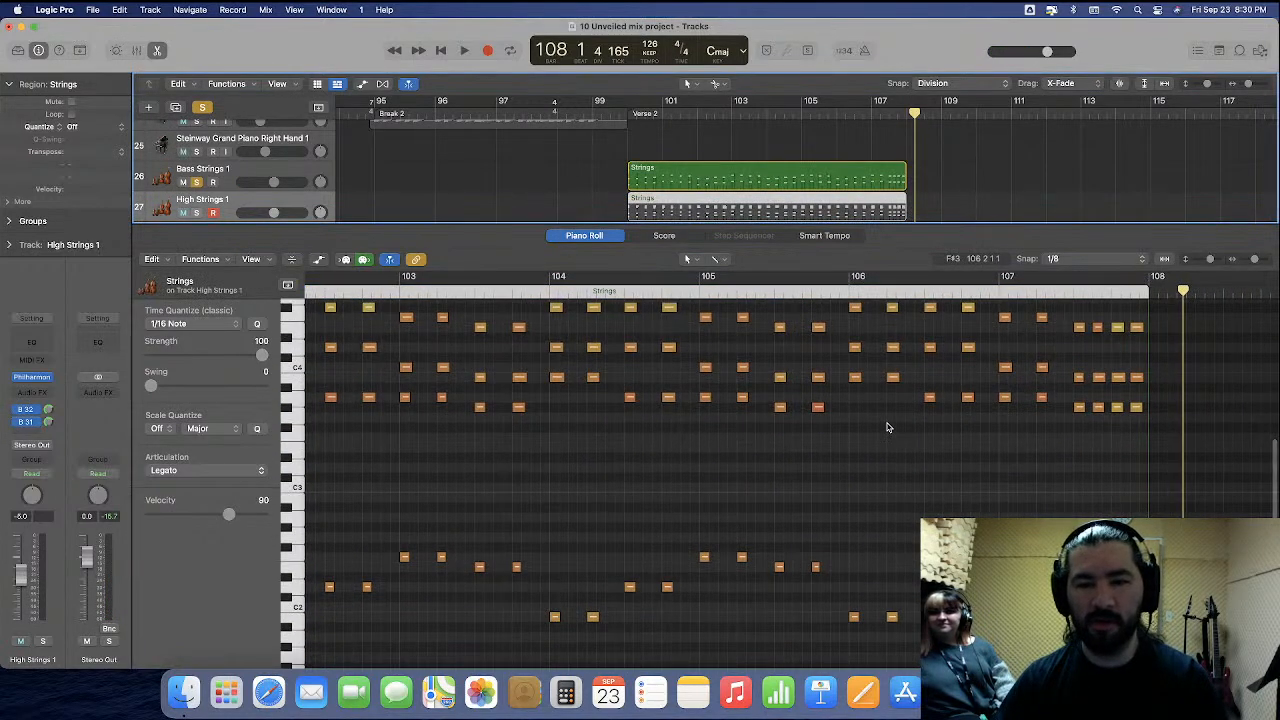
pyautogui.scroll(-6, 1008, 449)
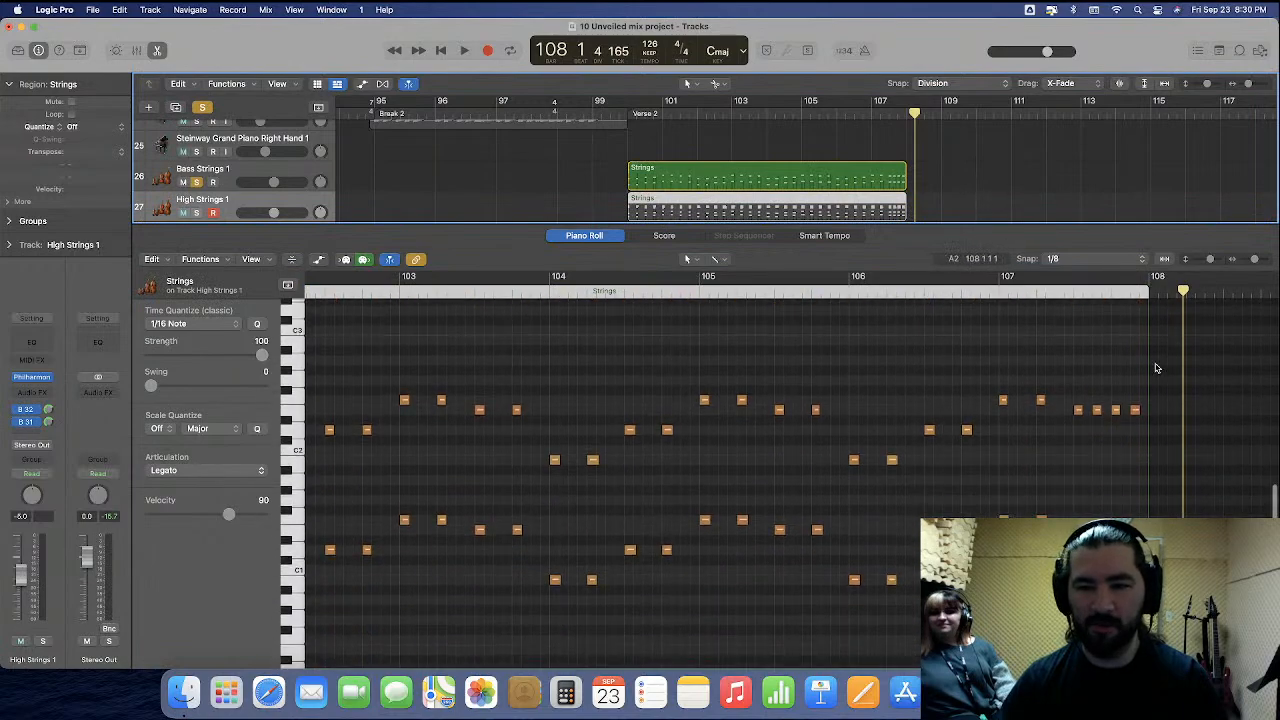
pyautogui.moveTo(1154, 365); pyautogui.dragTo(443, 645)
pyautogui.press('Delete')
pyautogui.click(154, 51)
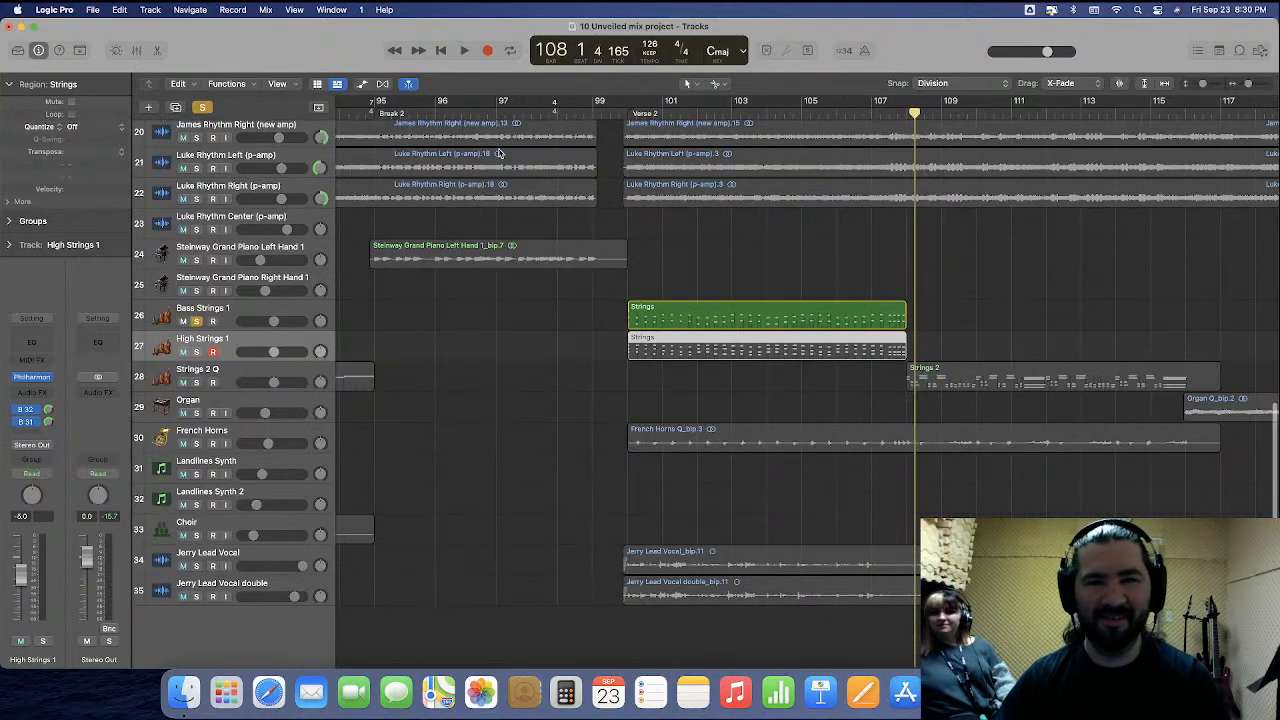
# Audition the bass strings from bar 185 and delete the Bass Strings 1 region around Break 4.
pyautogui.hscroll(15, 575, 277)
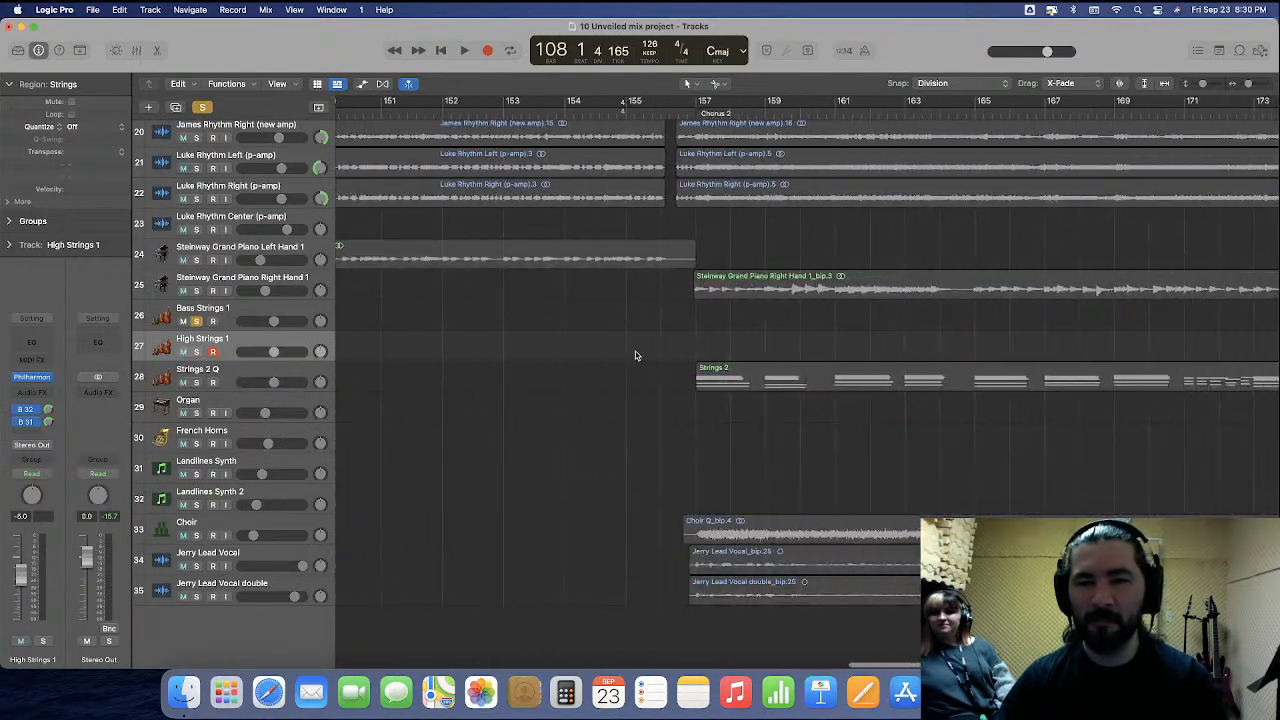
pyautogui.hscroll(7, 634, 355)
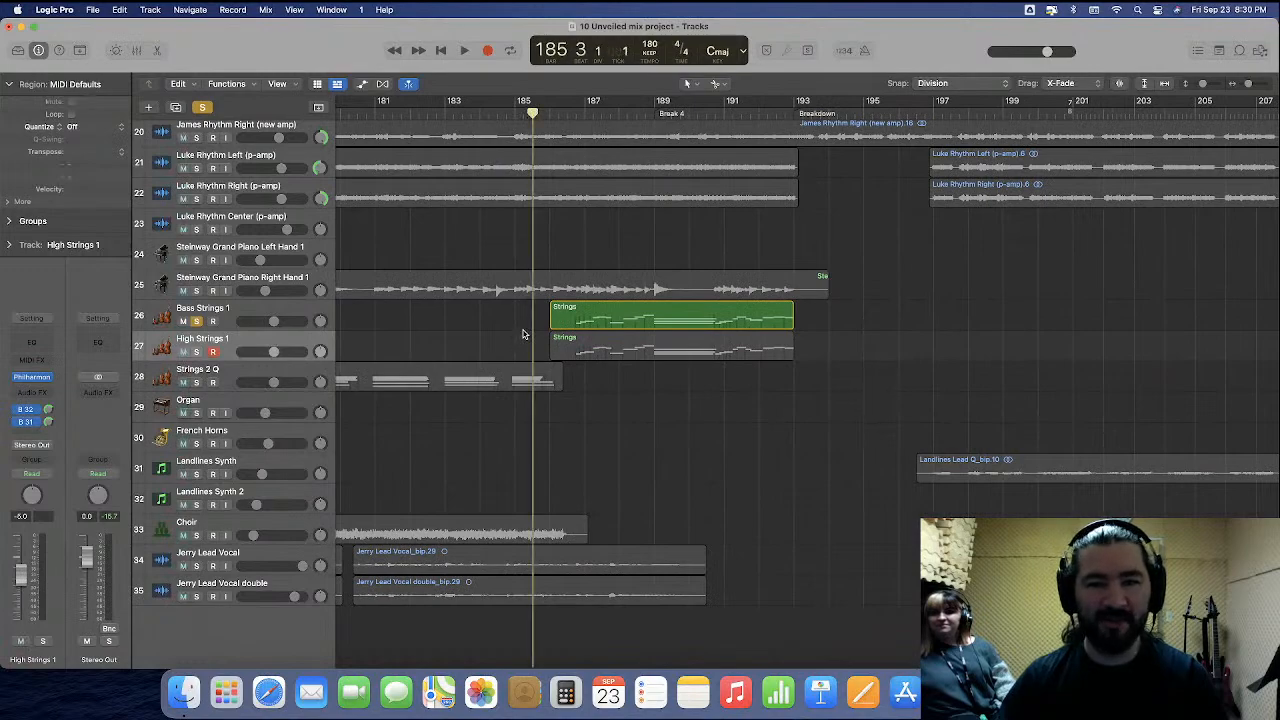
pyautogui.hscroll(1, 508, 337)
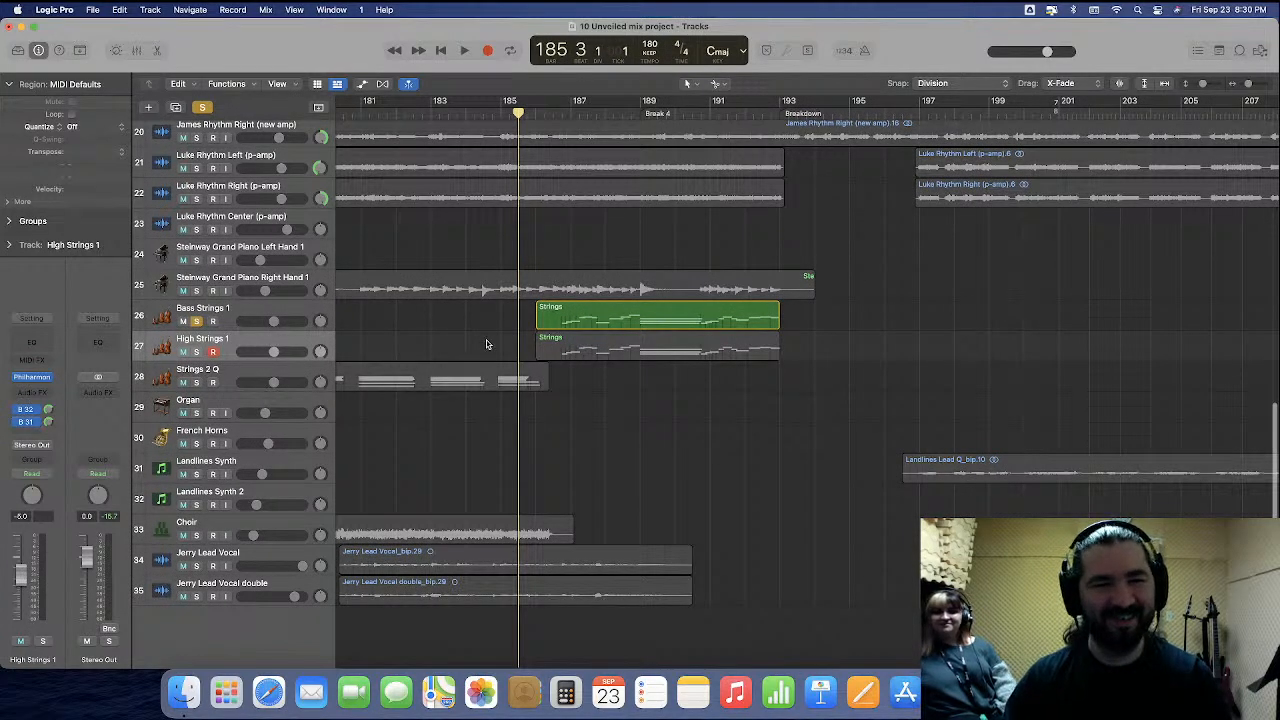
pyautogui.press('space')
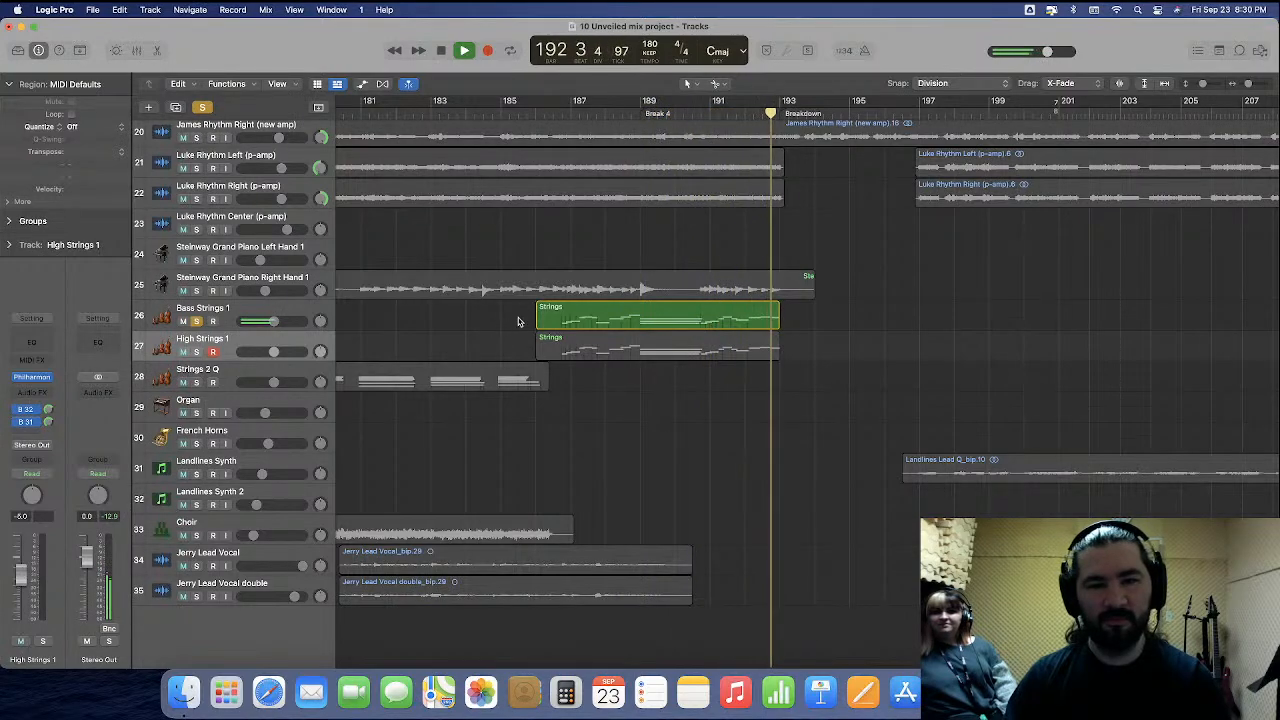
pyautogui.press('space')
pyautogui.click(555, 320)
pyautogui.press('Delete')
# Play Bass Strings 1 from bar 240 through Chorus 3 up to about bar 258.
pyautogui.hscroll(10, 565, 321)
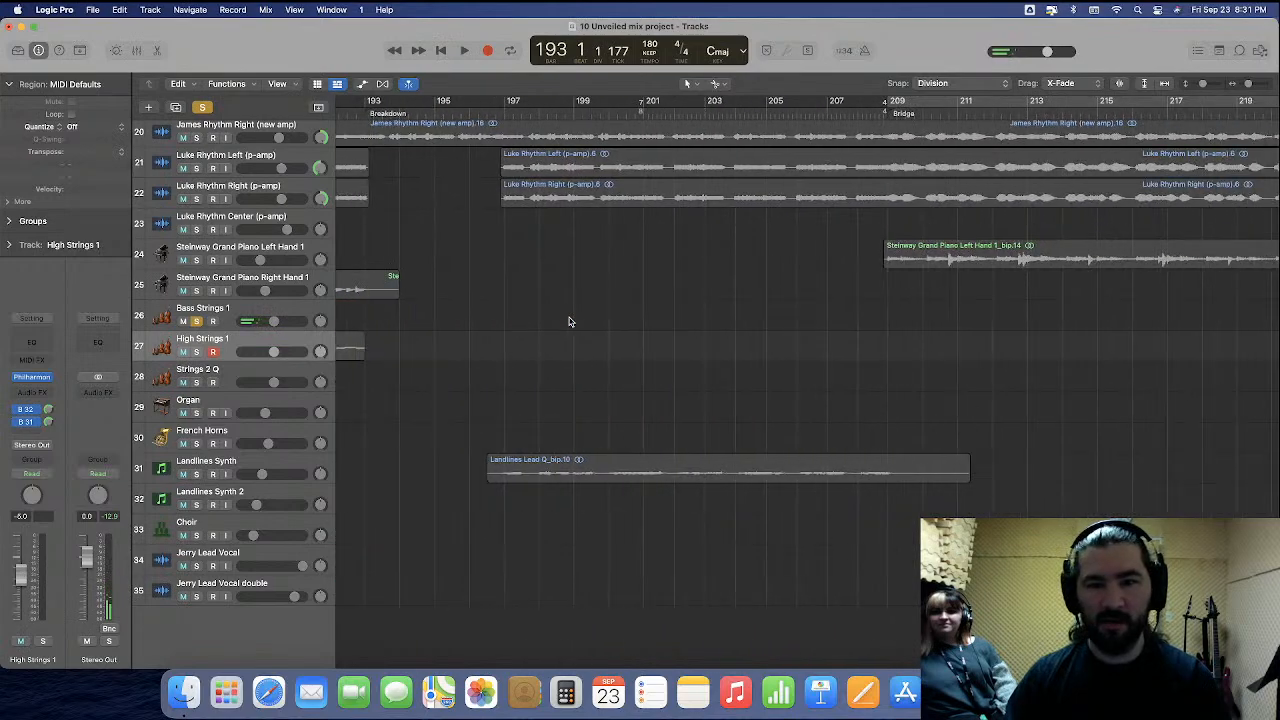
pyautogui.hscroll(5, 568, 321)
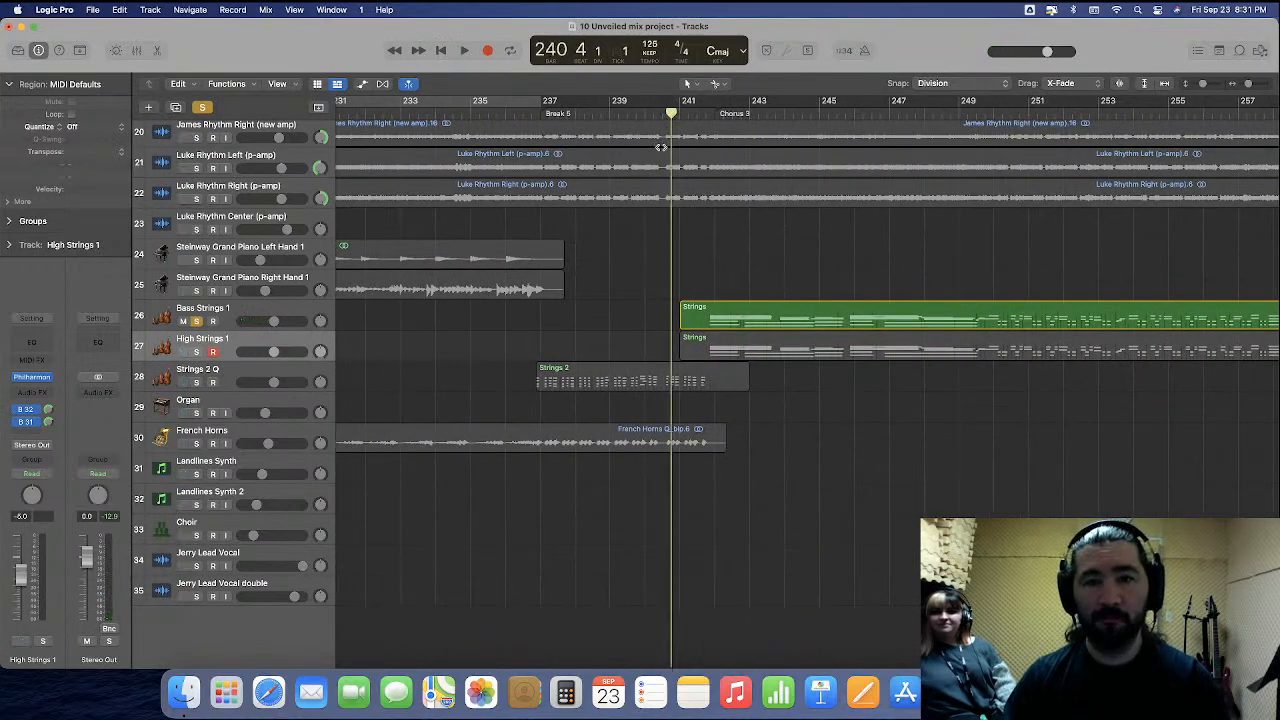
pyautogui.press('space')
pyautogui.hscroll(2, 610, 335)
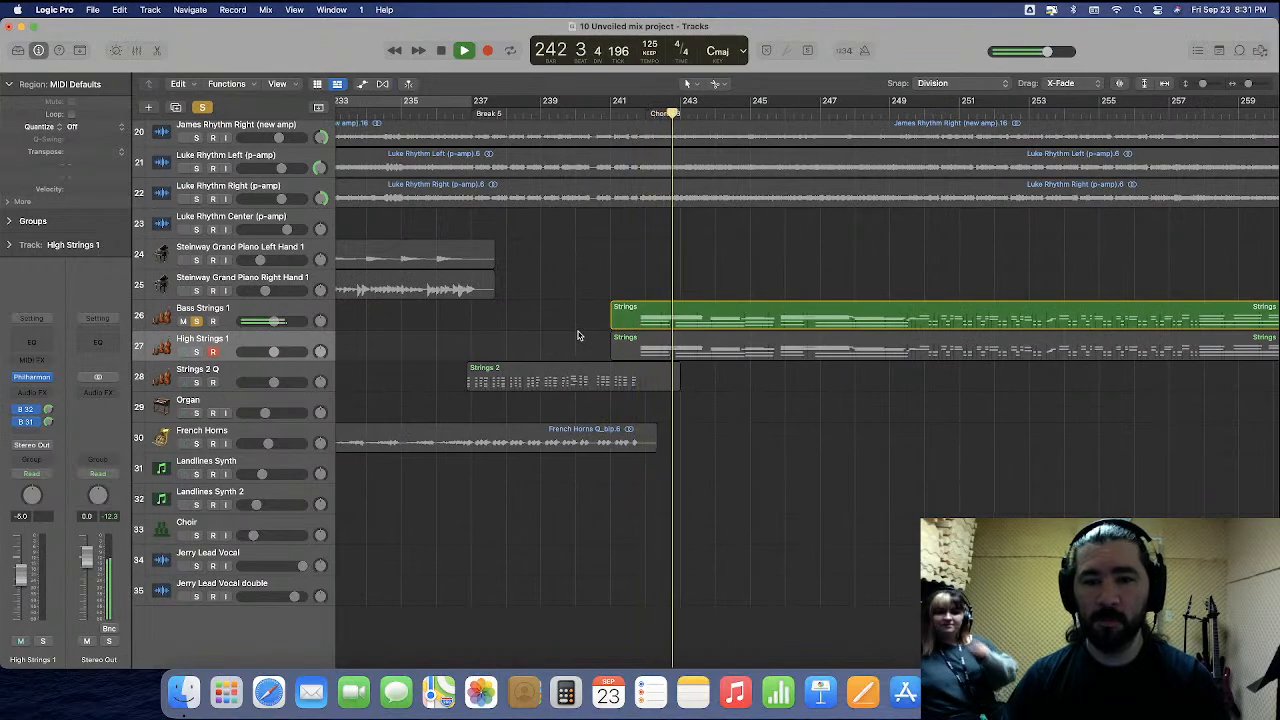
pyautogui.hscroll(2, 577, 335)
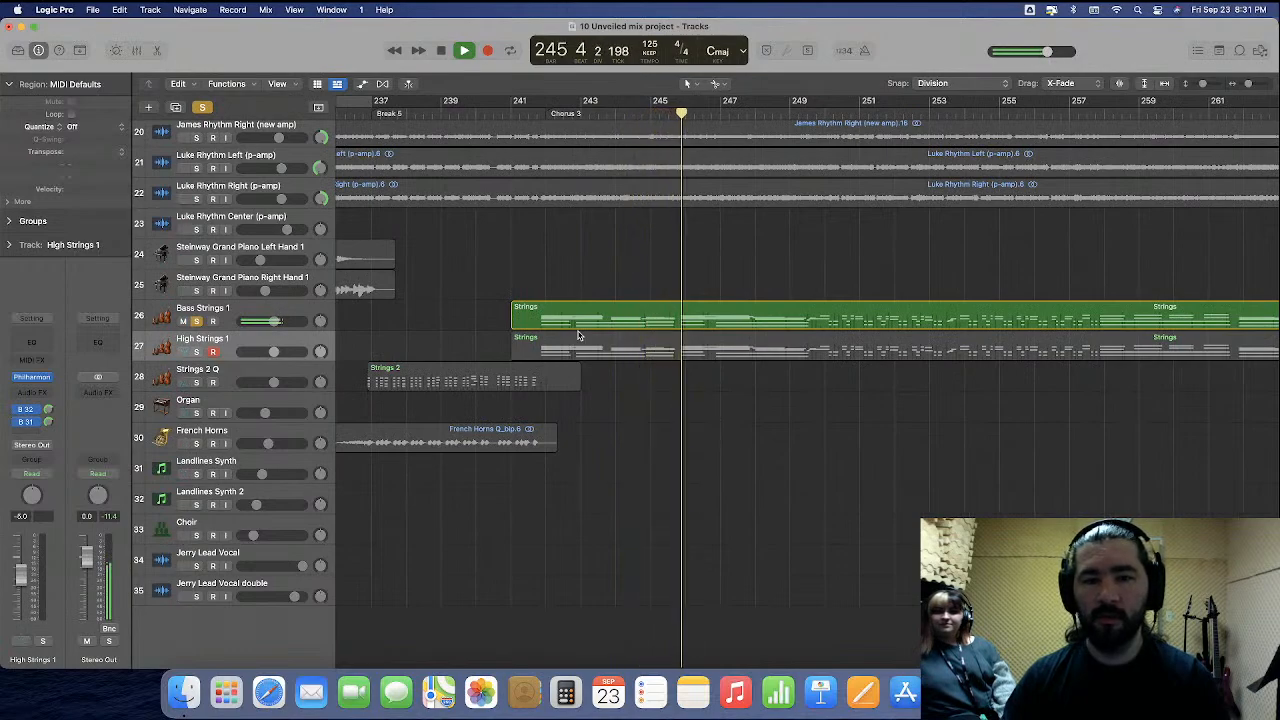
pyautogui.hscroll(1, 577, 335)
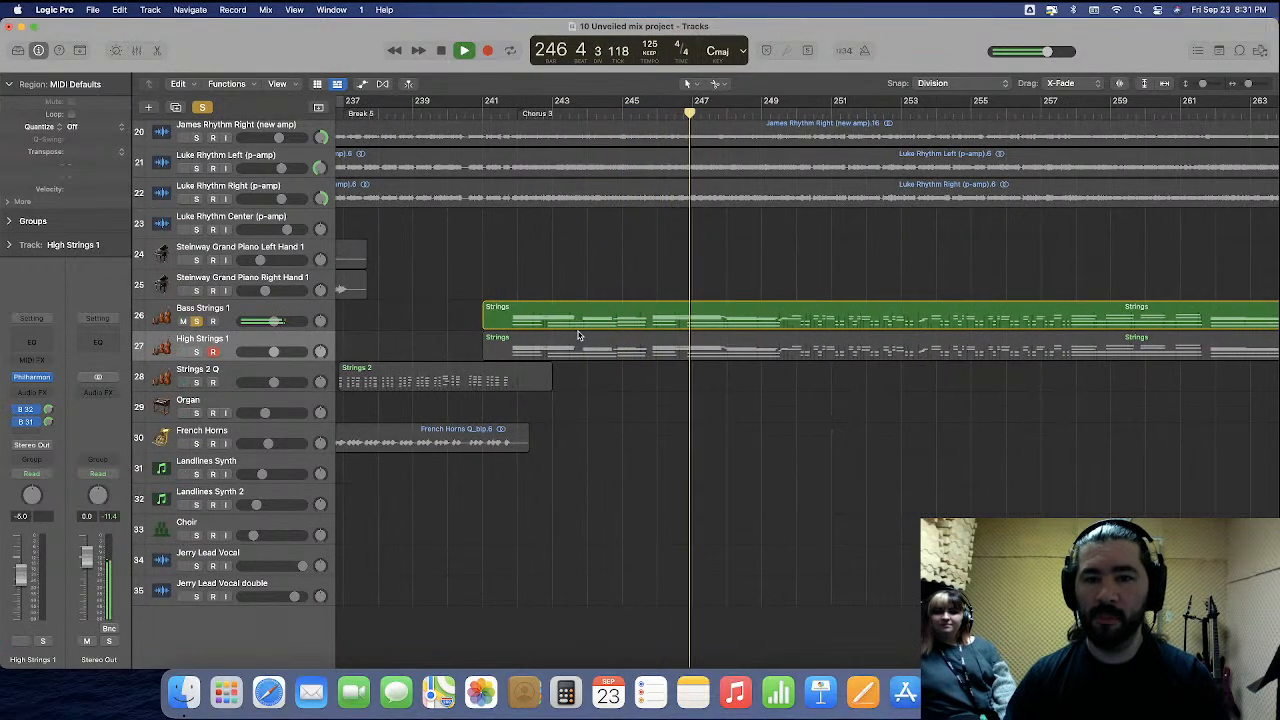
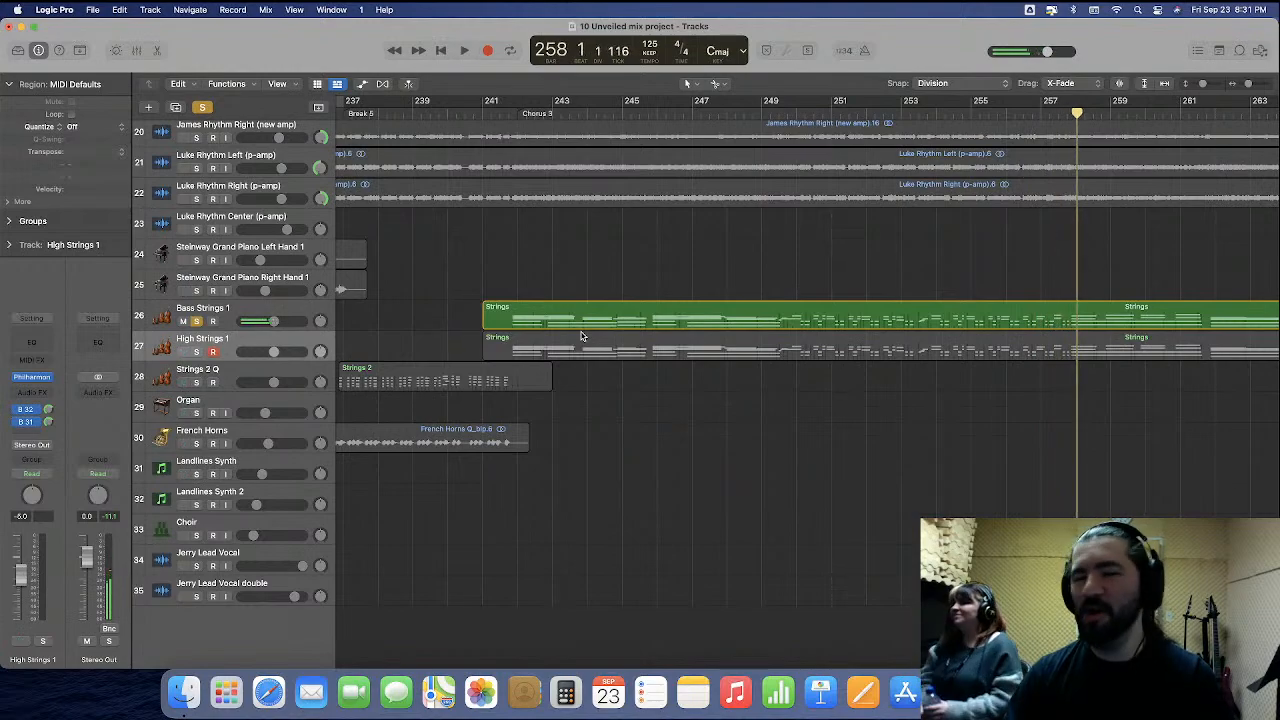
# Open the Chorus 3 region on Bass Strings 1 in the Piano Roll and go to its last notes.
pyautogui.hscroll(10, 581, 336)
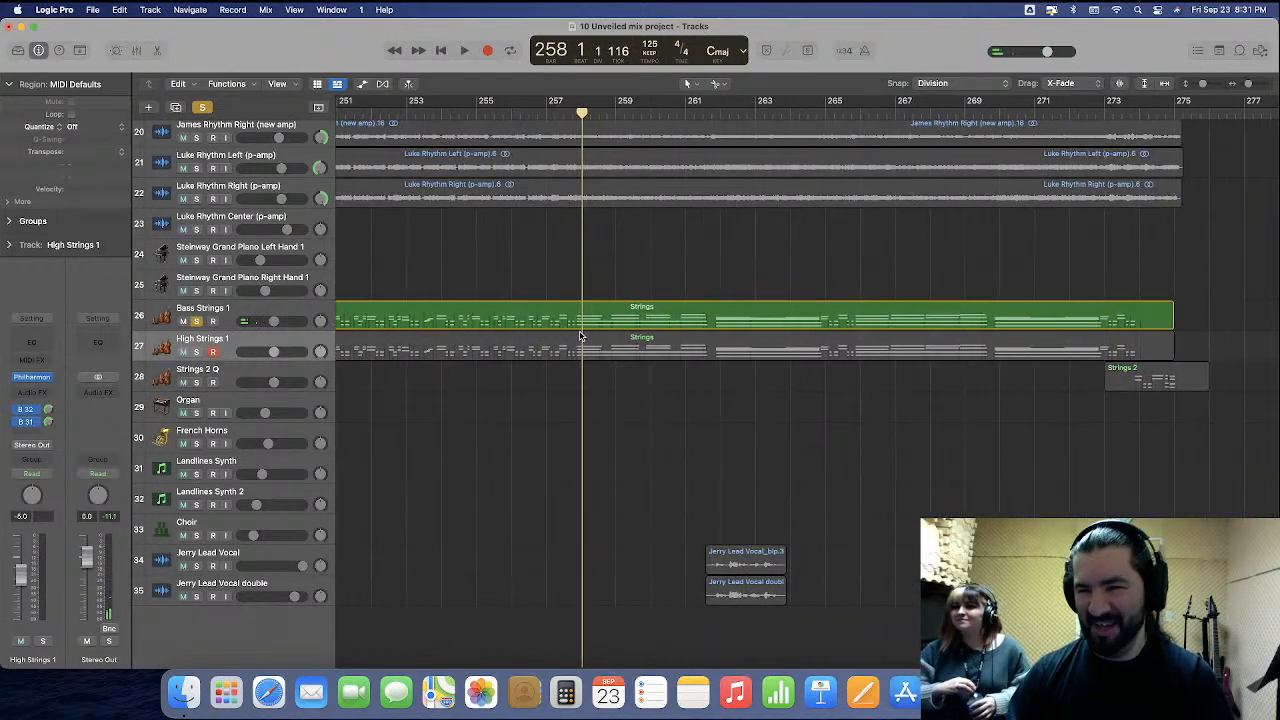
pyautogui.hscroll(-5, 580, 336)
pyautogui.click(602, 318)
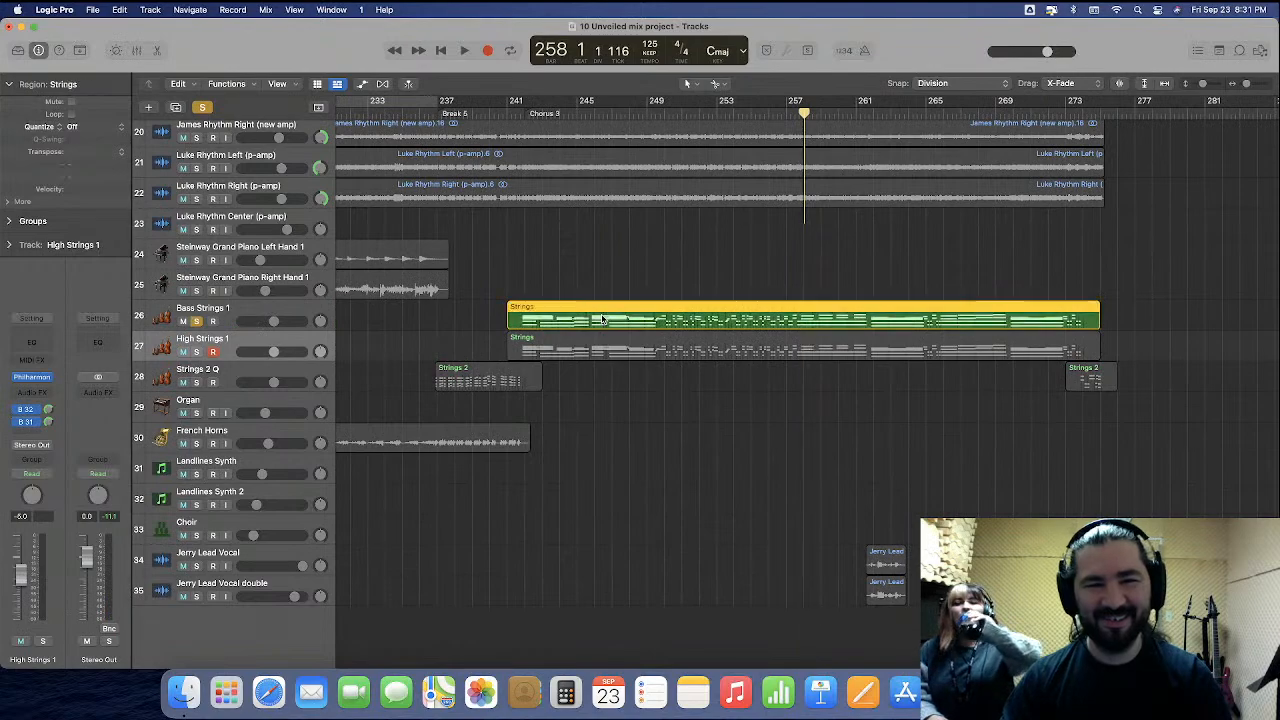
pyautogui.doubleClick(602, 318)
pyautogui.hscroll(-3, 703, 391)
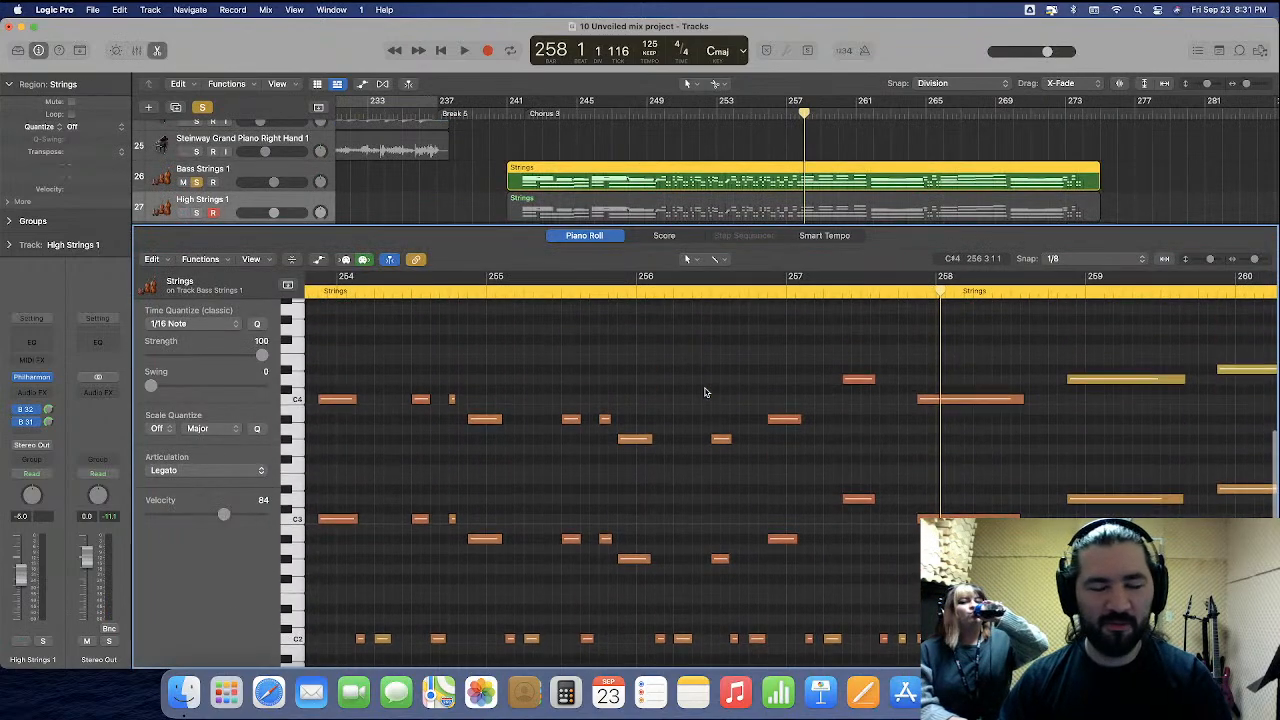
pyautogui.hscroll(10, 704, 392)
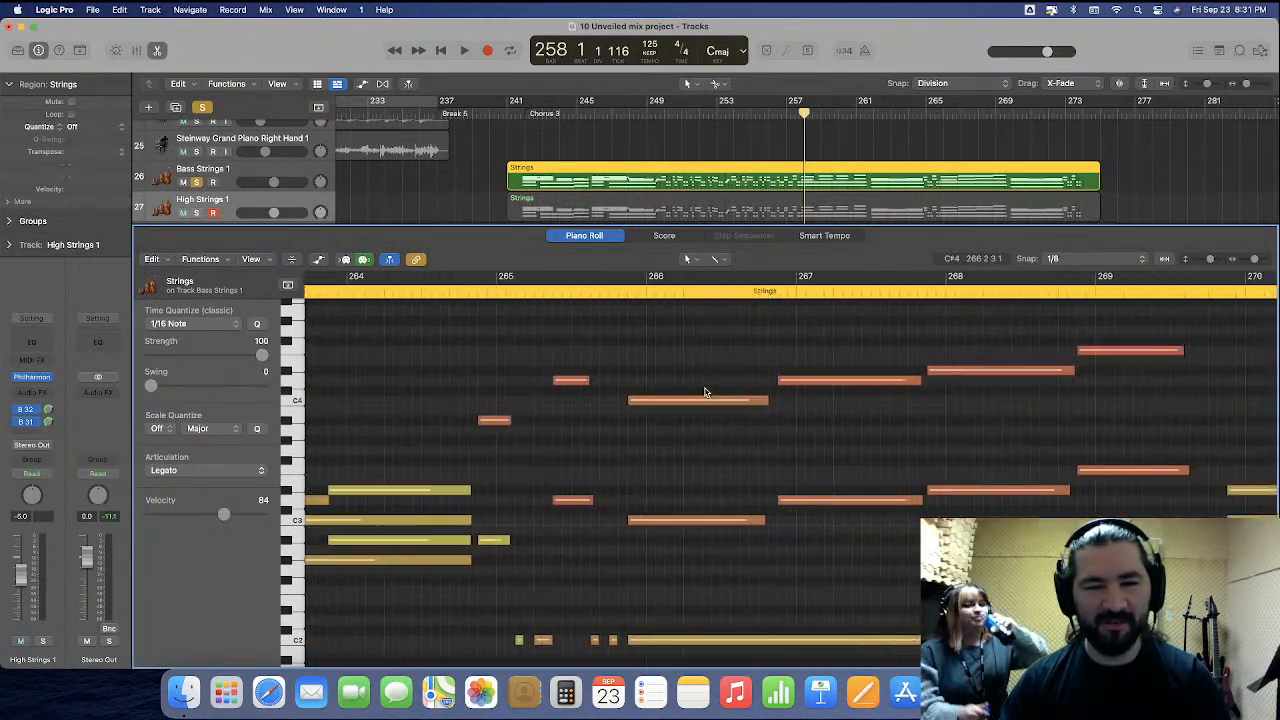
pyautogui.hscroll(10, 704, 392)
pyautogui.scroll(-3, 843, 364)
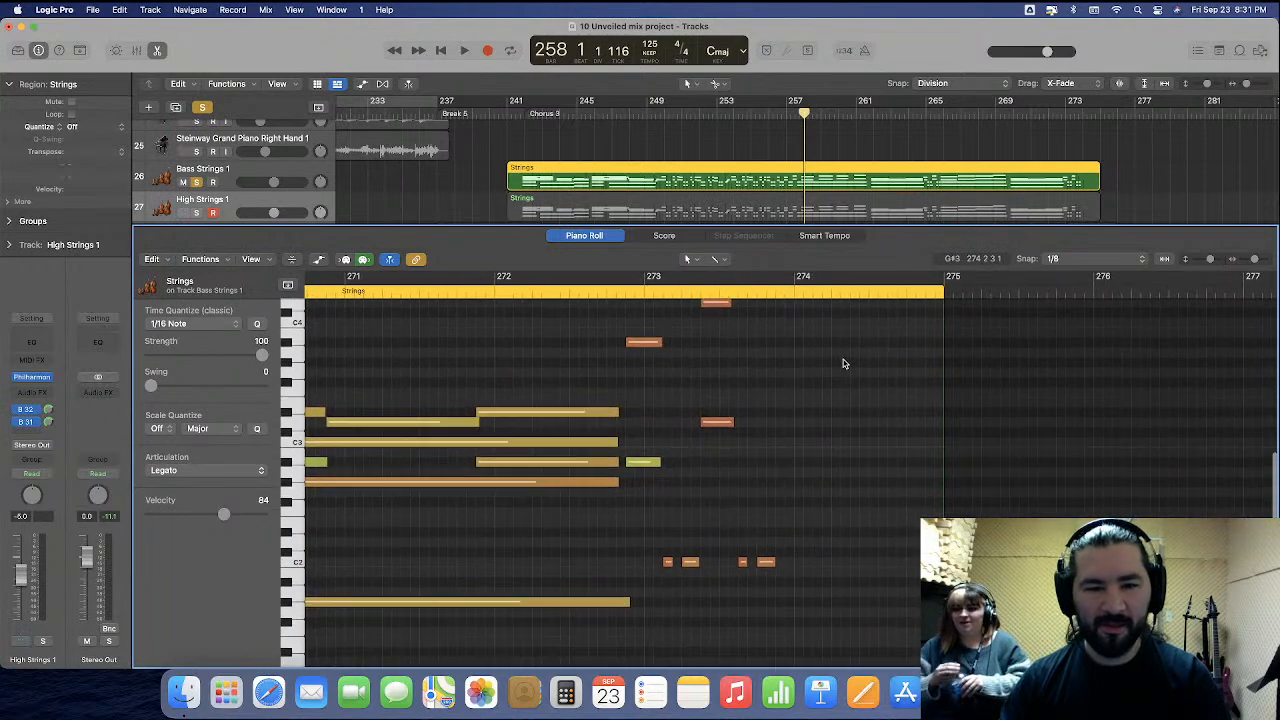
# Delete all the upper string notes from the Chorus 3 region on Bass Strings 1, keeping only the bass line, after auditioning bar 253.
pyautogui.scroll(2, 787, 346)
pyautogui.moveTo(789, 326); pyautogui.dragTo(524, 561)
pyautogui.hscroll(10, 524, 561)
pyautogui.scroll(-5, 524, 561)
pyautogui.hscroll(8, 524, 561)
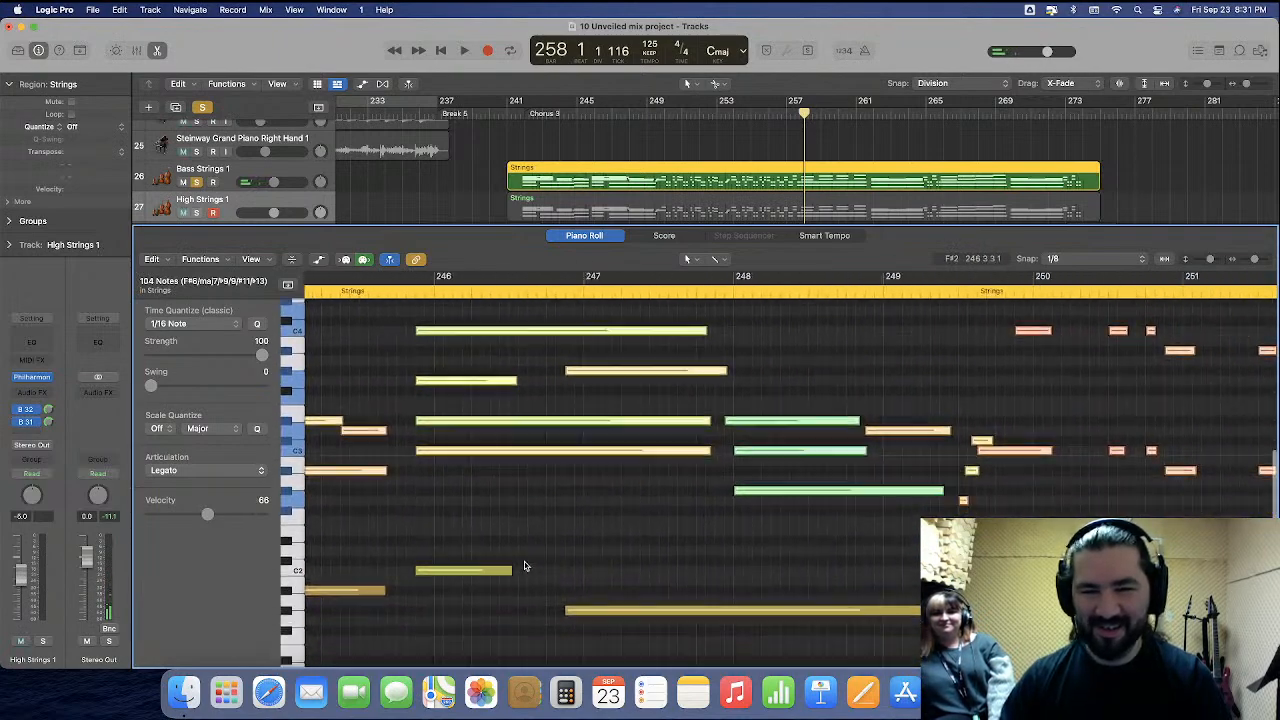
pyautogui.hscroll(10, 526, 567)
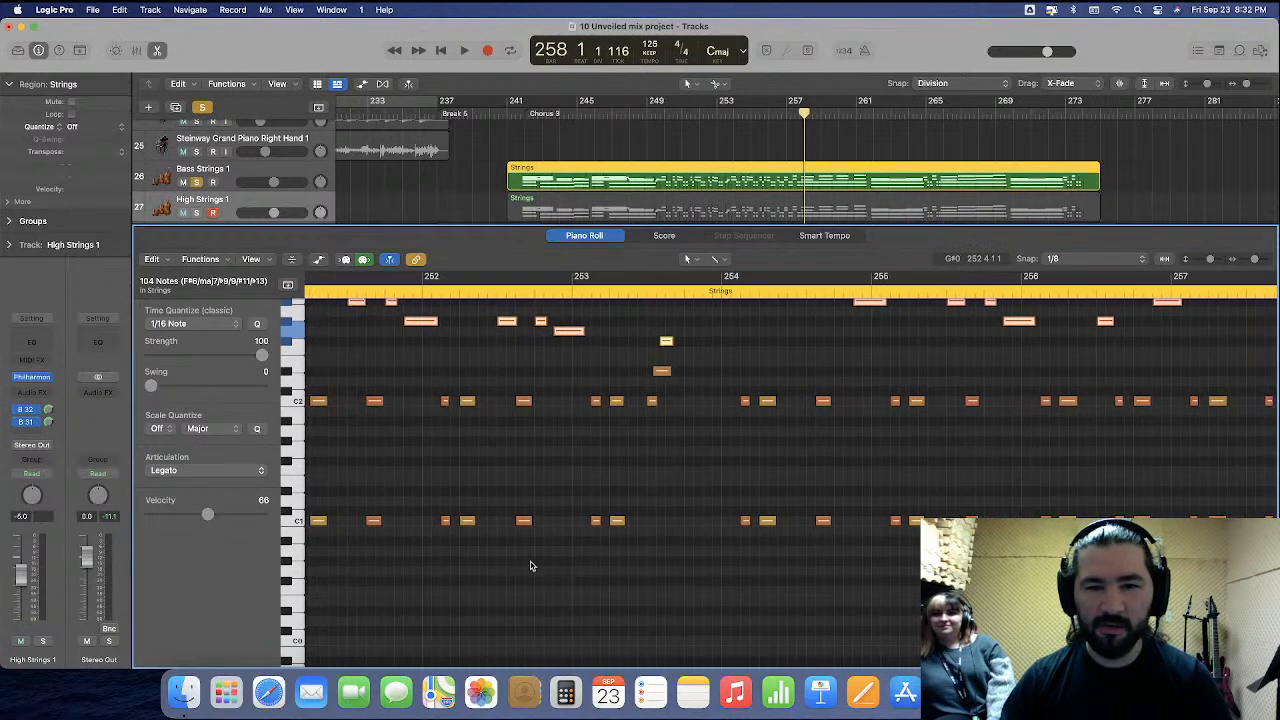
pyautogui.scroll(3, 682, 398)
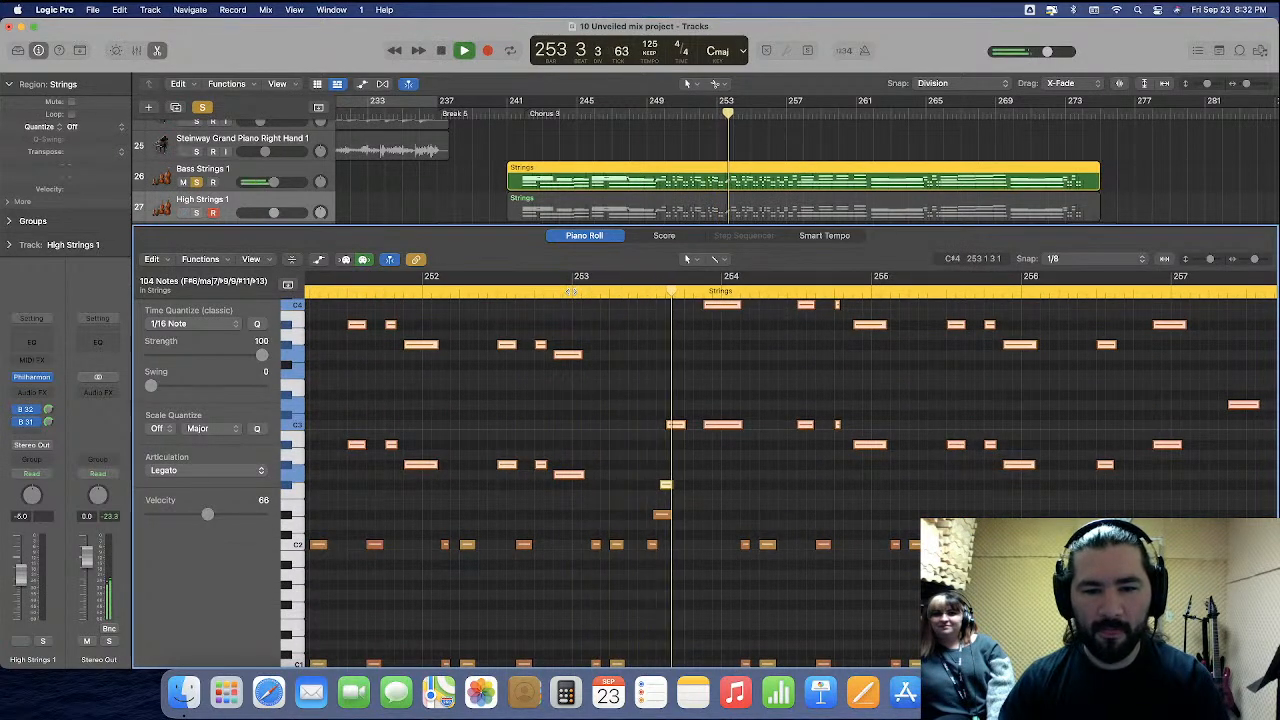
pyautogui.press('space')
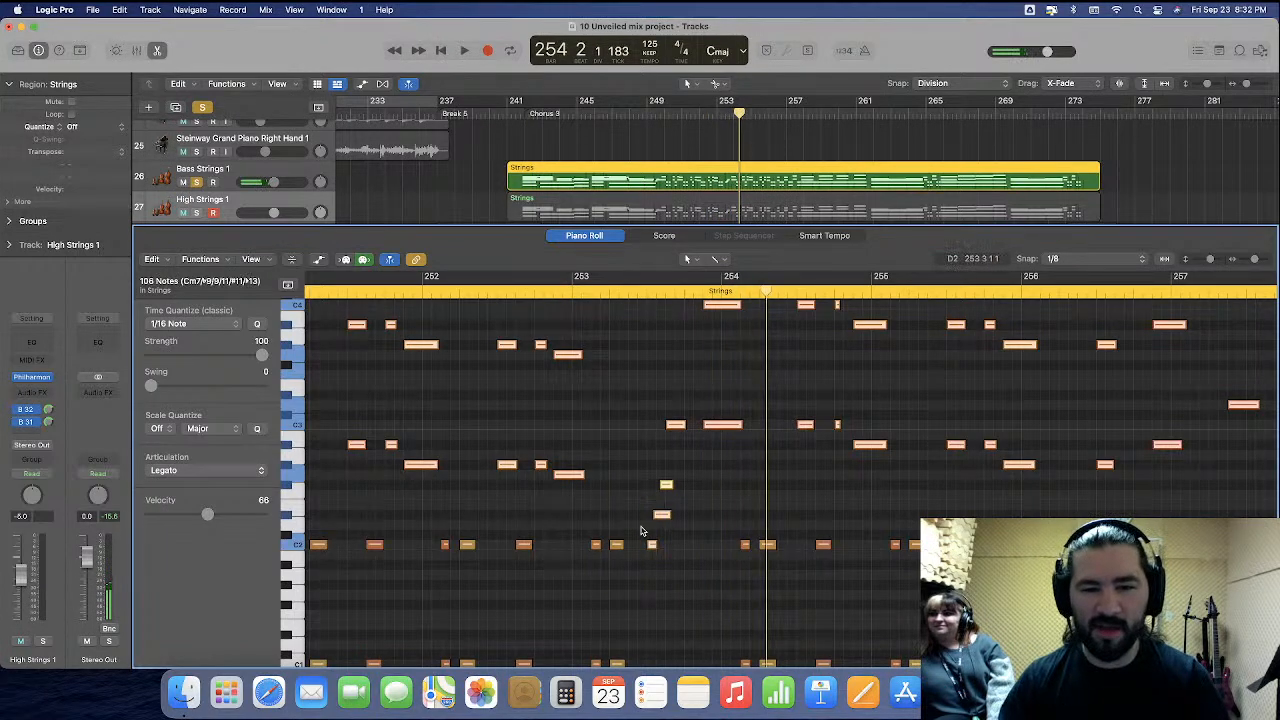
pyautogui.hscroll(15, 642, 530)
pyautogui.scroll(-3, 642, 530)
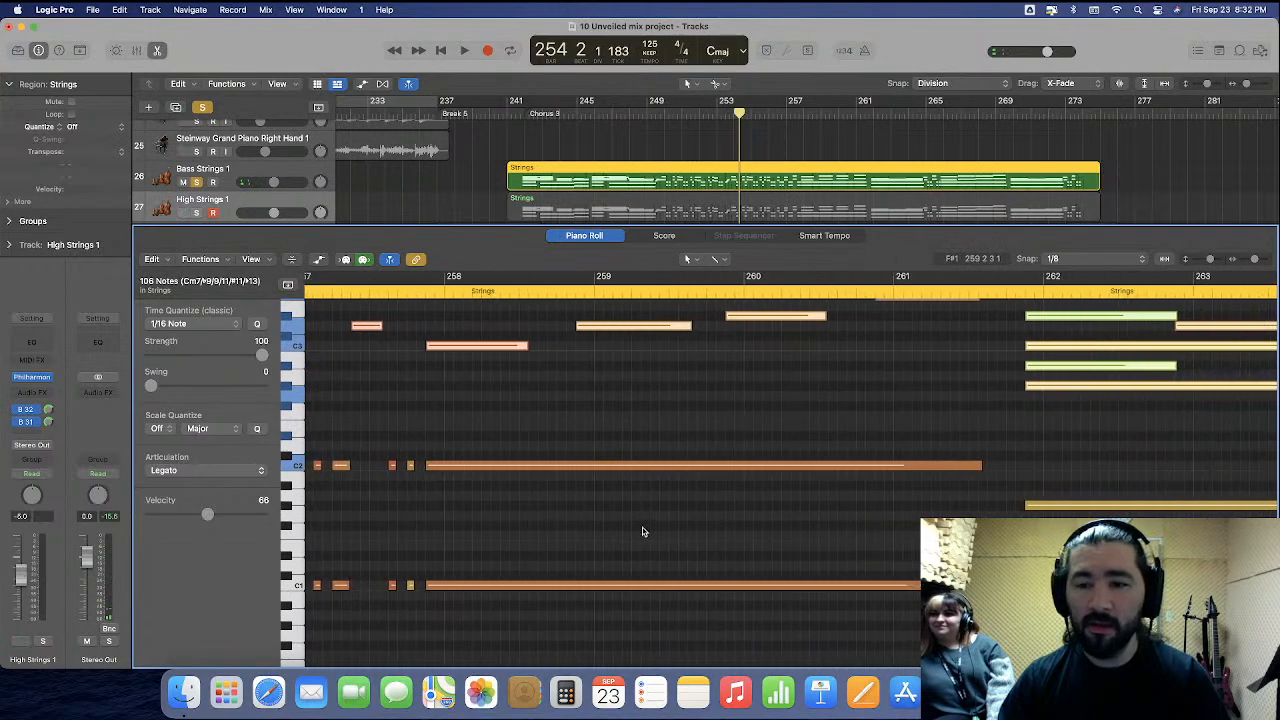
pyautogui.hscroll(20, 642, 530)
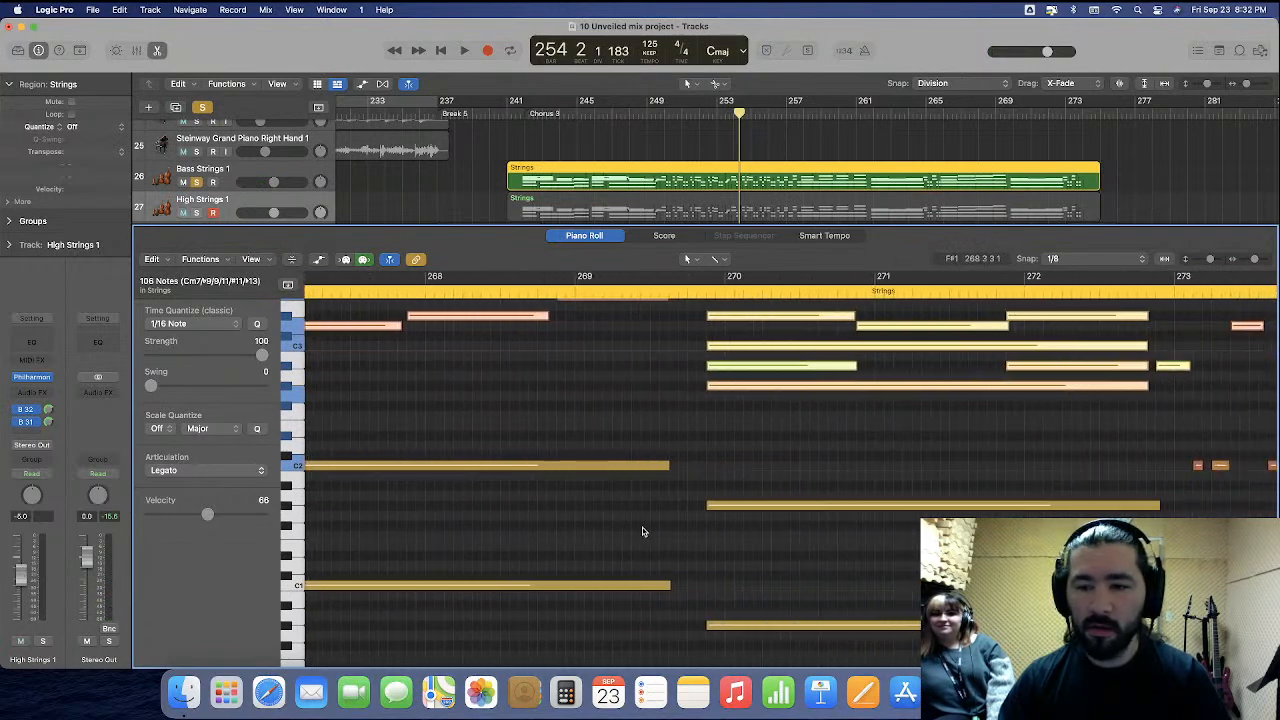
pyautogui.hscroll(10, 643, 531)
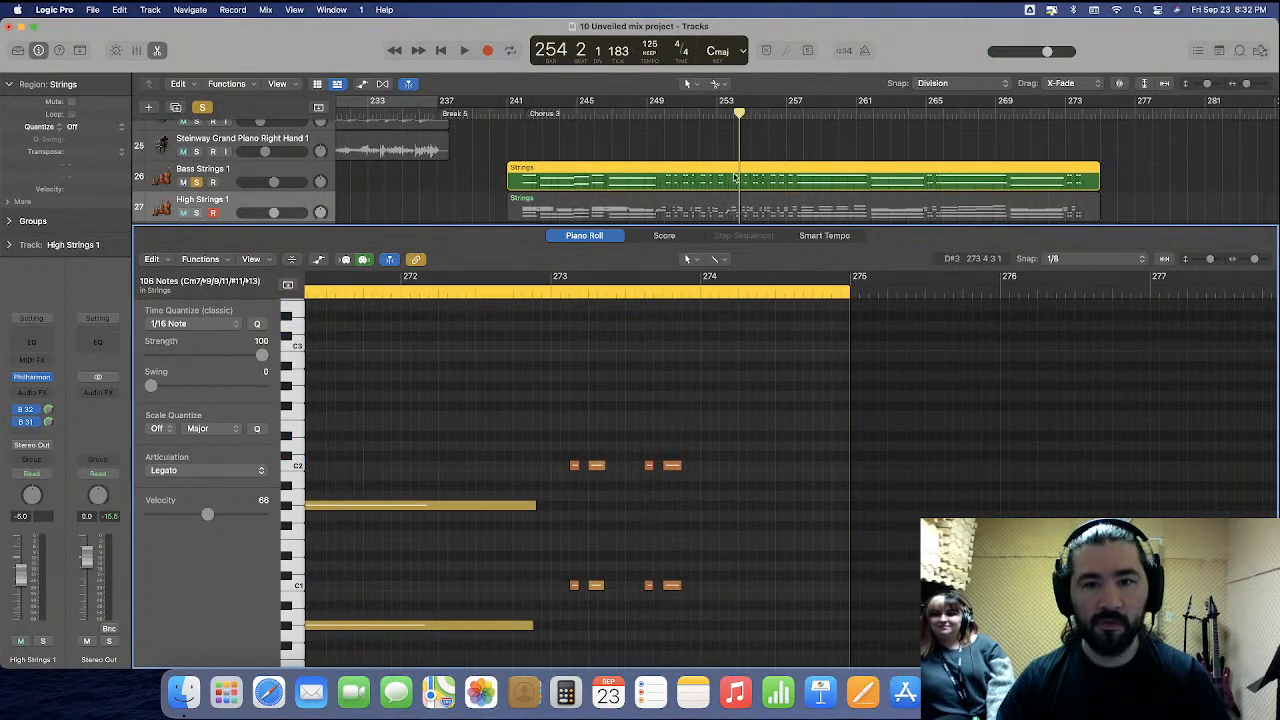
# Delete the low bass notes from the Chorus 3 region on High Strings 1, keeping the single C2 note of the run before bar 254.
pyautogui.click(720, 210)
pyautogui.hscroll(15, 885, 428)
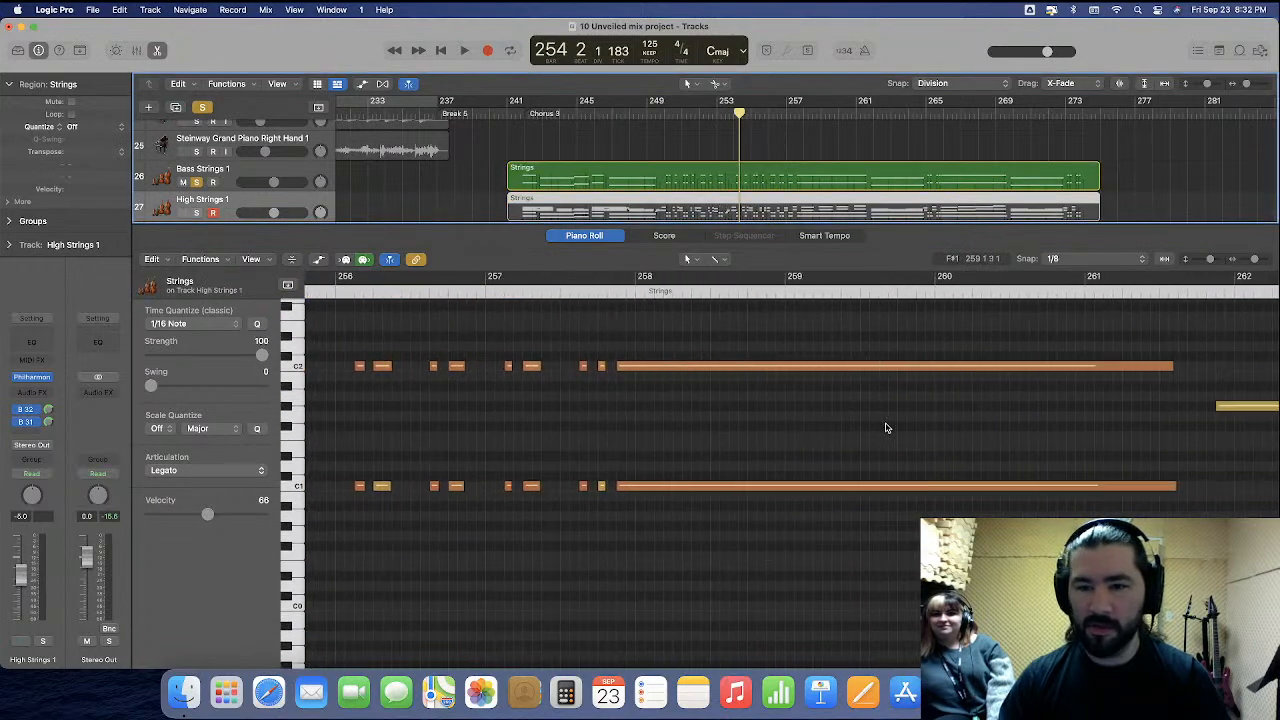
pyautogui.hscroll(20, 885, 428)
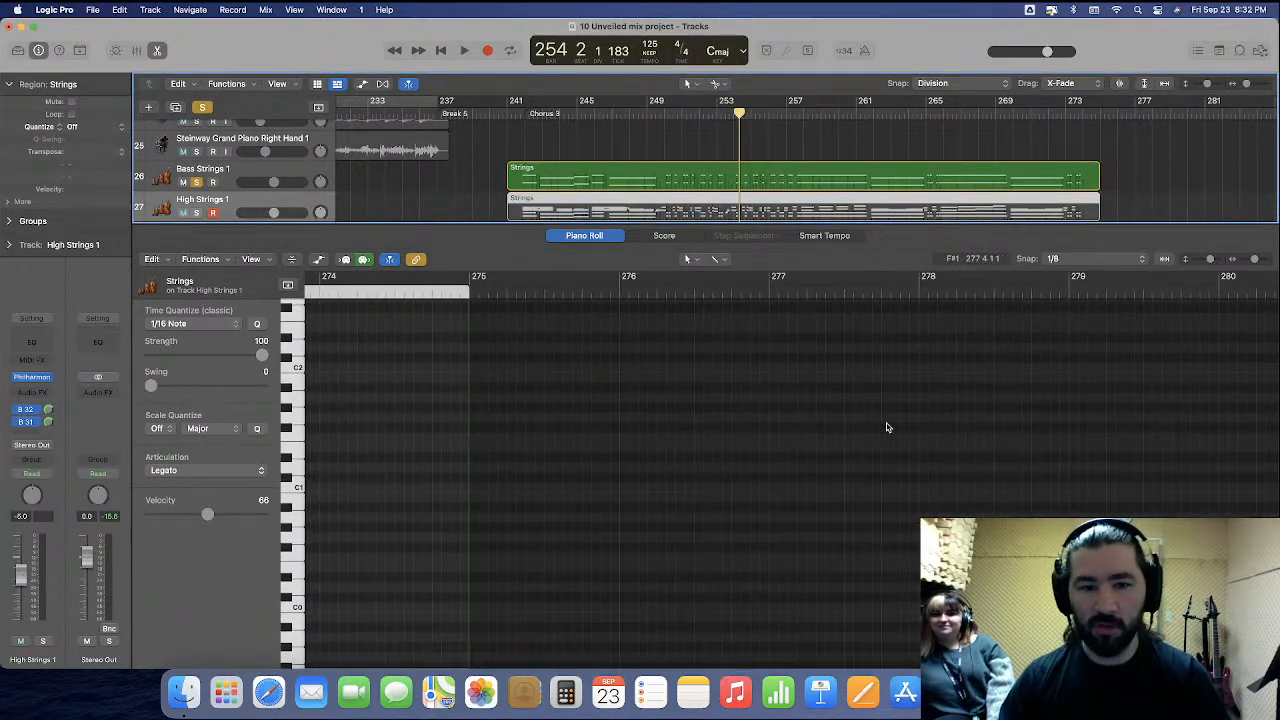
pyautogui.moveTo(857, 329); pyautogui.dragTo(571, 651)
pyautogui.hscroll(20, 591, 609)
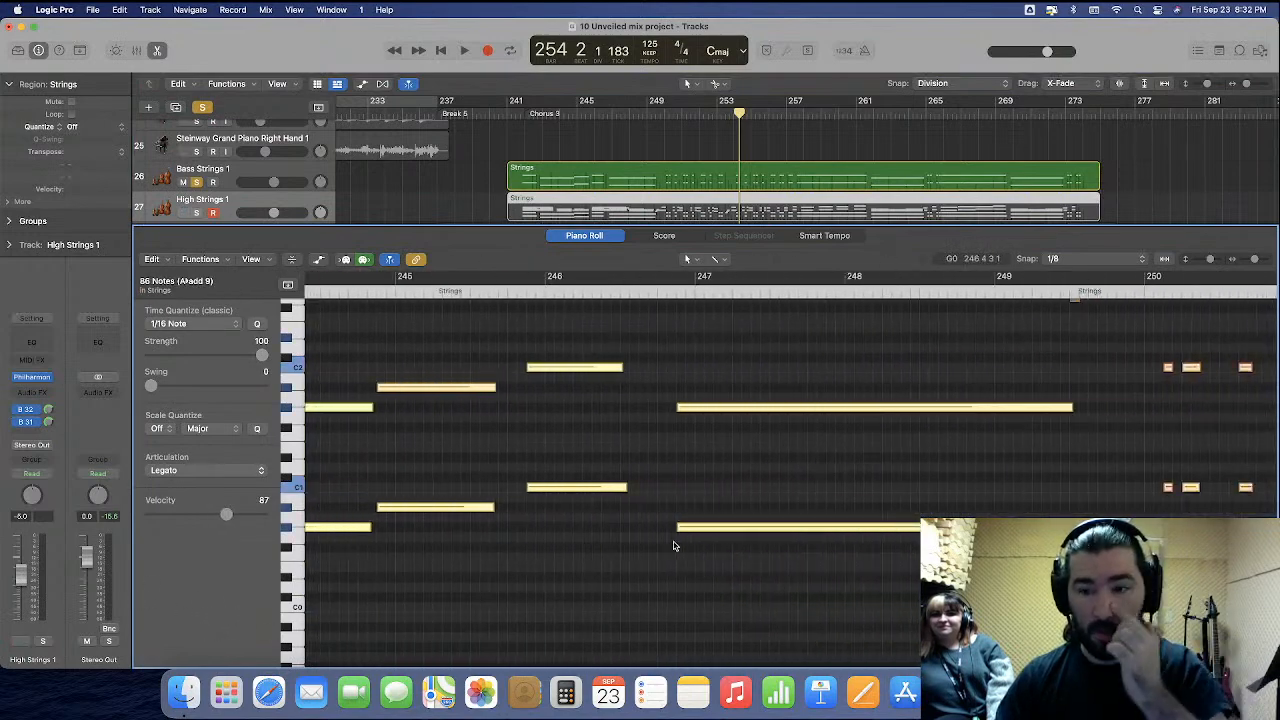
pyautogui.hscroll(7, 674, 543)
pyautogui.scroll(2, 755, 388)
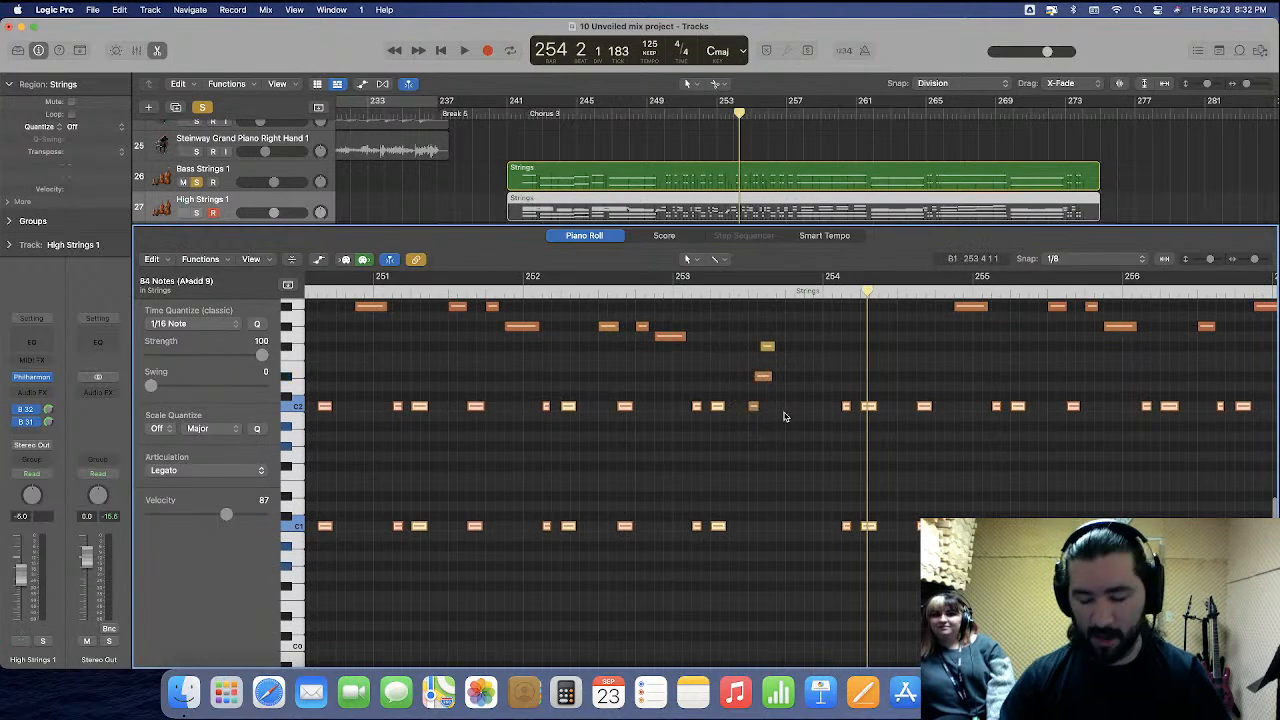
pyautogui.press('Delete')
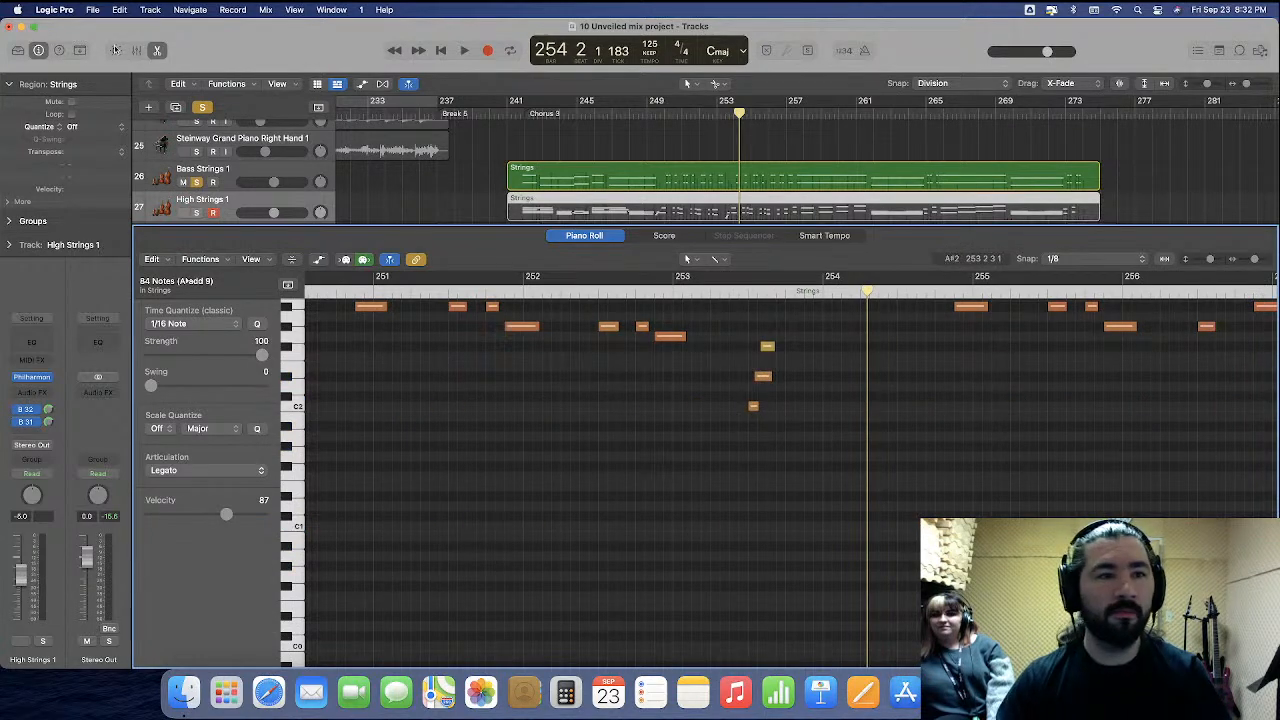
# Close the Piano Roll, then turn off solo on Bass Strings 1 and return to the start of the project.
pyautogui.click(159, 50)
pyautogui.hscroll(-5, 392, 219)
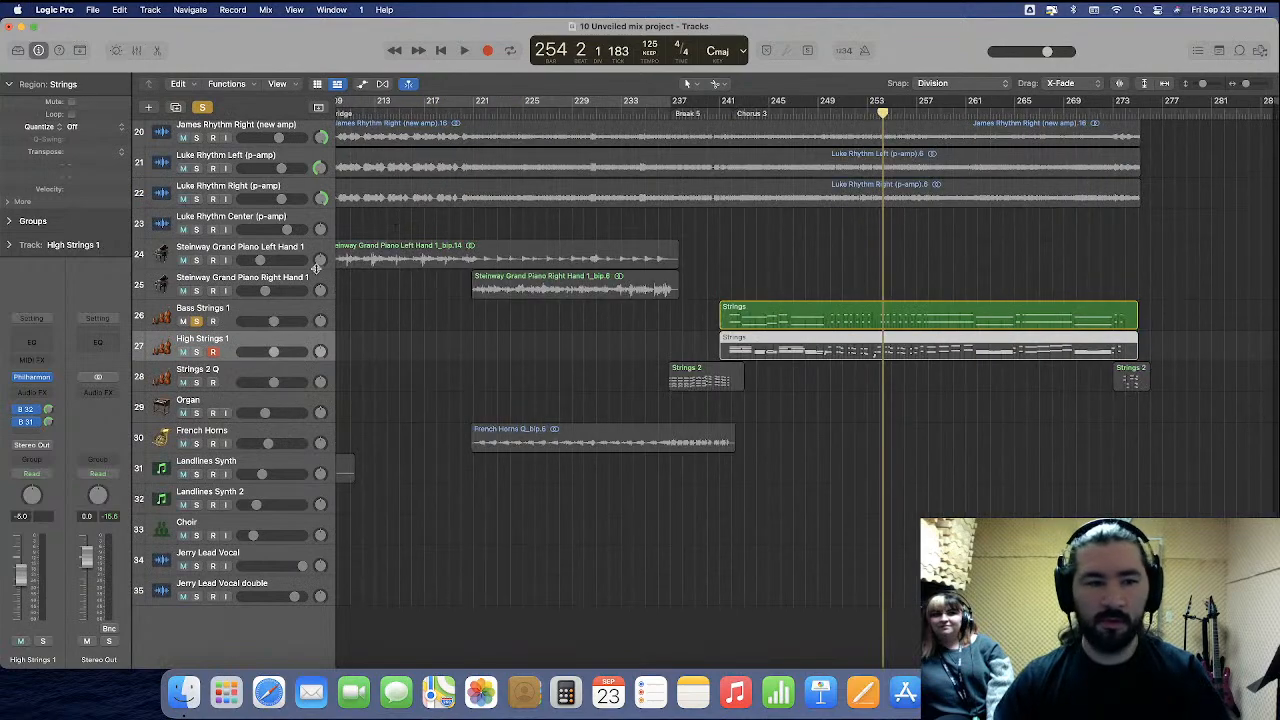
pyautogui.click(197, 321)
pyautogui.press('Return')
pyautogui.scroll(-6, 474, 351)
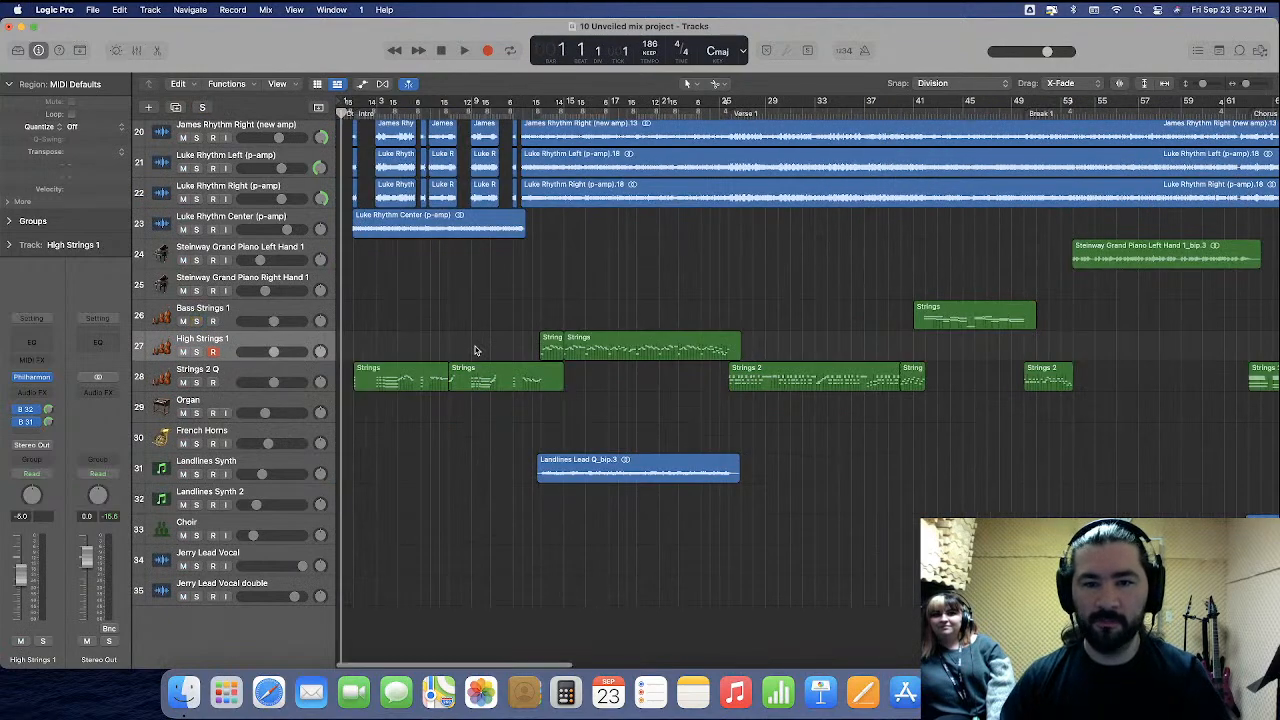
# Bounce the whole Bass Strings 1 track in place.
pyautogui.click(230, 314)
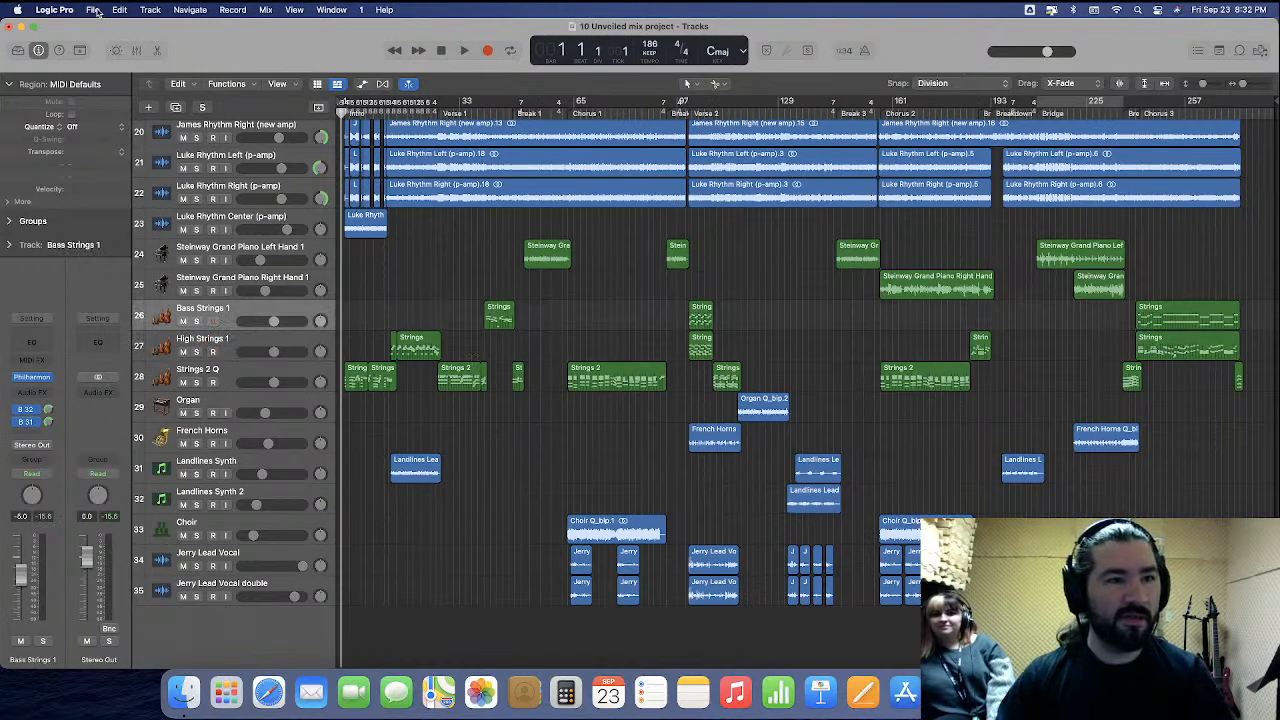
pyautogui.click(93, 10)
pyautogui.moveTo(127, 327)
pyautogui.click(235, 340)
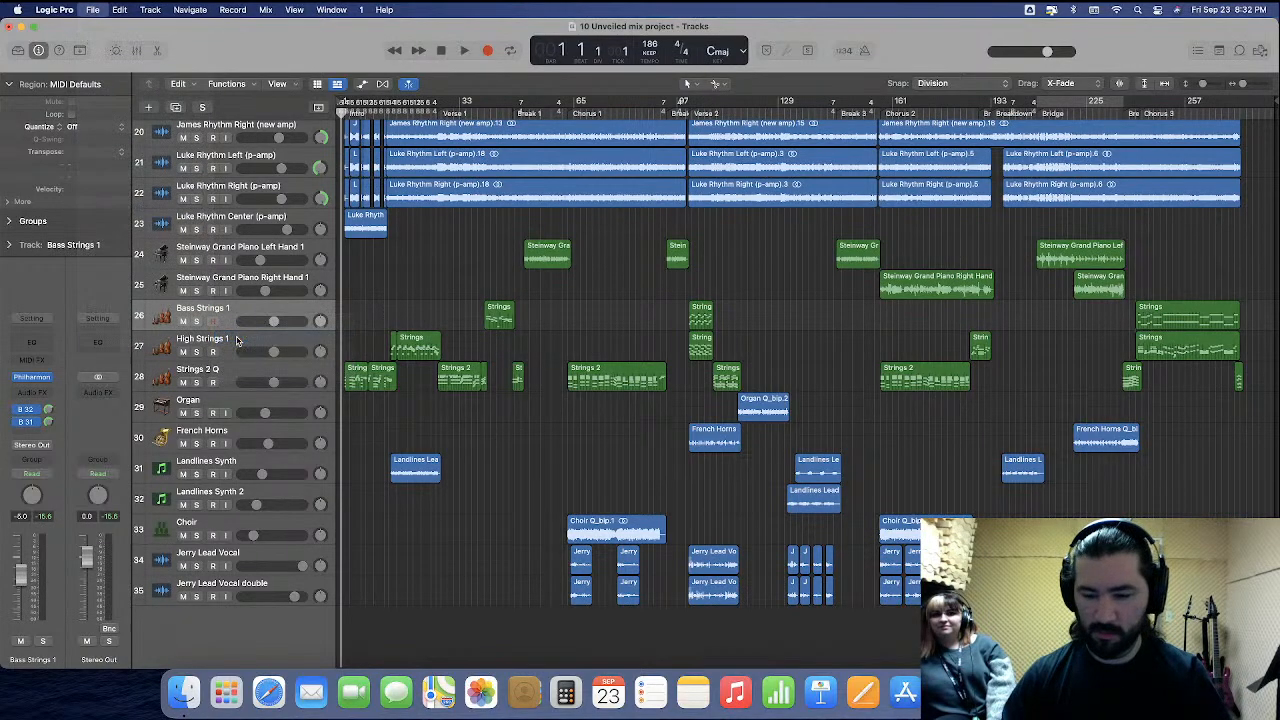
pyautogui.press('Return')
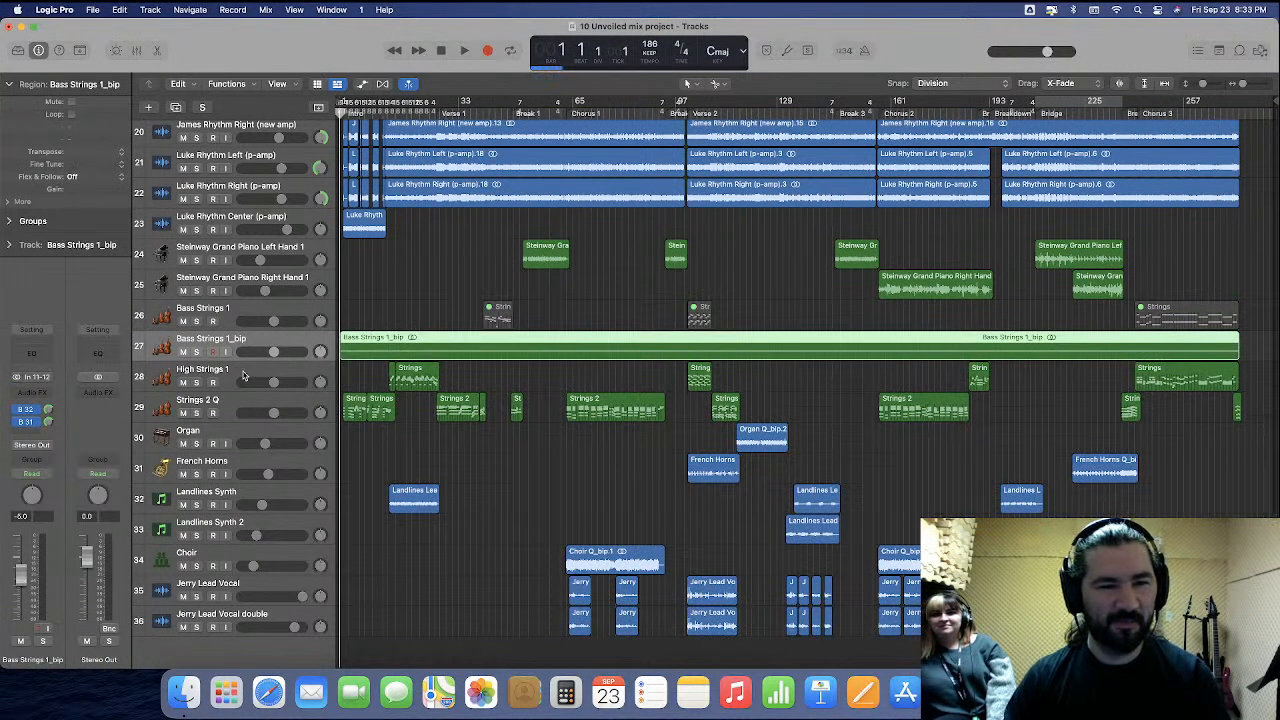
# Bounce the High Strings 1 track in place and move the original High Strings 1 track directly below Bass Strings 1.
pyautogui.click(242, 375)
pyautogui.click(93, 10)
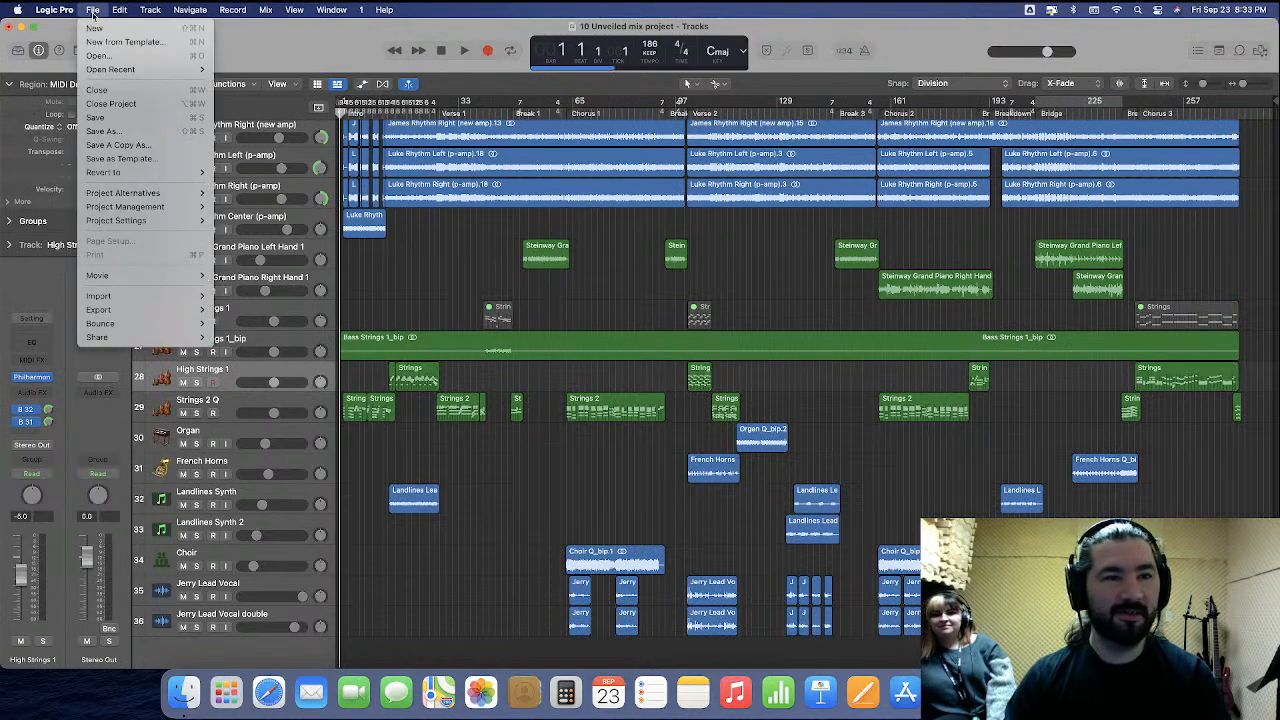
pyautogui.moveTo(135, 324)
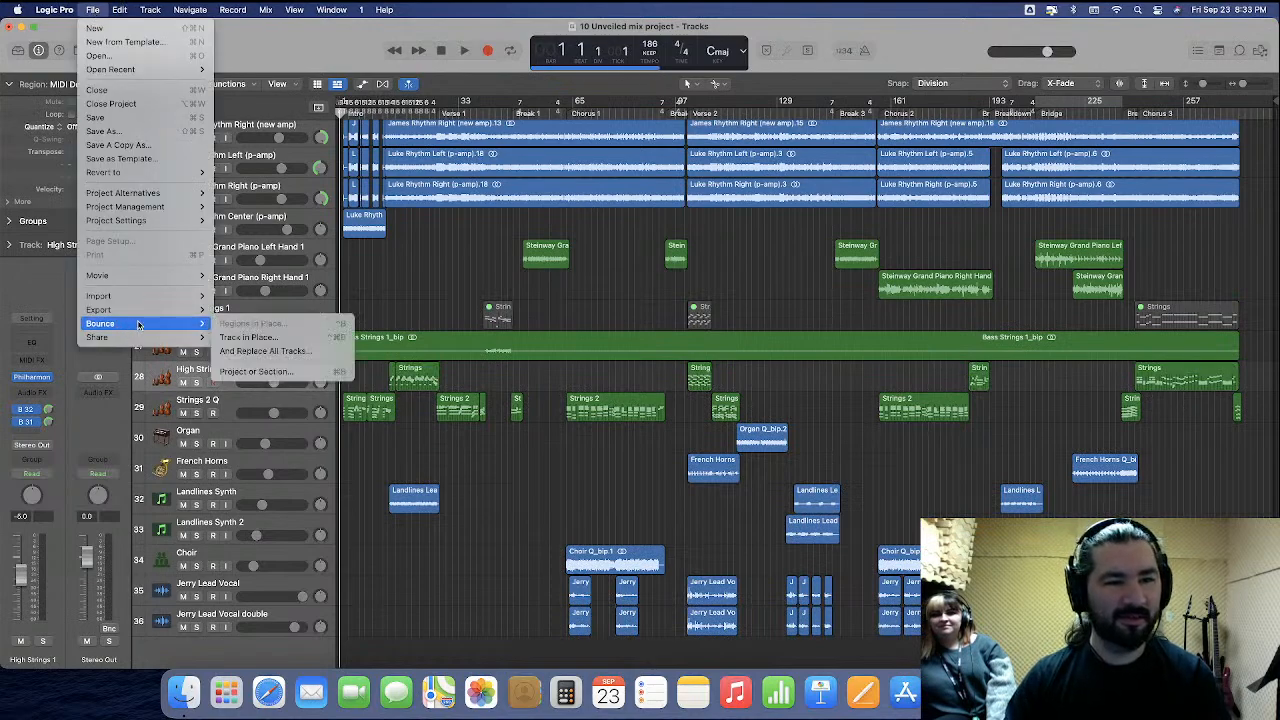
pyautogui.click(255, 338)
pyautogui.press('Return')
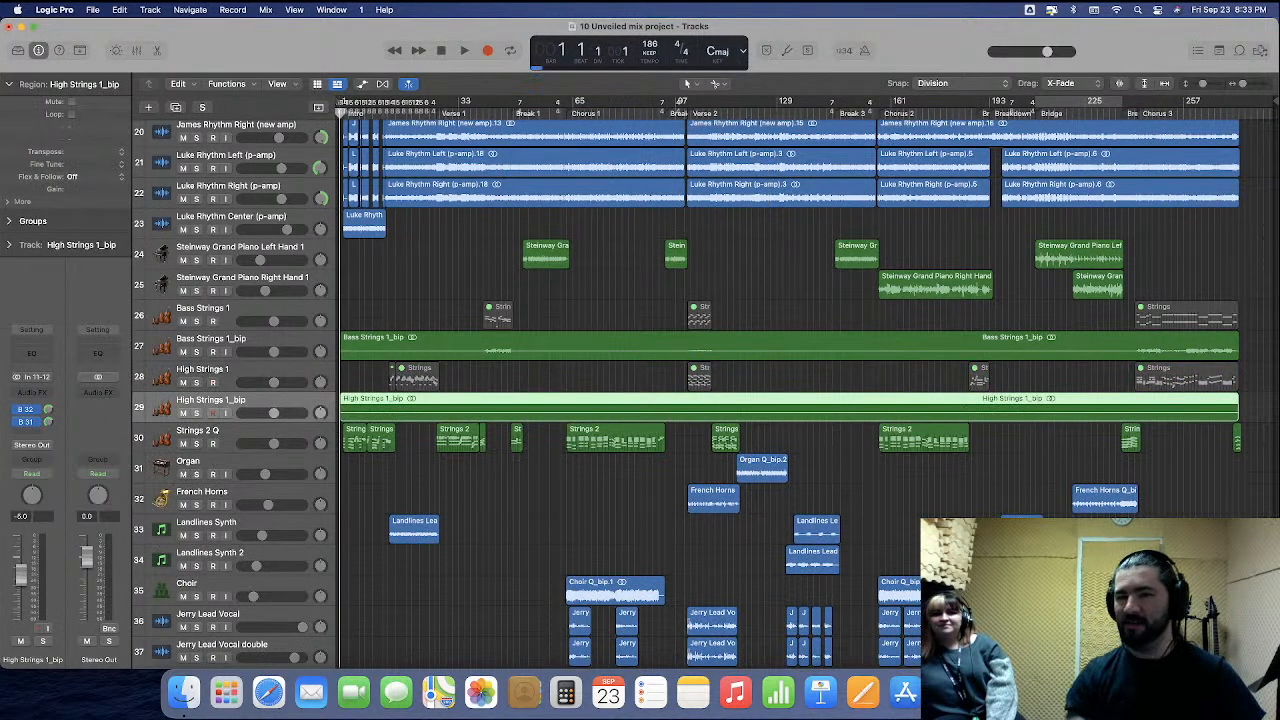
pyautogui.moveTo(245, 366); pyautogui.dragTo(243, 341)
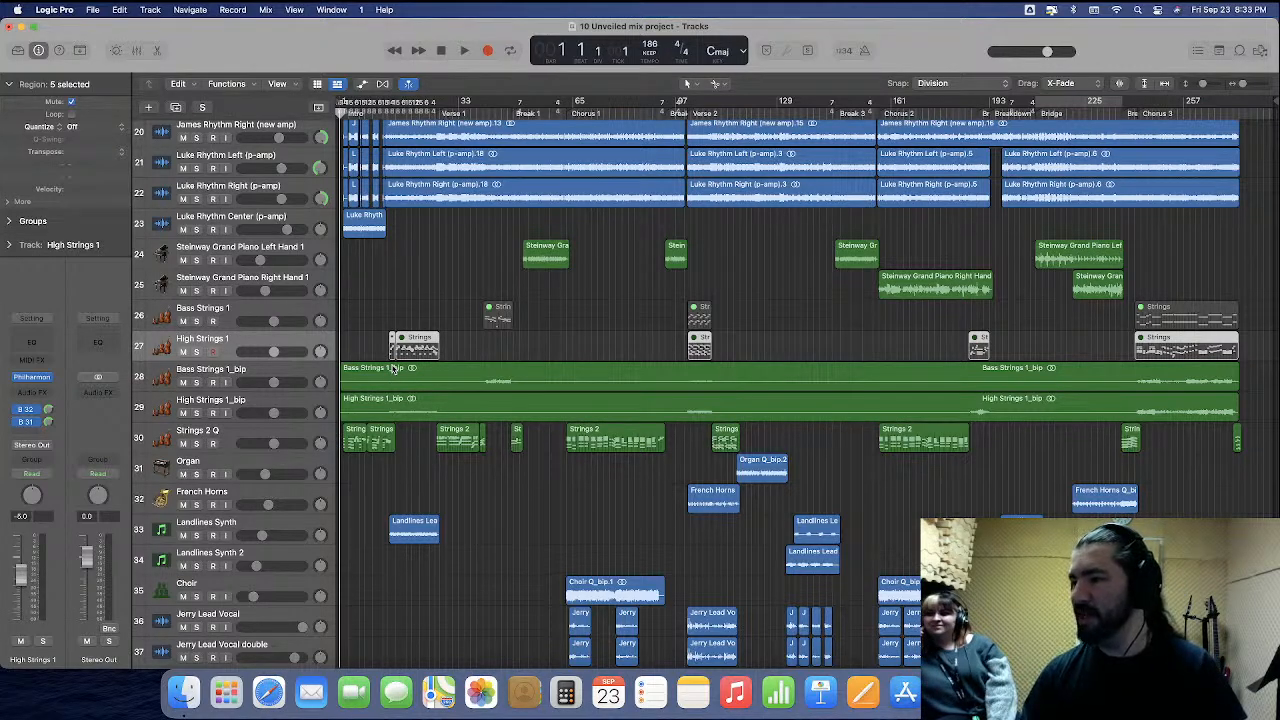
pyautogui.click(399, 303)
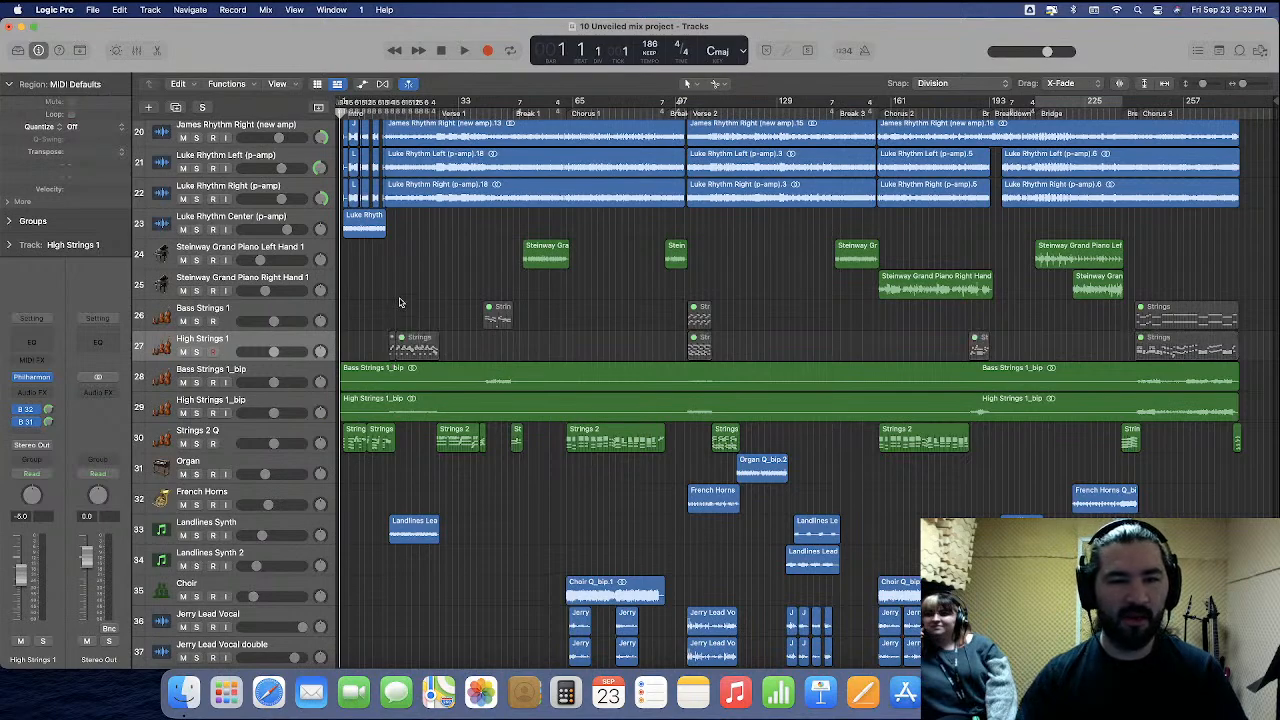
# Split the High Strings 1_bip region just before its first strings part in the Intro and delete the silent piece ahead of it.
pyautogui.press('cmd+Right')
pyautogui.press('cmd+Right')
pyautogui.press('cmd+Right')
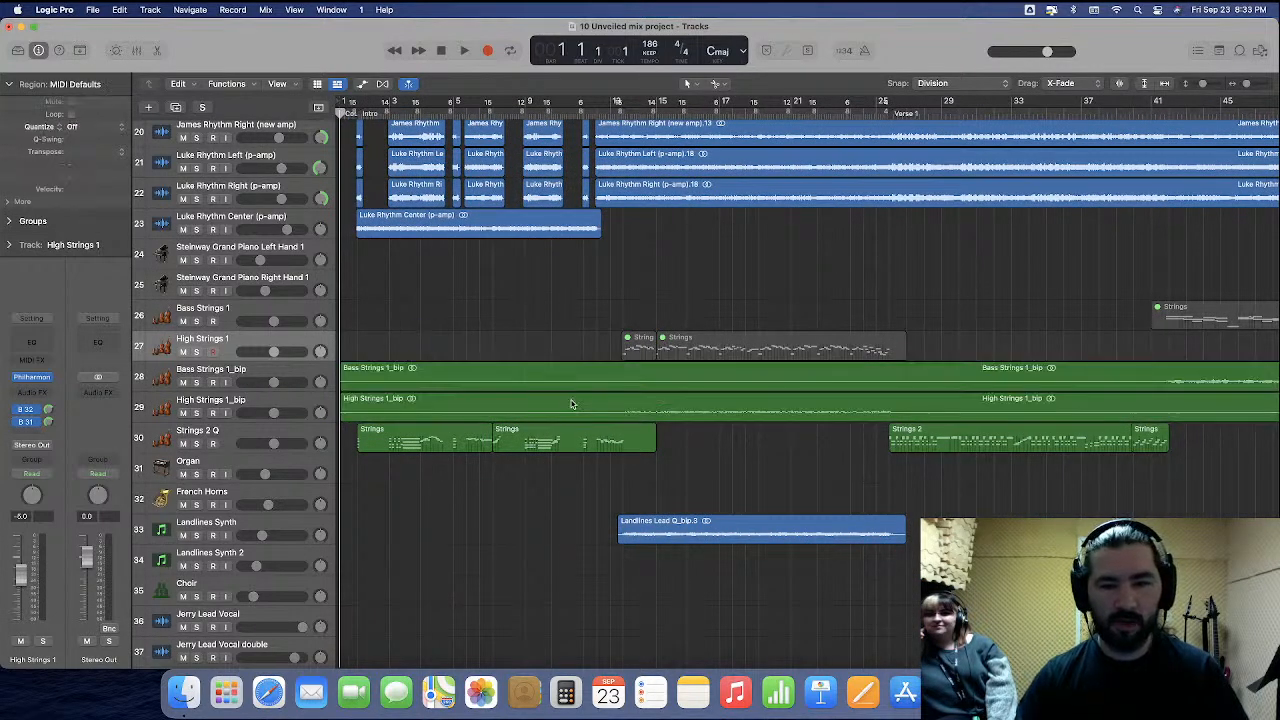
pyautogui.click(618, 407)
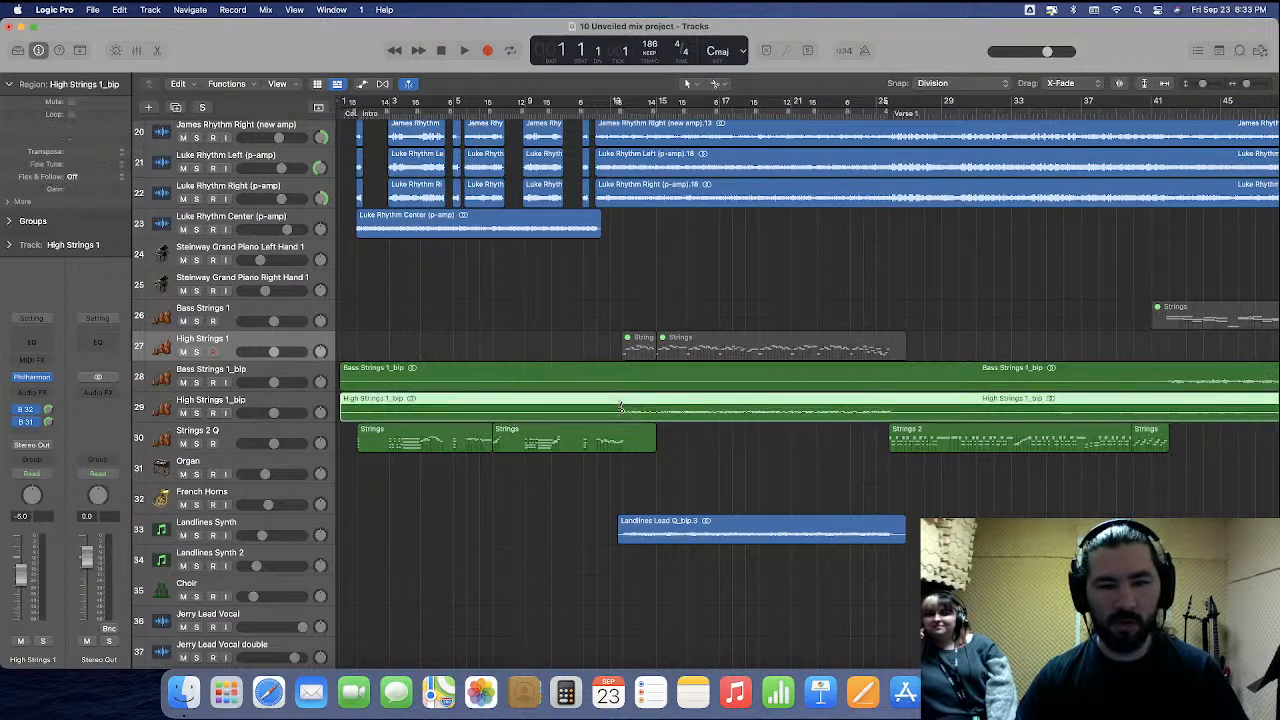
pyautogui.click(560, 409)
pyautogui.press('Delete')
# Split the High Strings 1_bip region where the first strings part ends, just after Verse 1 begins.
pyautogui.hscroll(2, 556, 412)
pyautogui.hscroll(3, 556, 412)
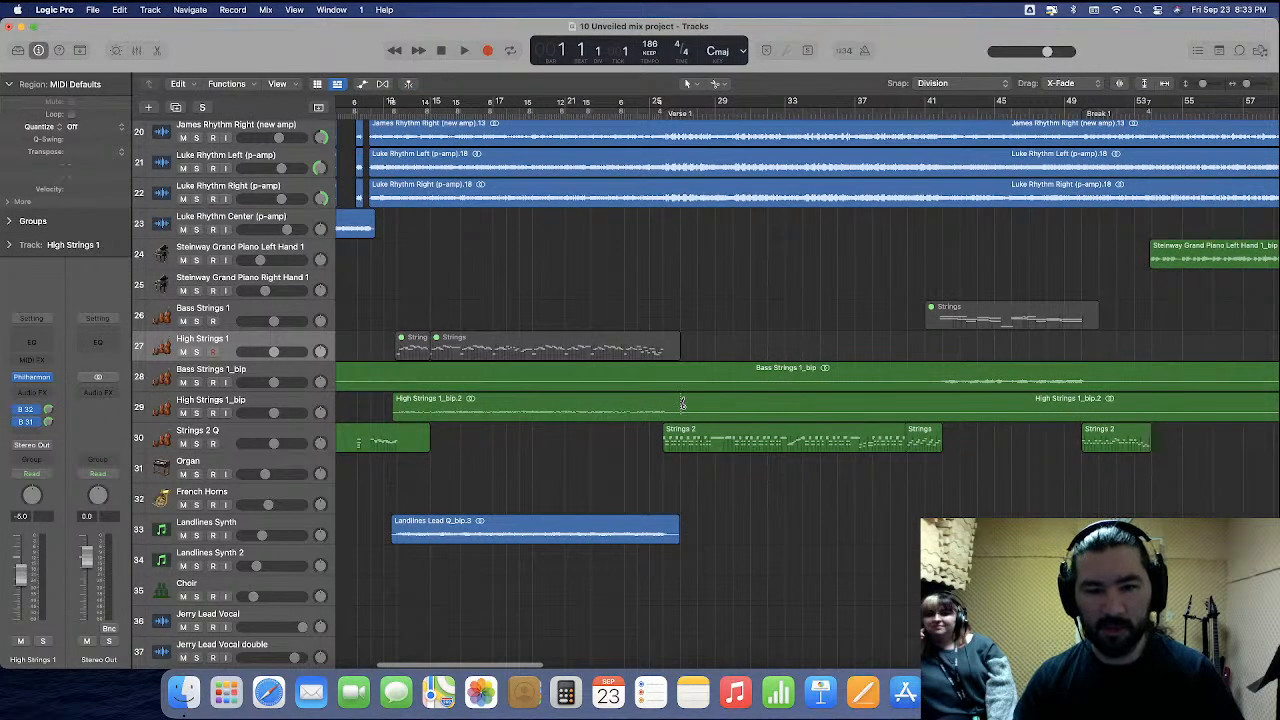
pyautogui.click(682, 404)
pyautogui.hscroll(1, 676, 405)
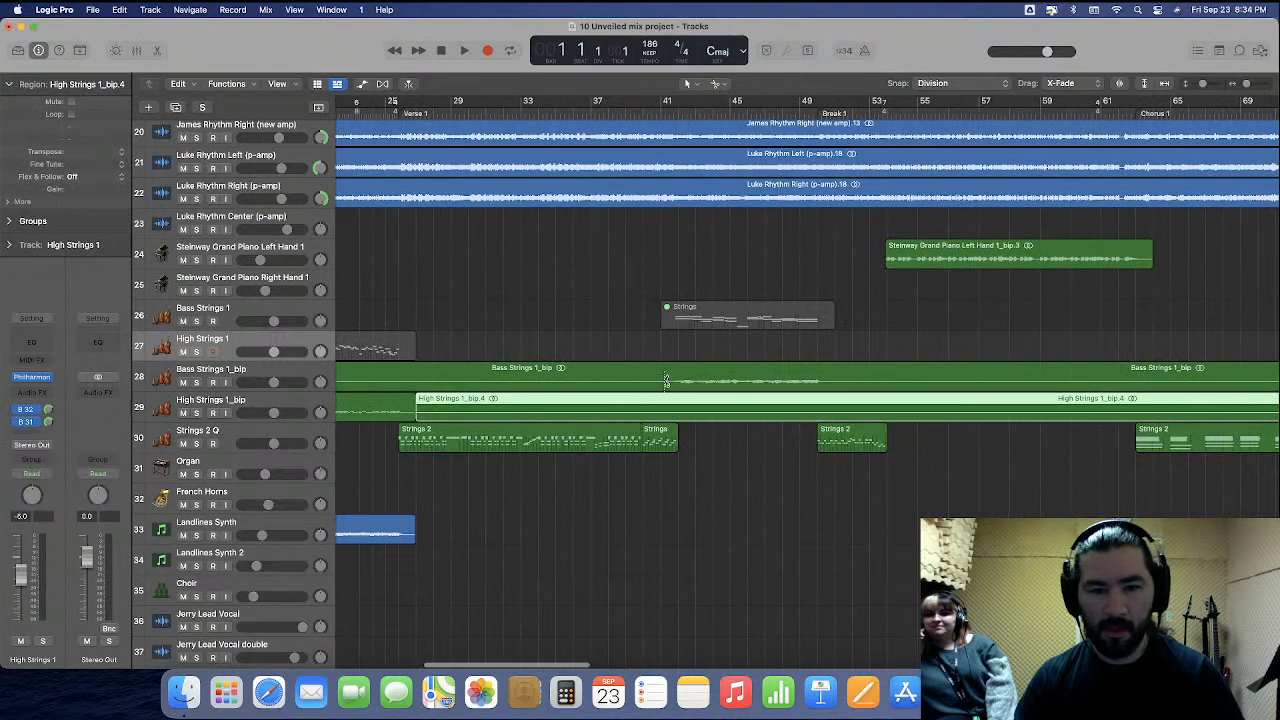
# Split Bass Strings 1_bip around its Verse 1 part, at about bar 41 and just before Break 1, removing the silence ahead of it.
pyautogui.click(666, 381)
pyautogui.hscroll(3, 700, 381)
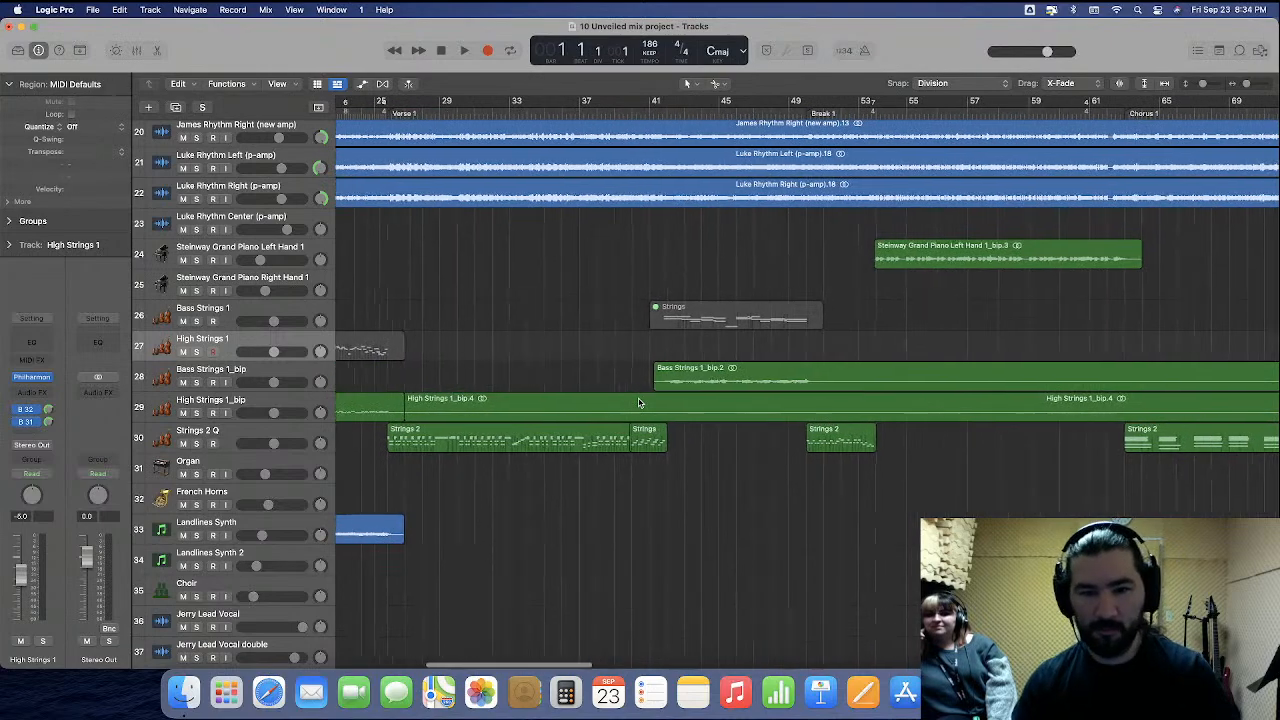
pyautogui.click(748, 376)
pyautogui.hscroll(2, 738, 390)
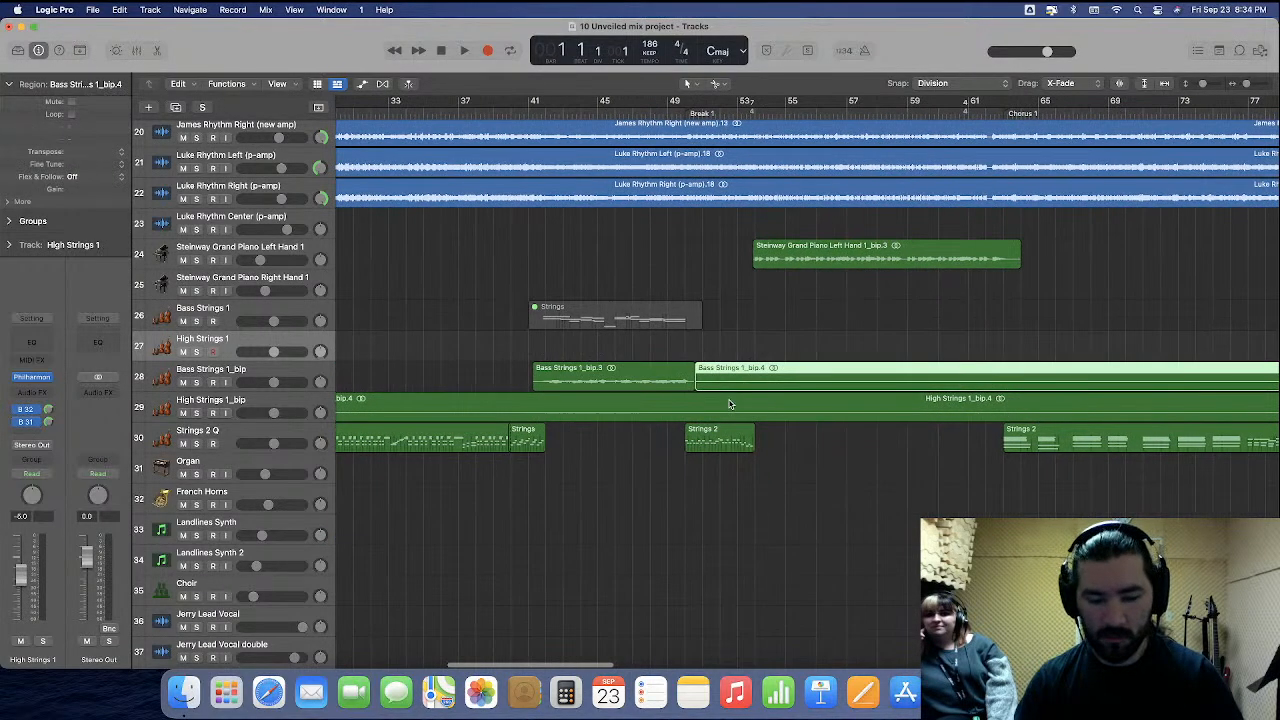
pyautogui.click(723, 376)
pyautogui.hscroll(20, 735, 395)
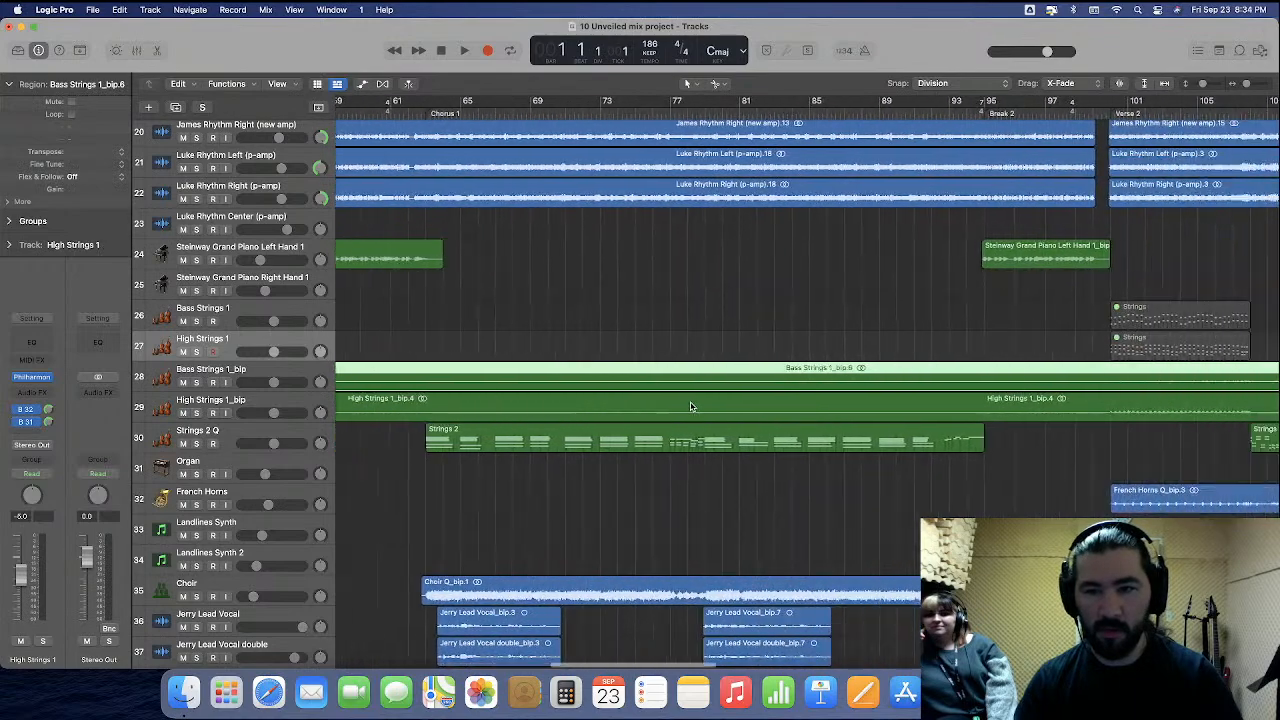
# Split both bounced strings tracks just before Verse 2 and delete the silent pieces preceding the split.
pyautogui.click(798, 414)
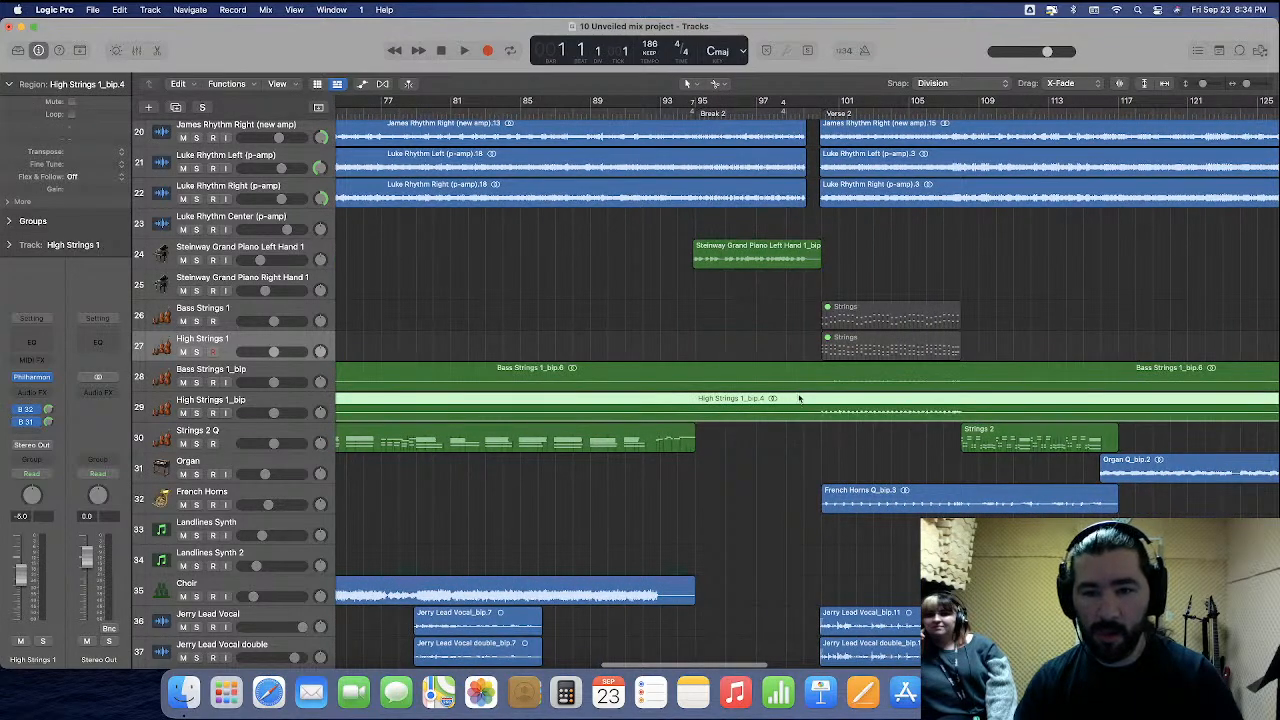
pyautogui.keyDown('shift'); pyautogui.click(801, 384); pyautogui.keyUp('shift')
pyautogui.click(810, 395)
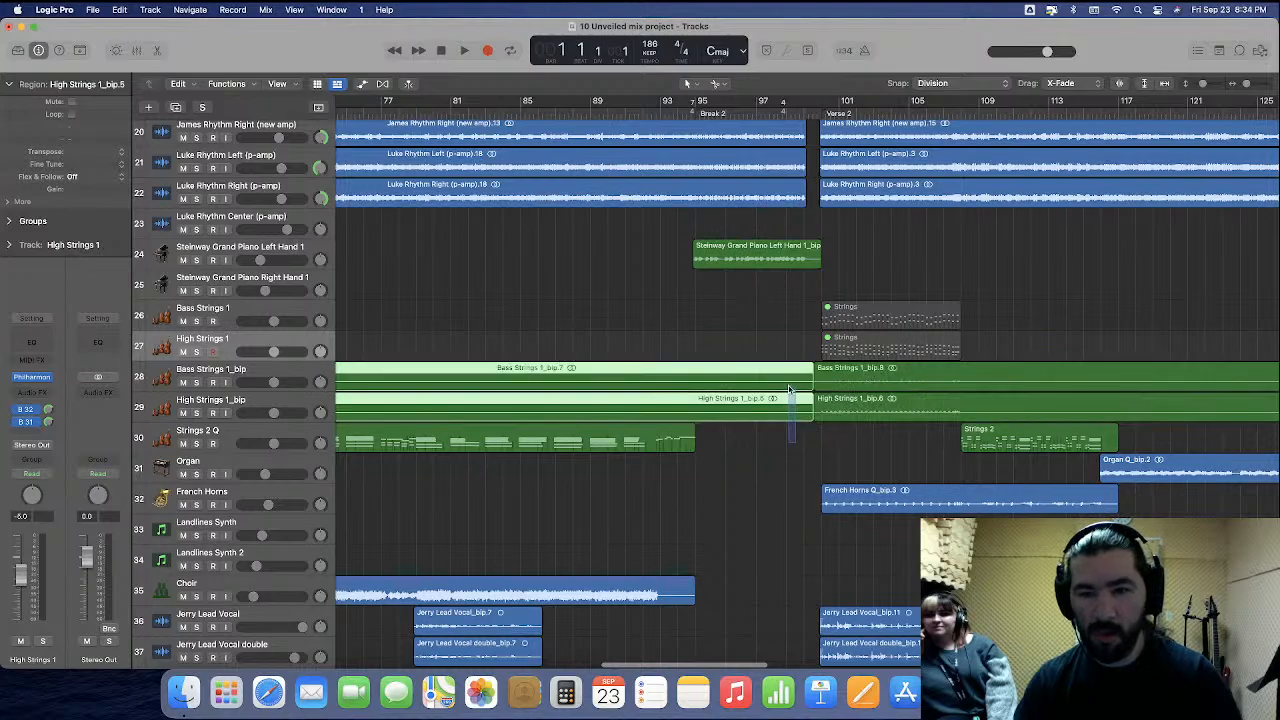
pyautogui.press('Delete')
# Split the Bass Strings 1_bip and High Strings 1_bip regions just after the Verse 2 strings part ends.
pyautogui.hscroll(5, 756, 400)
pyautogui.moveTo(797, 345); pyautogui.dragTo(806, 414)
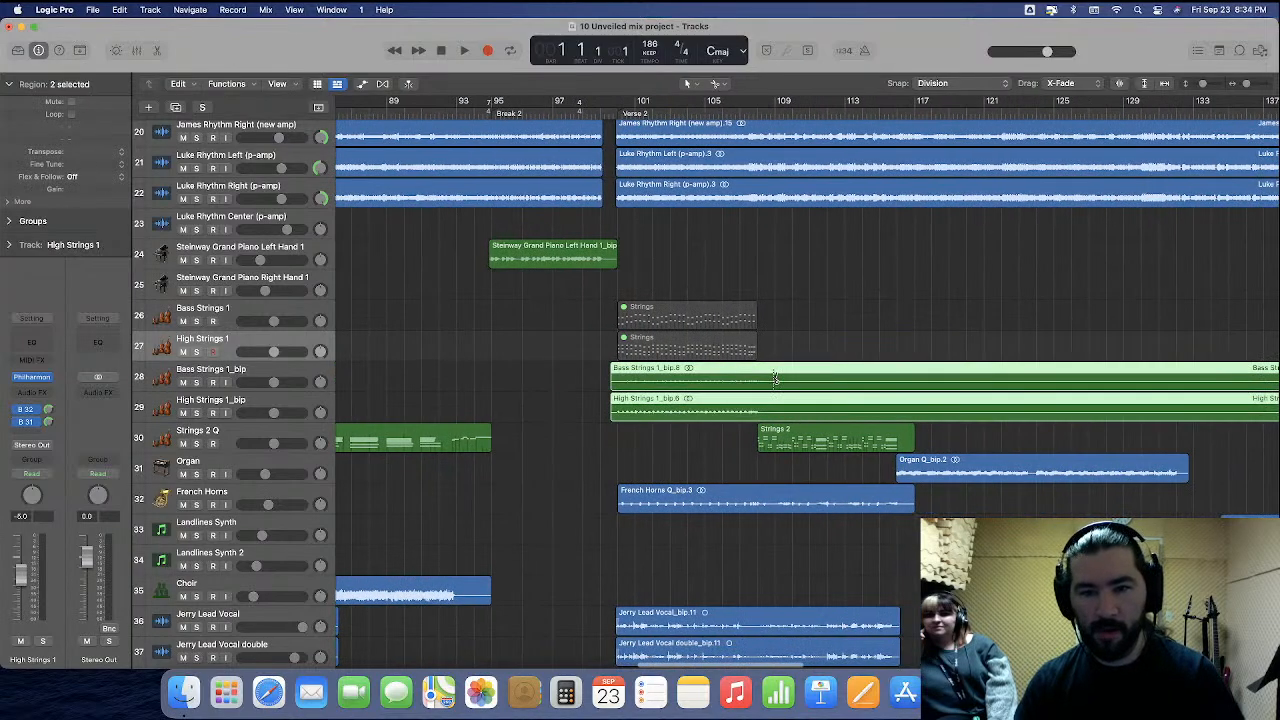
pyautogui.click(768, 381)
# Split both bounced strings regions where the Break 4 strings part begins and delete the silent pieces before it.
pyautogui.hscroll(15, 765, 385)
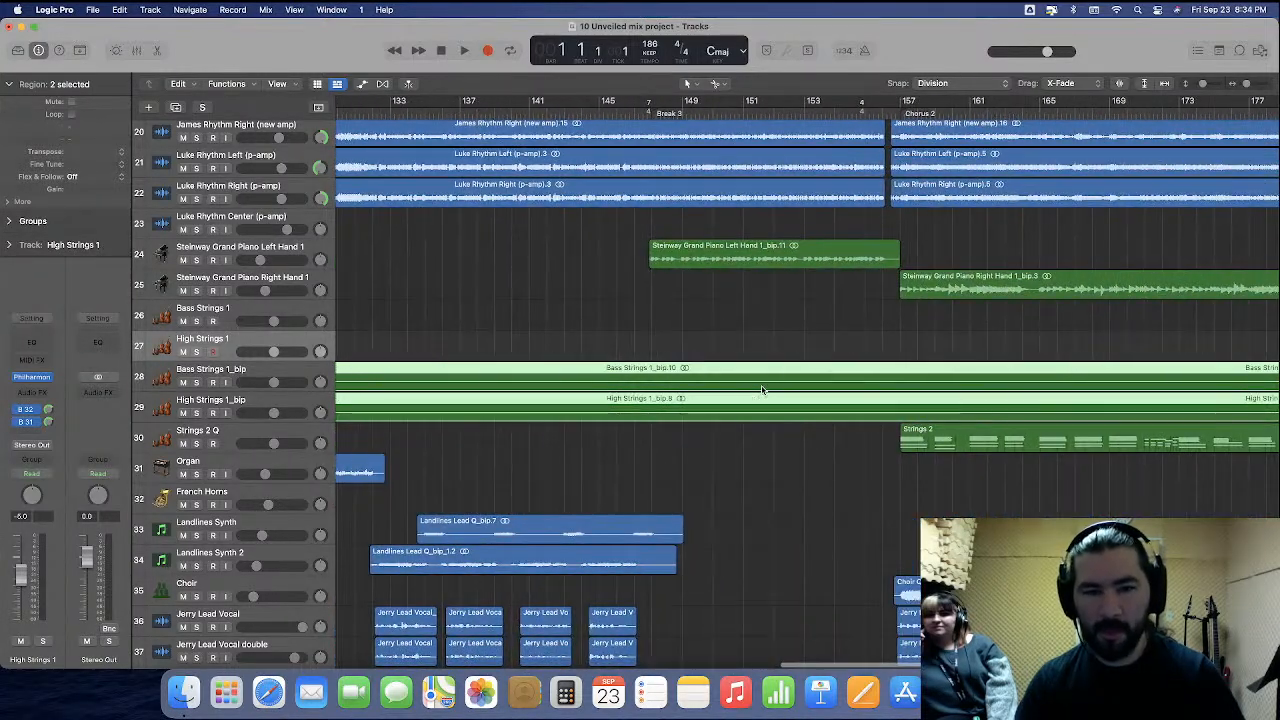
pyautogui.hscroll(10, 762, 389)
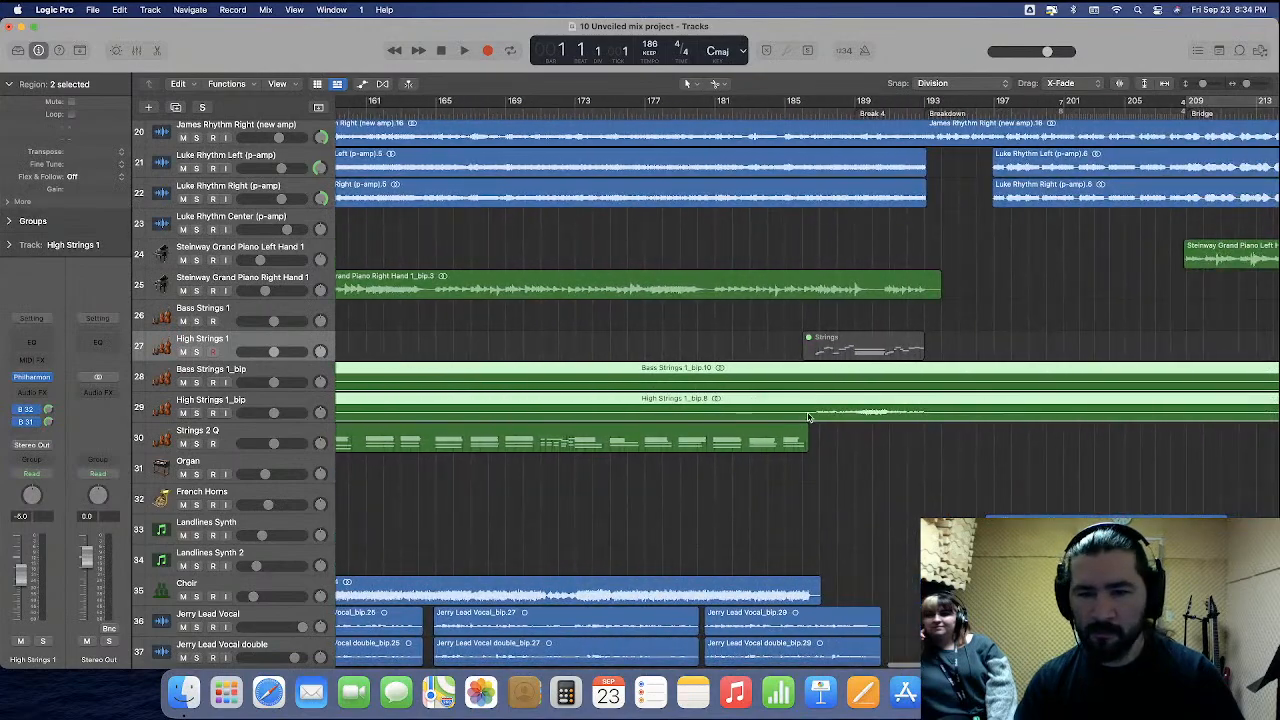
pyautogui.click(810, 414)
pyautogui.moveTo(751, 349); pyautogui.dragTo(745, 410)
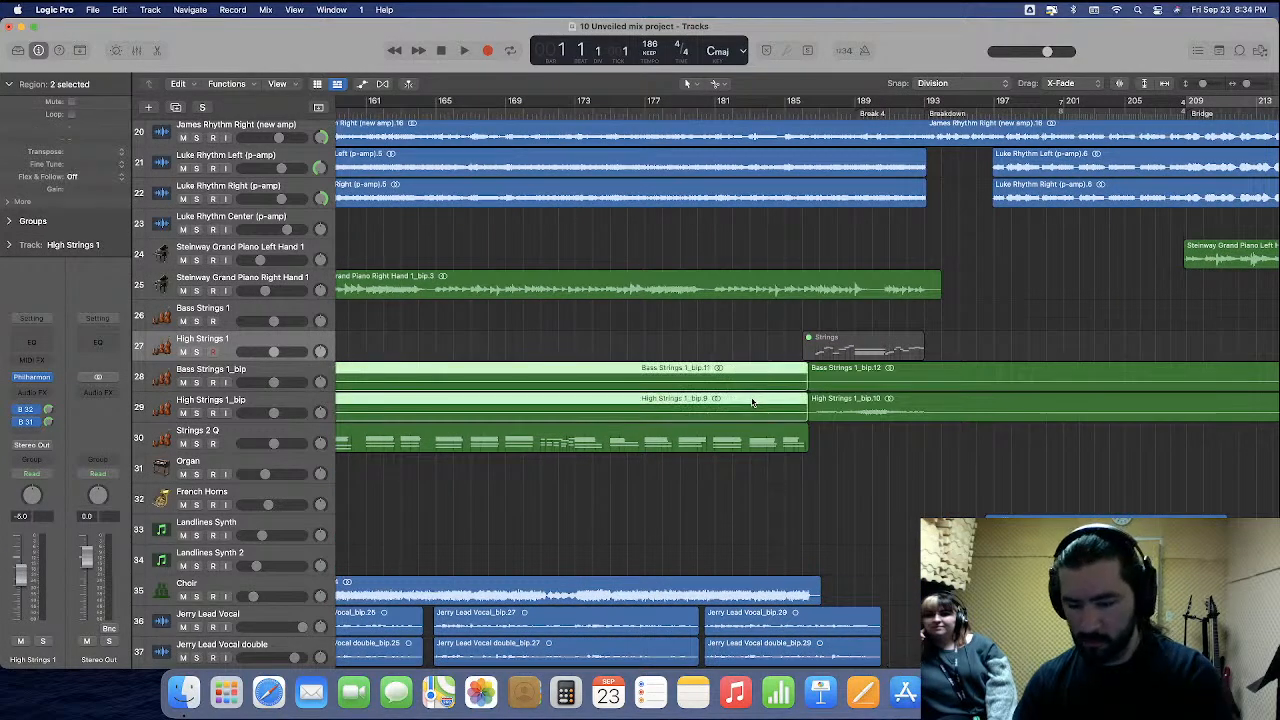
pyautogui.press('Delete')
# Split the High Strings 1_bip region just after the Break 4 strings part ends.
pyautogui.hscroll(3, 745, 410)
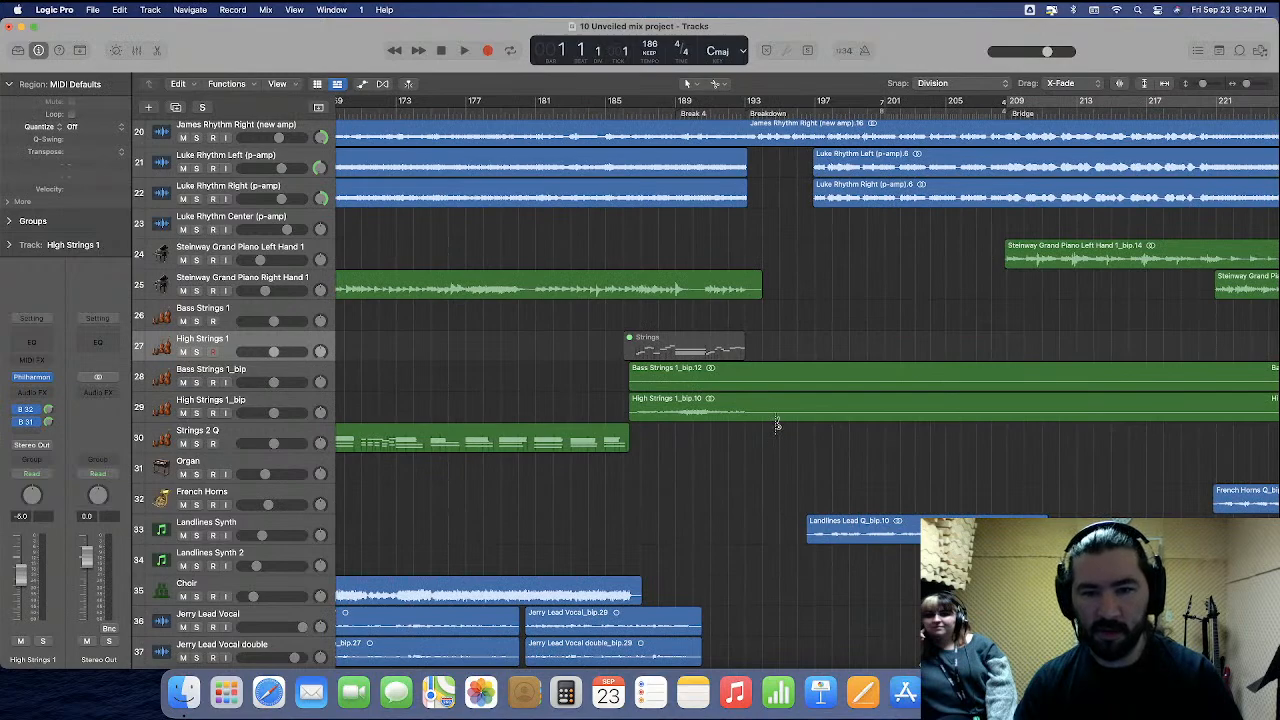
pyautogui.click(782, 416)
pyautogui.hscroll(12, 768, 443)
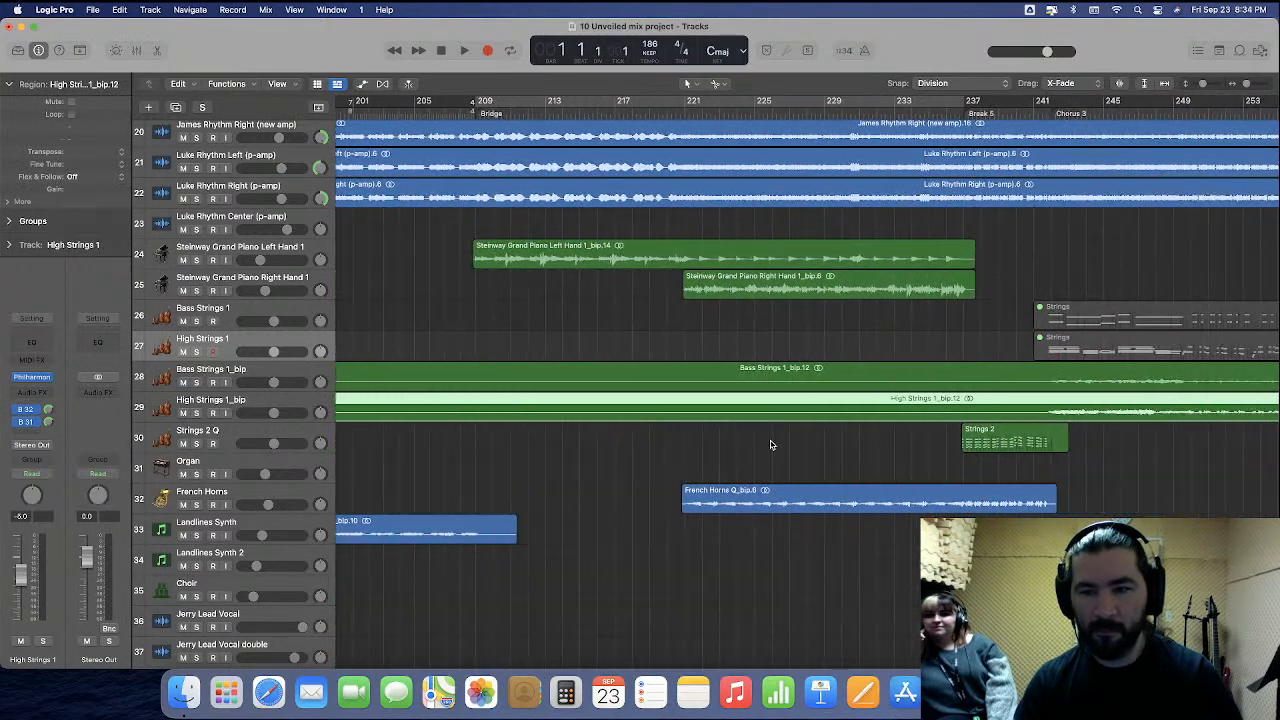
# Split both bounced strings tracks at about bar 241, where the Chorus 3 strings begin, and delete the silent pieces before it.
pyautogui.moveTo(875, 340); pyautogui.dragTo(882, 400)
pyautogui.click(952, 384)
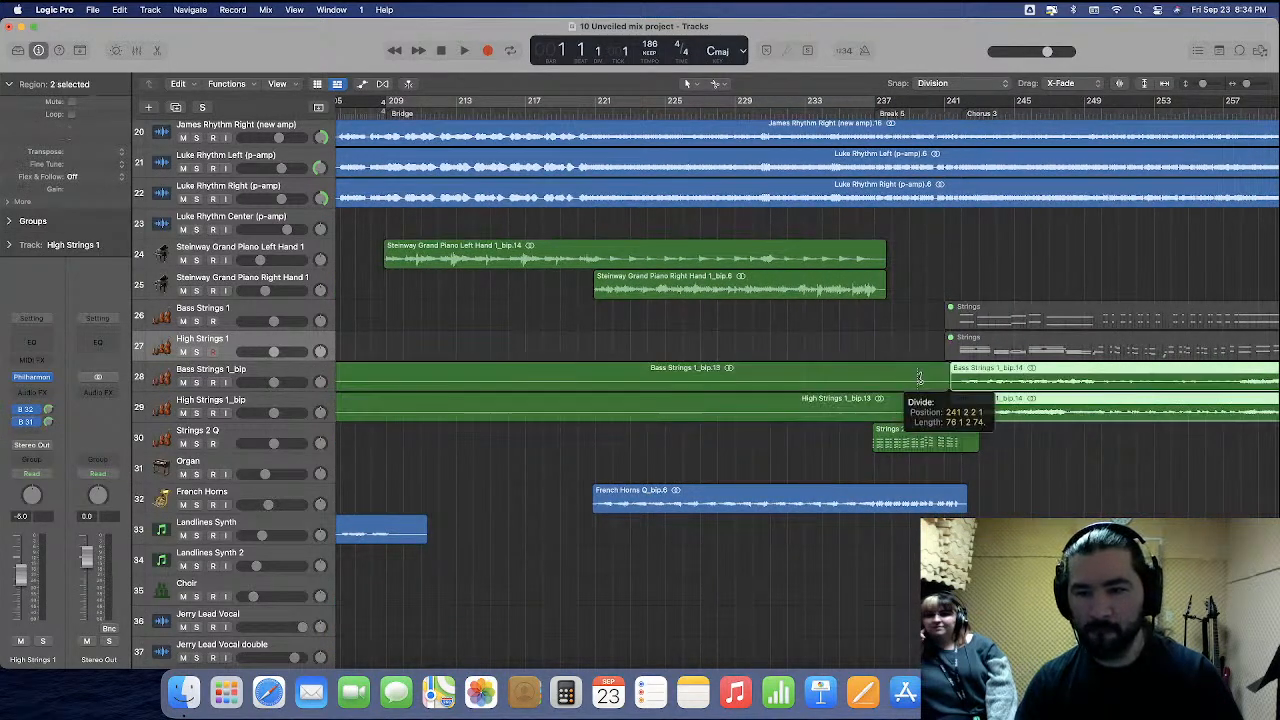
pyautogui.press('Delete')
pyautogui.press('z')
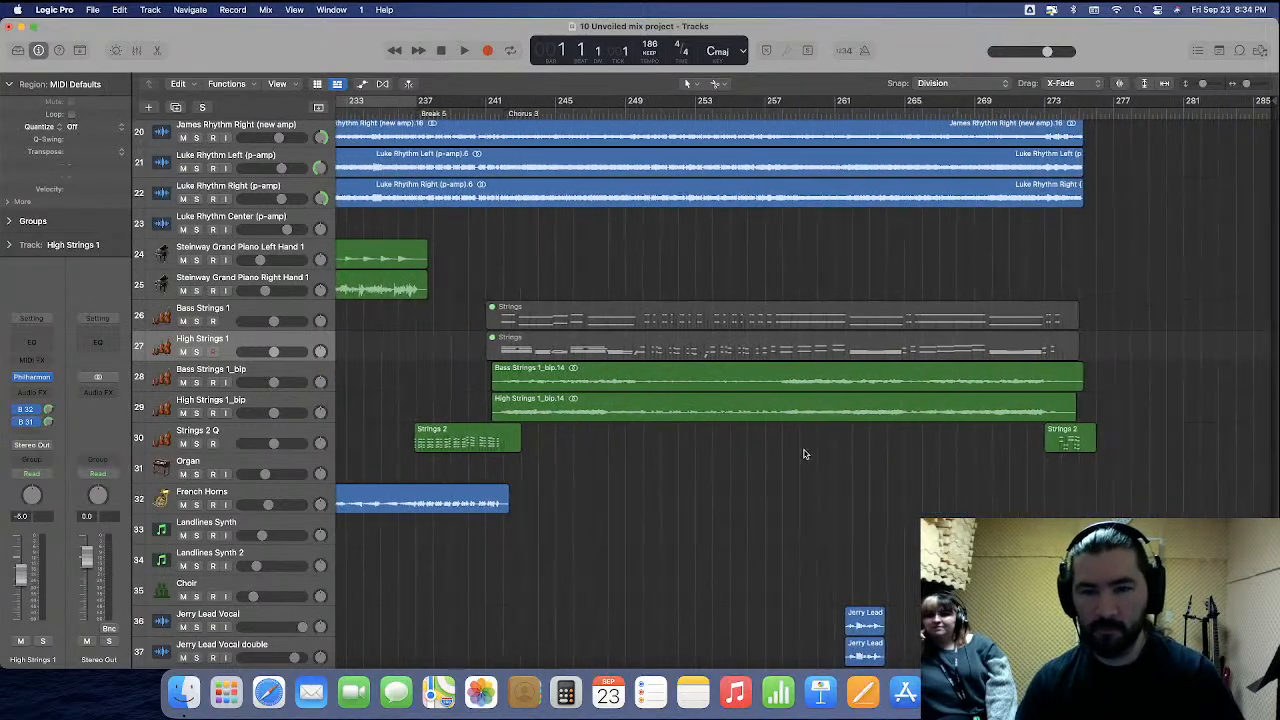
# Delete all muted regions on the original Bass Strings 1 and High Strings 1 tracks and remove both tracks.
pyautogui.press('z')
pyautogui.click(237, 322)
pyautogui.keyDown('shift'); pyautogui.click(240, 342); pyautogui.keyUp('shift')
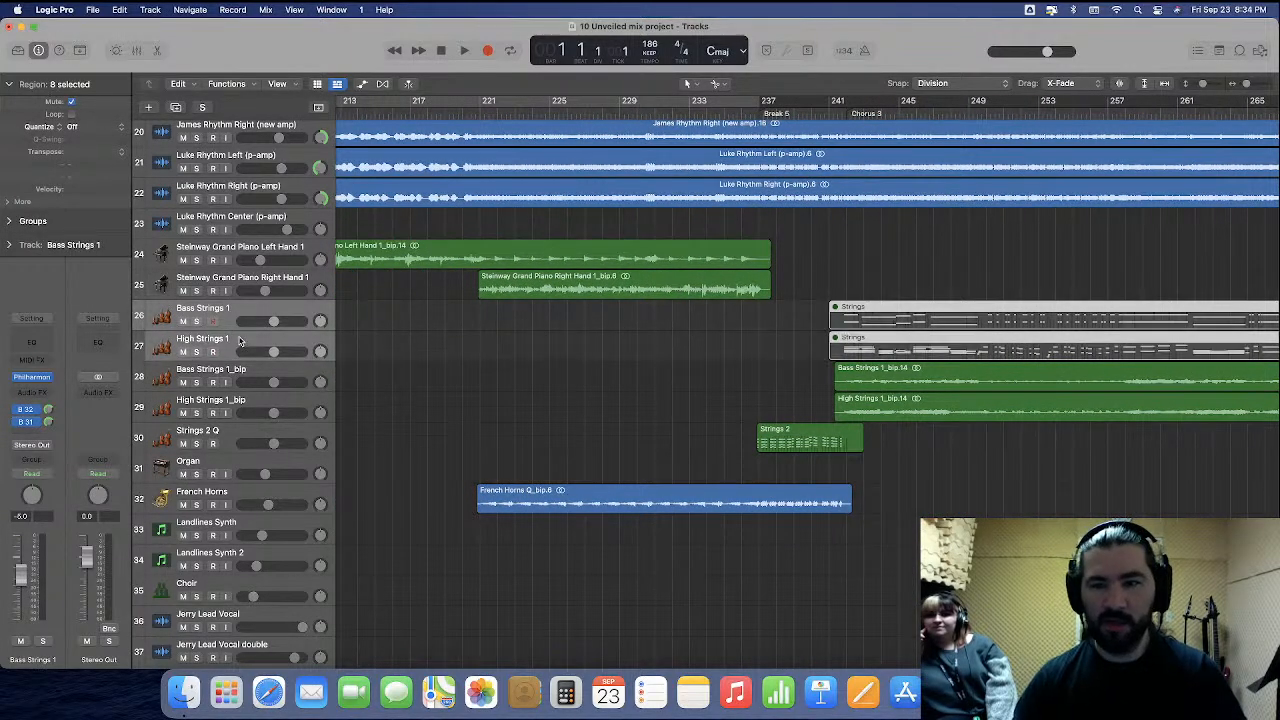
pyautogui.press('z')
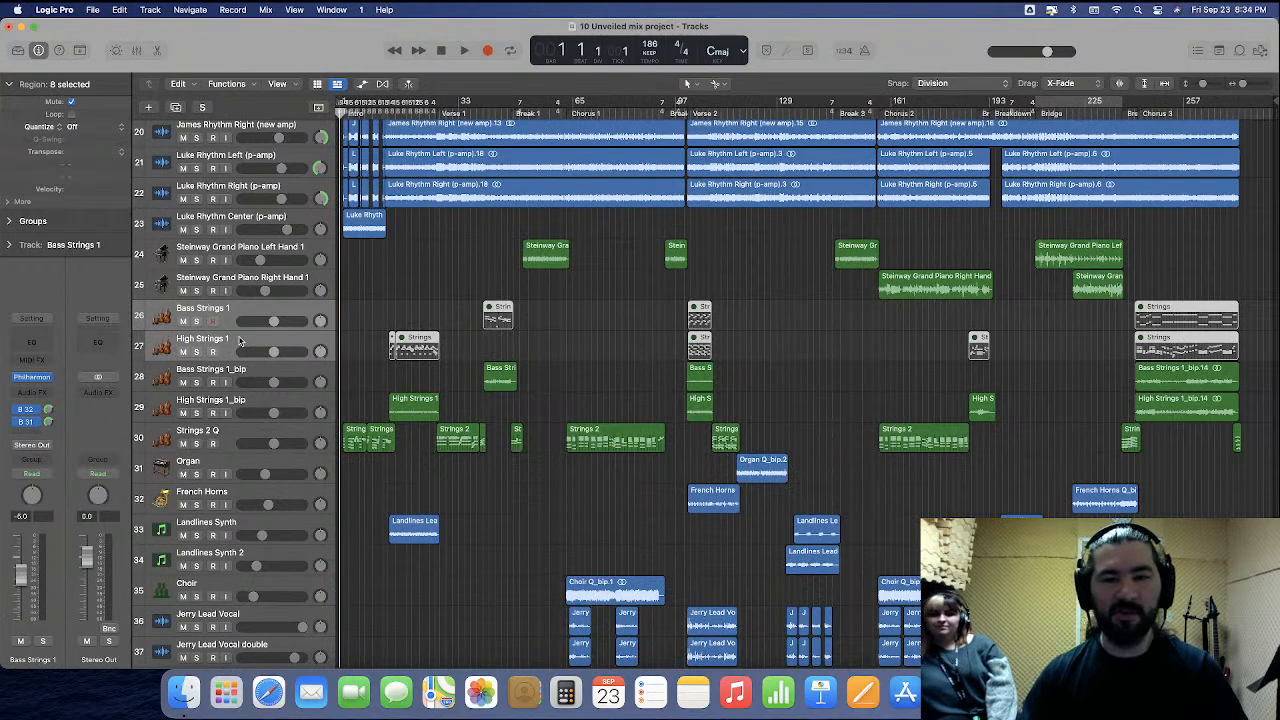
pyautogui.press('Delete')
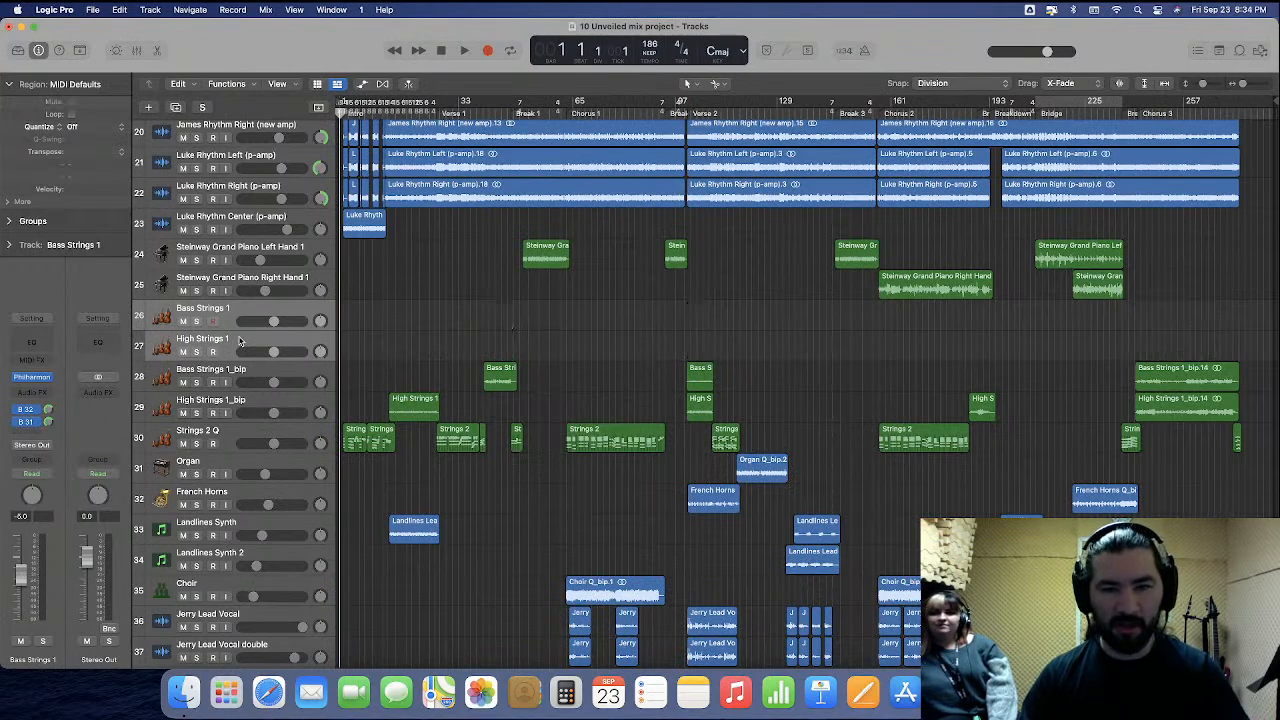
pyautogui.press('super+BackSpace')
# Duplicate the Strings 2 Q track with its regions and name the two tracks Bass Strings 2 and High Strings 2.
pyautogui.click(401, 298)
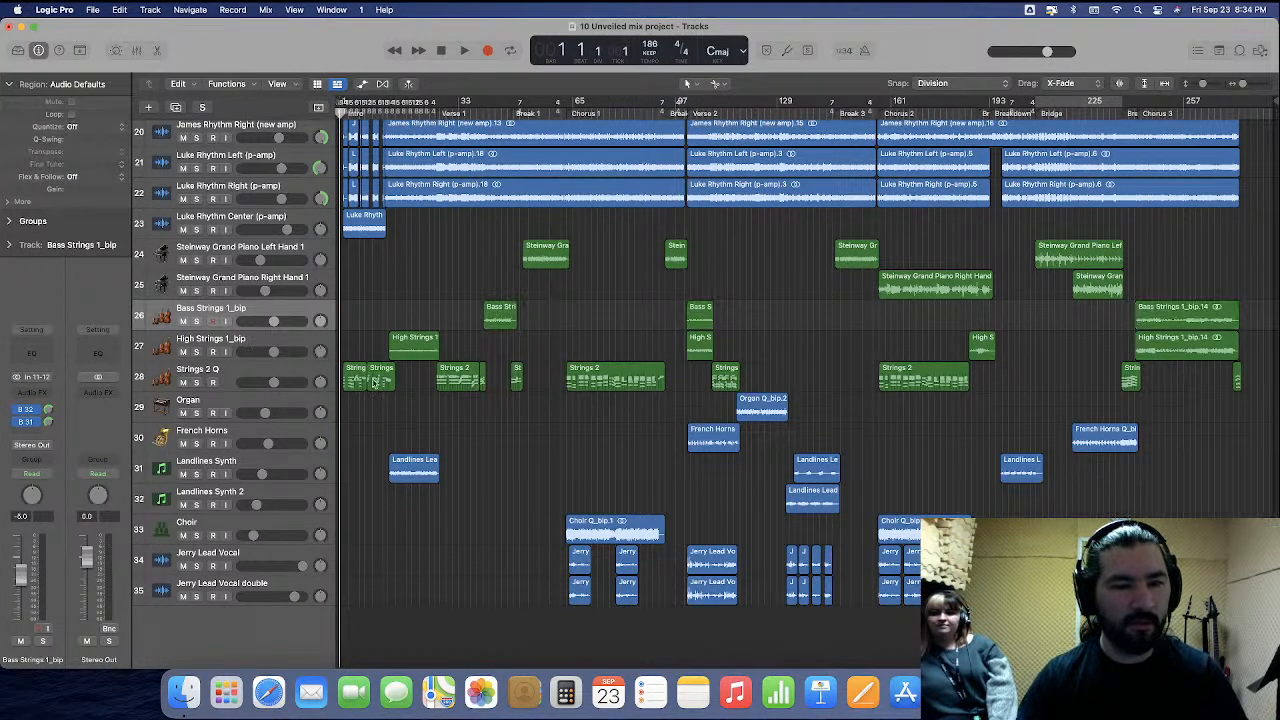
pyautogui.click(243, 375)
pyautogui.moveTo(243, 375); pyautogui.dragTo(213, 372)
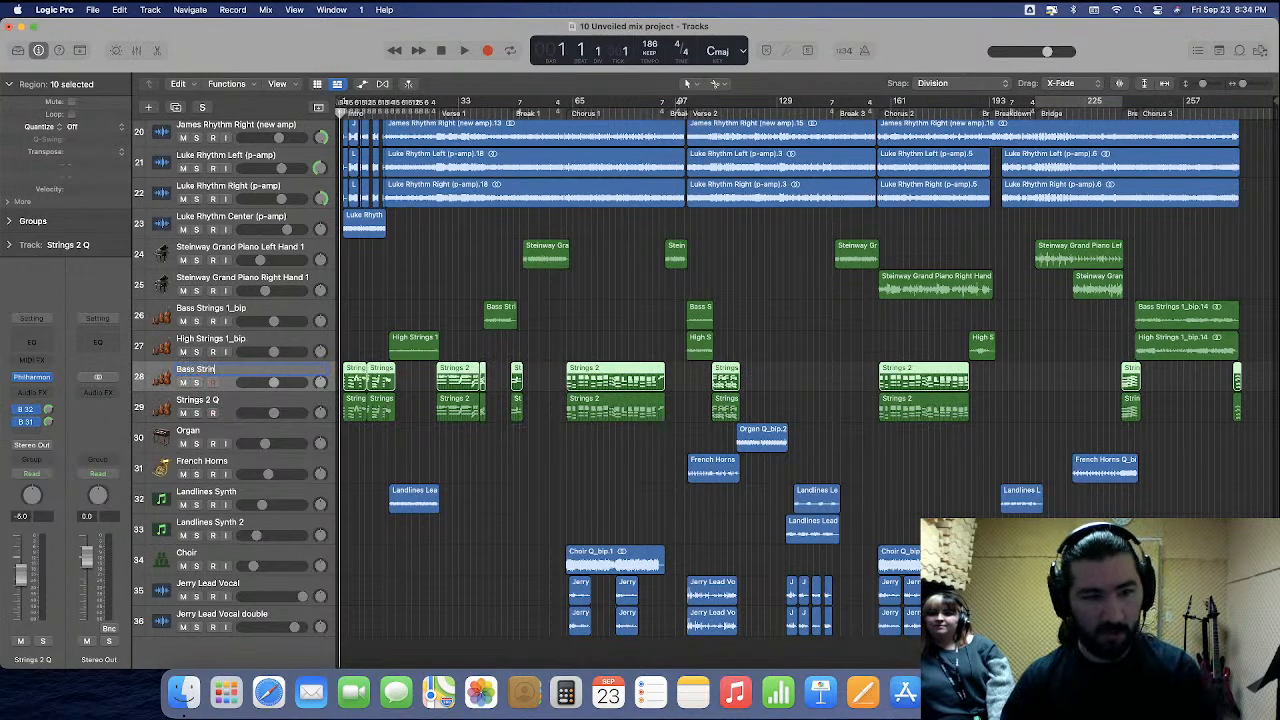
pyautogui.click(213, 402)
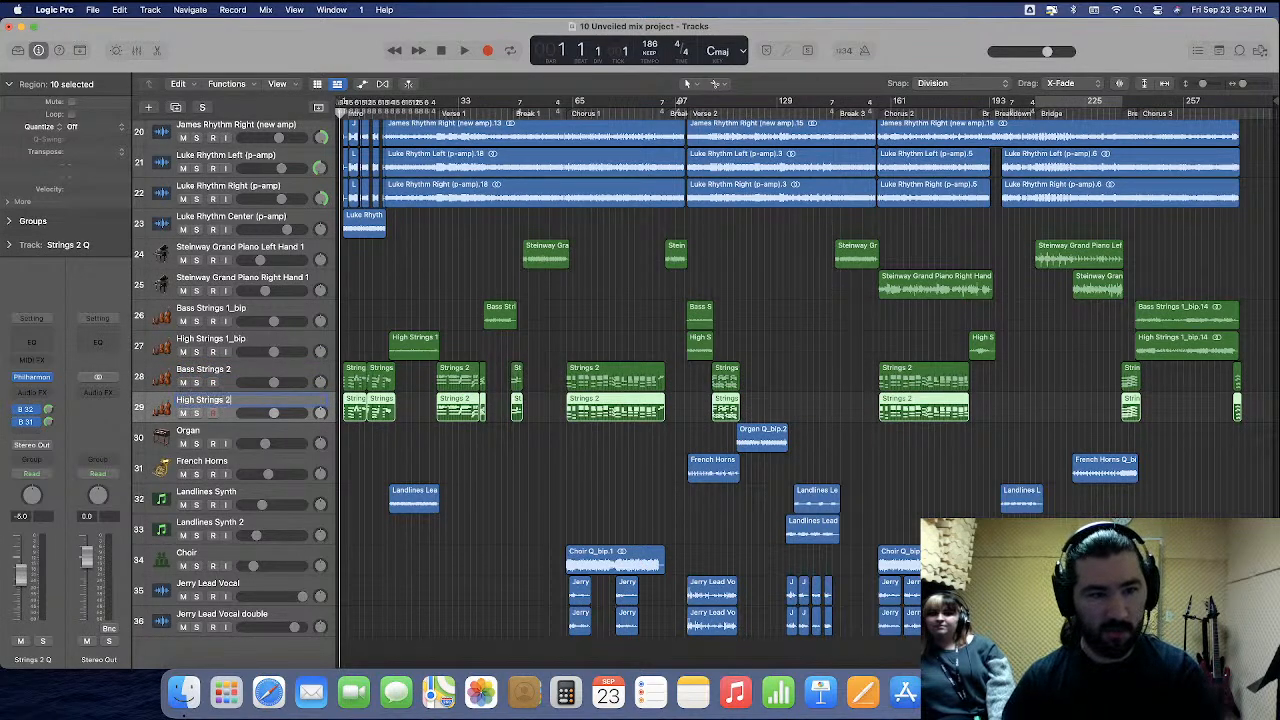
# Solo the Bass Strings 2 track and listen to its intro part from the start of the song.
pyautogui.click(197, 383)
pyautogui.press('space')
pyautogui.press('super+Right')
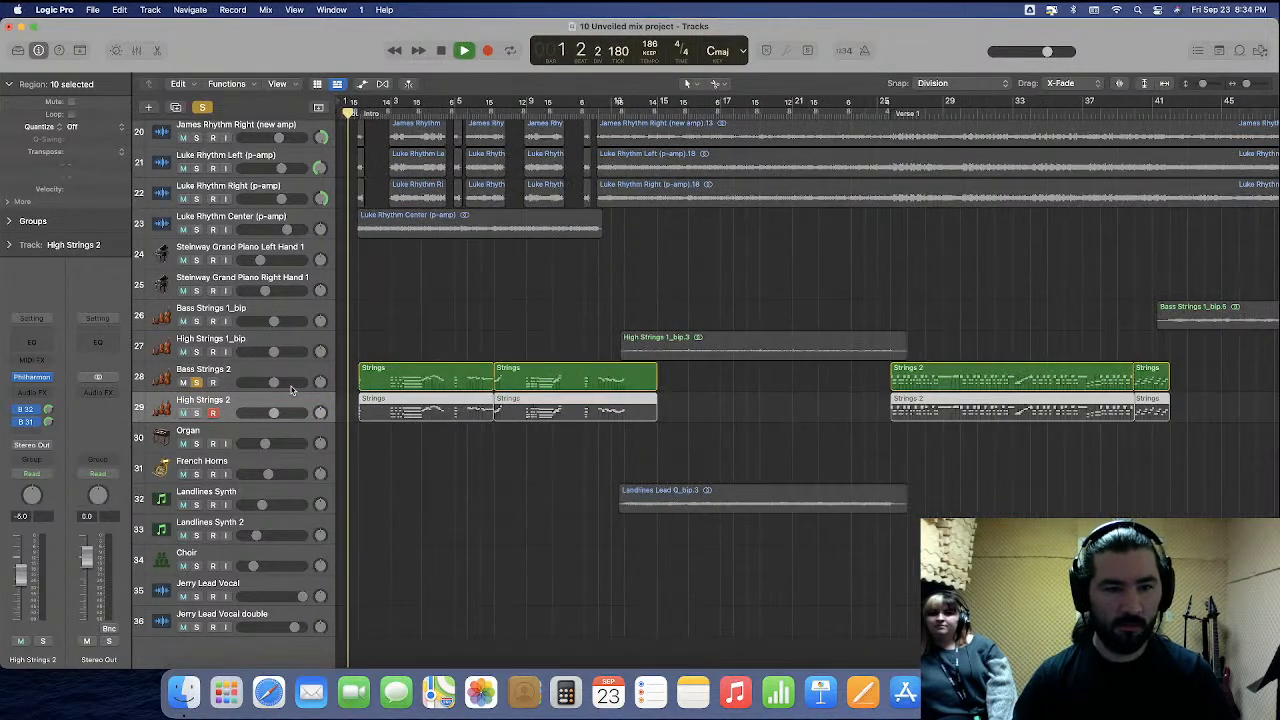
pyautogui.click(535, 453)
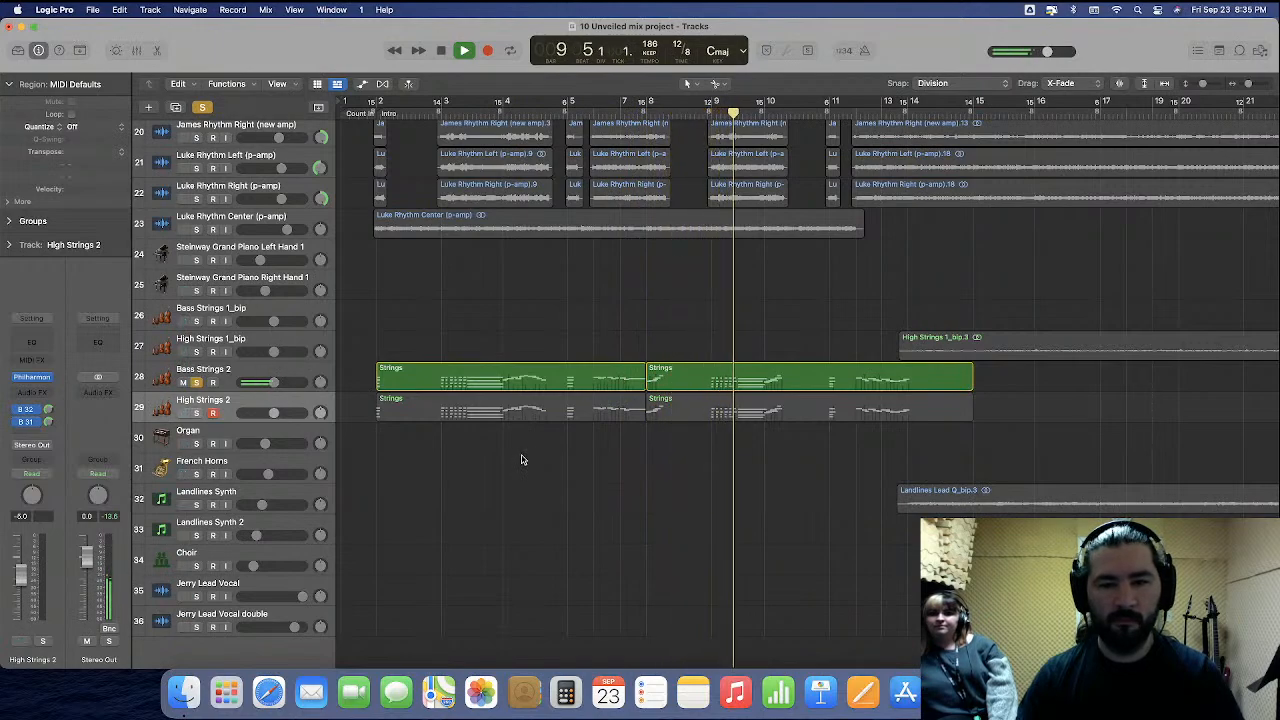
pyautogui.press('space')
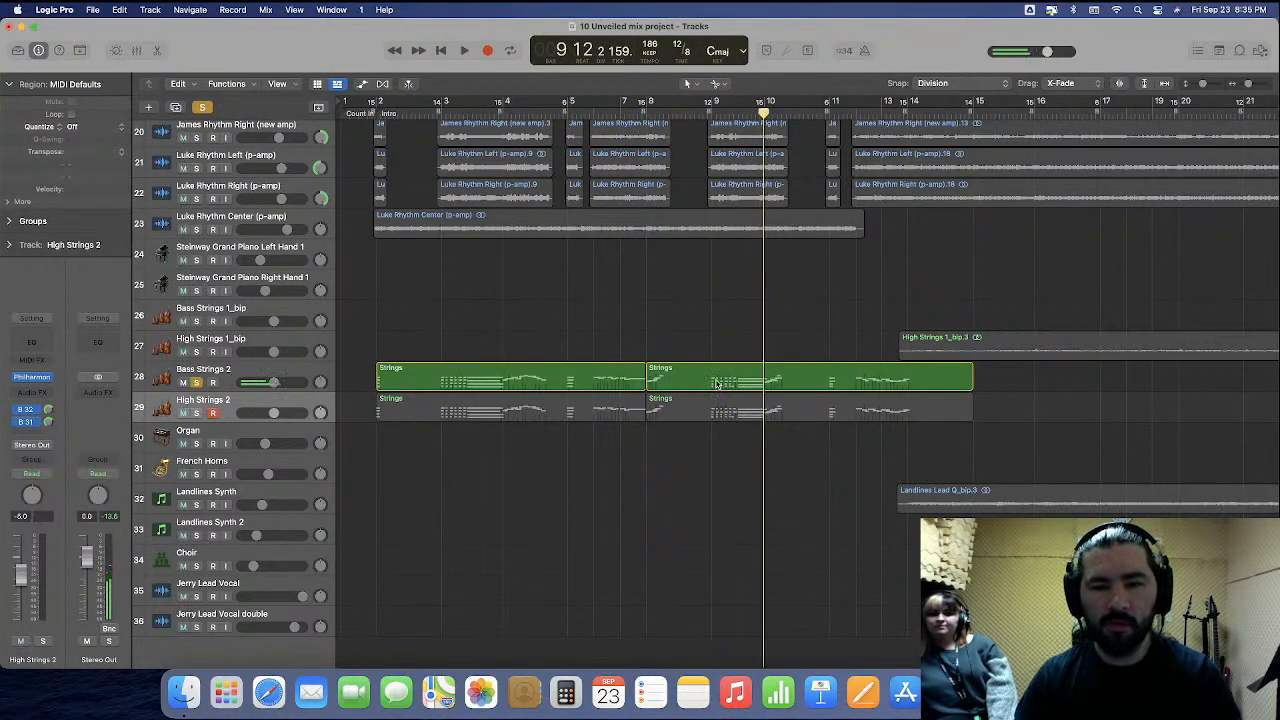
# Examine the low notes of the second intro Strings region on Bass Strings 2 in the Piano Roll.
pyautogui.doubleClick(716, 383)
pyautogui.hscroll(-5, 707, 421)
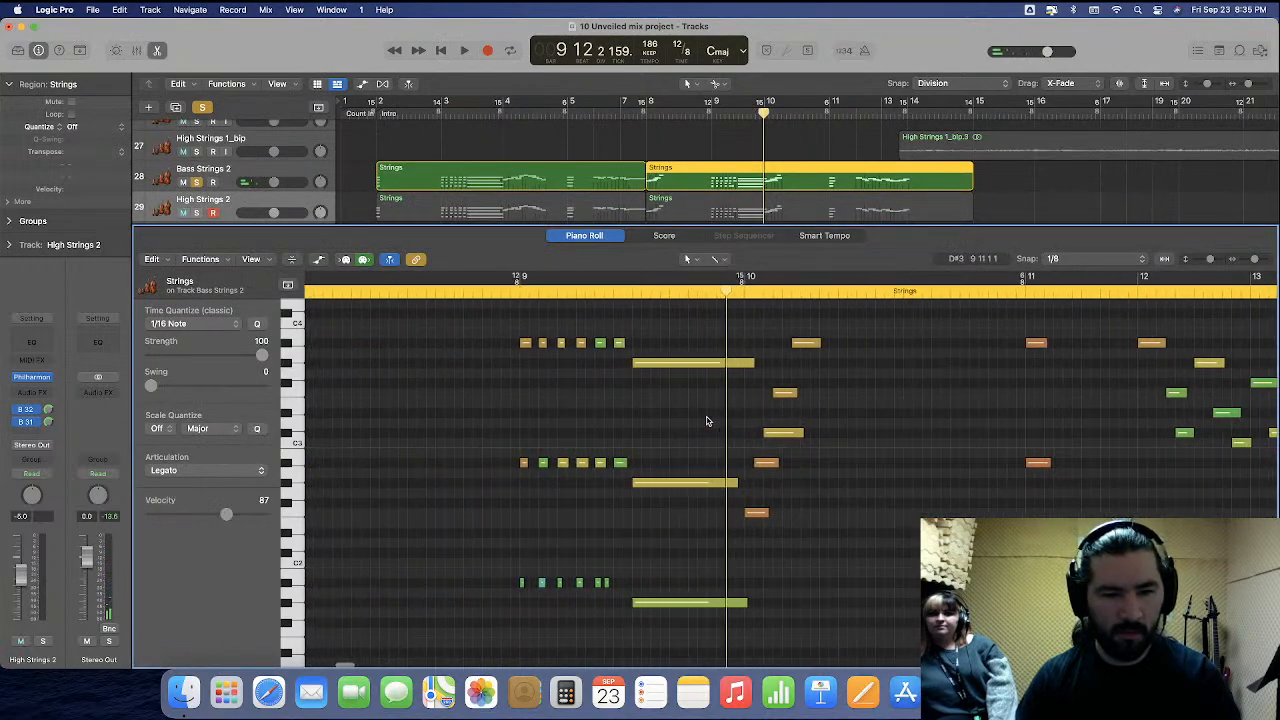
pyautogui.scroll(-5, 707, 421)
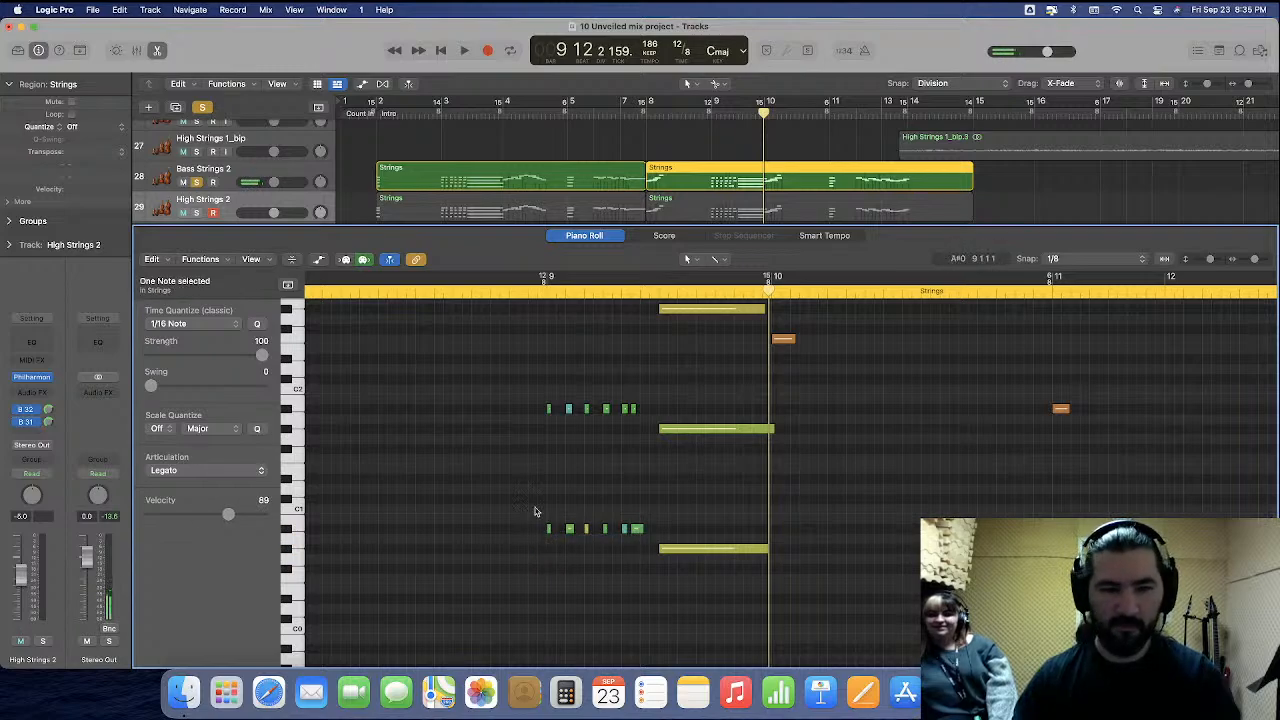
pyautogui.click(159, 51)
# Play the soloed Bass Strings 2 track from late in bar 8 through the end of its intro part.
pyautogui.click(707, 108)
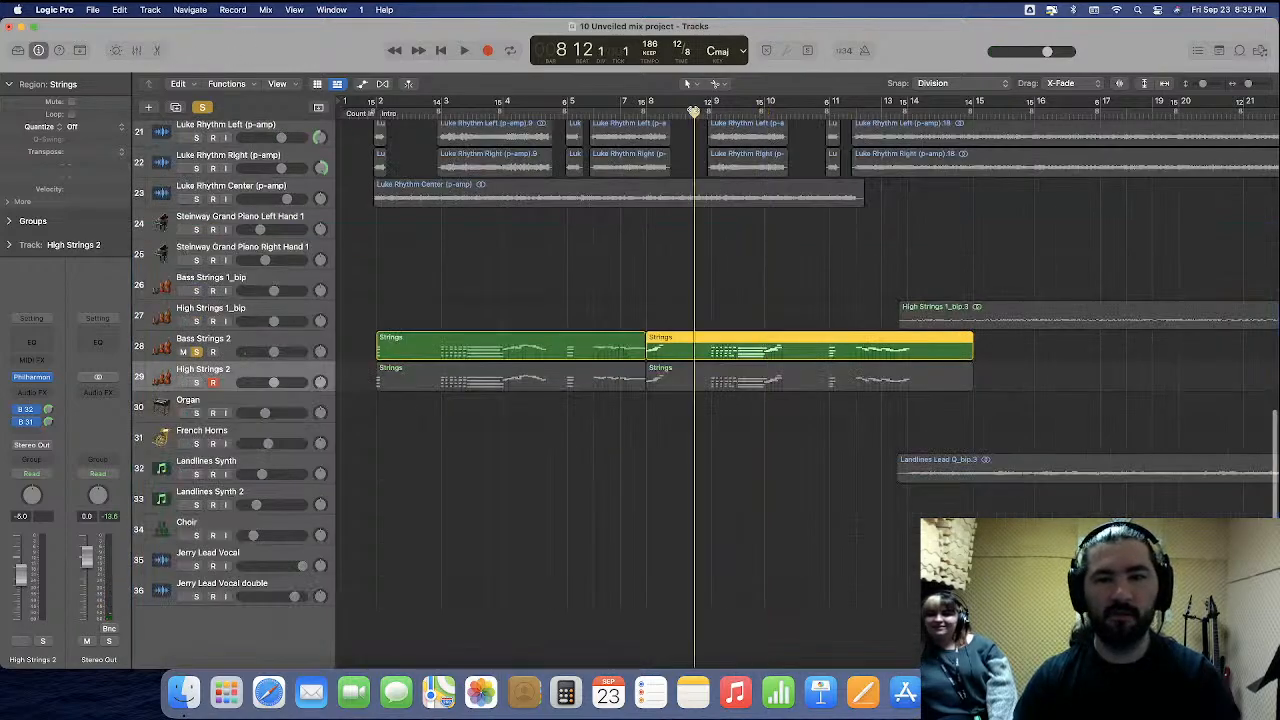
pyautogui.press('space')
pyautogui.click(701, 469)
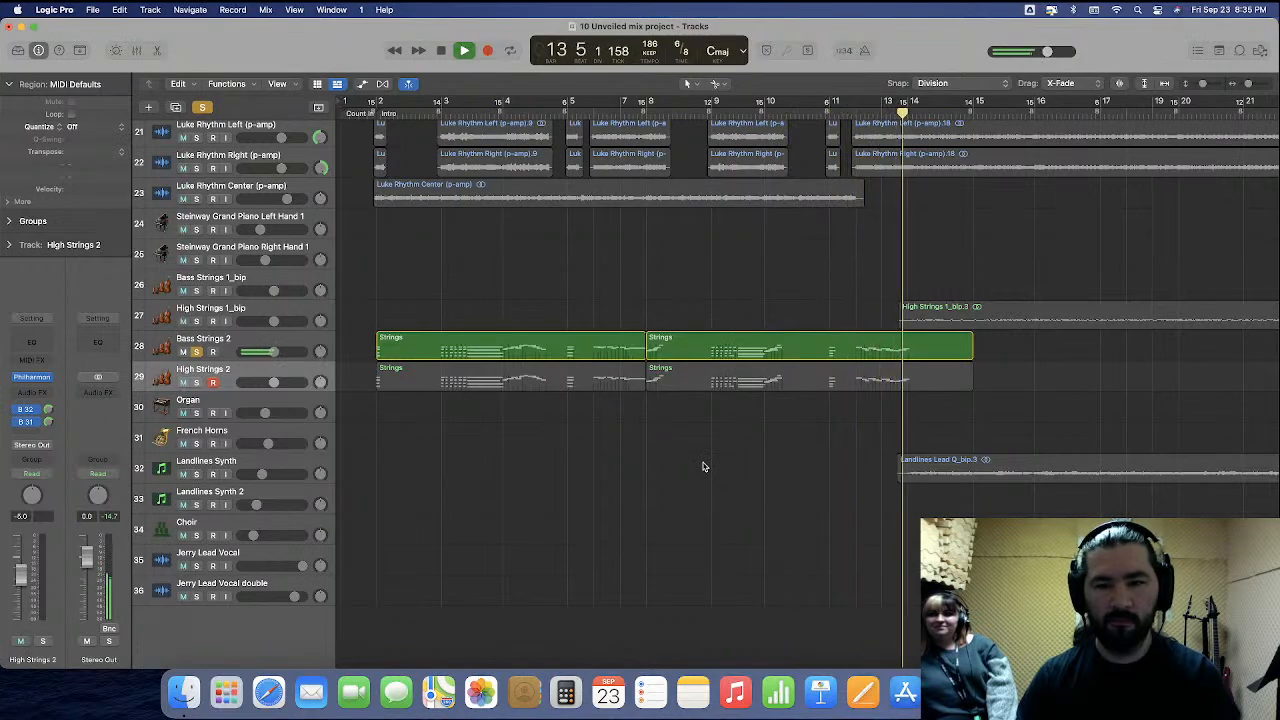
pyautogui.press('space')
# Delete the upper-octave and melody notes from the first intro Strings region on Bass Strings 2, keeping only the low octaves.
pyautogui.doubleClick(580, 355)
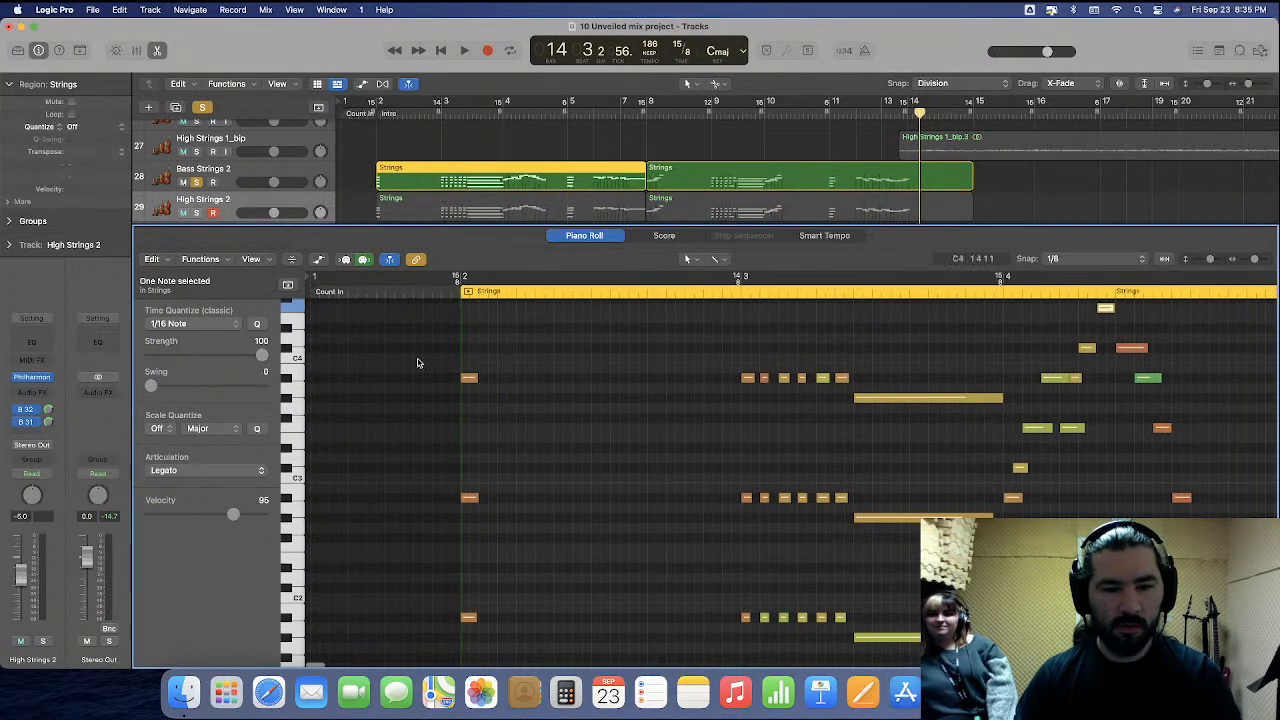
pyautogui.moveTo(423, 363); pyautogui.dragTo(555, 525)
pyautogui.moveTo(686, 338); pyautogui.dragTo(930, 522)
pyautogui.hscroll(5, 900, 530)
pyautogui.scroll(3, 586, 346)
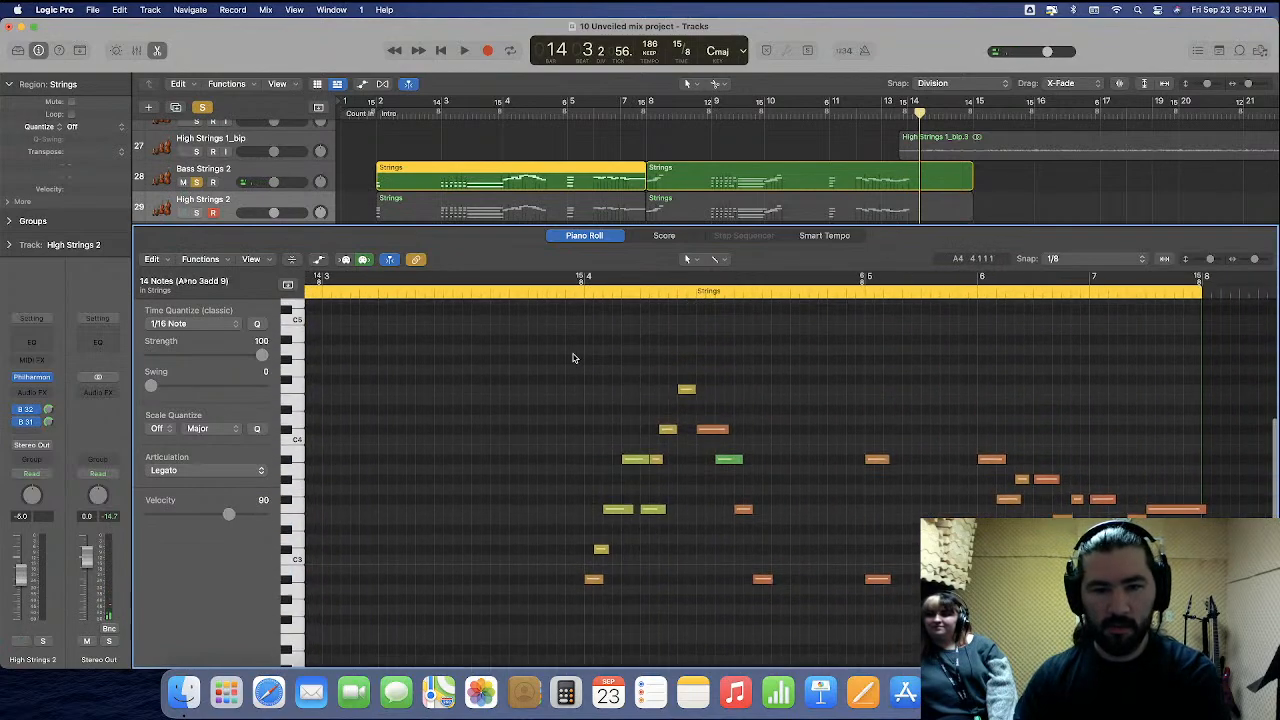
pyautogui.moveTo(535, 343); pyautogui.dragTo(1193, 615)
pyautogui.scroll(-15, 780, 480)
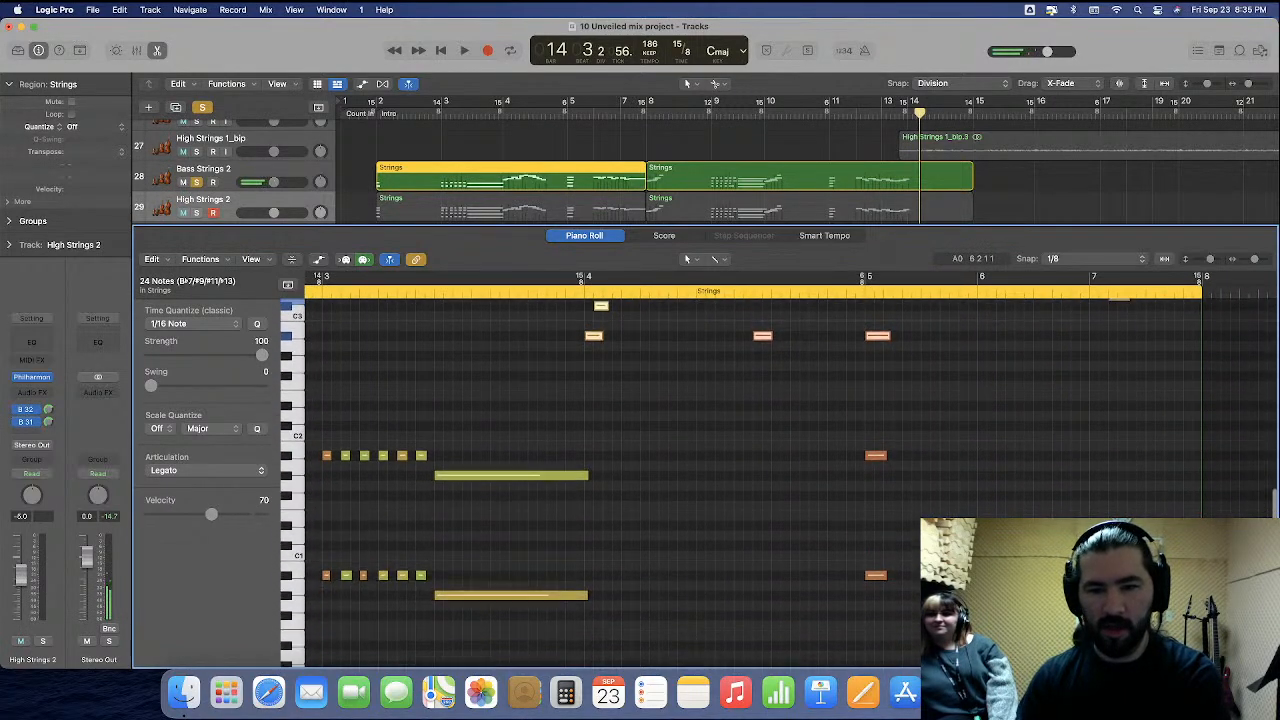
pyautogui.scroll(3, 780, 460)
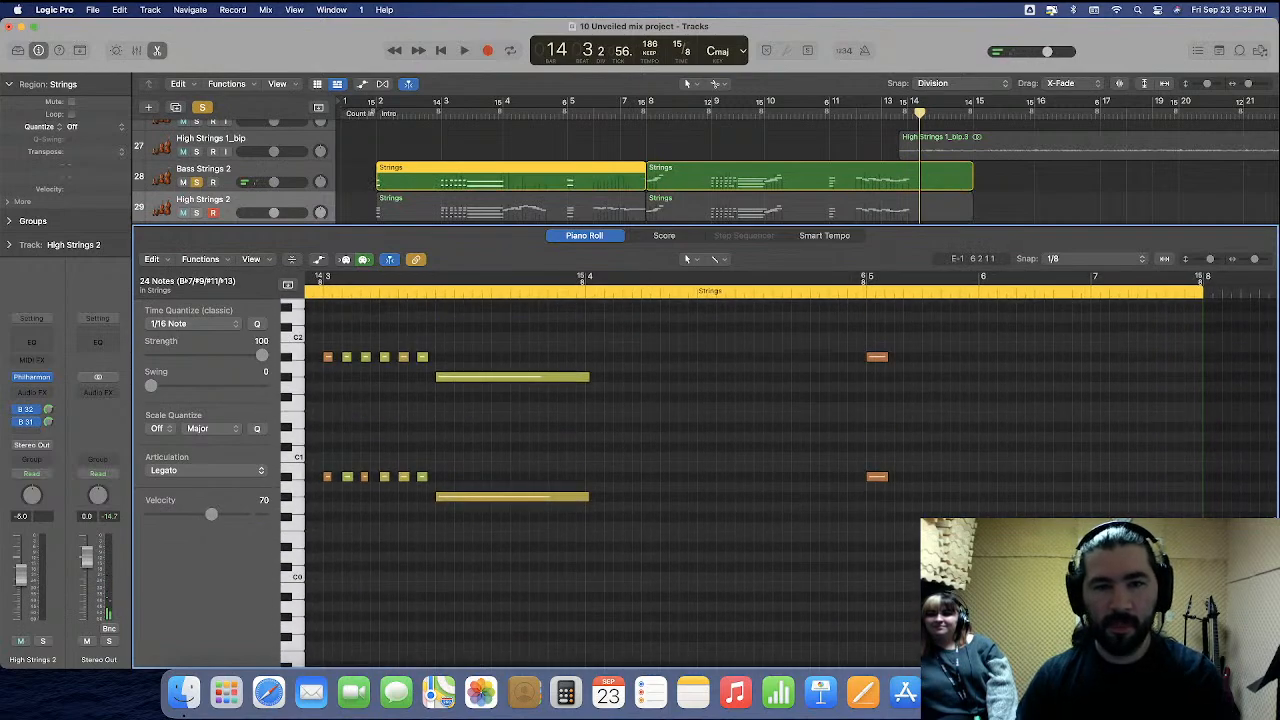
# Remove the bar 9 notes of the upper two octaves from the second intro Strings region on Bass Strings 2.
pyautogui.click(730, 160)
pyautogui.scroll(2, 695, 431)
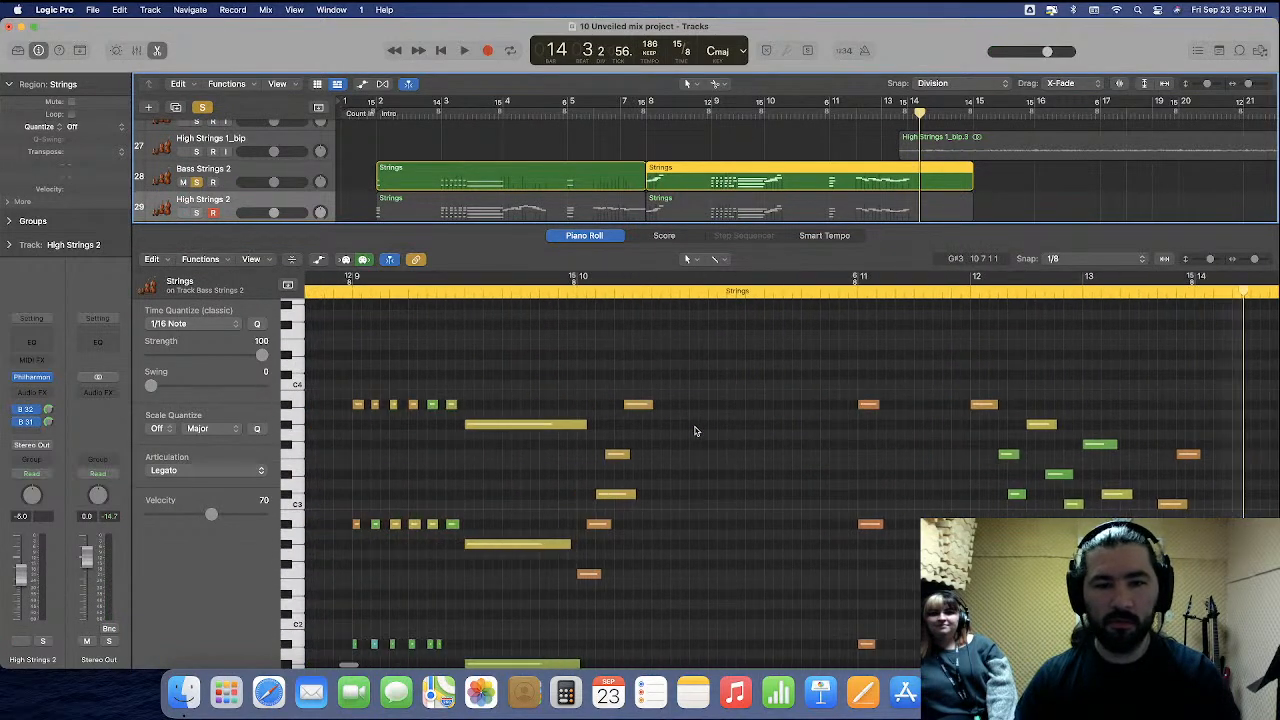
pyautogui.hscroll(-6, 695, 431)
pyautogui.moveTo(741, 341); pyautogui.dragTo(853, 496)
pyautogui.hscroll(5, 835, 543)
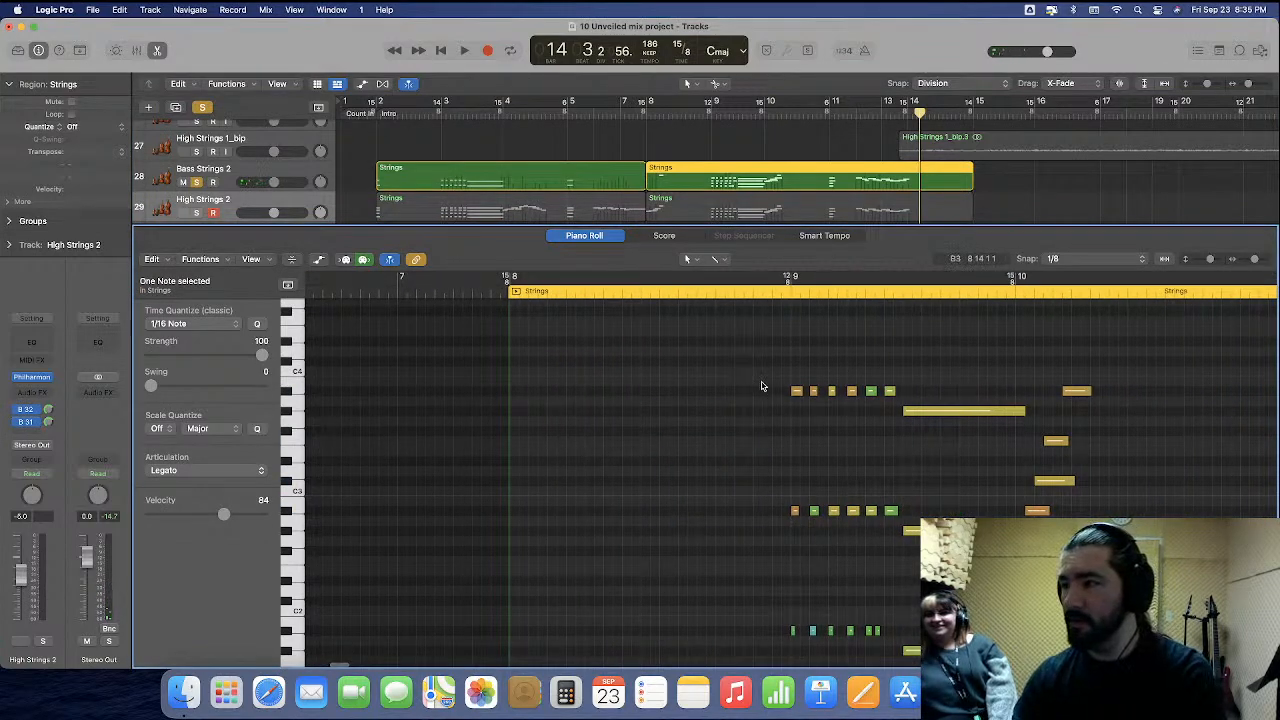
pyautogui.hscroll(2, 730, 387)
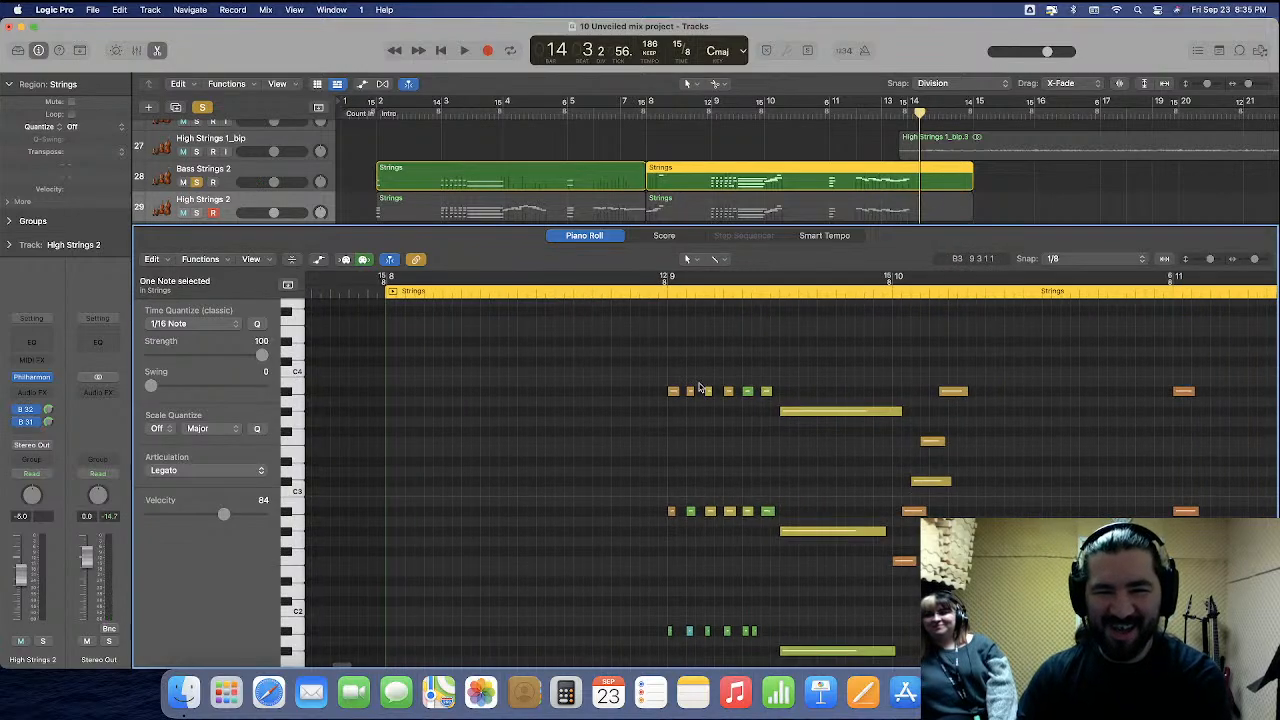
pyautogui.moveTo(644, 352); pyautogui.dragTo(812, 562)
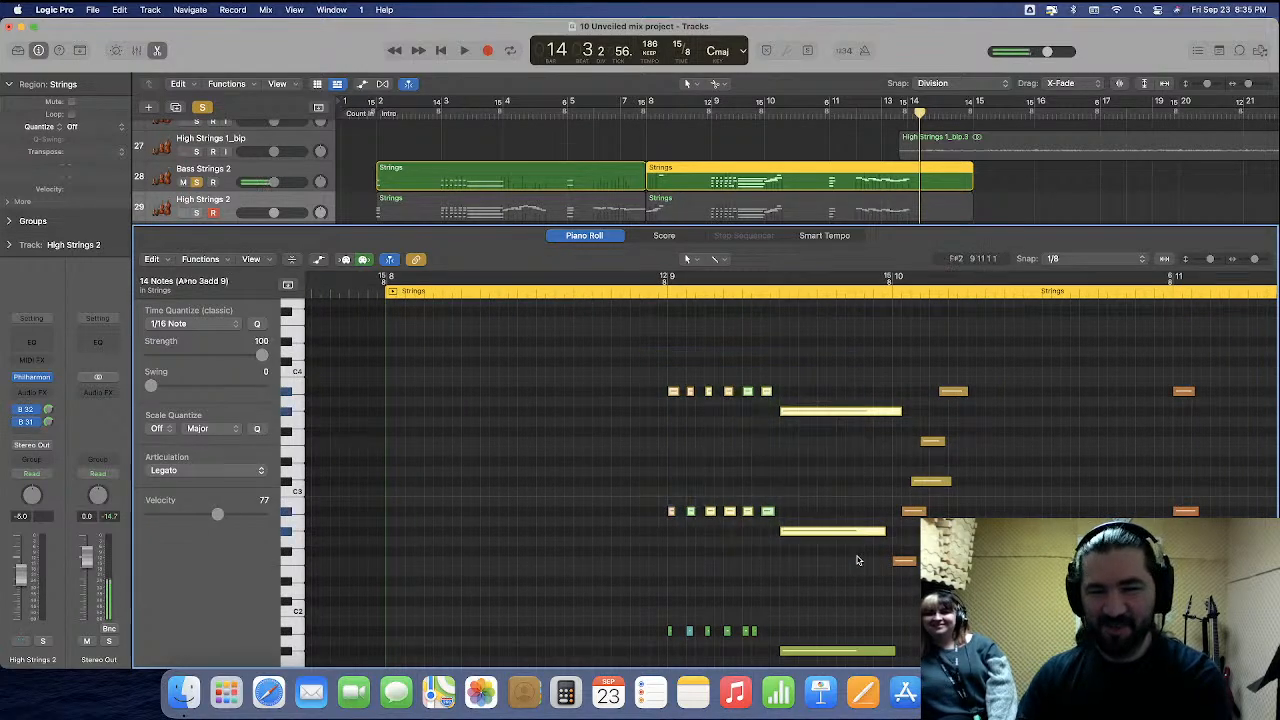
pyautogui.scroll(-3, 837, 549)
pyautogui.scroll(3, 837, 549)
# Delete the remaining high notes from bars 10 to 14 of the second Bass Strings 2 intro region.
pyautogui.moveTo(832, 352); pyautogui.dragTo(980, 556)
pyautogui.hscroll(9, 900, 544)
pyautogui.moveTo(586, 340); pyautogui.dragTo(1018, 556)
pyautogui.press('Delete')
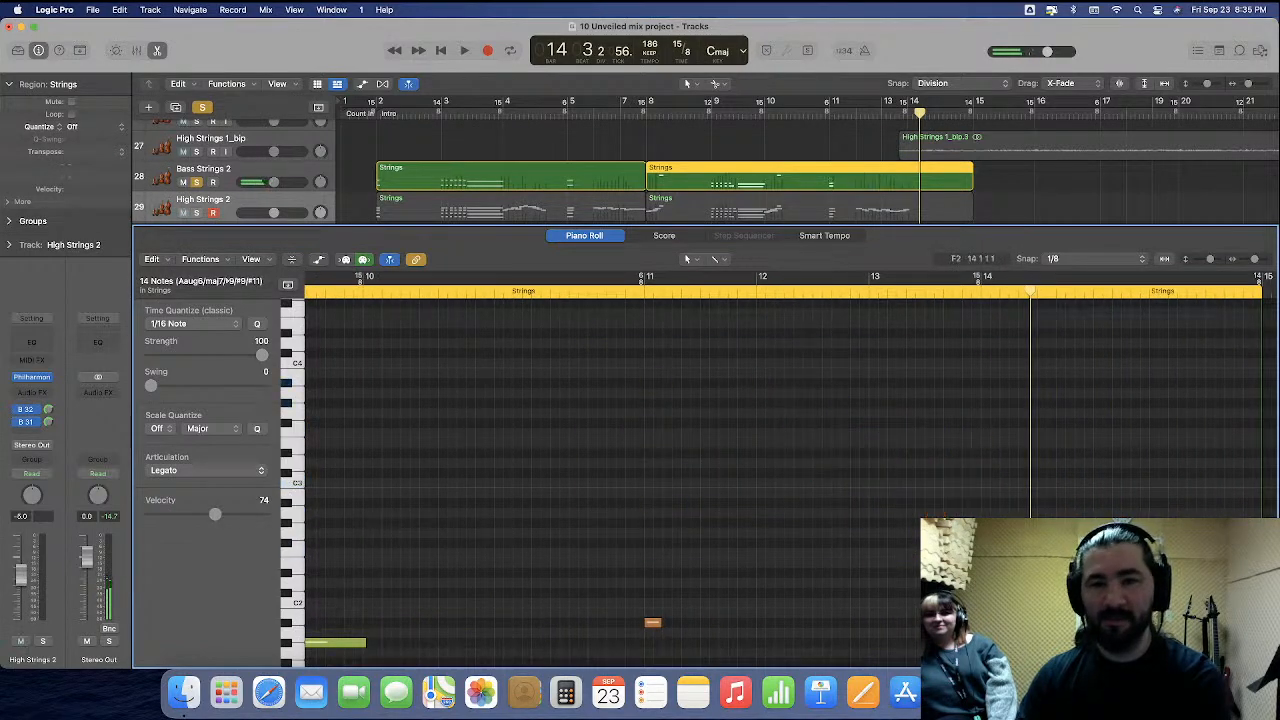
# Delete the notes of the two lowest octaves from the first intro Strings region on High Strings 2.
pyautogui.click(537, 207)
pyautogui.scroll(-2, 892, 537)
pyautogui.hscroll(-4, 892, 537)
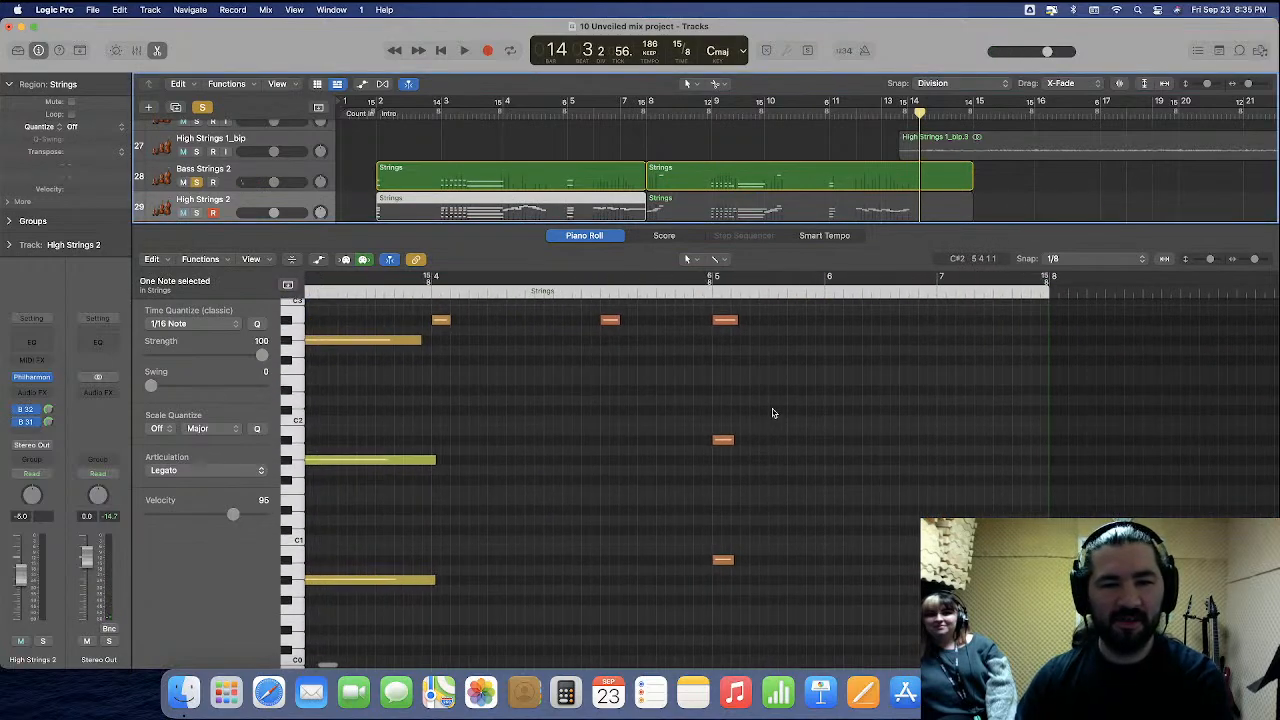
pyautogui.moveTo(772, 413); pyautogui.dragTo(386, 586)
pyautogui.press('z')
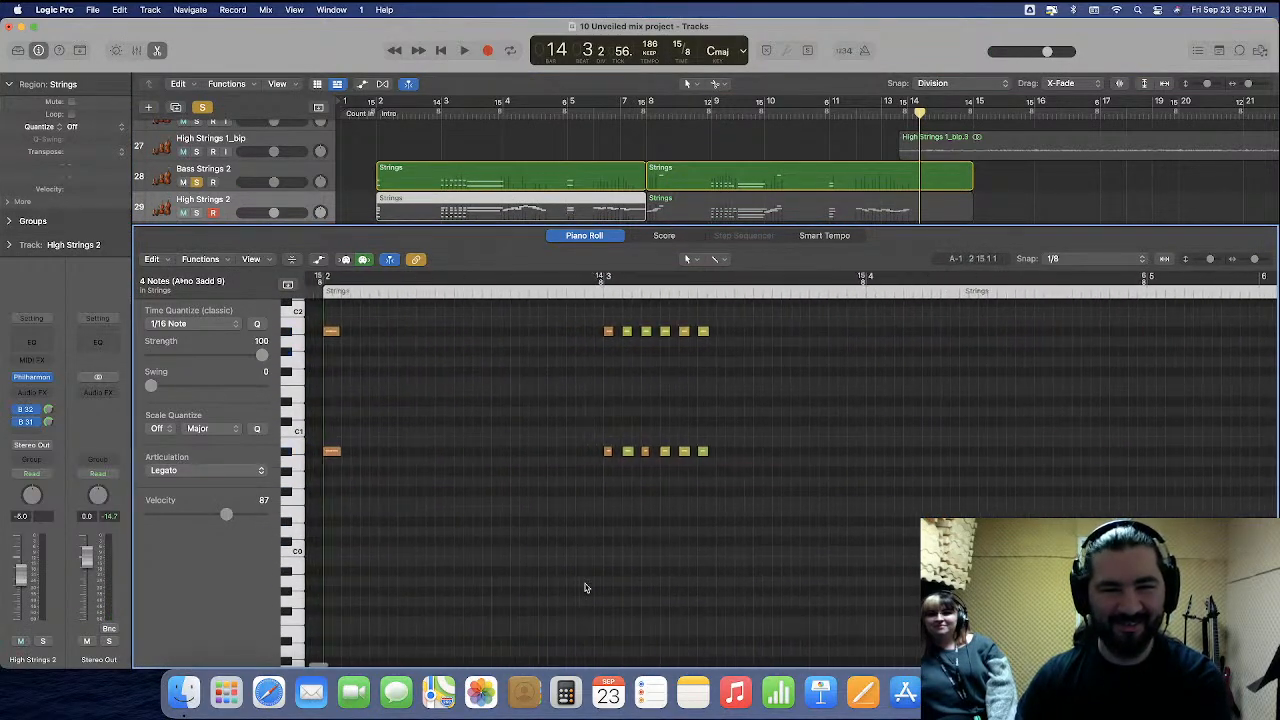
pyautogui.moveTo(818, 393); pyautogui.dragTo(338, 588)
pyautogui.press('Delete')
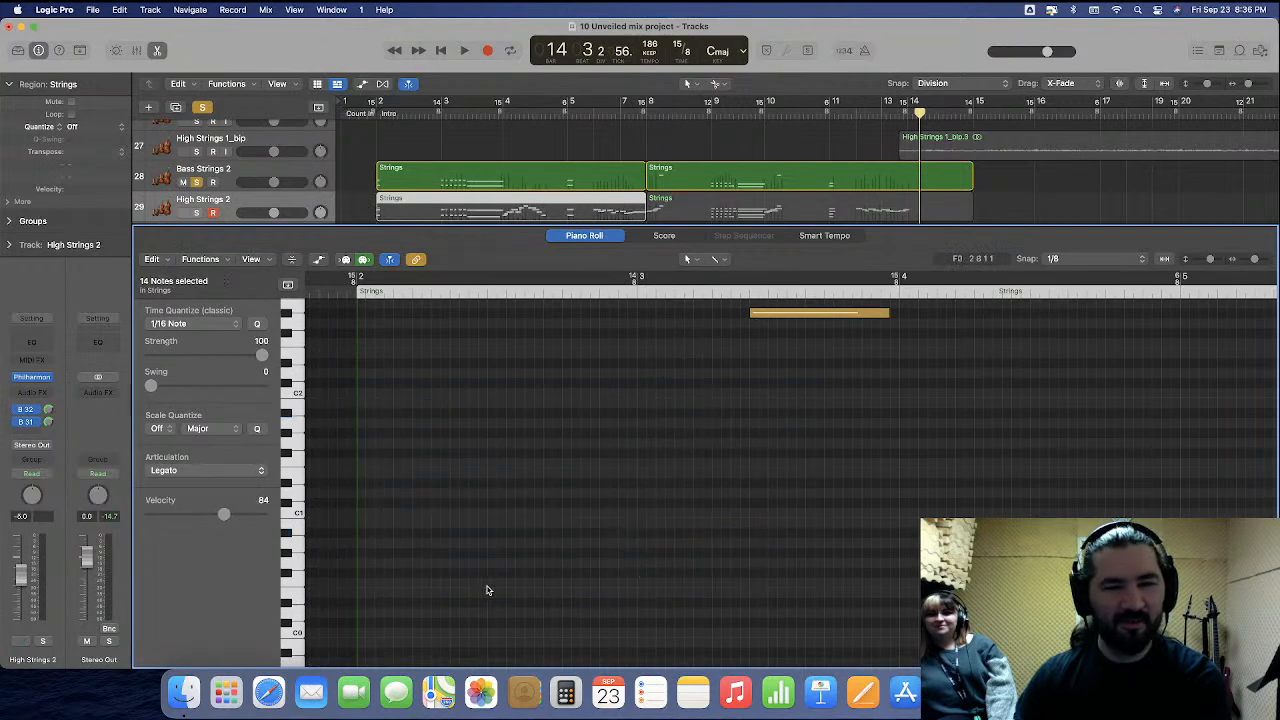
# Delete the low-octave notes from the second intro Strings region on High Strings 2, keeping the upper notes.
pyautogui.click(739, 211)
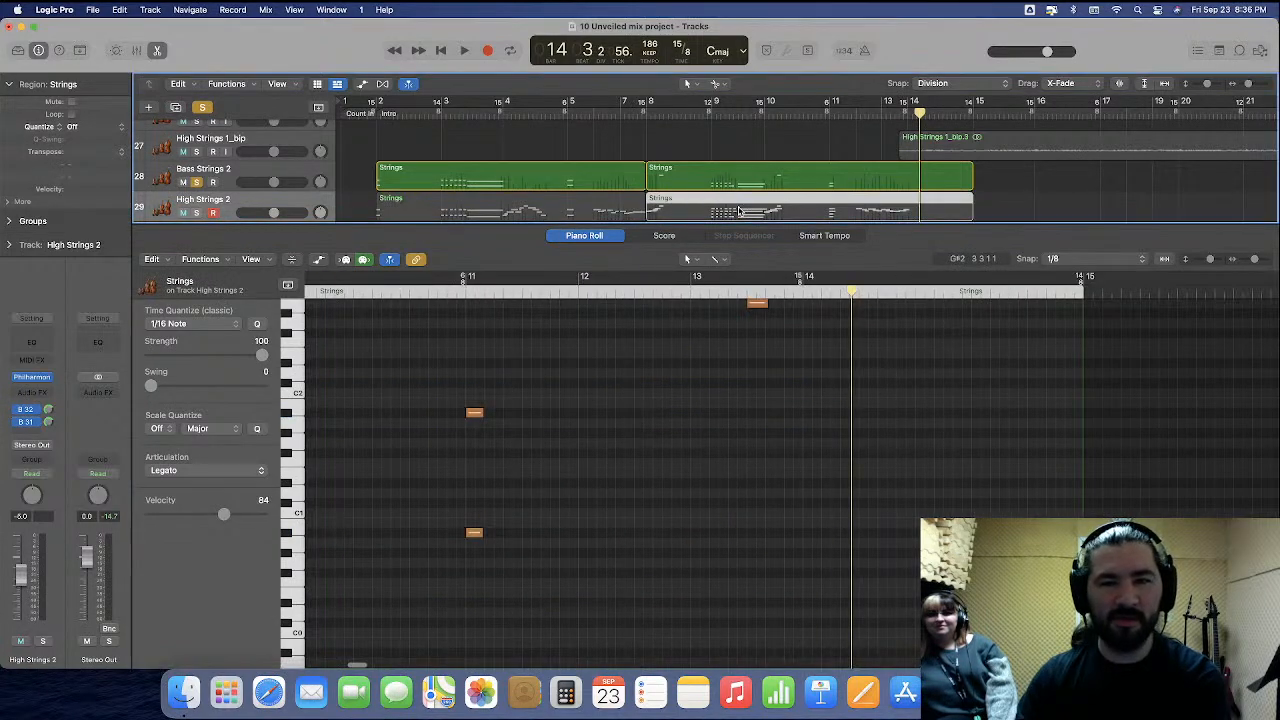
pyautogui.hscroll(-4, 720, 420)
pyautogui.moveTo(726, 380); pyautogui.dragTo(527, 605)
pyautogui.hscroll(4, 711, 497)
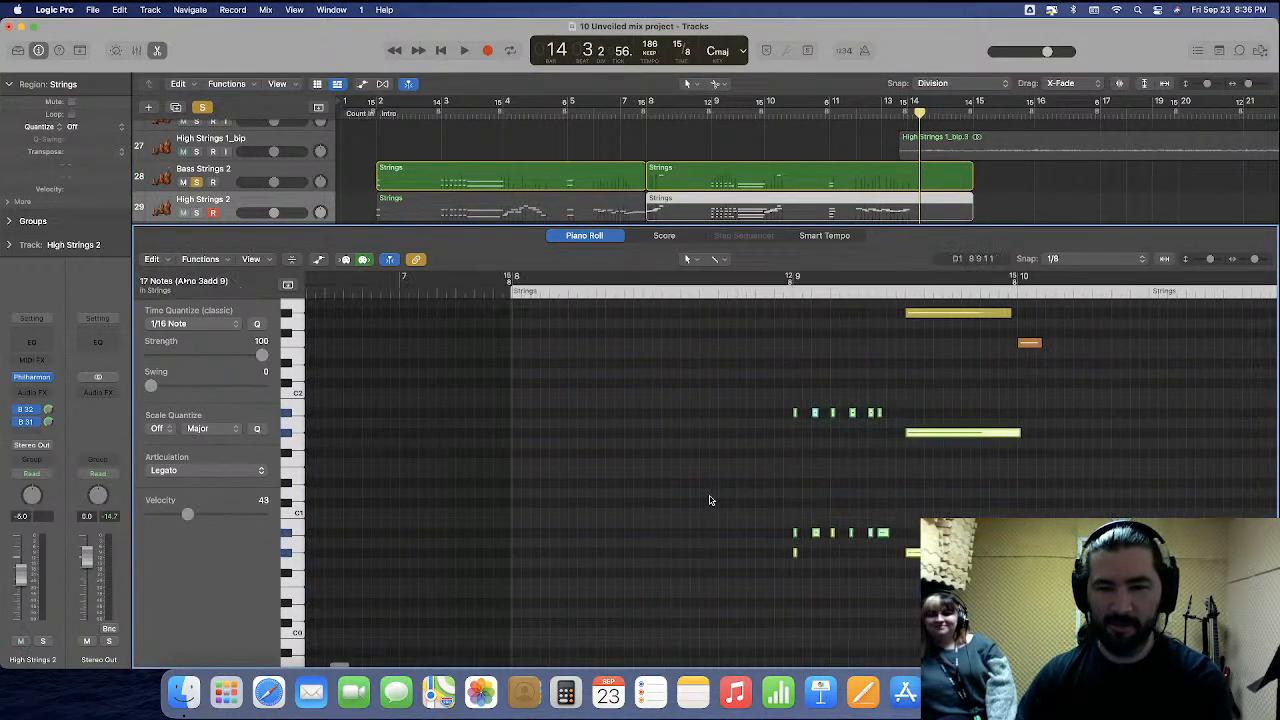
pyautogui.press('Delete')
pyautogui.hscroll(3, 649, 537)
pyautogui.scroll(5, 647, 541)
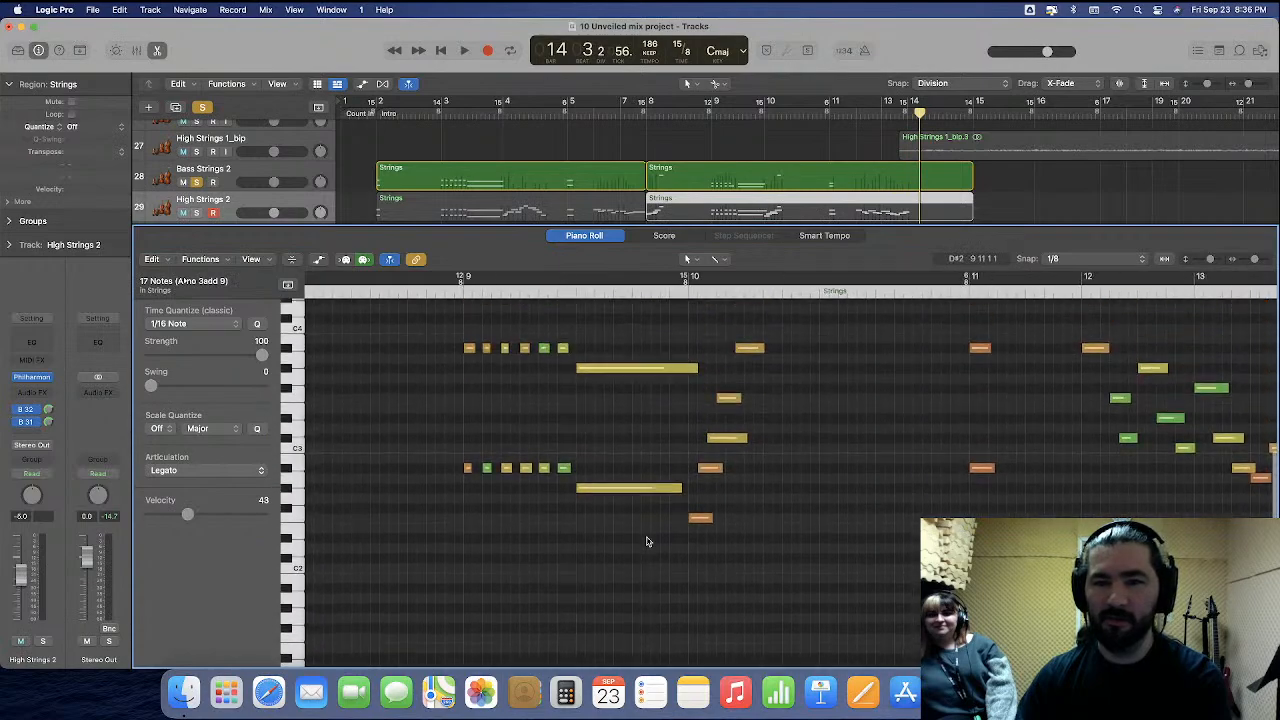
# Play the soloed Bass Strings 2 track through its part from the start of Verse 1.
pyautogui.hscroll(8, 648, 541)
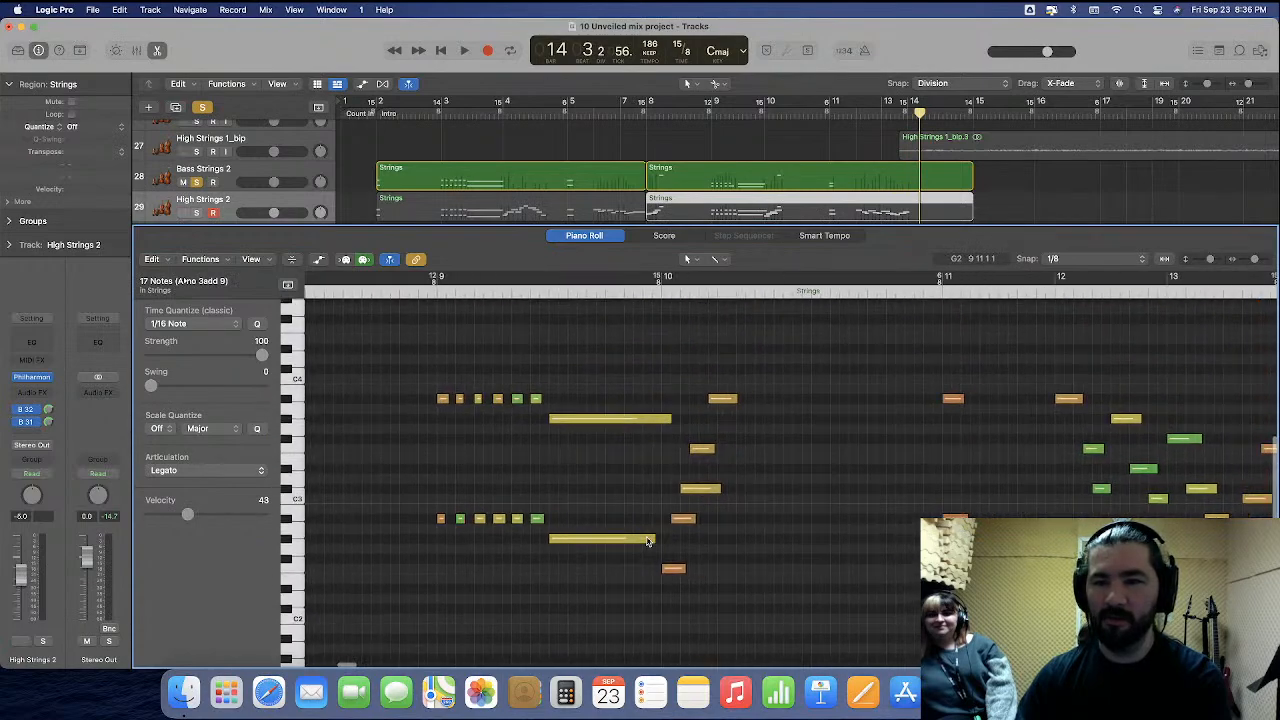
pyautogui.click(160, 50)
pyautogui.hscroll(10, 812, 190)
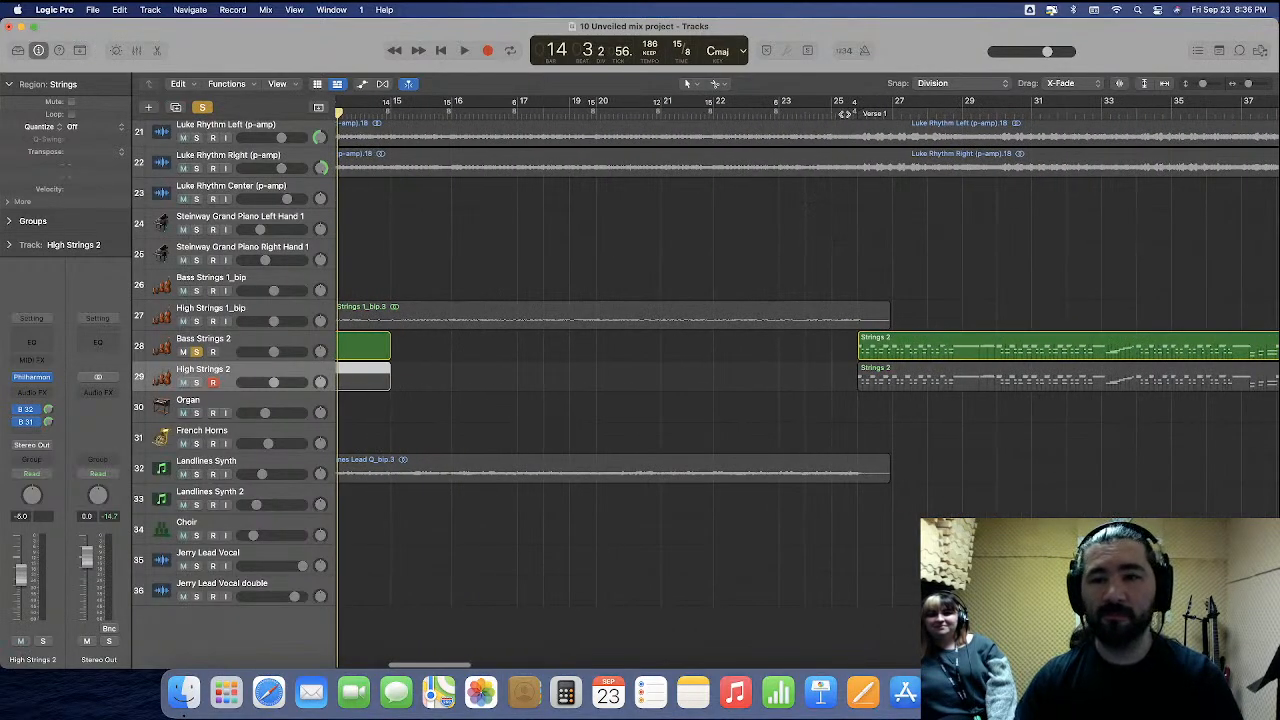
pyautogui.click(845, 113)
pyautogui.press('space')
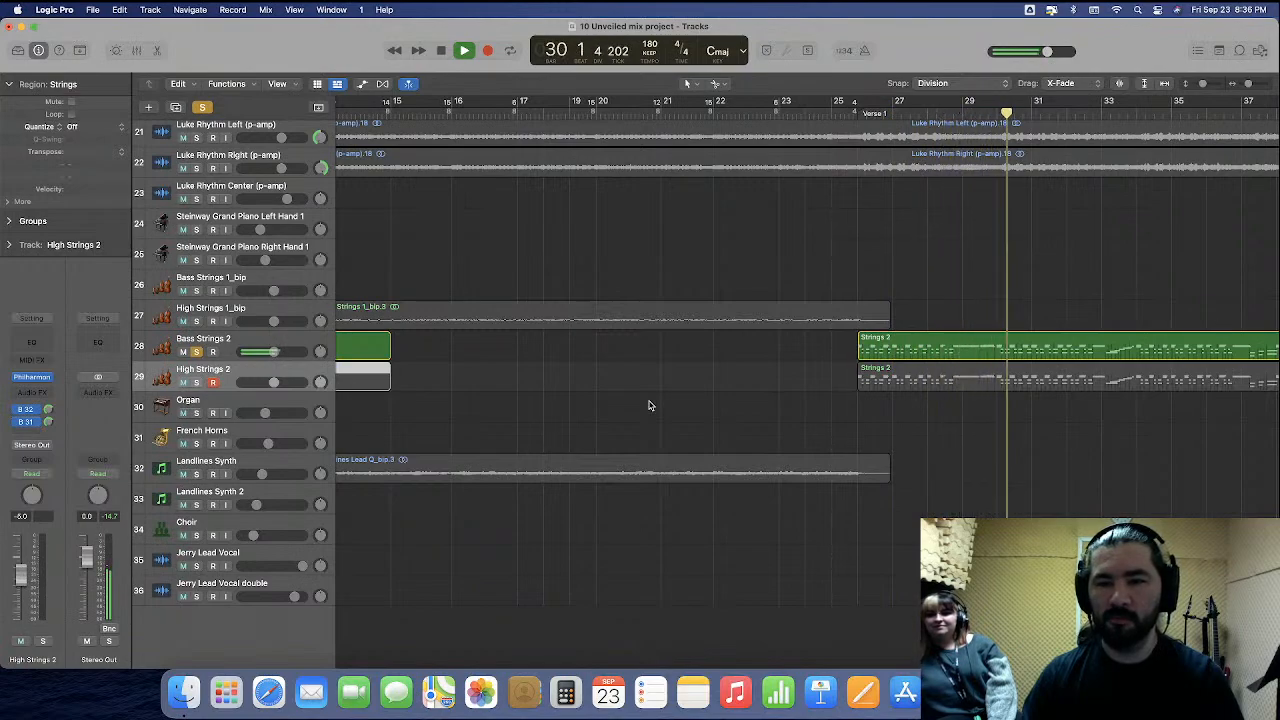
pyautogui.hscroll(4, 650, 405)
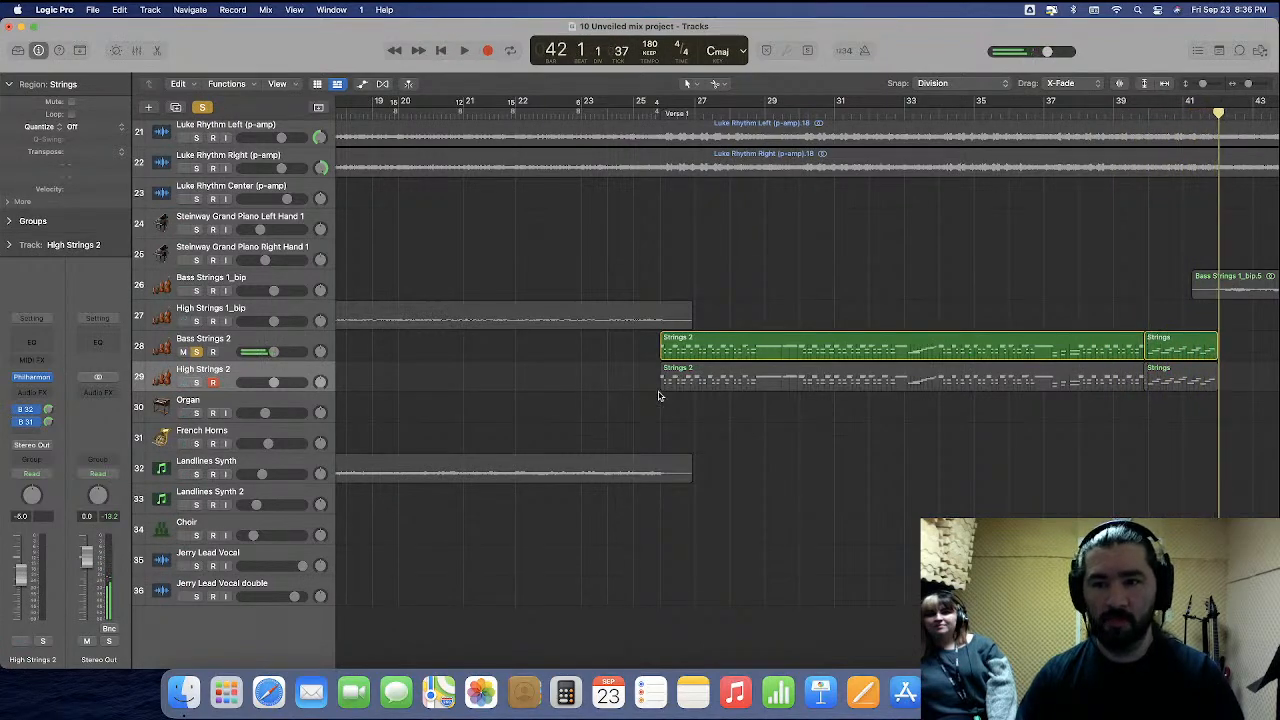
# Delete all the higher chord notes from the Verse 1 Strings 2 region on Bass Strings 2, keeping the low line.
pyautogui.doubleClick(758, 350)
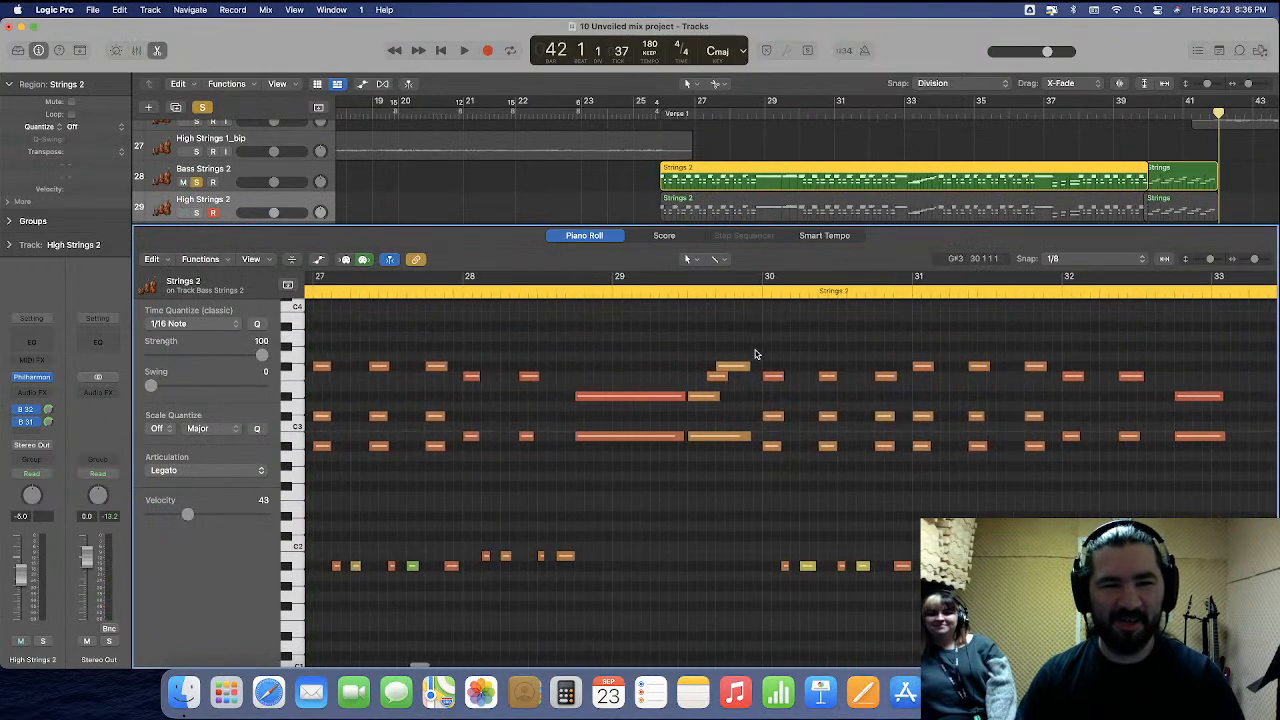
pyautogui.hscroll(10, 755, 353)
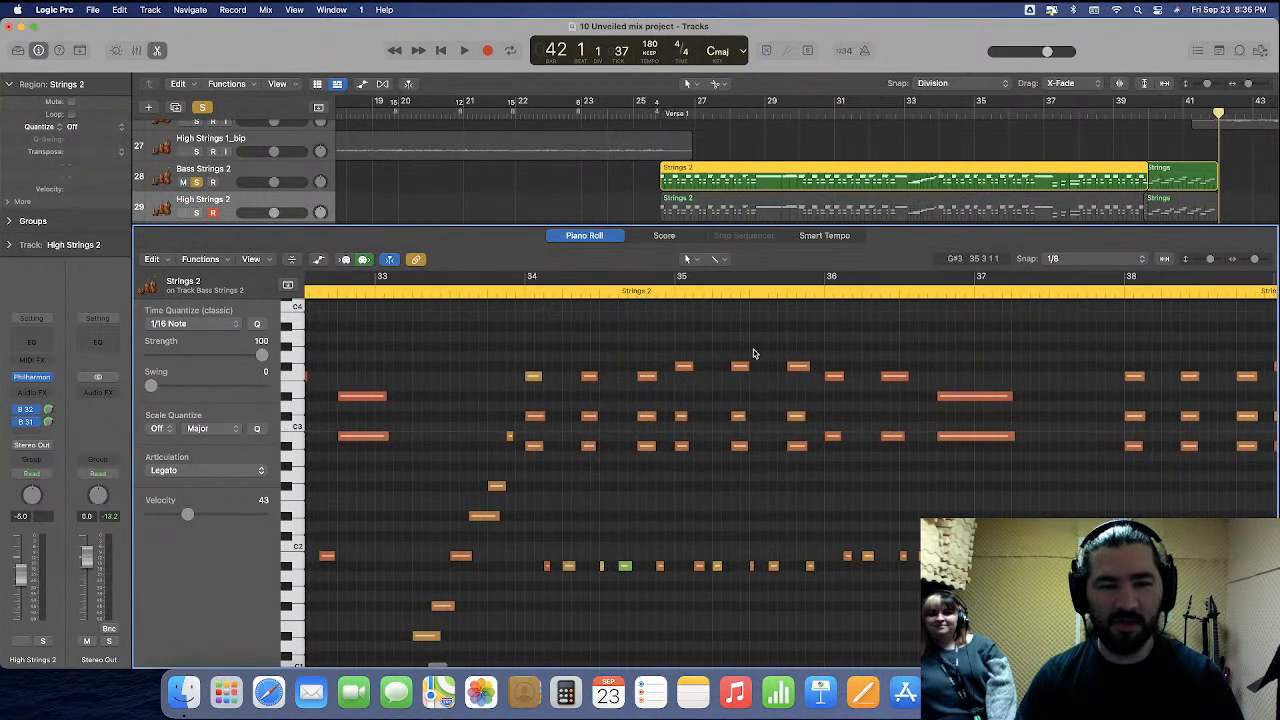
pyautogui.hscroll(8, 755, 353)
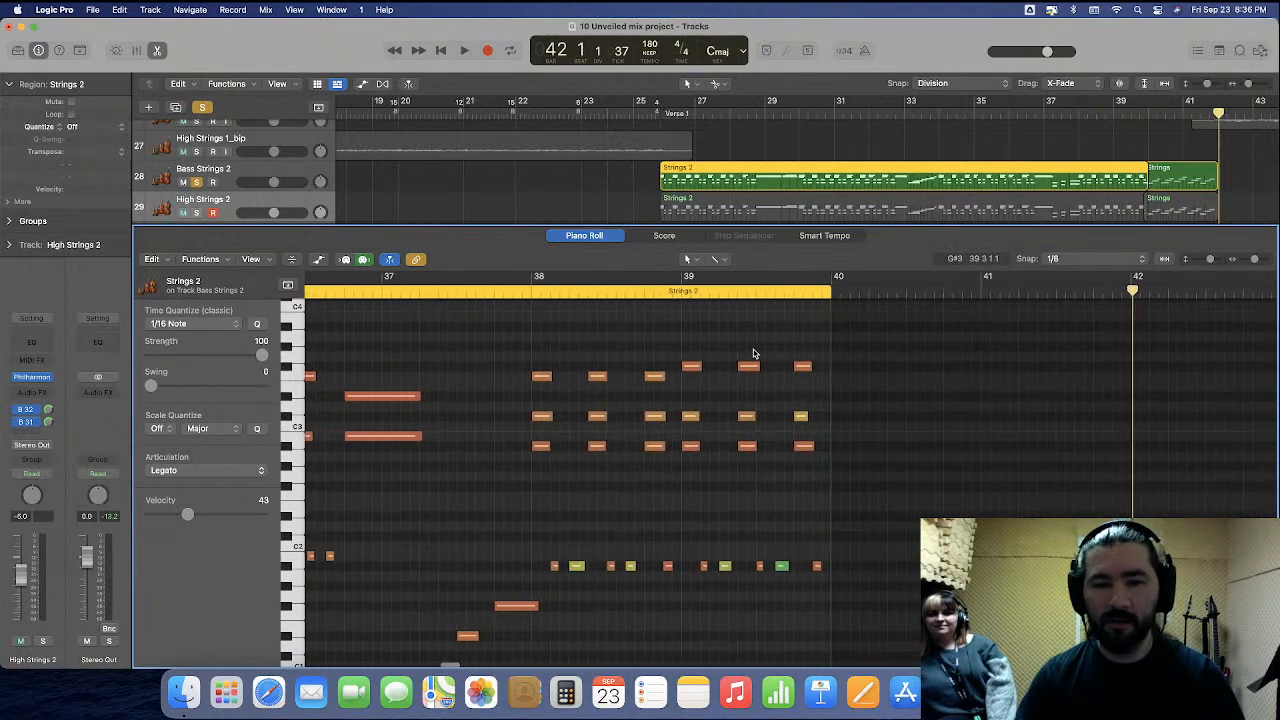
pyautogui.moveTo(892, 349); pyautogui.dragTo(433, 480)
pyautogui.hscroll(-6, 763, 466)
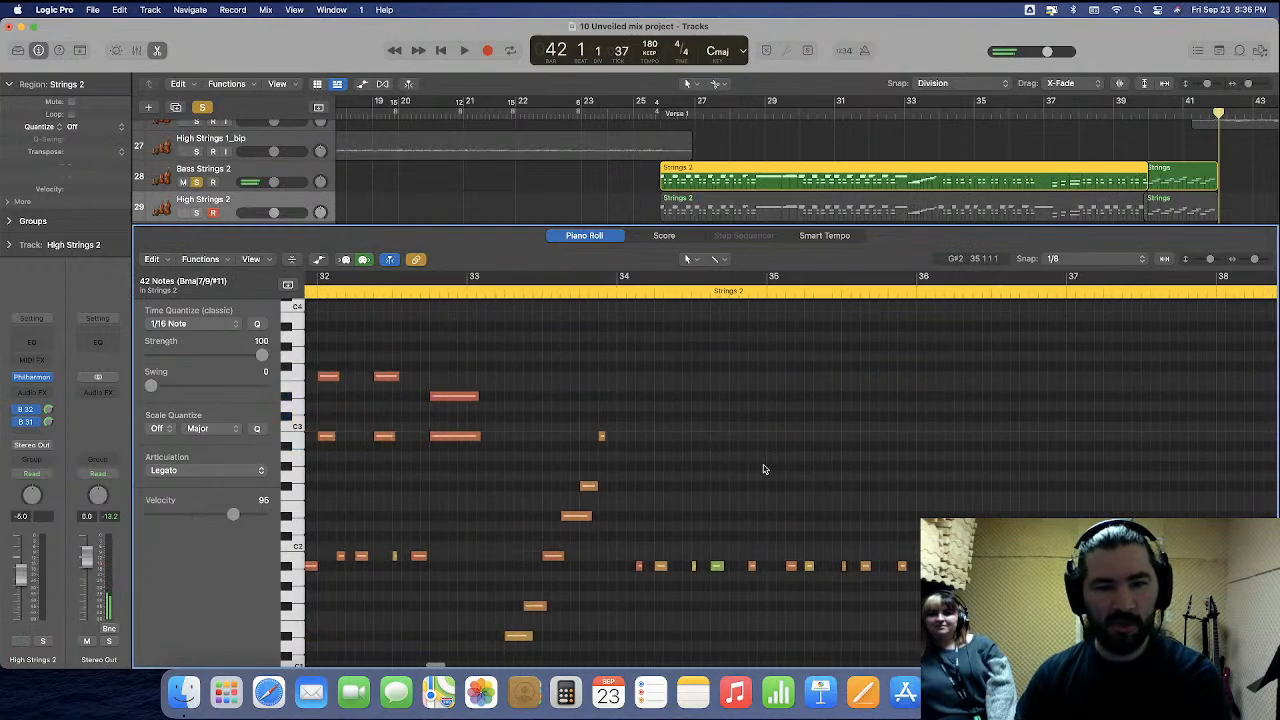
pyautogui.moveTo(817, 338); pyautogui.dragTo(624, 487)
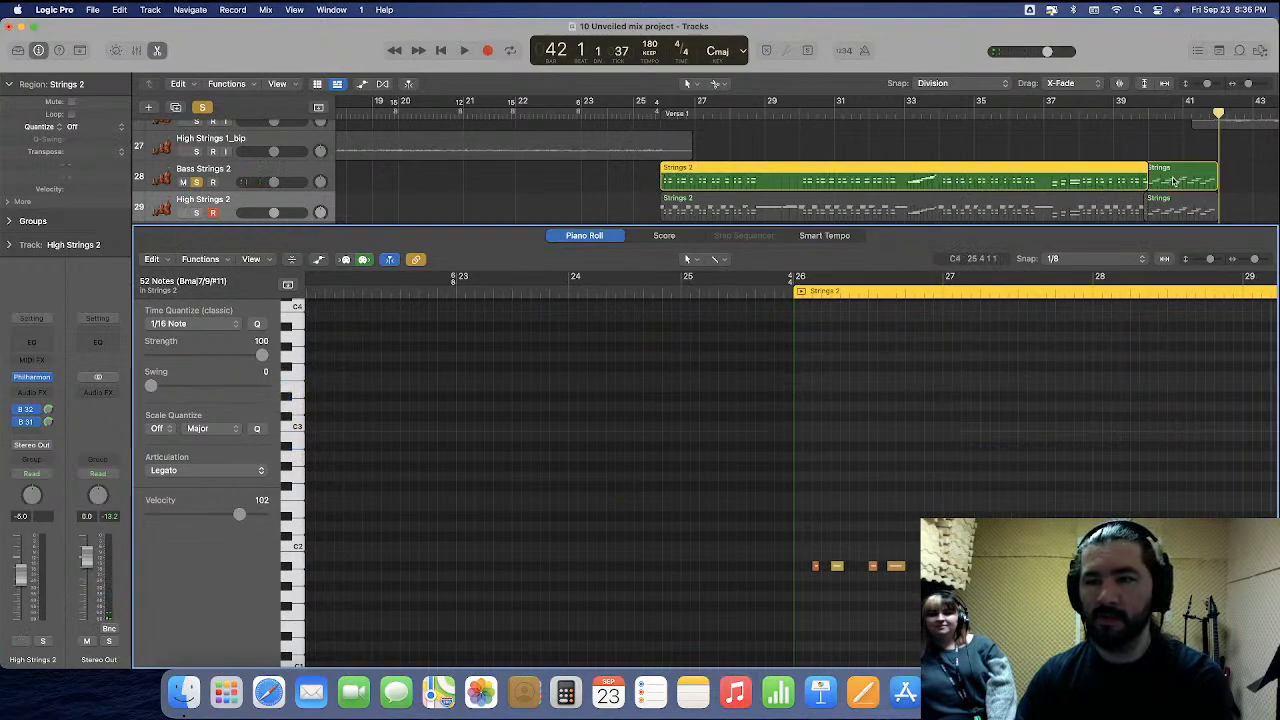
# Delete the short Strings region at bar 40 on High Strings 2 and the low notes and runs from its Verse 1 region.
pyautogui.click(1182, 207)
pyautogui.press('Delete')
pyautogui.click(1033, 212)
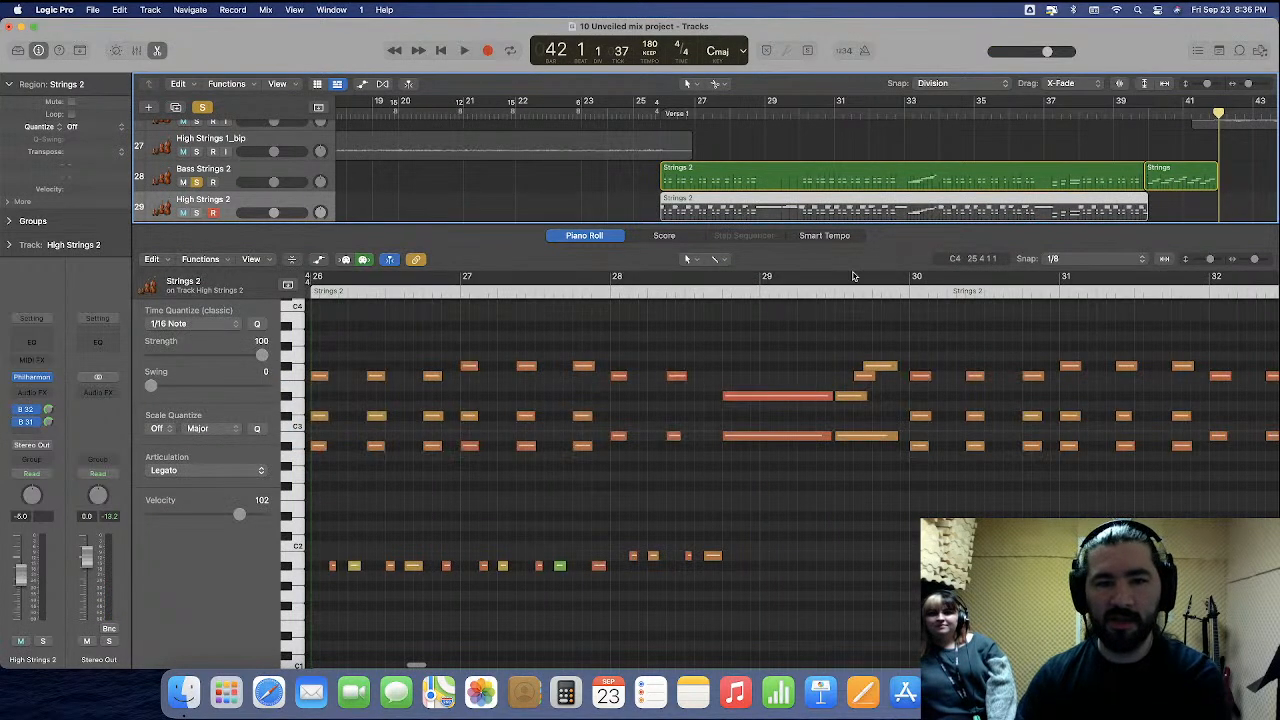
pyautogui.scroll(-3, 784, 408)
pyautogui.scroll(-3, 784, 408)
pyautogui.hscroll(10, 786, 408)
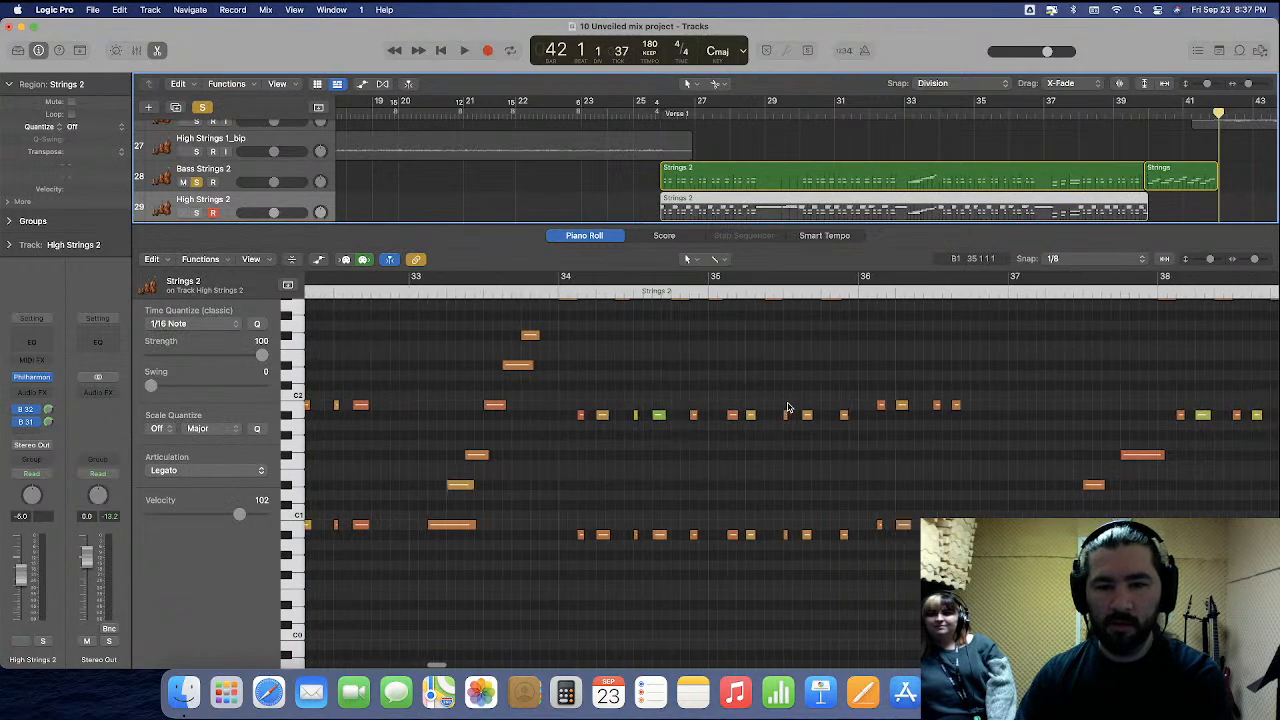
pyautogui.moveTo(1003, 369); pyautogui.dragTo(574, 600)
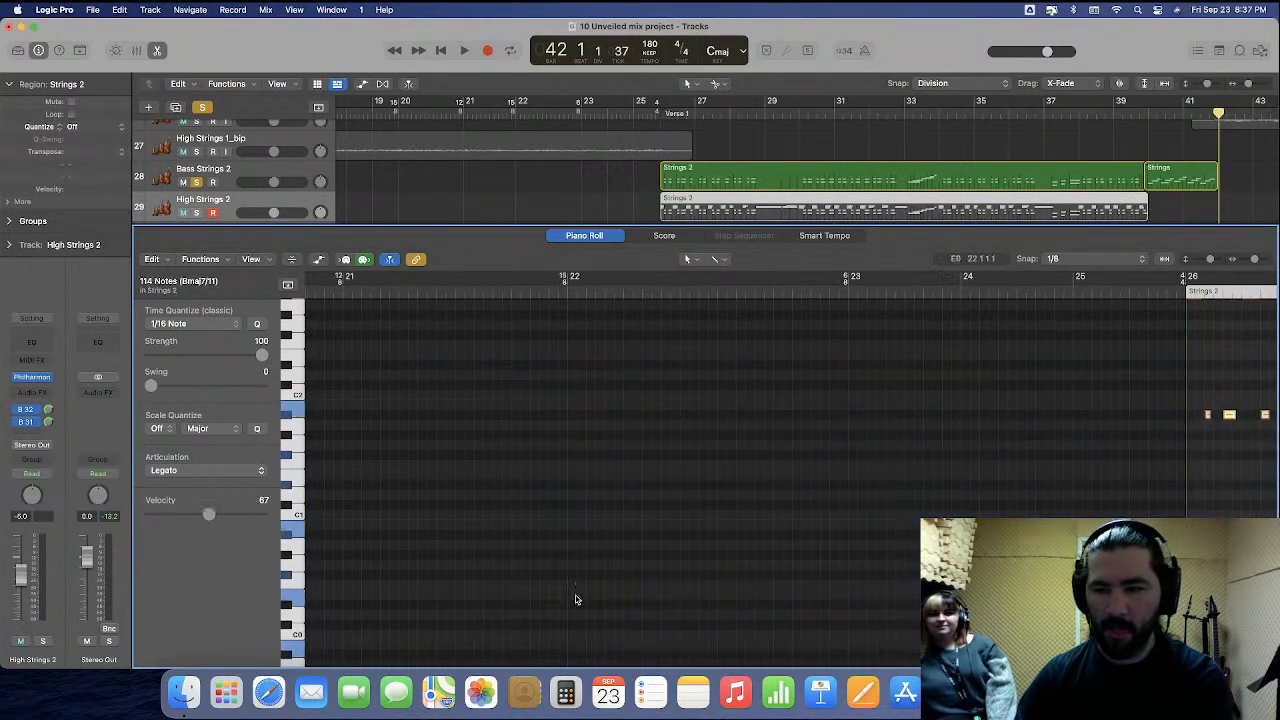
pyautogui.scroll(3, 680, 437)
pyautogui.hscroll(10, 680, 437)
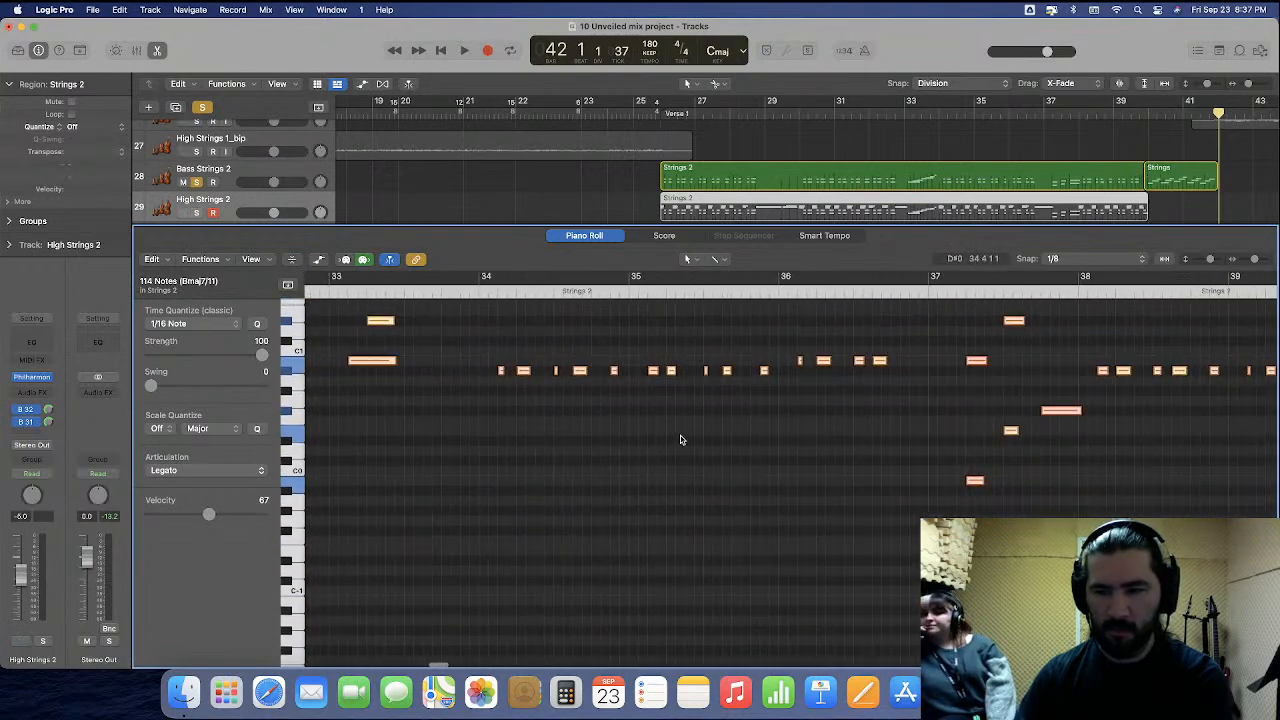
pyautogui.hscroll(-3, 680, 437)
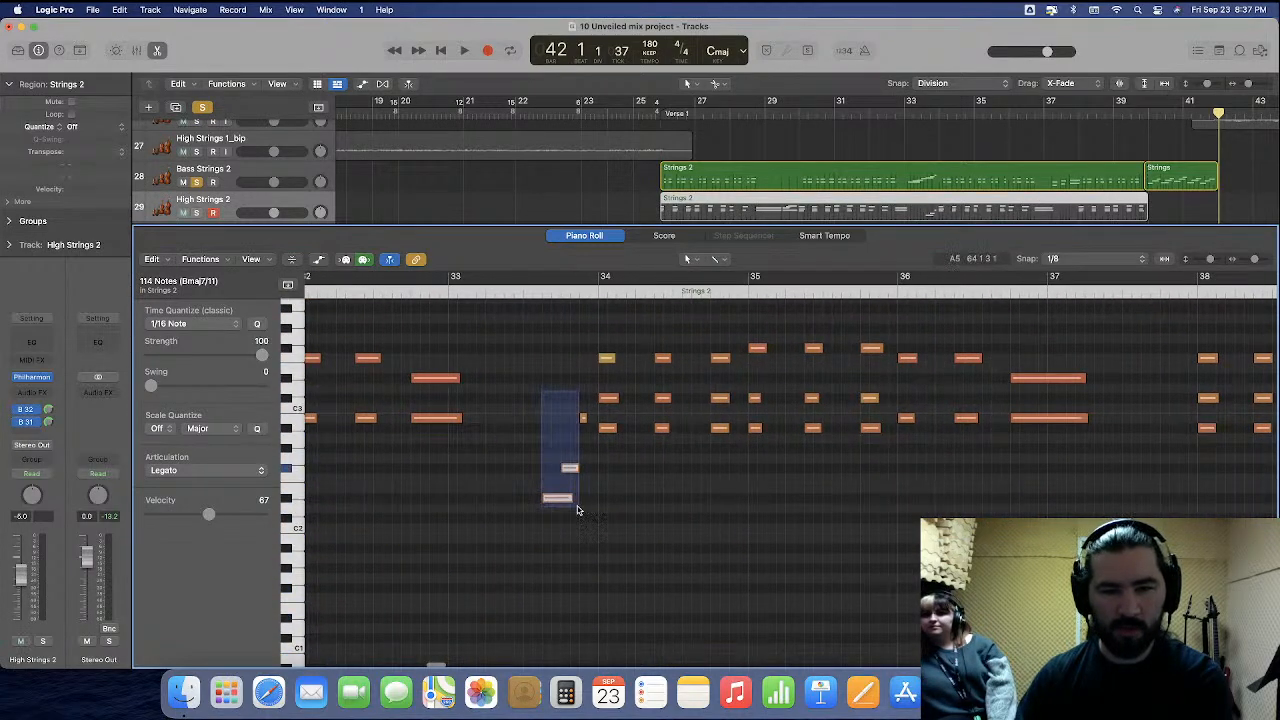
pyautogui.moveTo(576, 510); pyautogui.dragTo(583, 514)
# Play the Break 1 strings part and delete its Strings 2 region from Bass Strings 2.
pyautogui.hscroll(10, 770, 130)
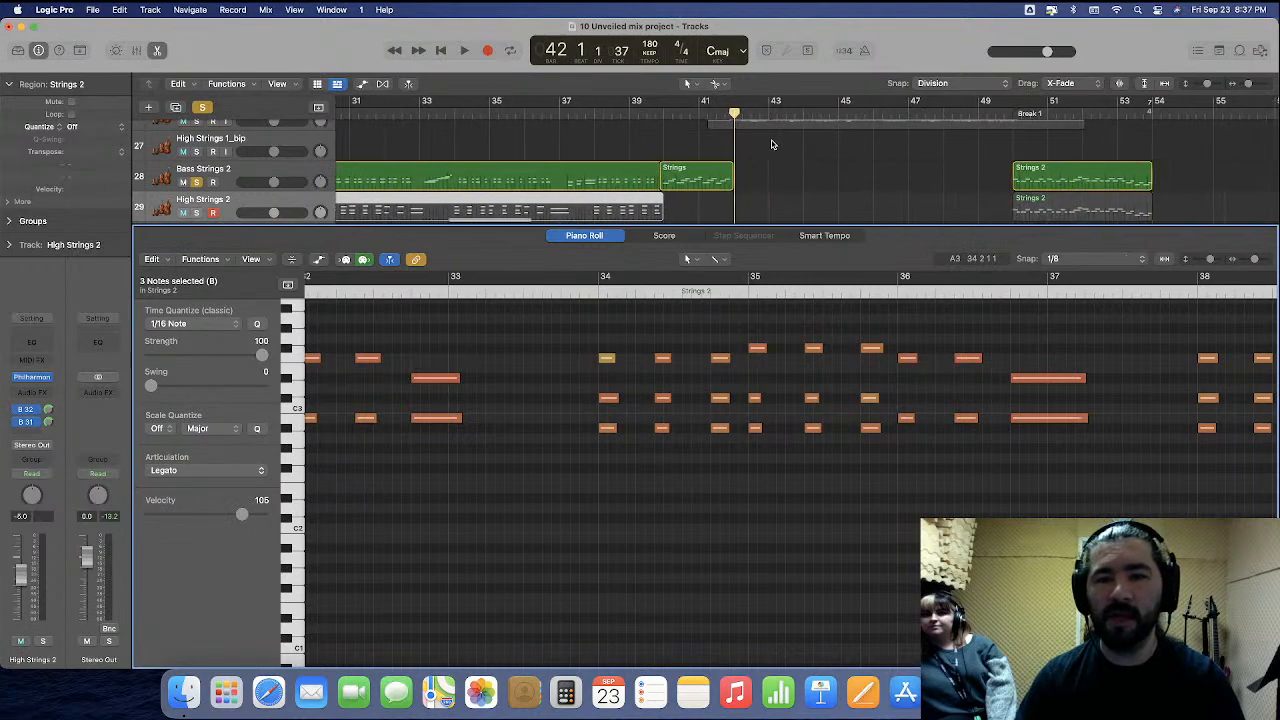
pyautogui.click(843, 113)
pyautogui.press('space')
pyautogui.click(858, 182)
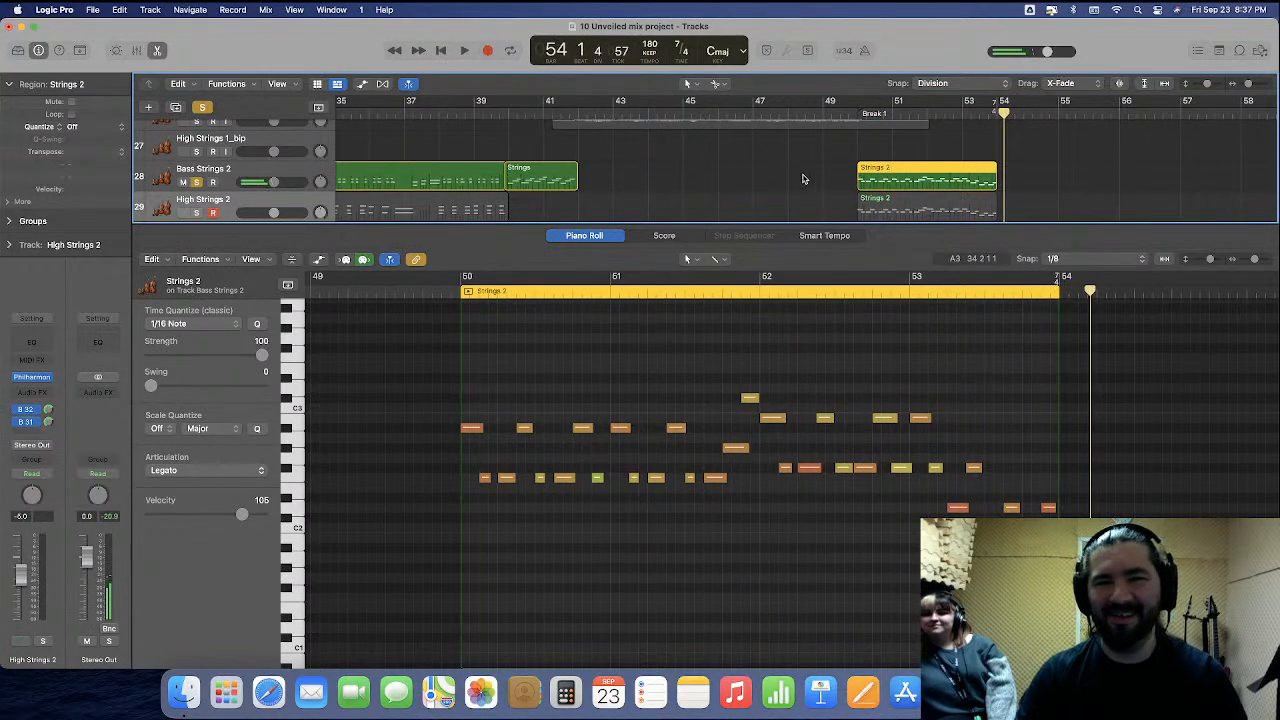
pyautogui.click(871, 174)
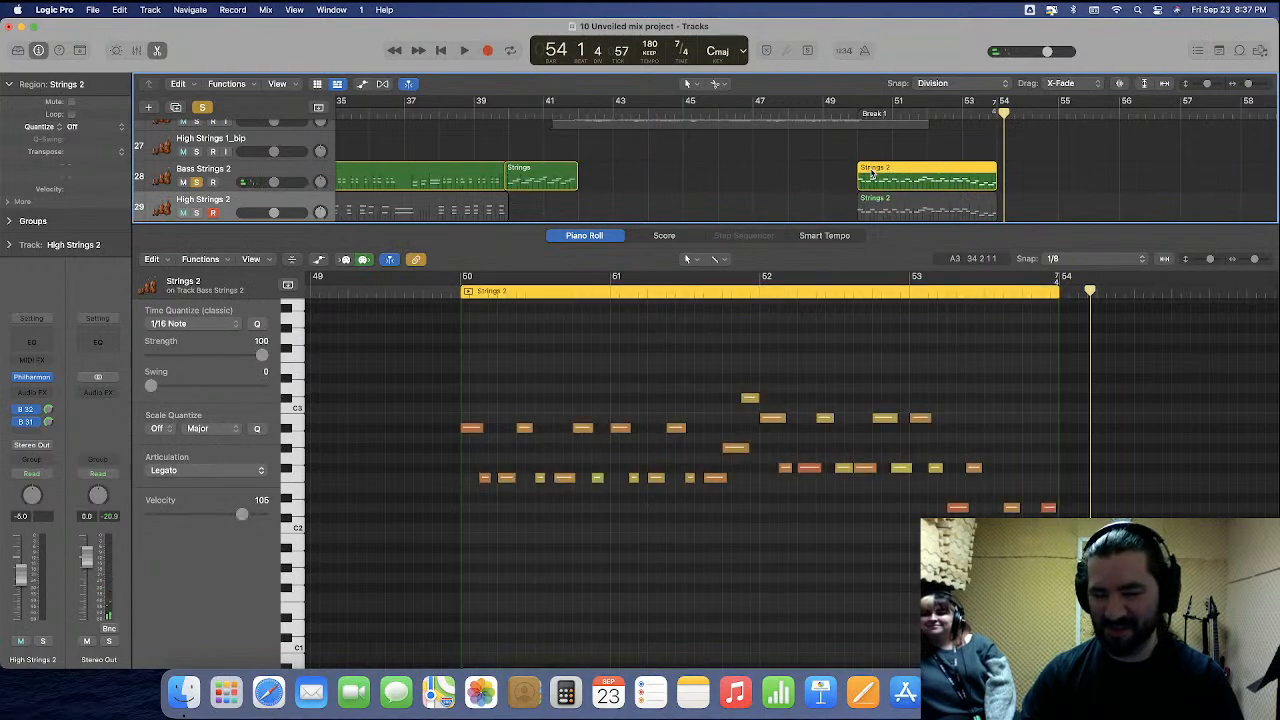
pyautogui.keyDown('shift'); pyautogui.click(871, 174); pyautogui.keyUp('shift')
# Open the Chorus 1 Strings 2 region of Bass Strings 2 and play its opening and closing bars.
pyautogui.hscroll(10, 860, 172)
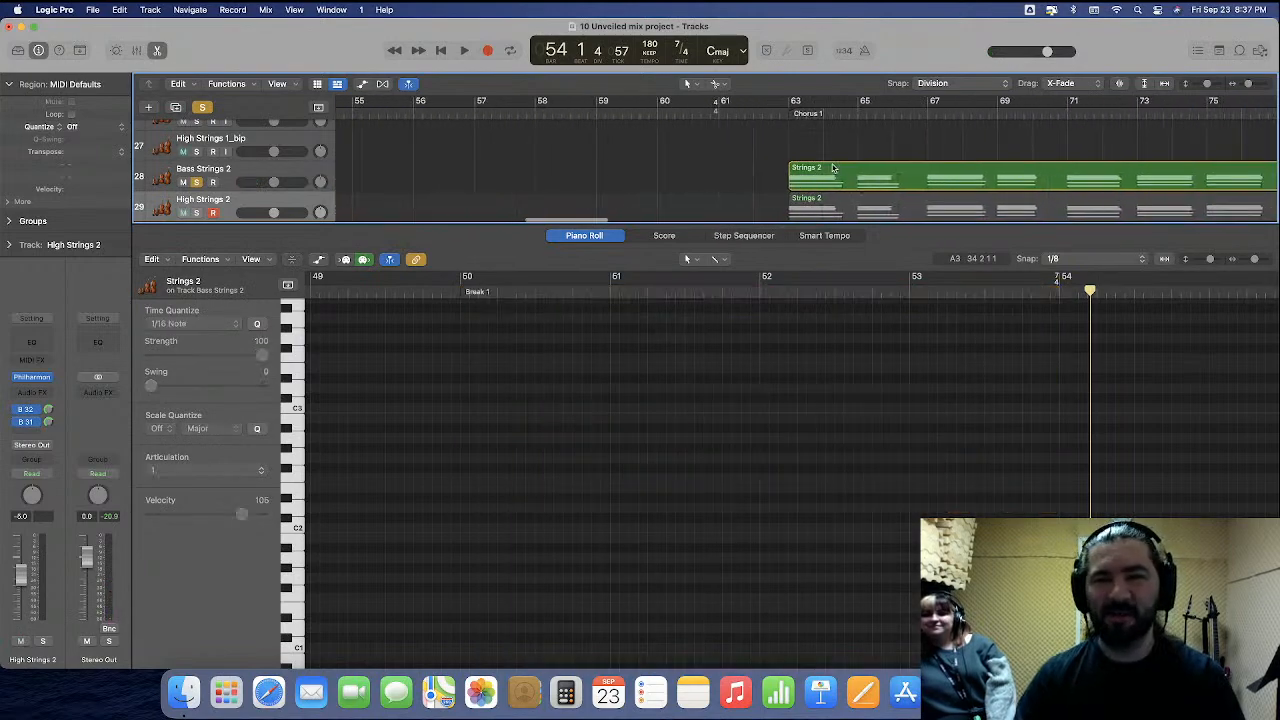
pyautogui.hscroll(3, 737, 190)
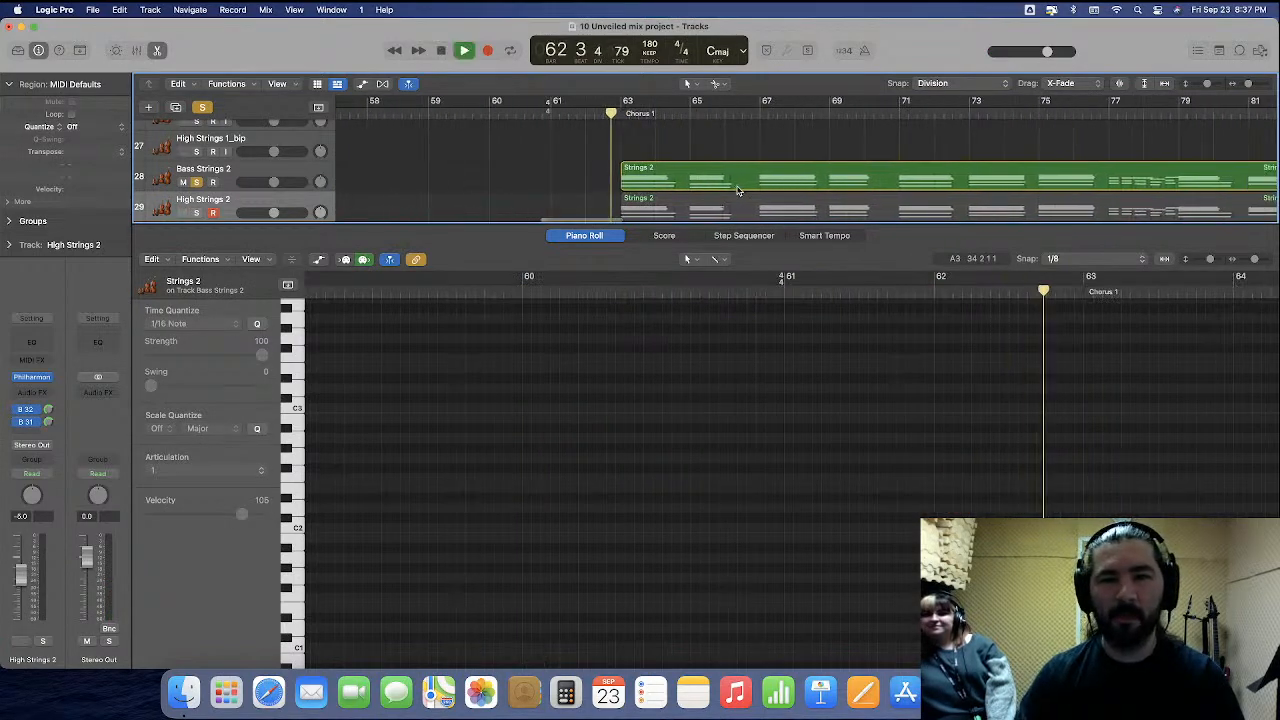
pyautogui.click(717, 181)
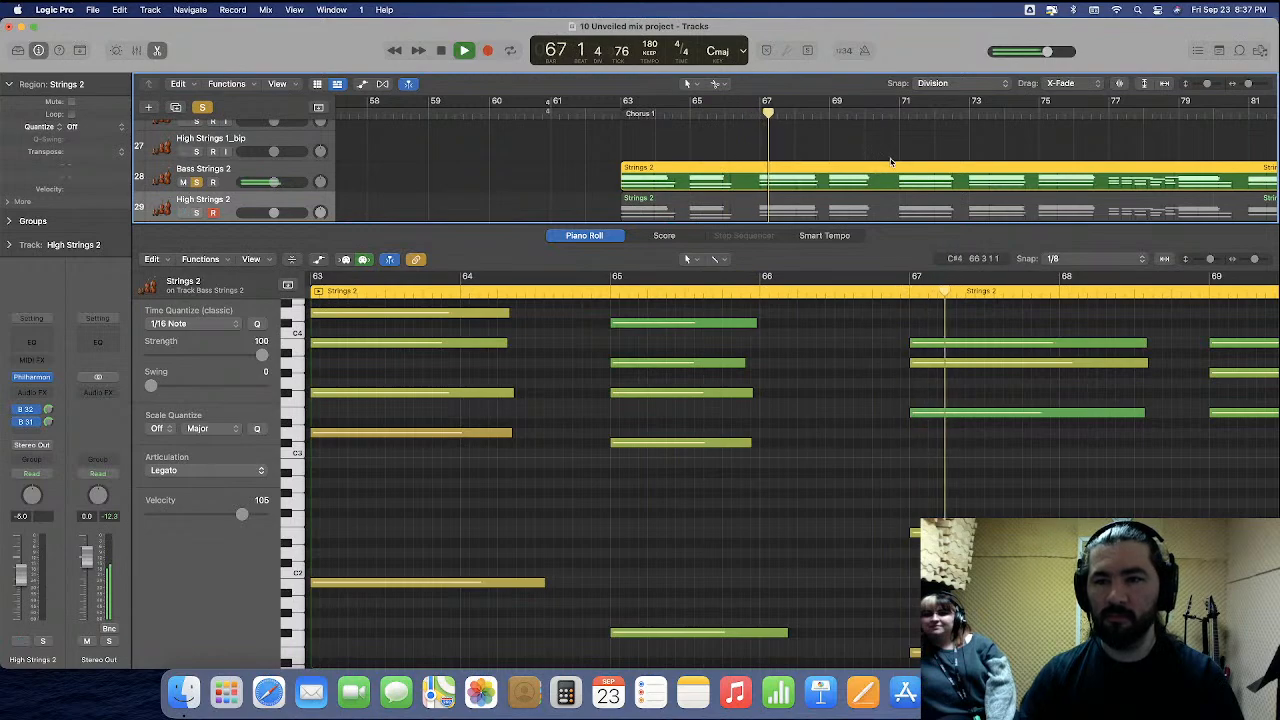
pyautogui.hscroll(10, 910, 198)
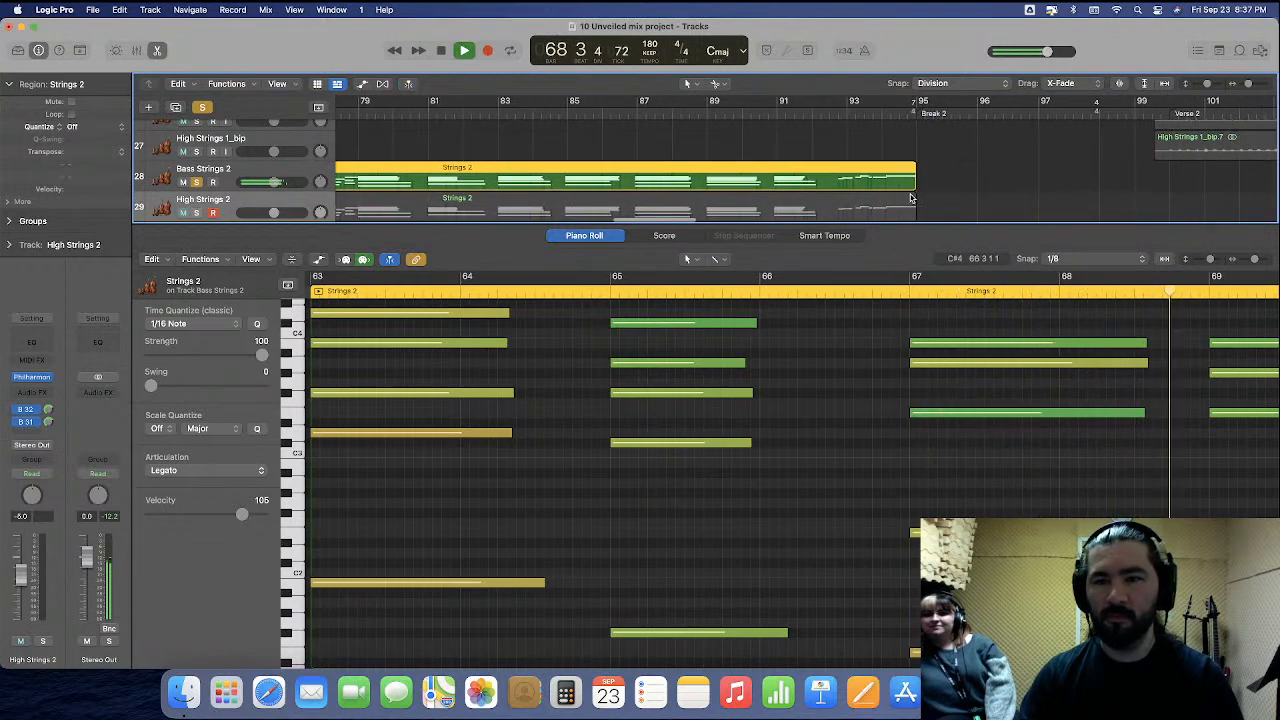
pyautogui.hscroll(-10, 910, 198)
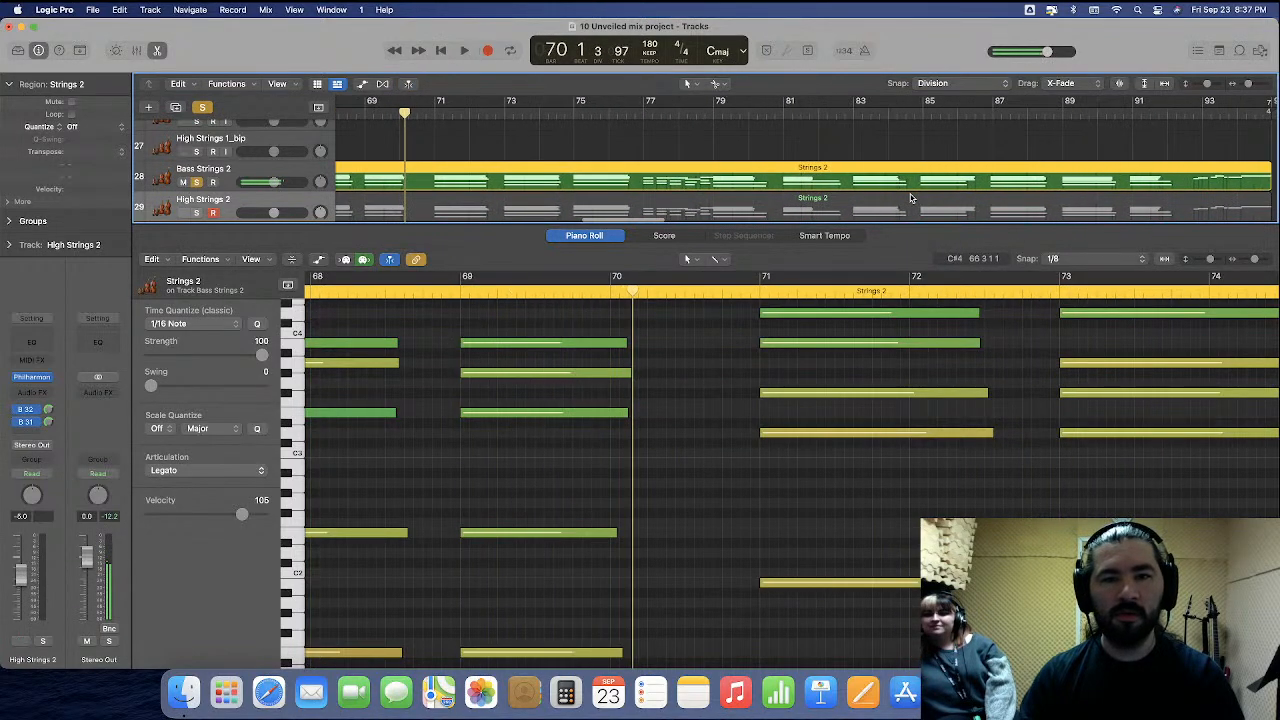
pyautogui.hscroll(6, 911, 190)
pyautogui.click(950, 114)
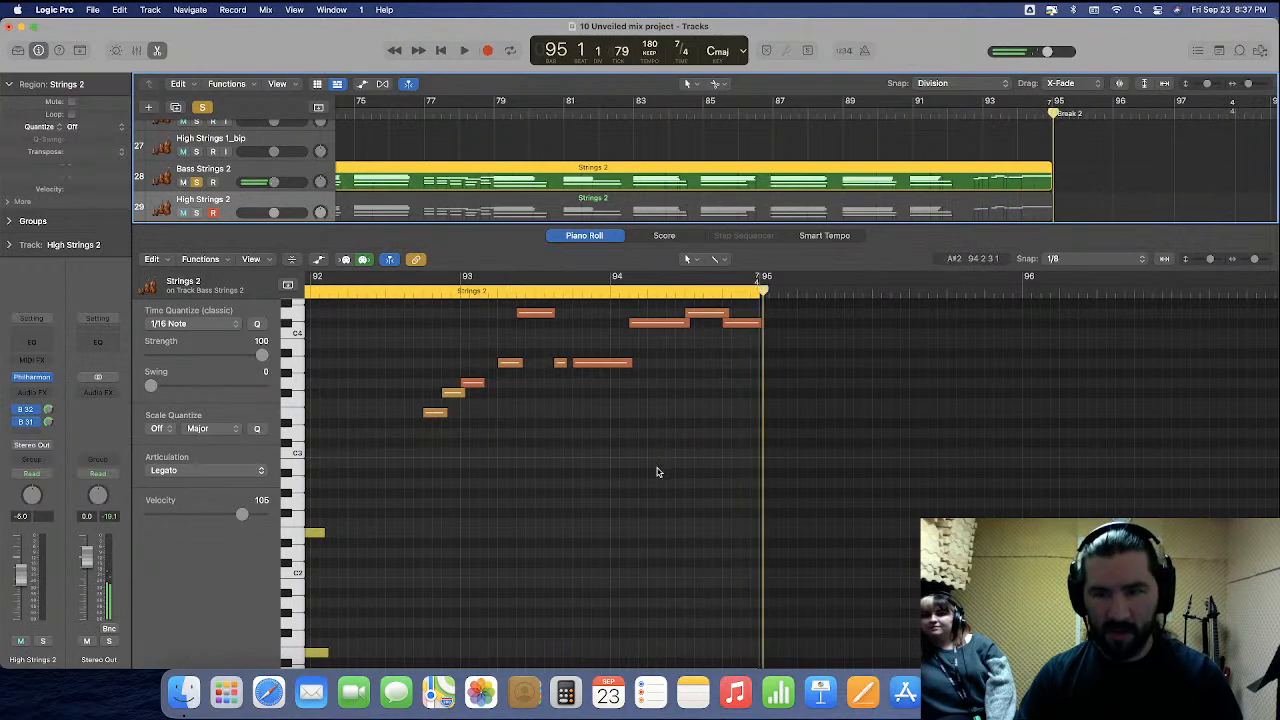
# Delete the high closing melody in bars 92 to 94 from the Chorus 1 region on Bass Strings 2.
pyautogui.scroll(3, 660, 467)
pyautogui.moveTo(389, 337); pyautogui.dragTo(825, 510)
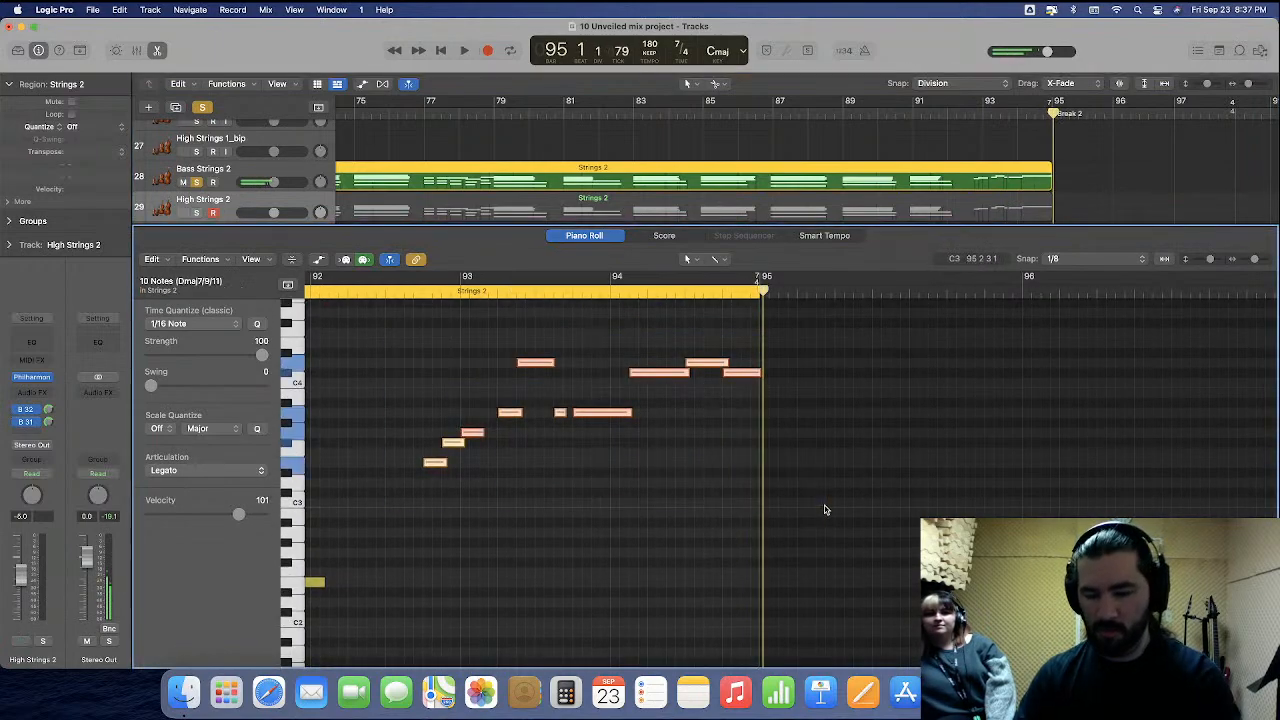
pyautogui.press('Delete')
# Delete the upper four notes of each chord in bars 85 to 92 of the Bass Strings 2 chorus region.
pyautogui.hscroll(-8, 734, 471)
pyautogui.scroll(-2, 843, 400)
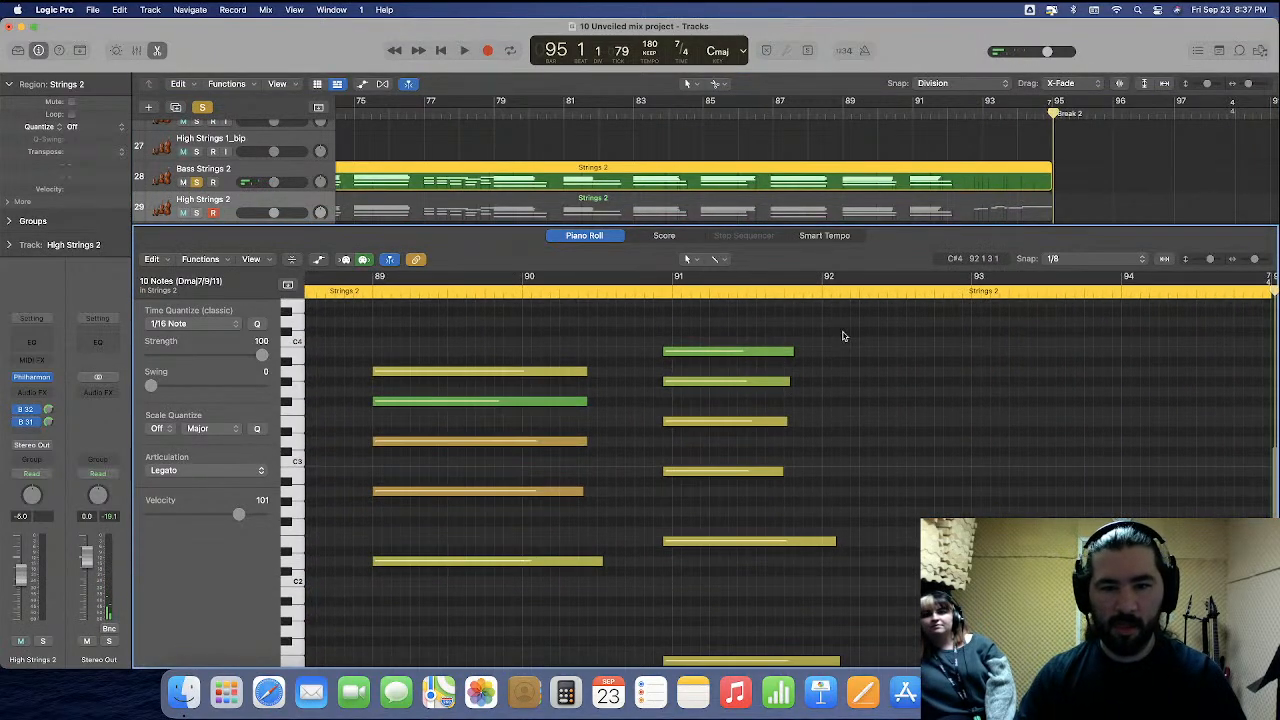
pyautogui.moveTo(843, 336); pyautogui.dragTo(378, 522)
pyautogui.press('Delete')
pyautogui.hscroll(-9, 509, 514)
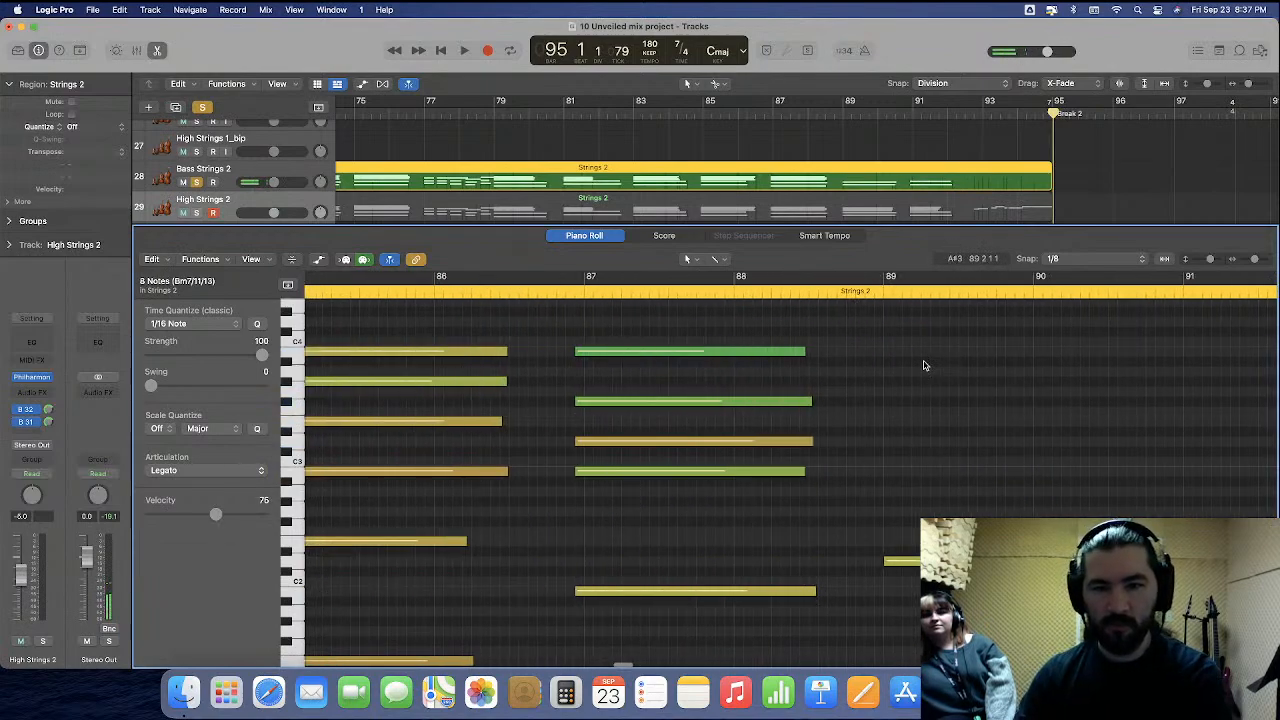
pyautogui.moveTo(884, 335); pyautogui.dragTo(428, 508)
pyautogui.press('Delete')
# Delete the upper four notes of each chord in bars 79 to 84 of the Bass Strings 2 chorus region.
pyautogui.hscroll(-12, 571, 517)
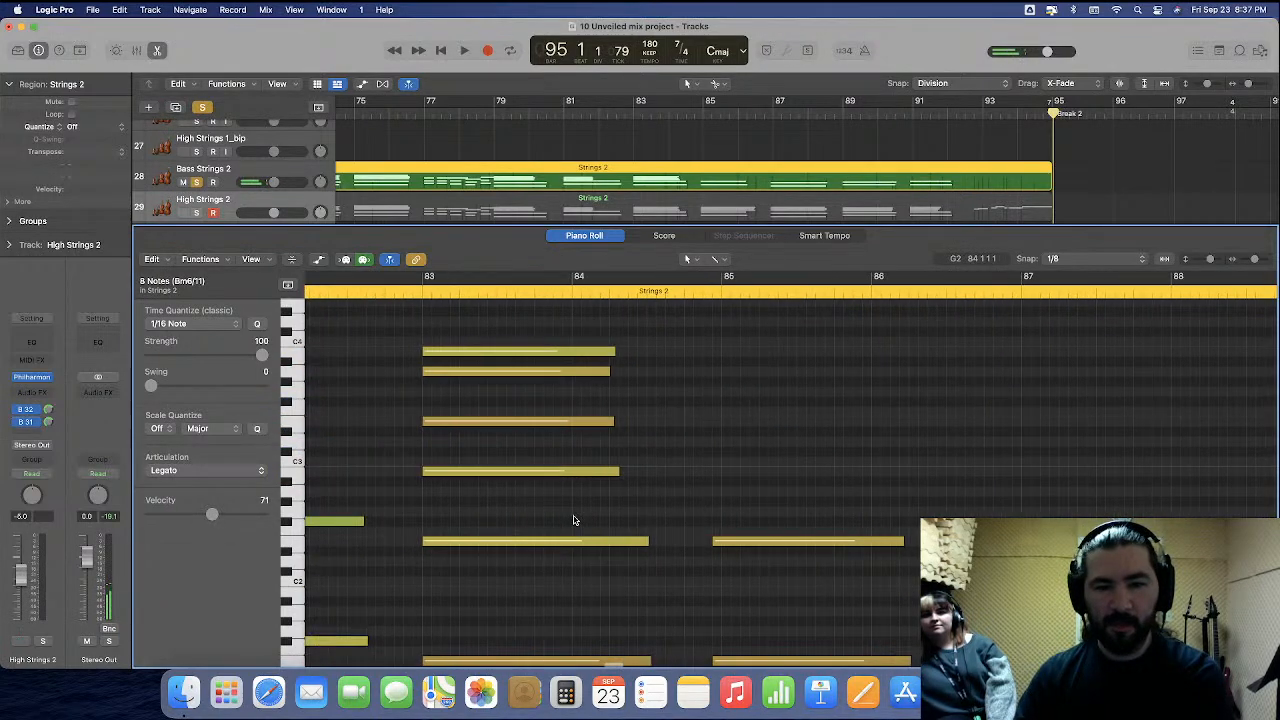
pyautogui.hscroll(-3, 573, 520)
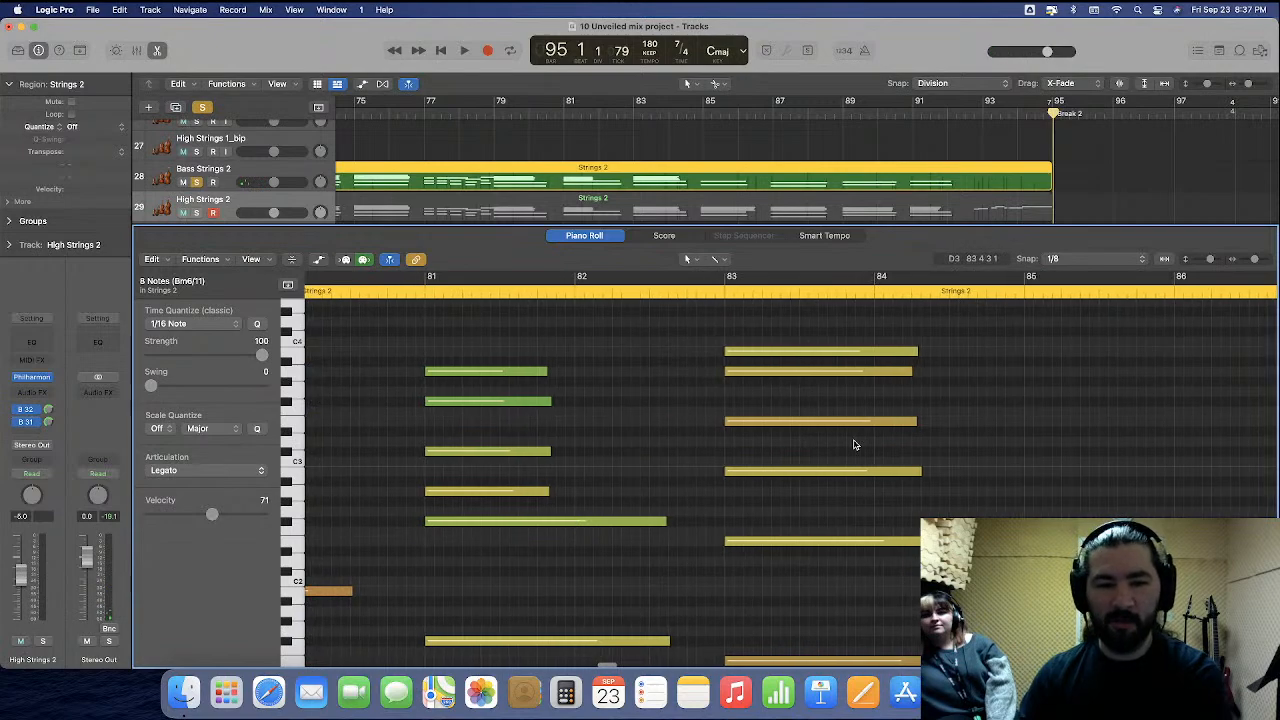
pyautogui.moveTo(937, 448); pyautogui.dragTo(829, 491)
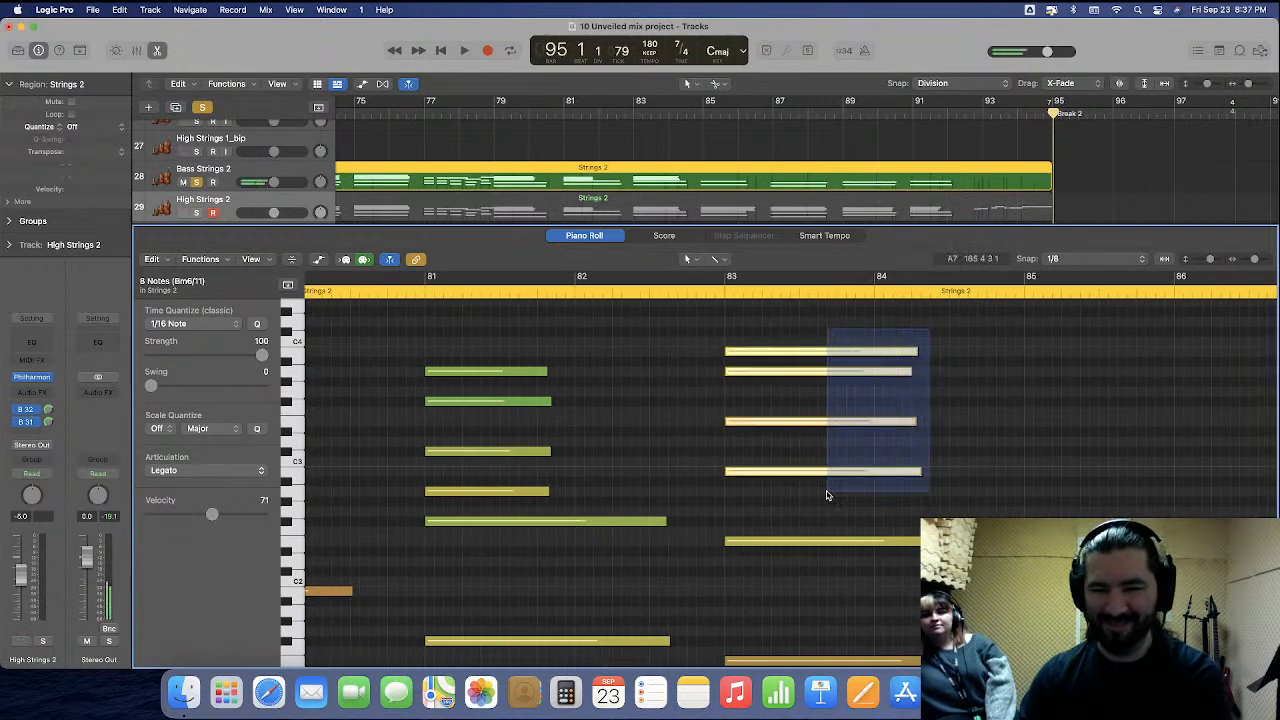
pyautogui.press('Delete')
pyautogui.moveTo(558, 439); pyautogui.dragTo(468, 491)
pyautogui.press('Delete')
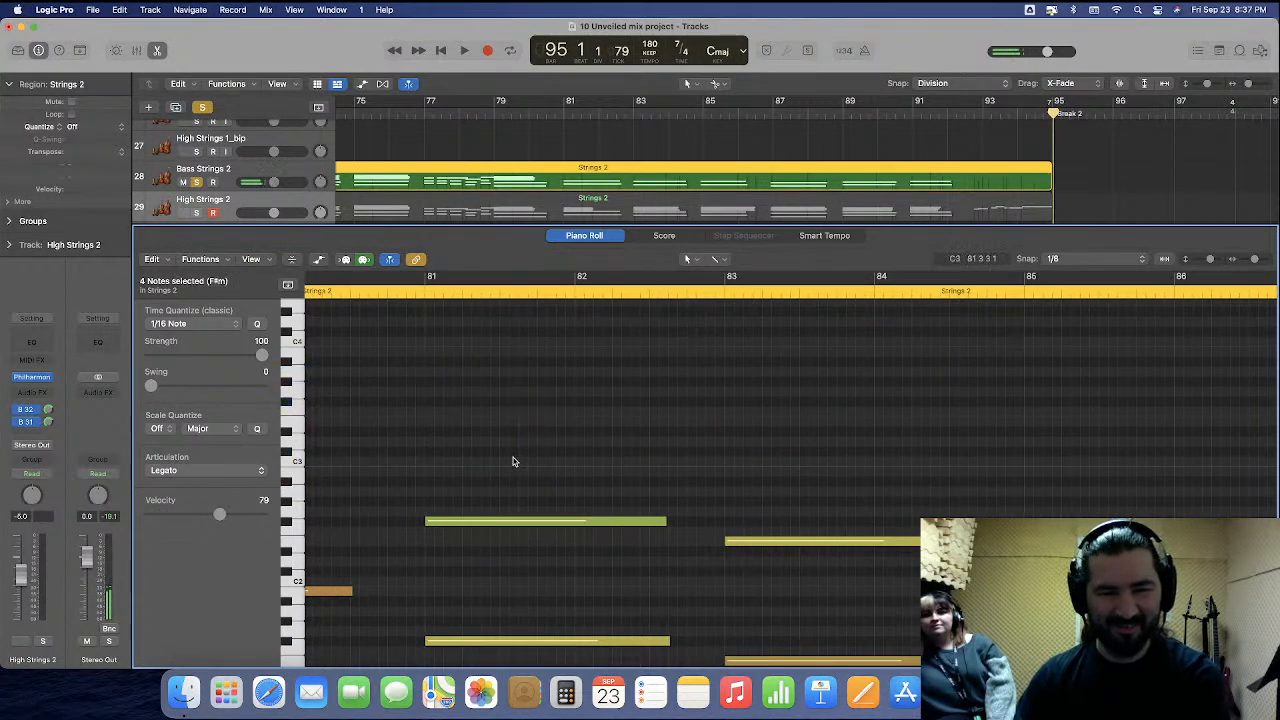
pyautogui.hscroll(-10, 516, 460)
pyautogui.moveTo(829, 350); pyautogui.dragTo(737, 491)
pyautogui.press('Delete')
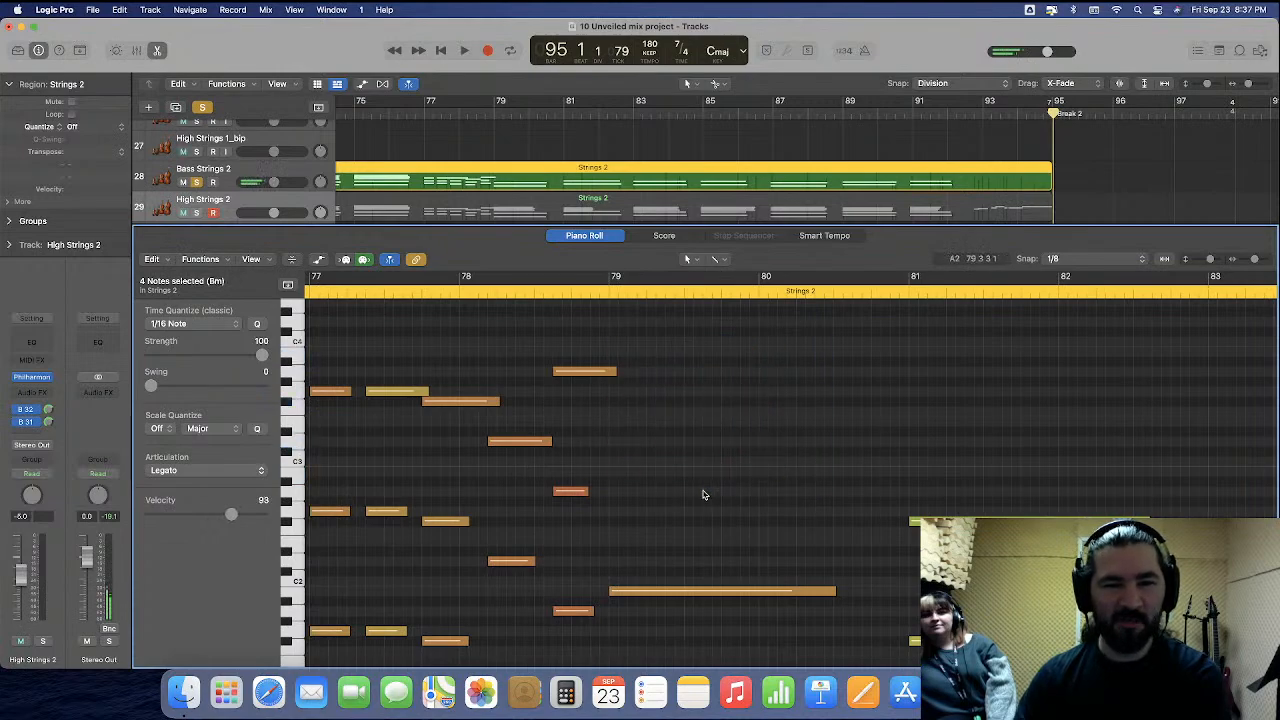
# Delete the top line of the descending phrase in bars 77 and 78 on Bass Strings 2, keeping the two lower octaves.
pyautogui.hscroll(-5, 720, 492)
pyautogui.scroll(3, 706, 493)
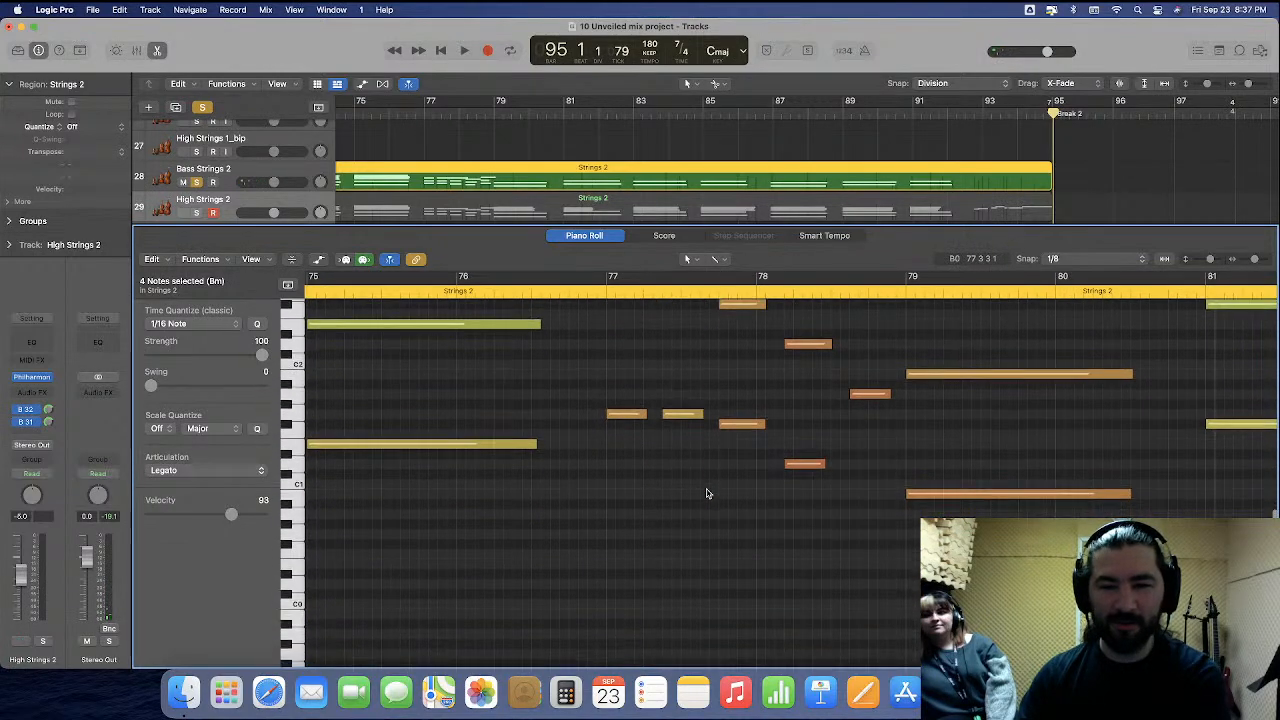
pyautogui.scroll(3, 706, 493)
pyautogui.scroll(-3, 709, 491)
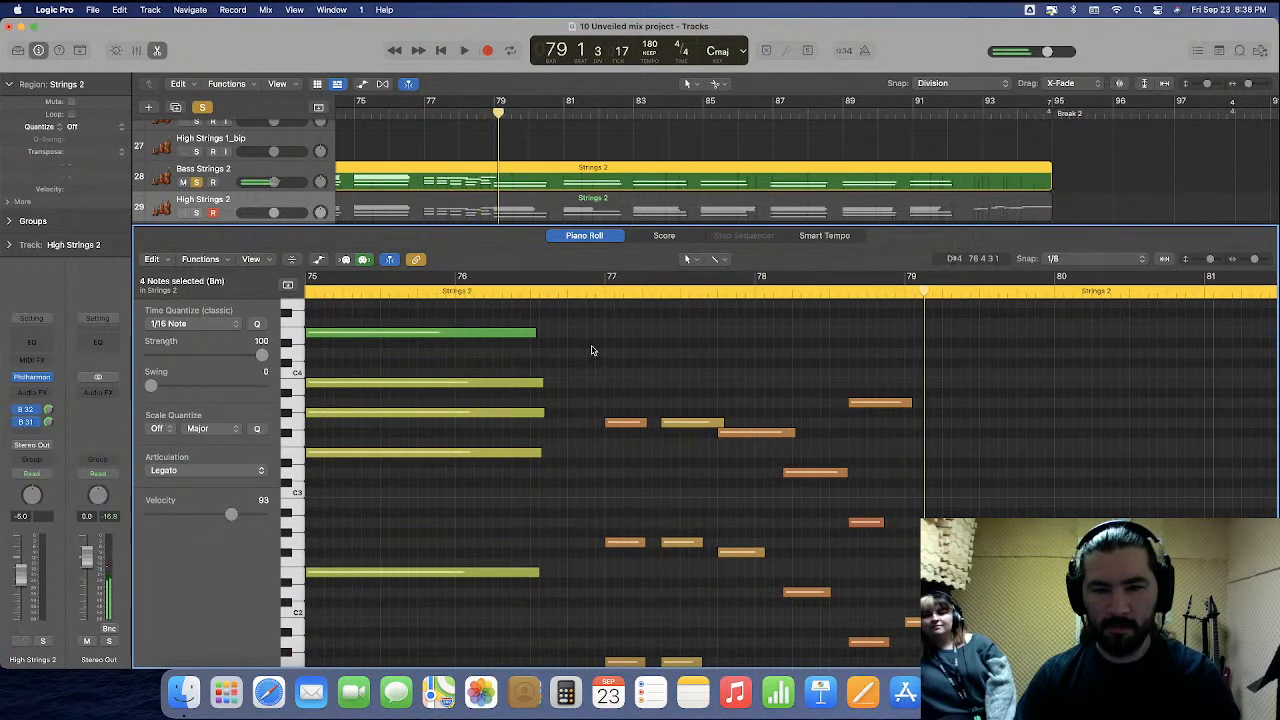
pyautogui.moveTo(591, 350); pyautogui.dragTo(904, 550)
pyautogui.click(591, 374)
pyautogui.moveTo(592, 357); pyautogui.dragTo(925, 520)
pyautogui.scroll(-4, 600, 420)
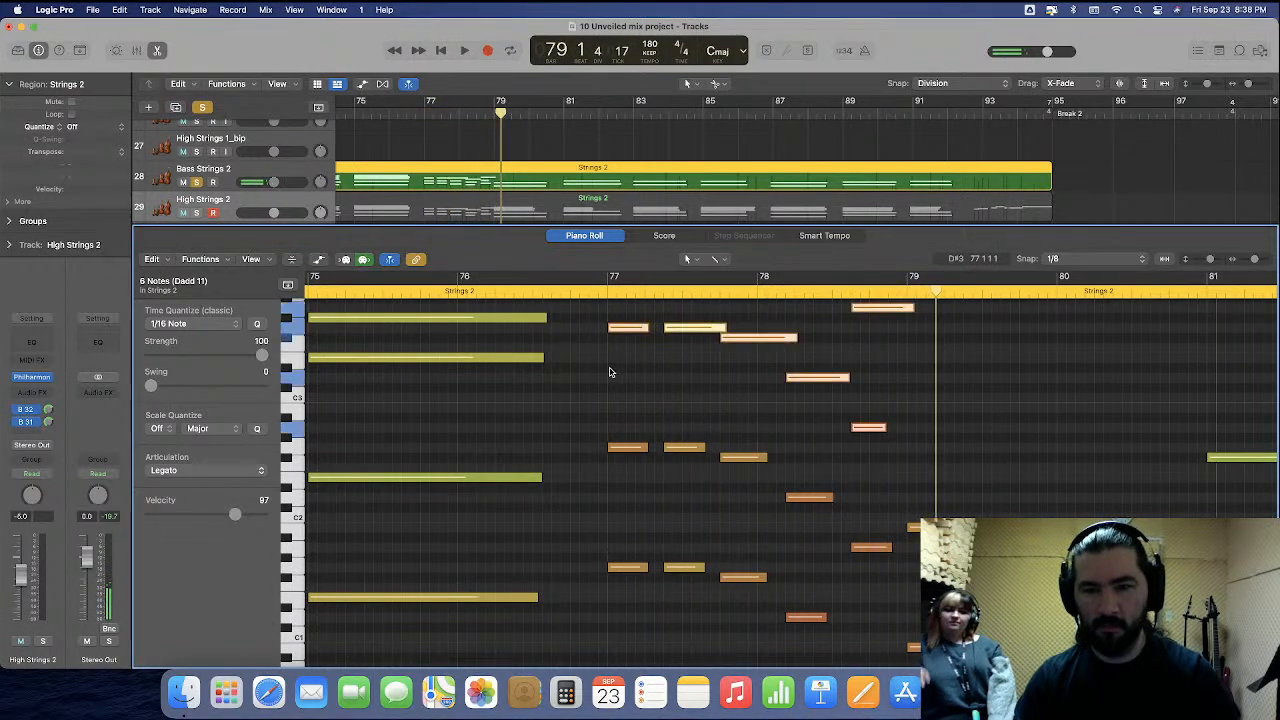
pyautogui.scroll(2, 751, 412)
pyautogui.moveTo(617, 355); pyautogui.dragTo(914, 457)
pyautogui.press('Delete')
# Delete the upper four notes of each chord in bars 69 to 76 of the Bass Strings 2 chorus region.
pyautogui.hscroll(-5, 846, 350)
pyautogui.scroll(2, 846, 350)
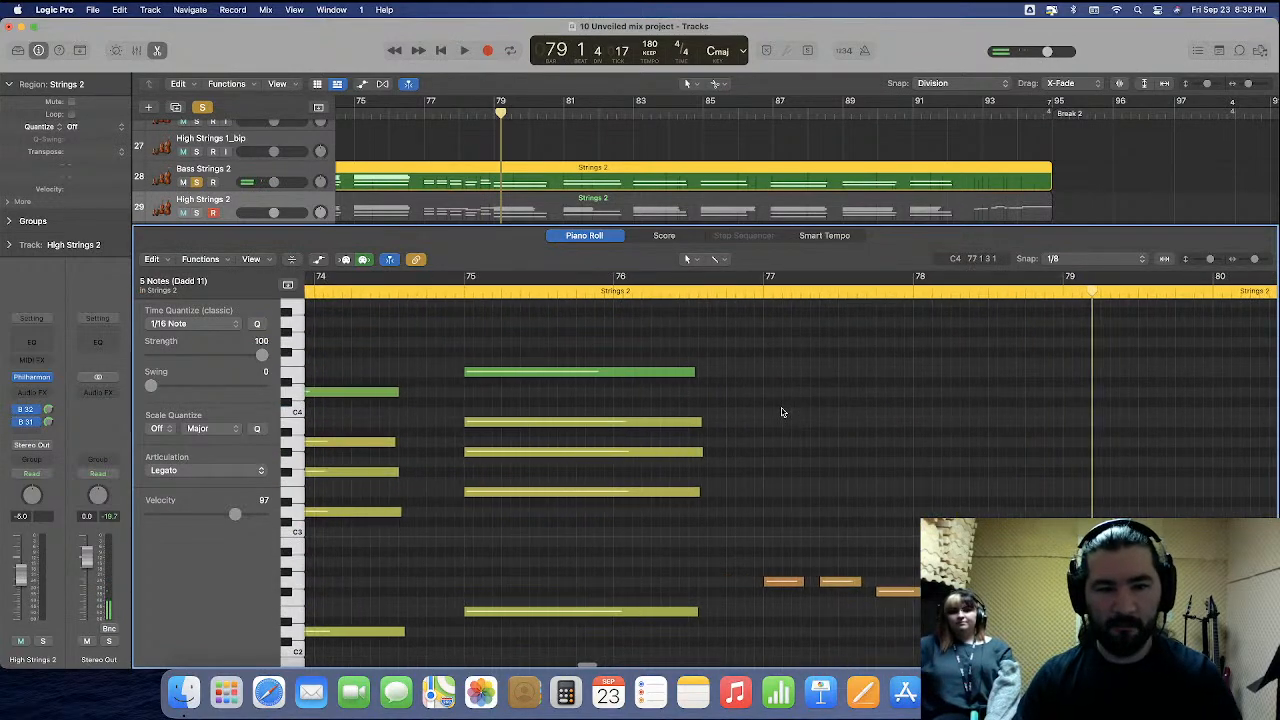
pyautogui.moveTo(846, 349); pyautogui.dragTo(440, 564)
pyautogui.press('Delete')
pyautogui.hscroll(-10, 923, 359)
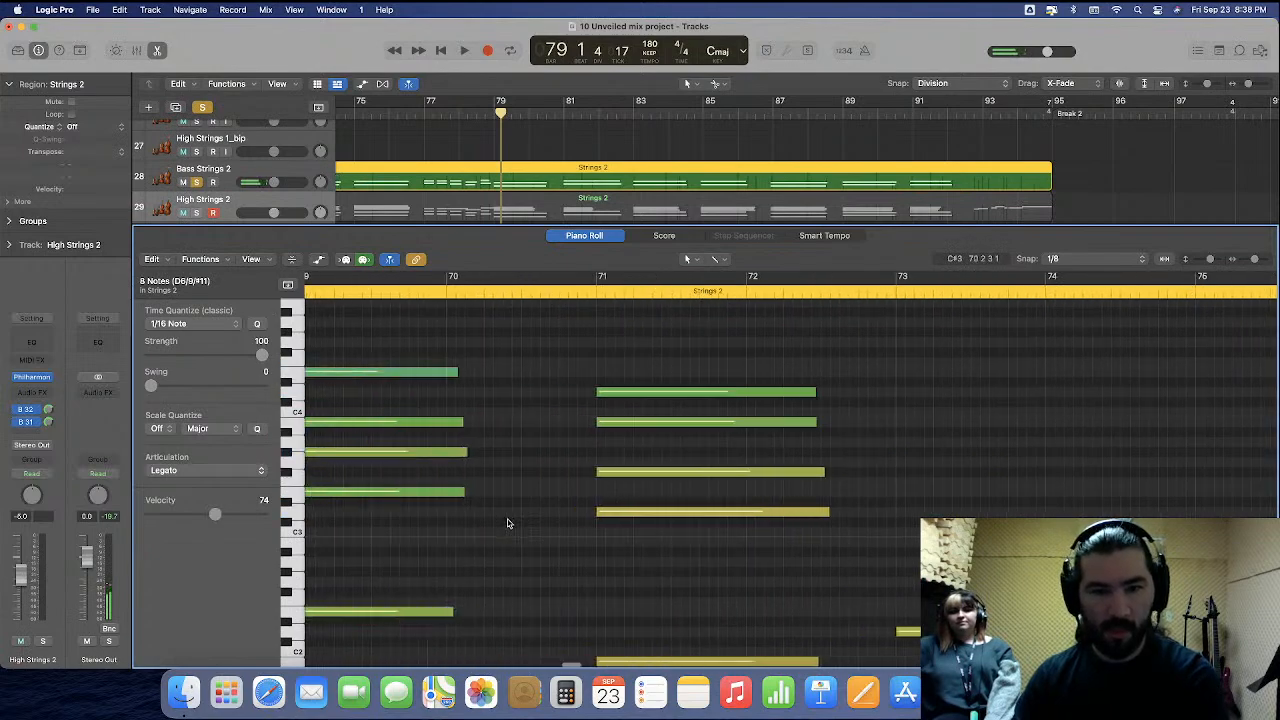
pyautogui.moveTo(923, 359); pyautogui.dragTo(449, 514)
pyautogui.press('Delete')
# Delete the upper four notes of each chord in bars 63 to 68 of the Bass Strings 2 chorus region.
pyautogui.hscroll(-10, 455, 512)
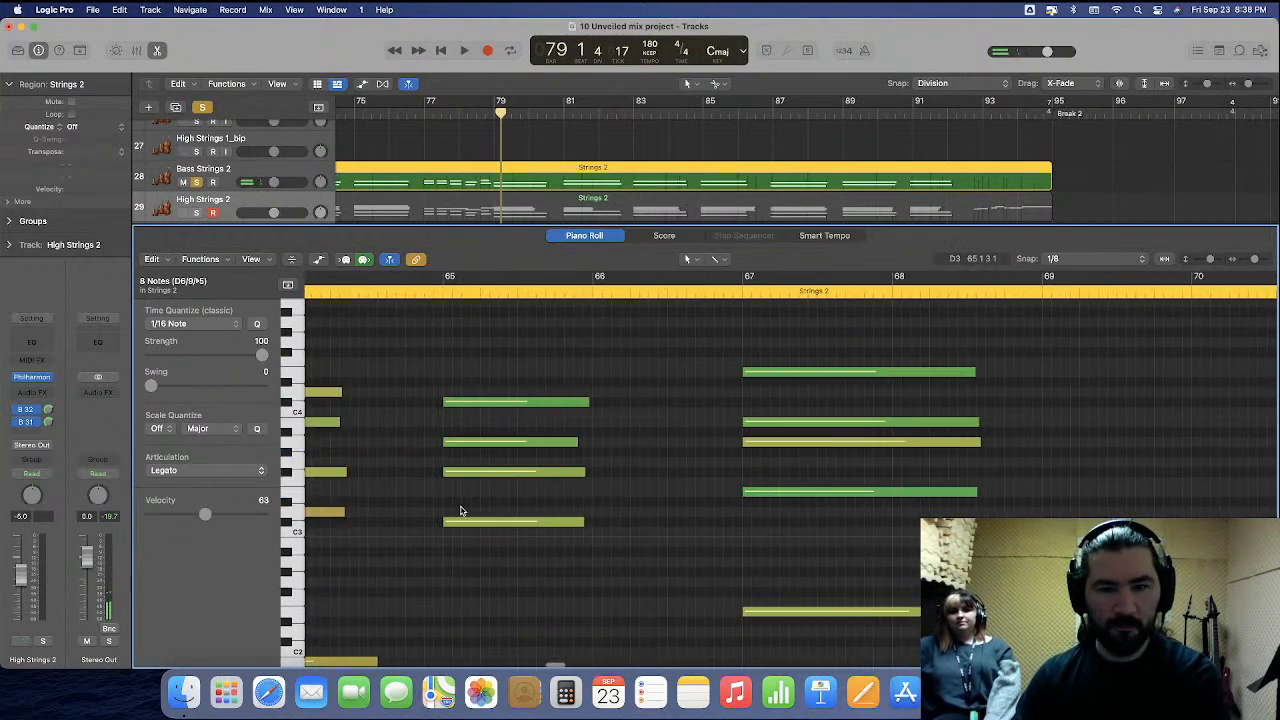
pyautogui.moveTo(989, 353); pyautogui.dragTo(443, 552)
pyautogui.press('Delete')
pyautogui.hscroll(-10, 514, 543)
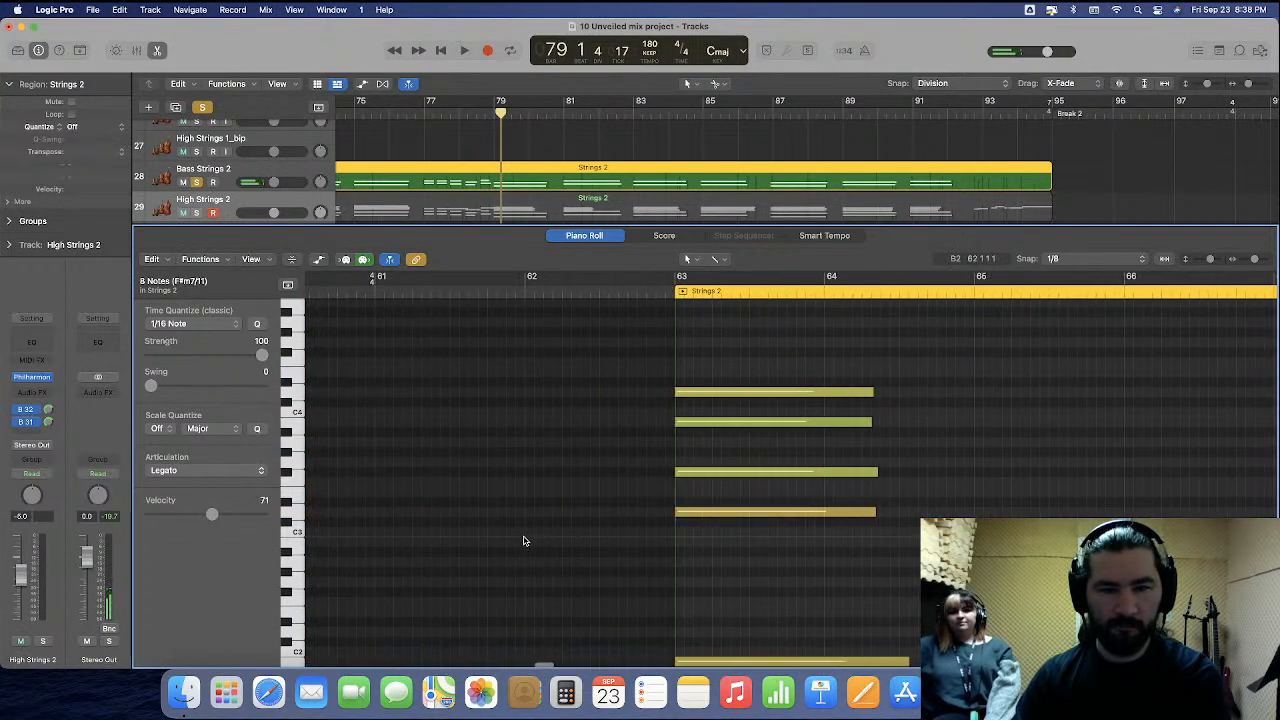
pyautogui.moveTo(913, 365); pyautogui.dragTo(780, 528)
pyautogui.press('Delete')
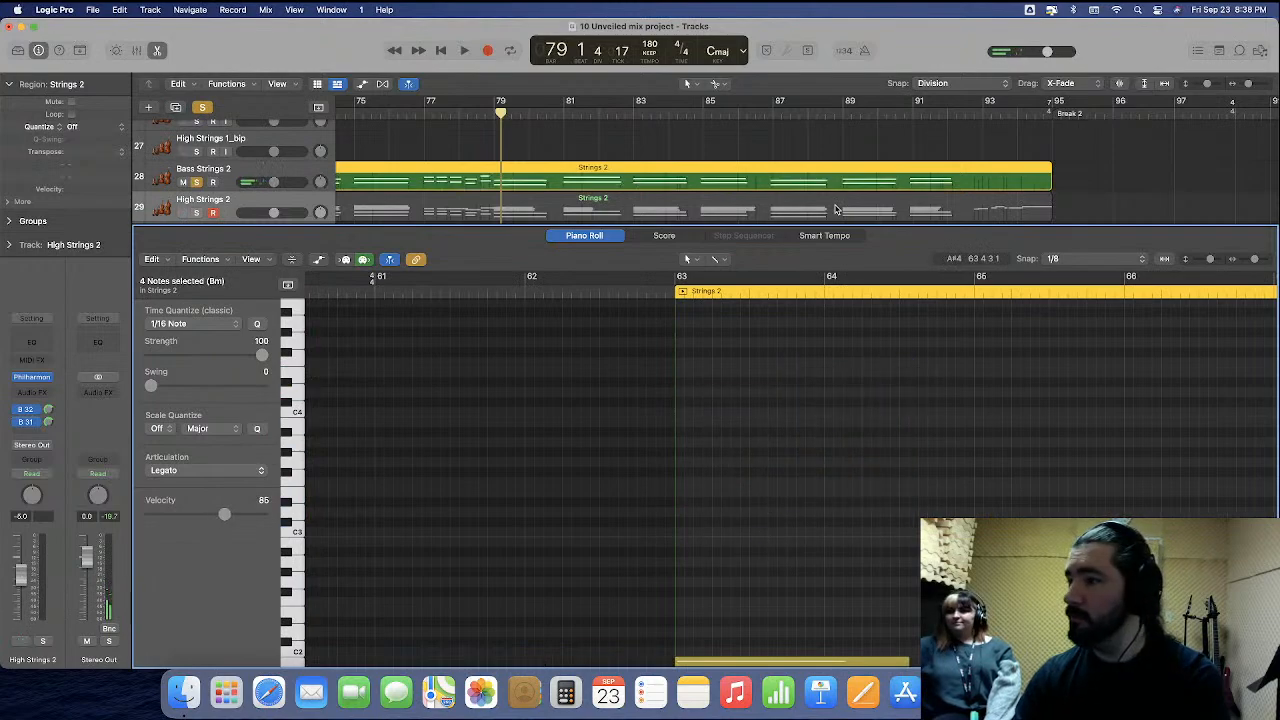
# Delete the two lowest notes of each chord in bars 85 to 92 of the High Strings 2 chorus region.
pyautogui.click(836, 209)
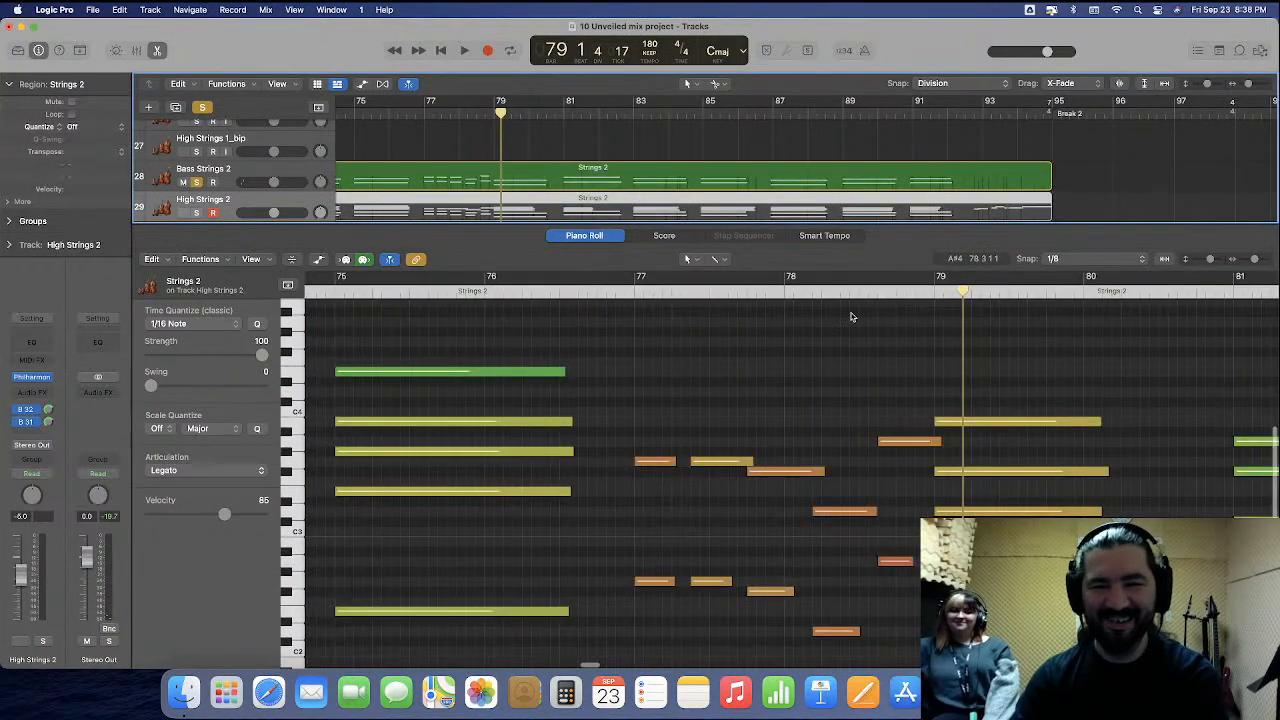
pyautogui.scroll(-3, 883, 519)
pyautogui.scroll(-3, 883, 519)
pyautogui.hscroll(15, 885, 519)
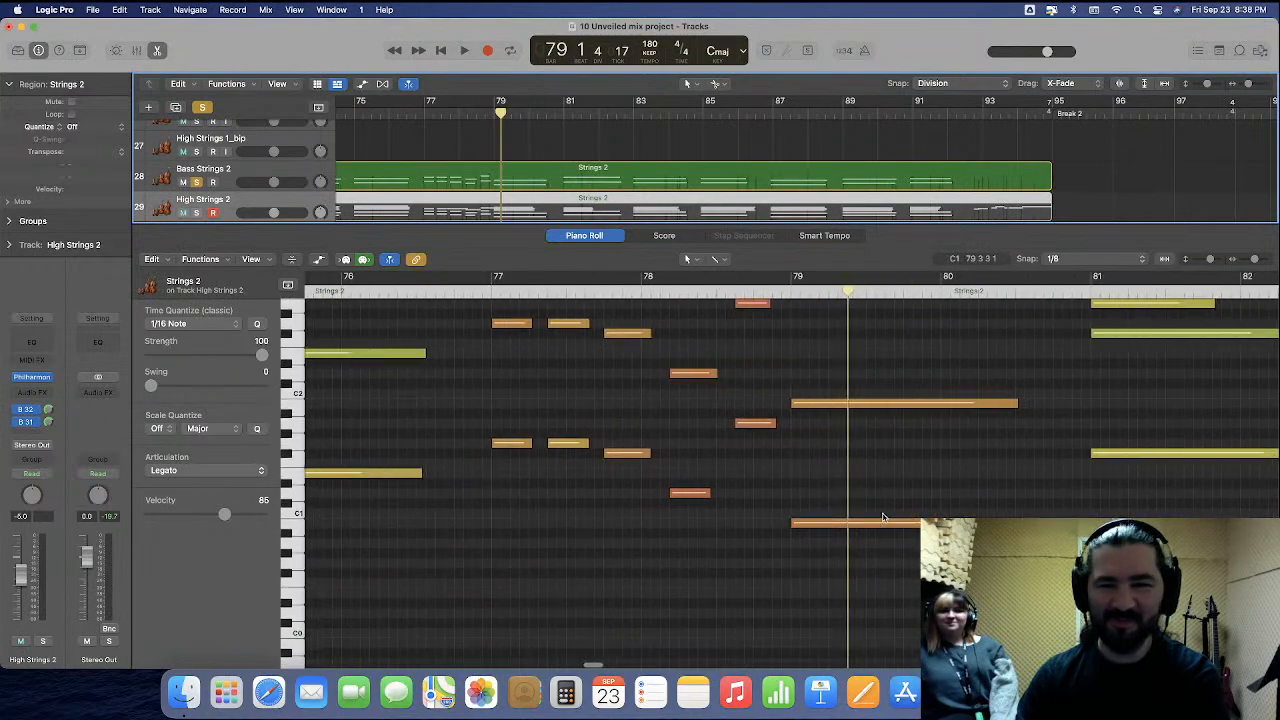
pyautogui.hscroll(-5, 846, 474)
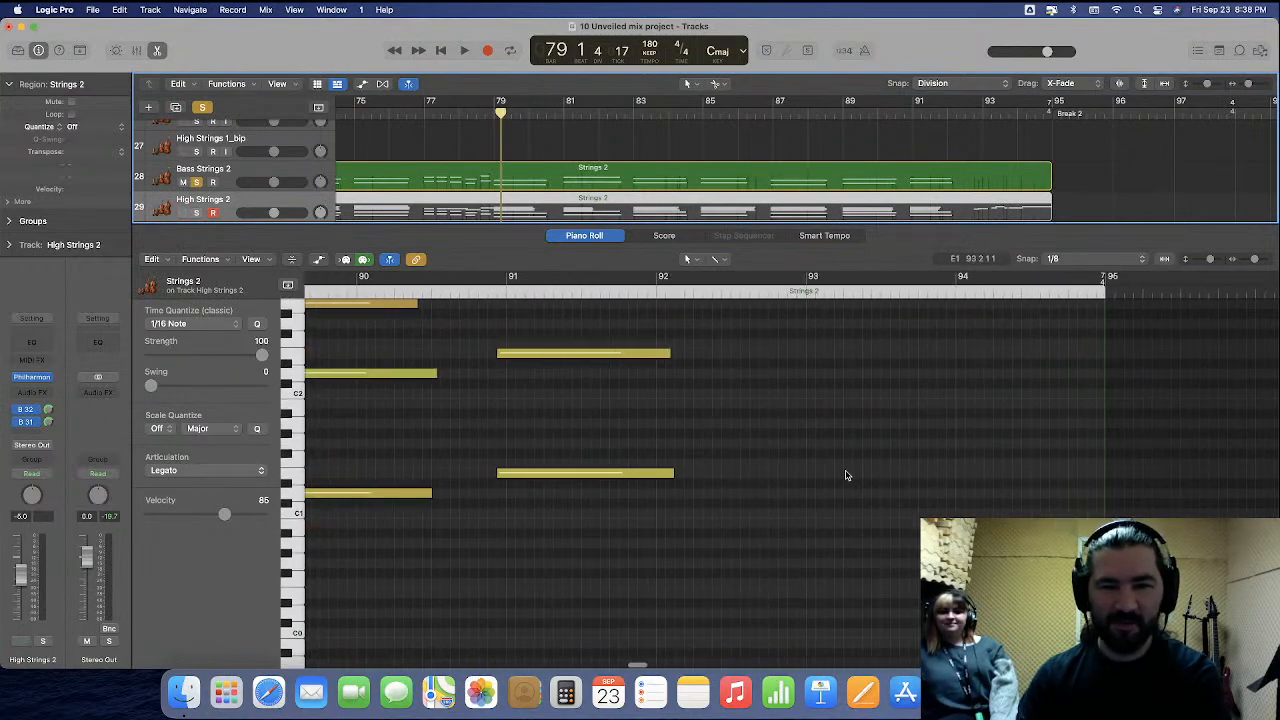
pyautogui.scroll(2, 800, 397)
pyautogui.moveTo(765, 367); pyautogui.dragTo(450, 540)
pyautogui.press('Delete')
pyautogui.hscroll(-6, 489, 554)
pyautogui.moveTo(1094, 379); pyautogui.dragTo(520, 570)
pyautogui.press('Delete')
# Delete the two lowest notes of each chord in bars 79 to 84 of the High Strings 2 chorus region.
pyautogui.hscroll(-5, 723, 451)
pyautogui.moveTo(935, 375); pyautogui.dragTo(749, 517)
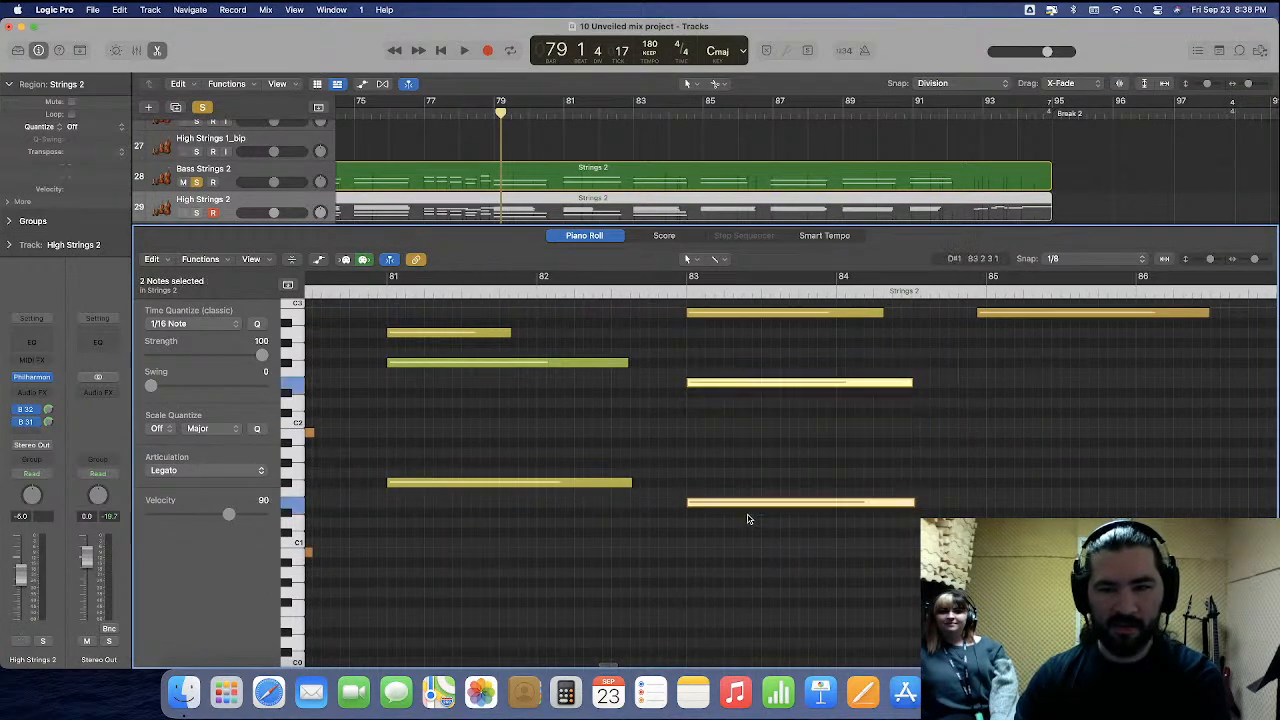
pyautogui.press('Delete')
pyautogui.hscroll(-3, 754, 508)
pyautogui.scroll(2, 815, 355)
pyautogui.moveTo(817, 357); pyautogui.dragTo(786, 543)
pyautogui.press('Delete')
pyautogui.hscroll(-4, 786, 543)
pyautogui.moveTo(994, 420); pyautogui.dragTo(962, 600)
pyautogui.press('Delete')
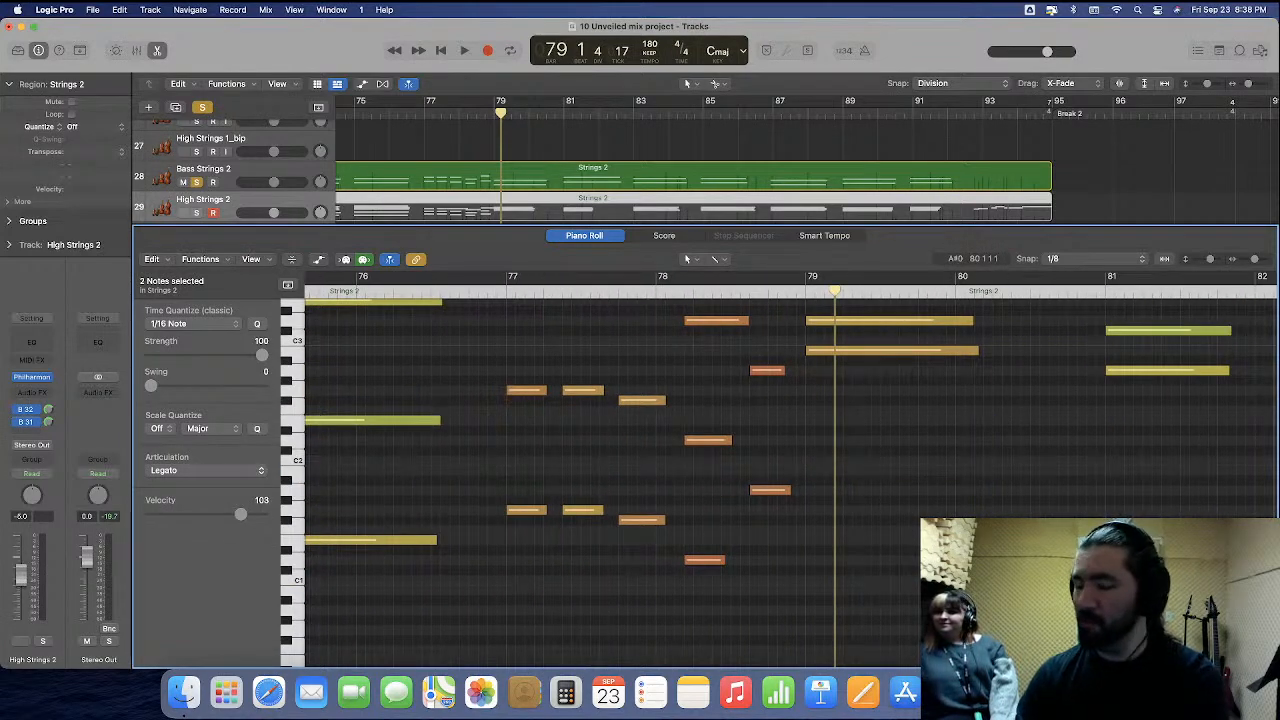
# Delete the two lower octaves of the descending phrase in bars 77 and 78 on High Strings 2, keeping the top line.
pyautogui.scroll(3, 761, 594)
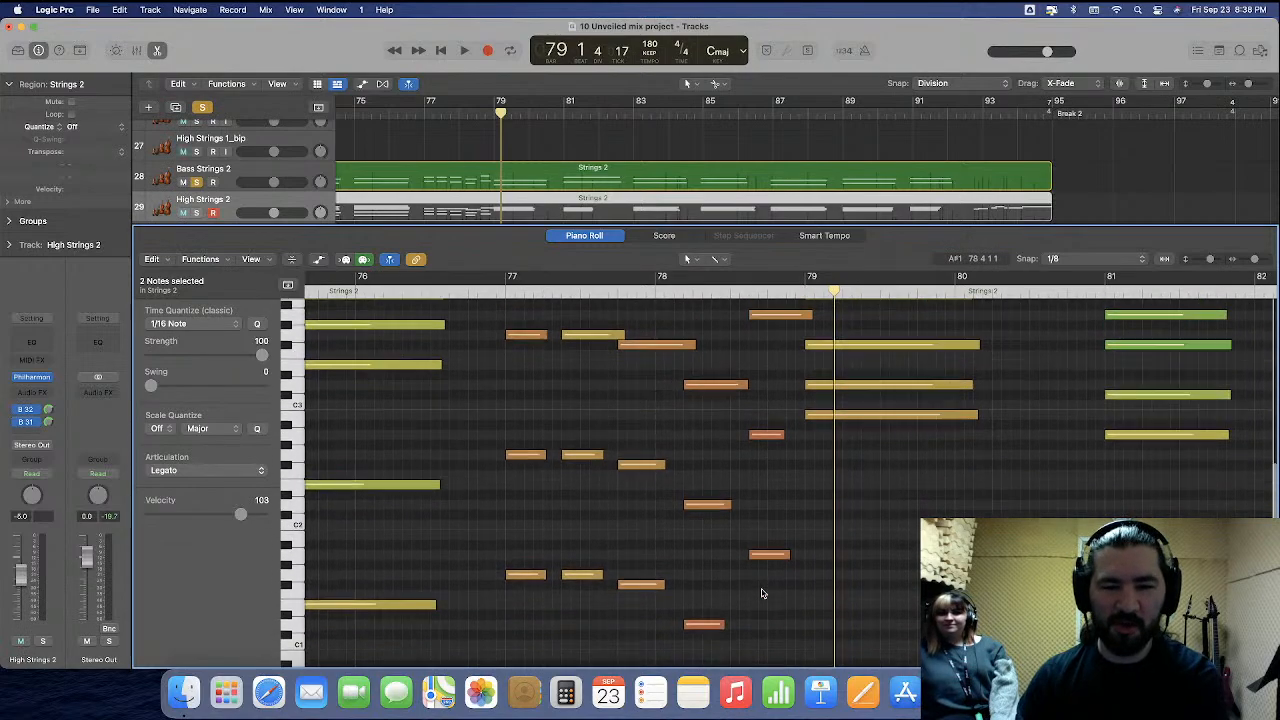
pyautogui.scroll(-1, 761, 594)
pyautogui.moveTo(512, 405); pyautogui.dragTo(710, 622)
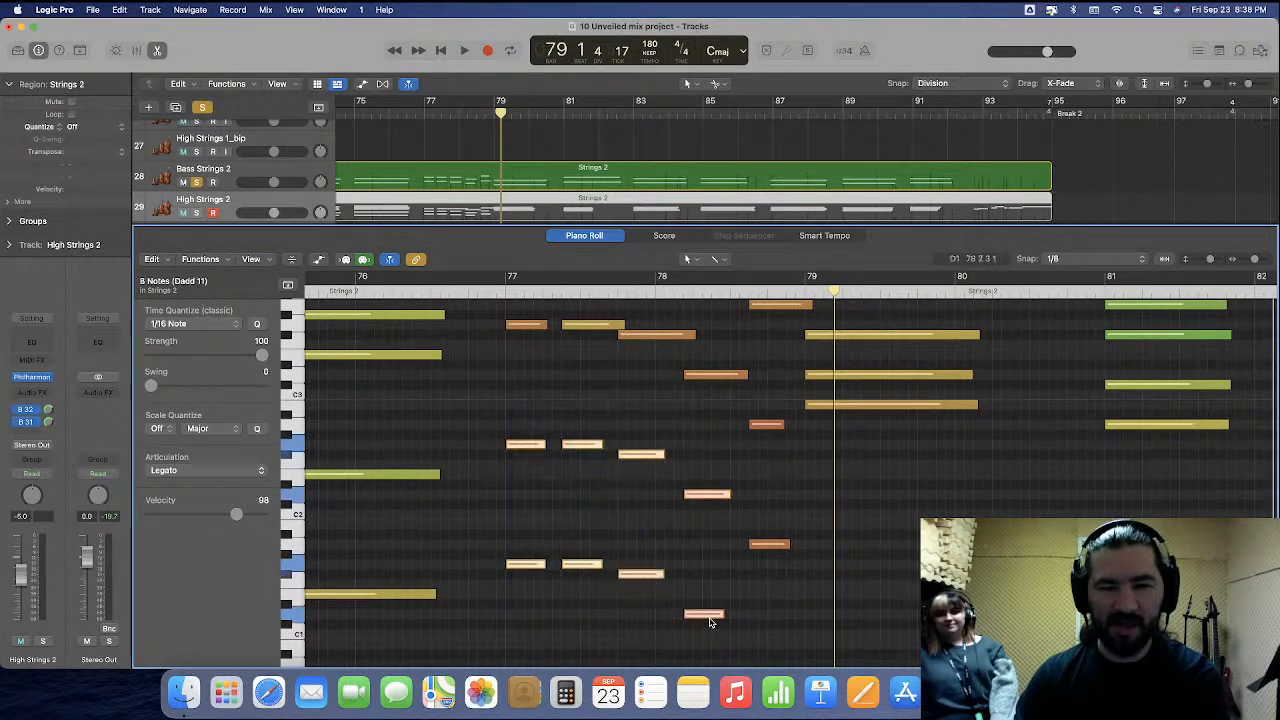
pyautogui.moveTo(714, 420); pyautogui.dragTo(784, 568)
# Delete the two lowest notes of each chord in bars 63 to 76 of the High Strings 2 chorus region.
pyautogui.hscroll(-5, 770, 563)
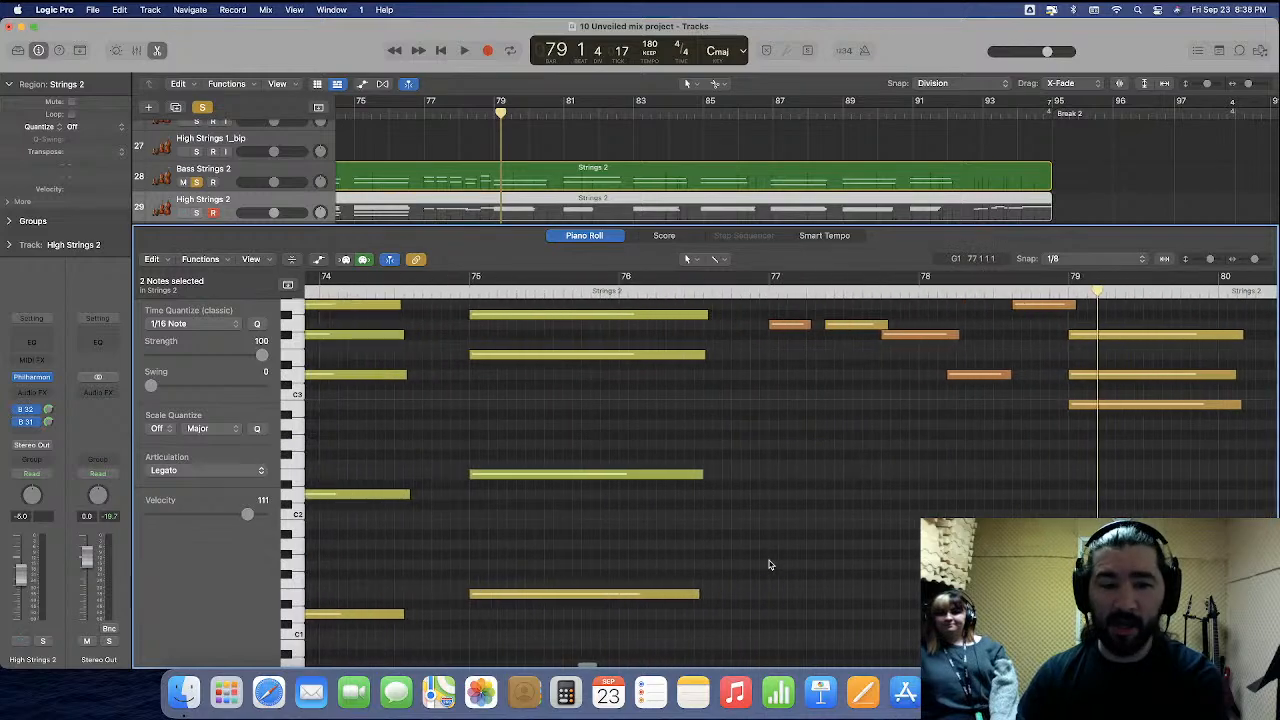
pyautogui.hscroll(-1, 870, 480)
pyautogui.moveTo(966, 405); pyautogui.dragTo(703, 627)
pyautogui.hscroll(-4, 703, 629)
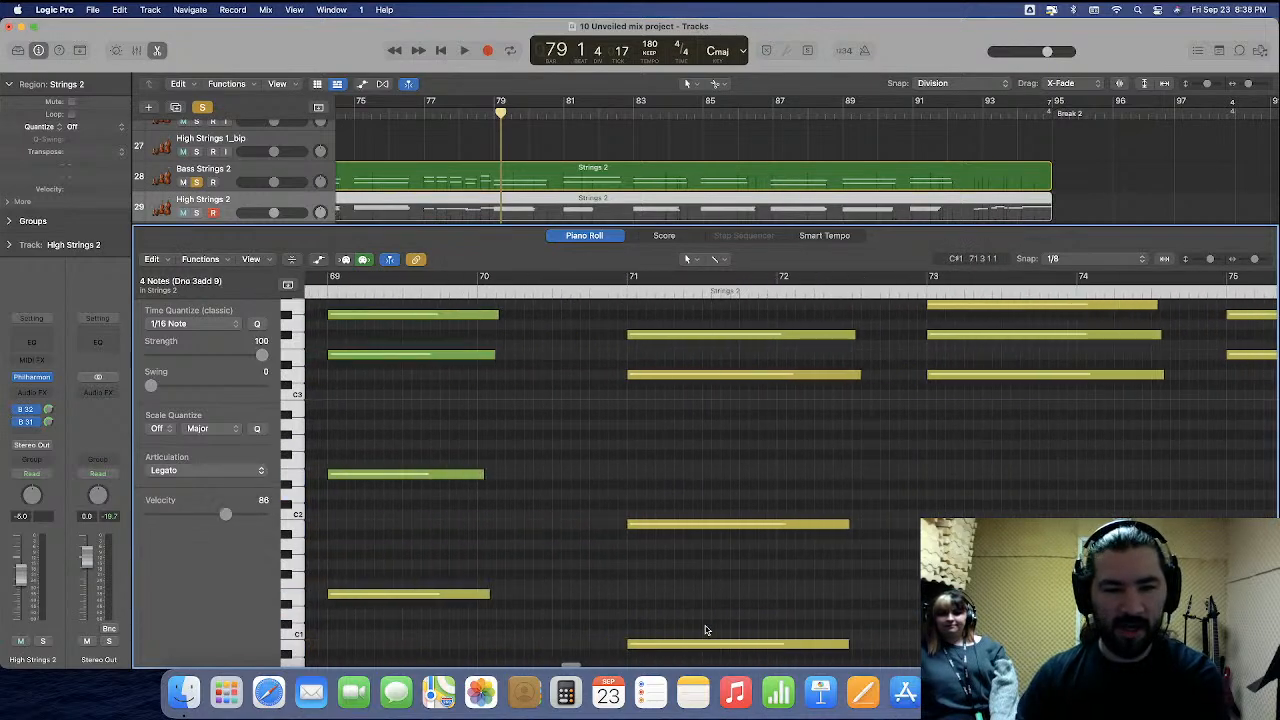
pyautogui.hscroll(-8, 811, 634)
pyautogui.moveTo(818, 659); pyautogui.dragTo(905, 557)
pyautogui.moveTo(999, 396); pyautogui.dragTo(614, 566)
pyautogui.hscroll(-4, 614, 566)
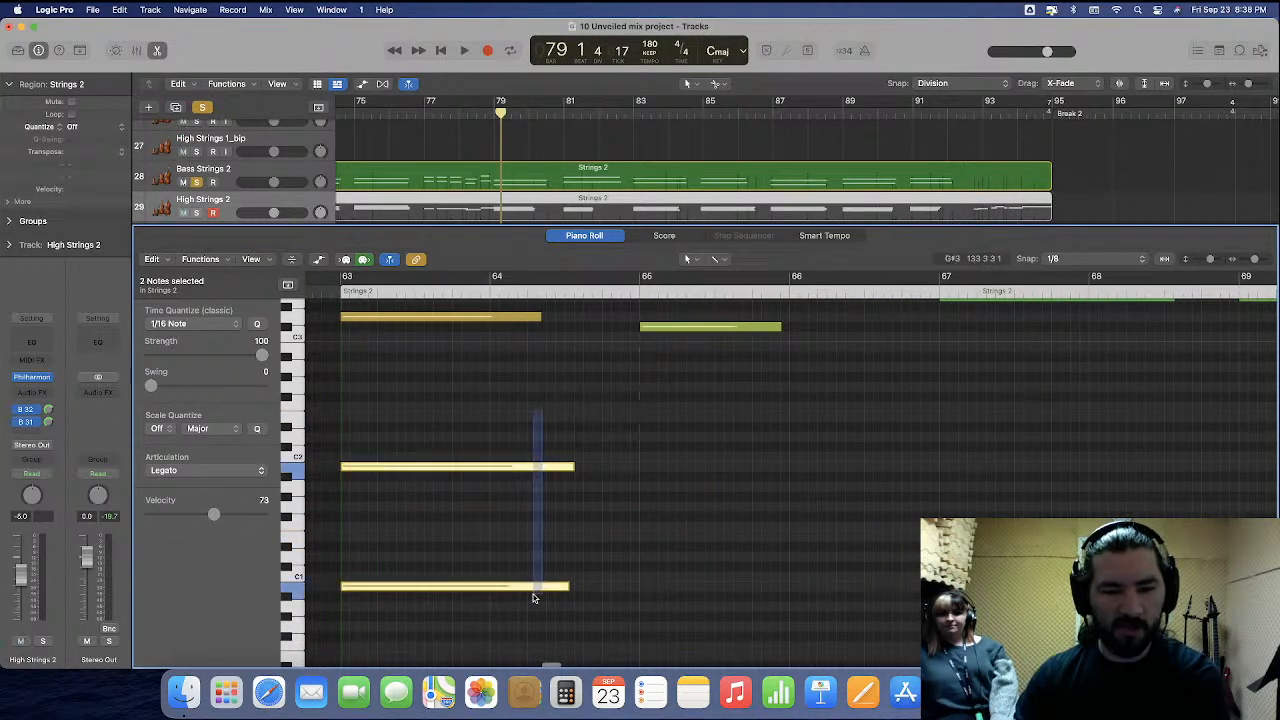
pyautogui.moveTo(533, 597); pyautogui.dragTo(535, 600)
pyautogui.press('Delete')
pyautogui.scroll(-3, 626, 553)
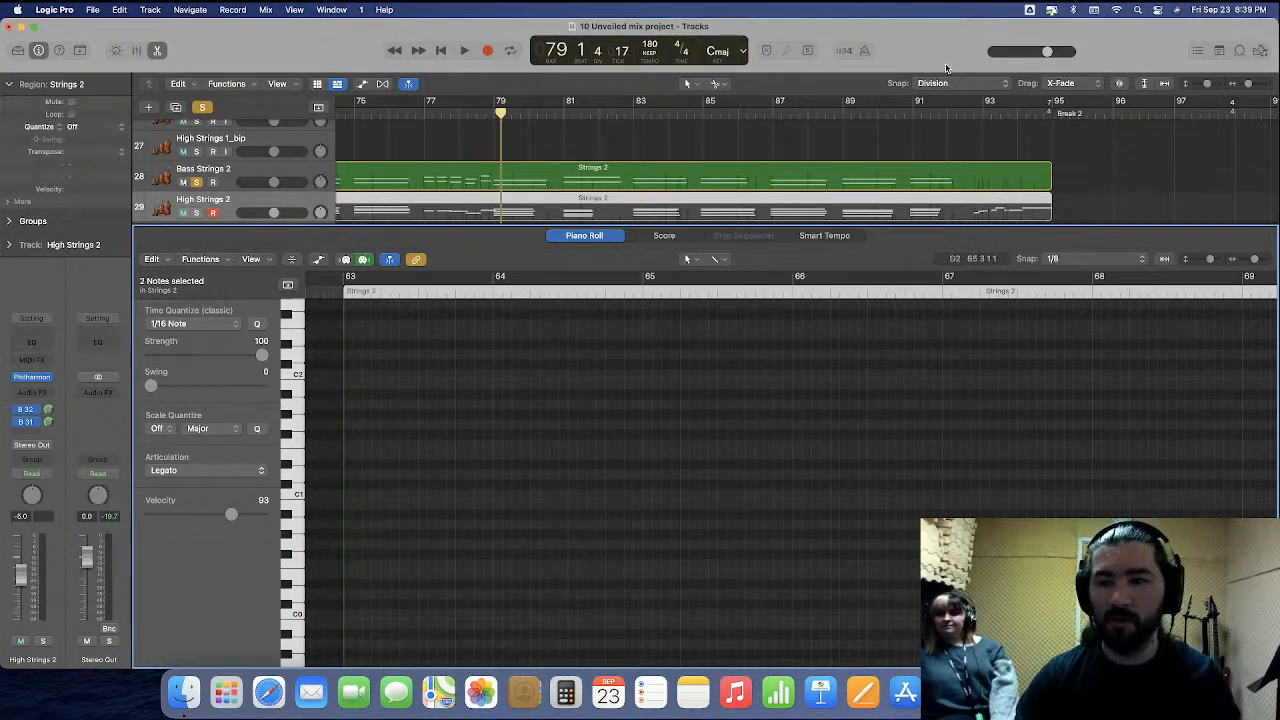
# Open the Bass Strings 2 region at bar 108 in Verse 2 and play it from bar 107 while examining its high and low notes.
pyautogui.hscroll(10, 895, 178)
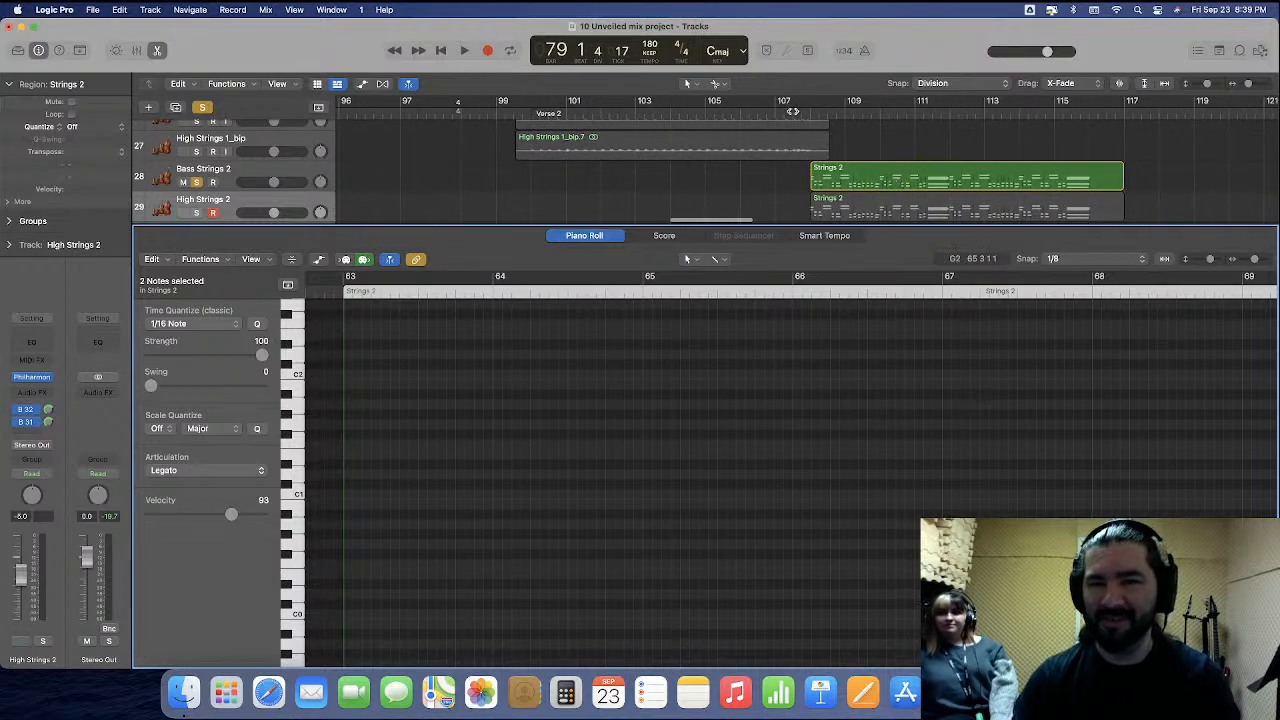
pyautogui.click(800, 112)
pyautogui.click(868, 177)
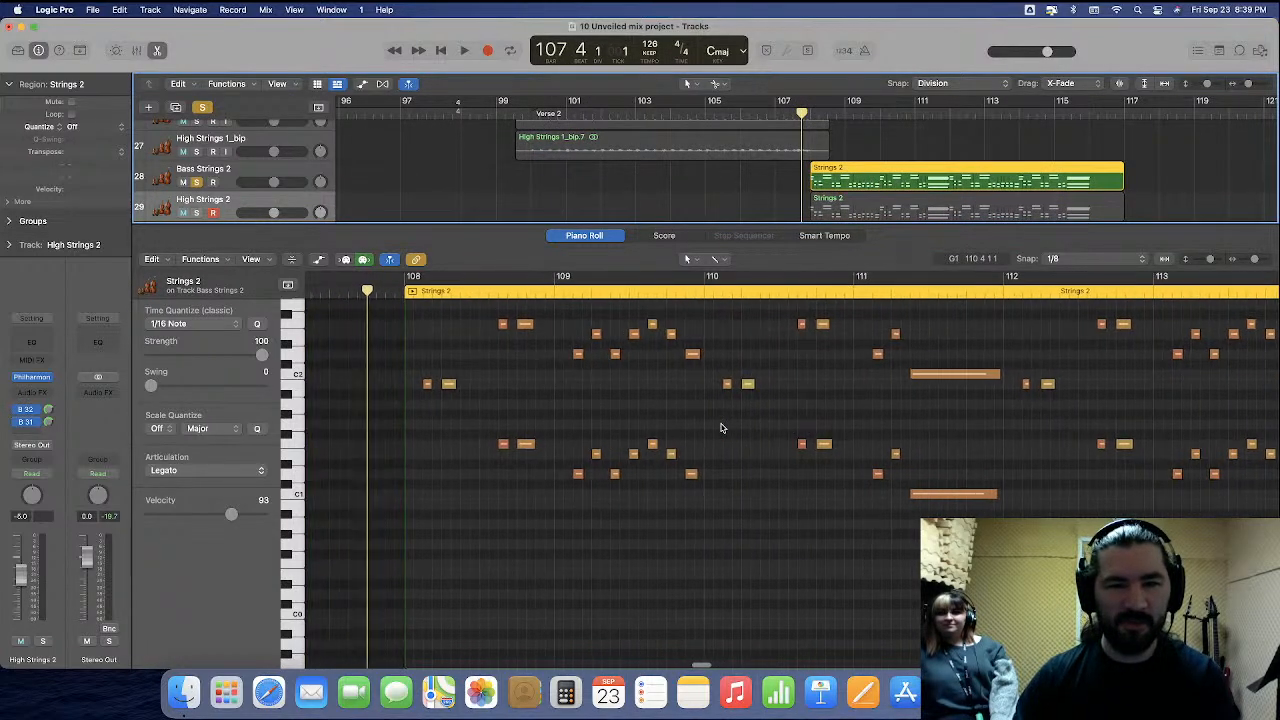
pyautogui.scroll(1, 721, 428)
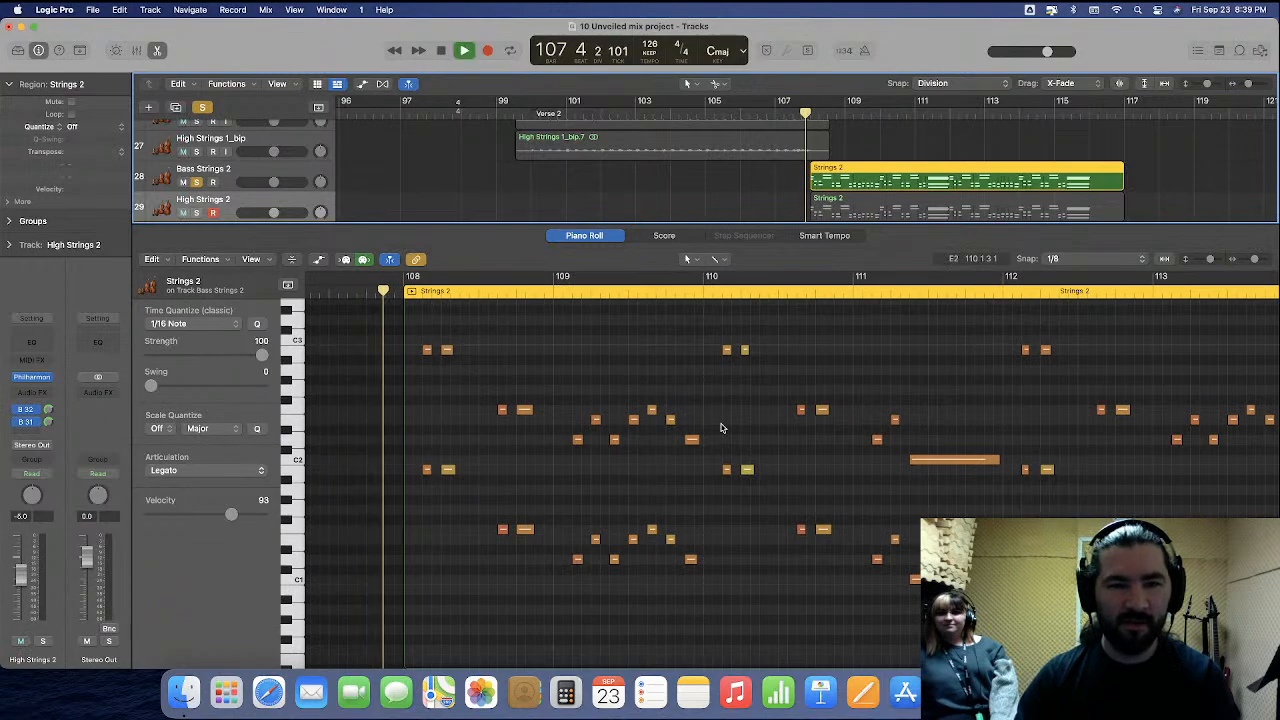
pyautogui.scroll(5, 721, 428)
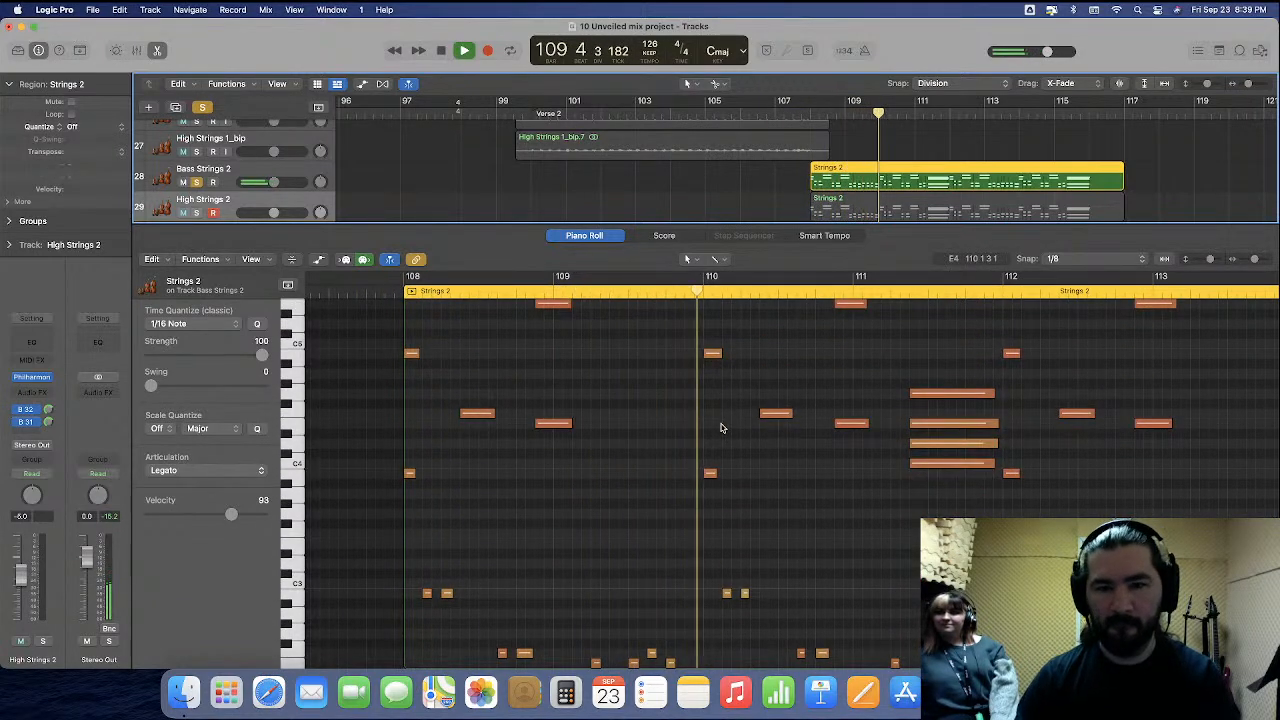
pyautogui.scroll(1, 721, 428)
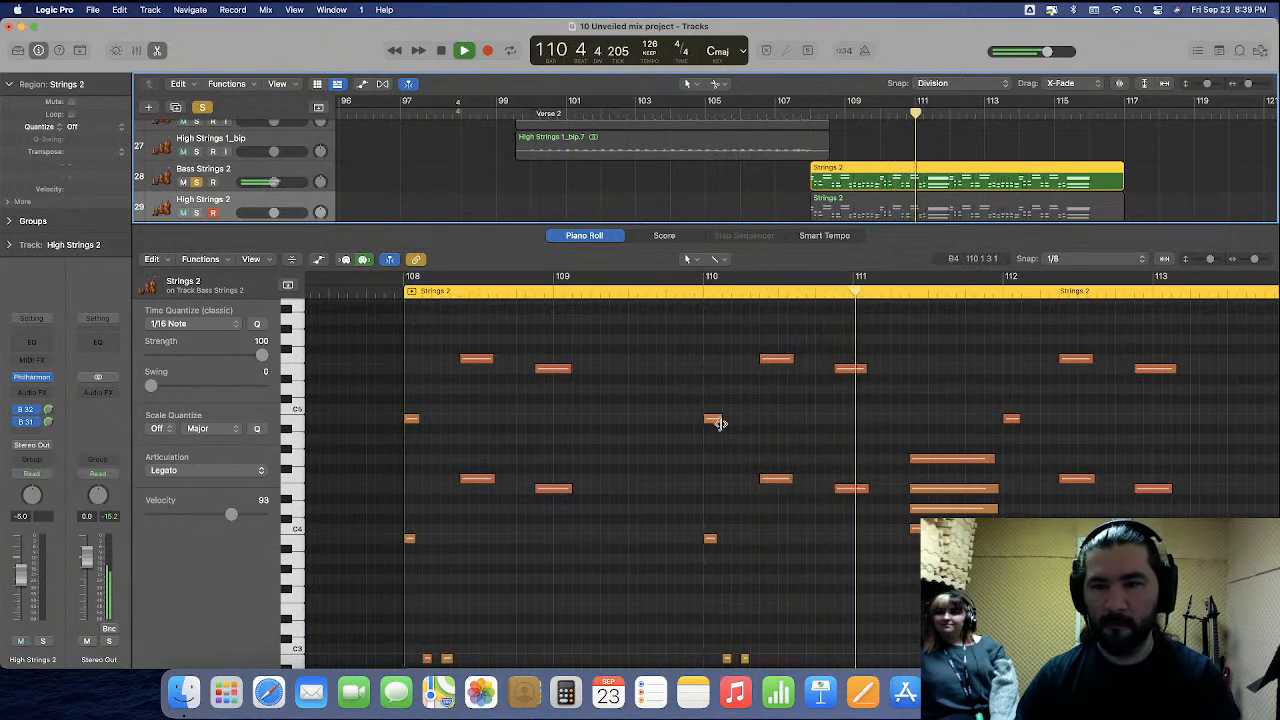
pyautogui.moveTo(721, 423)
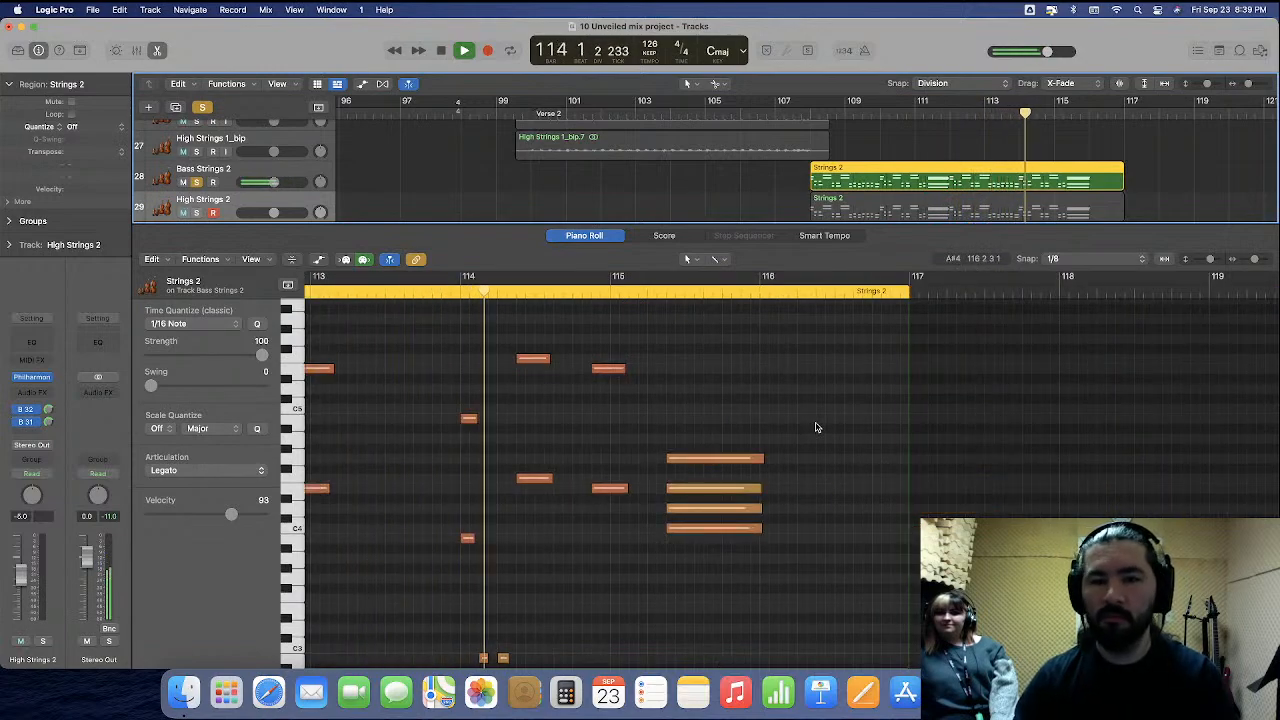
pyautogui.scroll(-2, 816, 425)
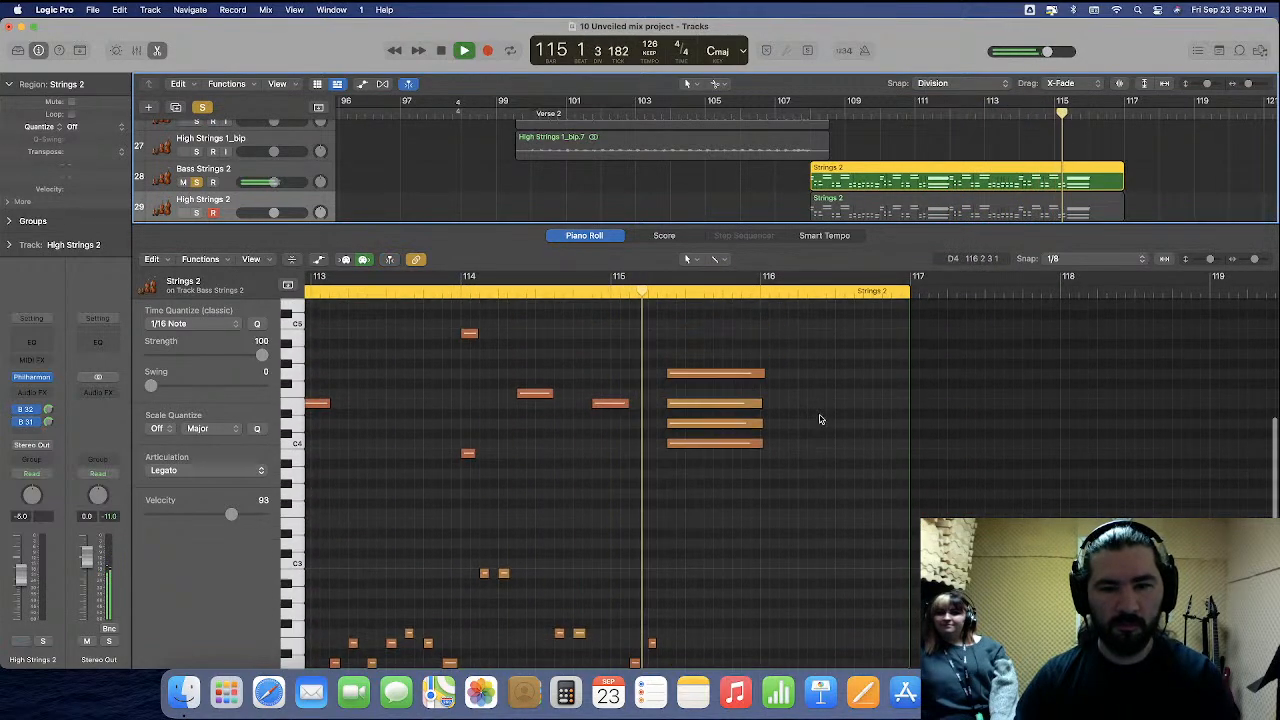
pyautogui.scroll(2, 819, 419)
pyautogui.press('space')
# Delete the high melody and the upper four chord notes in bars 108 to 116 of the Bass Strings 2 Verse 2 region.
pyautogui.moveTo(816, 339); pyautogui.dragTo(446, 585)
pyautogui.press('Delete')
pyautogui.hscroll(-5, 480, 577)
pyautogui.scroll(1, 480, 577)
pyautogui.hscroll(-5, 883, 434)
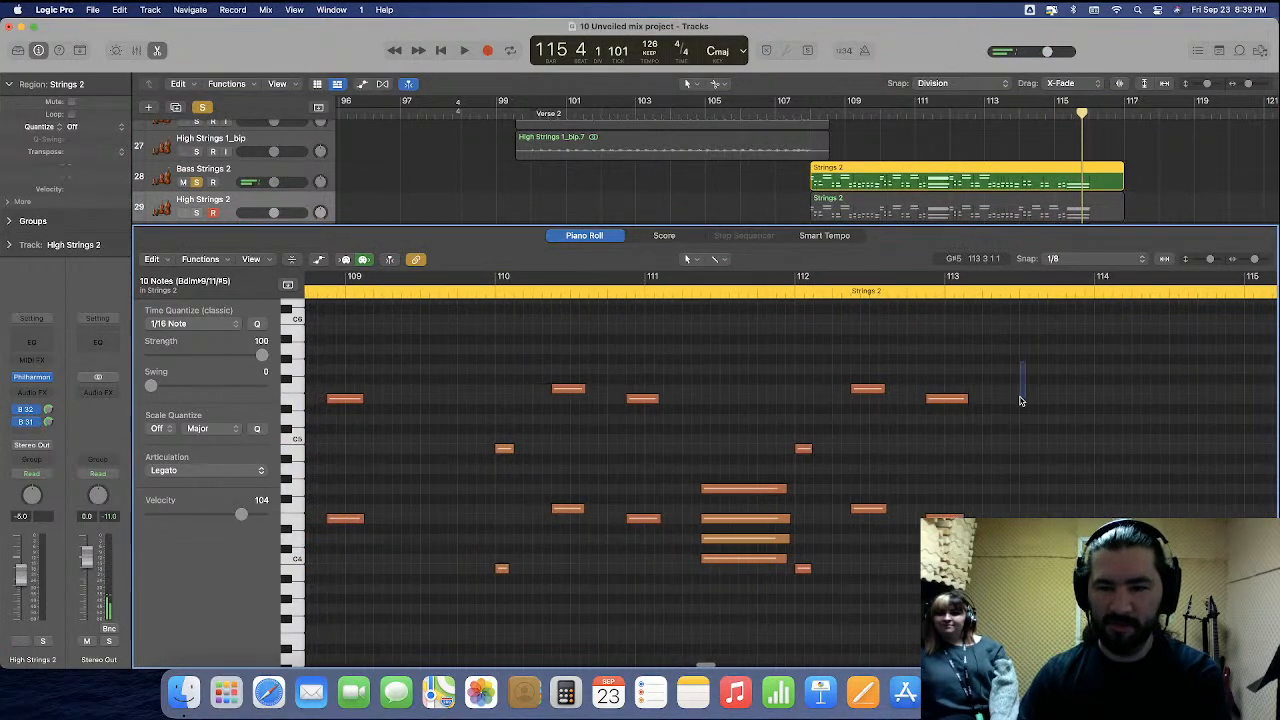
pyautogui.moveTo(1025, 362); pyautogui.dragTo(494, 597)
pyautogui.press('Delete')
pyautogui.hscroll(-6, 591, 557)
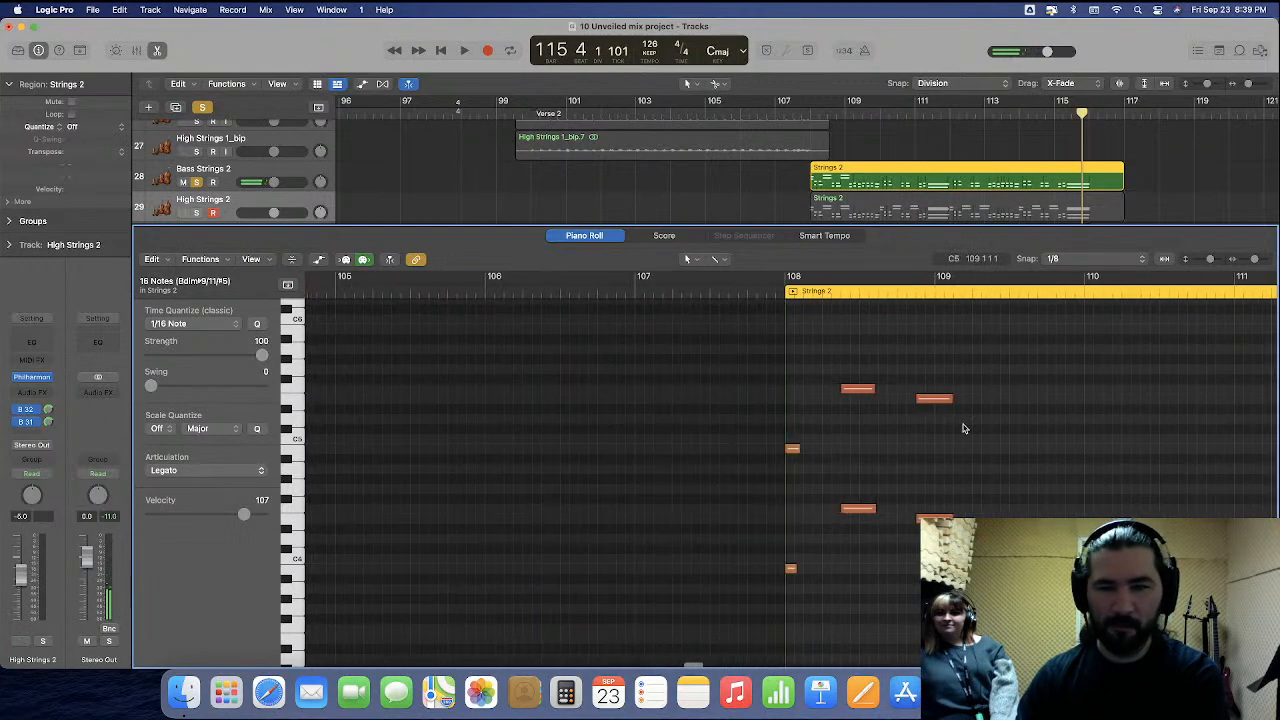
pyautogui.moveTo(1000, 366); pyautogui.dragTo(760, 583)
pyautogui.press('Delete')
# Open the High Strings 2 Verse 2 region and delete its low bass notes in bars 112 to 116.
pyautogui.hscroll(6, 964, 418)
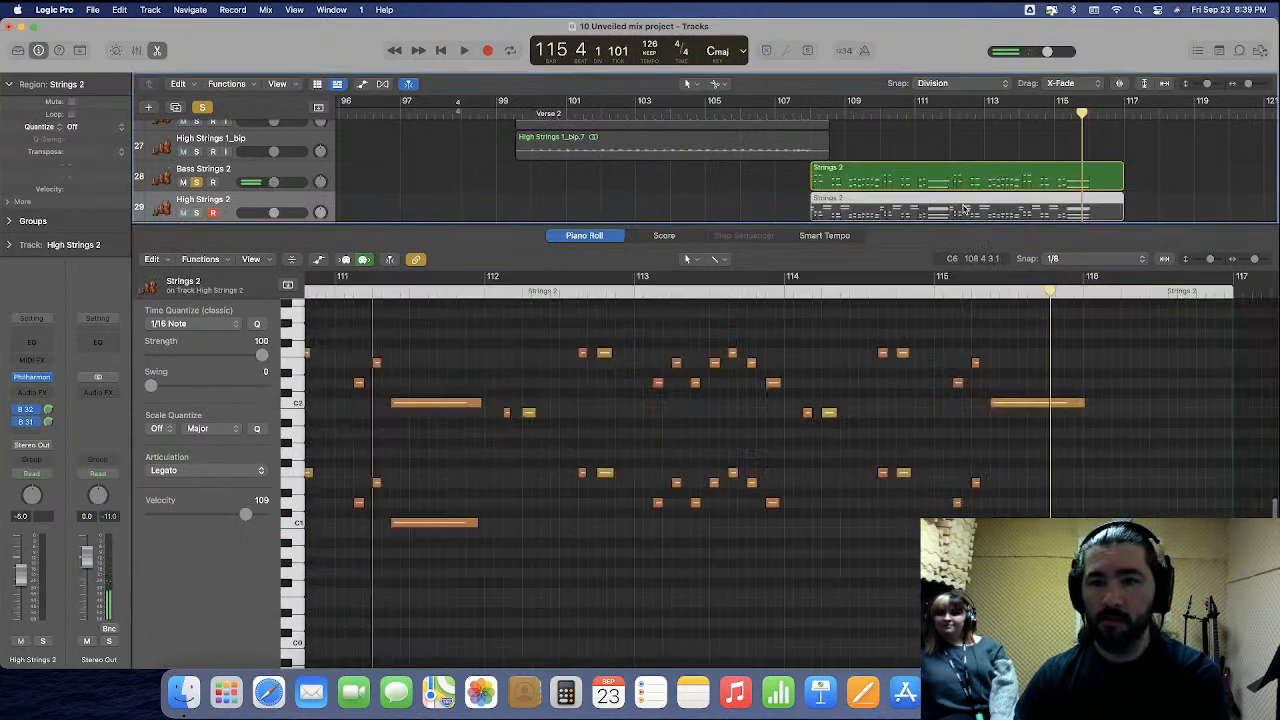
pyautogui.scroll(-10, 964, 418)
pyautogui.scroll(10, 964, 418)
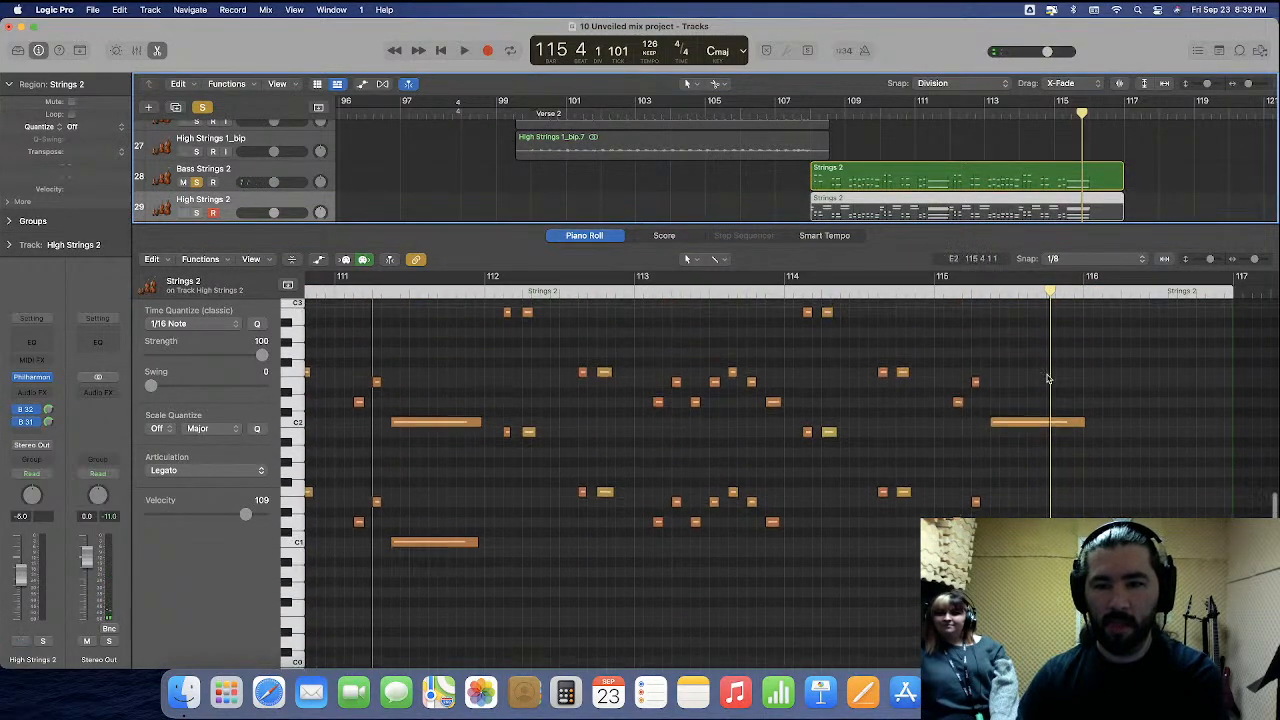
pyautogui.moveTo(1111, 403); pyautogui.dragTo(505, 601)
pyautogui.press('Delete')
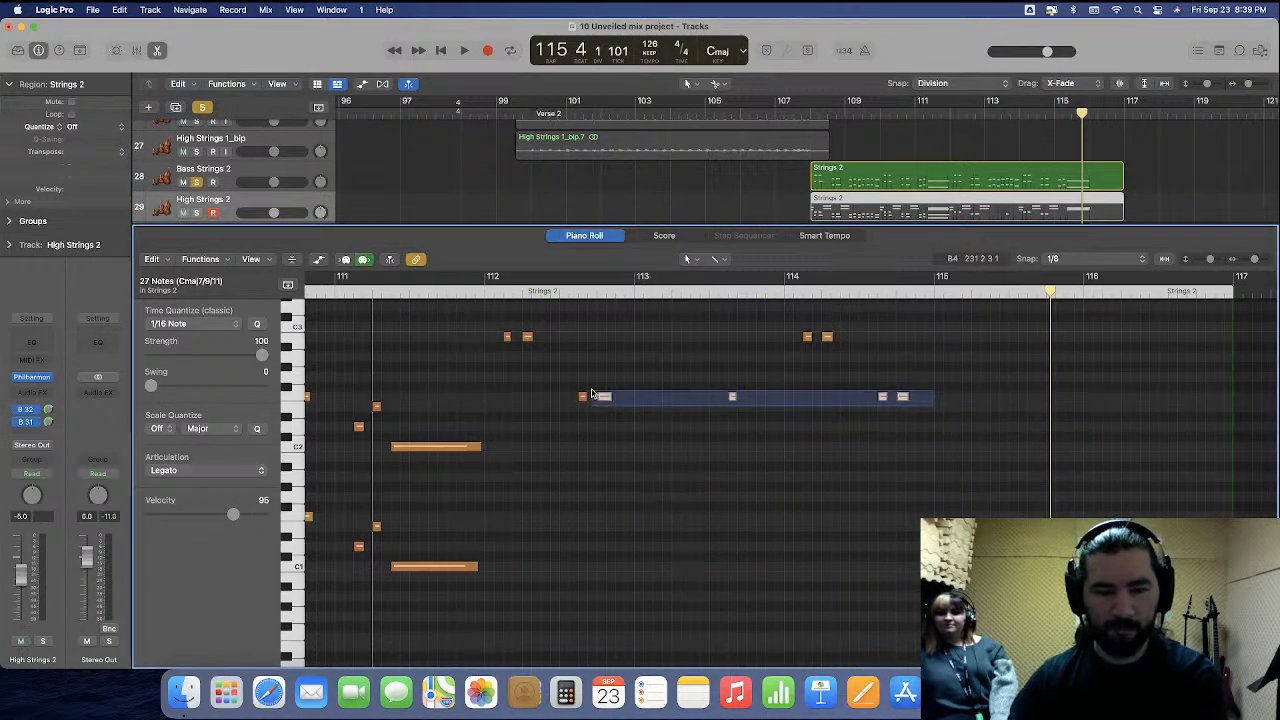
# Delete the low bass riff and long bass notes in bars 108 to 111 of the High Strings 2 Verse 2 region.
pyautogui.hscroll(-5, 548, 432)
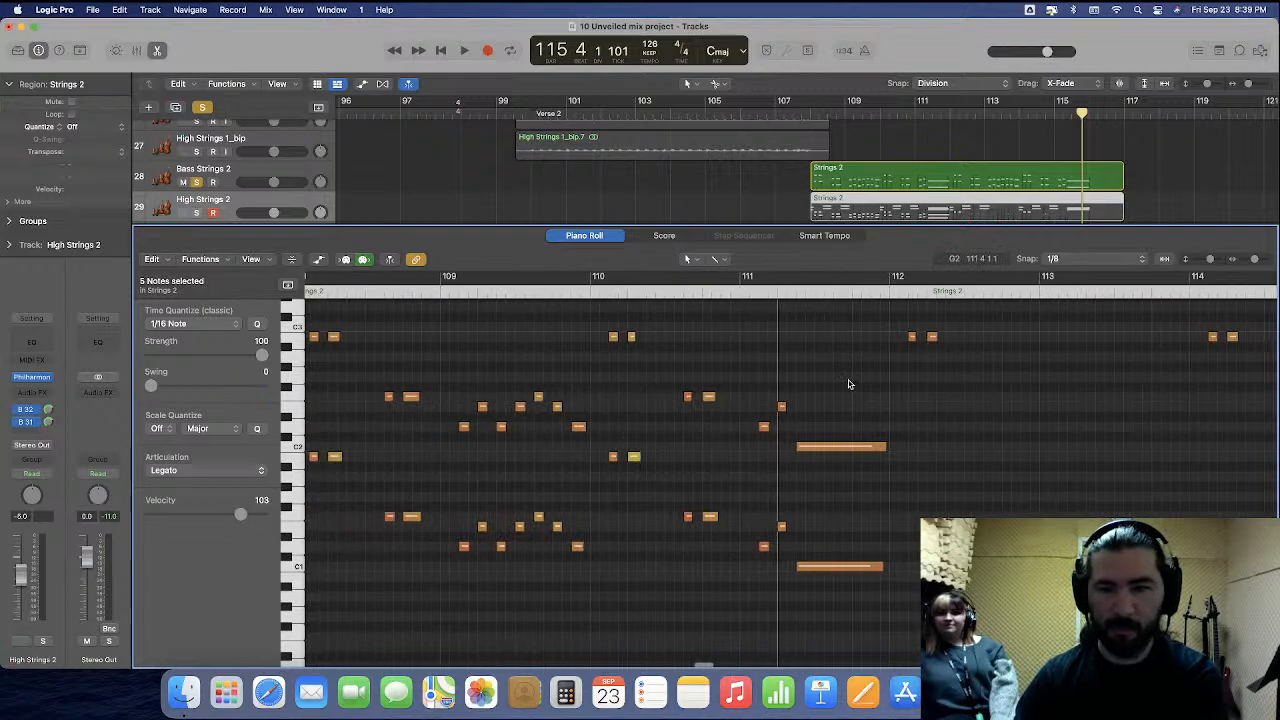
pyautogui.moveTo(781, 558); pyautogui.dragTo(380, 603)
pyautogui.press('Delete')
pyautogui.hscroll(-6, 431, 589)
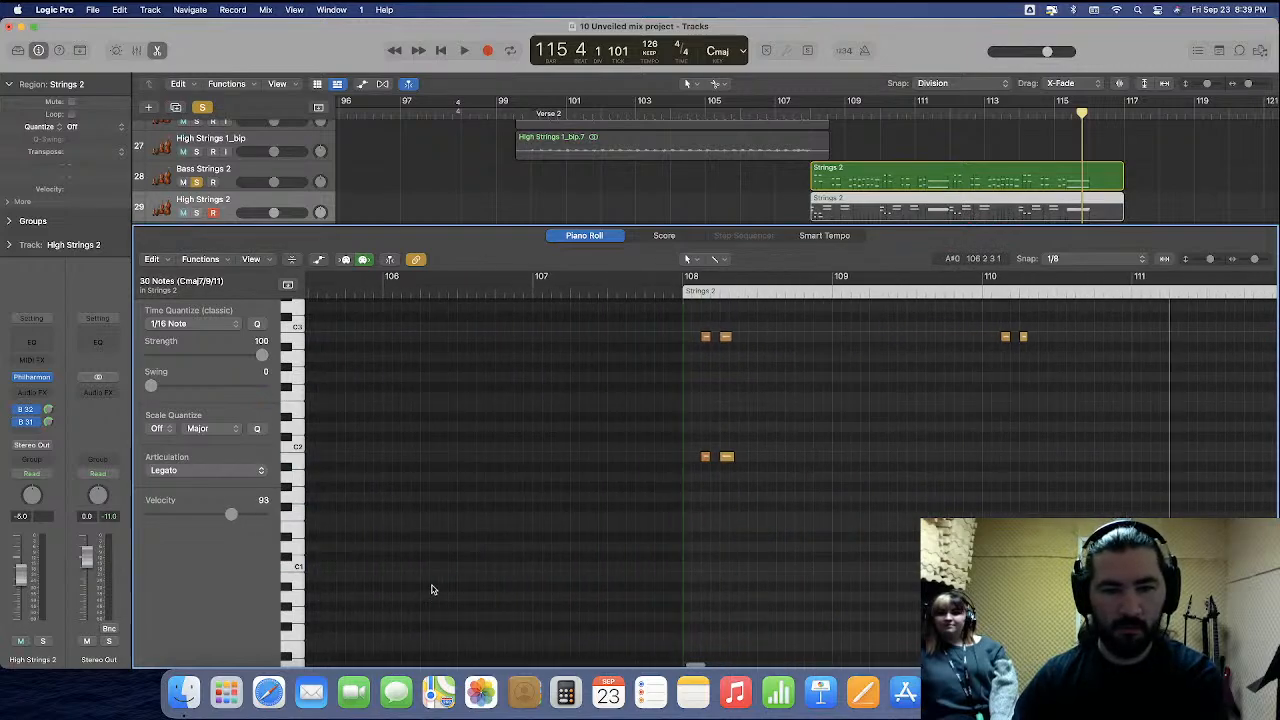
# Delete the remaining short bass notes around B1 and B2 in bars 108 to 114 of the High Strings 2 Verse 2 region.
pyautogui.scroll(3, 902, 446)
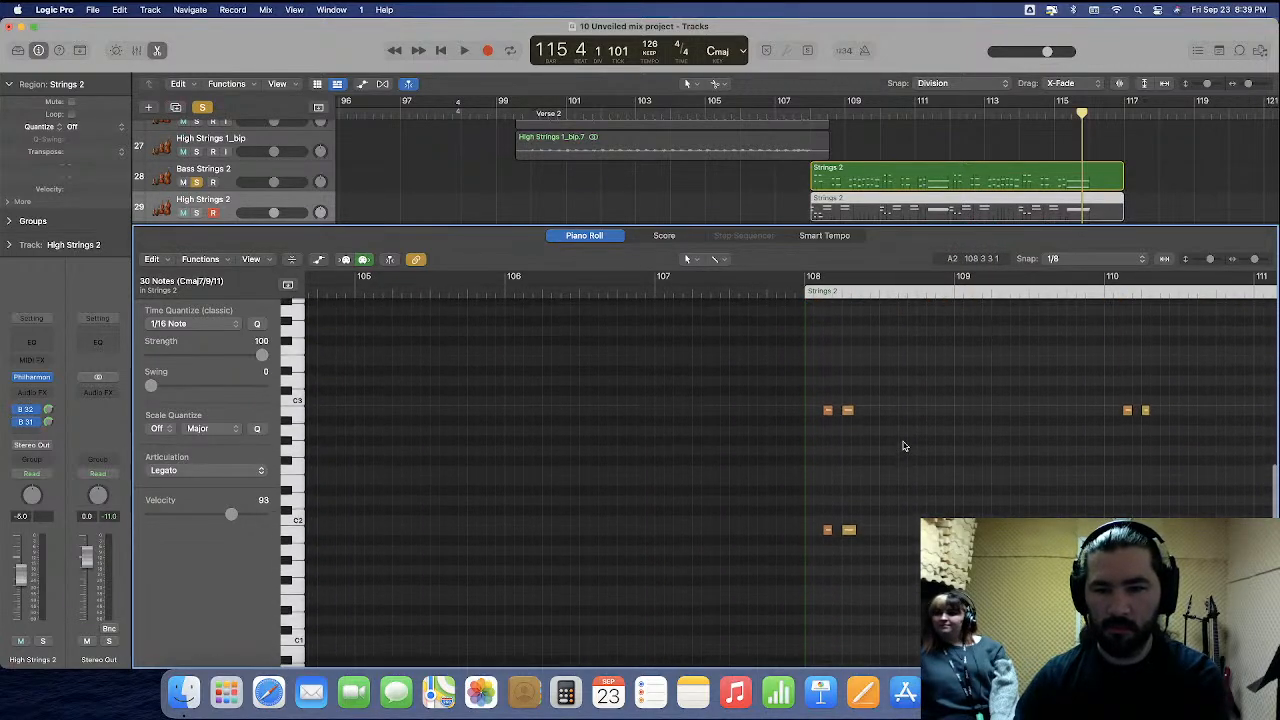
pyautogui.moveTo(891, 386); pyautogui.dragTo(831, 496)
pyautogui.moveTo(802, 545); pyautogui.dragTo(804, 545)
pyautogui.hscroll(8, 837, 509)
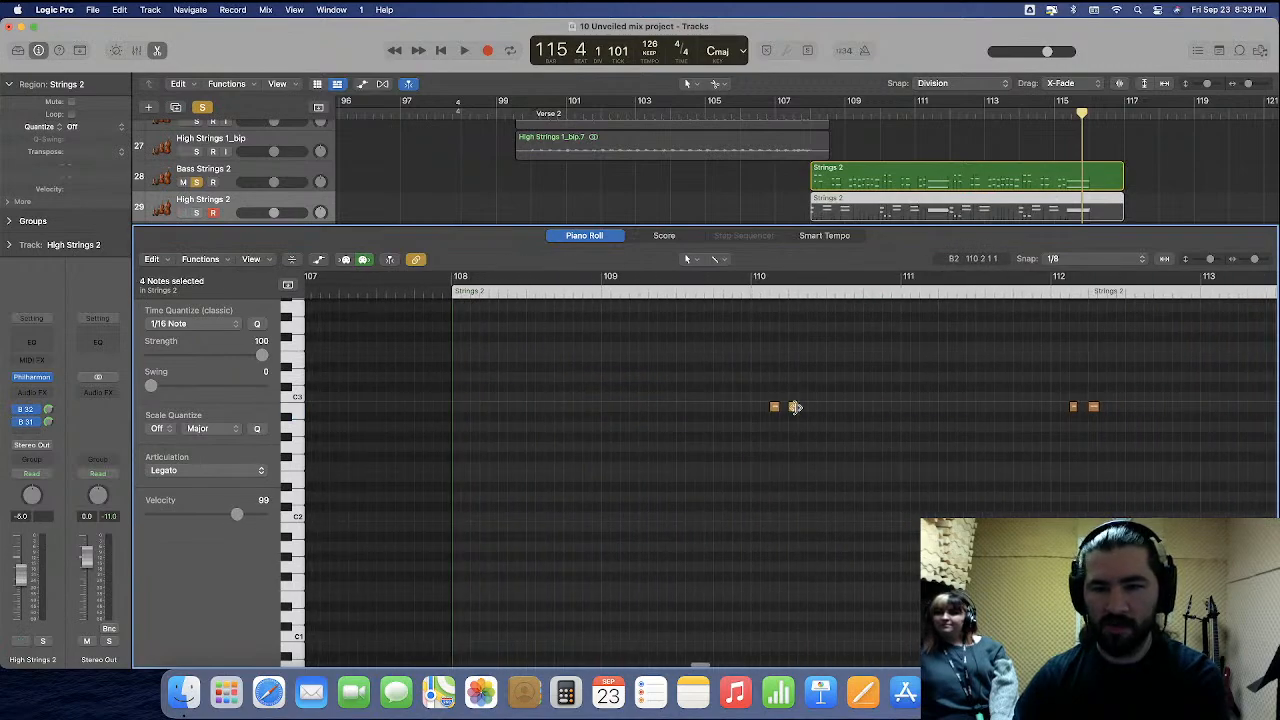
pyautogui.moveTo(424, 376); pyautogui.dragTo(943, 491)
pyautogui.hscroll(5, 1143, 507)
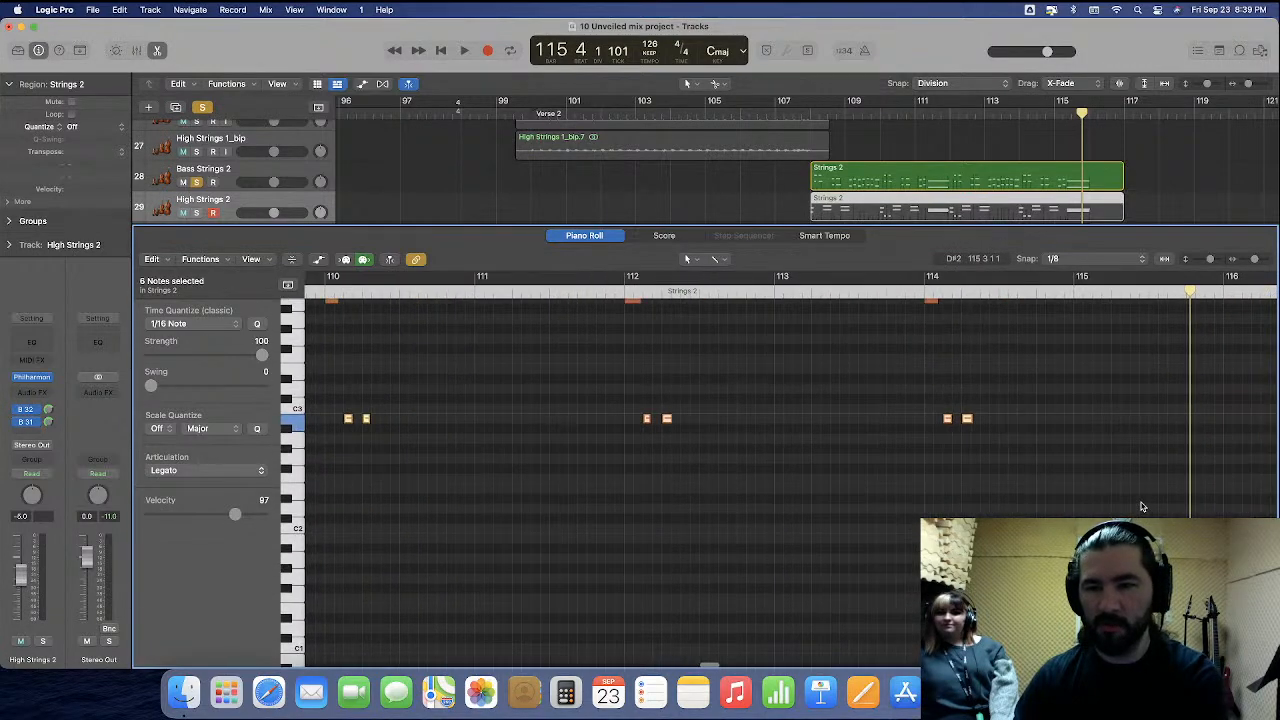
# Open the Bass Strings 2 region at the start of Chorus 2 for note editing.
pyautogui.click(154, 51)
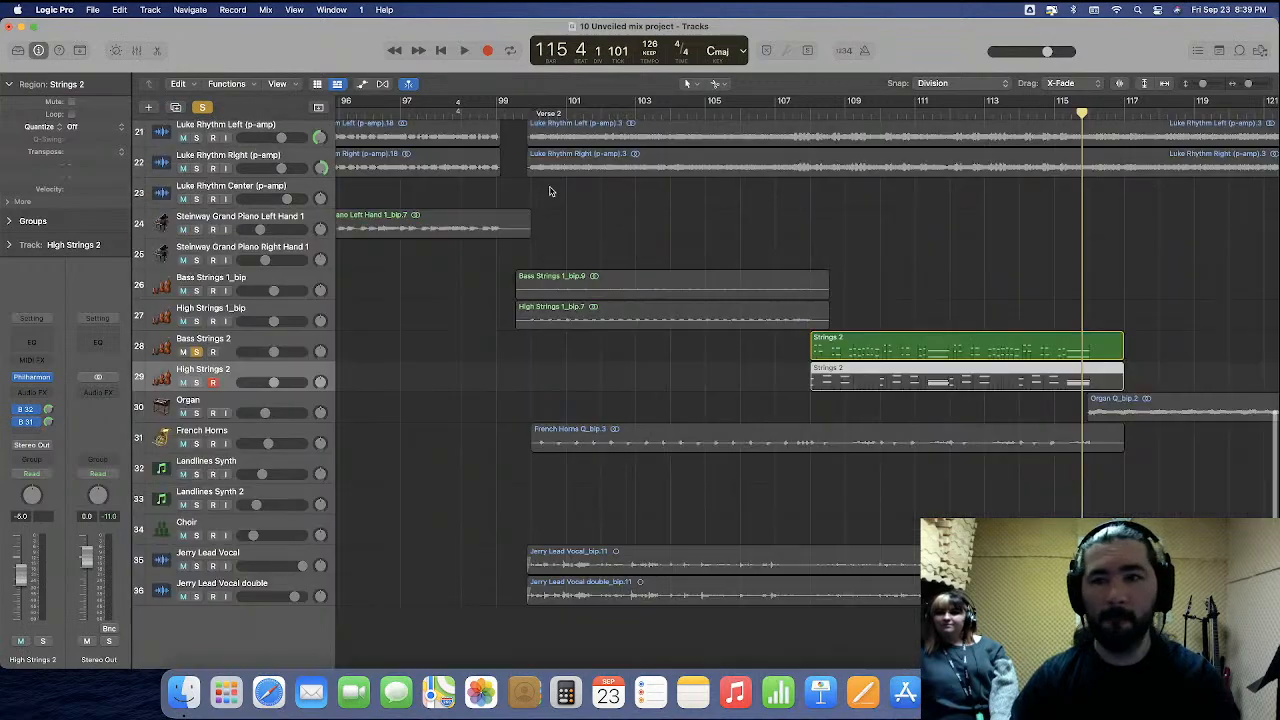
pyautogui.hscroll(10, 726, 303)
pyautogui.hscroll(9, 744, 331)
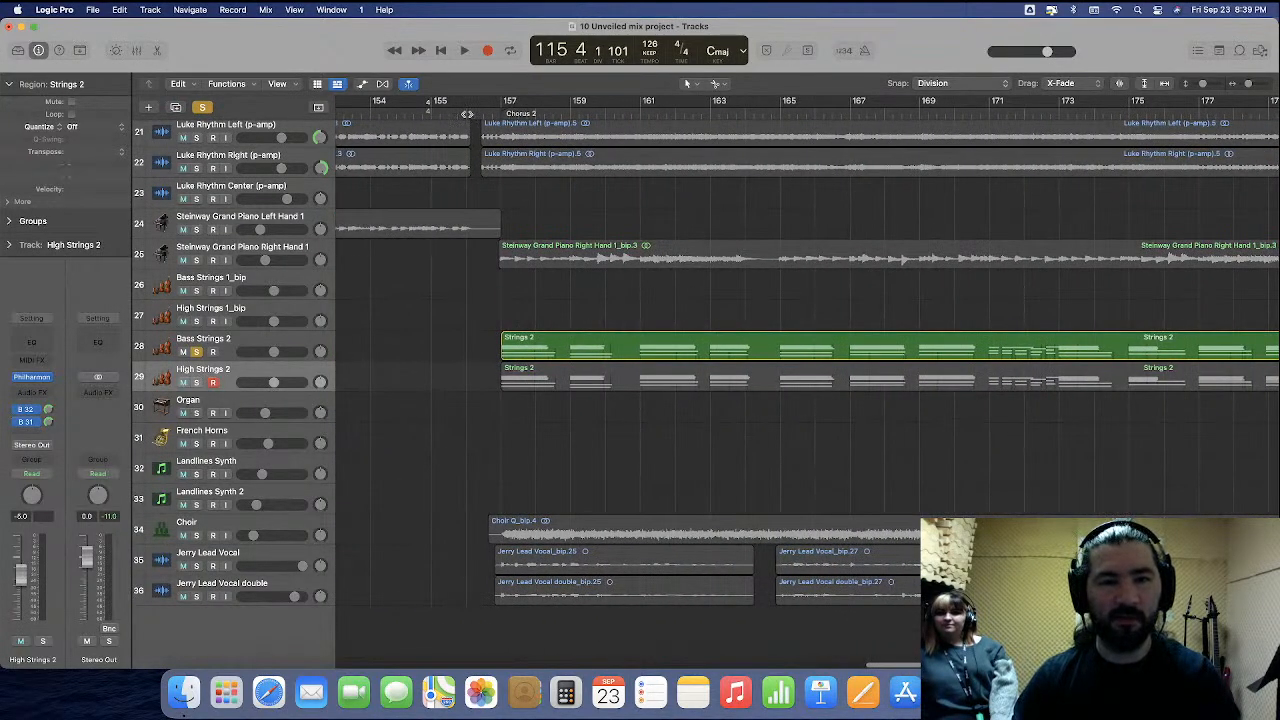
pyautogui.hscroll(9, 610, 378)
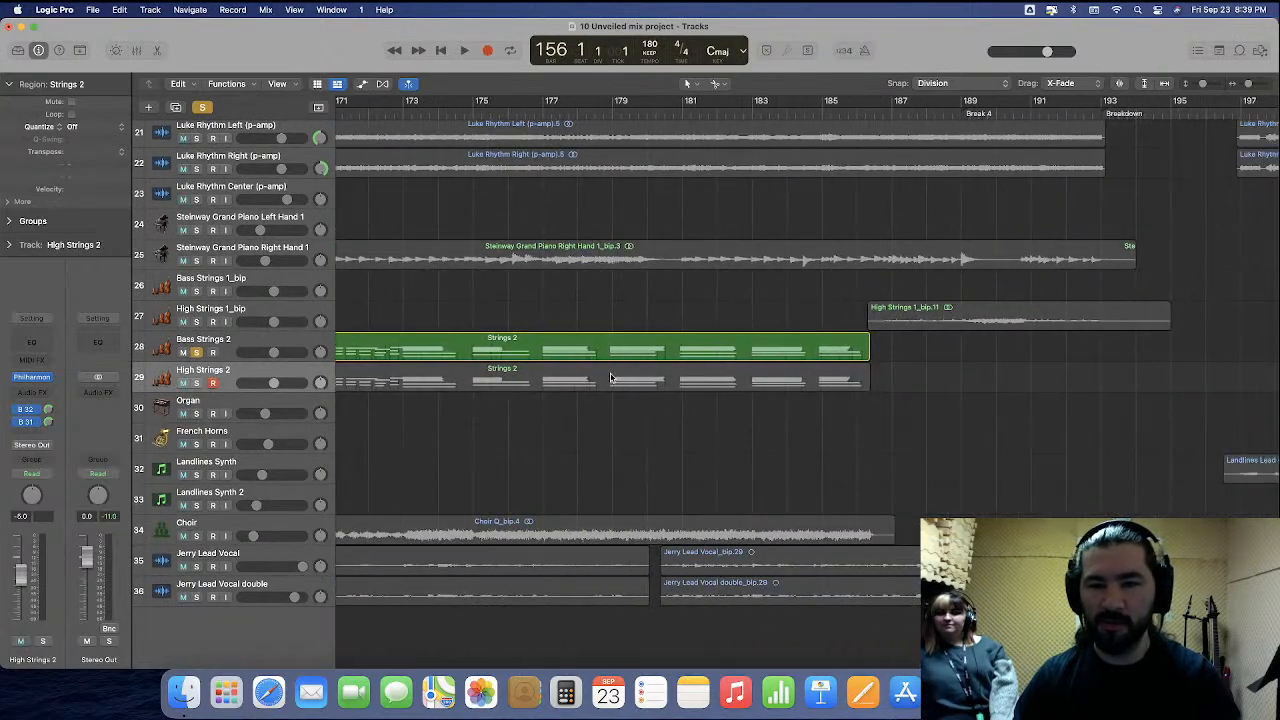
pyautogui.hscroll(-9, 612, 378)
pyautogui.doubleClick(578, 352)
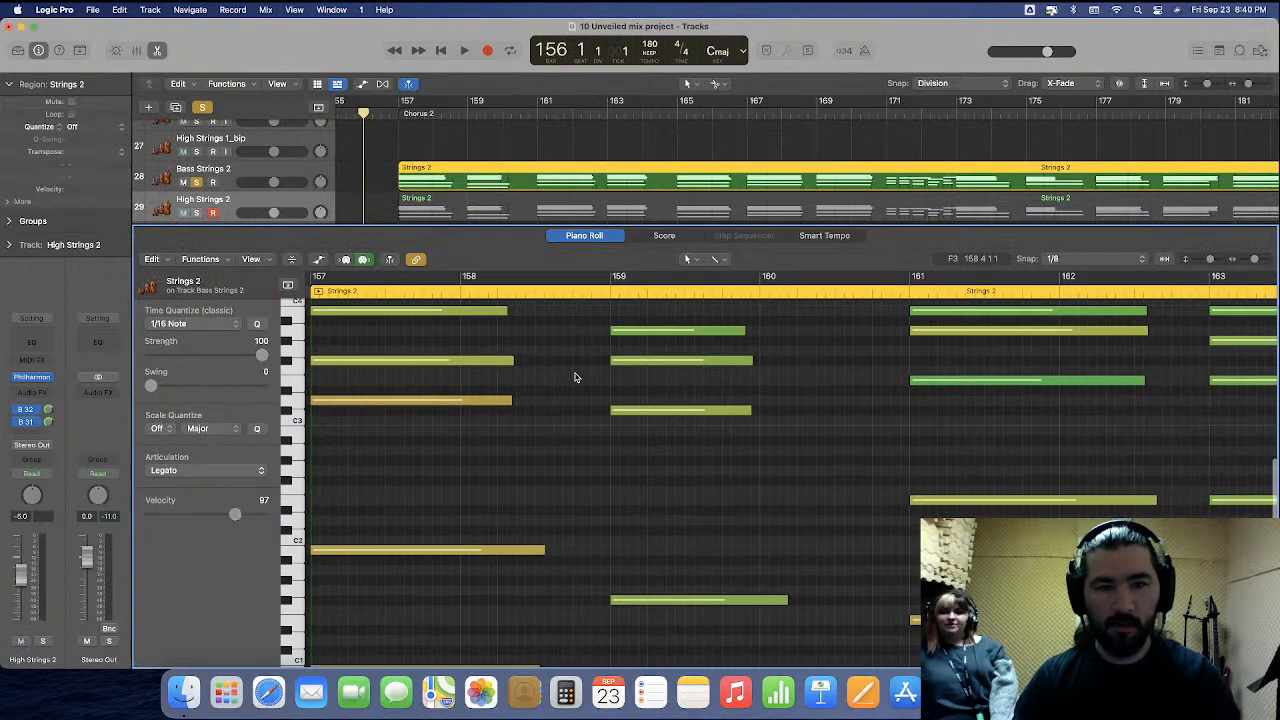
# Delete the upper four chord notes in bars 179 to 186 of the Bass Strings 2 Chorus 2 region.
pyautogui.scroll(2, 575, 377)
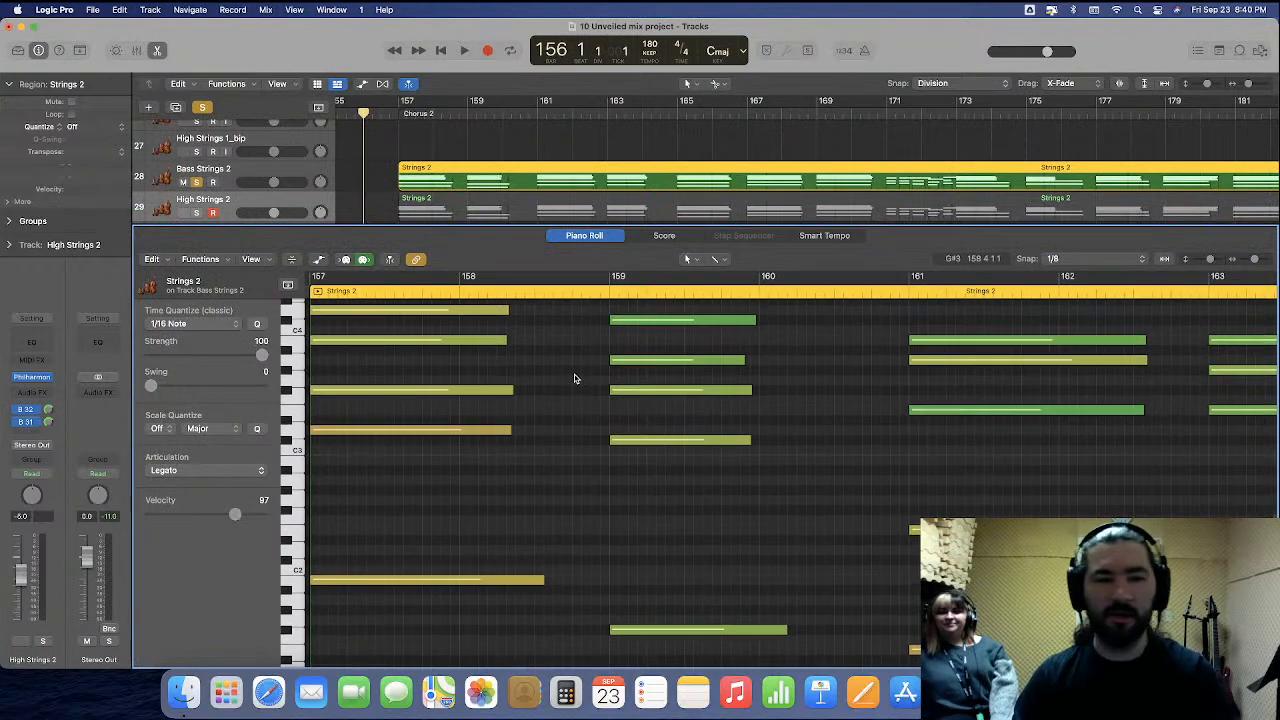
pyautogui.hscroll(15, 574, 378)
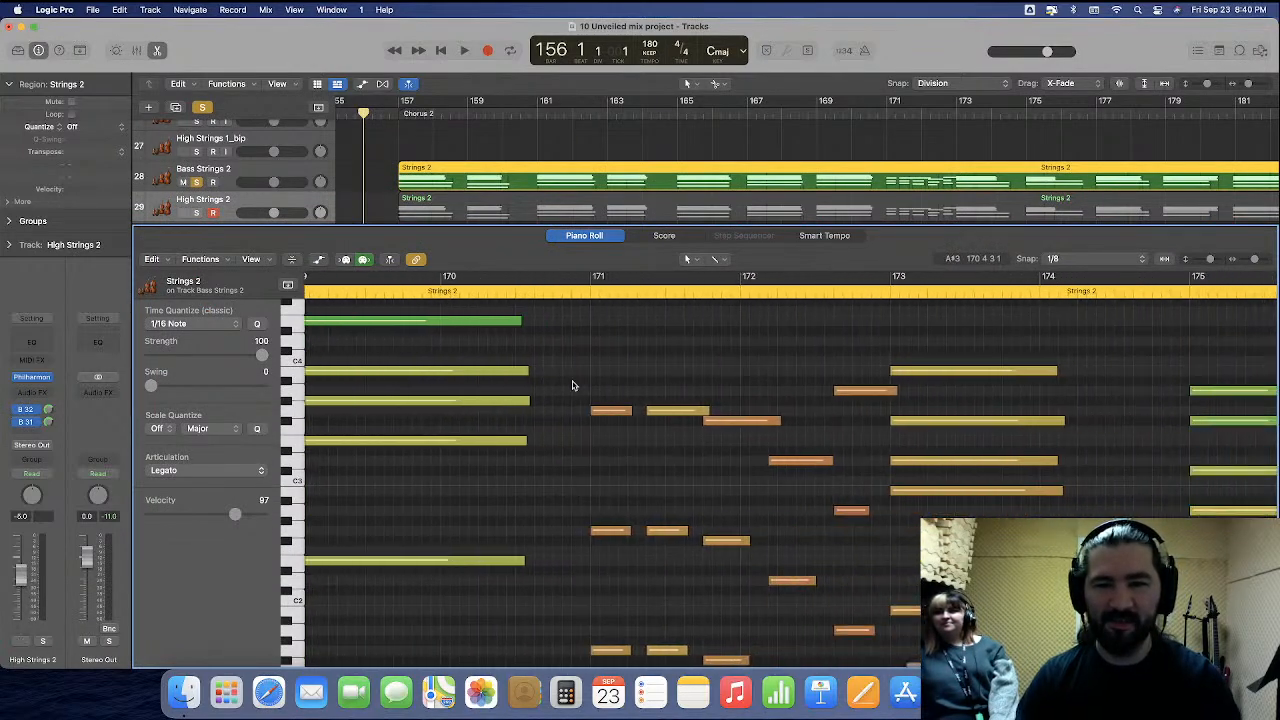
pyautogui.hscroll(12, 573, 385)
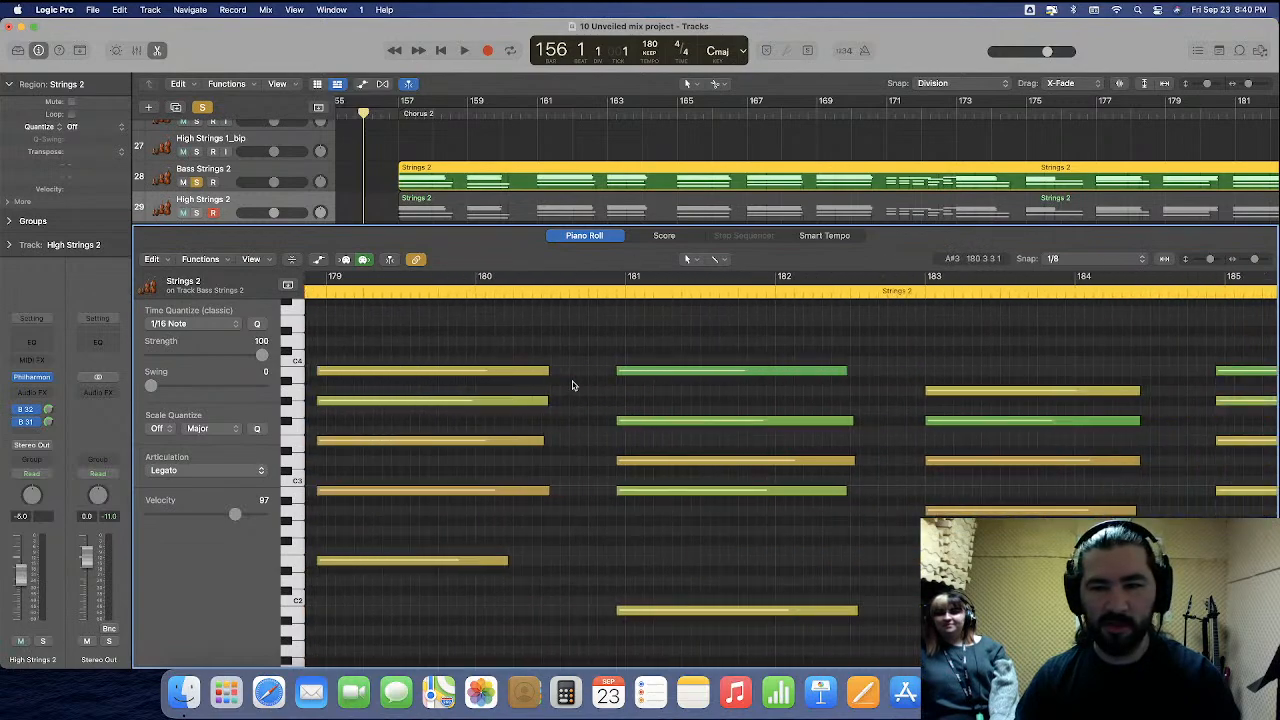
pyautogui.hscroll(7, 573, 385)
pyautogui.scroll(-3, 573, 385)
pyautogui.hscroll(-2, 573, 385)
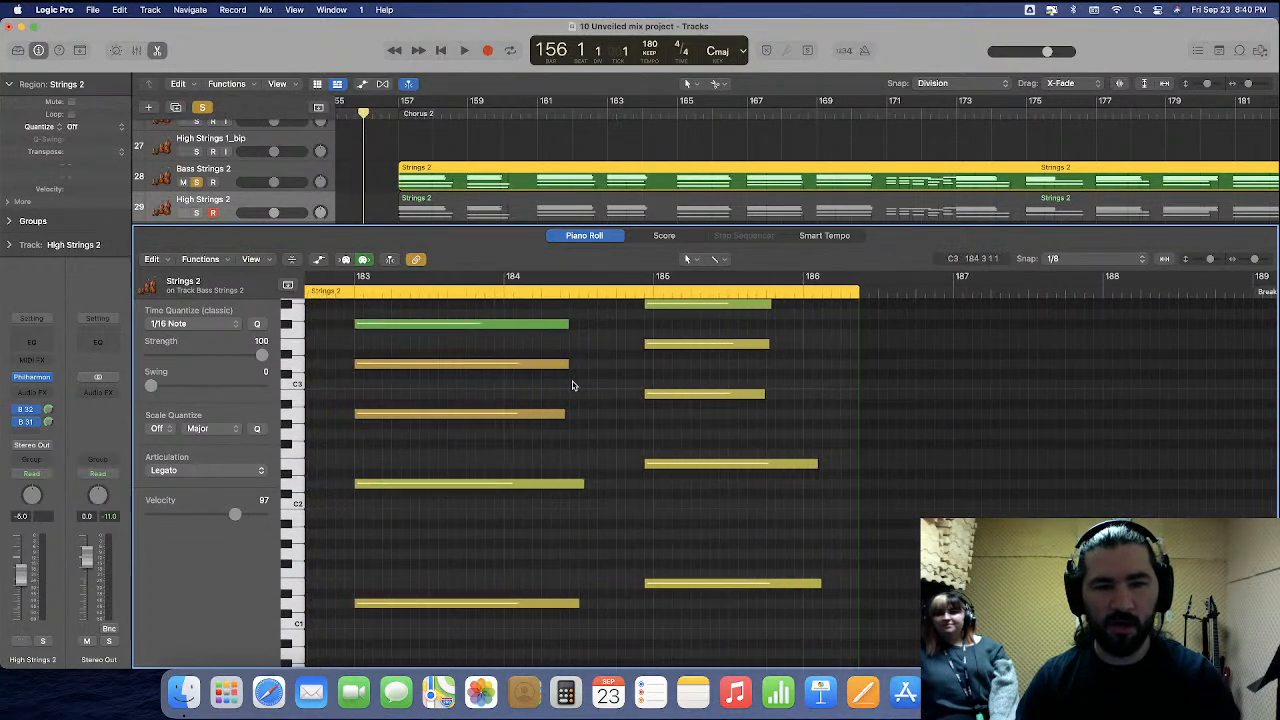
pyautogui.scroll(3, 573, 385)
pyautogui.hscroll(-2, 573, 385)
pyautogui.moveTo(858, 324); pyautogui.dragTo(522, 514)
pyautogui.hscroll(-5, 635, 467)
pyautogui.moveTo(907, 334); pyautogui.dragTo(486, 514)
# Delete the upper four chord notes in bars 173 to 178 of the Bass Strings 2 Chorus 2 region.
pyautogui.hscroll(-6, 851, 384)
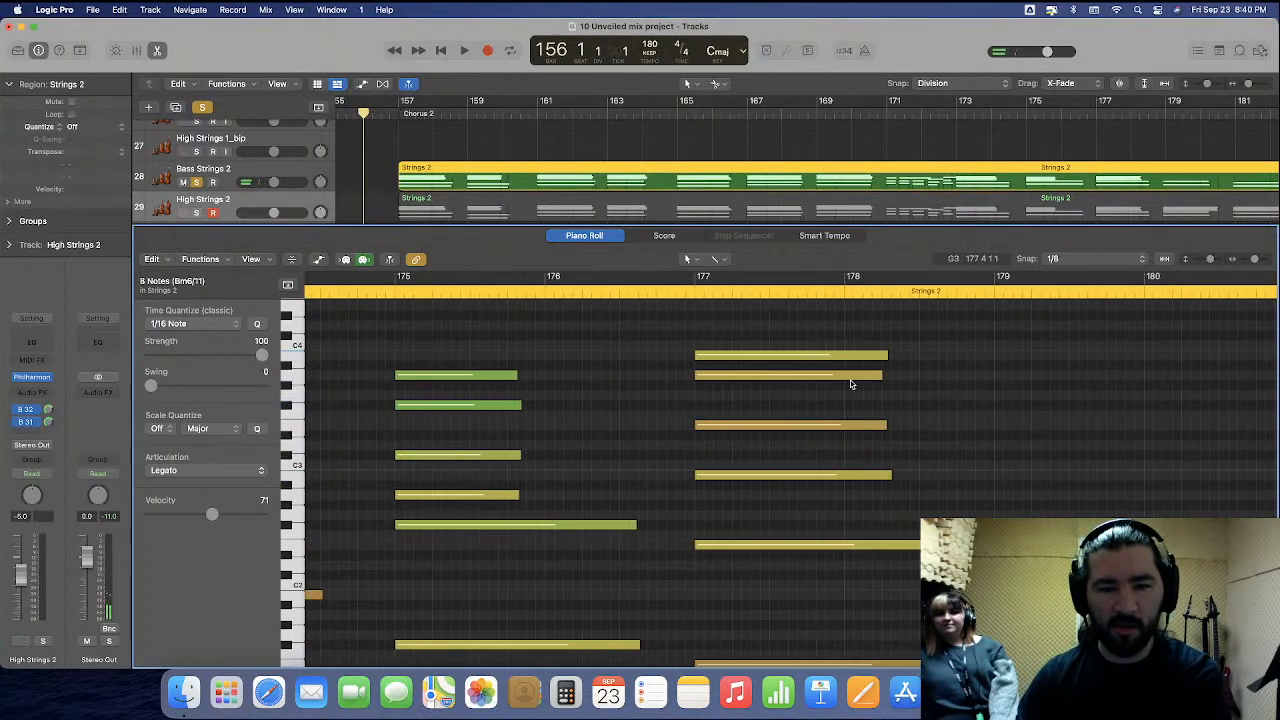
pyautogui.hscroll(-1, 851, 384)
pyautogui.moveTo(960, 337); pyautogui.dragTo(851, 514)
pyautogui.press('Delete')
pyautogui.hscroll(-2, 713, 387)
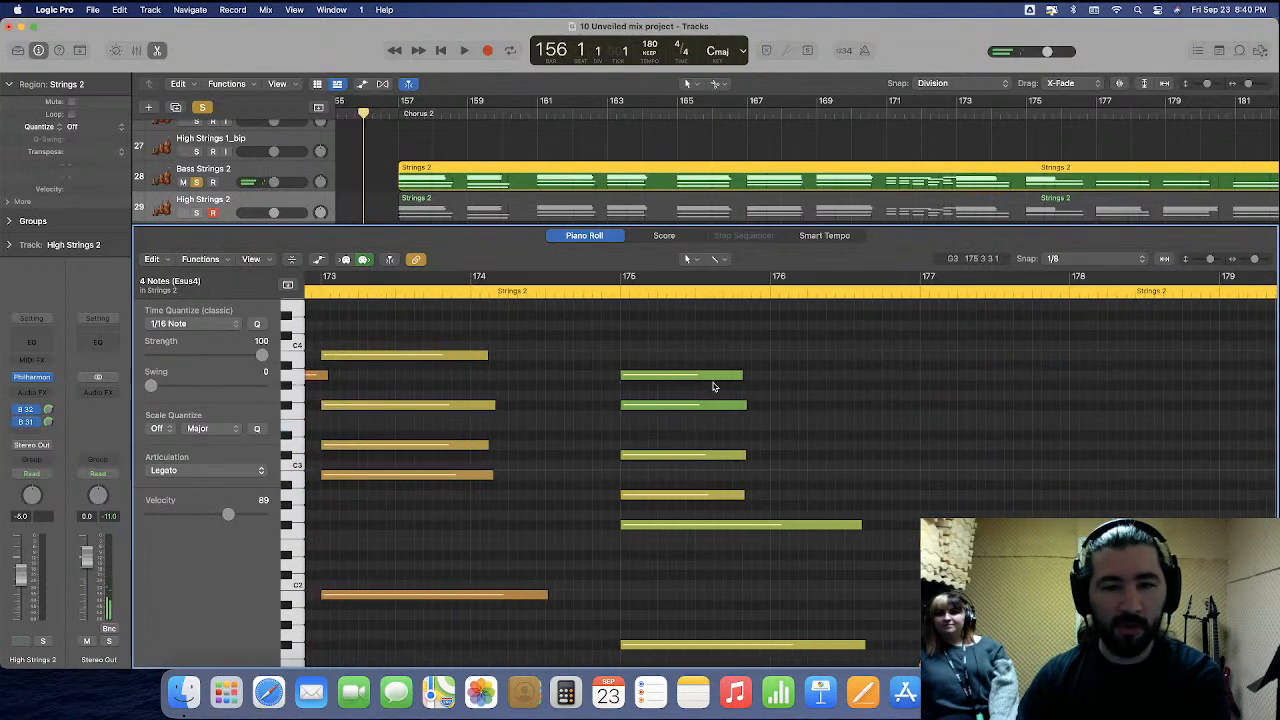
pyautogui.press('Delete')
pyautogui.hscroll(-2, 700, 500)
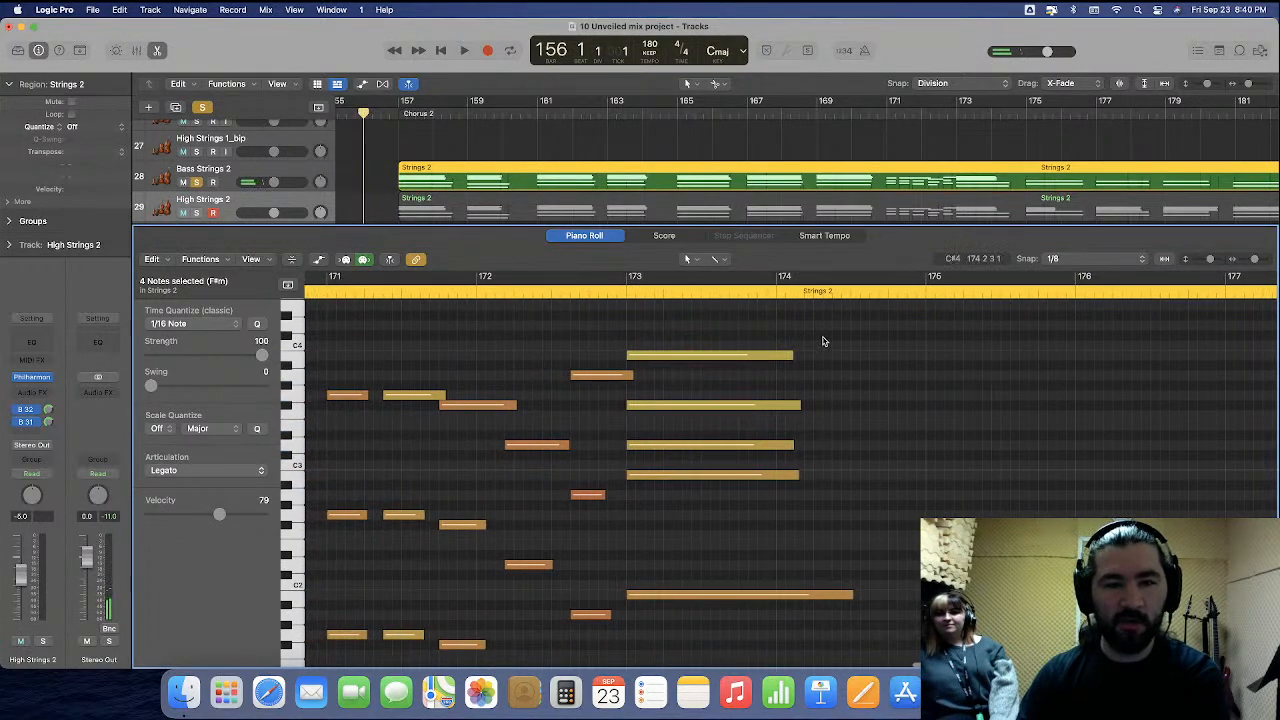
pyautogui.moveTo(823, 340); pyautogui.dragTo(701, 514)
pyautogui.press('Delete')
# Delete the top-octave melody in bars 171 and 172 and the upper chord notes in bars 169 and 170 of the Bass Strings 2 region.
pyautogui.hscroll(-2, 701, 514)
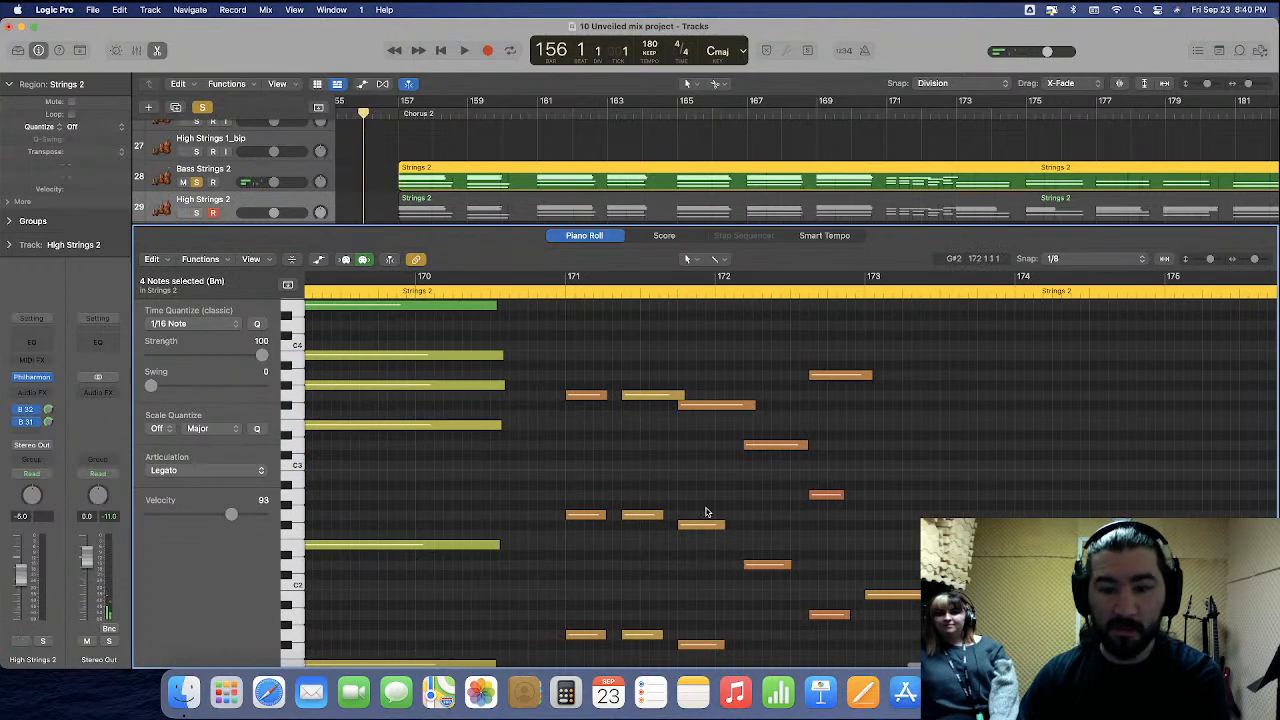
pyautogui.moveTo(566, 346); pyautogui.dragTo(866, 451)
pyautogui.press('Delete')
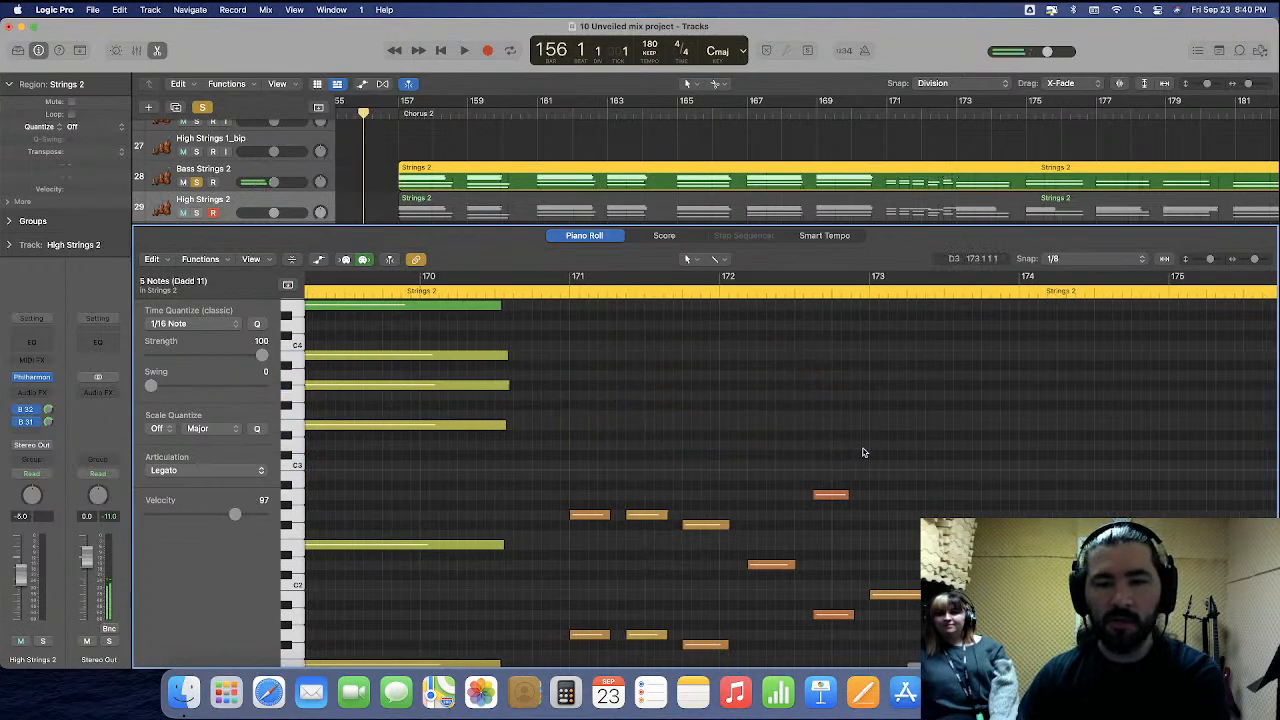
pyautogui.hscroll(-2, 864, 452)
pyautogui.scroll(1, 864, 452)
pyautogui.press('Delete')
# Delete the upper four chord notes in bars 157 to 168 of the Bass Strings 2 Chorus 2 region.
pyautogui.hscroll(-5, 528, 522)
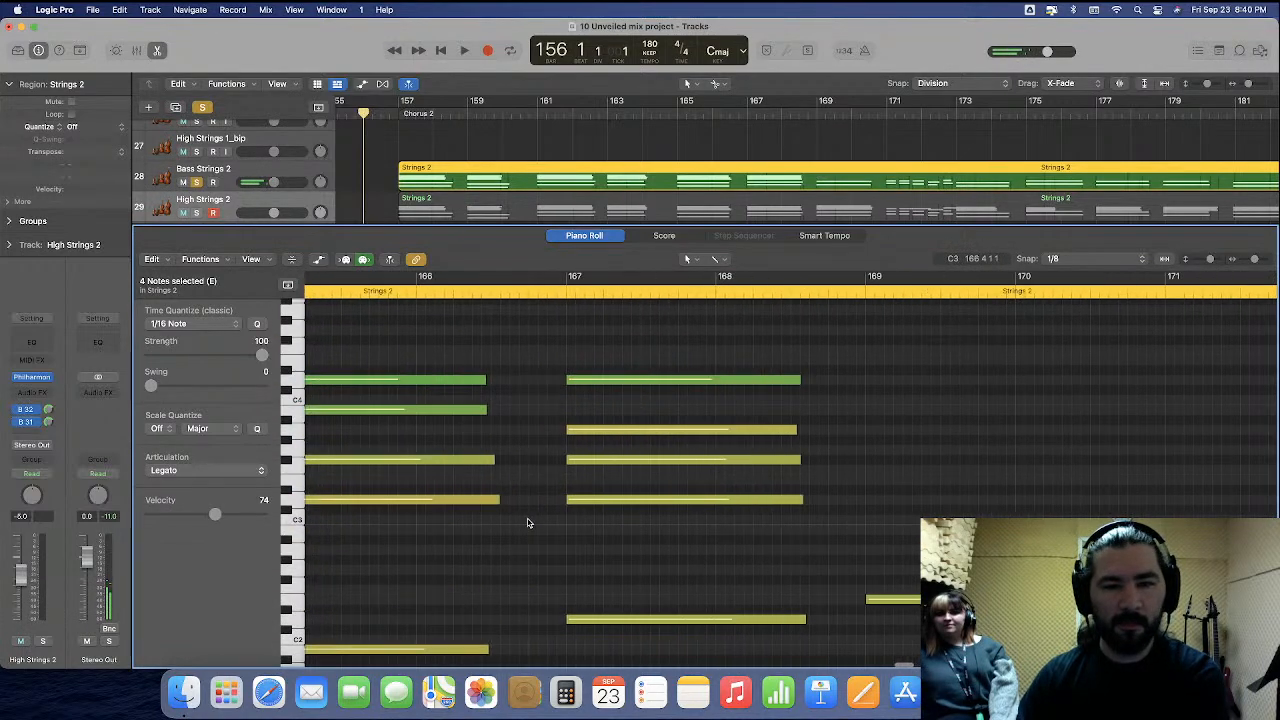
pyautogui.moveTo(660, 338); pyautogui.dragTo(486, 529)
pyautogui.press('Delete')
pyautogui.hscroll(-6, 434, 551)
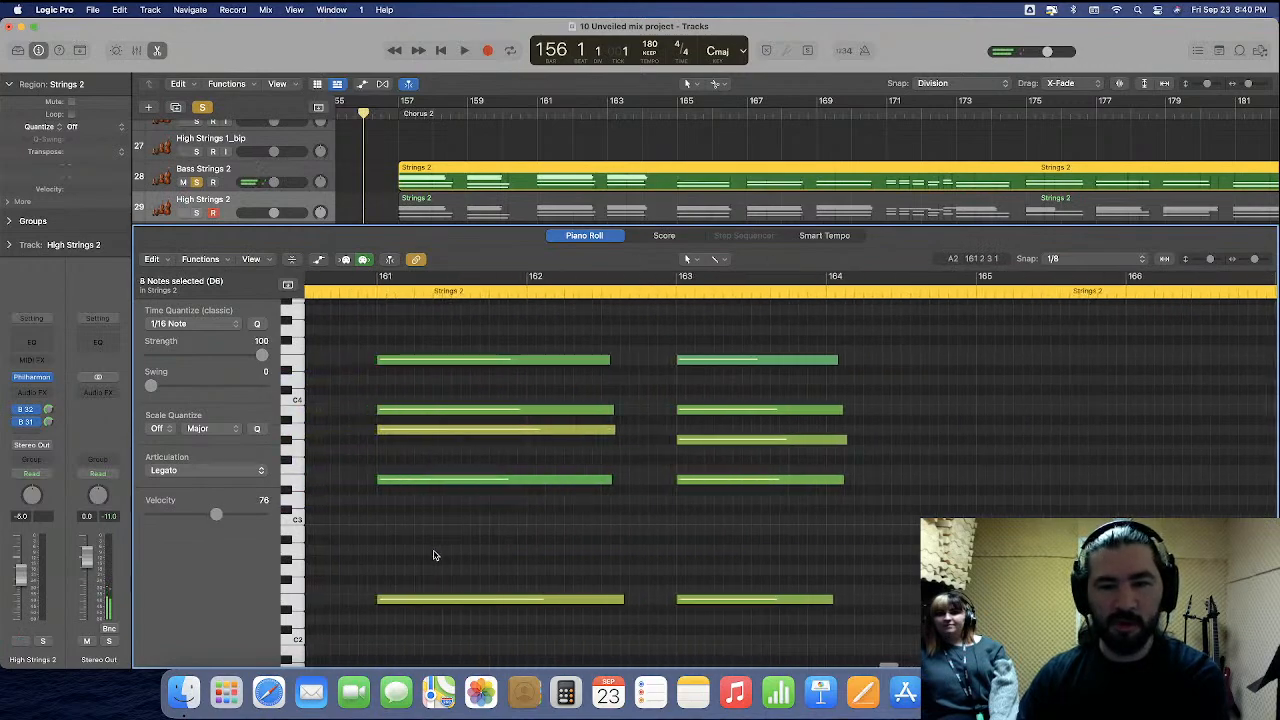
pyautogui.moveTo(1154, 340); pyautogui.dragTo(472, 523)
pyautogui.press('Delete')
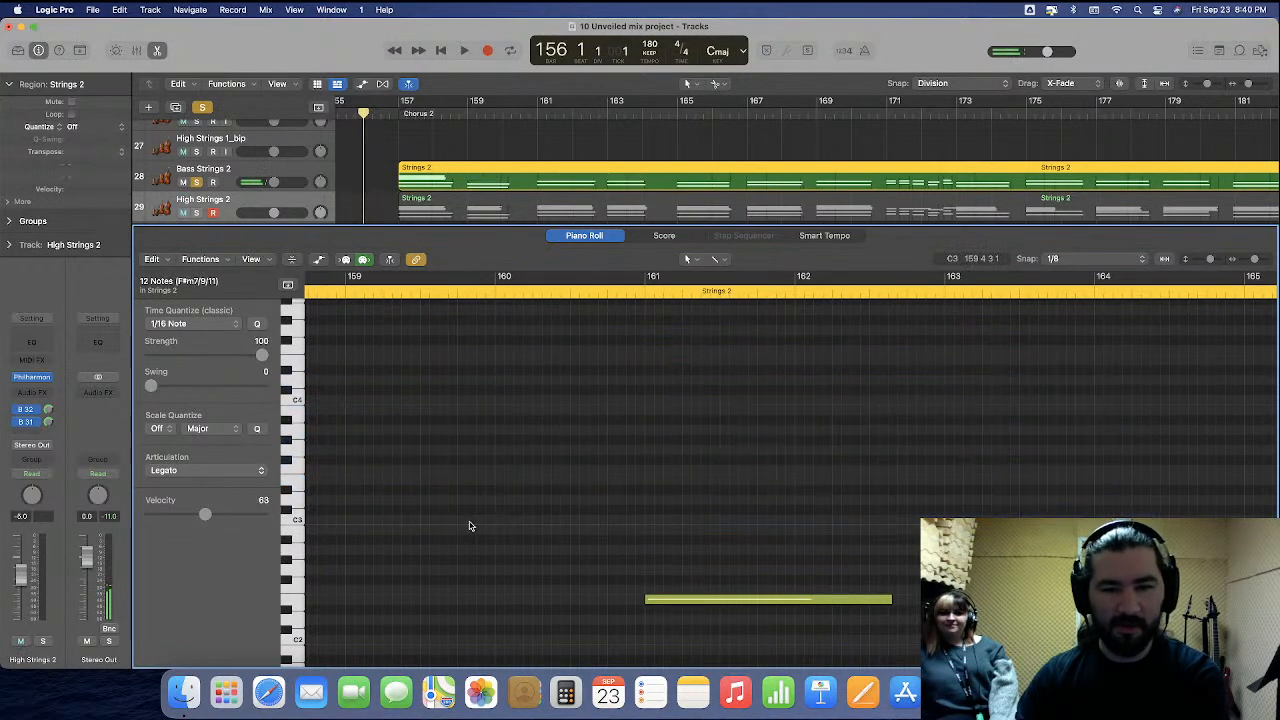
pyautogui.hscroll(-3, 469, 525)
pyautogui.hscroll(-3, 485, 519)
pyautogui.moveTo(733, 342); pyautogui.dragTo(651, 543)
pyautogui.press('Delete')
# Open the High Strings 2 Chorus 2 region and delete its two low bass notes per chord in bars 181 to 186.
pyautogui.click(643, 212)
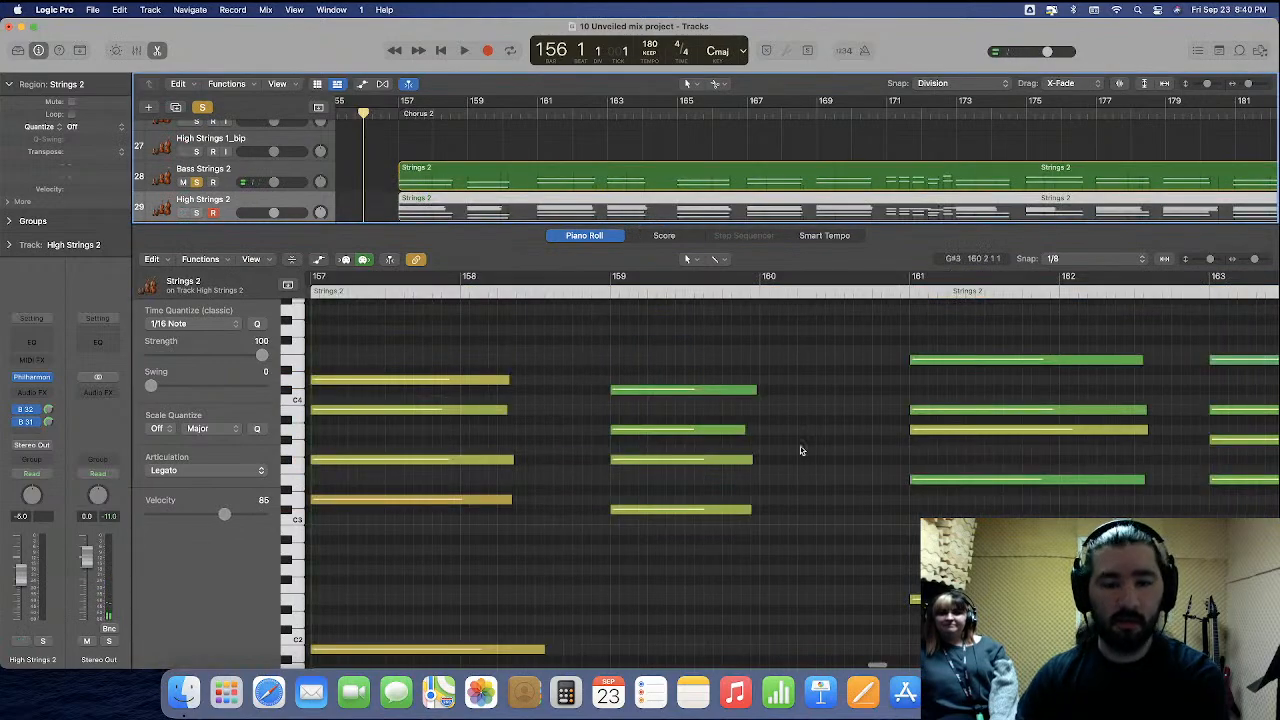
pyautogui.scroll(-3, 802, 452)
pyautogui.hscroll(15, 802, 452)
pyautogui.hscroll(10, 802, 453)
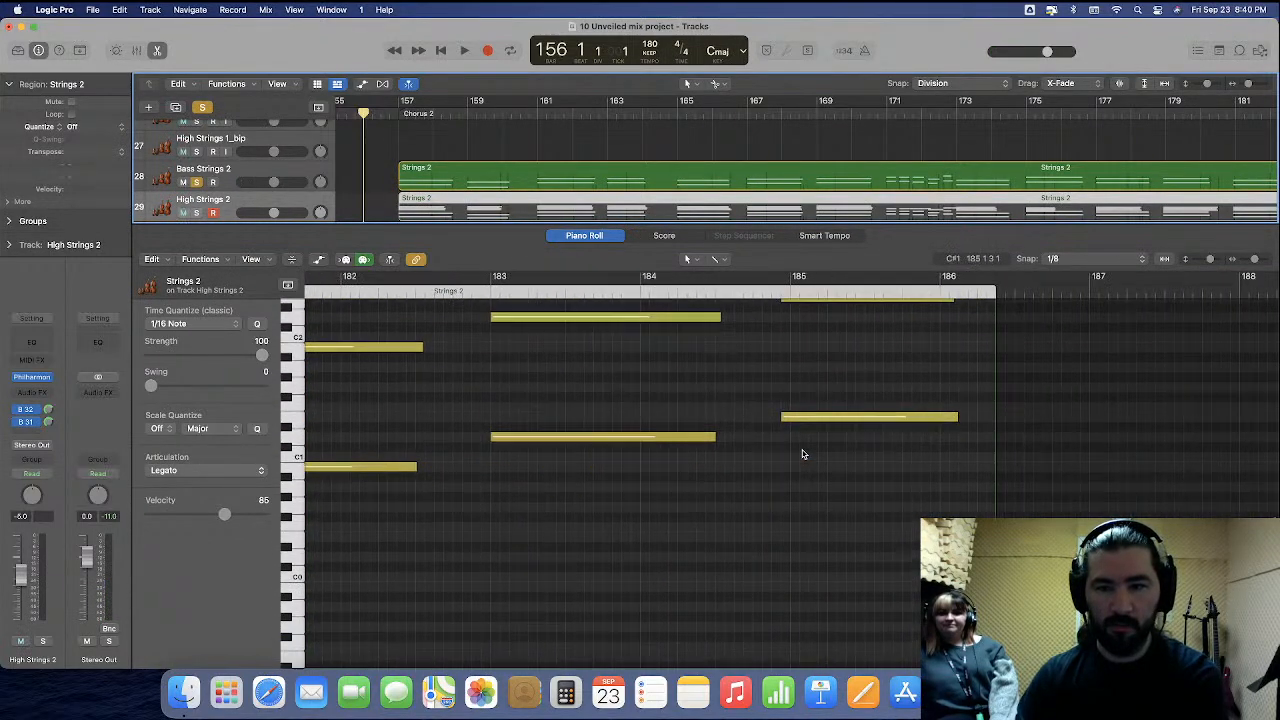
pyautogui.scroll(4, 802, 453)
pyautogui.moveTo(983, 420); pyautogui.dragTo(350, 640)
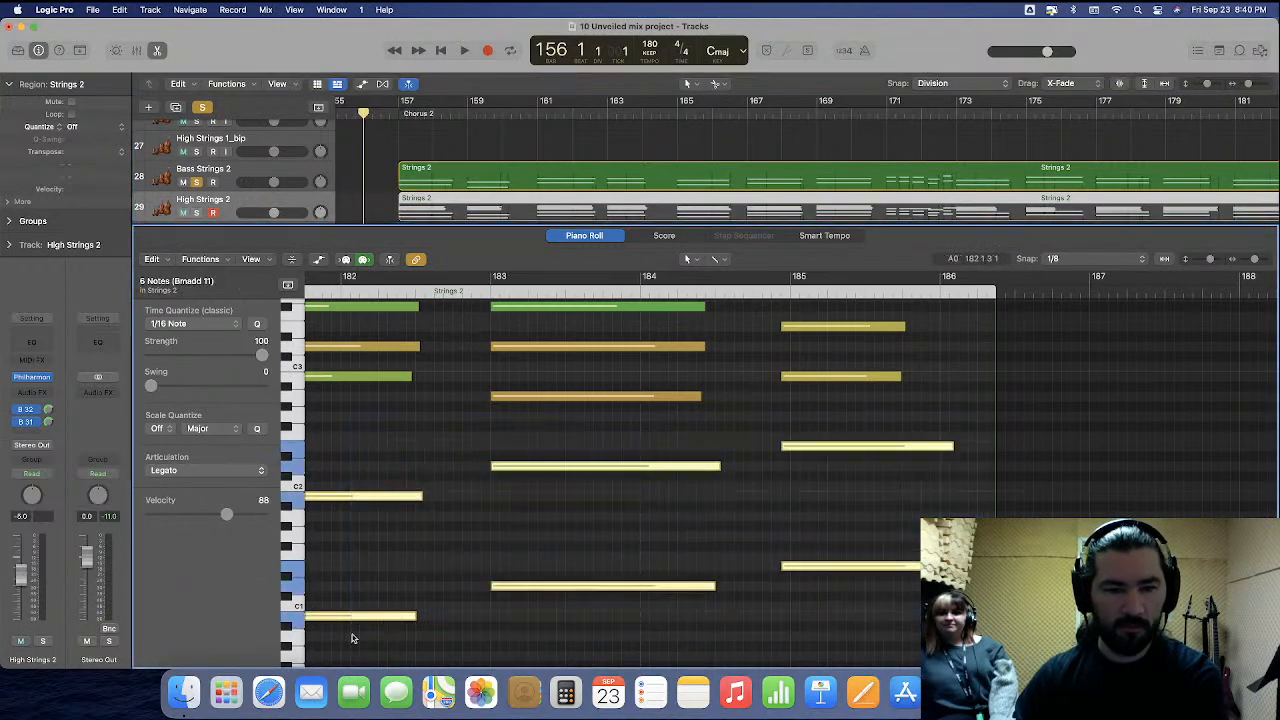
# Delete the two low bass notes of each chord in bars 173 to 180 of the High Strings 2 Chorus 2 region.
pyautogui.hscroll(-9, 443, 594)
pyautogui.hscroll(-6, 684, 523)
pyautogui.moveTo(771, 409); pyautogui.dragTo(500, 594)
pyautogui.hscroll(-12, 885, 413)
pyautogui.moveTo(1022, 390); pyautogui.dragTo(1000, 505)
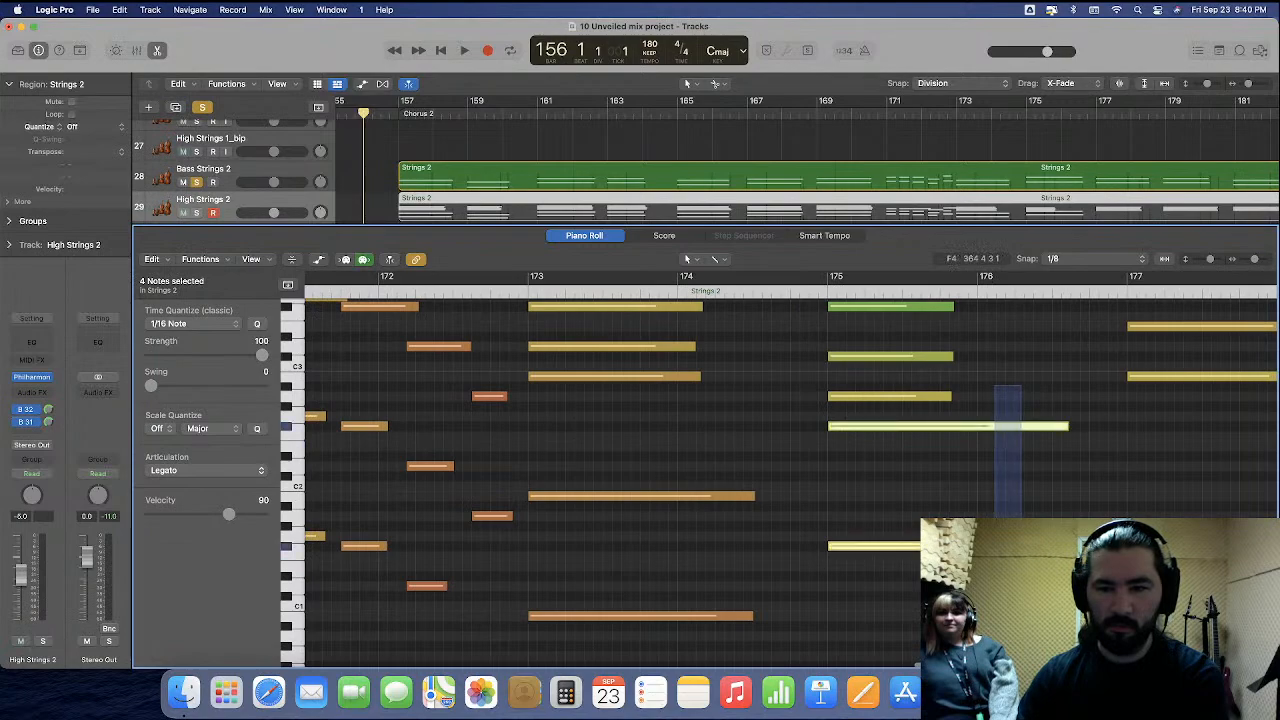
pyautogui.moveTo(620, 460); pyautogui.dragTo(626, 640)
pyautogui.press('Delete')
# Delete the two lower octaves of the run in bars 171 and 172 and the bass notes in bars 167 to 170 of the High Strings 2 region.
pyautogui.hscroll(-3, 615, 531)
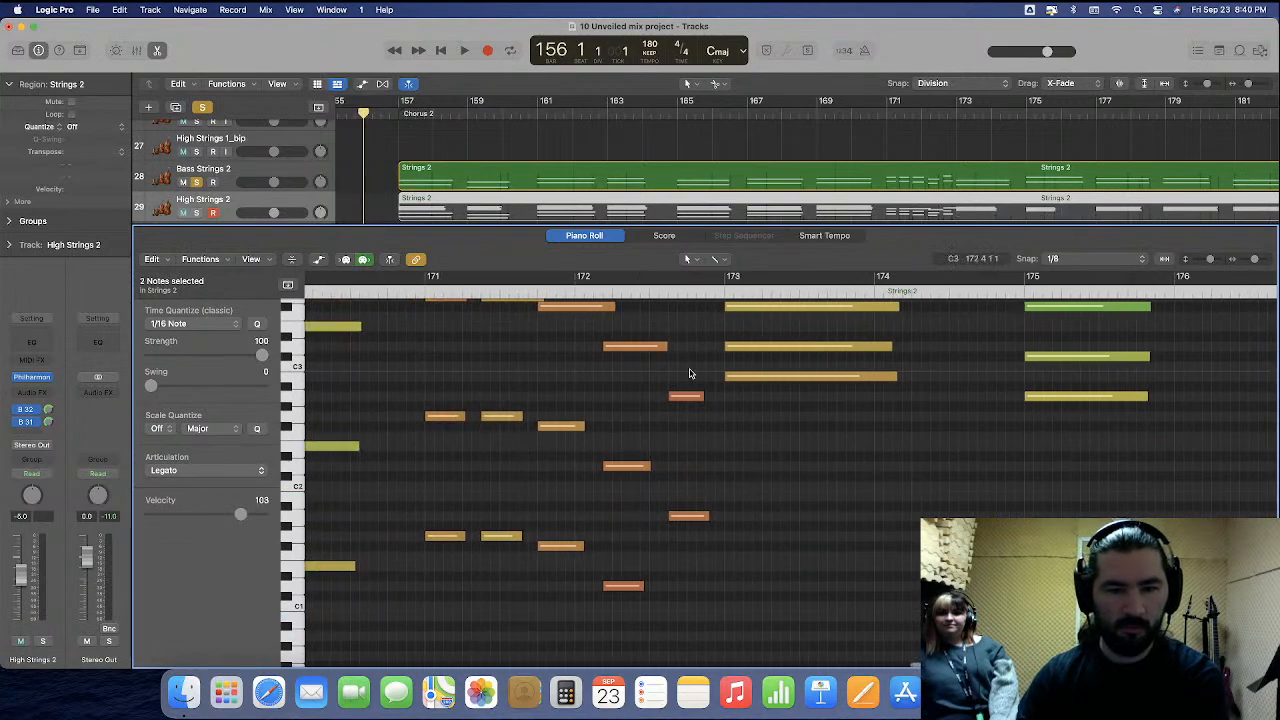
pyautogui.moveTo(689, 373); pyautogui.dragTo(409, 600)
pyautogui.press('Delete')
pyautogui.hscroll(-10, 781, 407)
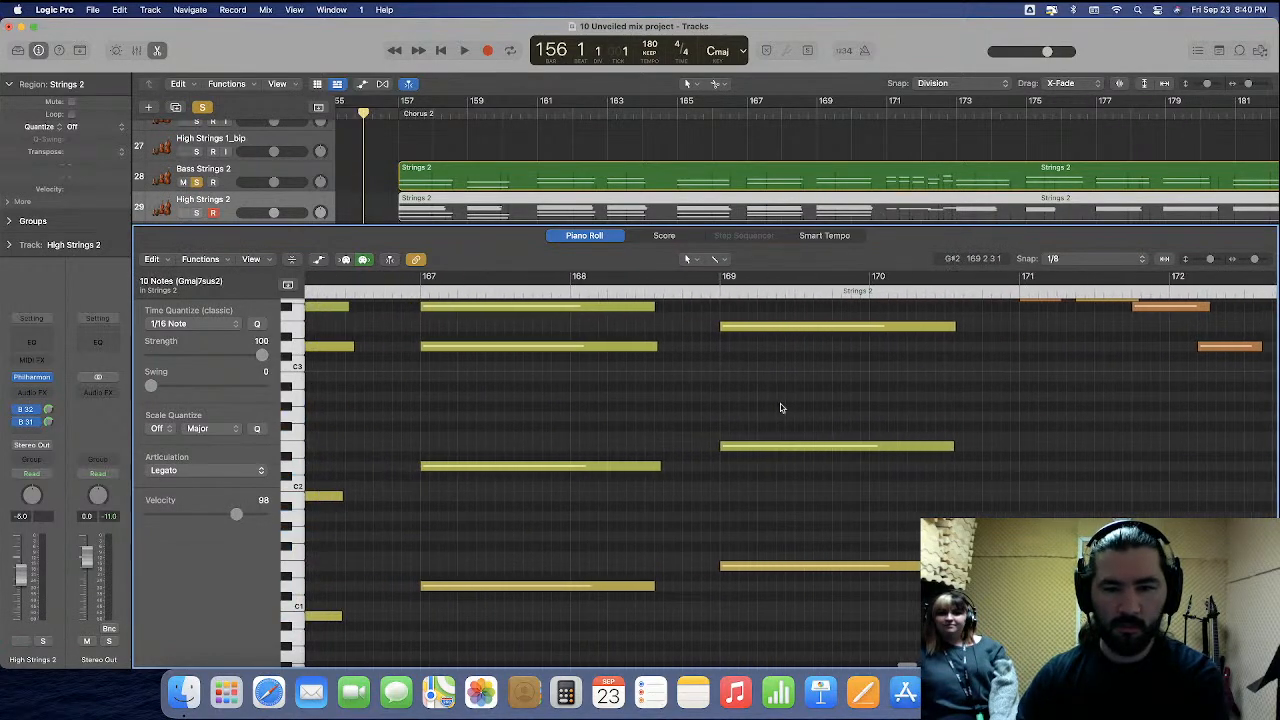
pyautogui.moveTo(800, 393); pyautogui.dragTo(624, 640)
pyautogui.press('Delete')
# Delete the remaining low bass notes in bars 157 to 166 of the High Strings 2 Chorus 2 region.
pyautogui.hscroll(-10, 625, 600)
pyautogui.moveTo(817, 416); pyautogui.dragTo(349, 572)
pyautogui.press('Delete')
pyautogui.hscroll(-4, 548, 575)
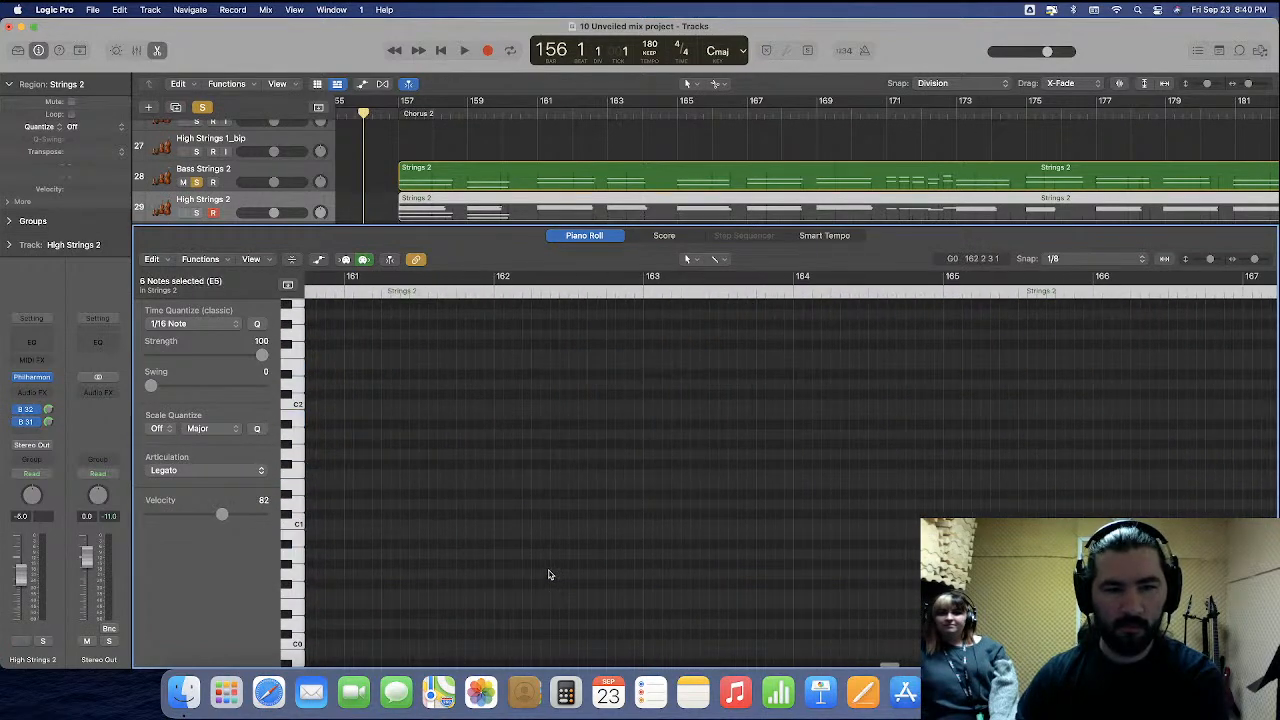
pyautogui.hscroll(-12, 548, 575)
pyautogui.moveTo(822, 364); pyautogui.dragTo(566, 604)
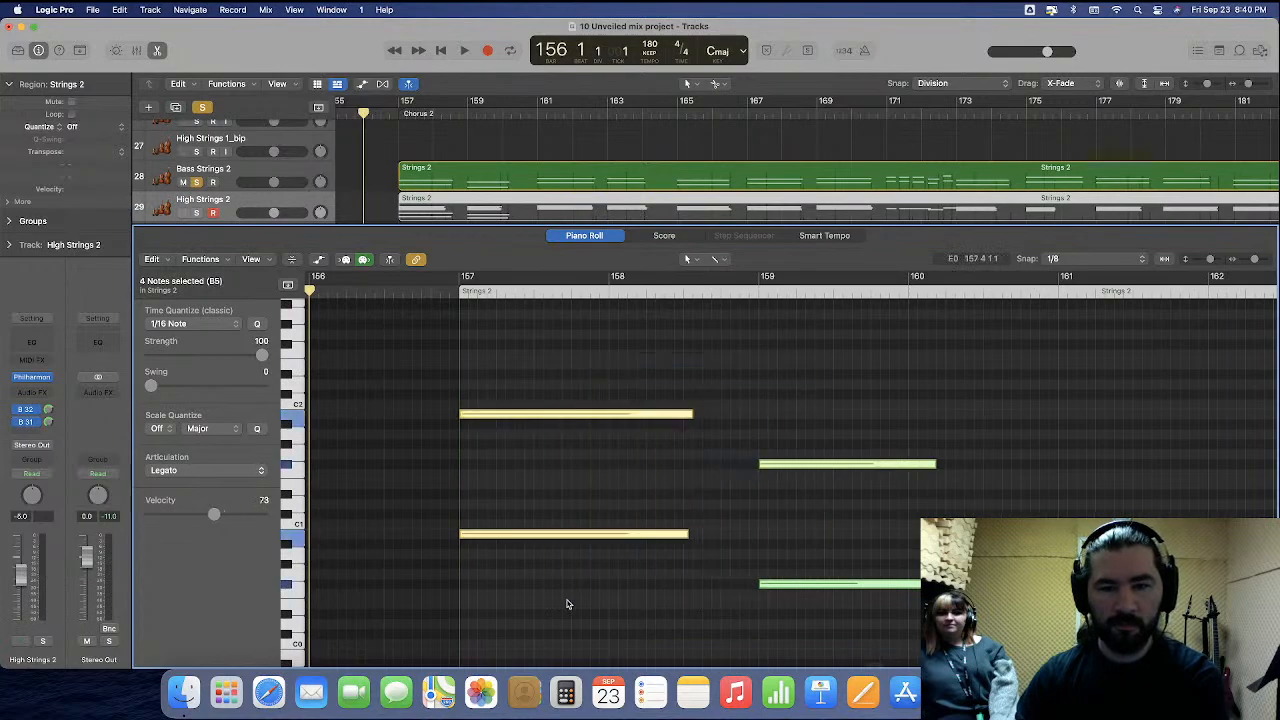
pyautogui.press('Delete')
pyautogui.scroll(-1, 587, 603)
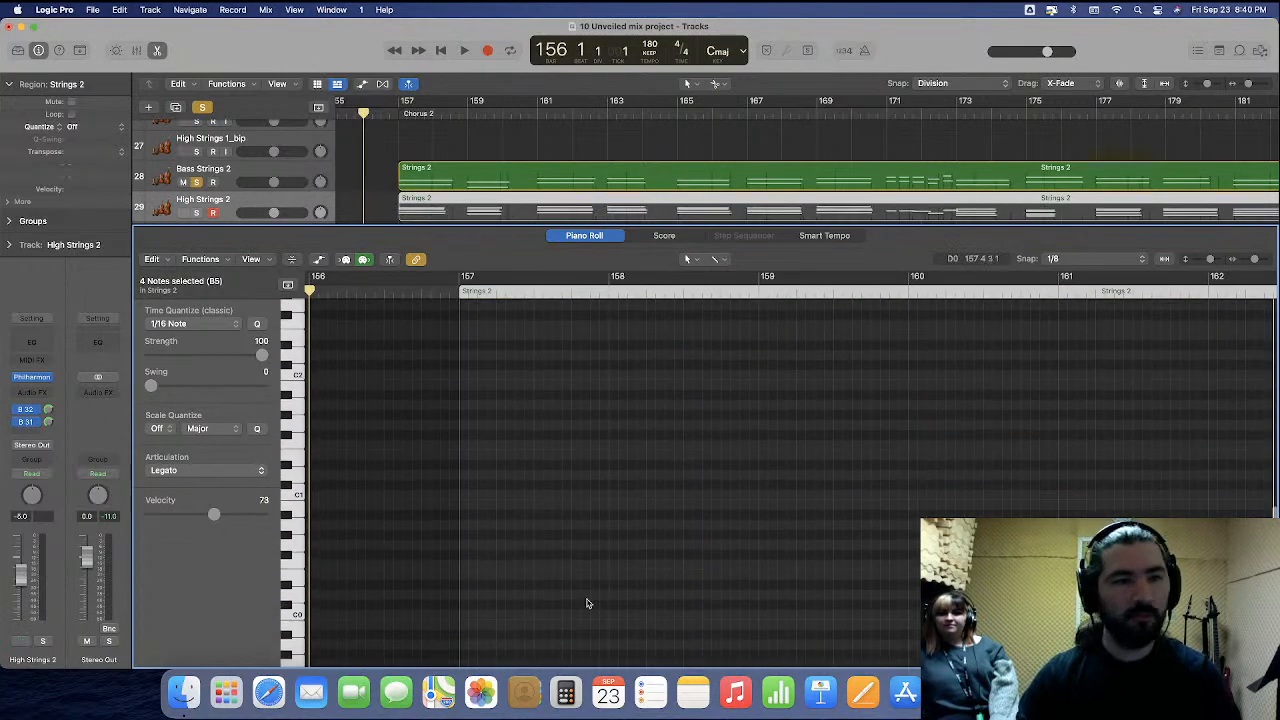
# Open the Bass Strings 2 region at Break 5 and play it back while viewing its octaves.
pyautogui.click(158, 50)
pyautogui.hscroll(15, 474, 385)
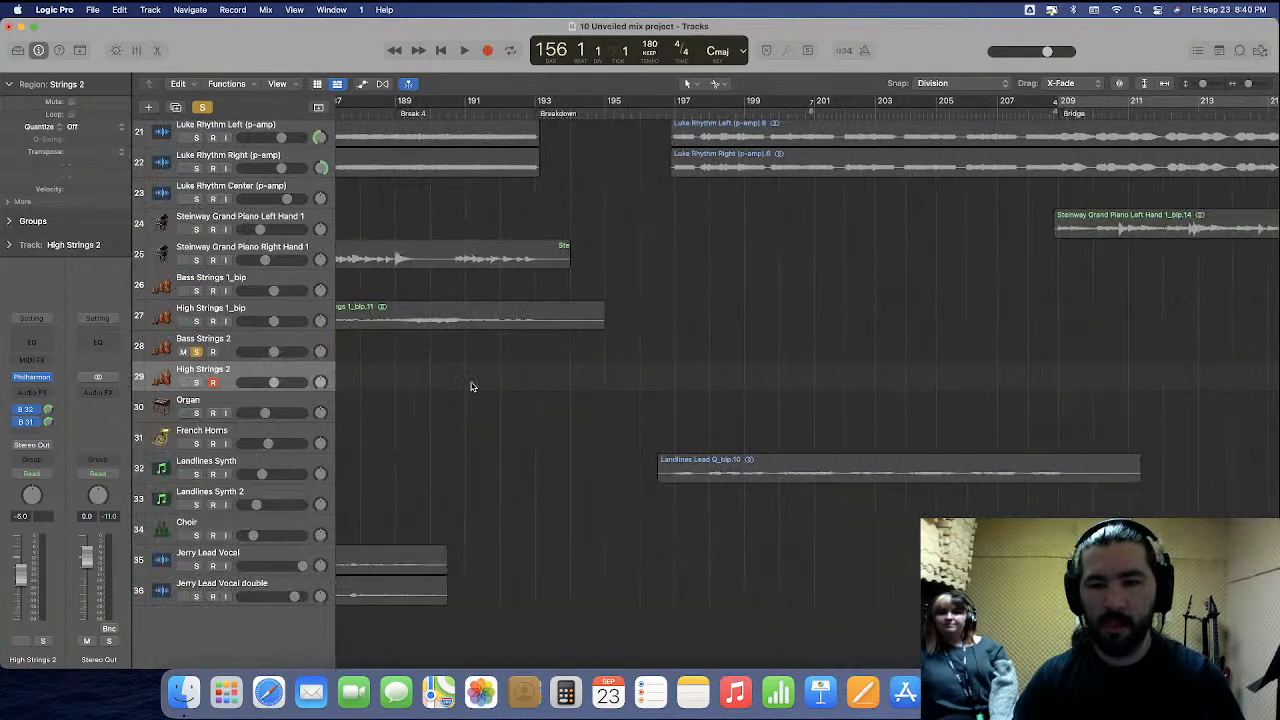
pyautogui.hscroll(6, 474, 385)
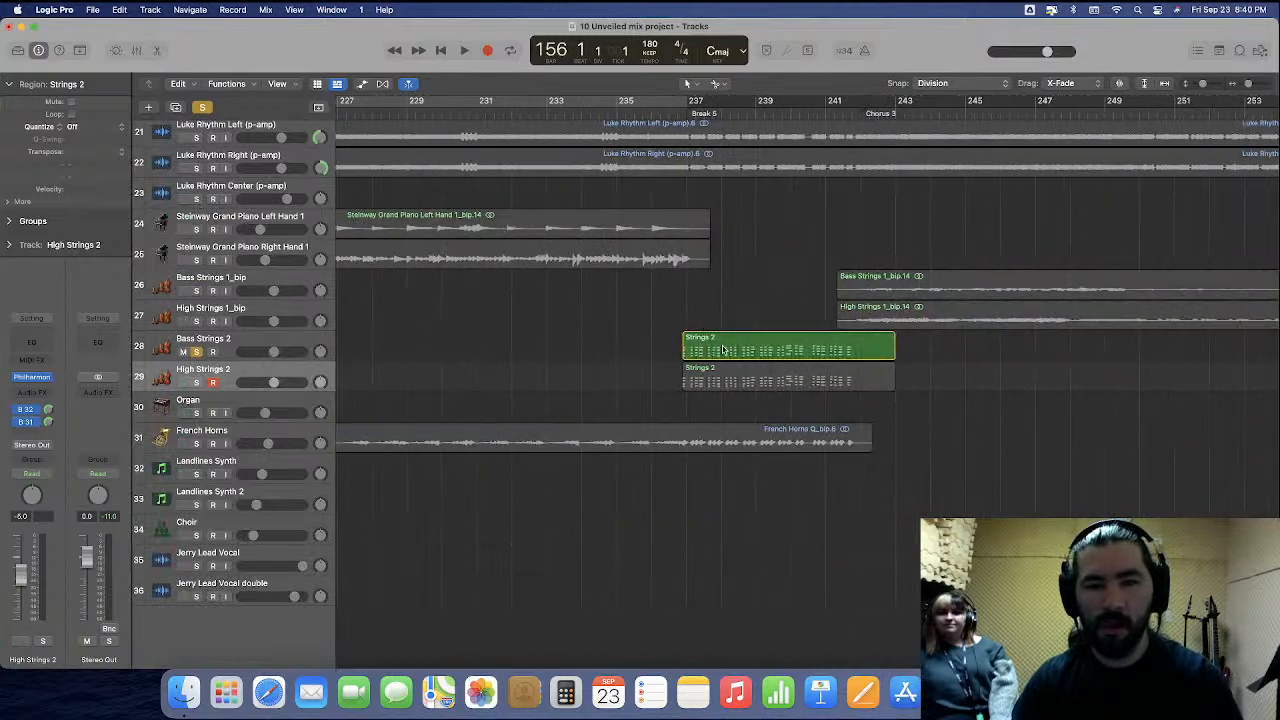
pyautogui.doubleClick(724, 349)
pyautogui.scroll(-3, 550, 365)
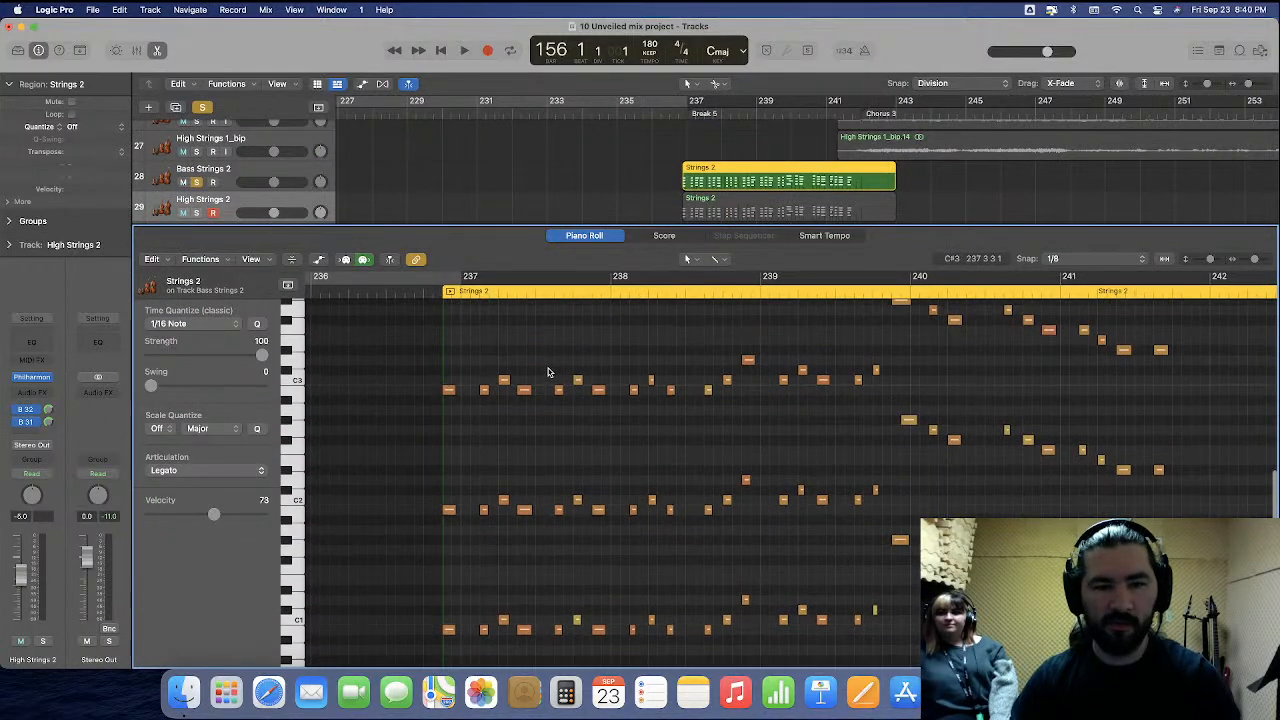
pyautogui.press('space')
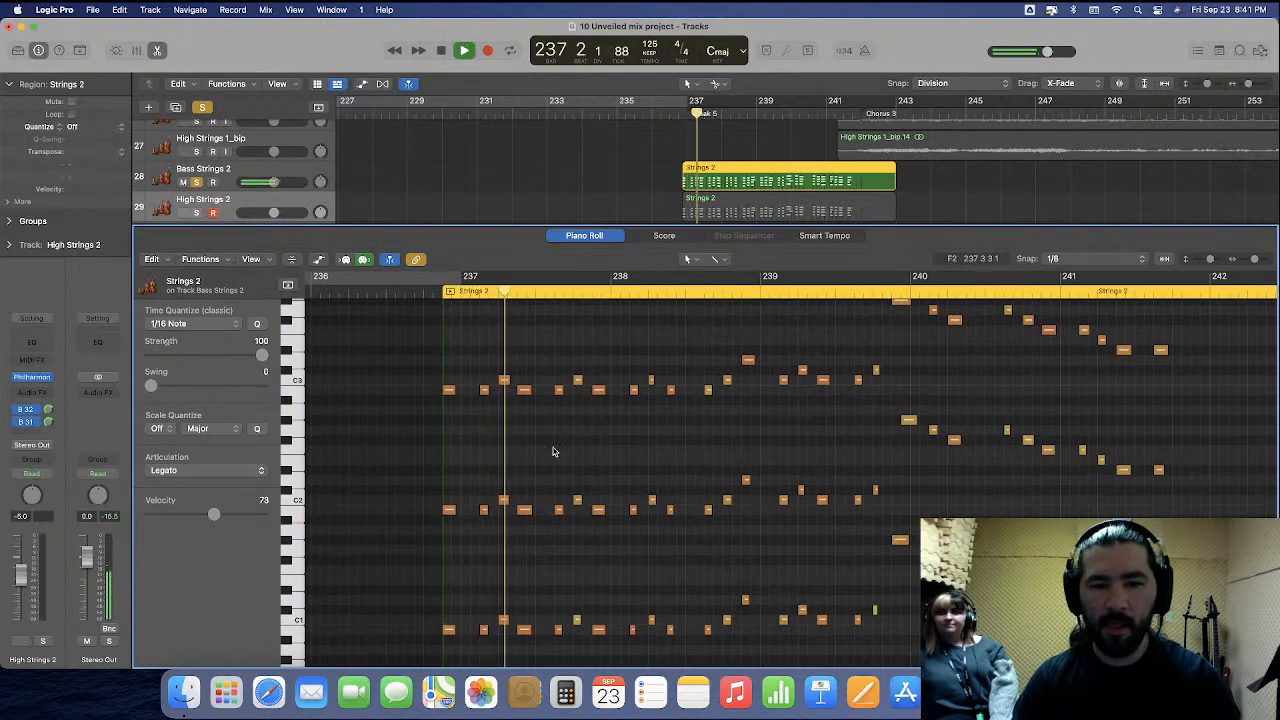
pyautogui.scroll(5, 550, 445)
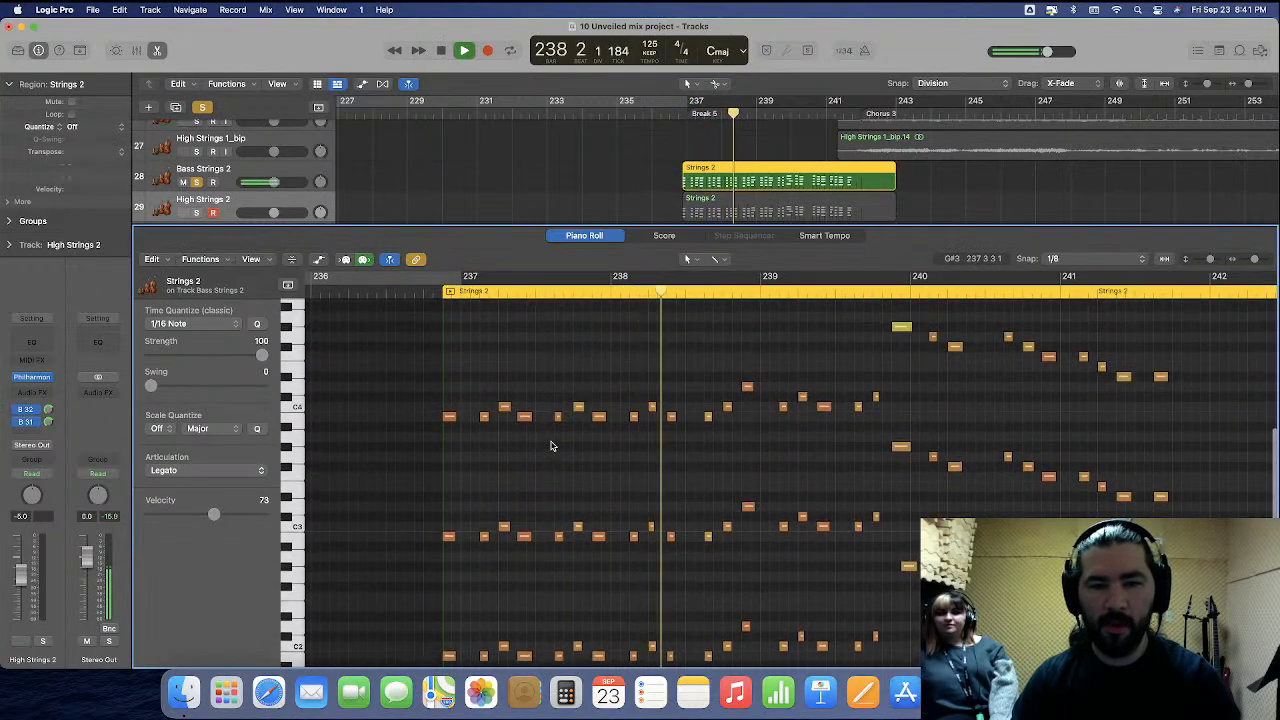
pyautogui.scroll(1, 555, 447)
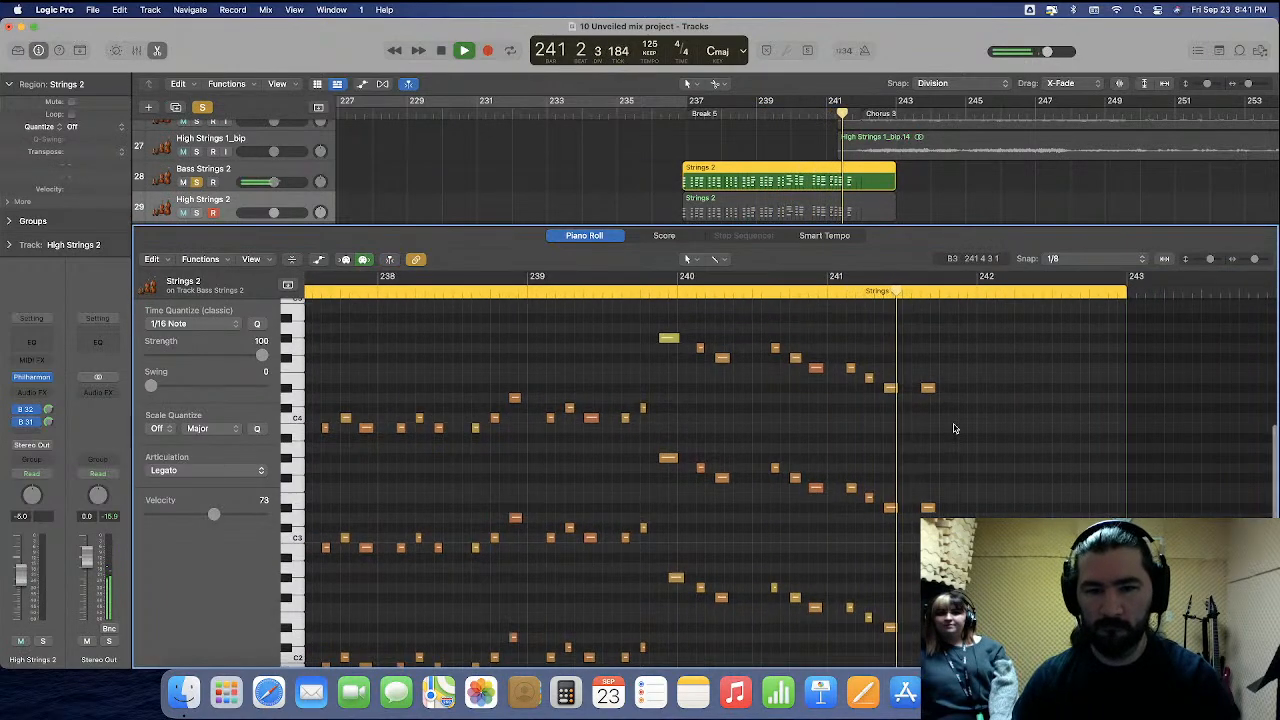
# Delete the two upper octaves of the riff in bars 237 to 241 of the Bass Strings 2 Break 5 region.
pyautogui.scroll(2, 952, 429)
pyautogui.moveTo(950, 353); pyautogui.dragTo(634, 598)
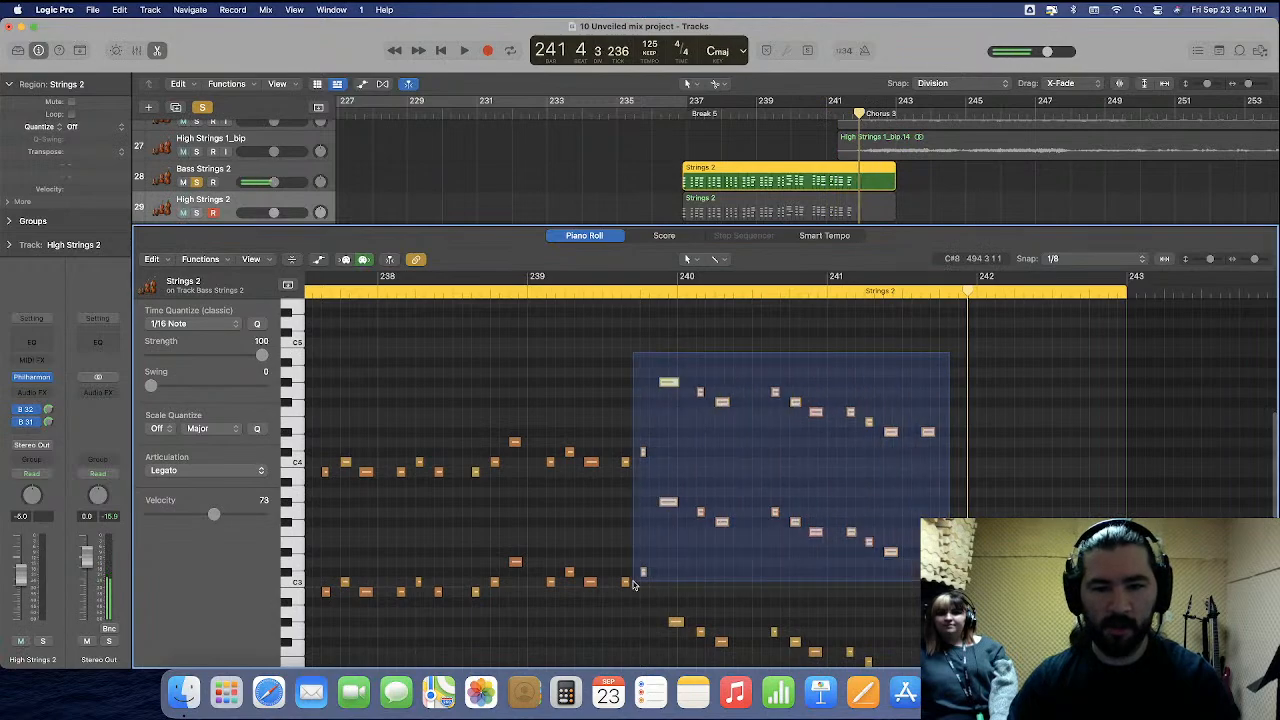
pyautogui.press('Delete')
pyautogui.hscroll(-3, 874, 440)
pyautogui.moveTo(876, 420); pyautogui.dragTo(410, 626)
pyautogui.hotkey('alt', 'shift', 'Down')
# Open the High Strings 2 Break 5 region and delete the two lower octaves of its riff in bars 237 to 241.
pyautogui.click(786, 210)
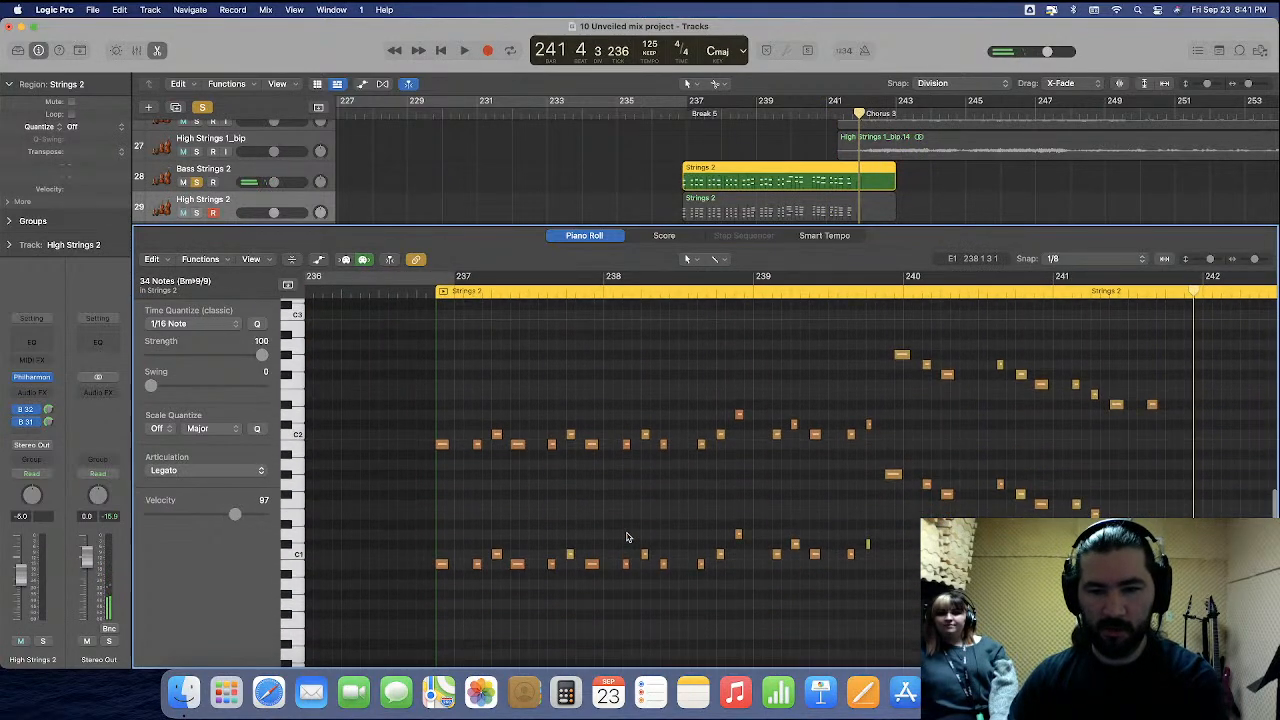
pyautogui.moveTo(1055, 362); pyautogui.dragTo(762, 538)
pyautogui.press('Delete')
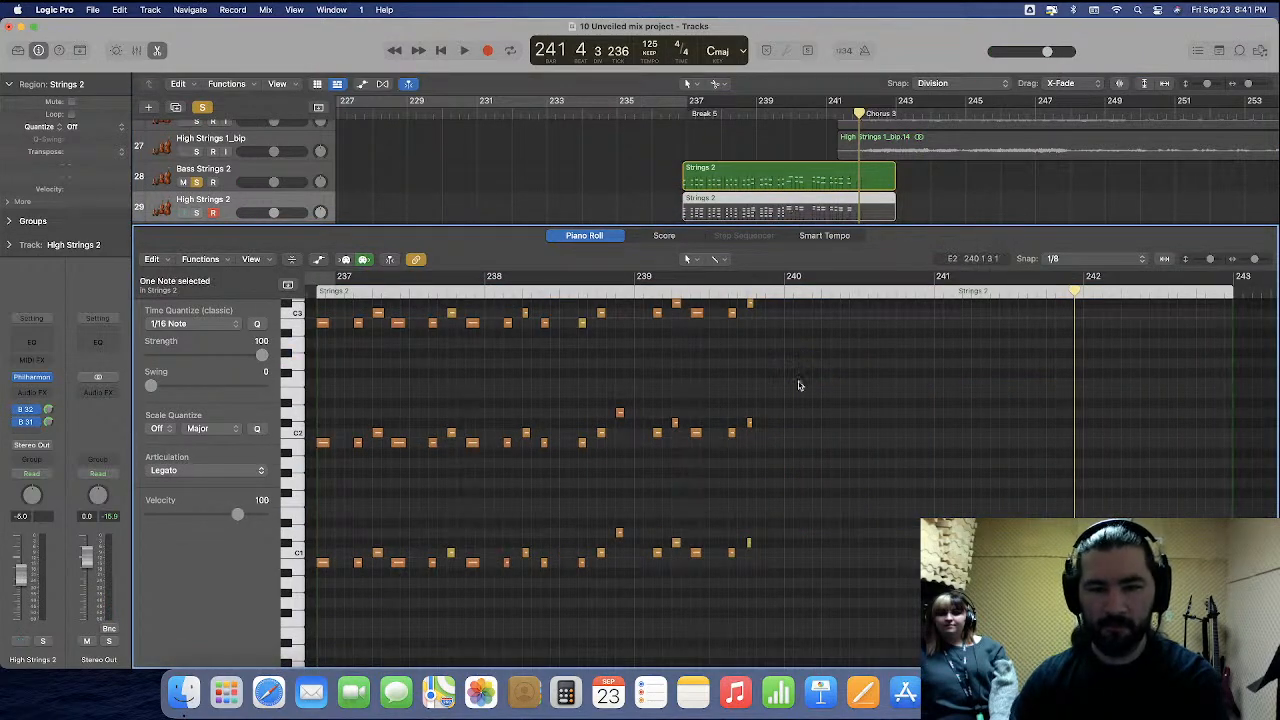
pyautogui.moveTo(799, 385); pyautogui.dragTo(462, 586)
pyautogui.press('Delete')
pyautogui.hscroll(-5, 540, 588)
pyautogui.moveTo(680, 400); pyautogui.dragTo(508, 575)
pyautogui.press('Delete')
pyautogui.hscroll(10, 820, 188)
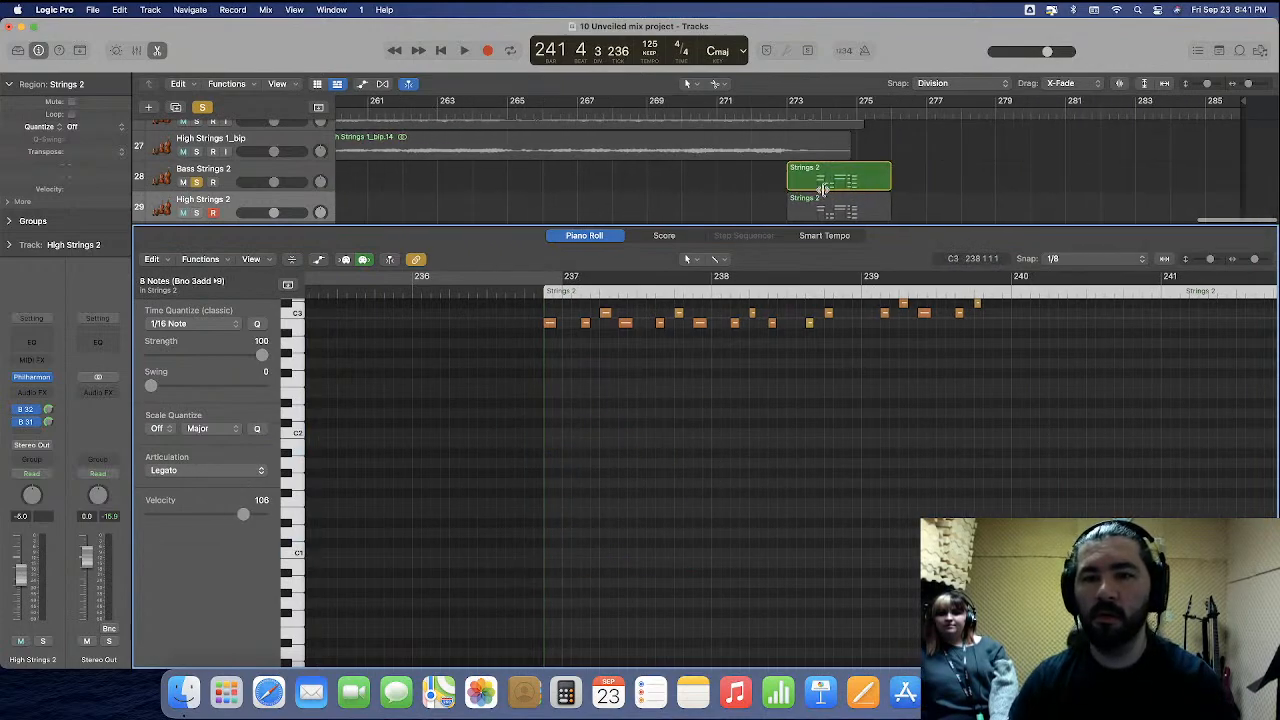
# Open the last Bass Strings 2 region at bar 273 and play it back while viewing its octaves.
pyautogui.hscroll(-2, 822, 188)
pyautogui.click(822, 185)
pyautogui.hscroll(-6, 715, 420)
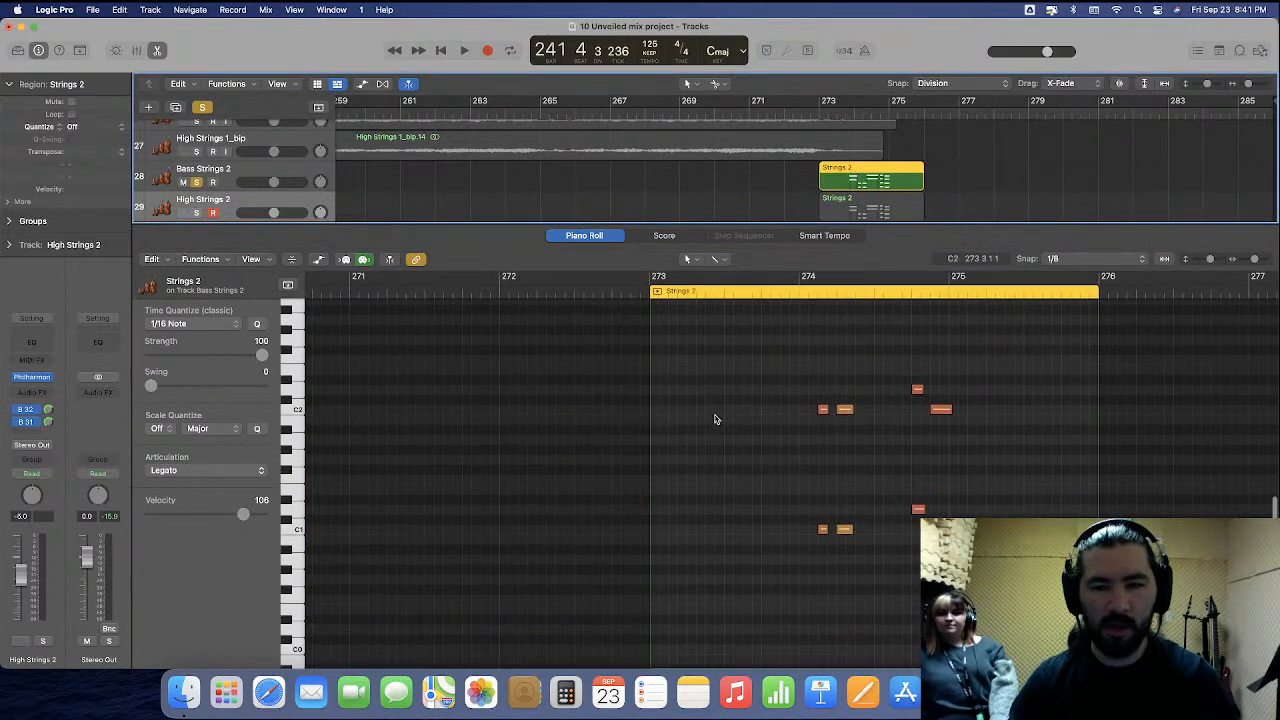
pyautogui.scroll(5, 723, 420)
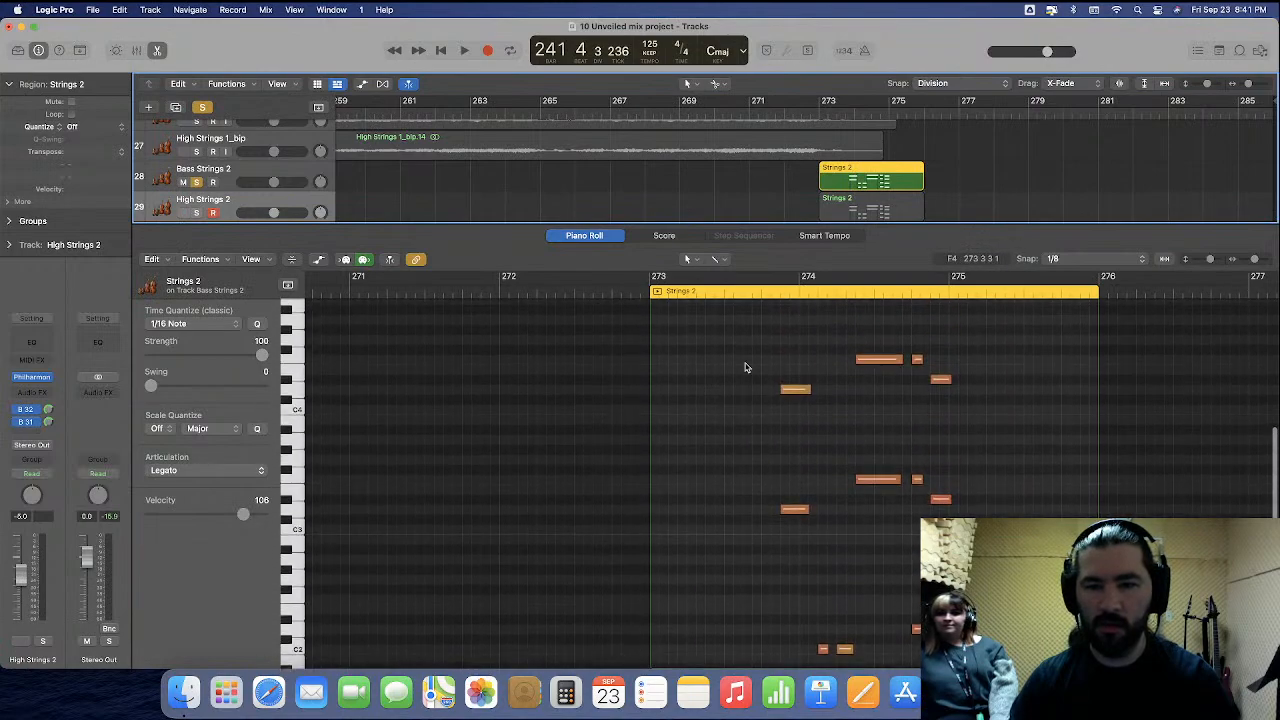
pyautogui.click(762, 296)
pyautogui.press('space')
pyautogui.hscroll(3, 746, 460)
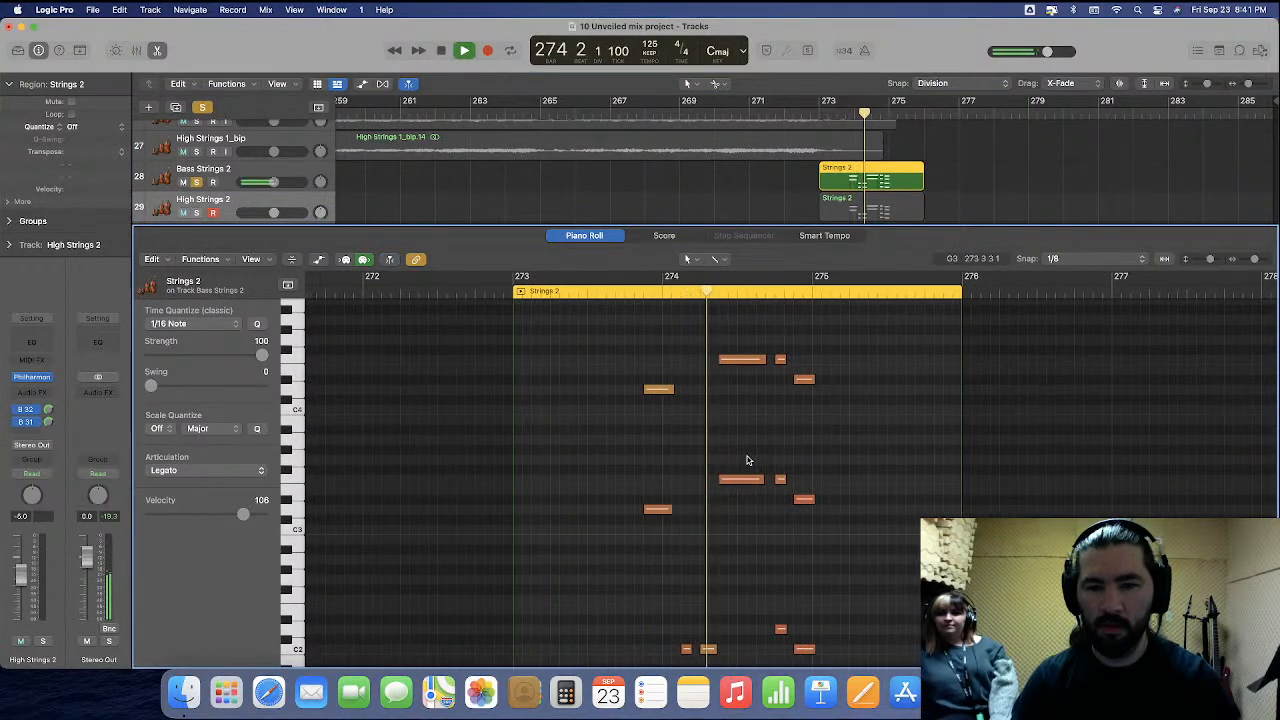
pyautogui.scroll(-2, 746, 460)
pyautogui.press('space')
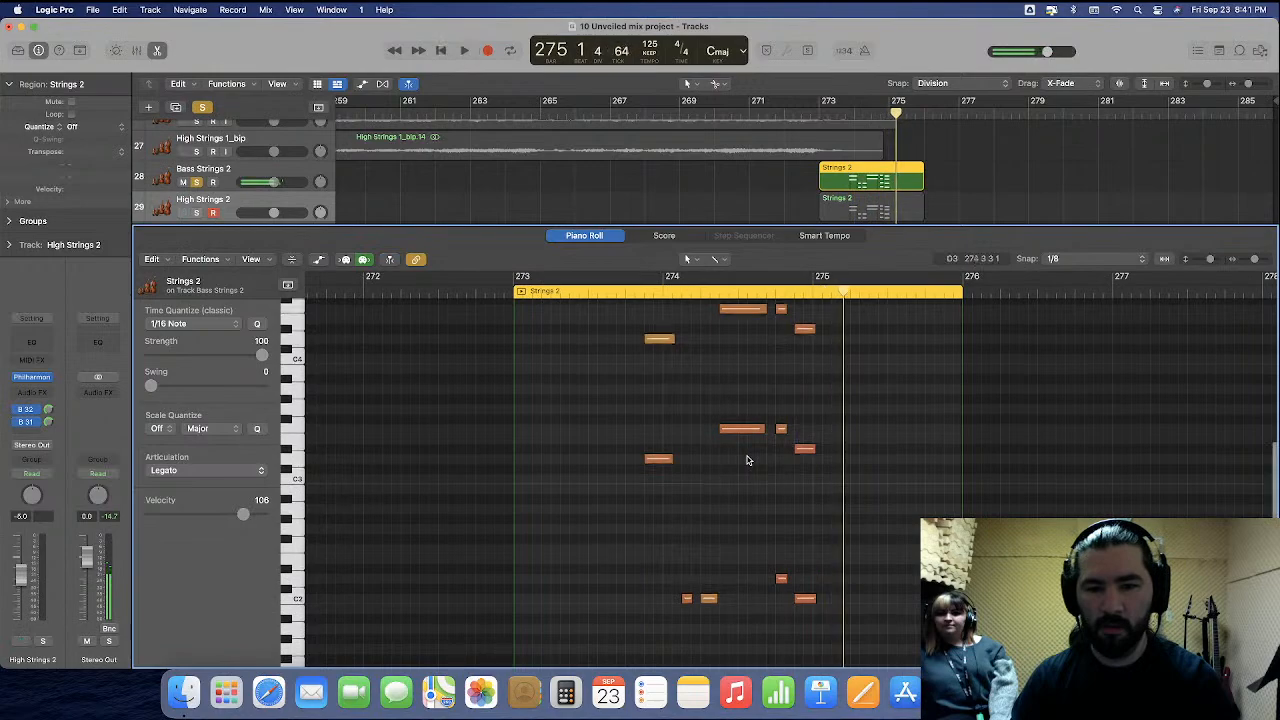
# Delete the two upper octaves of notes in bars 273 to 275 of the last Bass Strings 2 region.
pyautogui.scroll(-4, 780, 445)
pyautogui.moveTo(845, 410); pyautogui.dragTo(772, 638)
pyautogui.scroll(4, 850, 565)
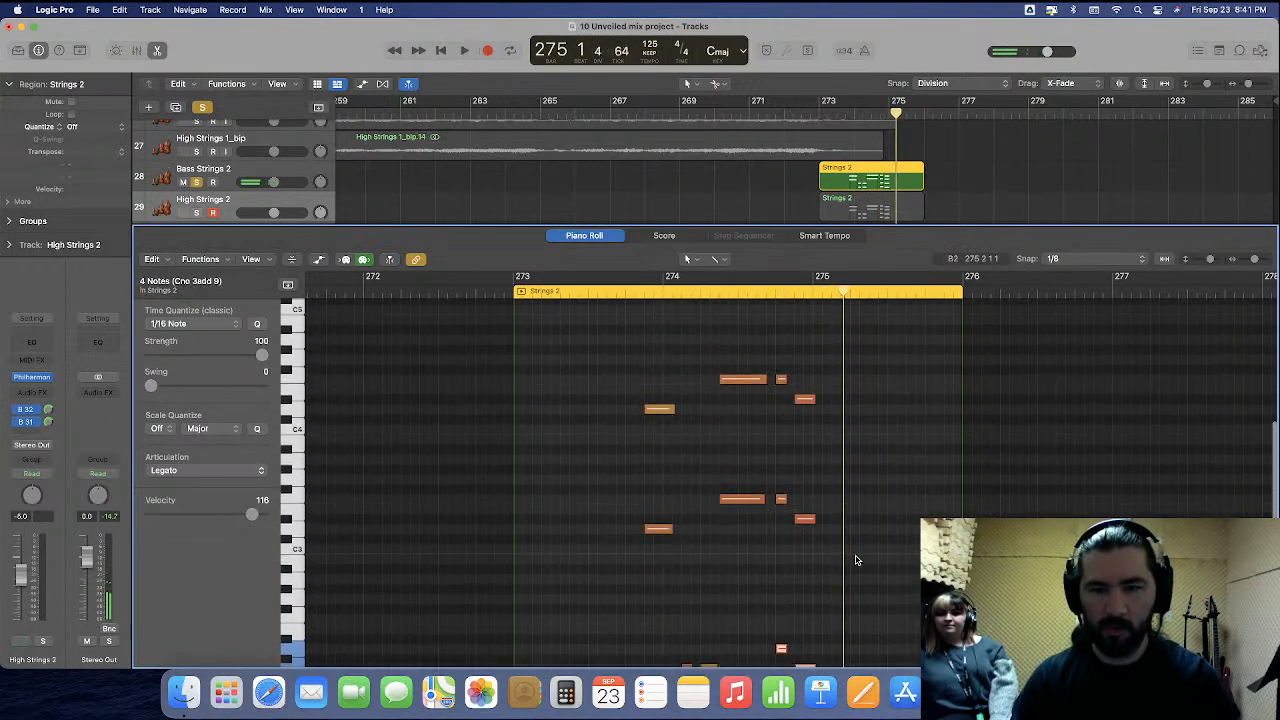
pyautogui.moveTo(847, 358); pyautogui.dragTo(640, 538)
pyautogui.press('Delete')
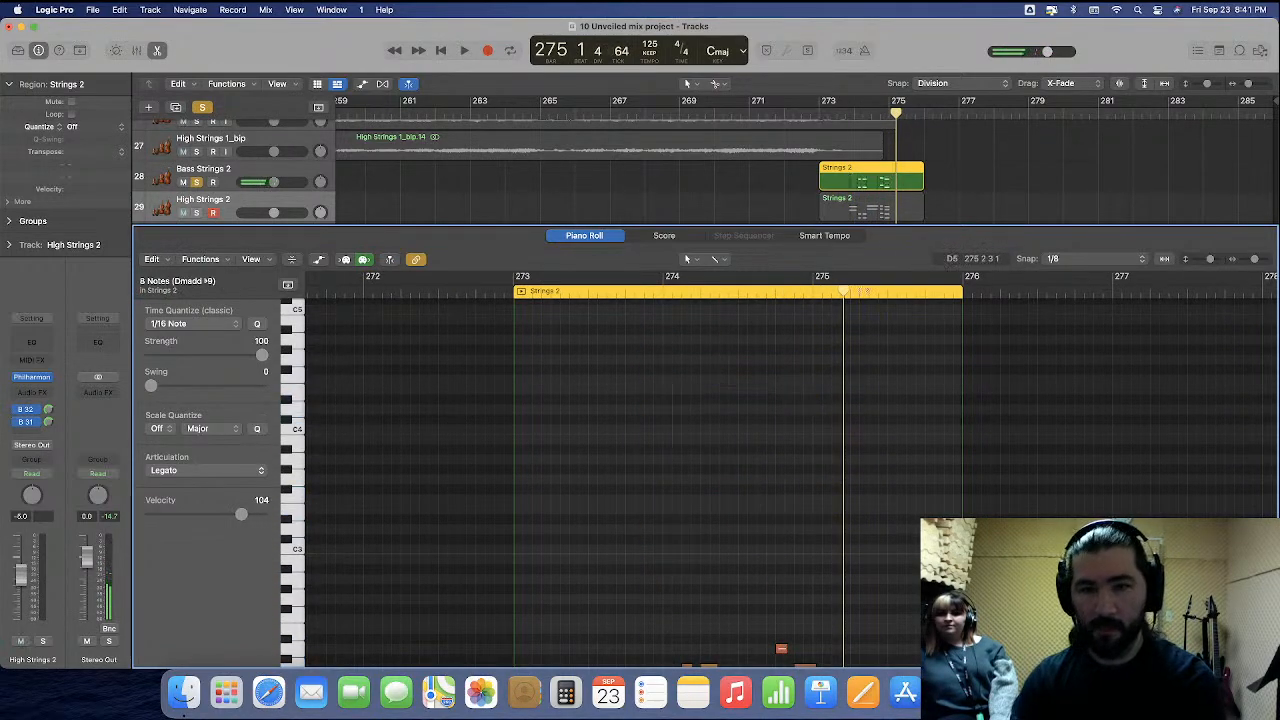
# Open the last High Strings 2 region and delete the two lower octaves of its notes in bars 273 to 275.
pyautogui.press('super+z')
pyautogui.scroll(-5, 877, 429)
pyautogui.moveTo(842, 333); pyautogui.dragTo(665, 523)
pyautogui.press('Delete')
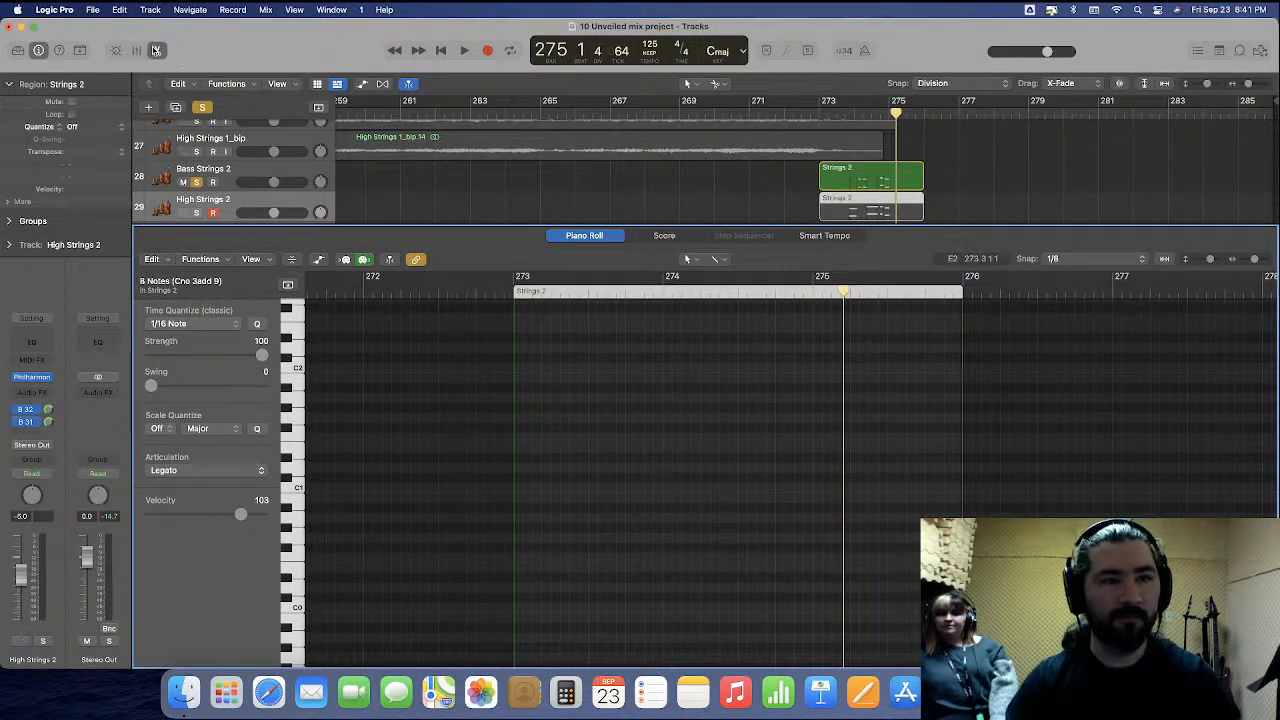
# Close the note editor and return the playhead to the start of the project.
pyautogui.click(156, 50)
pyautogui.press('z')
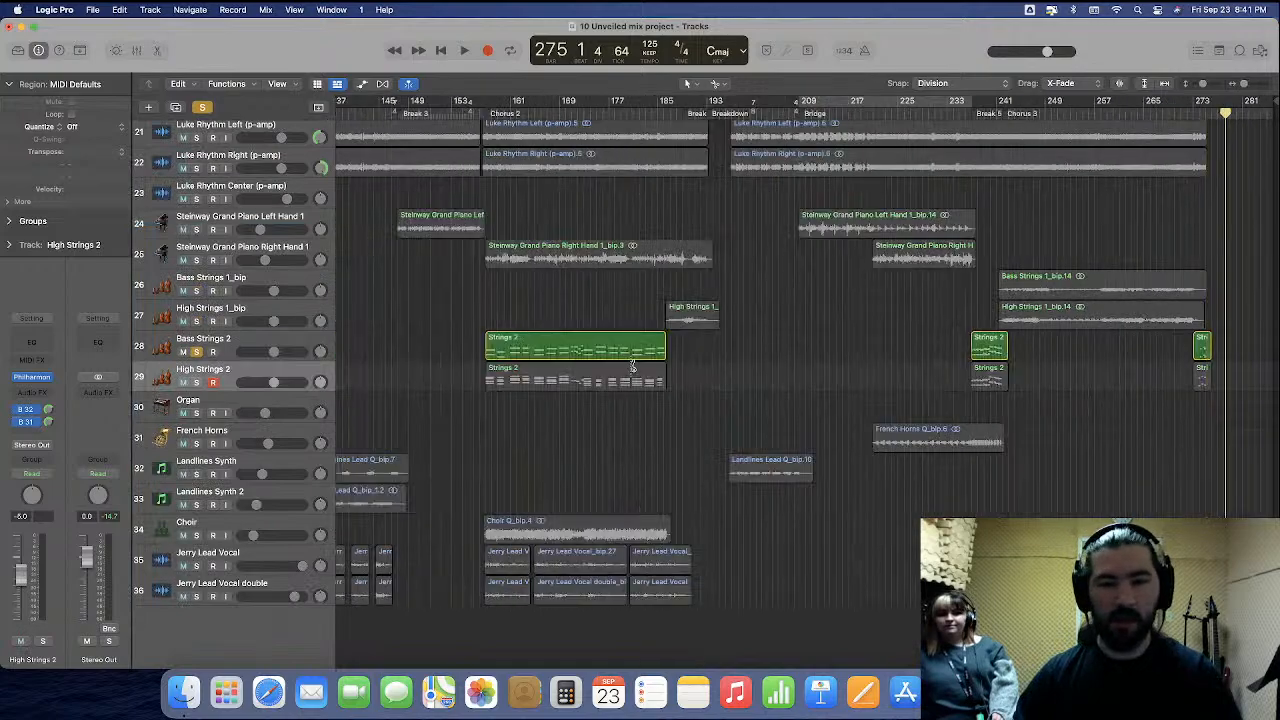
pyautogui.press('super+a')
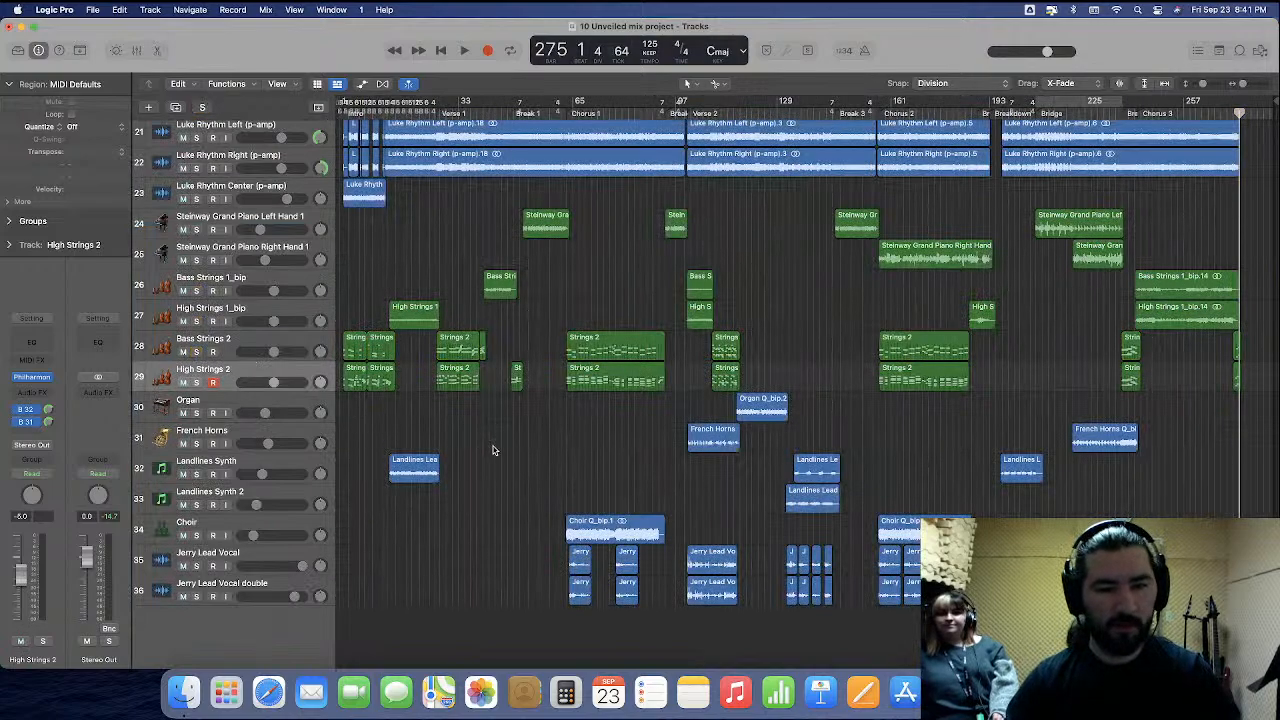
pyautogui.press('Return')
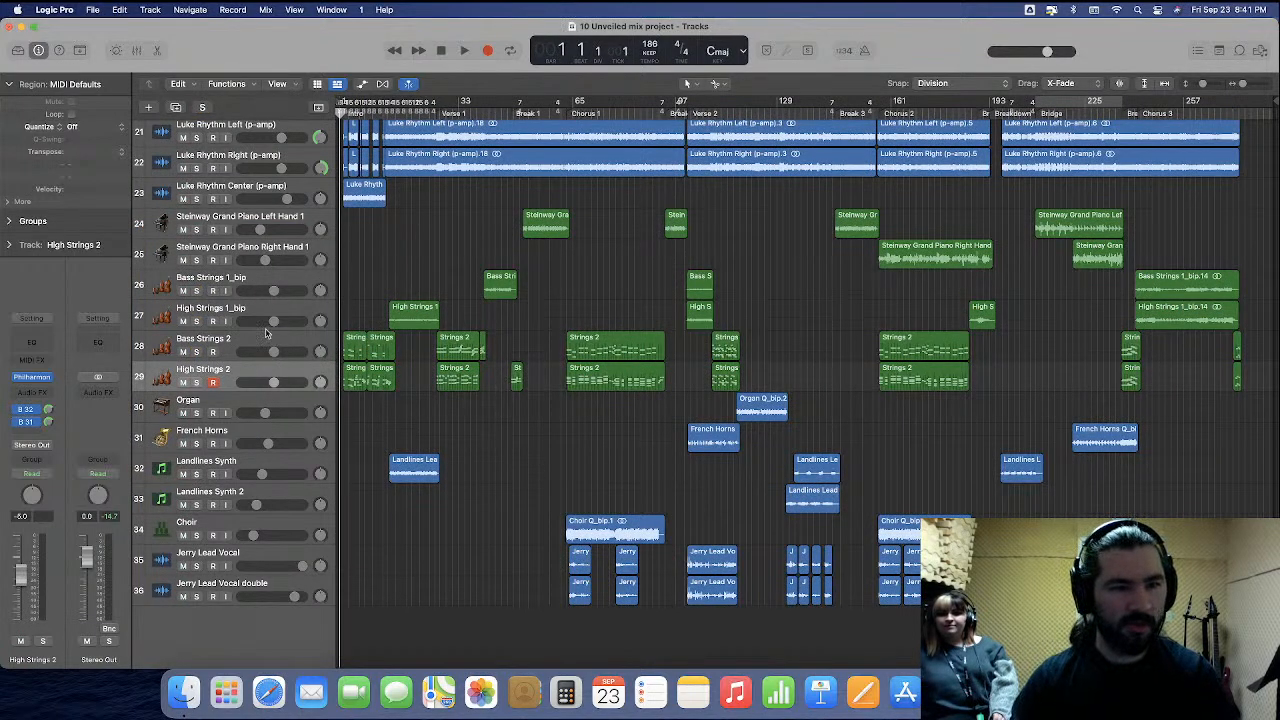
# Select all regions on the Bass Strings 2 track to bounce them in place.
pyautogui.click(276, 347)
pyautogui.click(90, 12)
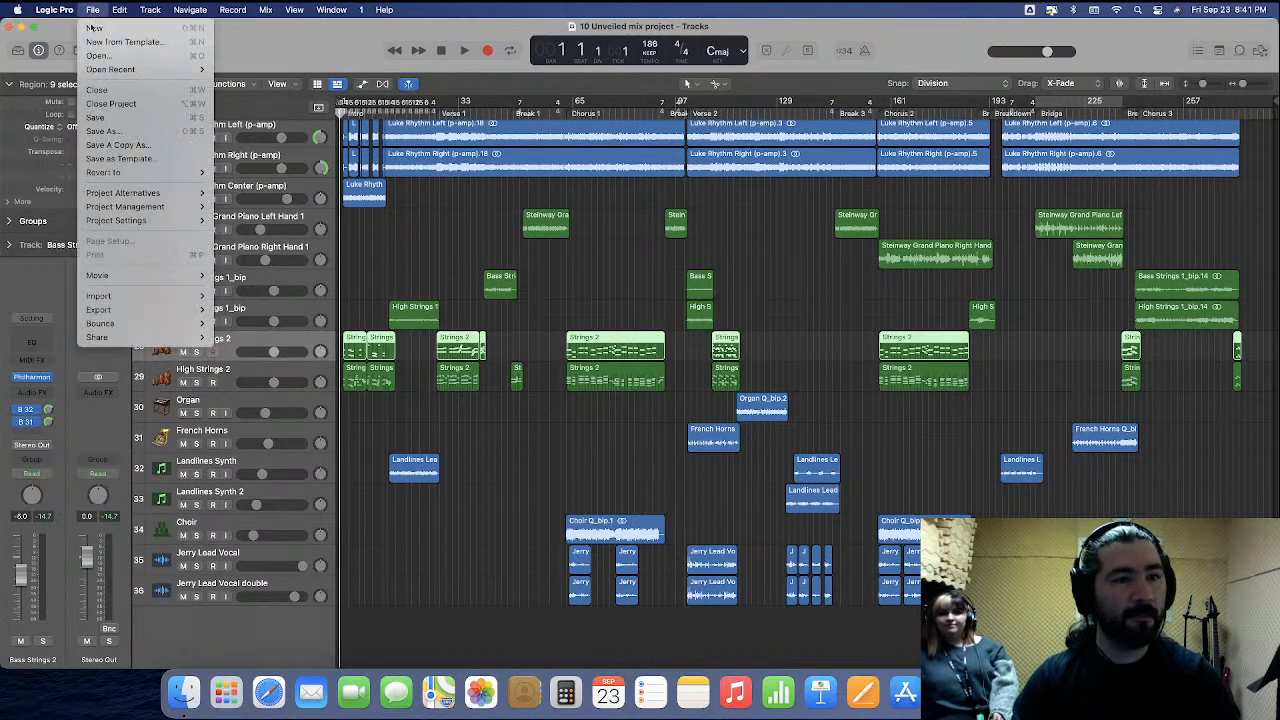
# Bounce the Bass Strings 2 track in place to a new track named Bass Strings 2_bip, bypassing effect plug-ins.
pyautogui.moveTo(110, 323)
pyautogui.click(247, 338)
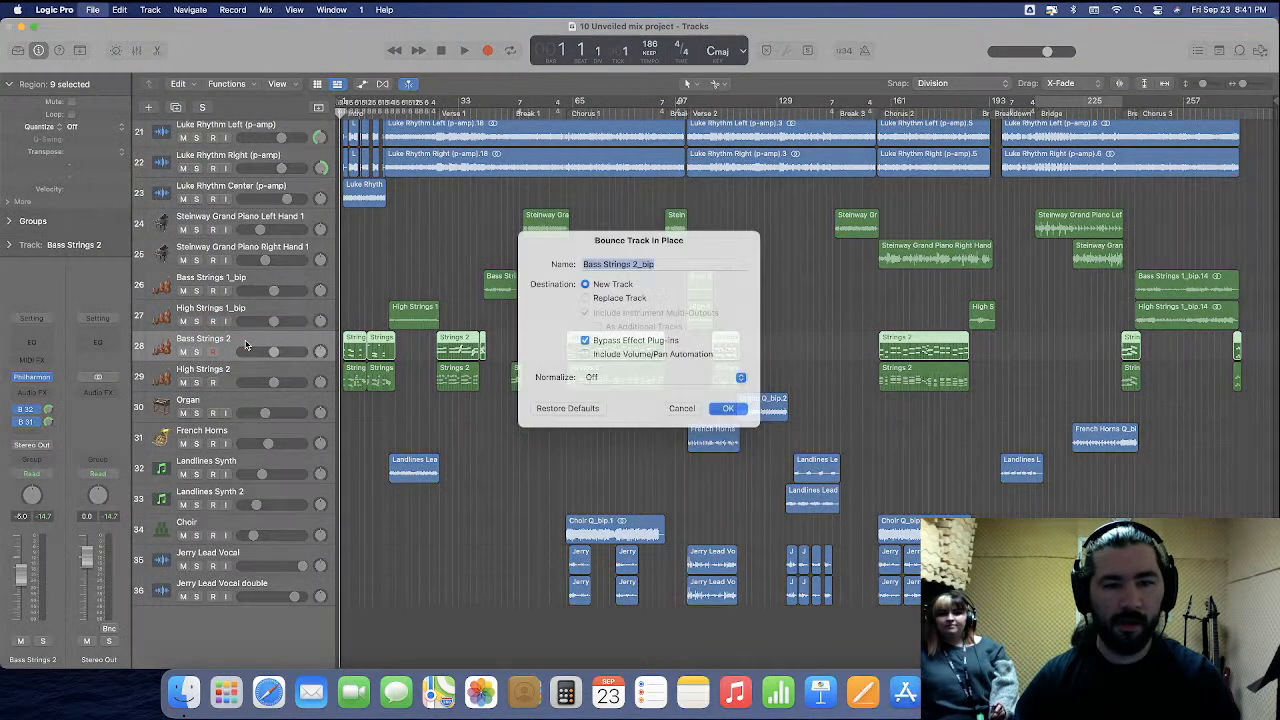
pyautogui.press('Return')
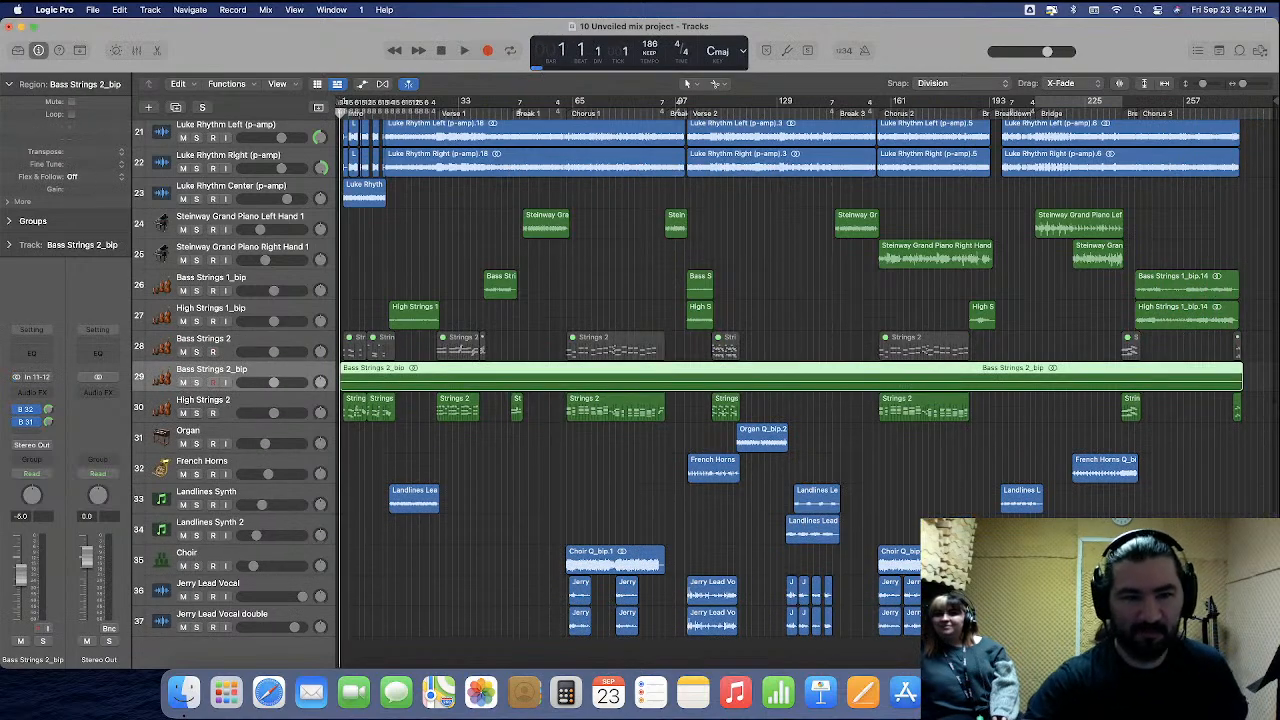
# Select the High Strings 2 track with no regions selected and bounce it in place to a new track.
pyautogui.click(243, 405)
pyautogui.click(504, 487)
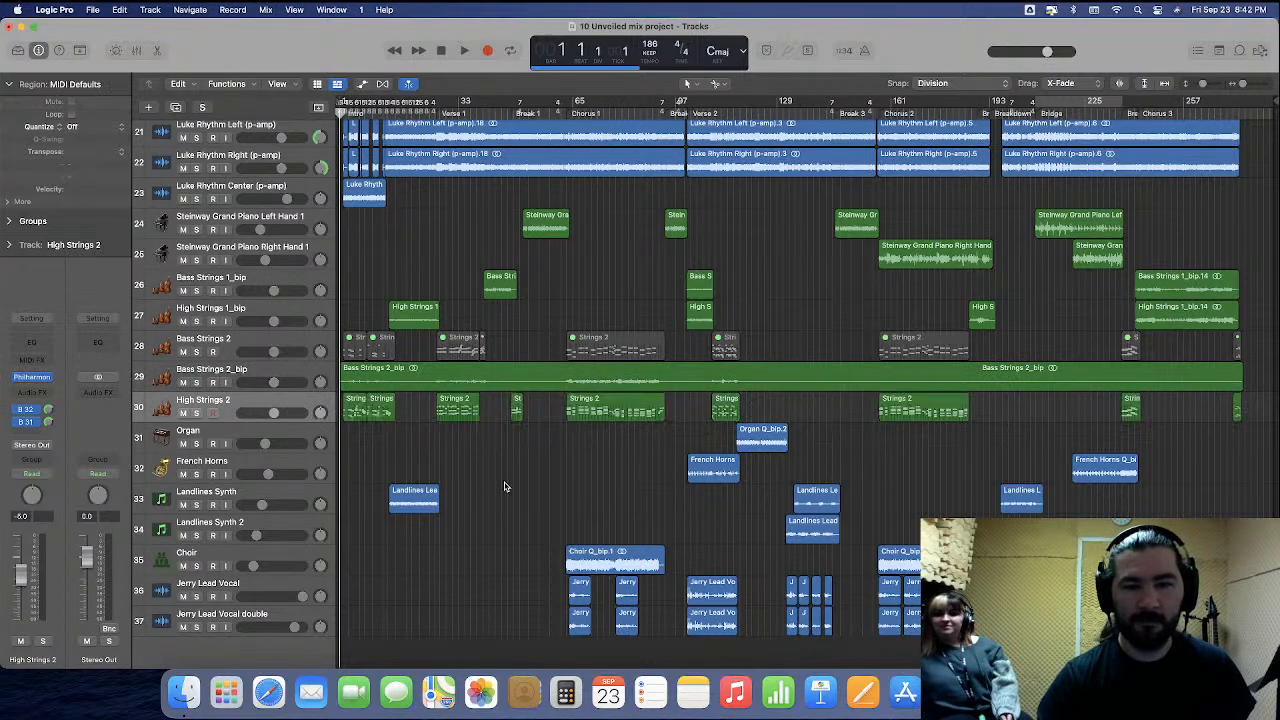
pyautogui.click(93, 10)
pyautogui.moveTo(176, 326)
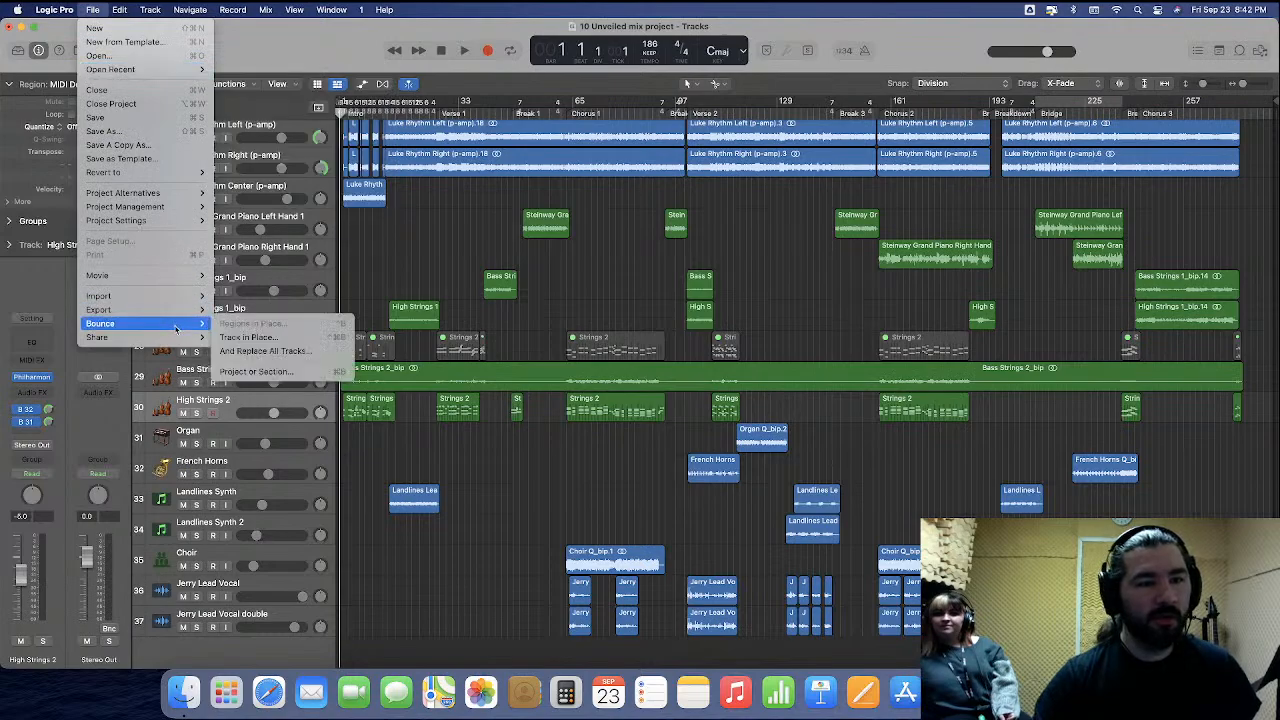
pyautogui.click(249, 337)
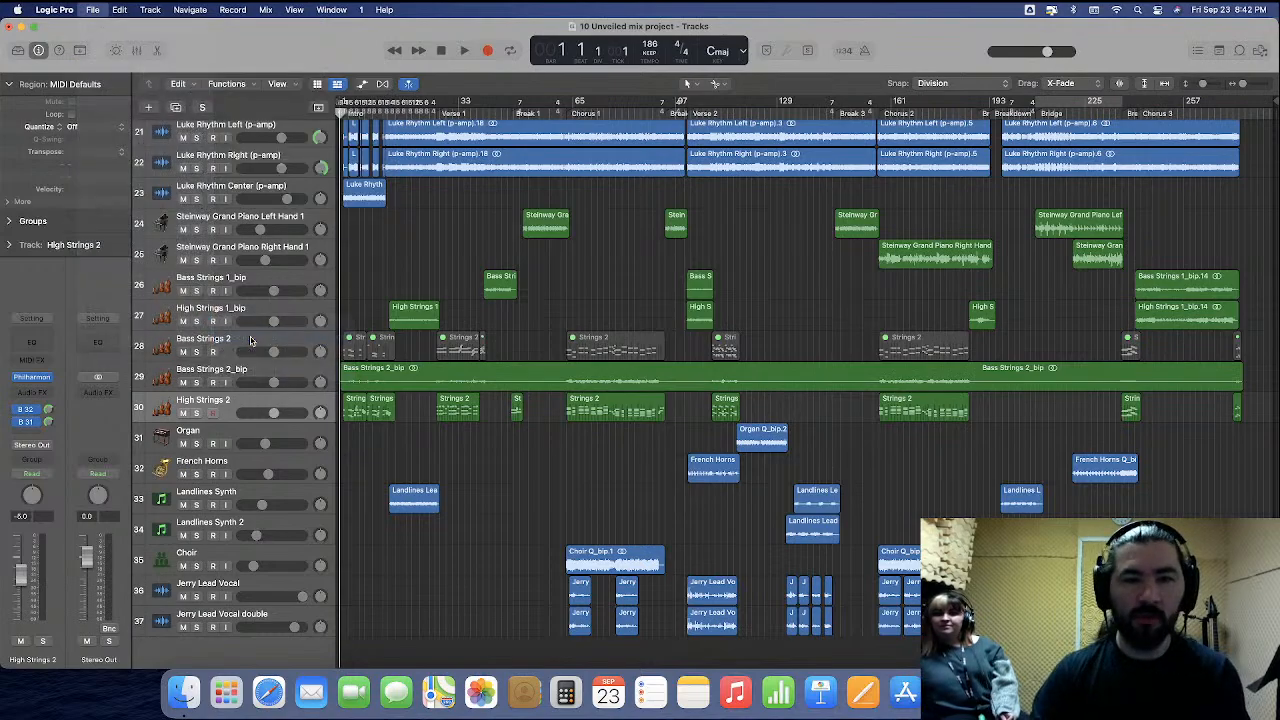
pyautogui.press('Return')
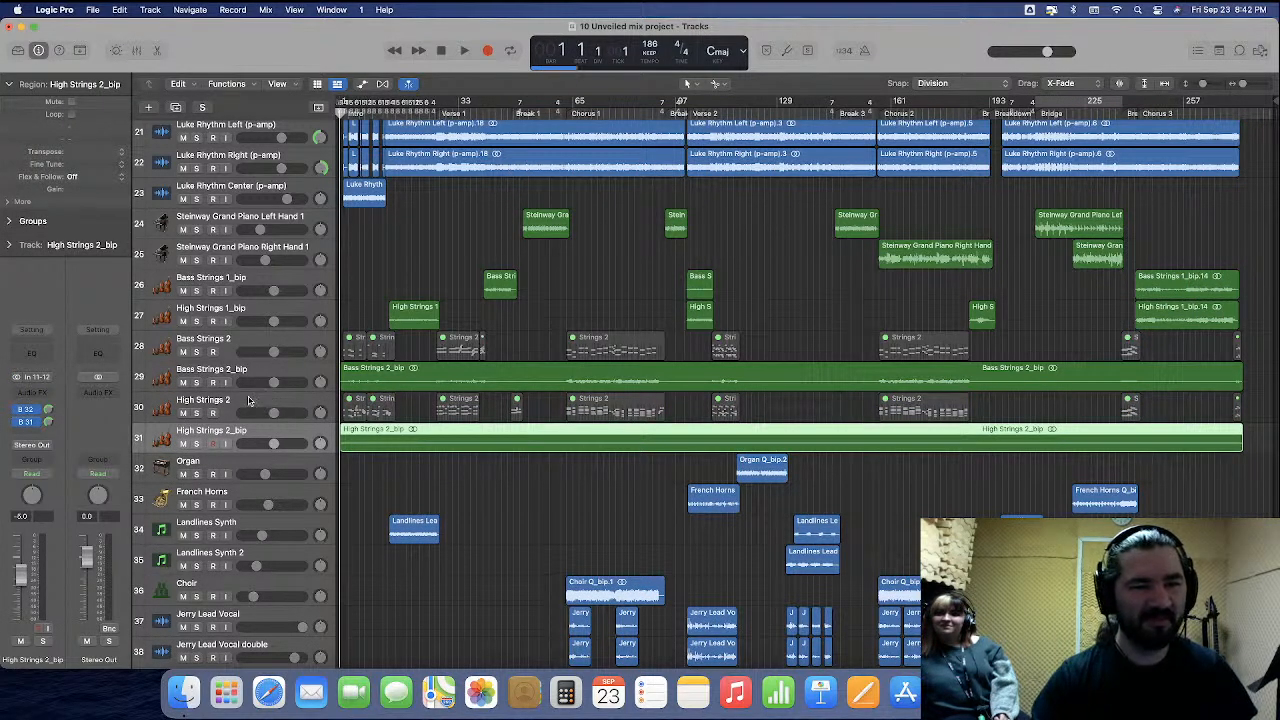
# Move High Strings 2 above the bounced Bass Strings 2 track and trim both bounced regions to start at the intro.
pyautogui.moveTo(248, 405); pyautogui.dragTo(248, 372)
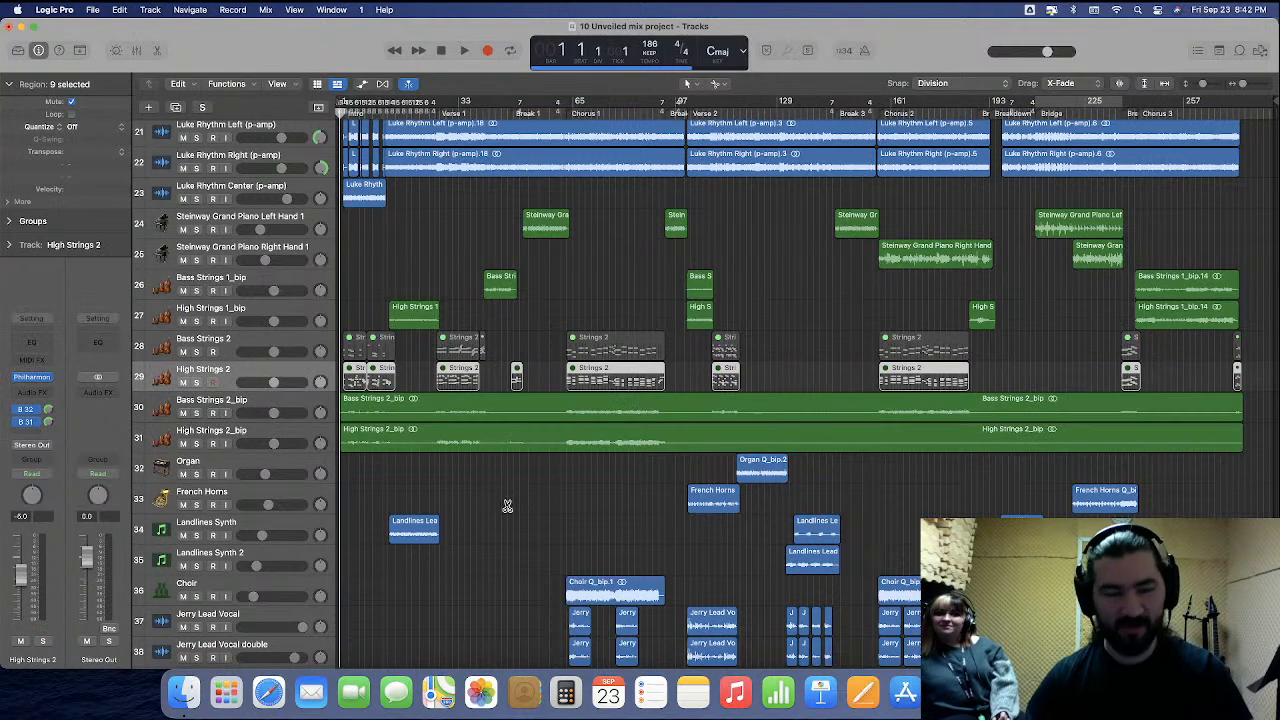
pyautogui.scroll(10, 507, 506)
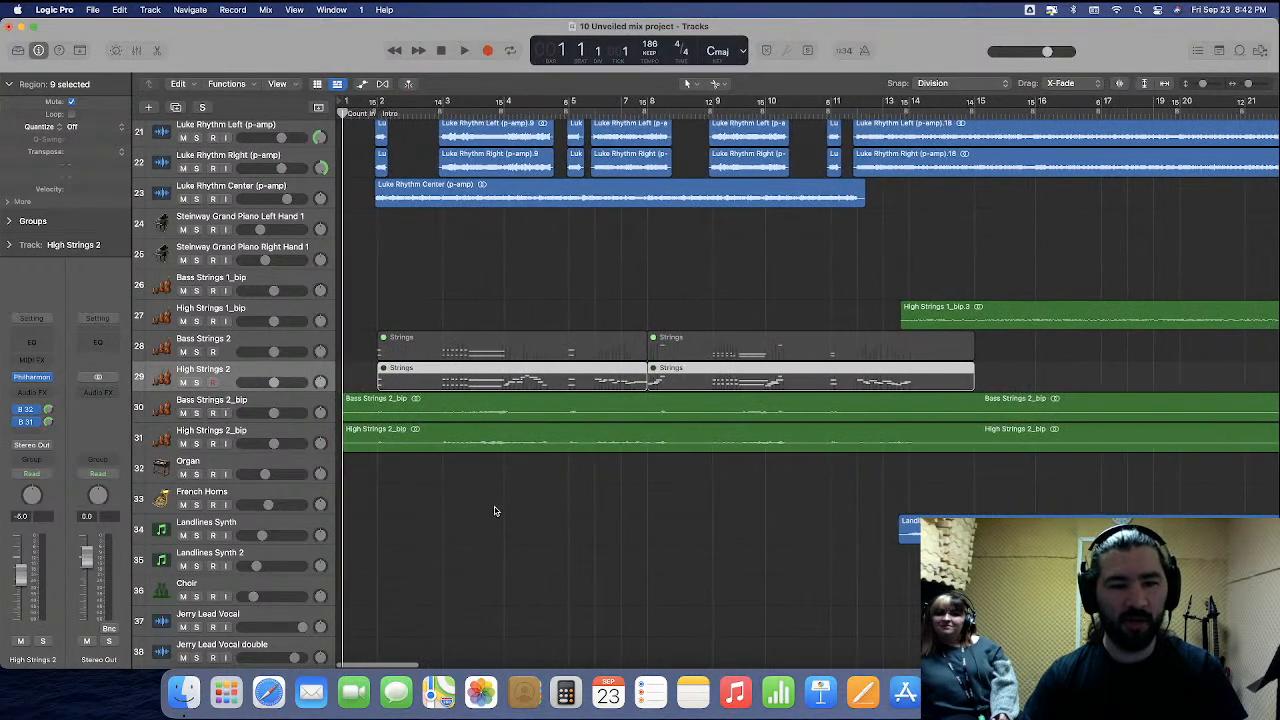
pyautogui.moveTo(405, 475); pyautogui.dragTo(389, 410)
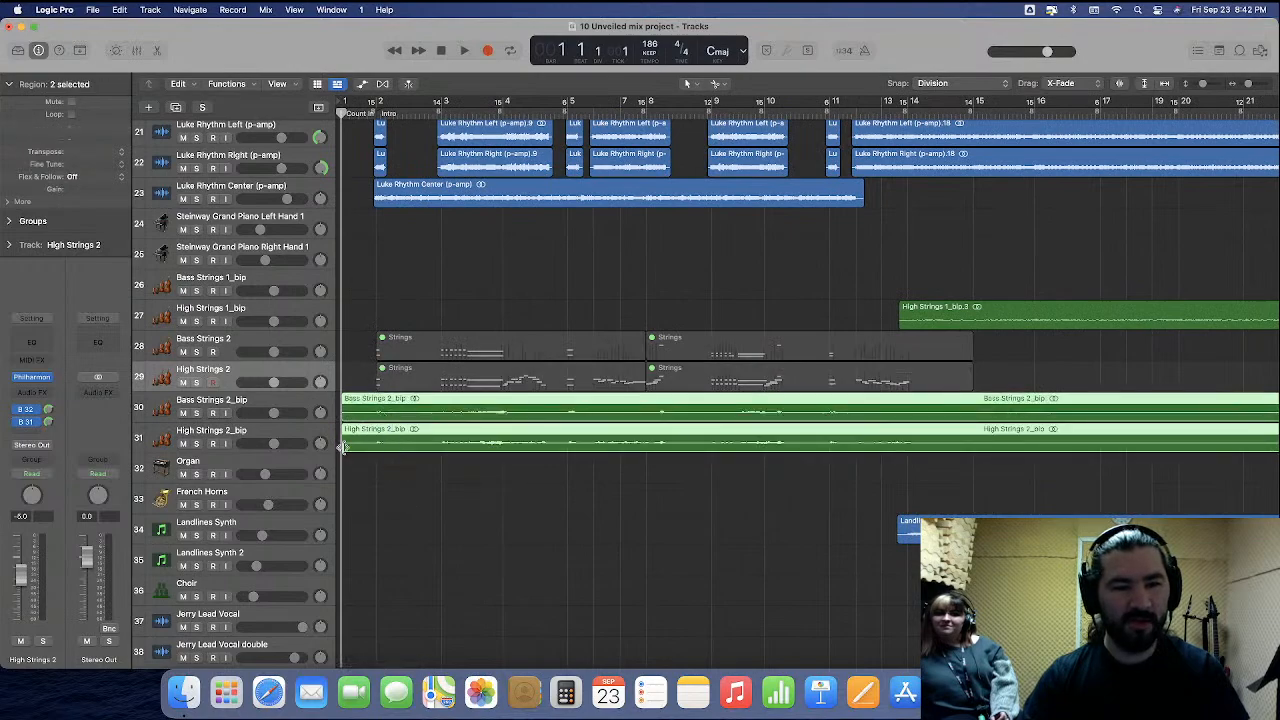
pyautogui.moveTo(342, 447); pyautogui.dragTo(375, 452)
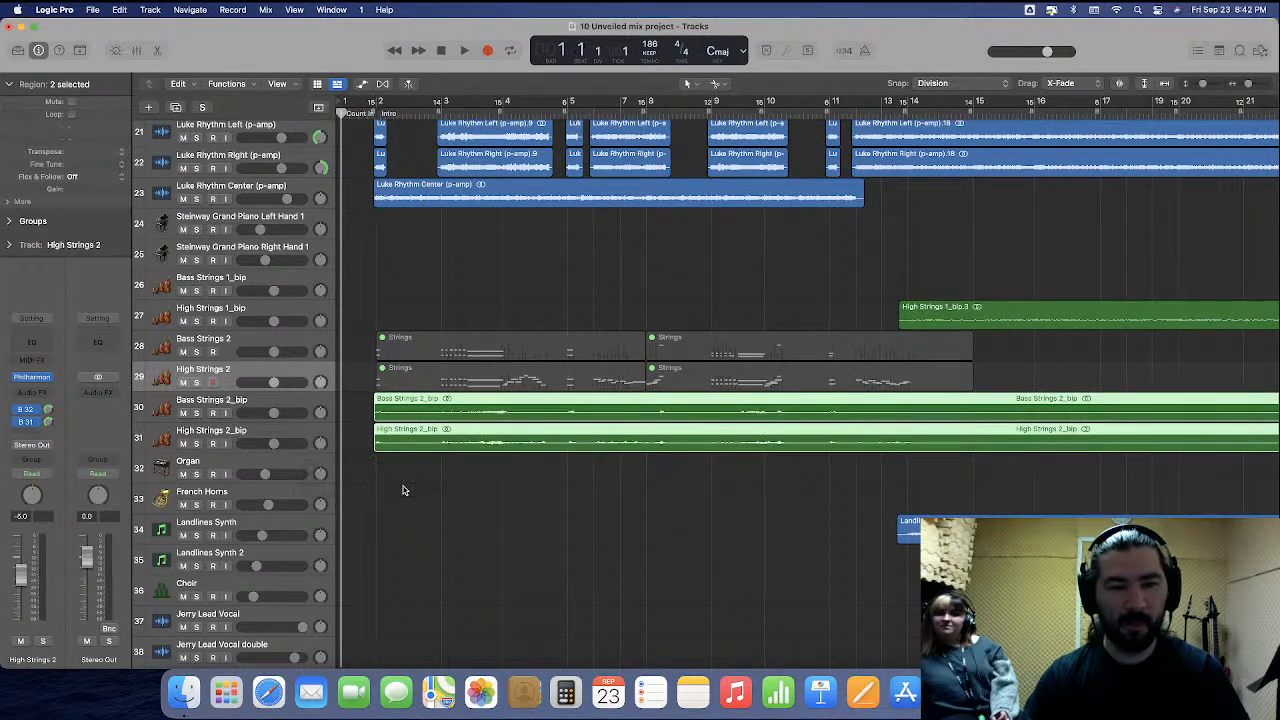
# Cut the silent stretch between the intro and Verse 1 strings out of both bounced tracks.
pyautogui.hscroll(5, 404, 490)
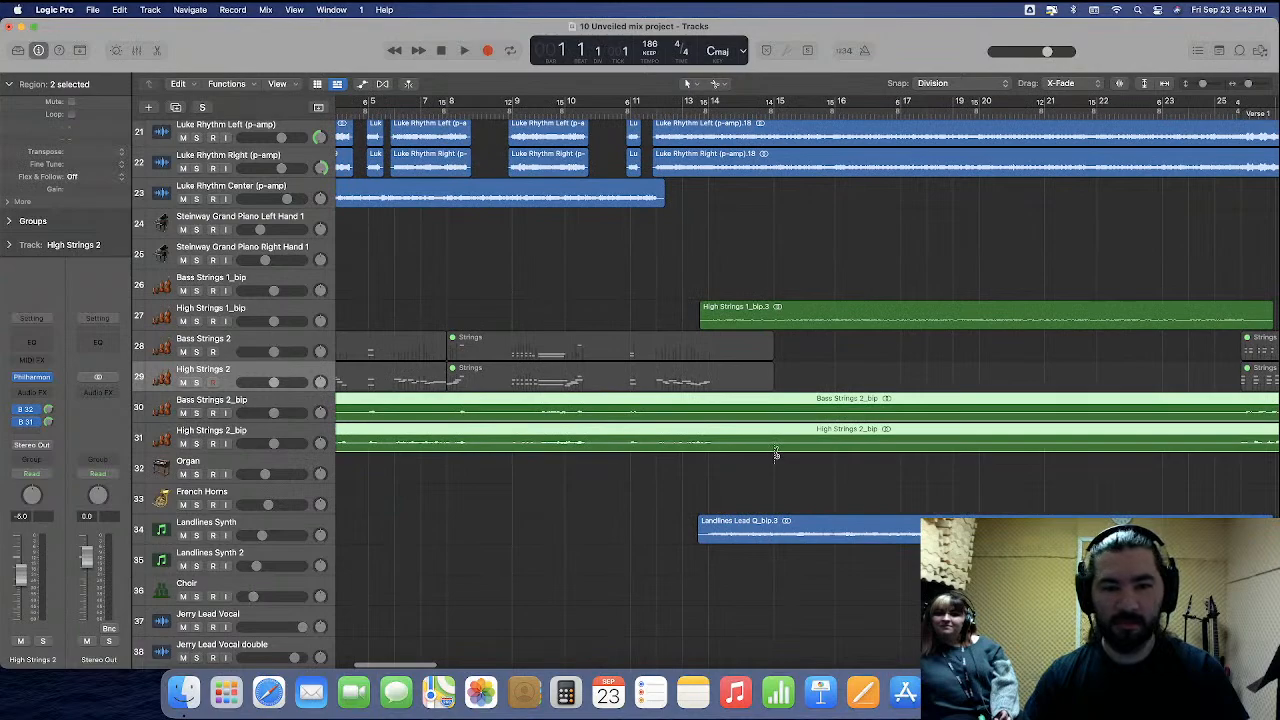
pyautogui.moveTo(776, 455); pyautogui.dragTo(940, 466)
pyautogui.hscroll(8, 776, 452)
pyautogui.hscroll(15, 880, 486)
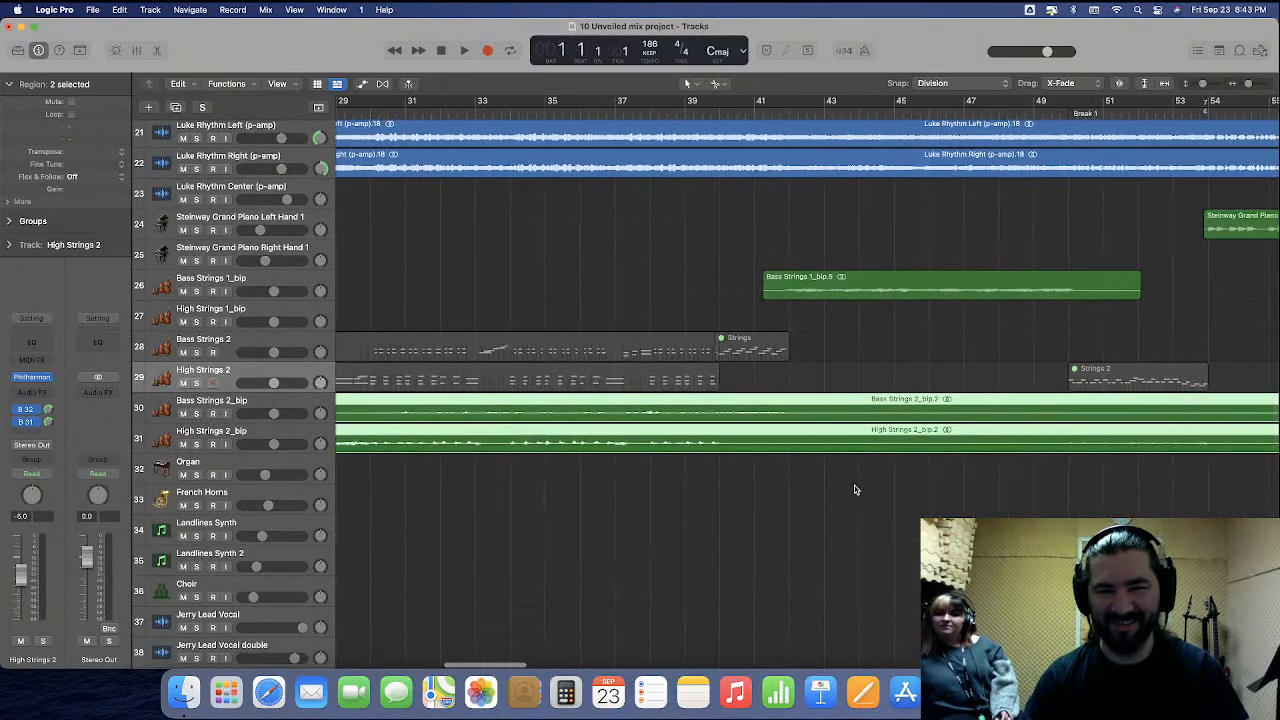
# Split both bounced regions at bar 43 and trim the High Strings pieces to clear the silence before Break 1.
pyautogui.click(826, 415)
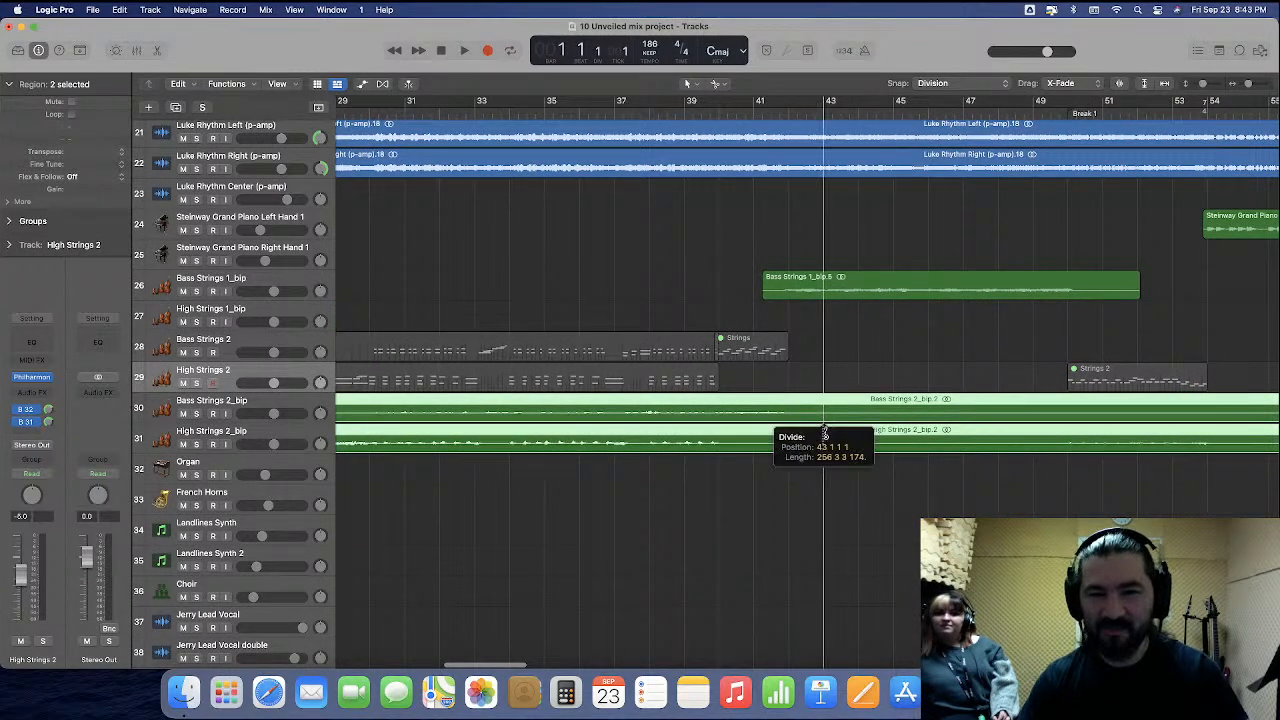
pyautogui.moveTo(818, 448); pyautogui.dragTo(785, 470)
pyautogui.hscroll(10, 786, 477)
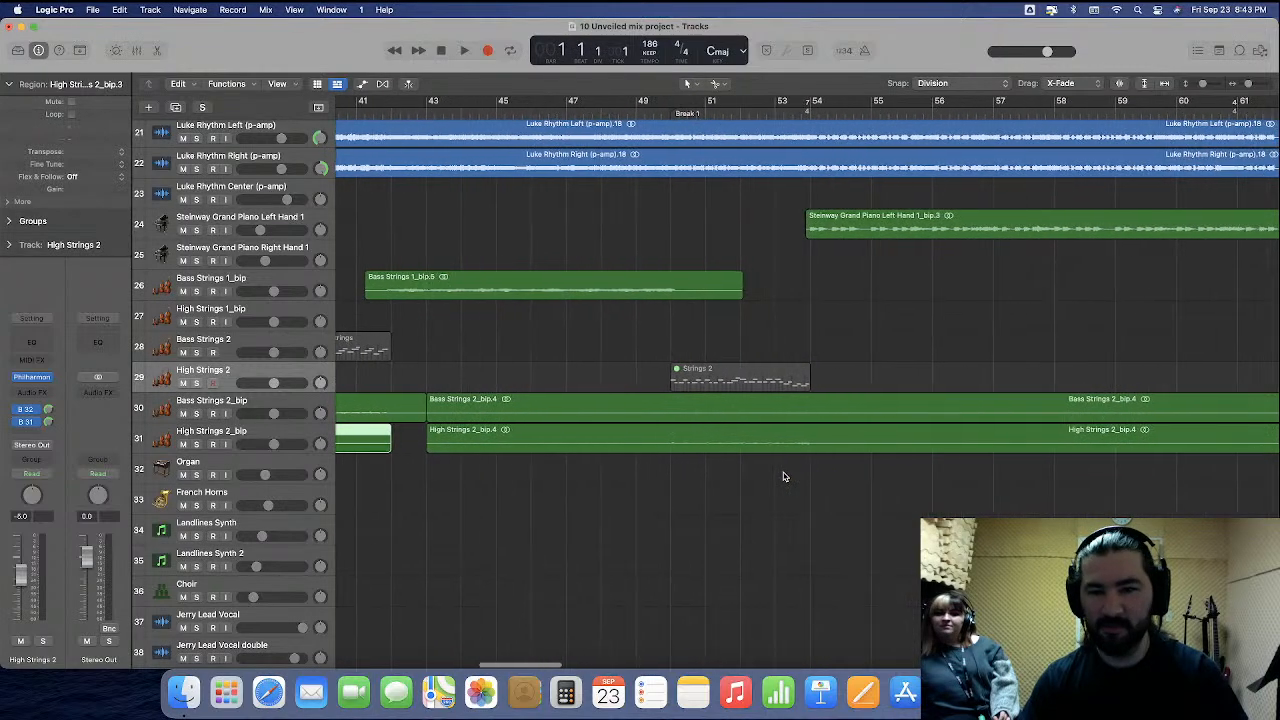
pyautogui.moveTo(418, 449); pyautogui.dragTo(657, 457)
pyautogui.hscroll(5, 555, 461)
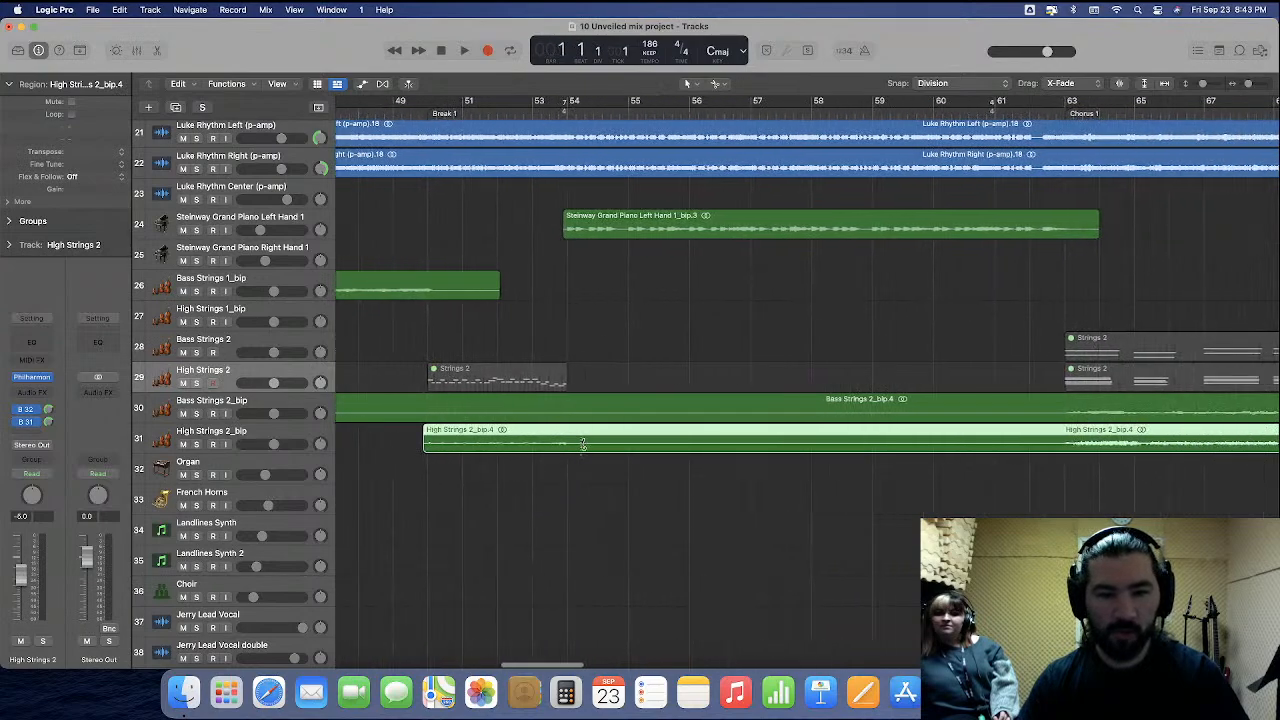
# Split the bounced High Strings at bar 55 and delete the silence before Chorus 1 from both bounced tracks.
pyautogui.click(633, 447)
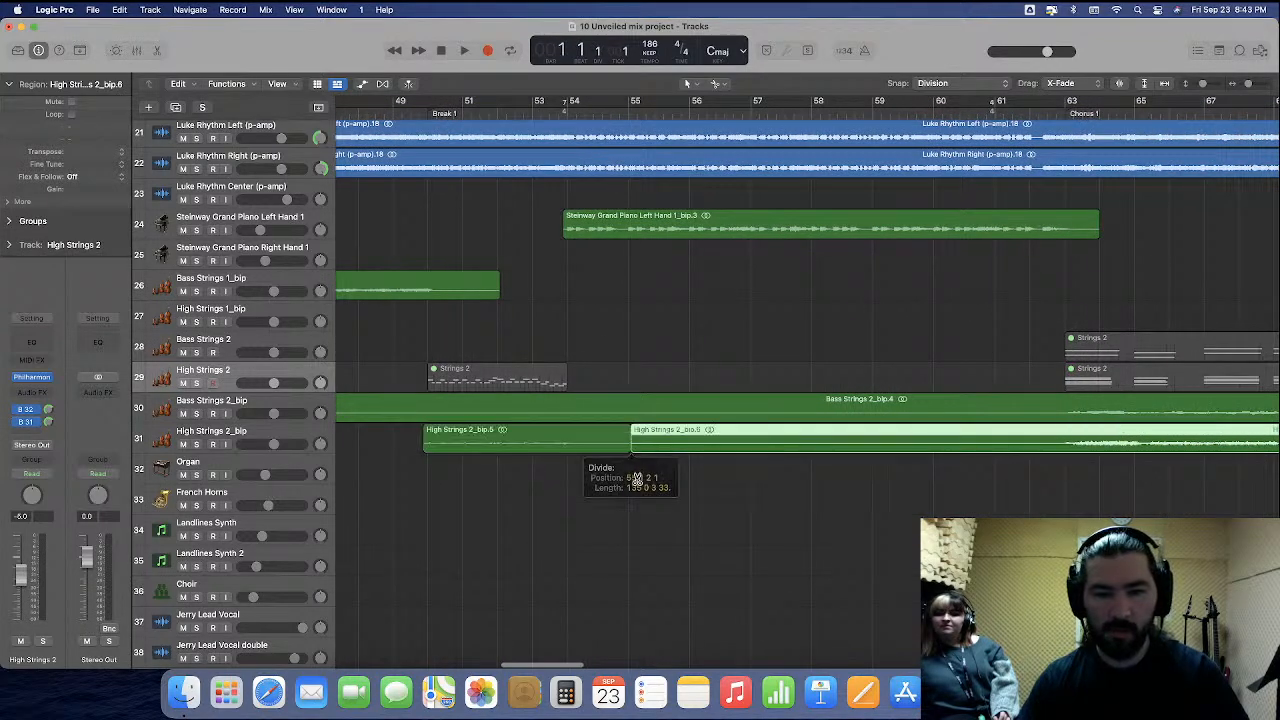
pyautogui.hscroll(3, 634, 477)
pyautogui.moveTo(963, 446); pyautogui.dragTo(955, 410)
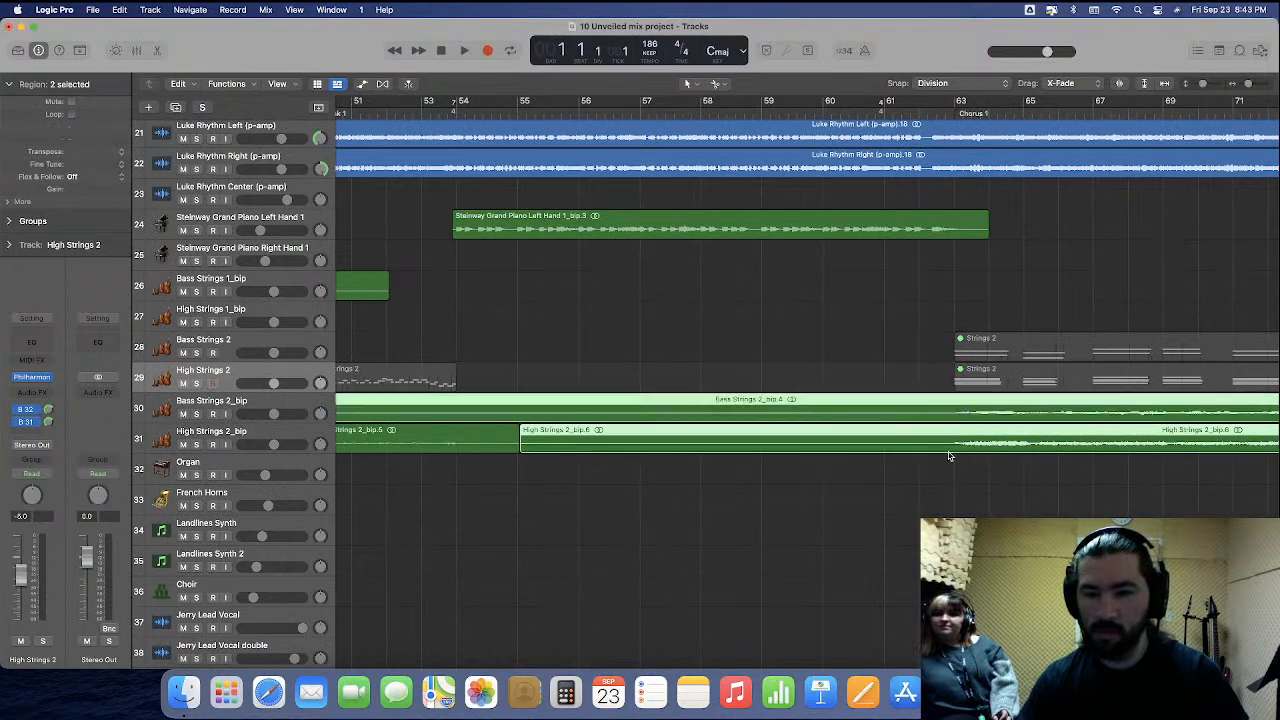
pyautogui.click(949, 453)
pyautogui.press('BackSpace')
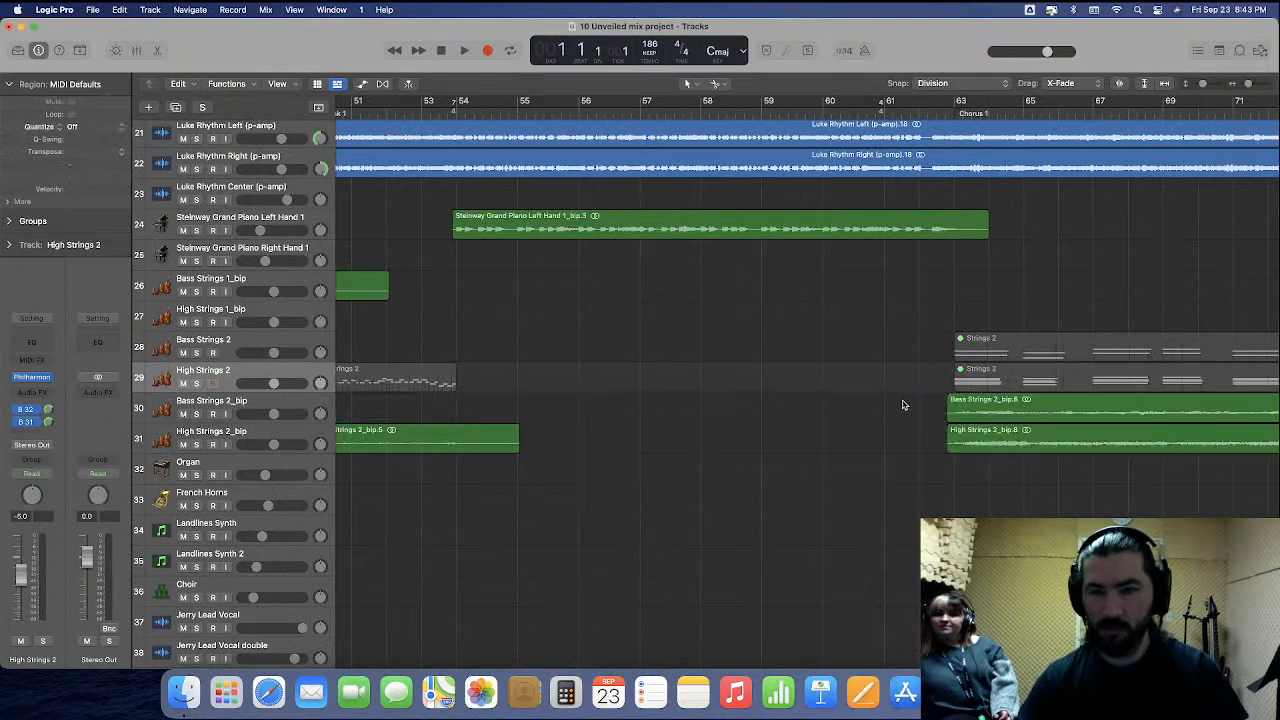
# Split both bounced regions after the Chorus 1 strings and delete the silence up to the Verse 2 strings.
pyautogui.hscroll(5, 890, 418)
pyautogui.hscroll(10, 890, 418)
pyautogui.moveTo(849, 467); pyautogui.dragTo(837, 411)
pyautogui.click(820, 457)
pyautogui.hscroll(6, 835, 453)
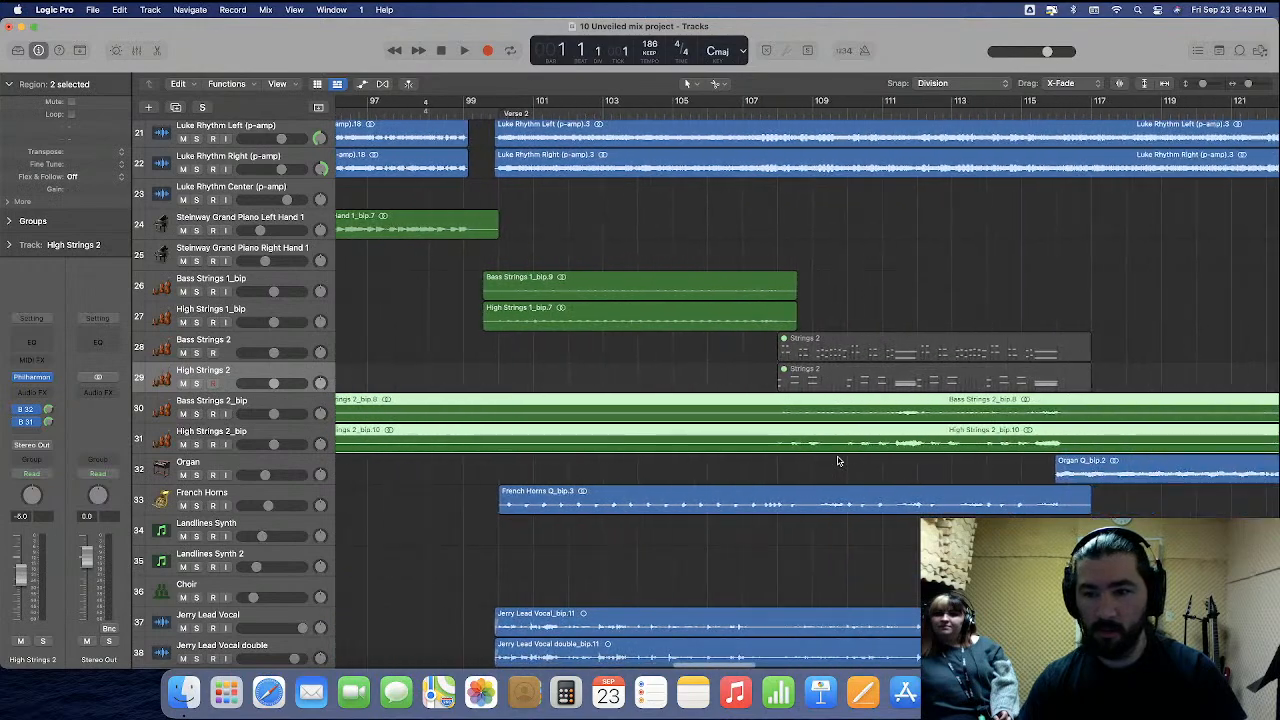
pyautogui.click(754, 453)
pyautogui.press('BackSpace')
# Split both bounced regions at bar 117 and just before Chorus 2, deleting the silent pieces in between.
pyautogui.hscroll(3, 850, 400)
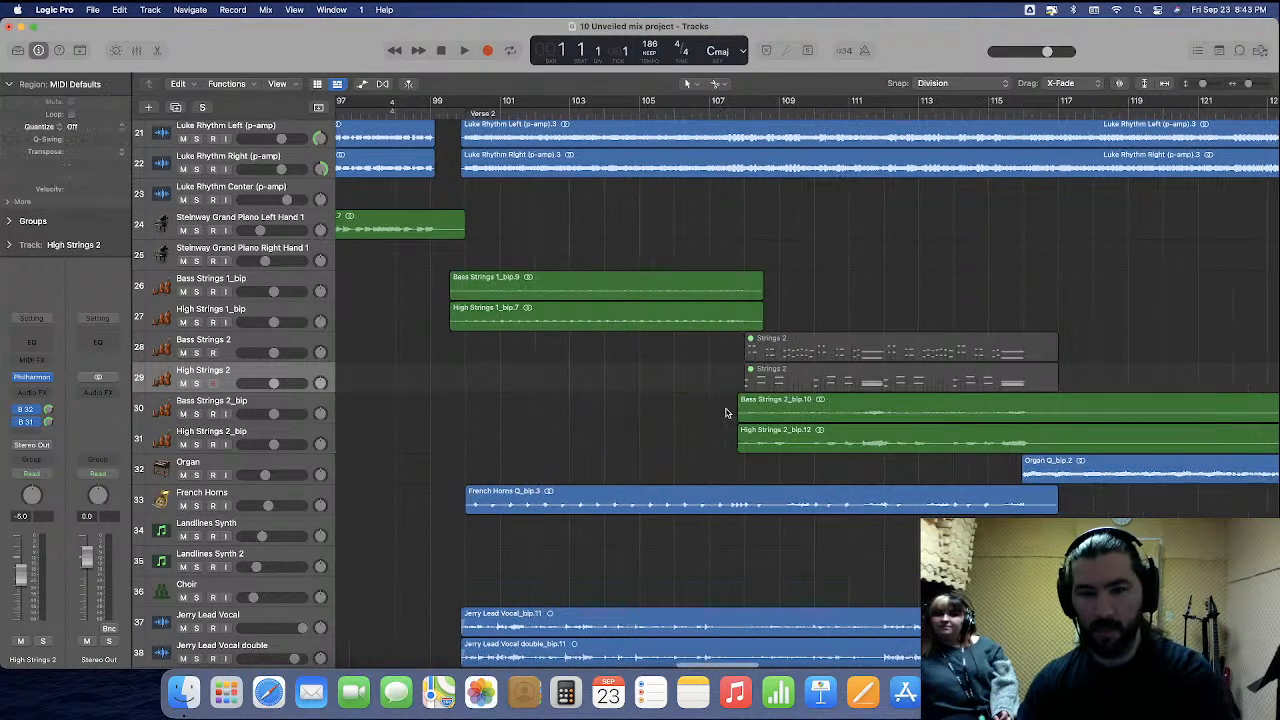
pyautogui.moveTo(901, 375); pyautogui.dragTo(908, 442)
pyautogui.click(820, 407)
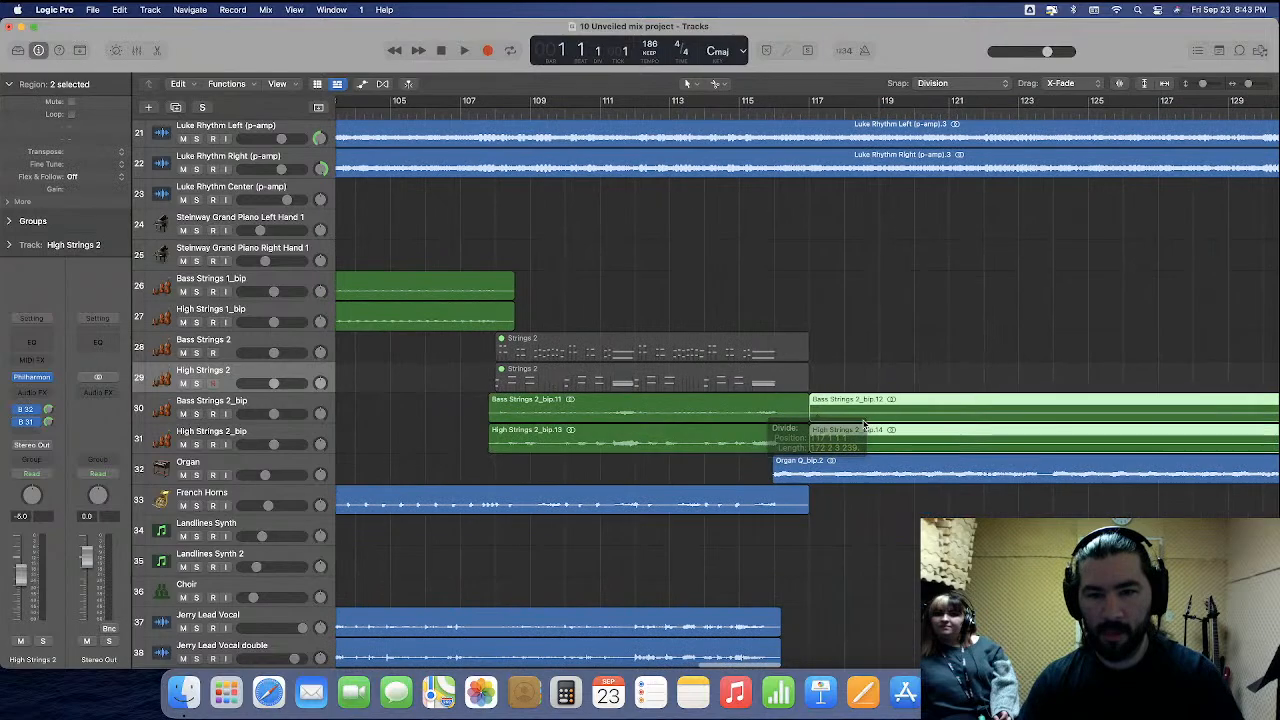
pyautogui.press('BackSpace')
pyautogui.hscroll(10, 850, 420)
pyautogui.hscroll(4, 865, 425)
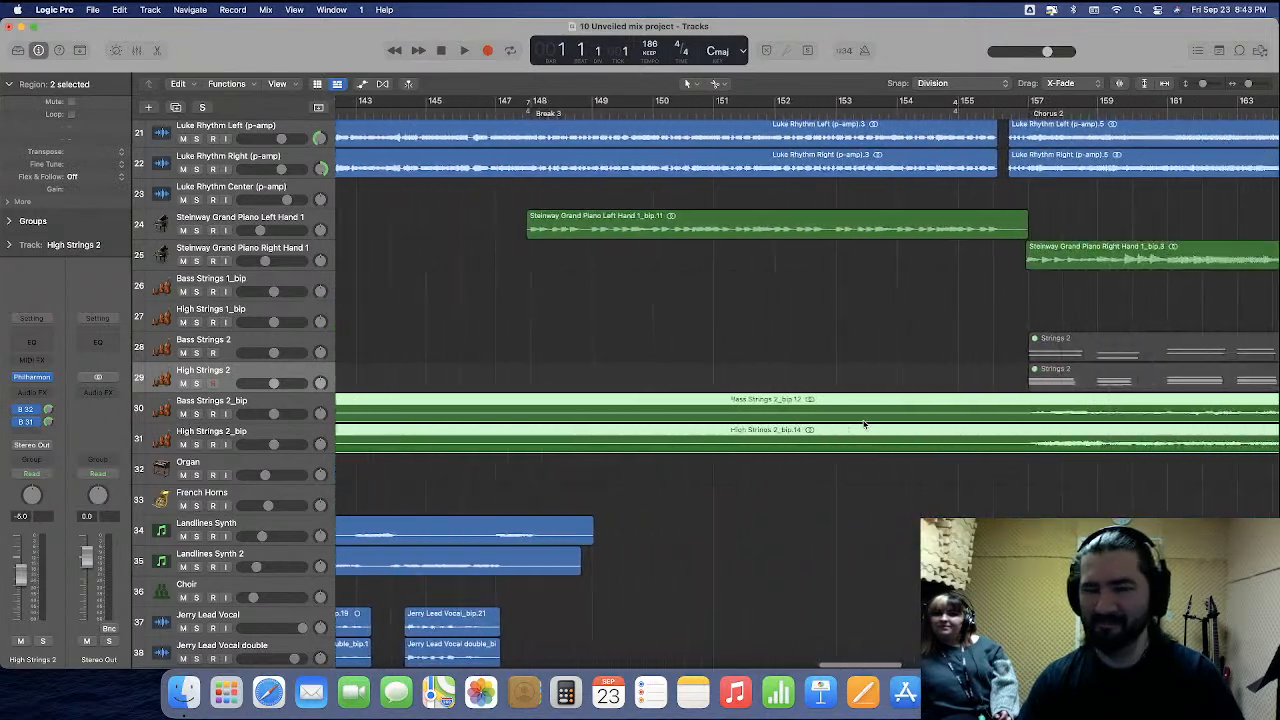
pyautogui.click(905, 418)
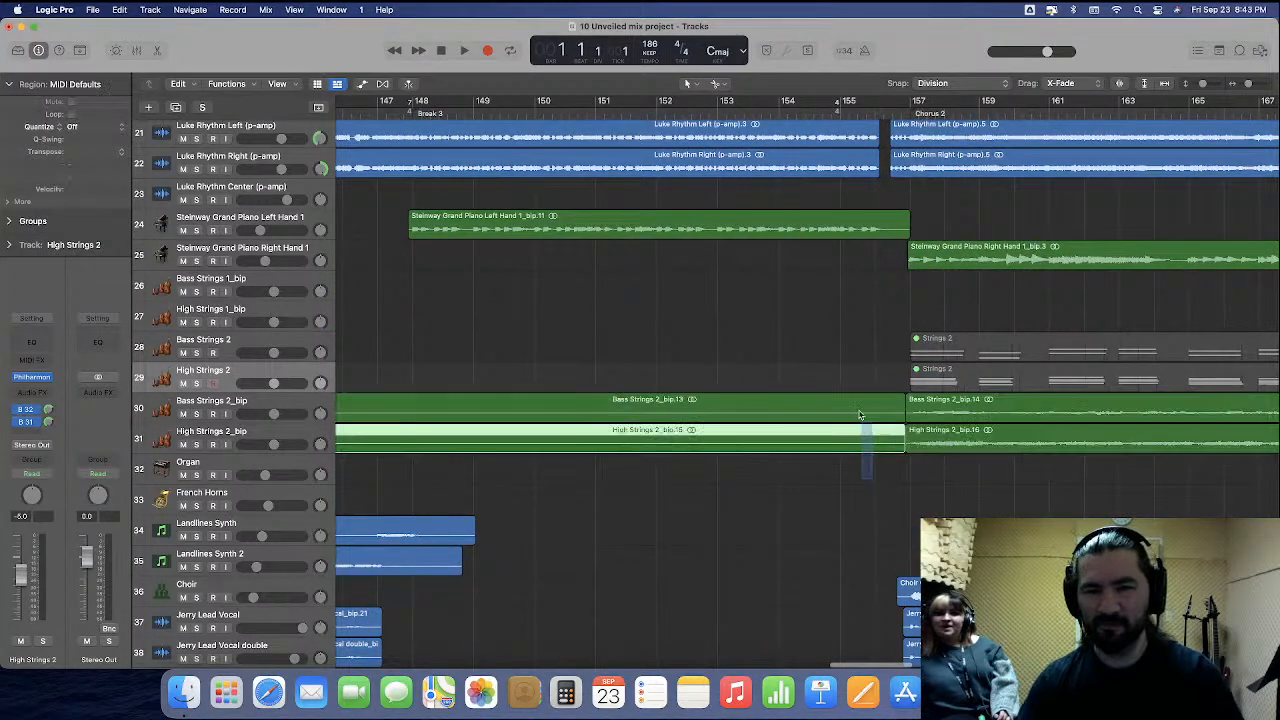
pyautogui.press('BackSpace')
# Split both bounced regions at about bar 188 and just before Break 5, deleting the silence in between.
pyautogui.hscroll(1, 850, 424)
pyautogui.hscroll(15, 850, 419)
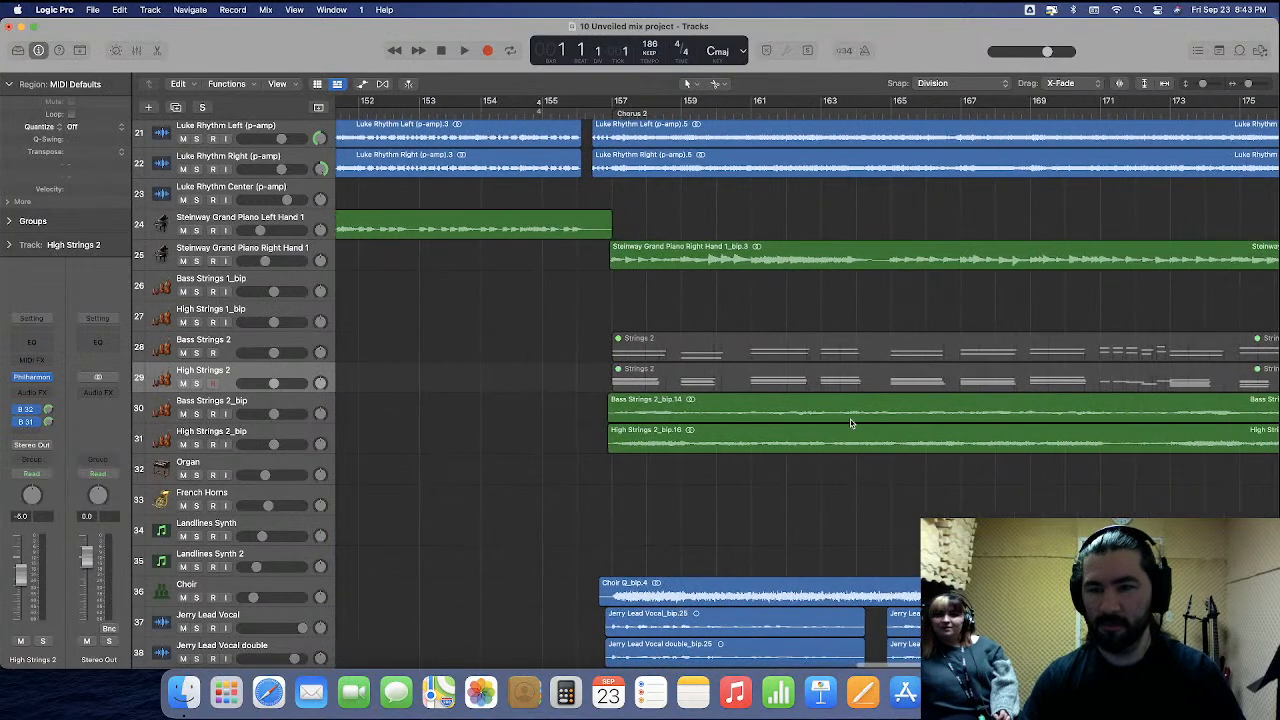
pyautogui.click(922, 413)
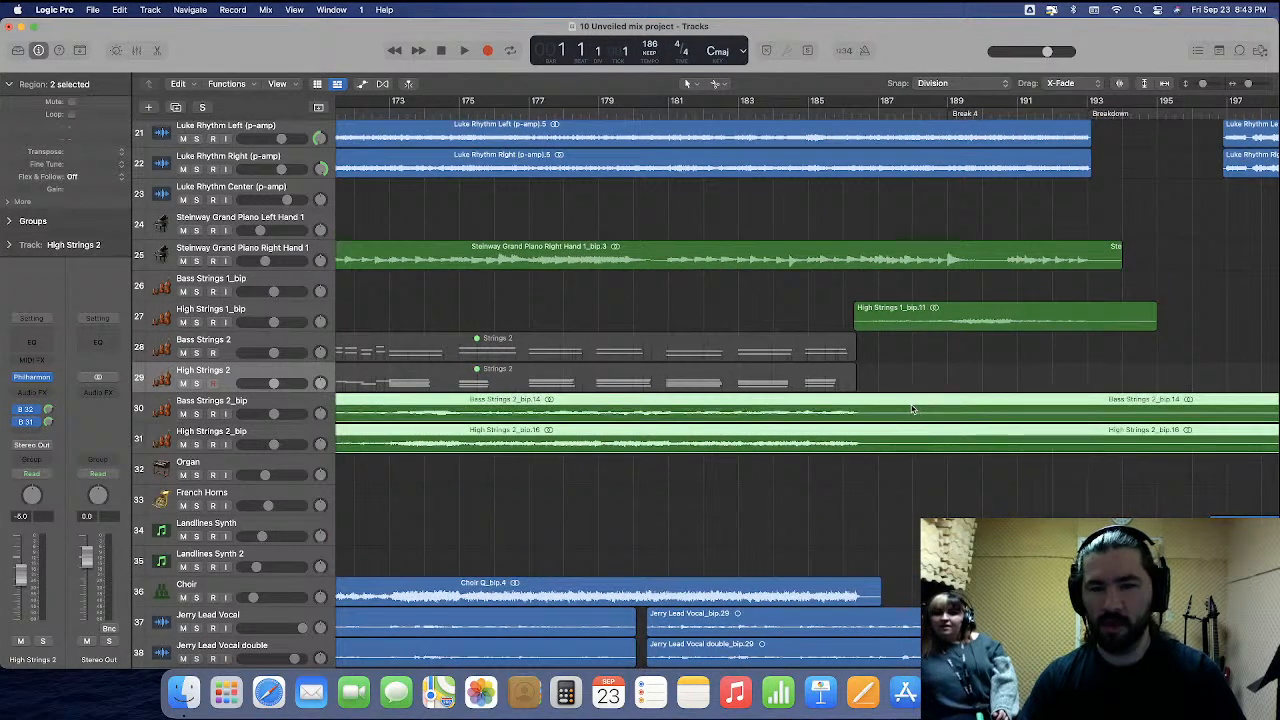
pyautogui.click(913, 408)
pyautogui.hscroll(10, 890, 425)
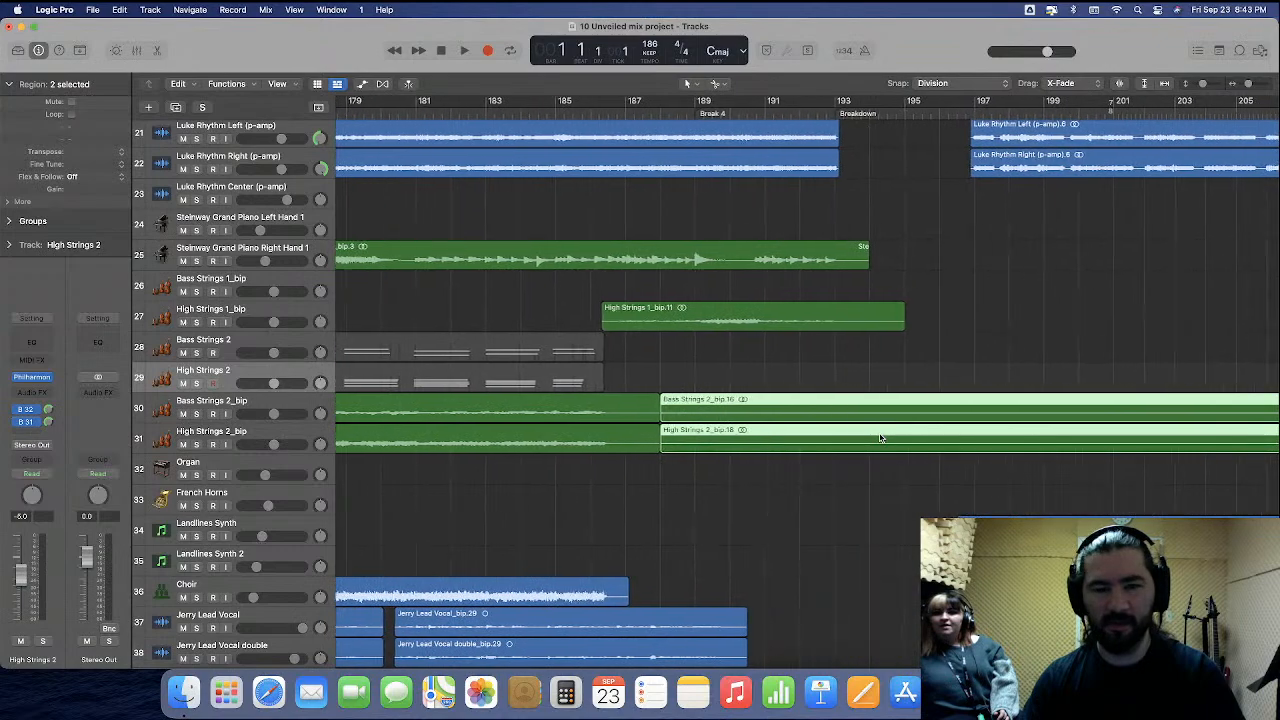
pyautogui.hscroll(20, 880, 437)
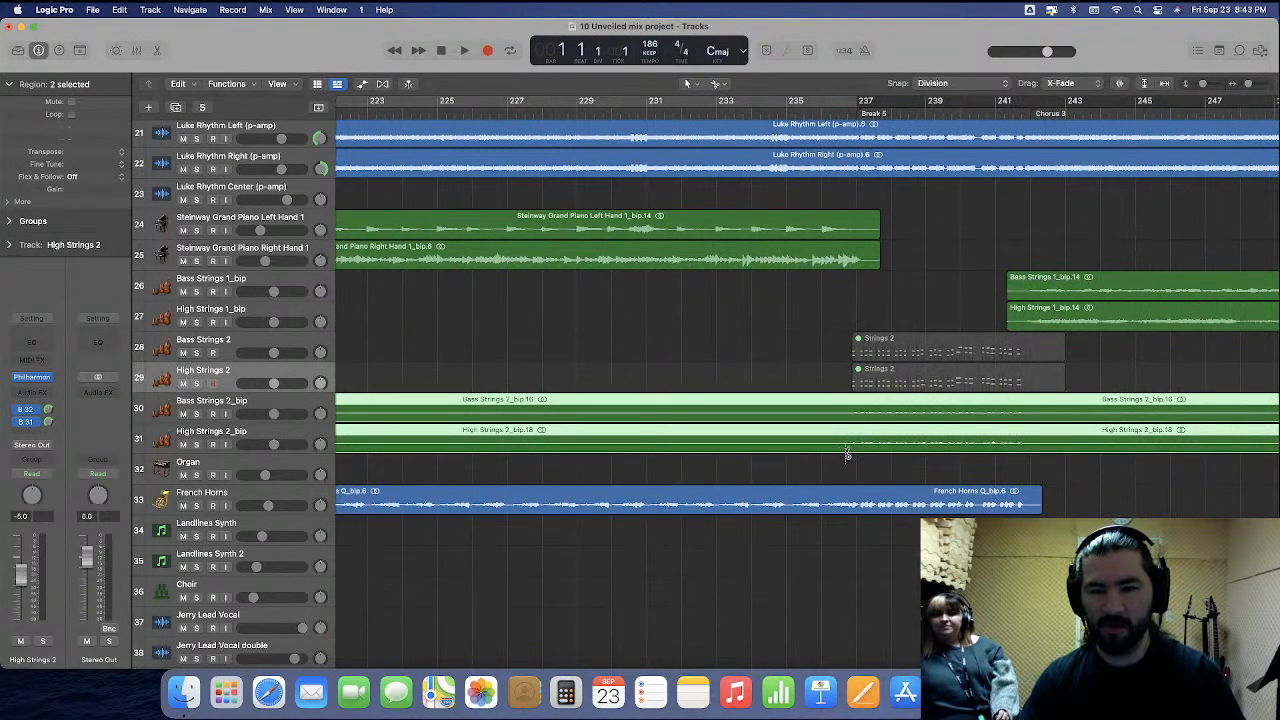
pyautogui.click(847, 453)
pyautogui.click(808, 451)
pyautogui.press('Delete')
# Split both bounced regions at about bar 243 and before the closing strings, removing the silence in between.
pyautogui.click(862, 447)
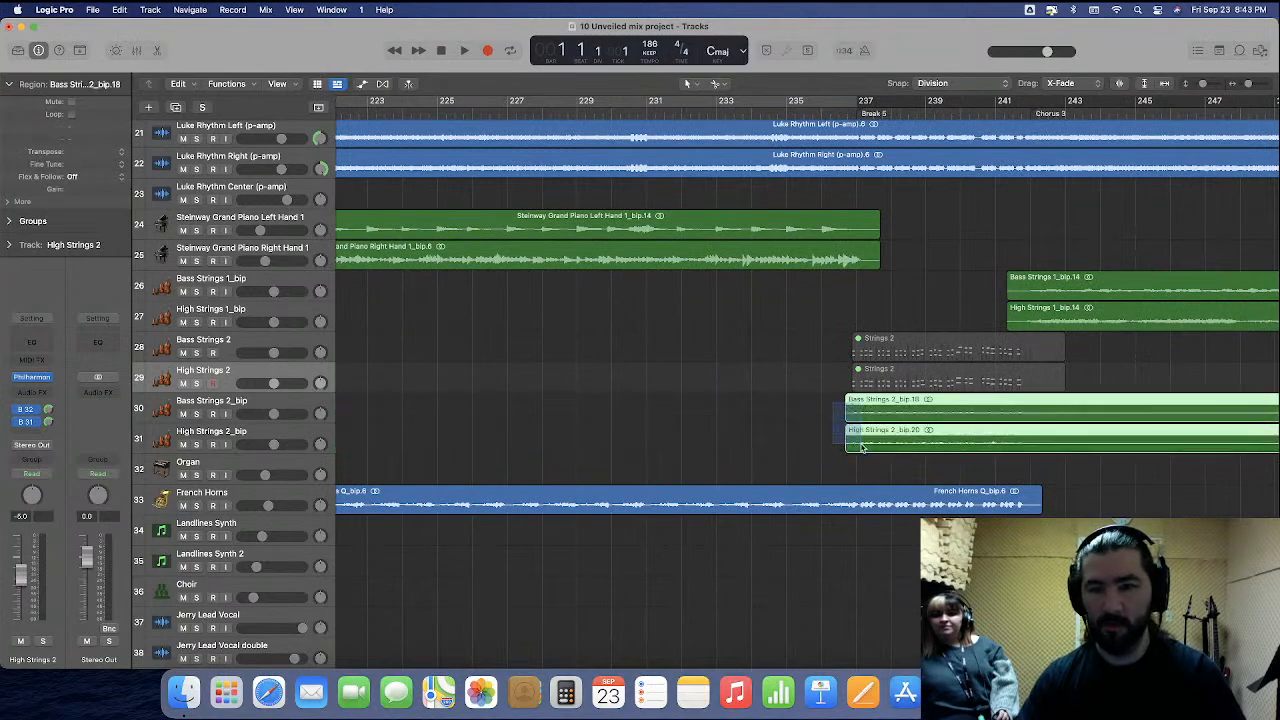
pyautogui.hscroll(5, 862, 447)
pyautogui.hscroll(20, 870, 420)
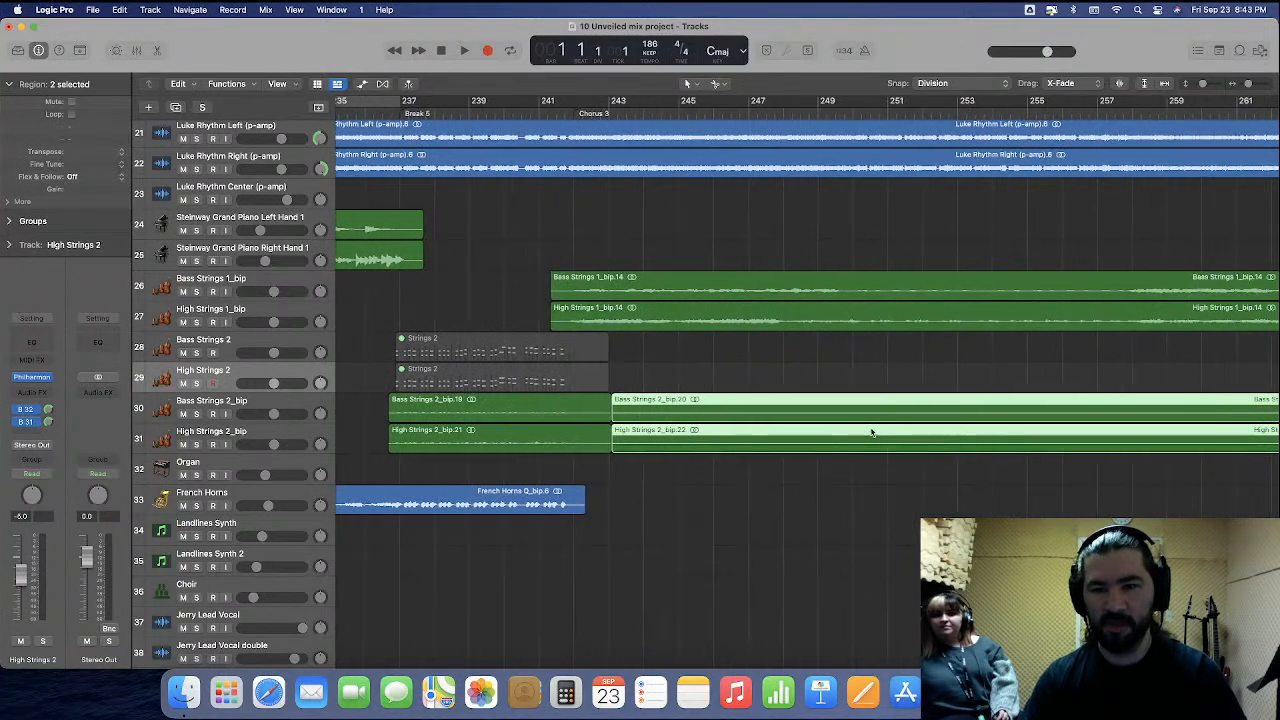
pyautogui.click(1088, 445)
pyautogui.click(996, 414)
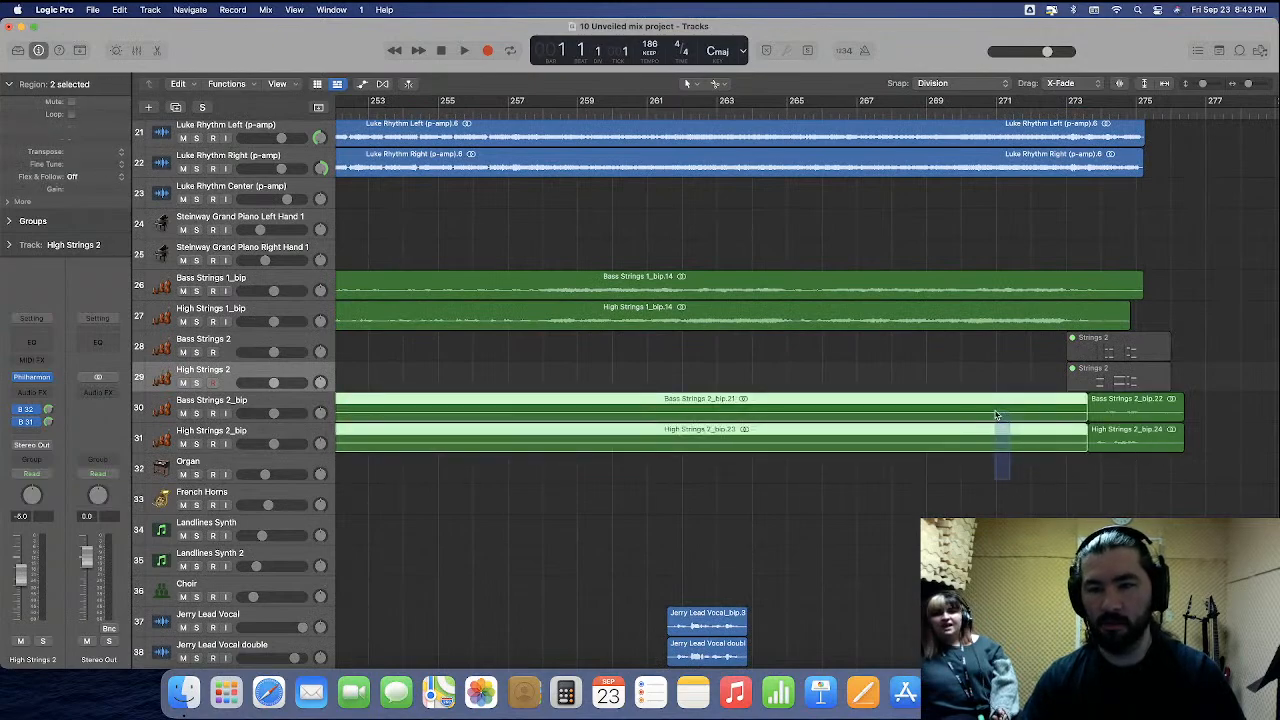
# Delete the original Bass Strings 2 and High Strings 2 instrument tracks.
pyautogui.press('z')
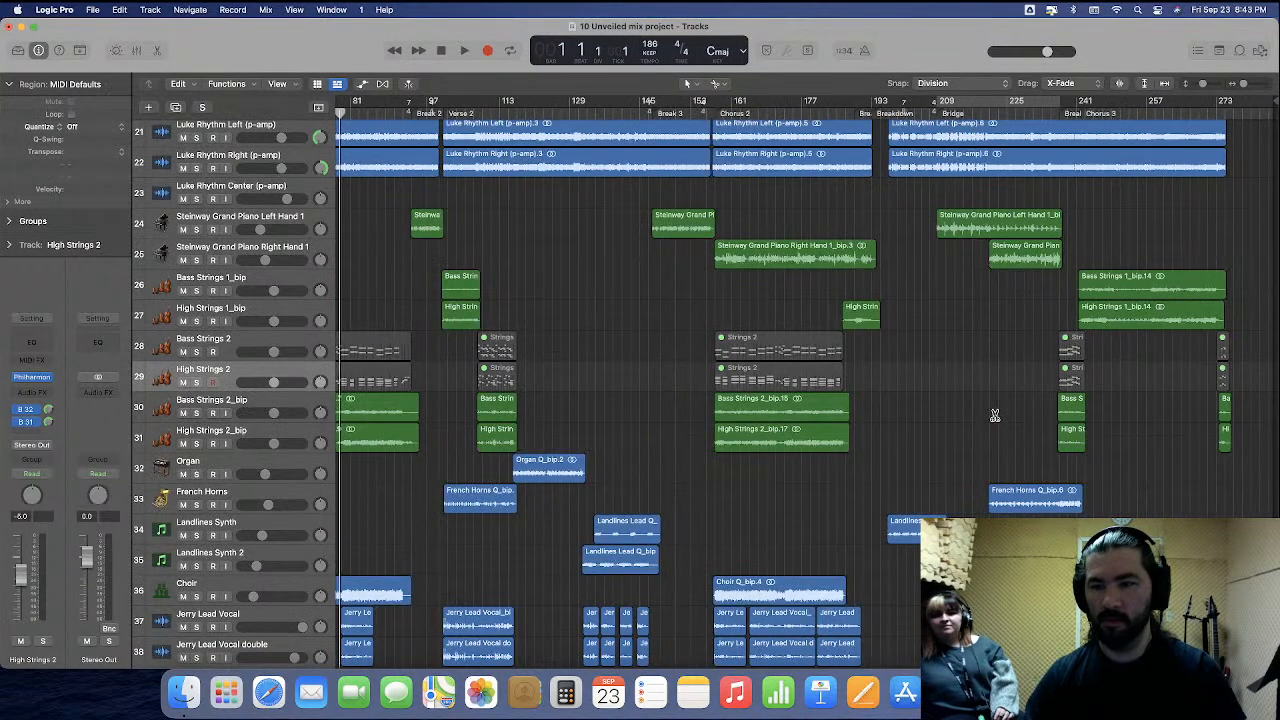
pyautogui.moveTo(253, 344); pyautogui.dragTo(254, 376)
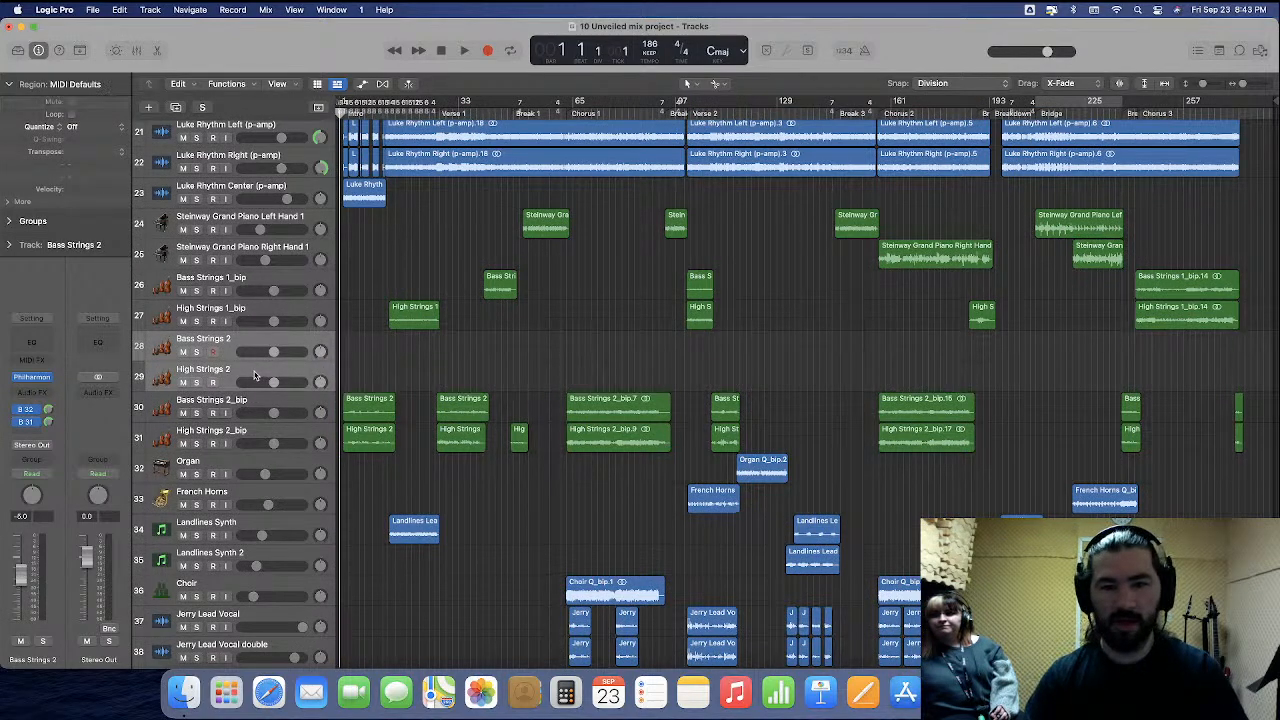
pyautogui.press('super+BackSpace')
# Remove the _bip suffix from the first two string tracks, naming them Bass Strings 1 and High Strings 1.
pyautogui.doubleClick(244, 278)
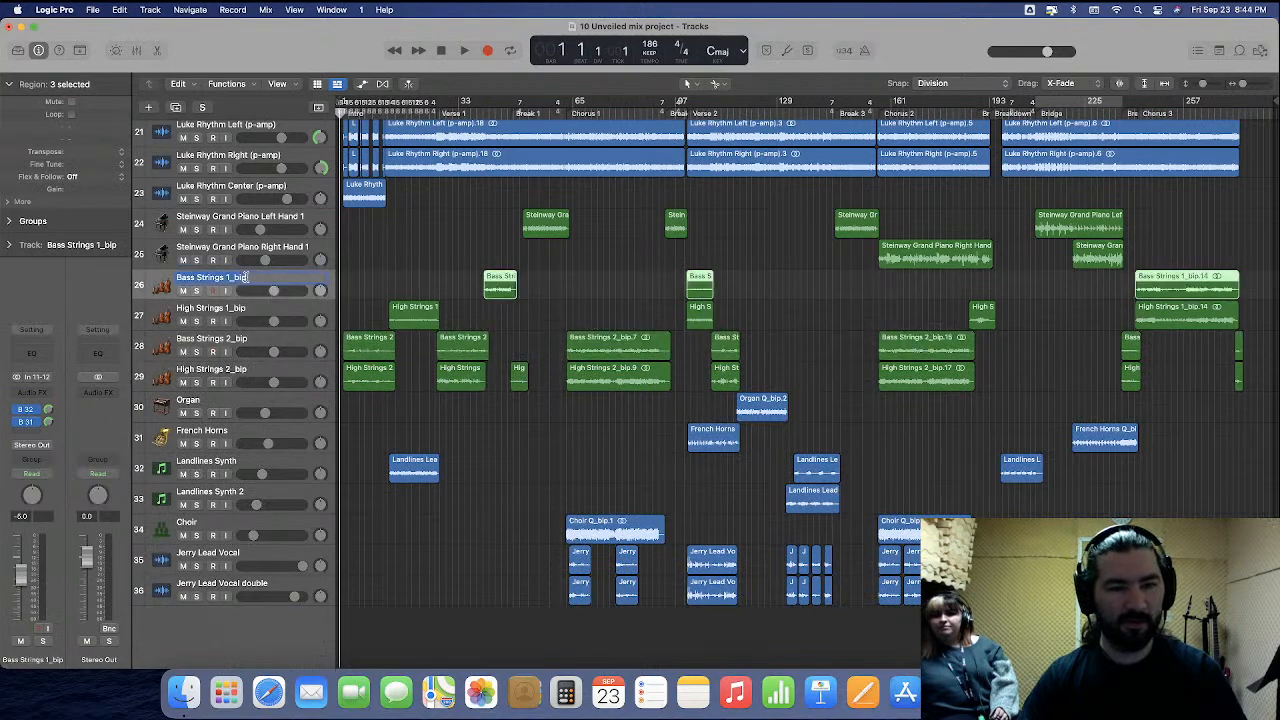
pyautogui.press('Return')
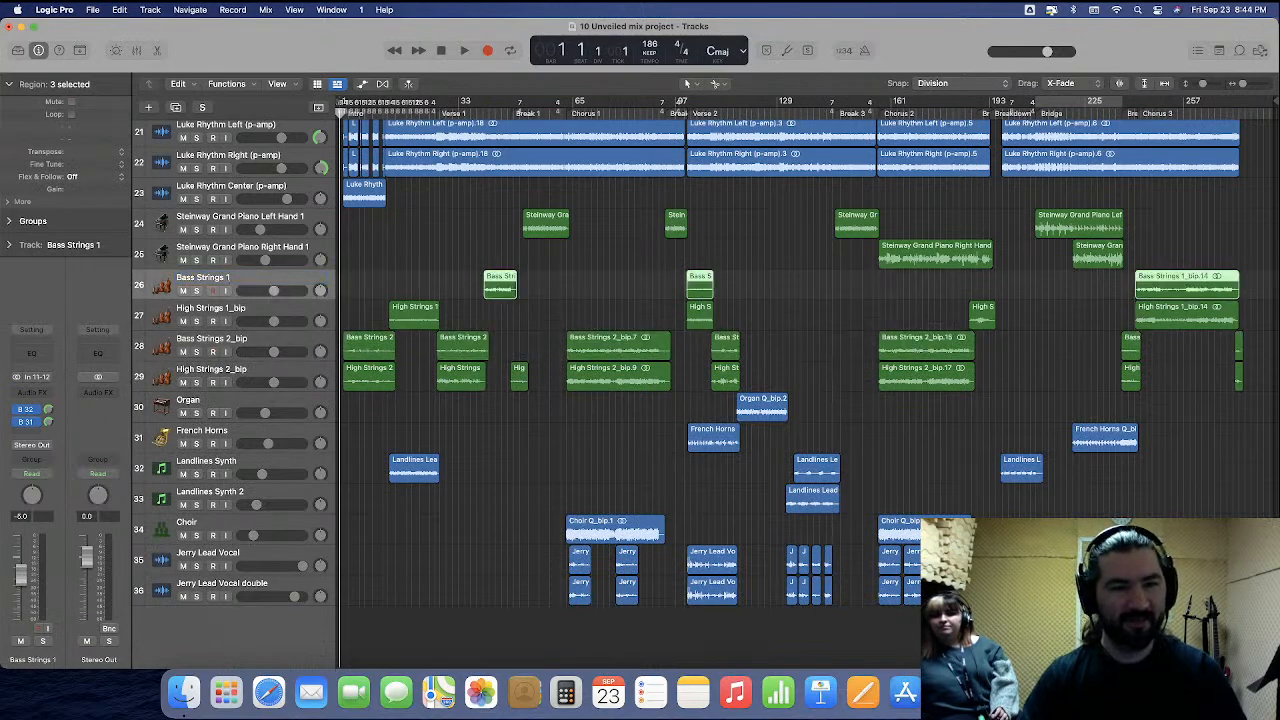
pyautogui.doubleClick(242, 310)
pyautogui.press('Right')
pyautogui.press('BackSpace')
pyautogui.press('Return')
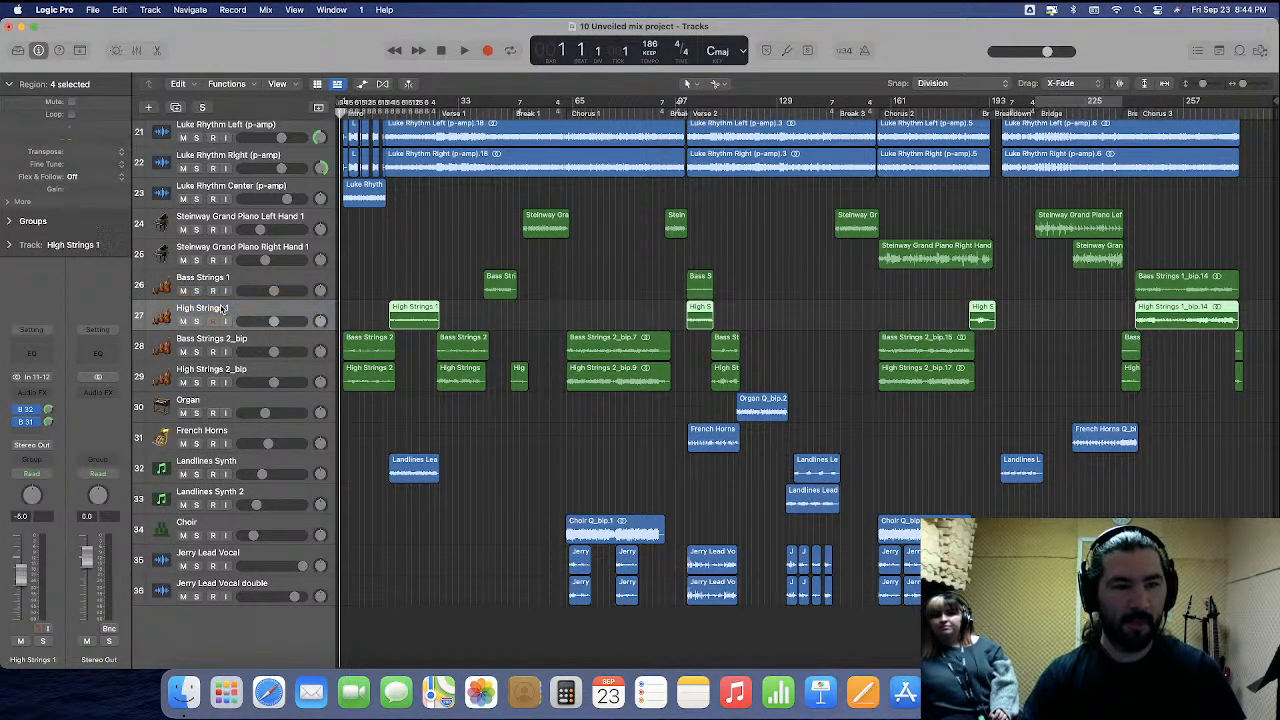
# Remove the _bip suffix from the remaining two string tracks, naming them Bass Strings 2 and High Strings 2.
pyautogui.doubleClick(242, 341)
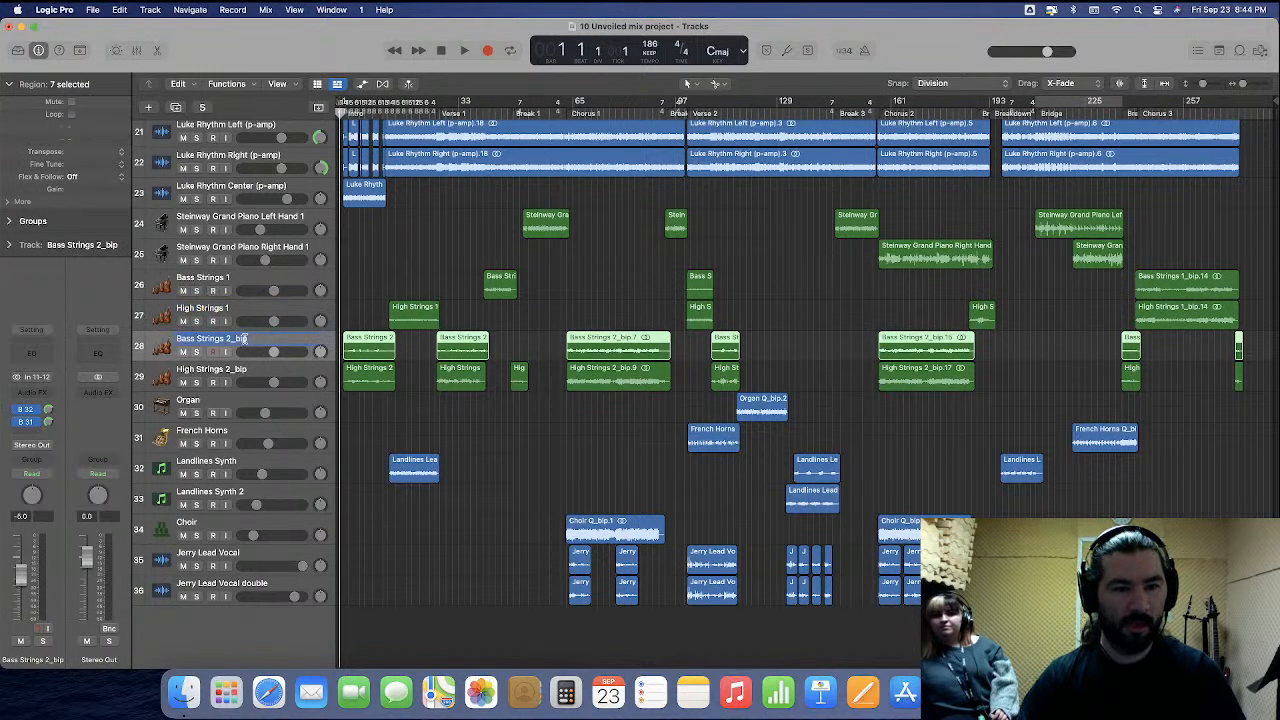
pyautogui.press('Return')
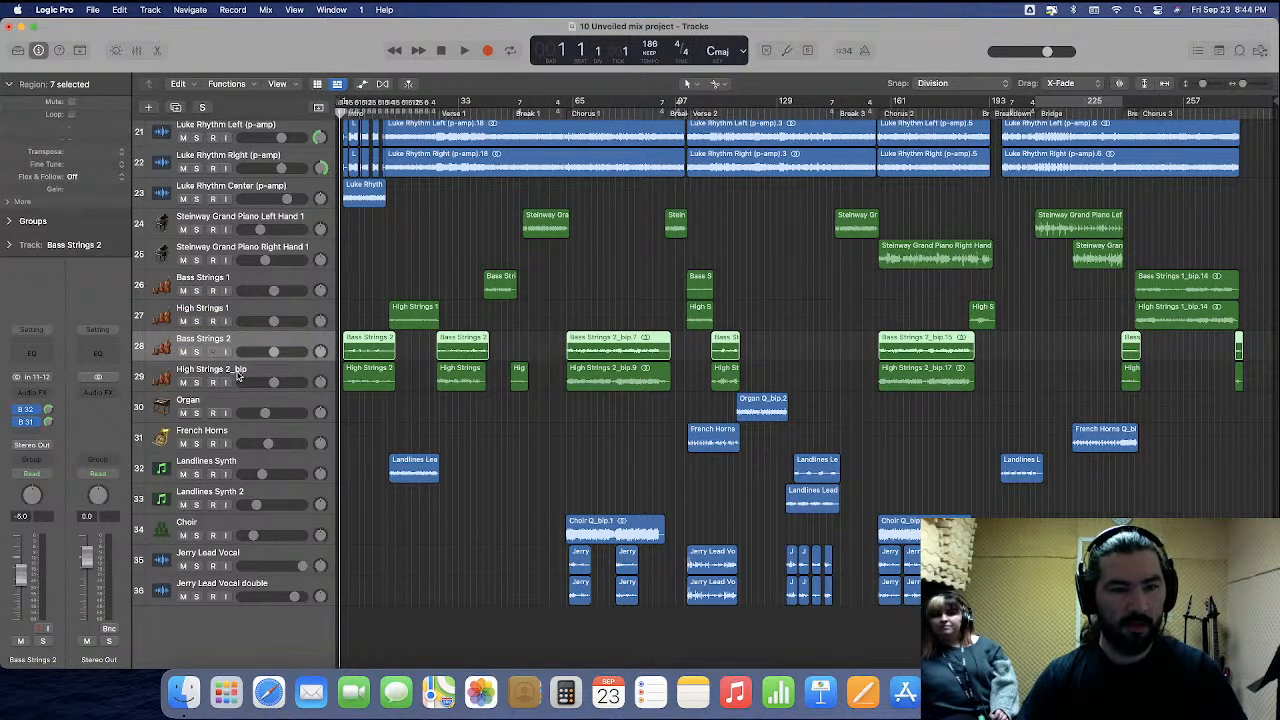
pyautogui.click(238, 373)
pyautogui.doubleClick(242, 371)
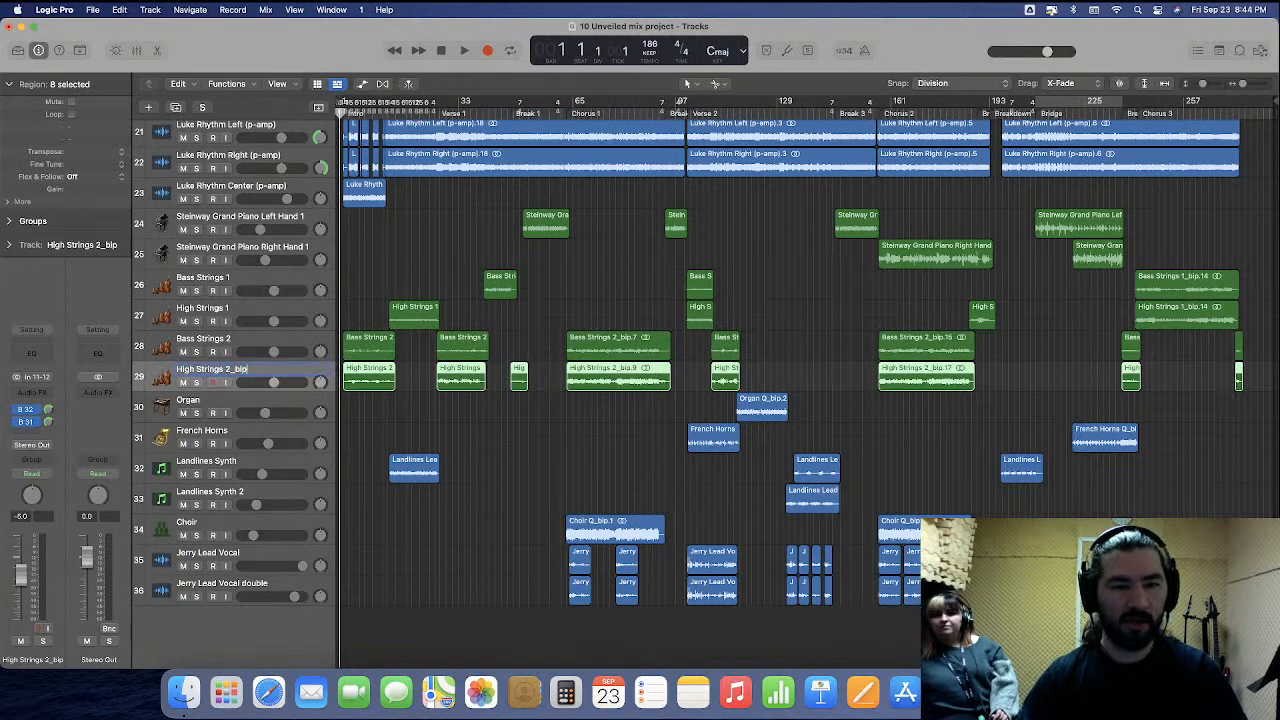
pyautogui.press('Return')
pyautogui.click(500, 413)
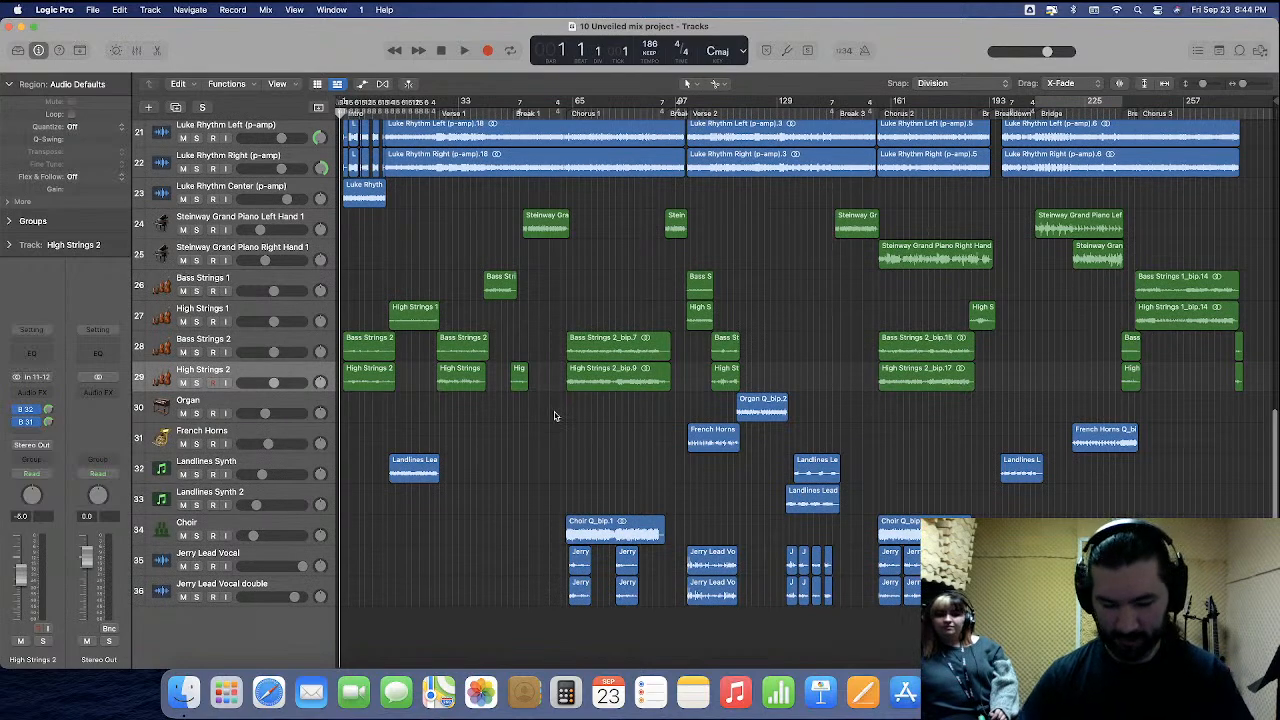
# Recolor all regions in the project to the same medium blue as the other audio regions.
pyautogui.press('super+a')
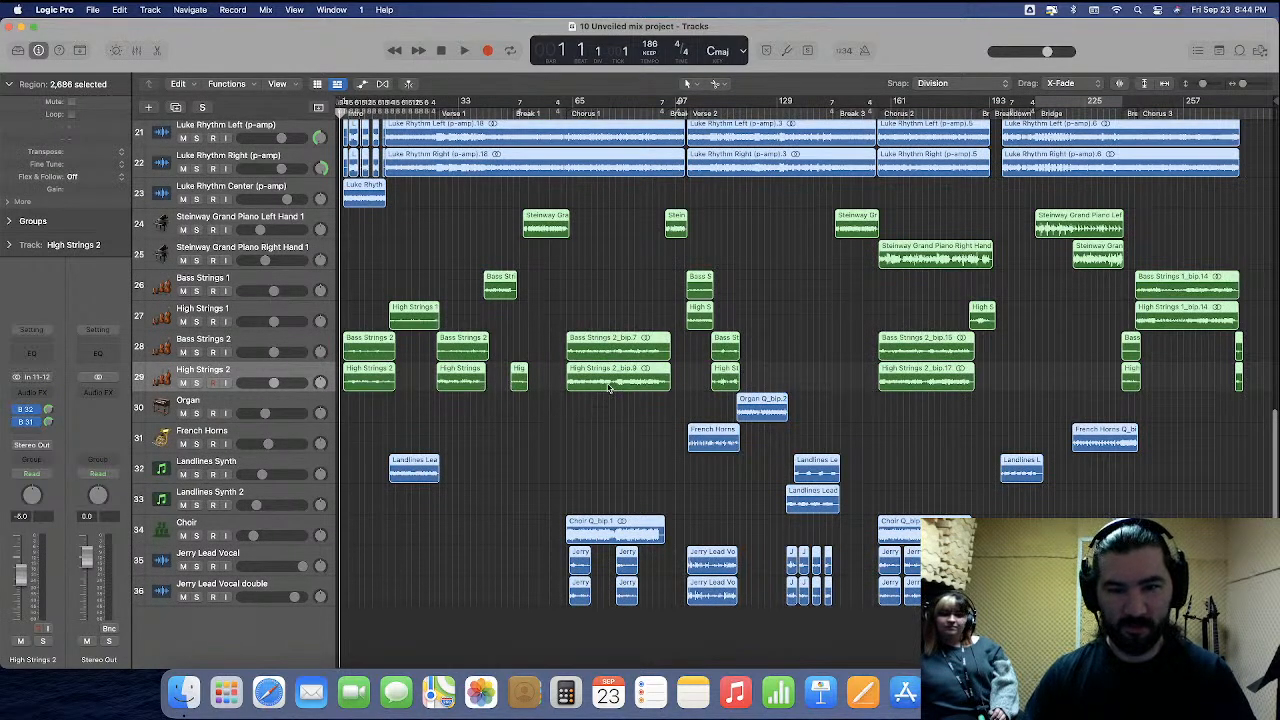
pyautogui.rightClick(608, 388)
pyautogui.click(745, 400)
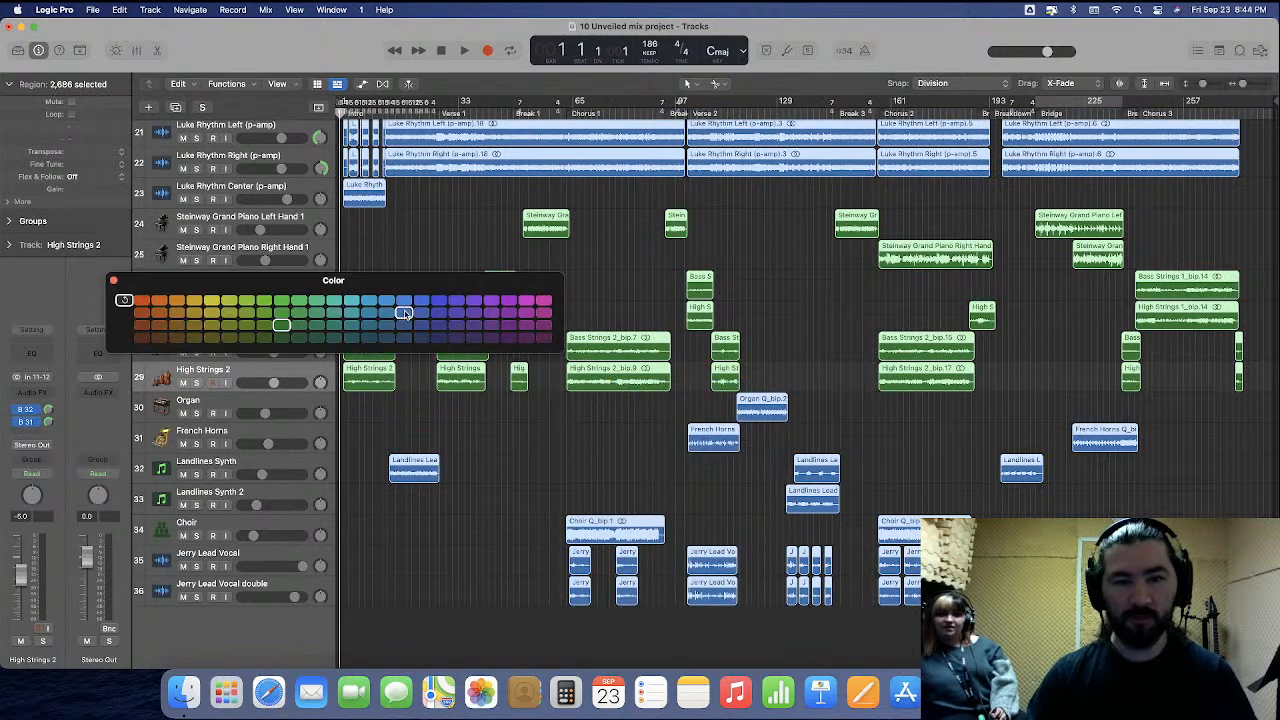
pyautogui.click(404, 313)
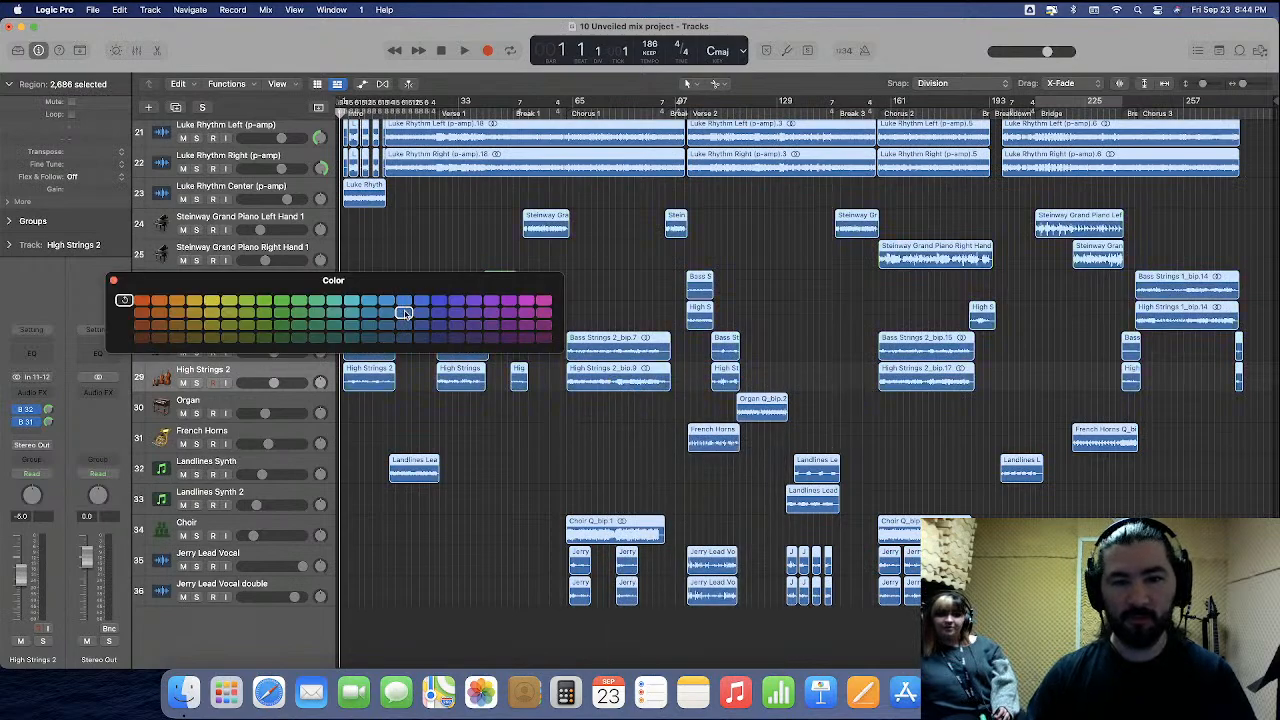
pyautogui.click(114, 282)
pyautogui.click(551, 449)
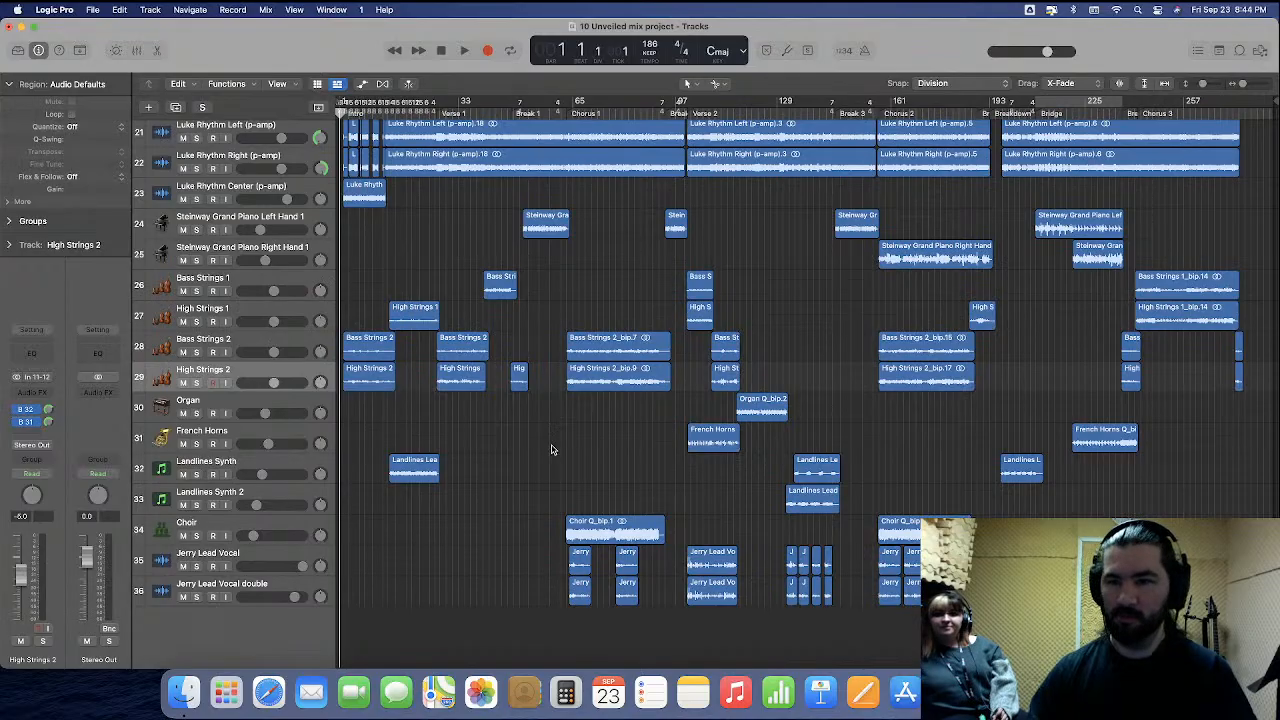
# Look over the recolored tracks and save the project.
pyautogui.scroll(5, 551, 449)
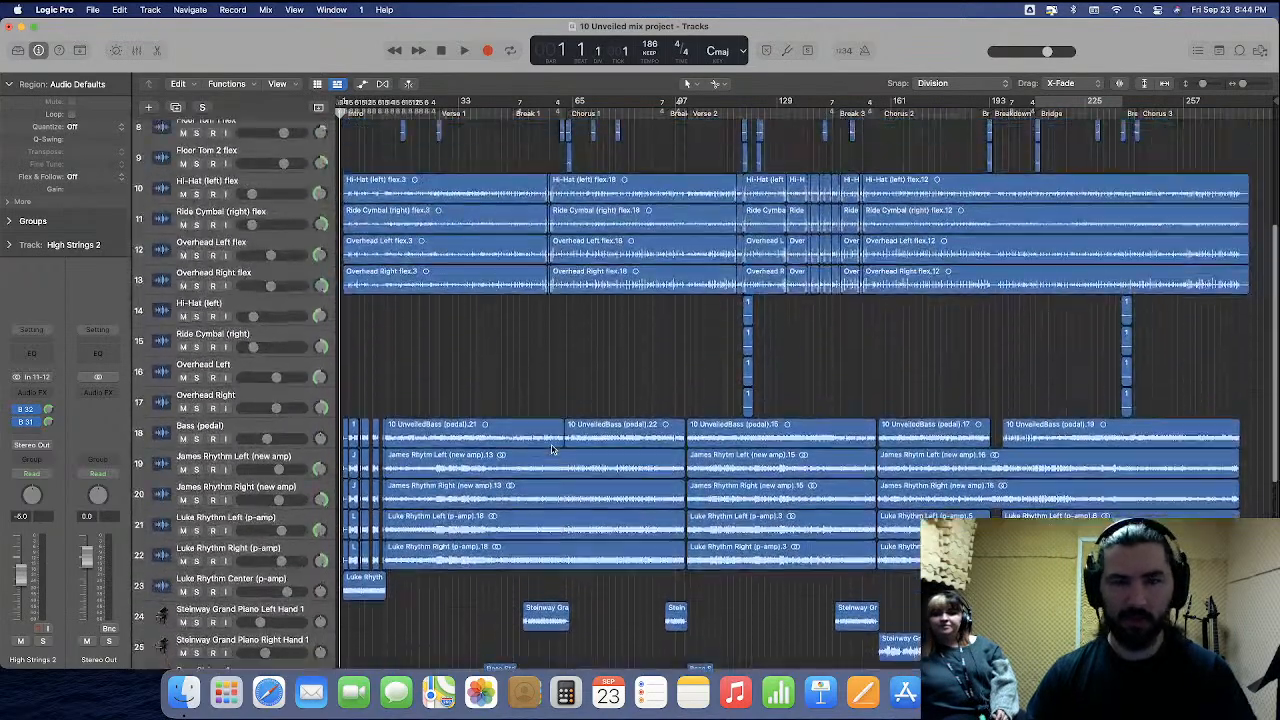
pyautogui.scroll(-5, 551, 449)
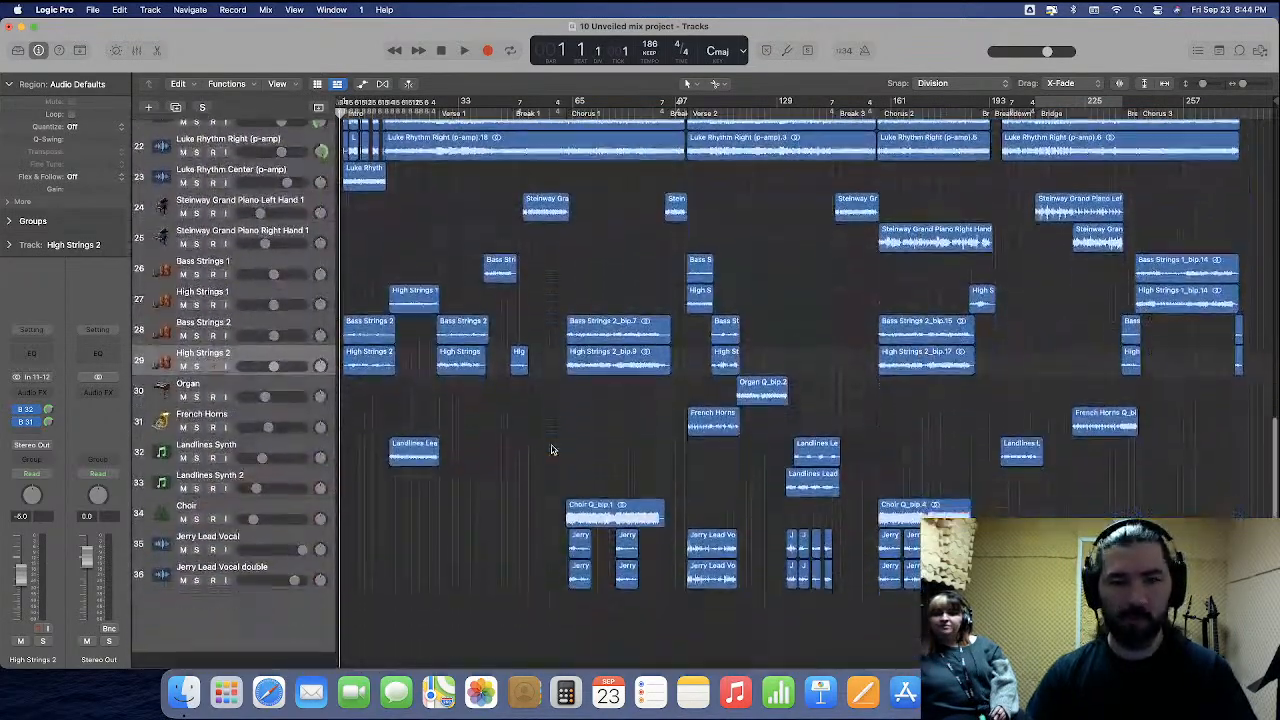
pyautogui.press('super+s')
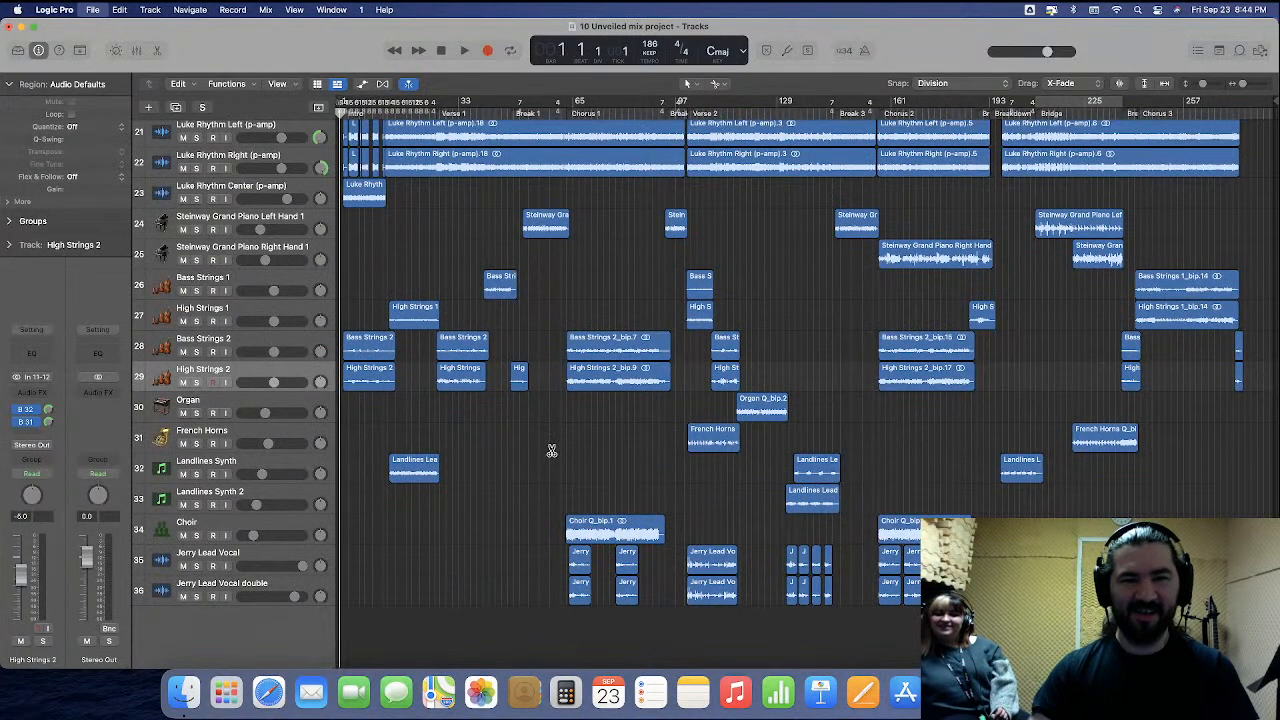
# Select the last track, the lead vocal double, and browse the project files to the MIXING folder of Paramnesia (Album).
pyautogui.scroll(1, 551, 449)
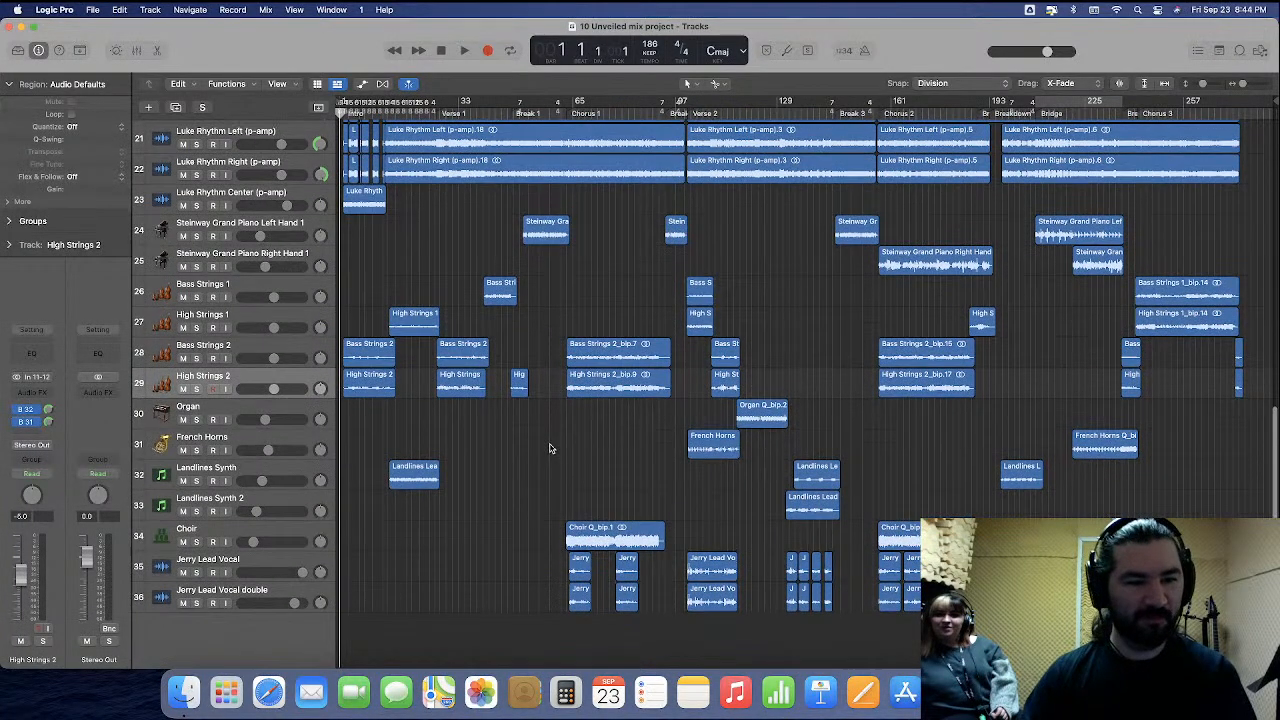
pyautogui.click(278, 598)
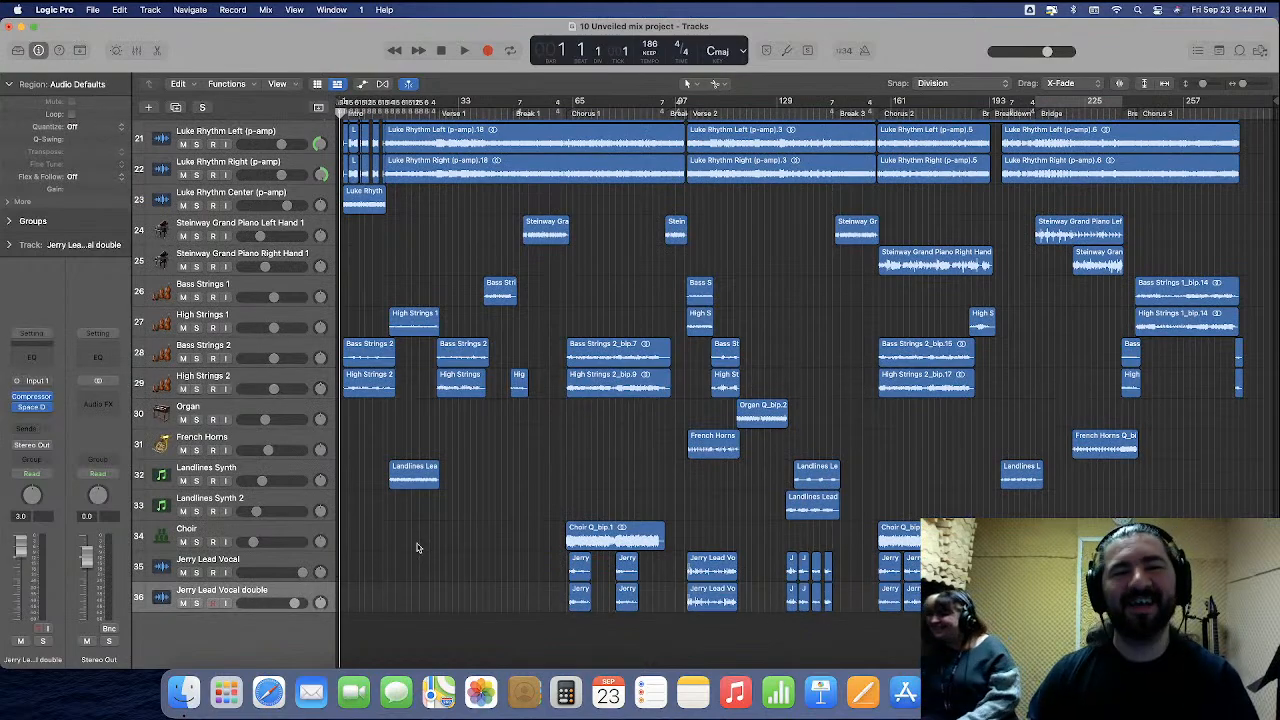
pyautogui.click(1260, 50)
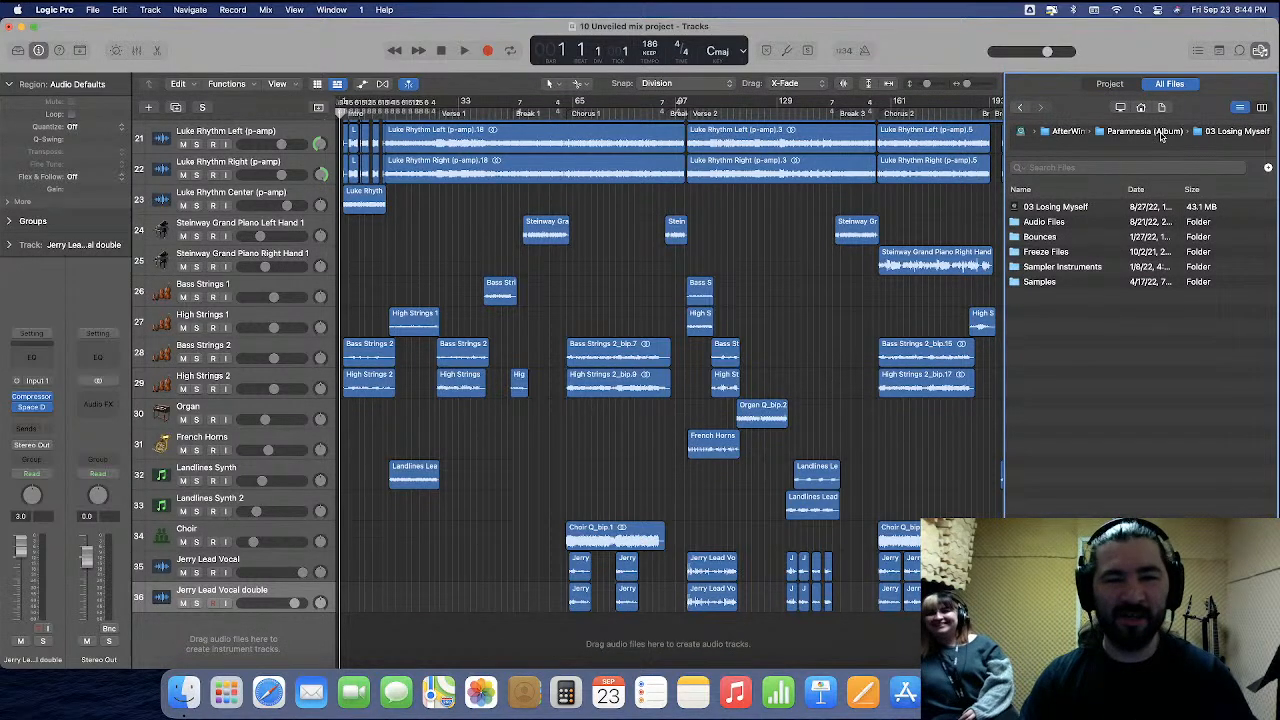
pyautogui.click(1150, 131)
pyautogui.doubleClick(1040, 581)
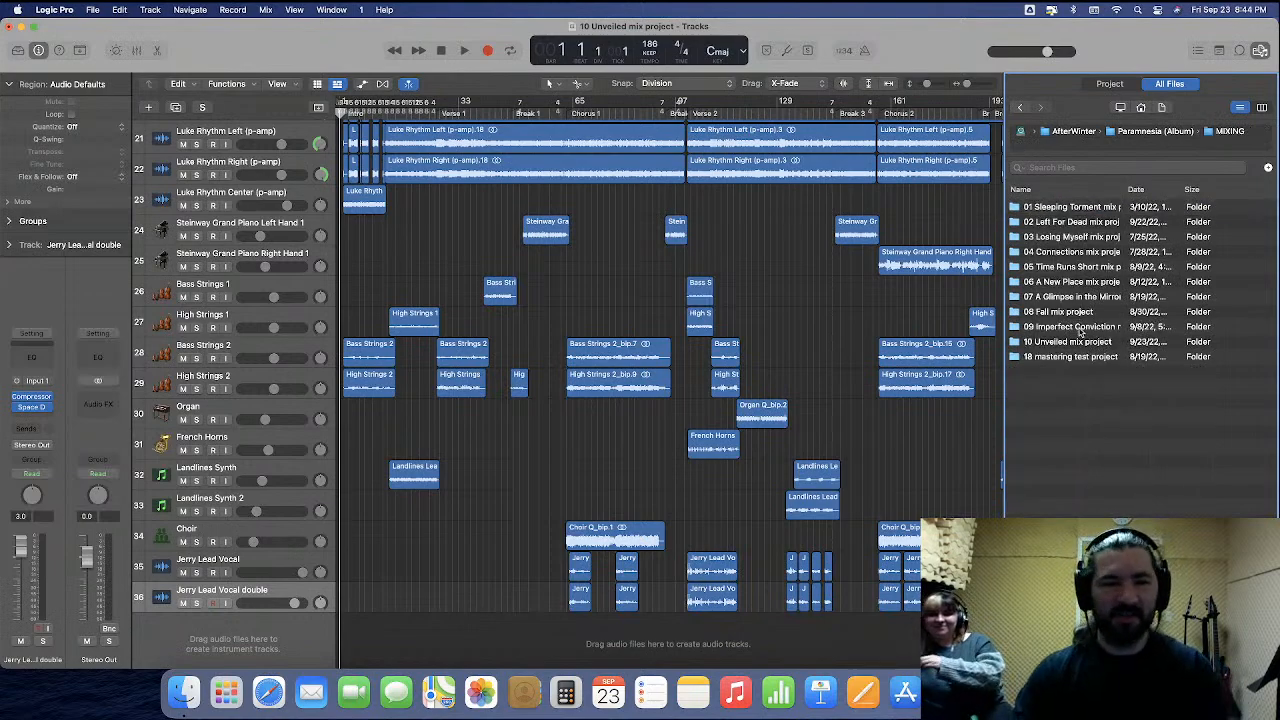
# Open the 02 Left For Dead mix project in the file browser and look through its track list.
pyautogui.doubleClick(1060, 218)
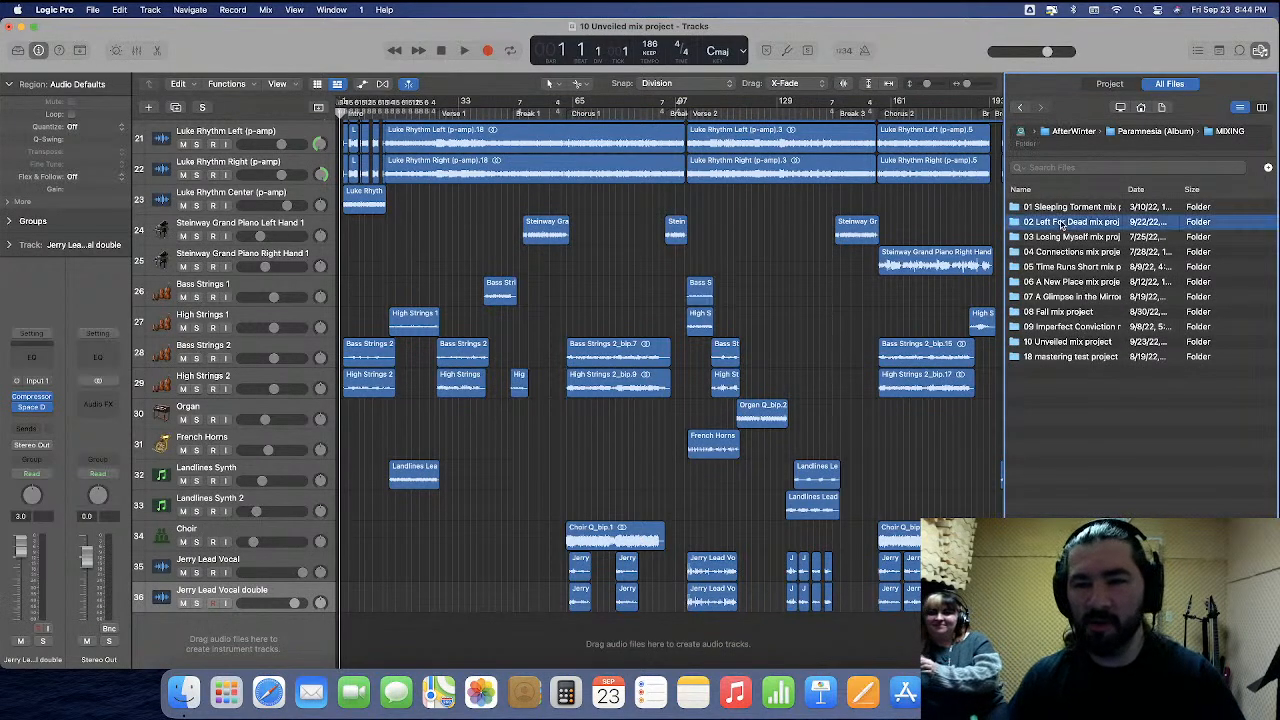
pyautogui.doubleClick(1058, 206)
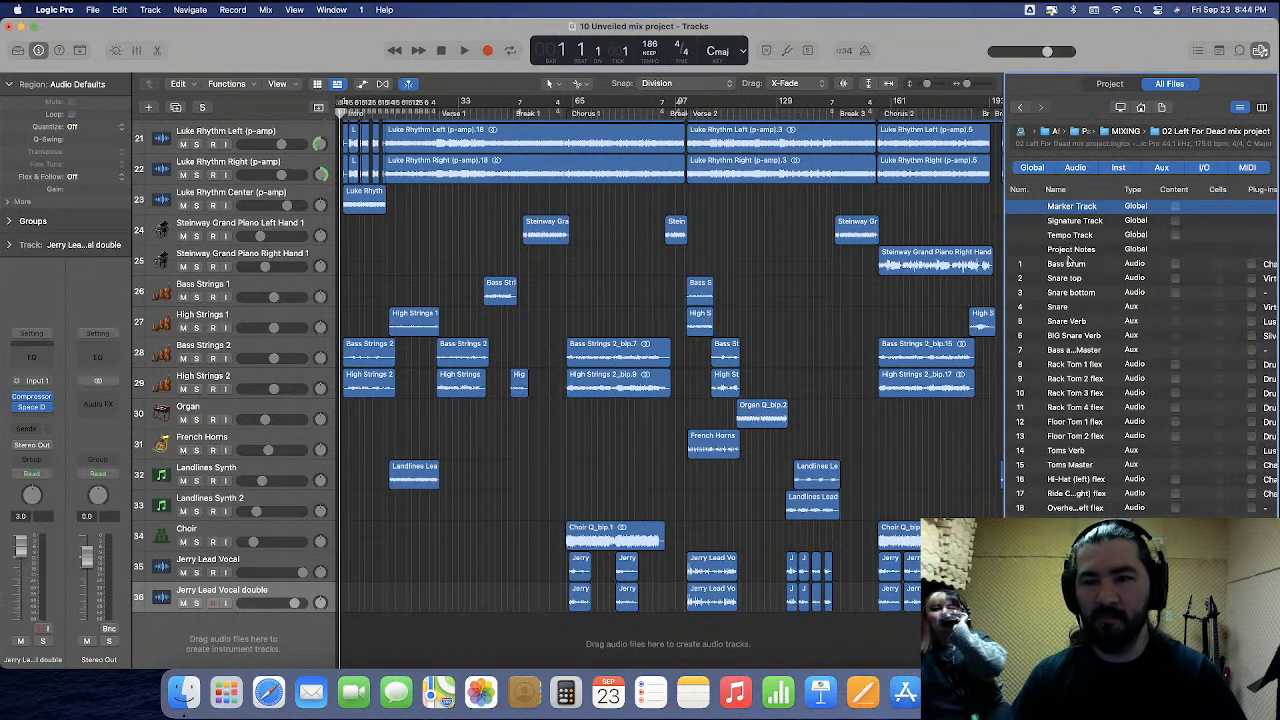
pyautogui.scroll(-15, 1067, 266)
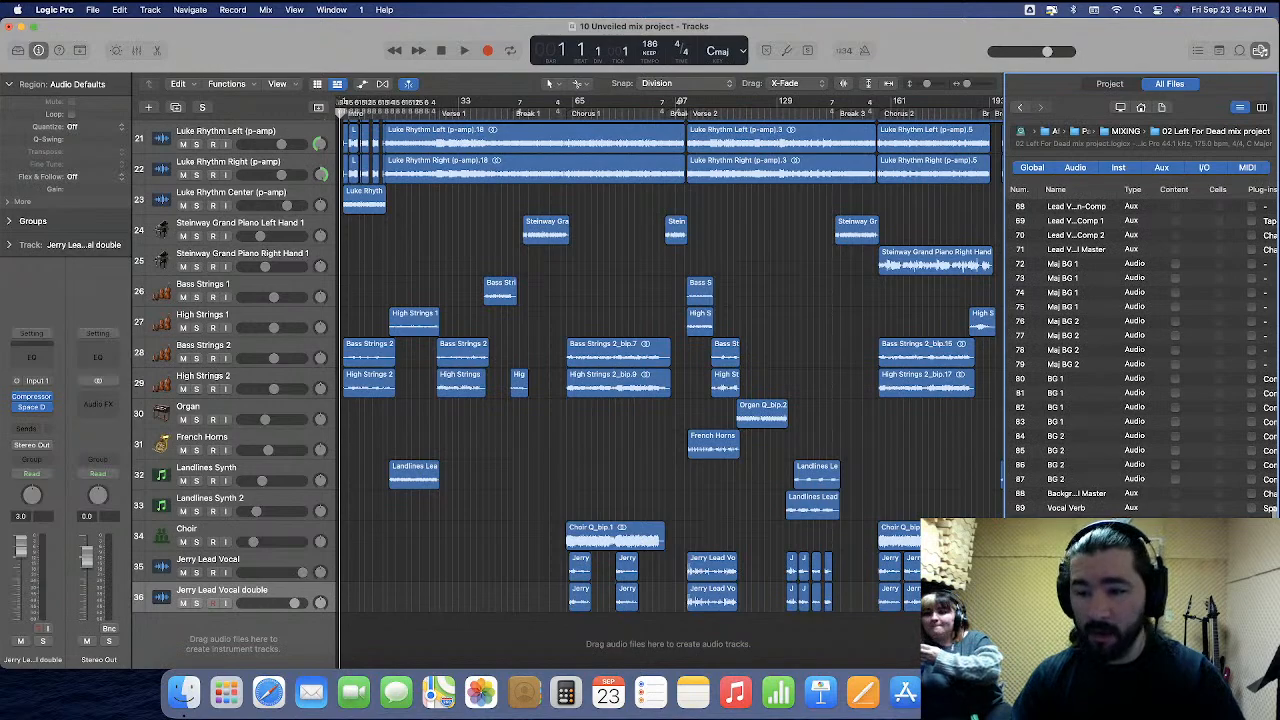
# Return to the MIXING folder and open the track list of the 09 Imperfect Conviction mix project.
pyautogui.click(1127, 133)
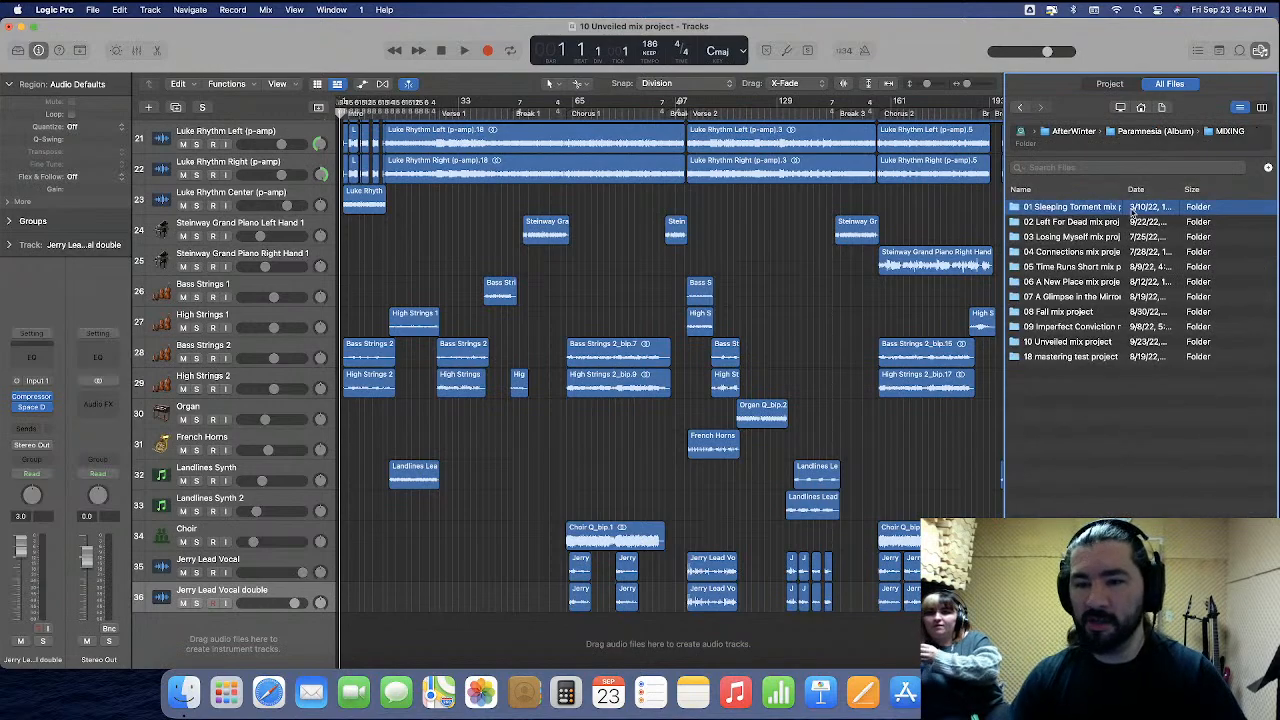
pyautogui.doubleClick(1083, 331)
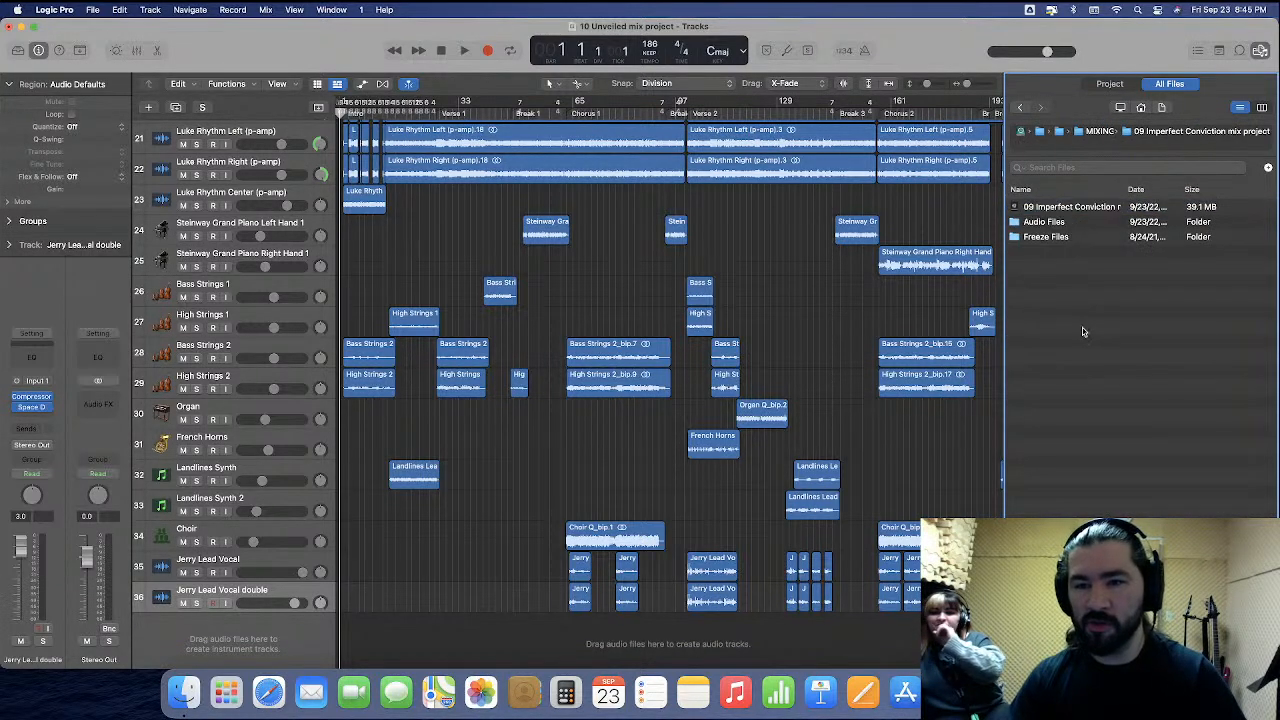
pyautogui.doubleClick(1075, 208)
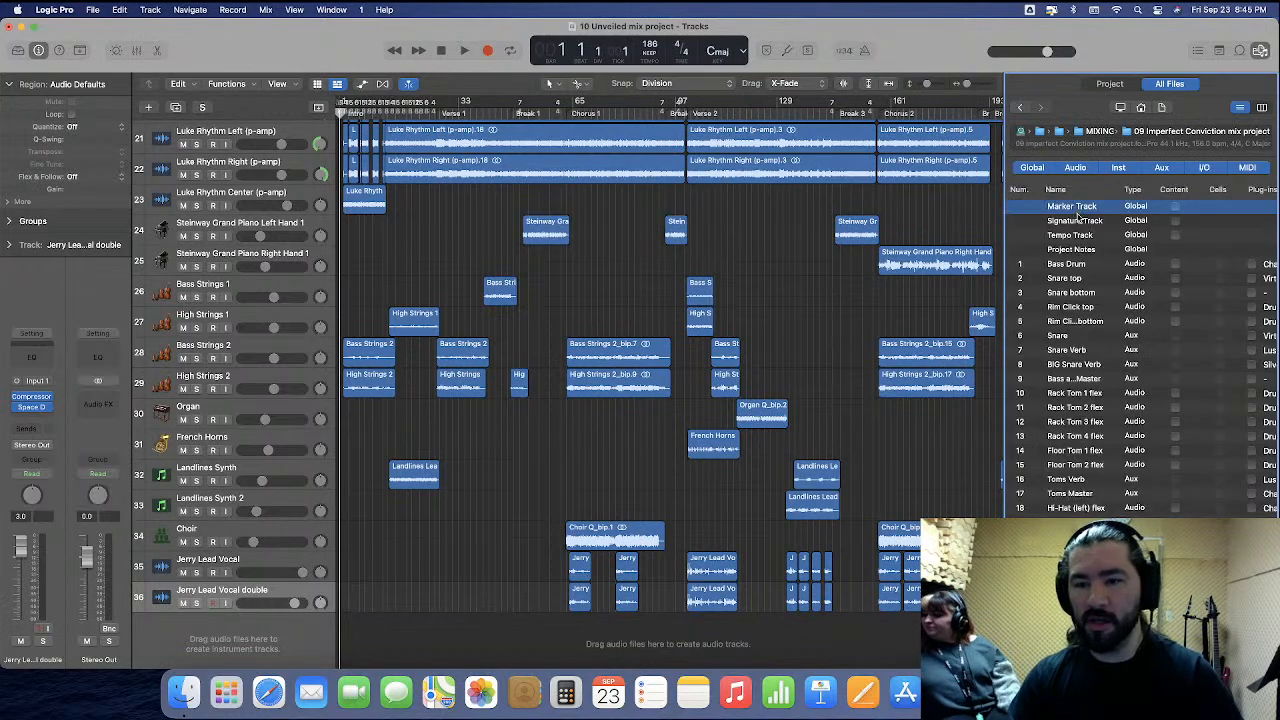
pyautogui.scroll(-15, 1090, 300)
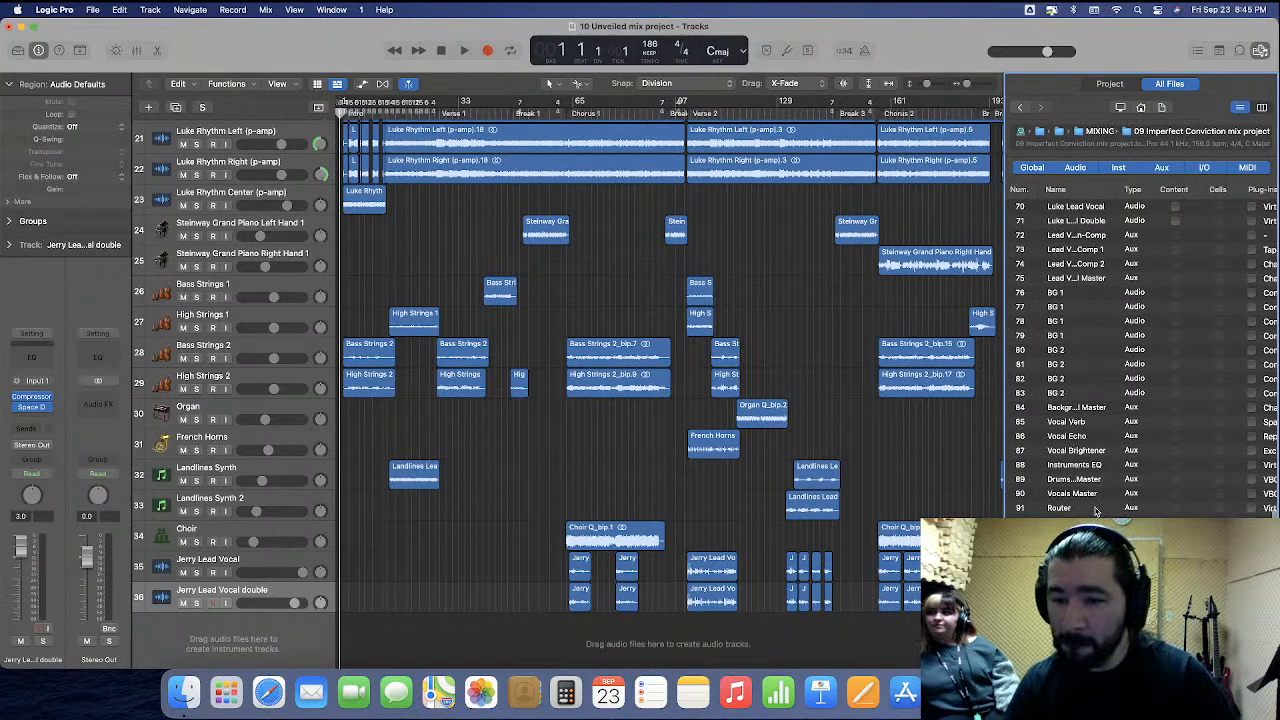
# Import the channels of the 09 Imperfect Conviction mix project with their plug-ins, and close the file browser.
pyautogui.press('super+a')
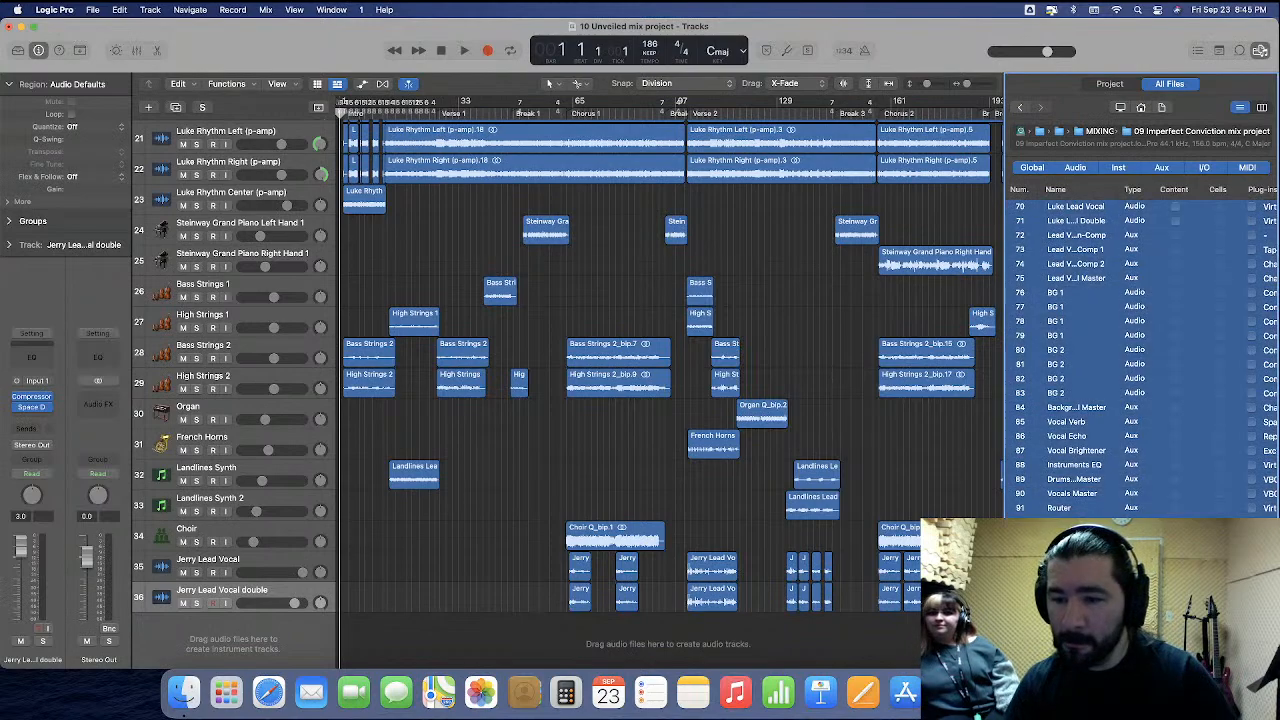
pyautogui.click(1249, 508)
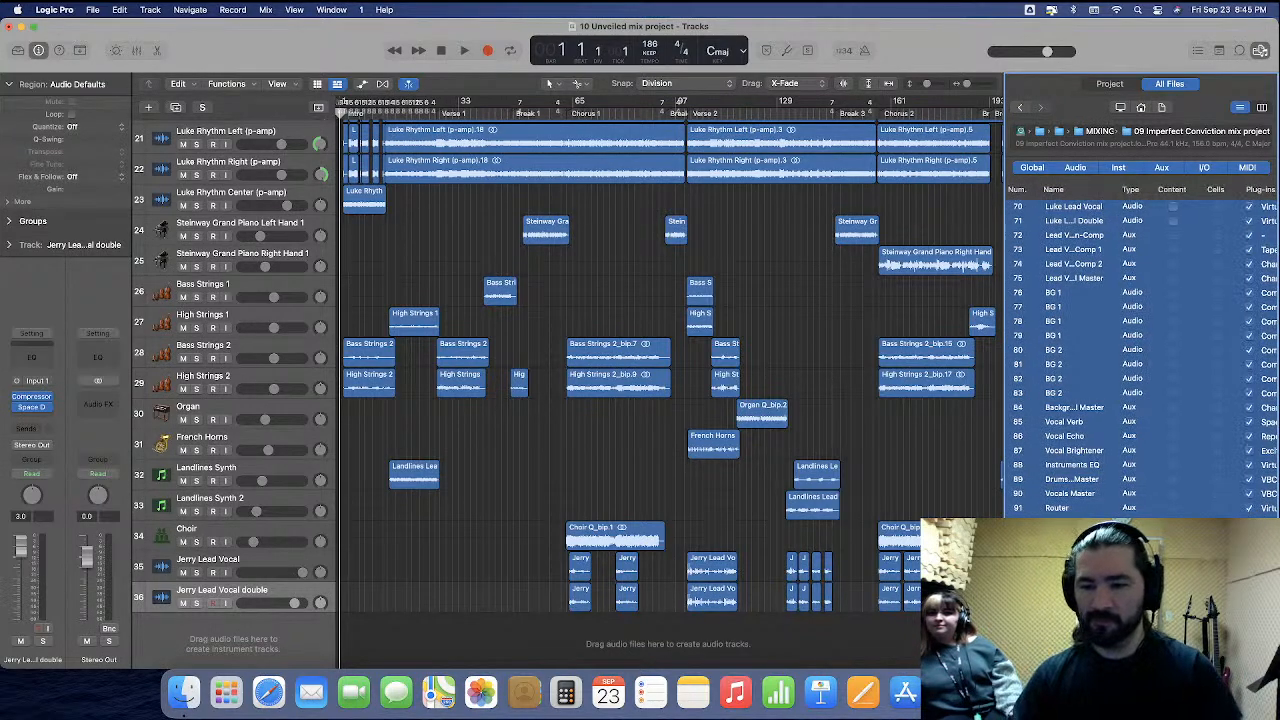
pyautogui.click(1248, 235)
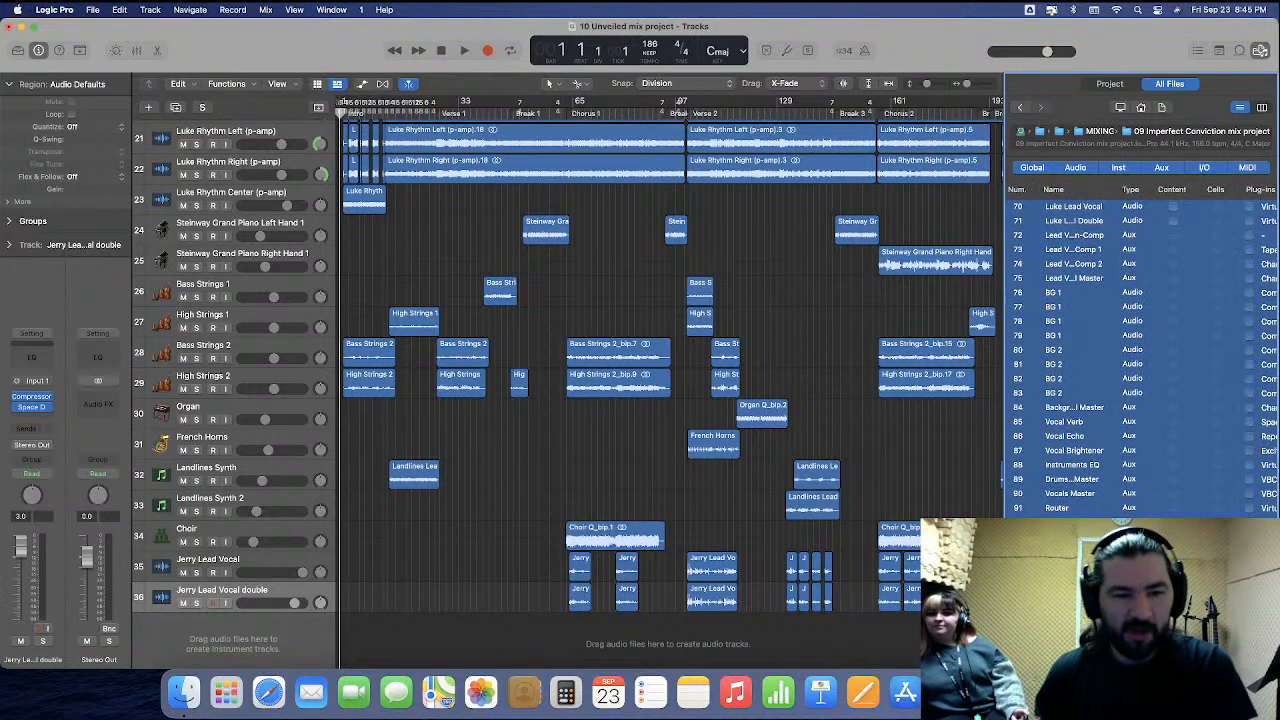
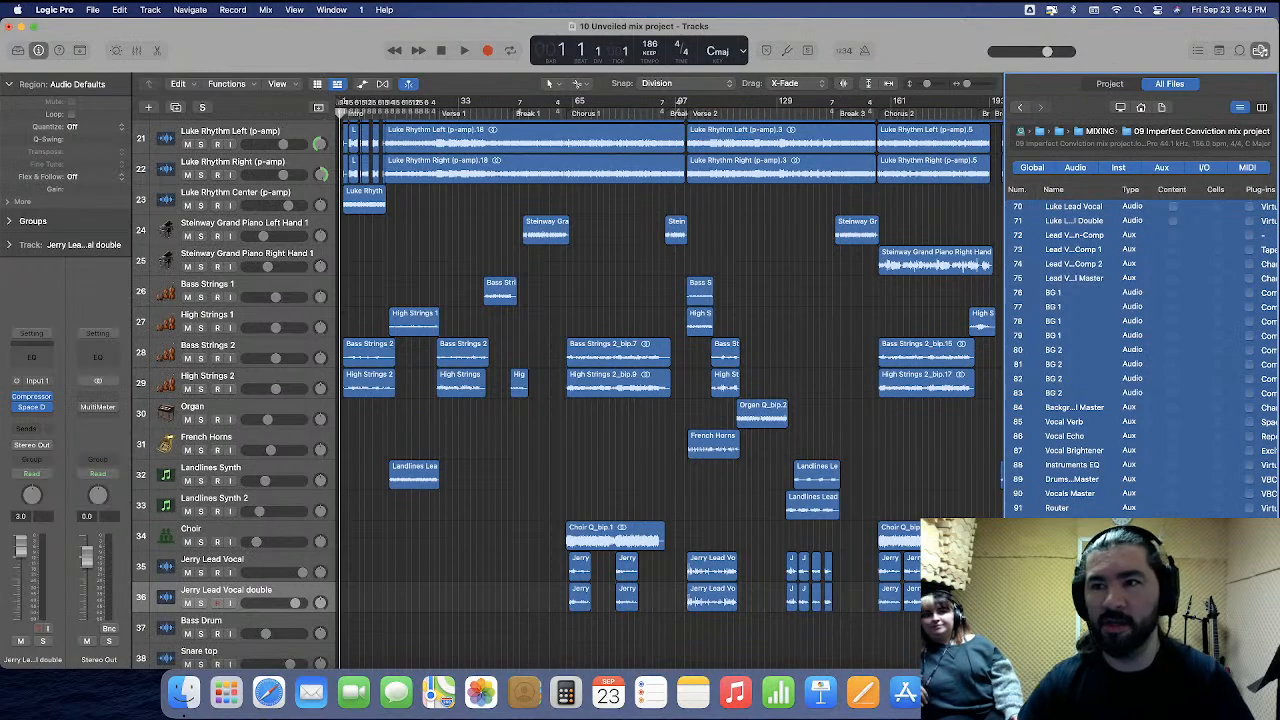
pyautogui.click(1260, 50)
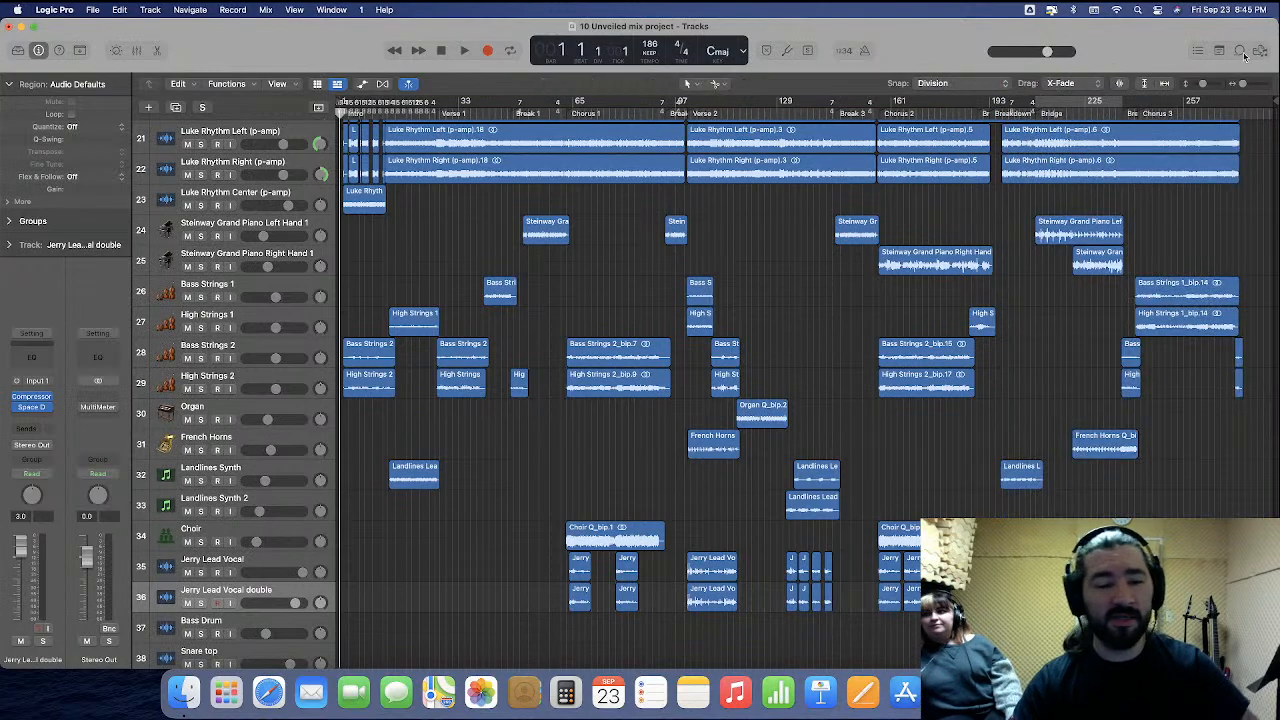
# Show the mixer and add two sends to the imported Router channel, the first one going to Bus 32.
pyautogui.click(136, 50)
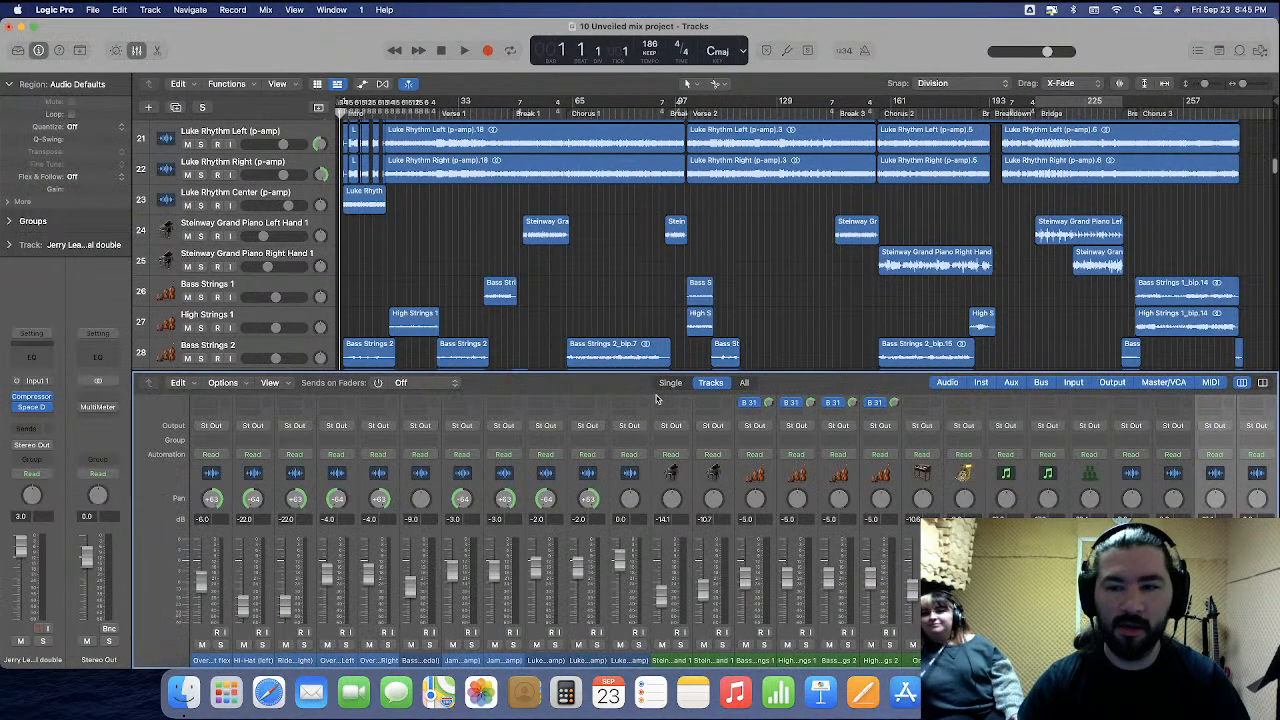
pyautogui.hscroll(10, 698, 428)
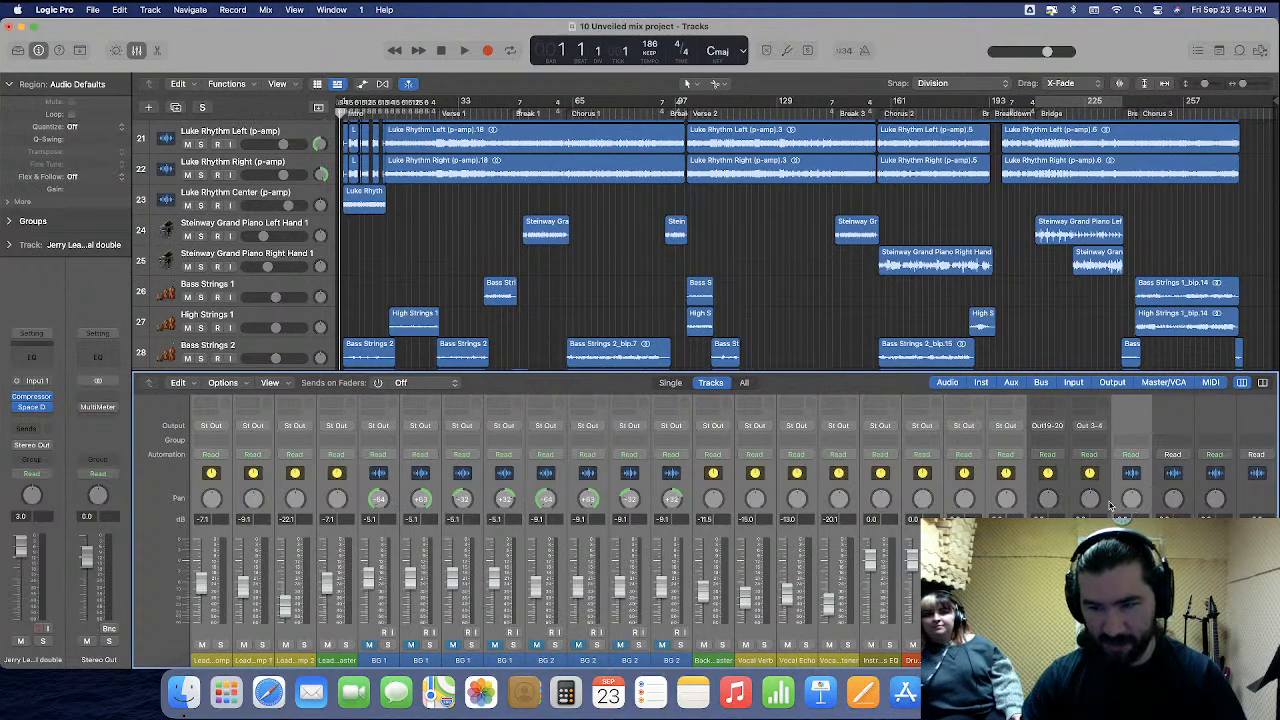
pyautogui.scroll(5, 1108, 505)
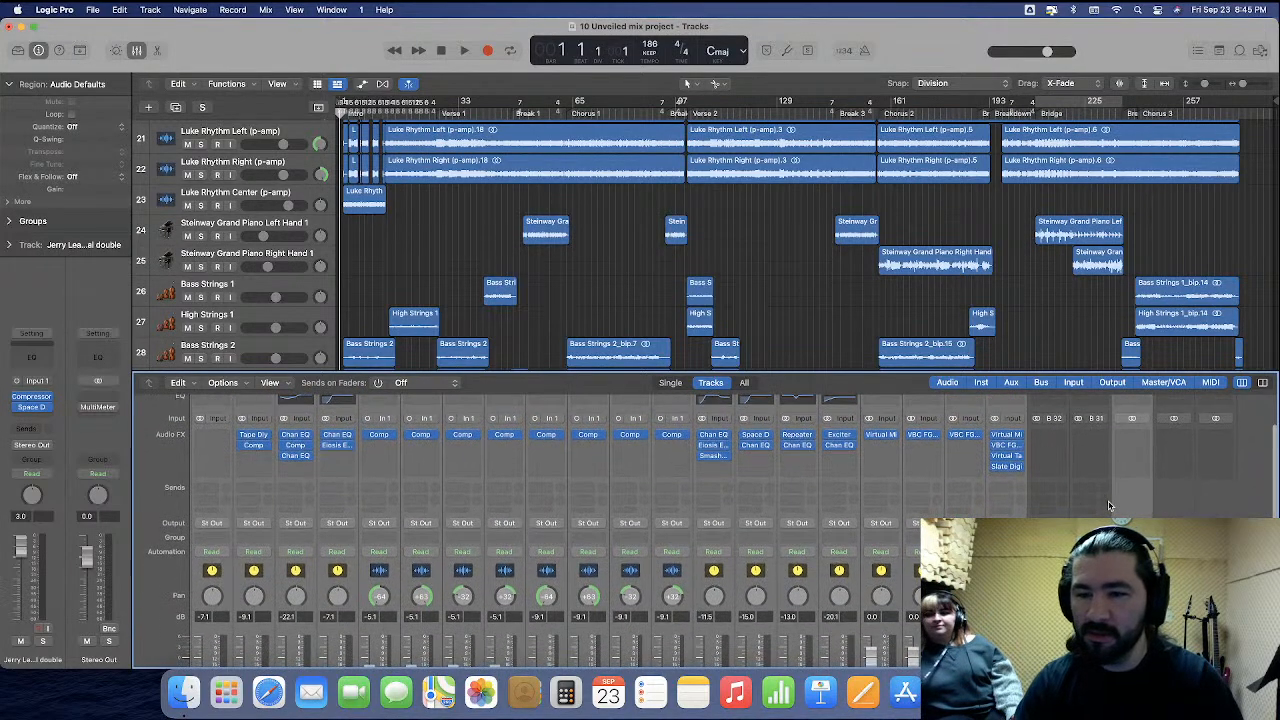
pyautogui.scroll(-5, 1108, 505)
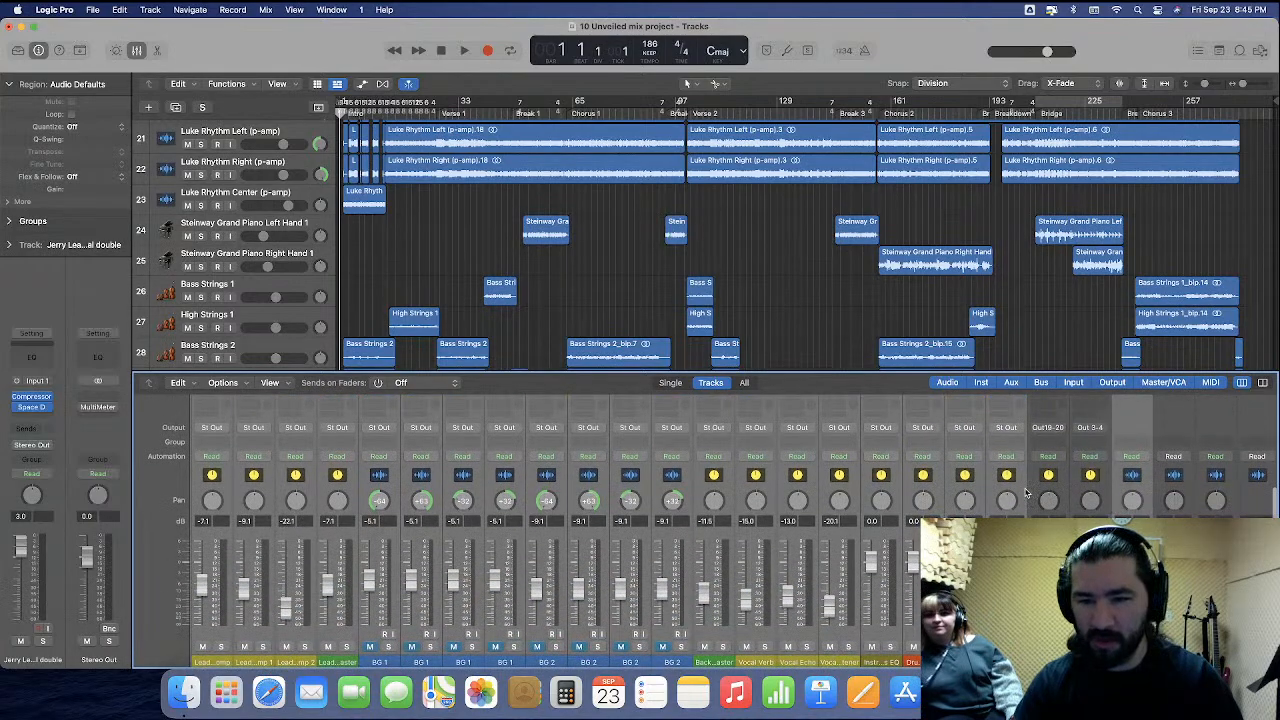
pyautogui.scroll(1, 1022, 493)
pyautogui.click(1010, 423)
pyautogui.moveTo(1010, 442)
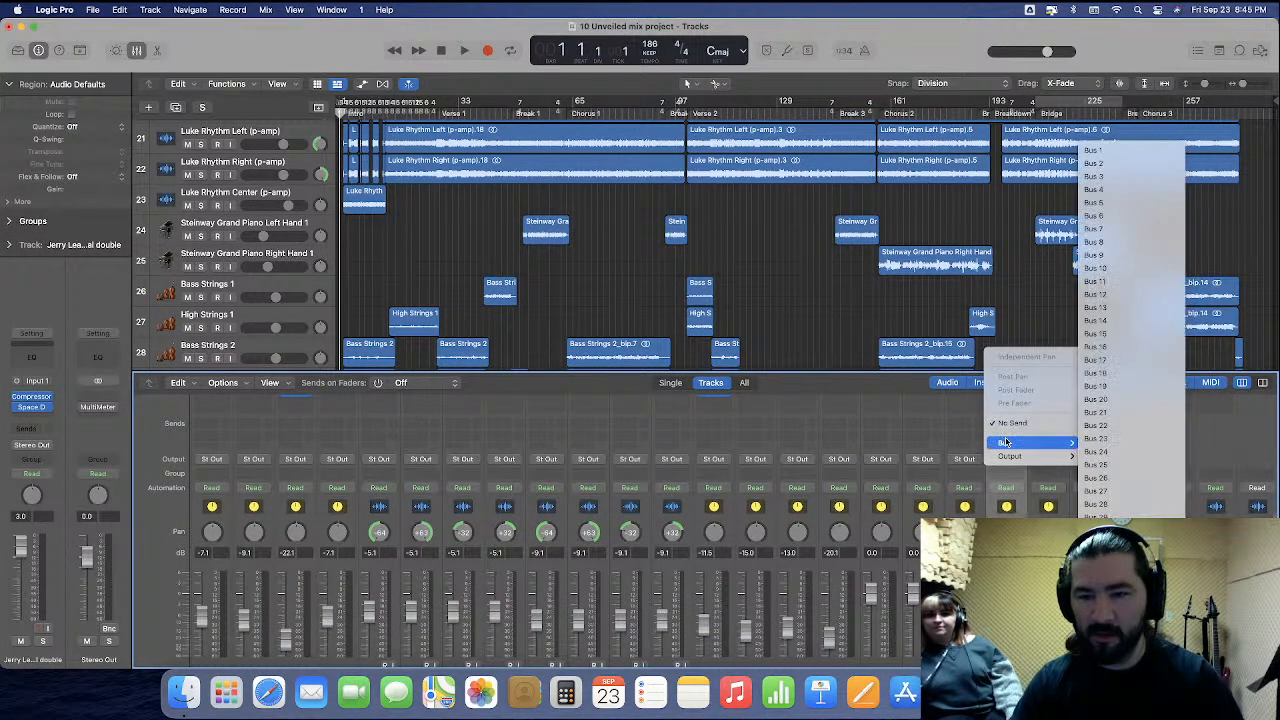
pyautogui.click(1095, 320)
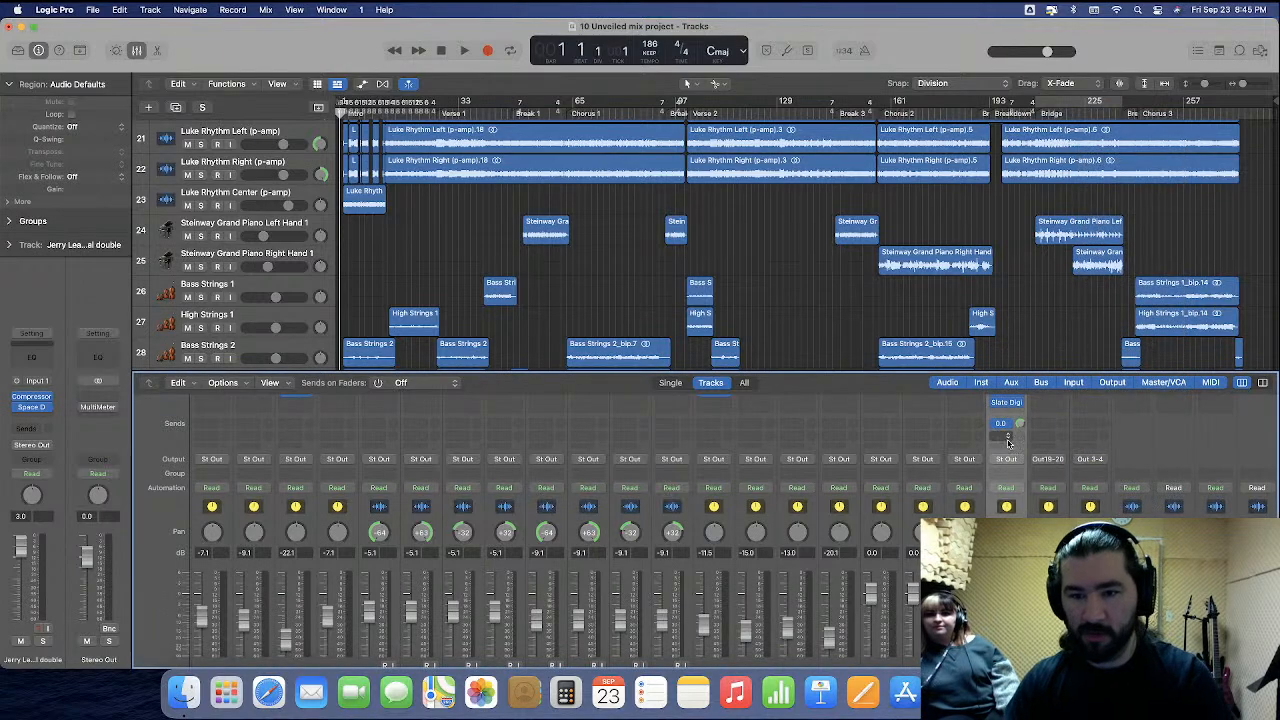
pyautogui.click(1003, 437)
pyautogui.moveTo(1005, 456)
pyautogui.click(1100, 492)
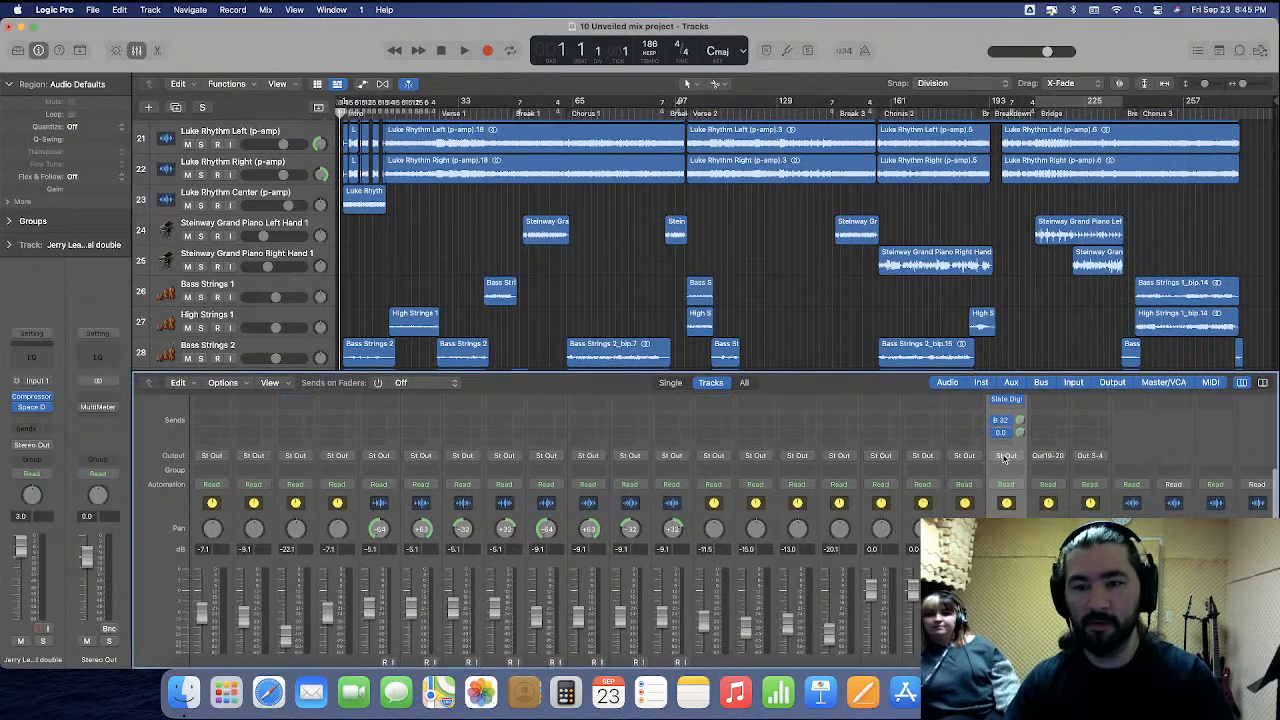
pyautogui.click(138, 52)
pyautogui.click(138, 52)
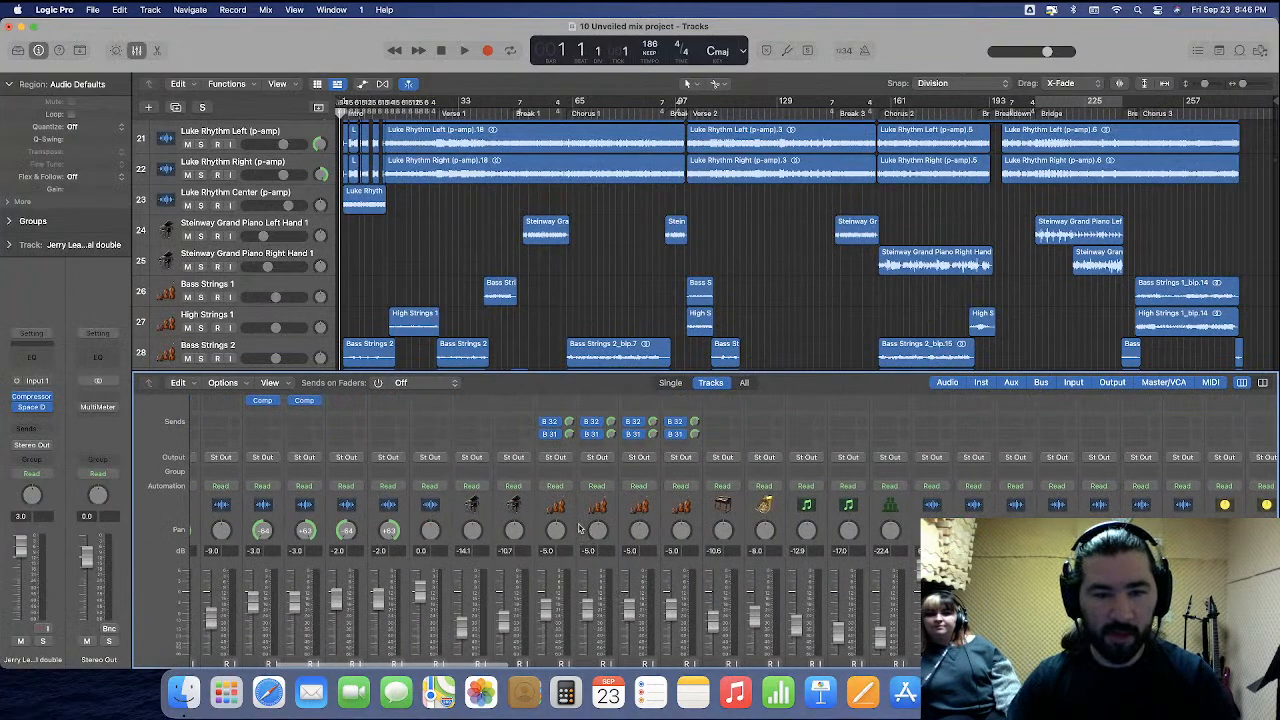
# Remove the Bus 32 and Bus 31 sends from the four bass and high strings channels together.
pyautogui.click(572, 525)
pyautogui.keyDown('shift'); pyautogui.click(666, 524); pyautogui.keyUp('shift')
pyautogui.click(685, 425)
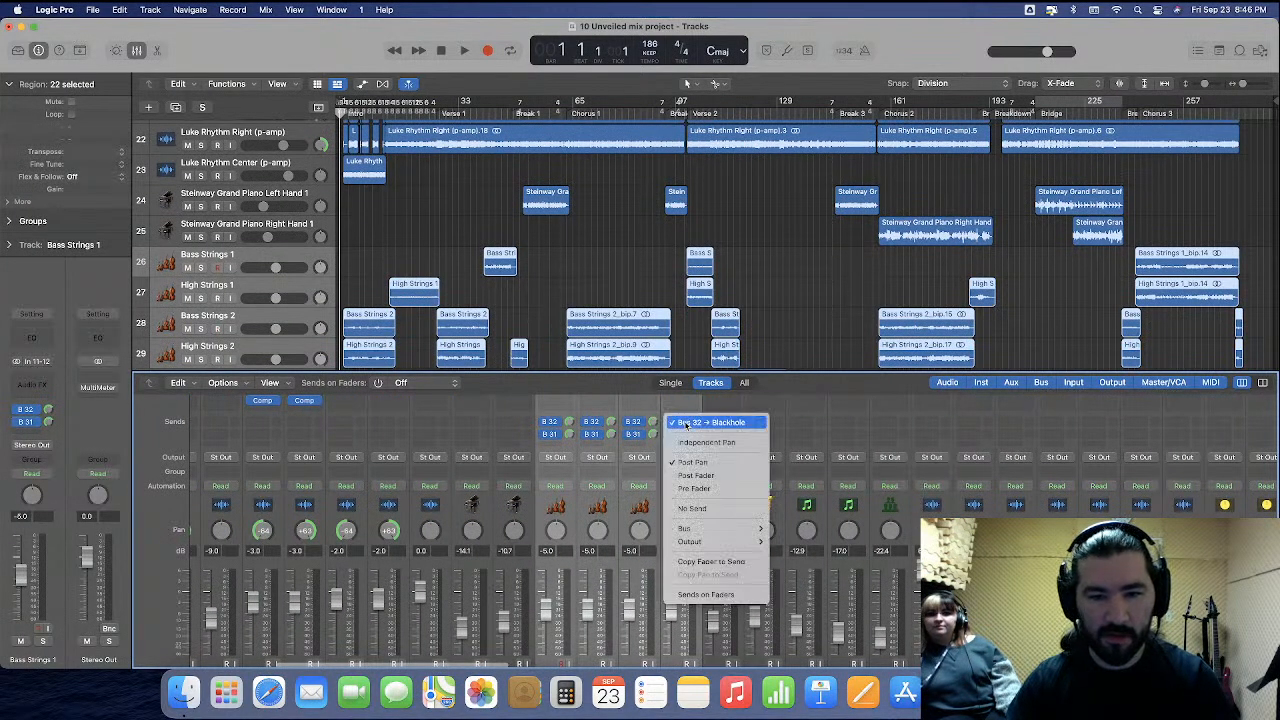
pyautogui.click(692, 508)
pyautogui.click(683, 434)
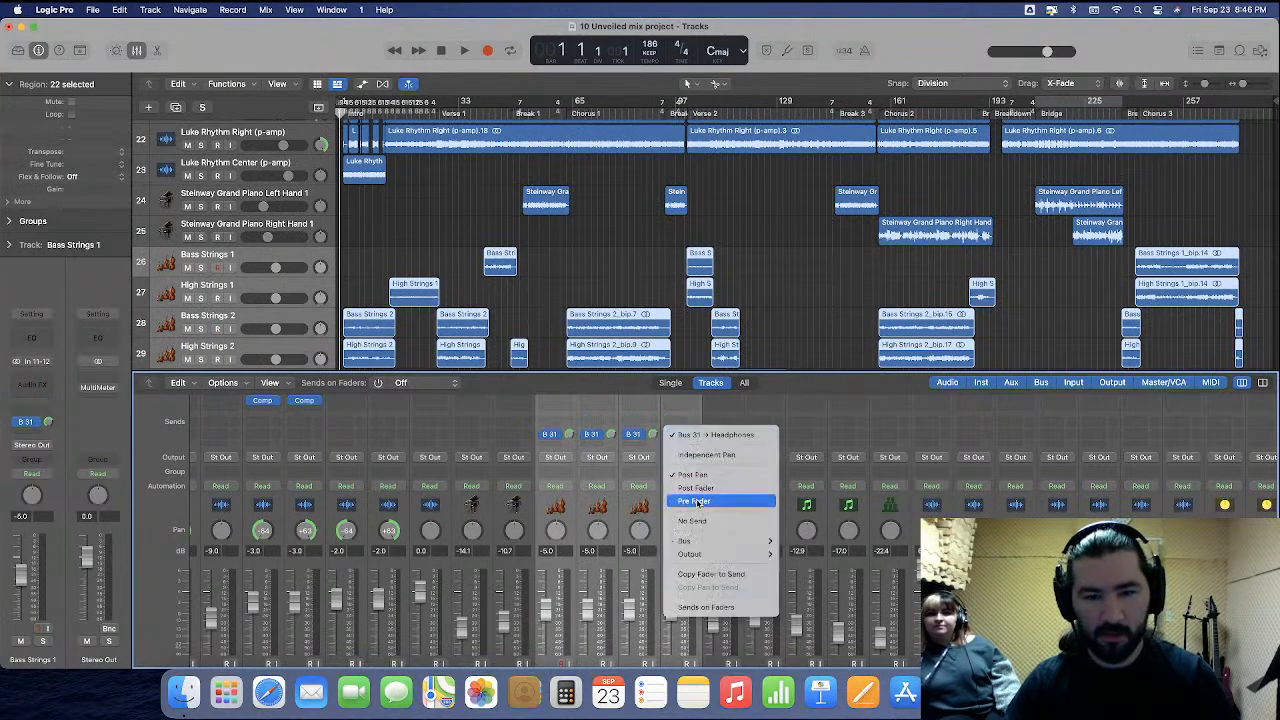
pyautogui.click(692, 520)
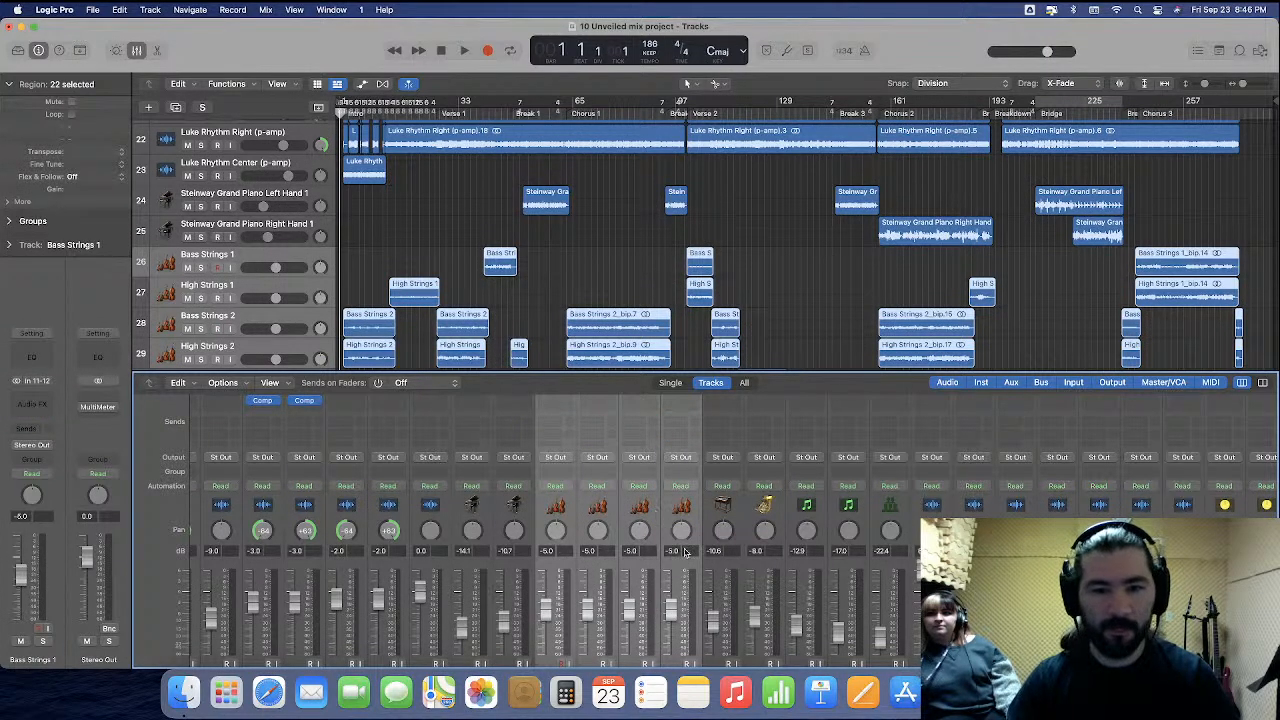
# Set the input of the imported Router channel to Bus 1.
pyautogui.hscroll(10, 741, 507)
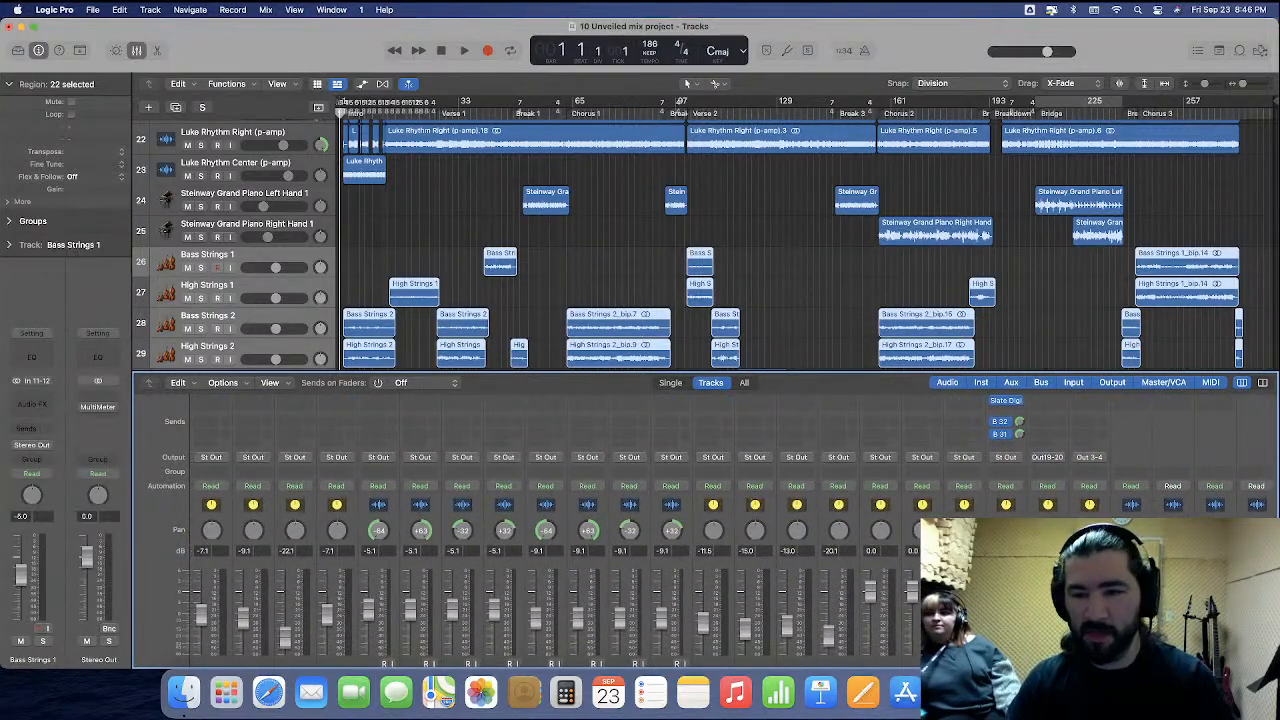
pyautogui.scroll(-2, 741, 507)
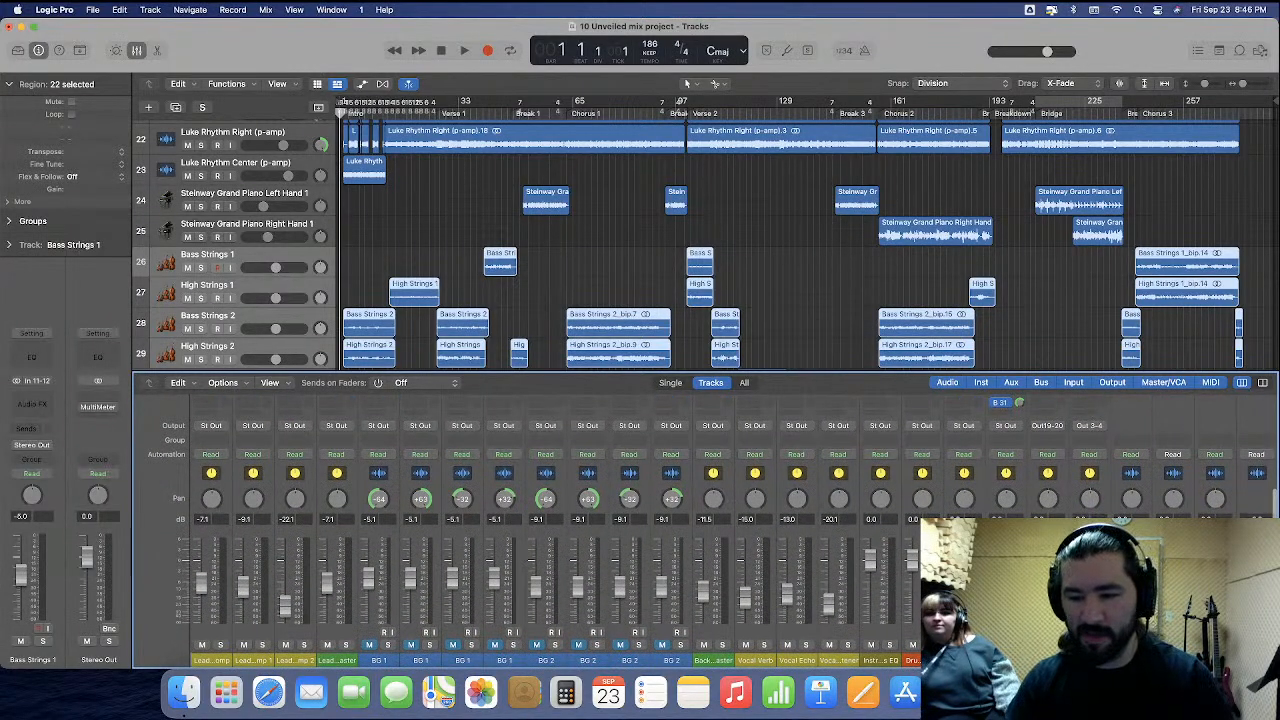
pyautogui.scroll(4, 741, 507)
pyautogui.scroll(-4, 741, 507)
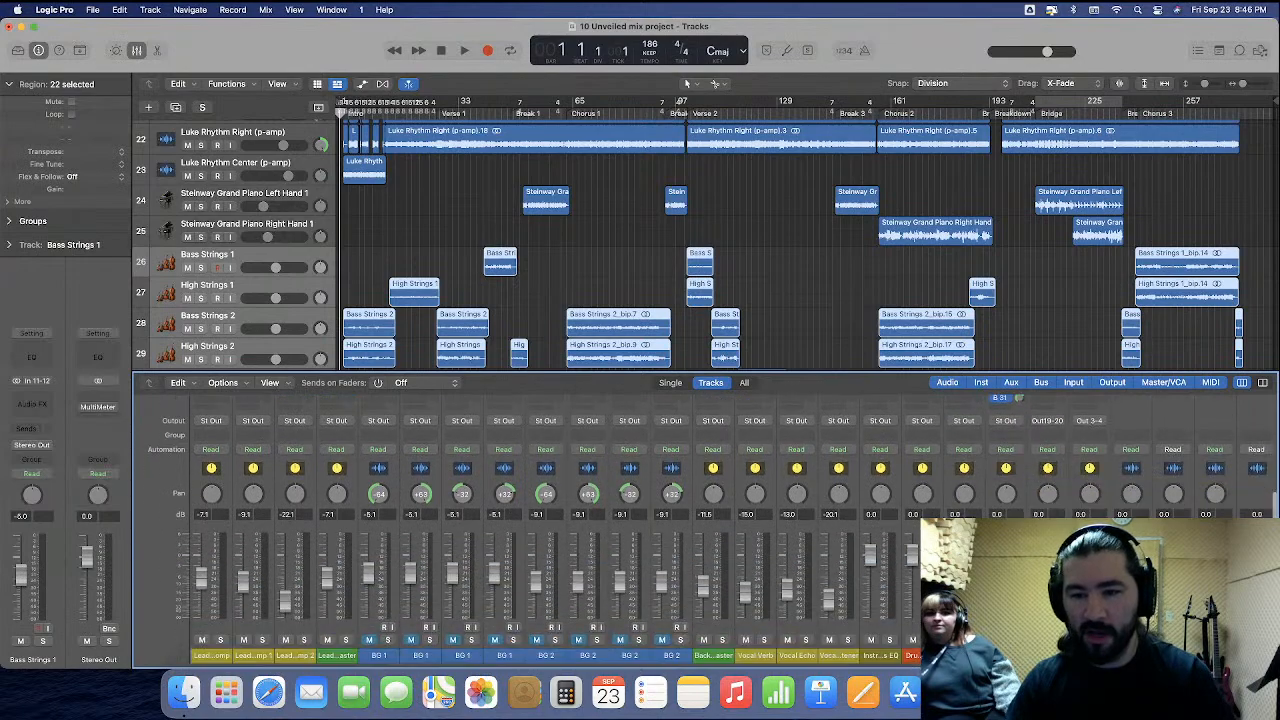
pyautogui.click(1020, 497)
pyautogui.scroll(4, 1020, 497)
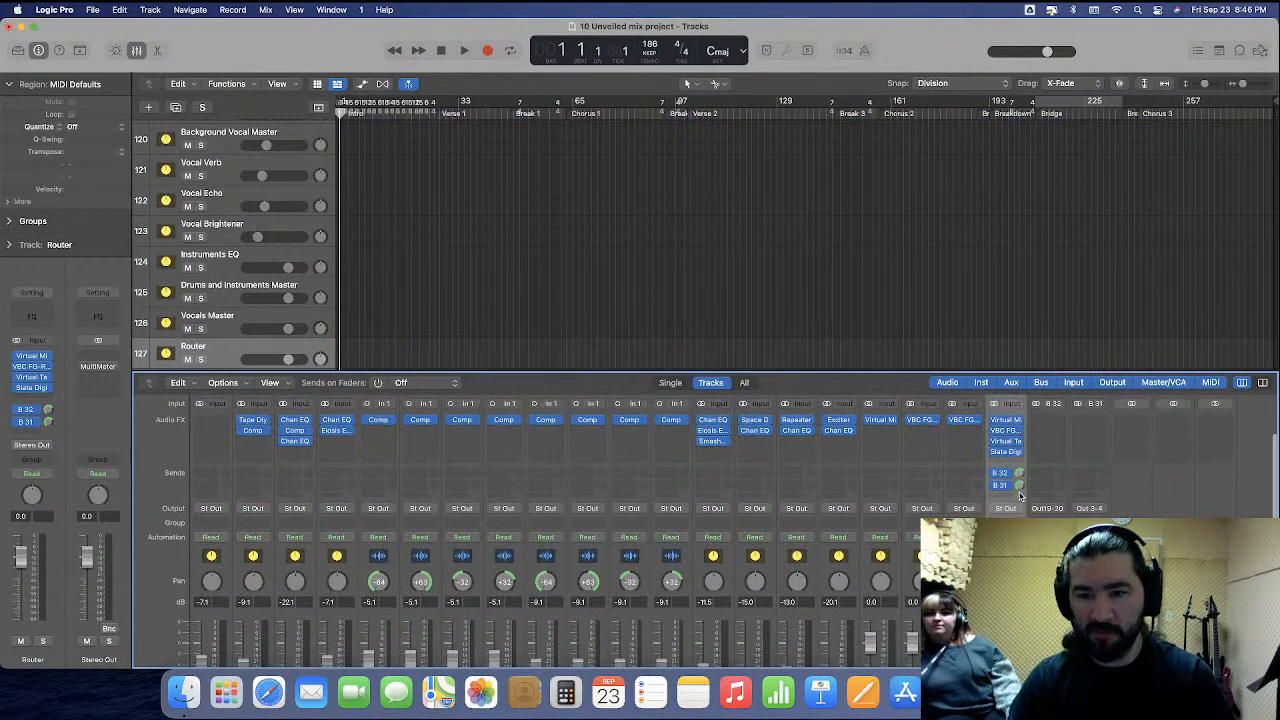
pyautogui.click(1008, 403)
pyautogui.moveTo(1016, 432)
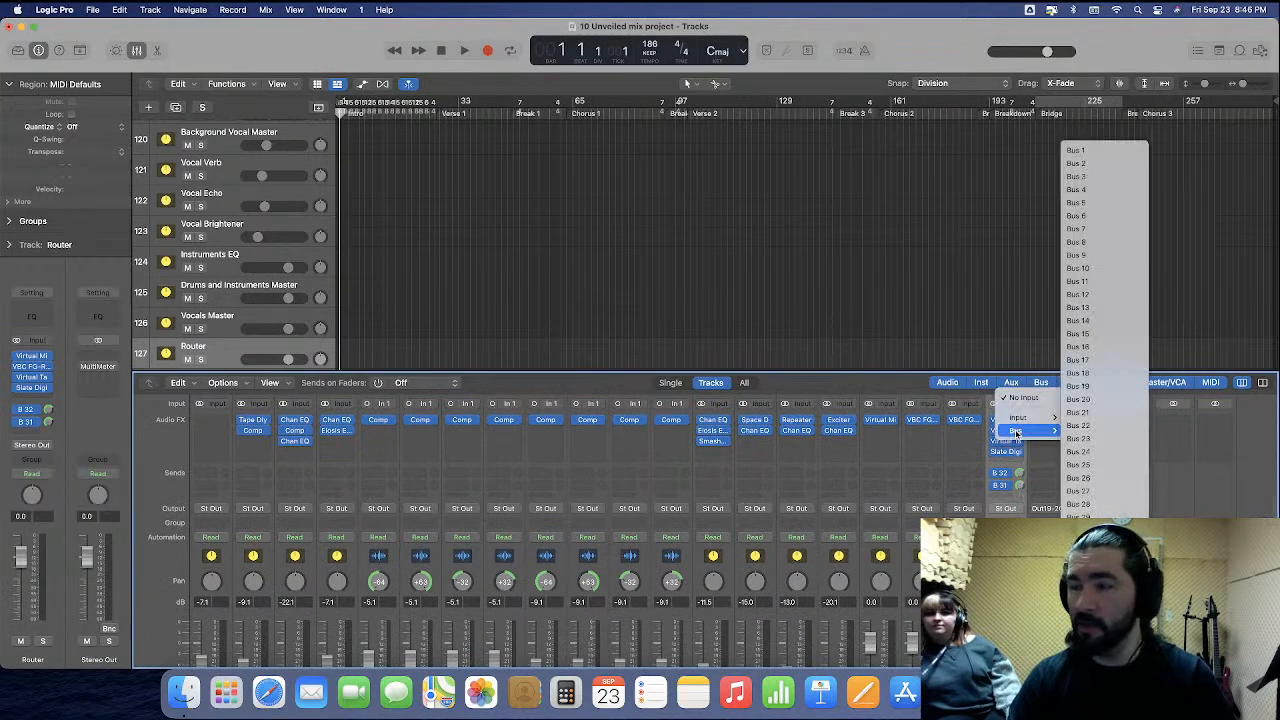
pyautogui.click(1100, 150)
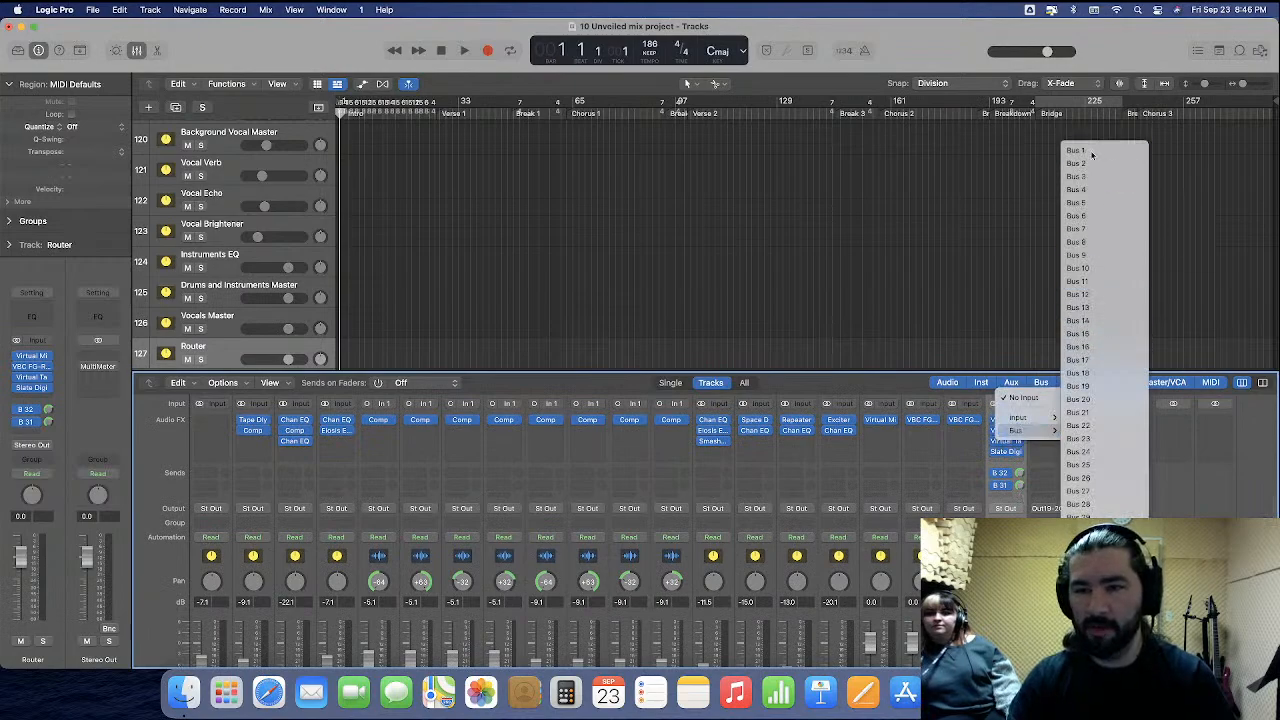
# Set the inputs of Vocals Master to Bus 2, Drums and Instruments Master to Bus 3, and Instruments EQ to Bus 4.
pyautogui.click(975, 403)
pyautogui.moveTo(1000, 430)
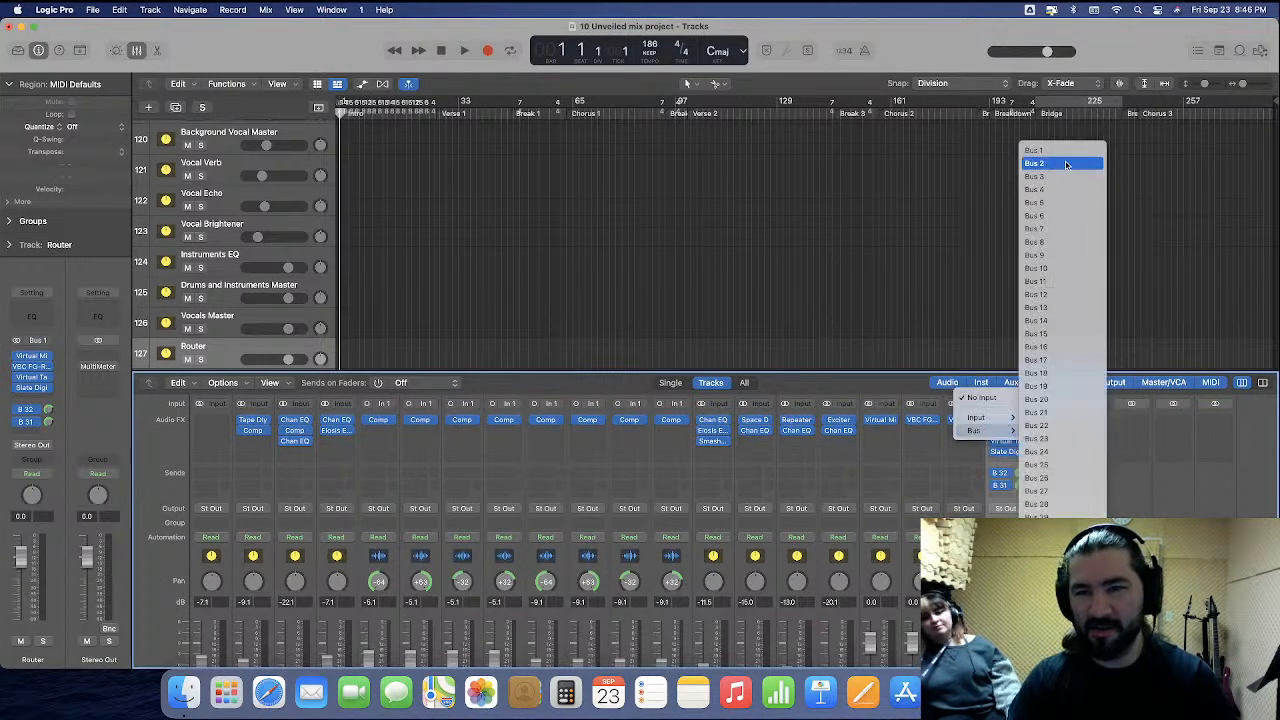
pyautogui.click(1066, 164)
pyautogui.click(938, 404)
pyautogui.moveTo(940, 432)
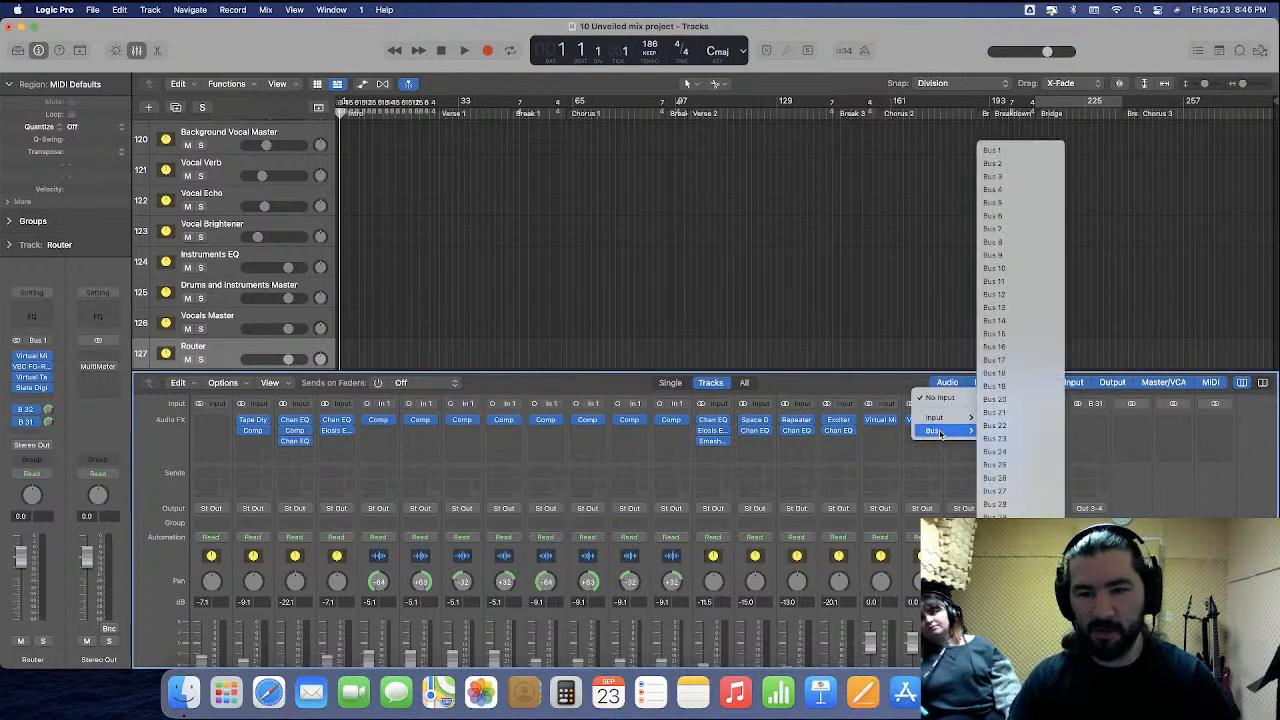
pyautogui.click(1020, 177)
pyautogui.click(880, 404)
pyautogui.moveTo(896, 432)
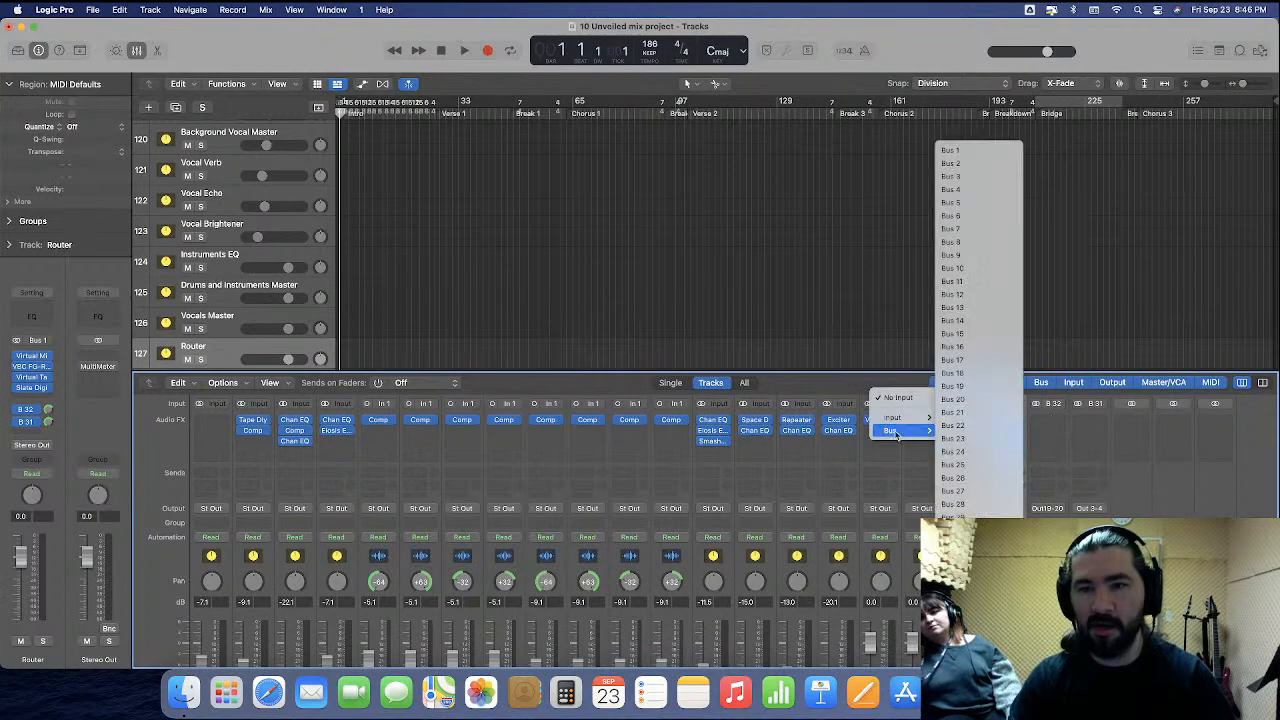
pyautogui.click(965, 189)
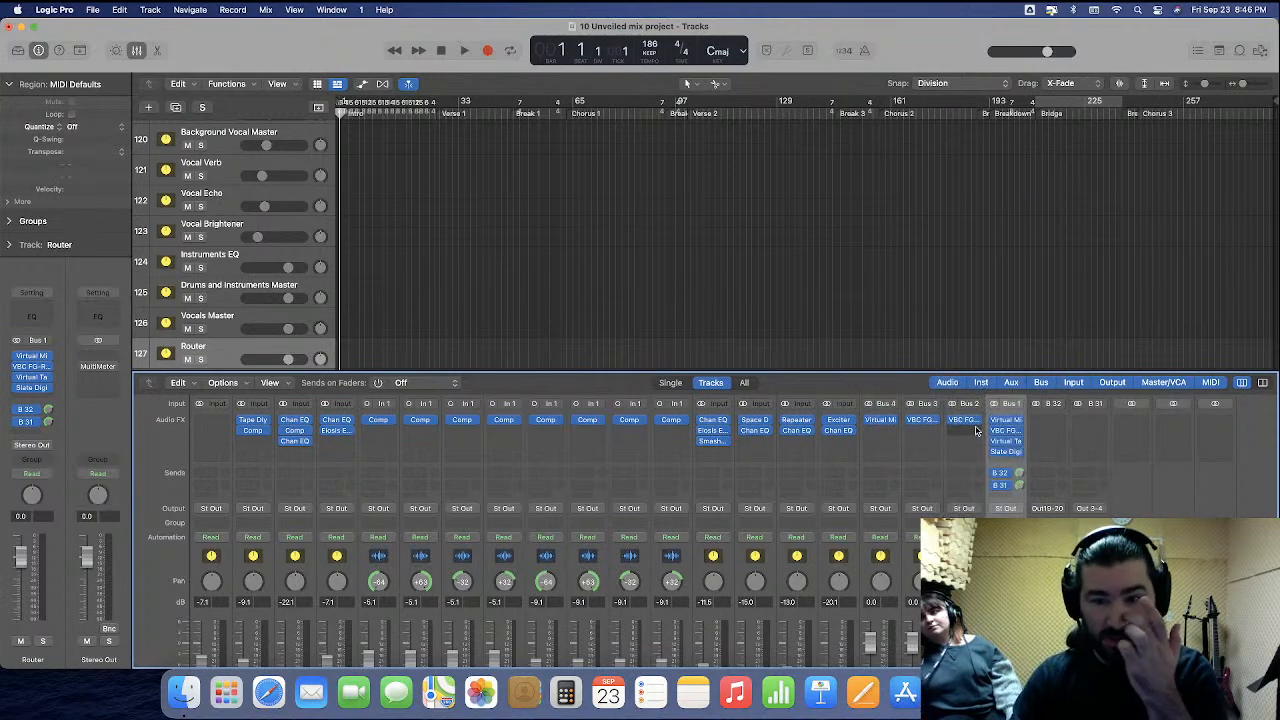
# Route the Instruments EQ output to Bus 3, and the Drums and Instruments Master and Vocals Master outputs to Bus 1.
pyautogui.click(964, 508)
pyautogui.moveTo(884, 562)
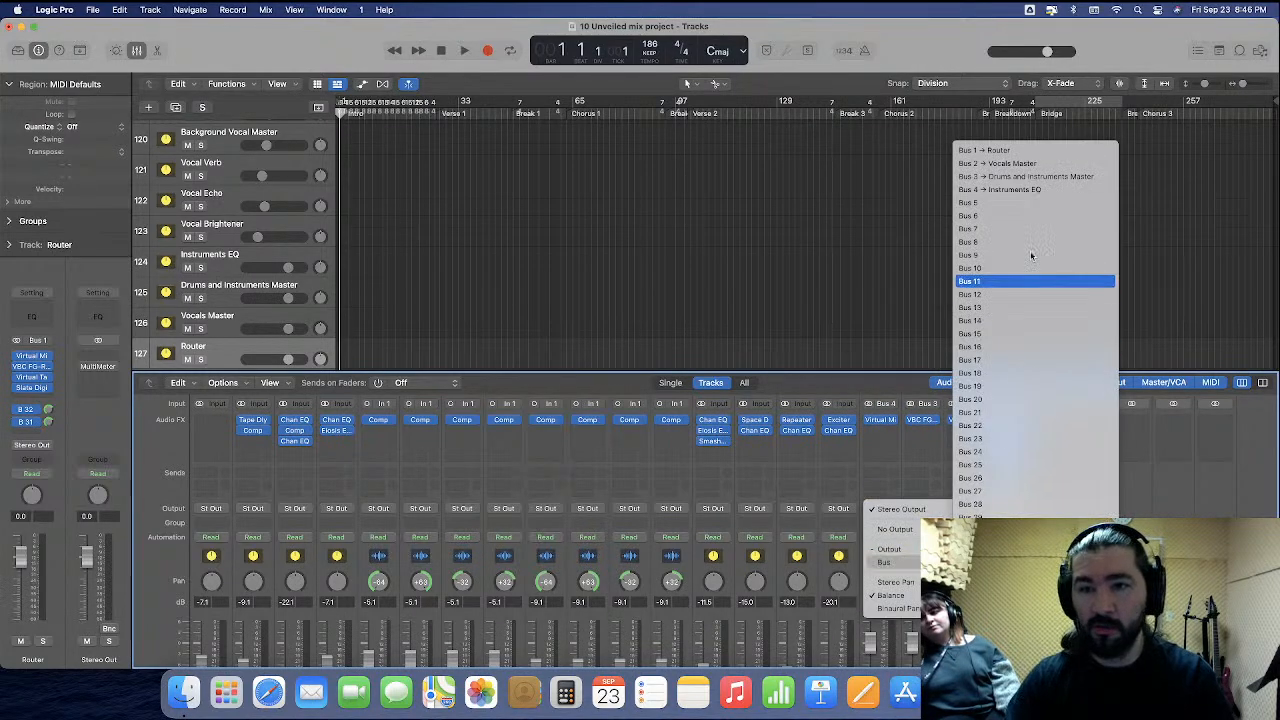
pyautogui.click(1040, 176)
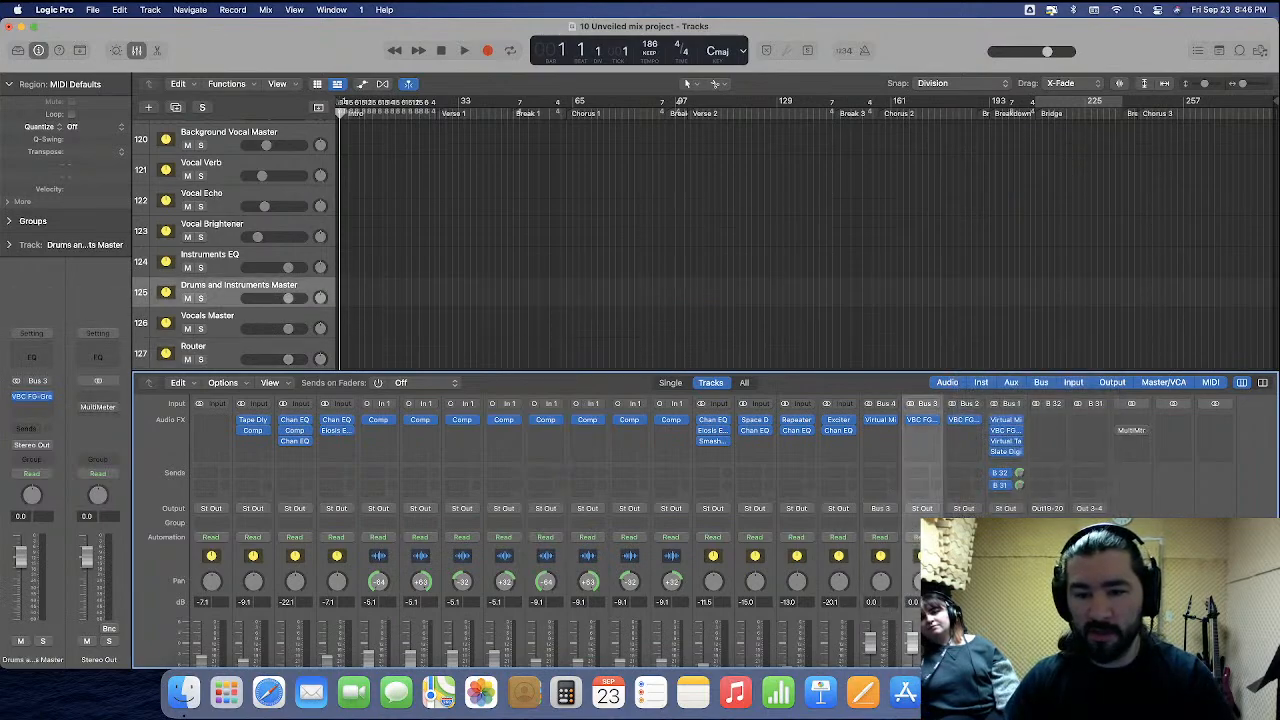
pyautogui.click(964, 508)
pyautogui.moveTo(950, 560)
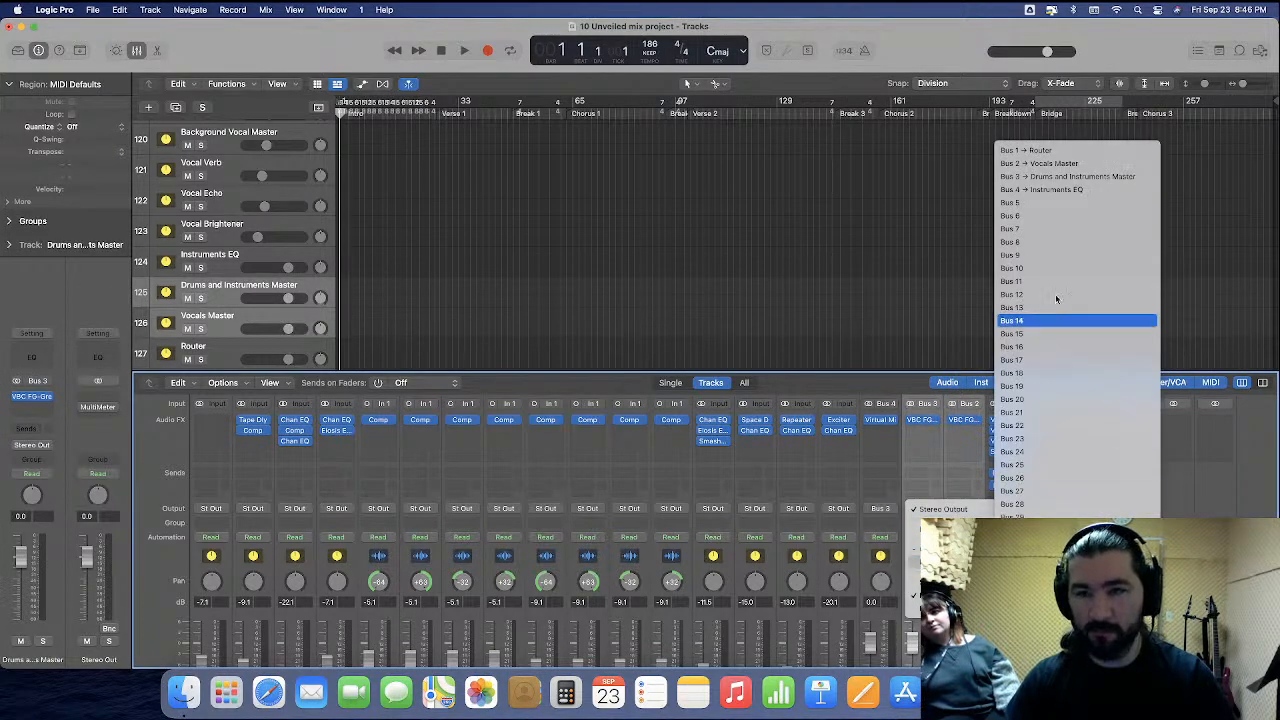
pyautogui.click(1025, 150)
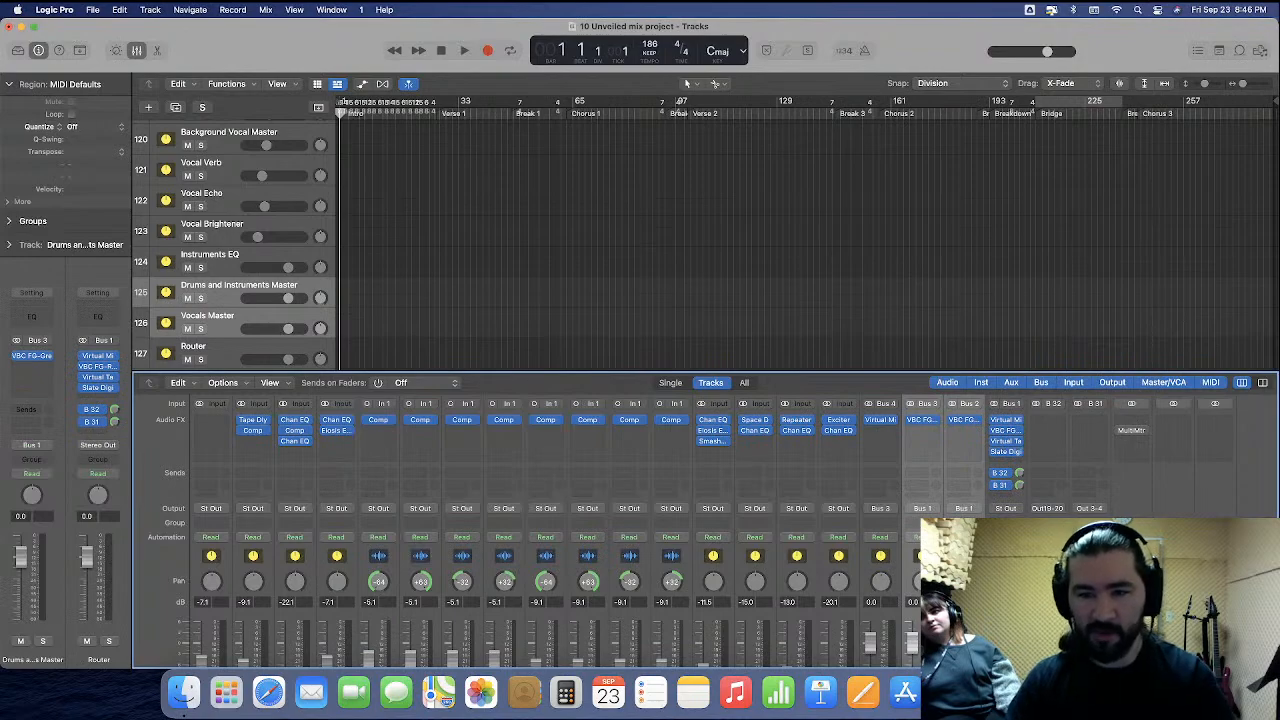
# Hide the mixer and select the four muted imported lead vocal tracks, followed by the Lead Vocals Non-Comp track.
pyautogui.scroll(-3, 932, 484)
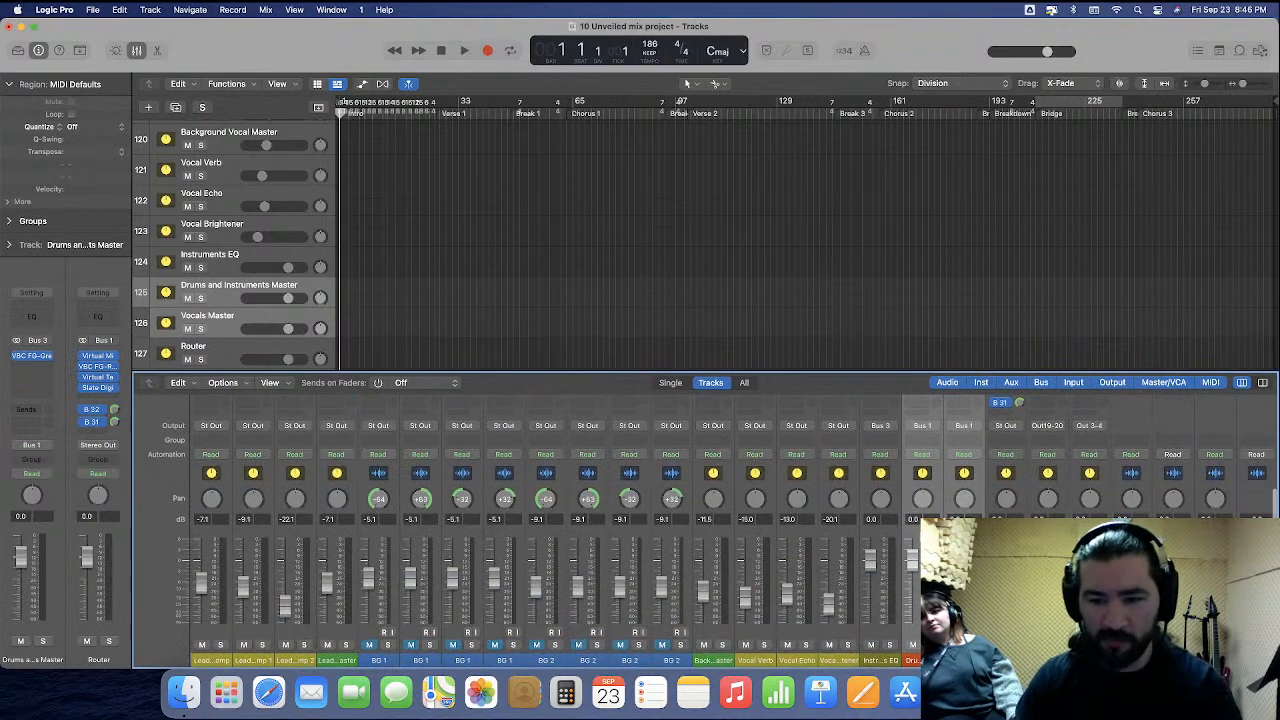
pyautogui.scroll(2, 910, 530)
pyautogui.scroll(2, 912, 530)
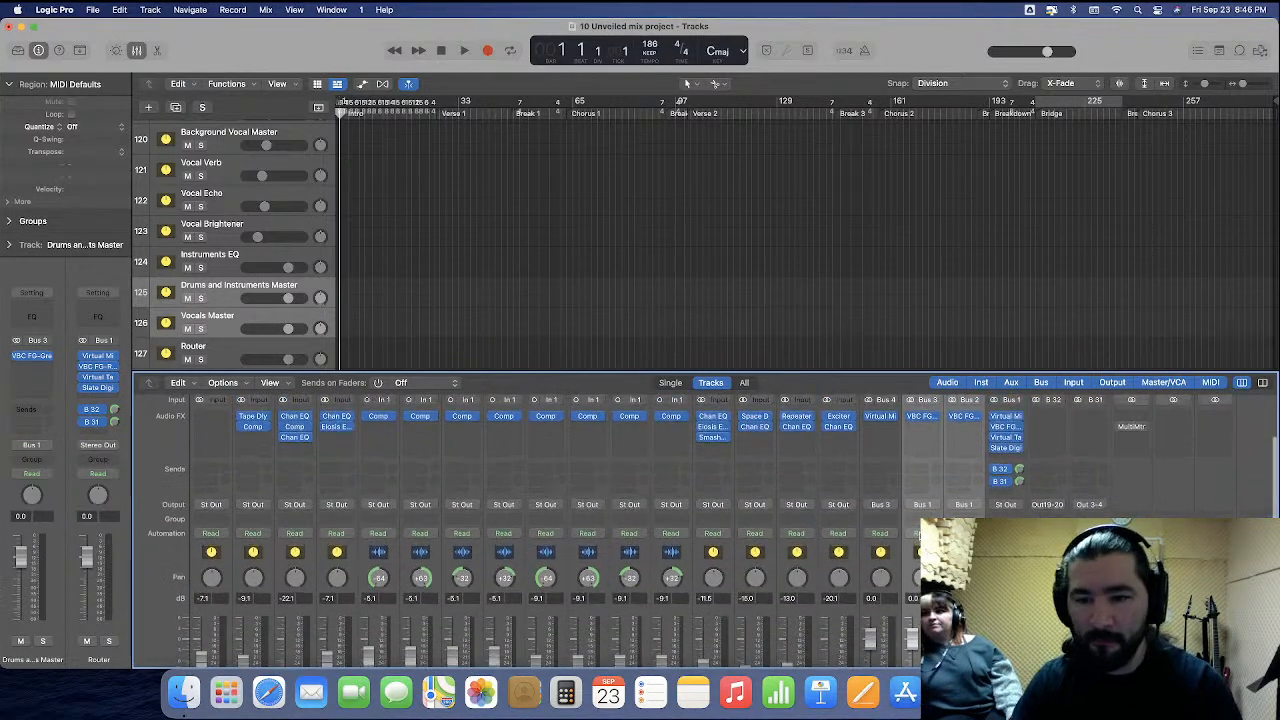
pyautogui.hscroll(-3, 912, 546)
pyautogui.hscroll(-1, 912, 546)
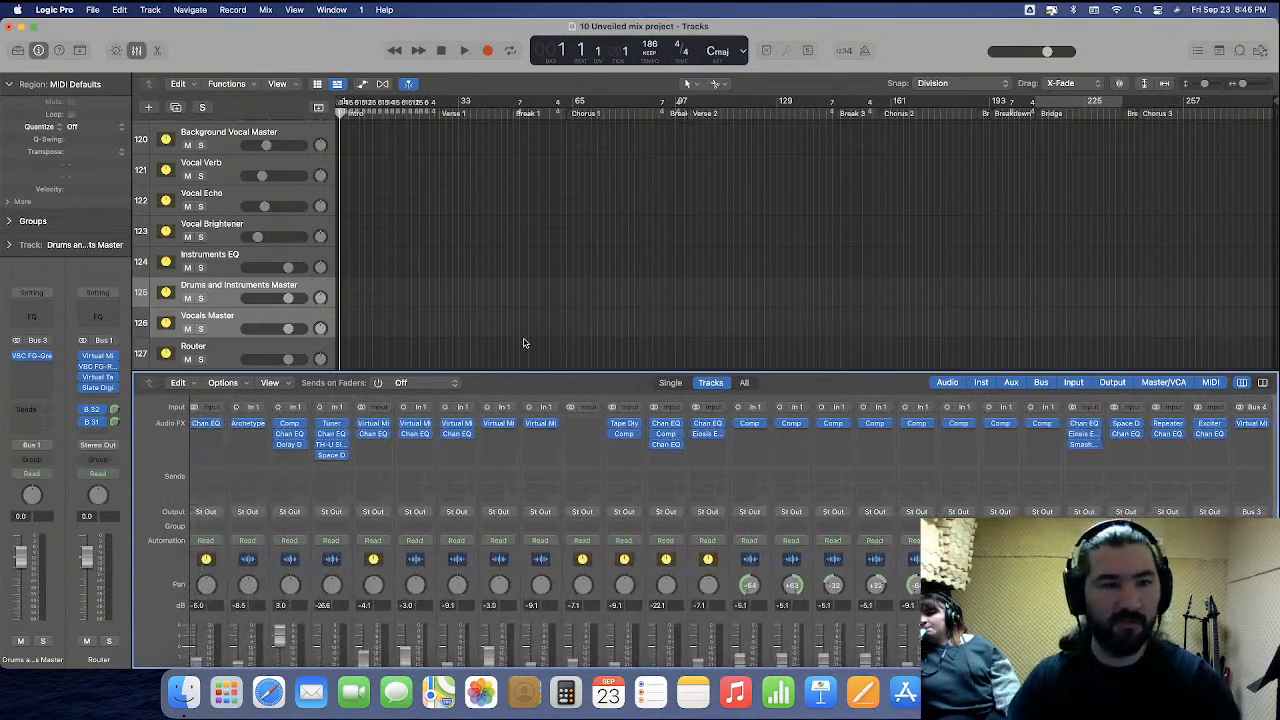
pyautogui.press('x')
pyautogui.scroll(10, 343, 374)
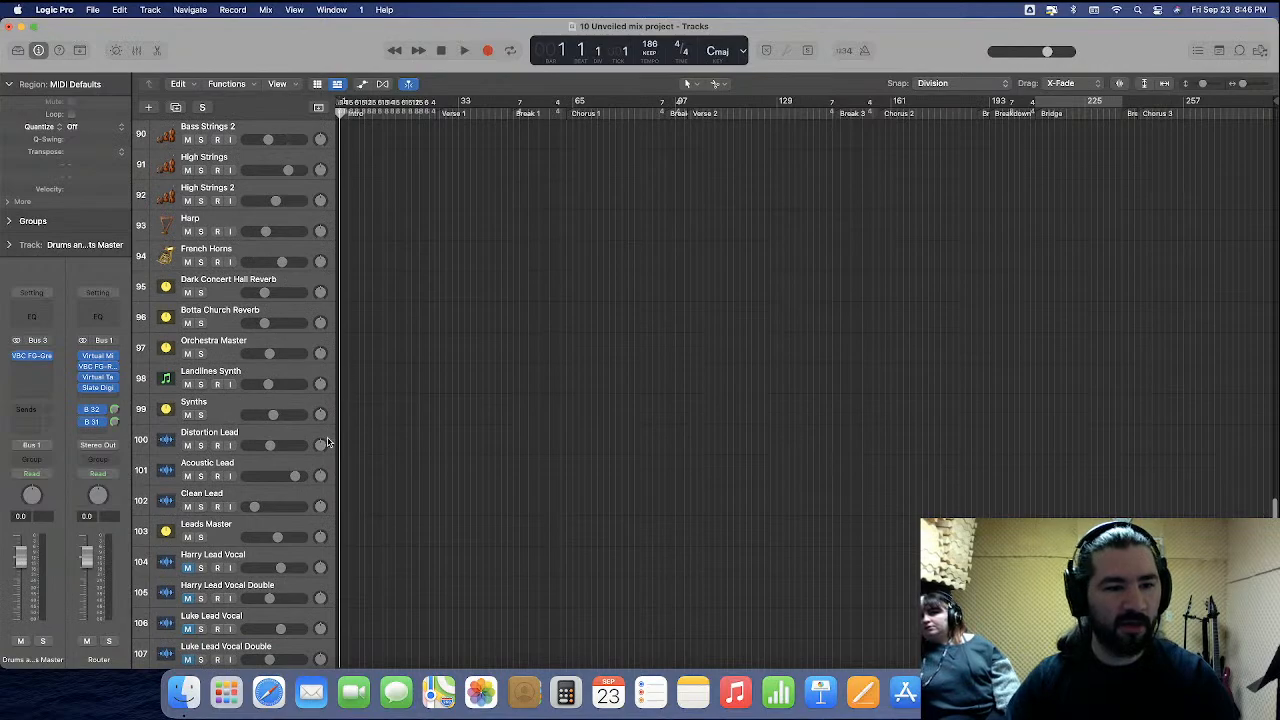
pyautogui.scroll(-2, 262, 440)
pyautogui.click(260, 440)
pyautogui.keyDown('shift'); pyautogui.click(268, 540); pyautogui.keyUp('shift')
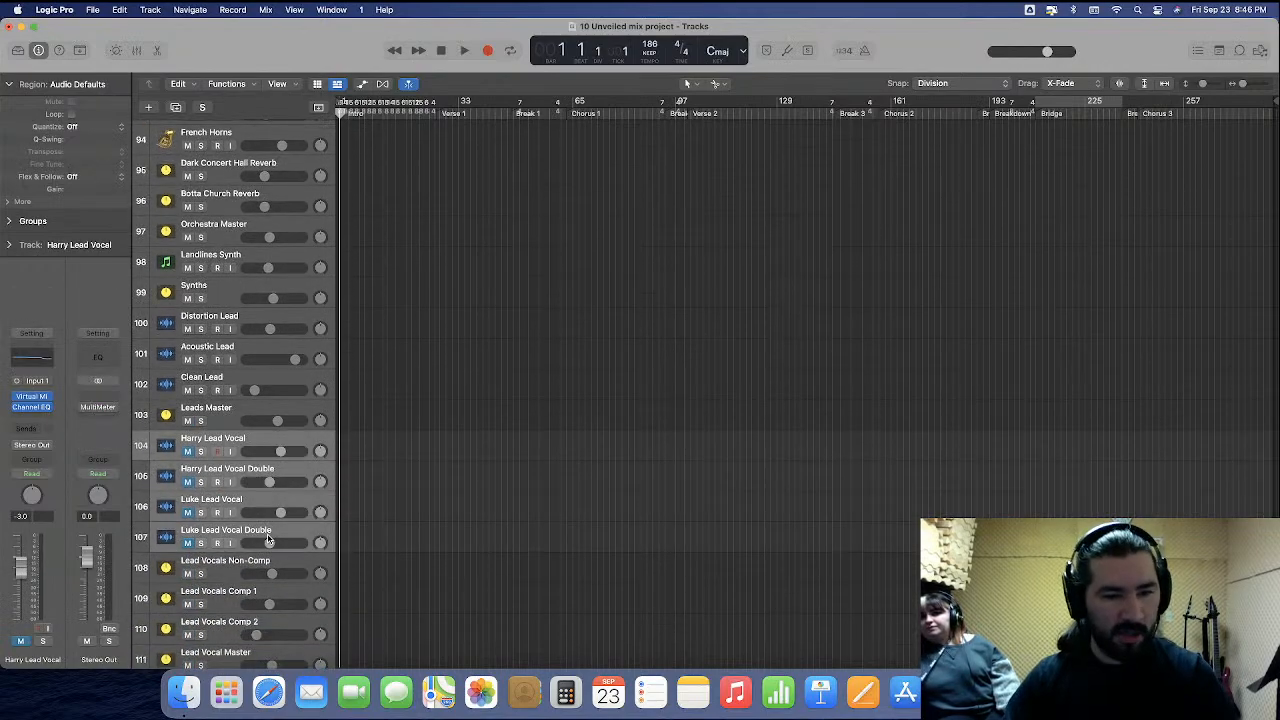
pyautogui.press('Down')
# Move the block of imported drum tracks, starting with Bass Drum, up the track list to directly below Overhead Right.
pyautogui.scroll(13, 335, 370)
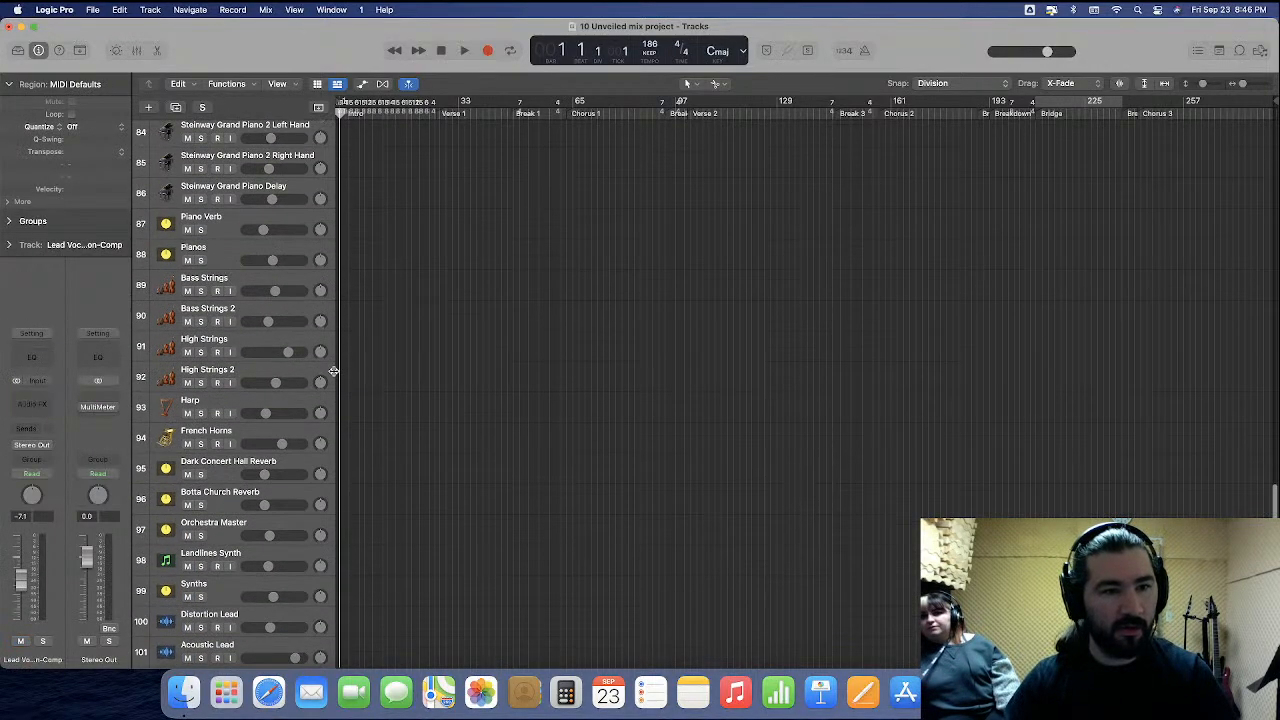
pyautogui.scroll(7, 333, 371)
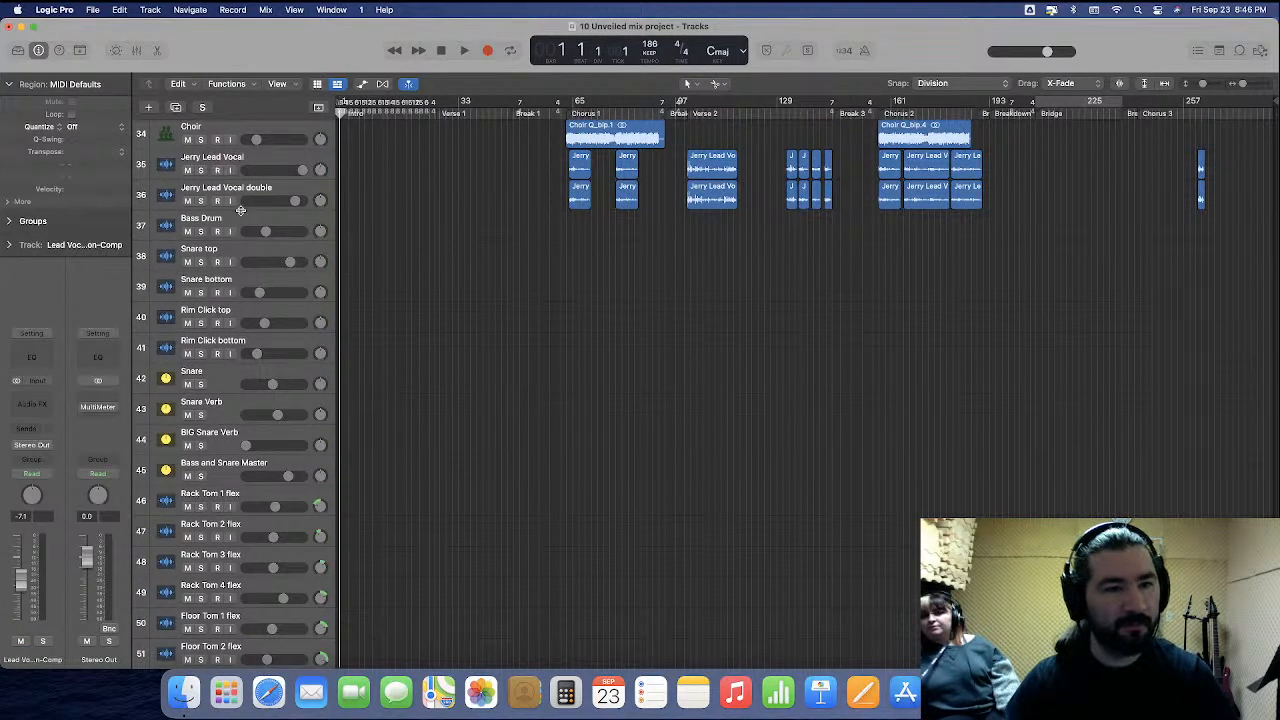
pyautogui.click(240, 221)
pyautogui.scroll(-5, 255, 270)
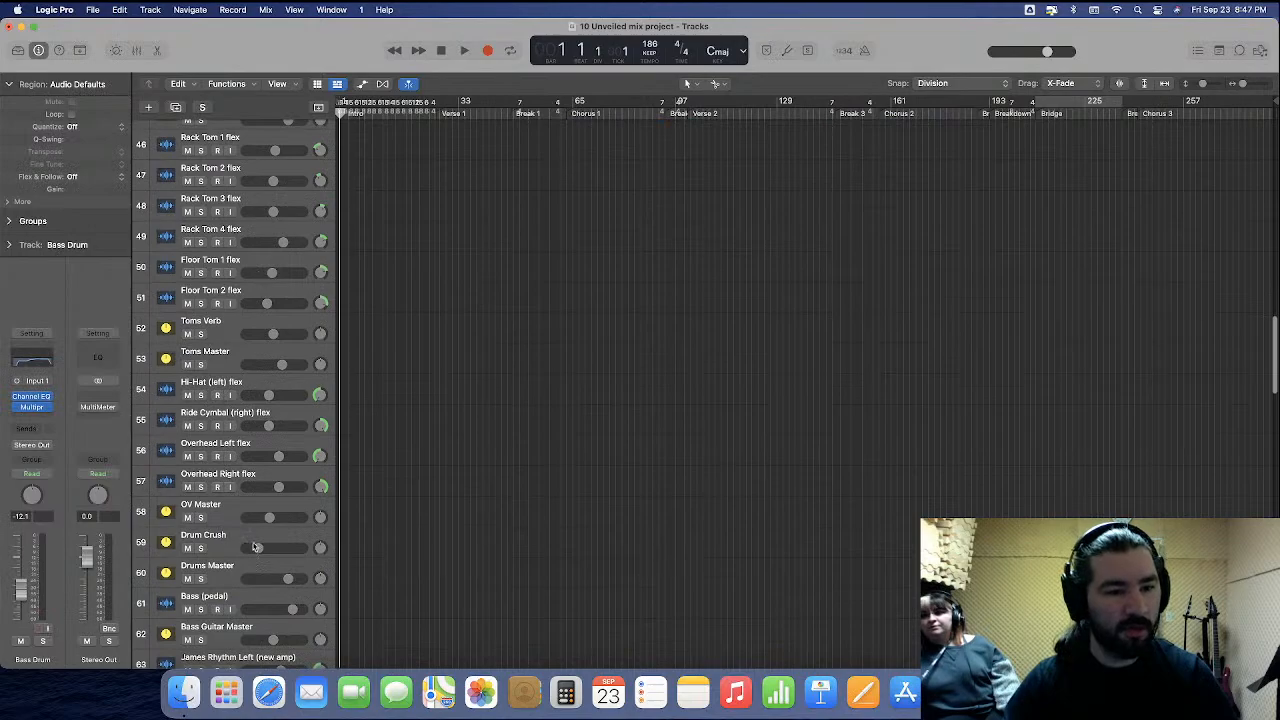
pyautogui.scroll(8, 240, 520)
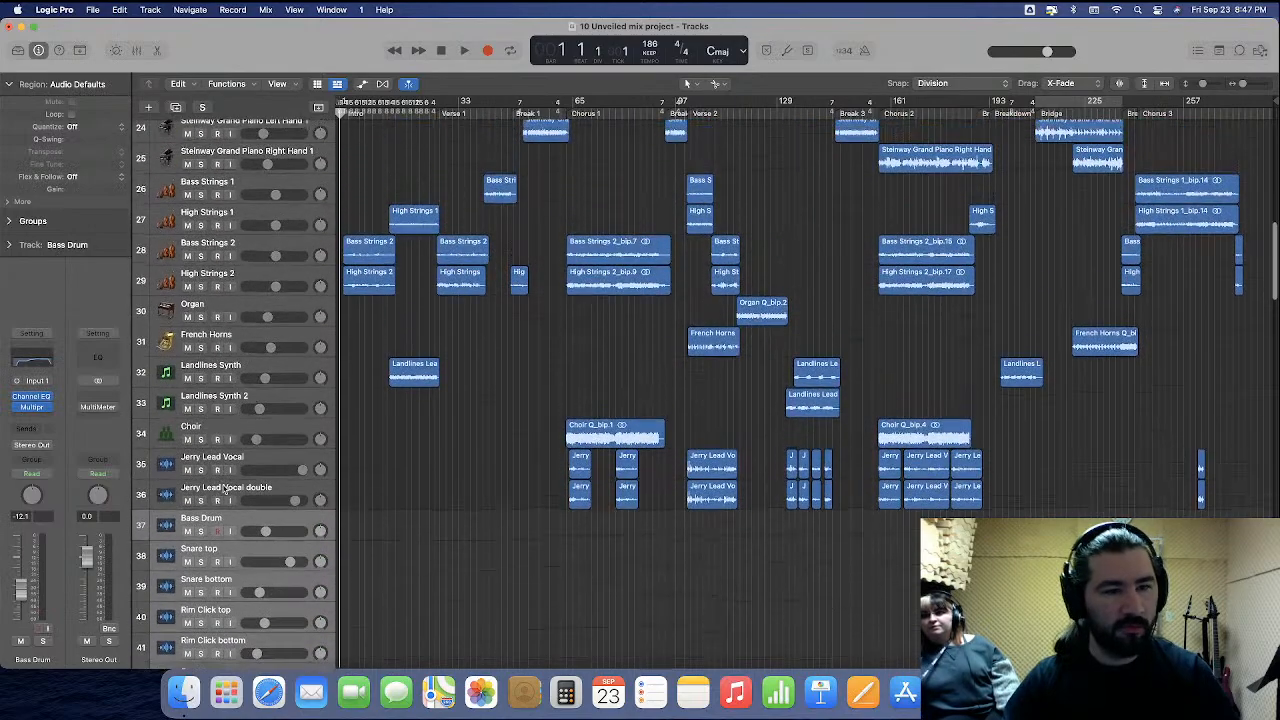
pyautogui.scroll(-5, 240, 400)
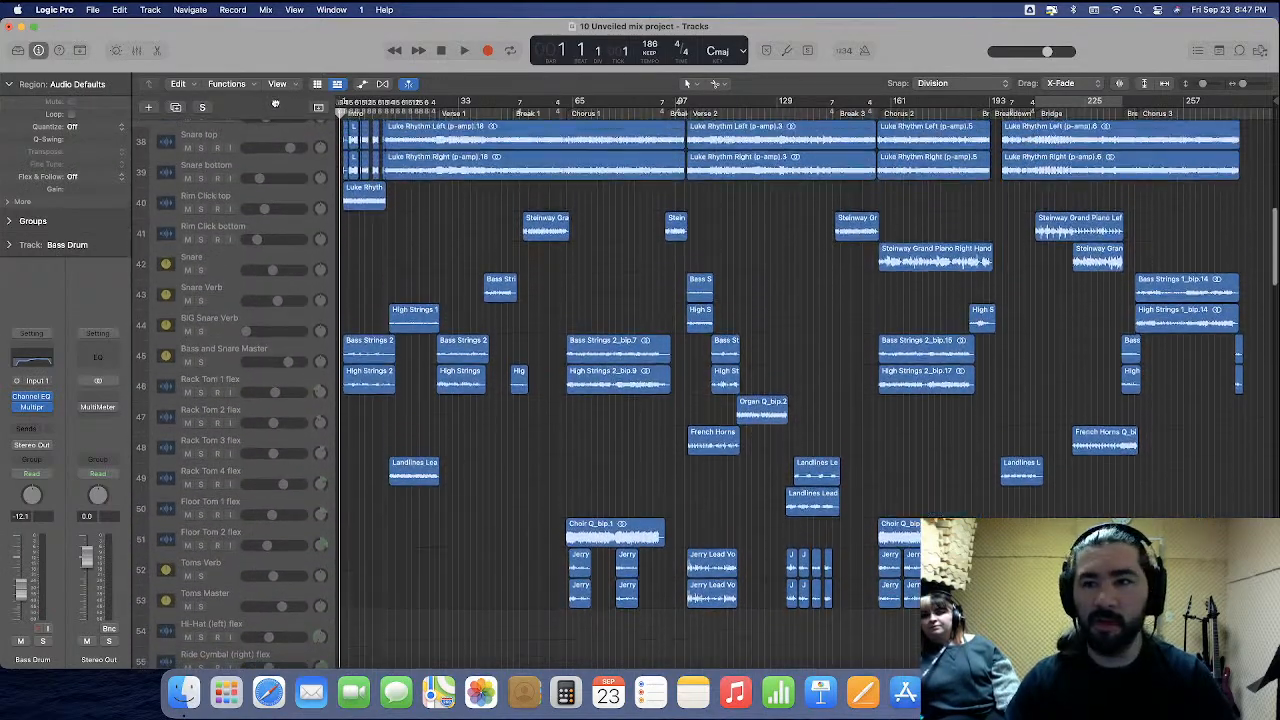
pyautogui.scroll(10, 291, 598)
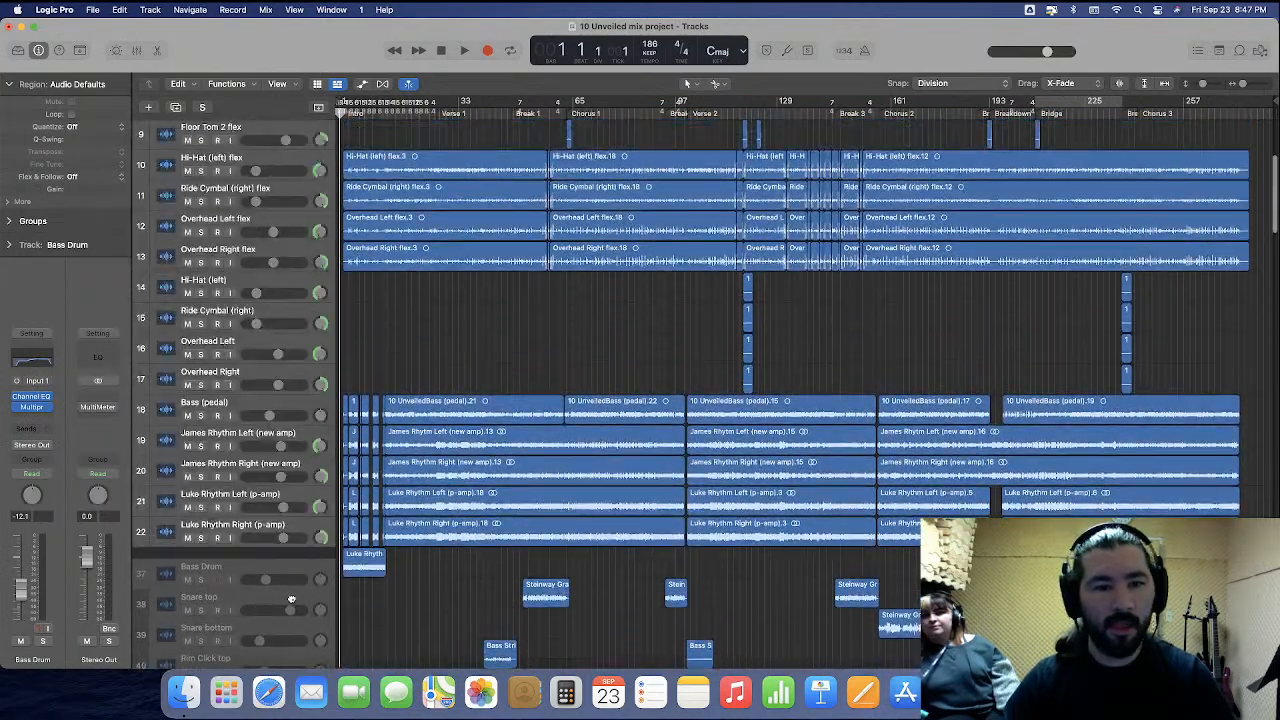
pyautogui.scroll(-10, 291, 598)
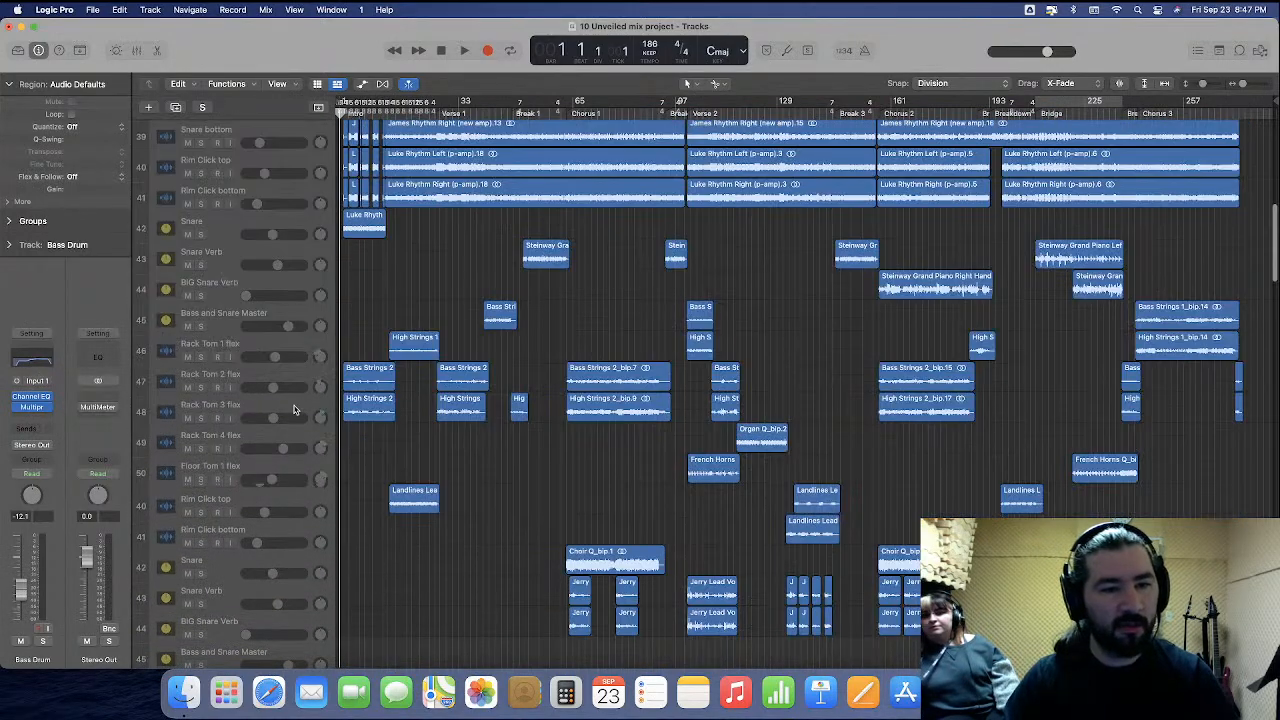
pyautogui.scroll(10, 293, 409)
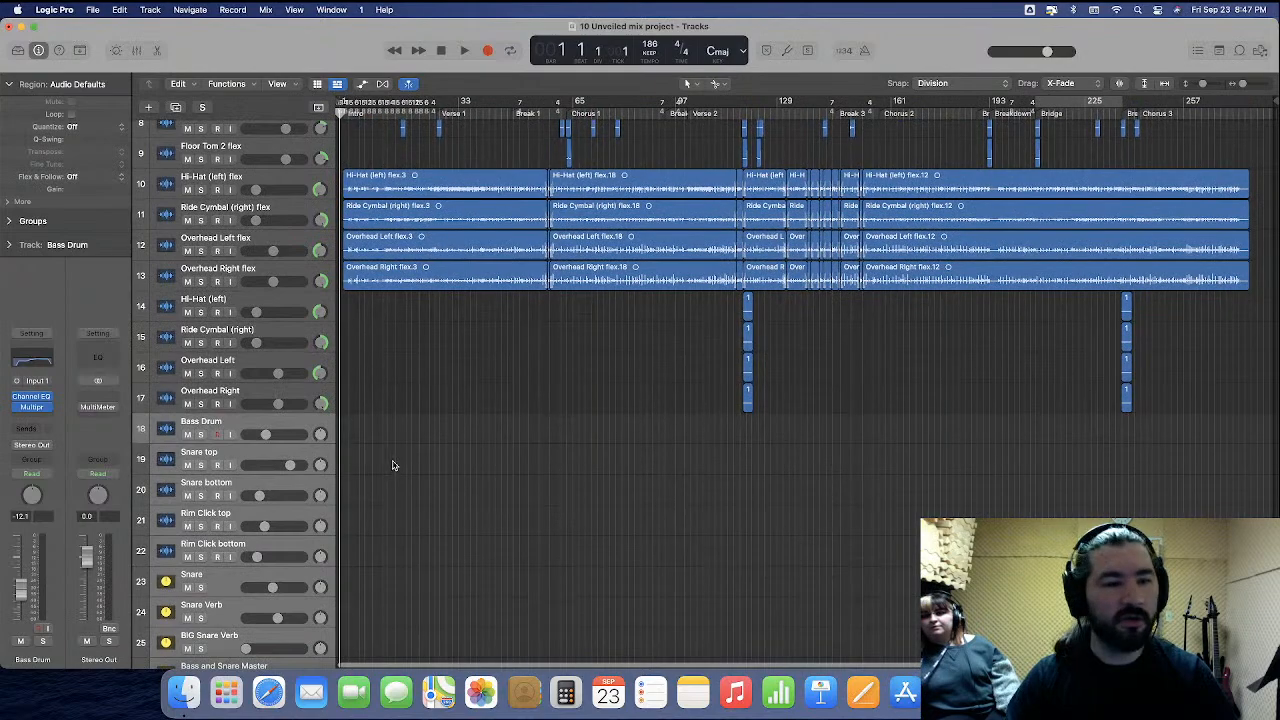
pyautogui.scroll(3, 363, 454)
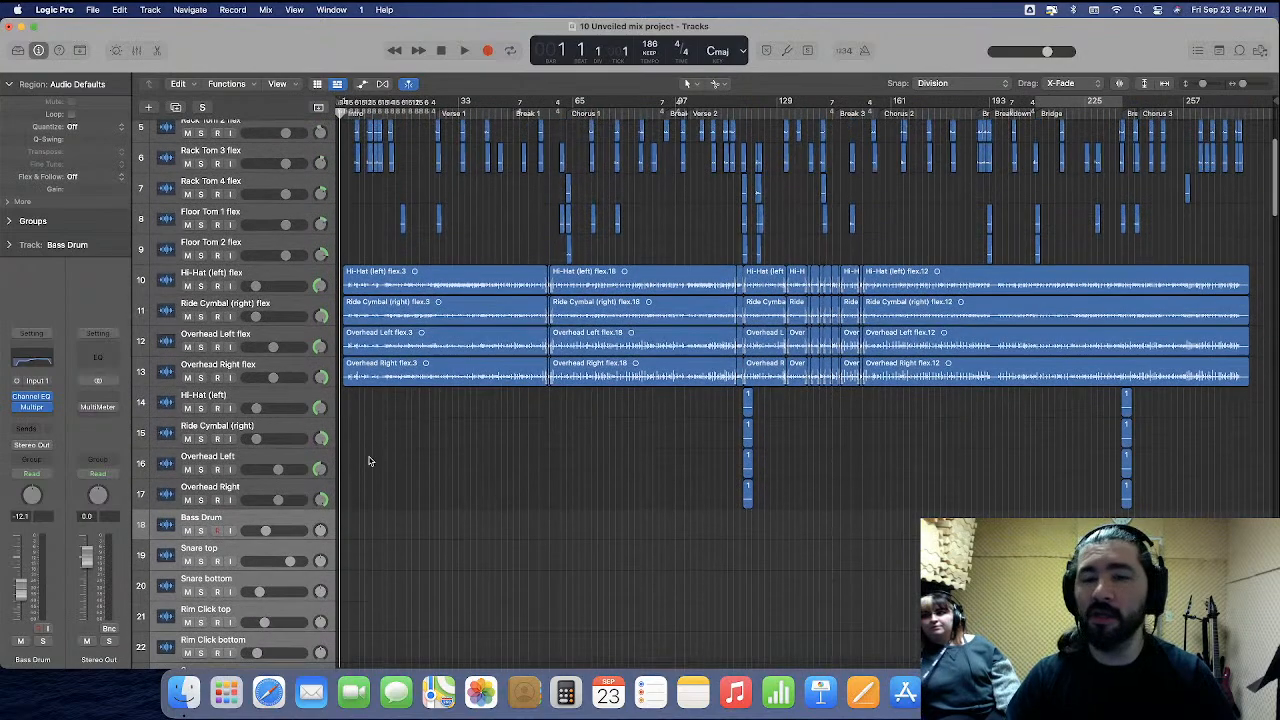
# Set the drag mode to Overlap and move the imported Bass Drum through Bass and Snare Master tracks directly below the original Snare bottom track.
pyautogui.click(1097, 80)
pyautogui.click(1078, 57)
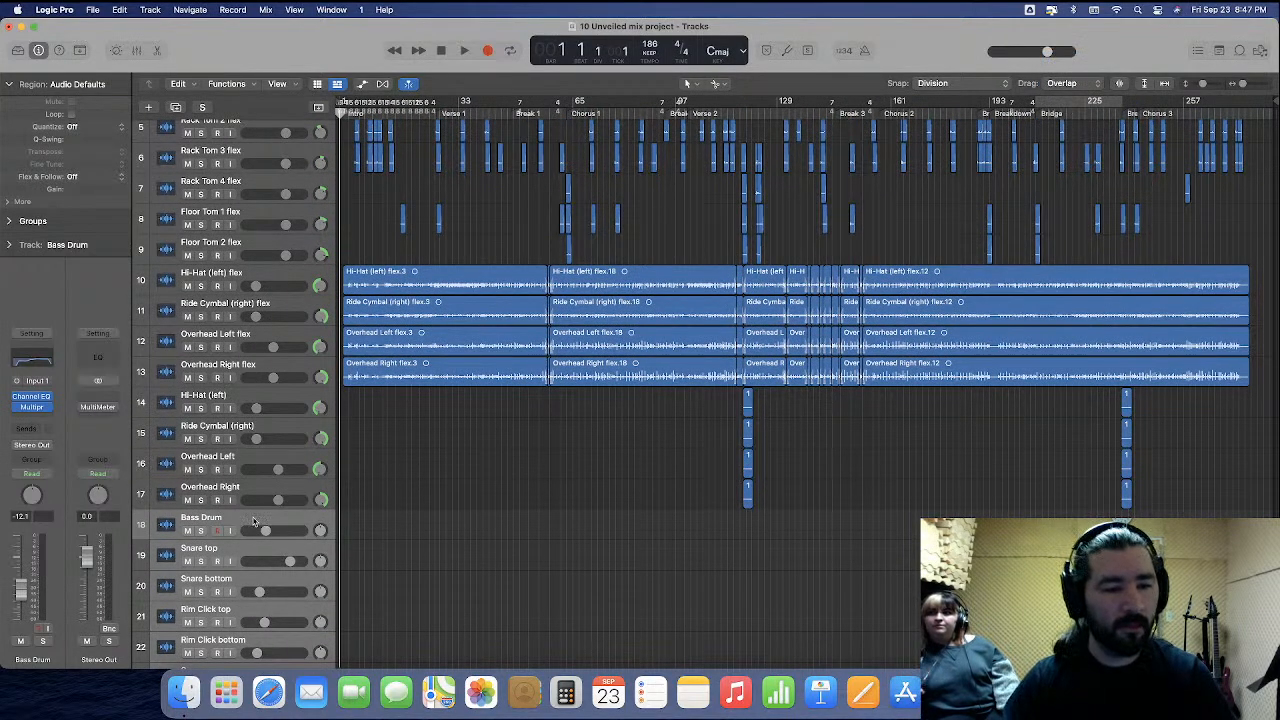
pyautogui.scroll(-4, 253, 530)
pyautogui.scroll(-1, 258, 629)
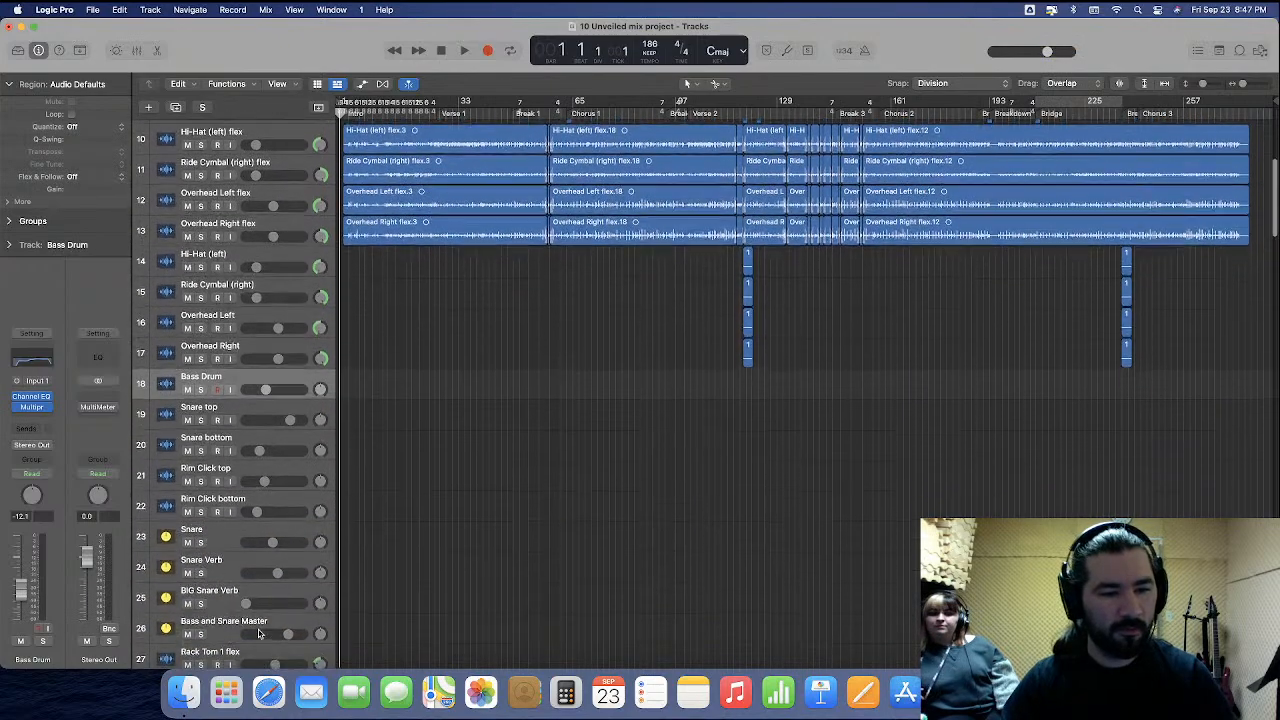
pyautogui.scroll(9, 252, 640)
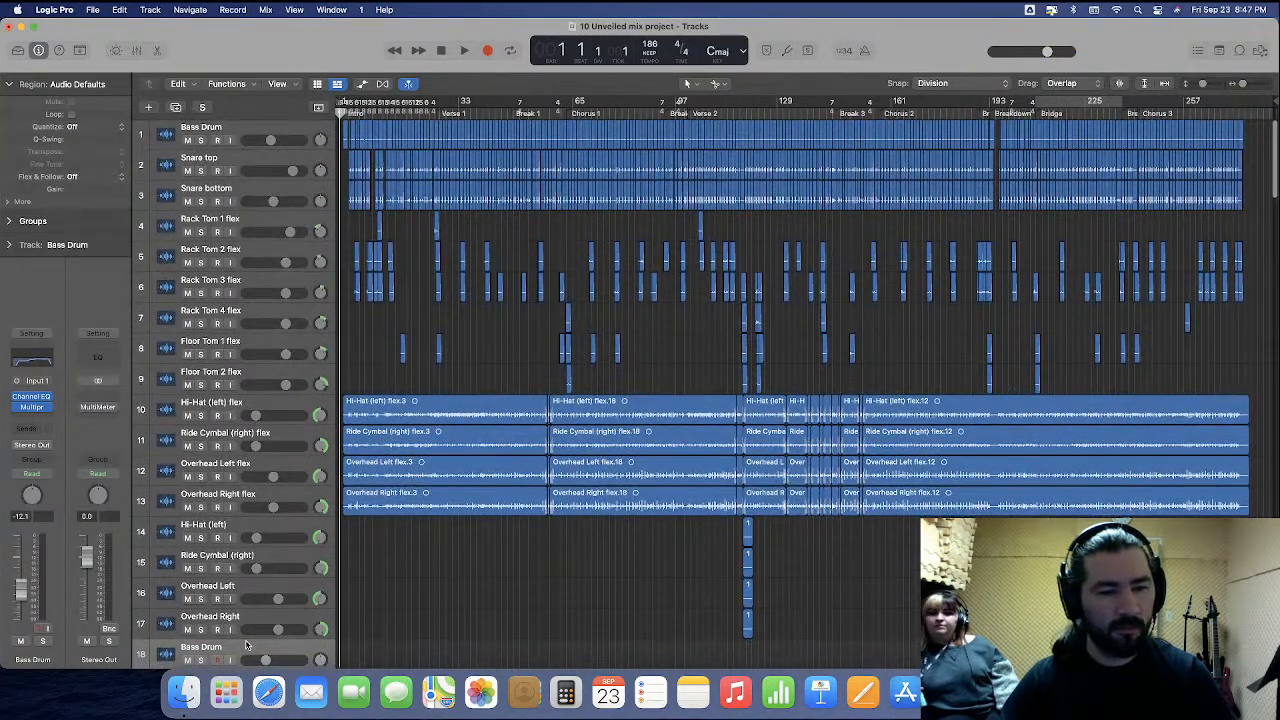
pyautogui.moveTo(250, 652); pyautogui.dragTo(281, 487)
pyautogui.moveTo(305, 252); pyautogui.dragTo(310, 250)
# Delete the imported Rim Click top and Rim Click bottom tracks.
pyautogui.click(241, 318)
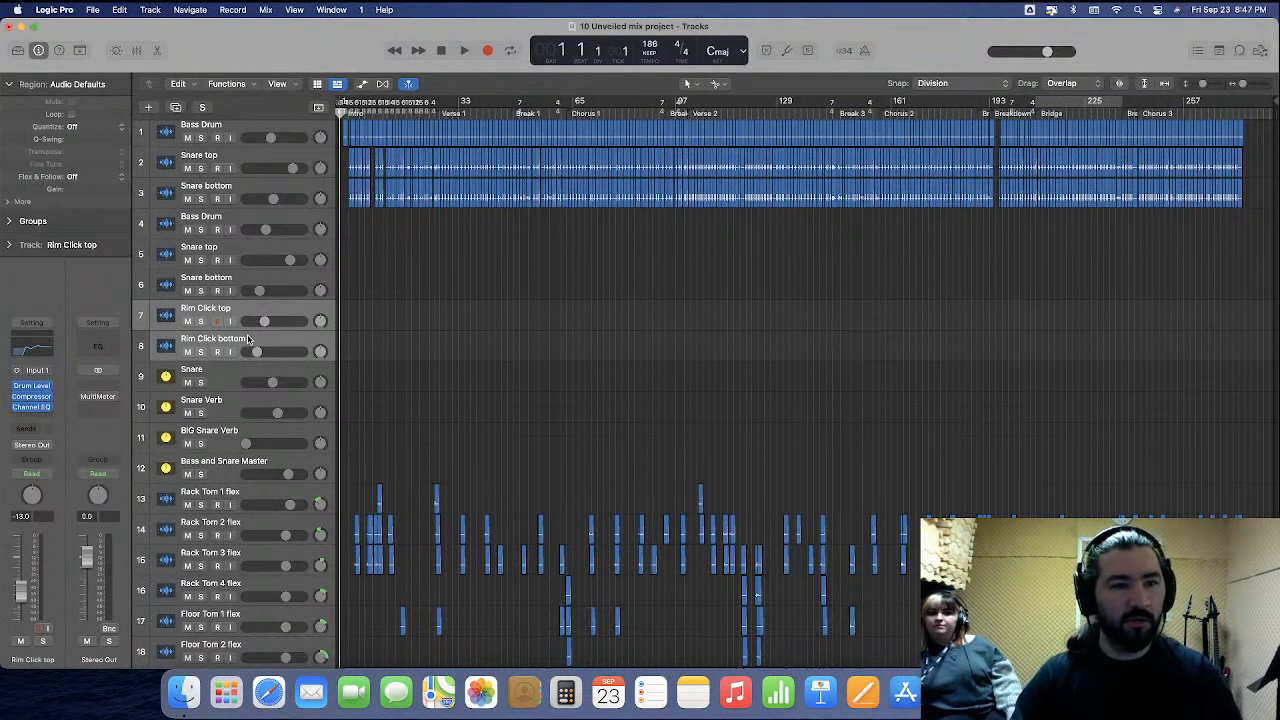
pyautogui.press('super+BackSpace')
# Move all regions from the original Bass Drum, Snare top and Snare bottom tracks onto the matching imported tracks, keeping their timeline position.
pyautogui.click(239, 132)
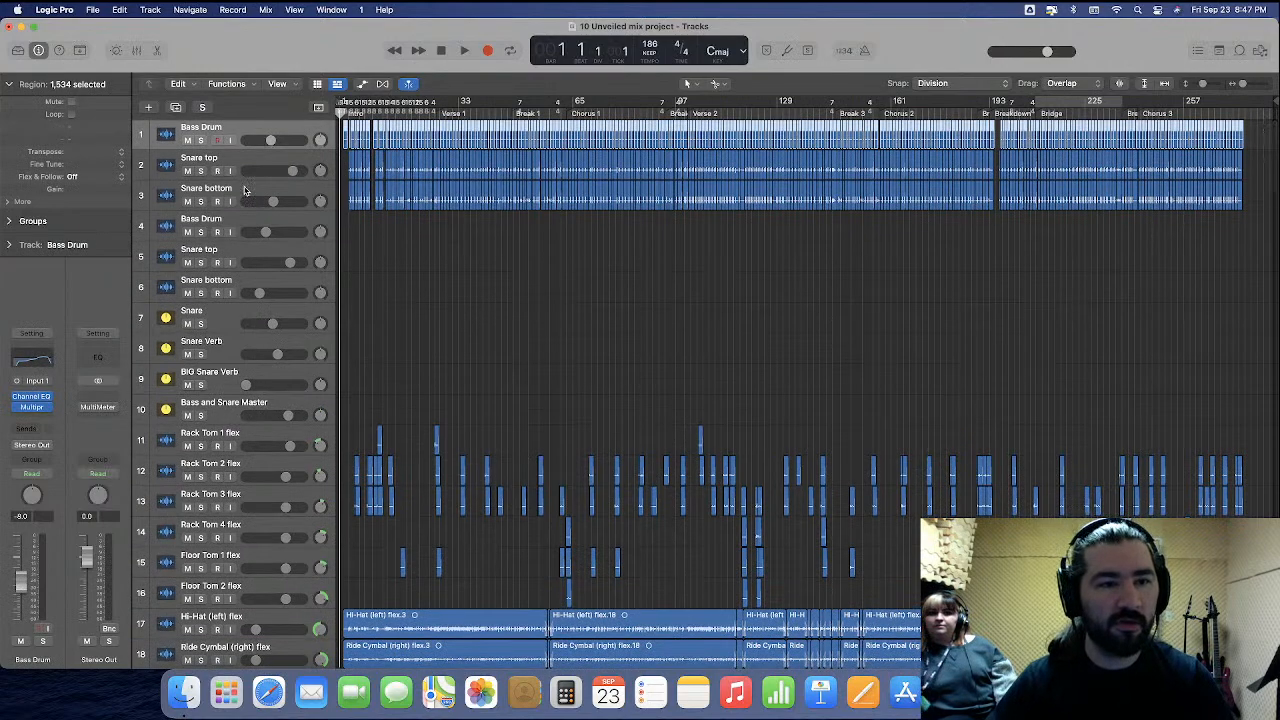
pyautogui.keyDown('shift'); pyautogui.click(244, 190); pyautogui.keyUp('shift')
pyautogui.press('super+Right')
pyautogui.press('super+Right')
pyautogui.press('super+Right')
pyautogui.press('super+Right')
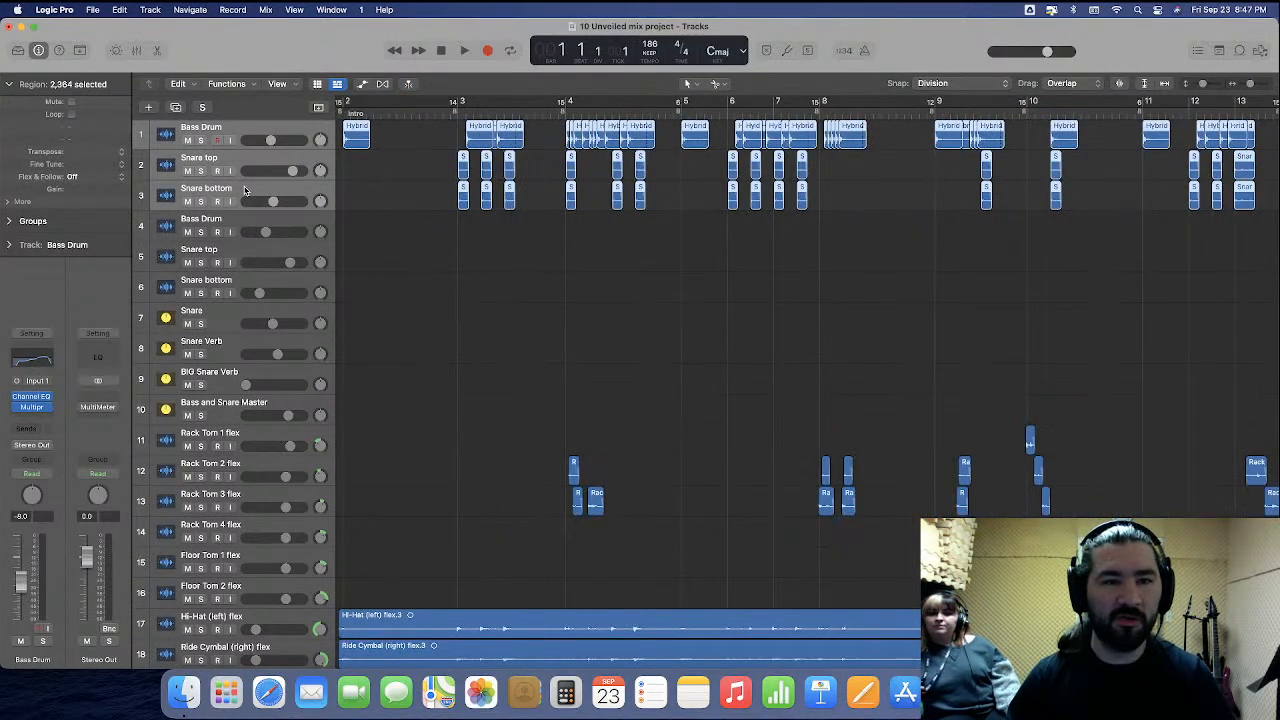
pyautogui.press('super+Right')
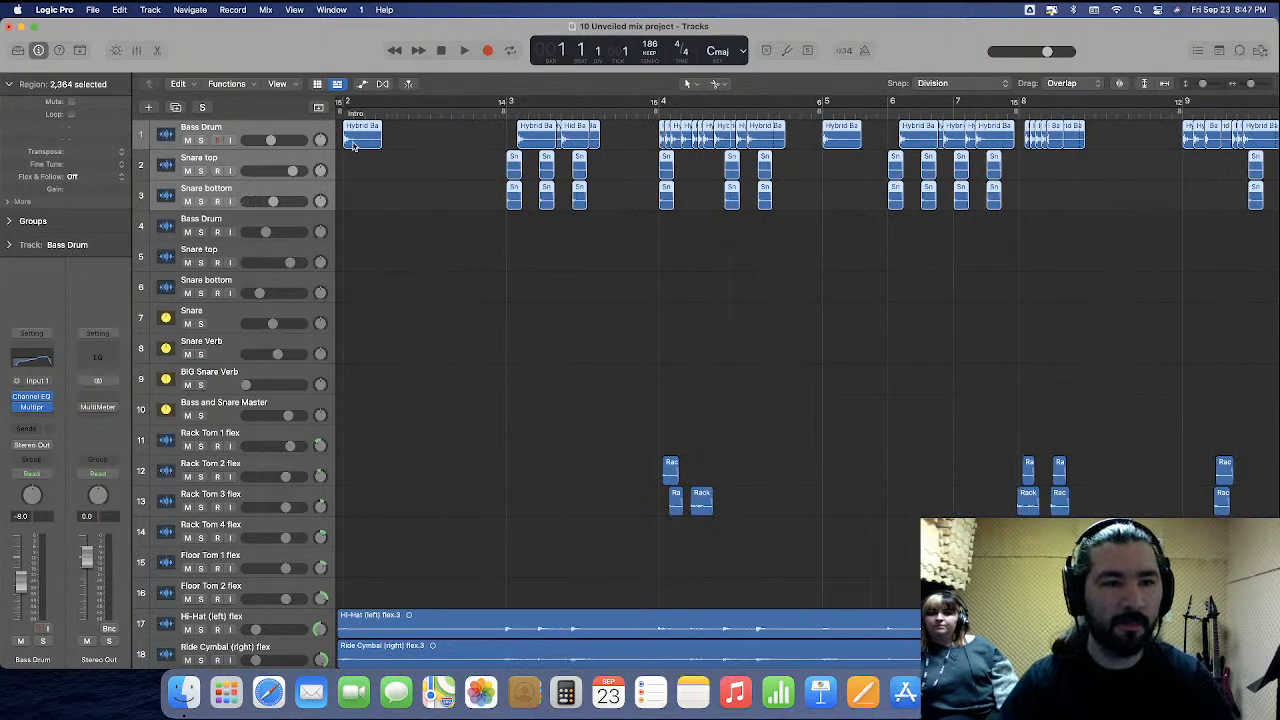
pyautogui.moveTo(352, 146); pyautogui.dragTo(353, 232)
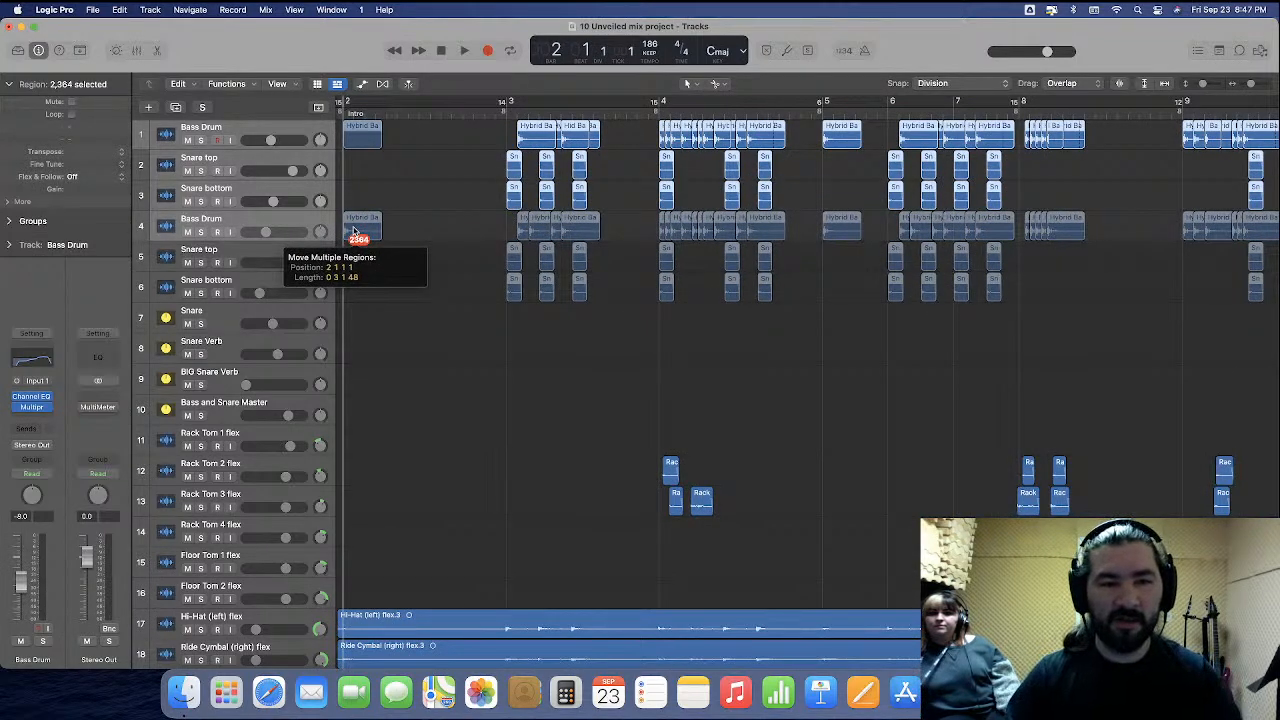
pyautogui.moveTo(353, 232); pyautogui.dragTo(353, 232)
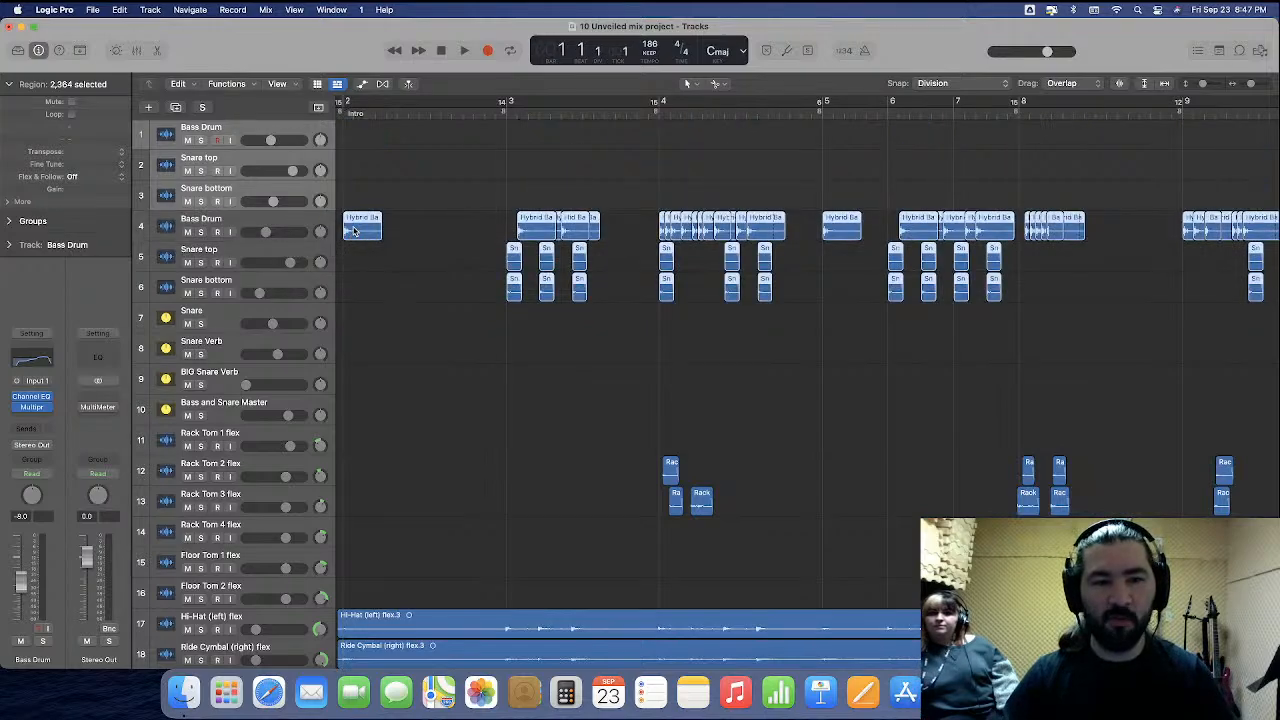
pyautogui.click(380, 277)
pyautogui.scroll(-10, 380, 277)
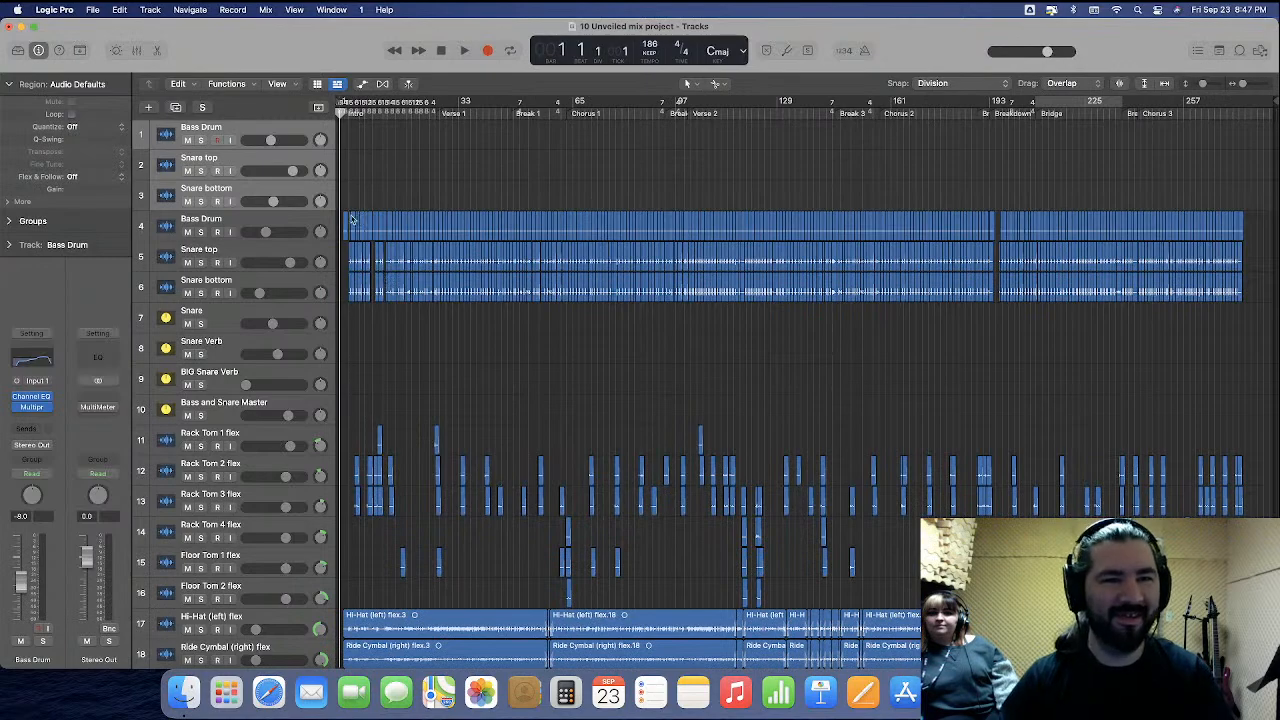
# Delete the emptied original Bass Drum, Snare top and Snare bottom tracks.
pyautogui.click(248, 130)
pyautogui.keyDown('shift'); pyautogui.click(253, 198); pyautogui.keyUp('shift')
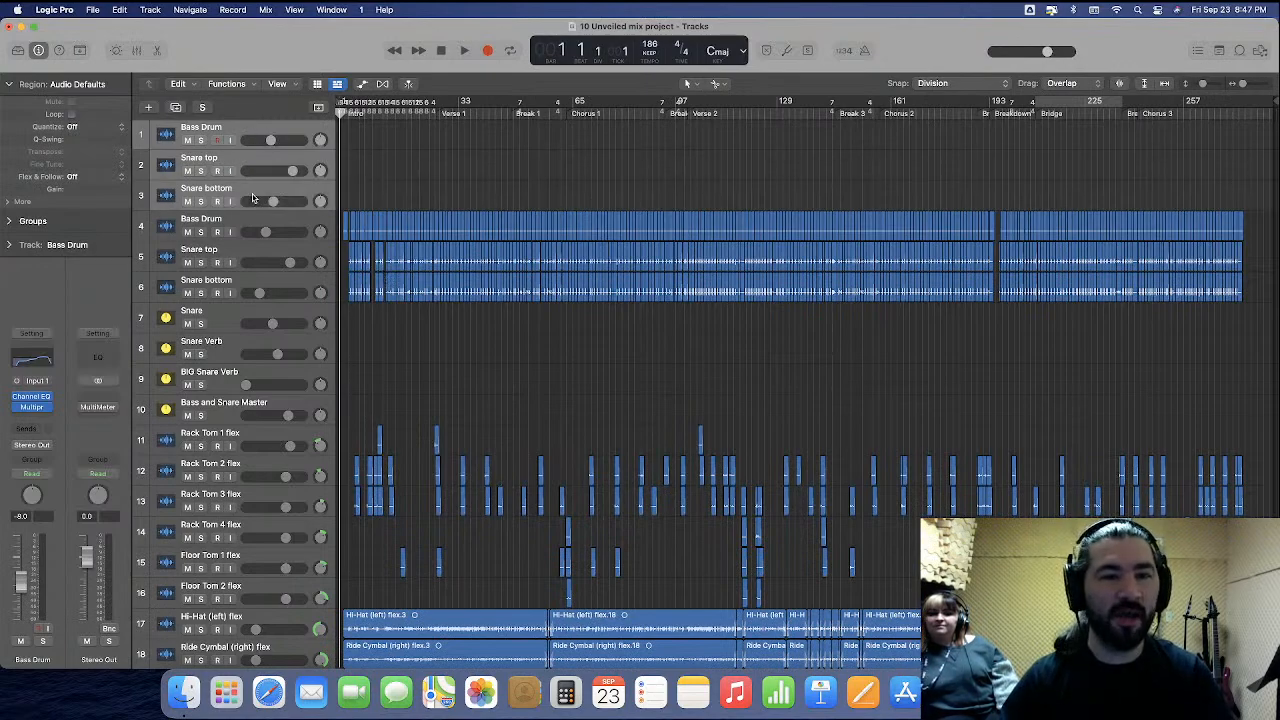
pyautogui.press('super+BackSpace')
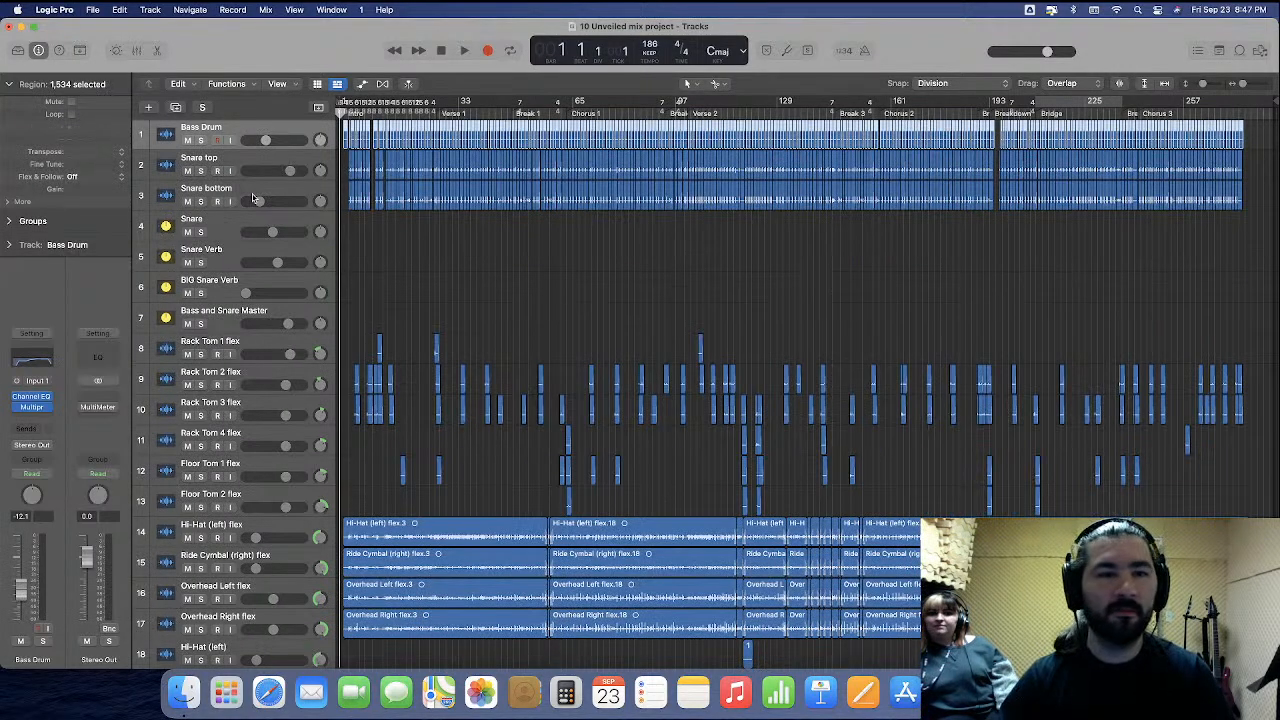
pyautogui.click(400, 234)
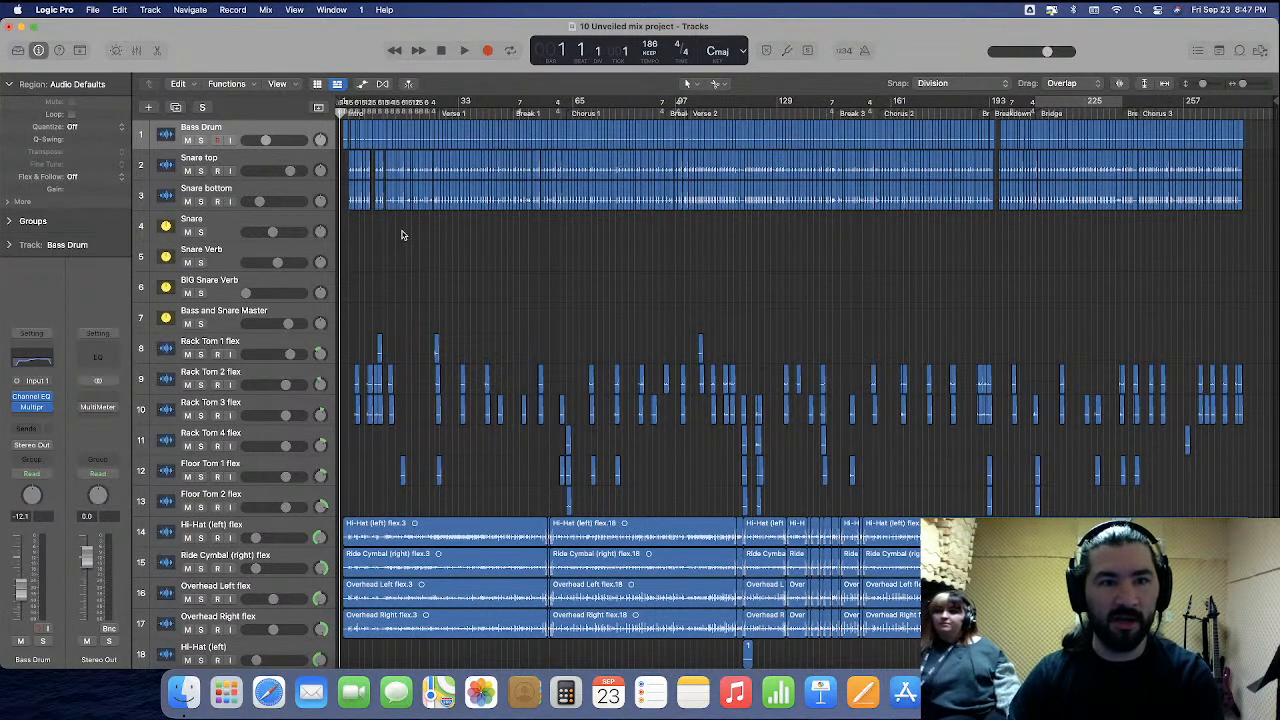
# Show the mixer and set the levels: Bass Drum -12.0 dB, Snare top 1.0 dB, Snare -6.5 dB and Snare Verb -4.0 dB.
pyautogui.scroll(-3, 402, 235)
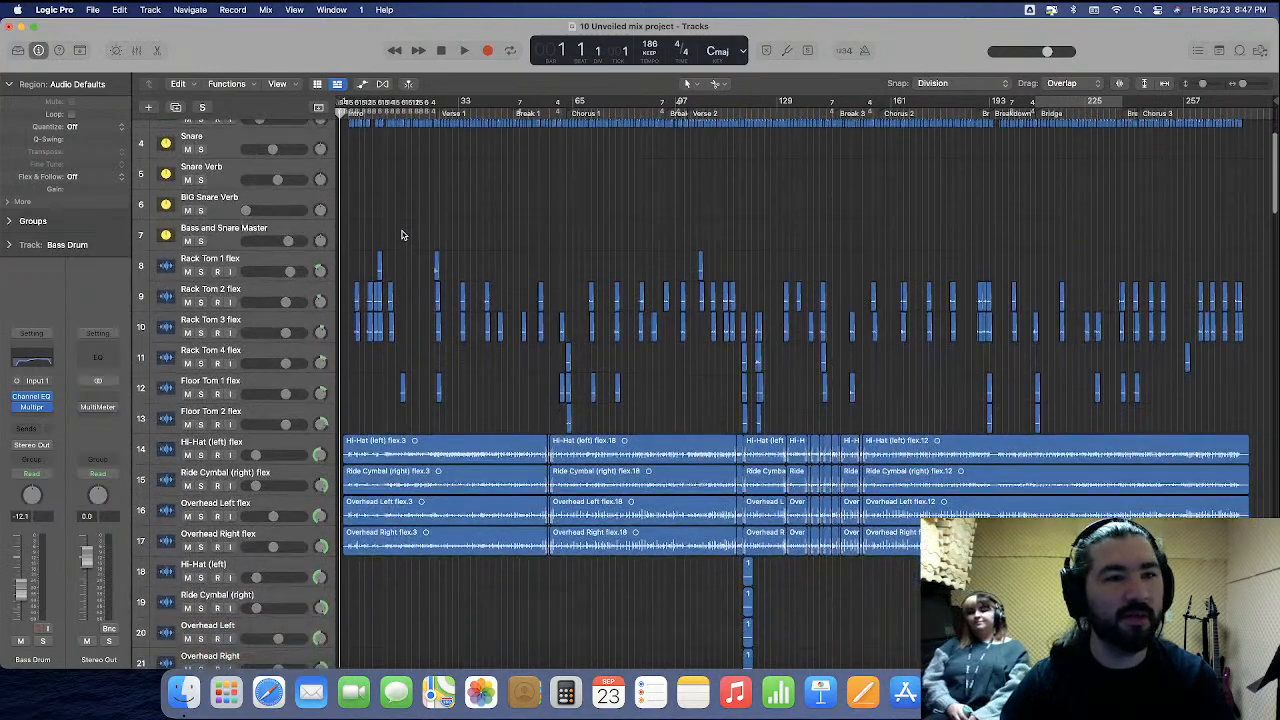
pyautogui.scroll(3, 402, 235)
pyautogui.click(137, 50)
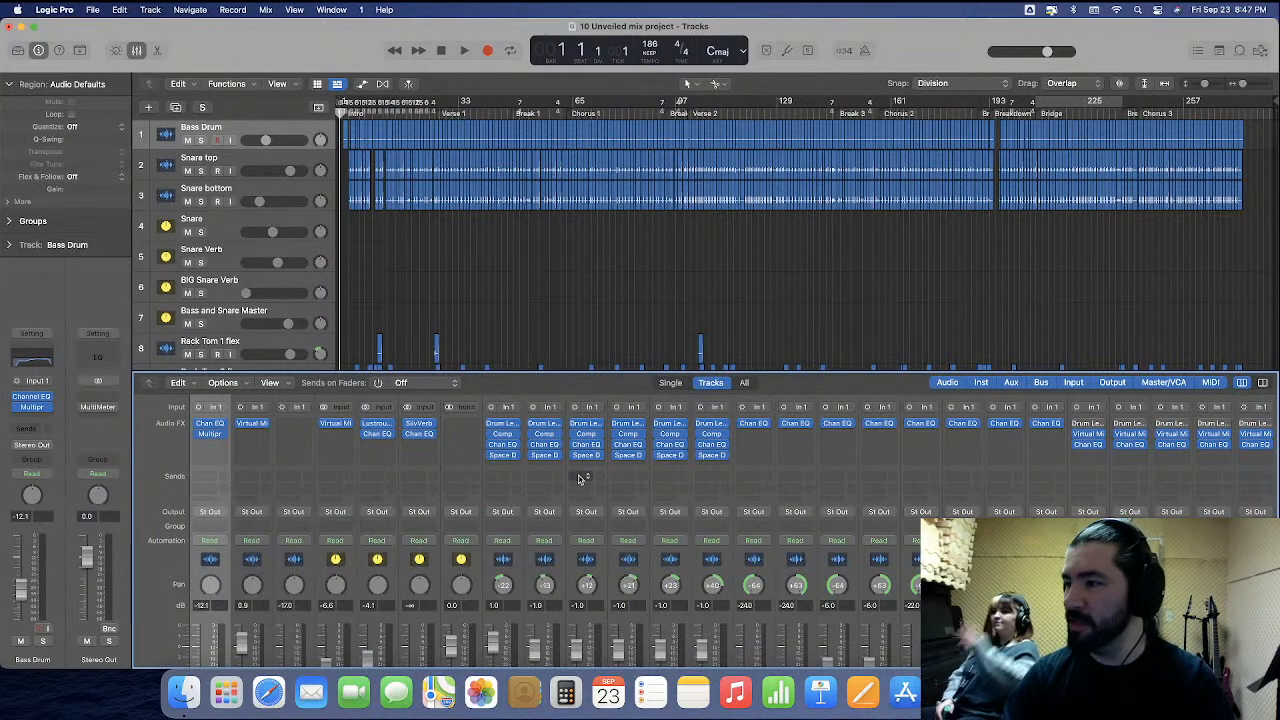
pyautogui.scroll(-3, 357, 500)
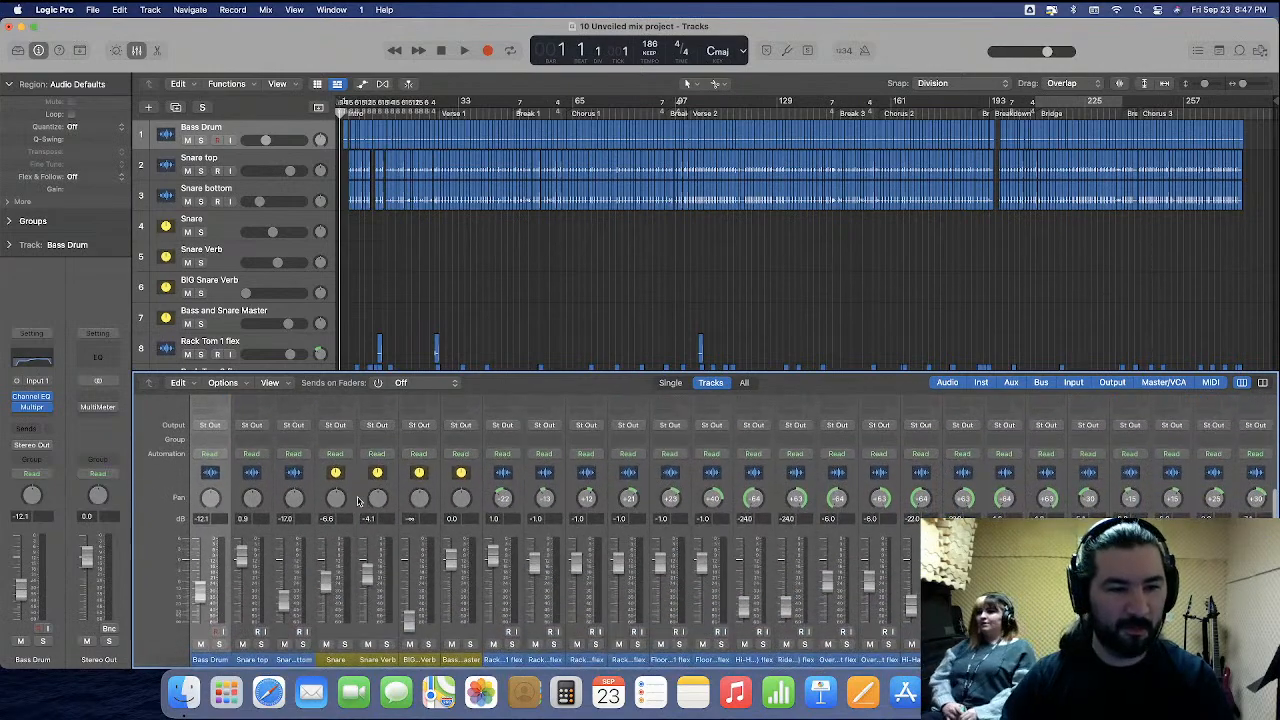
pyautogui.doubleClick(202, 519)
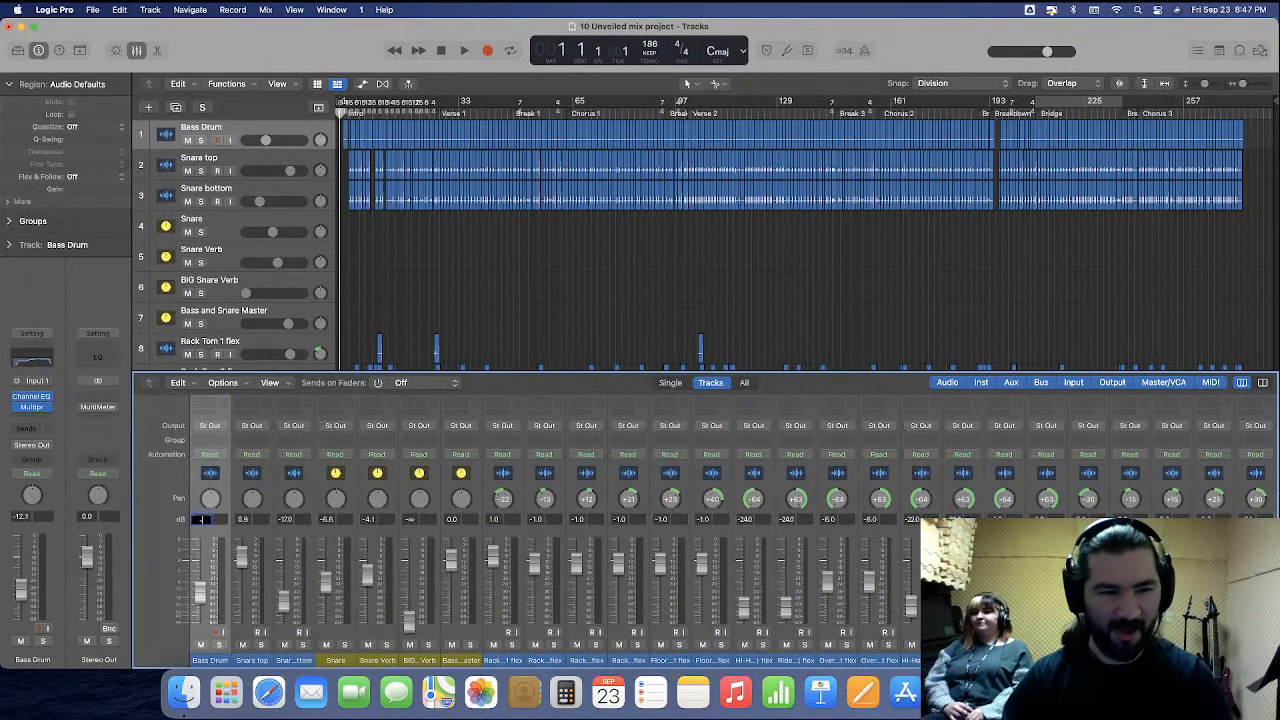
pyautogui.doubleClick(243, 520)
pyautogui.write('1')
pyautogui.press('Return')
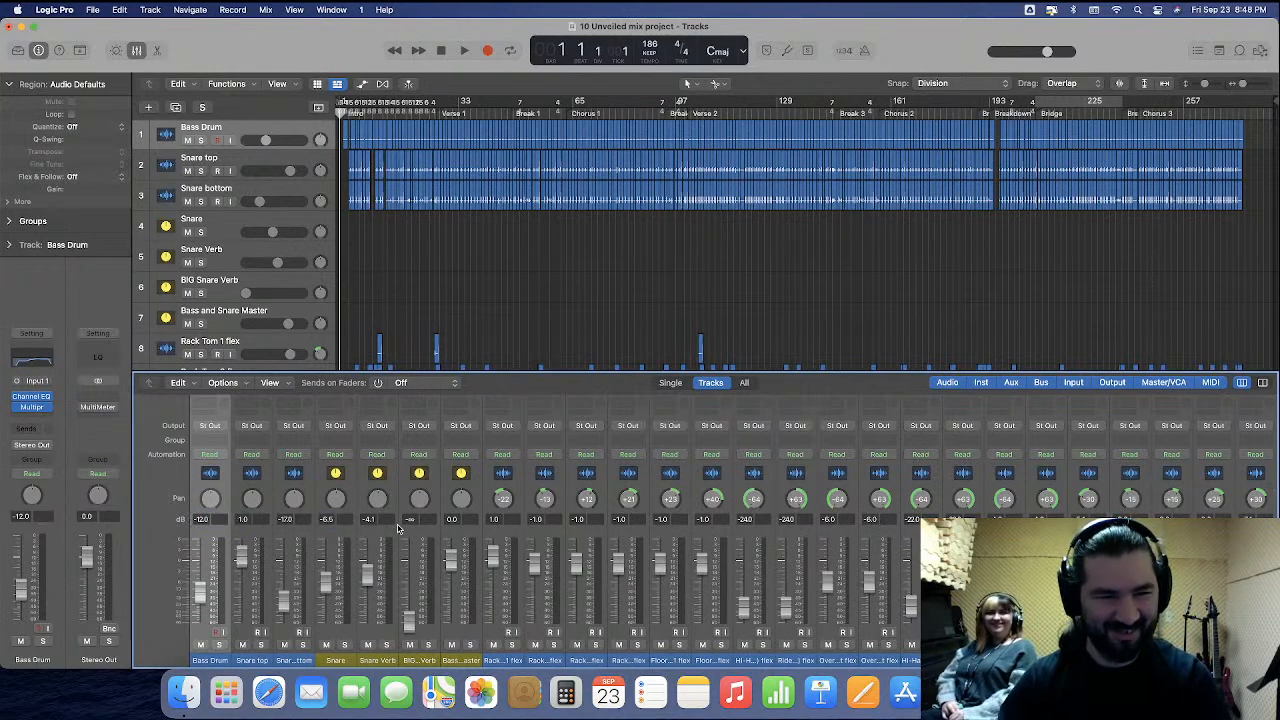
pyautogui.write('-4')
pyautogui.press('Return')
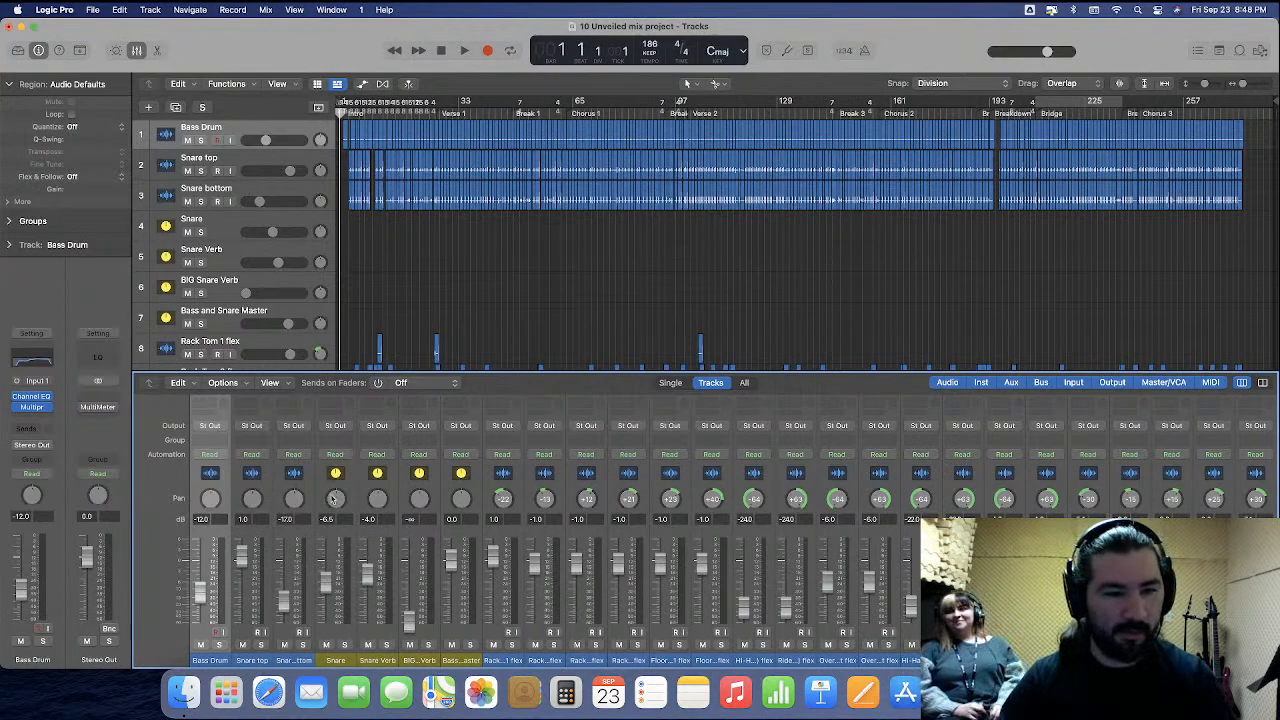
# Set the aux inputs: Snare to Bus 5, Snare Verb and BIG Snare Verb to Bus 6, and Bass and Snare Master to Bus 7.
pyautogui.scroll(5, 334, 499)
pyautogui.click(340, 424)
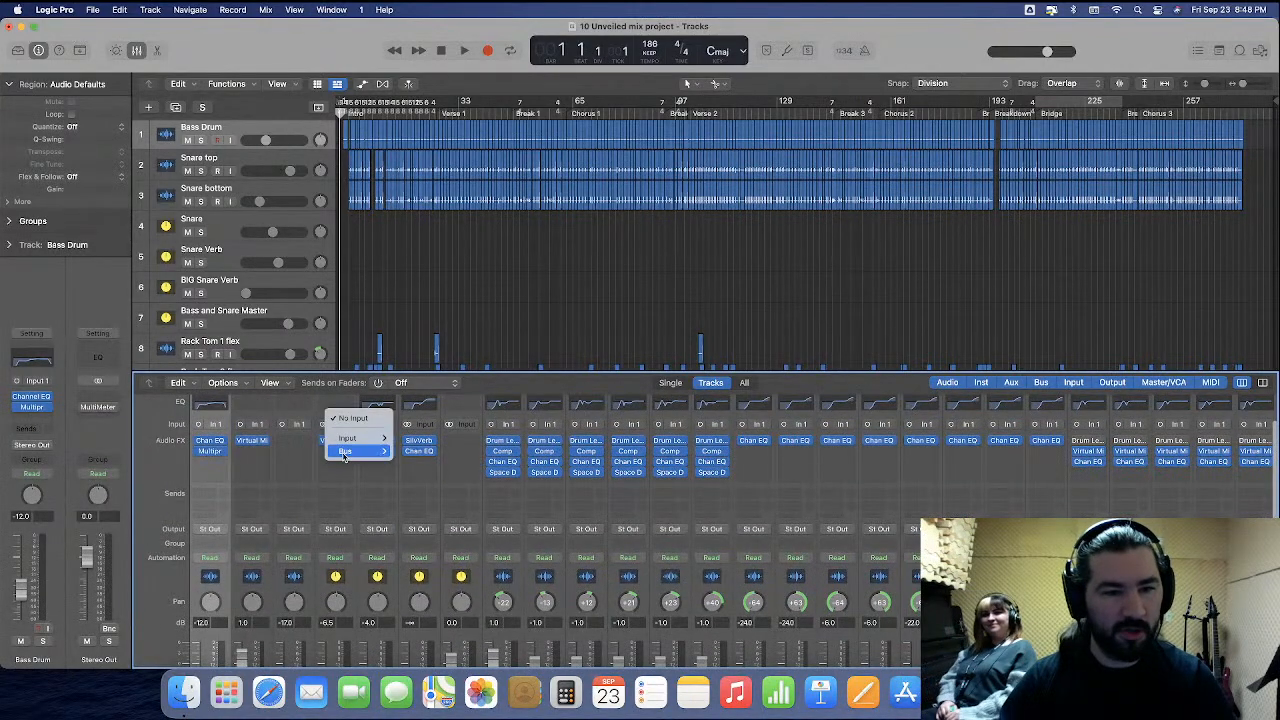
pyautogui.moveTo(344, 452)
pyautogui.click(430, 203)
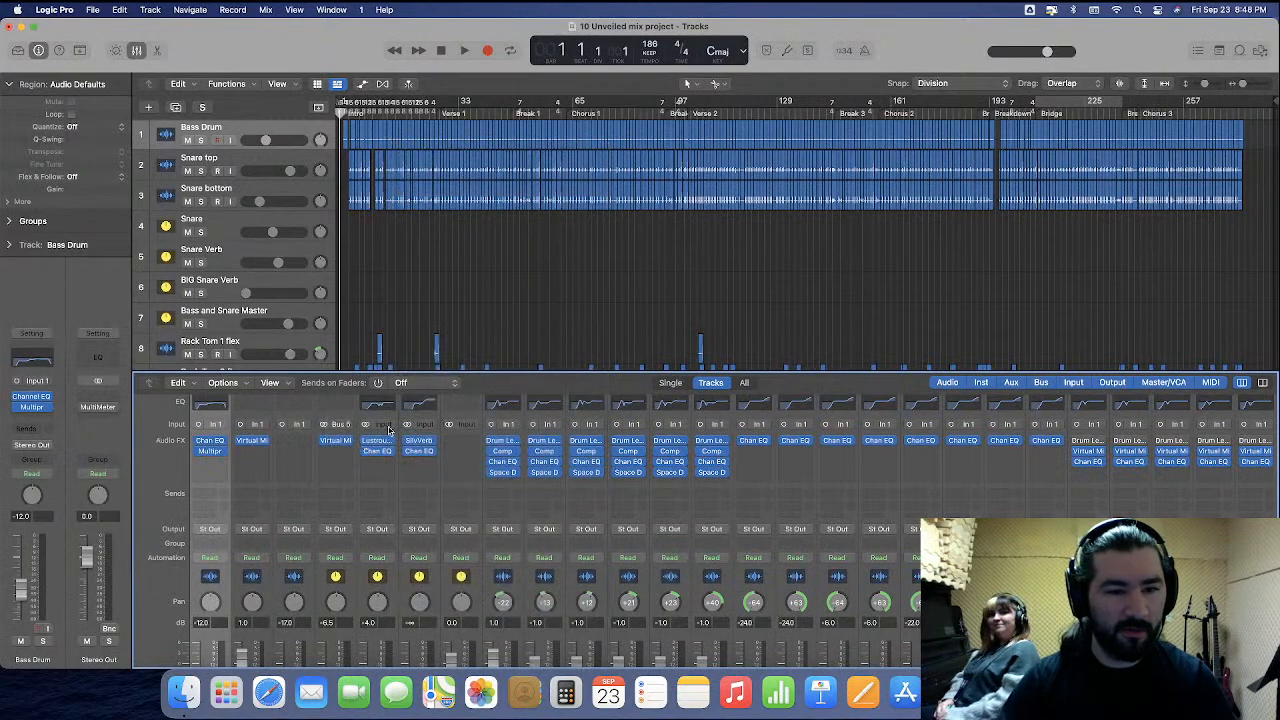
pyautogui.click(389, 429)
pyautogui.moveTo(395, 451)
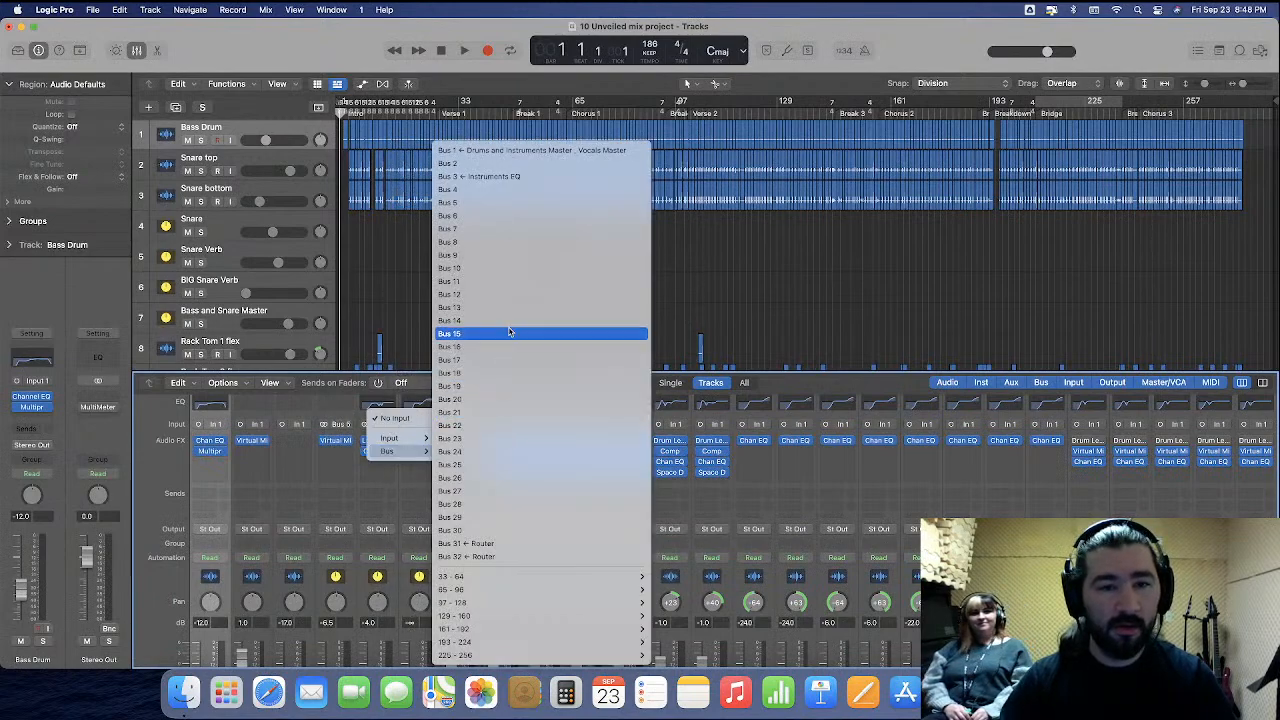
pyautogui.click(526, 217)
pyautogui.click(430, 425)
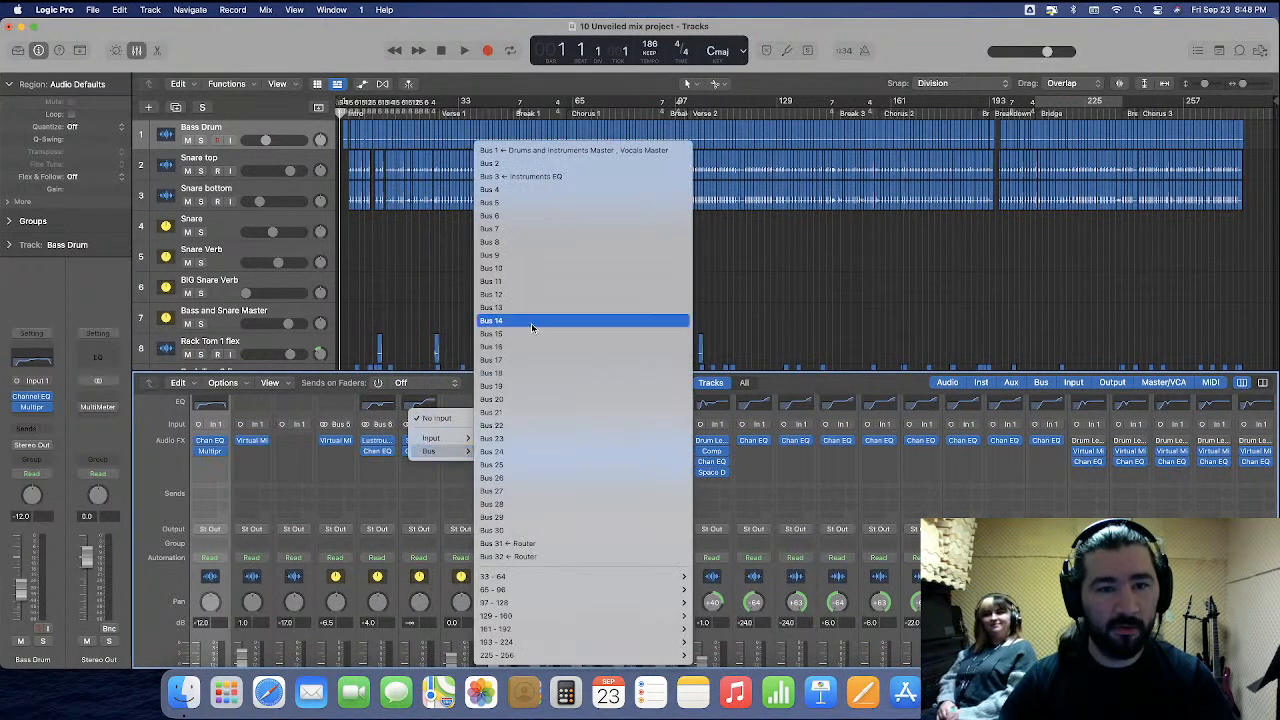
pyautogui.click(540, 228)
pyautogui.click(464, 428)
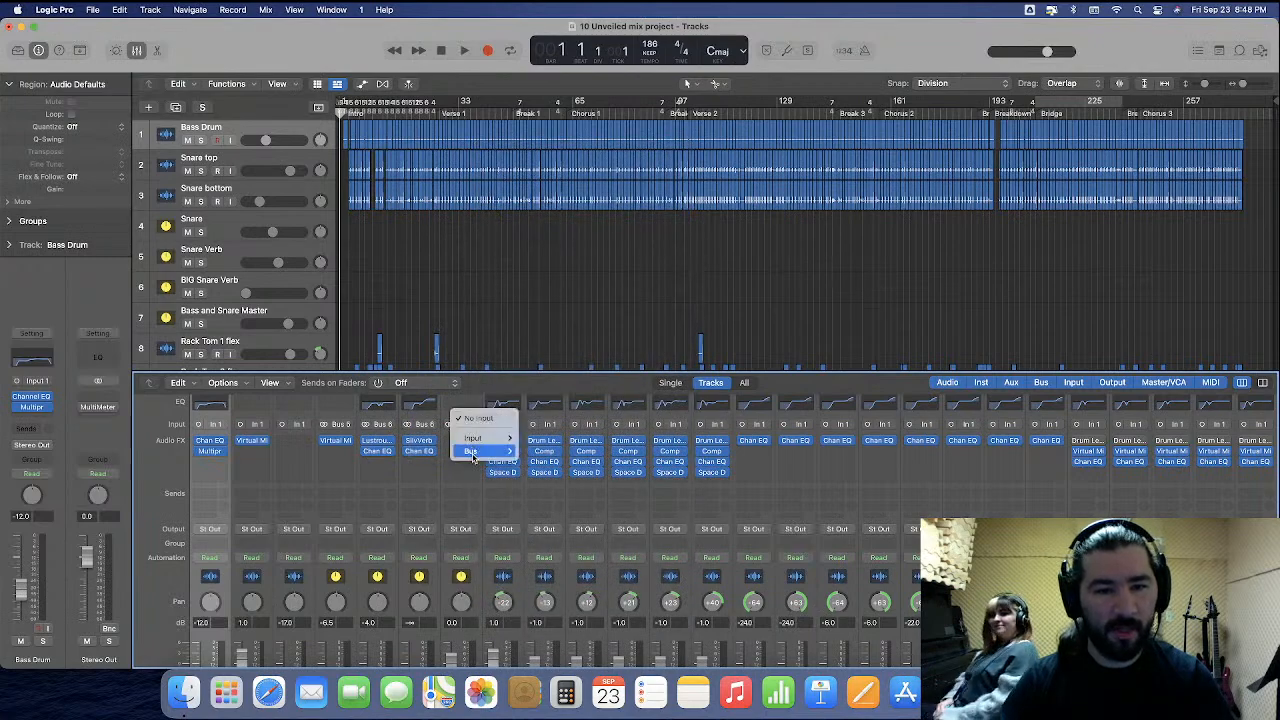
pyautogui.moveTo(485, 451)
pyautogui.click(628, 229)
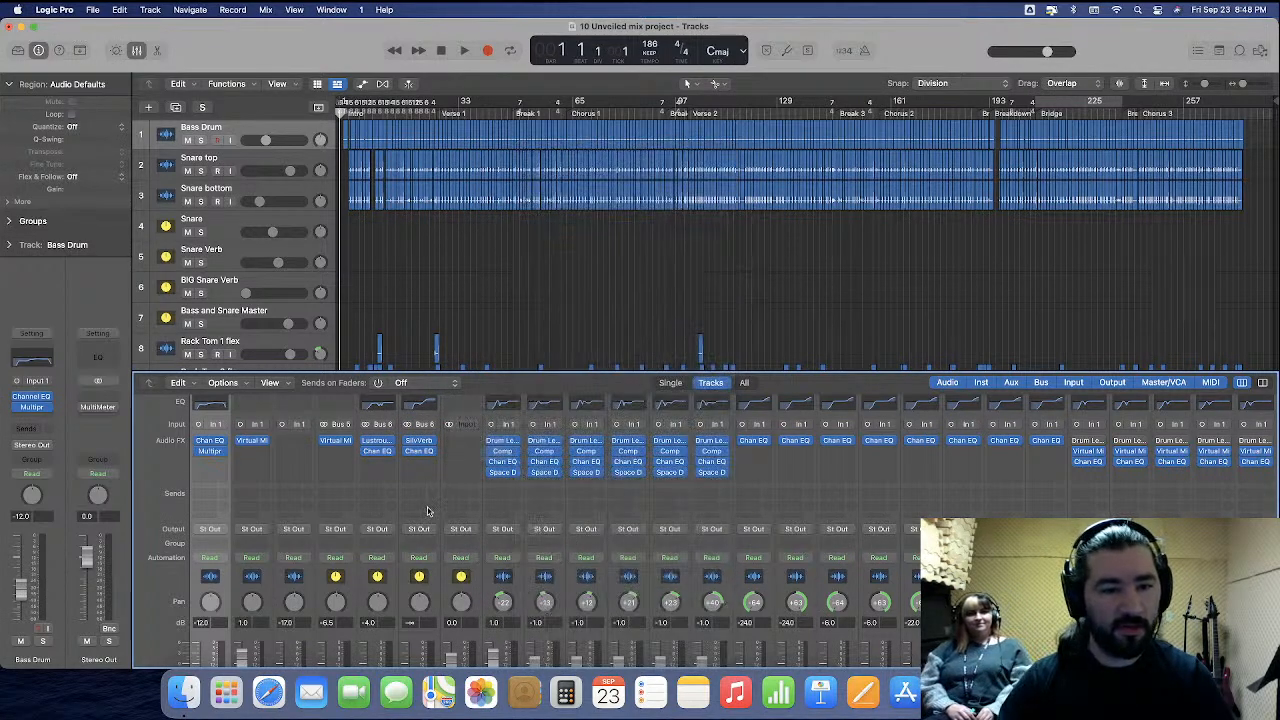
# Route the Snare top and Snare bottom outputs together to Bus 5.
pyautogui.scroll(-2, 366, 506)
pyautogui.click(265, 541)
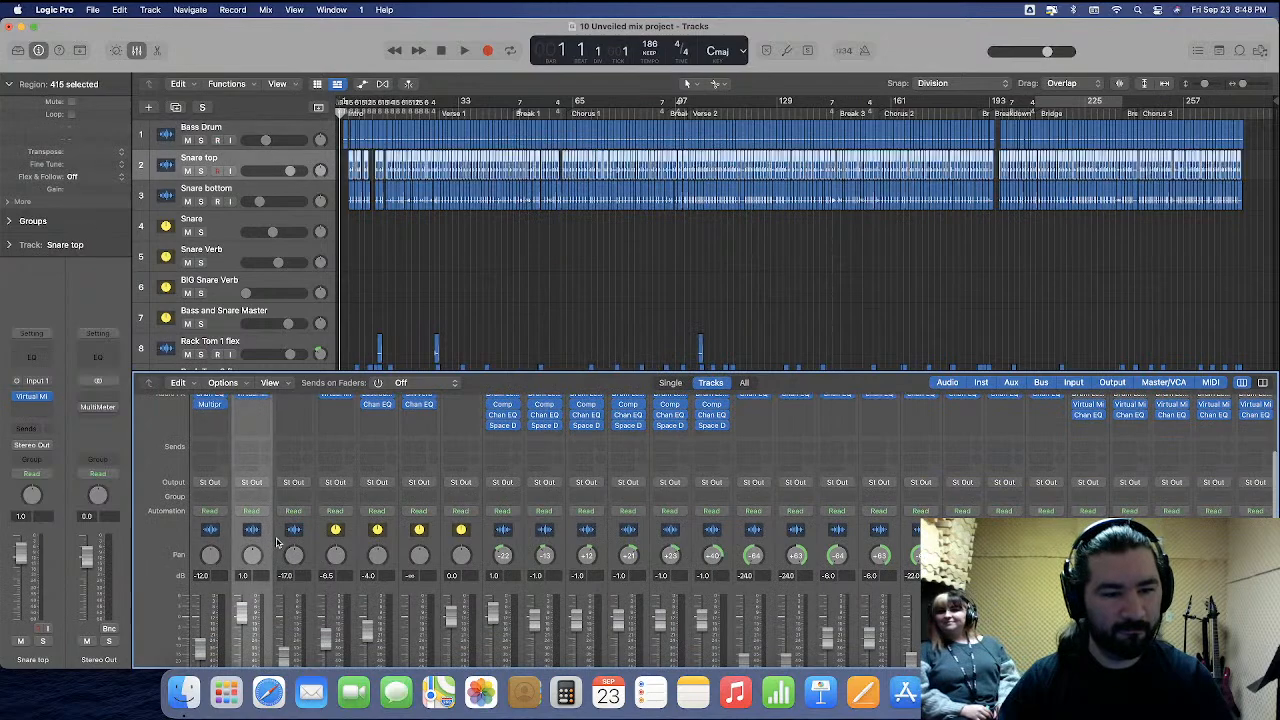
pyautogui.keyDown('shift'); pyautogui.click(294, 541); pyautogui.keyUp('shift')
pyautogui.click(294, 482)
pyautogui.moveTo(299, 539)
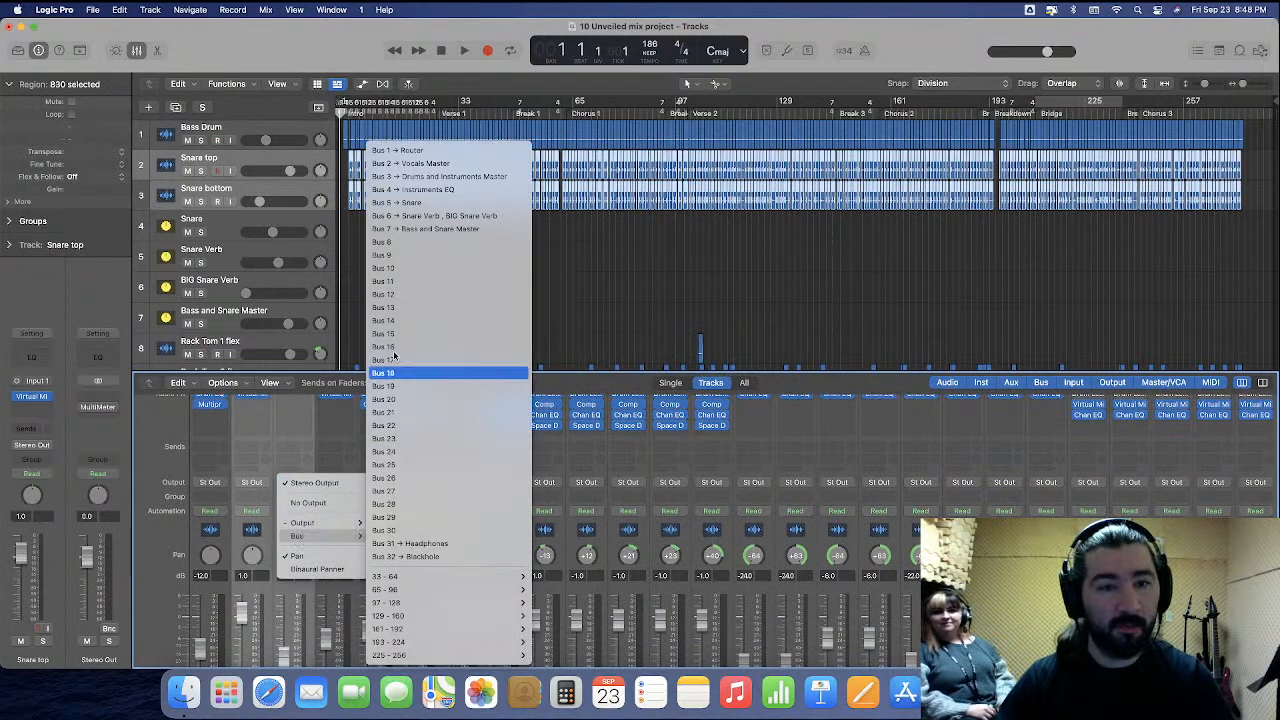
pyautogui.click(436, 203)
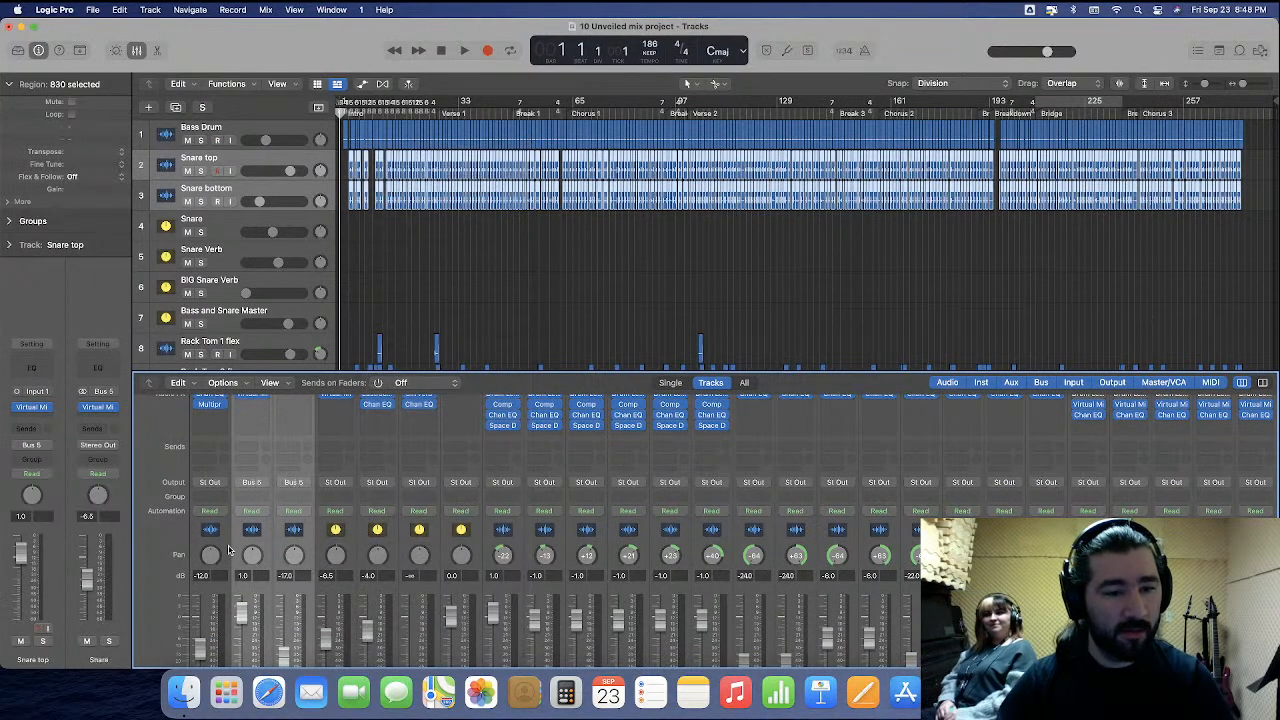
# Add a Bus 6 send on the Snare channel and set its level to 0.0 dB.
pyautogui.click(348, 545)
pyautogui.click(337, 447)
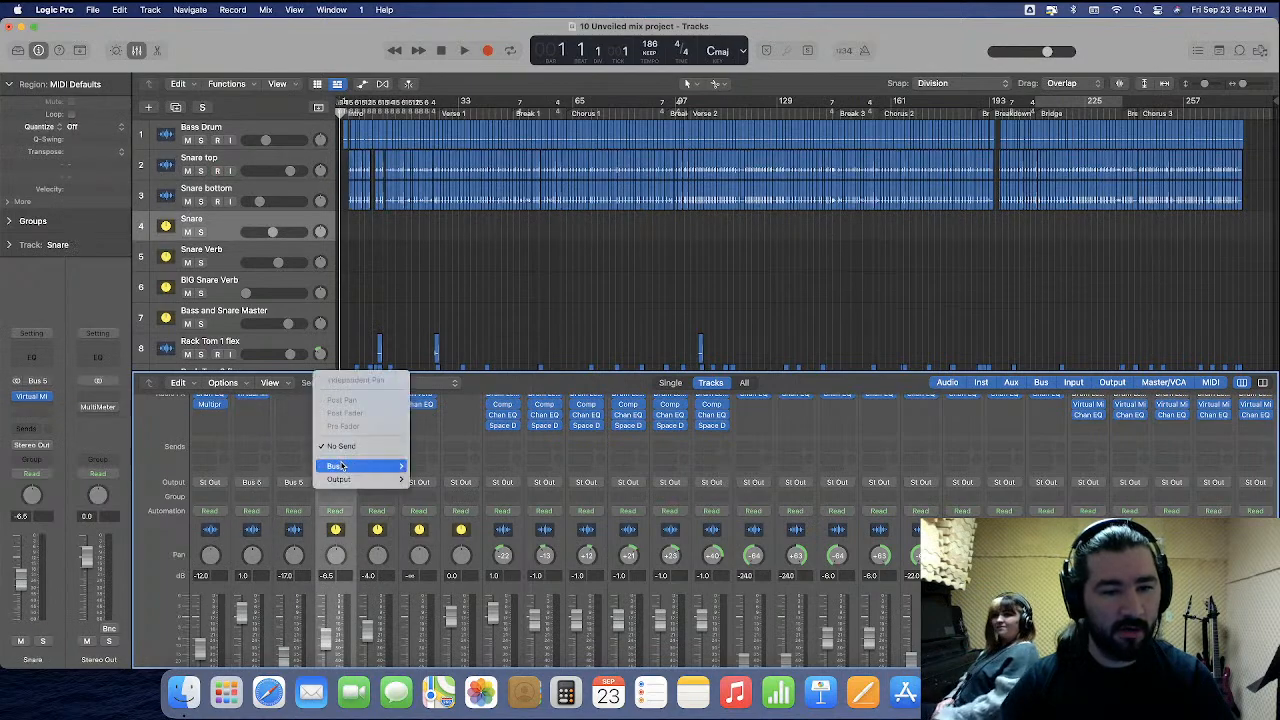
pyautogui.moveTo(340, 466)
pyautogui.click(440, 215)
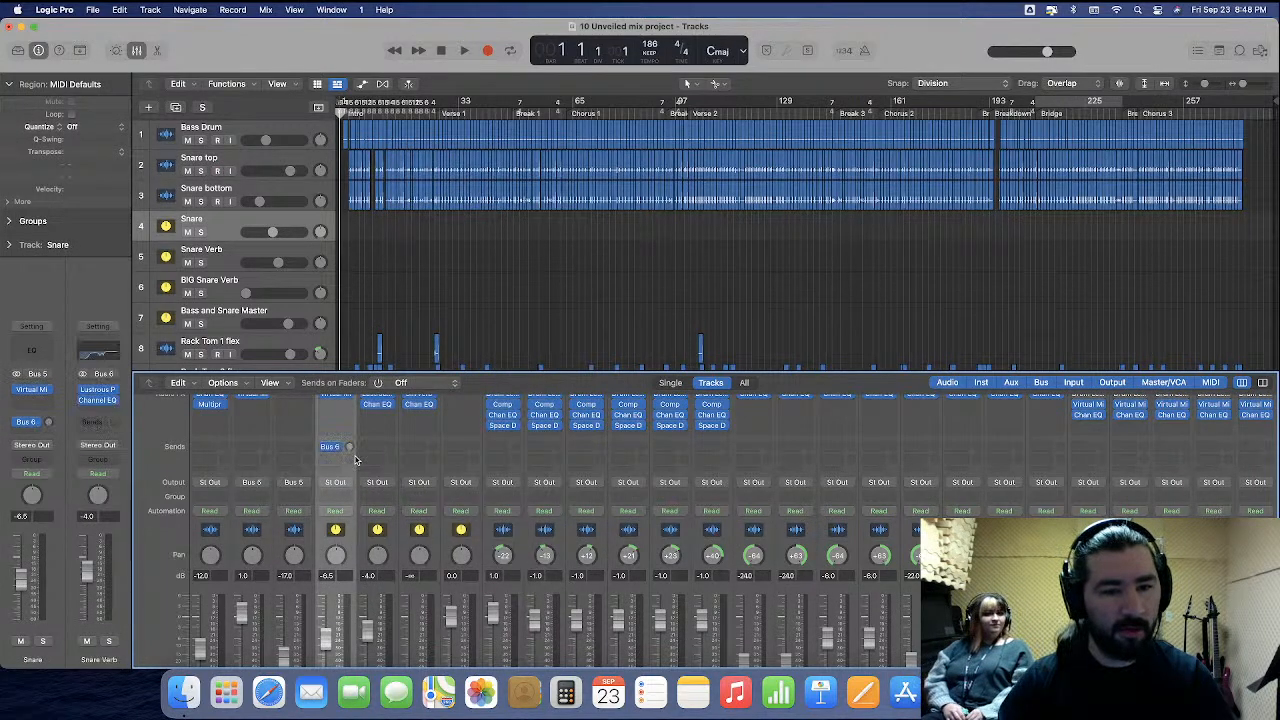
pyautogui.keyDown('alt'); pyautogui.click(349, 446); pyautogui.keyUp('alt')
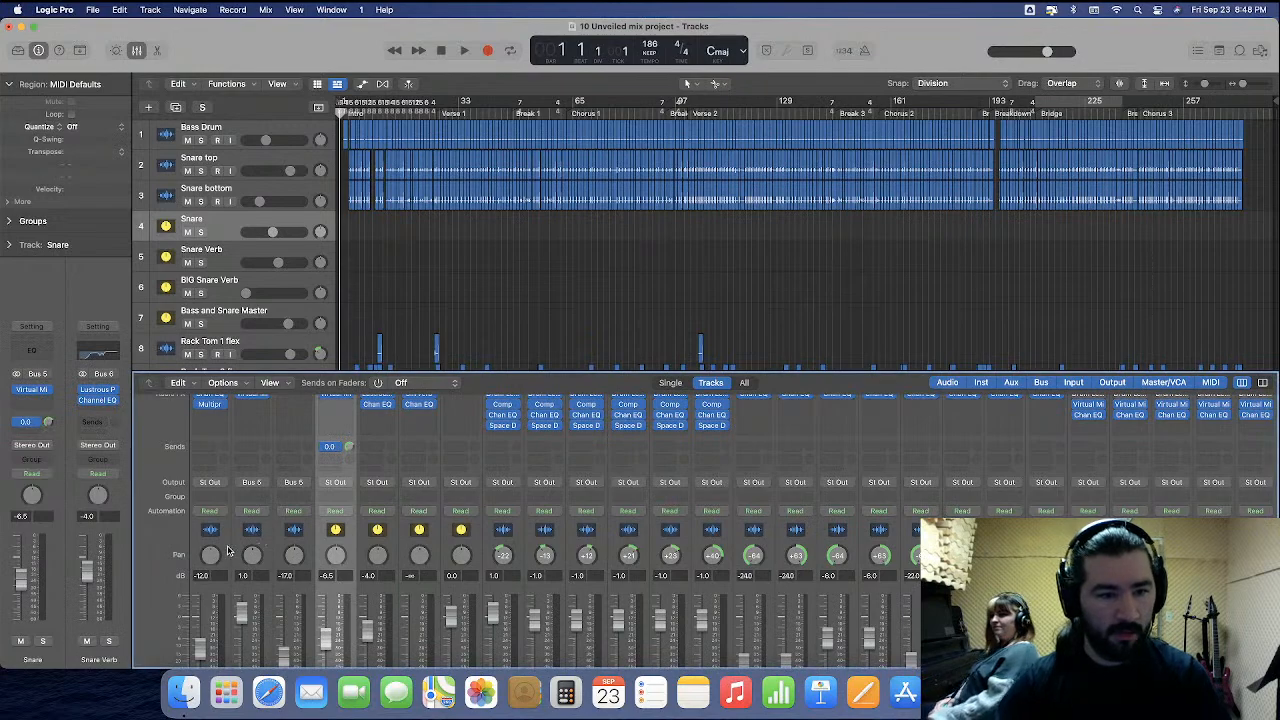
# Route the Bass Drum, Snare, Snare Verb and BIG Snare Verb outputs to Bus 7.
pyautogui.click(228, 550)
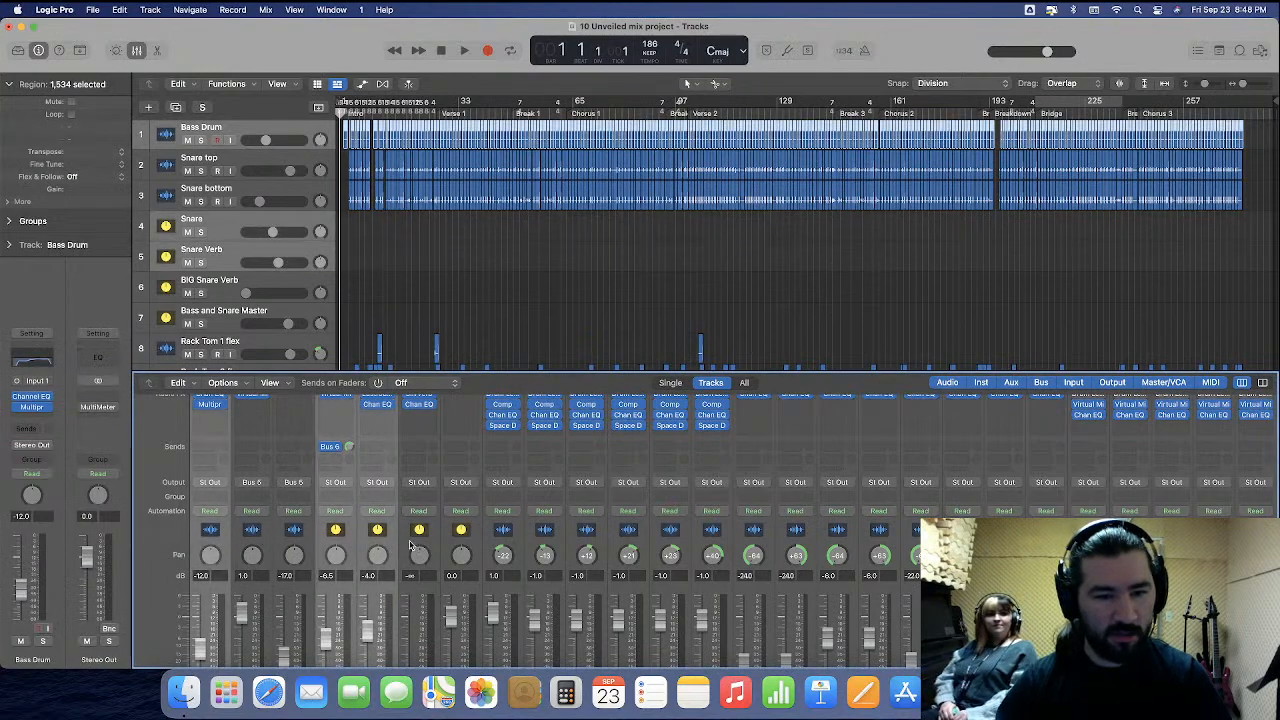
pyautogui.click(335, 482)
pyautogui.moveTo(350, 537)
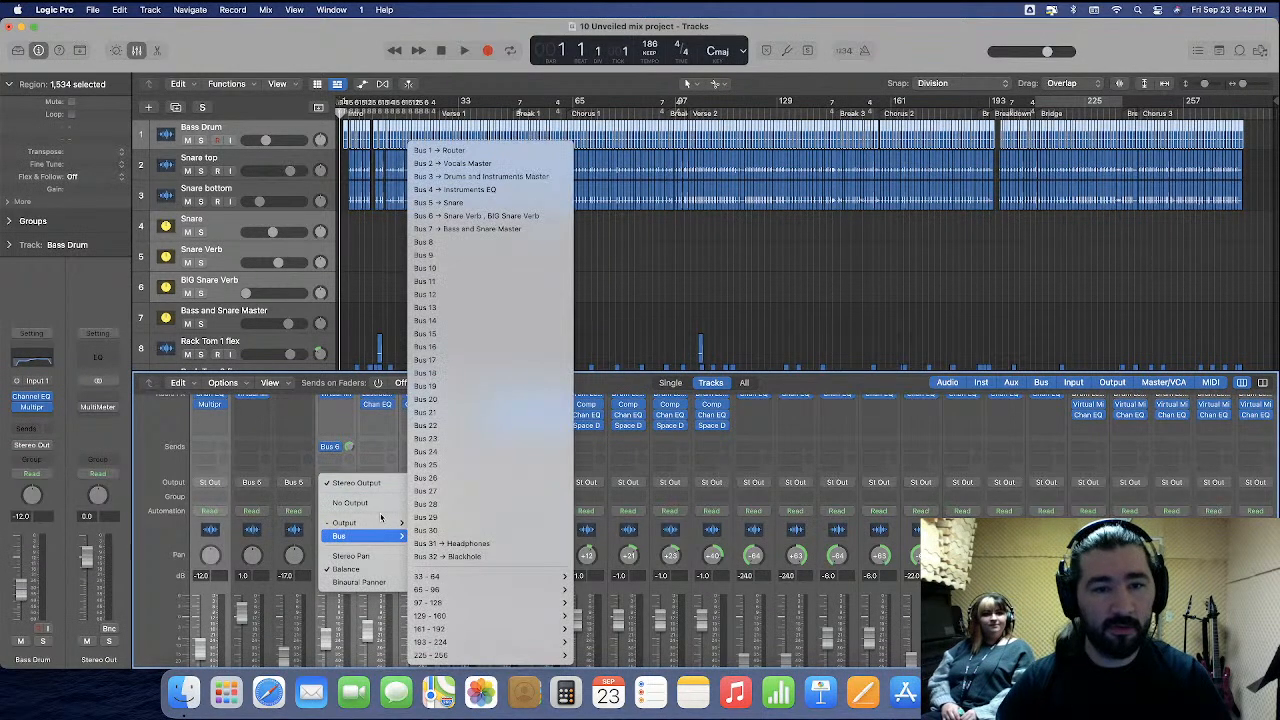
pyautogui.click(513, 228)
pyautogui.scroll(-3, 480, 575)
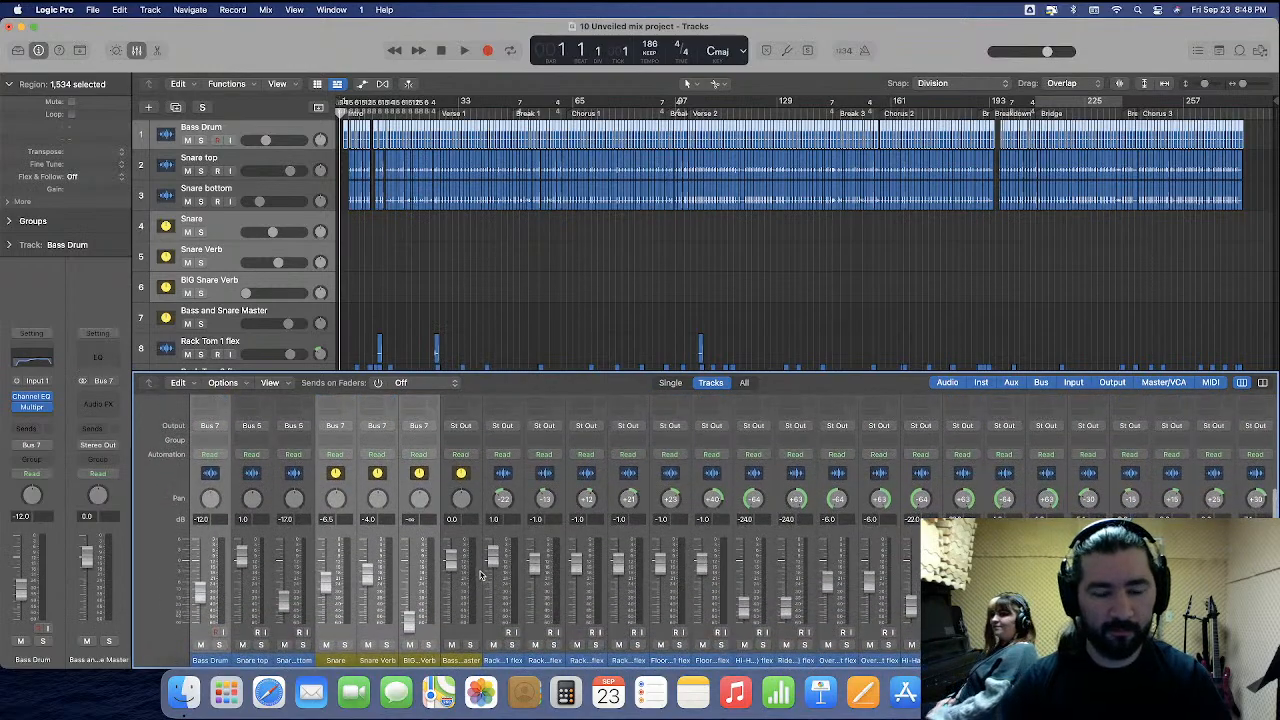
# Move the imported Rack Tom, Floor Tom, Toms Verb and Toms Master tracks directly below the song's original tom tracks.
pyautogui.click(137, 50)
pyautogui.scroll(-5, 240, 457)
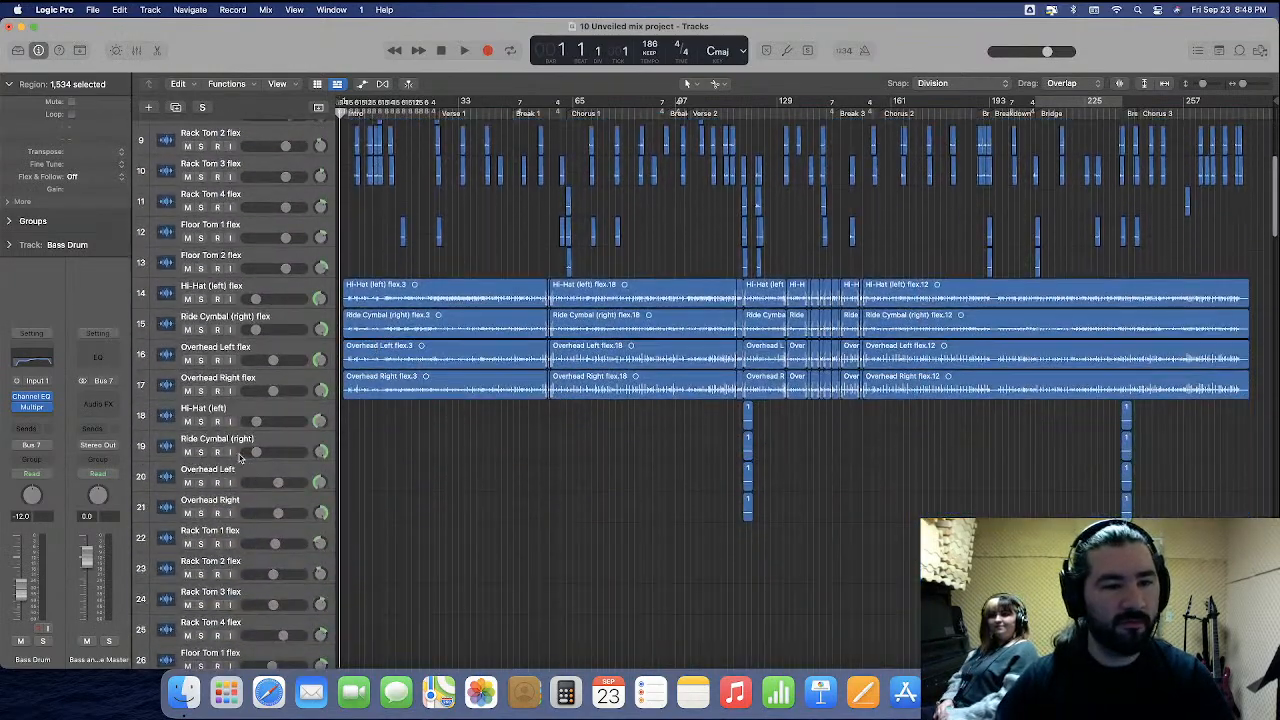
pyautogui.scroll(-2, 240, 490)
pyautogui.scroll(-1, 242, 493)
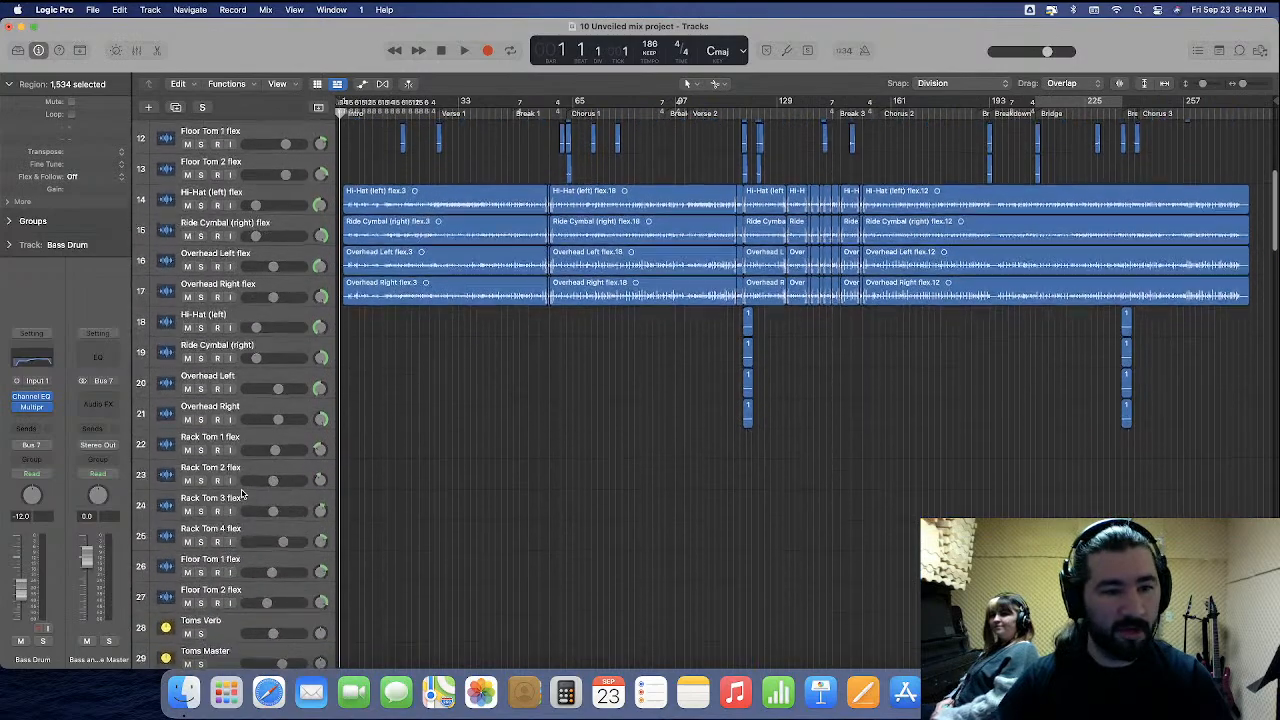
pyautogui.scroll(5, 241, 493)
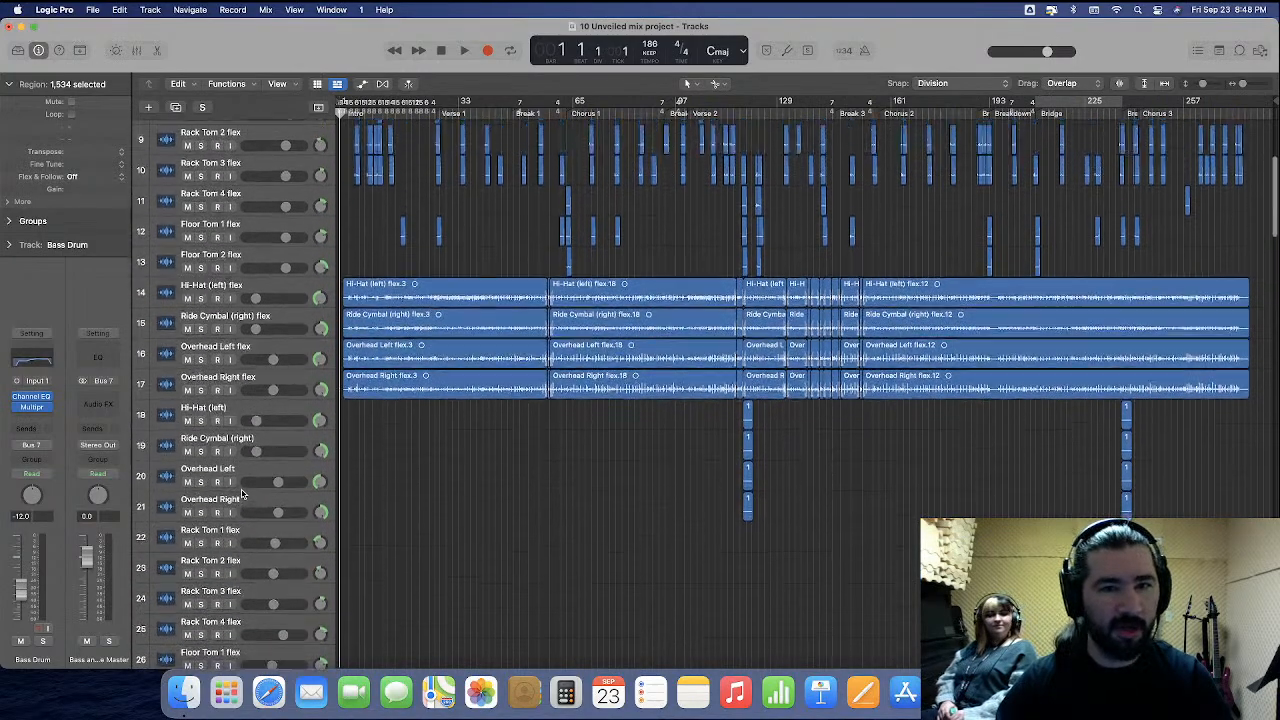
pyautogui.scroll(-8, 241, 493)
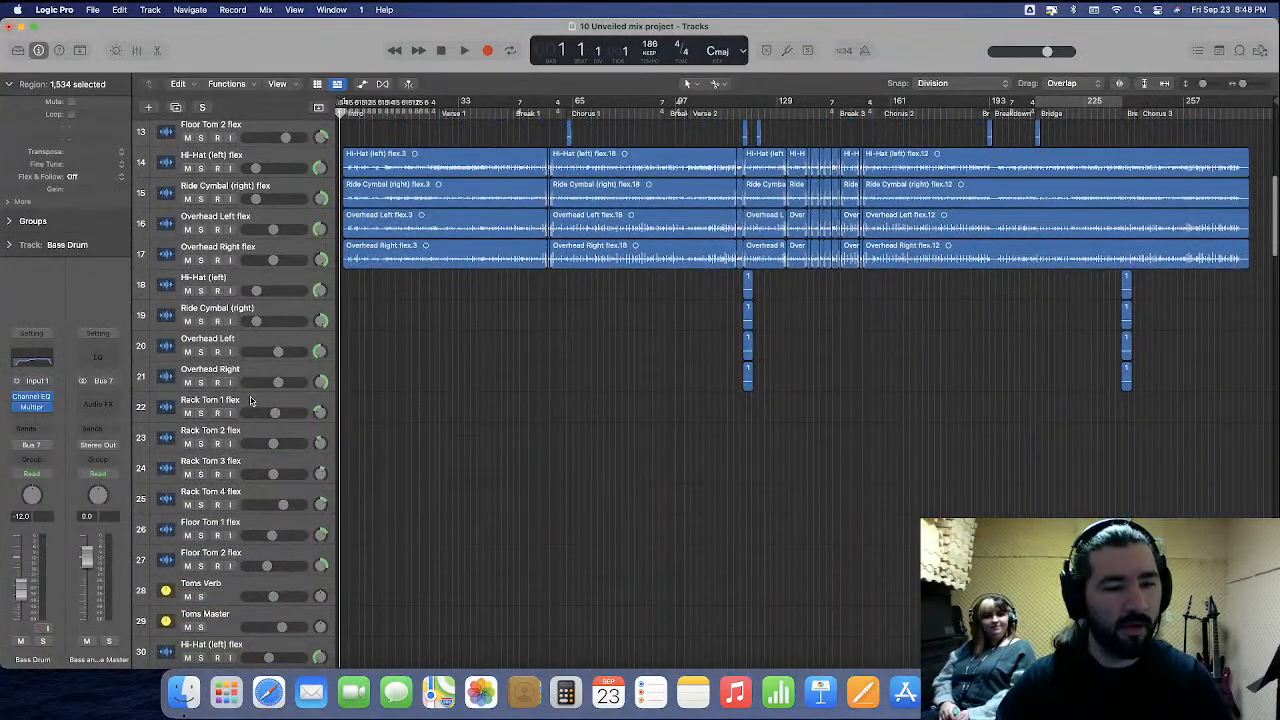
pyautogui.click(251, 401)
pyautogui.scroll(5, 240, 621)
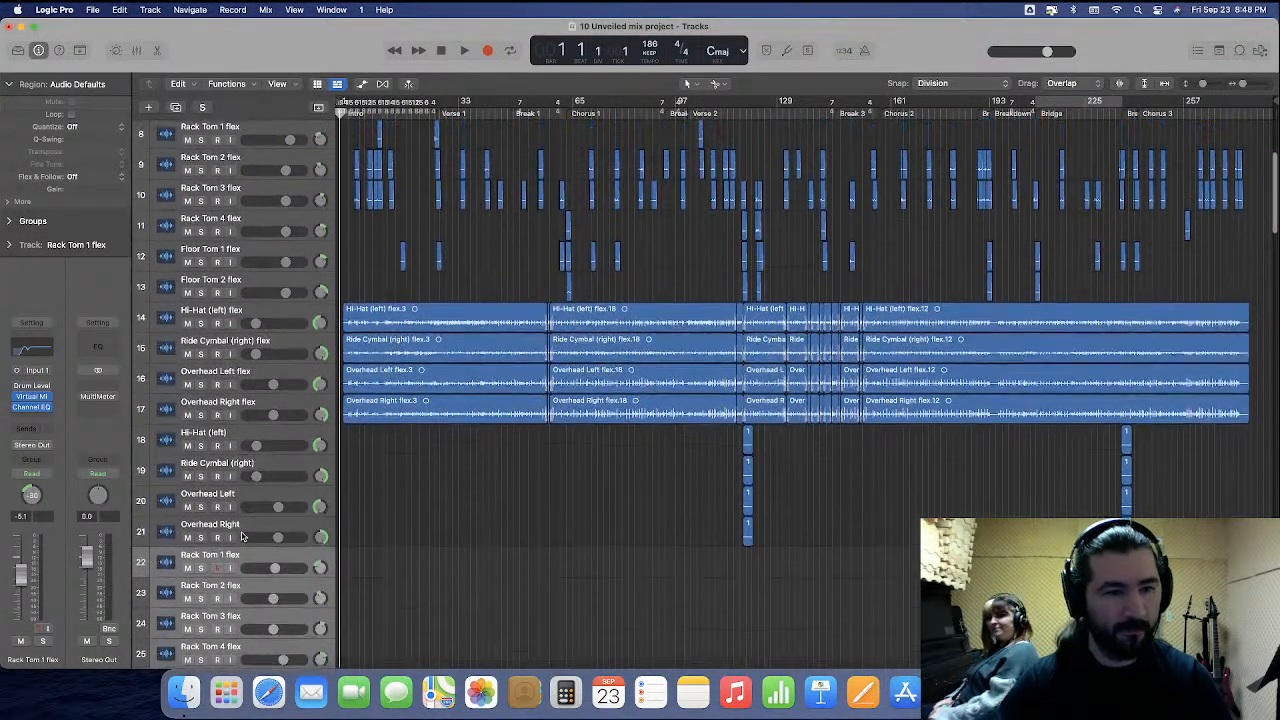
pyautogui.moveTo(247, 561); pyautogui.dragTo(255, 320)
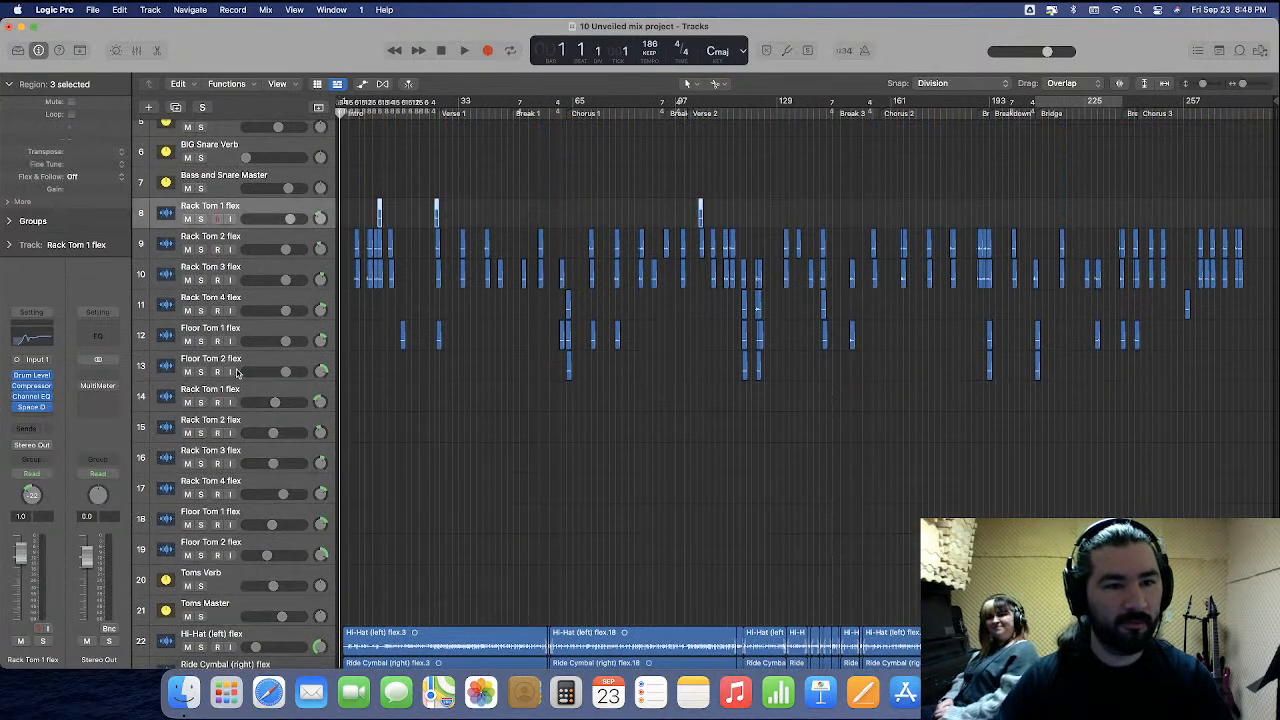
# Move all regions from the original tom tracks onto the matching imported tom tracks and delete the emptied tracks.
pyautogui.keyDown('shift'); pyautogui.click(255, 355); pyautogui.keyUp('shift')
pyautogui.press('super+Right')
pyautogui.press('super+Right')
pyautogui.press('super+Right')
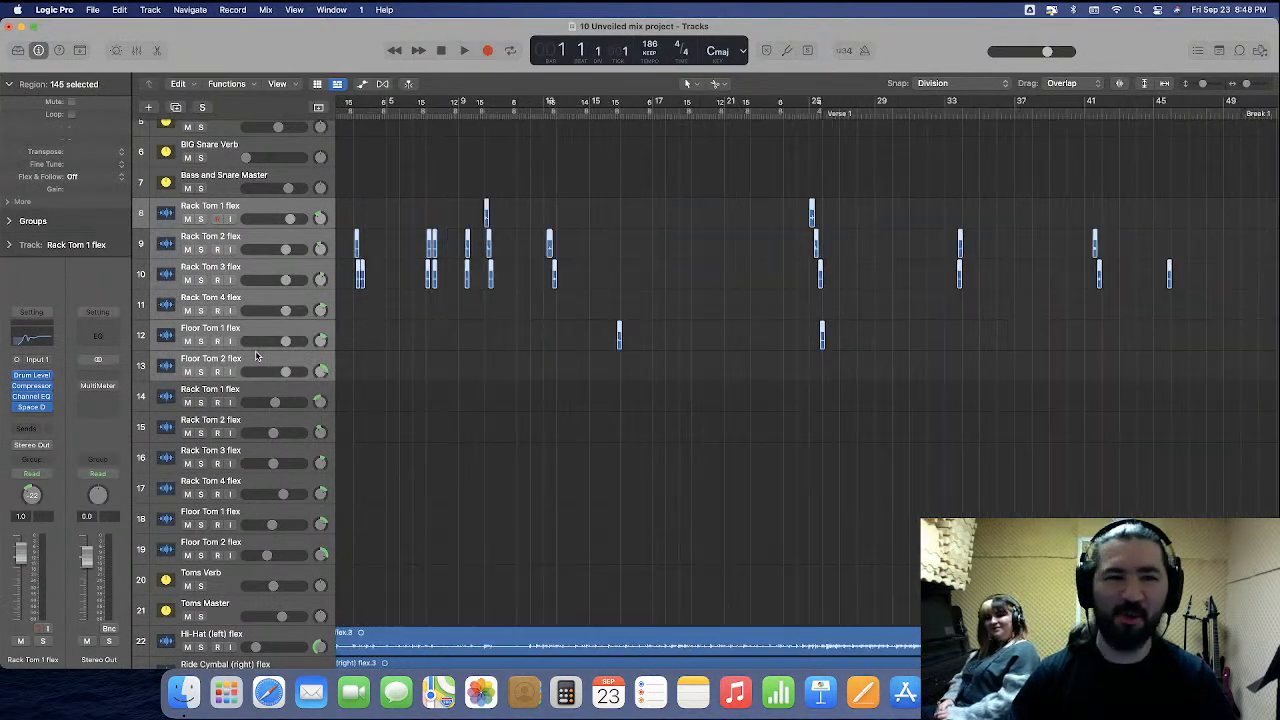
pyautogui.press('super+Right')
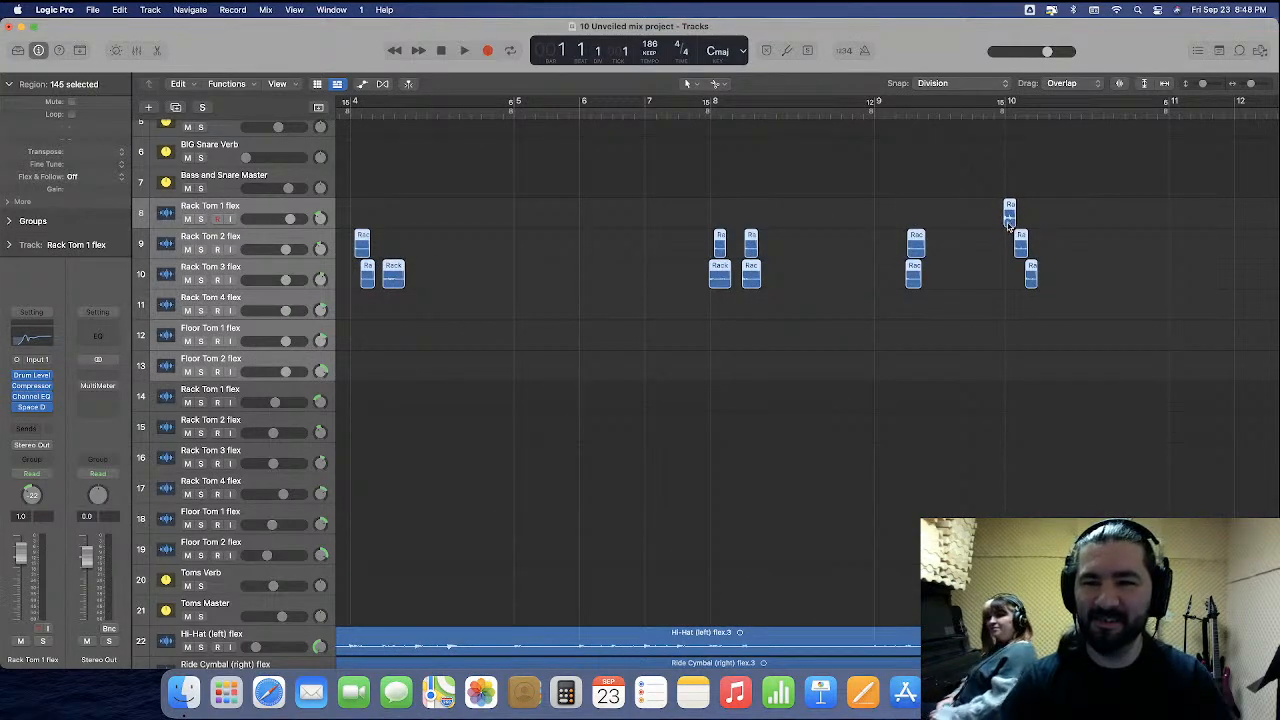
pyautogui.moveTo(1008, 224); pyautogui.dragTo(1010, 405)
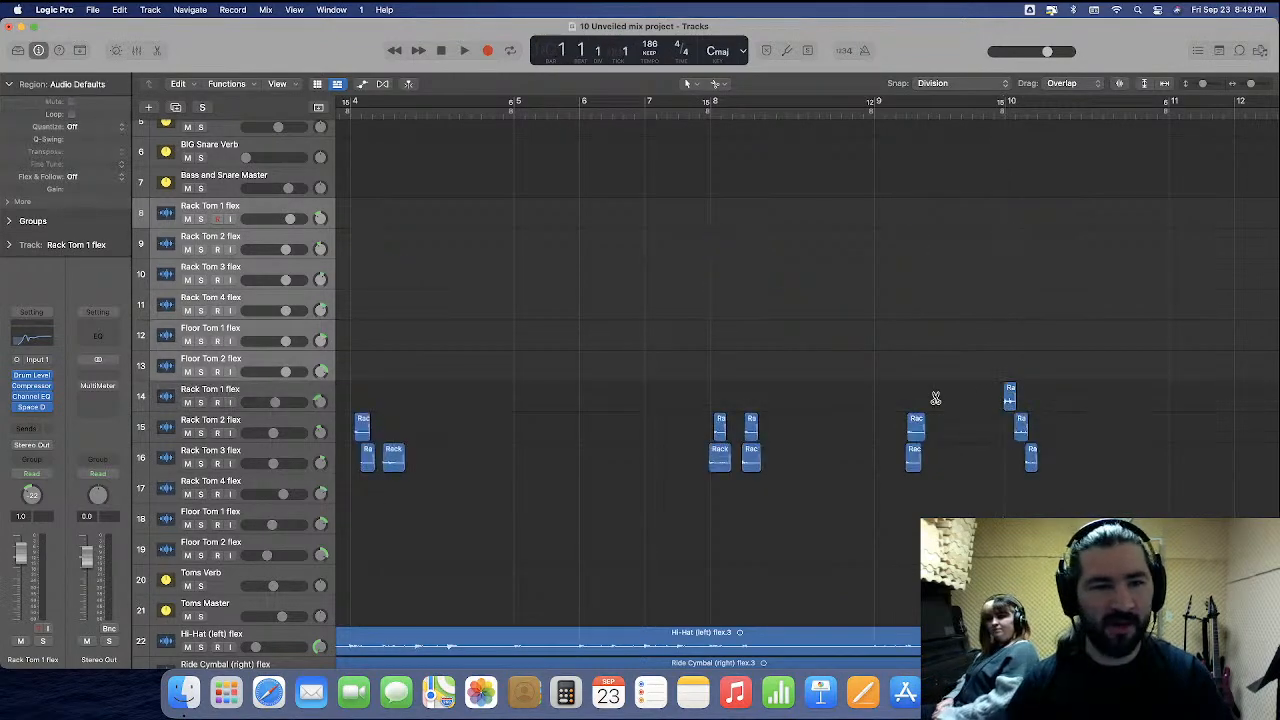
pyautogui.press('super+z')
pyautogui.press('z')
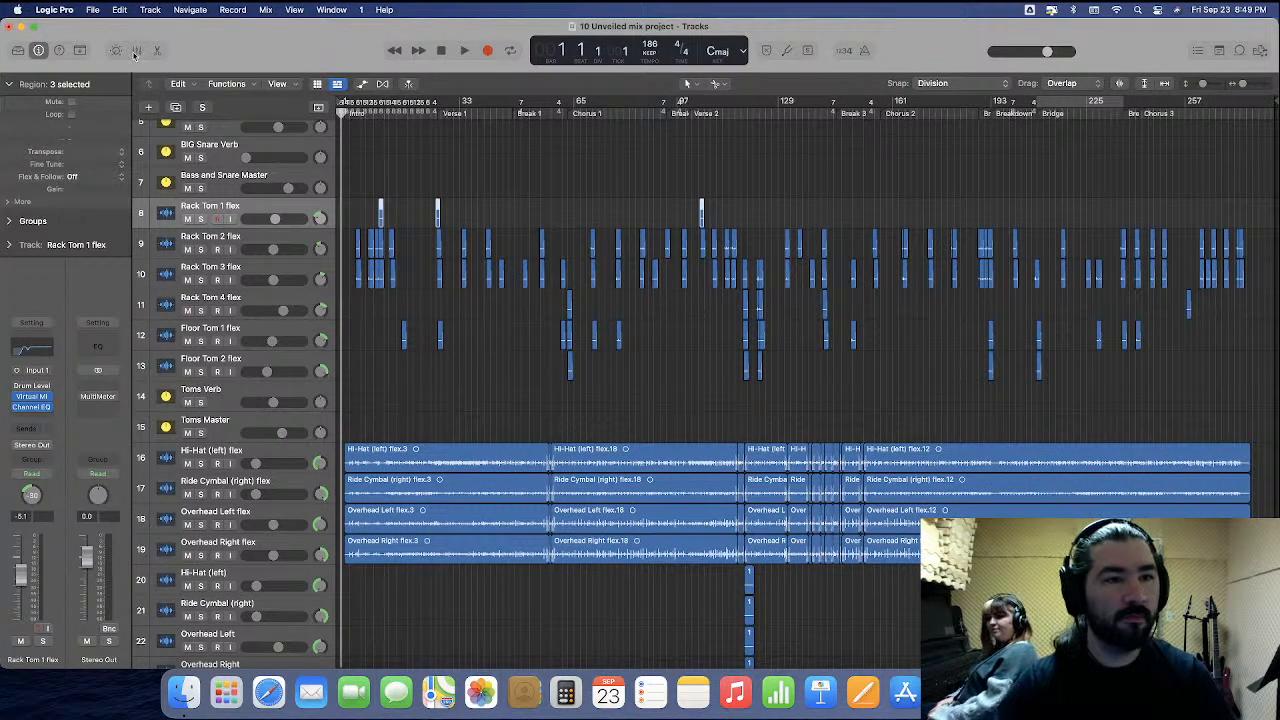
# Set the Toms Verb input to Bus 8 and the Toms Master input to Bus 9.
pyautogui.click(135, 51)
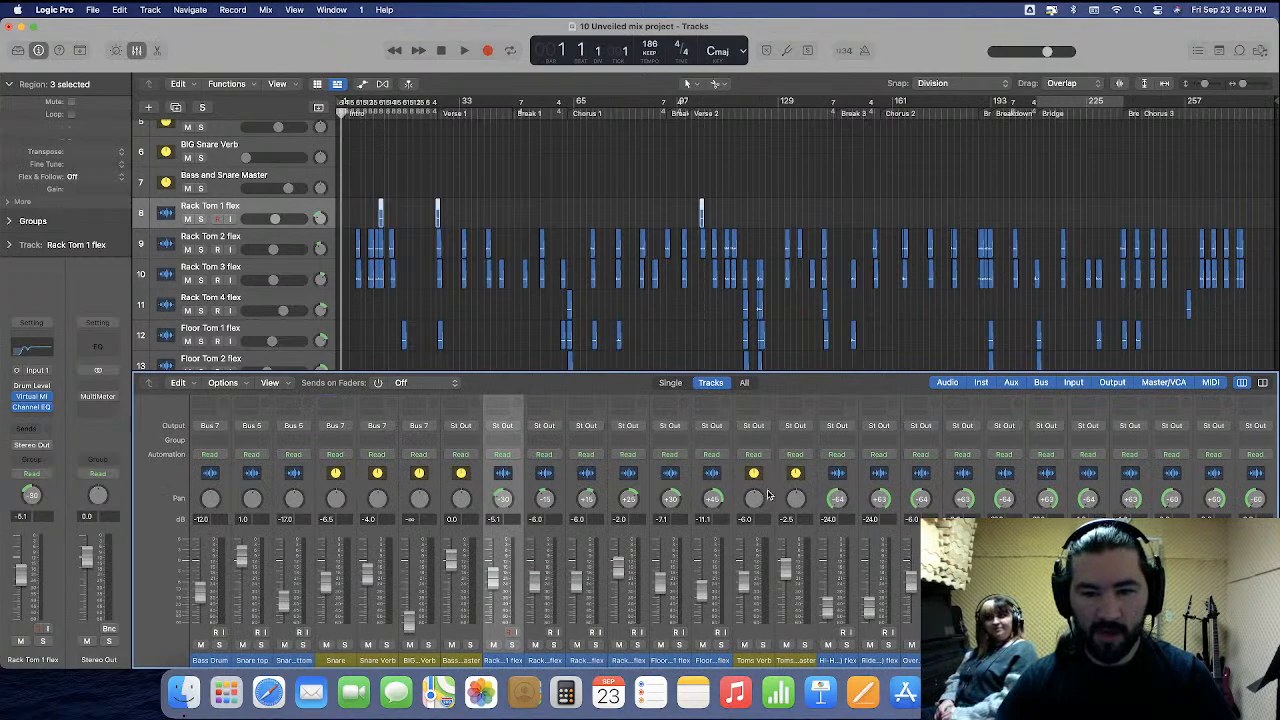
pyautogui.scroll(3, 768, 495)
pyautogui.click(755, 404)
pyautogui.moveTo(764, 431)
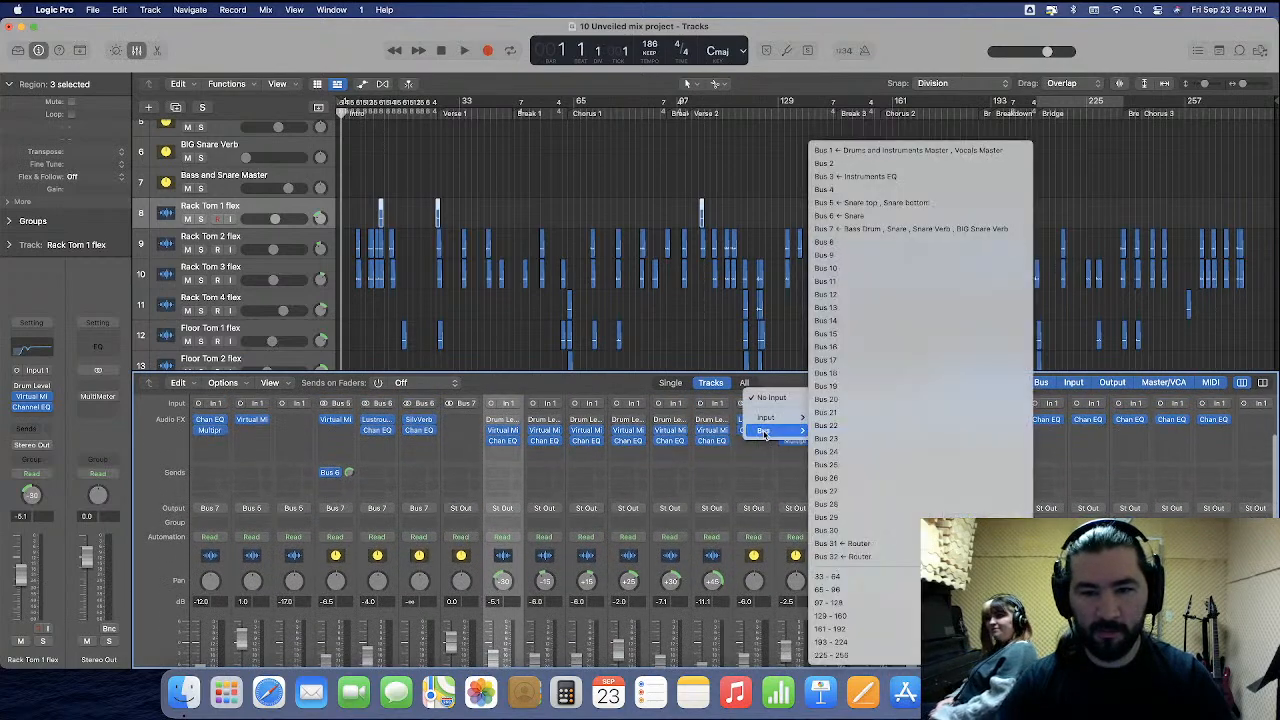
pyautogui.click(890, 242)
pyautogui.click(803, 403)
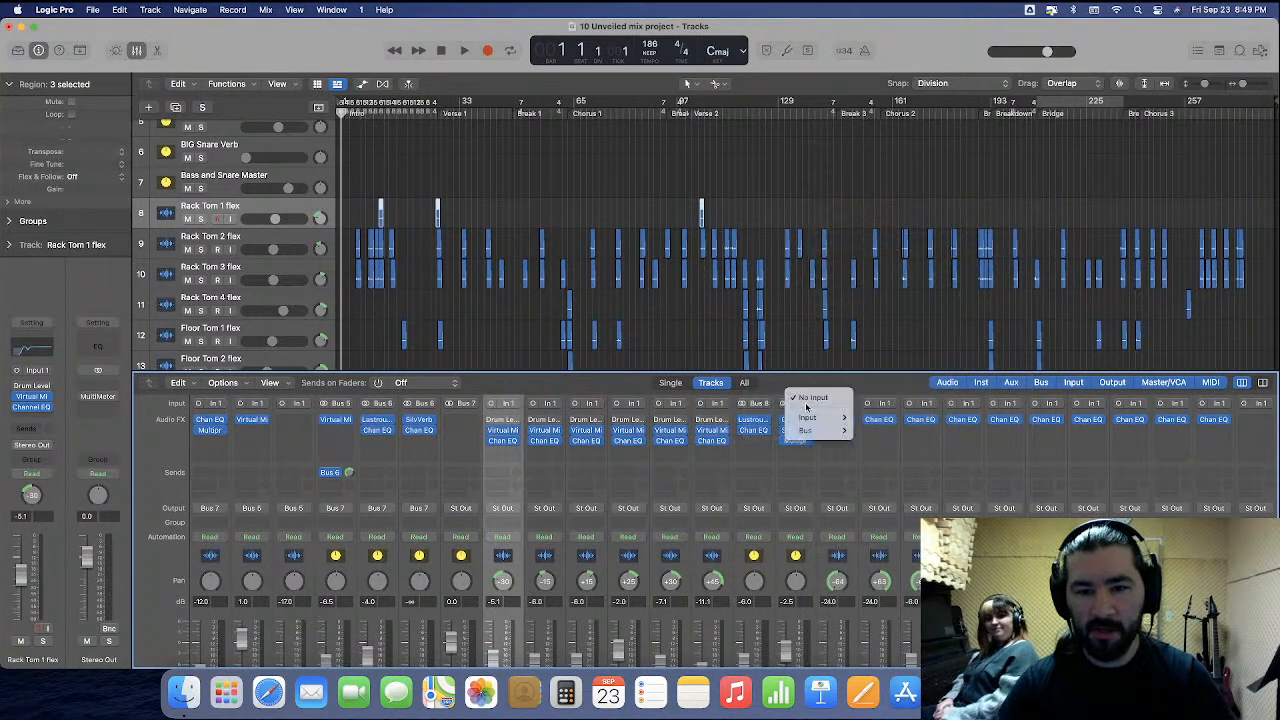
pyautogui.moveTo(813, 431)
pyautogui.click(898, 255)
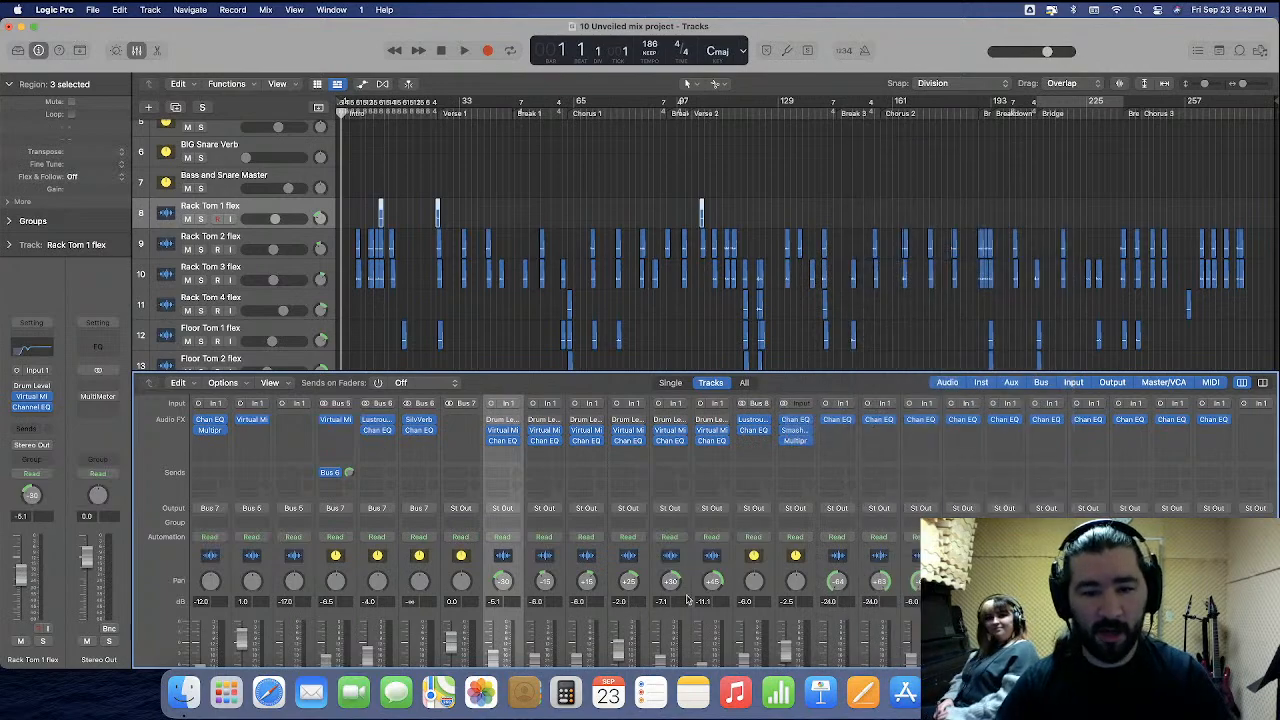
# Add a Bus 8 send at 0.0 dB to all six rack tom and floor tom channels.
pyautogui.scroll(-3, 689, 568)
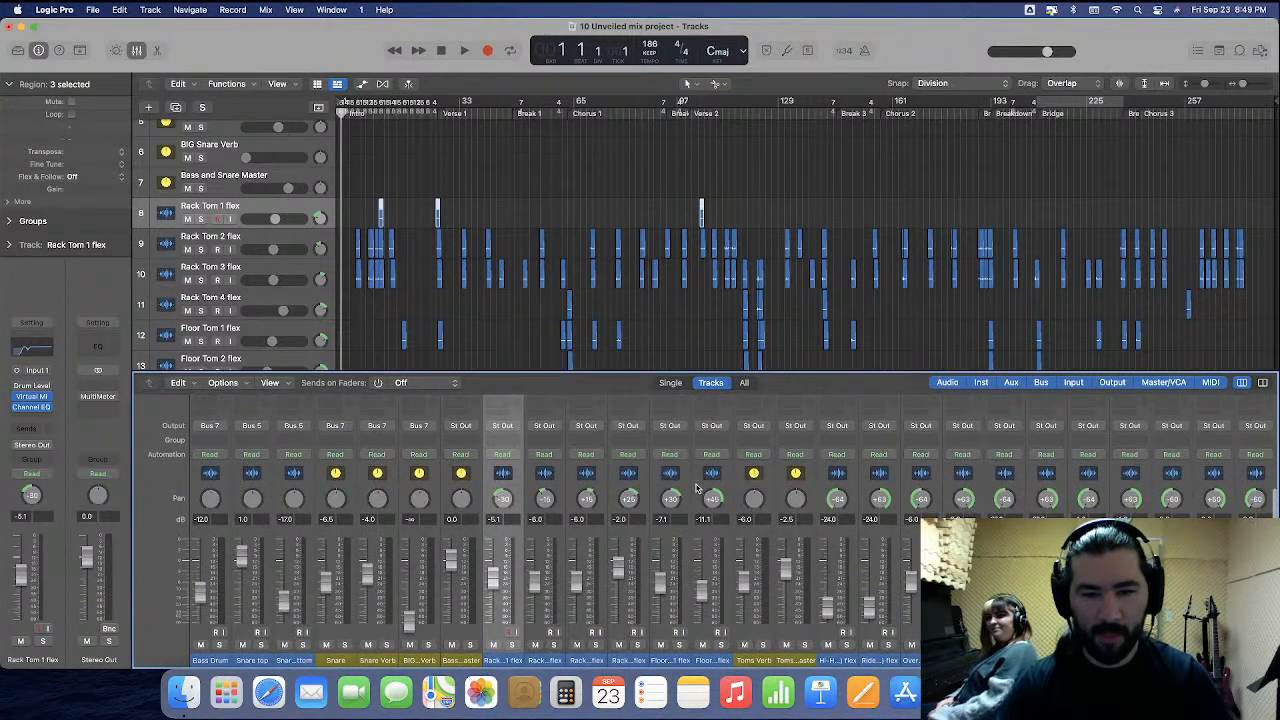
pyautogui.keyDown('shift'); pyautogui.click(697, 489); pyautogui.keyUp('shift')
pyautogui.scroll(1, 697, 489)
pyautogui.click(668, 422)
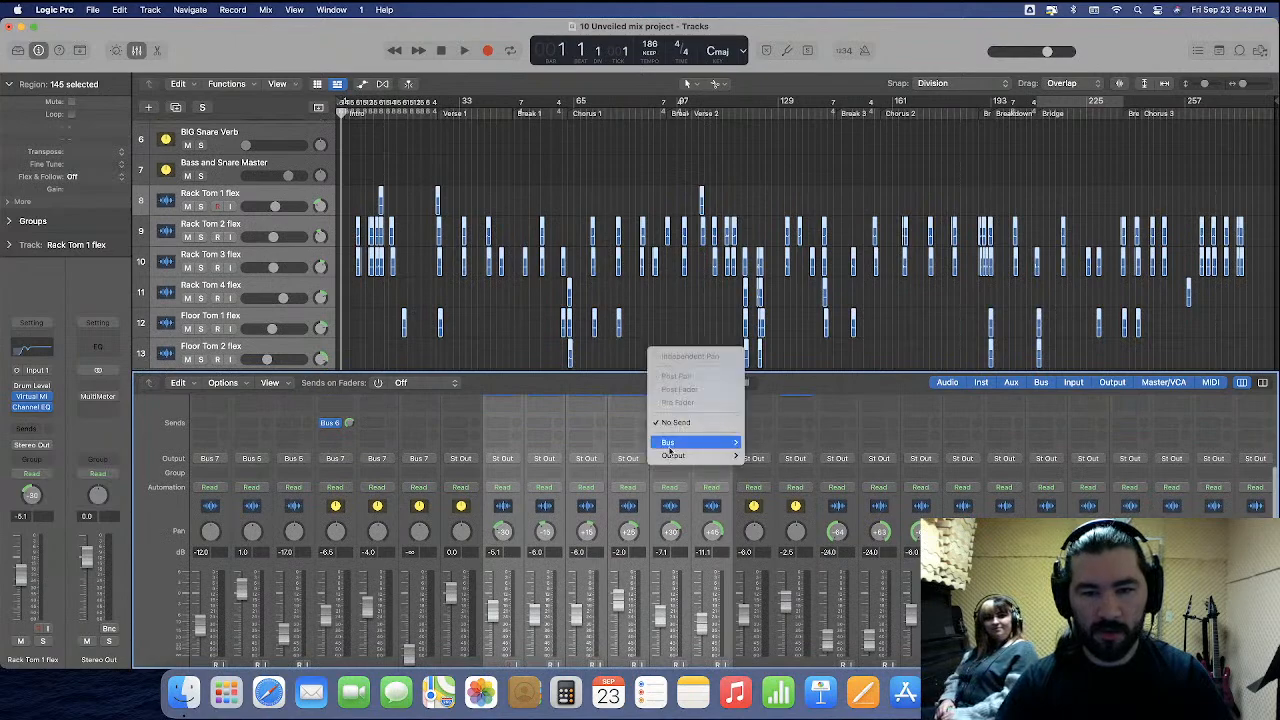
pyautogui.moveTo(672, 442)
pyautogui.click(830, 243)
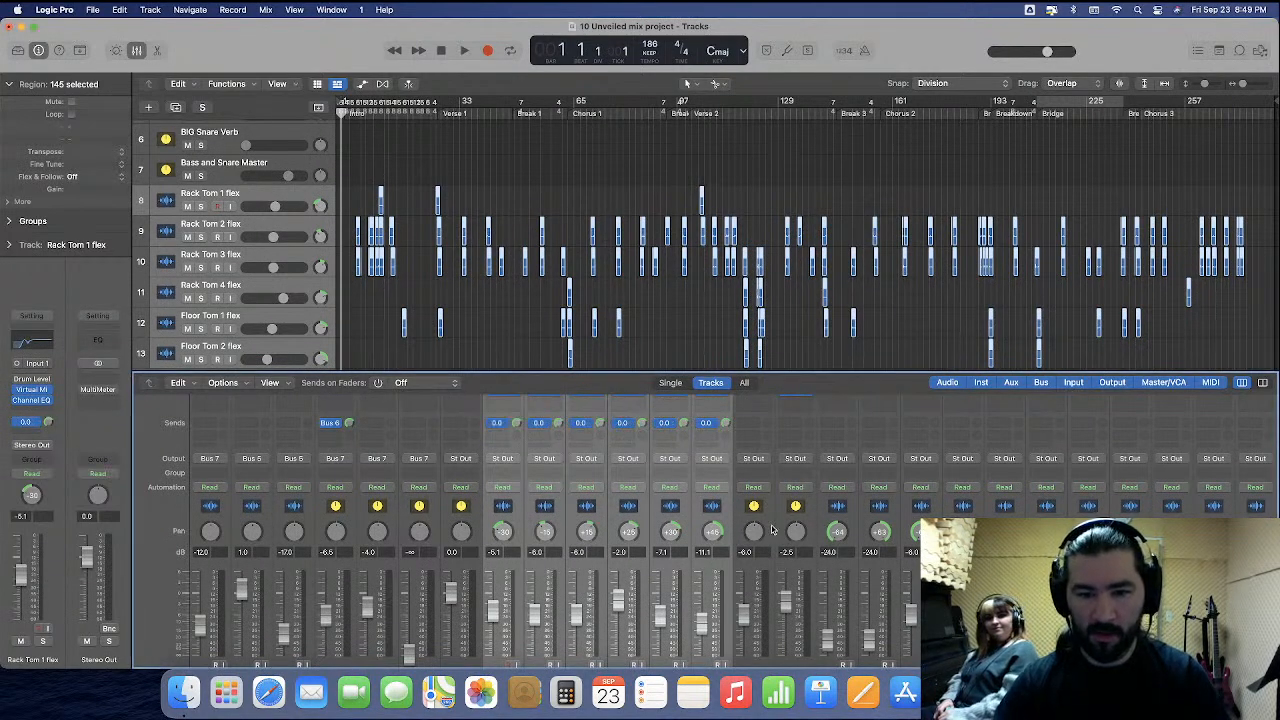
# Route the outputs of the six tom channels and Toms Verb to Bus 9.
pyautogui.click(764, 462)
pyautogui.moveTo(775, 511)
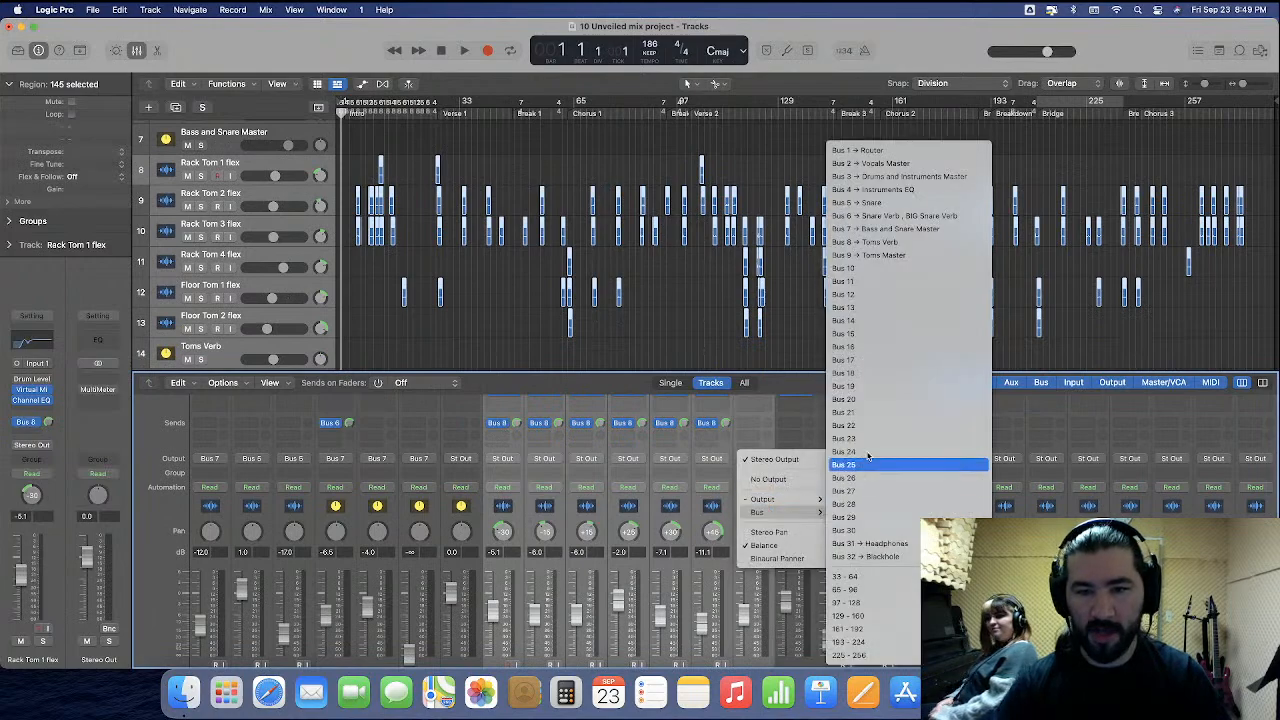
pyautogui.click(870, 255)
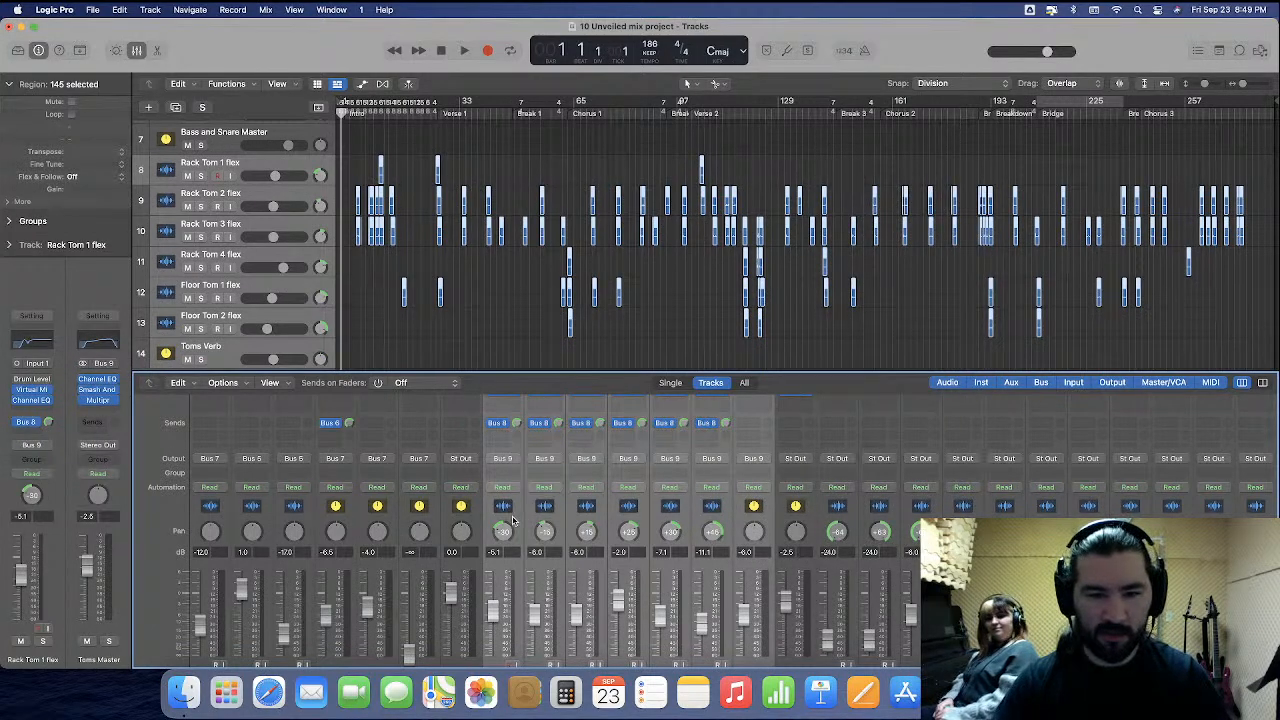
# Set the channel levels of Rack Tom 1 to -5.0 dB, Floor Tom 1 to -7.0 dB and Floor Tom 2 to -11.0 dB.
pyautogui.click(495, 556)
pyautogui.write('-6')
pyautogui.press('Return')
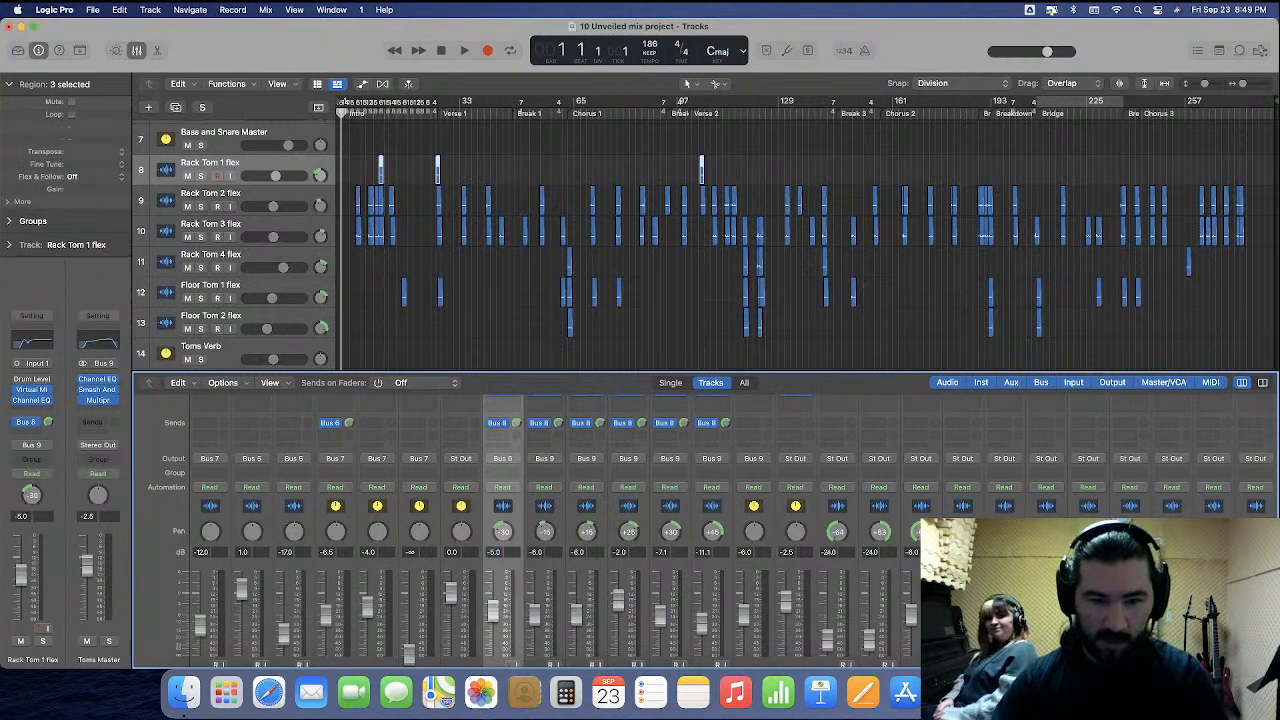
pyautogui.doubleClick(661, 553)
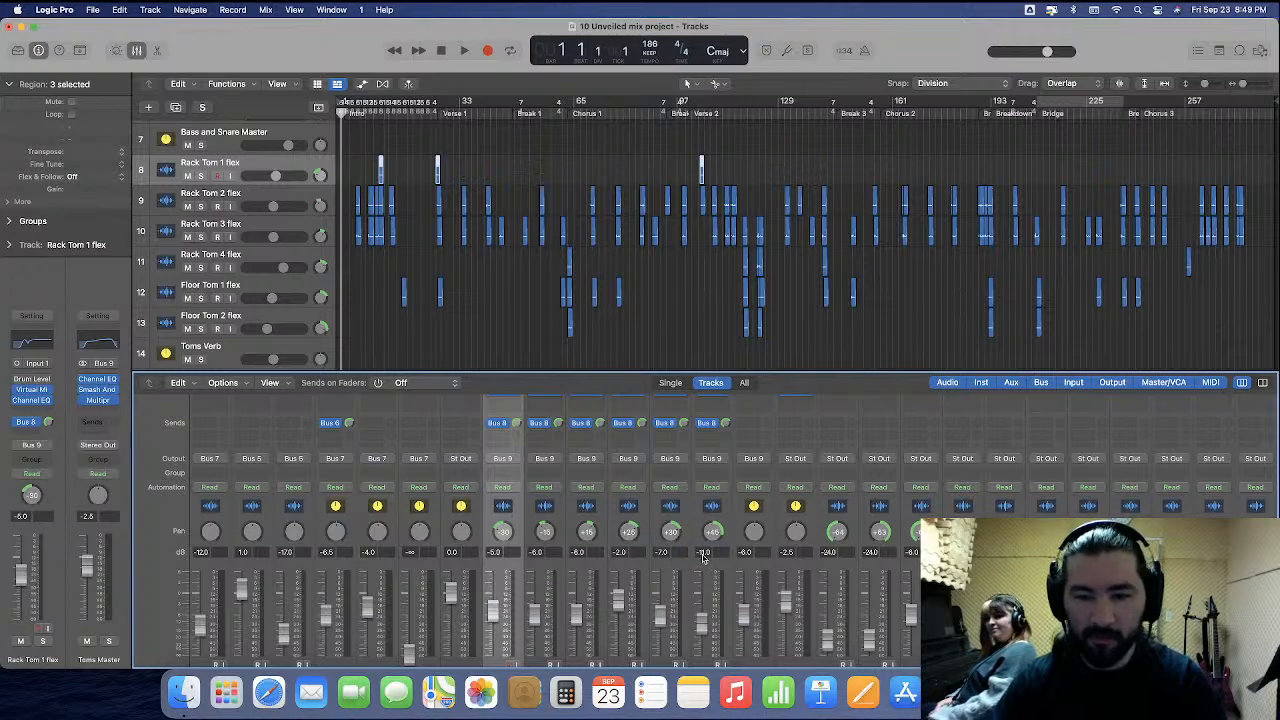
# Duplicate the imported Hi-Hat, Ride Cymbal, Overhead Left and Overhead Right flex tracks directly below themselves.
pyautogui.scroll(-2, 704, 558)
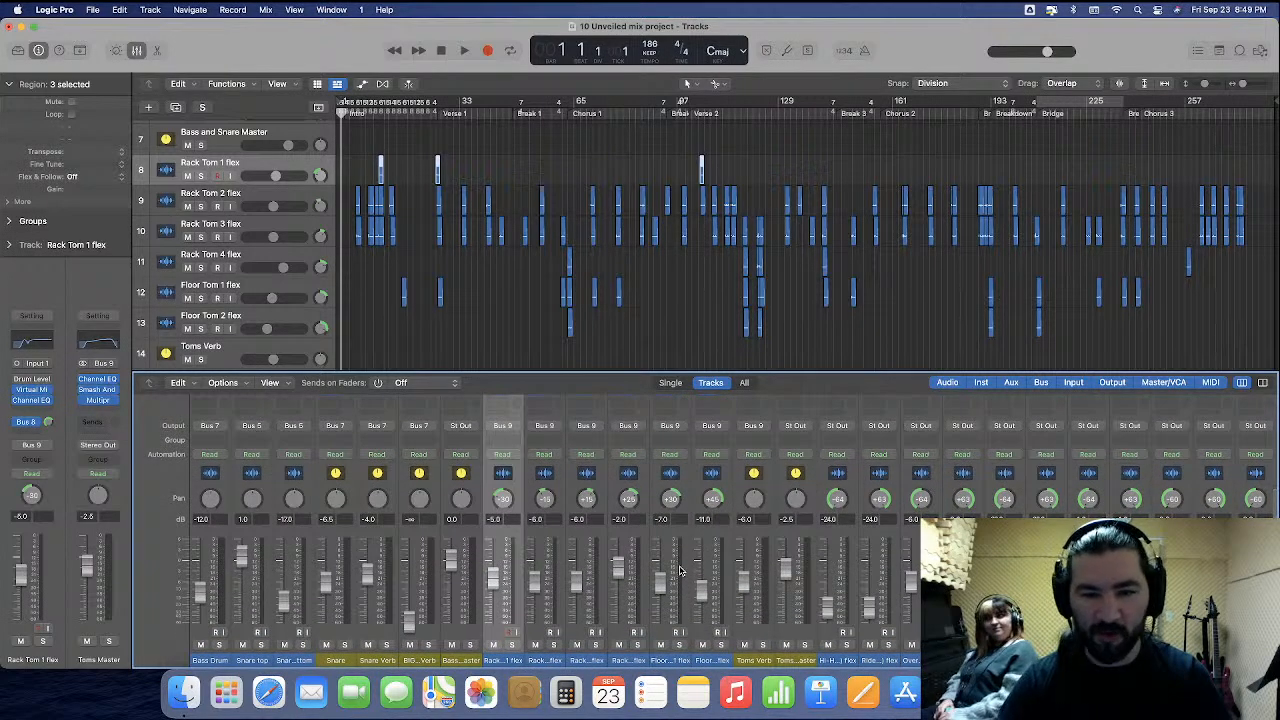
pyautogui.hscroll(2, 676, 576)
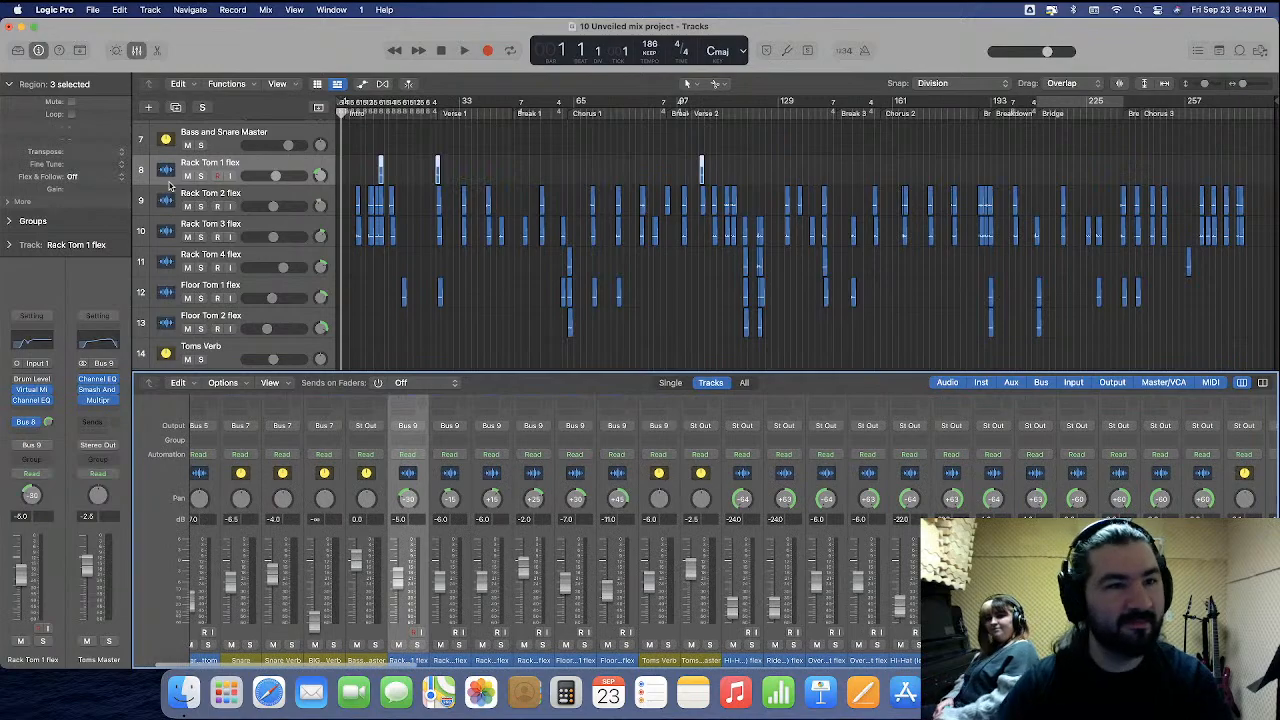
pyautogui.press('x')
pyautogui.scroll(-10, 535, 412)
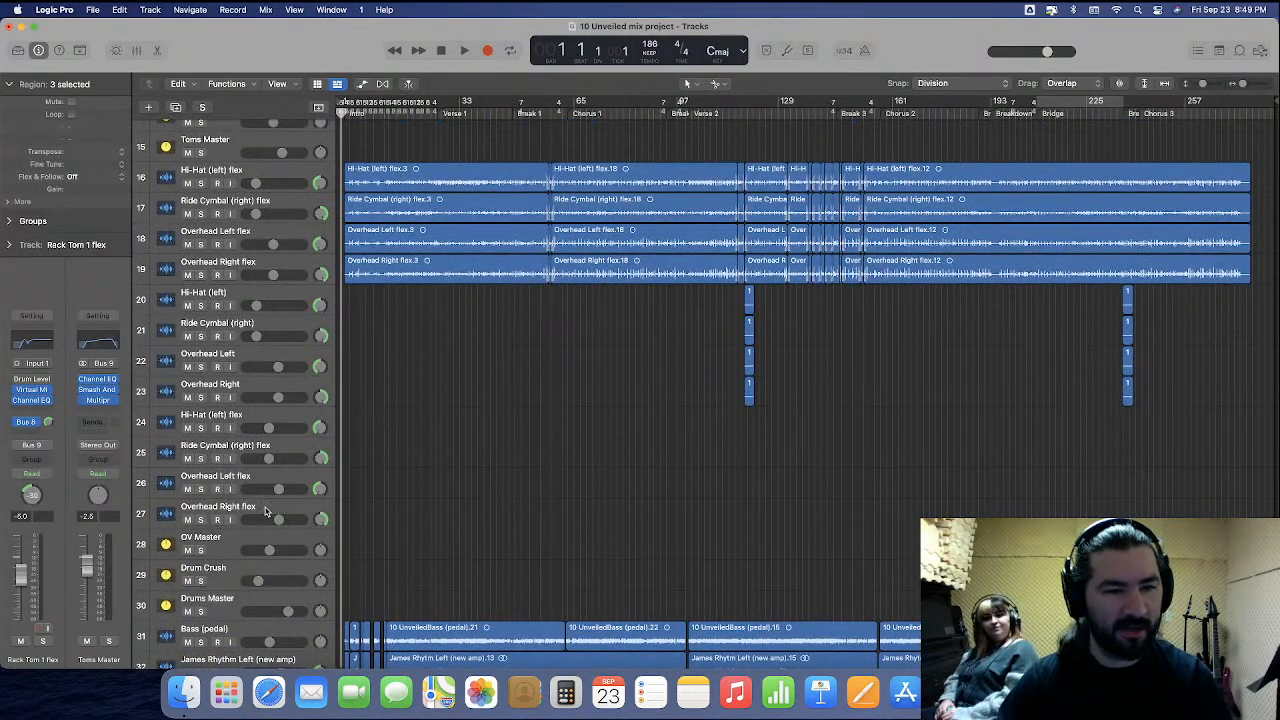
pyautogui.click(265, 512)
pyautogui.keyDown('shift'); pyautogui.click(256, 417); pyautogui.keyUp('shift')
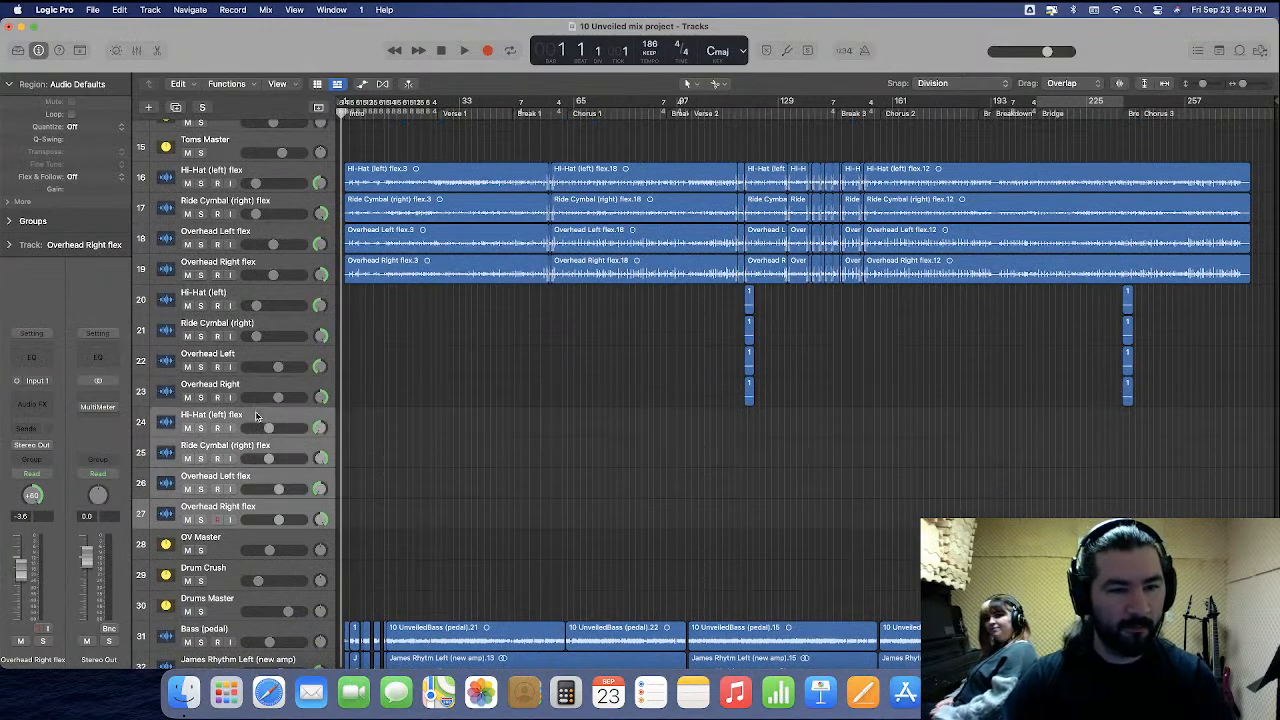
pyautogui.moveTo(256, 417); pyautogui.dragTo(263, 543)
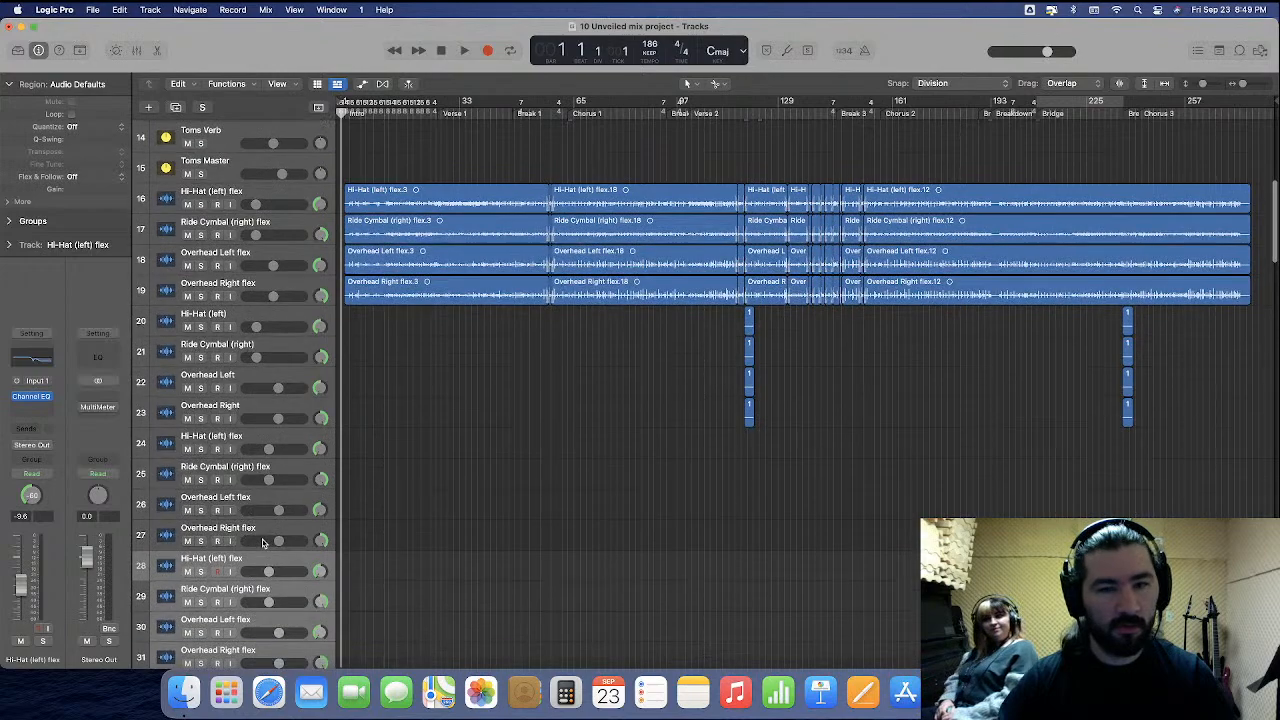
# Move the regions from the eight original hi-hat, ride and overhead tracks onto the imported and duplicated tracks, then delete the emptied tracks.
pyautogui.click(273, 205)
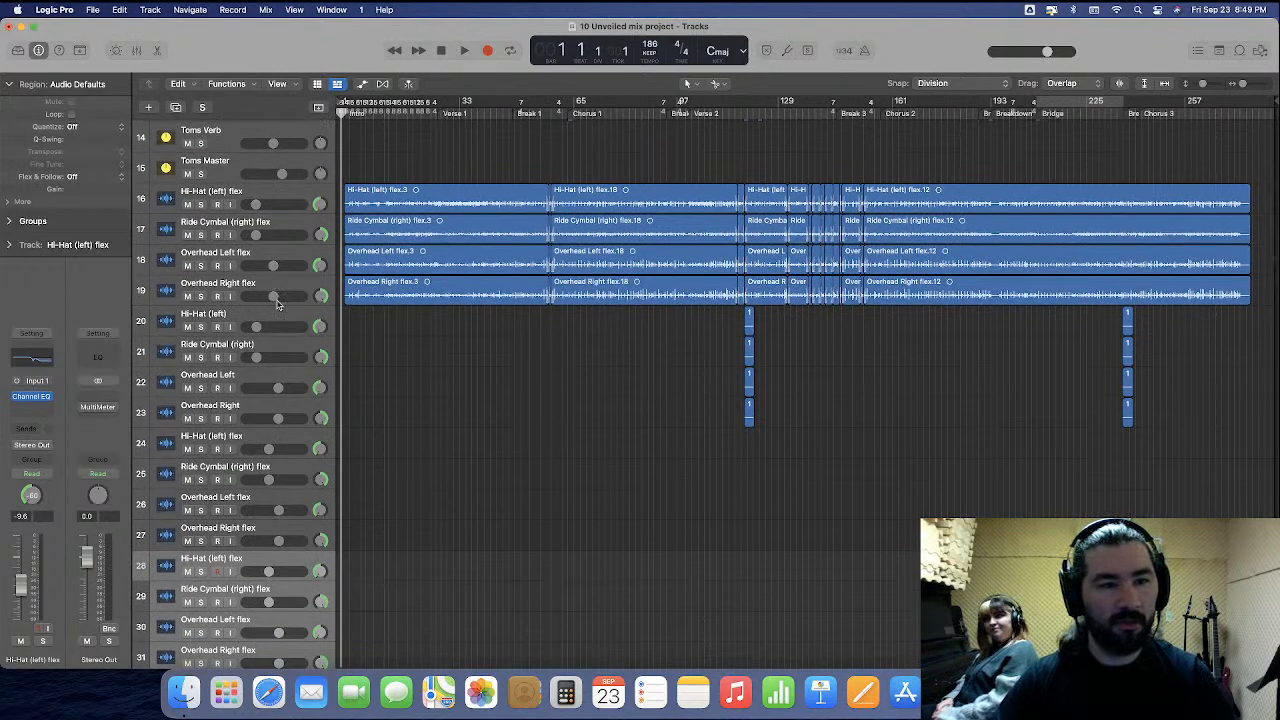
pyautogui.keyDown('shift'); pyautogui.click(275, 374); pyautogui.keyUp('shift')
pyautogui.keyDown('shift'); pyautogui.click(269, 406); pyautogui.keyUp('shift')
pyautogui.press('super+Right')
pyautogui.press('super+Right')
pyautogui.press('super+Right')
pyautogui.press('super+Right')
pyautogui.press('super+Right')
pyautogui.press('super+Right')
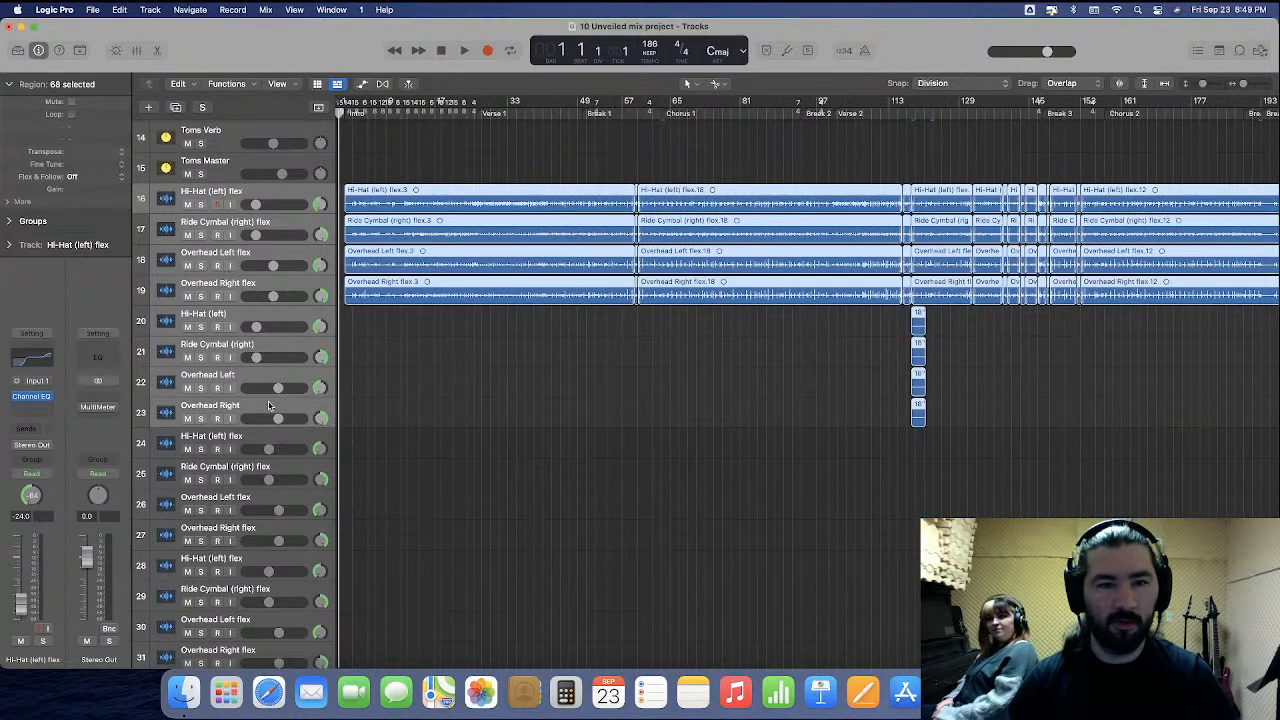
pyautogui.moveTo(363, 201); pyautogui.dragTo(366, 448)
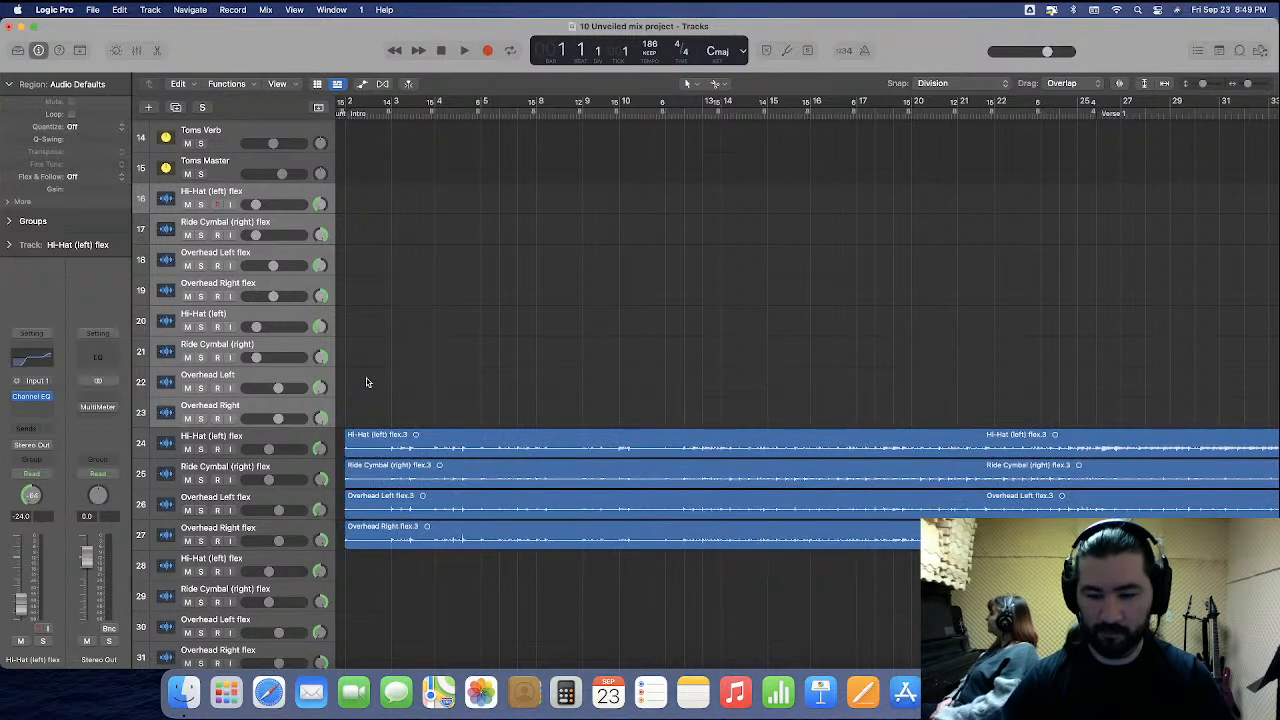
pyautogui.press('super+z')
# Set the aux inputs: OV Master to Bus 10, Drum Crush to Bus 11 and Drums Master to Bus 12.
pyautogui.click(137, 50)
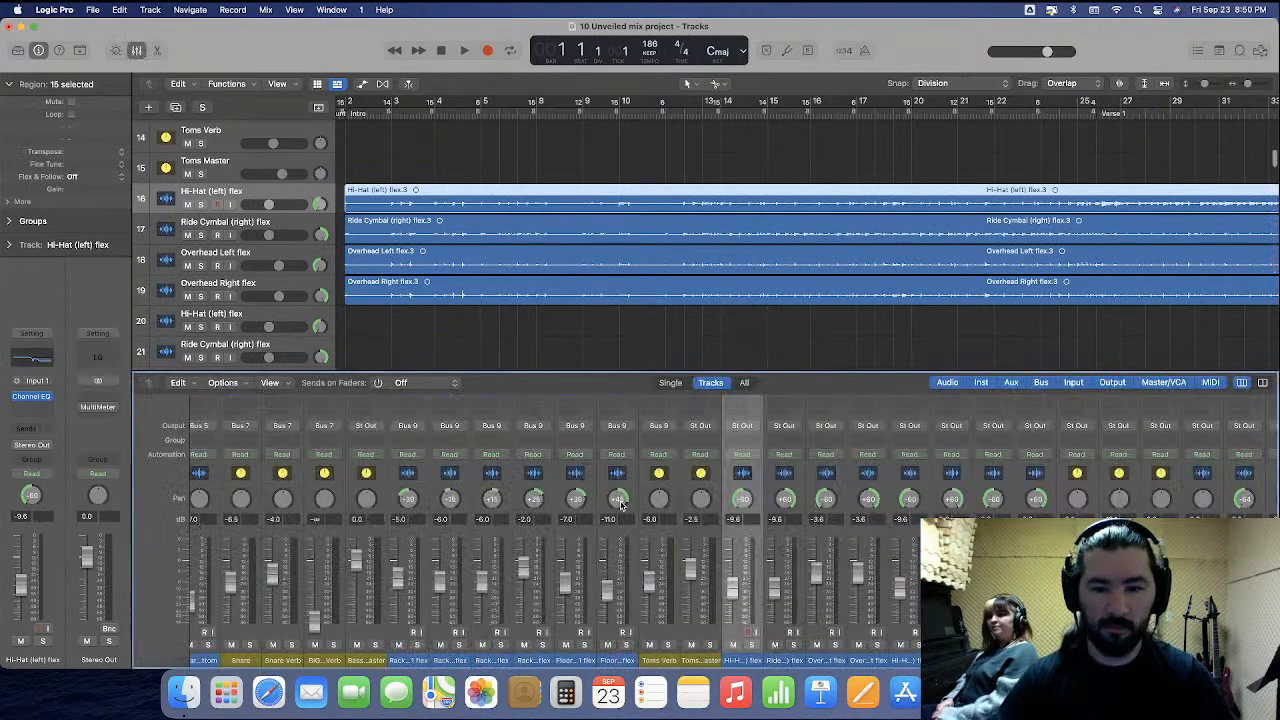
pyautogui.scroll(3, 812, 530)
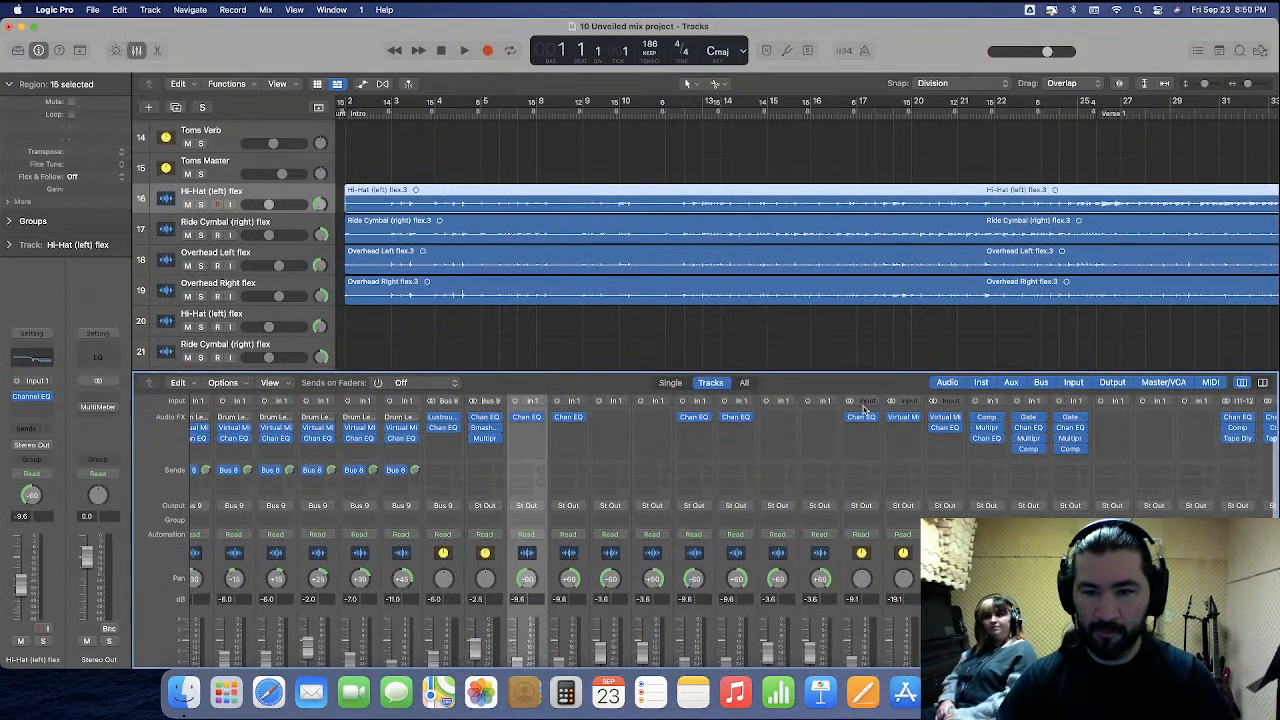
pyautogui.click(866, 402)
pyautogui.moveTo(871, 428)
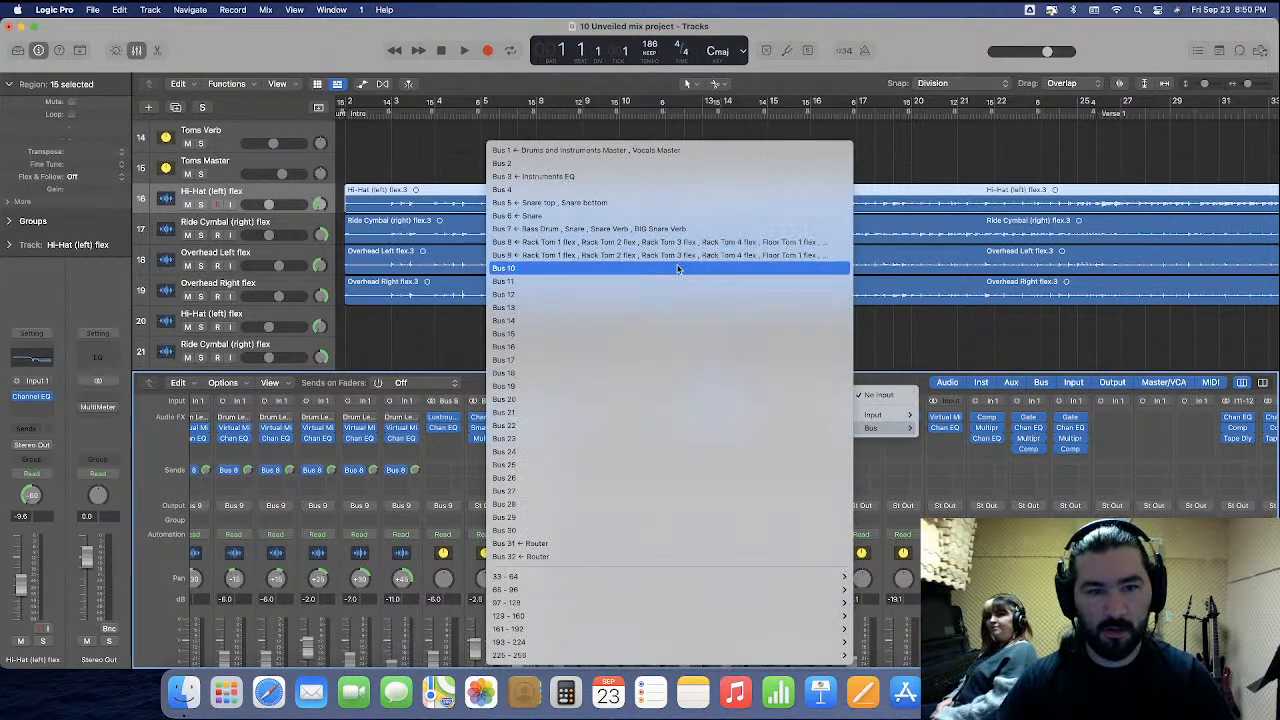
pyautogui.click(780, 268)
pyautogui.click(909, 403)
pyautogui.moveTo(915, 428)
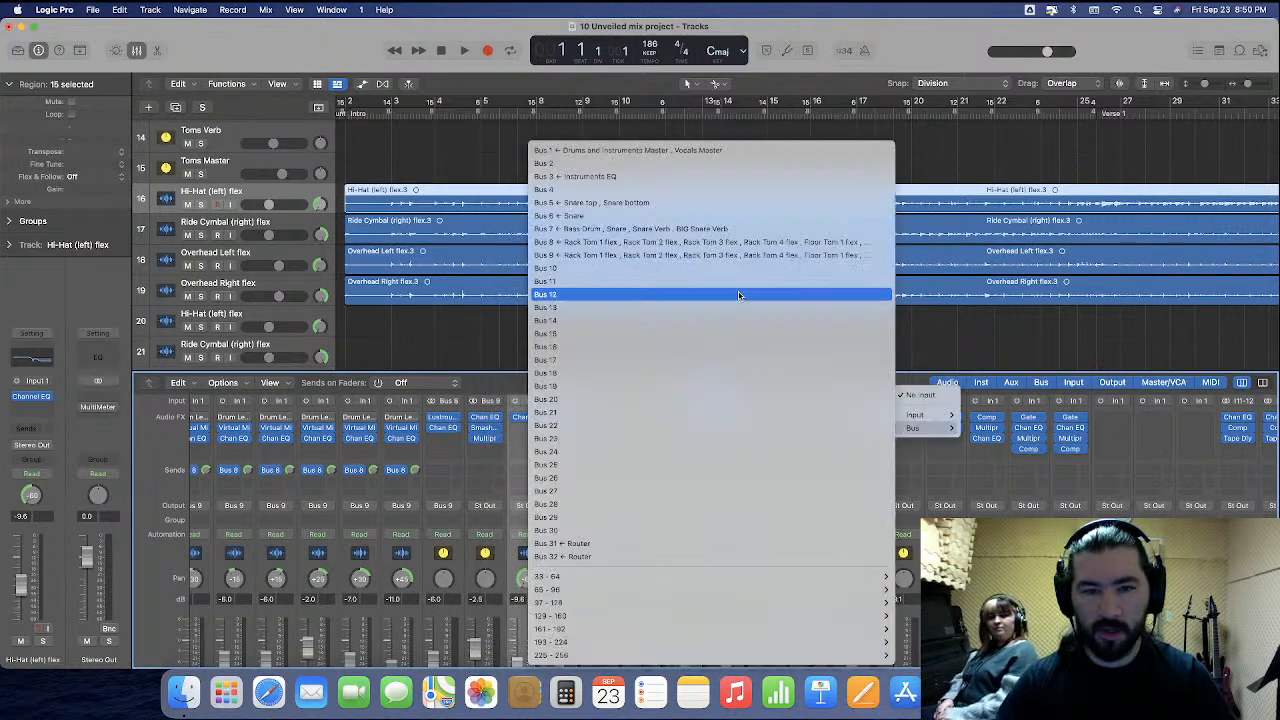
pyautogui.click(737, 285)
pyautogui.click(943, 401)
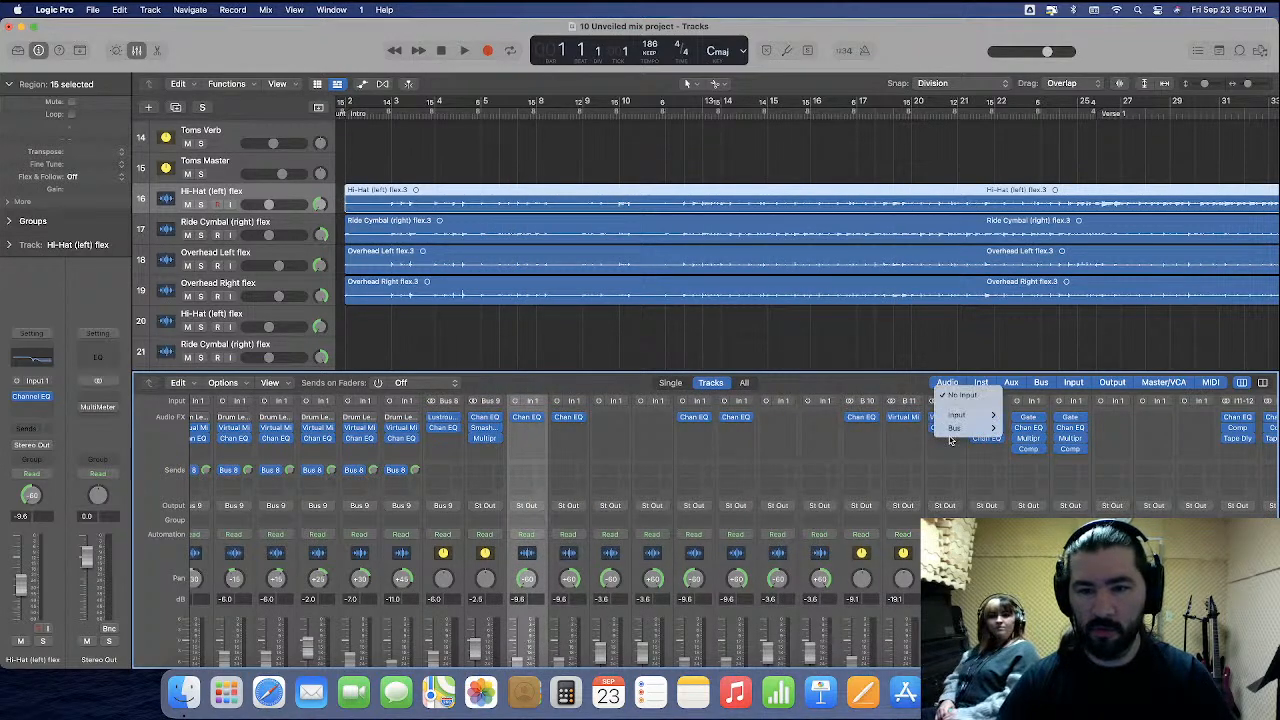
pyautogui.moveTo(955, 428)
pyautogui.click(754, 296)
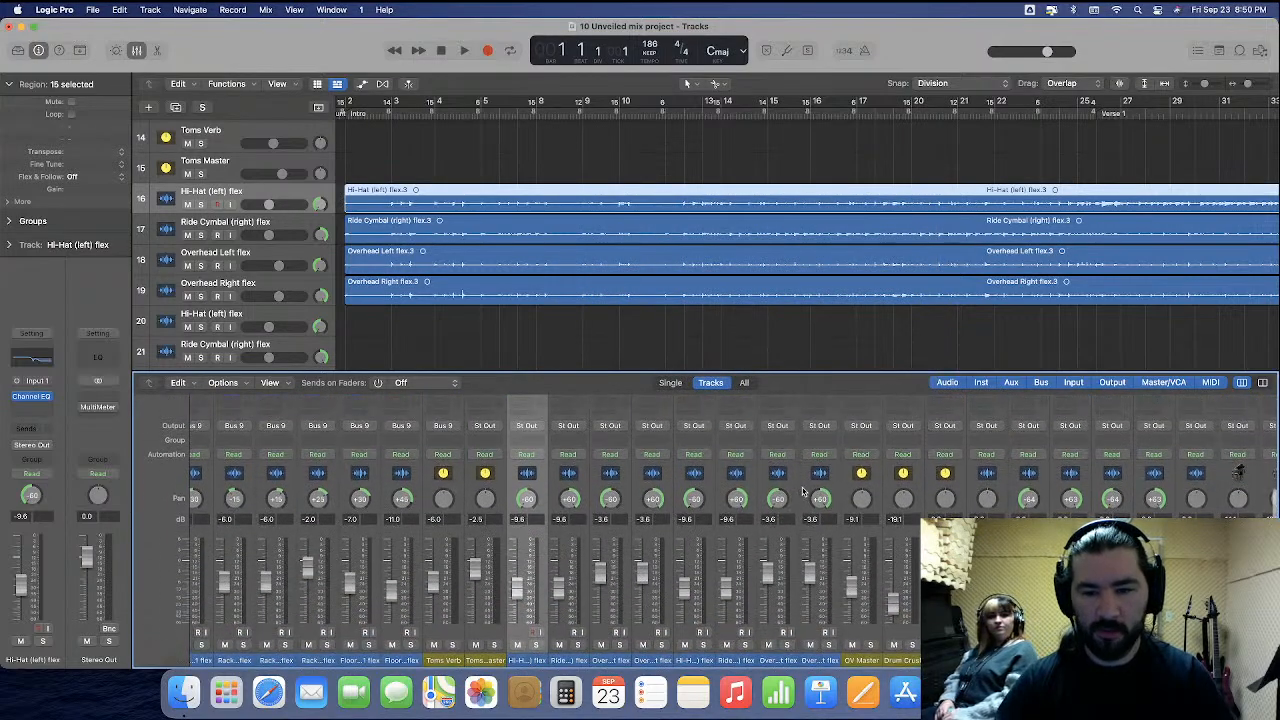
# Route the outputs of the eight Hi-Hat, Ride Cymbal and Overhead flex channels to Bus 10.
pyautogui.keyDown('shift'); pyautogui.click(805, 492); pyautogui.keyUp('shift')
pyautogui.scroll(-2, 802, 490)
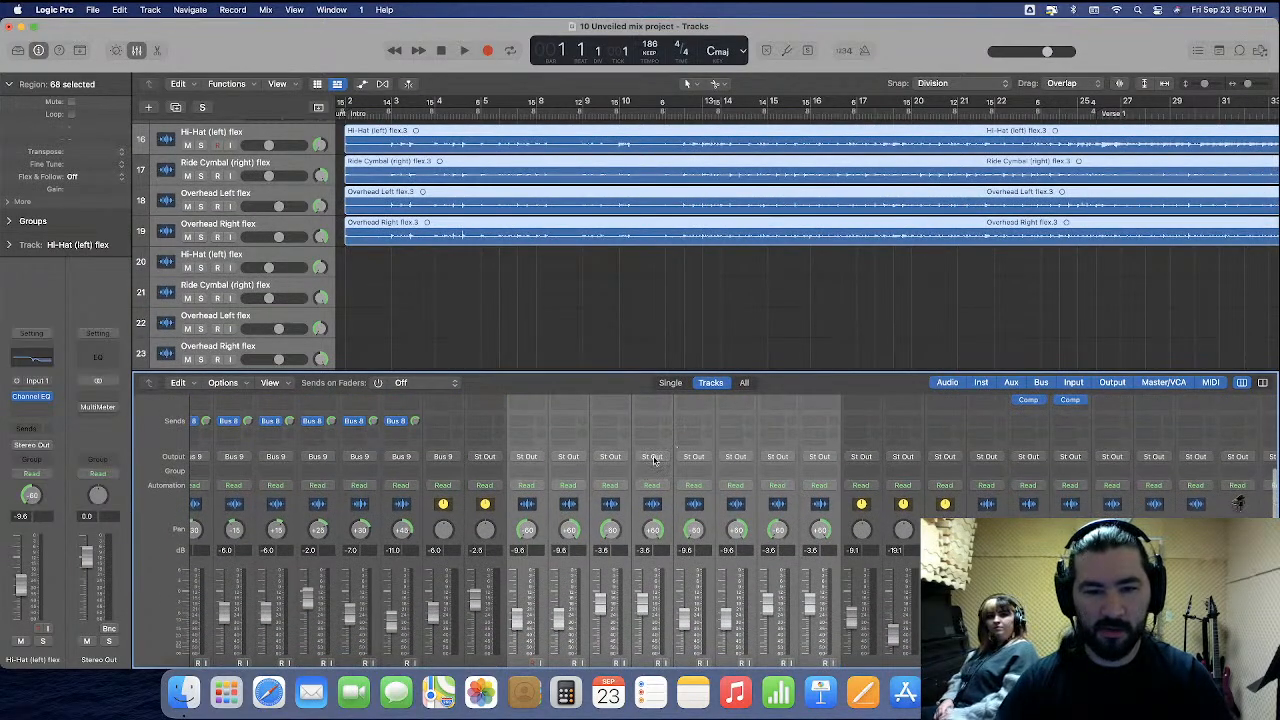
pyautogui.click(653, 457)
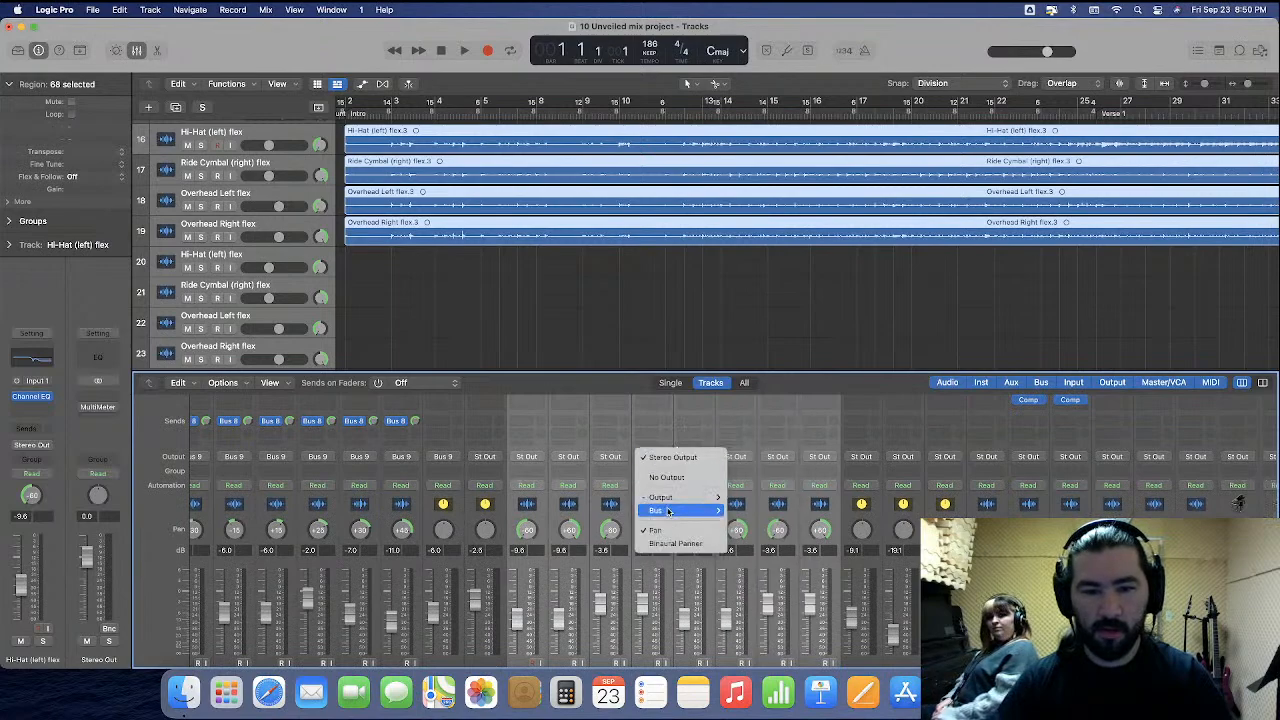
pyautogui.moveTo(668, 511)
pyautogui.click(826, 265)
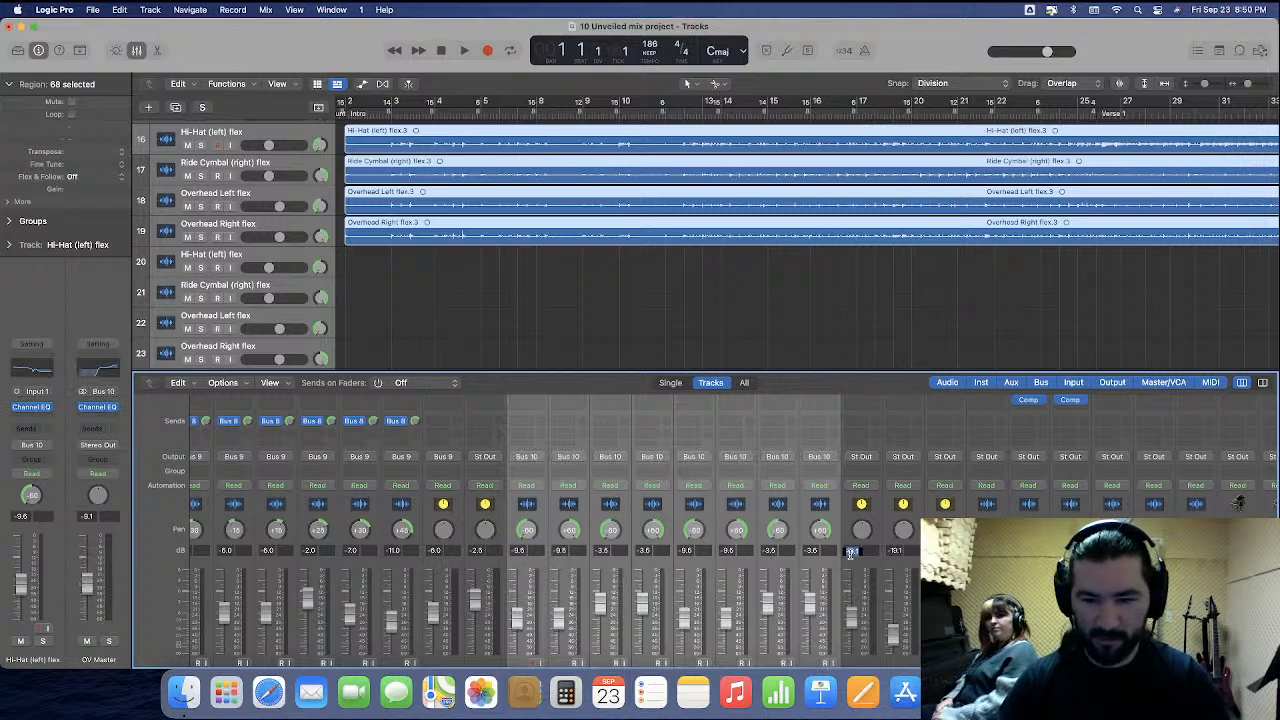
# Set the channel levels of OV Master to -9.0 dB and Drum Crush to -19.0 dB.
pyautogui.write('-9')
pyautogui.press('Return')
pyautogui.doubleClick(896, 552)
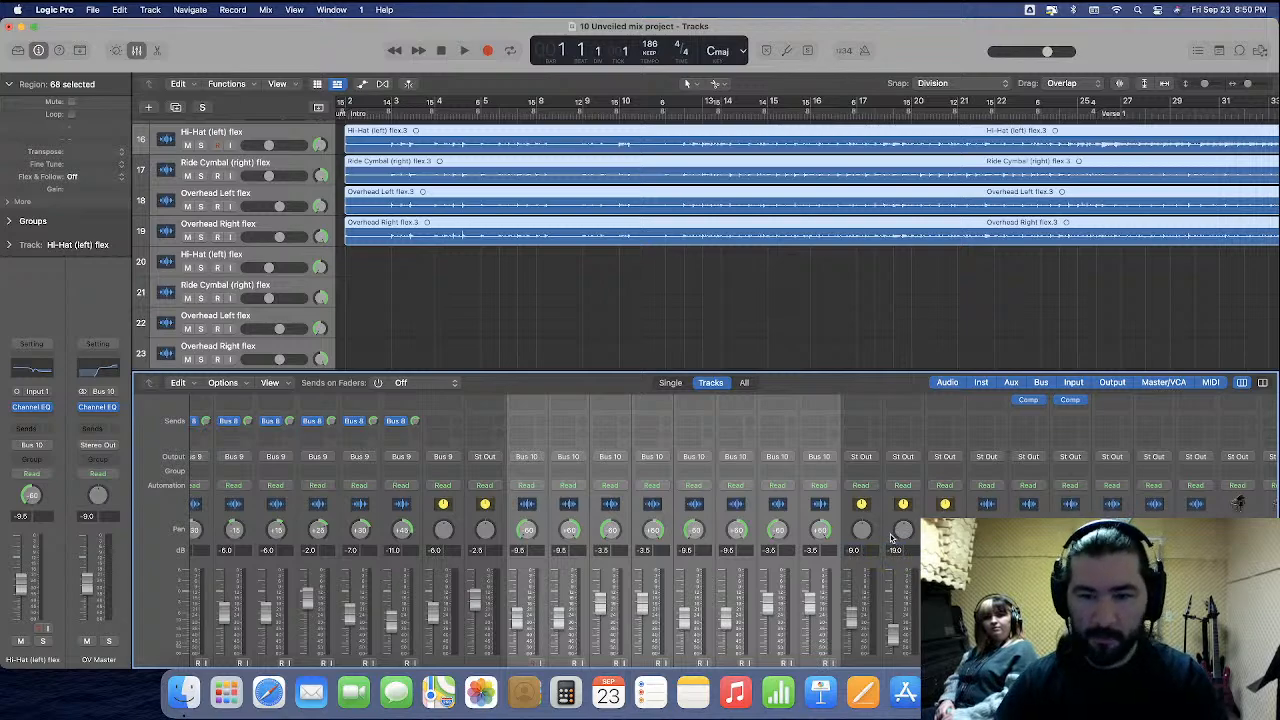
pyautogui.scroll(-2, 892, 538)
pyautogui.click(886, 507)
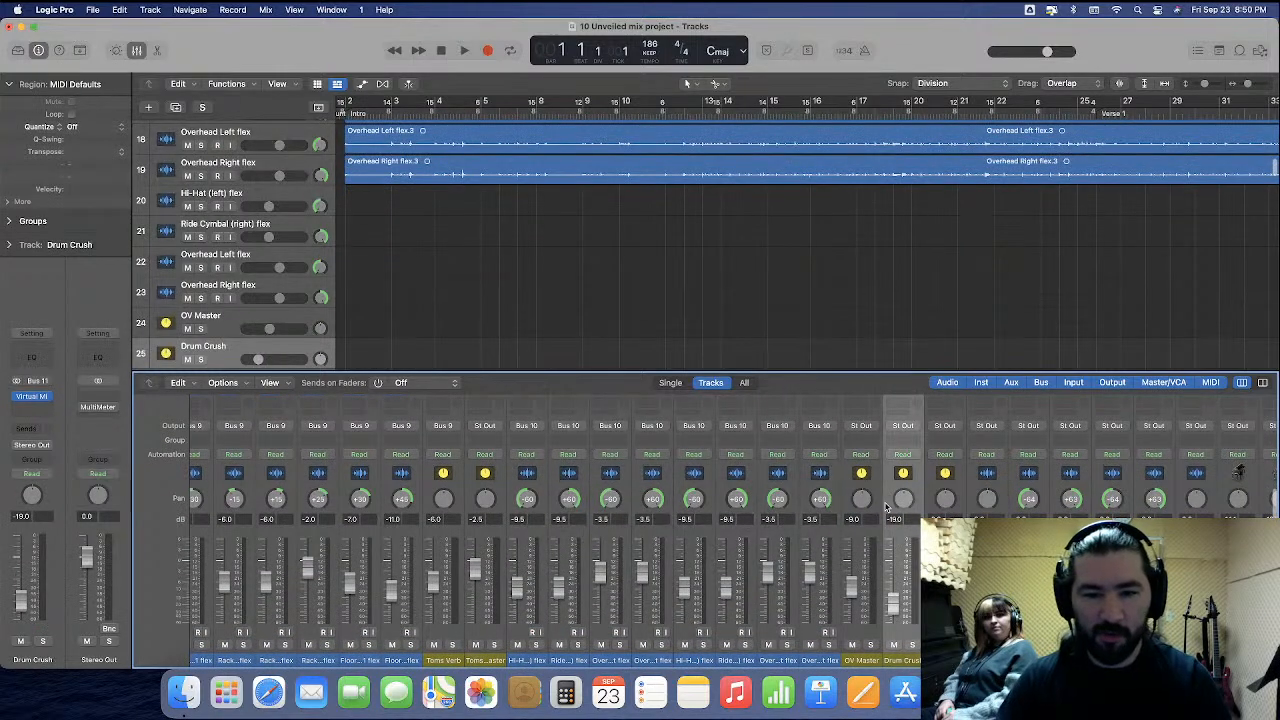
# Add a send to Bus 11 (Drum Crush) on Snare, Snare Verb, BIG Snare Verb, the six tom channels and OV Master.
pyautogui.hscroll(-10, 873, 512)
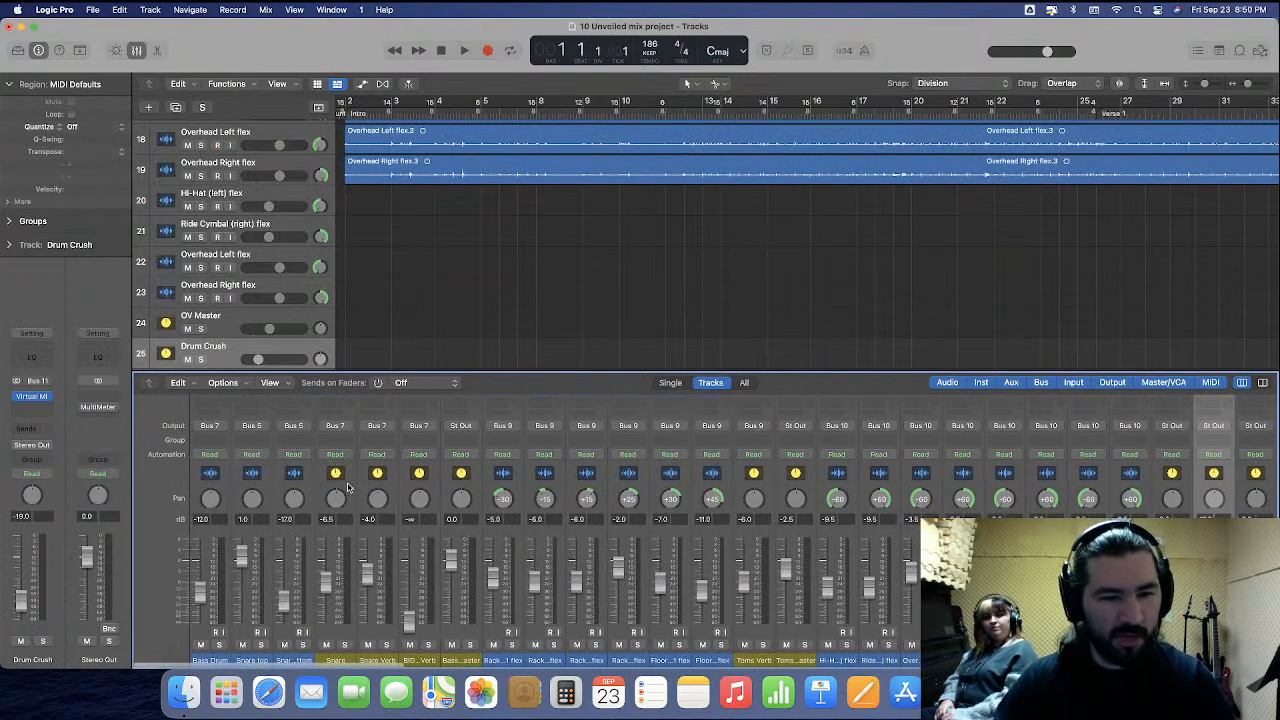
pyautogui.moveTo(350, 487); pyautogui.dragTo(418, 490)
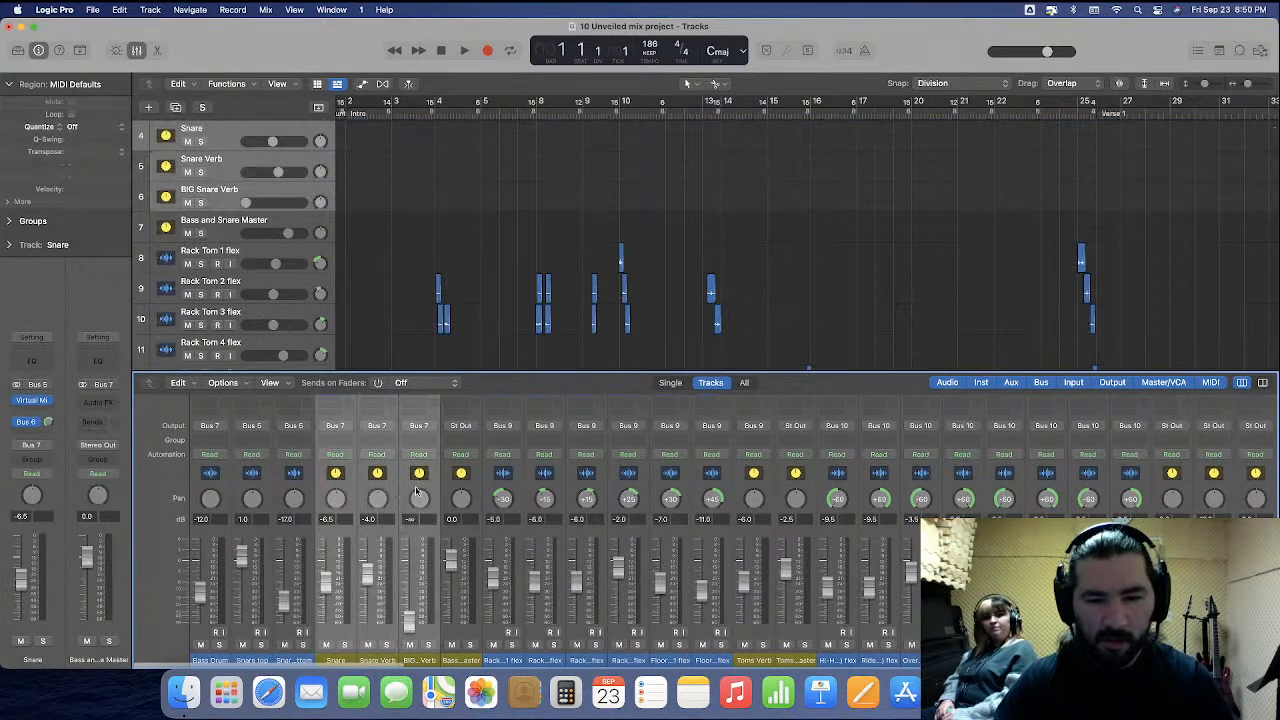
pyautogui.keyDown('super'); pyautogui.click(519, 486); pyautogui.keyUp('super')
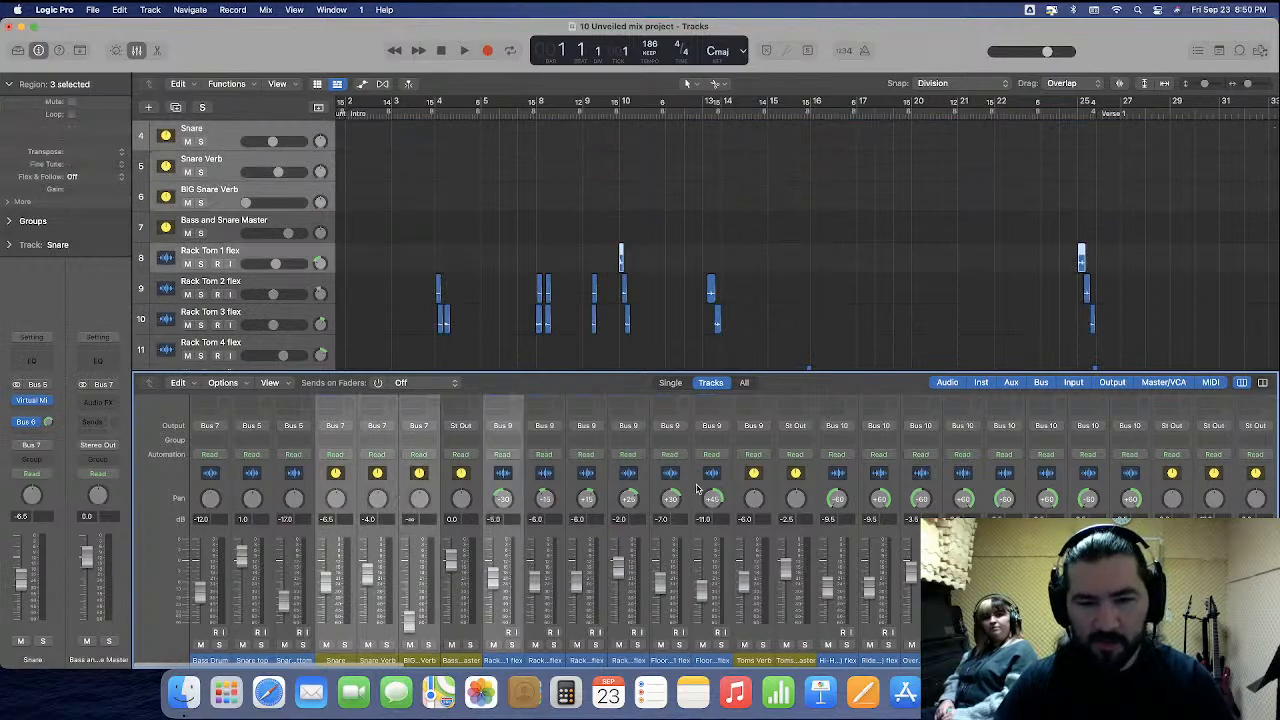
pyautogui.keyDown('shift'); pyautogui.click(698, 488); pyautogui.keyUp('shift')
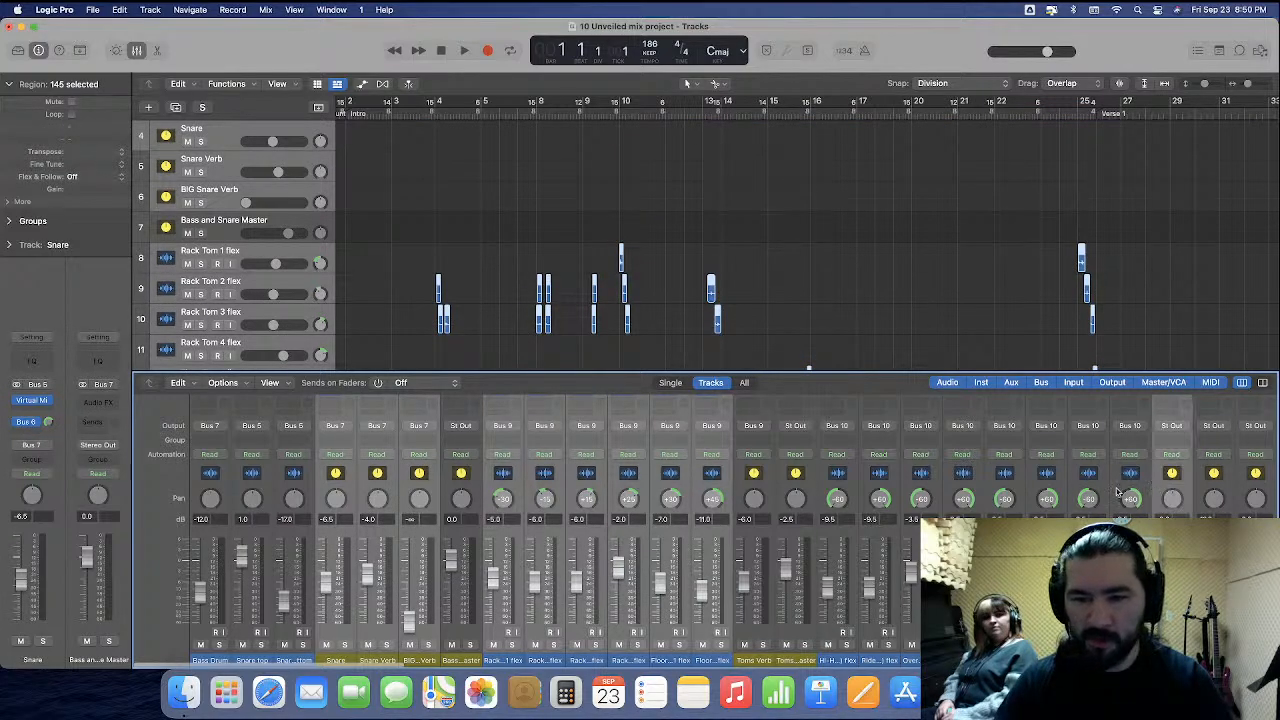
pyautogui.scroll(2, 337, 440)
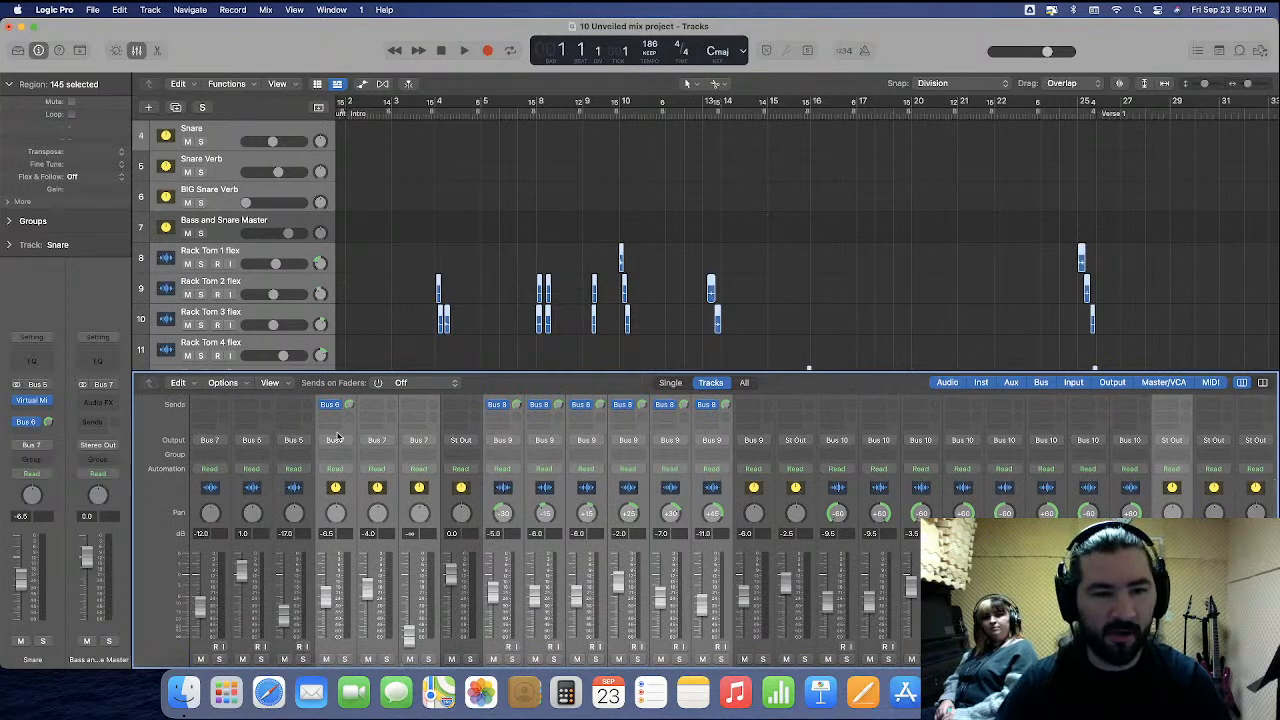
pyautogui.click(333, 422)
pyautogui.moveTo(338, 437)
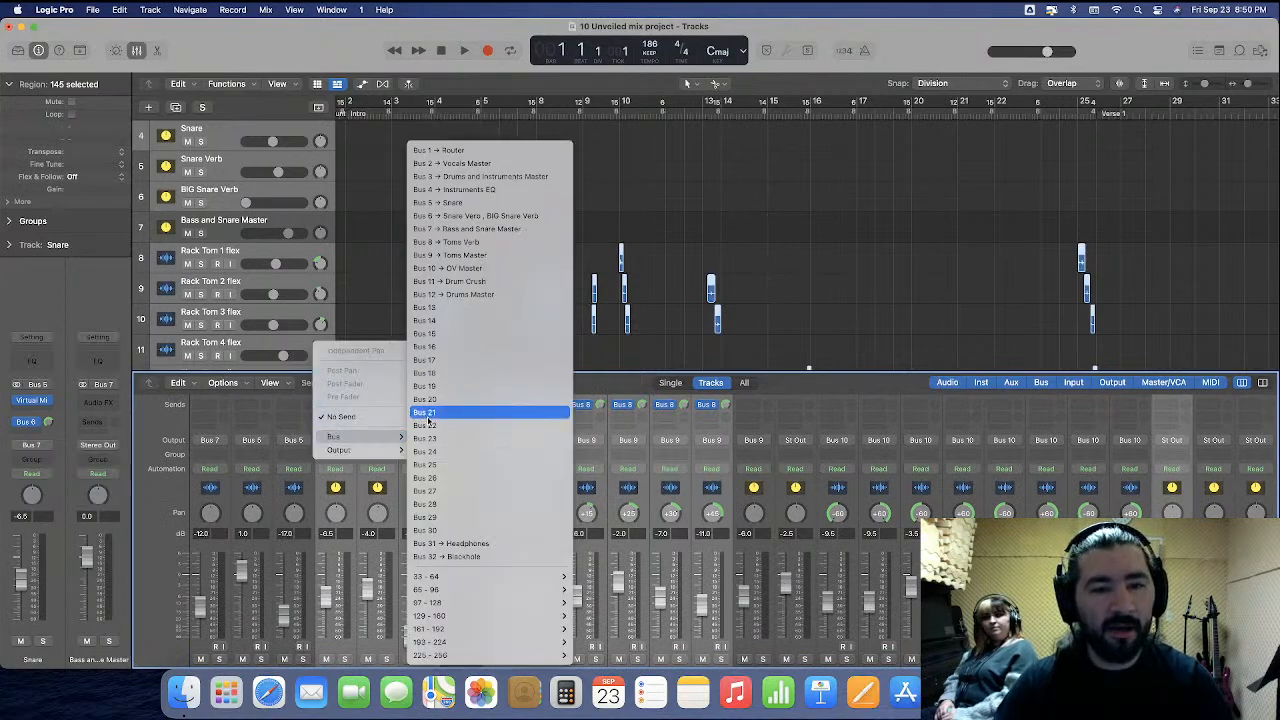
pyautogui.click(470, 282)
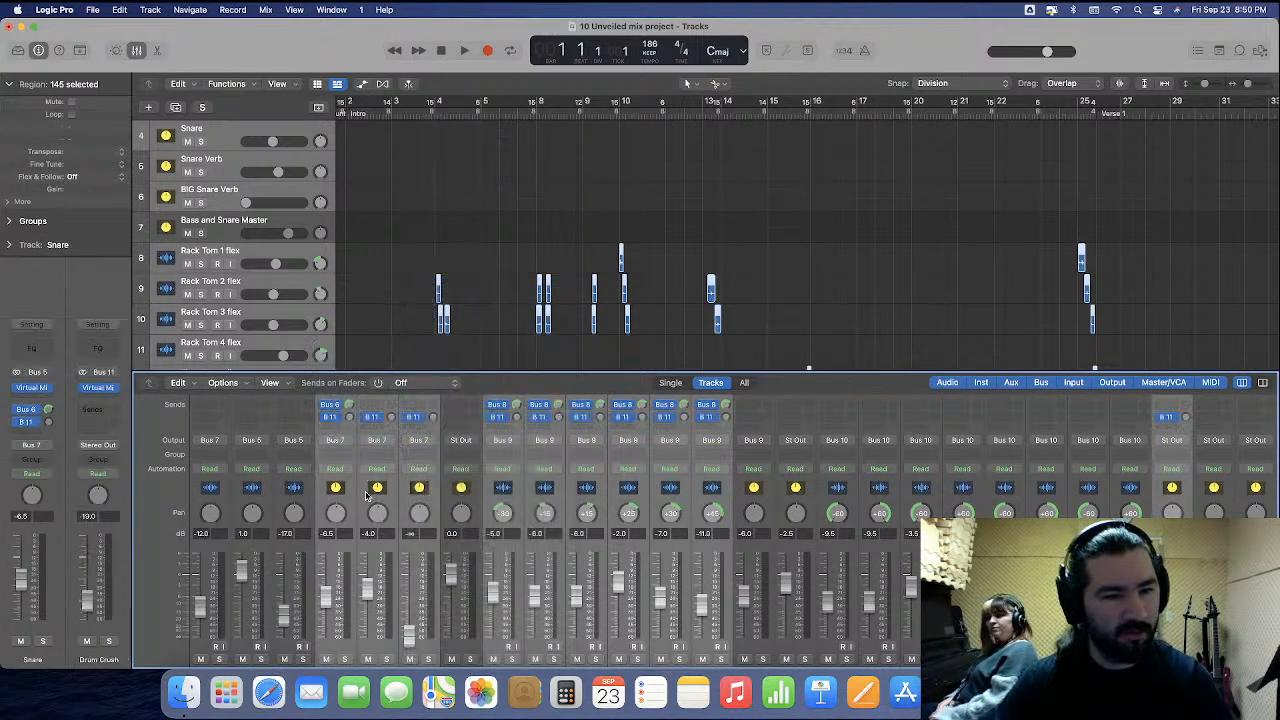
# Raise the Bus 11 send levels on the Snare, six tom and OV Master channels, and set both snare verbs' sends to -5.0 dB.
pyautogui.click(351, 500)
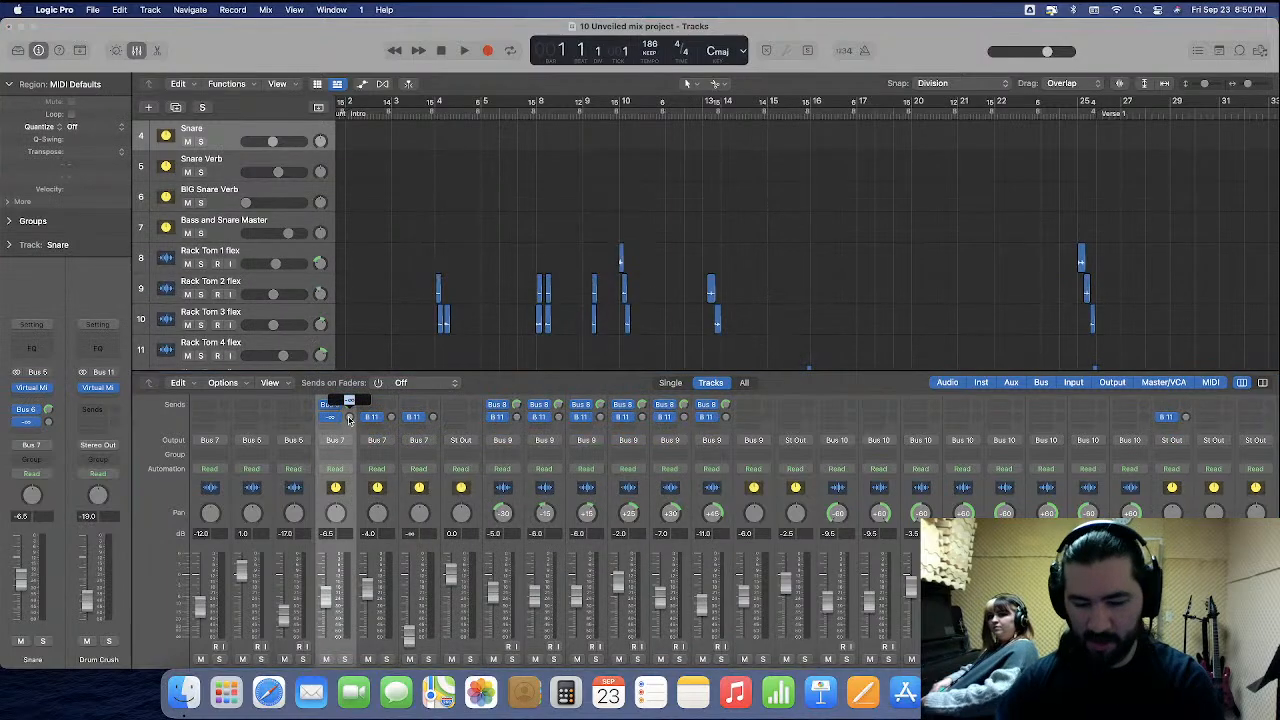
pyautogui.moveTo(377, 424); pyautogui.dragTo(421, 424)
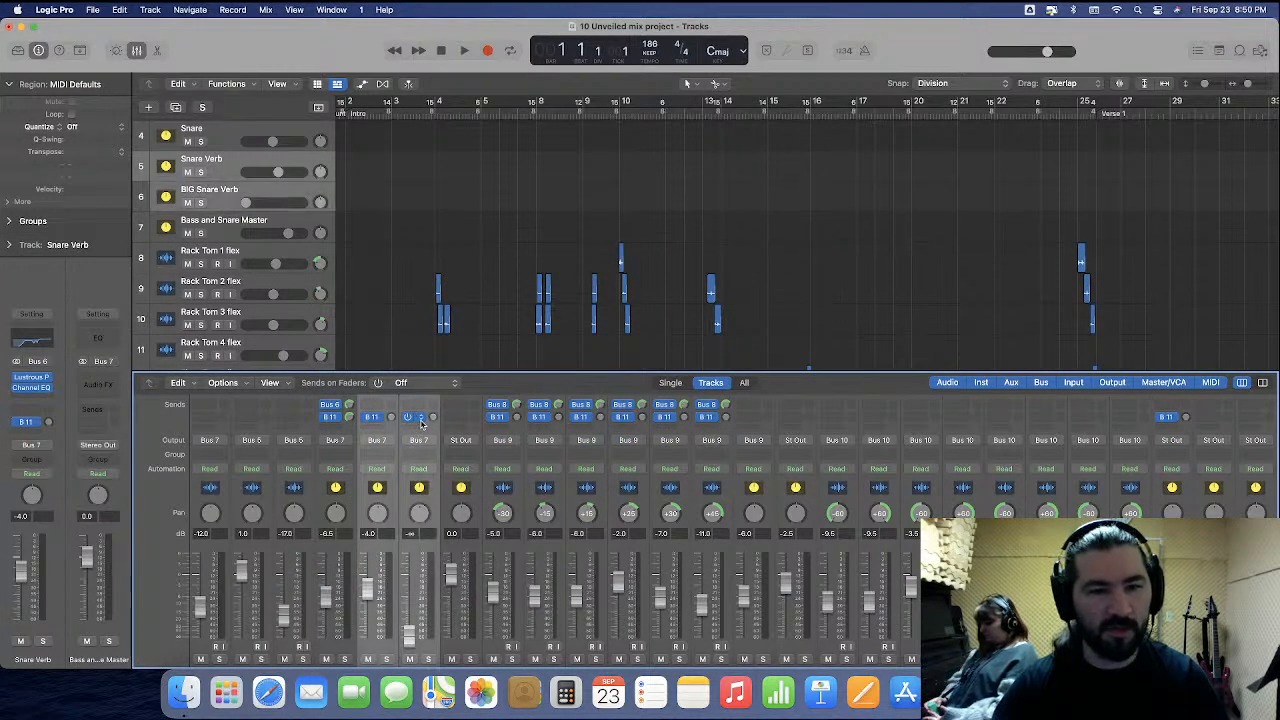
pyautogui.moveTo(432, 420)
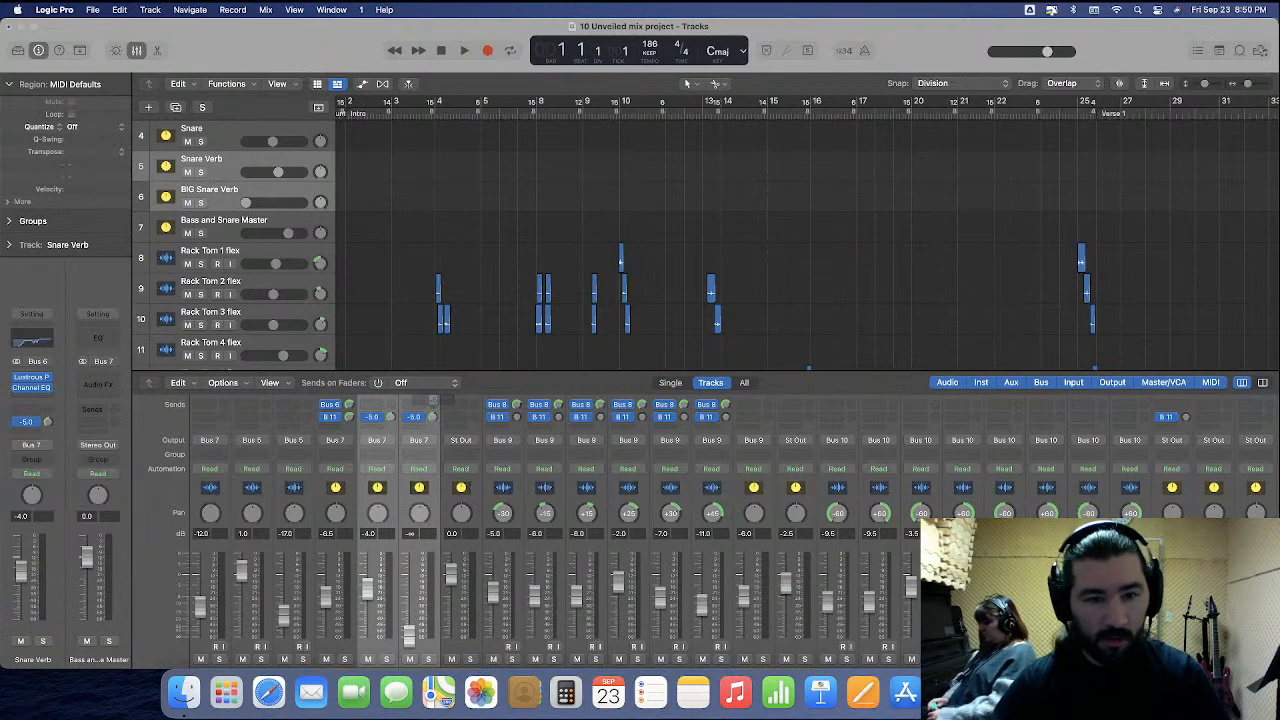
pyautogui.click(520, 505)
pyautogui.keyDown('shift'); pyautogui.click(693, 498); pyautogui.keyUp('shift')
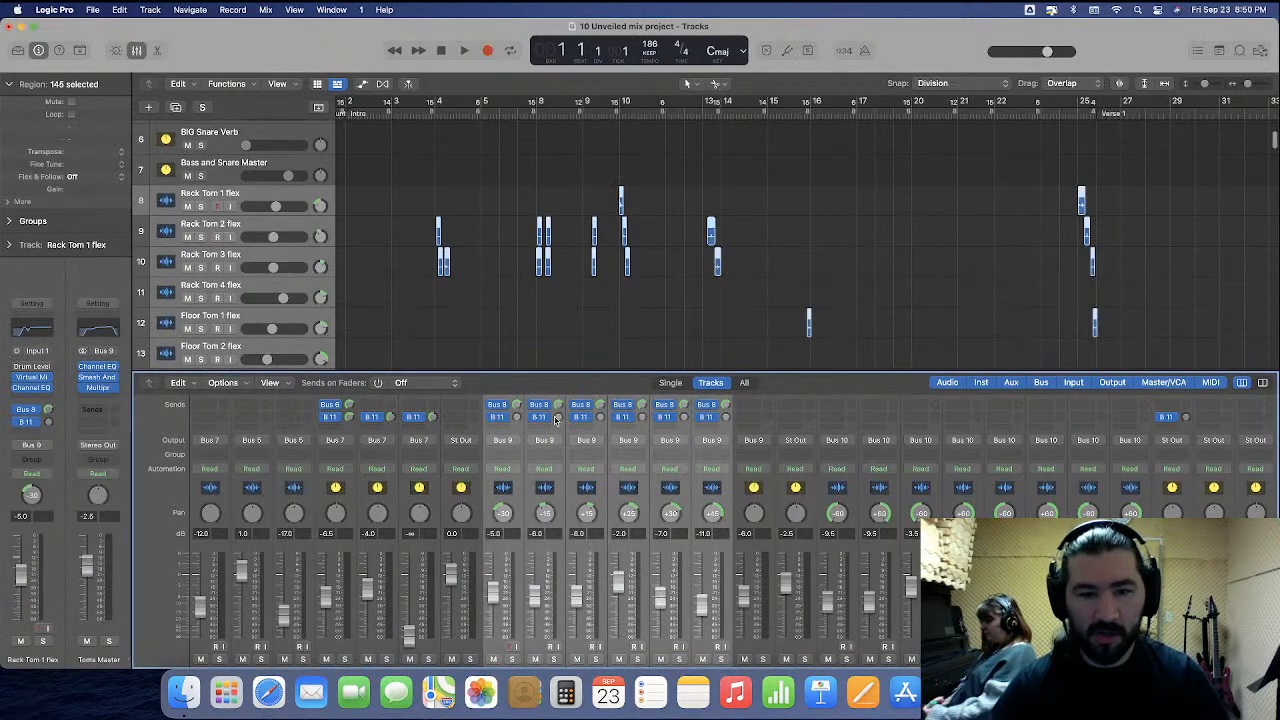
pyautogui.click(519, 421)
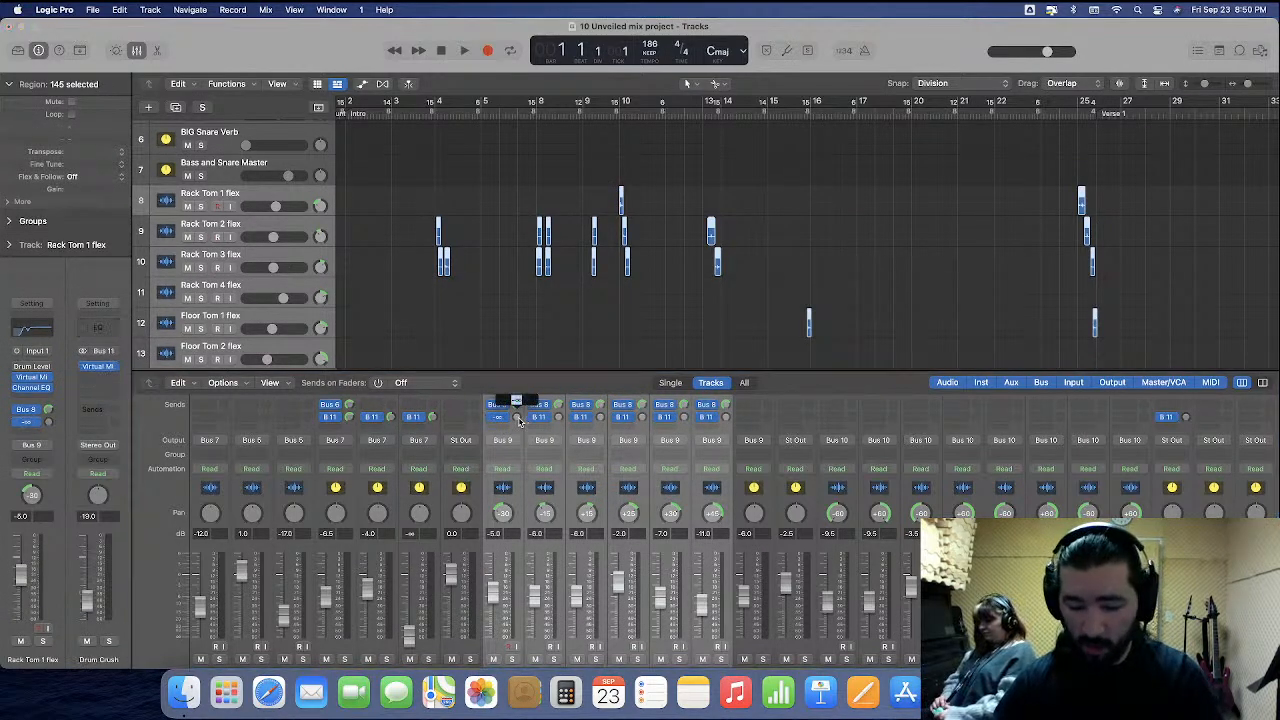
pyautogui.click(1186, 418)
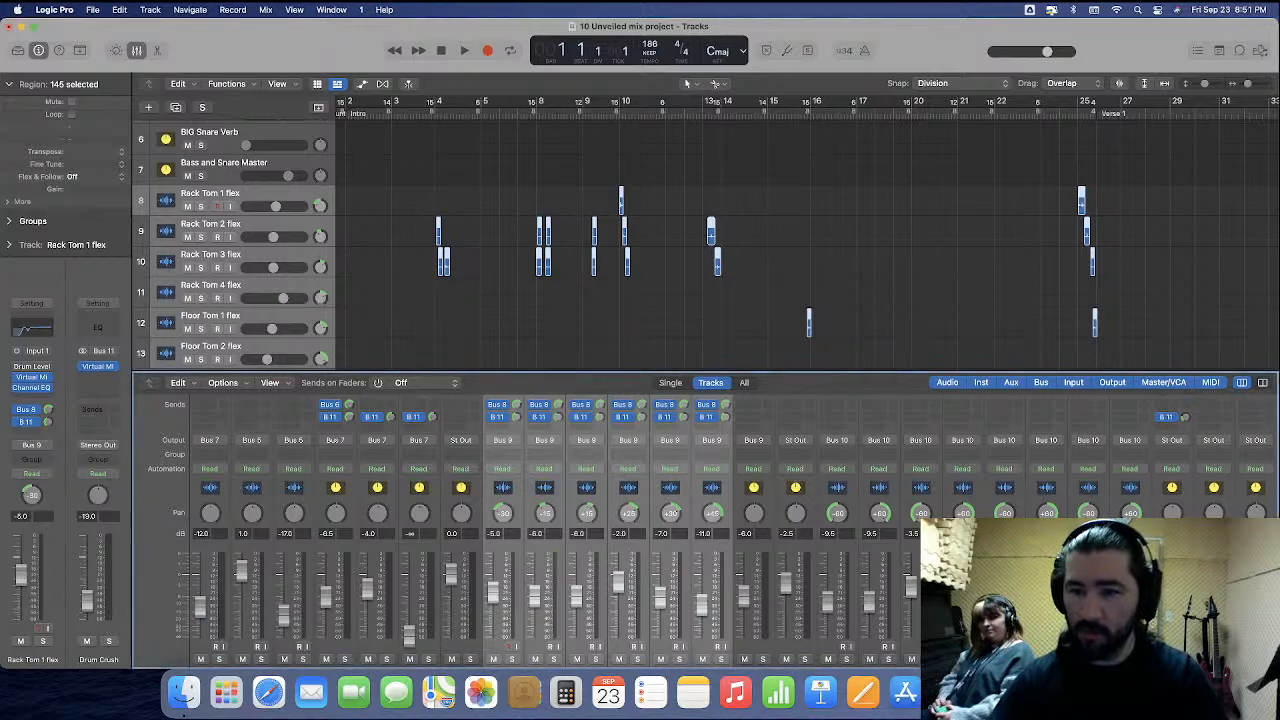
# Route Bass and Snare Master, Toms Master, OV Master and Drum Crush to Bus 12, and Drums Master to Bus 3.
pyautogui.hscroll(5, 640, 530)
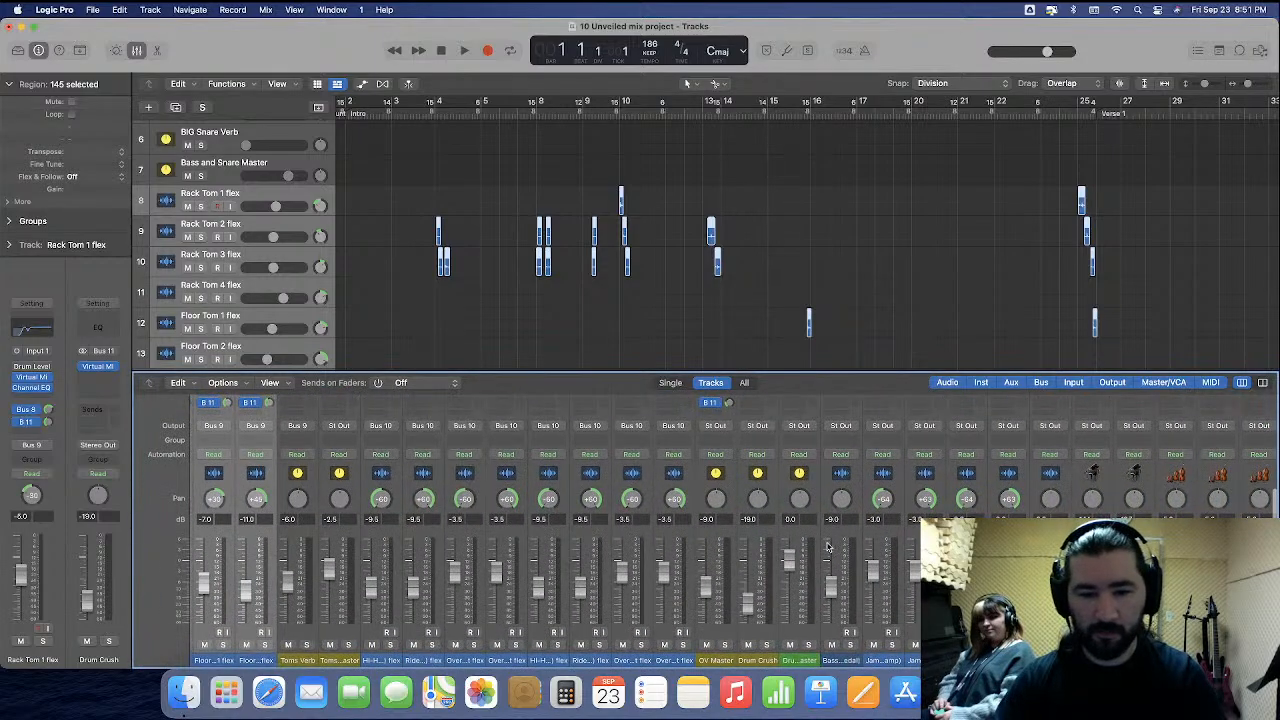
pyautogui.hscroll(-5, 828, 548)
pyautogui.click(460, 497)
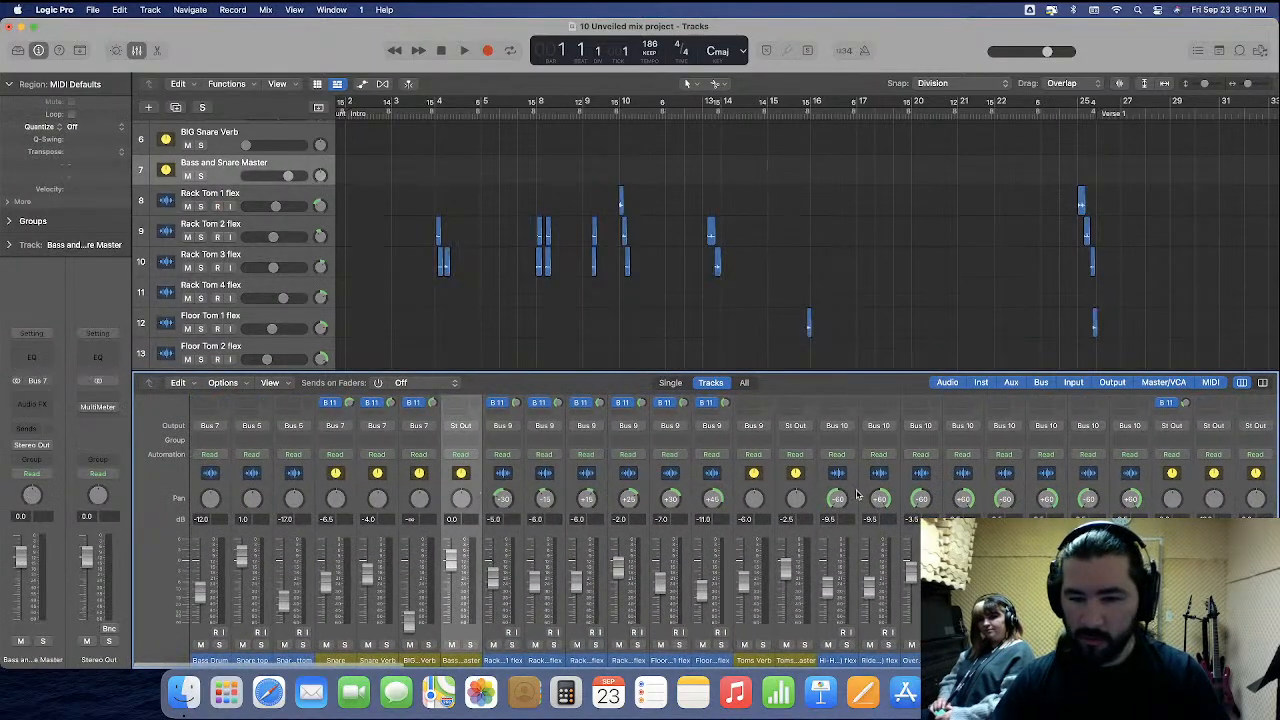
pyautogui.keyDown('shift'); pyautogui.click(810, 490); pyautogui.keyUp('shift')
pyautogui.hscroll(5, 1045, 497)
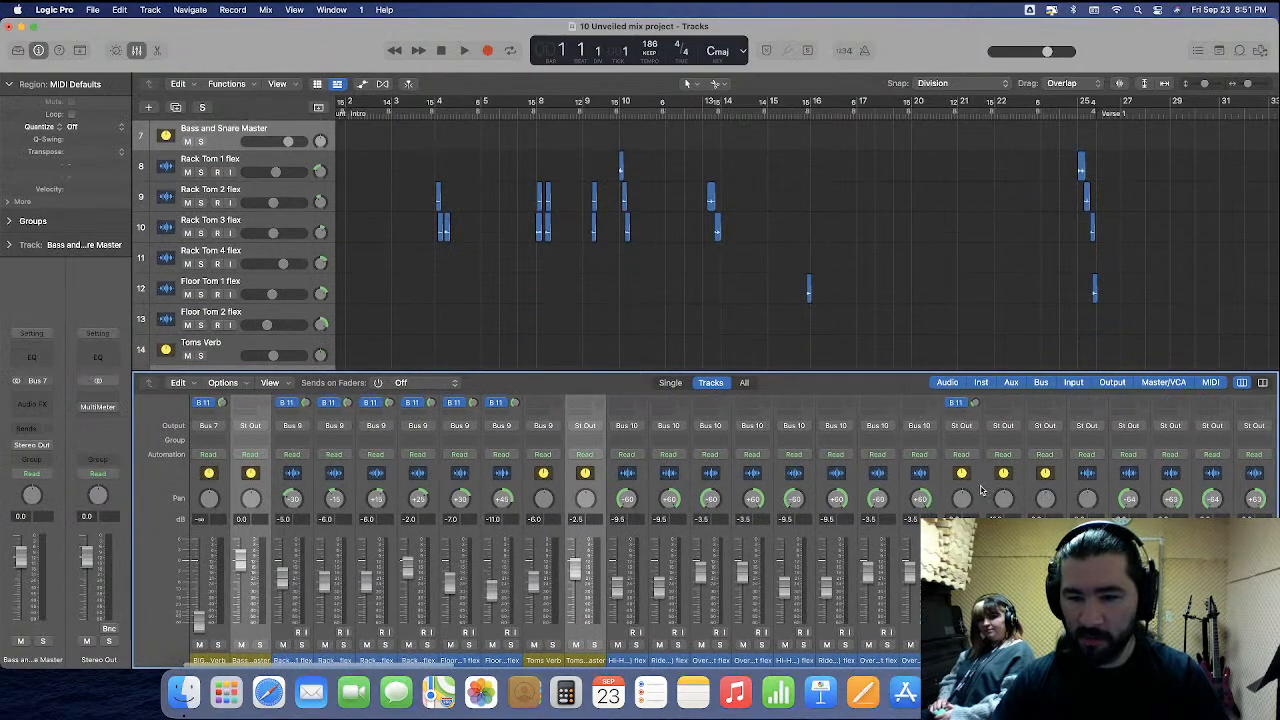
pyautogui.click(961, 425)
pyautogui.moveTo(965, 481)
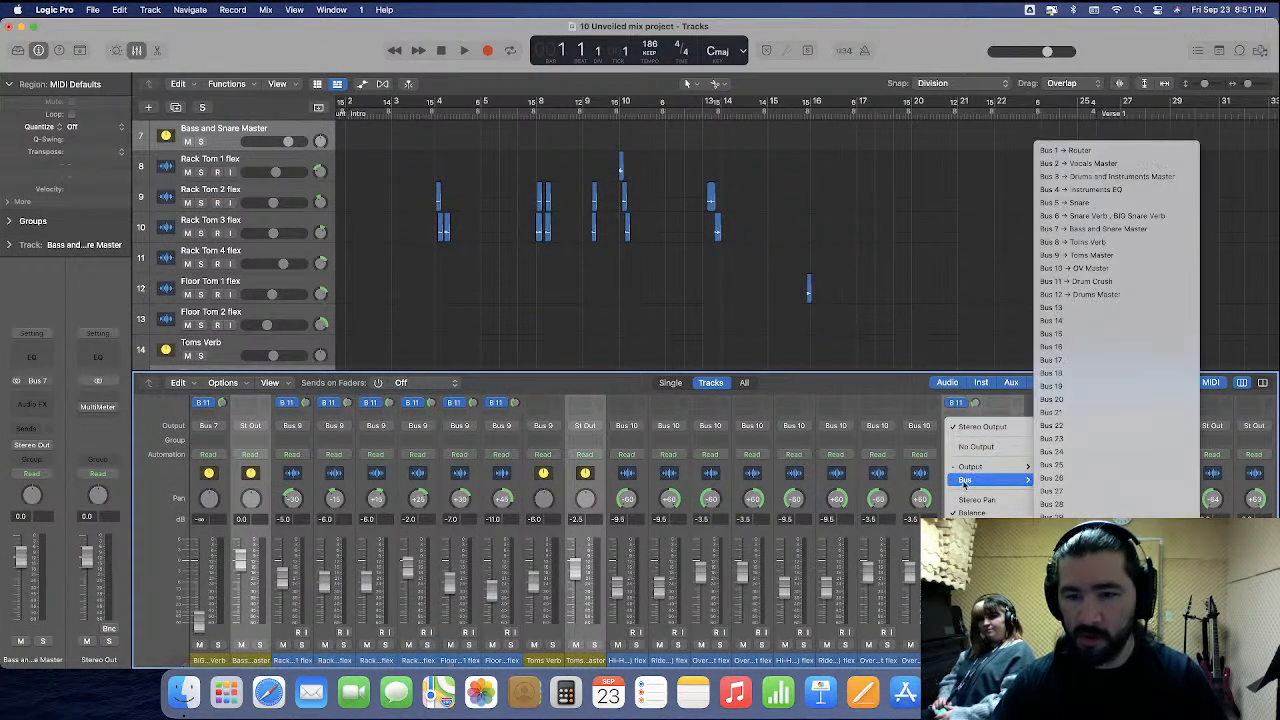
pyautogui.click(1080, 294)
pyautogui.click(1050, 427)
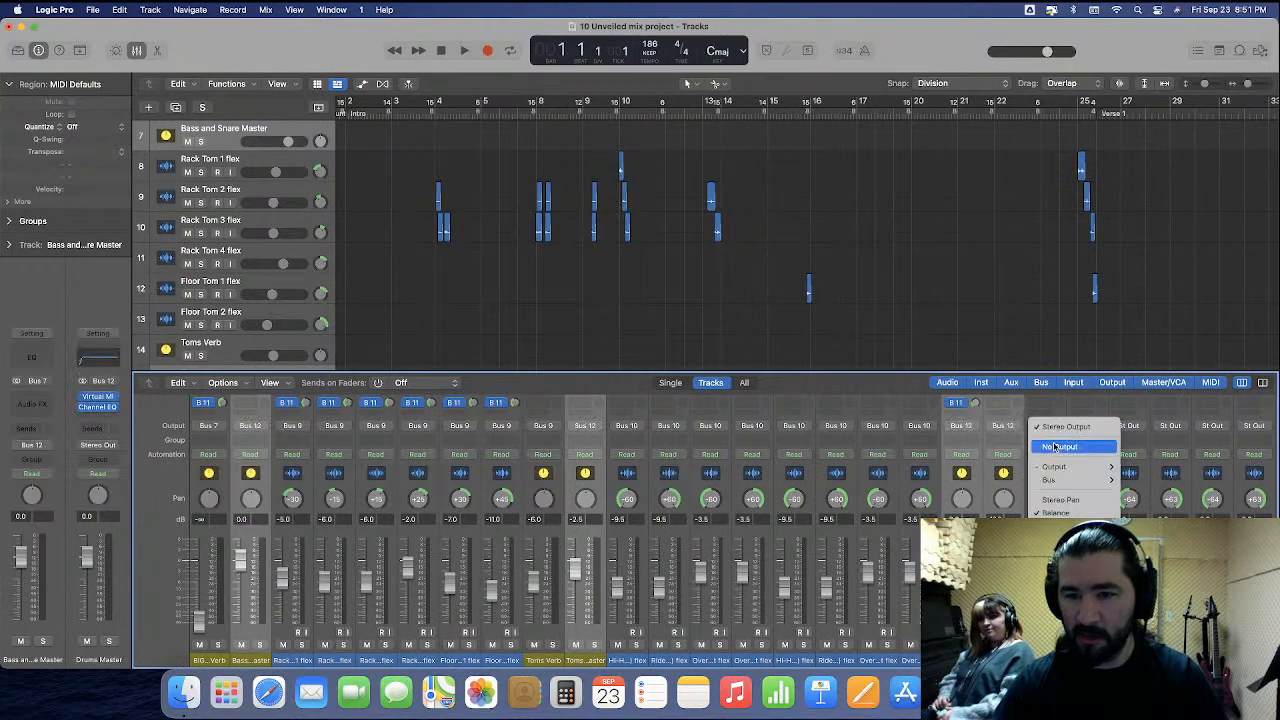
pyautogui.press('Escape')
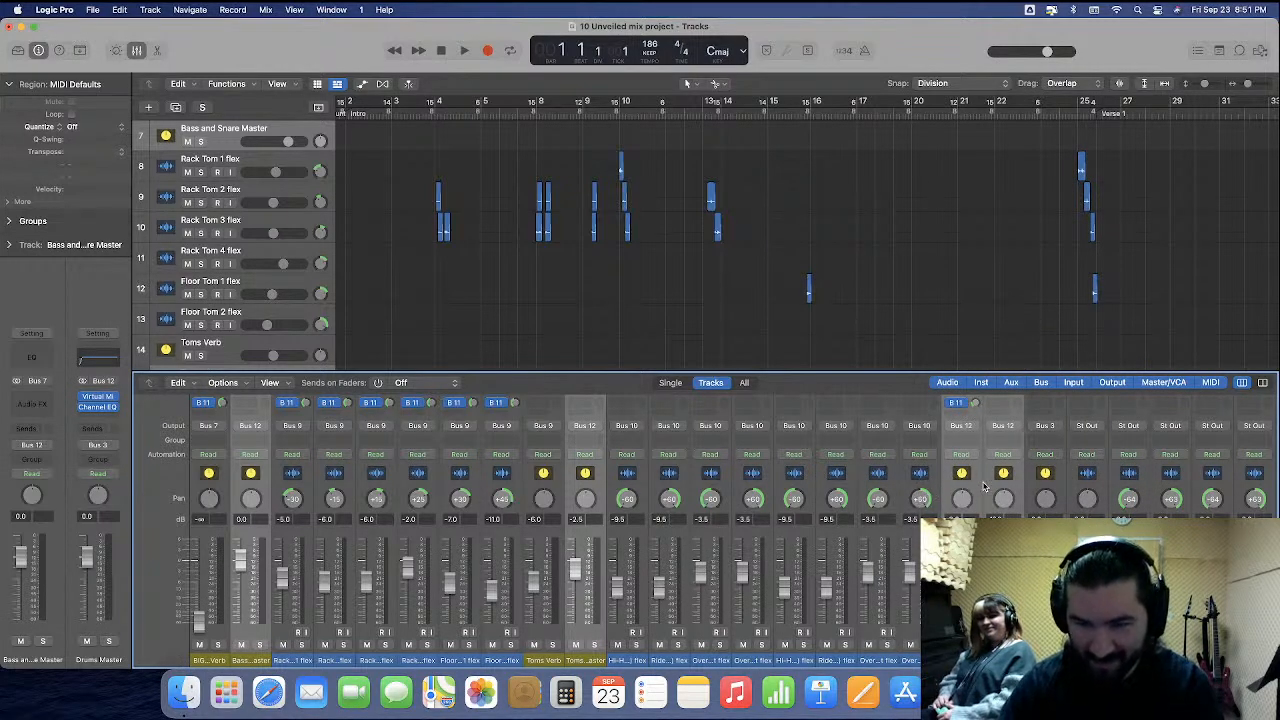
# Audition the intro with Drum Crush and Drums Master soloed, stop playback and clear the solo.
pyautogui.click(985, 487)
pyautogui.press('s')
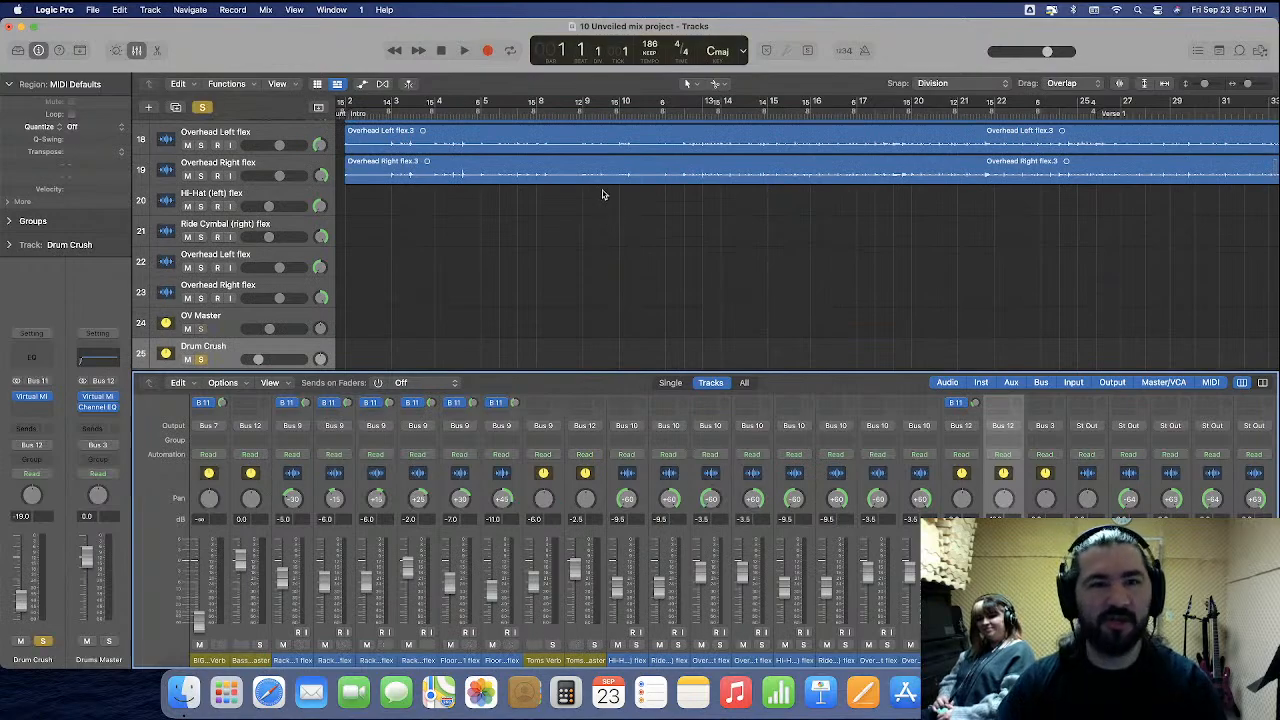
pyautogui.click(704, 115)
pyautogui.press('space')
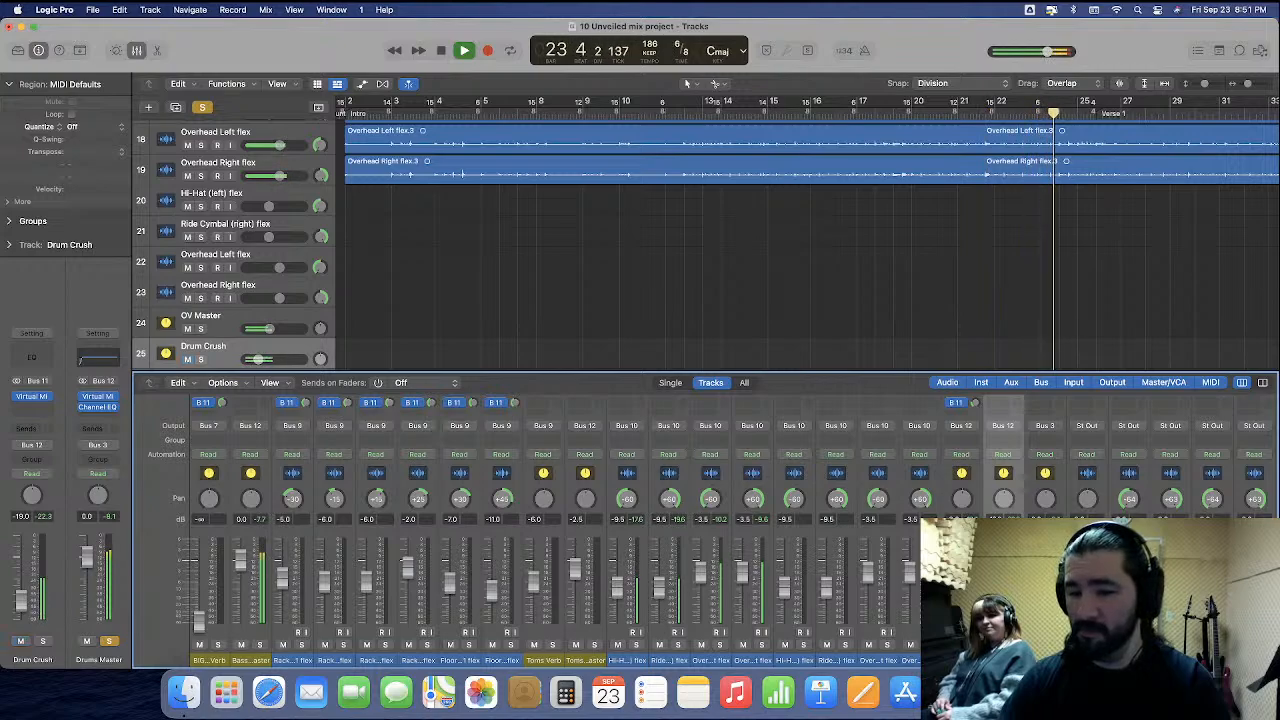
pyautogui.press('space')
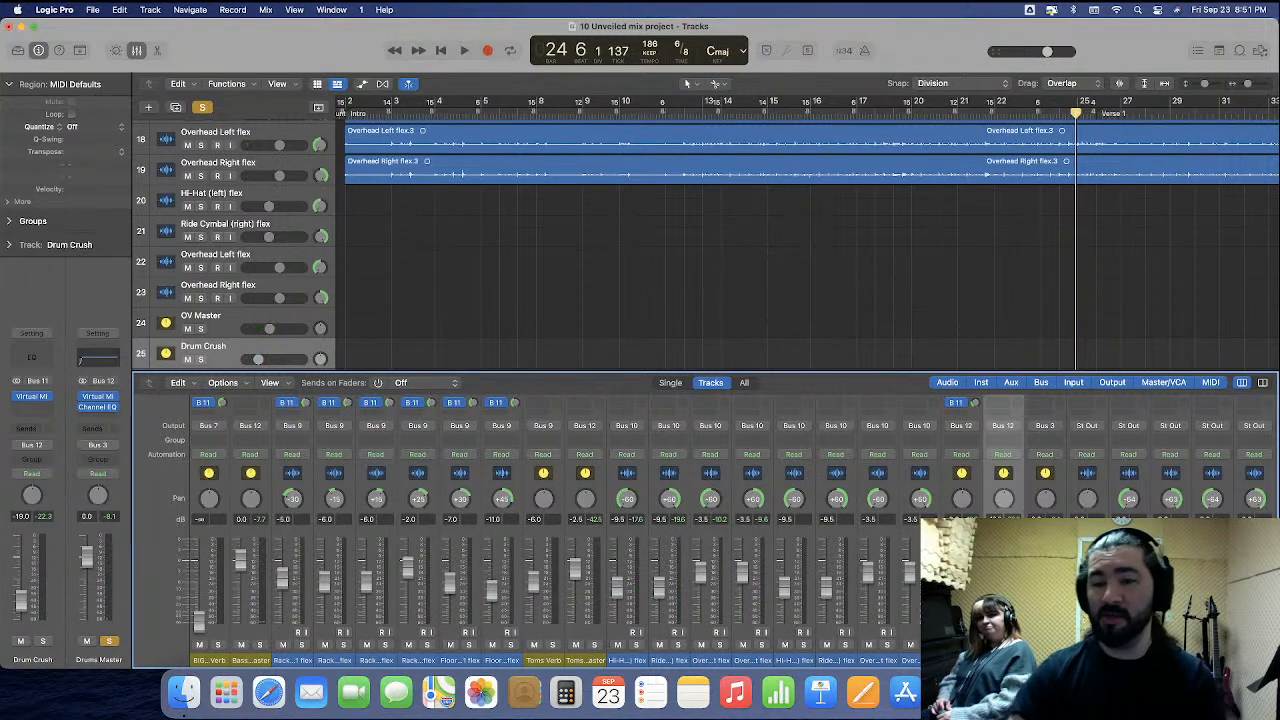
pyautogui.hscroll(5, 640, 540)
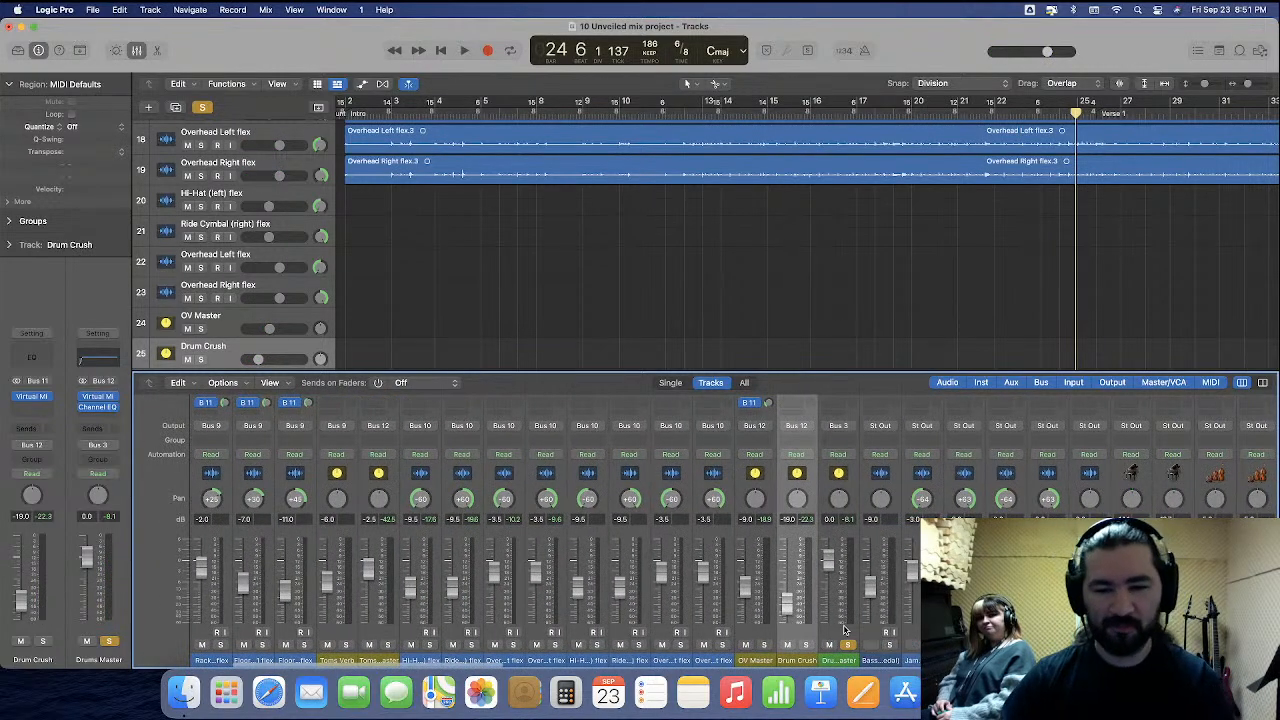
pyautogui.click(849, 645)
# Hide the mixer and move the imported Bass (pedal) and Bass Guitar Master tracks directly below the song's original Bass (pedal) track.
pyautogui.hscroll(3, 848, 581)
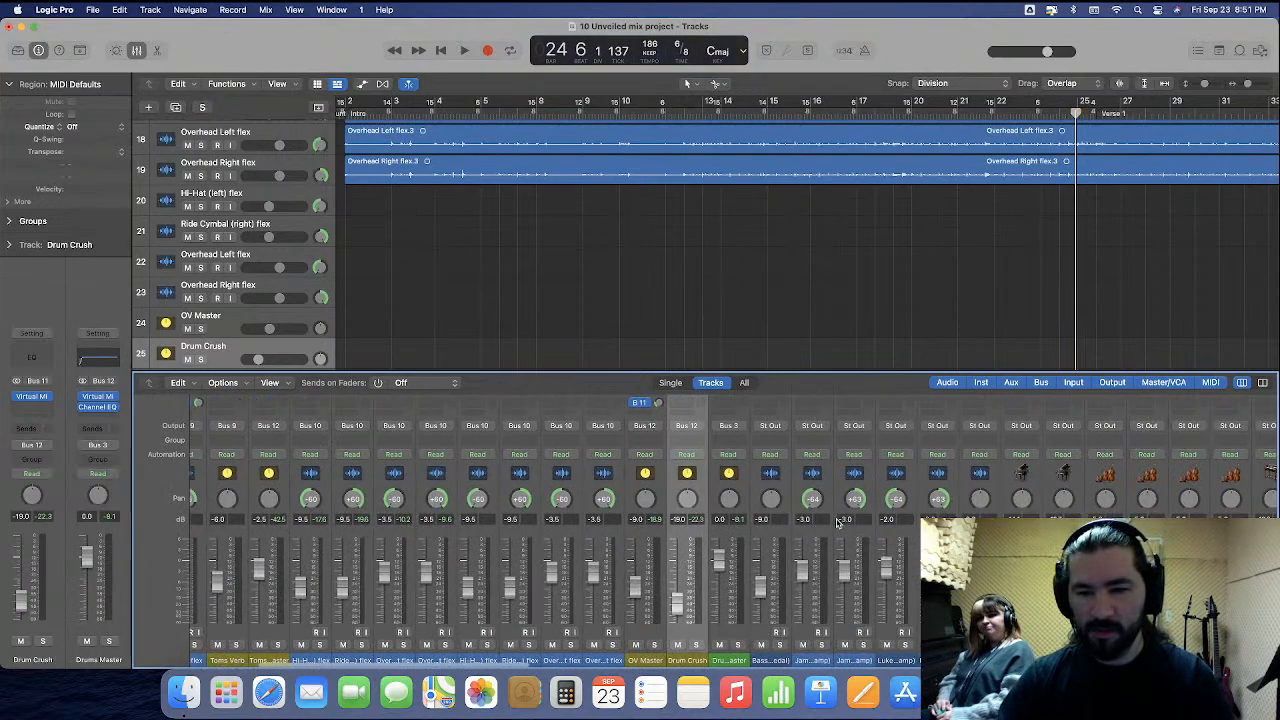
pyautogui.click(137, 50)
pyautogui.scroll(-10, 437, 400)
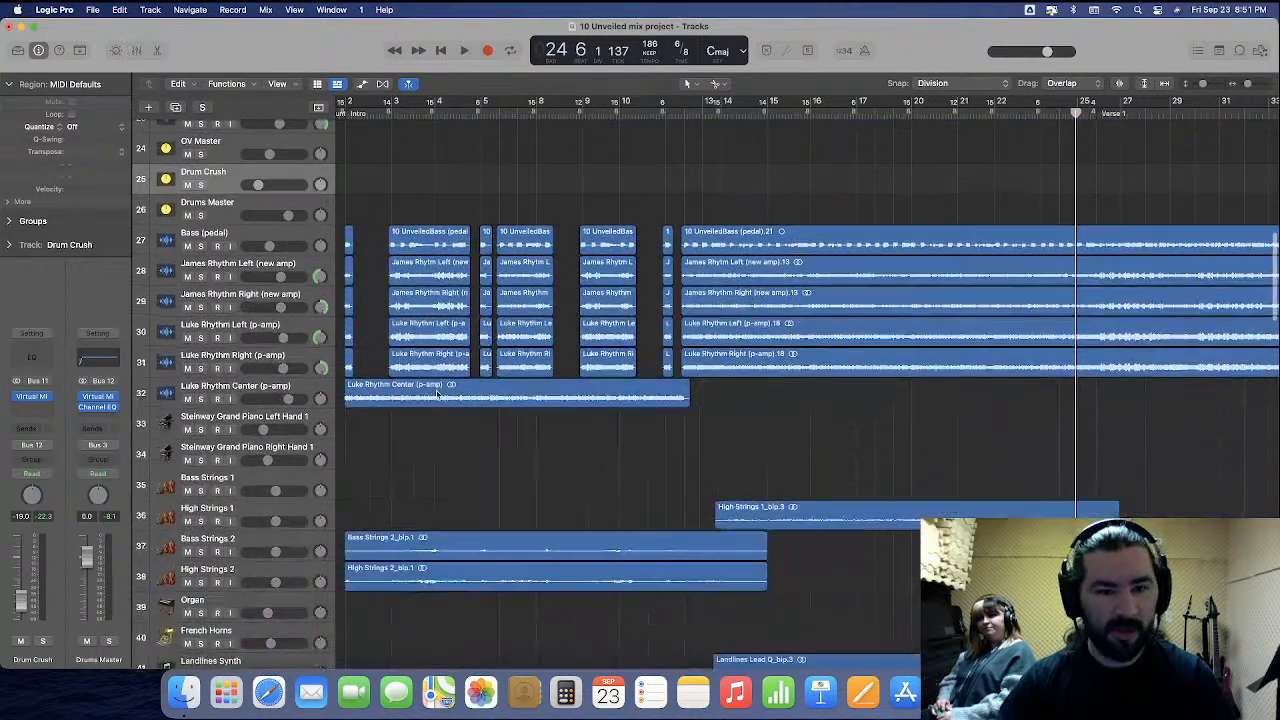
pyautogui.scroll(2, 423, 403)
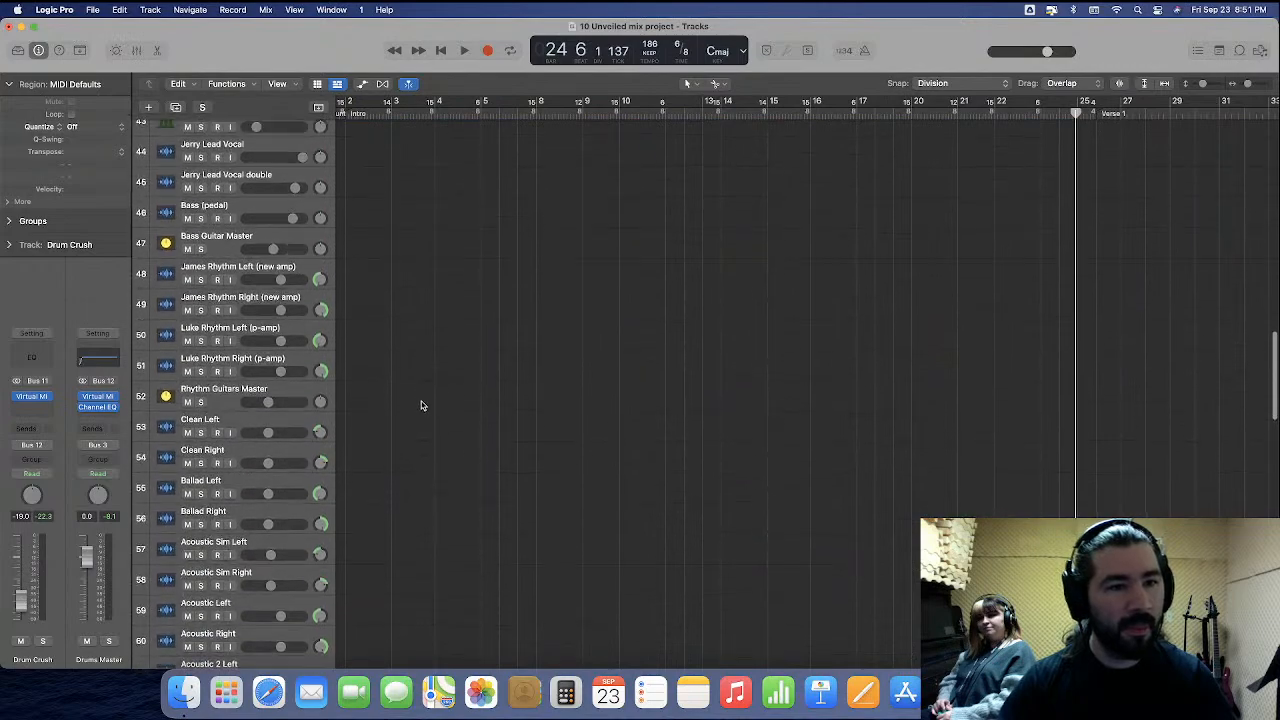
pyautogui.click(258, 226)
pyautogui.scroll(2, 258, 258)
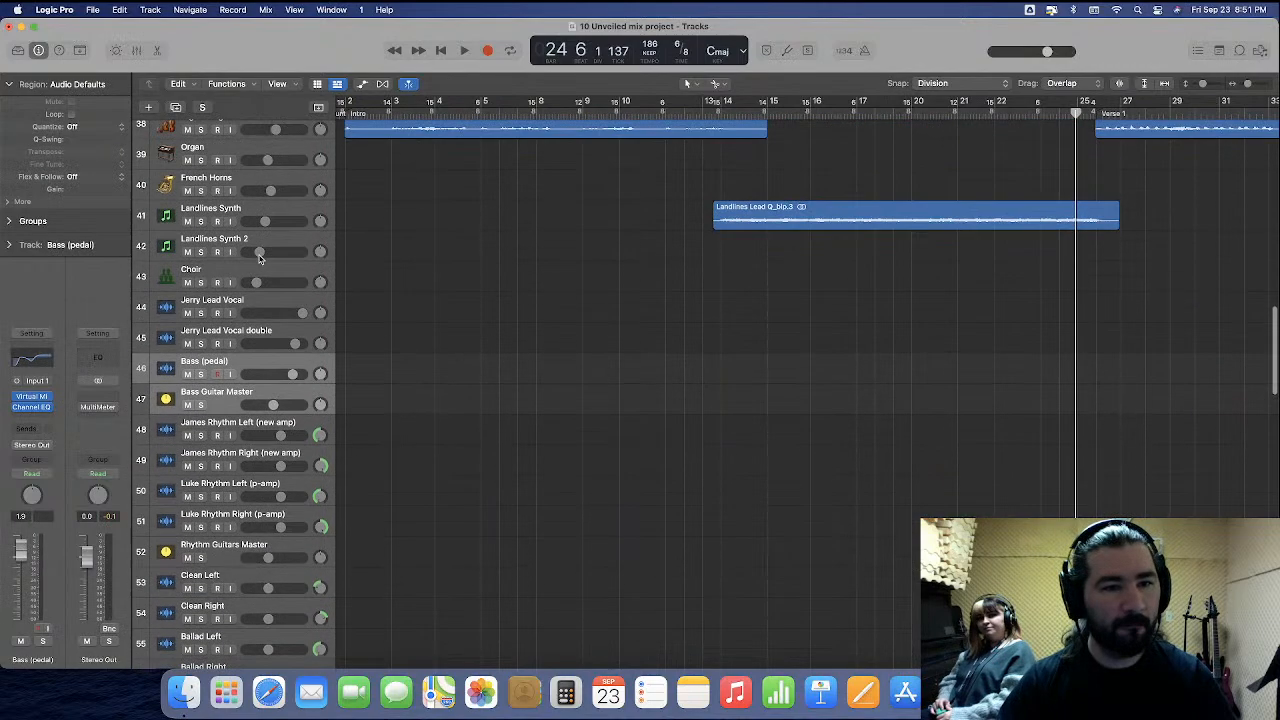
pyautogui.scroll(3, 258, 365)
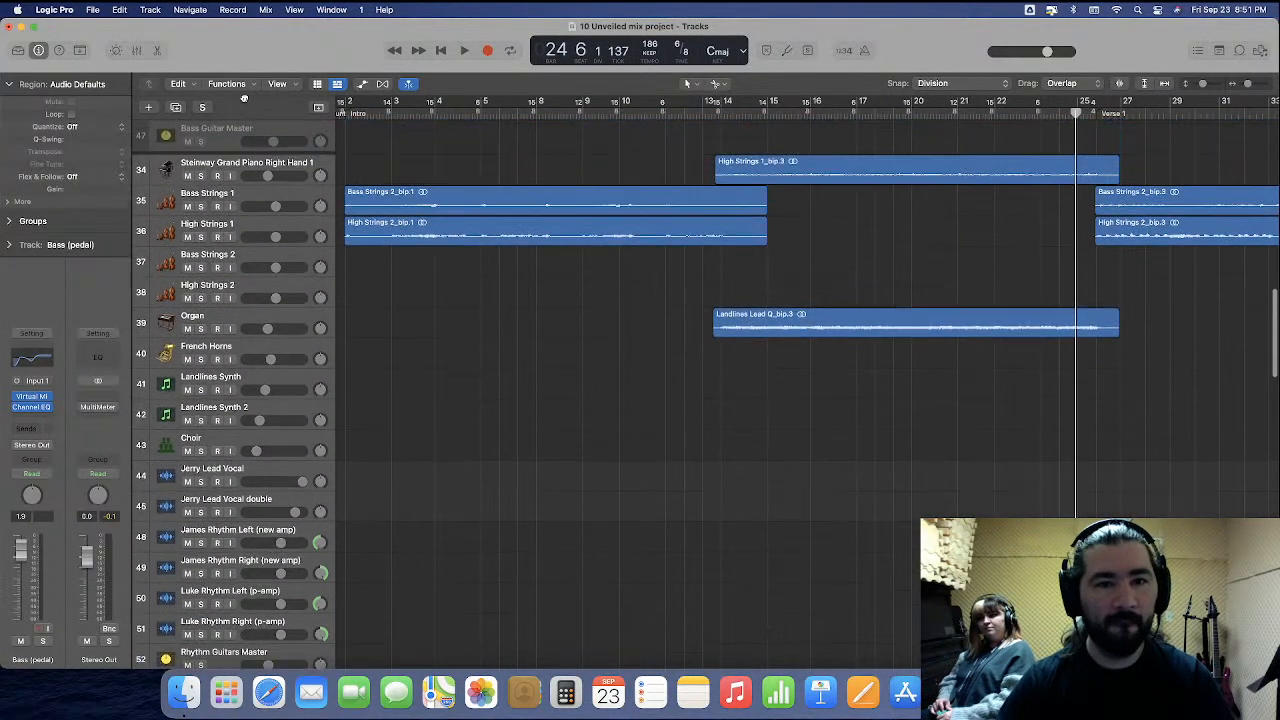
pyautogui.moveTo(243, 97); pyautogui.dragTo(262, 238)
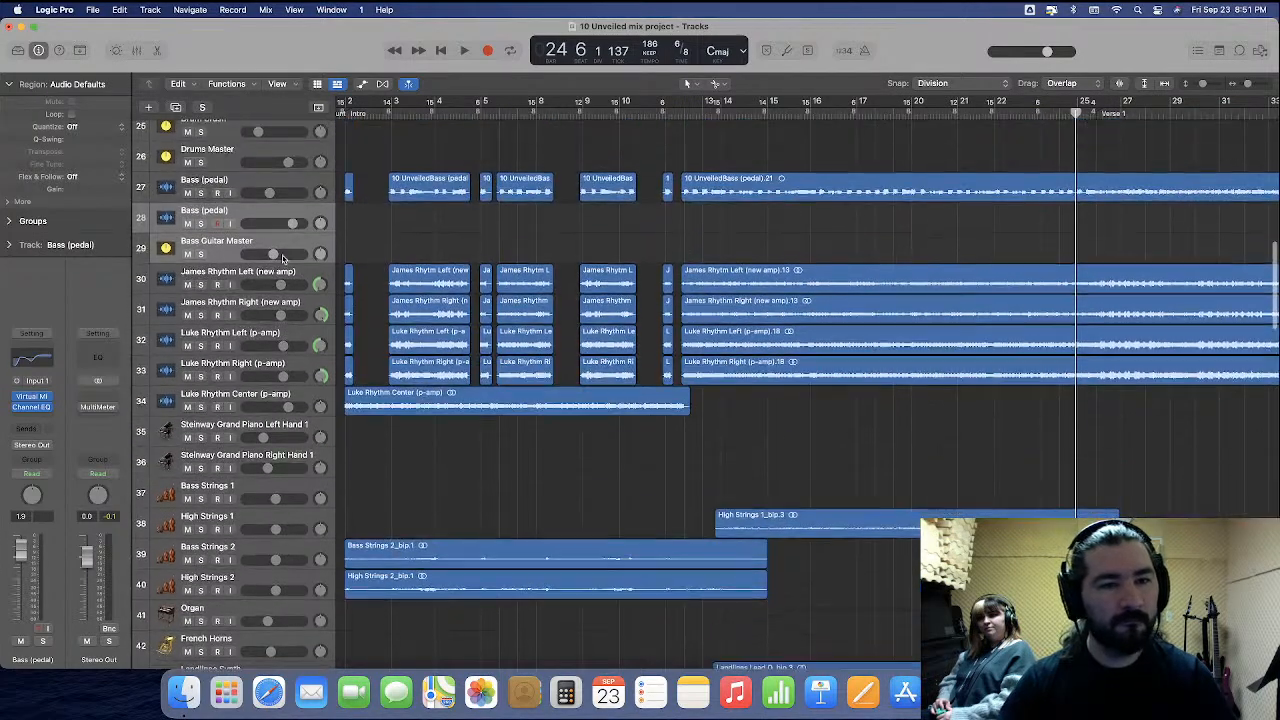
# Move all the song's bass regions onto the imported Bass (pedal) track directly below and delete the emptied original track.
pyautogui.click(283, 199)
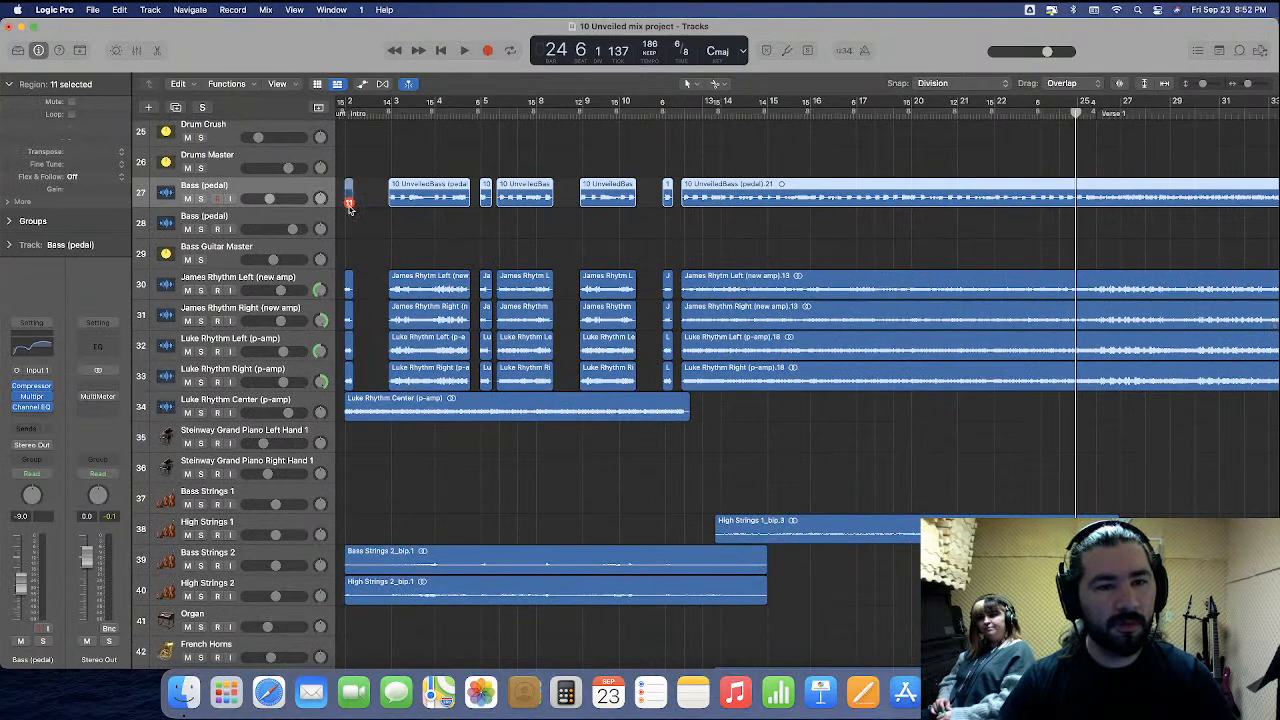
pyautogui.moveTo(349, 205); pyautogui.dragTo(350, 218)
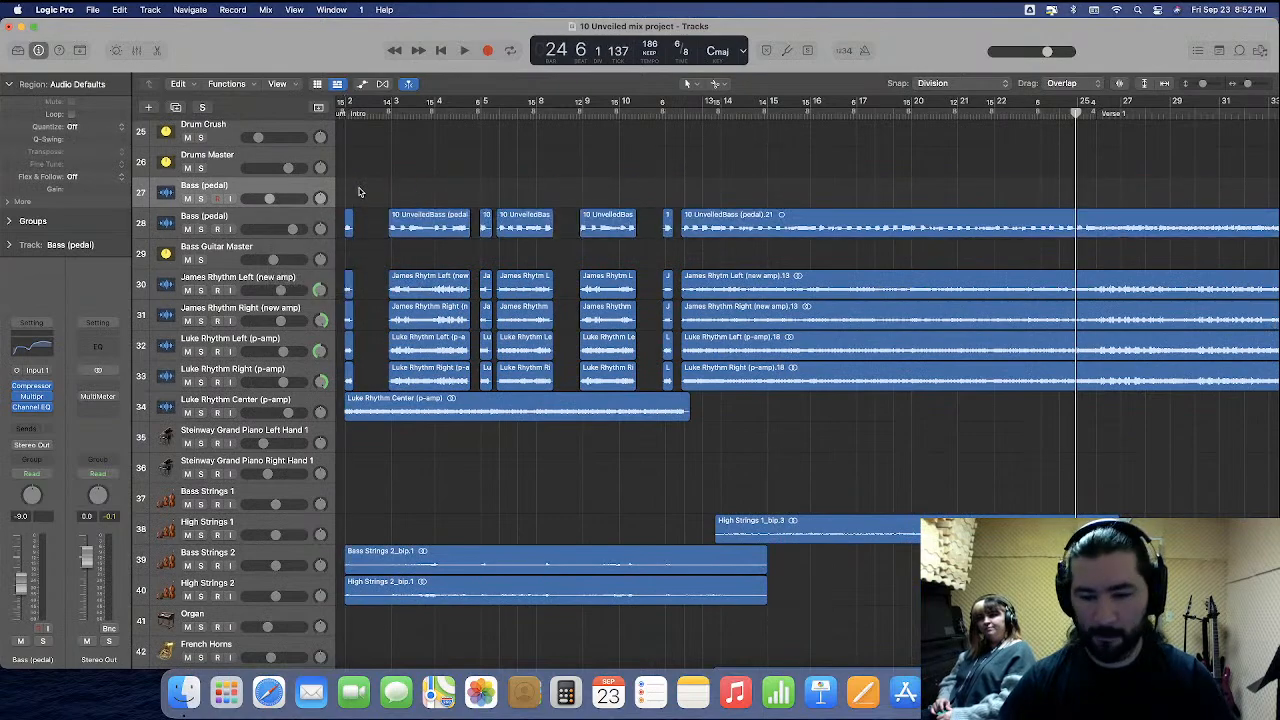
pyautogui.press('super+BackSpace')
# Show the mixer and set the Bass Guitar Master channel's input to Bus 13.
pyautogui.click(137, 51)
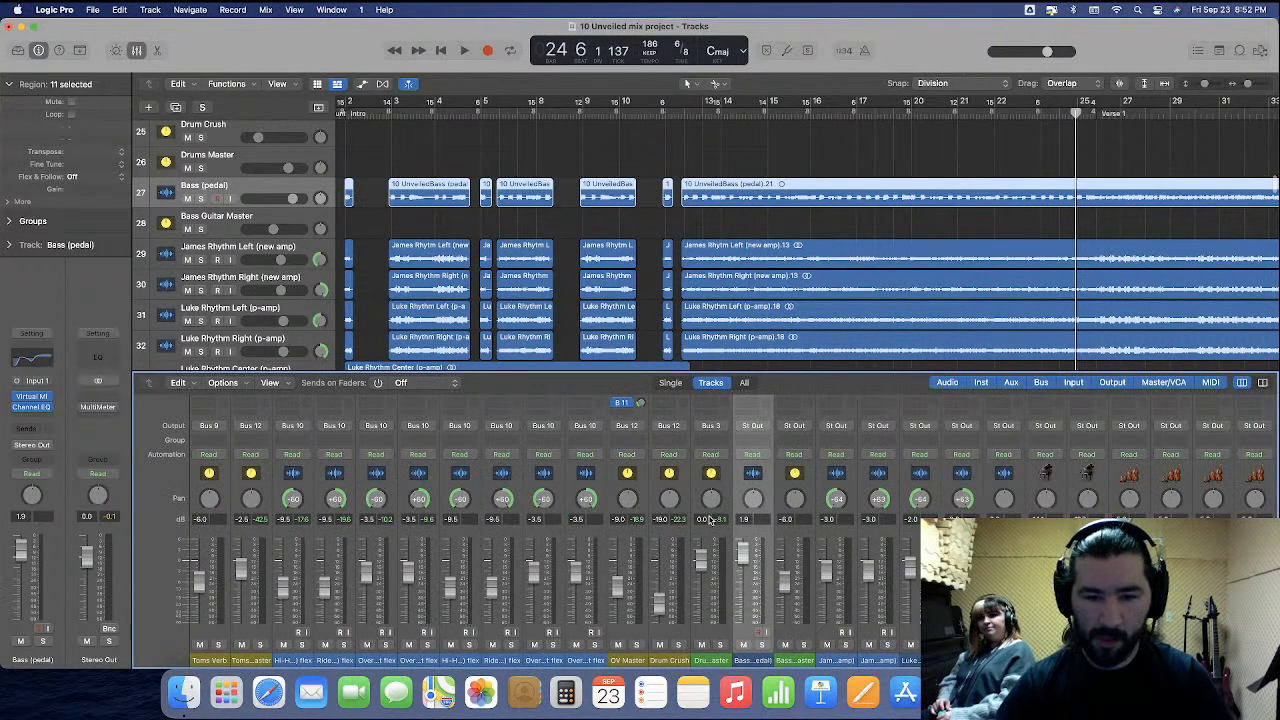
pyautogui.scroll(3, 850, 497)
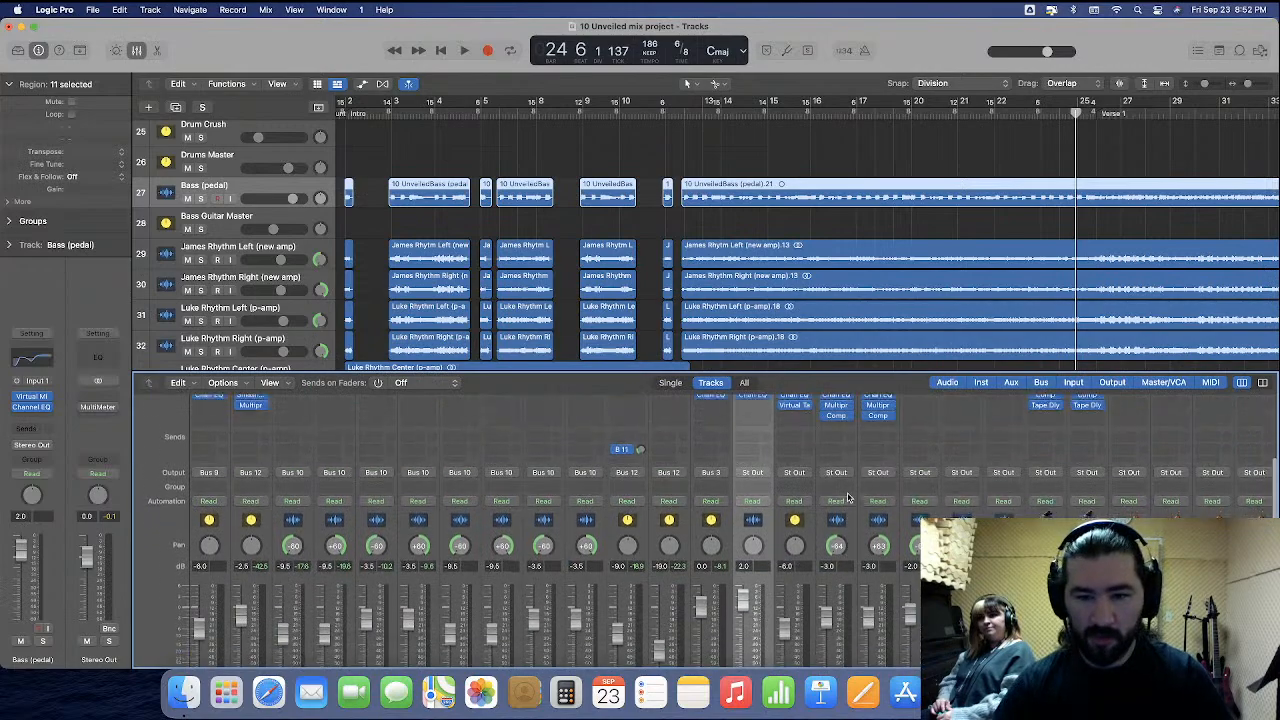
pyautogui.click(794, 438)
pyautogui.moveTo(810, 468)
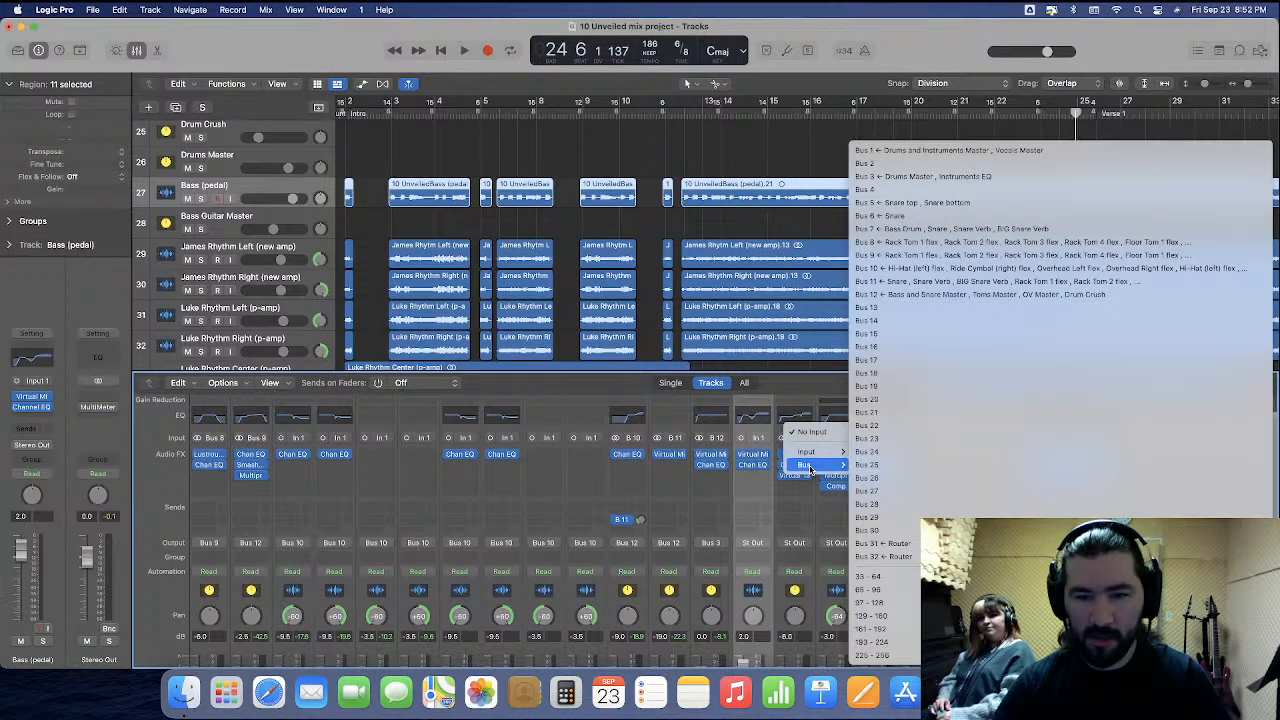
pyautogui.click(935, 320)
# Route the Bass (pedal) channel's output to Bus 13 and the Bass Guitar Master's output to Bus 4.
pyautogui.click(764, 543)
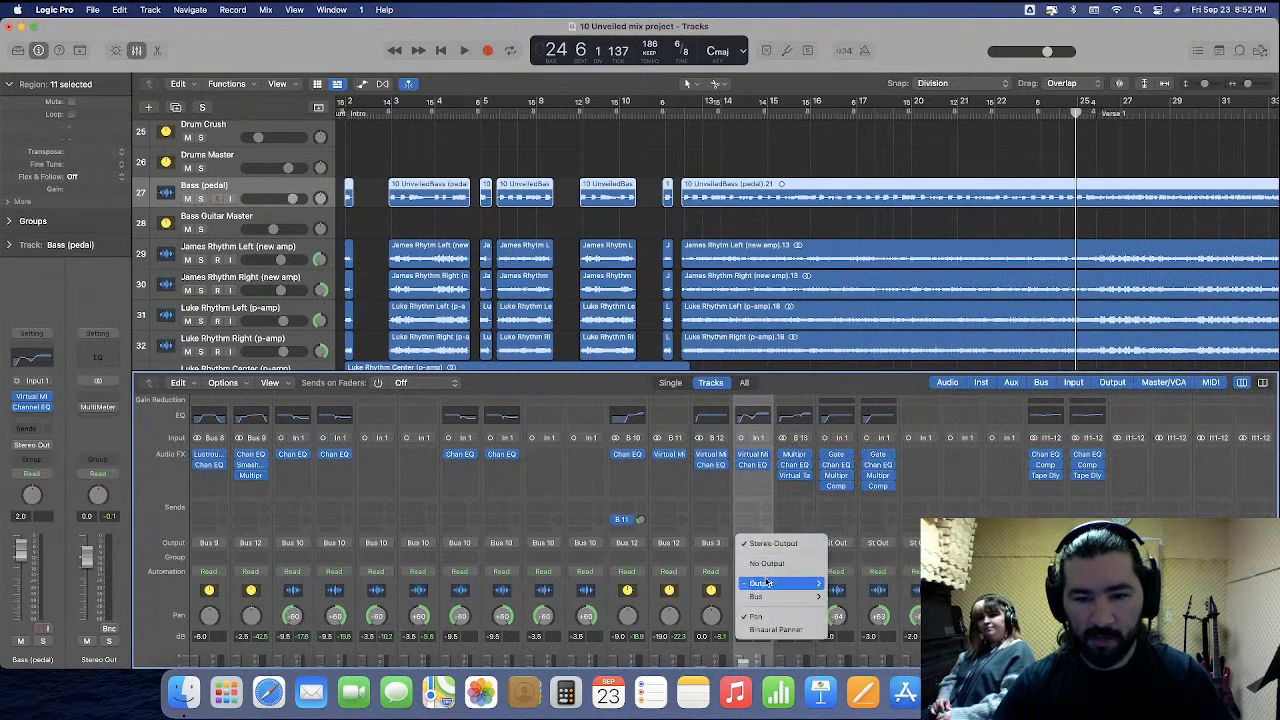
pyautogui.moveTo(770, 597)
pyautogui.click(880, 307)
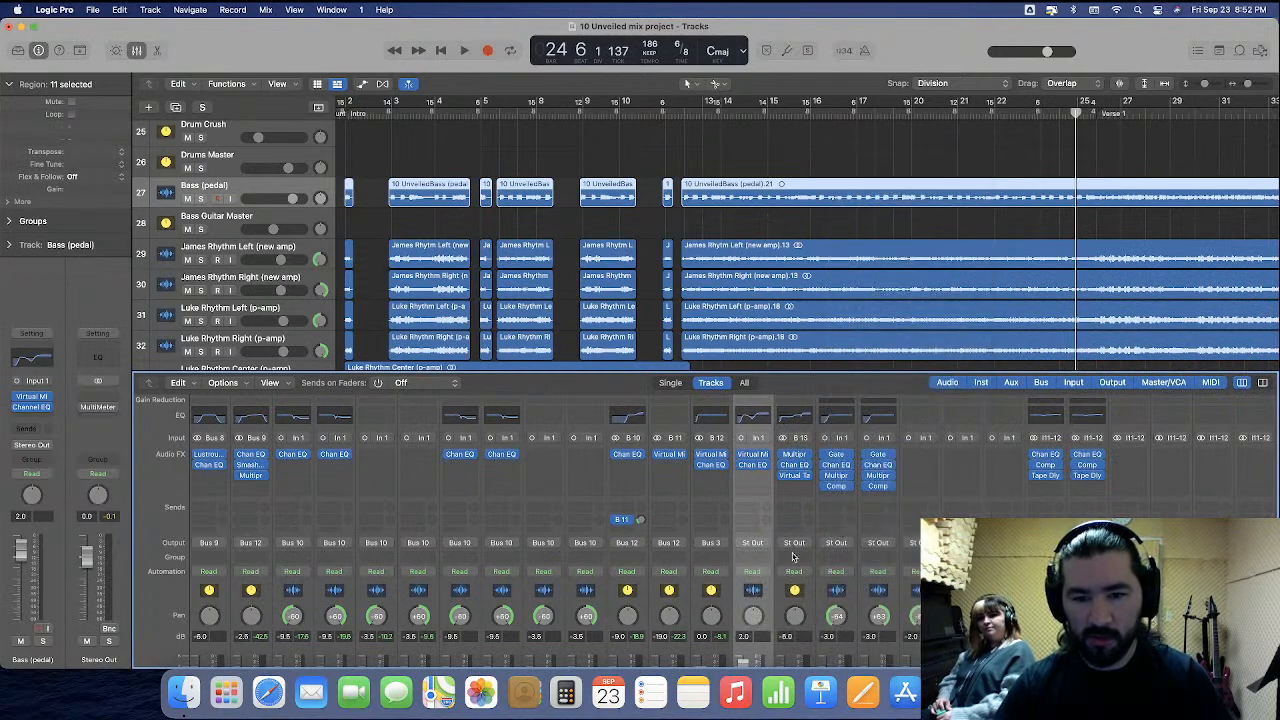
pyautogui.click(794, 543)
pyautogui.moveTo(815, 597)
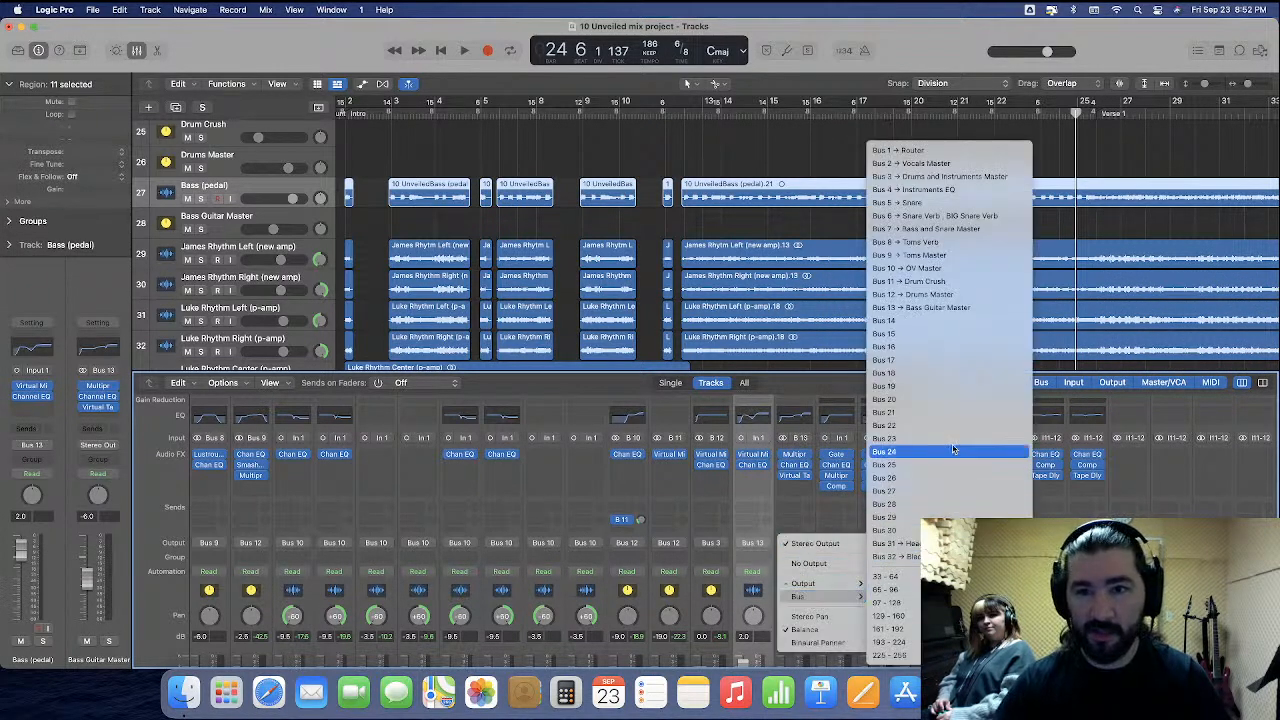
pyautogui.click(975, 190)
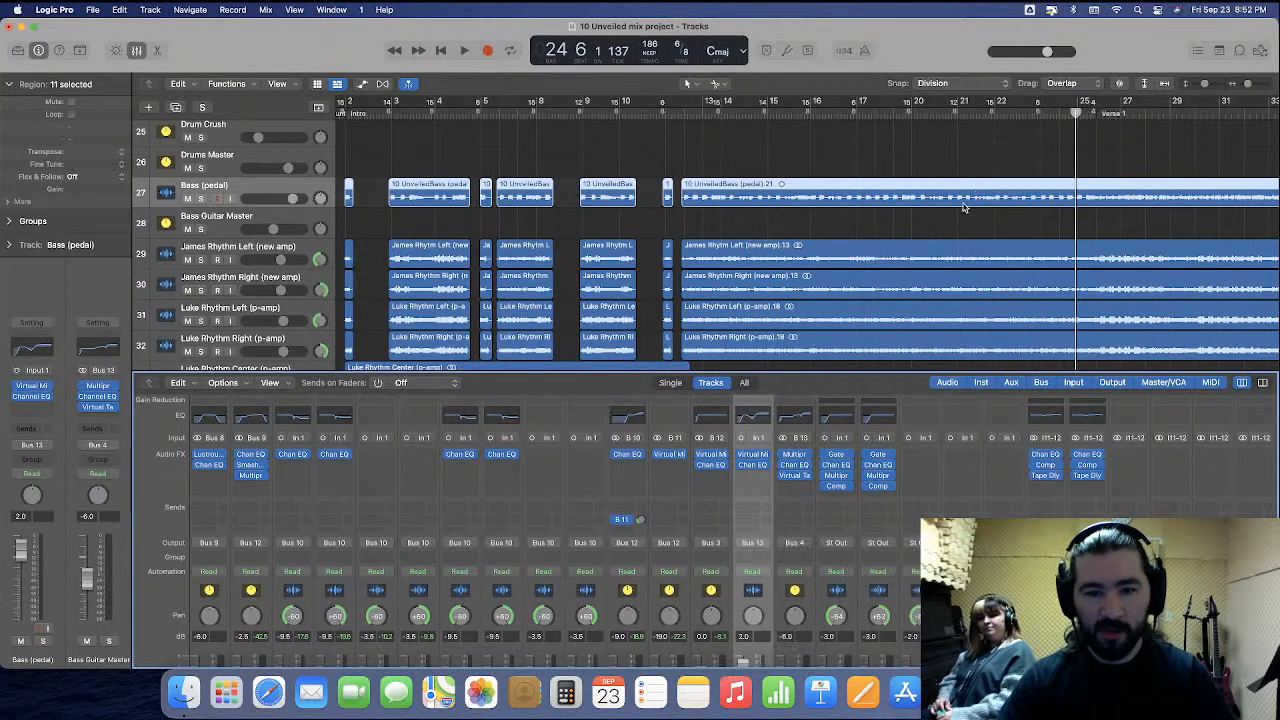
pyautogui.scroll(-4, 815, 577)
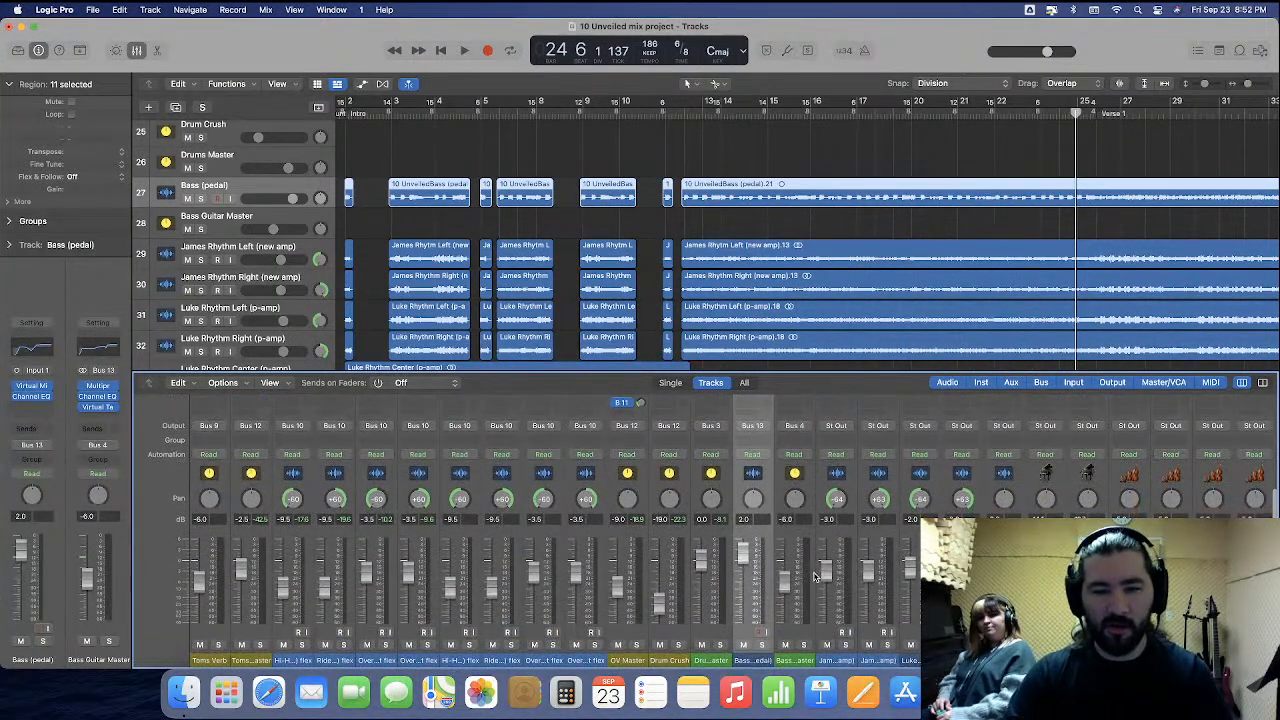
pyautogui.hscroll(3, 792, 532)
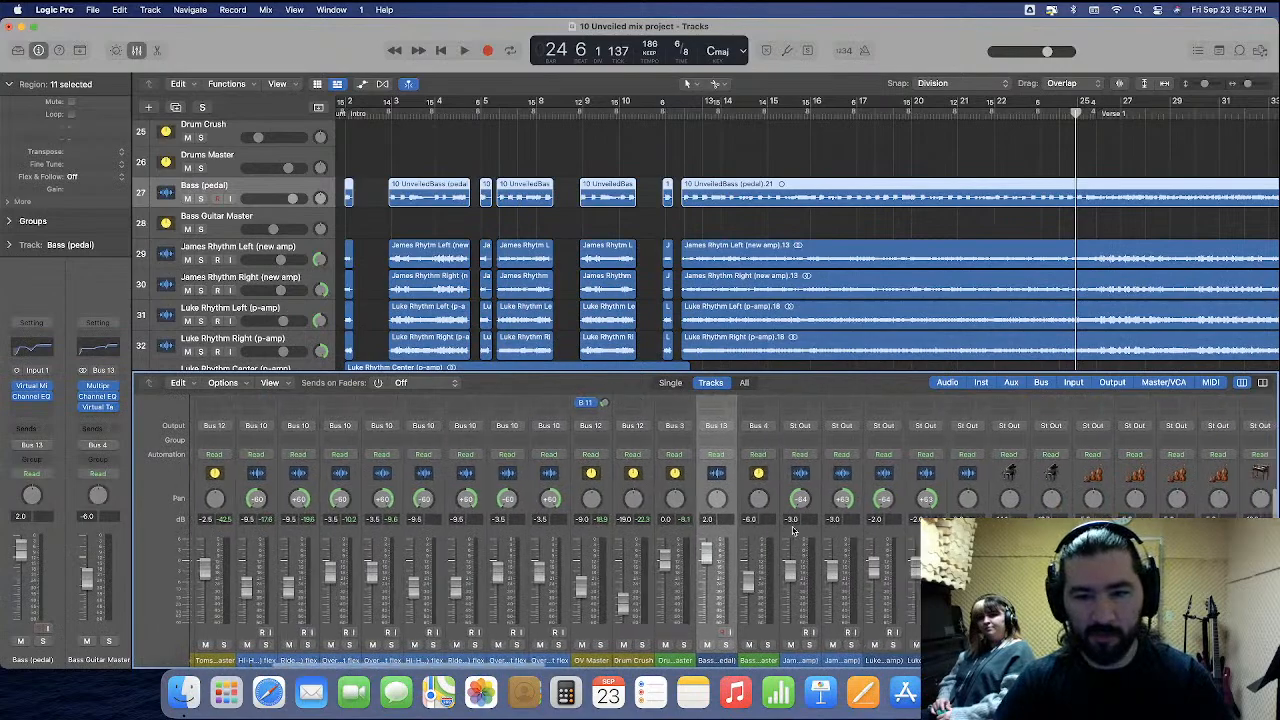
pyautogui.scroll(4, 698, 576)
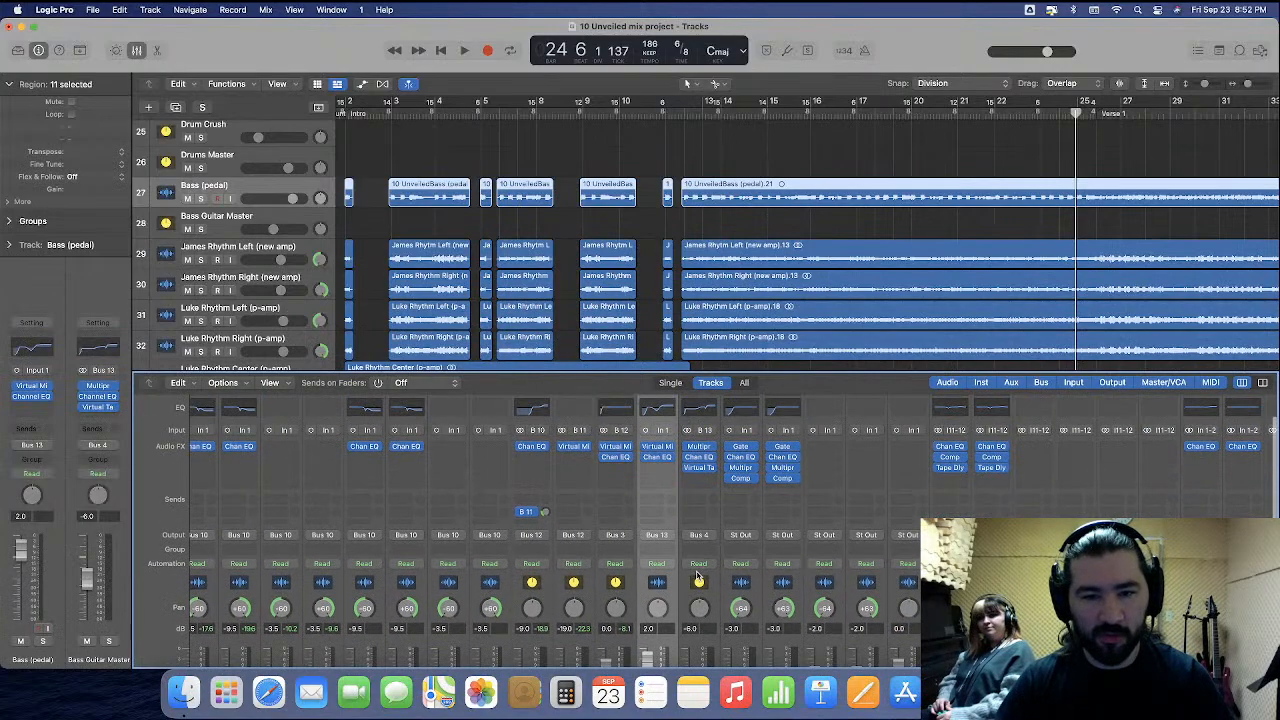
pyautogui.scroll(-4, 698, 578)
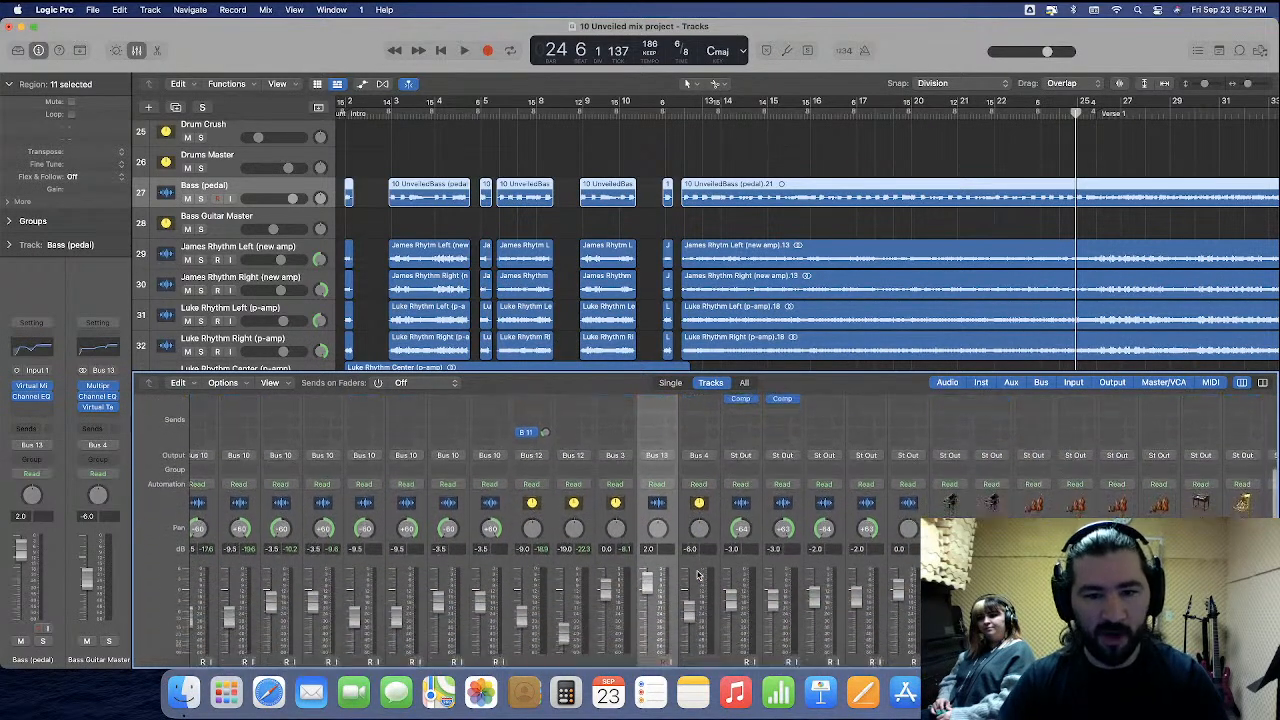
pyautogui.hscroll(3, 702, 578)
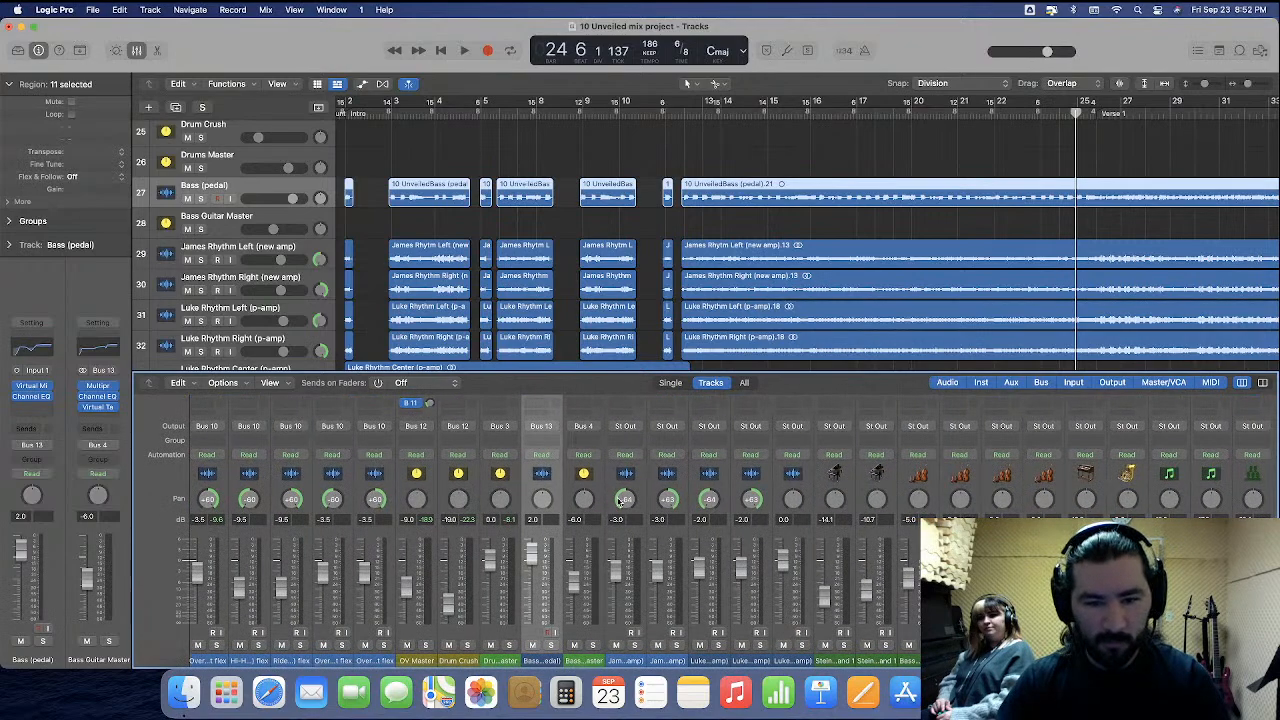
# Hide the mixer and move the four imported James and Luke Rhythm tracks plus Rhythm Guitars Master directly below the song's Luke Rhythm Center track.
pyautogui.click(135, 52)
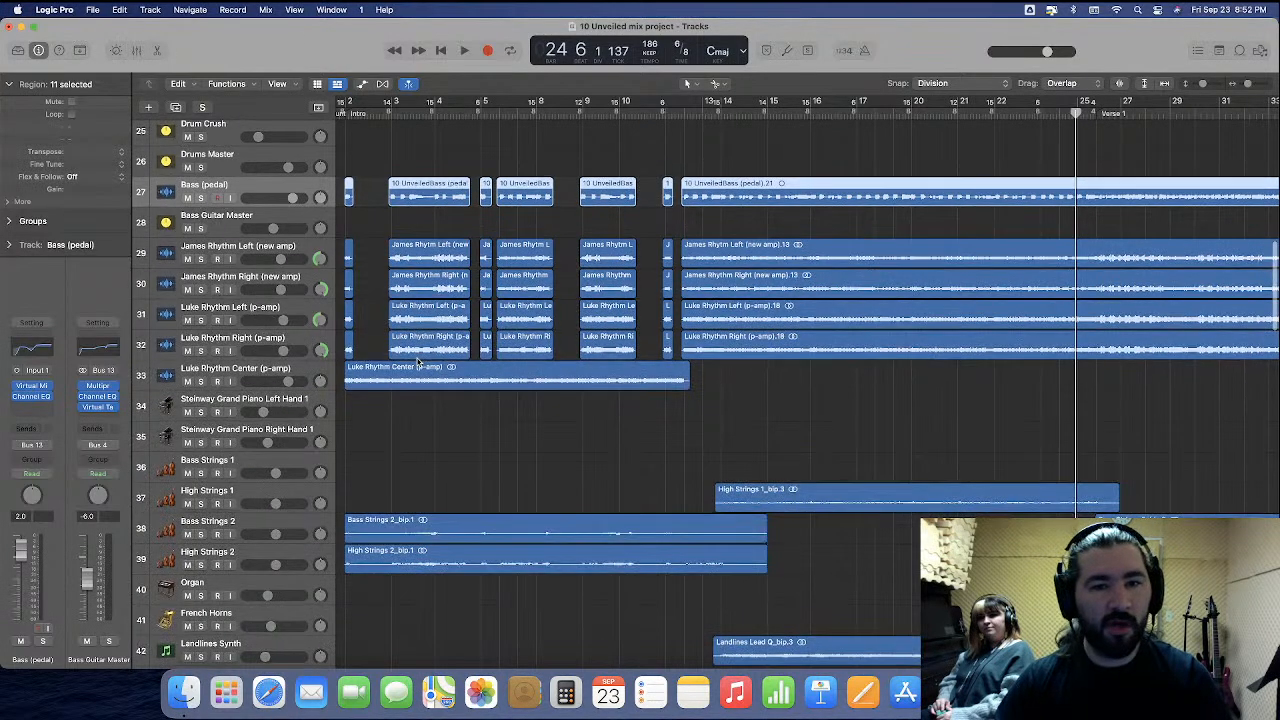
pyautogui.scroll(-5, 415, 362)
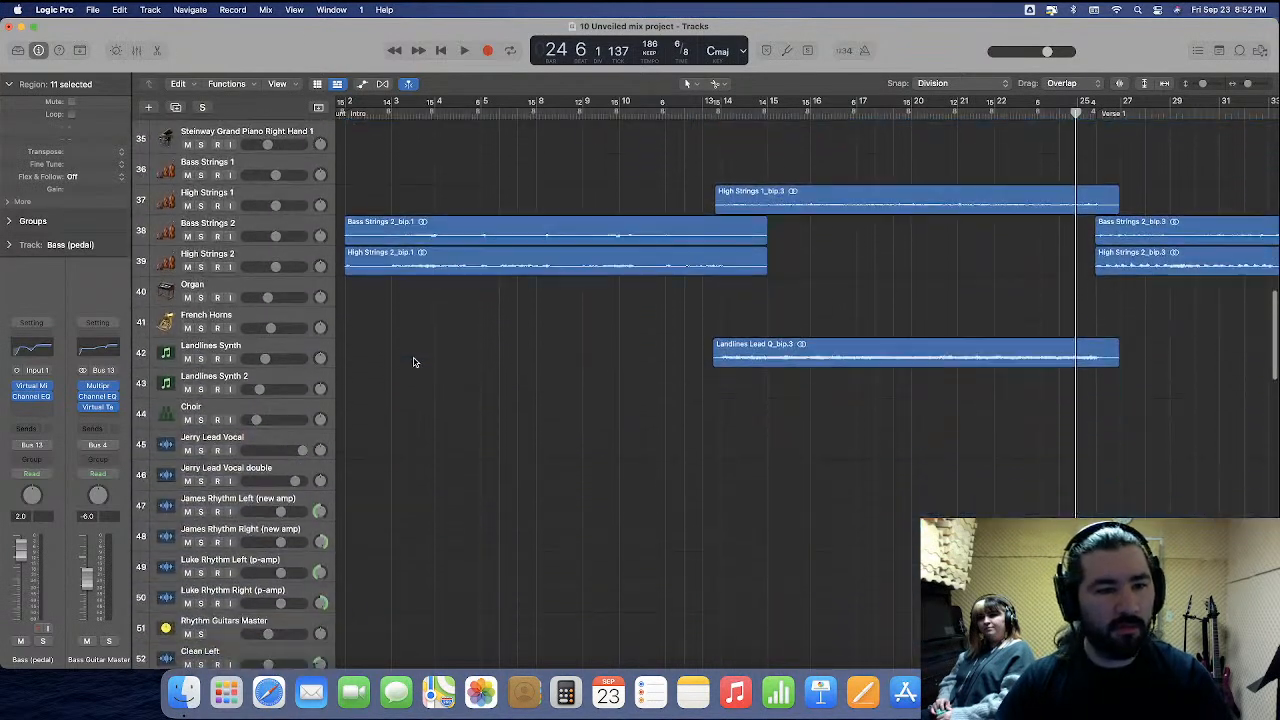
pyautogui.click(255, 503)
pyautogui.scroll(-2, 250, 530)
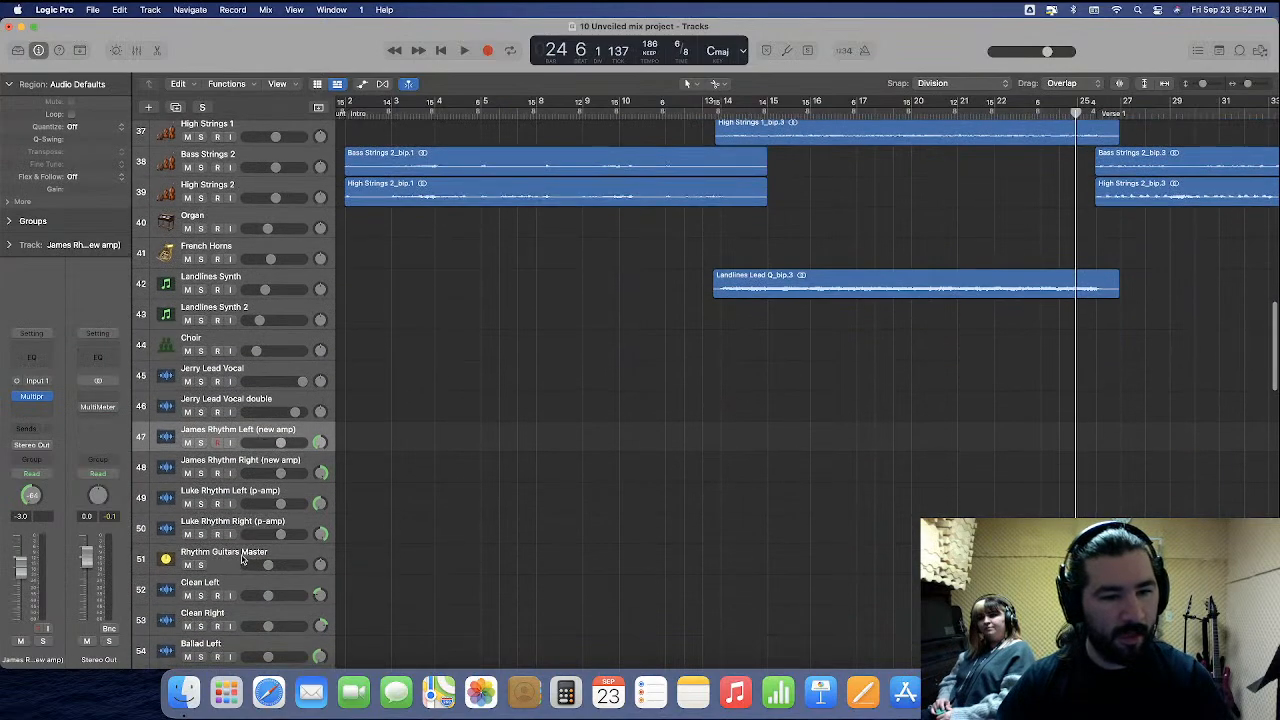
pyautogui.scroll(4, 242, 560)
pyautogui.moveTo(244, 557); pyautogui.dragTo(257, 162)
pyautogui.scroll(8, 374, 352)
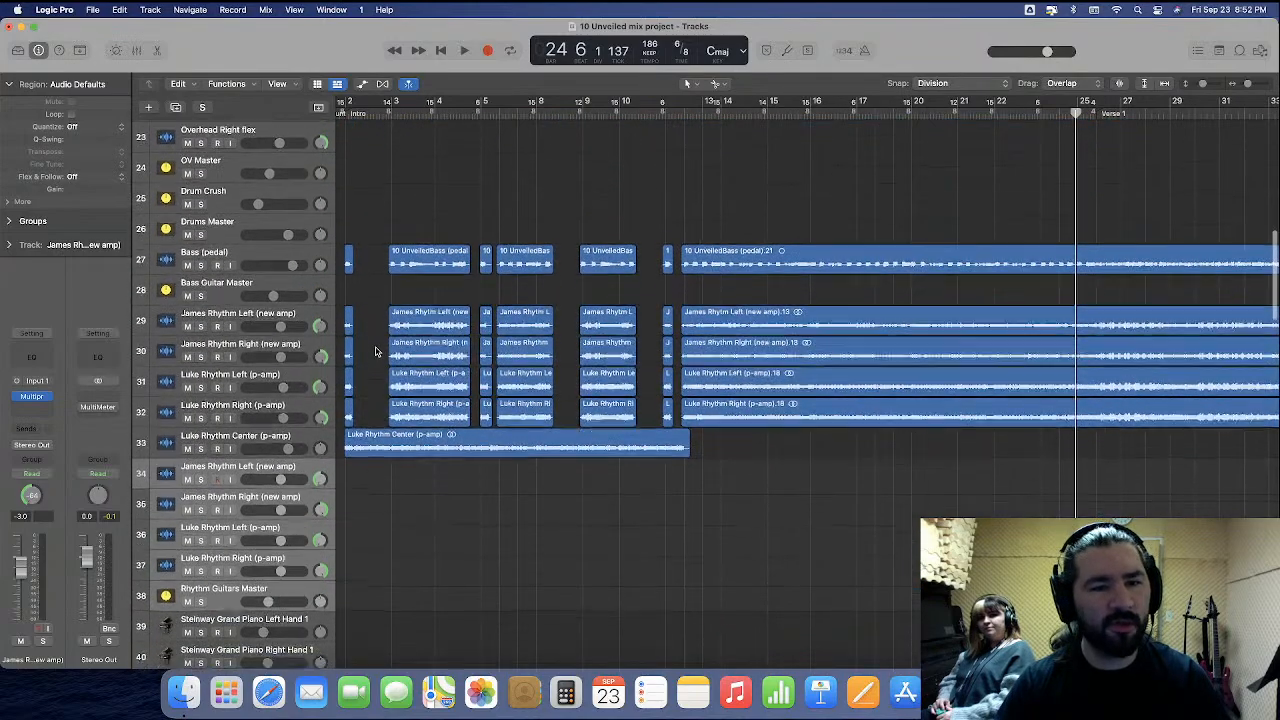
# Import the Luke Rhythm Center (p-amp) channel from the 02 Left For Dead mix project below the imported Luke Rhythm Right track, and close the browser.
pyautogui.click(239, 499)
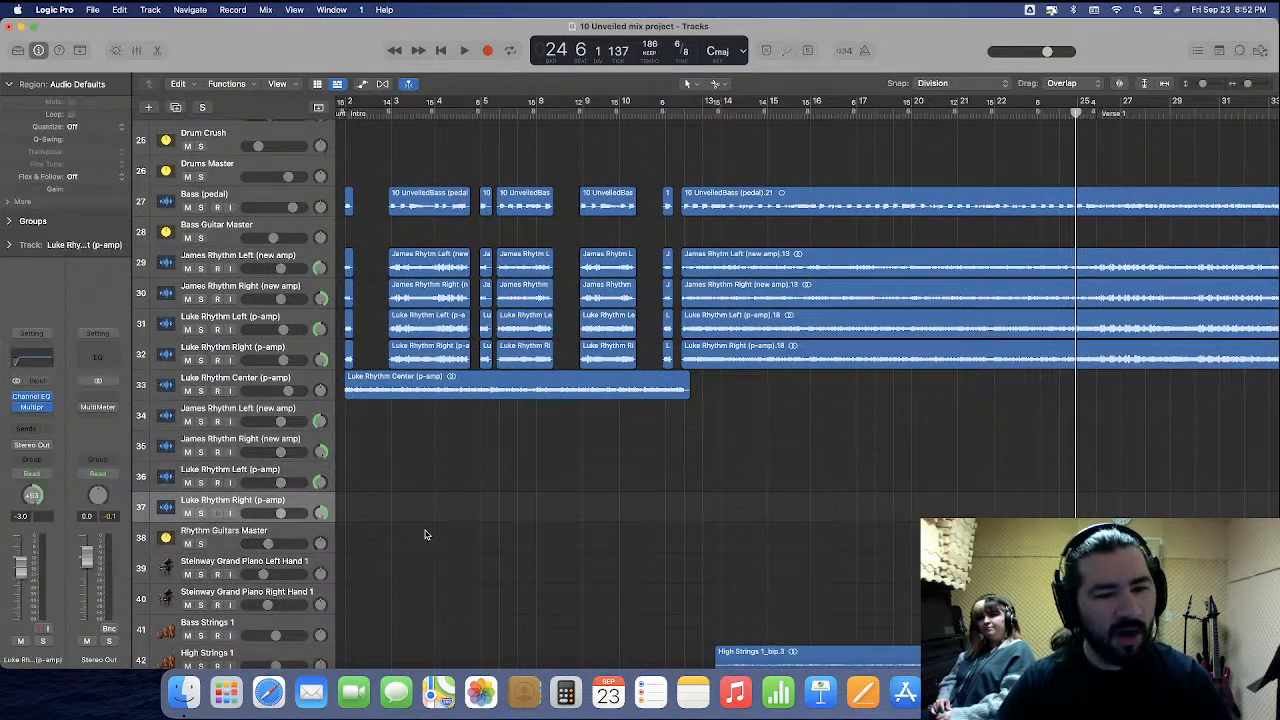
pyautogui.click(1260, 51)
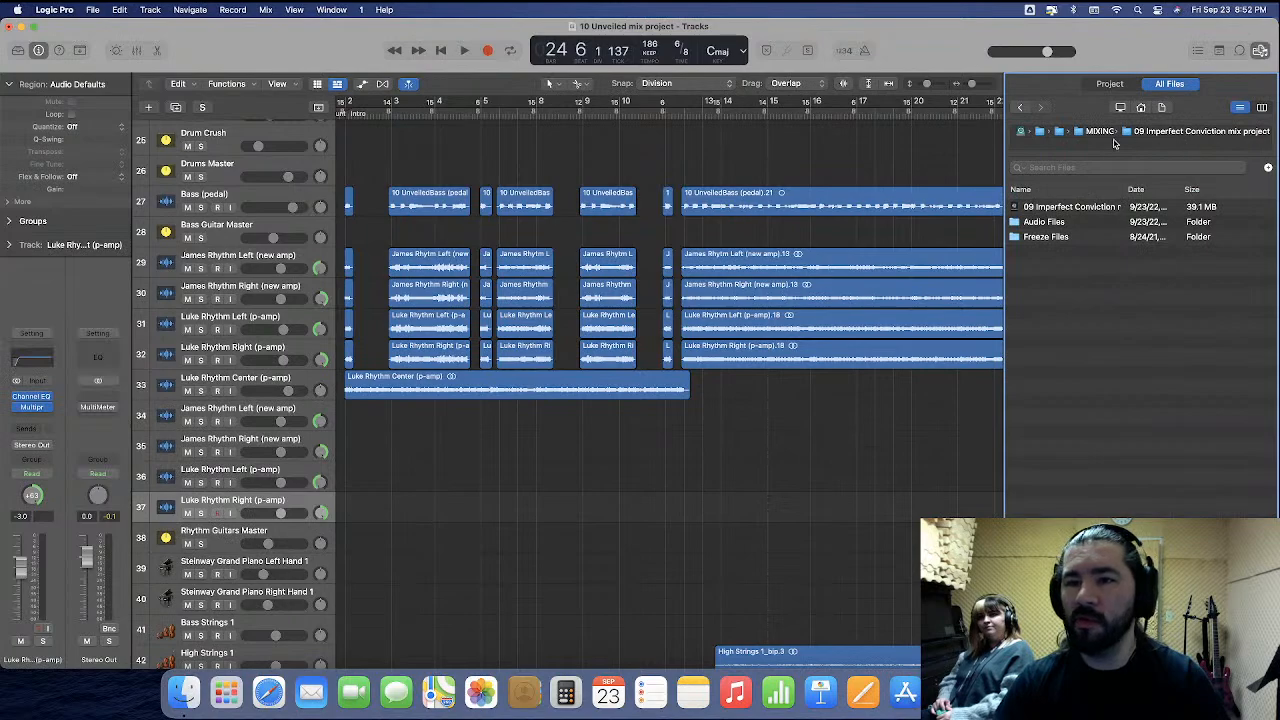
pyautogui.click(1104, 133)
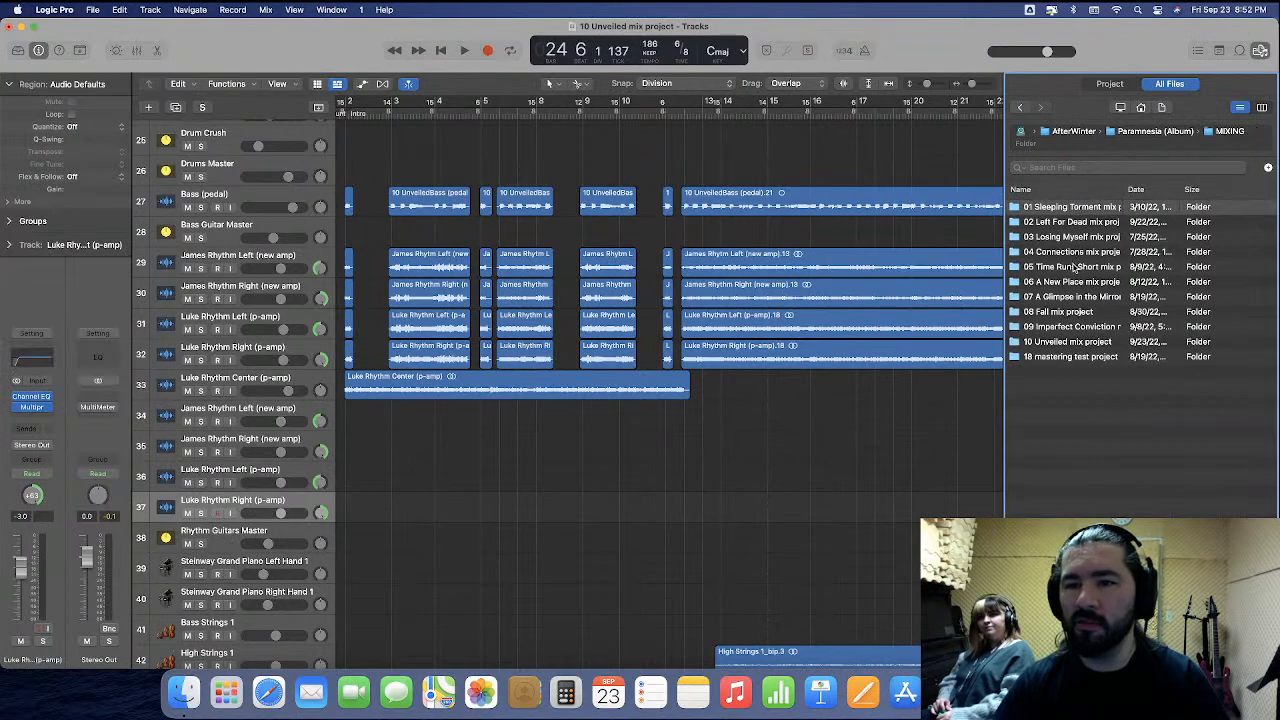
pyautogui.doubleClick(1073, 225)
pyautogui.doubleClick(1071, 208)
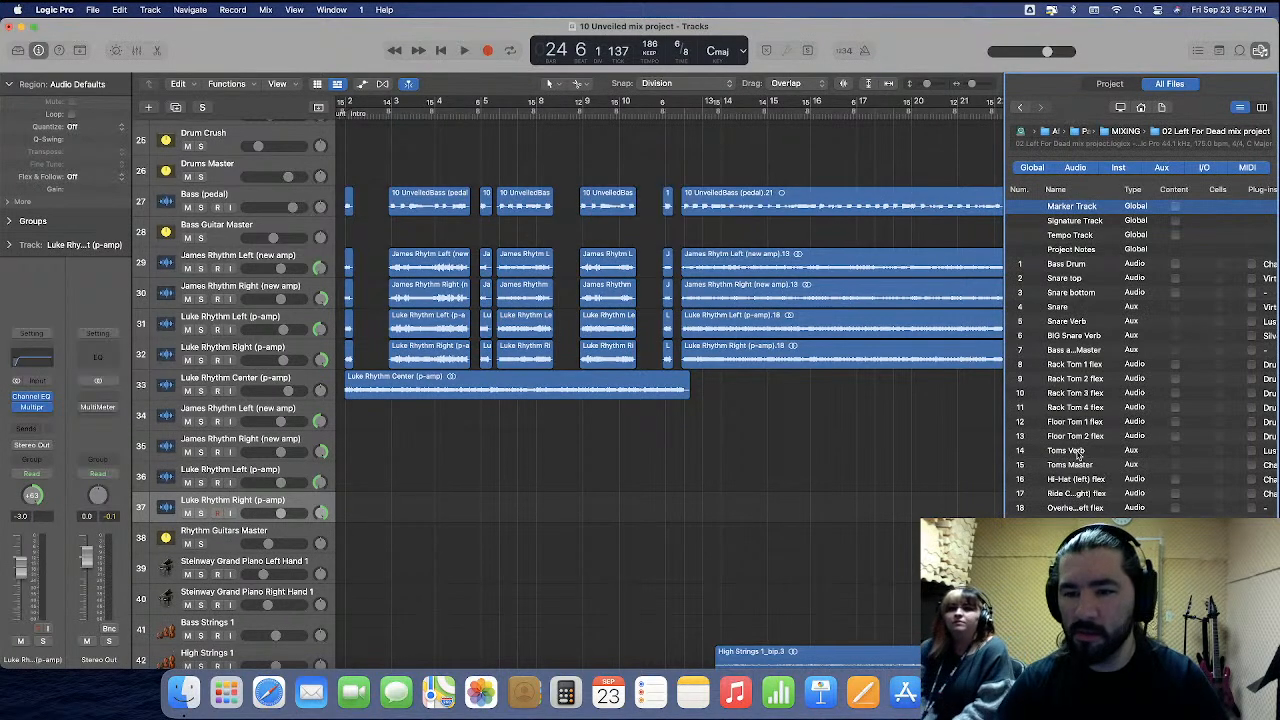
pyautogui.scroll(-10, 1078, 453)
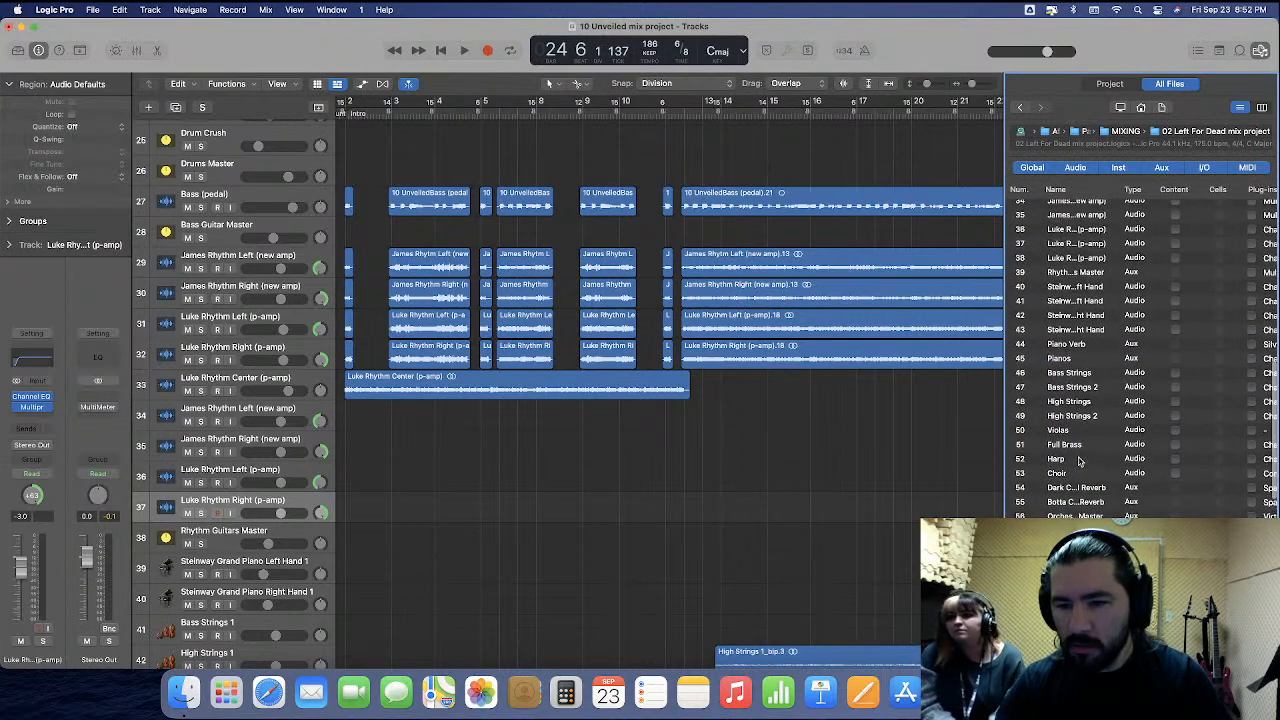
pyautogui.scroll(2, 1080, 445)
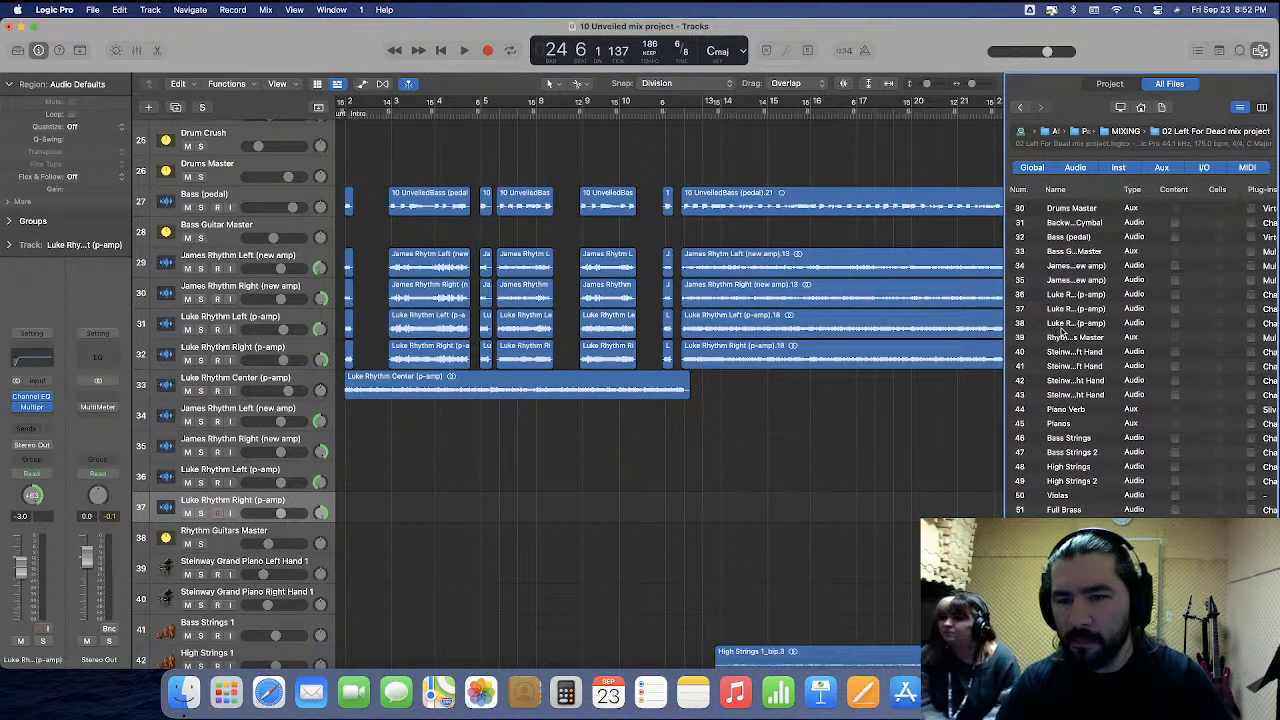
pyautogui.click(1249, 325)
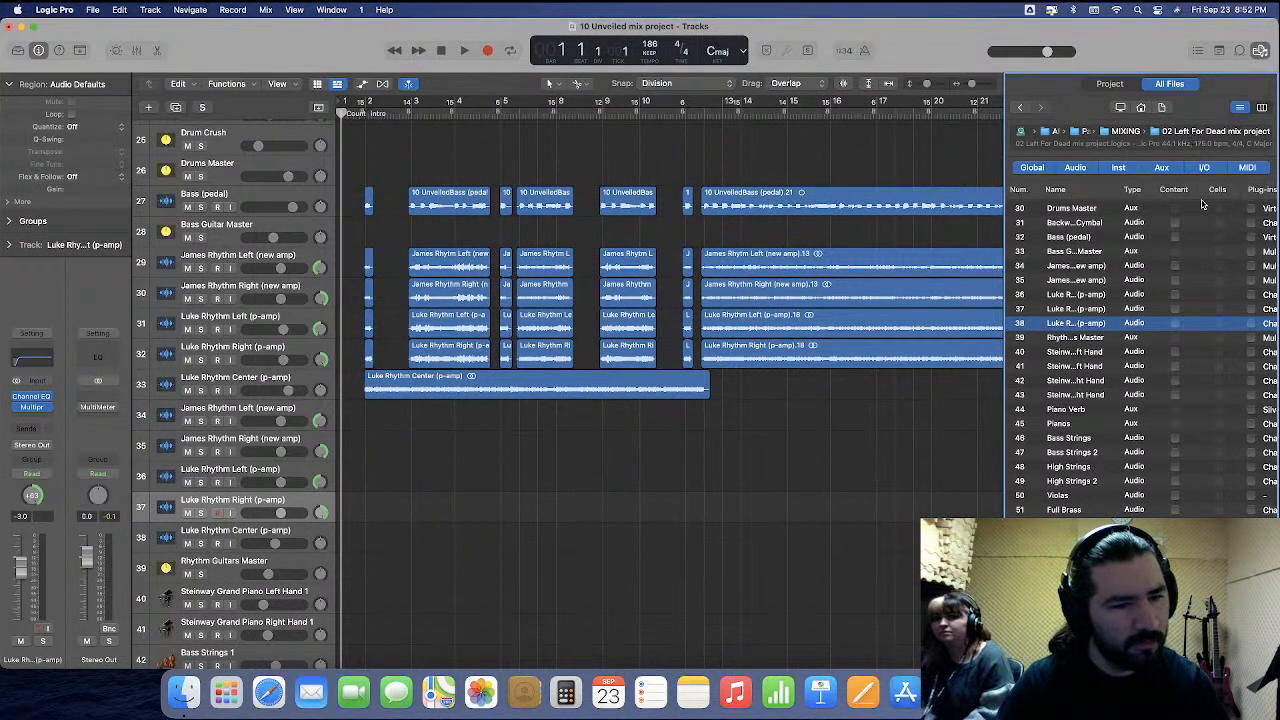
pyautogui.click(257, 527)
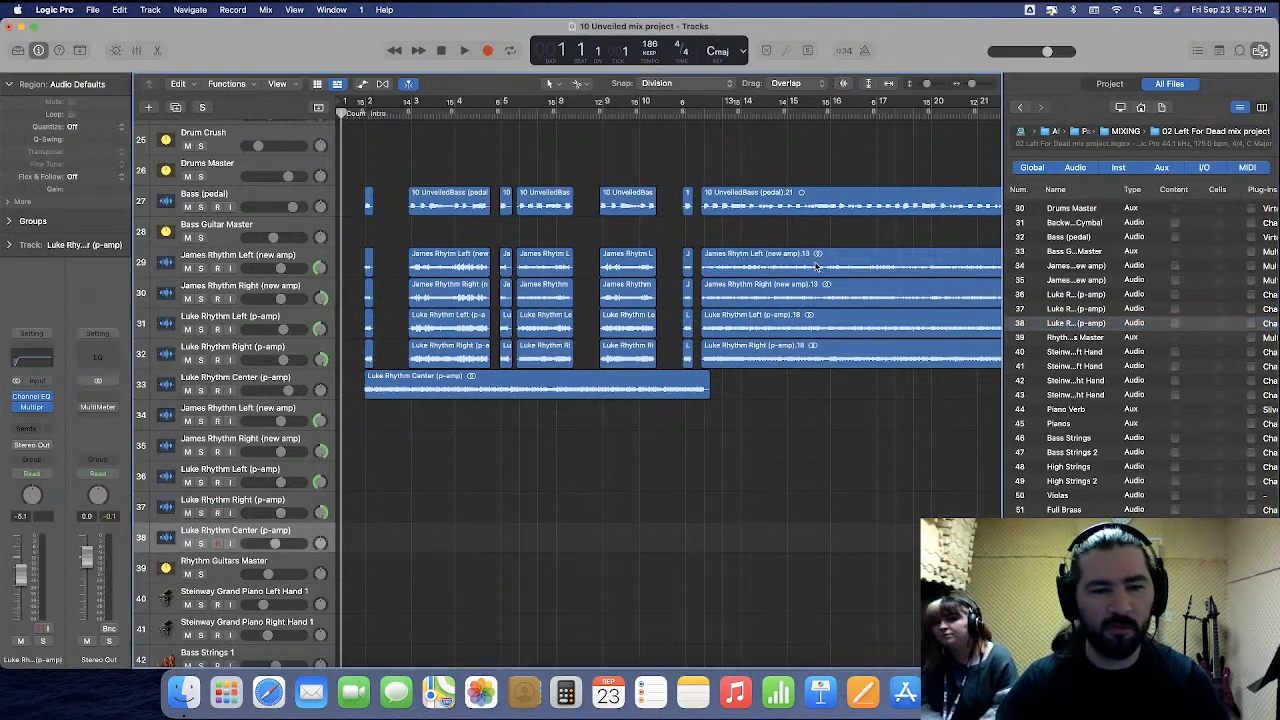
pyautogui.click(1262, 50)
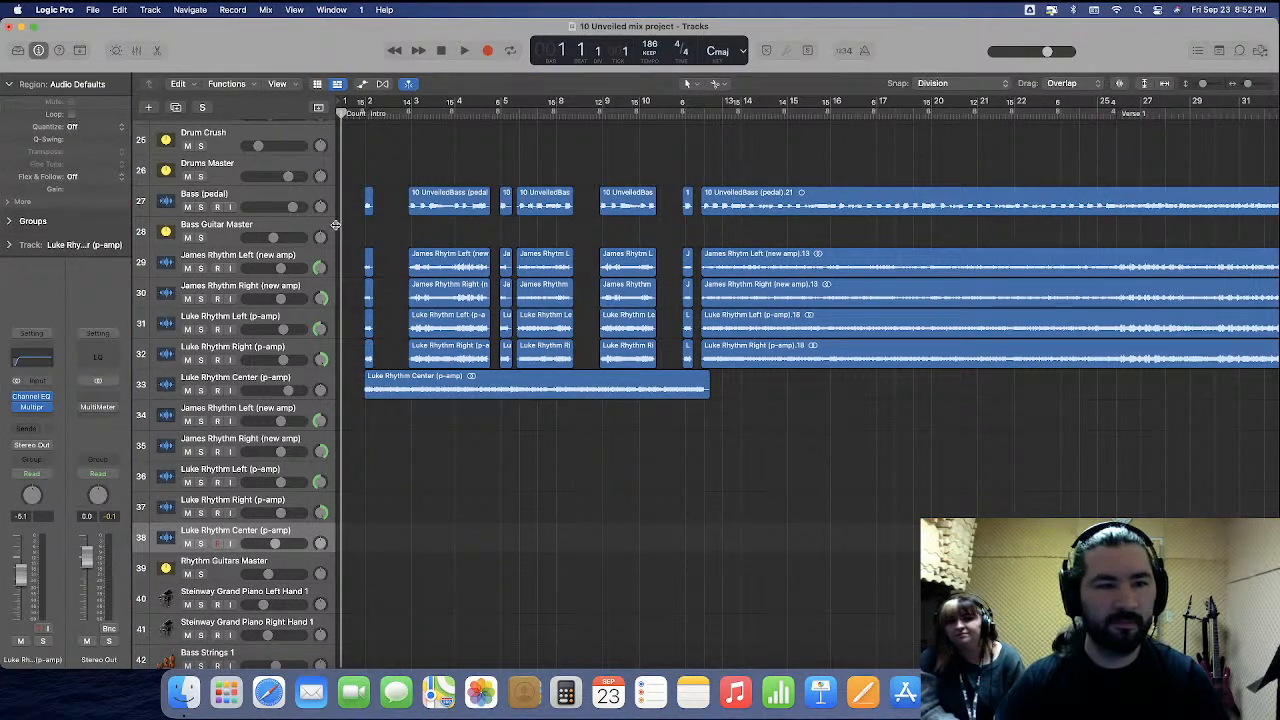
# Move all regions of the five original rhythm guitar tracks onto the matching imported tracks and delete the emptied originals.
pyautogui.click(262, 259)
pyautogui.keyDown('shift'); pyautogui.click(240, 381); pyautogui.keyUp('shift')
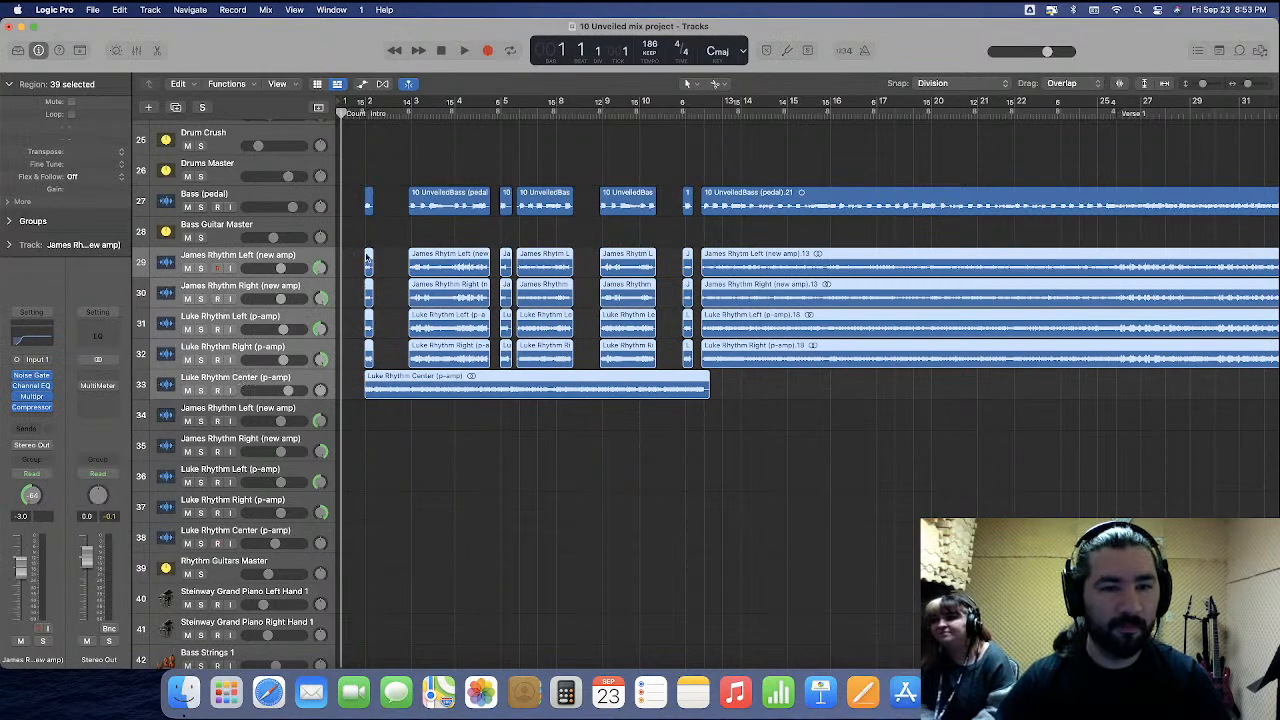
pyautogui.moveTo(368, 265); pyautogui.dragTo(368, 425)
pyautogui.click(377, 380)
pyautogui.press('super+BackSpace')
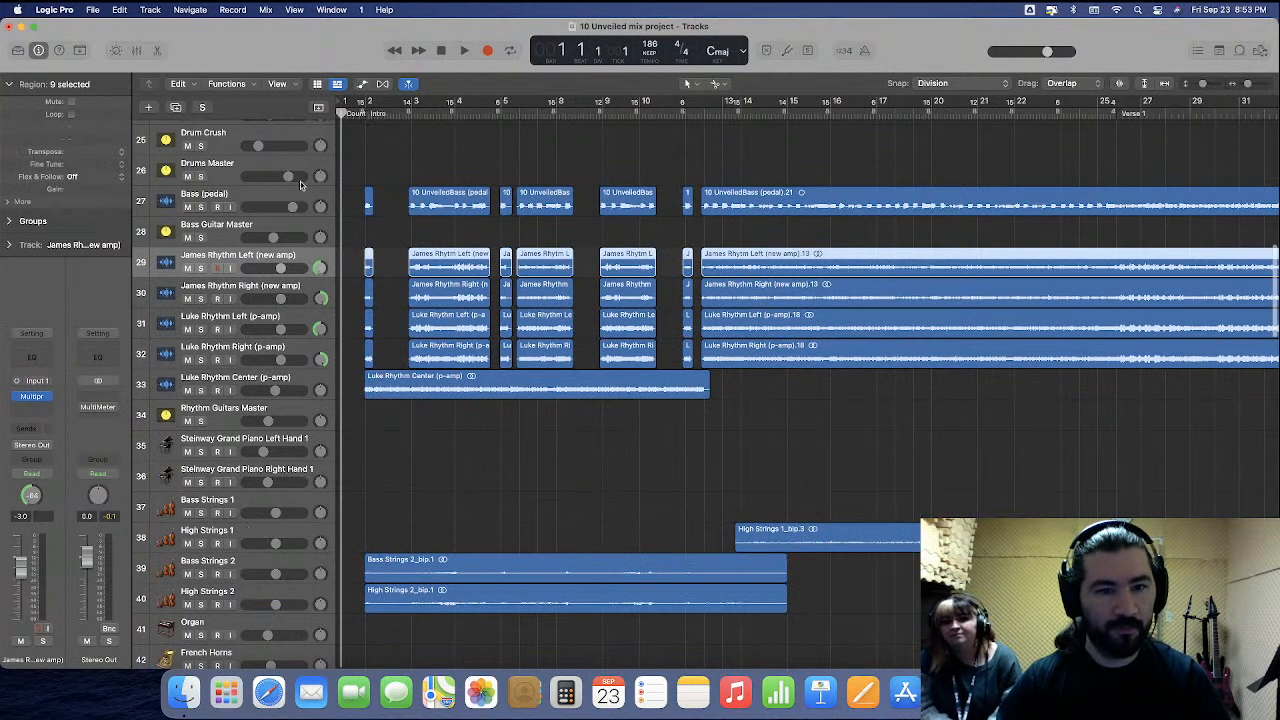
# Show the mixer and set the Rhythm Guitars Master channel's input to Bus 14.
pyautogui.click(137, 50)
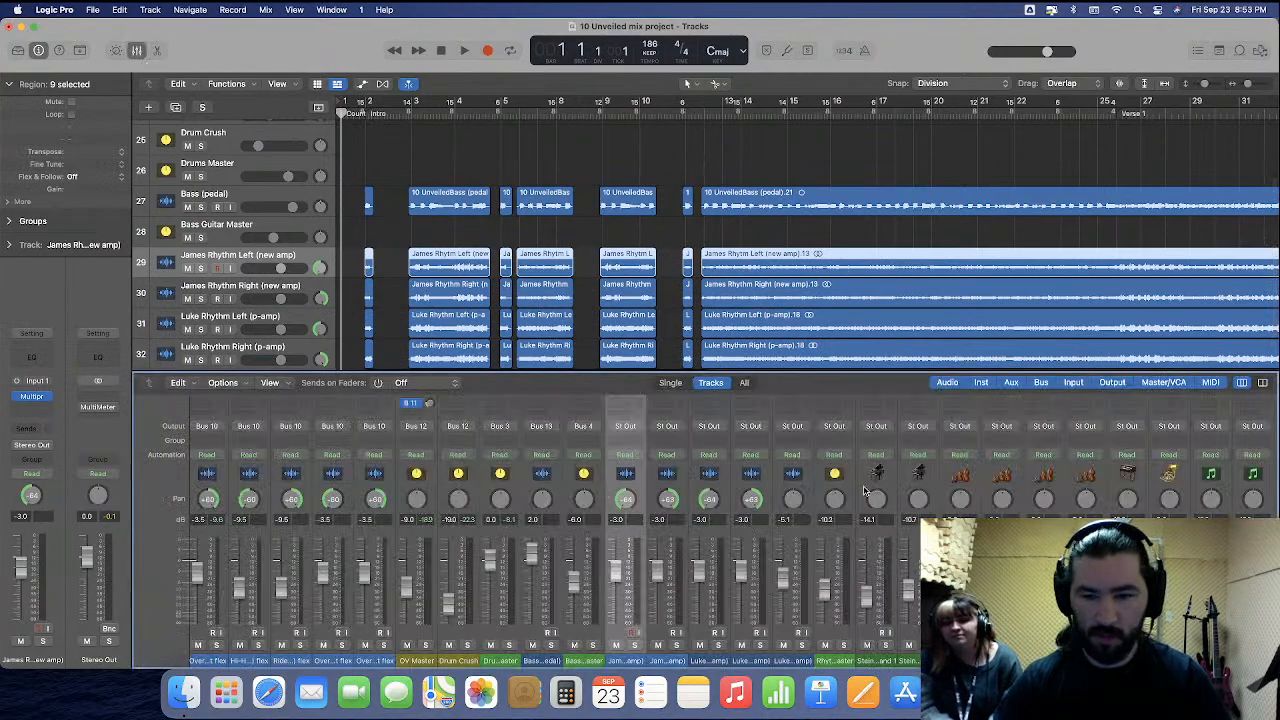
pyautogui.scroll(3, 866, 490)
pyautogui.click(848, 424)
pyautogui.moveTo(845, 453)
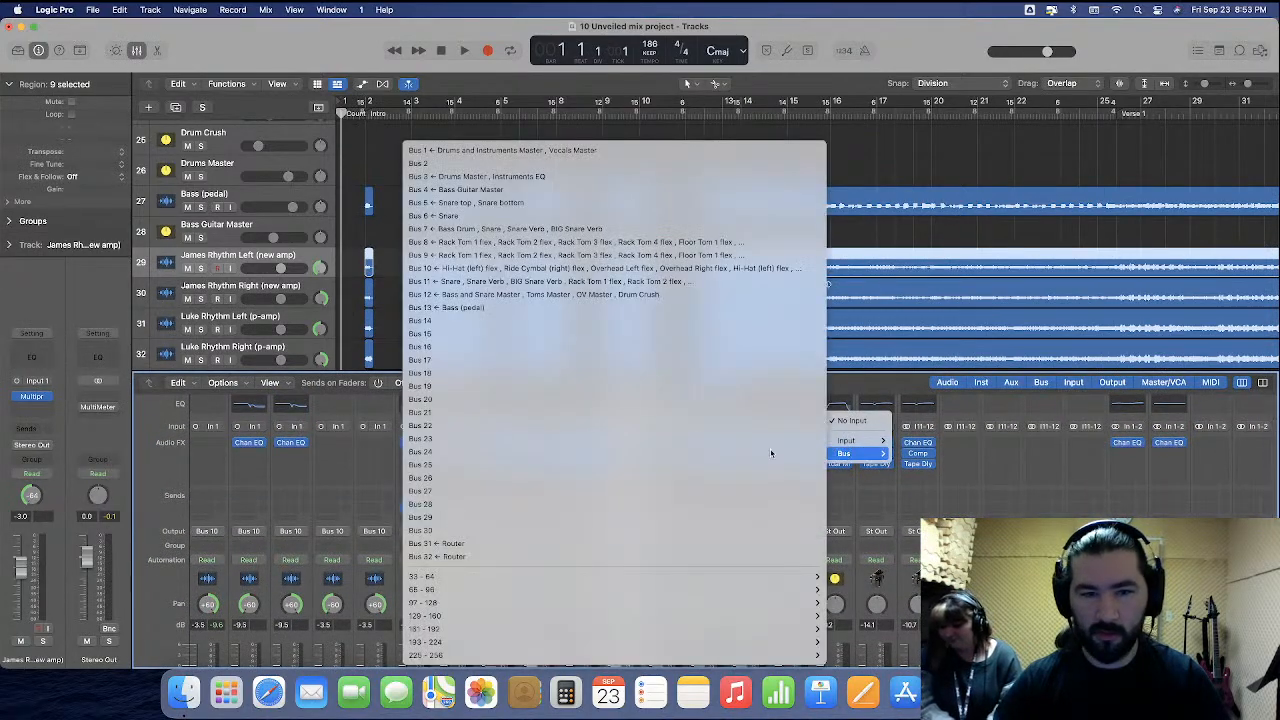
pyautogui.click(677, 321)
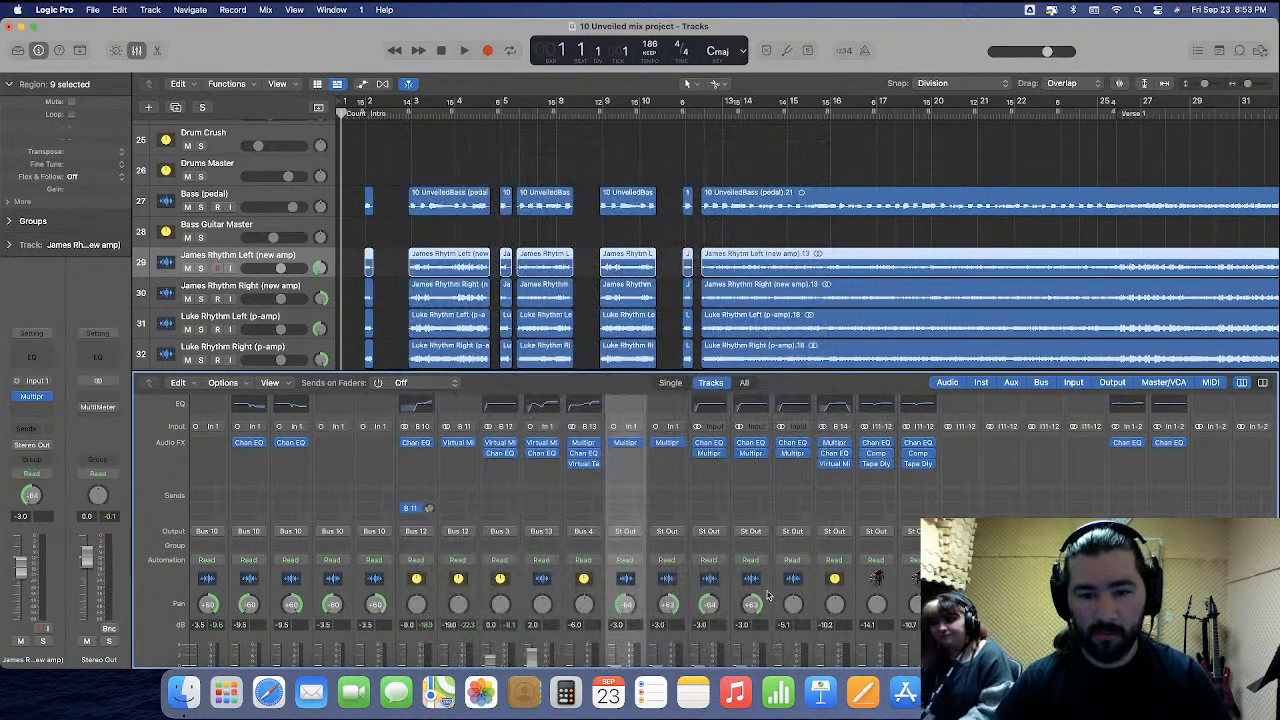
# Route the outputs of the five James and Luke Rhythm guitar channels to Bus 14.
pyautogui.press('super+a')
pyautogui.click(710, 537)
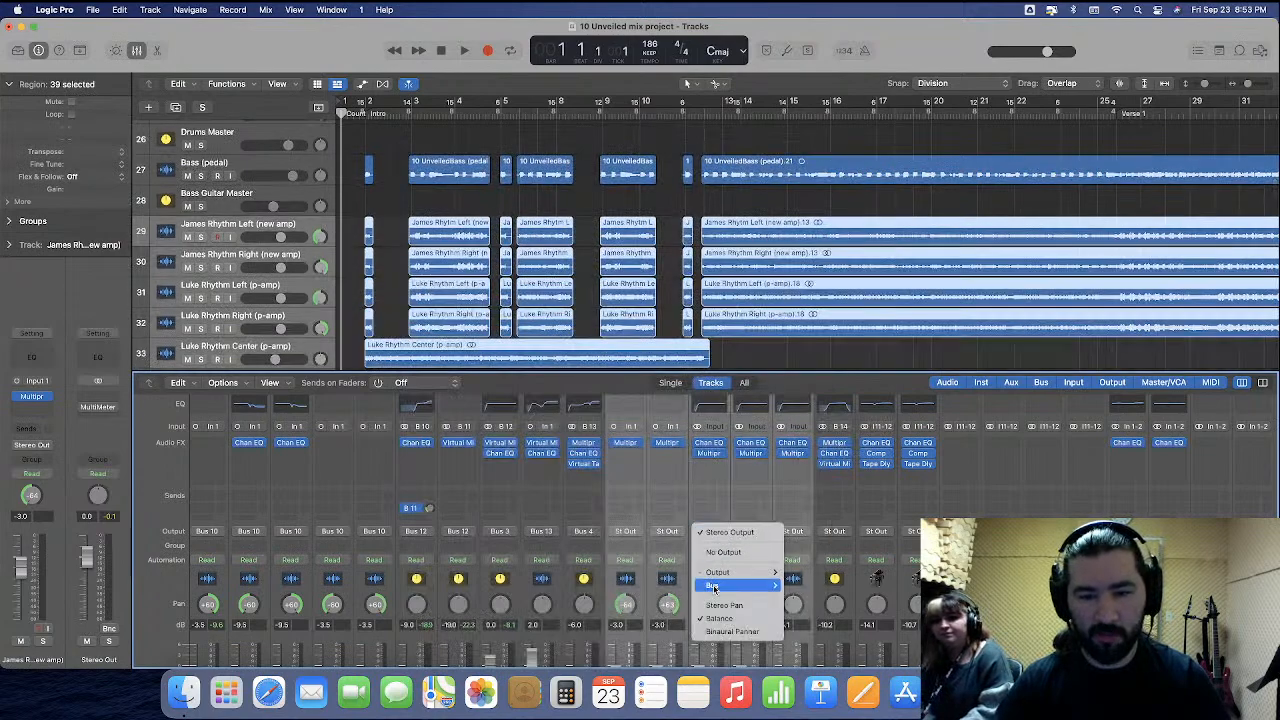
pyautogui.moveTo(712, 585)
pyautogui.click(840, 323)
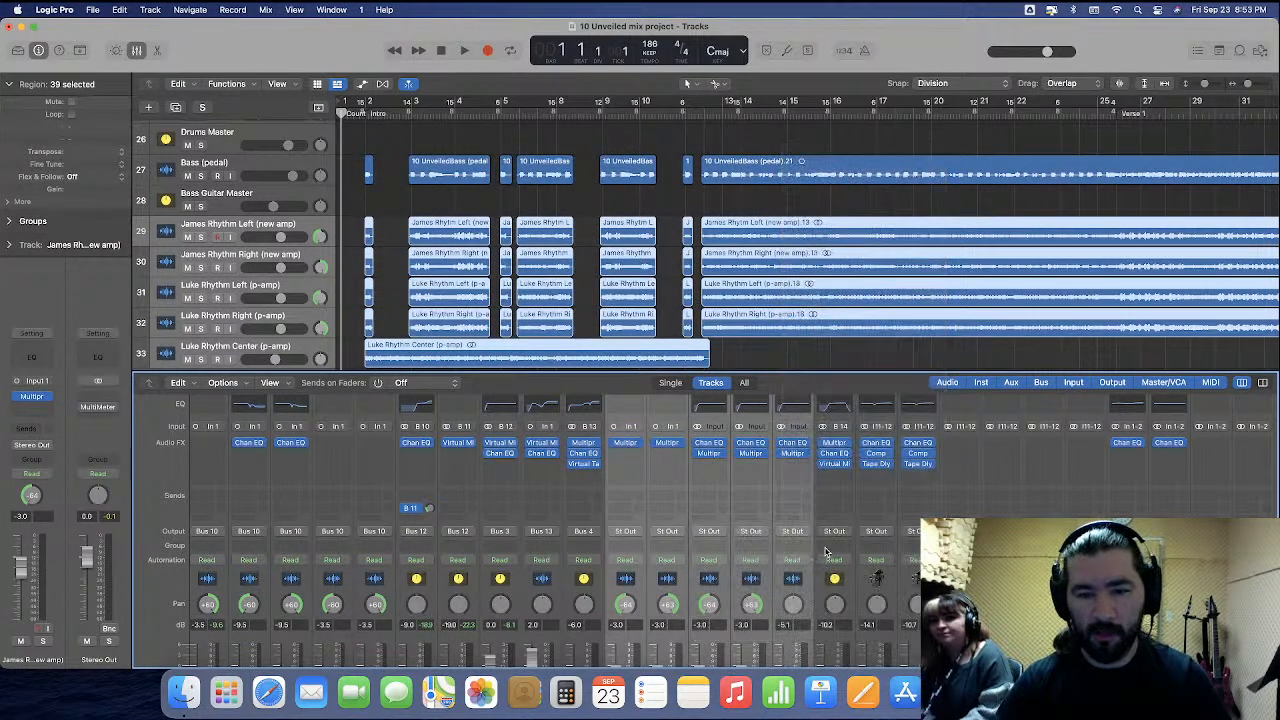
# Route the Rhythm Guitars Master output to Bus 3 and set the Luke Rhythm Center (p-amp) level to -5.0 dB.
pyautogui.click(832, 531)
pyautogui.moveTo(838, 585)
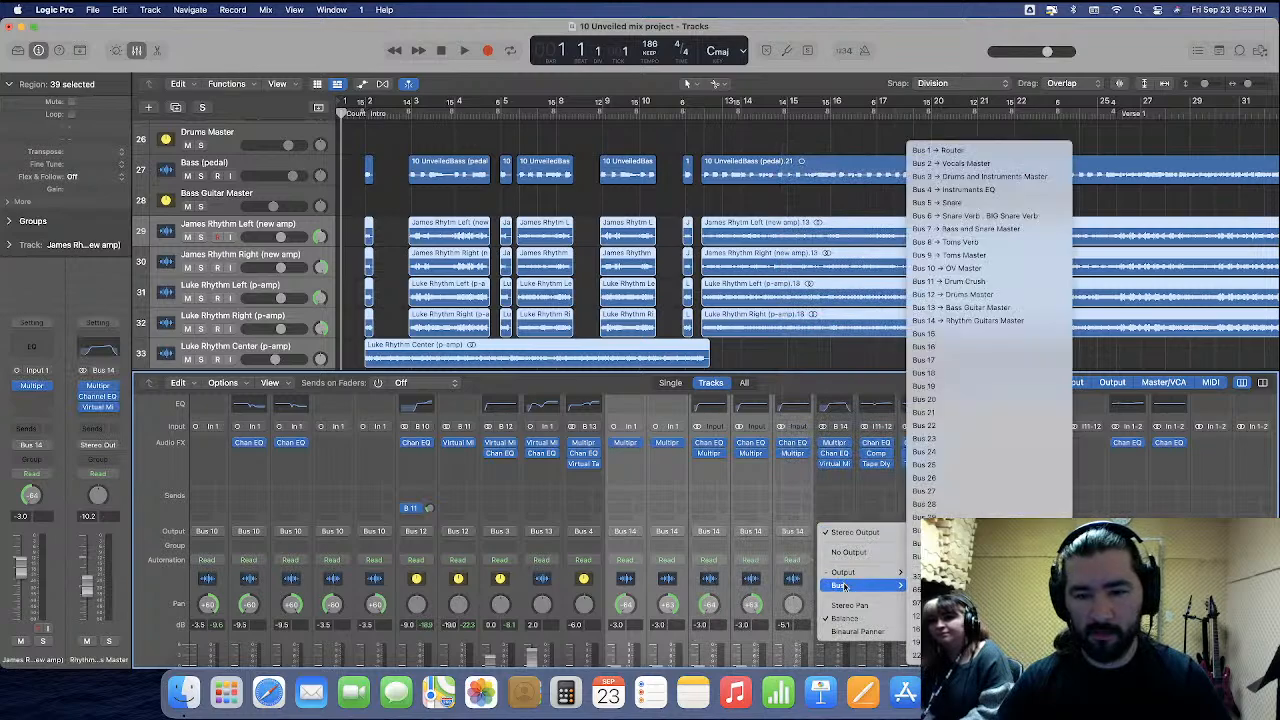
pyautogui.click(975, 177)
pyautogui.click(782, 627)
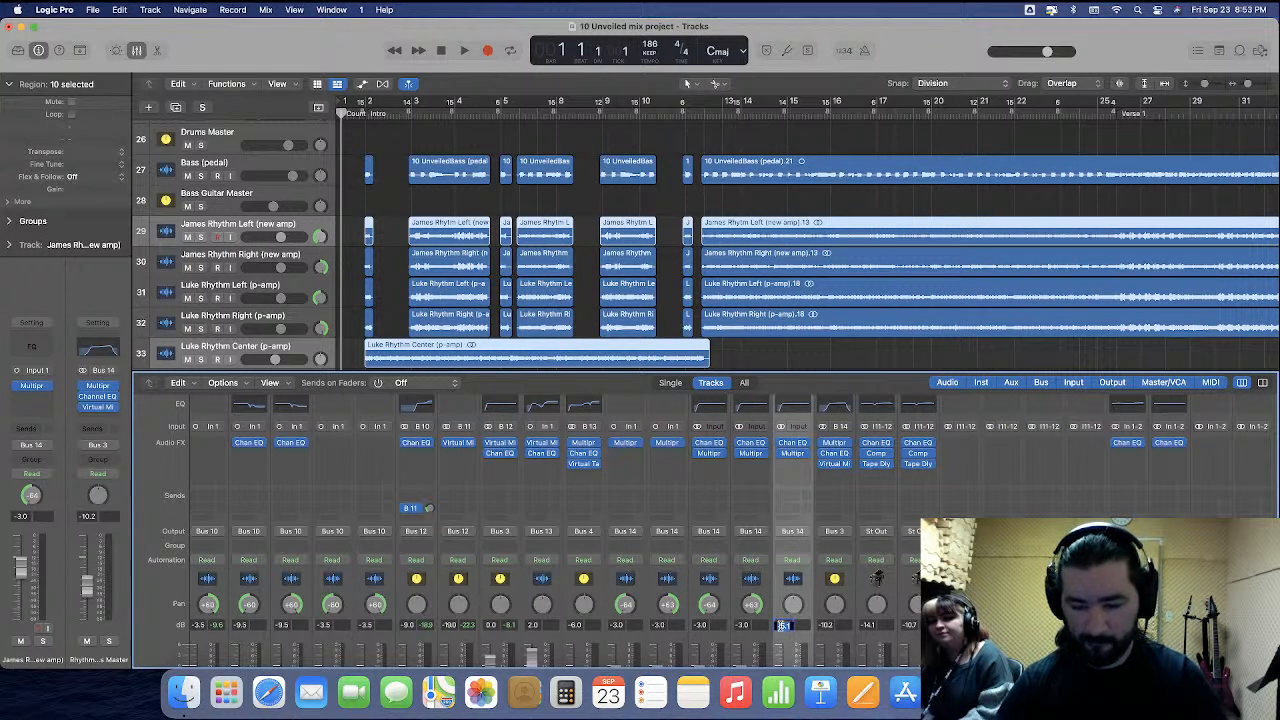
# Hide the mixer and delete the empty imported guitar tracks from Clean Left through Clean Guitars Master.
pyautogui.click(138, 50)
pyautogui.scroll(-8, 392, 375)
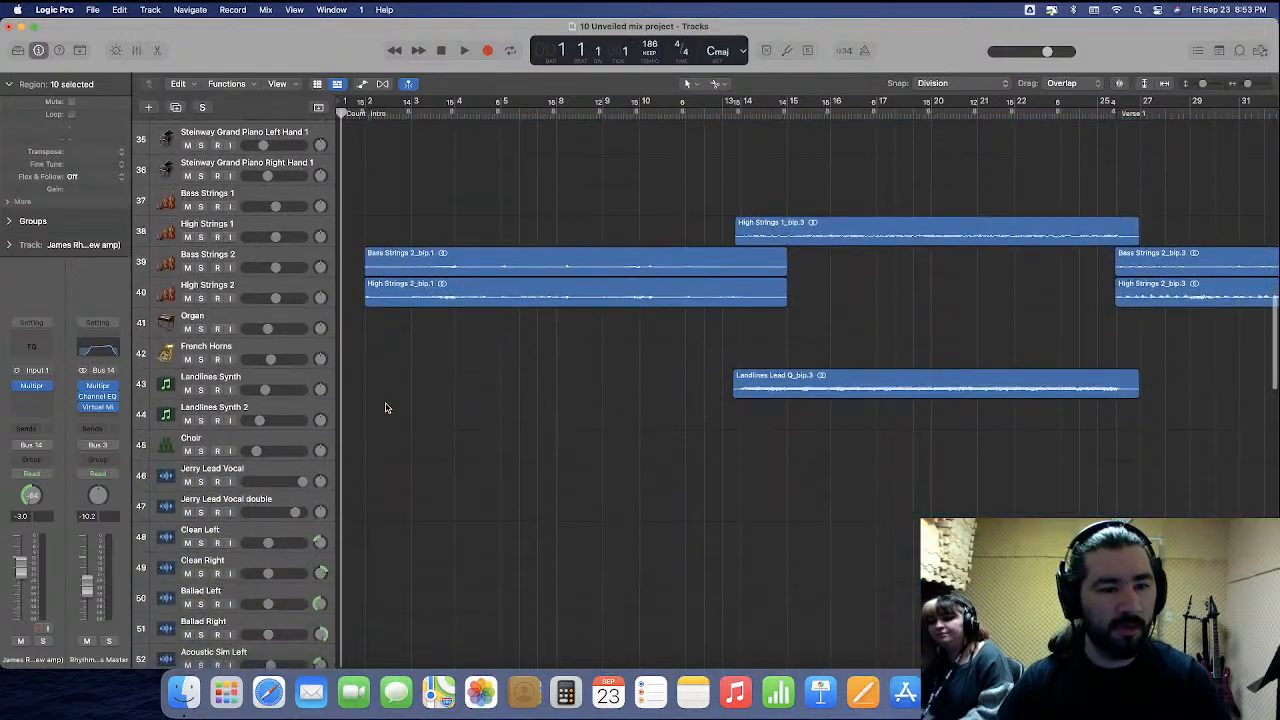
pyautogui.click(230, 536)
pyautogui.scroll(-10, 230, 533)
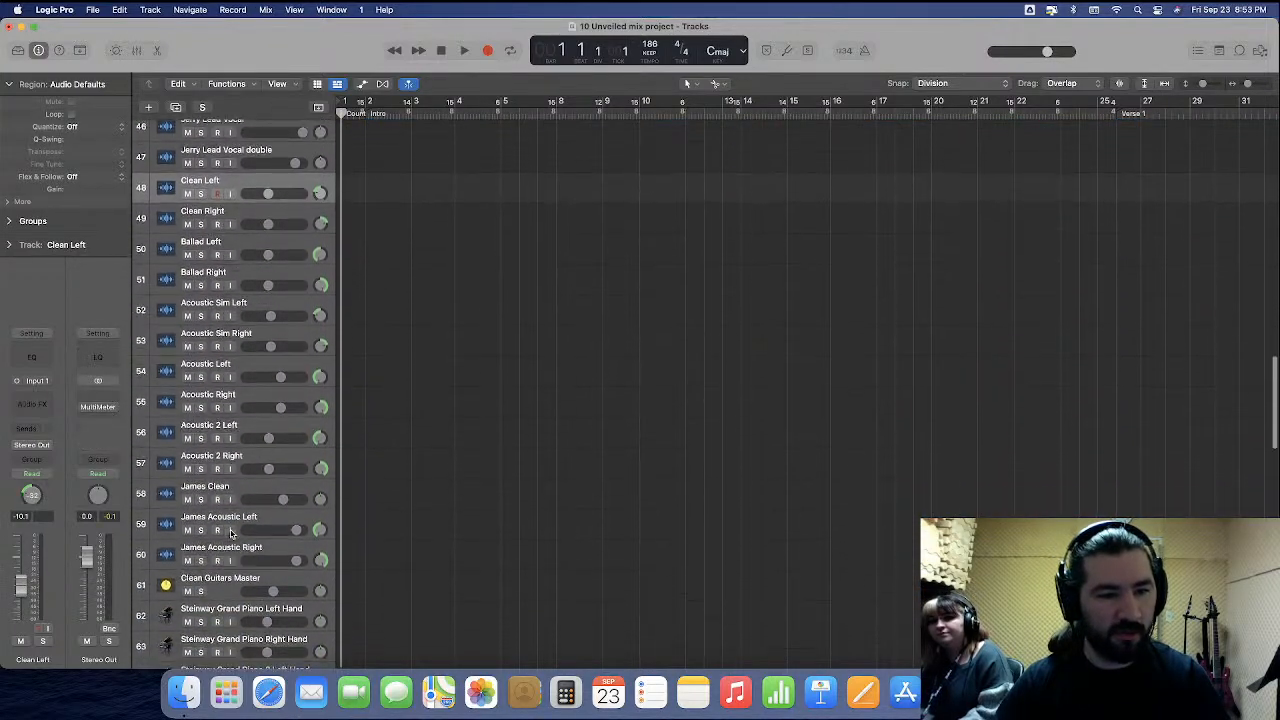
pyautogui.scroll(-1, 230, 540)
pyautogui.press('super+BackSpace')
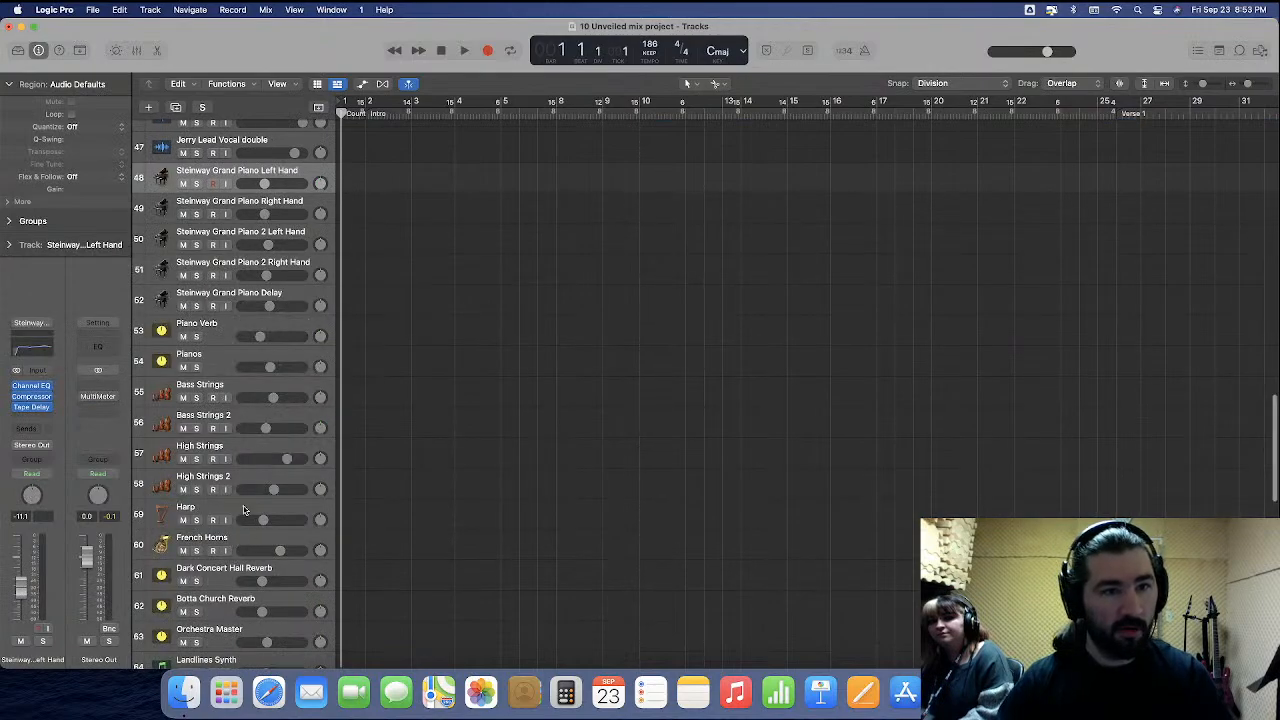
# Move the imported tracks from Steinway Grand Piano Left Hand through Pianos directly below the song's Steinway Grand Piano Right Hand 1 track.
pyautogui.keyDown('shift'); pyautogui.click(234, 357); pyautogui.keyUp('shift')
pyautogui.scroll(7, 234, 358)
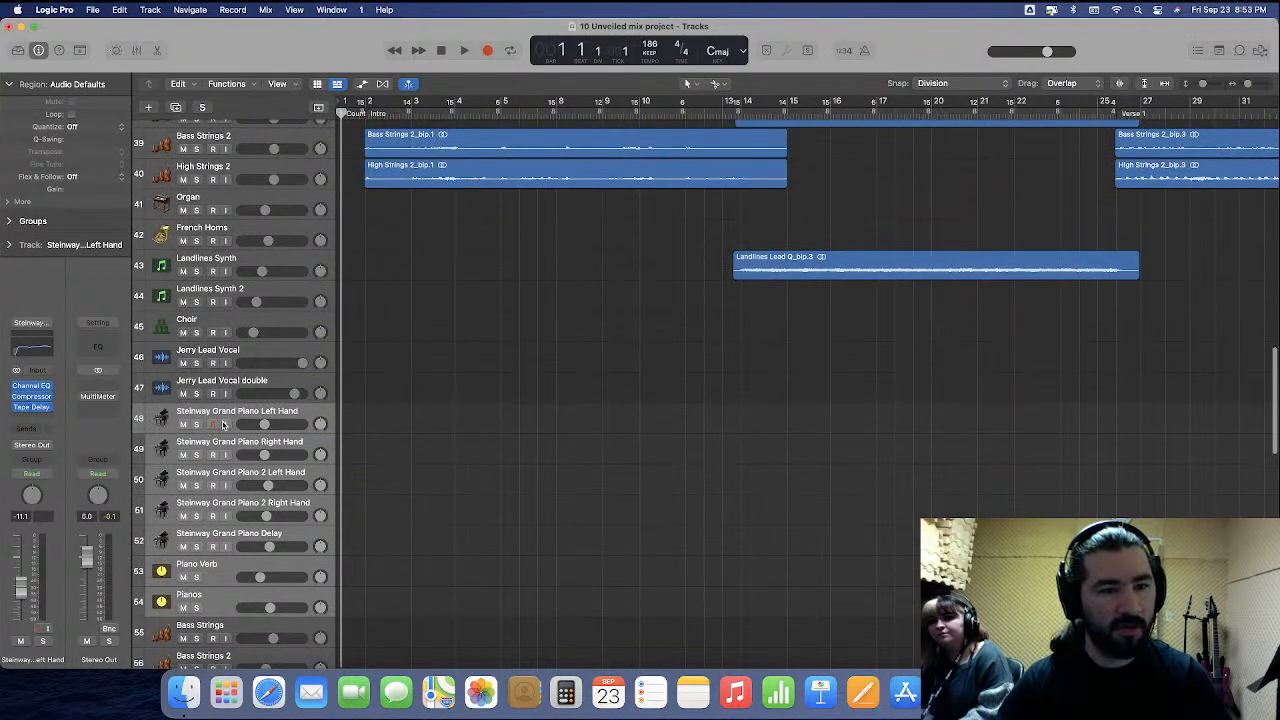
pyautogui.moveTo(230, 412); pyautogui.dragTo(268, 460)
pyautogui.scroll(1, 265, 458)
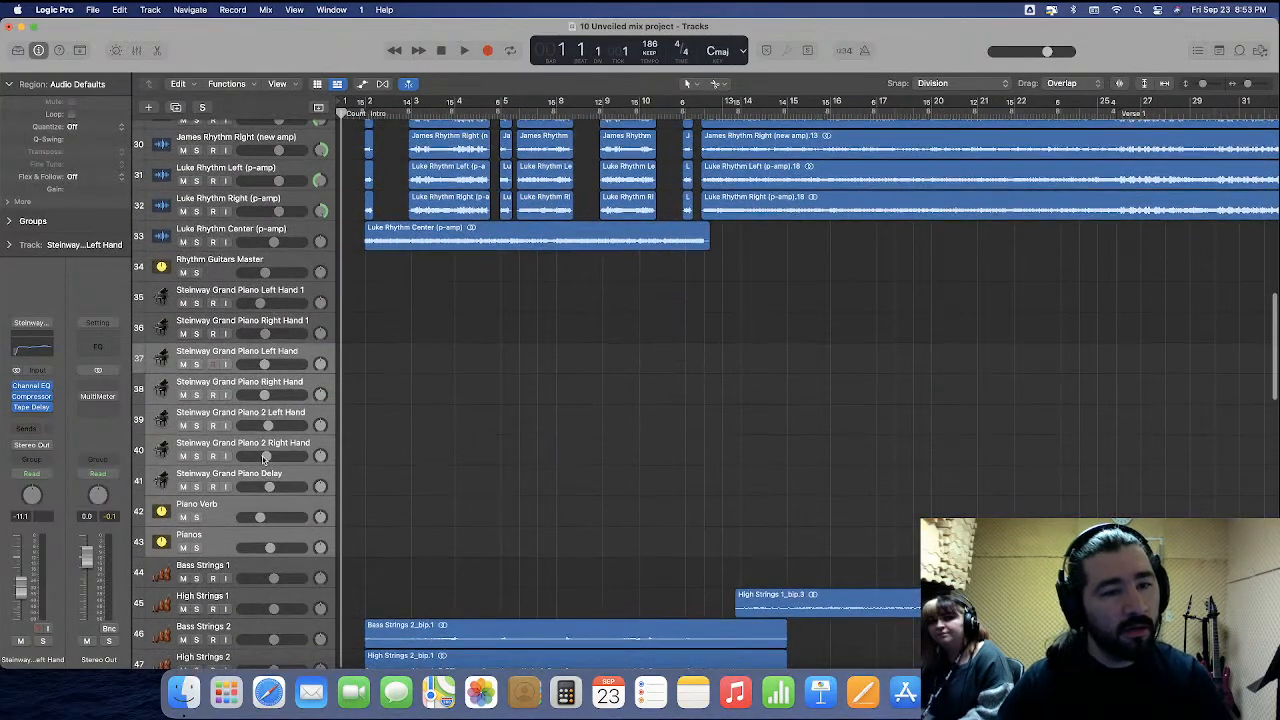
# Delete the imported Steinway Grand Piano 2 Left Hand, 2 Right Hand and Steinway Grand Piano Delay tracks.
pyautogui.click(246, 421)
pyautogui.keyDown('shift'); pyautogui.click(245, 481); pyautogui.keyUp('shift')
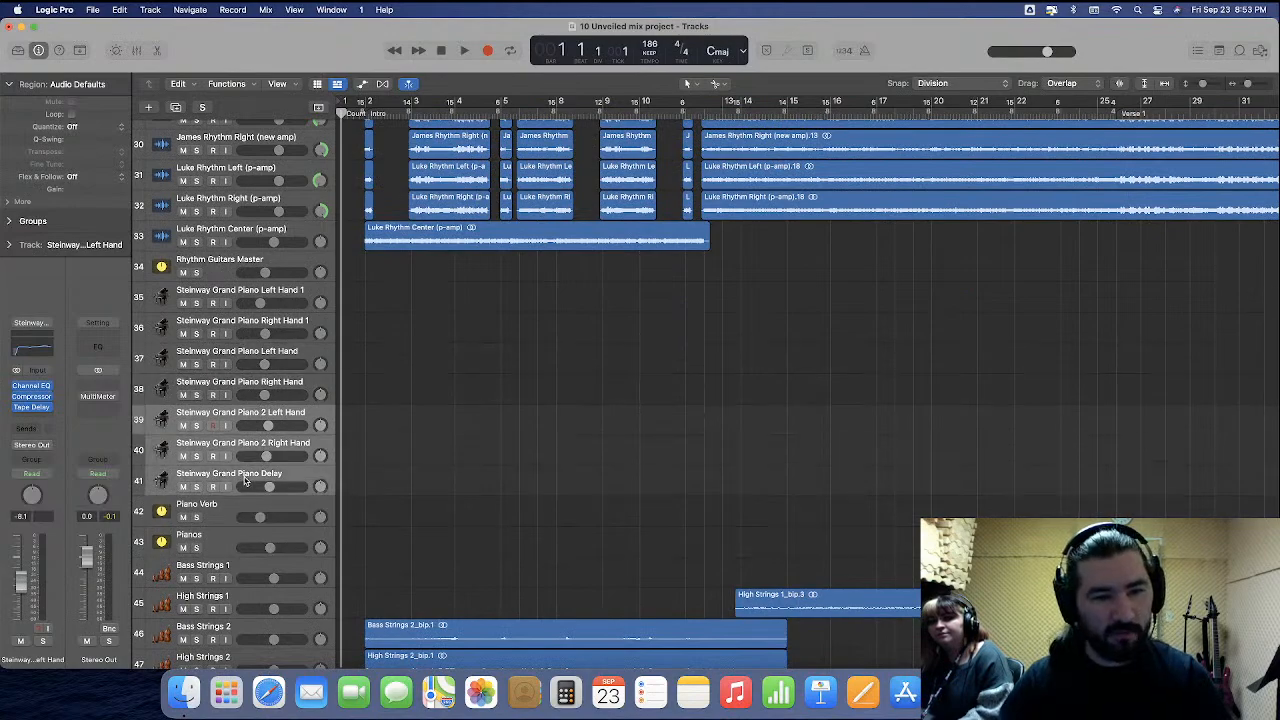
pyautogui.press('super+BackSpace')
# Move all regions of the two original Steinway Grand Piano tracks onto the matching imported tracks and delete the emptied originals.
pyautogui.click(235, 306)
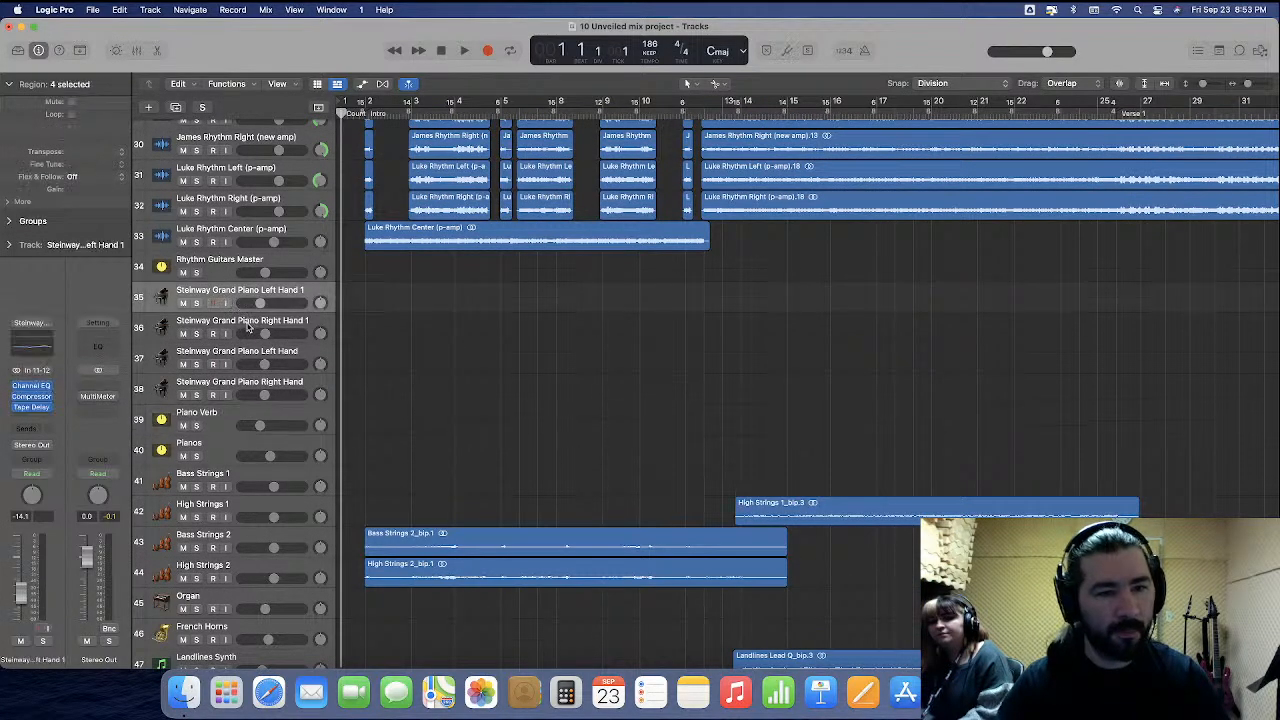
pyautogui.hscroll(10, 380, 310)
pyautogui.moveTo(380, 309); pyautogui.dragTo(381, 357)
pyautogui.click(394, 319)
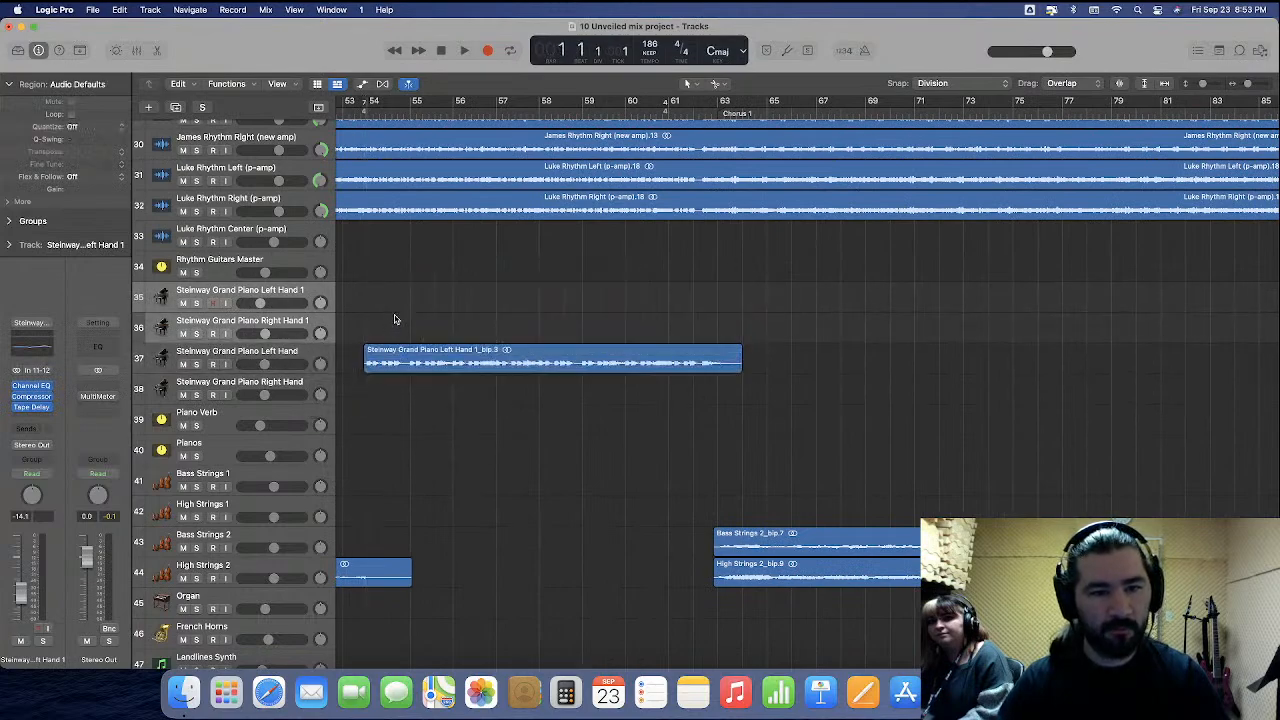
pyautogui.press('super+BackSpace')
pyautogui.press('z')
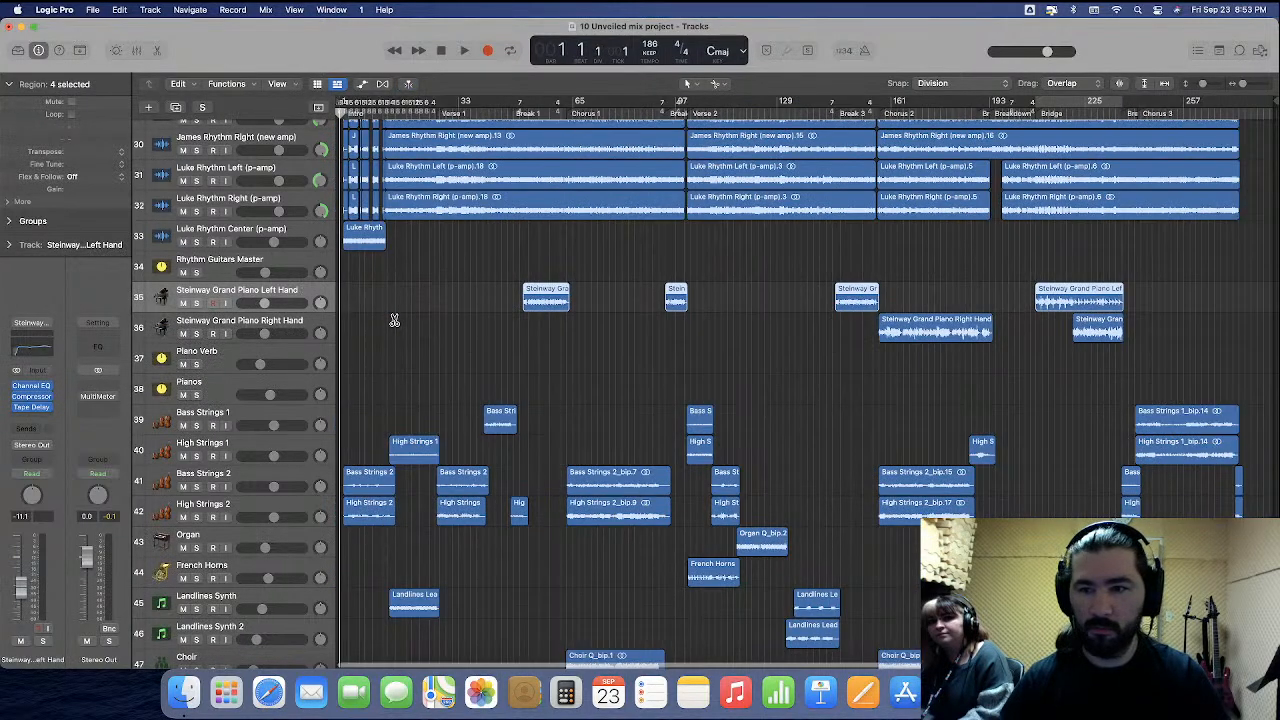
# Show the mixer and set both Steinway Grand Piano channels to -11.0 dB and Piano Verb to -14.0 dB.
pyautogui.click(137, 50)
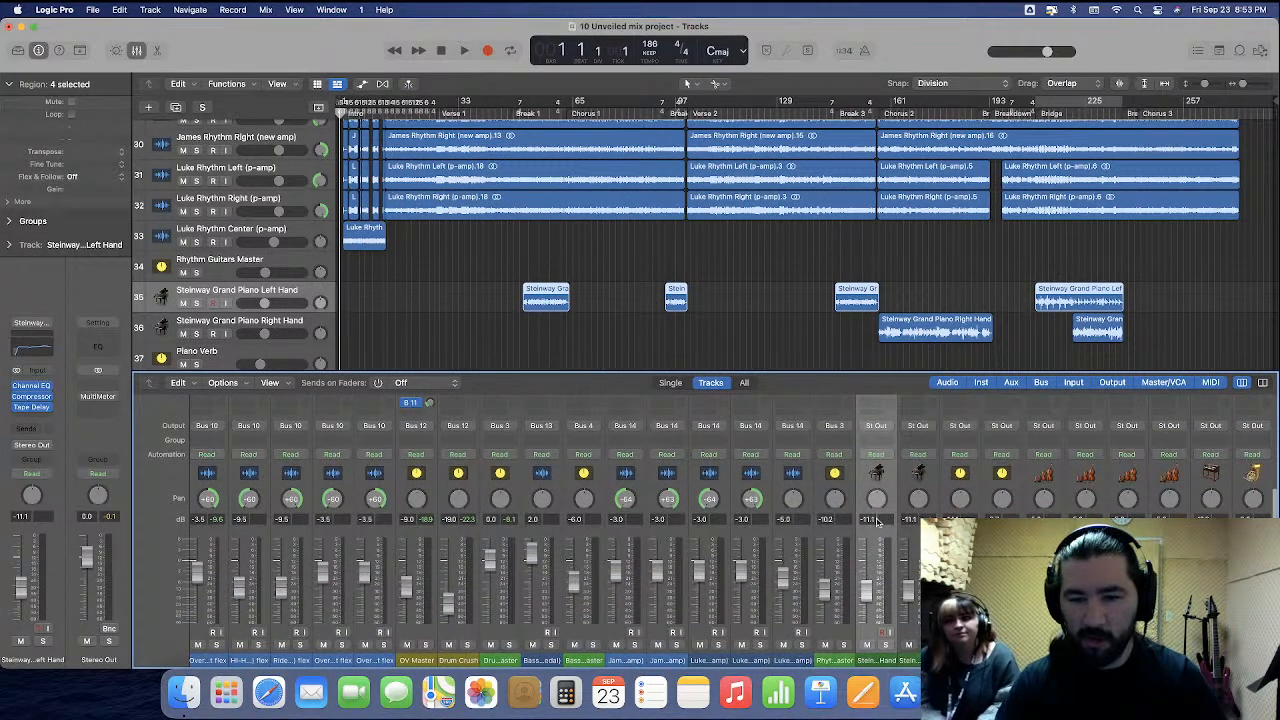
pyautogui.keyDown('shift'); pyautogui.click(905, 523); pyautogui.keyUp('shift')
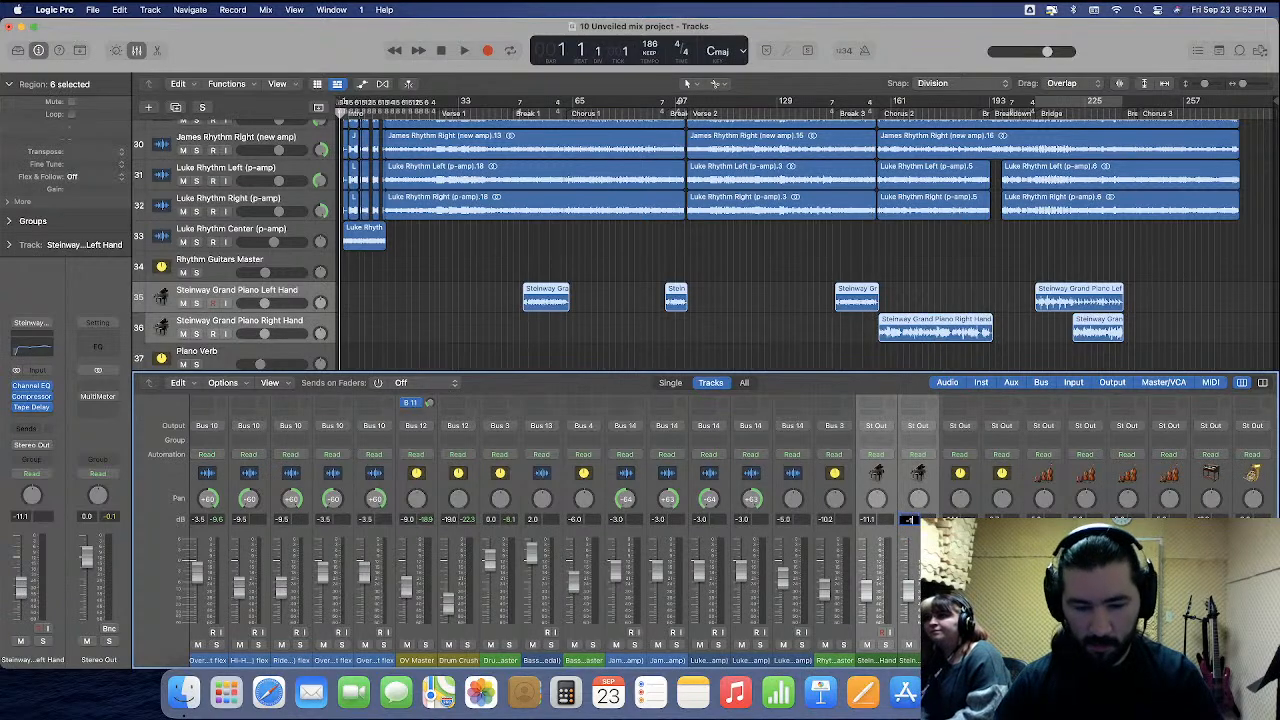
pyautogui.hscroll(3, 910, 520)
pyautogui.click(754, 494)
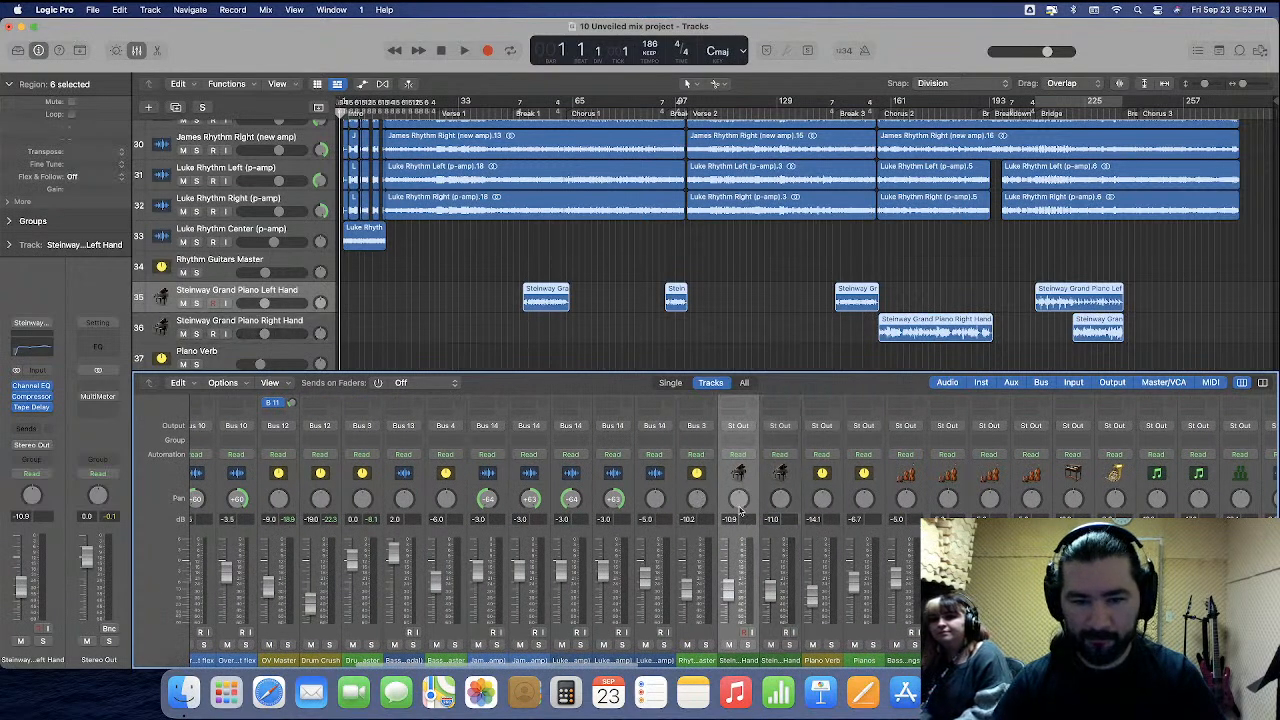
pyautogui.write('-11.')
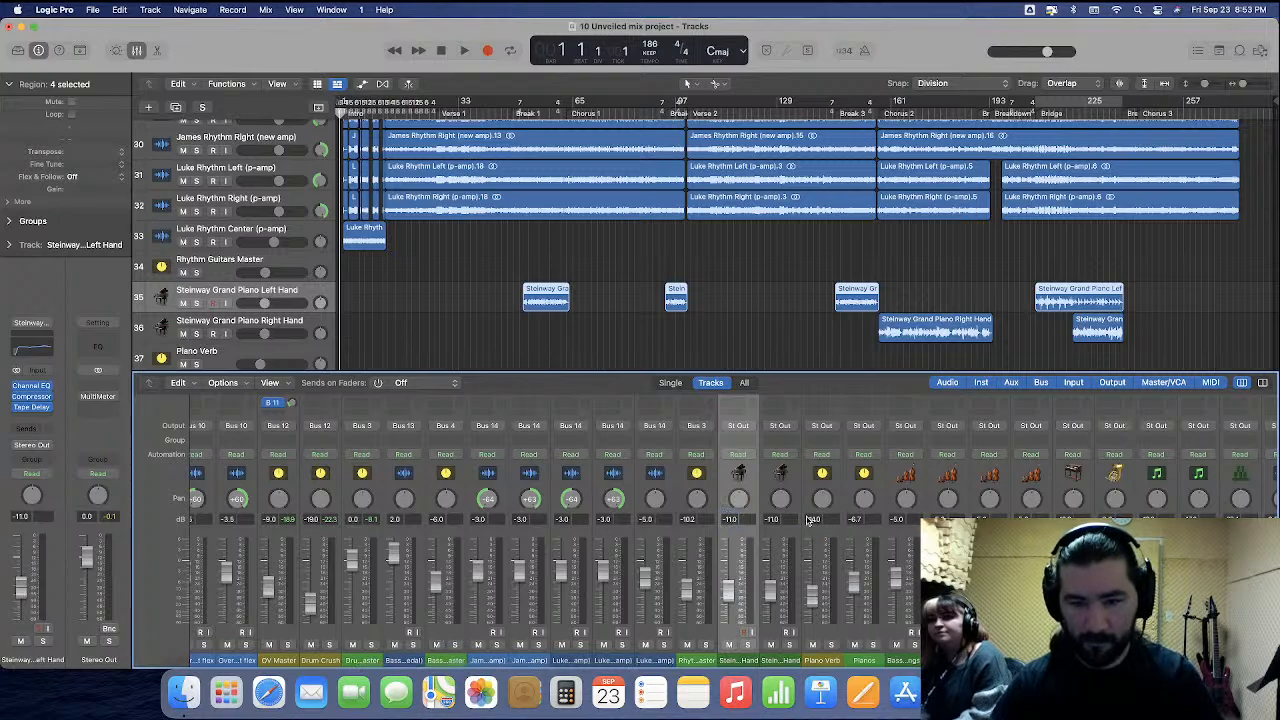
# Set the Piano Verb channel's input to Bus 15 and the Pianos channel's input to Bus 16.
pyautogui.scroll(3, 810, 520)
pyautogui.click(827, 437)
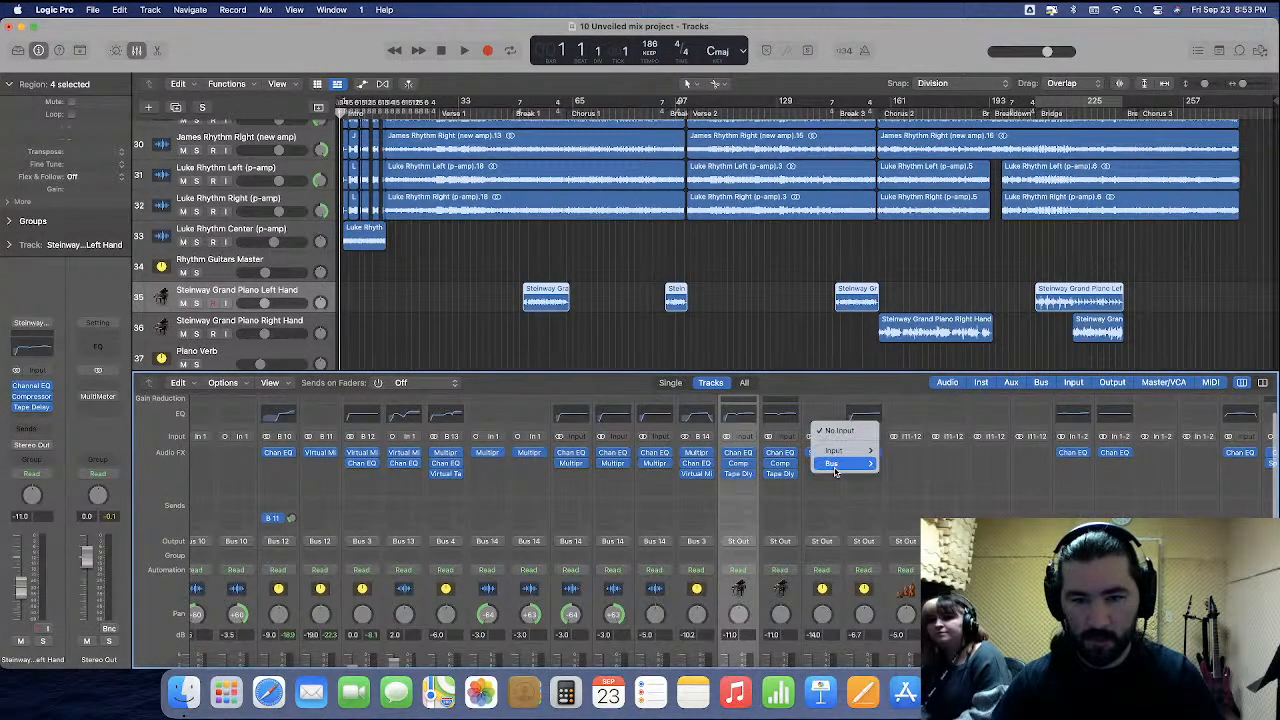
pyautogui.moveTo(835, 466)
pyautogui.click(764, 428)
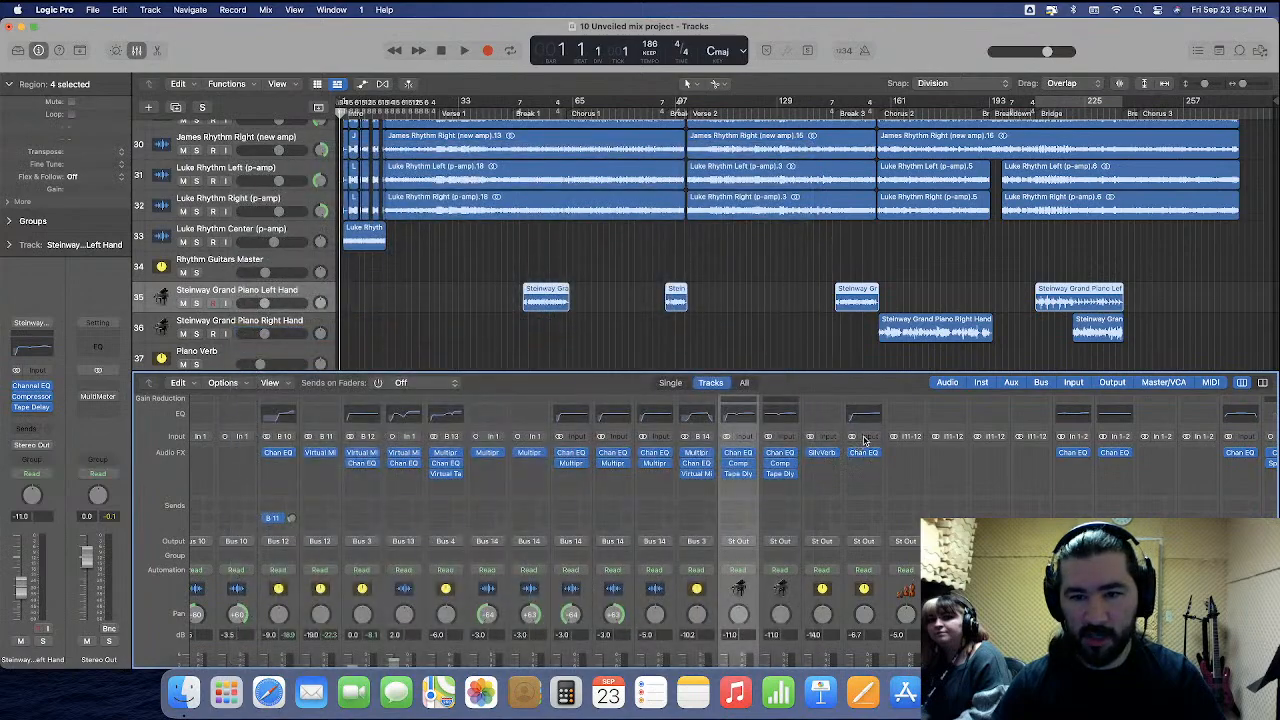
pyautogui.click(872, 436)
pyautogui.moveTo(876, 463)
pyautogui.click(664, 356)
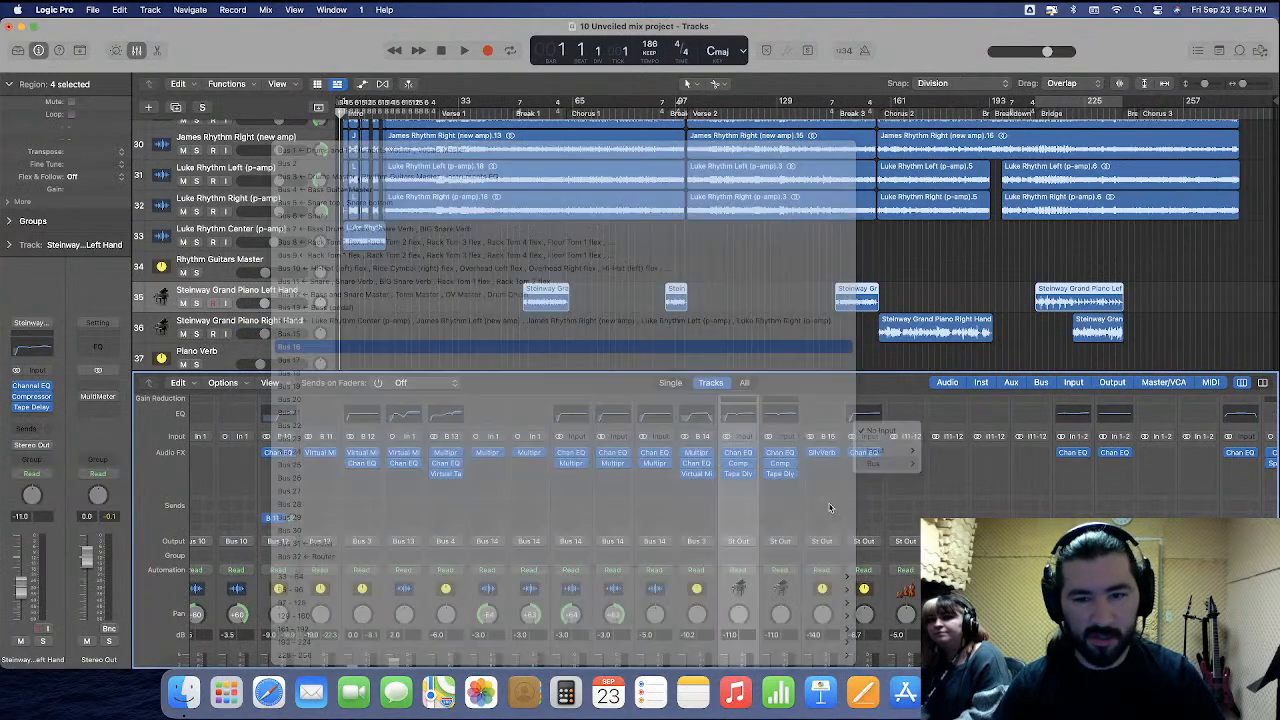
# Add a Bus 15 send to both Steinway Grand Piano channels and raise its send level.
pyautogui.keyDown('shift'); pyautogui.click(780, 560); pyautogui.keyUp('shift')
pyautogui.click(741, 517)
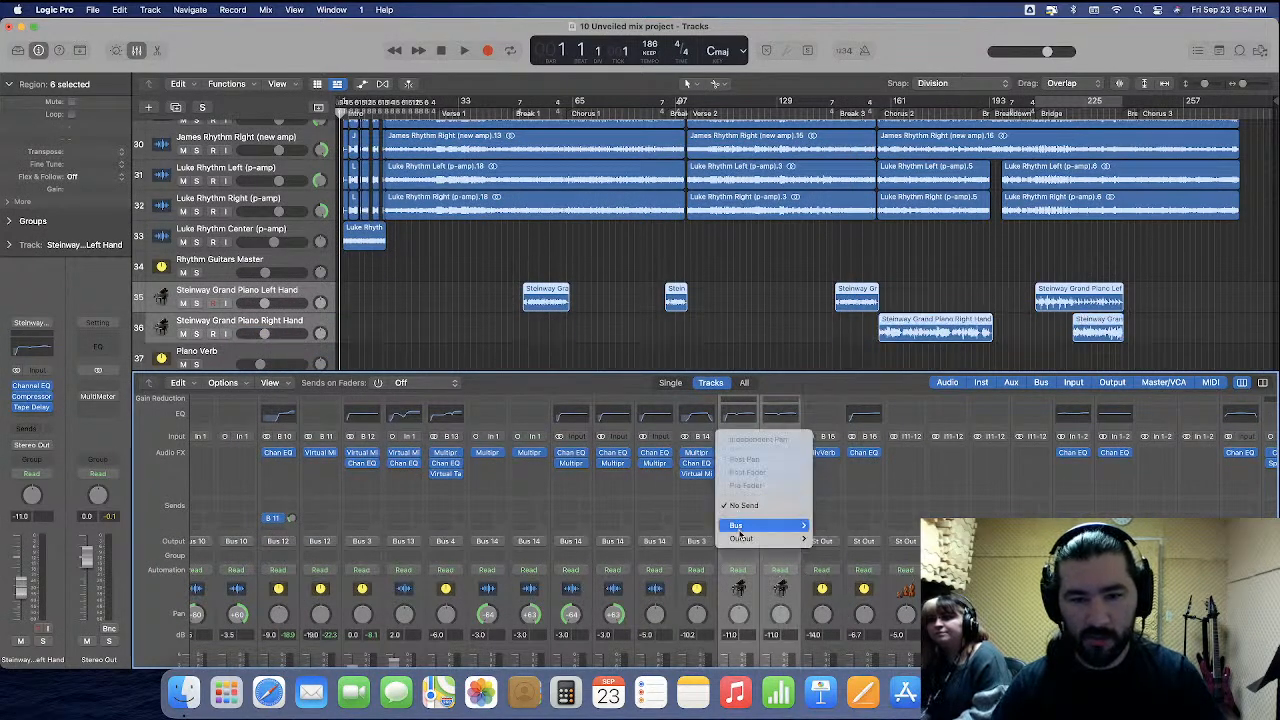
pyautogui.press('Escape')
pyautogui.click(749, 510)
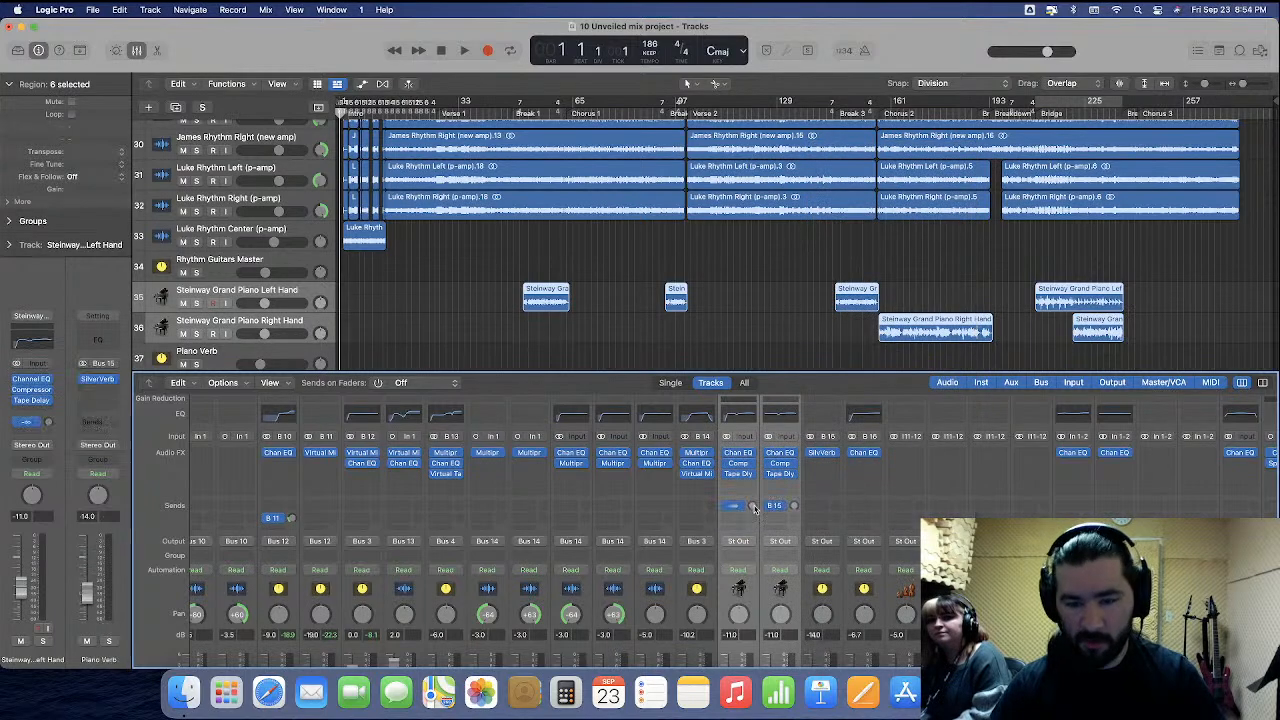
# Route both Steinway Grand Piano channels and Piano Verb to Bus 16, and the Pianos channel to Bus 4.
pyautogui.click(806, 598)
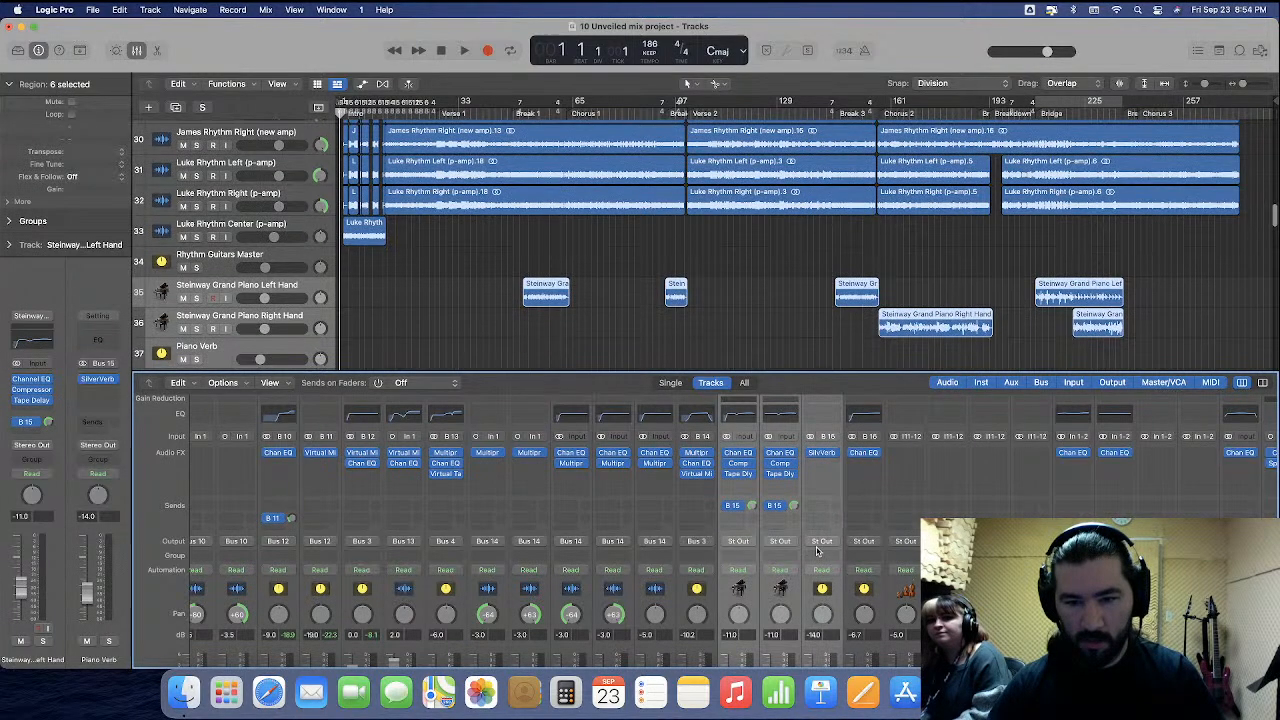
pyautogui.click(821, 541)
pyautogui.moveTo(825, 595)
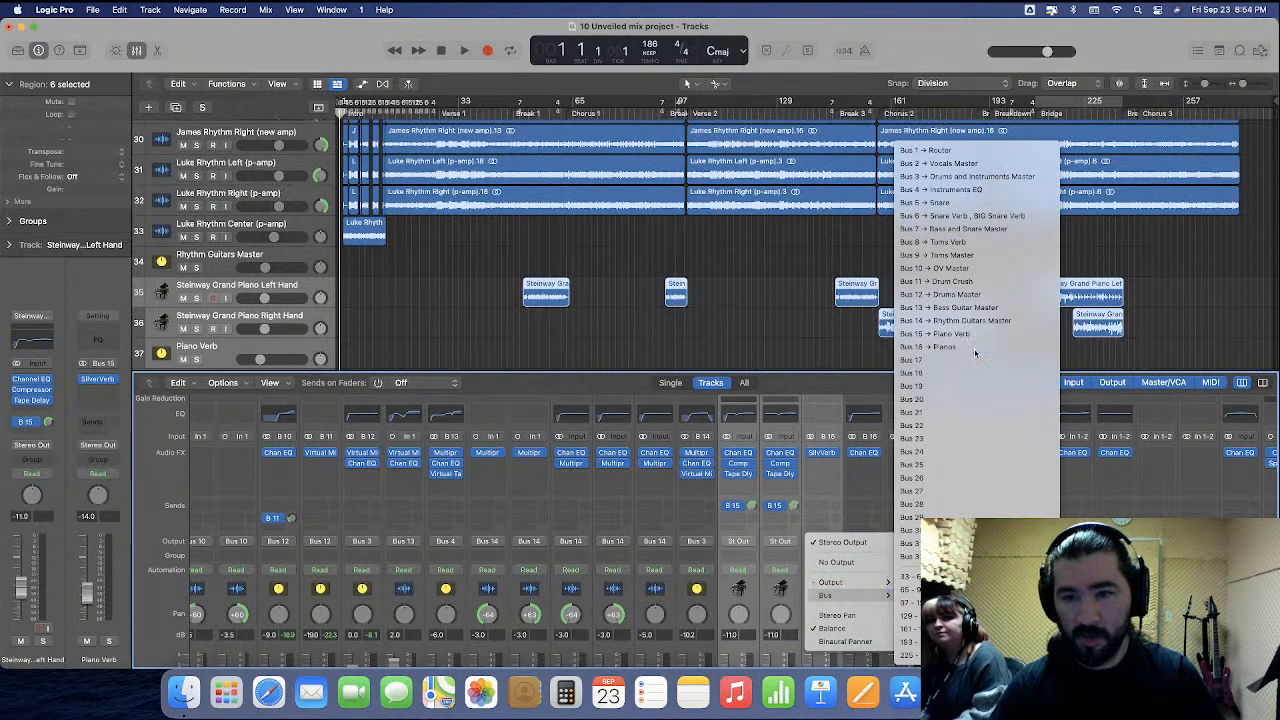
pyautogui.click(975, 360)
pyautogui.click(862, 541)
pyautogui.moveTo(876, 595)
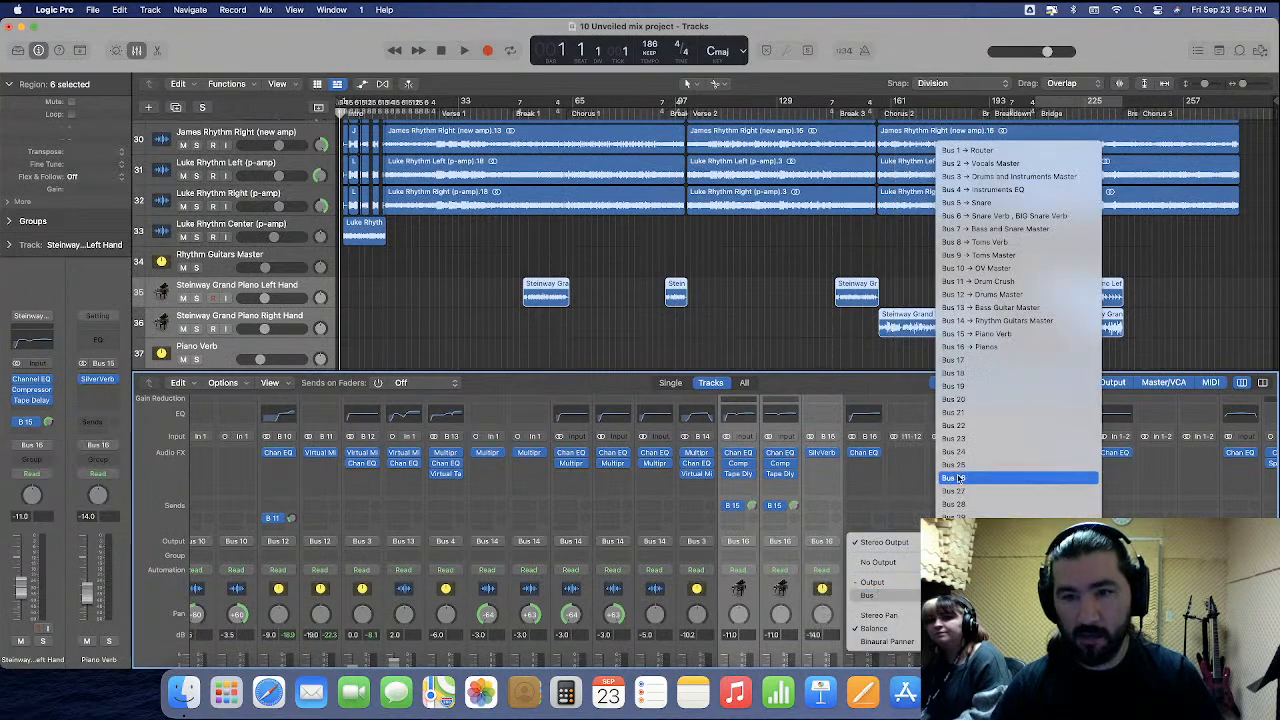
pyautogui.click(1000, 191)
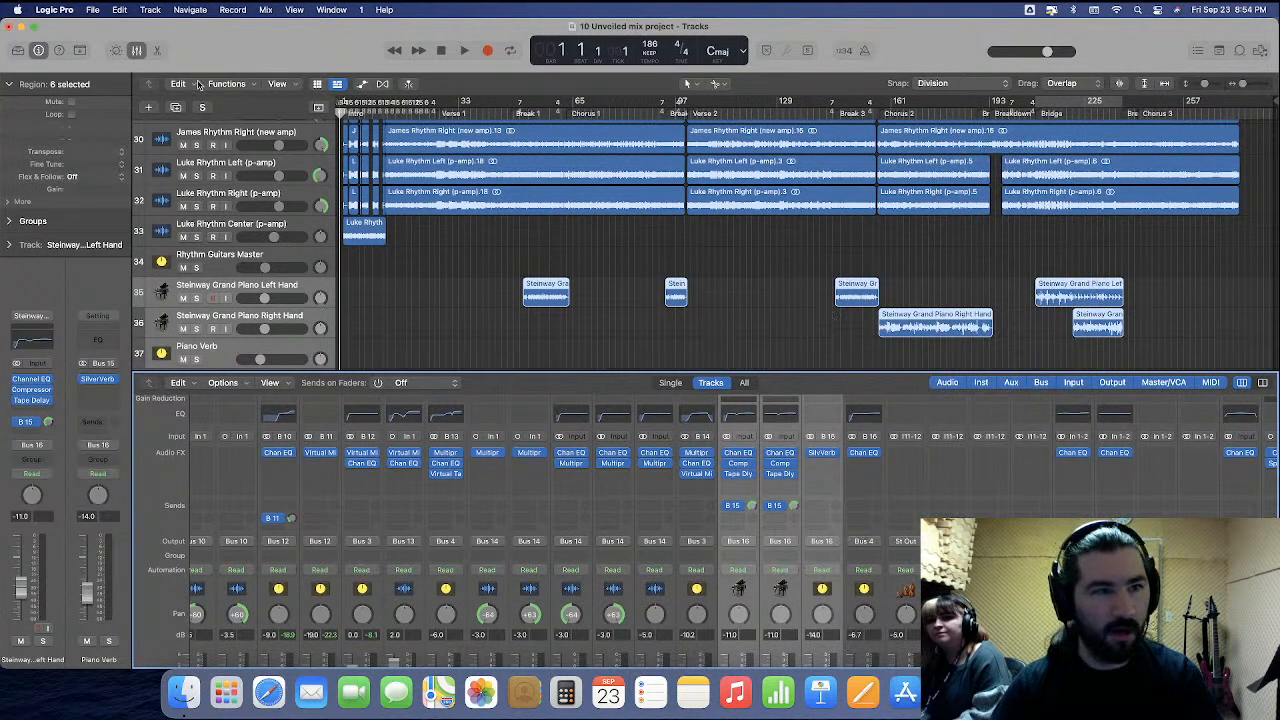
# Hide the mixer and move the imported tracks from Bass Strings through Orchestra Master directly below the song's French Horns track.
pyautogui.click(137, 50)
pyautogui.scroll(-10, 483, 402)
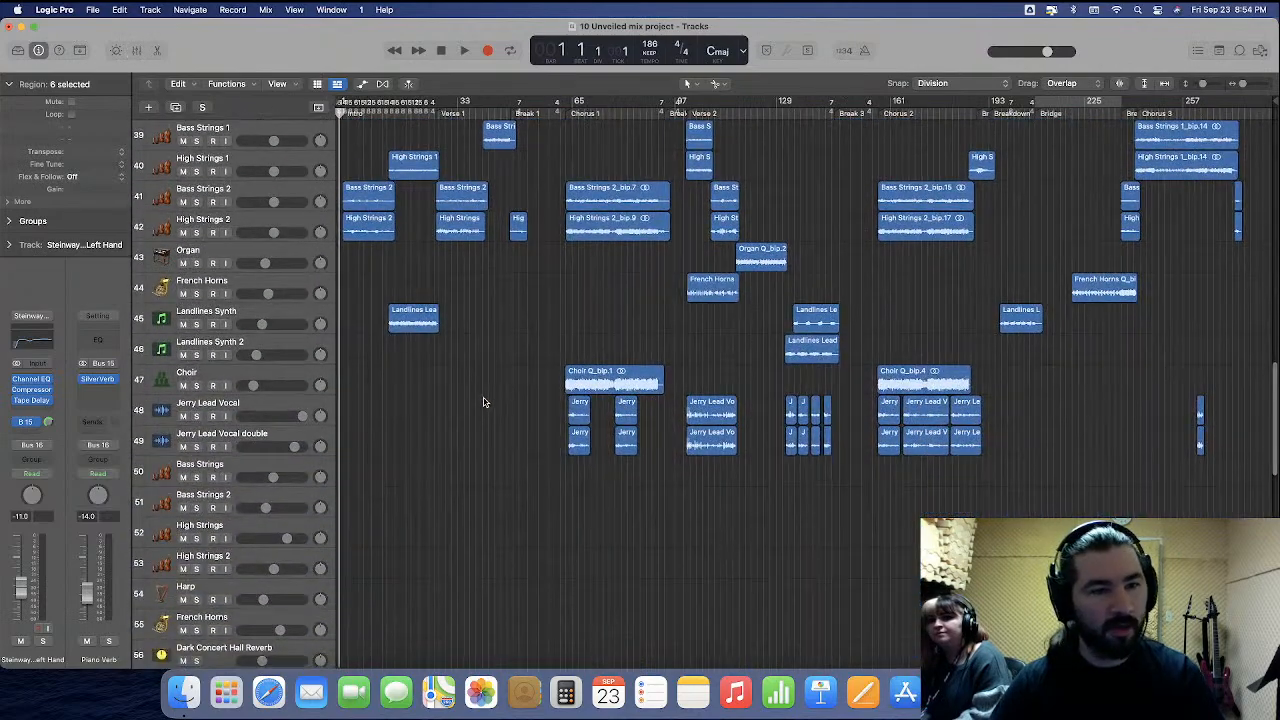
pyautogui.click(242, 464)
pyautogui.scroll(-4, 245, 540)
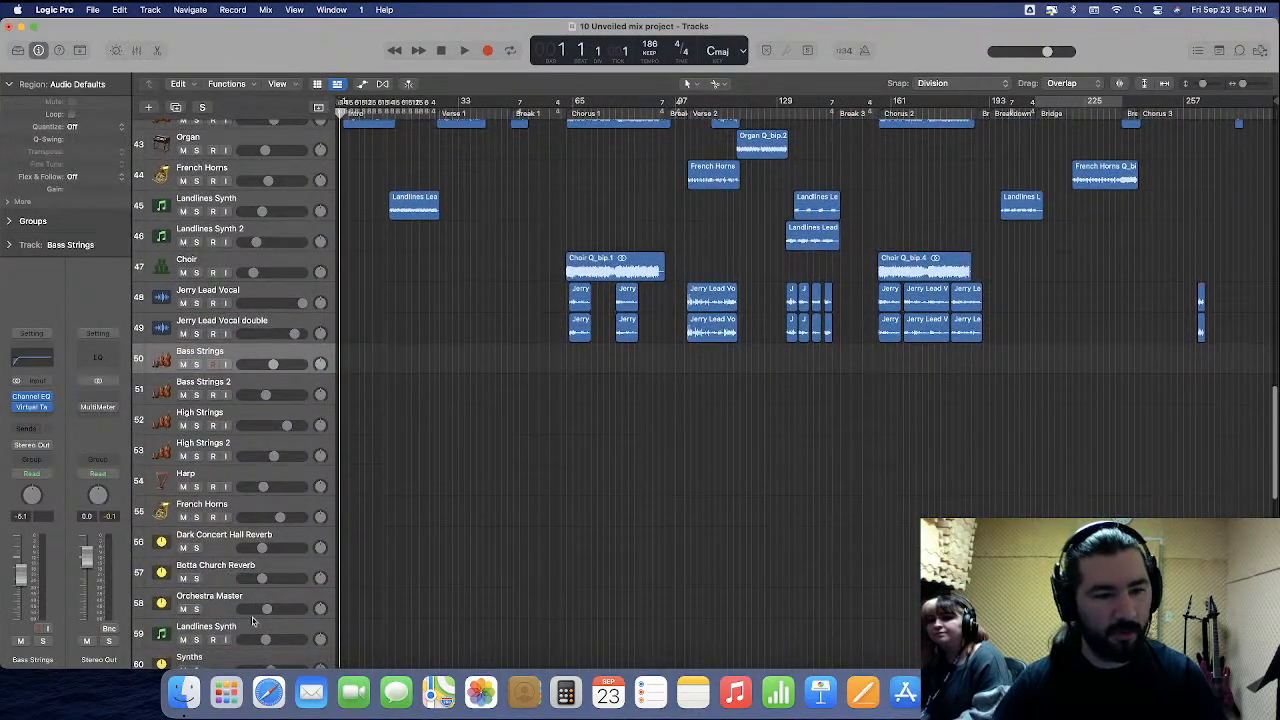
pyautogui.moveTo(240, 360)
pyautogui.mouseDown()
pyautogui.moveTo(240, 515)
pyautogui.moveTo(247, 352)
pyautogui.mouseUp()
pyautogui.scroll(5, 240, 515)
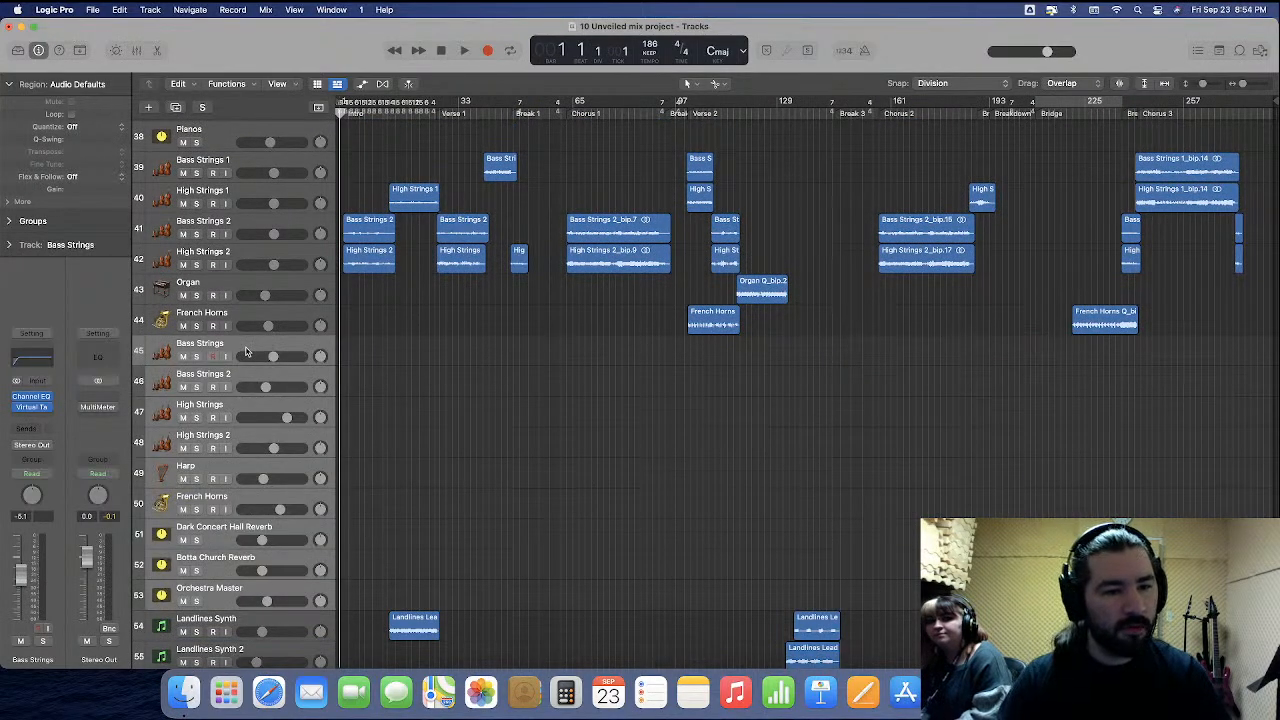
# Delete the imported Harp track and move the Organ track directly below Orchestra Master.
pyautogui.click(228, 468)
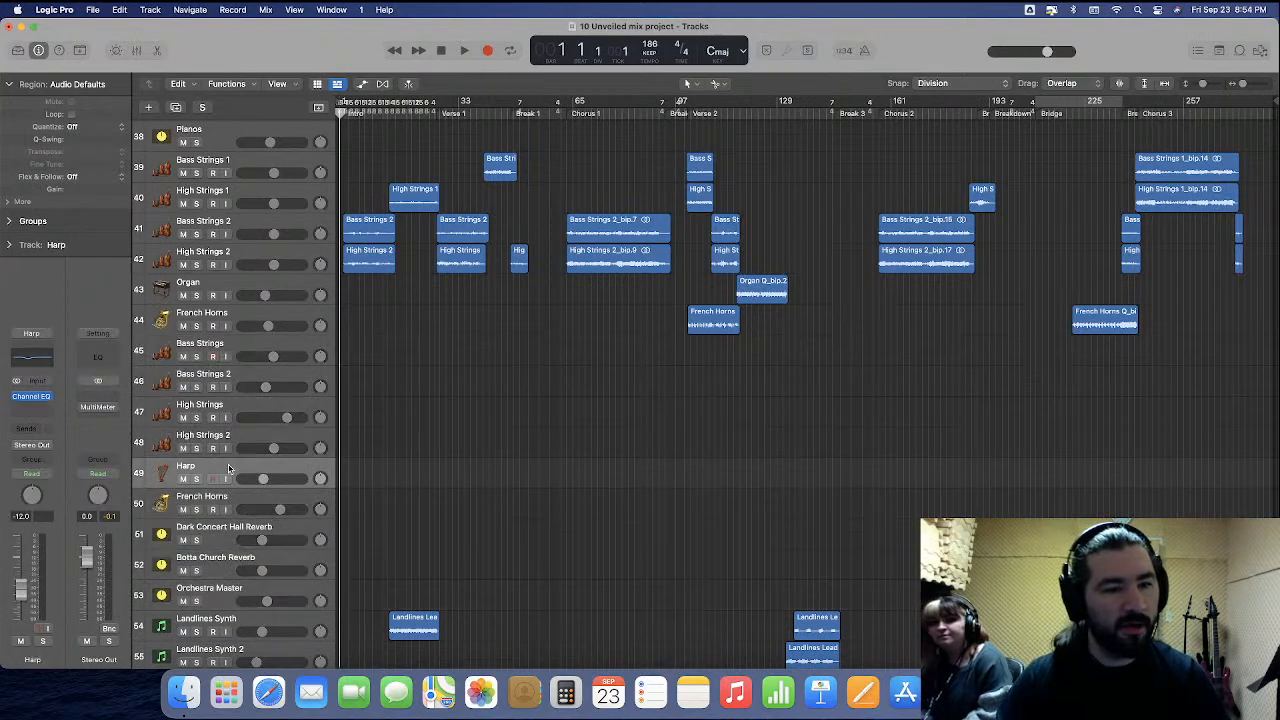
pyautogui.press('super+BackSpace')
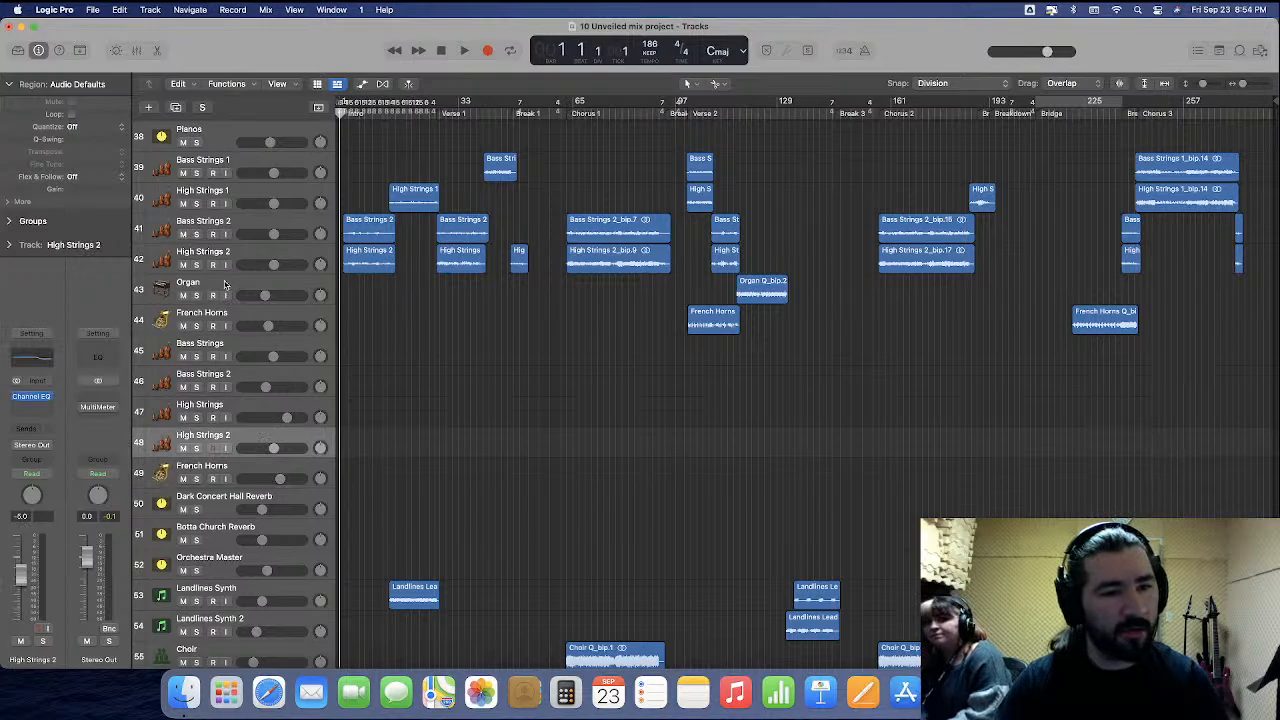
pyautogui.moveTo(225, 293); pyautogui.dragTo(264, 576)
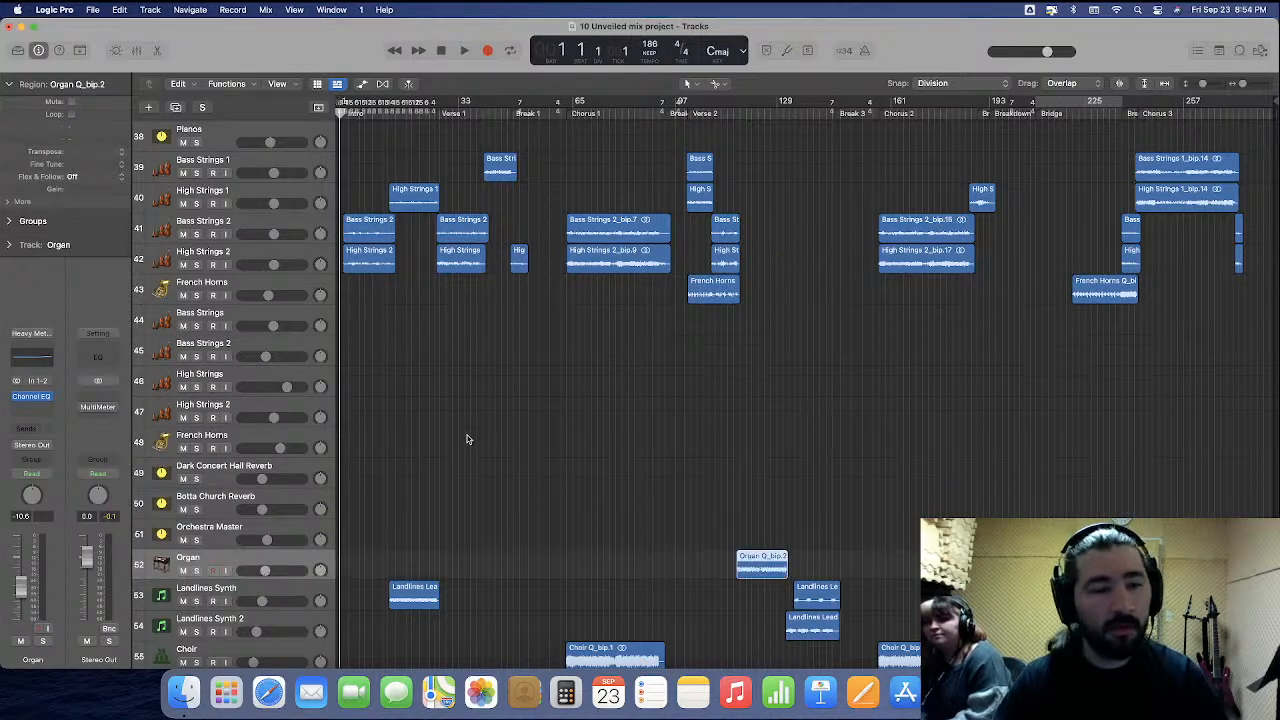
# Move the song's Bass Strings 2 track between Bass Strings 1 and High Strings 1.
pyautogui.scroll(3, 466, 438)
pyautogui.click(240, 231)
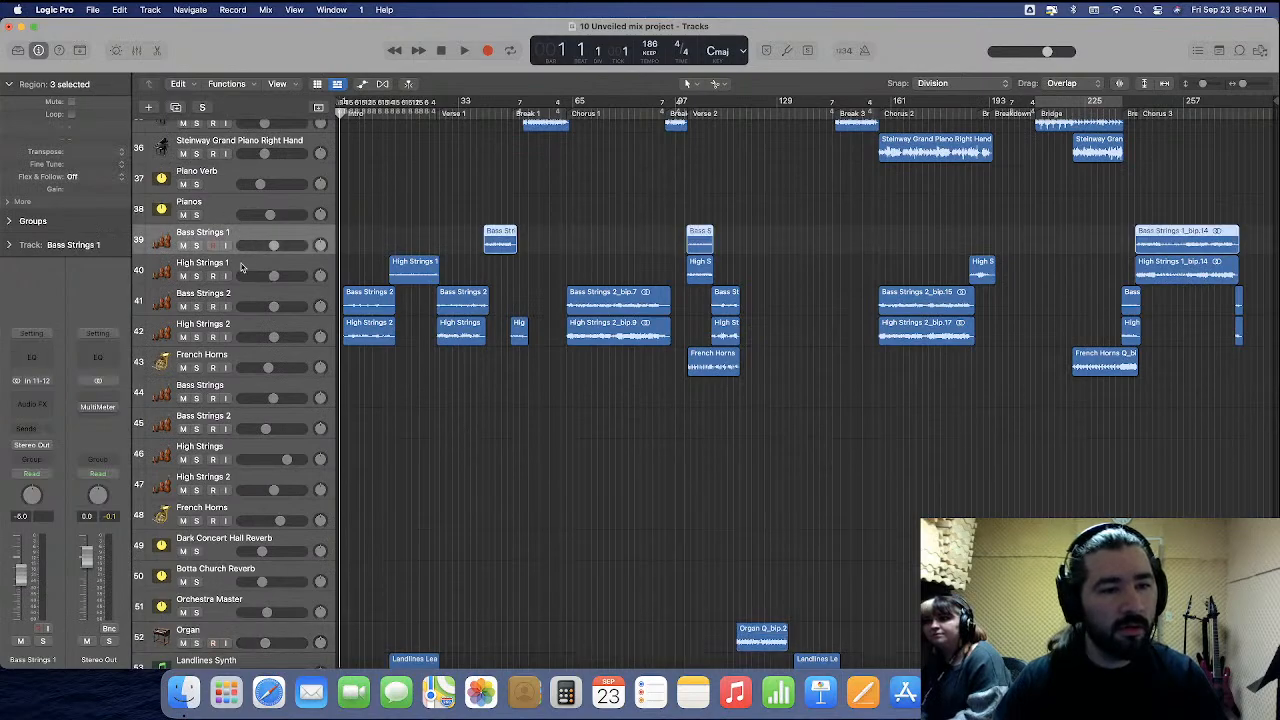
pyautogui.moveTo(243, 300); pyautogui.dragTo(242, 266)
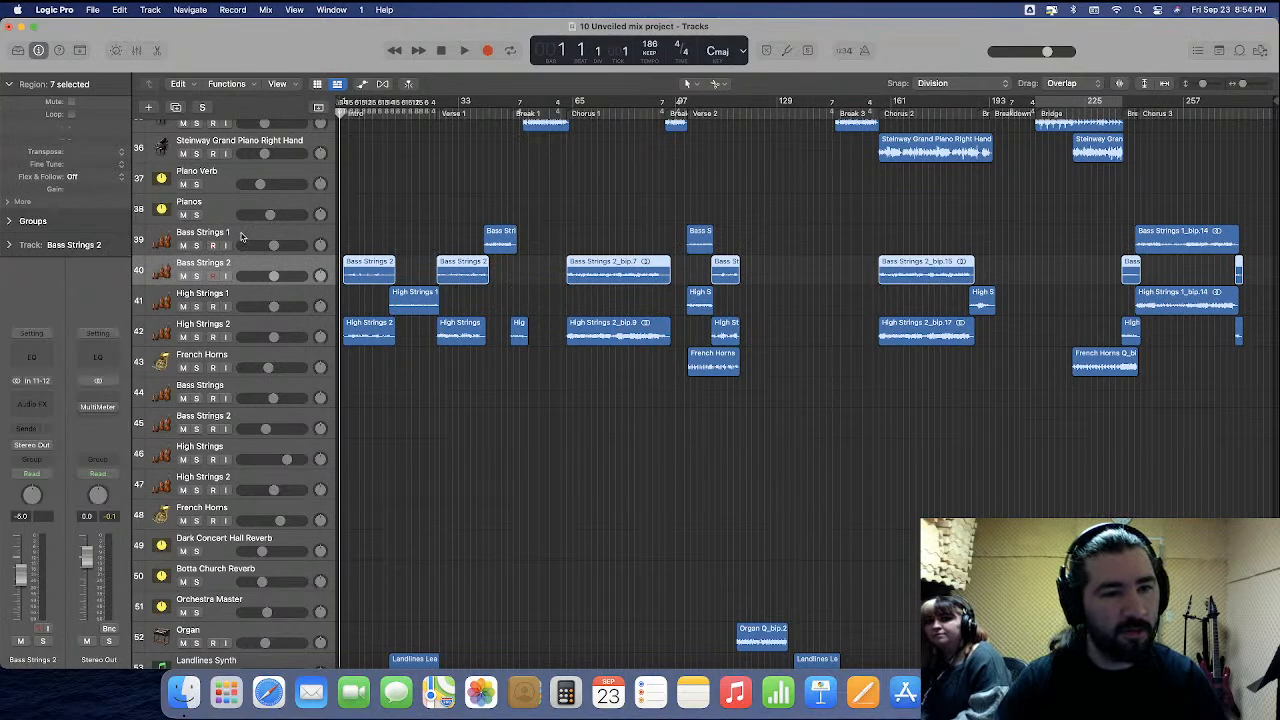
# Move all regions from the song's bass strings, high strings and French Horns tracks onto the matching imported tracks, and delete the emptied tracks.
pyautogui.click(244, 240)
pyautogui.keyDown('shift'); pyautogui.click(266, 343); pyautogui.keyUp('shift')
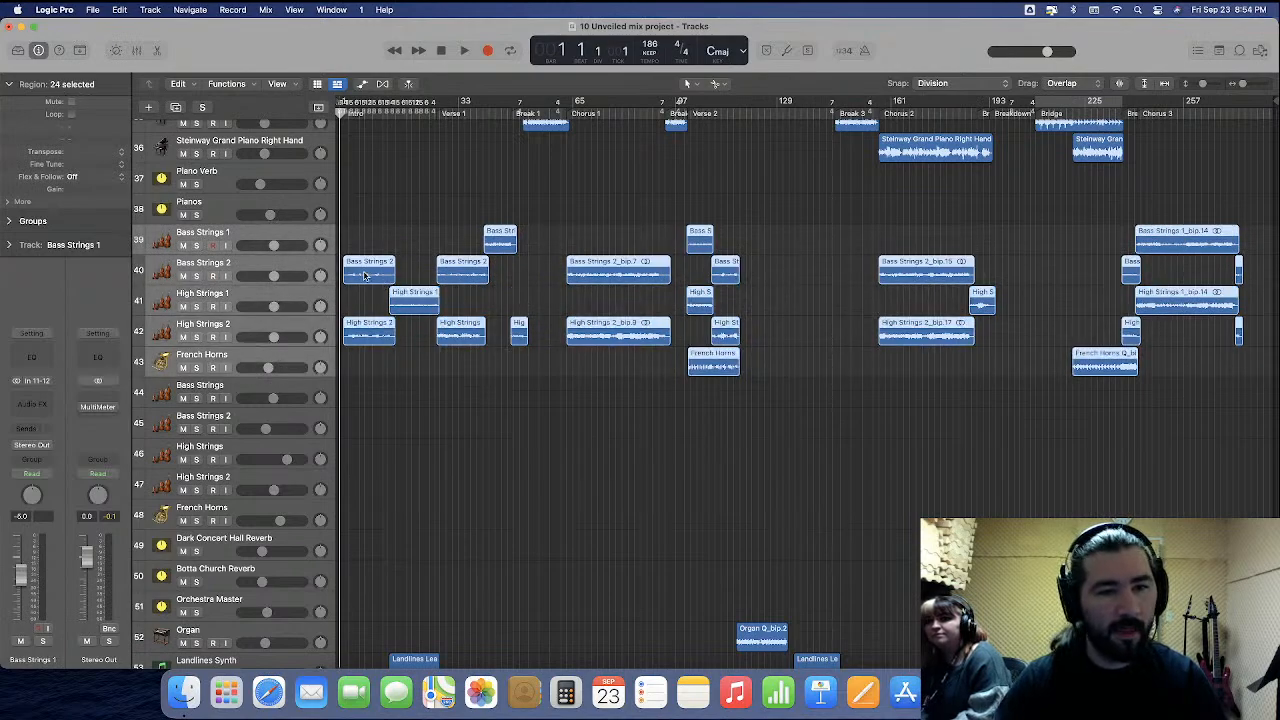
pyautogui.moveTo(365, 276); pyautogui.dragTo(365, 428)
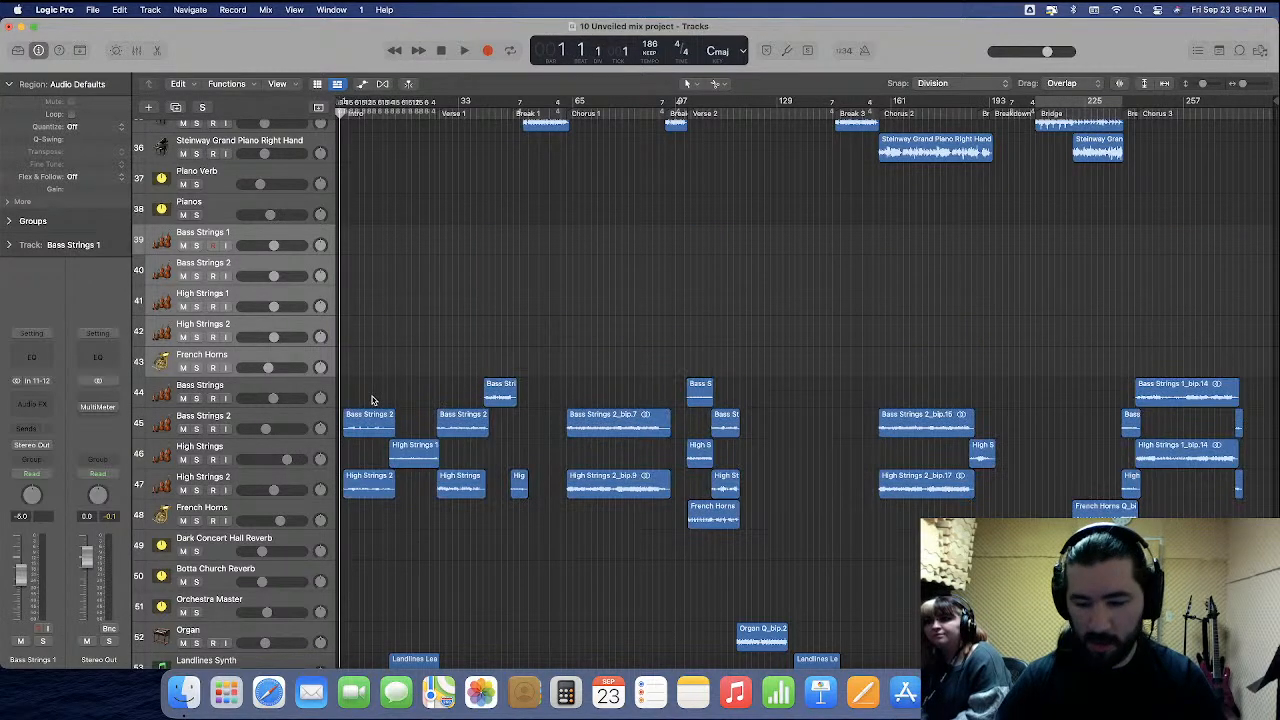
pyautogui.press('super+BackSpace')
# Set the Bass Strings channel level to -5.0 dB and the Bass Strings 2 channel level to -10.0 dB in the mixer.
pyautogui.click(138, 51)
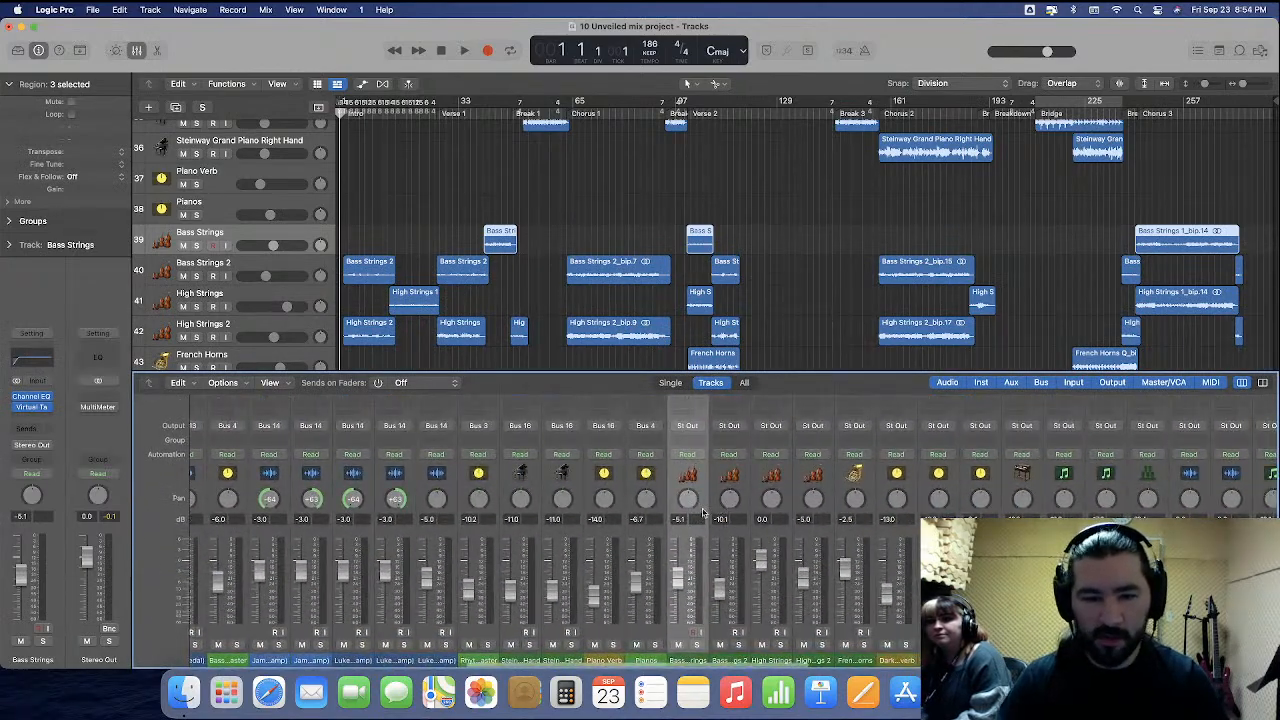
pyautogui.press('Return')
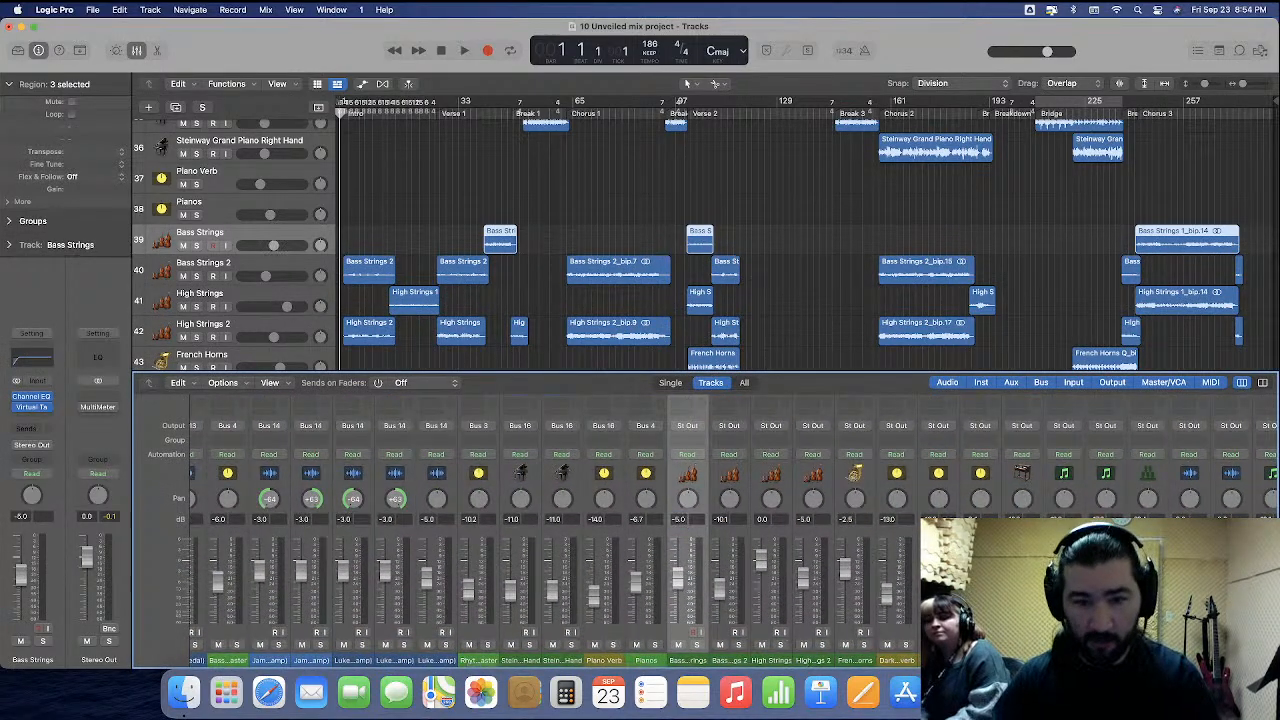
pyautogui.doubleClick(720, 519)
pyautogui.write('-10')
pyautogui.press('Return')
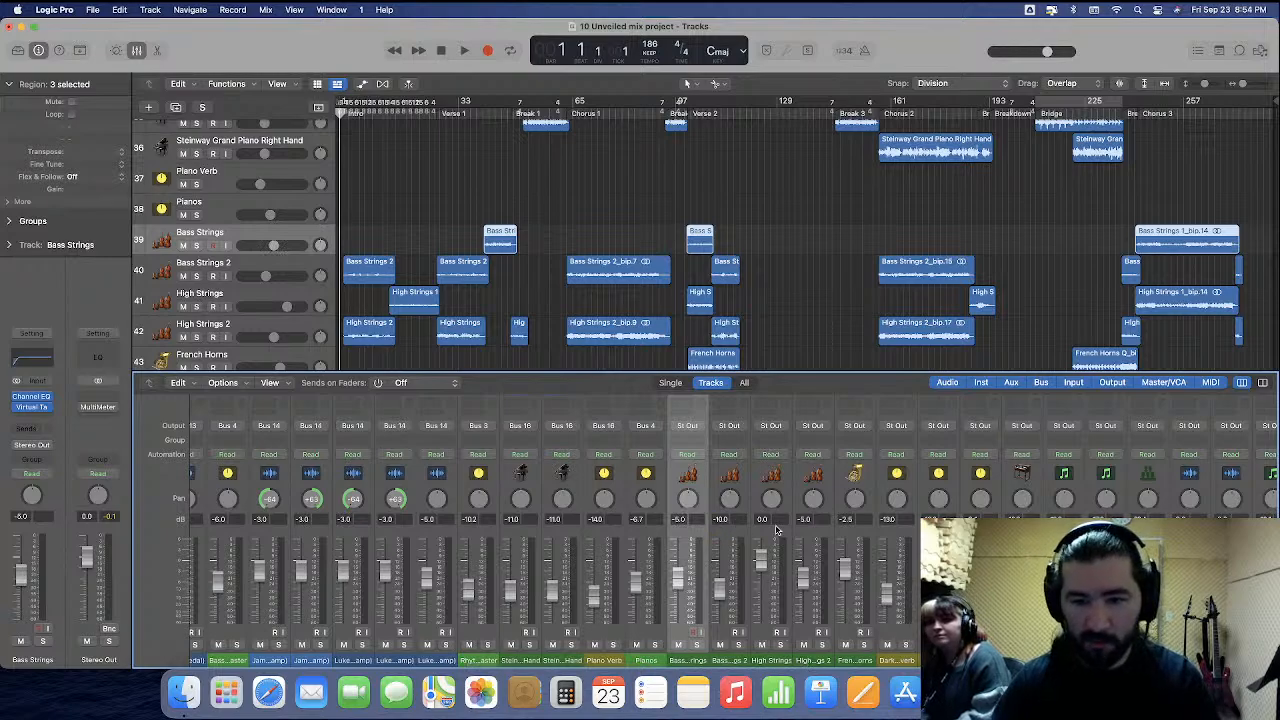
# Set the input of Dark Concert Hall Reverb and Botta Church Reverb to Bus 17, and the Orchestra Master input to Bus 18.
pyautogui.click(907, 503)
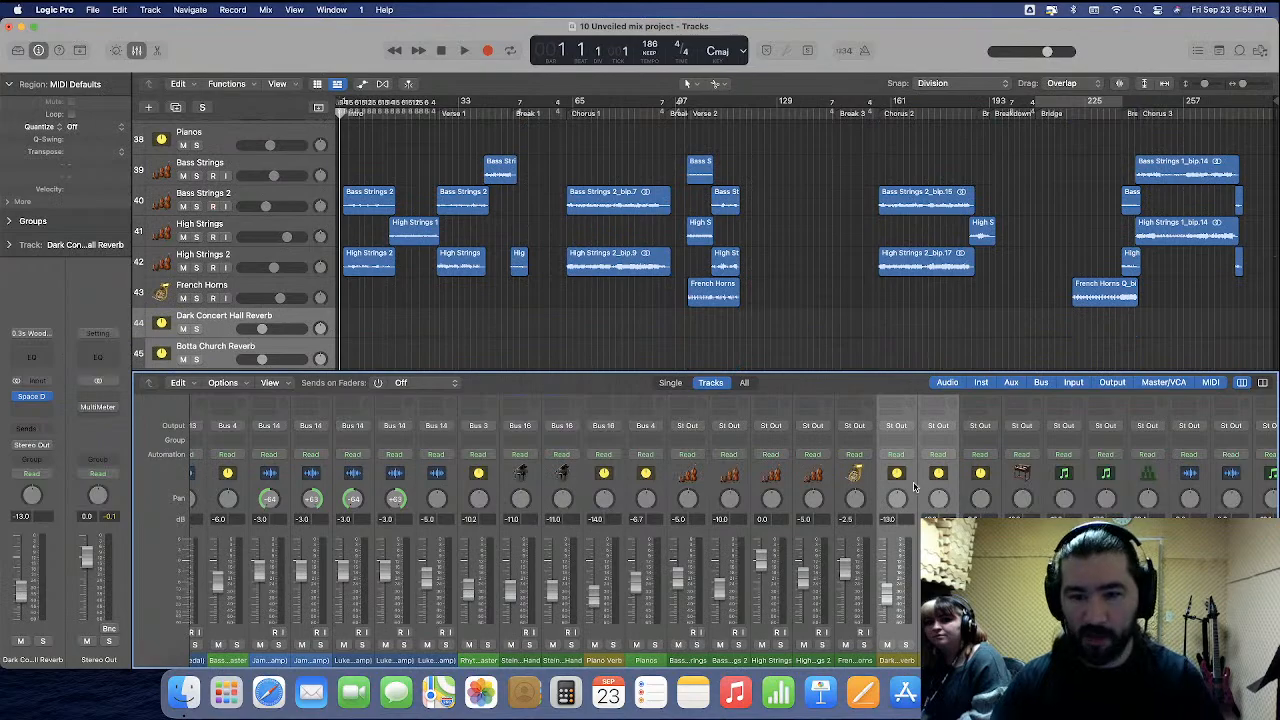
pyautogui.scroll(3, 913, 487)
pyautogui.click(908, 430)
pyautogui.moveTo(912, 458)
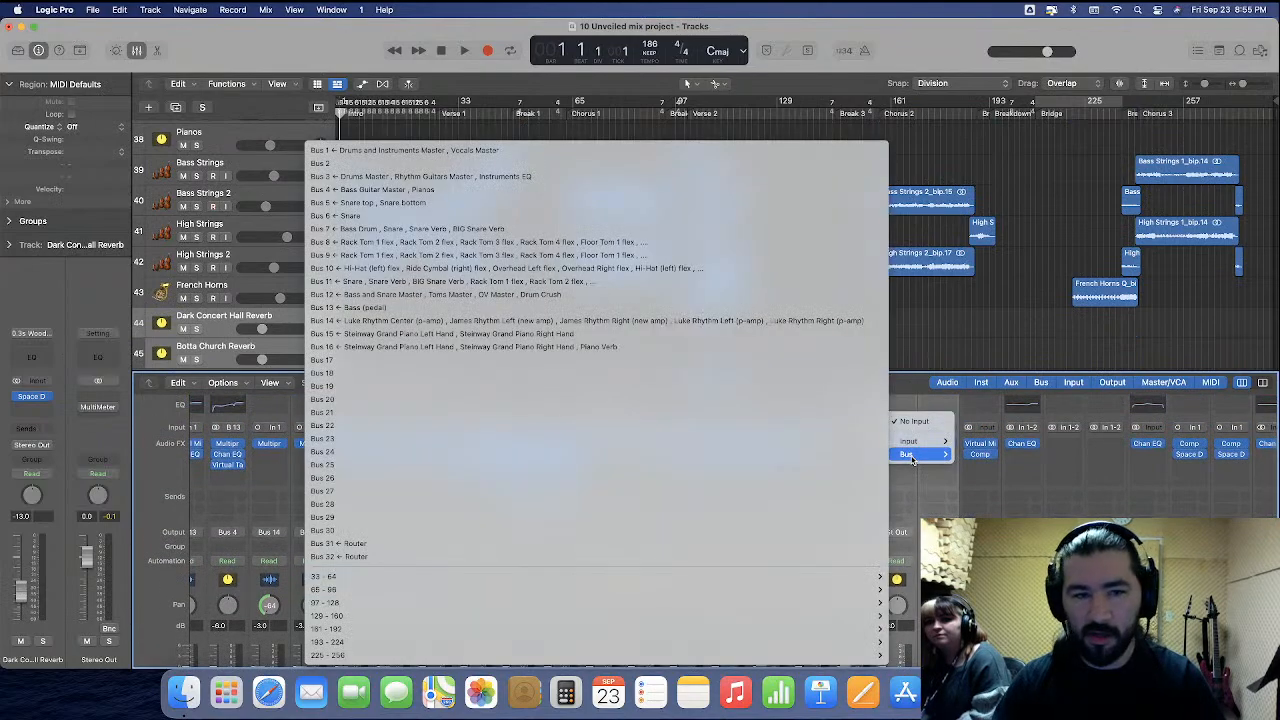
pyautogui.click(780, 361)
pyautogui.click(990, 430)
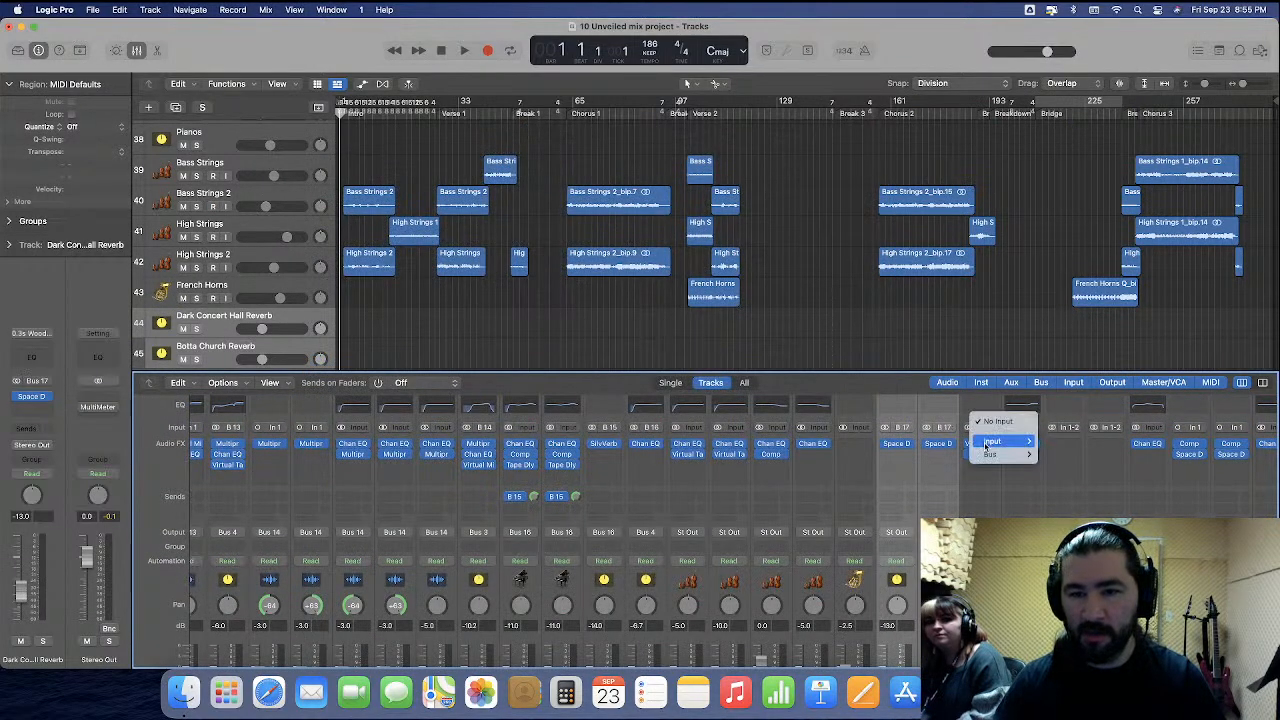
pyautogui.moveTo(995, 454)
pyautogui.click(819, 378)
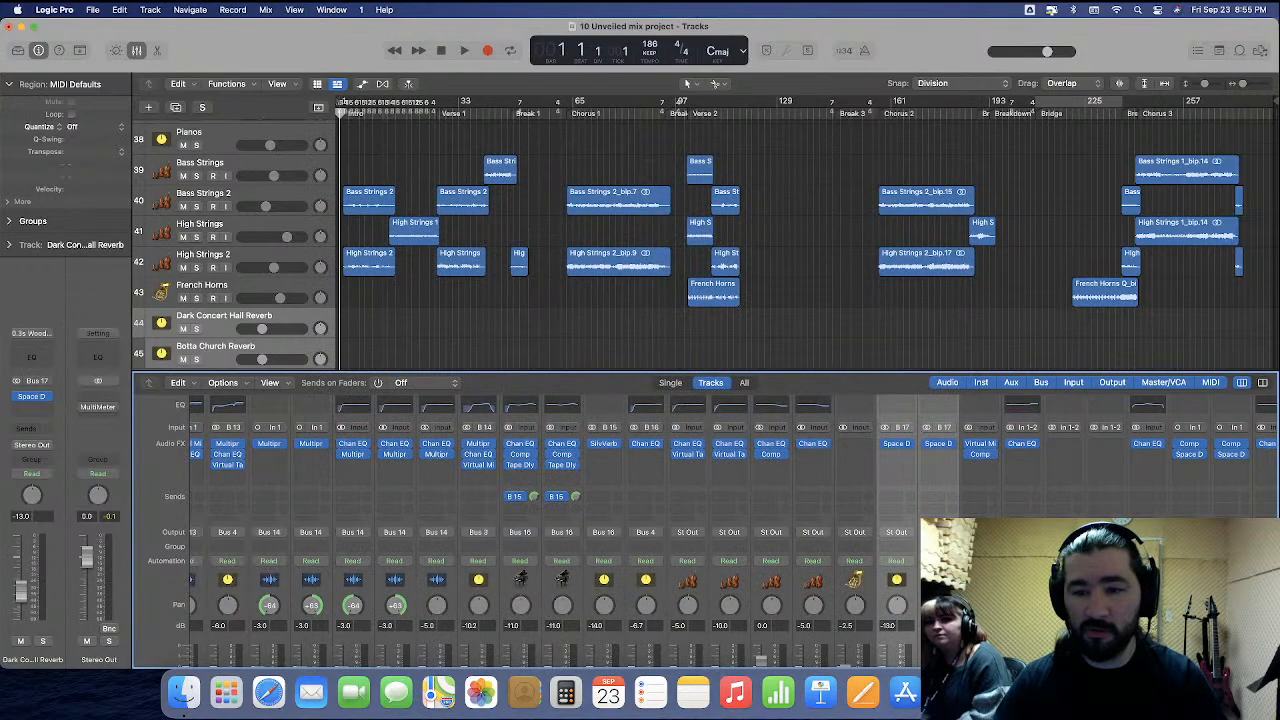
# Add a Bus 17 send at 0.0 dB to all channels from Bass Strings through French Horns.
pyautogui.scroll(-3, 676, 437)
pyautogui.click(676, 437)
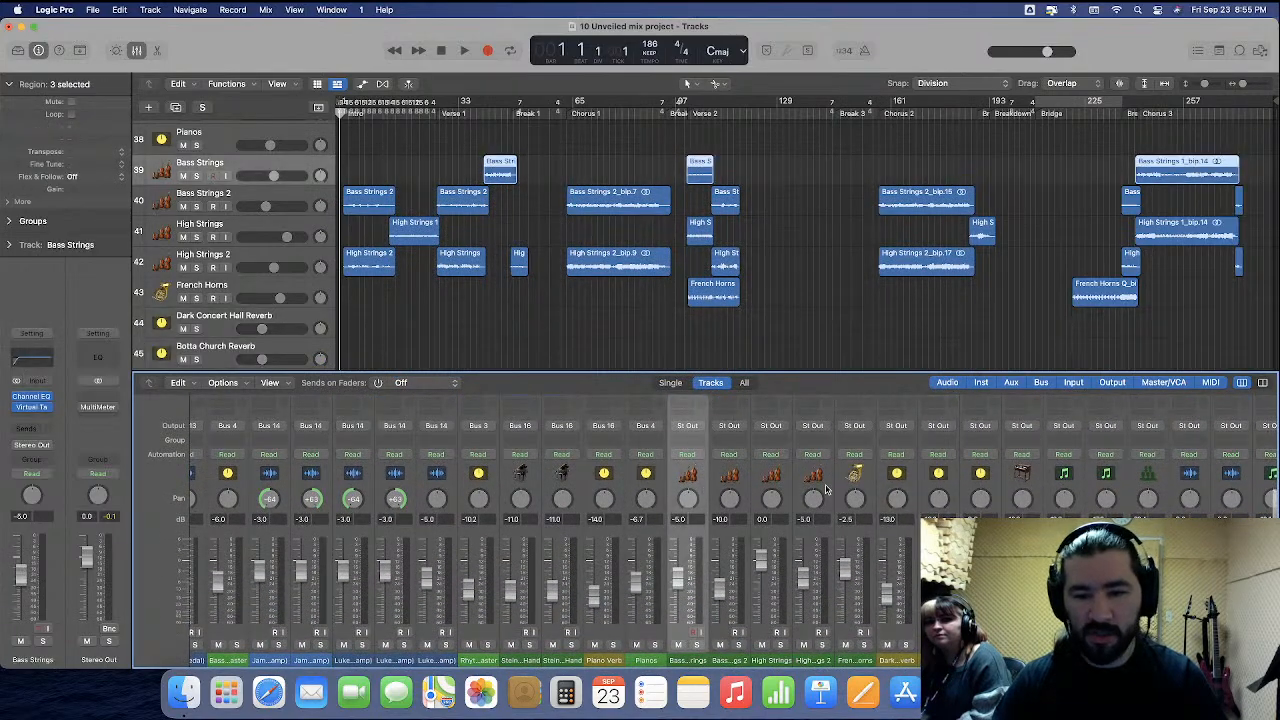
pyautogui.keyDown('shift'); pyautogui.click(838, 491); pyautogui.keyUp('shift')
pyautogui.scroll(1, 838, 491)
pyautogui.click(688, 420)
pyautogui.moveTo(690, 440)
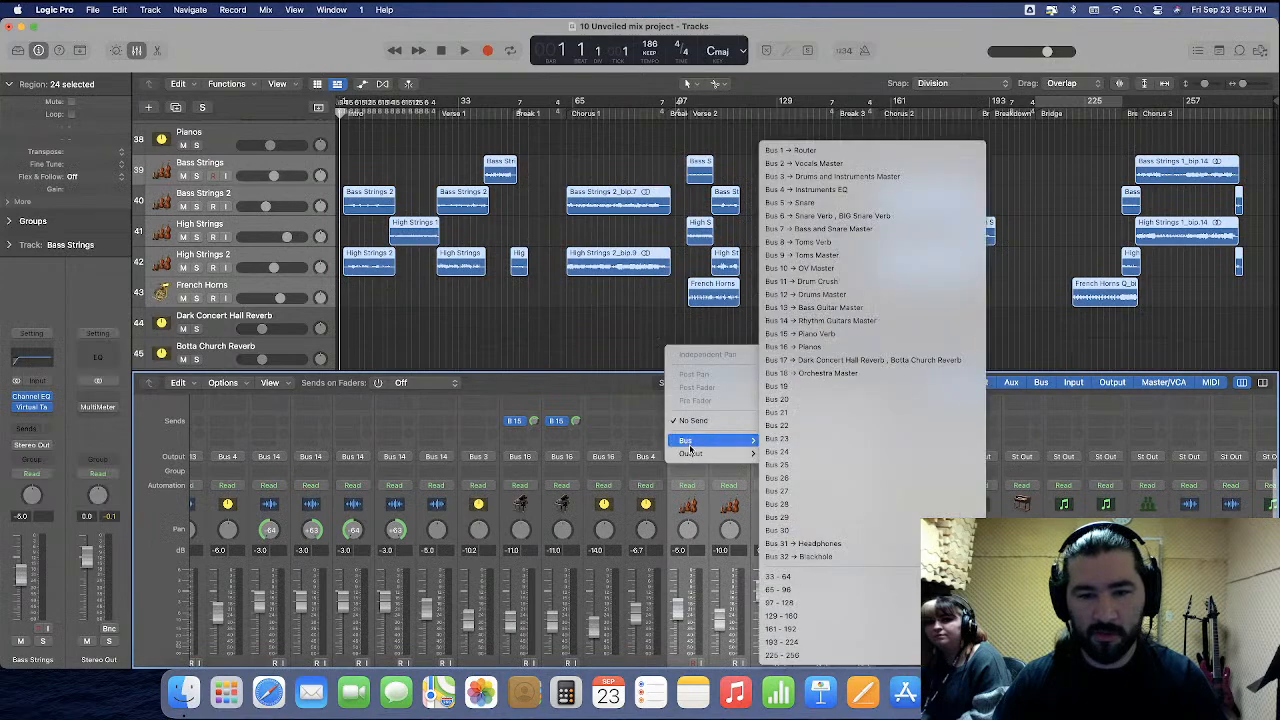
pyautogui.click(847, 362)
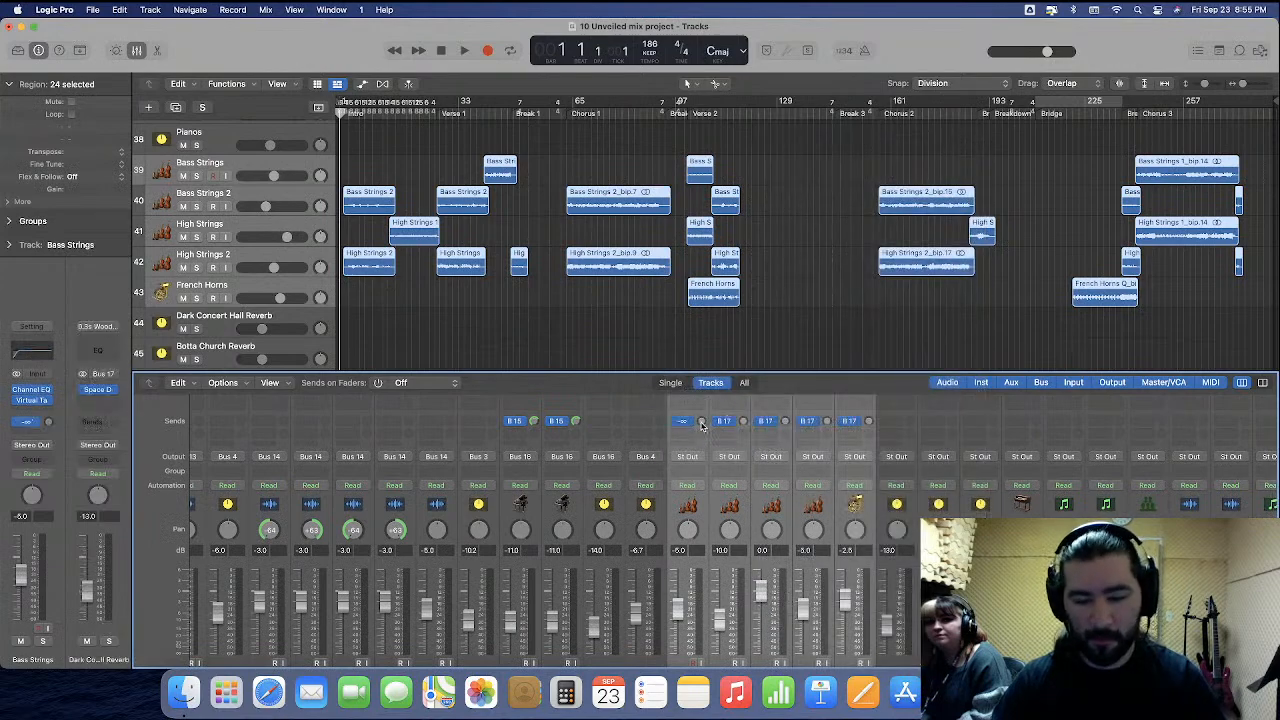
pyautogui.keyDown('alt'); pyautogui.click(702, 421); pyautogui.keyUp('alt')
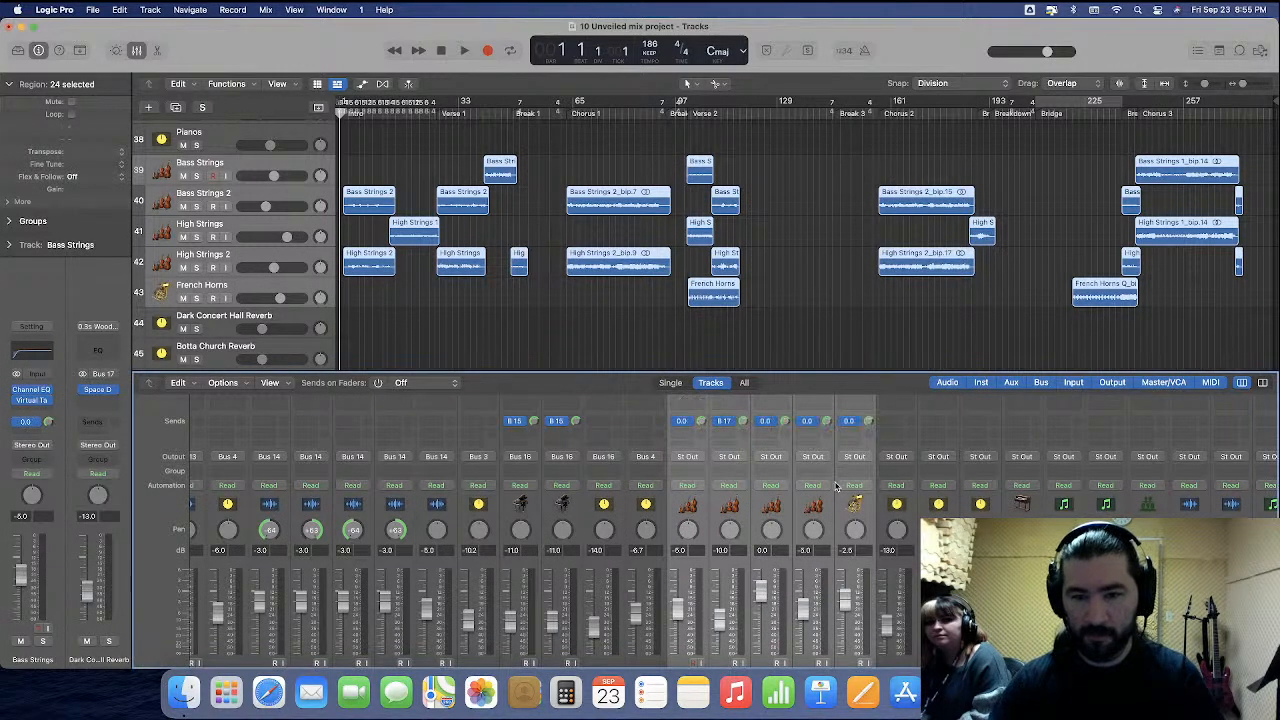
# Route the string, French Horns and both orchestral reverb channels to Bus 18, and Orchestra Master to Bus 4.
pyautogui.click(938, 456)
pyautogui.moveTo(990, 505)
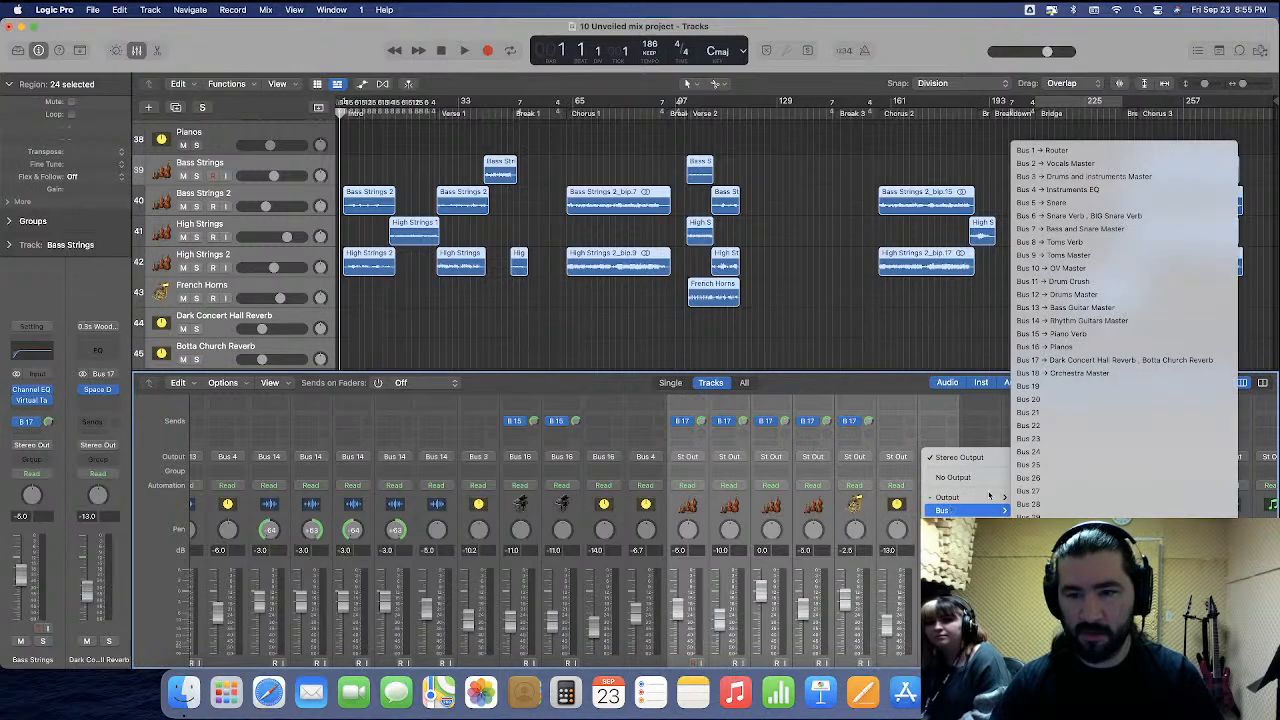
pyautogui.click(1065, 373)
pyautogui.click(985, 457)
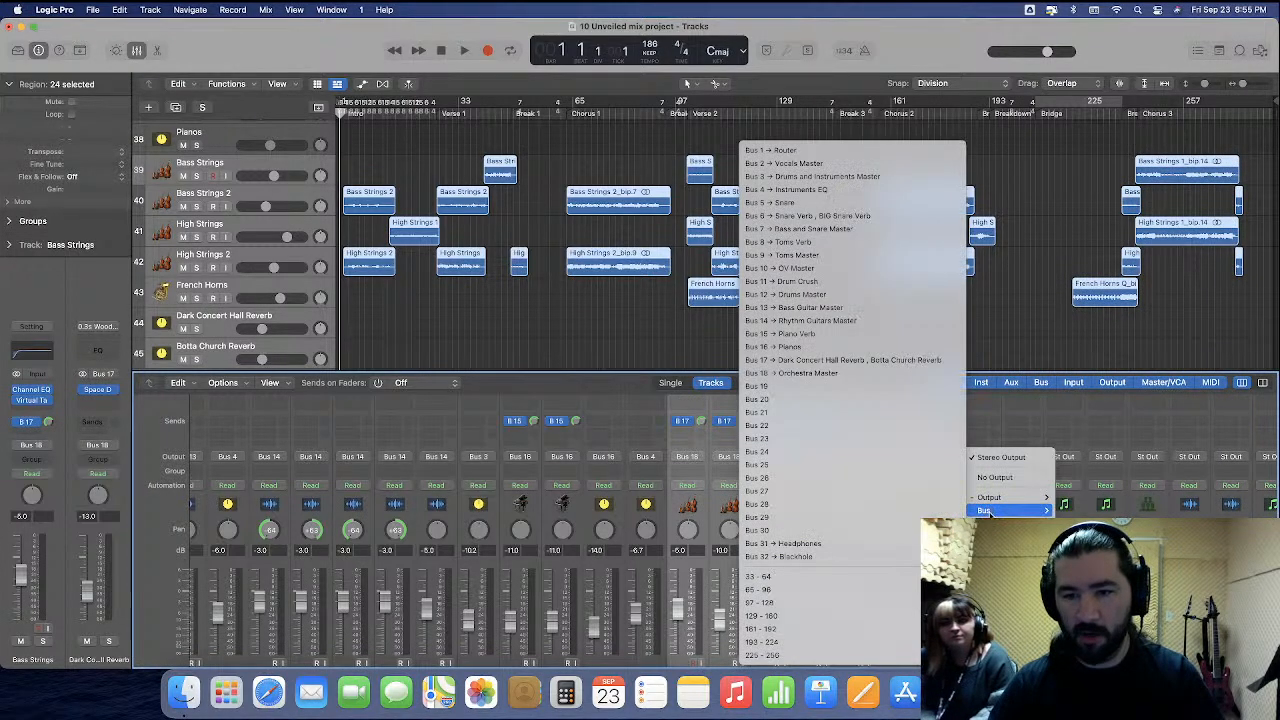
pyautogui.click(909, 190)
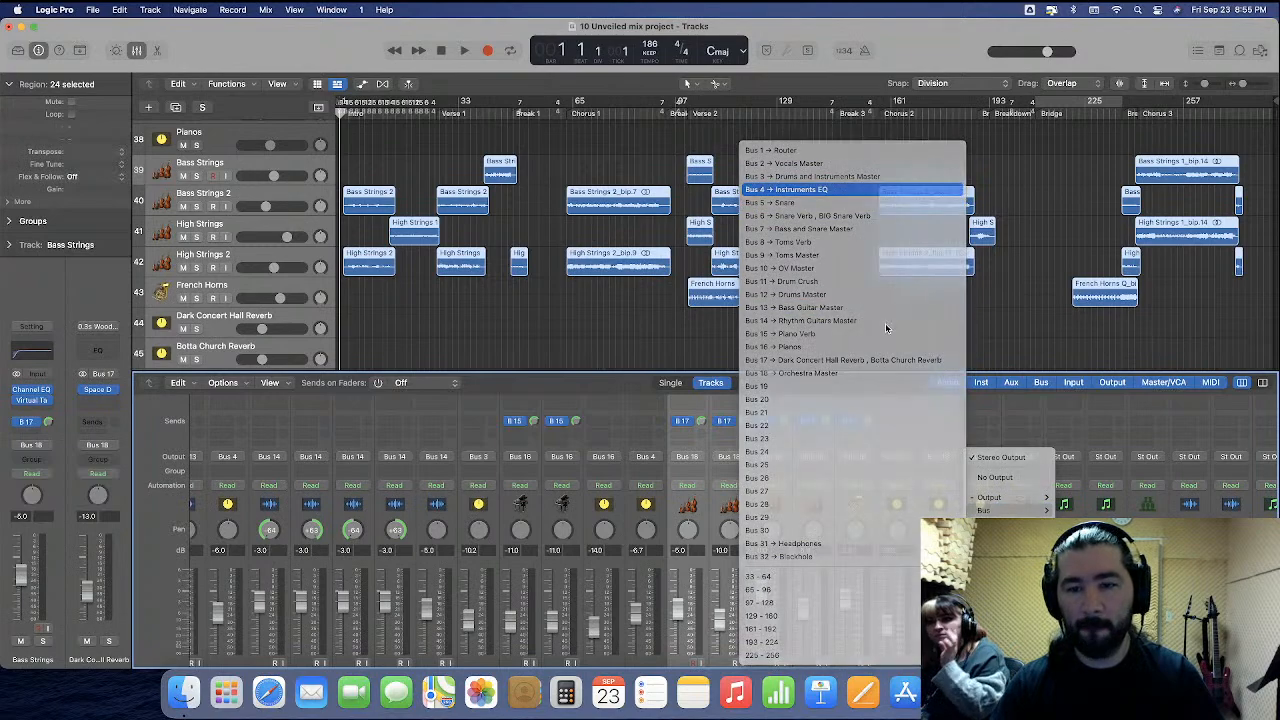
# Hide the mixer and move the imported Landlines Synth and Synths tracks directly below Landlines Synth 2.
pyautogui.click(135, 52)
pyautogui.scroll(-8, 457, 430)
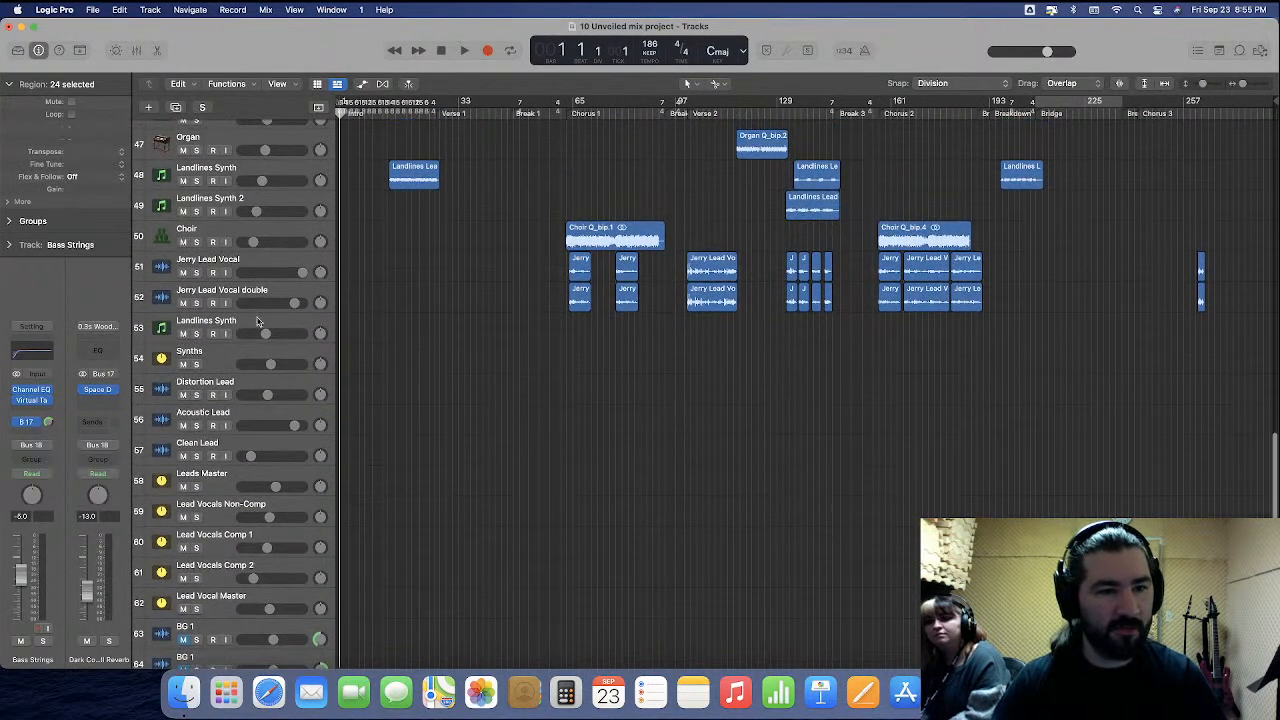
pyautogui.click(245, 323)
pyautogui.scroll(2, 238, 360)
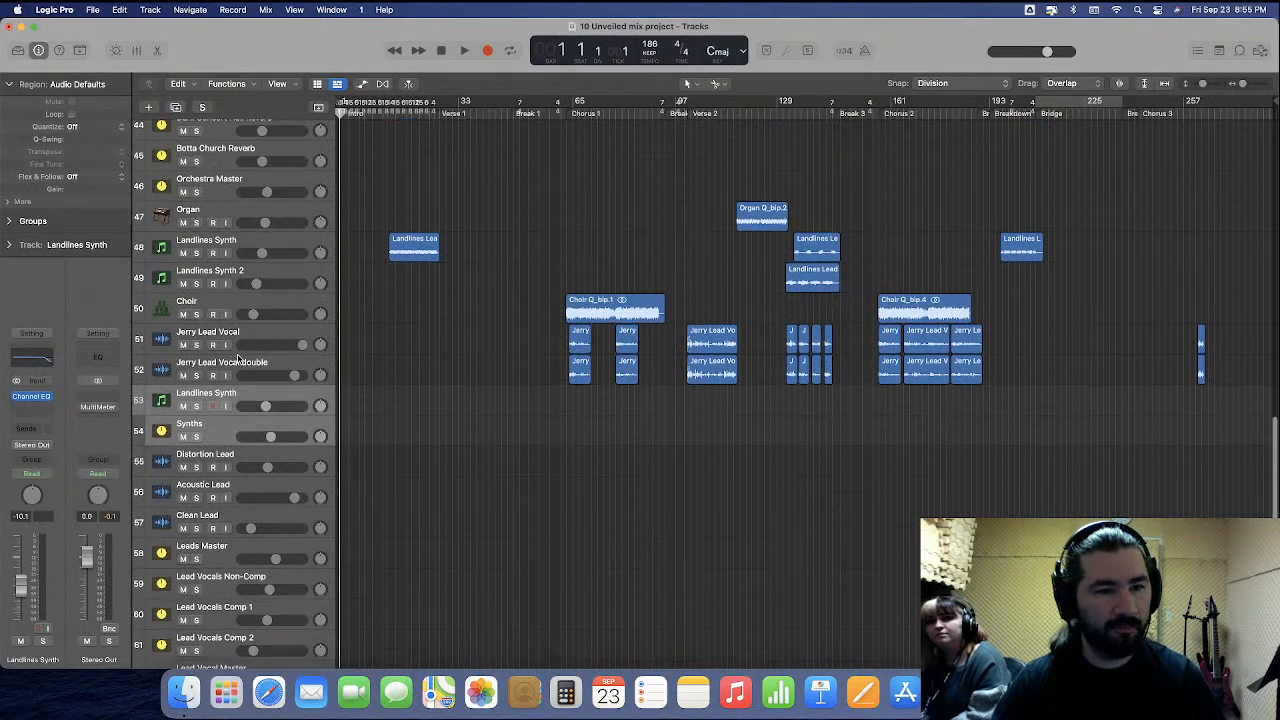
pyautogui.scroll(1, 238, 360)
pyautogui.moveTo(245, 430); pyautogui.dragTo(236, 340)
# Move the Choir track directly below French Horns, above Dark Concert Hall Reverb.
pyautogui.click(270, 411)
pyautogui.scroll(4, 270, 420)
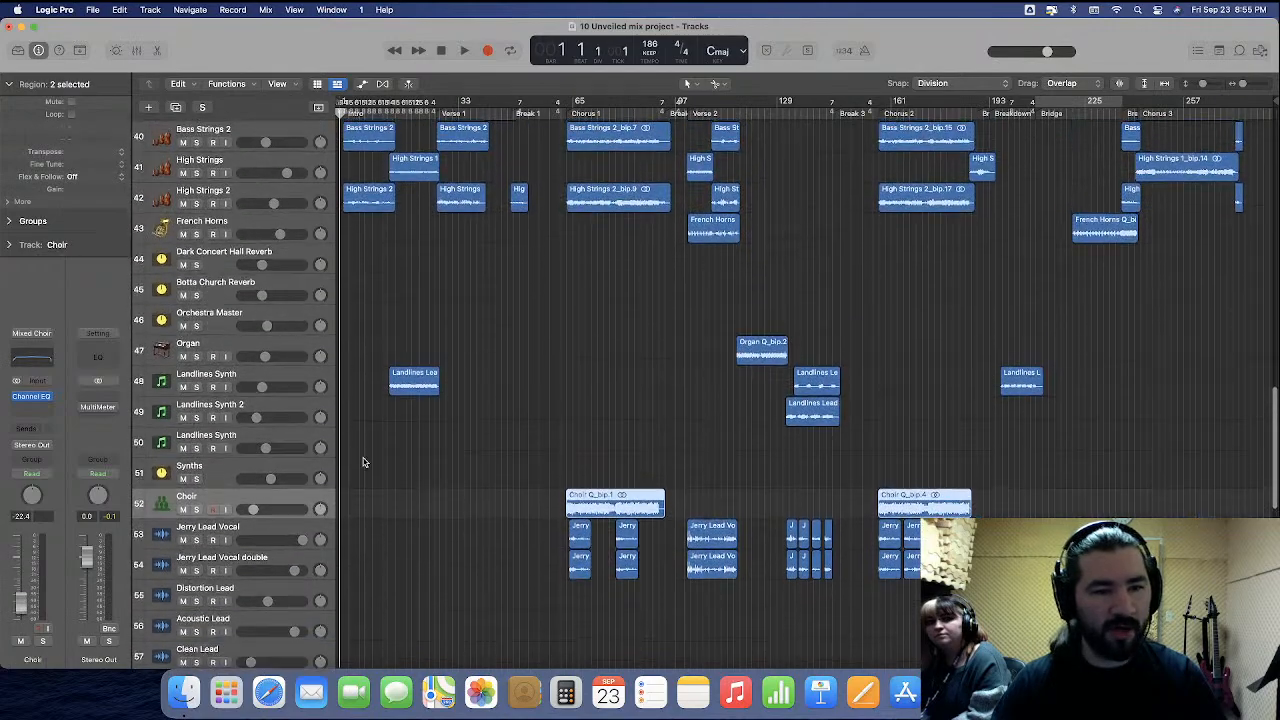
pyautogui.moveTo(225, 525); pyautogui.dragTo(225, 287)
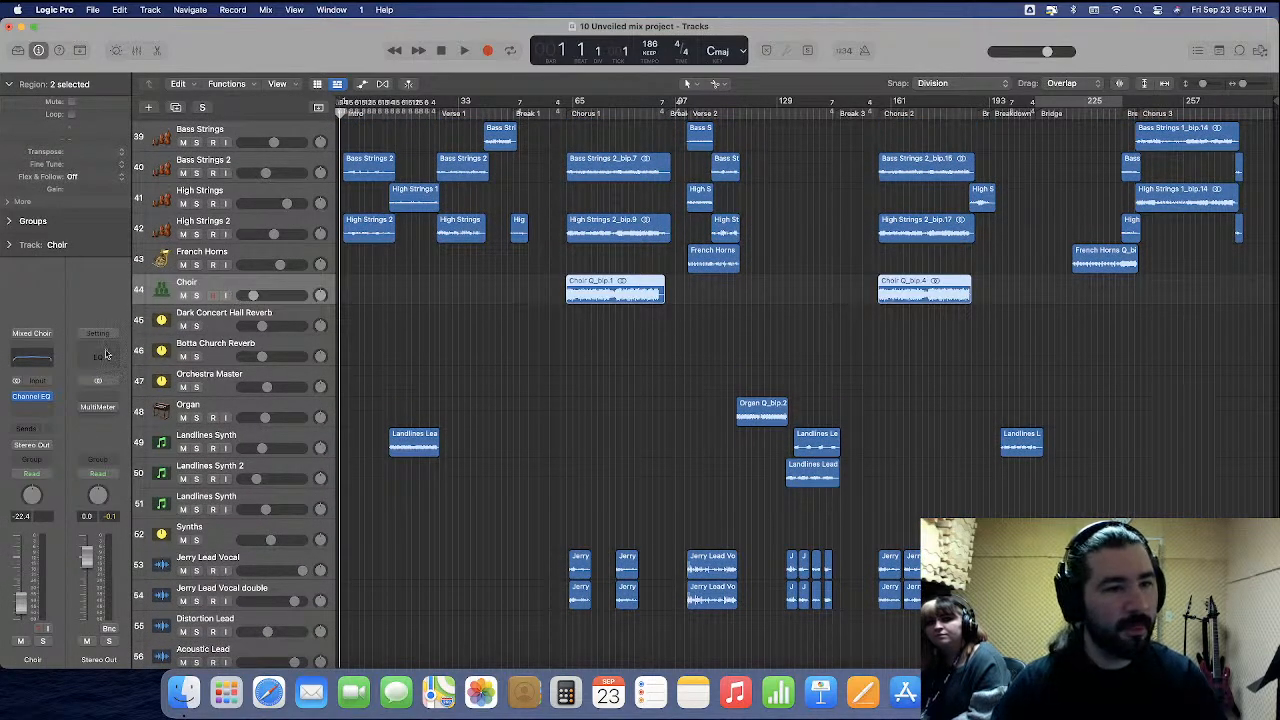
# Give the Choir channel a Bus 17 send at 0.0 dB and route its output to Bus 18.
pyautogui.click(139, 50)
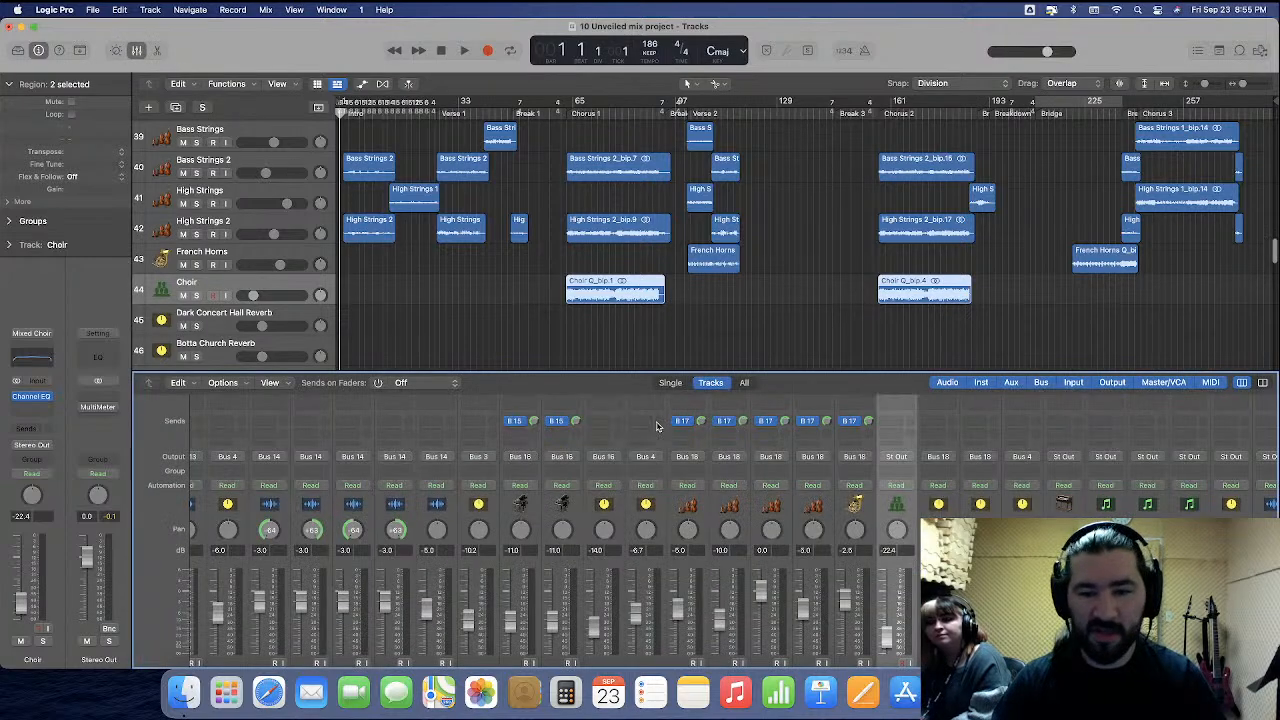
pyautogui.click(893, 421)
pyautogui.moveTo(895, 440)
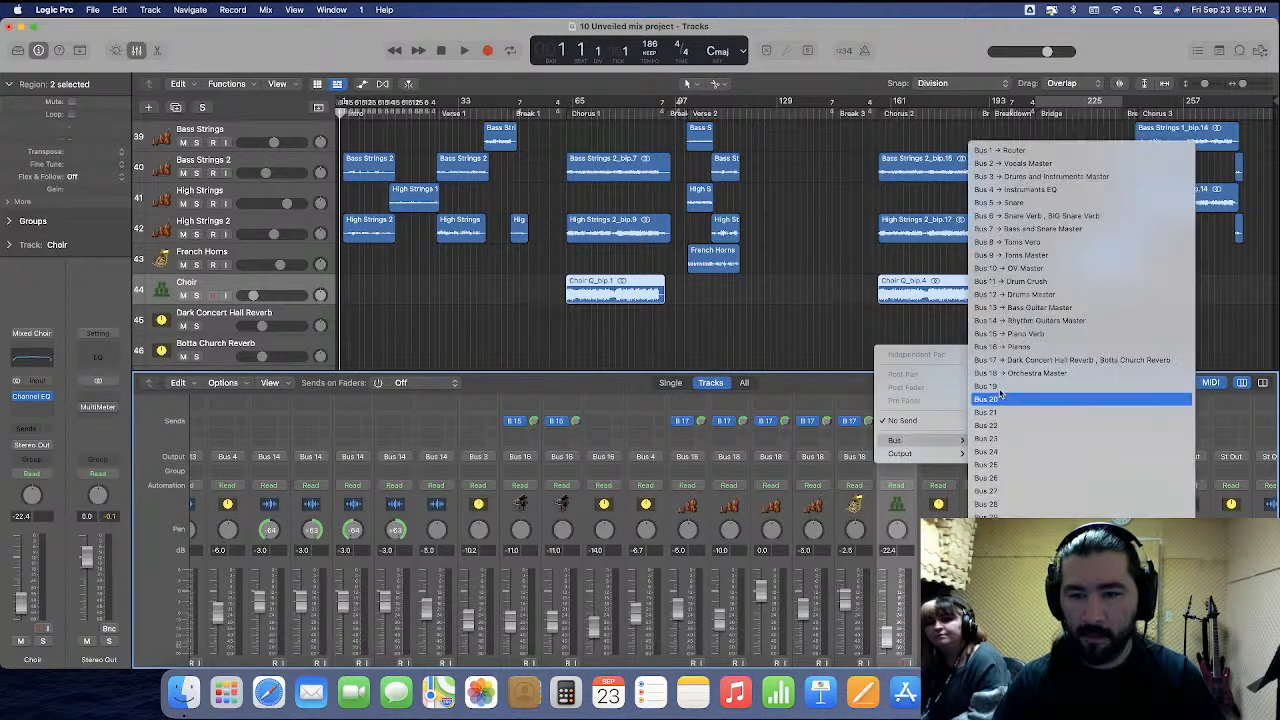
pyautogui.click(1015, 360)
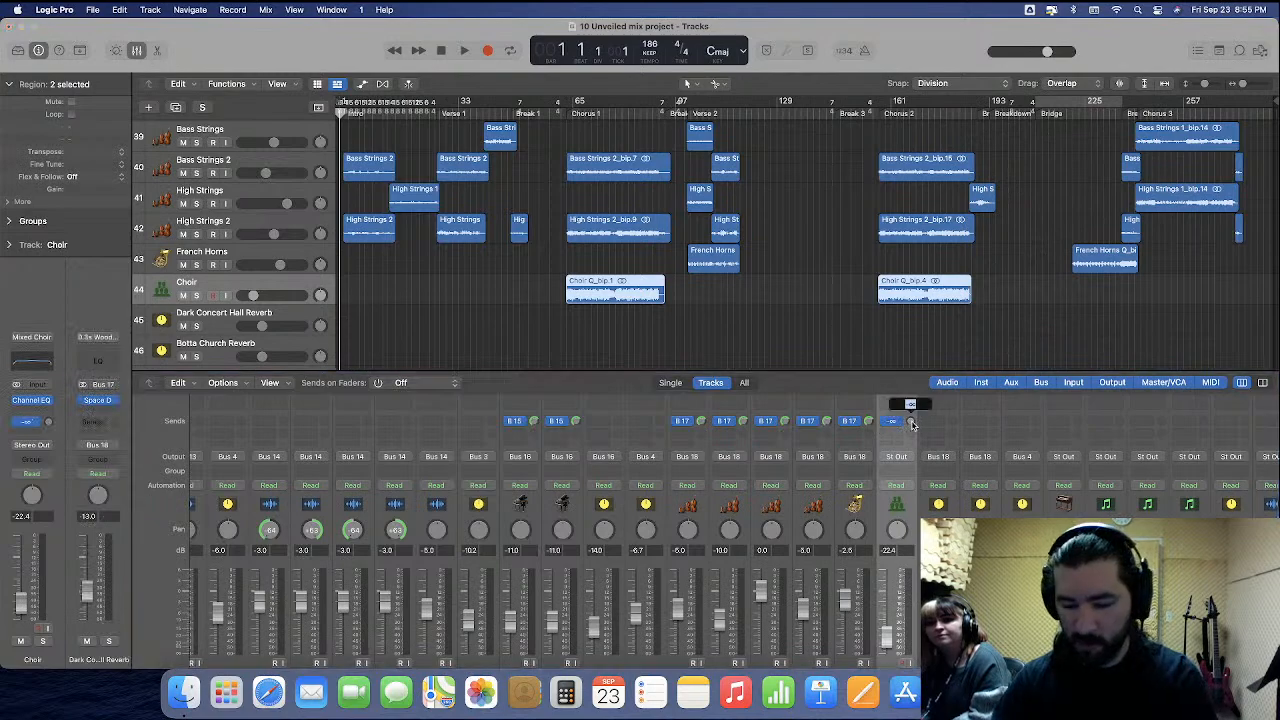
pyautogui.click(896, 456)
pyautogui.moveTo(905, 510)
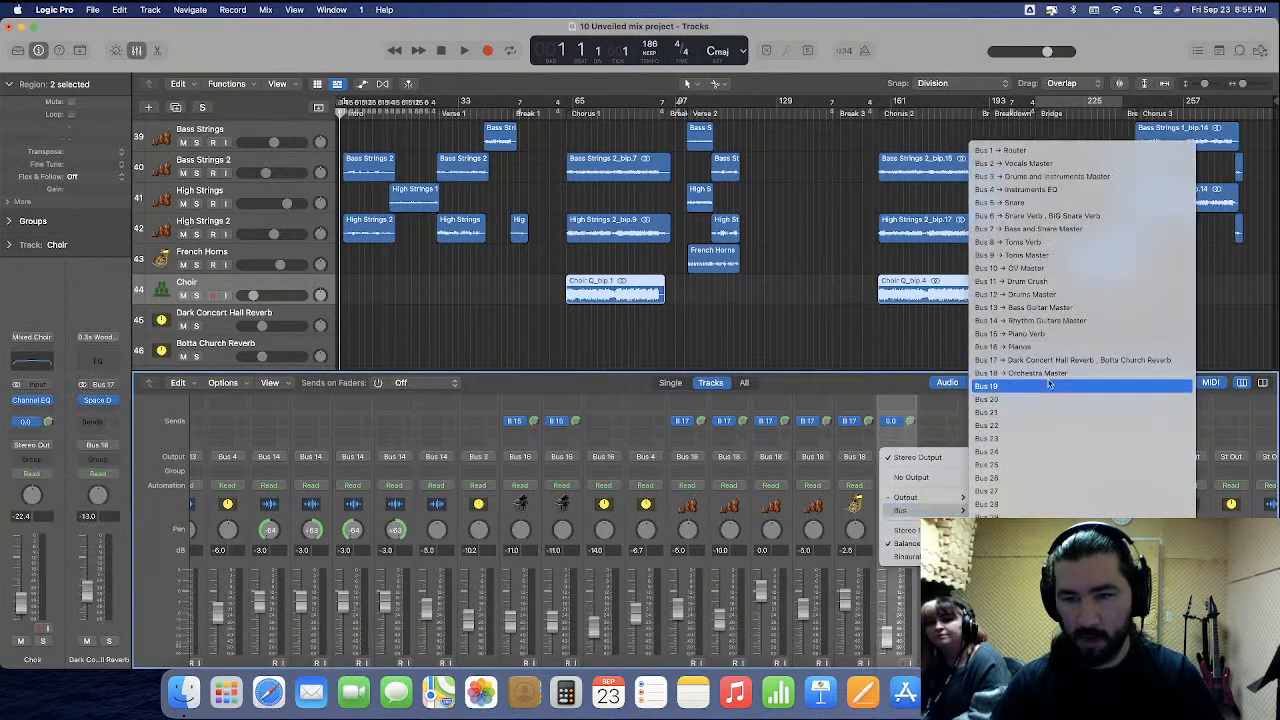
pyautogui.click(1030, 373)
# Hide the mixer and delete the empty imported Landlines Synth track above Synths.
pyautogui.click(139, 52)
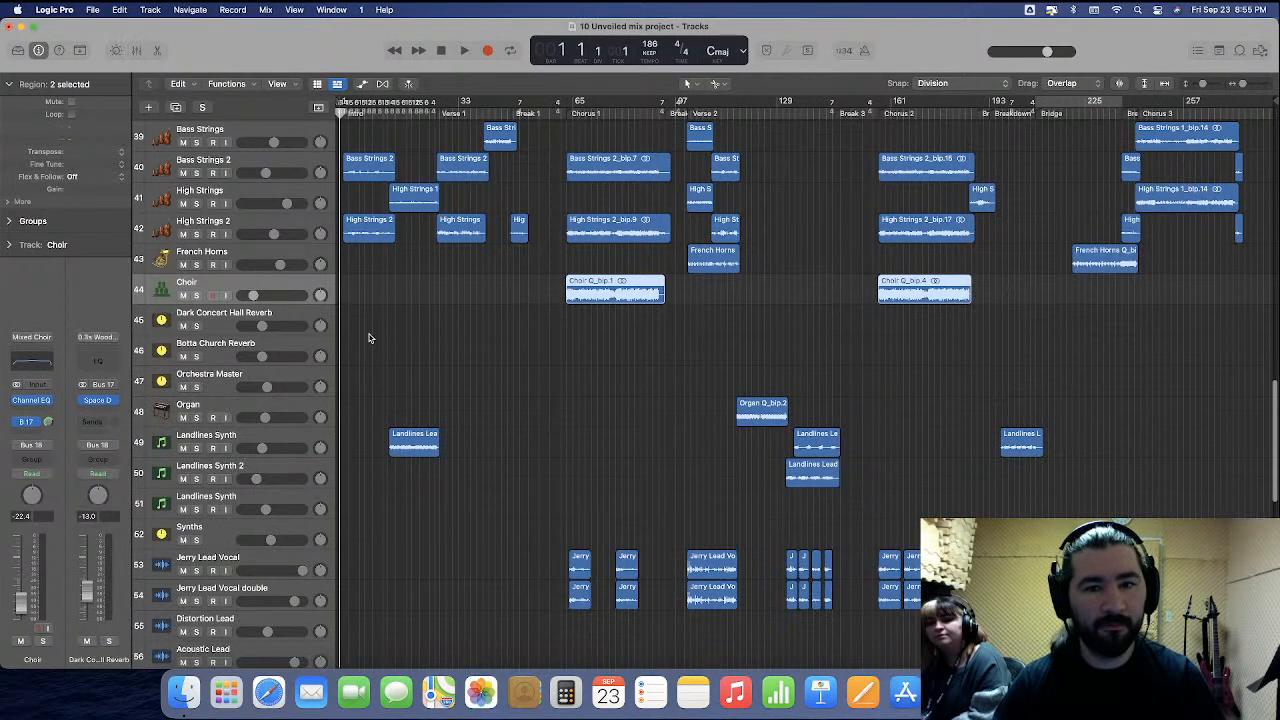
pyautogui.click(276, 410)
pyautogui.scroll(-3, 282, 406)
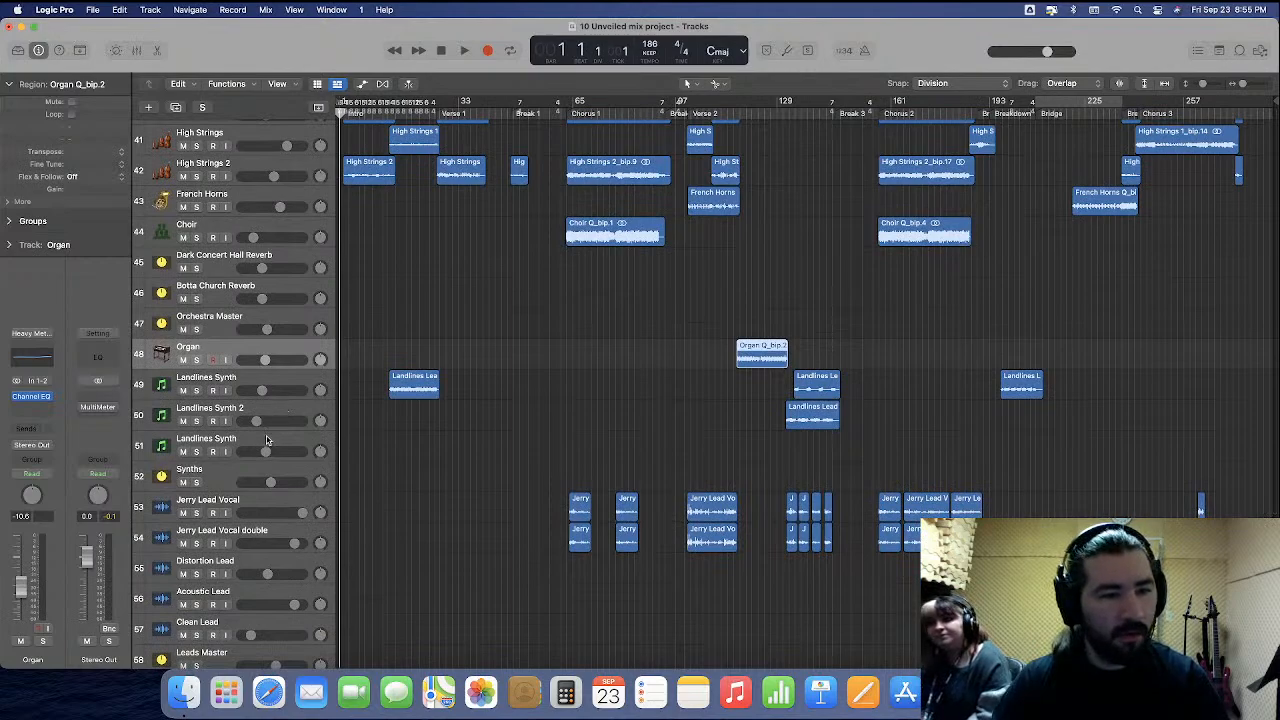
pyautogui.click(266, 440)
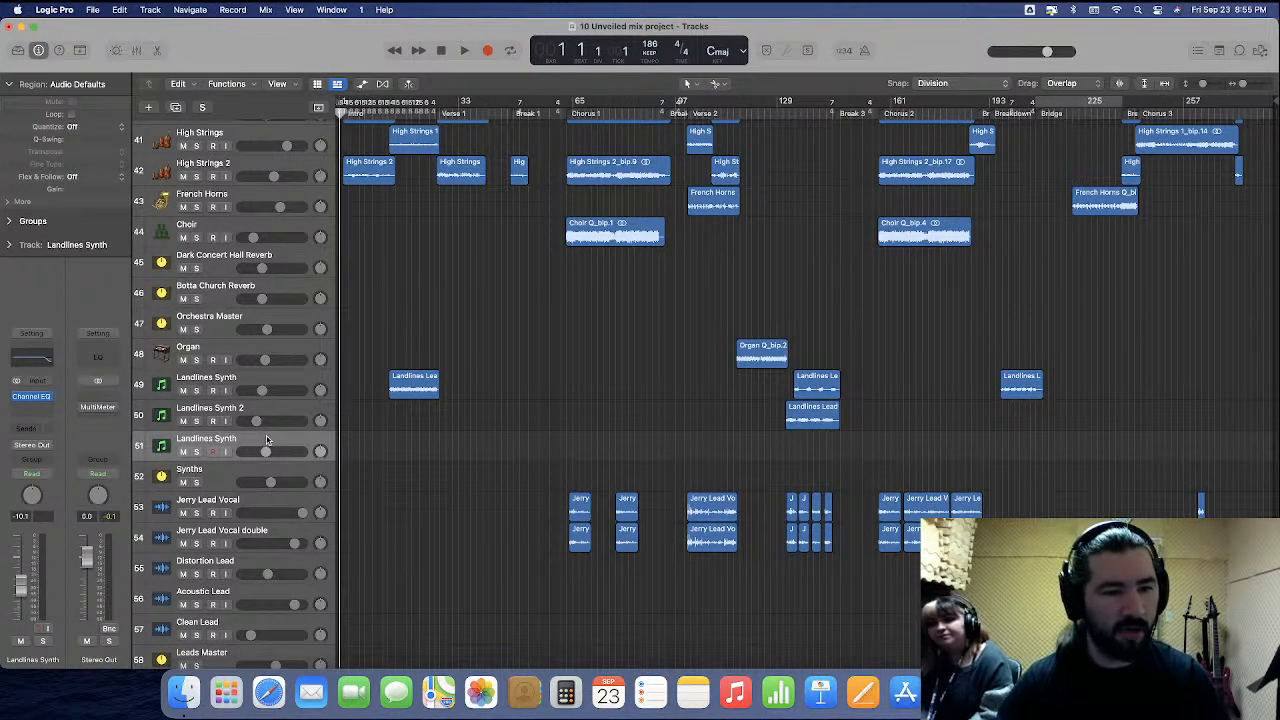
pyautogui.press('super+BackSpace')
# Show the mixer and set the Synths channel's input to Bus 19.
pyautogui.click(137, 51)
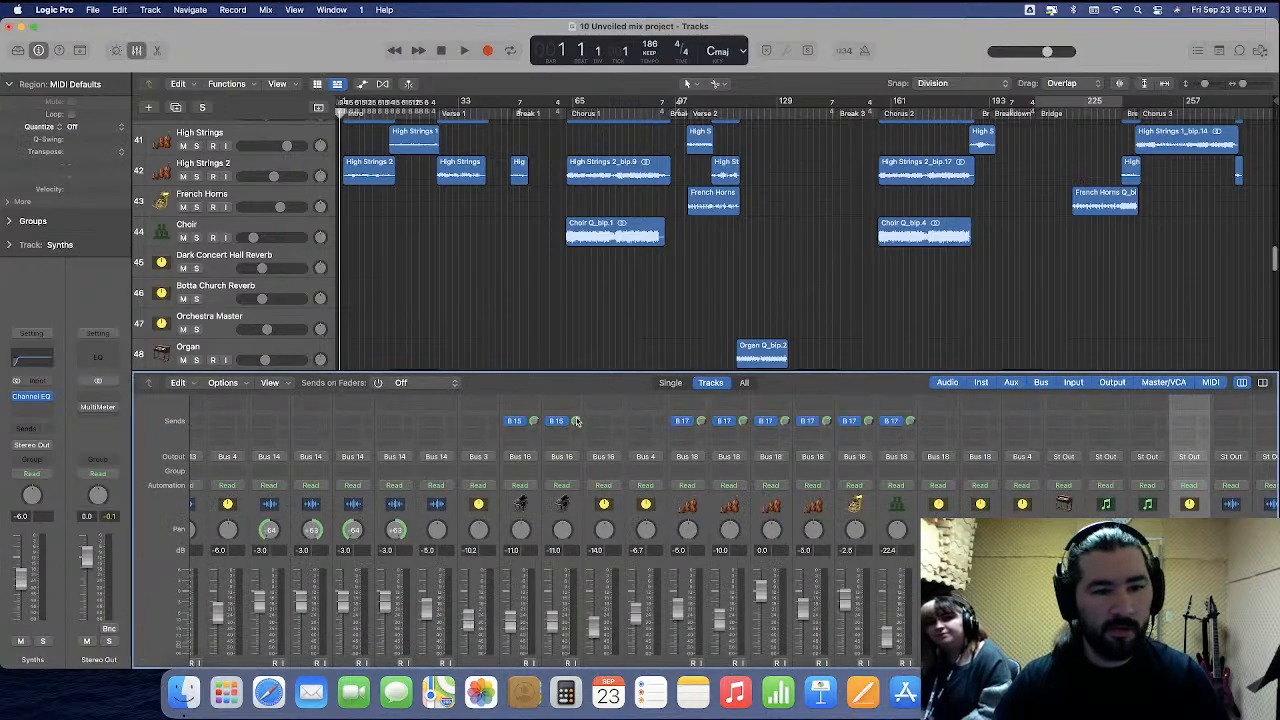
pyautogui.scroll(3, 825, 588)
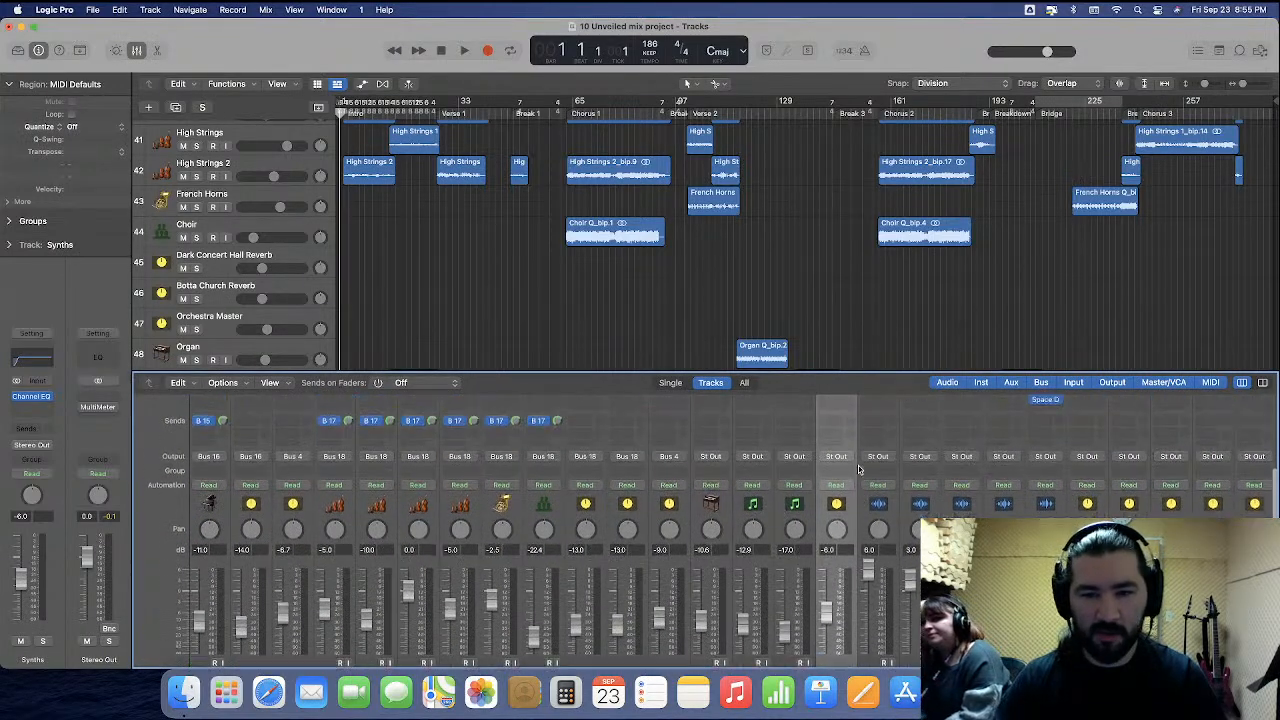
pyautogui.click(840, 414)
pyautogui.moveTo(845, 440)
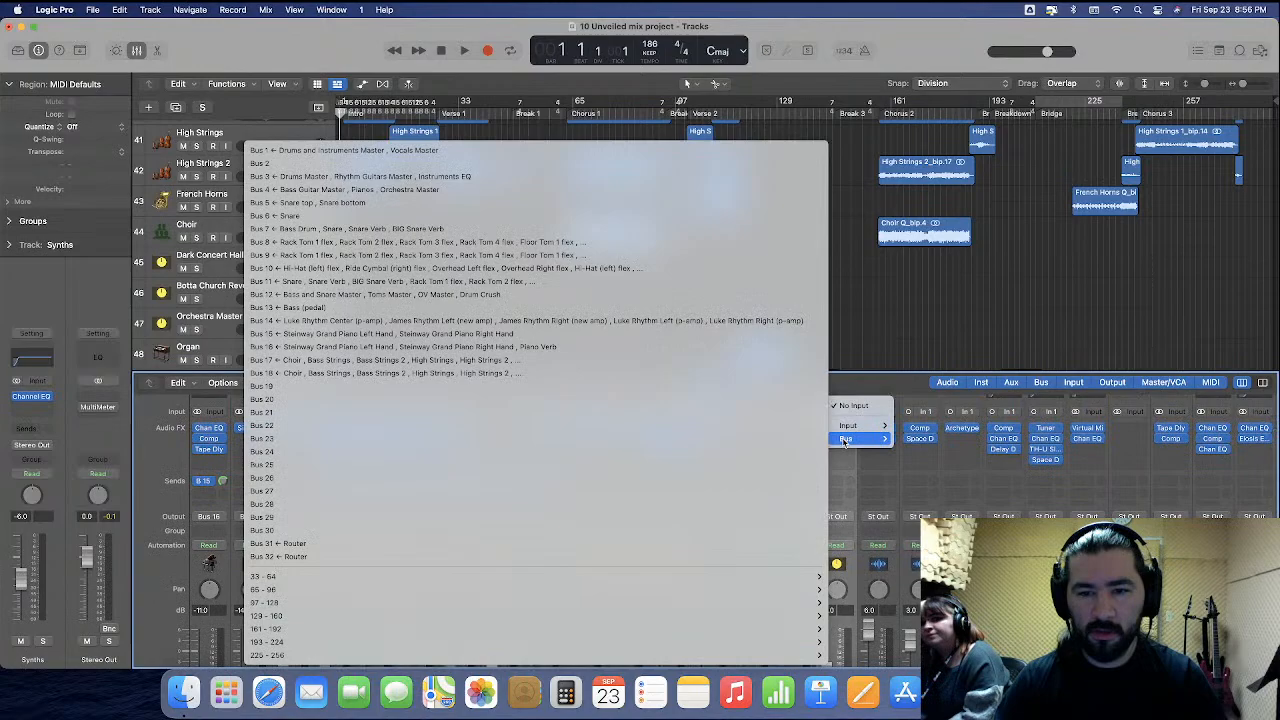
pyautogui.click(717, 388)
# Route the outputs of the Organ, Landlines Synth and Landlines Synth 2 channels to Bus 19.
pyautogui.scroll(-3, 835, 537)
pyautogui.scroll(1, 835, 537)
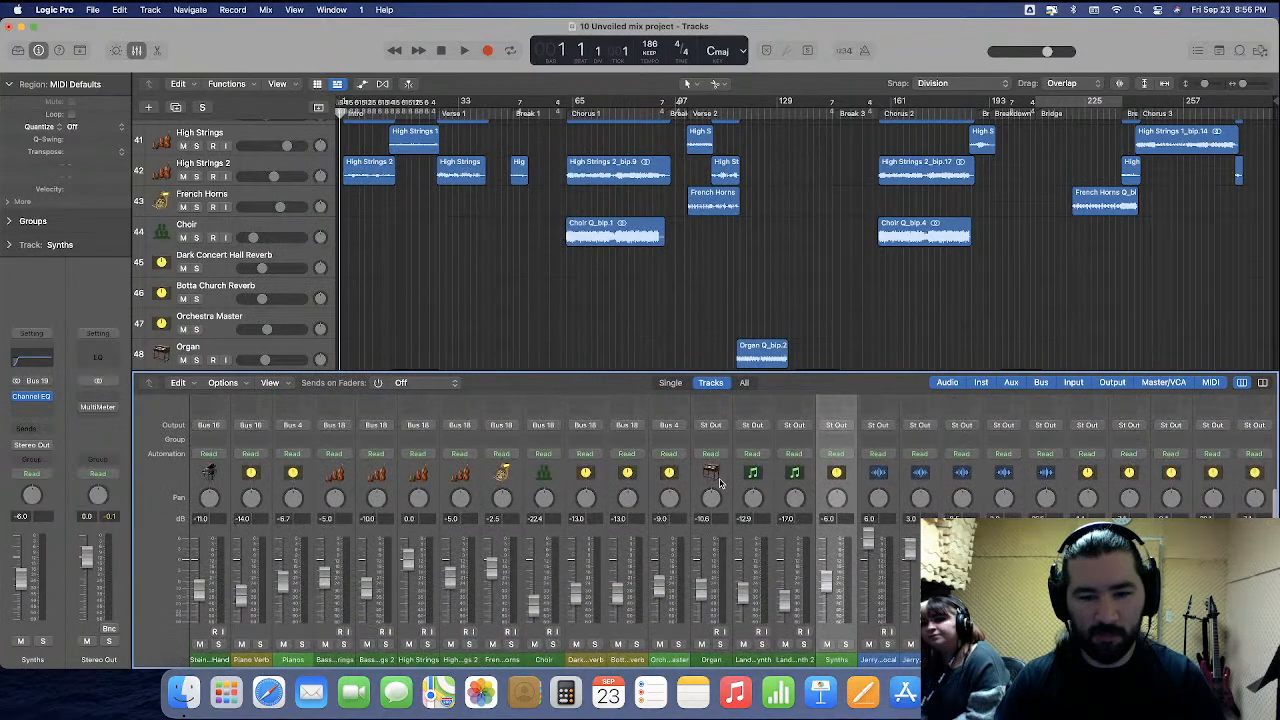
pyautogui.click(690, 438)
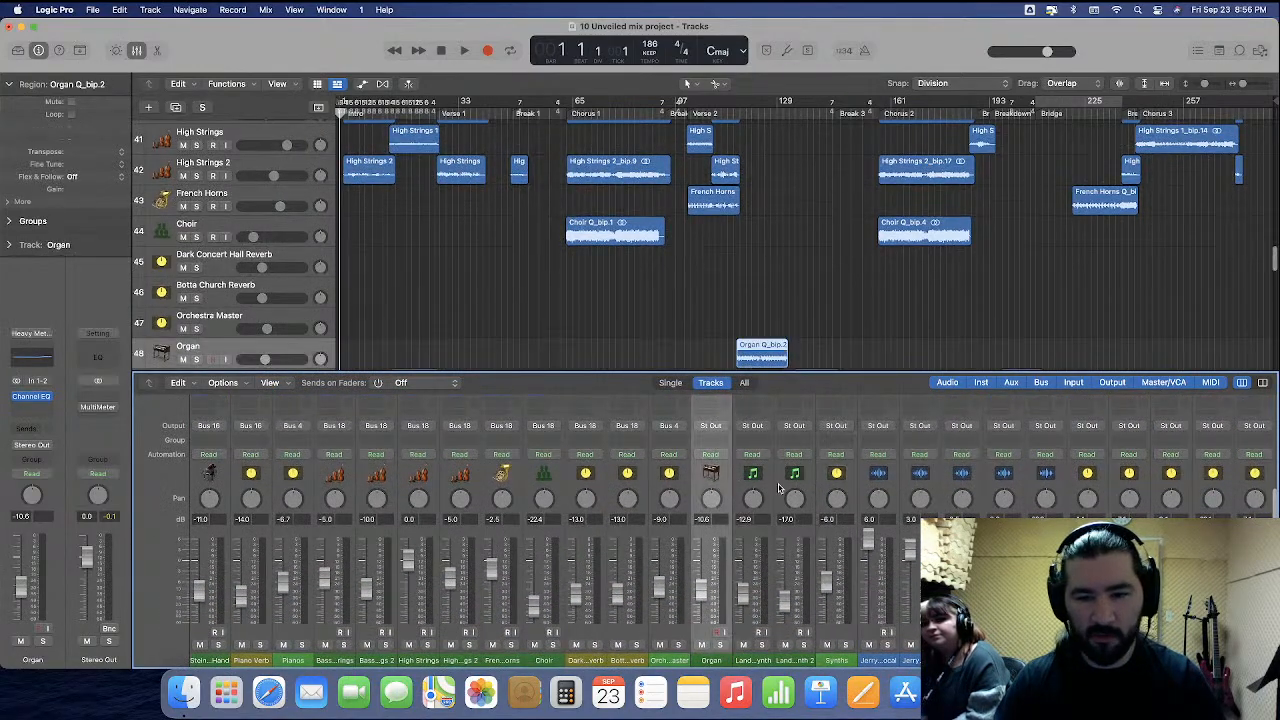
pyautogui.click(711, 428)
pyautogui.moveTo(745, 480)
pyautogui.click(851, 387)
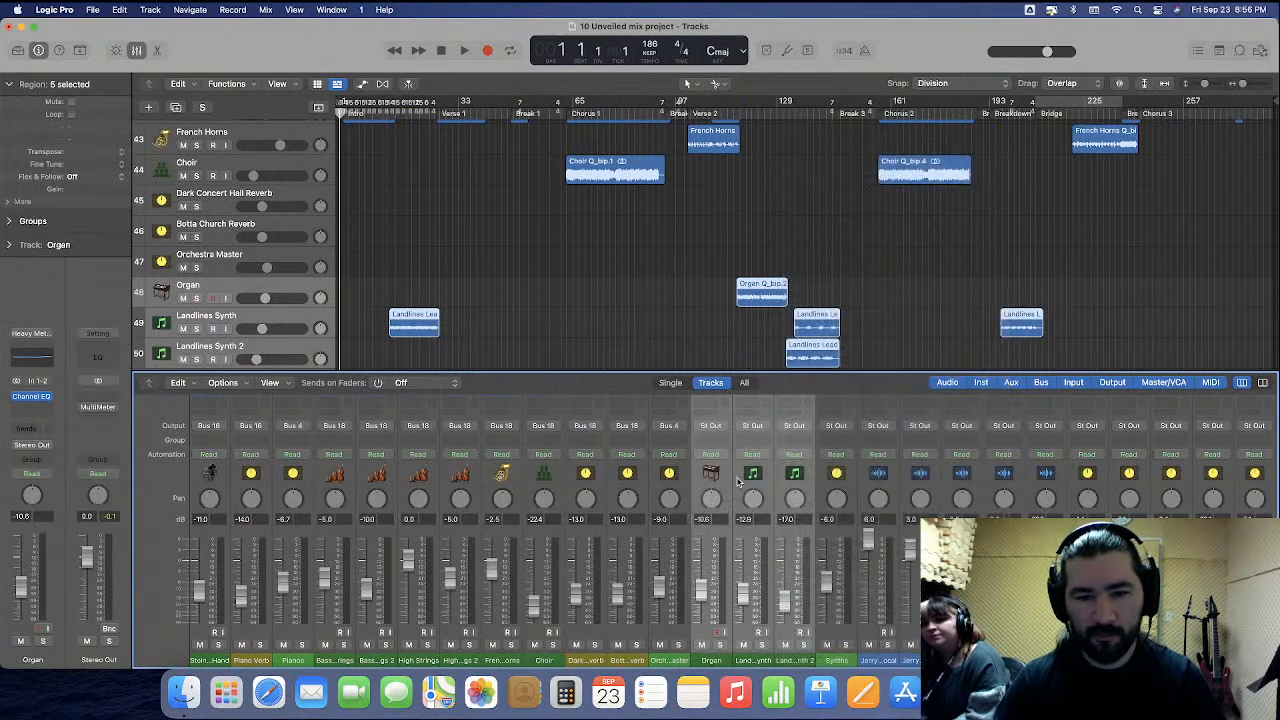
# Set the Organ channel level to -11.0 dB and the Landlines Synth channel level to -13.0 dB.
pyautogui.write('-11')
pyautogui.press('Return')
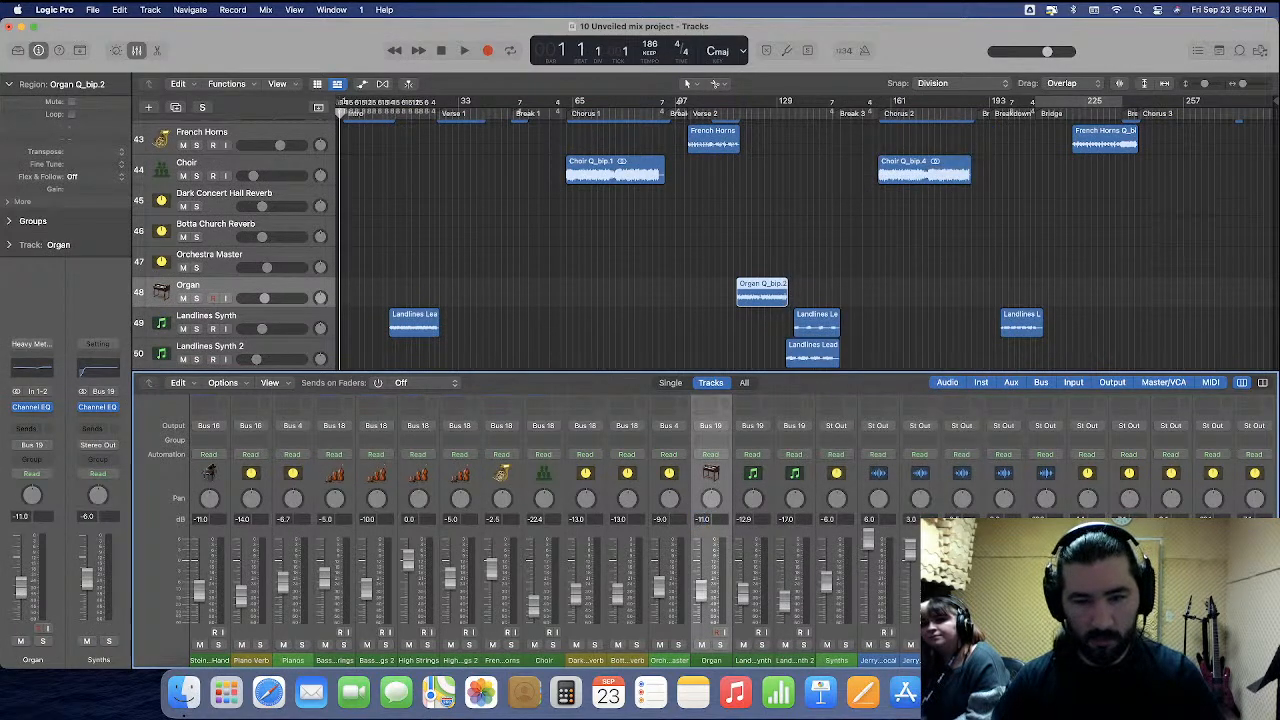
pyautogui.moveTo(743, 519); pyautogui.dragTo(743, 525)
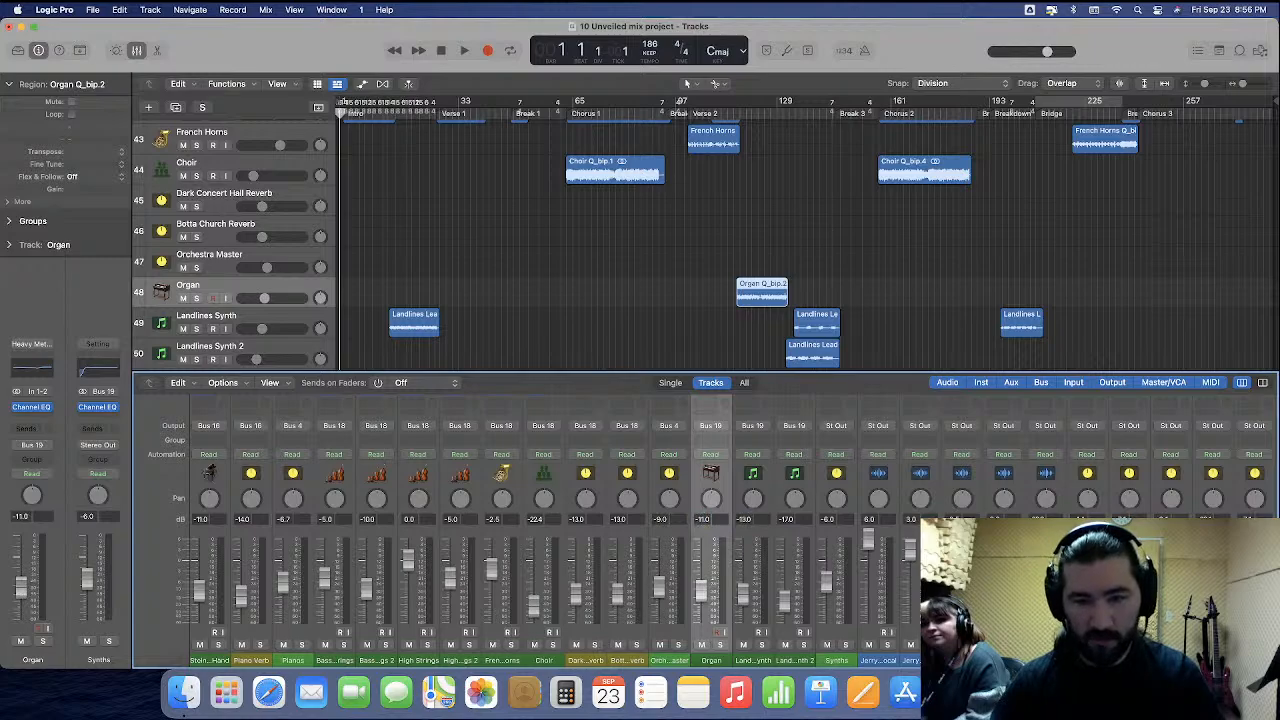
# Hide the mixer and delete the Distortion Lead, Acoustic Lead, Clean Lead and Leads Master tracks.
pyautogui.hscroll(2, 829, 567)
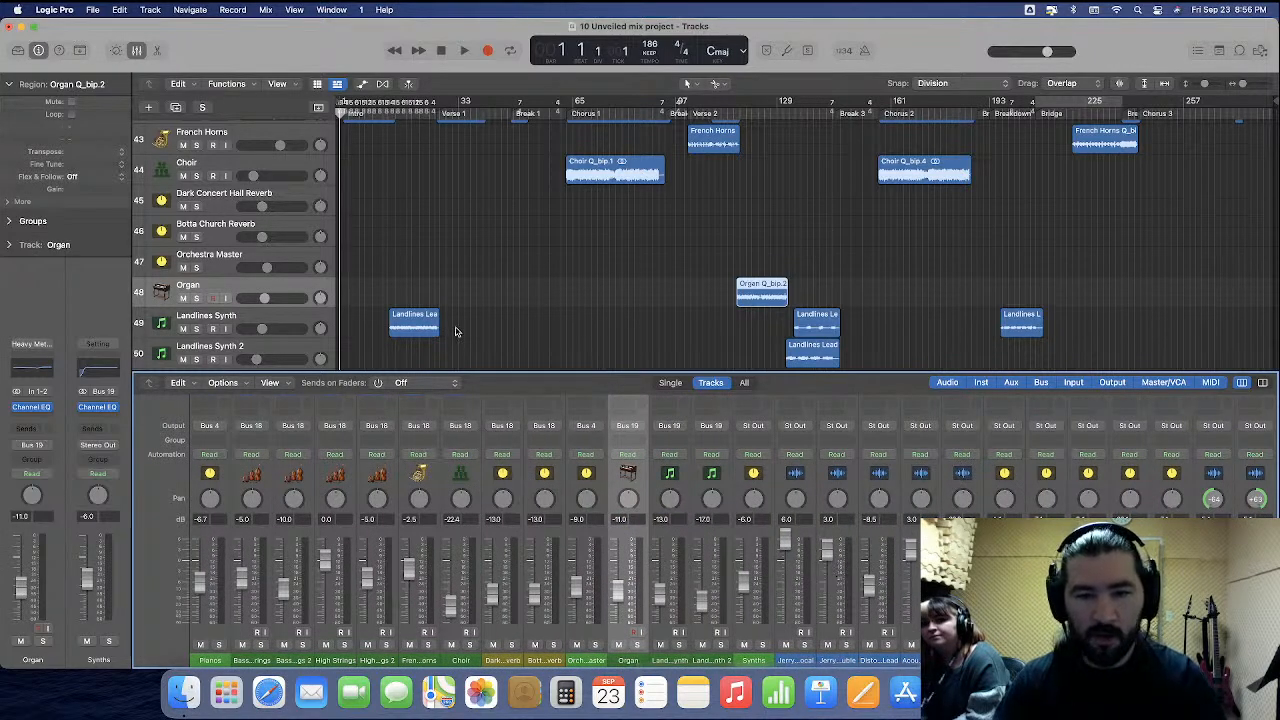
pyautogui.click(137, 51)
pyautogui.scroll(-3, 543, 300)
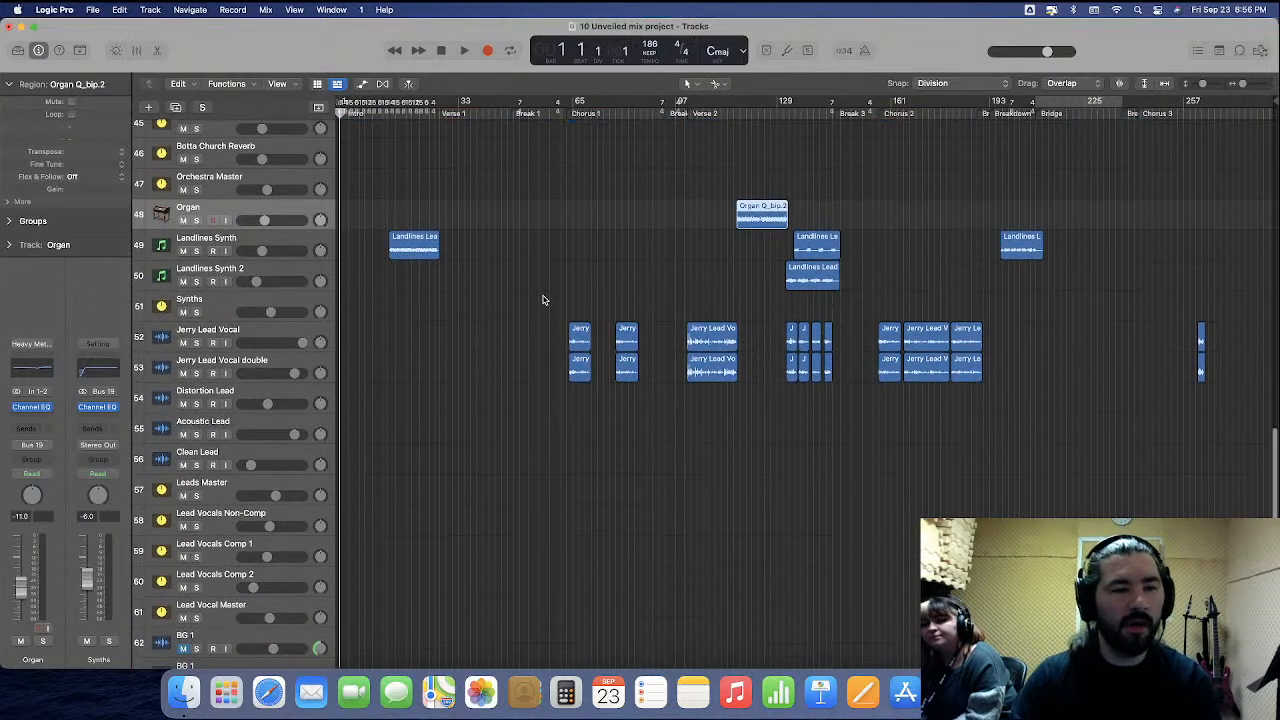
pyautogui.click(245, 400)
pyautogui.keyDown('shift'); pyautogui.click(245, 488); pyautogui.keyUp('shift')
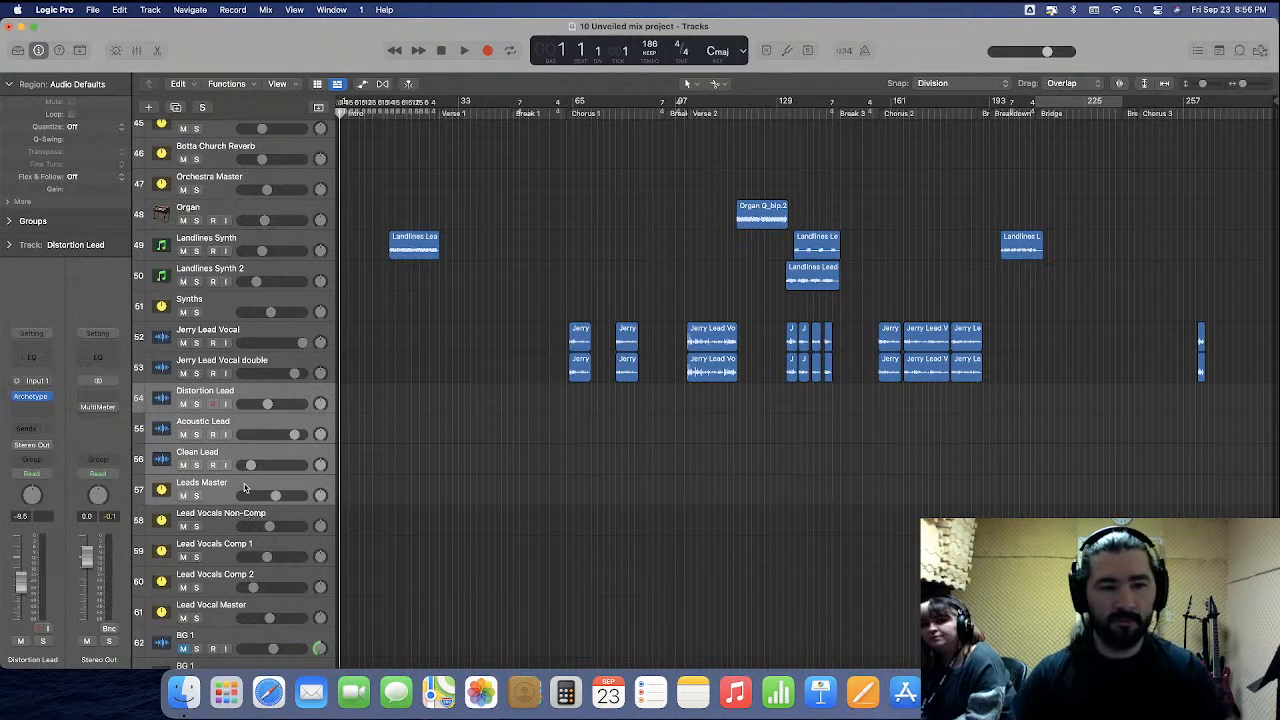
pyautogui.press('super+BackSpace')
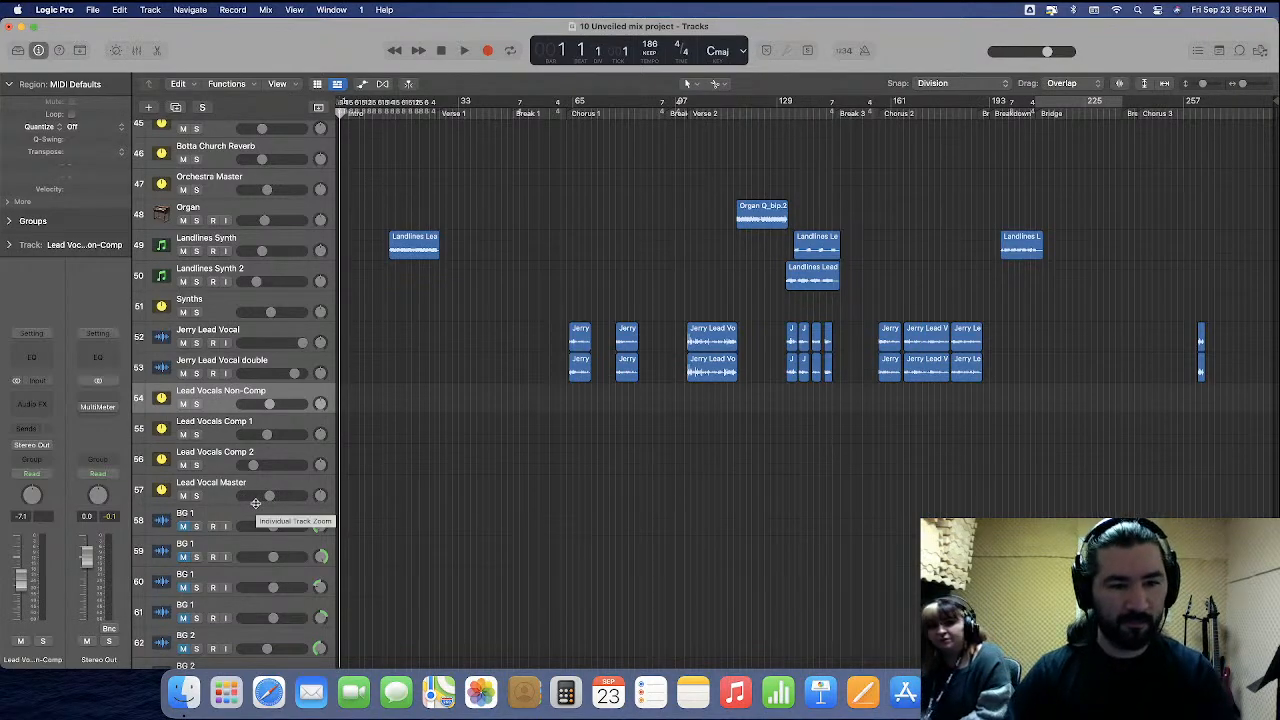
# Show the mixer at the lead vocal channels and set the Lead Vocals Non-Comp channel's input to Bus 20.
pyautogui.scroll(-4, 255, 503)
pyautogui.scroll(-5, 256, 503)
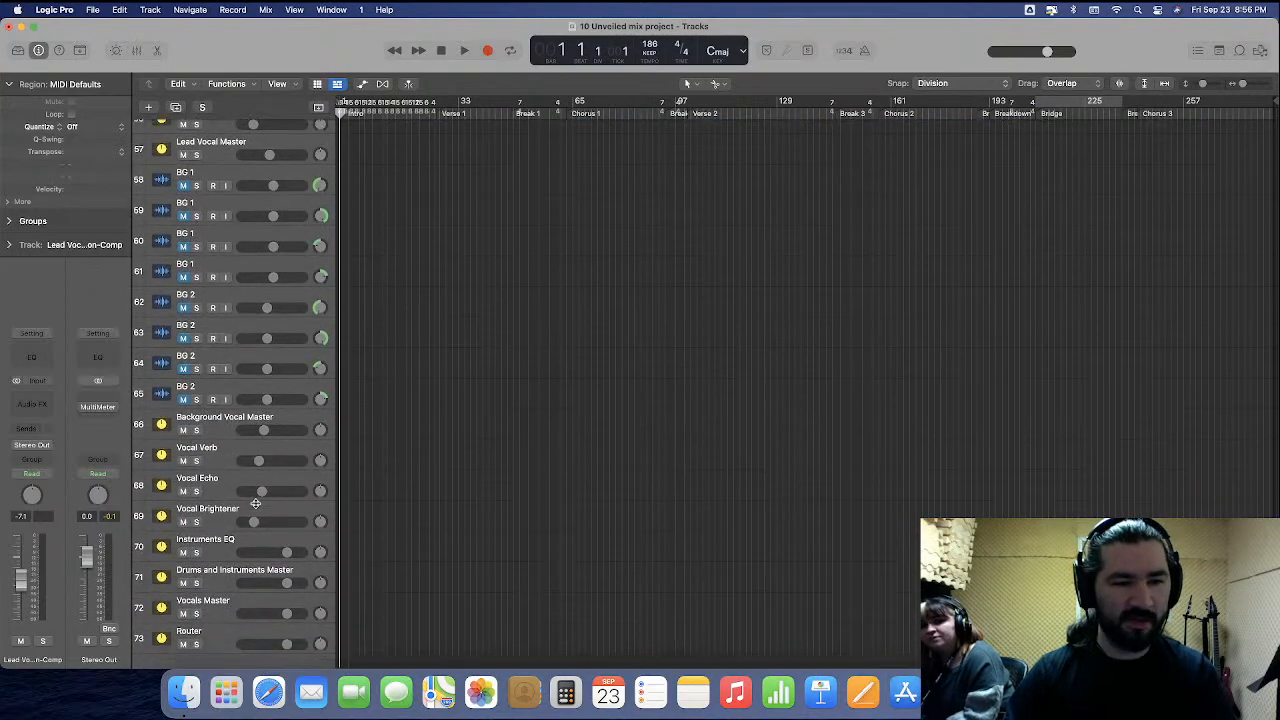
pyautogui.scroll(4, 257, 505)
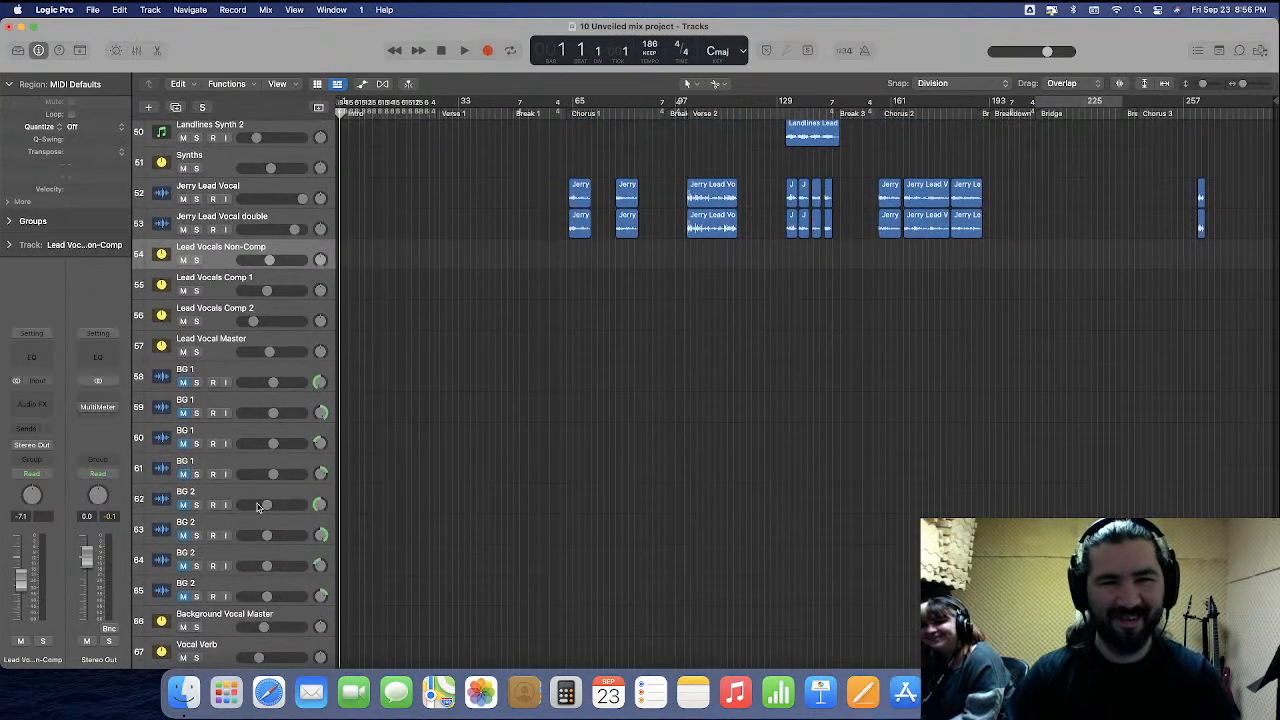
pyautogui.scroll(3, 257, 505)
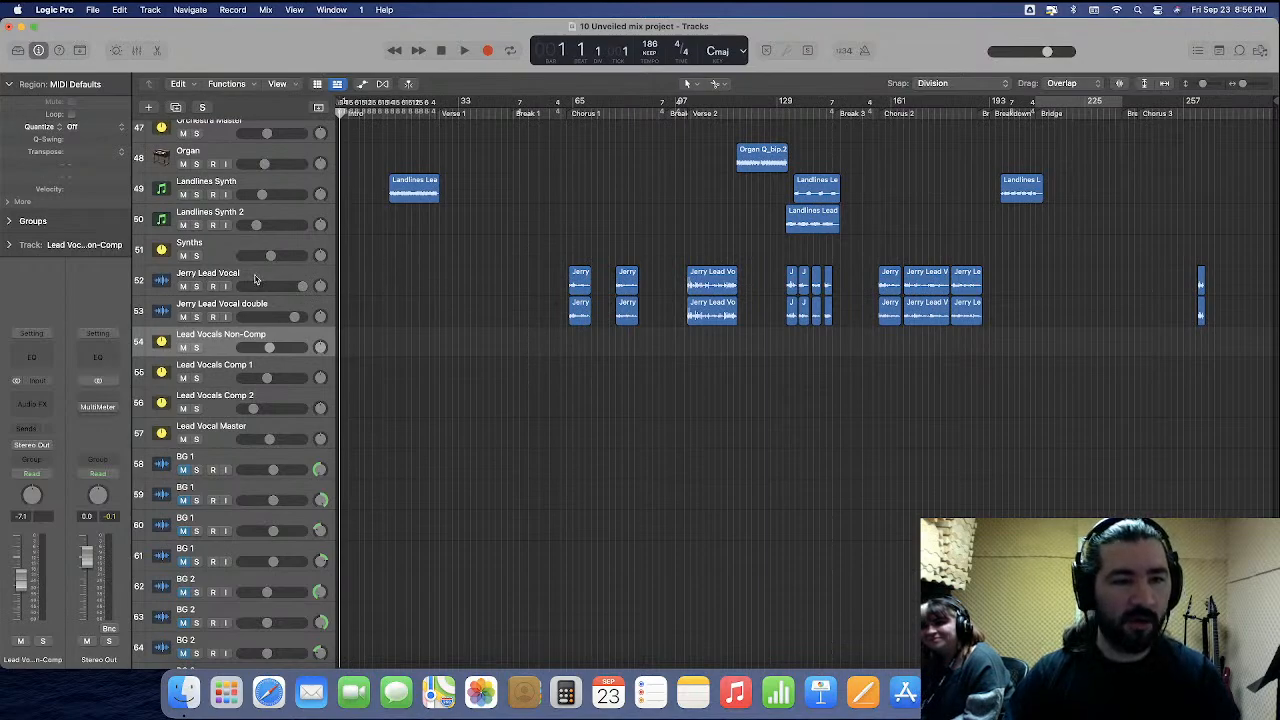
pyautogui.click(248, 274)
pyautogui.click(137, 51)
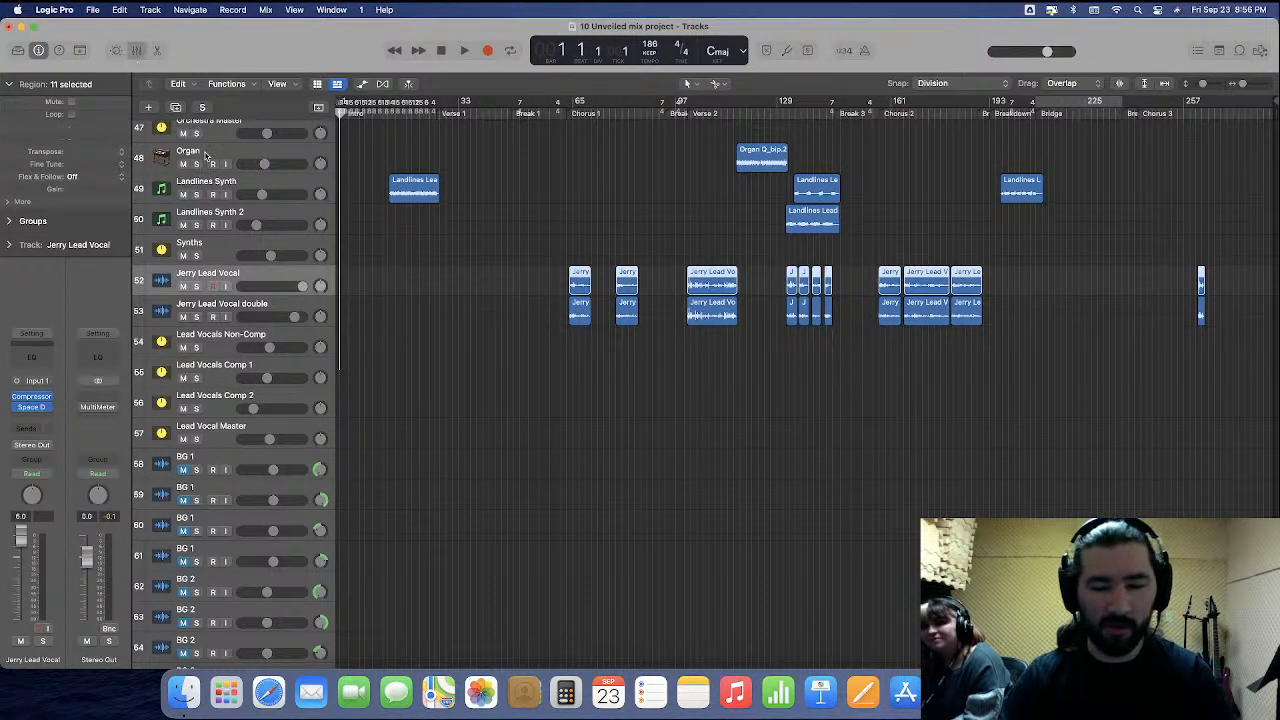
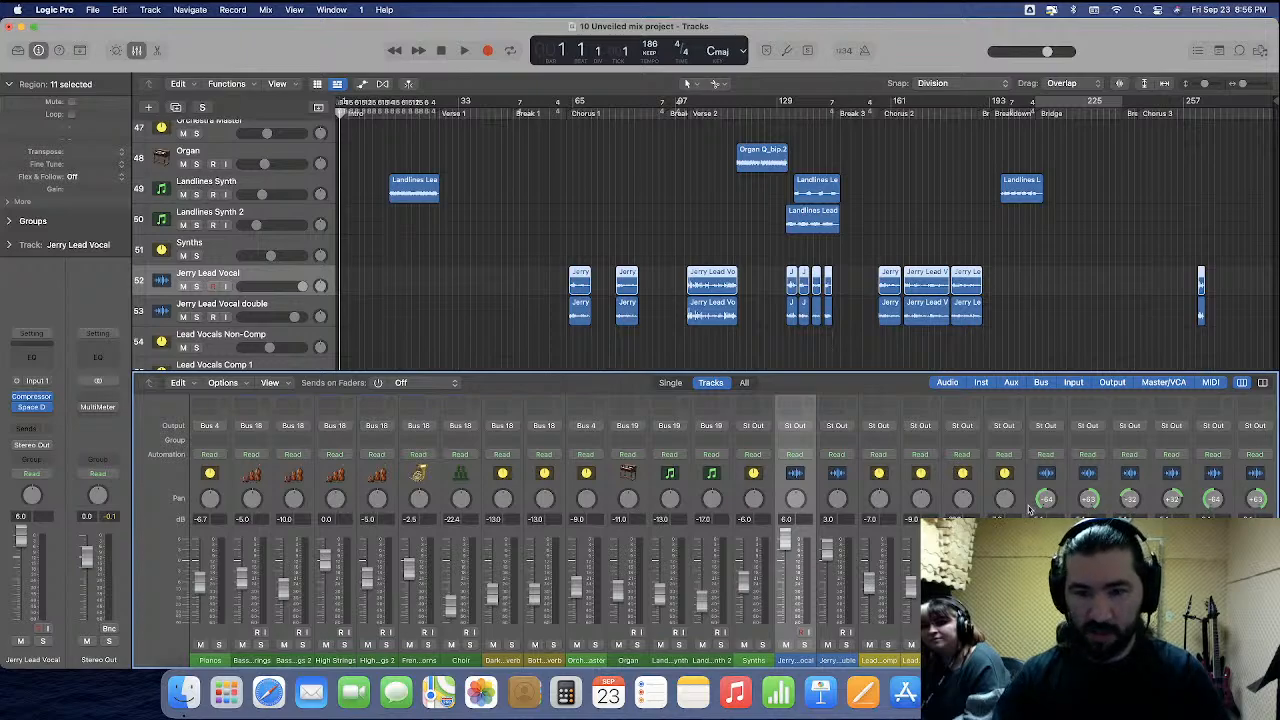
pyautogui.keyDown('shift'); pyautogui.click(852, 497); pyautogui.keyUp('shift')
pyautogui.scroll(3, 880, 450)
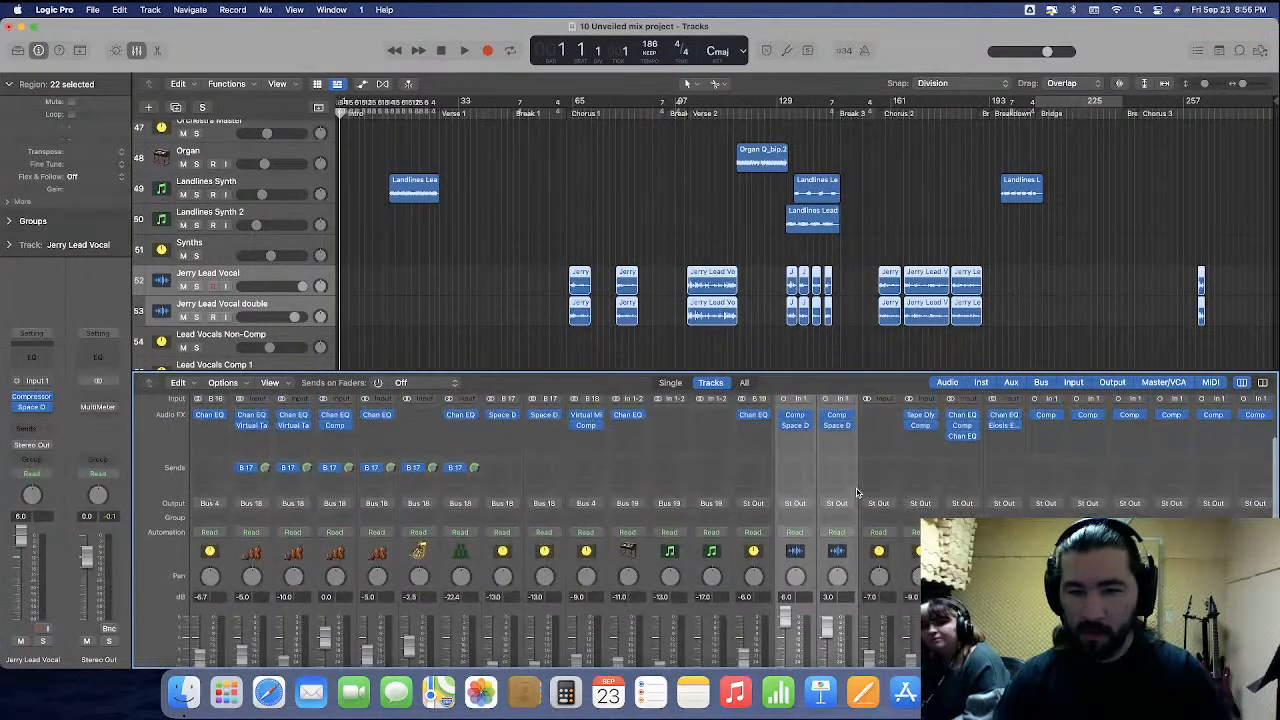
pyautogui.click(885, 418)
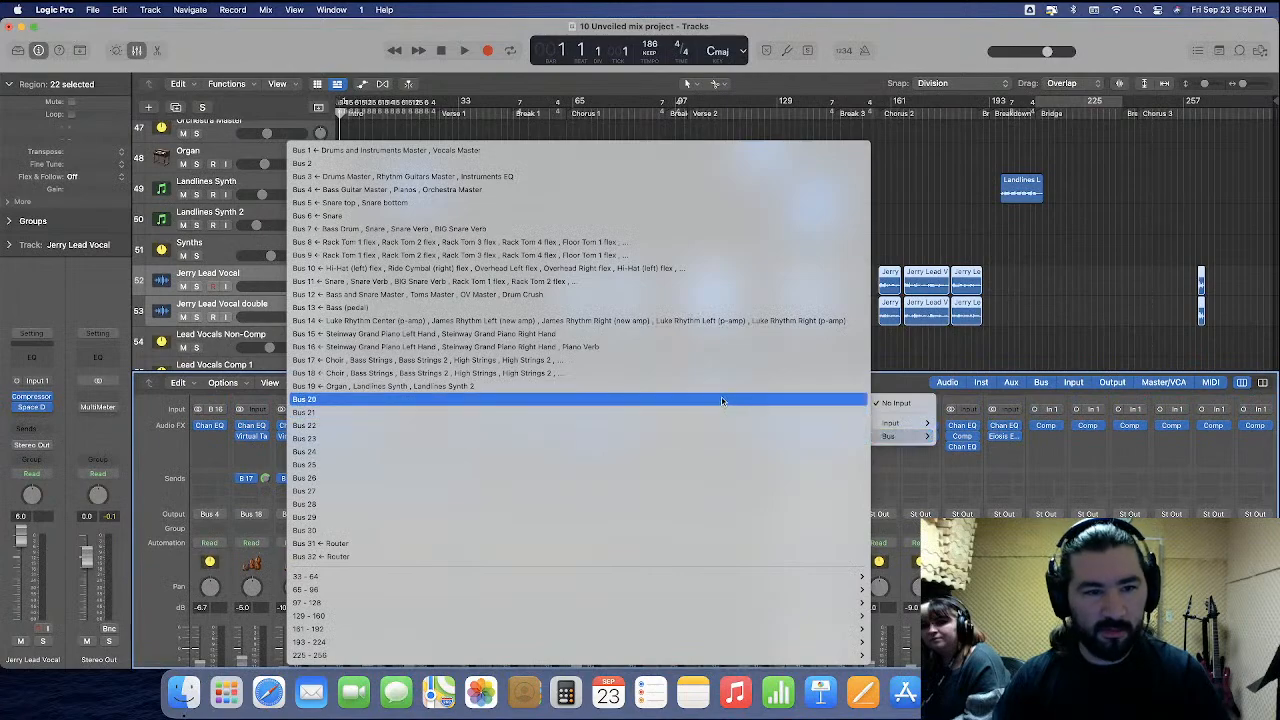
pyautogui.click(857, 398)
# Set the inputs of Lead Vocals Comp 1 and Comp 2 to Bus 21 and the Lead Vocal Master input to Bus 22.
pyautogui.click(920, 465)
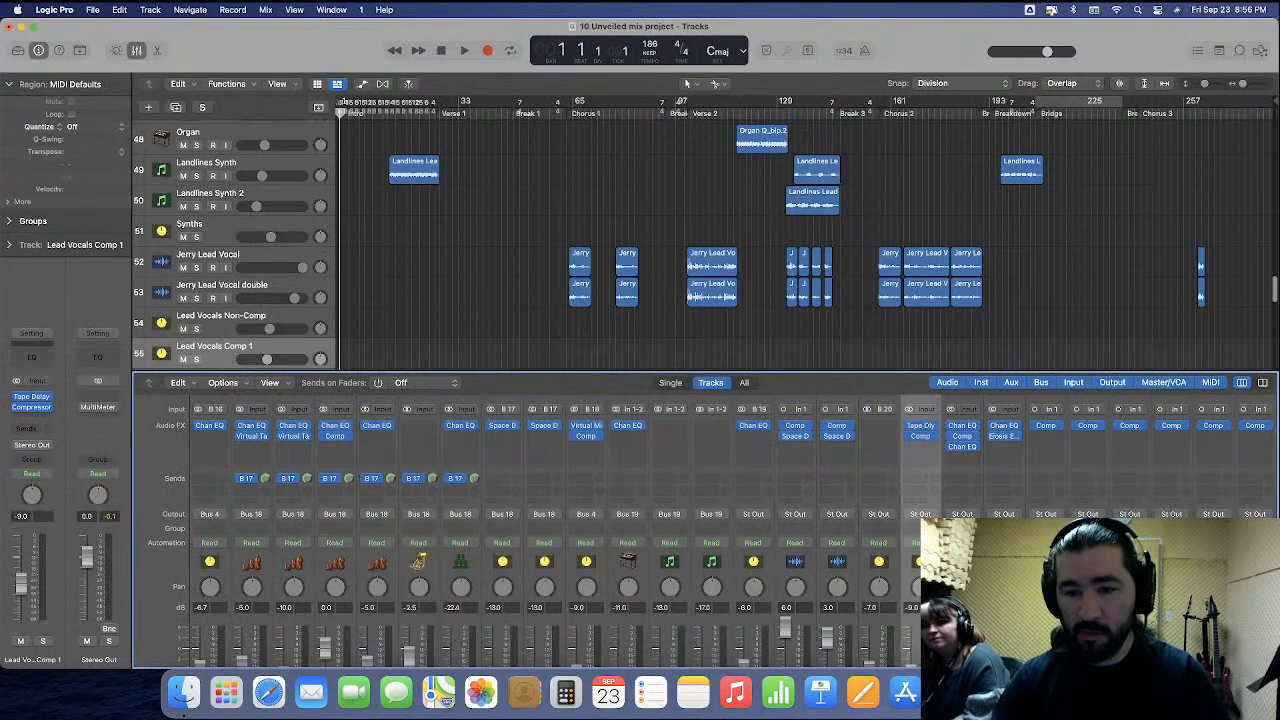
pyautogui.click(926, 409)
pyautogui.moveTo(930, 437)
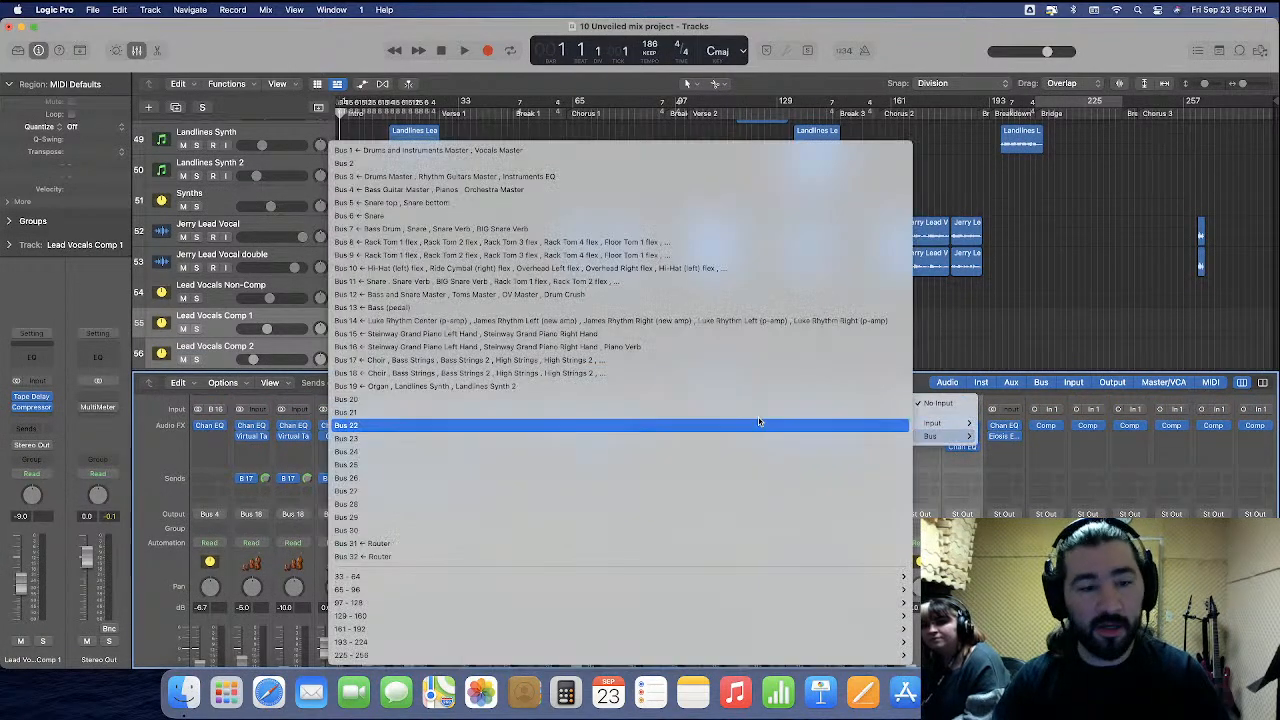
pyautogui.click(752, 416)
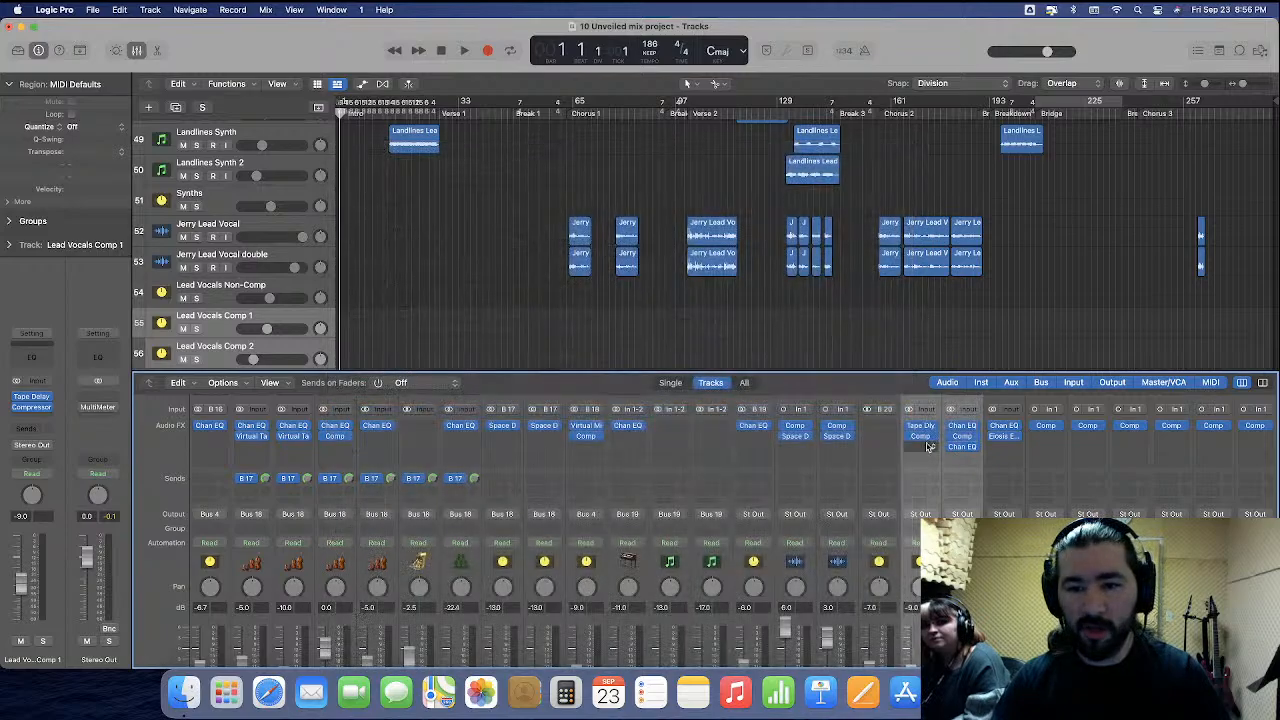
pyautogui.click(1014, 410)
pyautogui.moveTo(1014, 436)
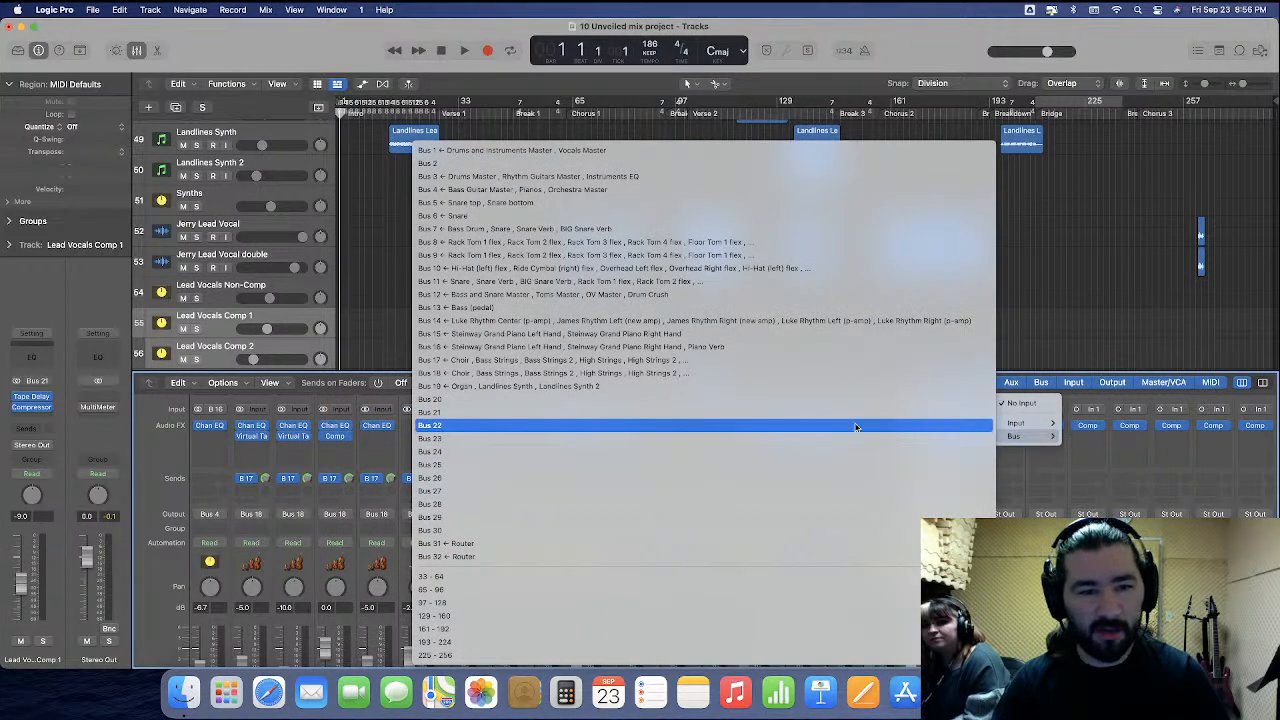
pyautogui.click(855, 427)
# Add a Bus 21 send at 0.0 dB to the lead vocal and lead vocal double channels.
pyautogui.scroll(-3, 944, 500)
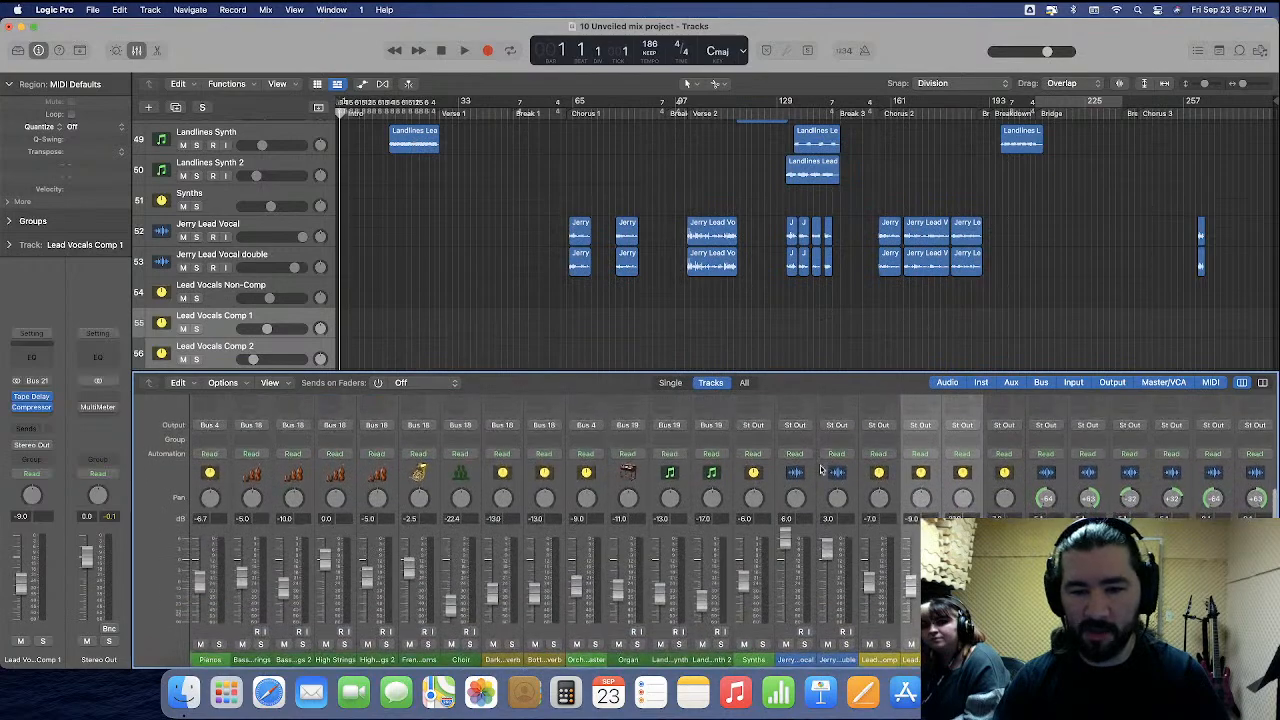
pyautogui.click(795, 485)
pyautogui.keyDown('shift'); pyautogui.click(820, 485); pyautogui.keyUp('shift')
pyautogui.scroll(1, 818, 485)
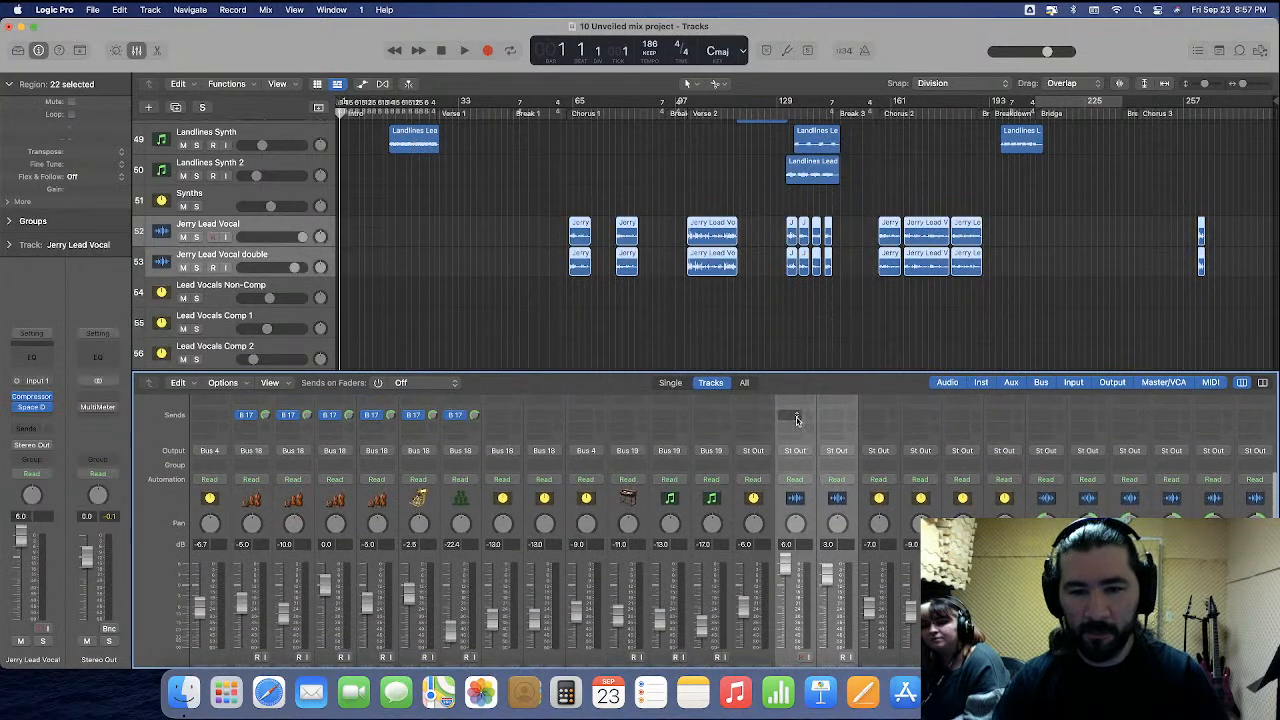
pyautogui.click(795, 414)
pyautogui.moveTo(800, 435)
pyautogui.click(918, 427)
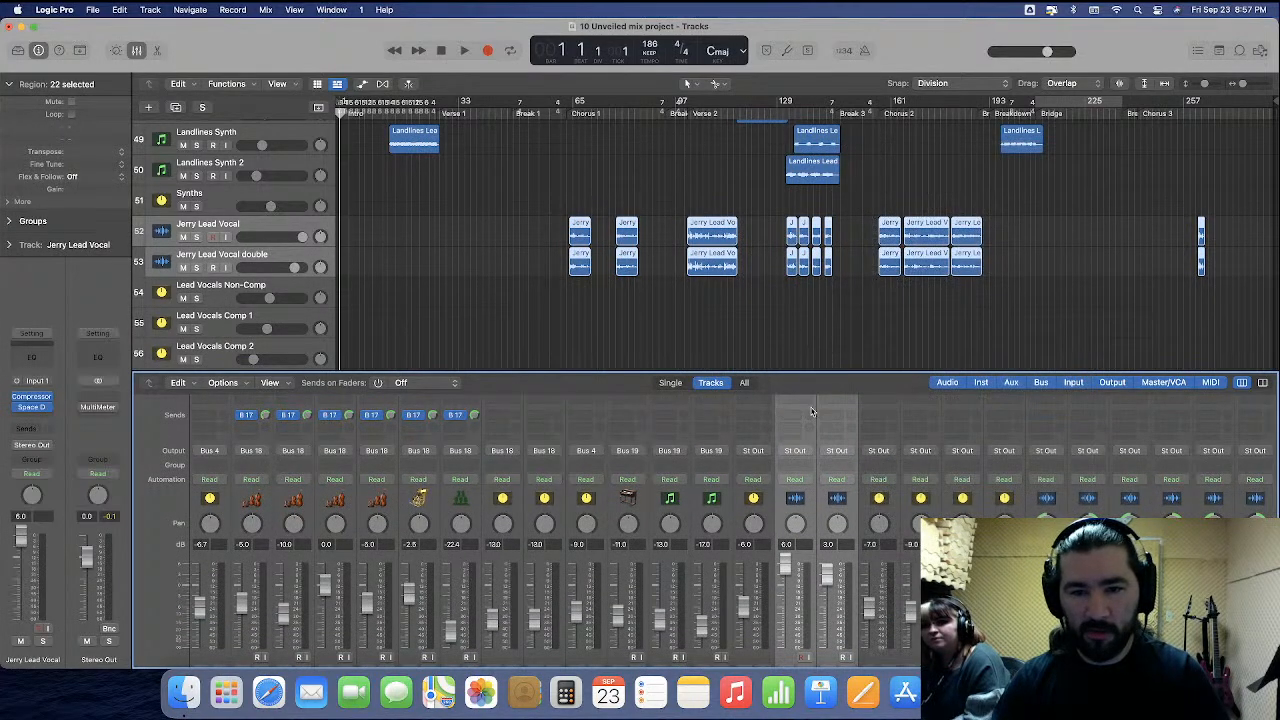
pyautogui.keyDown('alt'); pyautogui.click(810, 418); pyautogui.keyUp('alt')
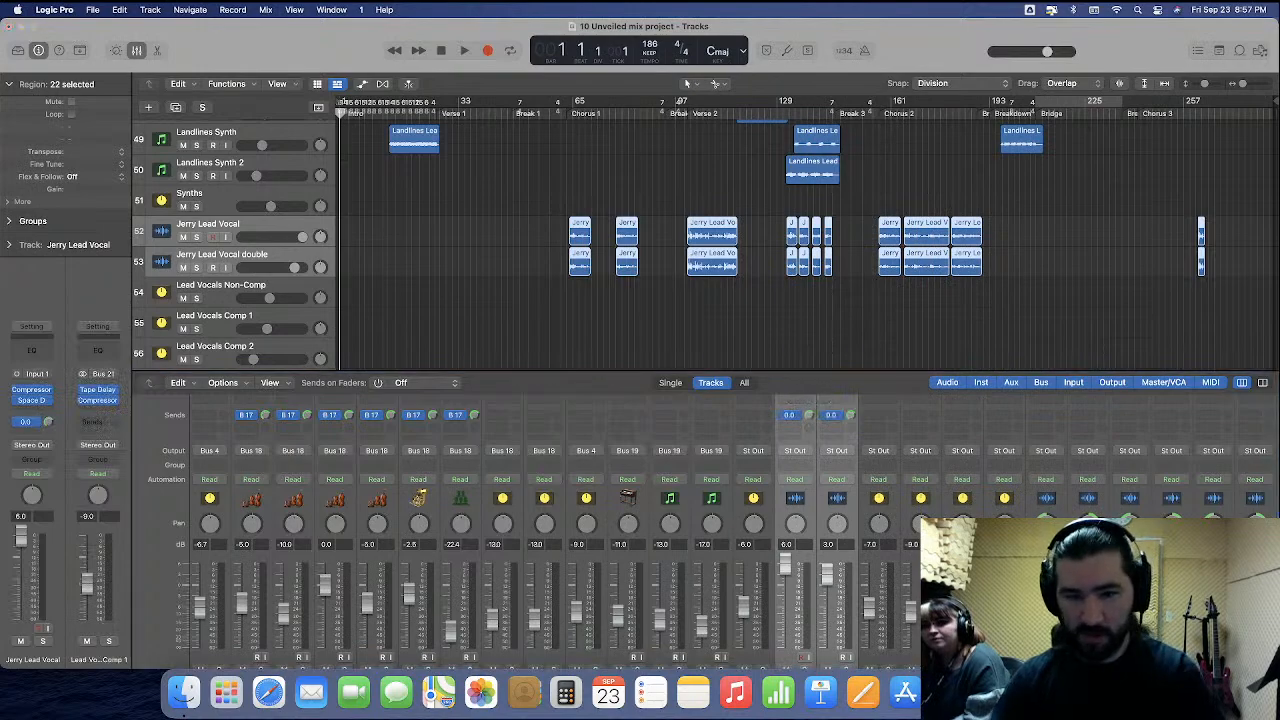
# Route the outputs of the lead vocal and lead vocal double channels to Bus 20.
pyautogui.click(795, 451)
pyautogui.moveTo(827, 492)
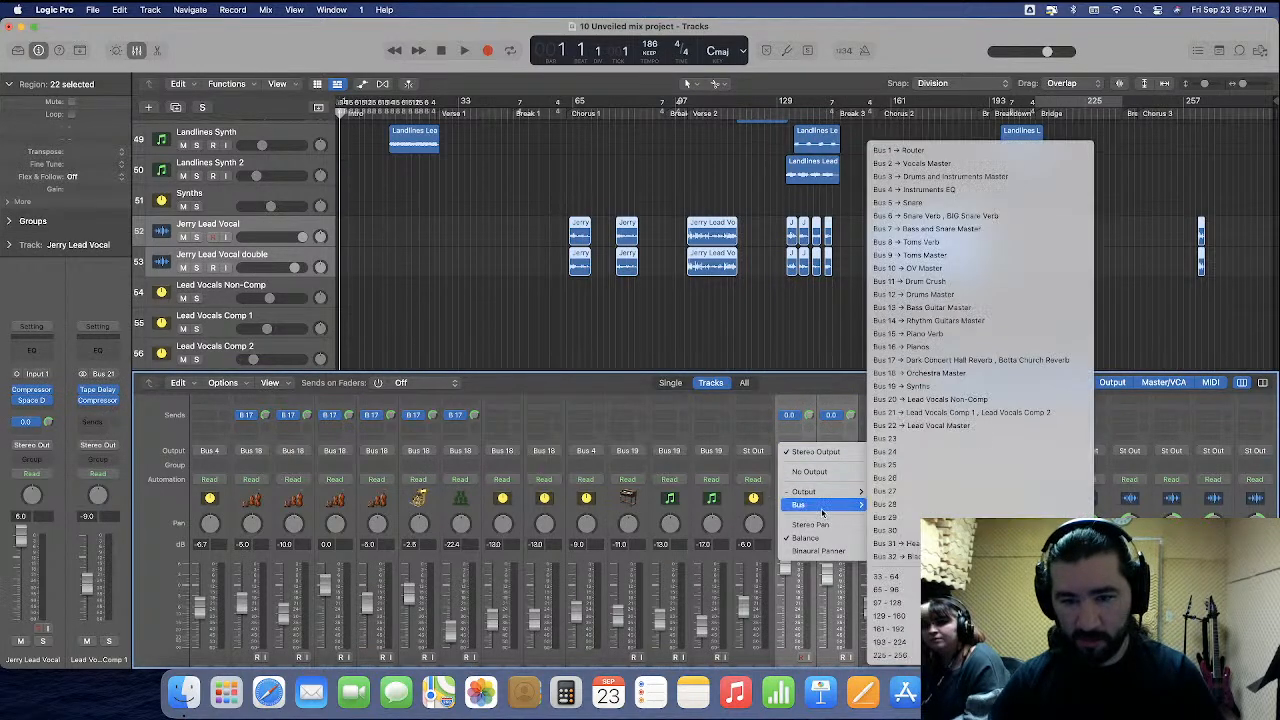
pyautogui.click(929, 400)
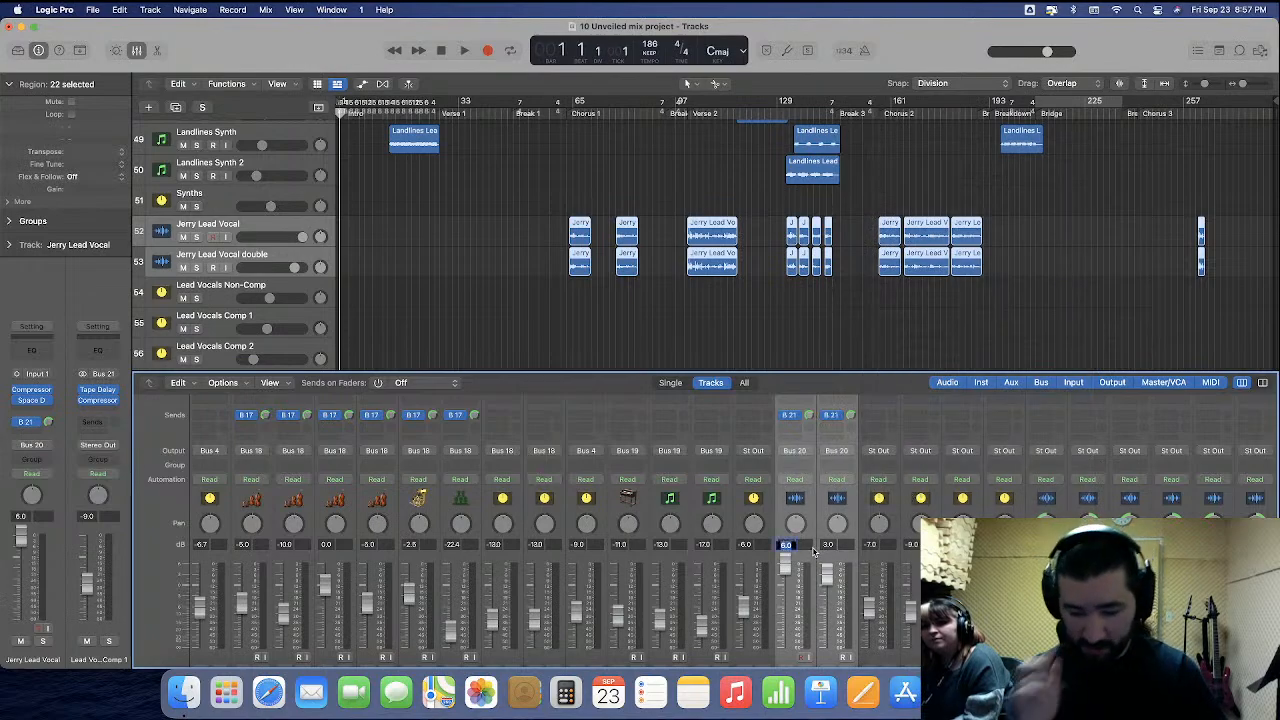
# Set the lead vocal channel level to 0.0 dB and the lead vocal double channel level to -6.0 dB.
pyautogui.press('Return')
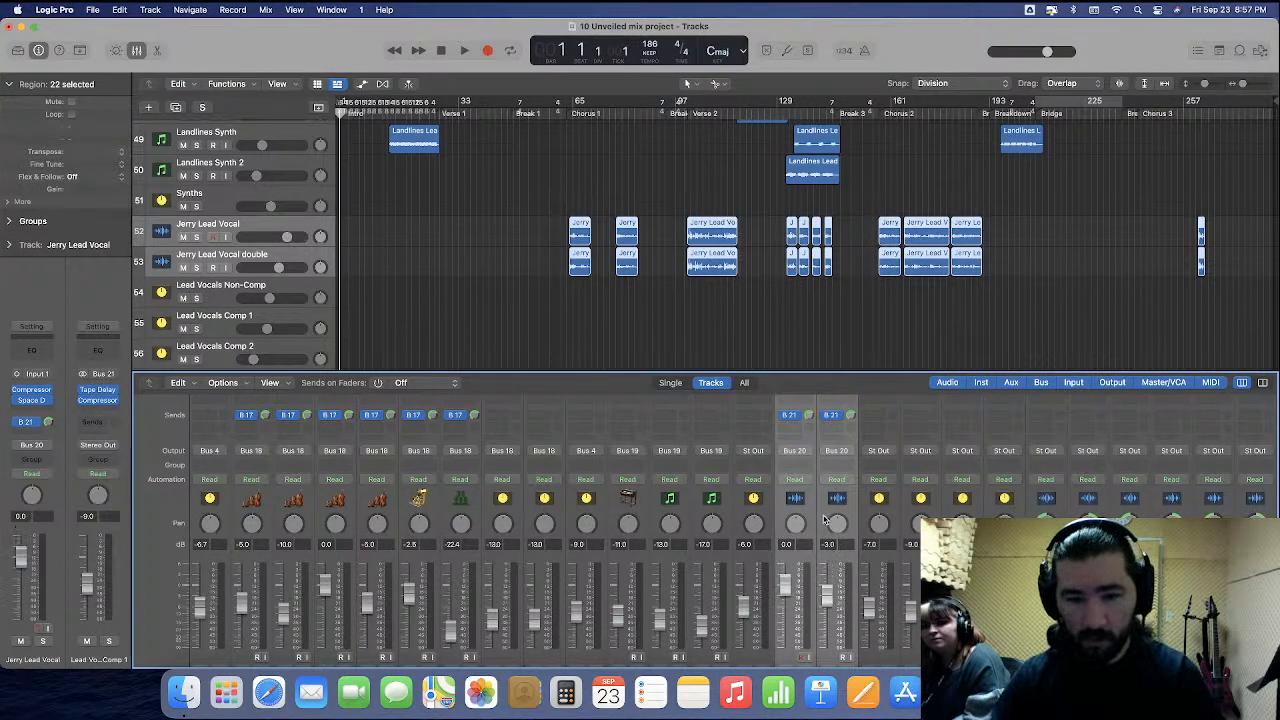
pyautogui.click(830, 547)
pyautogui.write('-6')
pyautogui.press('Return')
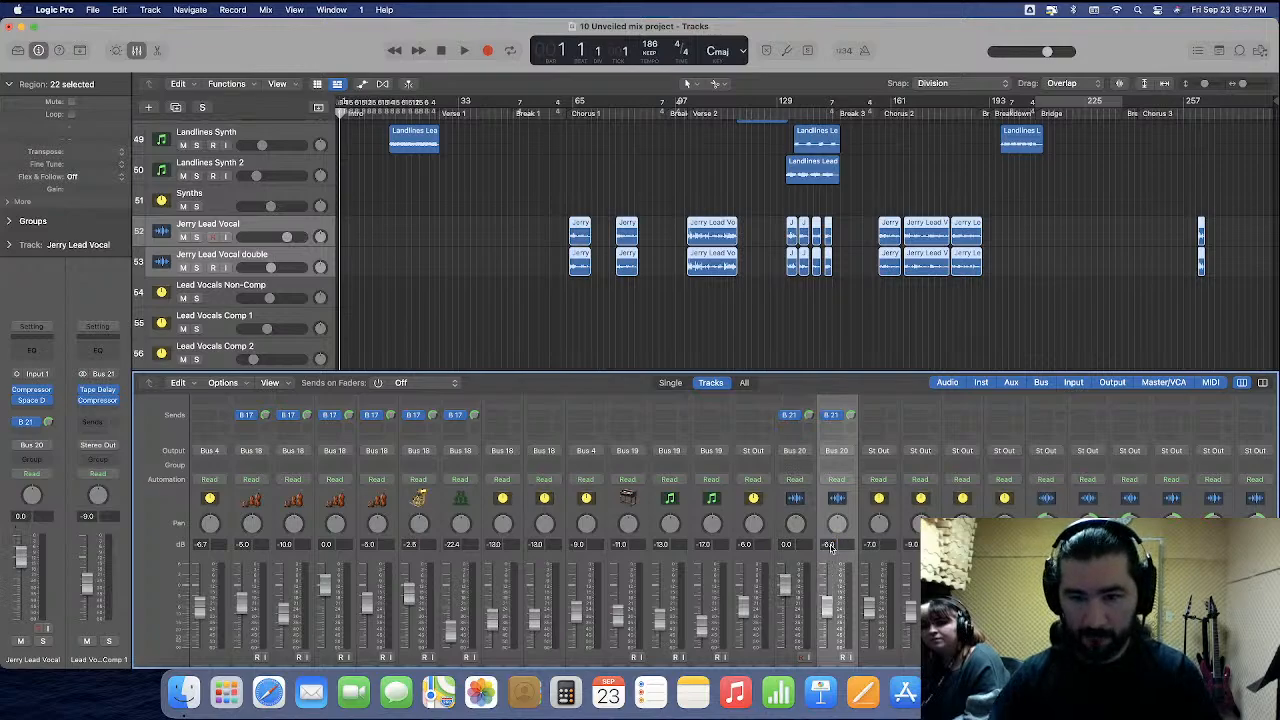
# Route the outputs of Lead Vocals Non-Comp, Lead Vocals Comp 1 and Lead Vocals Comp 2 to Bus 22.
pyautogui.click(899, 518)
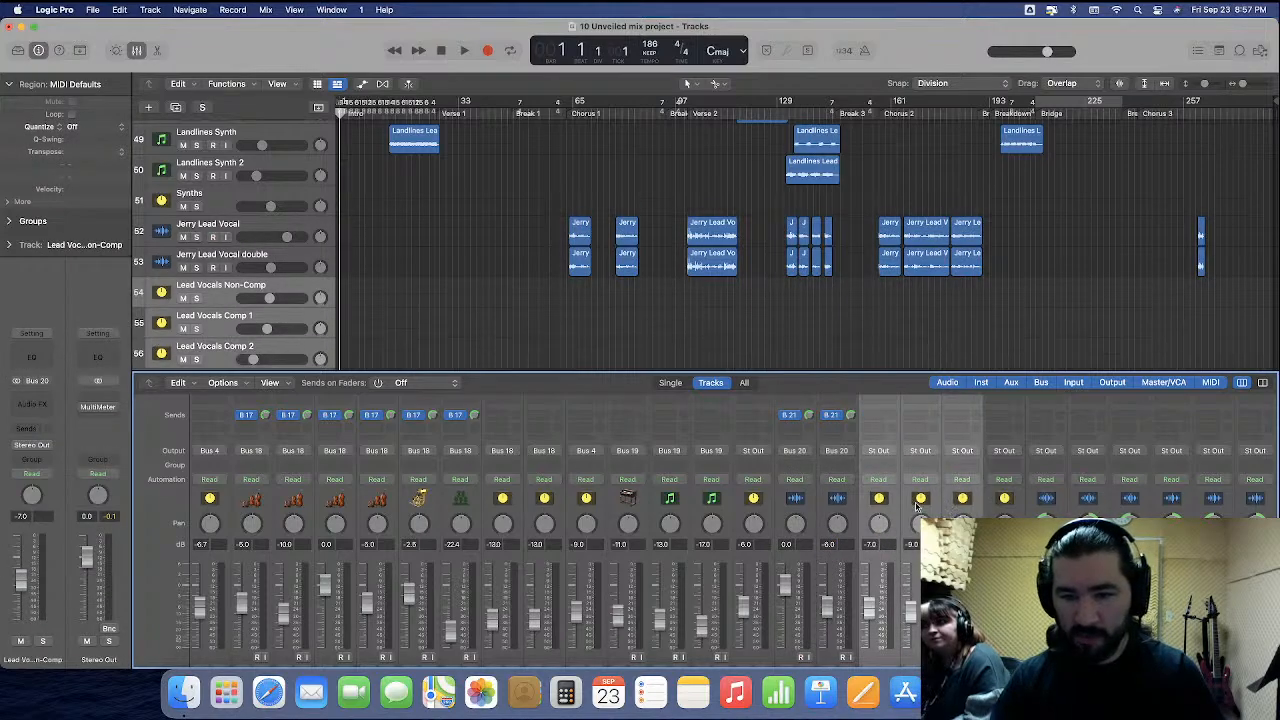
pyautogui.click(880, 450)
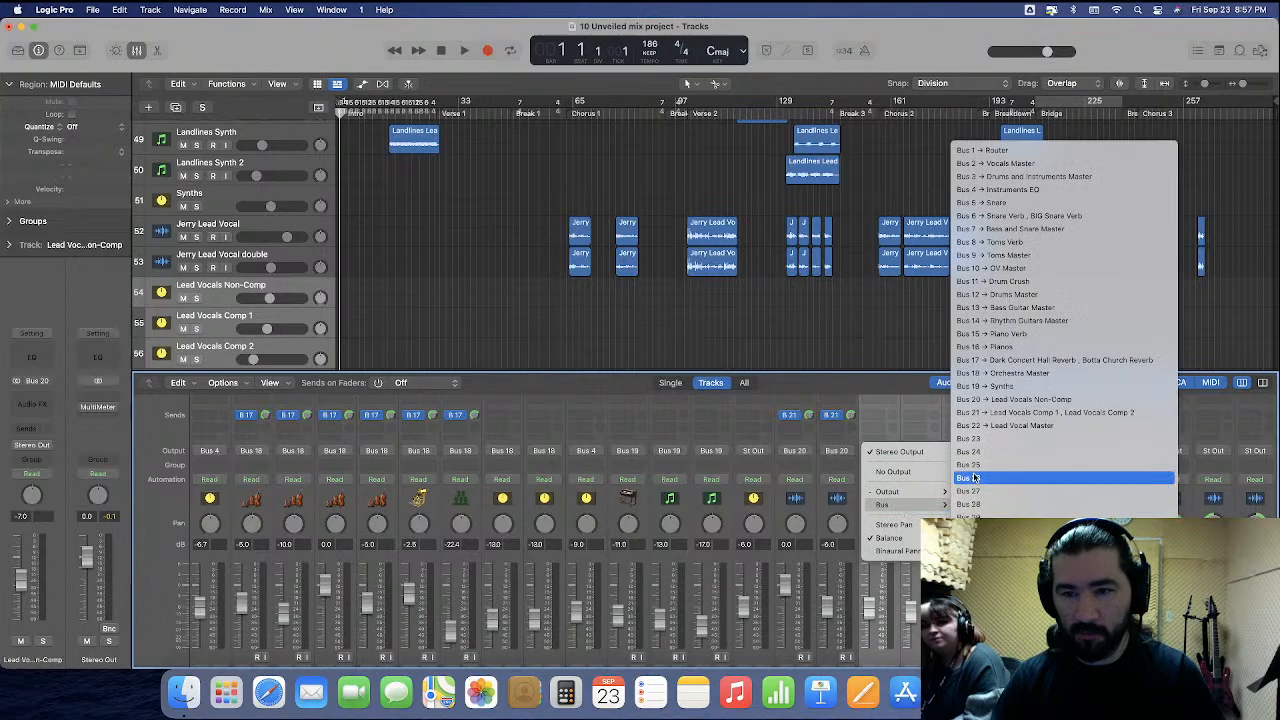
pyautogui.click(990, 425)
# Set the four BG 1 channel levels to -5.0 dB and the four BG 2 channel levels to -9.0 dB.
pyautogui.hscroll(3, 950, 505)
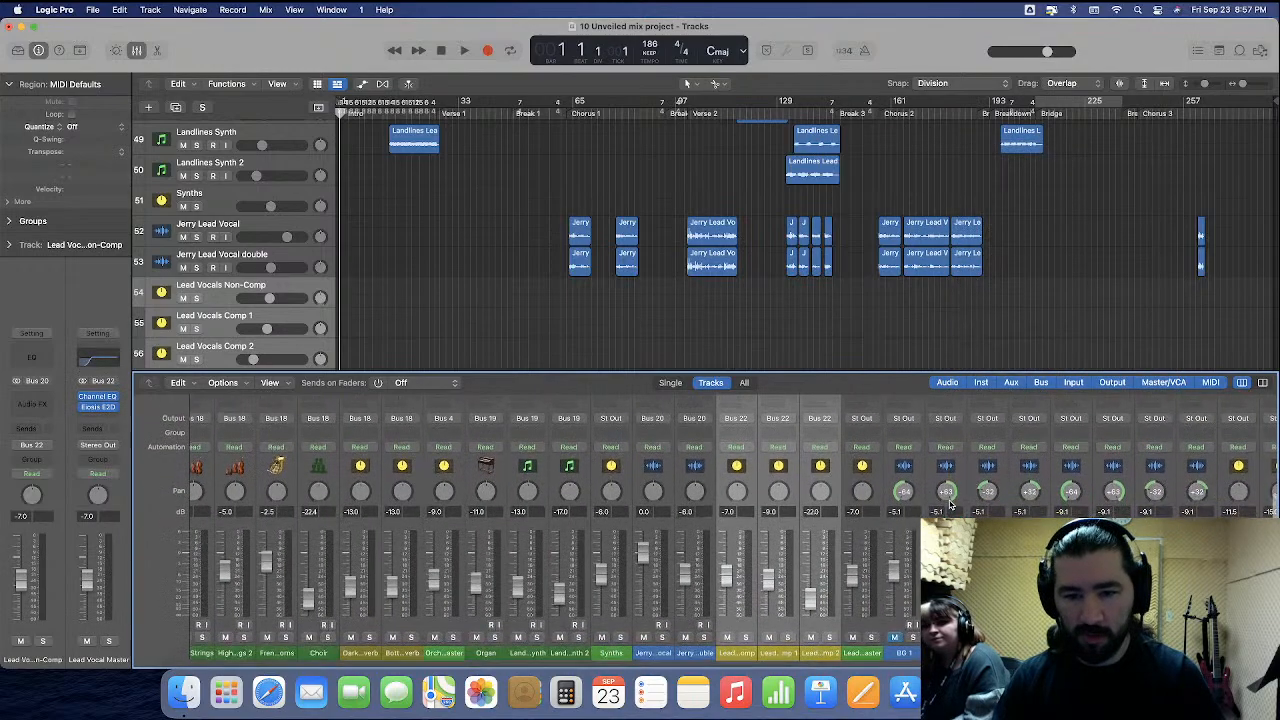
pyautogui.hscroll(4, 851, 500)
pyautogui.hscroll(2, 851, 500)
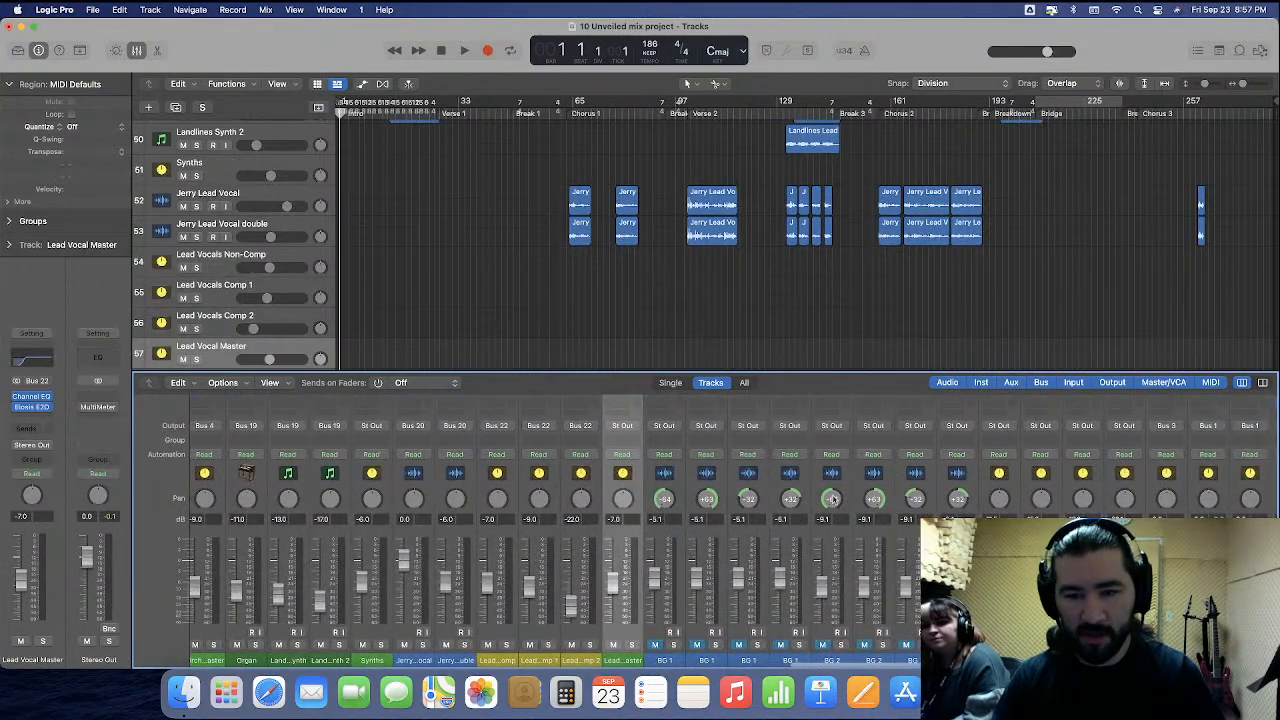
pyautogui.click(683, 489)
pyautogui.keyDown('shift'); pyautogui.click(960, 489); pyautogui.keyUp('shift')
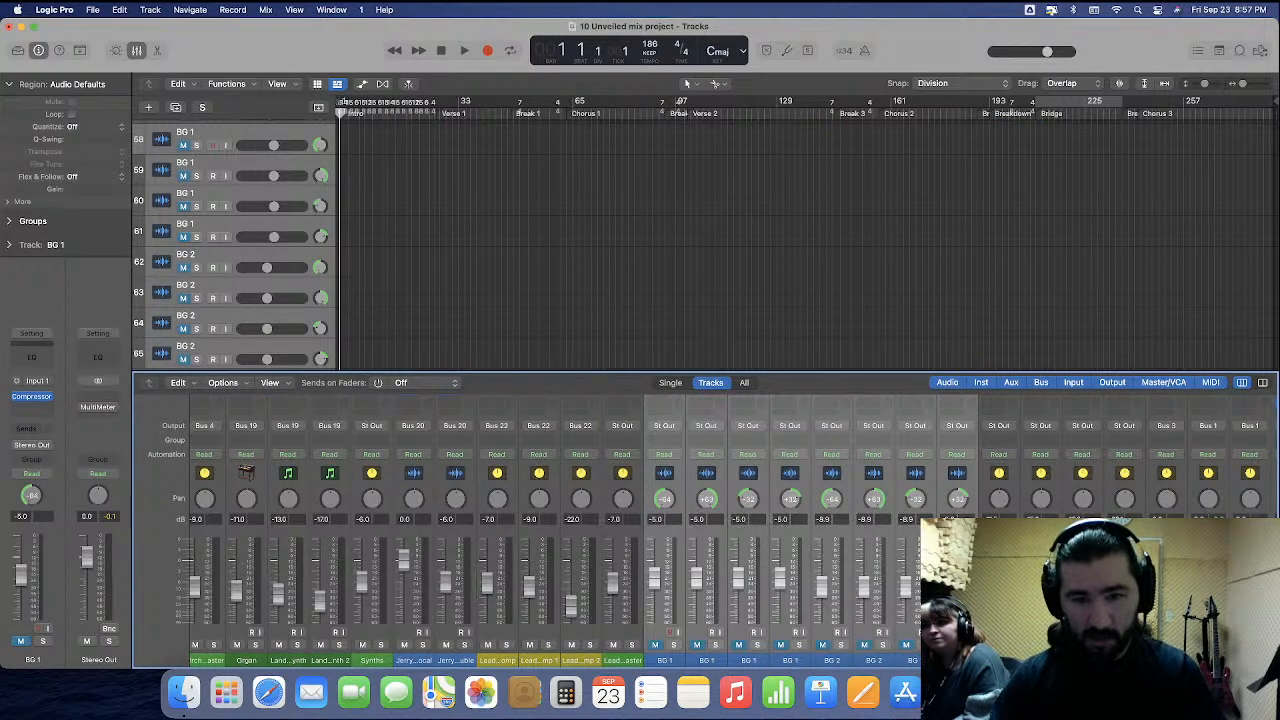
pyautogui.click(845, 495)
pyautogui.keyDown('shift'); pyautogui.click(938, 490); pyautogui.keyUp('shift')
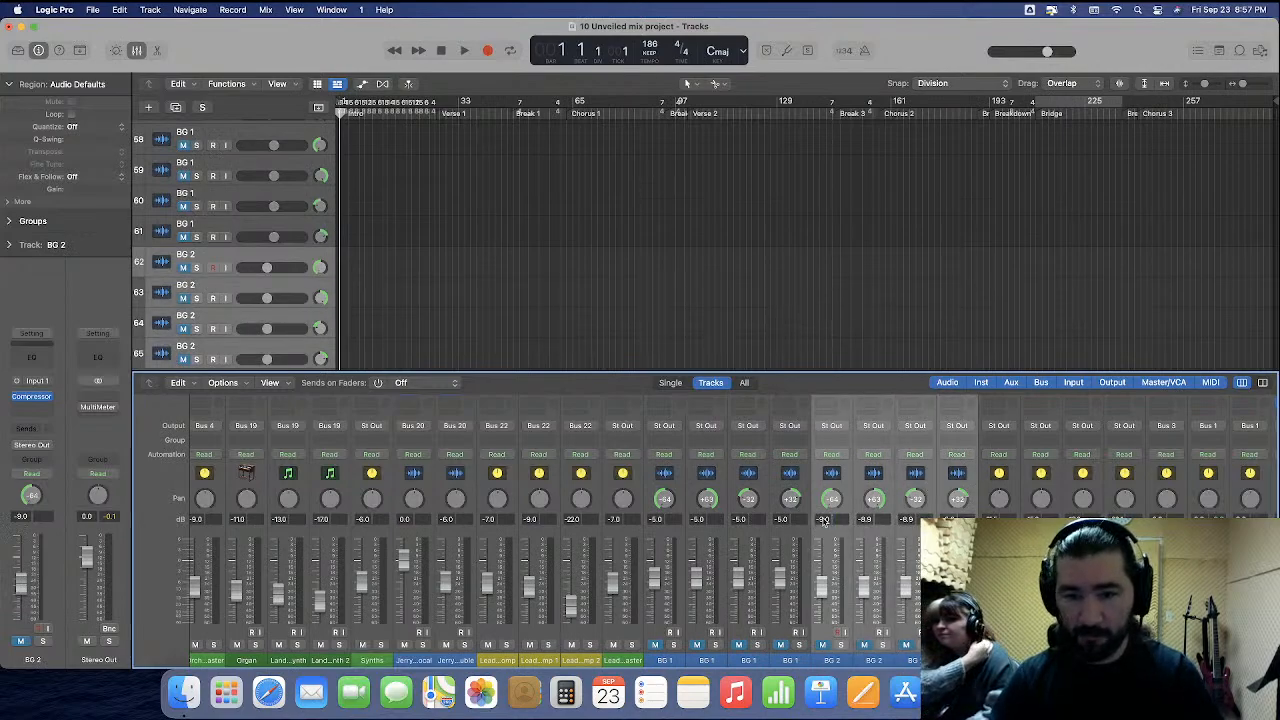
pyautogui.click(862, 522)
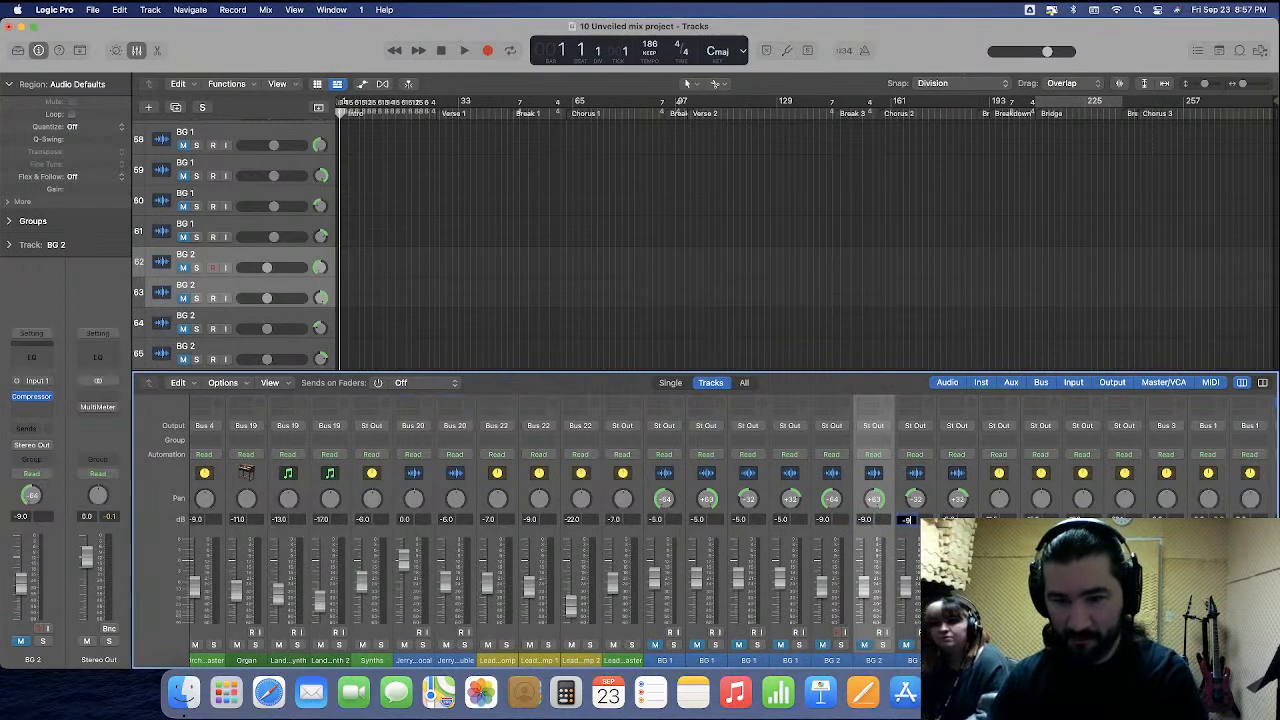
# Set the Background Vocal Master input to Bus 23 and route the outputs of all BG 1 and BG 2 channels to Bus 23.
pyautogui.click(682, 493)
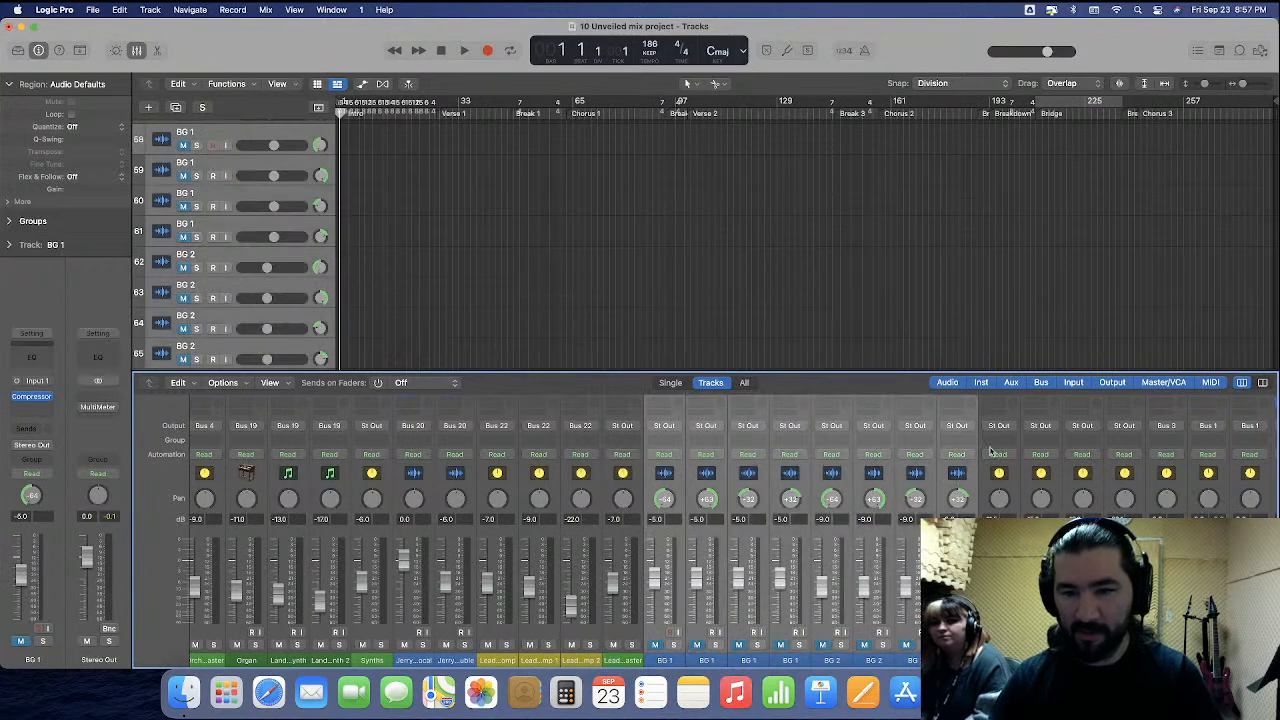
pyautogui.scroll(5, 998, 450)
pyautogui.click(1000, 461)
pyautogui.moveTo(1010, 488)
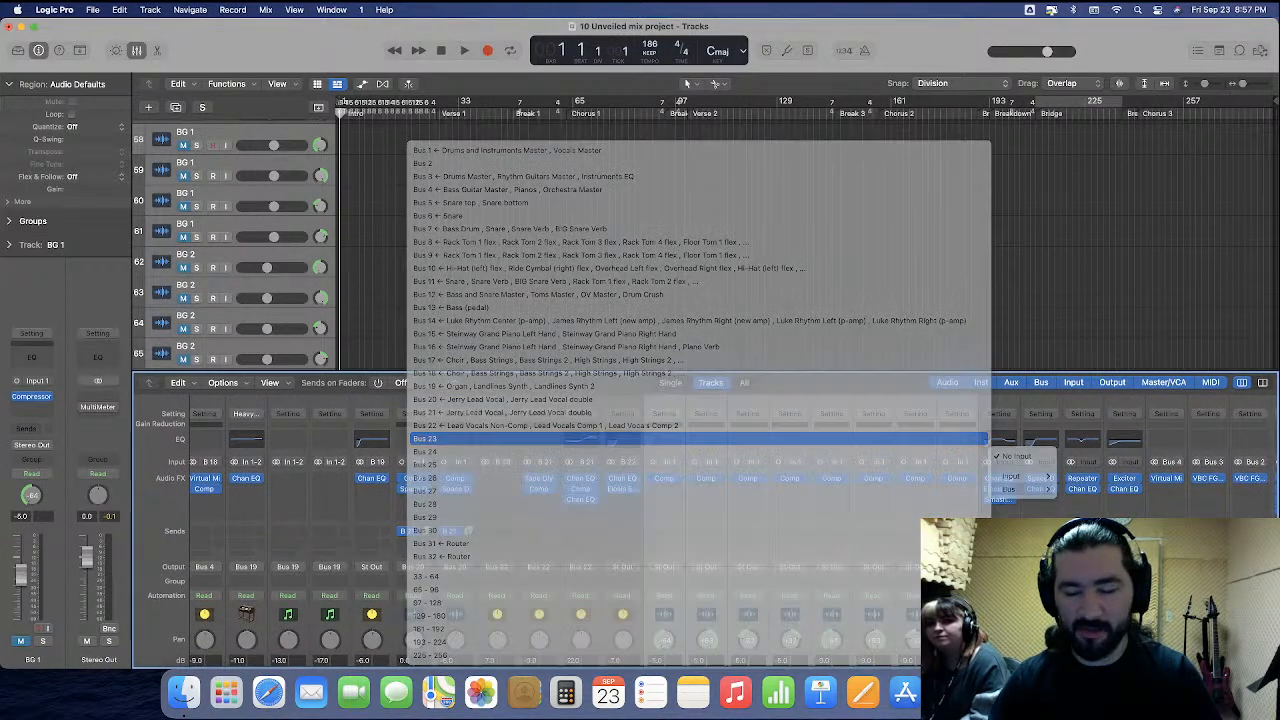
pyautogui.click(712, 438)
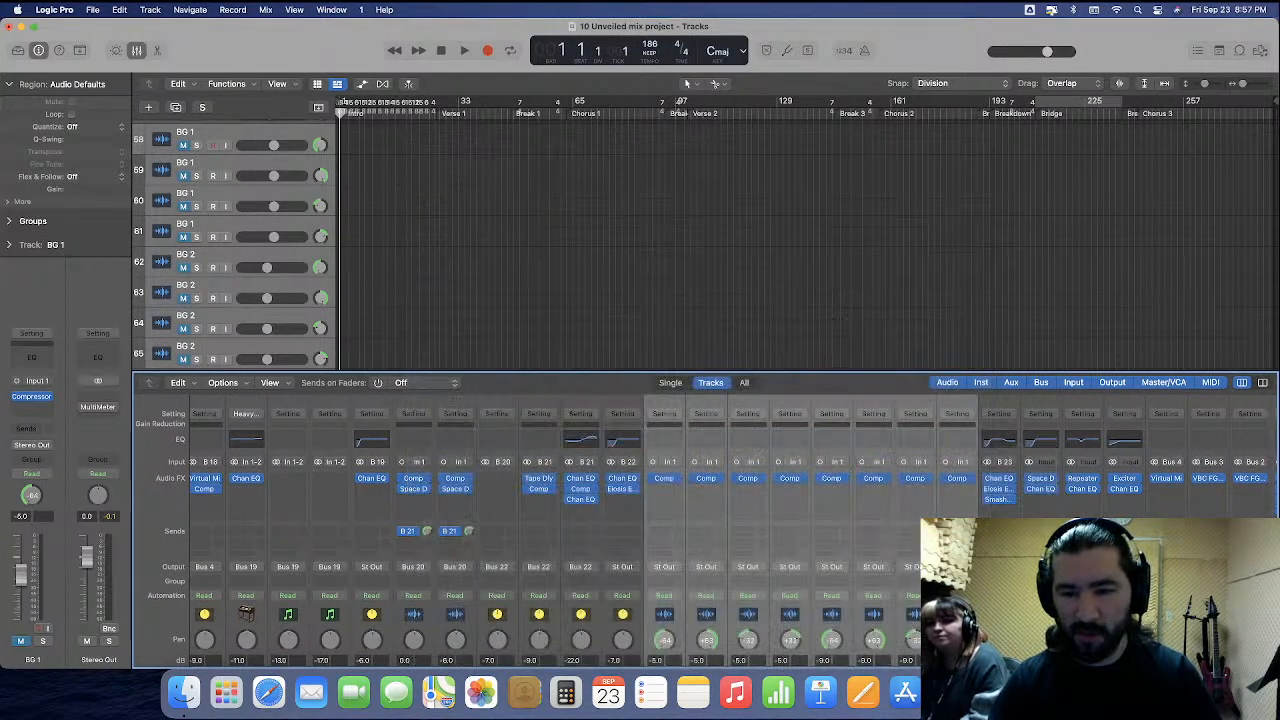
pyautogui.click(1040, 461)
pyautogui.click(1085, 438)
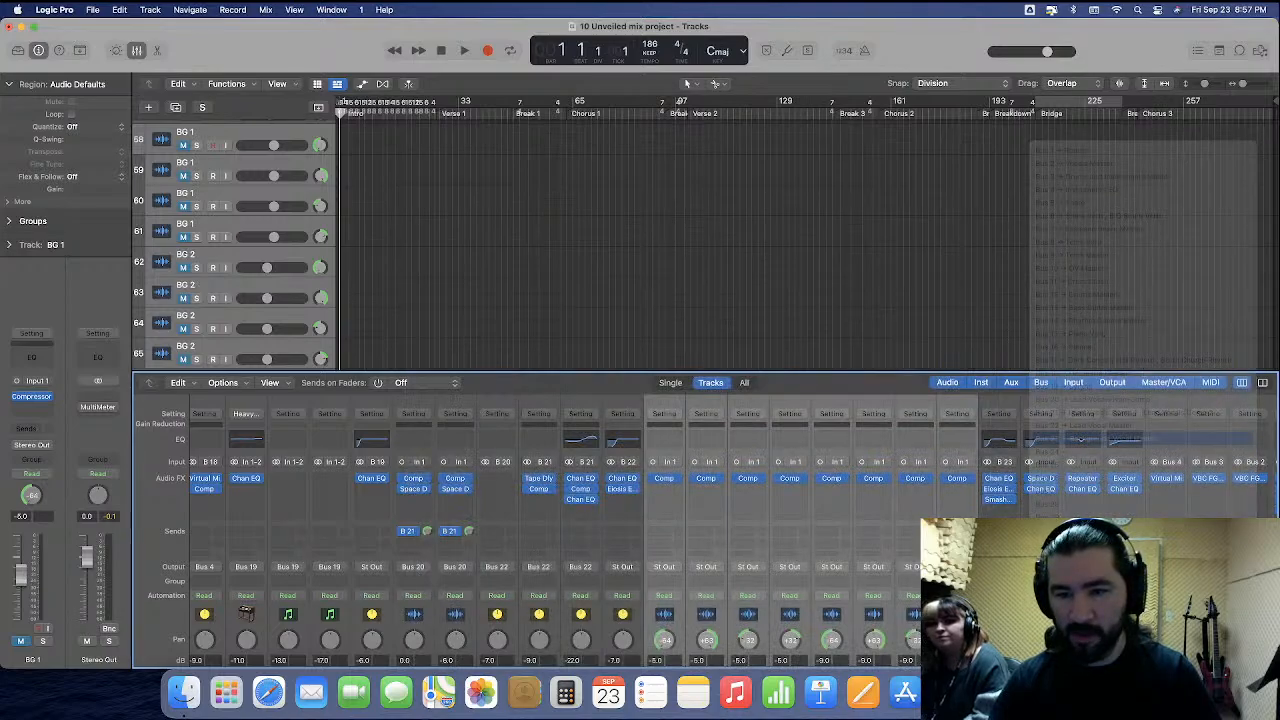
pyautogui.hscroll(4, 700, 530)
pyautogui.scroll(-3, 700, 530)
pyautogui.hscroll(1, 700, 530)
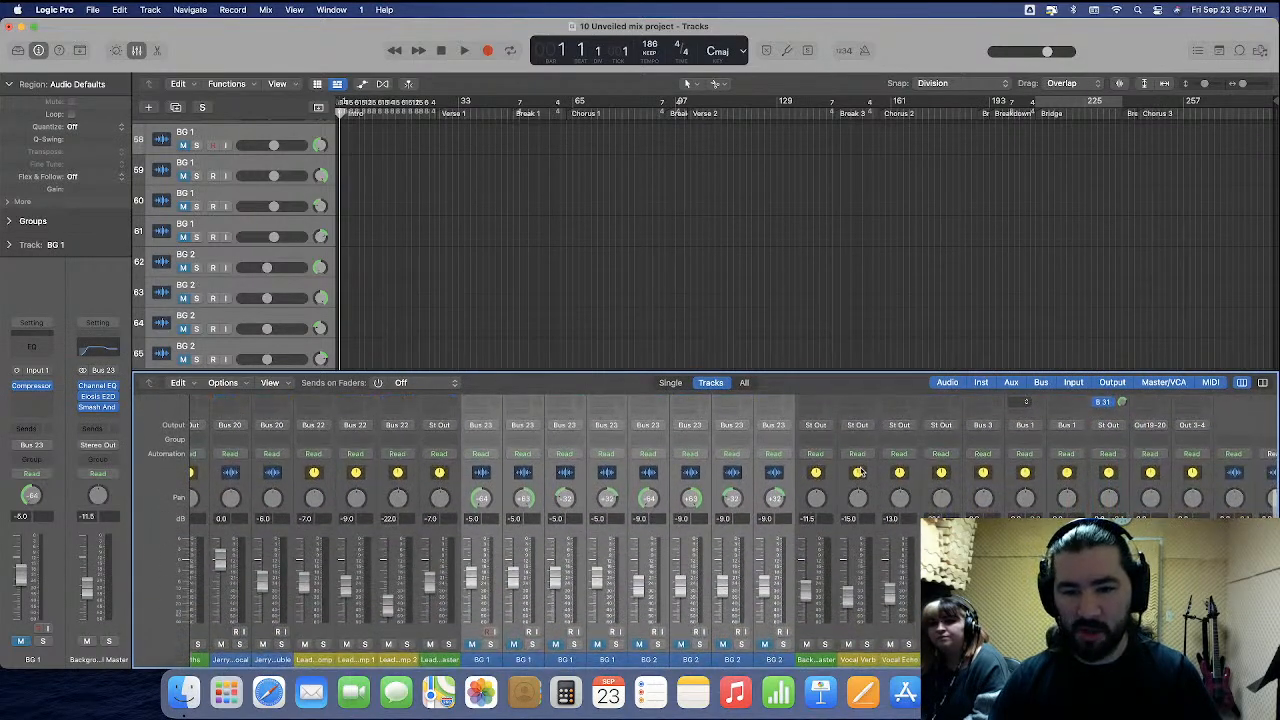
# Set the inputs of Vocal Verb, Vocal Echo and Vocal Brightener to Bus 24, Bus 25 and Bus 26 respectively.
pyautogui.click(872, 493)
pyautogui.scroll(3, 872, 493)
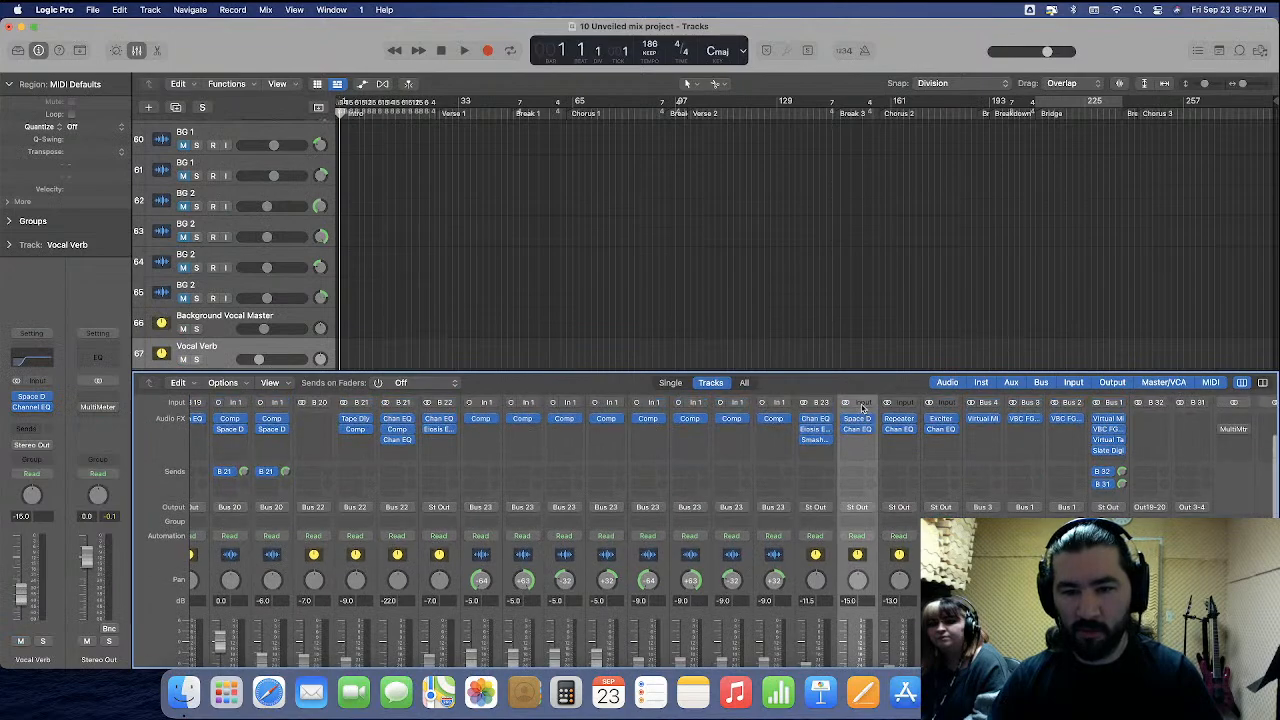
pyautogui.click(860, 402)
pyautogui.moveTo(866, 429)
pyautogui.click(746, 450)
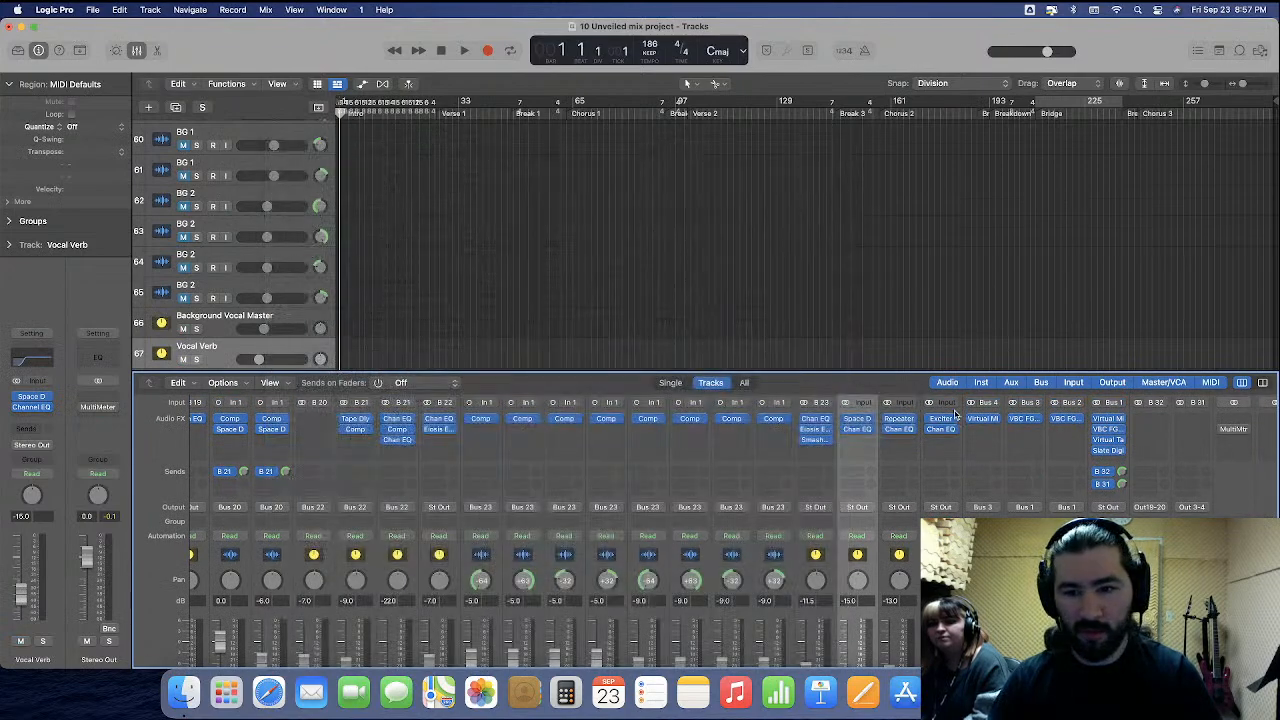
pyautogui.click(902, 404)
pyautogui.moveTo(909, 429)
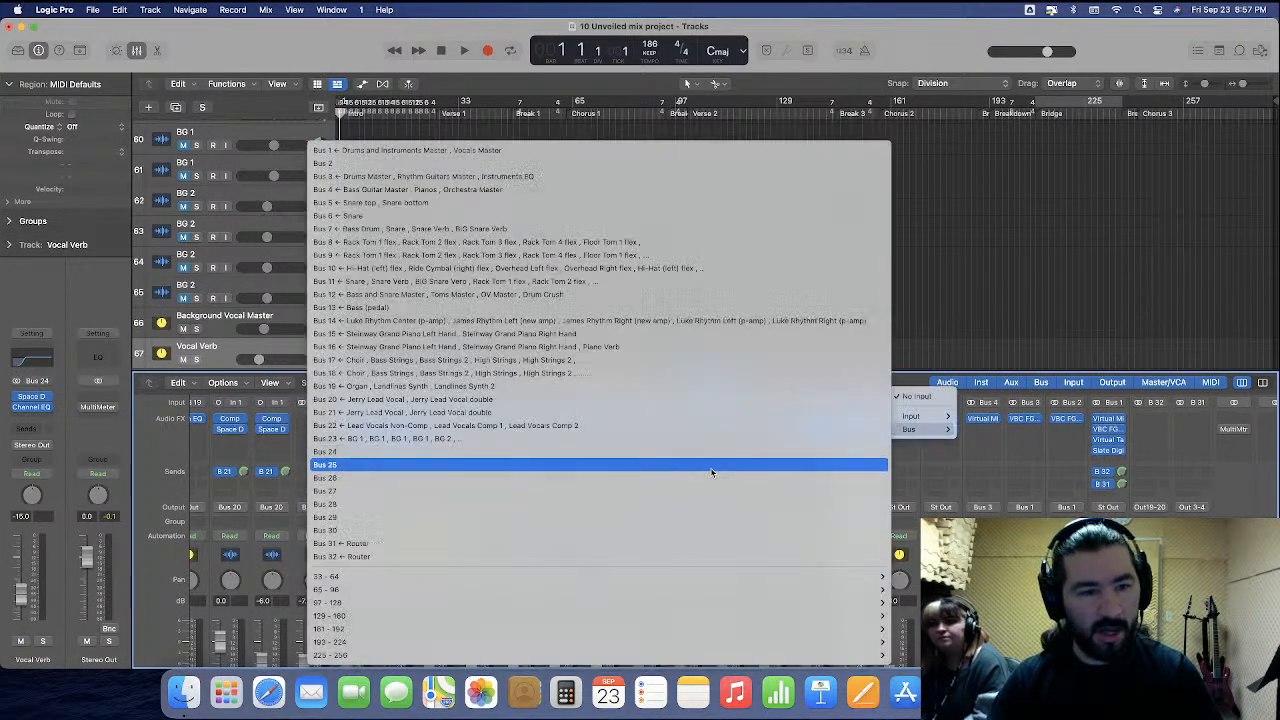
pyautogui.click(870, 464)
pyautogui.click(944, 402)
pyautogui.moveTo(950, 429)
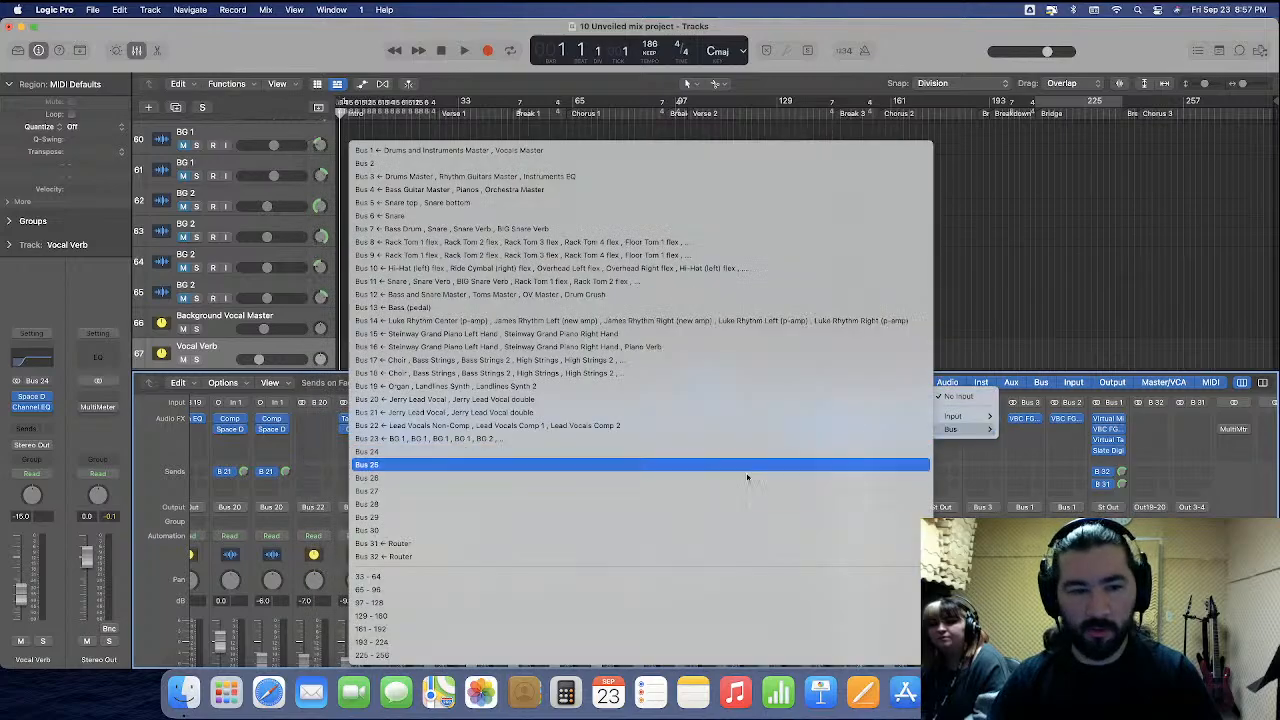
pyautogui.click(738, 480)
# Add sends to Bus 24 and Bus 25 on the Lead Vocal Master and Background Vocal Master, with the Bus 25 level at 0.0 dB.
pyautogui.scroll(-3, 800, 490)
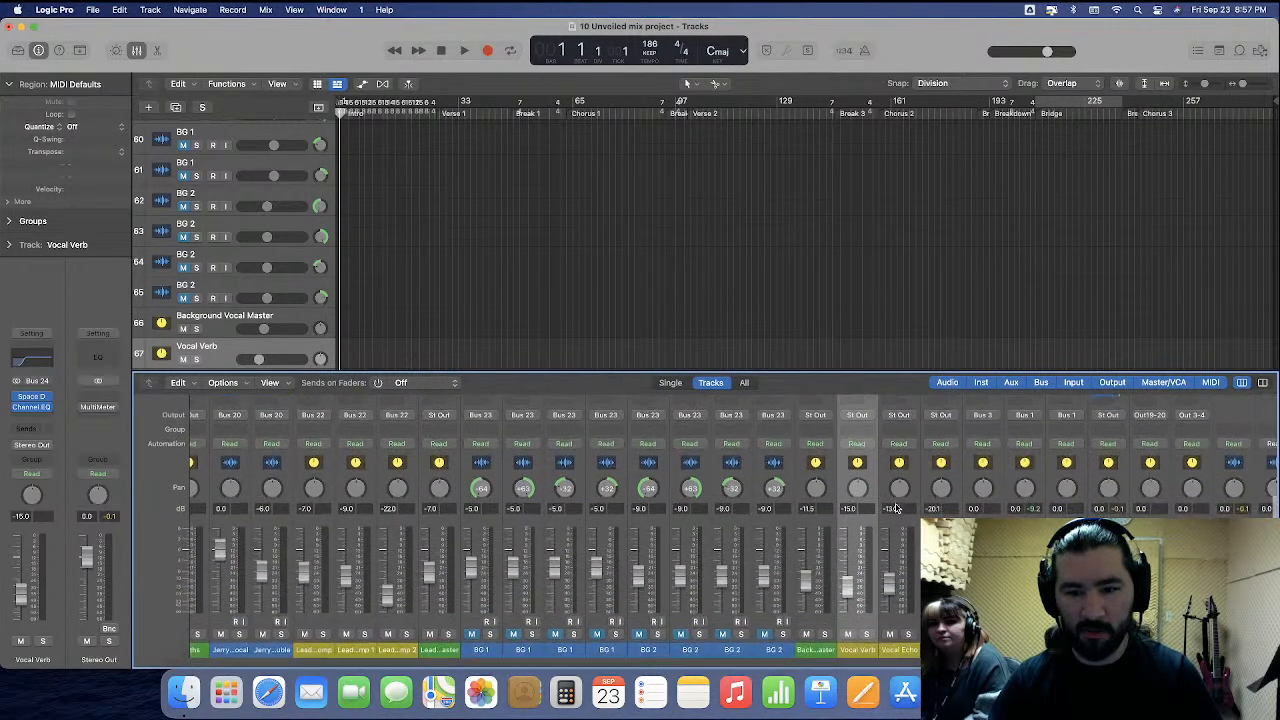
pyautogui.click(827, 482)
pyautogui.click(446, 498)
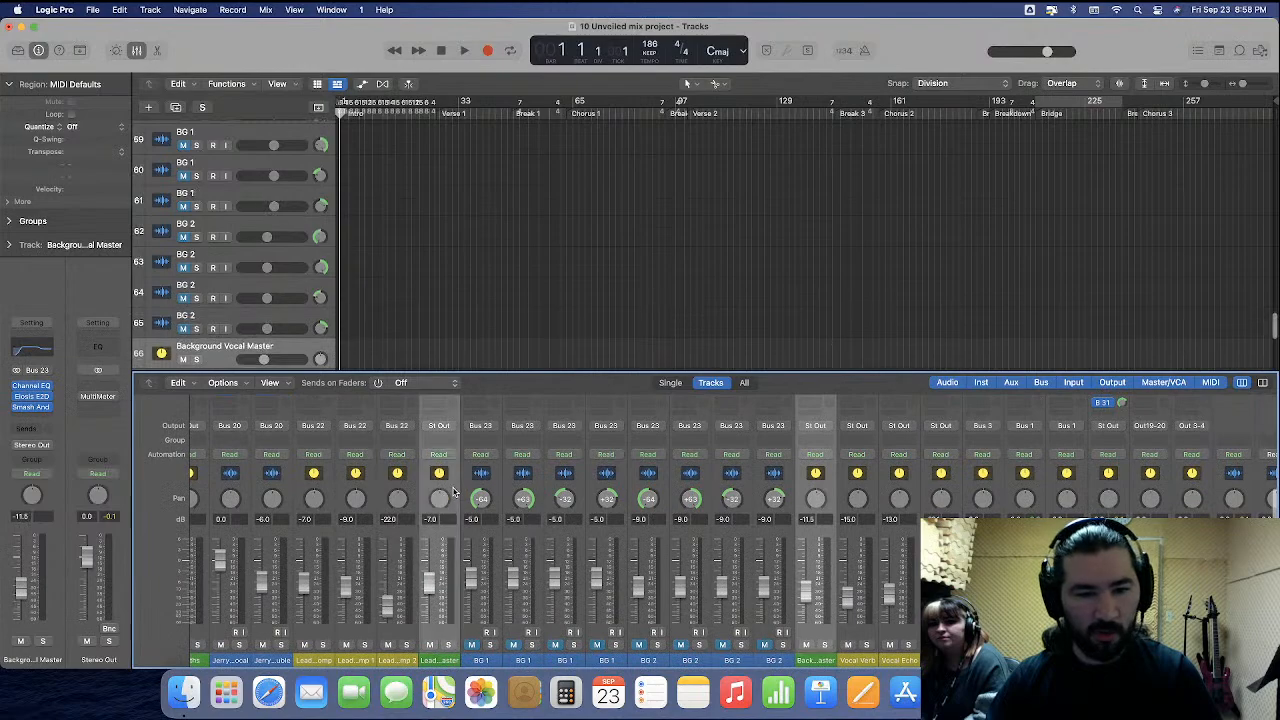
pyautogui.scroll(2, 450, 494)
pyautogui.click(433, 431)
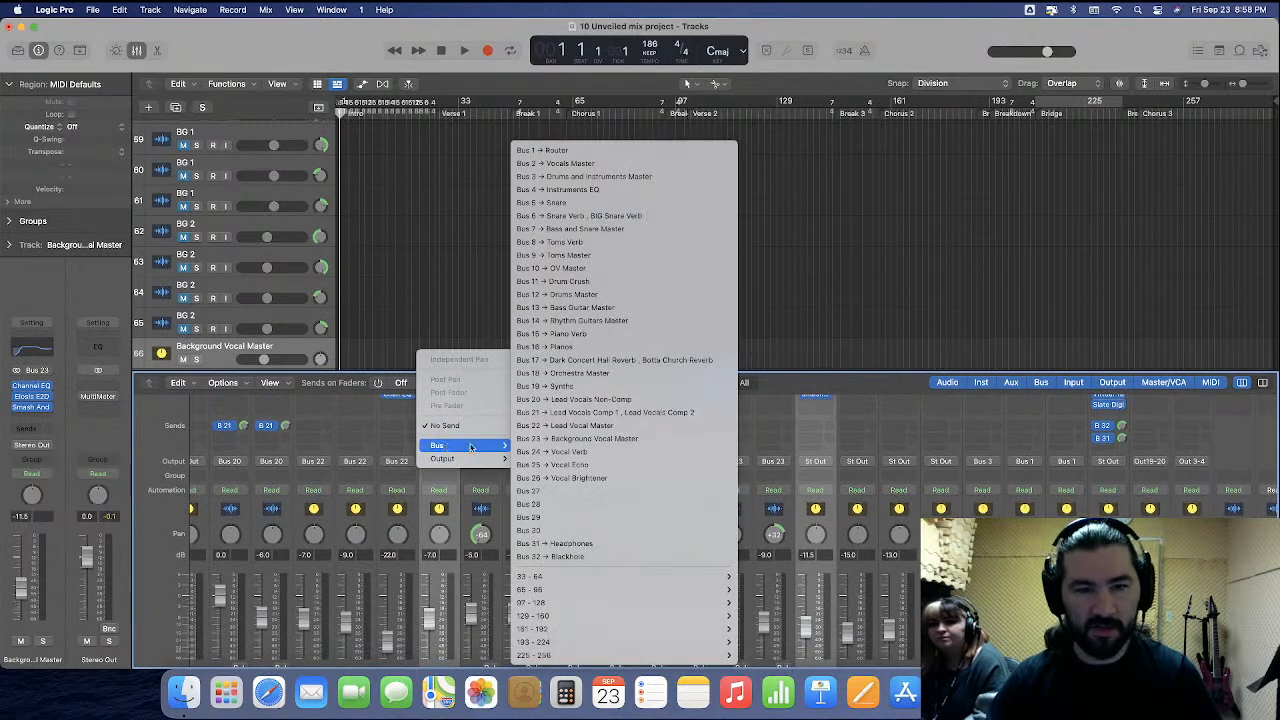
pyautogui.click(488, 443)
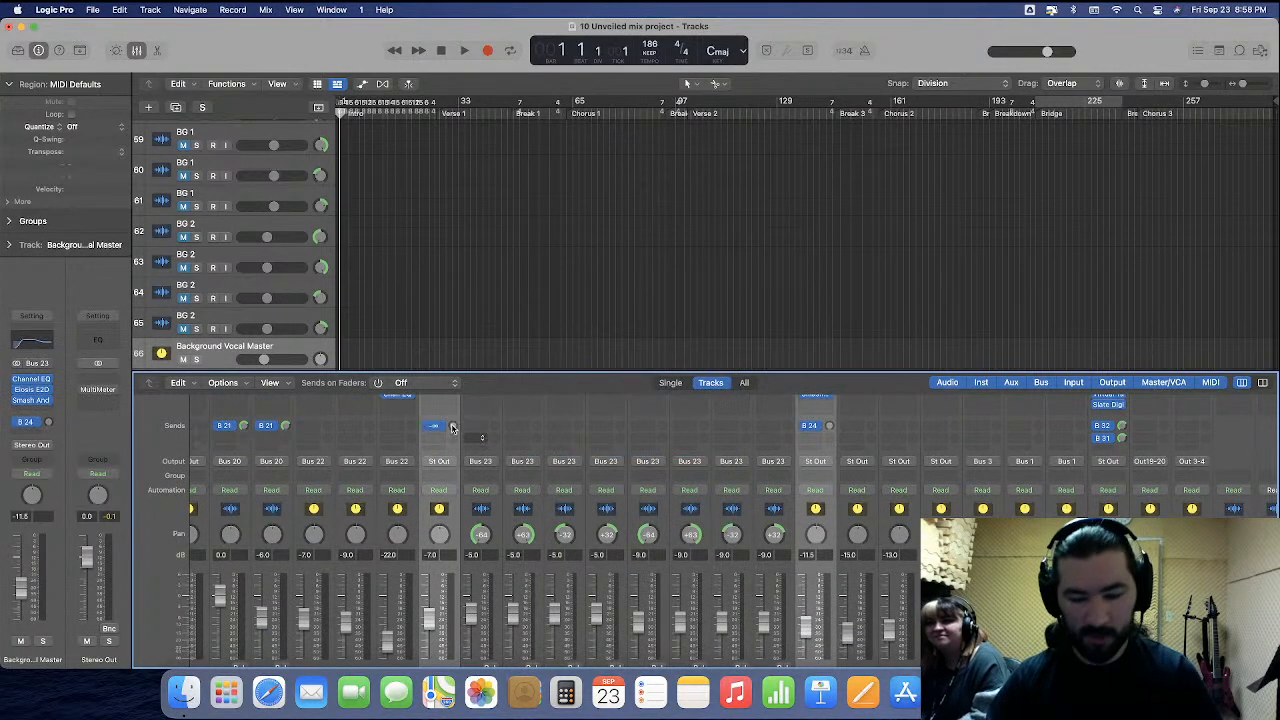
pyautogui.click(450, 427)
pyautogui.moveTo(470, 458)
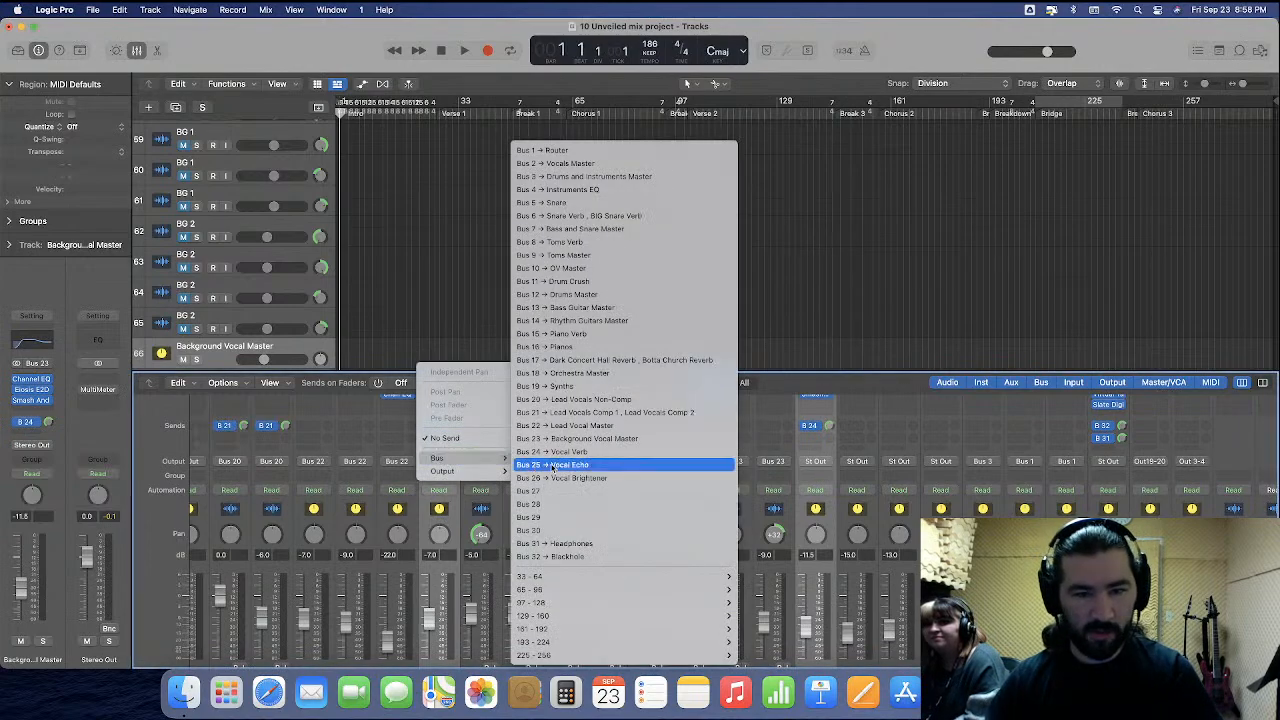
pyautogui.click(553, 466)
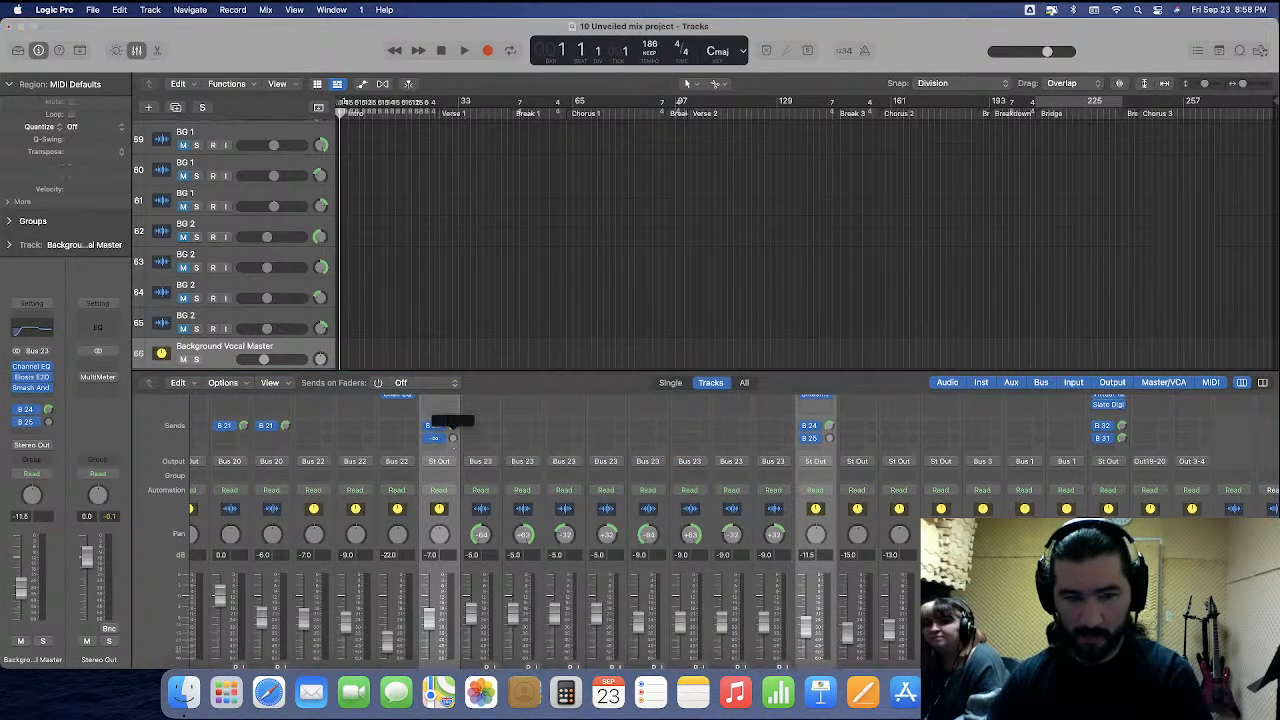
pyautogui.click(451, 442)
# Add a Bus 26 send at 0.0 dB to both vocal masters and set the Background Vocal Master's Bus 26 send to -3.0 dB.
pyautogui.moveTo(453, 468)
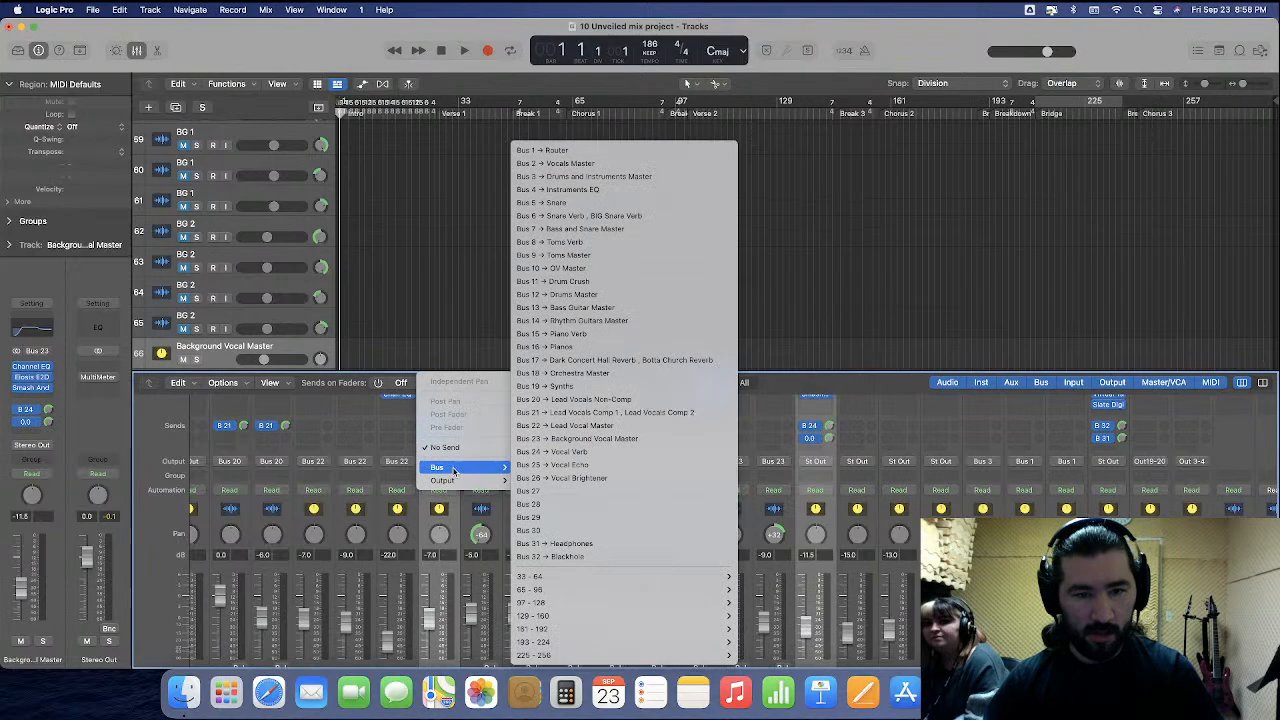
pyautogui.click(556, 478)
pyautogui.click(451, 439)
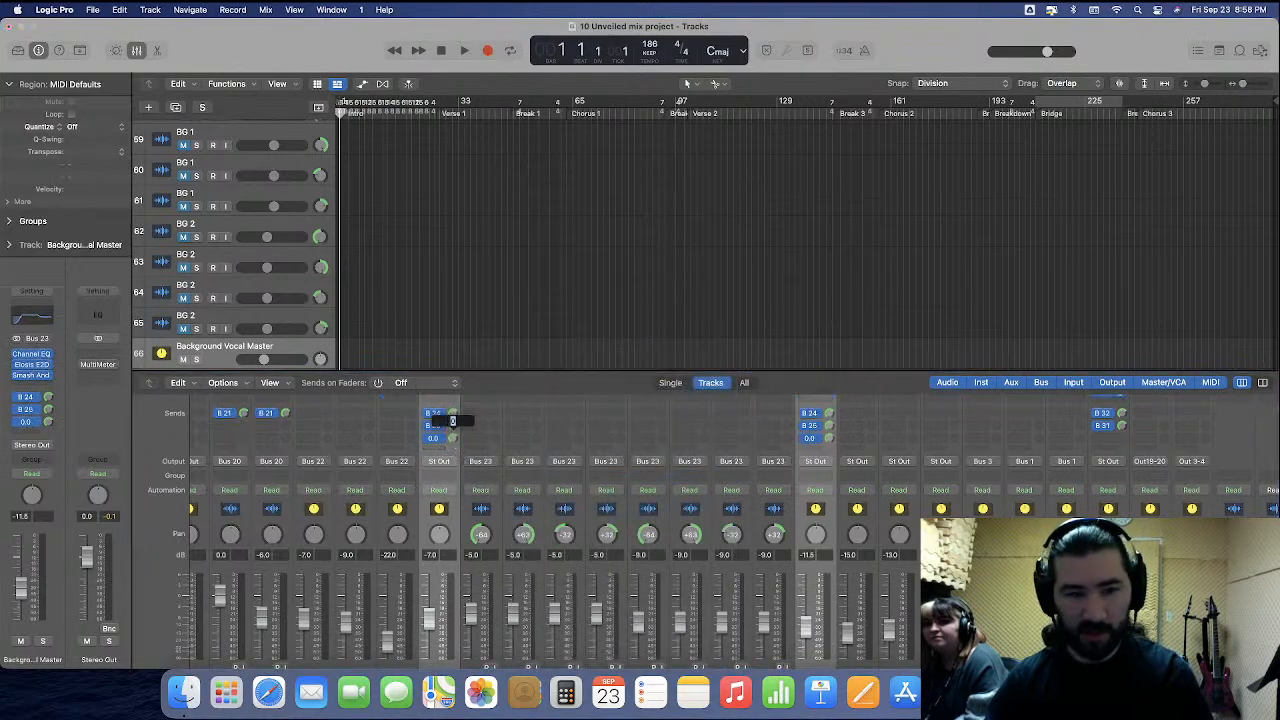
pyautogui.click(829, 438)
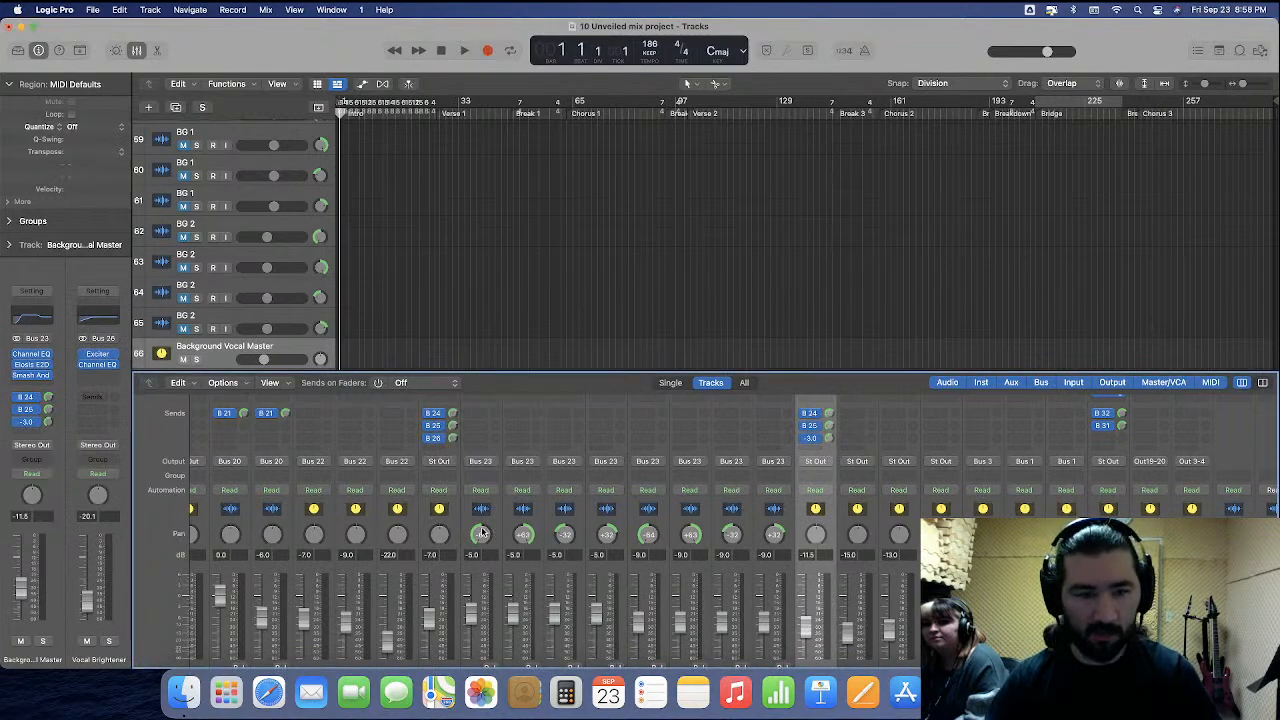
# Route the outputs of the Lead Vocal Master, Background Vocal Master, Vocal Verb, Vocal Echo and Vocal Brightener to Bus 2.
pyautogui.scroll(-2, 453, 527)
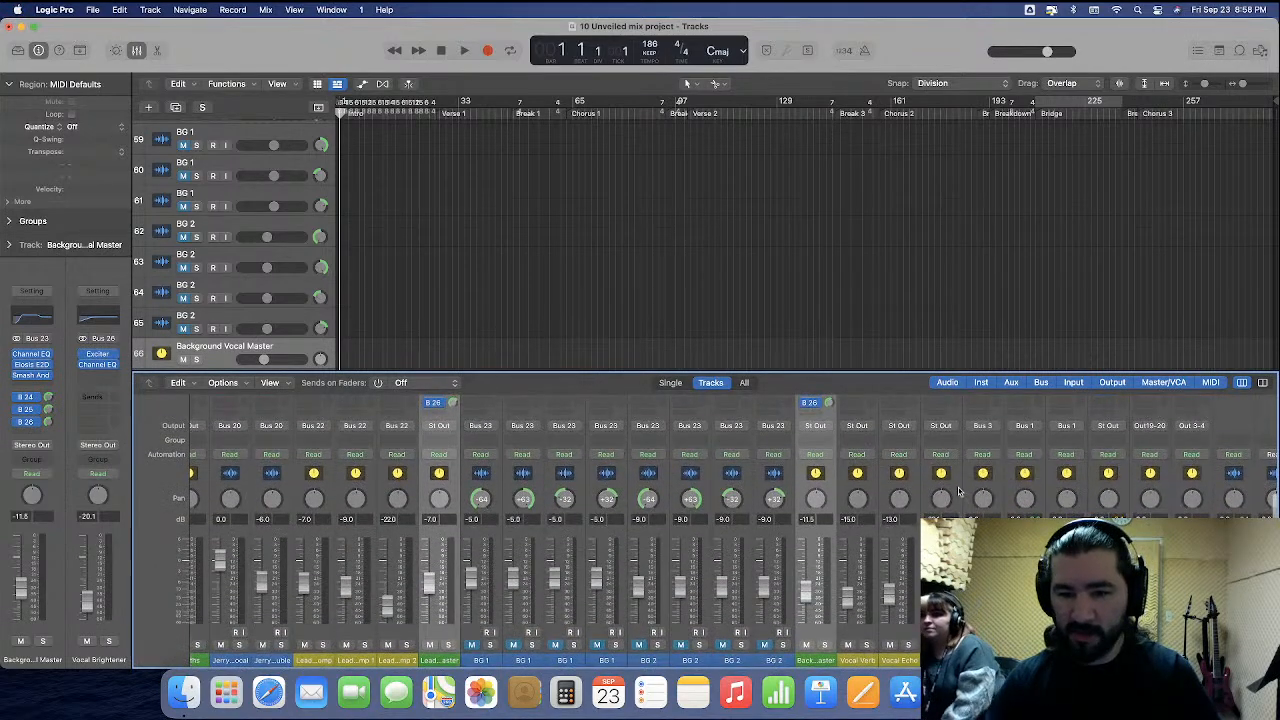
pyautogui.click(906, 428)
pyautogui.click(818, 428)
pyautogui.moveTo(820, 479)
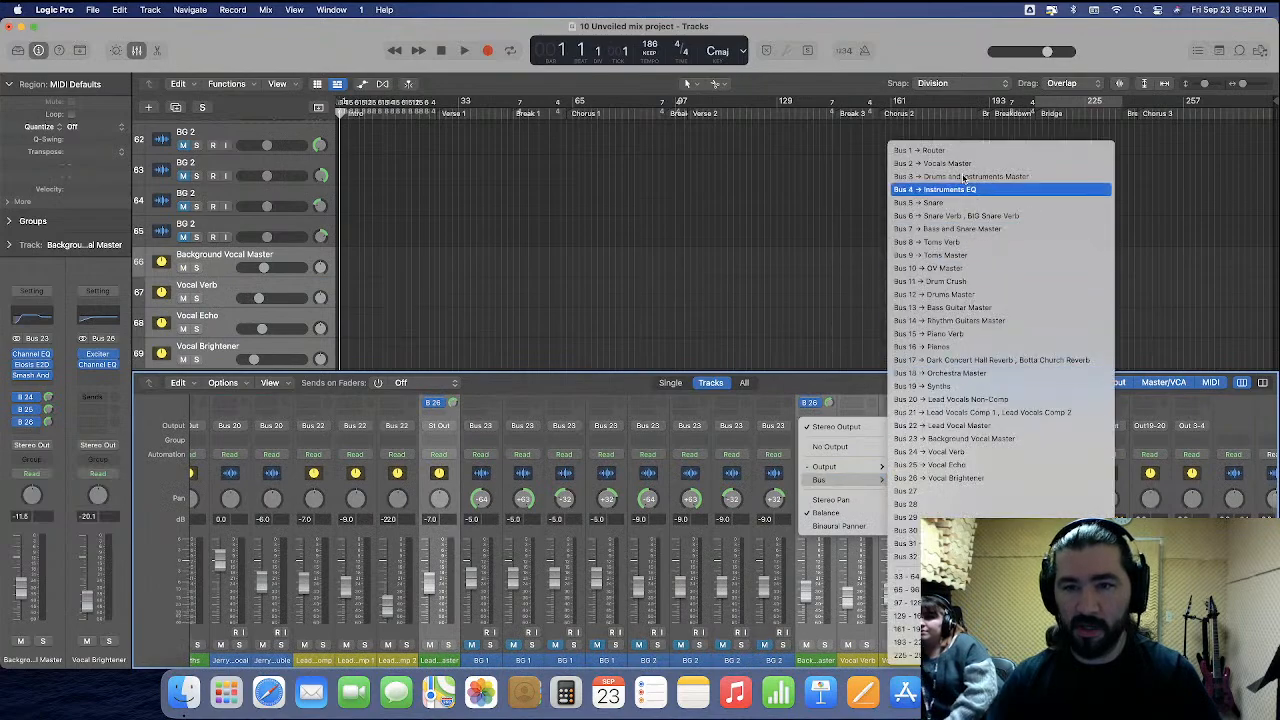
pyautogui.click(955, 163)
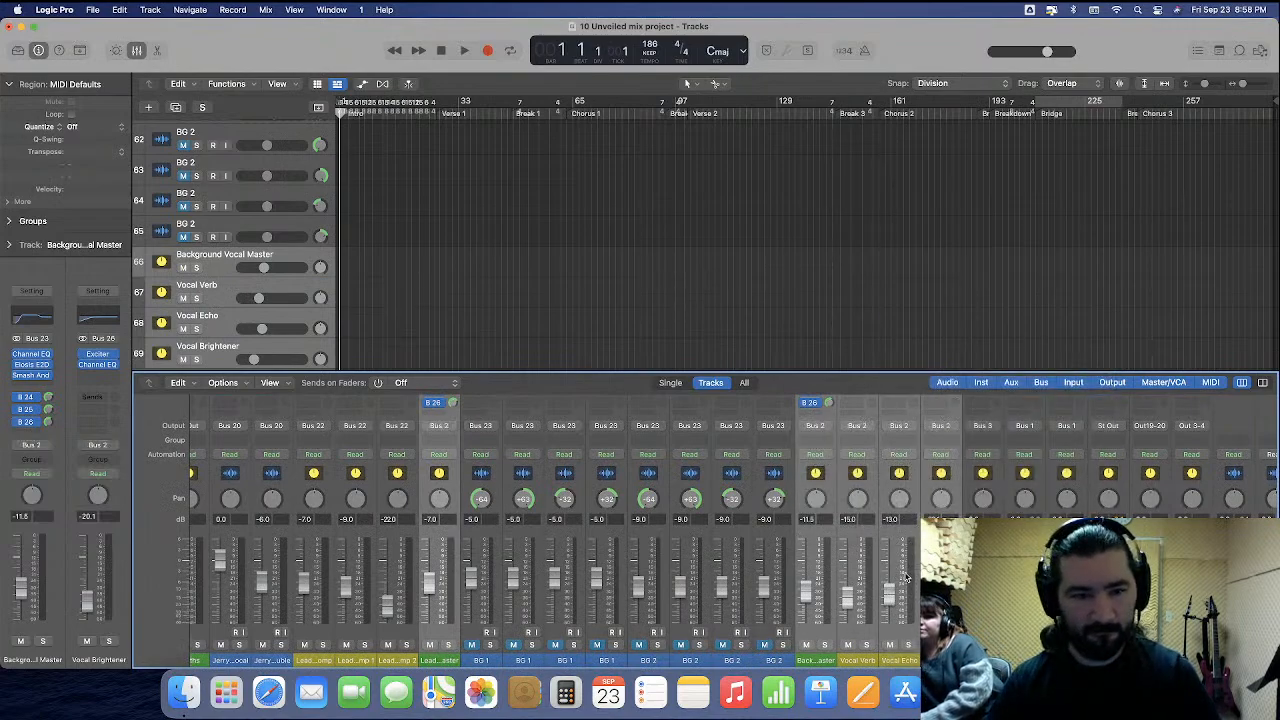
# Review the region layout of all tracks and the levels and routing of the mixer channels.
pyautogui.hscroll(3, 912, 575)
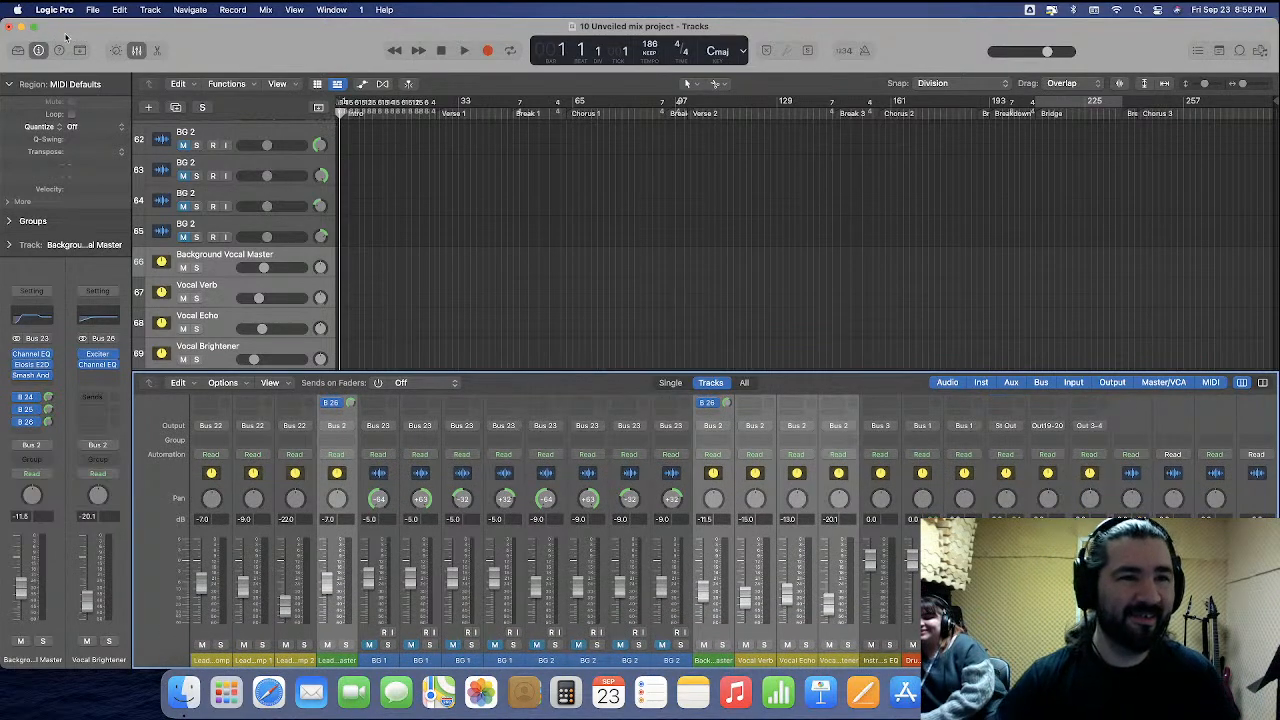
pyautogui.click(138, 51)
pyautogui.scroll(3, 417, 421)
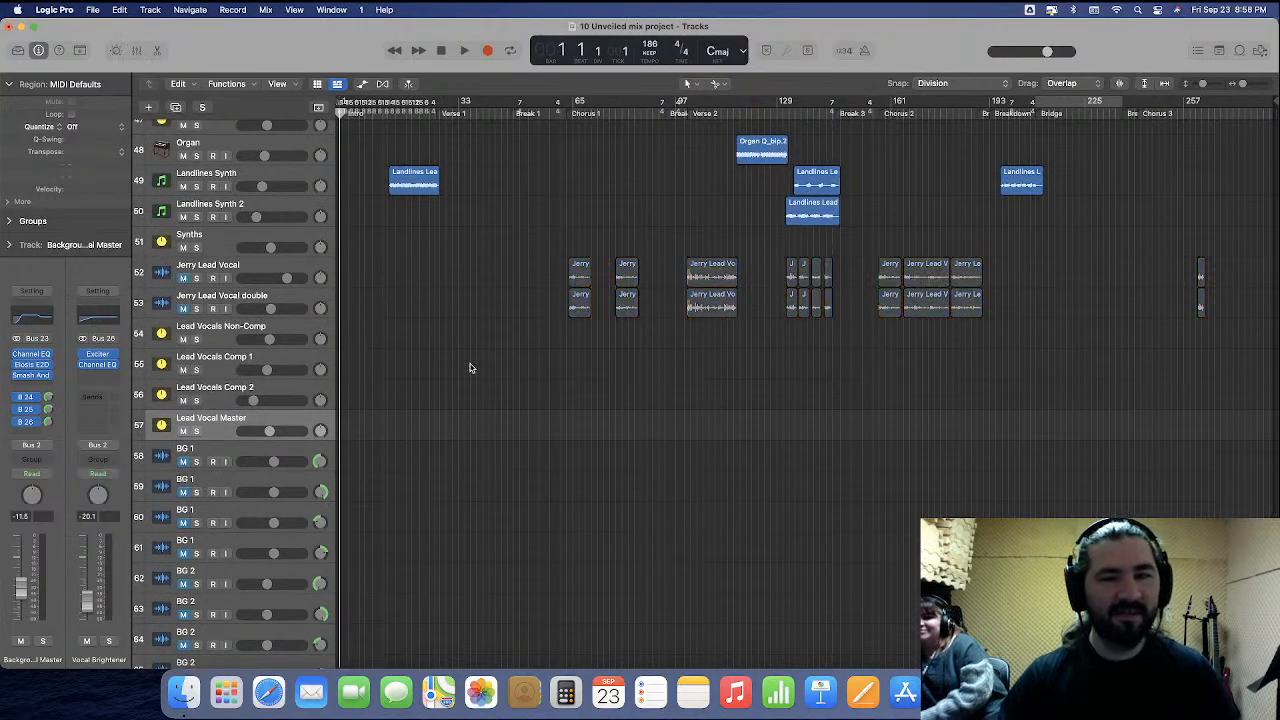
pyautogui.scroll(10, 471, 367)
pyautogui.scroll(5, 471, 367)
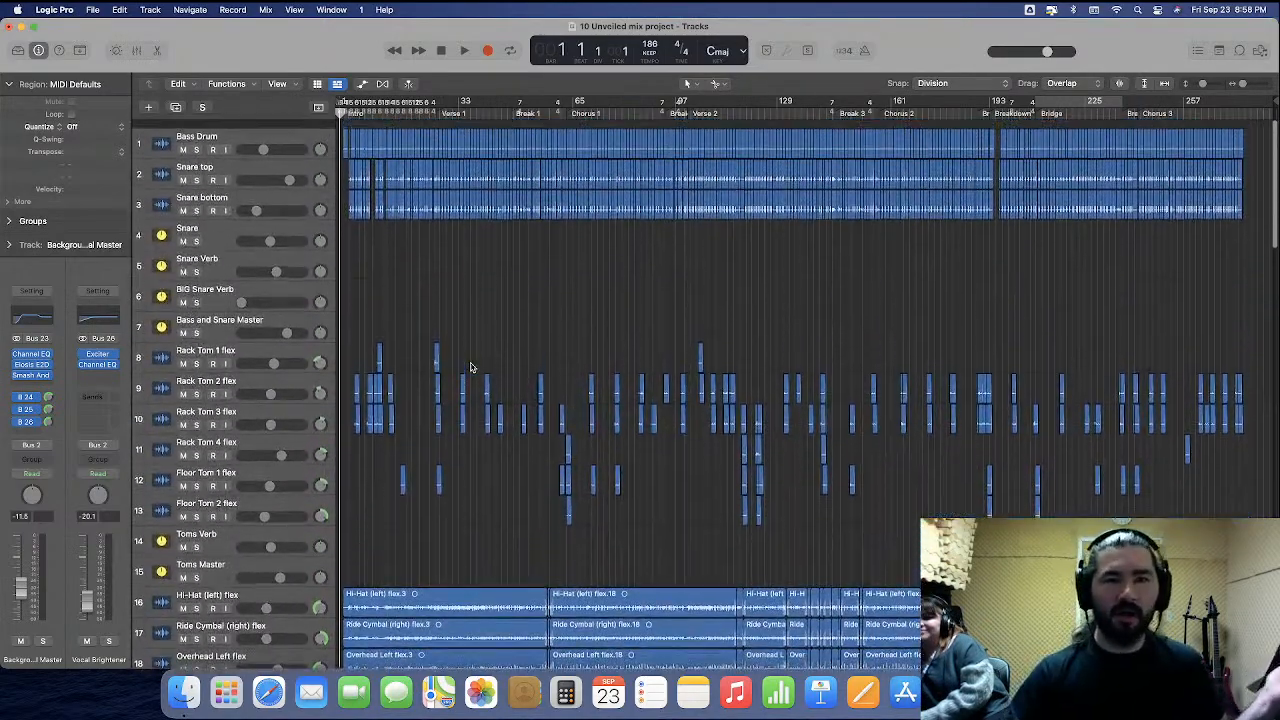
pyautogui.scroll(-10, 469, 367)
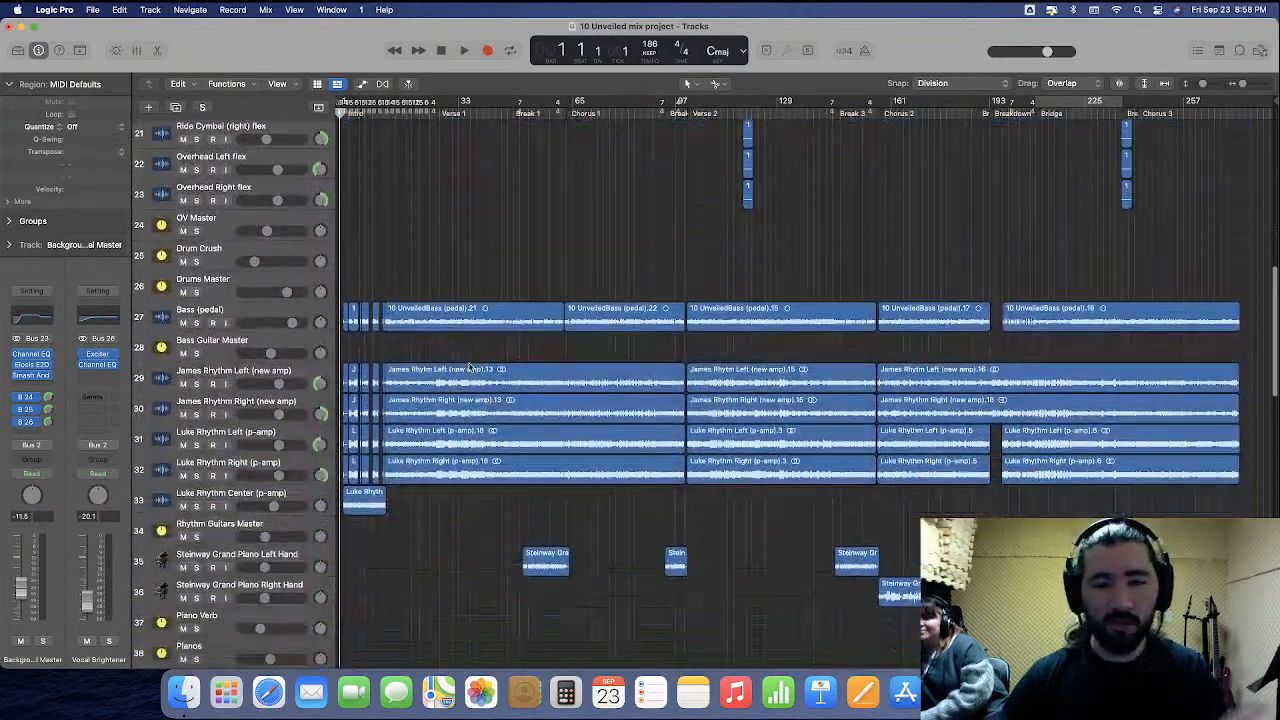
pyautogui.press('x')
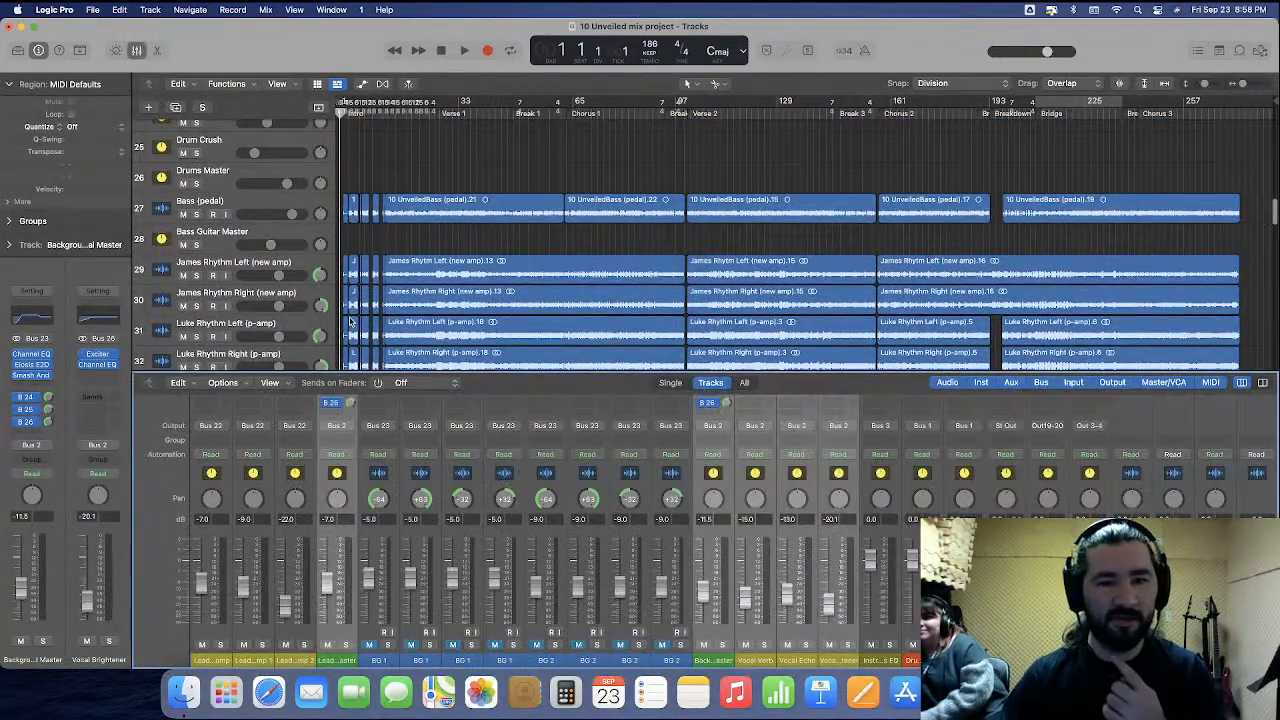
pyautogui.hscroll(-10, 437, 524)
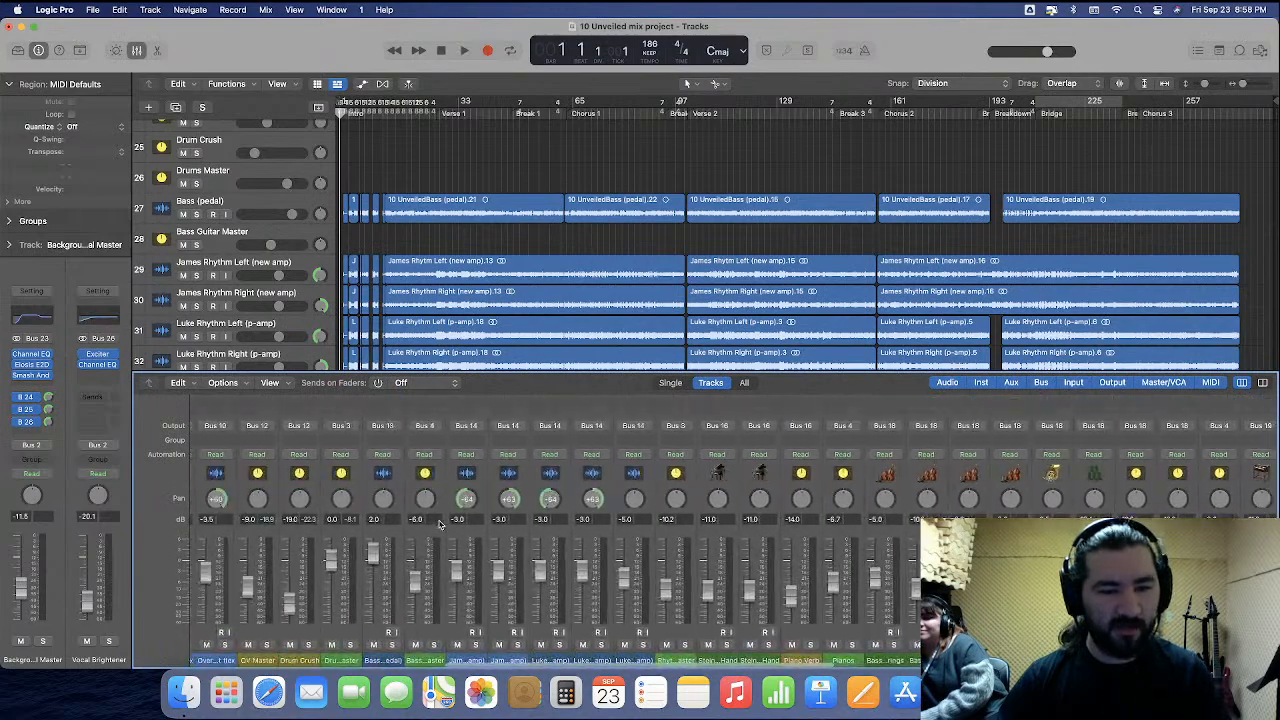
pyautogui.hscroll(5, 632, 521)
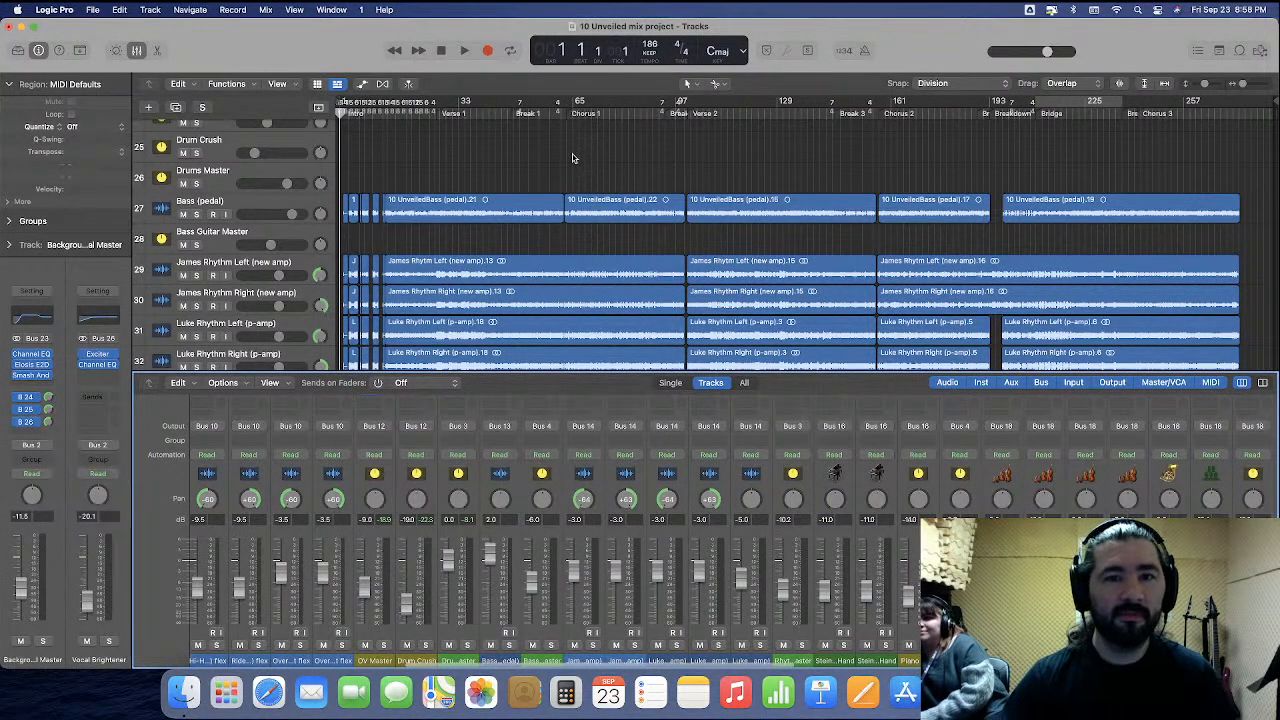
pyautogui.click(138, 52)
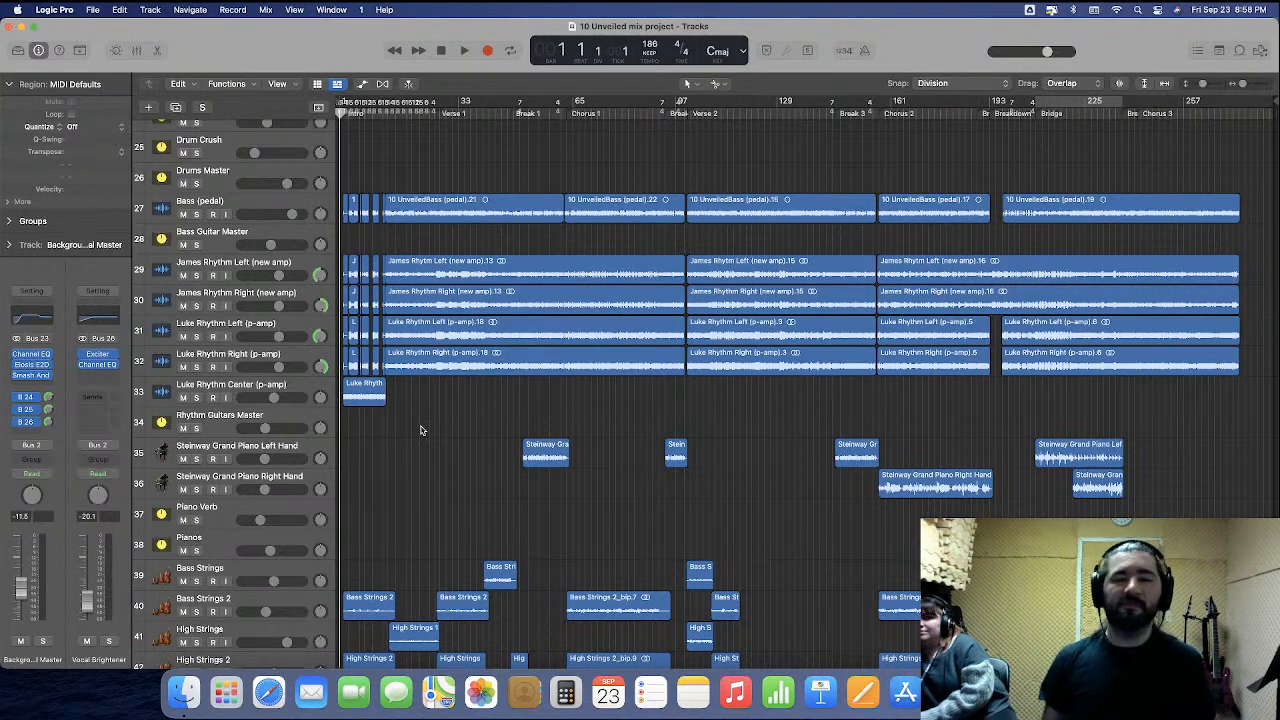
pyautogui.scroll(-8, 421, 430)
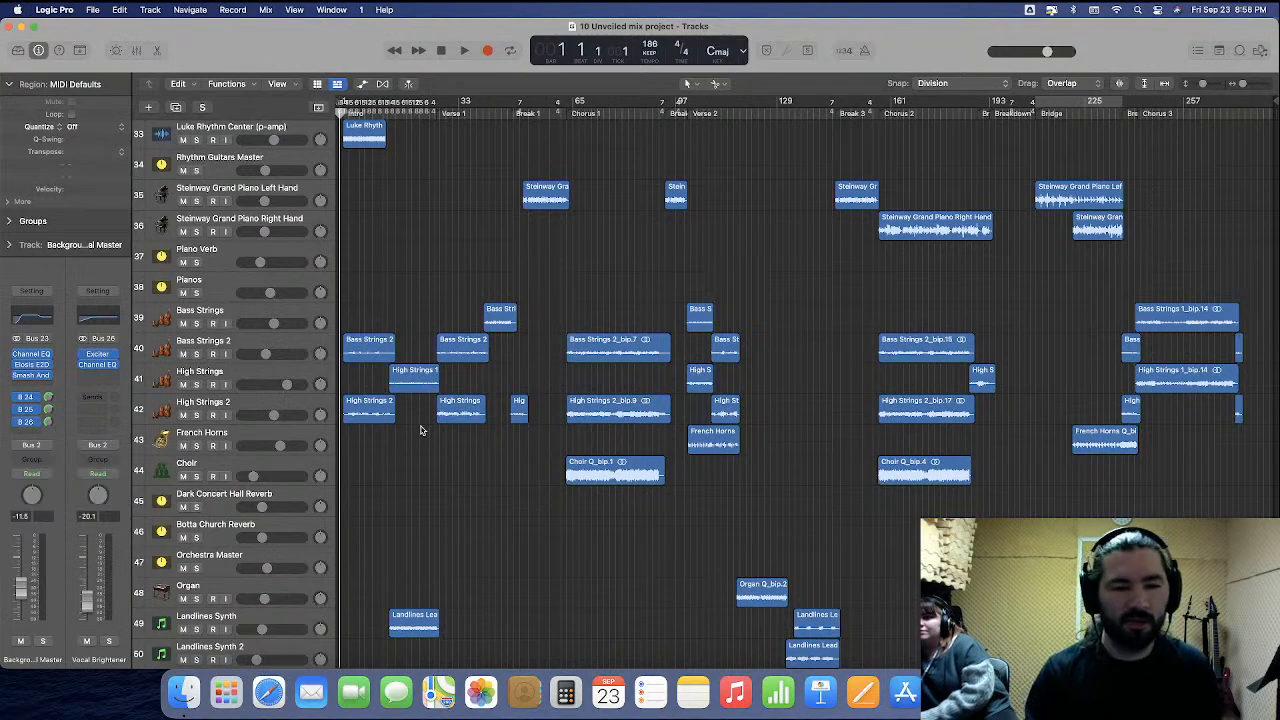
# Play the song from the beginning with the mixer open and set the Pianos channel level to -6.5 dB.
pyautogui.press('space')
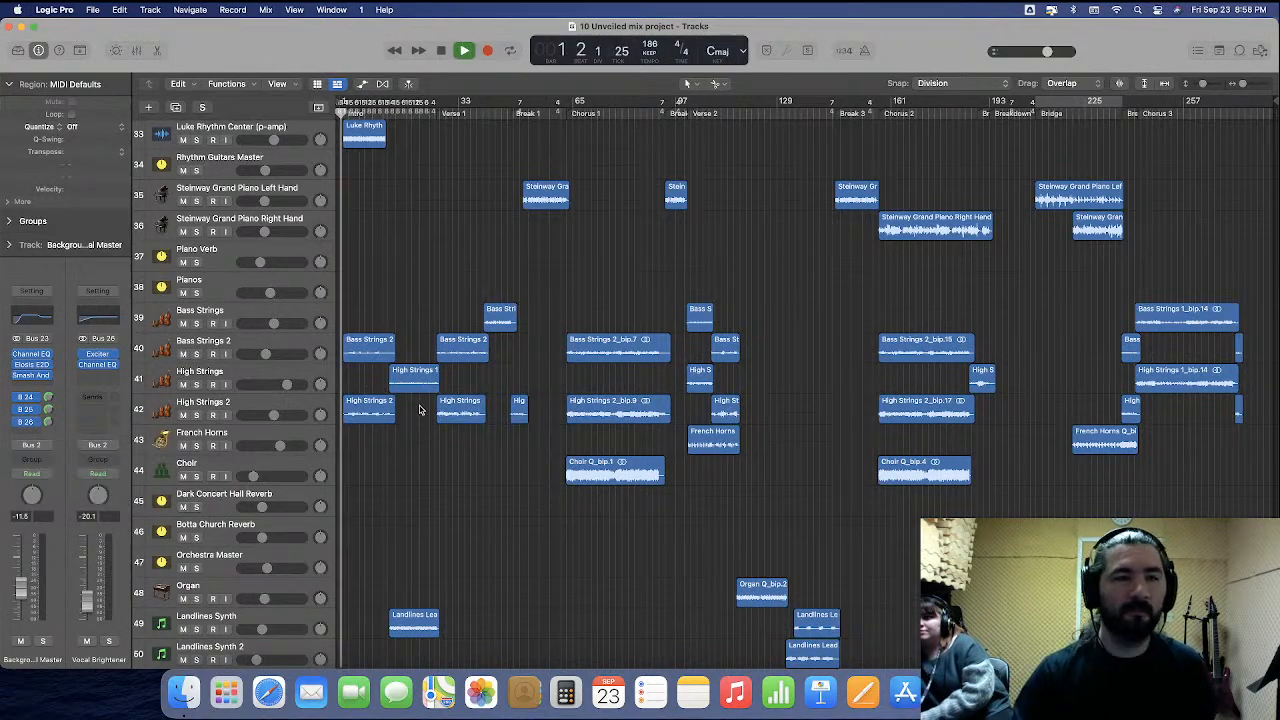
pyautogui.click(136, 50)
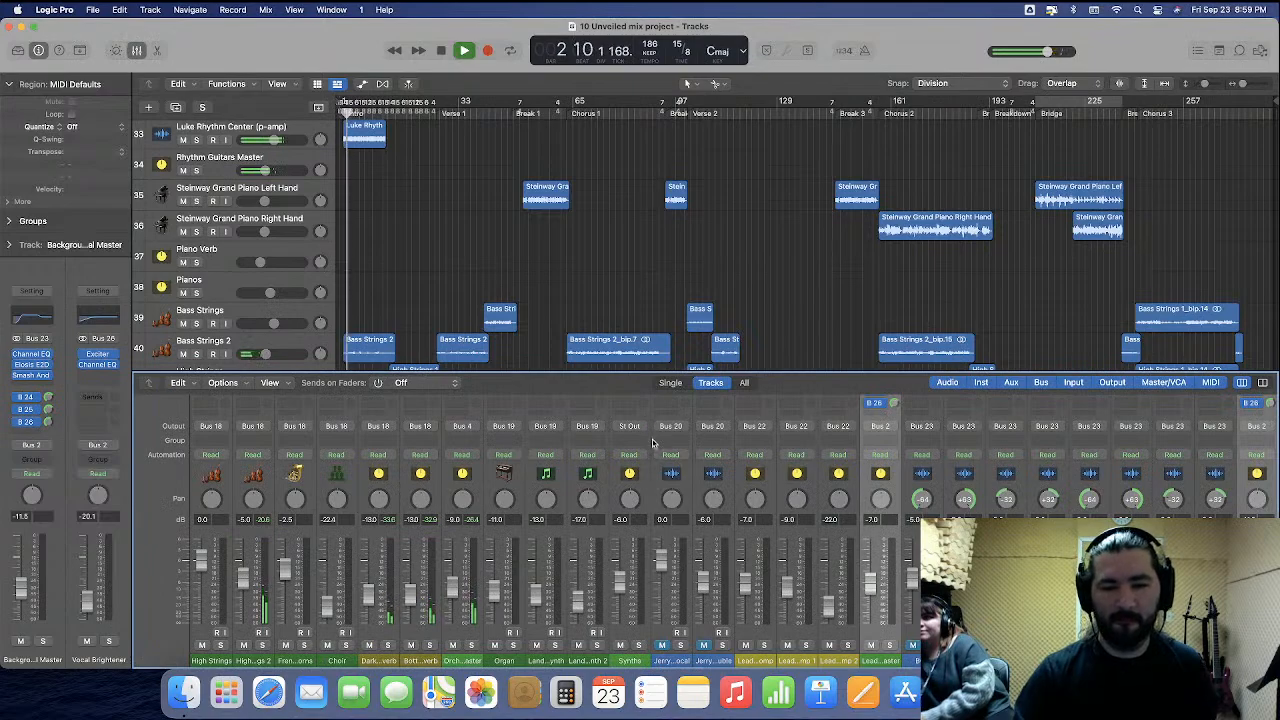
pyautogui.hscroll(-5, 670, 473)
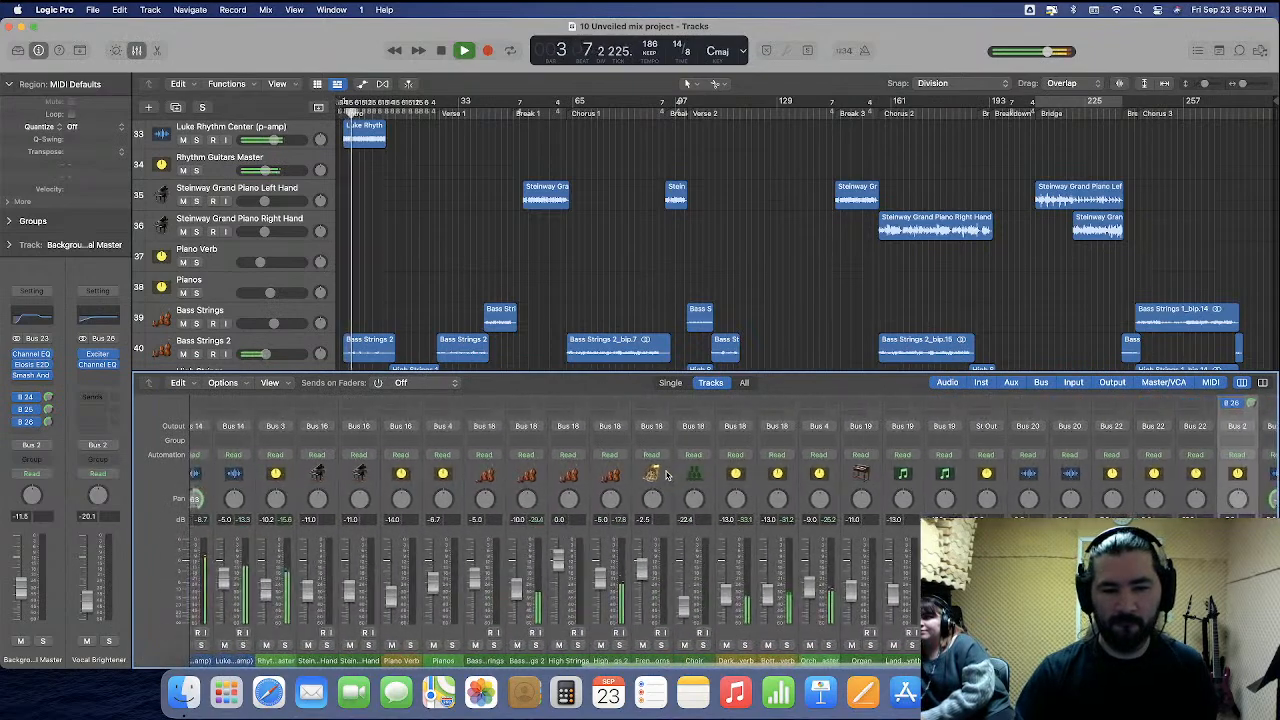
pyautogui.hscroll(-3, 670, 473)
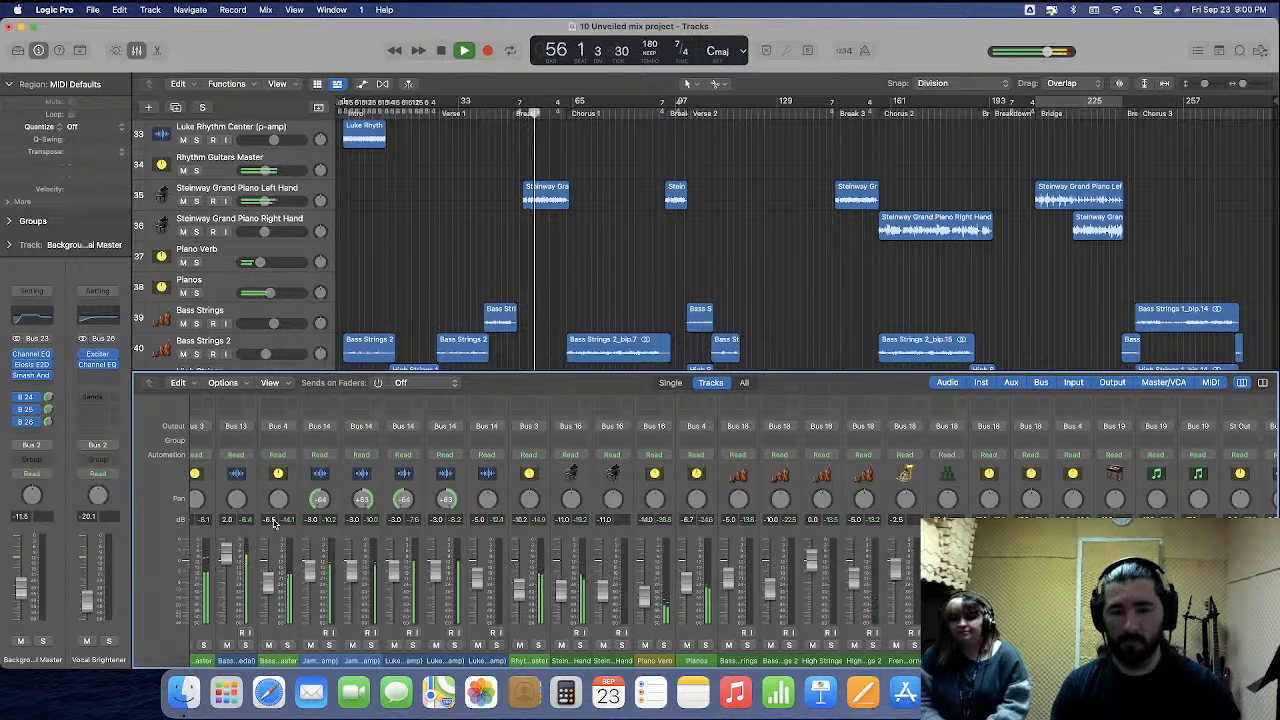
pyautogui.doubleClick(686, 519)
pyautogui.write('-6.5')
pyautogui.press('Return')
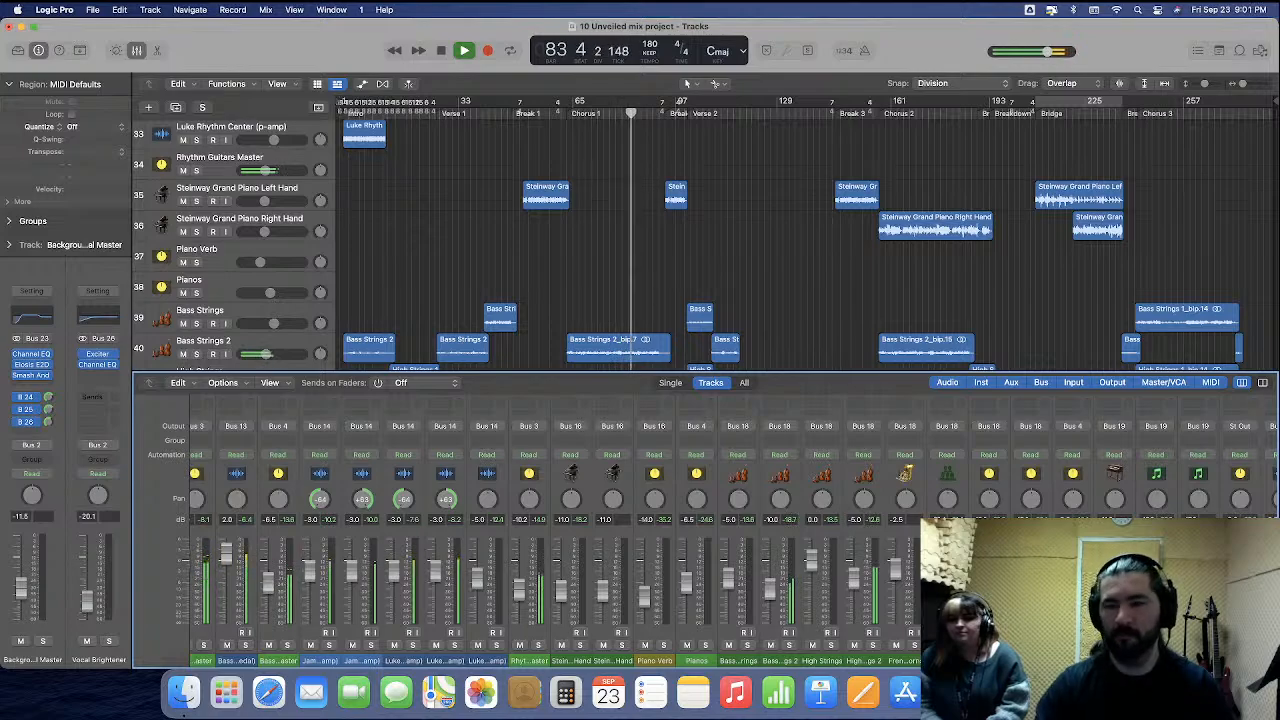
# Switch the transport display to show beats together with time, and stop playback after the end of the song.
pyautogui.click(742, 51)
pyautogui.click(759, 81)
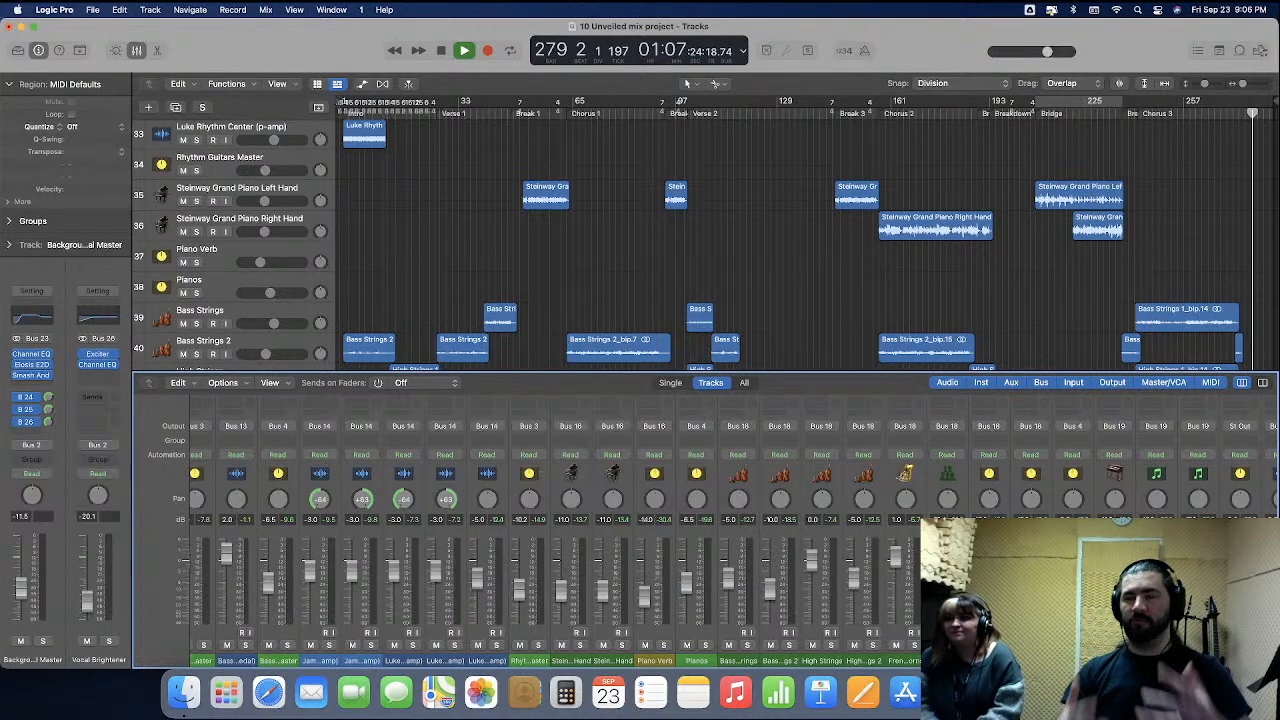
pyautogui.press('space')
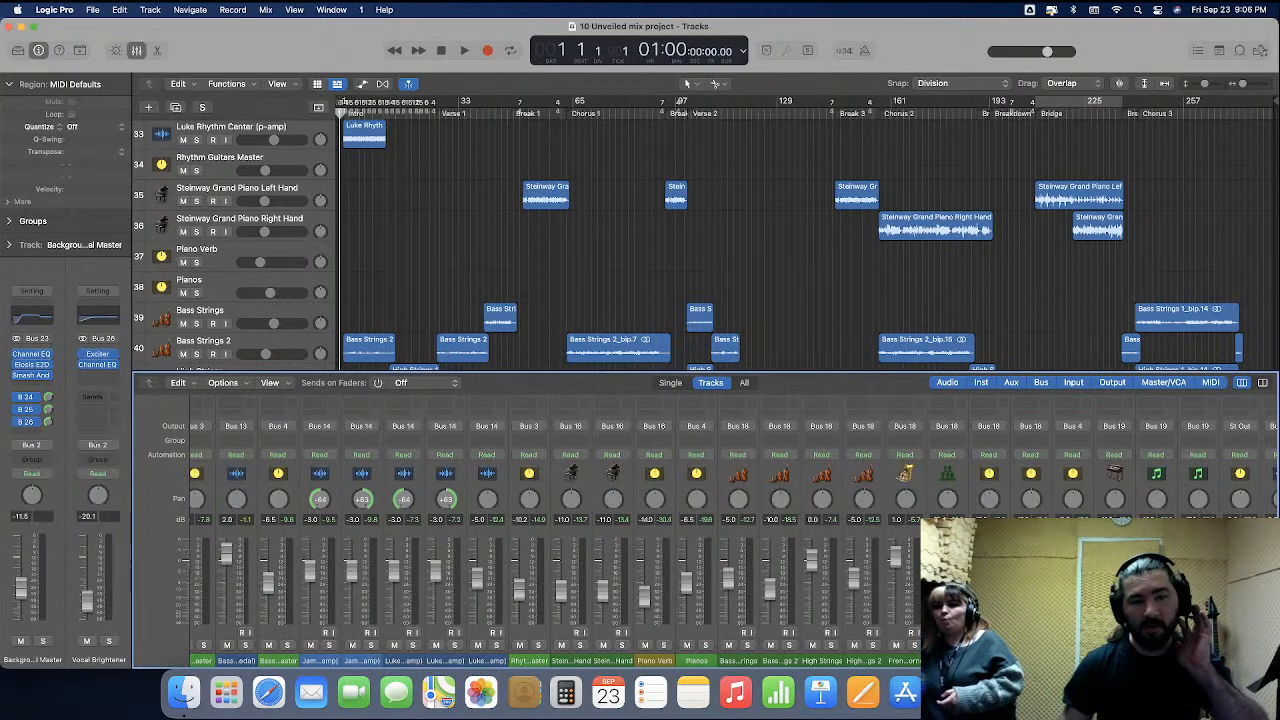
pyautogui.click(338, 495)
pyautogui.keyDown('shift'); pyautogui.click(436, 492); pyautogui.keyUp('shift')
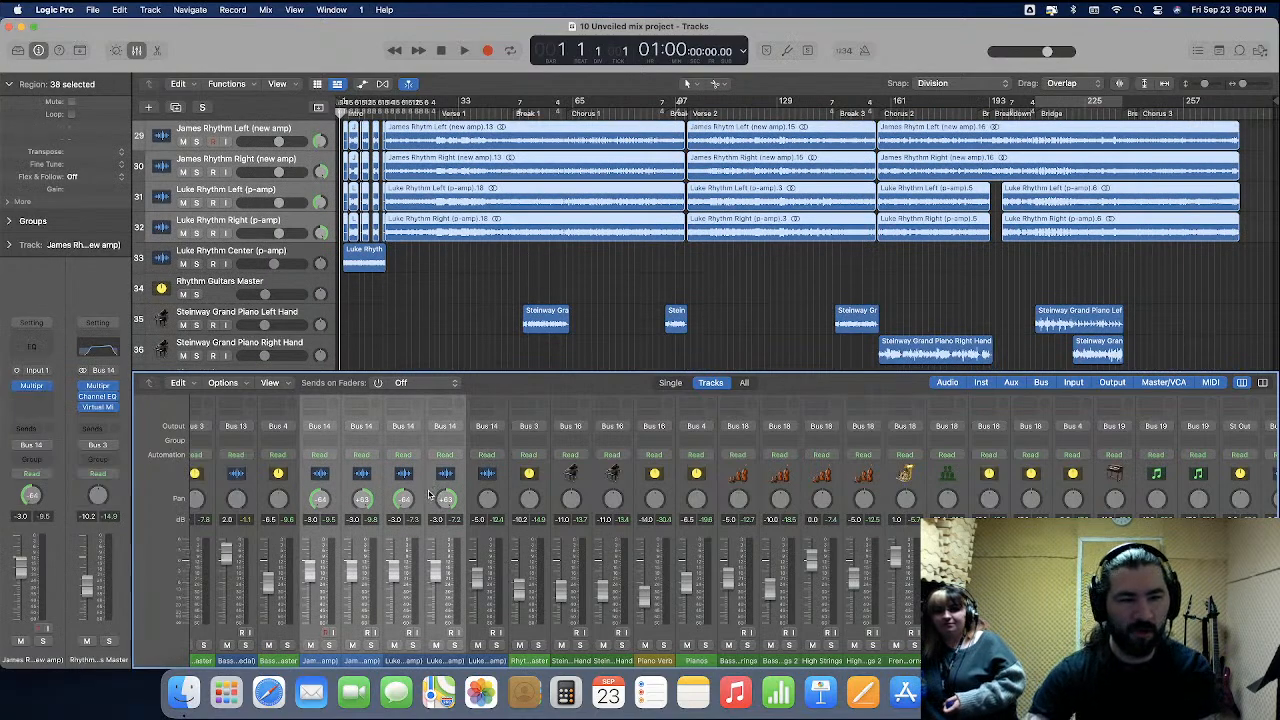
pyautogui.click(431, 495)
pyautogui.click(443, 288)
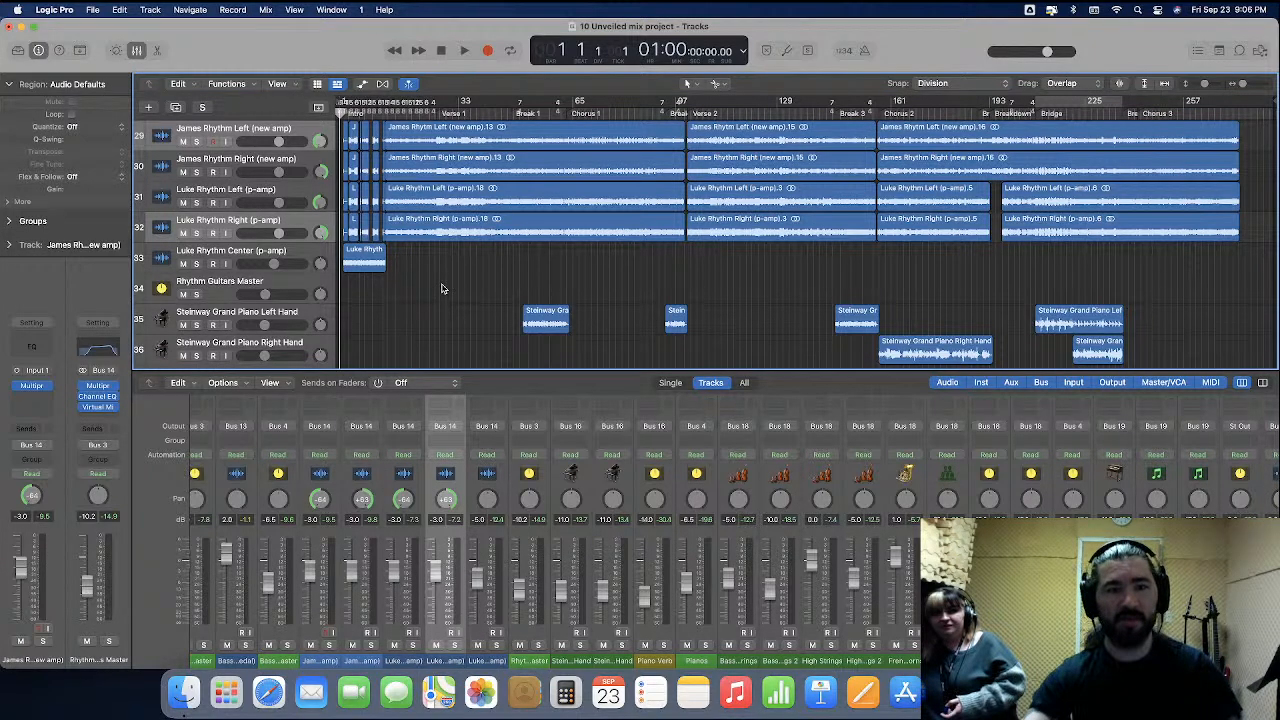
# Save the Unveiled mix project.
pyautogui.scroll(10, 477, 281)
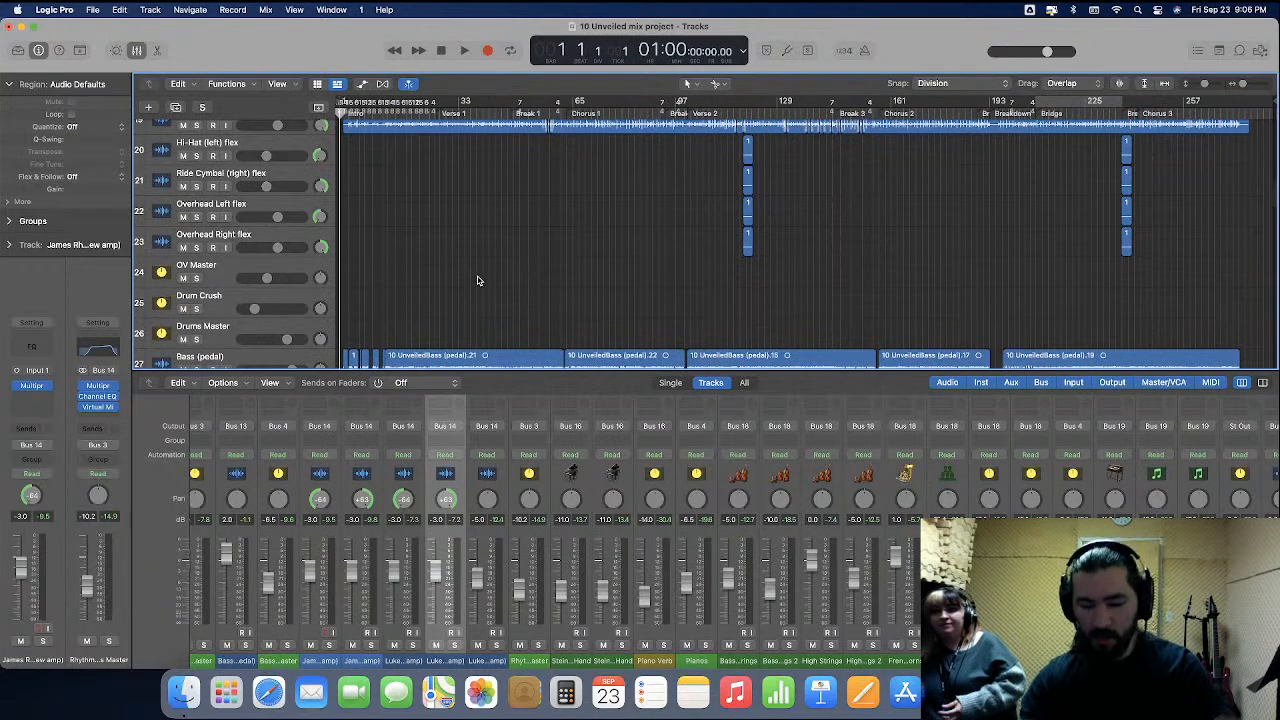
pyautogui.press('super+s')
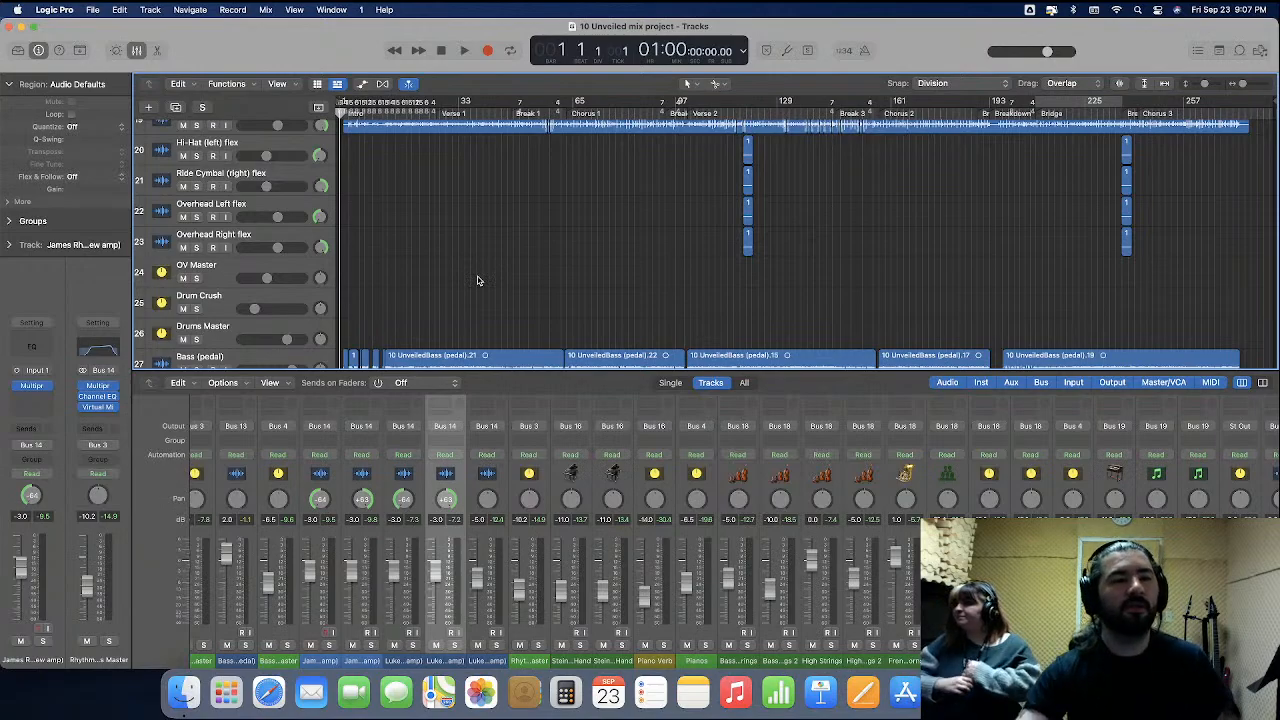
pyautogui.scroll(3, 477, 280)
pyautogui.scroll(-6, 477, 280)
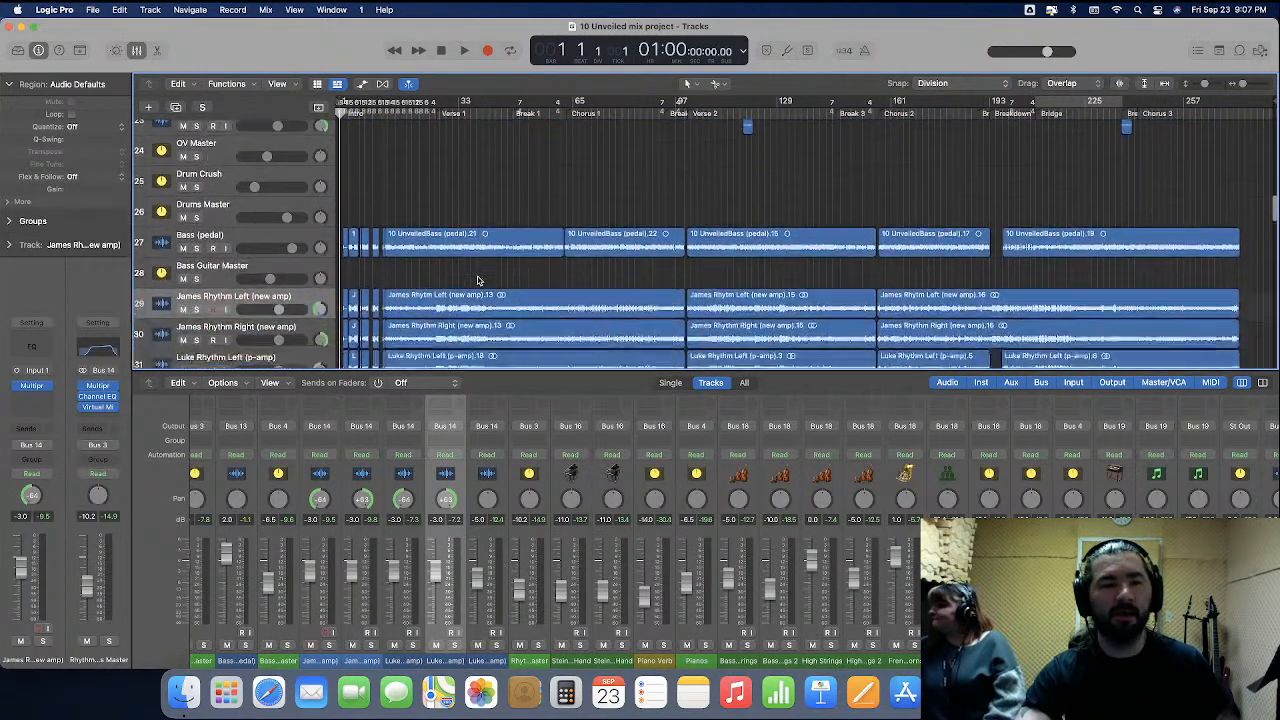
pyautogui.scroll(-1, 478, 281)
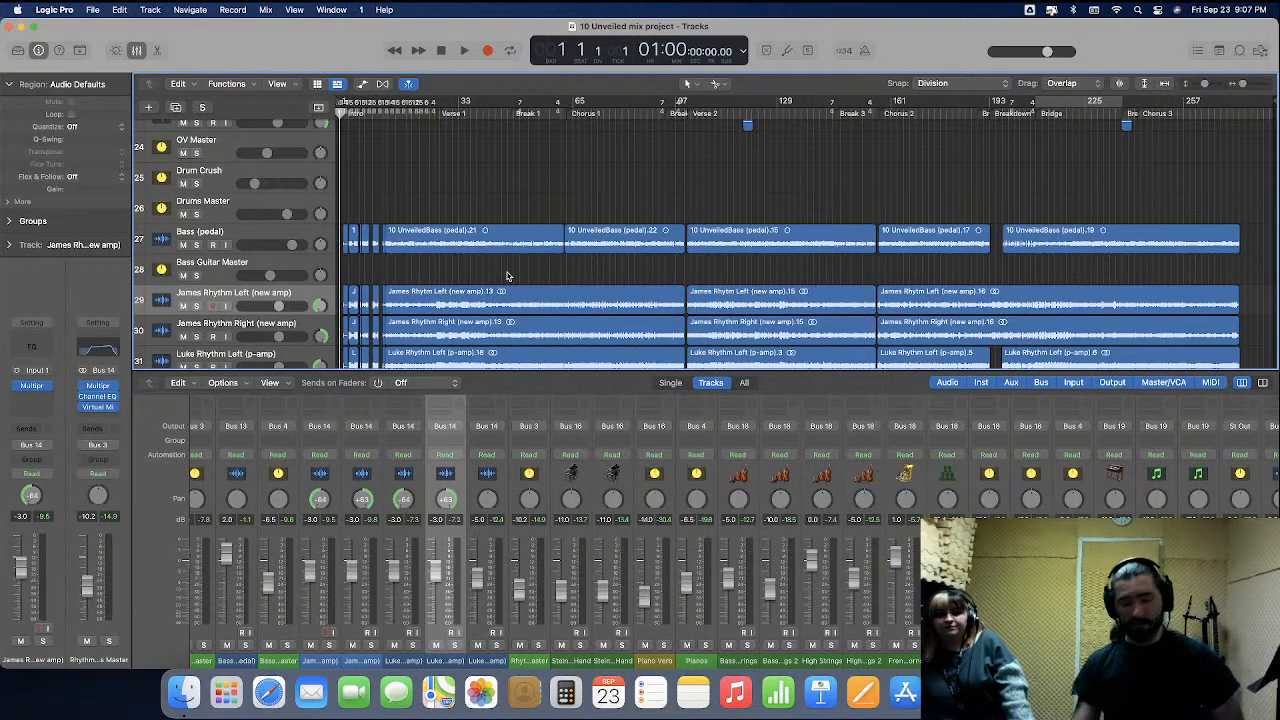
pyautogui.scroll(-5, 507, 270)
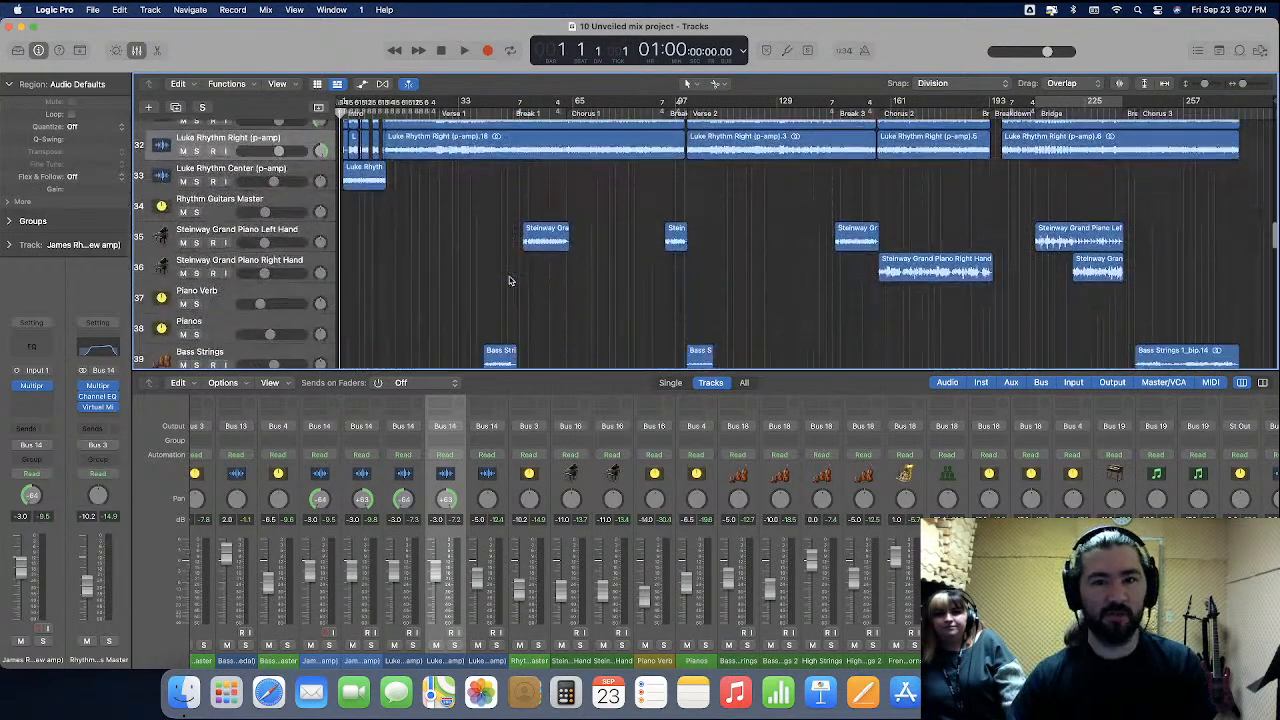
pyautogui.press('super+s')
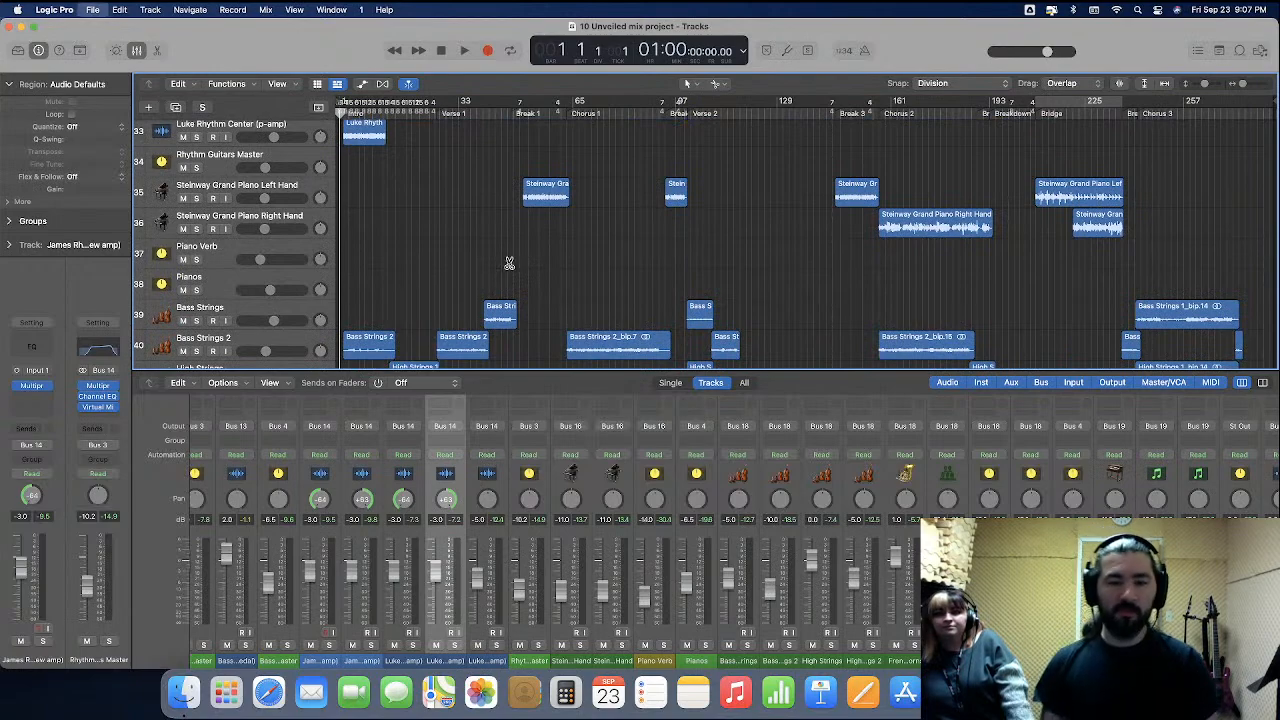